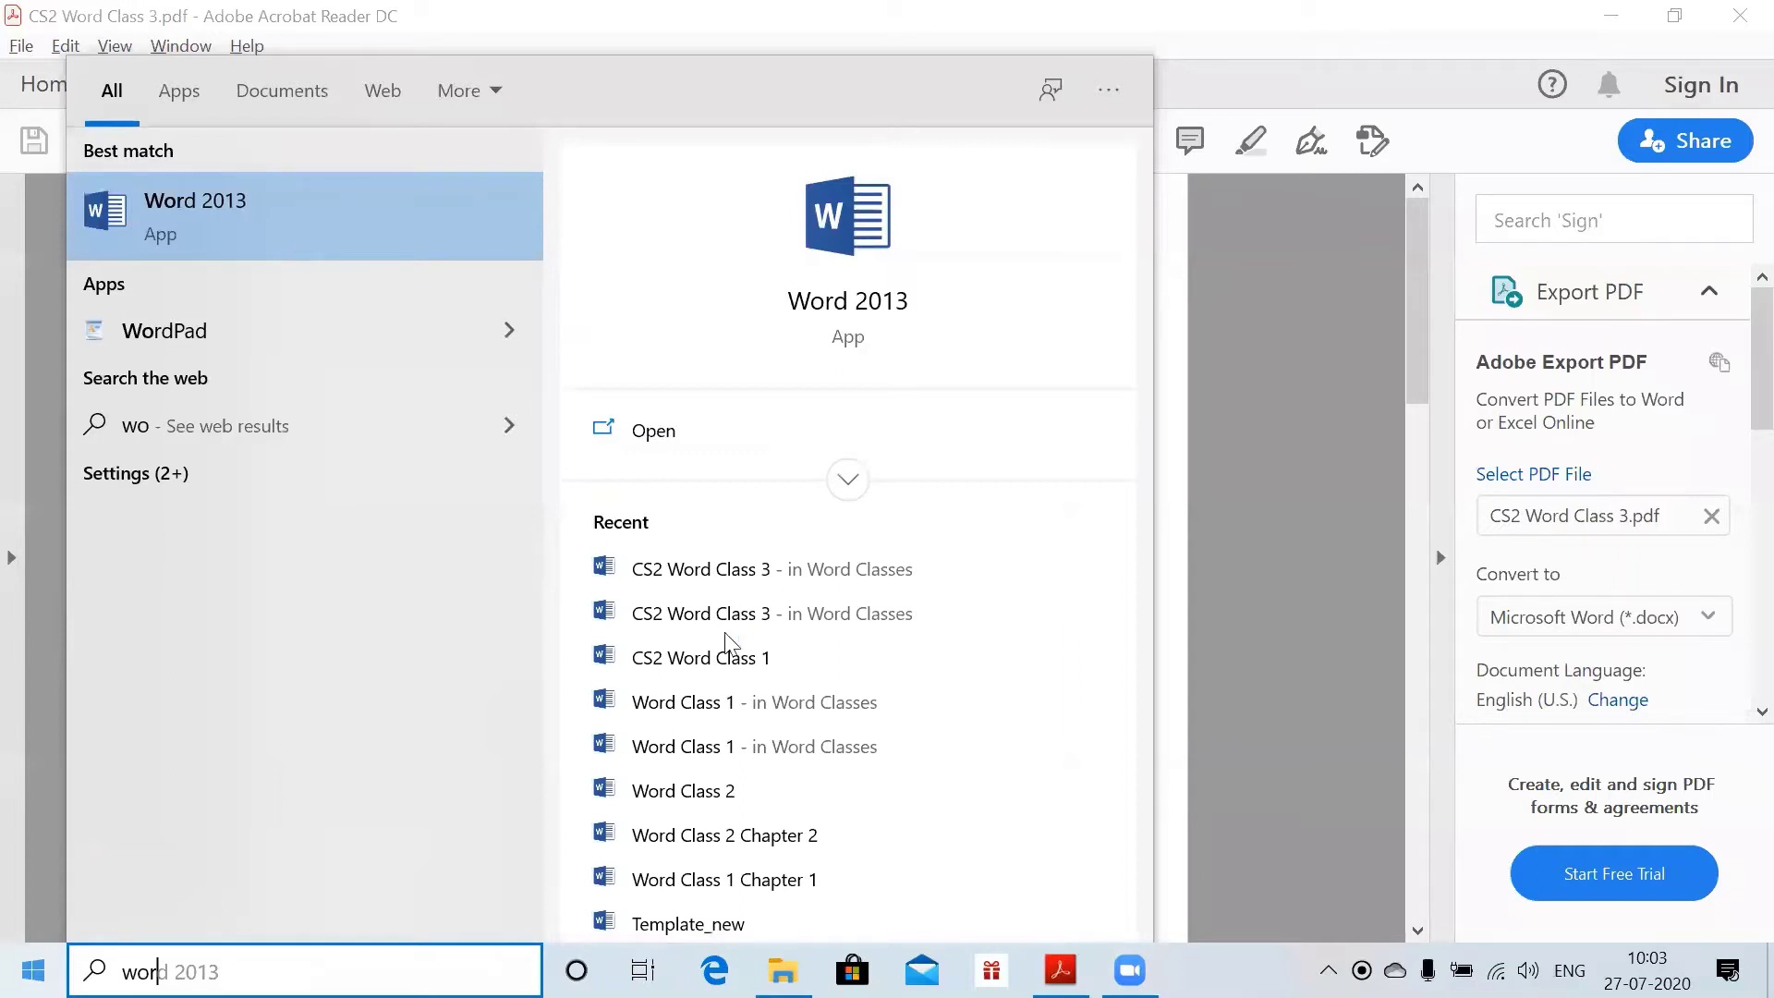
- Open Word 2013 and create a blank document
{"action": "left_click", "coordinate": [609, 425]}
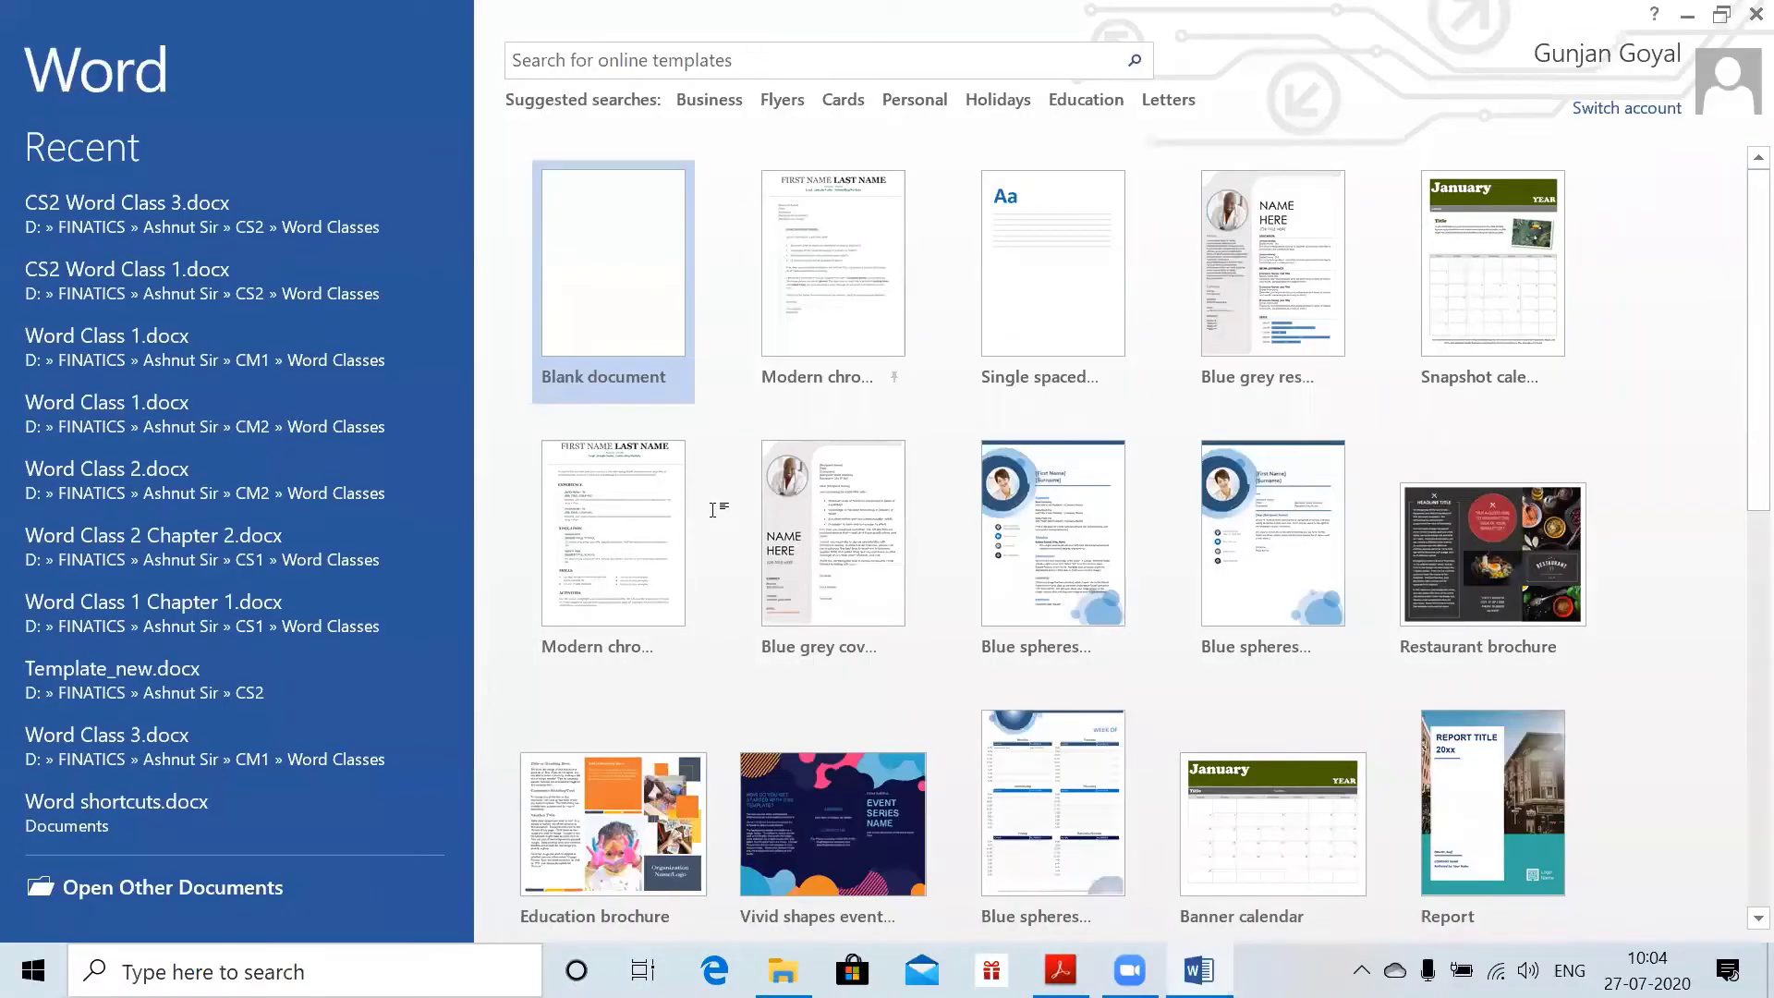
{"action": "key", "text": "Return"}
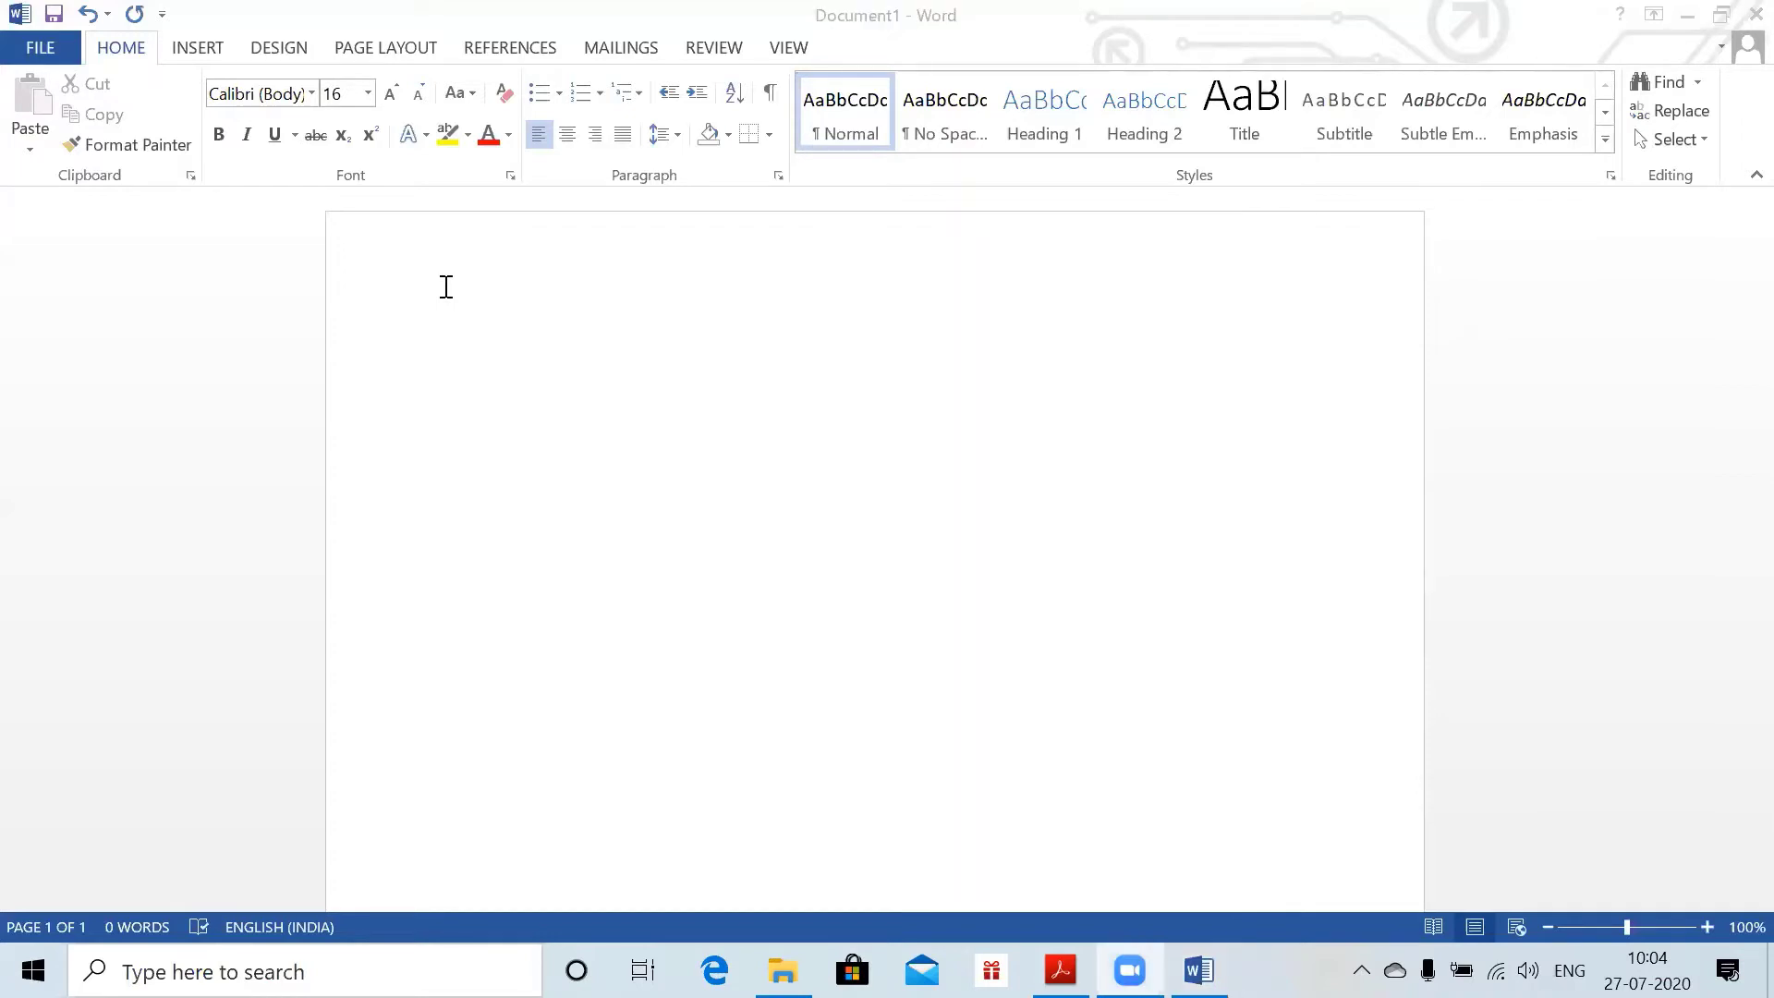
{"action": "left_click", "coordinate": [318, 530]}
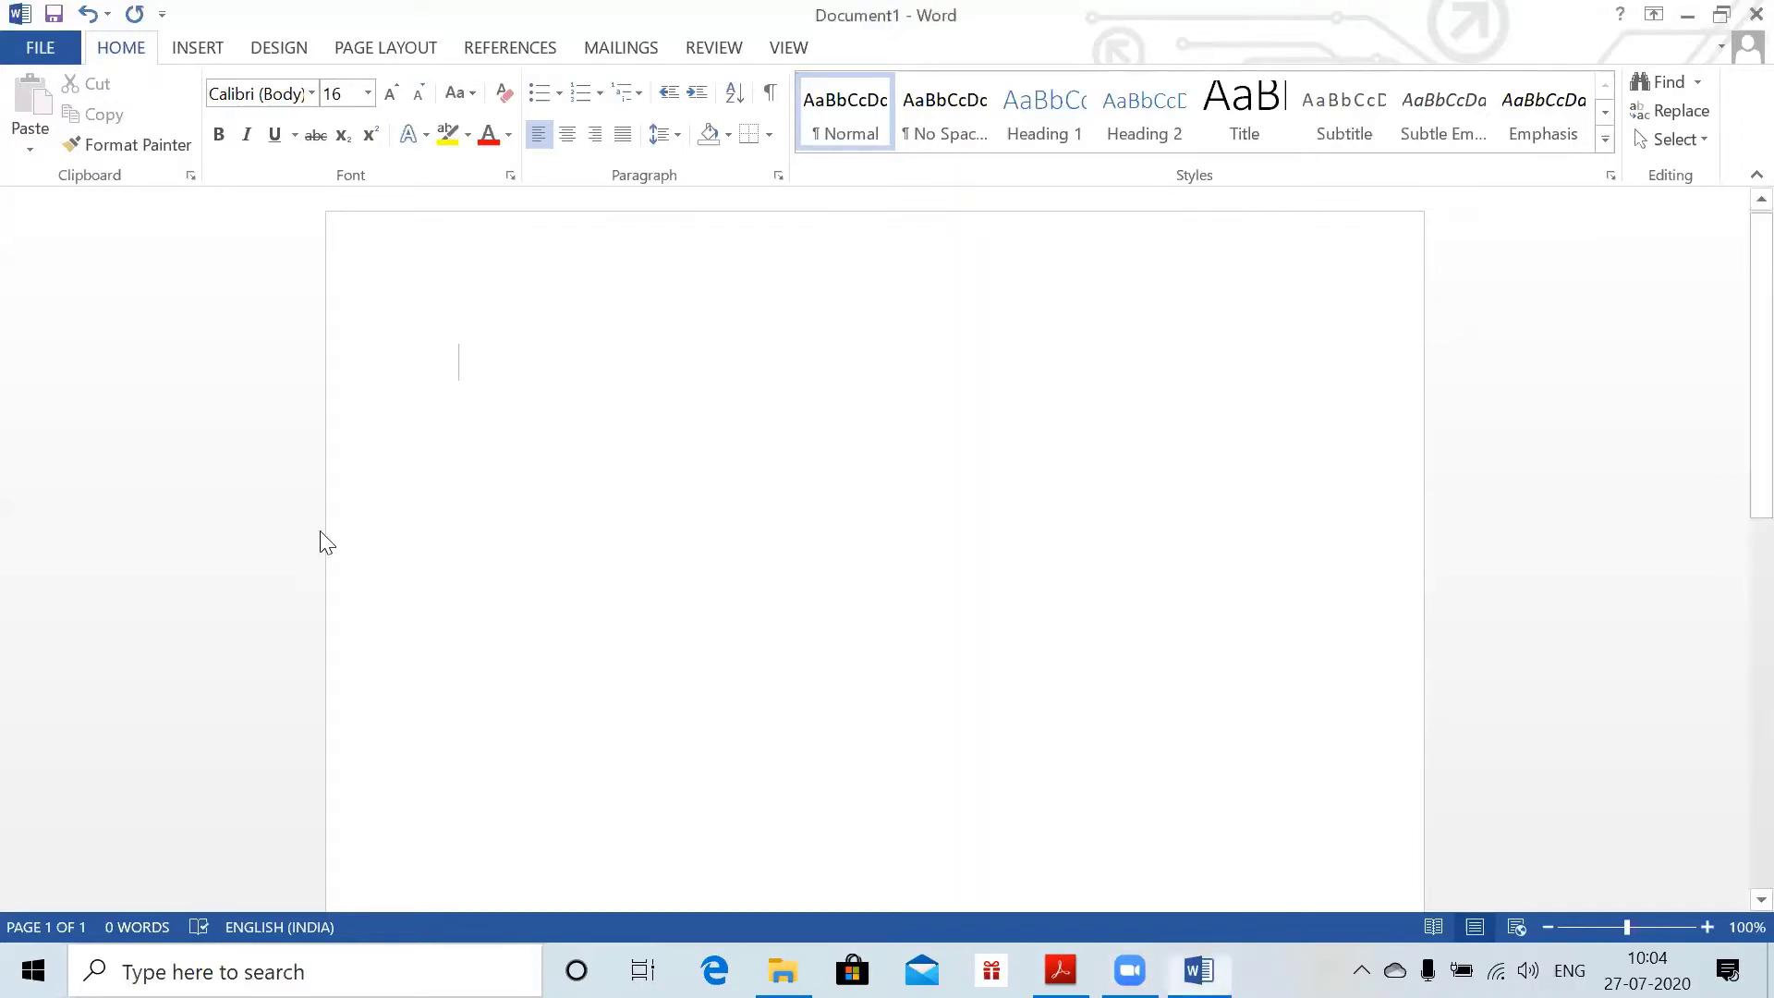
- Check Question 1 in the CS2 Word Class 3 PDF and enter the label "Q1." on the blank Word document's first line
{"action": "key", "text": "alt+Tab"}
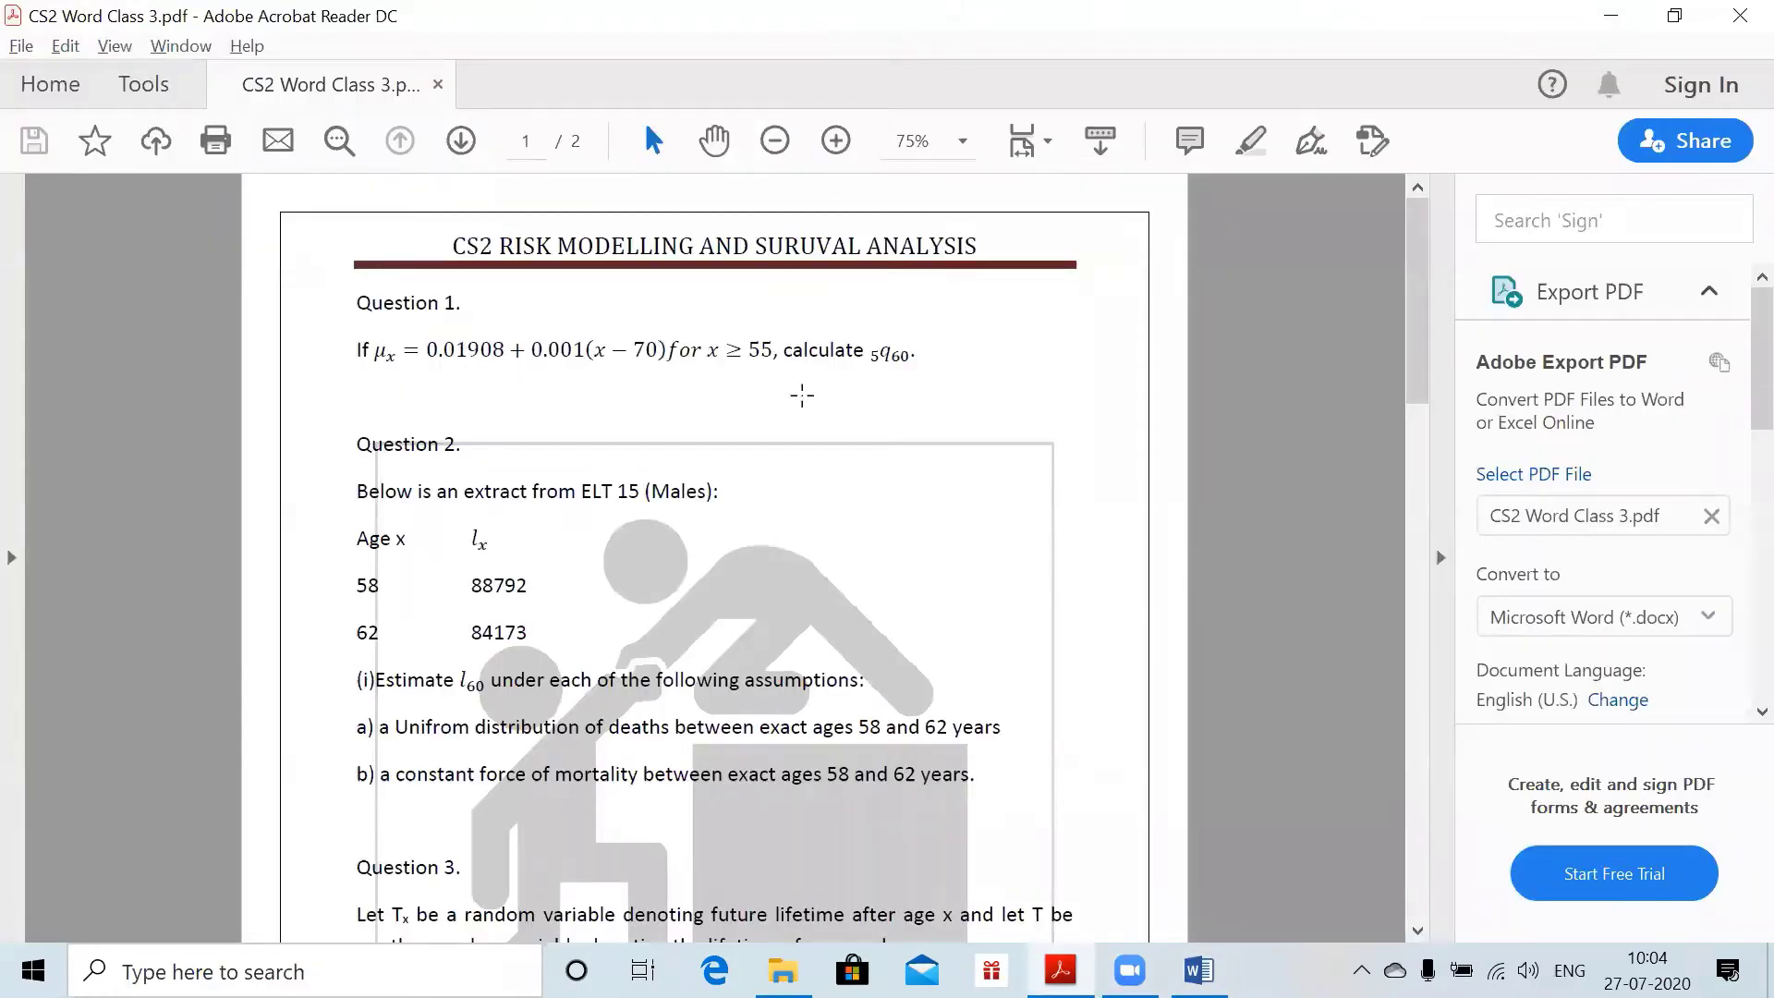
{"action": "key", "text": "alt+Tab"}
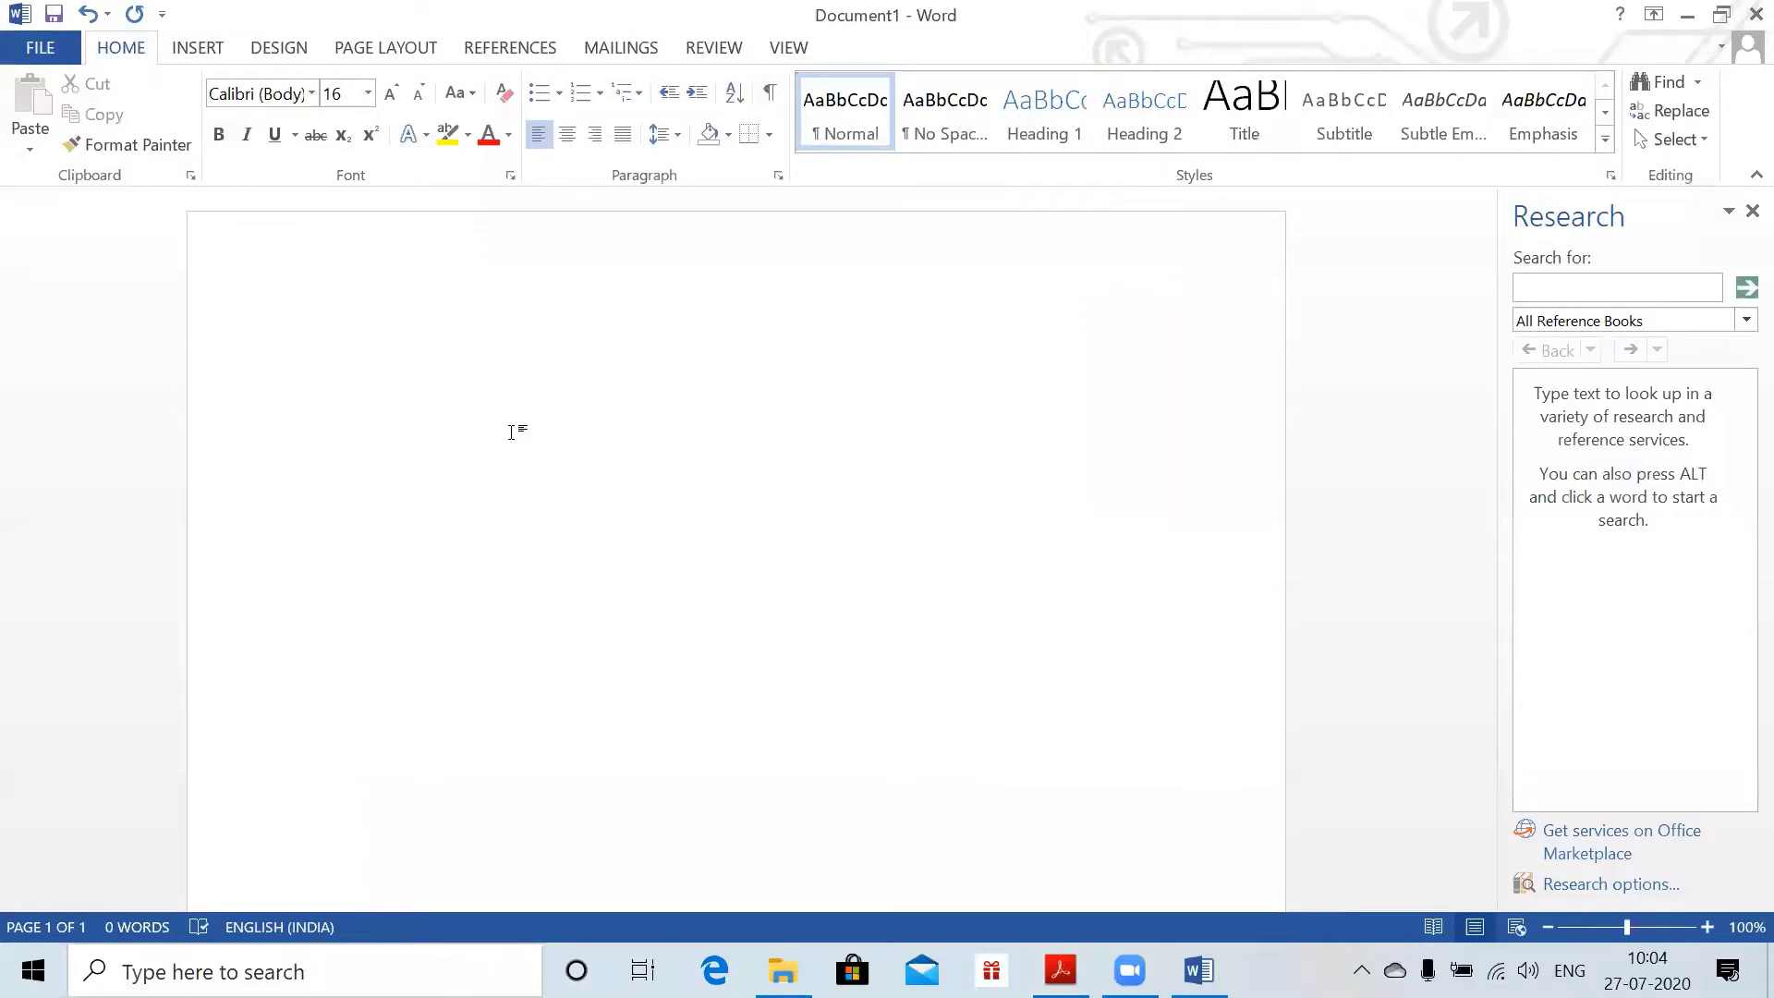
{"action": "type", "text": "Q1."}
{"action": "key", "text": "Return"}
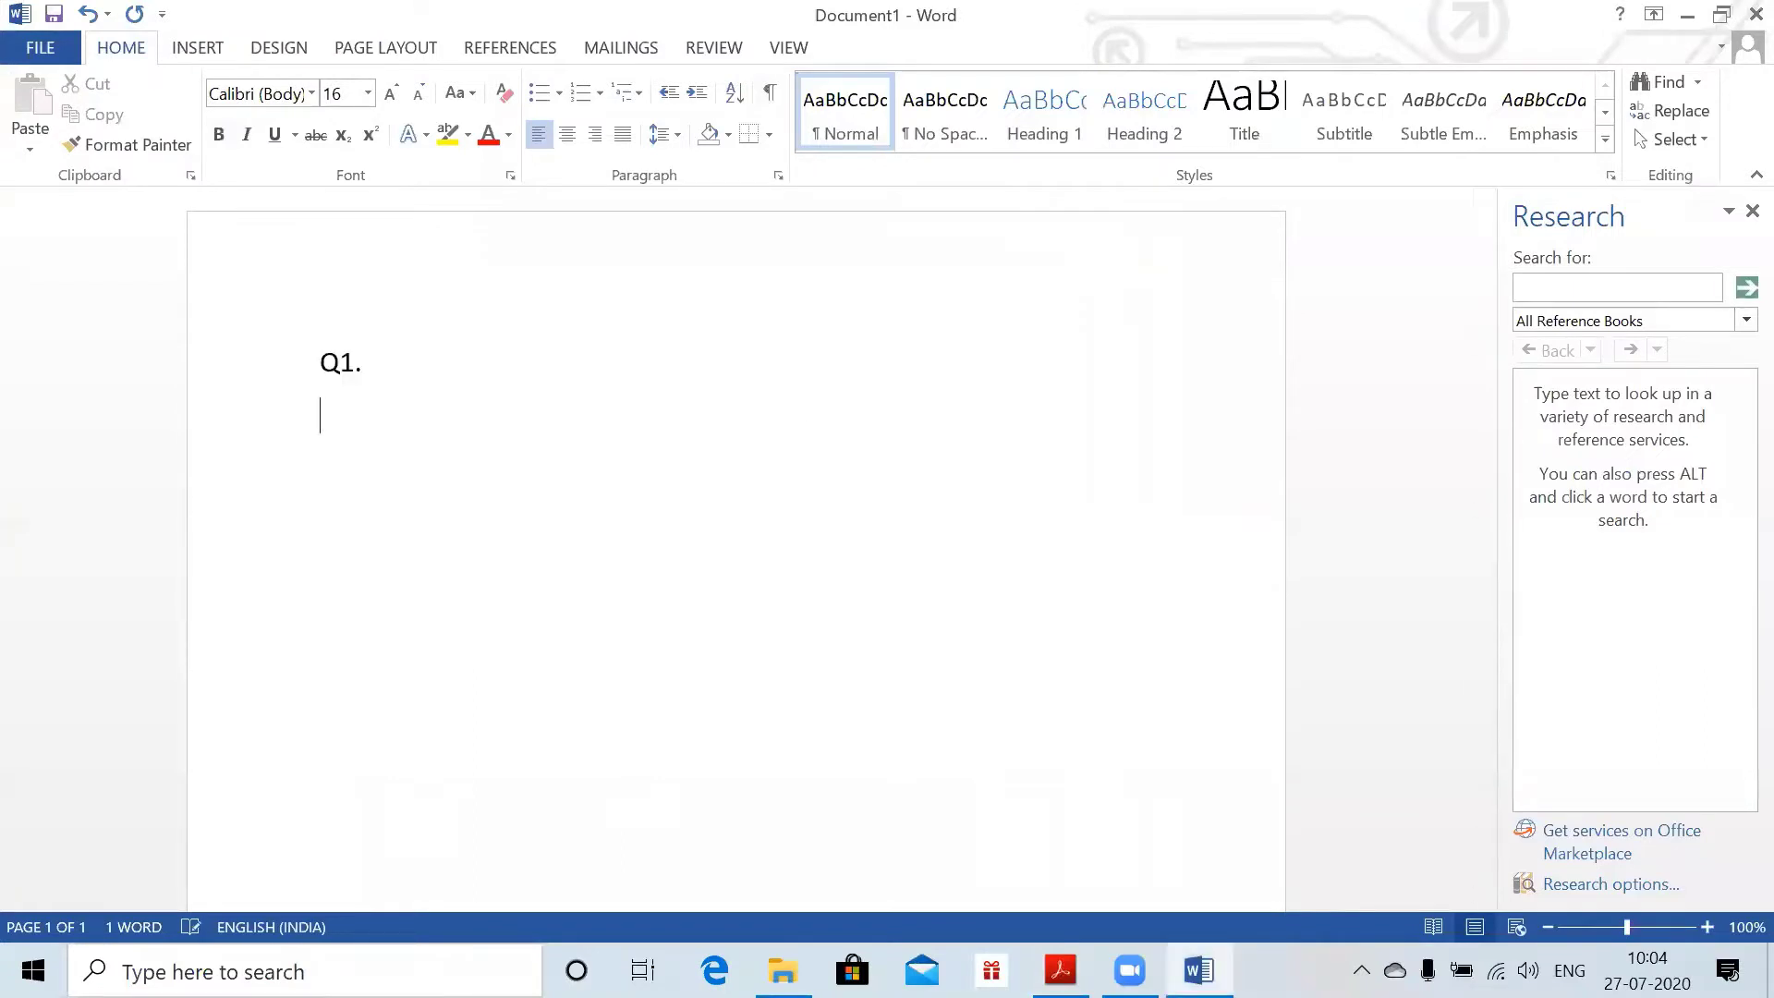
- Insert an equation below Q1 showing p with left subscript 5 and right subscript 60, without the empty superscript placeholder
{"action": "key", "text": "alt+equal"}
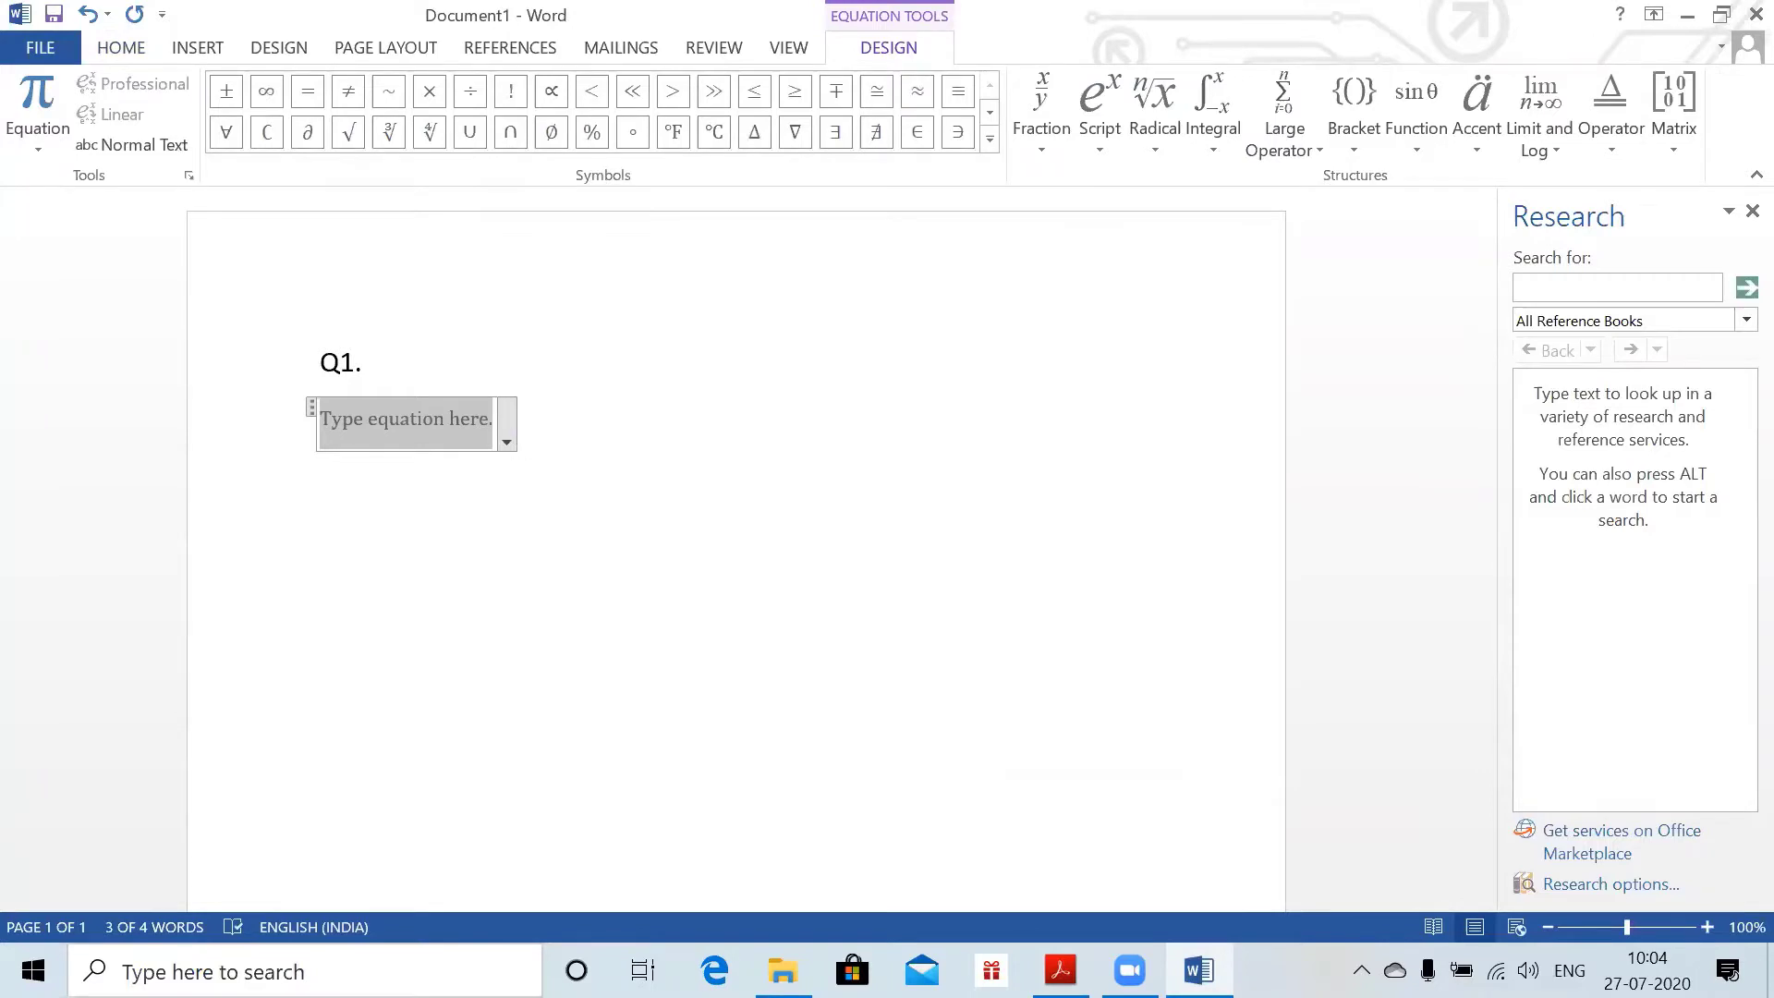
{"action": "type", "text": "-"}
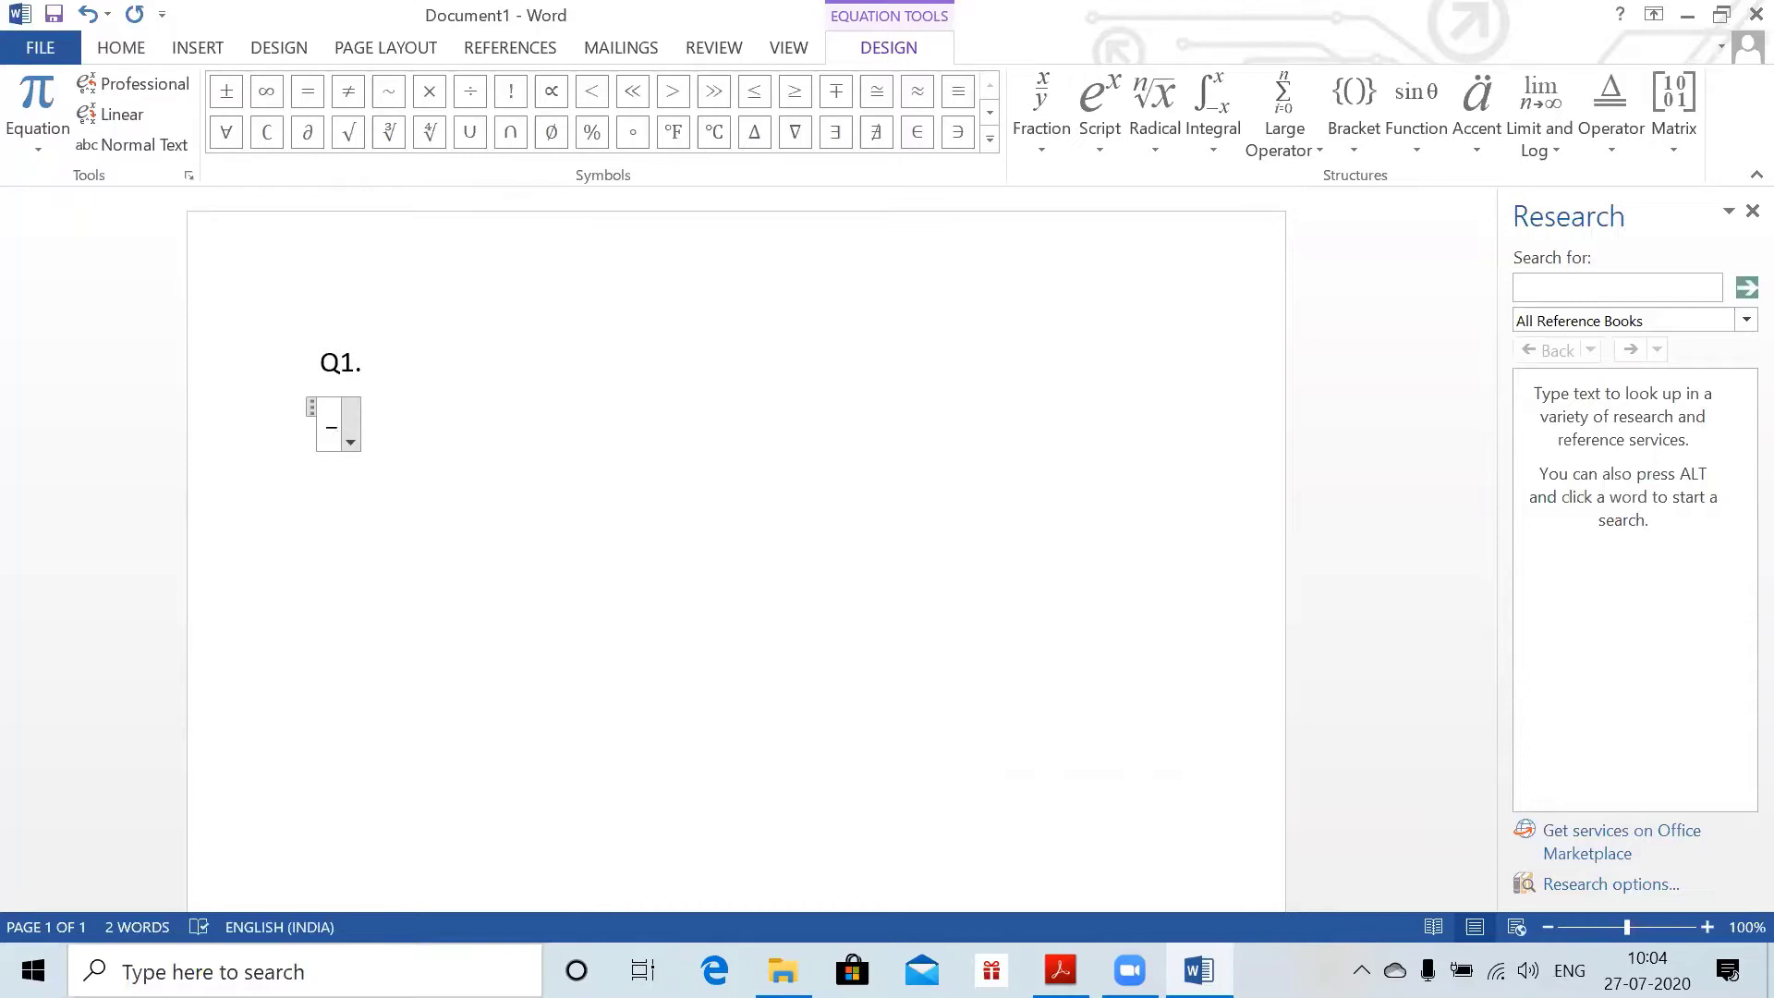
{"action": "type", "text": "5"}
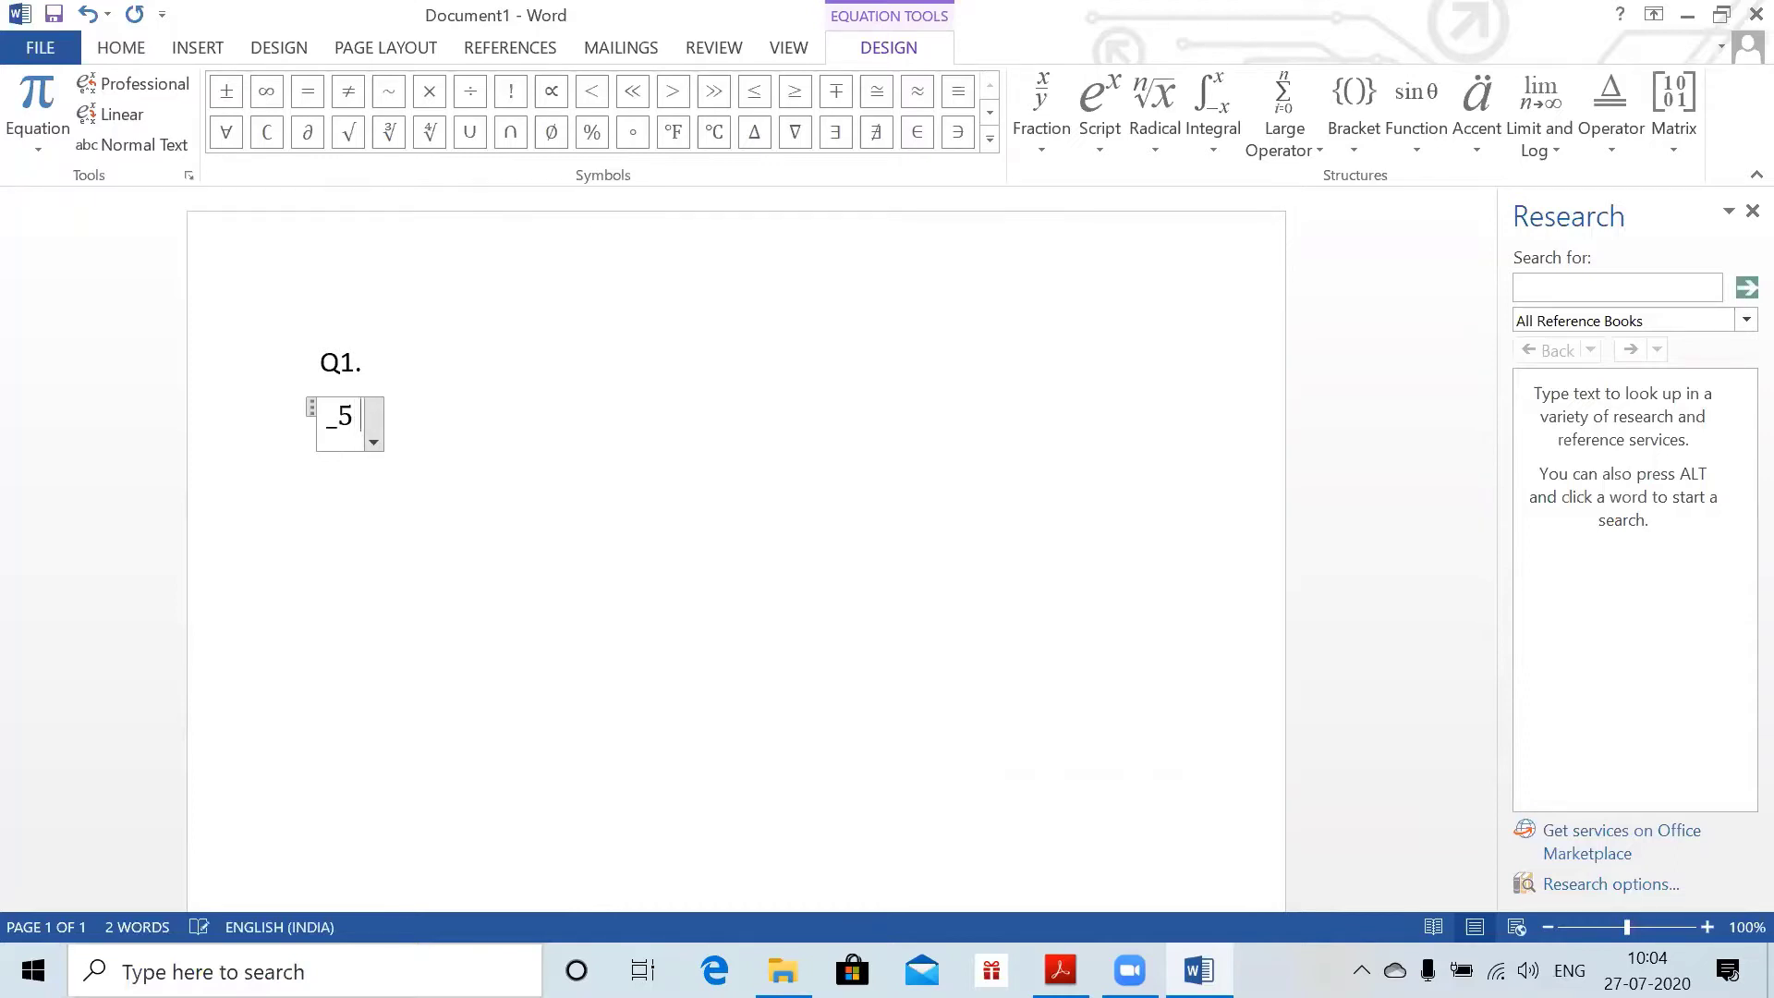
{"action": "type", "text": " p"}
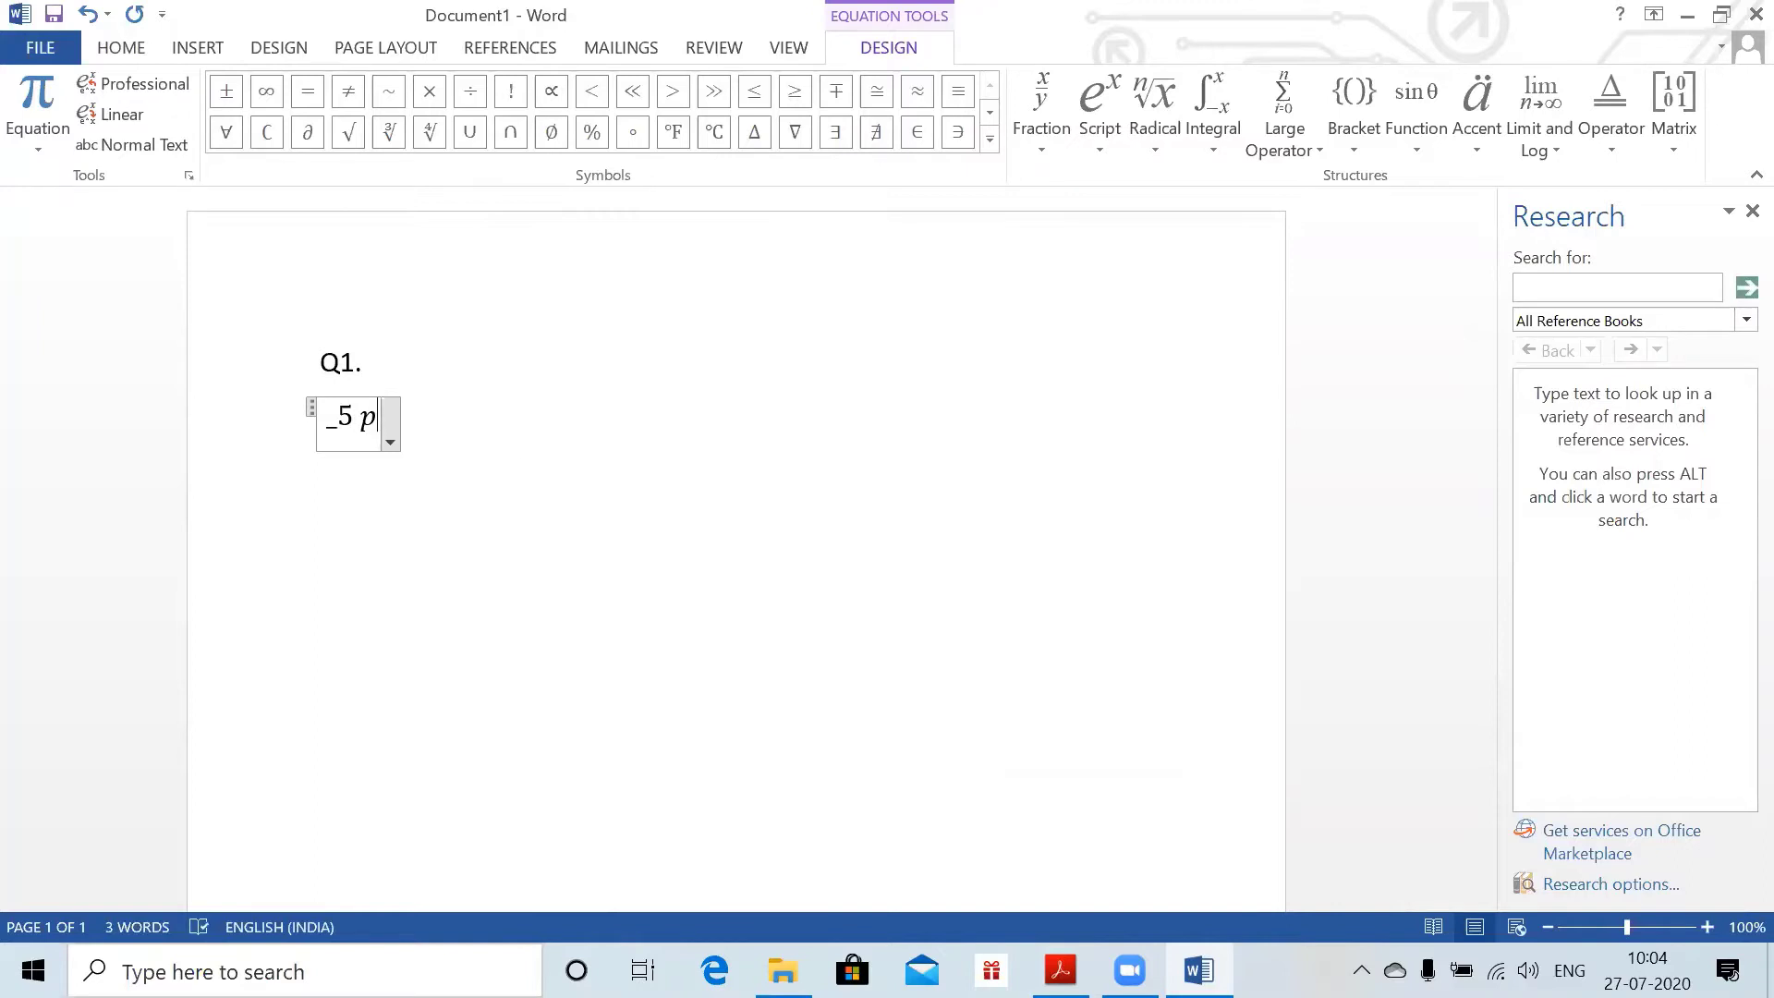
{"action": "type", "text": "_"}
{"action": "type", "text": "60"}
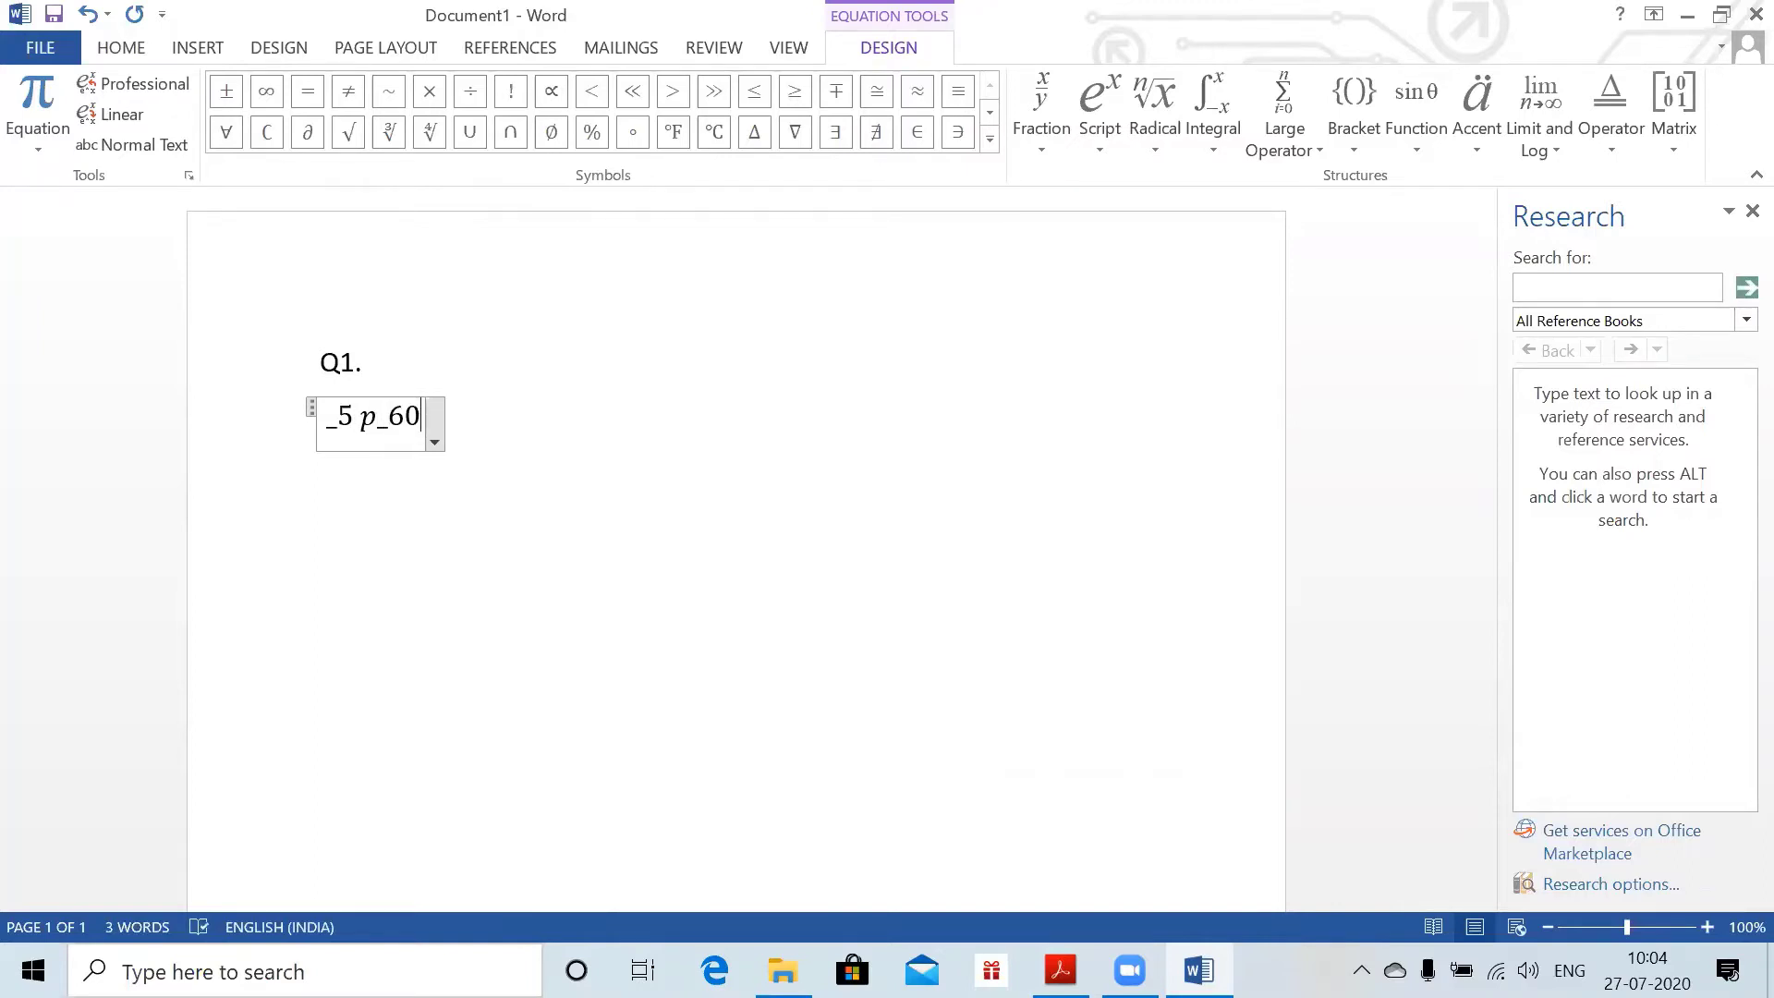
{"action": "key", "text": "space"}
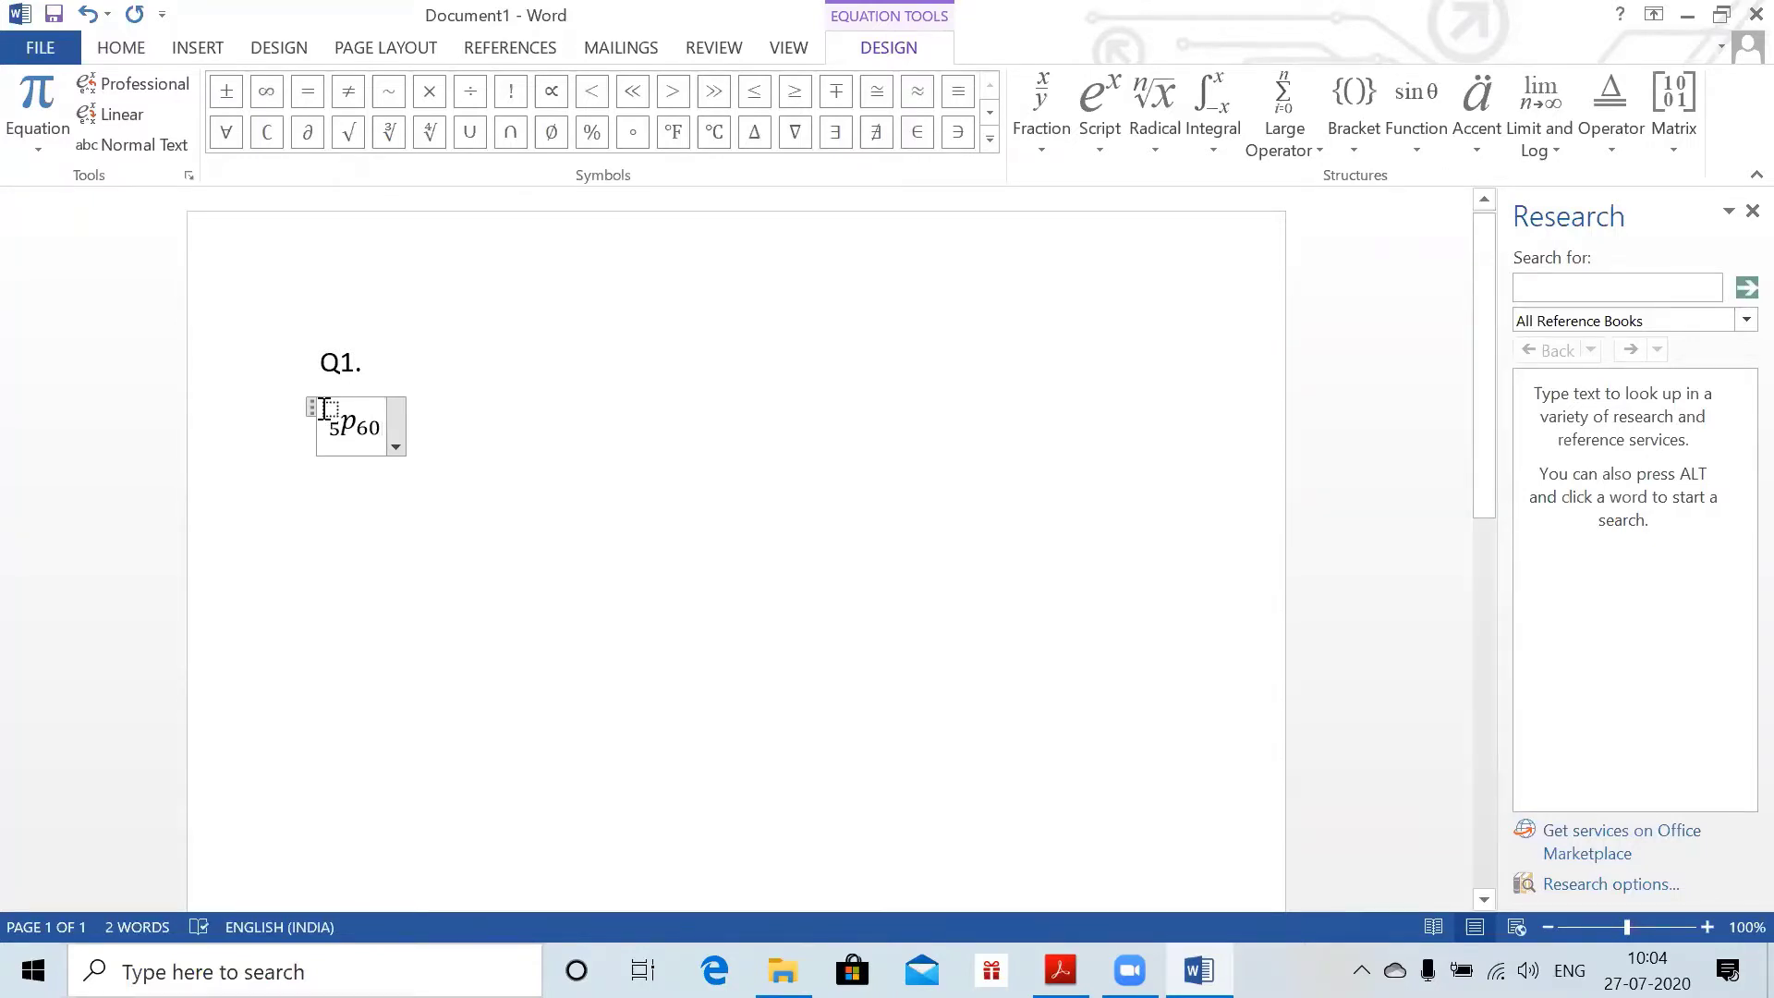
{"action": "left_click", "coordinate": [325, 409]}
{"action": "key", "text": "BackSpace"}
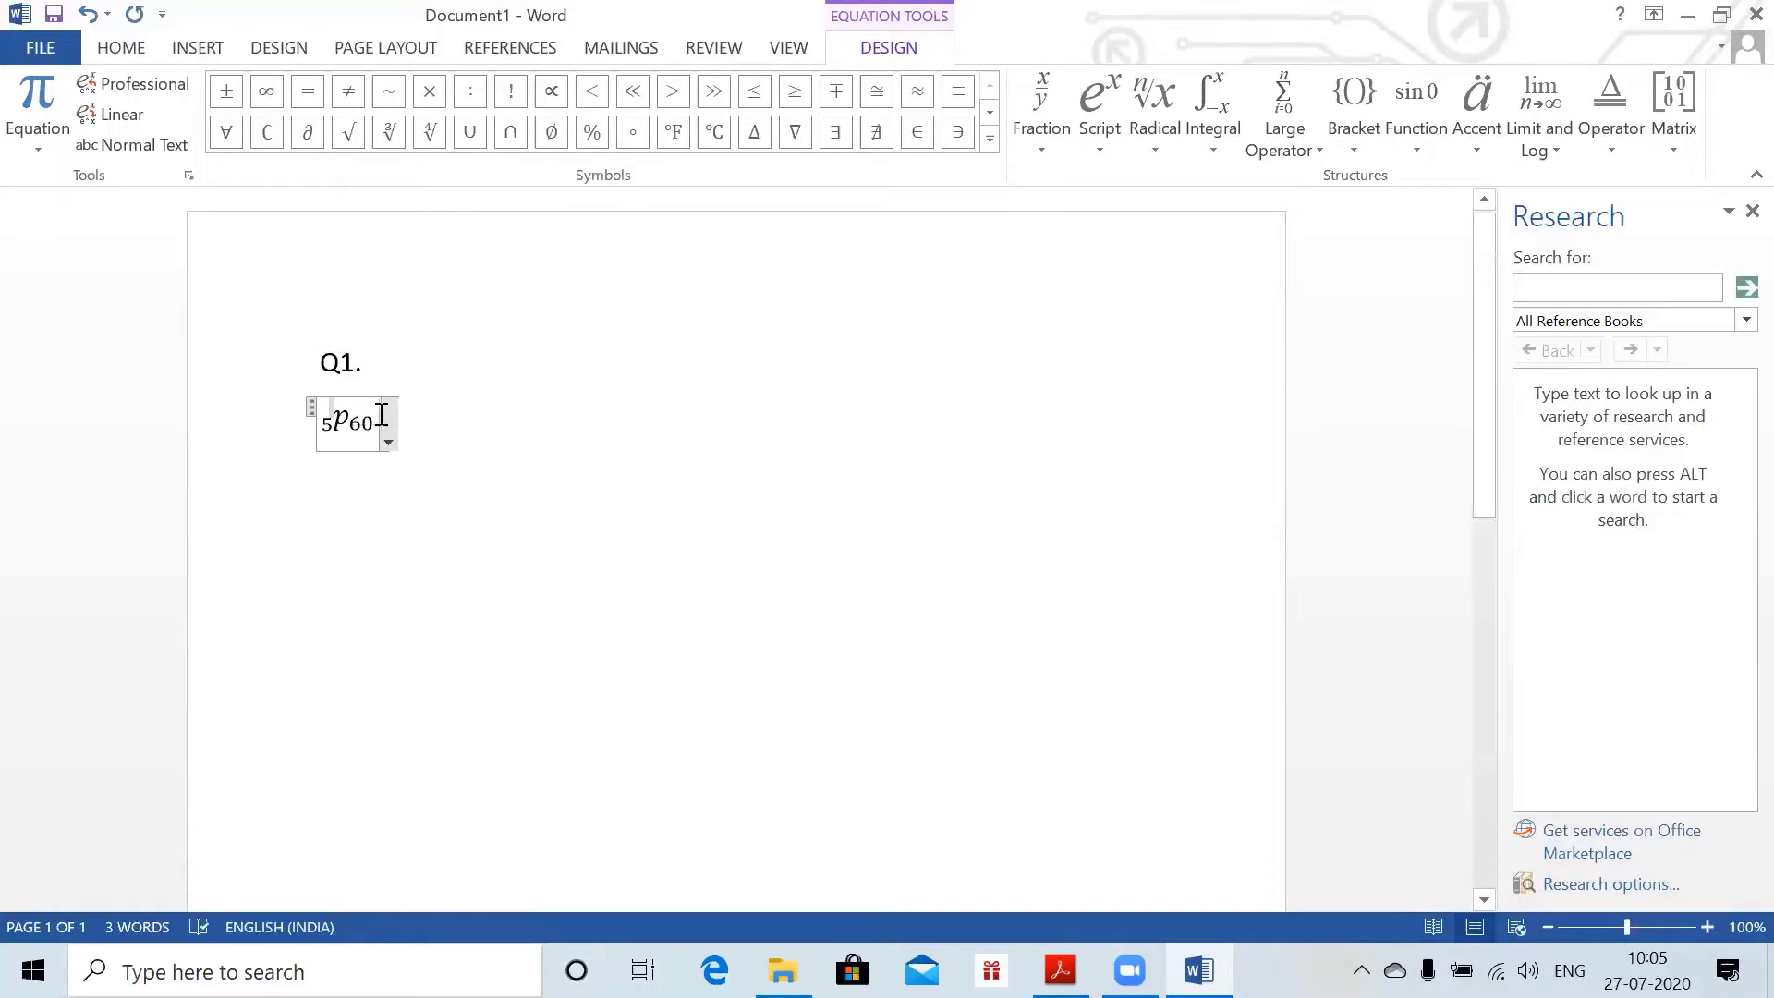
- Undo the removal of the superscript placeholder and delete the whole equation below Q1
{"action": "key", "text": "ctrl+z"}
{"action": "key", "text": "ctrl+z"}
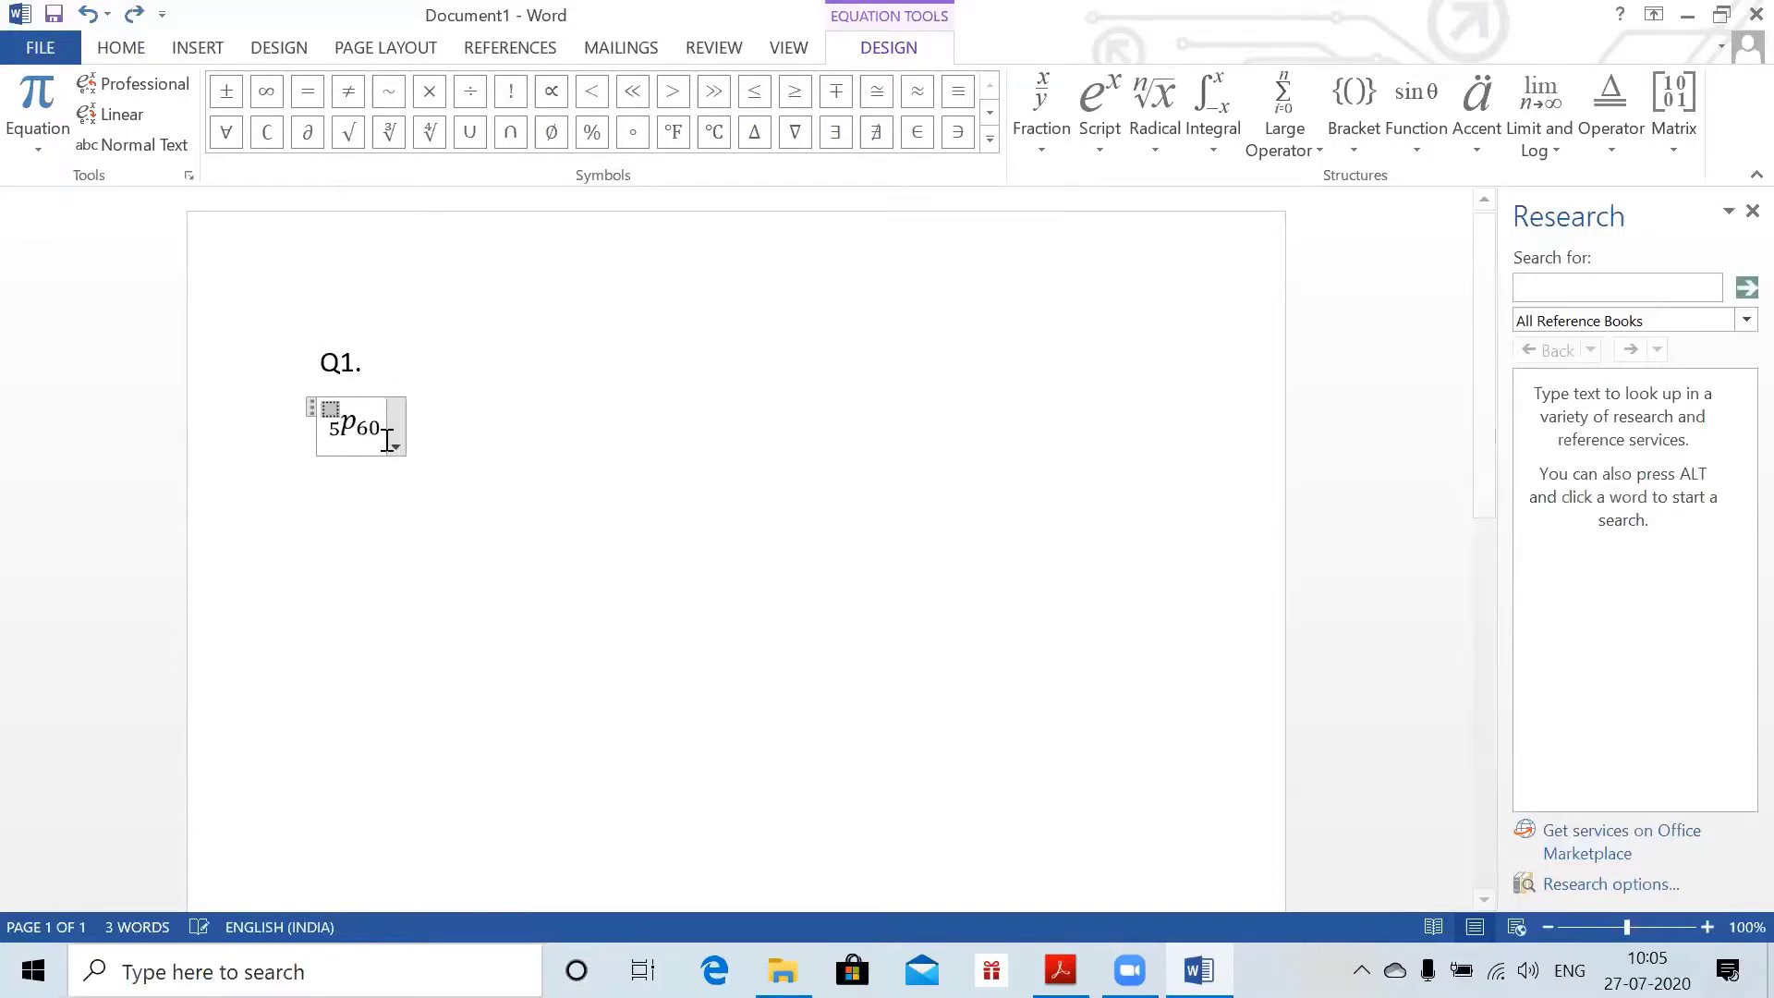
{"action": "left_click", "coordinate": [474, 409]}
{"action": "key", "text": "BackSpace"}
{"action": "key", "text": "BackSpace"}
{"action": "key", "text": "BackSpace"}
{"action": "key", "text": "BackSpace"}
{"action": "key", "text": "BackSpace"}
{"action": "key", "text": "BackSpace"}
{"action": "key", "text": "BackSpace"}
{"action": "key", "text": "BackSpace"}
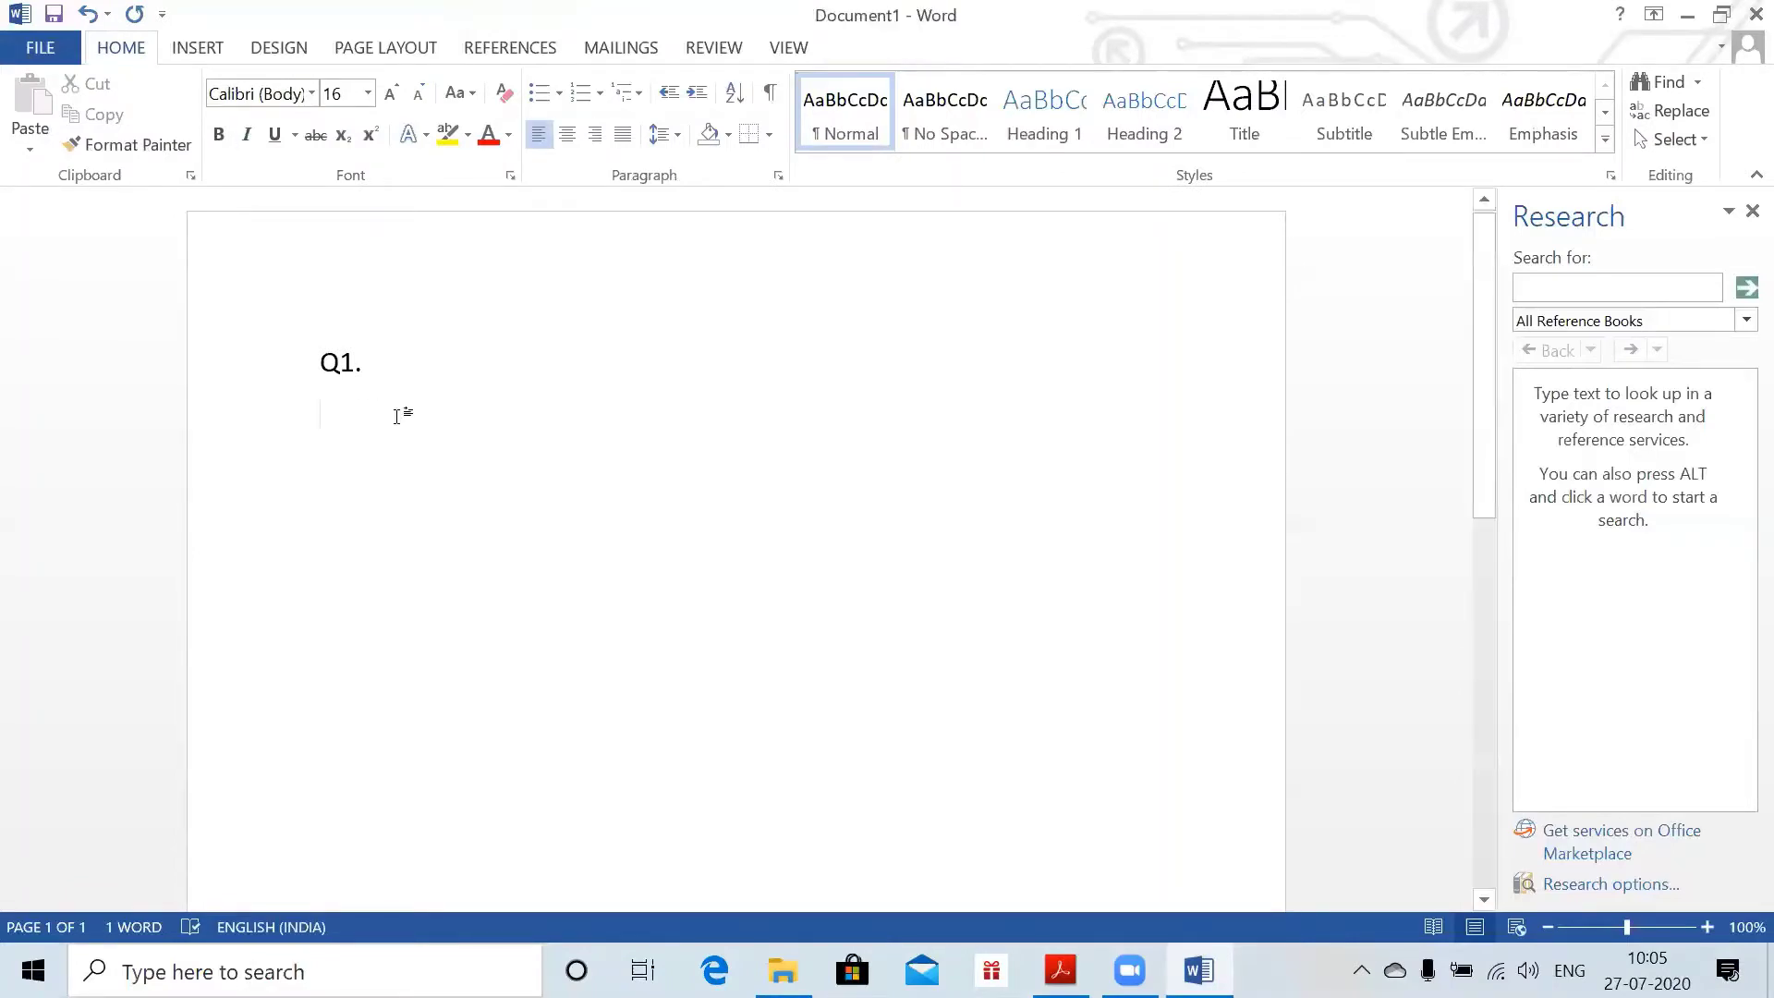
- Recreate the 5p60 equation below Q1 with both numbers as subscripts, delete its empty superscript placeholder, and start a new line
{"action": "key", "text": "alt+equal"}
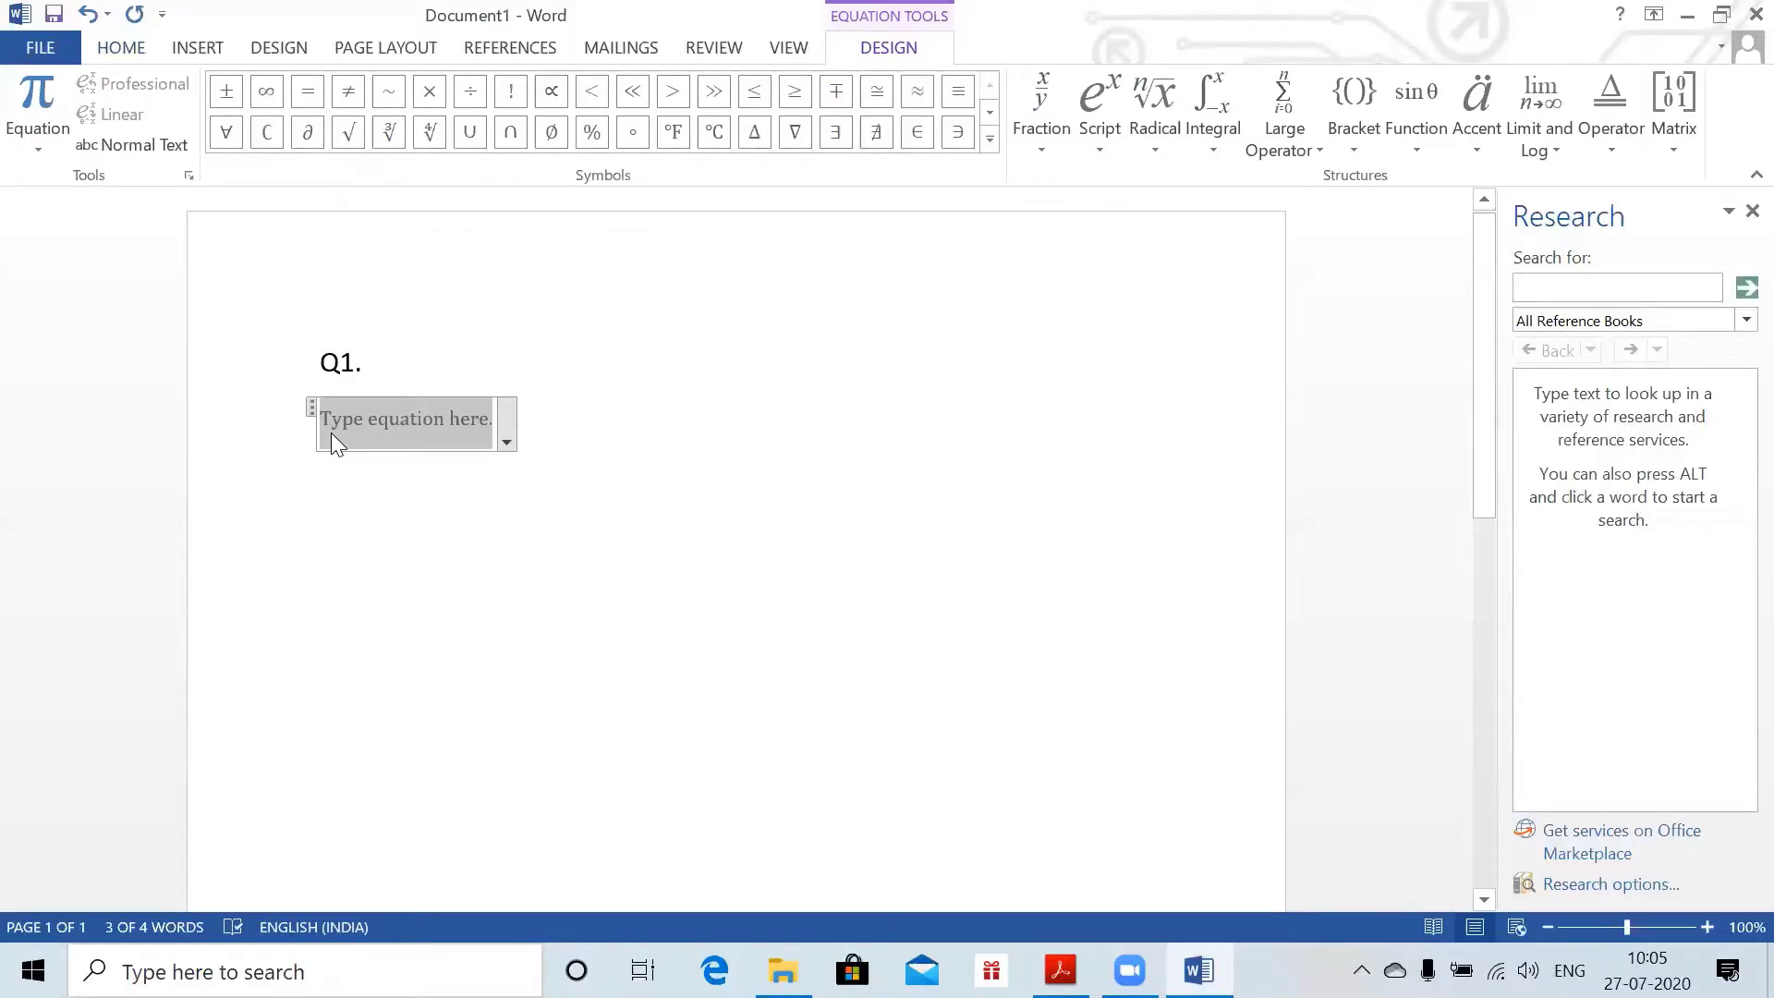
{"action": "type", "text": "_"}
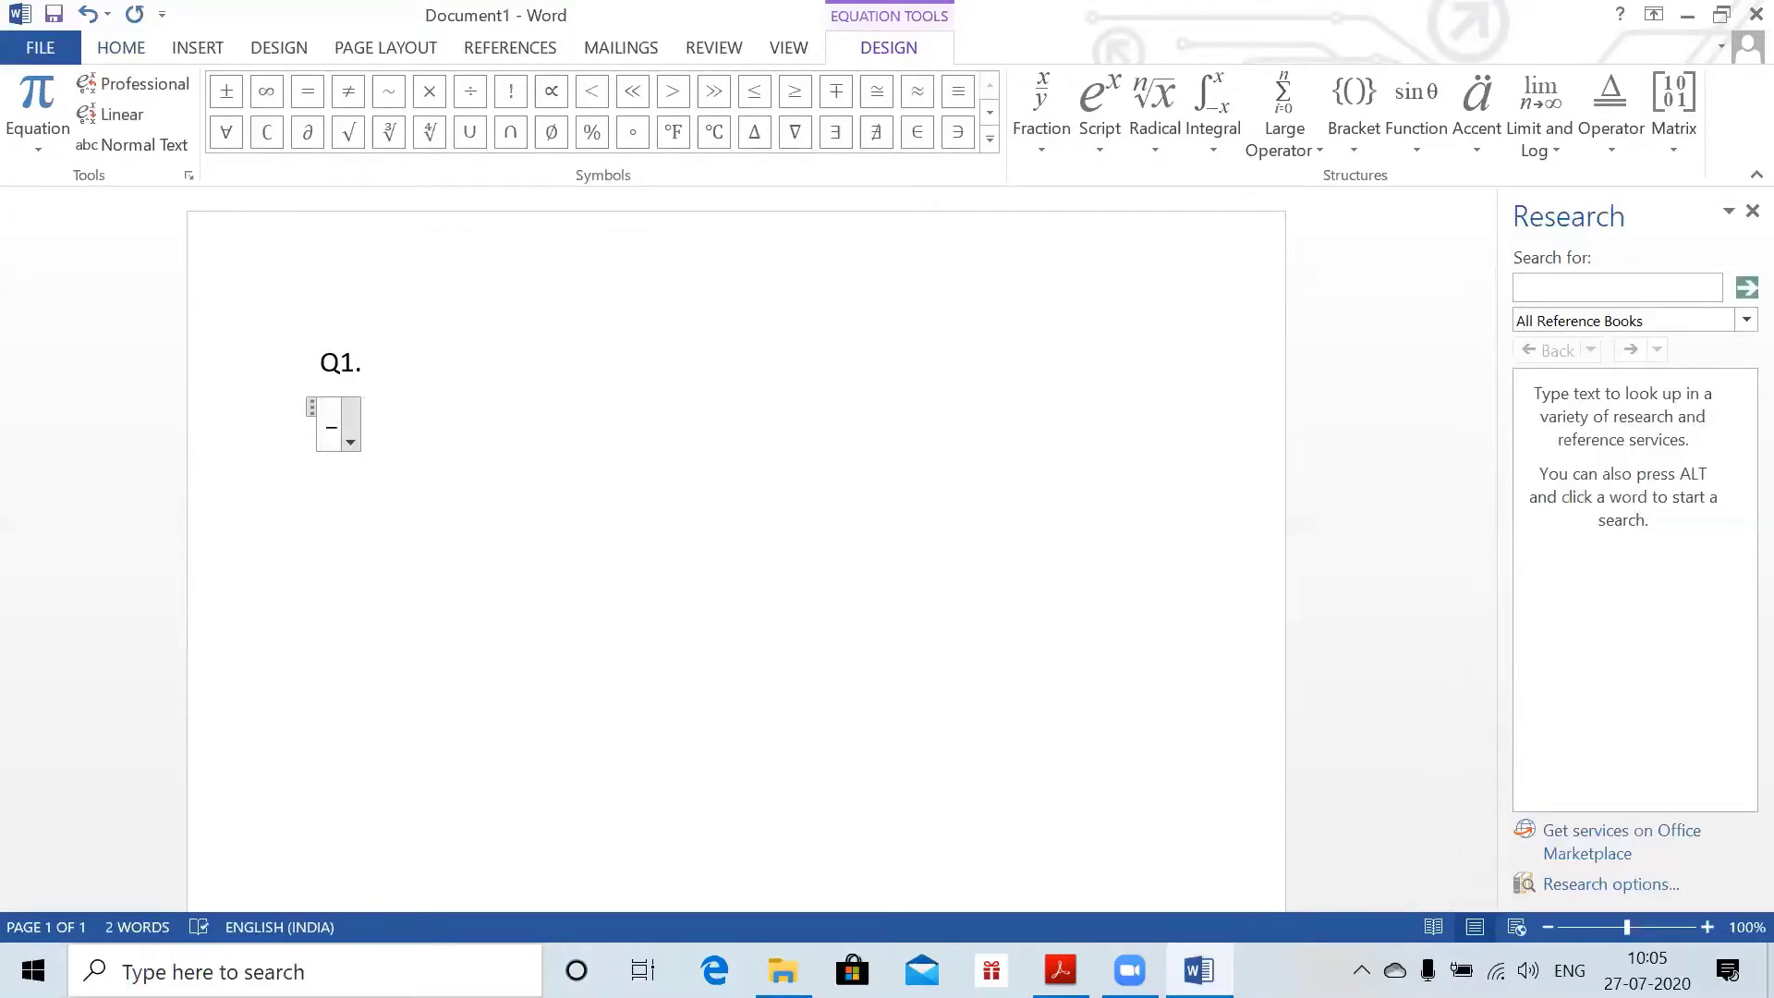
{"action": "type", "text": "5 p"}
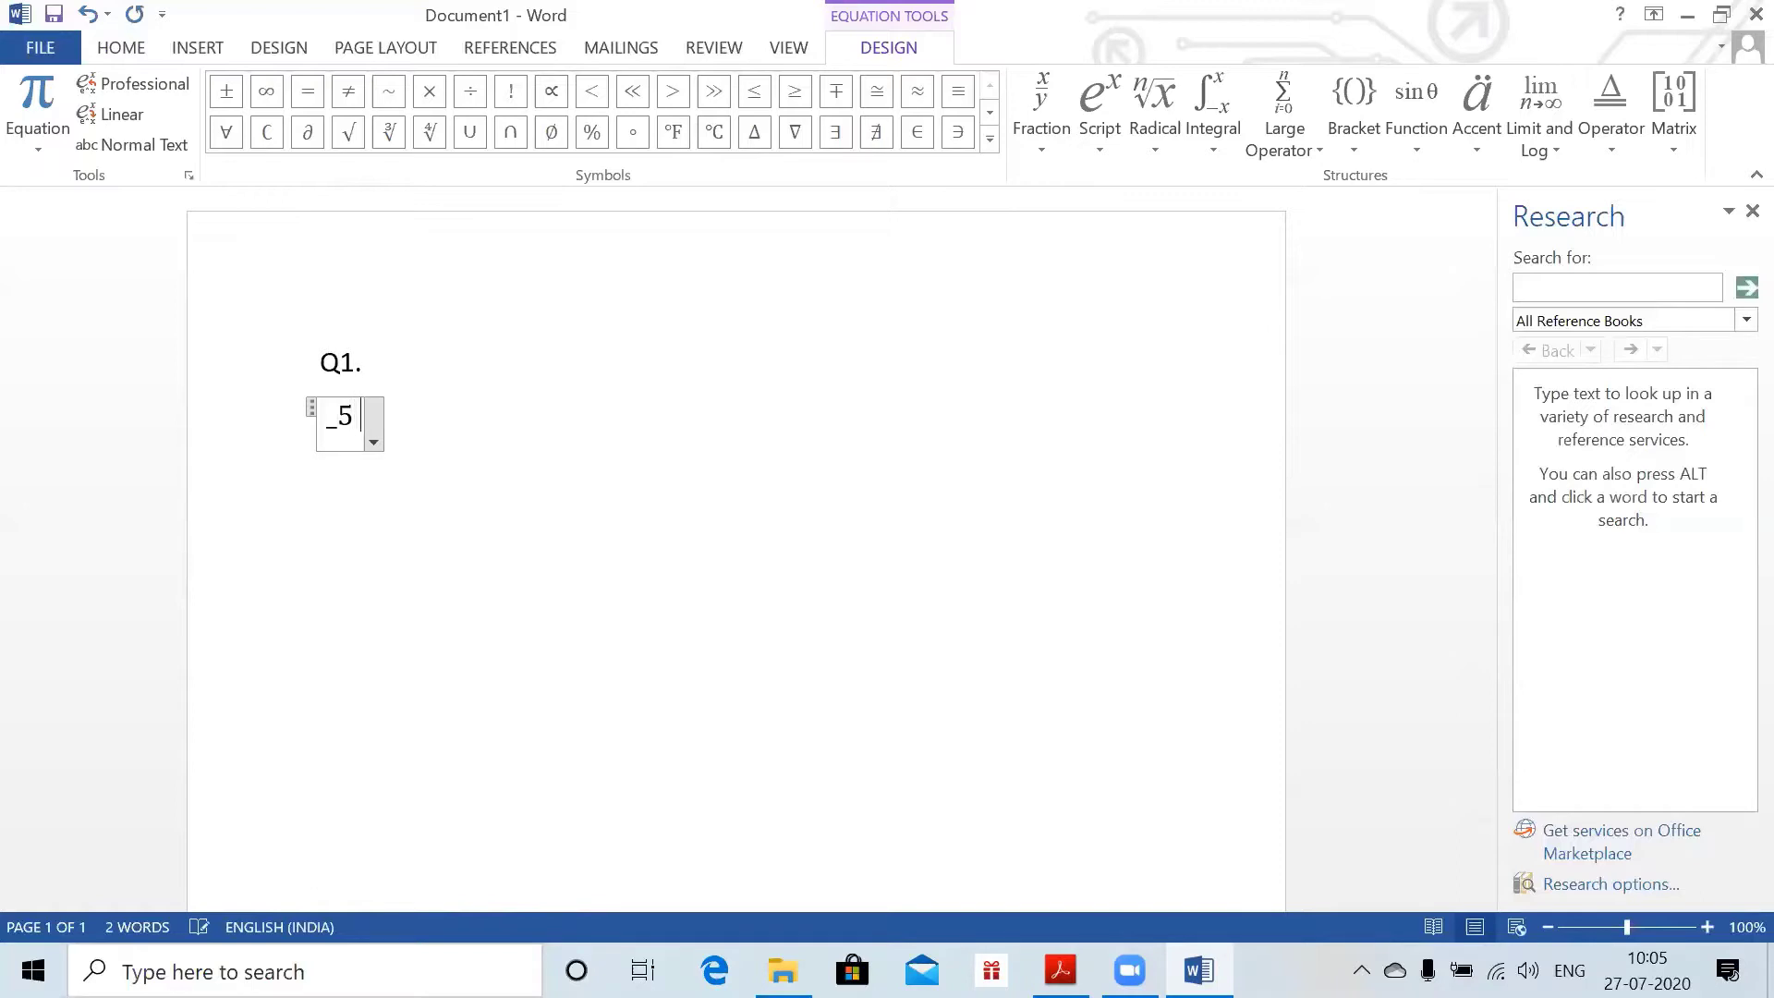
{"action": "type", "text": "_60"}
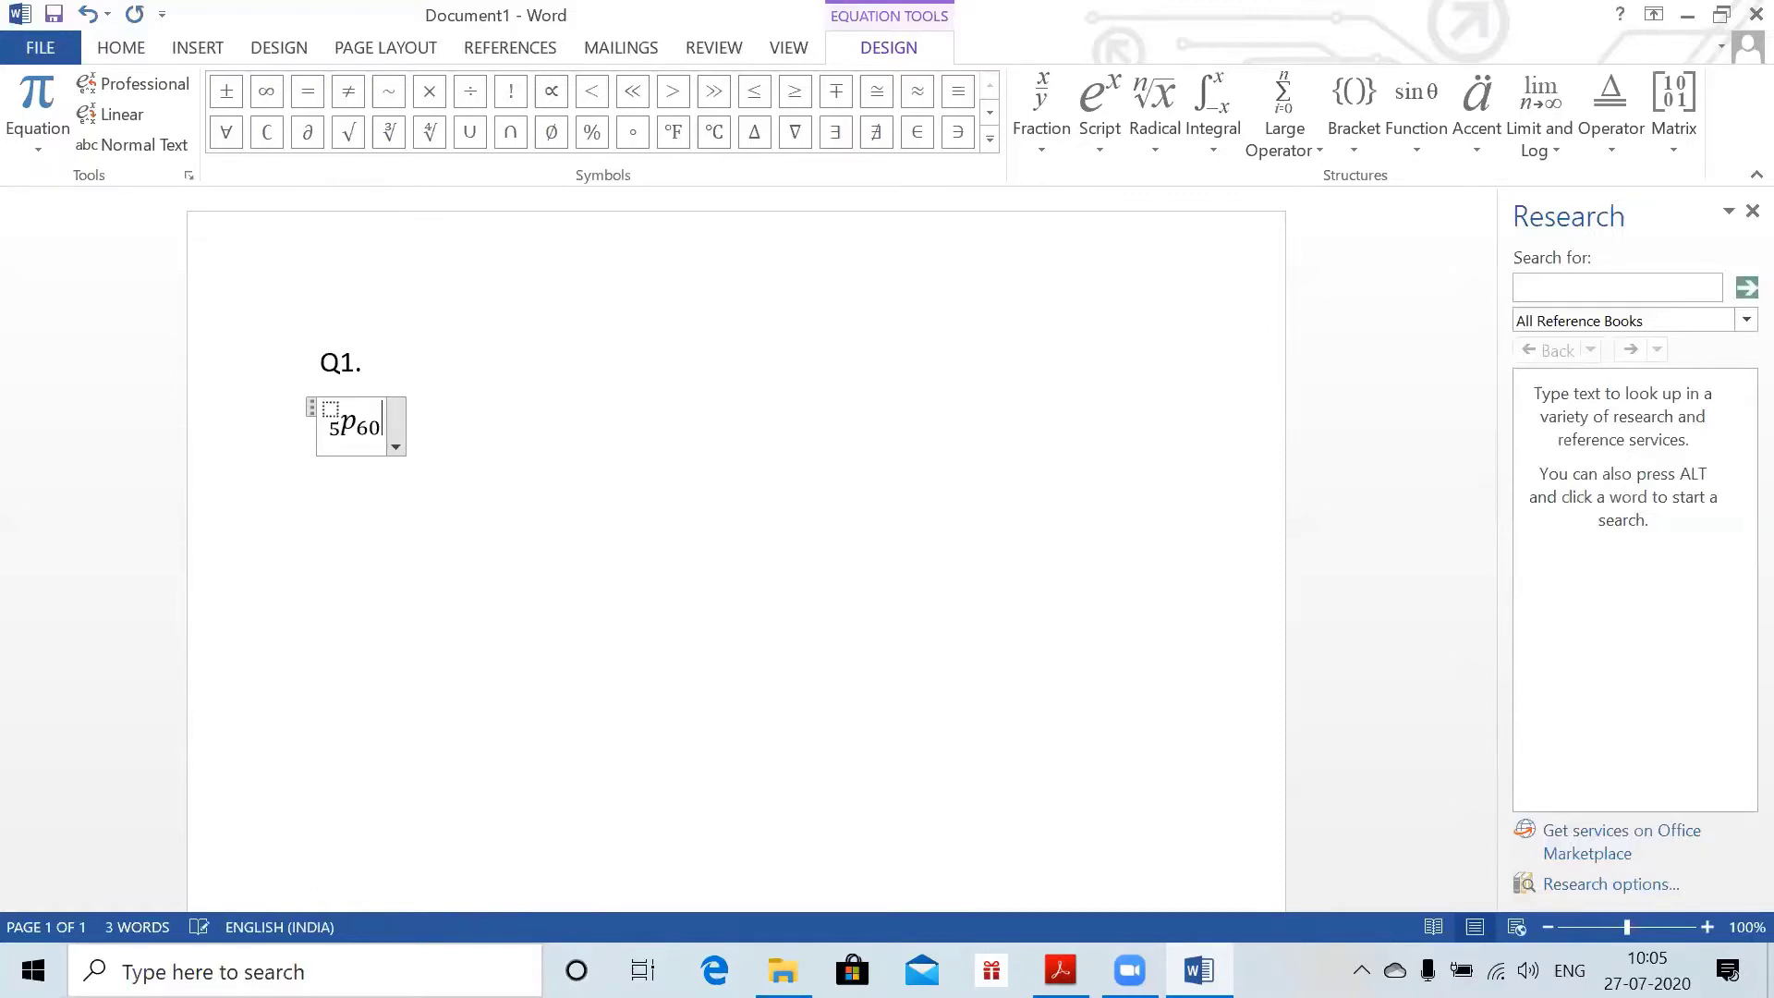
{"action": "left_click", "coordinate": [330, 409]}
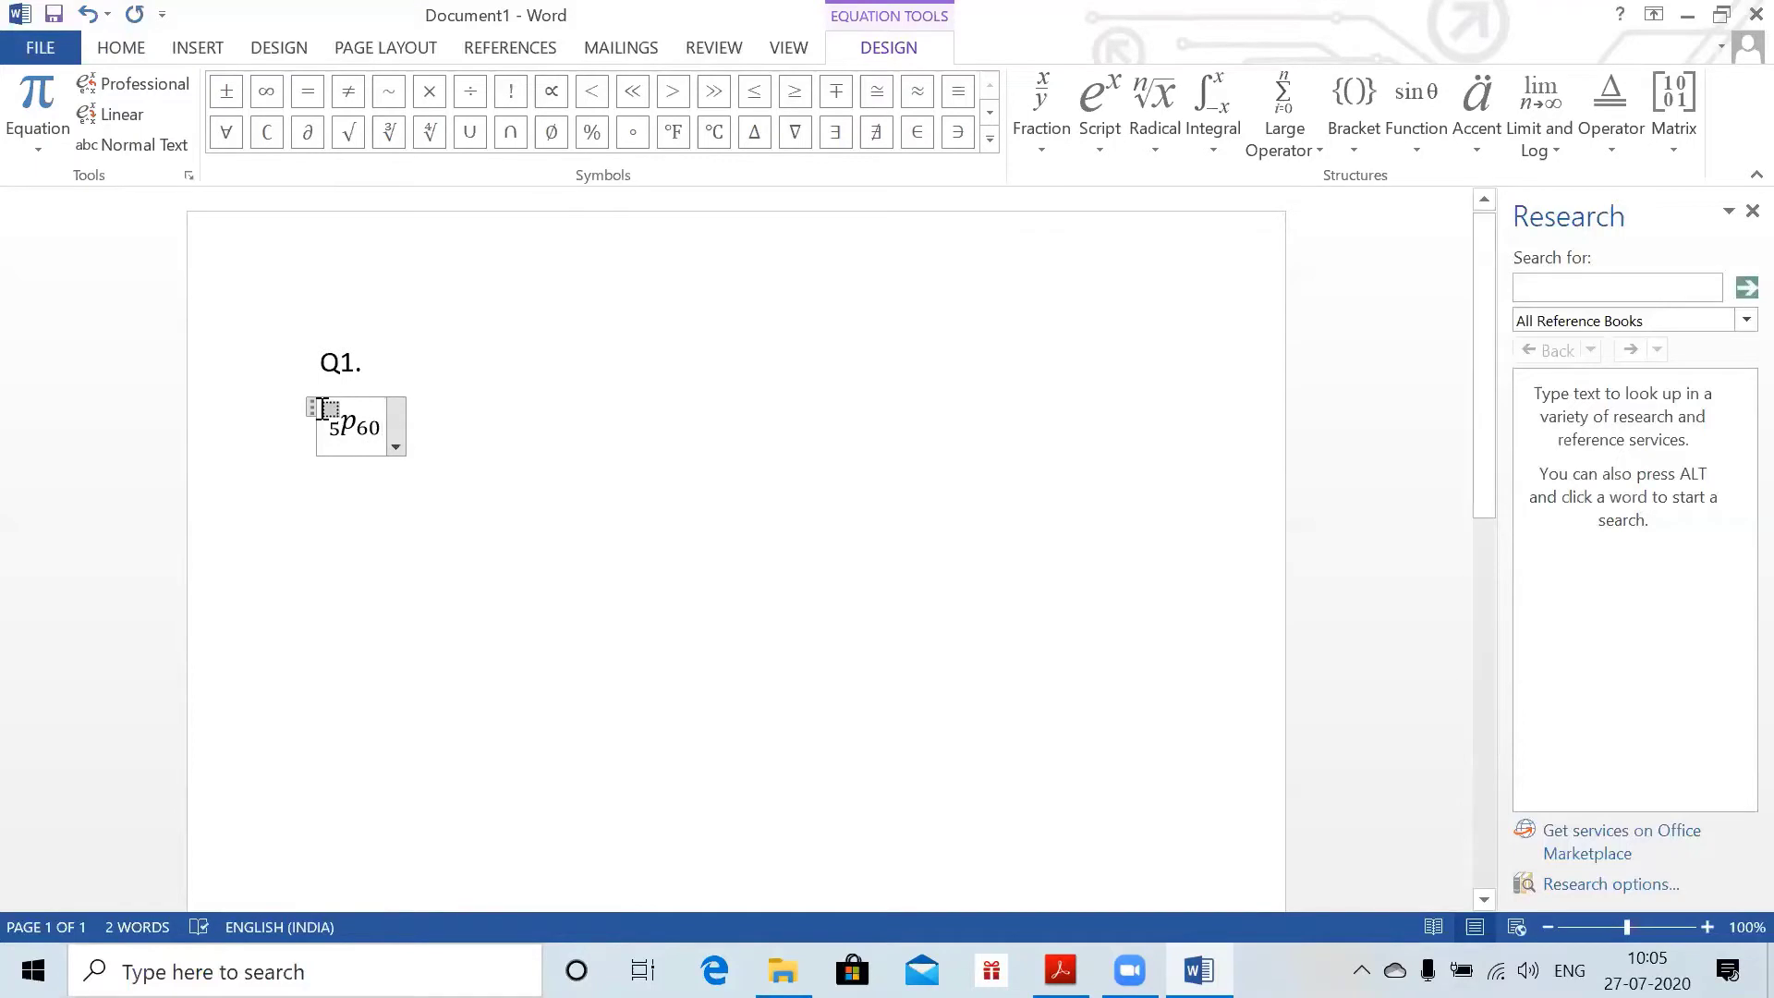
{"action": "key", "text": "BackSpace"}
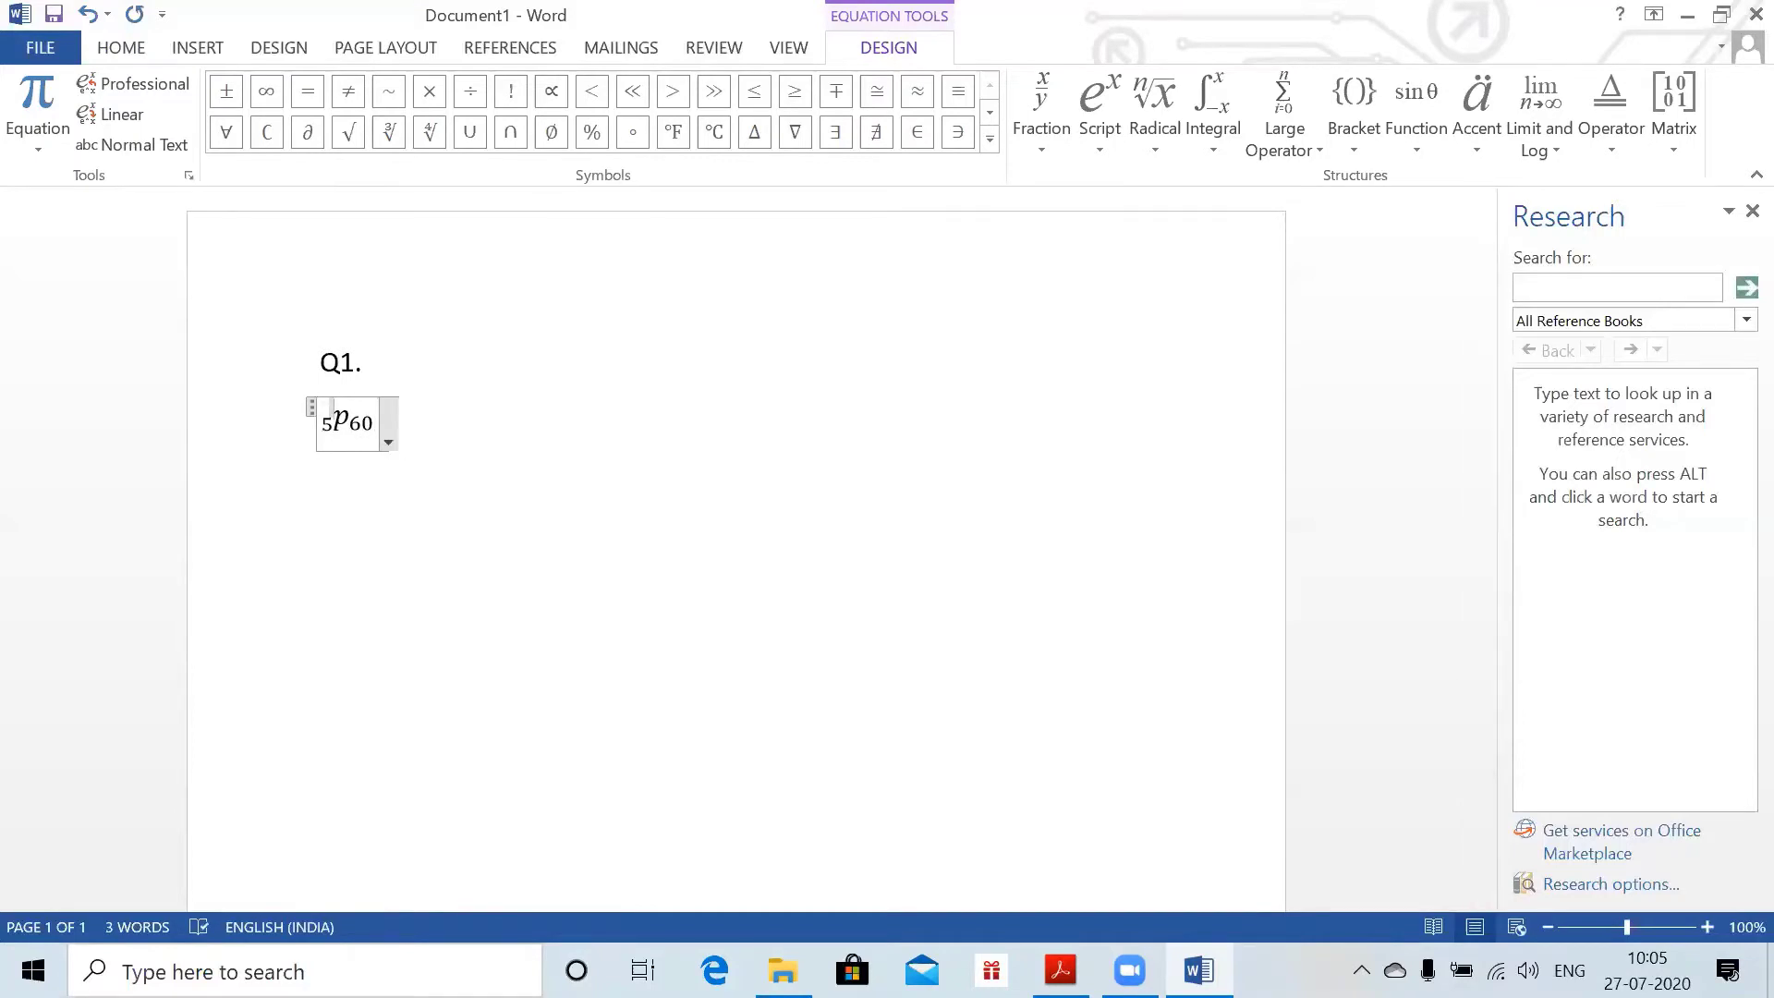
{"action": "left_click", "coordinate": [412, 419]}
{"action": "key", "text": "Return"}
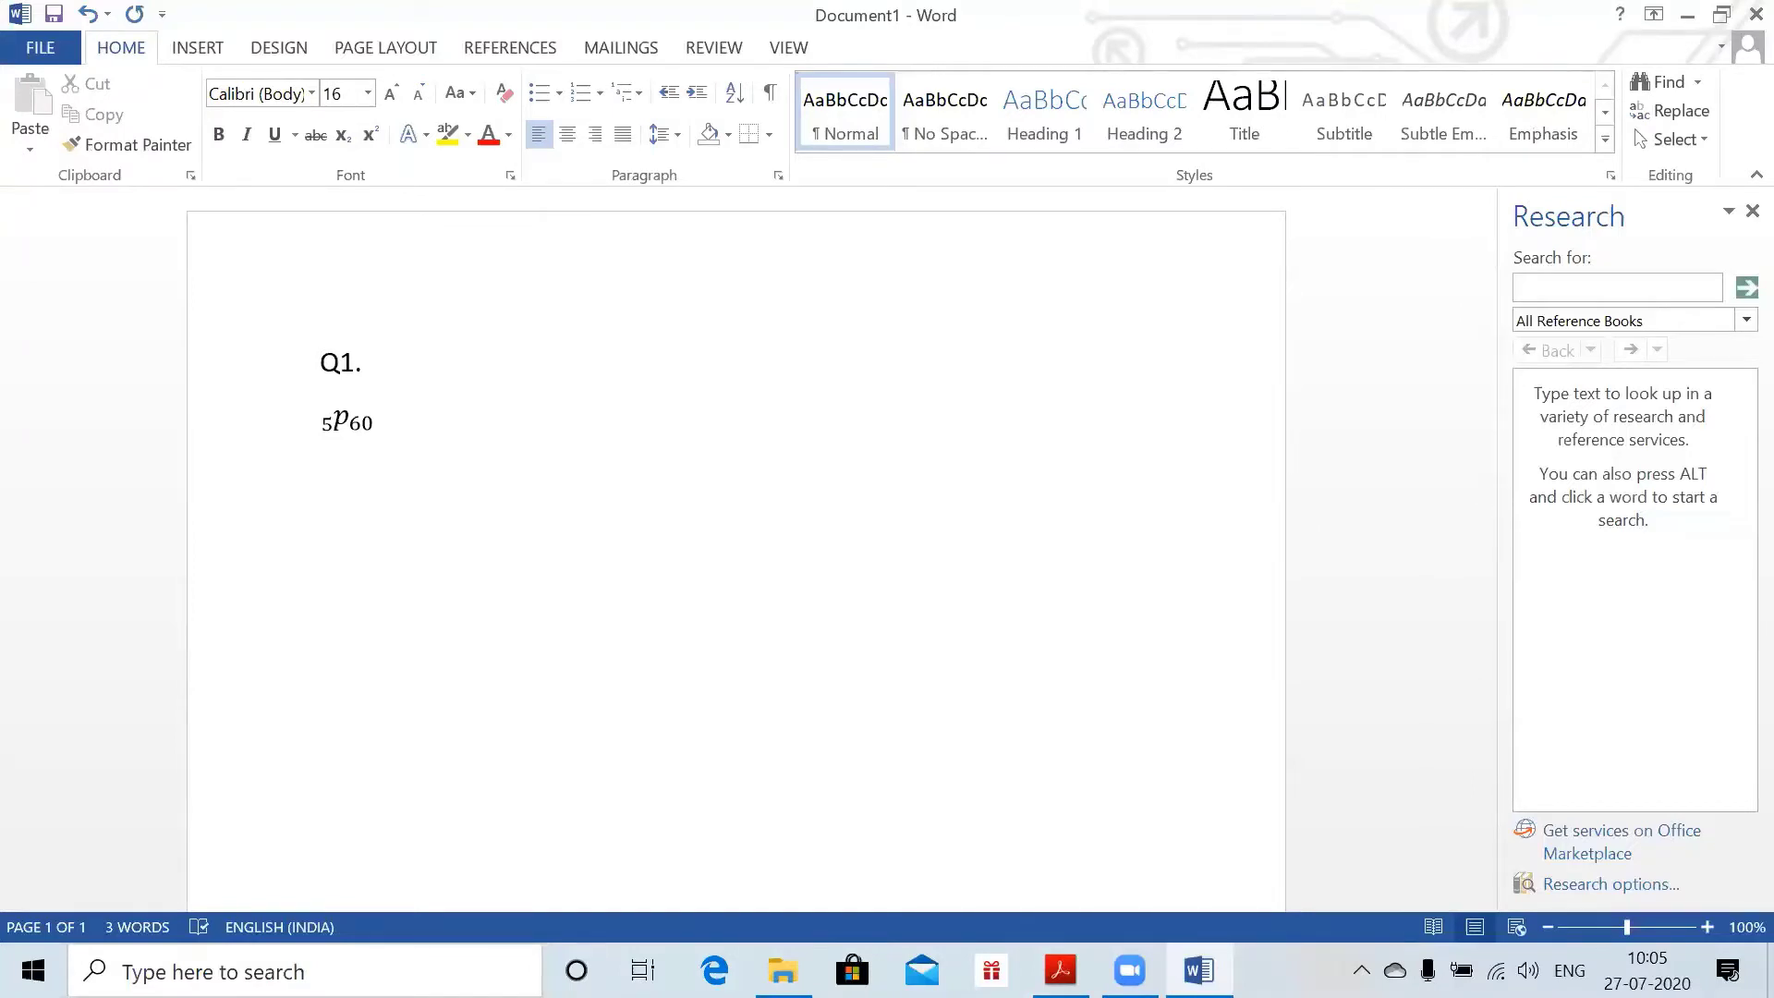
- Insert a second equation showing p with left subscript t and right subscript x, and delete its empty superscript placeholder
{"action": "key", "text": "alt+equal"}
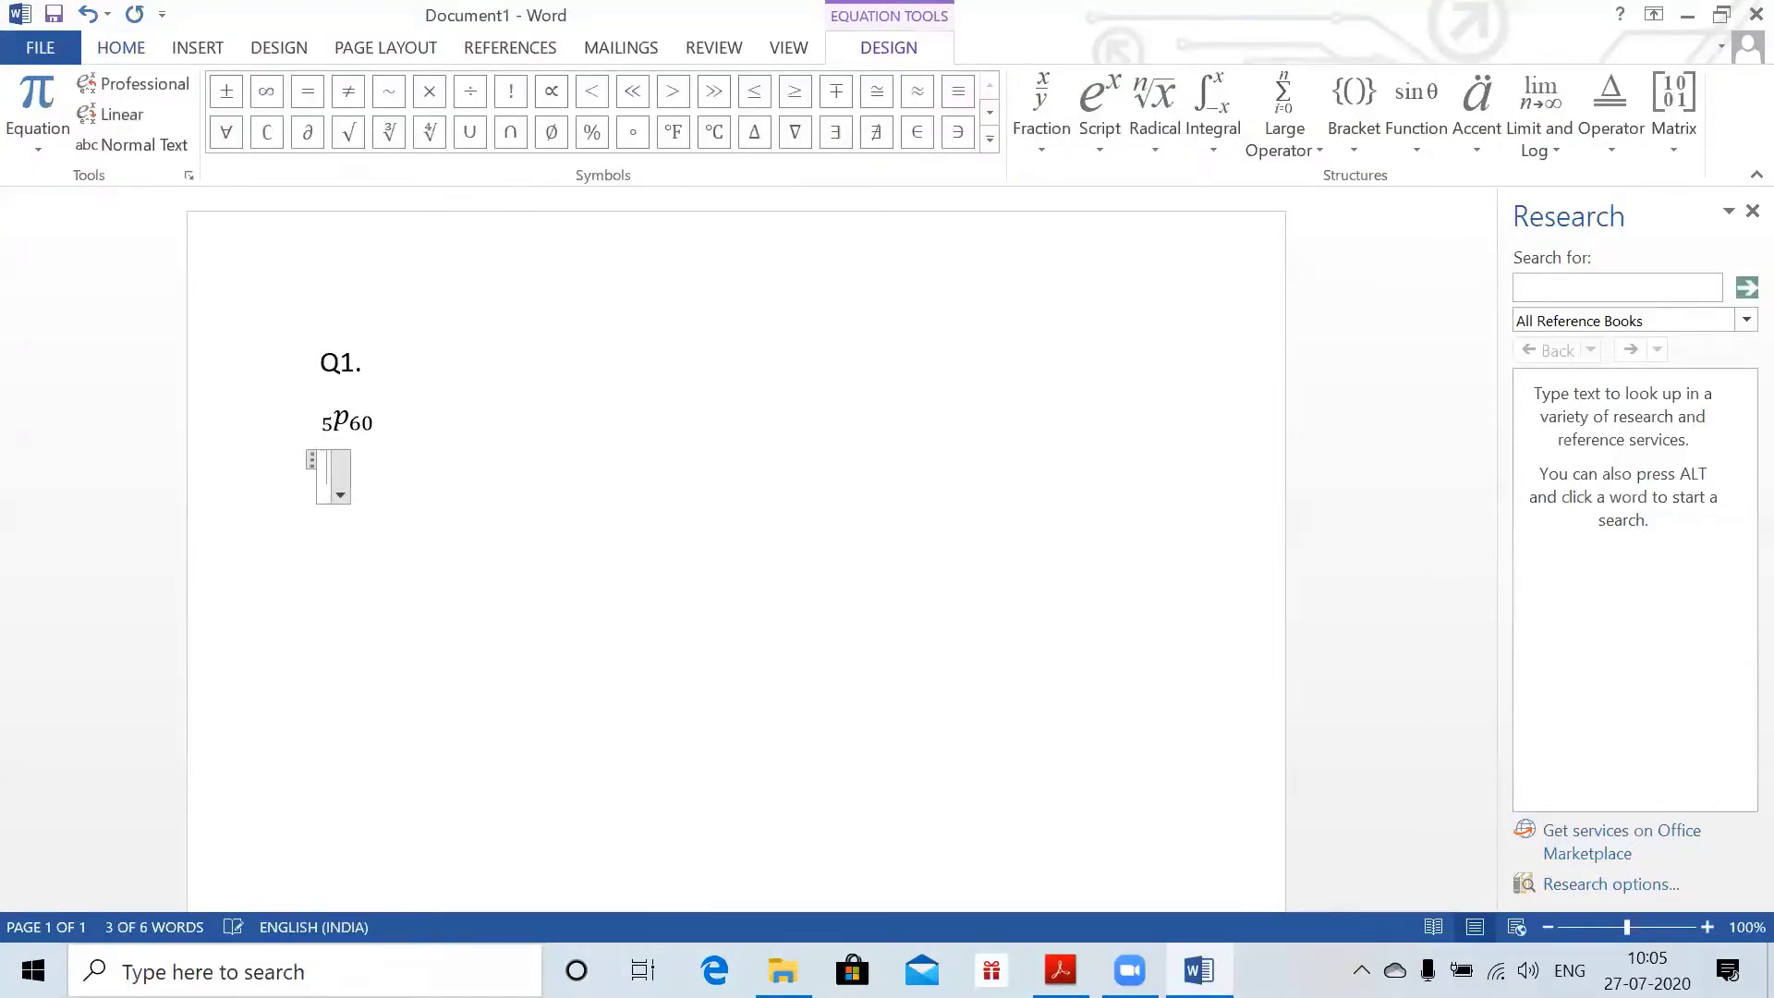
{"action": "type", "text": "_"}
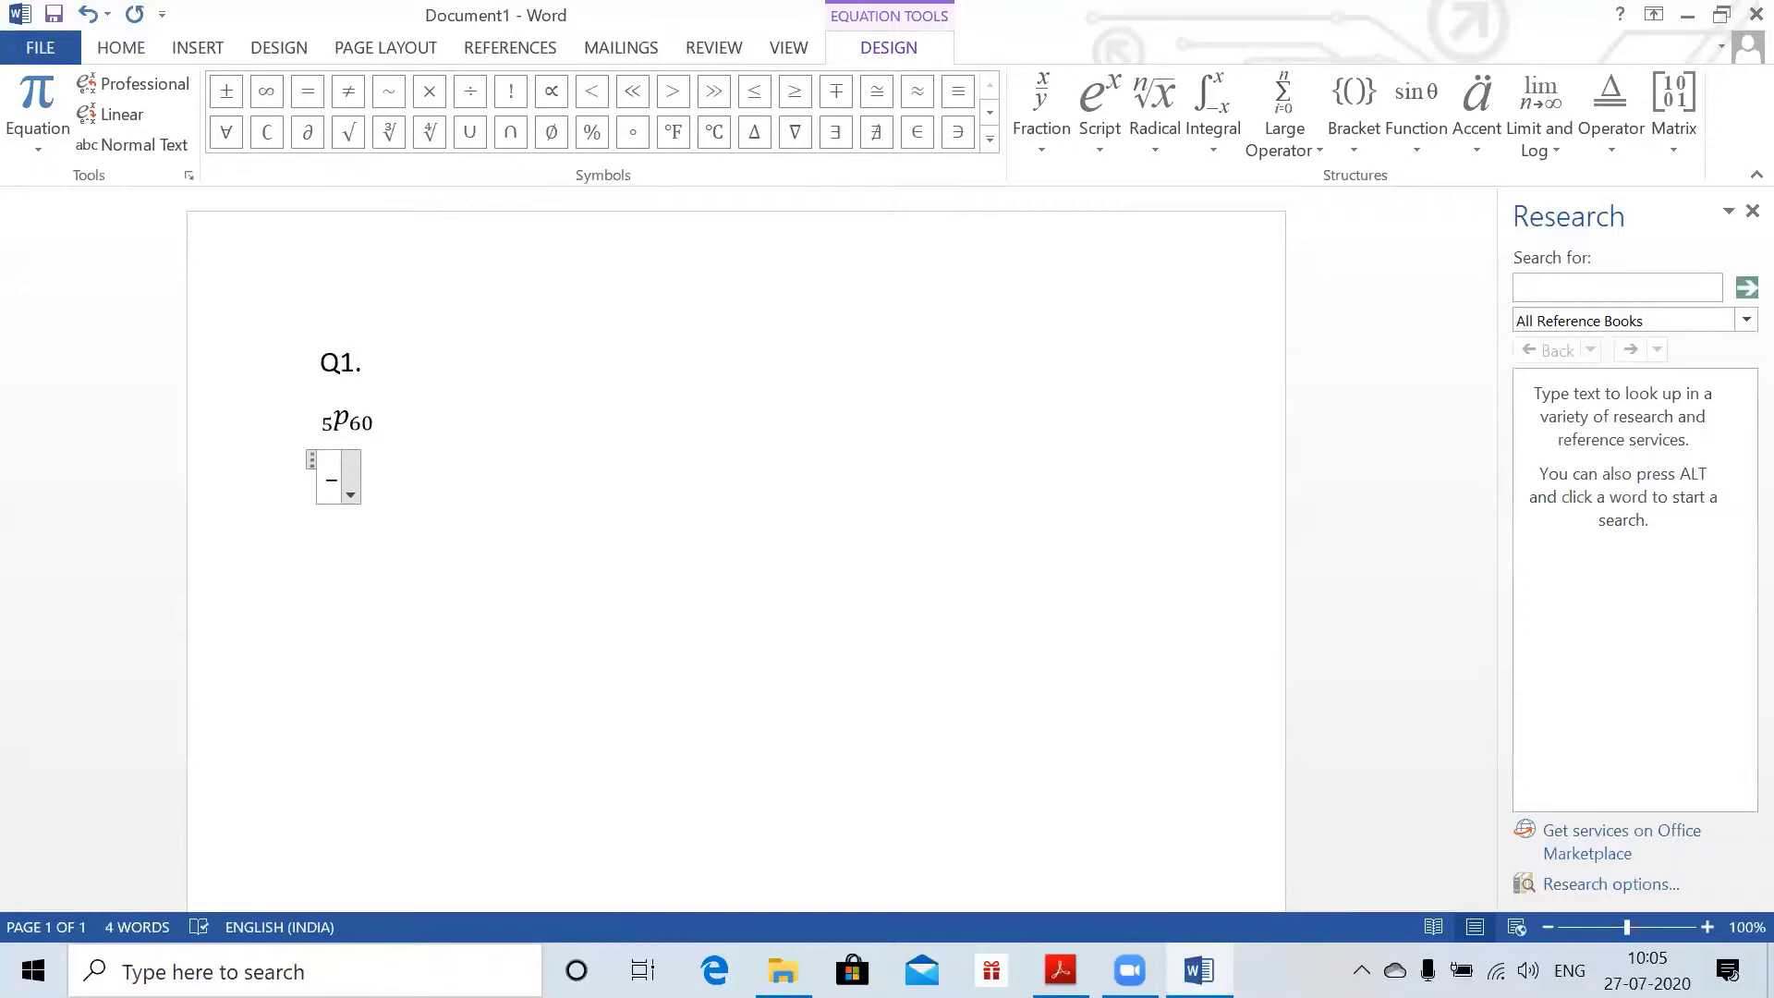
{"action": "type", "text": "t p"}
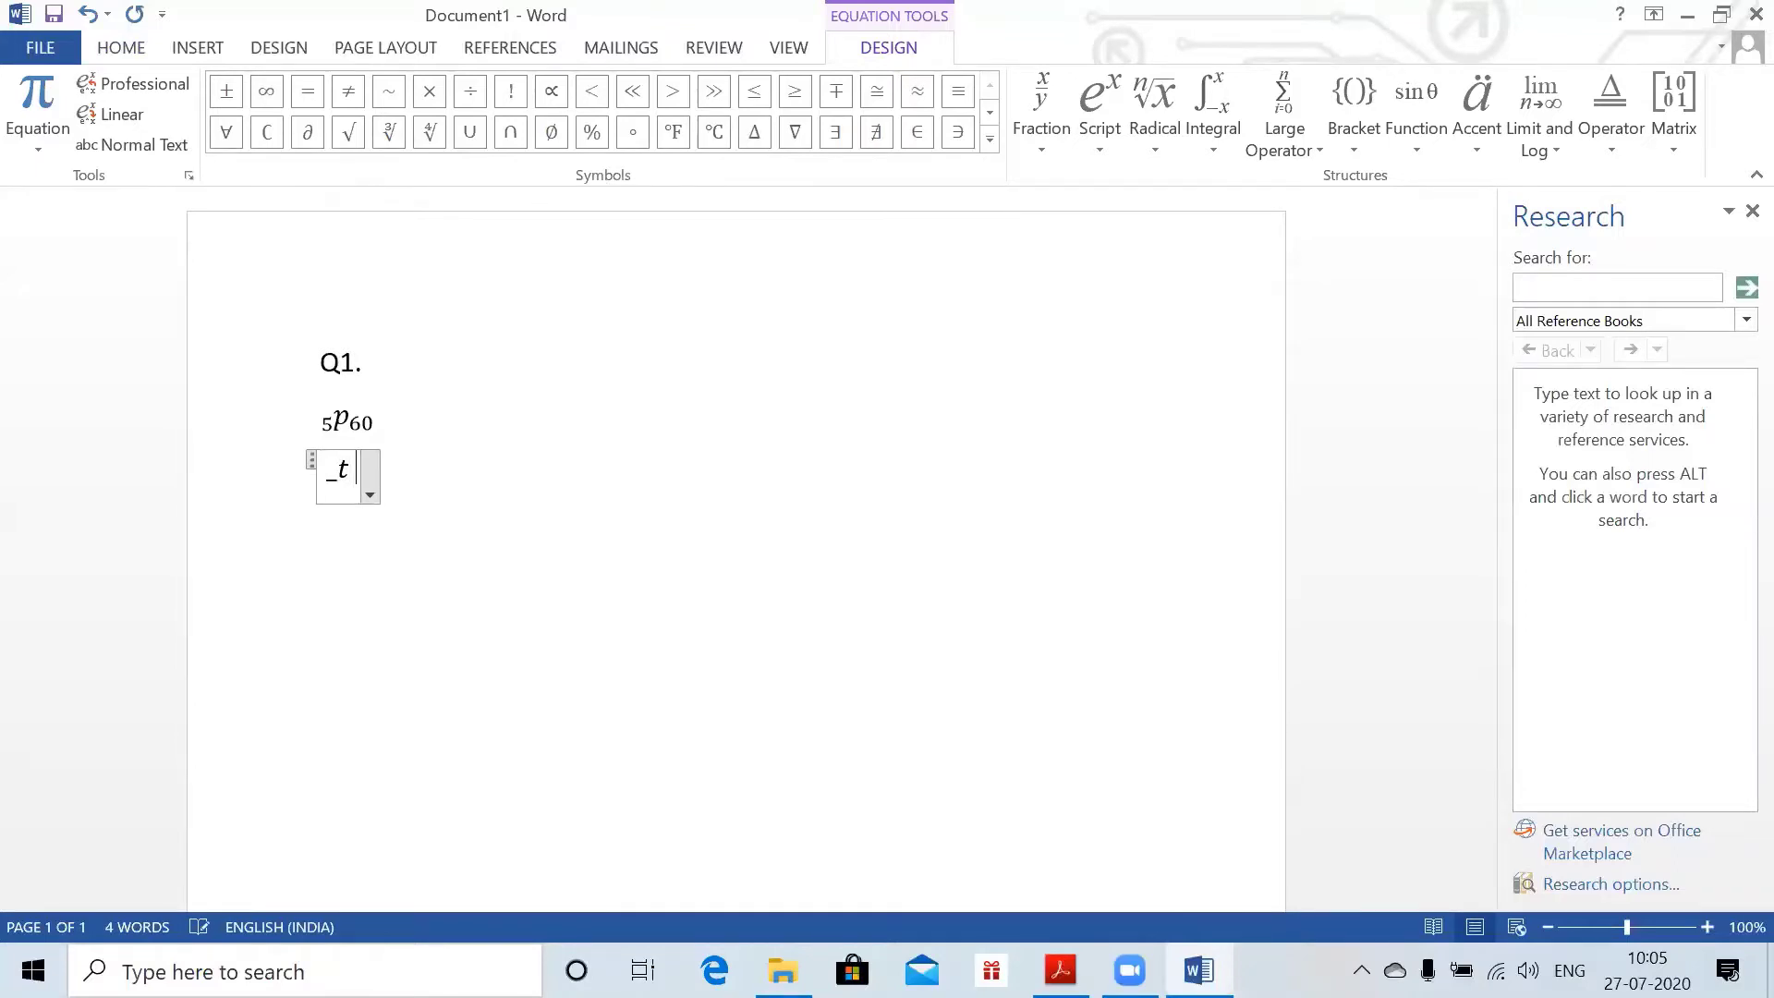
{"action": "type", "text": "_x"}
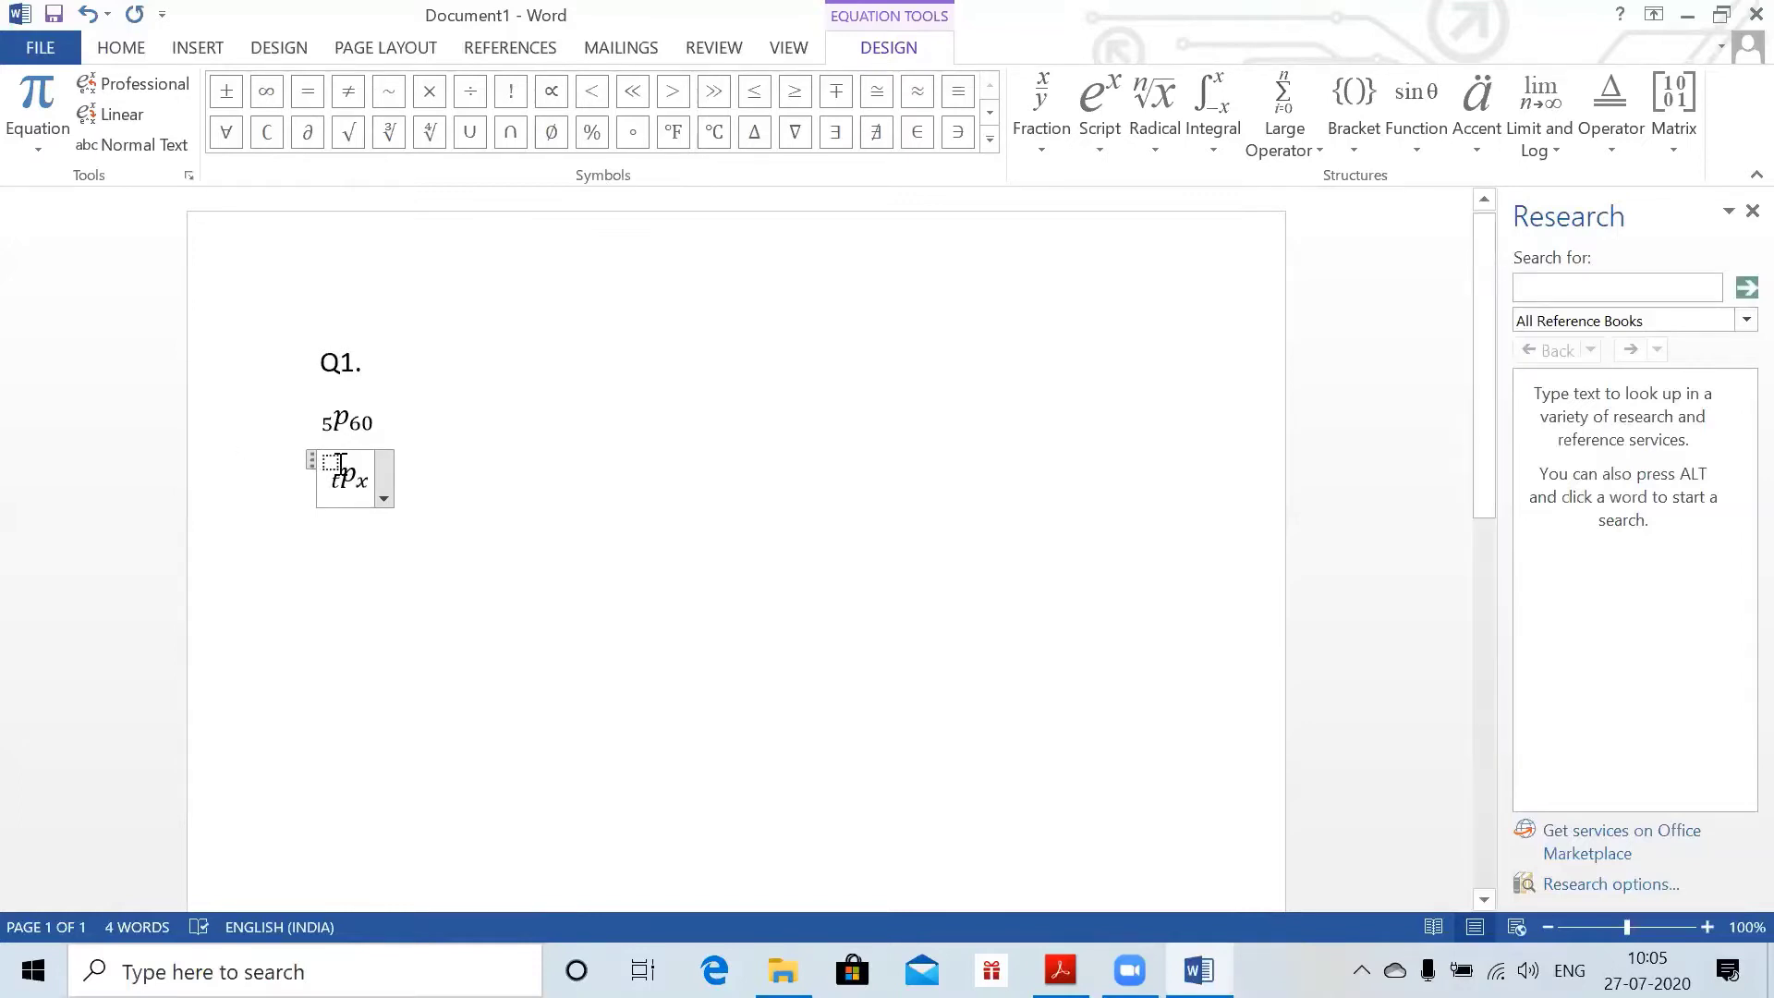
{"action": "left_click", "coordinate": [340, 462]}
{"action": "key", "text": "BackSpace"}
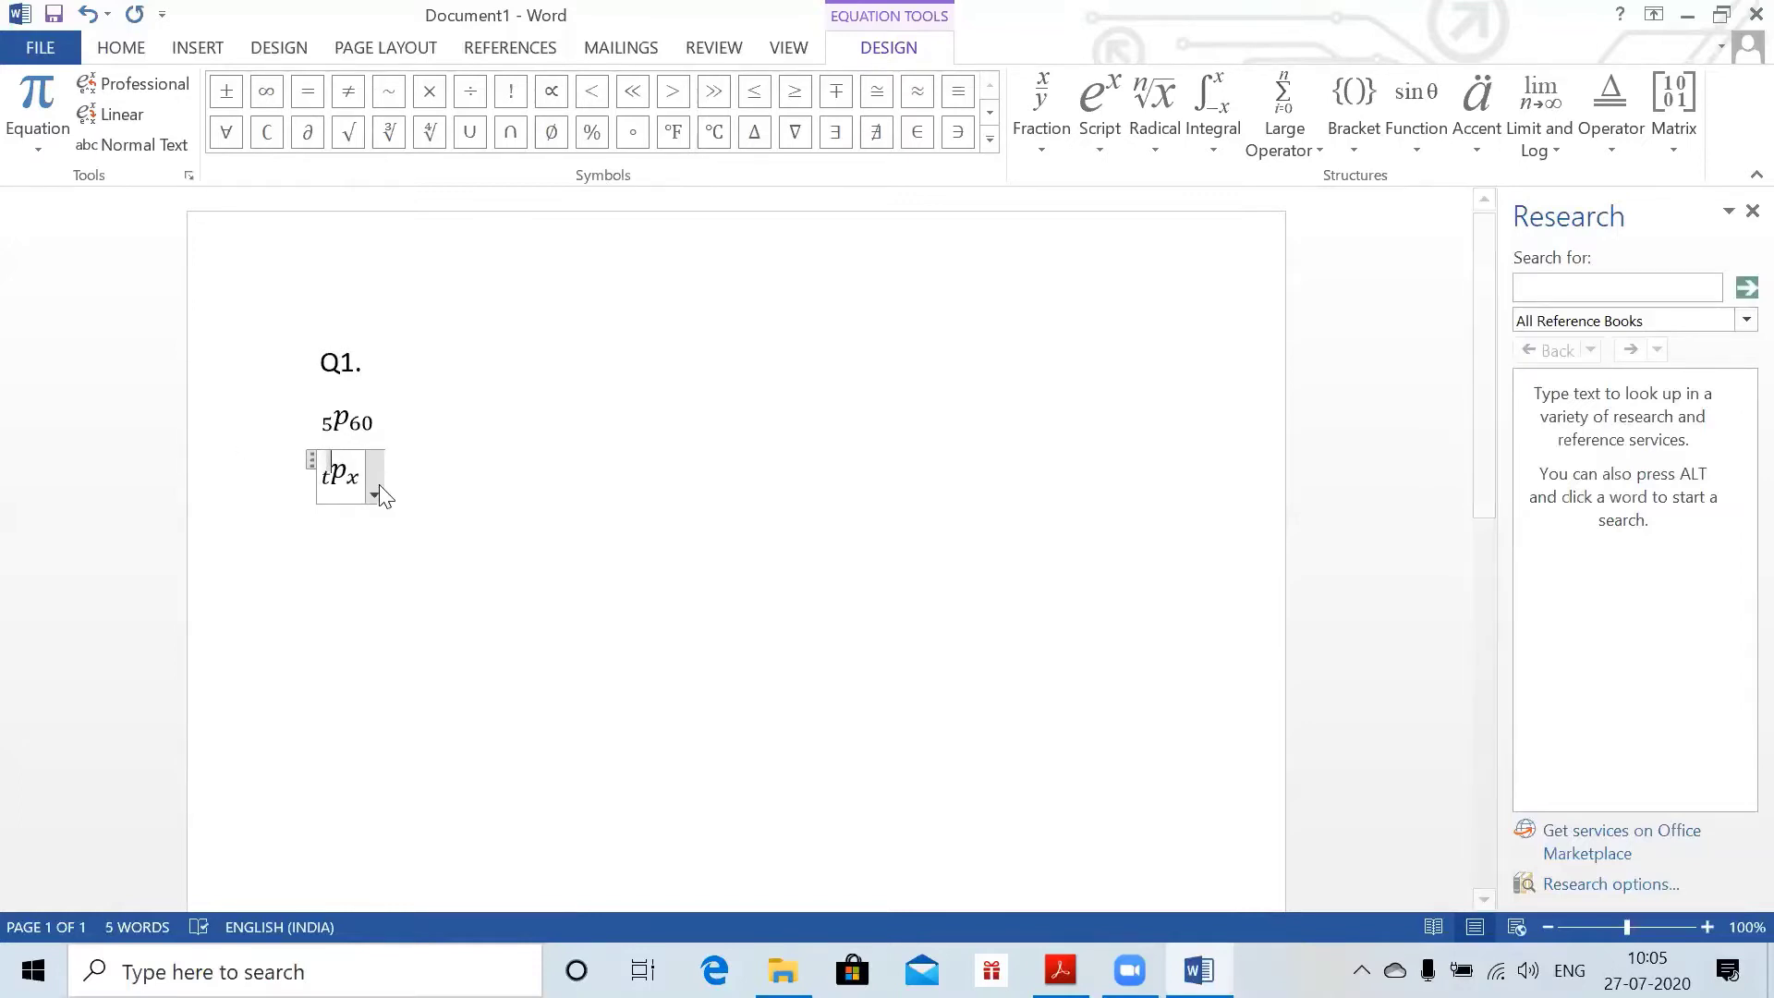
- Try out saving the t-p-x equation as a building block named tpx with the Insert content only option, and cancel it
{"action": "left_click", "coordinate": [379, 486]}
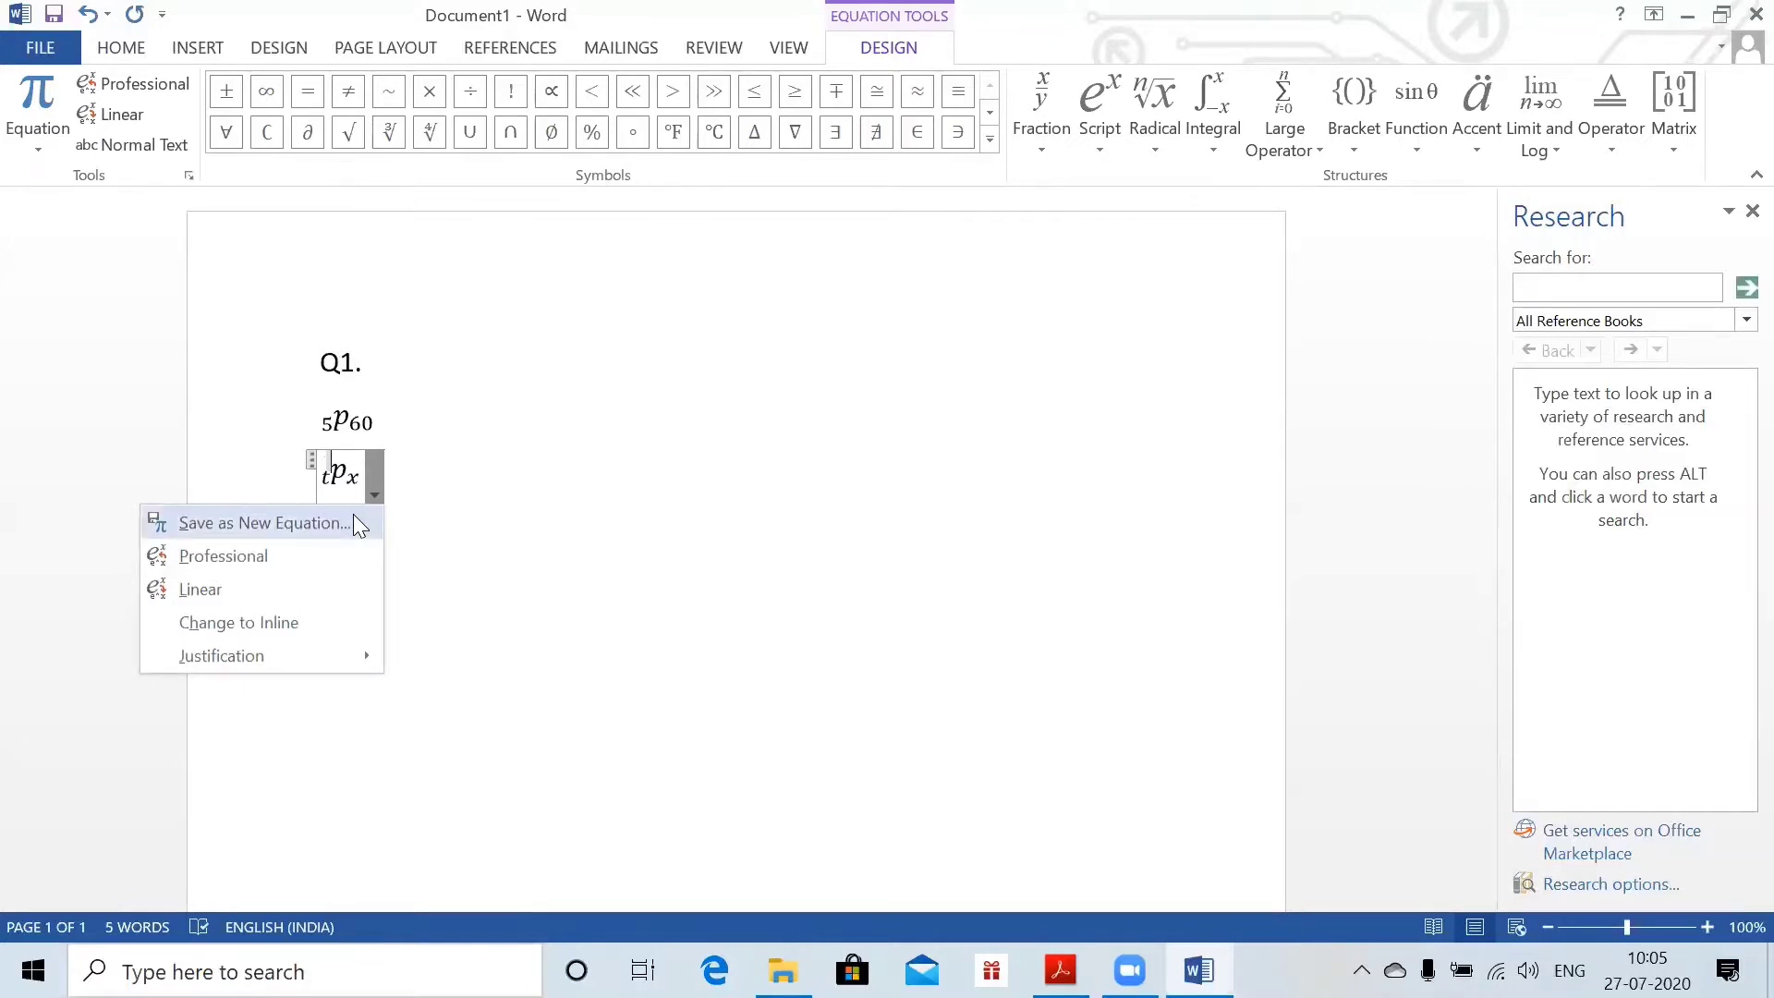
{"action": "left_click", "coordinate": [358, 525]}
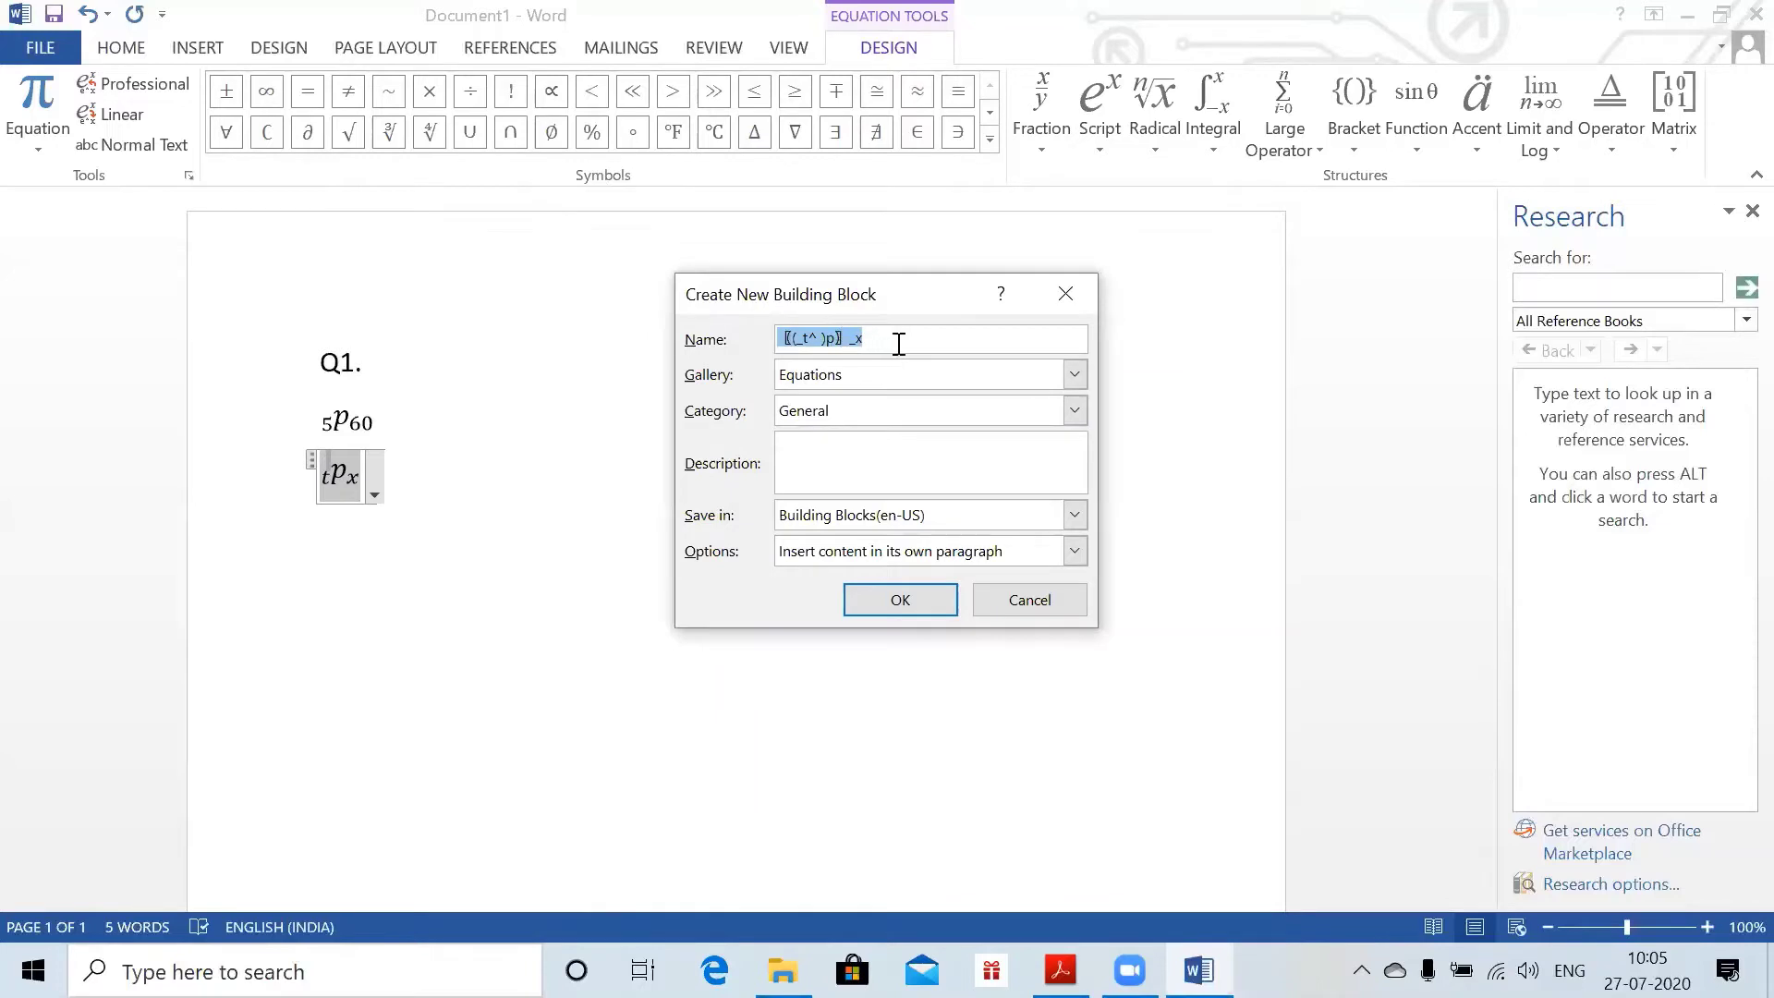
{"action": "key", "text": "BackSpace"}
{"action": "type", "text": "tpx"}
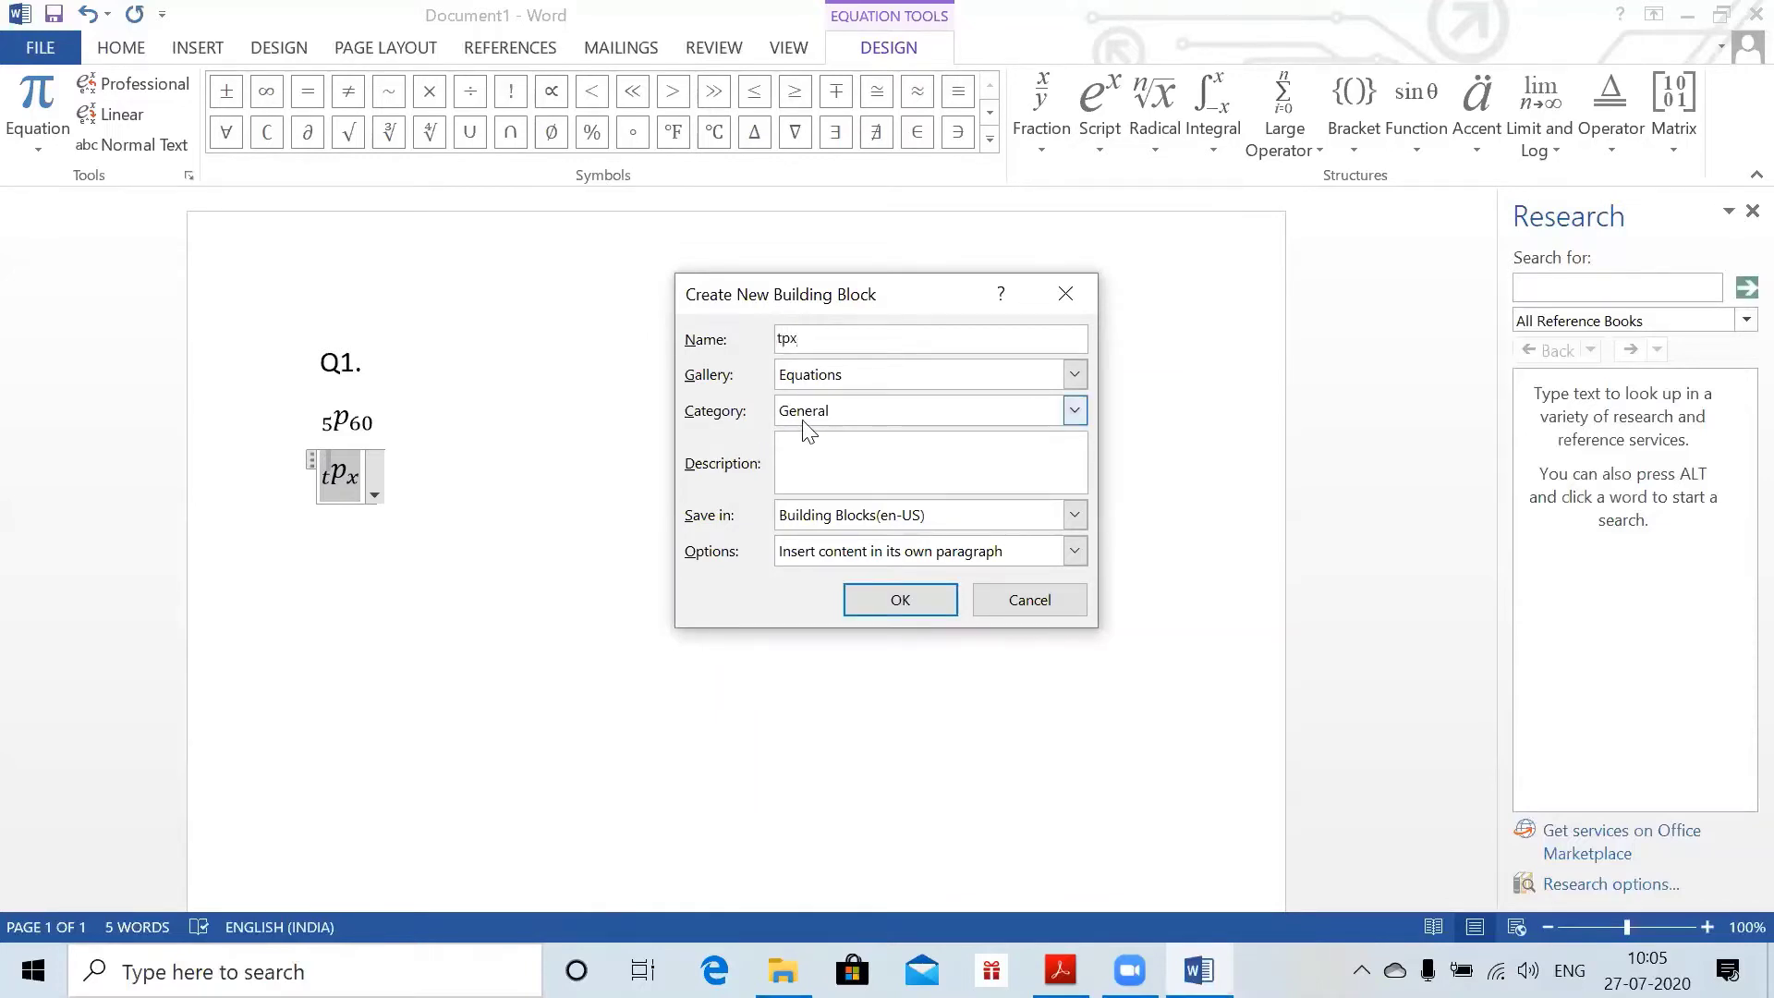
{"action": "left_click", "coordinate": [829, 416]}
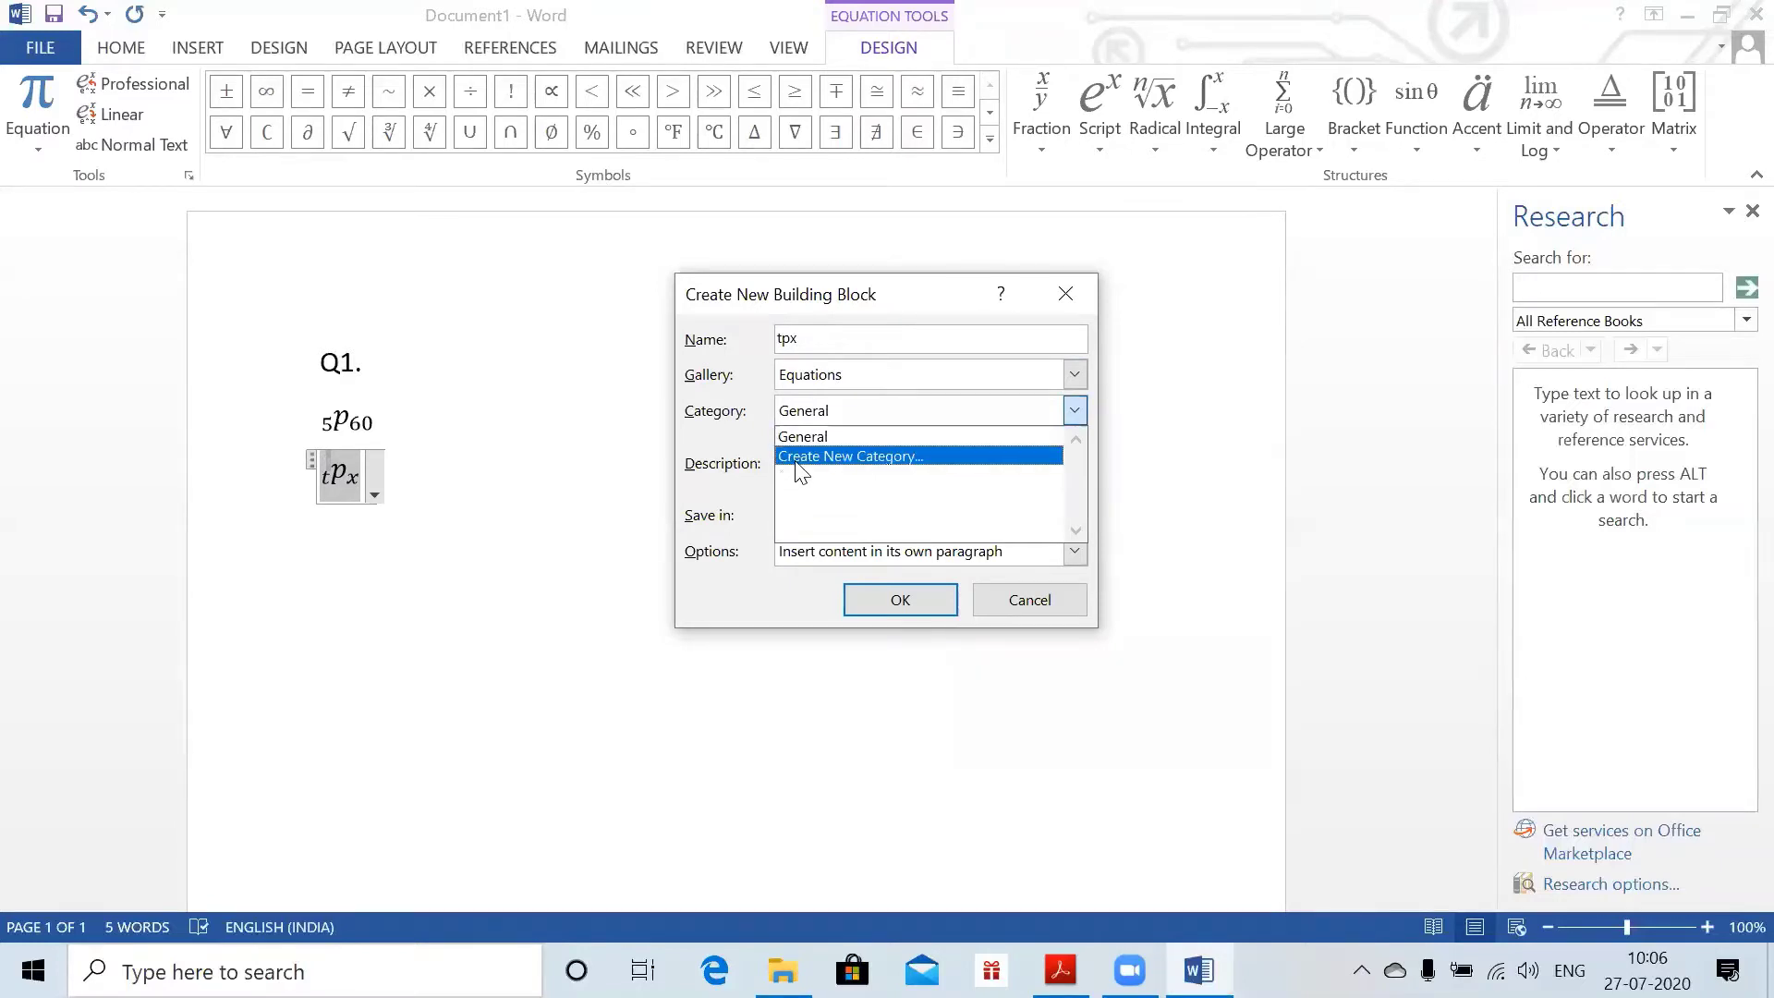
{"action": "left_click", "coordinate": [802, 456]}
{"action": "left_click", "coordinate": [1037, 401]}
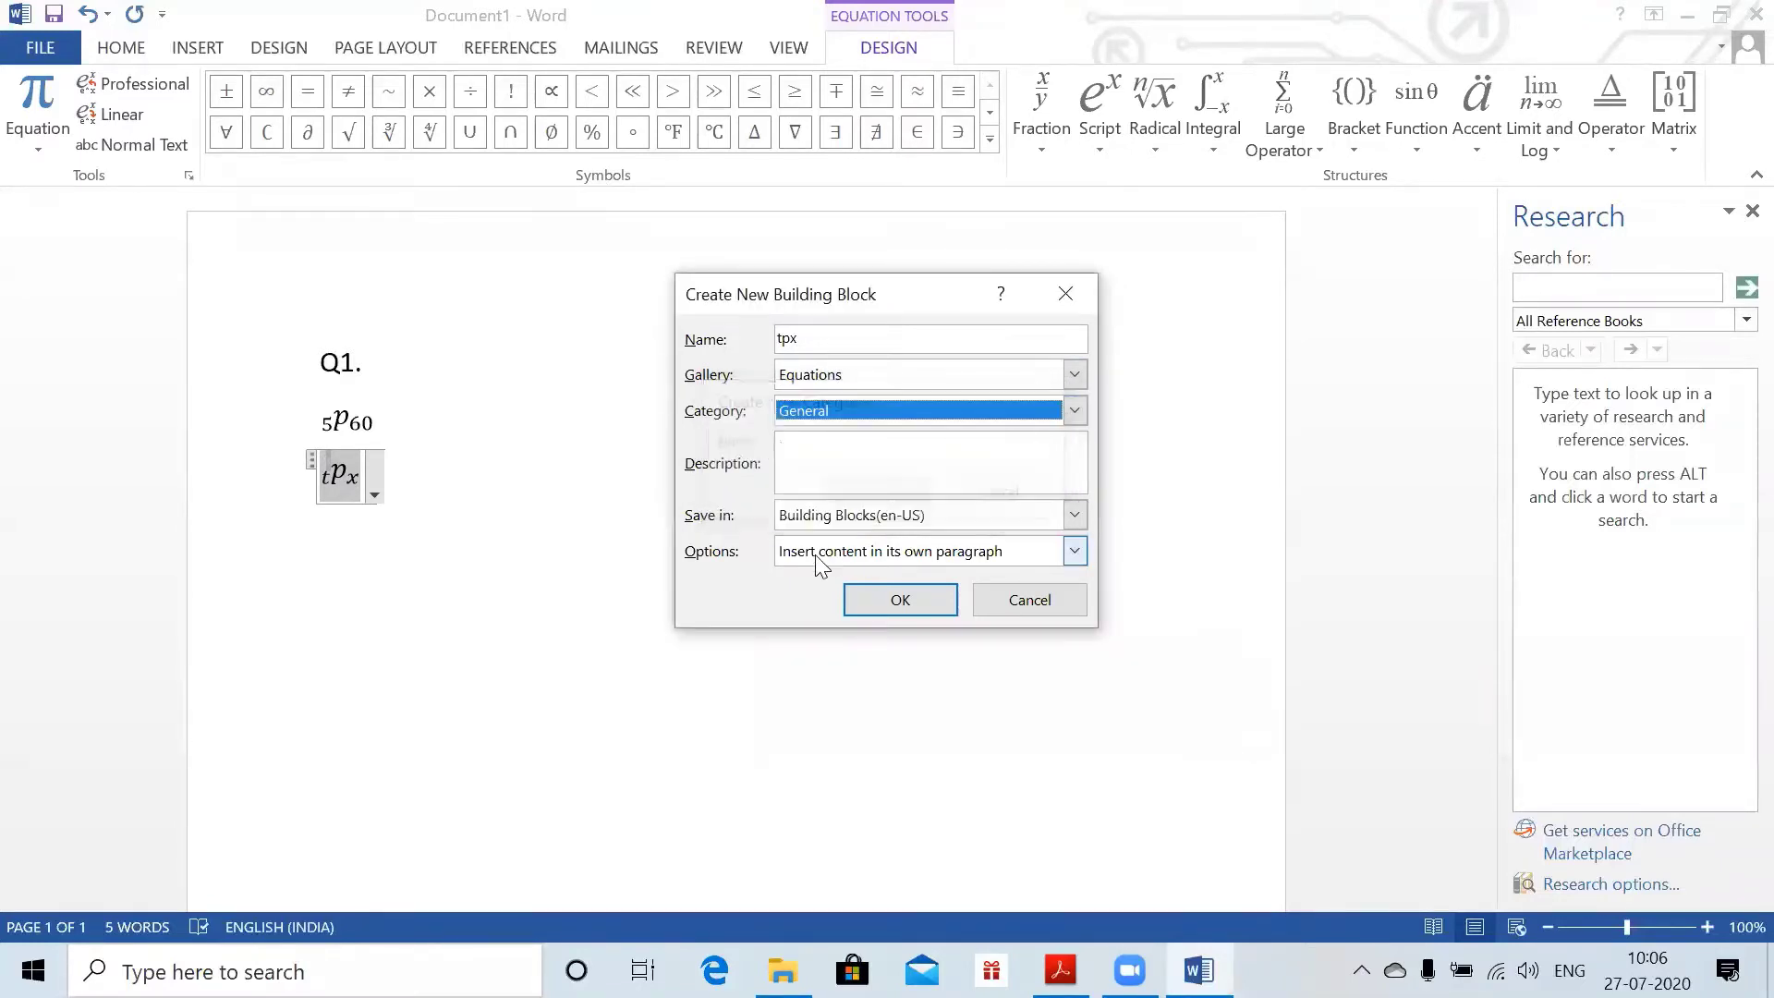
{"action": "left_click", "coordinate": [874, 552]}
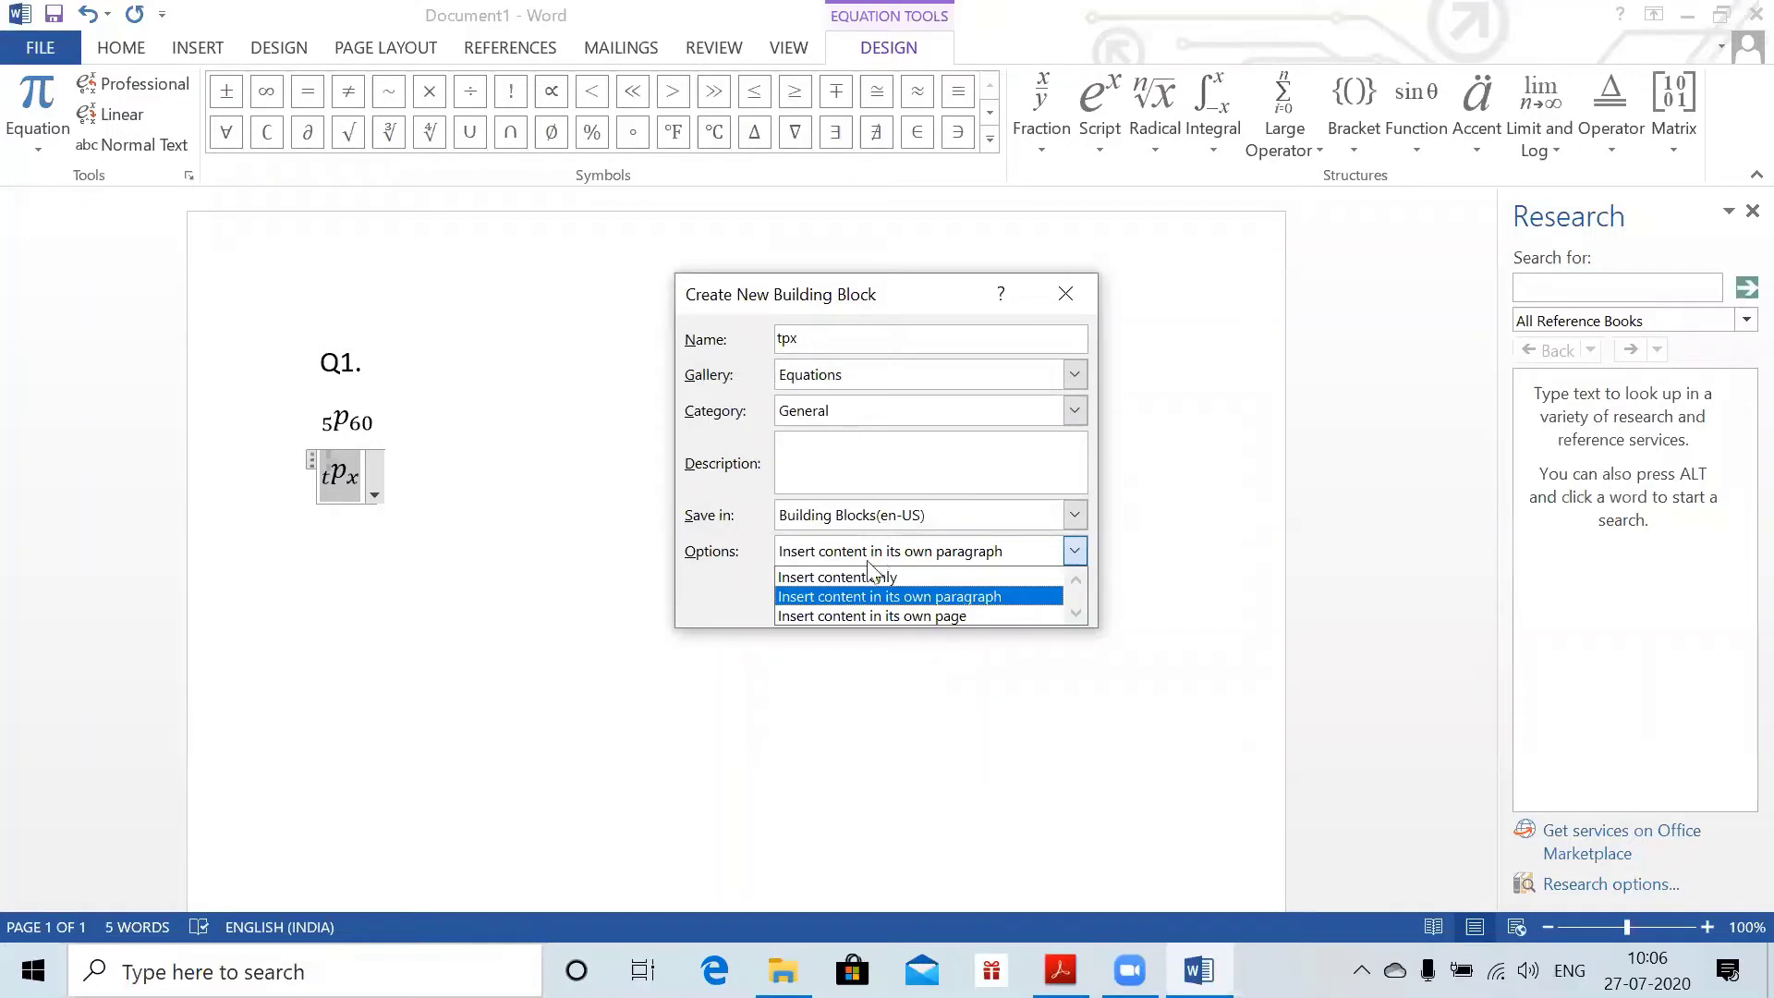
{"action": "left_click", "coordinate": [857, 571]}
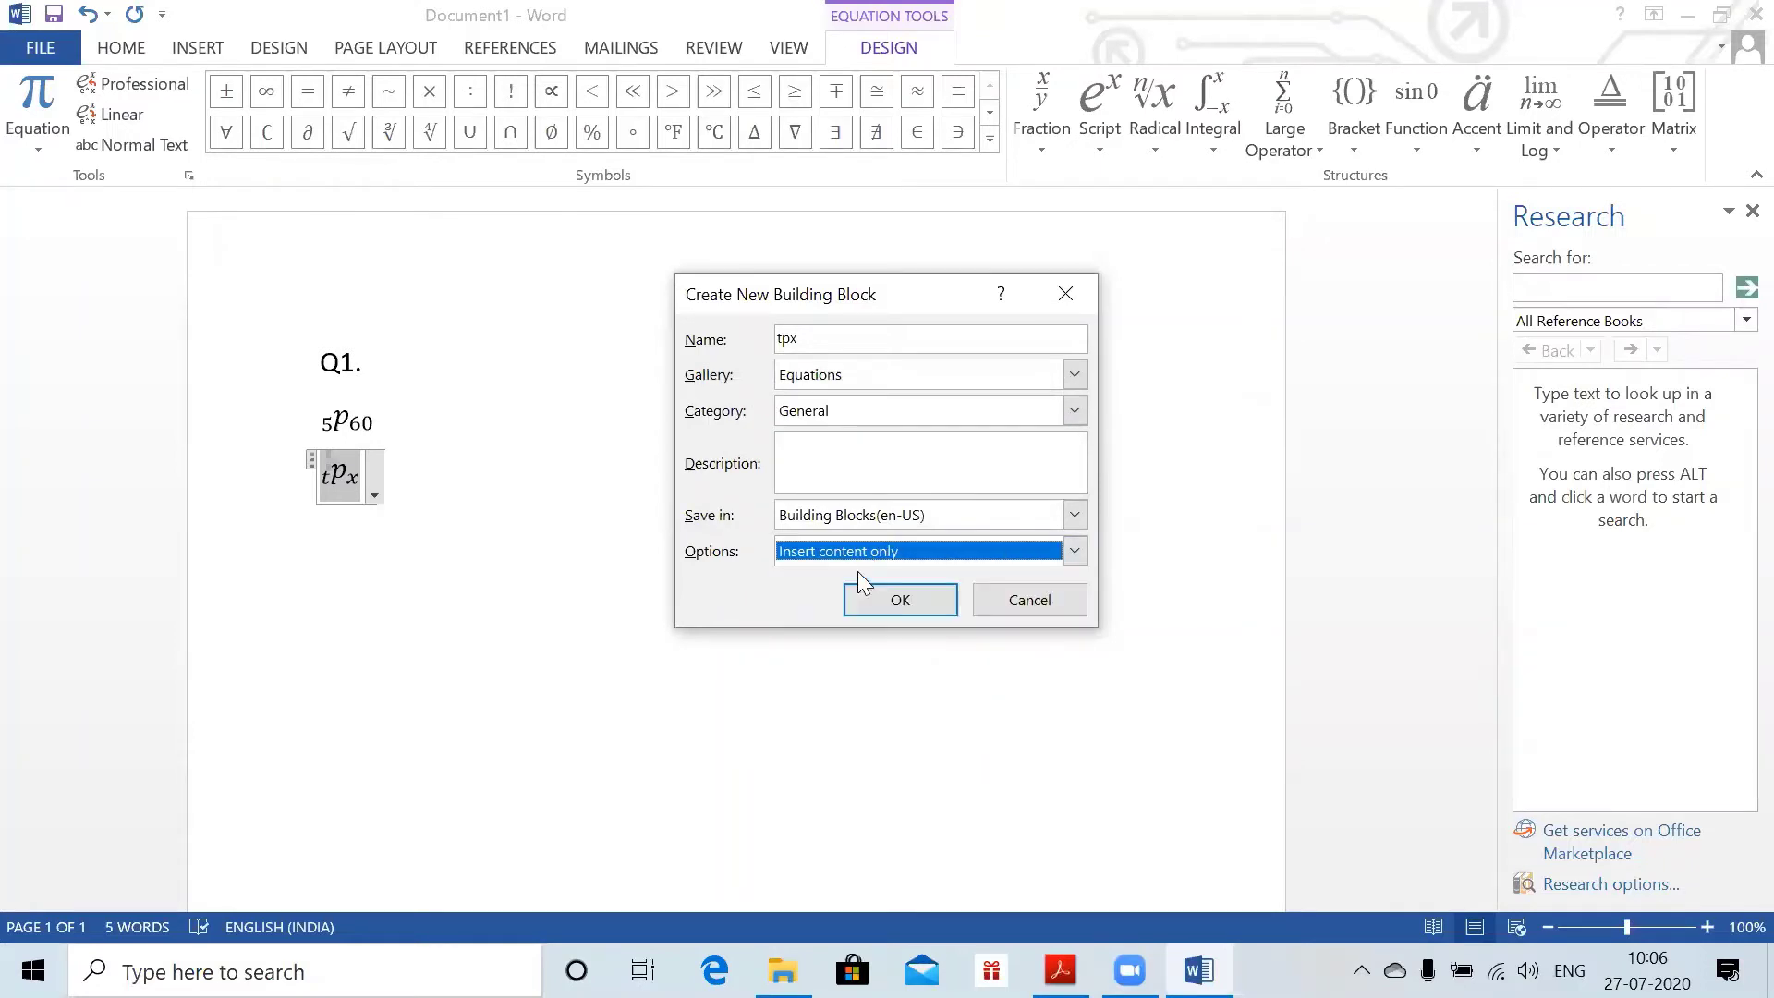
{"action": "left_click", "coordinate": [1030, 601]}
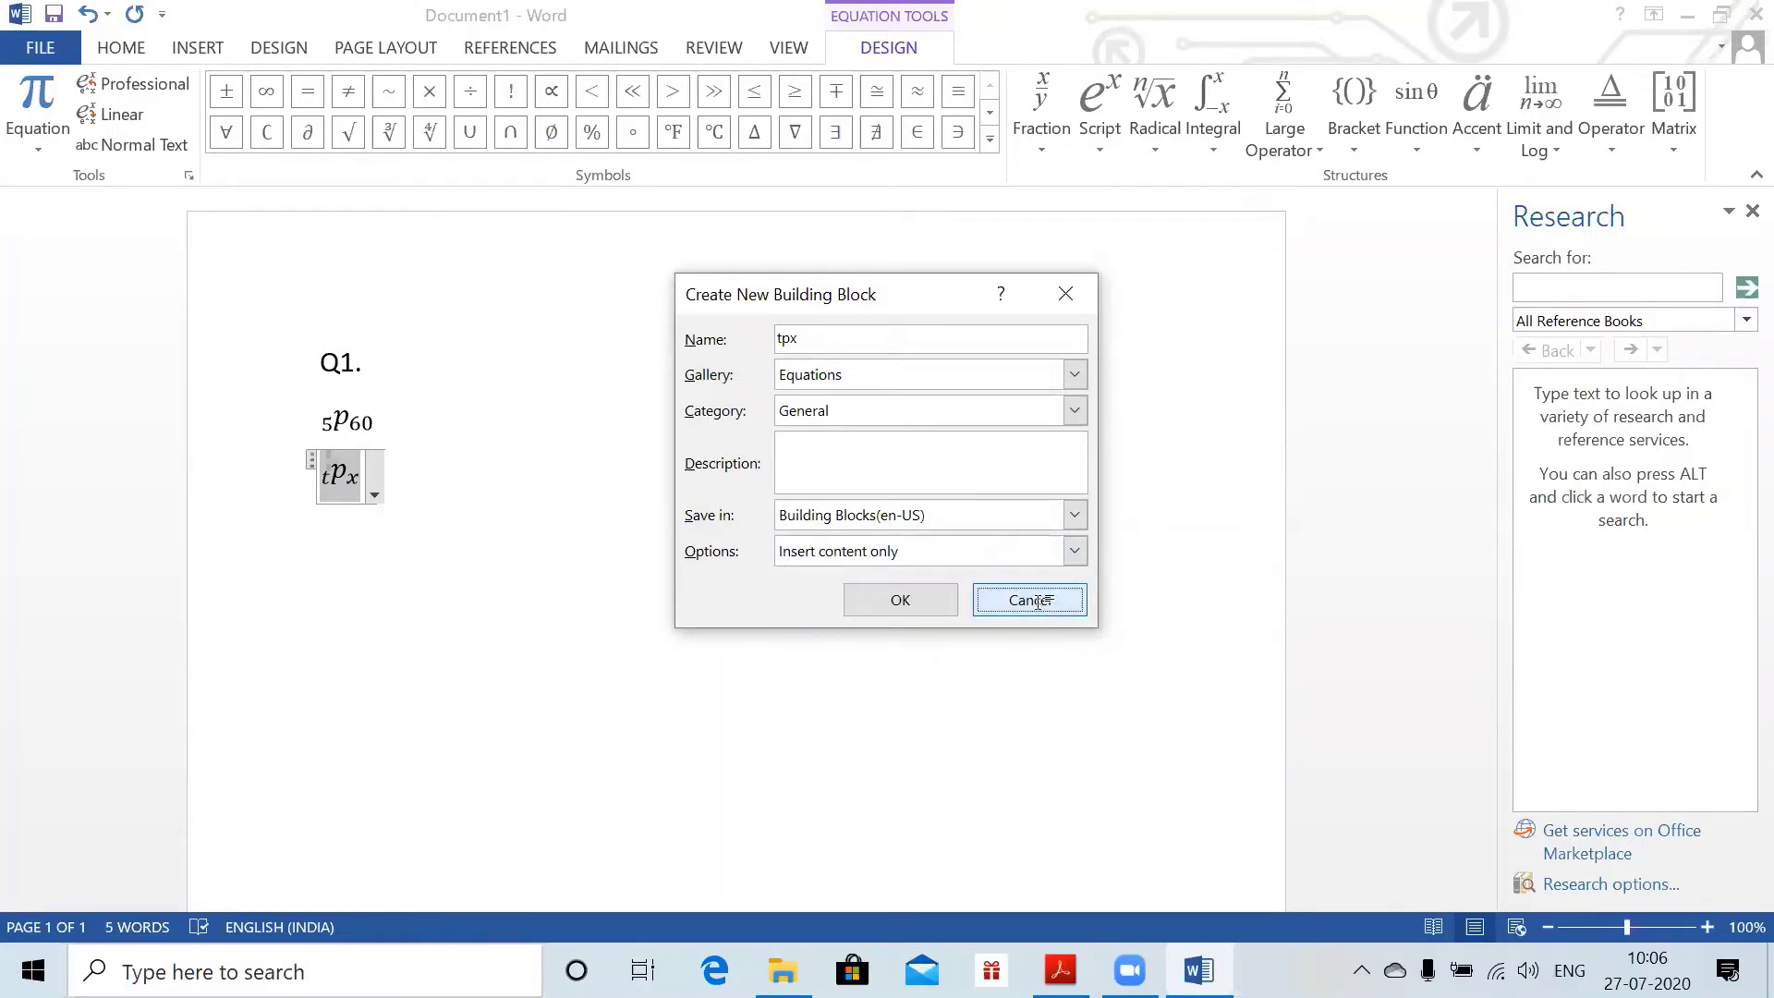
- Delete the t-p-x equation from the line below the 5p60 equation
{"action": "left_click", "coordinate": [523, 467]}
{"action": "key", "text": "BackSpace"}
{"action": "key", "text": "BackSpace"}
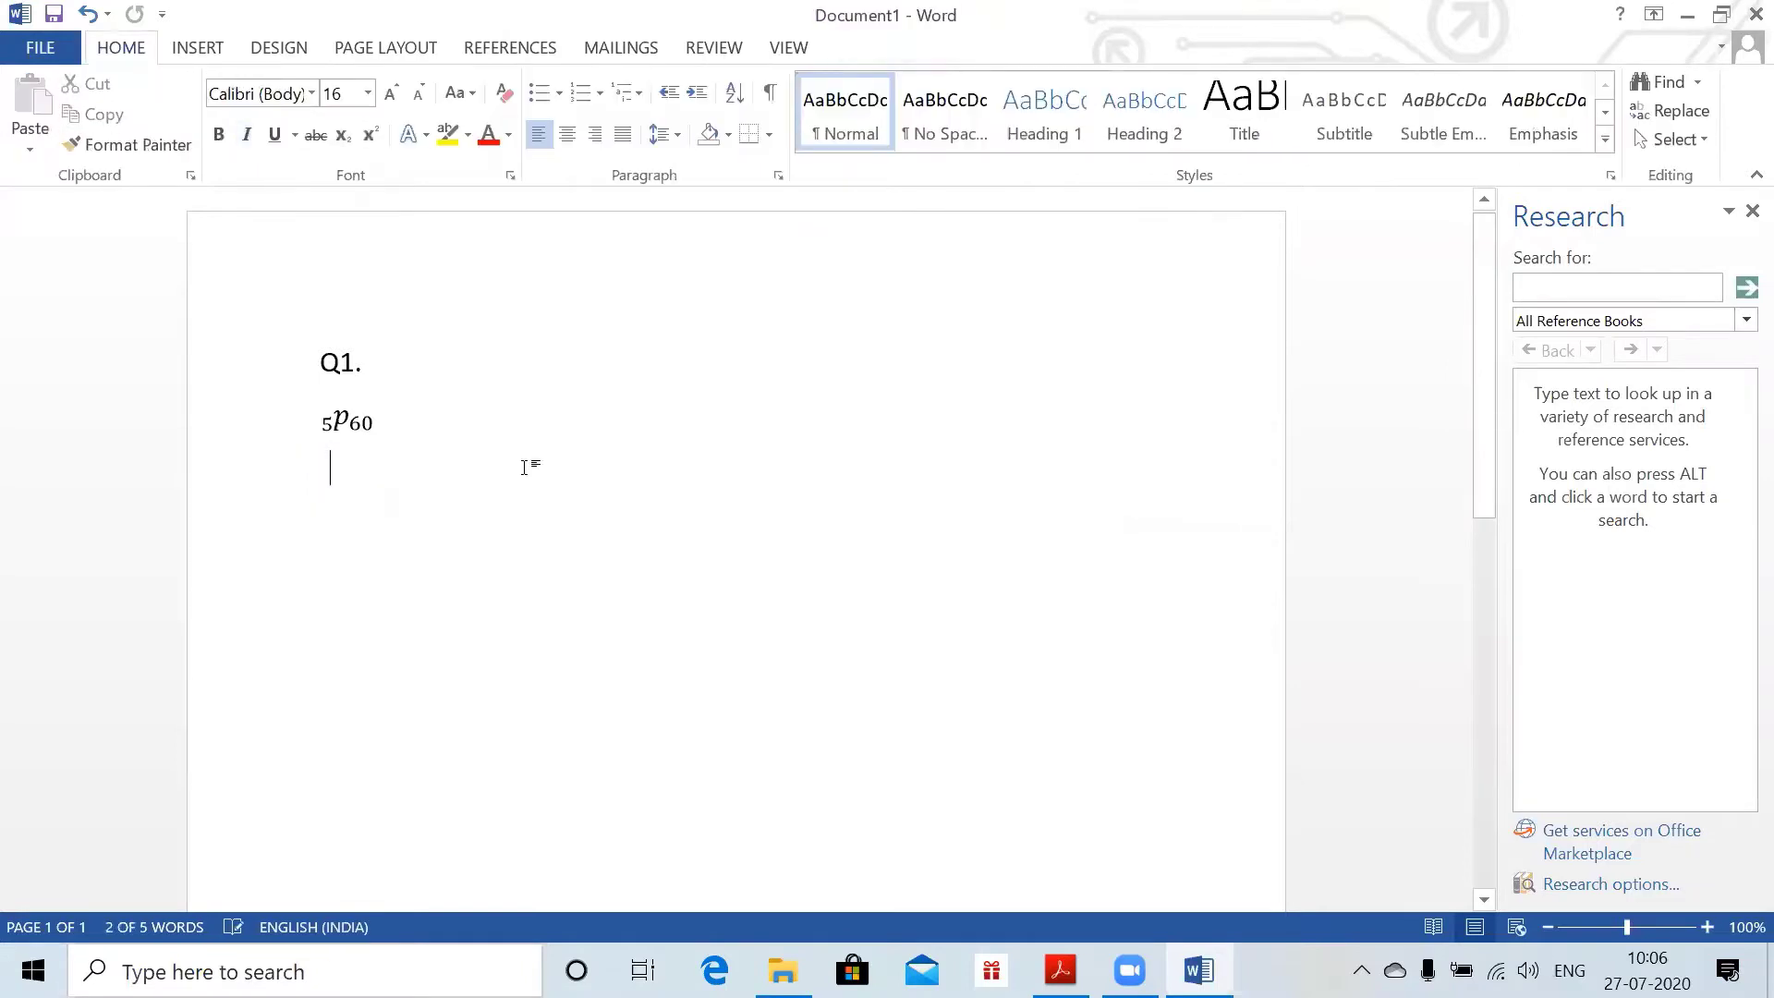
- Try out inserting the saved t-p-x equation on the empty line below 5p60, and delete it again
{"action": "left_click", "coordinate": [197, 47]}
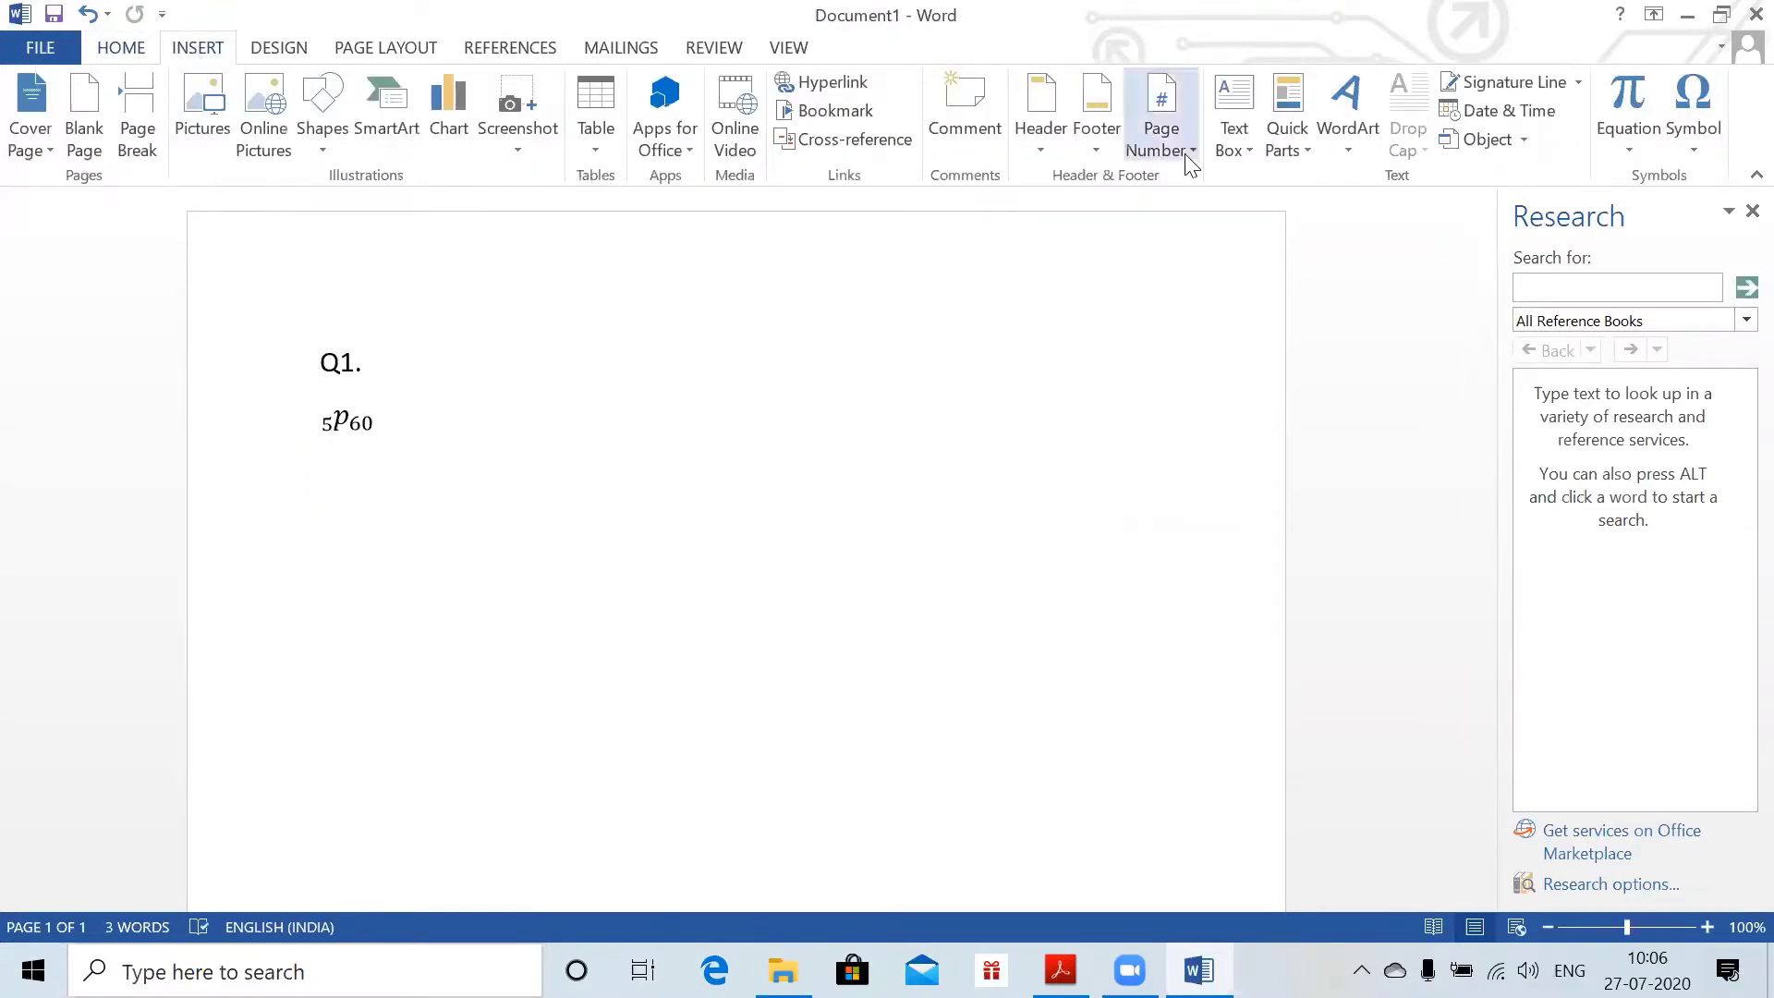
{"action": "left_click", "coordinate": [1627, 151]}
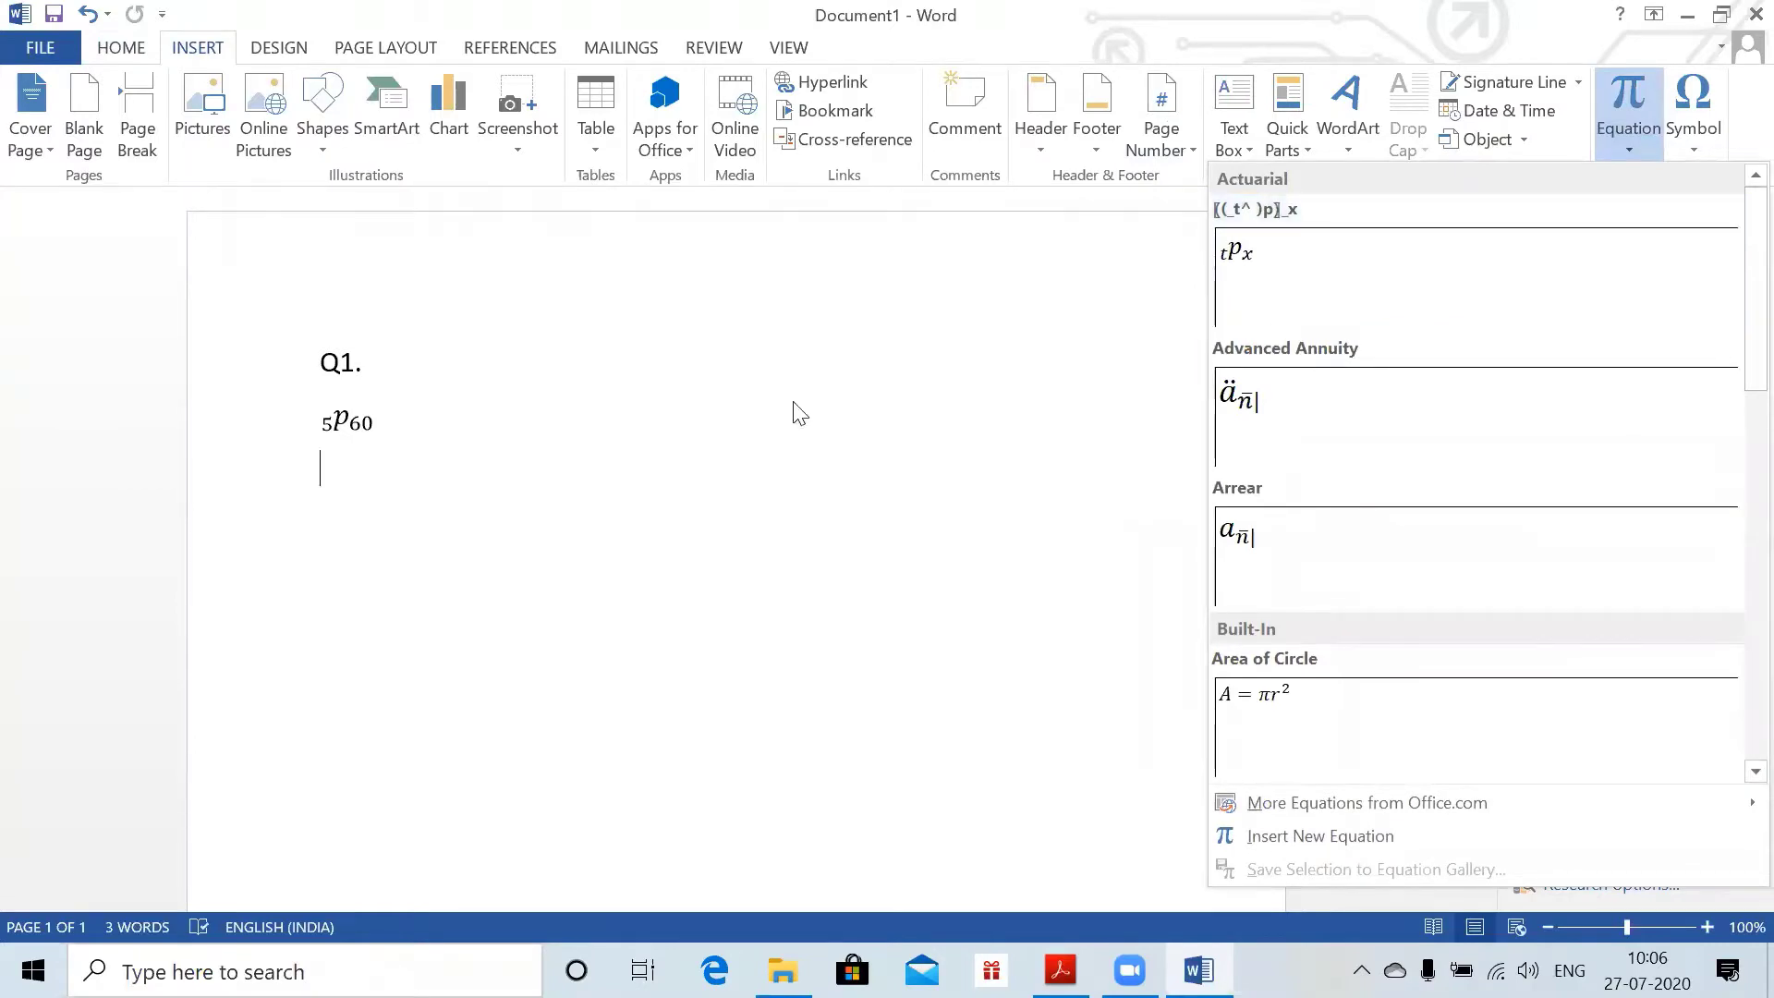
{"action": "left_click", "coordinate": [698, 431], "text": "alt"}
{"action": "key", "text": "ctrl+v"}
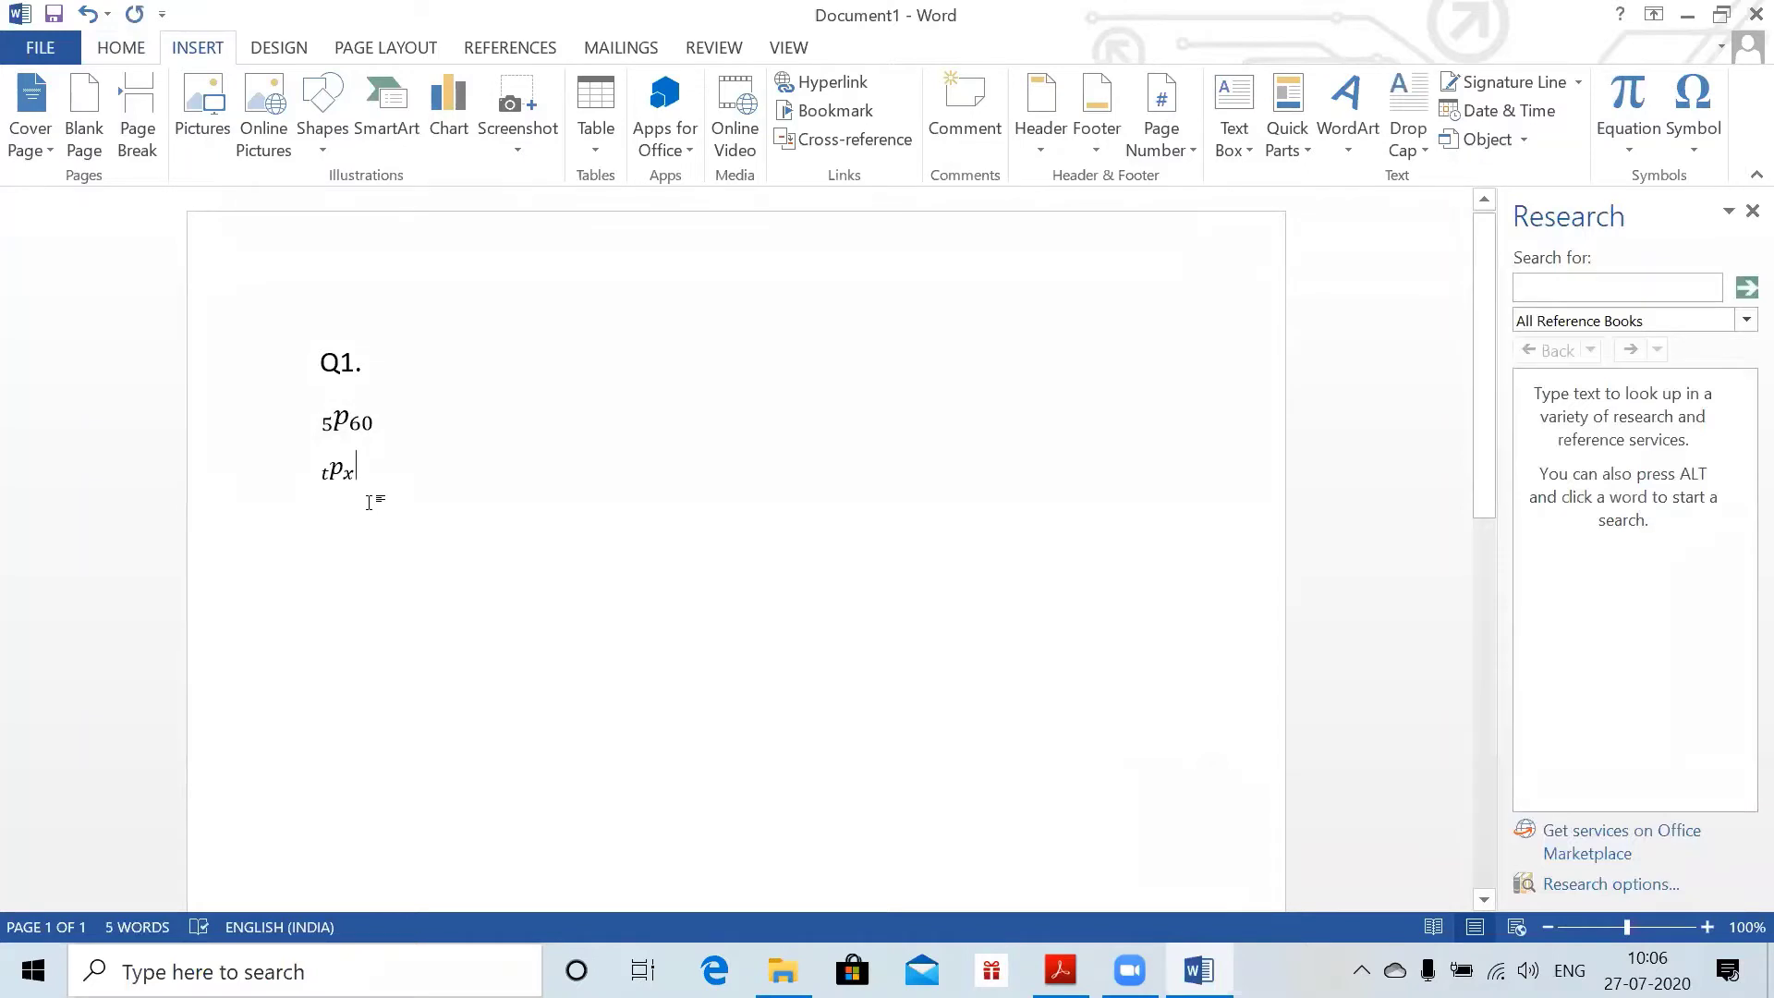
{"action": "key", "text": "BackSpace"}
{"action": "key", "text": "BackSpace"}
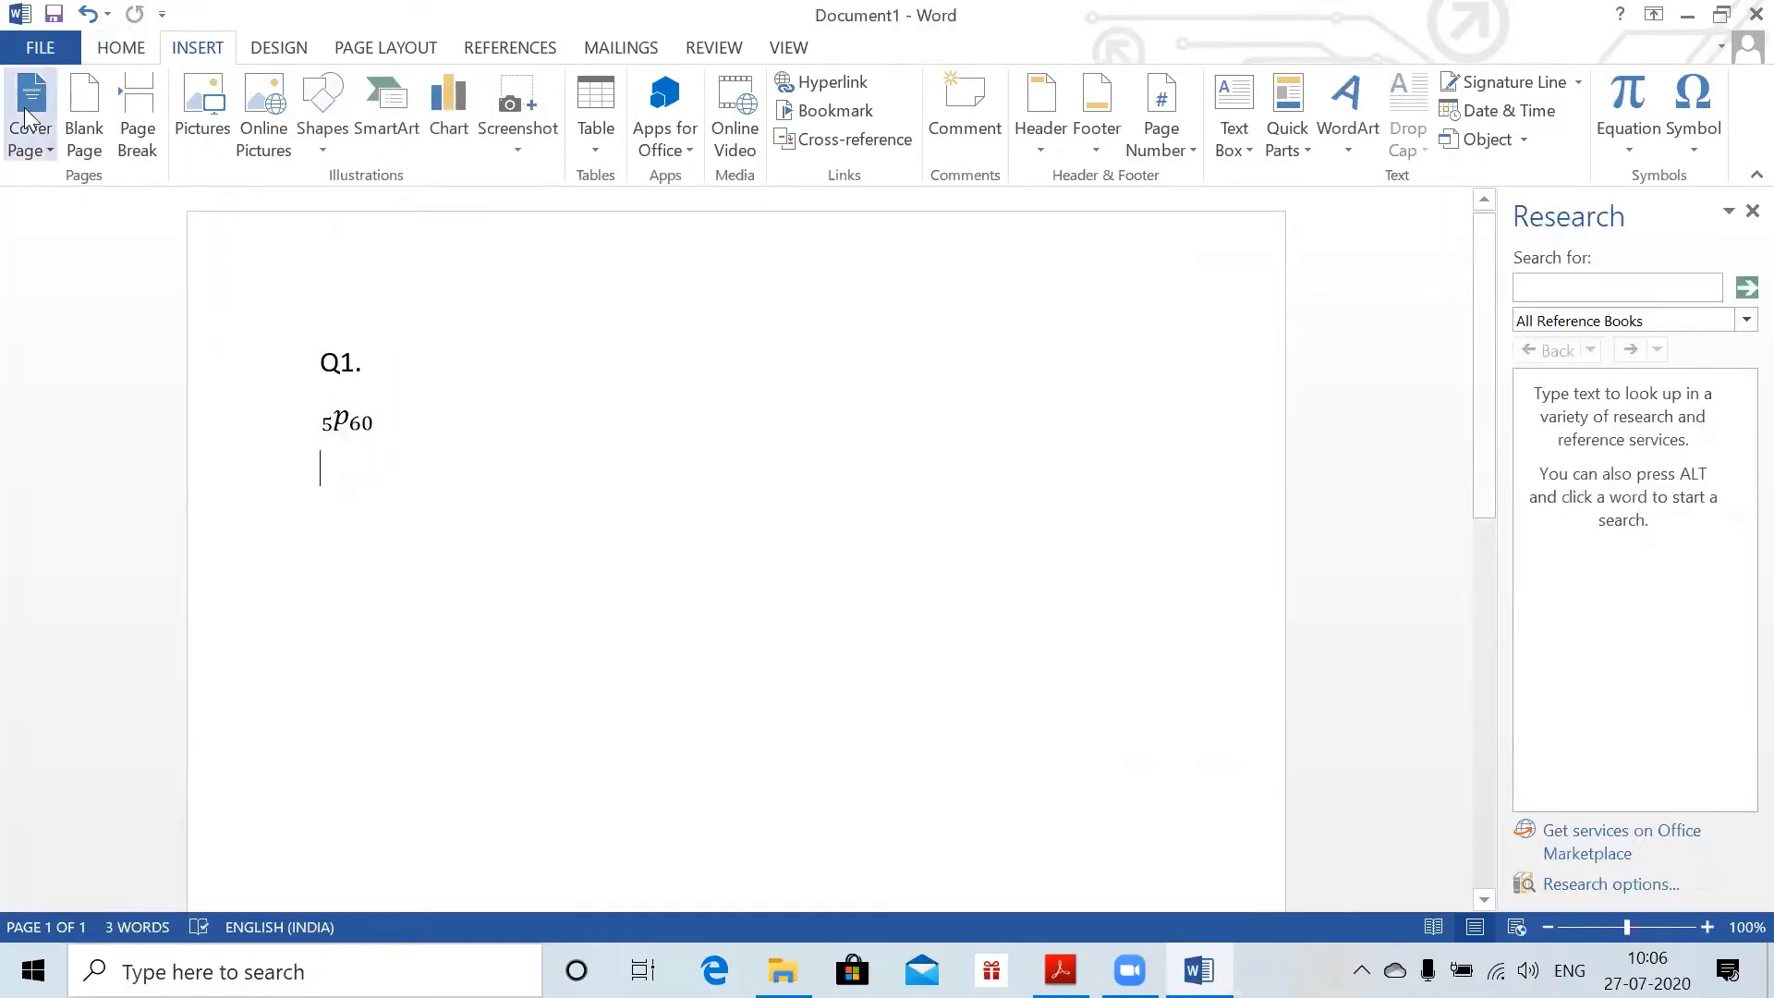
- Open the keyboard shortcut customization in the program options and select the t-p-x entry among the building blocks
{"action": "left_click", "coordinate": [39, 48]}
{"action": "left_click", "coordinate": [33, 566]}
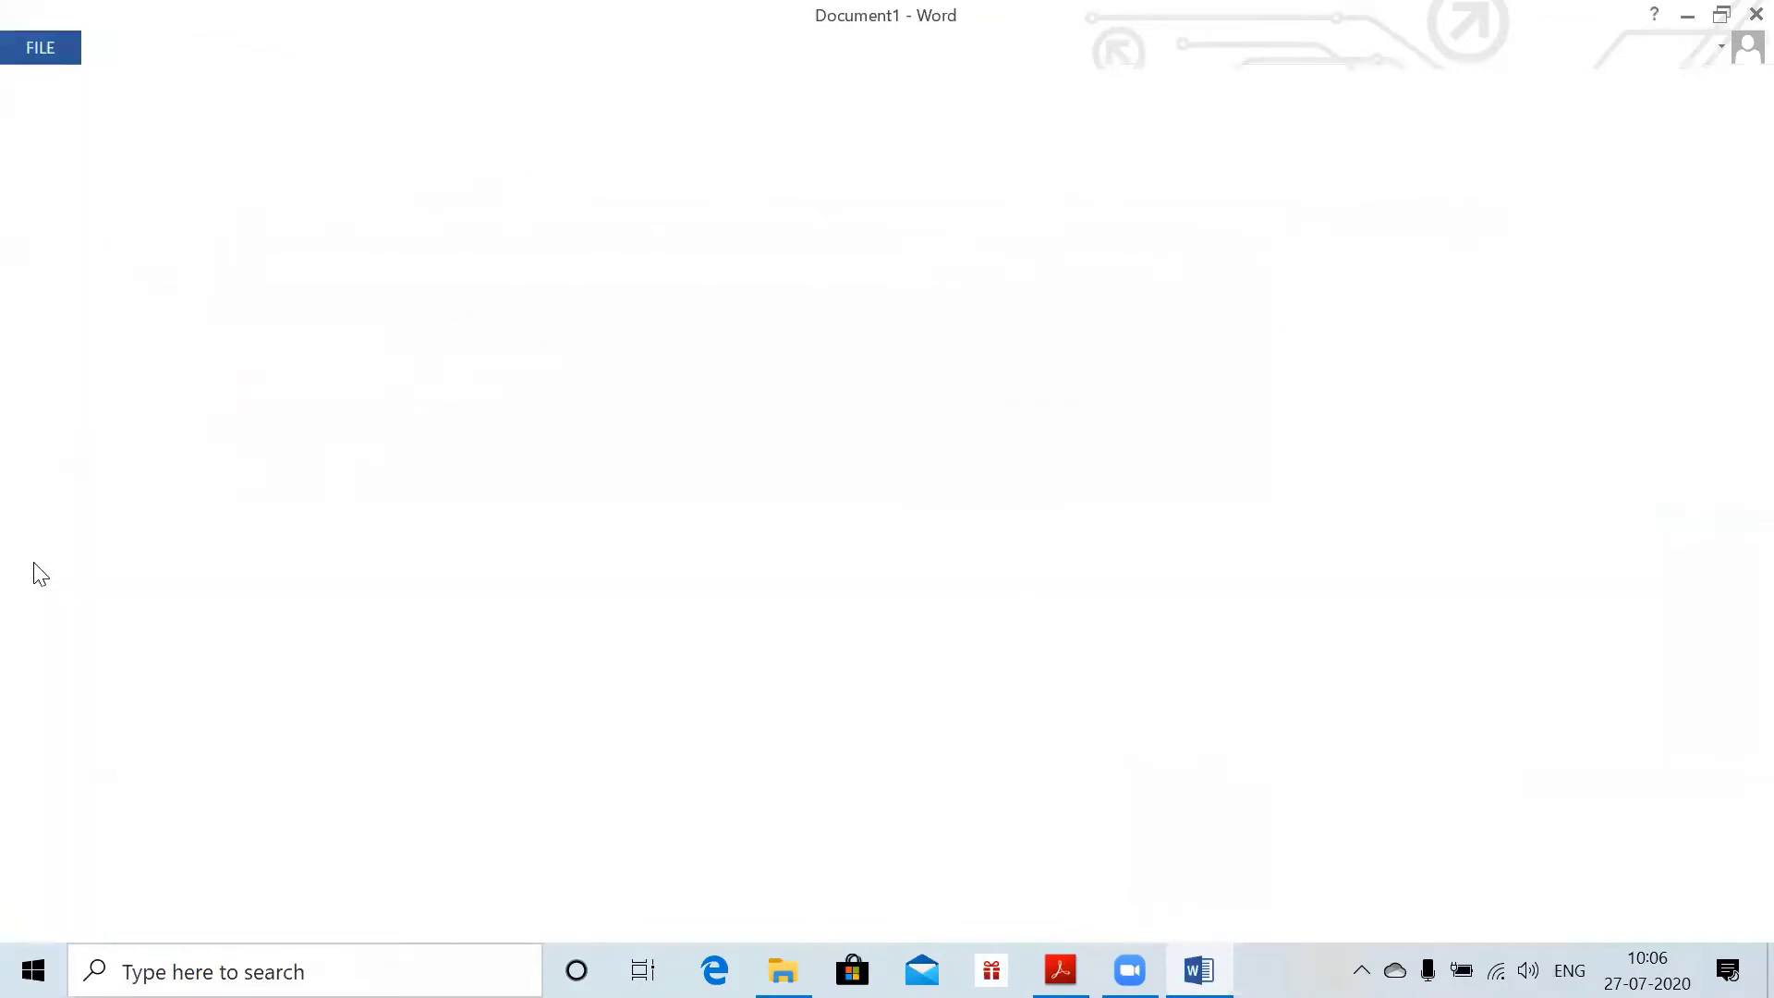
{"action": "left_click", "coordinate": [438, 305]}
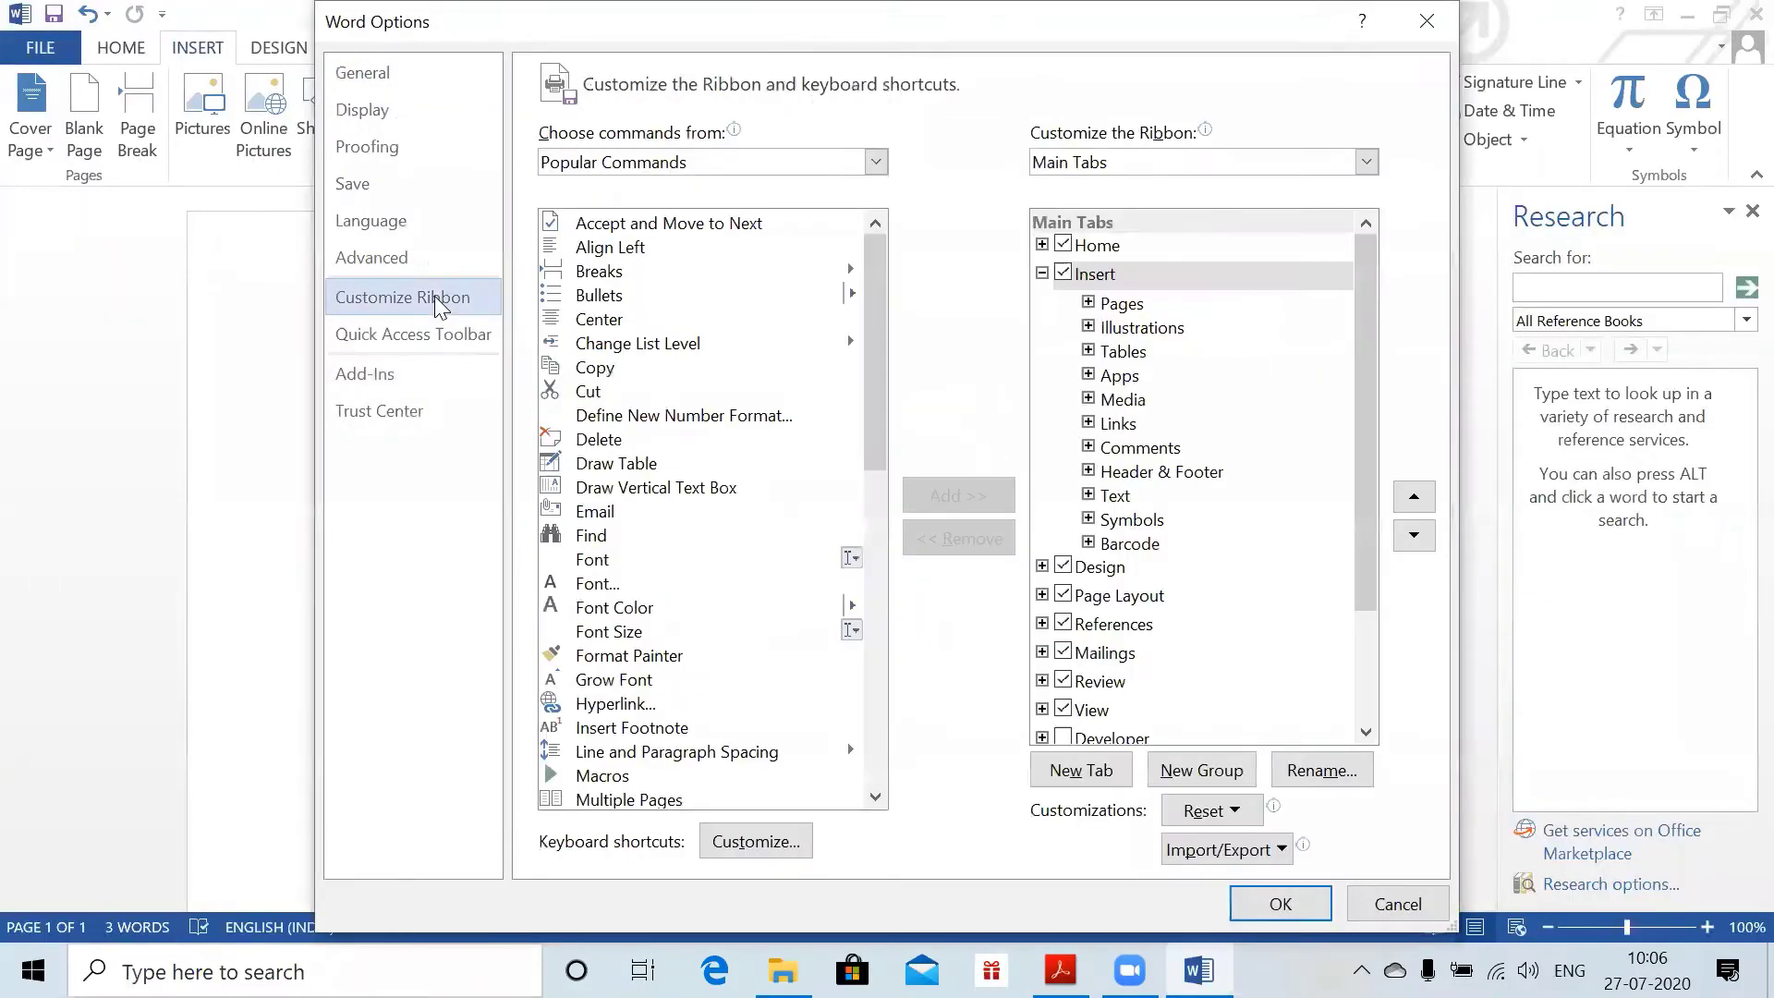
{"action": "left_click", "coordinate": [774, 844]}
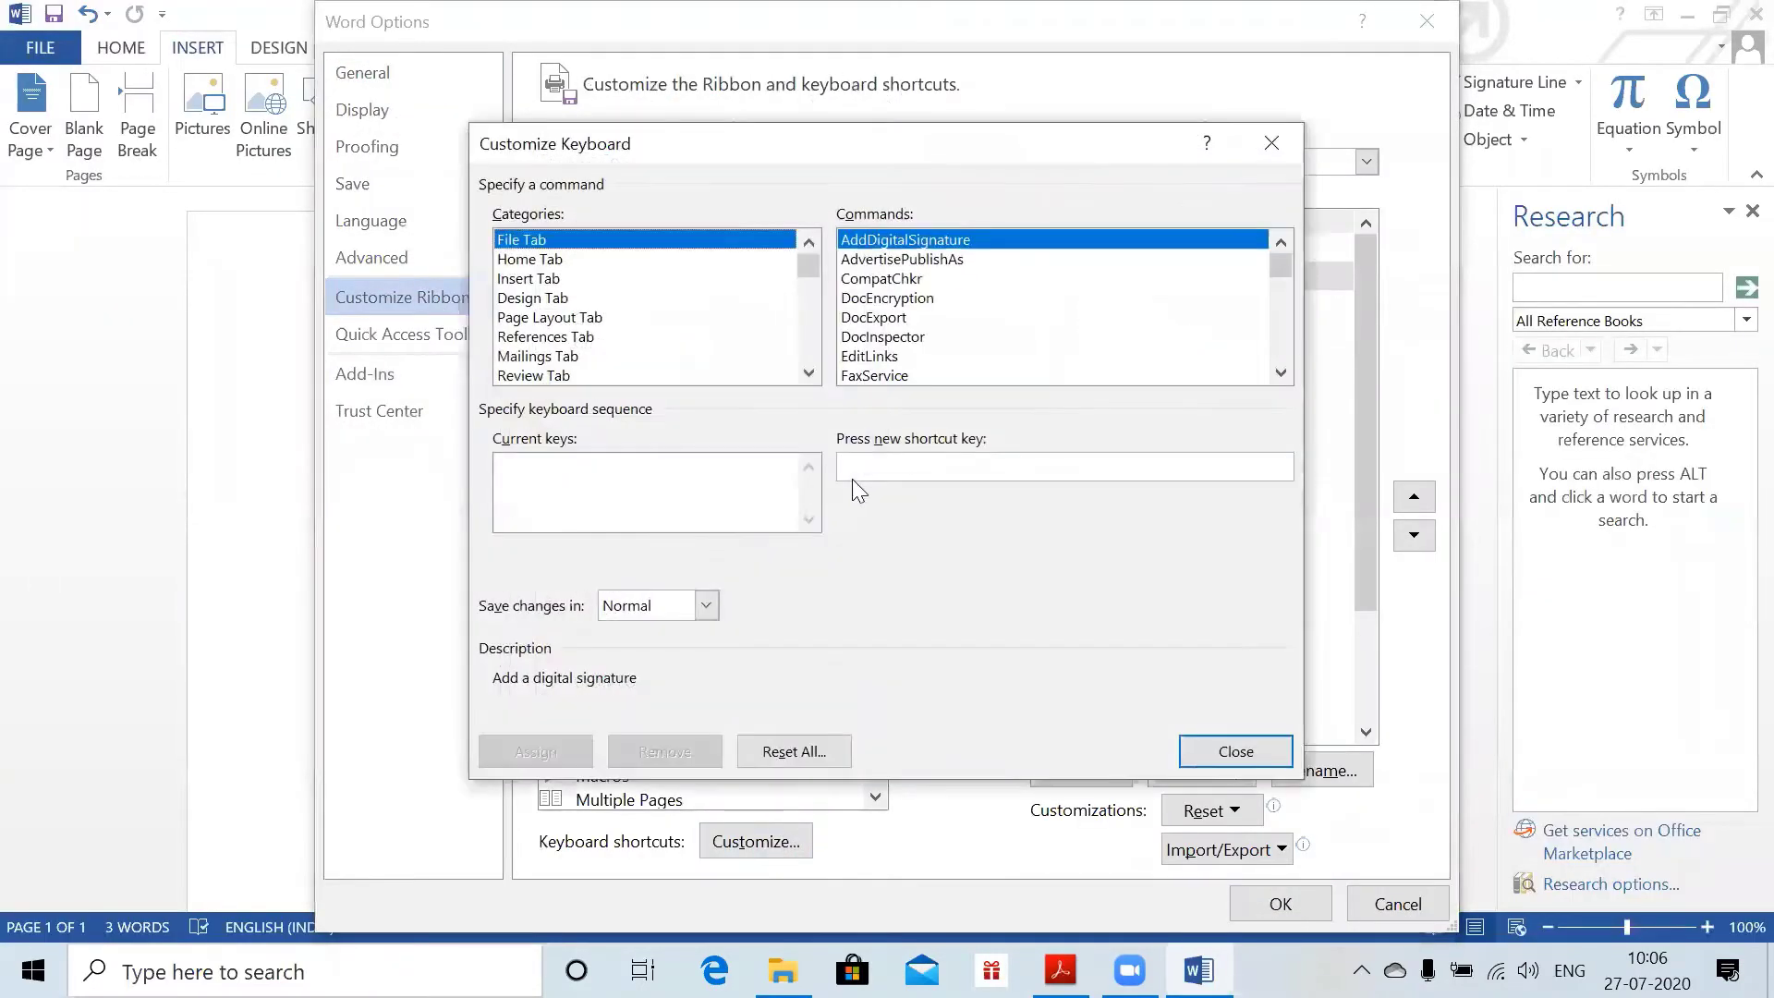
{"action": "left_click_drag", "start_coordinate": [810, 265], "coordinate": [806, 393]}
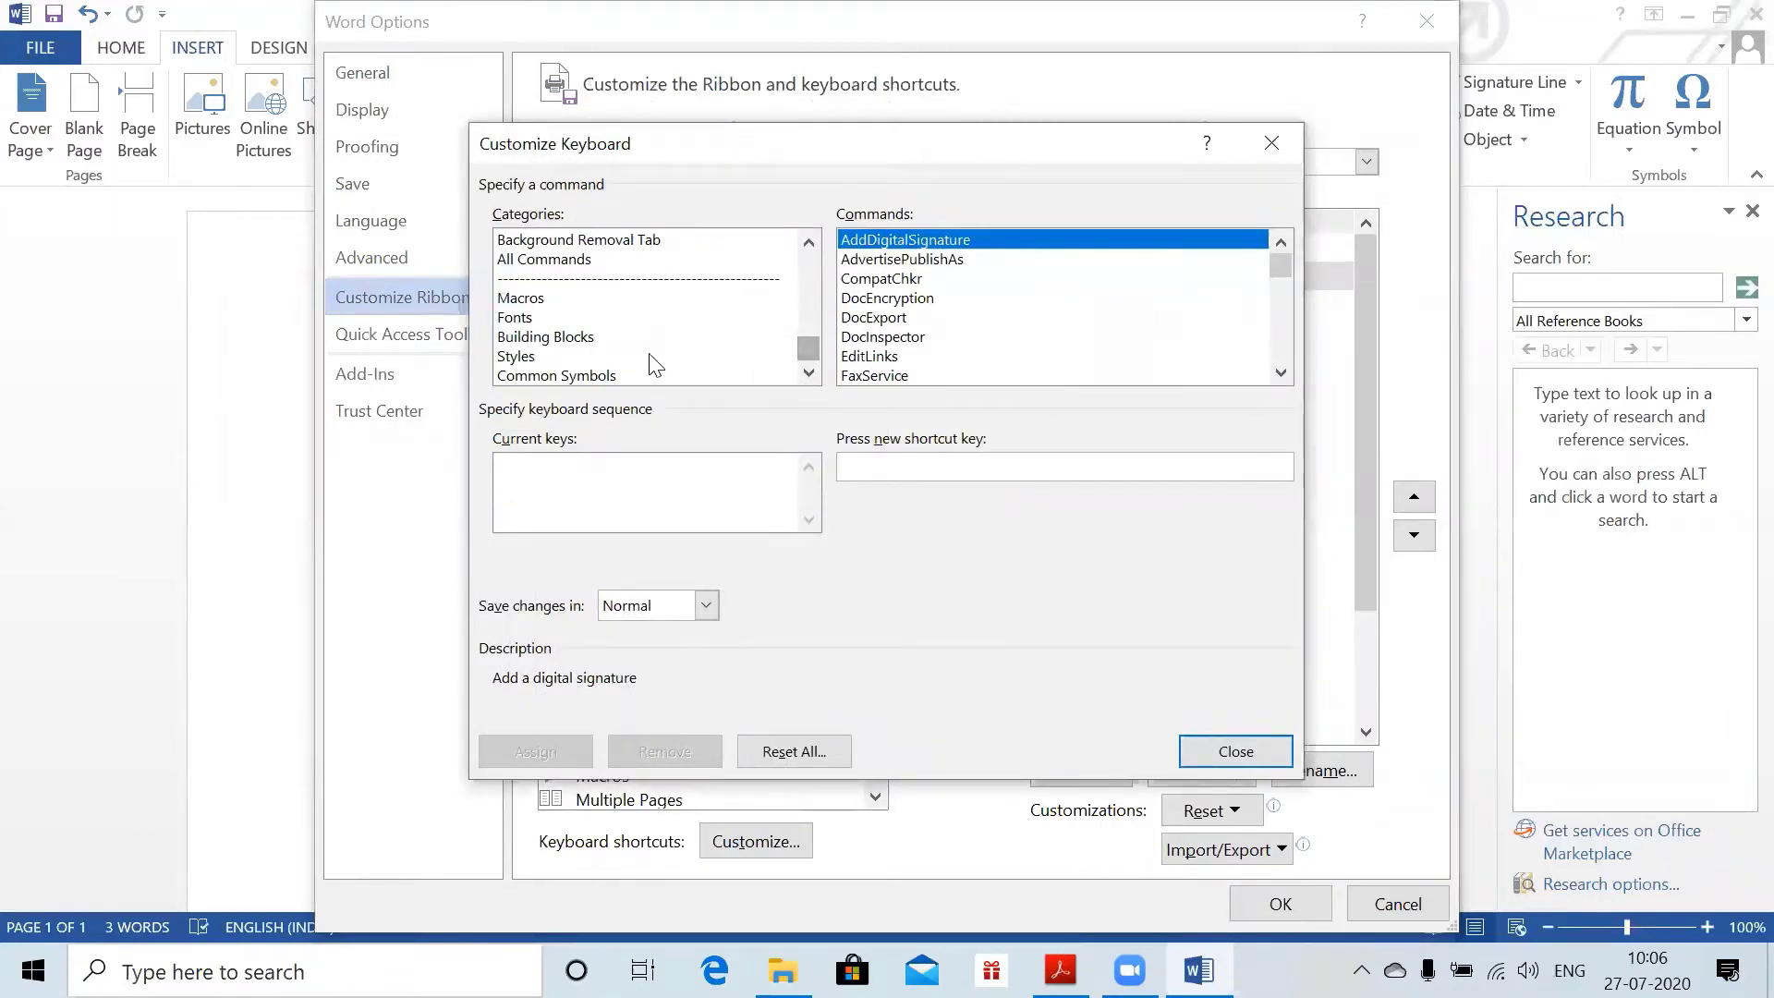
{"action": "left_click", "coordinate": [647, 336]}
{"action": "left_click", "coordinate": [900, 299]}
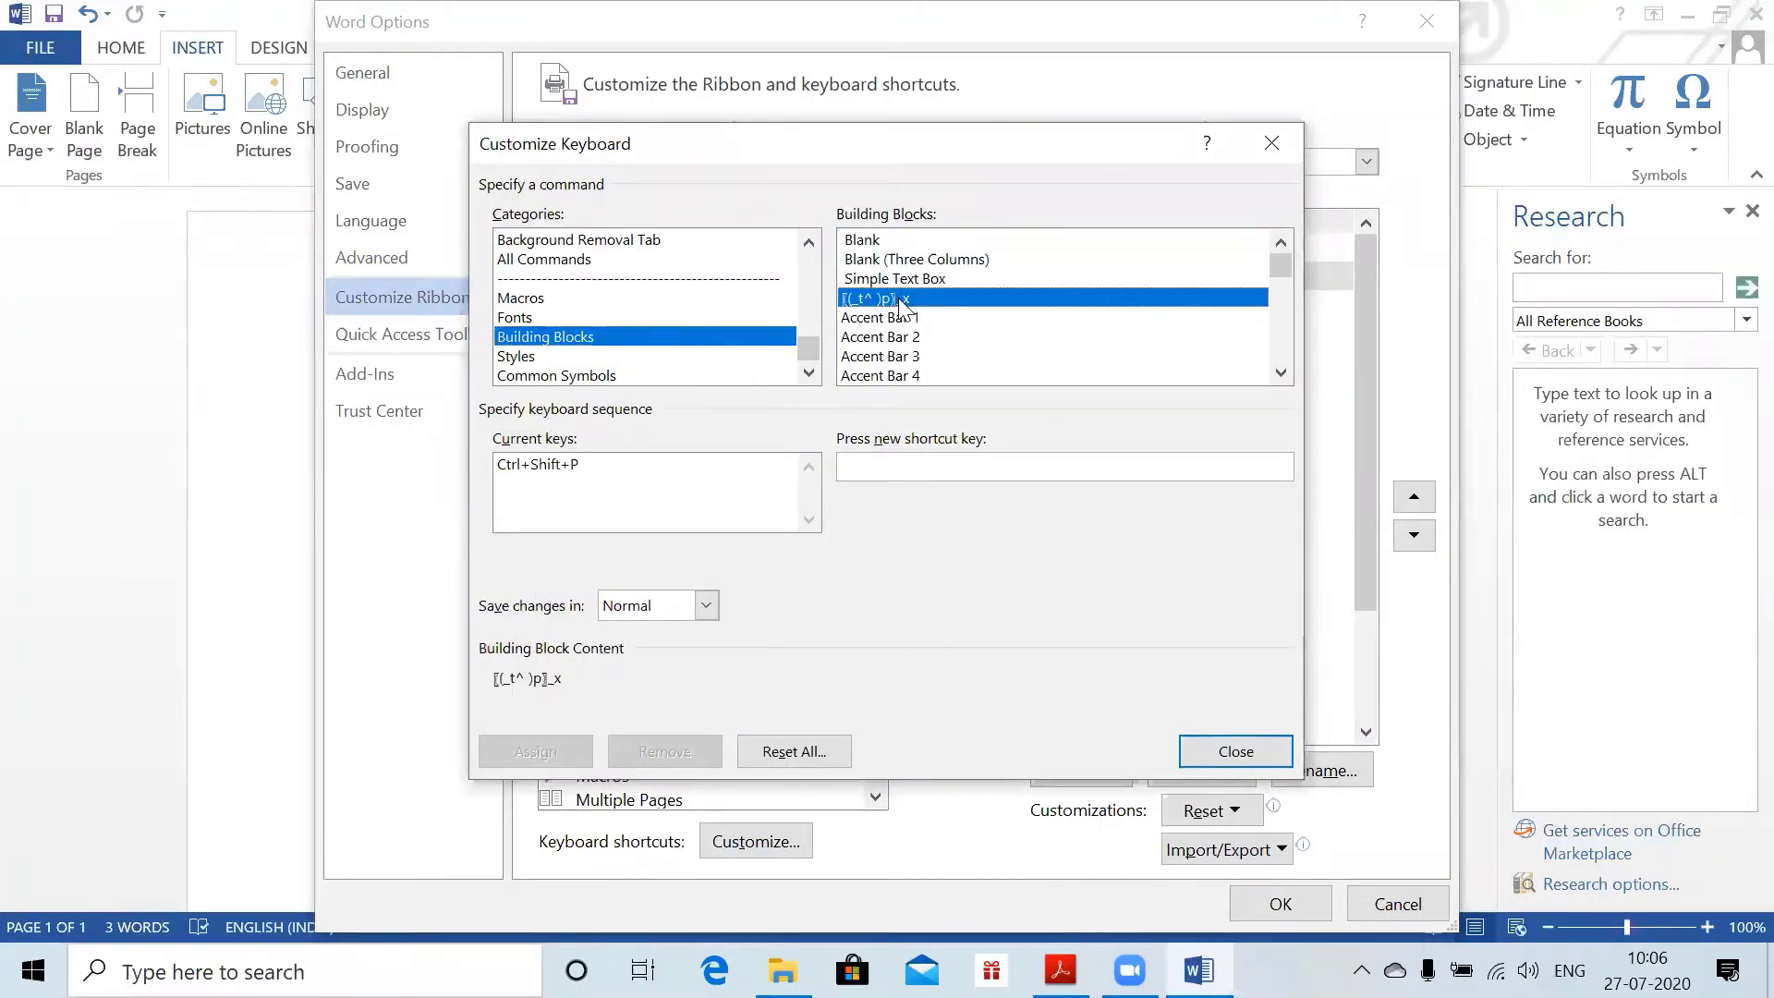
- Try out Ctrl+Shift+P as the new shortcut for the t-p-x building block, and close the options without saving
{"action": "left_click", "coordinate": [914, 467]}
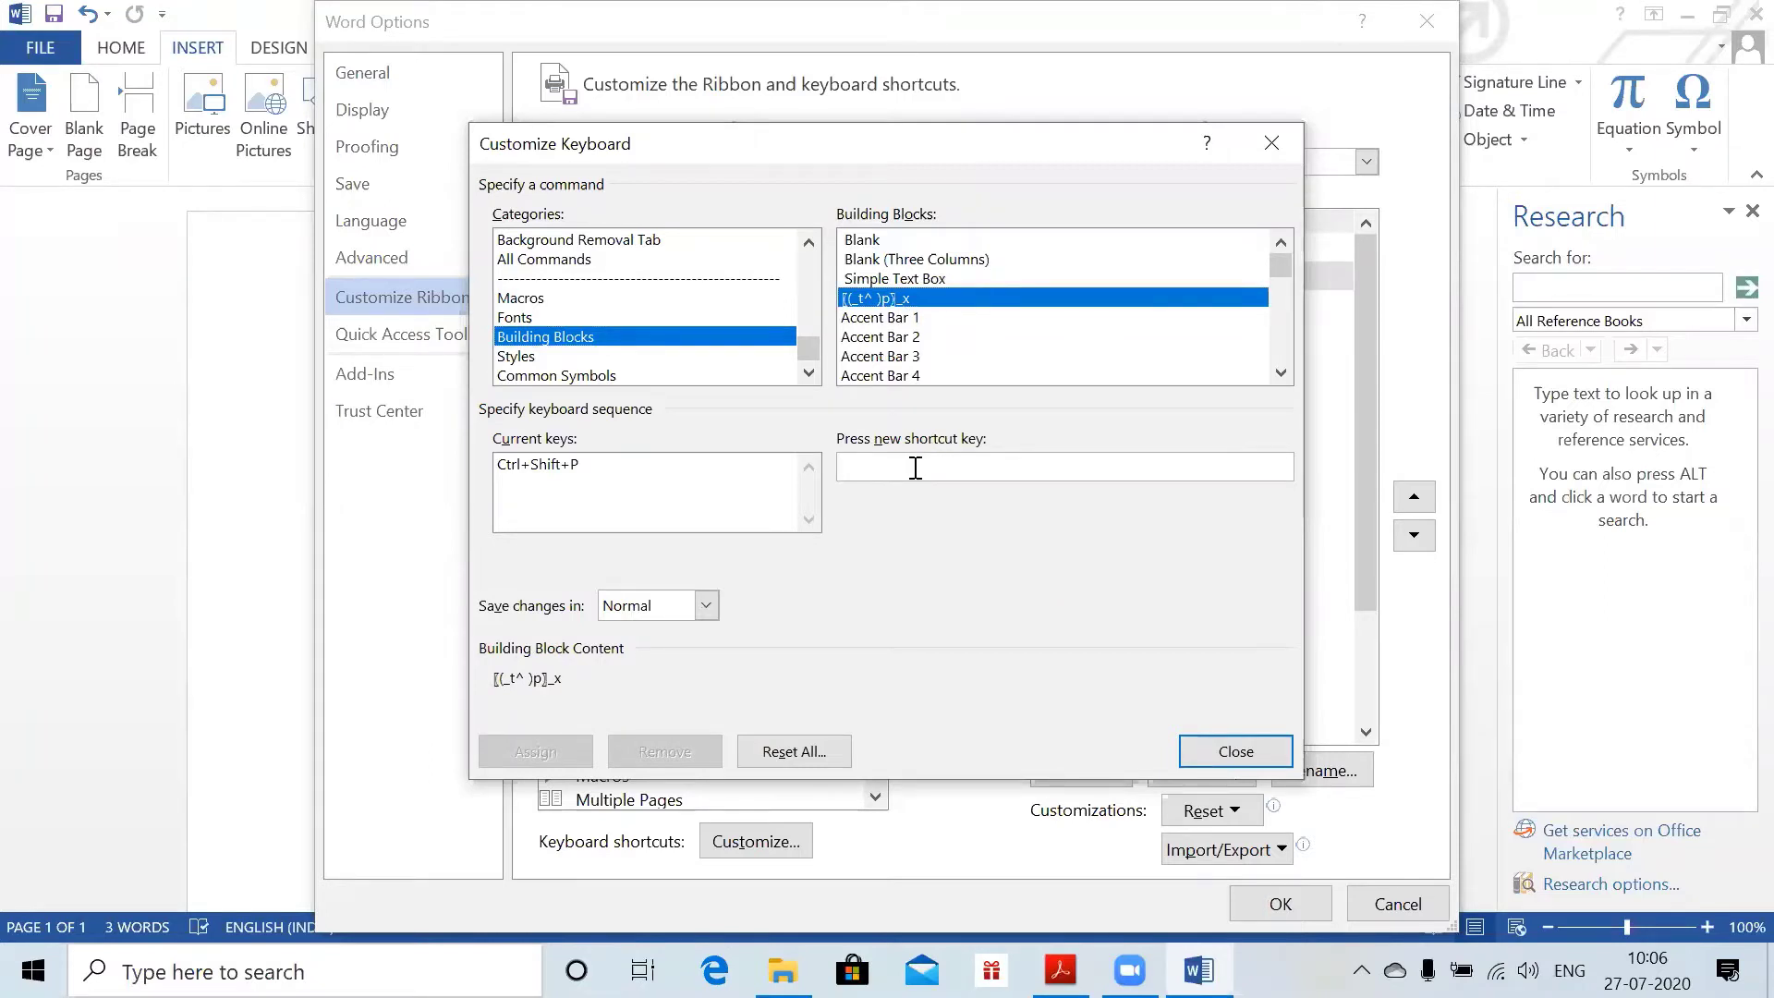
{"action": "key", "text": "ctrl+shift+p"}
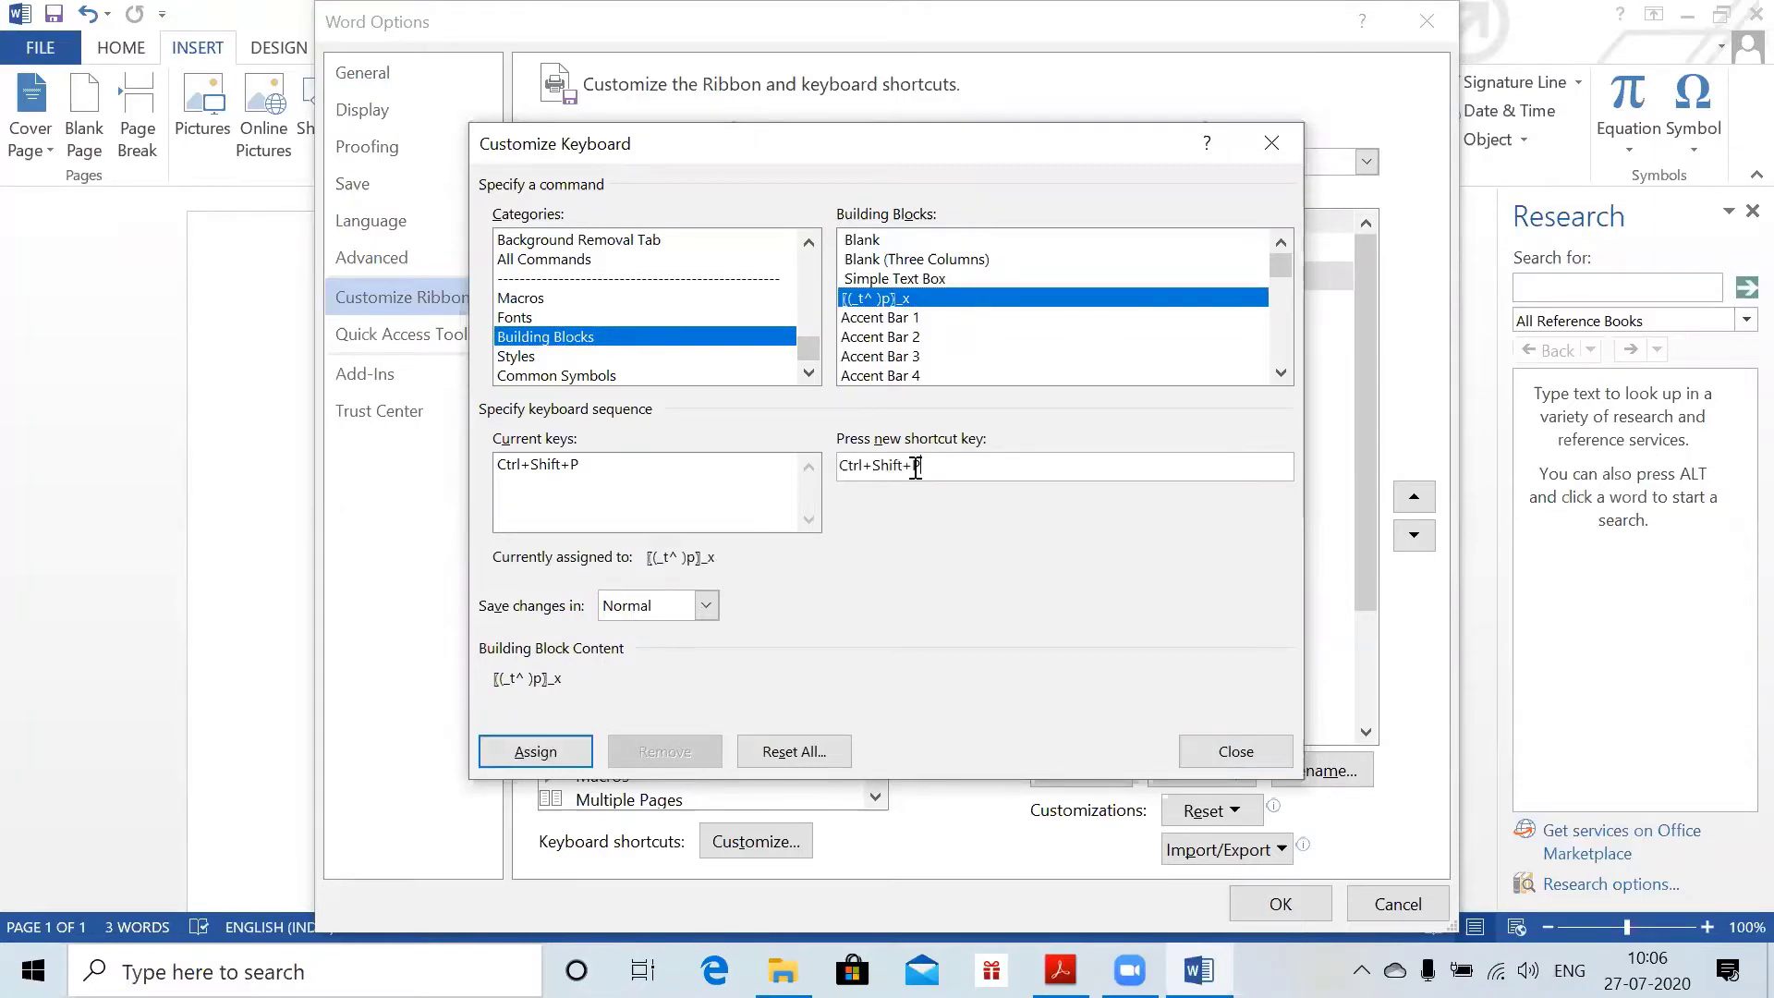
{"action": "left_click", "coordinate": [502, 762]}
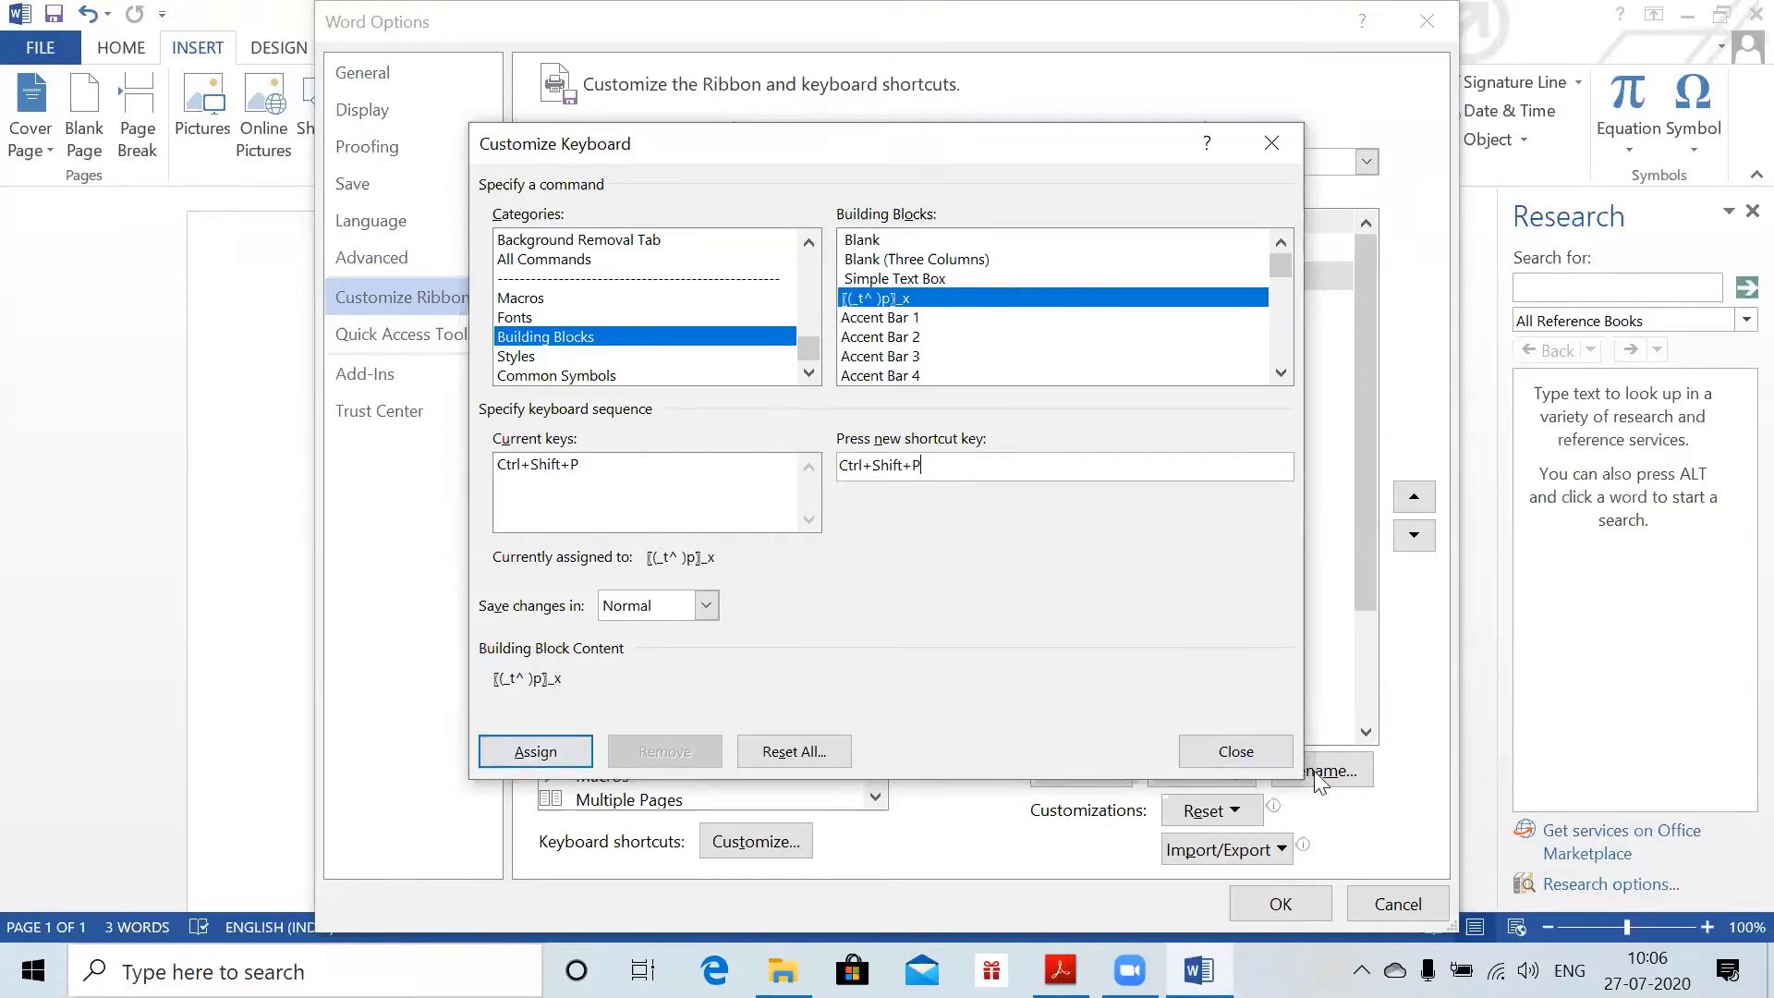
{"action": "left_click", "coordinate": [1236, 751]}
{"action": "left_click", "coordinate": [1389, 905]}
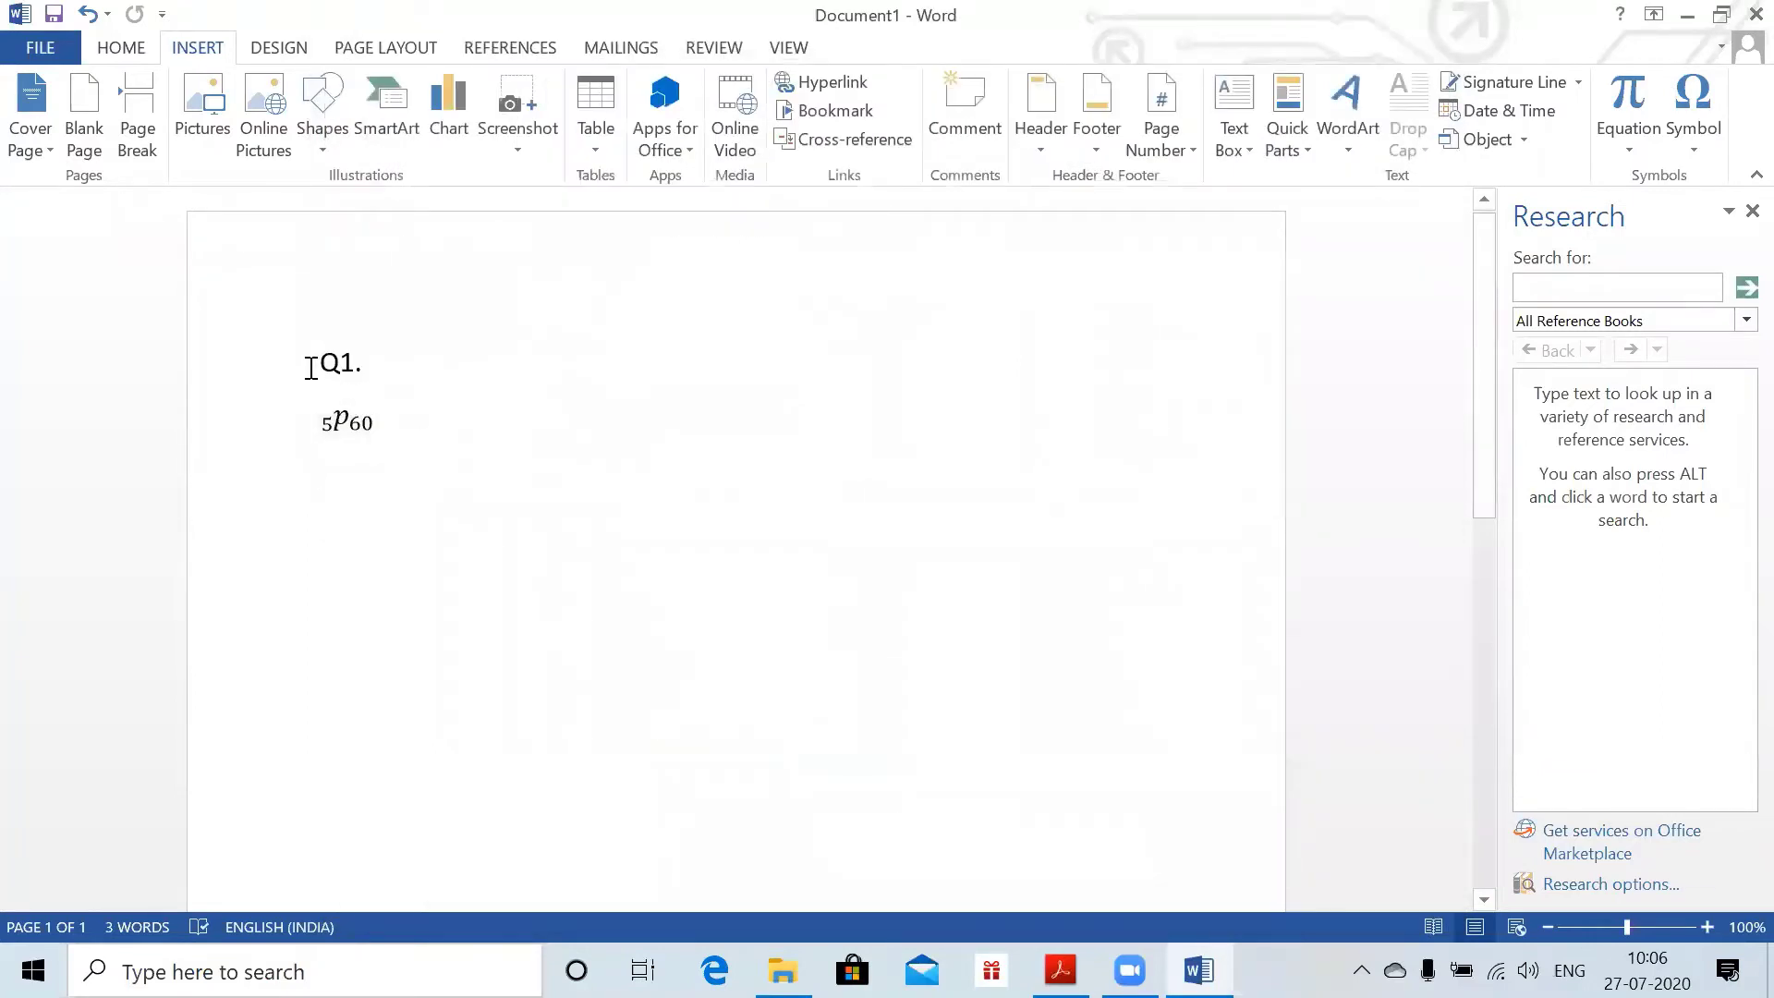
- Try adding an equals sign after the 5p60 equation, and remove it
{"action": "left_click", "coordinate": [362, 415]}
{"action": "key", "text": "Right"}
{"action": "key", "text": "Right"}
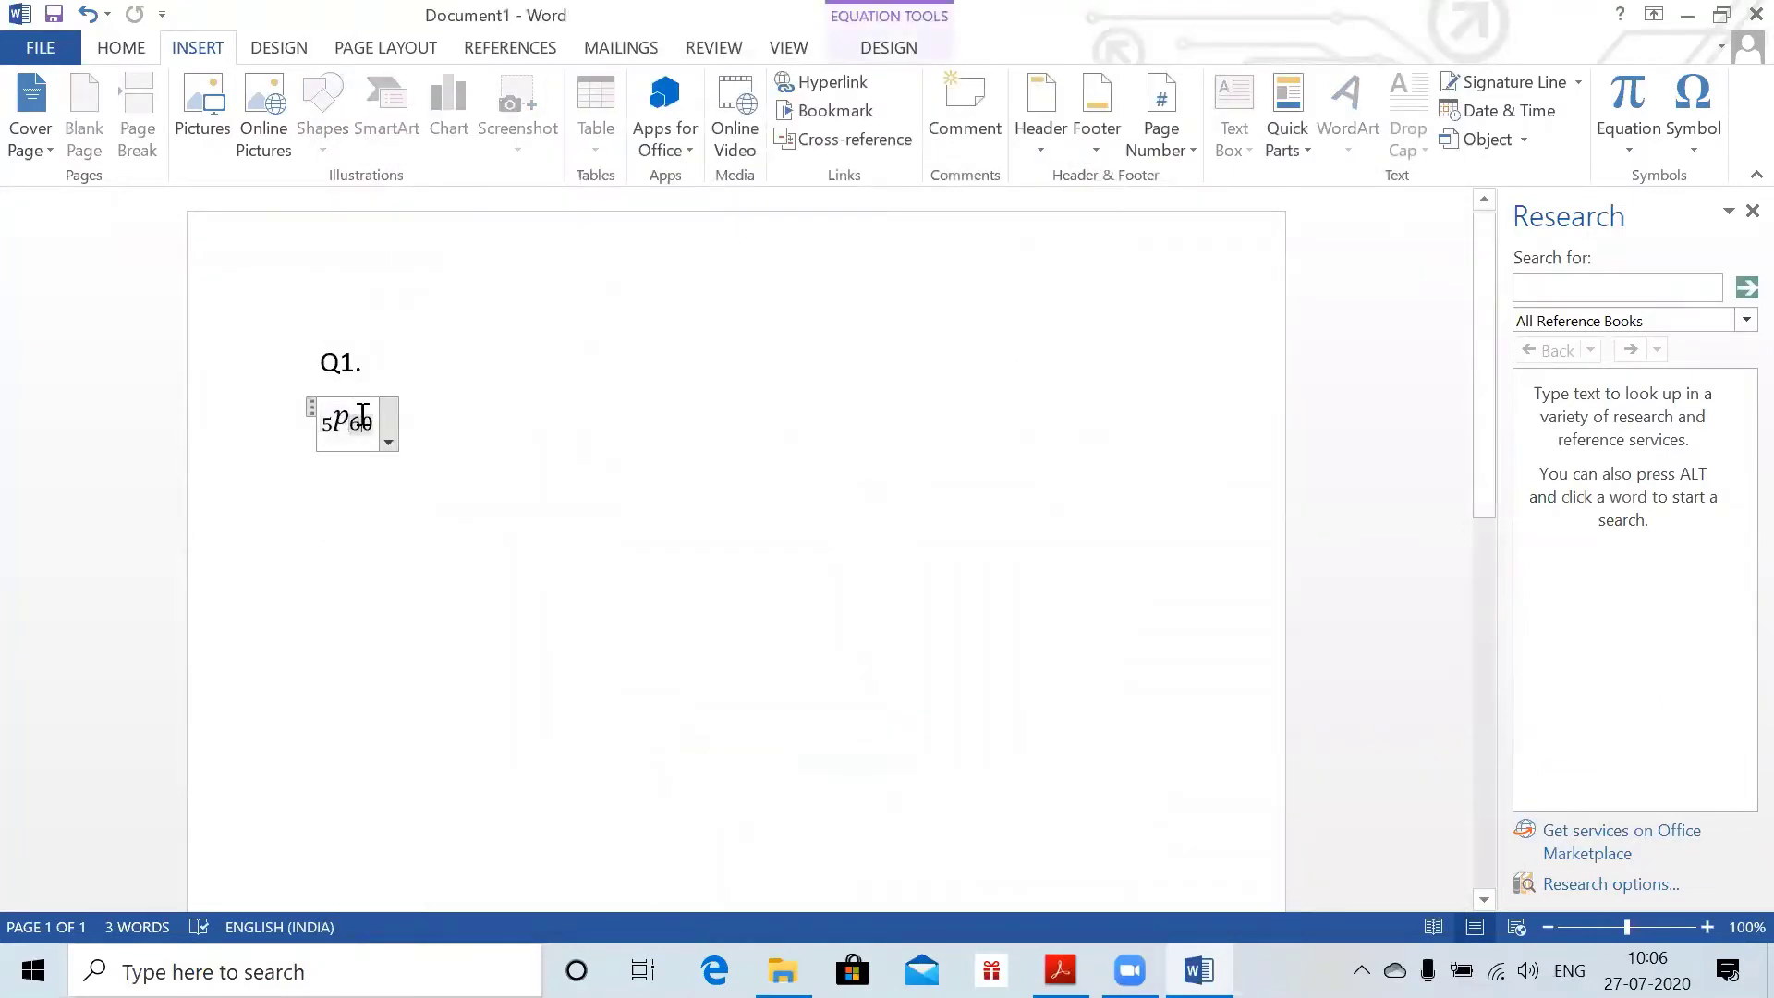
{"action": "type", "text": "="}
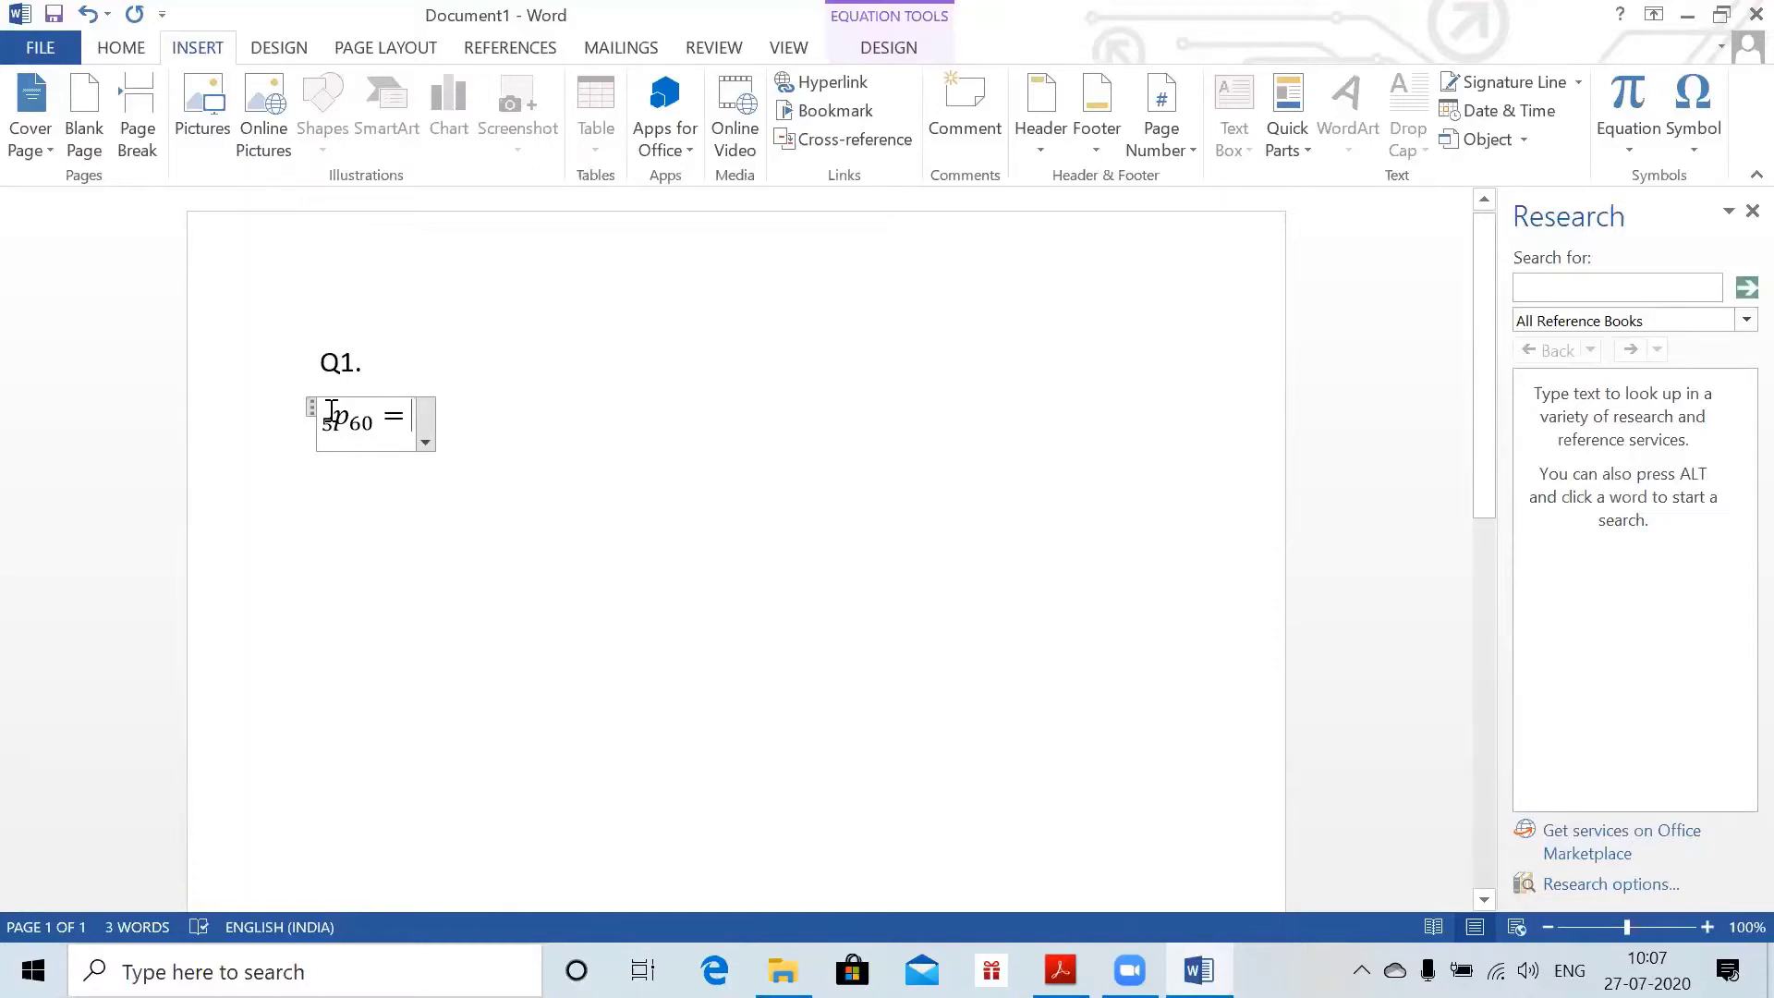
{"action": "key", "text": "ctrl+z"}
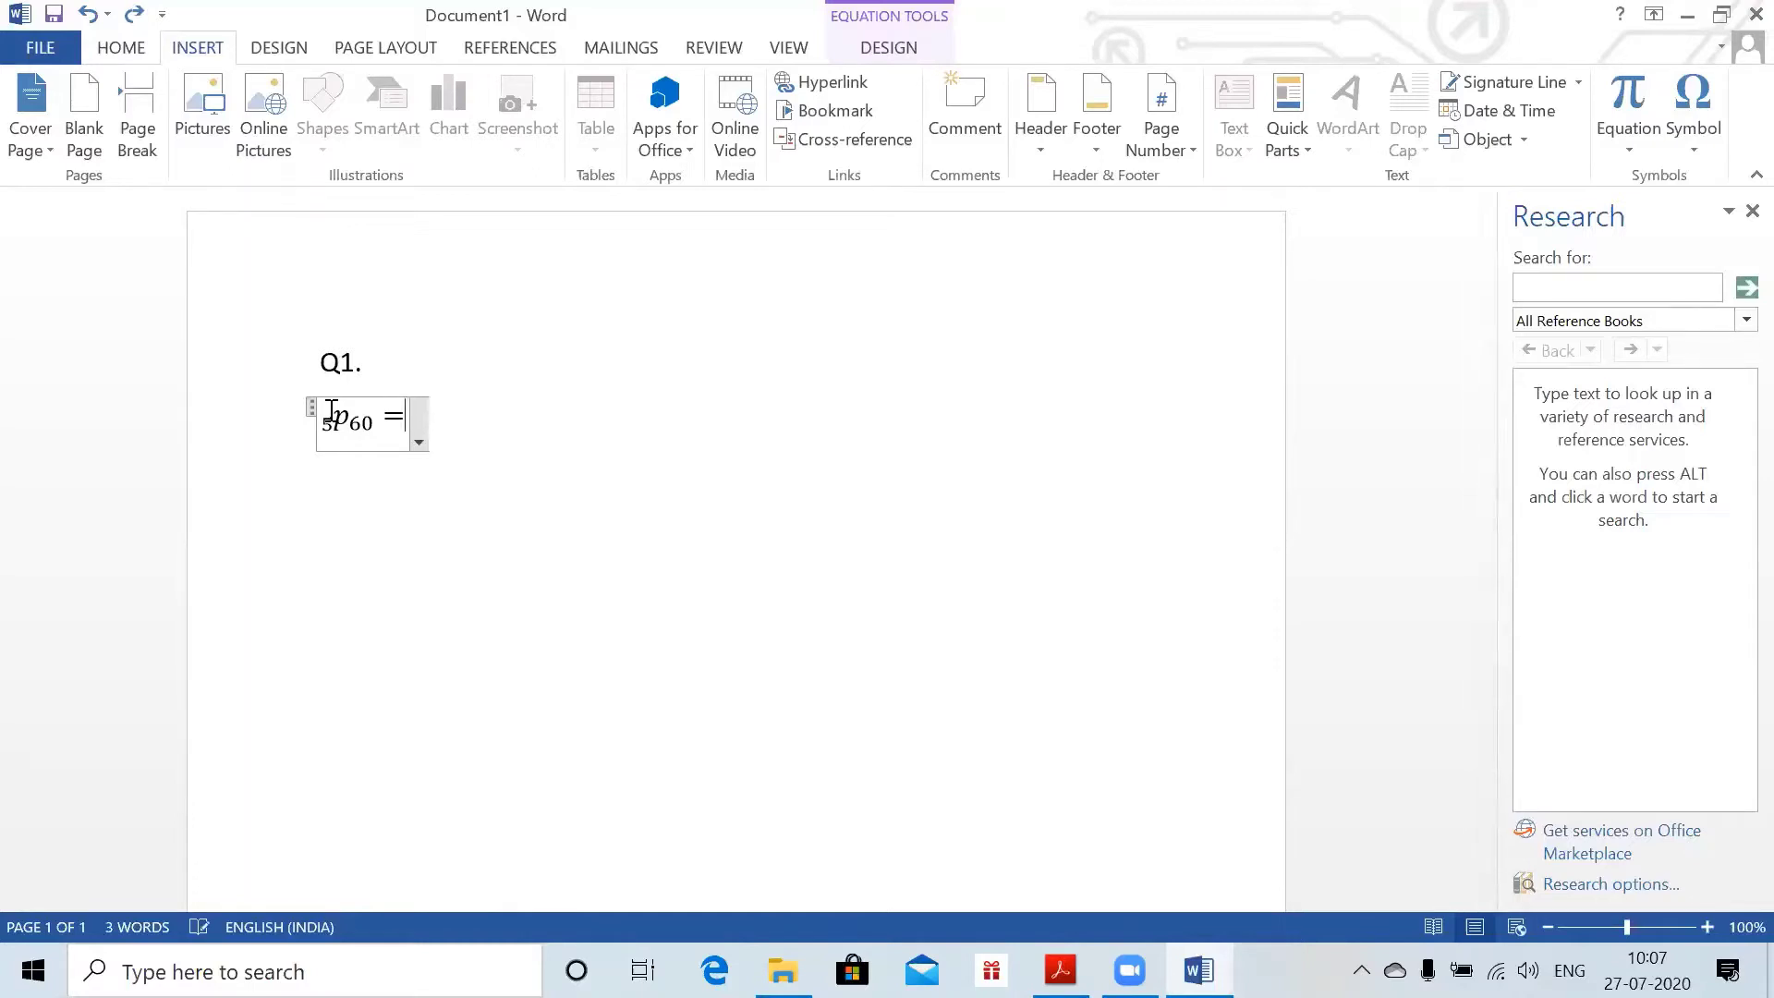
{"action": "key", "text": "BackSpace"}
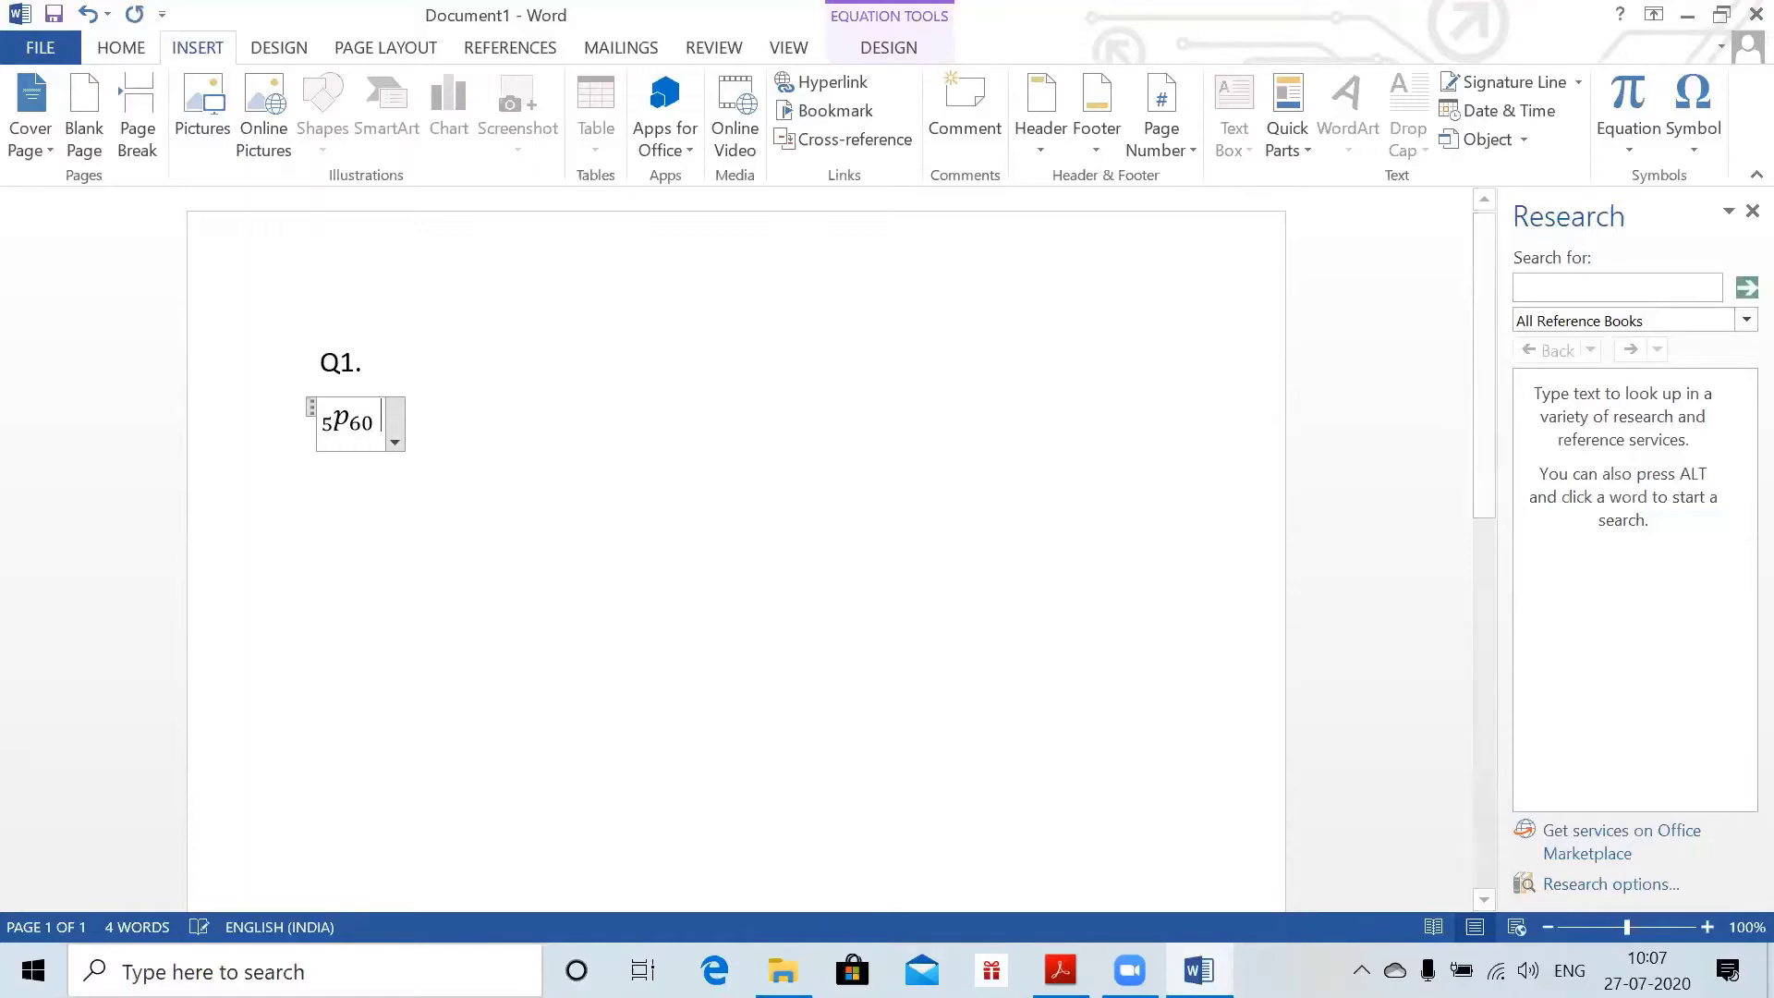
- Try out entering a second 5p60 term in linear notation within the same equation, and delete it again
{"action": "type", "text": "_"}
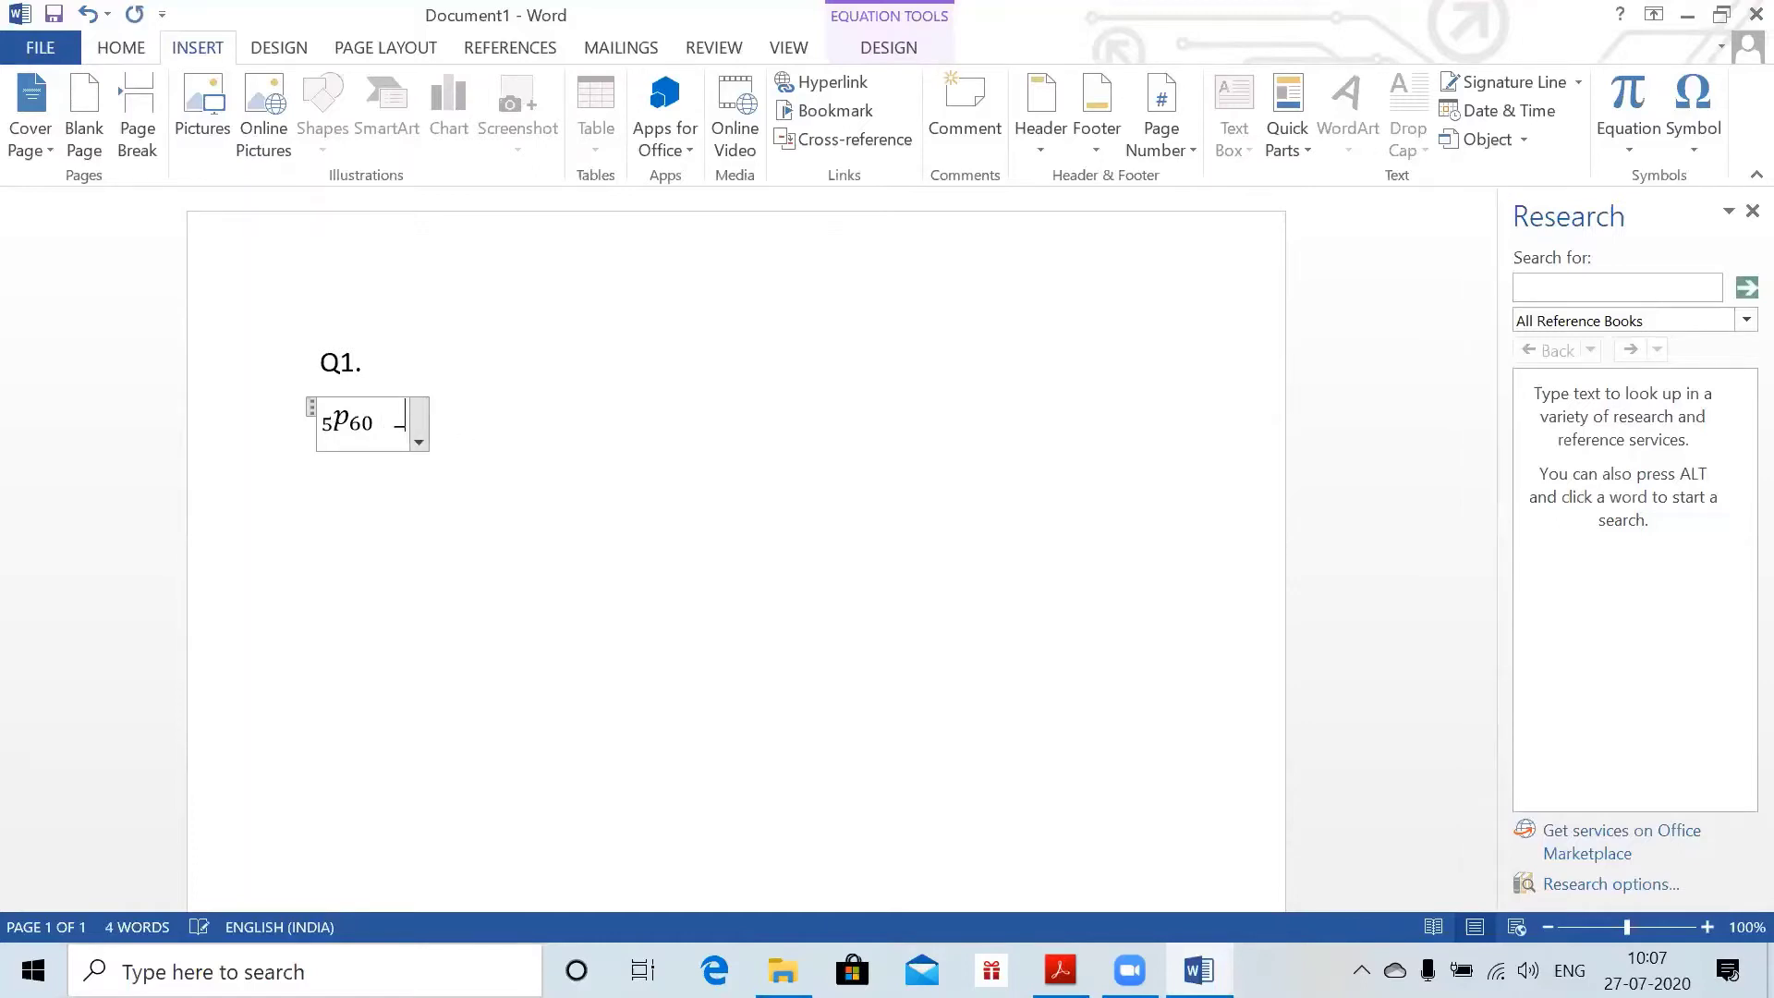
{"action": "type", "text": "5"}
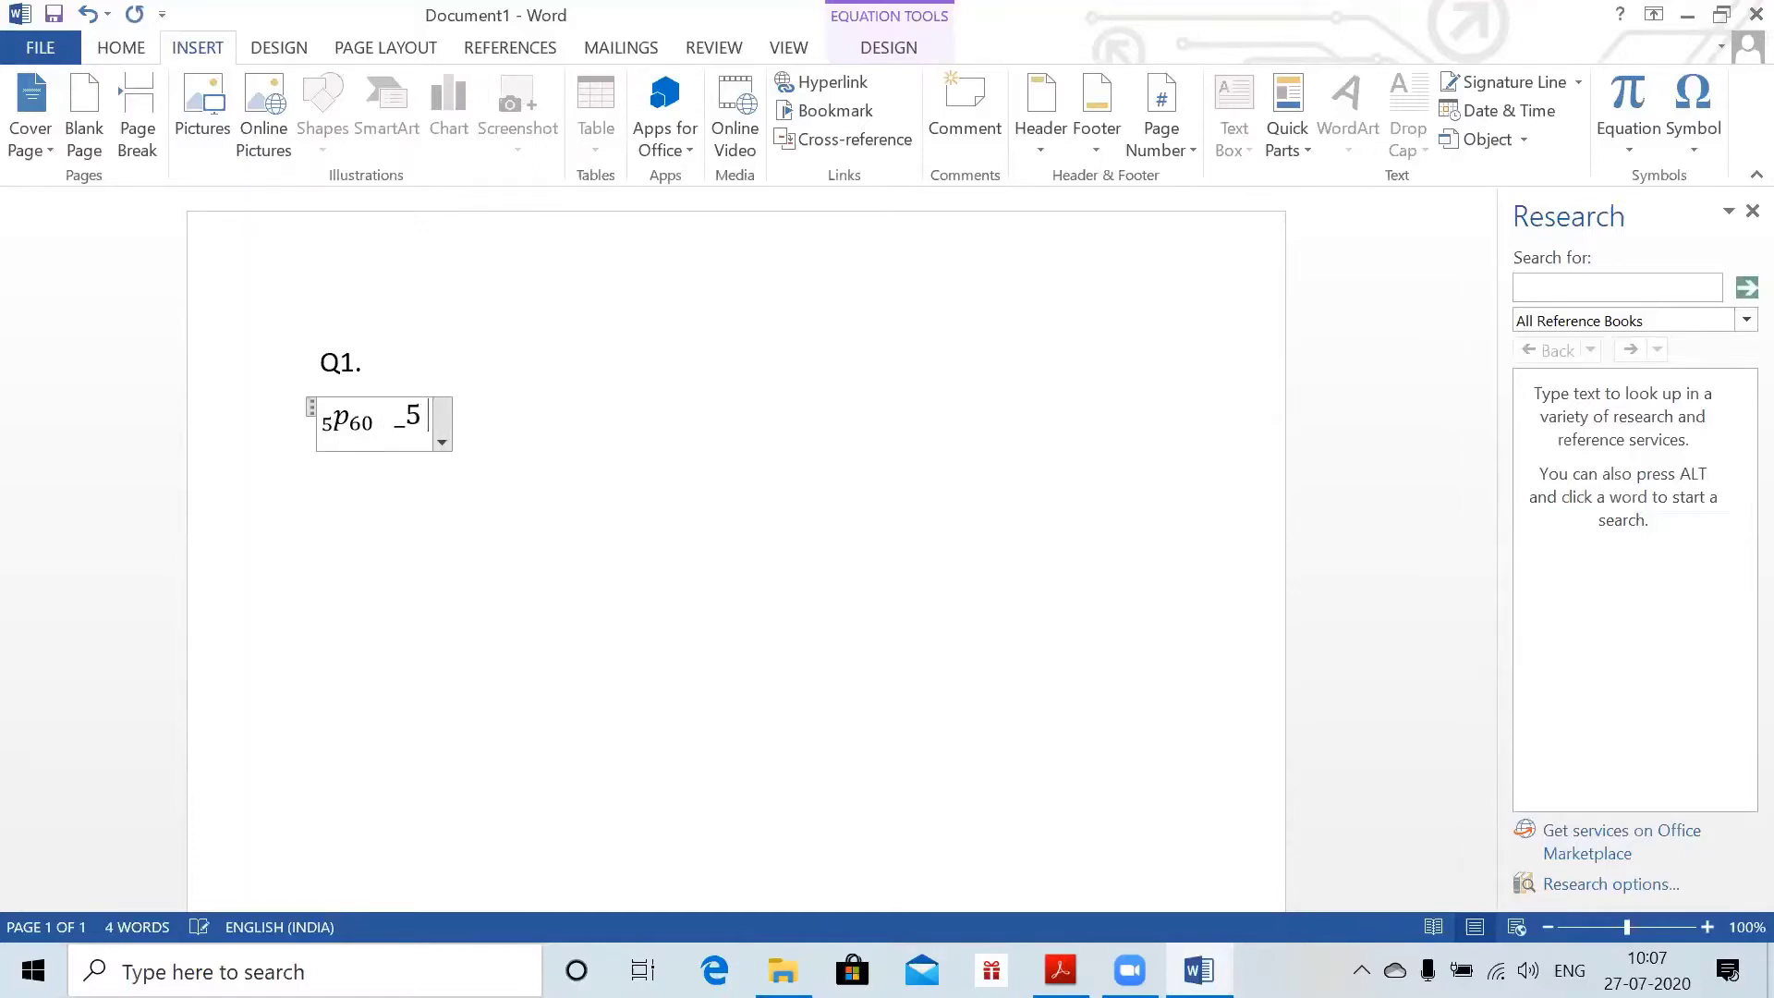
{"action": "type", "text": " p_60"}
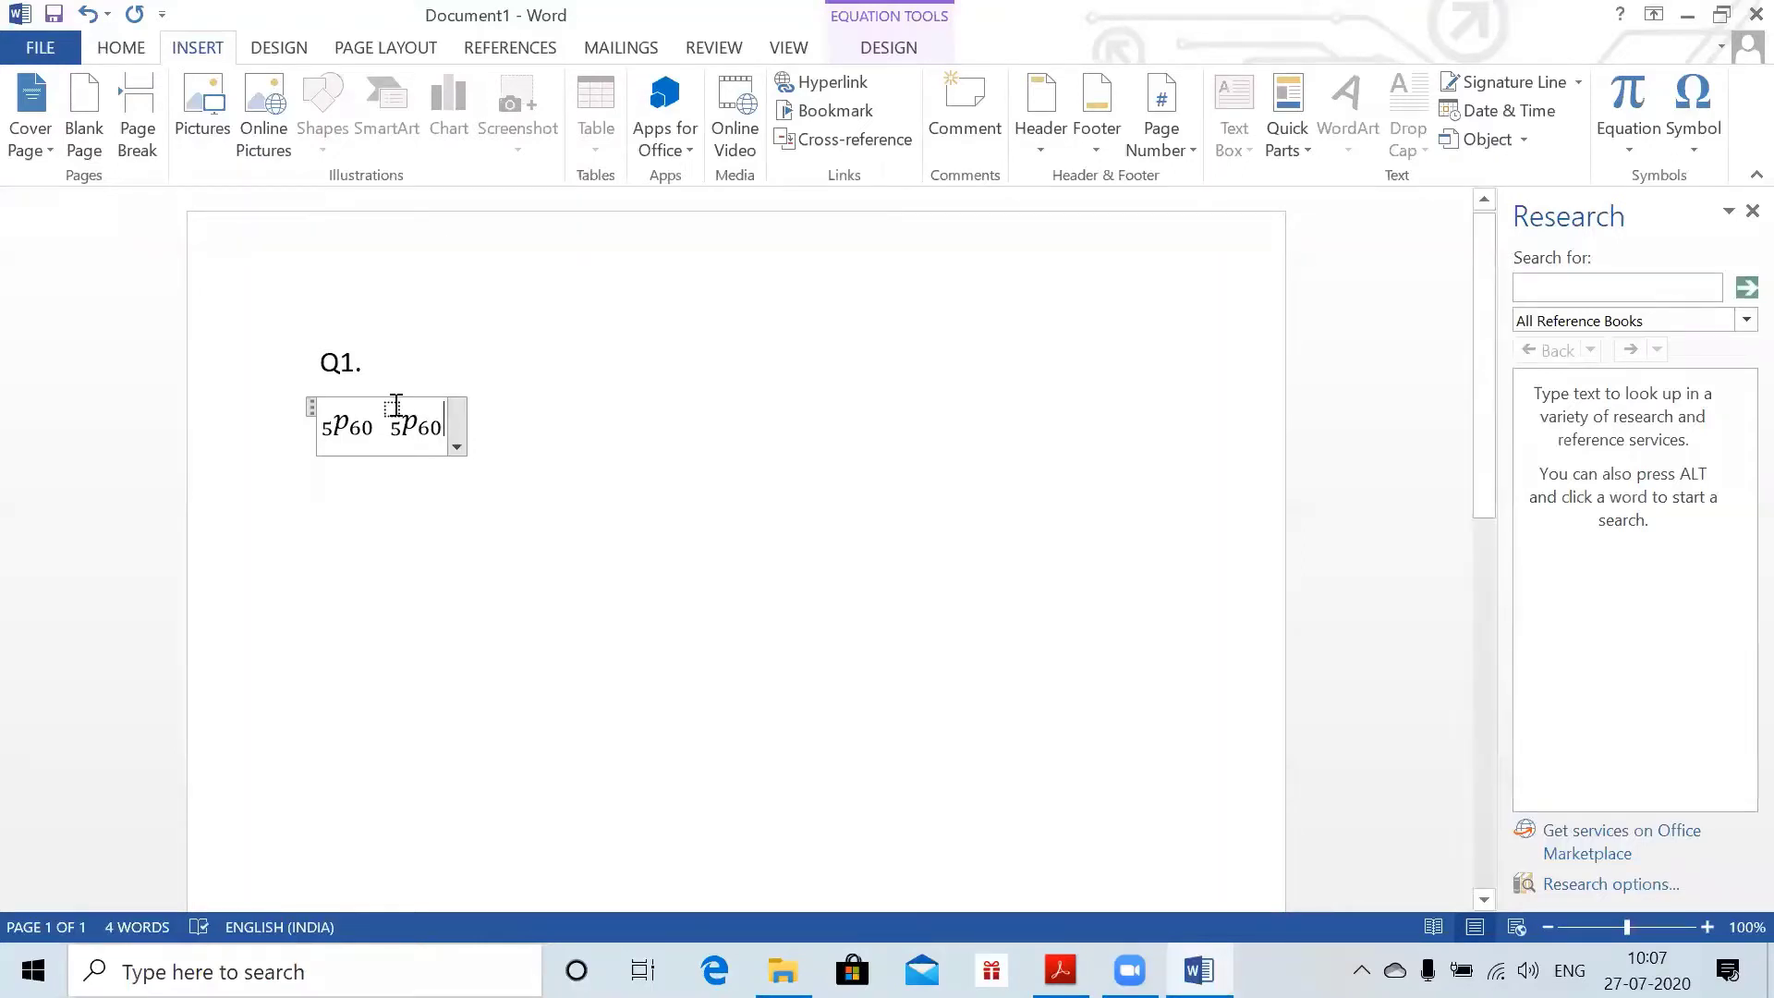
{"action": "left_click", "coordinate": [395, 407]}
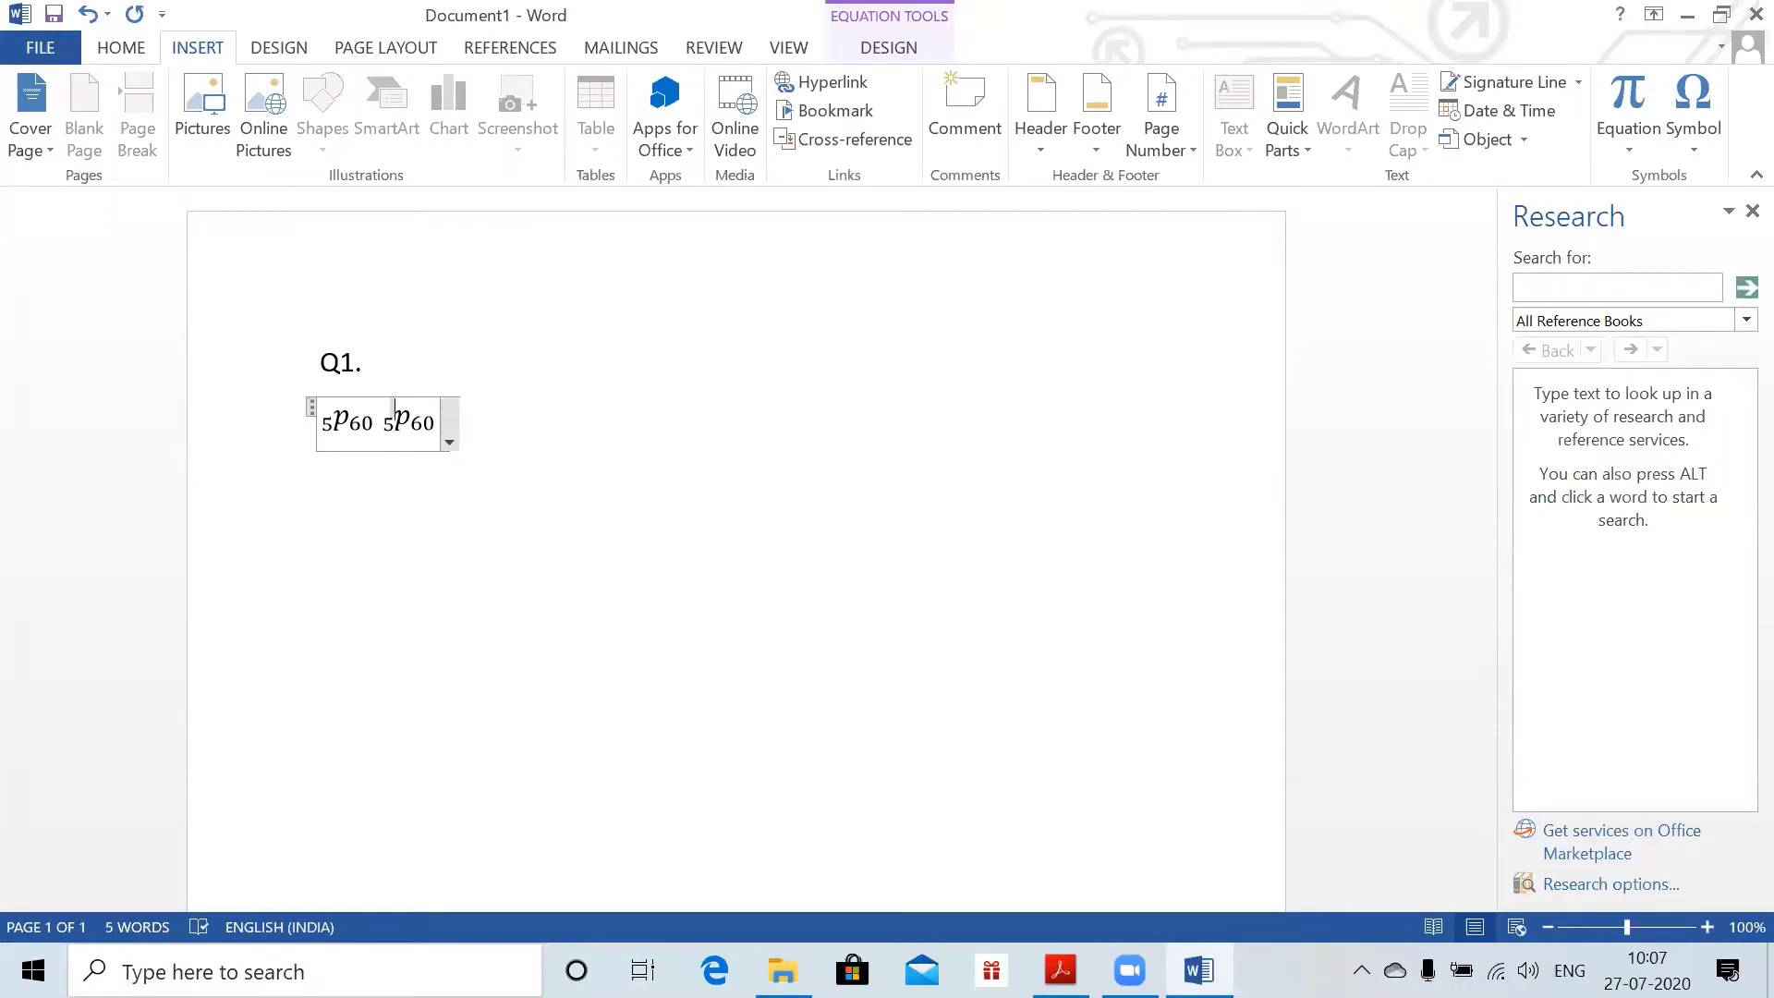
{"action": "left_click", "coordinate": [493, 439]}
{"action": "key", "text": "BackSpace"}
{"action": "key", "text": "BackSpace"}
{"action": "key", "text": "BackSpace"}
{"action": "key", "text": "BackSpace"}
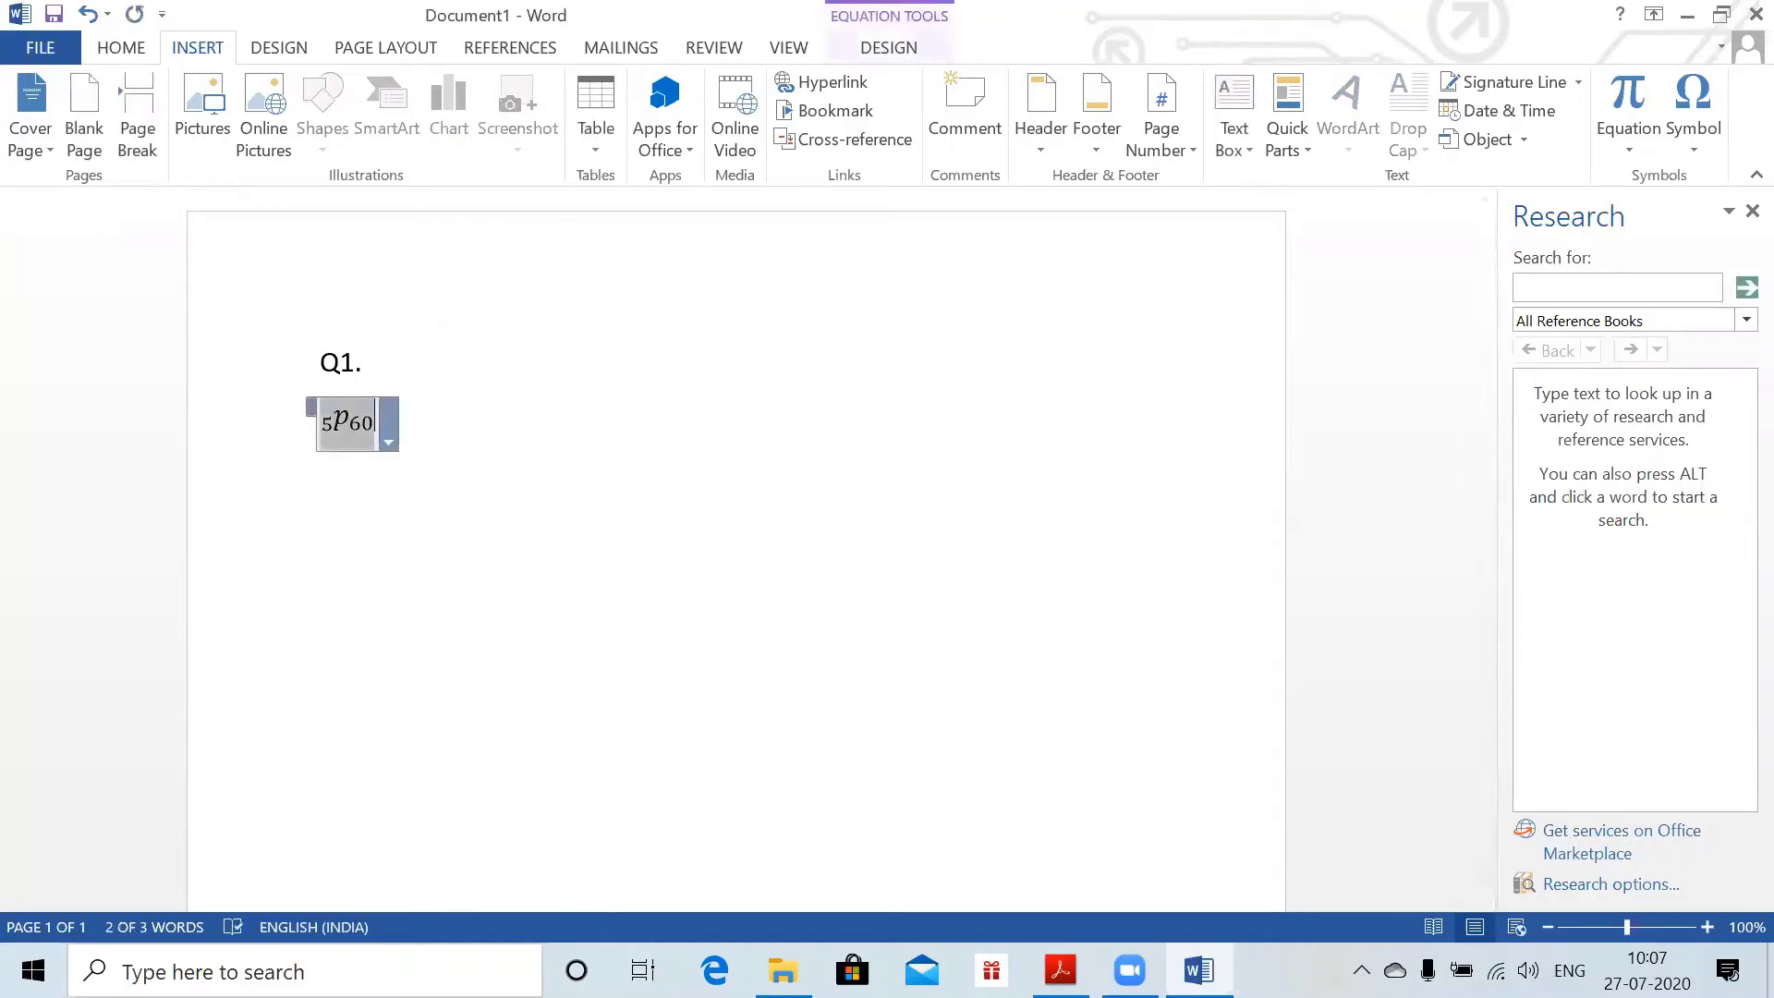
- Try out saving the 5p60 equation as a building block in the Actuarial category with the Insert content only option, and cancel it
{"action": "left_click", "coordinate": [487, 435]}
{"action": "left_click", "coordinate": [390, 430]}
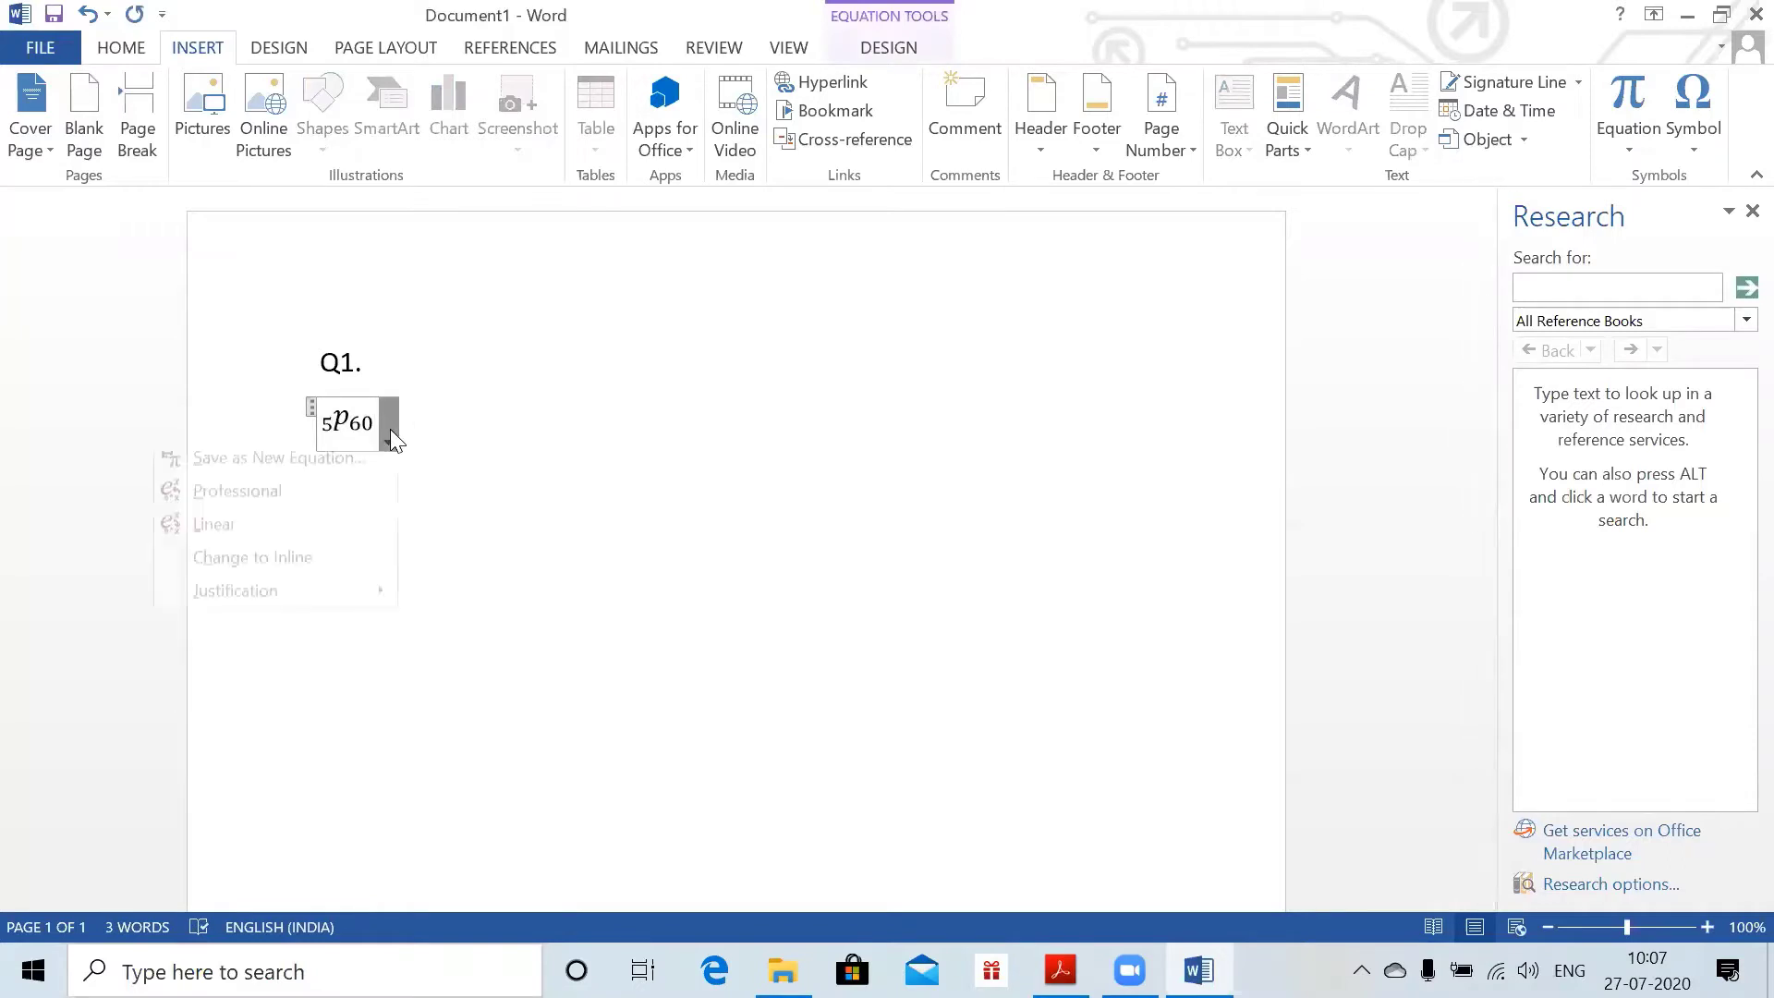
{"action": "left_click", "coordinate": [358, 475]}
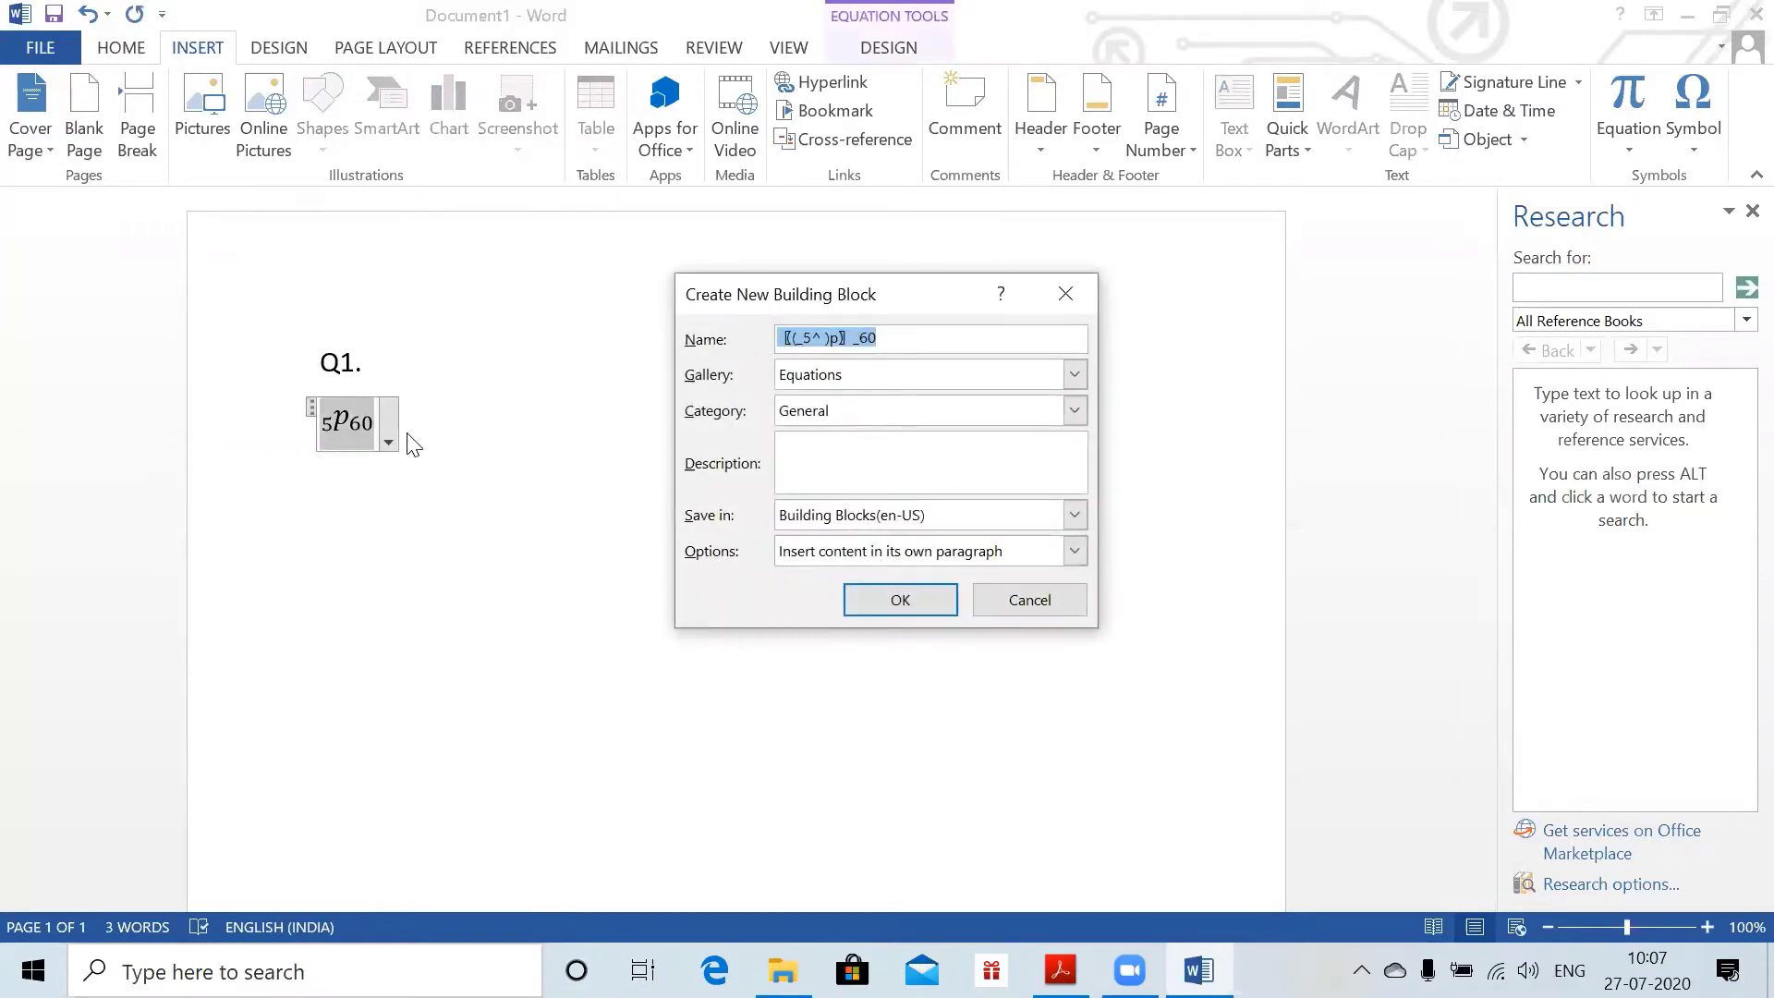
{"action": "left_click", "coordinate": [852, 406]}
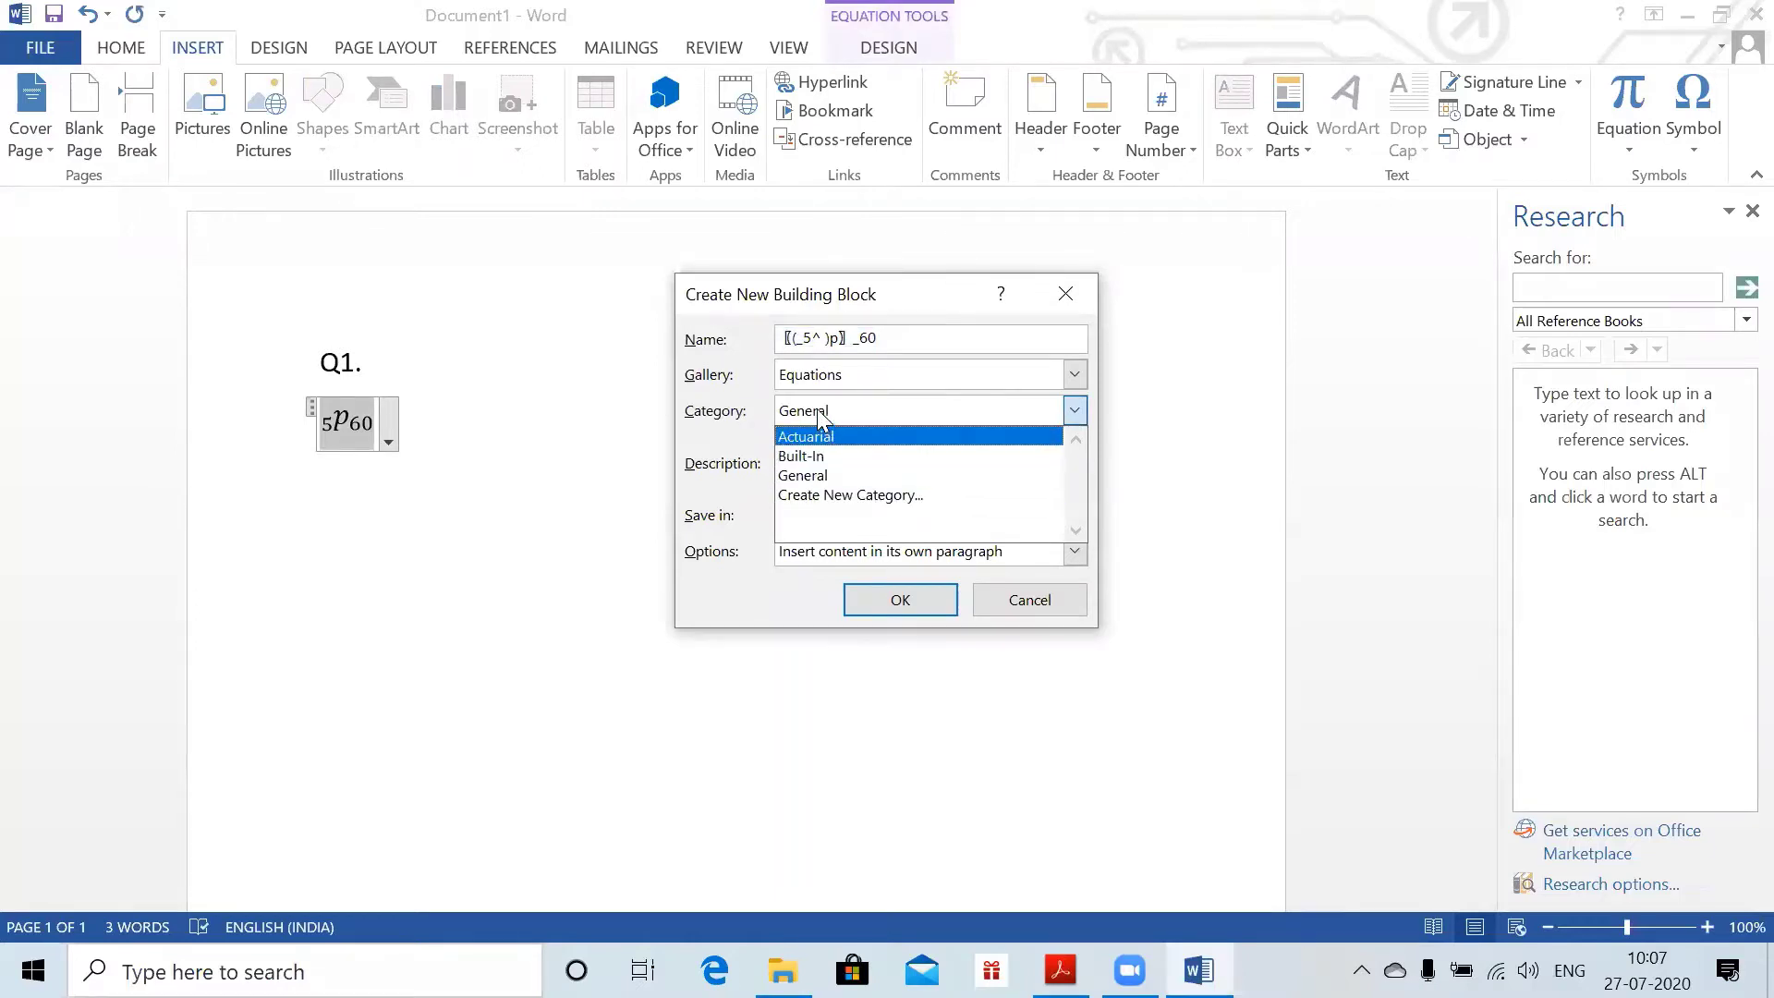
{"action": "left_click", "coordinate": [813, 436]}
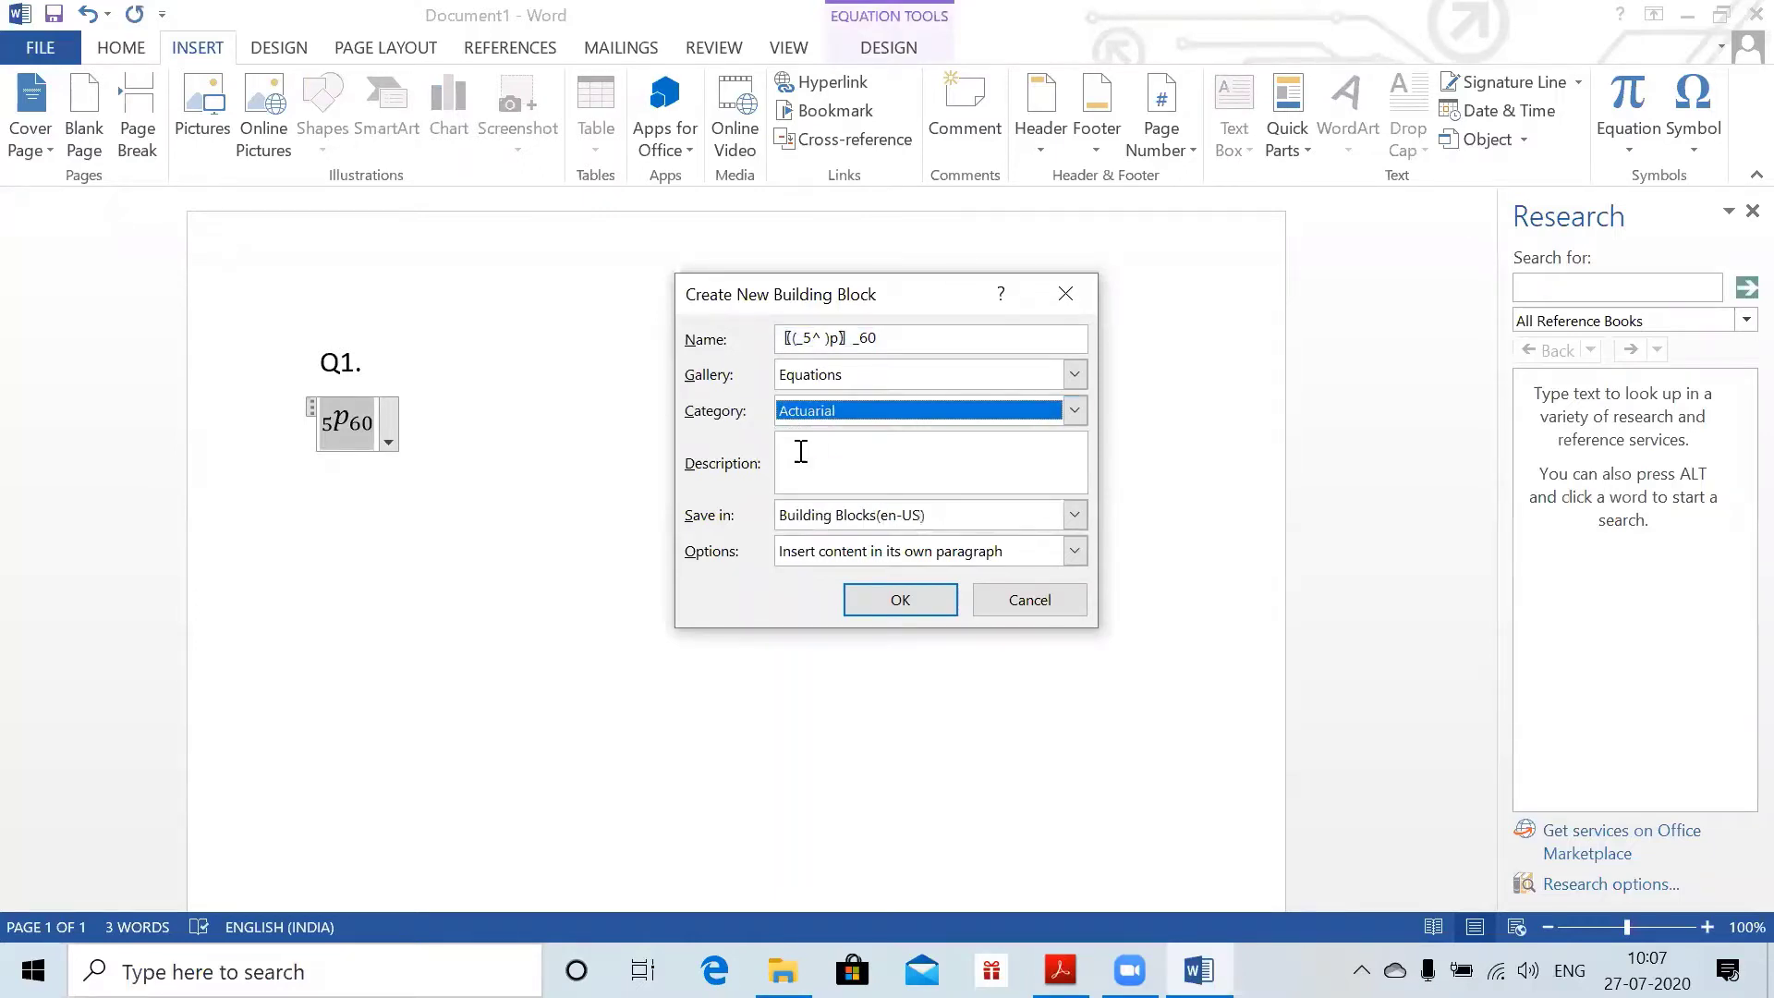
{"action": "left_click", "coordinate": [802, 555]}
{"action": "left_click", "coordinate": [799, 577]}
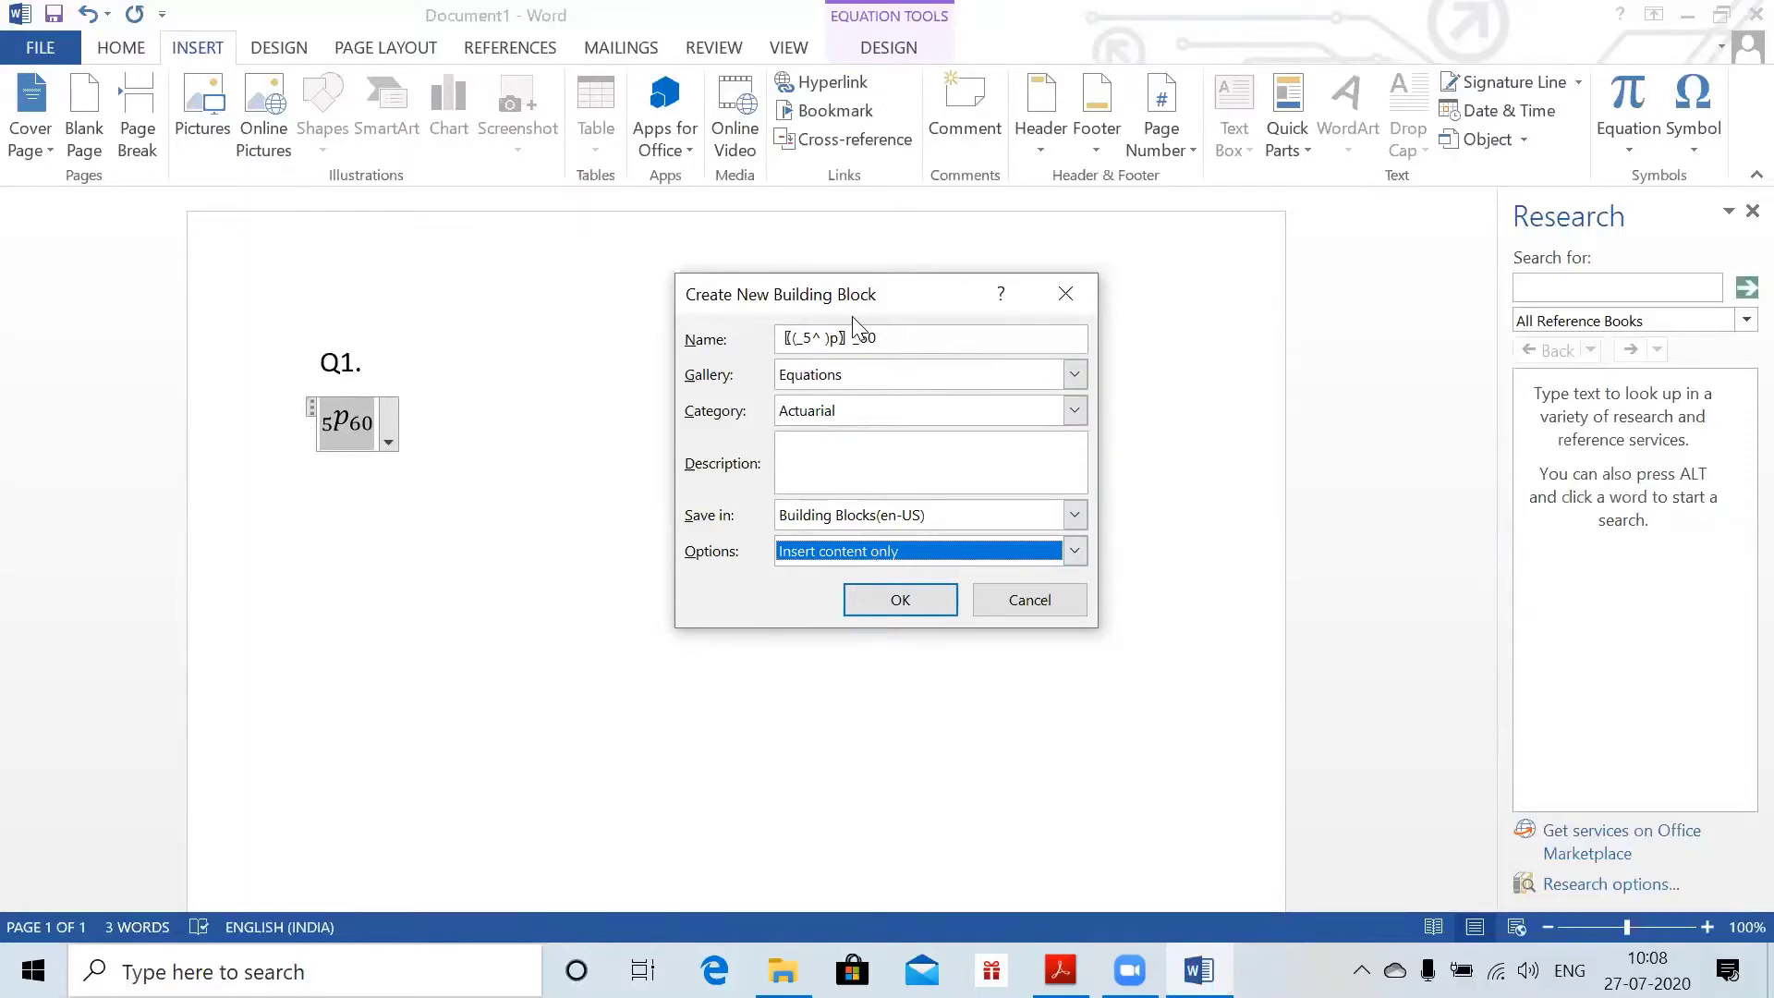
{"action": "left_click", "coordinate": [1048, 292]}
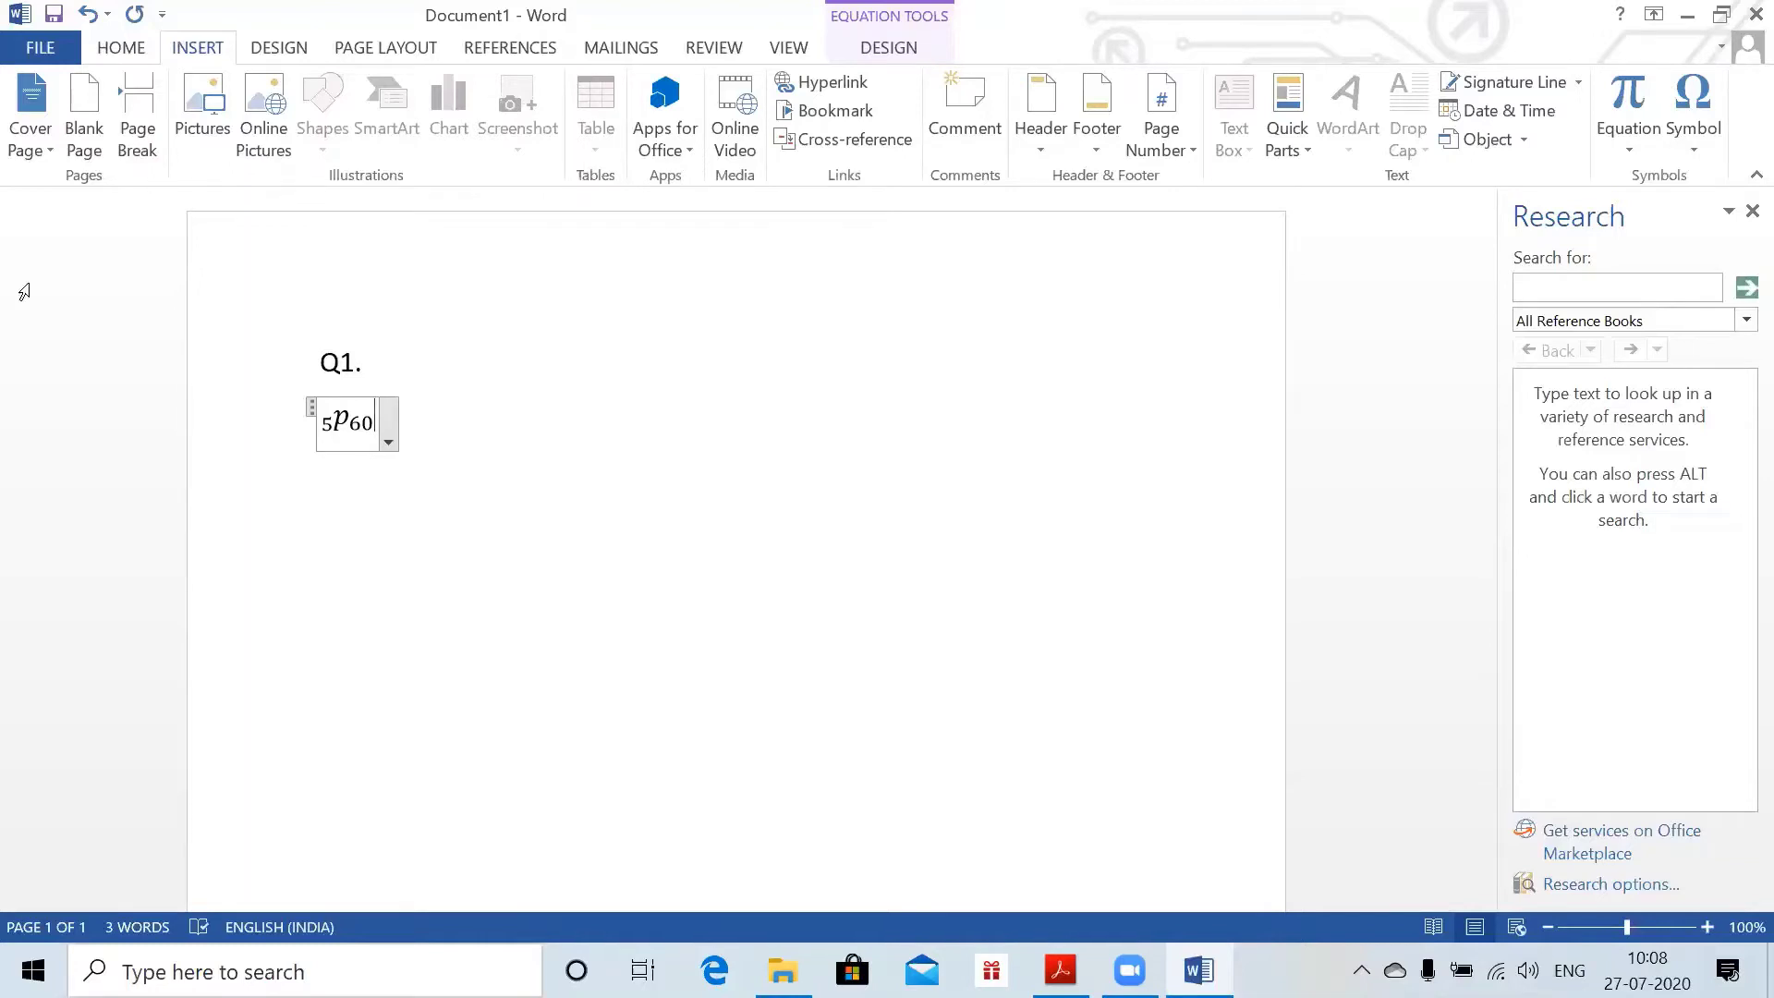
- Review the shortcut assigned to the t-p-x building block in the keyboard customization, and close the options without changes
{"action": "left_click", "coordinate": [57, 58]}
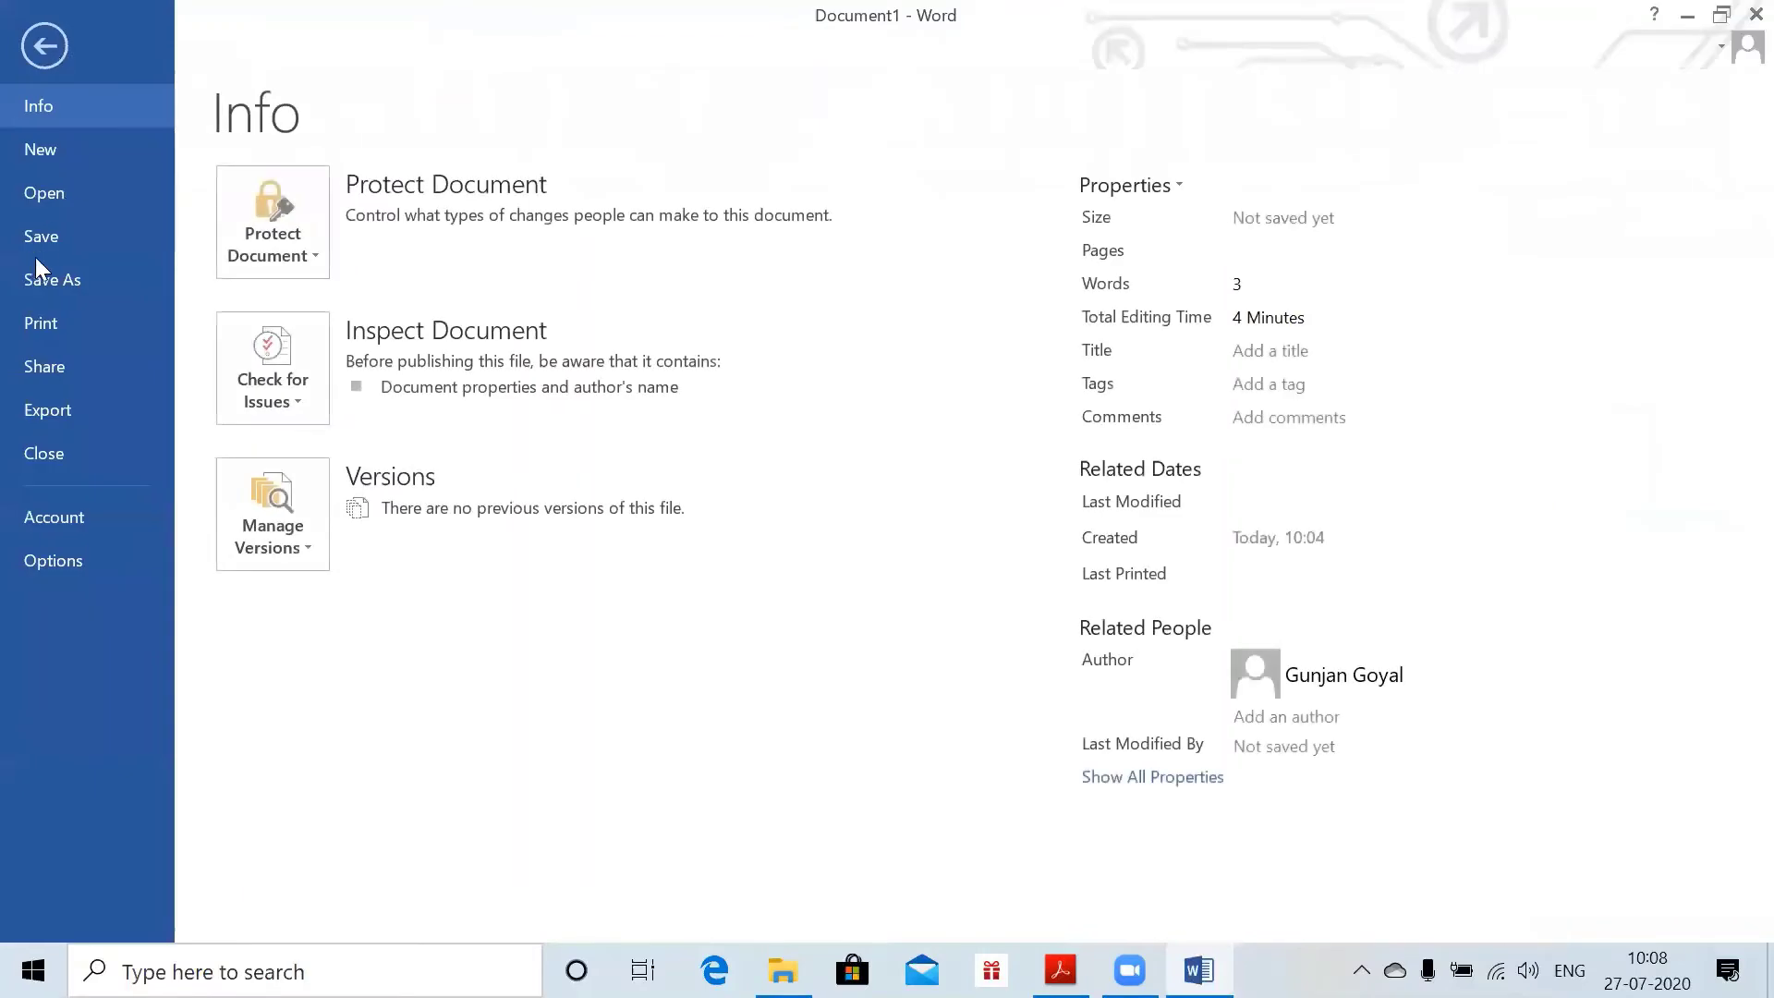
{"action": "left_click", "coordinate": [6, 556]}
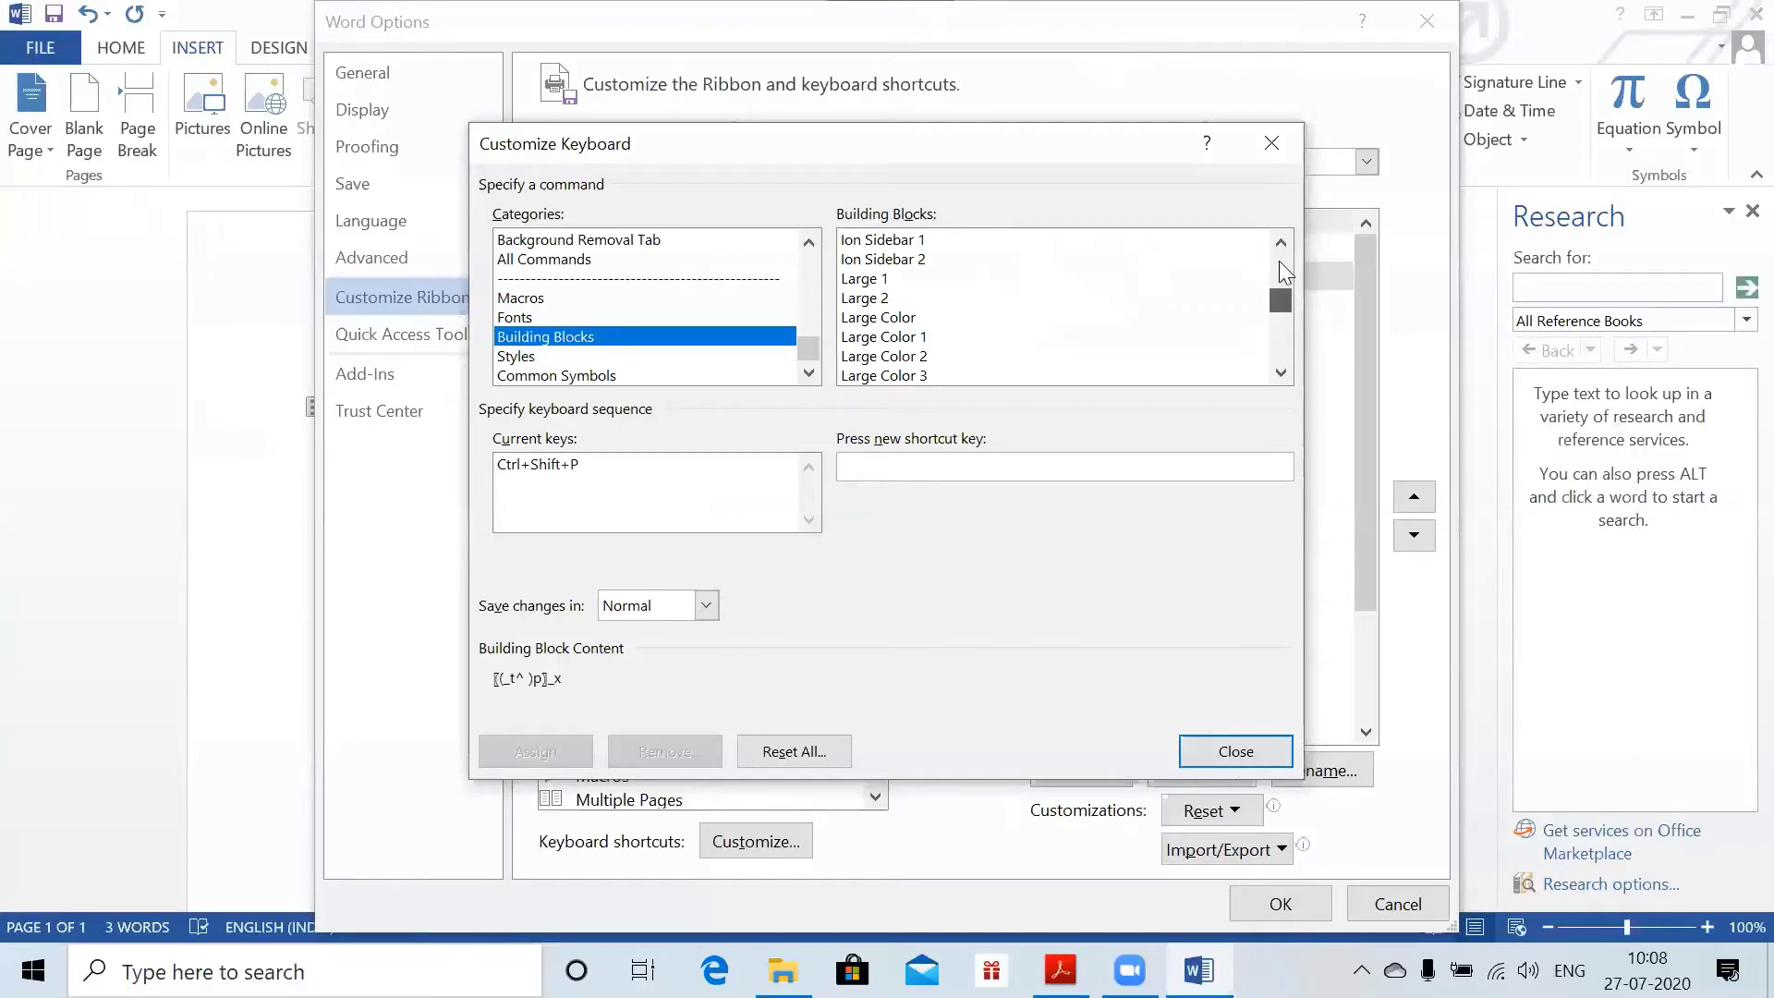
{"action": "left_click", "coordinate": [858, 465]}
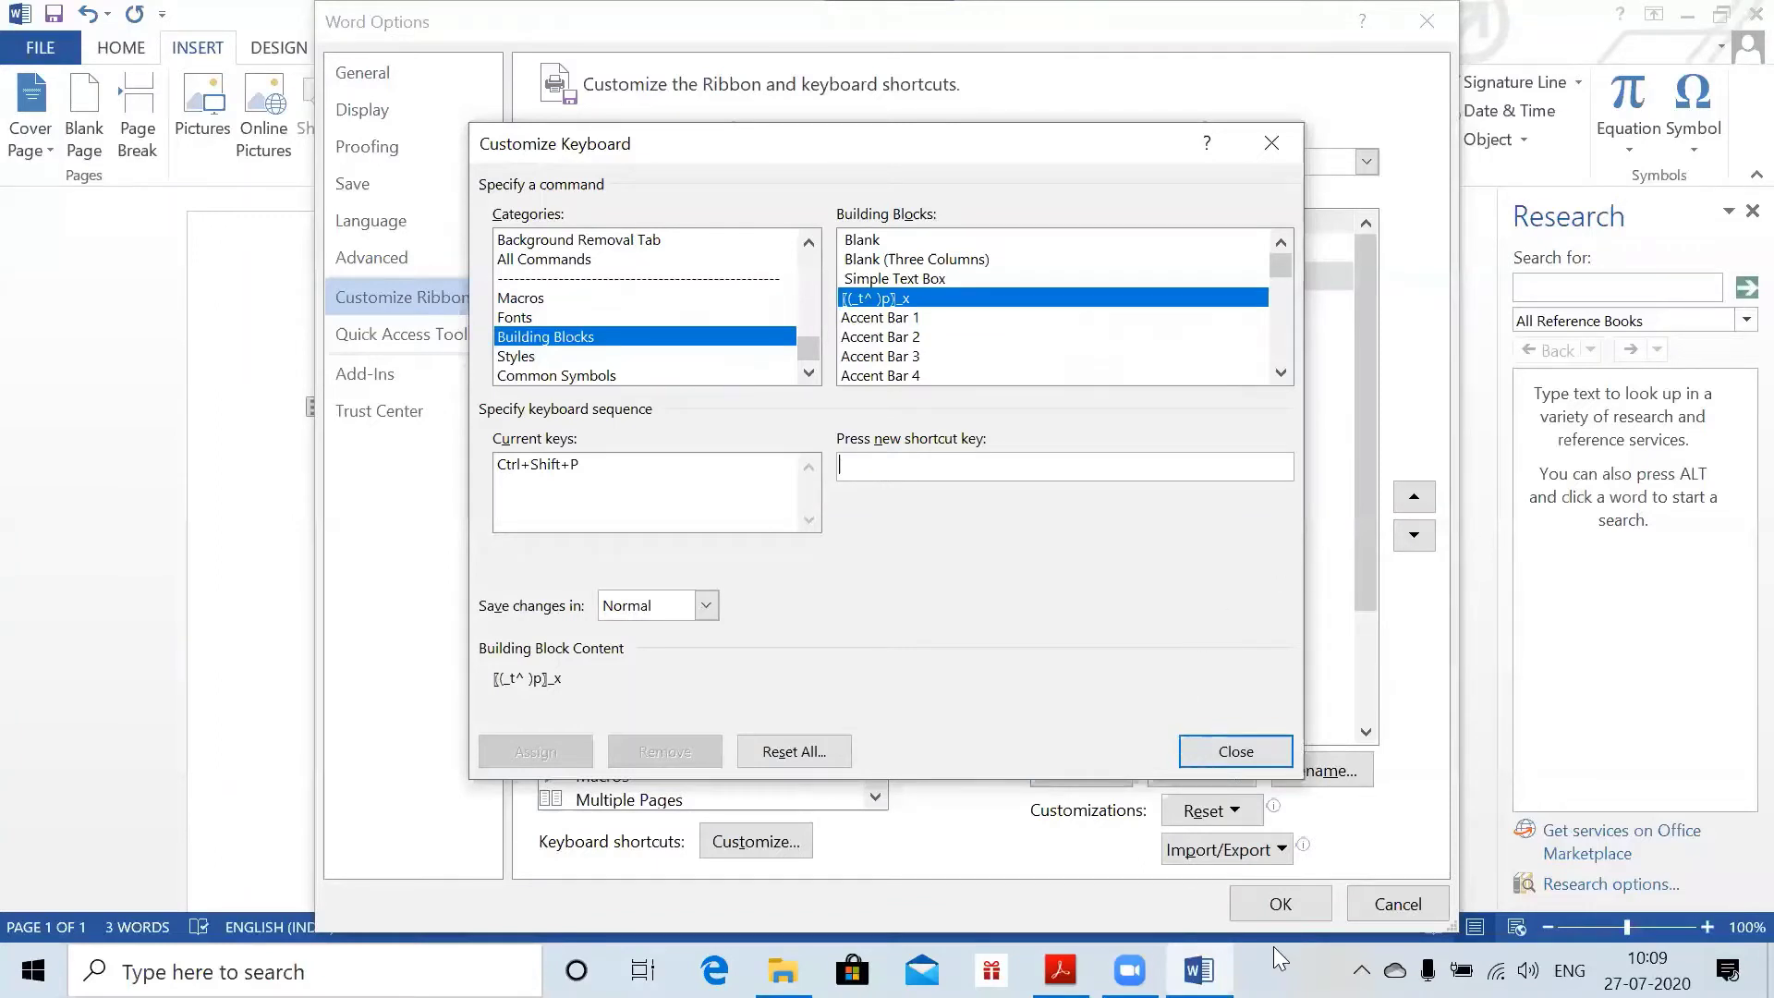
{"action": "key", "text": "Escape"}
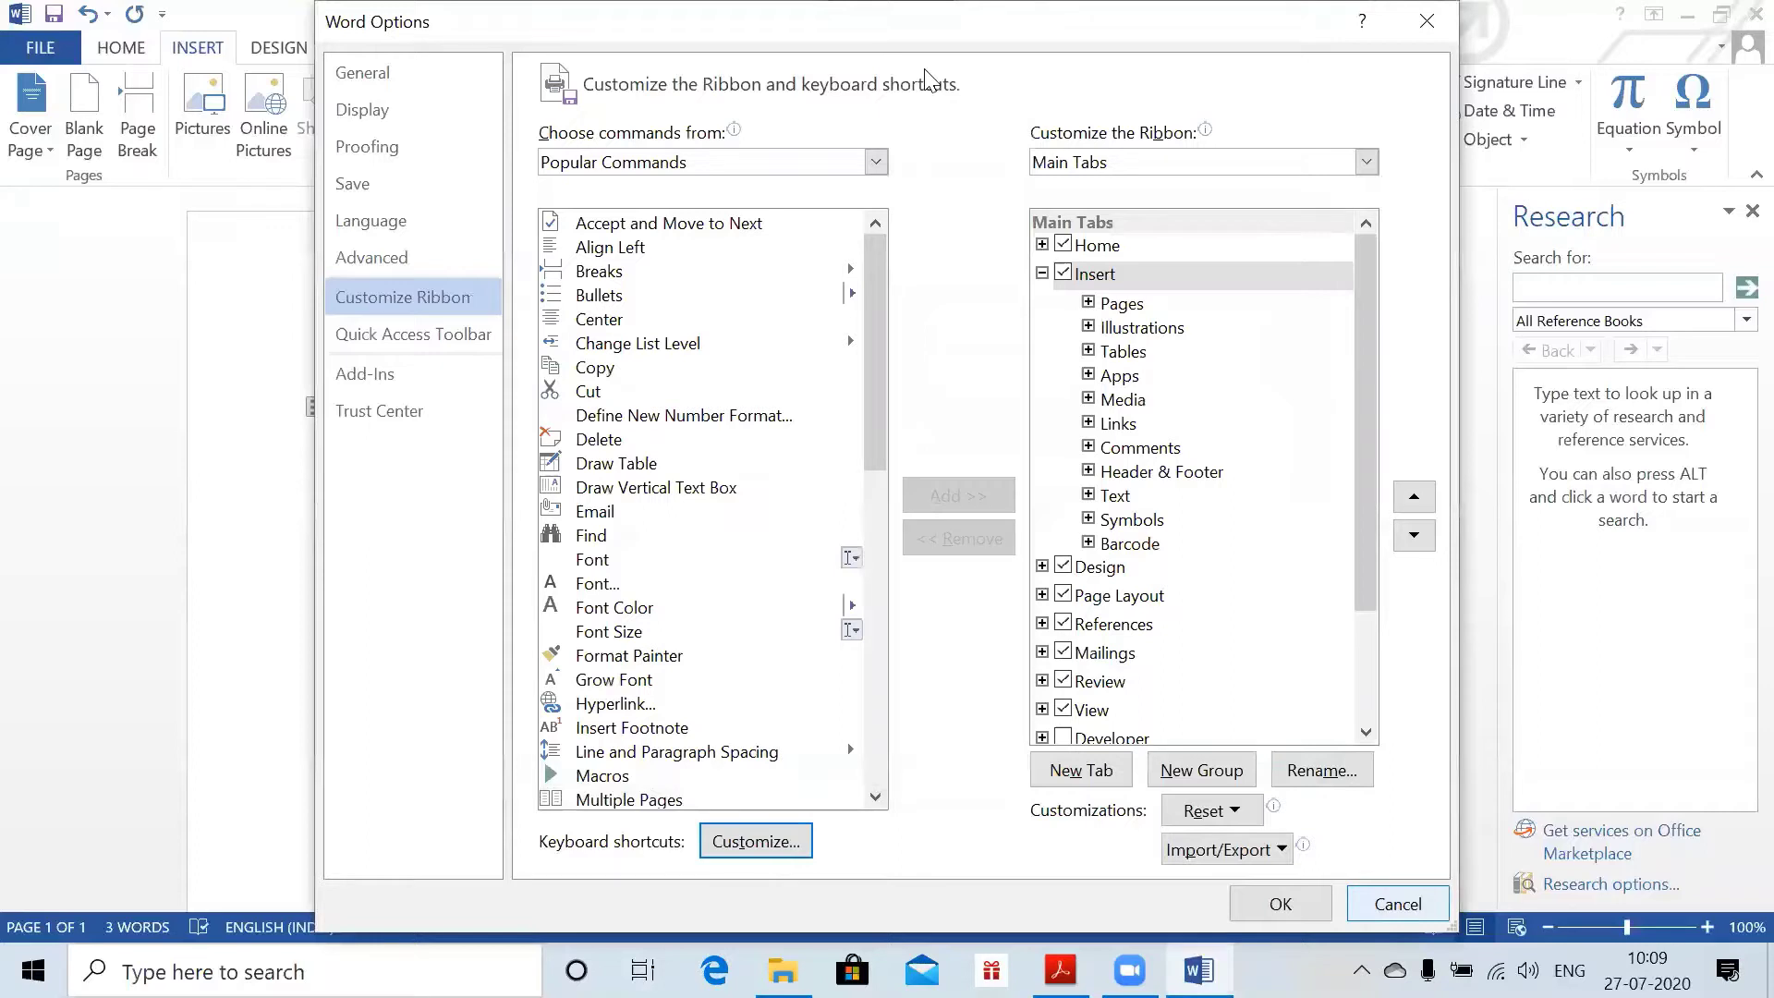
{"action": "key", "text": "Escape"}
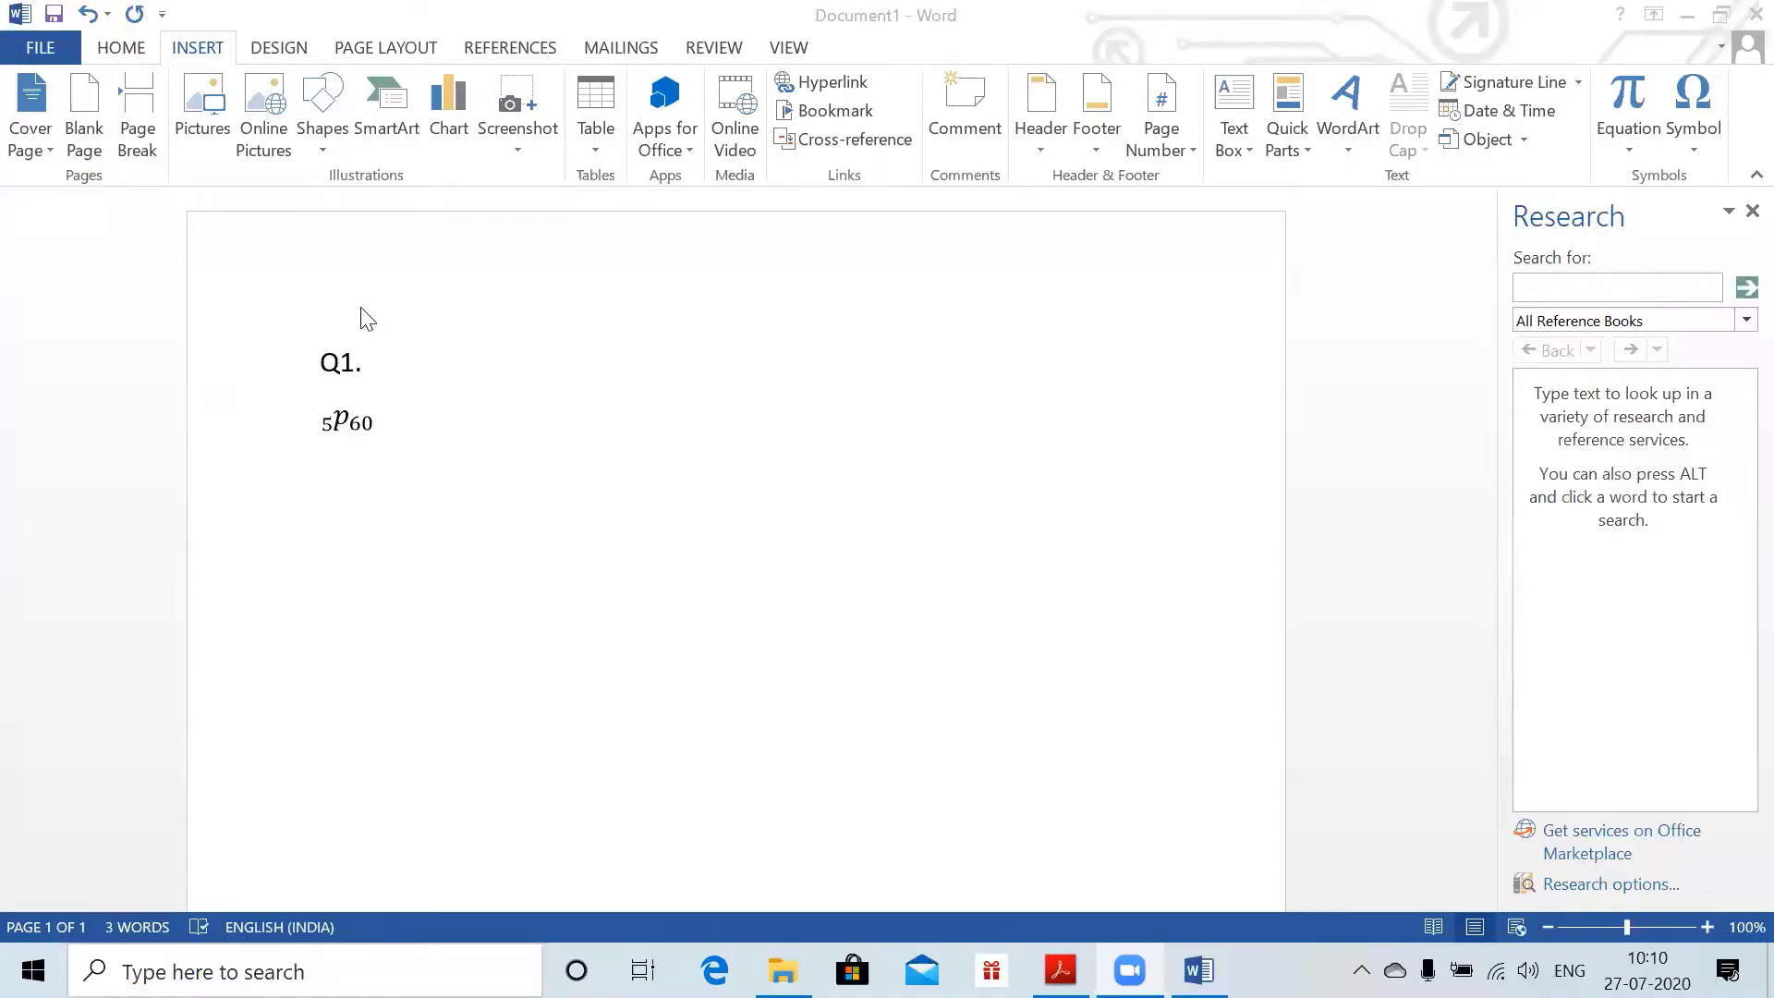
- Look up the keyboard shortcut assigned to the t-p-x building block in the keyboard customization
{"action": "left_click", "coordinate": [356, 420]}
{"action": "left_click", "coordinate": [373, 422]}
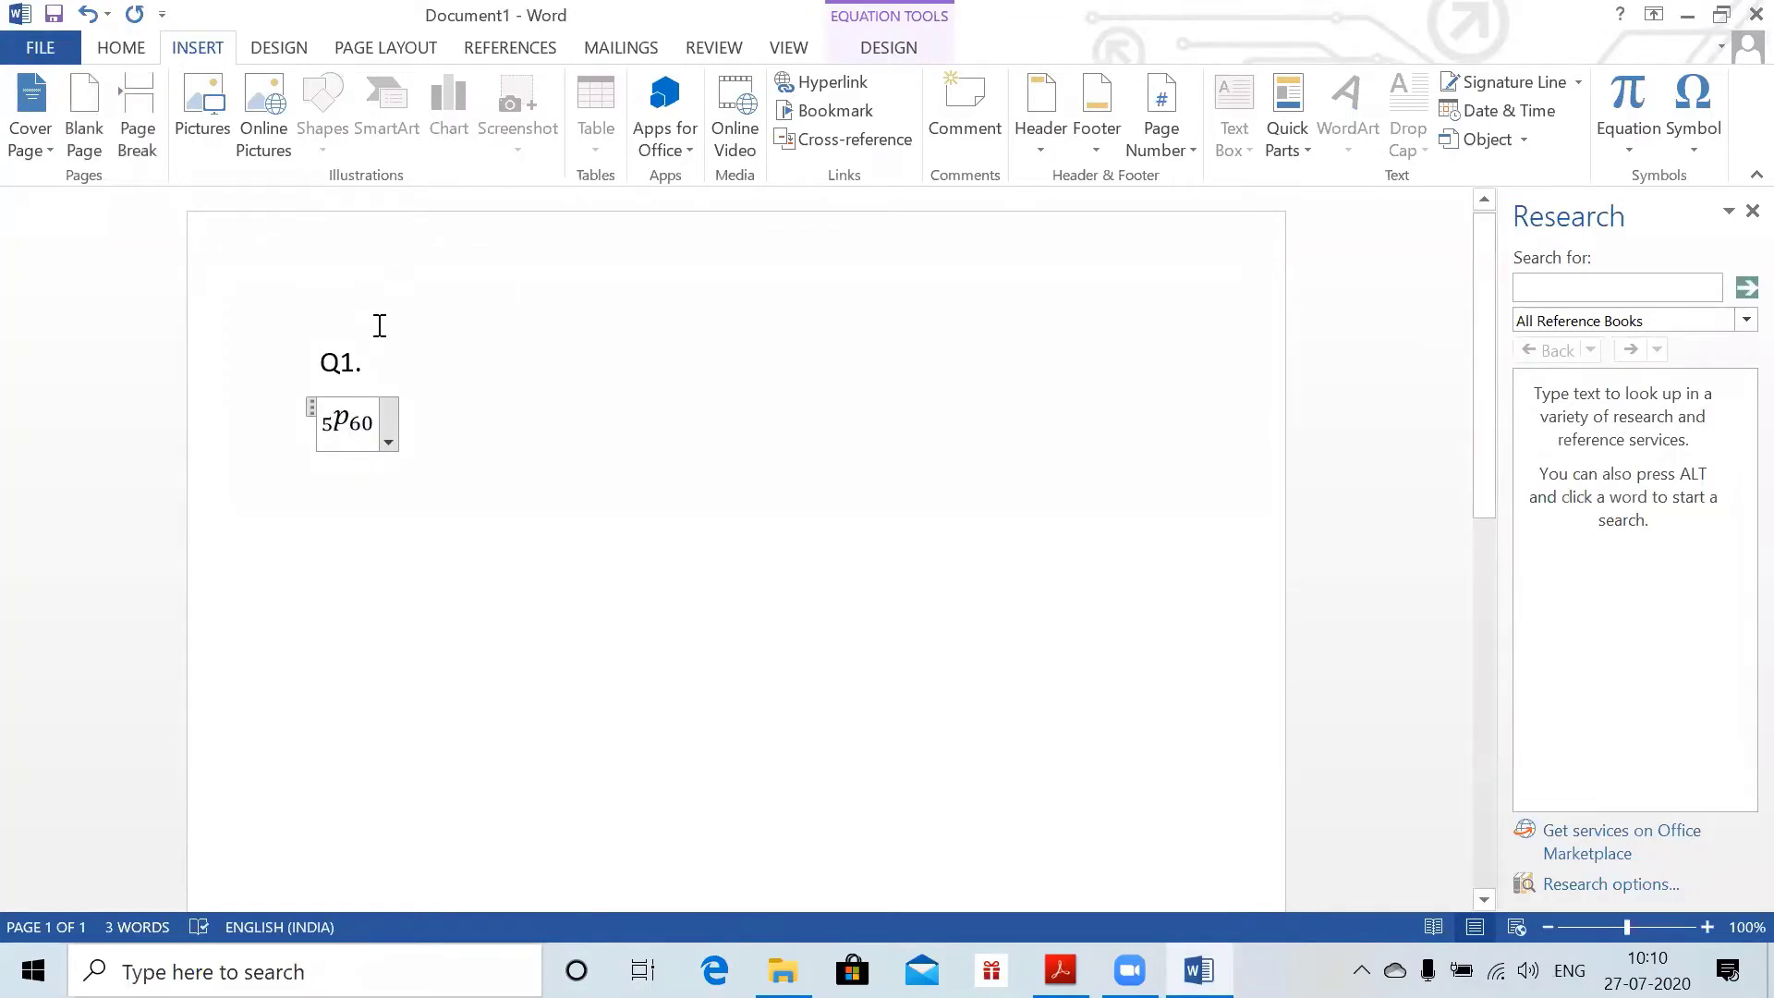
{"action": "left_click", "coordinate": [28, 46]}
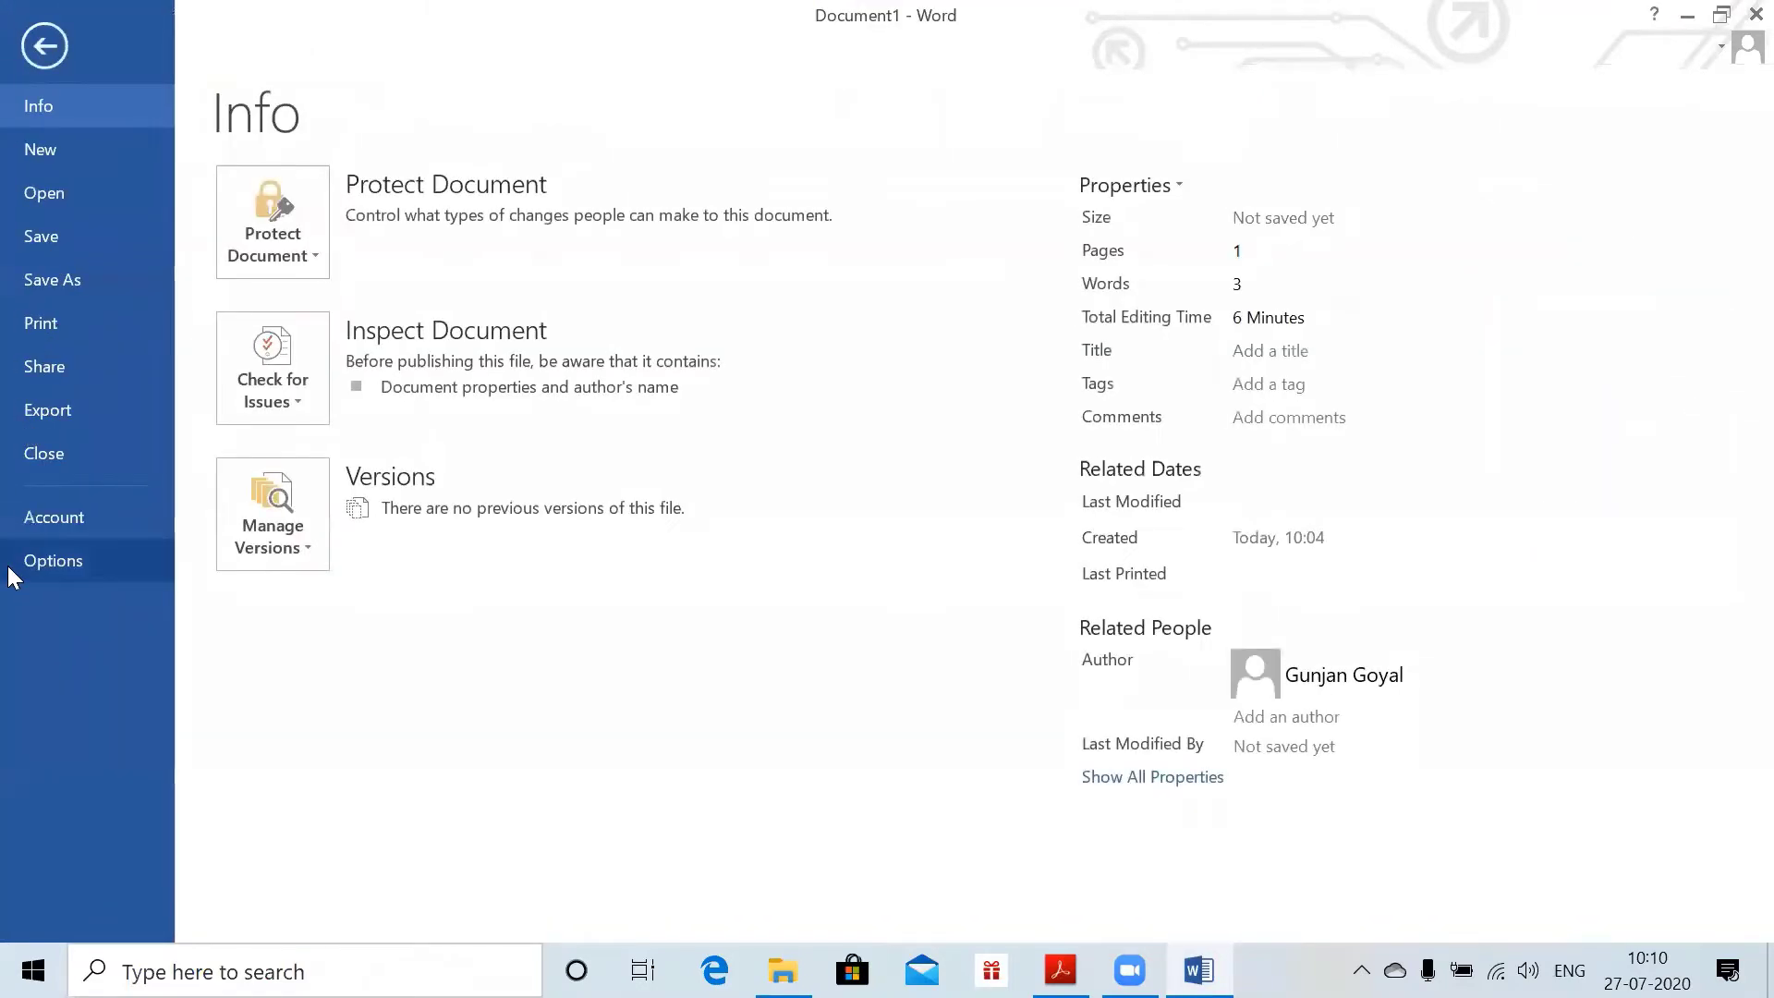
{"action": "left_click", "coordinate": [10, 565]}
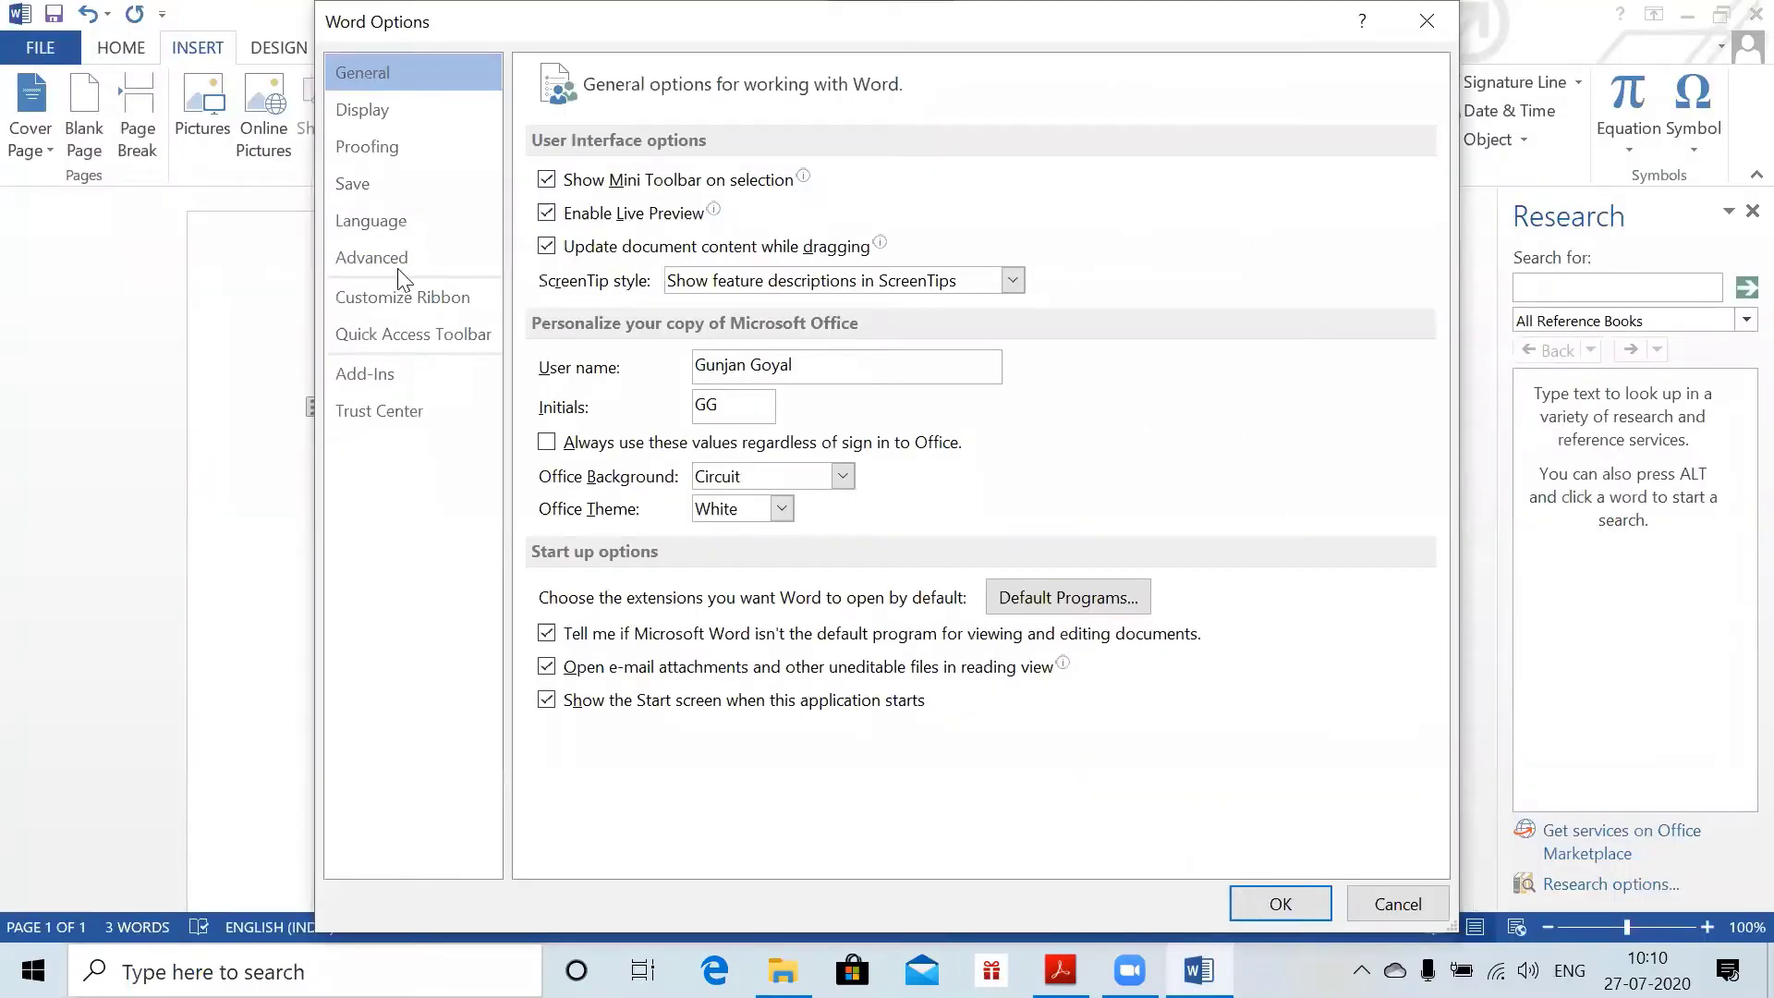
{"action": "left_click", "coordinate": [399, 297]}
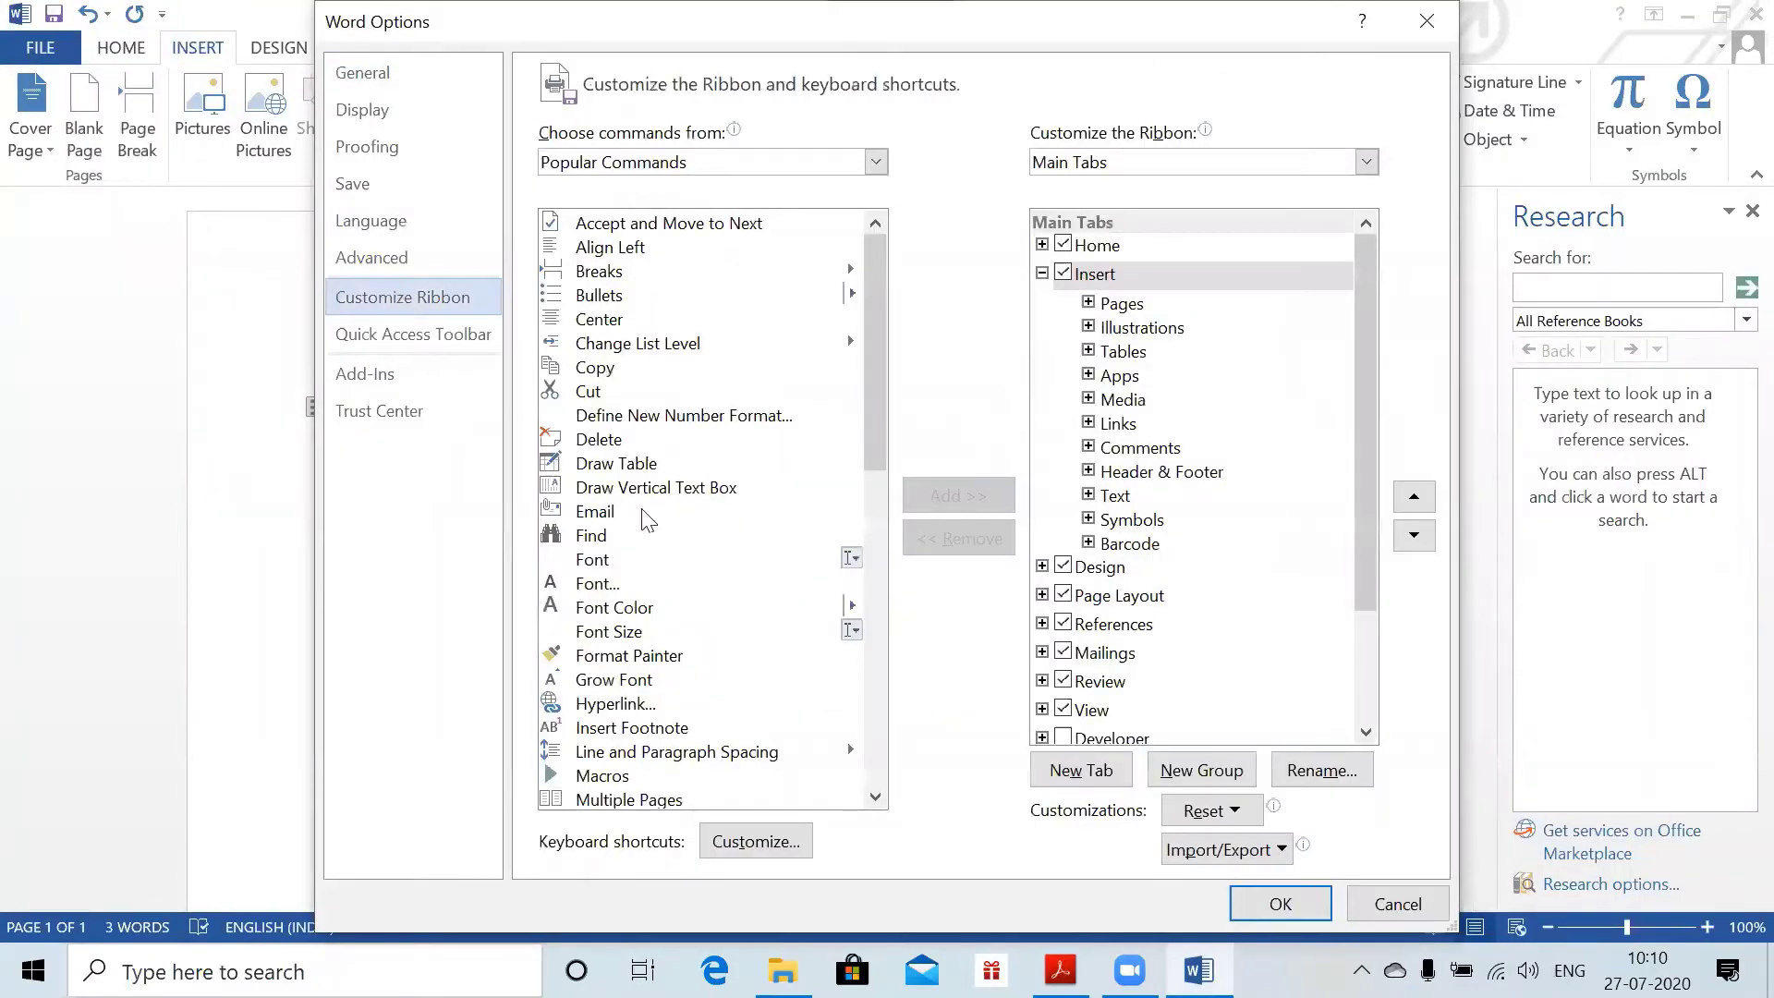
{"action": "left_click", "coordinate": [756, 843]}
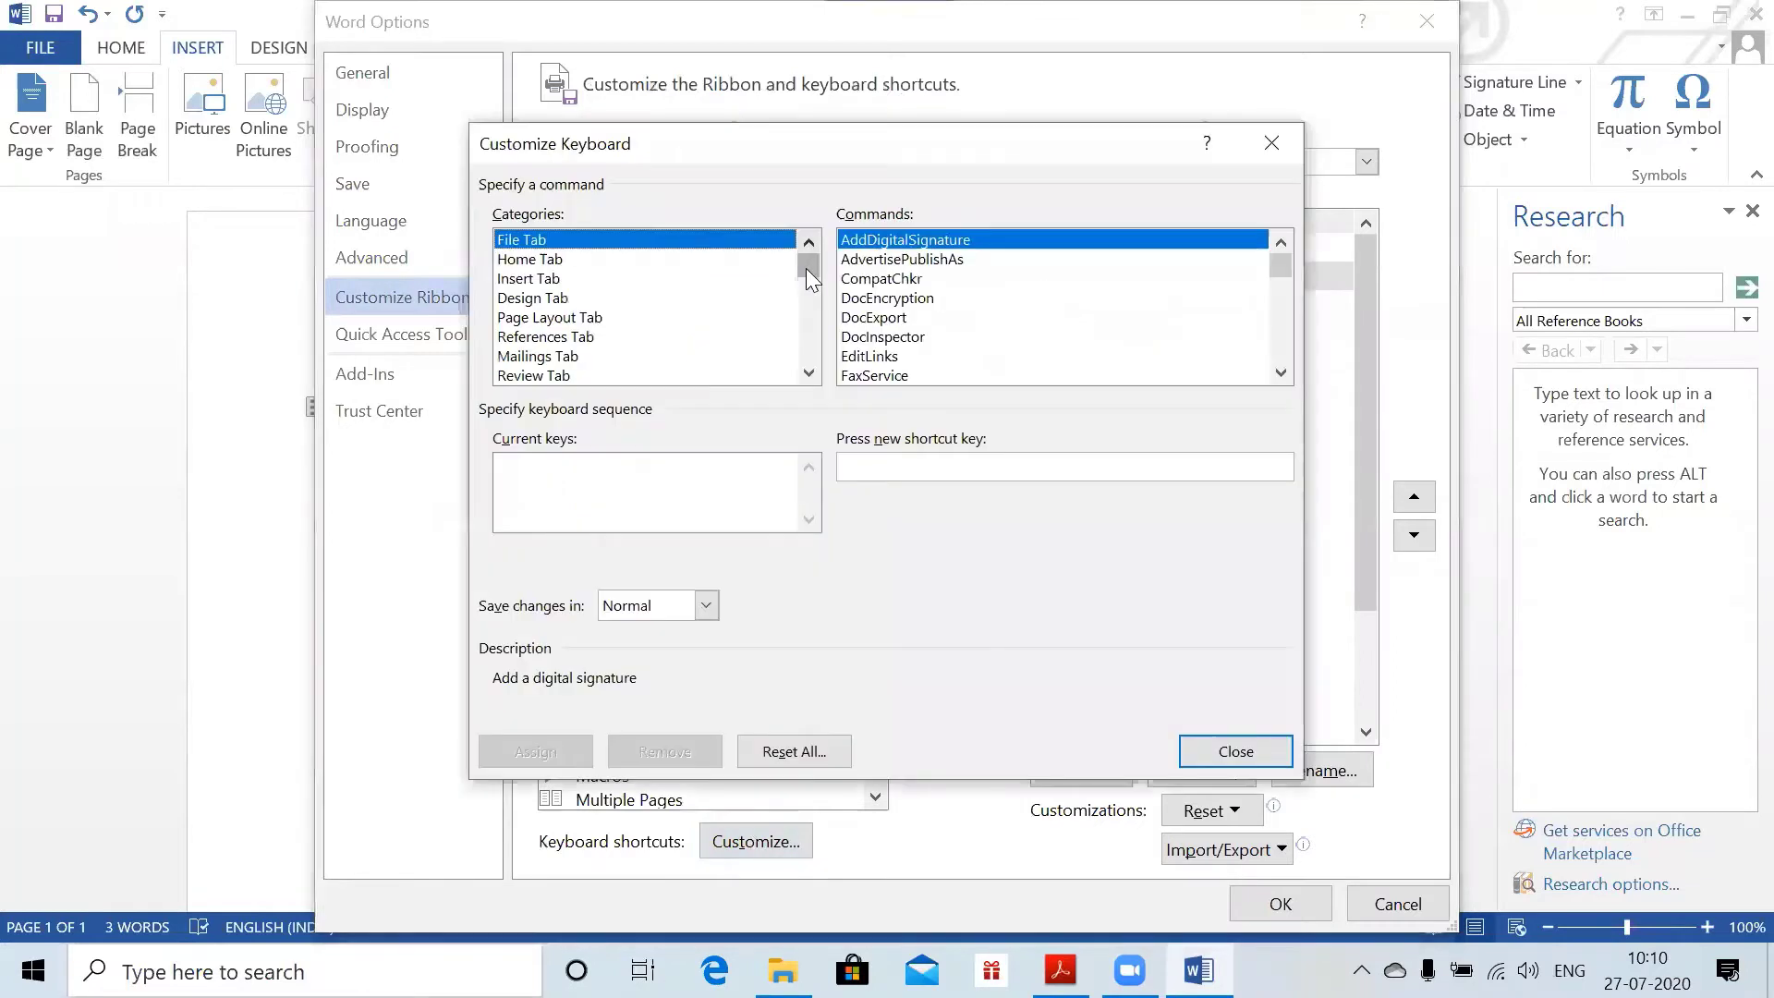
{"action": "left_click_drag", "start_coordinate": [808, 268], "coordinate": [807, 380]}
{"action": "left_click", "coordinate": [657, 344]}
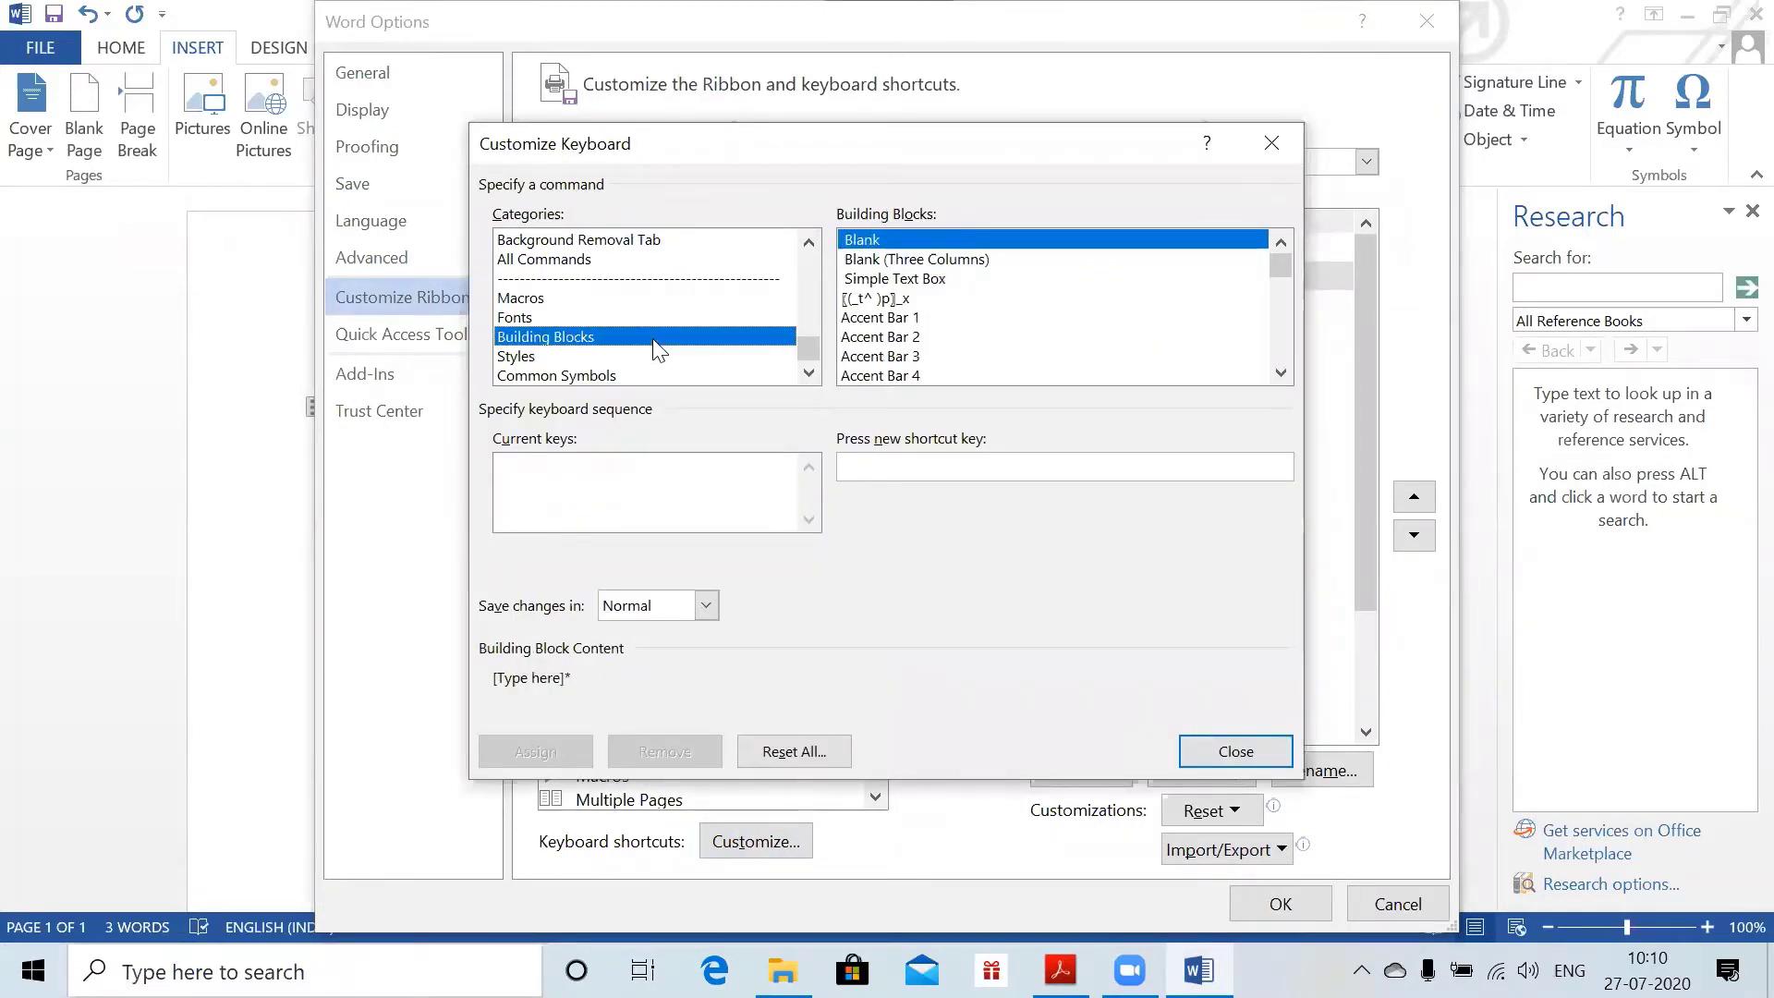
{"action": "left_click", "coordinate": [892, 298]}
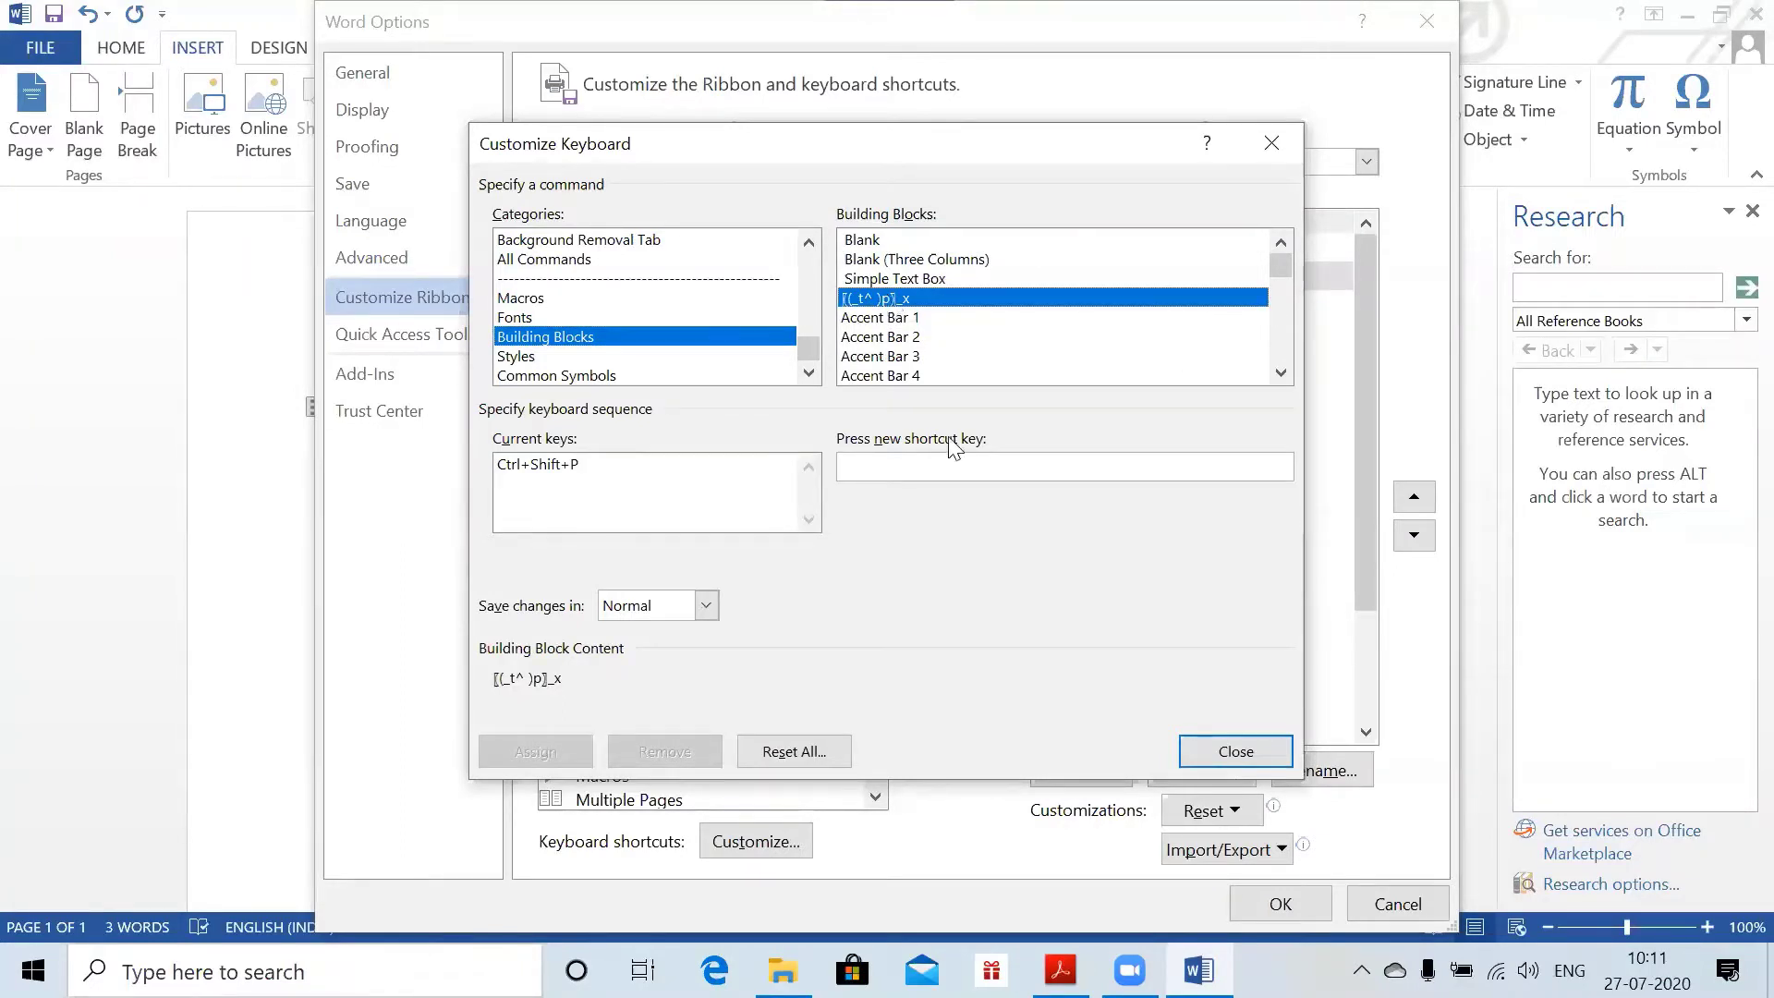
- Try out Ctrl+Shift+P, Ctrl+C and Ctrl+P as the new shortcut for the t-p-x building block, clearing each one
{"action": "left_click", "coordinate": [887, 459]}
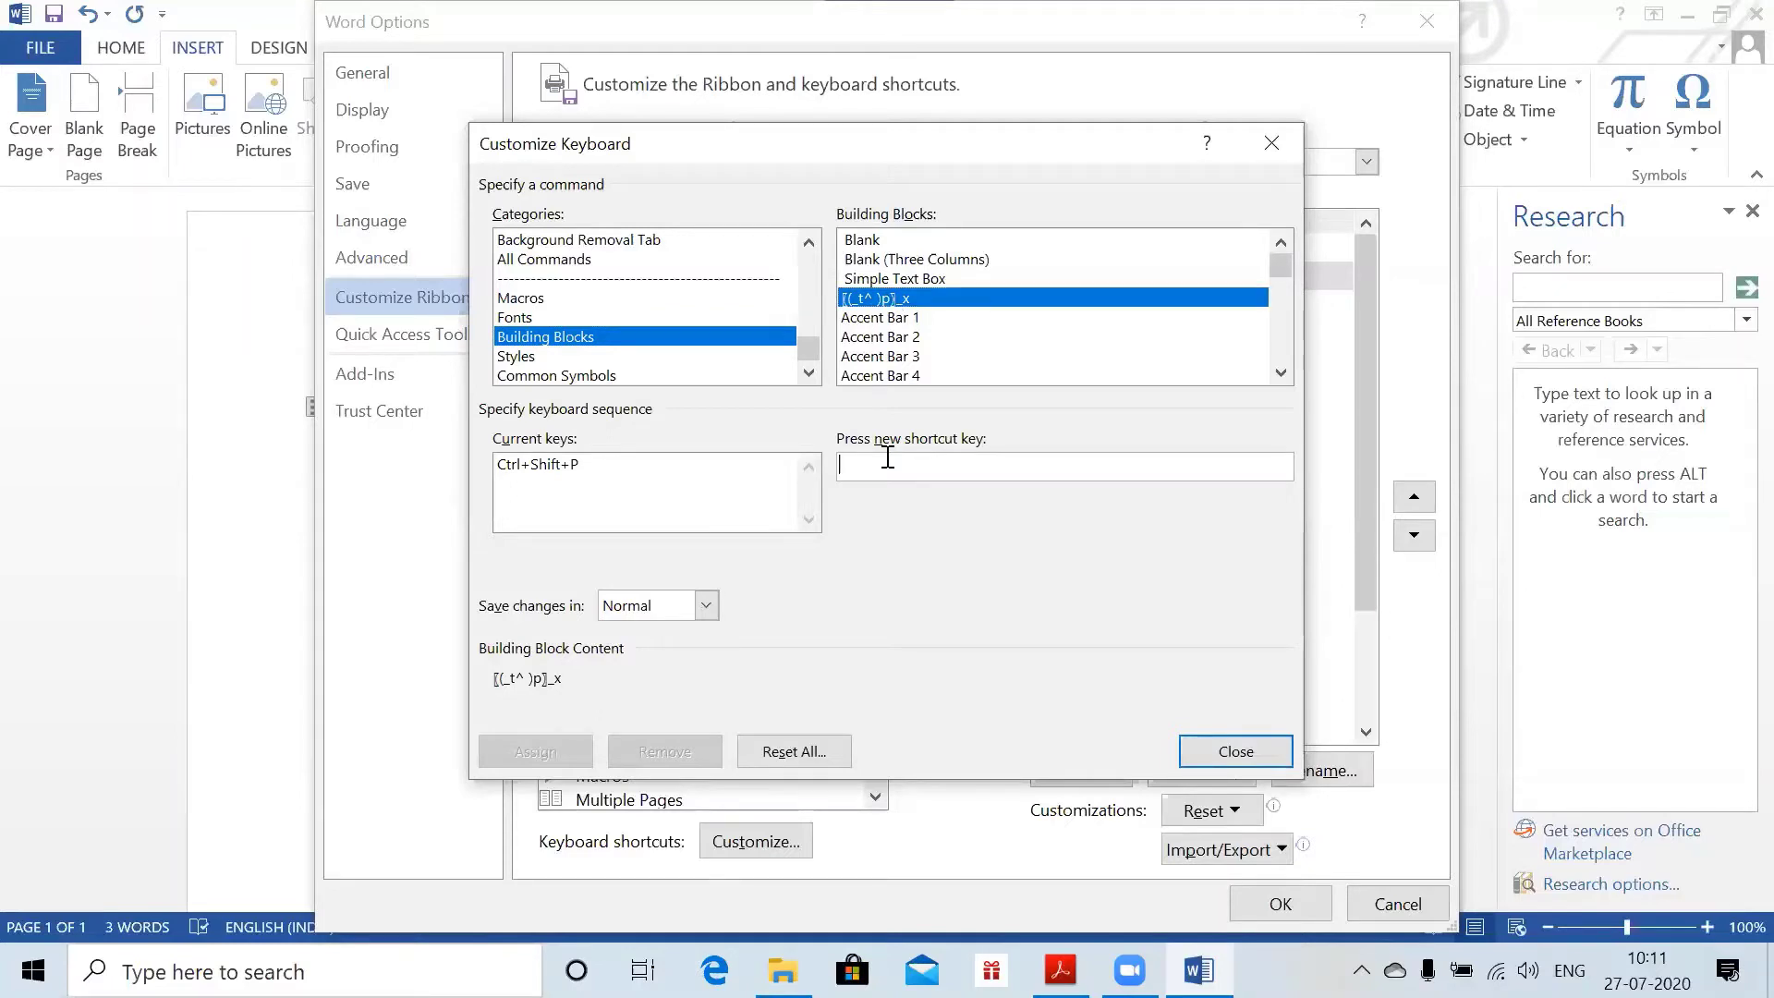
{"action": "key", "text": "ctrl+shift+p"}
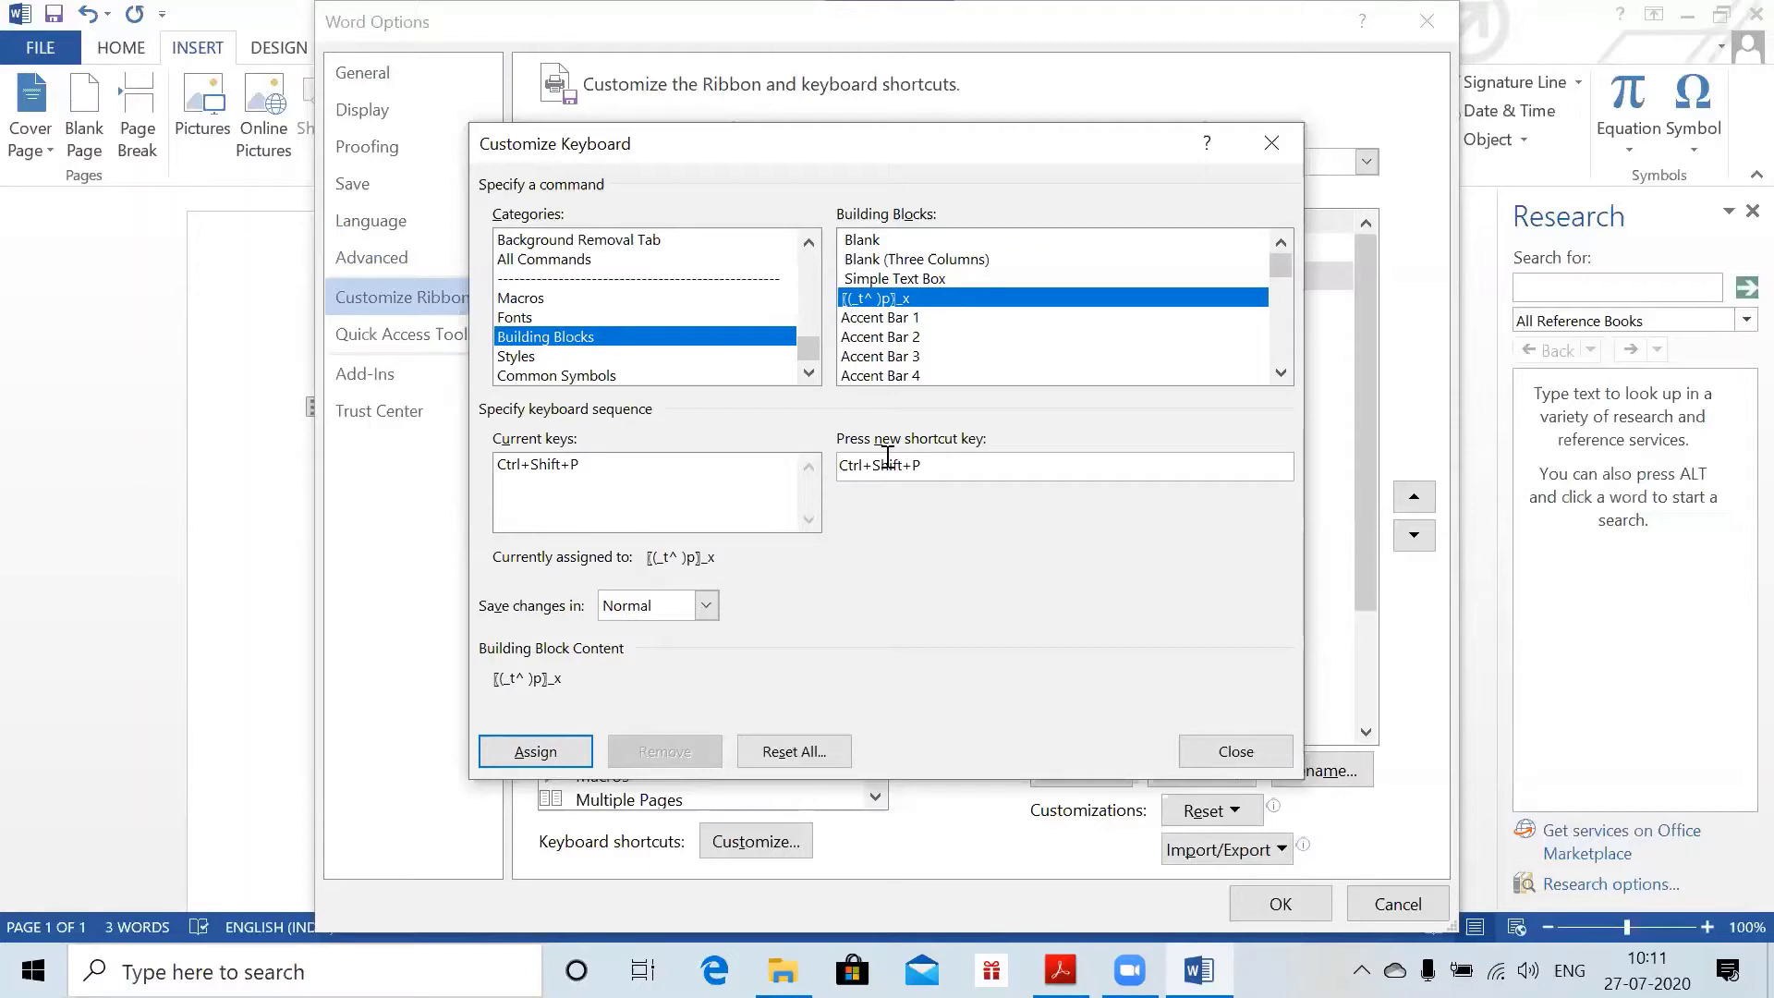
{"action": "key", "text": "BackSpace"}
{"action": "key", "text": "ctrl+c"}
{"action": "key", "text": "BackSpace"}
{"action": "key", "text": "ctrl+p"}
{"action": "key", "text": "BackSpace"}
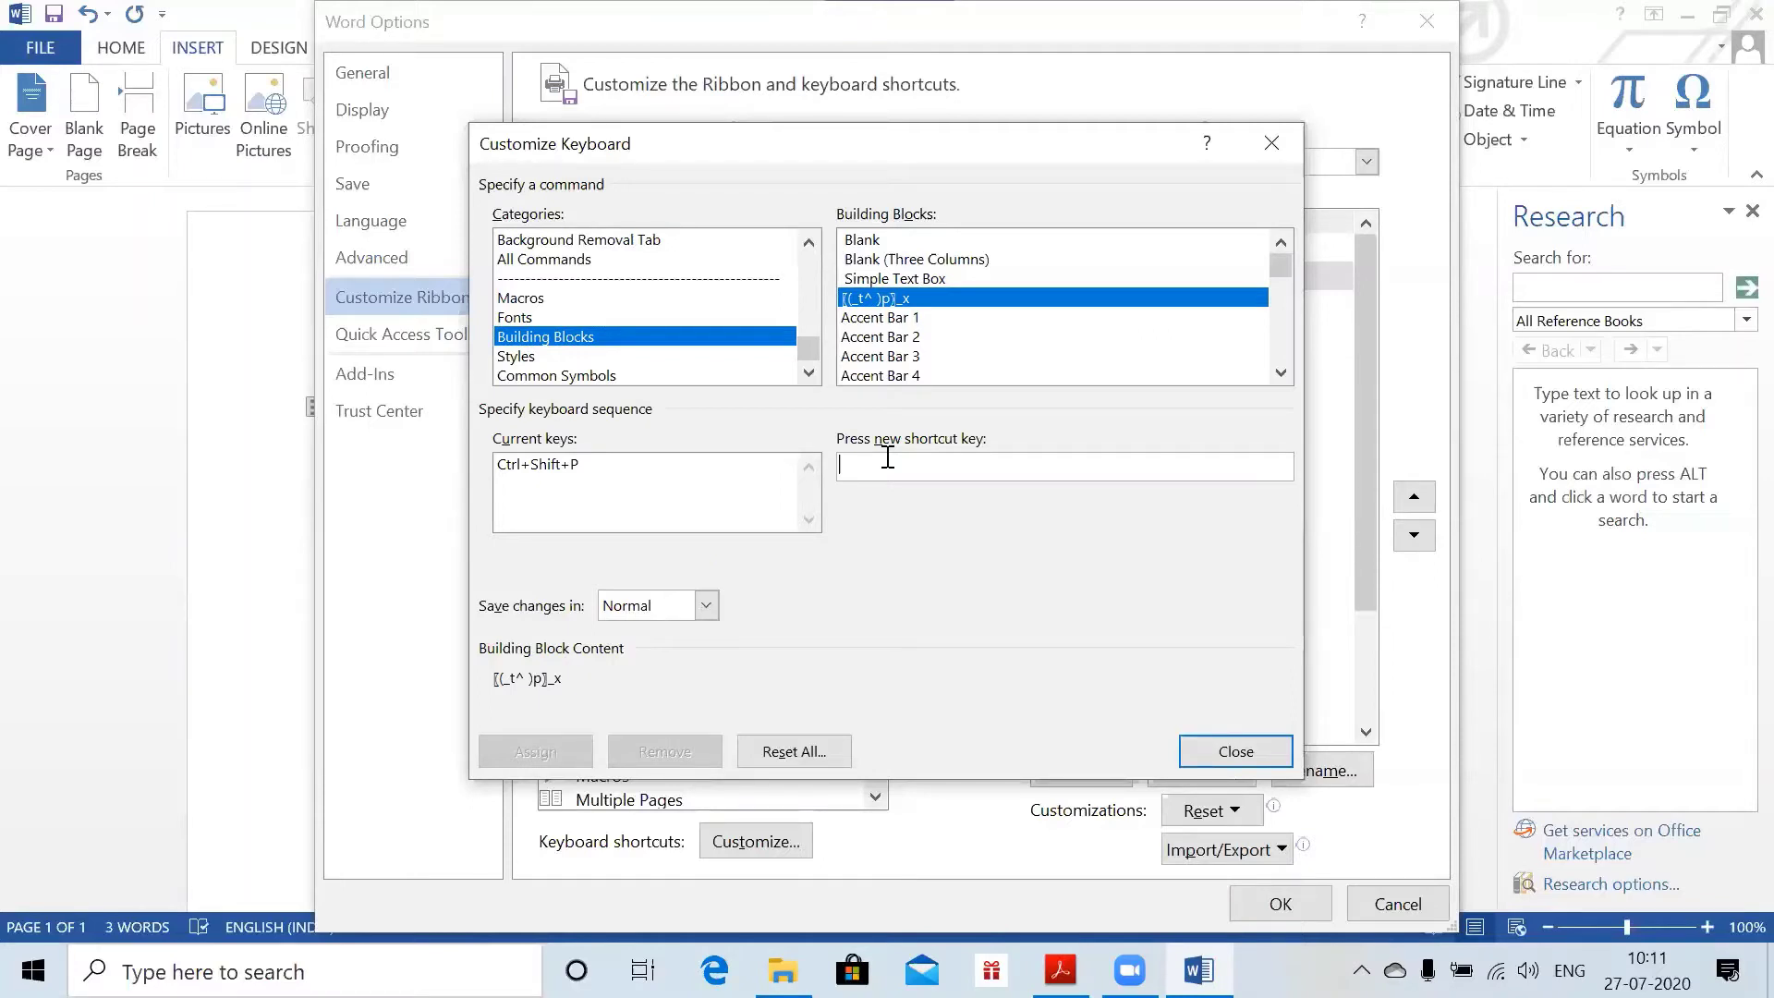
- Assign Ctrl+Shift+P to the t-p-x building block in the Normal template, and close the keyboard customization and Word options
{"action": "key", "text": "ctrl+shift+p"}
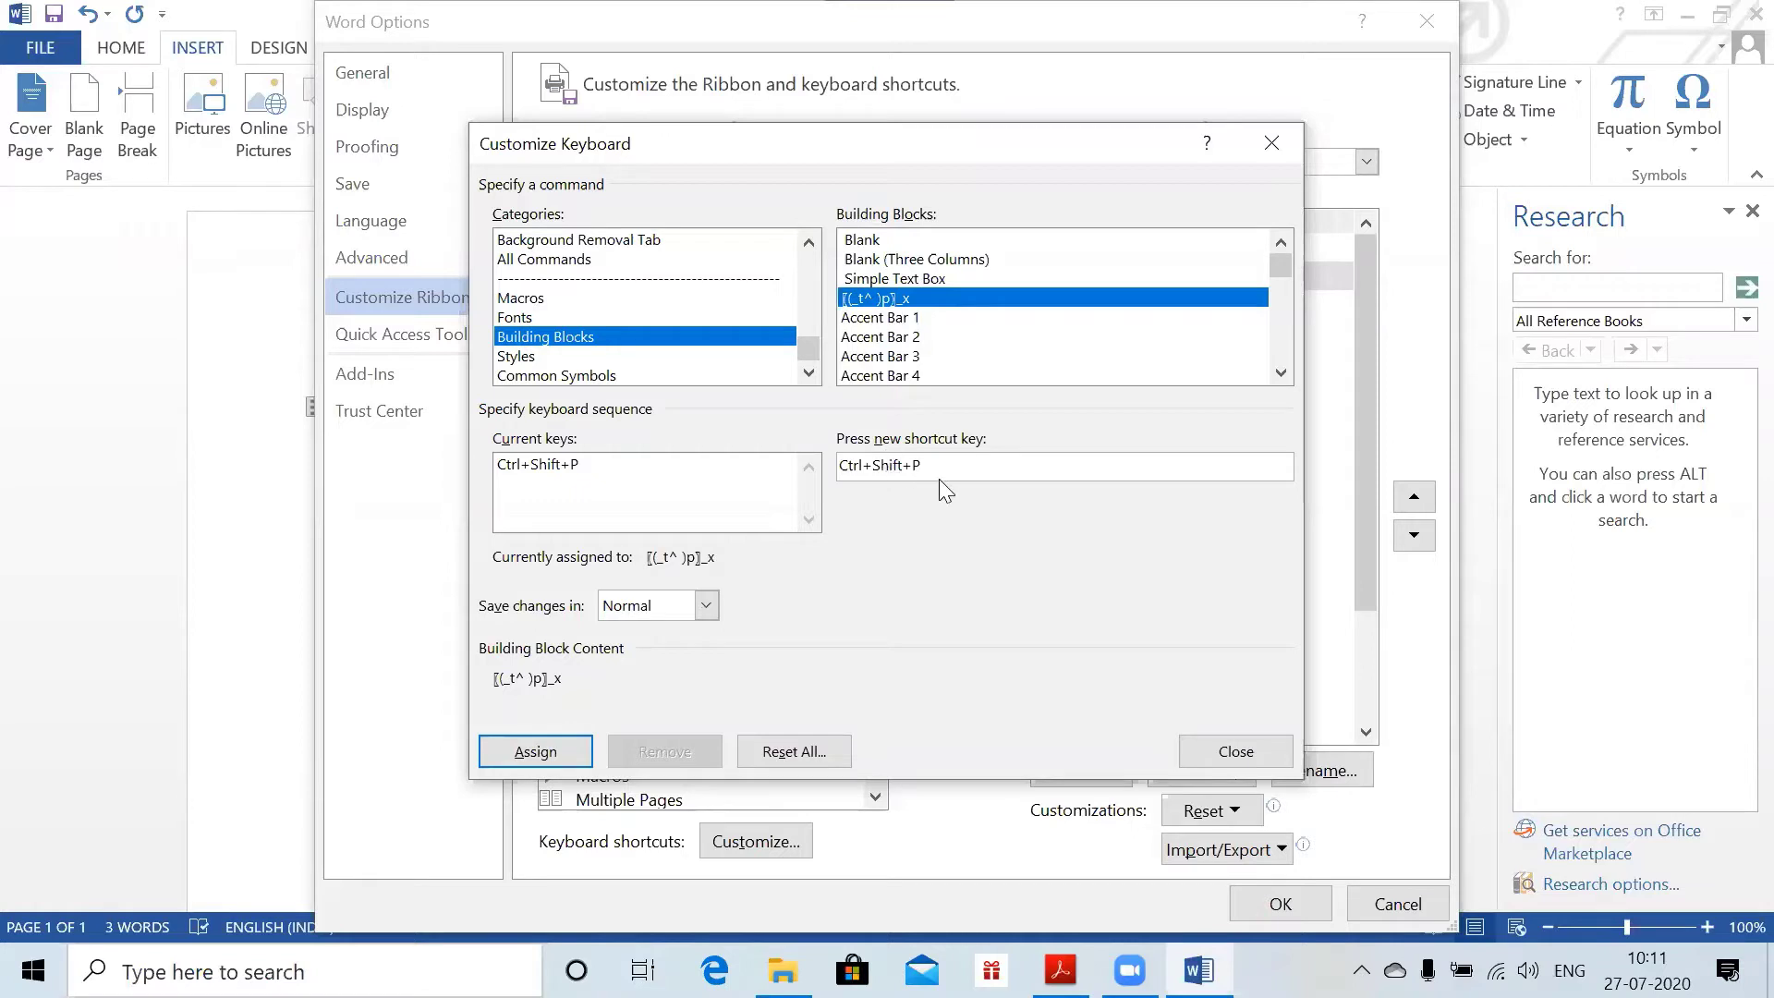
{"action": "key", "text": "Return"}
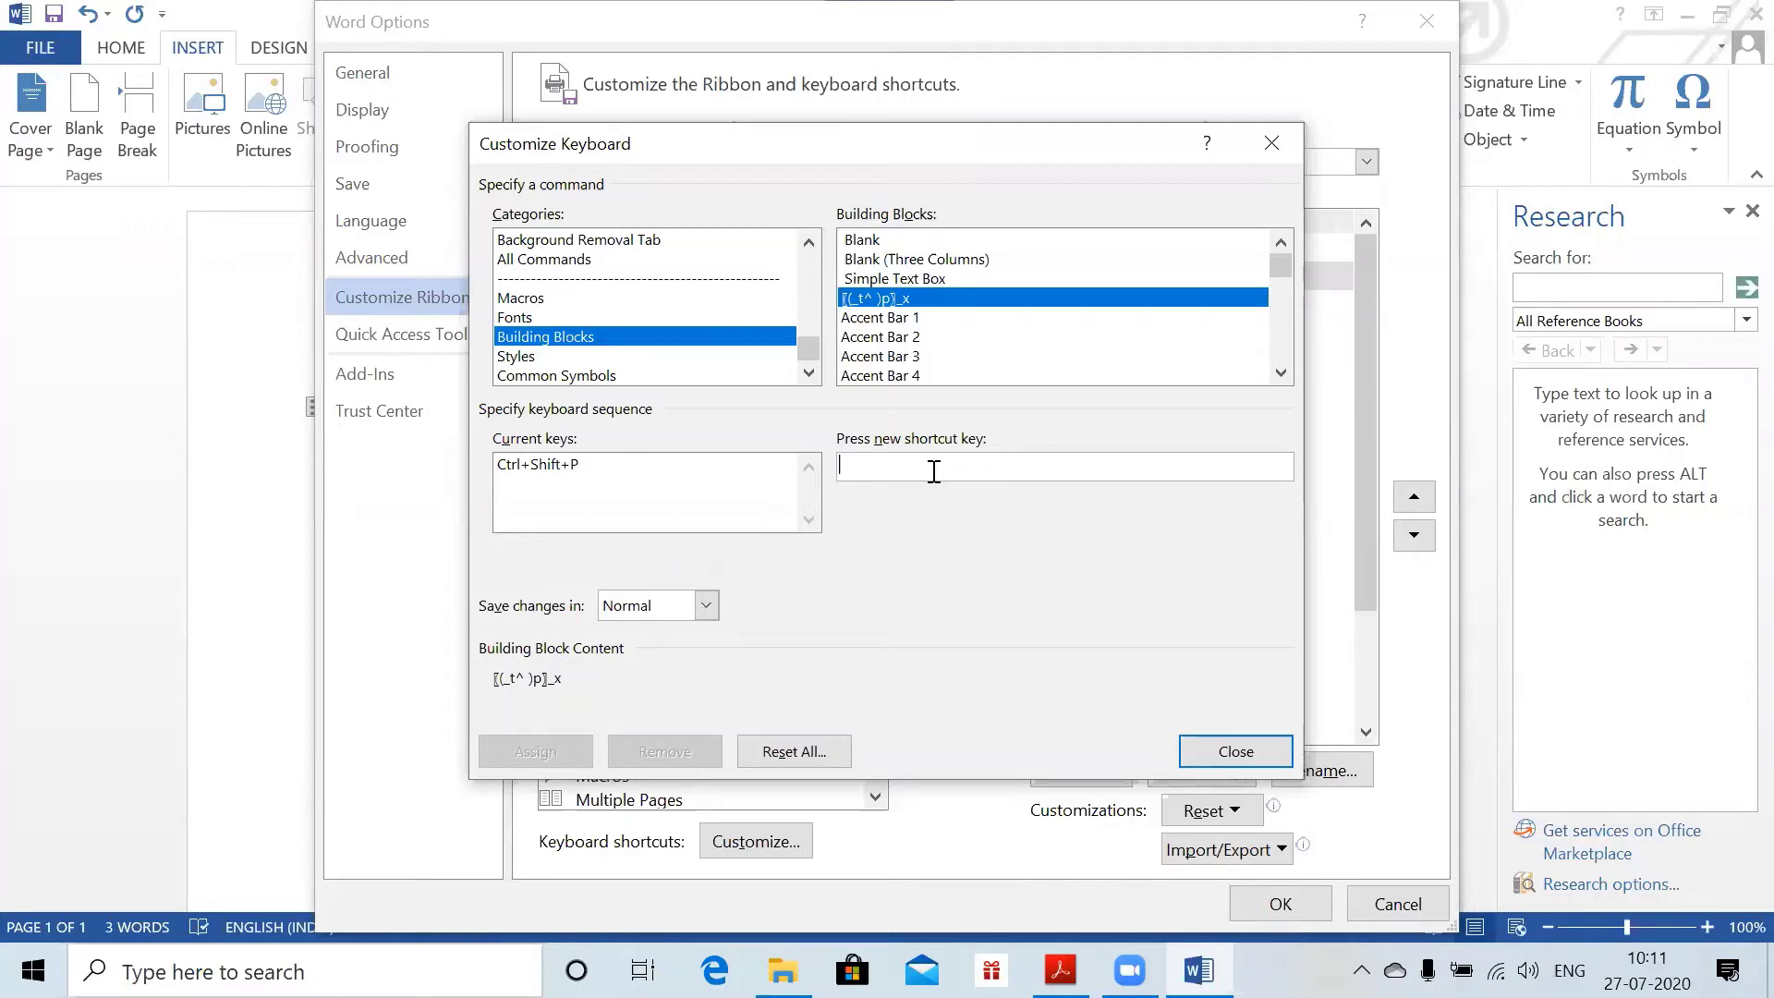
{"action": "key", "text": "ctrl+shift+p"}
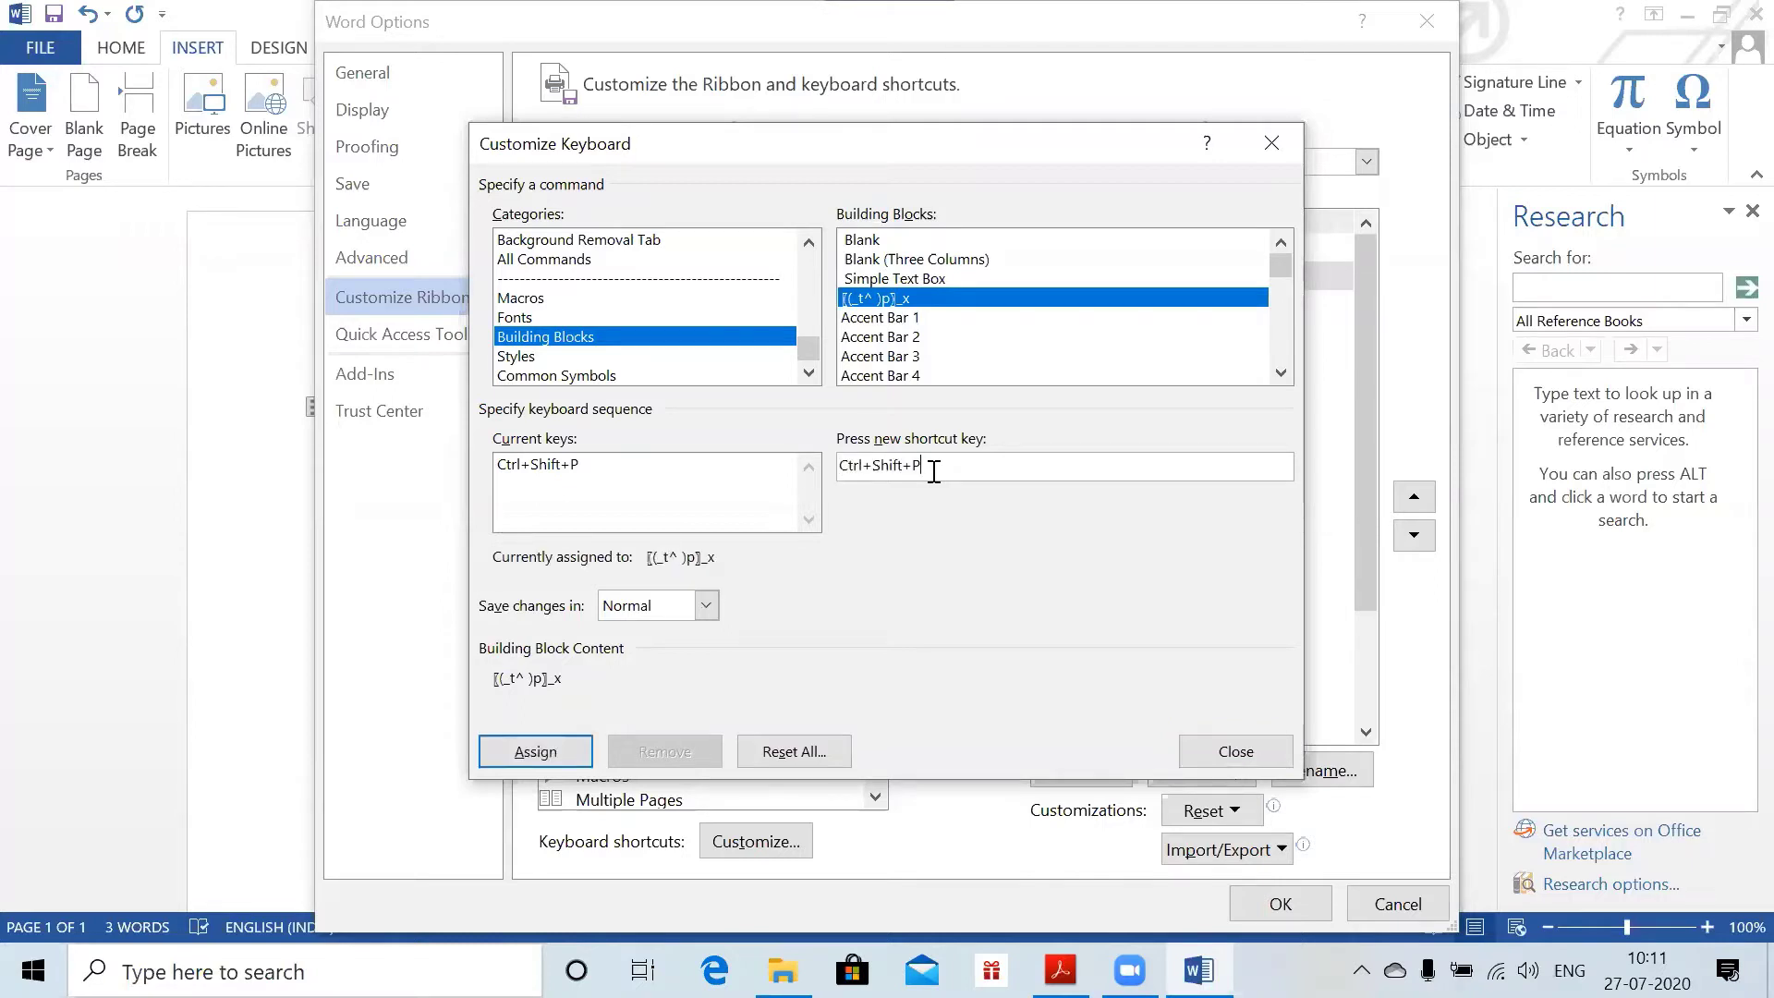
{"action": "key", "text": "Return"}
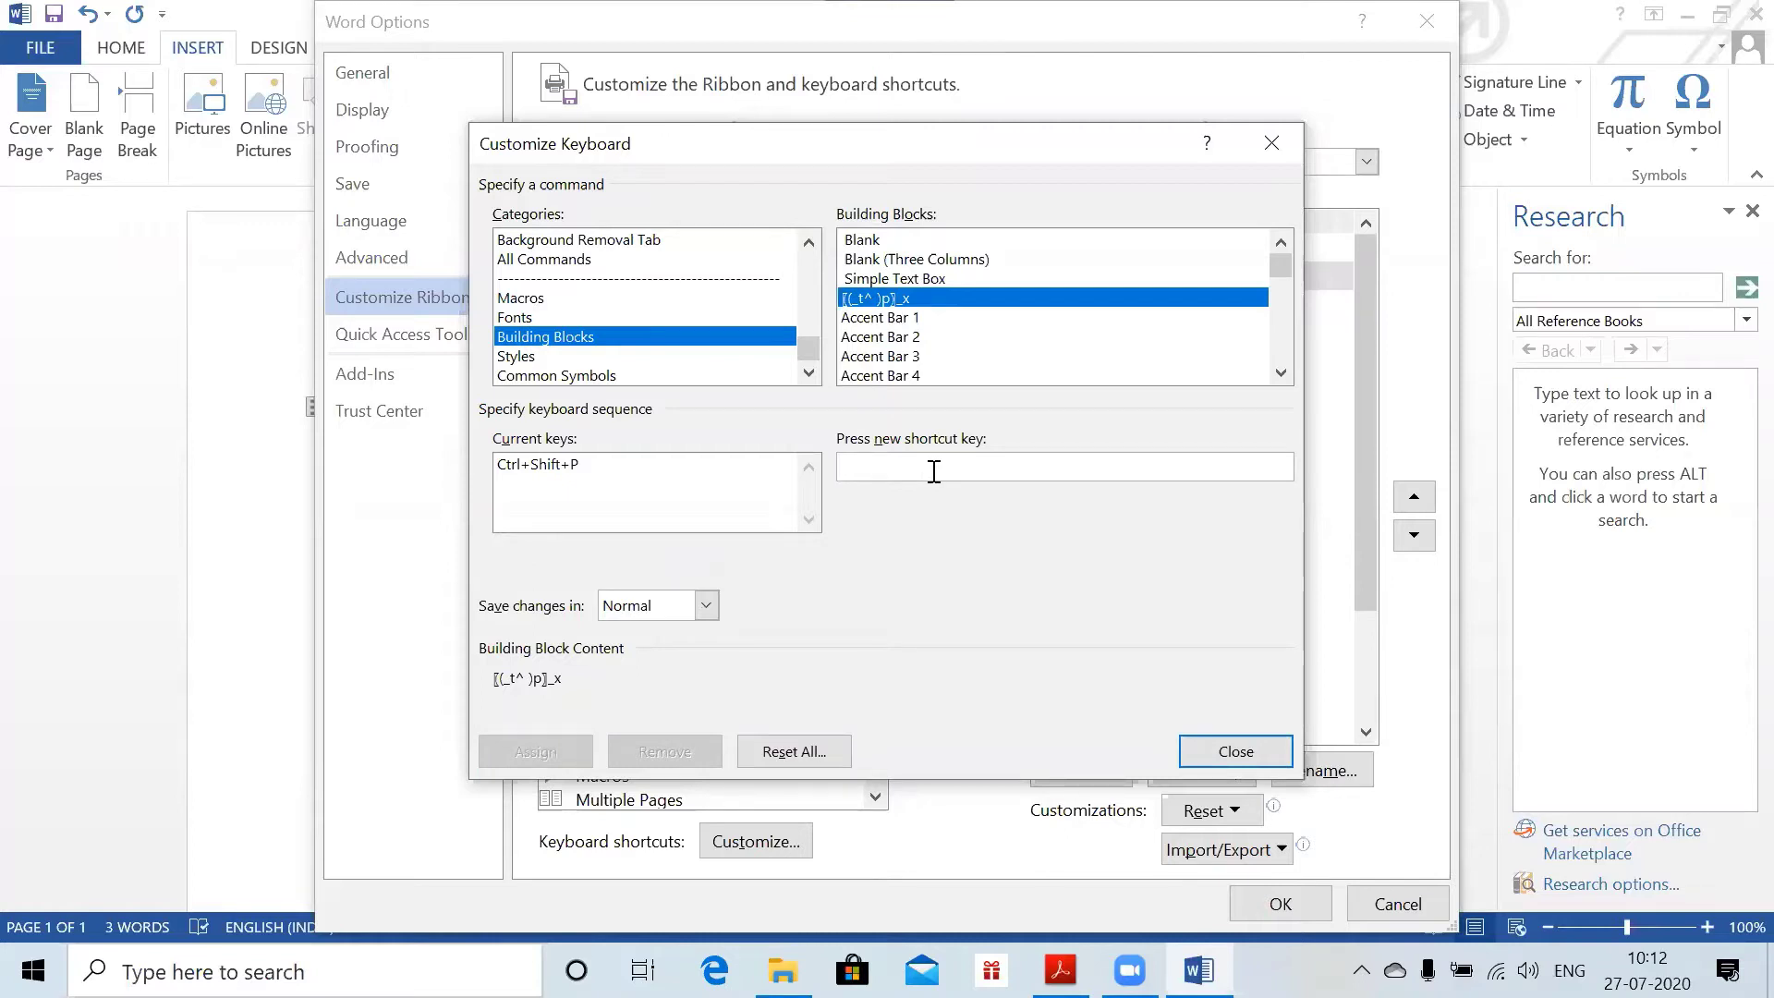
{"action": "key", "text": "ctrl+shift+p"}
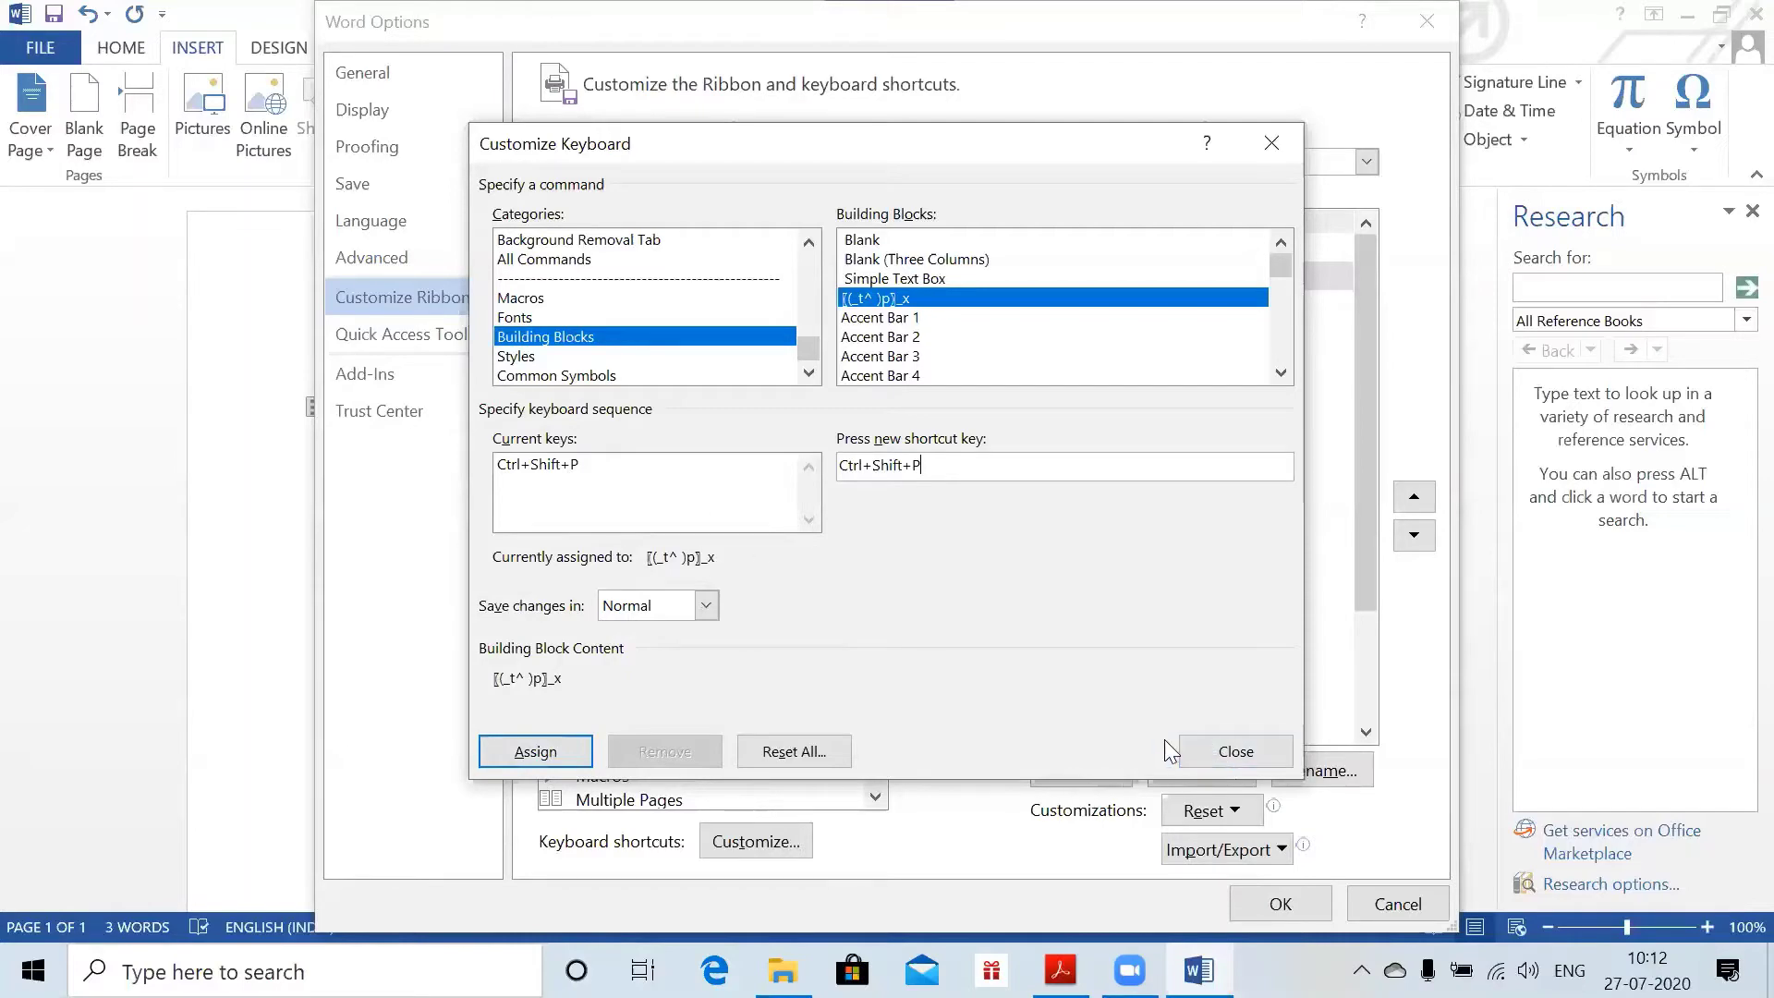
{"action": "left_click", "coordinate": [1201, 753]}
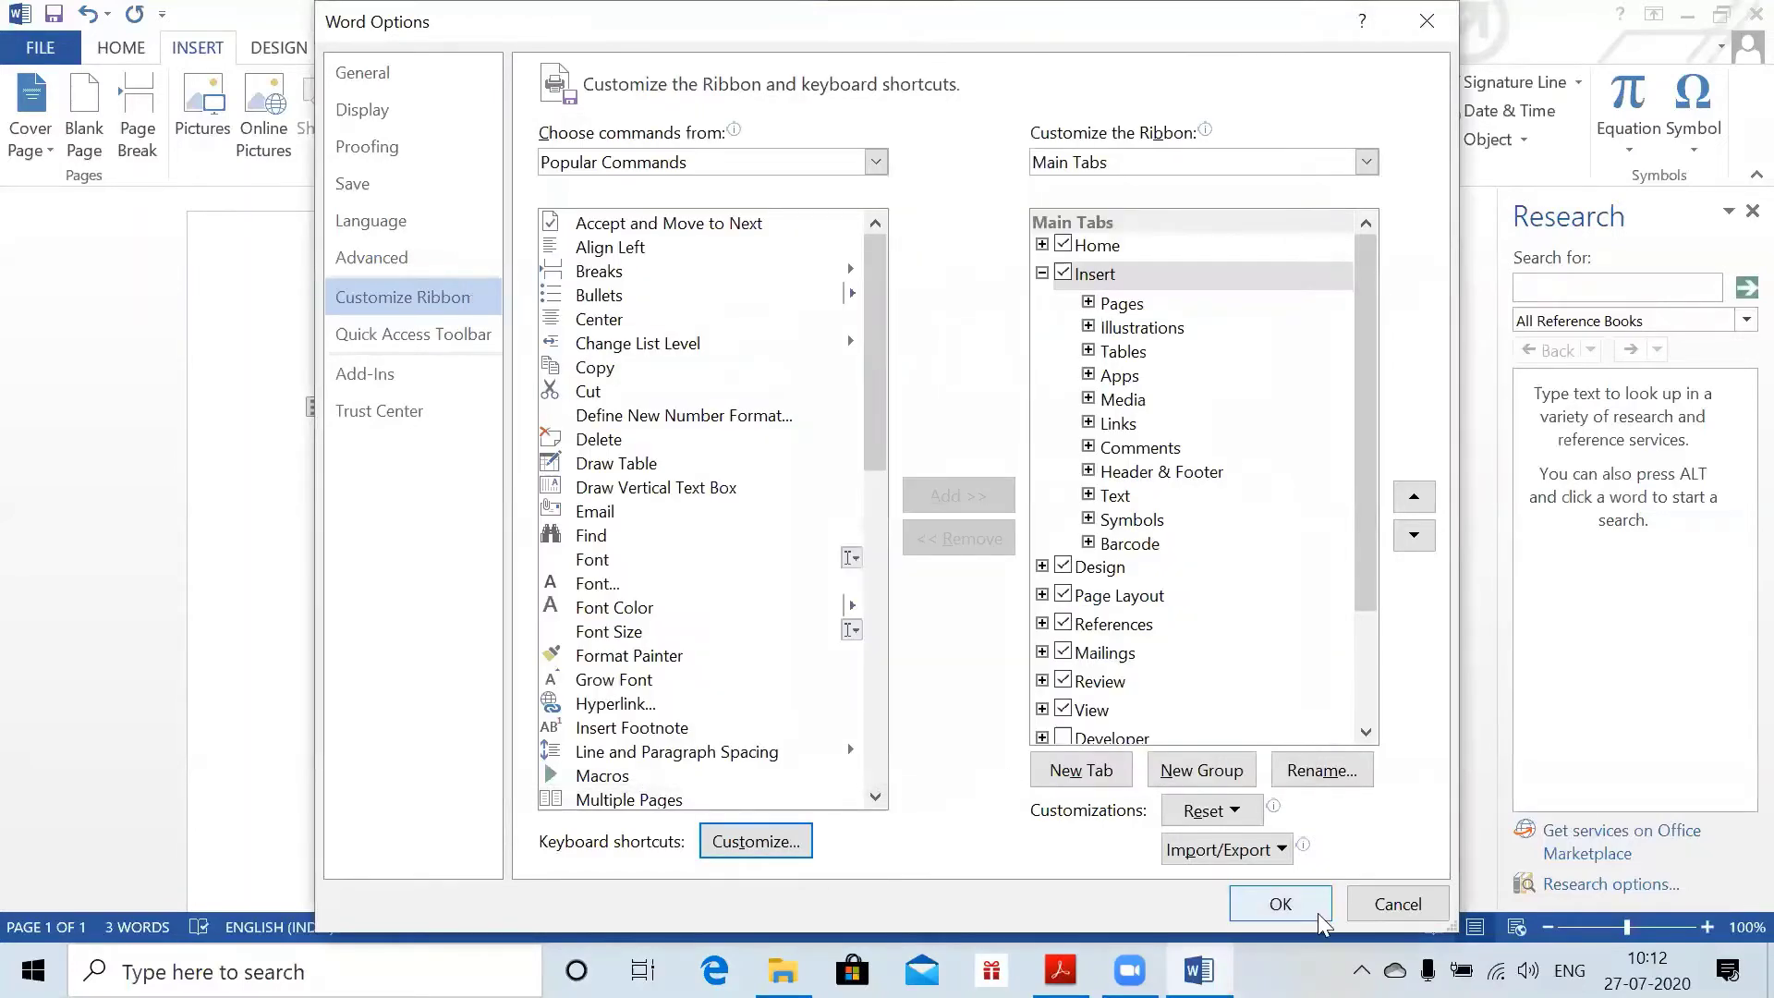
{"action": "left_click", "coordinate": [1369, 906]}
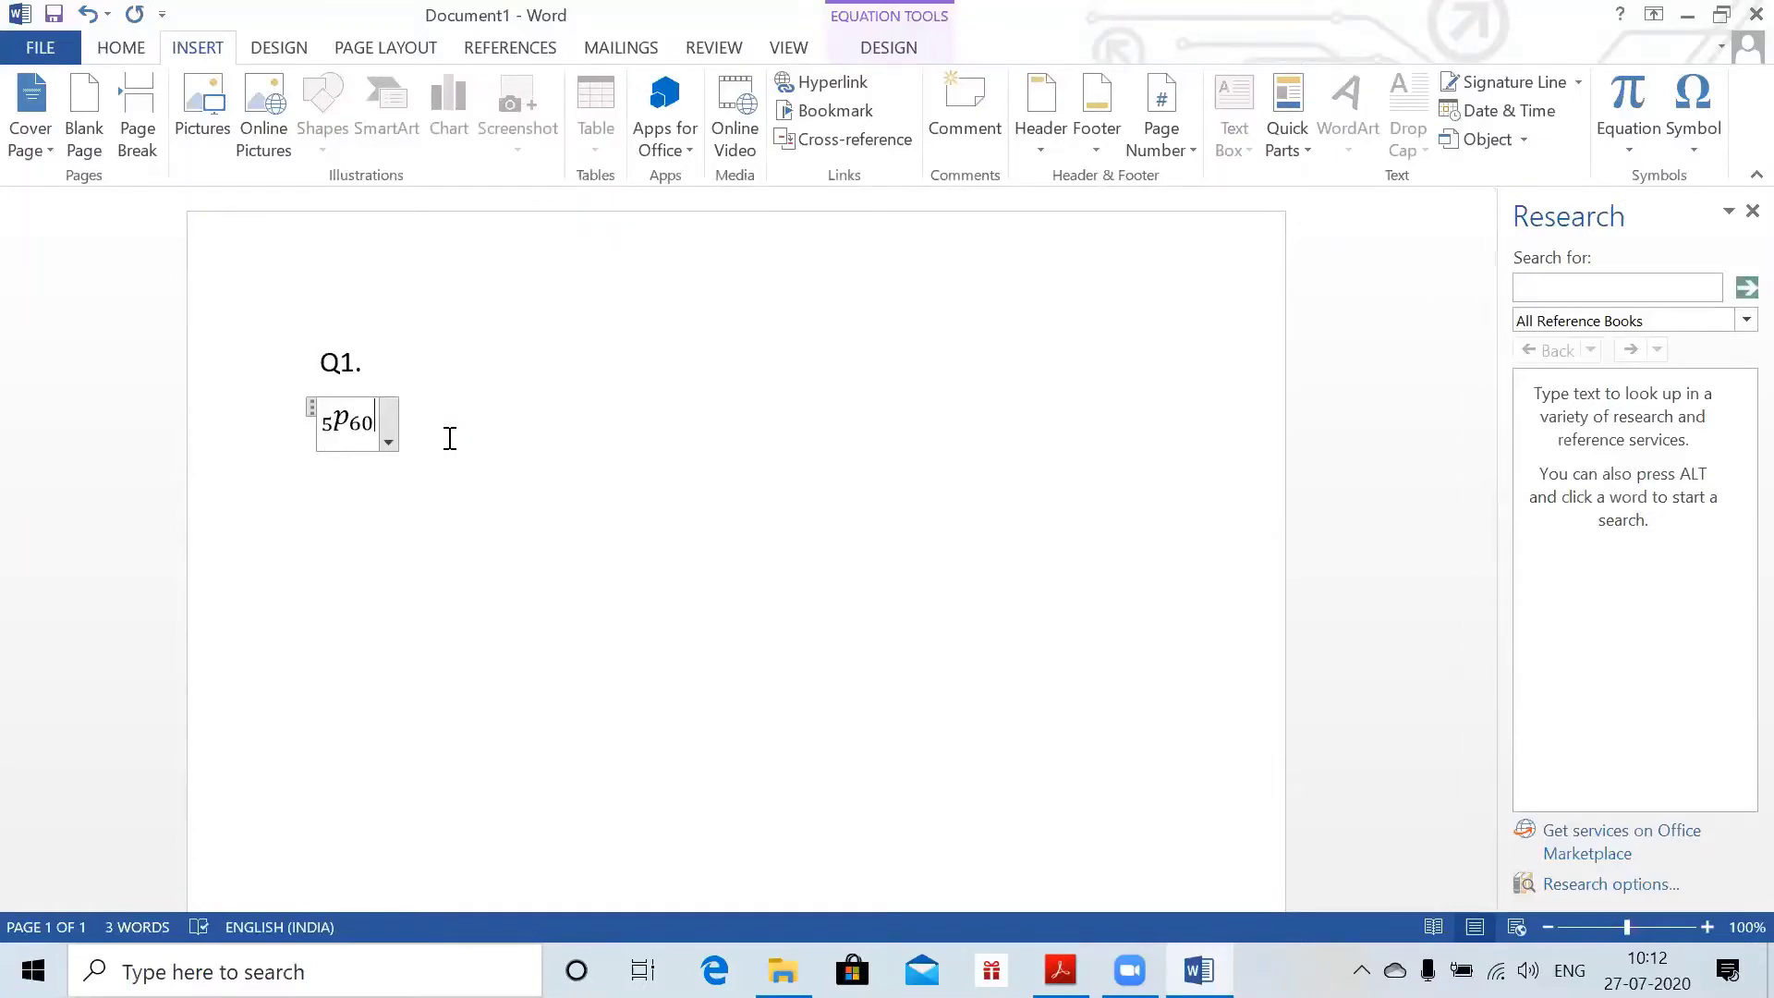
- Continue the 5p60 equation with an equals sign and e raised to minus the integral from 0 to 5
{"action": "type", "text": "=e"}
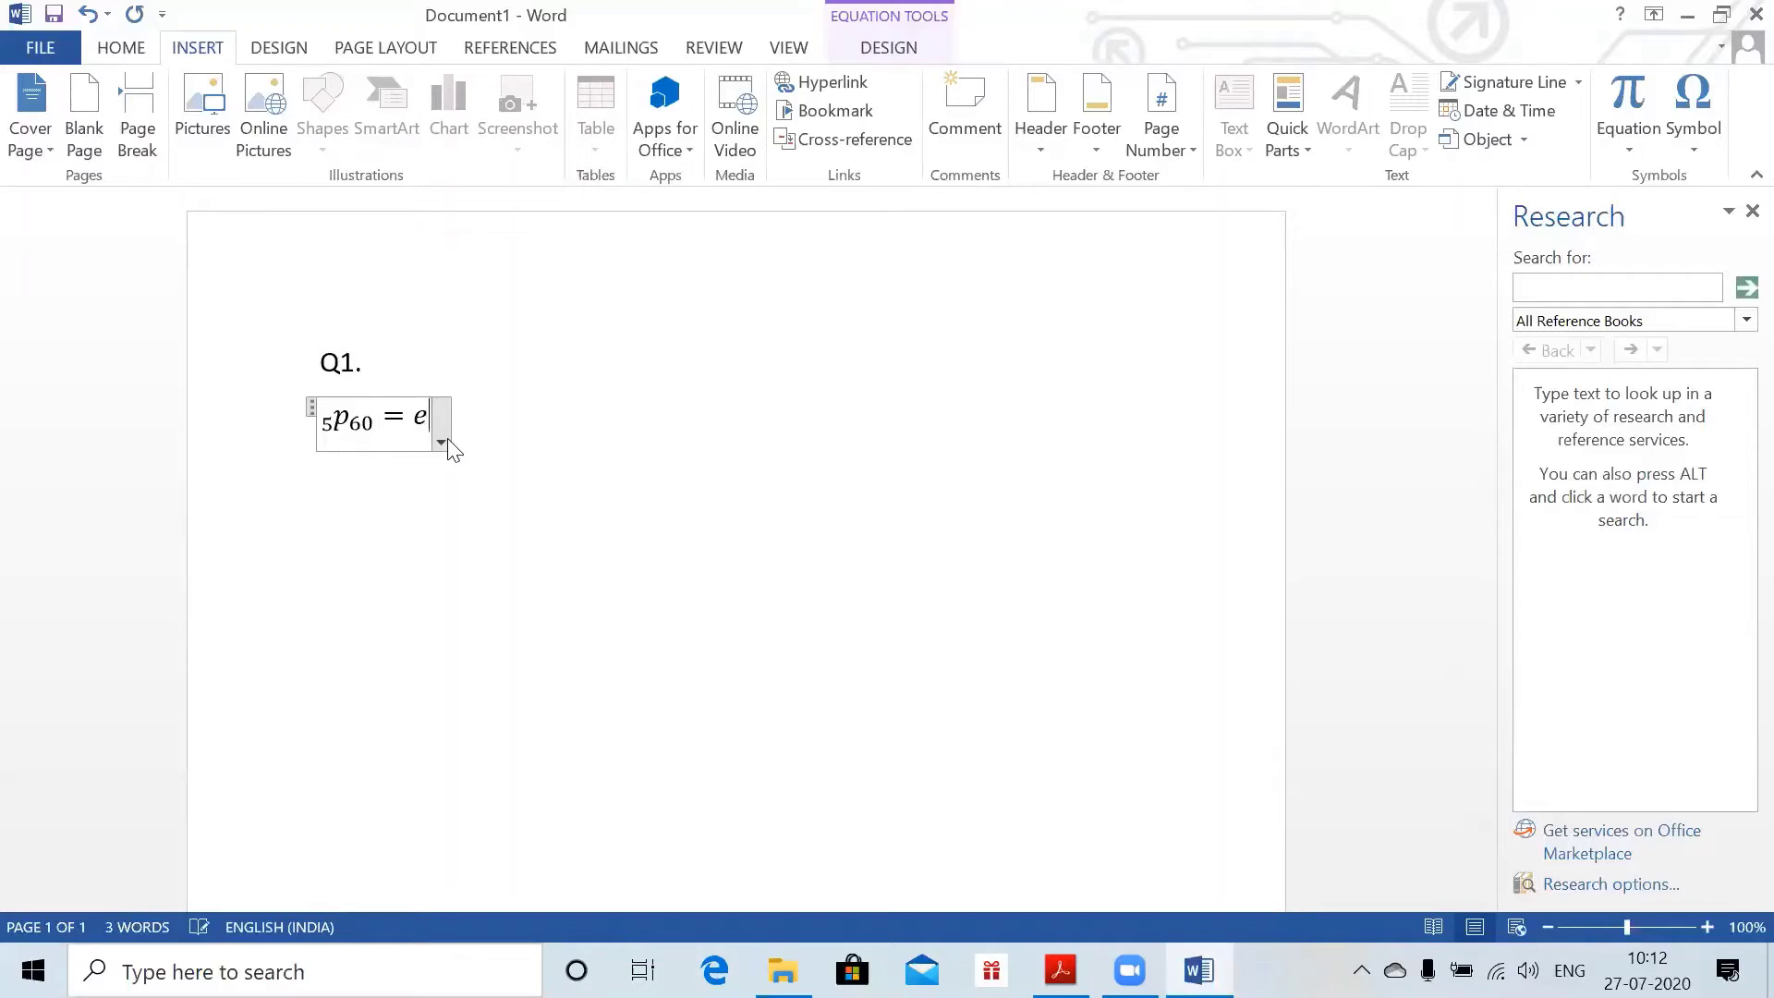
{"action": "type", "text": "^"}
{"action": "type", "text": "("}
{"action": "type", "text": "-\\int "}
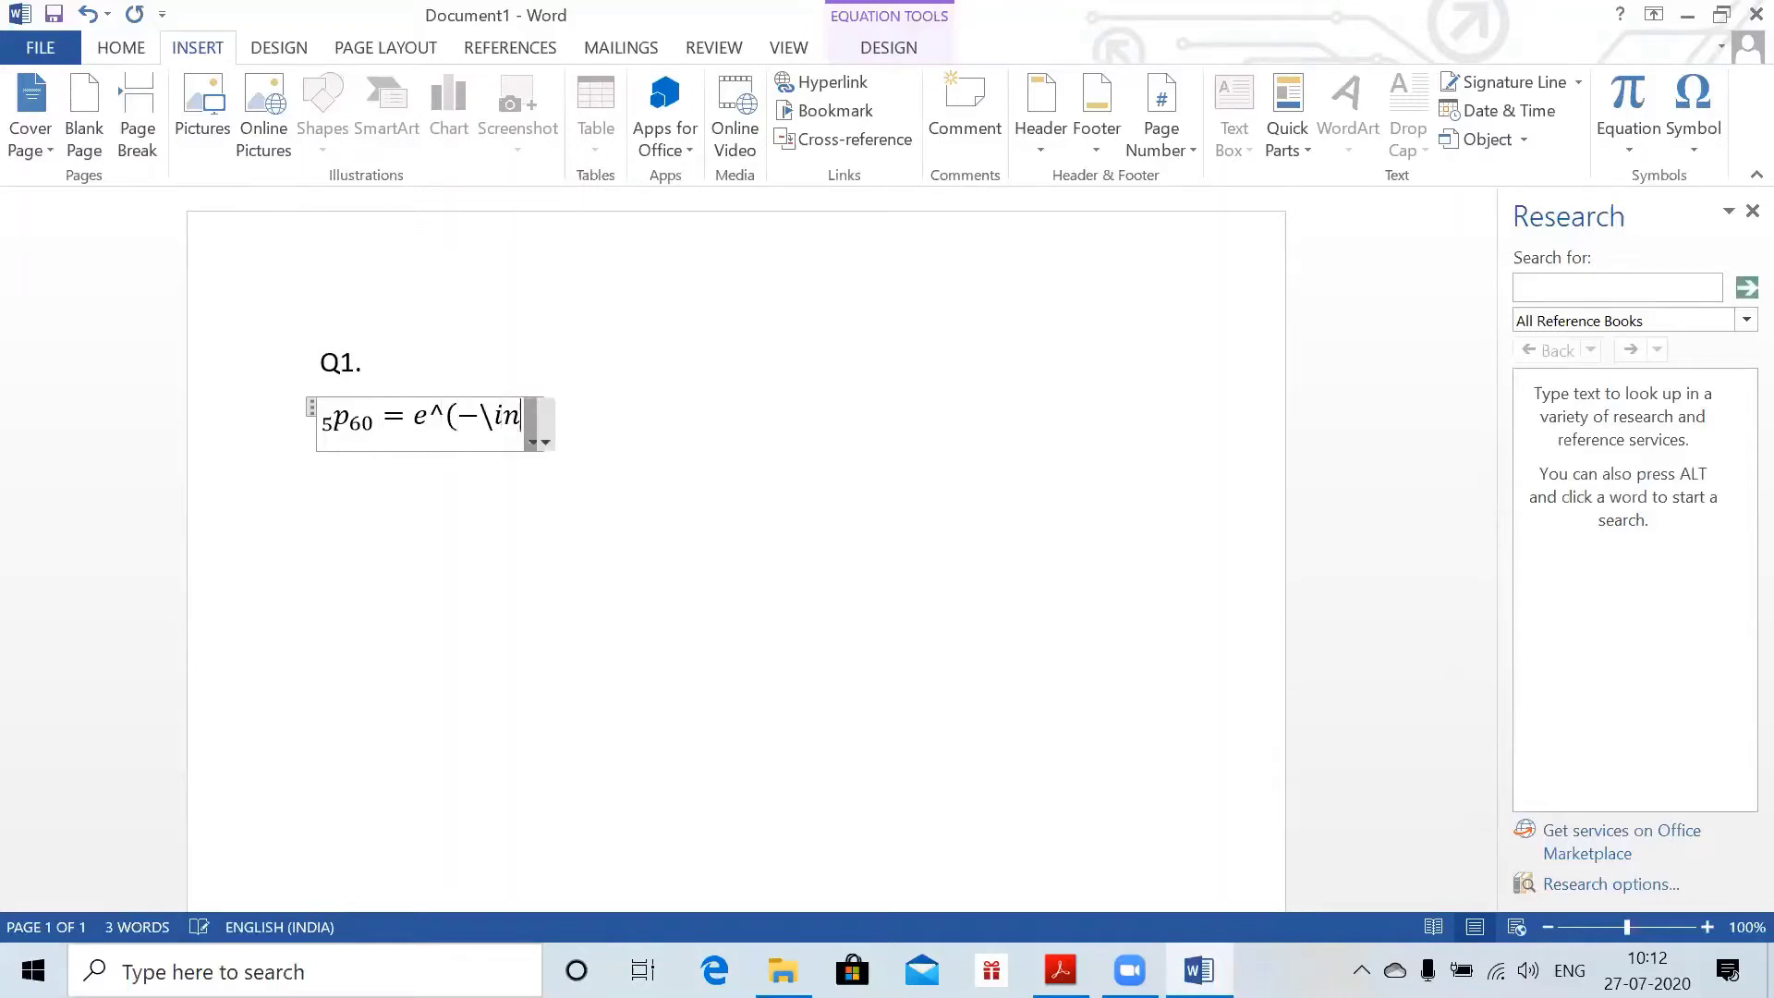
{"action": "type", "text": "_0"}
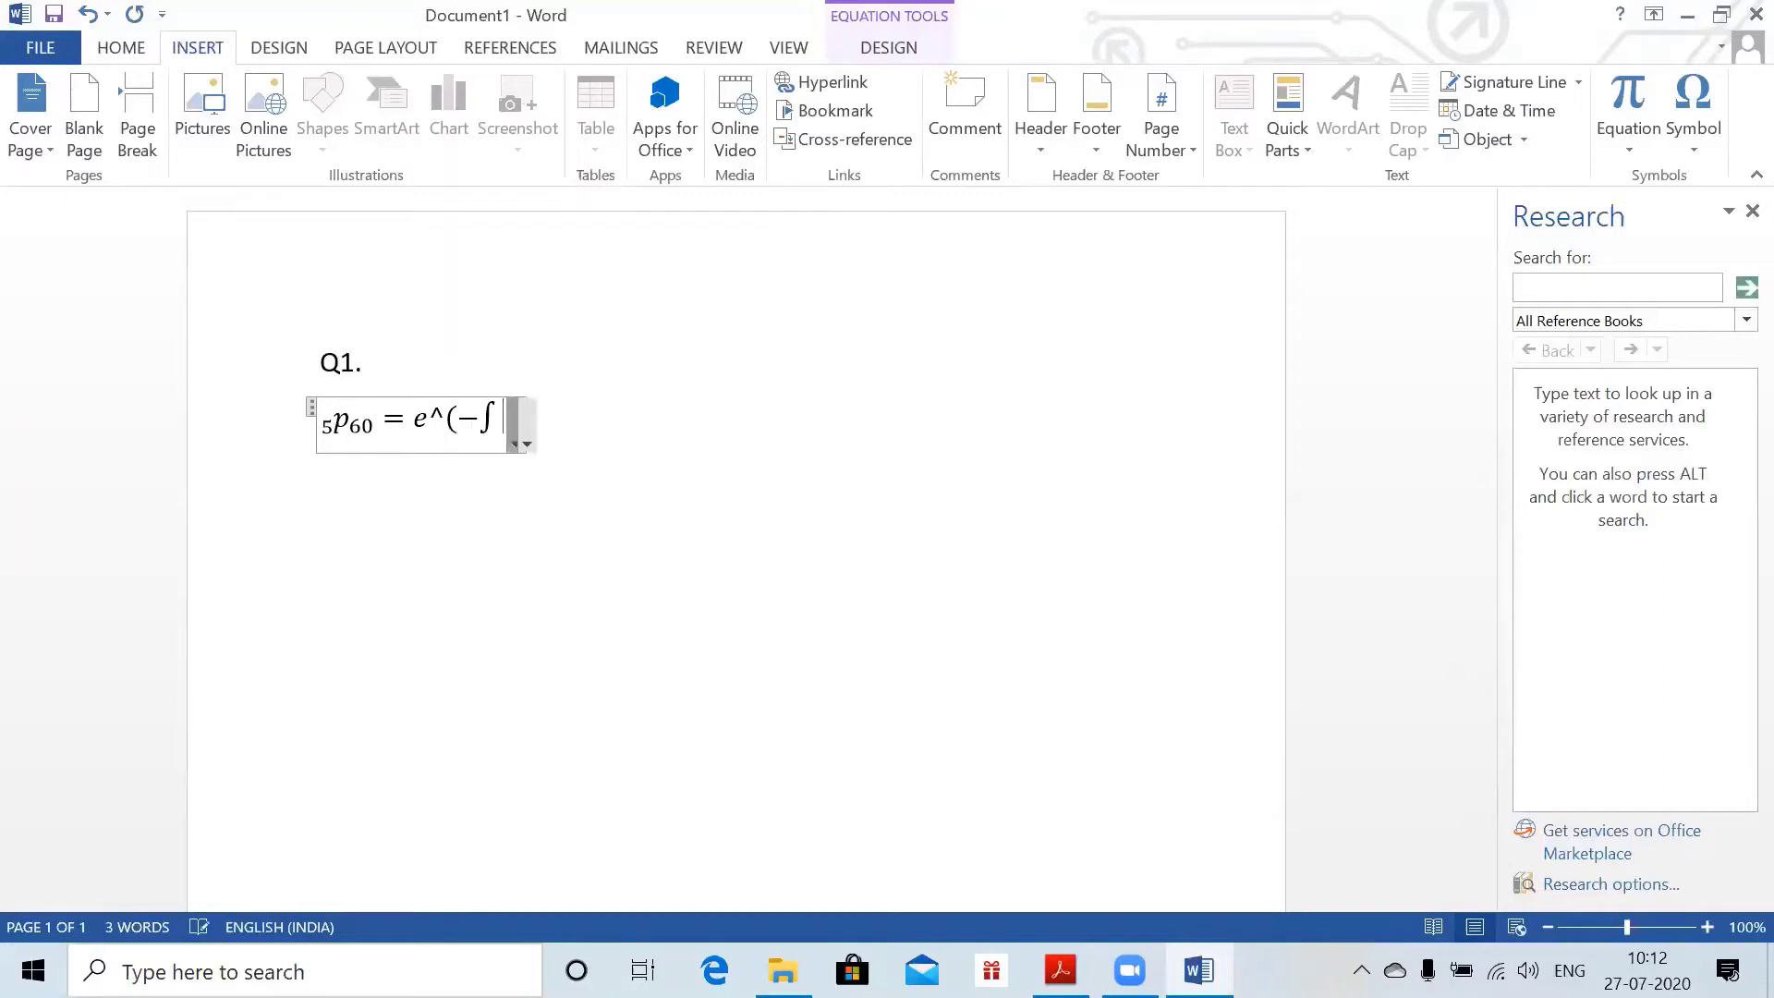
{"action": "type", "text": "^5 "}
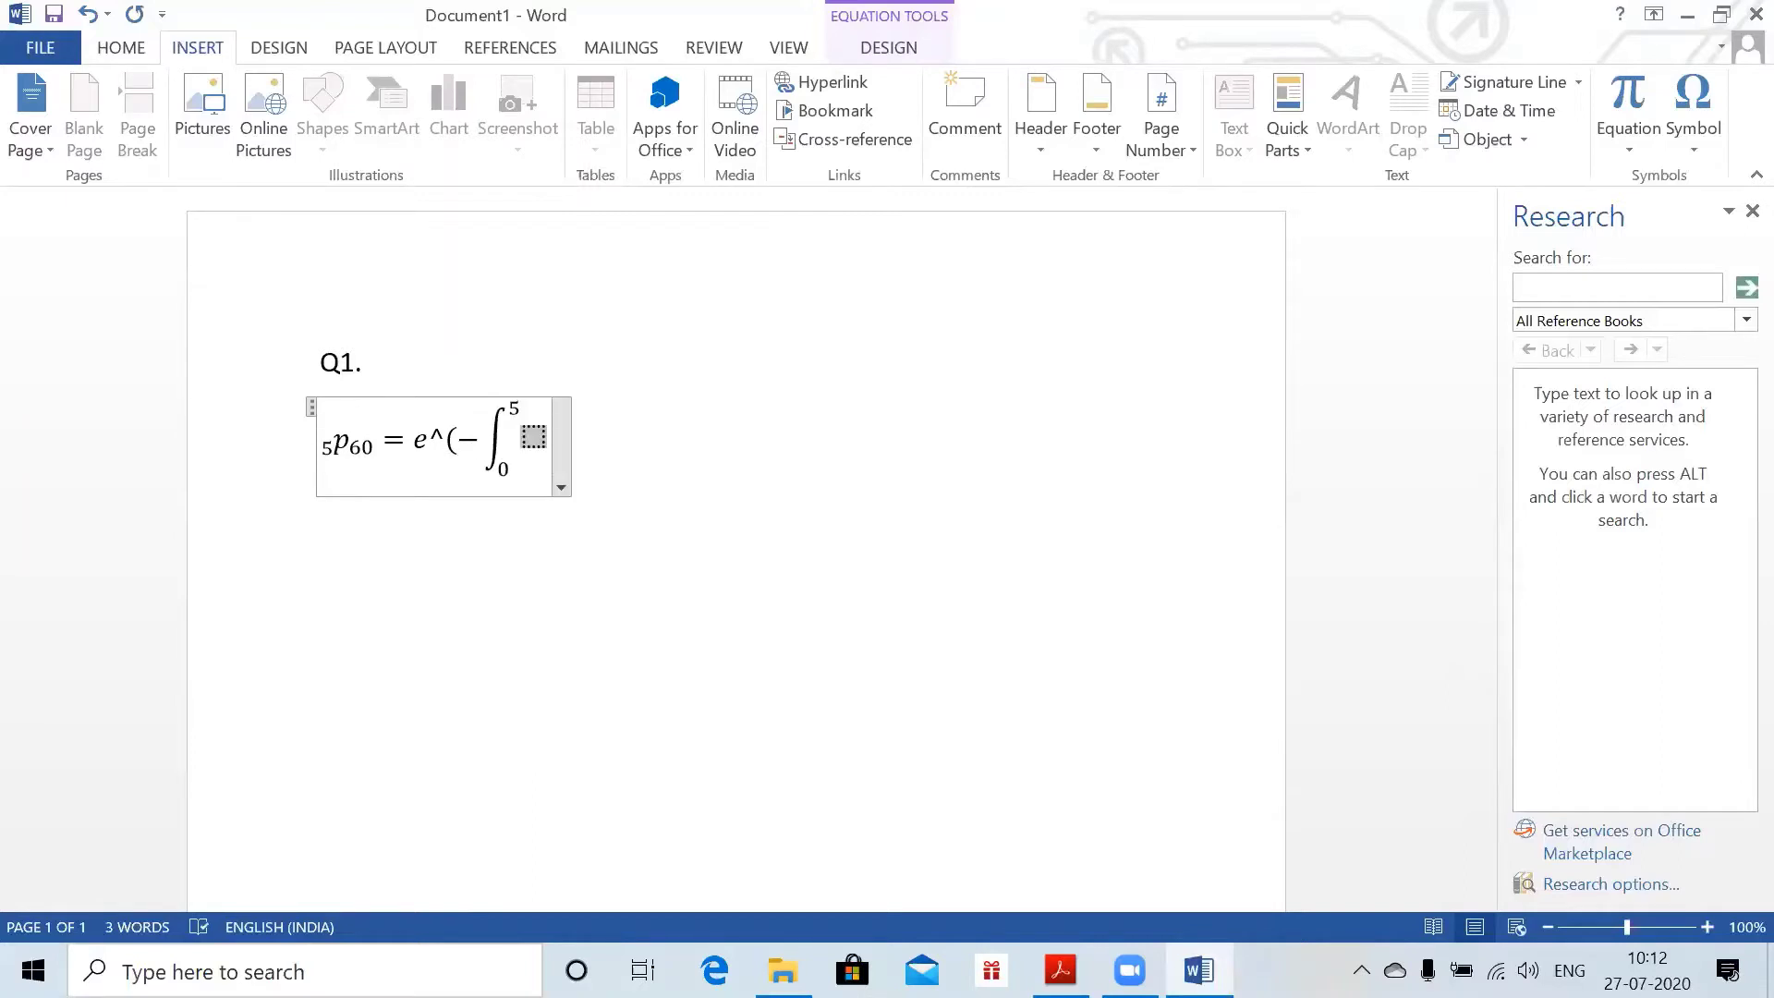
- Enter μ with subscript 60+t followed by dt as the integrand, and close the exponent of e
{"action": "type", "text": "\\mu "}
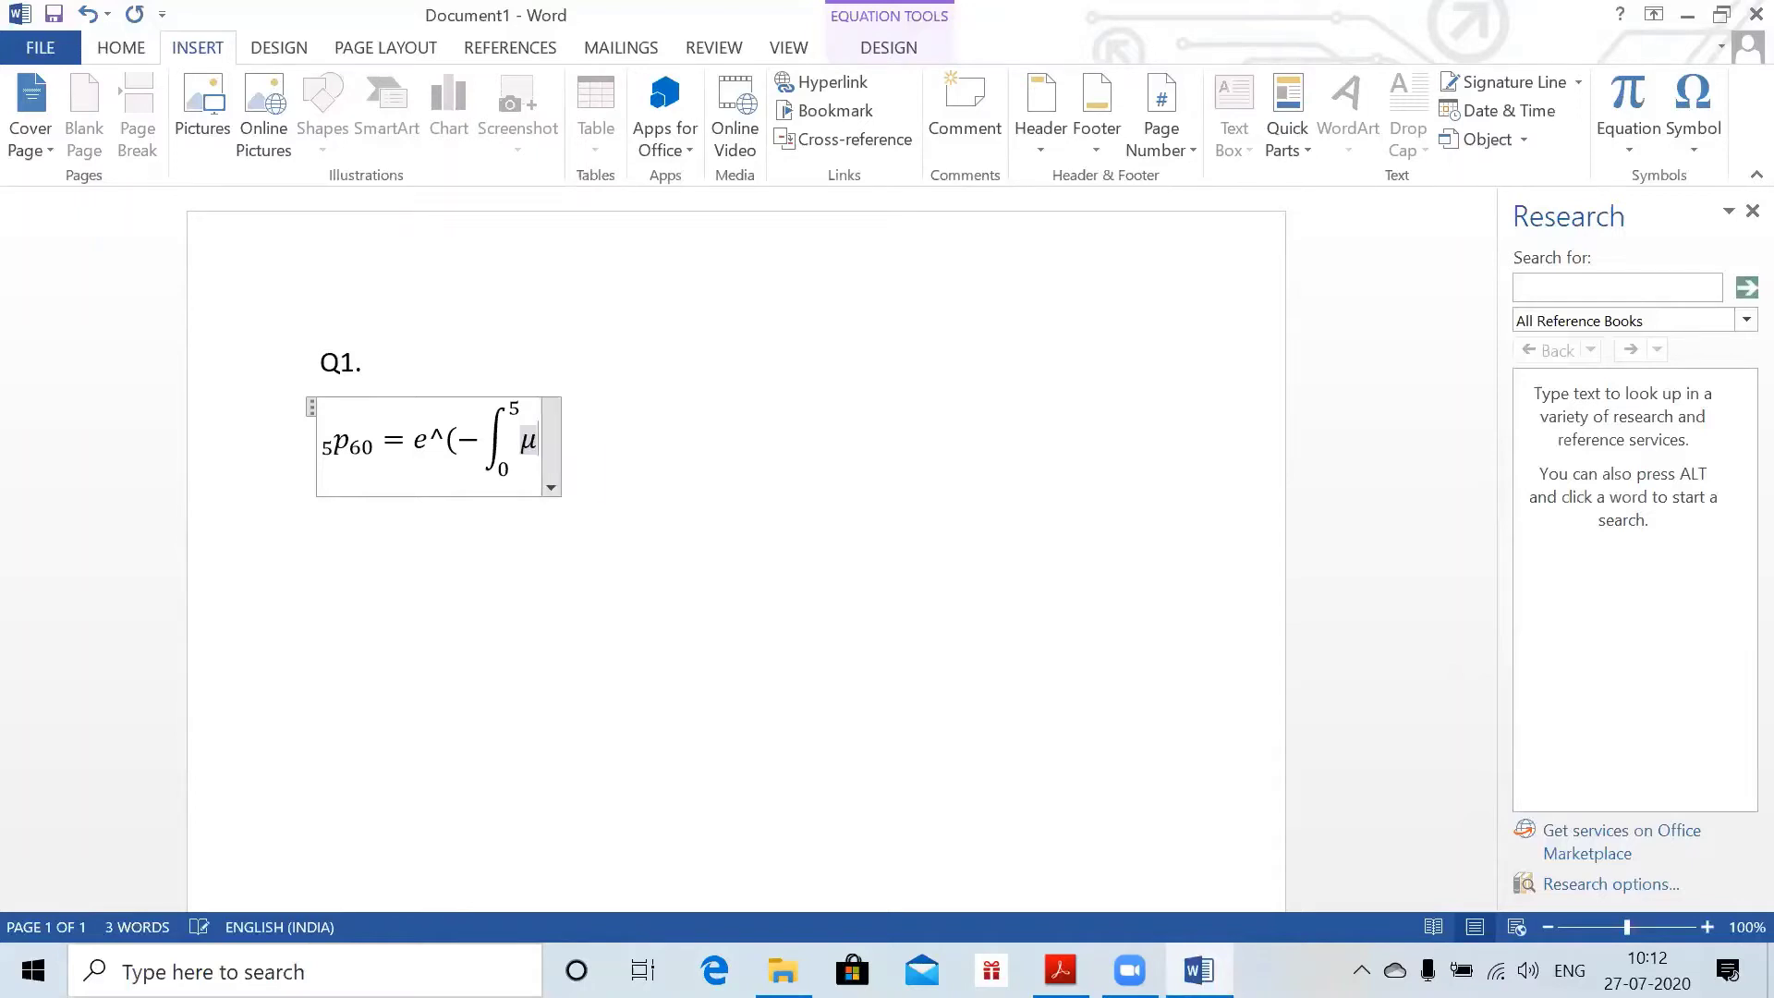
{"action": "type", "text": "_("}
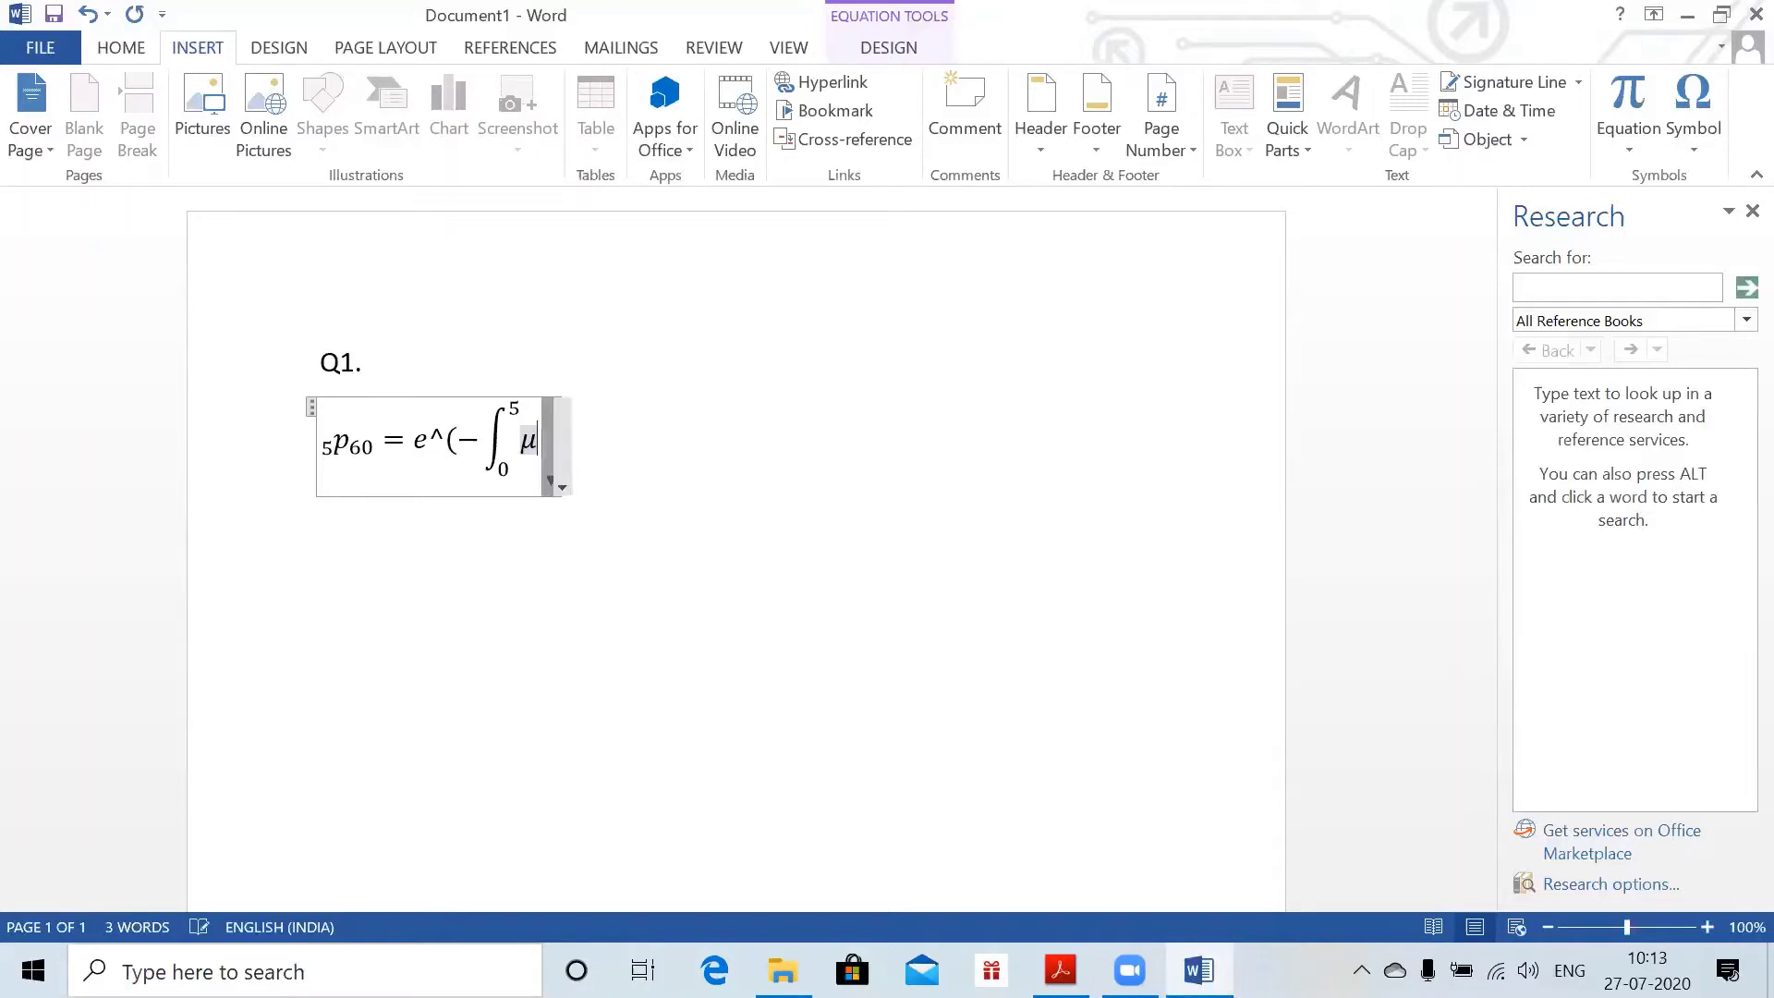
{"action": "type", "text": "60+"}
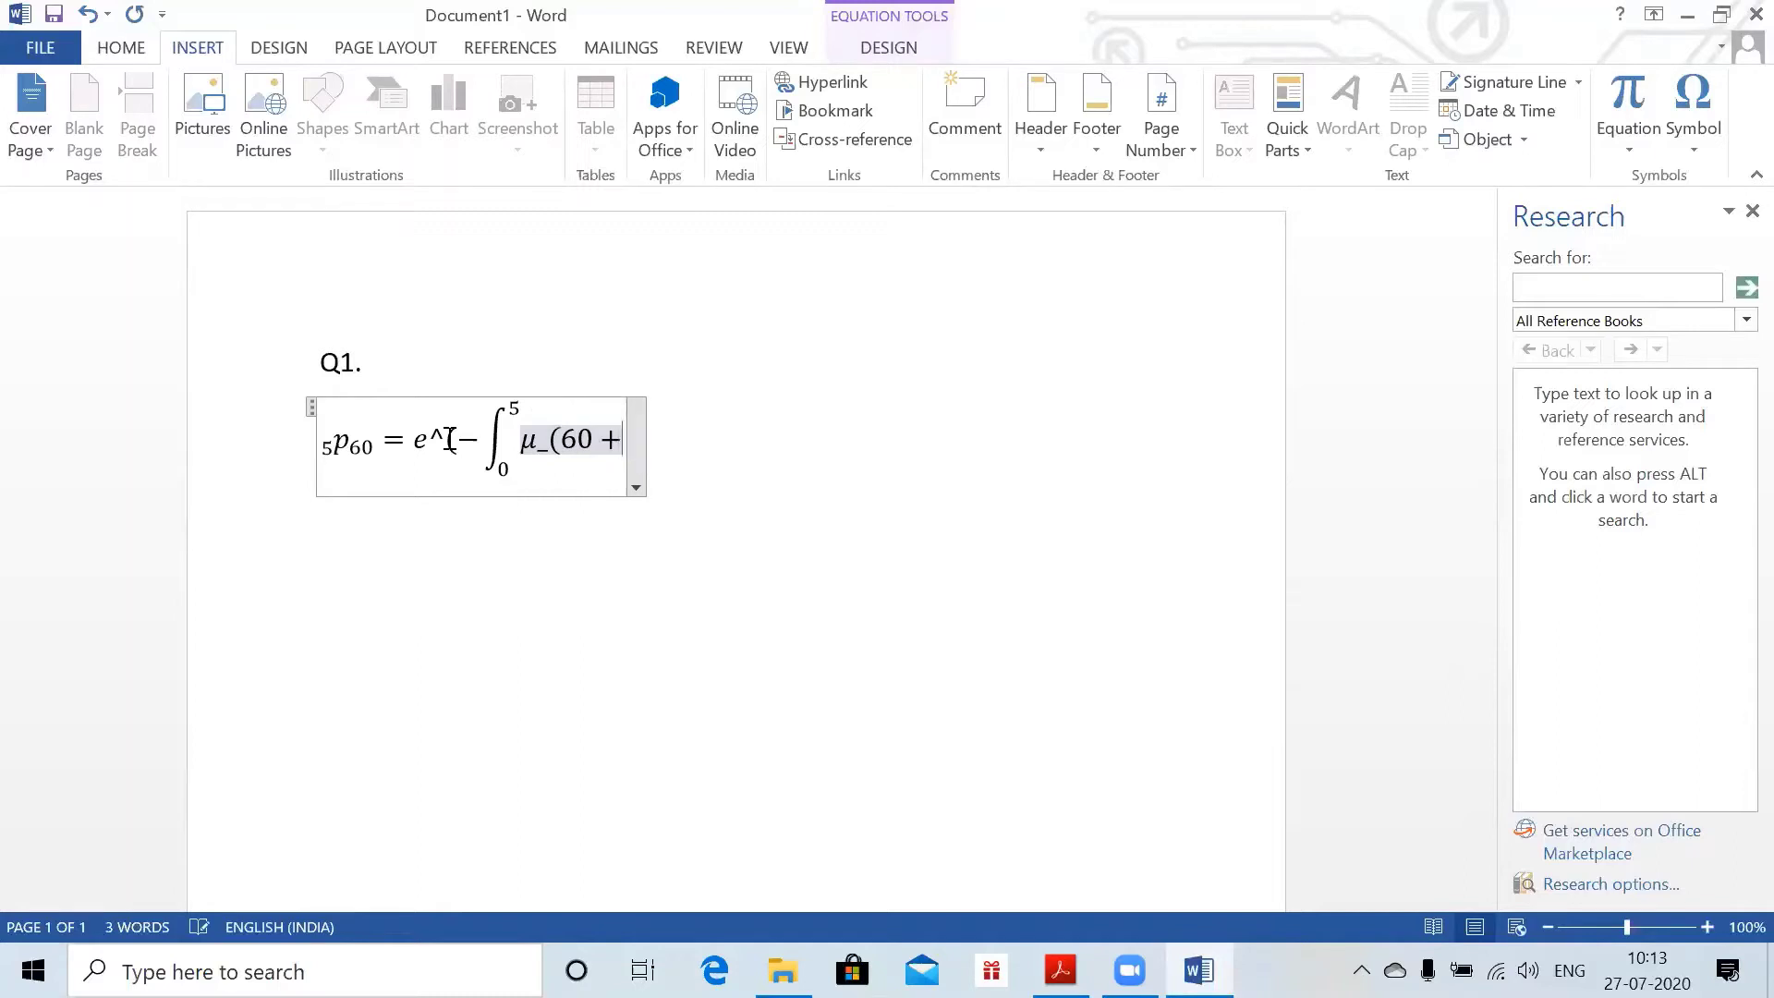
{"action": "type", "text": "t"}
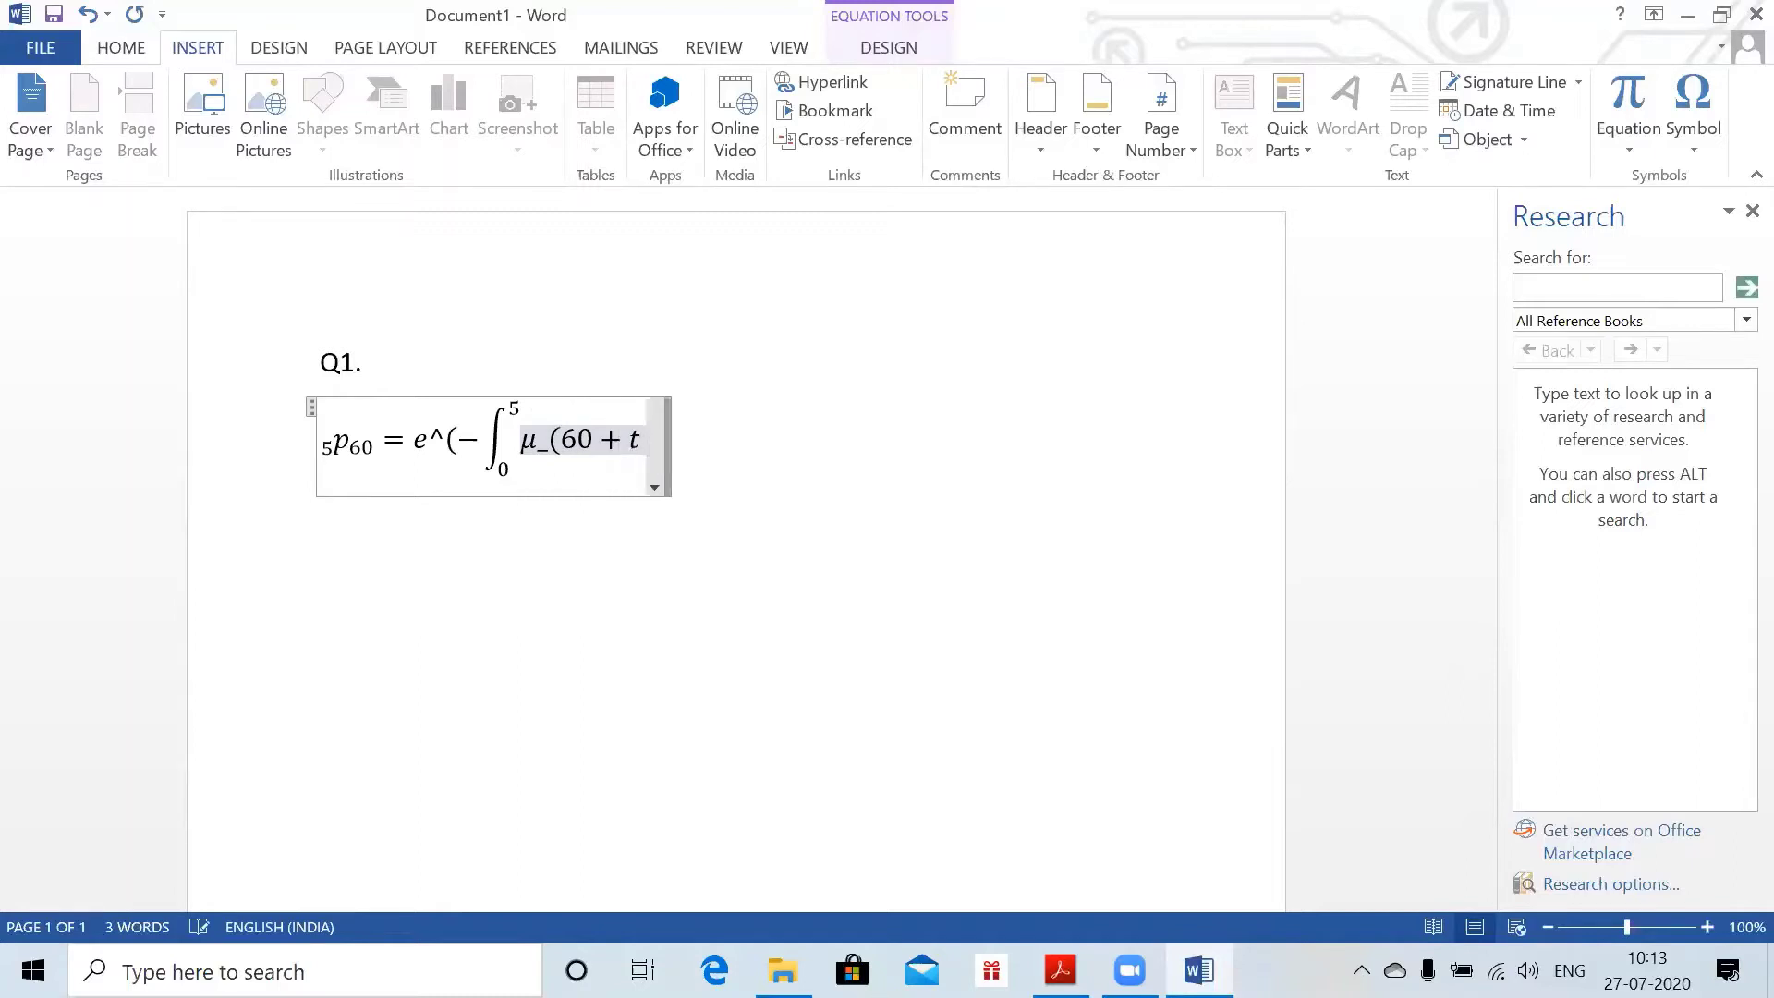
{"action": "type", "text": ")"}
{"action": "type", "text": "dt"}
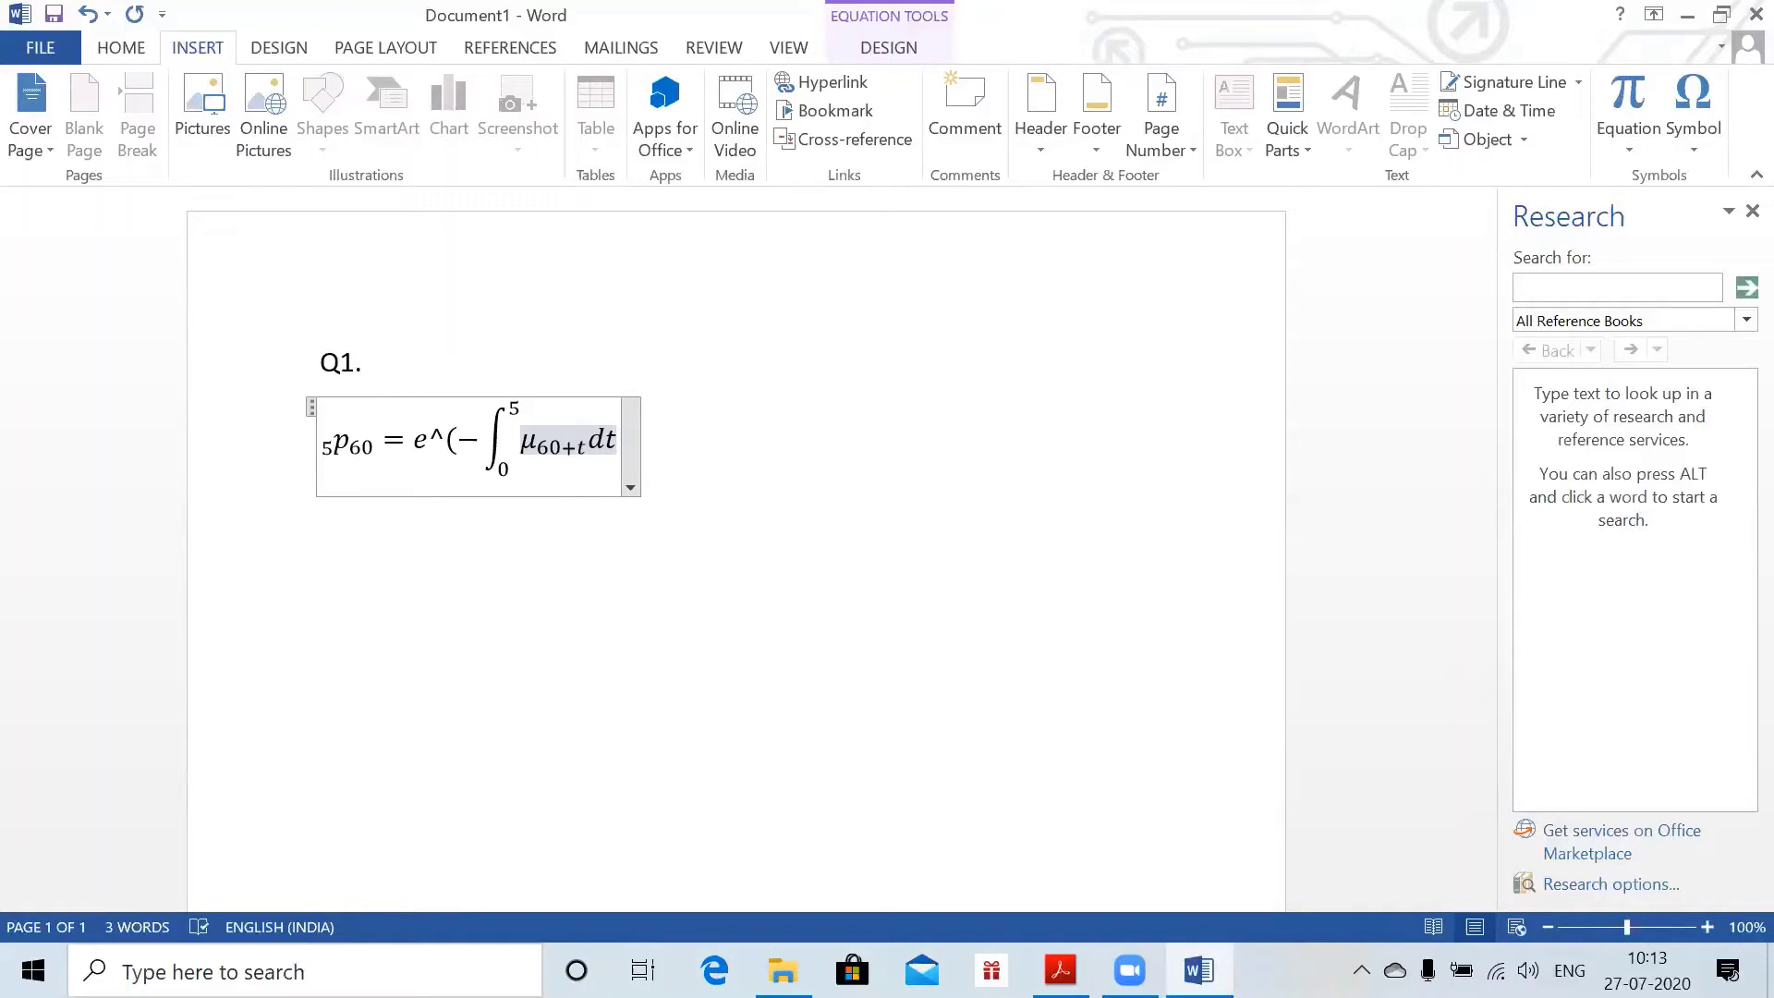
{"action": "key", "text": "Right"}
{"action": "key", "text": "Right"}
{"action": "key", "text": "Left"}
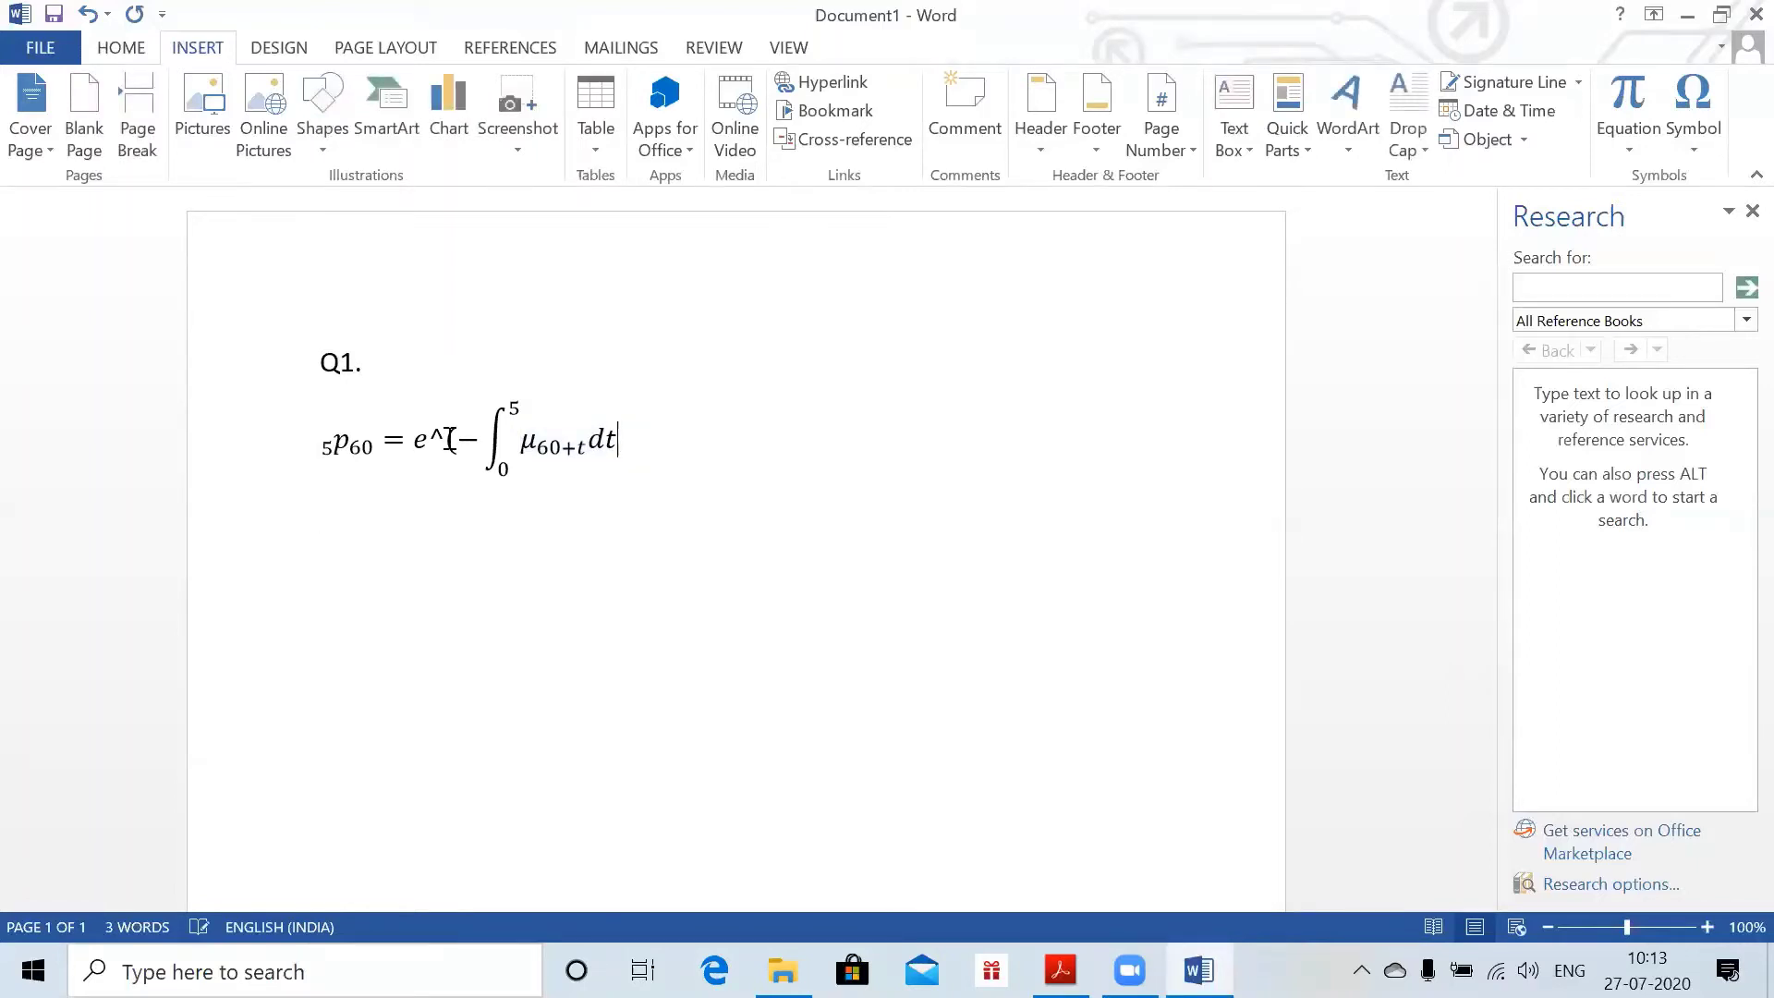
{"action": "type", "text": ")"}
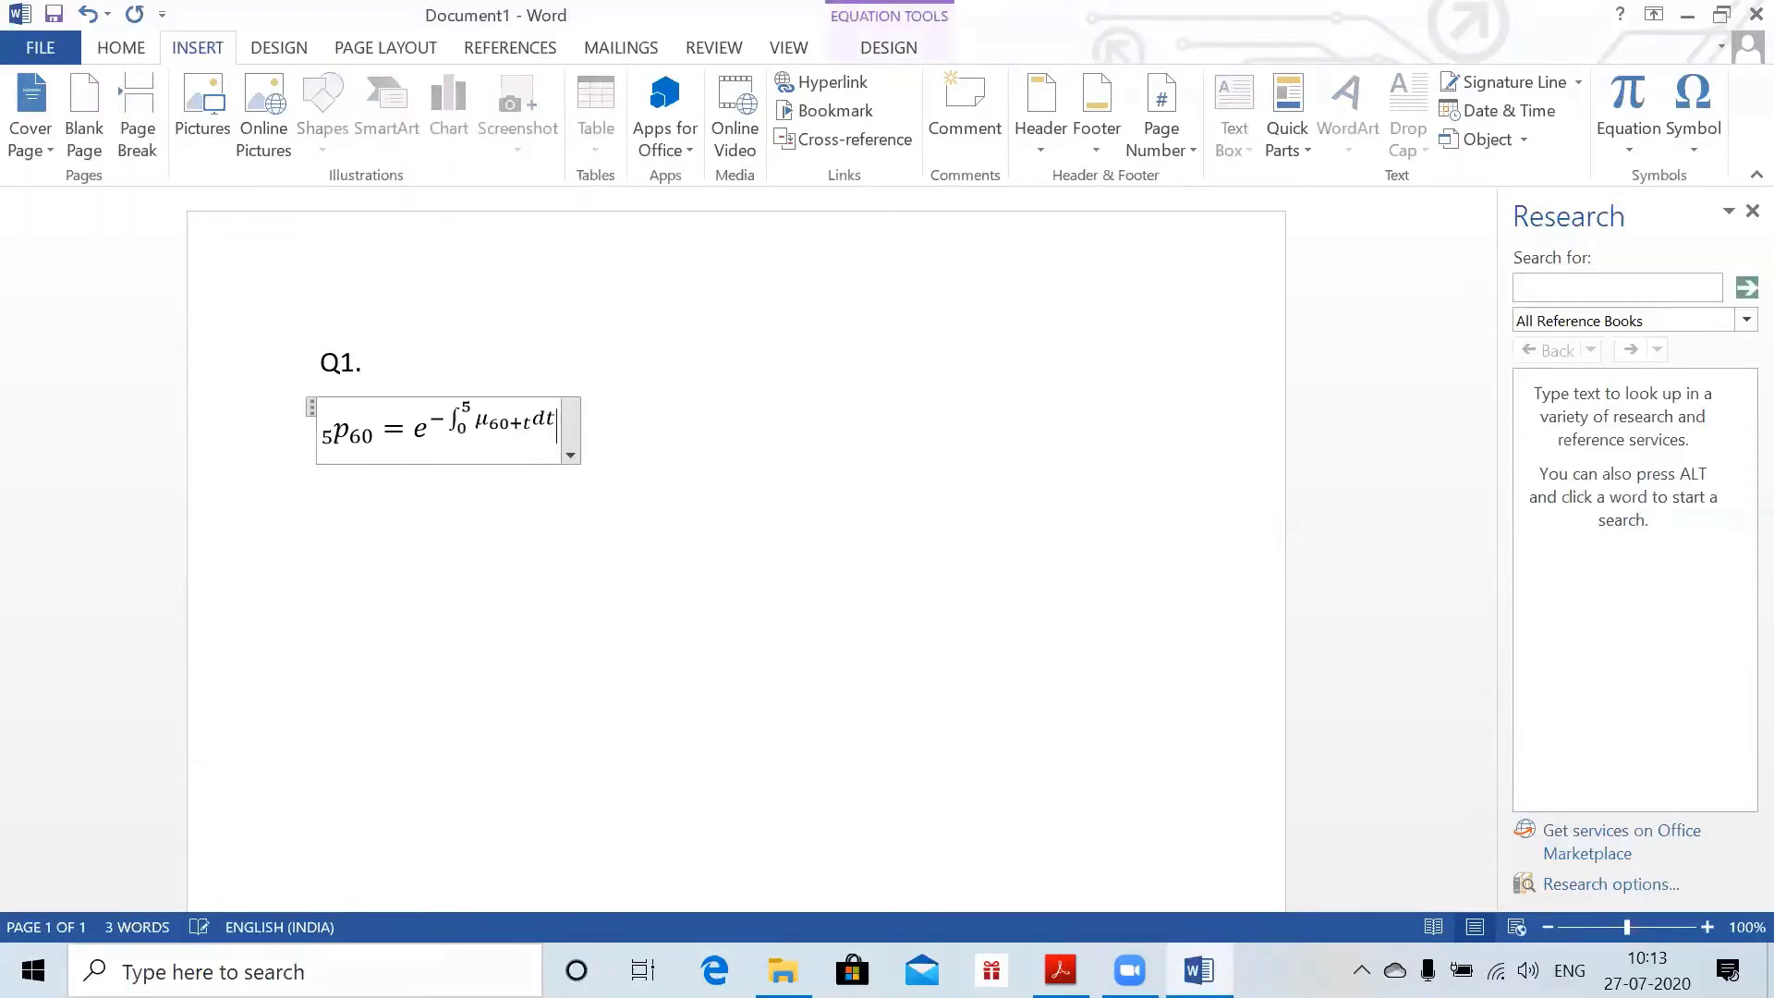
{"action": "key", "text": "Right"}
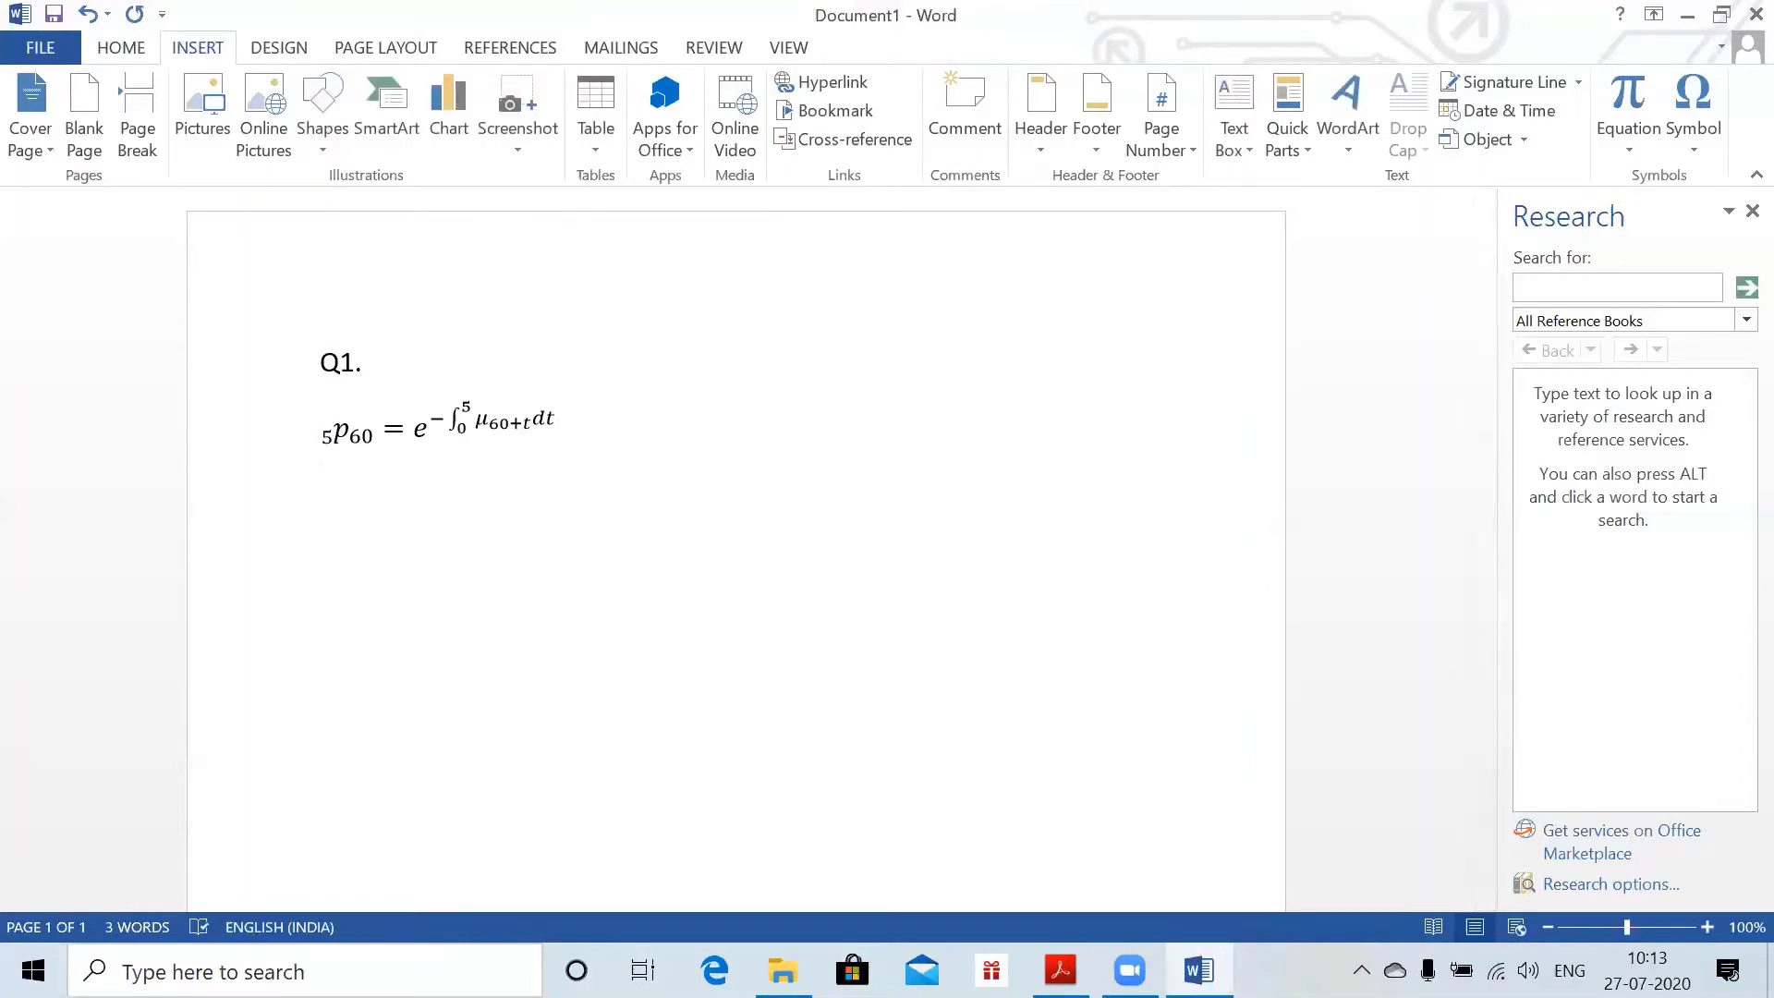
- Start the second solution line with an equals sign and a new equation of e raised to minus the integral from 0 to 5
{"action": "type", "text": "="}
{"action": "key", "text": "alt+equal"}
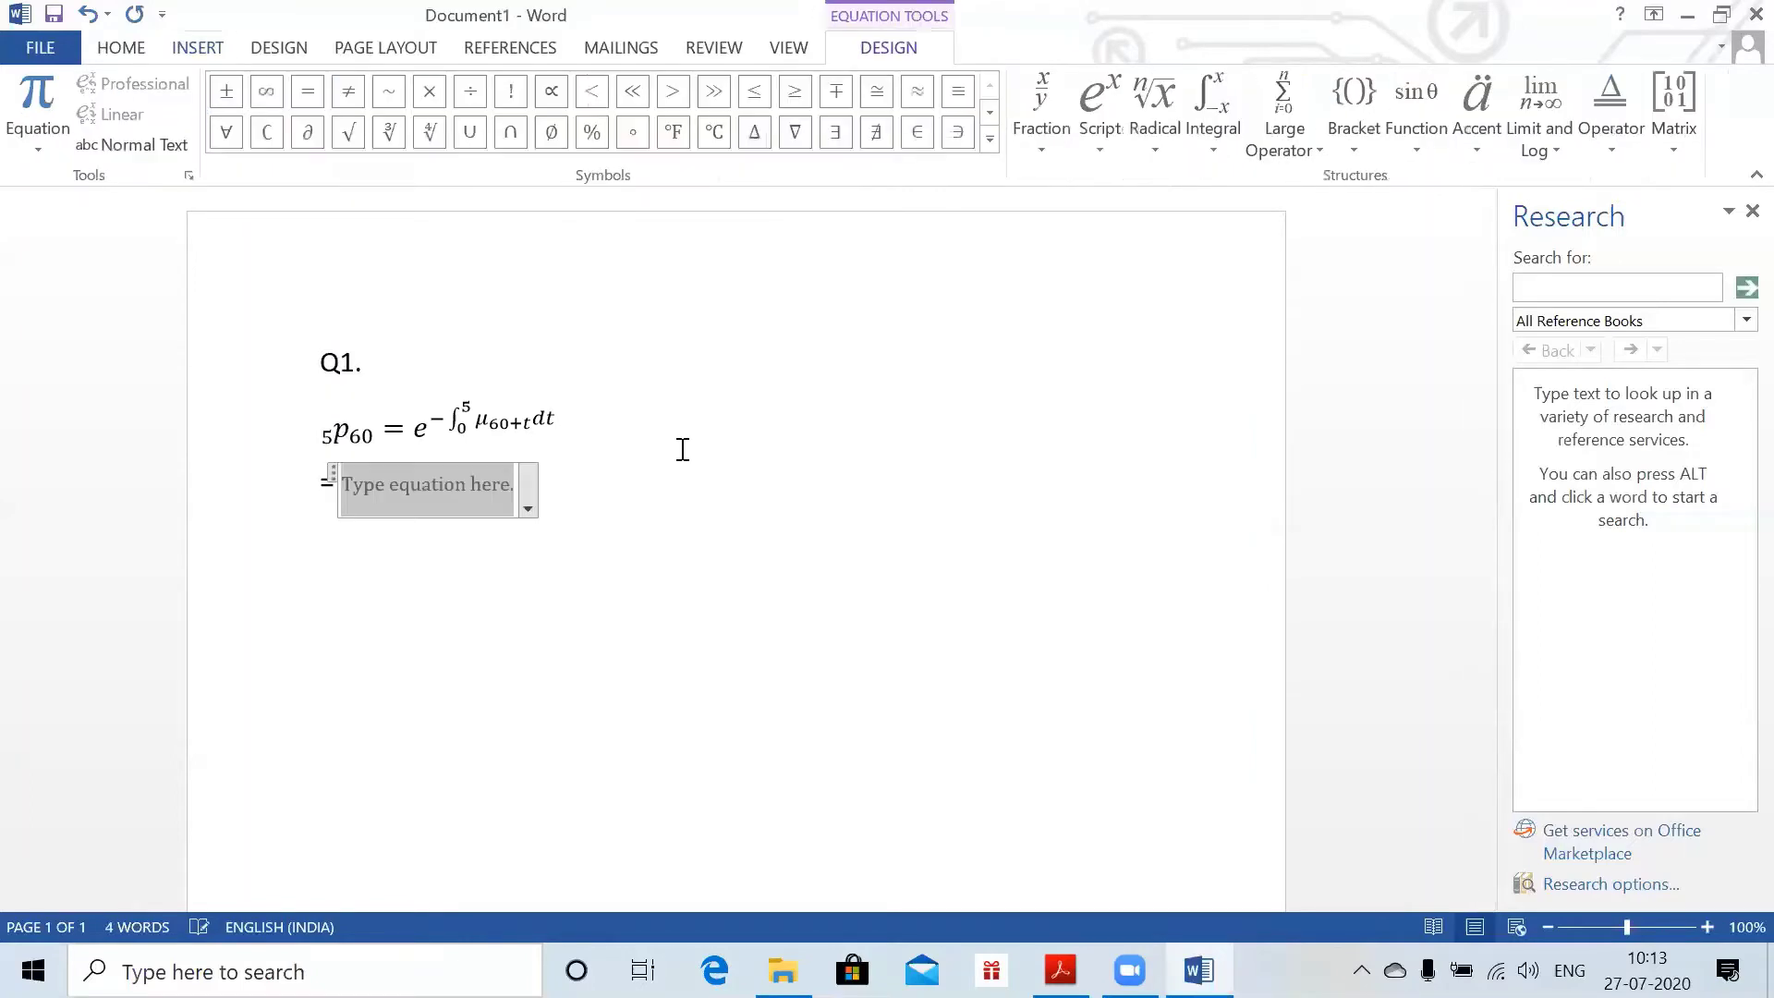
{"action": "type", "text": "e^"}
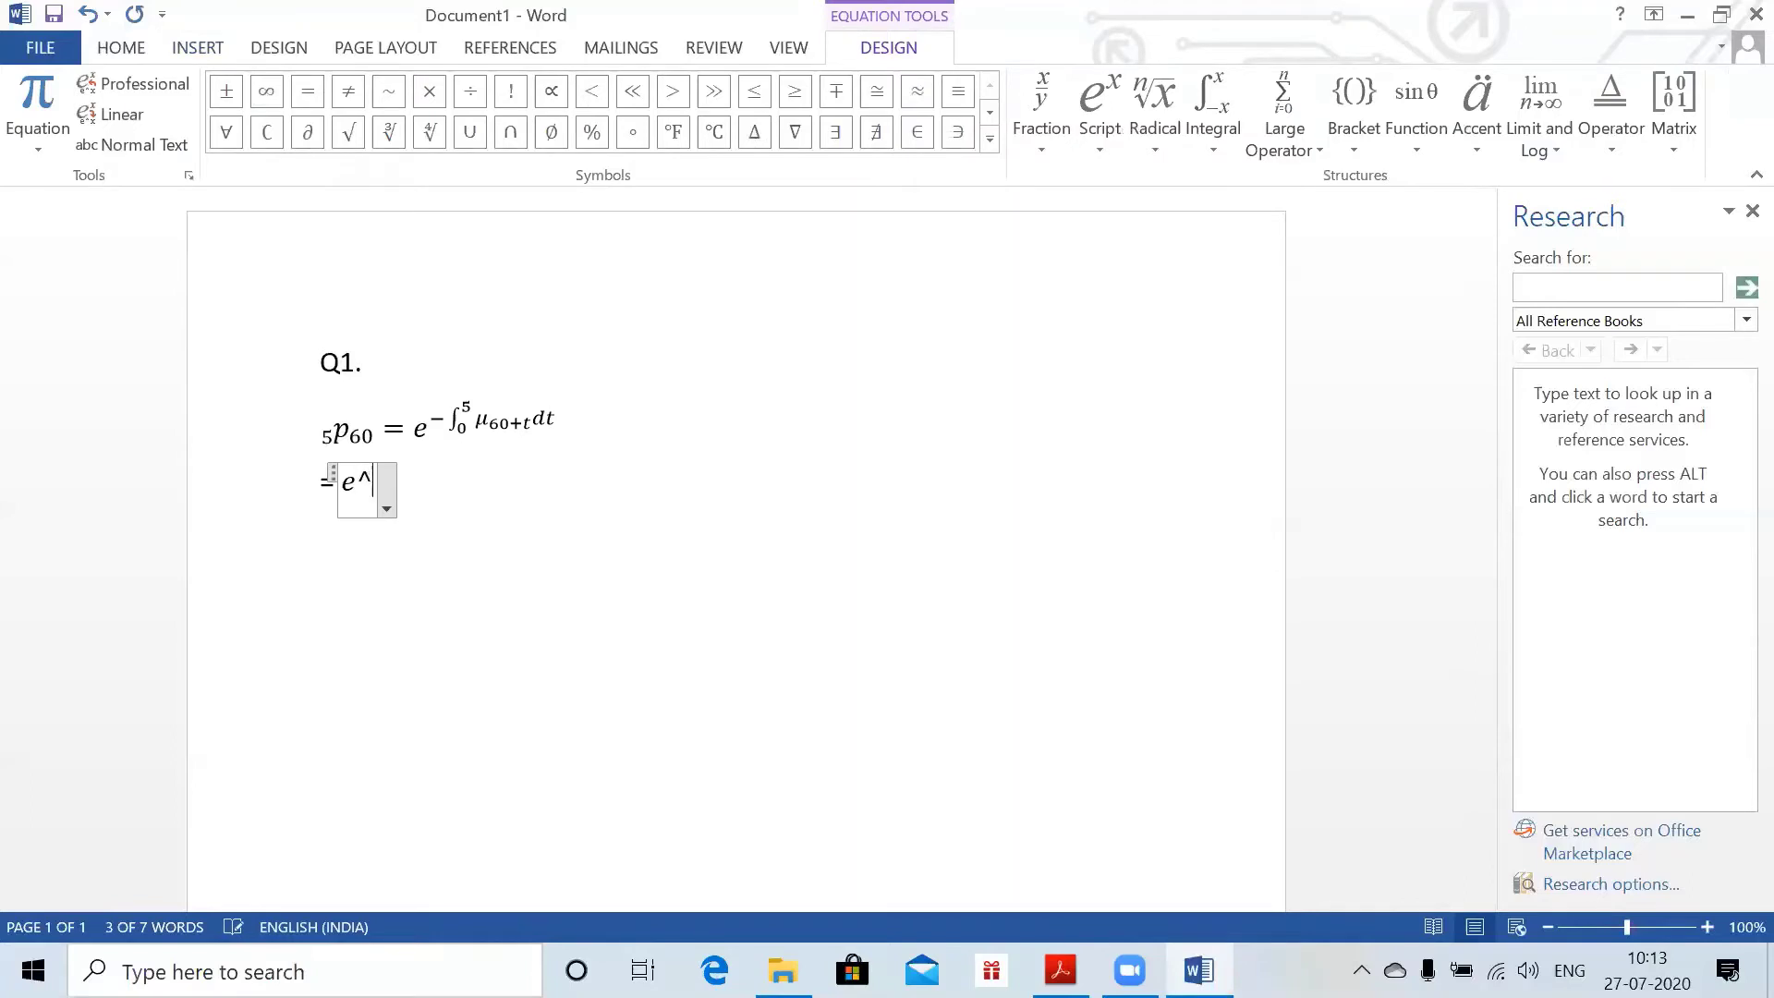
{"action": "type", "text": "(-\\int"}
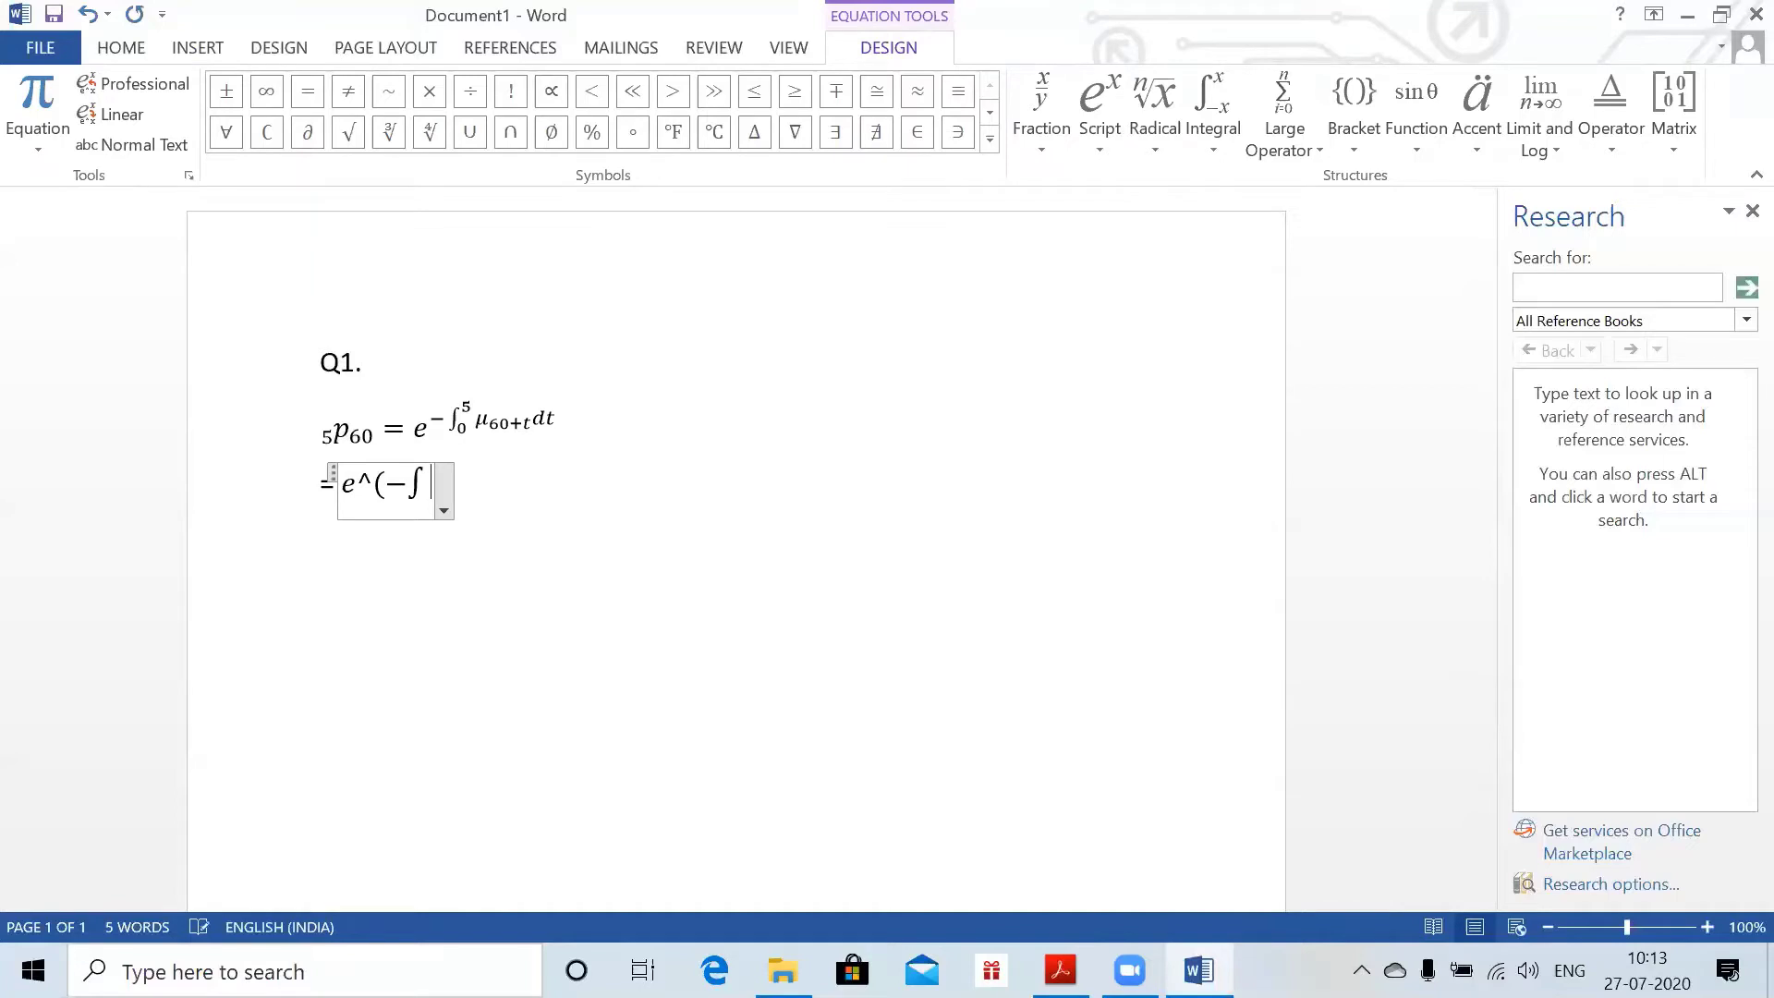
{"action": "type", "text": " _0^5 "}
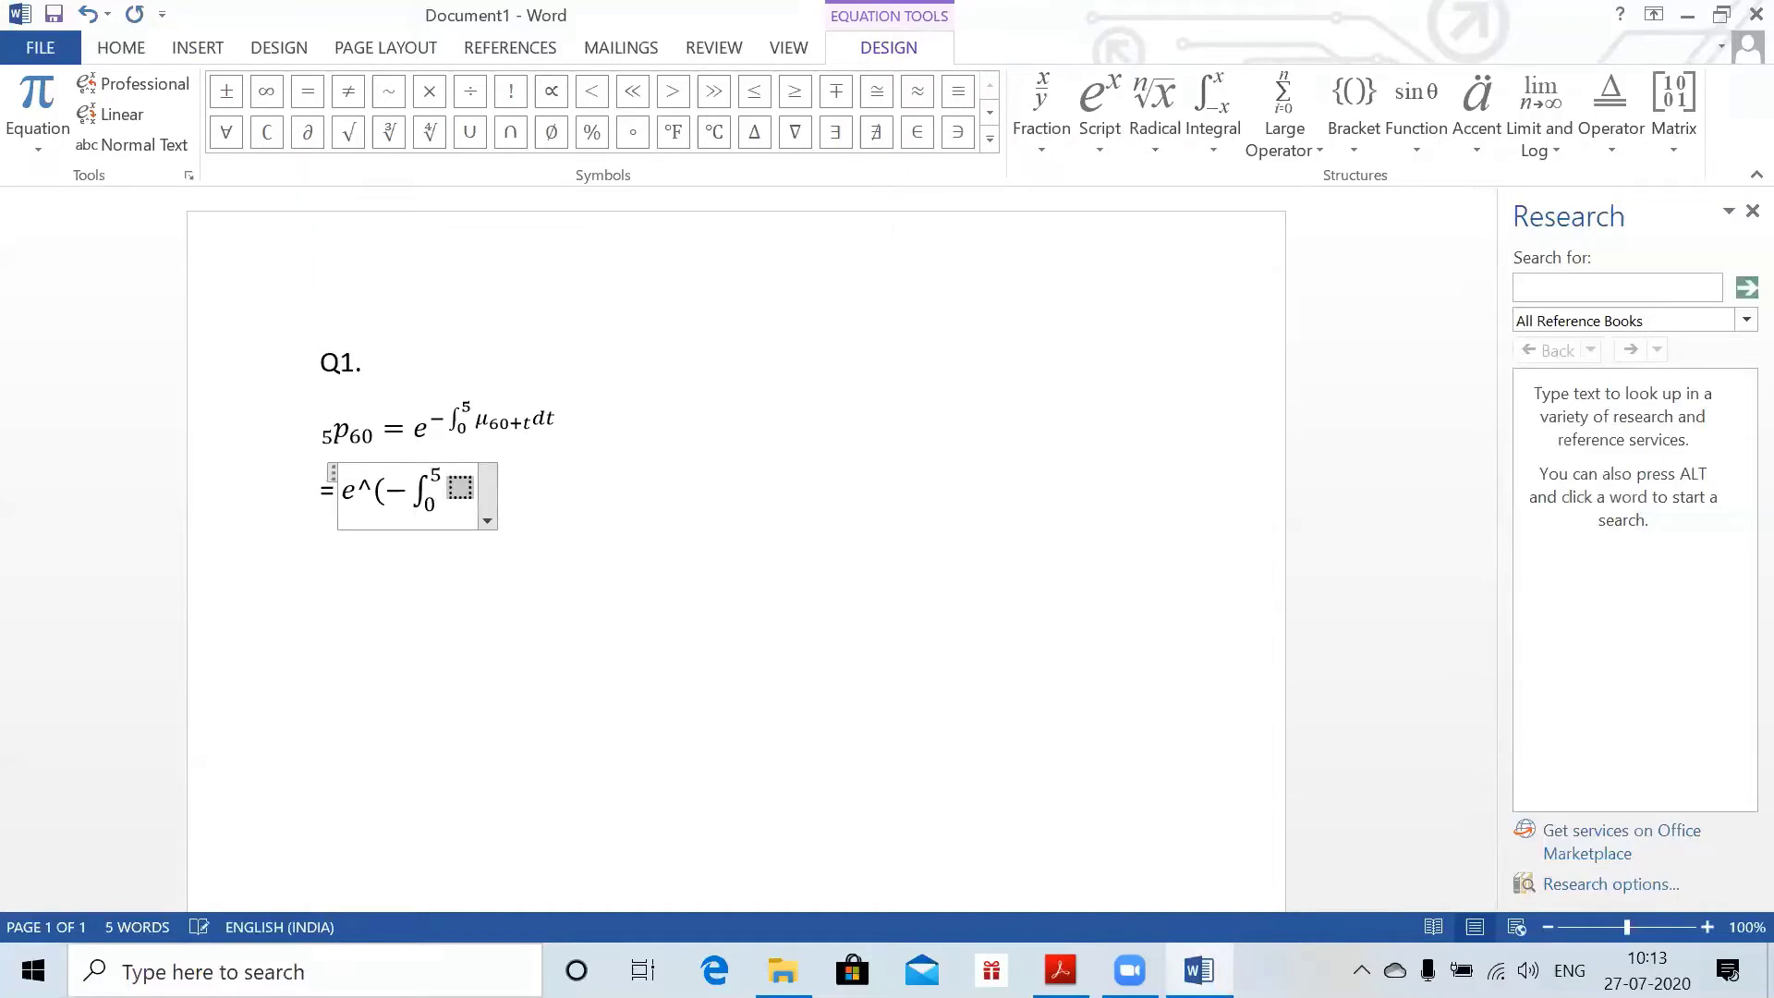
- Enter 0.01908+0.001(t-10)dt as the integrand of the second line's integral
{"action": "type", "text": "0"}
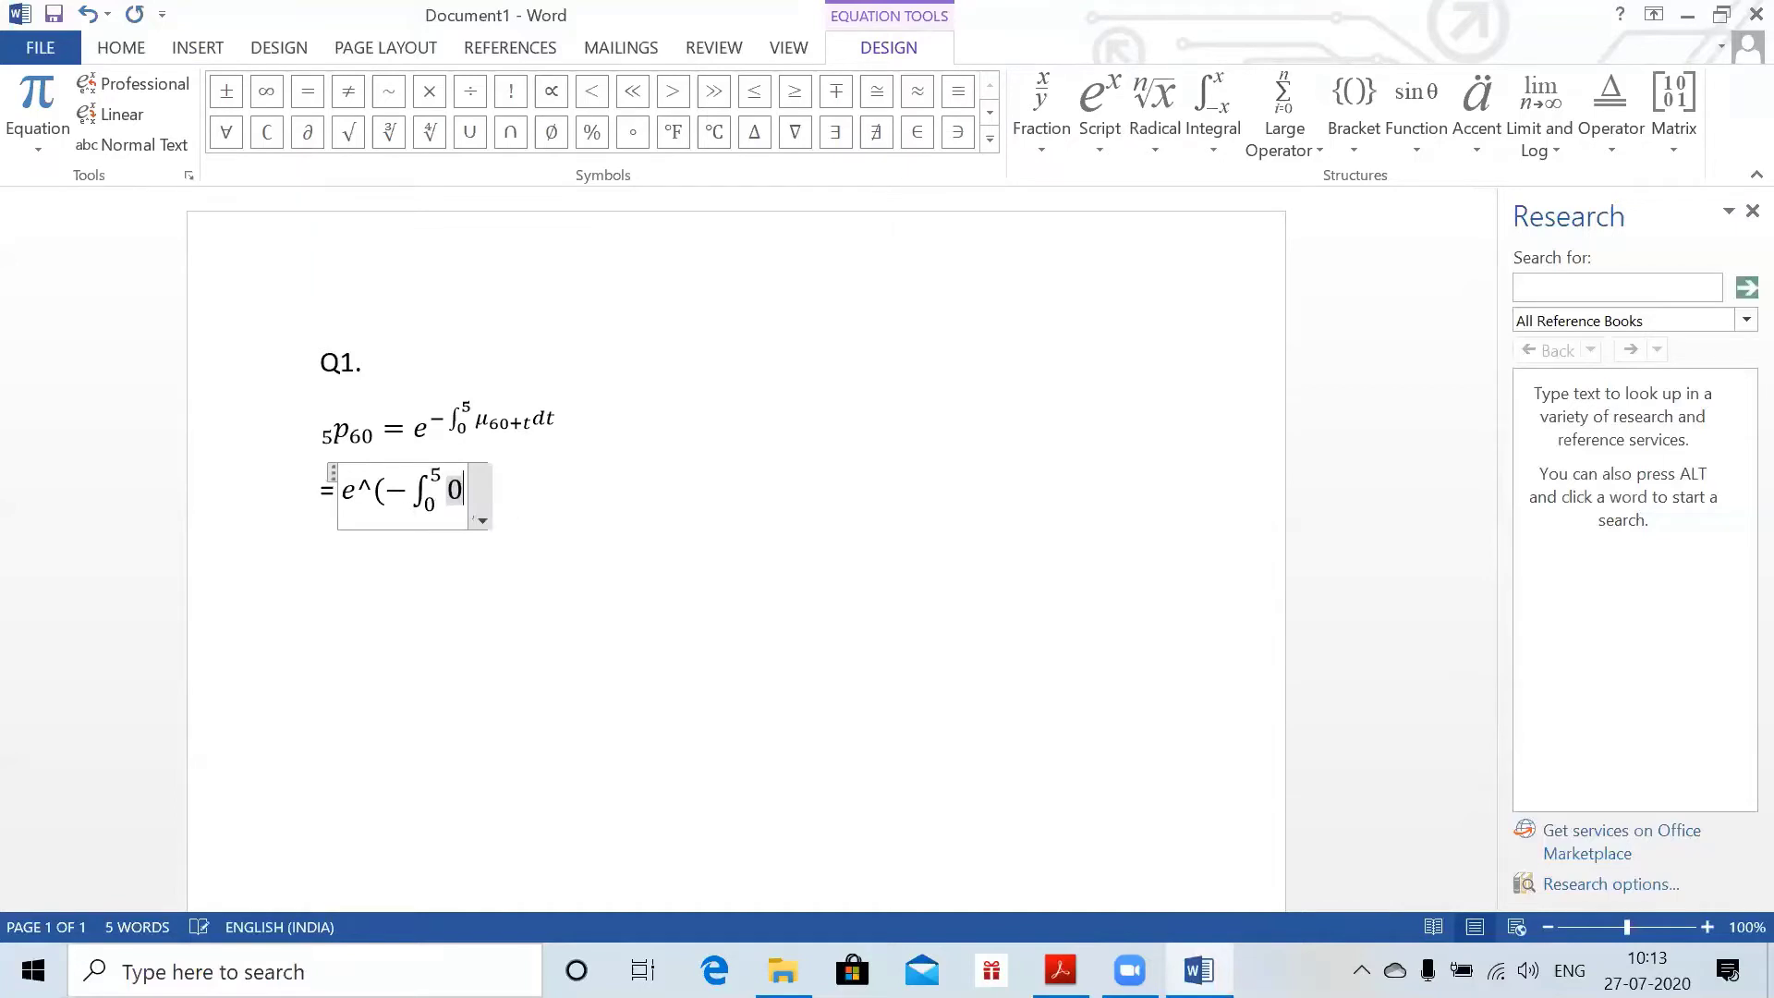
{"action": "type", "text": ".01908 )"}
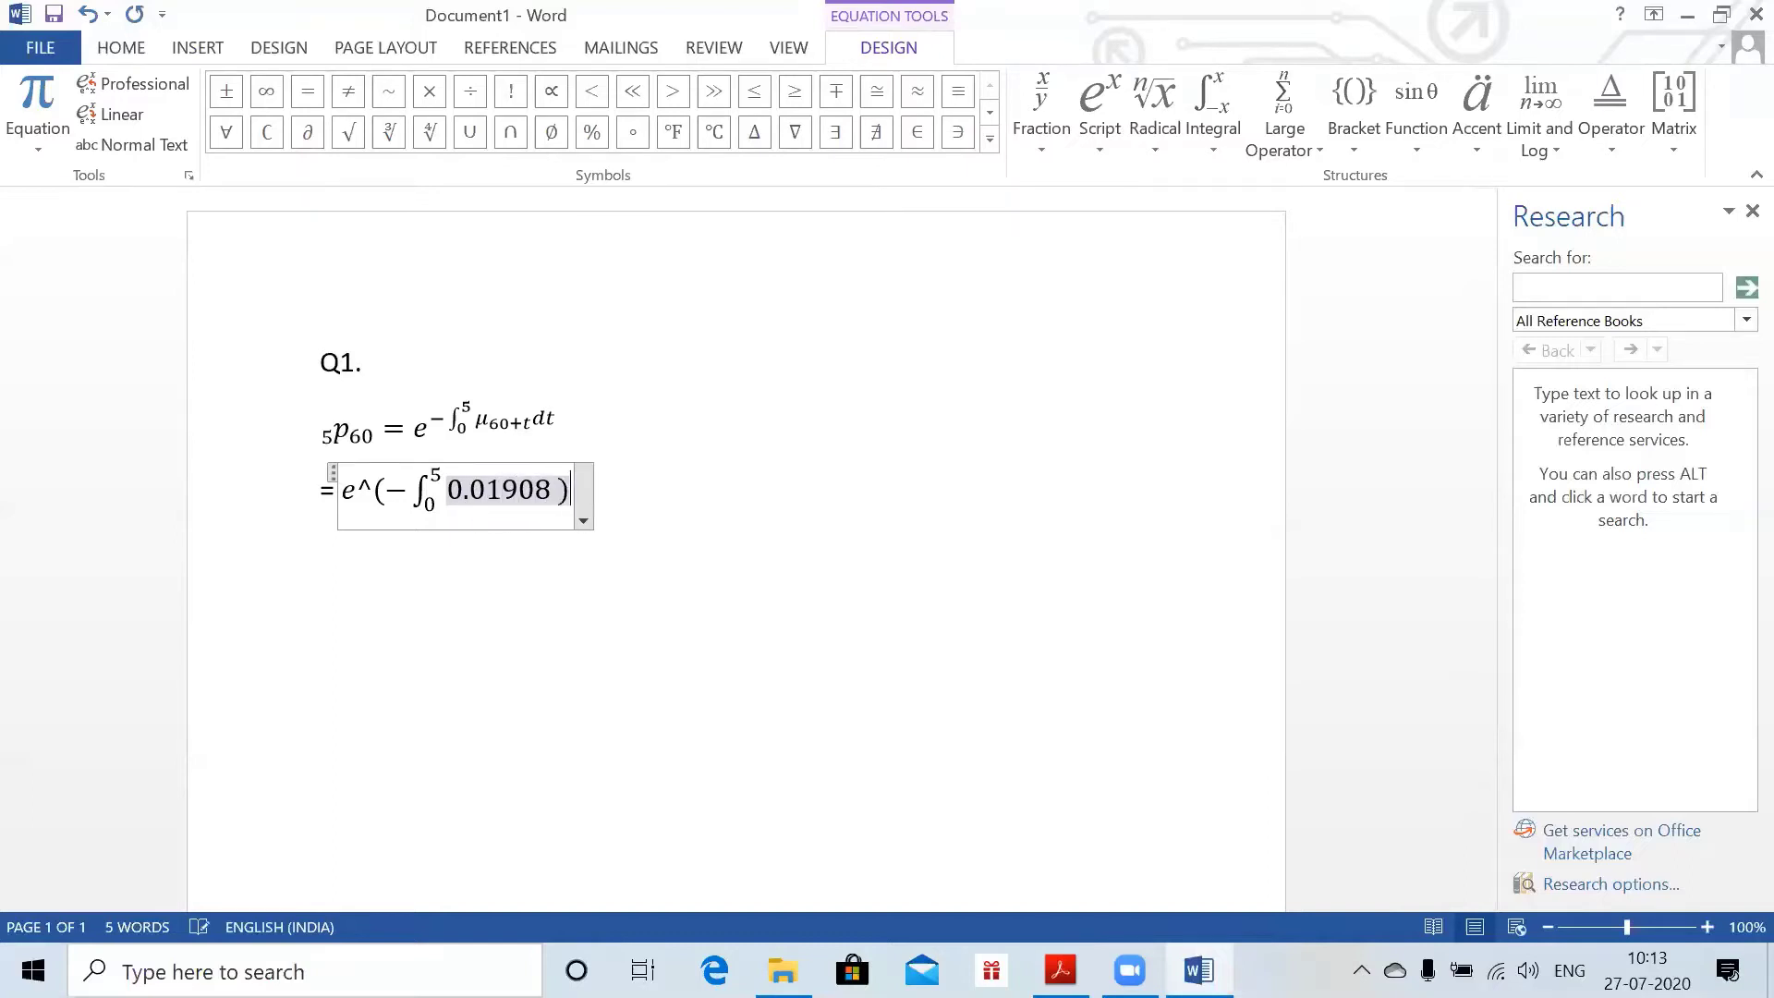
{"action": "key", "text": "BackSpace"}
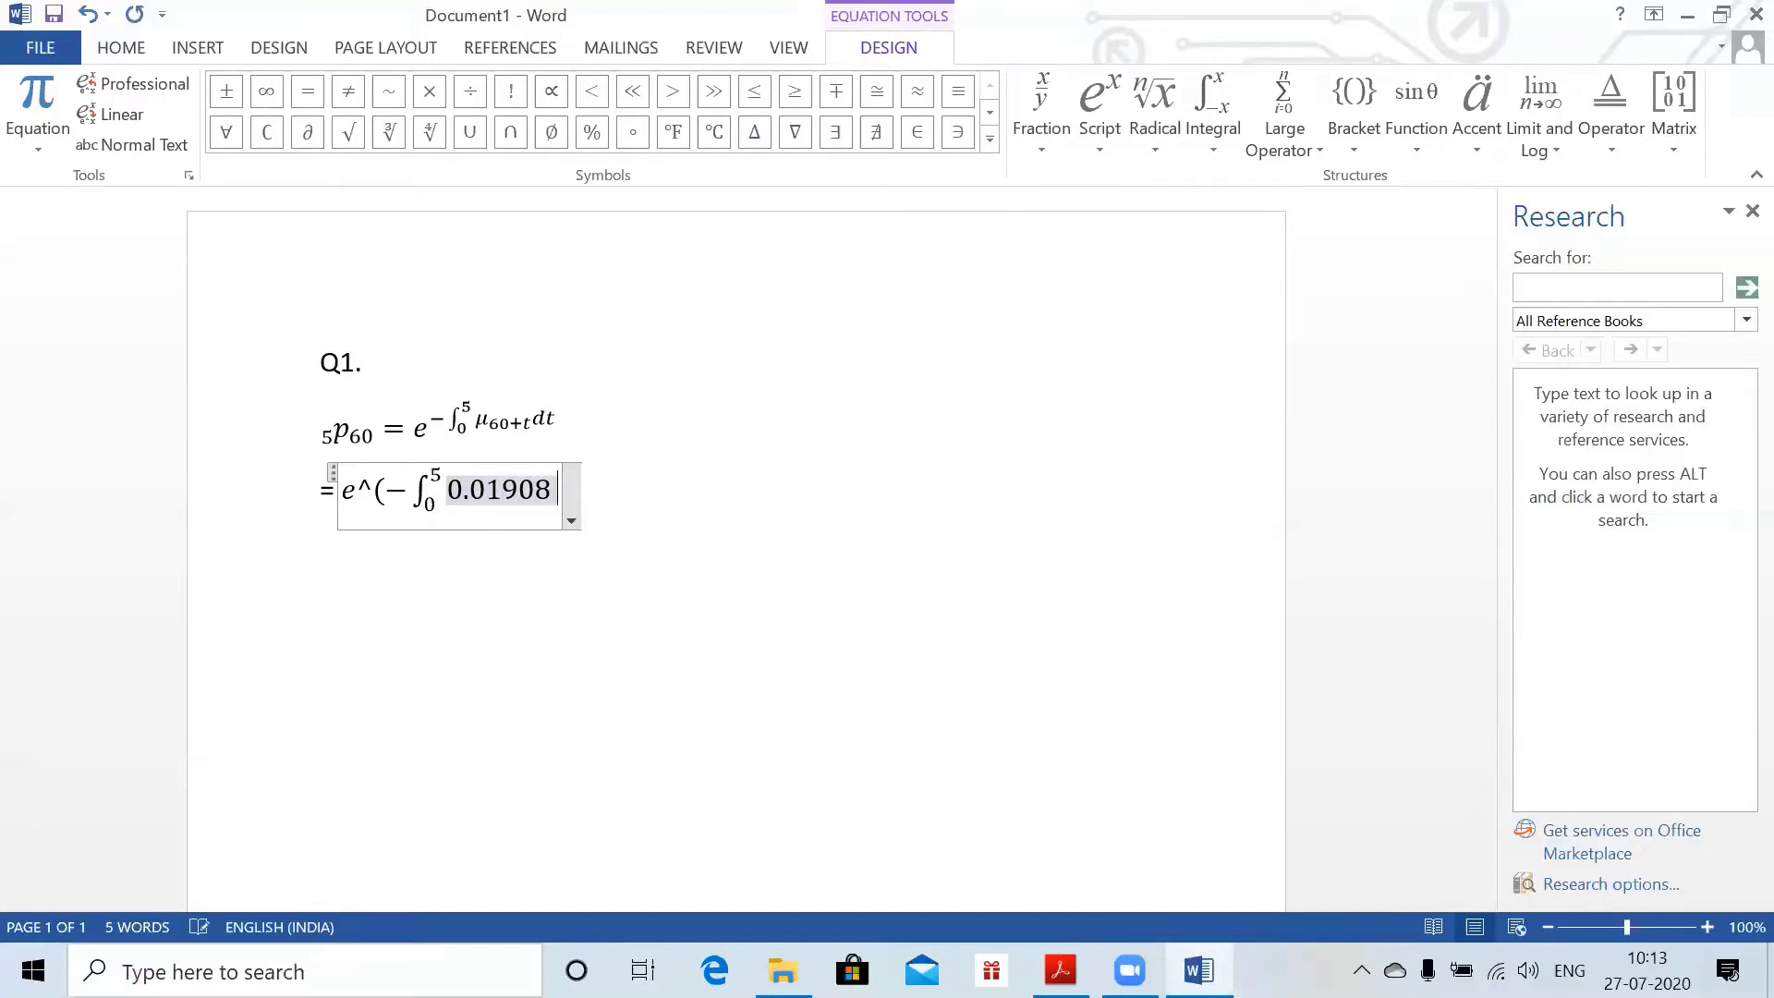
{"action": "type", "text": "+0.0"}
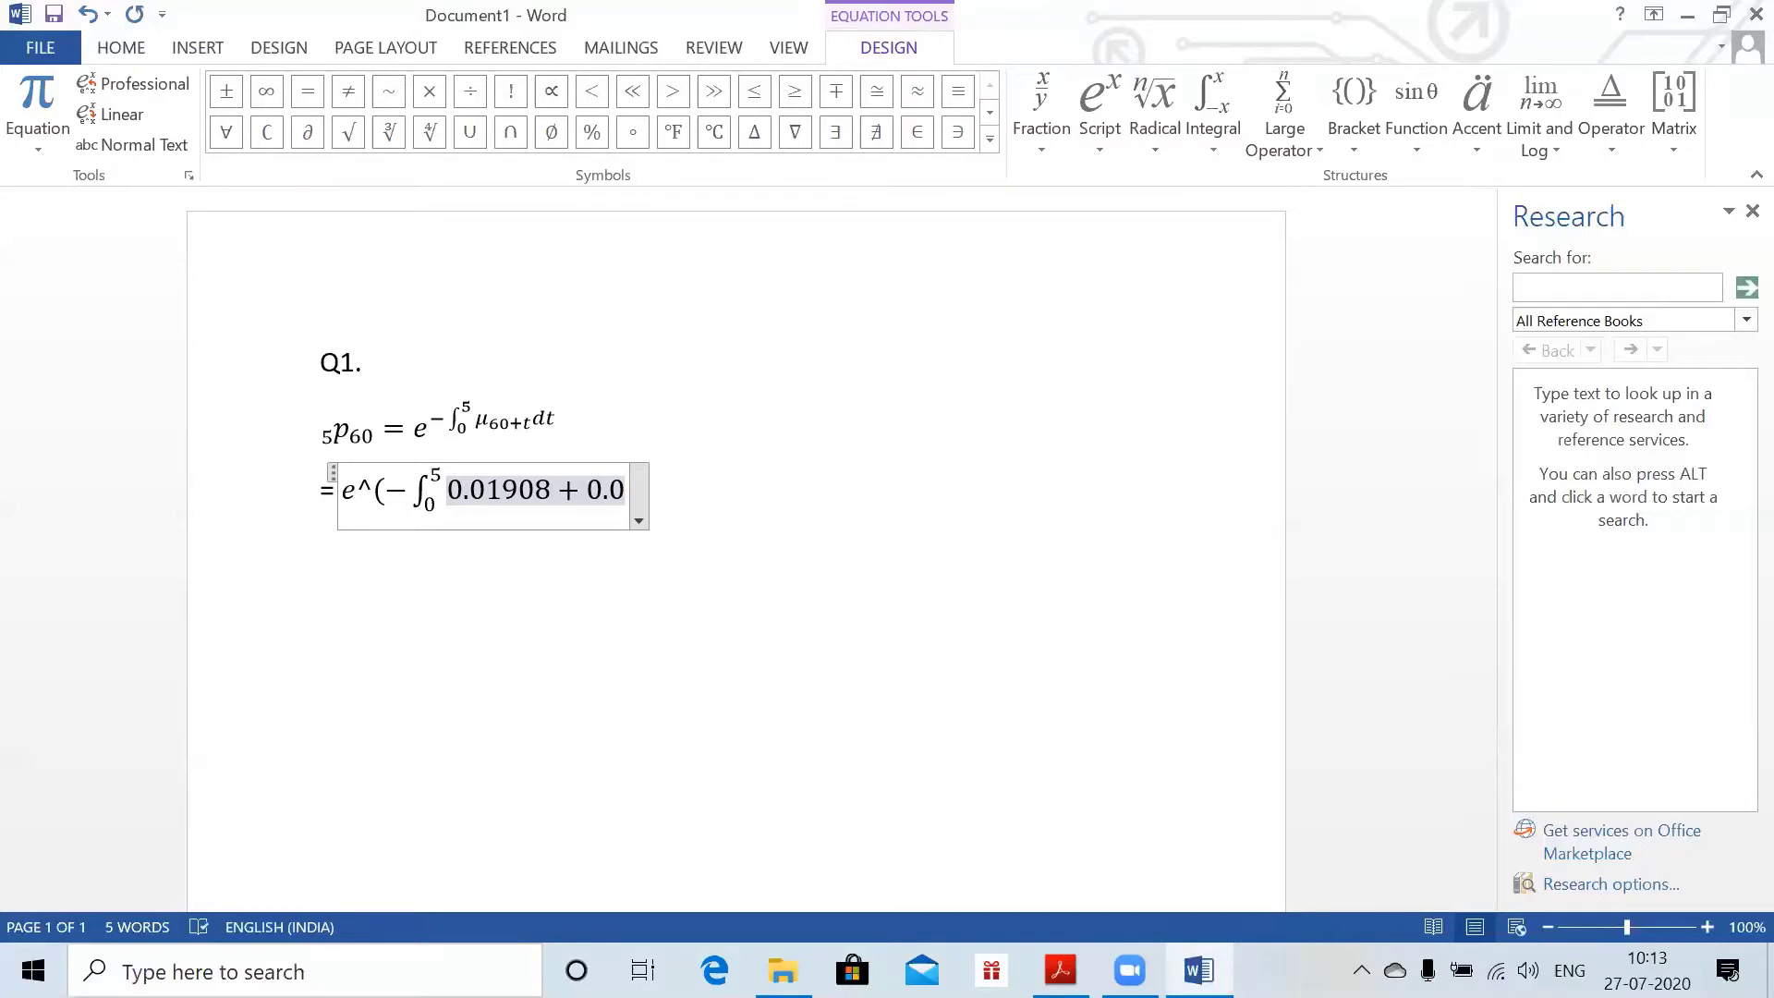
{"action": "type", "text": "01"}
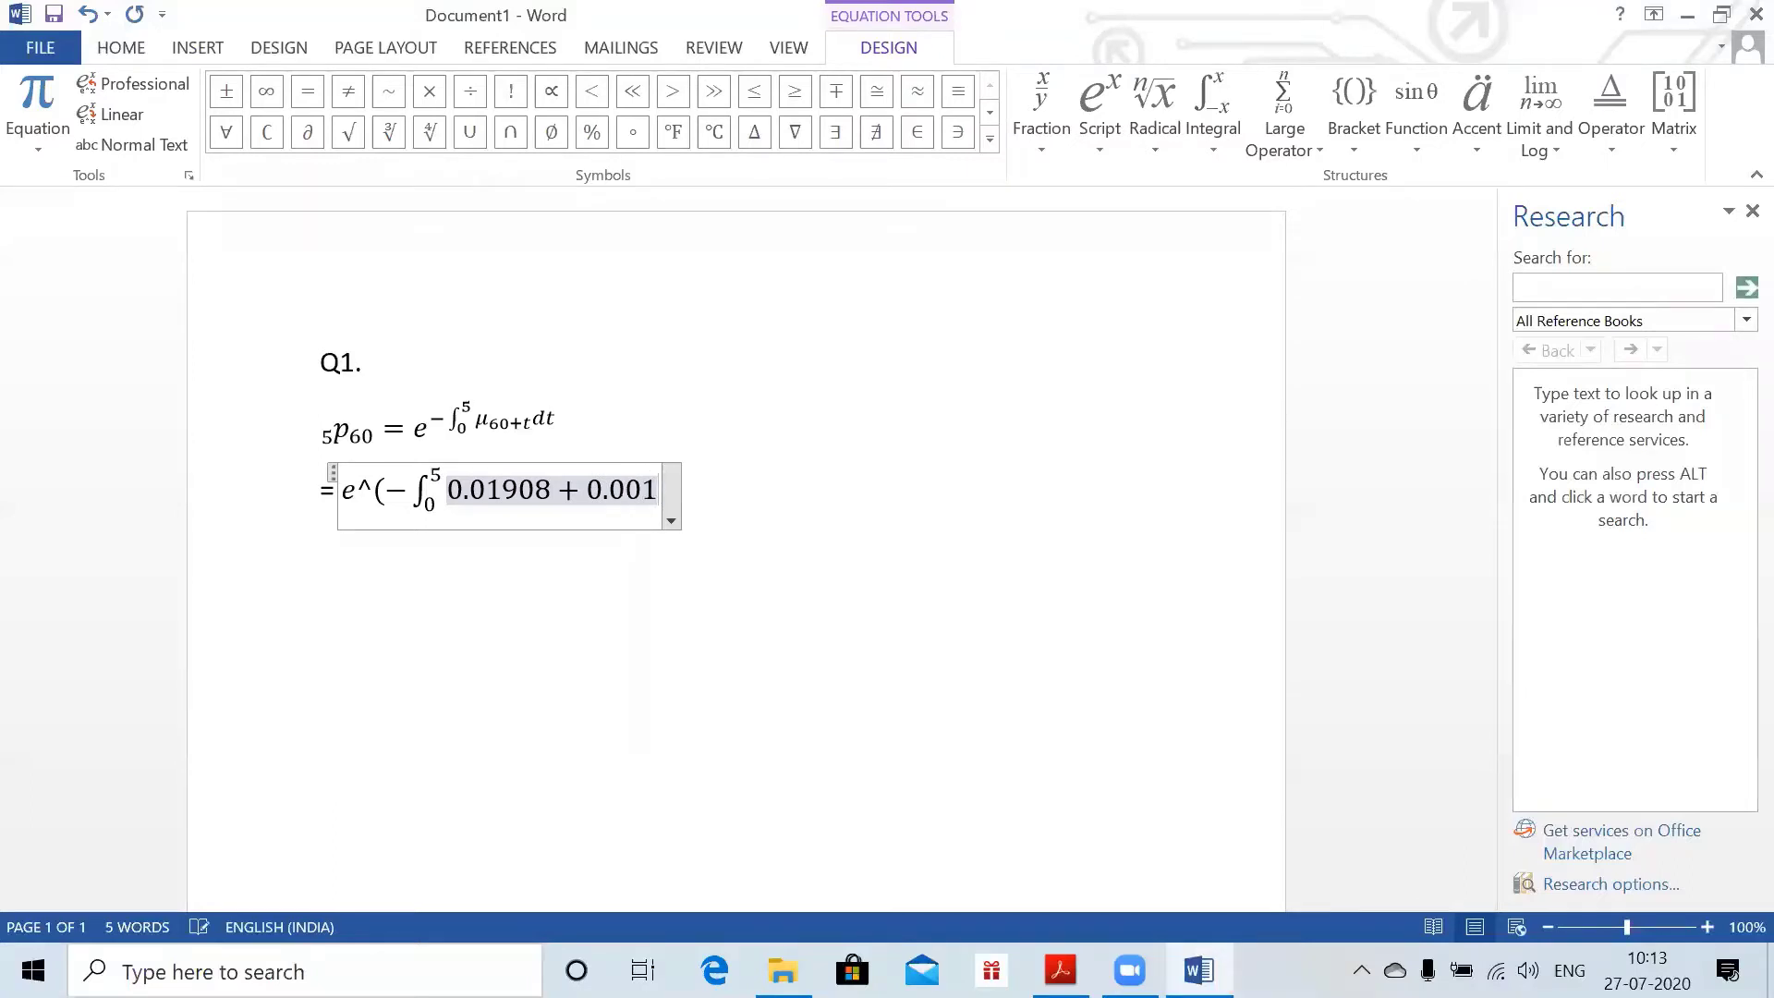
{"action": "type", "text": "(t-10)"}
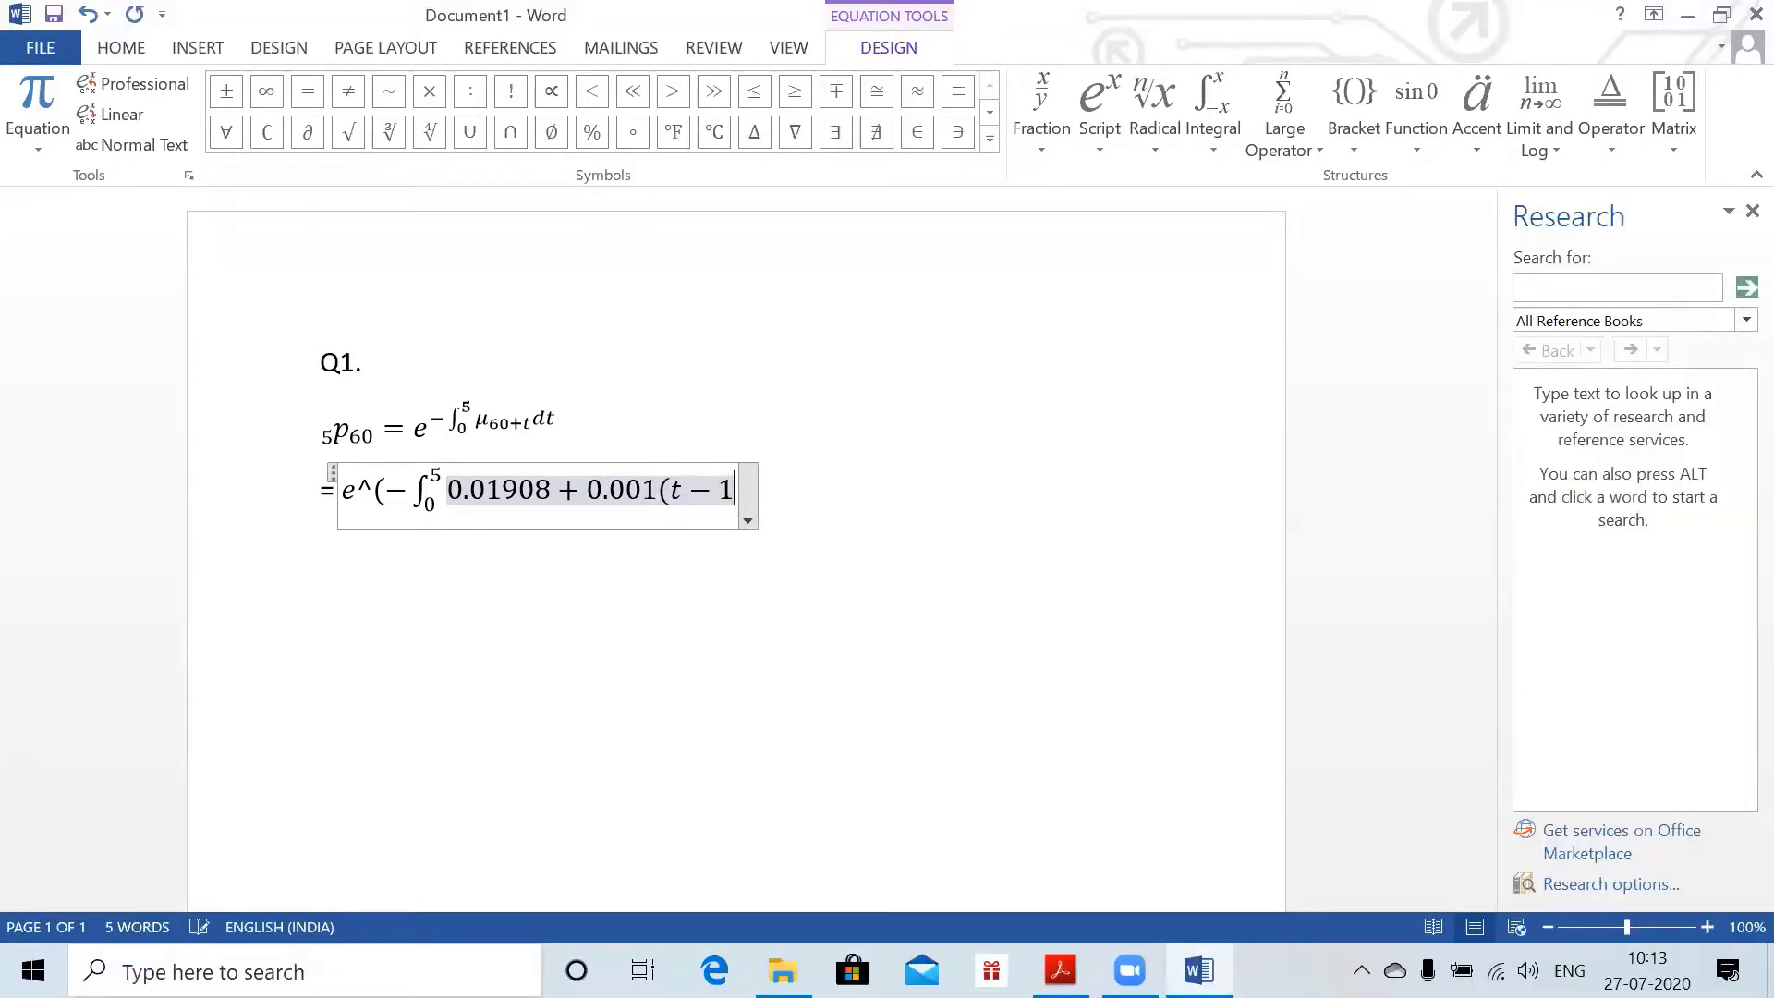
{"action": "type", "text": "dt"}
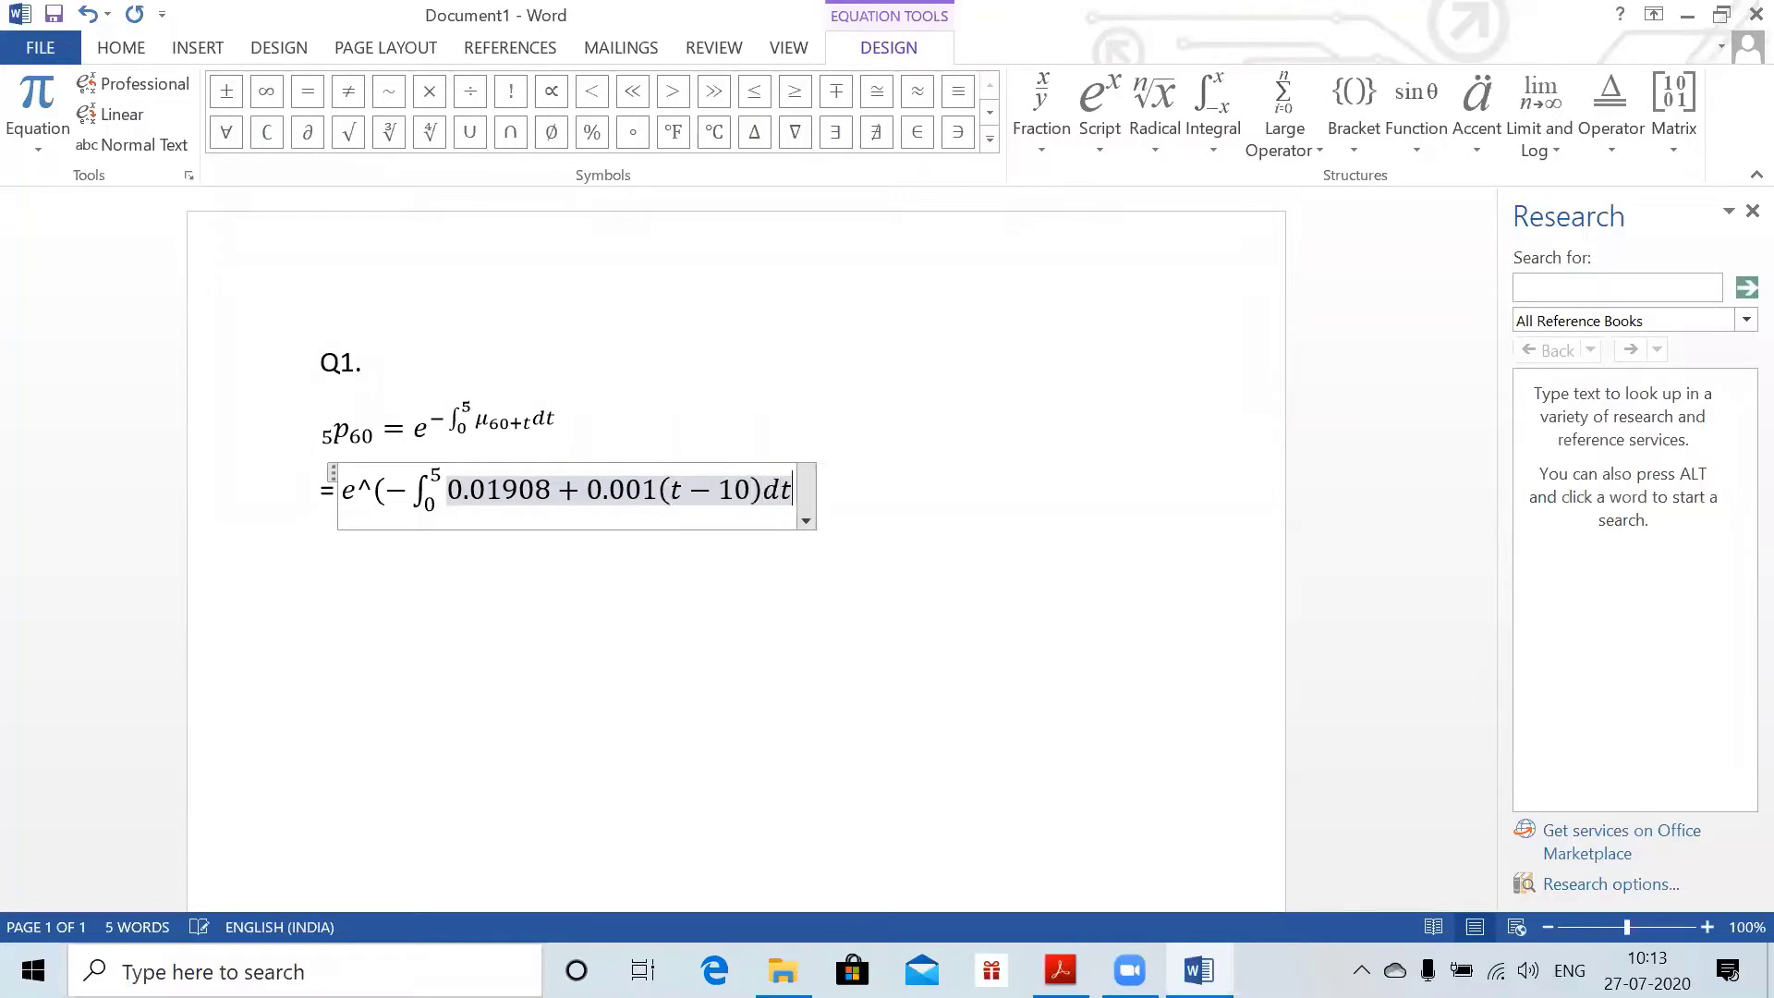
- Close the exponent bracket of the second line's equation and start a new line below it
{"action": "key", "text": "Return"}
{"action": "key", "text": "BackSpace"}
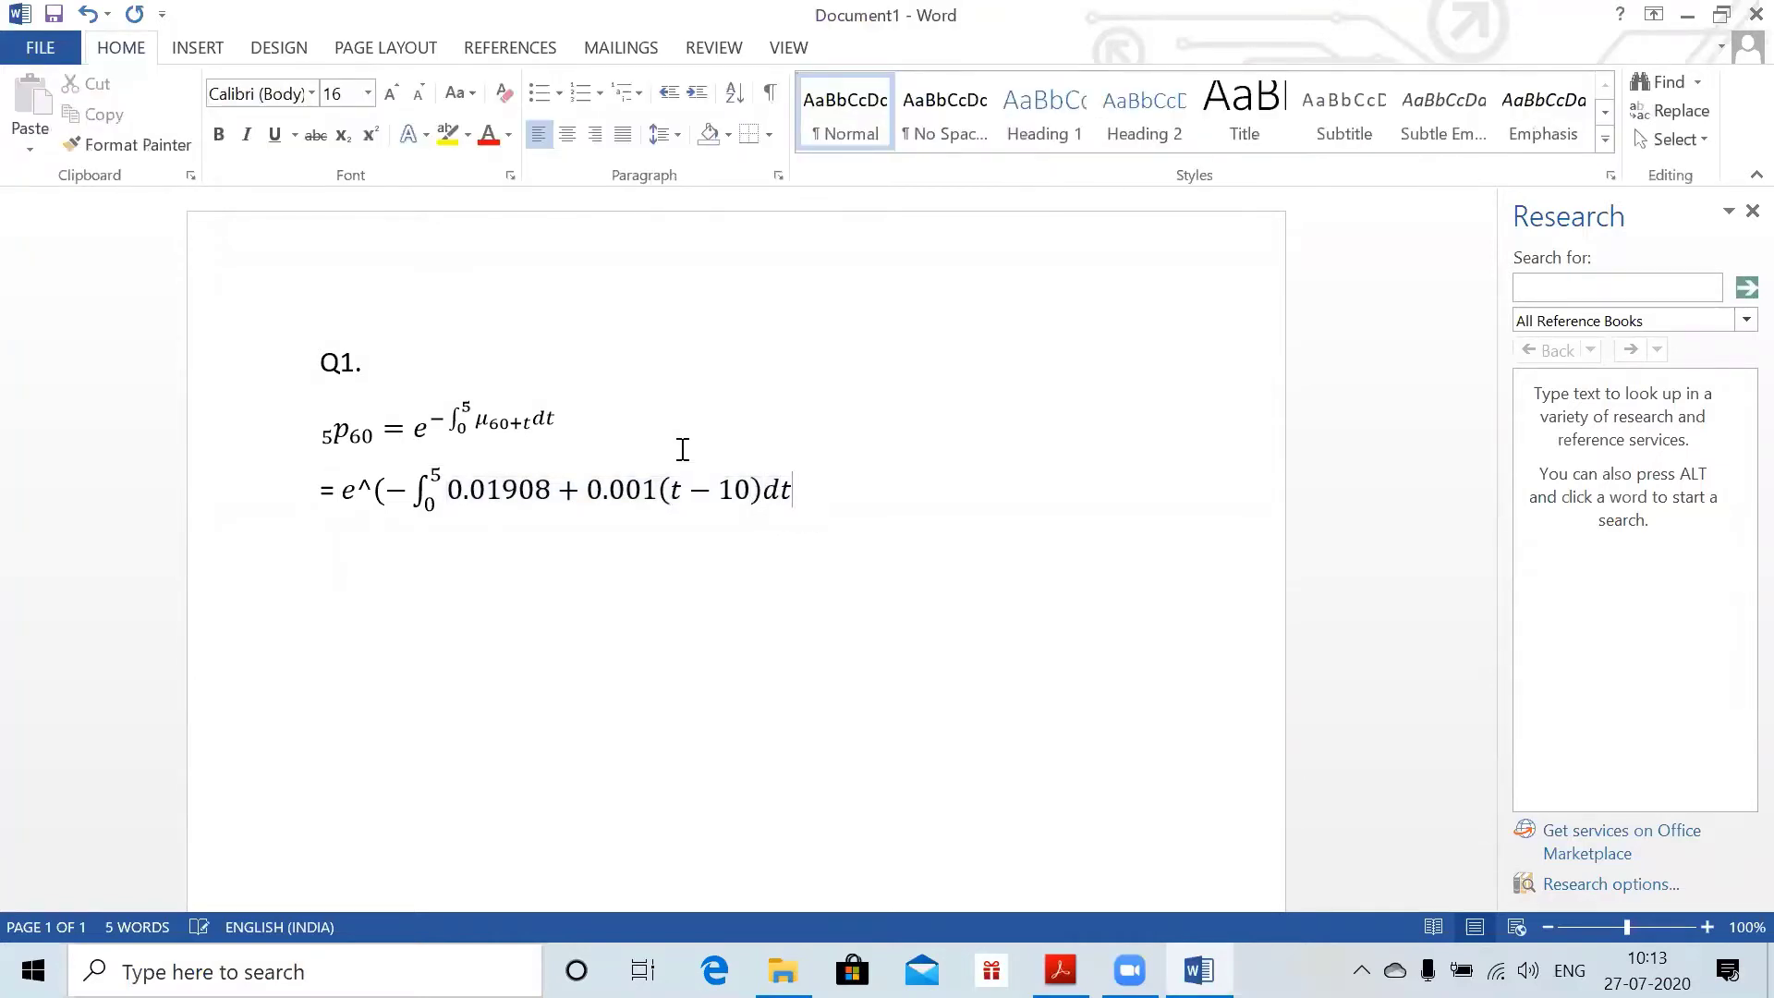
{"action": "key", "text": "Left"}
{"action": "type", "text": ")"}
{"action": "key", "text": "Right"}
{"action": "key", "text": "Return"}
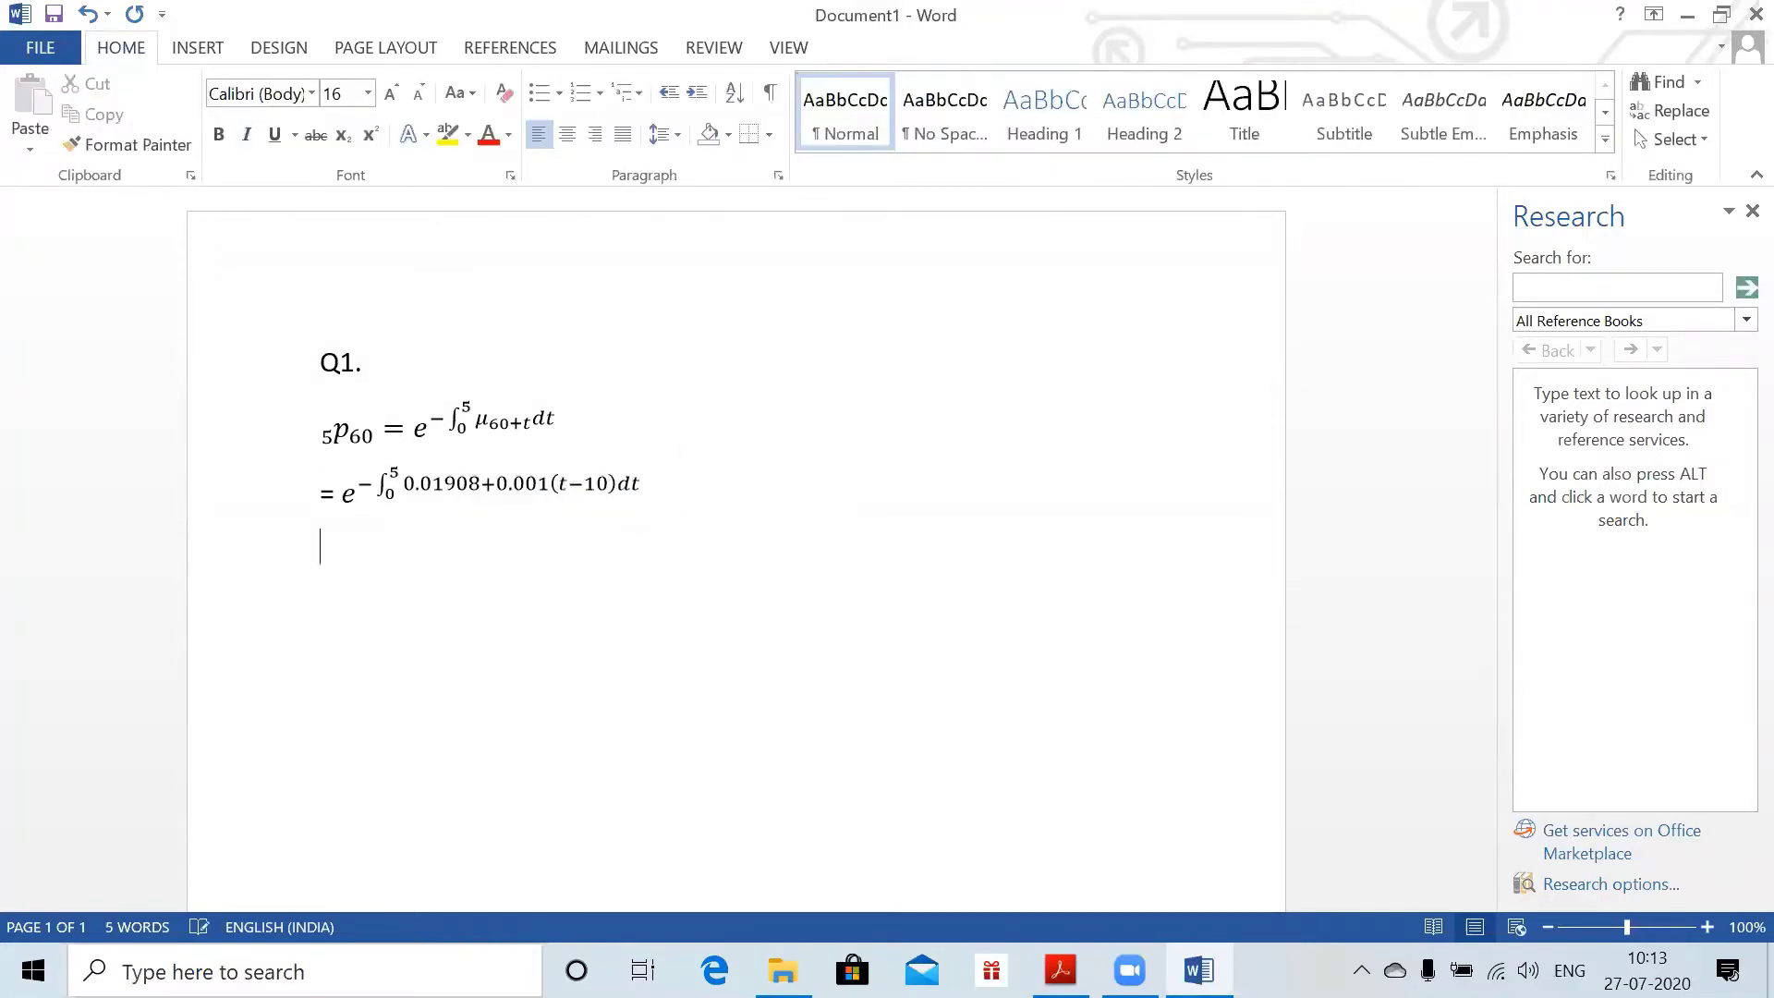
- Begin the third solution line with an equals sign and an equation of e raised to minus the integral from 0 to 5
{"action": "type", "text": "="}
{"action": "key", "text": "alt+equal"}
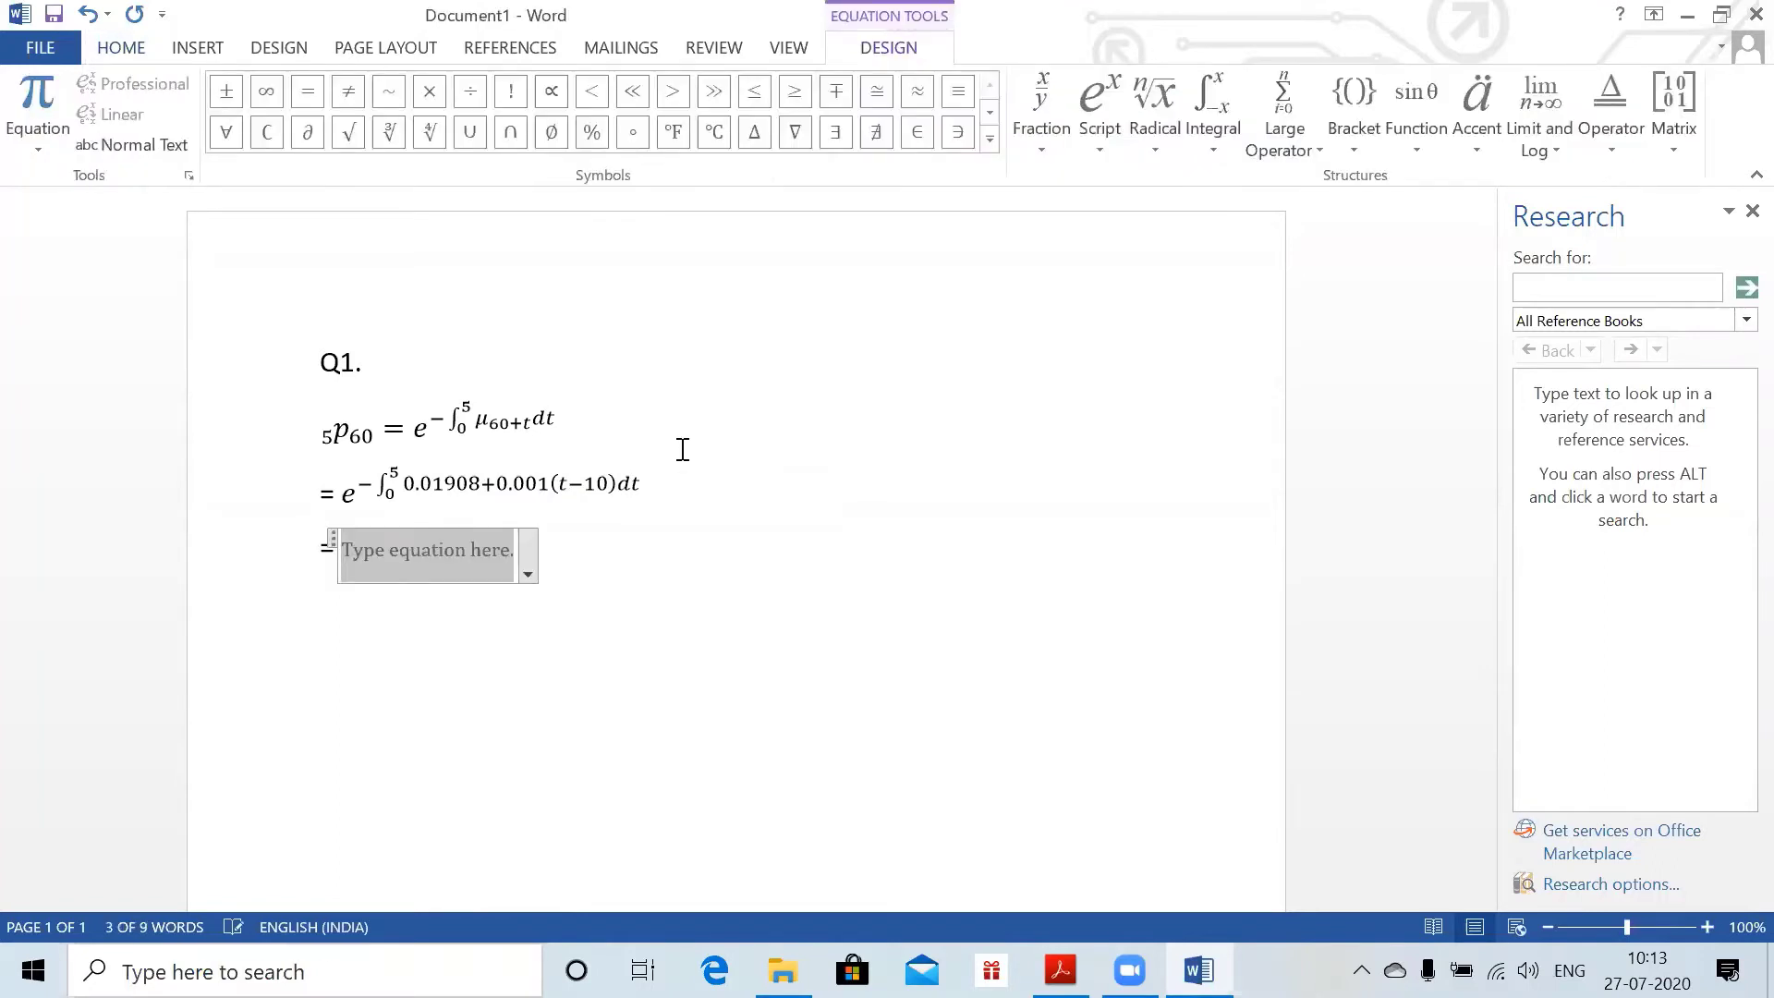
{"action": "type", "text": "e^("}
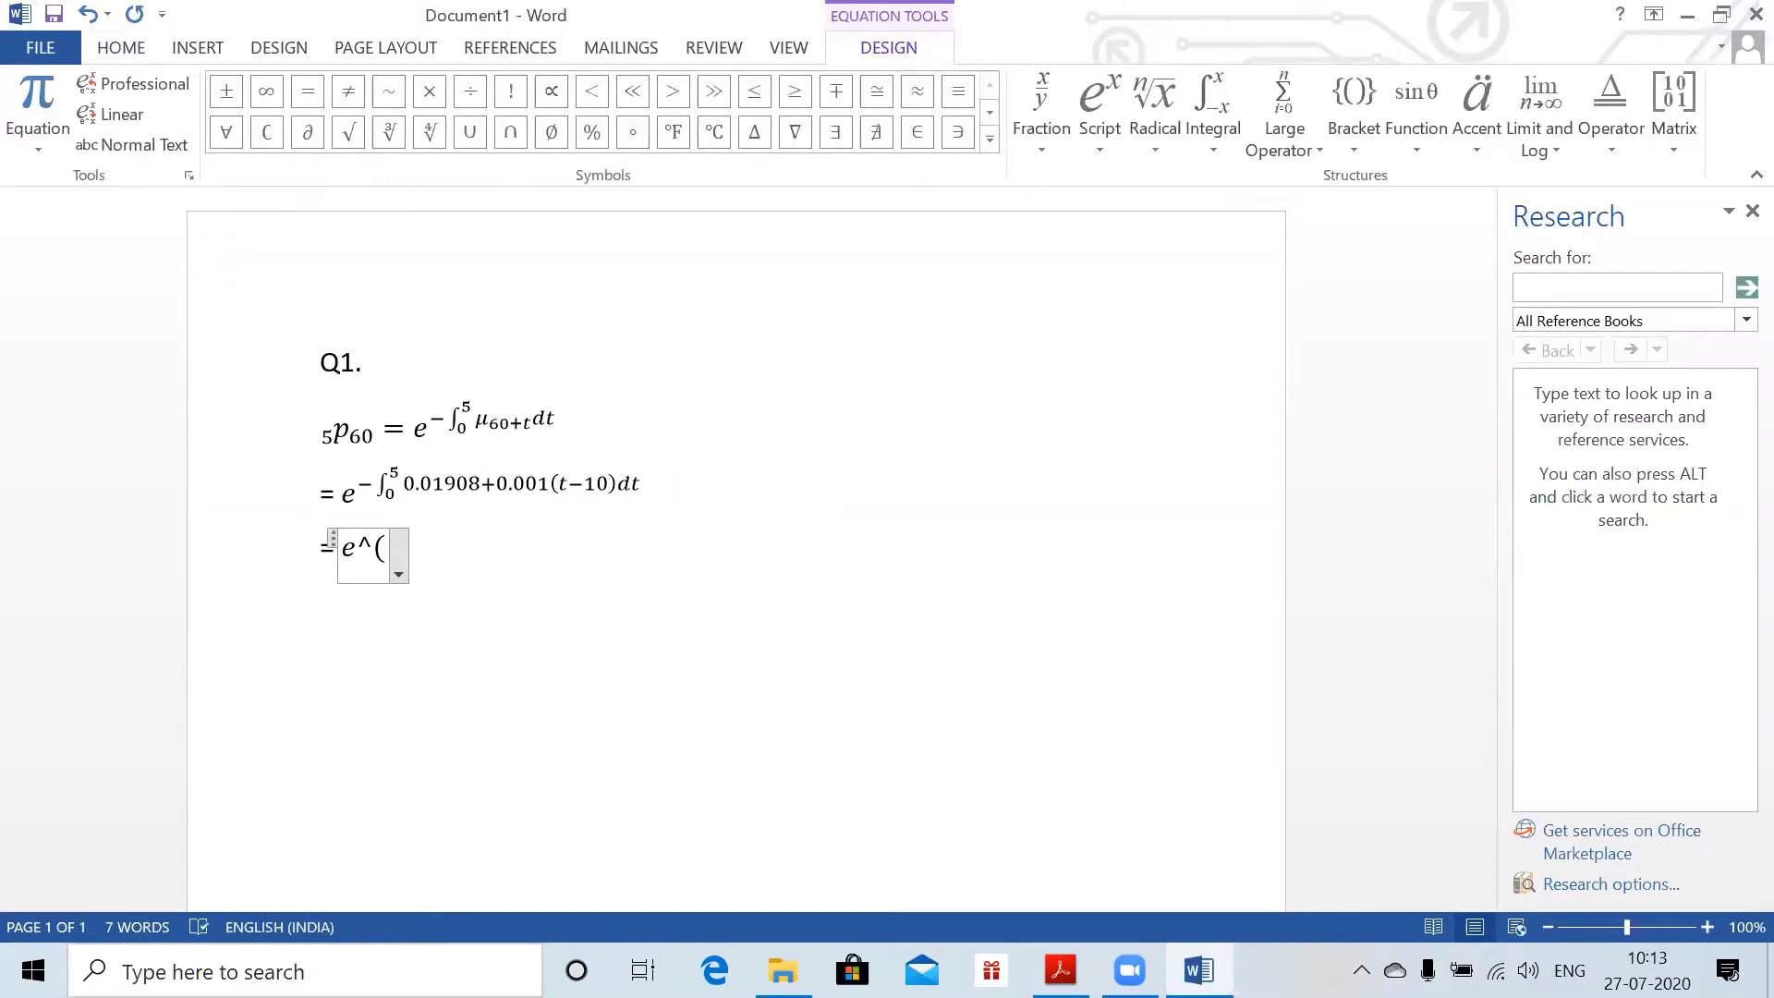
{"action": "type", "text": "-\\i"}
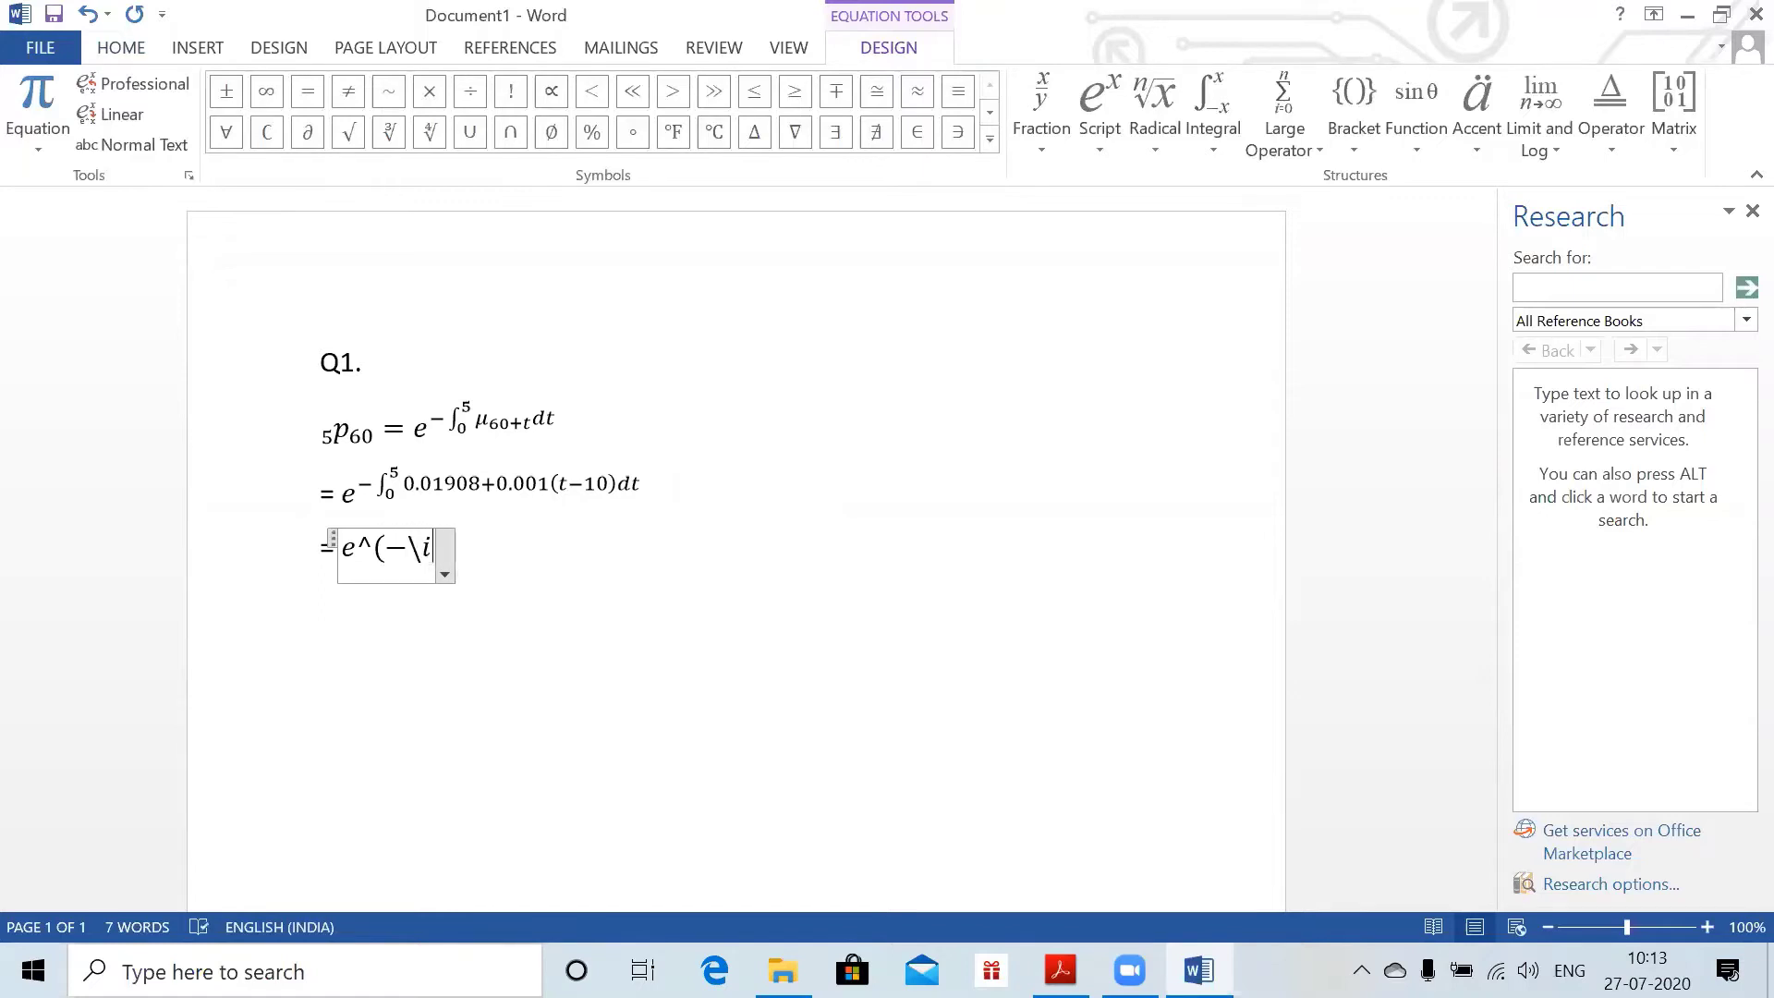
{"action": "type", "text": "n"}
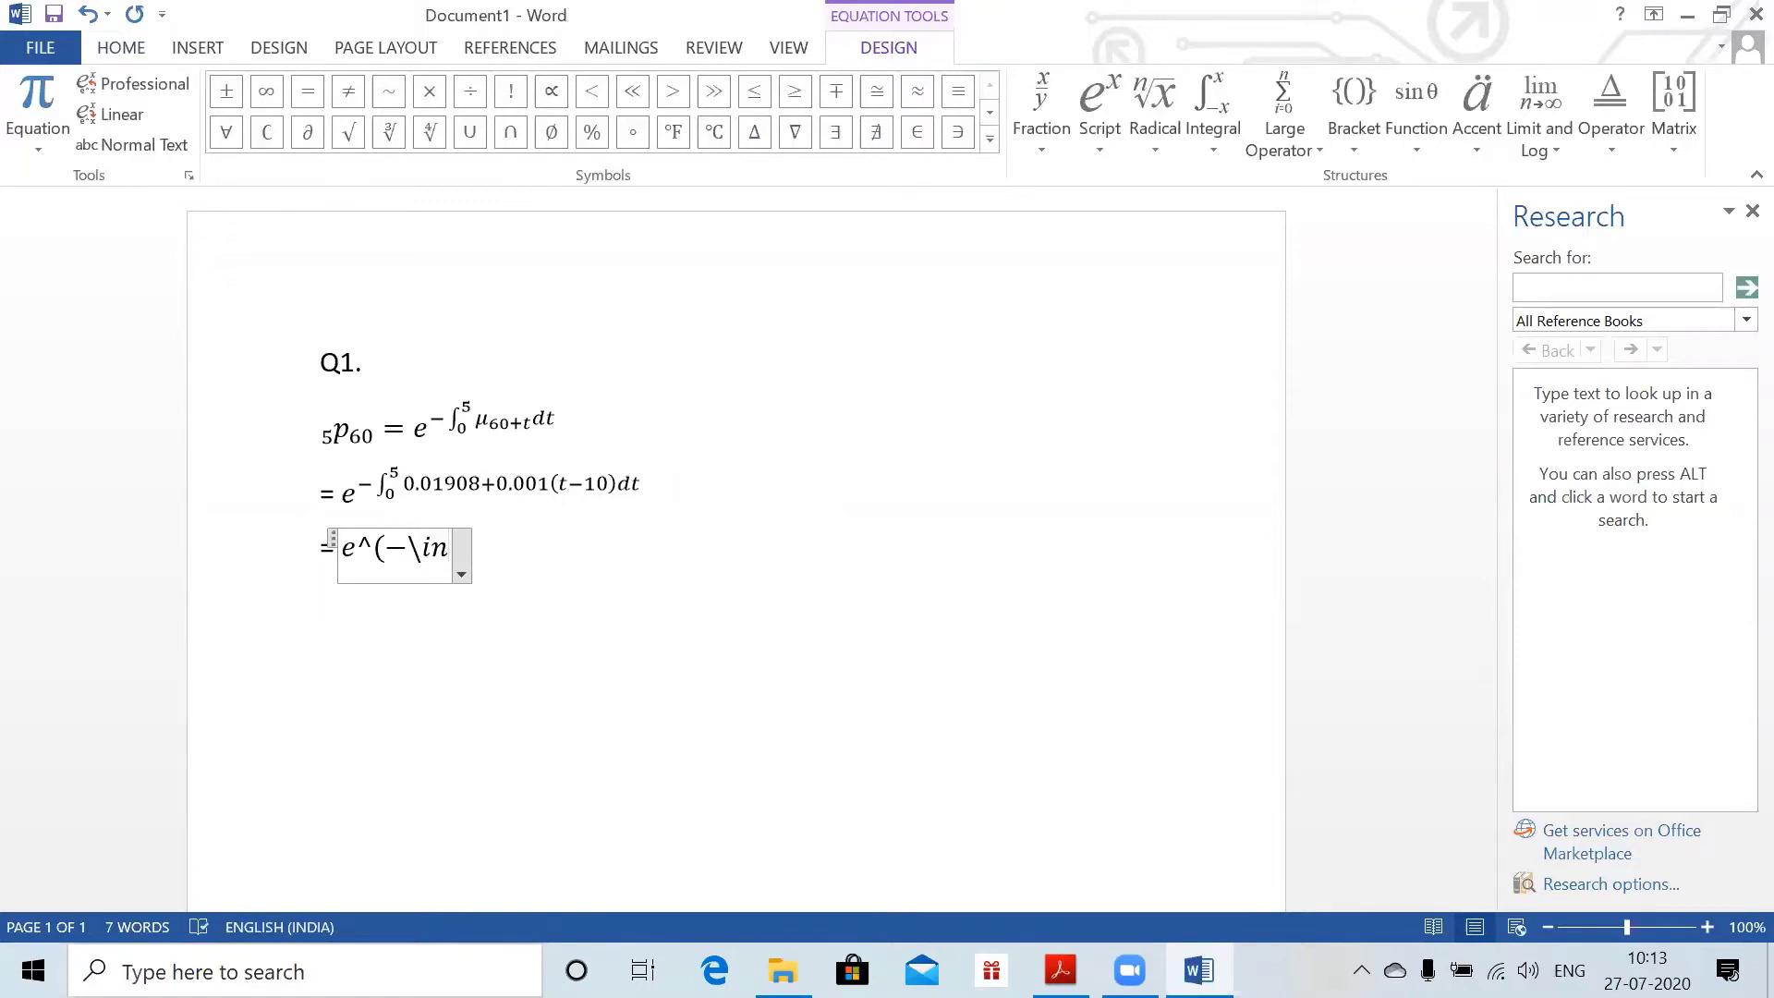
{"action": "type", "text": "t "}
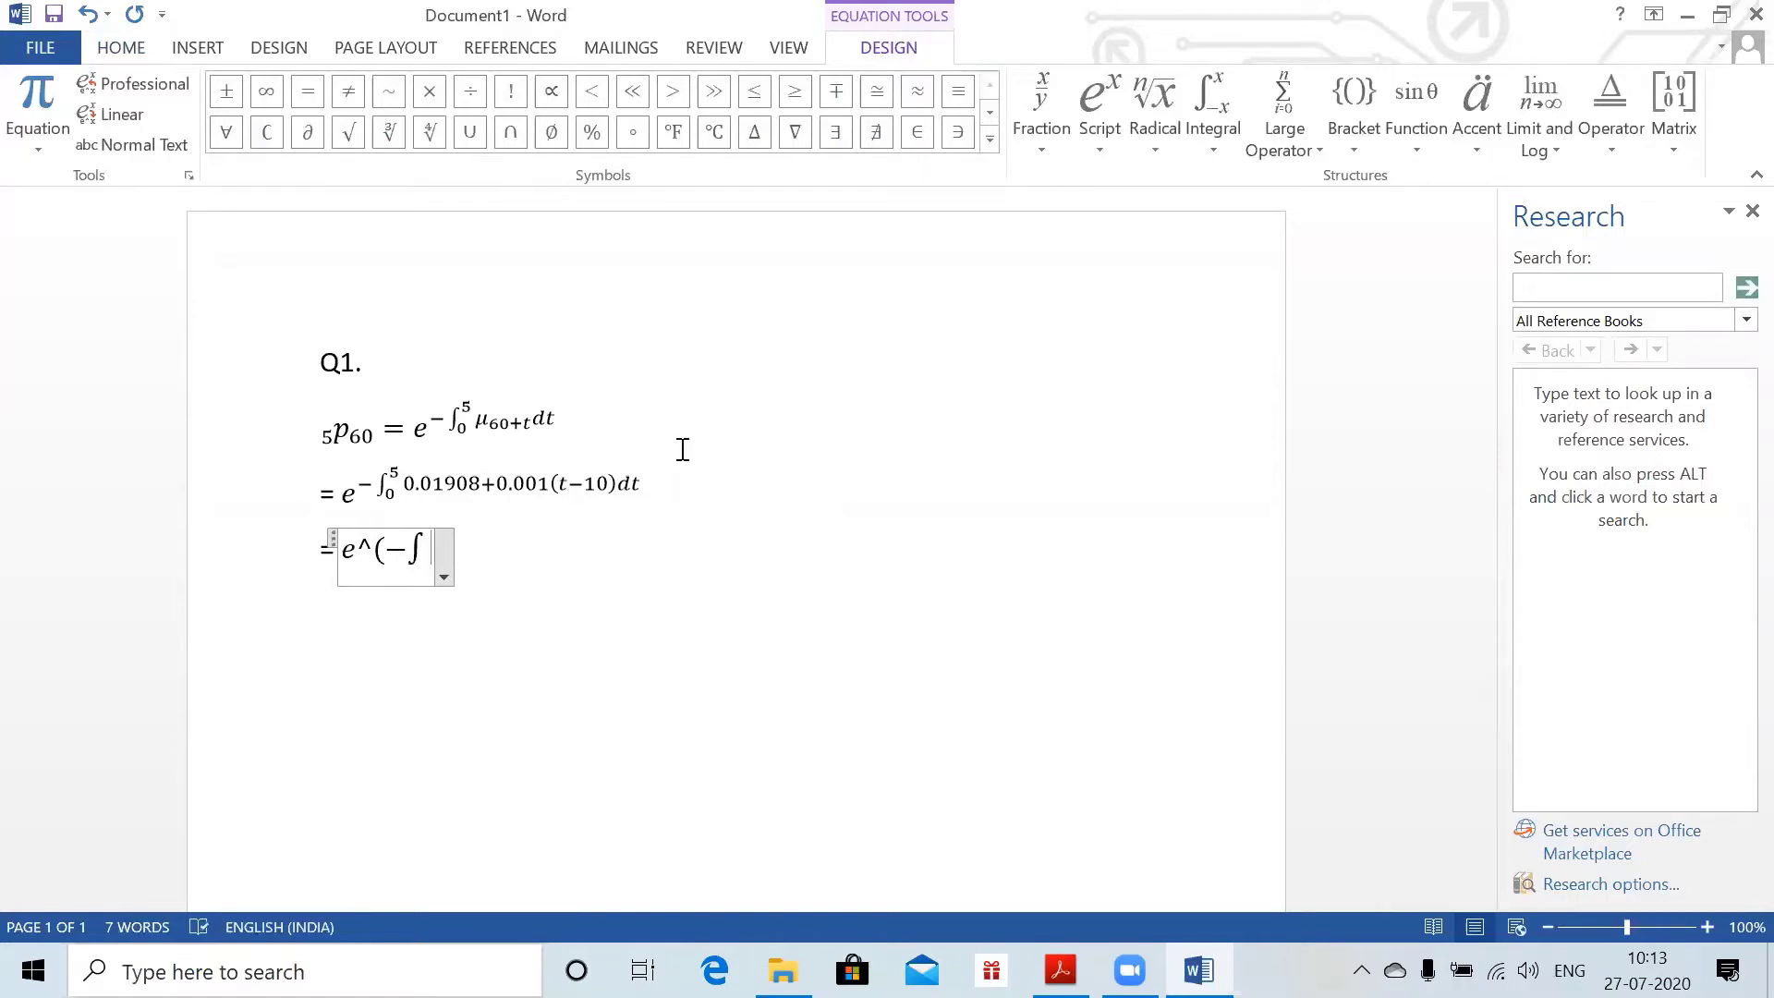
{"action": "type", "text": "_0^5"}
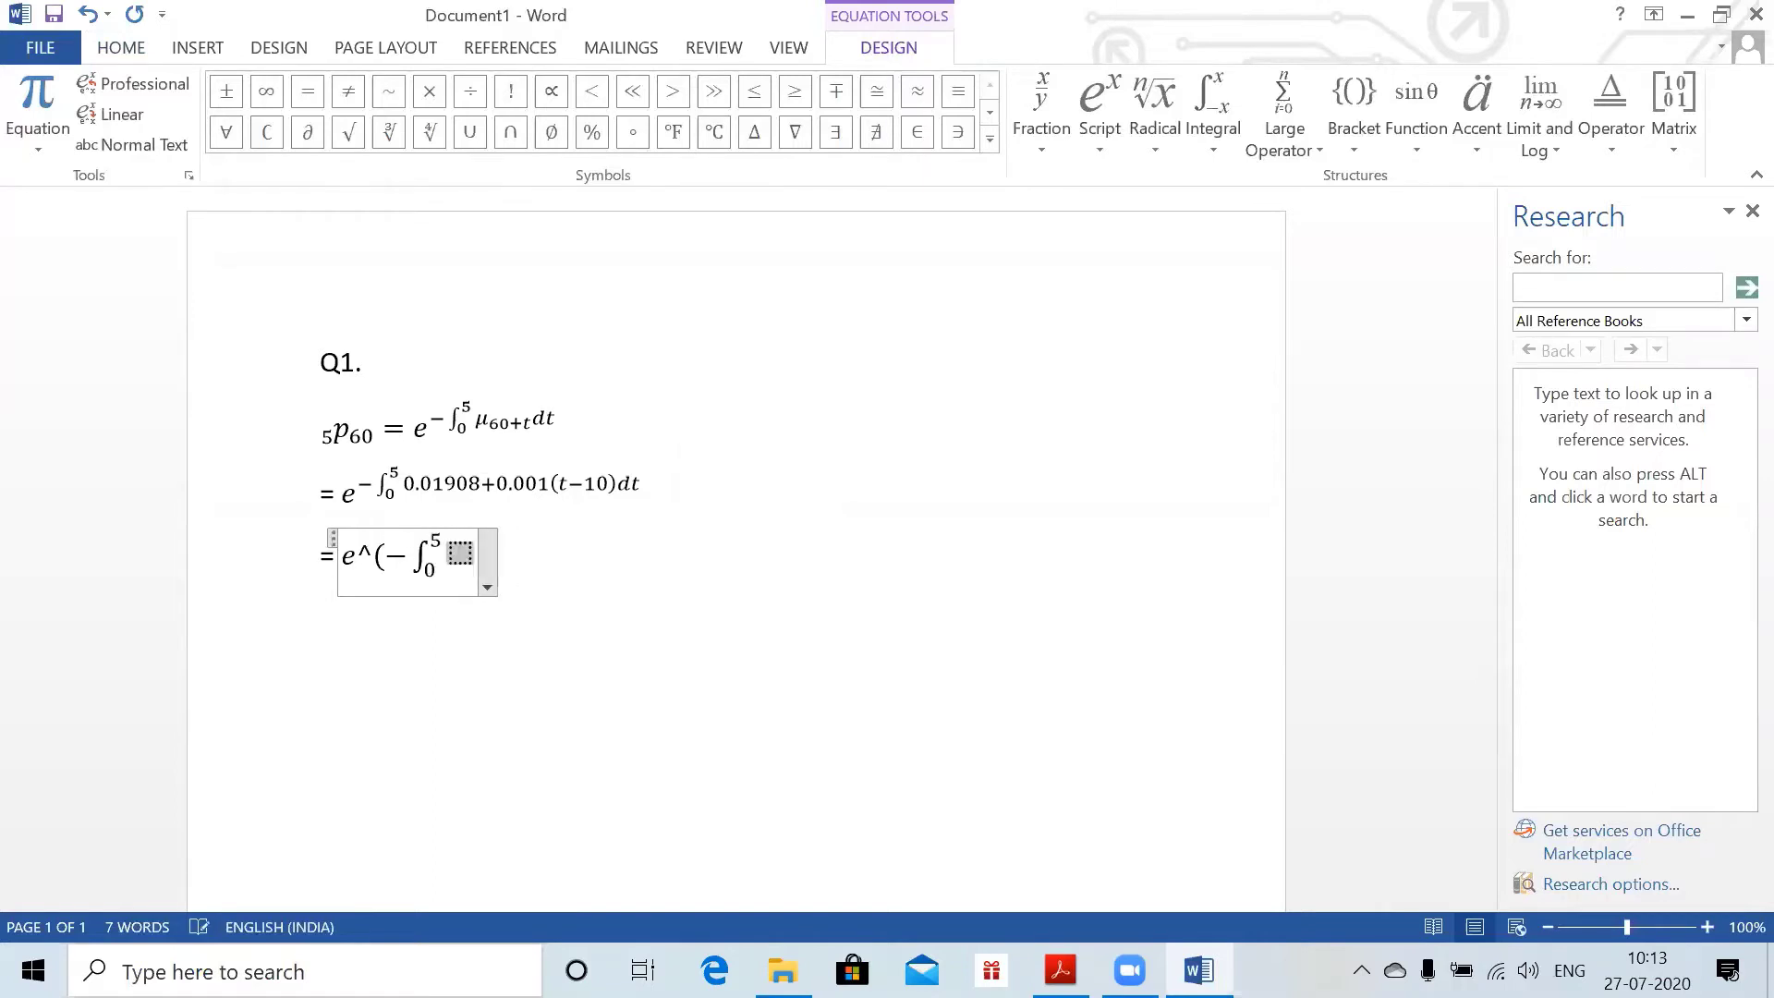
- Enter 0.00908+0.001t dt as the integrand of the third line's integral
{"action": "type", "text": " 0/"}
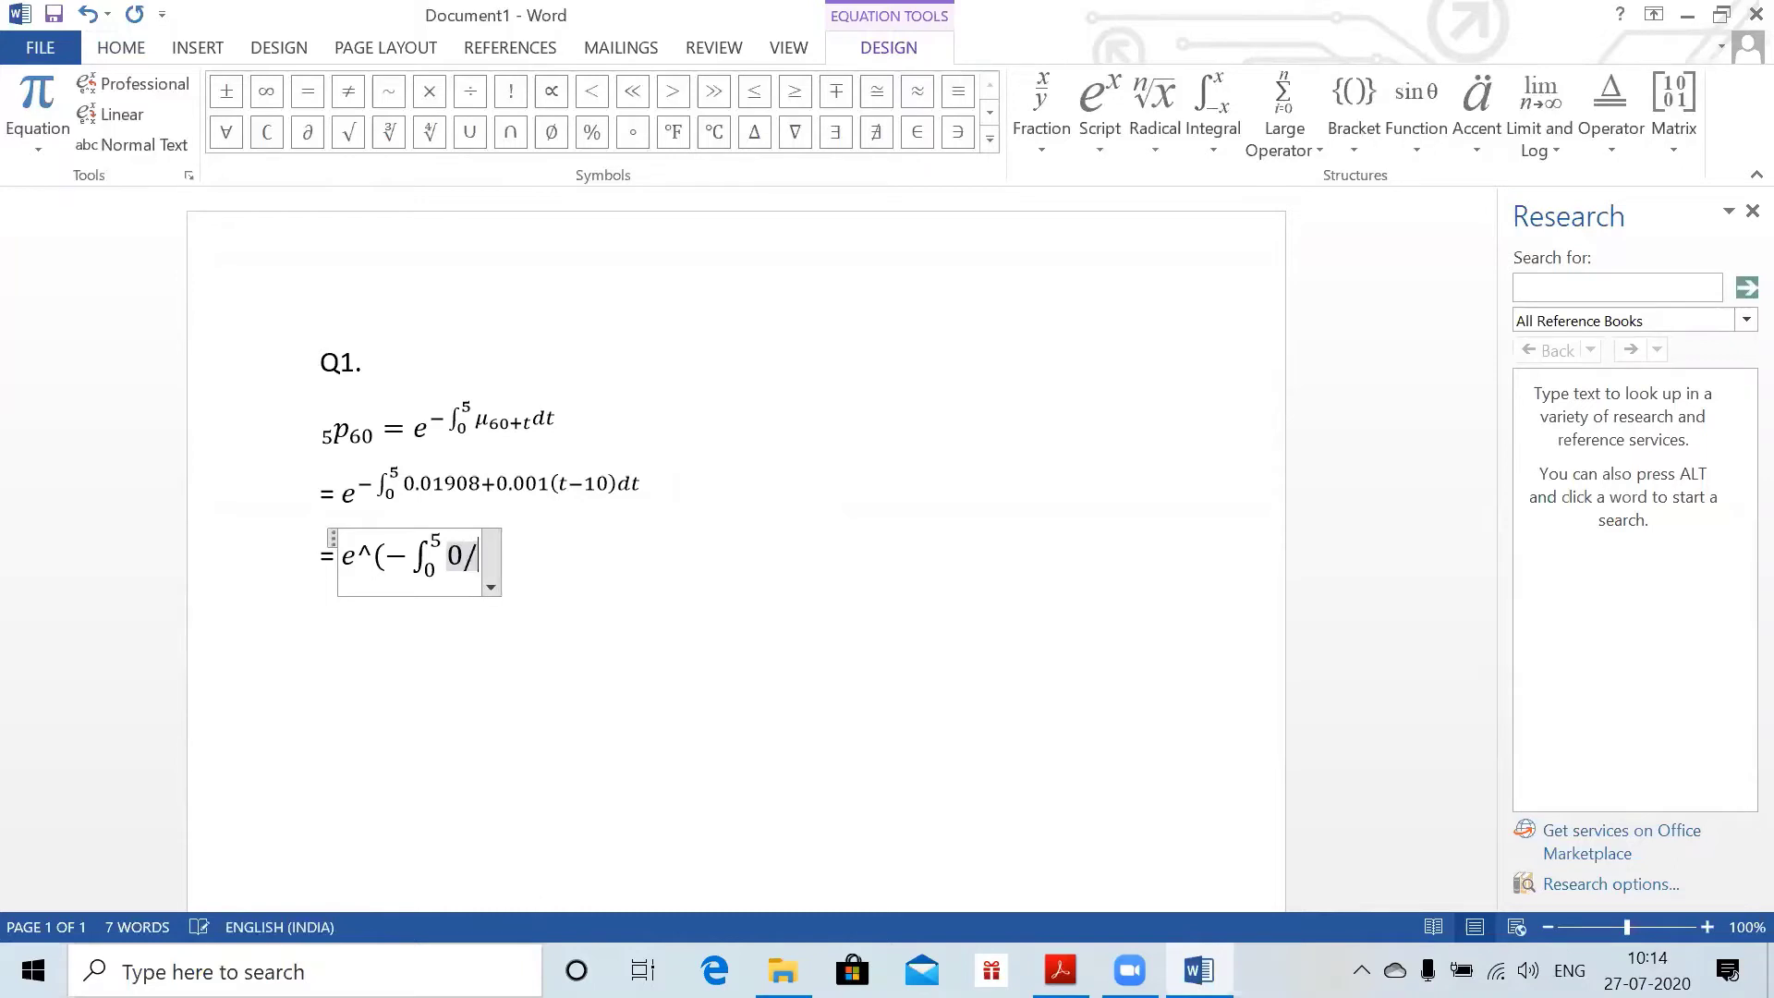
{"action": "key", "text": "BackSpace"}
{"action": "type", "text": ".0098"}
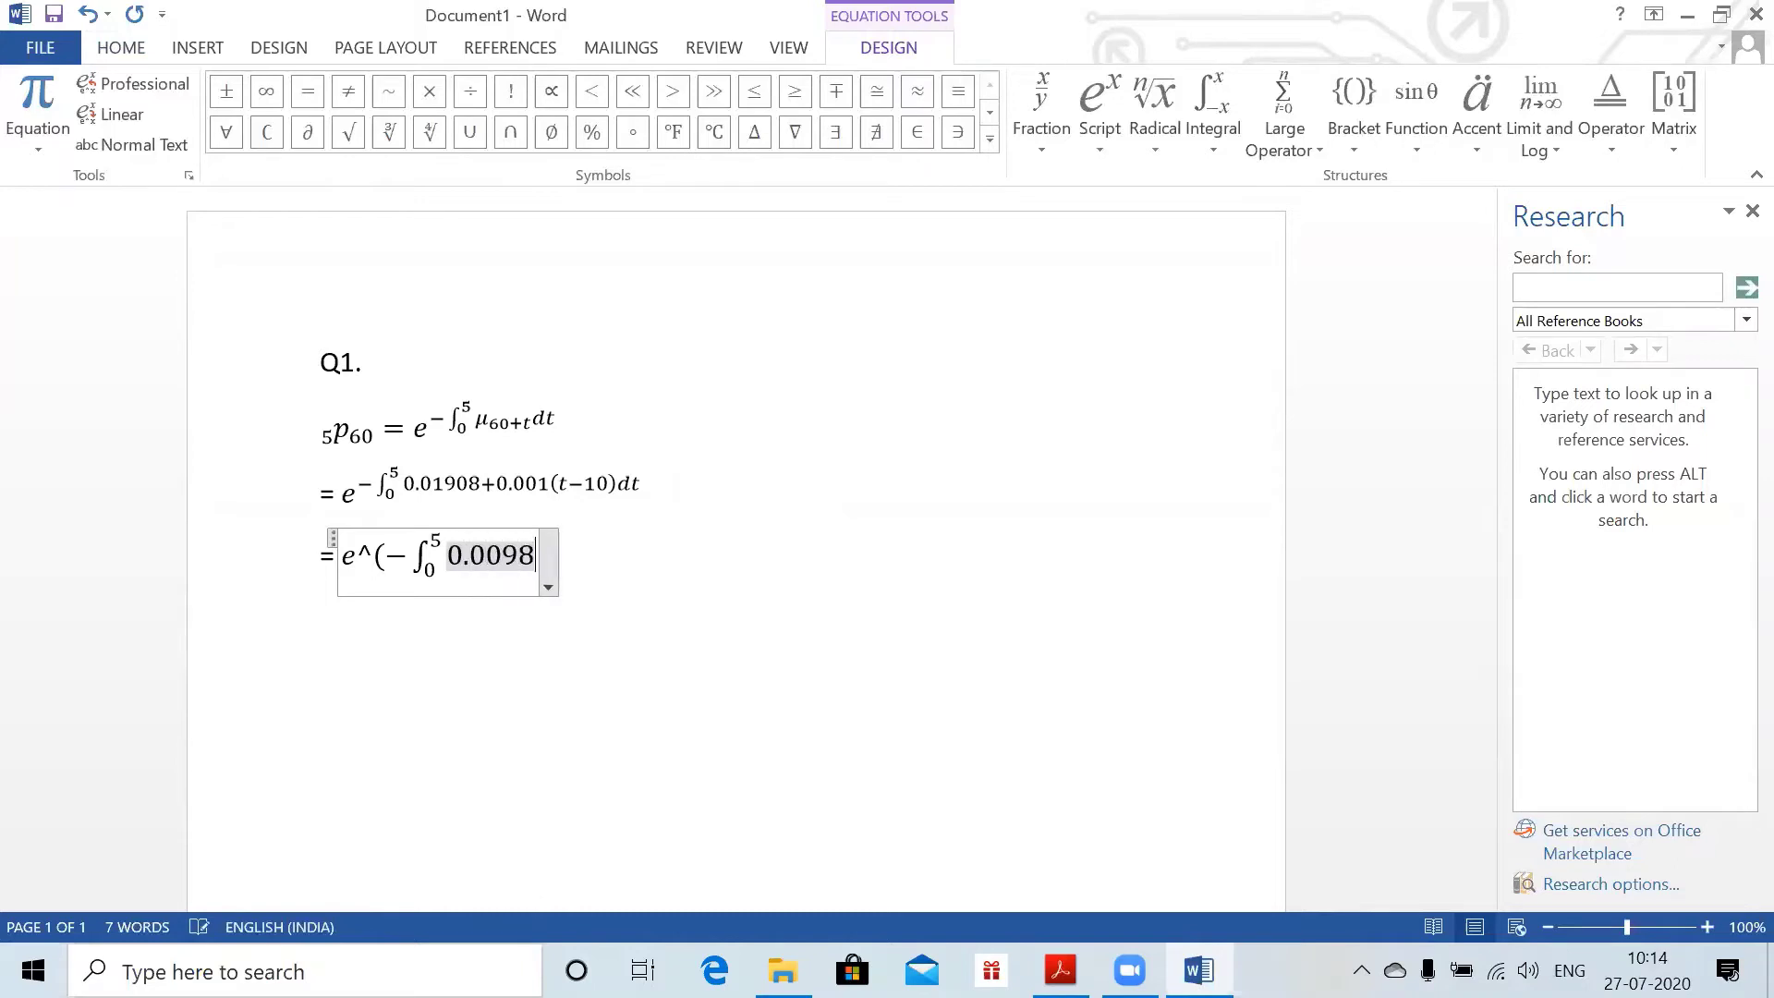
{"action": "key", "text": "BackSpace"}
{"action": "type", "text": "08 "}
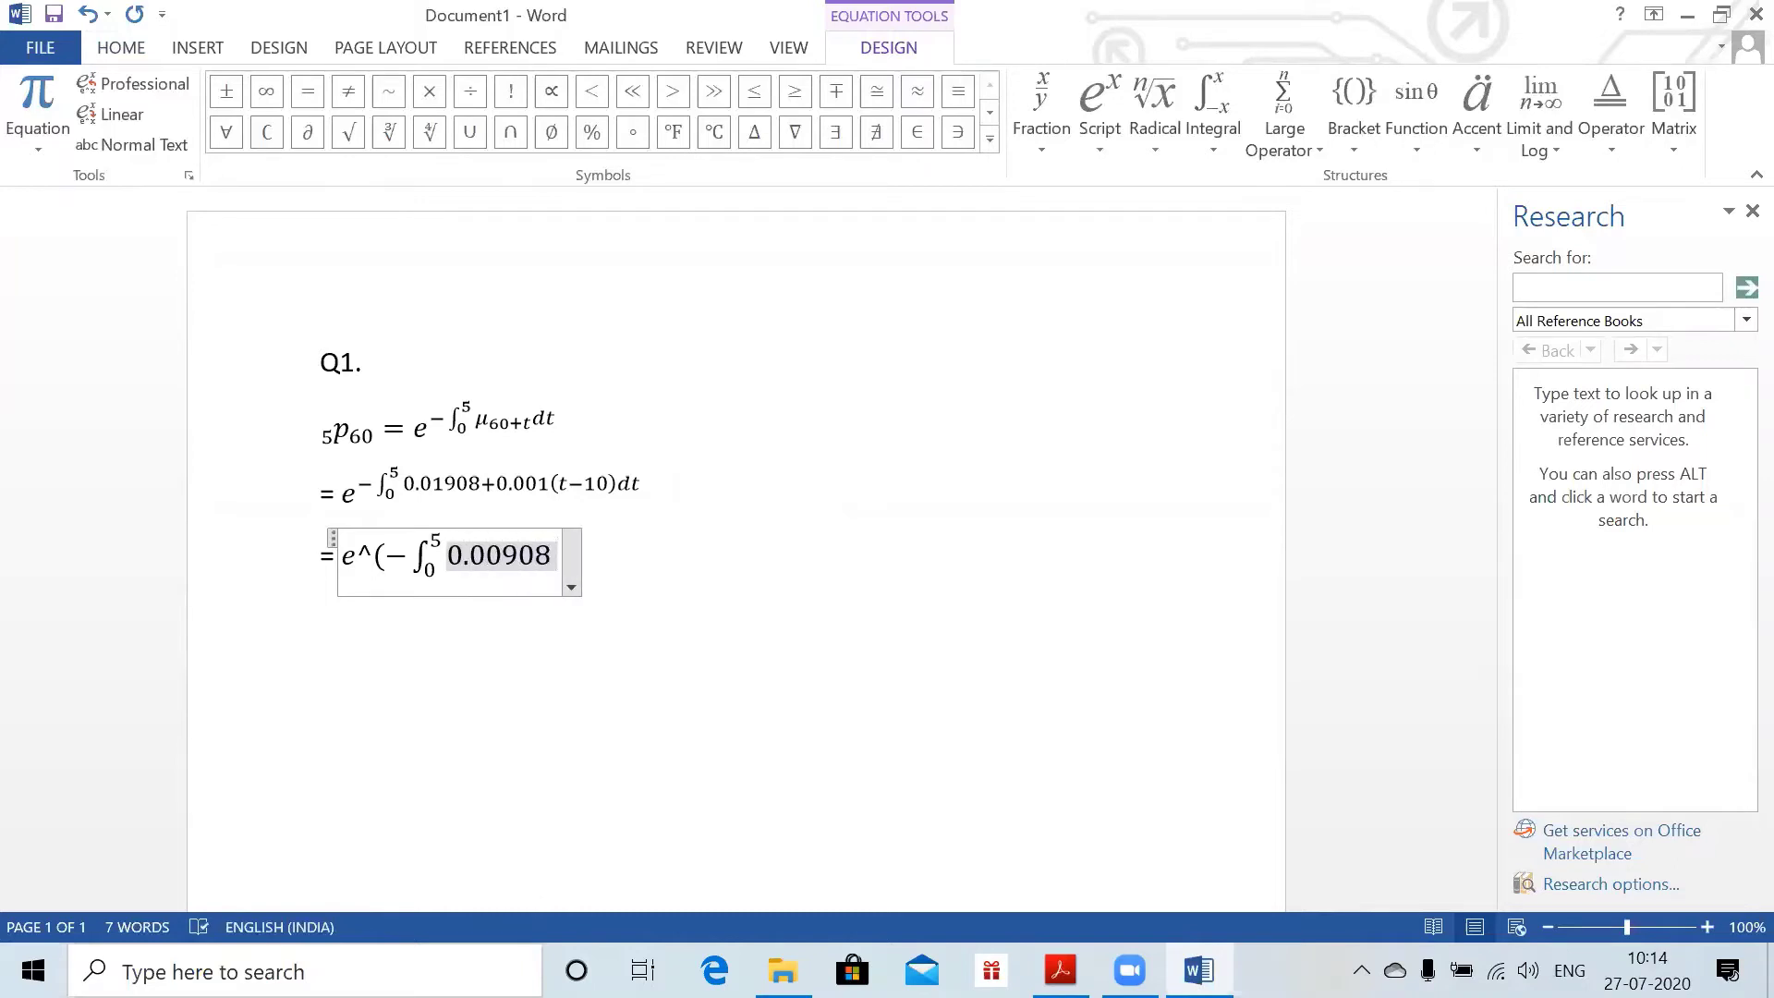
{"action": "type", "text": "_"}
{"action": "key", "text": "BackSpace"}
{"action": "key", "text": "BackSpace"}
{"action": "type", "text": "+ 0.0"}
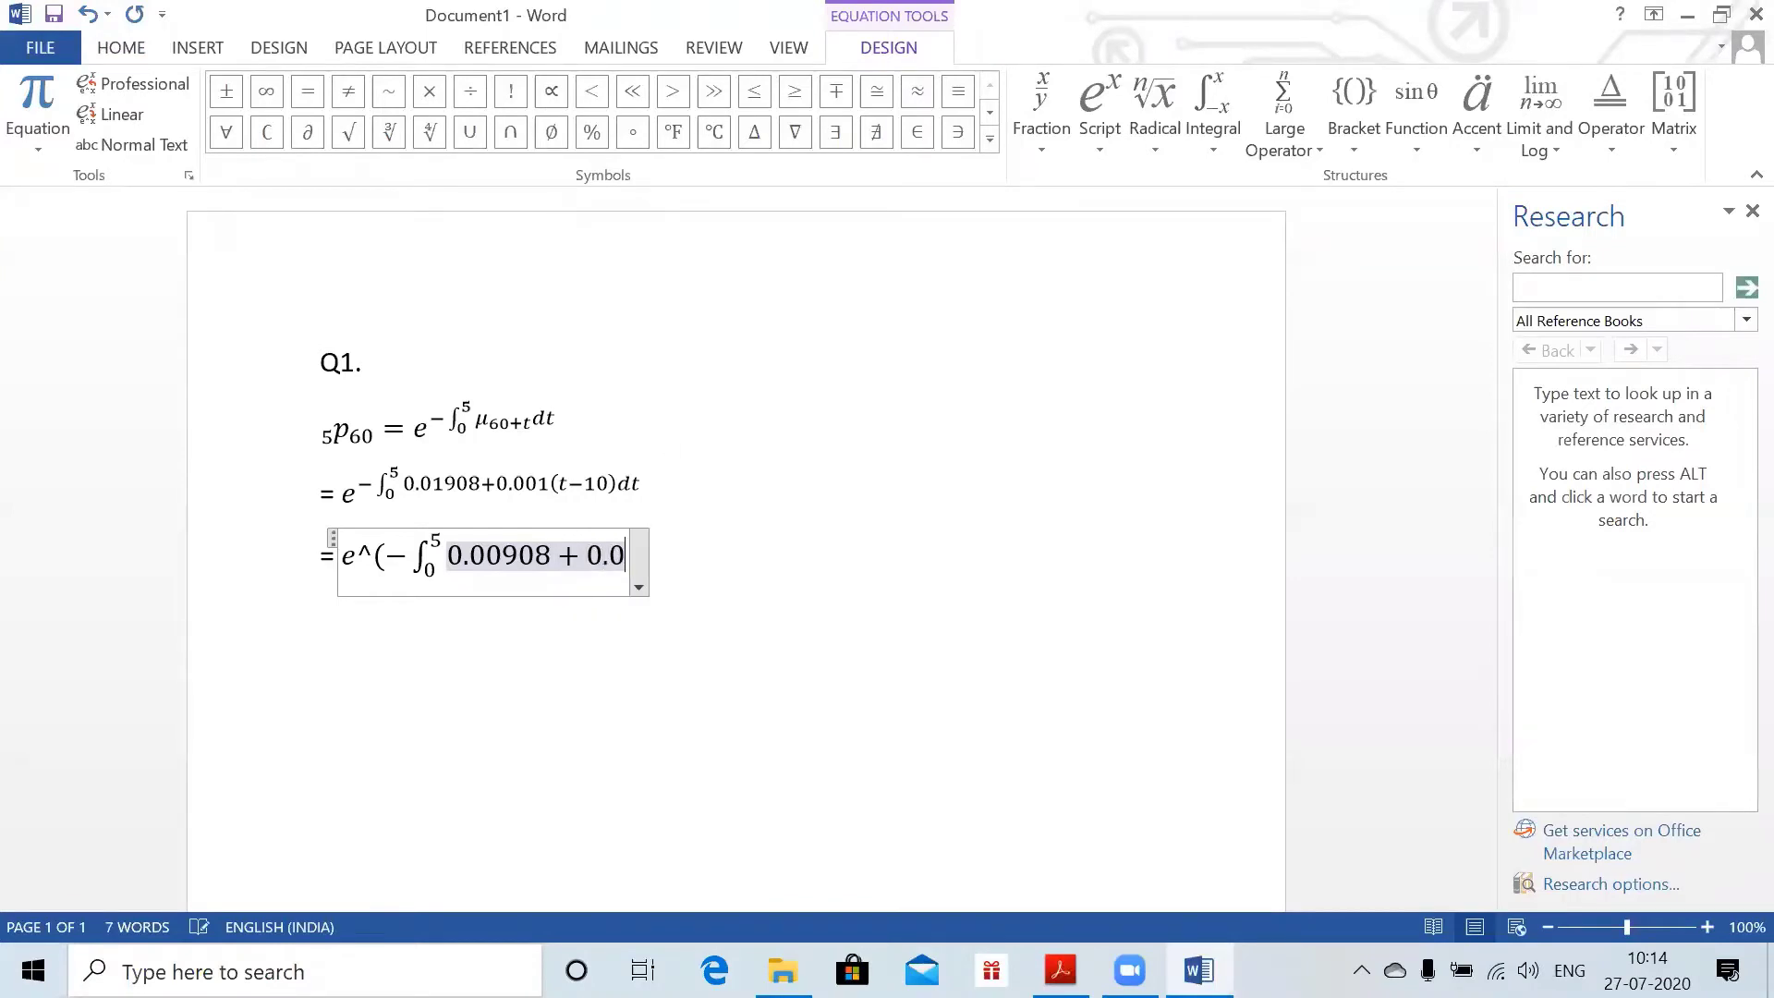
{"action": "type", "text": "01"}
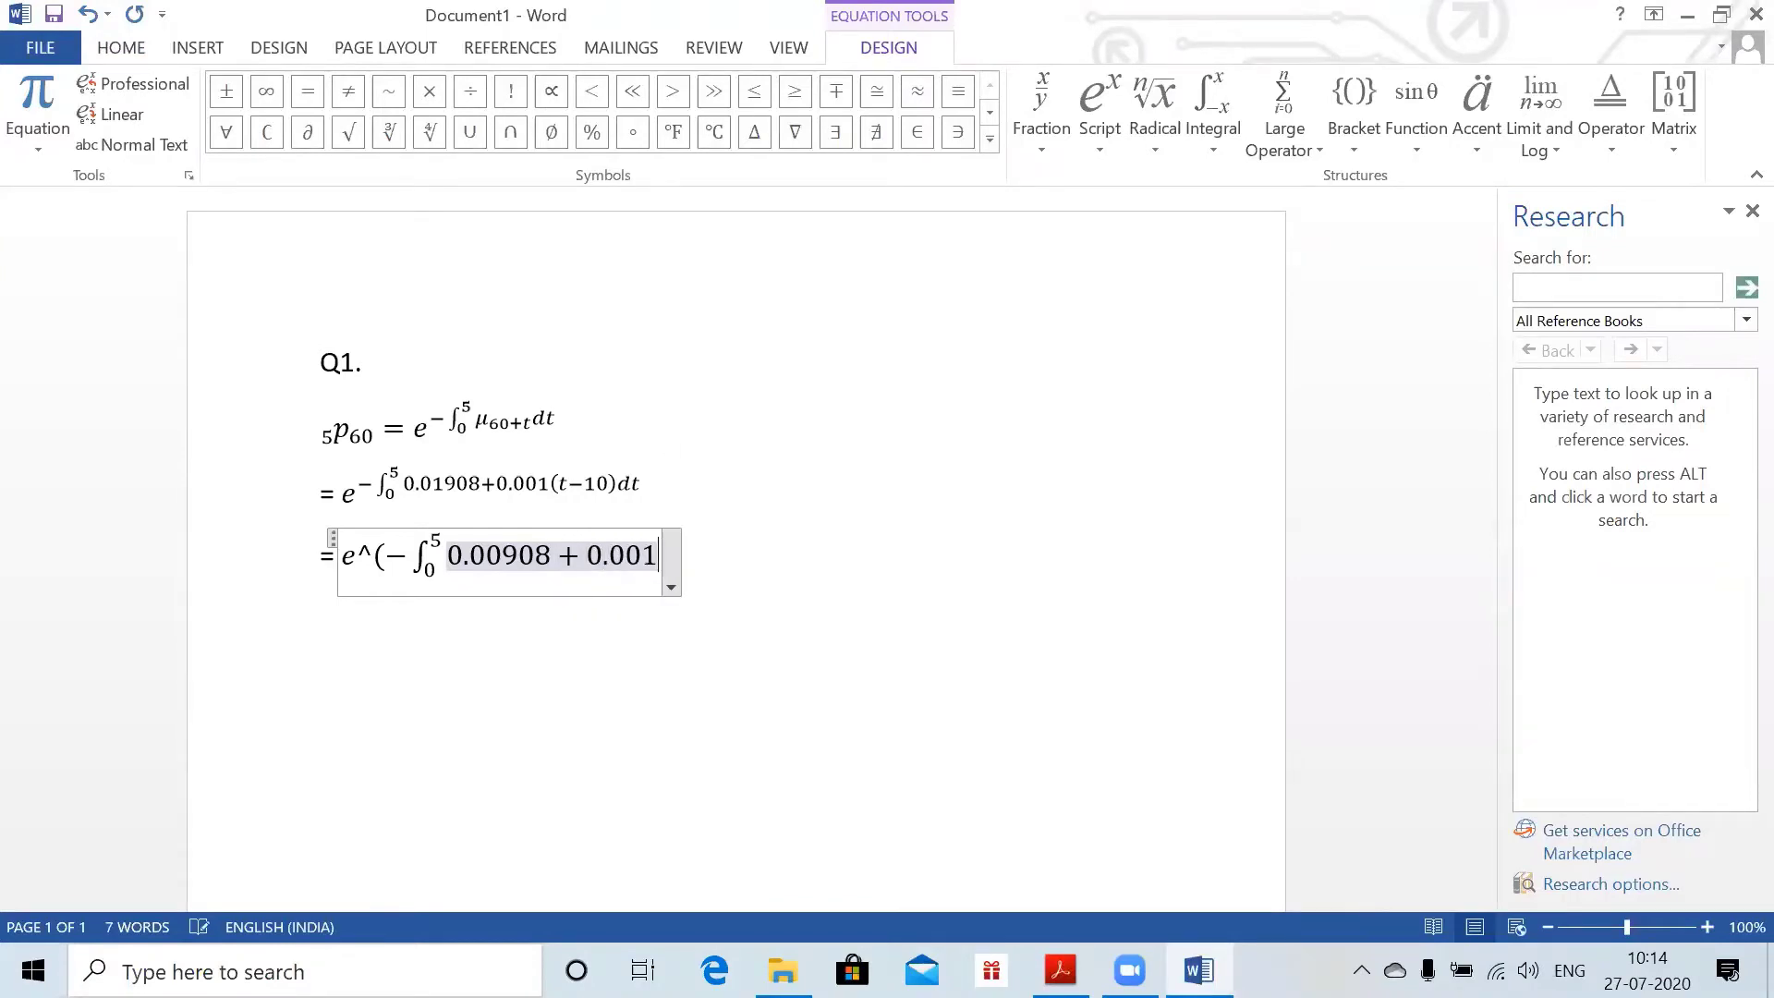
{"action": "type", "text": "t dt"}
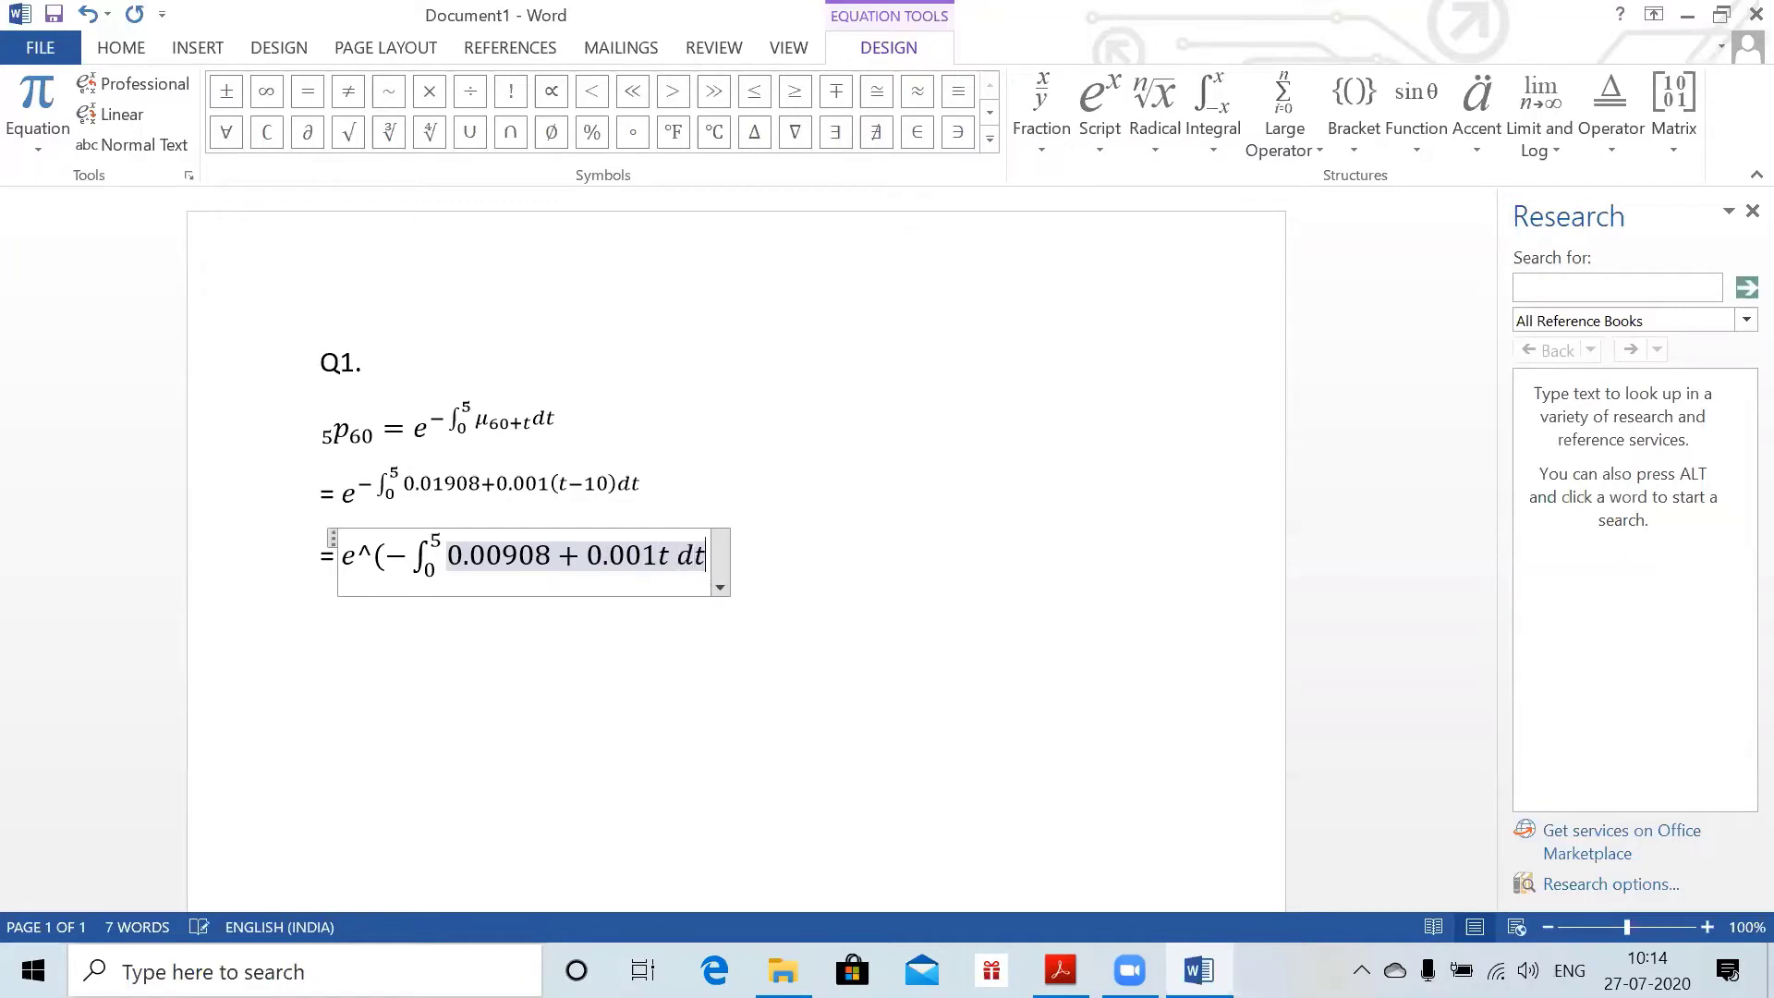
- Close the exponent bracket of the third line so the whole integral becomes the power of e
{"action": "type", "text": ")"}
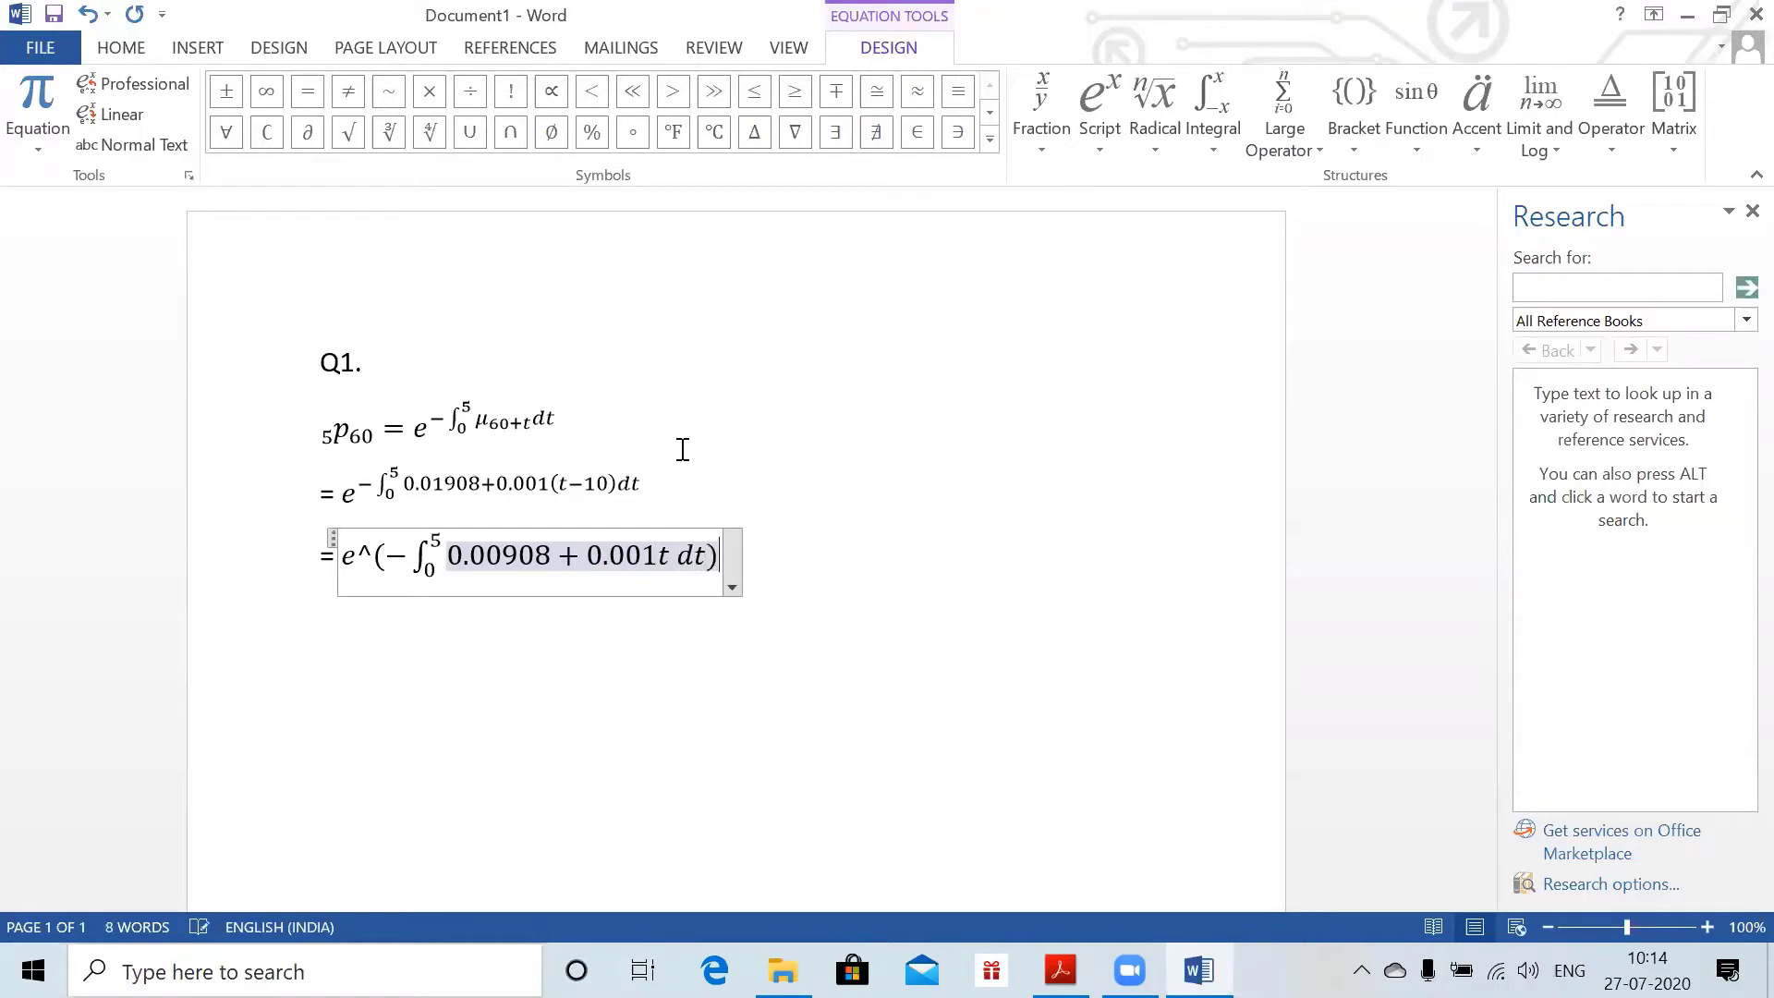
{"action": "key", "text": "BackSpace"}
{"action": "type", "text": ")"}
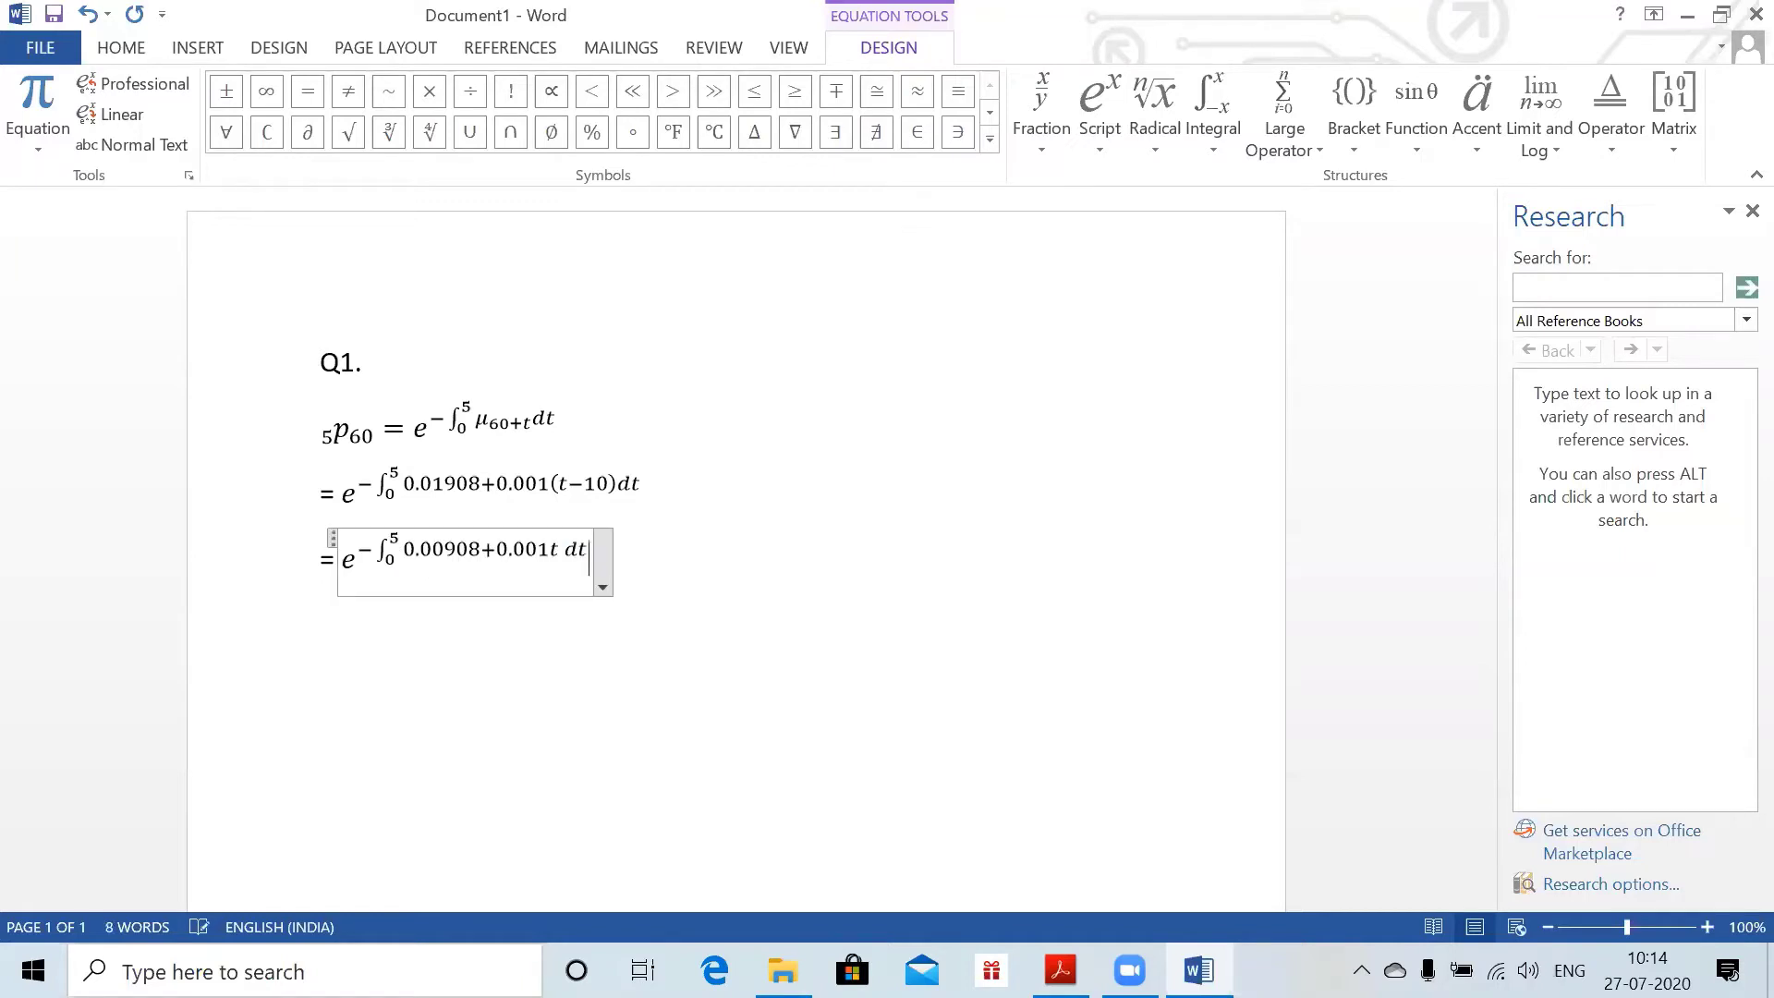
{"action": "key", "text": "Right"}
{"action": "key", "text": "Left"}
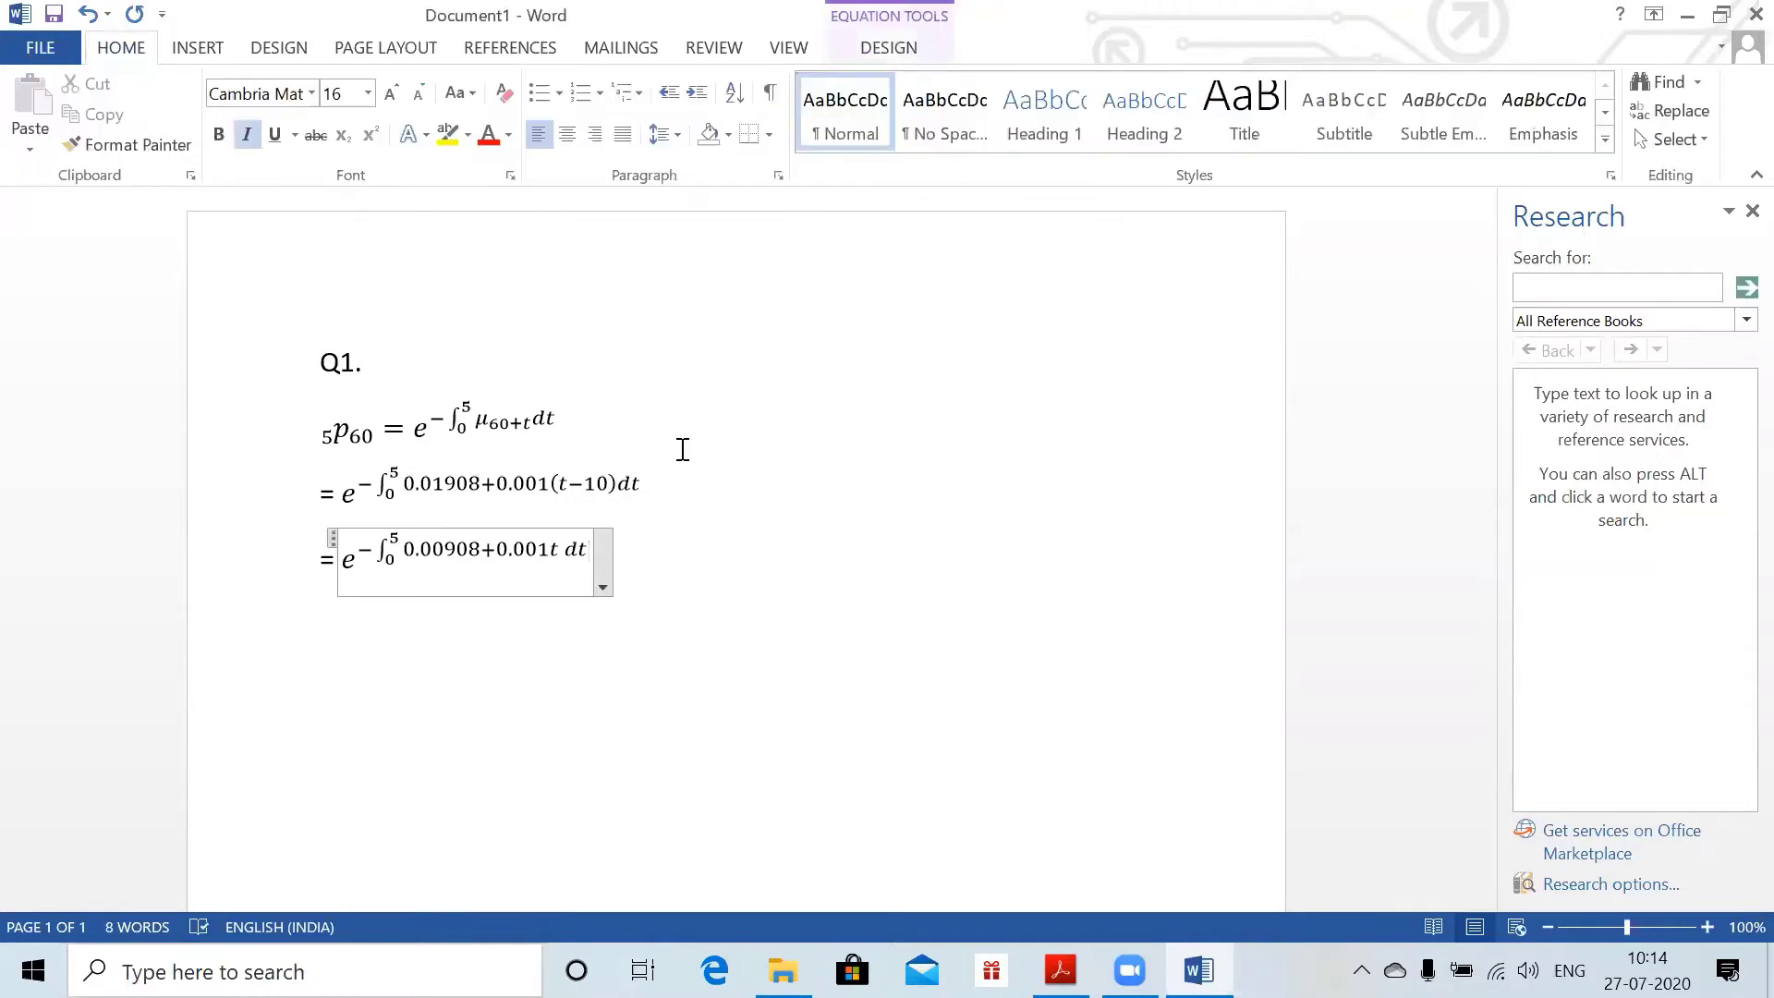
- Undo the third line's exponent formatting and re-enter its closing bracket to rebuild the exponent
{"action": "key", "text": "ctrl+z"}
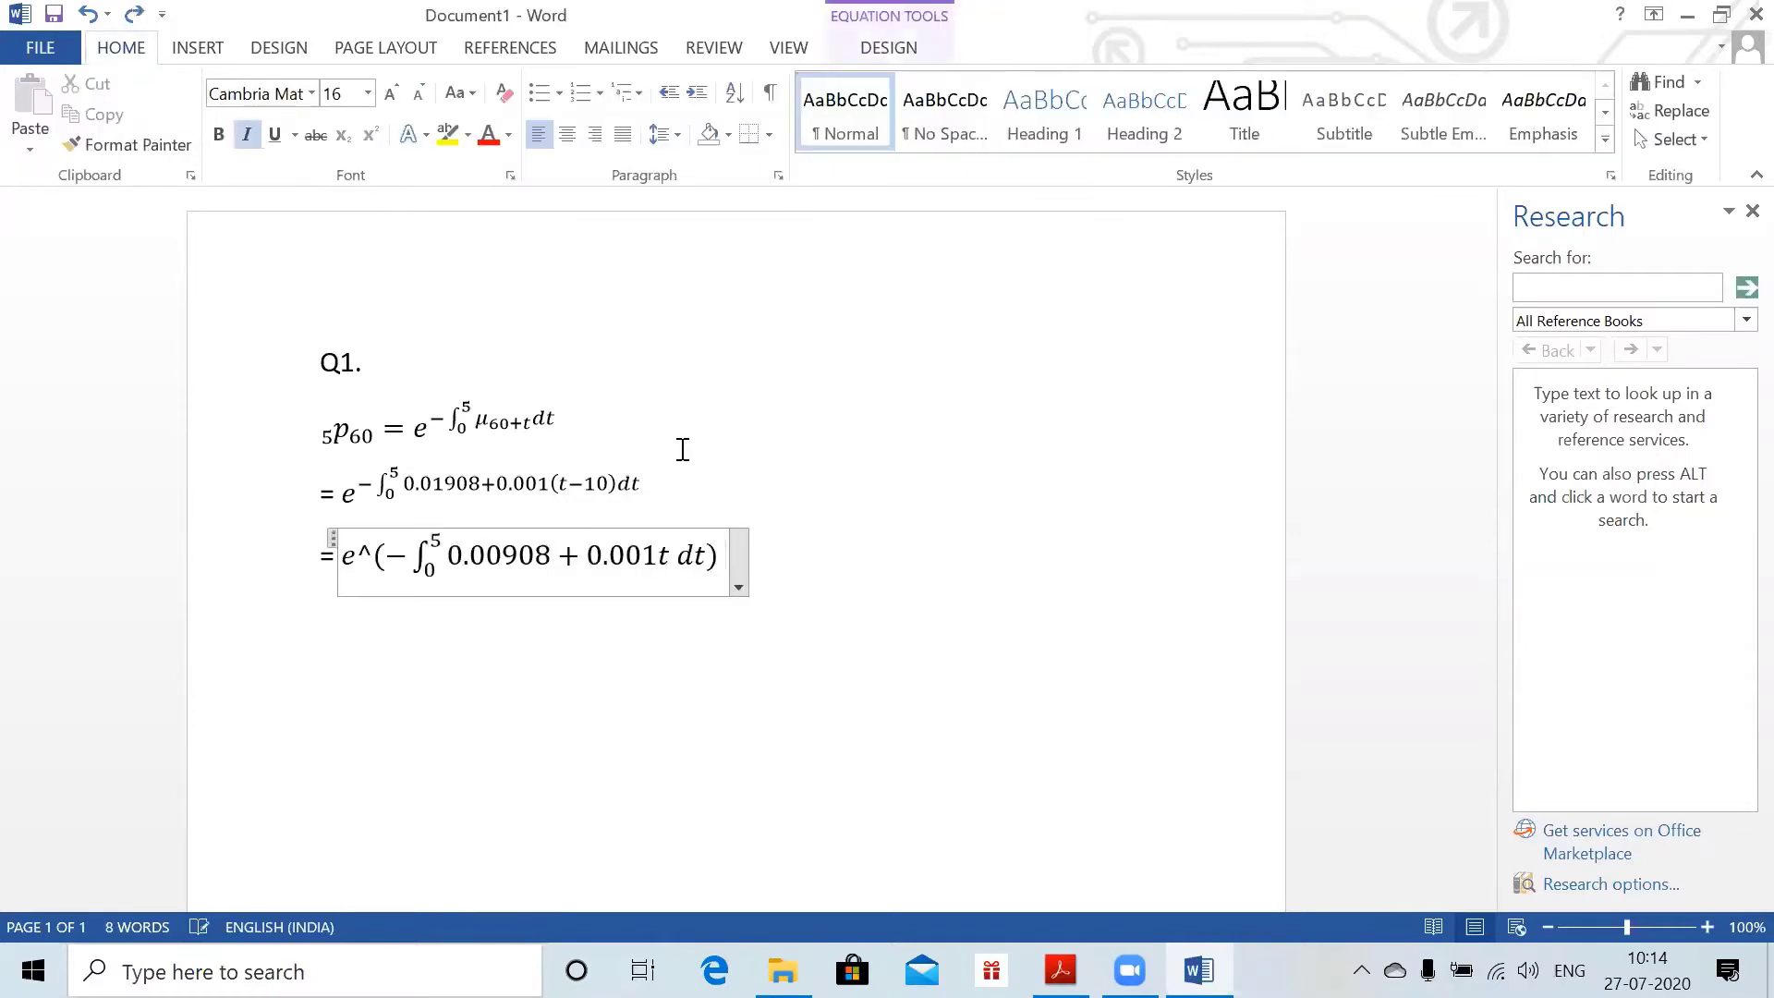
{"action": "key", "text": "Left"}
{"action": "key", "text": "Right"}
{"action": "key", "text": "Right"}
{"action": "key", "text": "BackSpace"}
{"action": "key", "text": "BackSpace"}
{"action": "key", "text": "BackSpace"}
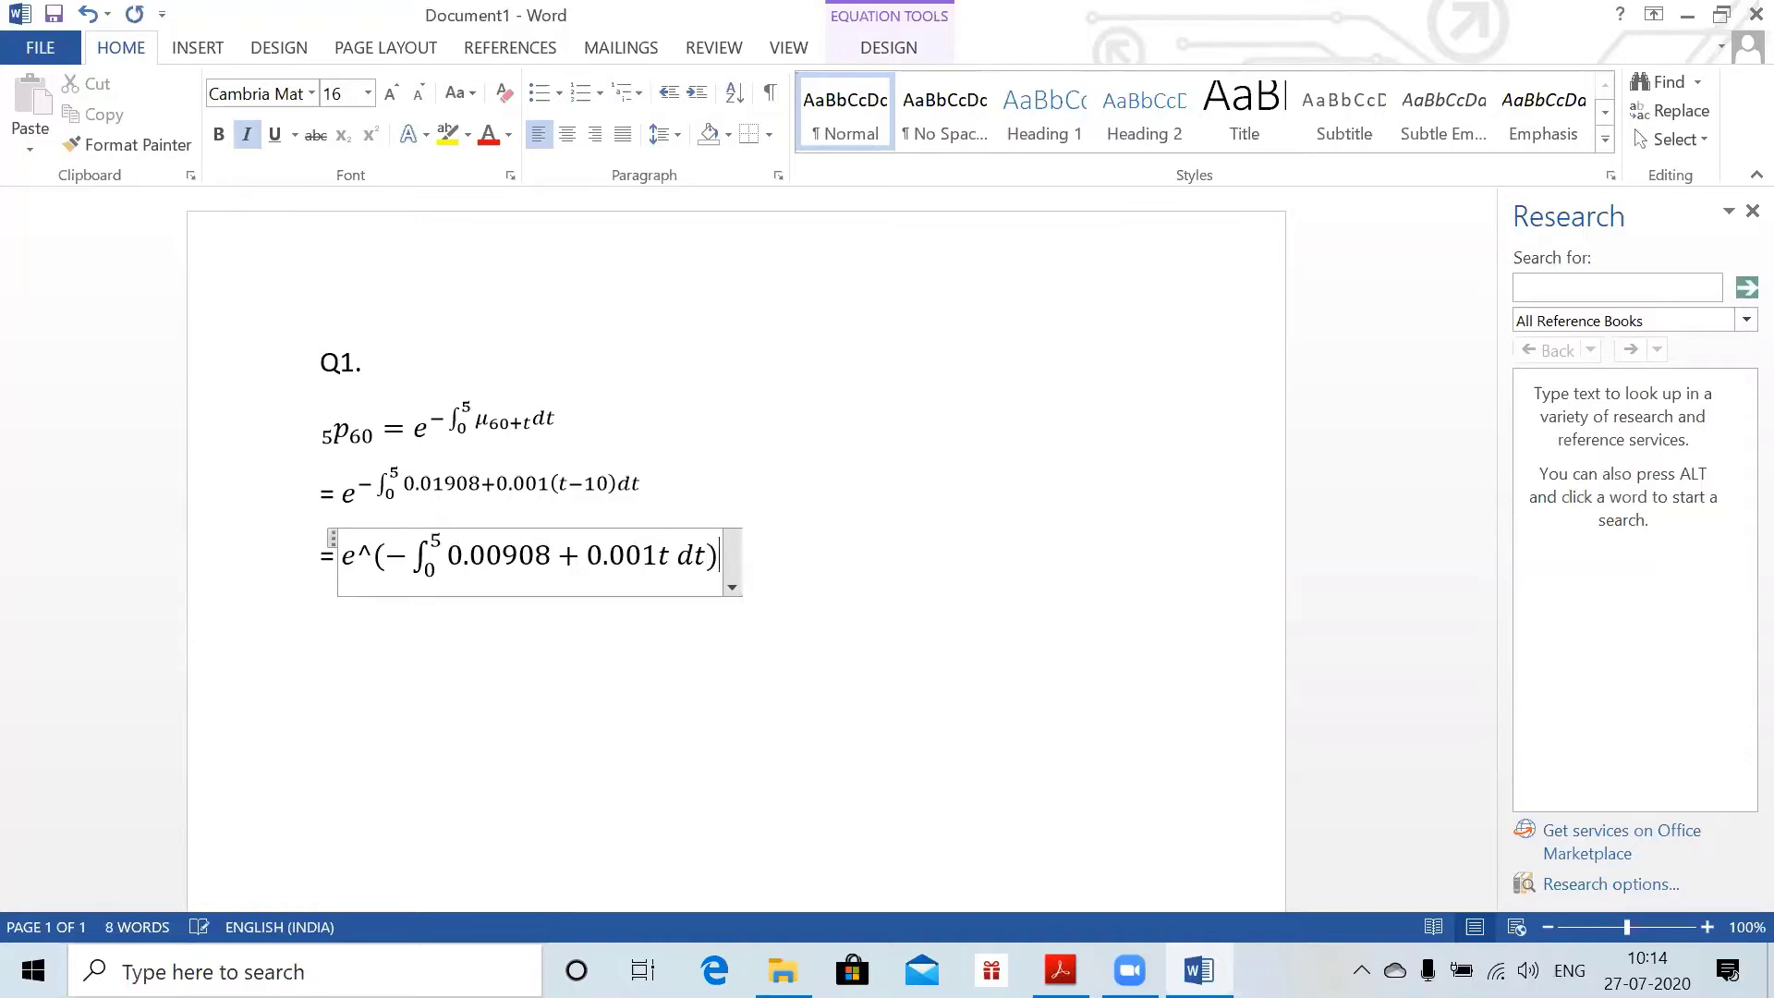
{"action": "key", "text": "Left"}
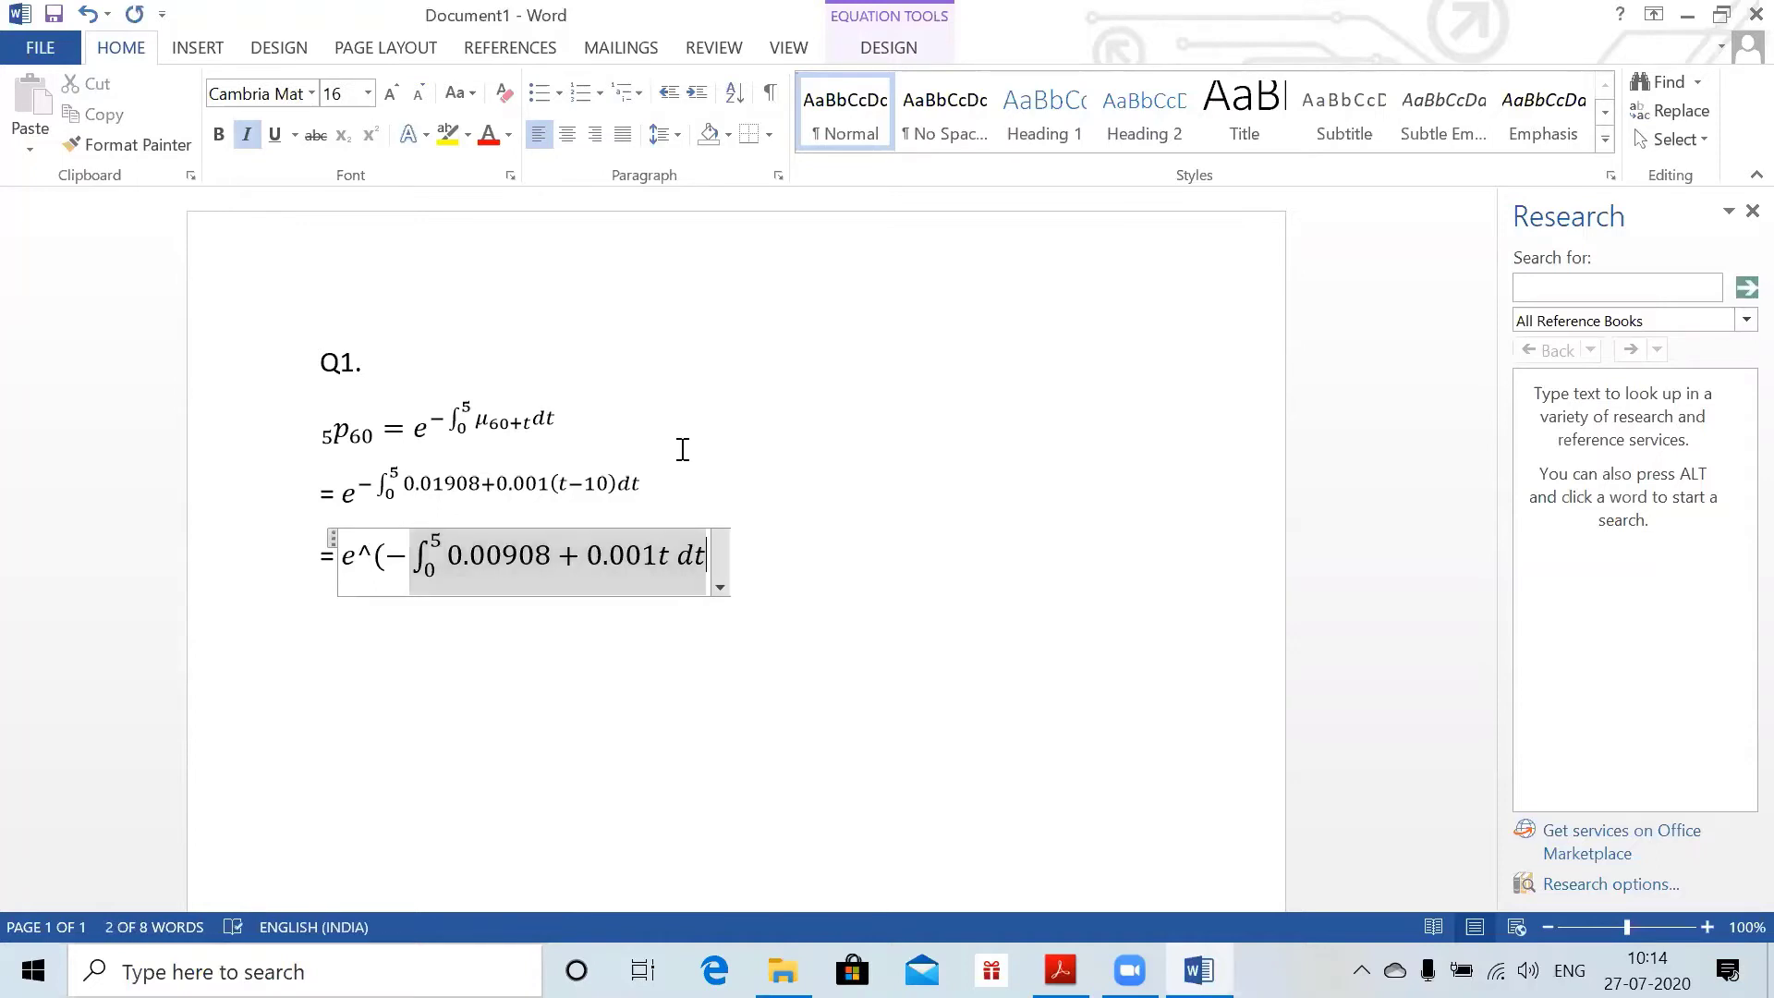
{"action": "left_click", "coordinate": [712, 559]}
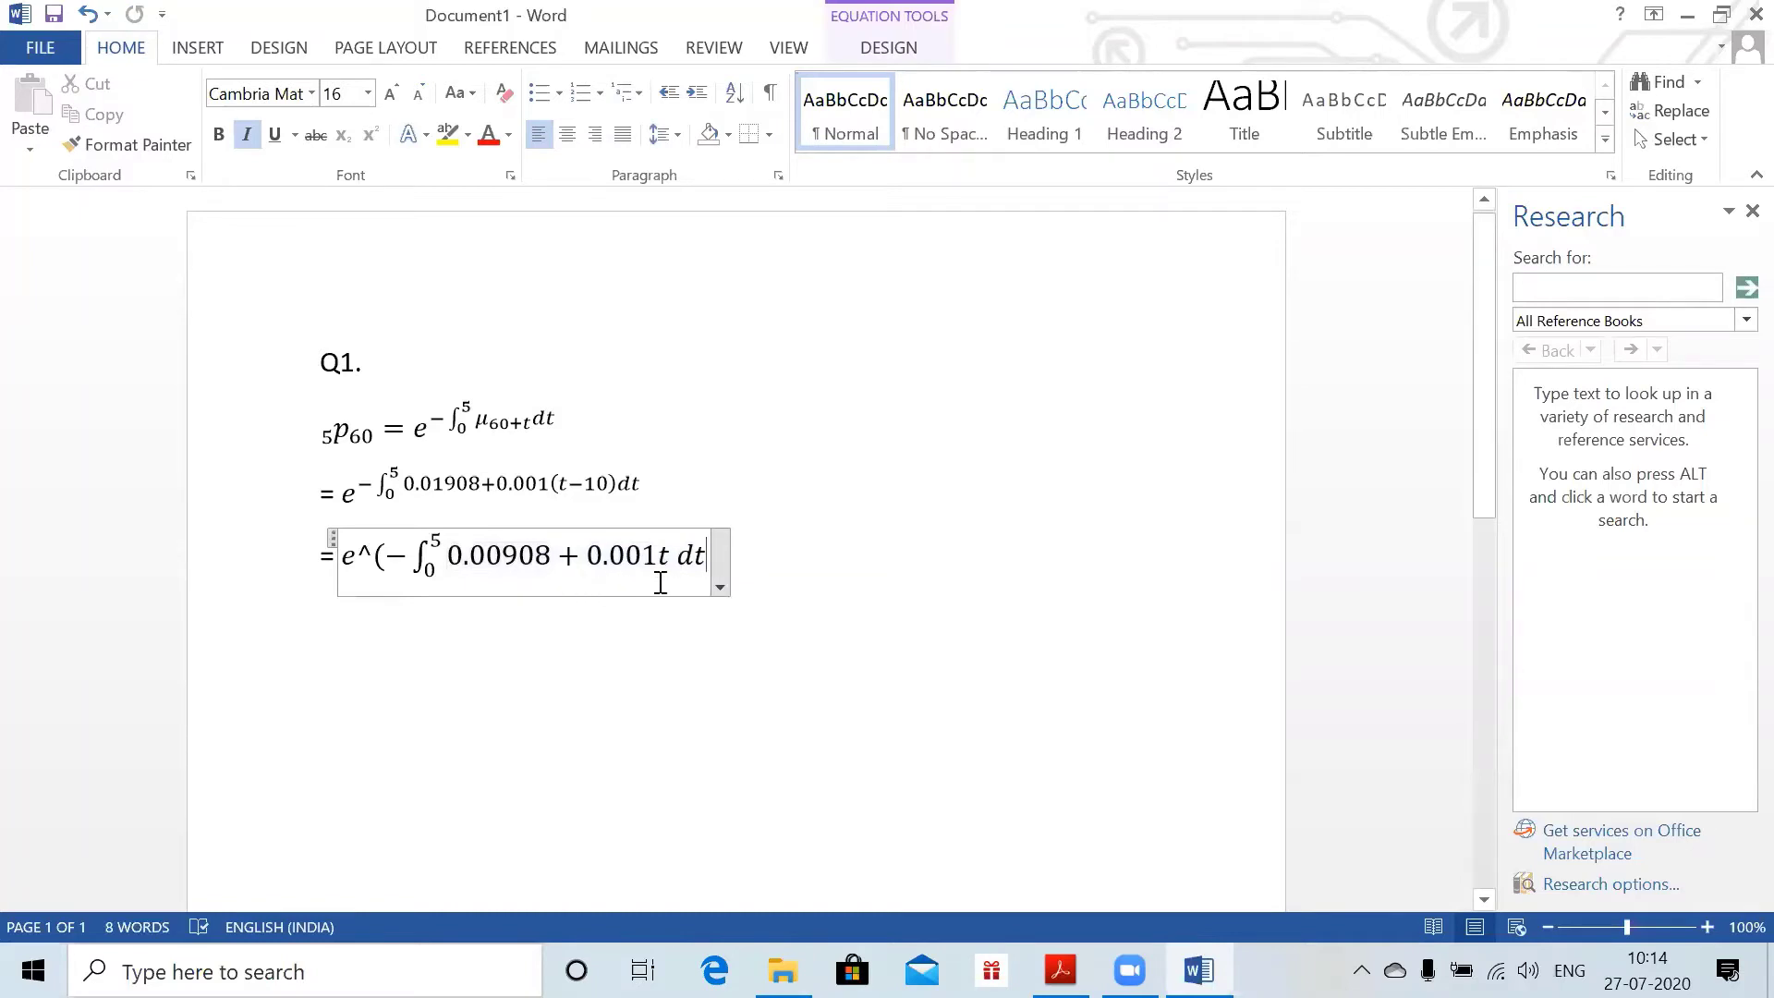
{"action": "type", "text": ")"}
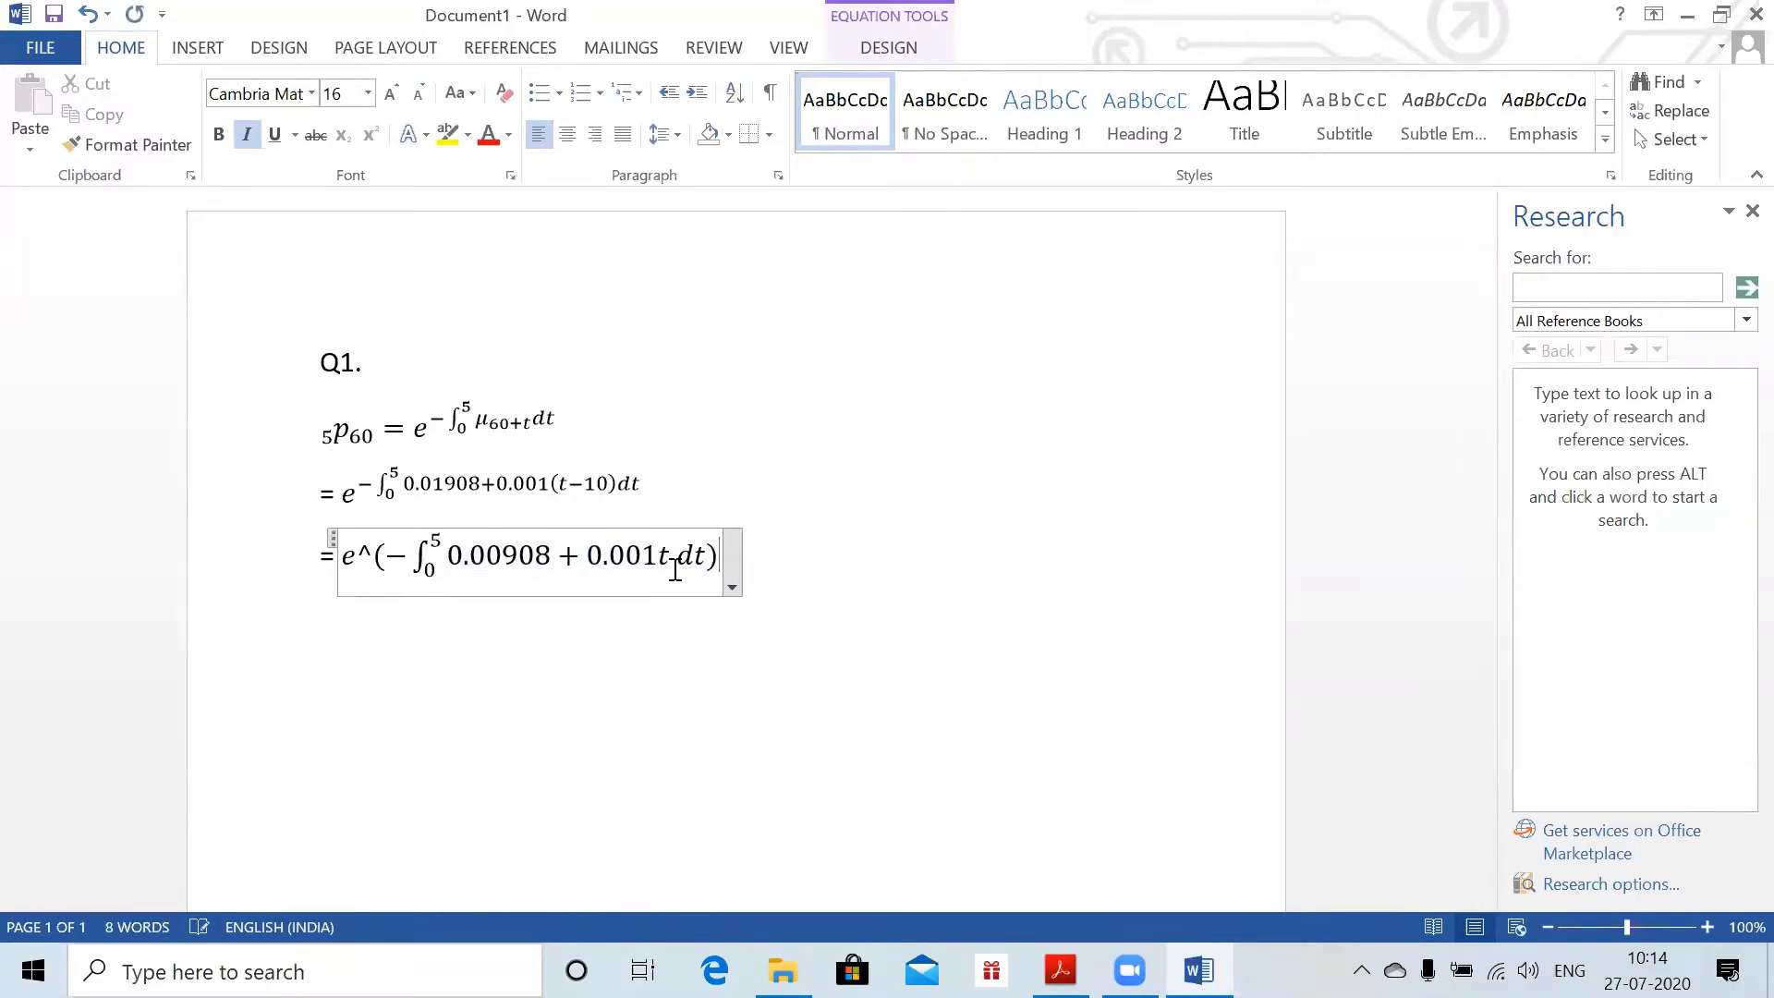
{"action": "key", "text": "space"}
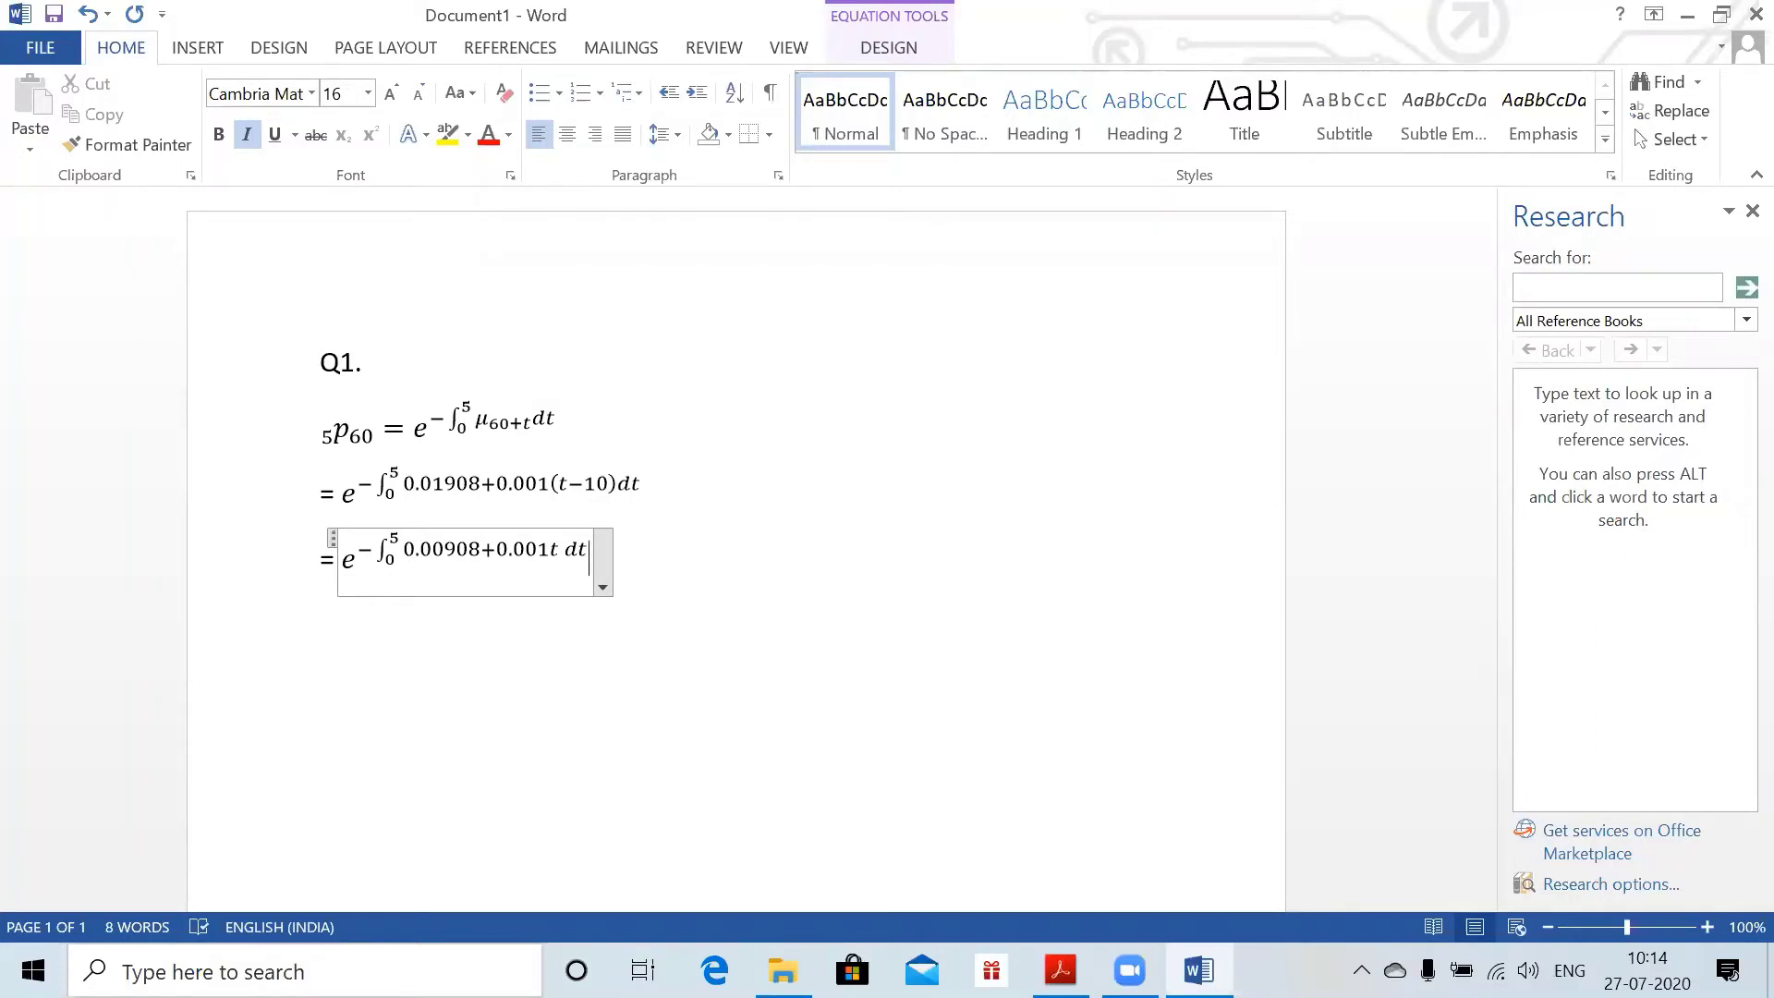
- Insert a practice equation below the third solution line showing μ with the subscript 60+t
{"action": "left_click", "coordinate": [543, 421]}
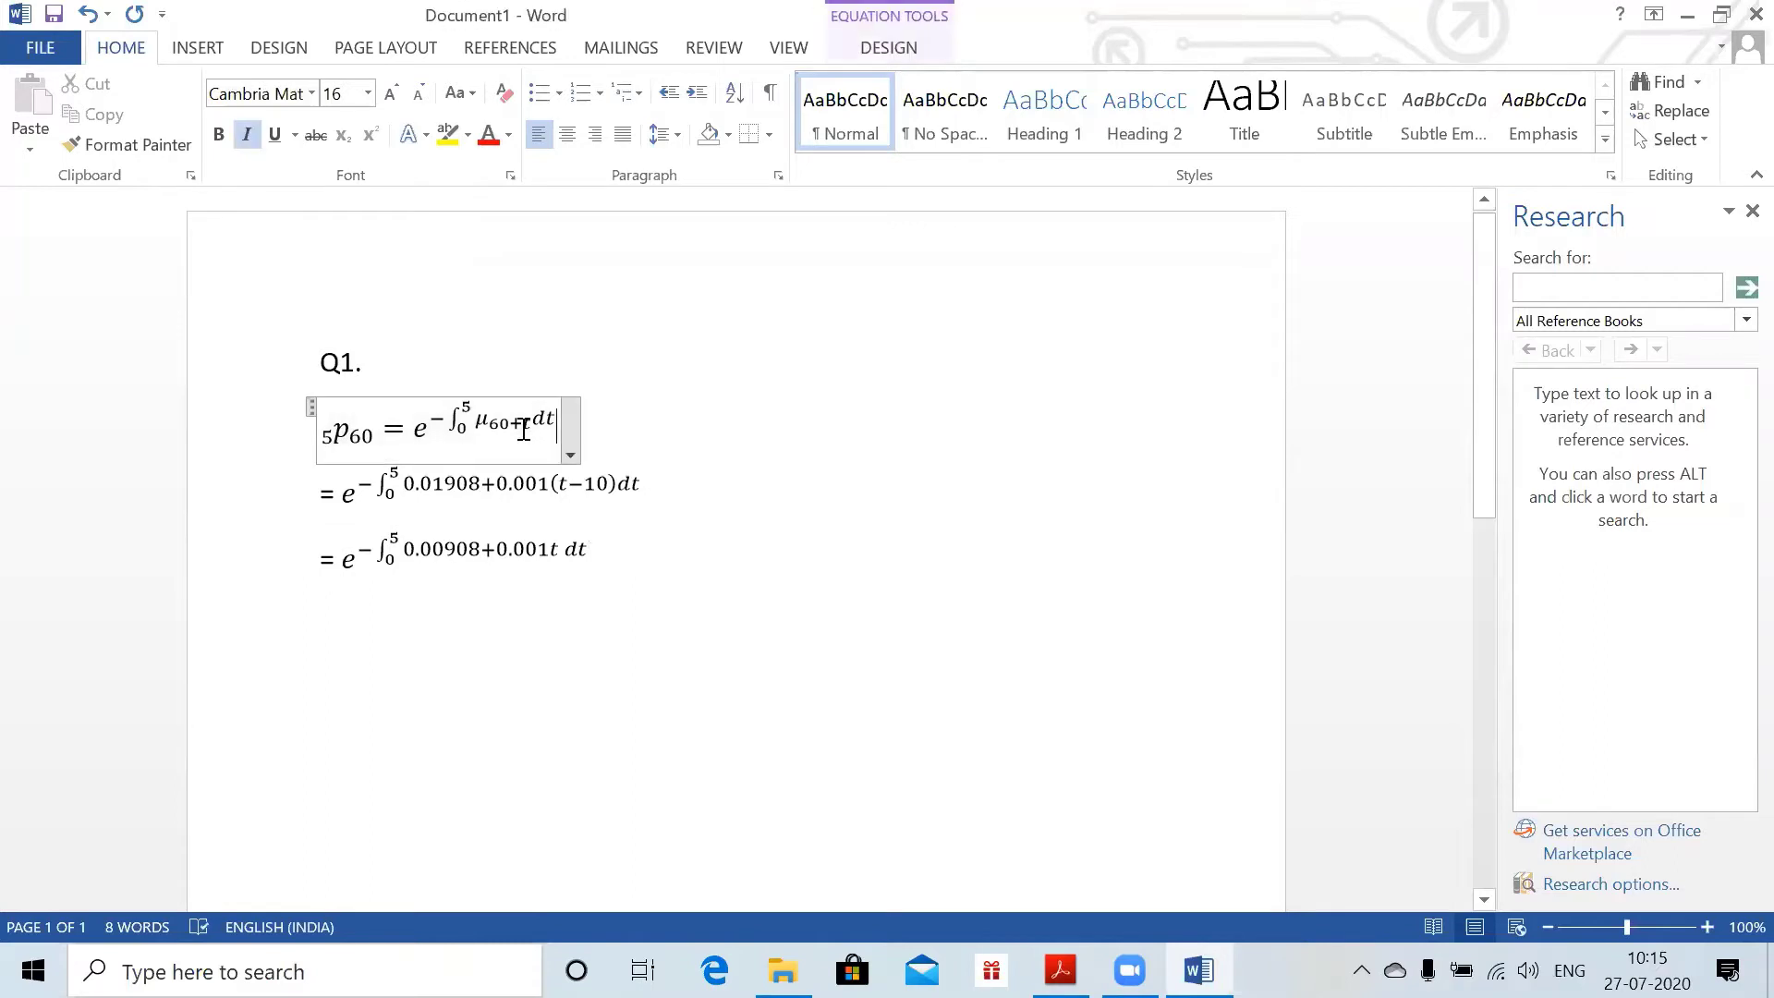
{"action": "left_click", "coordinate": [516, 708]}
{"action": "key", "text": "alt+equal"}
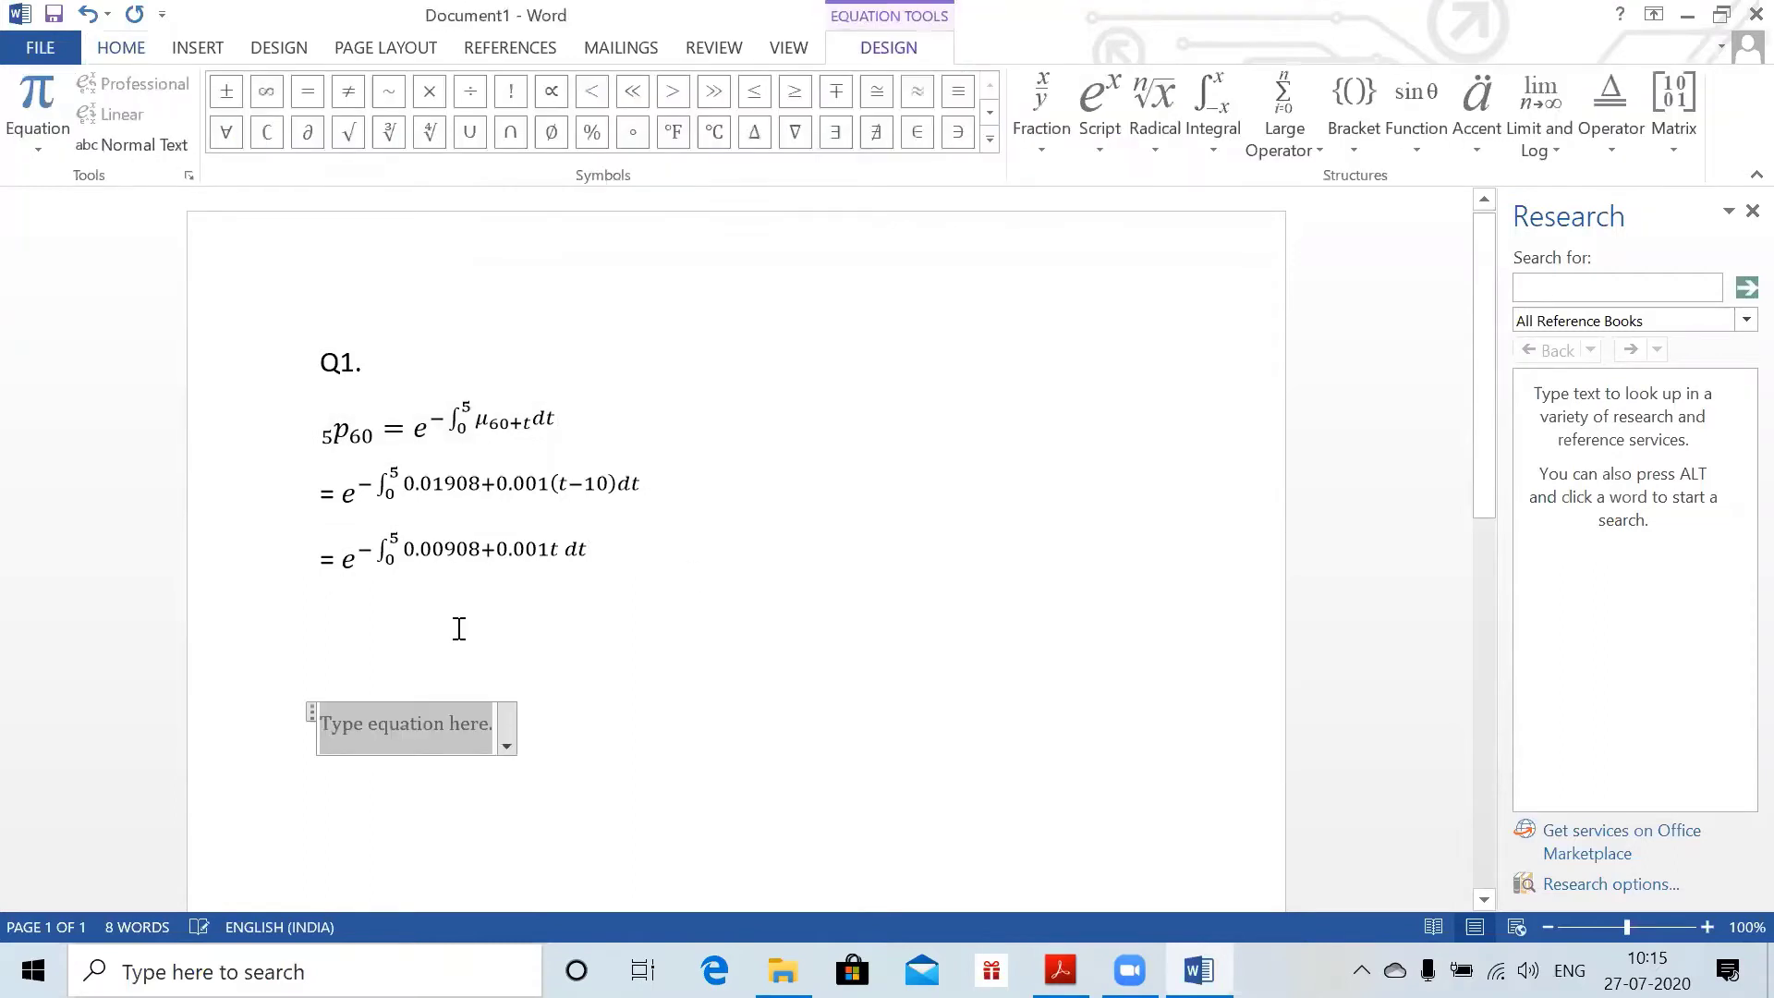
{"action": "type", "text": "\\mu"}
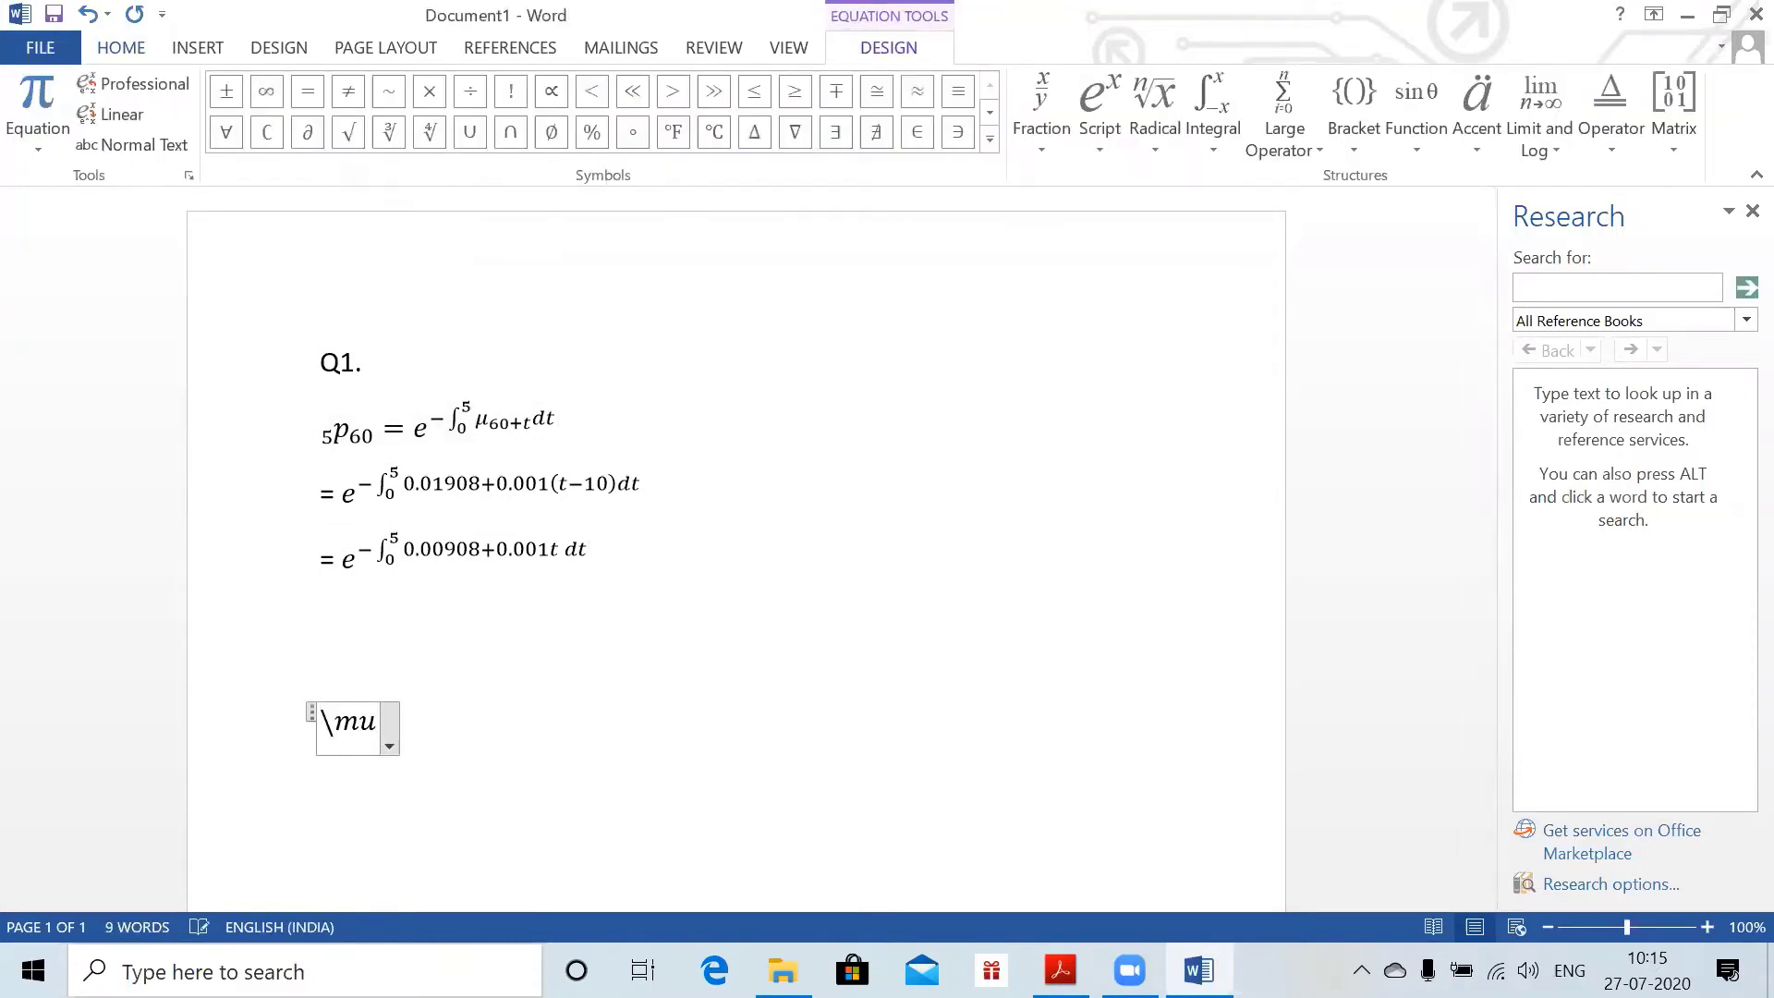
{"action": "type", "text": "_(60"}
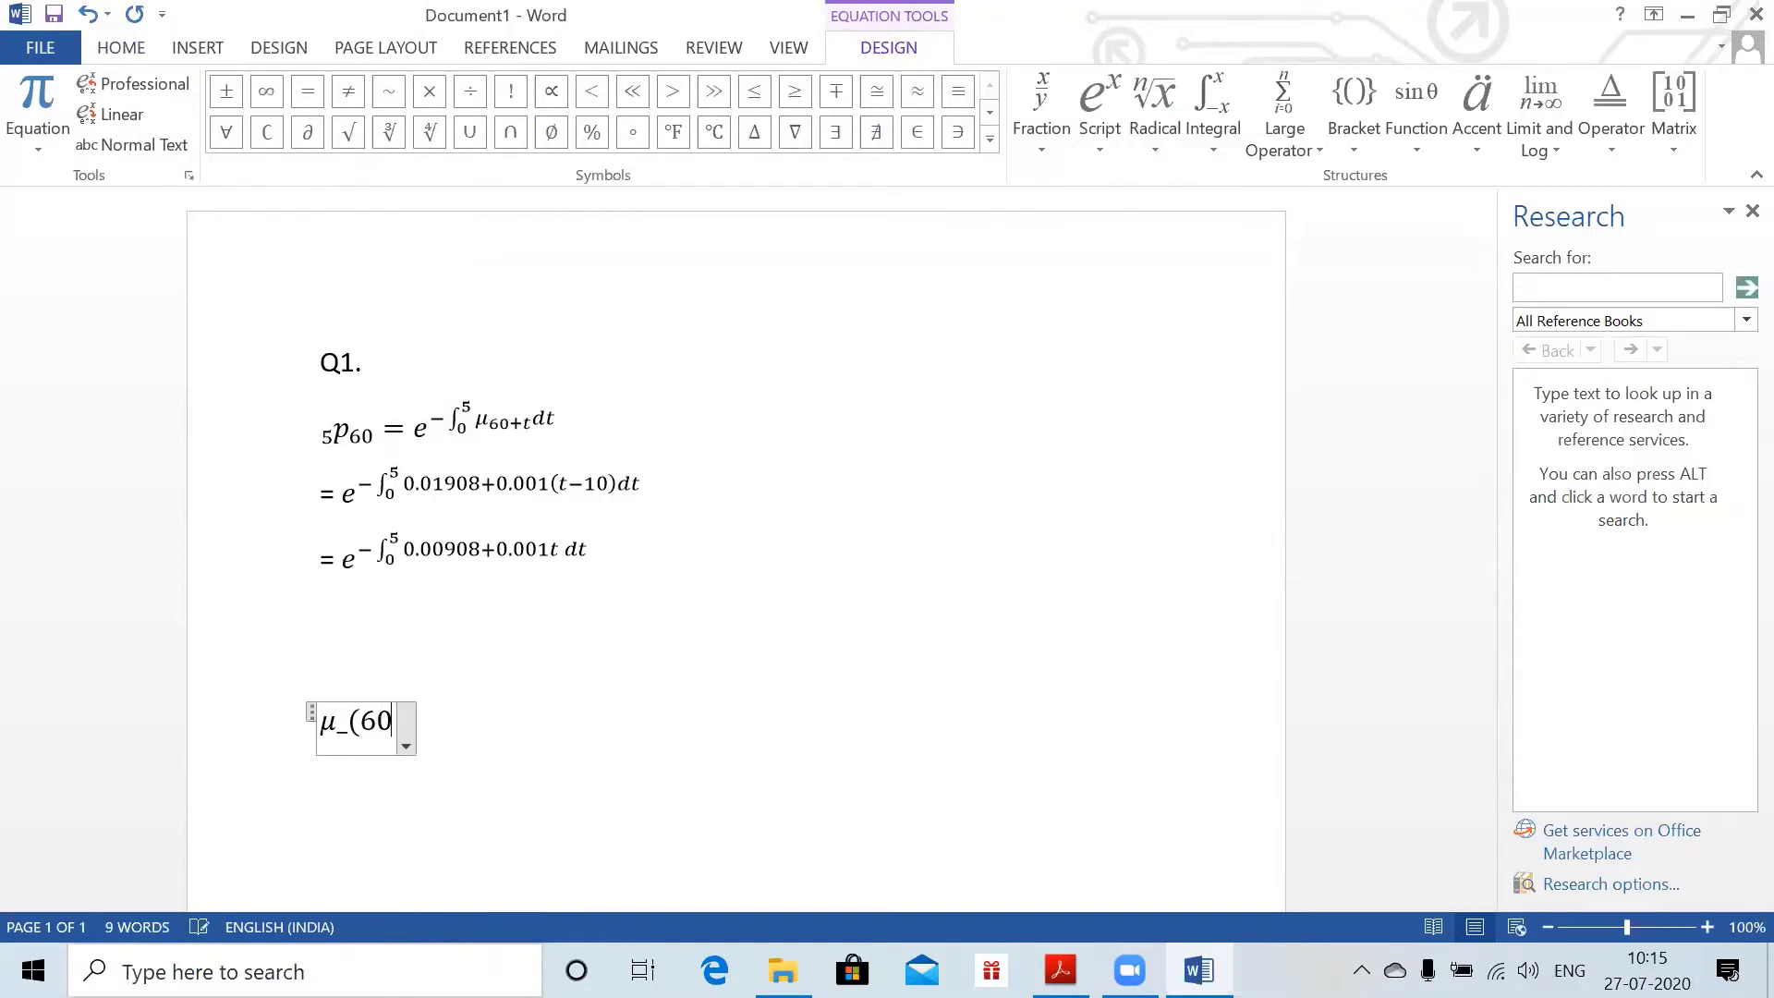
{"action": "type", "text": "+t)"}
{"action": "key", "text": "space"}
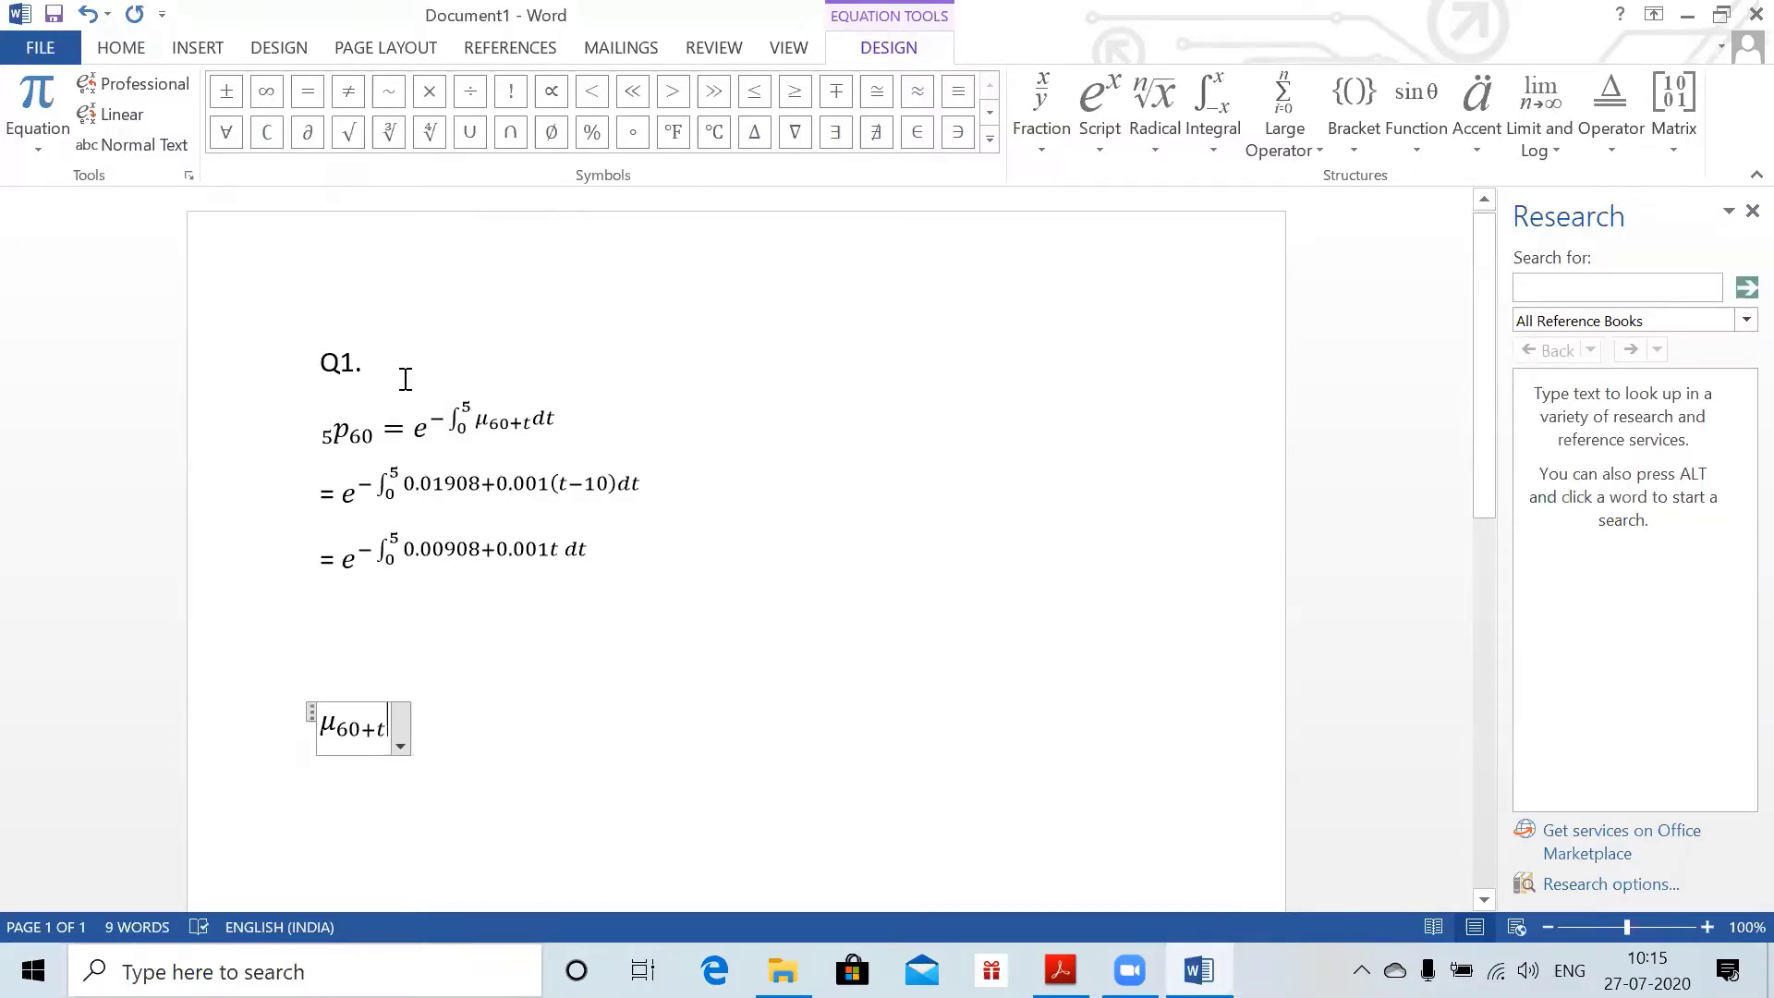
- Delete the practice μ equation with subscript 60+t and the empty space it occupied below the solution
{"action": "key", "text": "alt+Tab"}
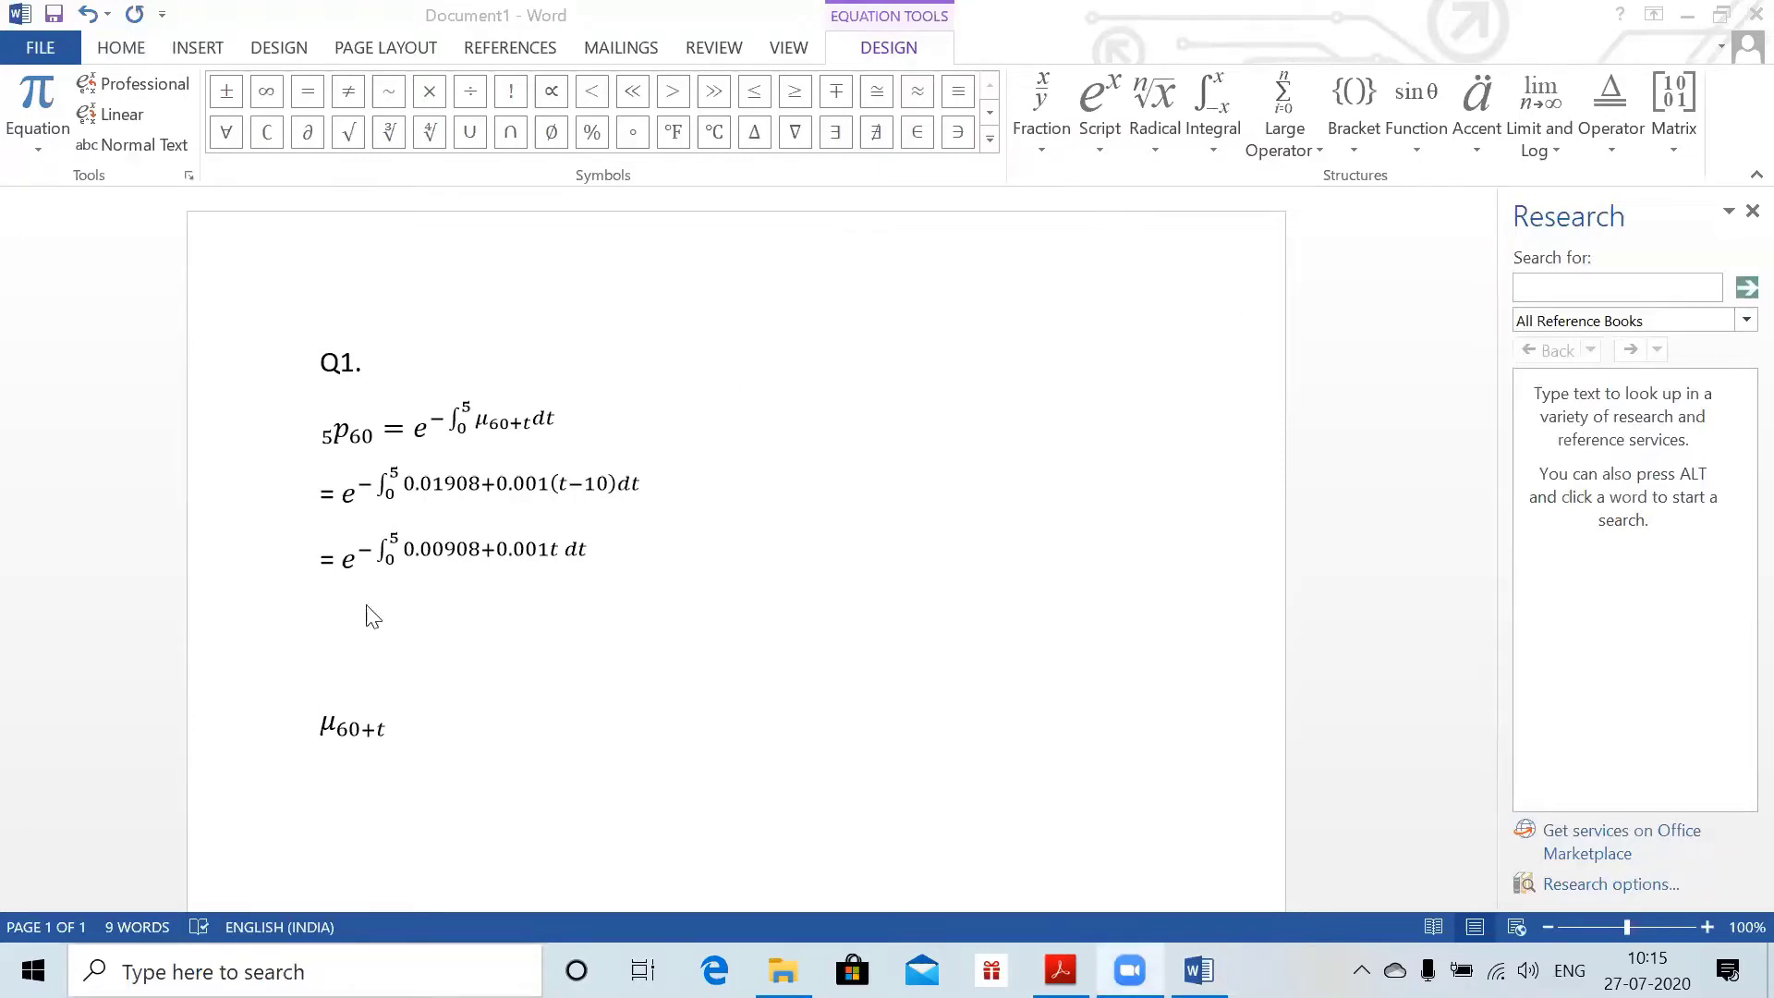
{"action": "left_click", "coordinate": [426, 728]}
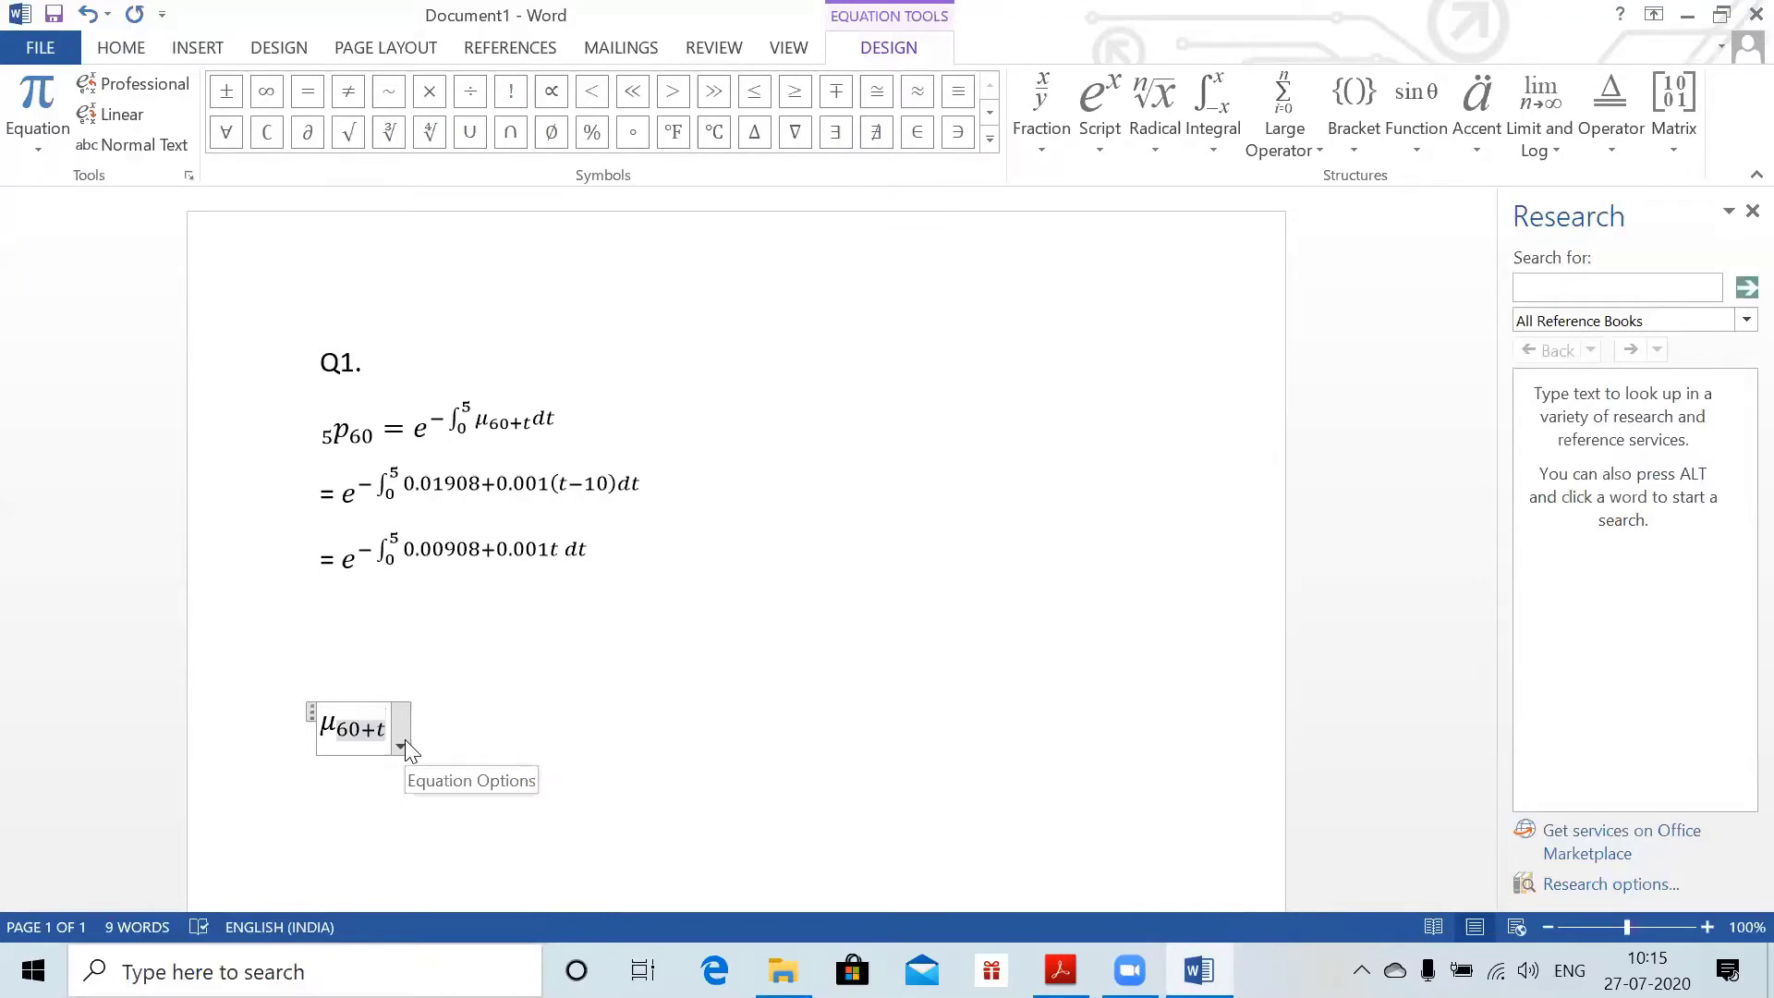
{"action": "key", "text": "BackSpace"}
{"action": "key", "text": "BackSpace"}
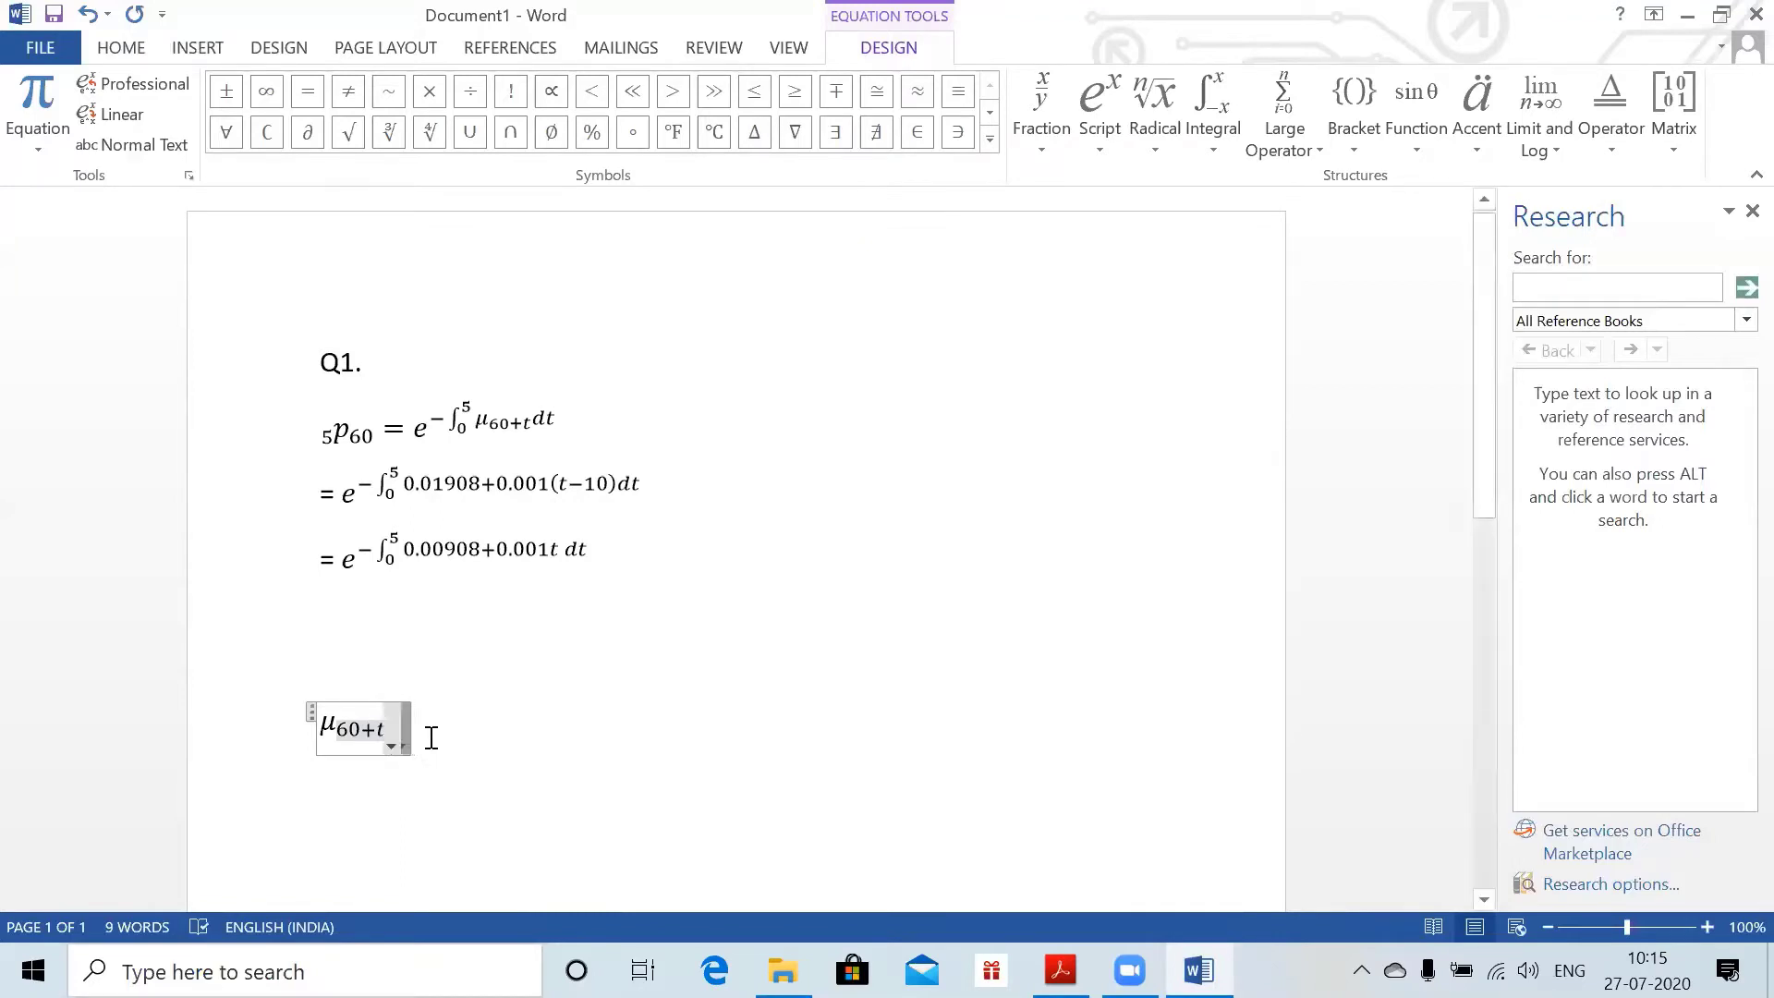
{"action": "key", "text": "BackSpace"}
{"action": "key", "text": "BackSpace"}
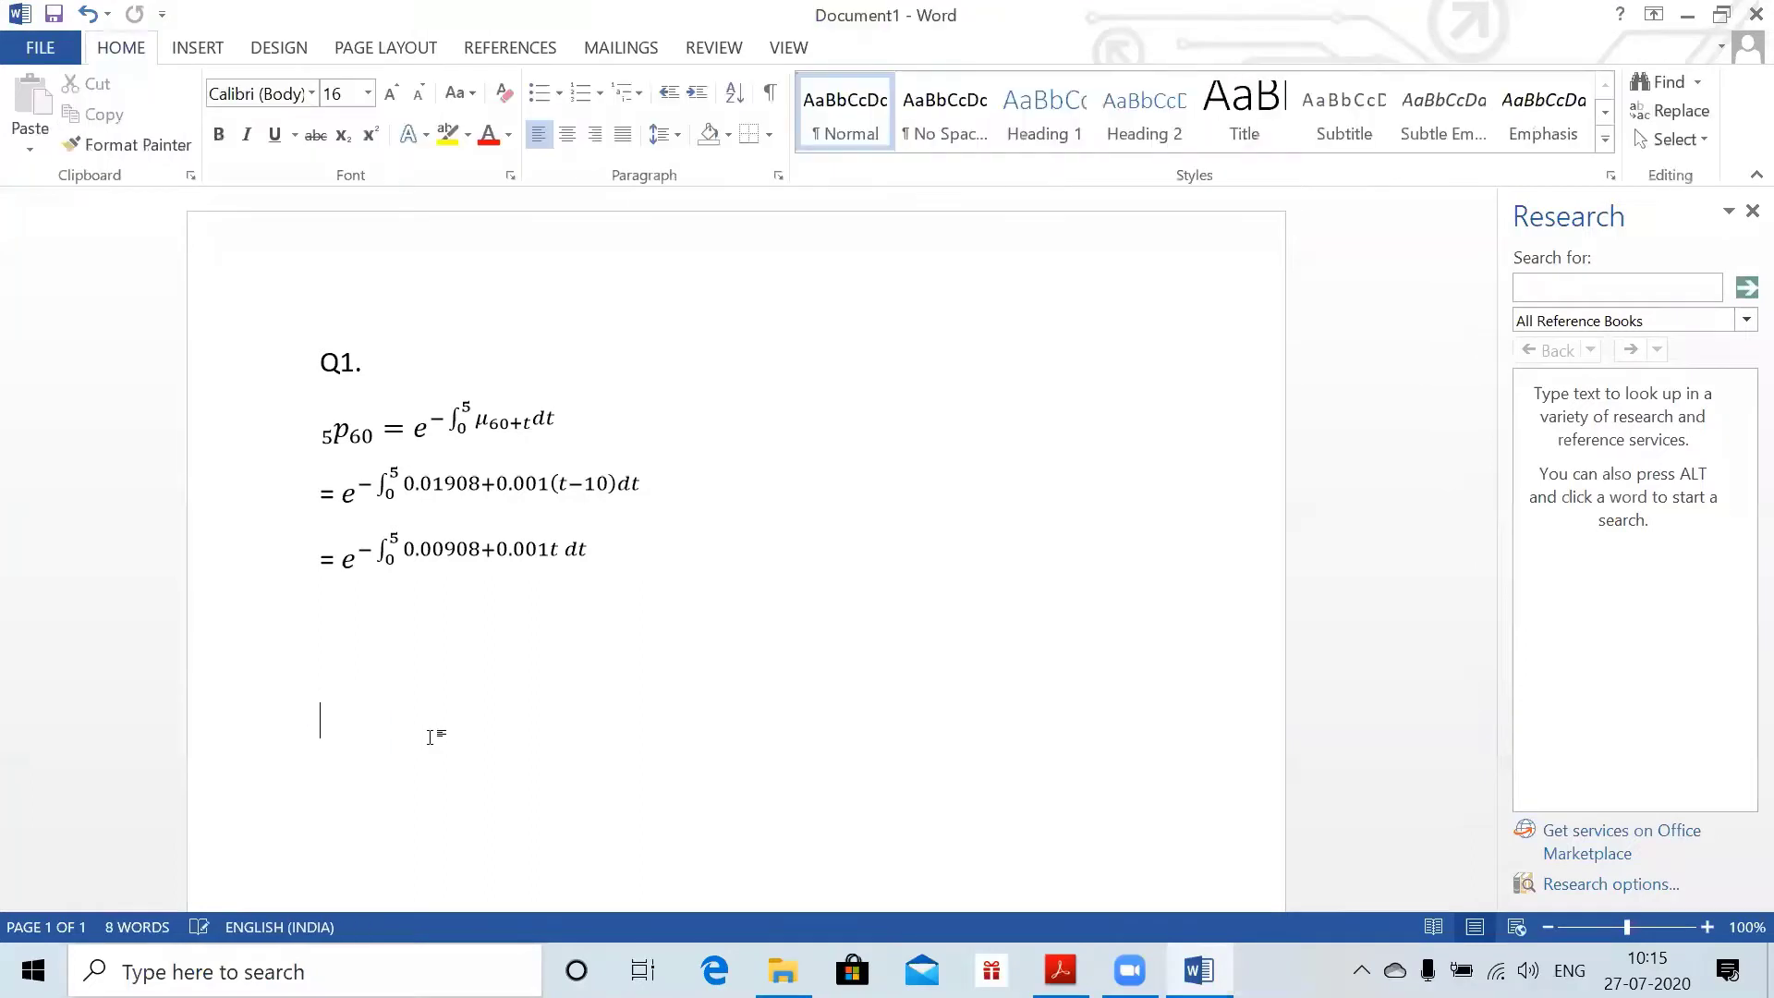
{"action": "key", "text": "BackSpace"}
{"action": "key", "text": "BackSpace"}
{"action": "key", "text": "BackSpace"}
{"action": "left_click", "coordinate": [427, 564]}
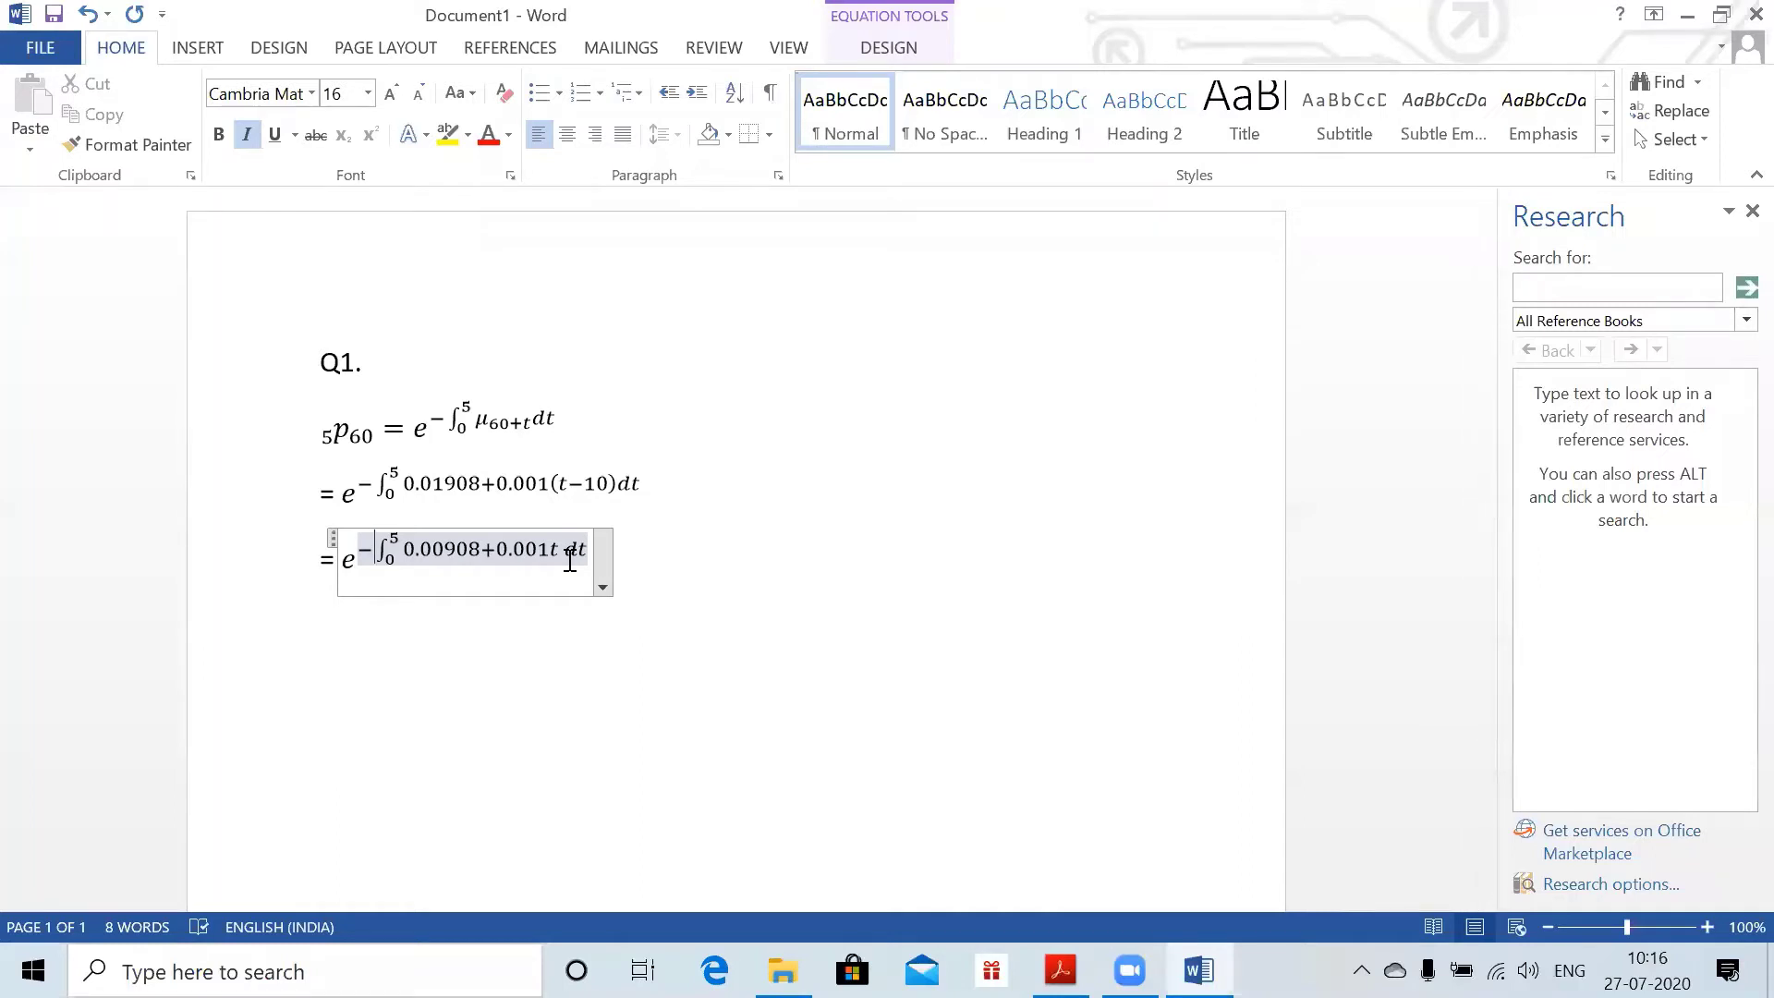
{"action": "left_click", "coordinate": [416, 724]}
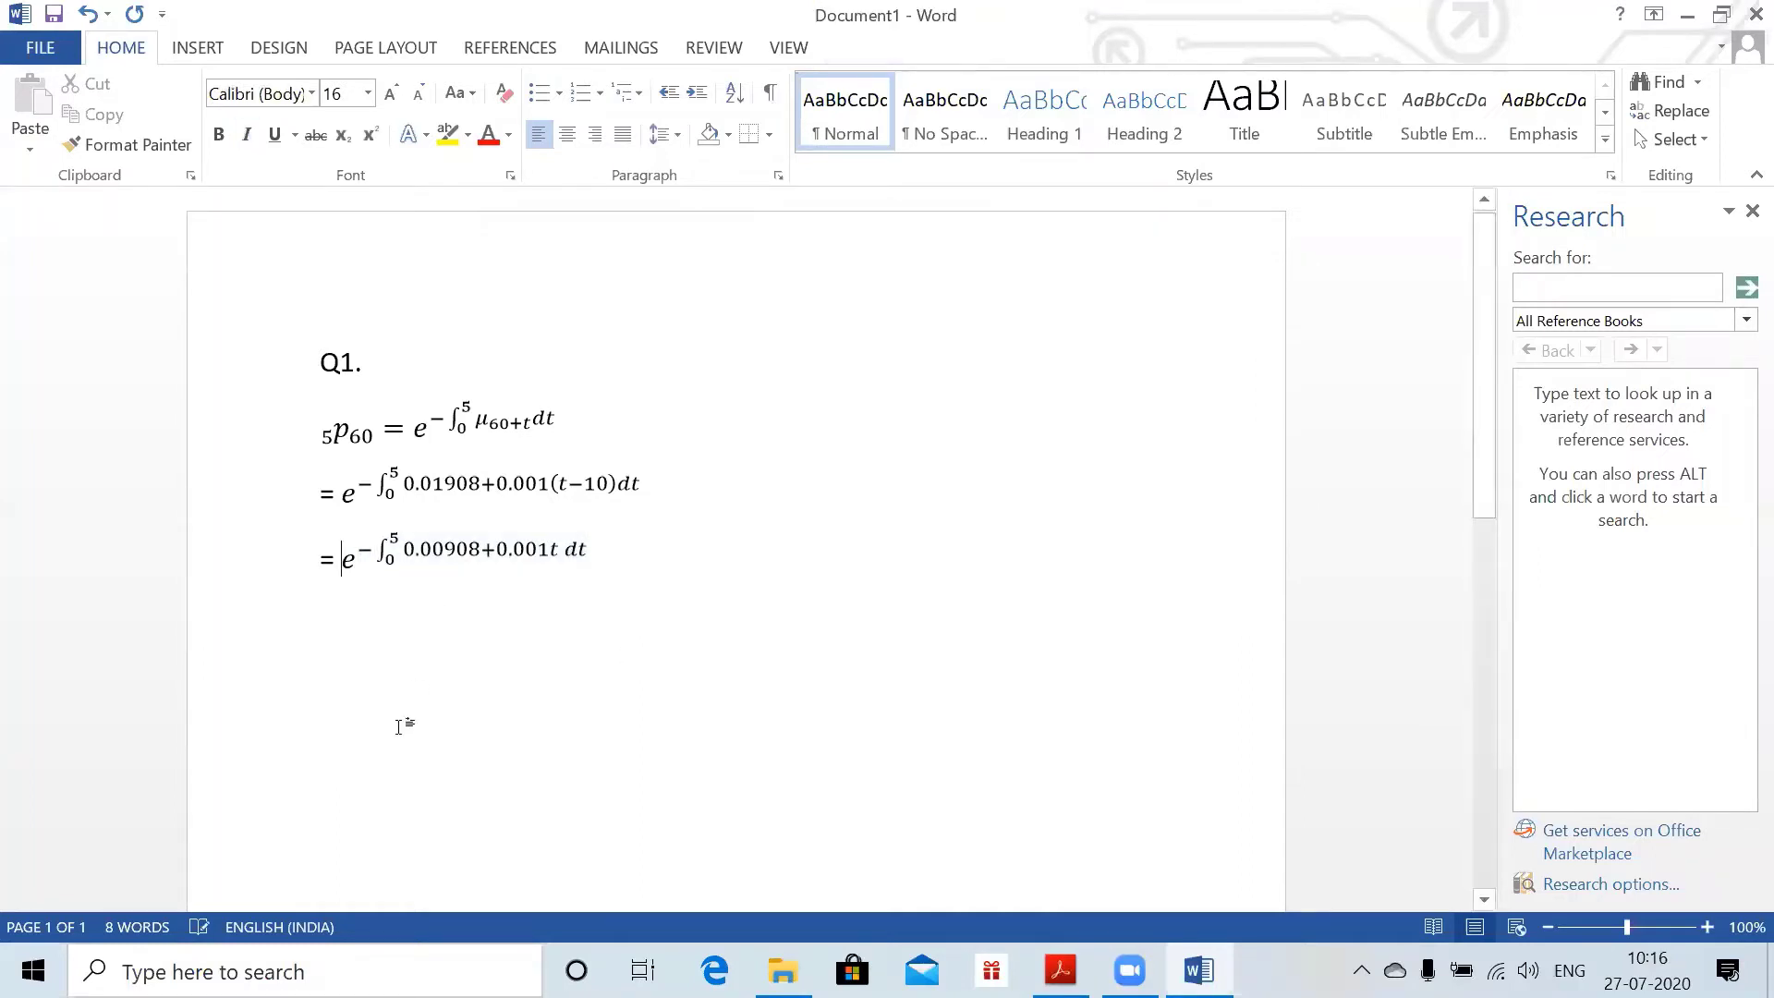
{"action": "left_click", "coordinate": [772, 605]}
{"action": "key", "text": "Return"}
{"action": "key", "text": "alt+equal"}
{"action": "type", "text": "e"}
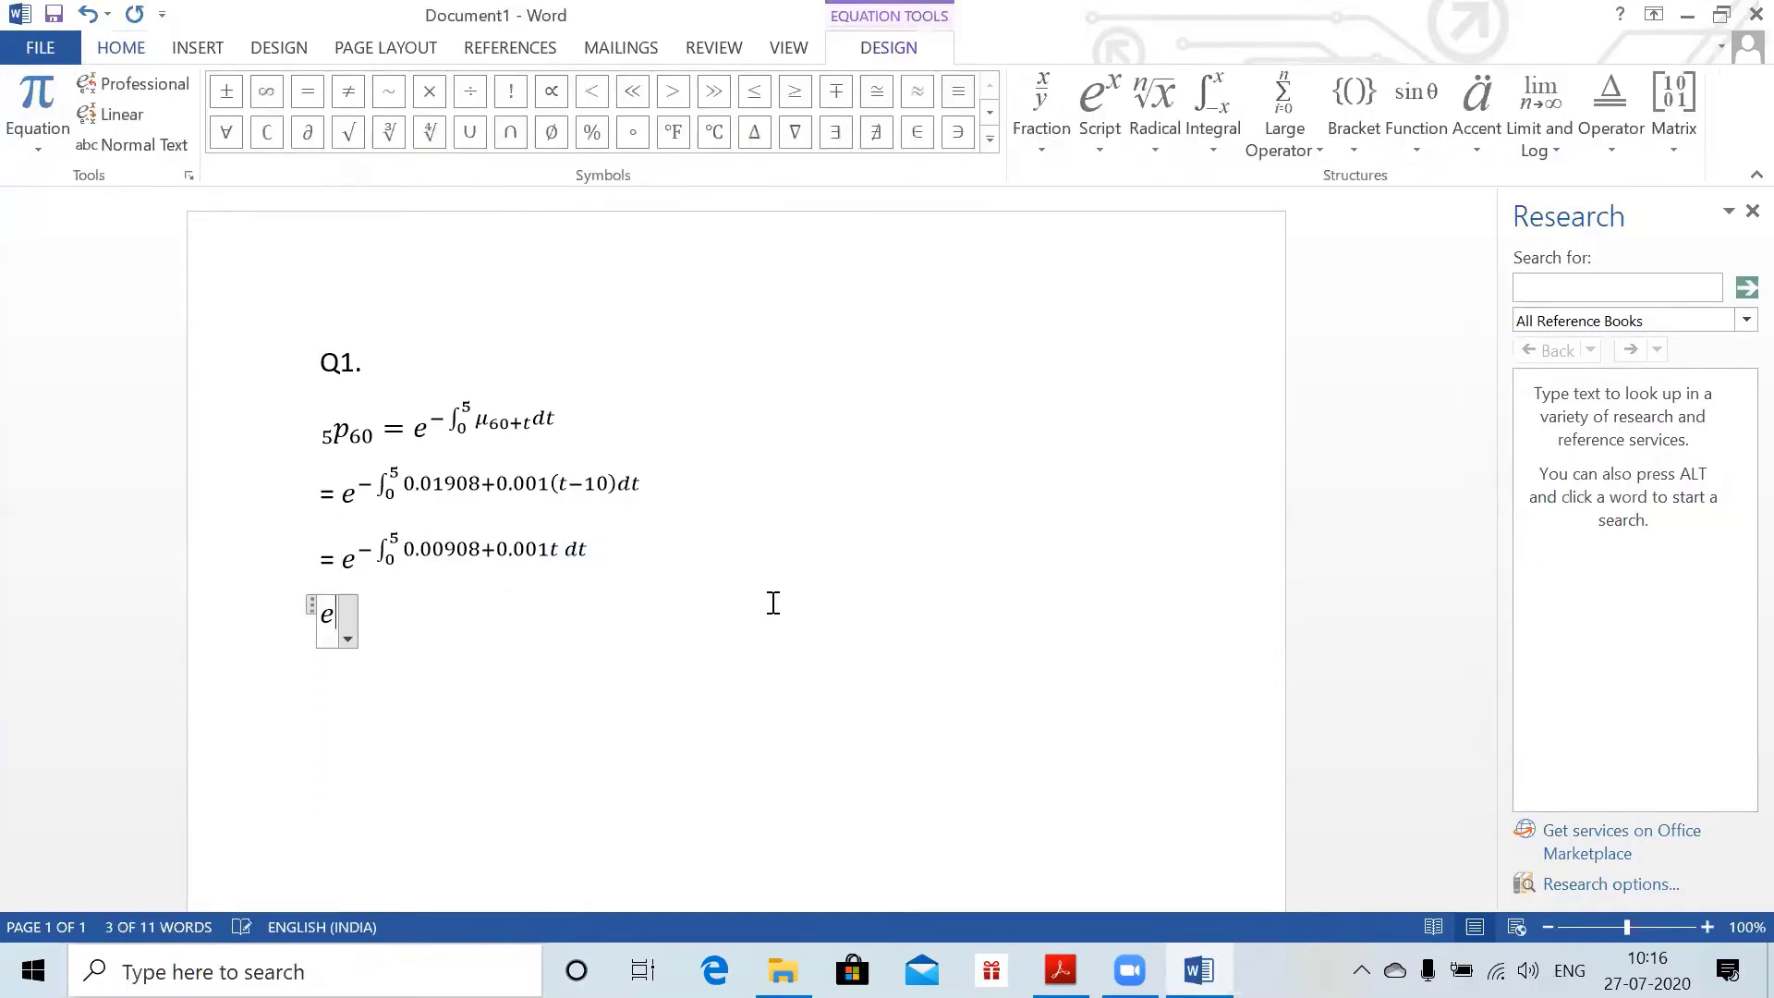
{"action": "type", "text": "^("}
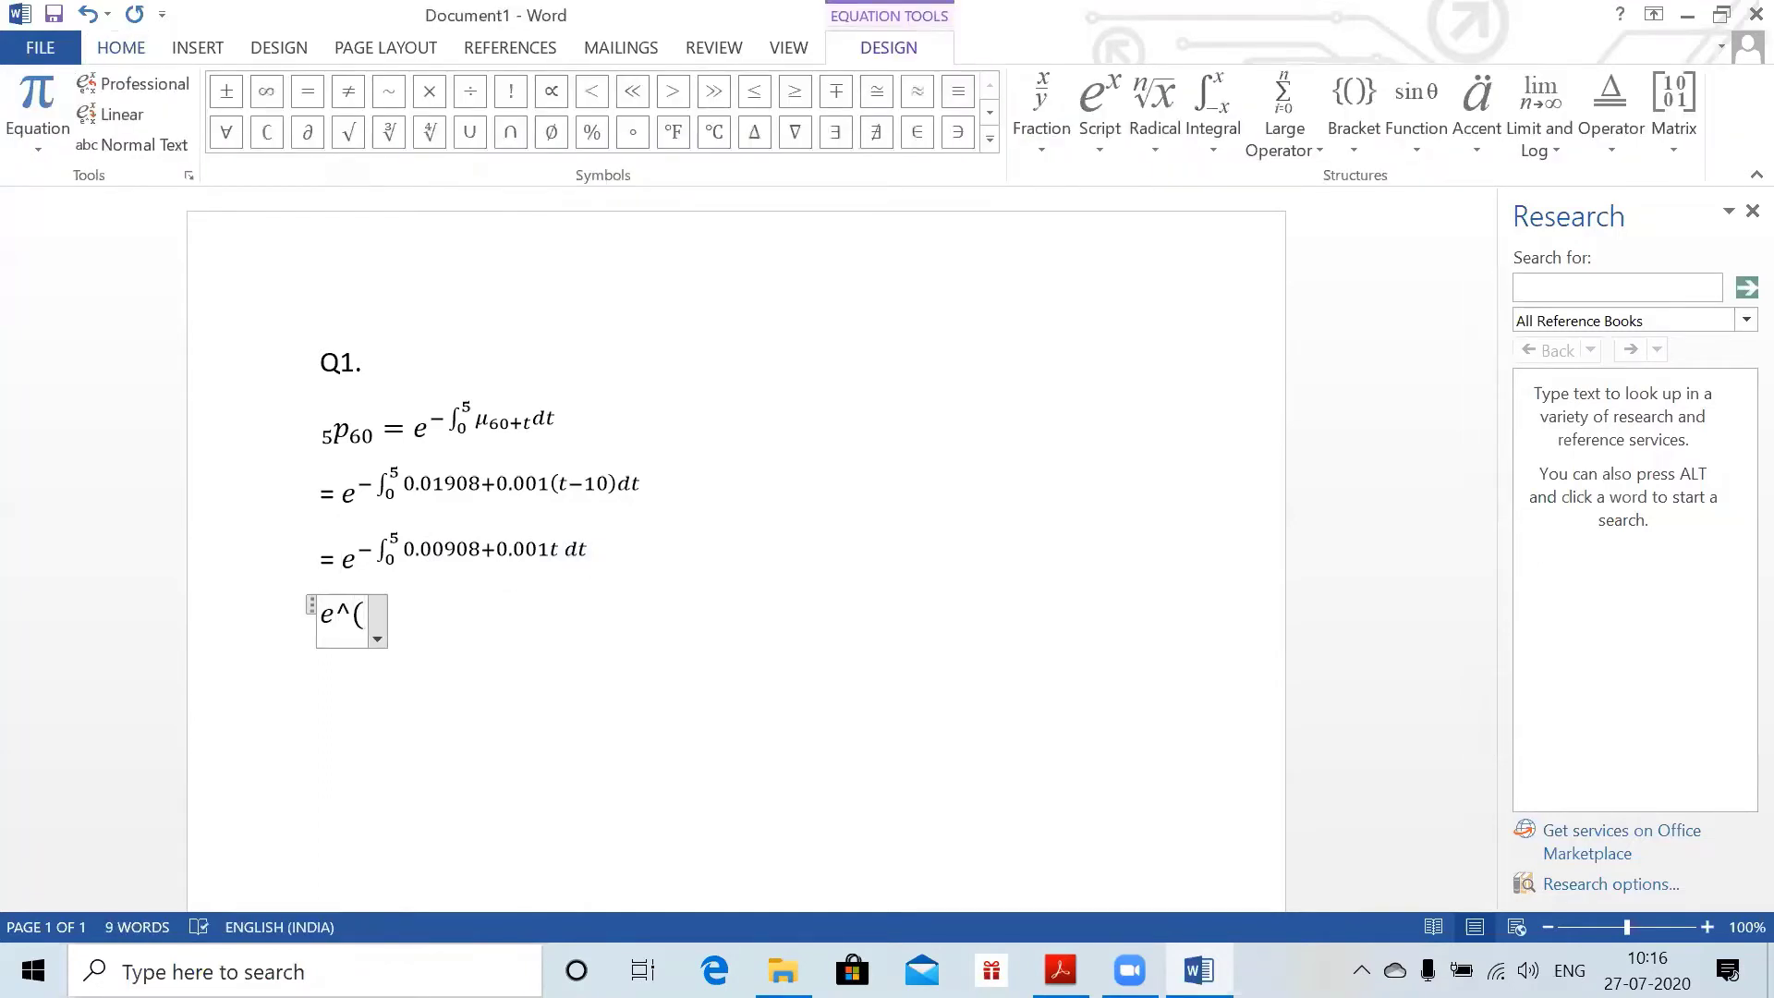
{"action": "key", "text": "BackSpace"}
{"action": "key", "text": "BackSpace"}
{"action": "key", "text": "BackSpace"}
{"action": "type", "text": "\\int "}
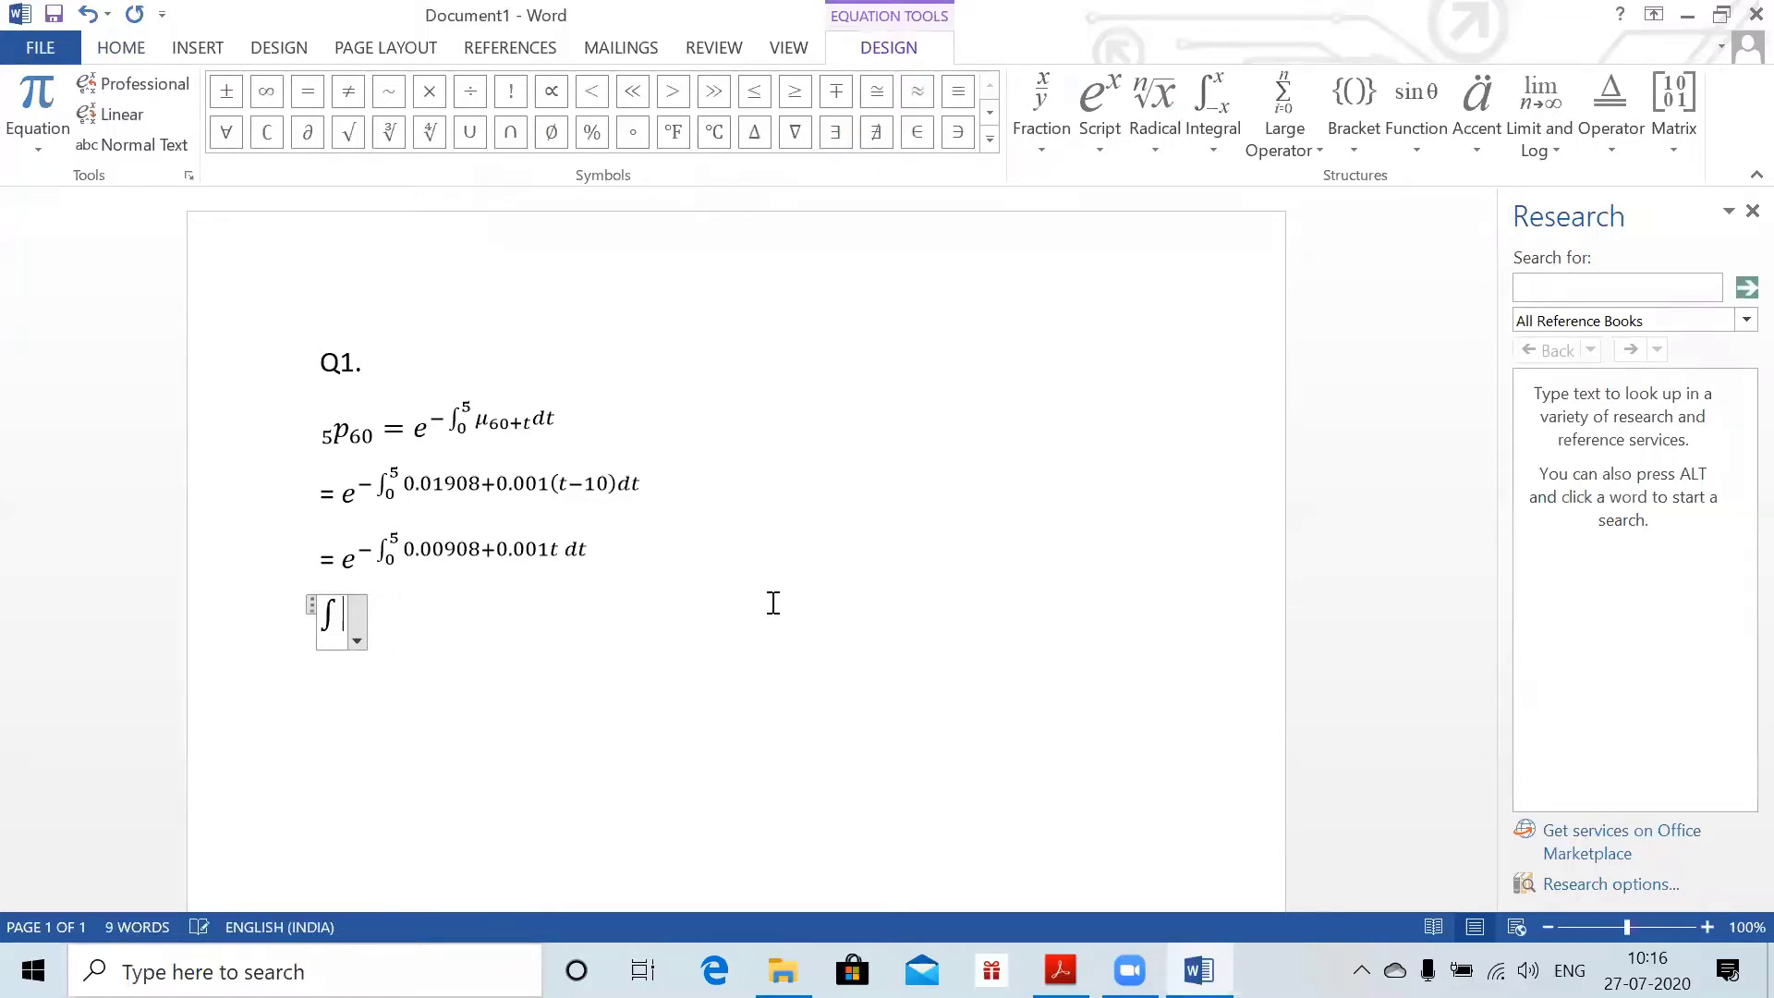
{"action": "type", "text": "e^(-"}
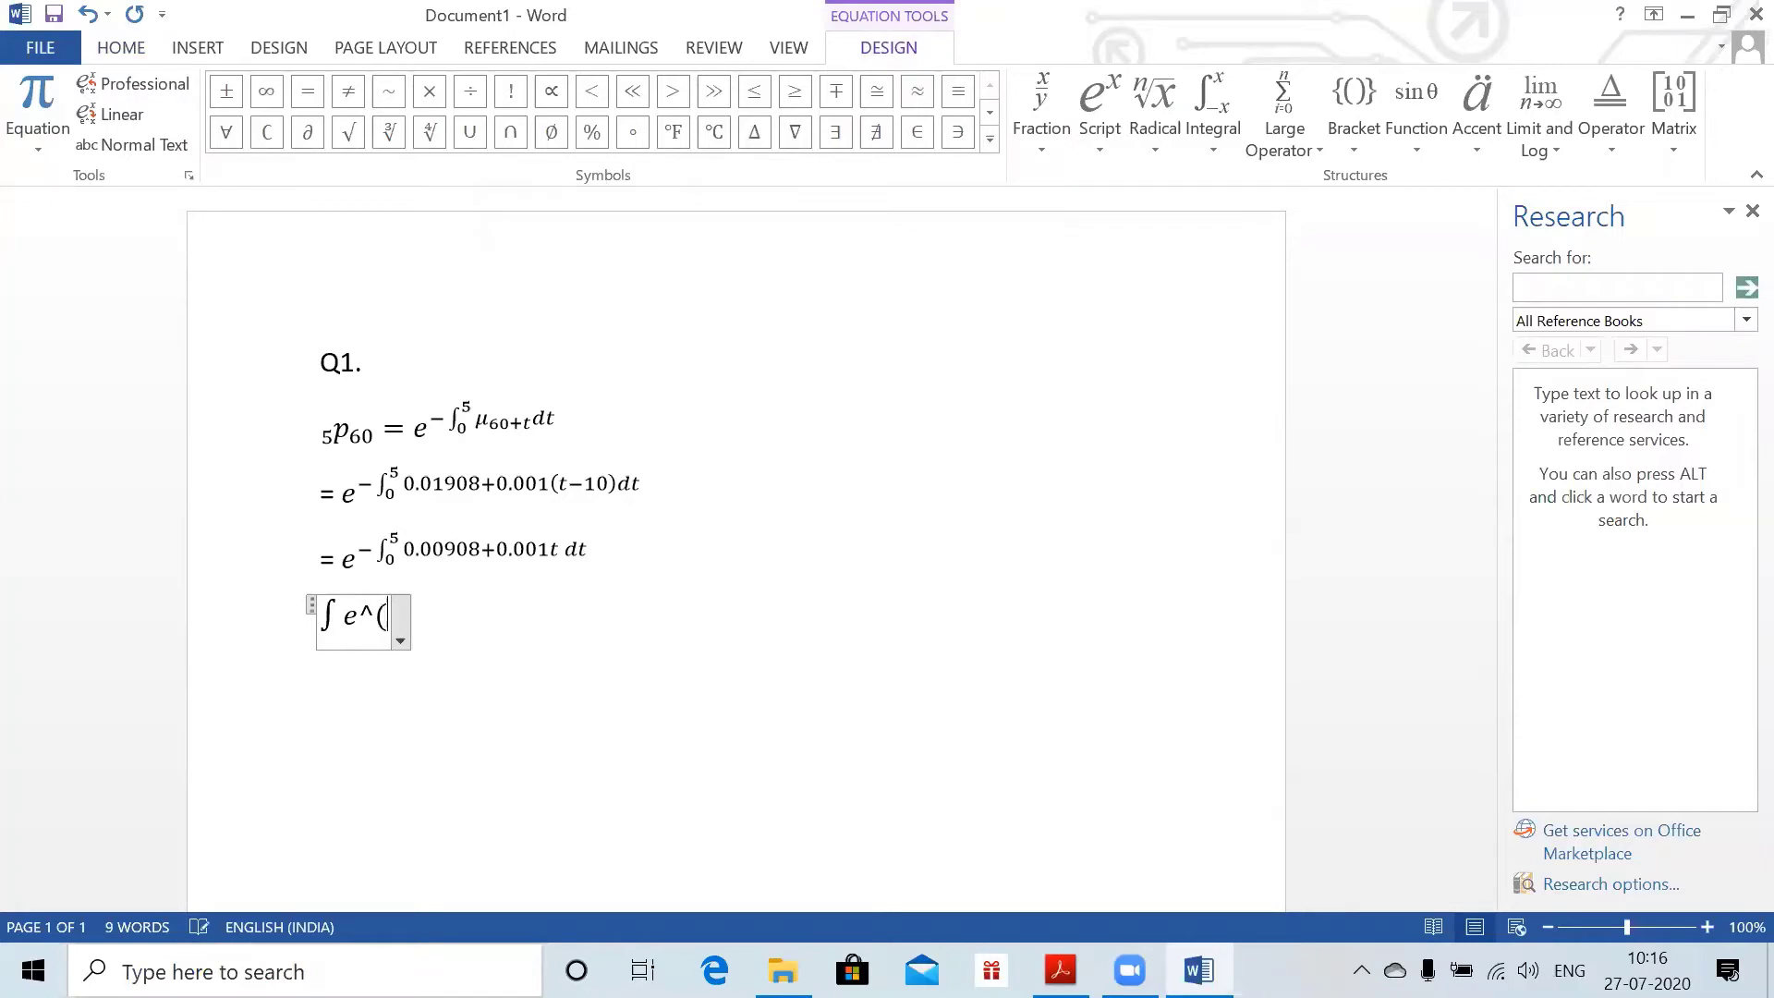
{"action": "key", "text": "BackSpace"}
{"action": "key", "text": "BackSpace"}
{"action": "key", "text": "BackSpace"}
{"action": "key", "text": "BackSpace"}
{"action": "key", "text": "BackSpace"}
{"action": "key", "text": "BackSpace"}
{"action": "key", "text": "BackSpace"}
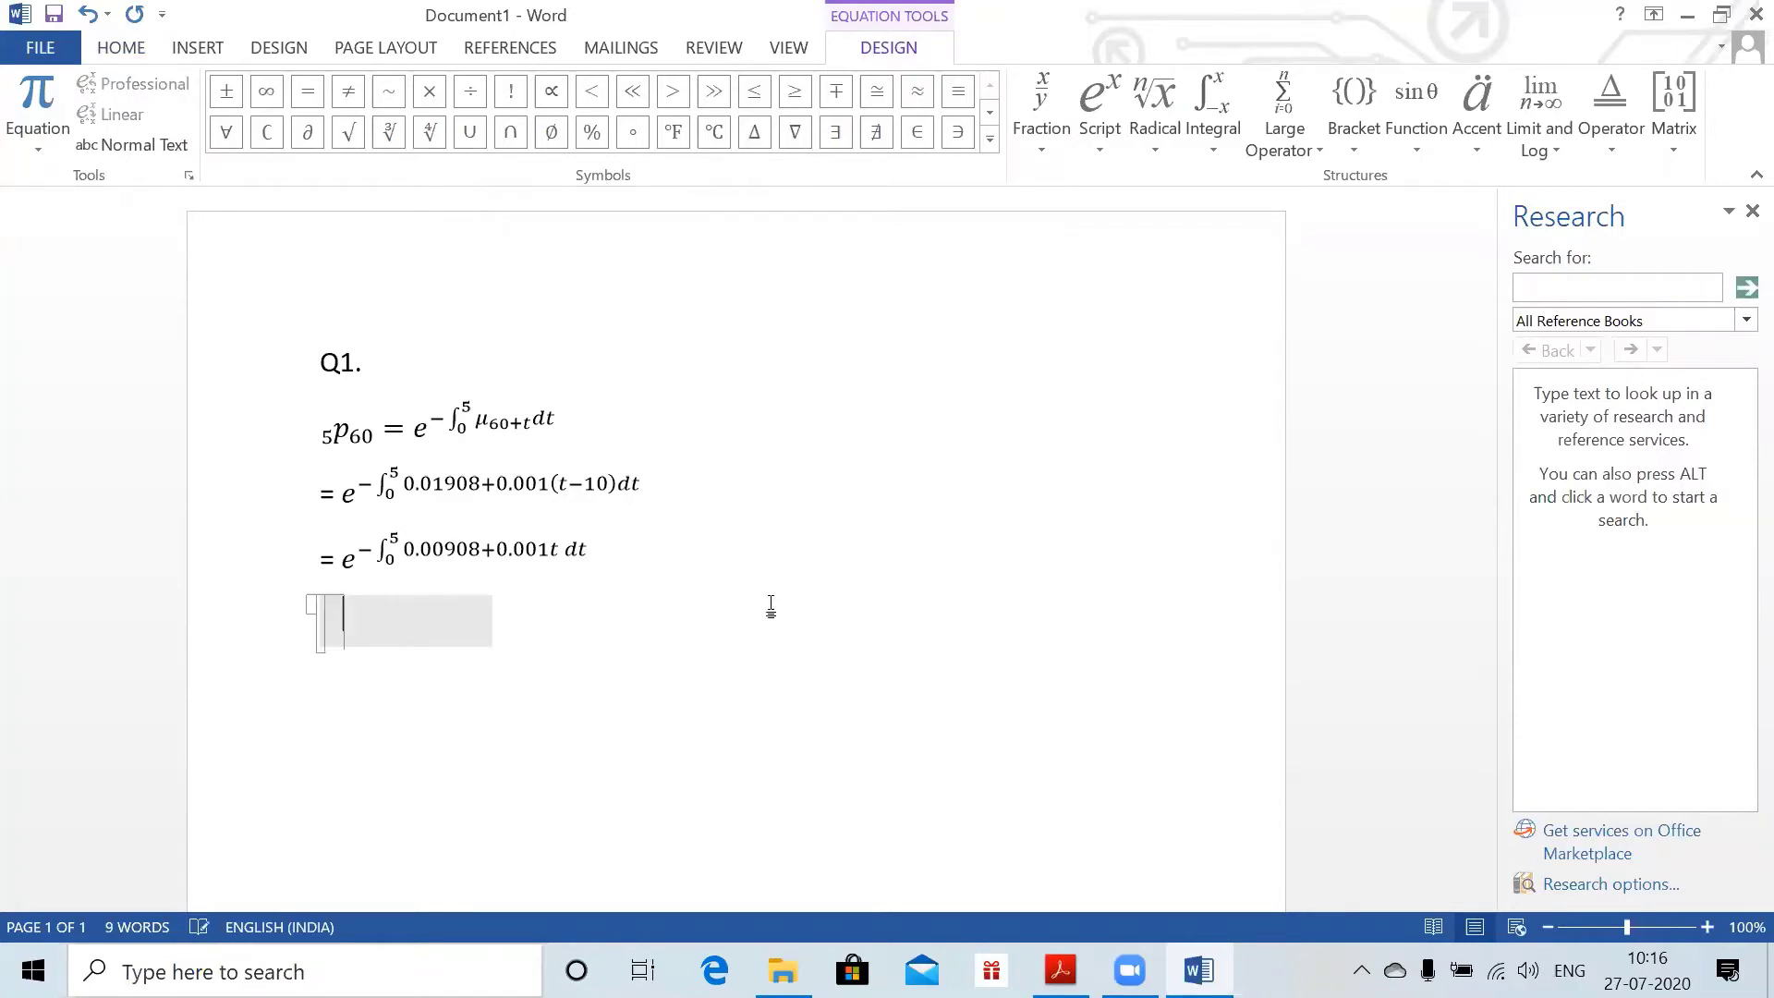
- Begin a practice equation below the third solution line with e raised to minus an integral without limits
{"action": "key", "text": "alt+equal"}
{"action": "type", "text": "e"}
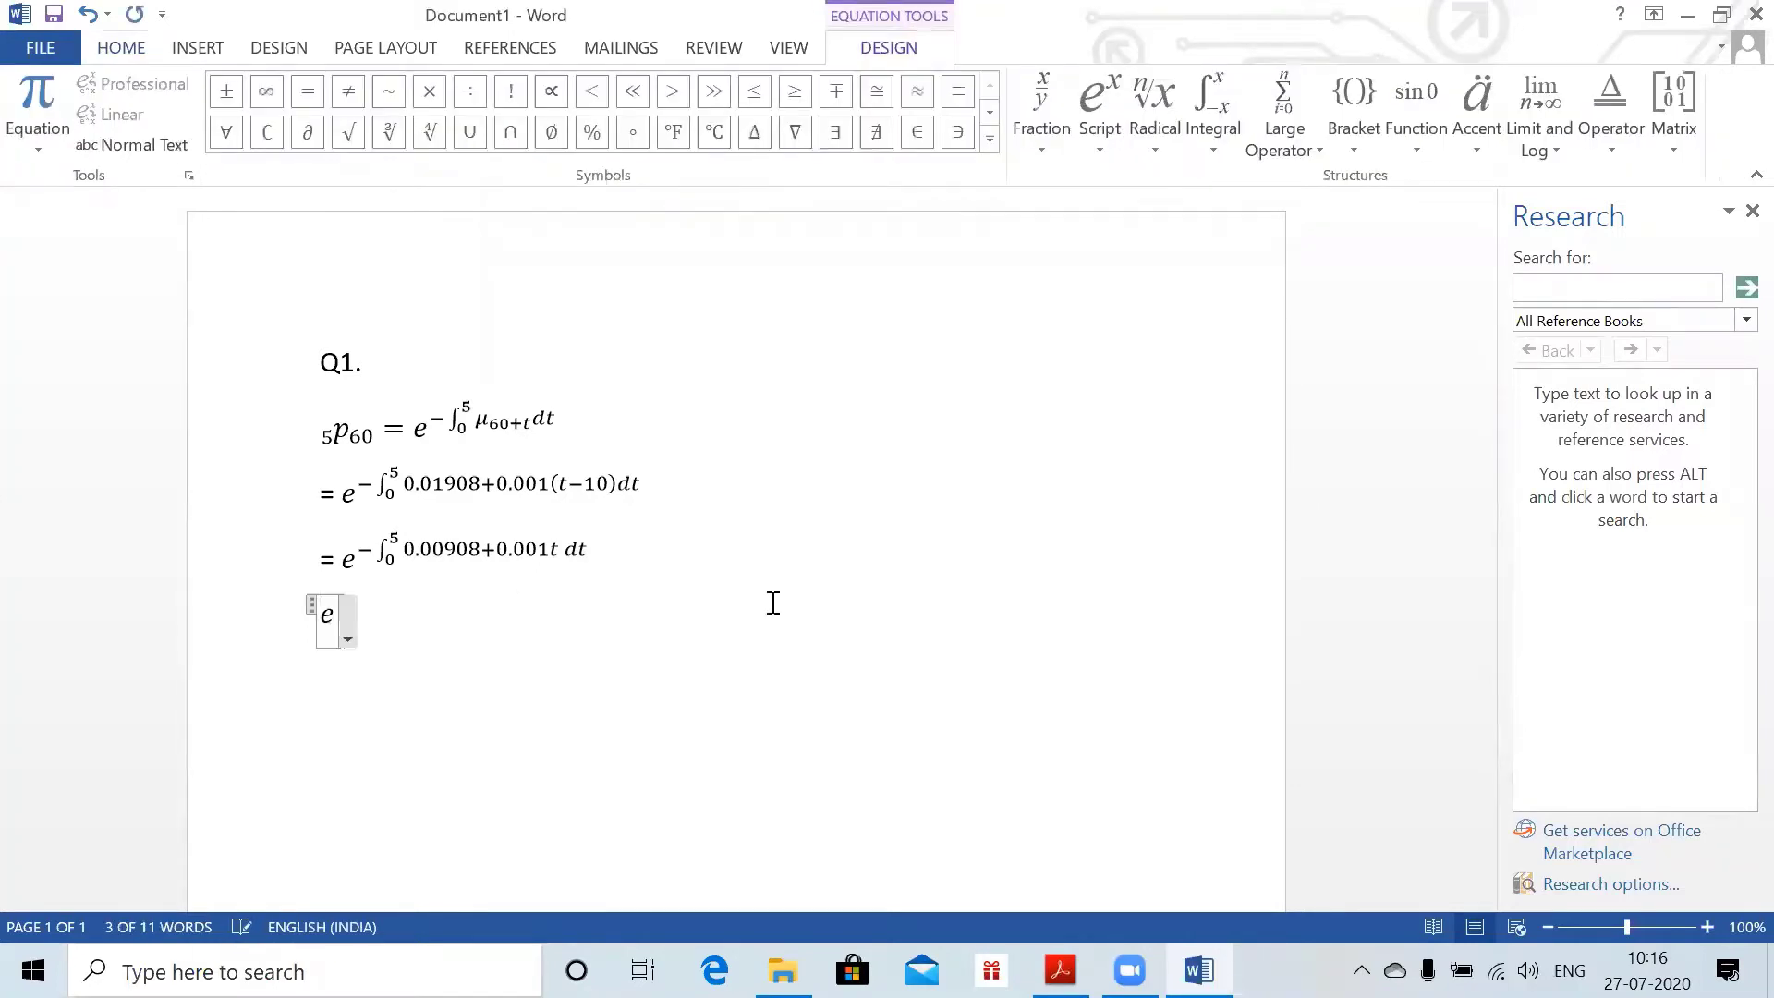
{"action": "type", "text": "^(\\i"}
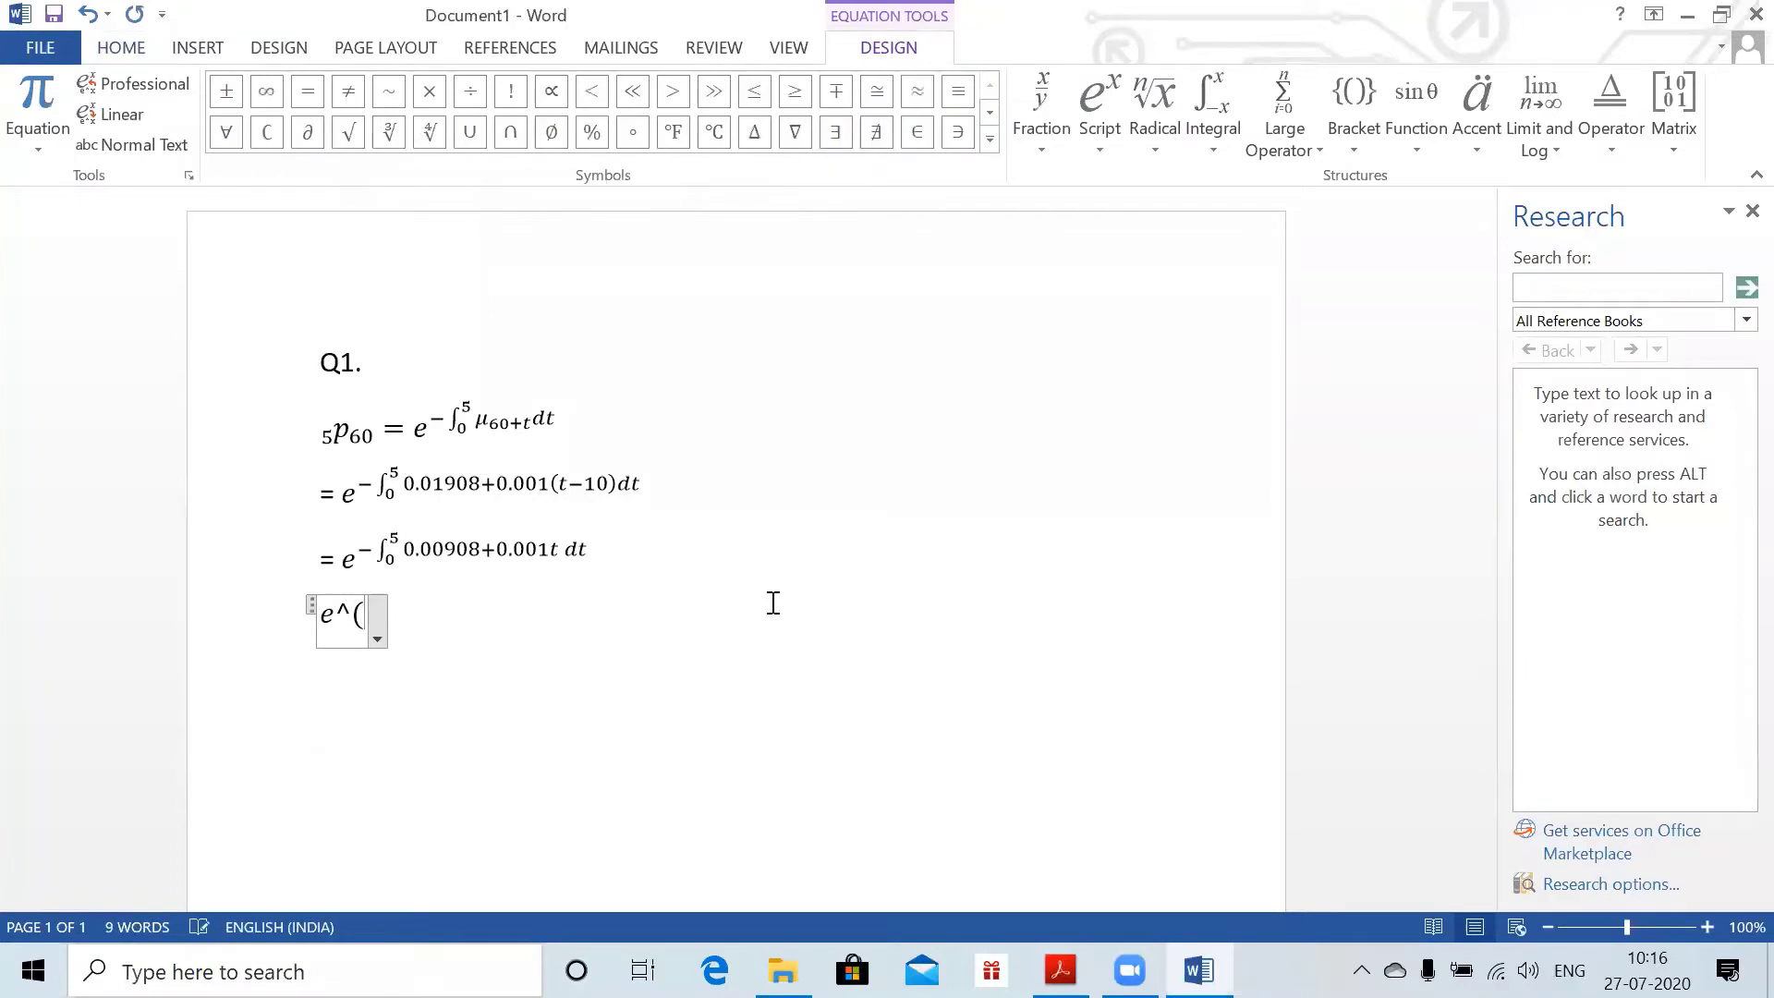
{"action": "key", "text": "BackSpace"}
{"action": "key", "text": "BackSpace"}
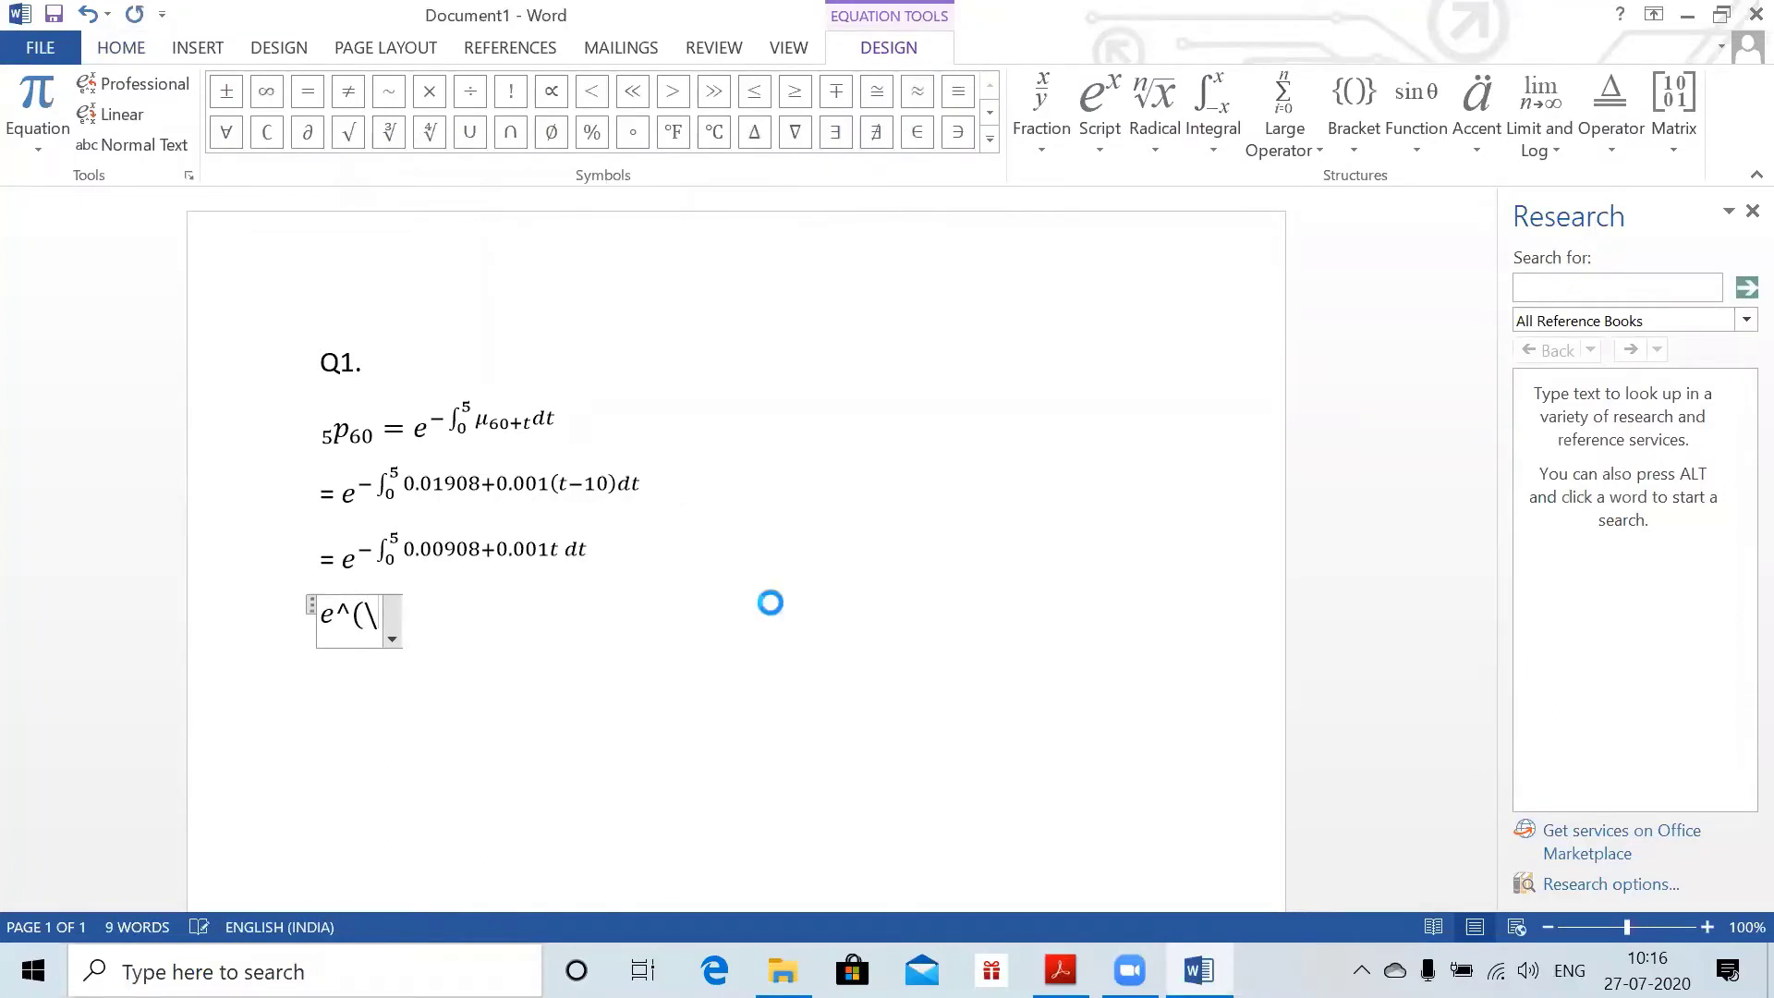
{"action": "type", "text": "-int"}
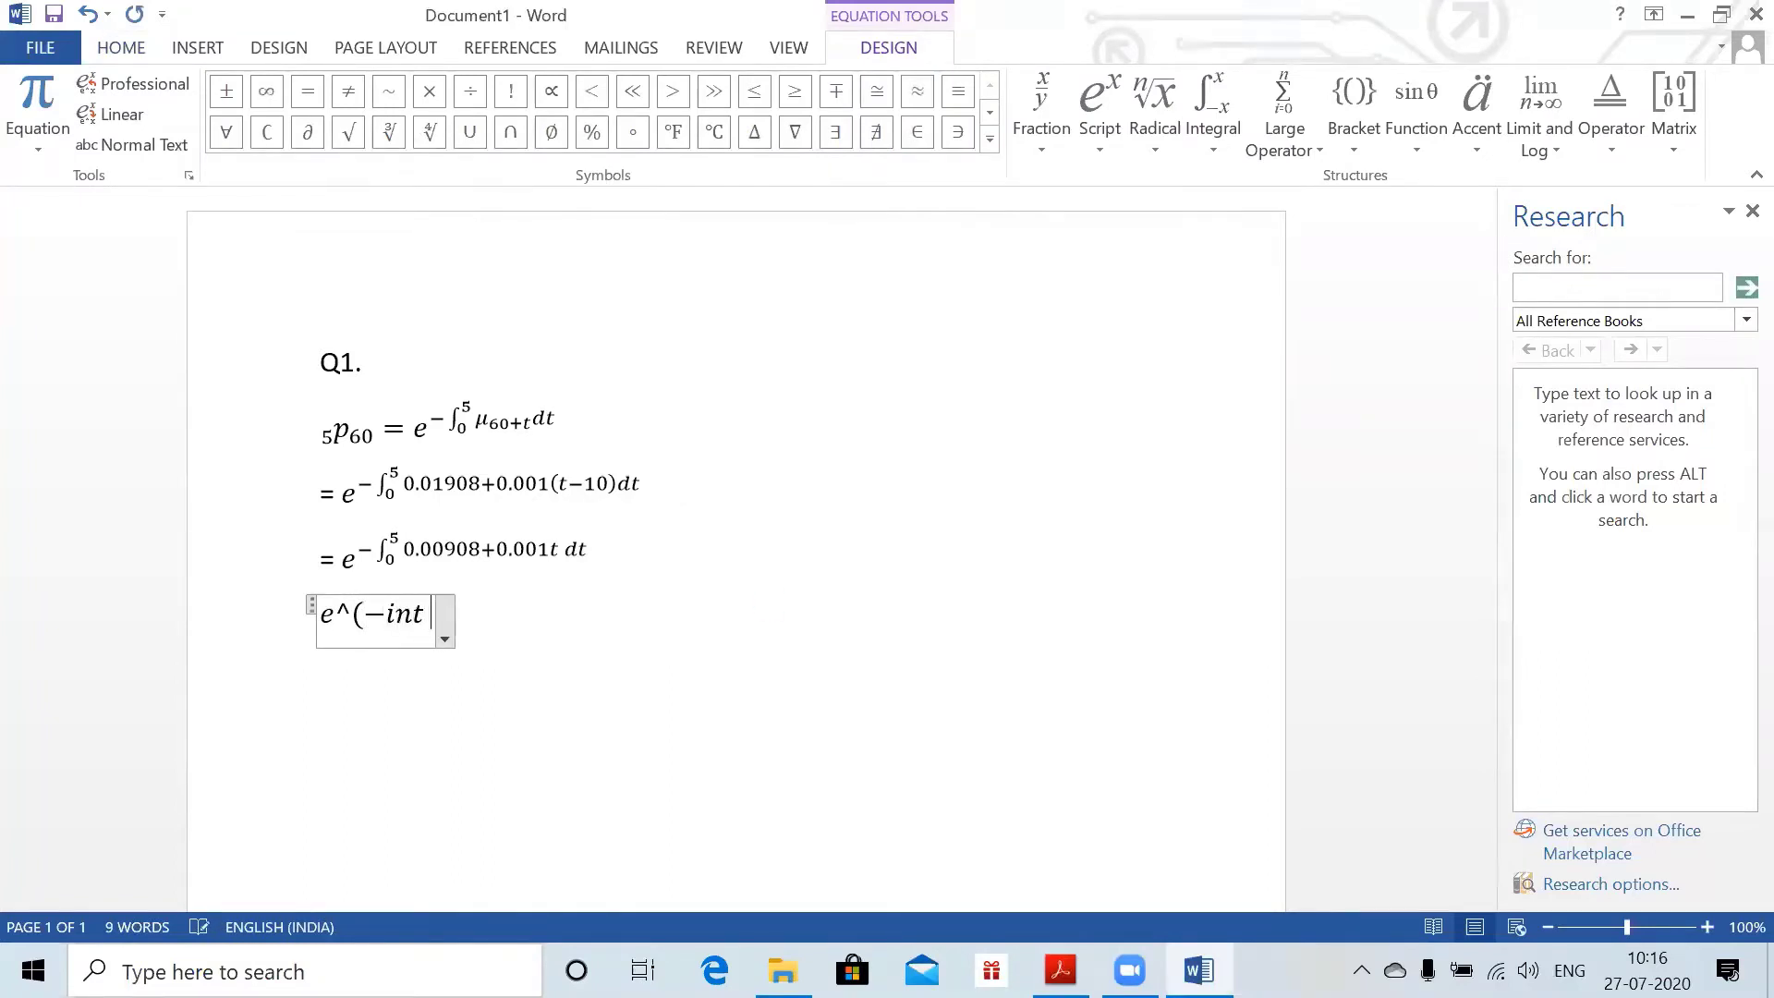
{"action": "key", "text": "BackSpace"}
{"action": "key", "text": "BackSpace"}
{"action": "key", "text": "BackSpace"}
{"action": "key", "text": "BackSpace"}
{"action": "type", "text": "\\int "}
- Enter 0.001+0.09s ds as the practice integrand and close the bracket so the integral becomes the power of e
{"action": "type", "text": "0.001"}
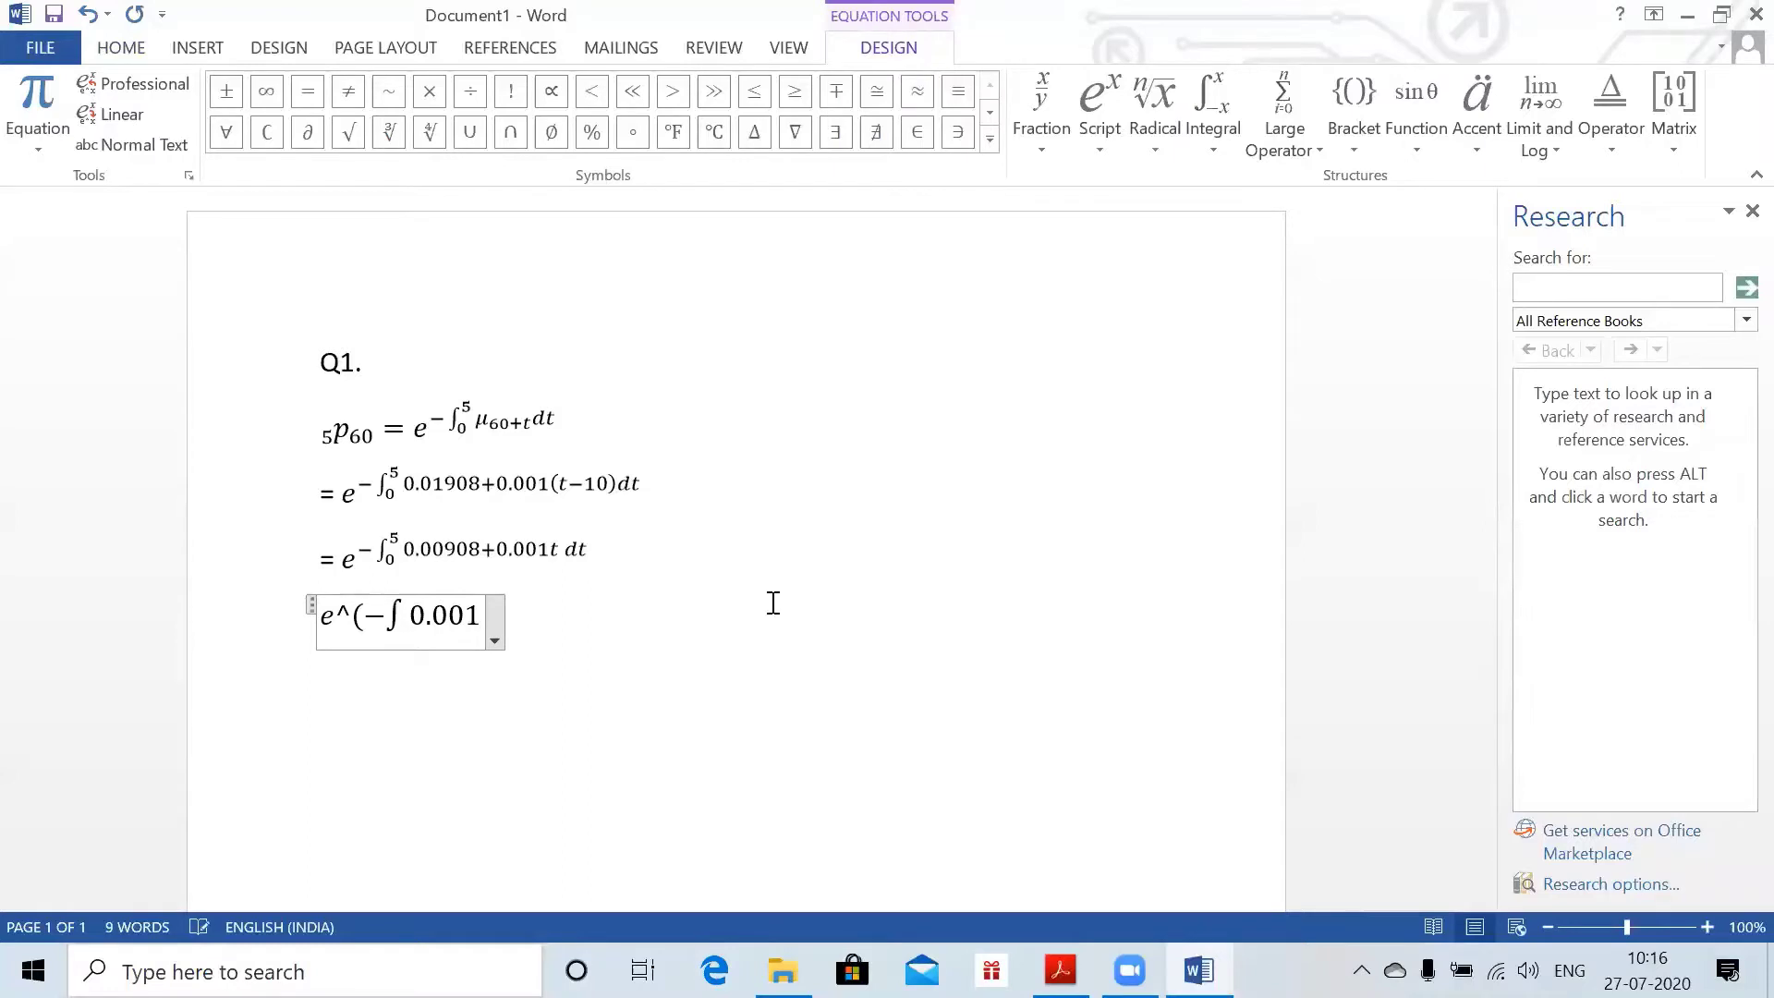
{"action": "type", "text": " +"}
{"action": "type", "text": " 0 -"}
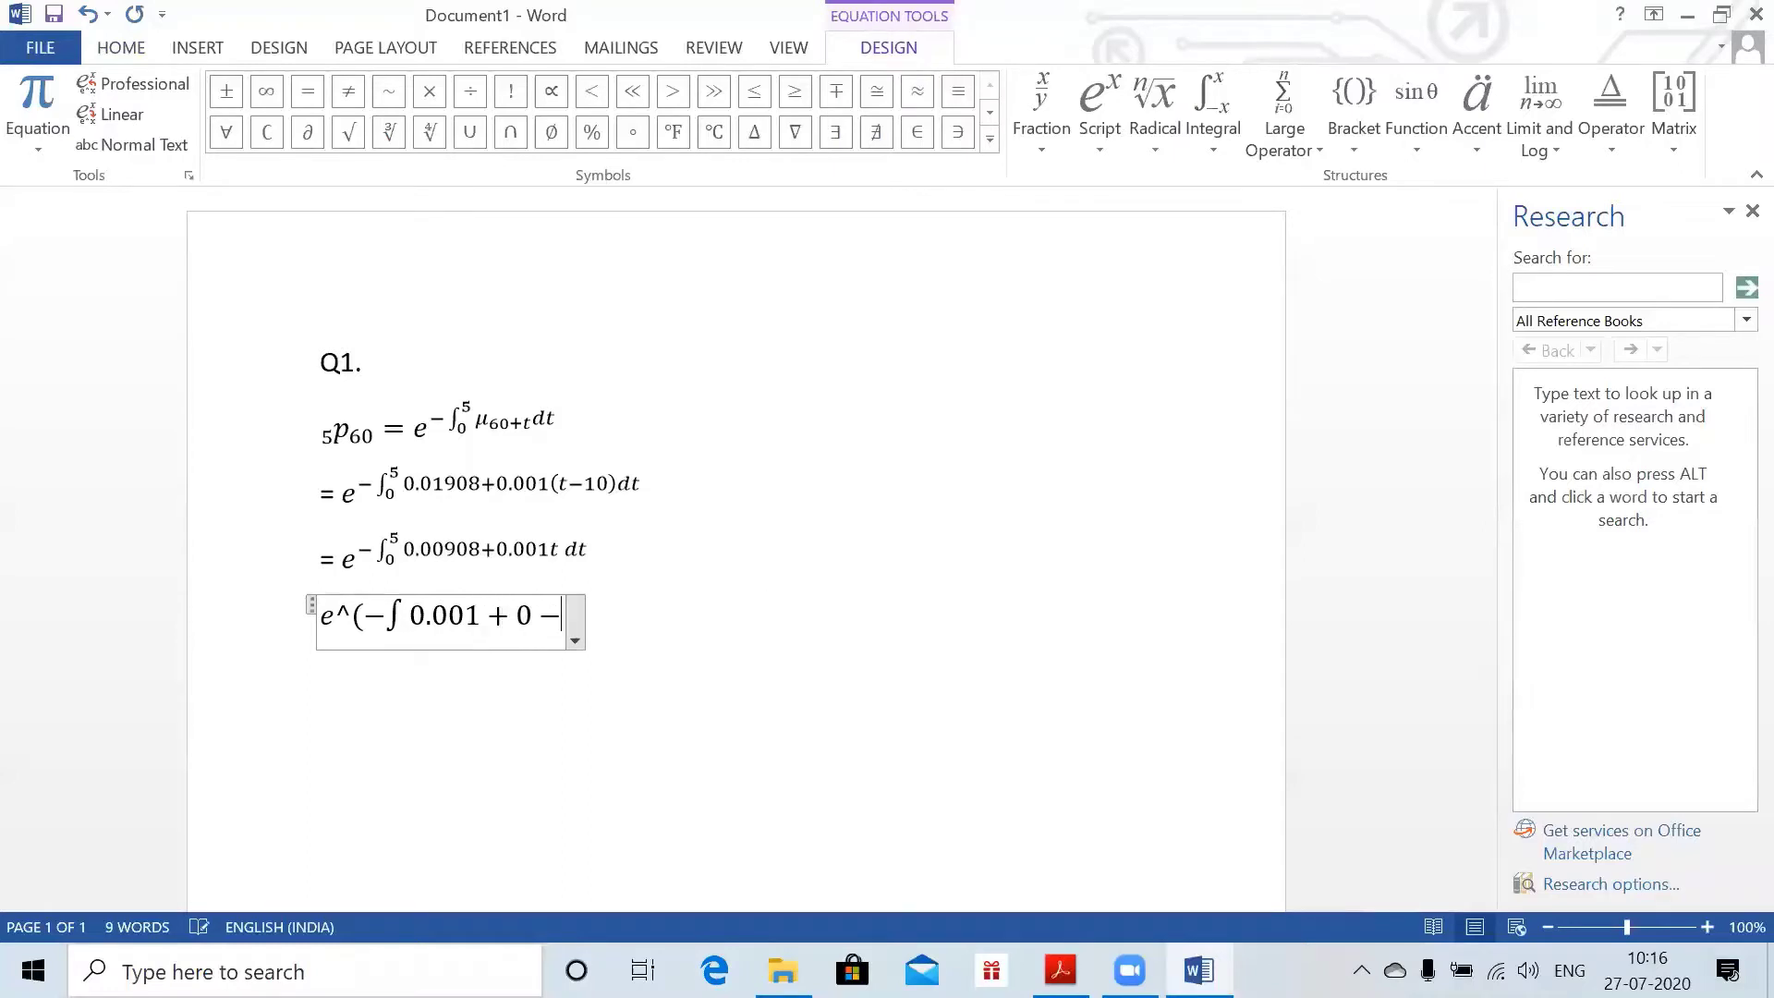
{"action": "key", "text": "BackSpace"}
{"action": "key", "text": "BackSpace"}
{"action": "type", "text": ".09s"}
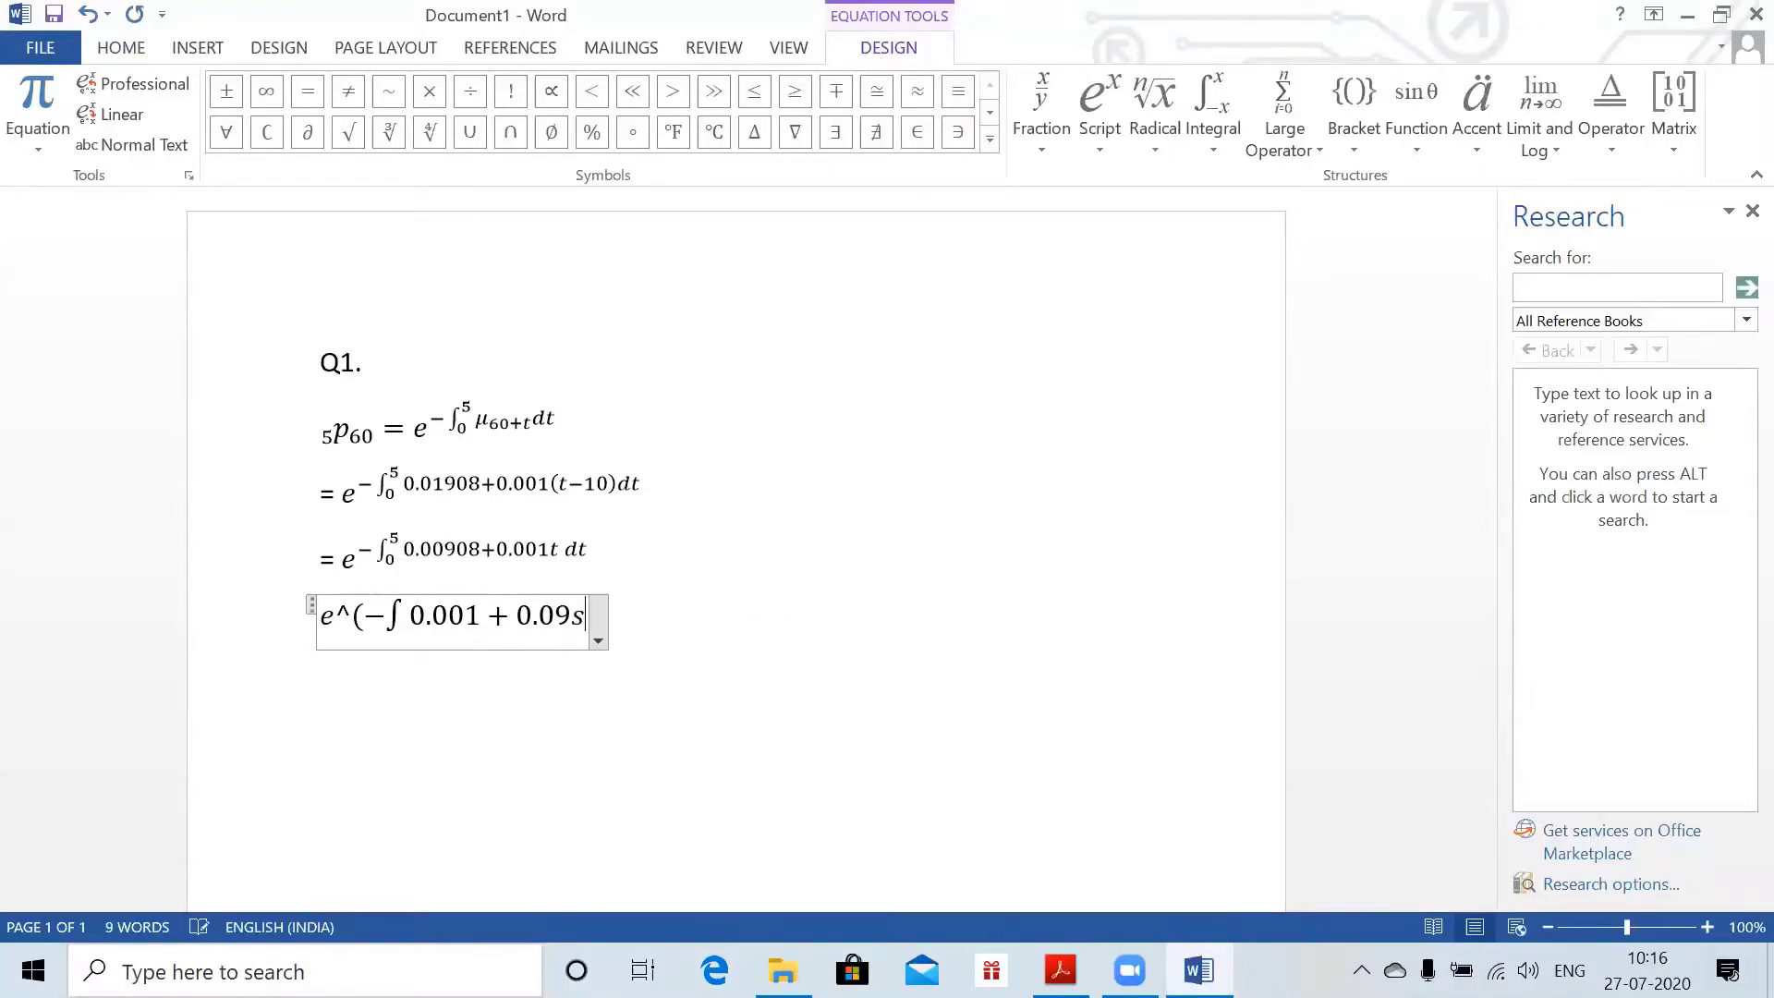
{"action": "type", "text": "ds"}
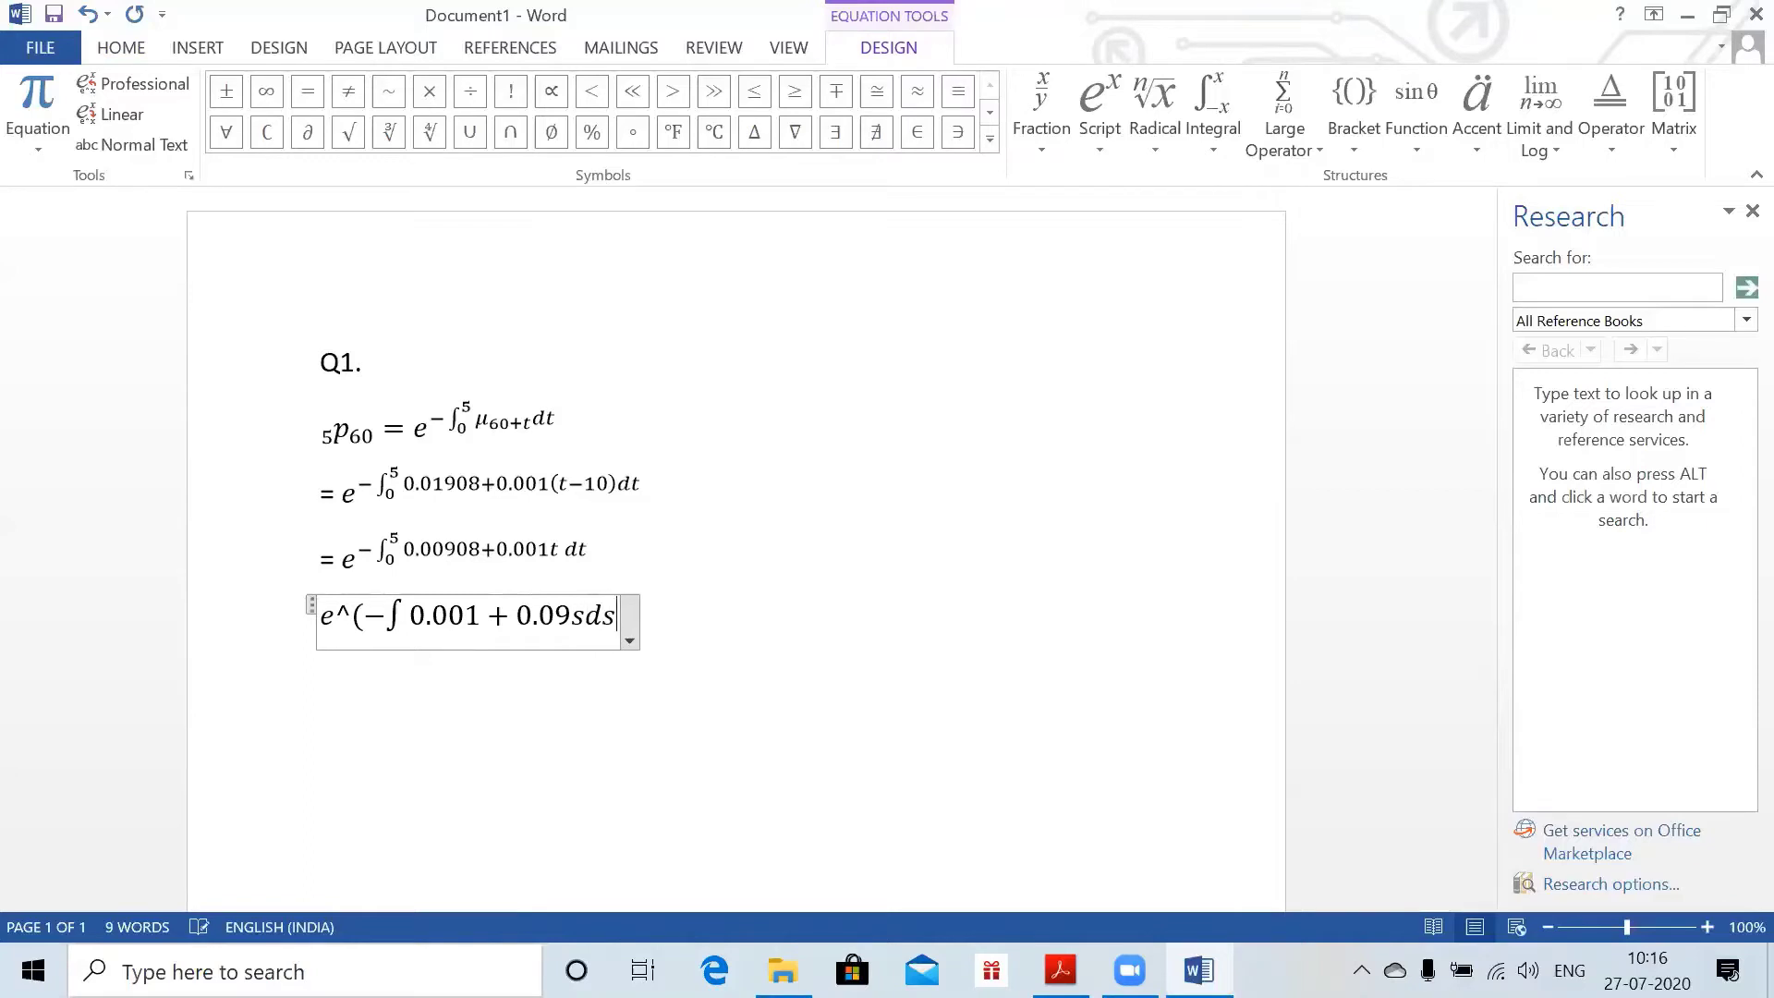
{"action": "type", "text": ")"}
{"action": "left_click", "coordinate": [773, 603]}
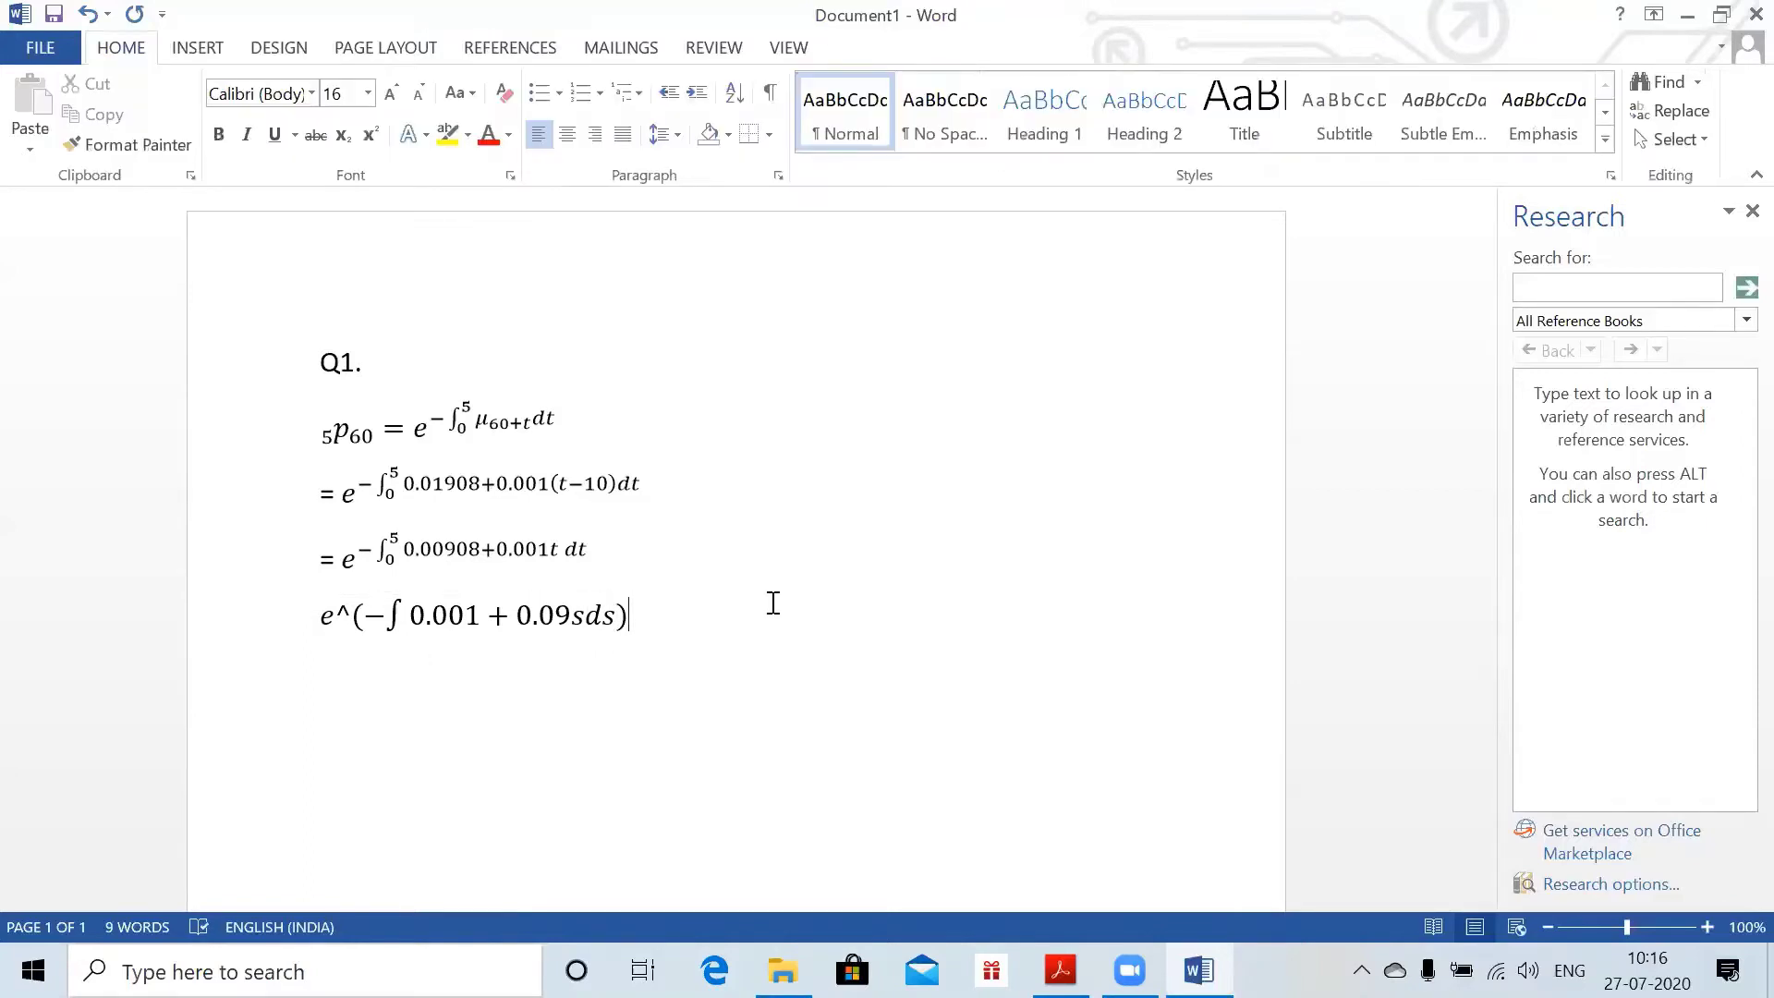
{"action": "key", "text": "Left"}
{"action": "key", "text": "space"}
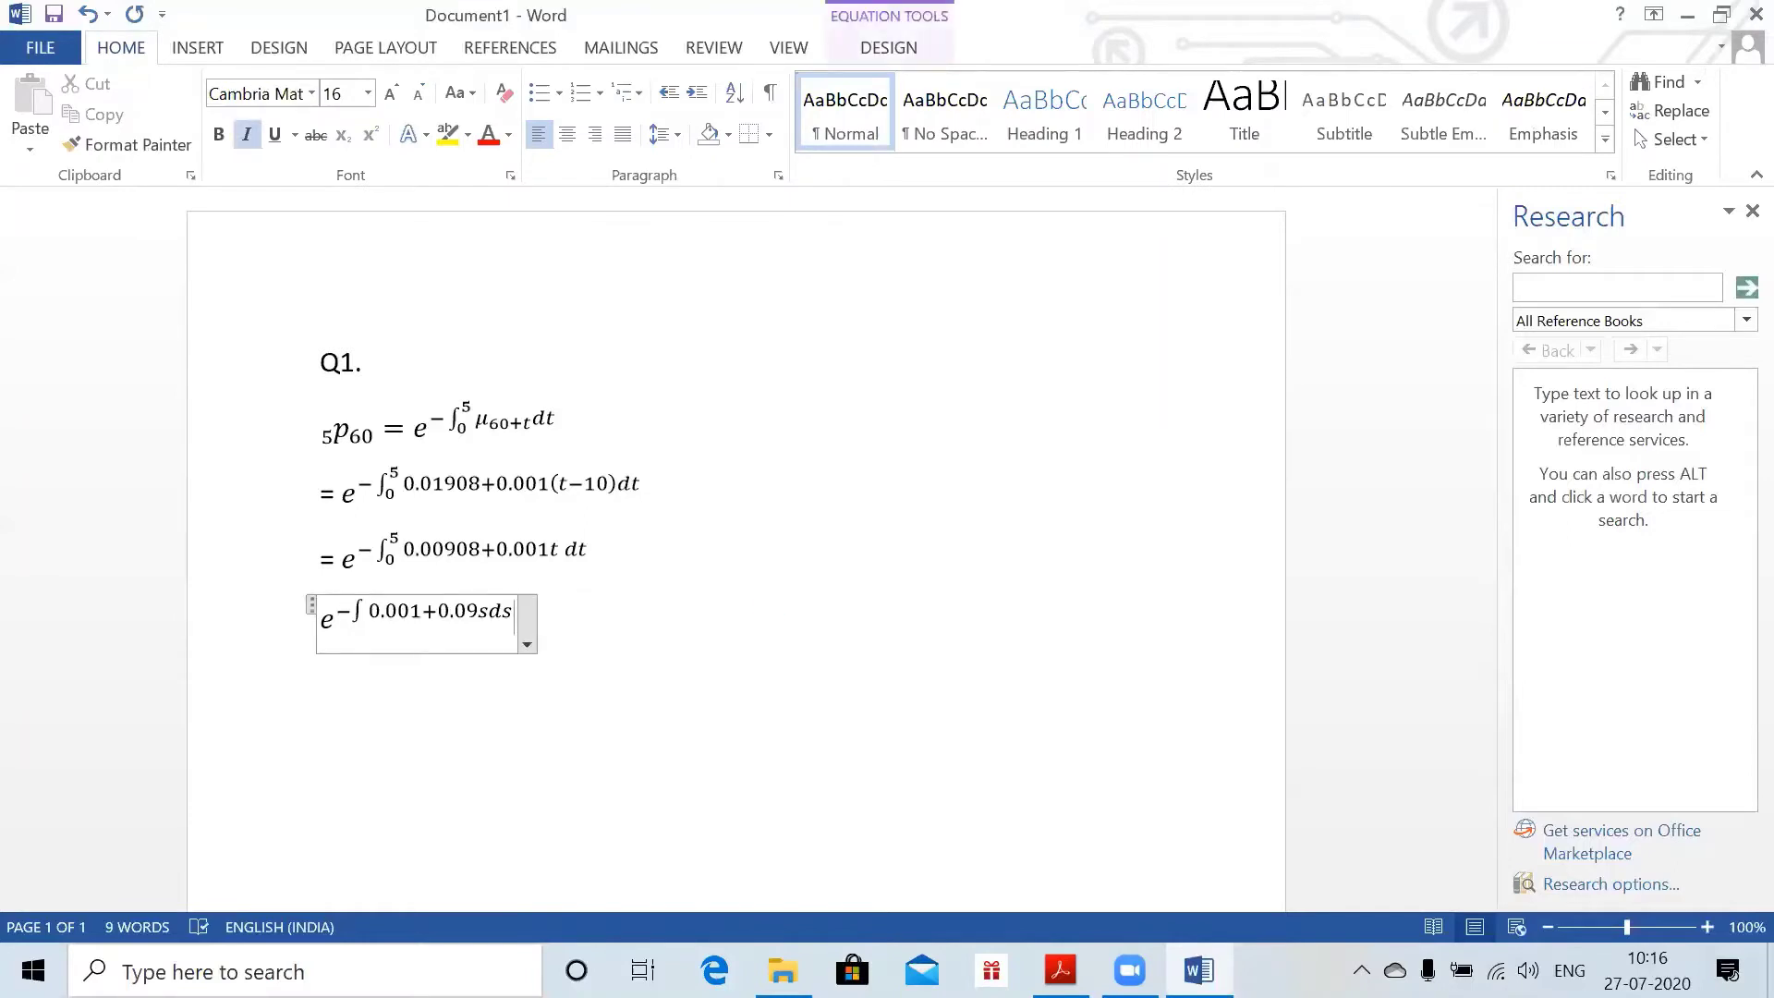
- Undo the practice equation's exponent formatting and delete its integral, keeping only e^(−
{"action": "key", "text": "ctrl+z"}
{"action": "key", "text": "BackSpace"}
{"action": "key", "text": "BackSpace"}
{"action": "key", "text": "BackSpace"}
{"action": "key", "text": "BackSpace"}
{"action": "key", "text": "BackSpace"}
{"action": "key", "text": "BackSpace"}
{"action": "key", "text": "BackSpace"}
{"action": "key", "text": "BackSpace"}
{"action": "key", "text": "BackSpace"}
{"action": "key", "text": "BackSpace"}
{"action": "key", "text": "BackSpace"}
{"action": "key", "text": "BackSpace"}
{"action": "key", "text": "BackSpace"}
{"action": "key", "text": "BackSpace"}
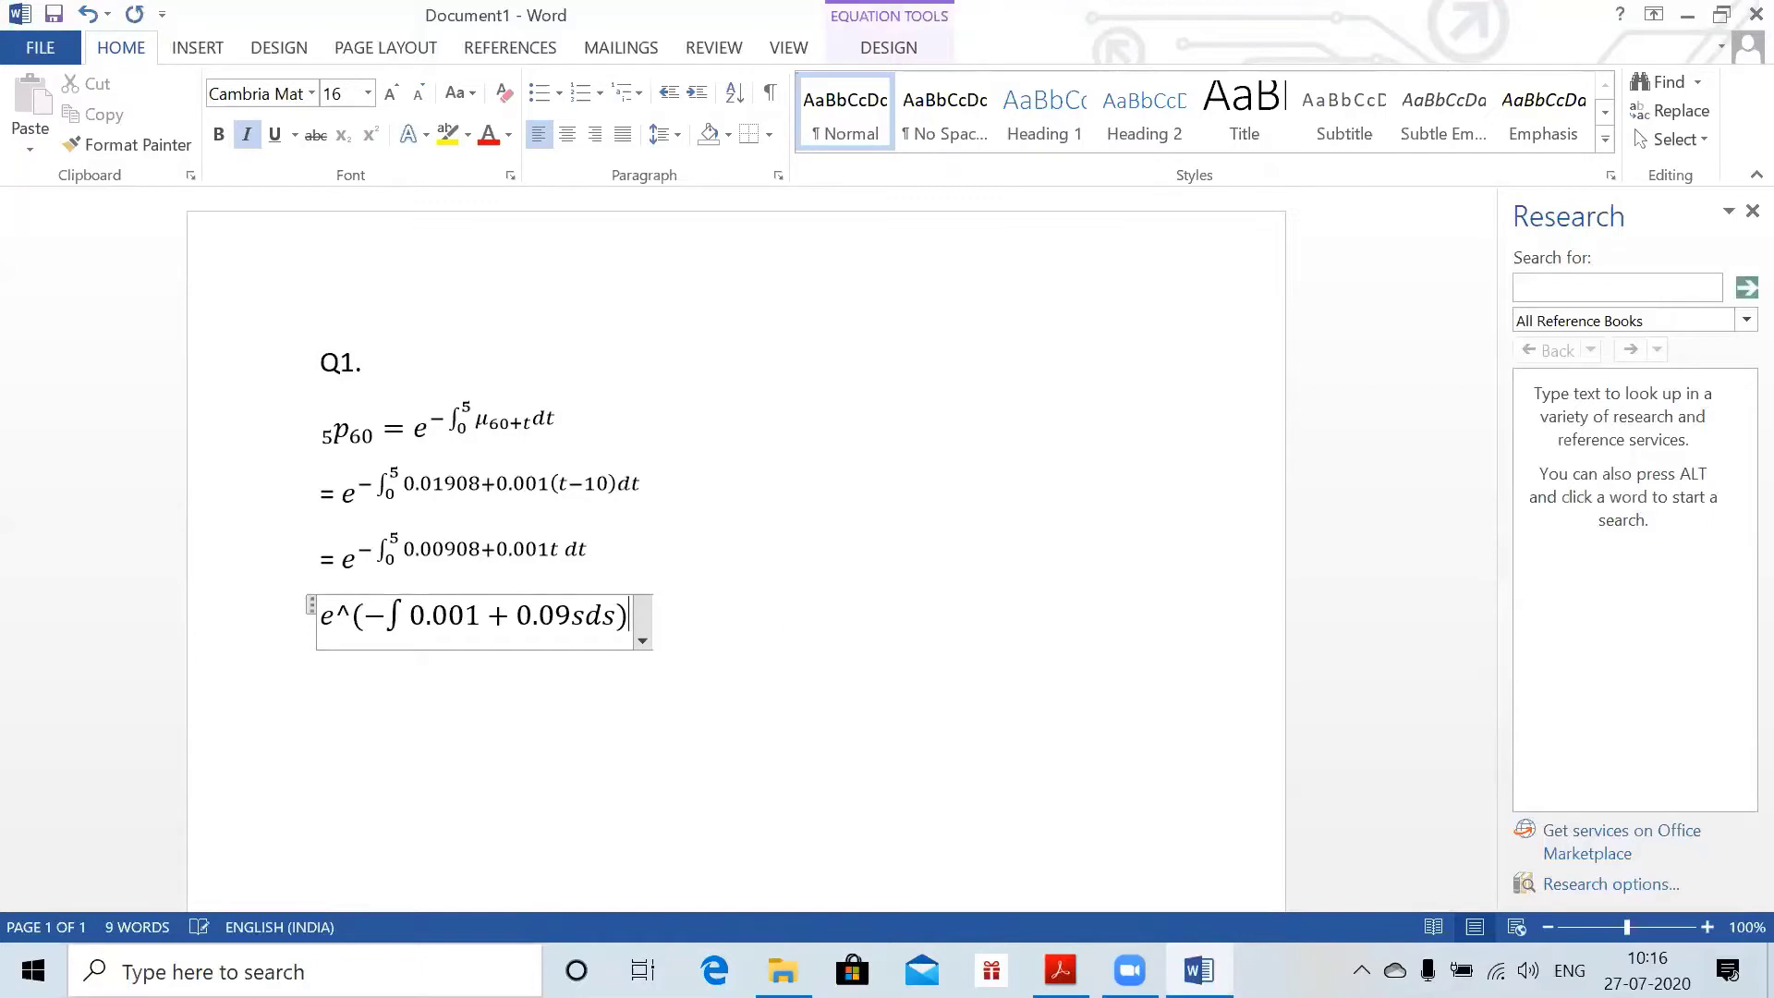
{"action": "key", "text": "BackSpace"}
{"action": "key", "text": "BackSpace"}
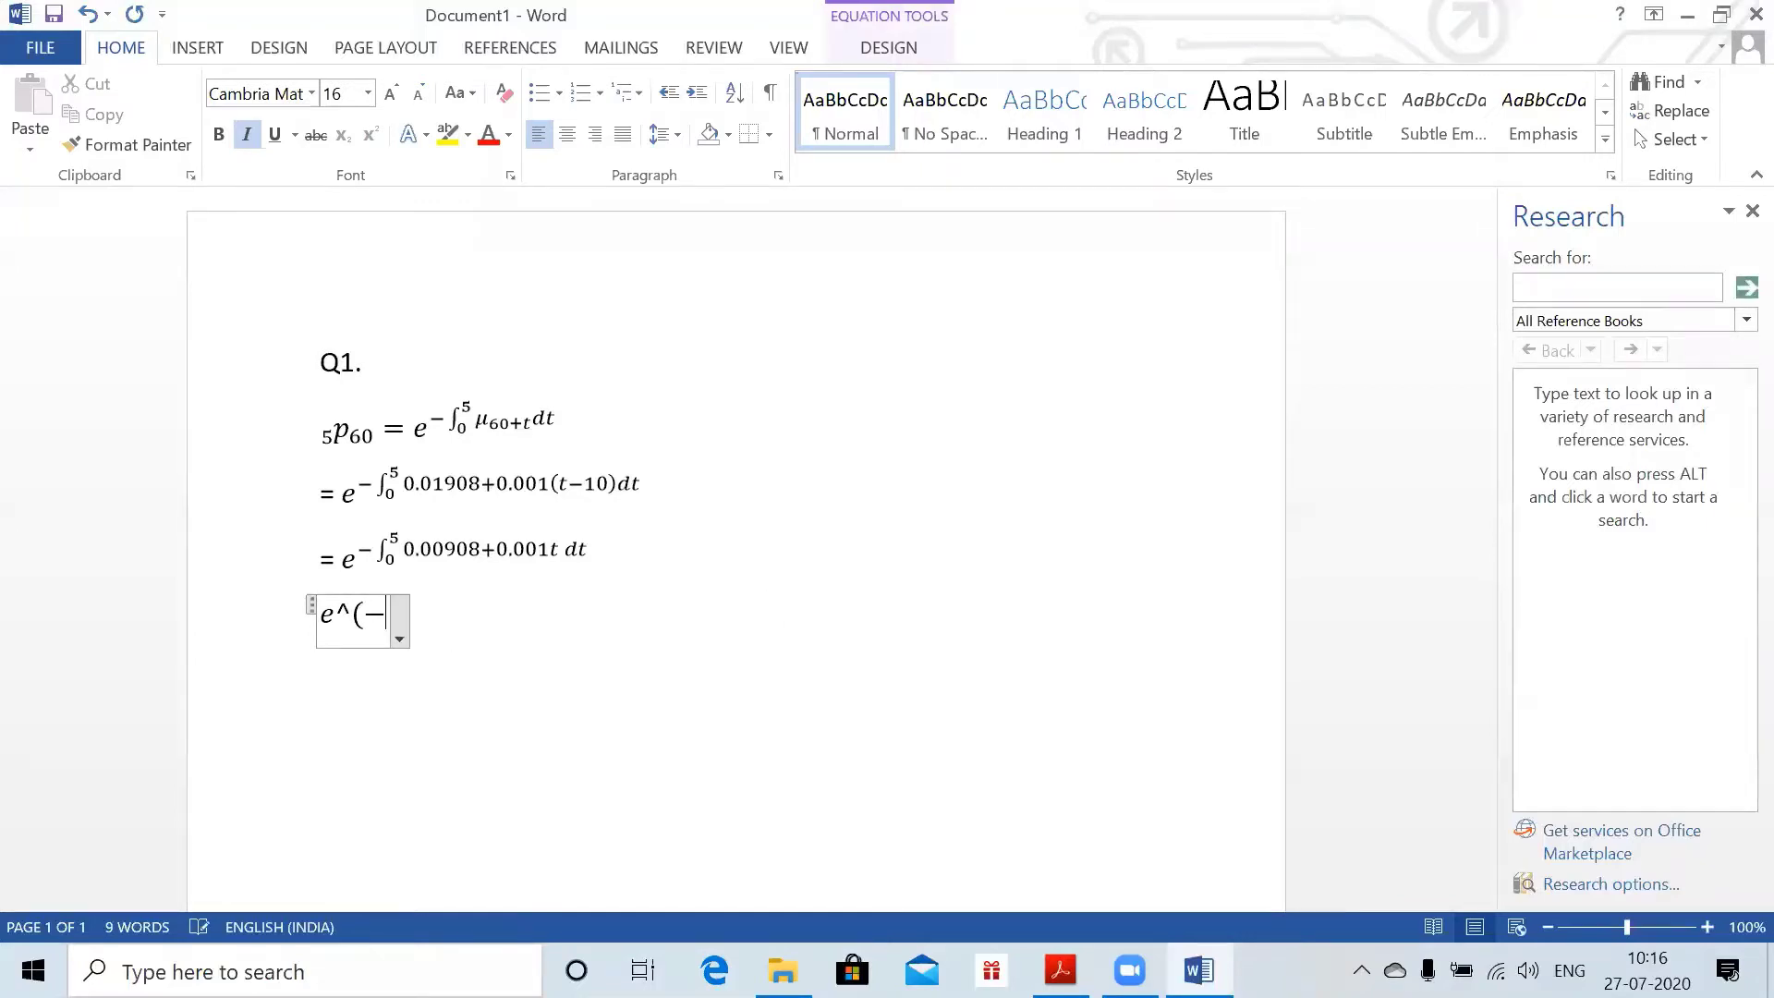
- Complete the practice exponent with an integral of fff ds and format it as the power of e
{"action": "type", "text": "\\int "}
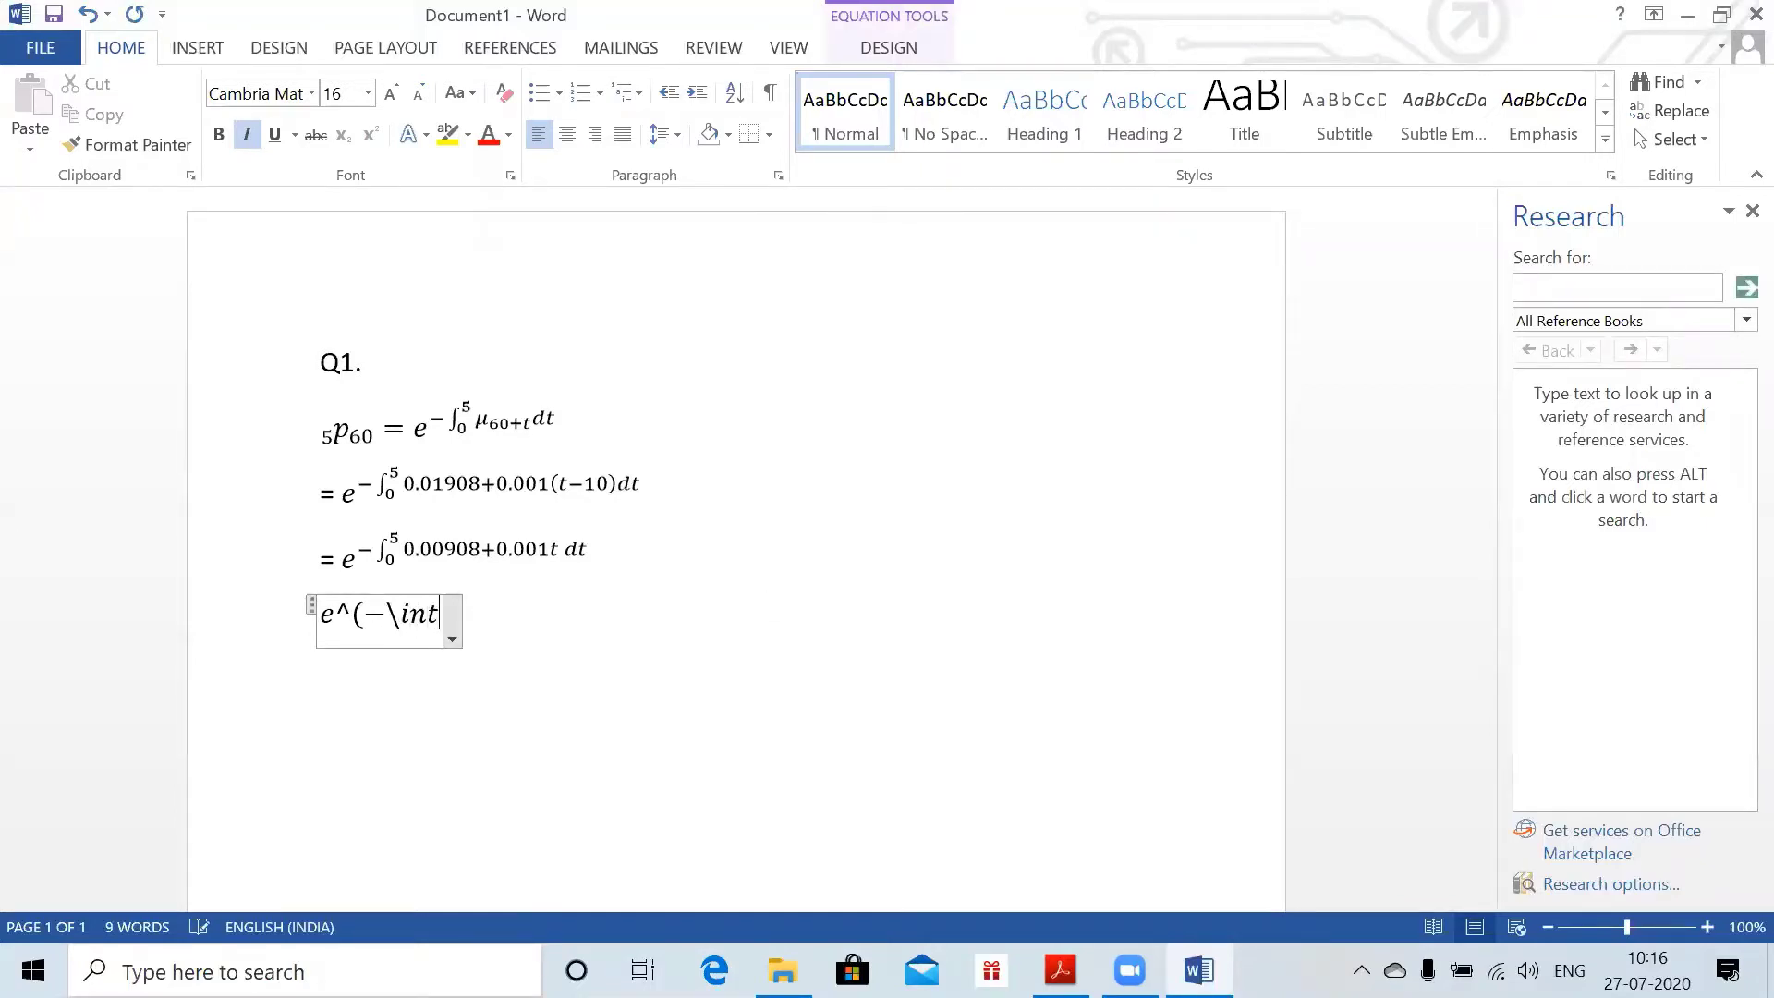
{"action": "key", "text": "BackSpace"}
{"action": "key", "text": "BackSpace"}
{"action": "key", "text": "BackSpace"}
{"action": "key", "text": "BackSpace"}
{"action": "key", "text": "BackSpace"}
{"action": "type", "text": "∫ fff"}
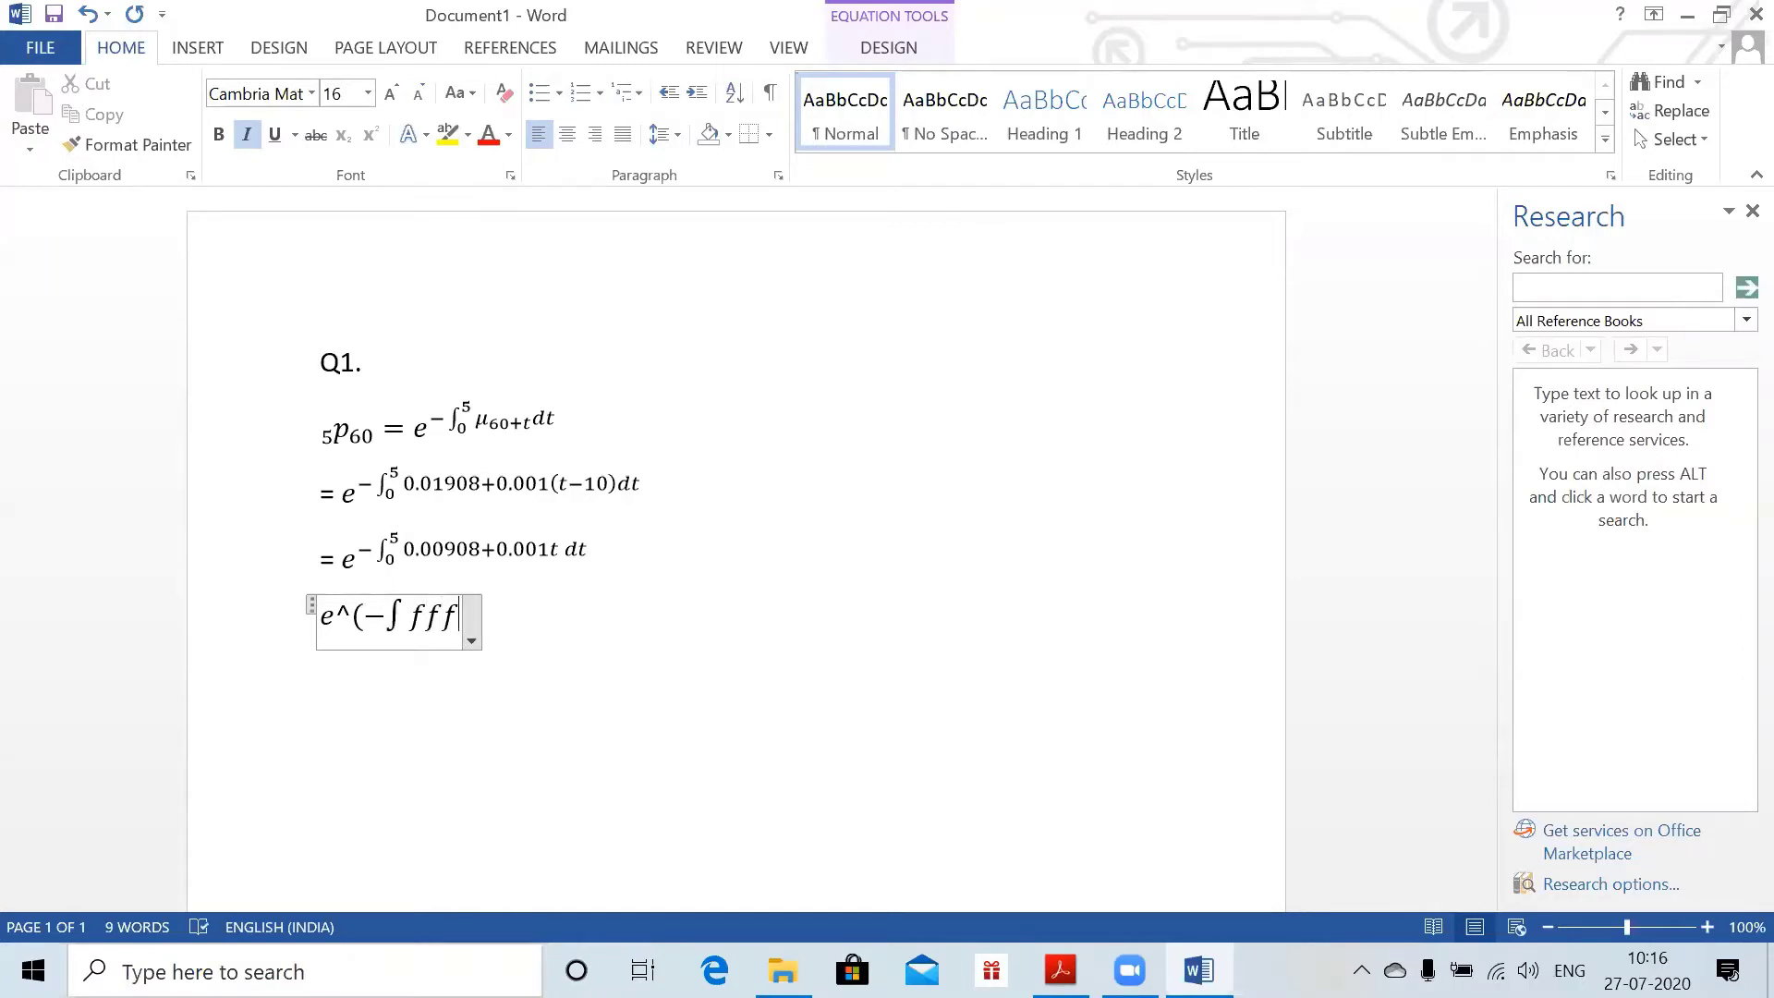
{"action": "type", "text": "ds)"}
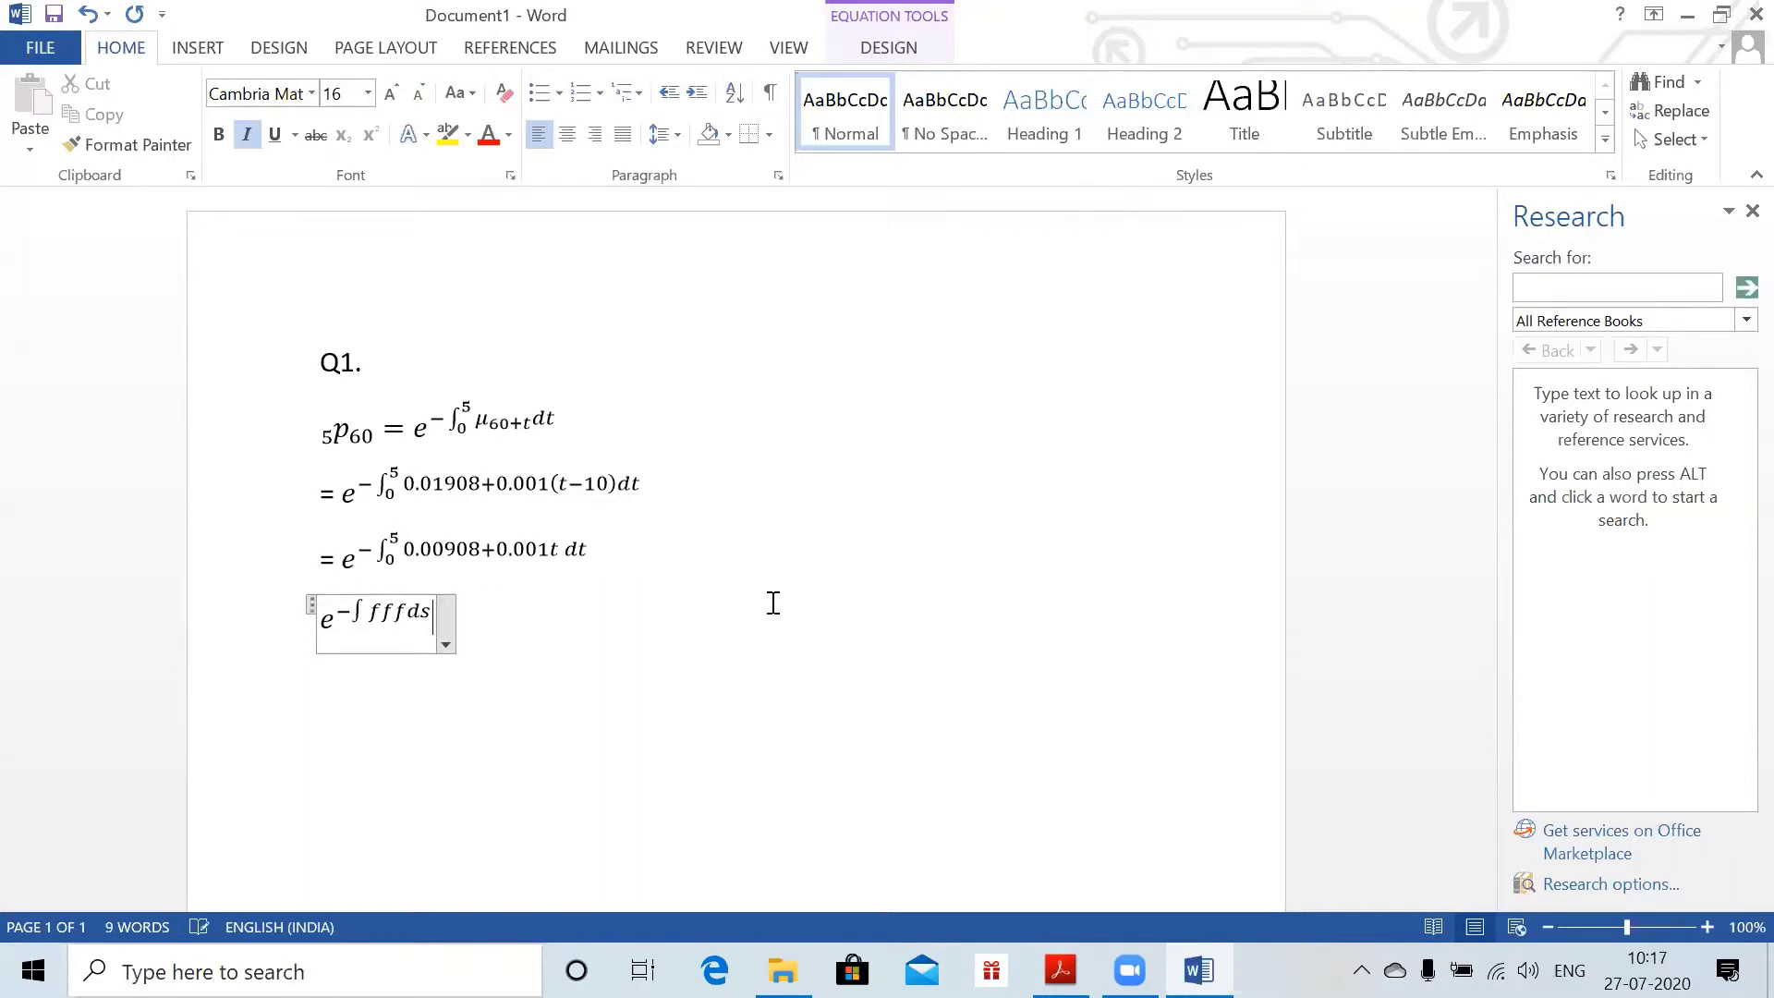
- Undo the fff ds exponent formatting, delete the whole practice equation and return to the third line's integrand
{"action": "key", "text": "ctrl+z"}
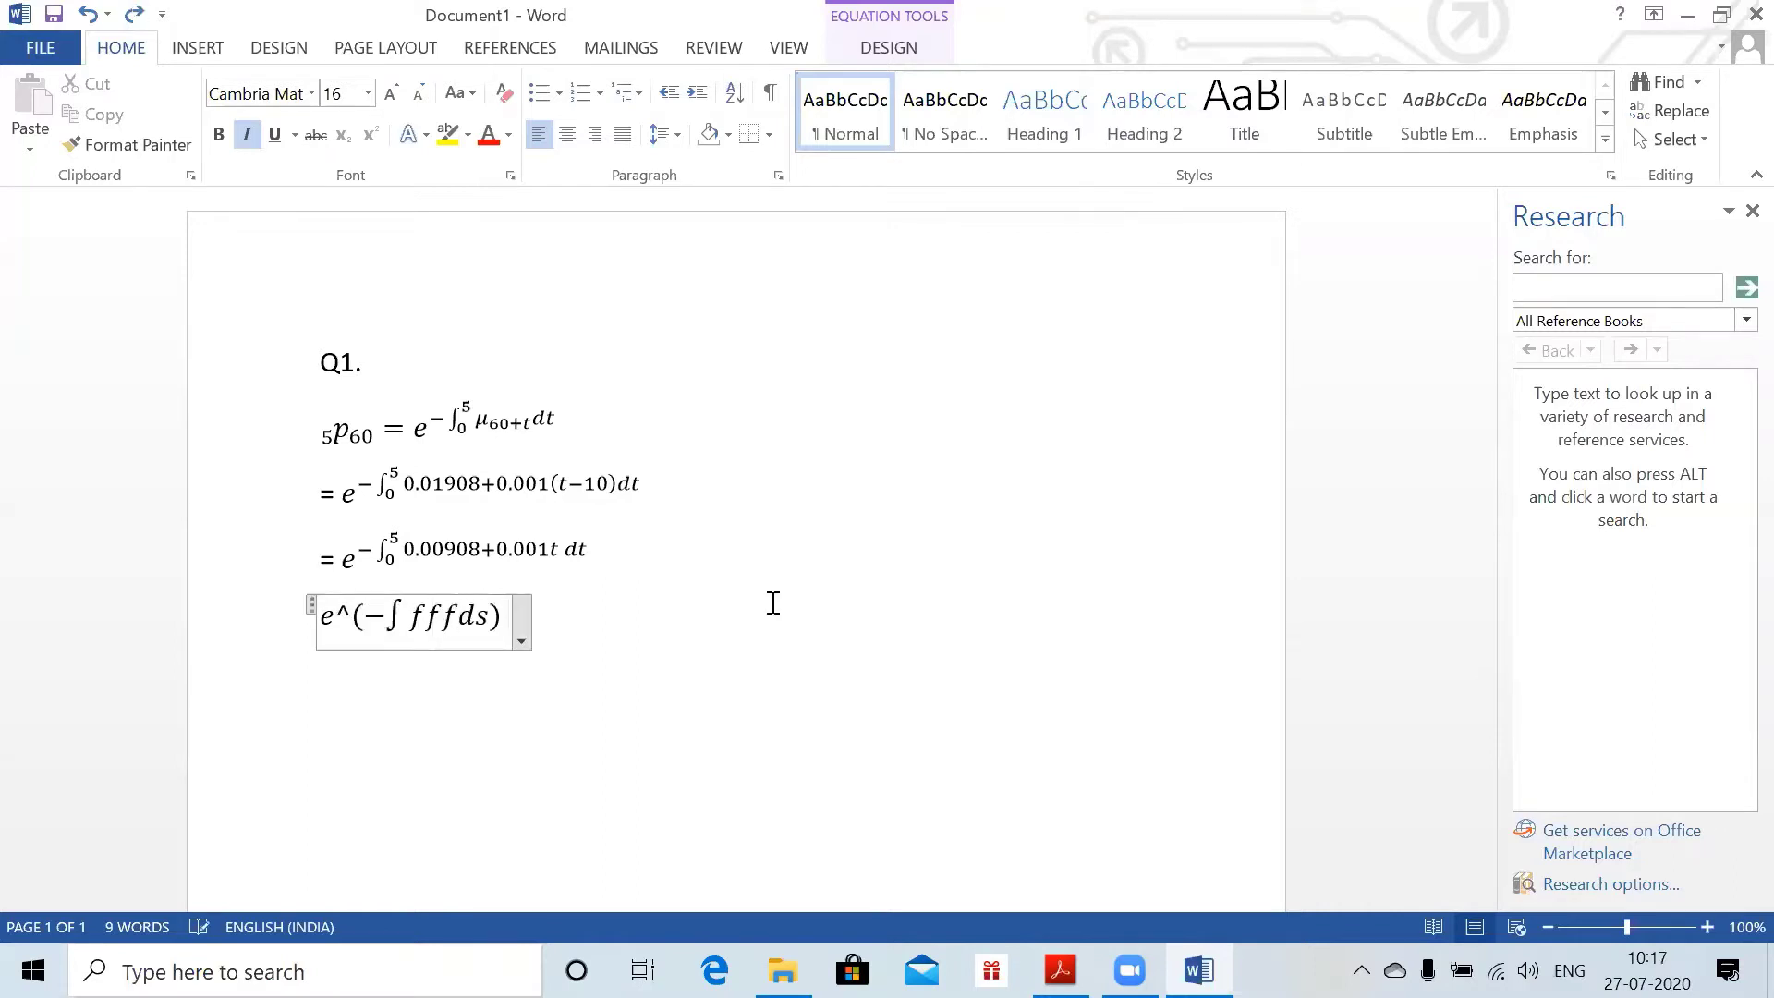
{"action": "key", "text": "BackSpace"}
{"action": "key", "text": "BackSpace"}
{"action": "key", "text": "BackSpace"}
{"action": "key", "text": "BackSpace"}
{"action": "key", "text": "BackSpace"}
{"action": "key", "text": "BackSpace"}
{"action": "key", "text": "BackSpace"}
{"action": "key", "text": "BackSpace"}
{"action": "key", "text": "BackSpace"}
{"action": "key", "text": "BackSpace"}
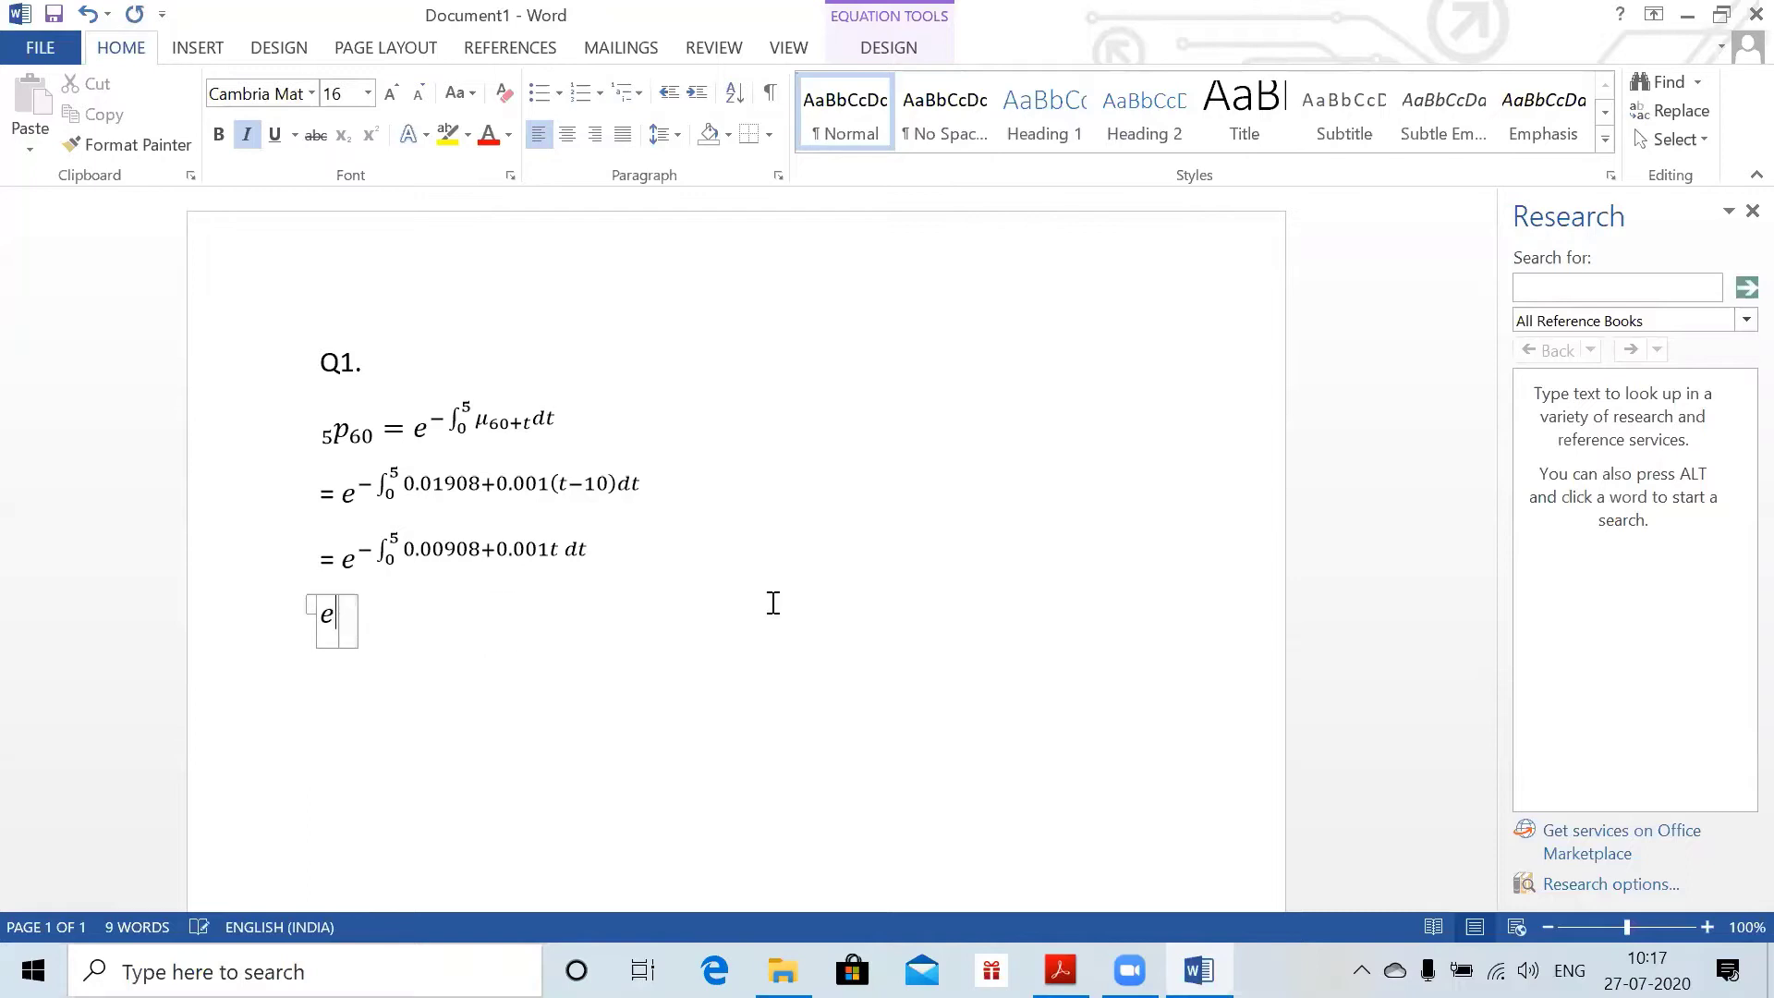
{"action": "key", "text": "BackSpace"}
{"action": "key", "text": "BackSpace"}
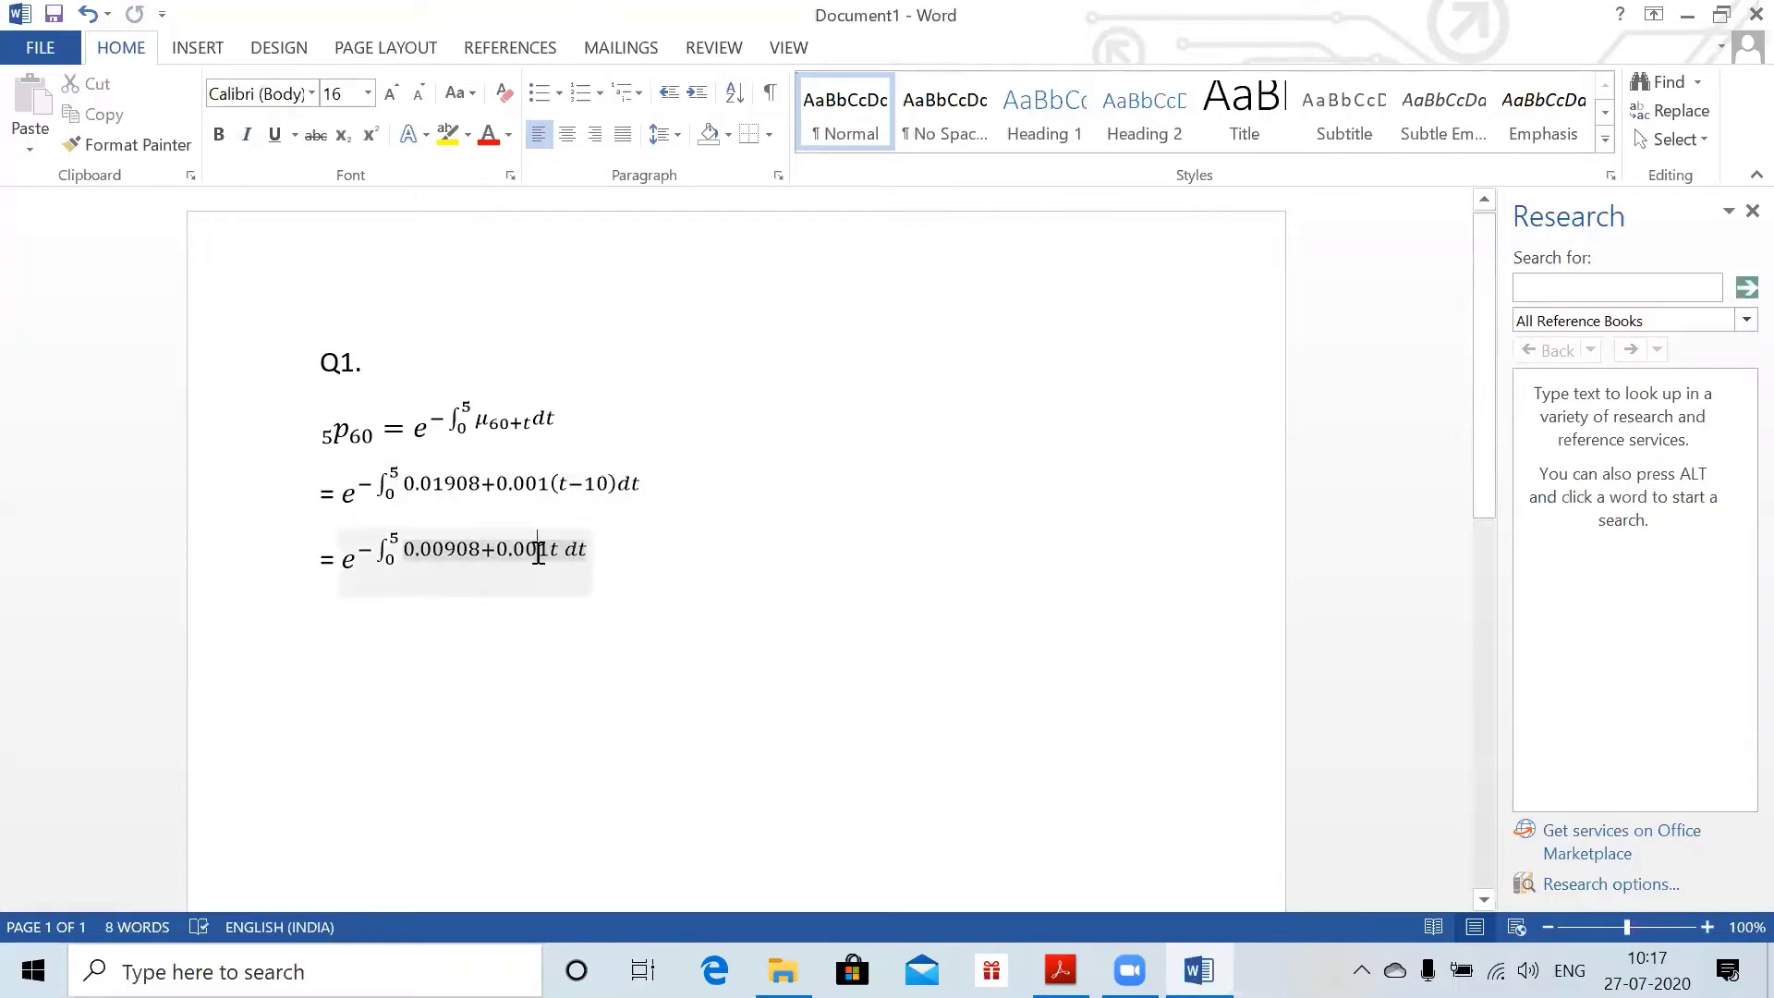
{"action": "left_click", "coordinate": [538, 552]}
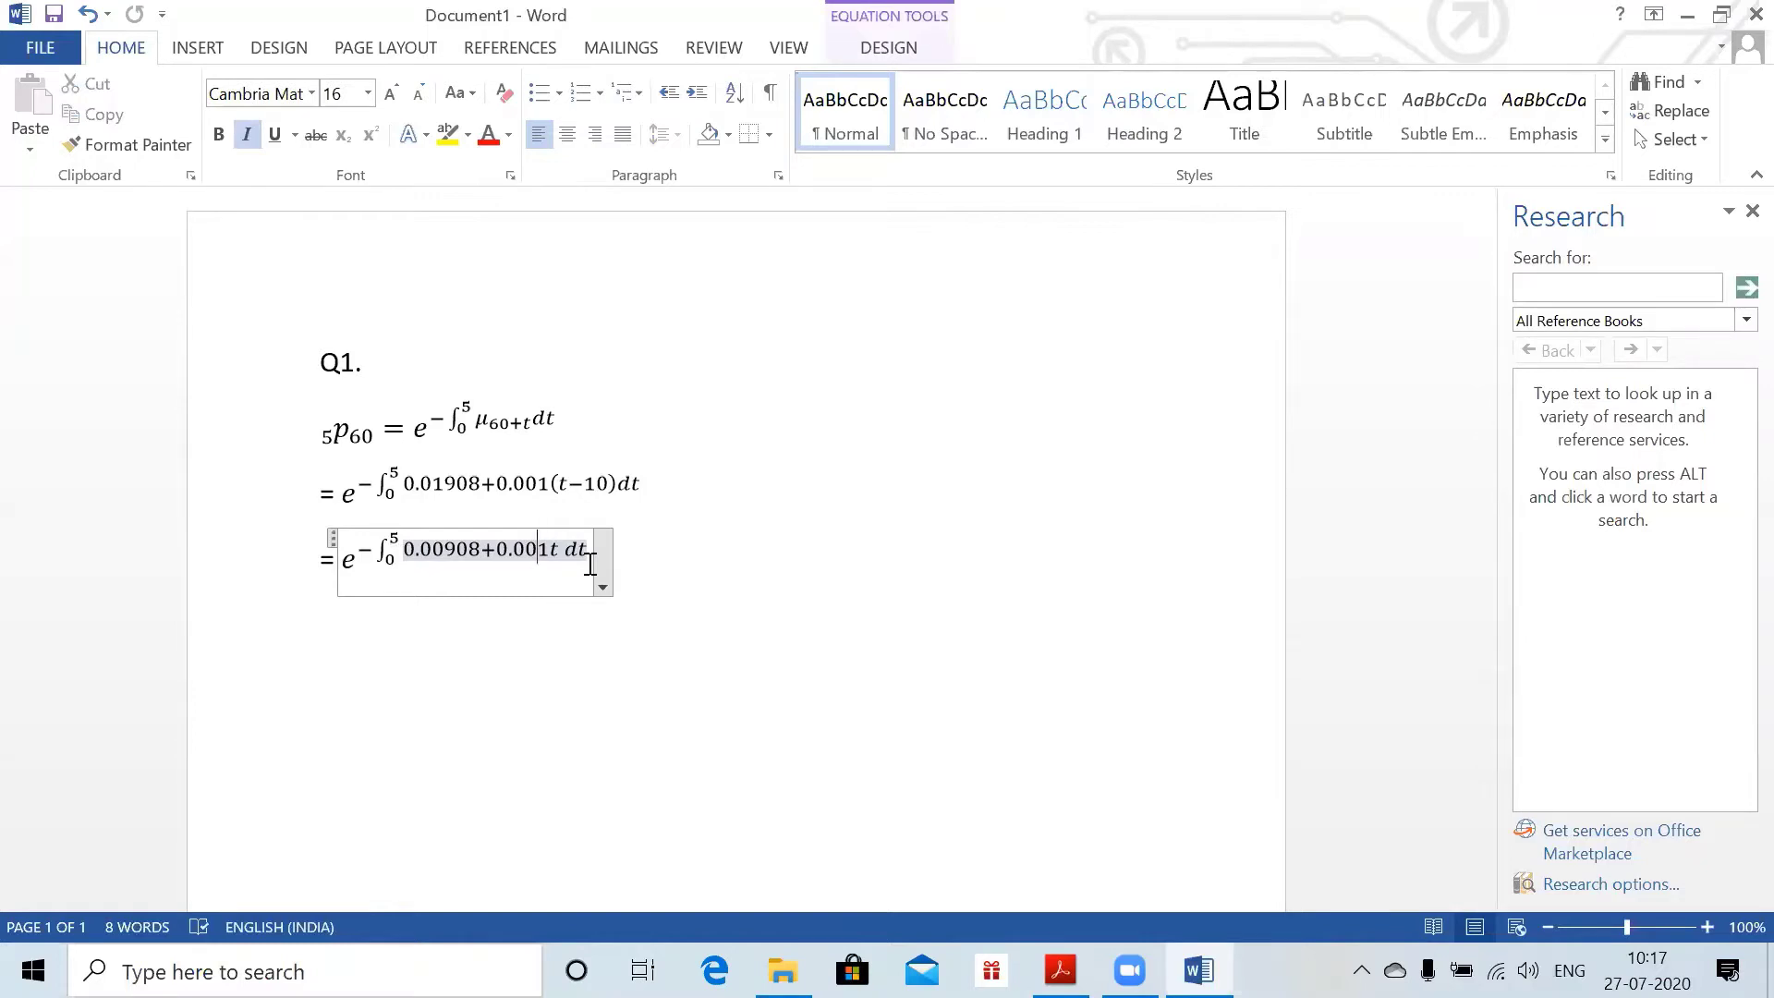
{"action": "key", "text": "Down"}
{"action": "key", "text": "Down"}
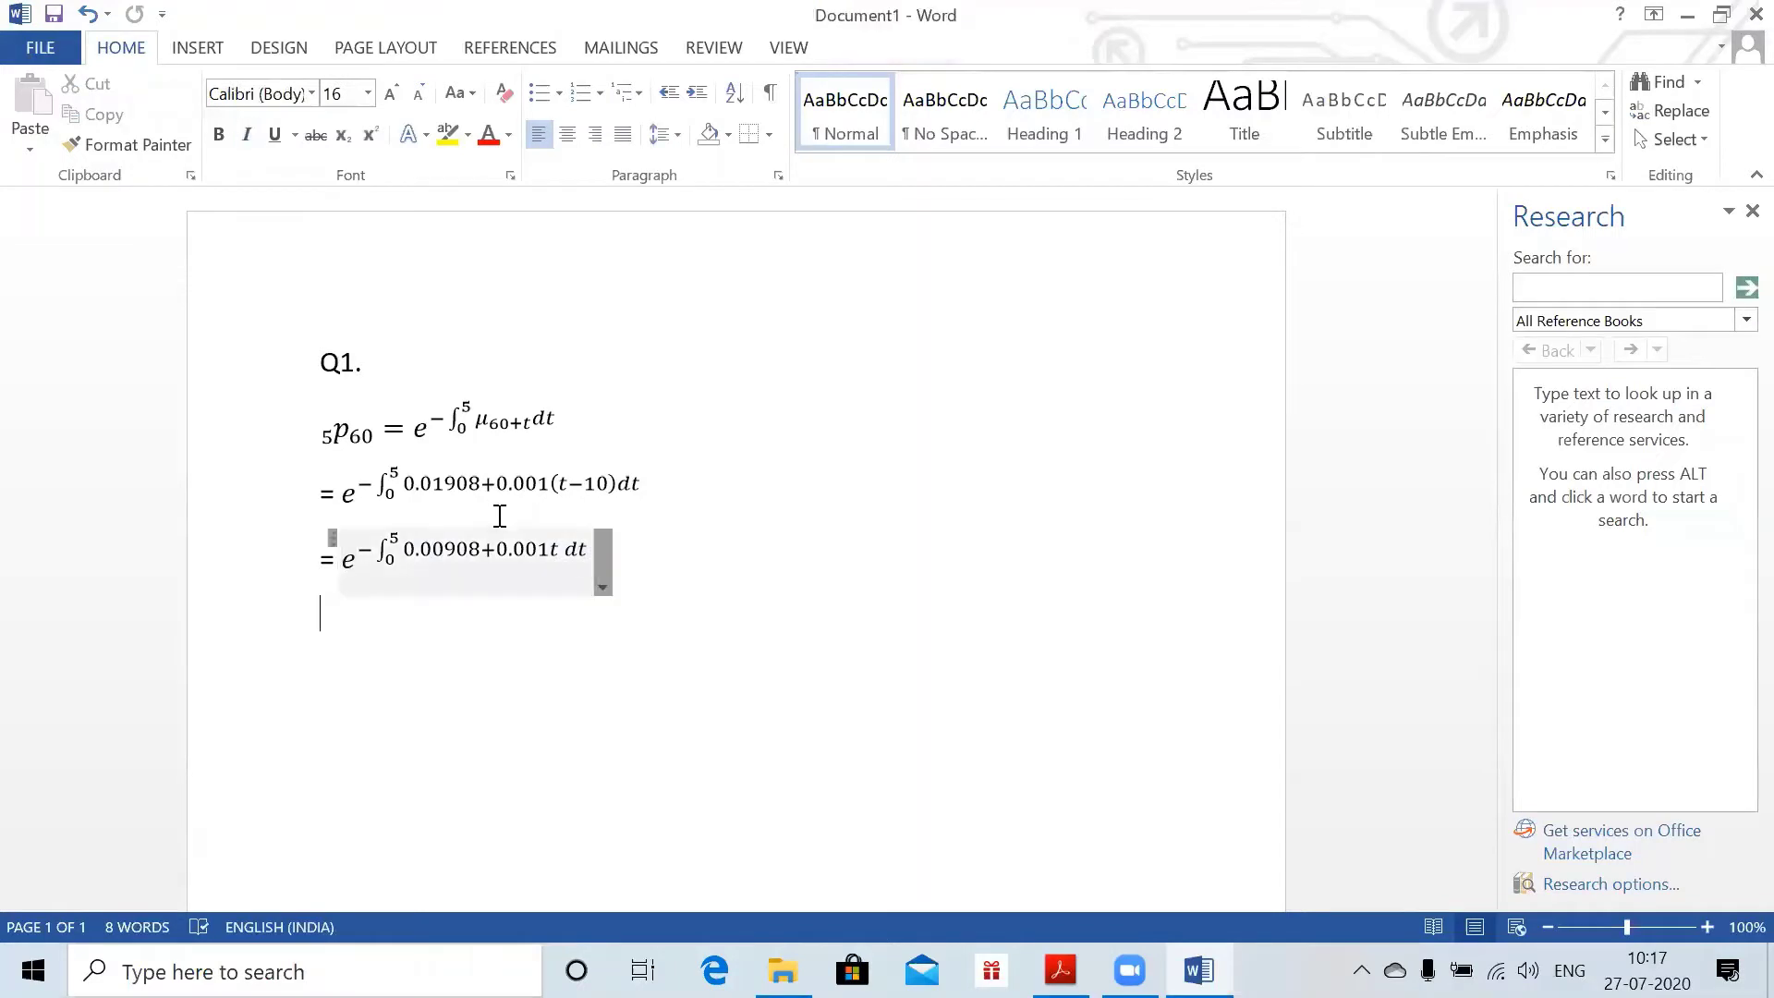
{"action": "key", "text": "Left"}
{"action": "key", "text": "shift+Home"}
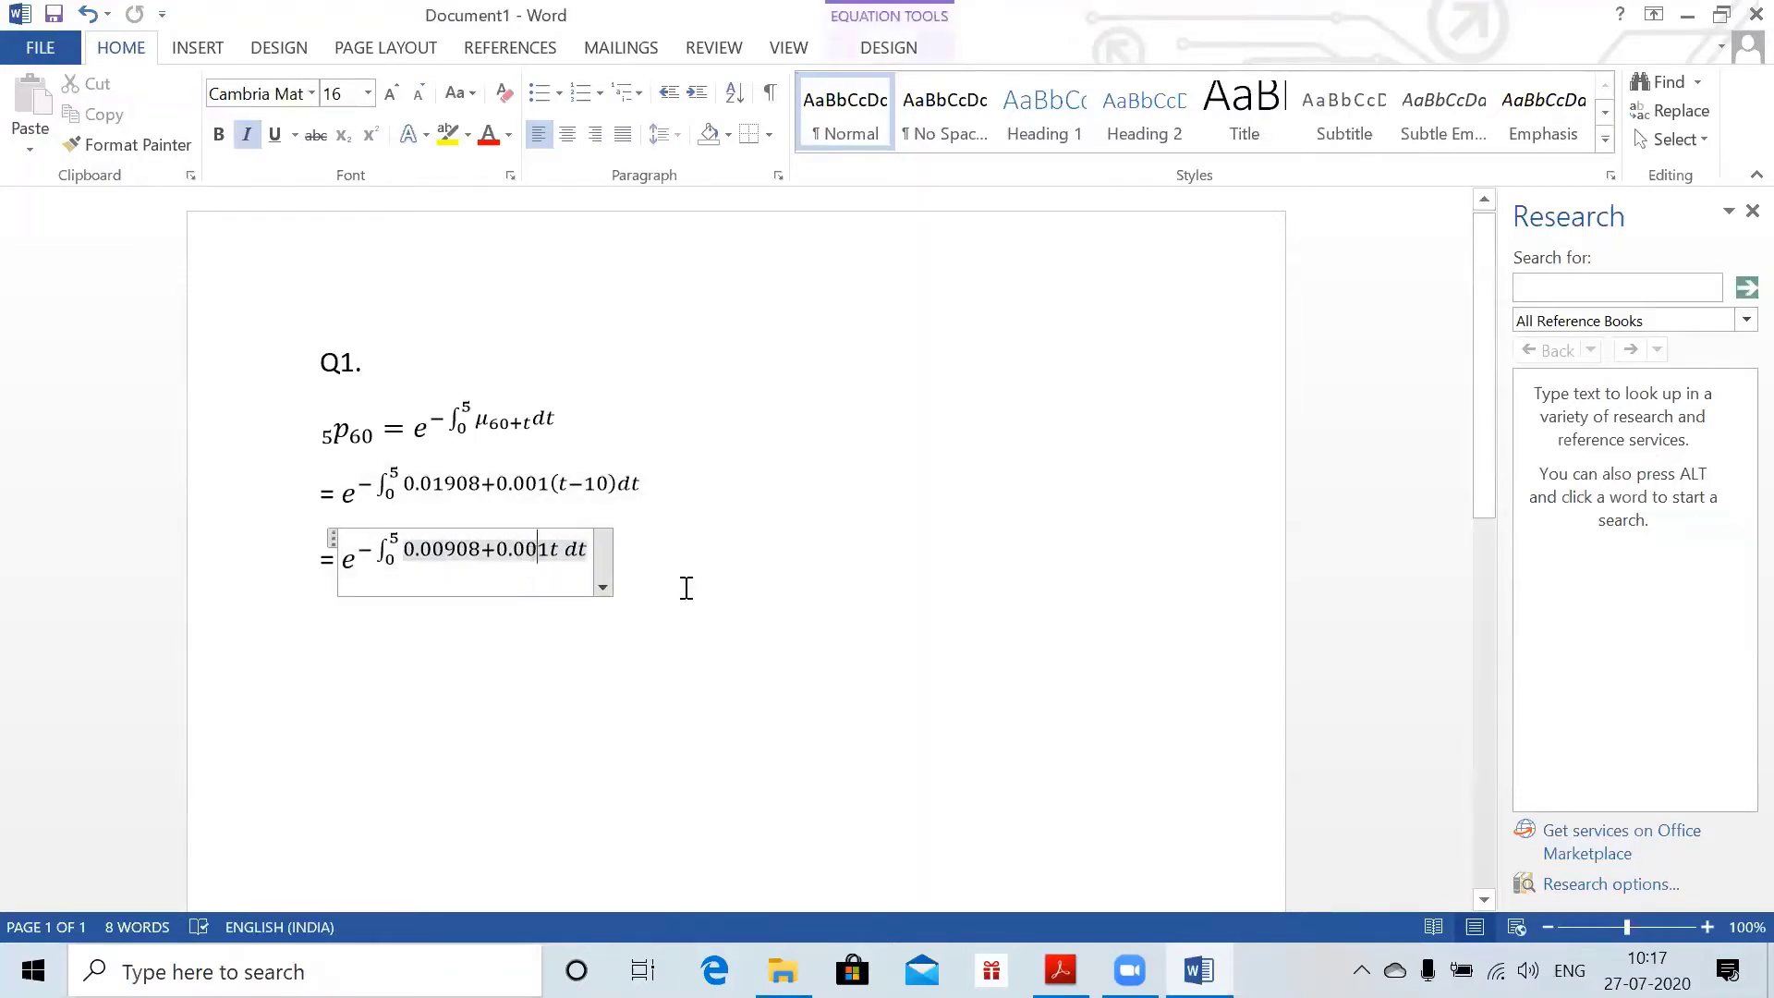
- Start the fourth solution line with = and a new equation containing e^(−[
{"action": "left_click", "coordinate": [755, 599]}
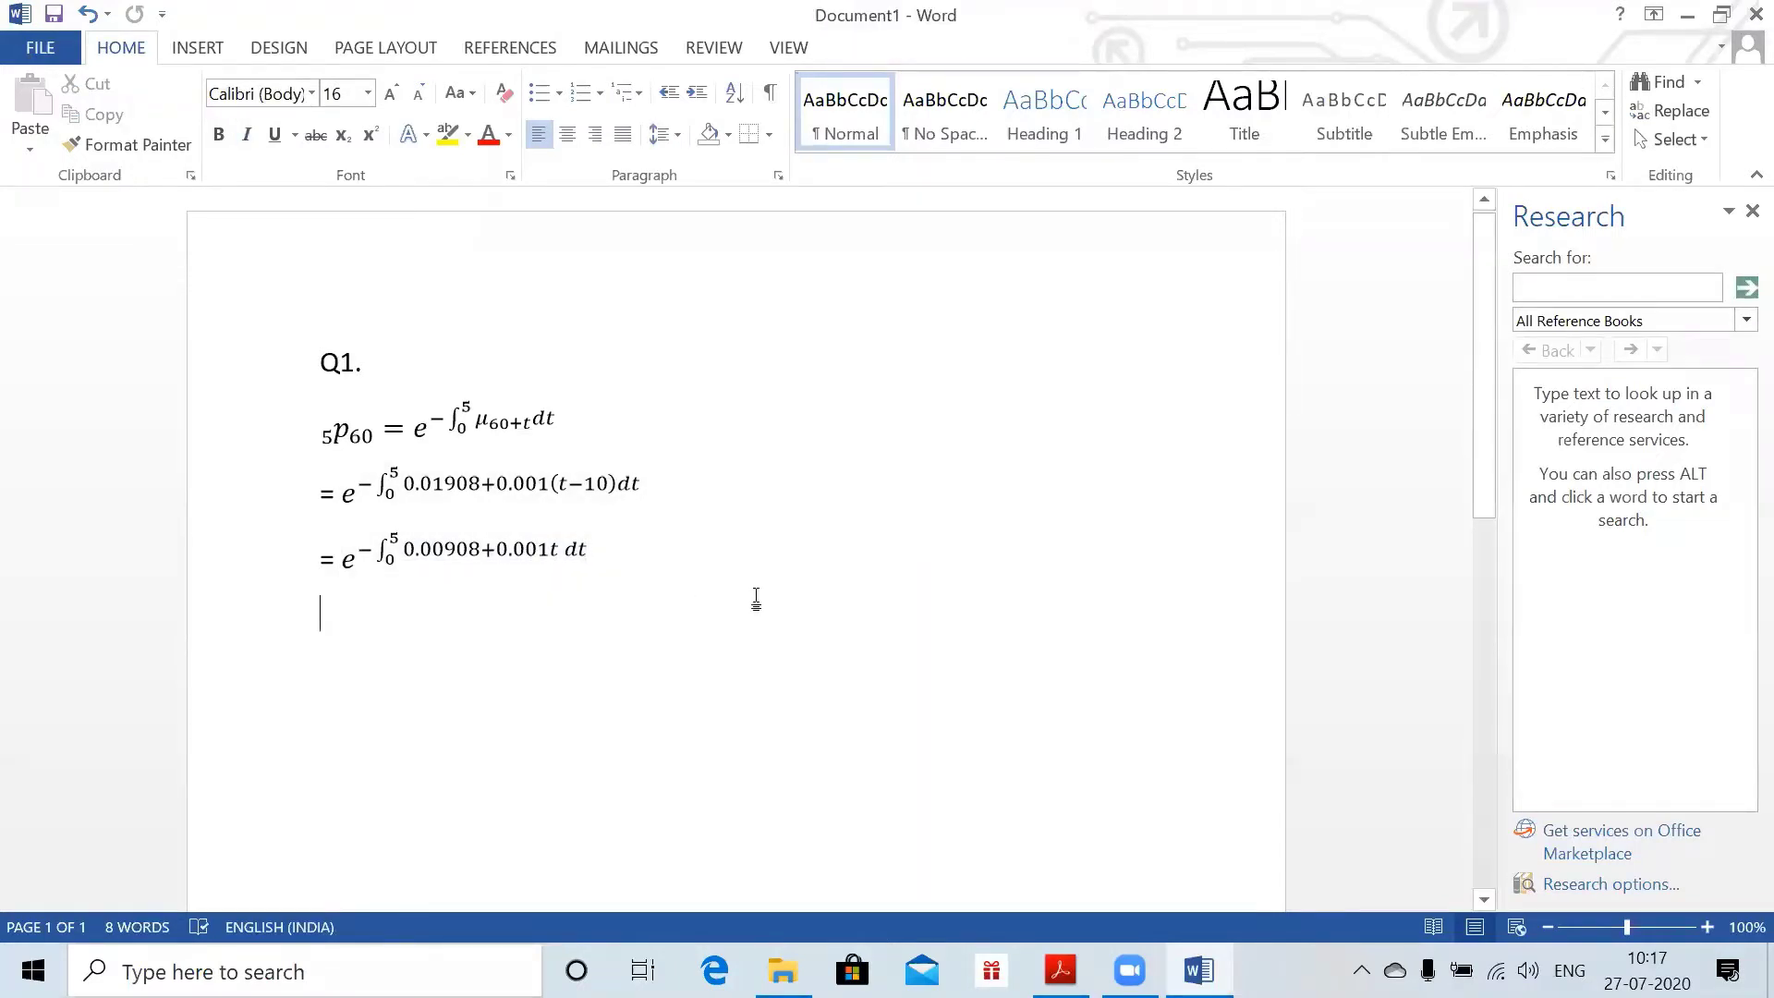
{"action": "type", "text": "="}
{"action": "key", "text": "alt+equal"}
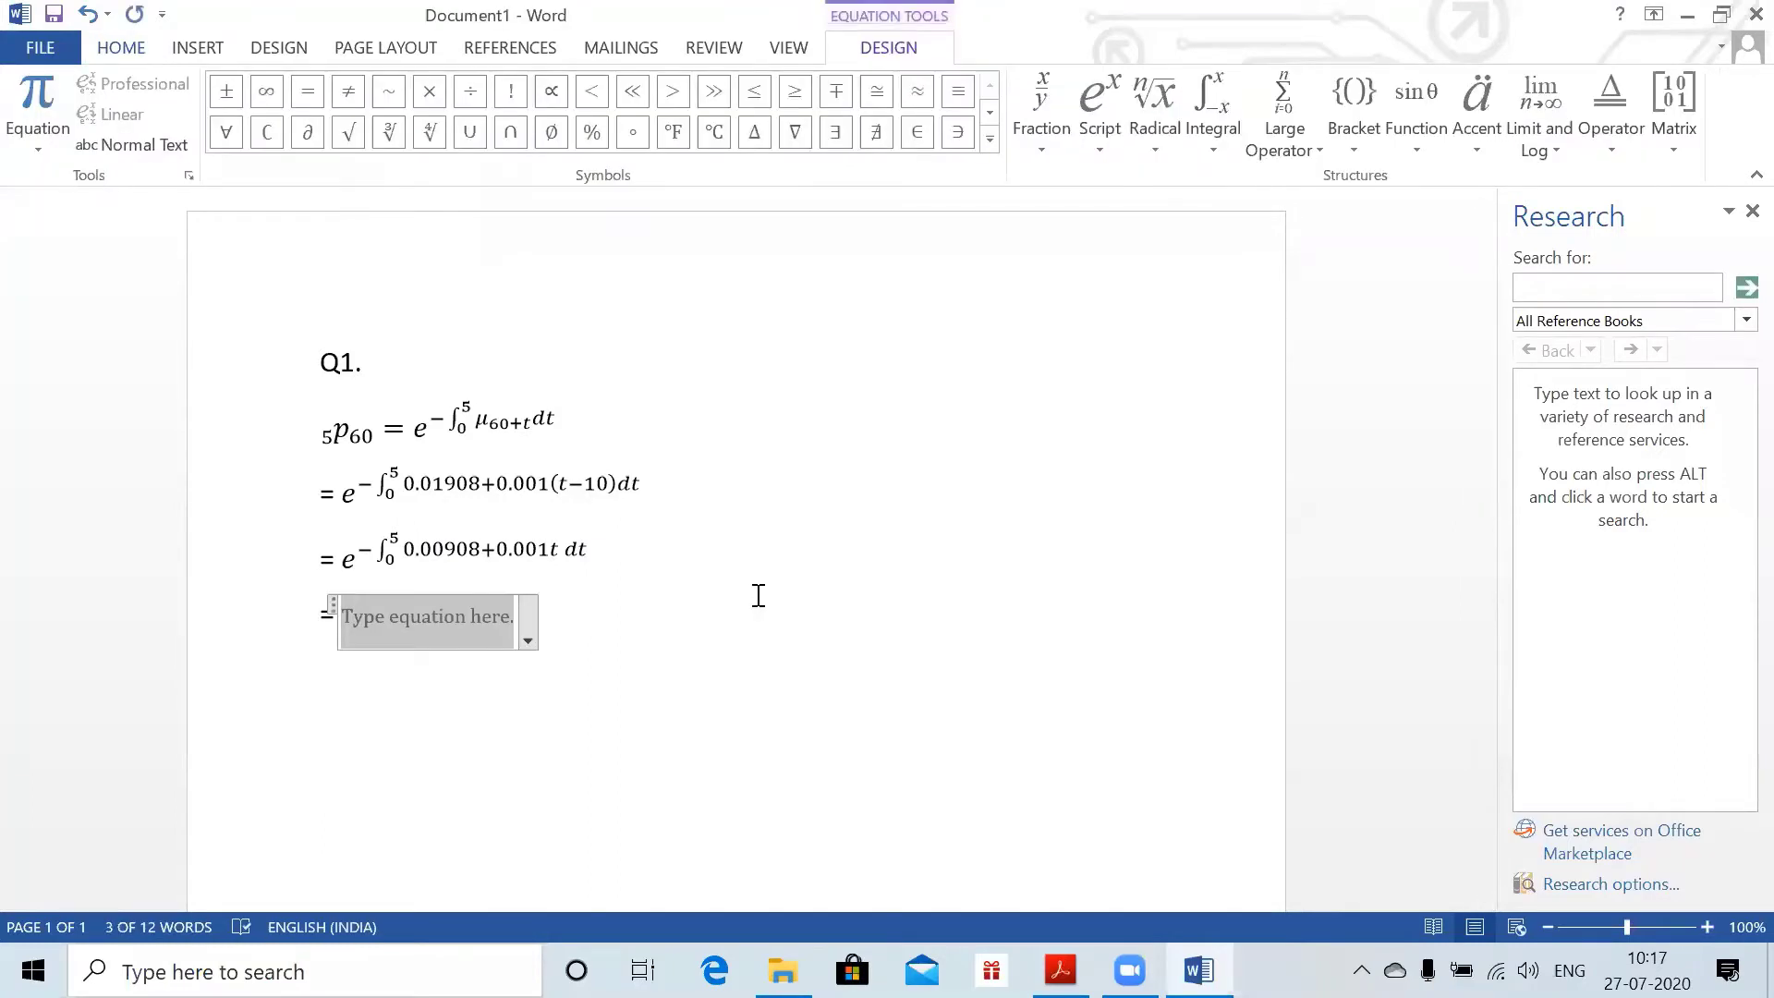
{"action": "type", "text": "e"}
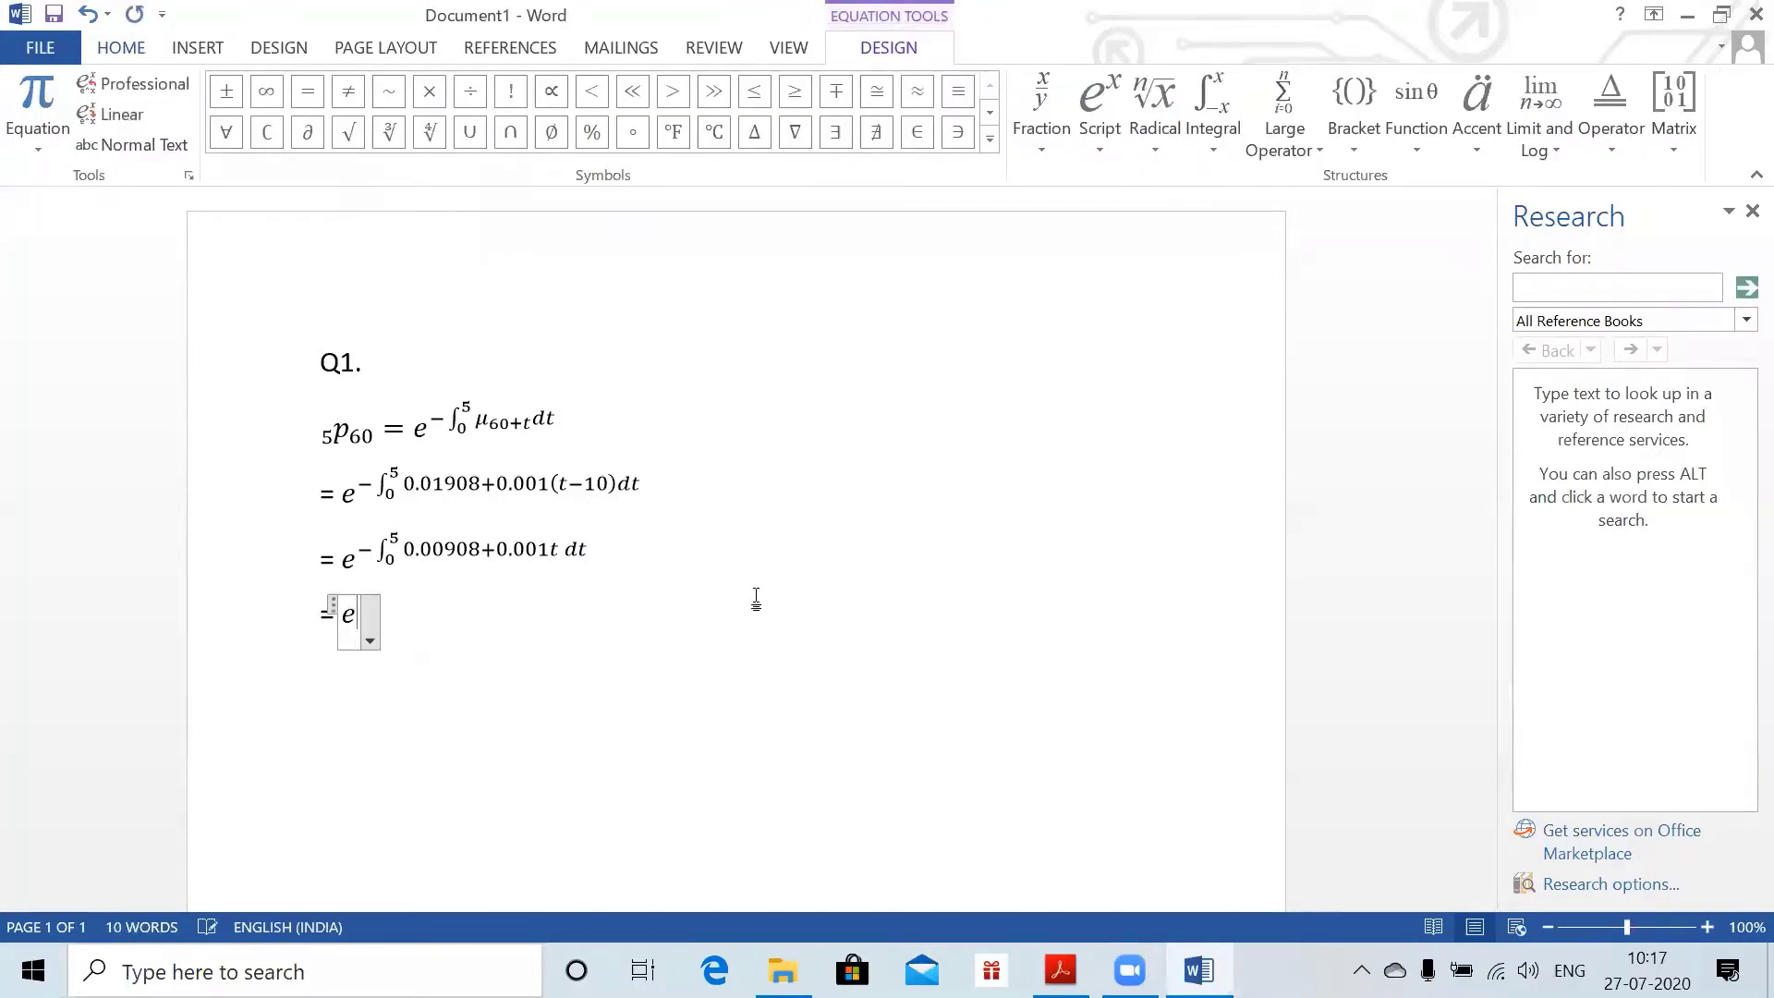
{"action": "type", "text": "^"}
{"action": "type", "text": "(-["}
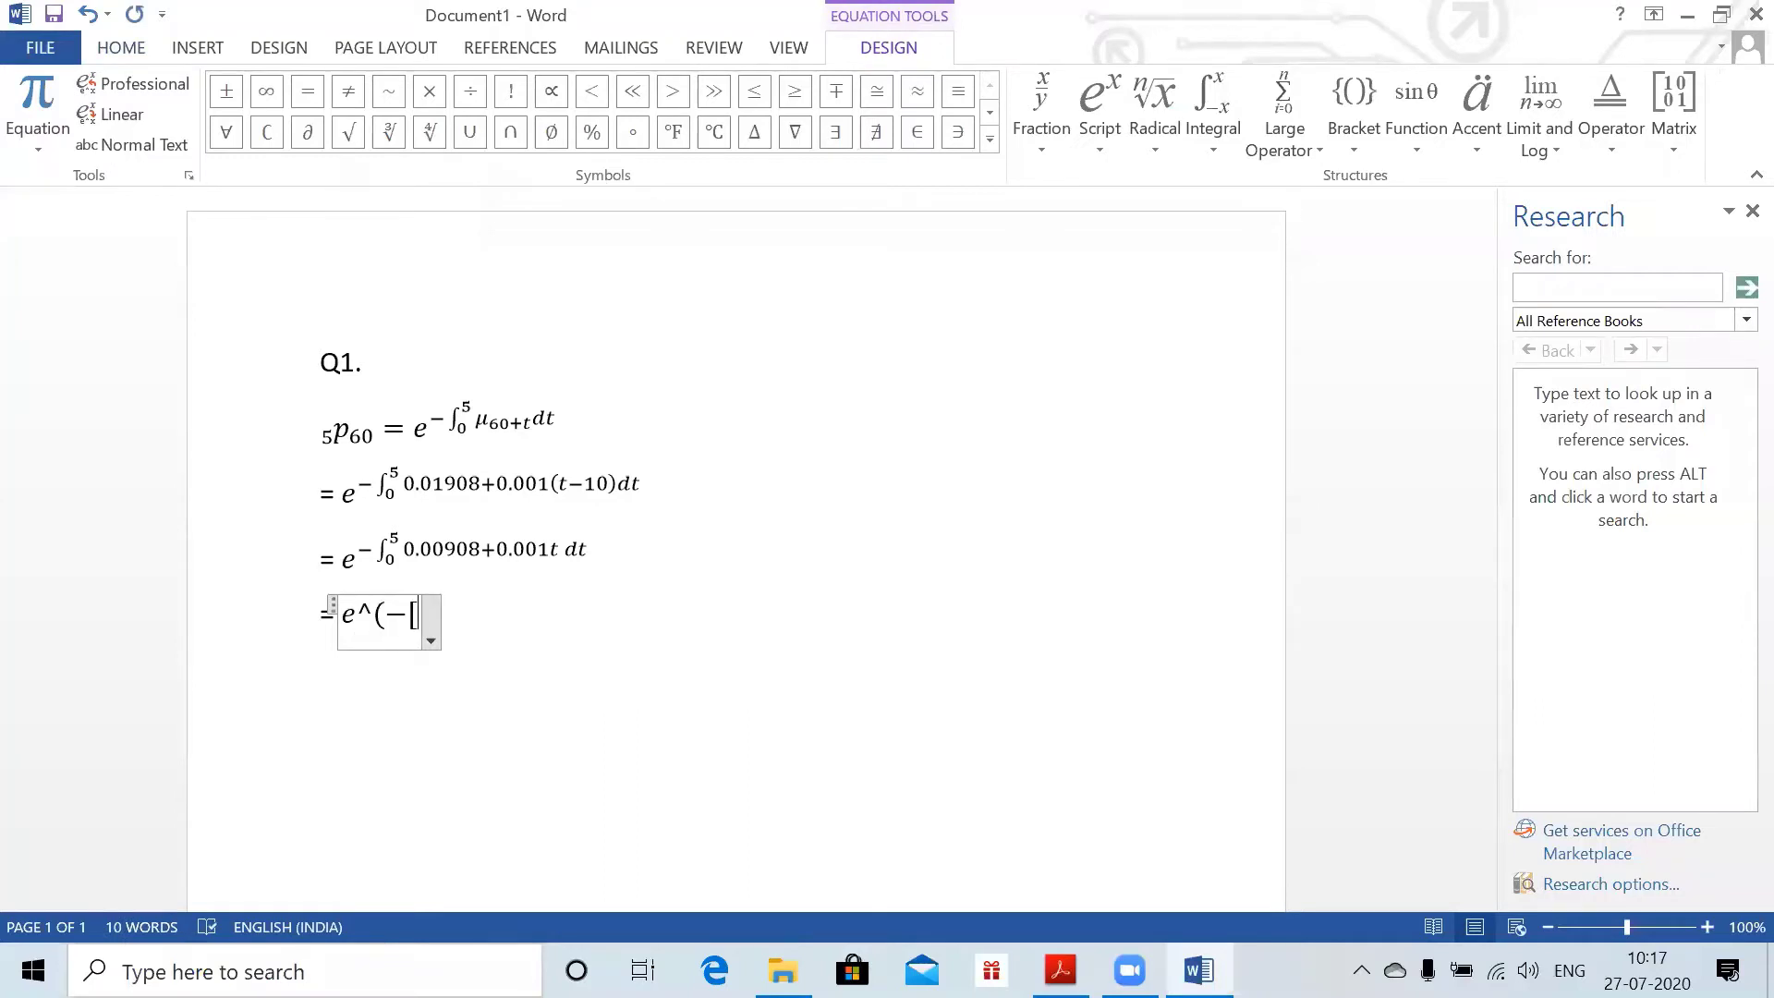
- Complete the power of e with 0.00908t + 0.0005t^2, bracketed with limits 0 to 5, and start a new line
{"action": "type", "text": "0.00908t"}
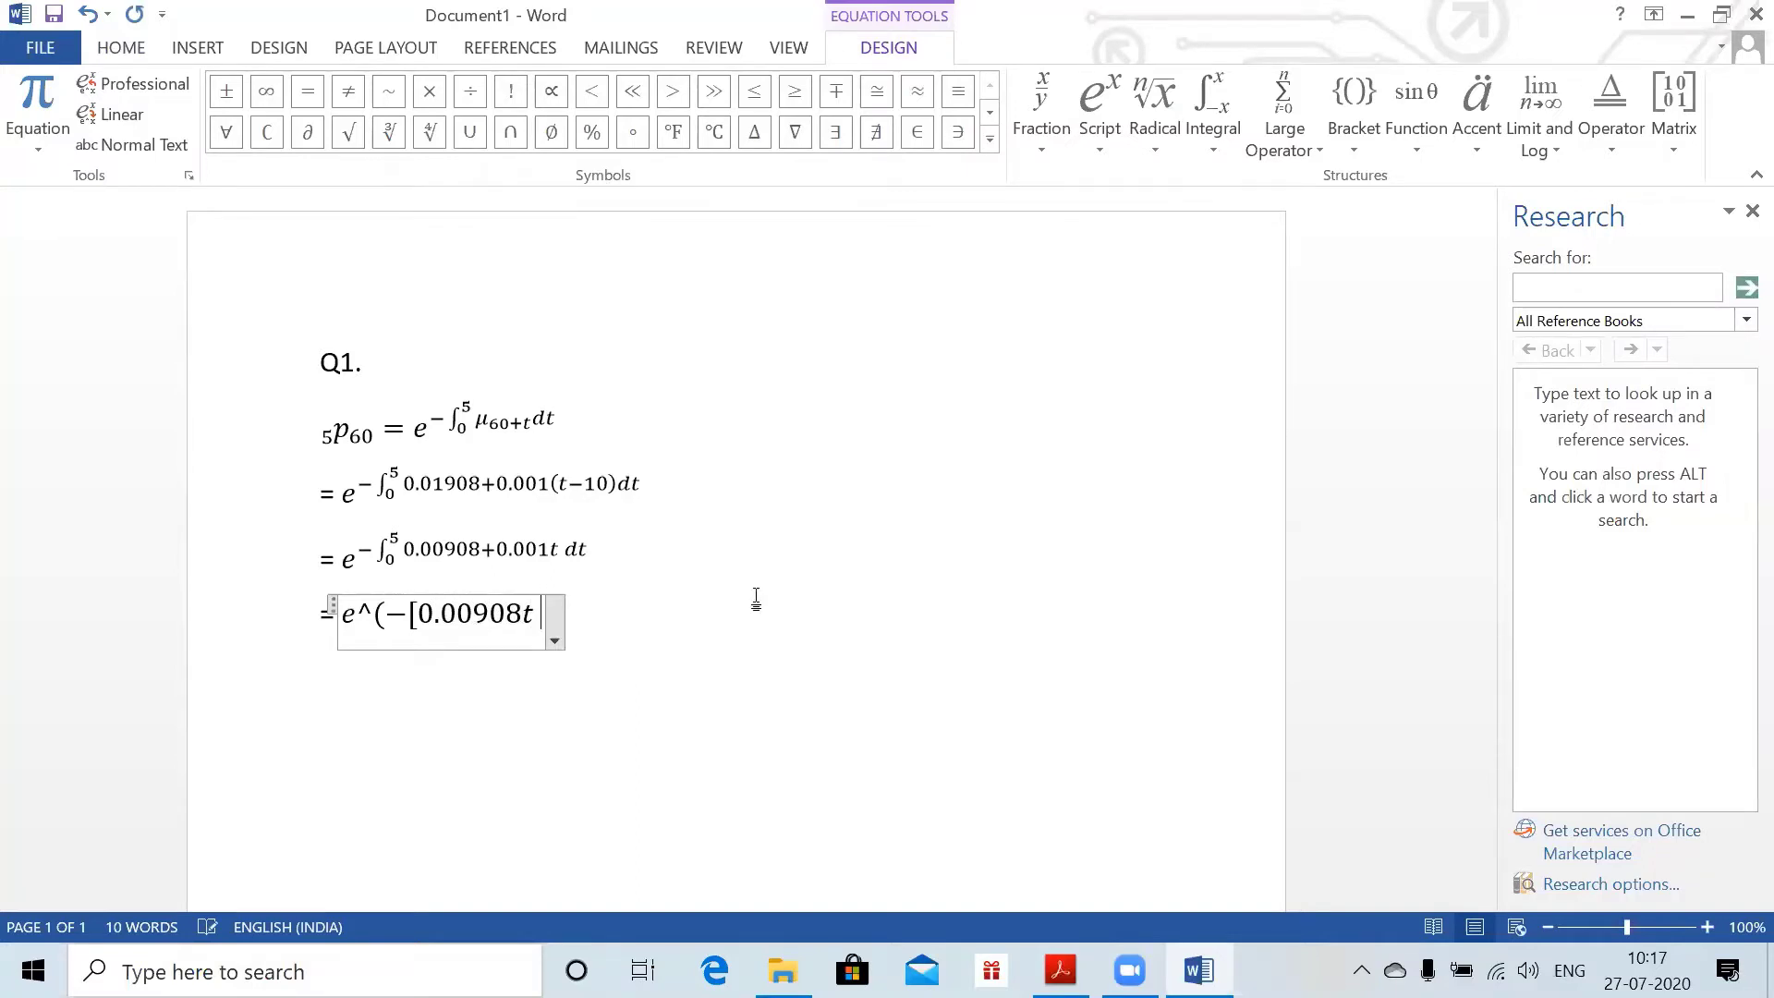
{"action": "type", "text": " + 0.0"}
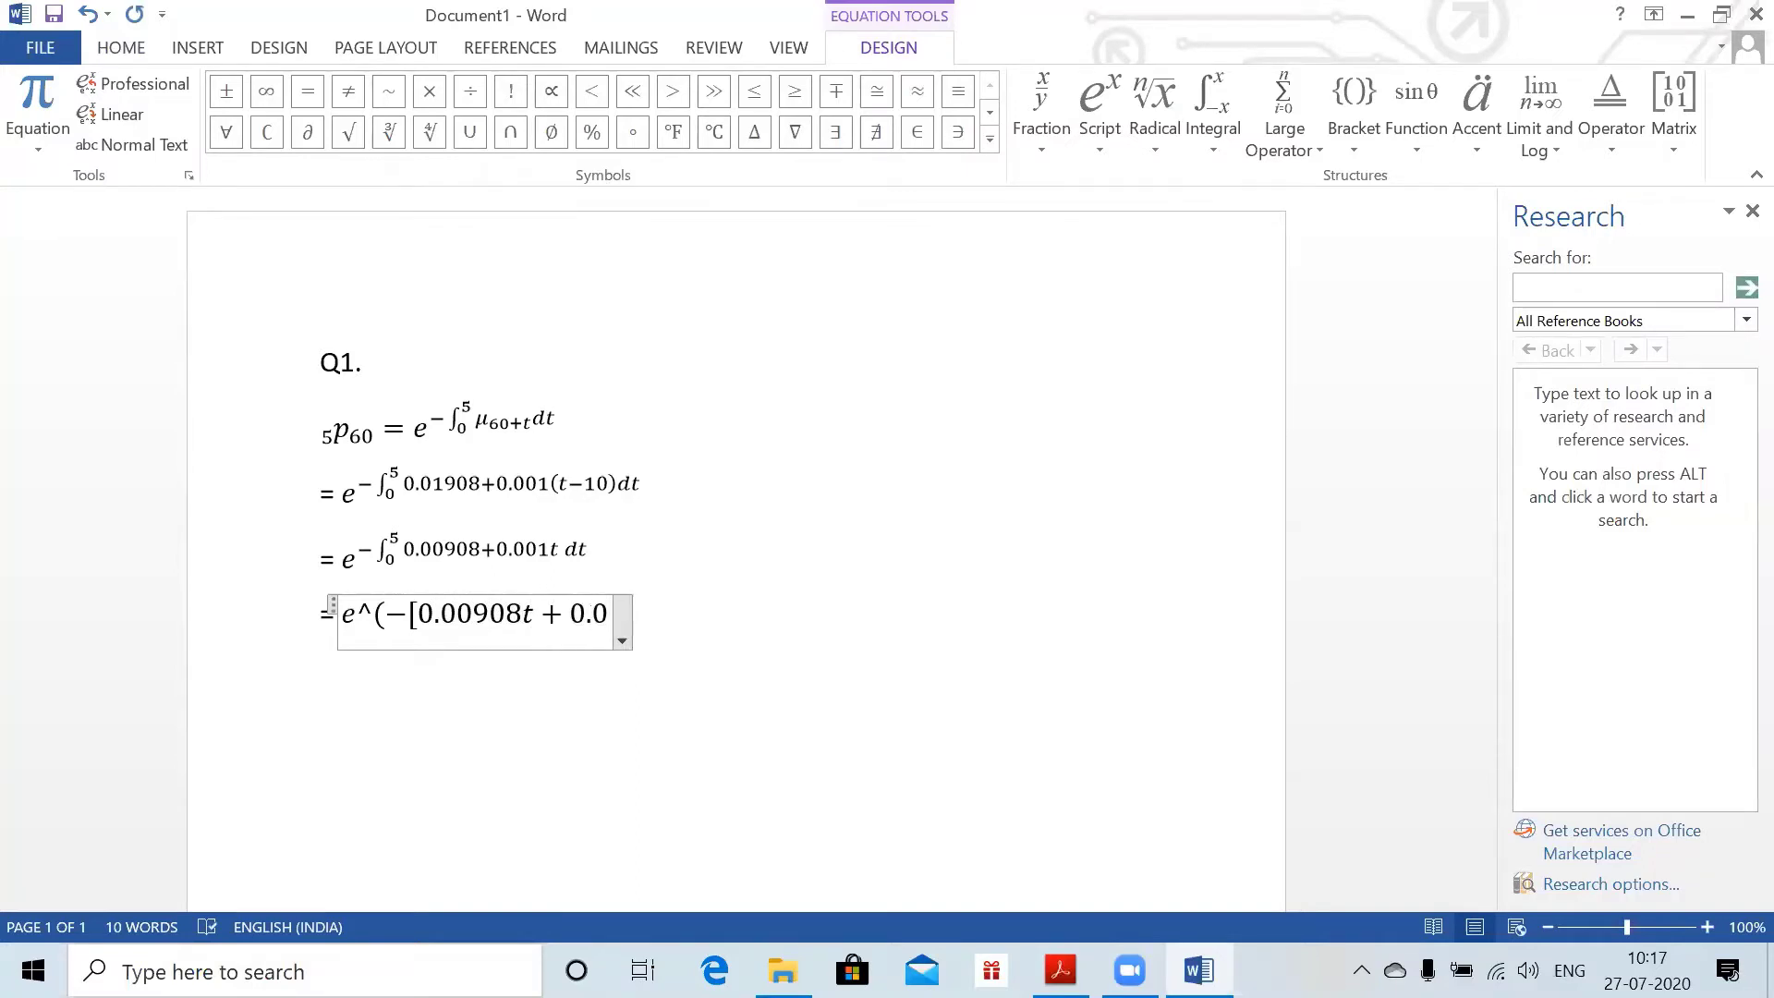
{"action": "type", "text": "005t^"}
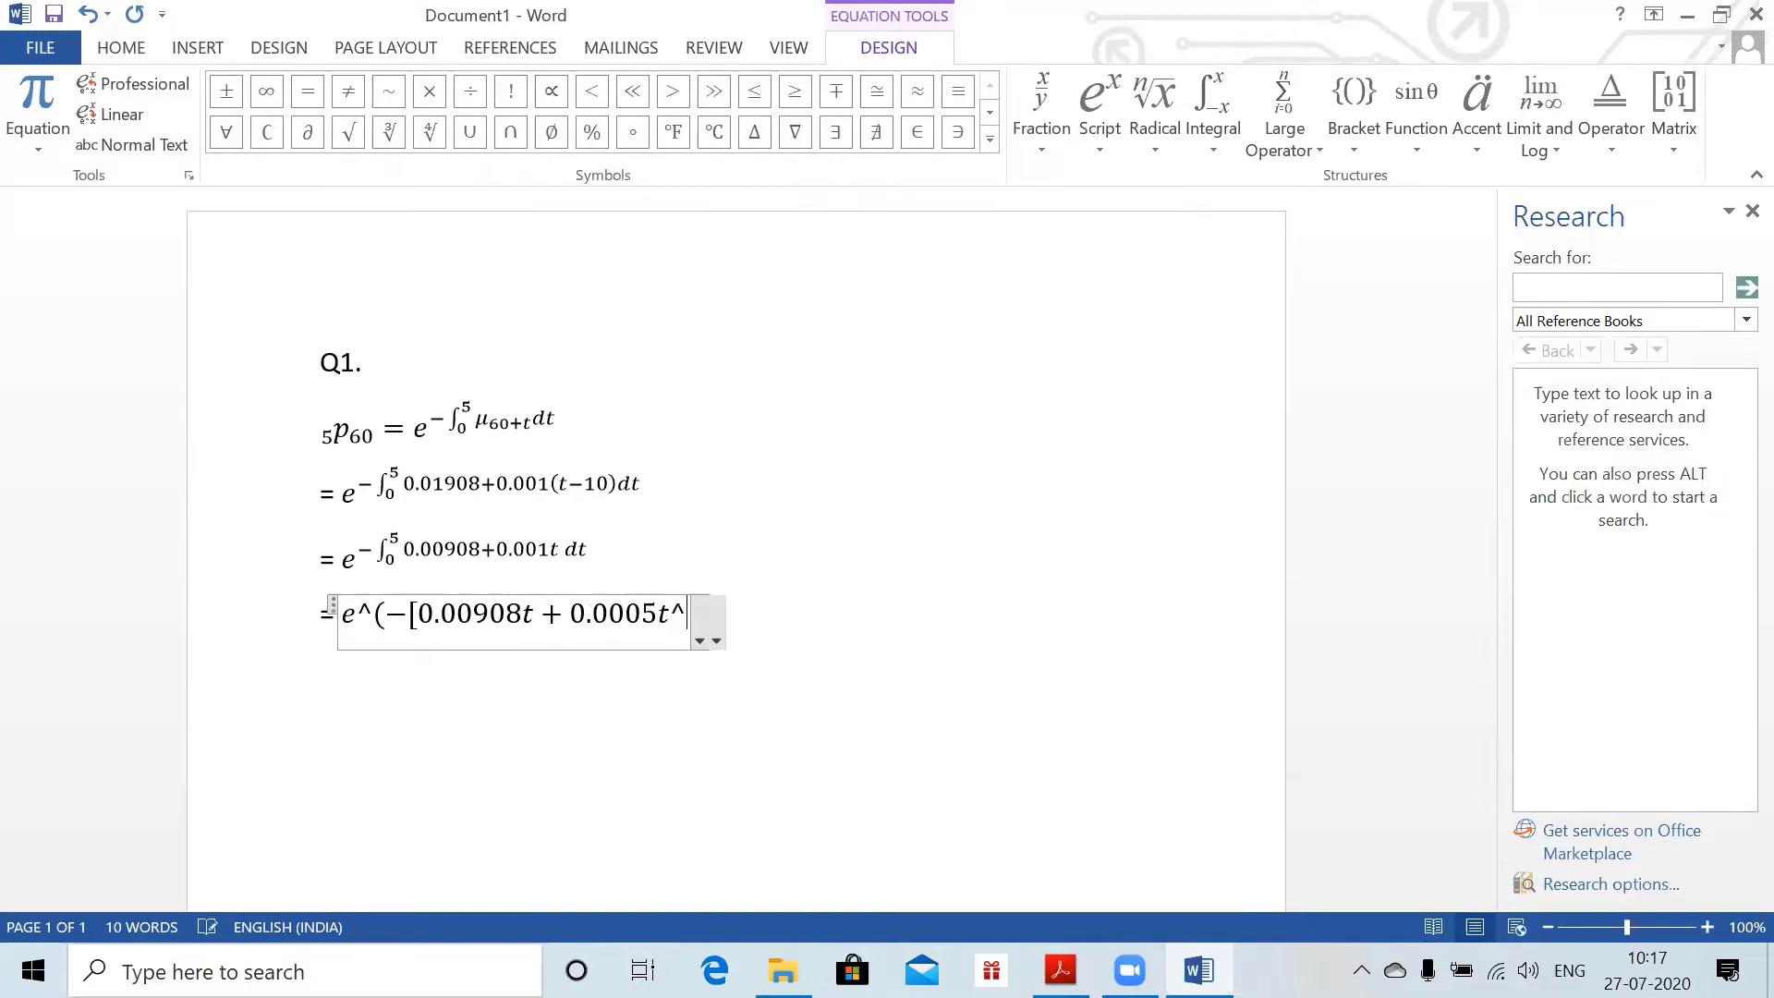
{"action": "type", "text": "2]_0^5 "}
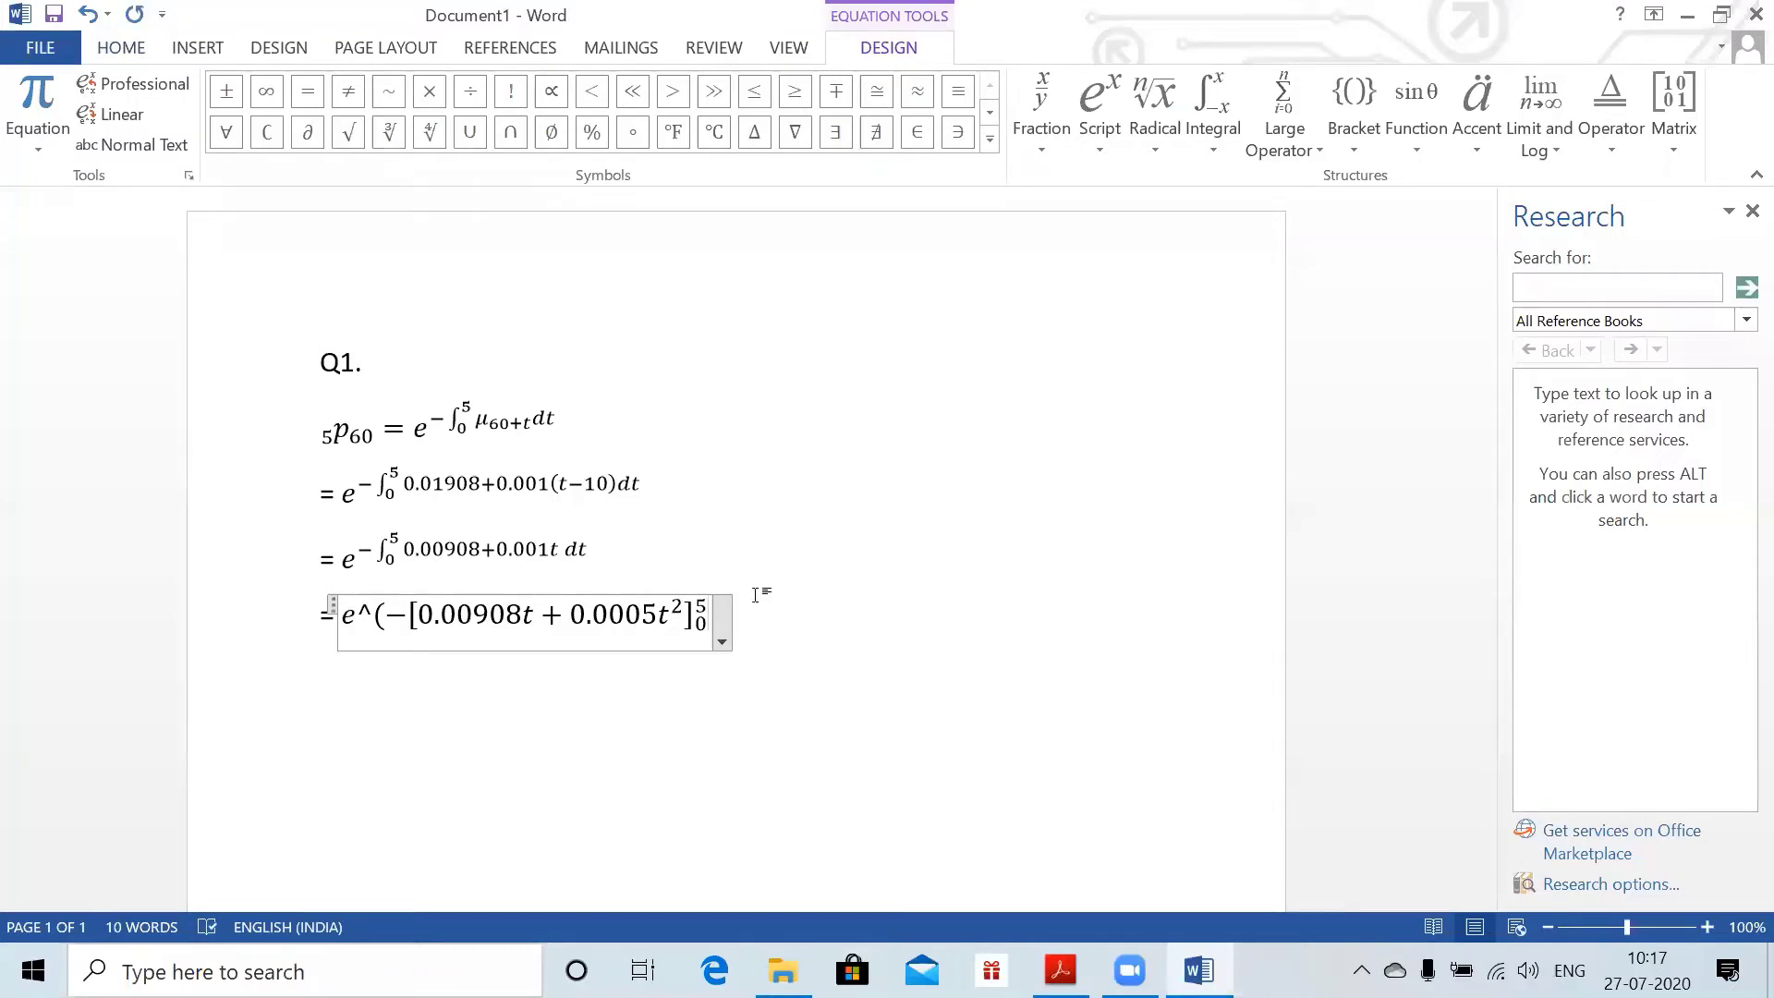
{"action": "type", "text": ")"}
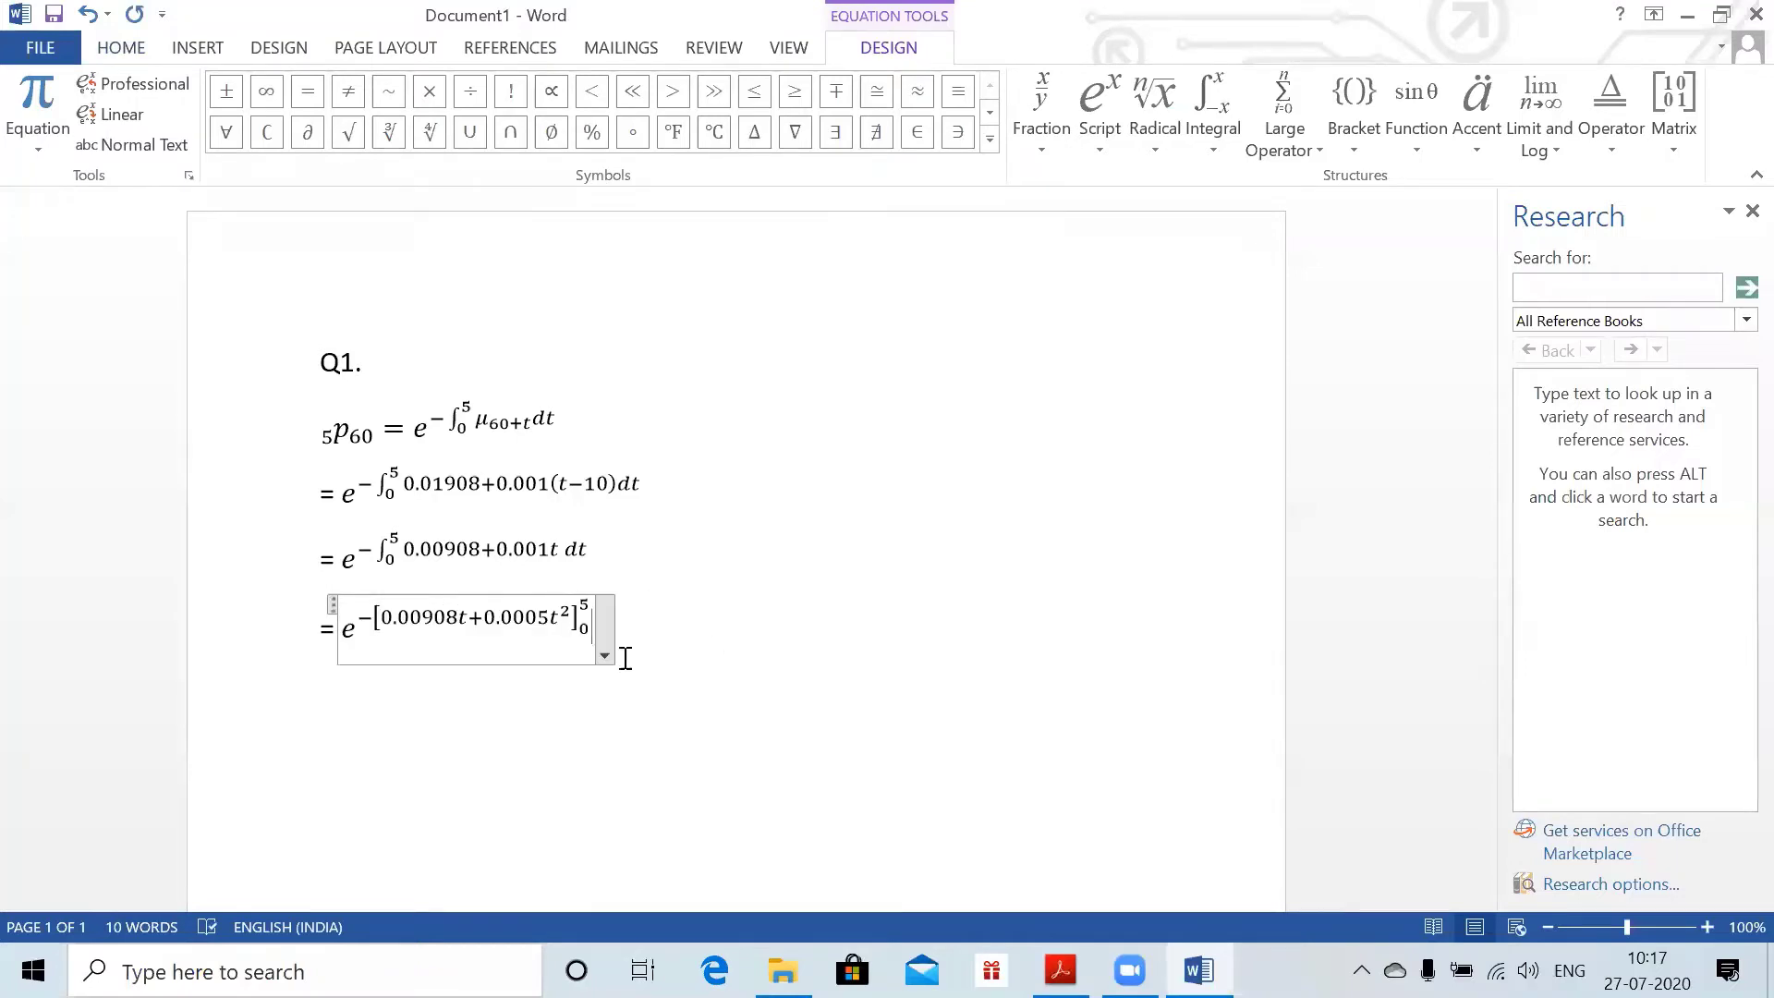
{"action": "left_click", "coordinate": [692, 637]}
{"action": "key", "text": "Return"}
{"action": "key", "text": "alt+equal"}
{"action": "type", "text": "="}
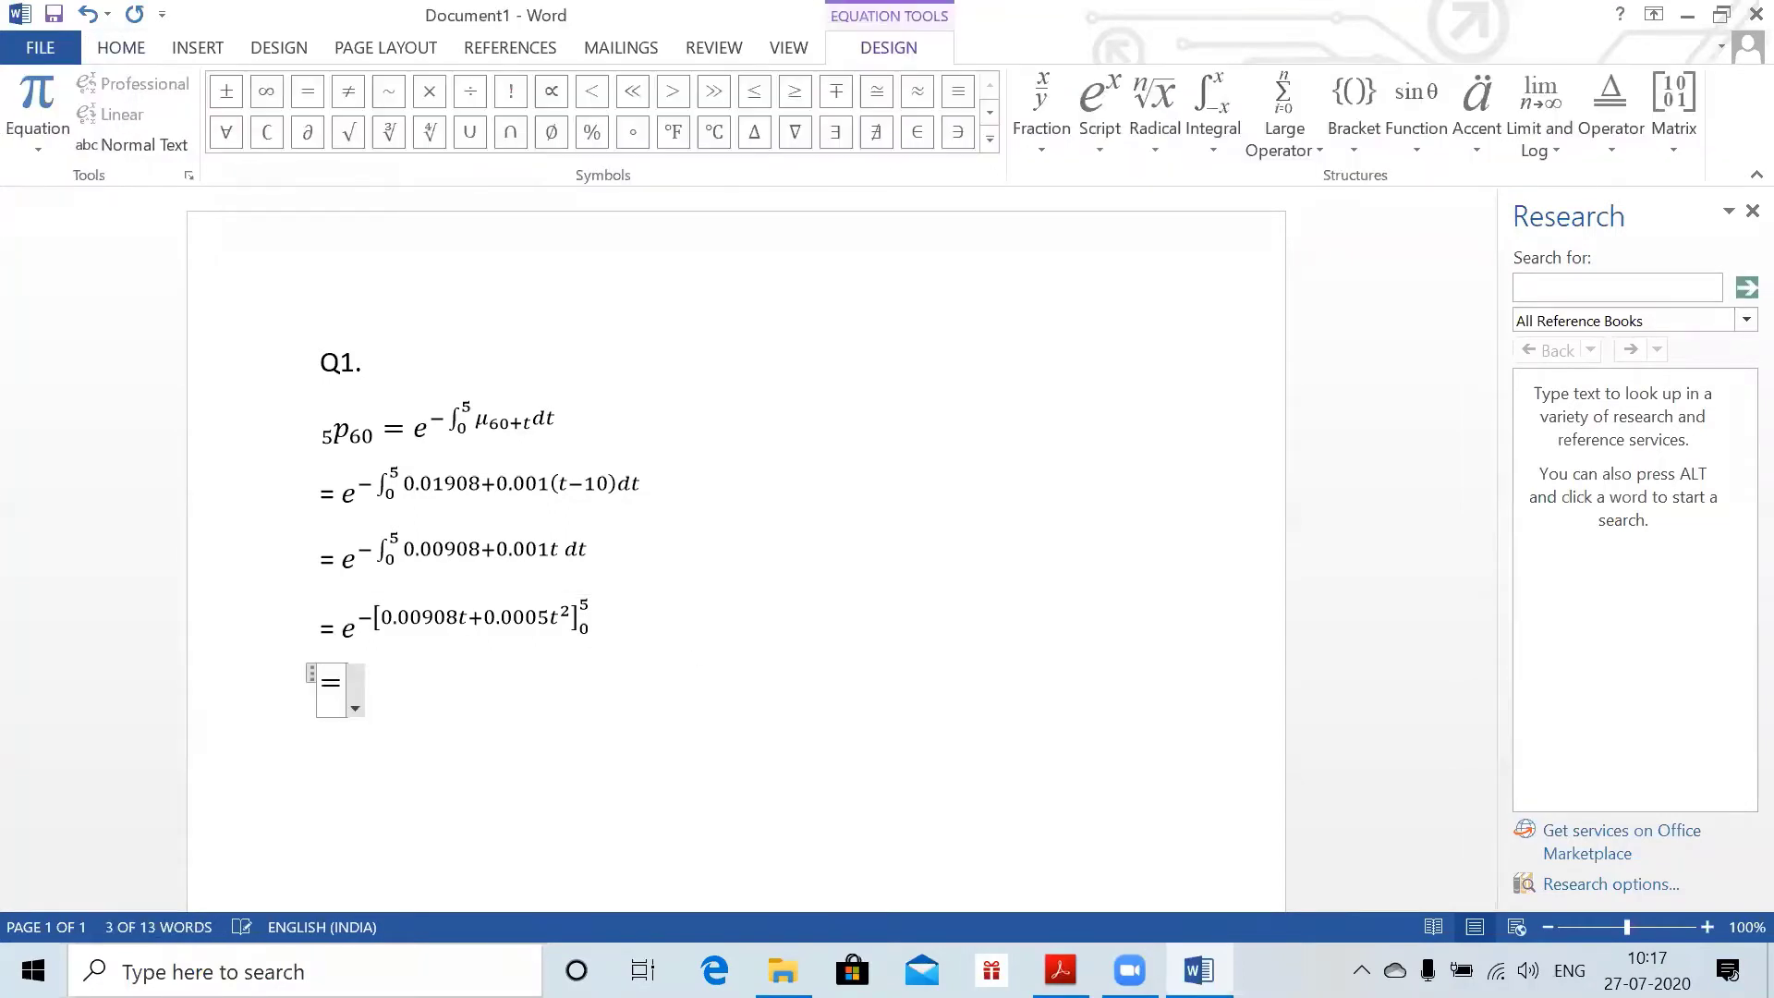
{"action": "key", "text": "BackSpace"}
{"action": "key", "text": "BackSpace"}
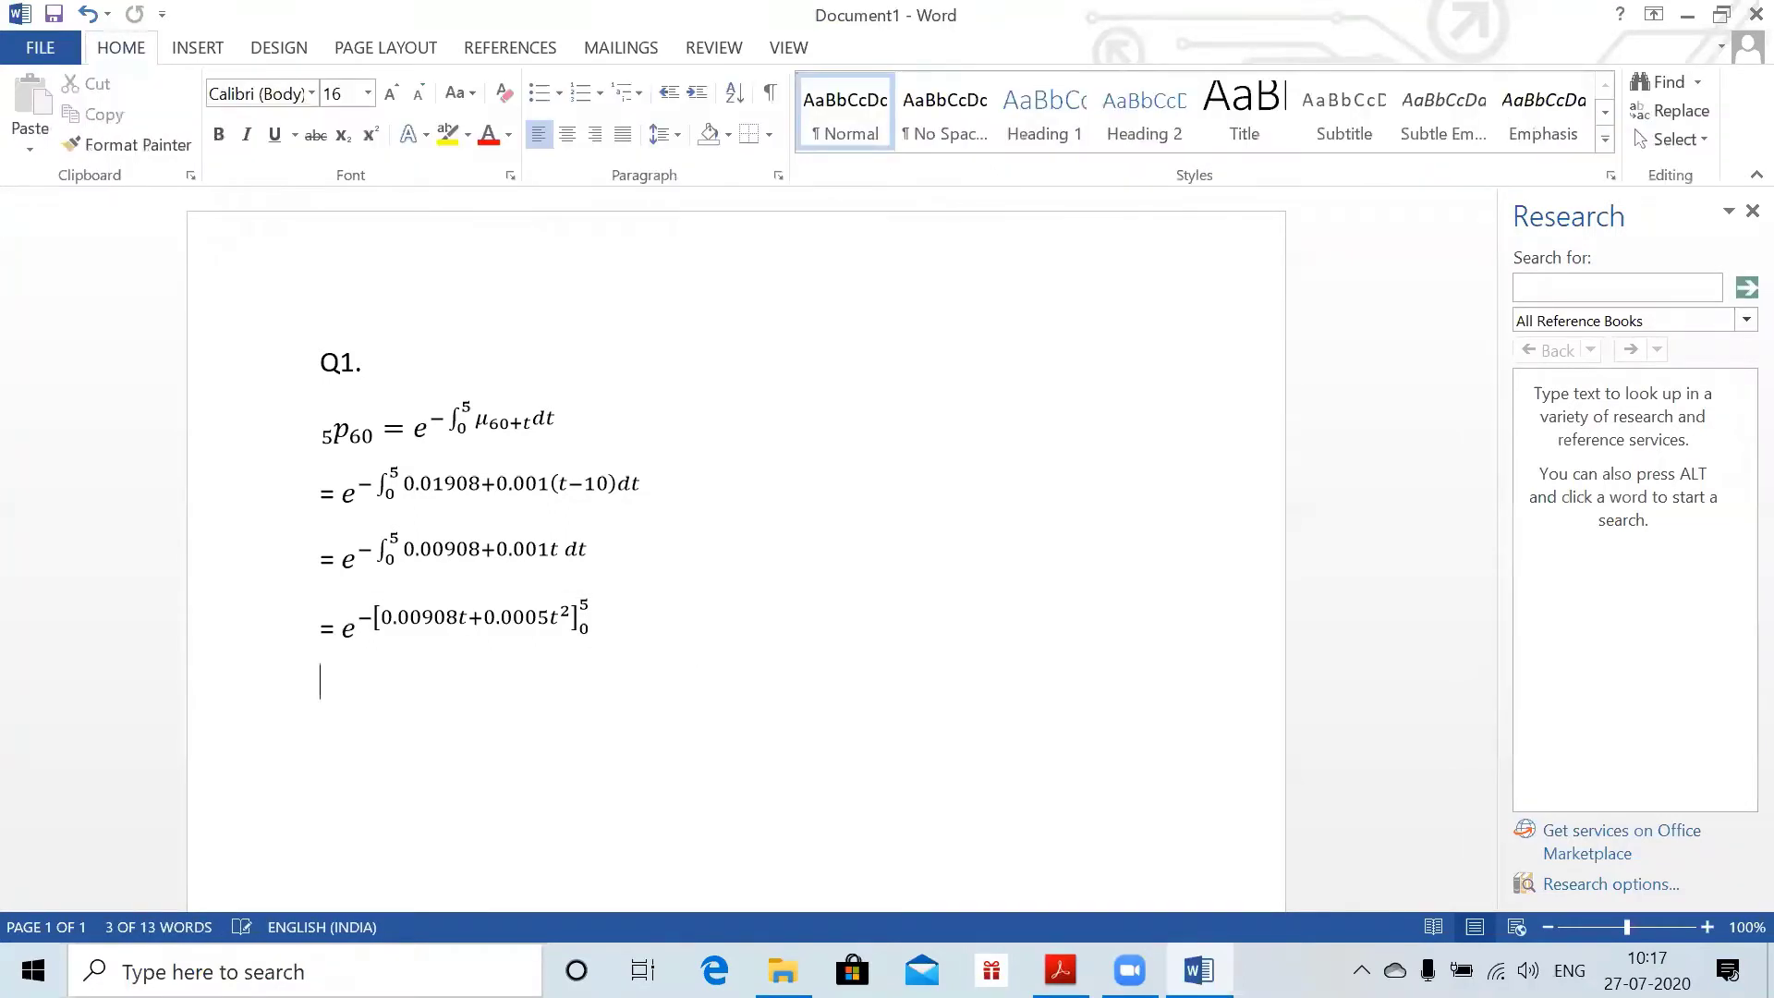
- Start the fifth line with = and a new equation containing e^(−0.00908 * 5 −
{"action": "type", "text": "="}
{"action": "key", "text": "alt+equal"}
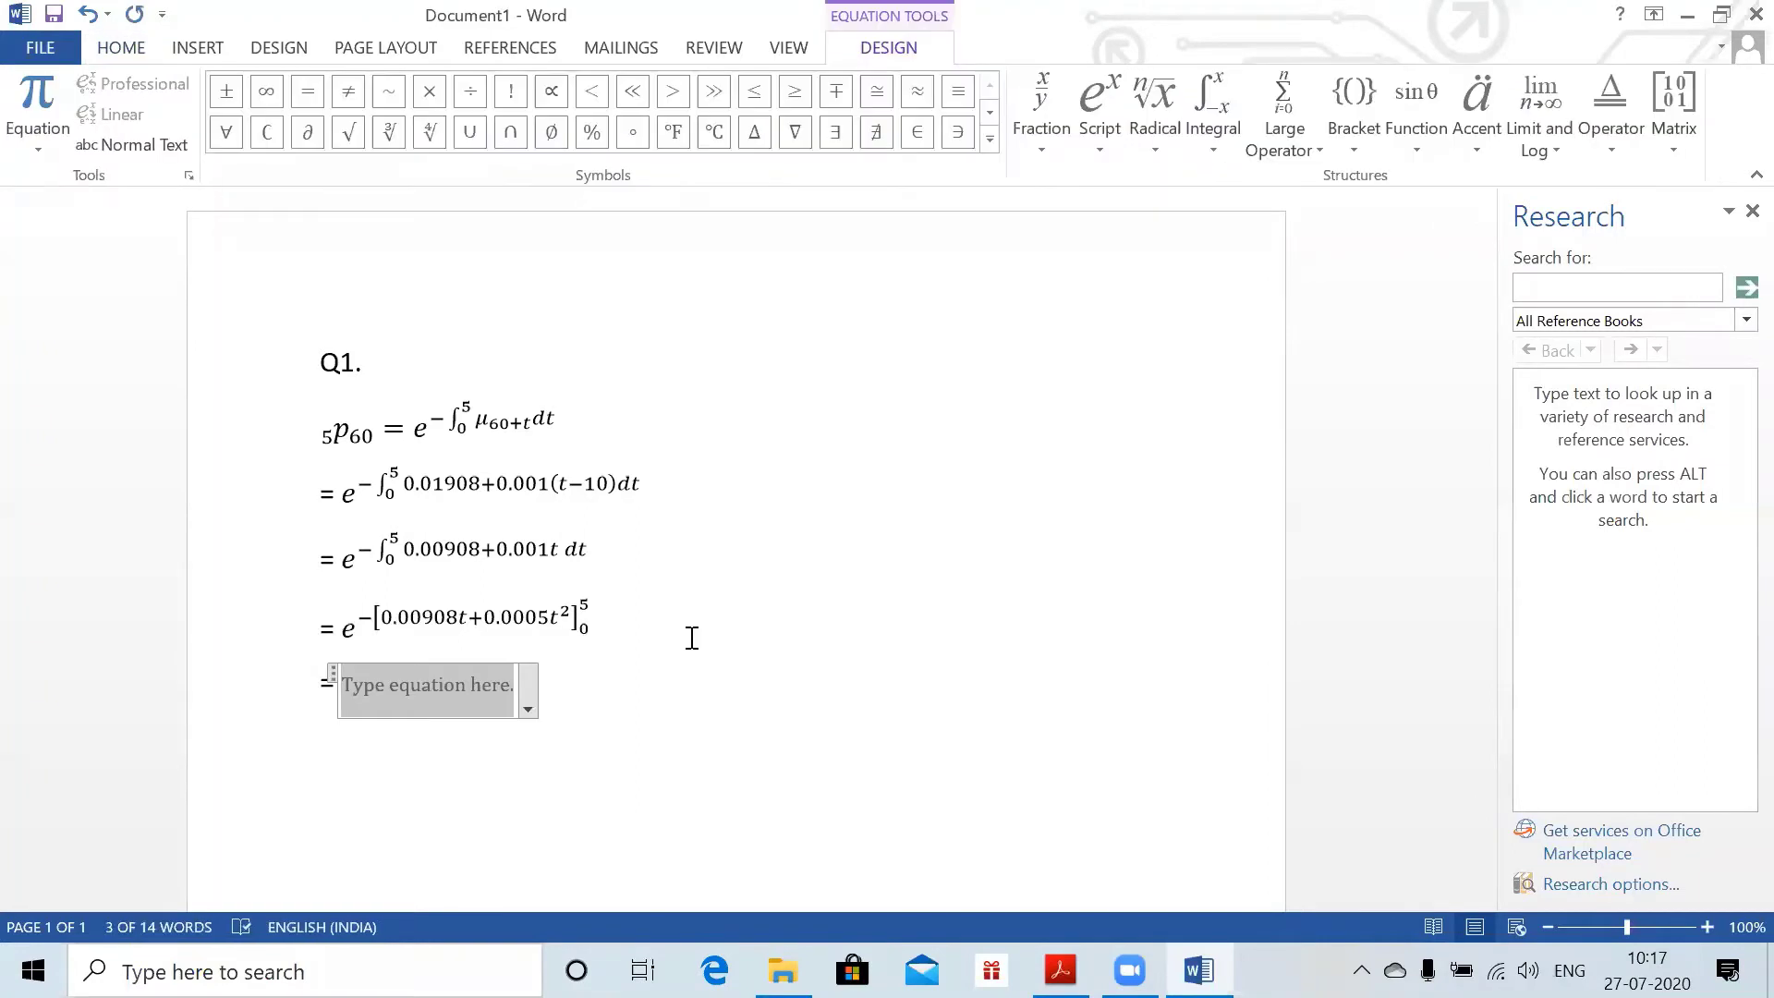
{"action": "type", "text": "e^("}
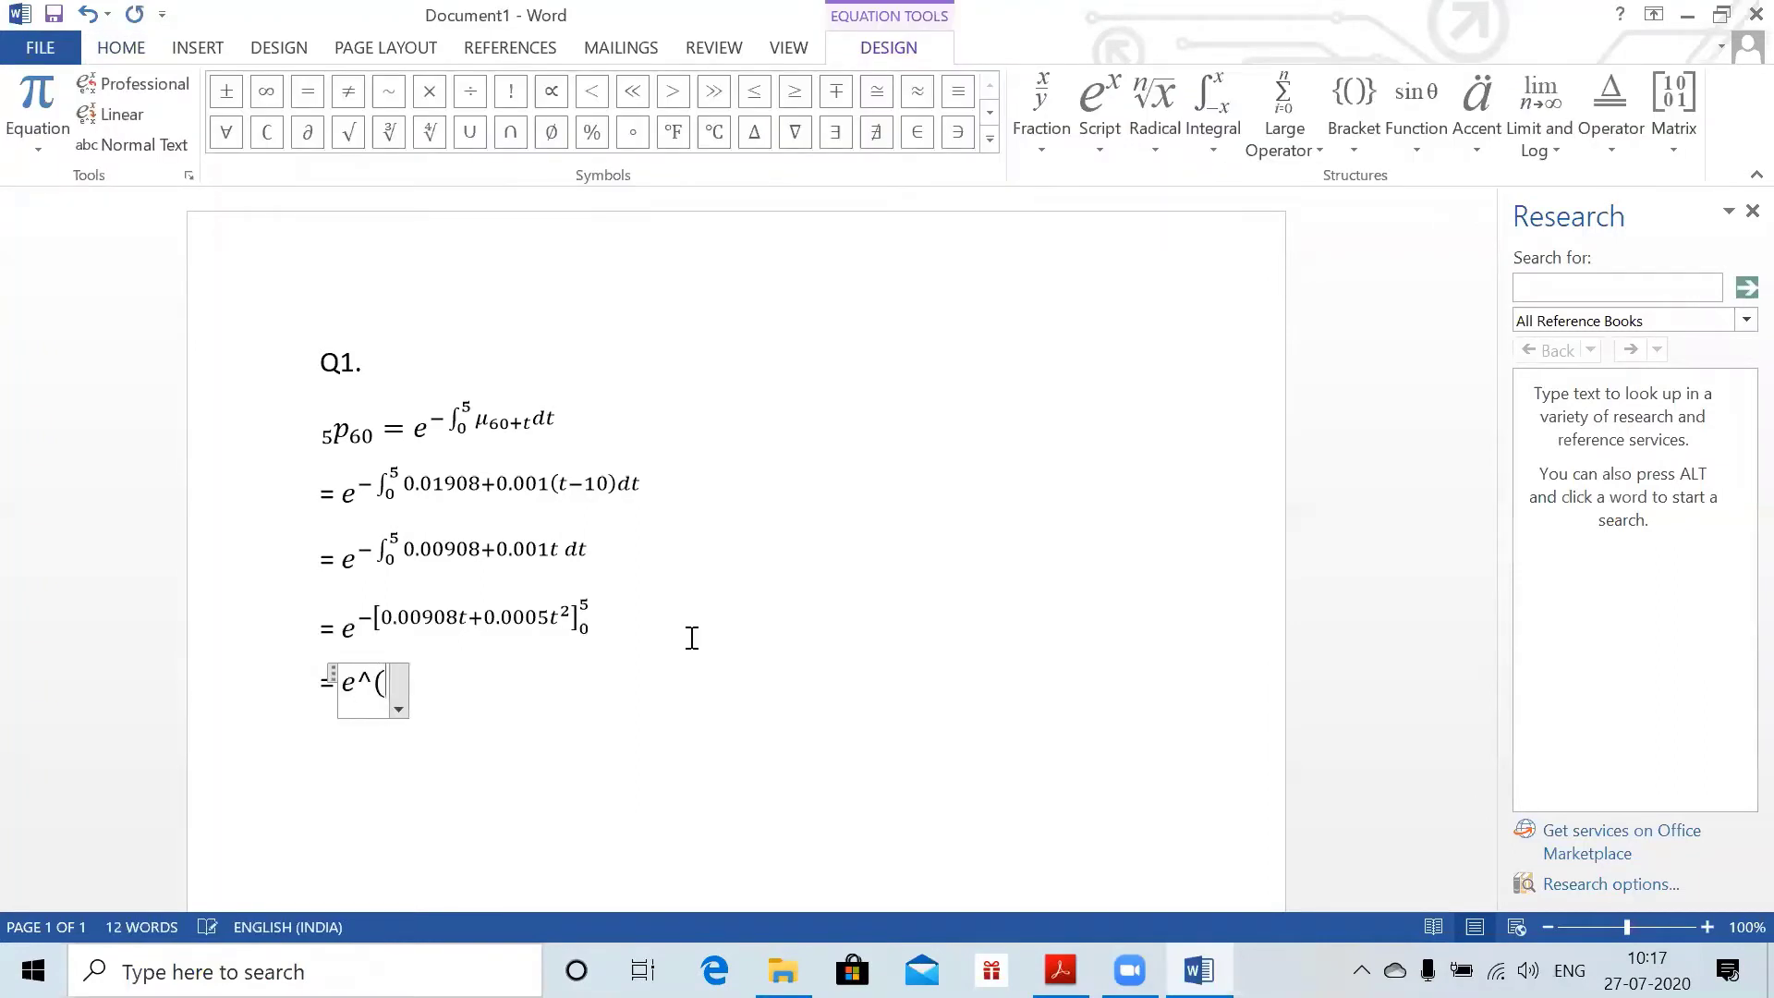
{"action": "type", "text": "-0.0"}
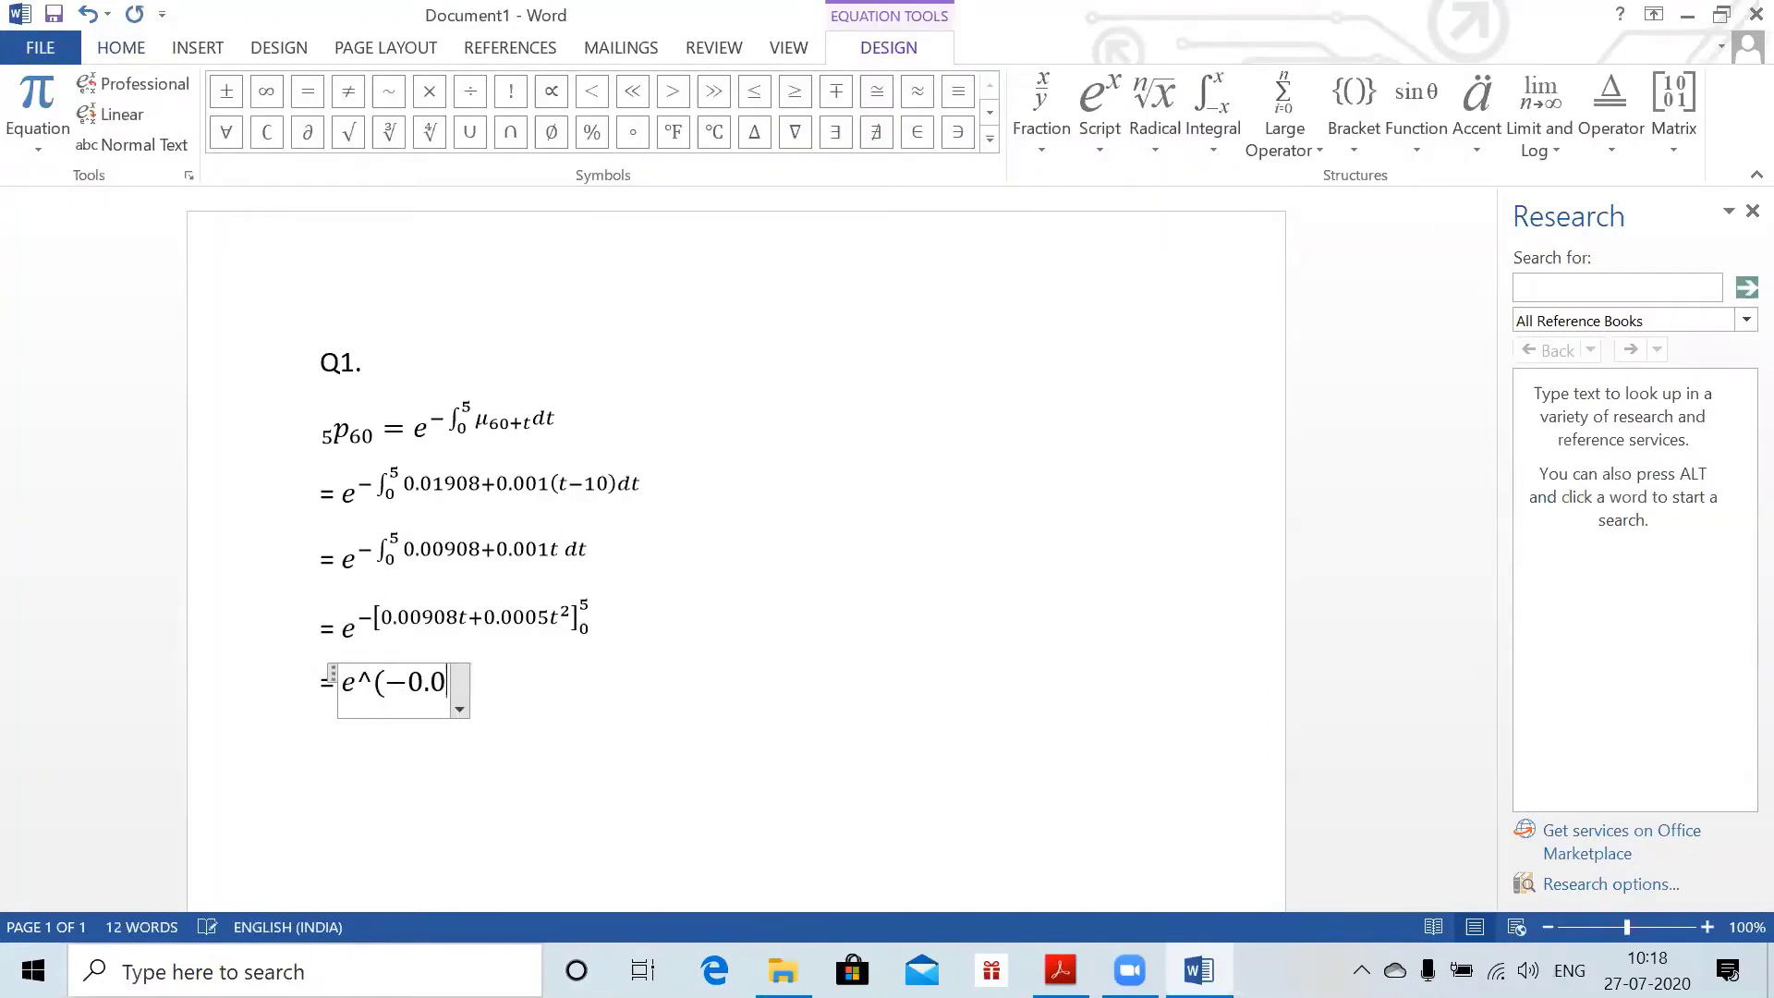
{"action": "type", "text": "0908 "}
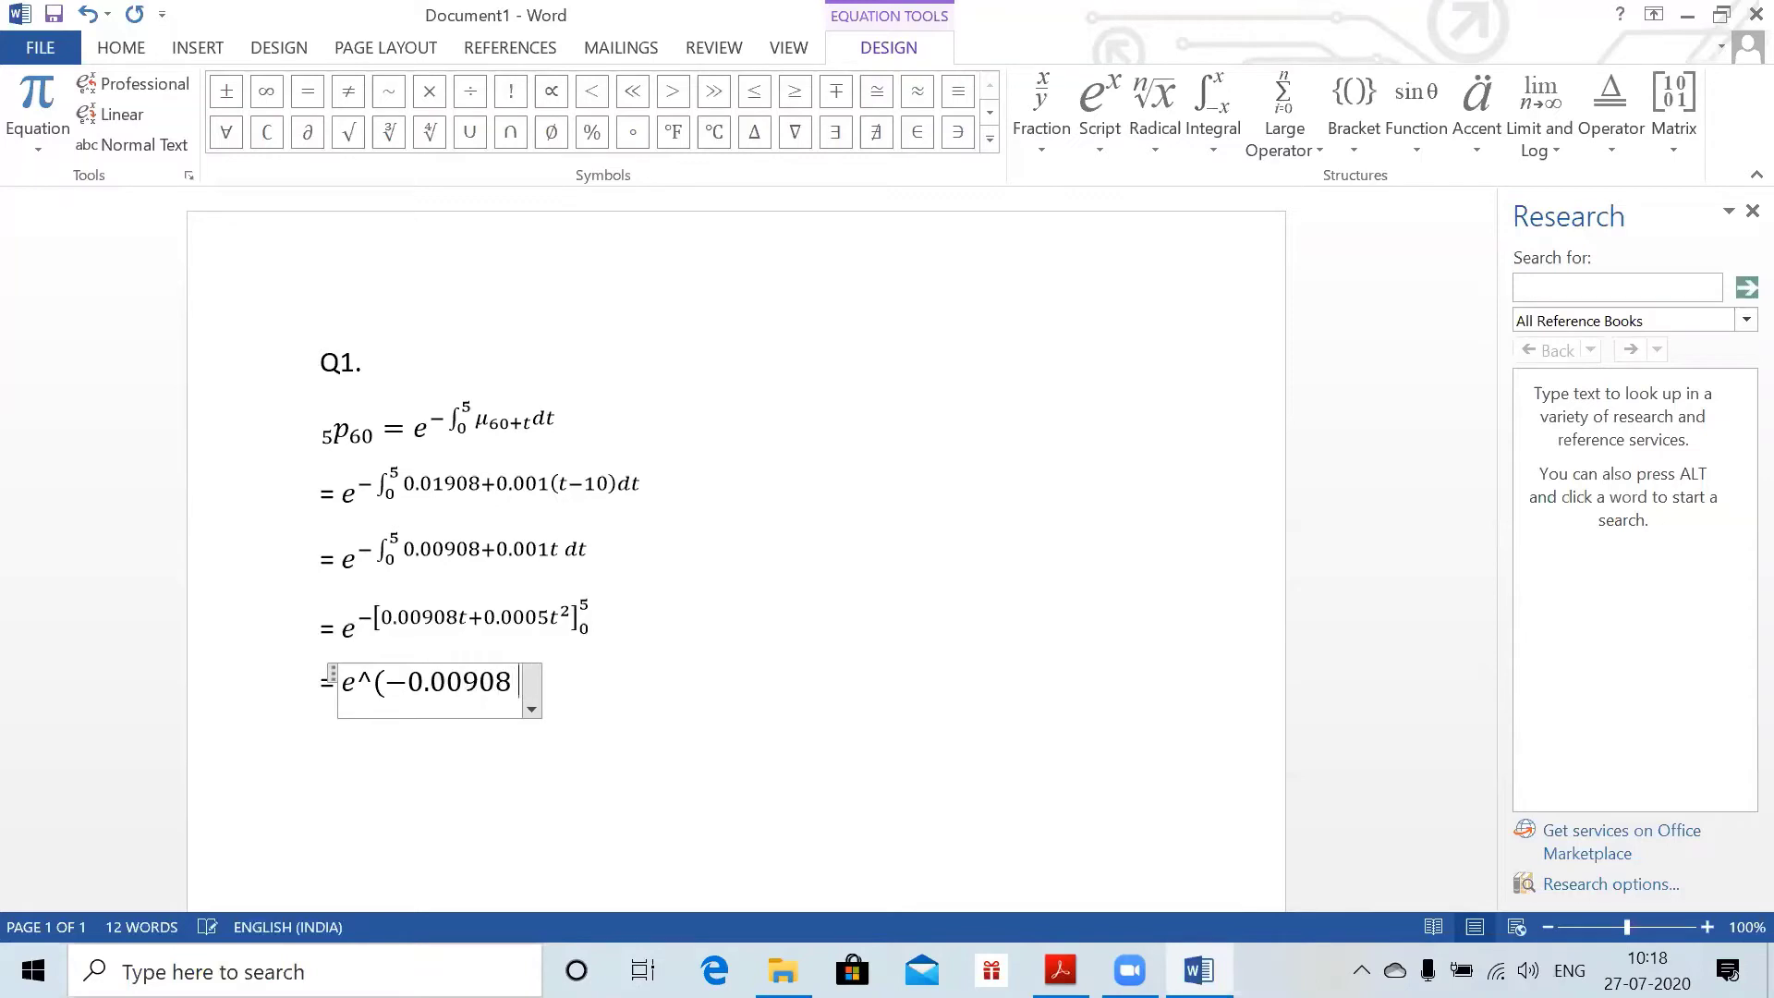
{"action": "type", "text": "* 5 -"}
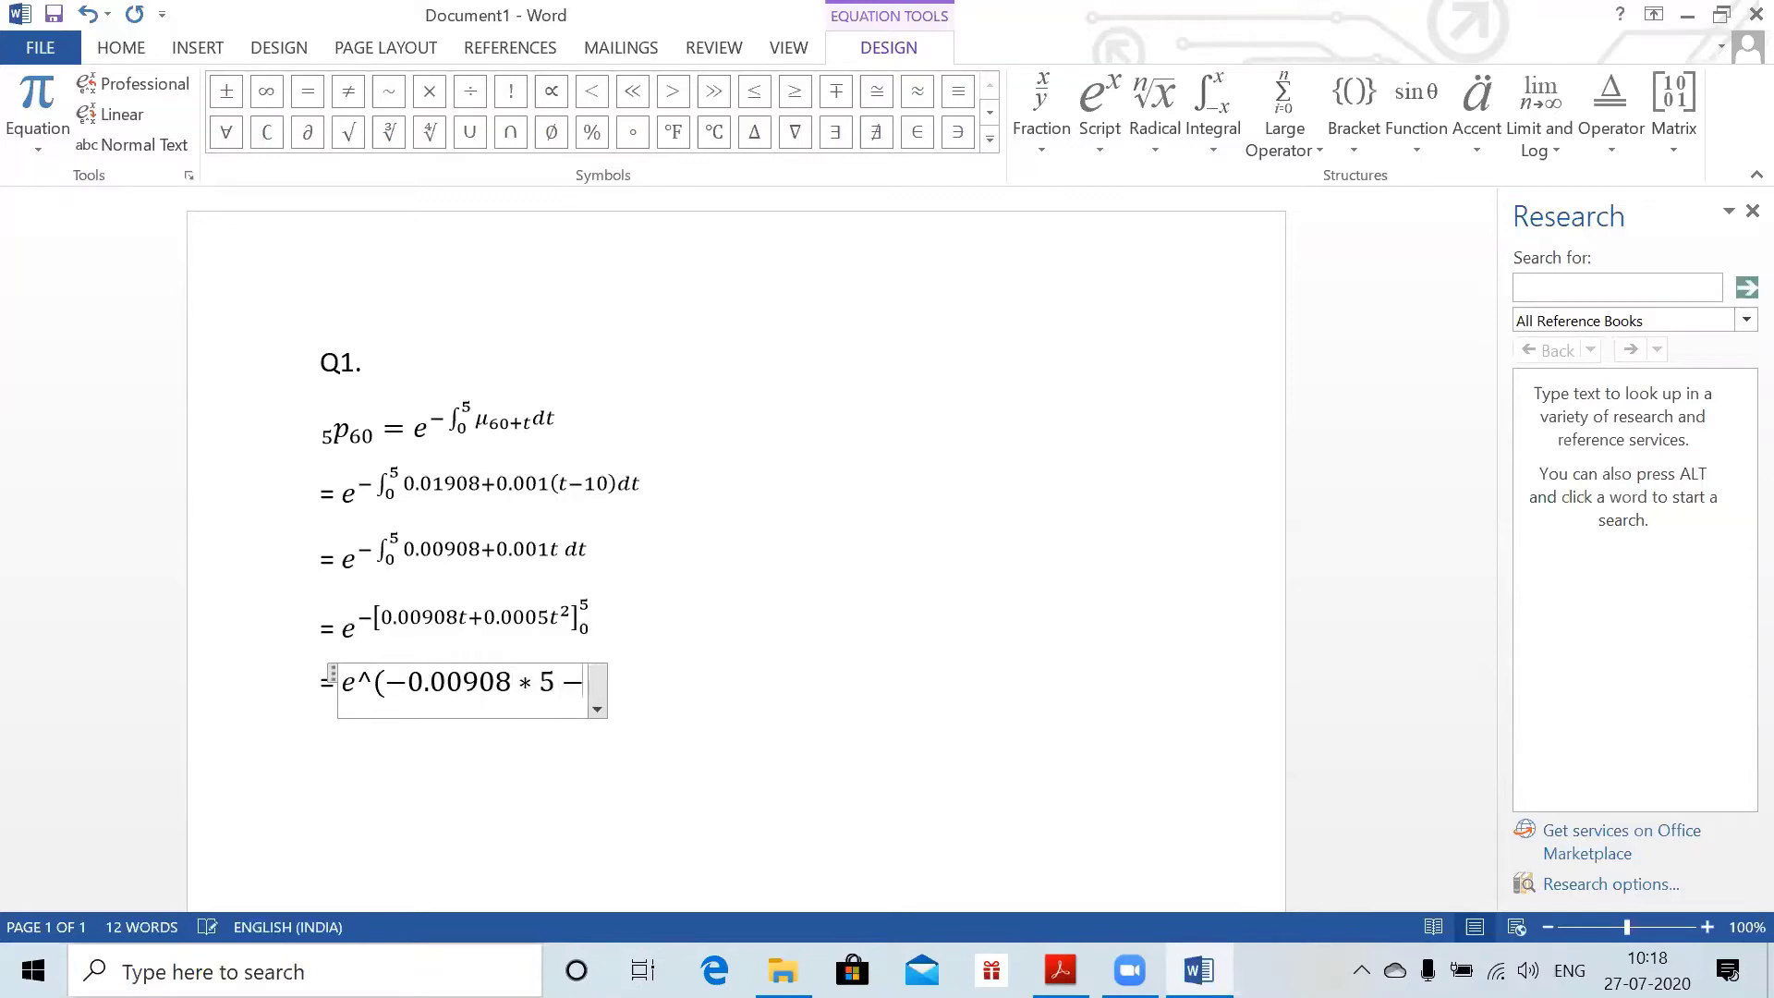
- Complete the exponent with 0.0005 * 25, format it as the power of e and leave the equation
{"action": "type", "text": "005"}
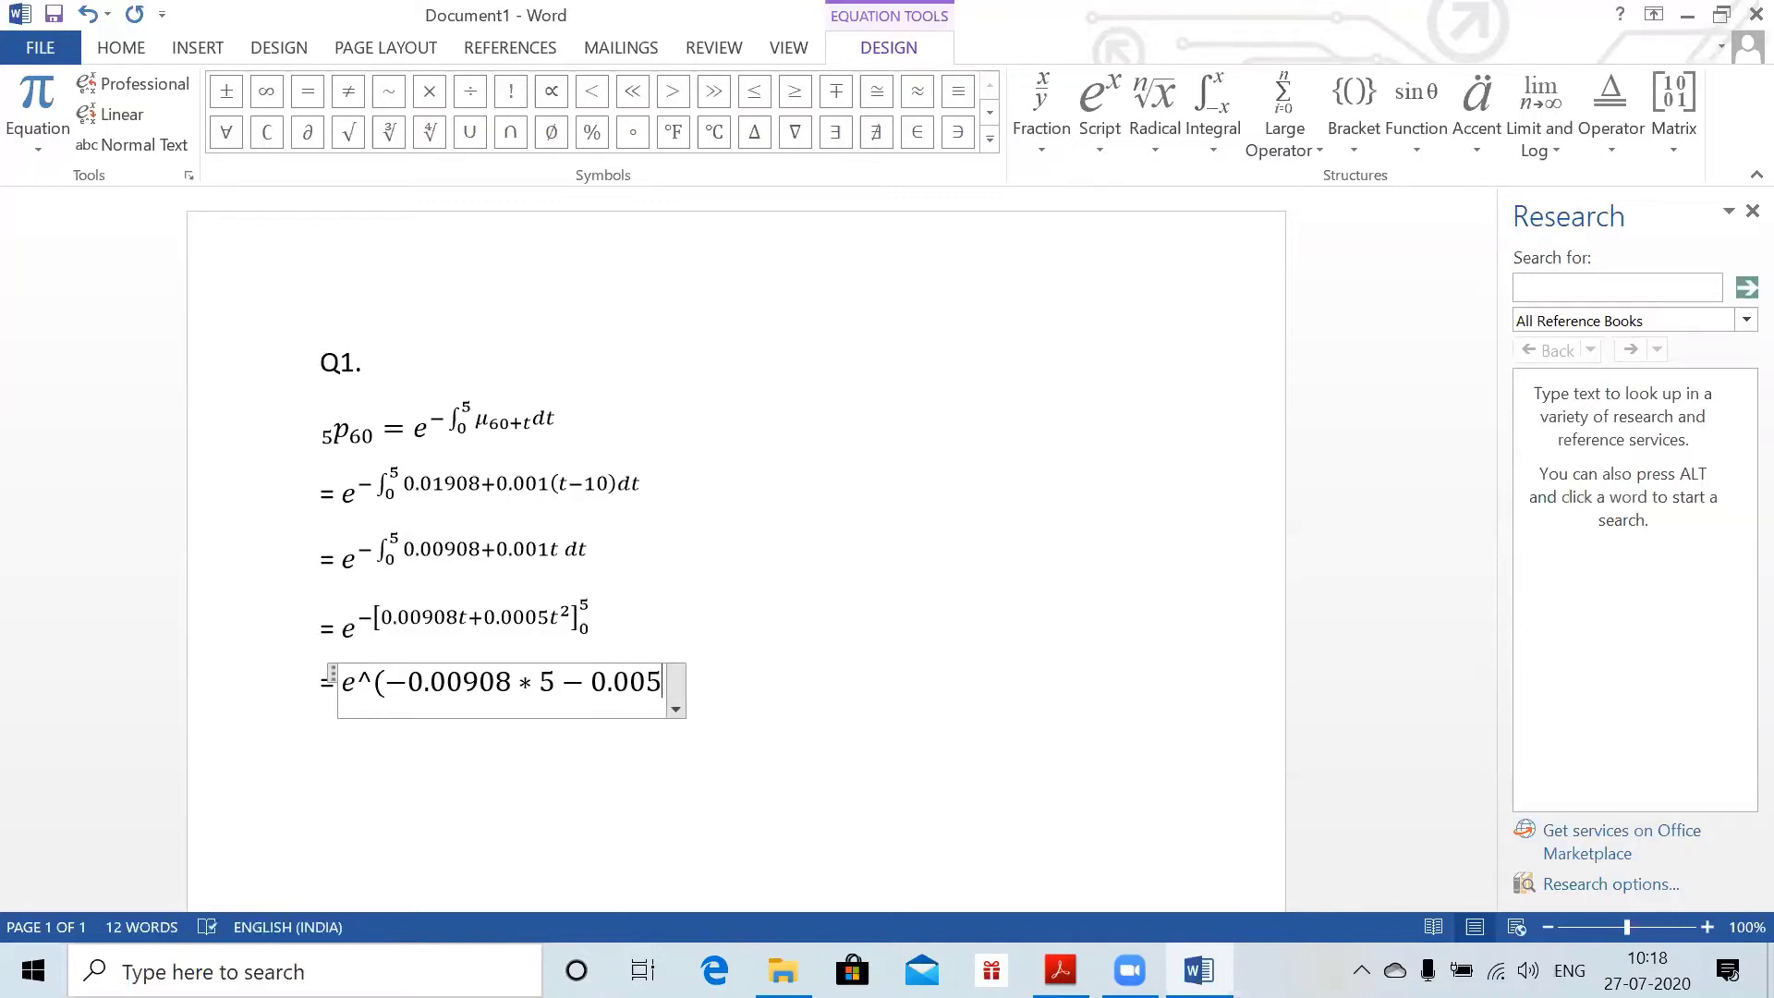
{"action": "key", "text": "BackSpace"}
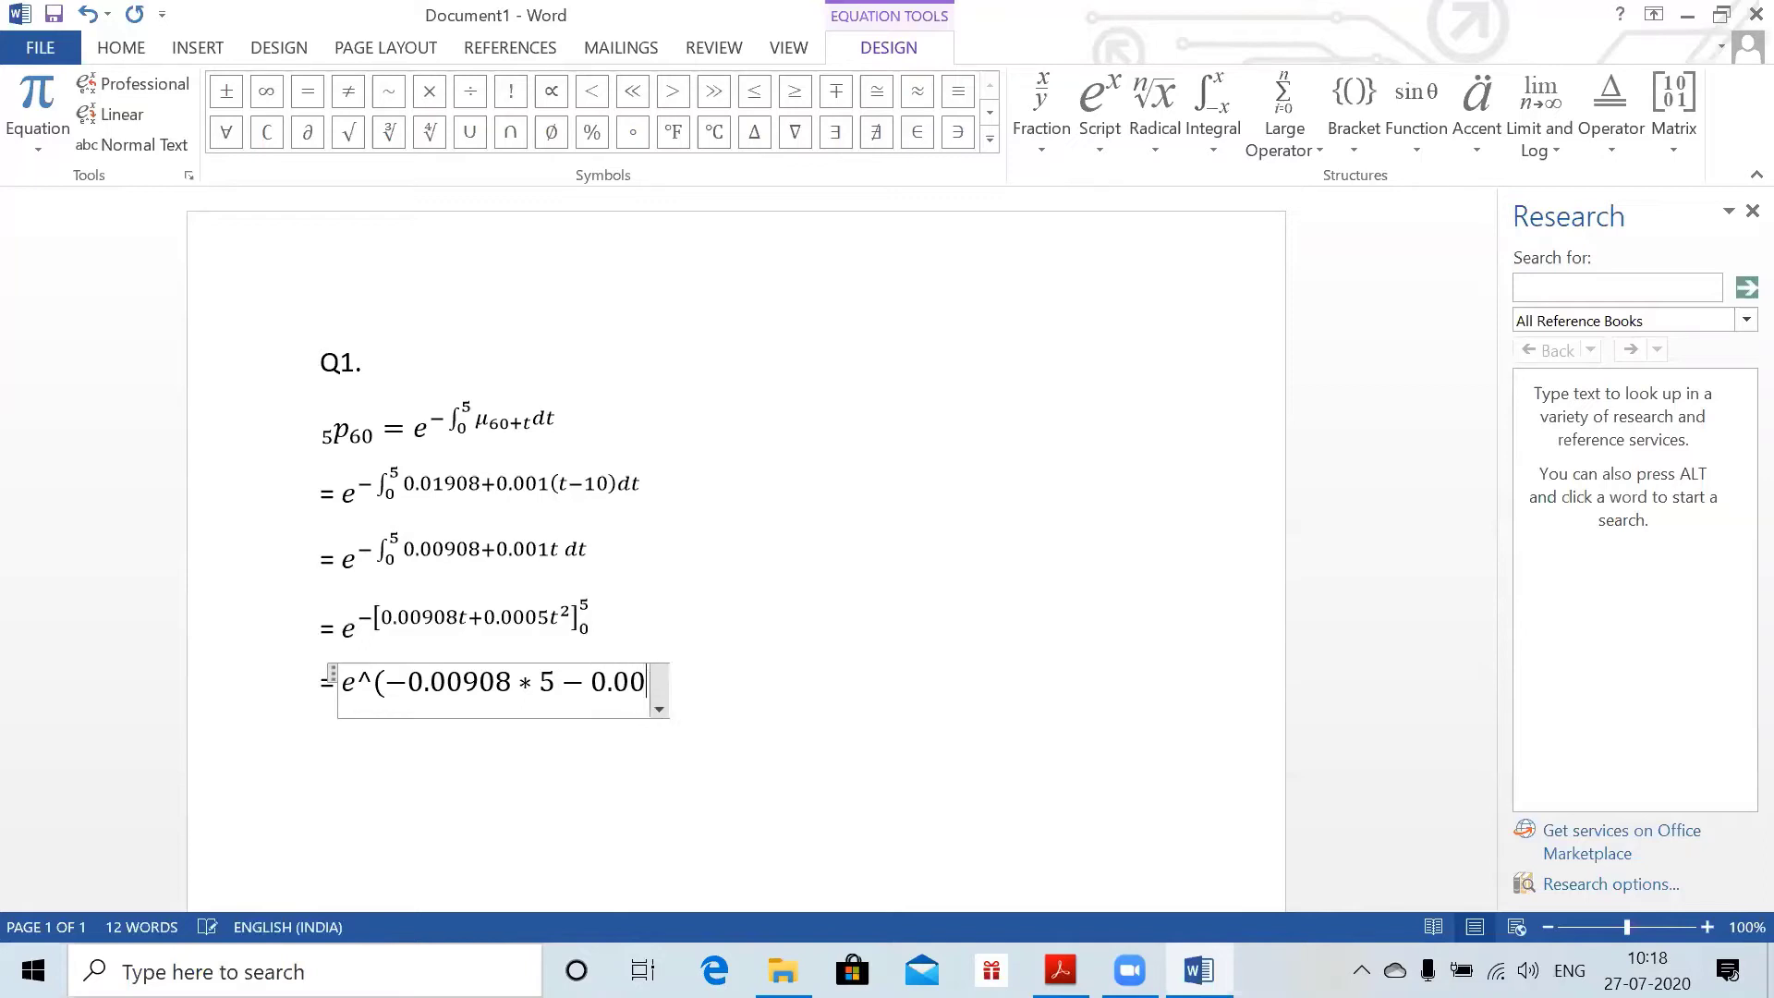
{"action": "type", "text": "05"}
{"action": "type", "text": "*25"}
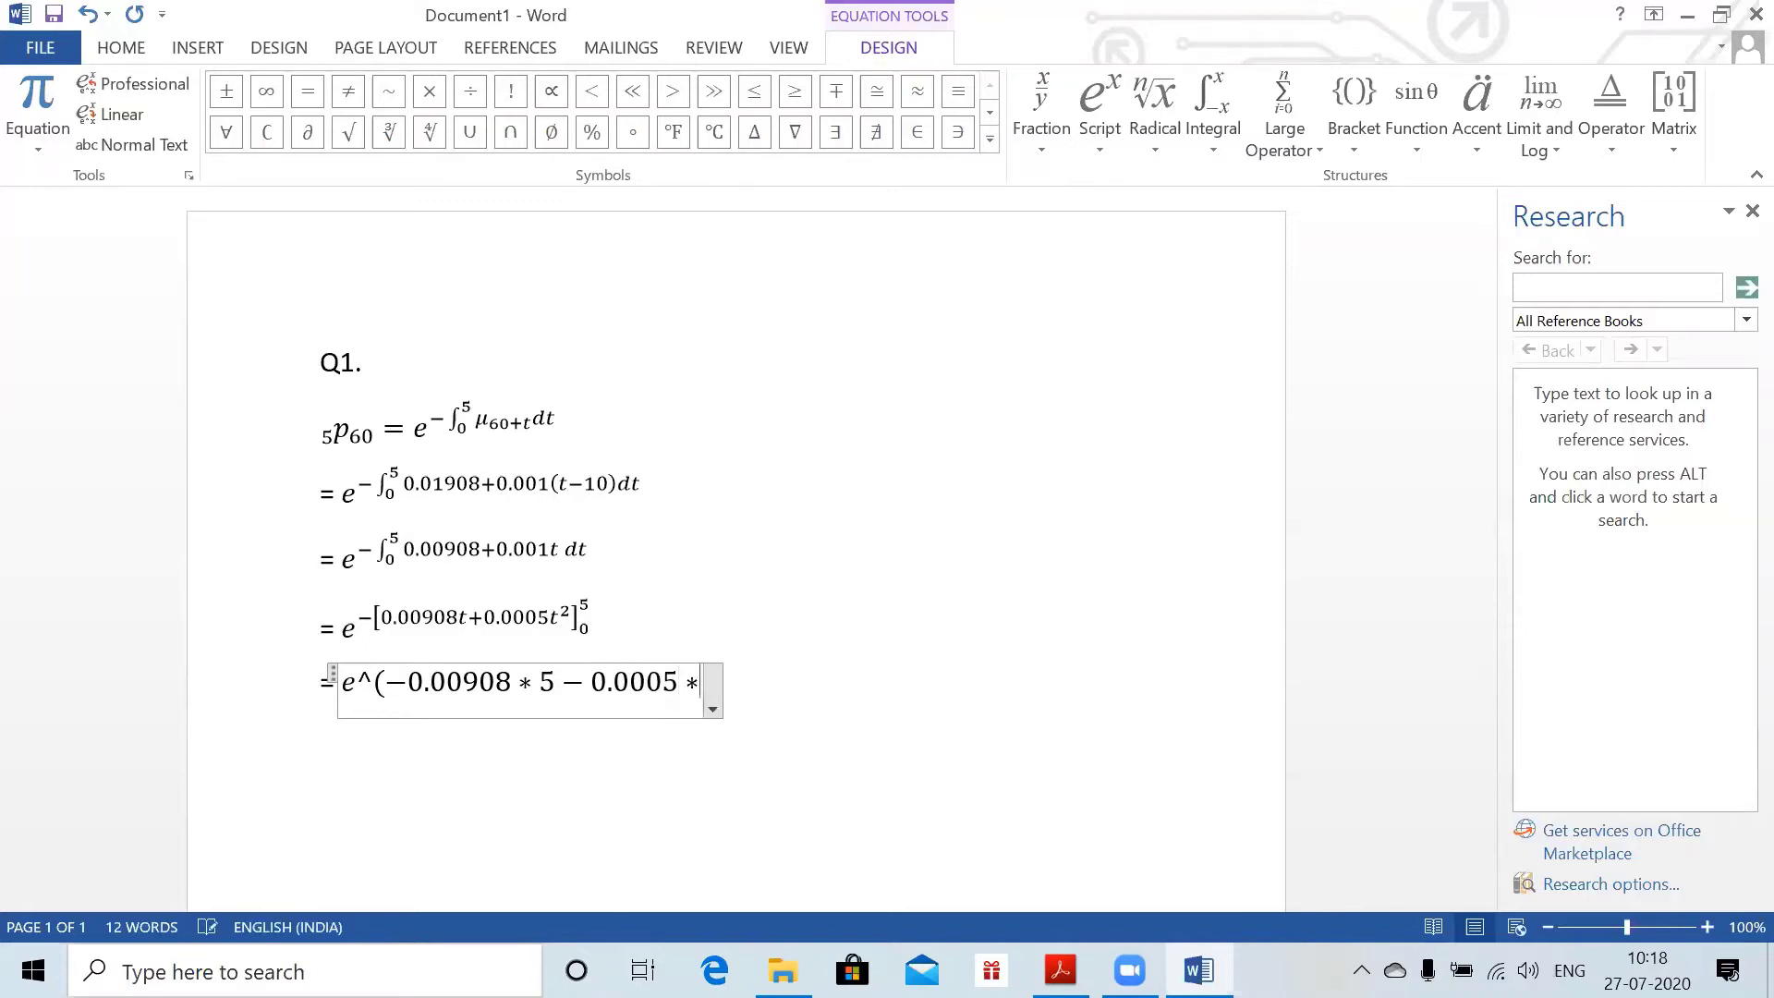
{"action": "type", "text": ")"}
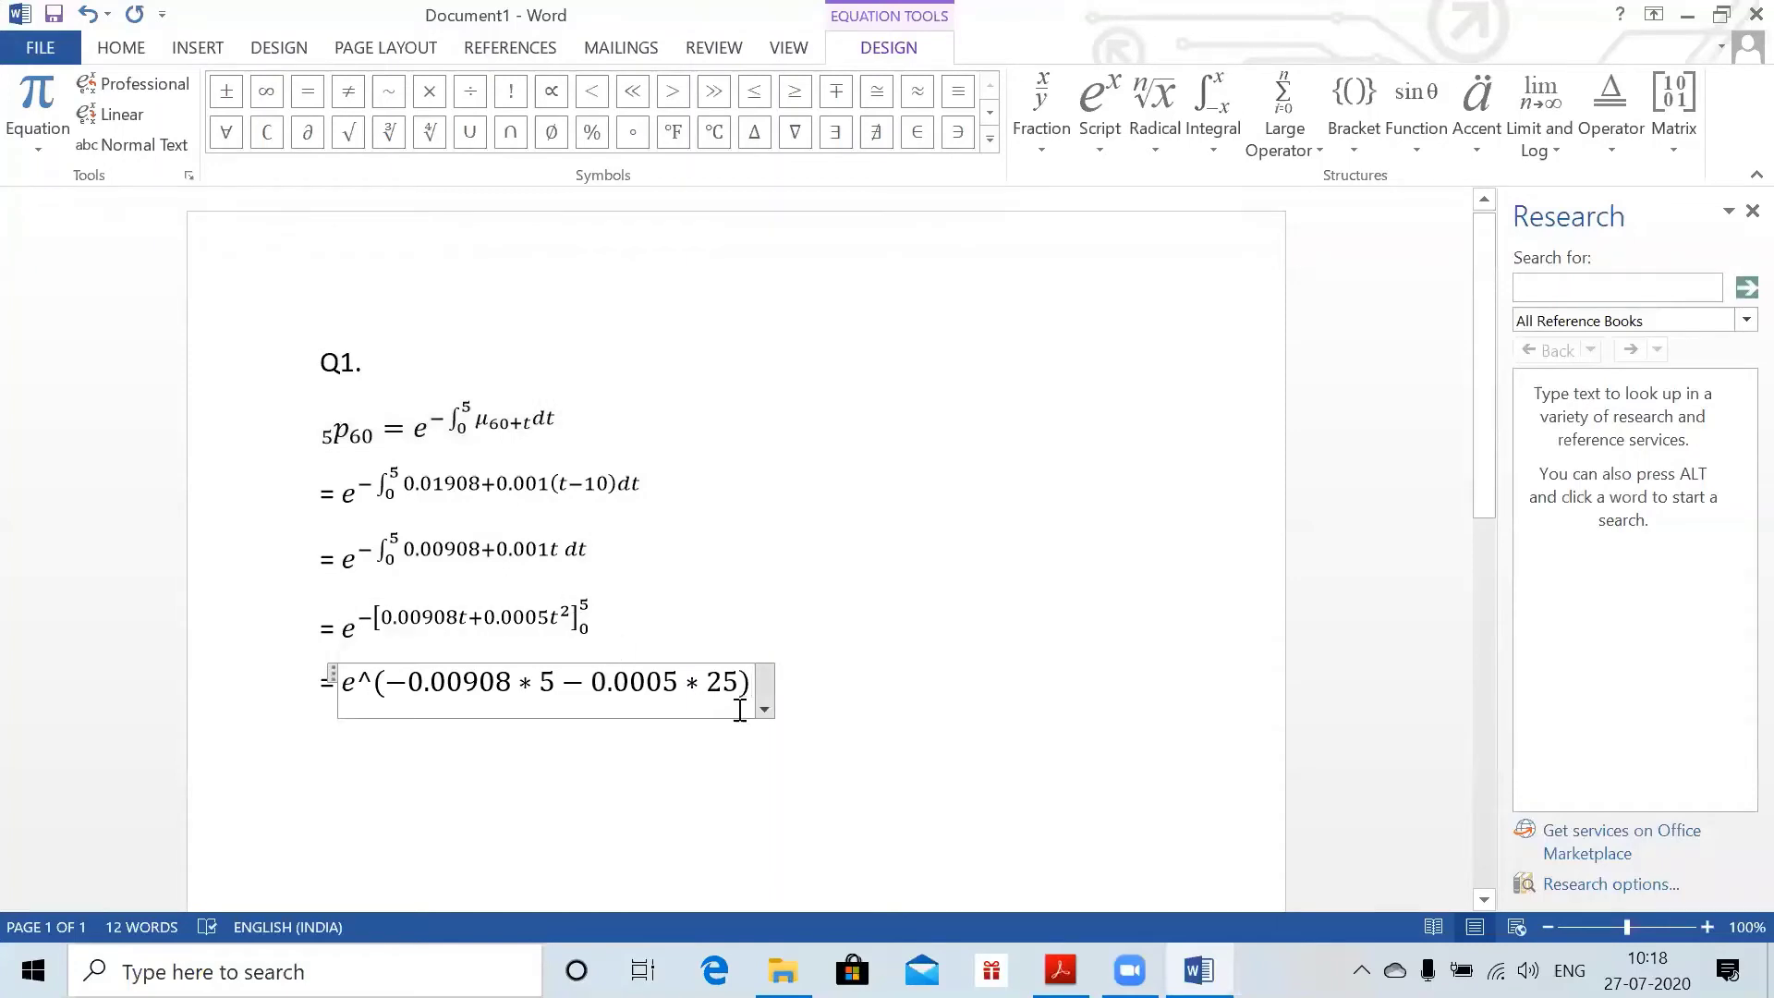
{"action": "key", "text": "space"}
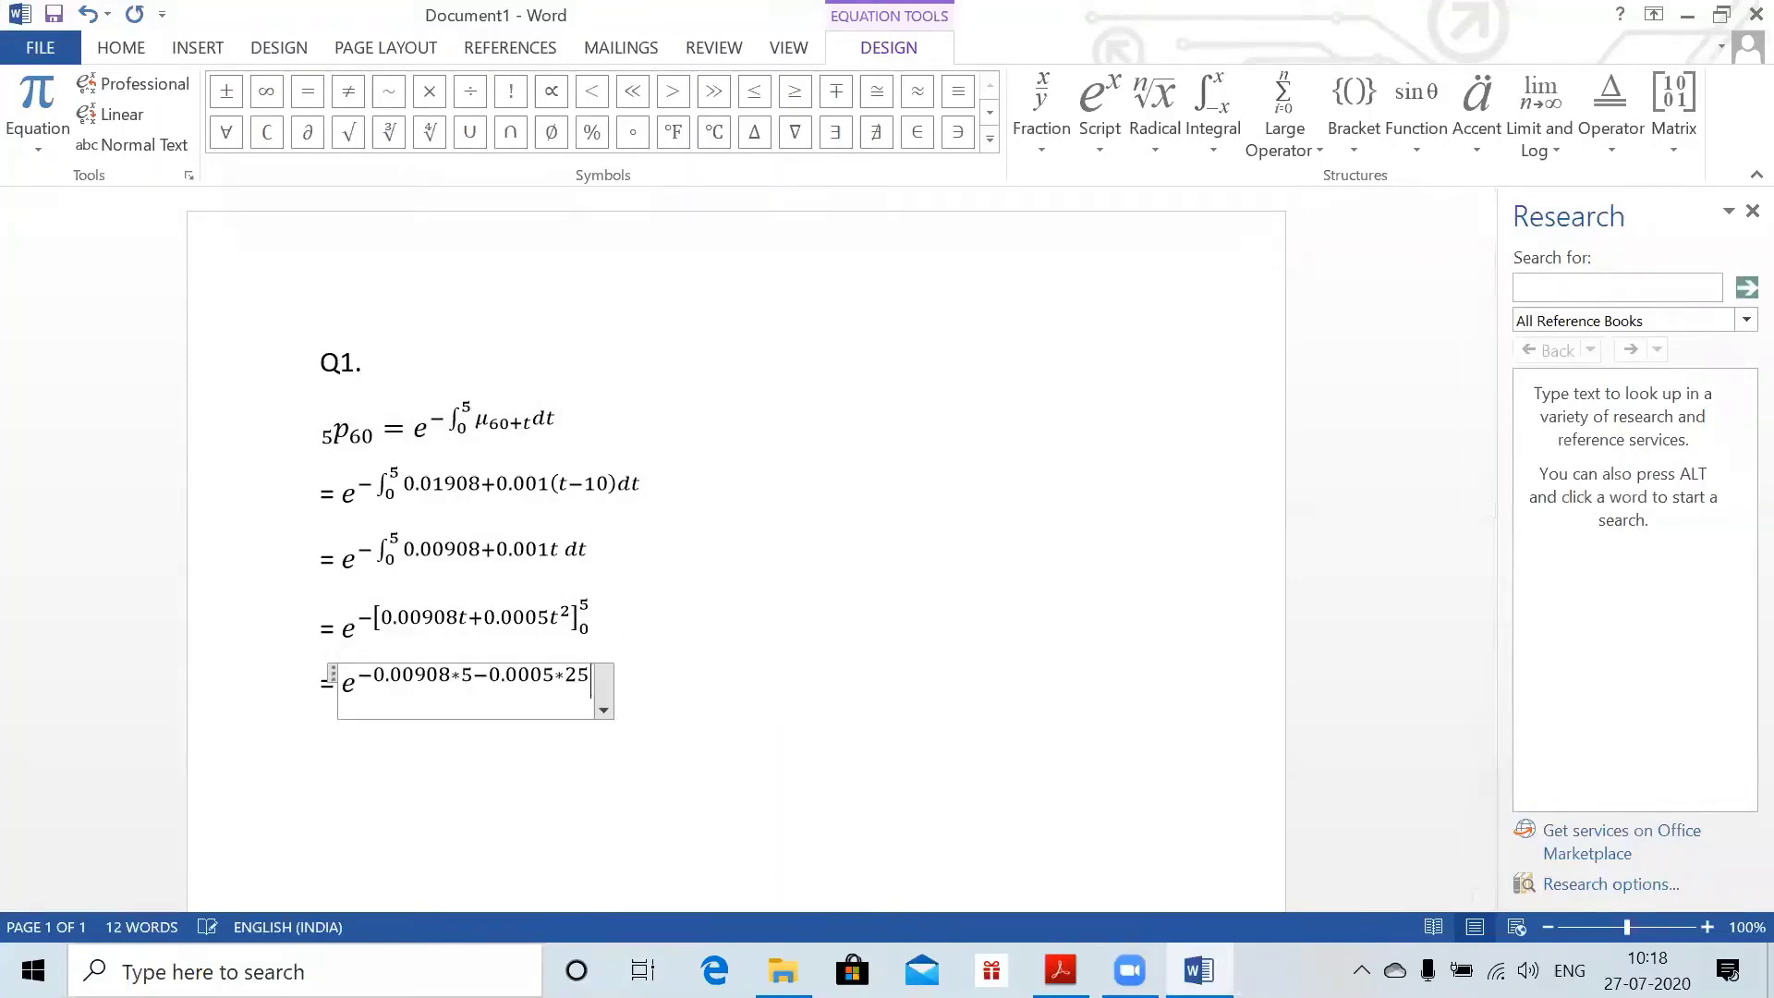
{"action": "left_click", "coordinate": [738, 712]}
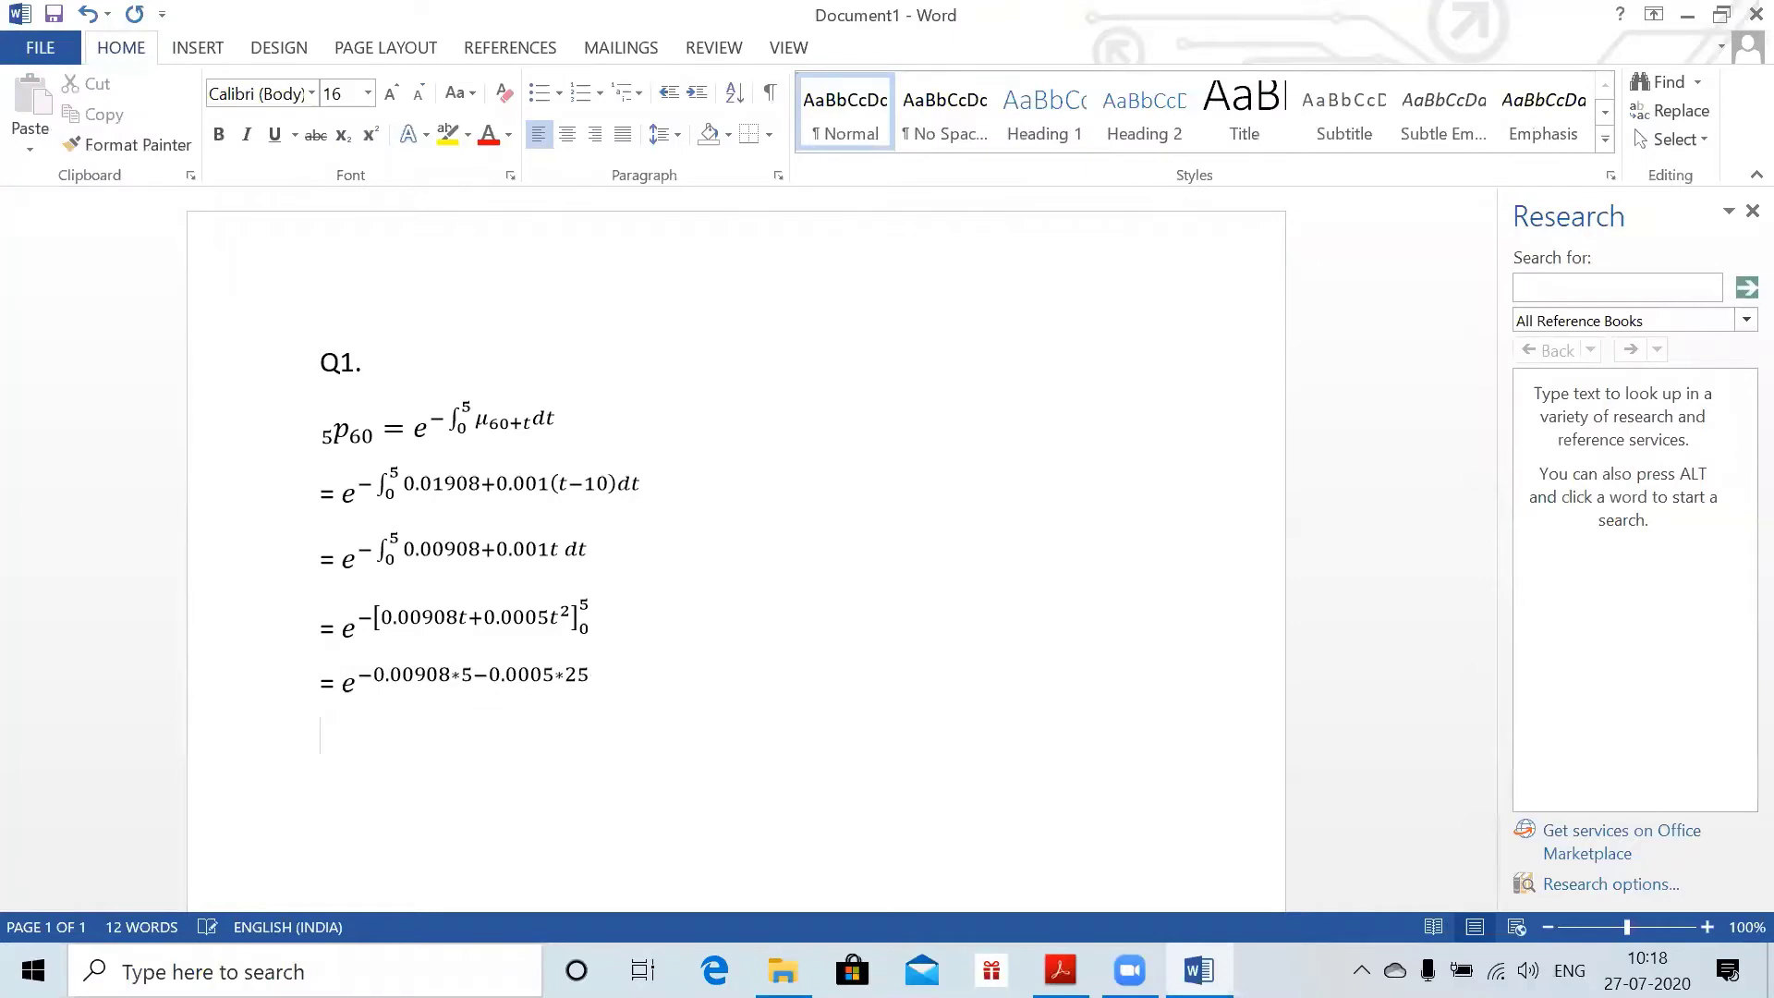
- Write the final answer = 0.94374 and add the heading Q2. below it, leaving a blank line between them
{"action": "type", "text": "= 0.94374"}
{"action": "key", "text": "Return"}
{"action": "key", "text": "Return"}
{"action": "type", "text": "Q2."}
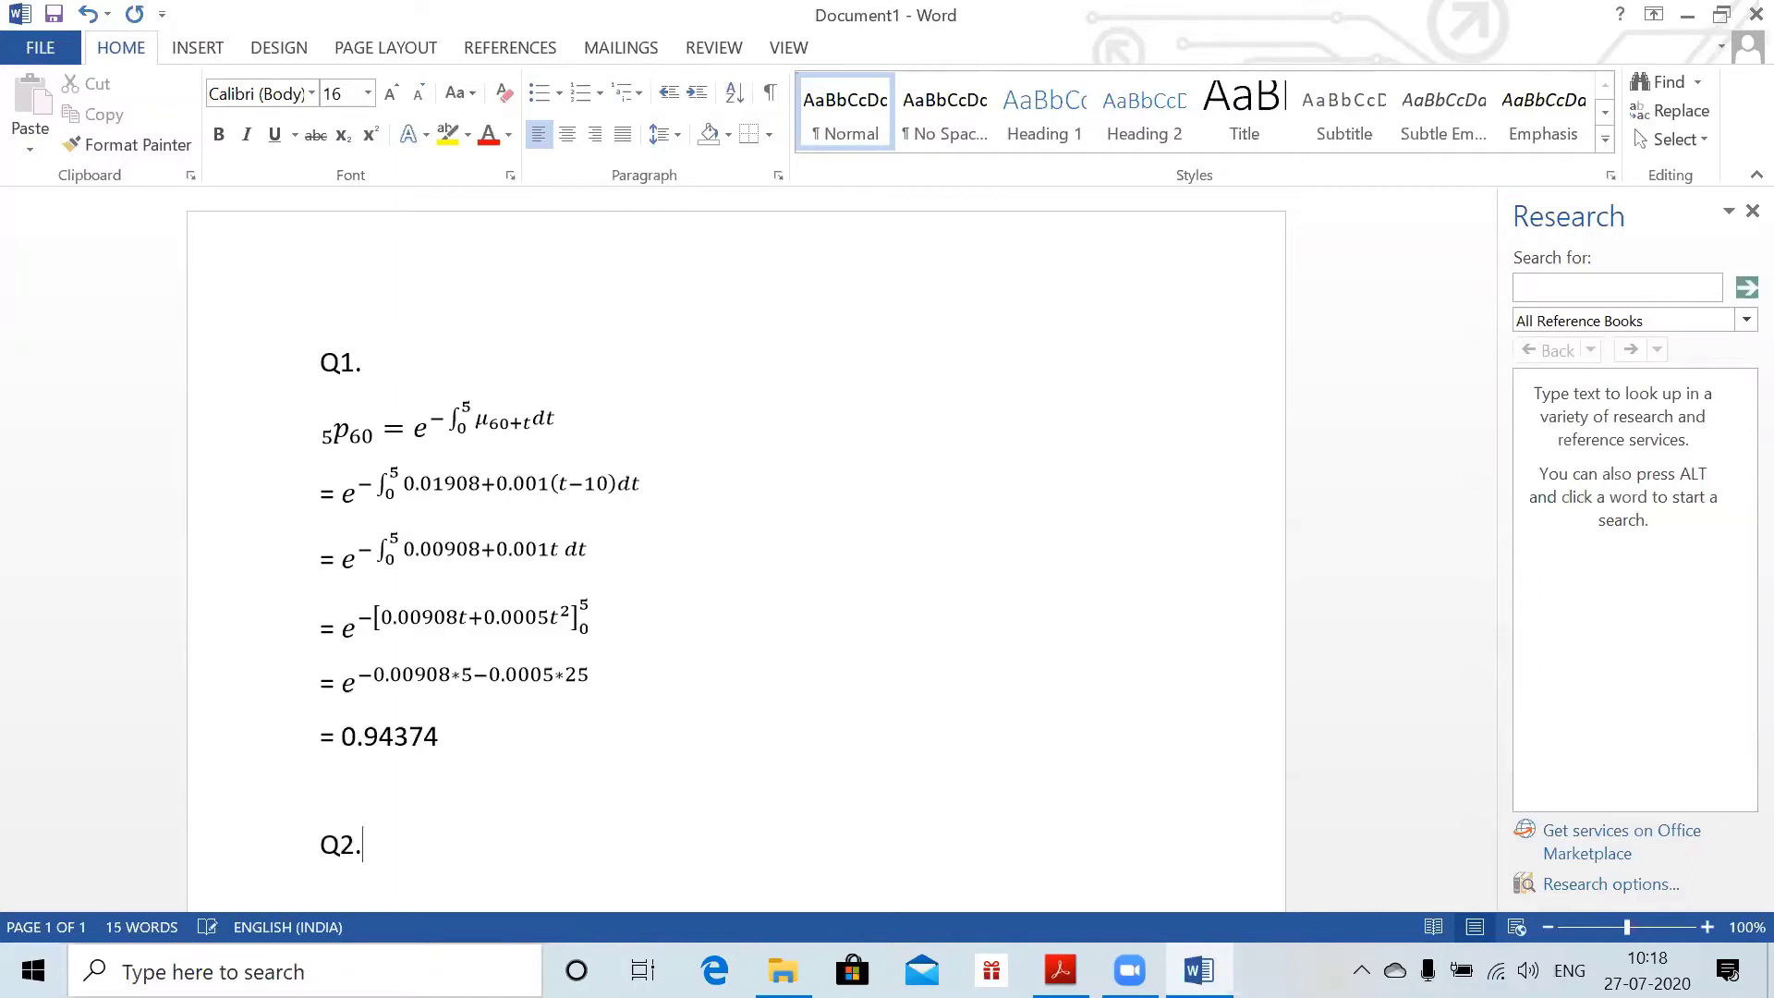
{"action": "key", "text": "Return"}
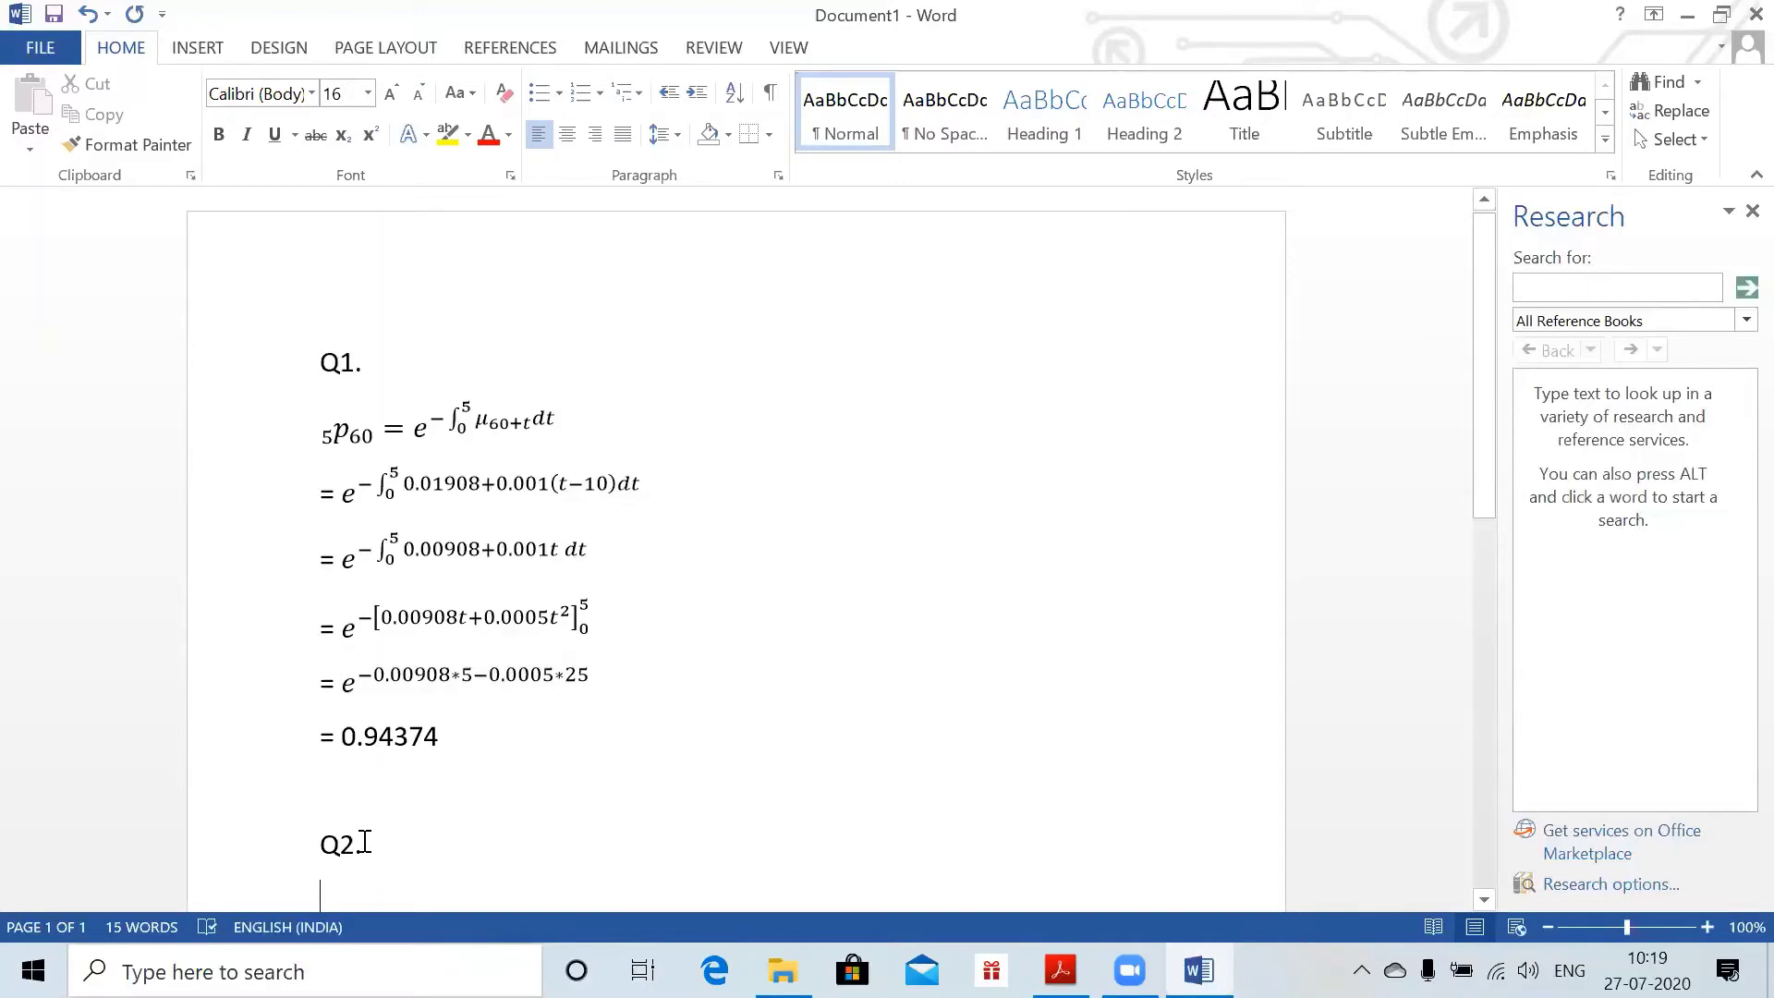
- Switch to the CS2 Word Class 3 PDF in Acrobat Reader, read Question 2 and return to the Word document
{"action": "key", "text": "alt+Tab"}
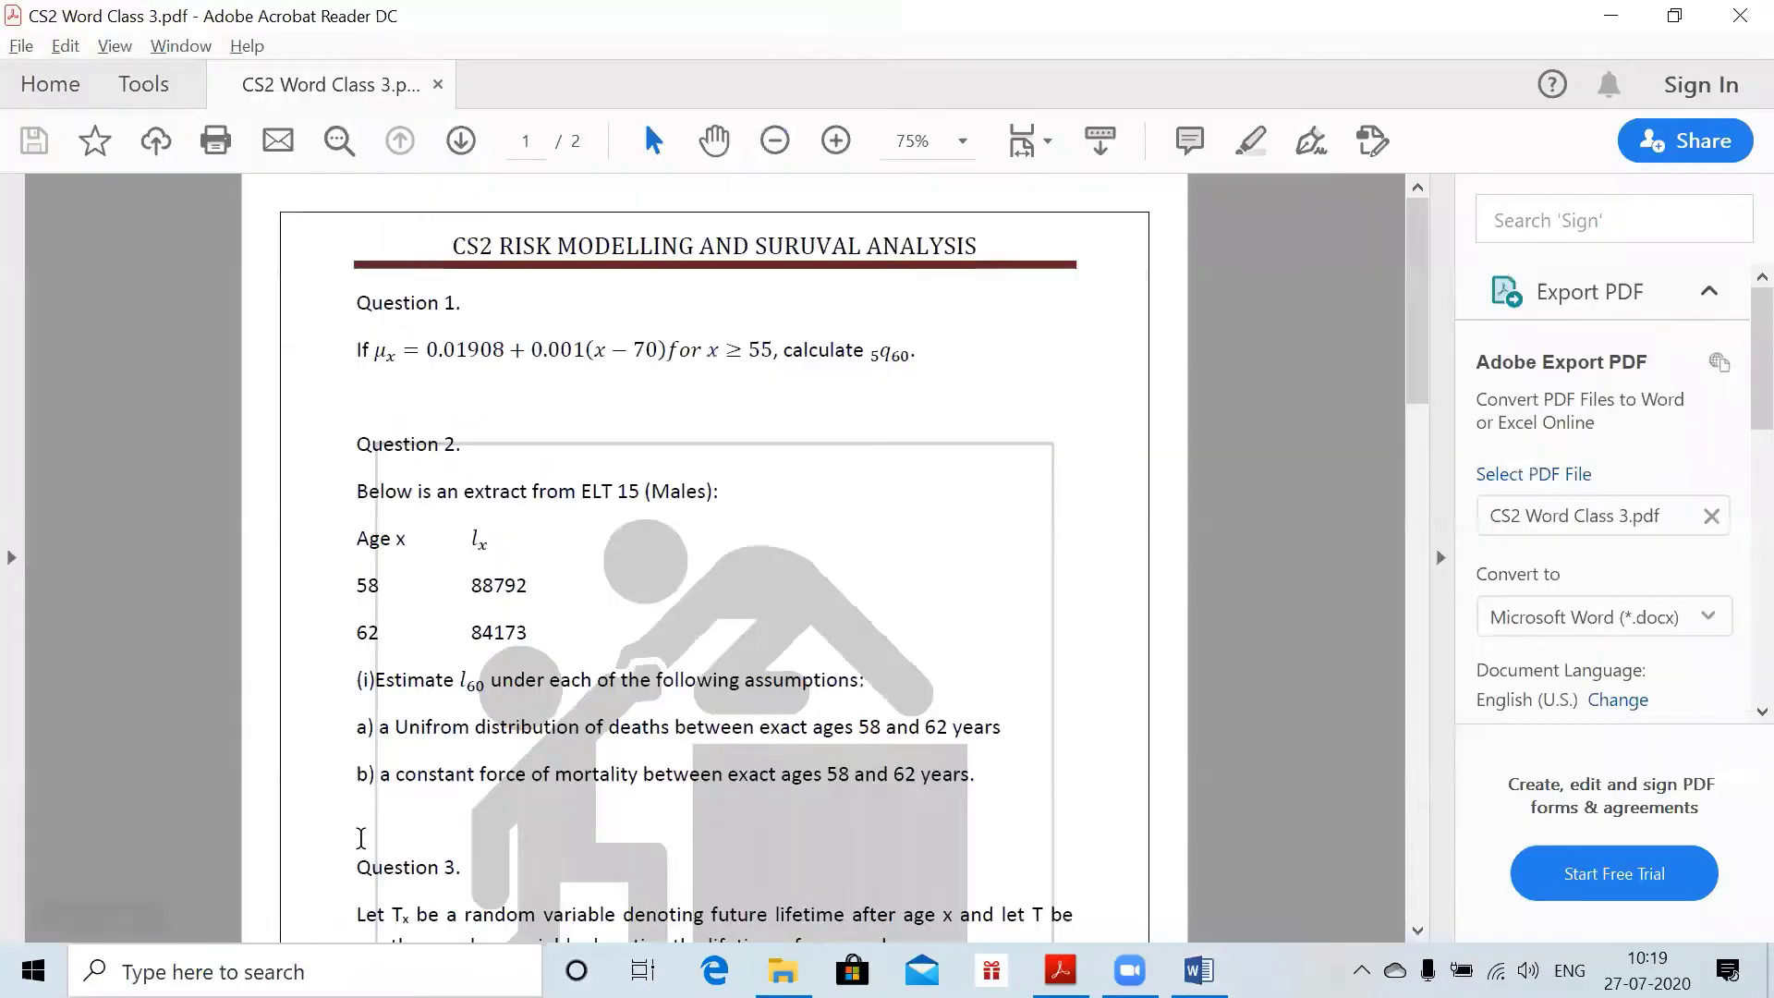
{"action": "scroll", "coordinate": [361, 838], "scroll_direction": "down", "scroll_amount": 2}
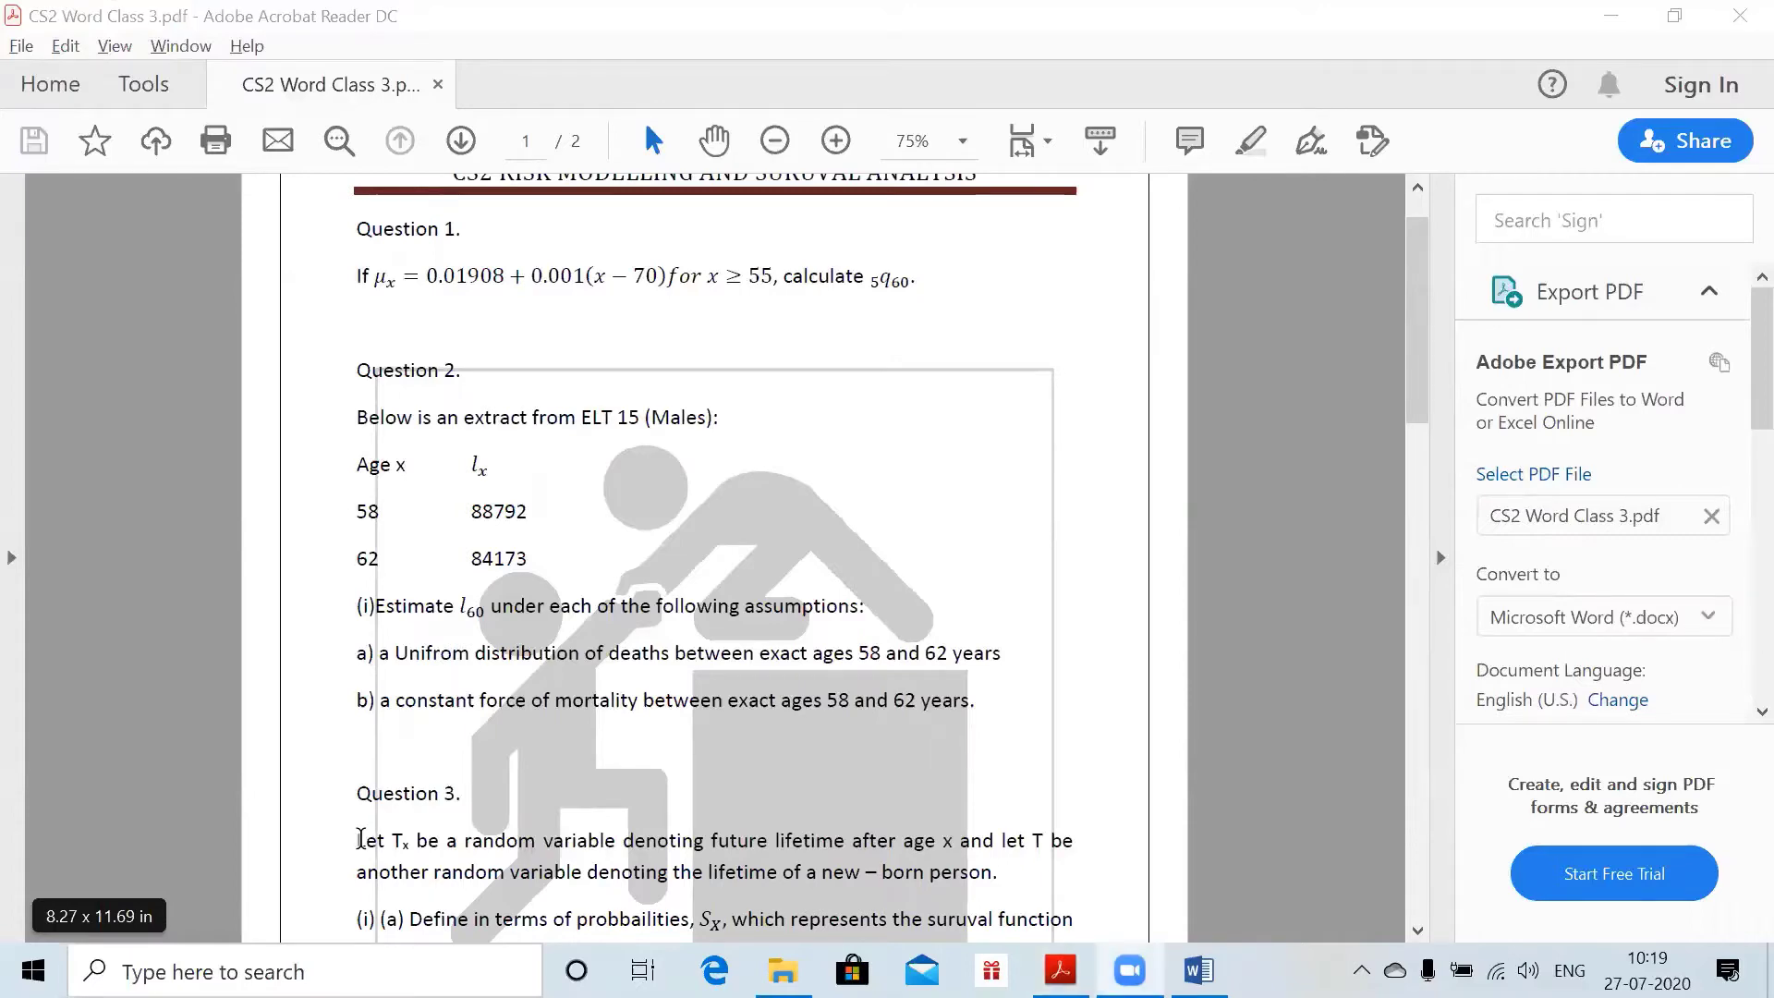
{"action": "key", "text": "alt+Tab"}
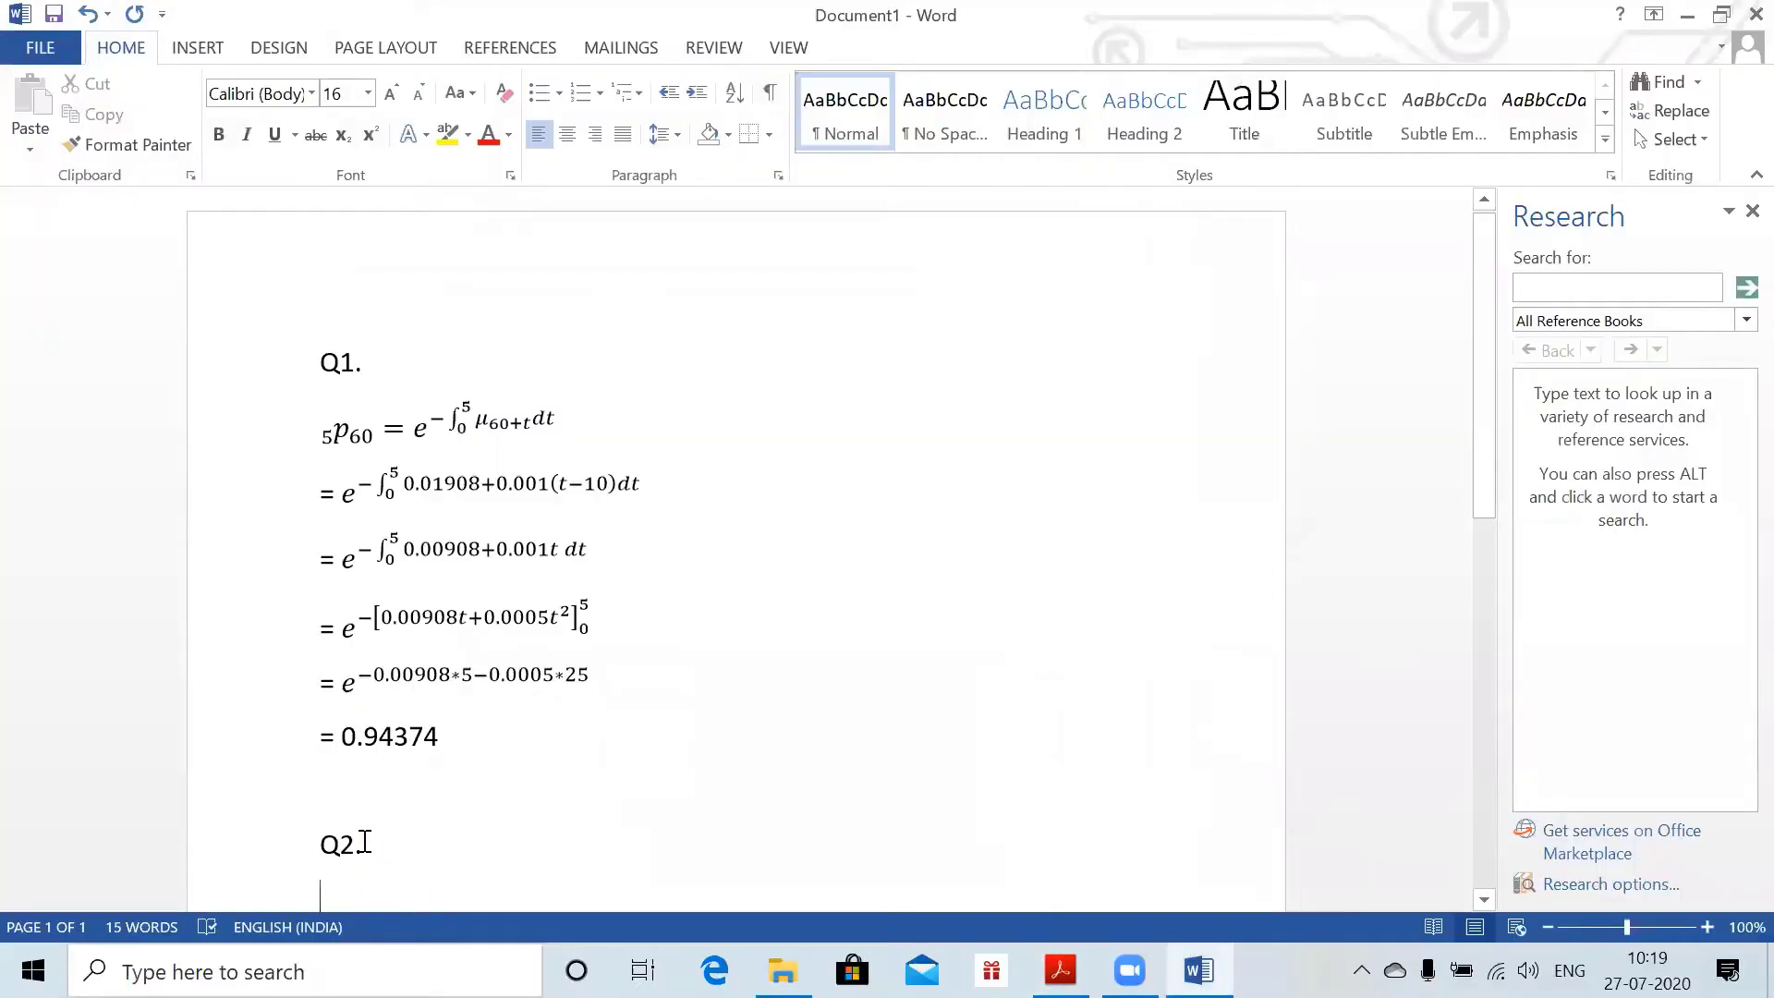
- Start part (i) under Q2 with a new equation reading l_60 = l_58 −, using subscripts for the ages
{"action": "type", "text": "(i)"}
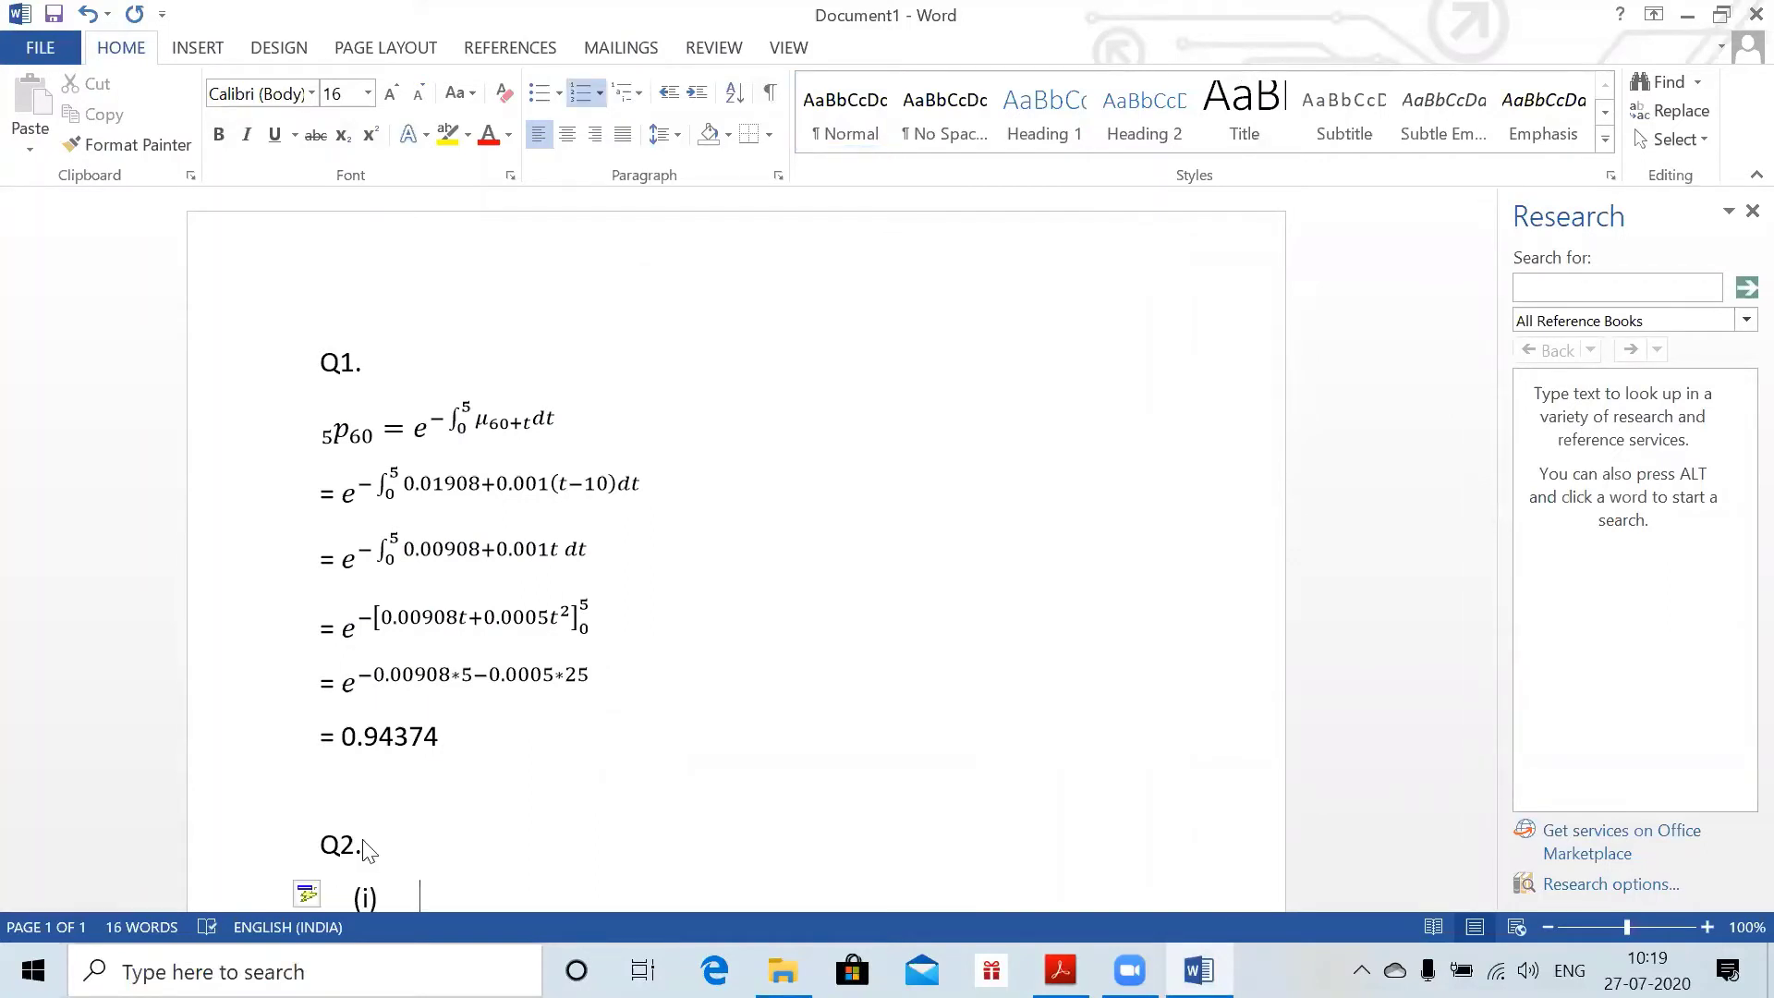
{"action": "key", "text": "alt+equal"}
{"action": "type", "text": "l_"}
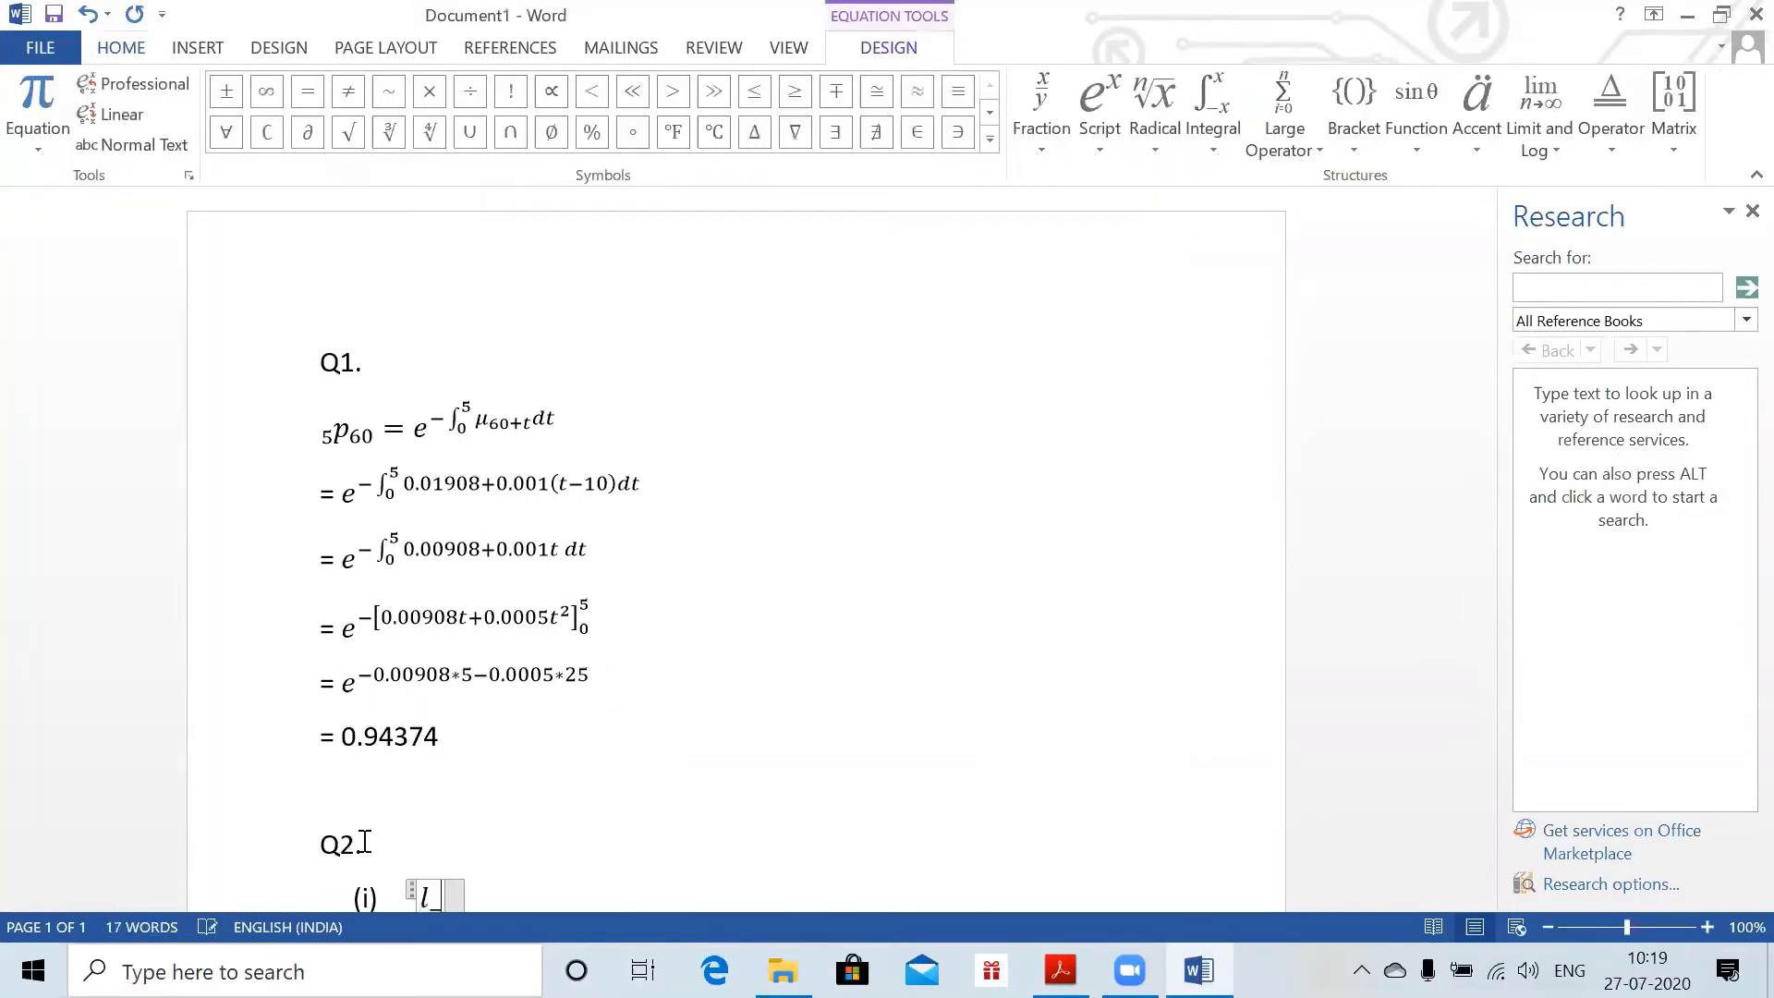
{"action": "type", "text": "60"}
{"action": "key", "text": "space"}
{"action": "type", "text": "=l_"}
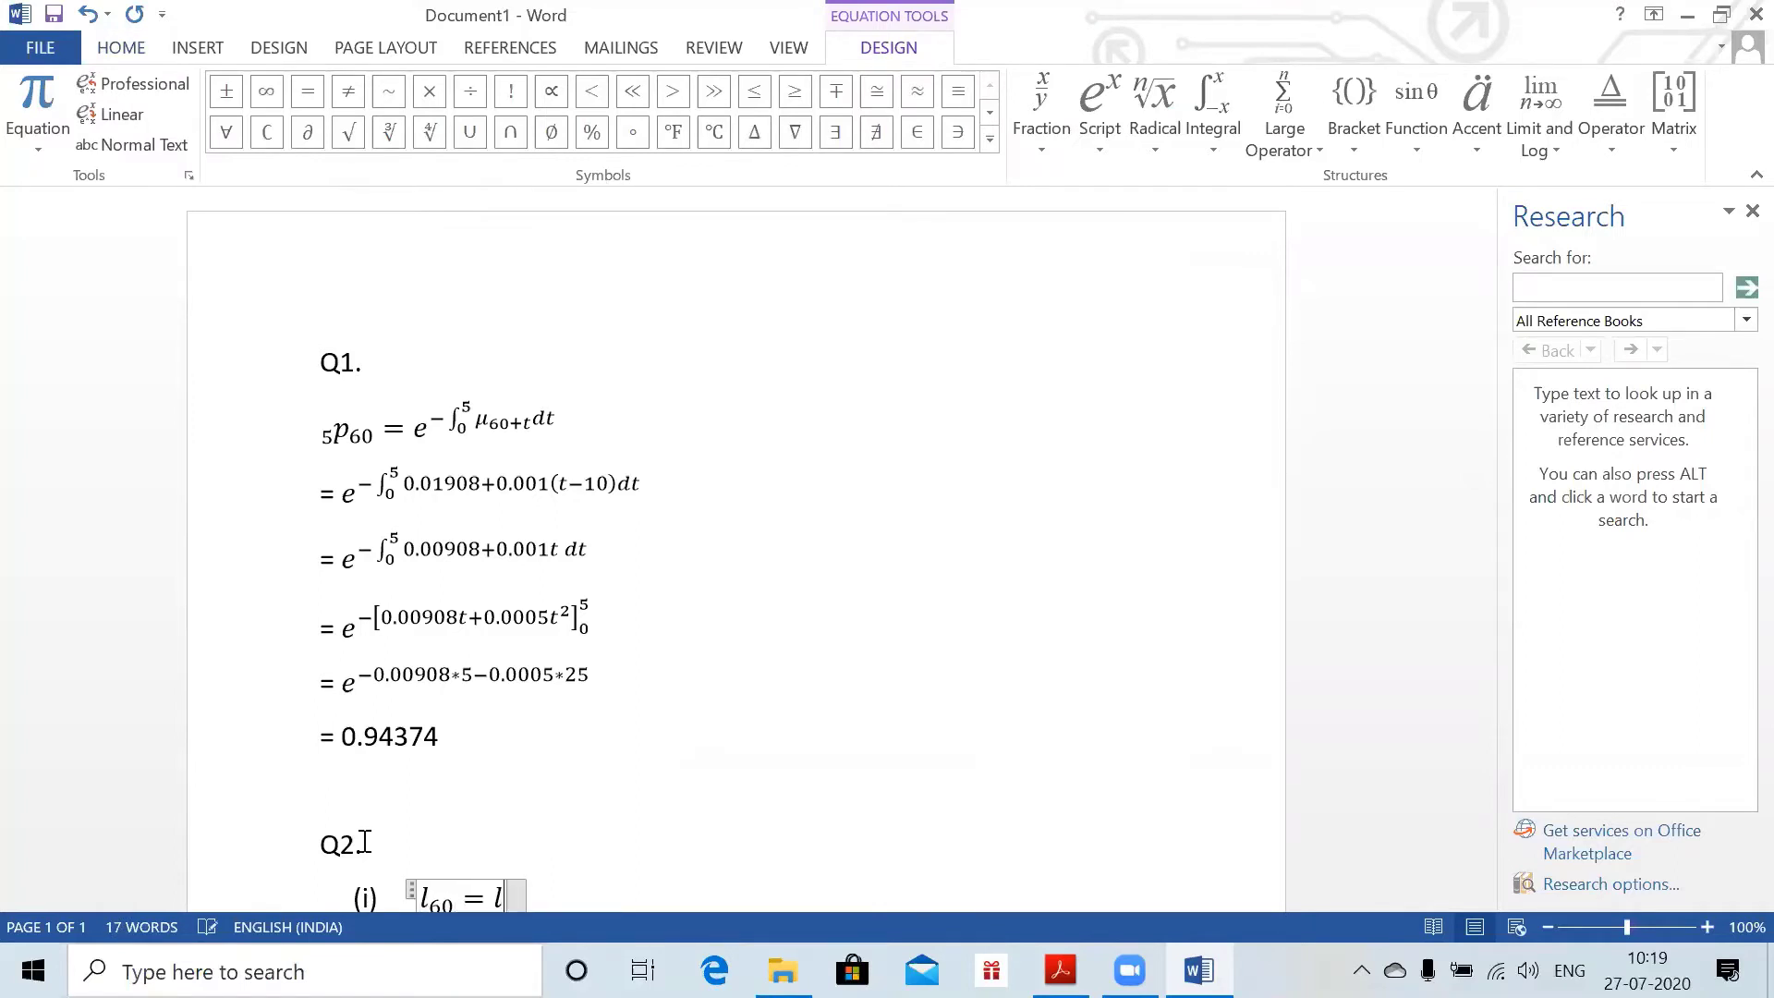
{"action": "type", "text": "58-"}
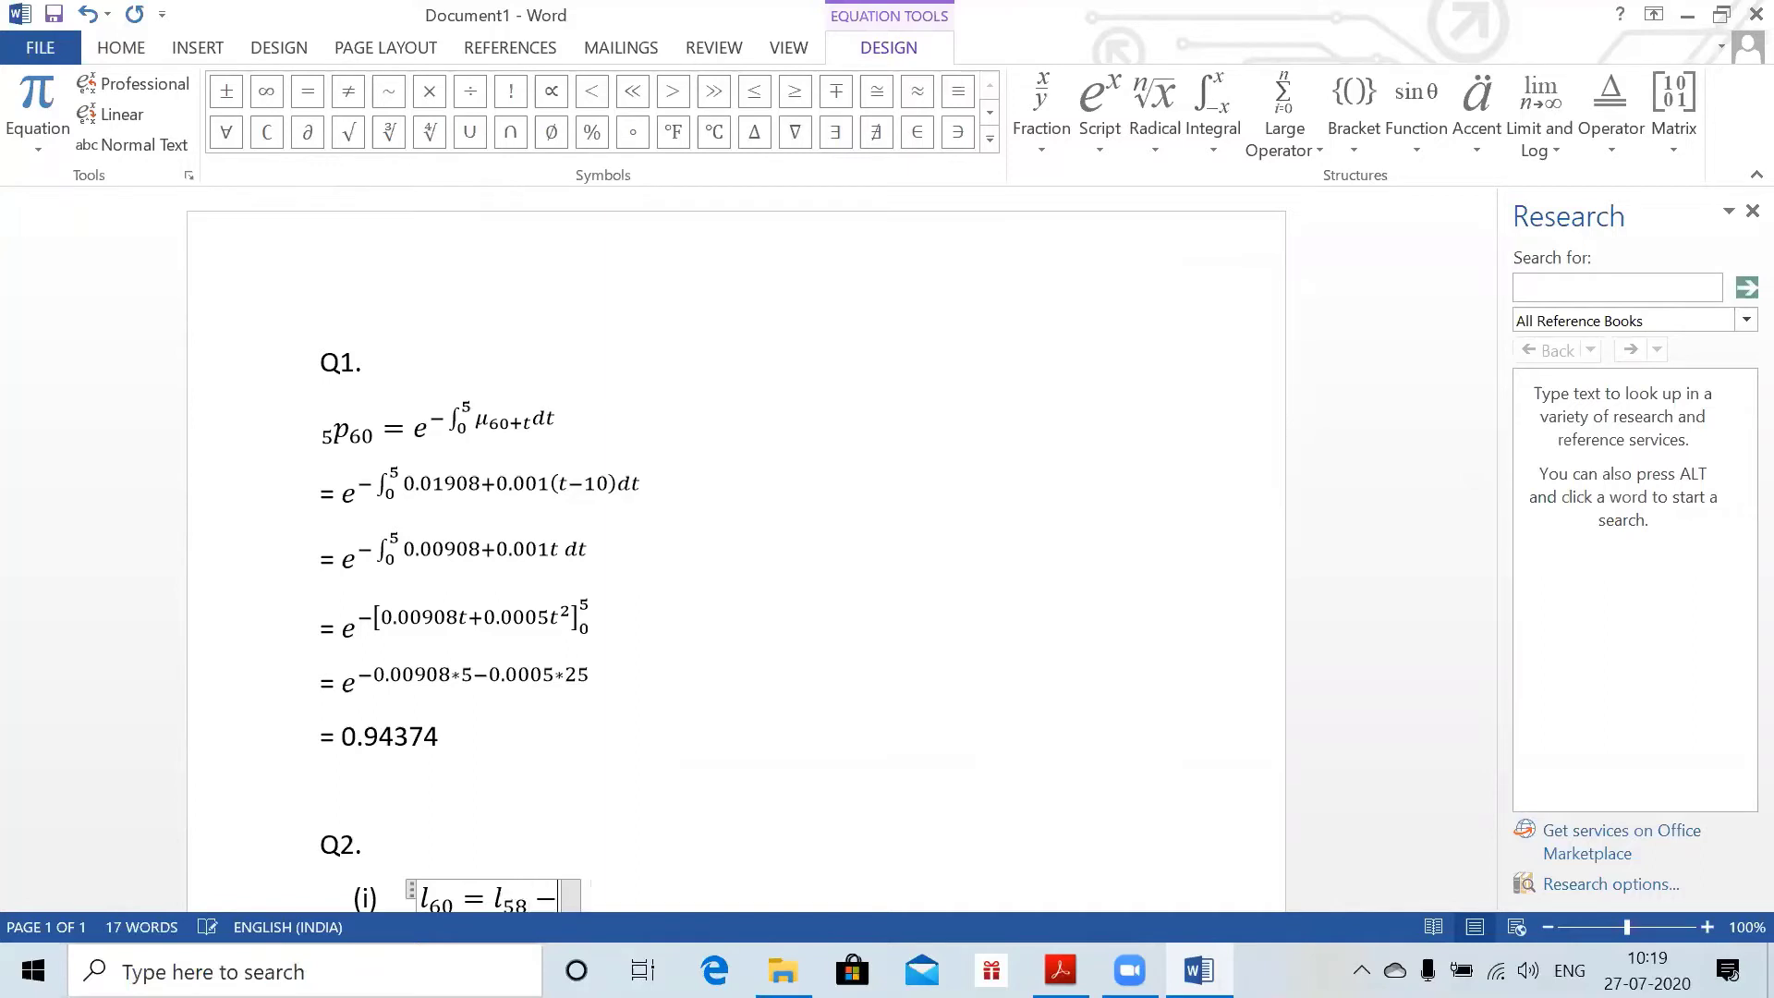
- Continue the part (i) equation with l_62 (60 − 58), writing the age 62 as a subscript
{"action": "type", "text": "l_62"}
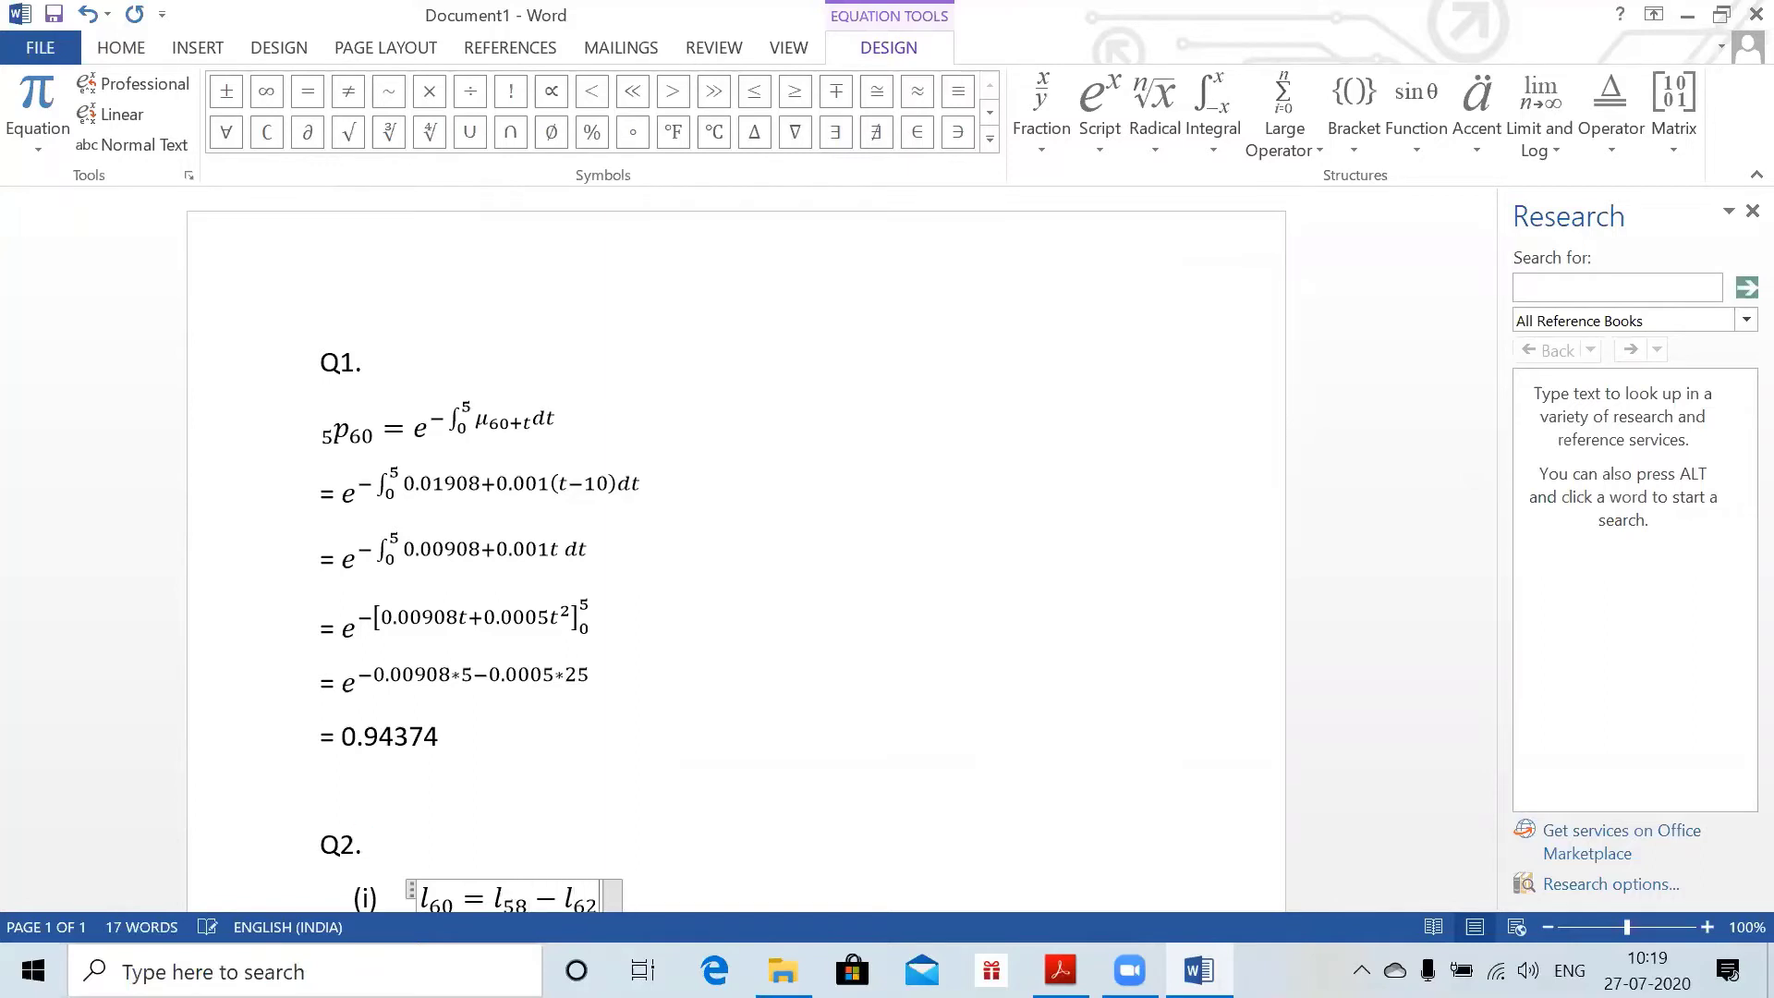
{"action": "key", "text": "BackSpace"}
{"action": "key", "text": "BackSpace"}
{"action": "type", "text": "l_63"}
{"action": "key", "text": "BackSpace"}
{"action": "type", "text": "2 (60-"}
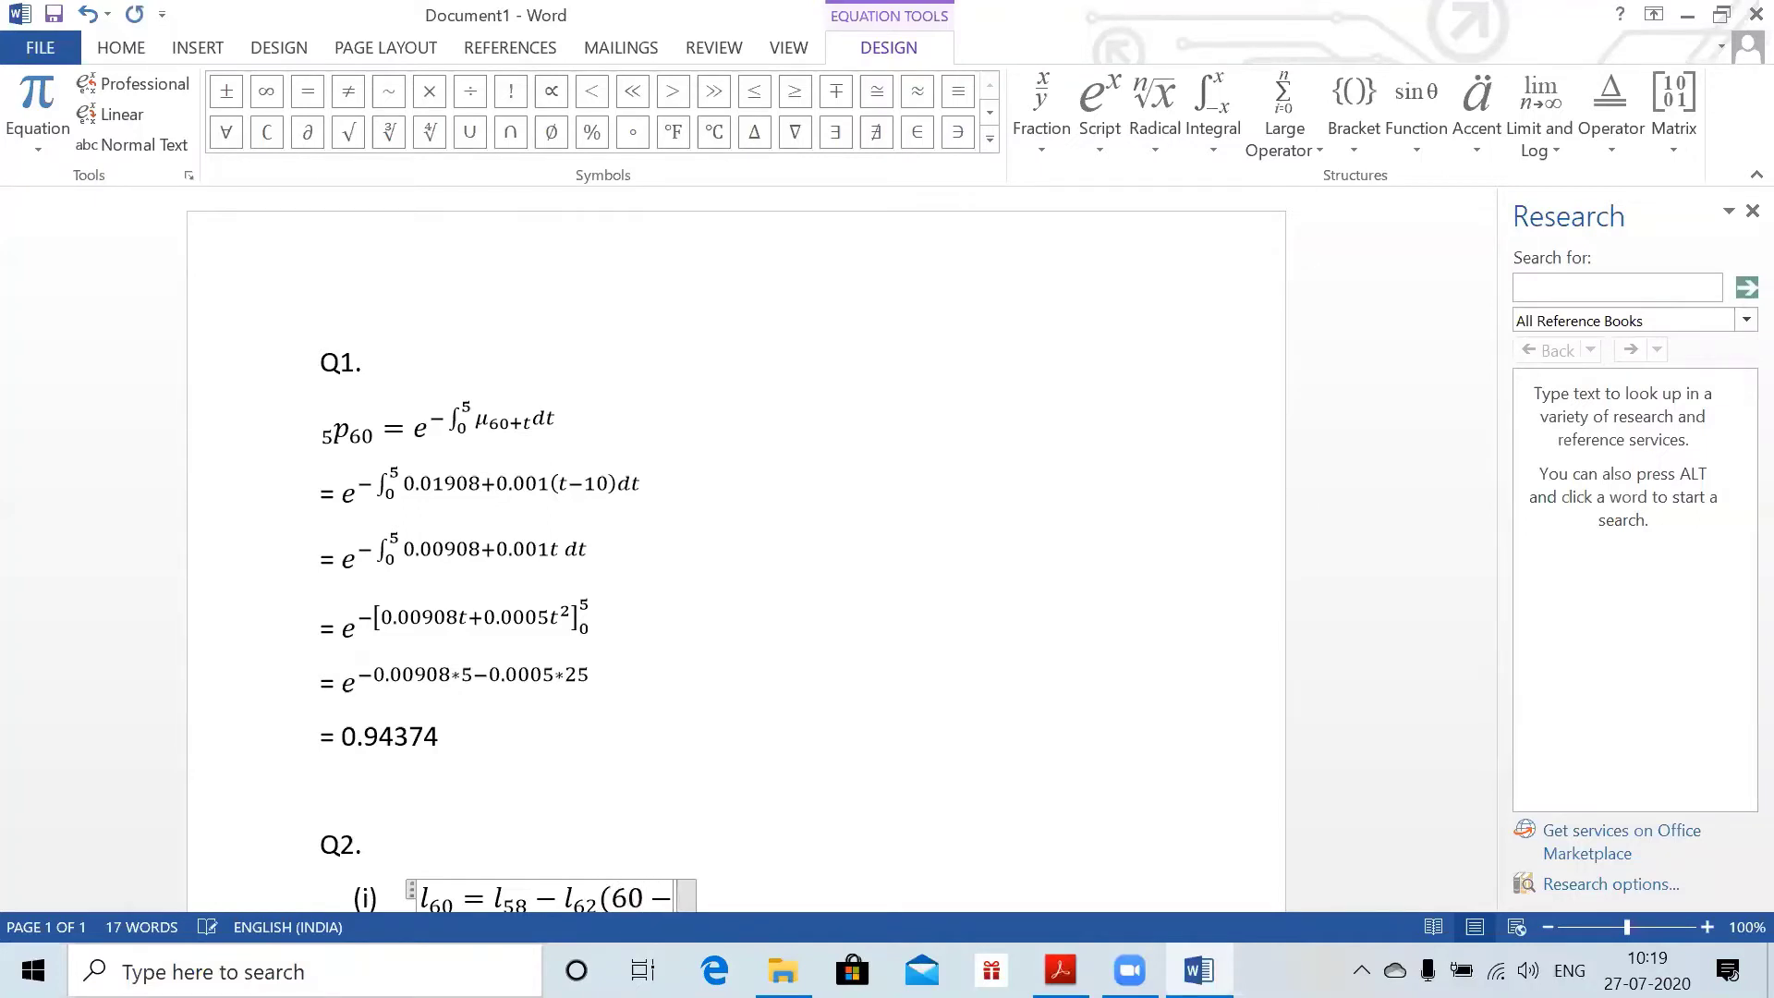
{"action": "type", "text": "58)"}
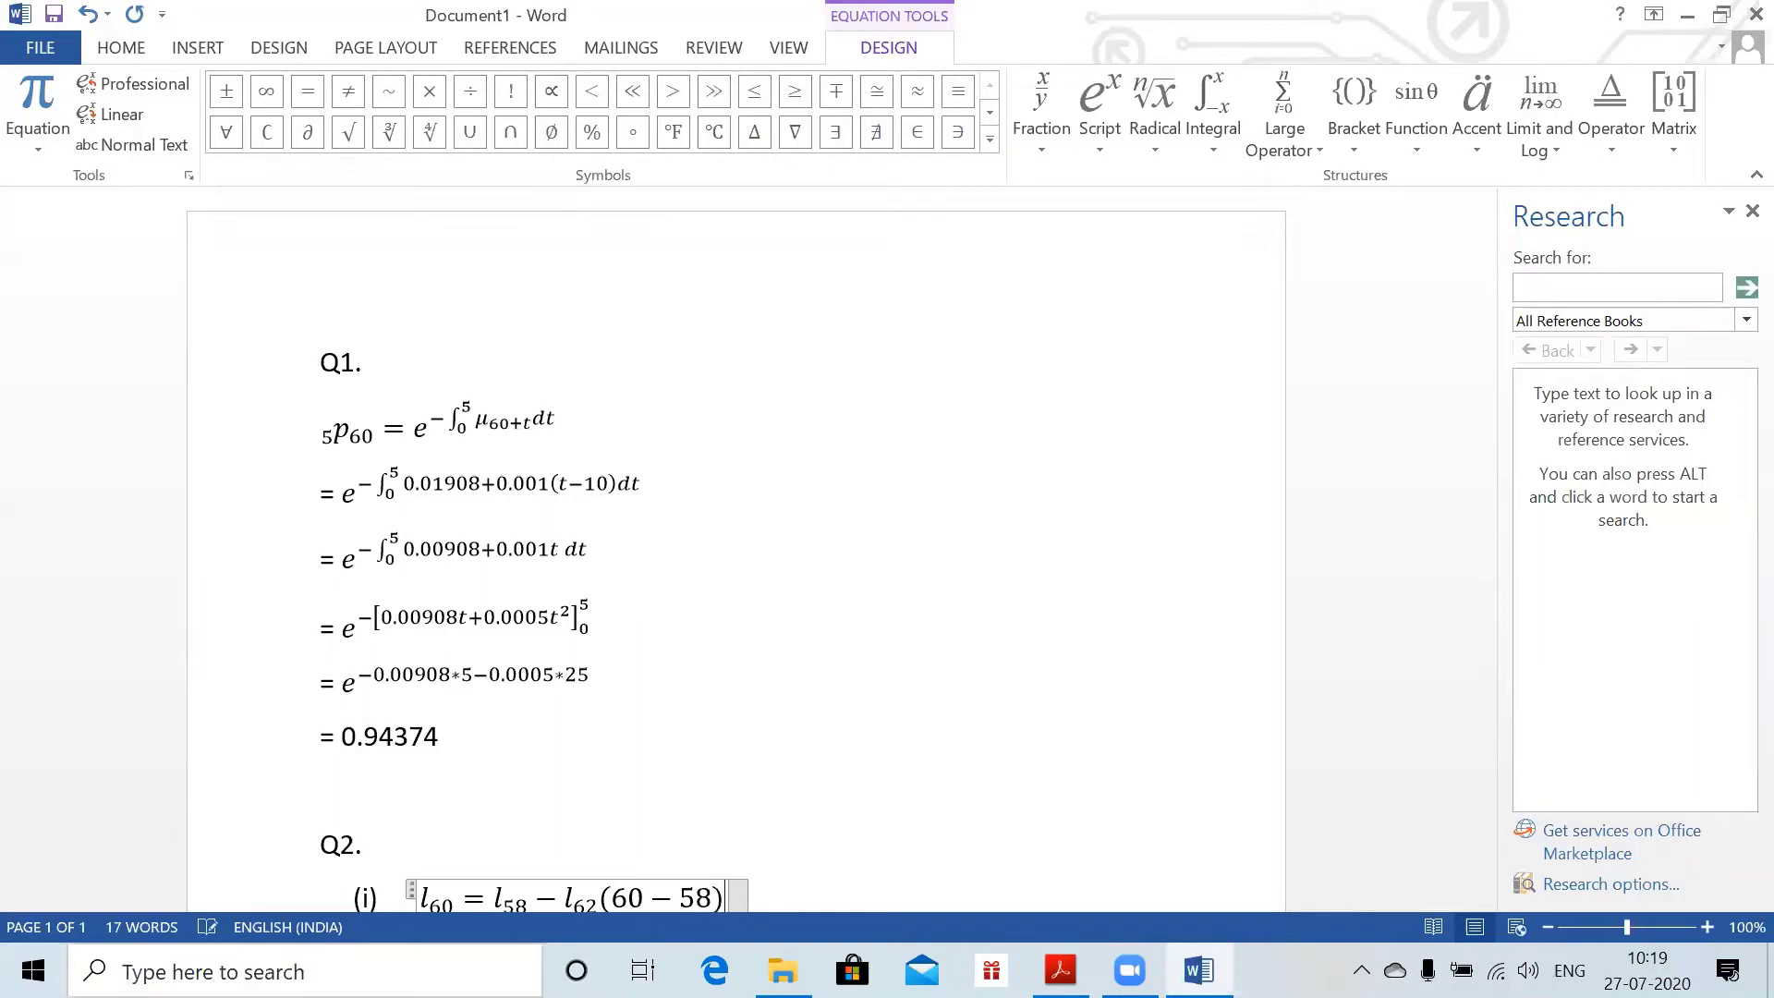
- Turn l_62 (60 − 58) into a fraction over 62 − 58 and leave the equation
{"action": "type", "text": "/(6"}
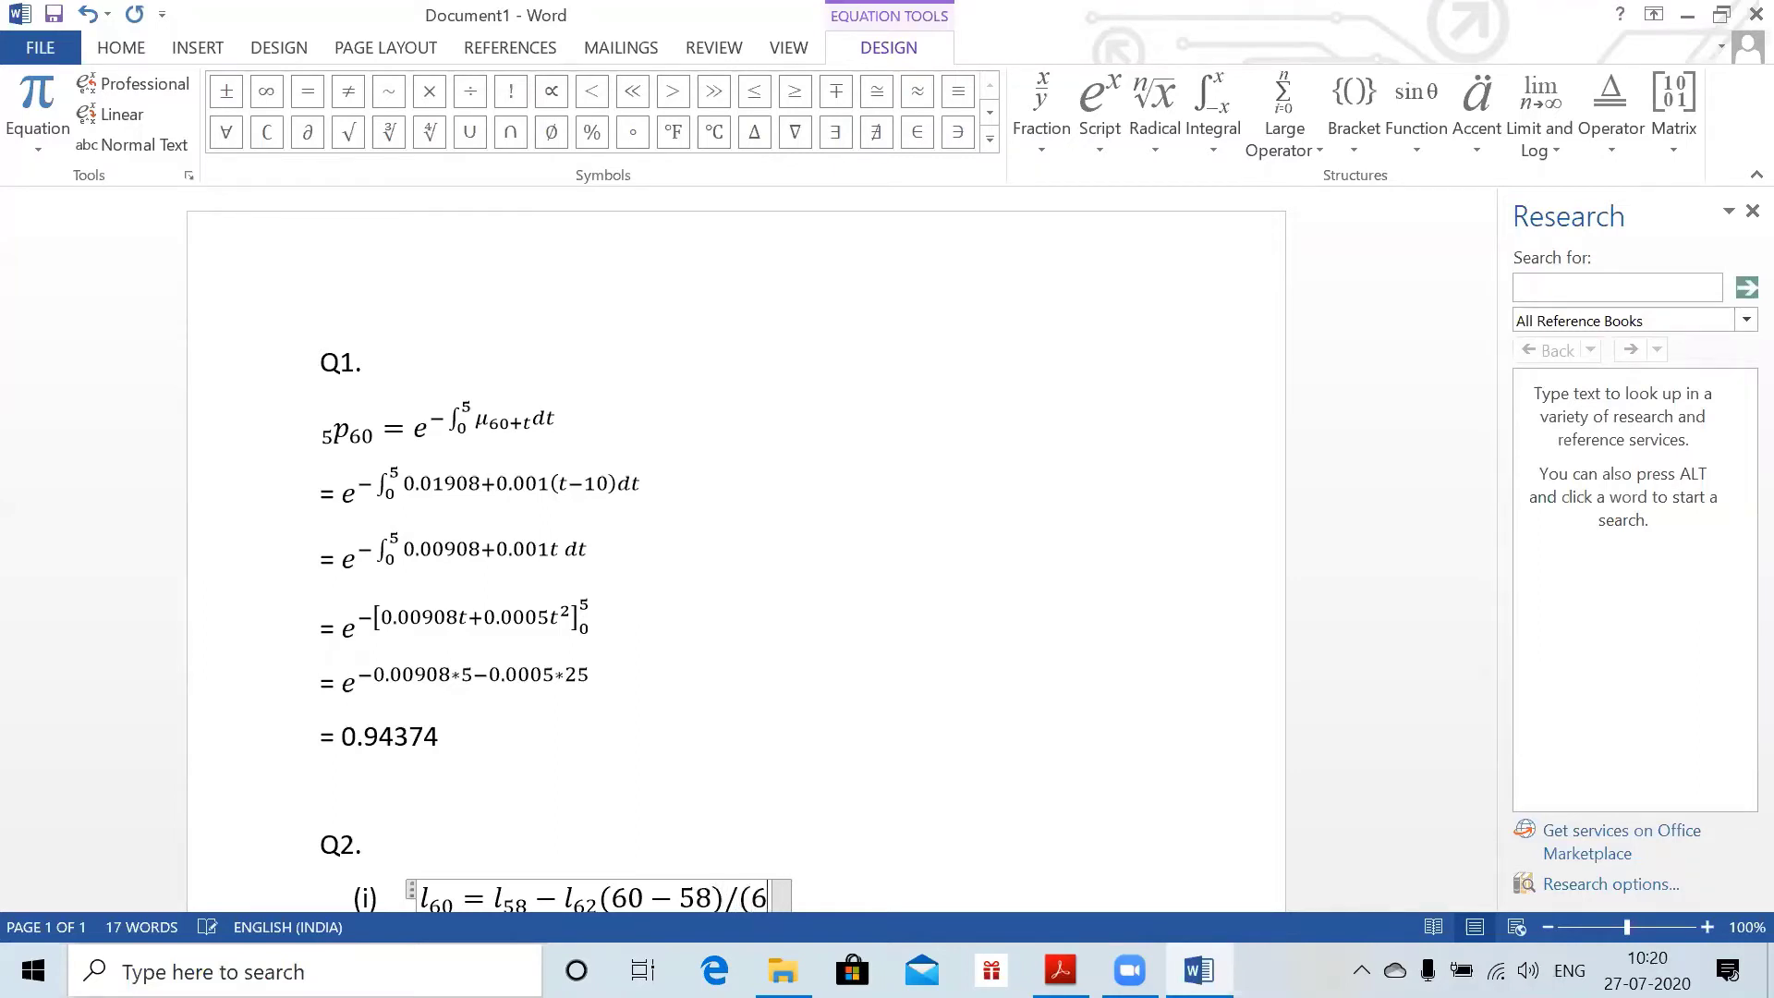
{"action": "type", "text": "2-"}
{"action": "type", "text": "58)"}
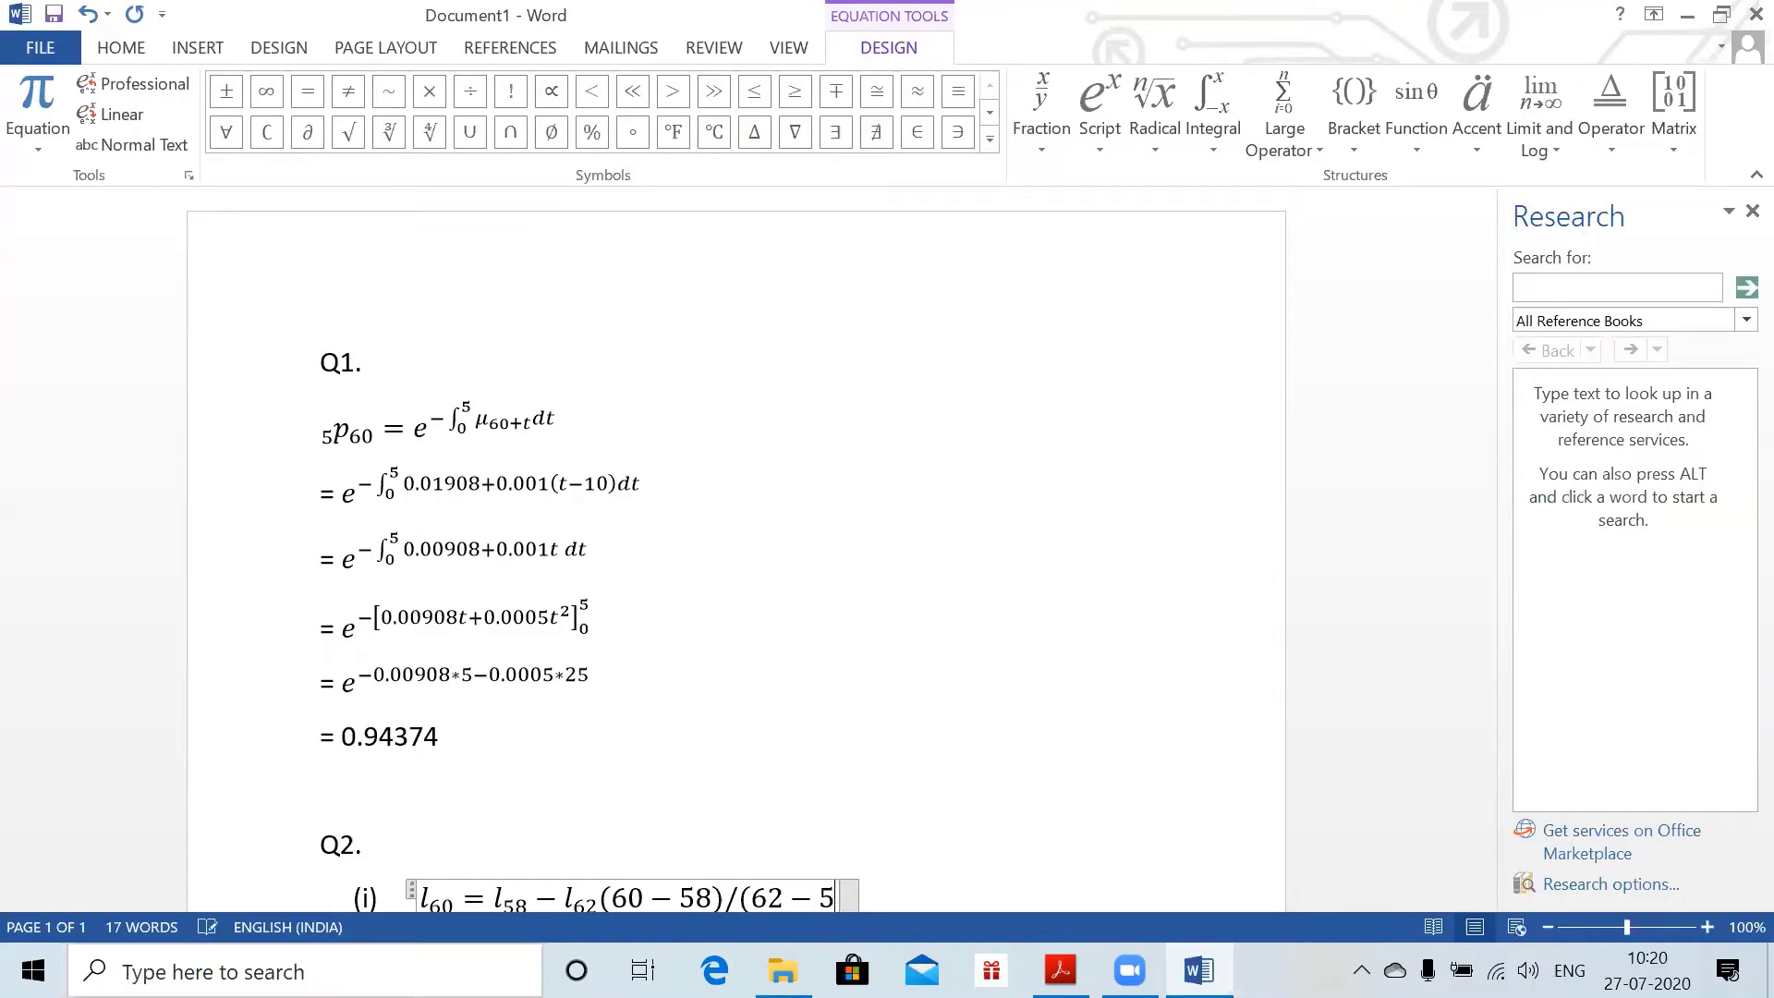
{"action": "key", "text": "space"}
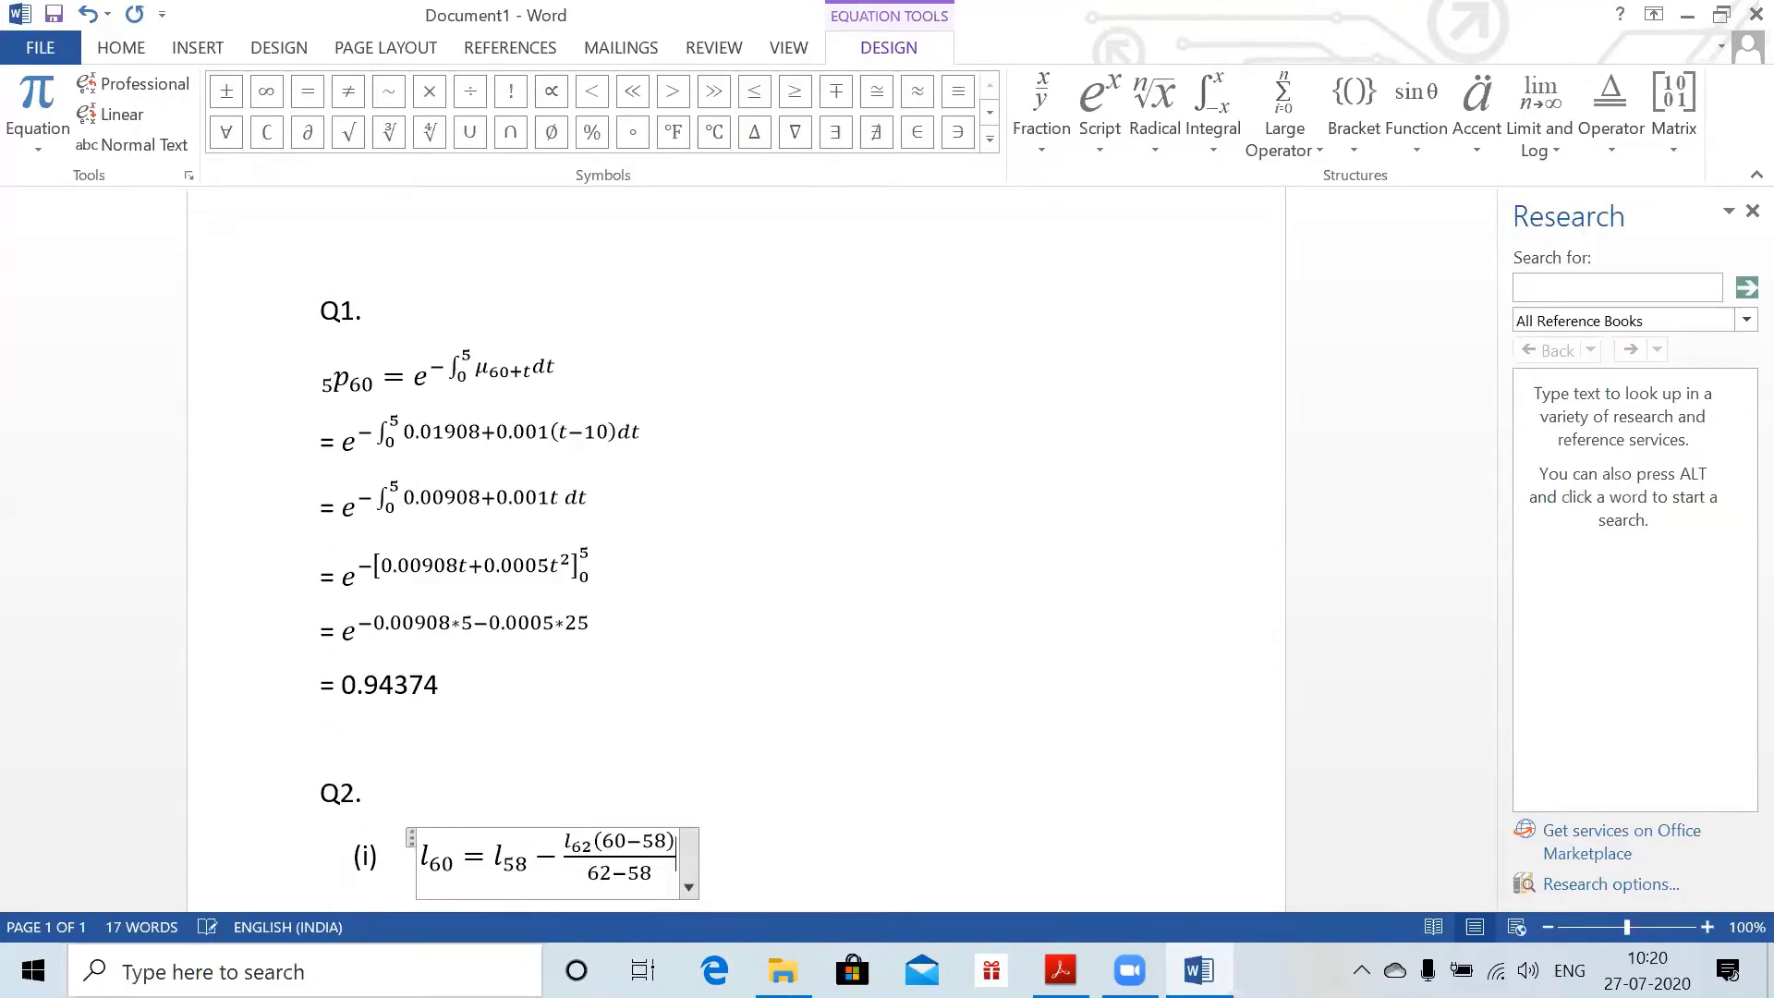
{"action": "double_click", "coordinate": [598, 874]}
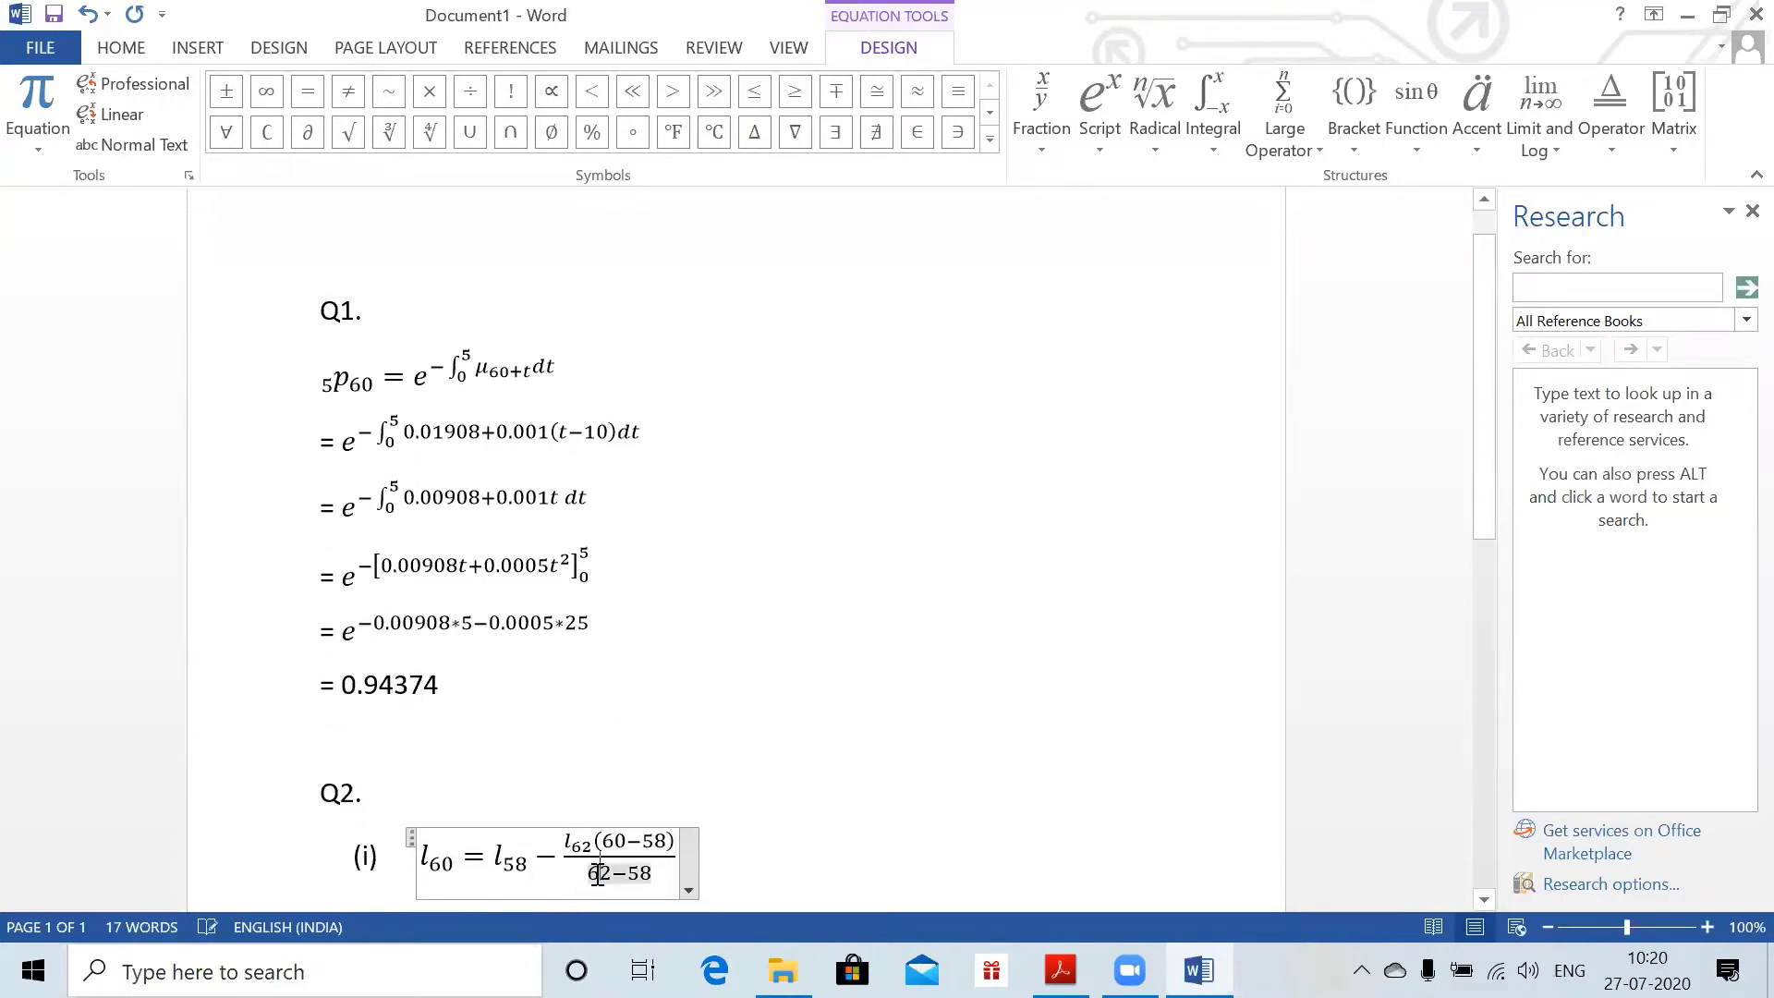
{"action": "left_click", "coordinate": [836, 862]}
- Start an unnumbered equation line reading = 88792 − below it, checking the l_58 value in the CS2 Word Class 3 PDF
{"action": "key", "text": "Return"}
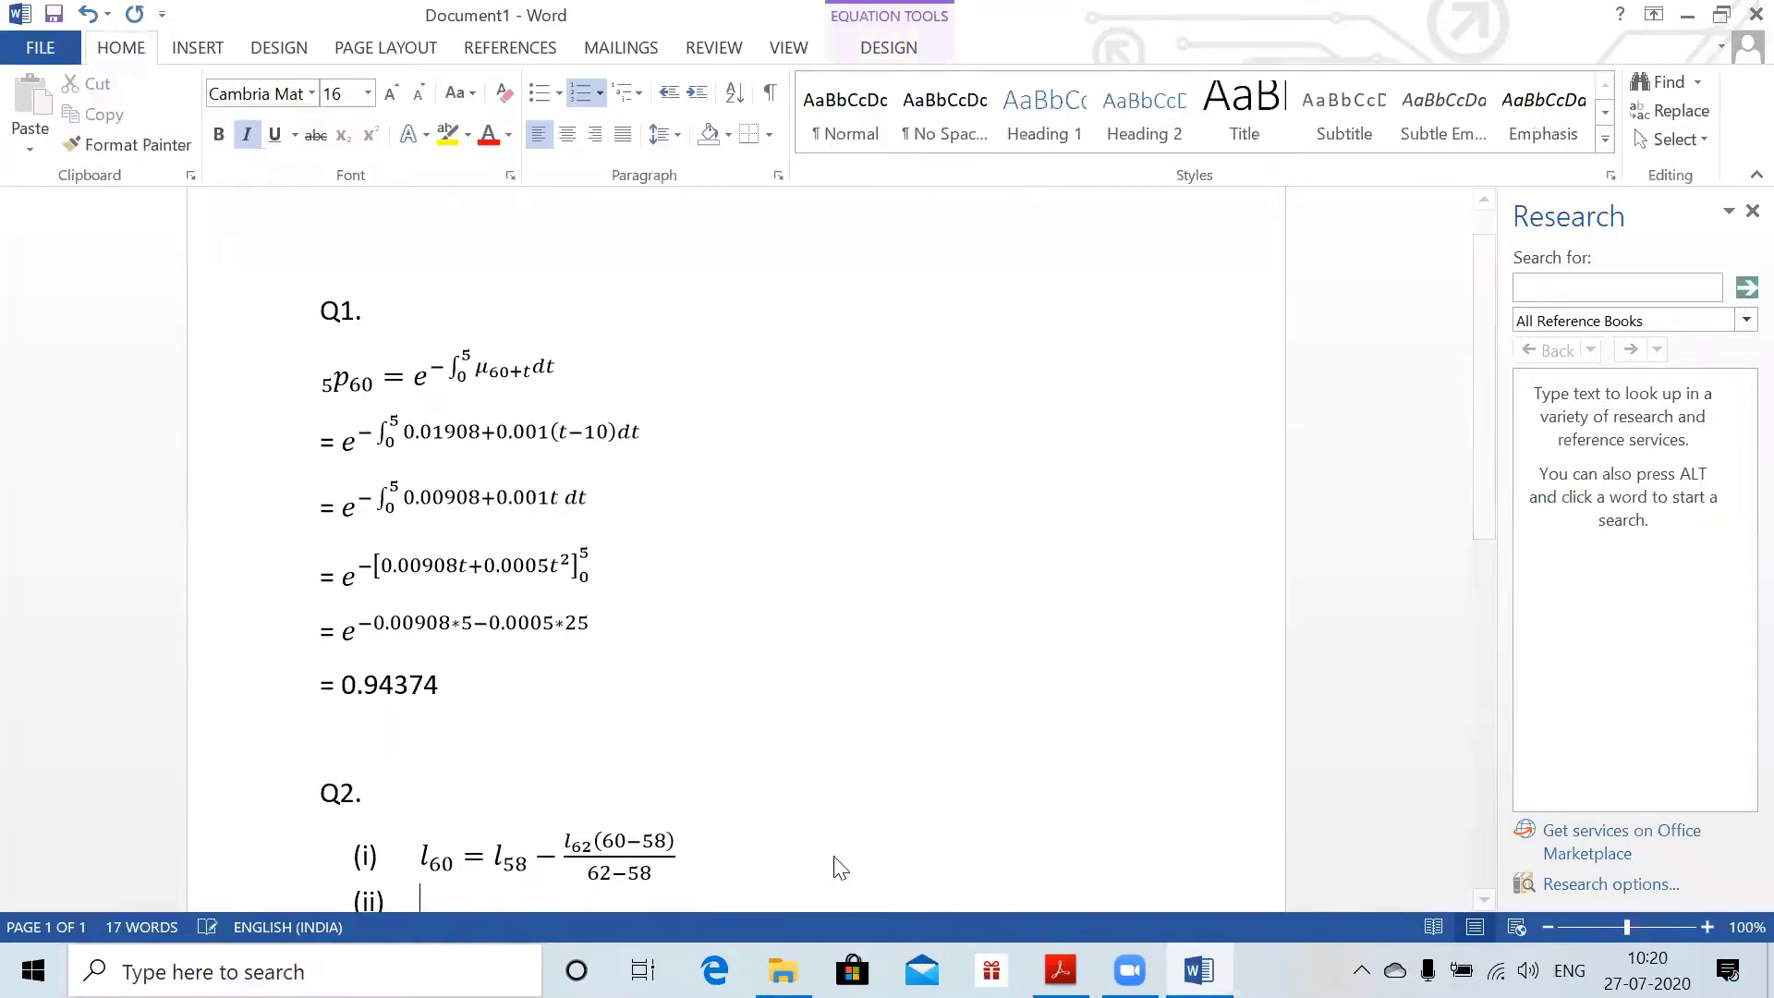
{"action": "key", "text": "BackSpace"}
{"action": "key", "text": "alt+equal"}
{"action": "type", "text": "= "}
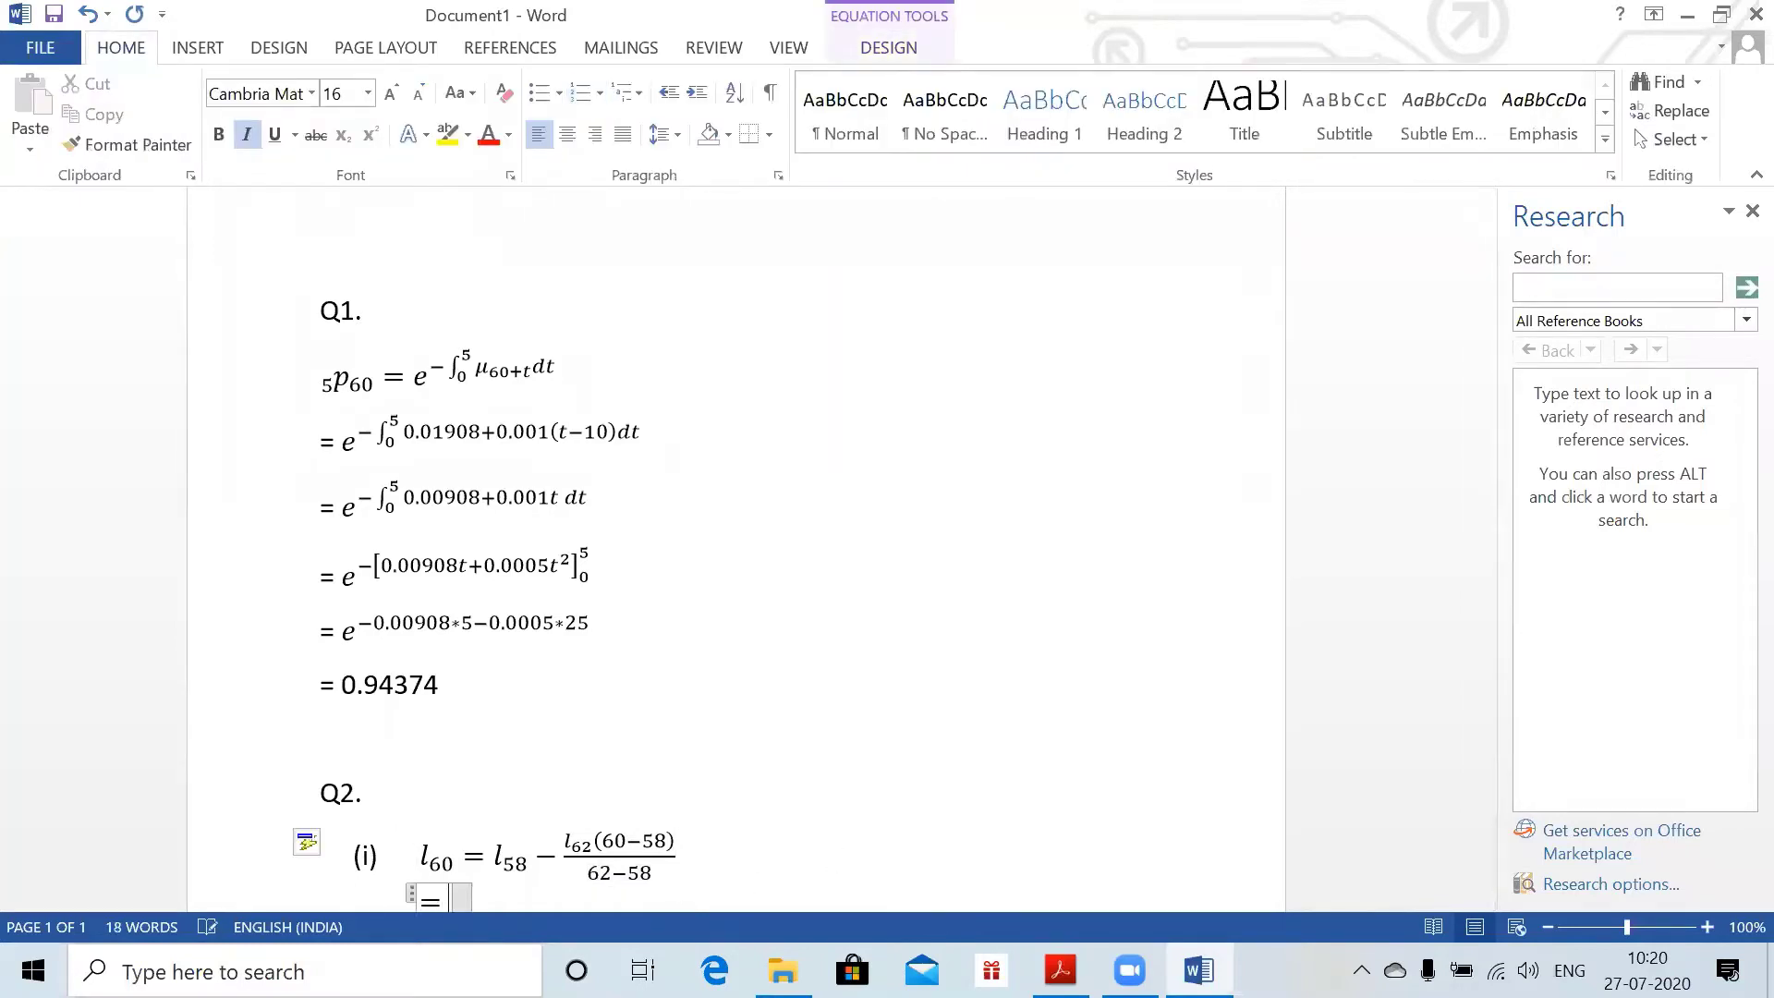
{"action": "type", "text": "88792"}
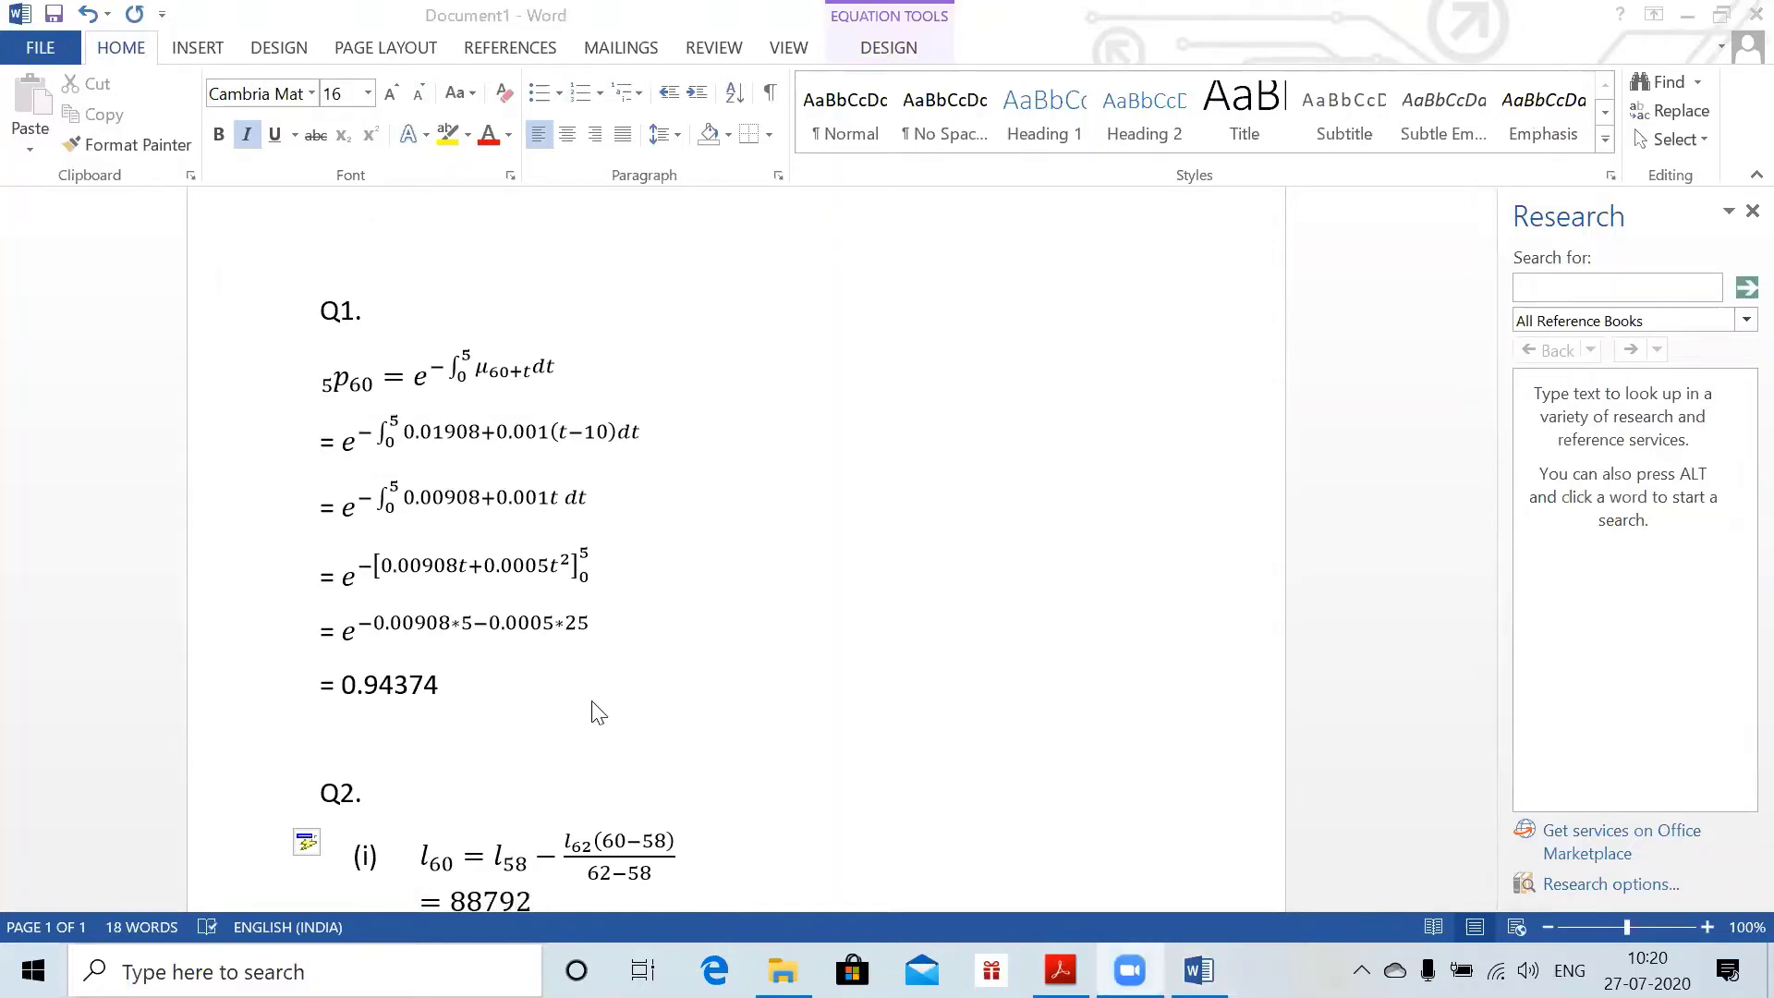
{"action": "key", "text": "alt+Tab"}
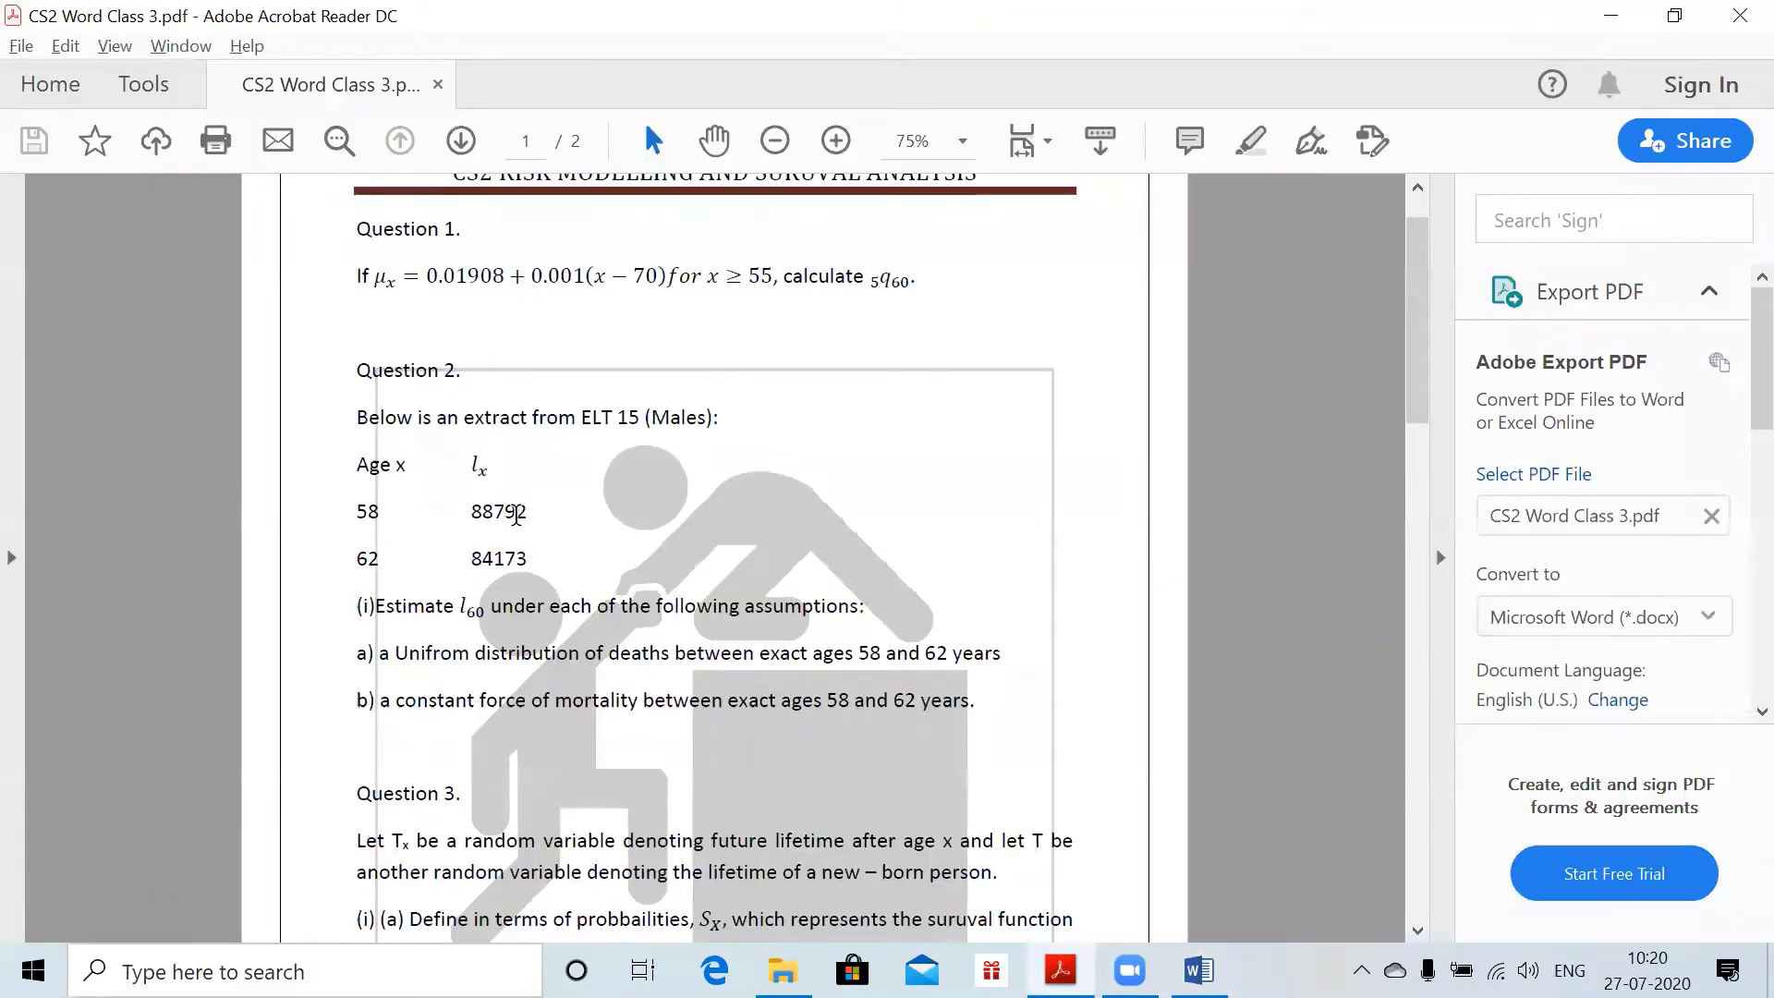
{"action": "key", "text": "alt+Tab"}
{"action": "key", "text": "alt+Tab"}
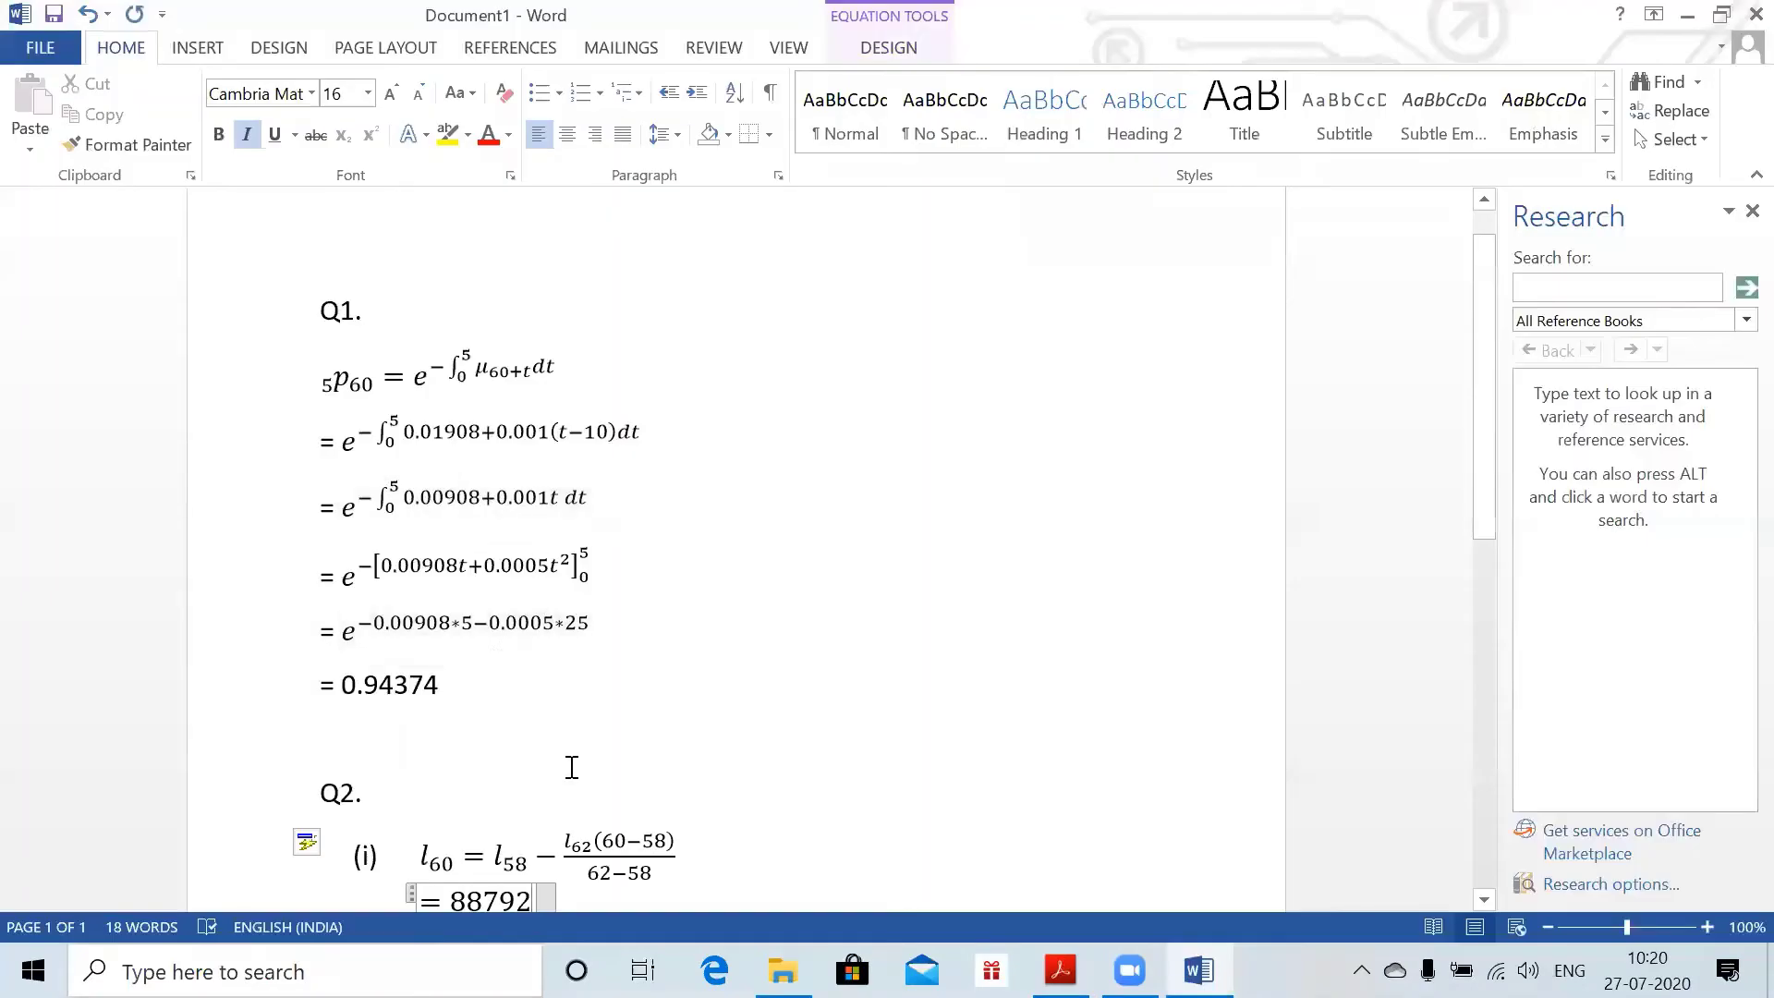
{"action": "type", "text": "-"}
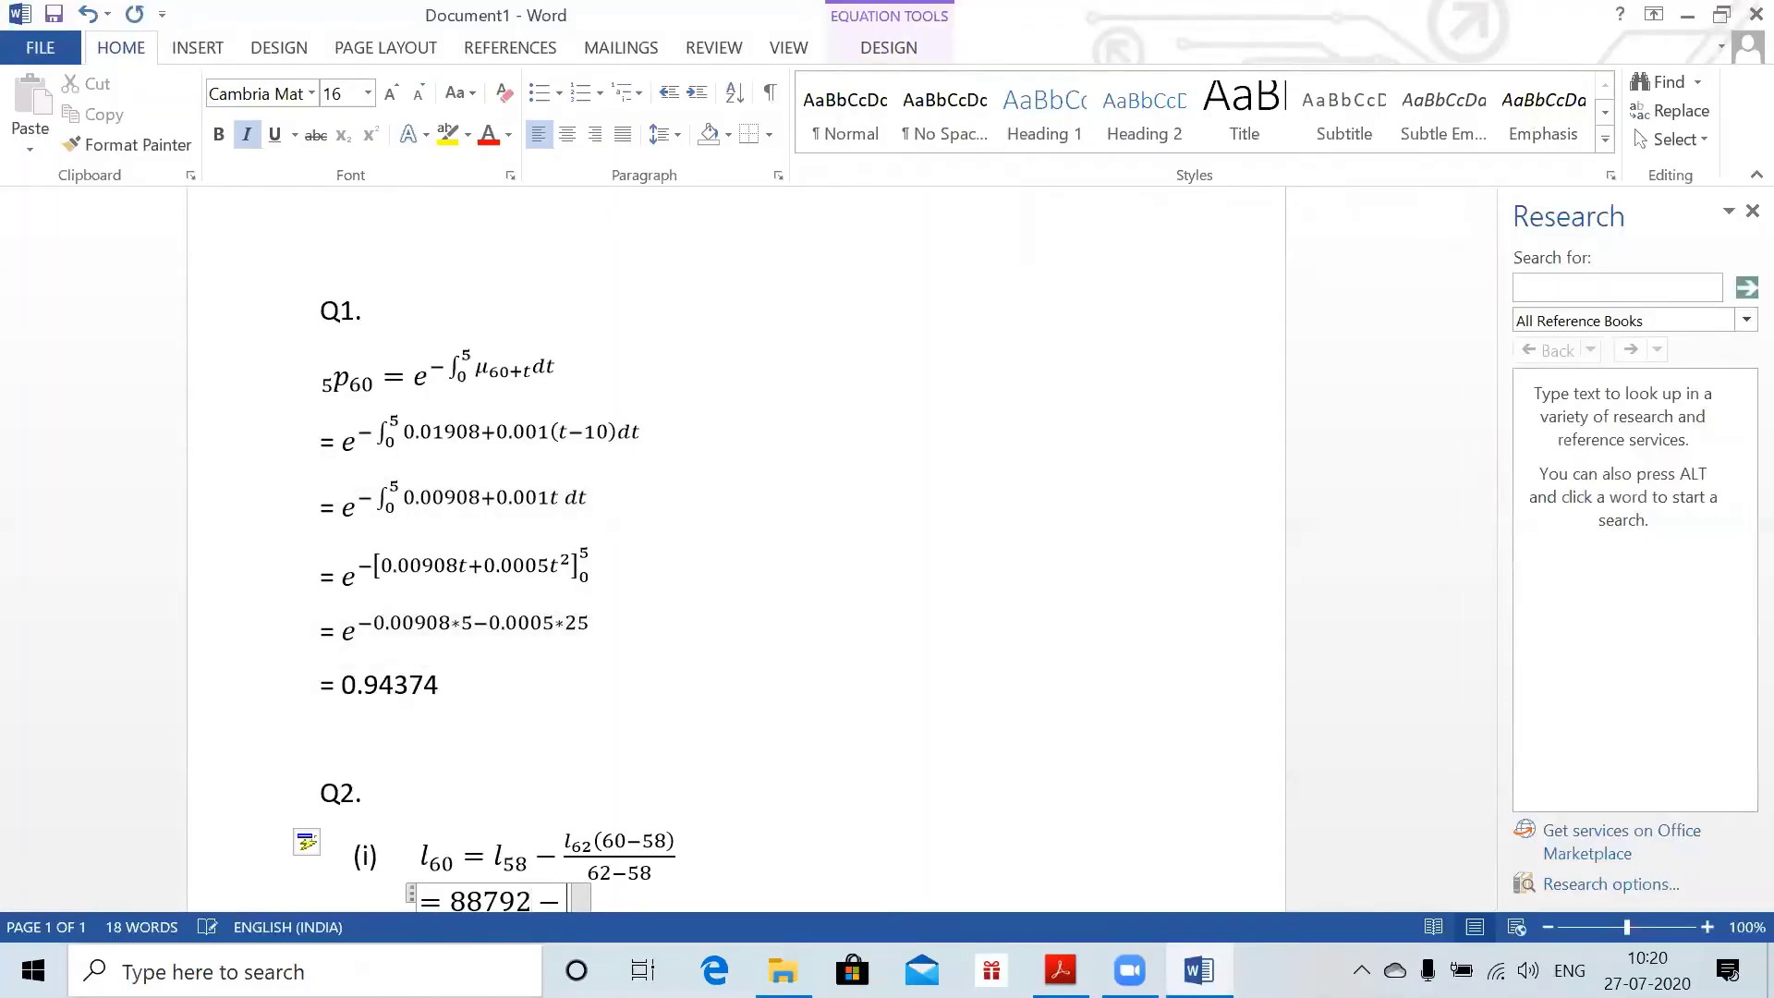
- Complete the second line of part (i) with 0.5 * 4619 and add a new line below
{"action": "type", "text": "0.5"}
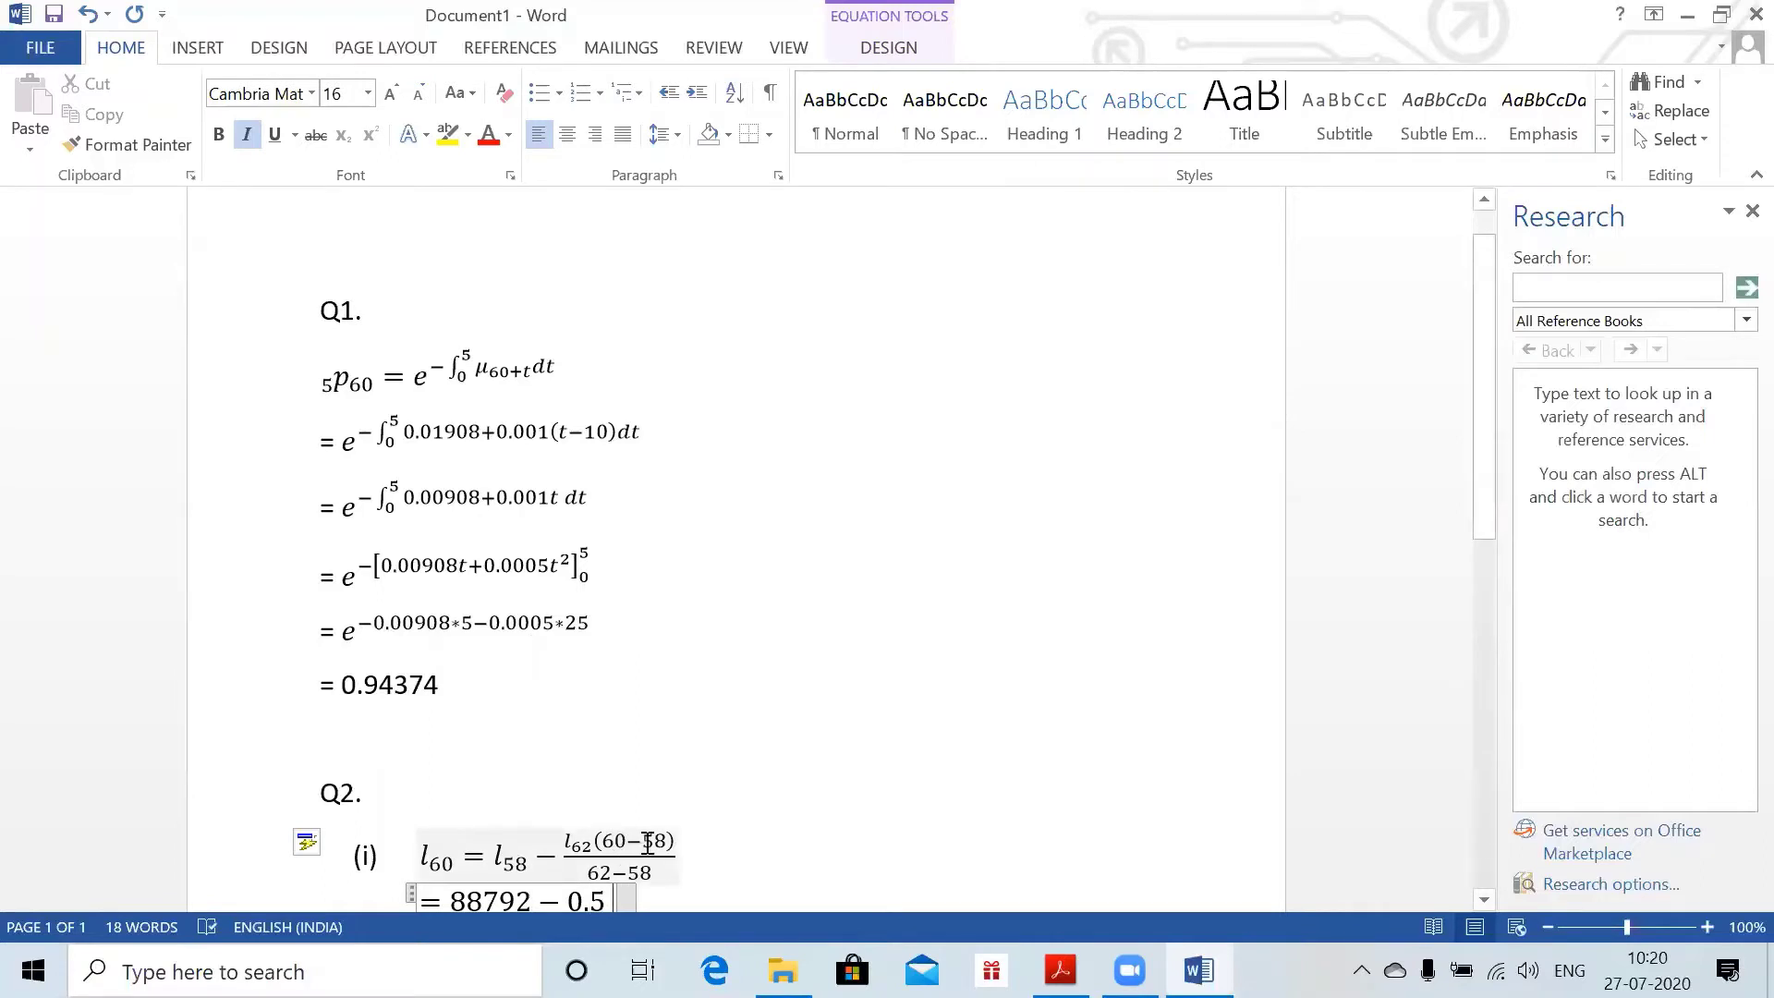
{"action": "left_click_drag", "start_coordinate": [1479, 386], "coordinate": [1476, 445]}
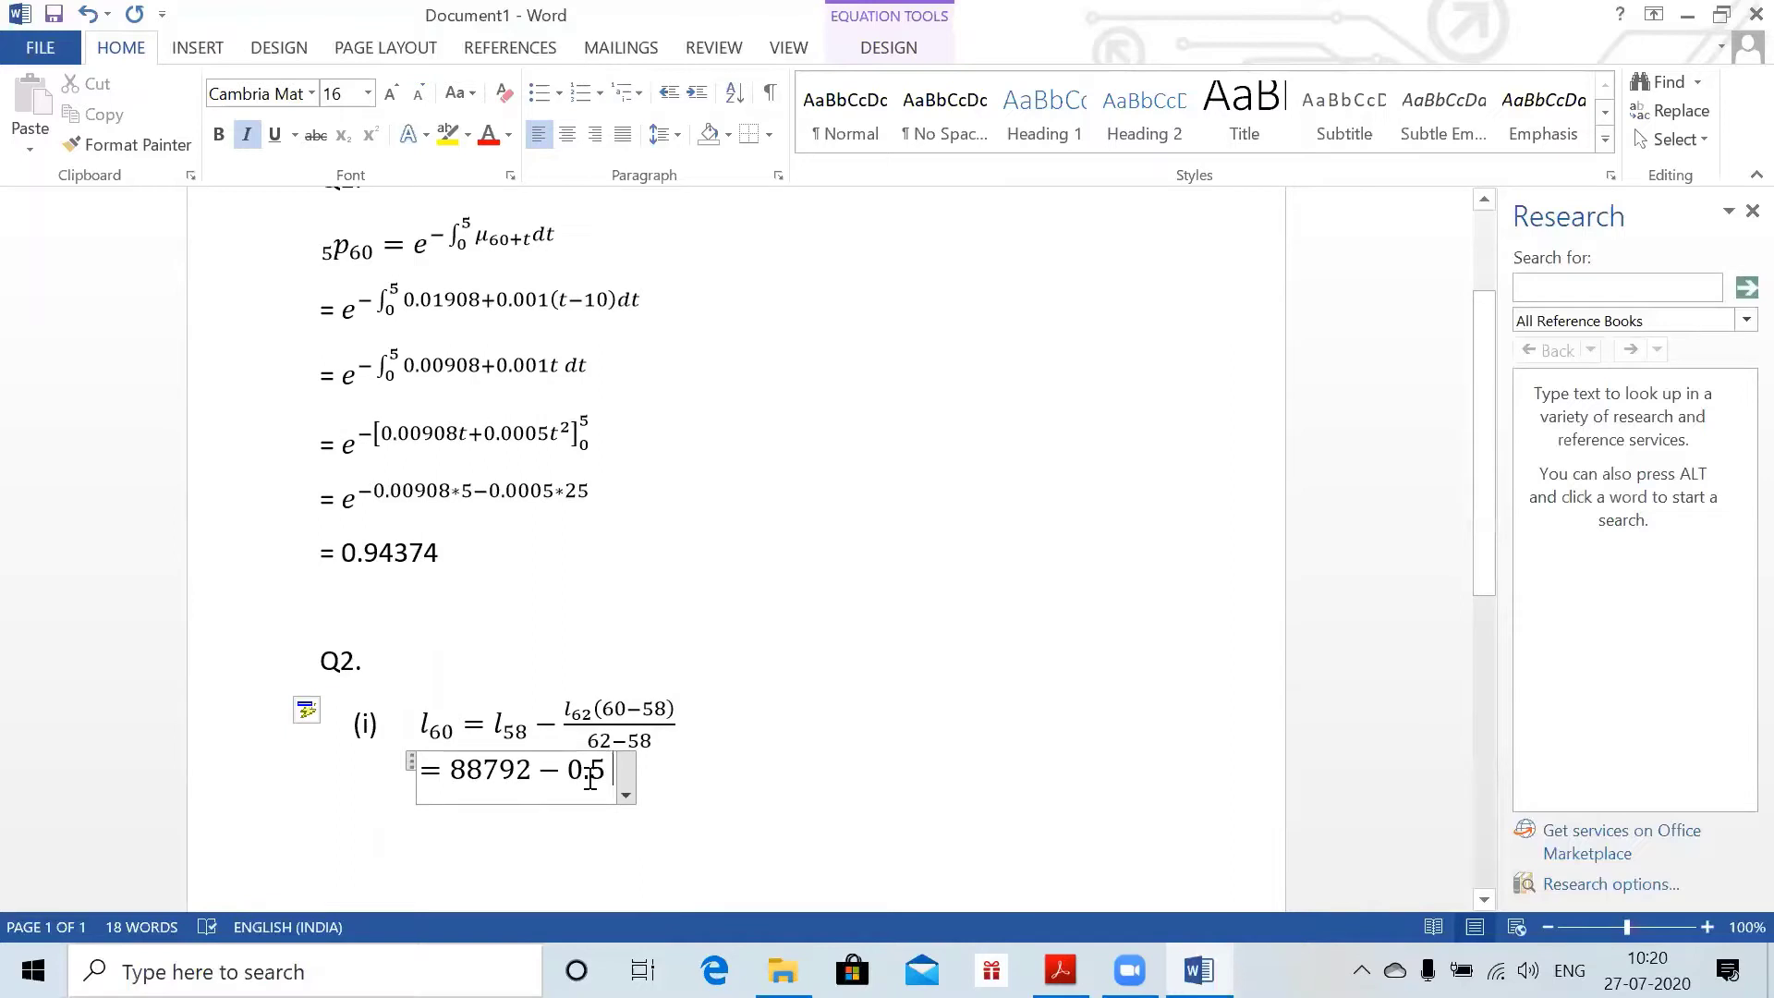
{"action": "type", "text": "*"}
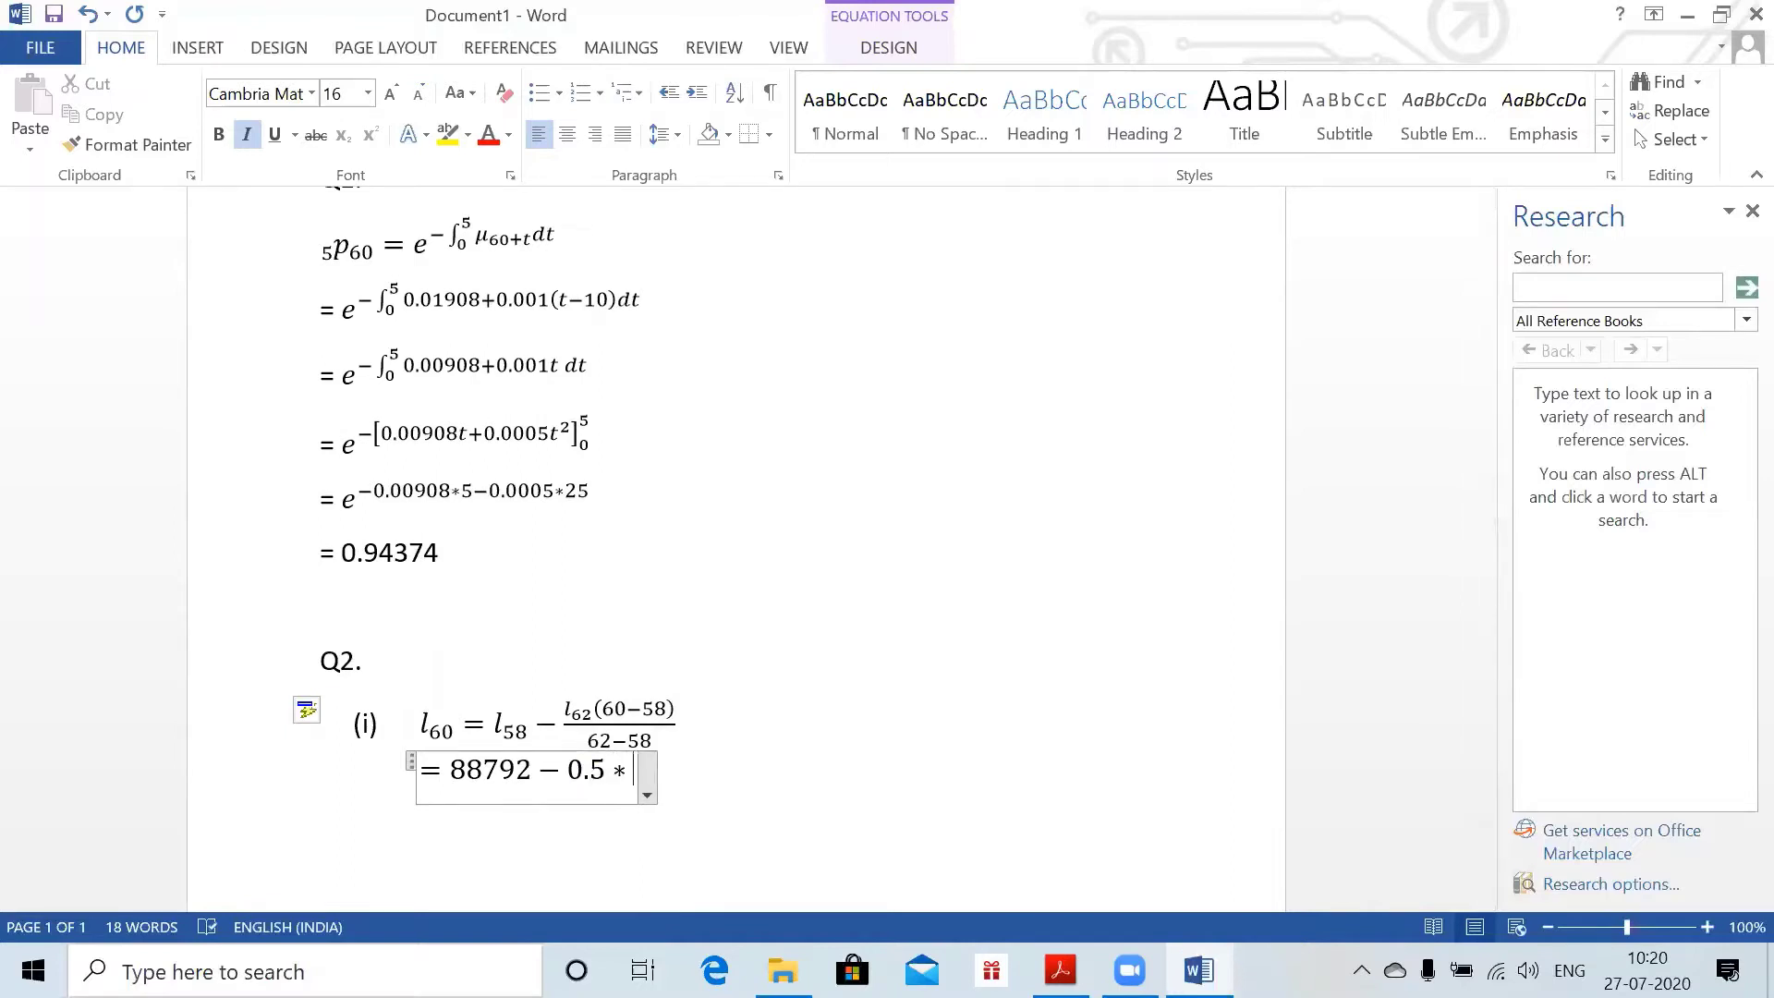
{"action": "type", "text": "4619"}
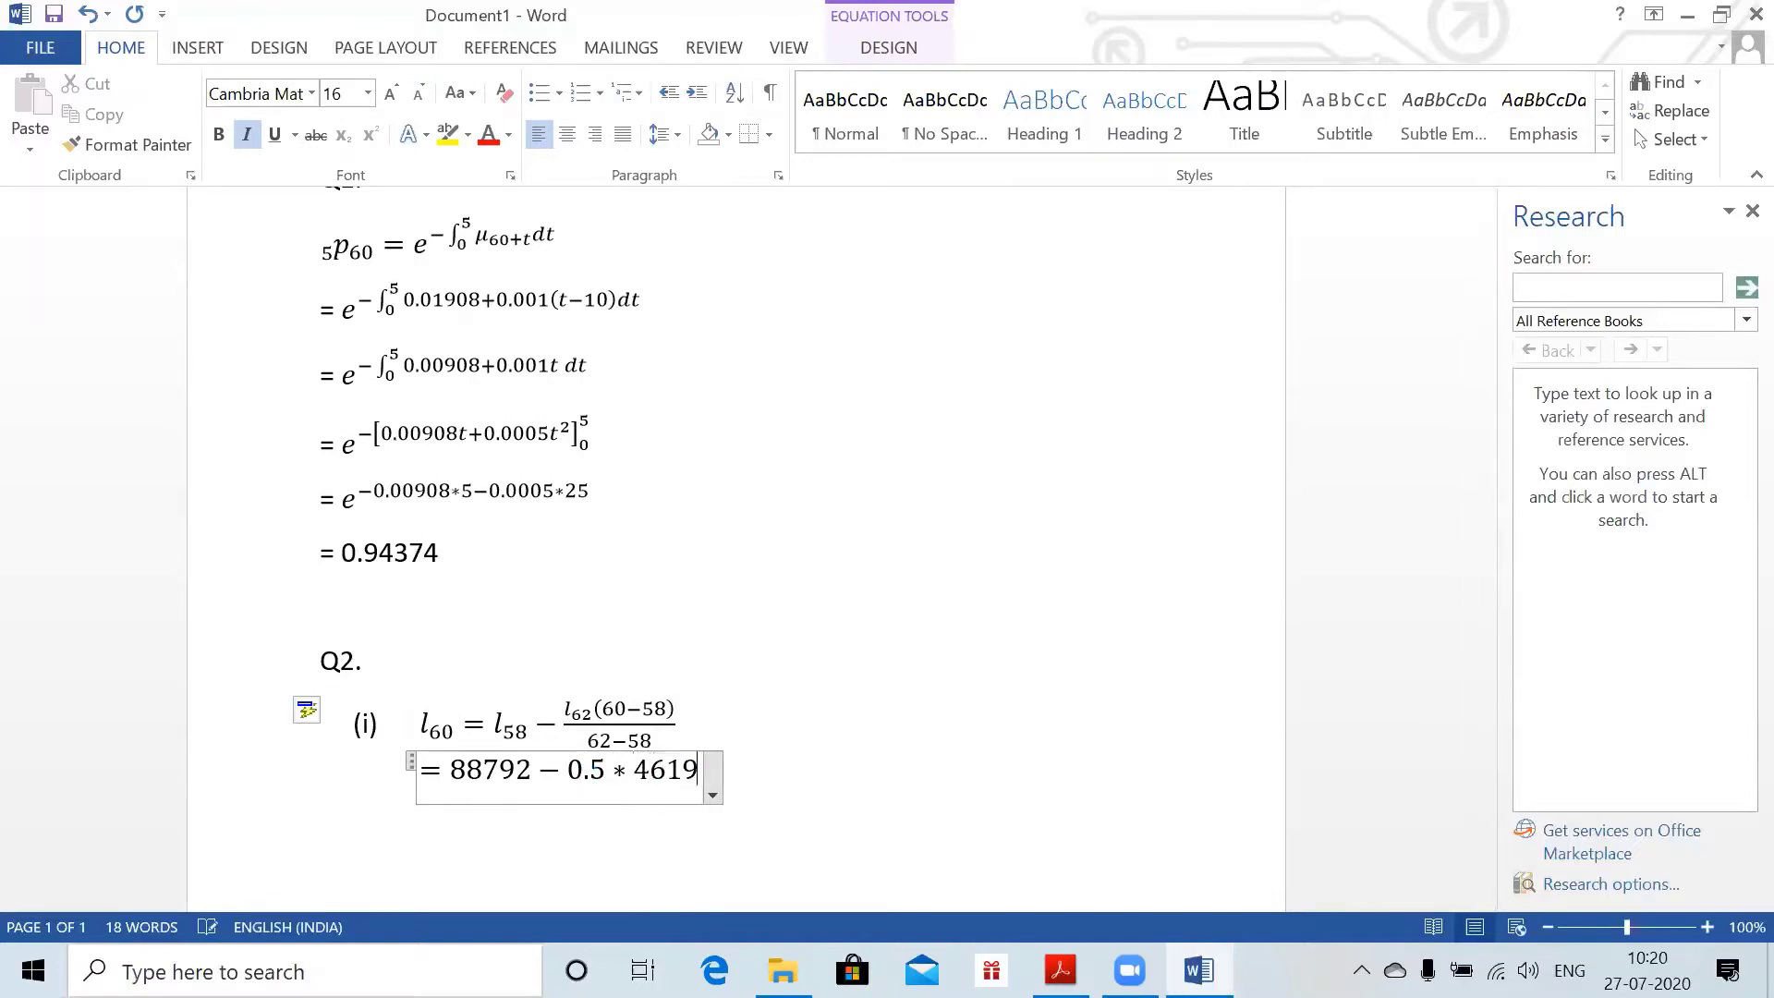
{"action": "key", "text": "Right"}
{"action": "key", "text": "Return"}
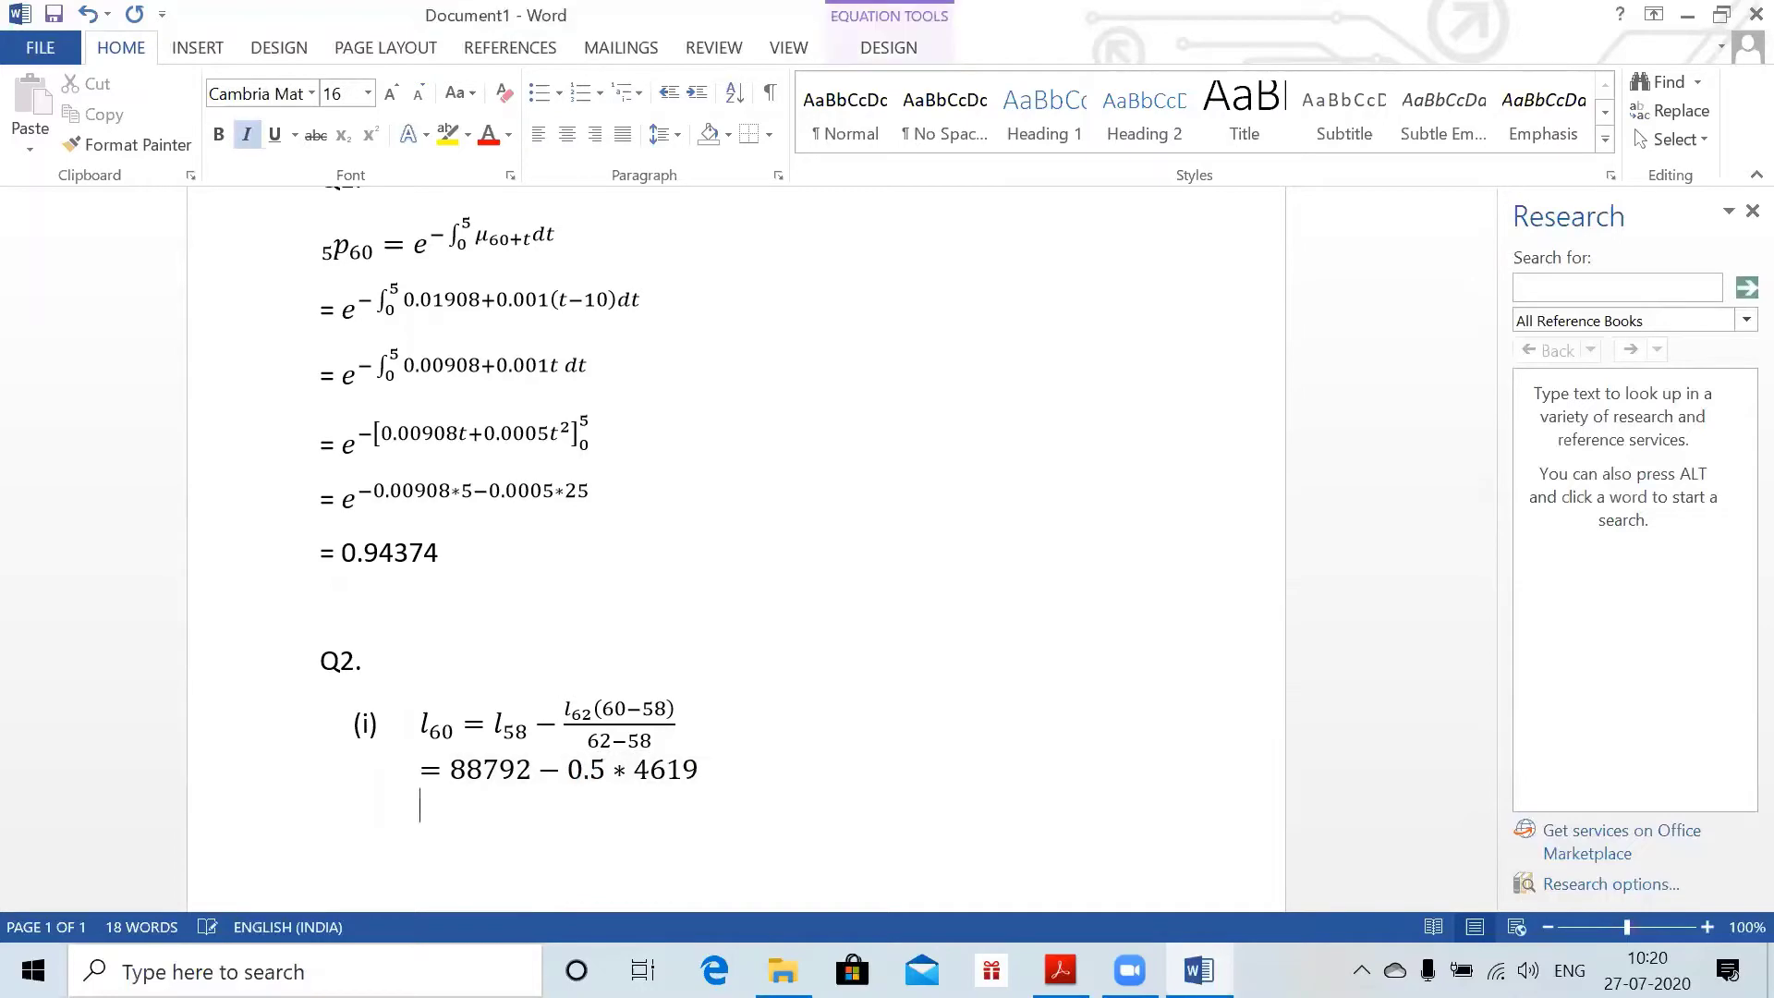
- Begin the result line with an equals sign, consult Question 2 in the PDF and return to the Word document
{"action": "type", "text": "="}
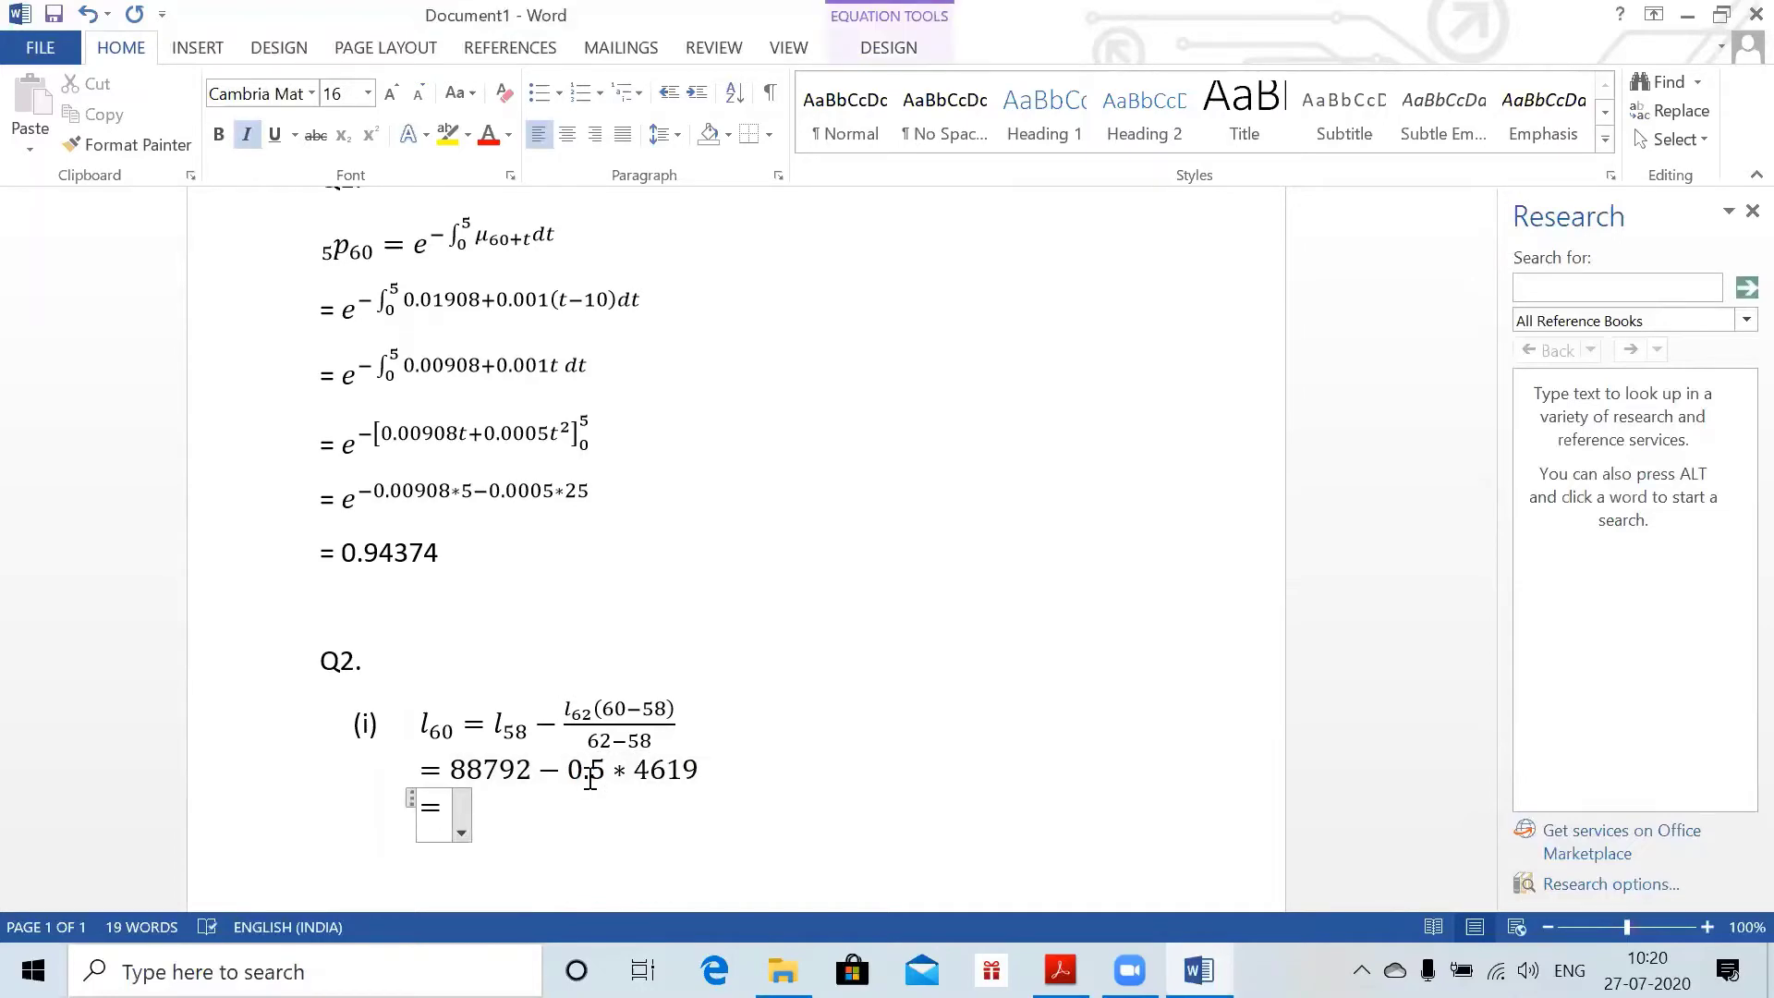
{"action": "key", "text": "alt+Tab"}
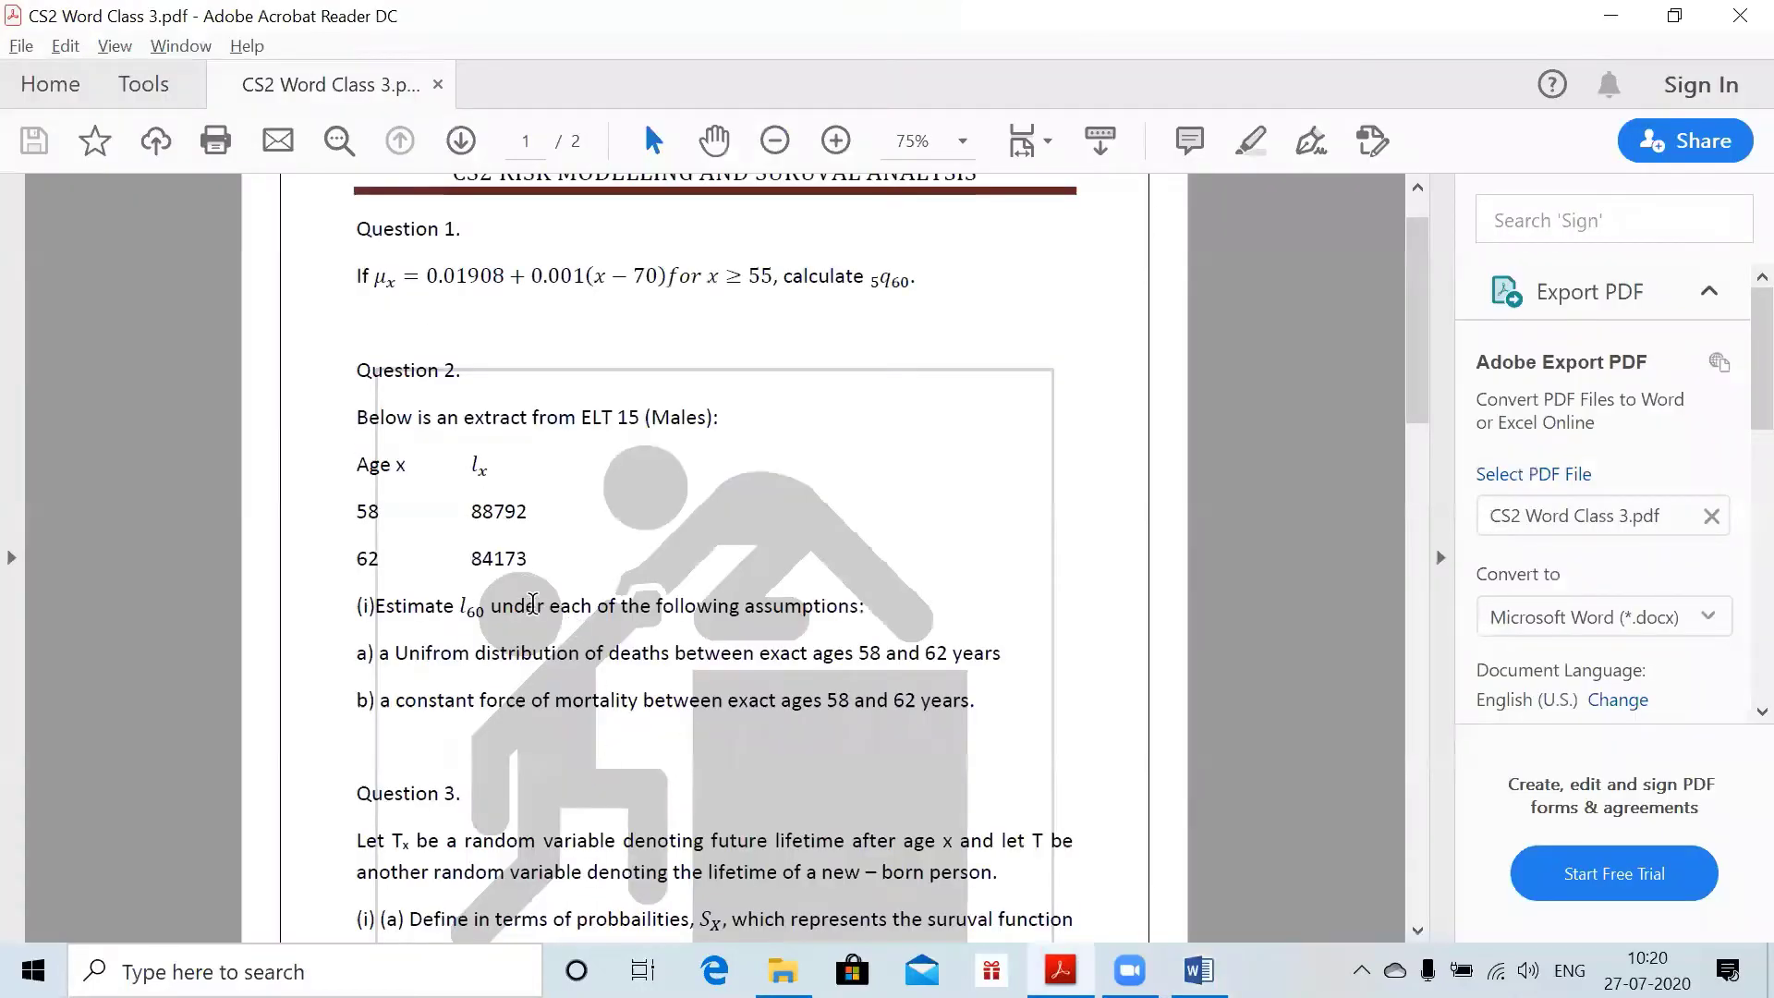
{"action": "key", "text": "alt+Tab"}
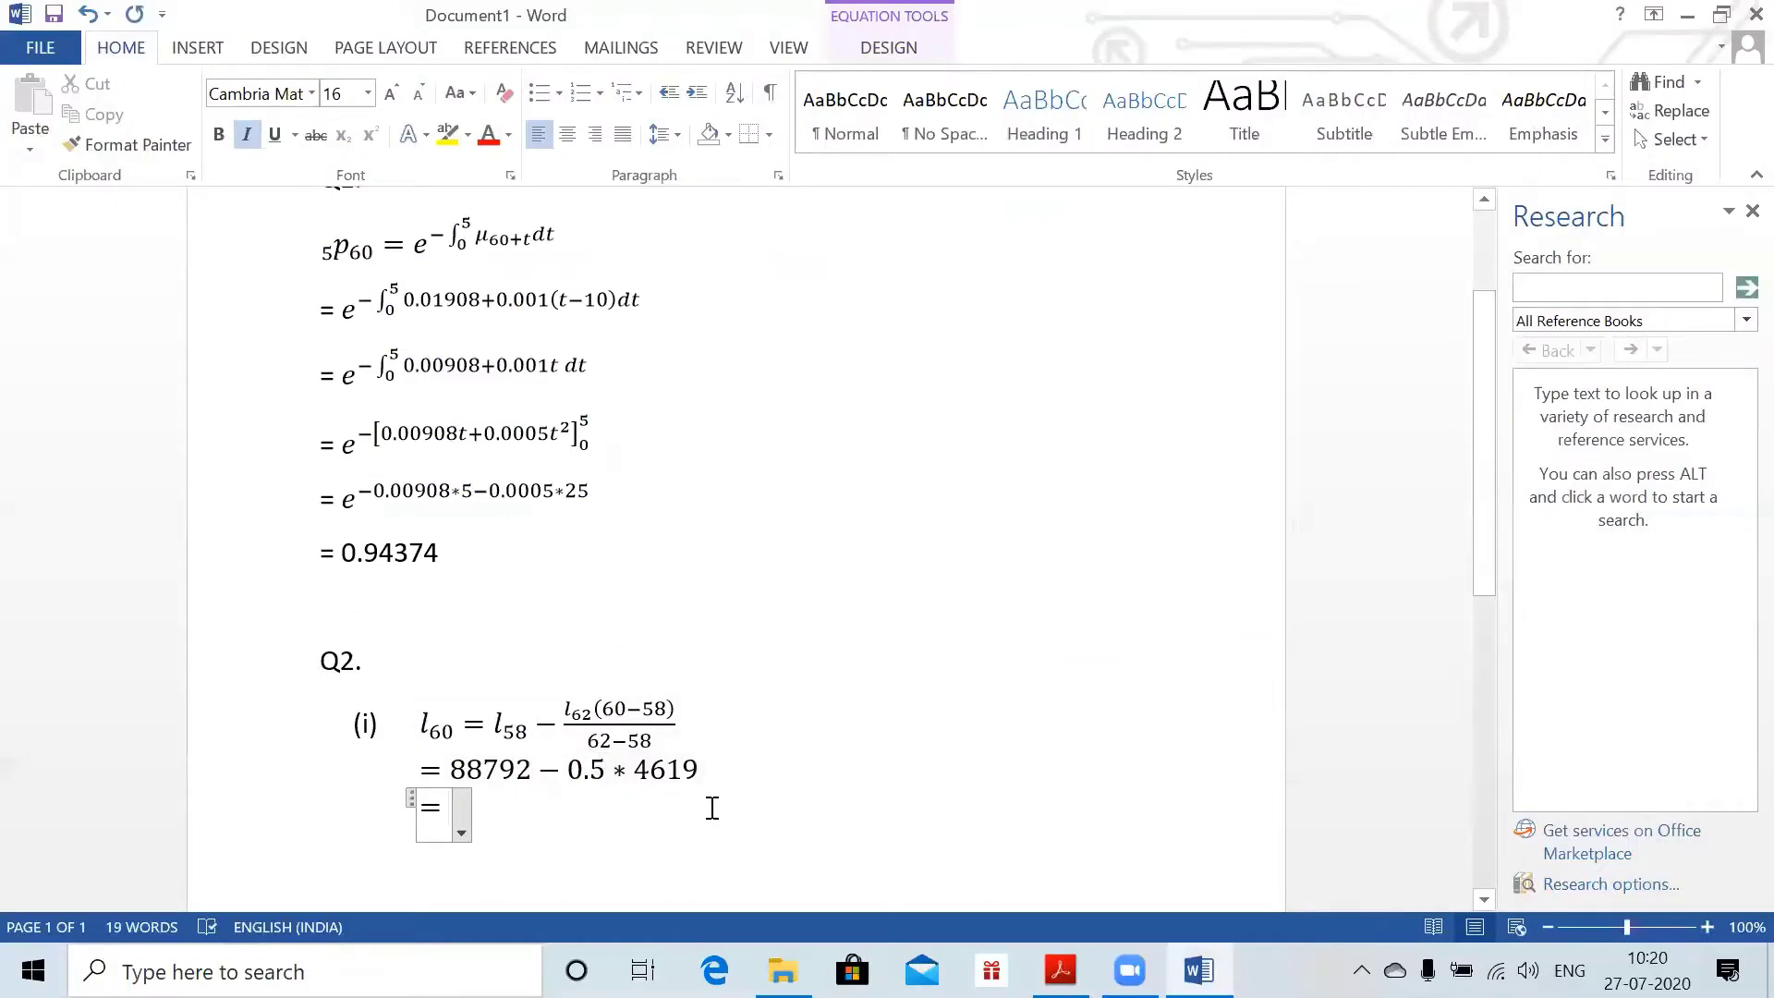
- Remove l_62 from the fraction's numerator in the first equation of part (i), leaving (60 − 58)
{"action": "left_click", "coordinate": [588, 709]}
{"action": "key", "text": "BackSpace"}
{"action": "key", "text": "BackSpace"}
{"action": "key", "text": "BackSpace"}
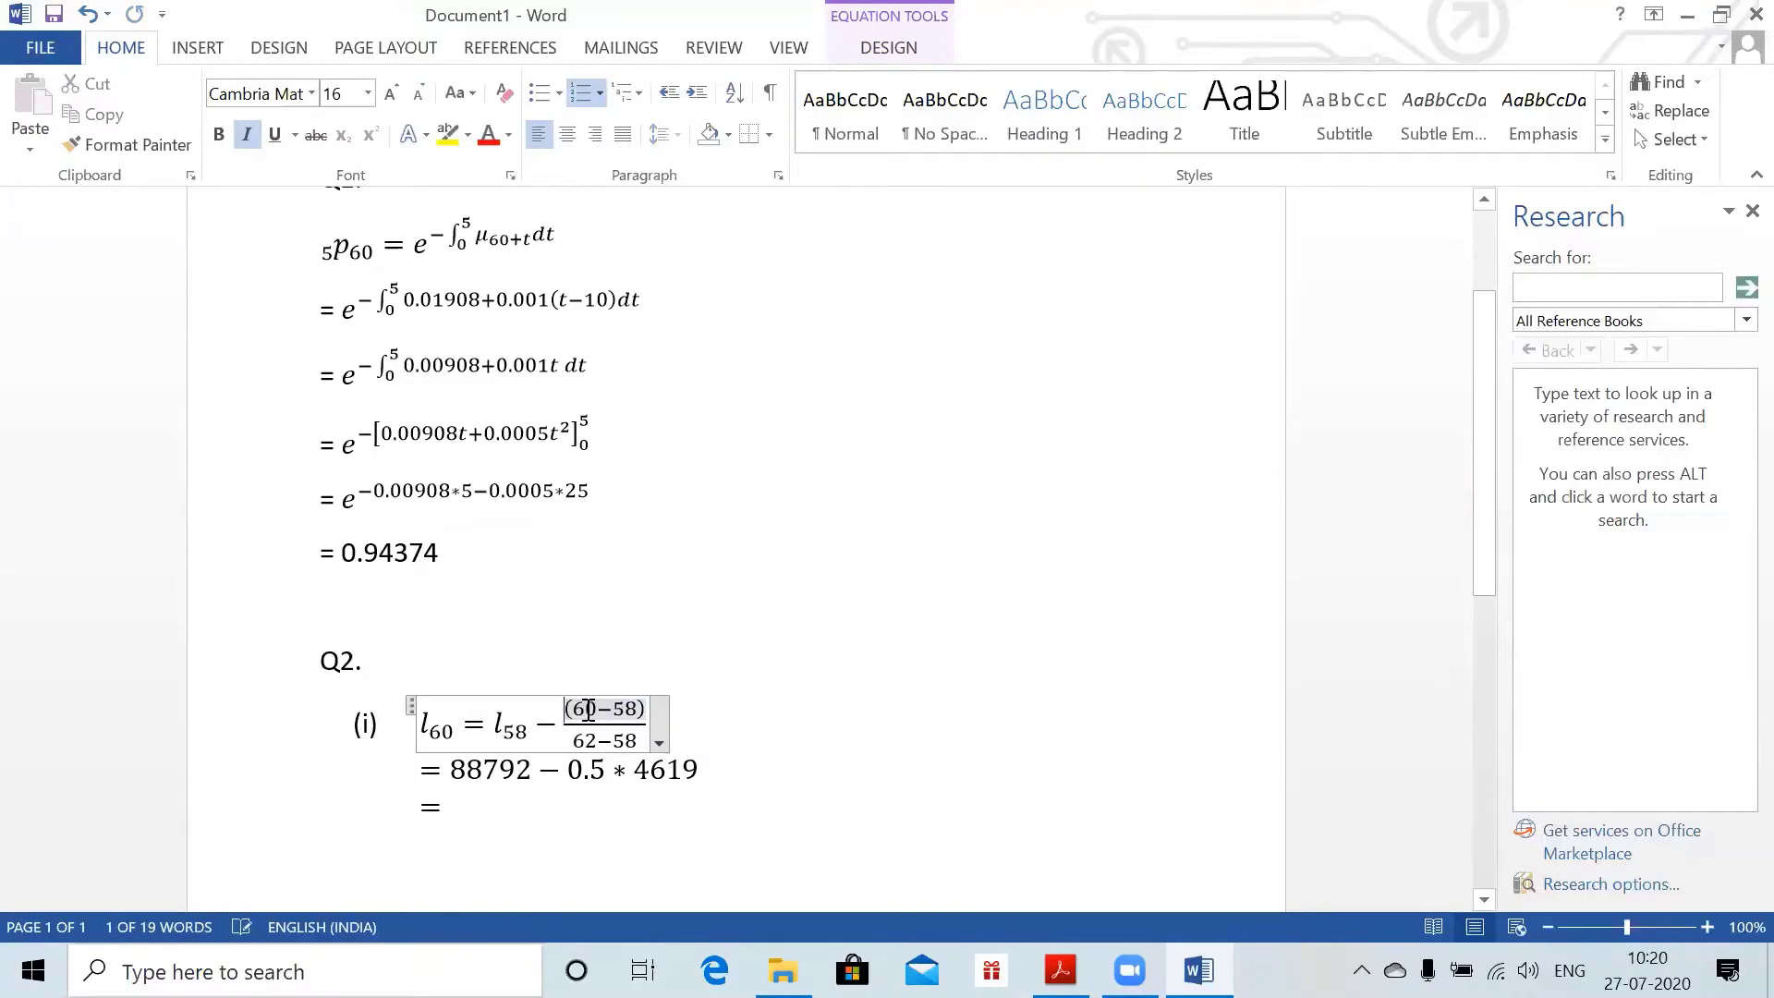
- Append the factor (l_58 − l_62) after the fraction in the first equation, with both ages as subscripts
{"action": "left_click", "coordinate": [619, 724]}
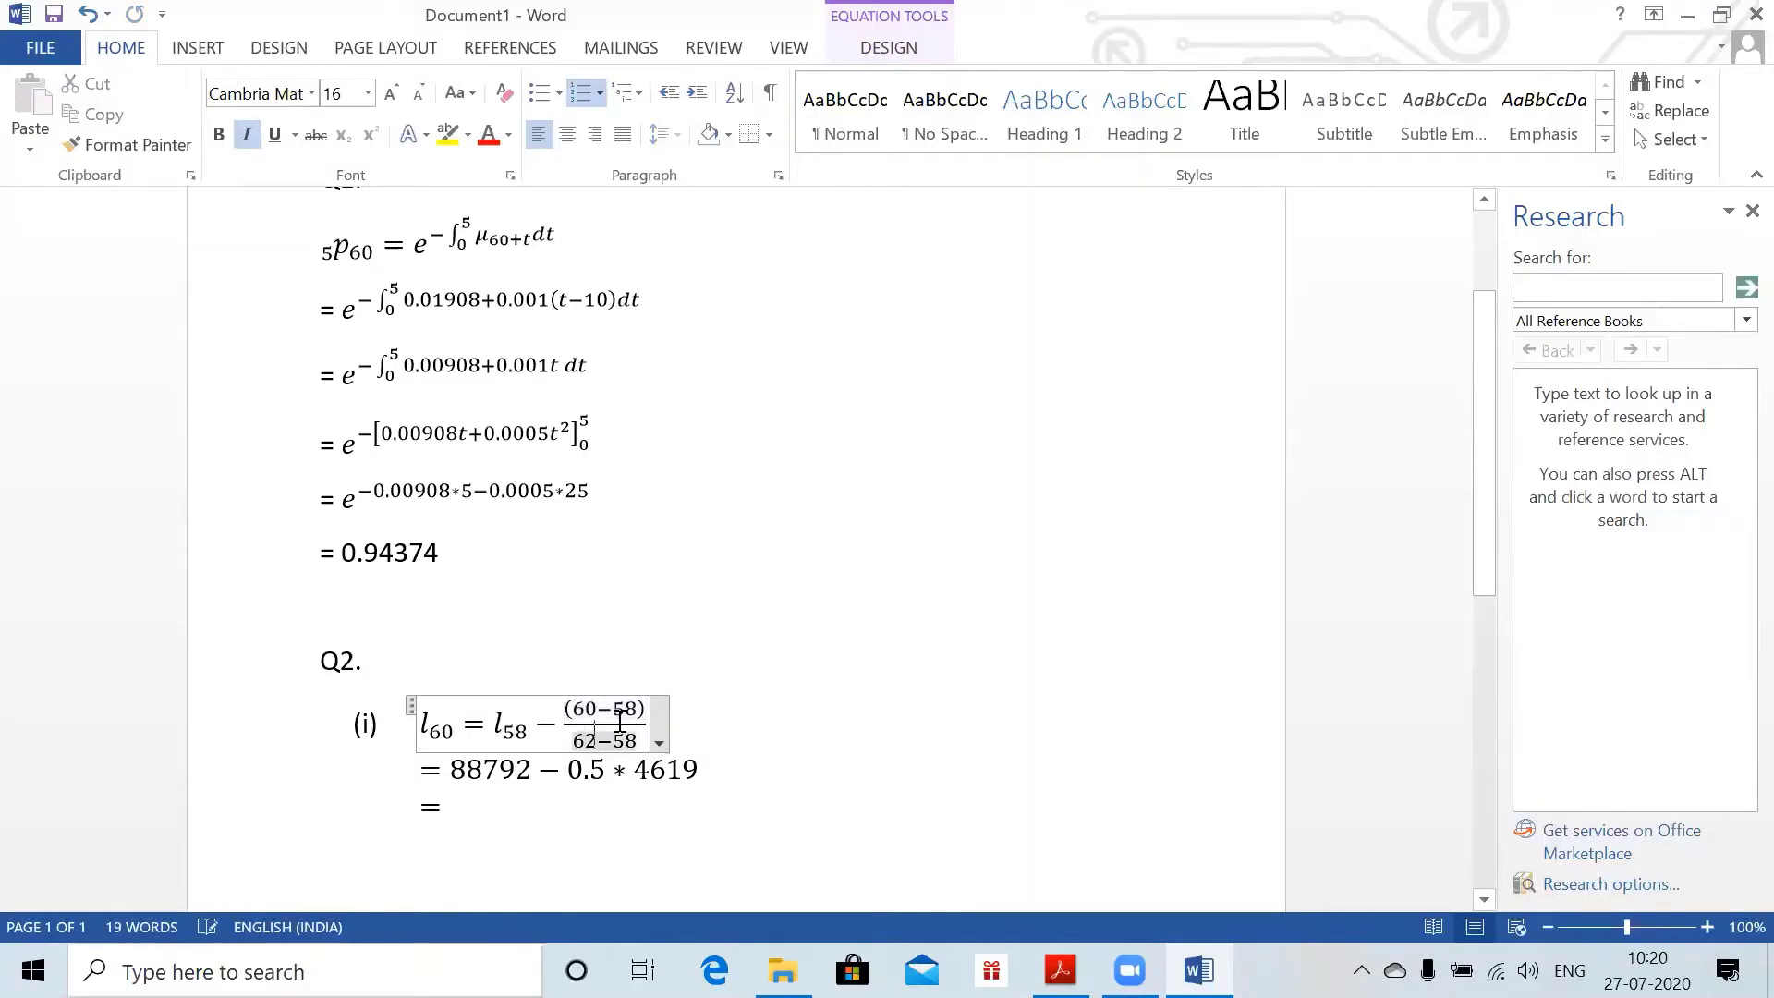
{"action": "key", "text": "Right"}
{"action": "type", "text": "("}
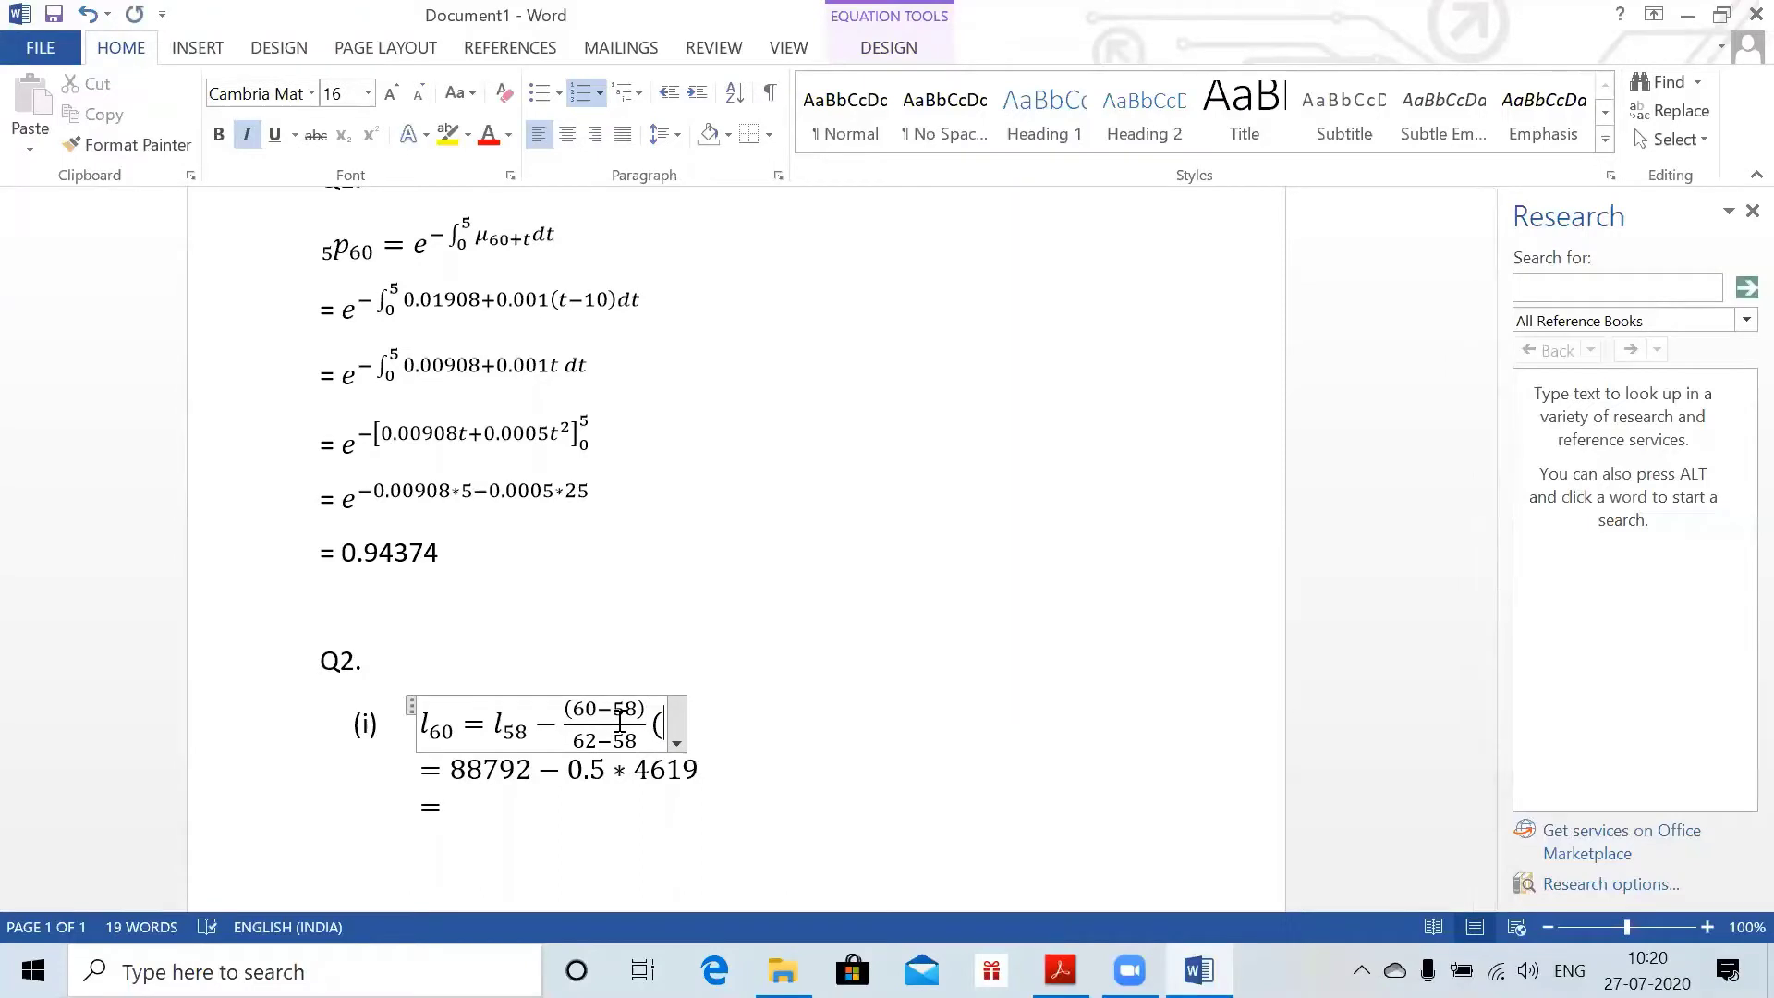
{"action": "type", "text": "l_58"}
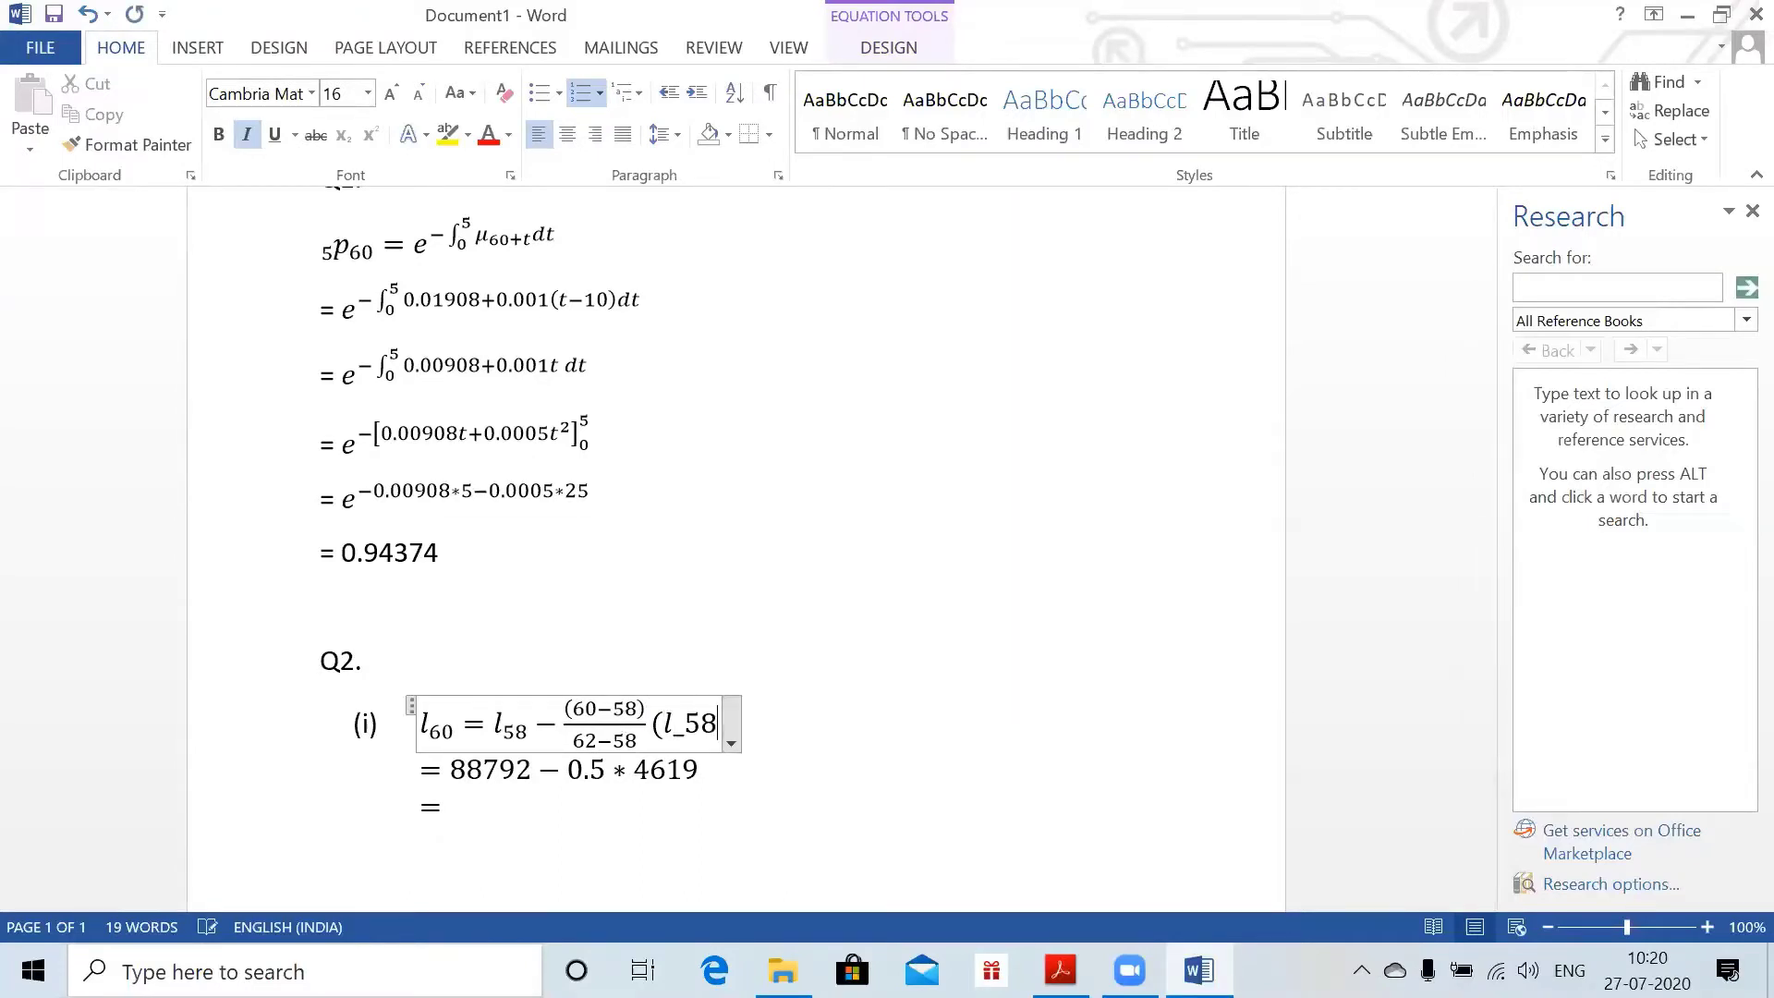
{"action": "type", "text": "-l62"}
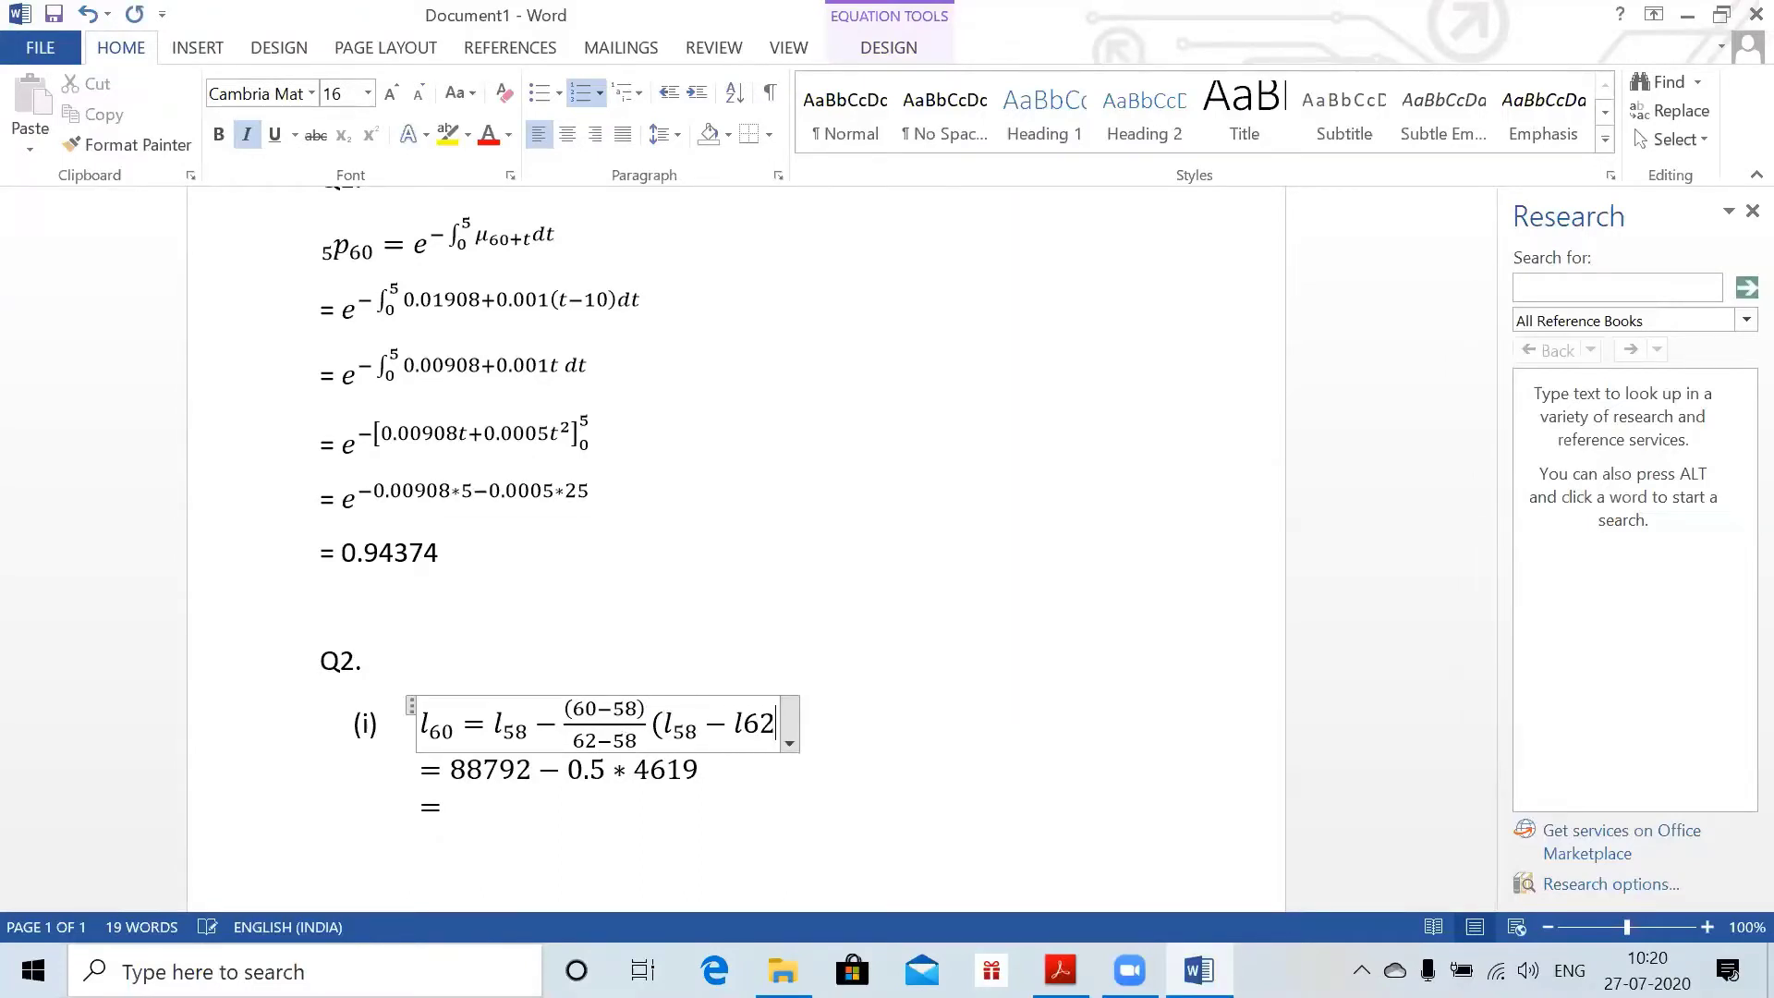
{"action": "key", "text": "BackSpace"}
{"action": "key", "text": "BackSpace"}
{"action": "type", "text": "_62 )"}
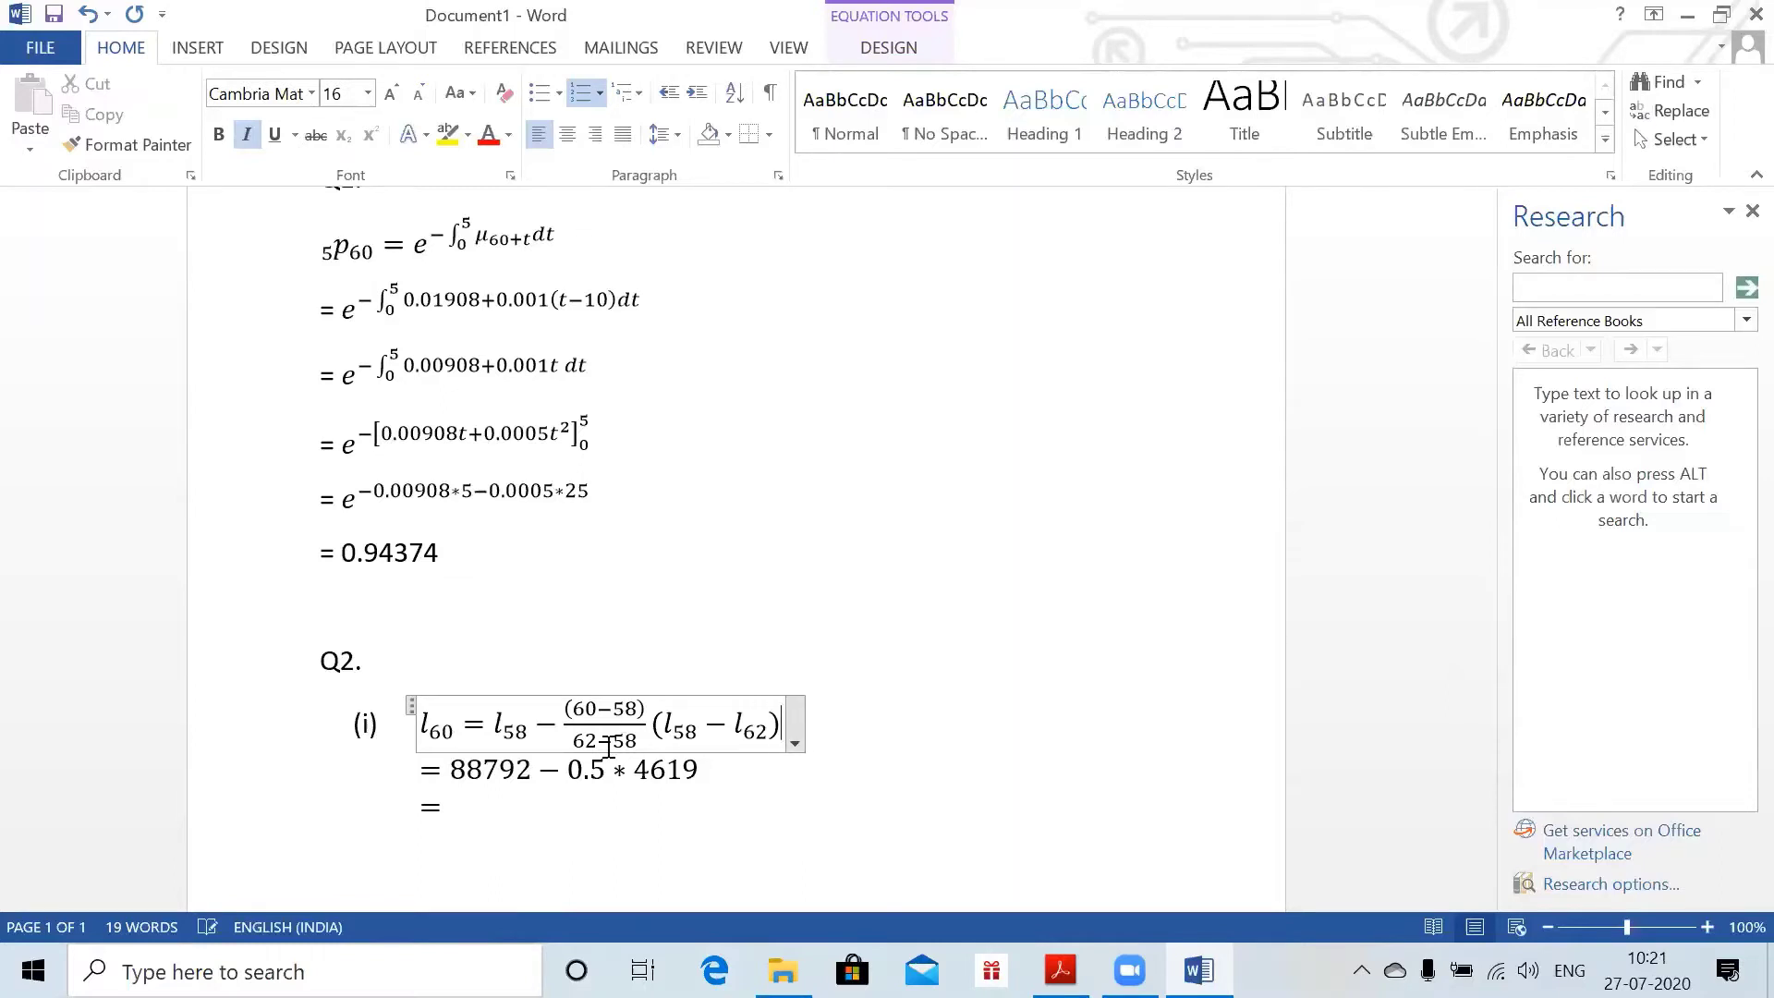
- Enter 86482.5 as the result of part (i) and add the list item (ii) below it after a gap
{"action": "left_click", "coordinate": [498, 819]}
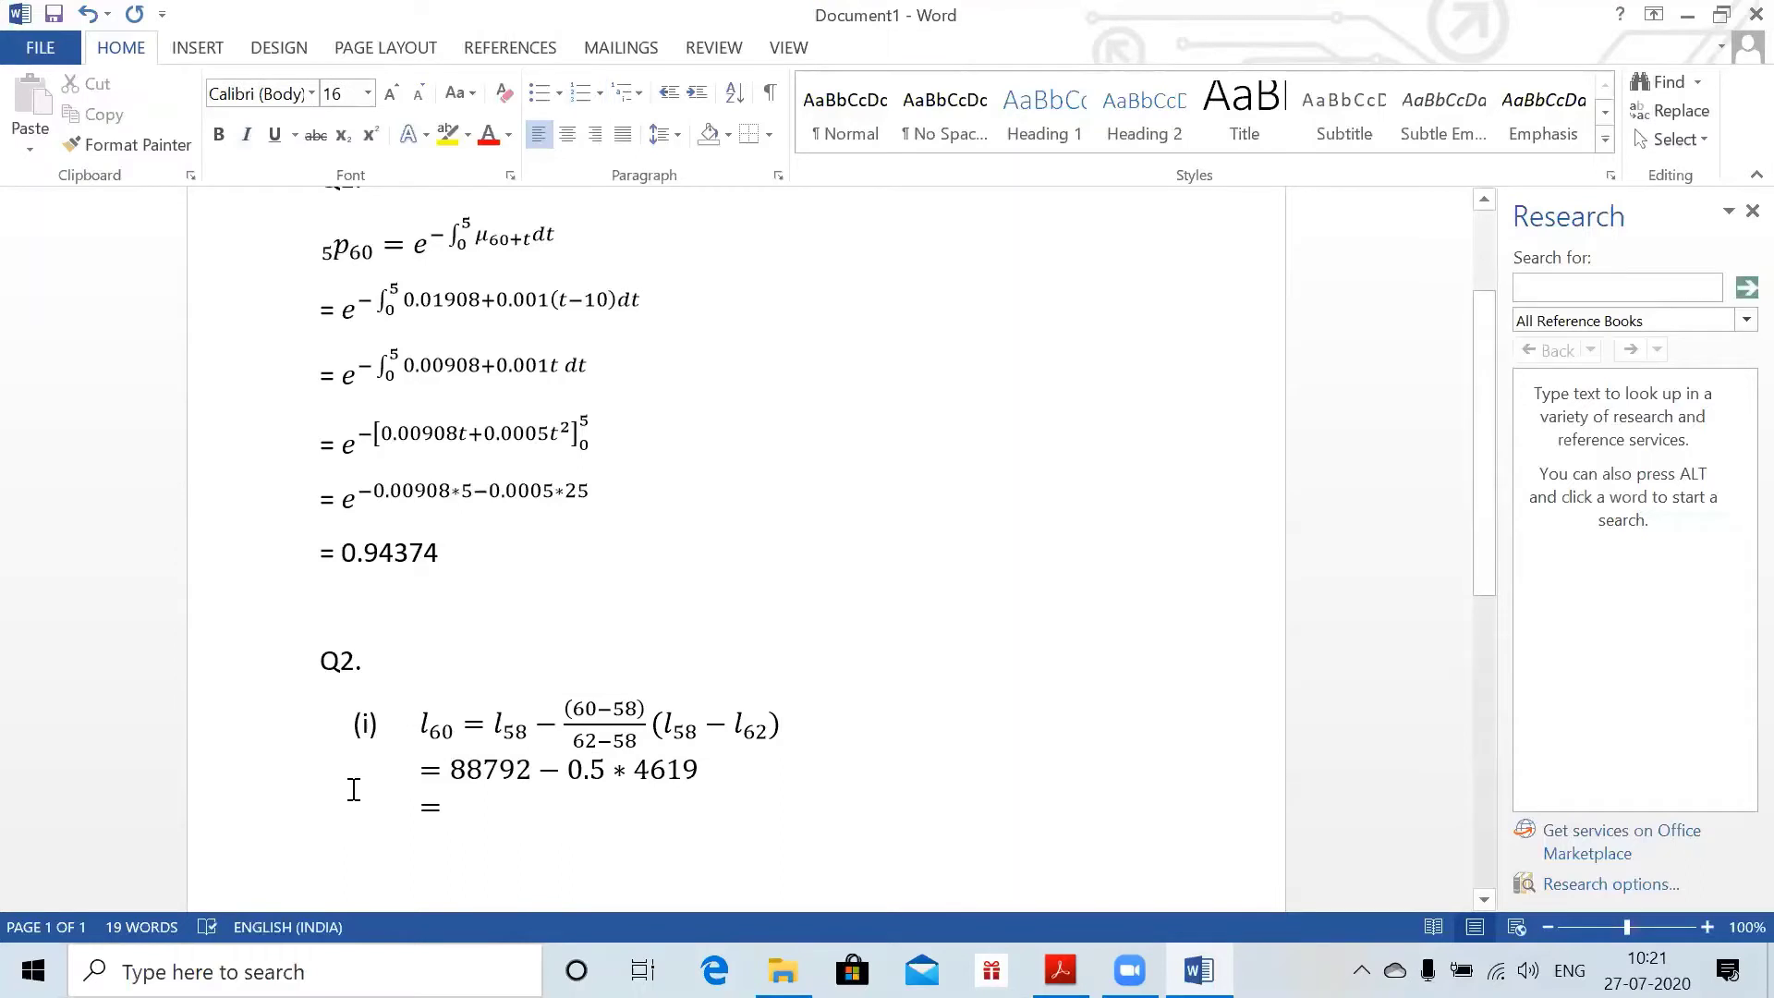
{"action": "type", "text": "86482.5"}
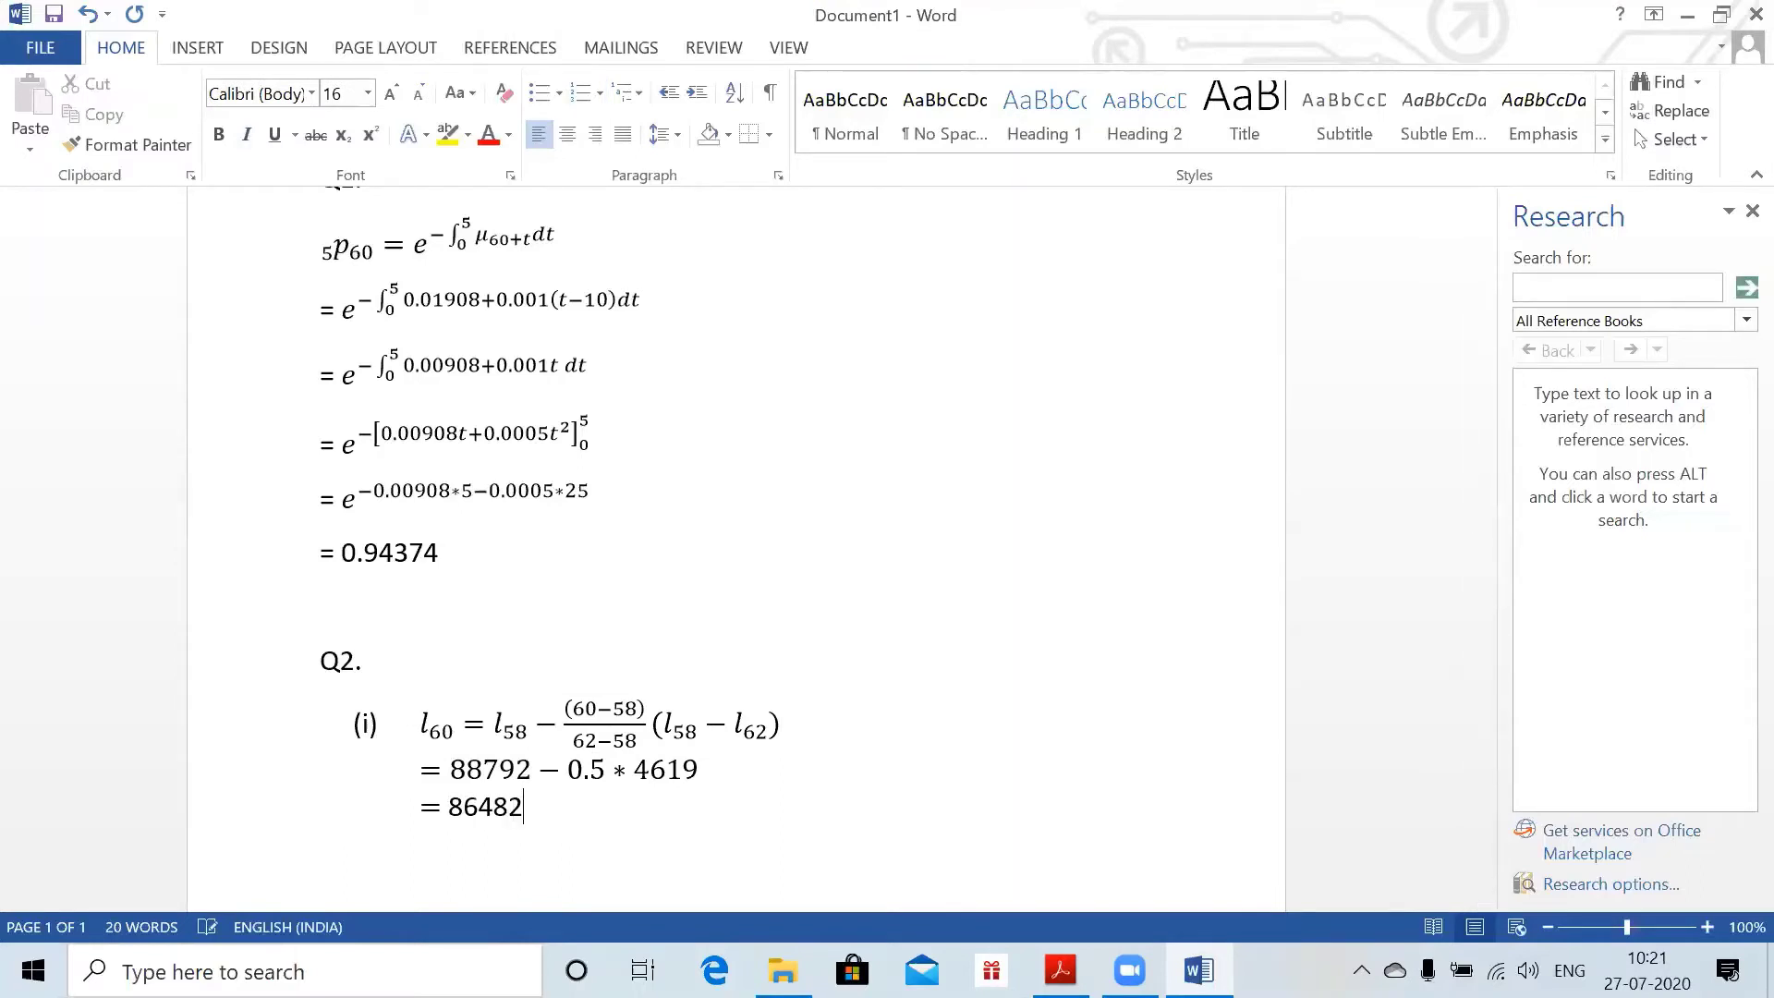
{"action": "key", "text": "Return"}
{"action": "key", "text": "Return"}
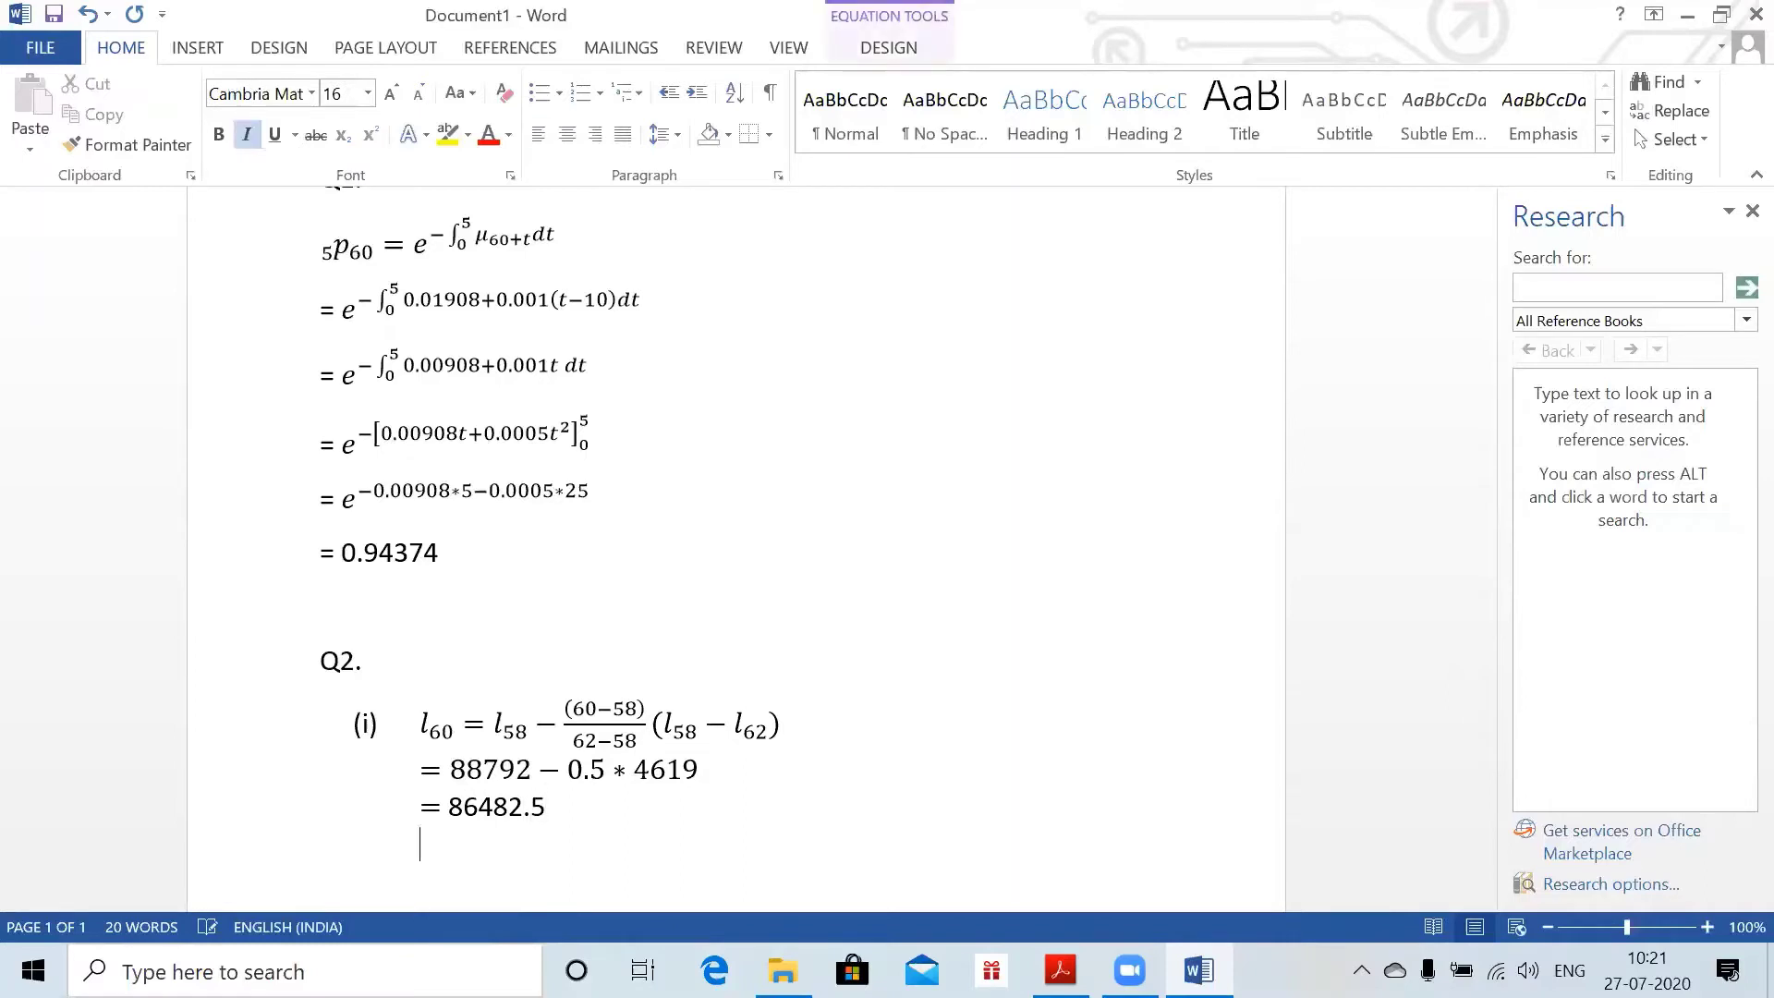
{"action": "key", "text": "BackSpace"}
{"action": "key", "text": "BackSpace"}
{"action": "key", "text": "Return"}
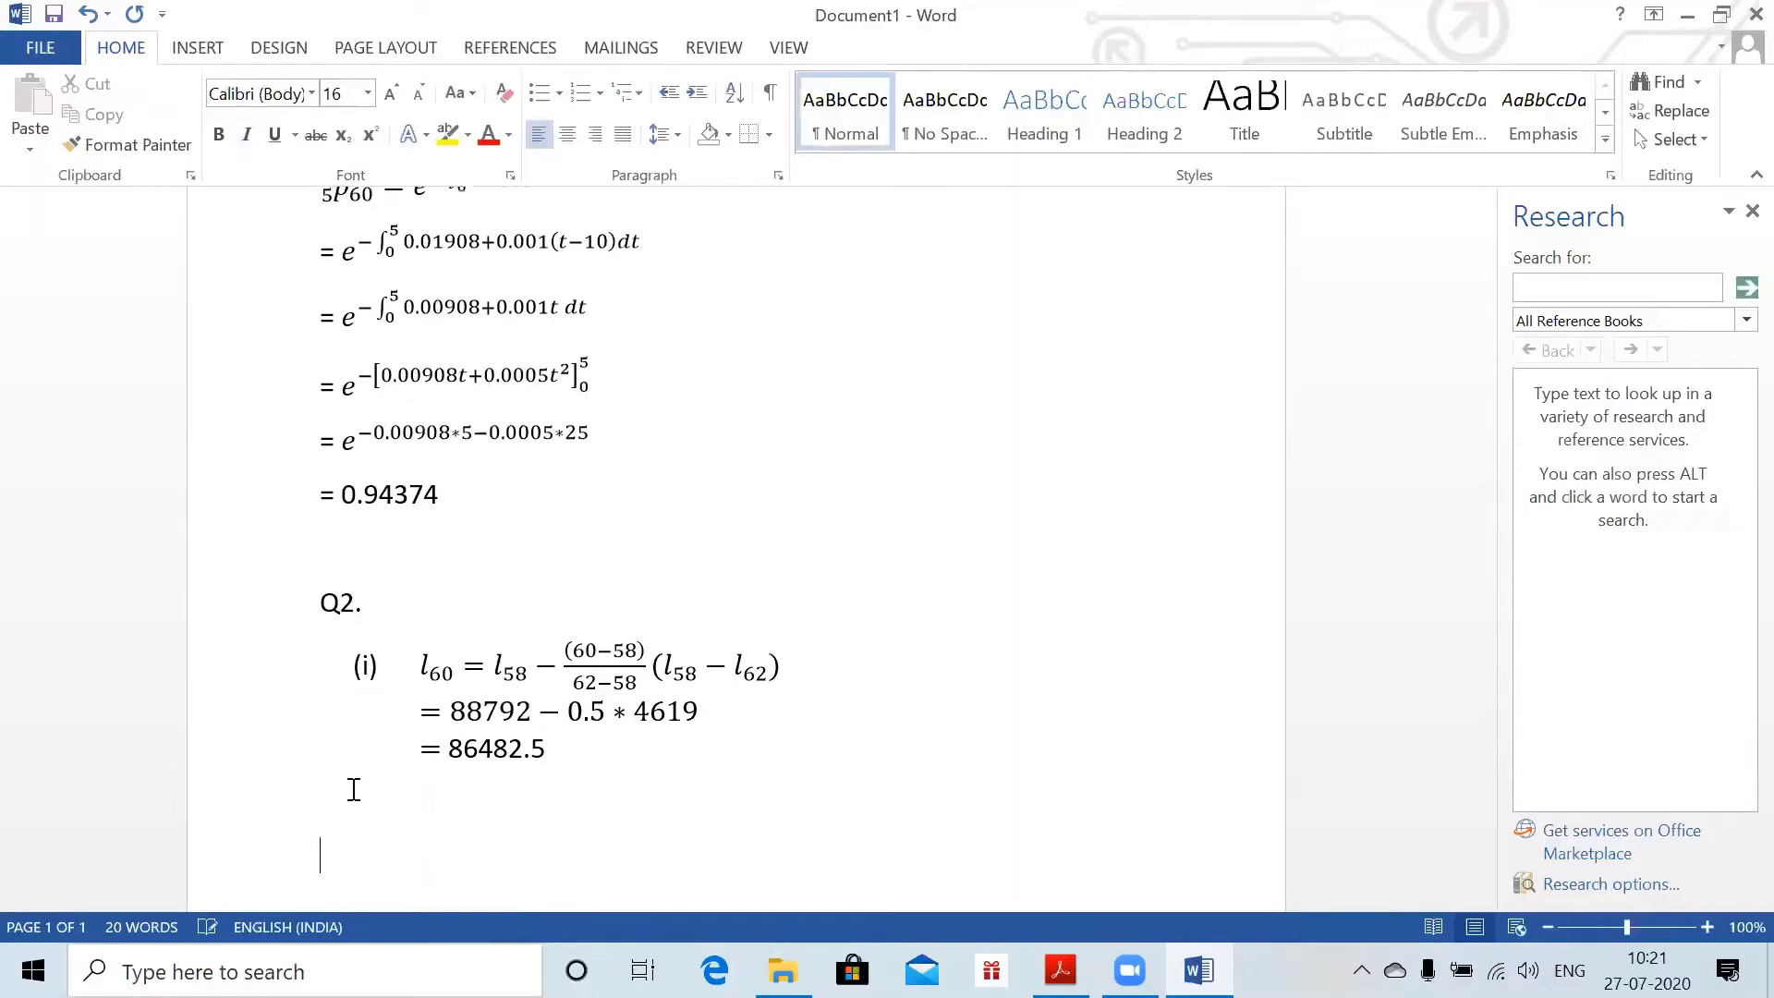
{"action": "type", "text": "(ii)"}
{"action": "key", "text": "Tab"}
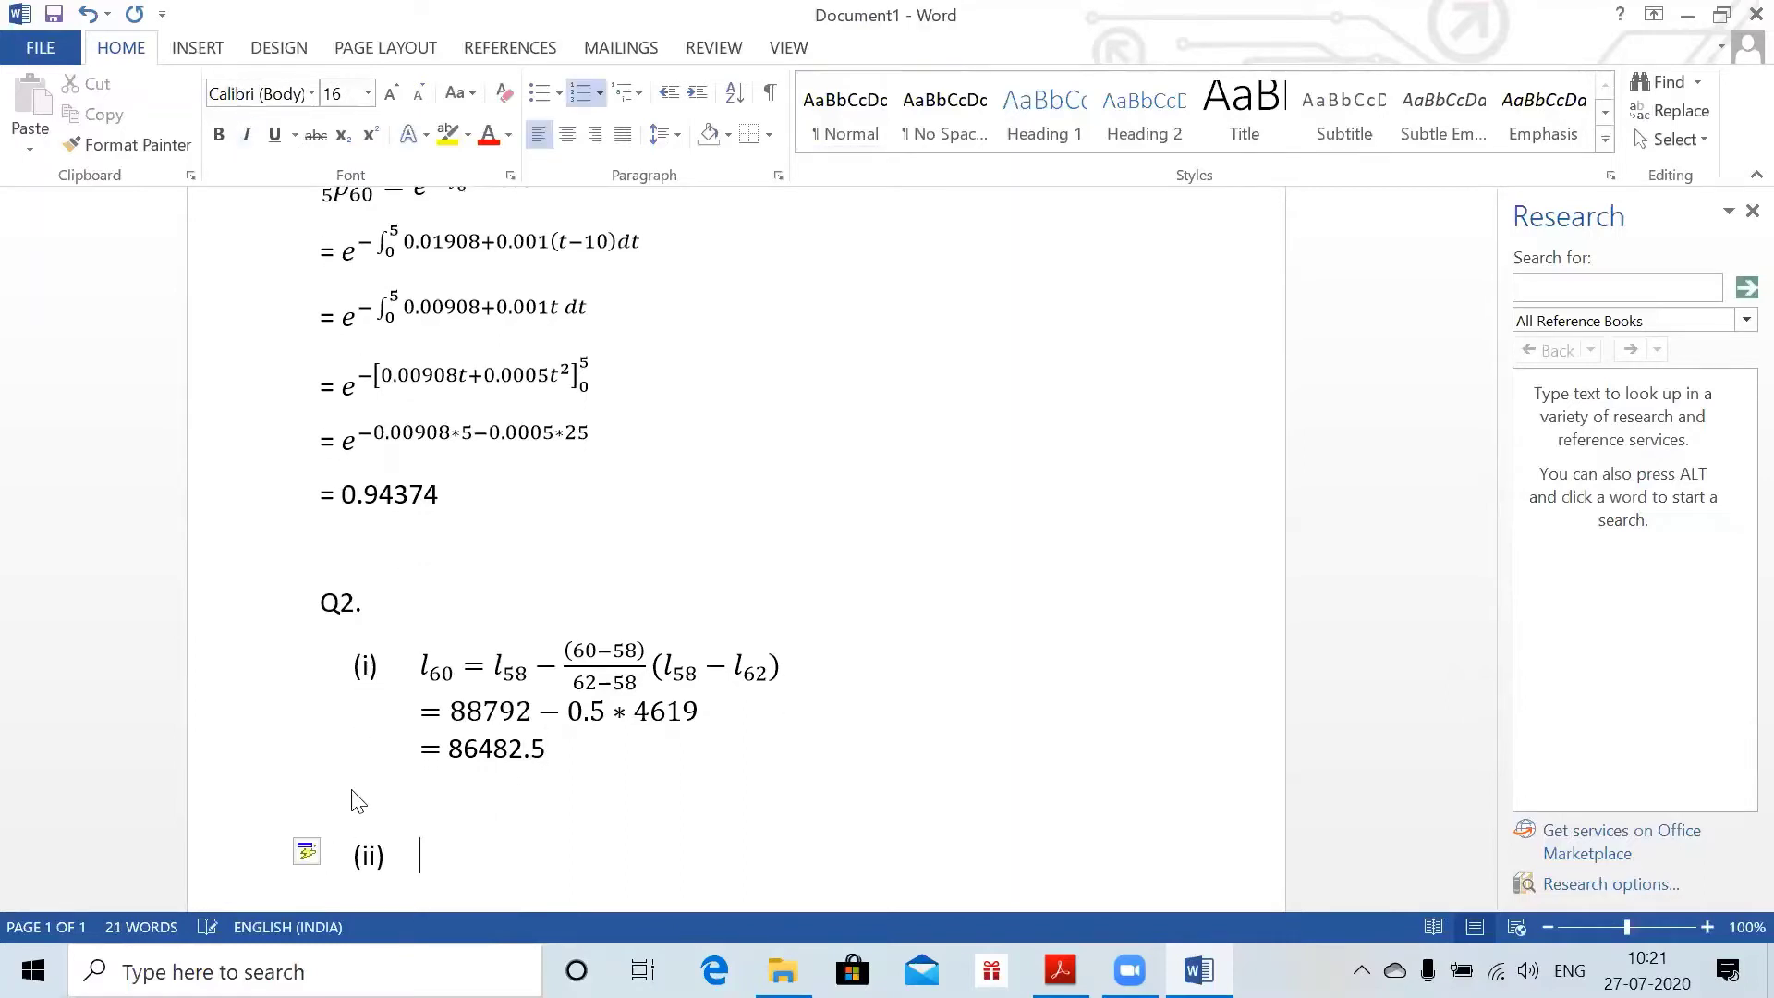
- Check Question 2 in the PDF, return to Word and enter the equation l_60/l_58 = l_62/l_60 beside (ii), with stacked fractions and subscript ages
{"action": "key", "text": "alt+Tab"}
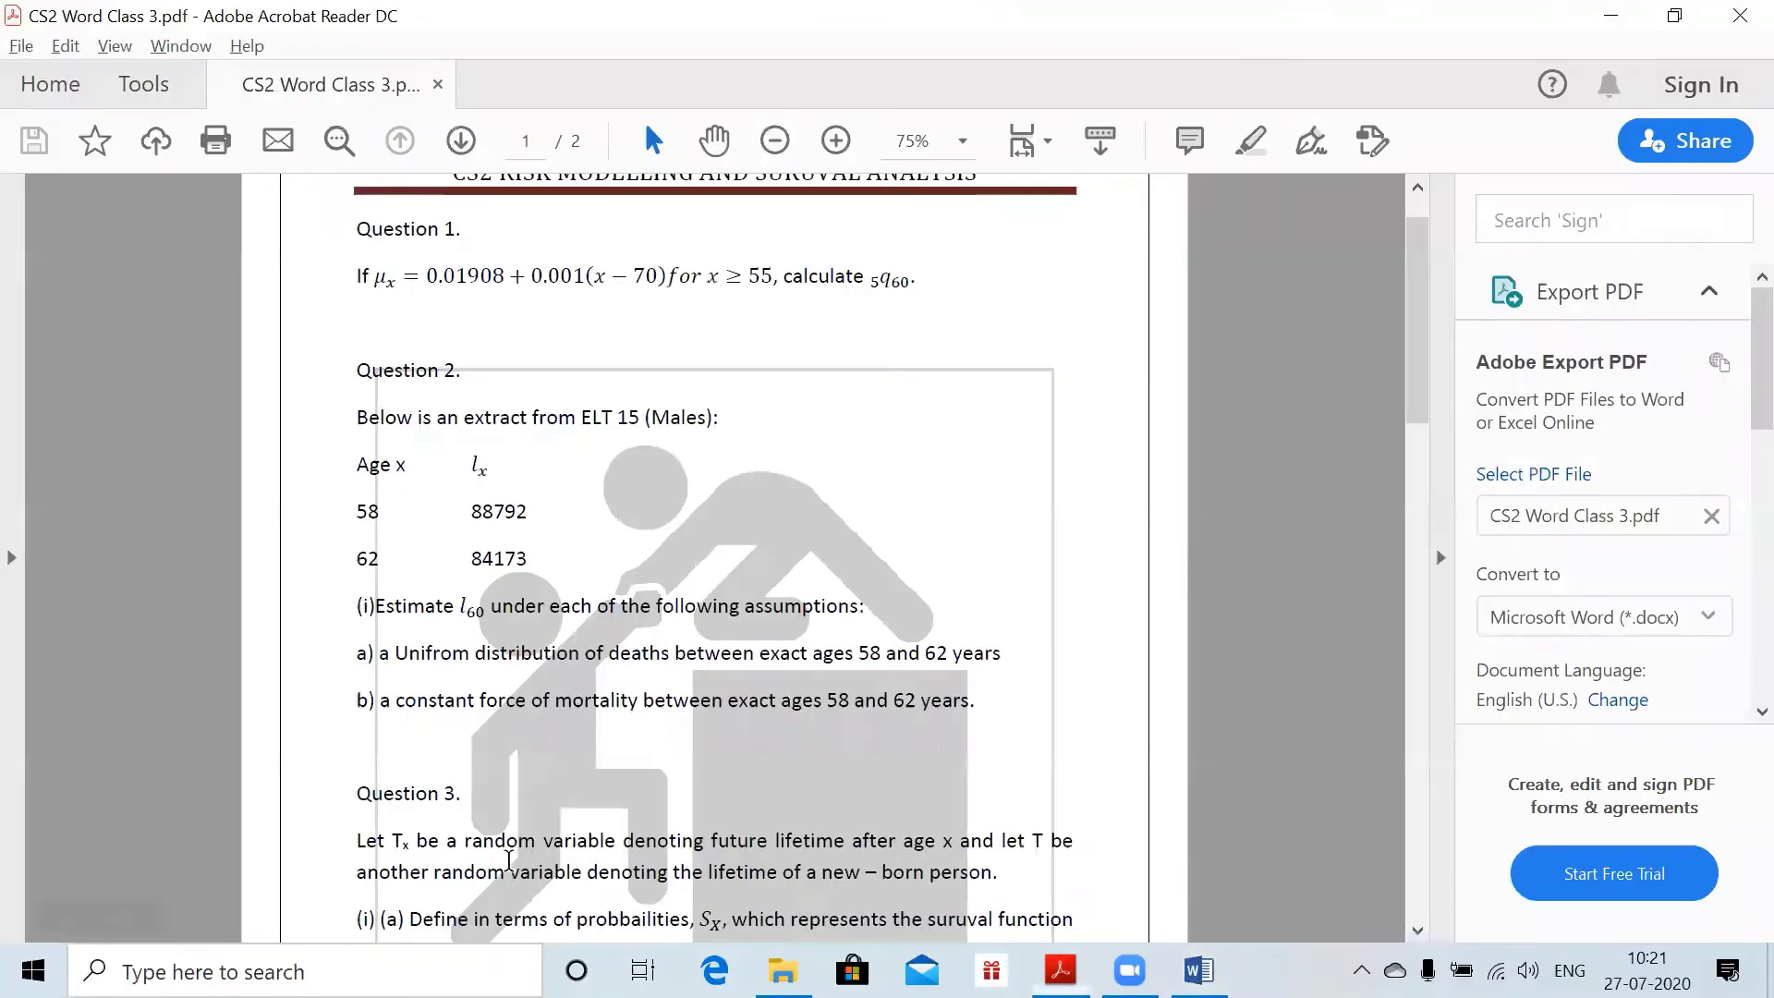
{"action": "key", "text": "alt+Tab"}
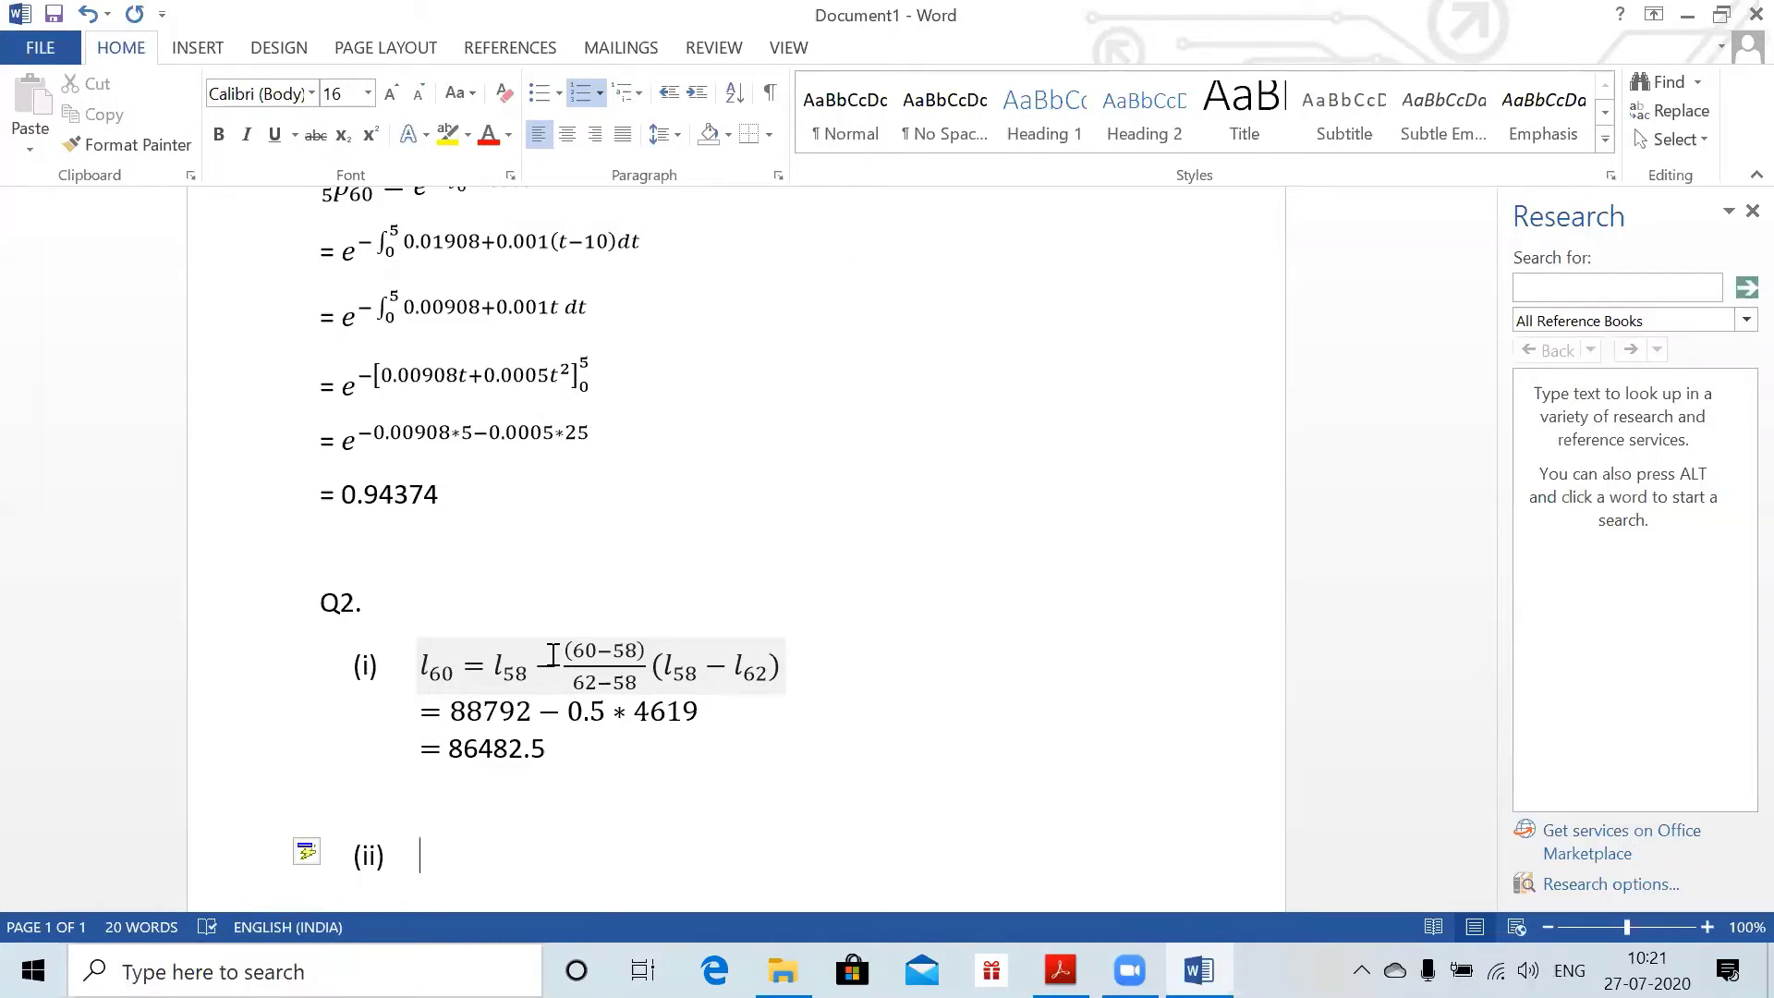
{"action": "key", "text": "alt+equal"}
{"action": "type", "text": "l"}
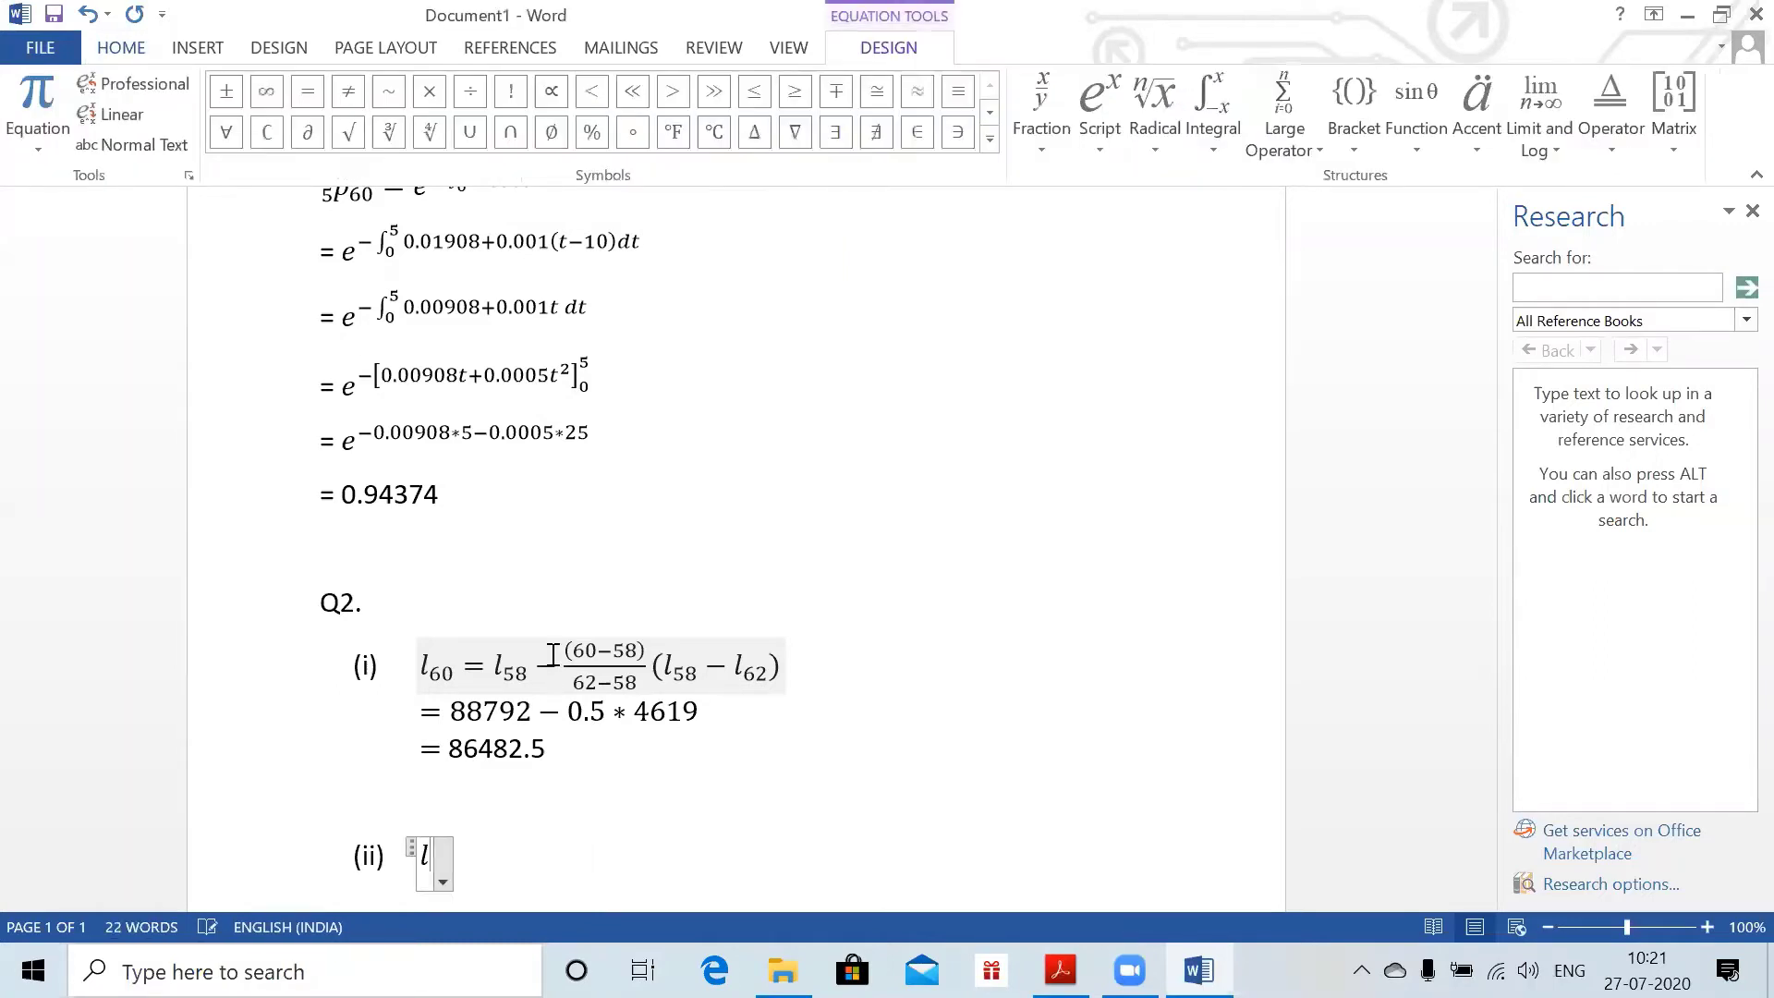
{"action": "type", "text": "_6"}
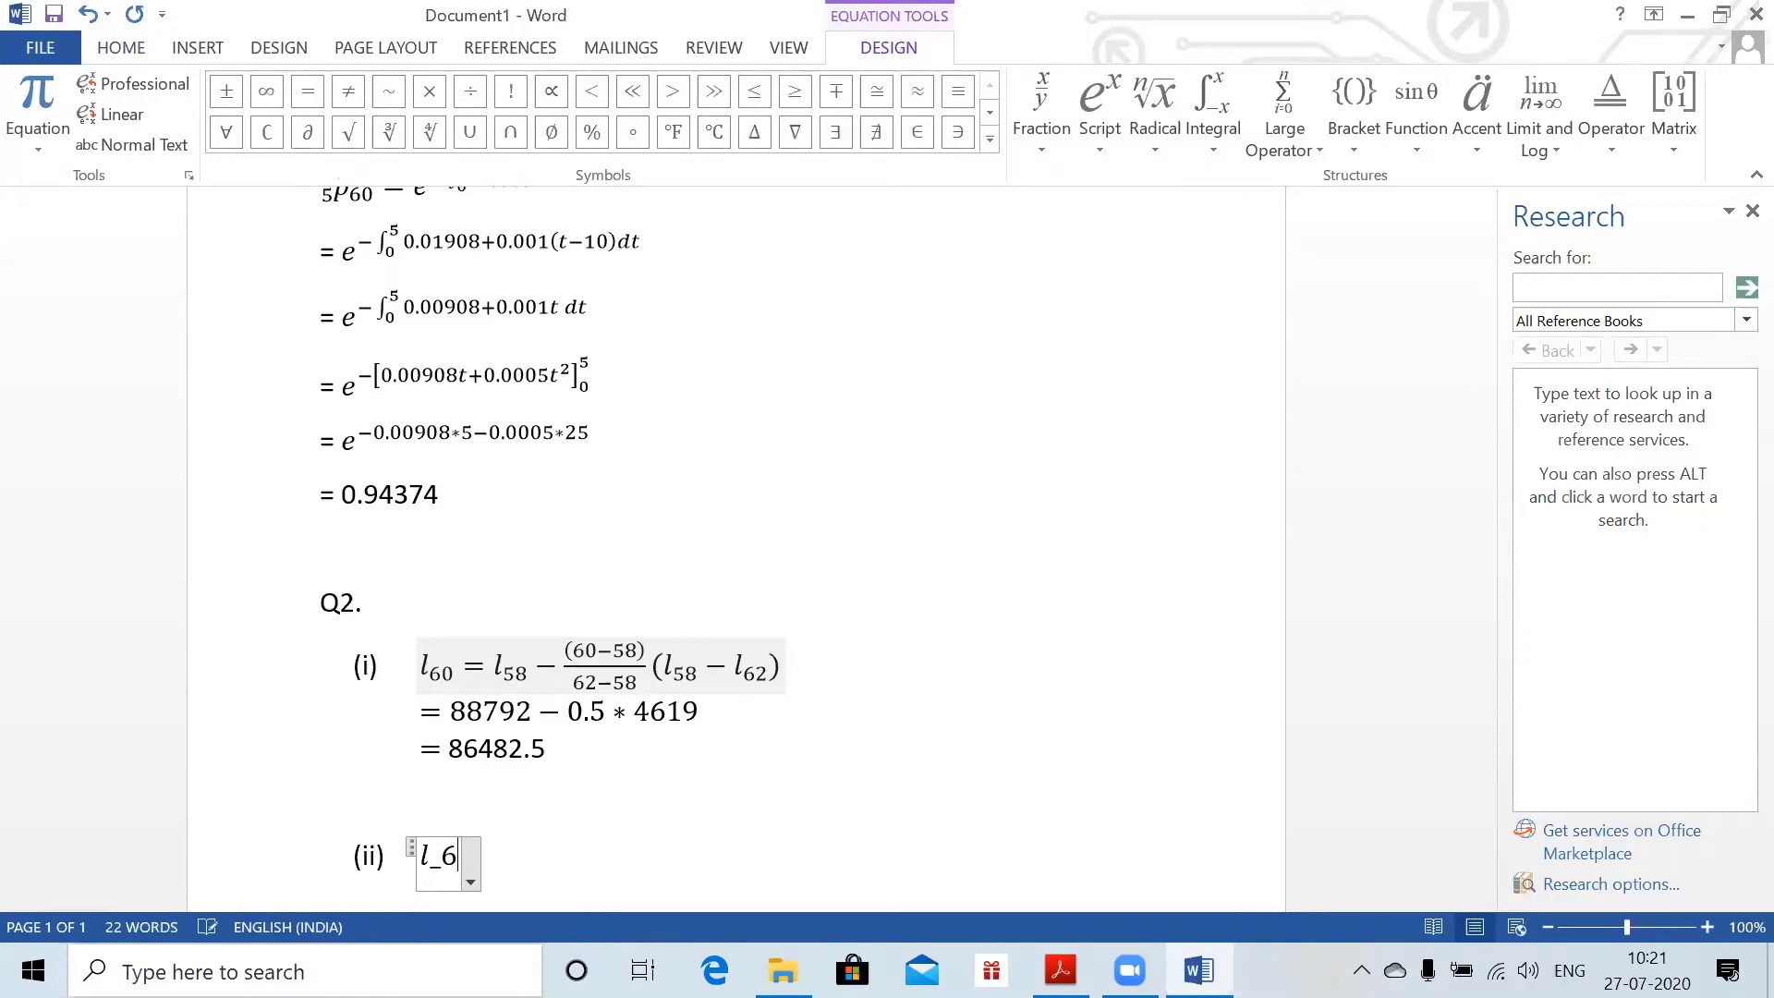
{"action": "type", "text": "0/l_58"}
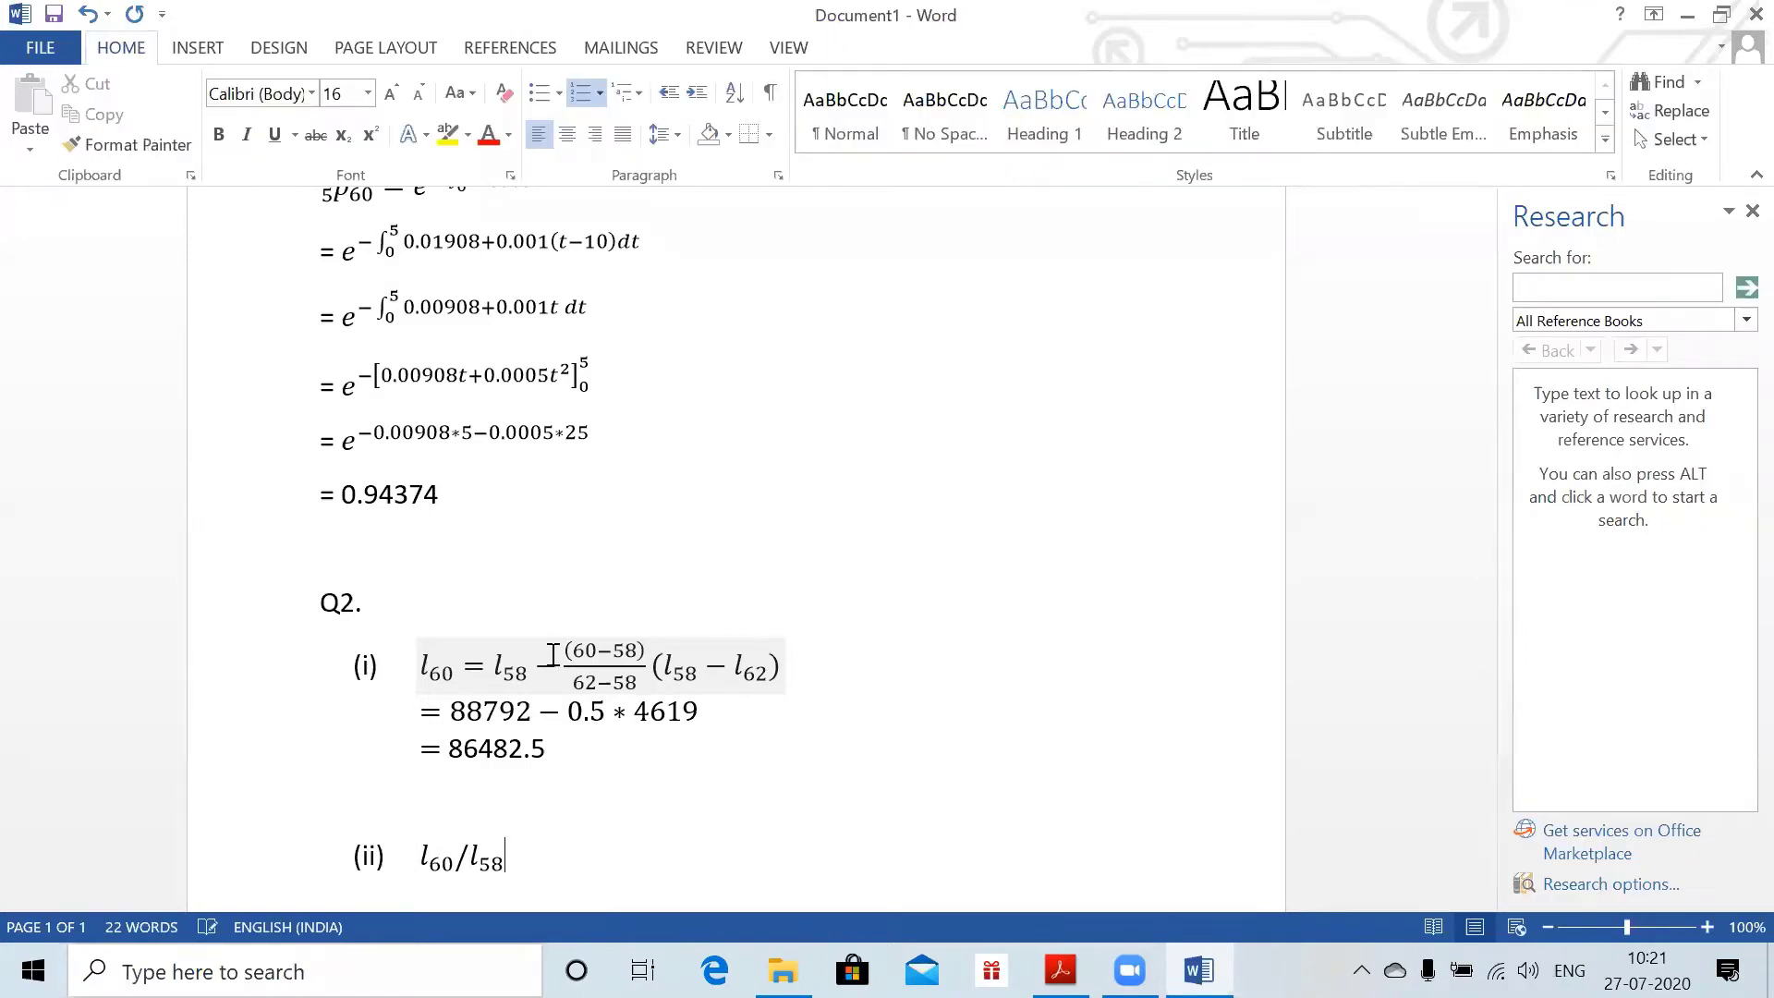
{"action": "type", "text": " =l_"}
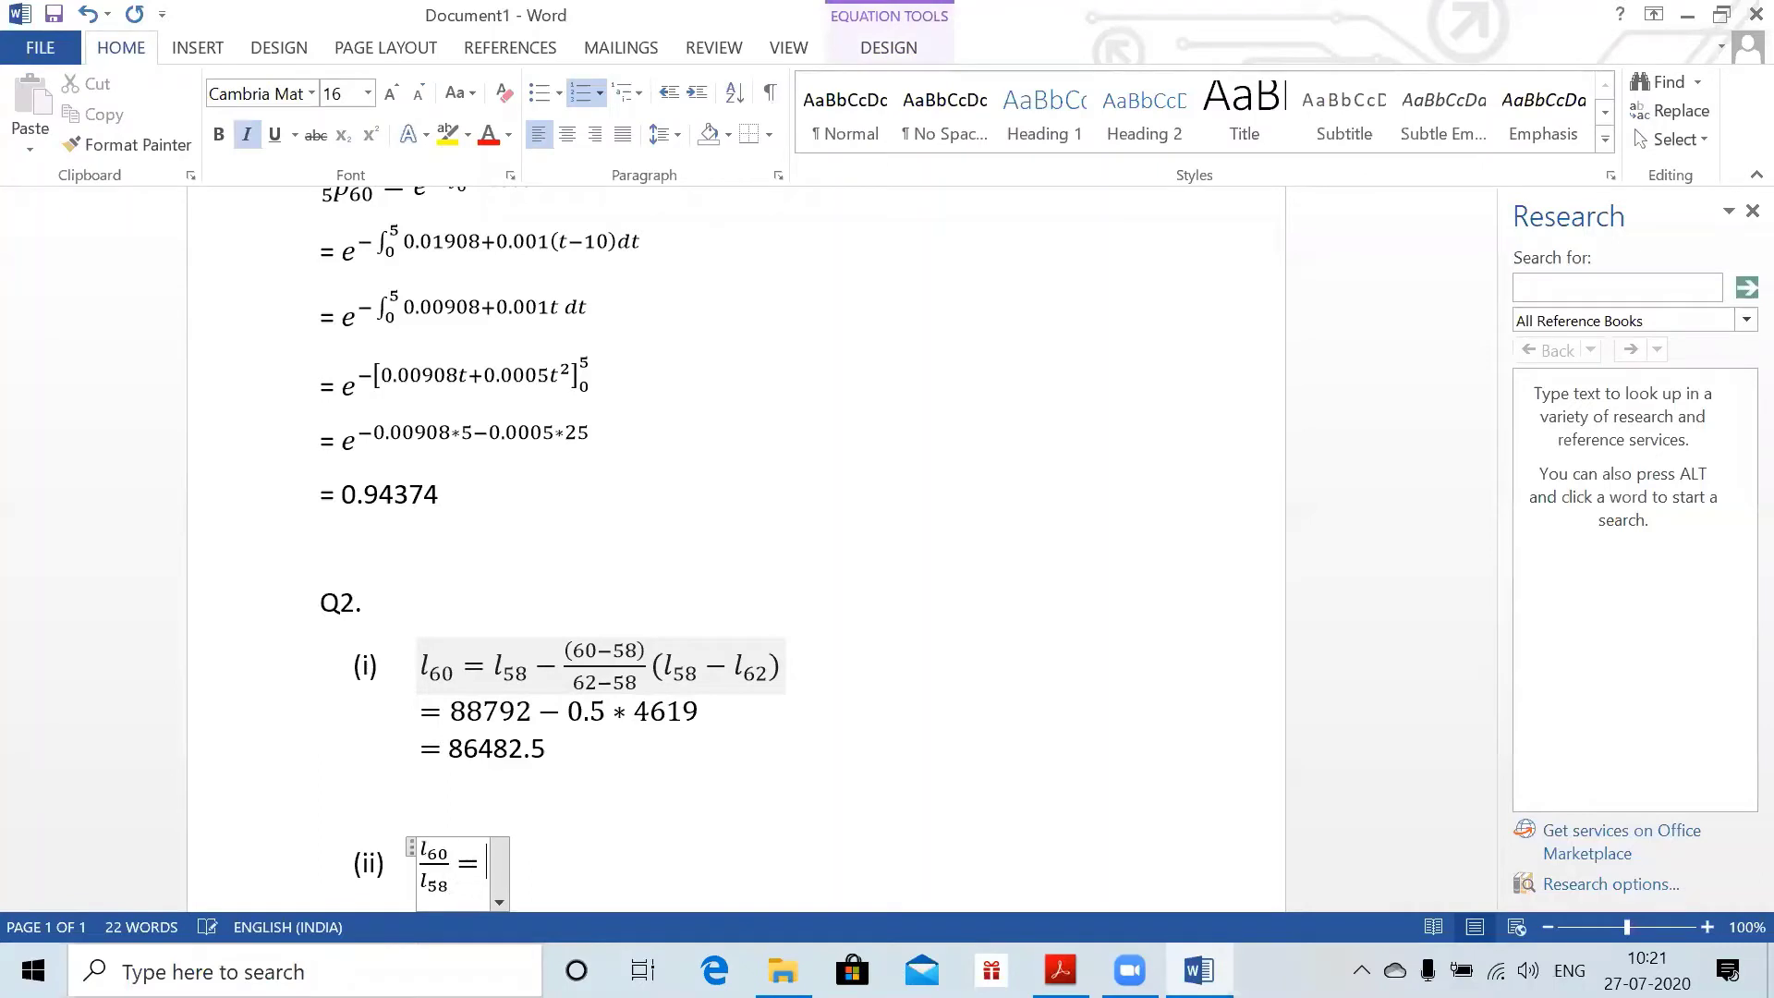
{"action": "type", "text": "62 "}
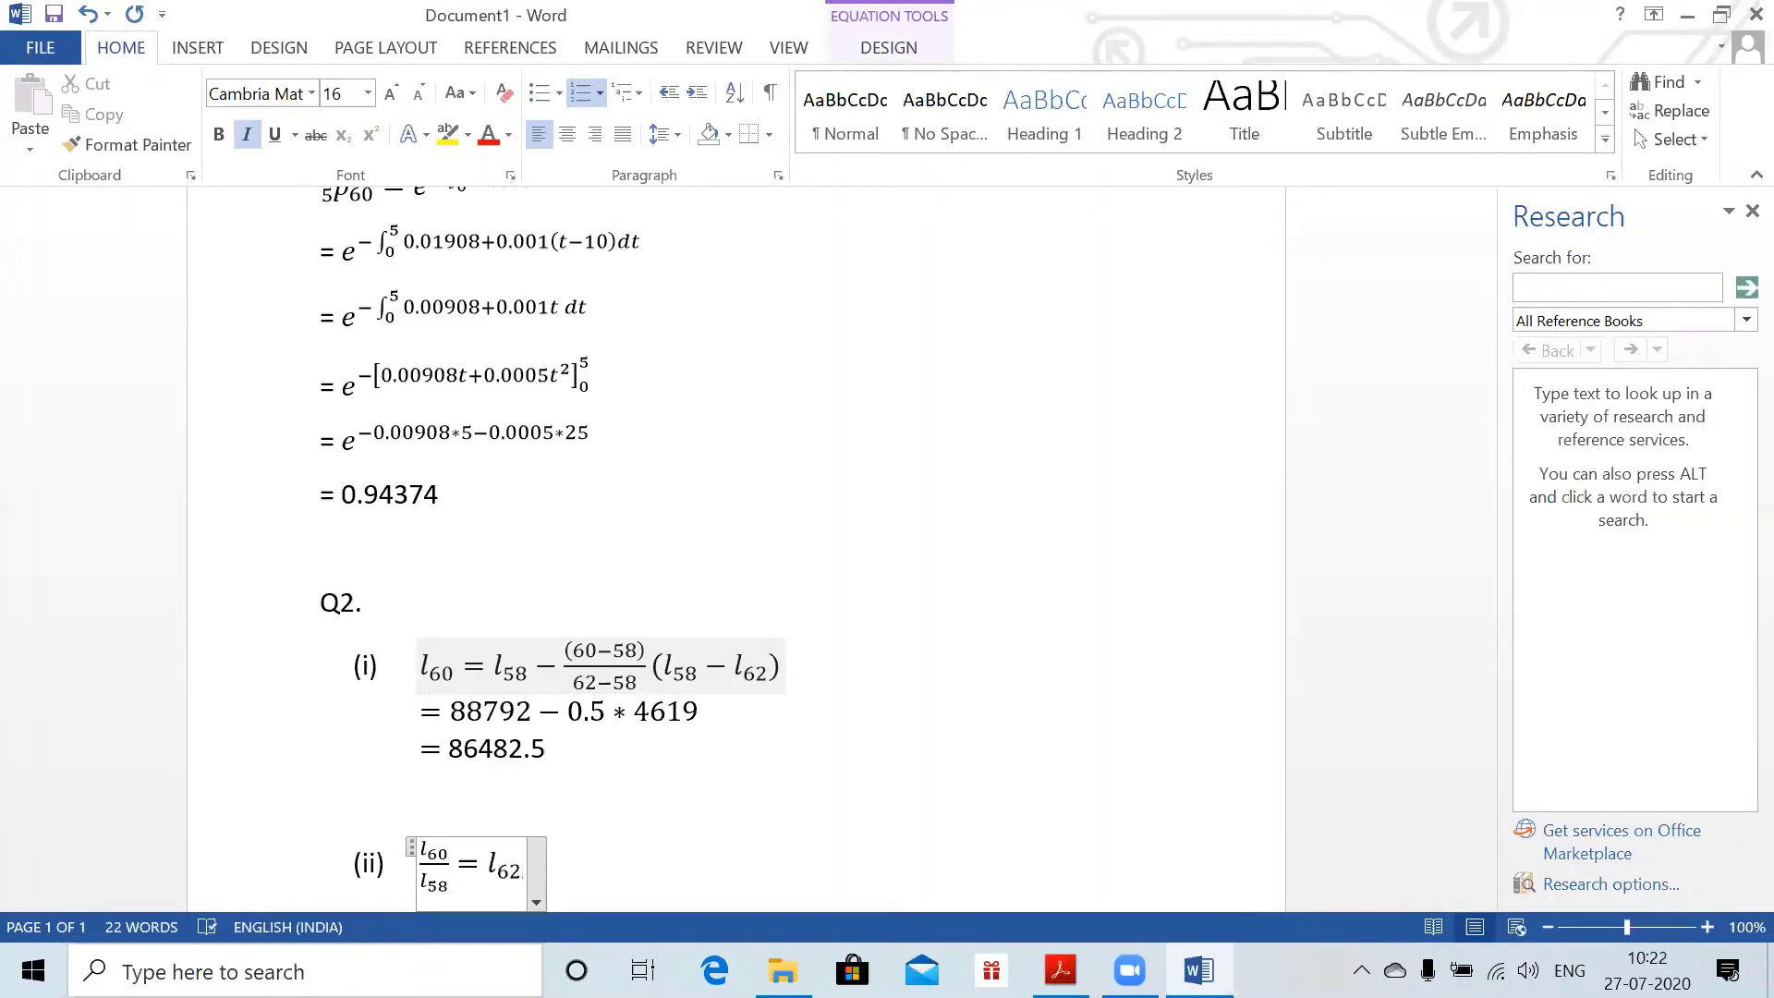
{"action": "type", "text": "/l"}
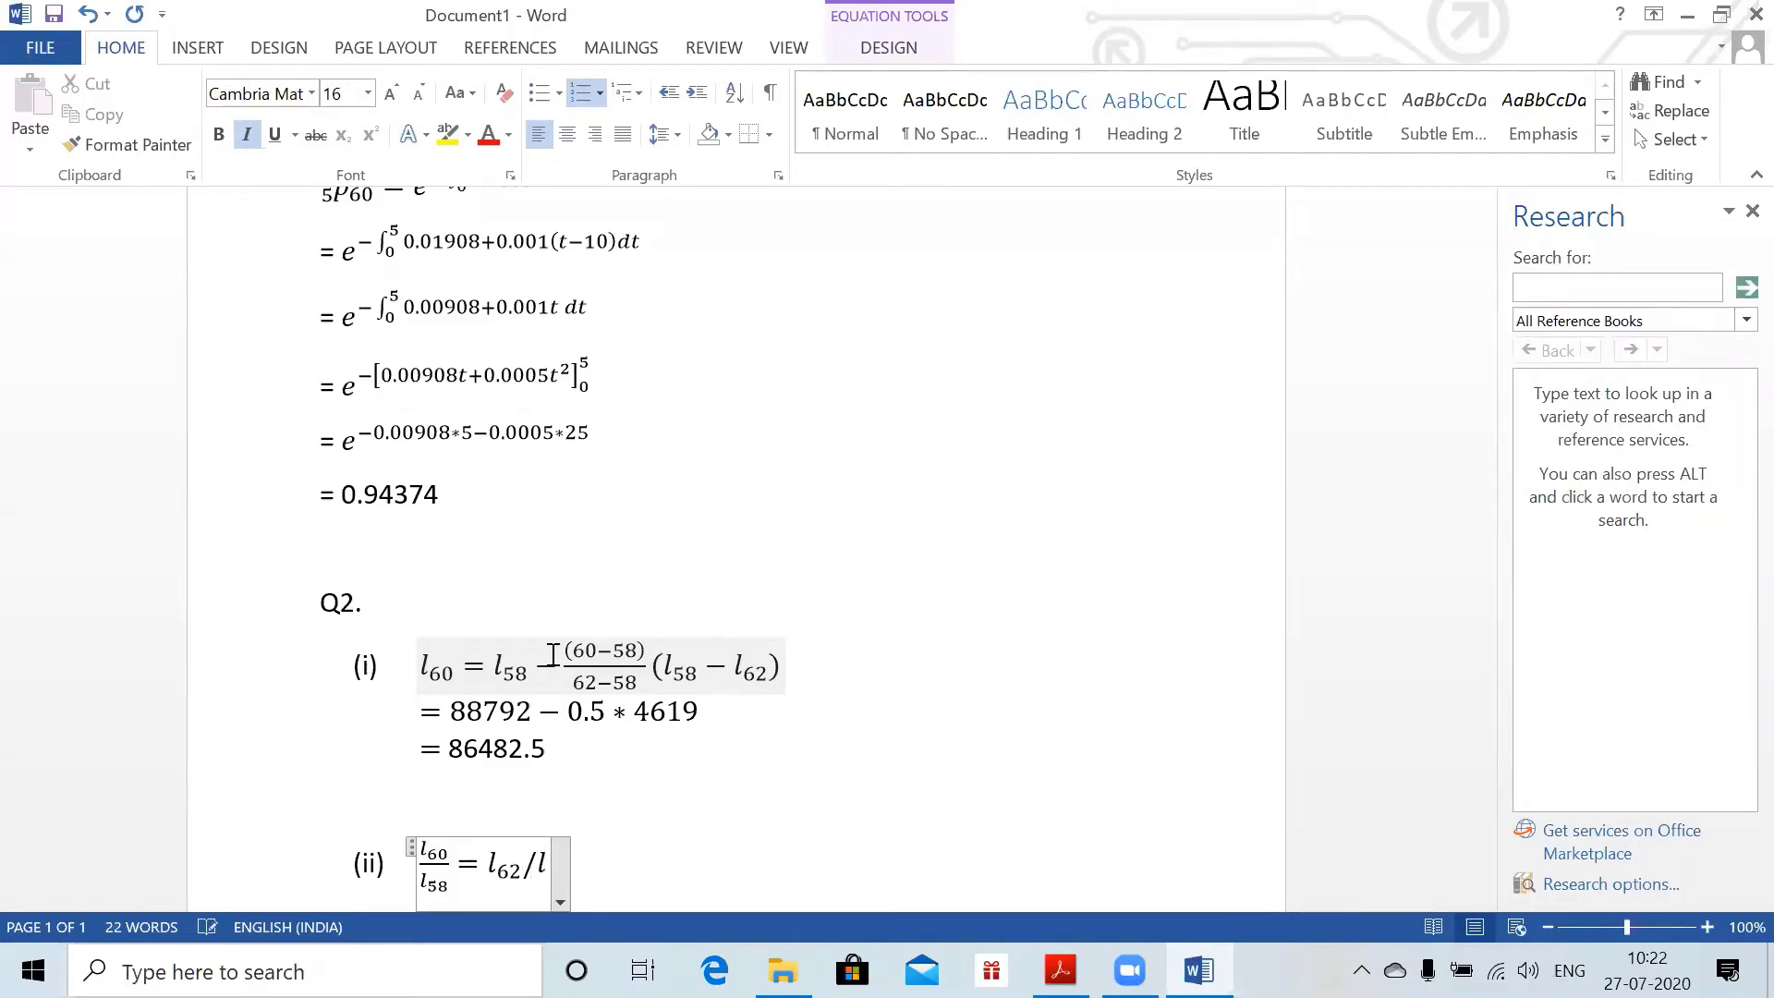
{"action": "type", "text": "_60"}
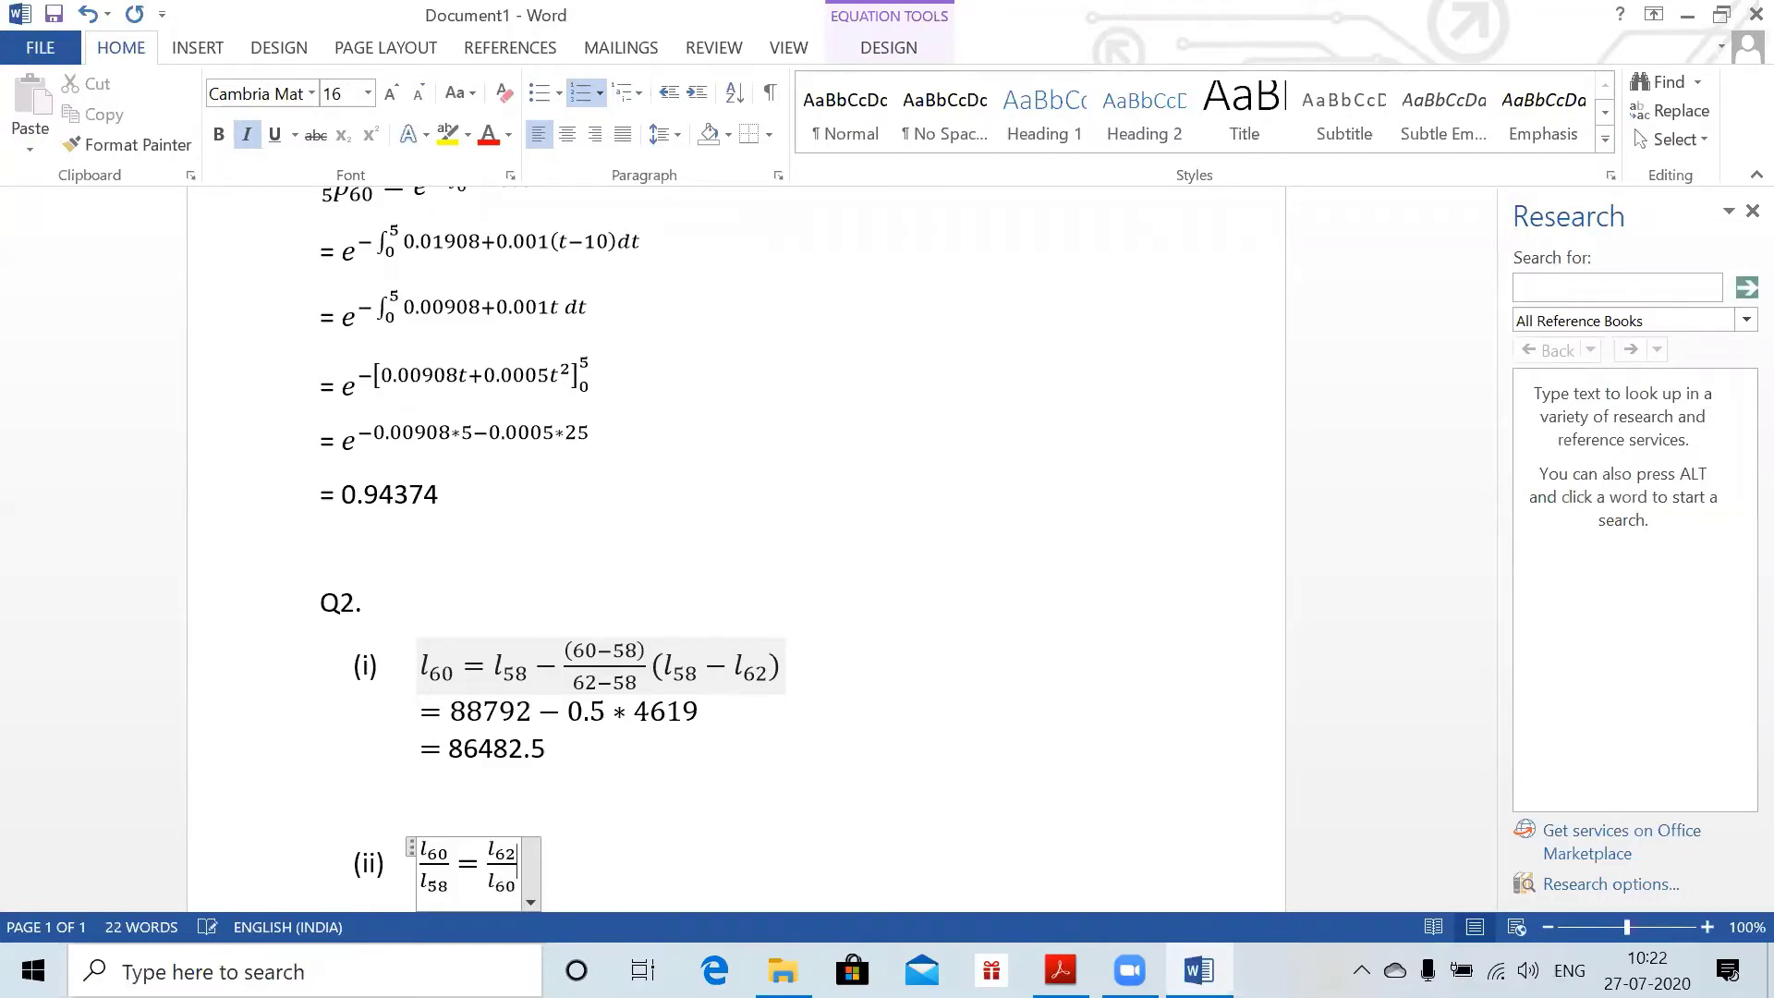
- Add a line below the ratio equation in part (ii) and begin a second equation with l_60 =, setting 60 as a subscript
{"action": "key", "text": "Right"}
{"action": "key", "text": "Return"}
{"action": "key", "text": "BackSpace"}
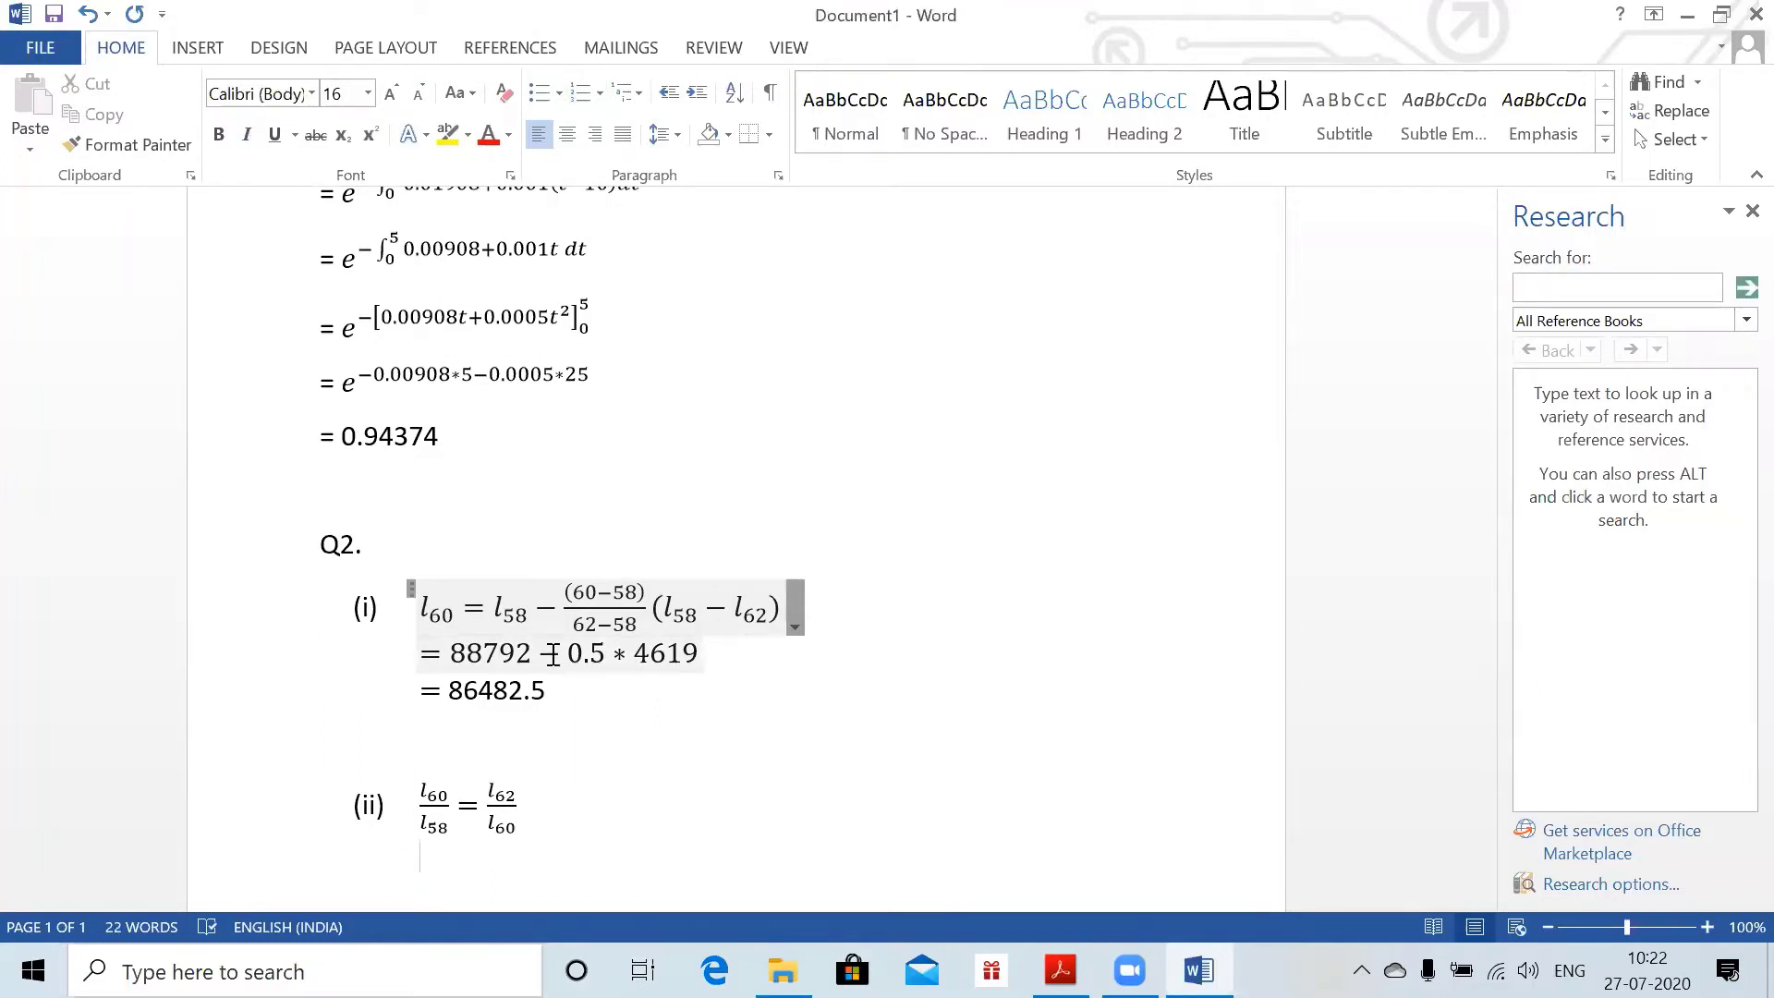
{"action": "key", "text": "alt+equal"}
{"action": "type", "text": "l_"}
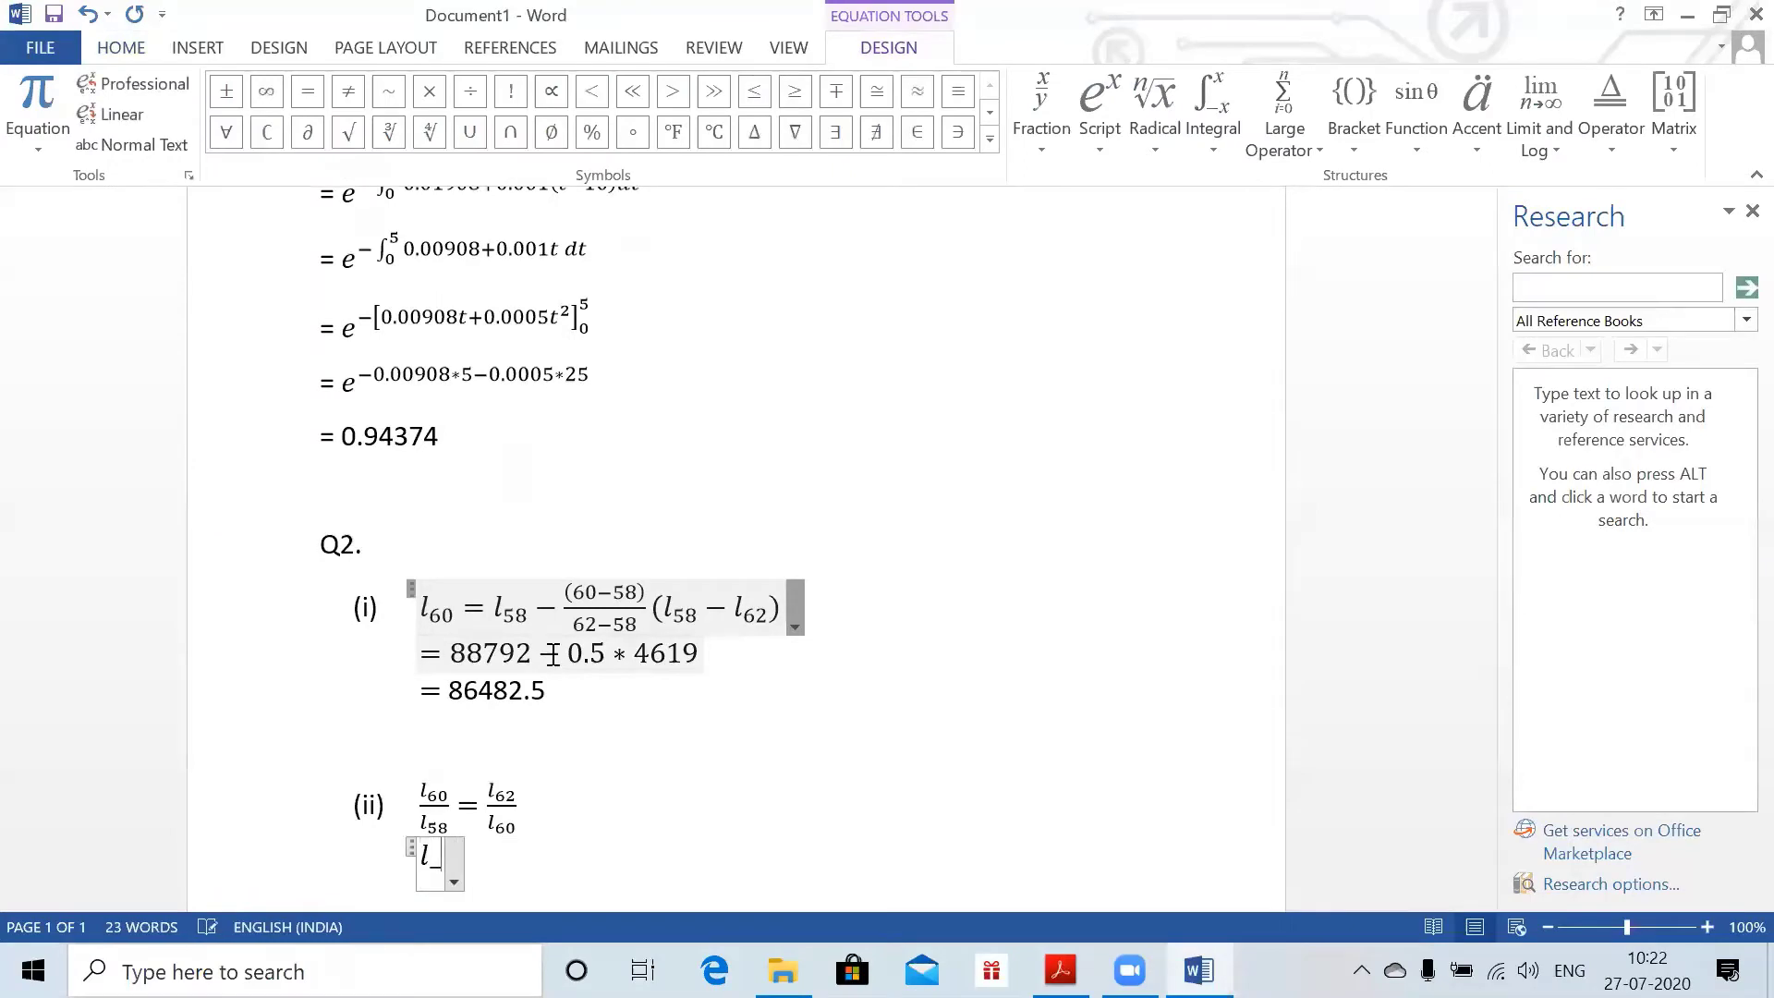
{"action": "type", "text": "60="}
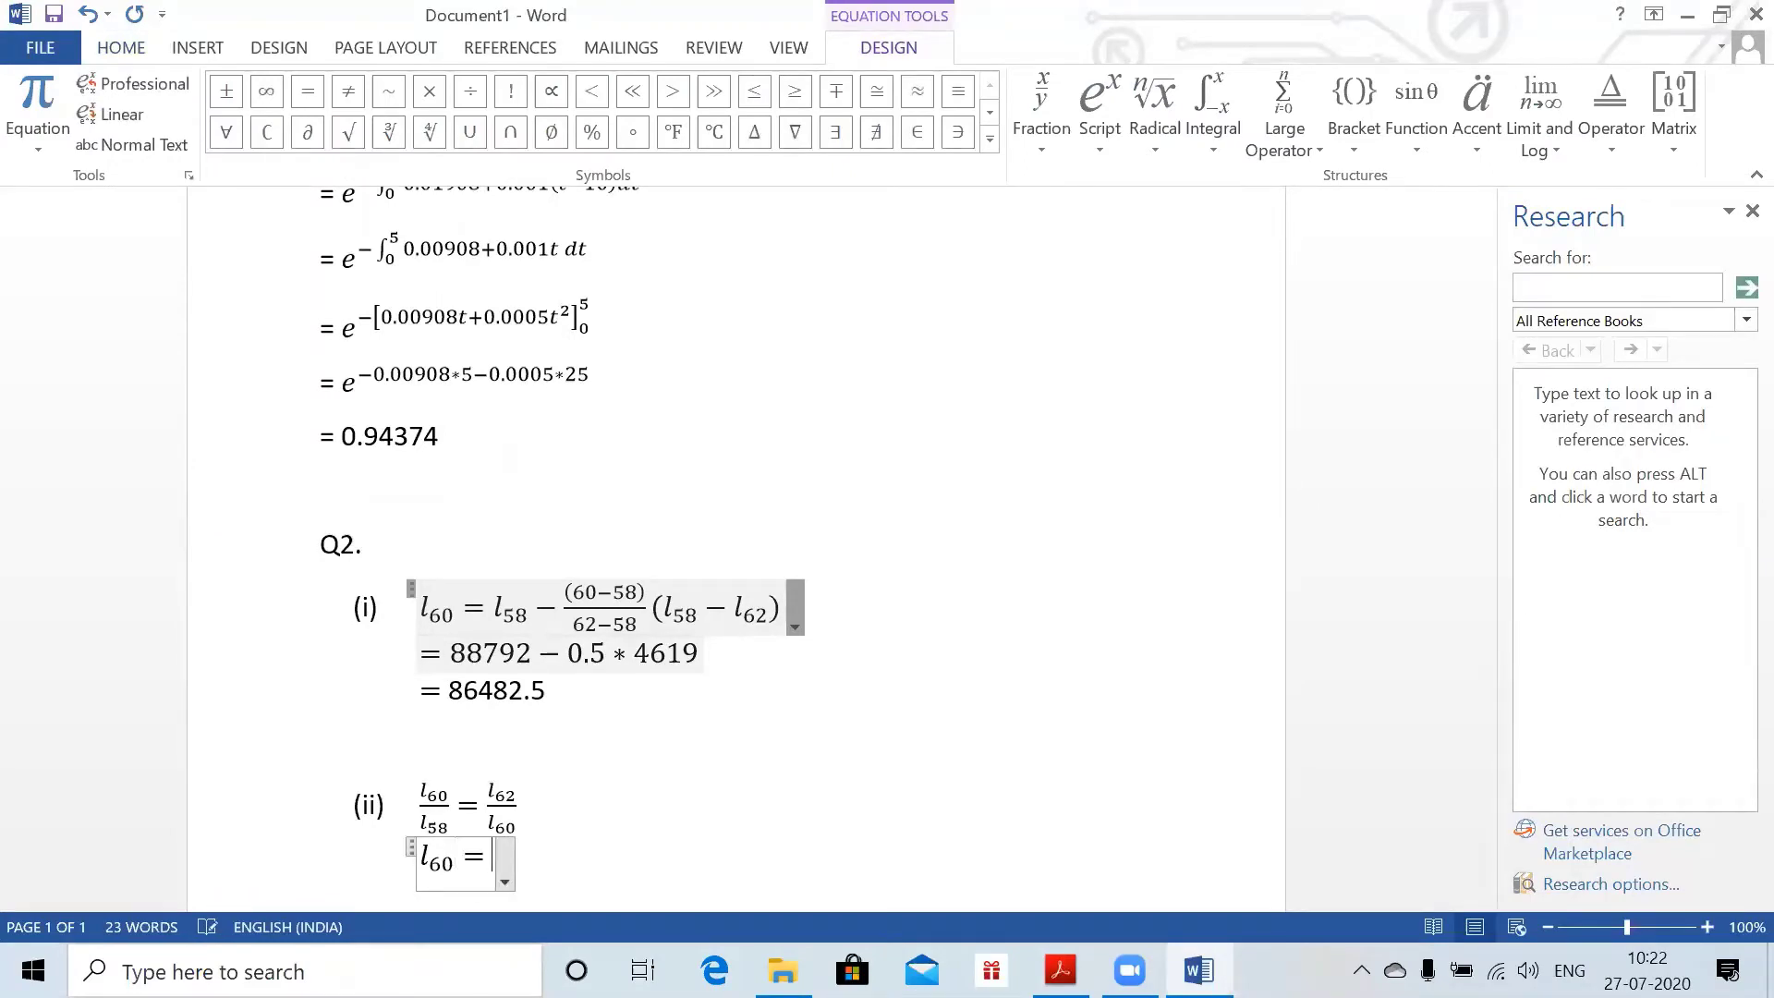
{"action": "type", "text": "\\sqrt"}
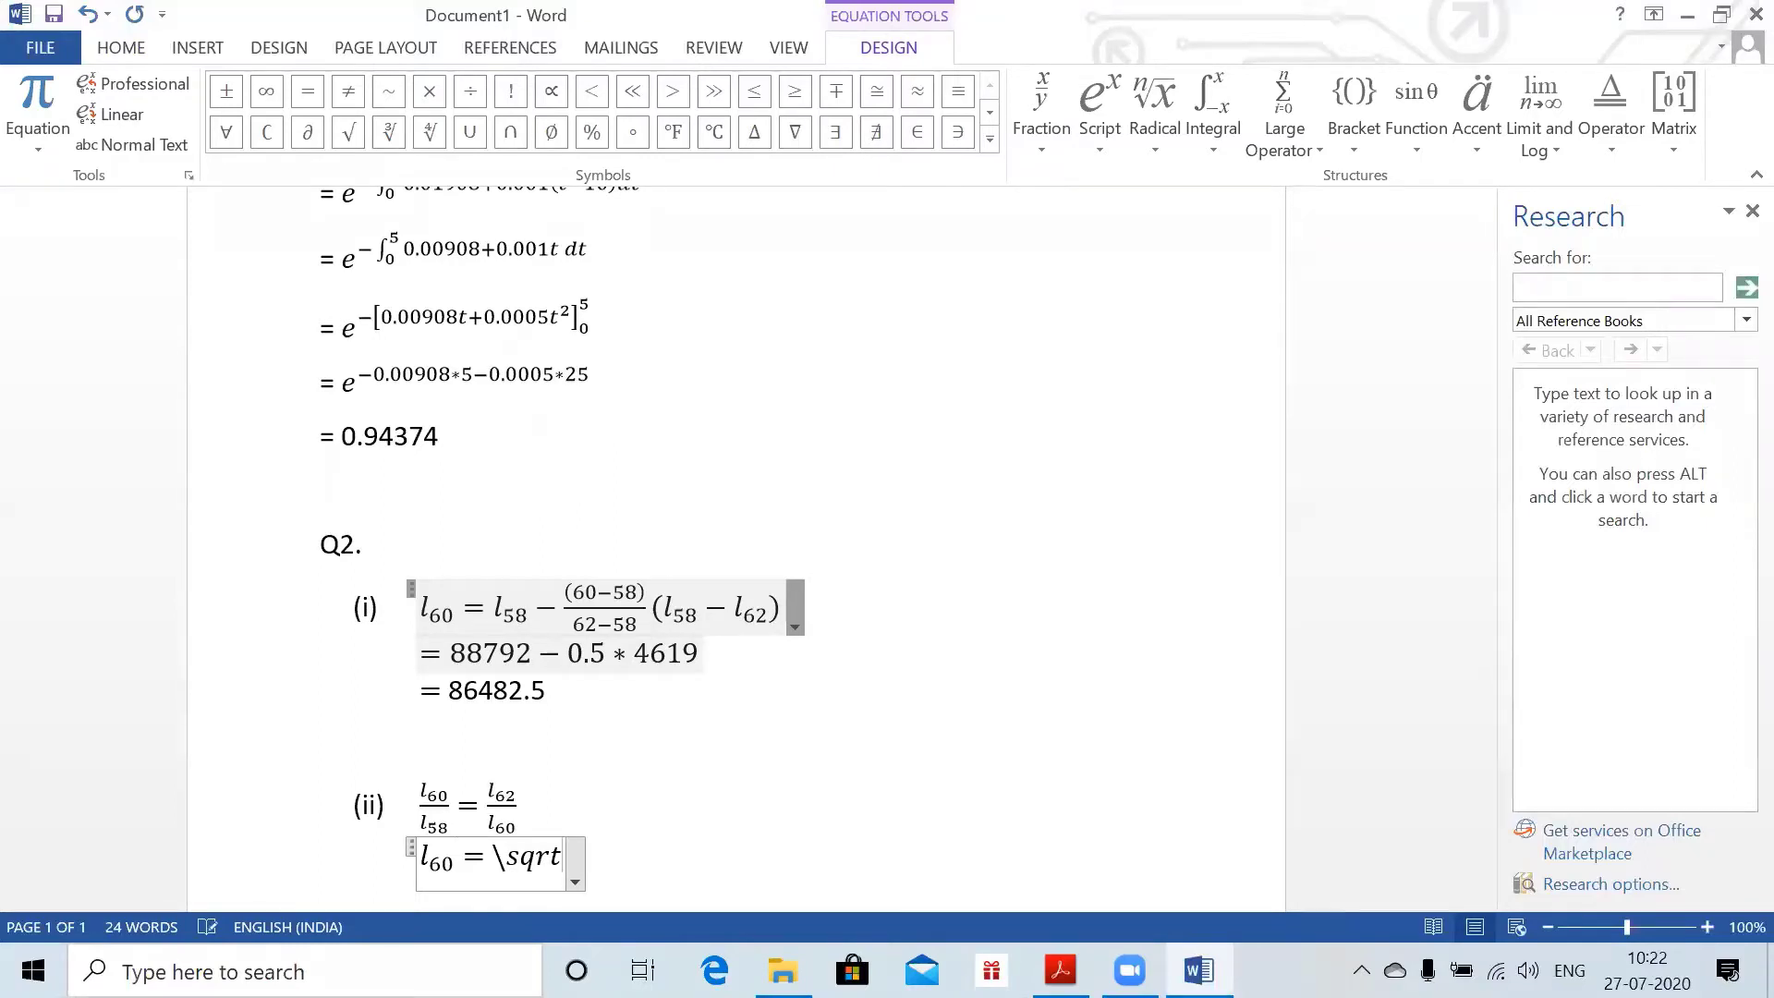
{"action": "type", "text": "("}
{"action": "type", "text": "l_6"}
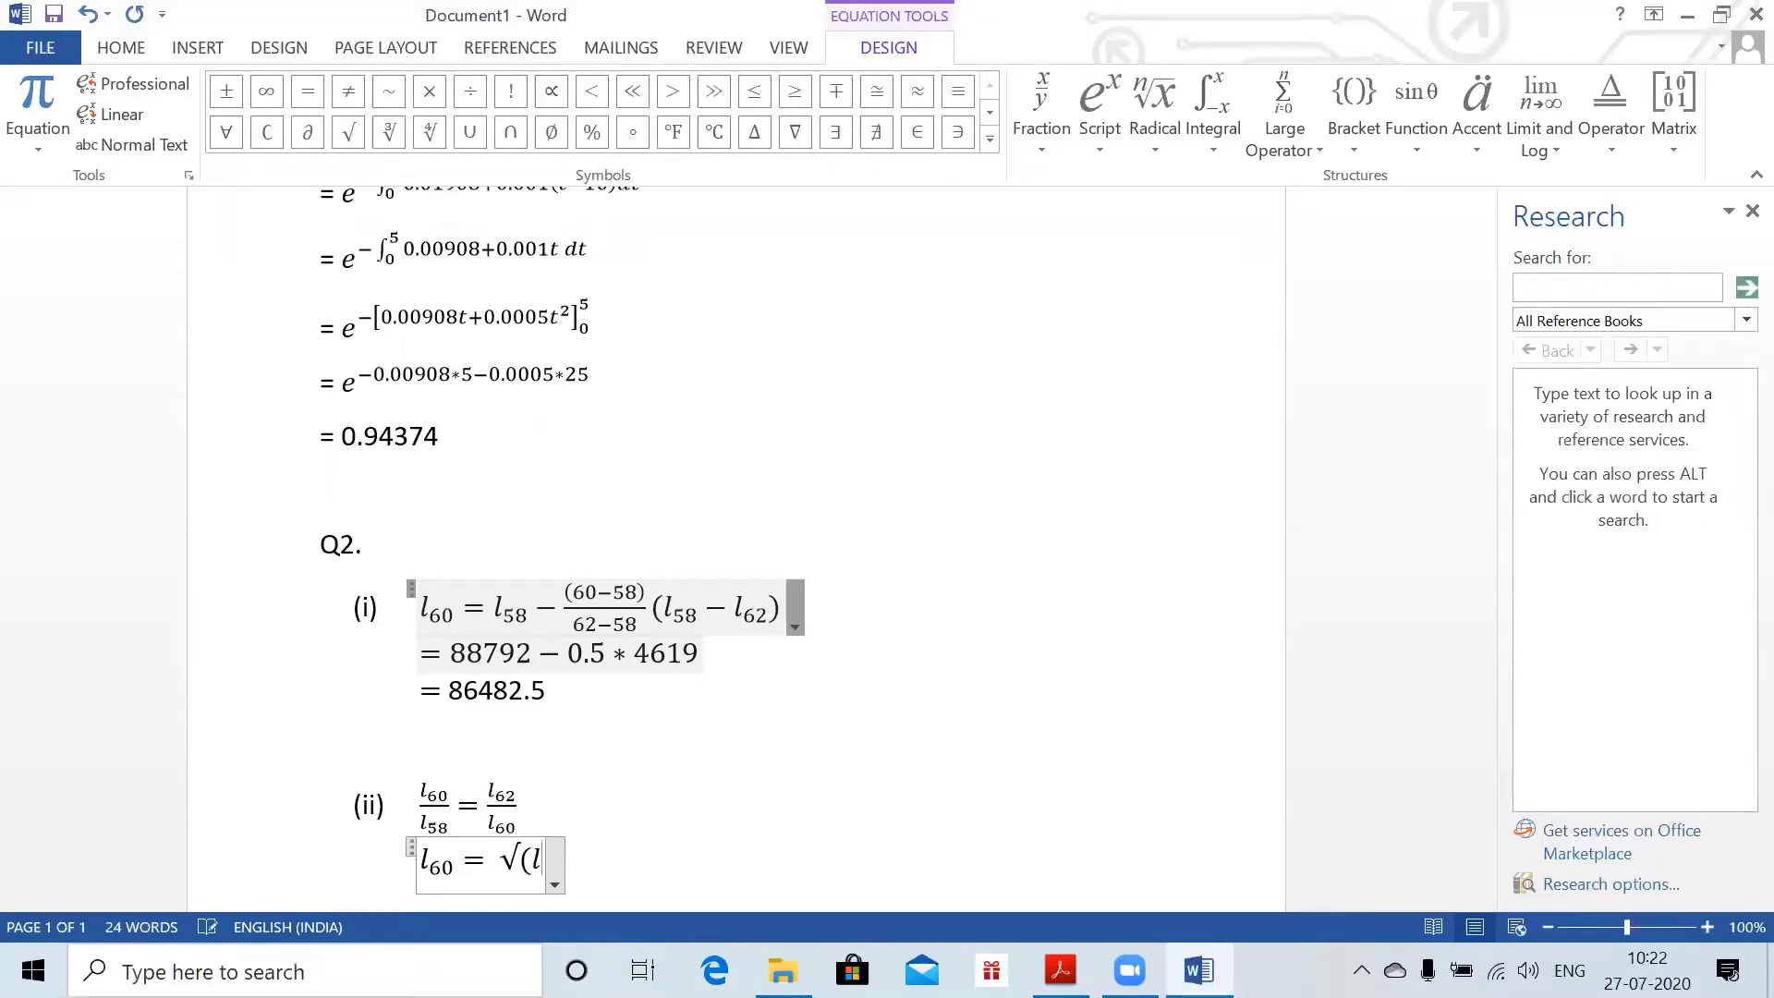
{"action": "type", "text": "2 "}
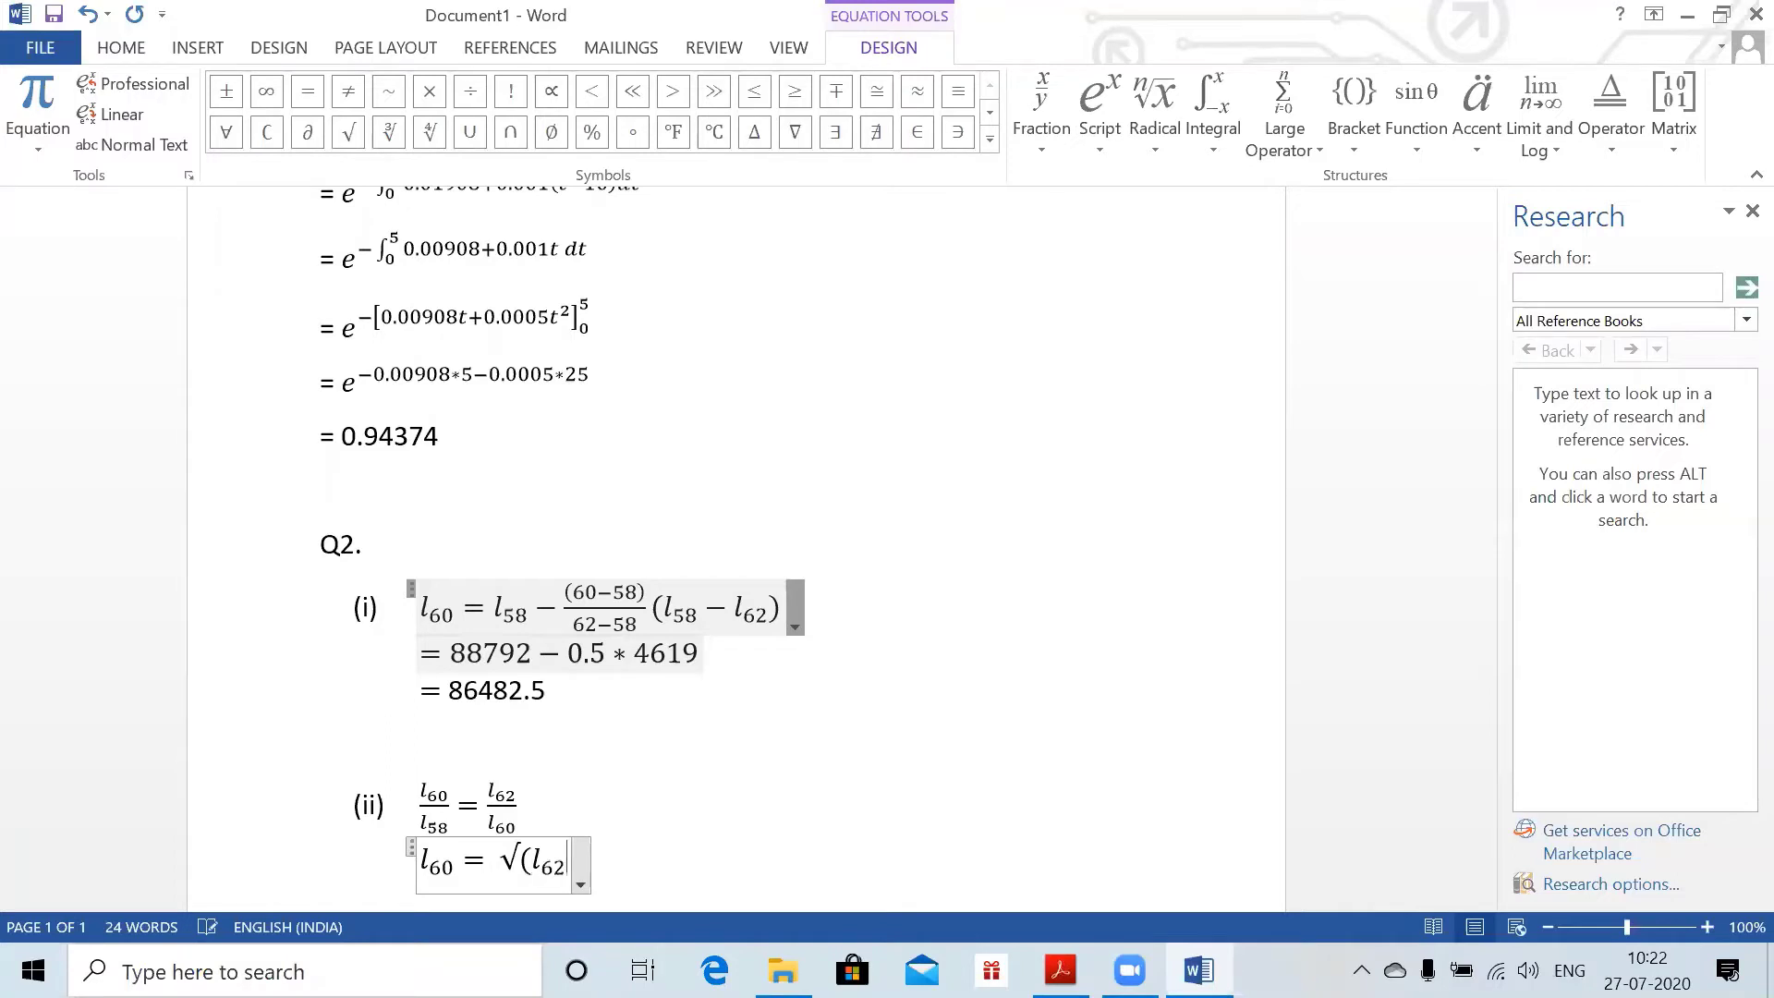
{"action": "type", "text": "*"}
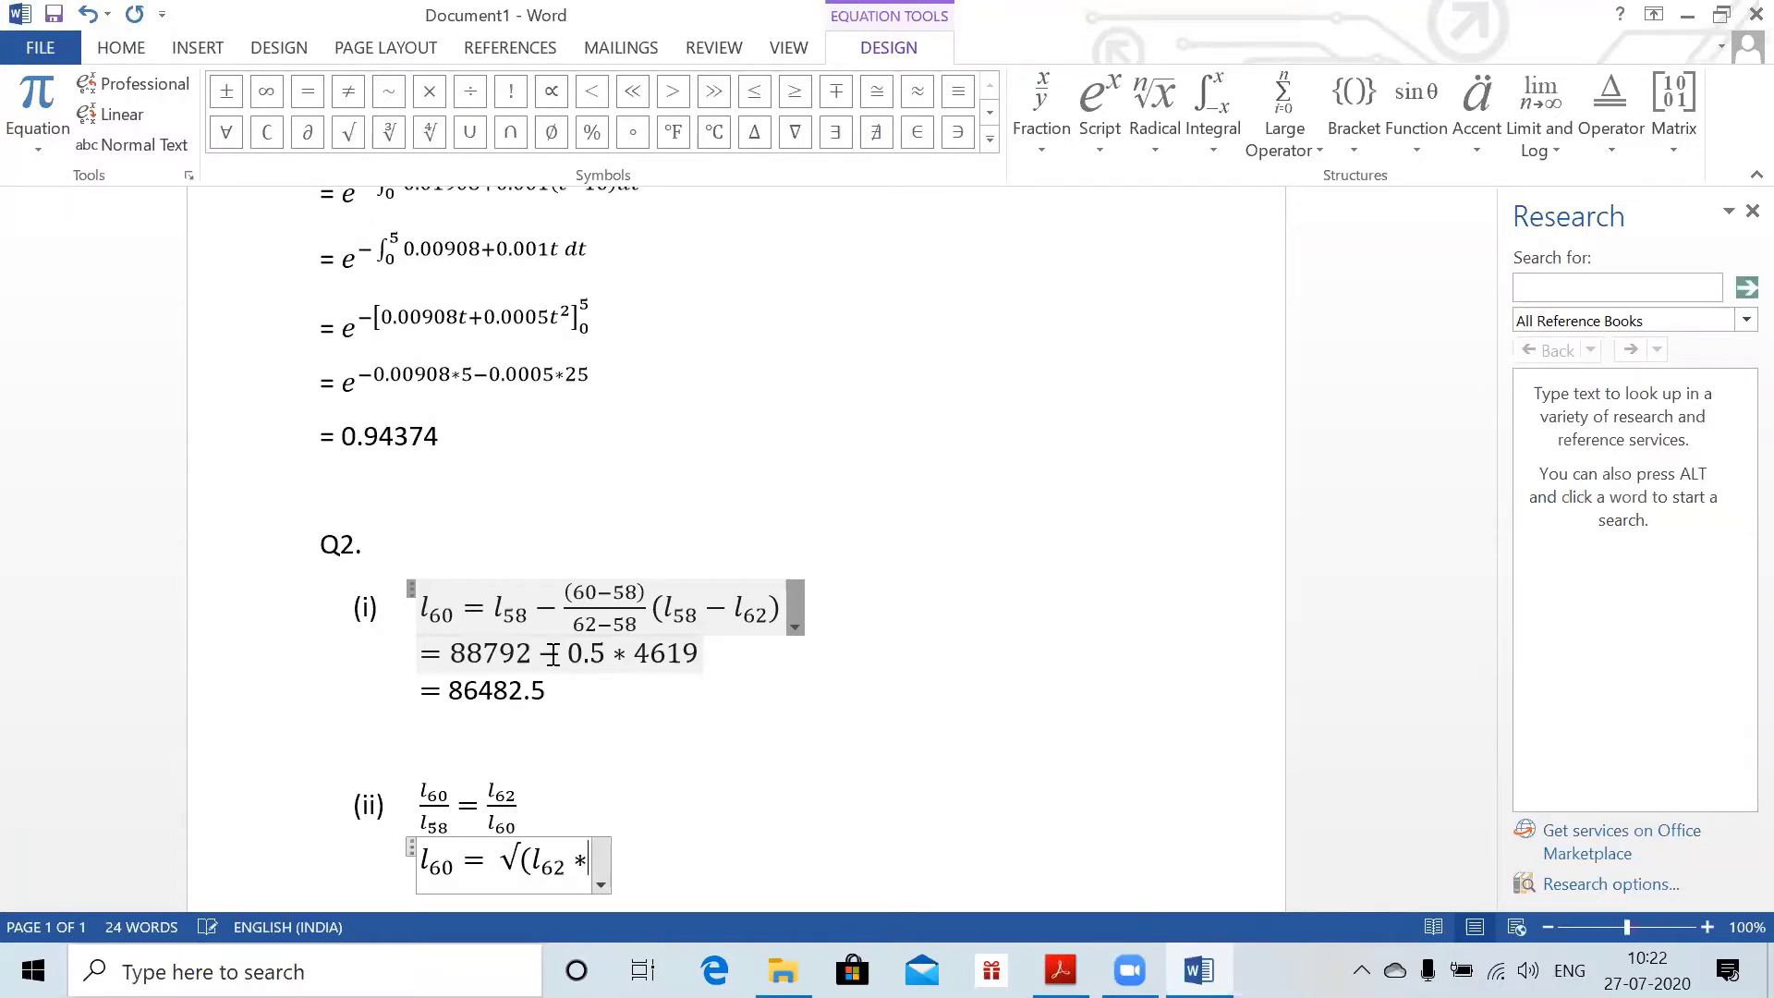
{"action": "type", "text": "l_5"}
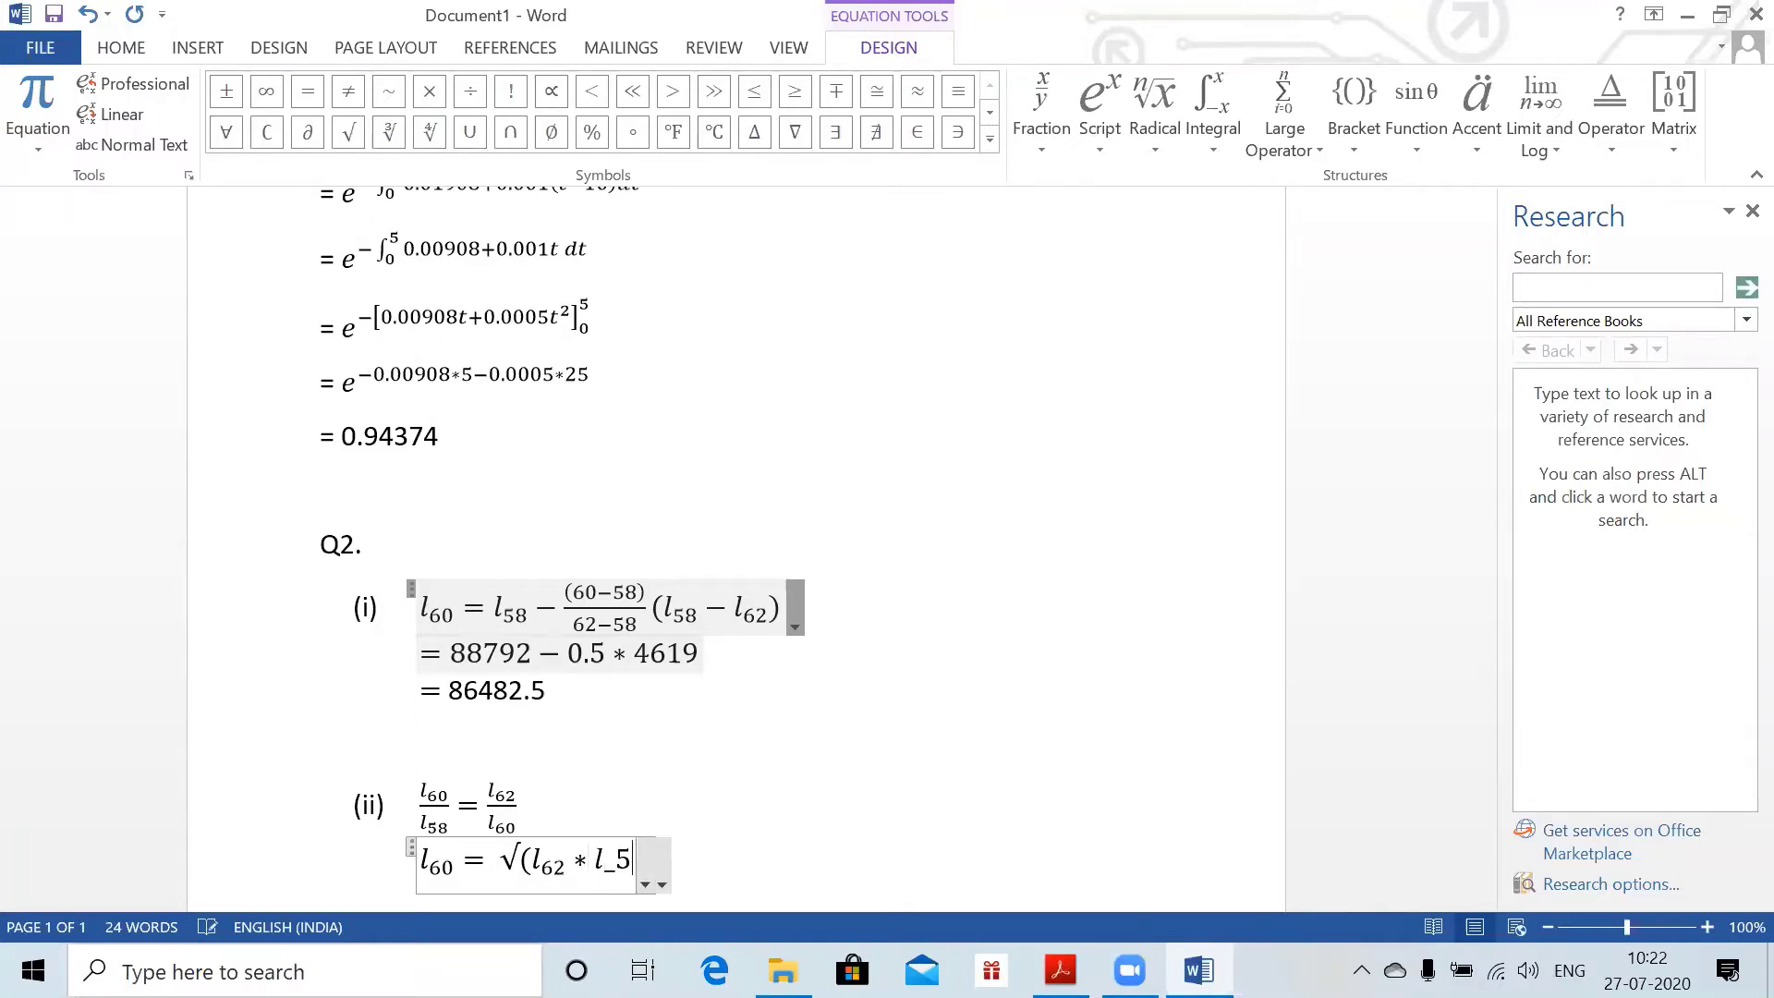
{"action": "type", "text": "8 )"}
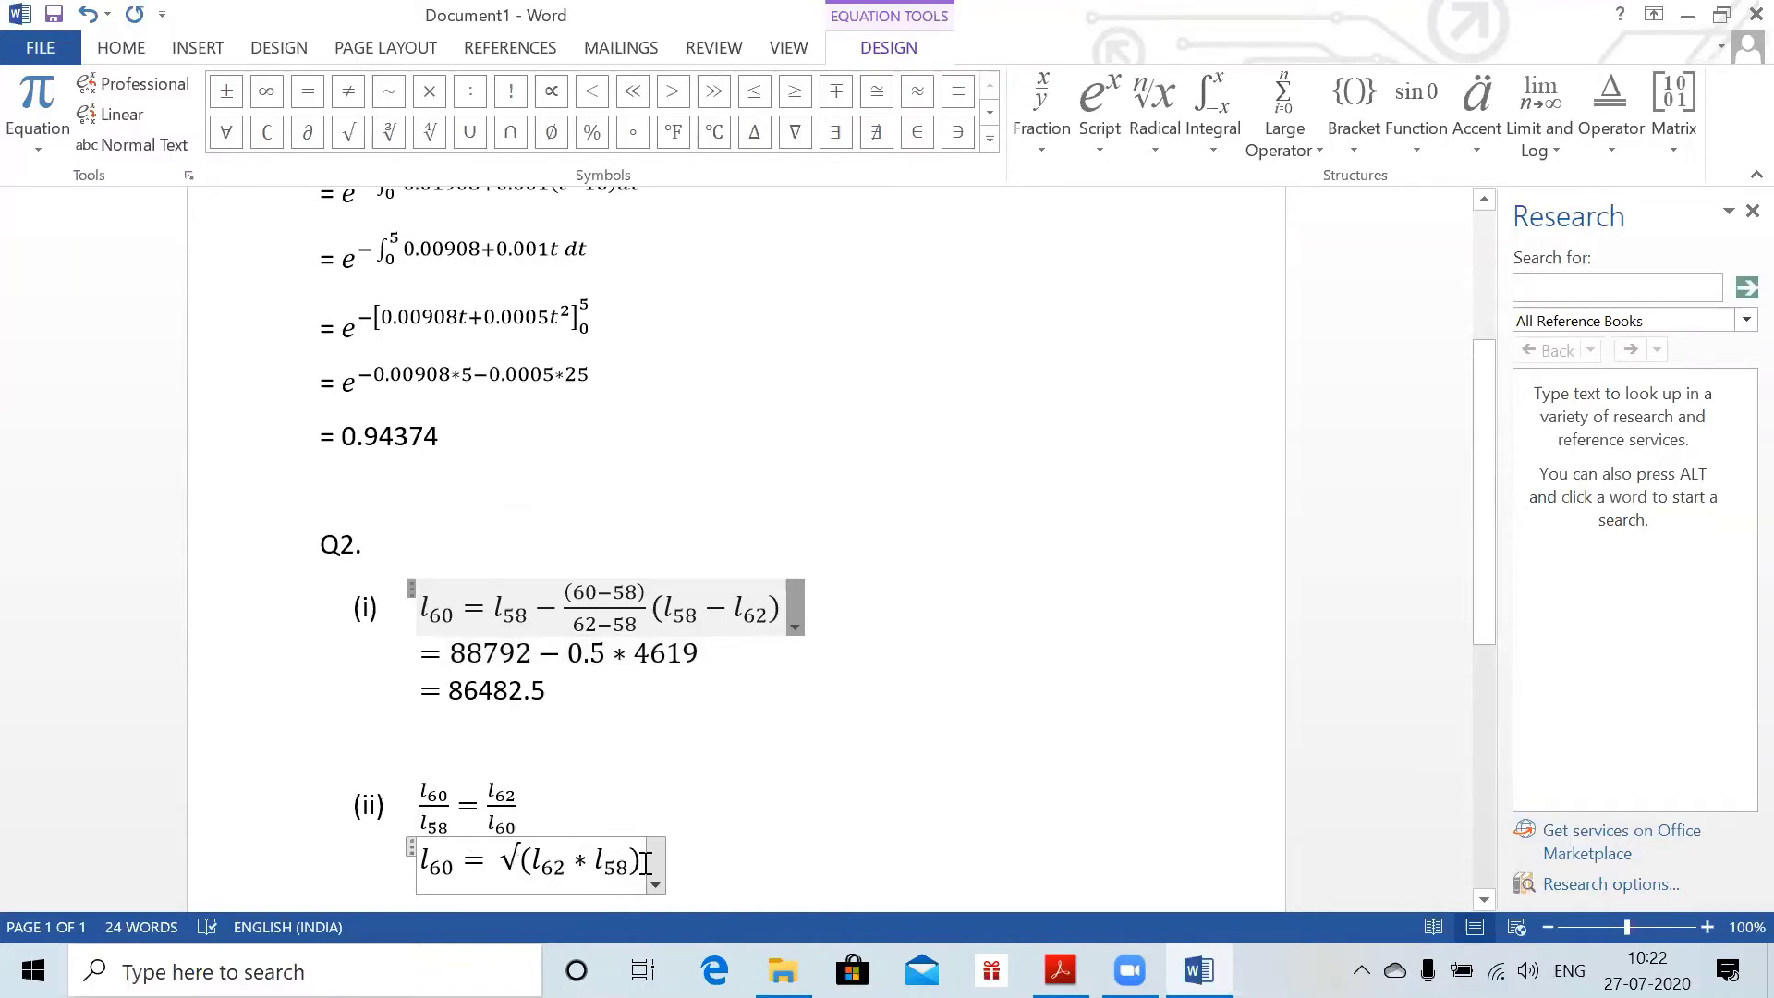
{"action": "key", "text": "space"}
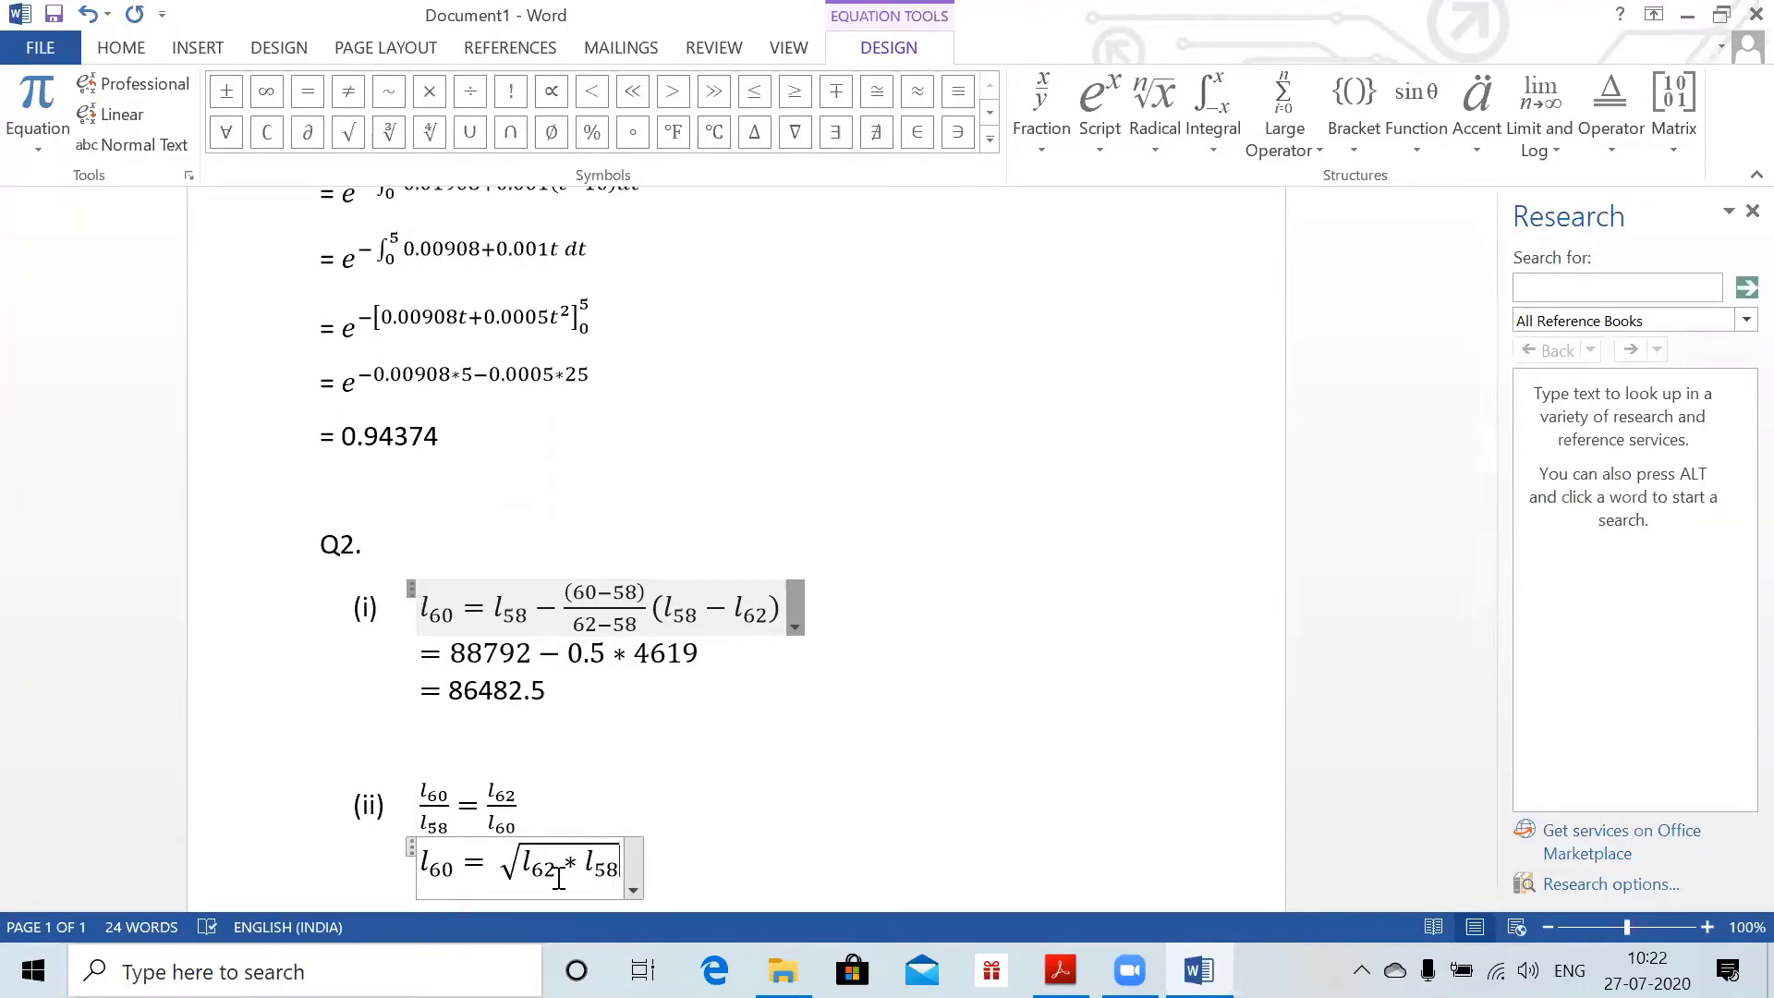
{"action": "key", "text": "BackSpace"}
{"action": "key", "text": "BackSpace"}
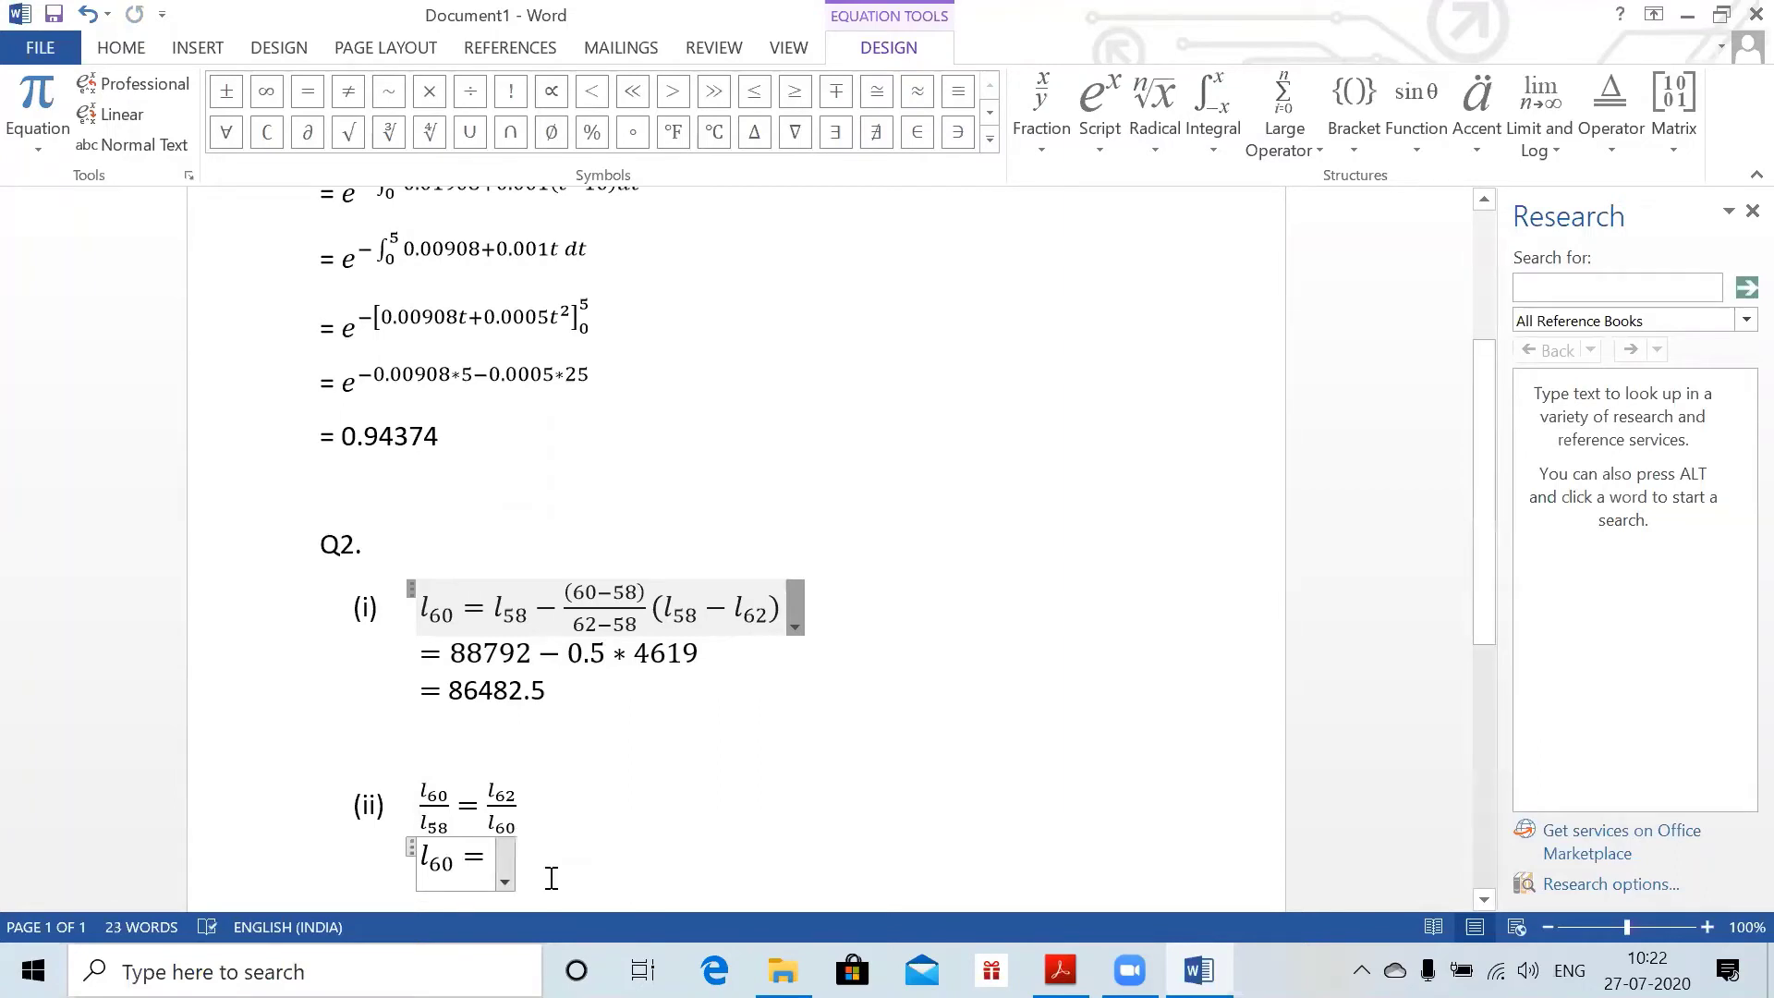
- Complete the second equation of part (ii) with the square root of l_62 * l_58, both ages as subscripts
{"action": "type", "text": "\\sqrt("}
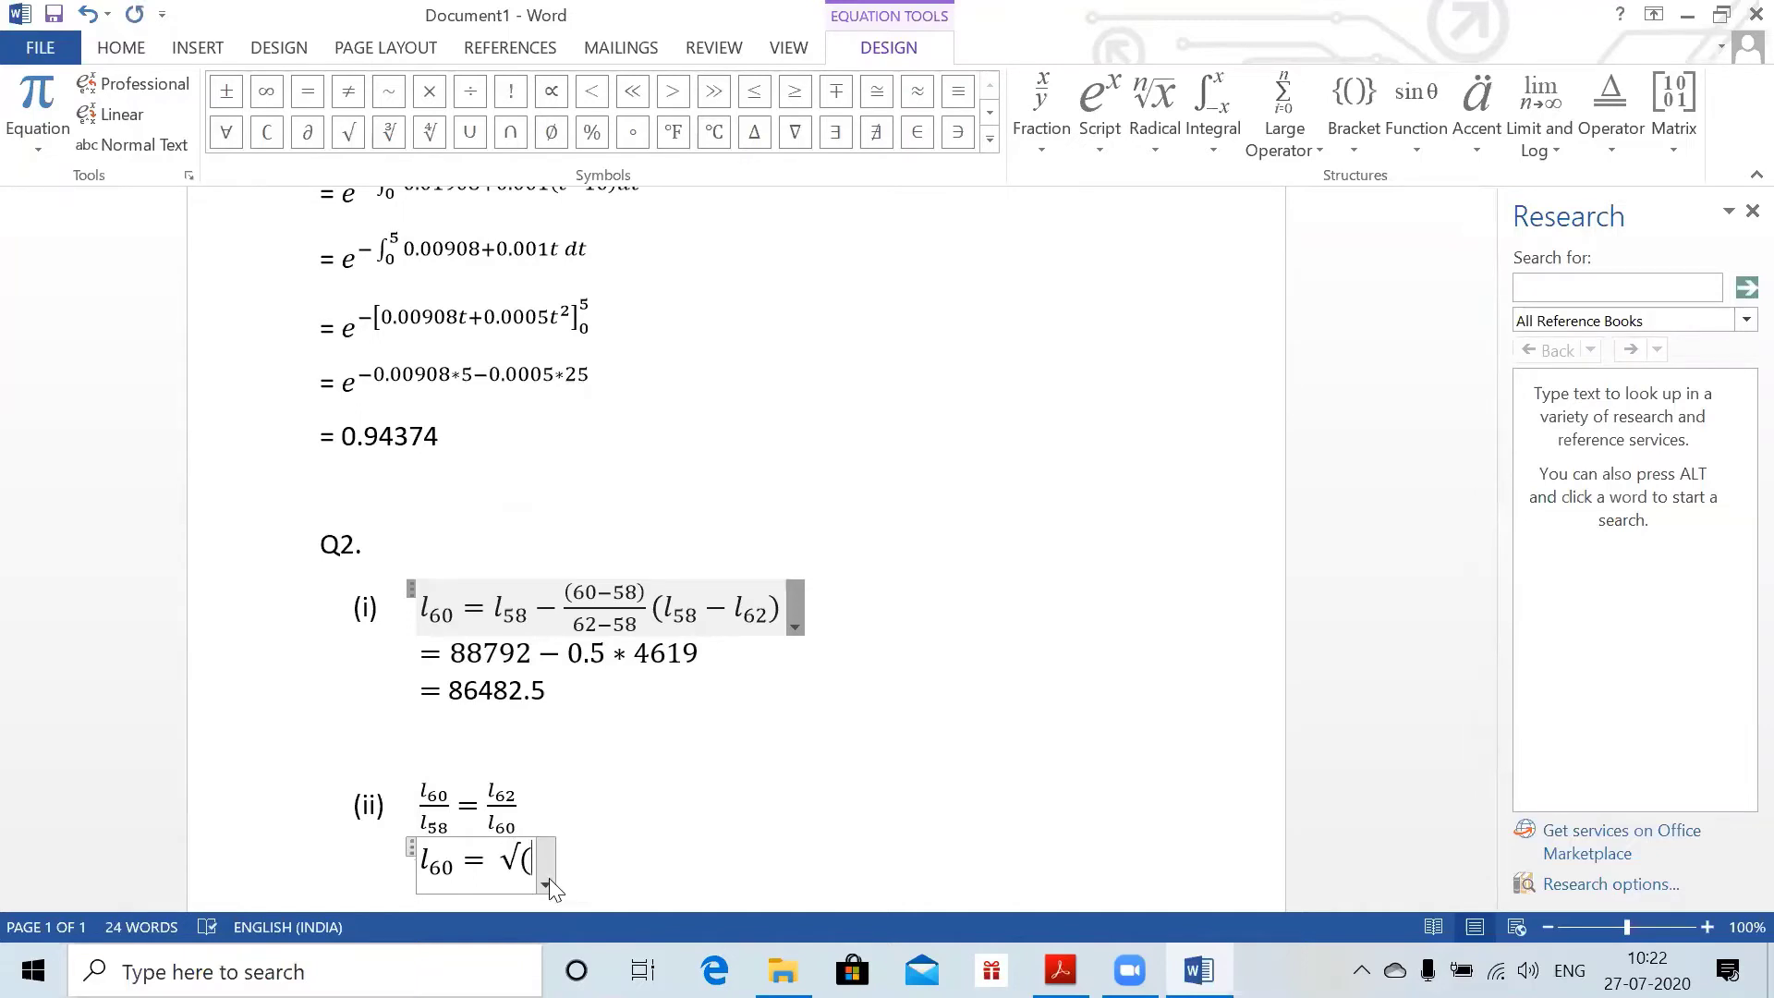
{"action": "type", "text": "l"}
{"action": "type", "text": "_62"}
{"action": "type", "text": "*"}
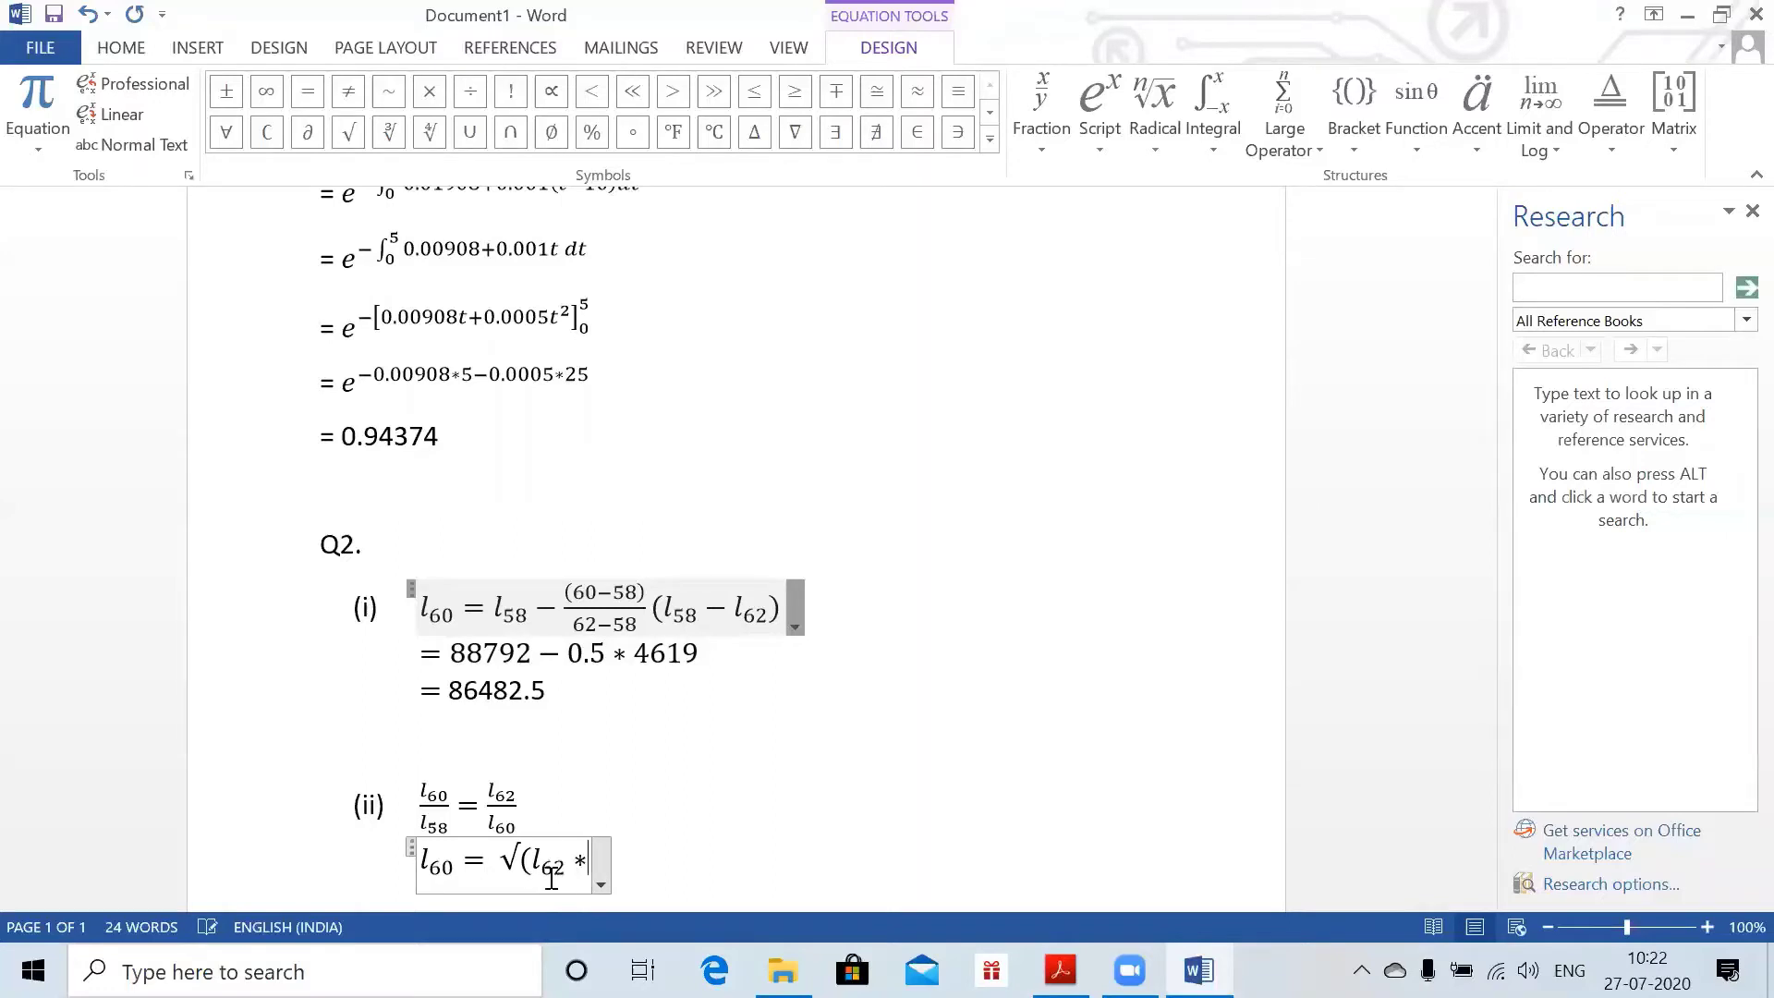
{"action": "type", "text": "l_58"}
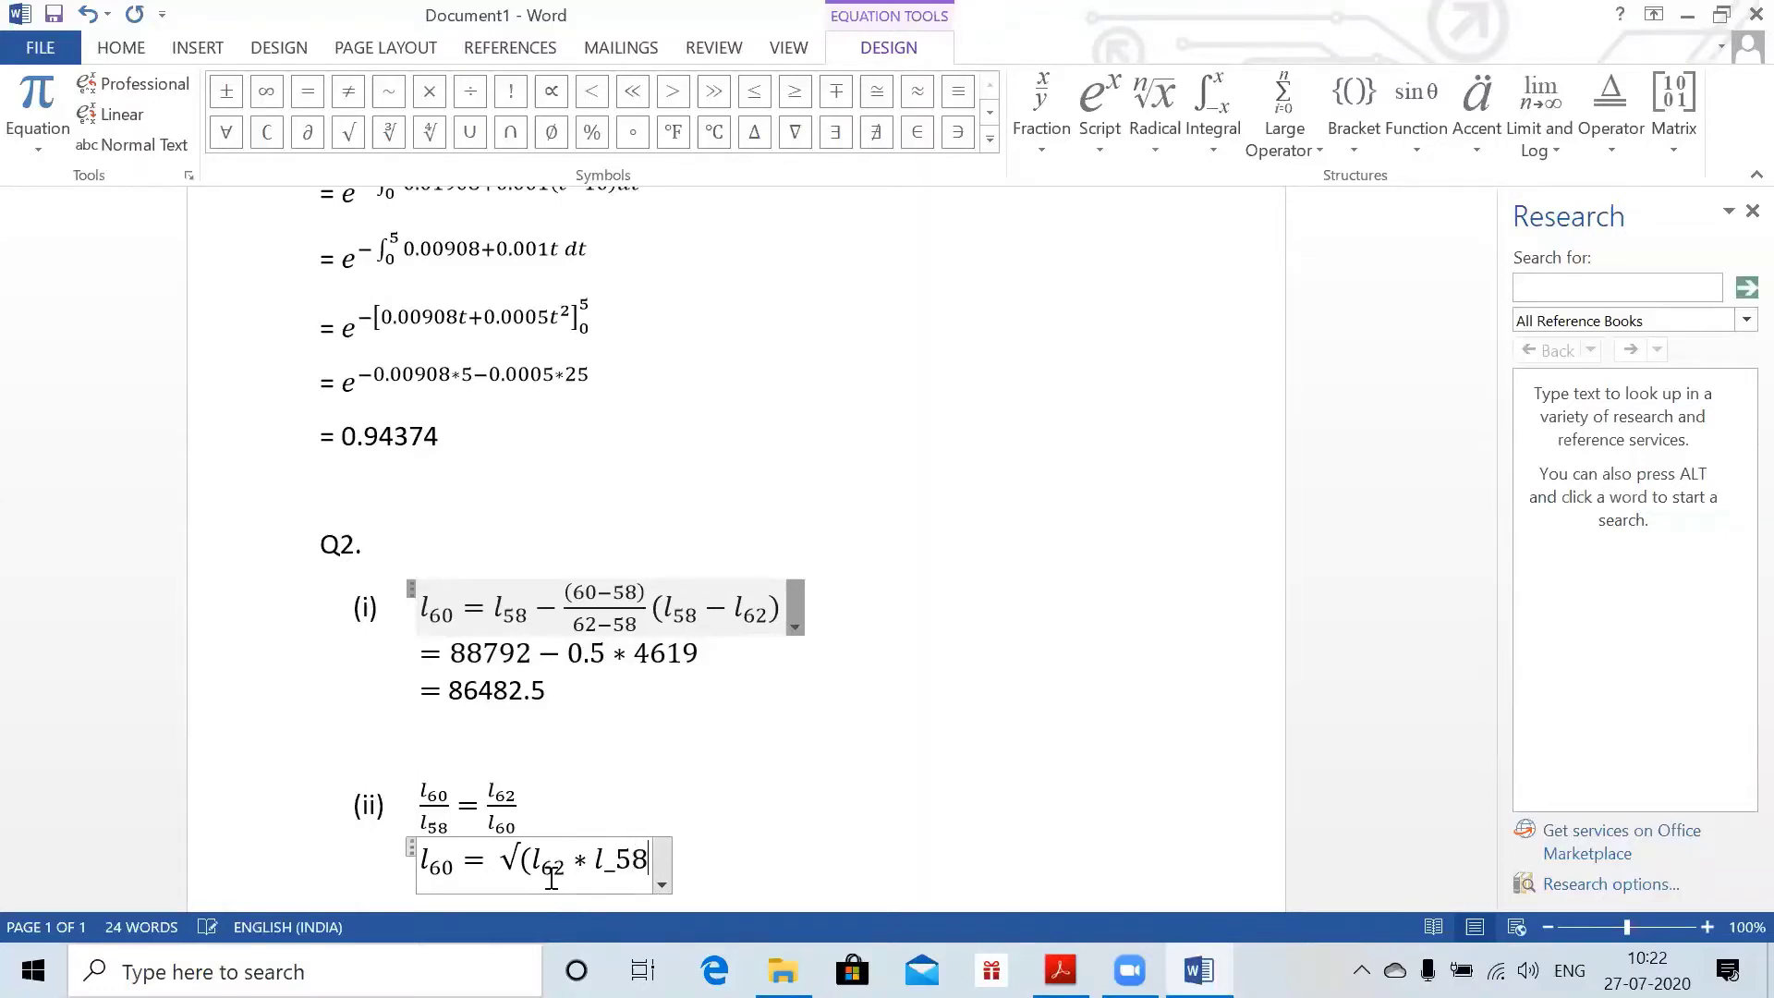
{"action": "key", "text": "space"}
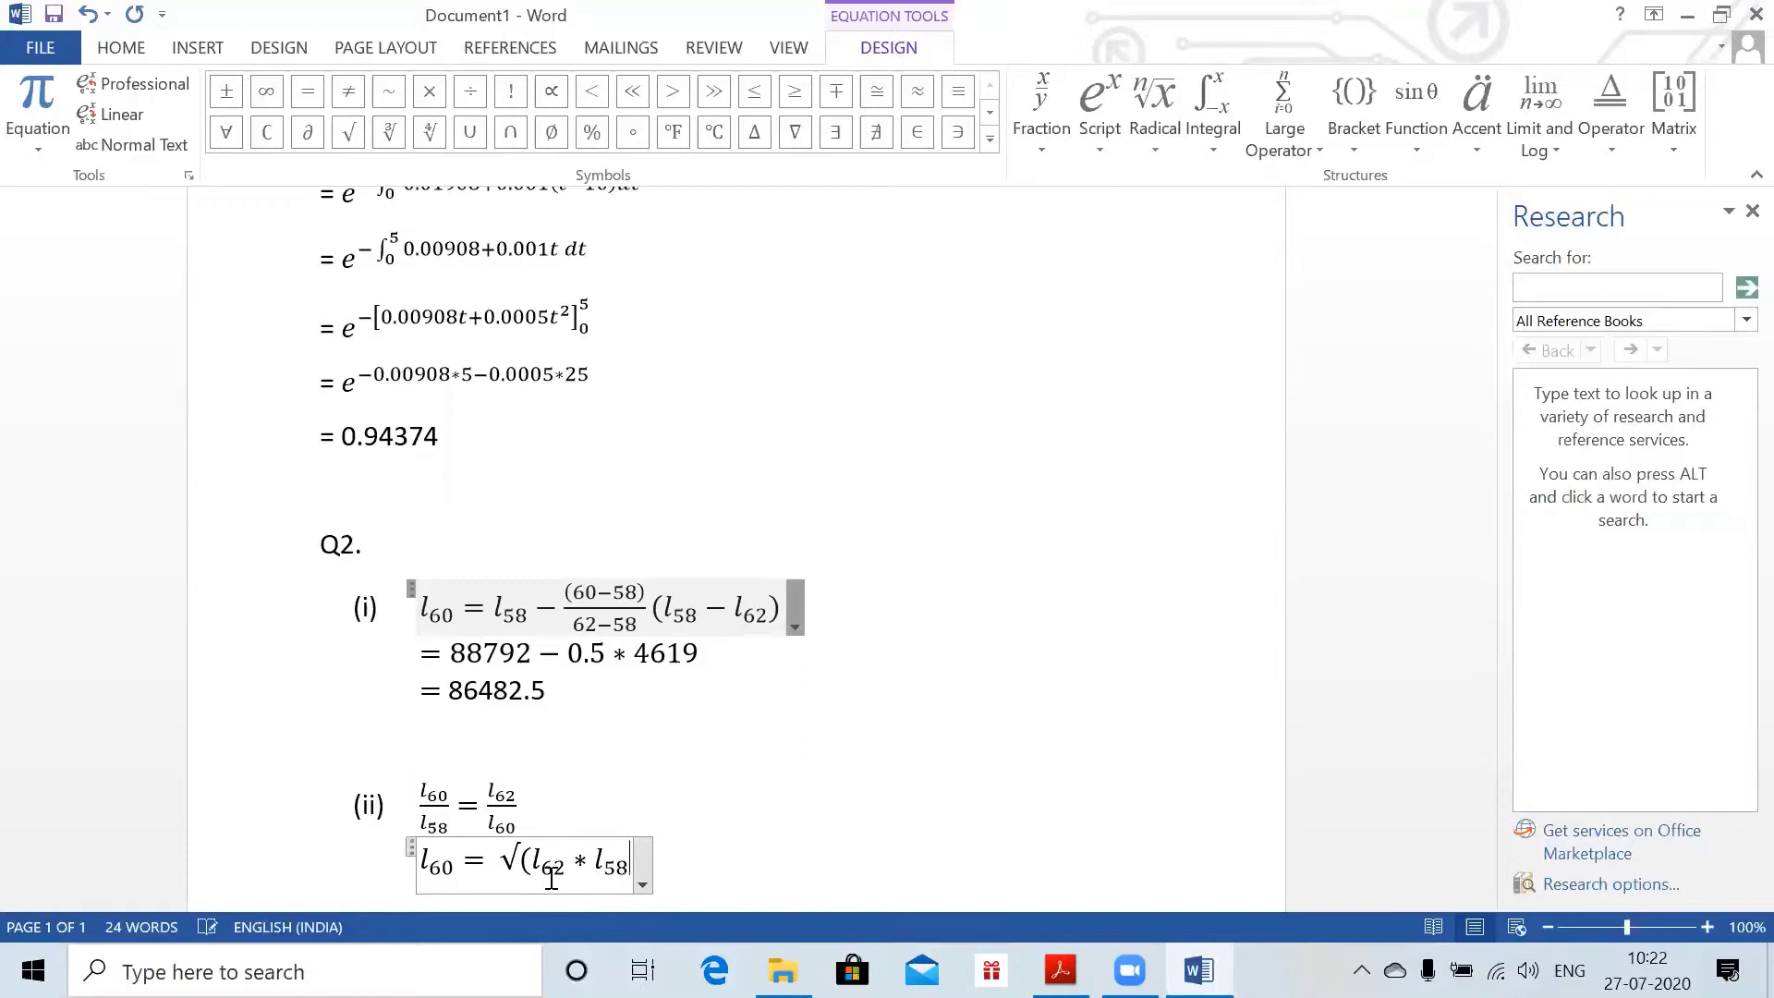
{"action": "type", "text": ")"}
{"action": "key", "text": "space"}
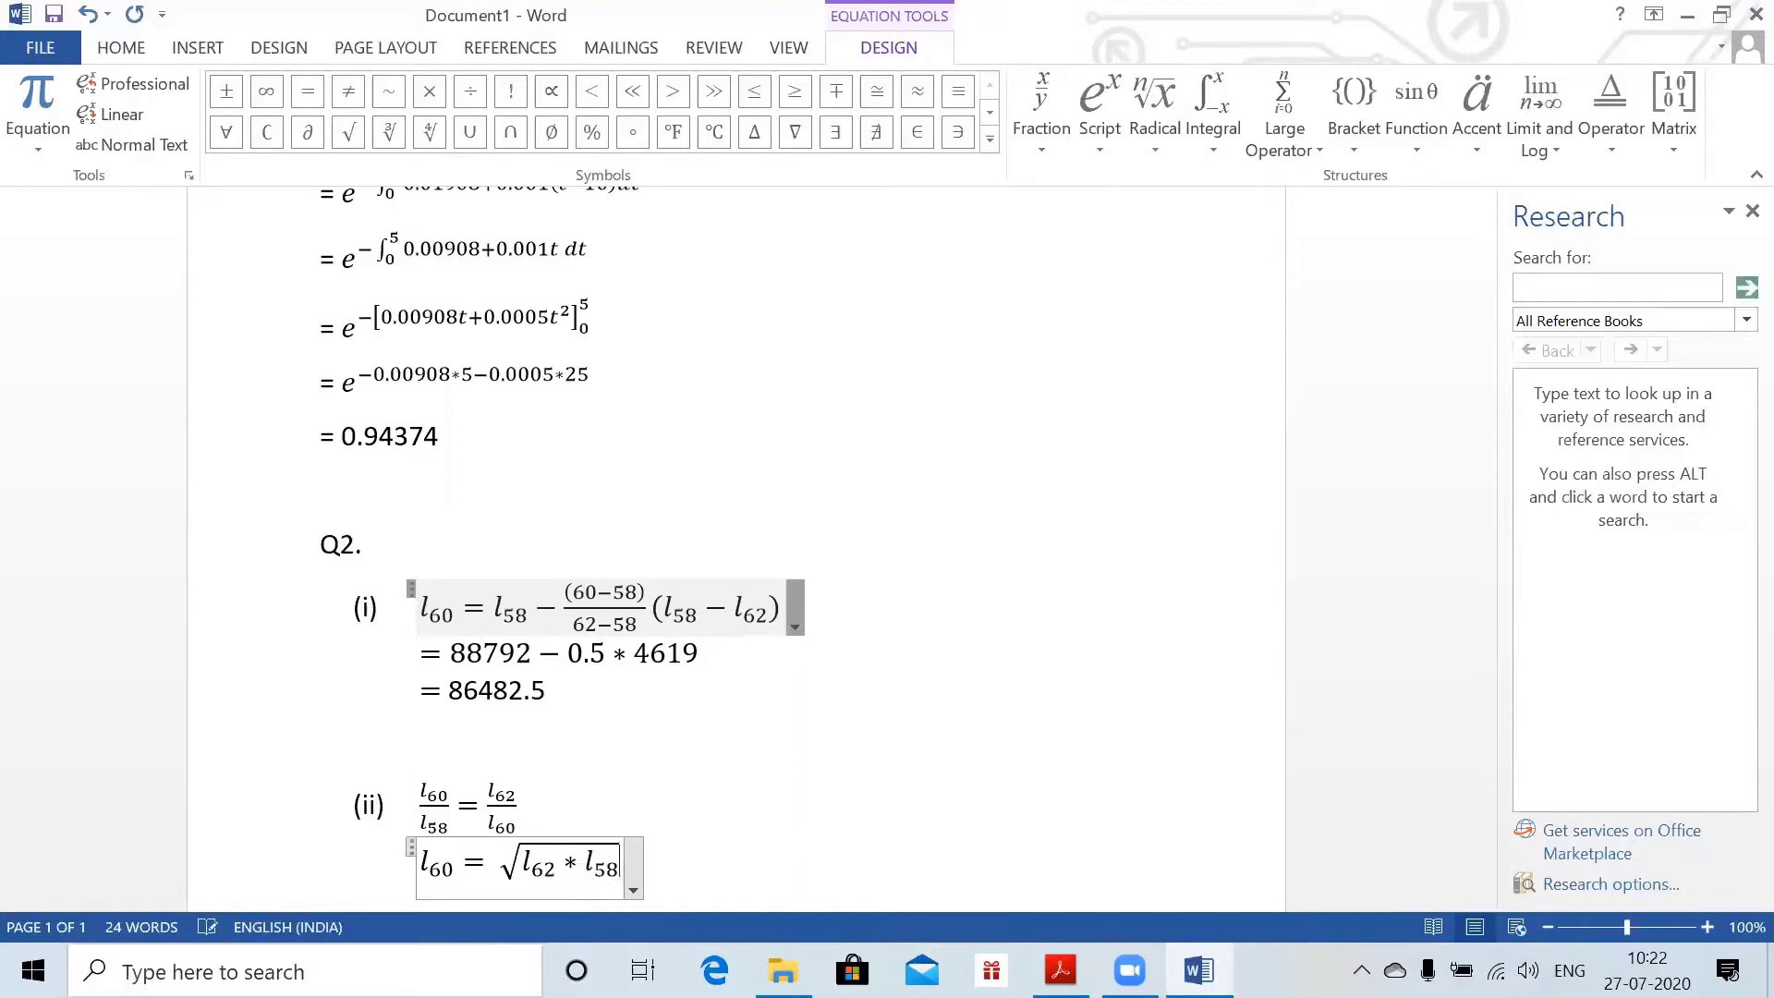
- Enter = 86451.7 as an equation on the line below the square root, and end the list with a gap below it
{"action": "left_click", "coordinate": [744, 856]}
{"action": "key", "text": "Return"}
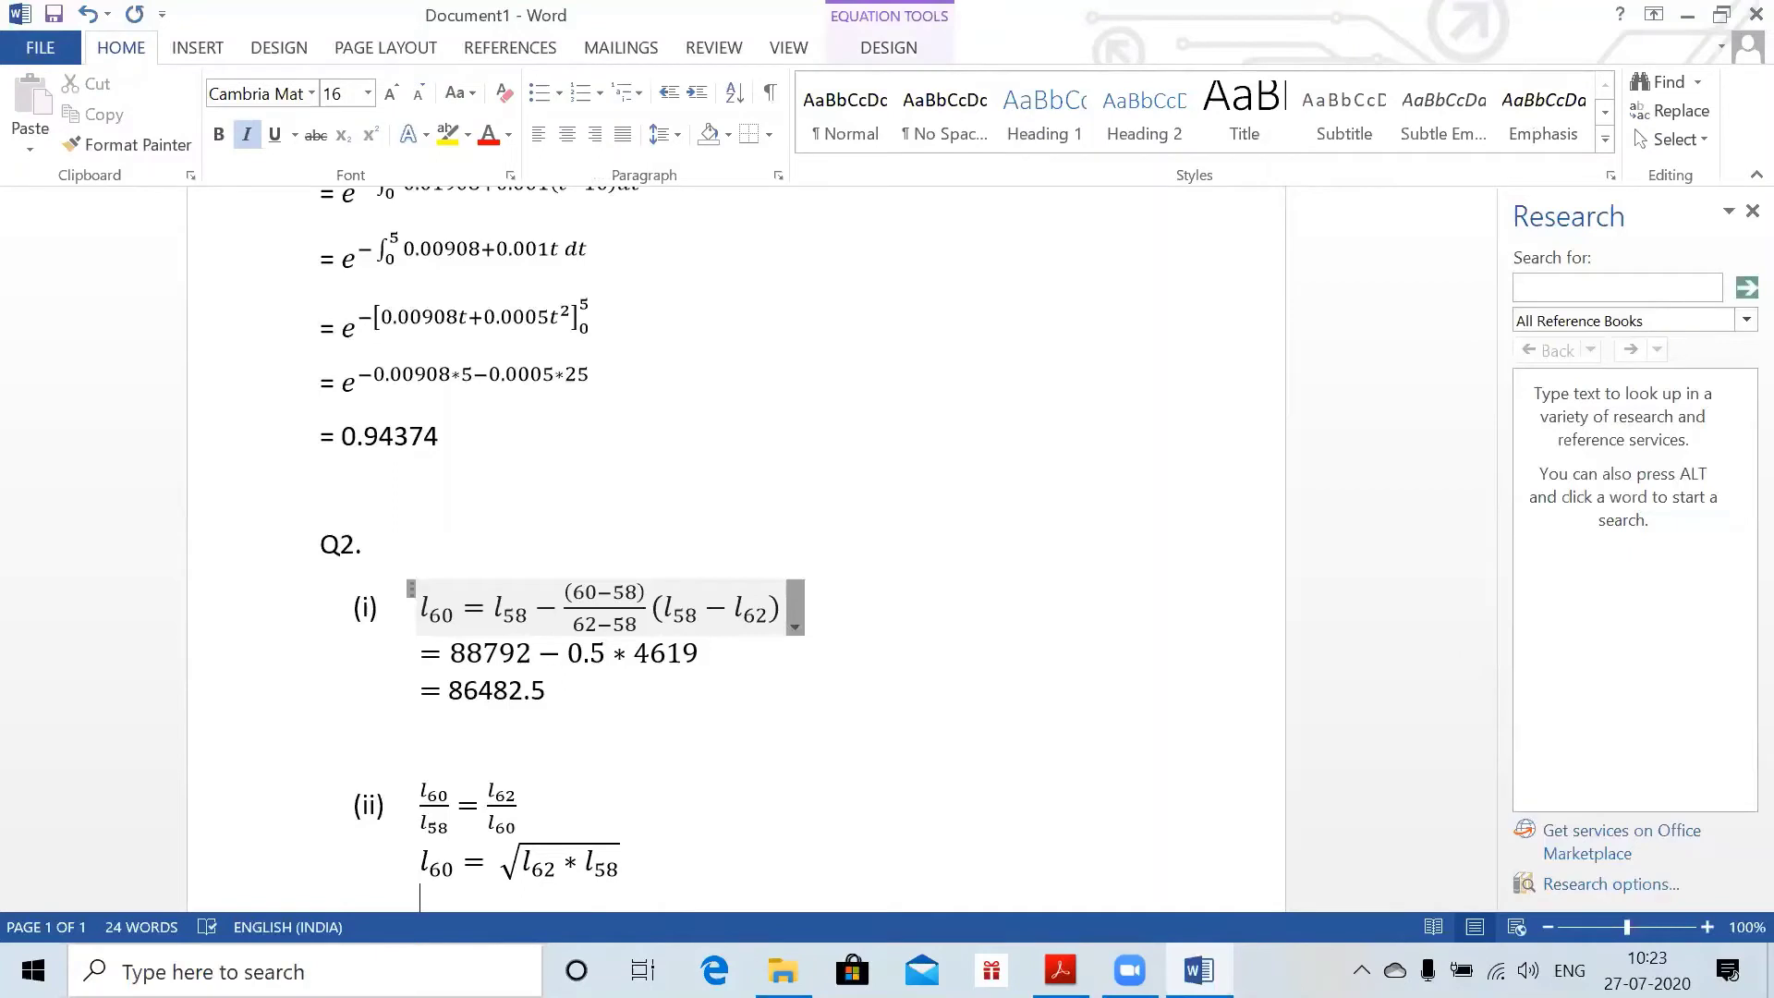
{"action": "key", "text": "alt+equal"}
{"action": "type", "text": "= "}
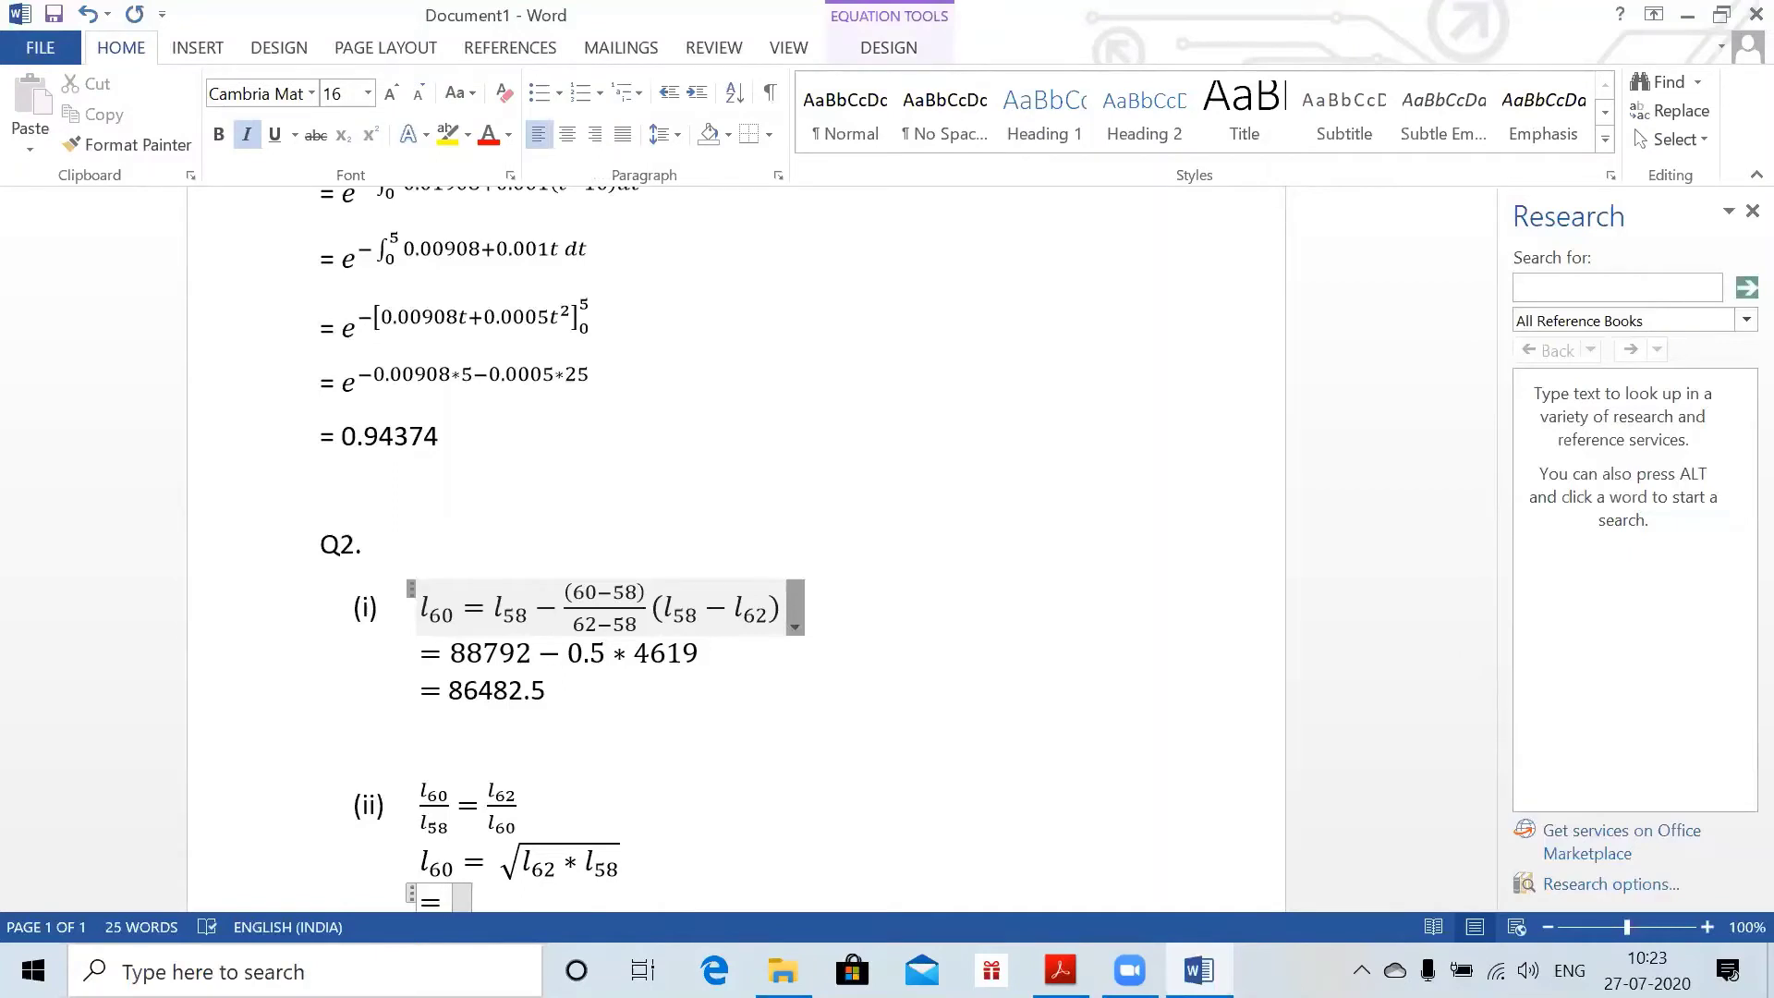
{"action": "type", "text": "86451.7"}
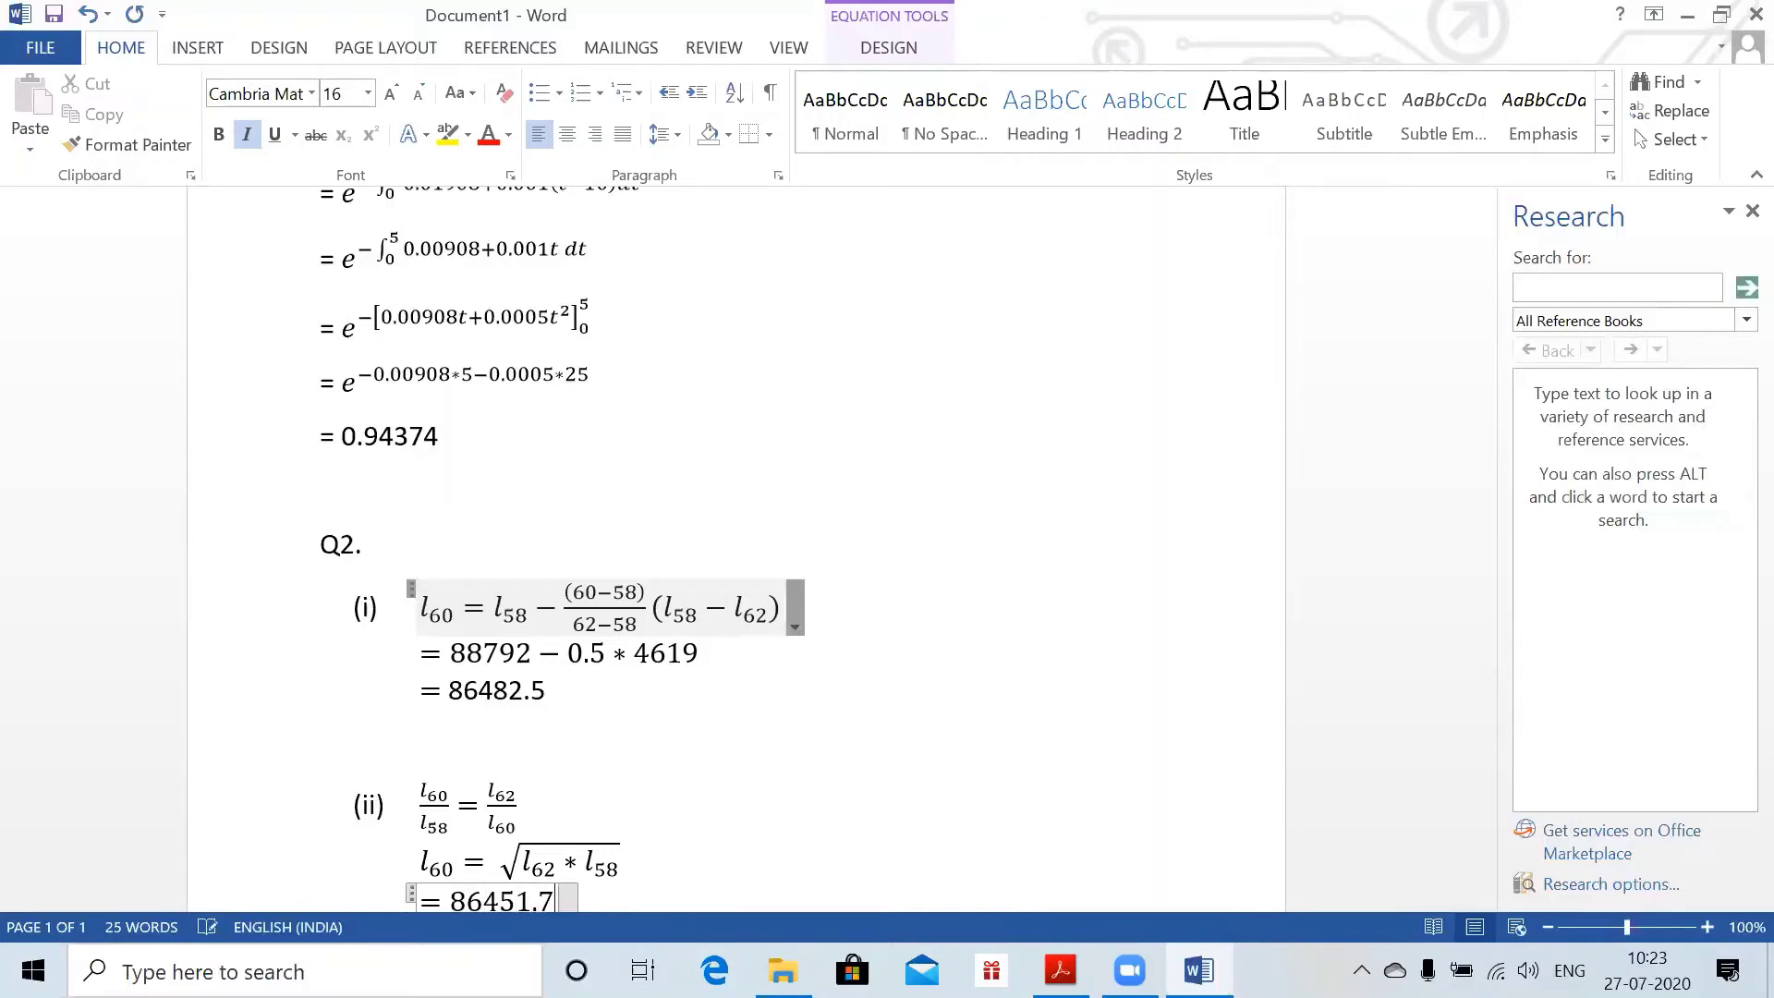
{"action": "key", "text": "Return"}
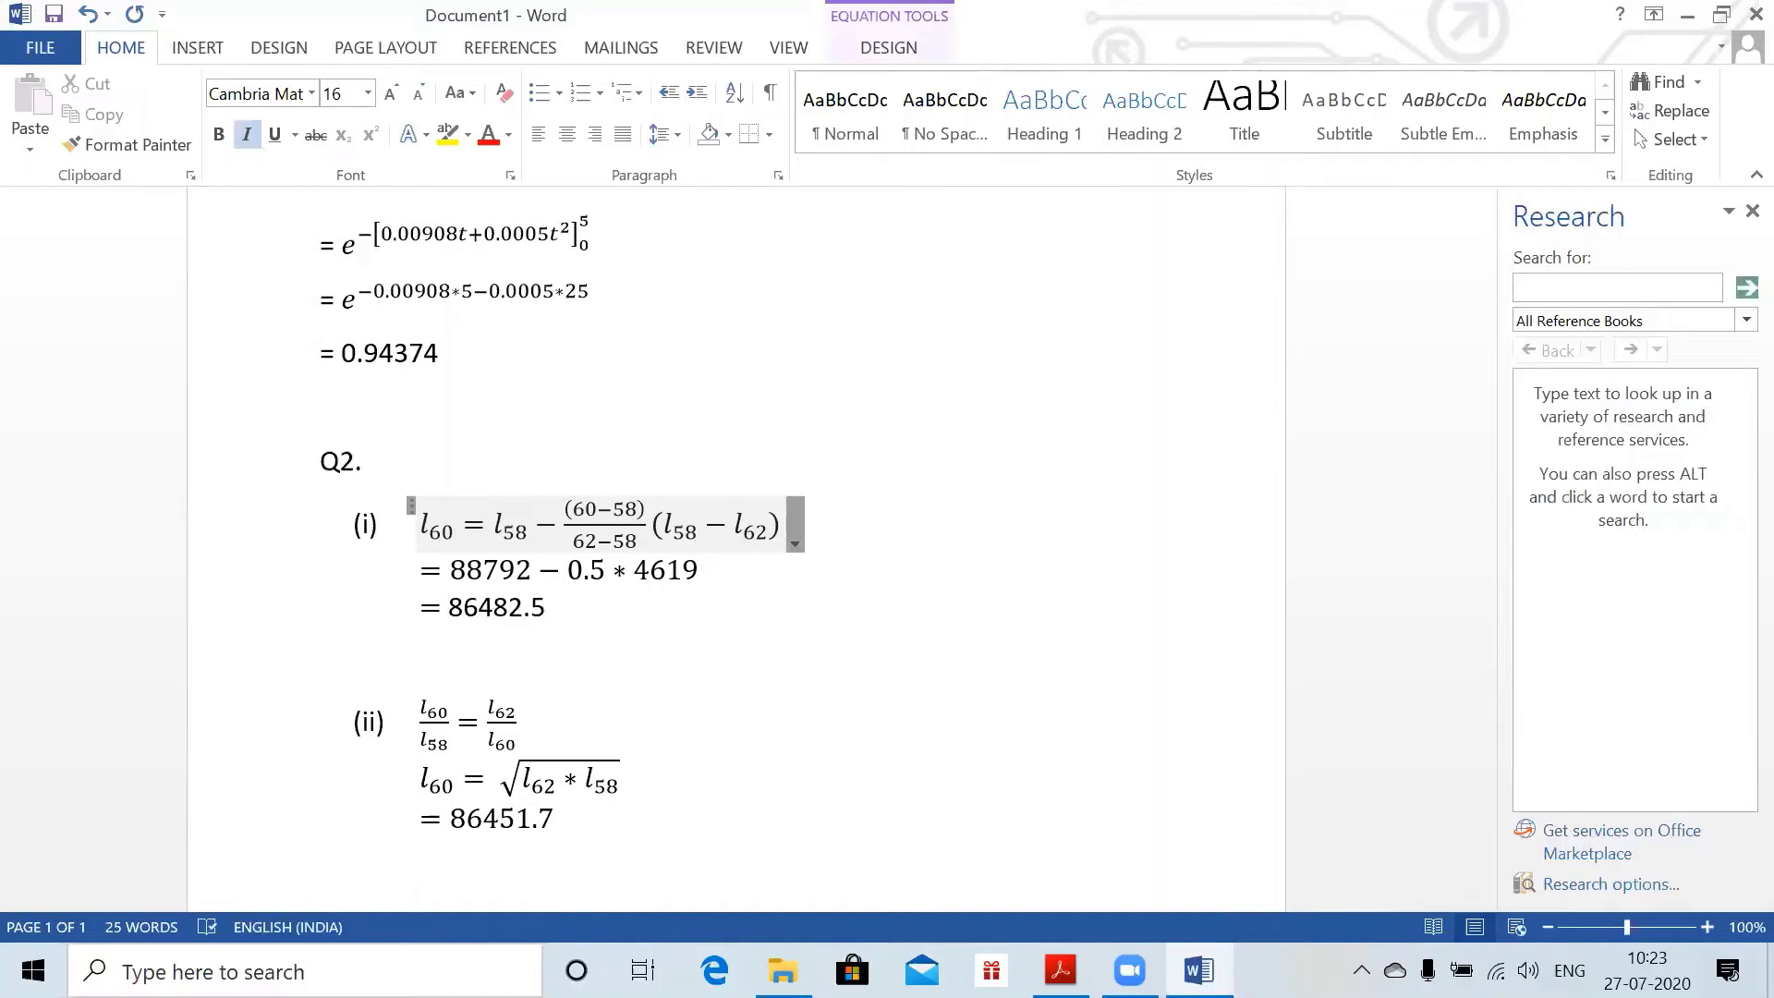
{"action": "key", "text": "Return"}
{"action": "key", "text": "BackSpace"}
{"action": "key", "text": "BackSpace"}
{"action": "key", "text": "Return"}
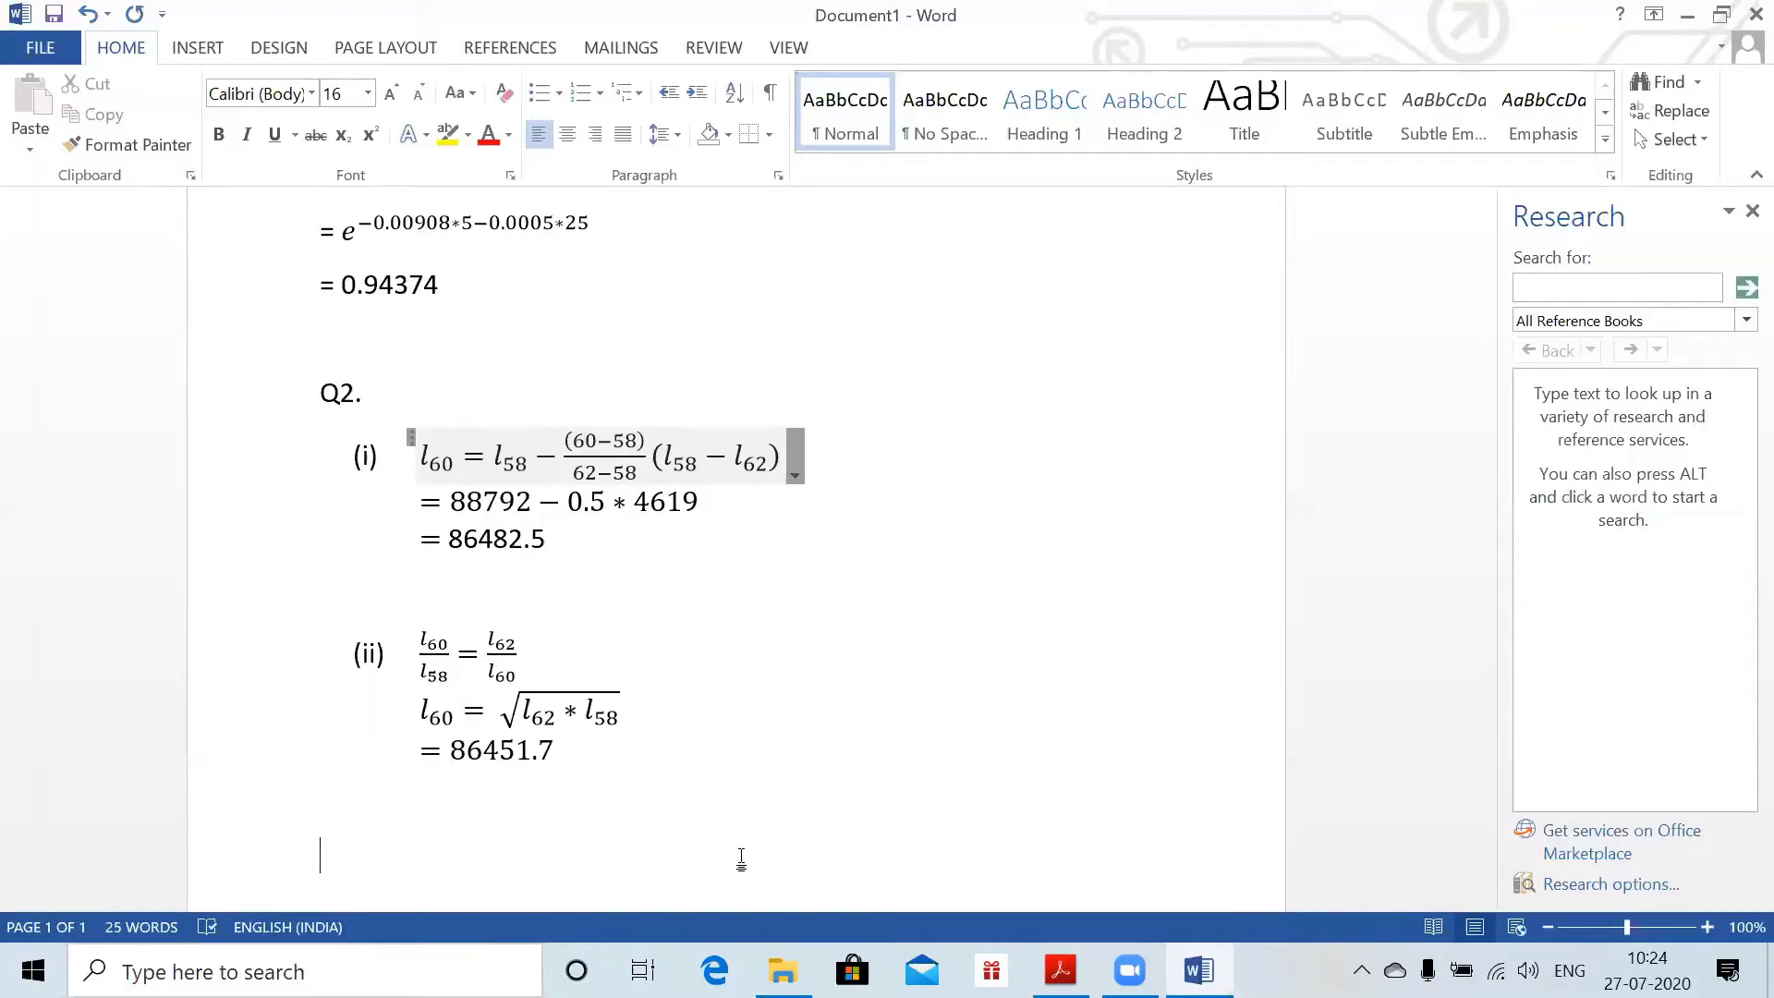
- Read Question 3 in the PDF, return to Word and start a new page with the heading Q3
{"action": "key", "text": "alt+Tab"}
{"action": "scroll", "coordinate": [740, 852], "scroll_direction": "down", "scroll_amount": 3}
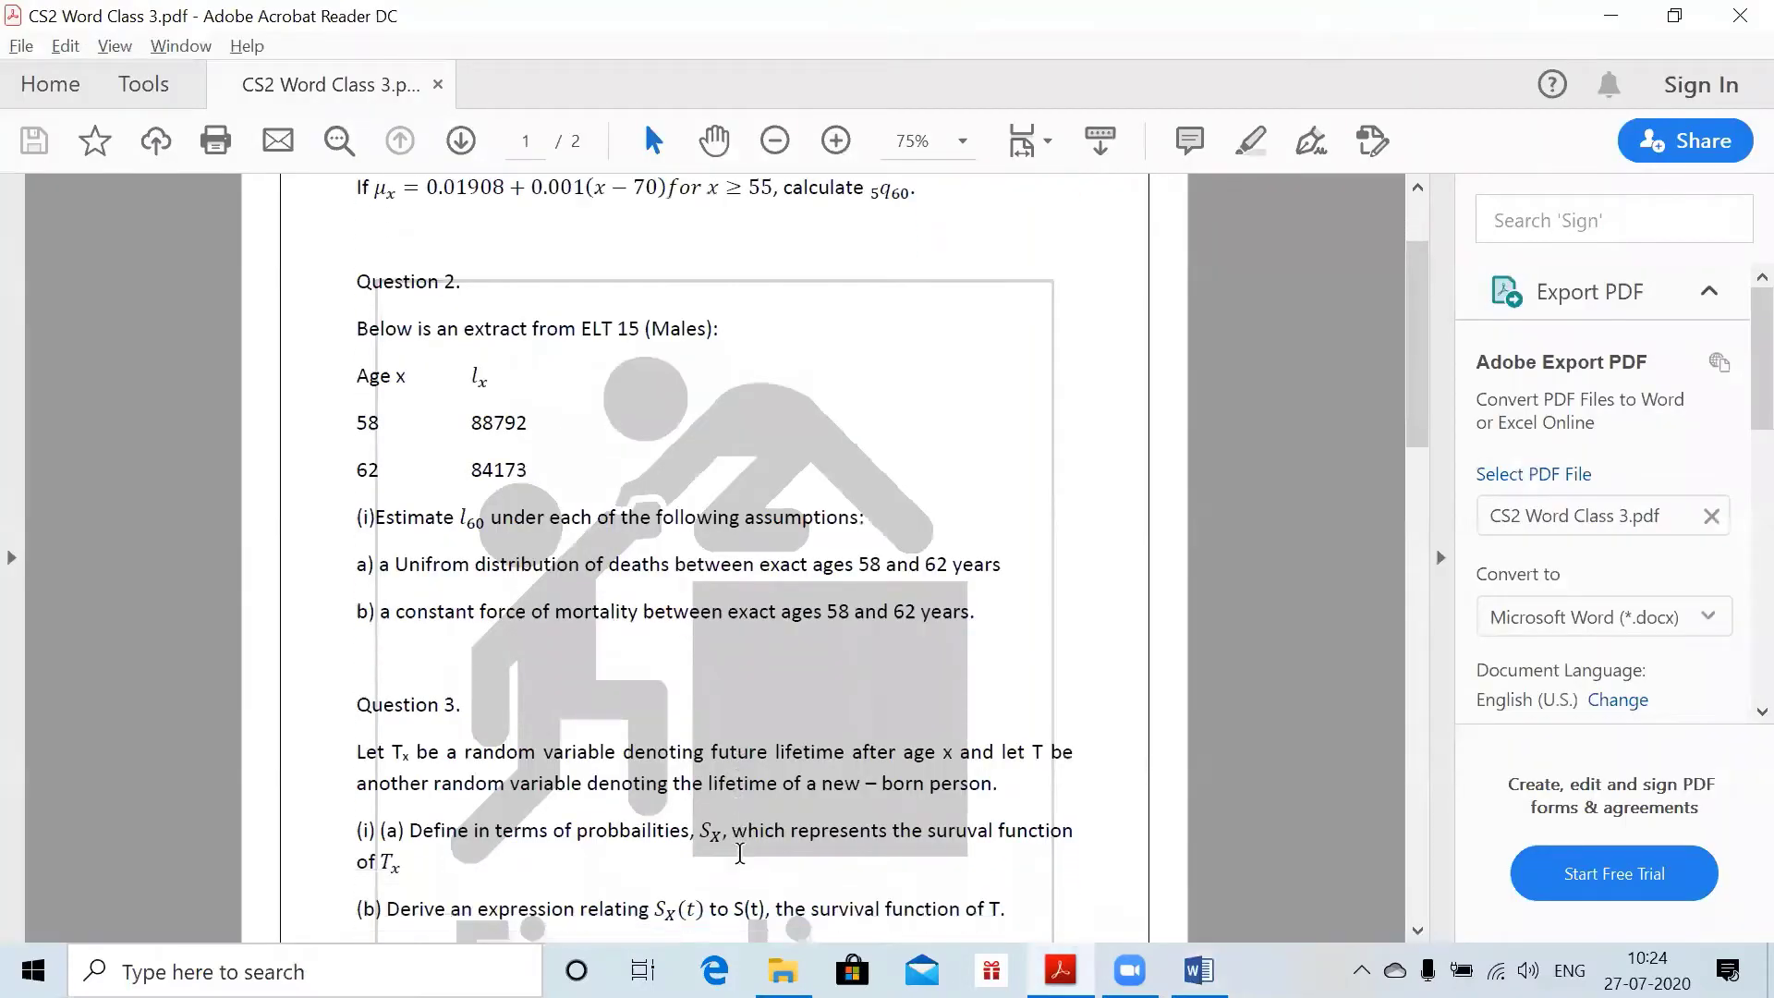
{"action": "scroll", "coordinate": [740, 852], "scroll_direction": "down", "scroll_amount": 3}
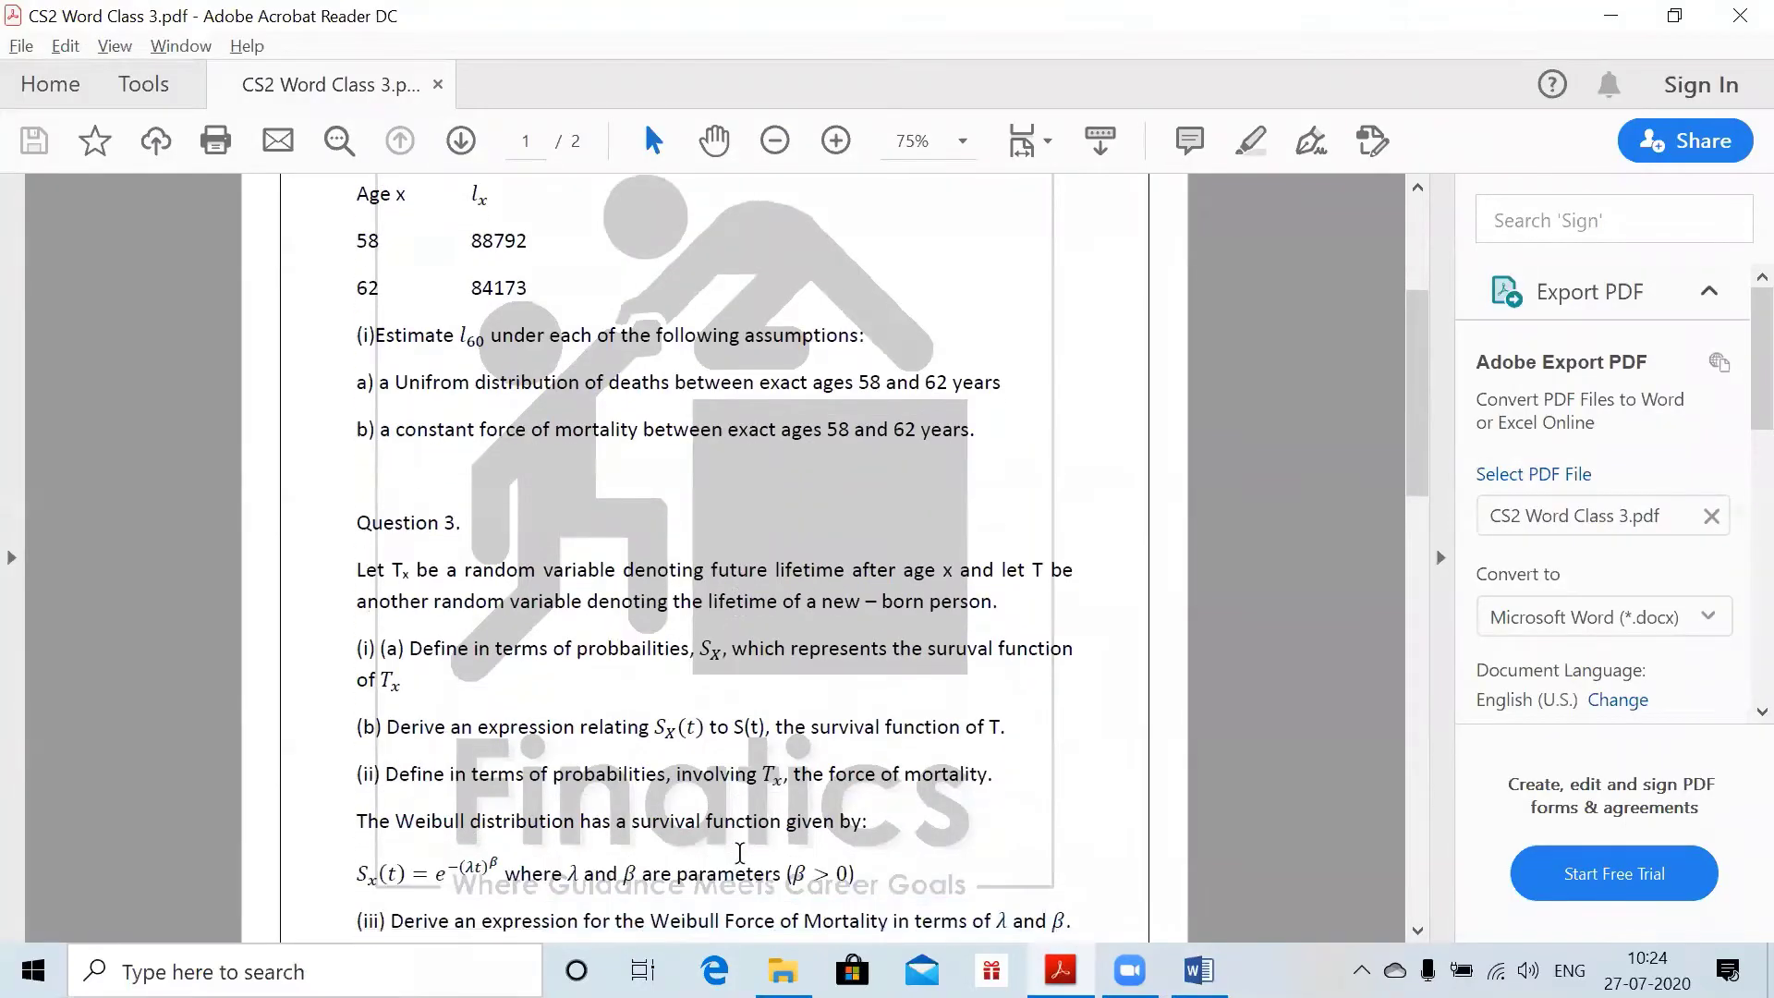
{"action": "scroll", "coordinate": [740, 852], "scroll_direction": "down", "scroll_amount": 3}
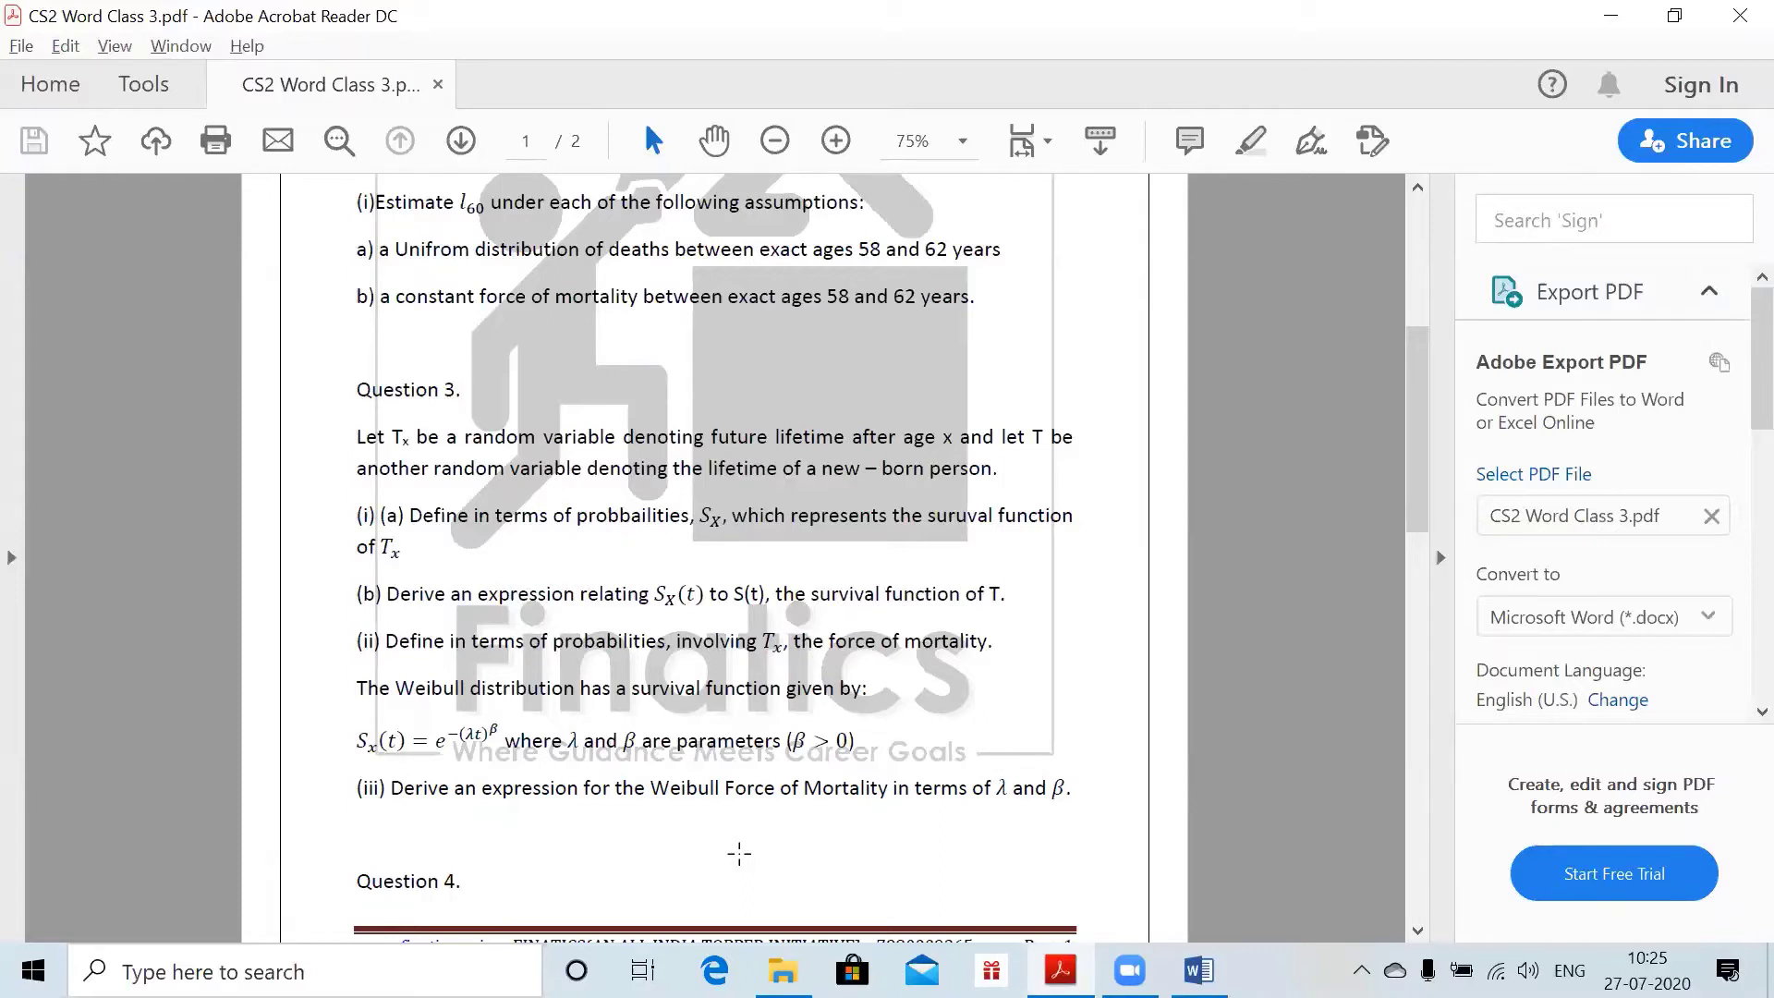
{"action": "key", "text": "alt+Tab"}
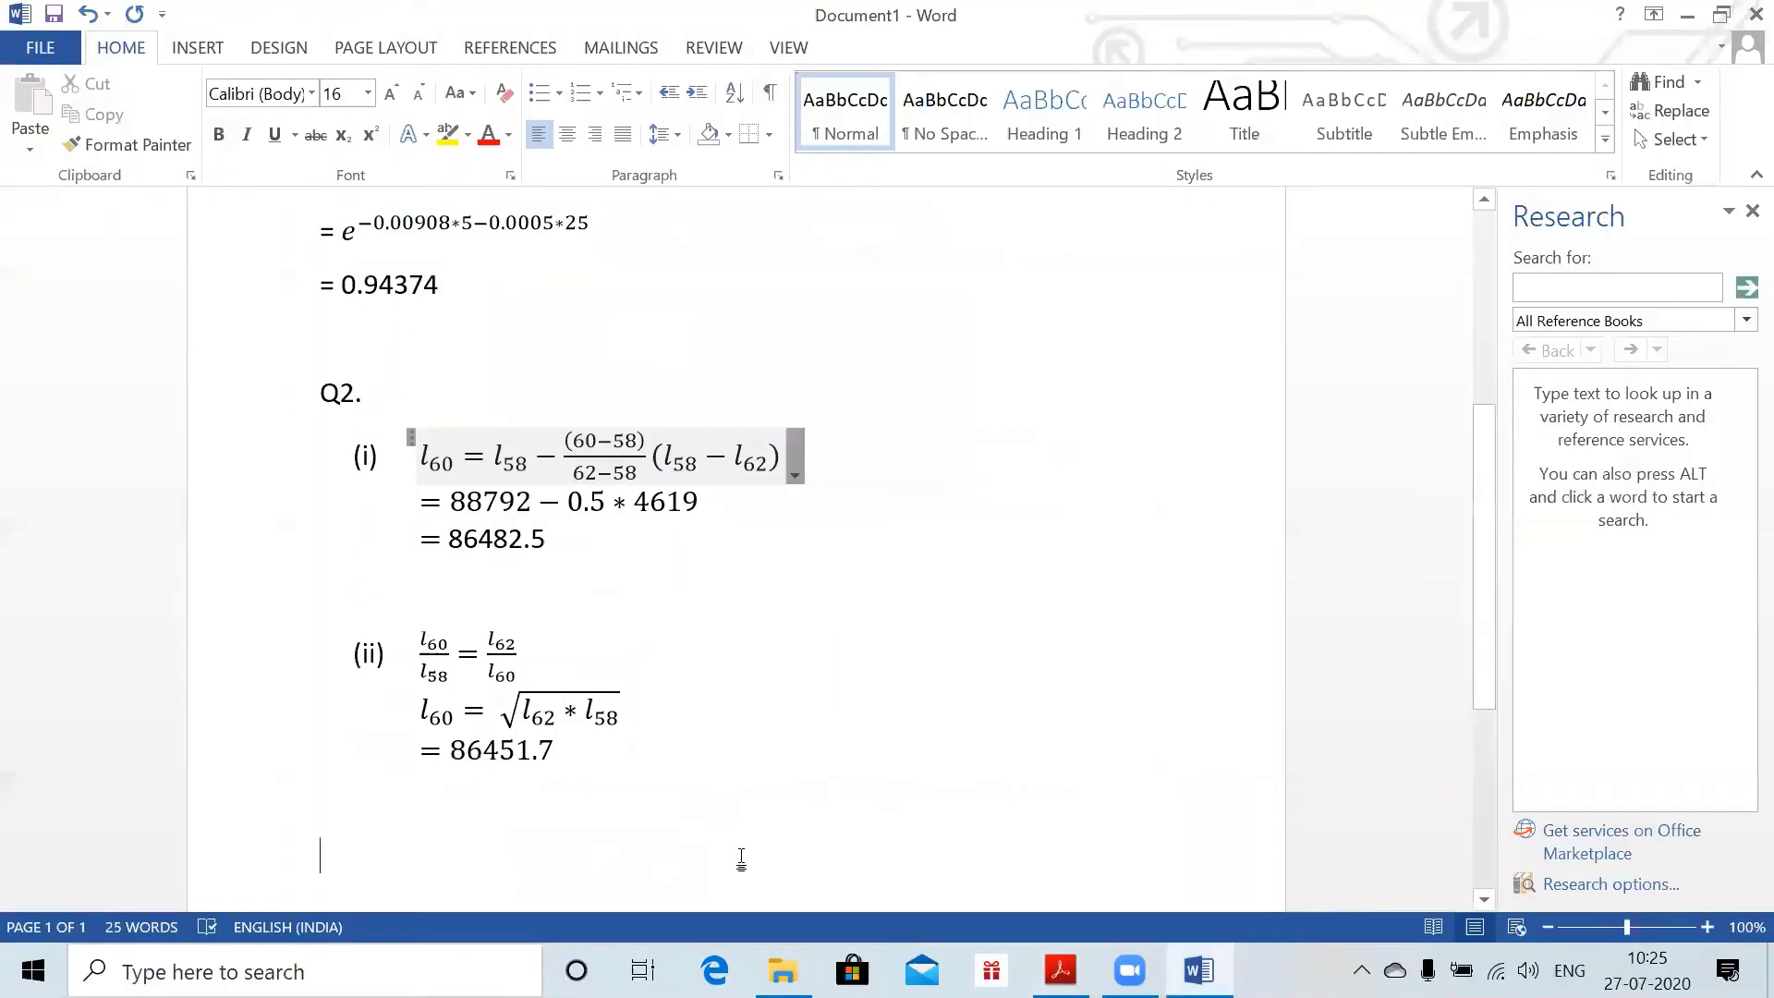
{"action": "type", "text": "q3"}
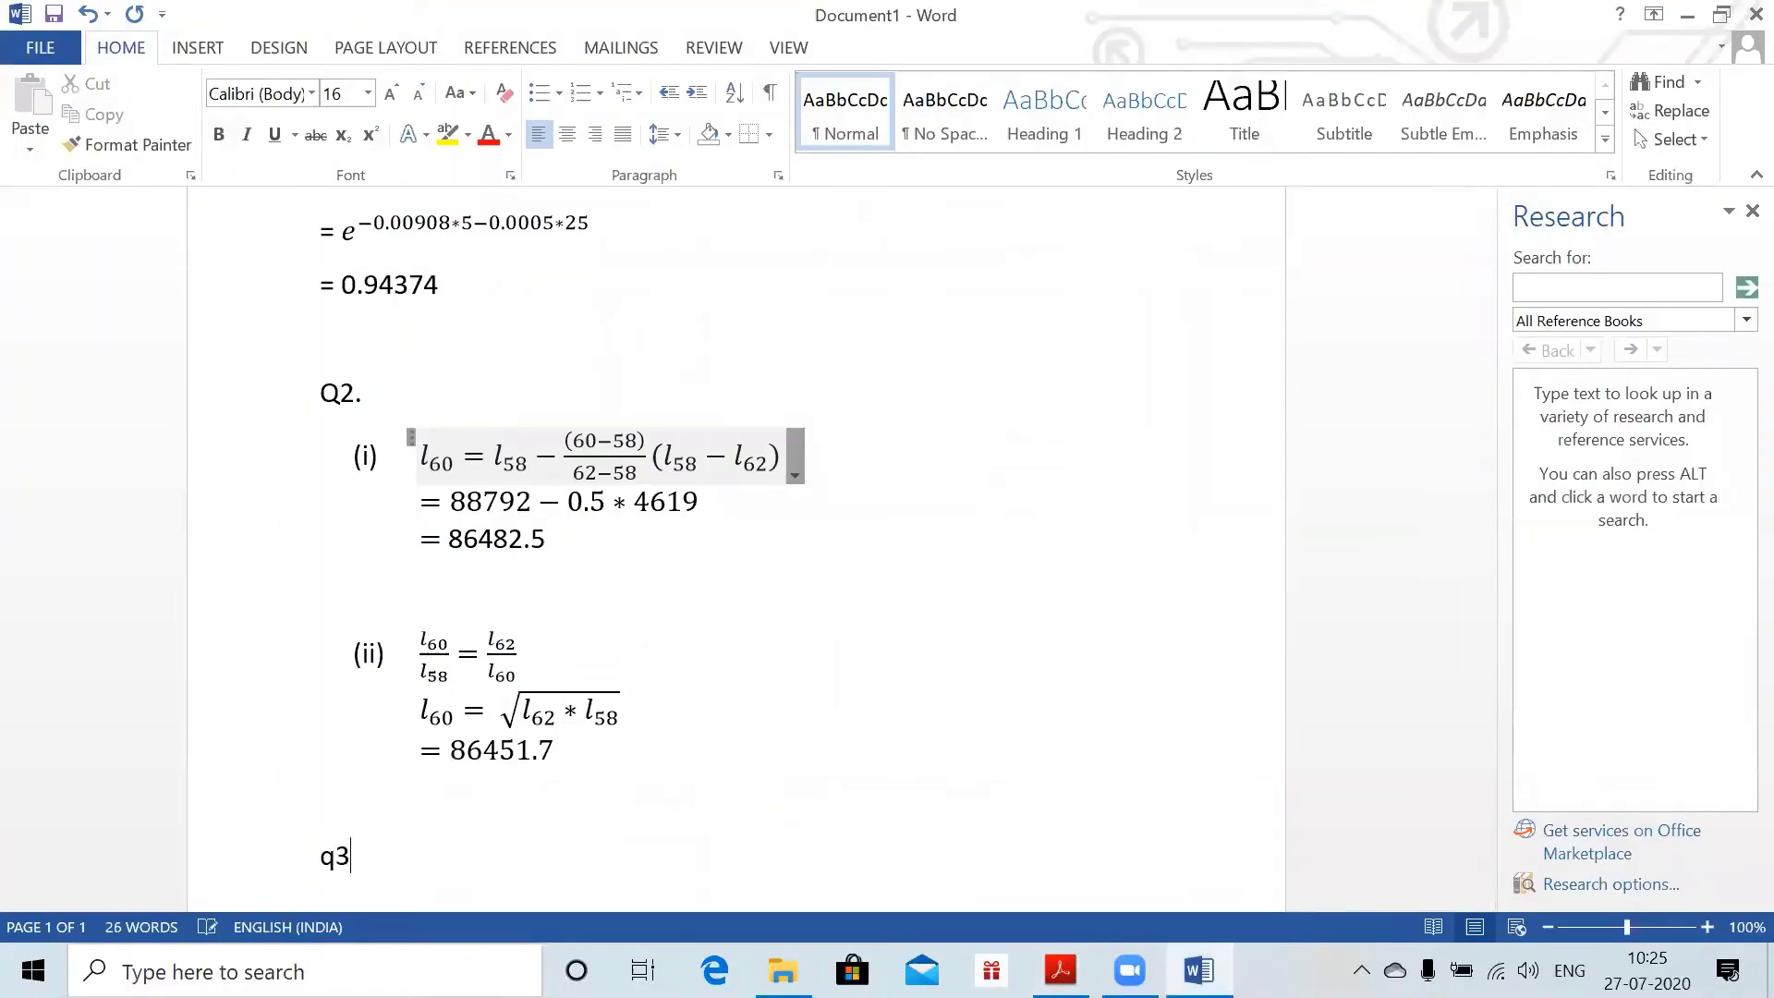
{"action": "key", "text": "BackSpace"}
{"action": "key", "text": "BackSpace"}
{"action": "key", "text": "ctrl+Return"}
{"action": "type", "text": "Q"}
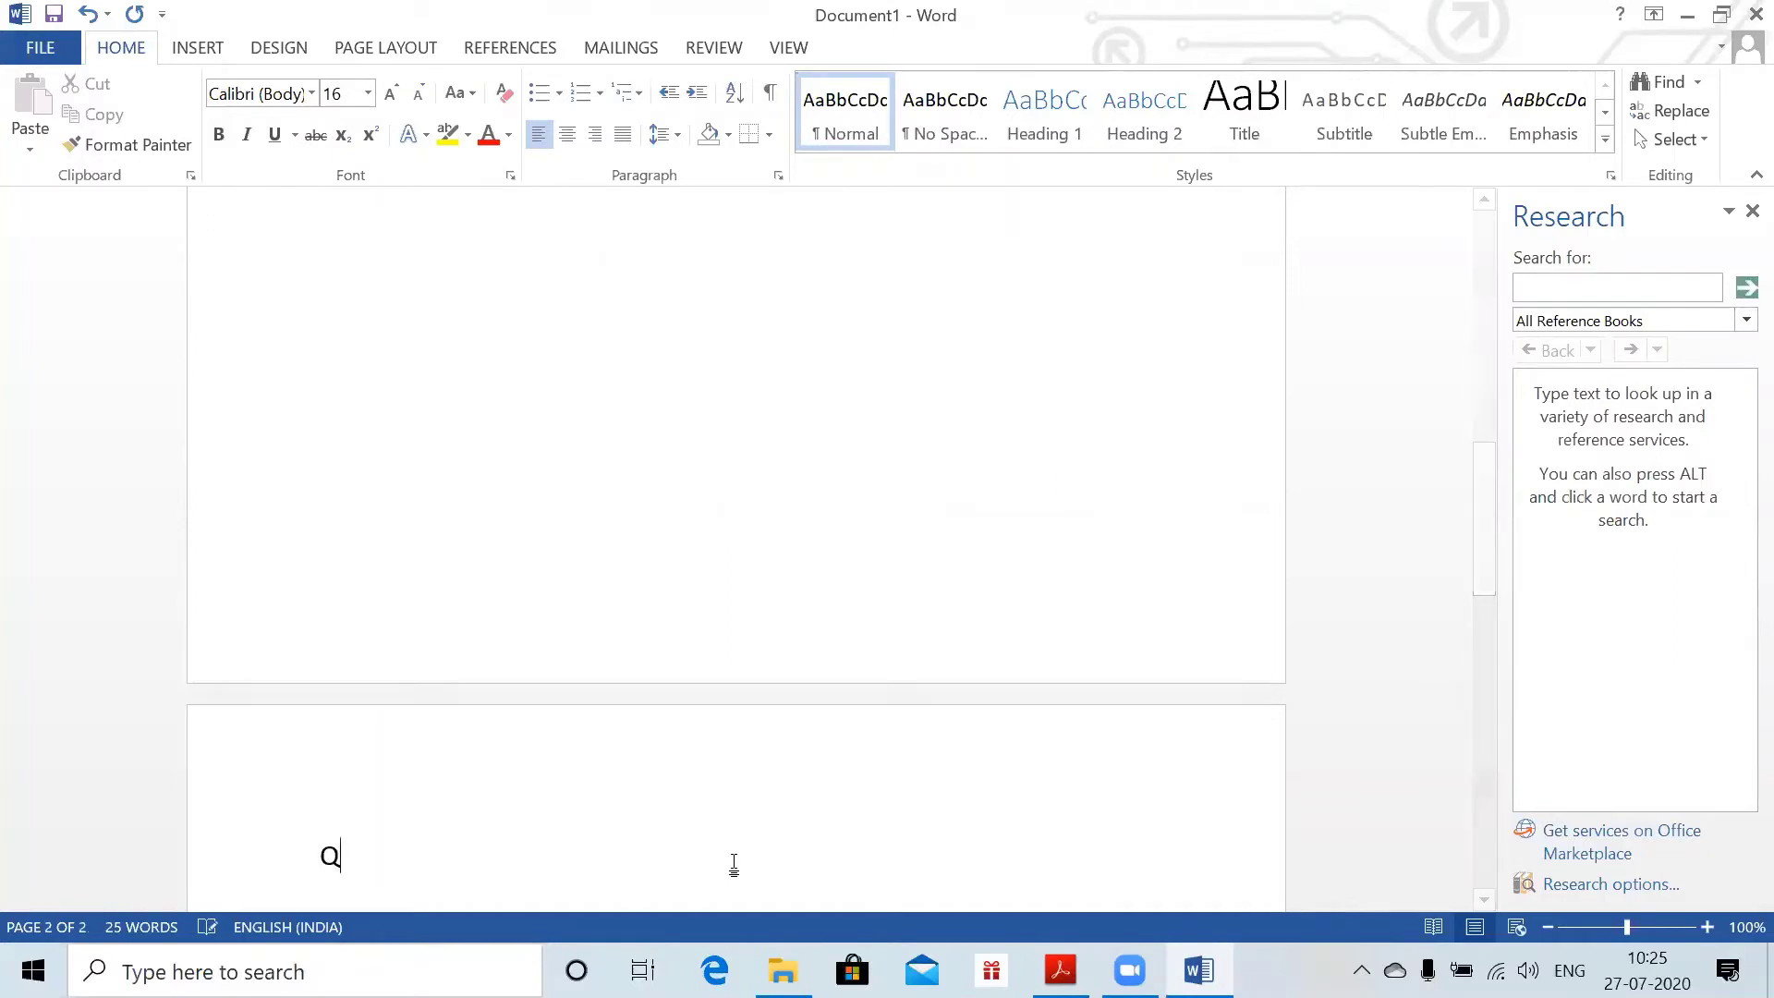
{"action": "type", "text": "3. "}
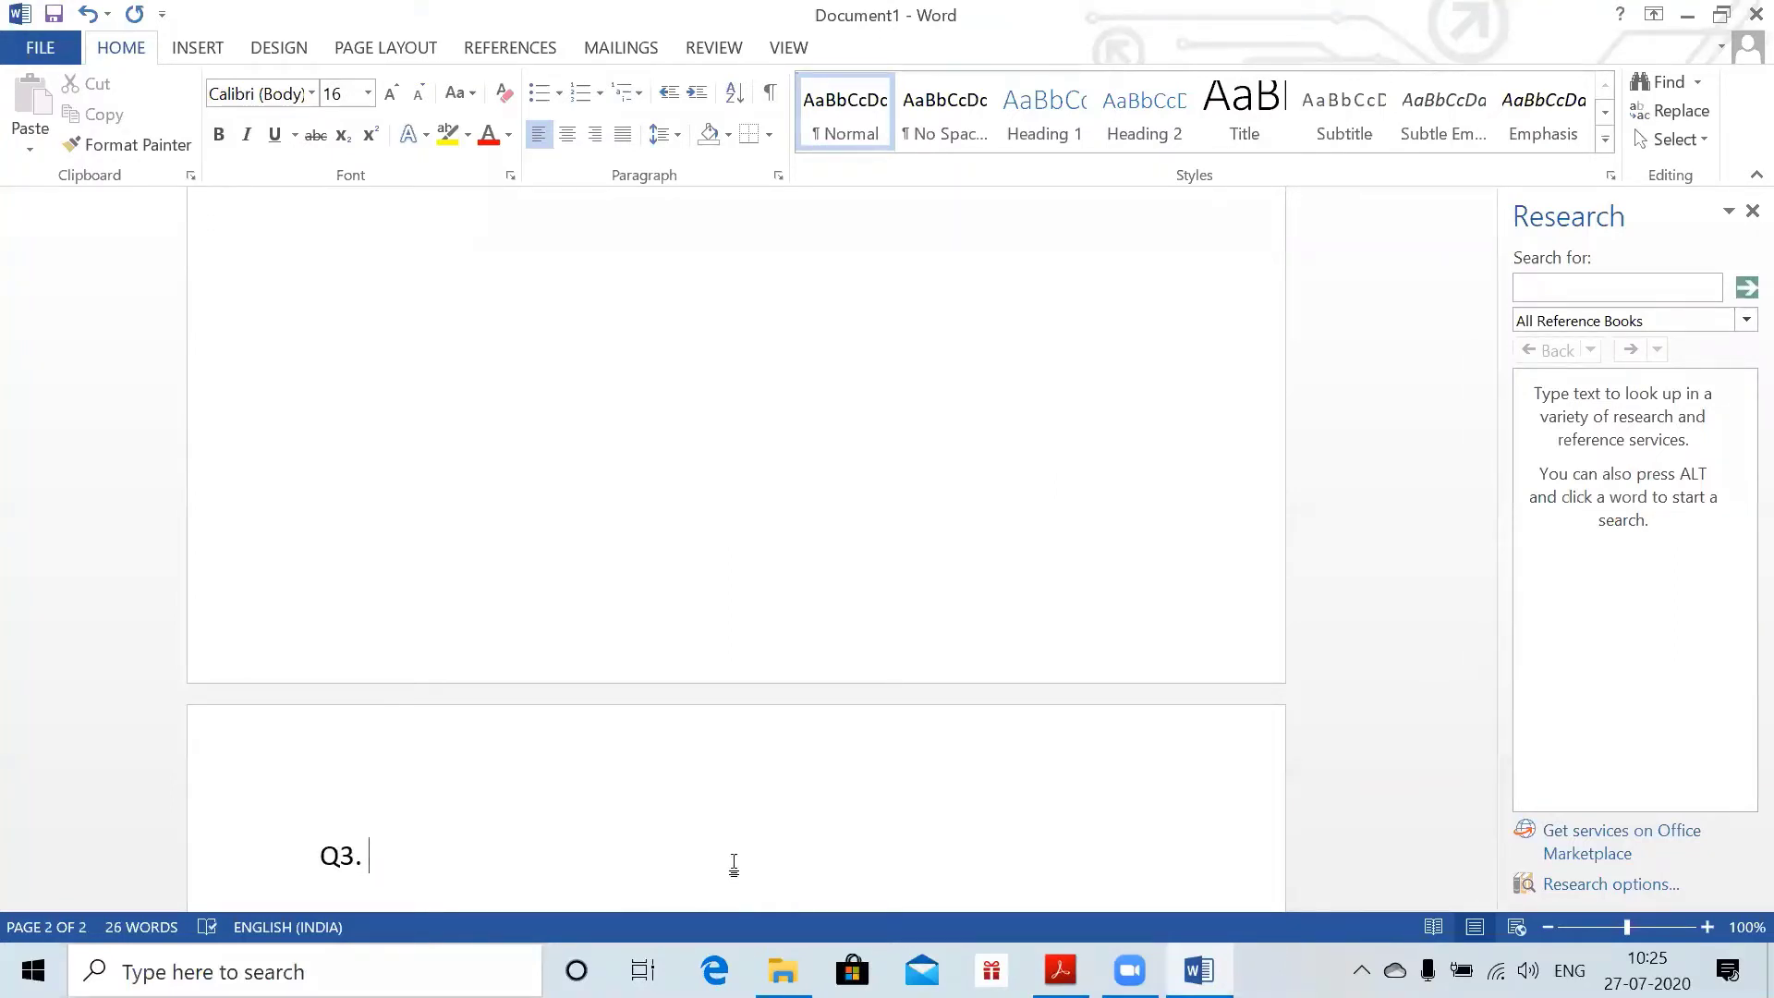
- Add part (i) beside Q3 with the equation S_X(t) = P(T_X > t), setting both X as subscripts, and start a new line below
{"action": "type", "text": "(i)"}
{"action": "key", "text": "alt+equal"}
{"action": "type", "text": "S_X"}
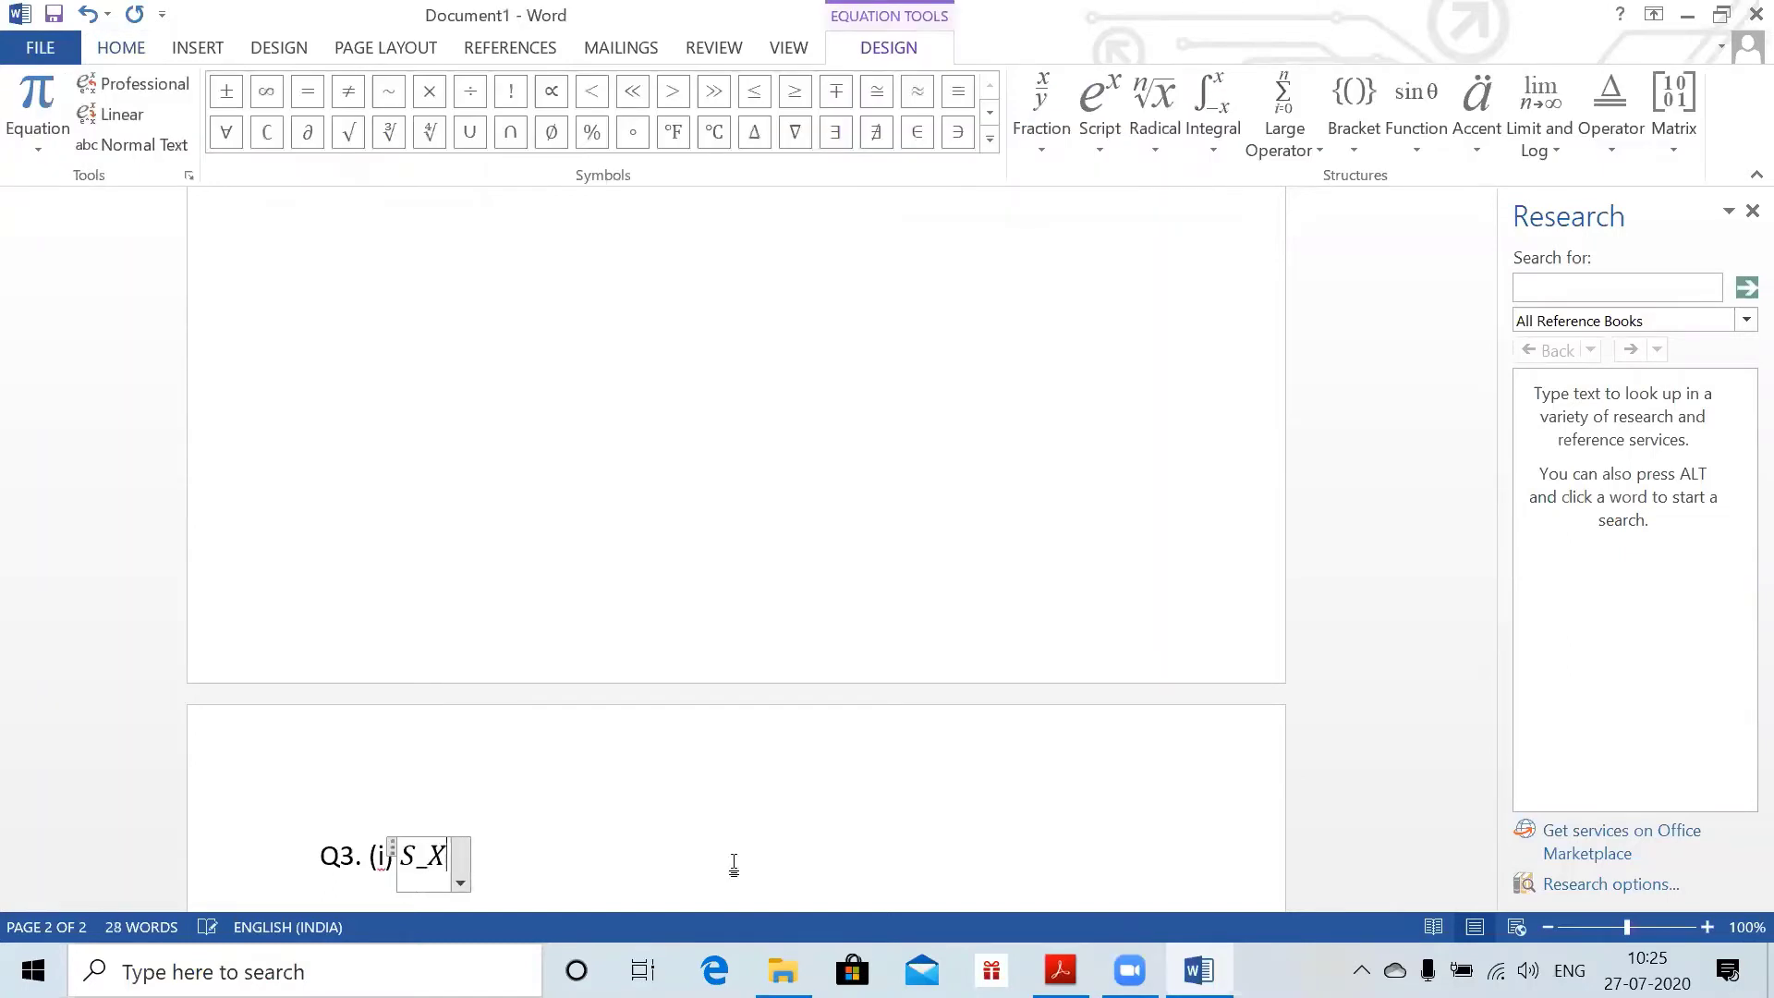
{"action": "type", "text": "(t)="}
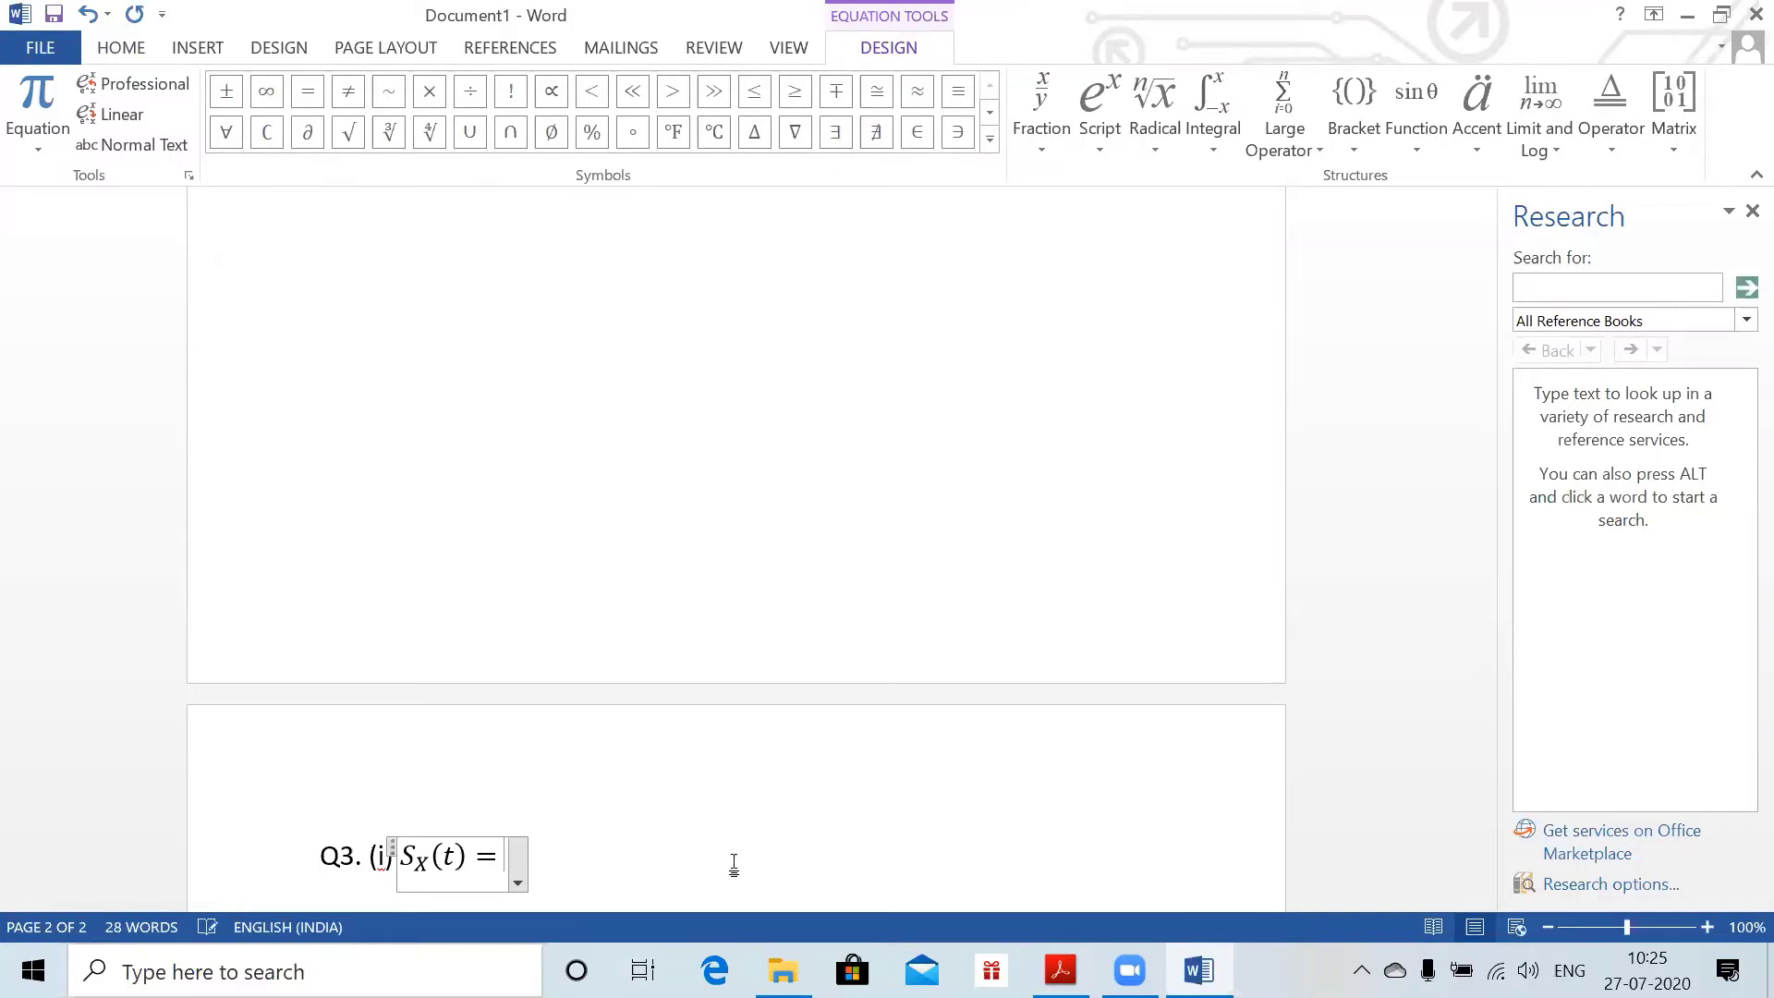
{"action": "type", "text": "P(T_"}
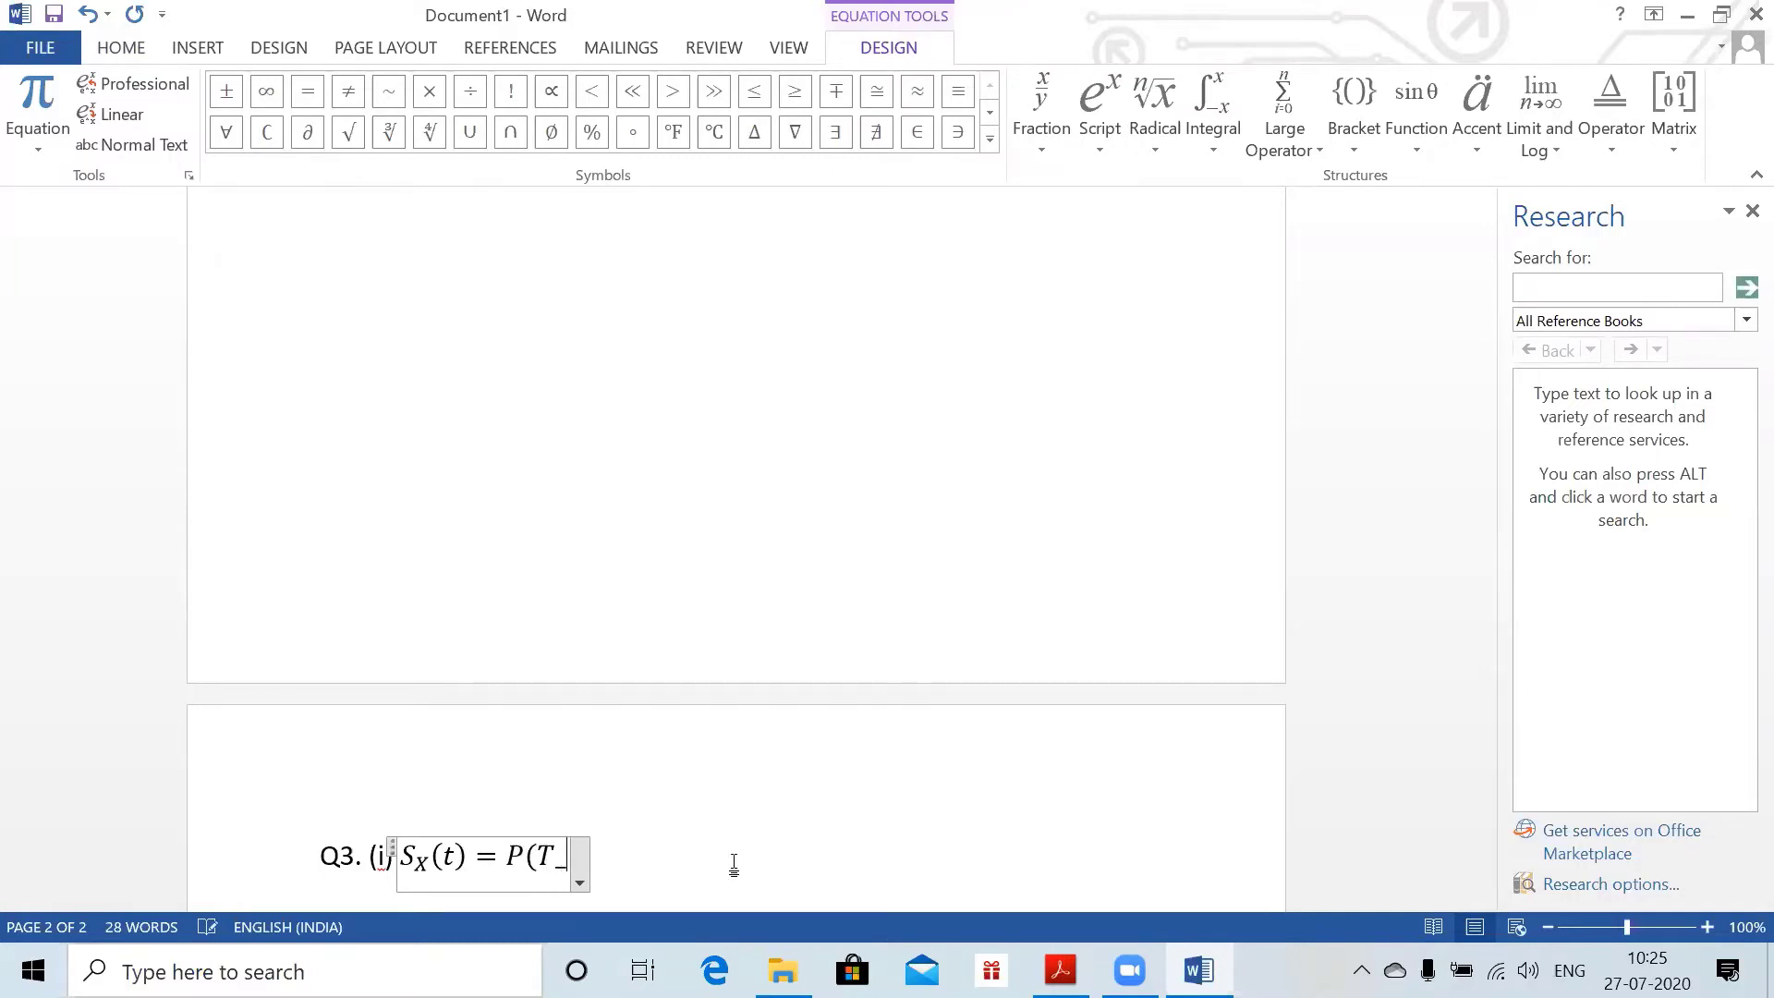
{"action": "type", "text": "x"}
{"action": "key", "text": "BackSpace"}
{"action": "type", "text": "X > t"}
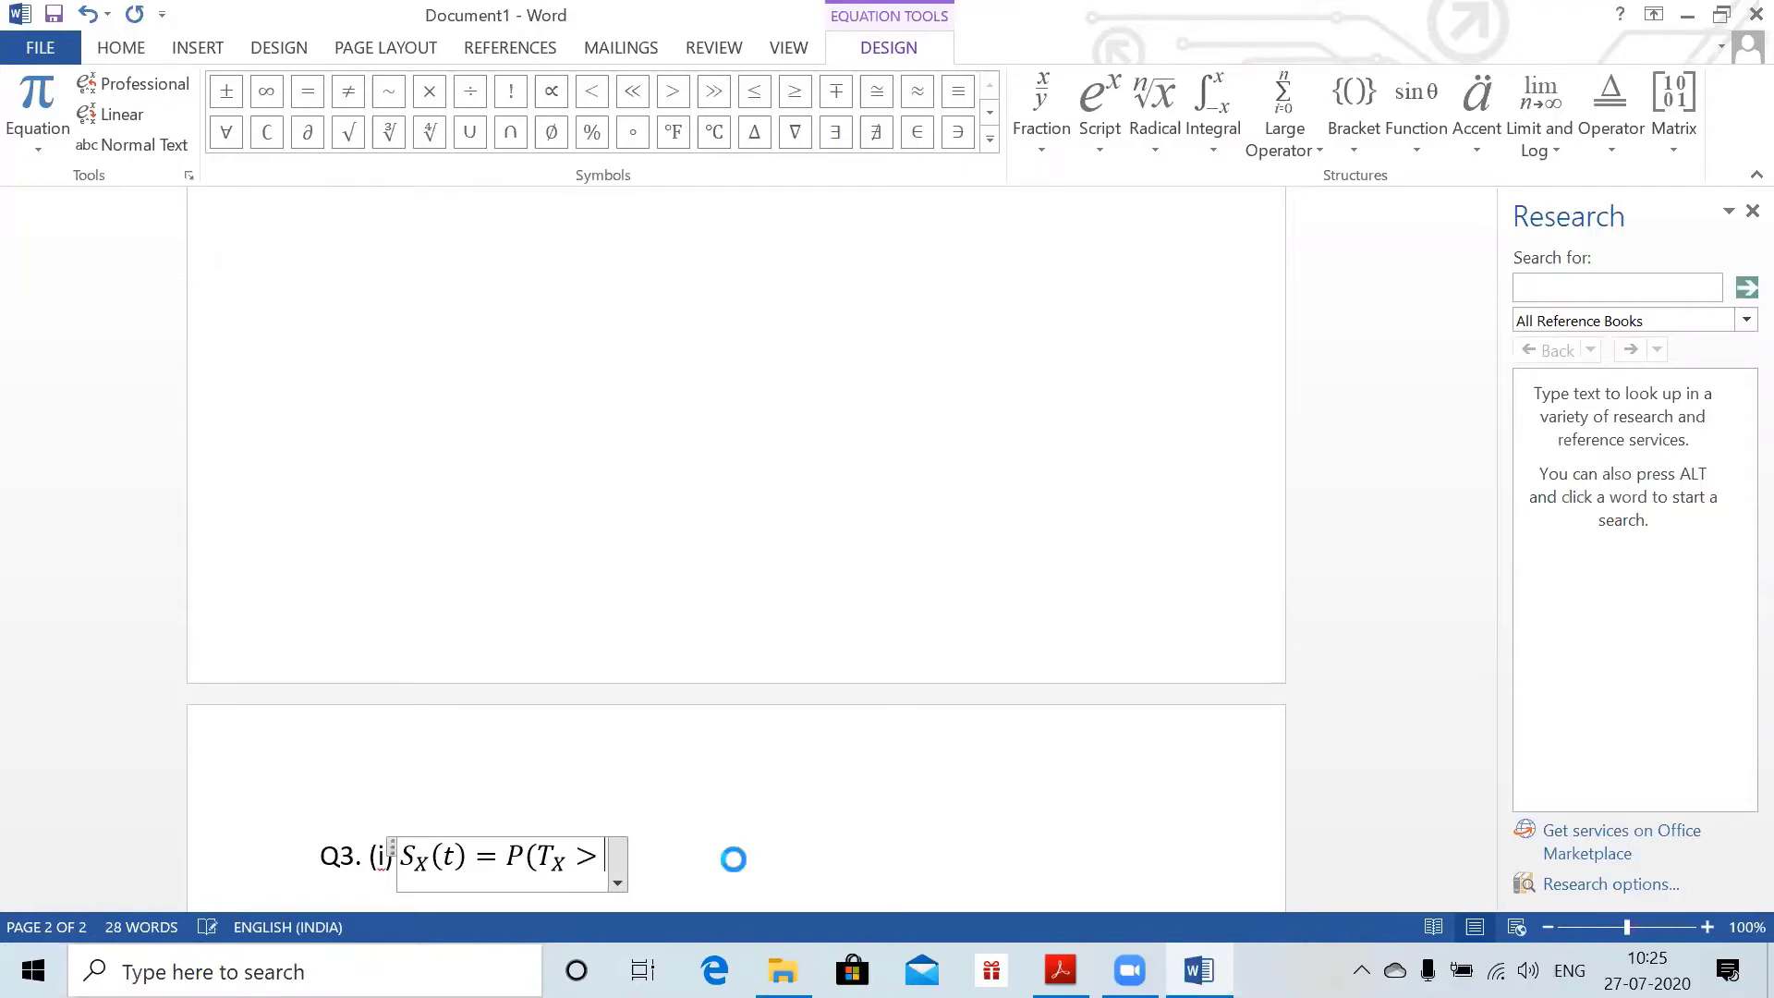
{"action": "type", "text": ")"}
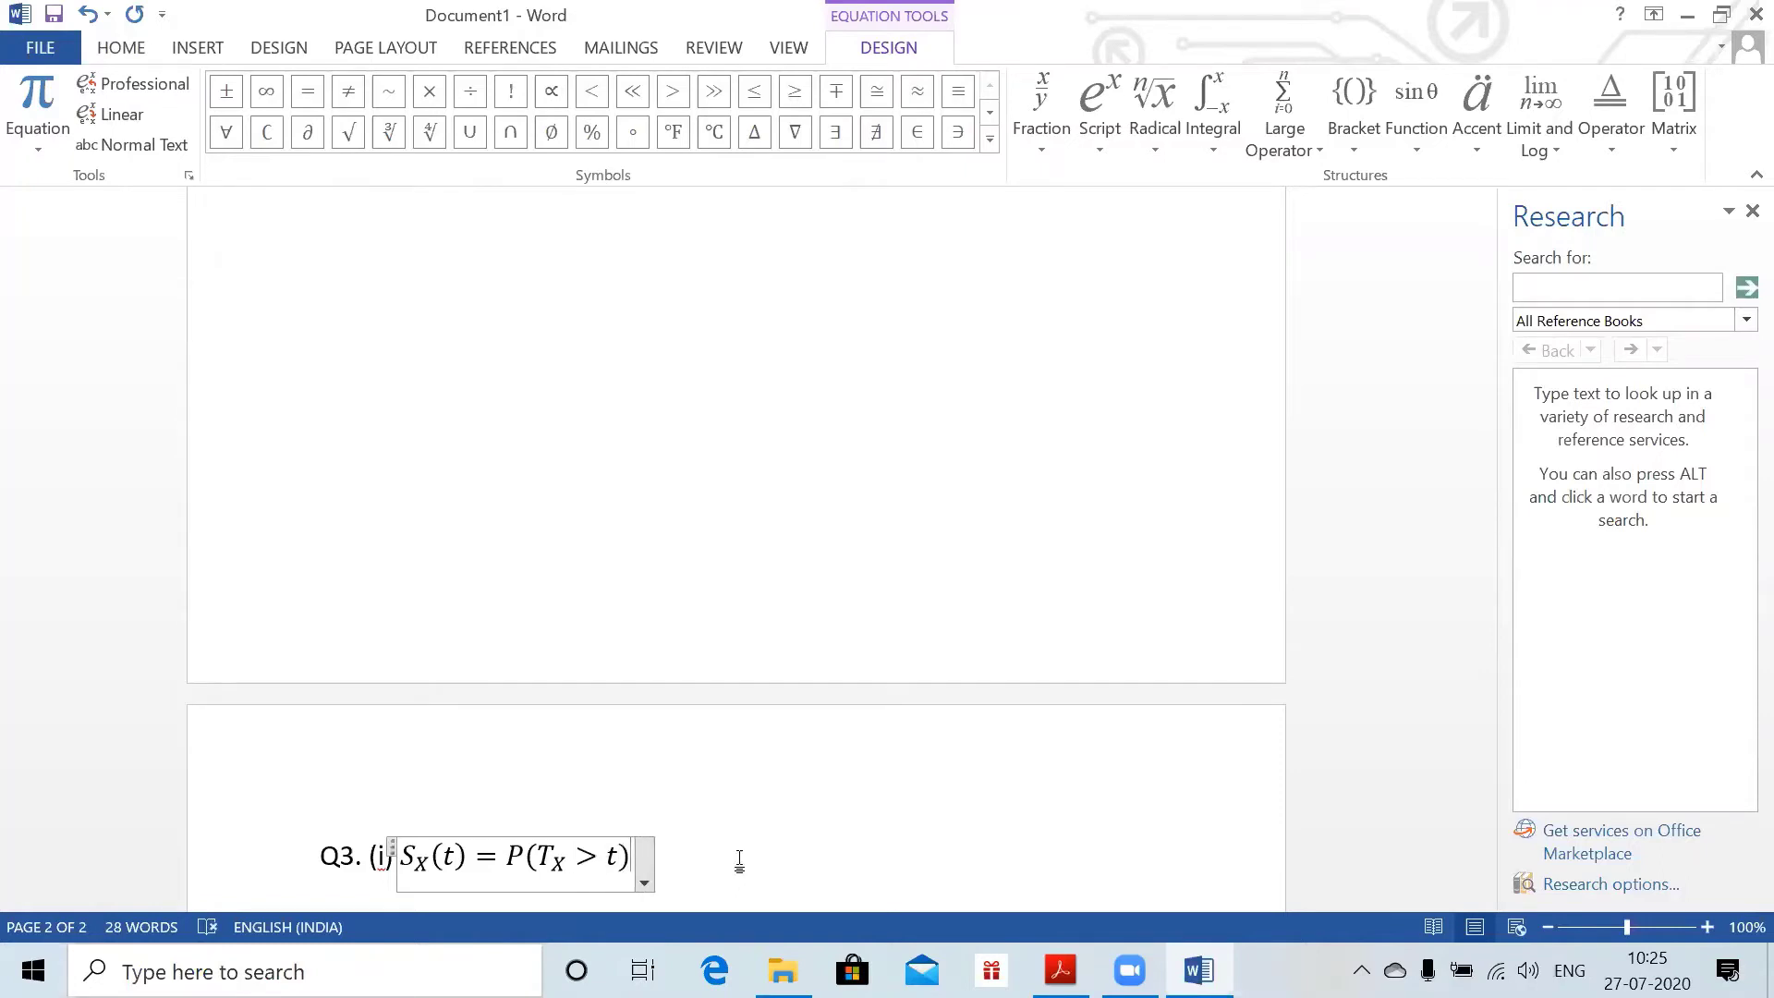
{"action": "left_click", "coordinate": [734, 861]}
{"action": "key", "text": "Return"}
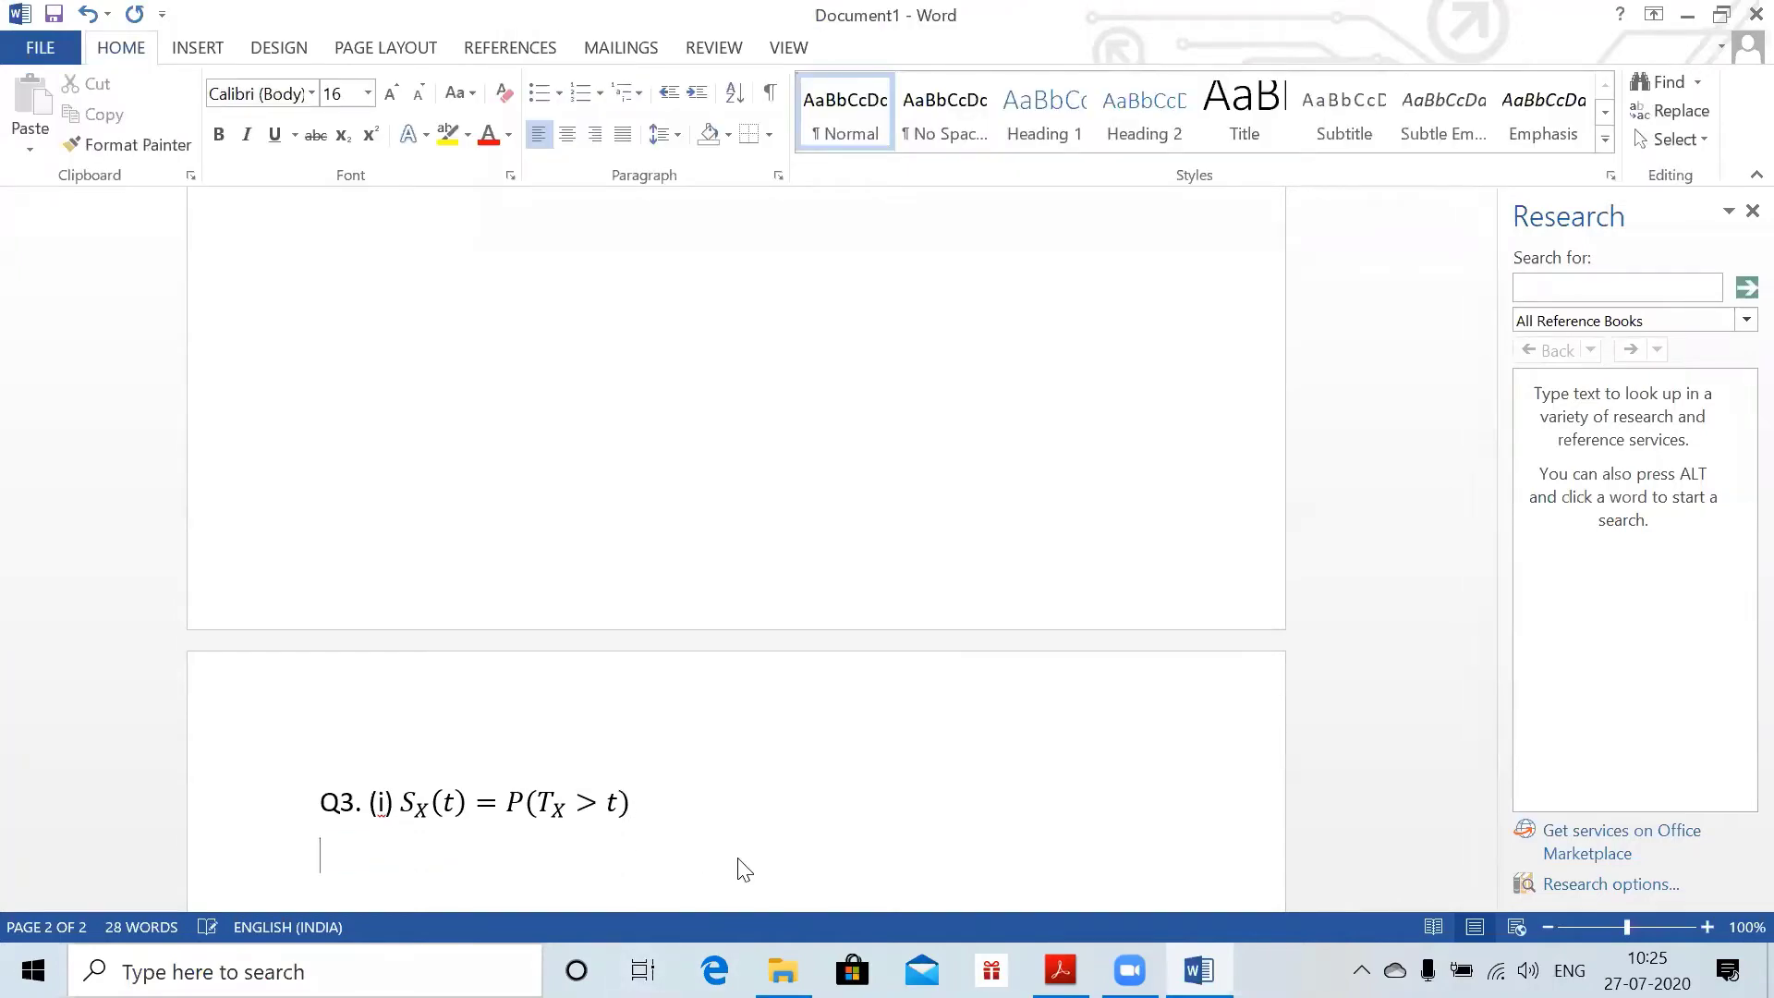
- Check the next part of Question 3 in the PDF, return to Word and start the list item (iii) below part (i)
{"action": "key", "text": "alt+Tab"}
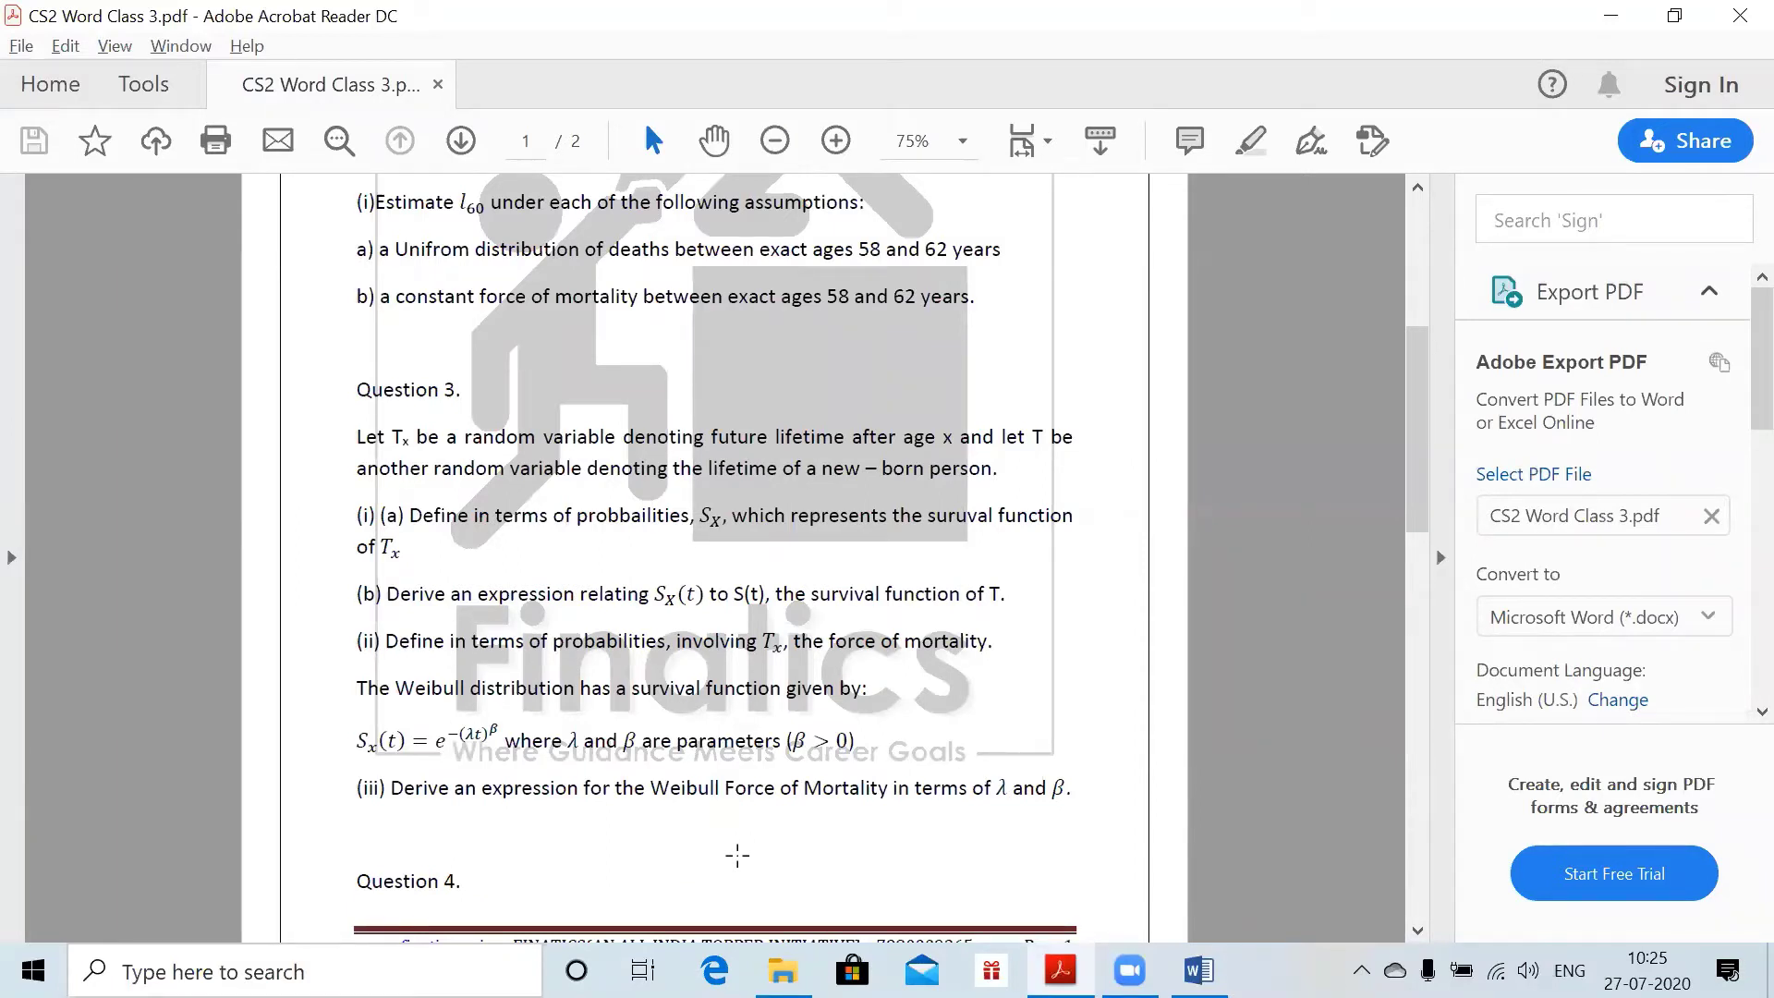
{"action": "key", "text": "alt+Tab"}
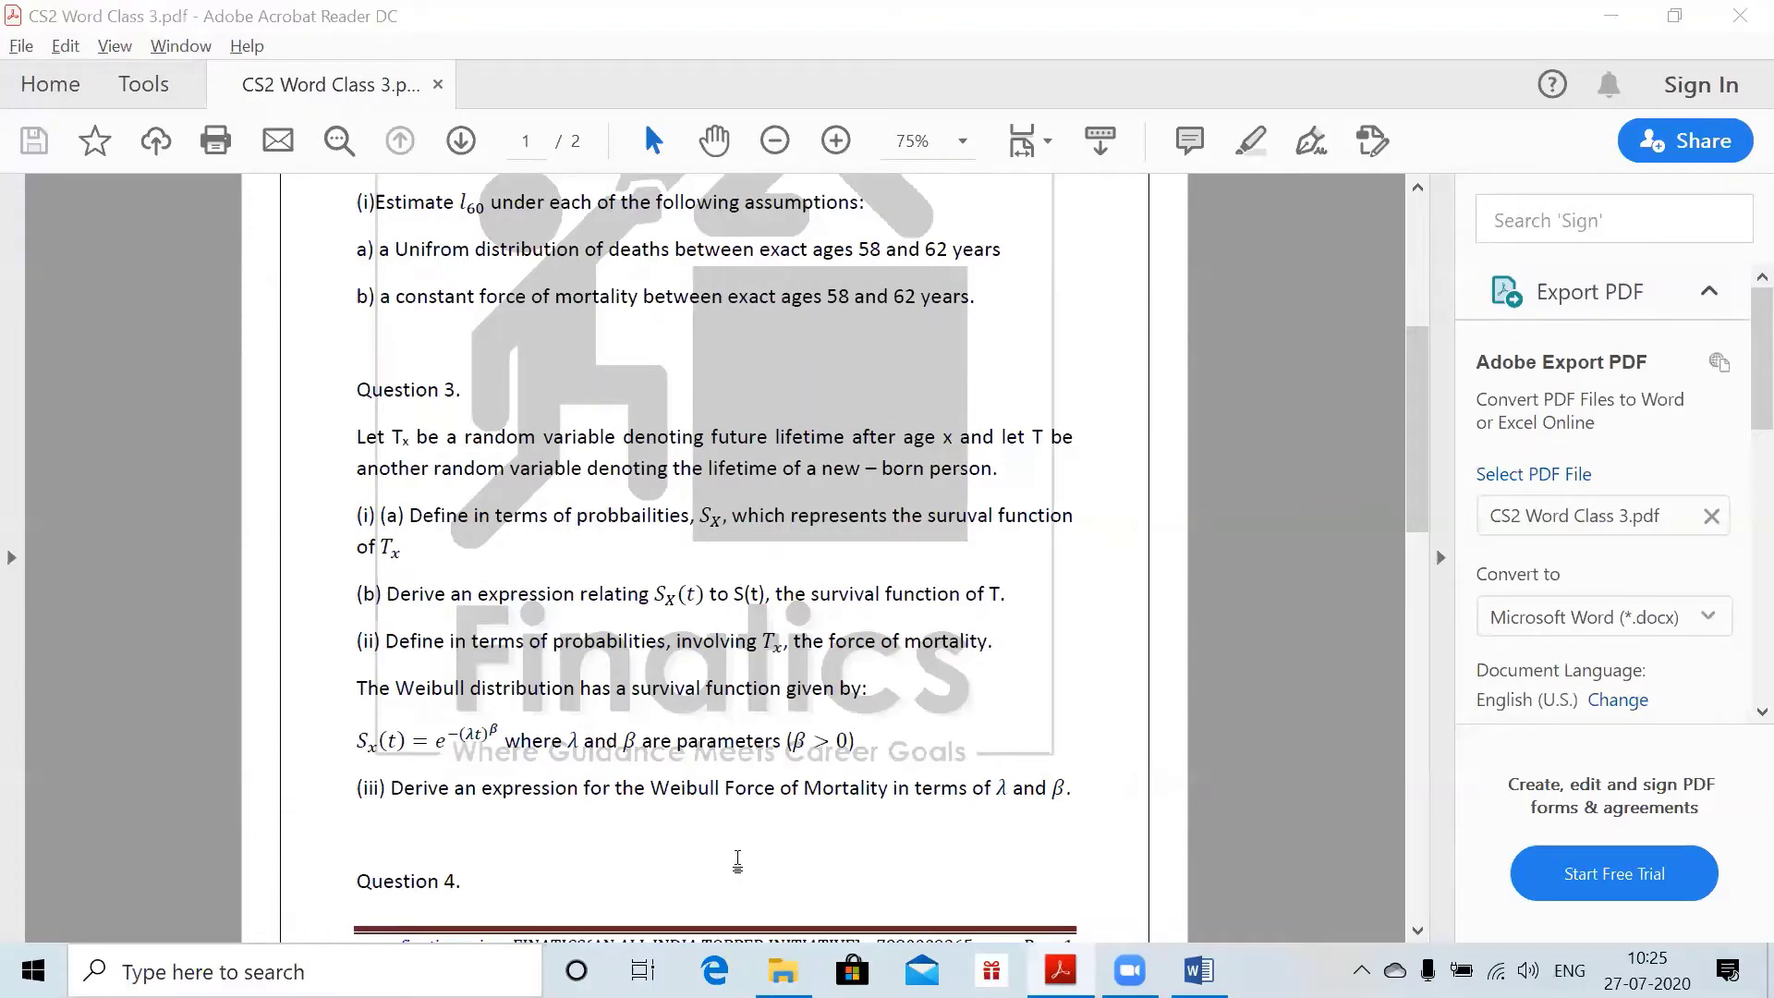
{"action": "scroll", "coordinate": [737, 860], "scroll_direction": "down", "scroll_amount": 1}
{"action": "type", "text": "(i"}
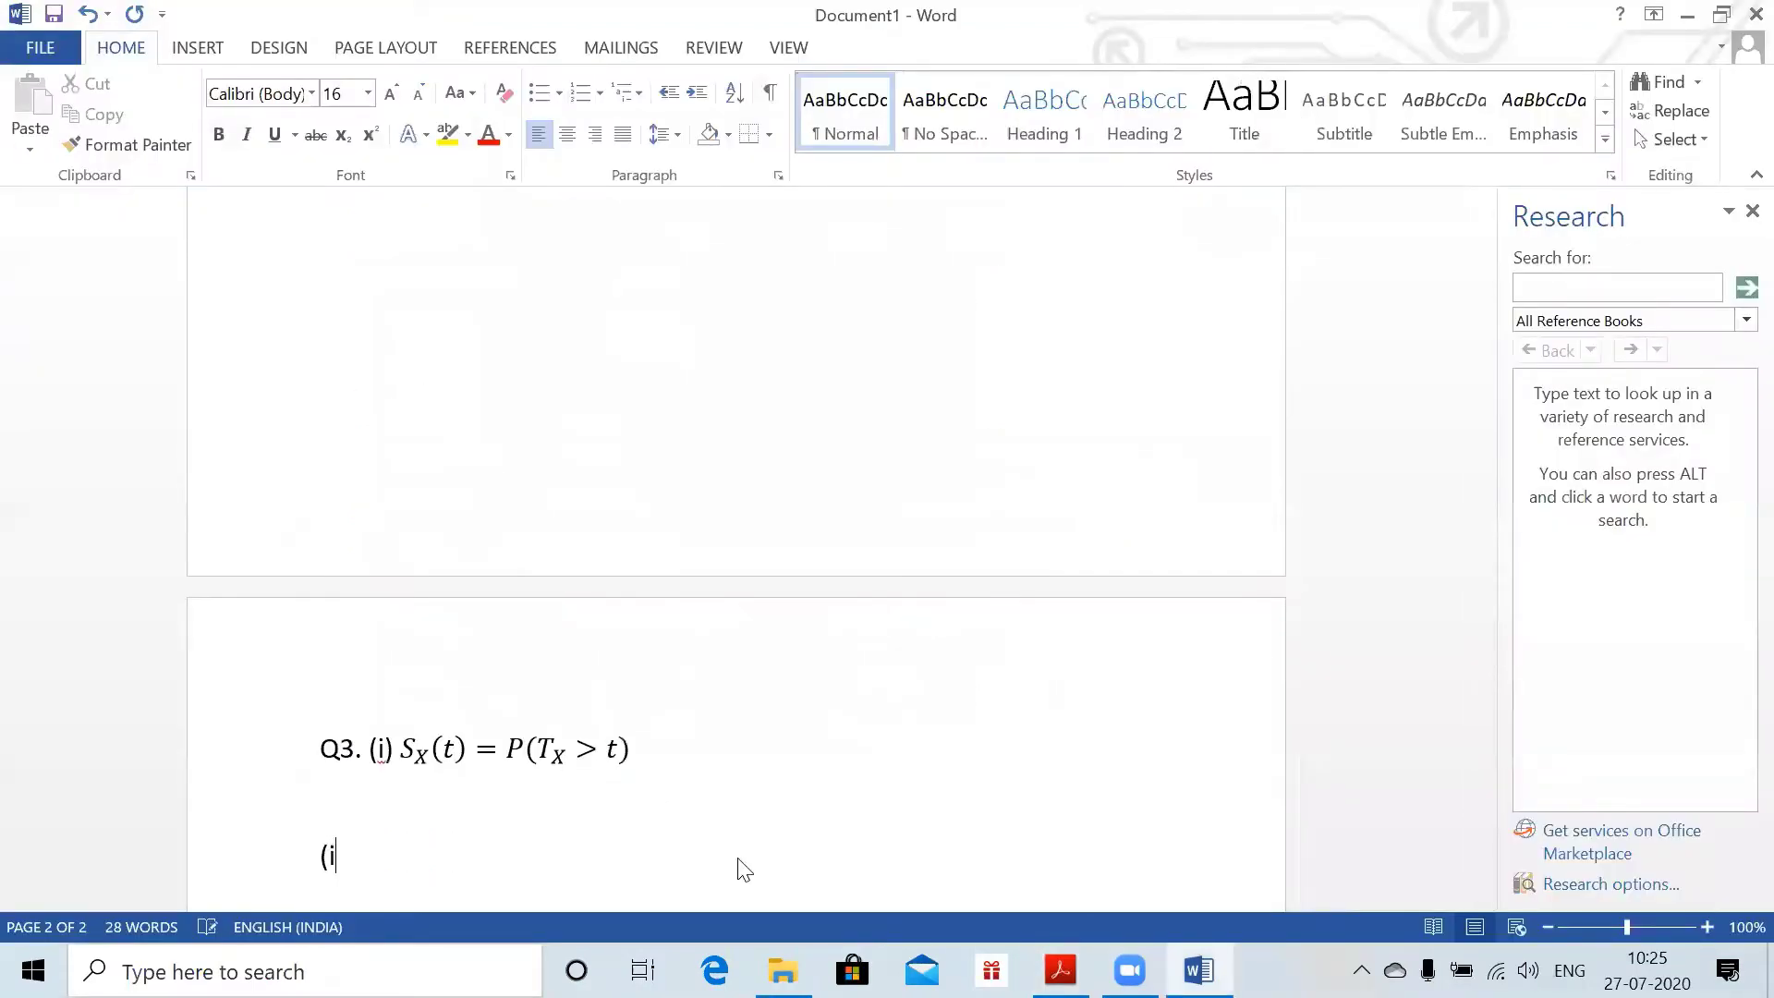
{"action": "type", "text": "i)"}
{"action": "key", "text": "space"}
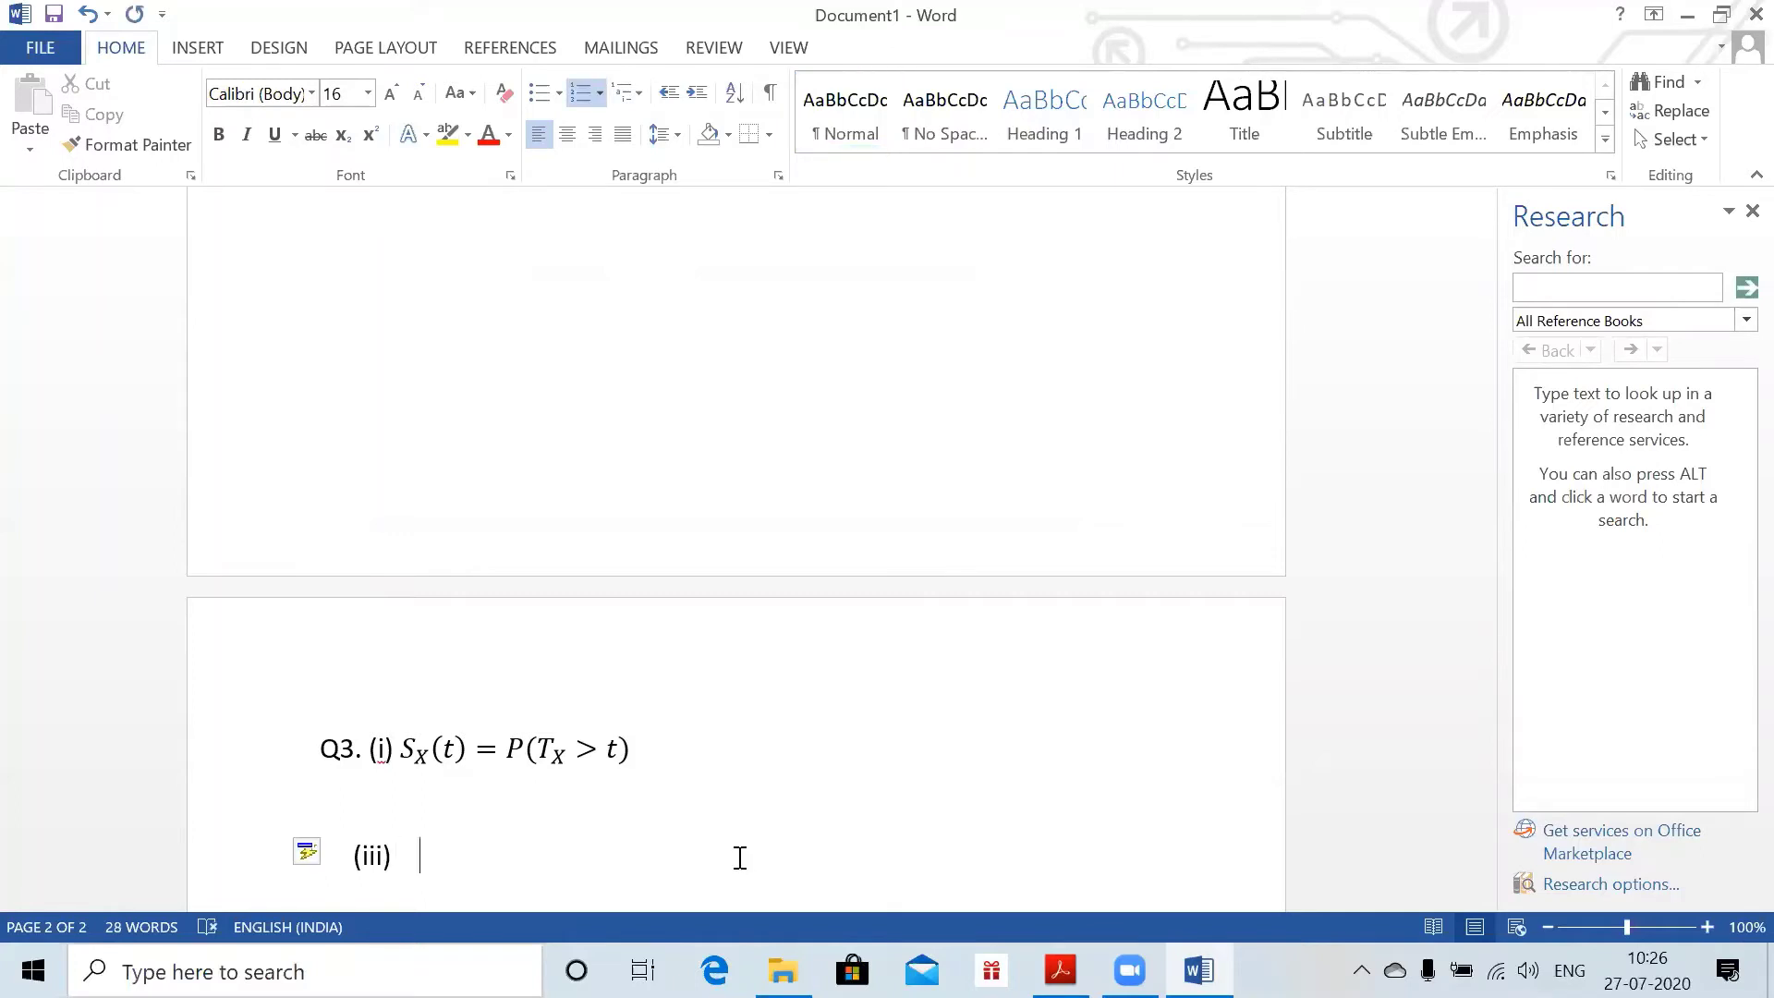
- Begin the equation beside (iii) with S_X(t) = _t p_x =, with t as a subscript before p and x as a subscript after it
{"action": "key", "text": "alt+equal"}
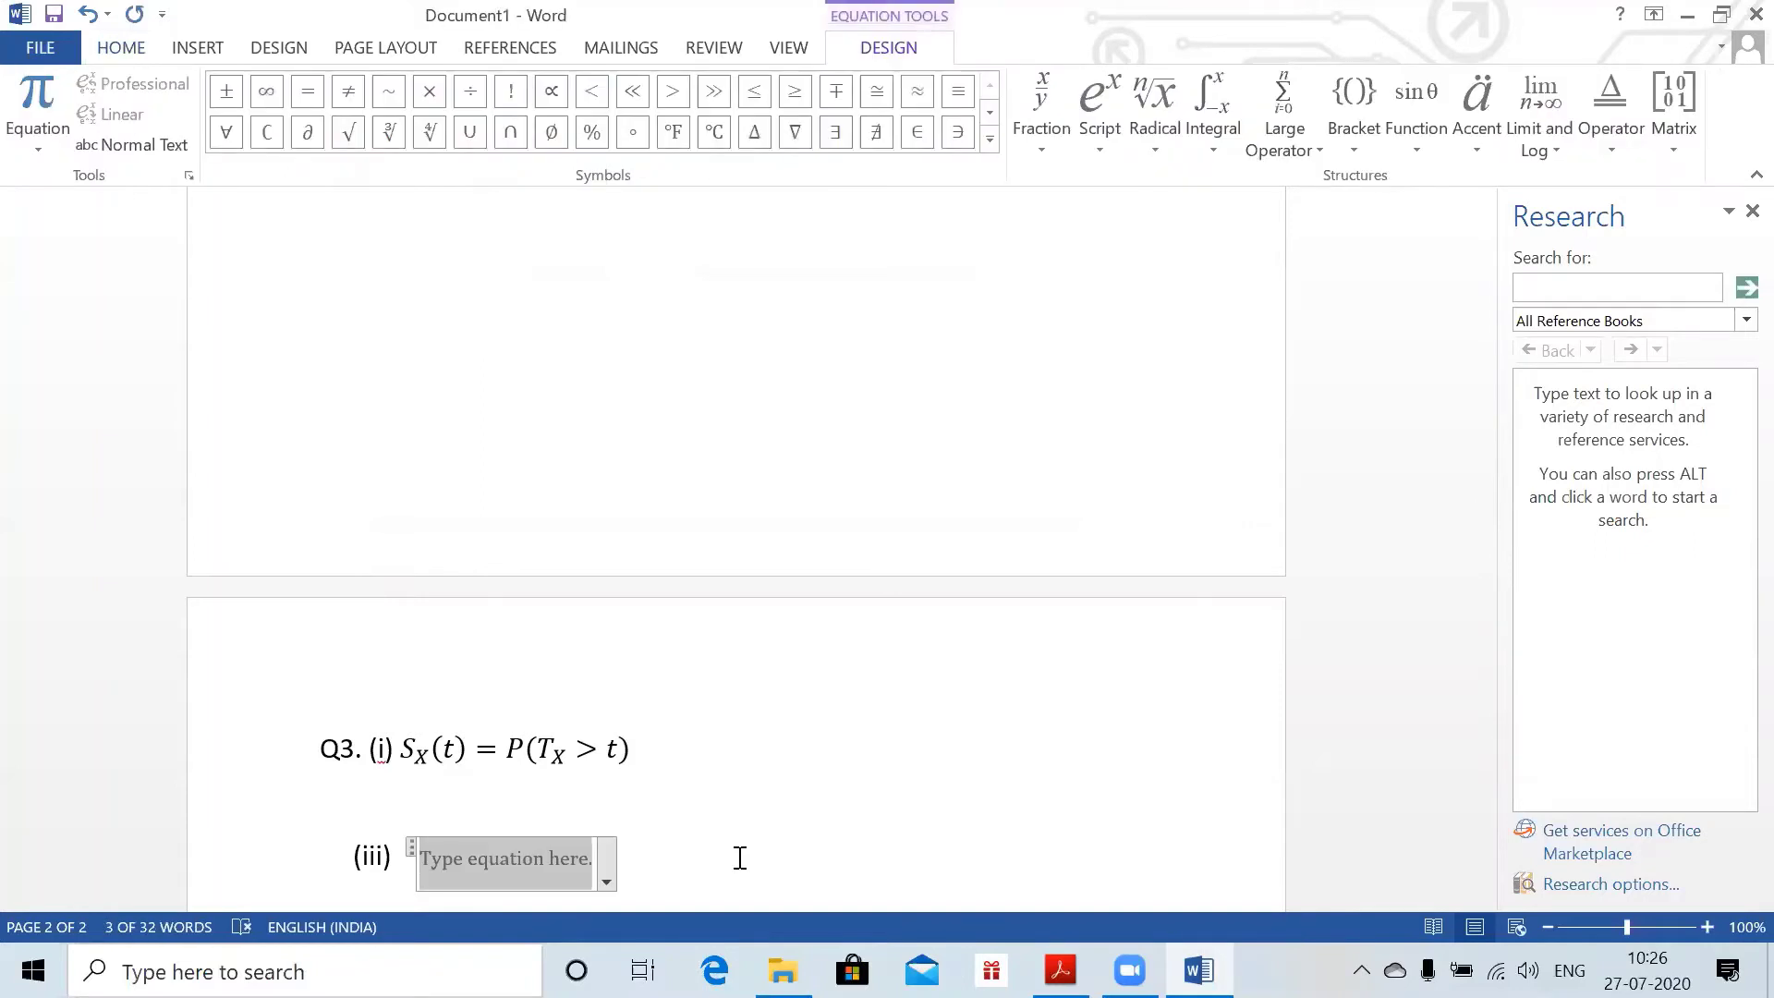
{"action": "type", "text": "S_"}
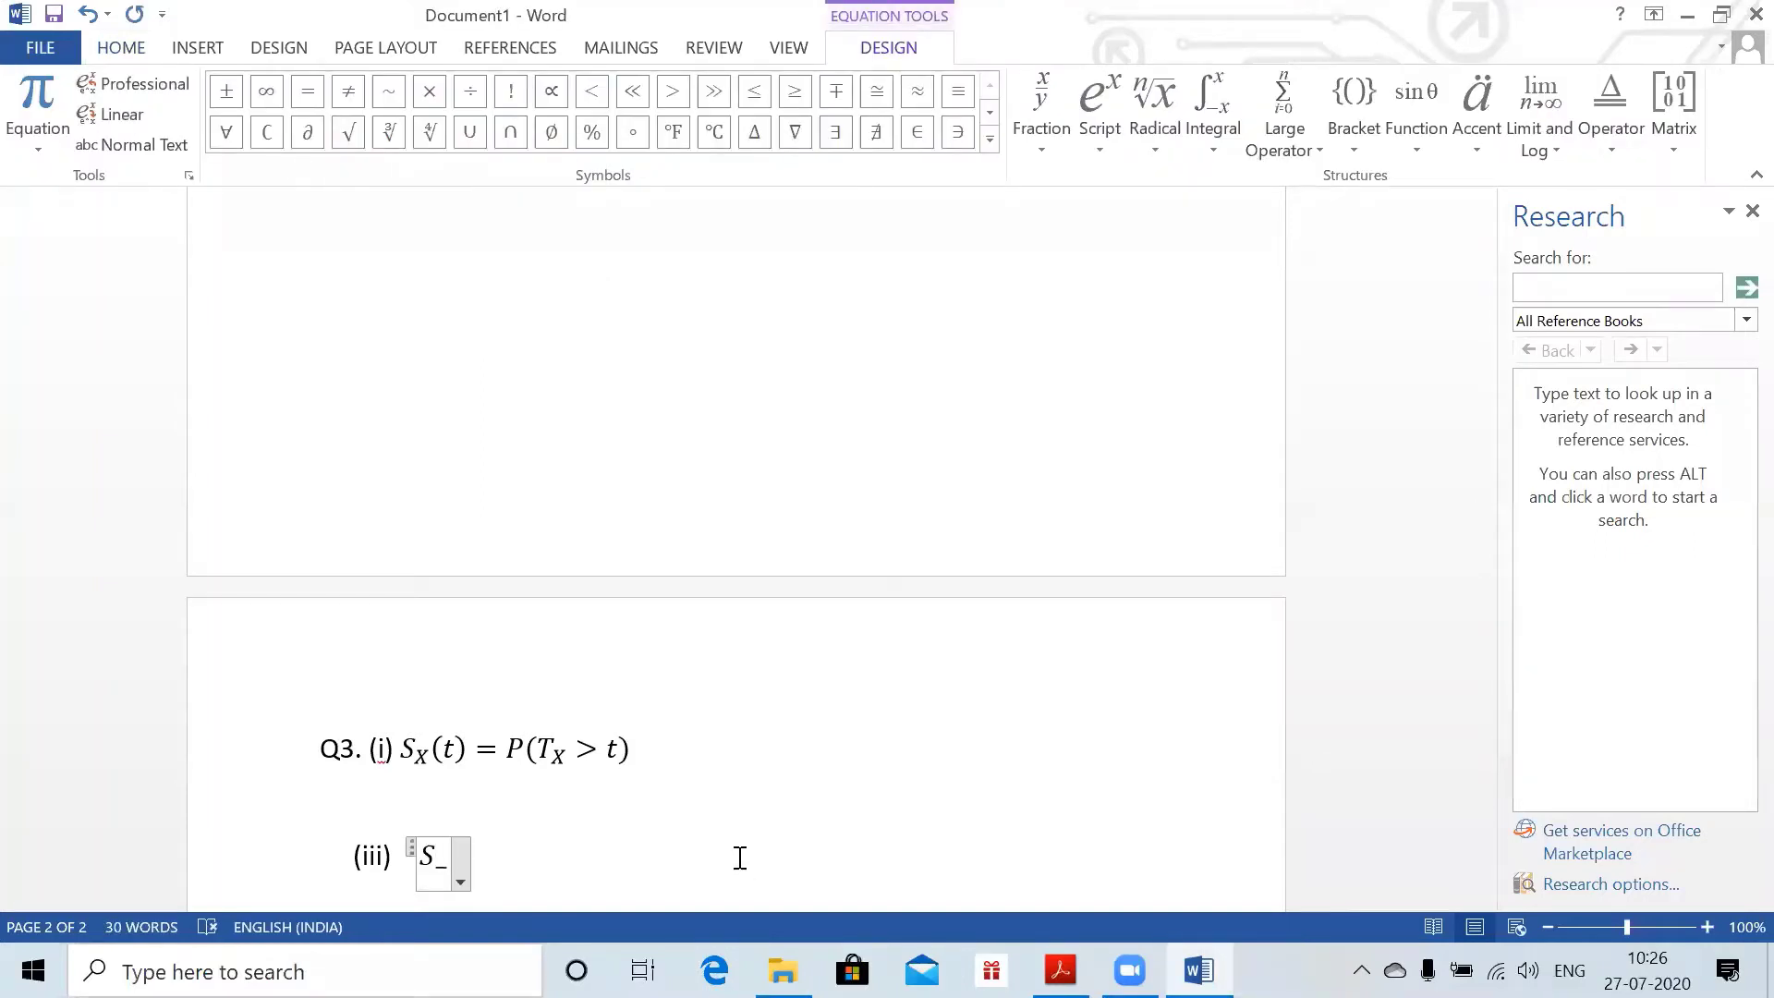
{"action": "type", "text": "X(t) = "}
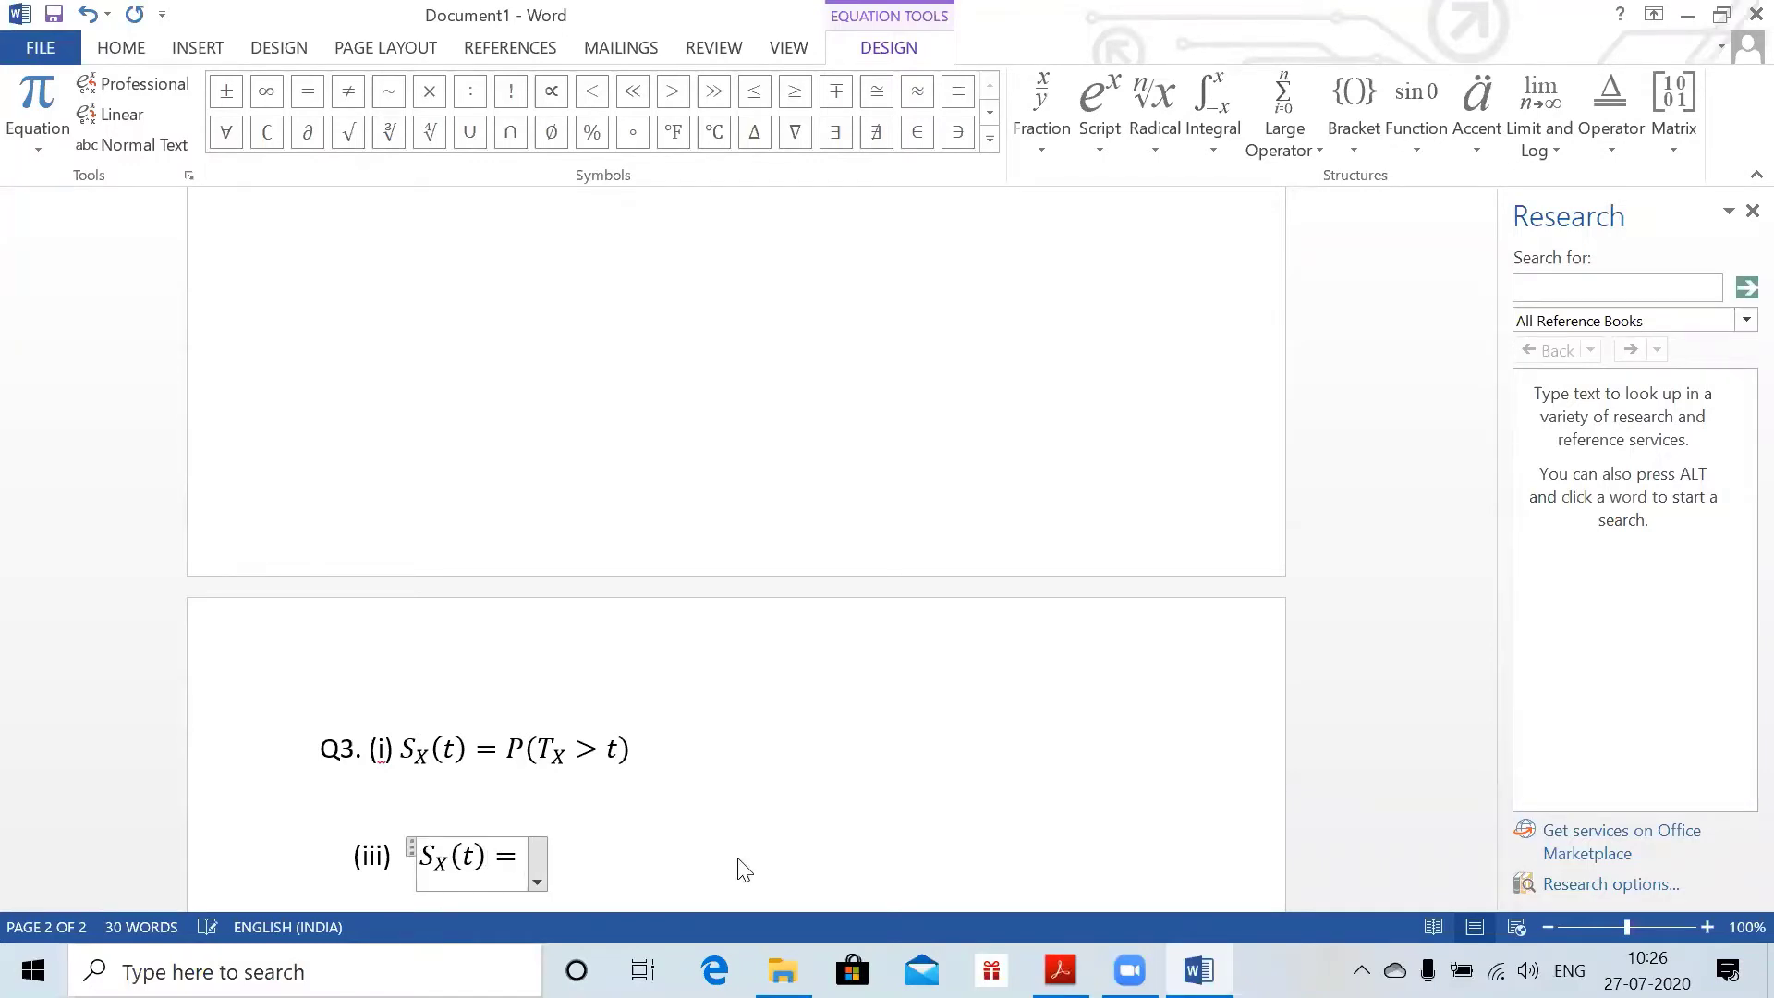
{"action": "type", "text": "_t p_x"}
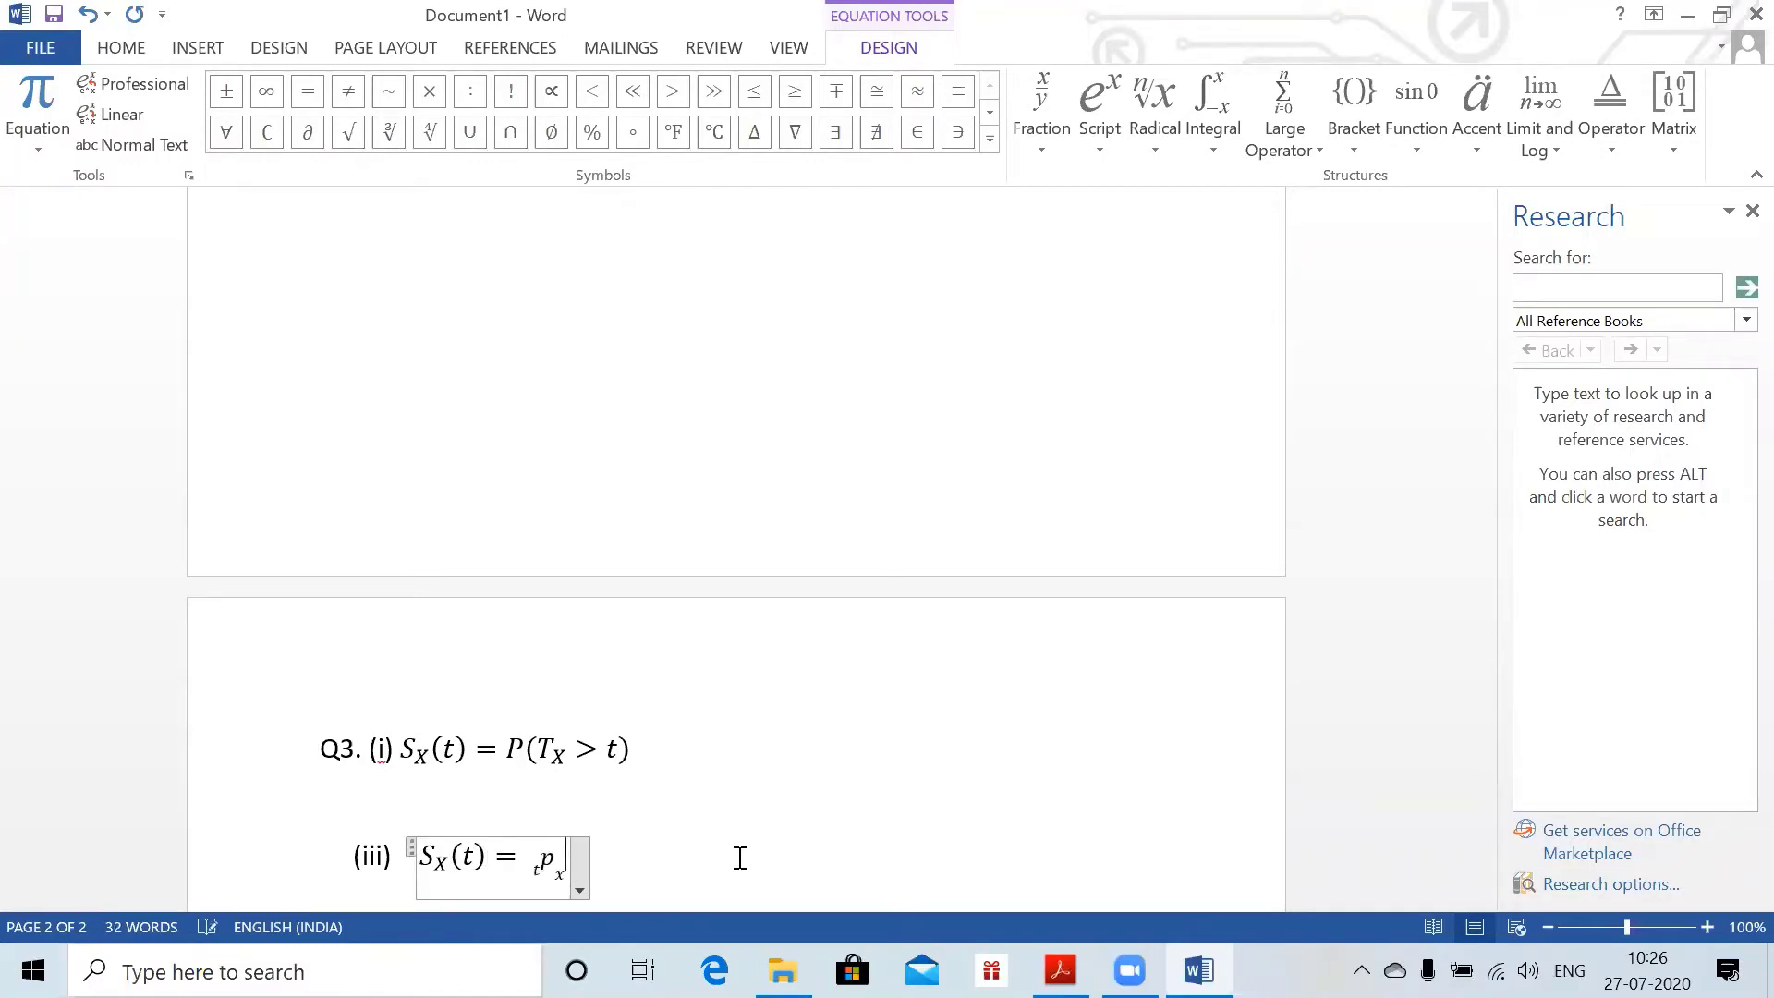
{"action": "type", "text": " ="}
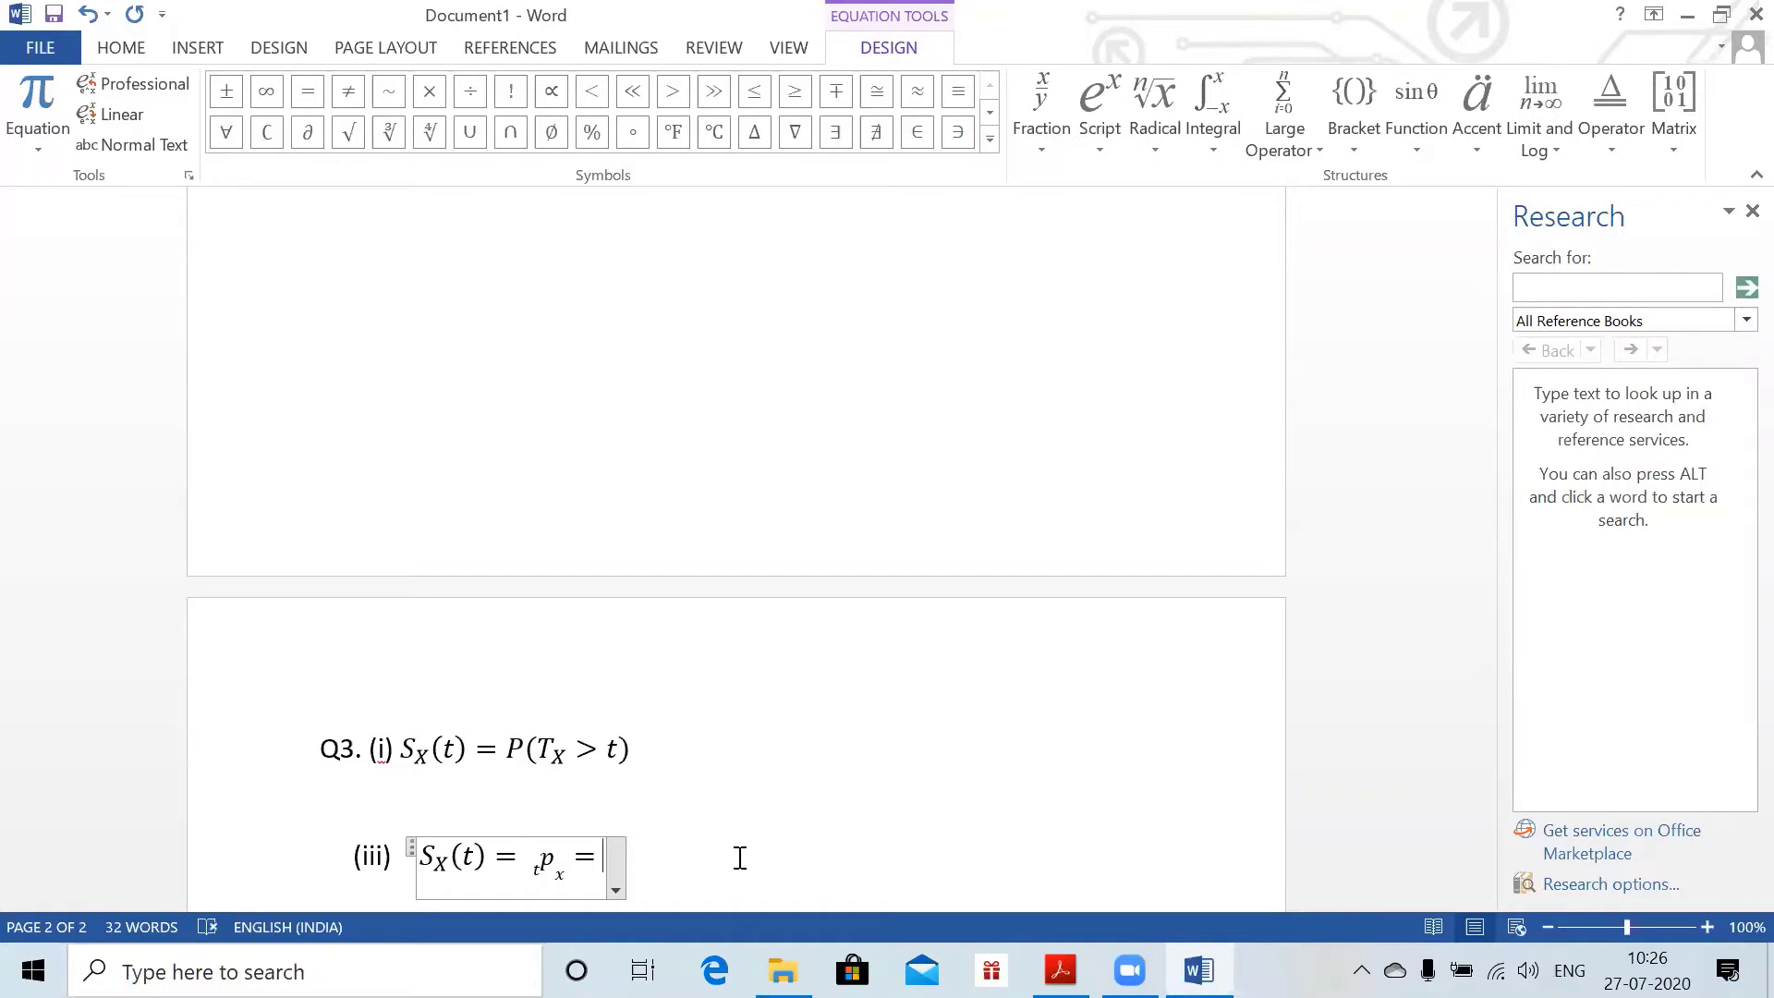
- Add a second p term after the equals sign, with x+t as the subscript before p and 0 as the subscript after it
{"action": "type", "text": "tpx"}
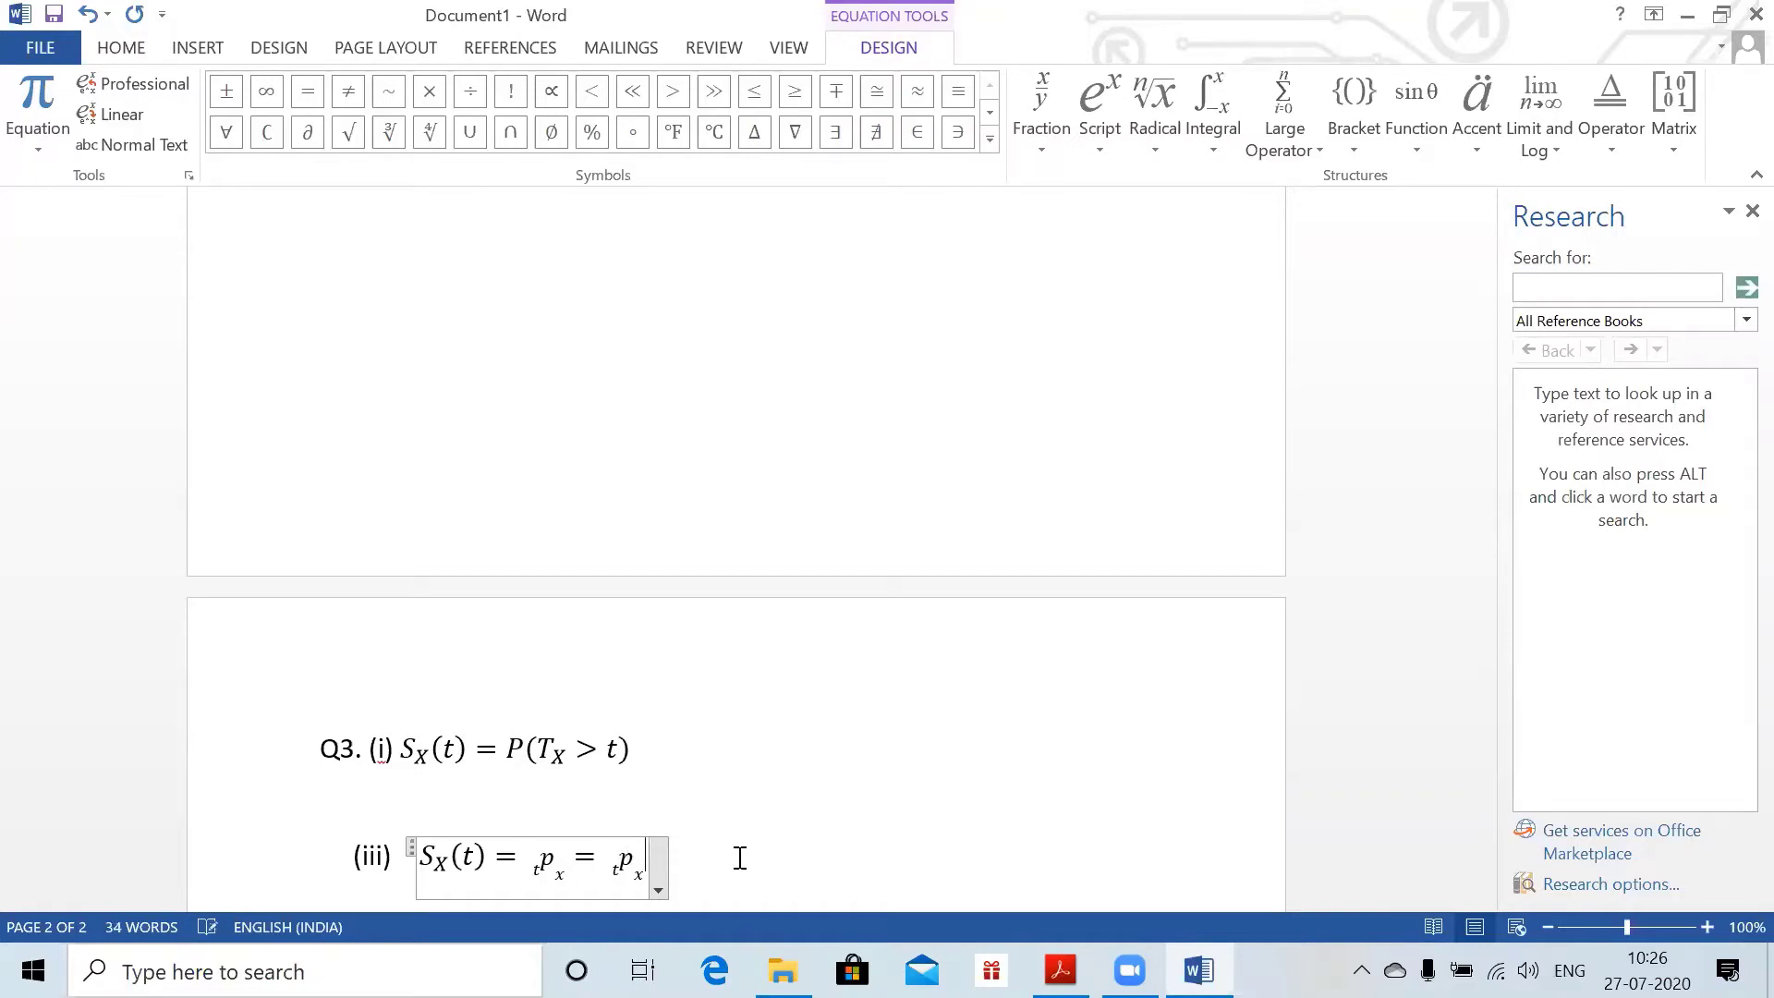
{"action": "double_click", "coordinate": [619, 860]}
{"action": "left_click", "coordinate": [618, 860]}
{"action": "left_click", "coordinate": [618, 867]}
{"action": "type", "text": "x+"}
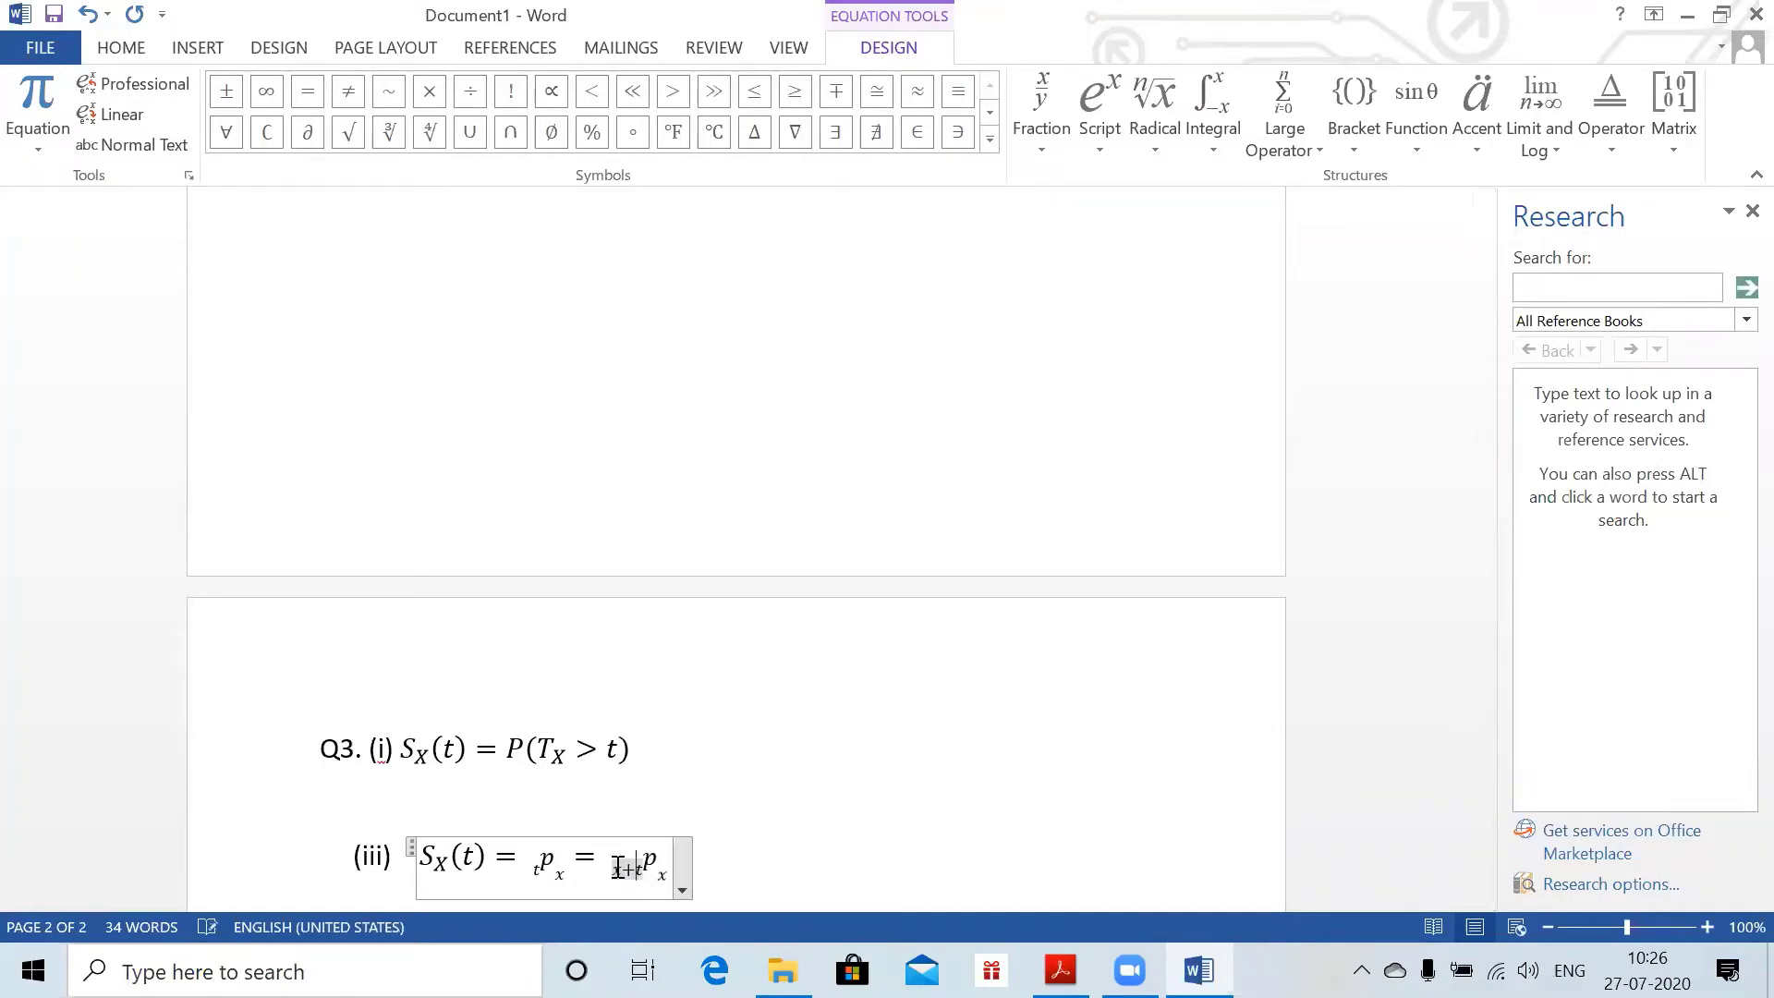
{"action": "left_click", "coordinate": [666, 873]}
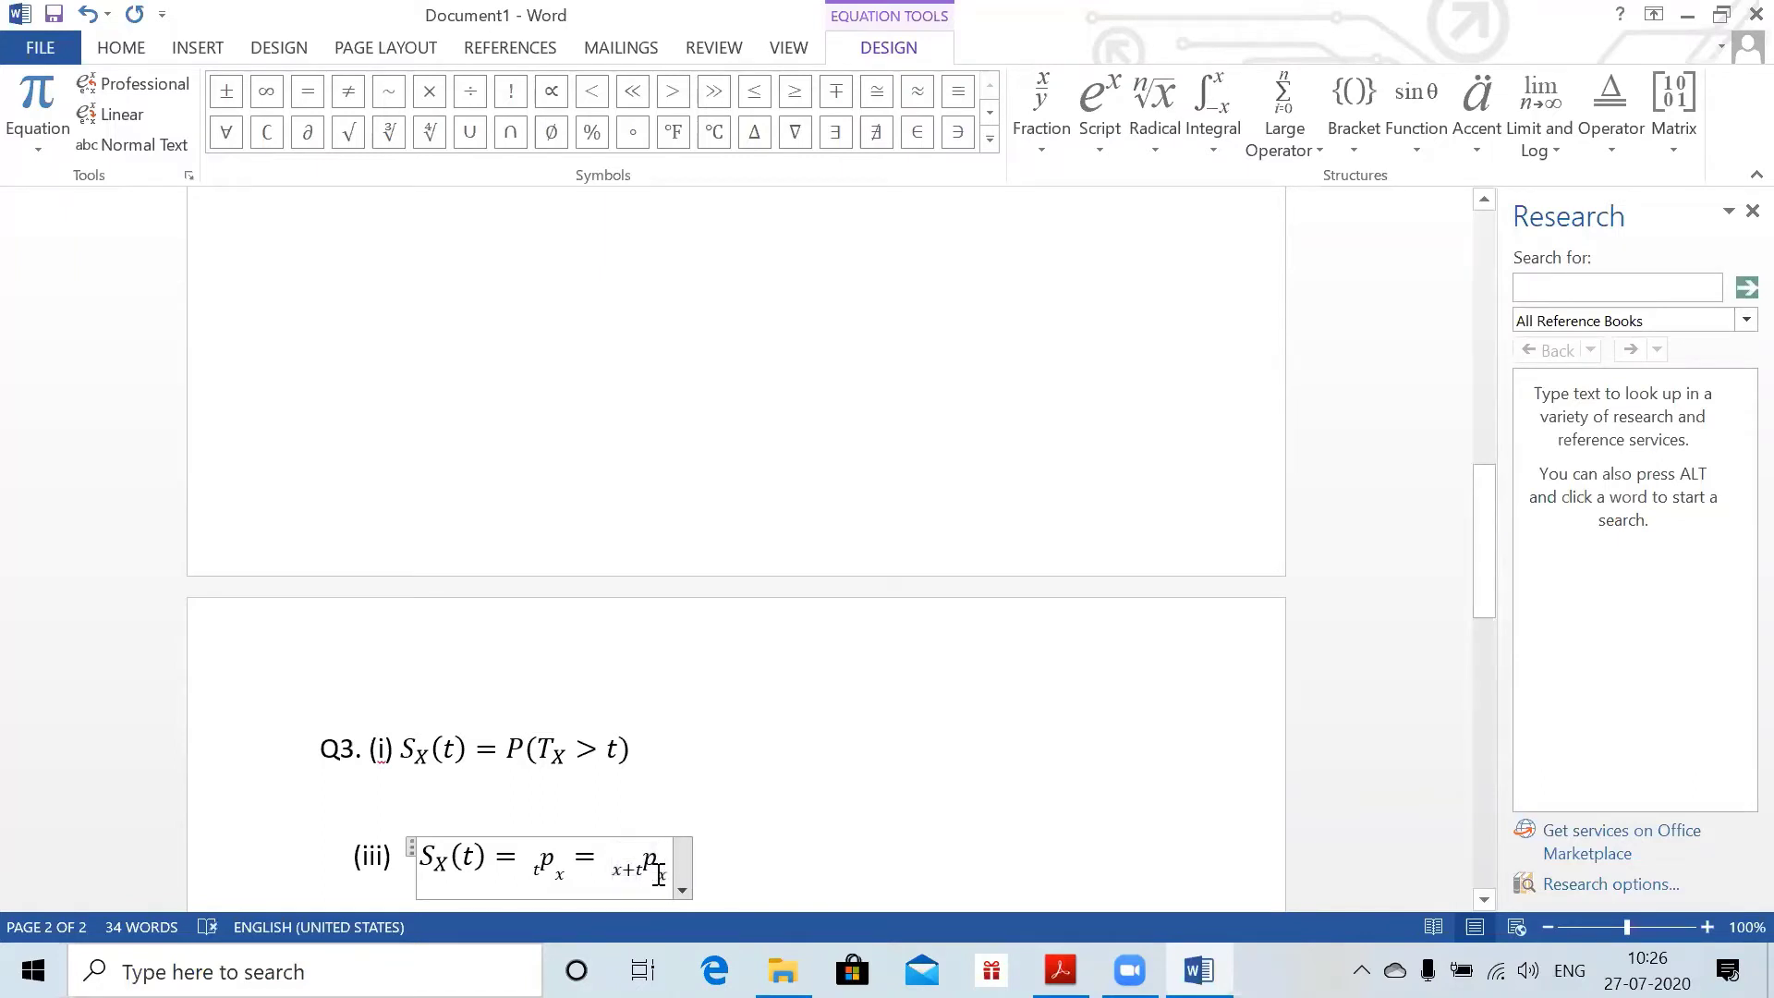
{"action": "key", "text": "BackSpace"}
{"action": "type", "text": "0"}
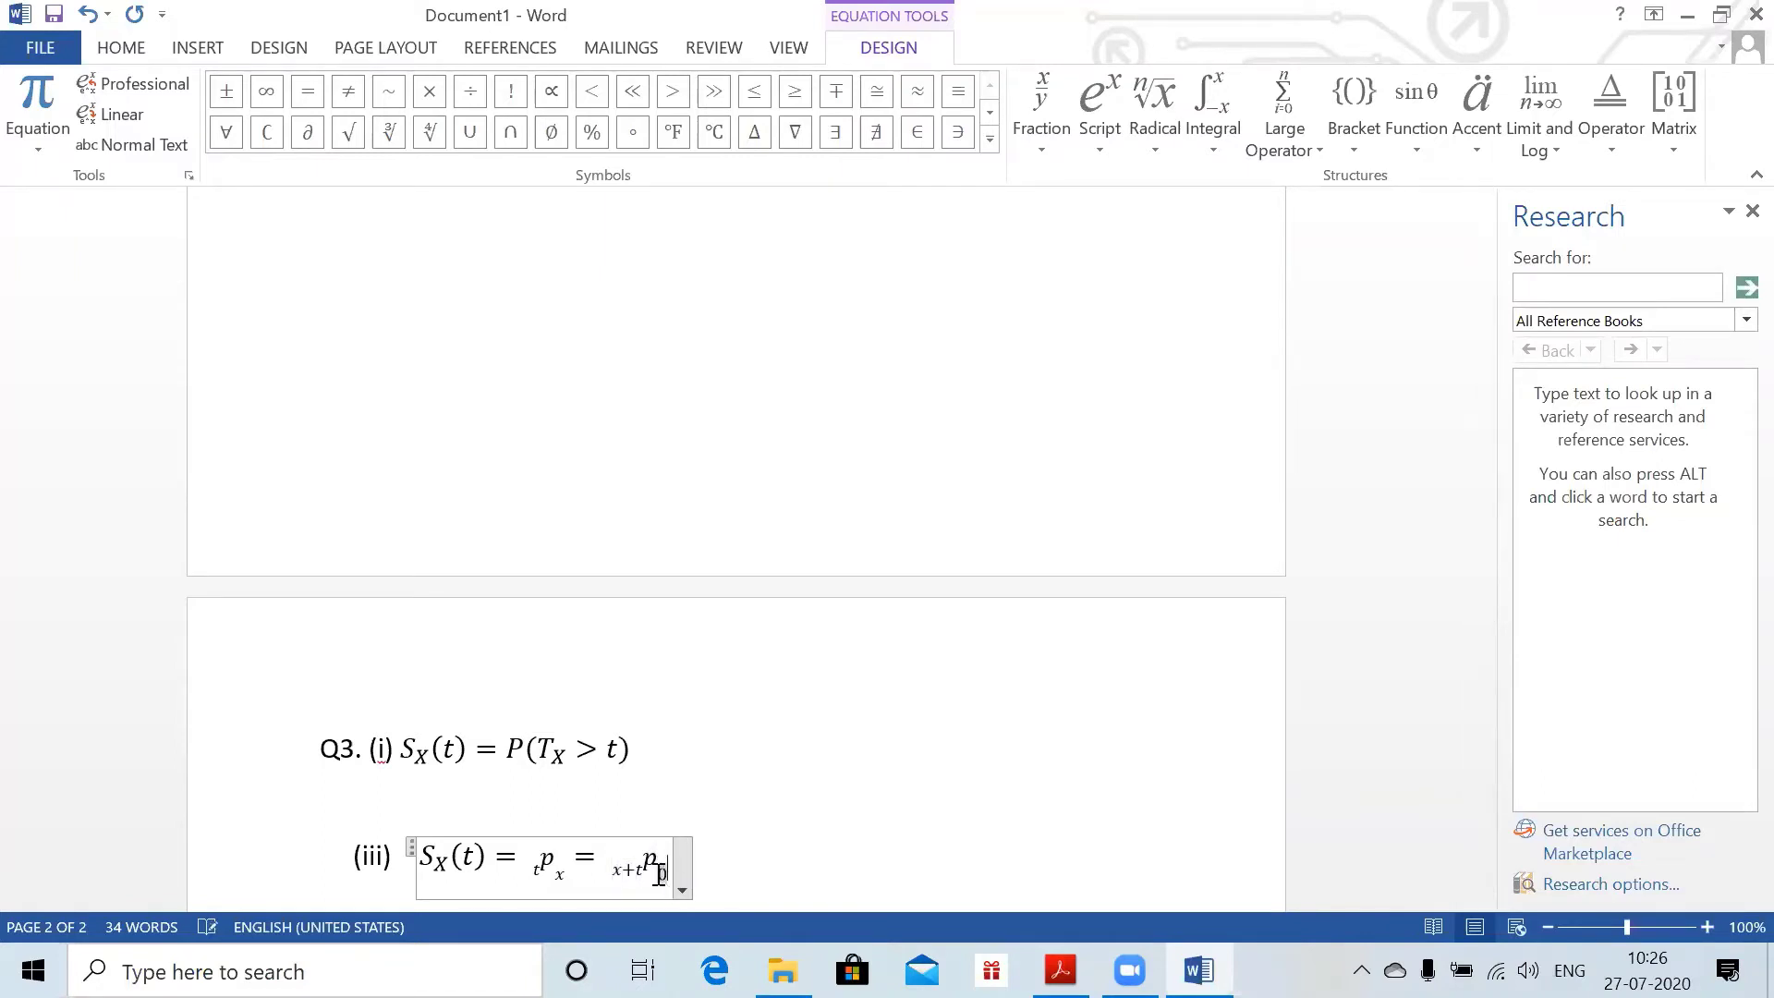
{"action": "key", "text": "Right"}
- Follow the x+t term with a division slash and another p term with subscripts t before and x after
{"action": "type", "text": "="}
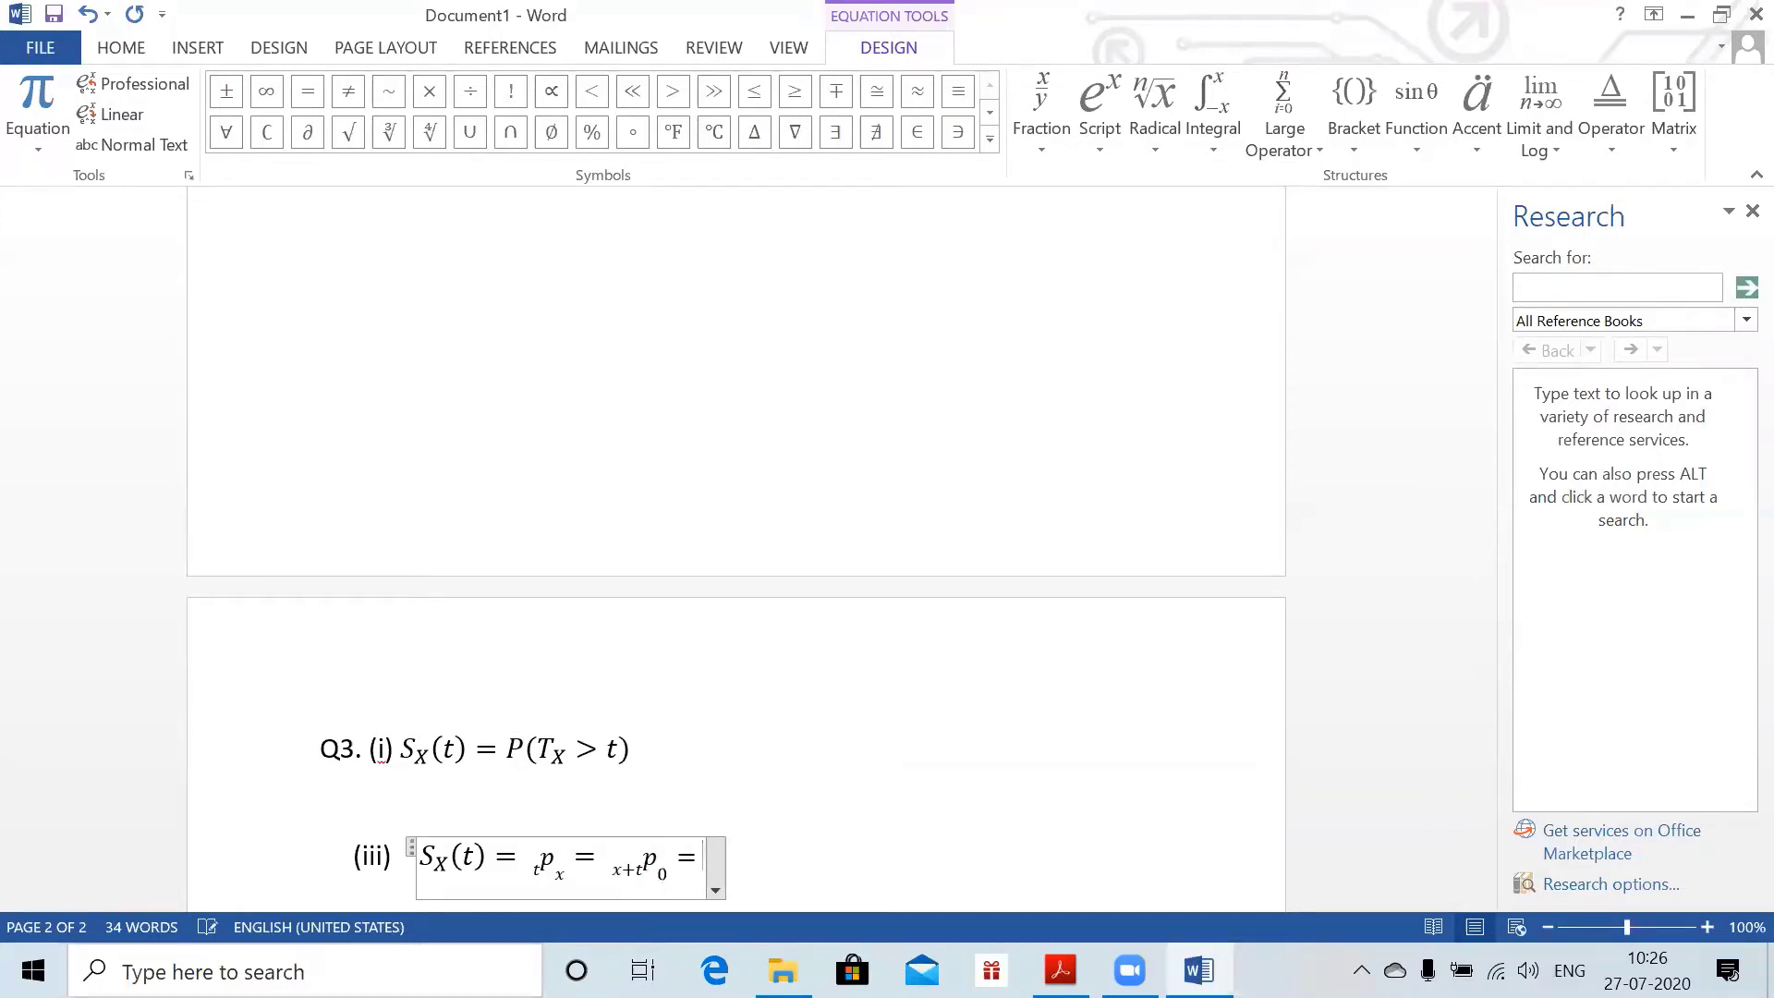
{"action": "key", "text": "BackSpace"}
{"action": "key", "text": "BackSpace"}
{"action": "key", "text": "BackSpace"}
{"action": "key", "text": "BackSpace"}
{"action": "key", "text": "Right"}
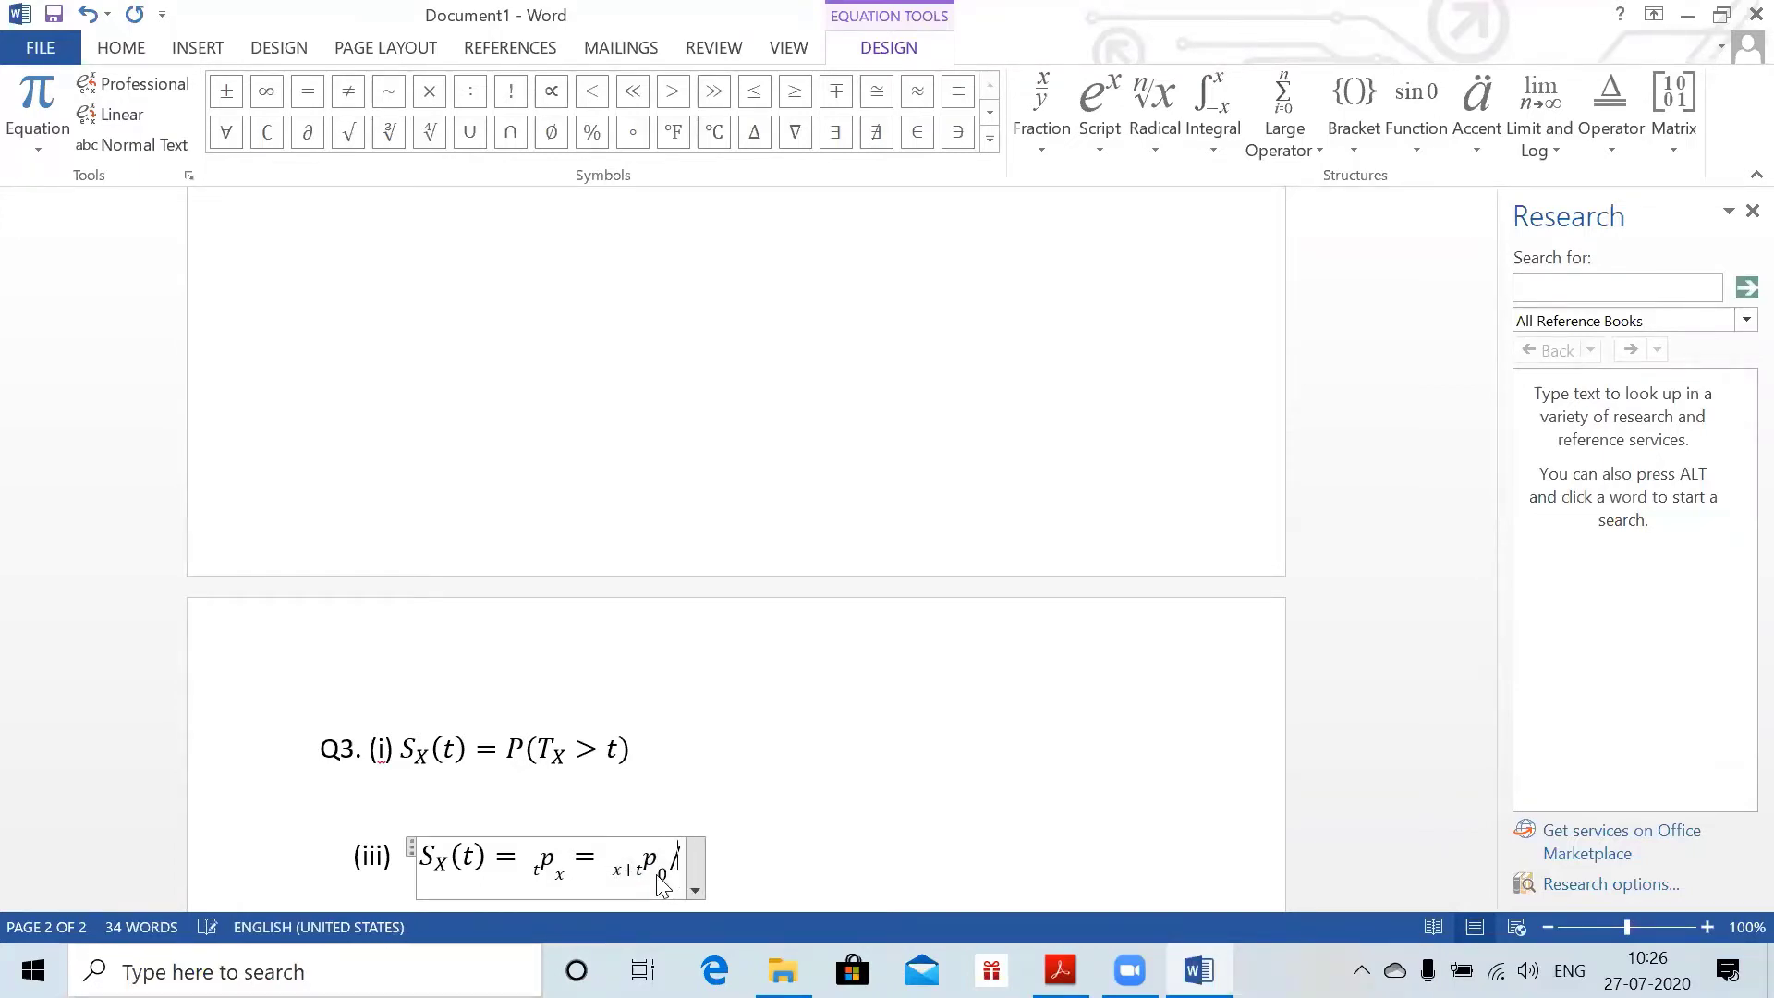
{"action": "type", "text": "/"}
{"action": "type", "text": "tpx"}
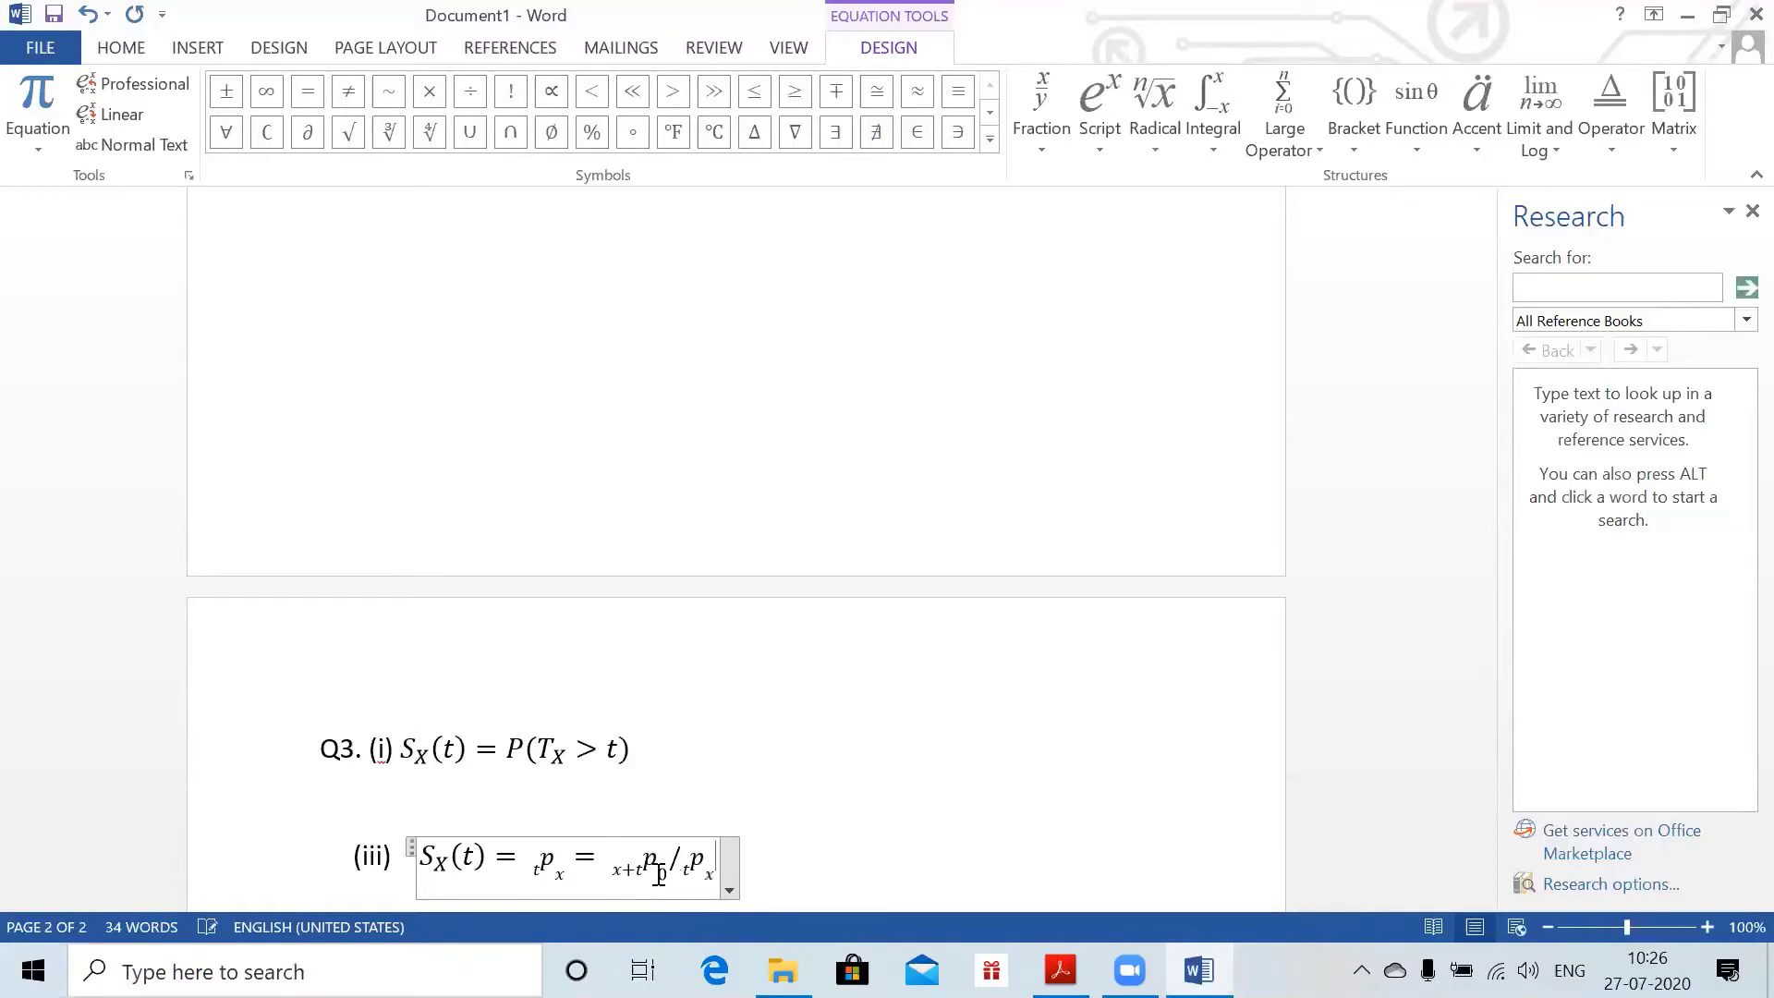
- Change the subscripts of the p term after the slash to x before p and 0 after it
{"action": "left_click", "coordinate": [685, 879]}
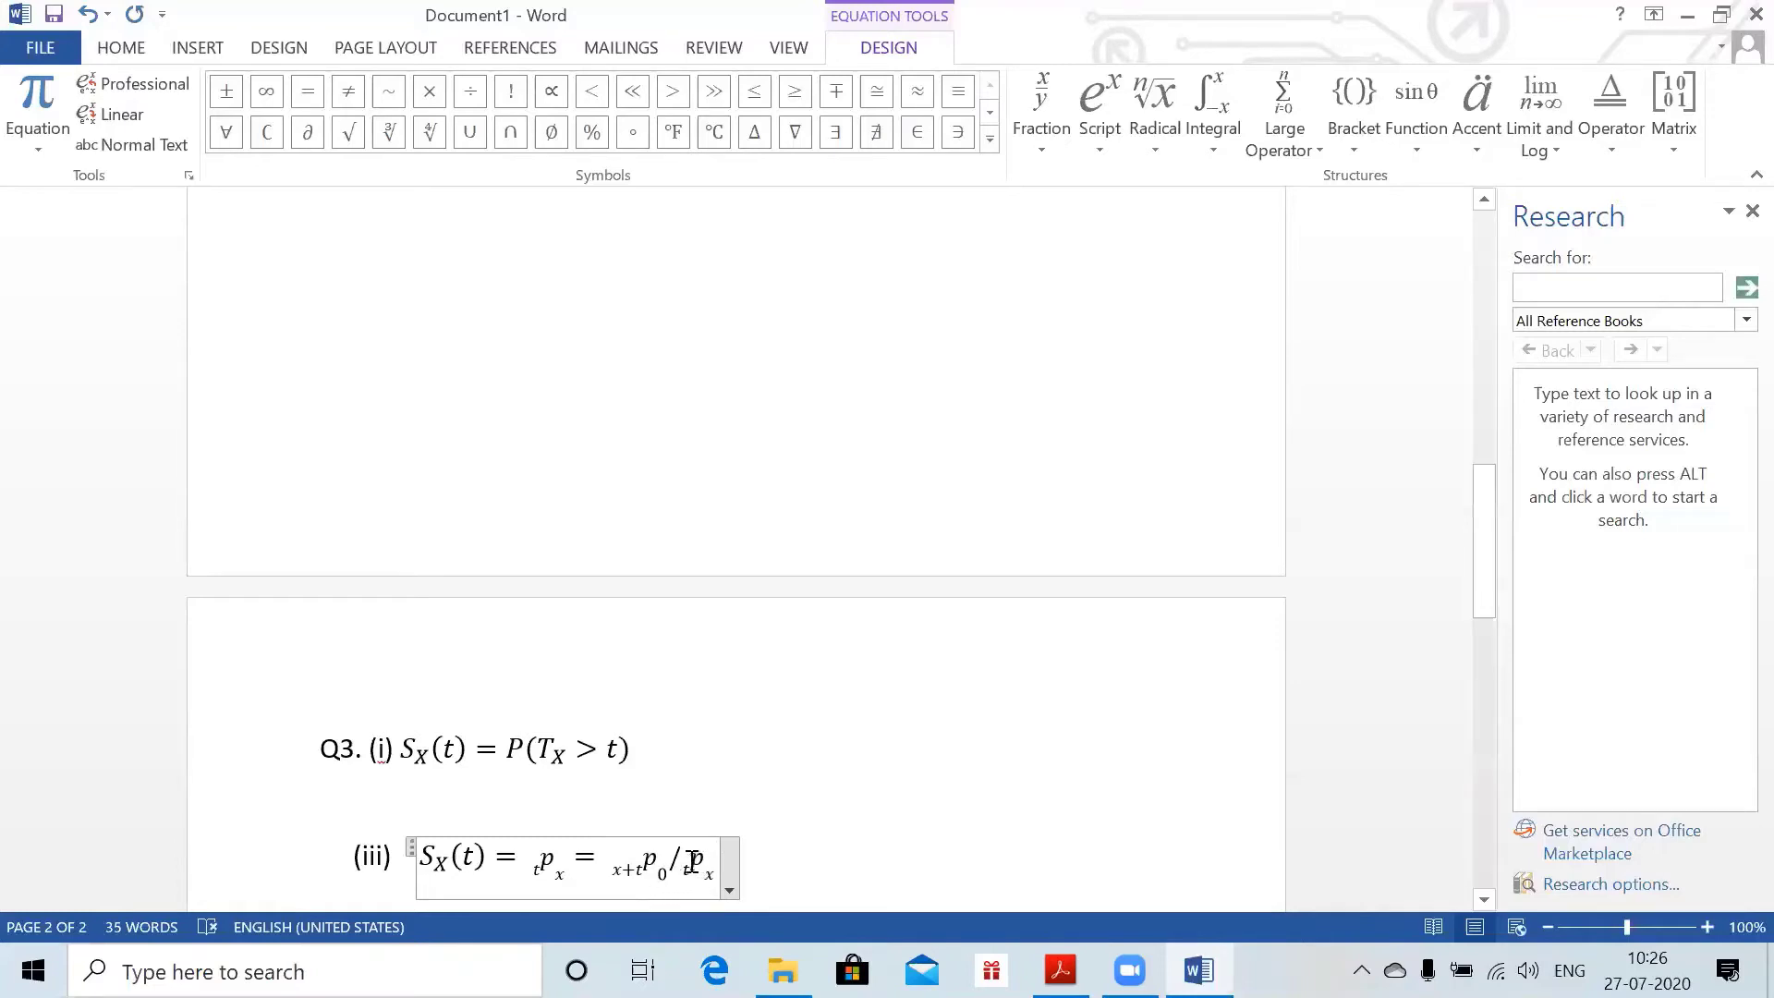
{"action": "left_click", "coordinate": [691, 867]}
{"action": "left_click_drag", "start_coordinate": [1484, 553], "coordinate": [1483, 608]}
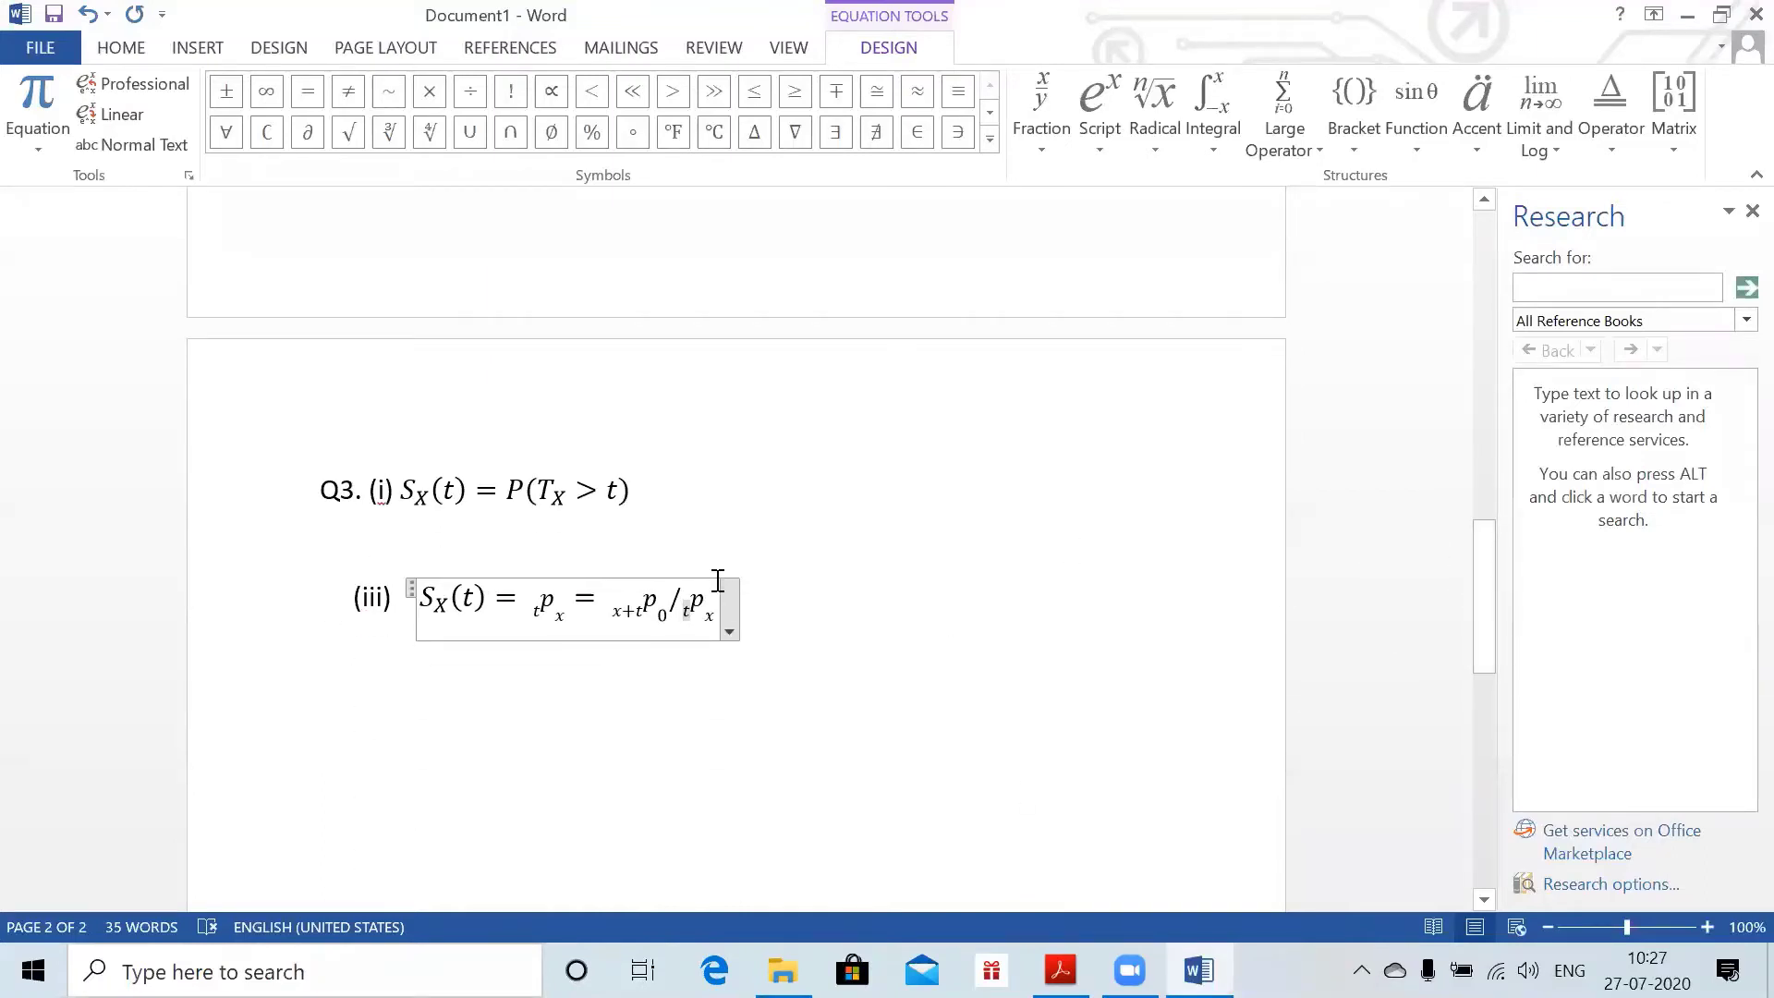
{"action": "key", "text": "BackSpace"}
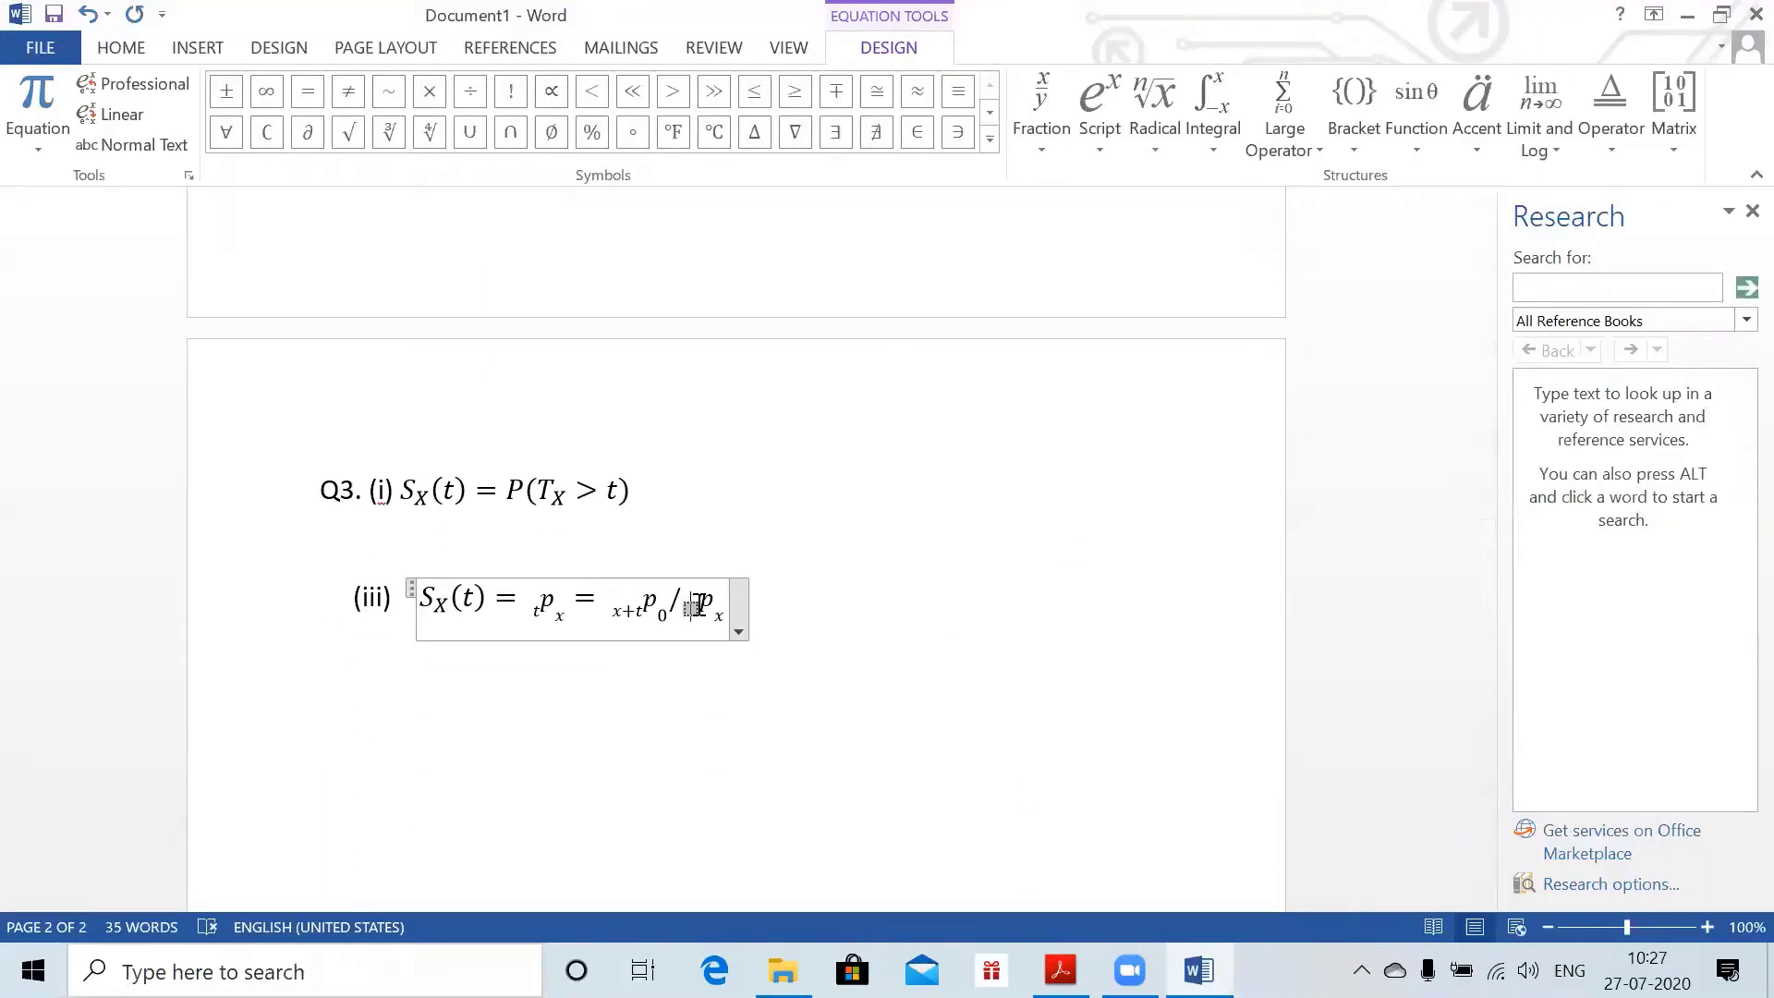
{"action": "type", "text": "xp0"}
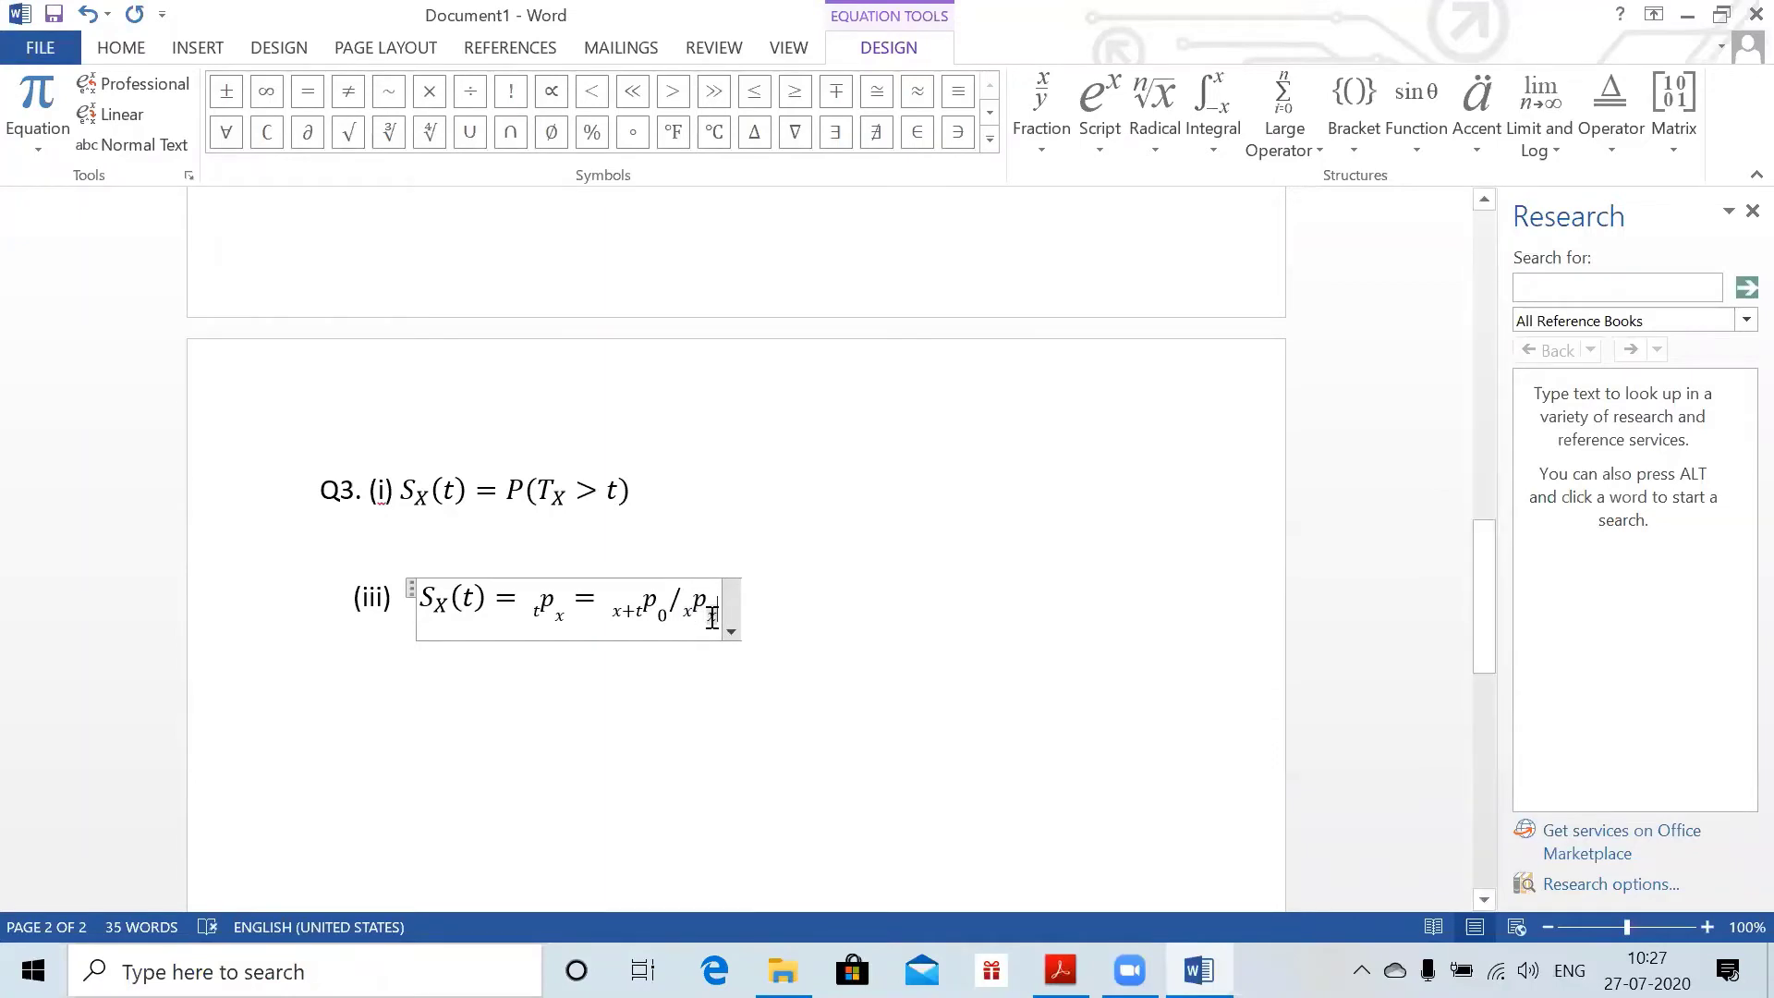
- Convert the p terms in (iii) to a stacked fraction, then append = S(x+t)/S(x) as a fraction and start a new line
{"action": "type", "text": " ="}
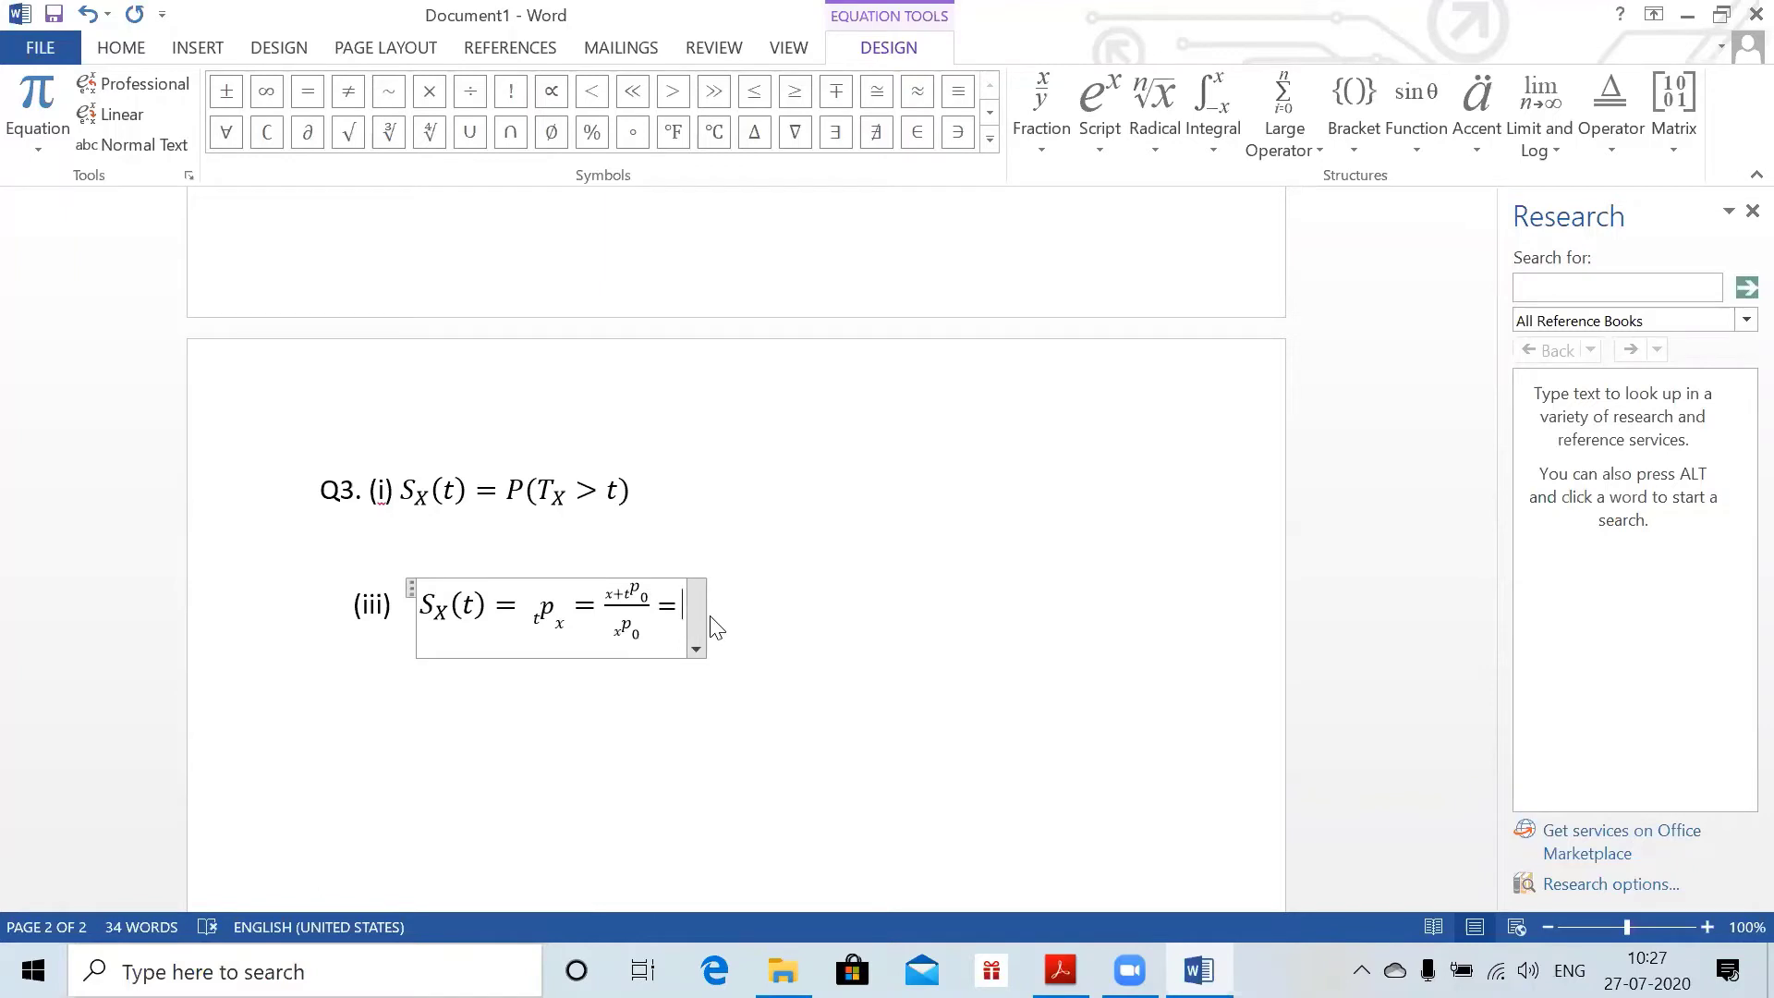
{"action": "type", "text": " S(x + "}
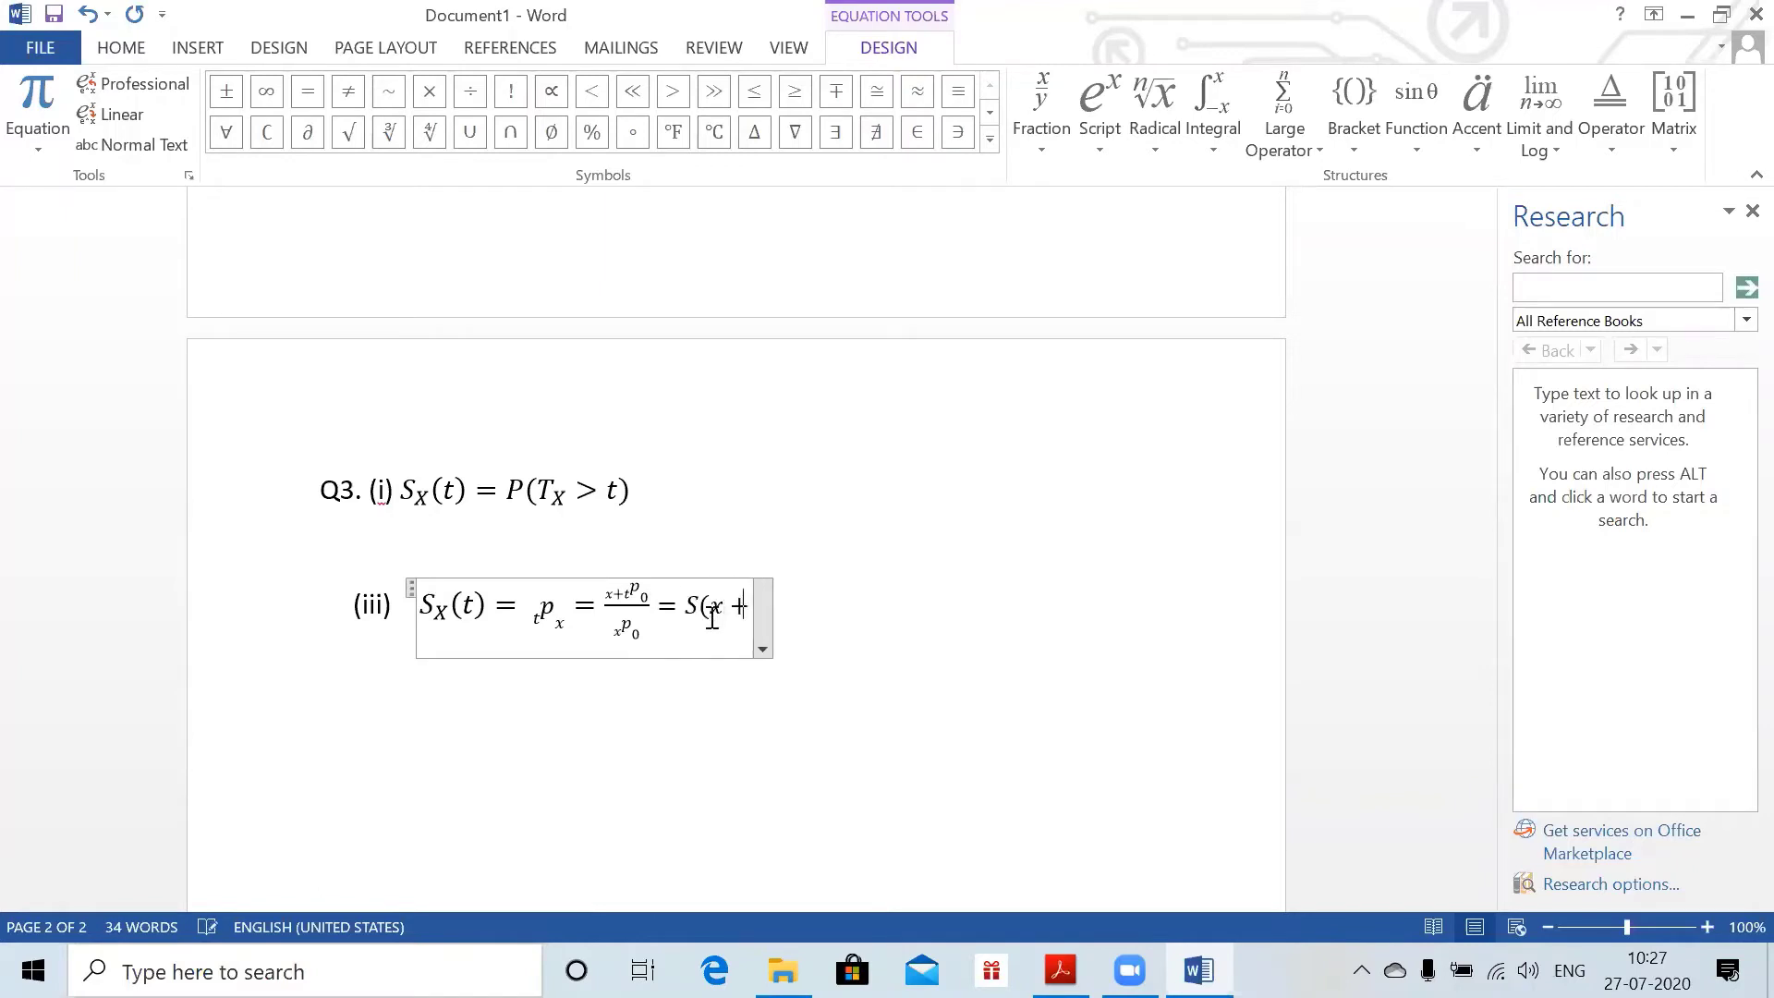
{"action": "type", "text": "t)/S"}
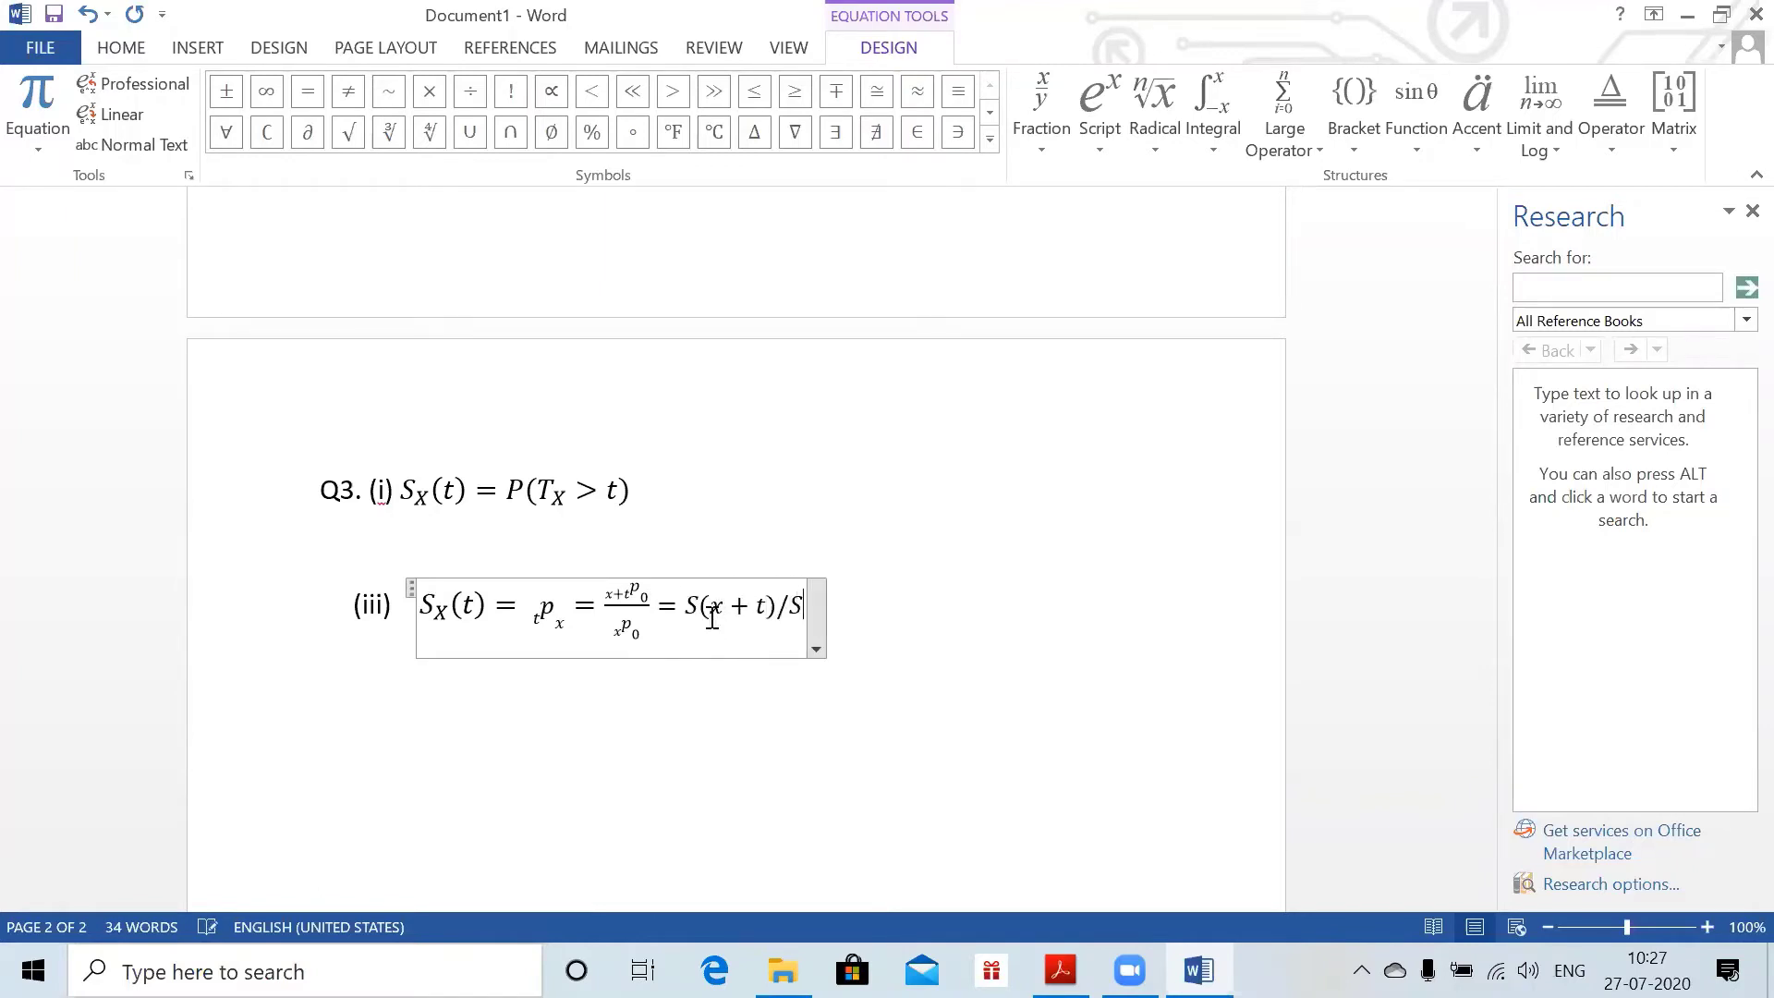
{"action": "type", "text": "(x)"}
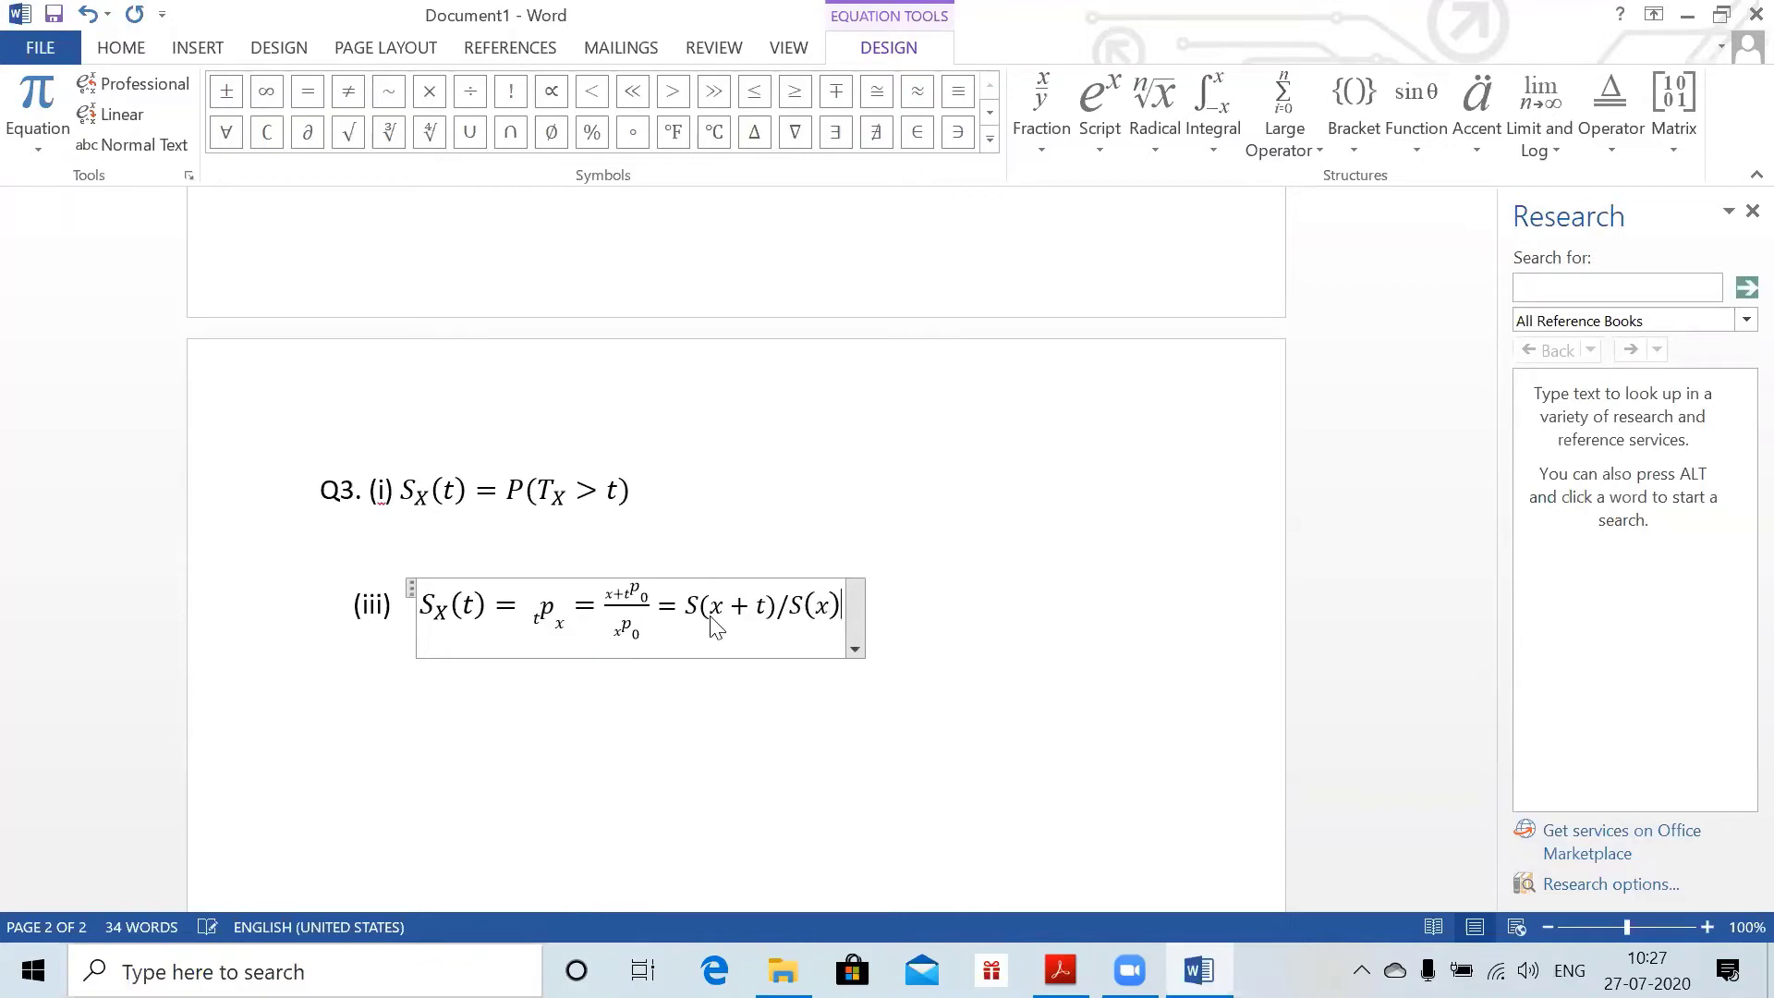
{"action": "key", "text": "space"}
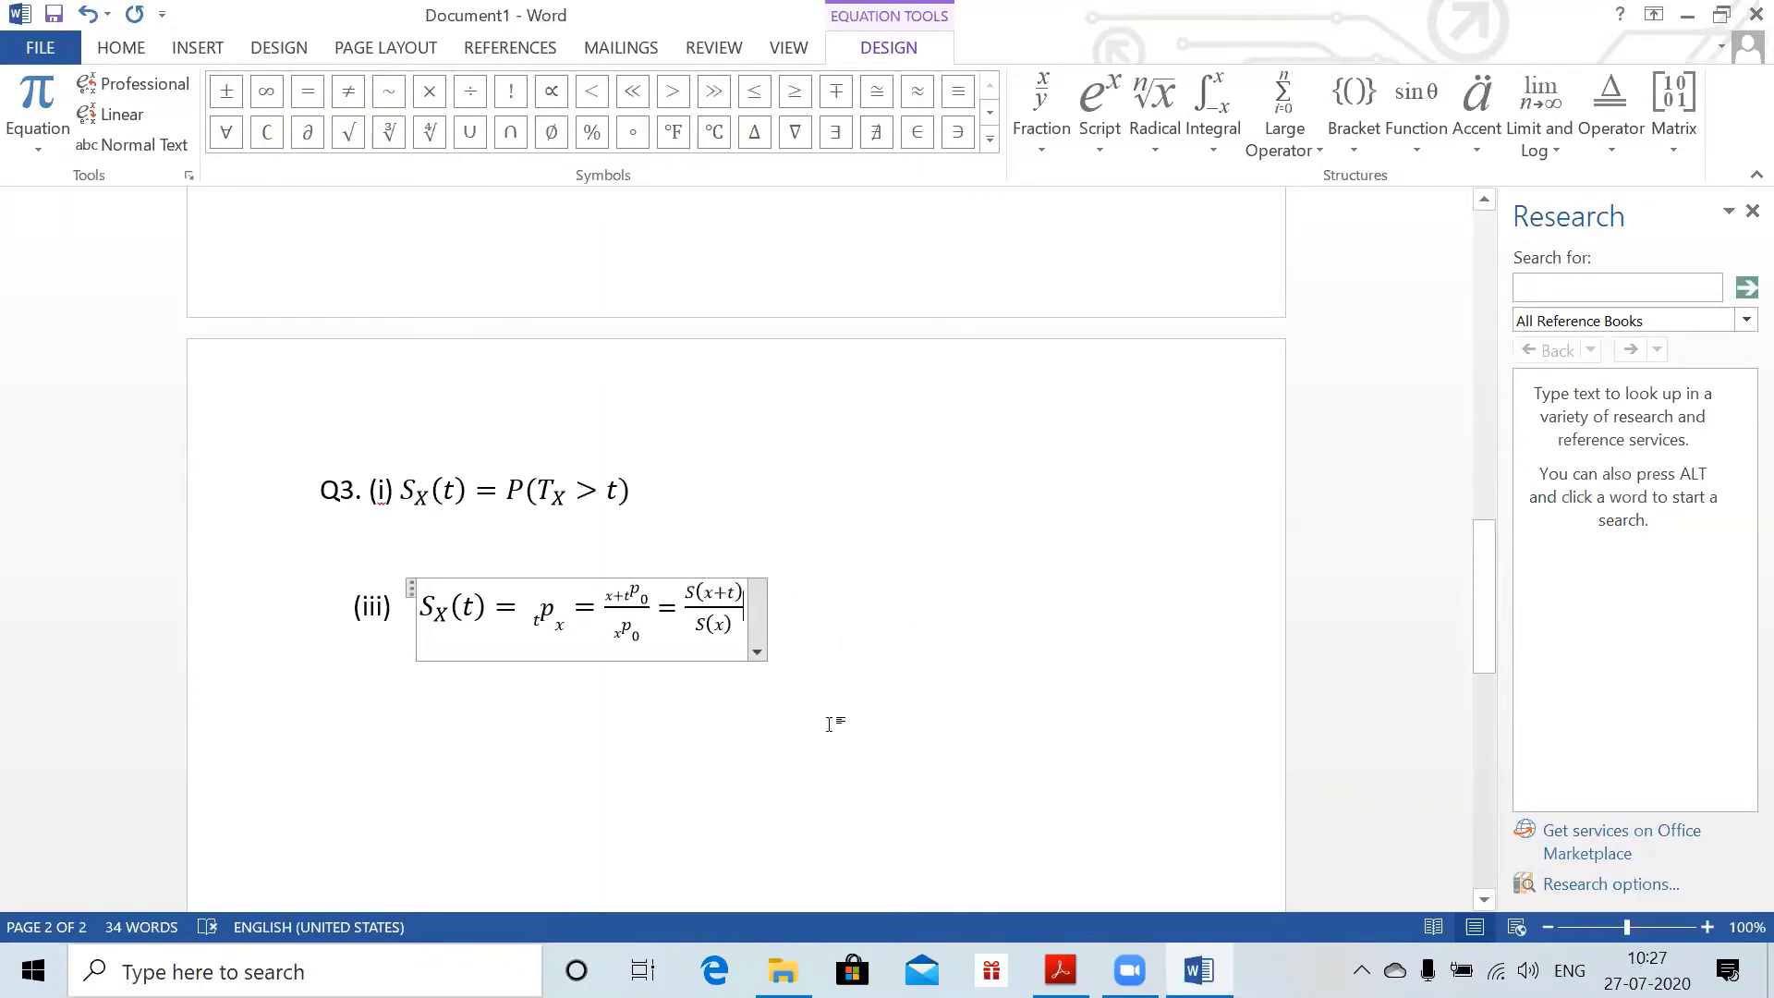
{"action": "key", "text": "Return"}
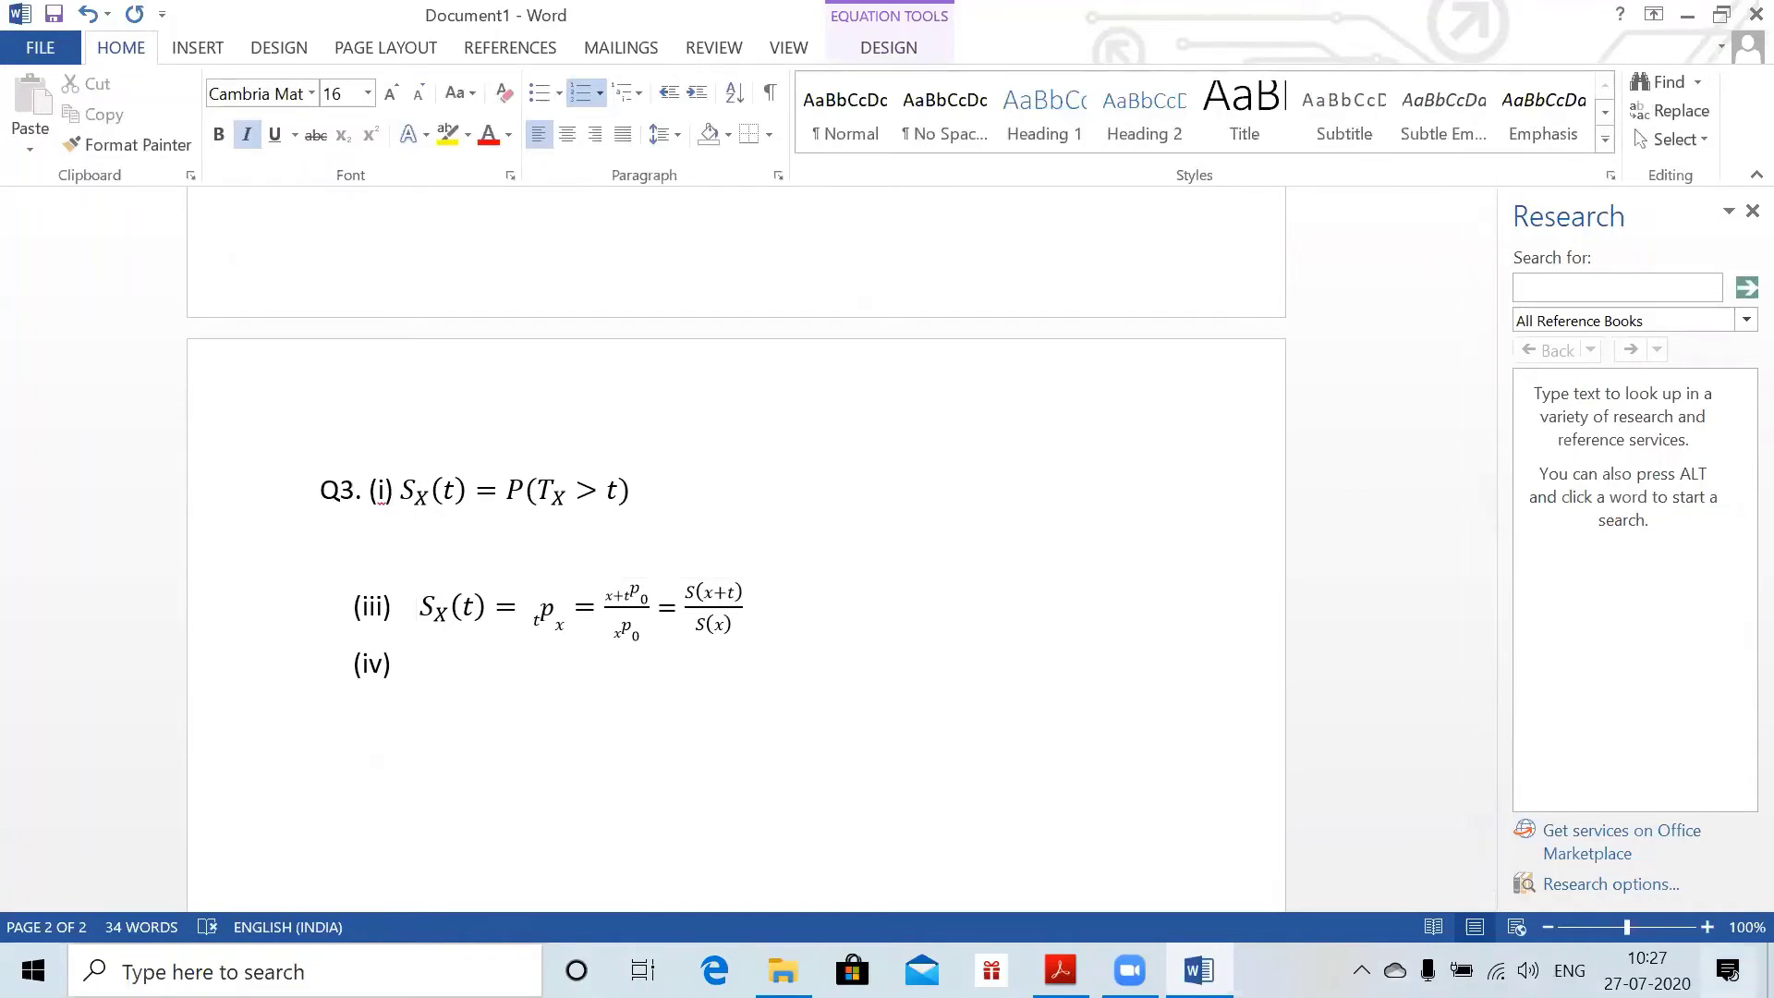
- Connect the paired Philips BT50 audio device in the Windows Bluetooth settings, then close the settings
{"action": "left_click", "coordinate": [1700, 929]}
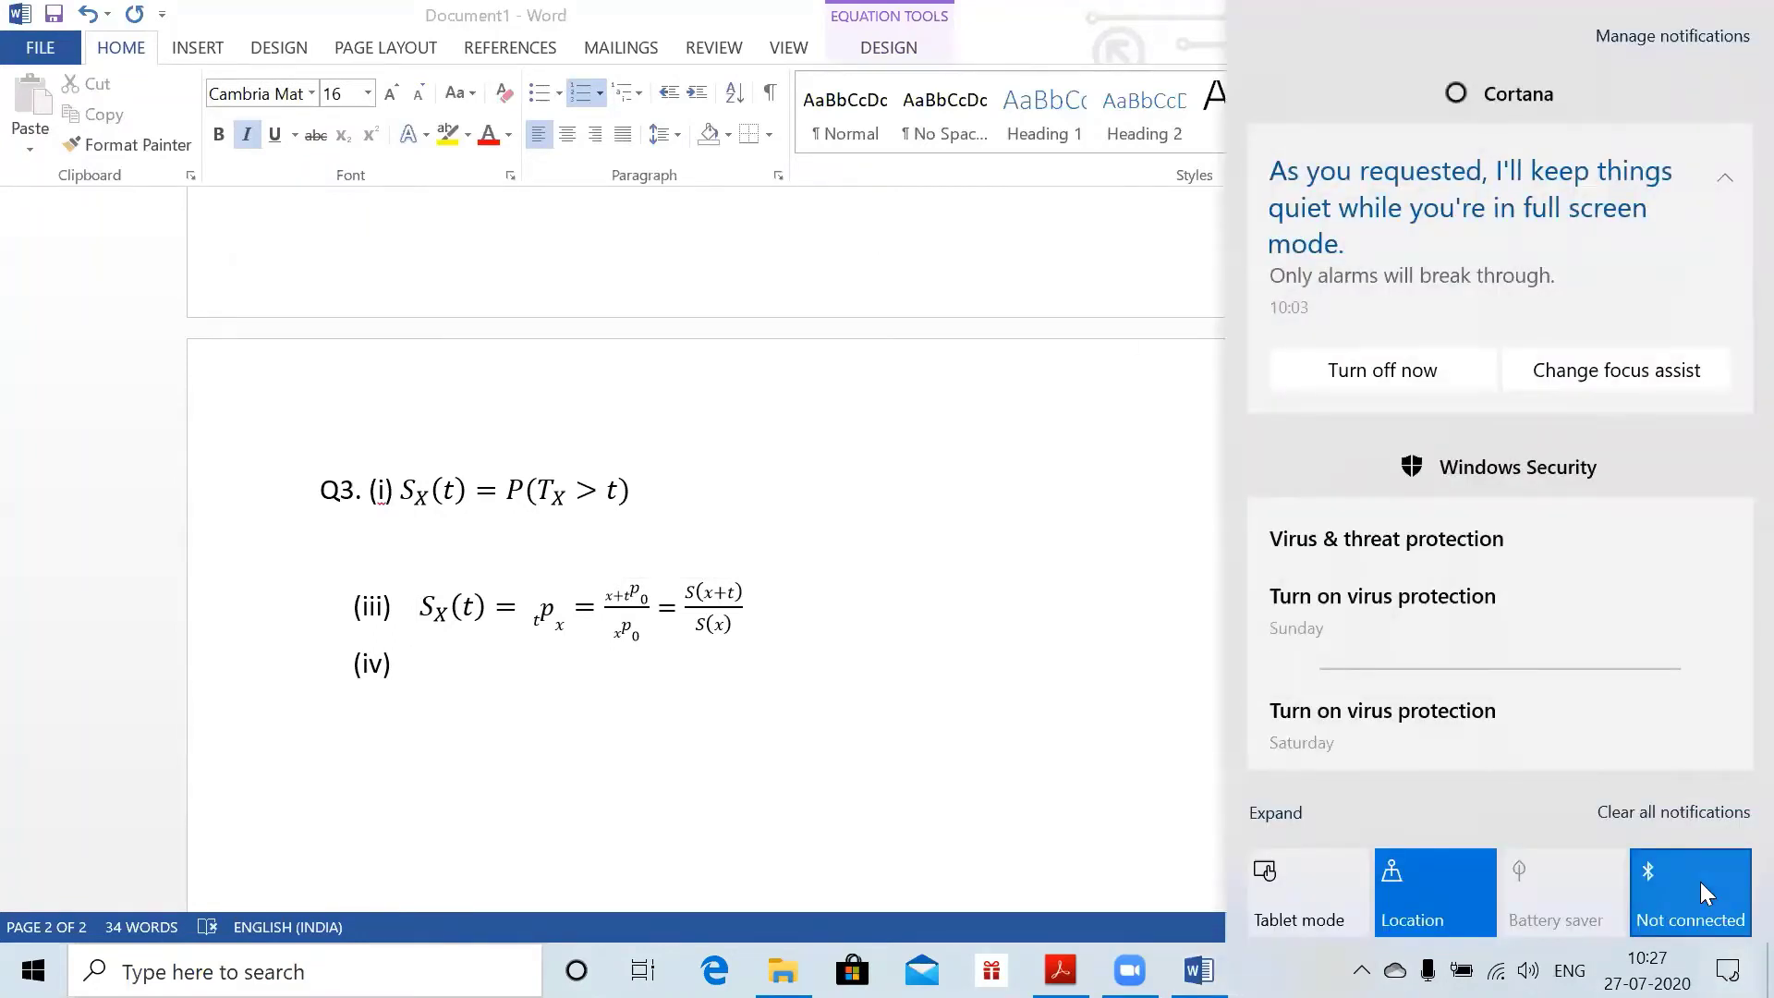
{"action": "right_click", "coordinate": [1700, 881]}
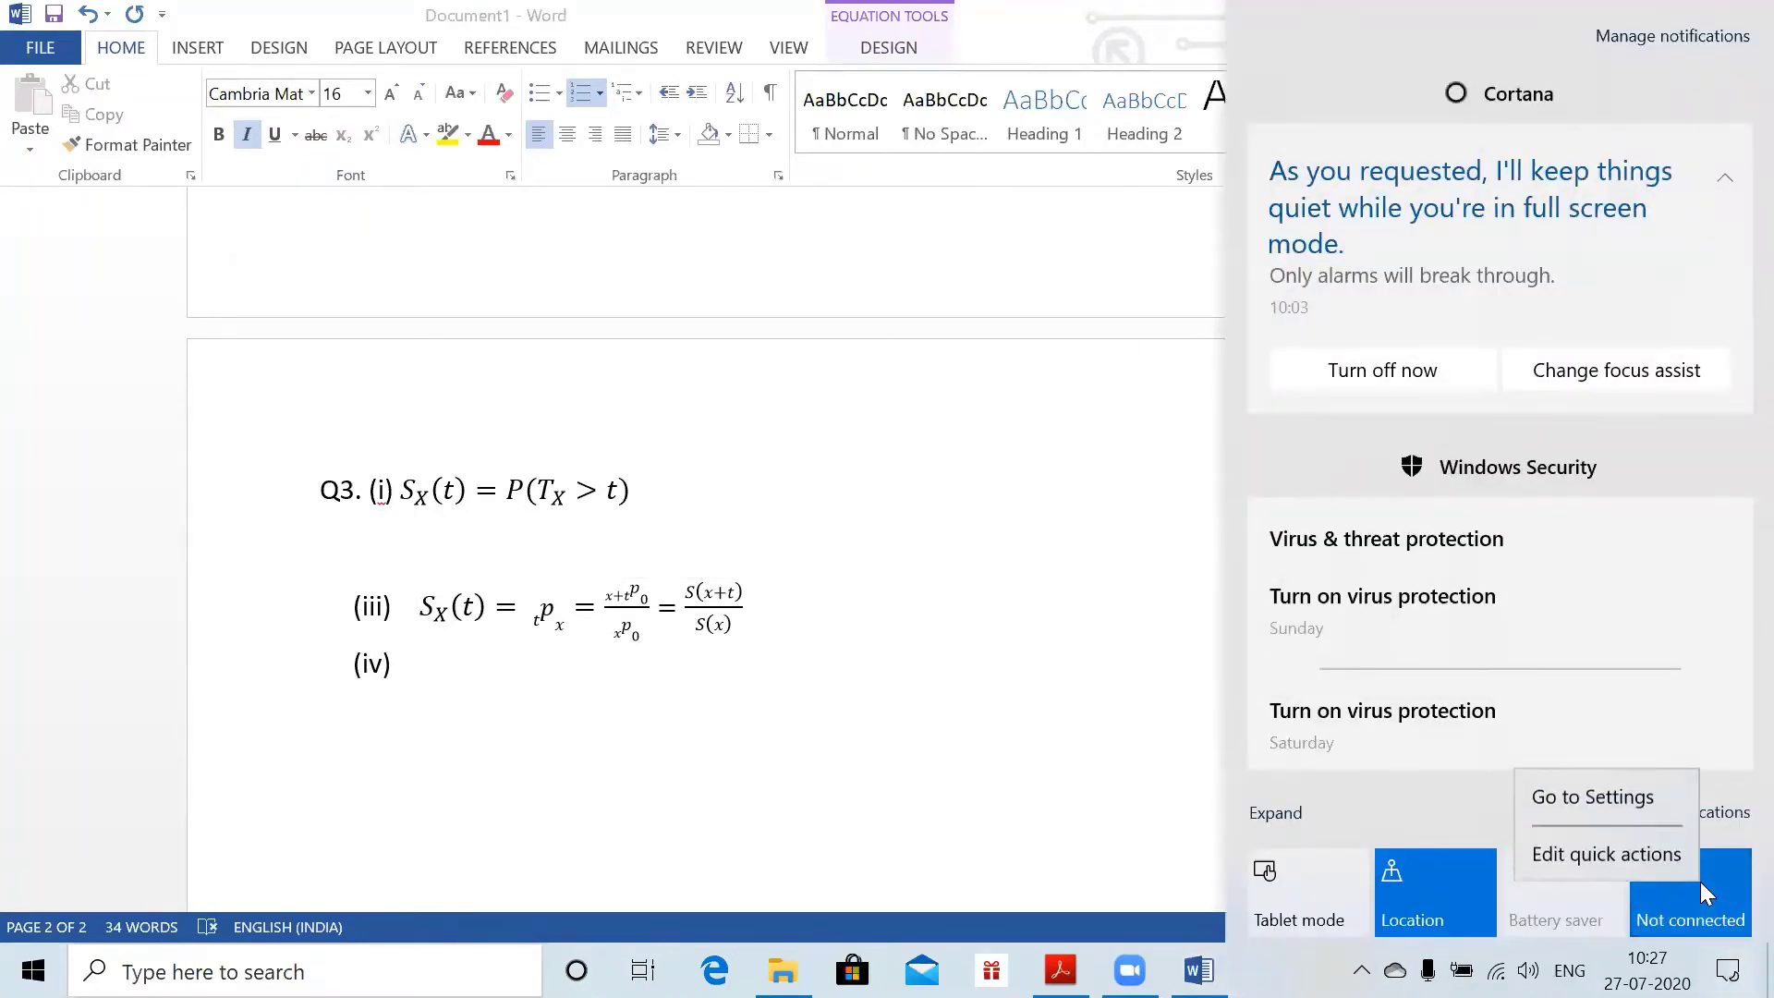
{"action": "left_click", "coordinate": [1599, 813]}
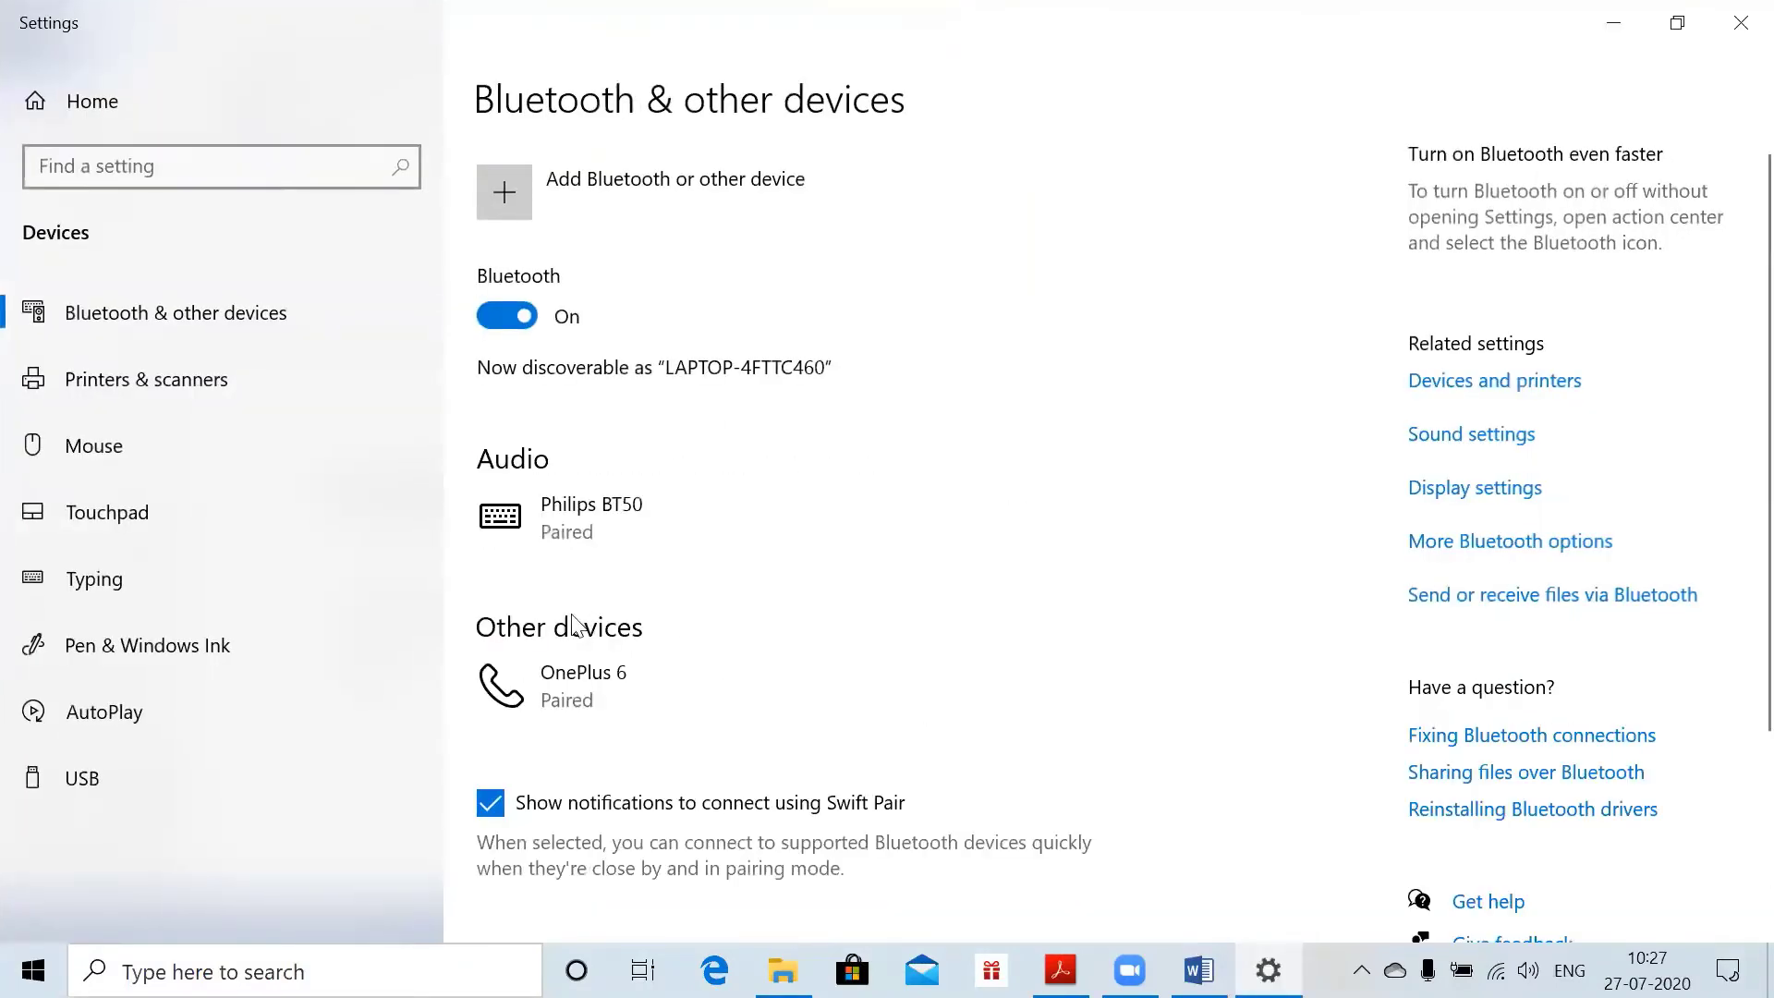
{"action": "left_click", "coordinate": [591, 480]}
{"action": "left_click", "coordinate": [800, 597]}
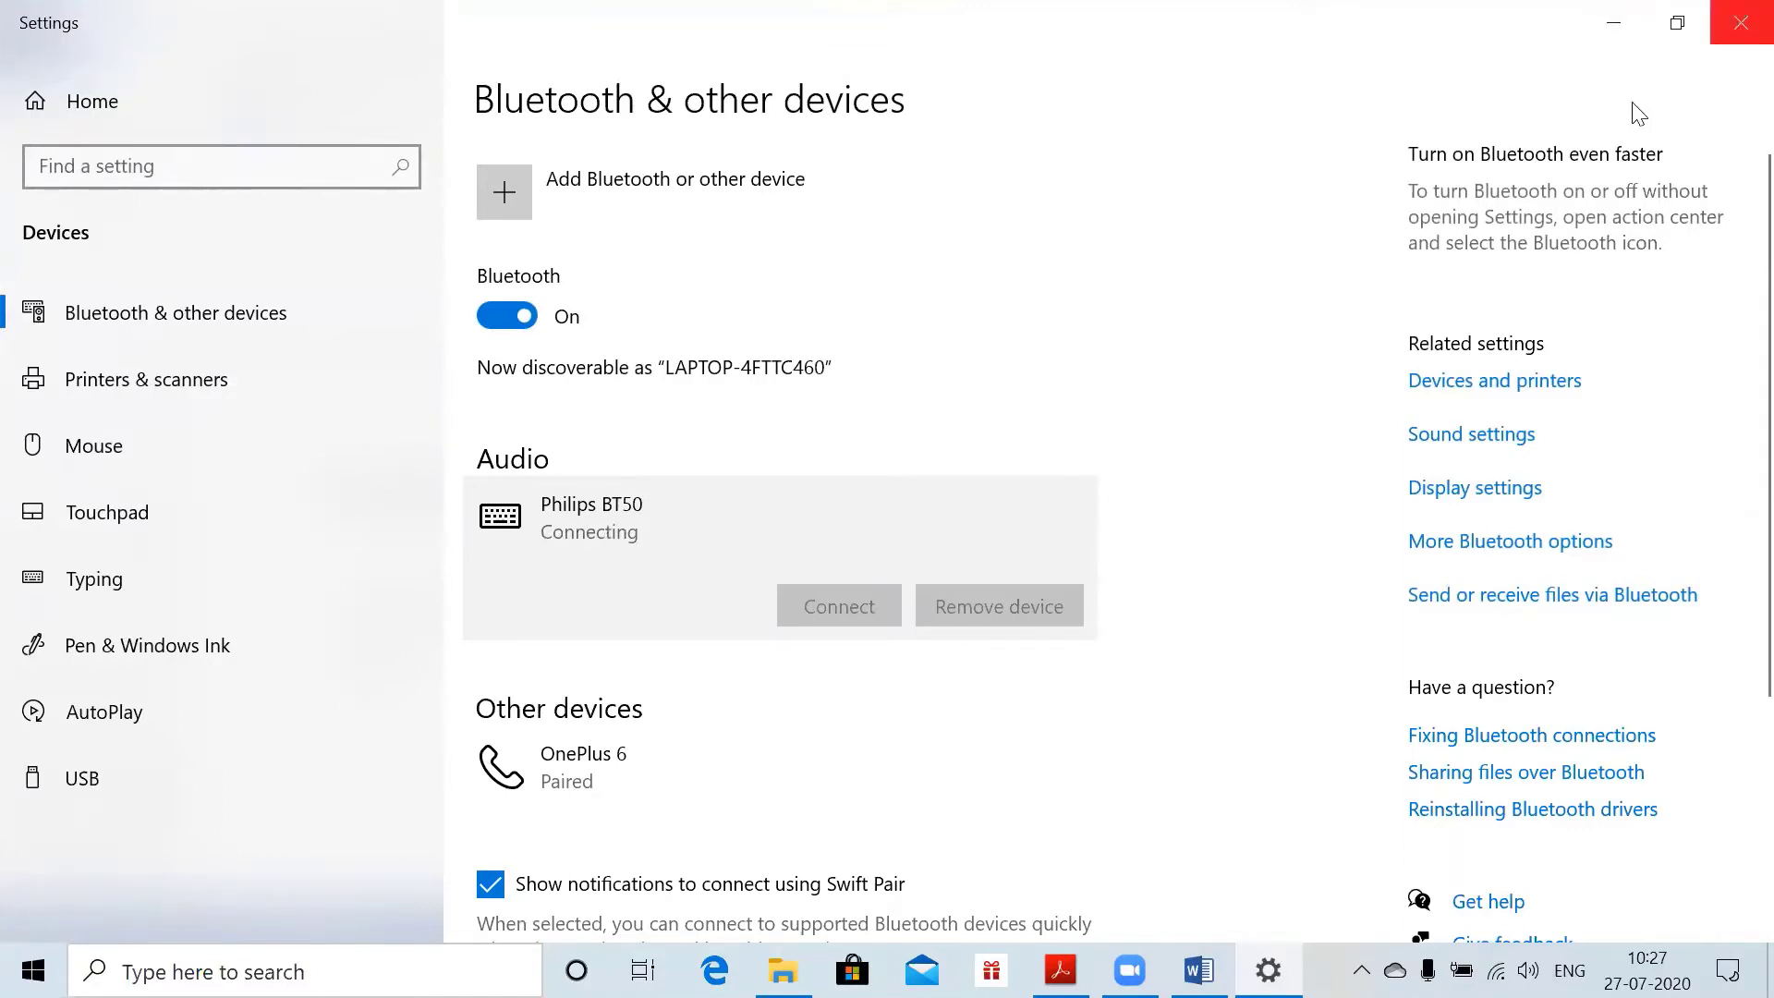
{"action": "left_click", "coordinate": [1738, 21]}
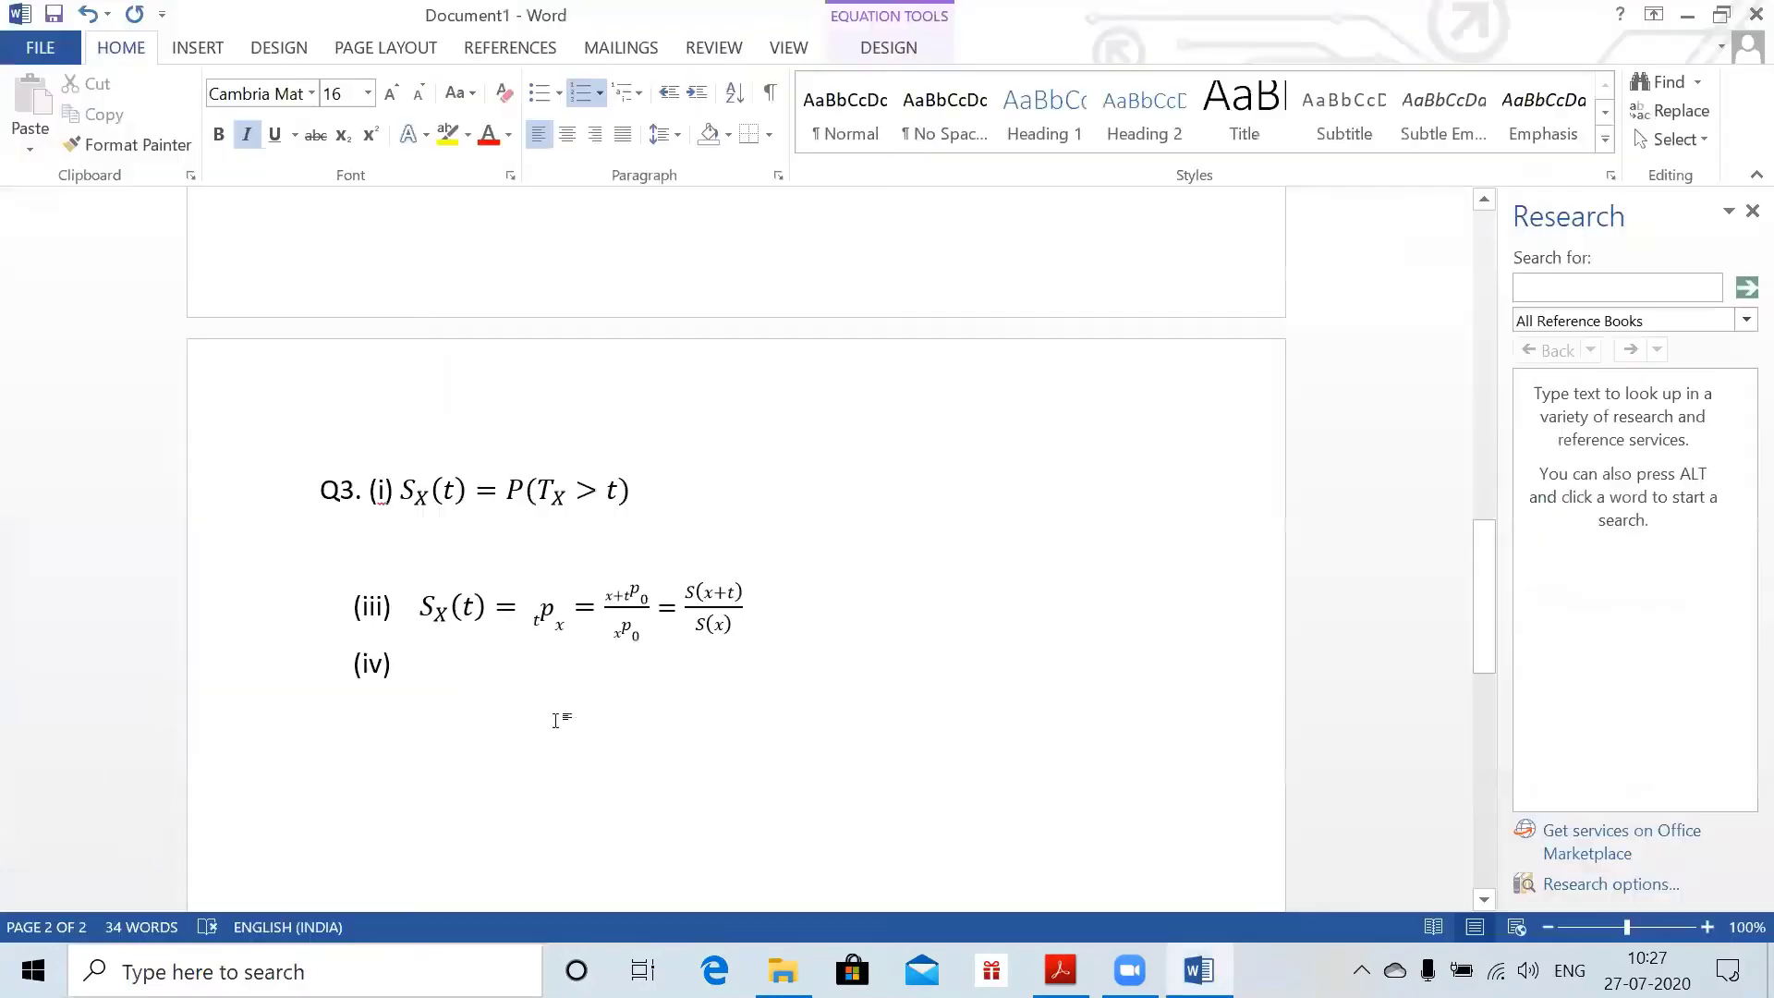
- Remove the automatic numbering beneath (iii), check Question 3 in the CS2 Word Class 3 PDF, and leave a blank unindented line in Word
{"action": "key", "text": "BackSpace"}
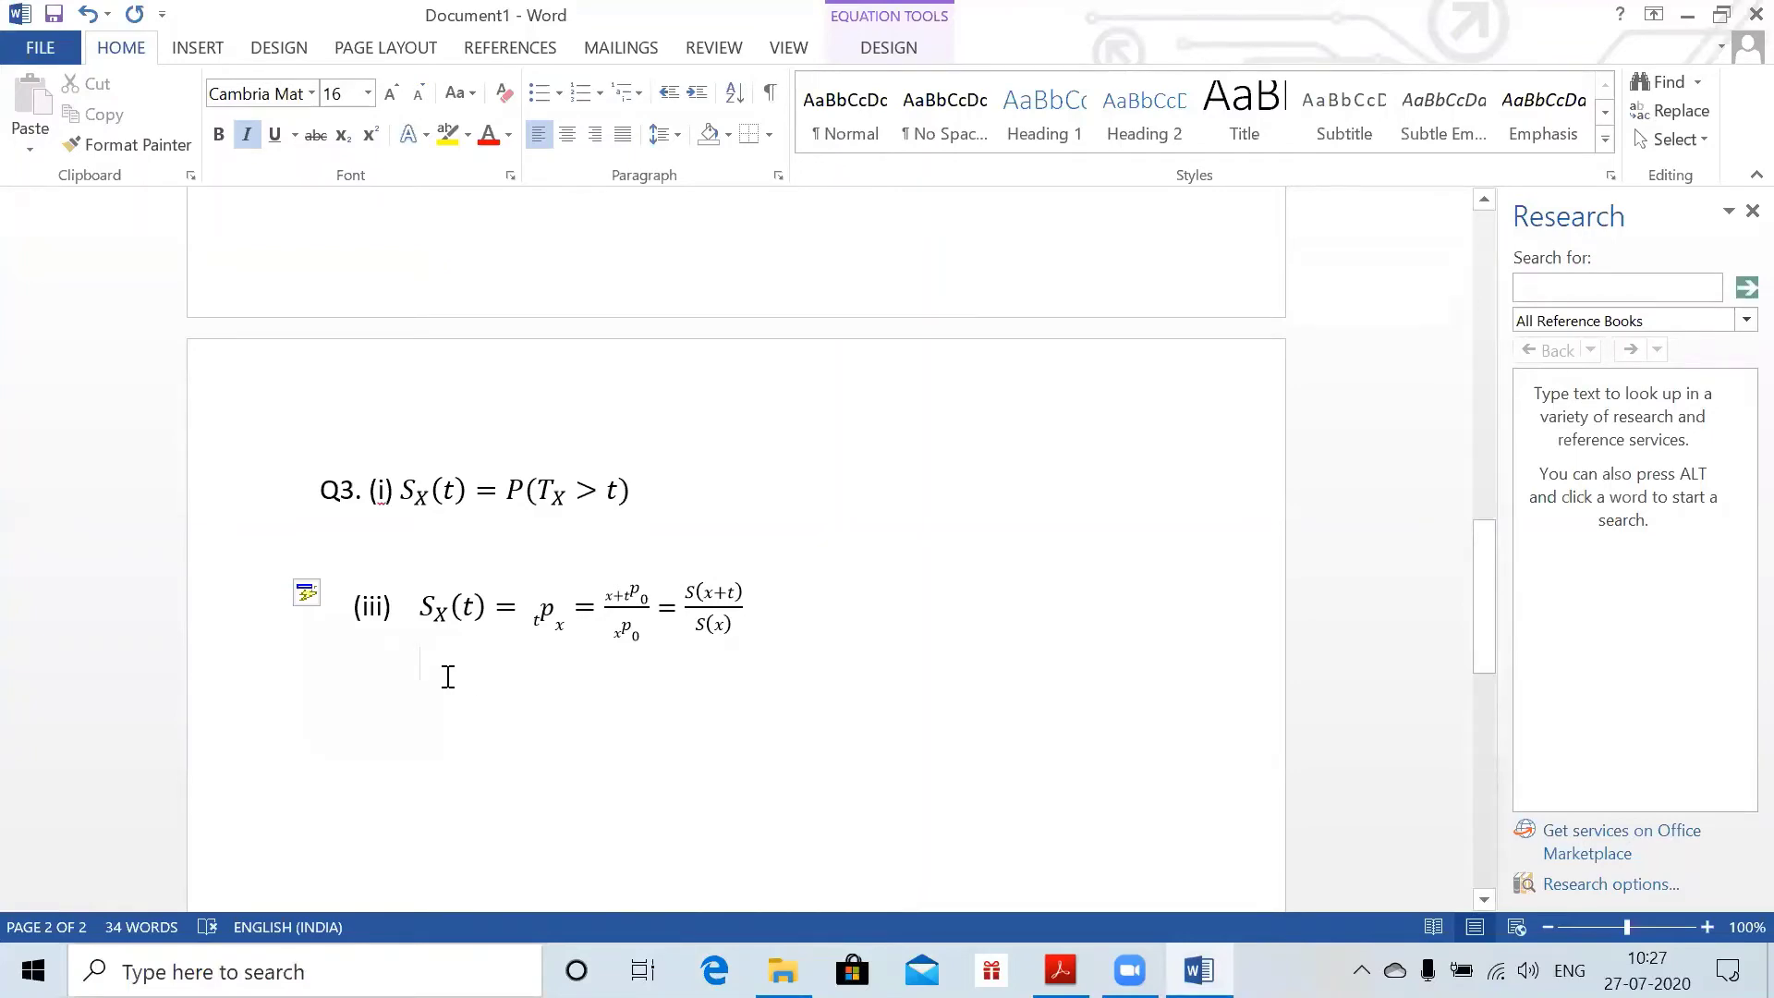
{"action": "key", "text": "alt+Tab"}
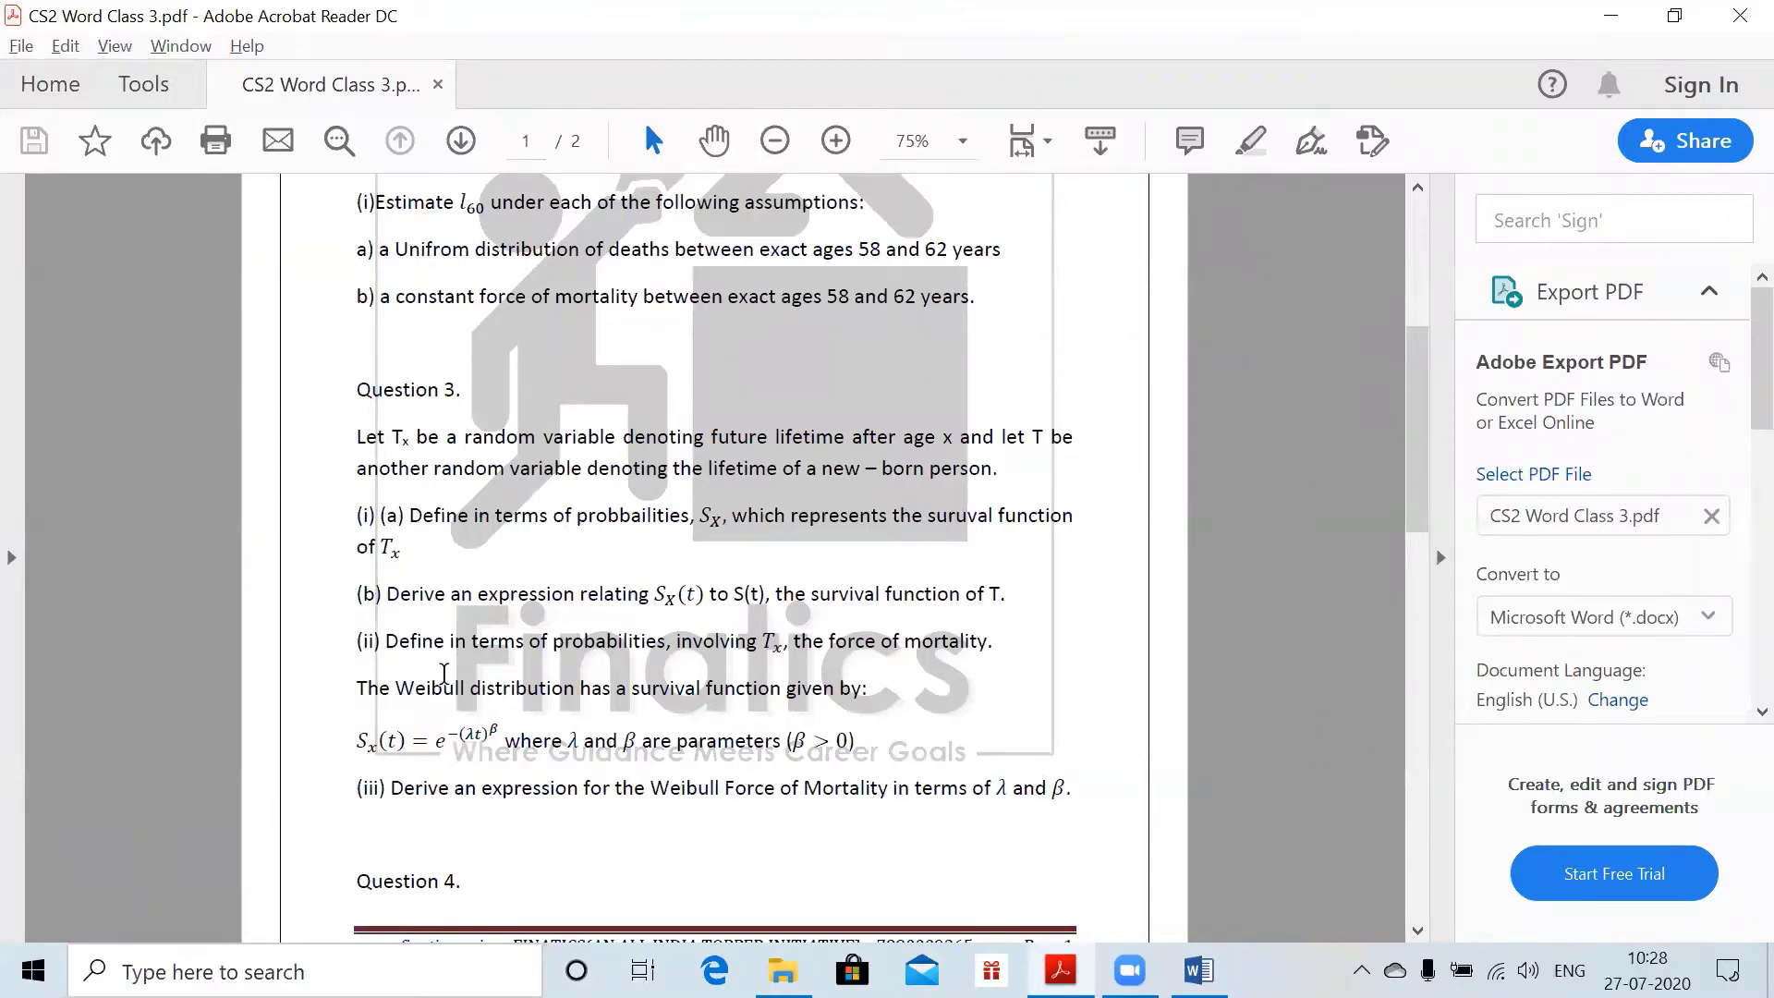
{"action": "key", "text": "alt+Tab"}
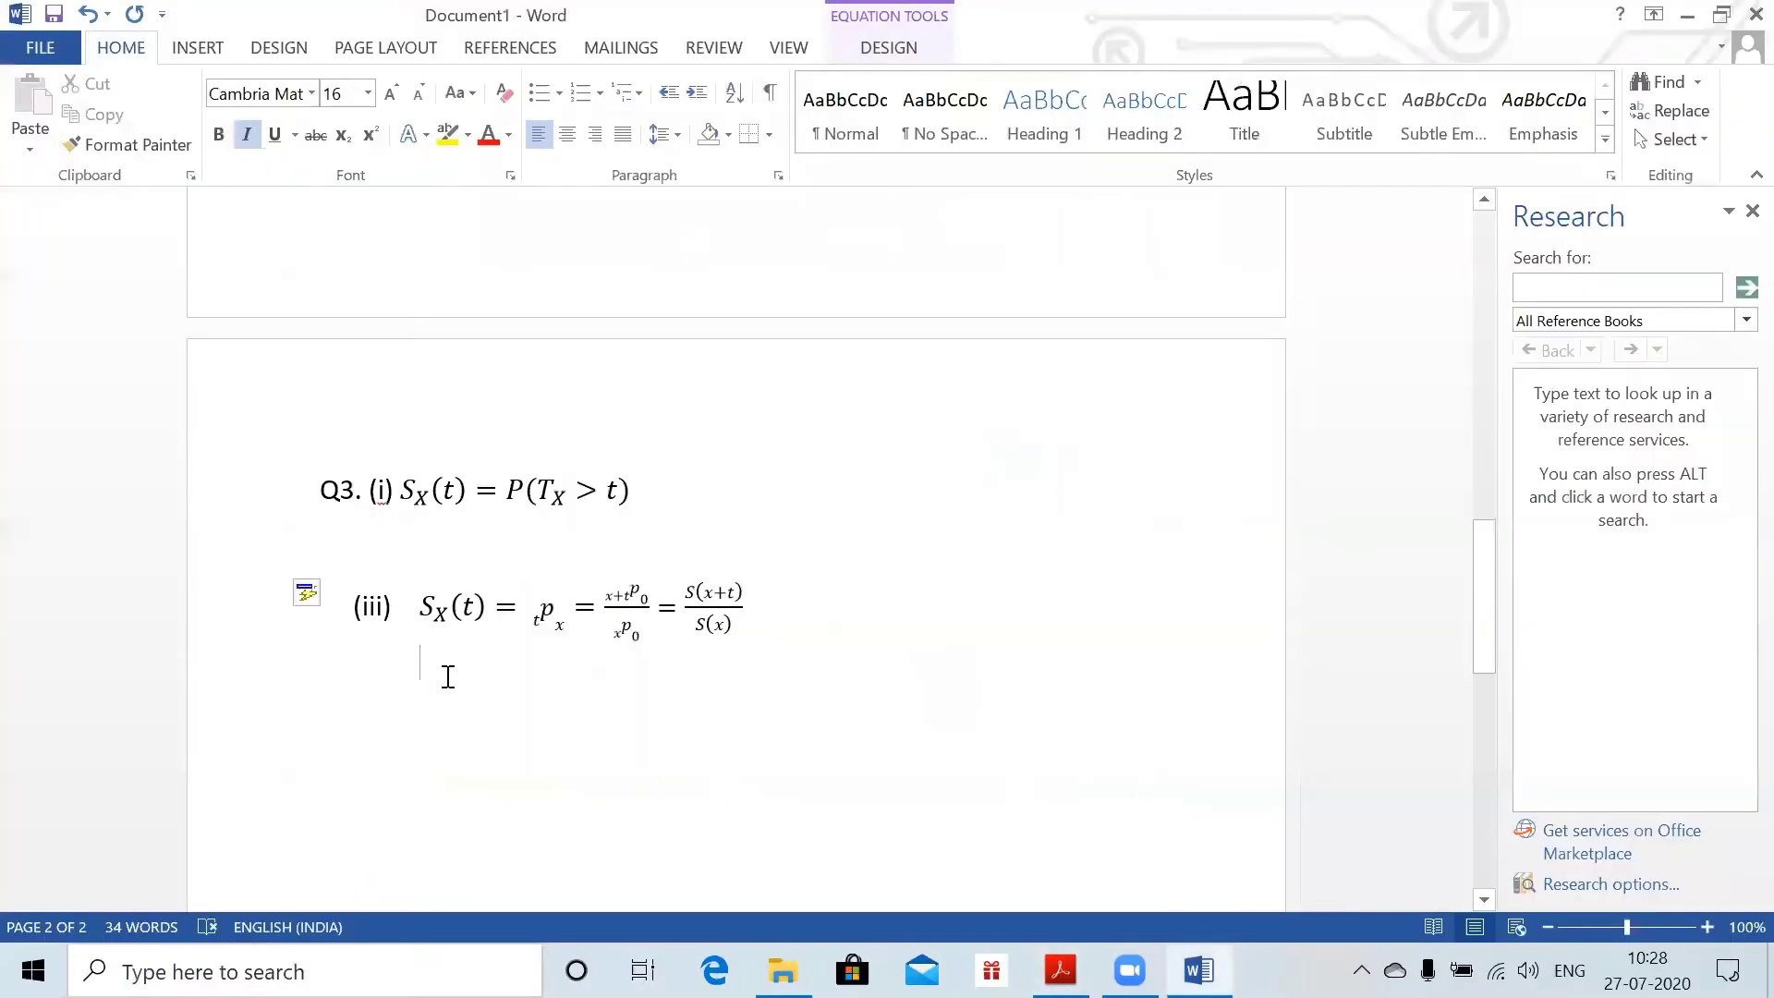
{"action": "key", "text": "BackSpace"}
{"action": "key", "text": "BackSpace"}
{"action": "key", "text": "Return"}
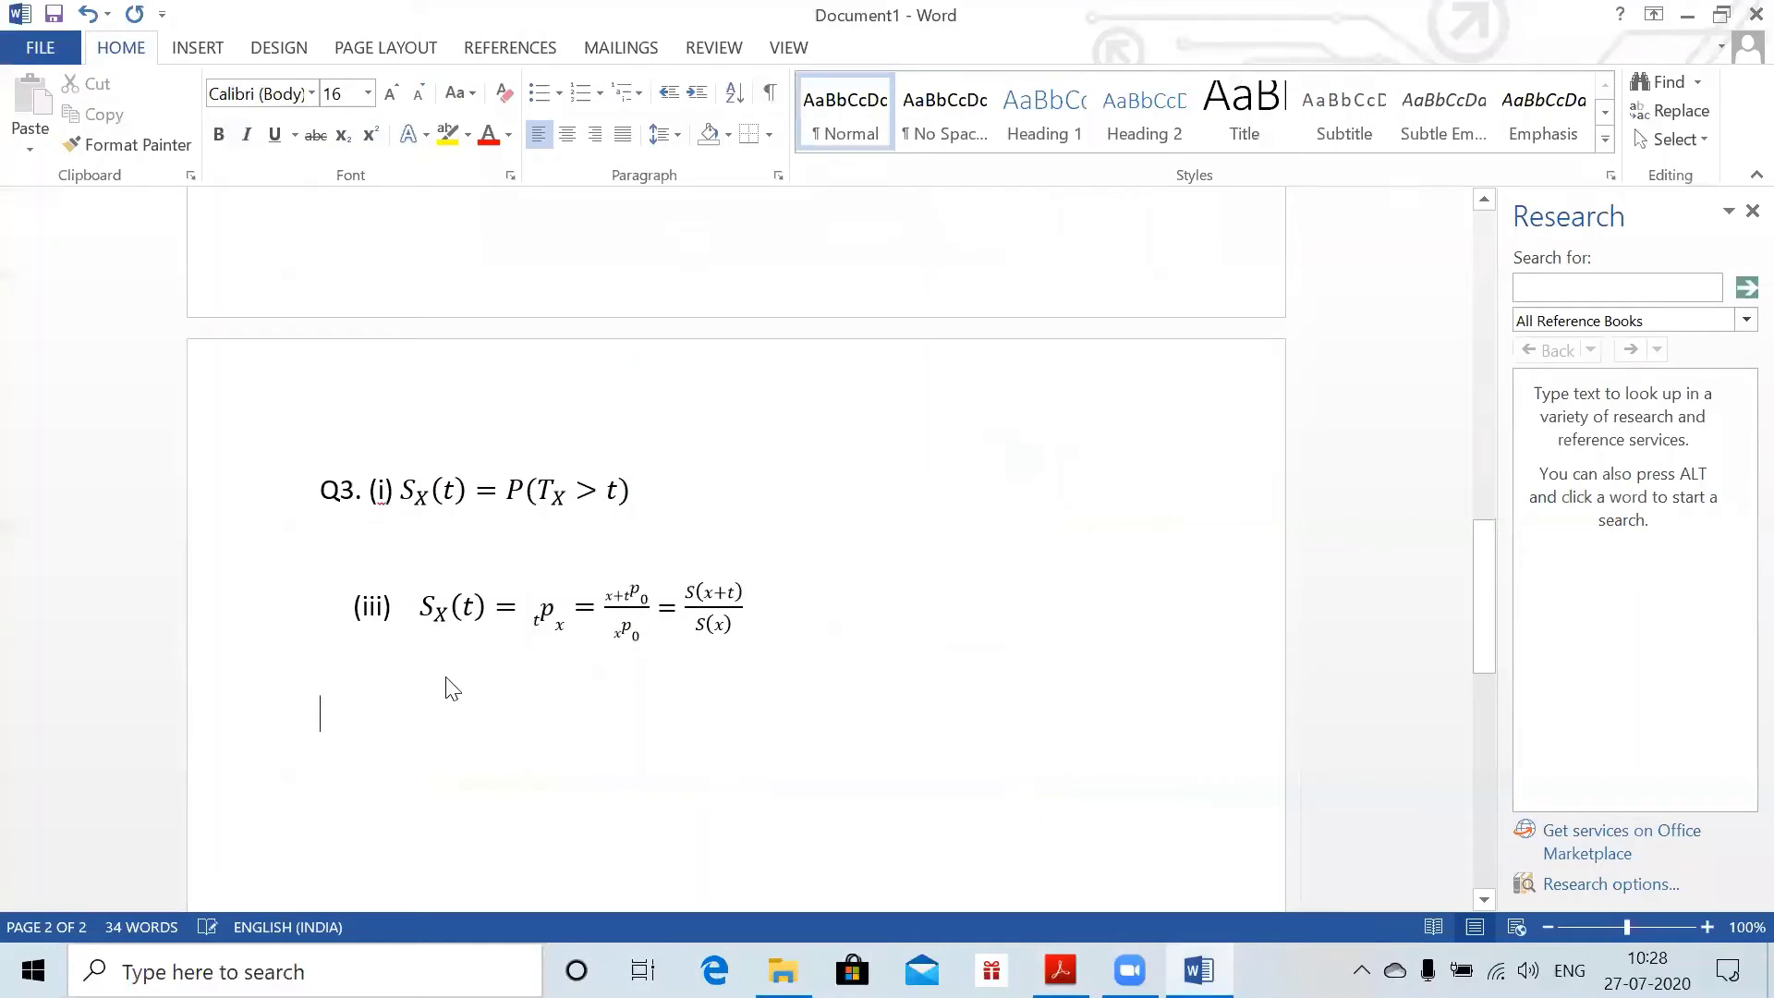
- Add the item number (iv) on the line beneath the blank line after (iii)
{"action": "left_click", "coordinate": [374, 613]}
{"action": "key", "text": "Right"}
{"action": "key", "text": "Left"}
{"action": "key", "text": "Left"}
{"action": "key", "text": "Down"}
{"action": "key", "text": "Down"}
{"action": "left_click_drag", "start_coordinate": [409, 673], "coordinate": [425, 736]}
{"action": "left_click", "coordinate": [425, 736]}
{"action": "type", "text": "(iv)"}
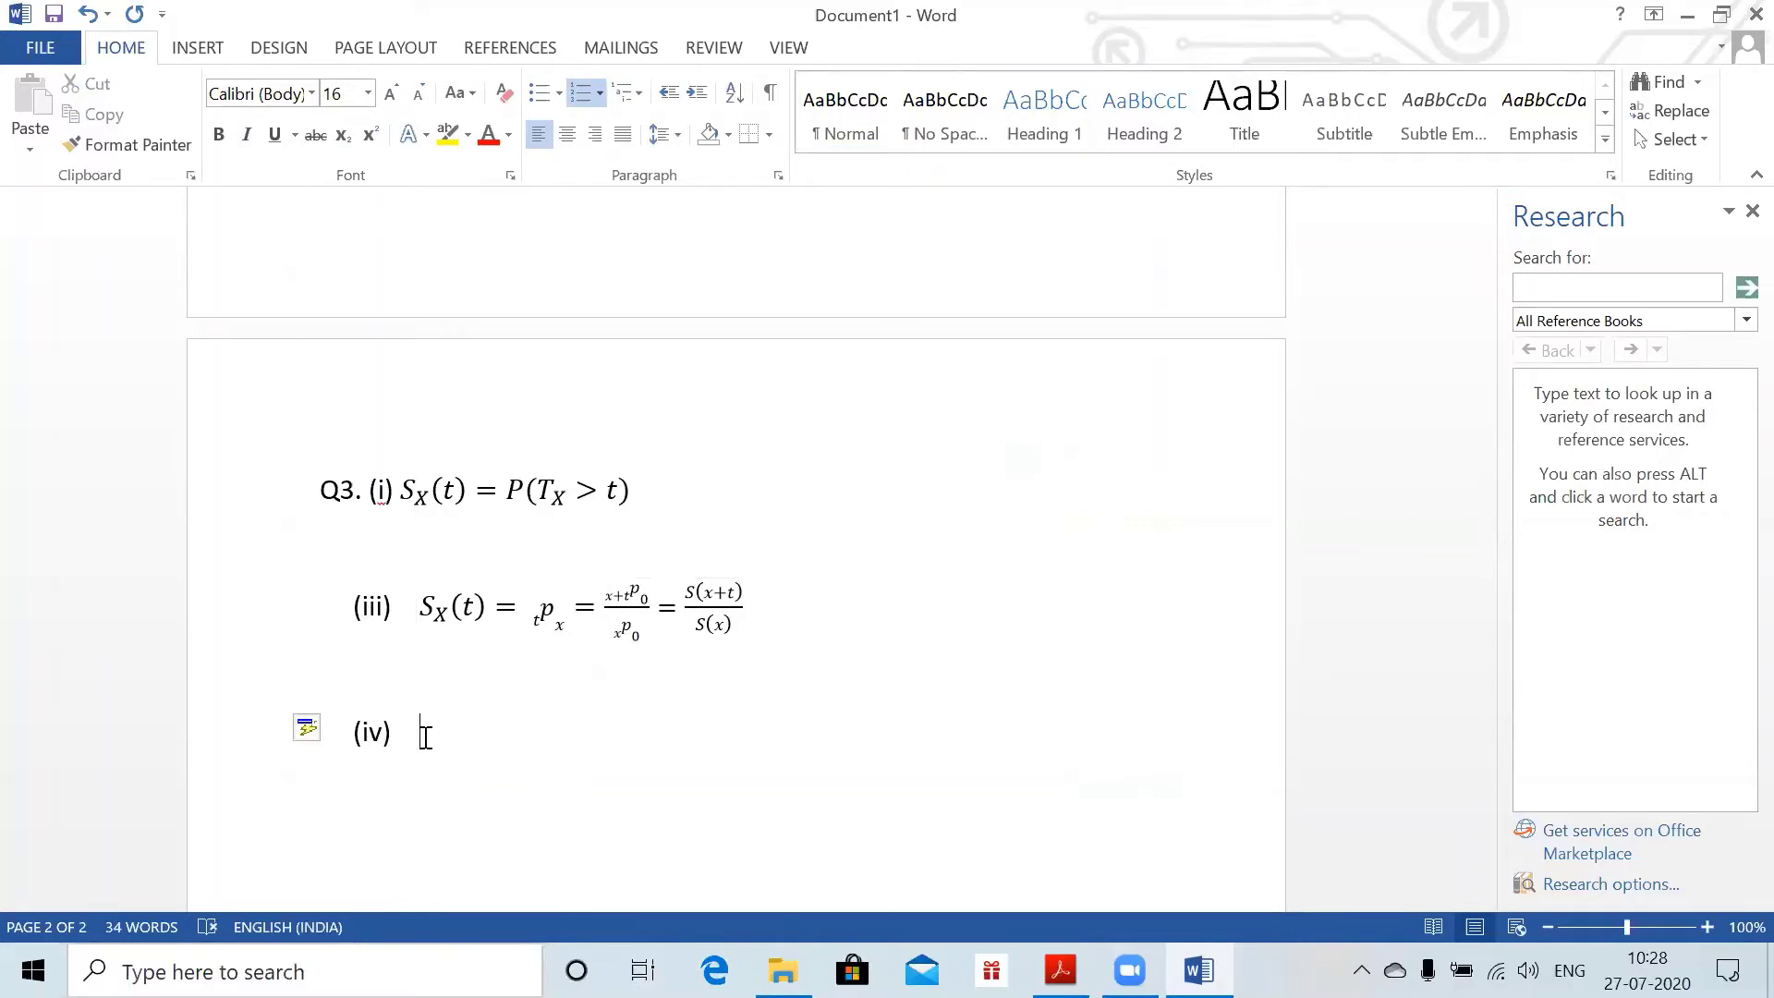
- Start a line beneath (iv) and clear its stray text and automatic number, keeping the indent
{"action": "key", "text": "alt+equal"}
{"action": "key", "text": "Return"}
{"action": "type", "text": "m"}
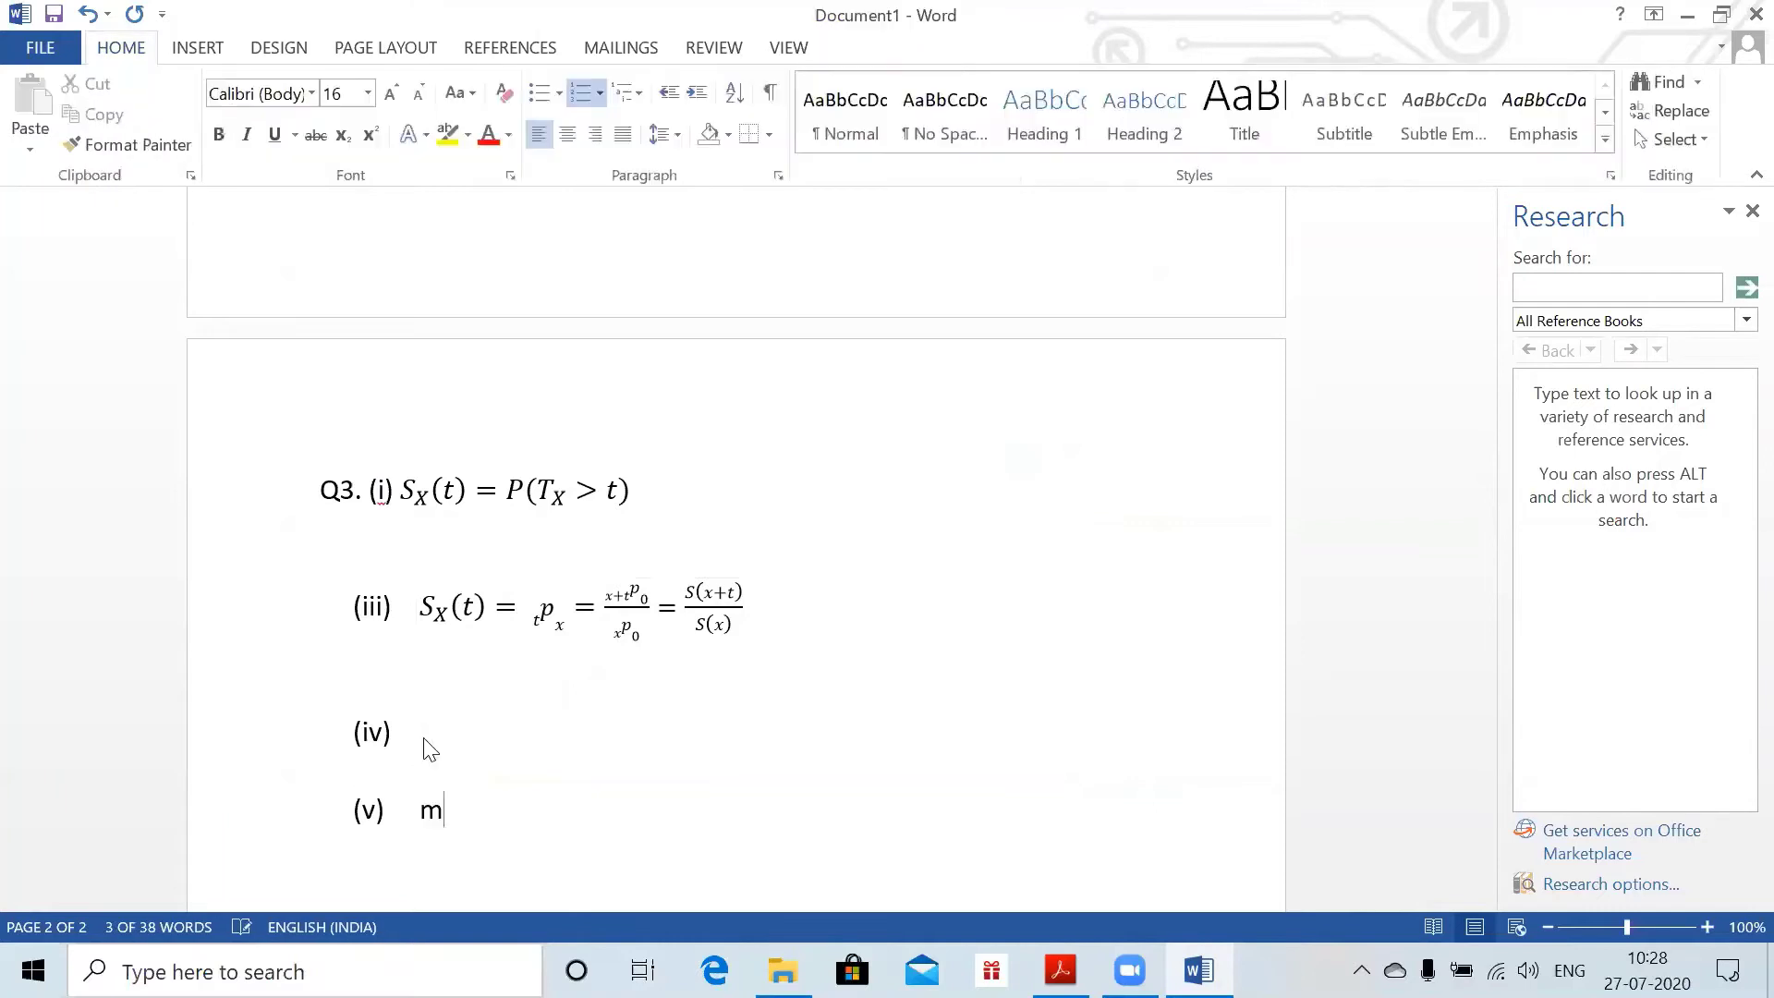
{"action": "type", "text": "u"}
{"action": "key", "text": "BackSpace"}
{"action": "key", "text": "BackSpace"}
{"action": "key", "text": "BackSpace"}
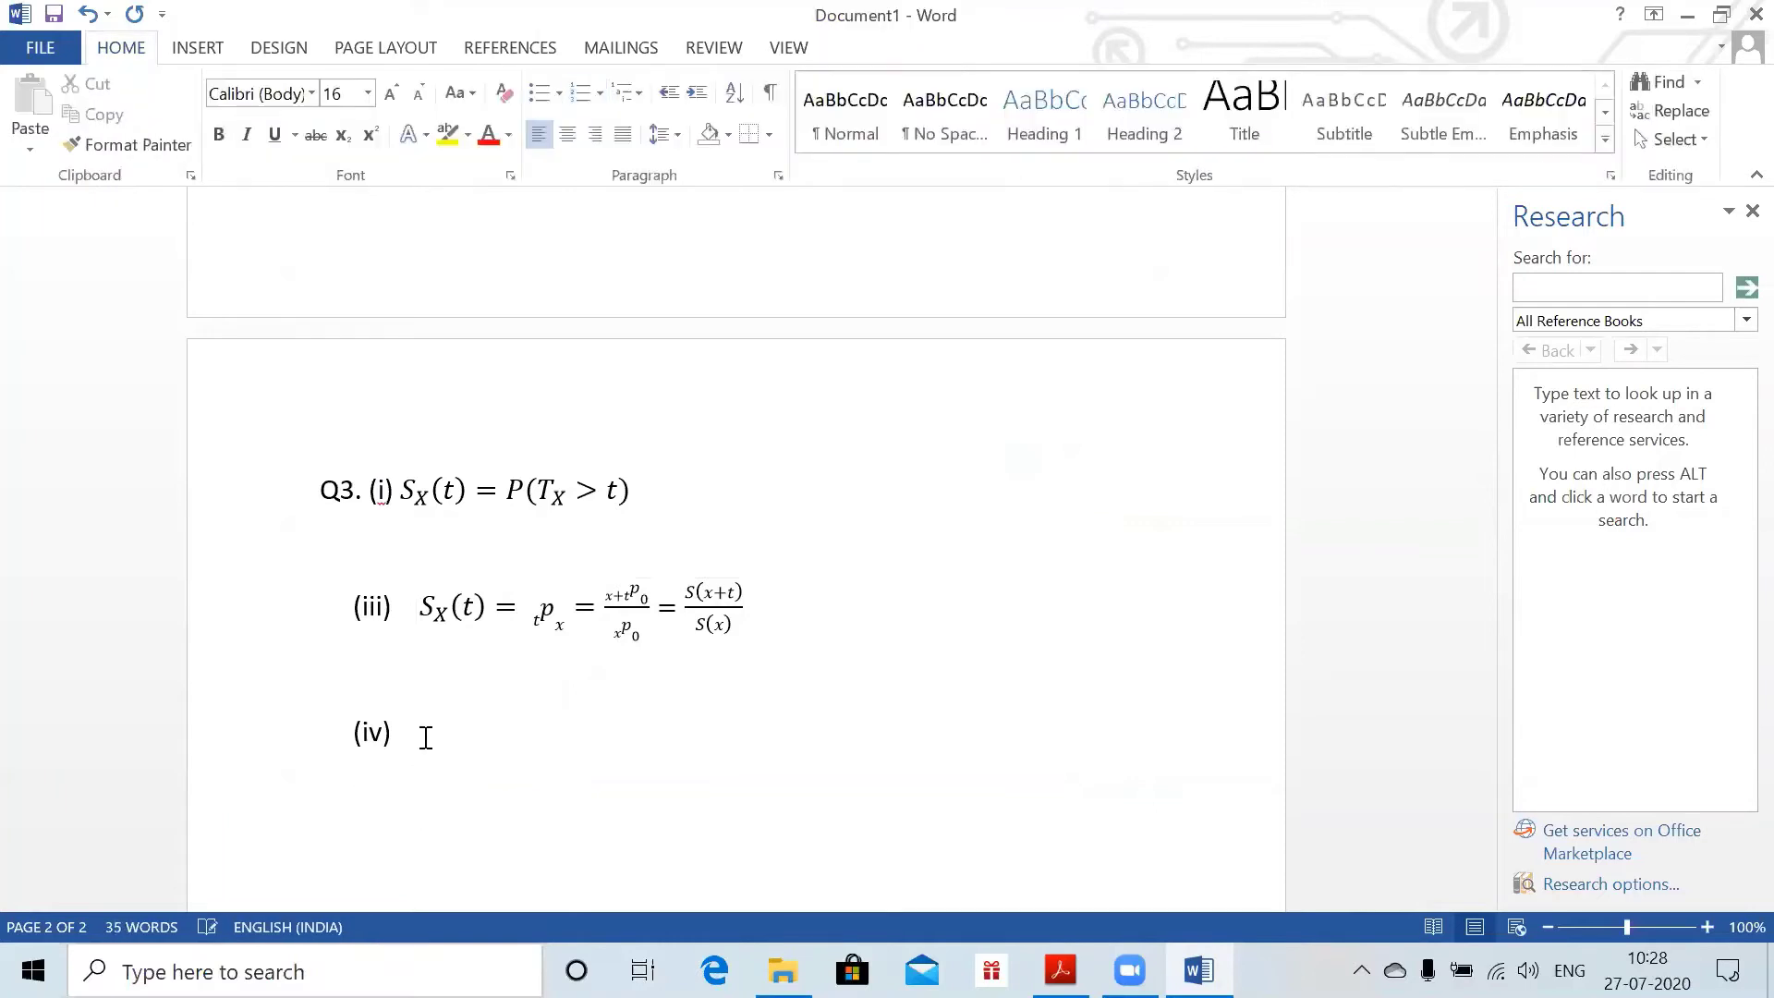
- Insert an equation beneath (iv) that begins with μ_(x+t) =, with x+t as the subscript
{"action": "key", "text": "alt+equal"}
{"action": "type", "text": "\\mu "}
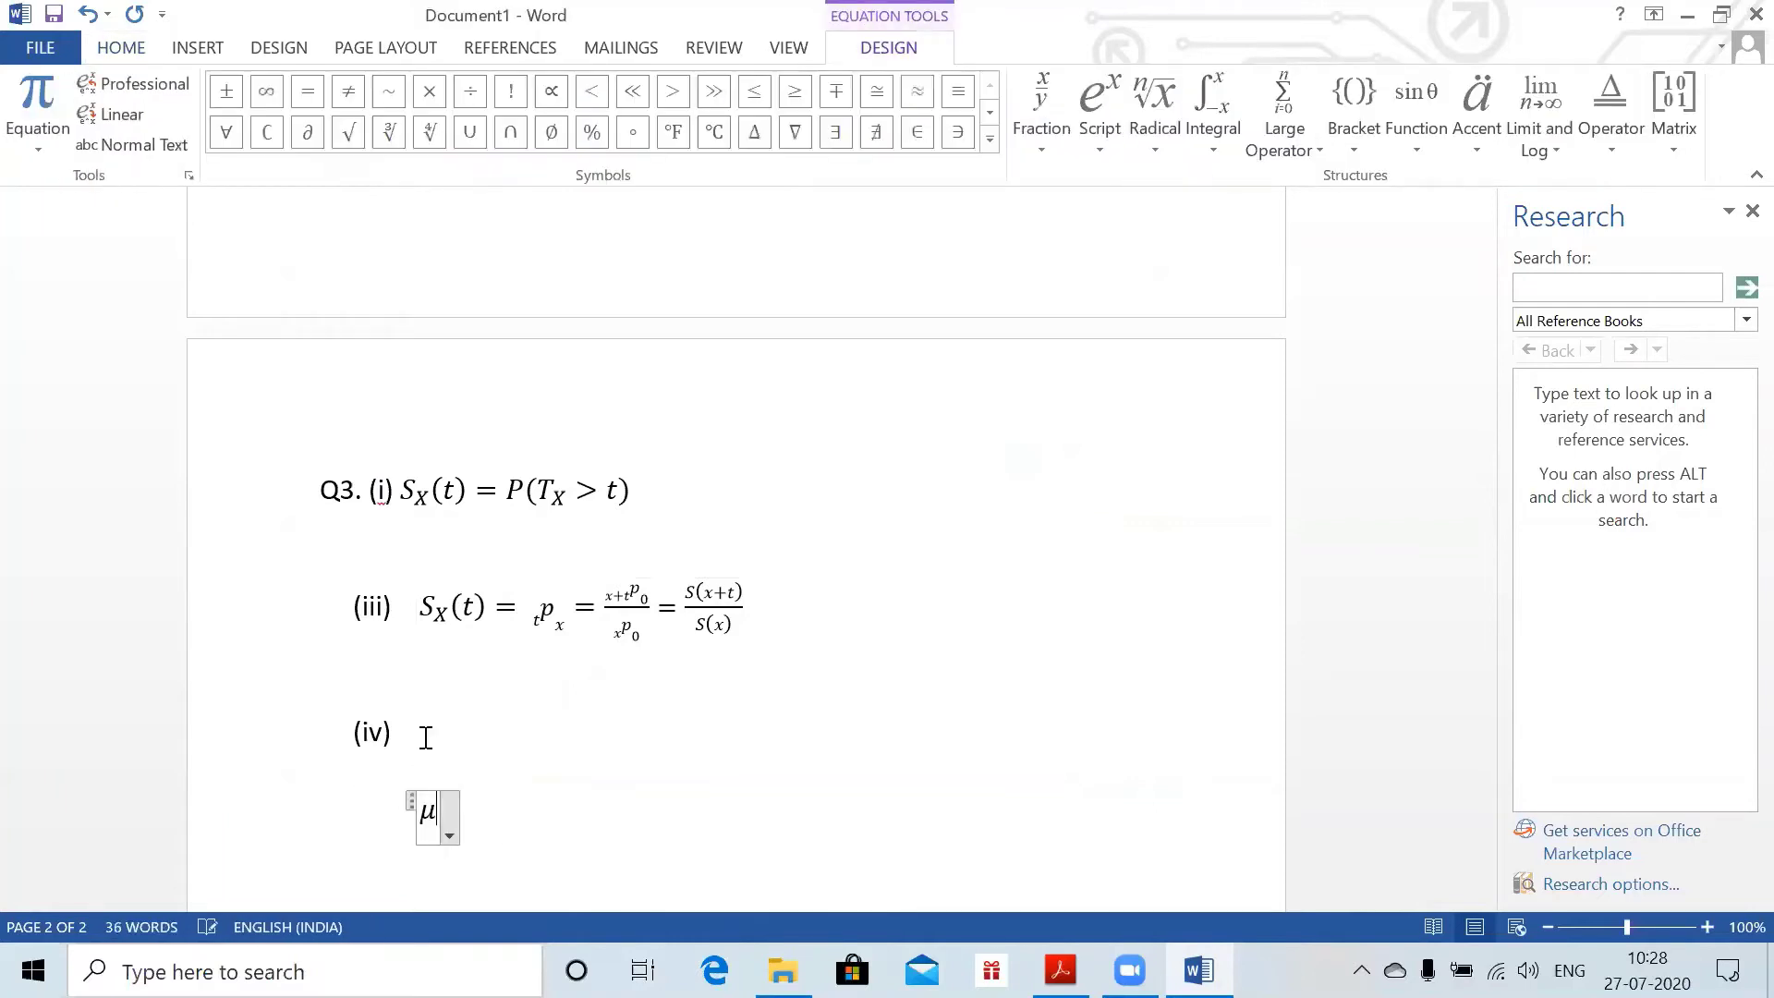
{"action": "type", "text": "_("}
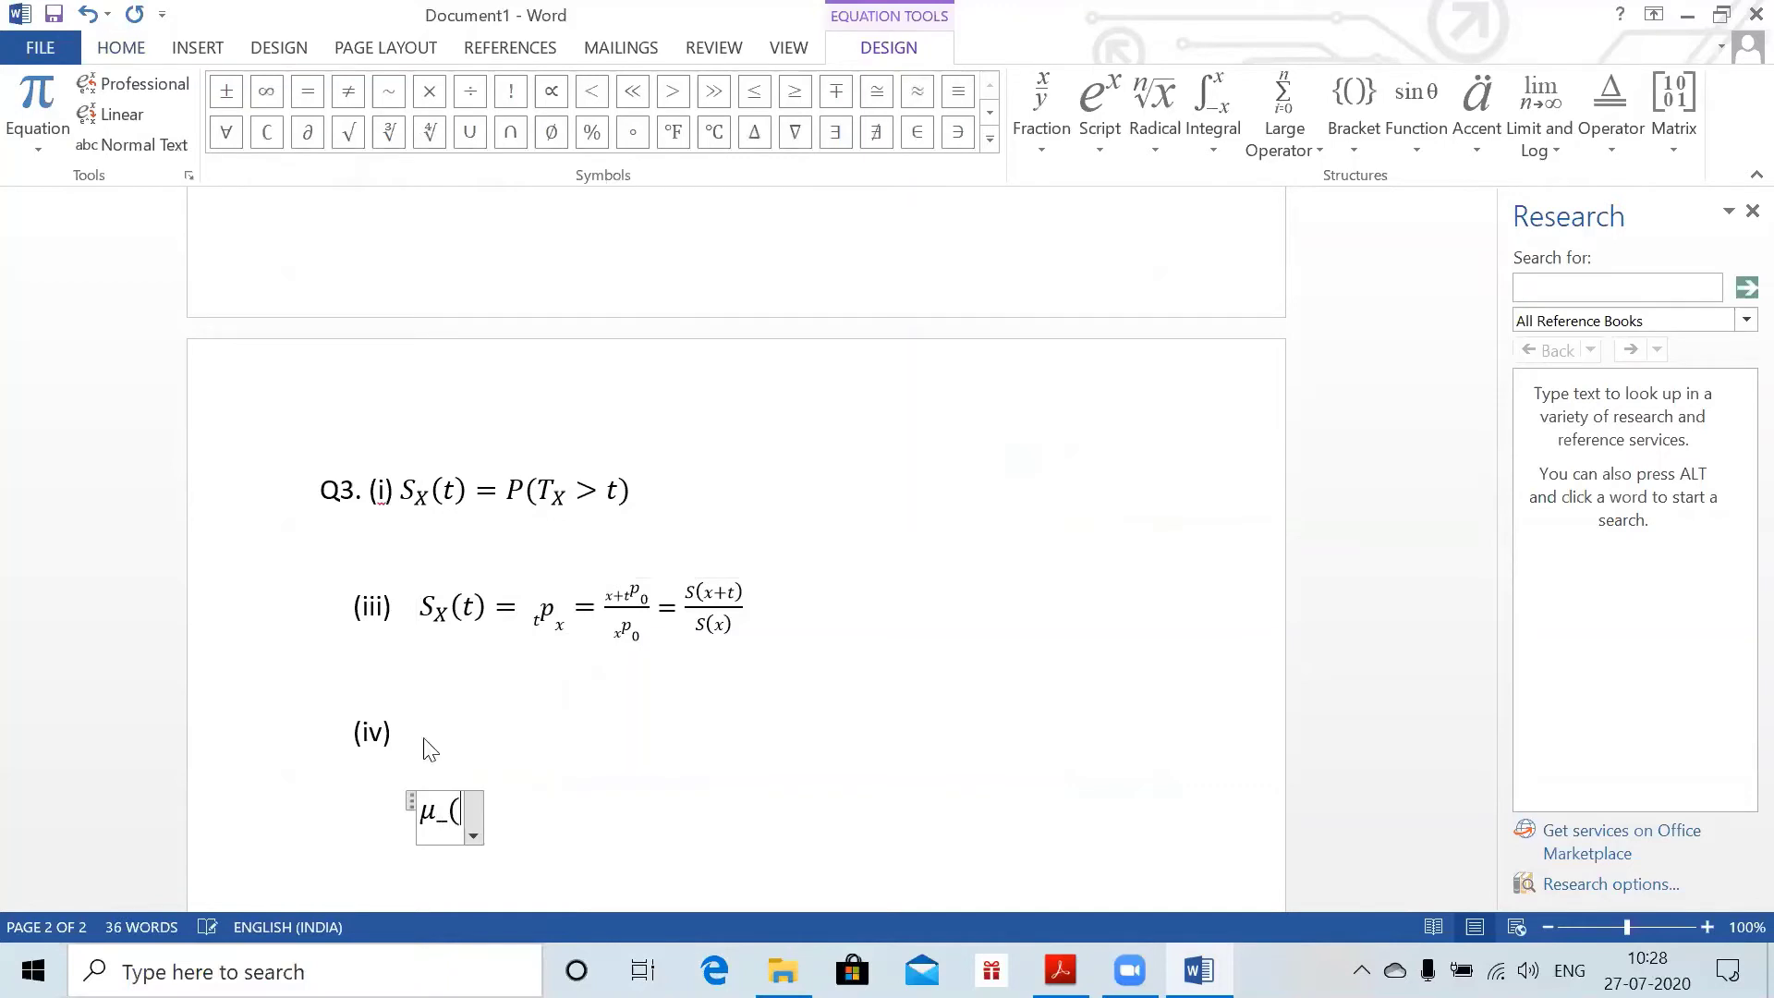
{"action": "type", "text": "x+t"}
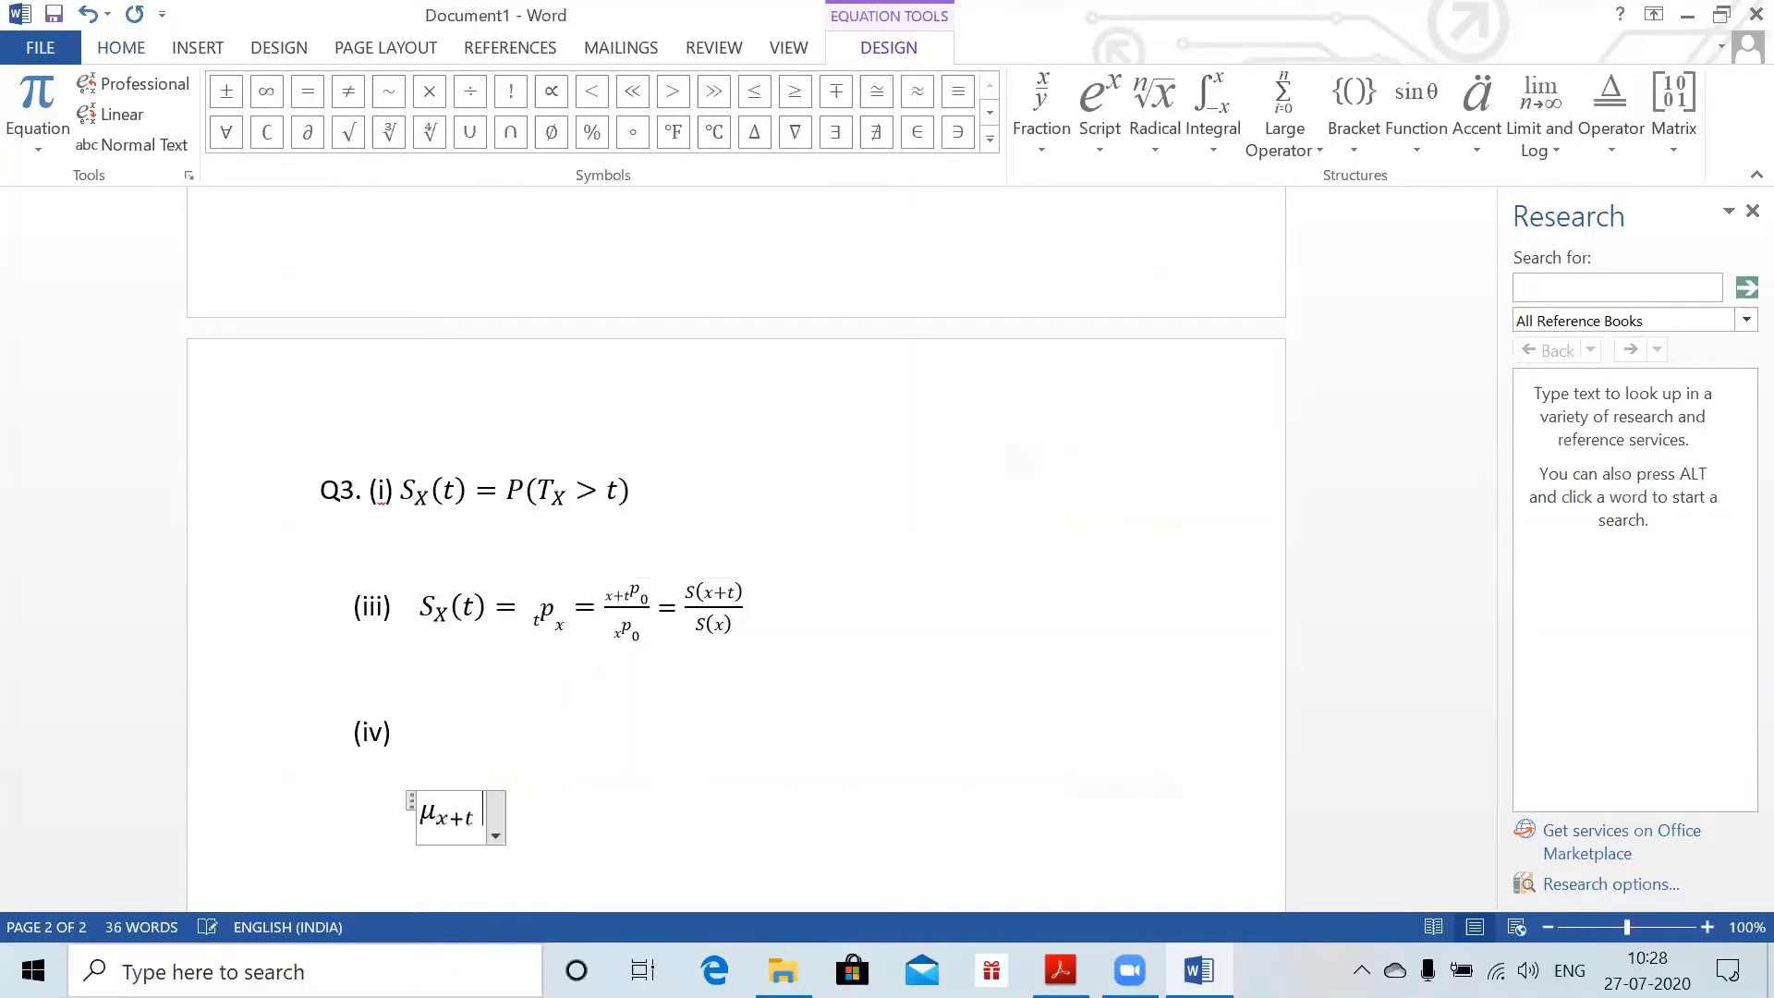
{"action": "type", "text": ") ="}
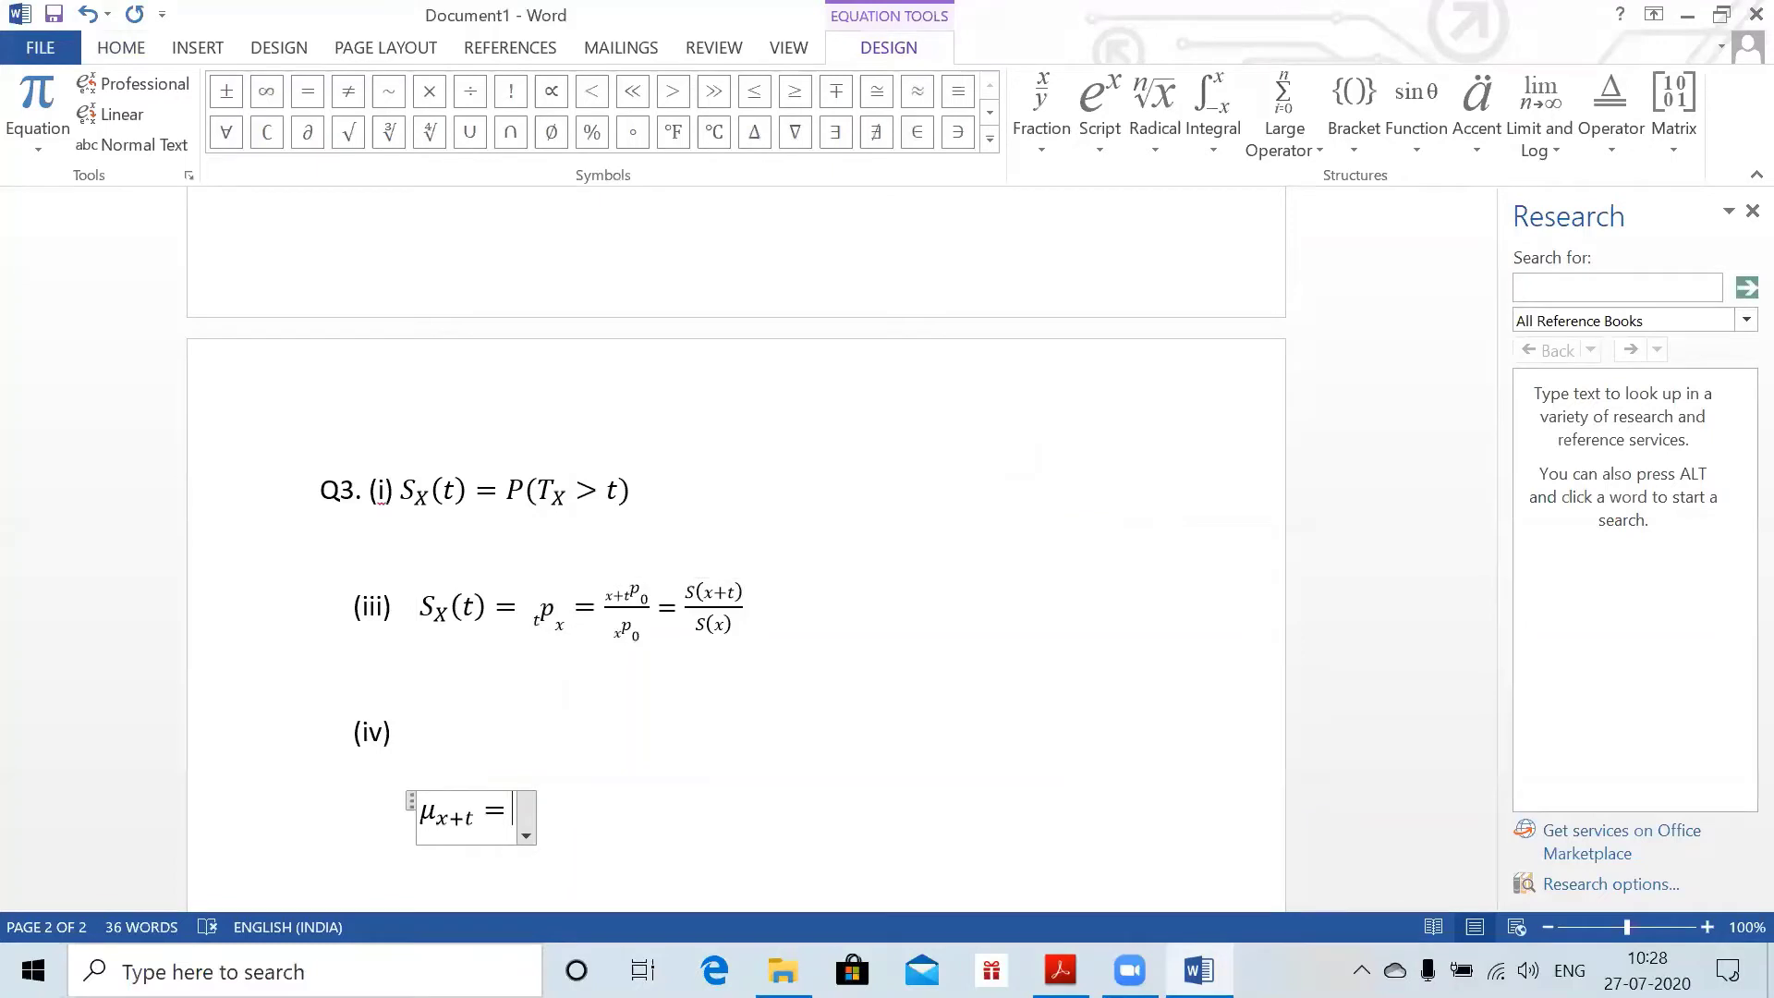
- Add a lim operator after the equals sign, with h→0 beneath it
{"action": "type", "text": "lim"}
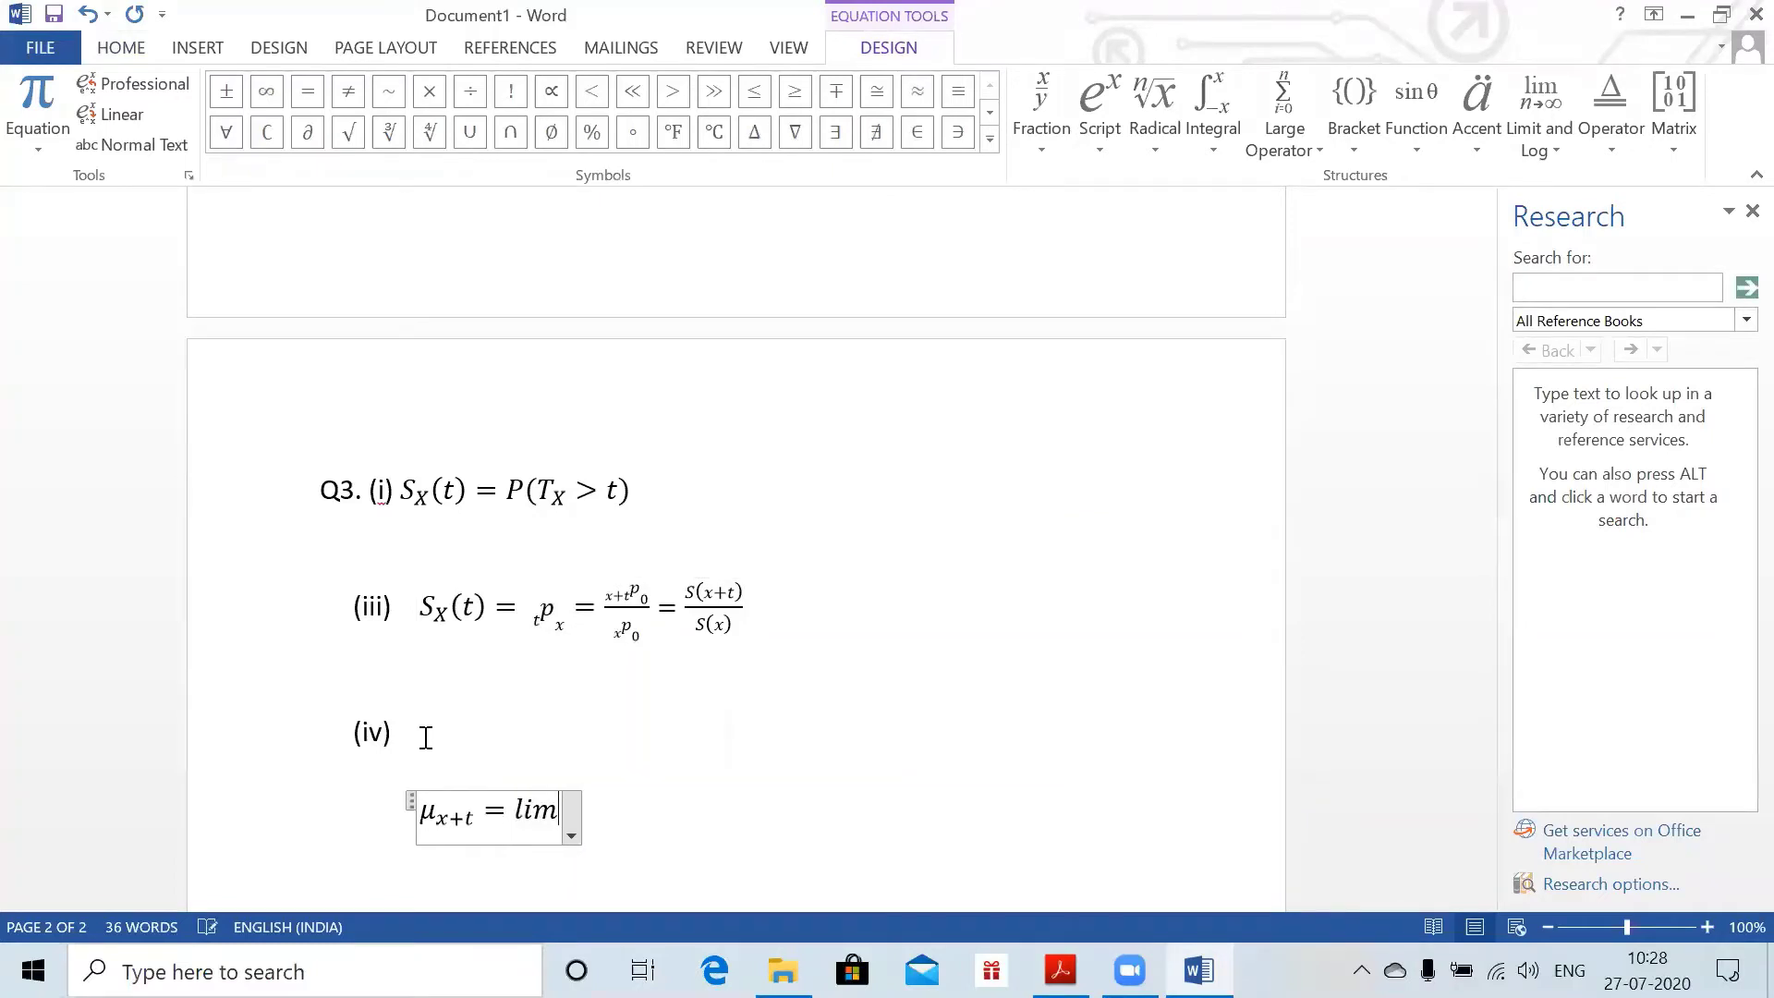
{"action": "type", "text": " _("}
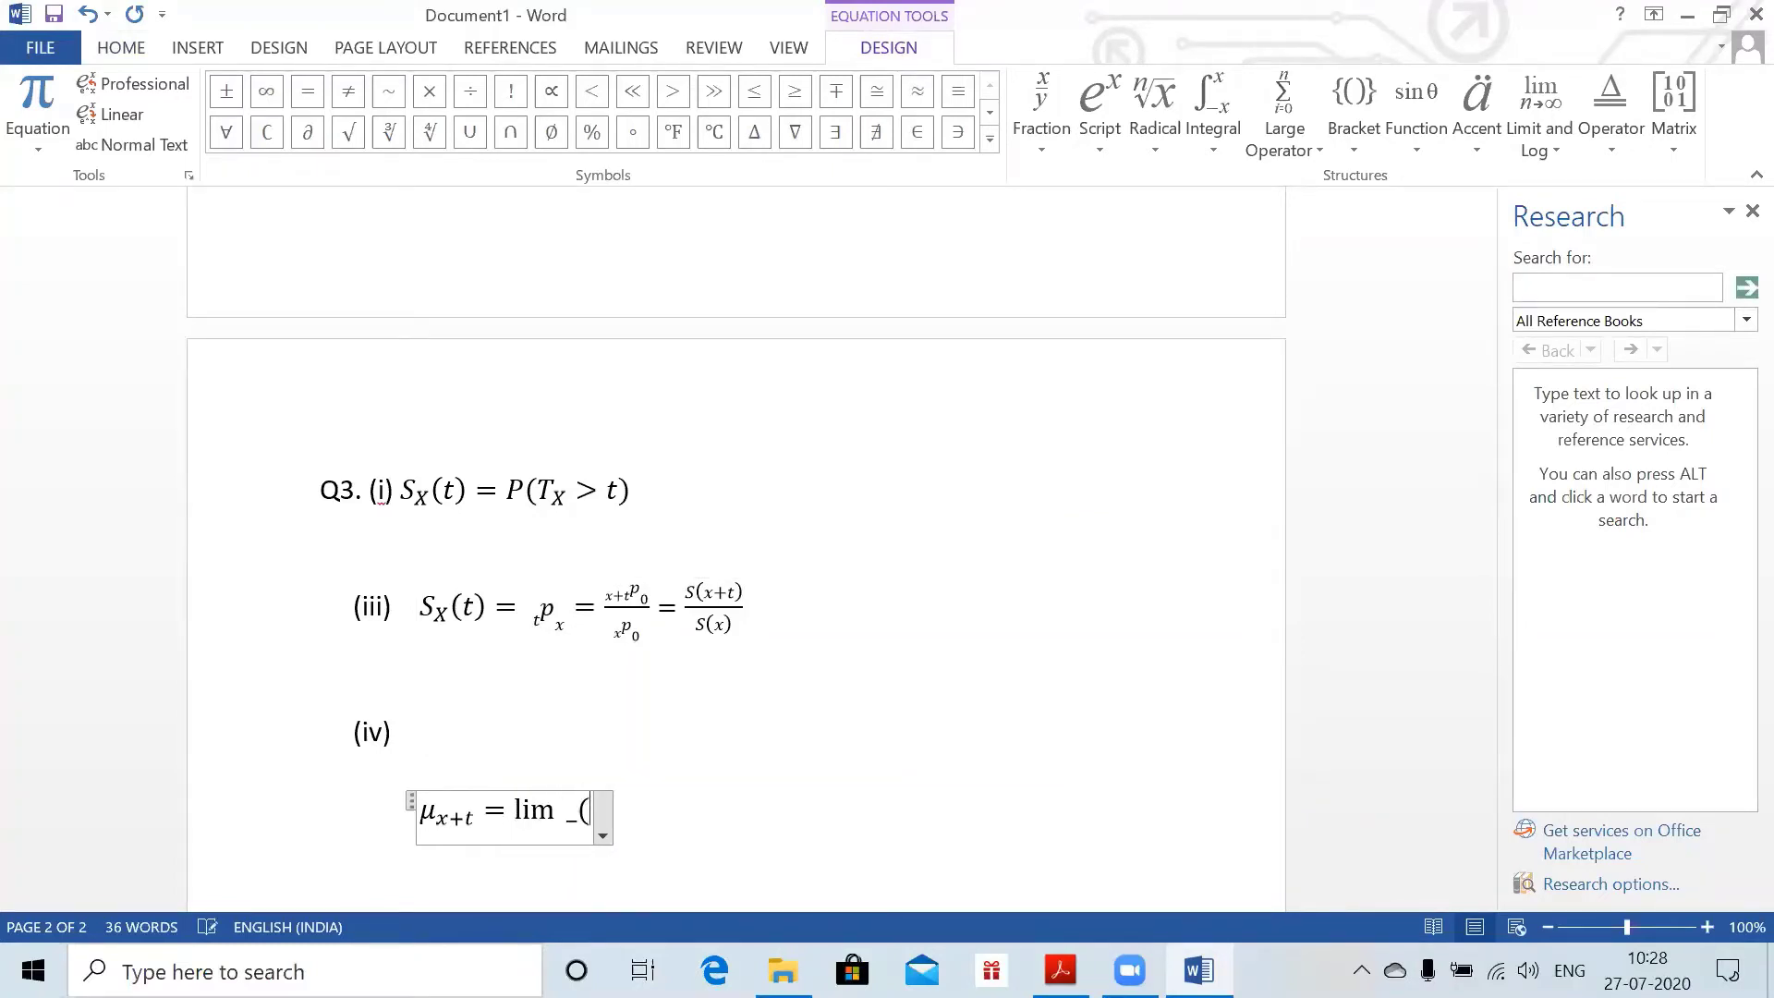
{"action": "type", "text": "h\\l"}
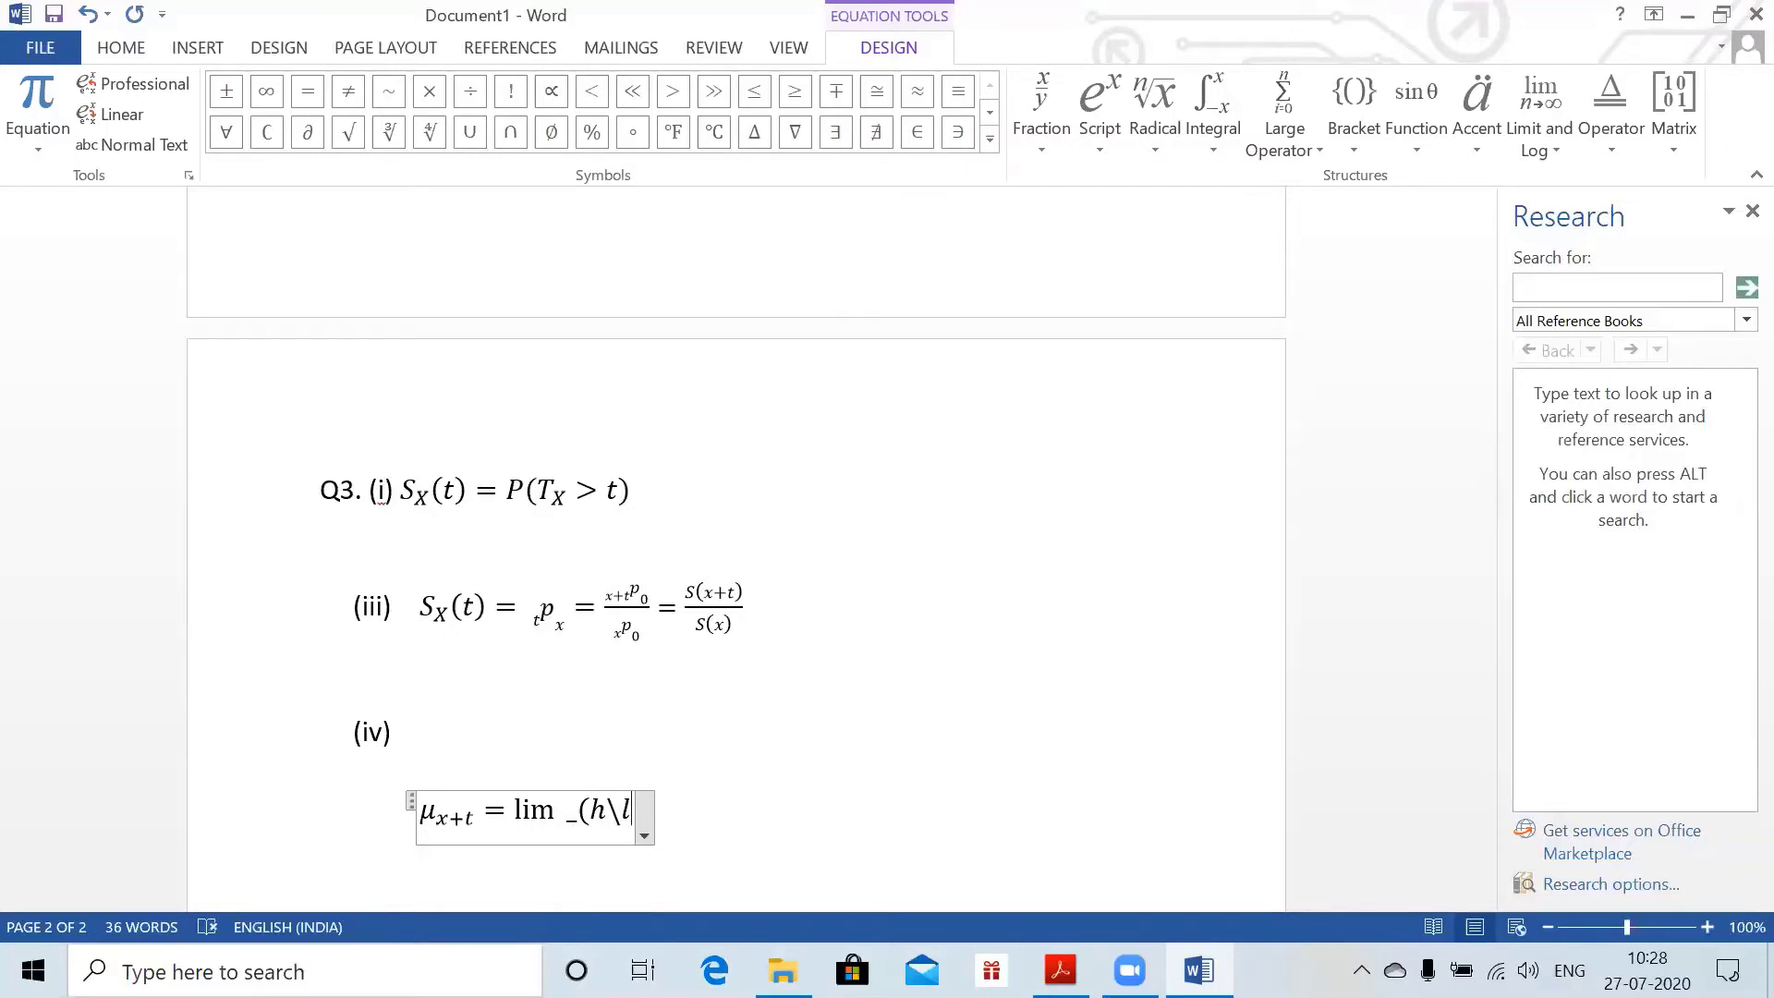
{"action": "key", "text": "BackSpace"}
{"action": "type", "text": "righ"}
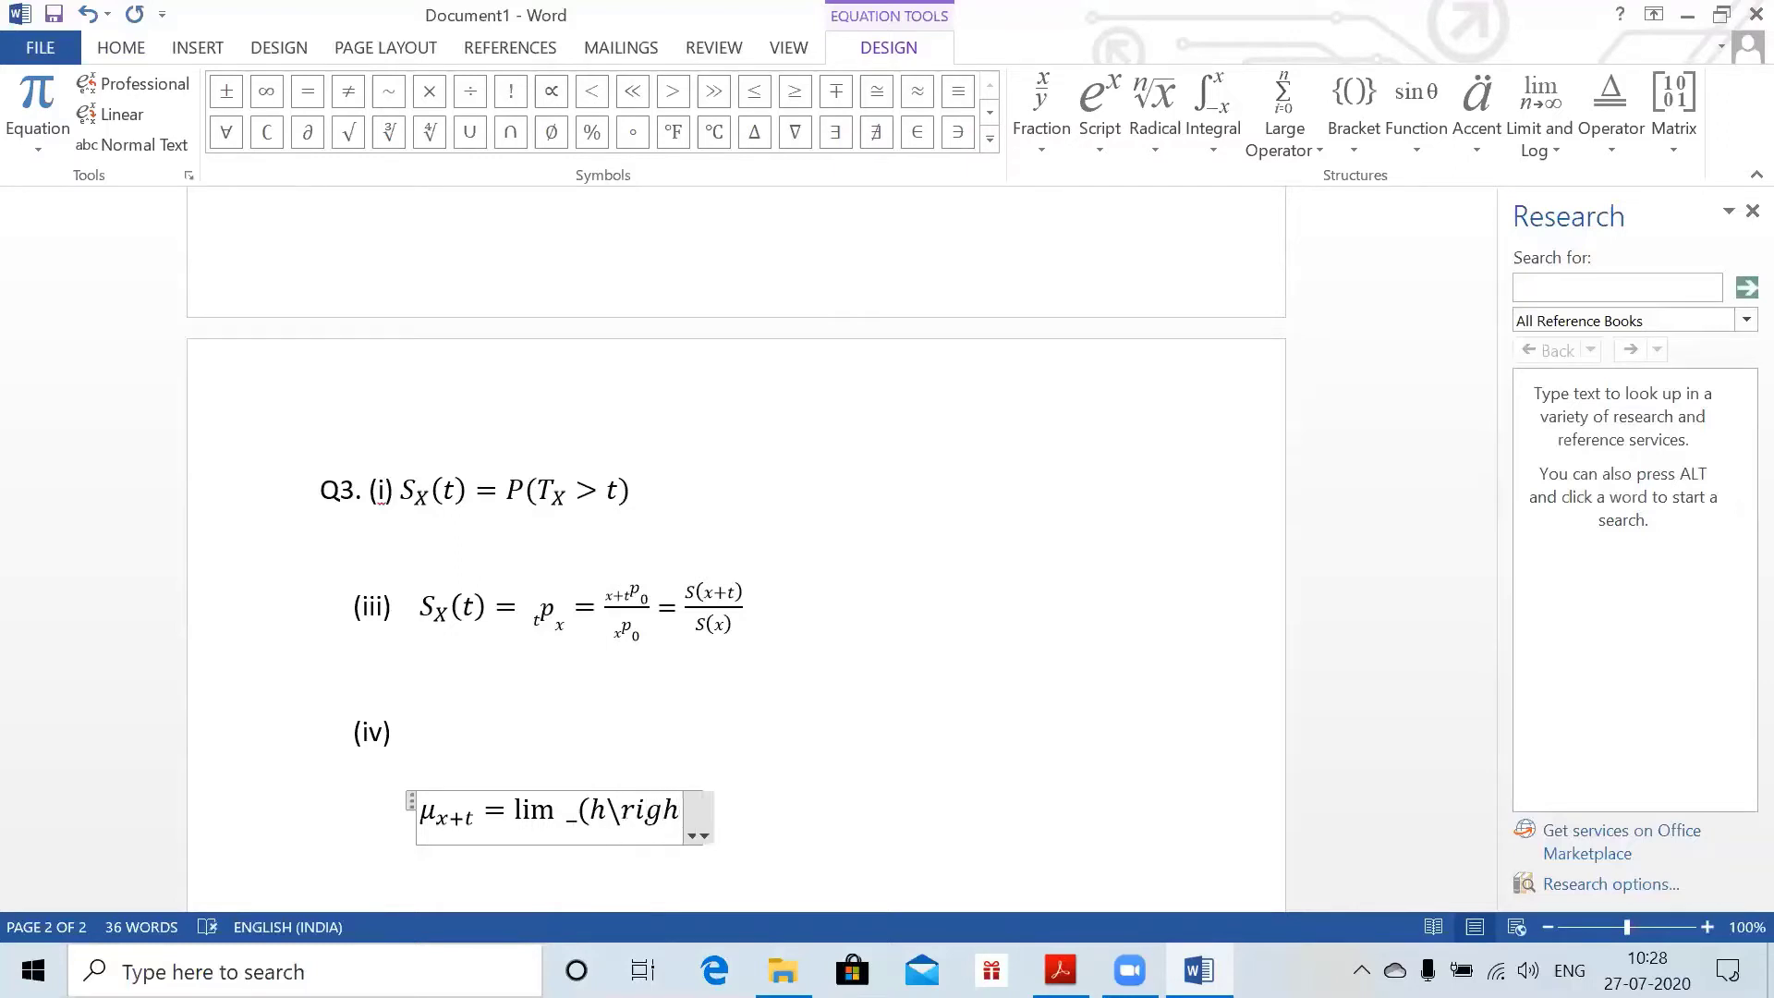
{"action": "type", "text": "tarrow"}
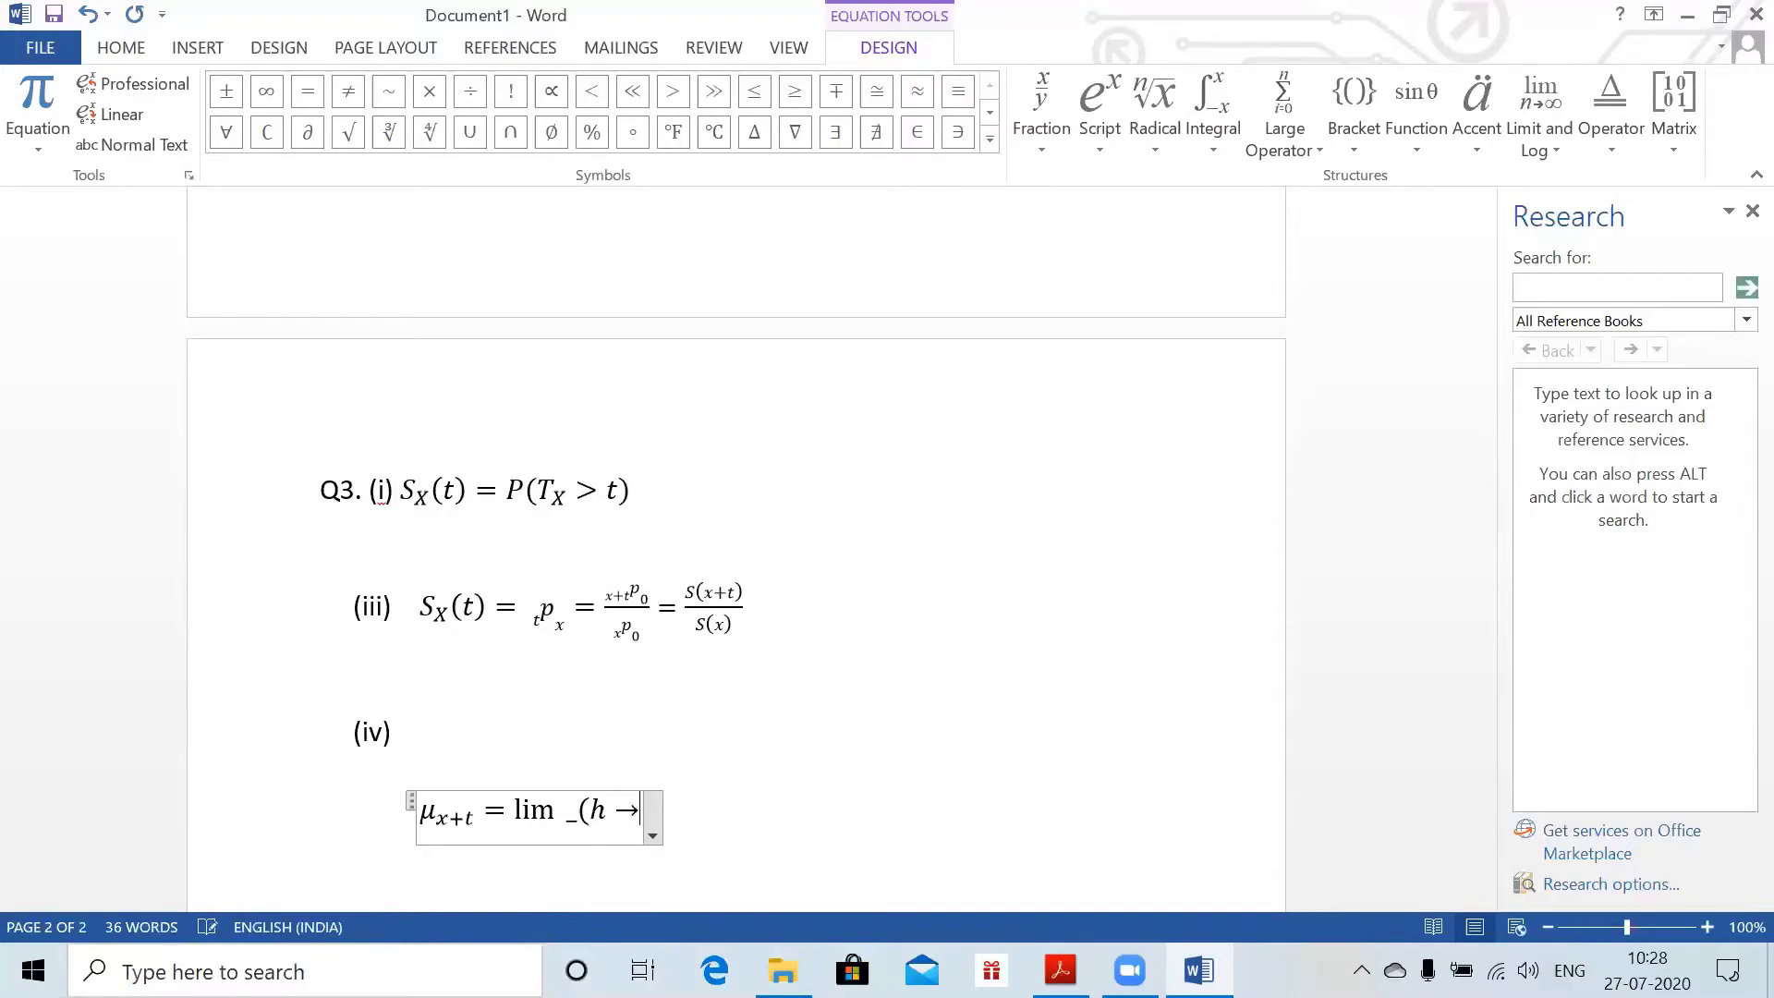
{"action": "type", "text": " 0)"}
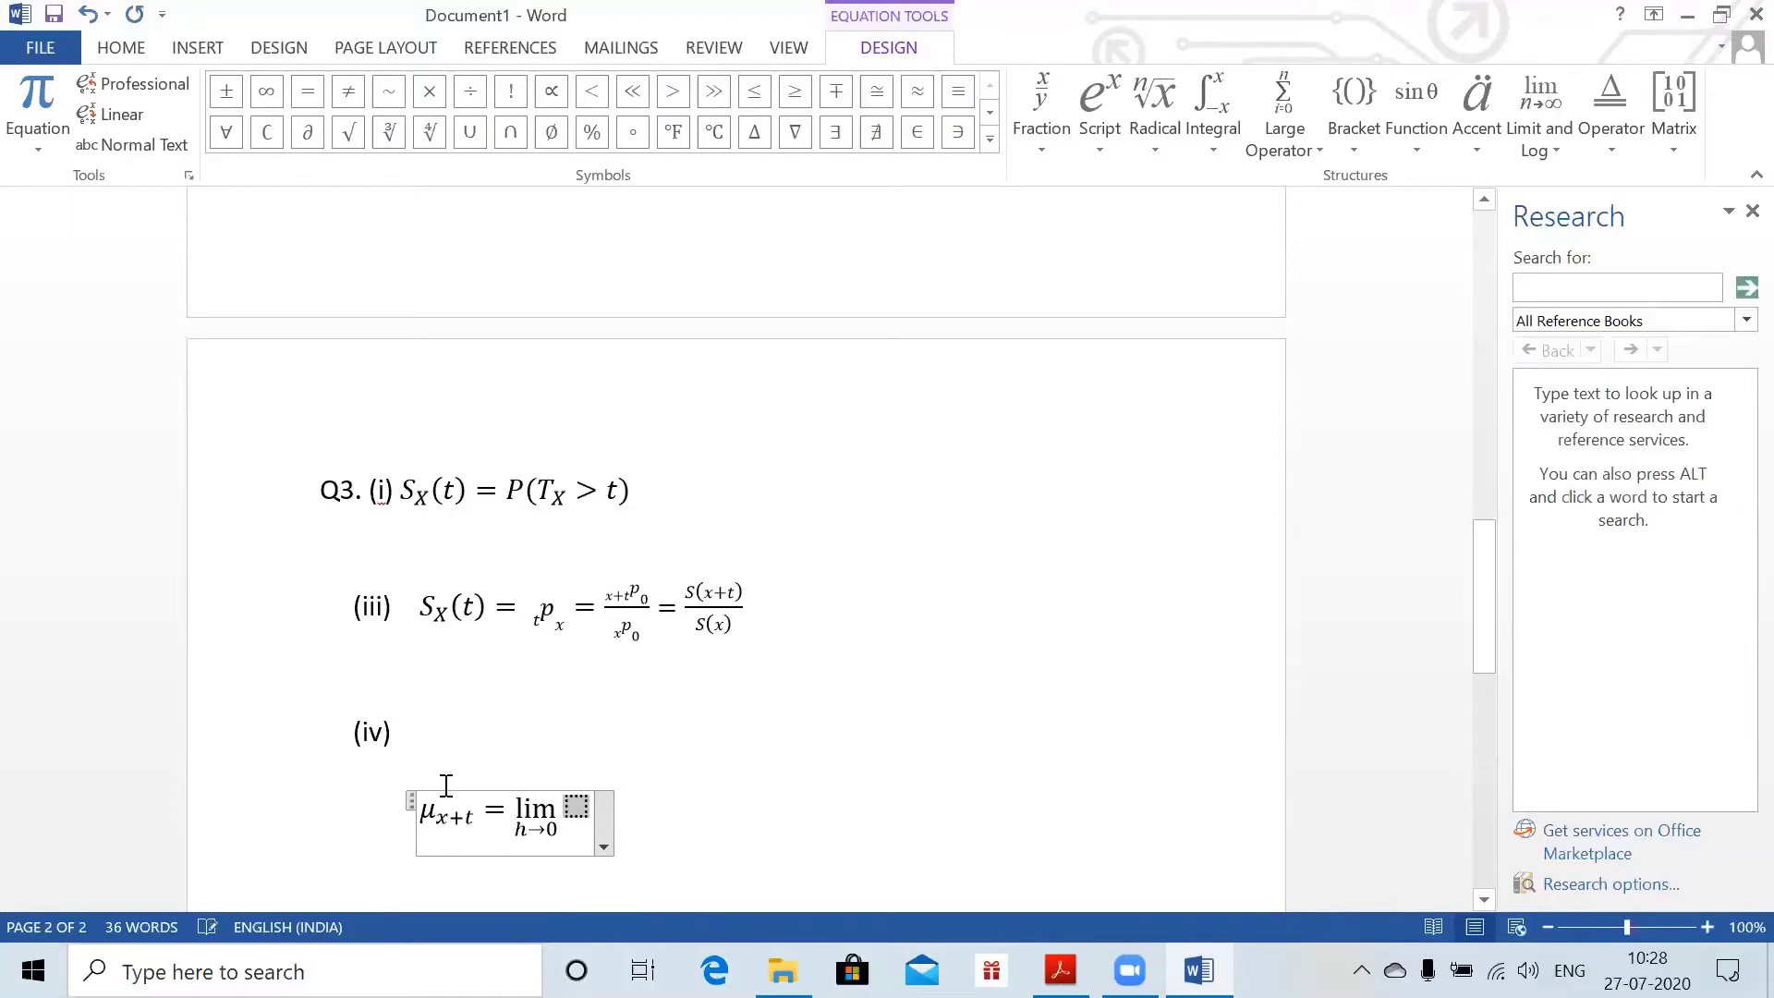
- Undo the limit's formatting and delete the whole limit expression after the equals sign
{"action": "key", "text": "ctrl+z"}
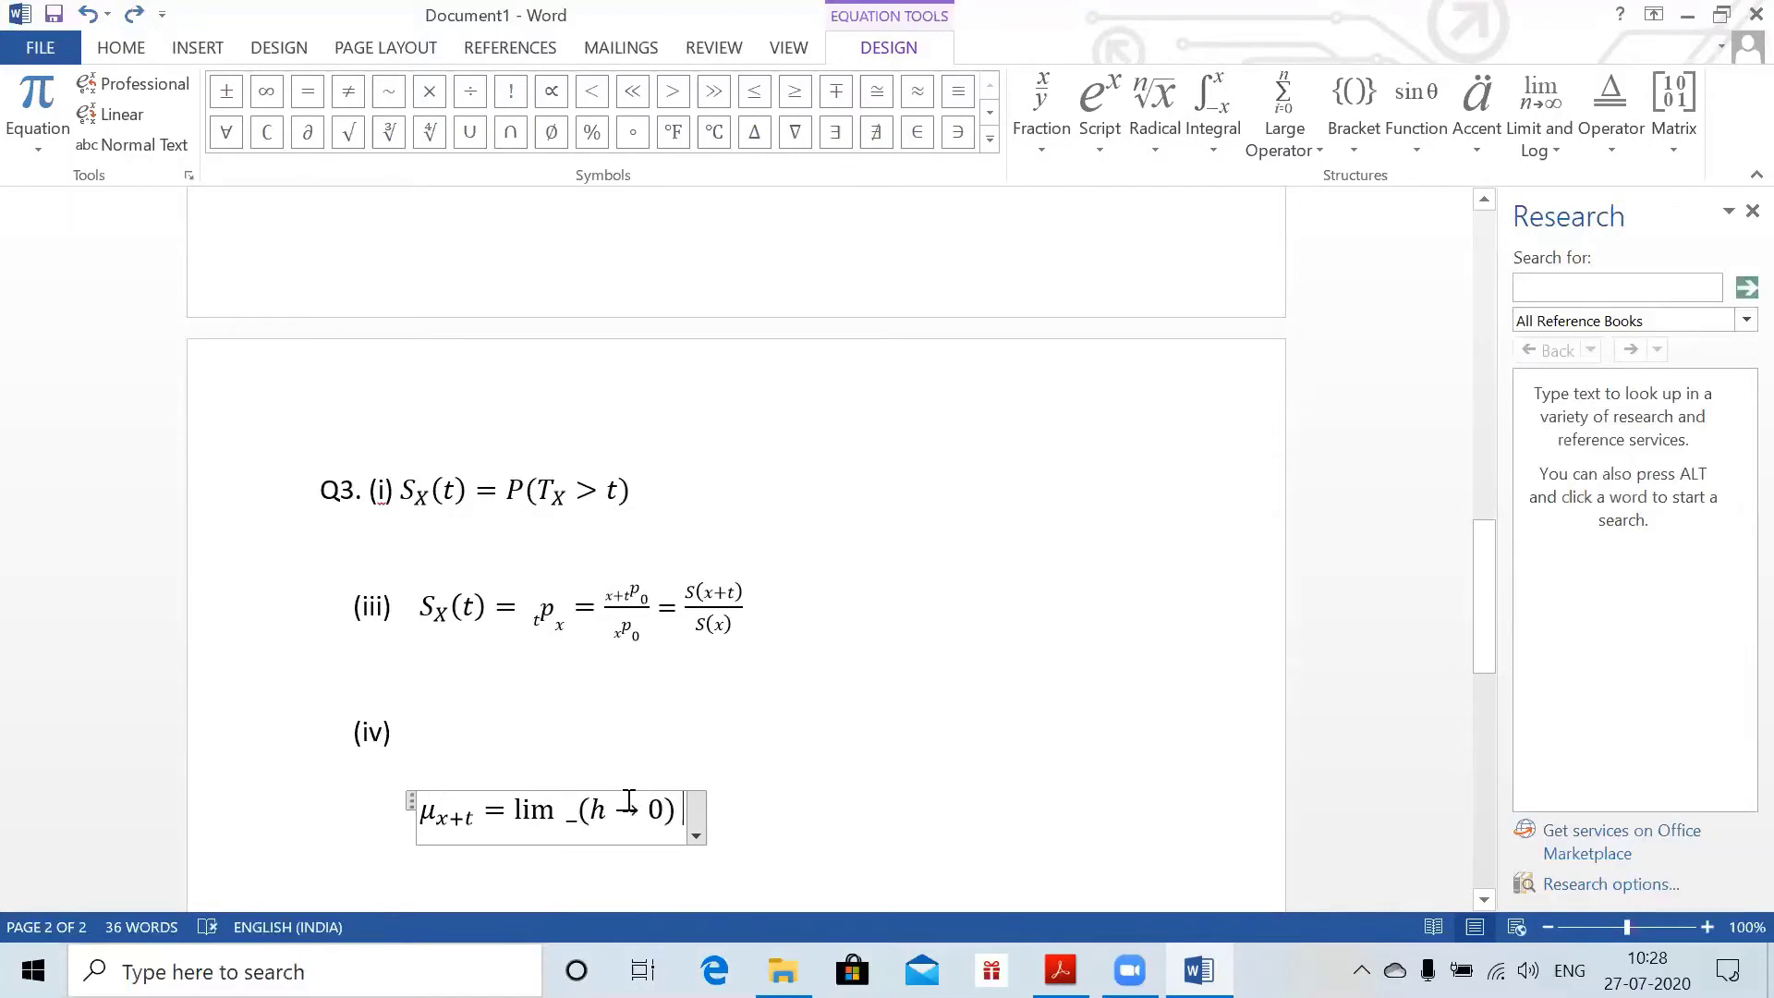
{"action": "key", "text": "BackSpace"}
{"action": "key", "text": "BackSpace"}
{"action": "key", "text": "BackSpace"}
{"action": "key", "text": "BackSpace"}
{"action": "key", "text": "BackSpace"}
{"action": "key", "text": "BackSpace"}
{"action": "key", "text": "BackSpace"}
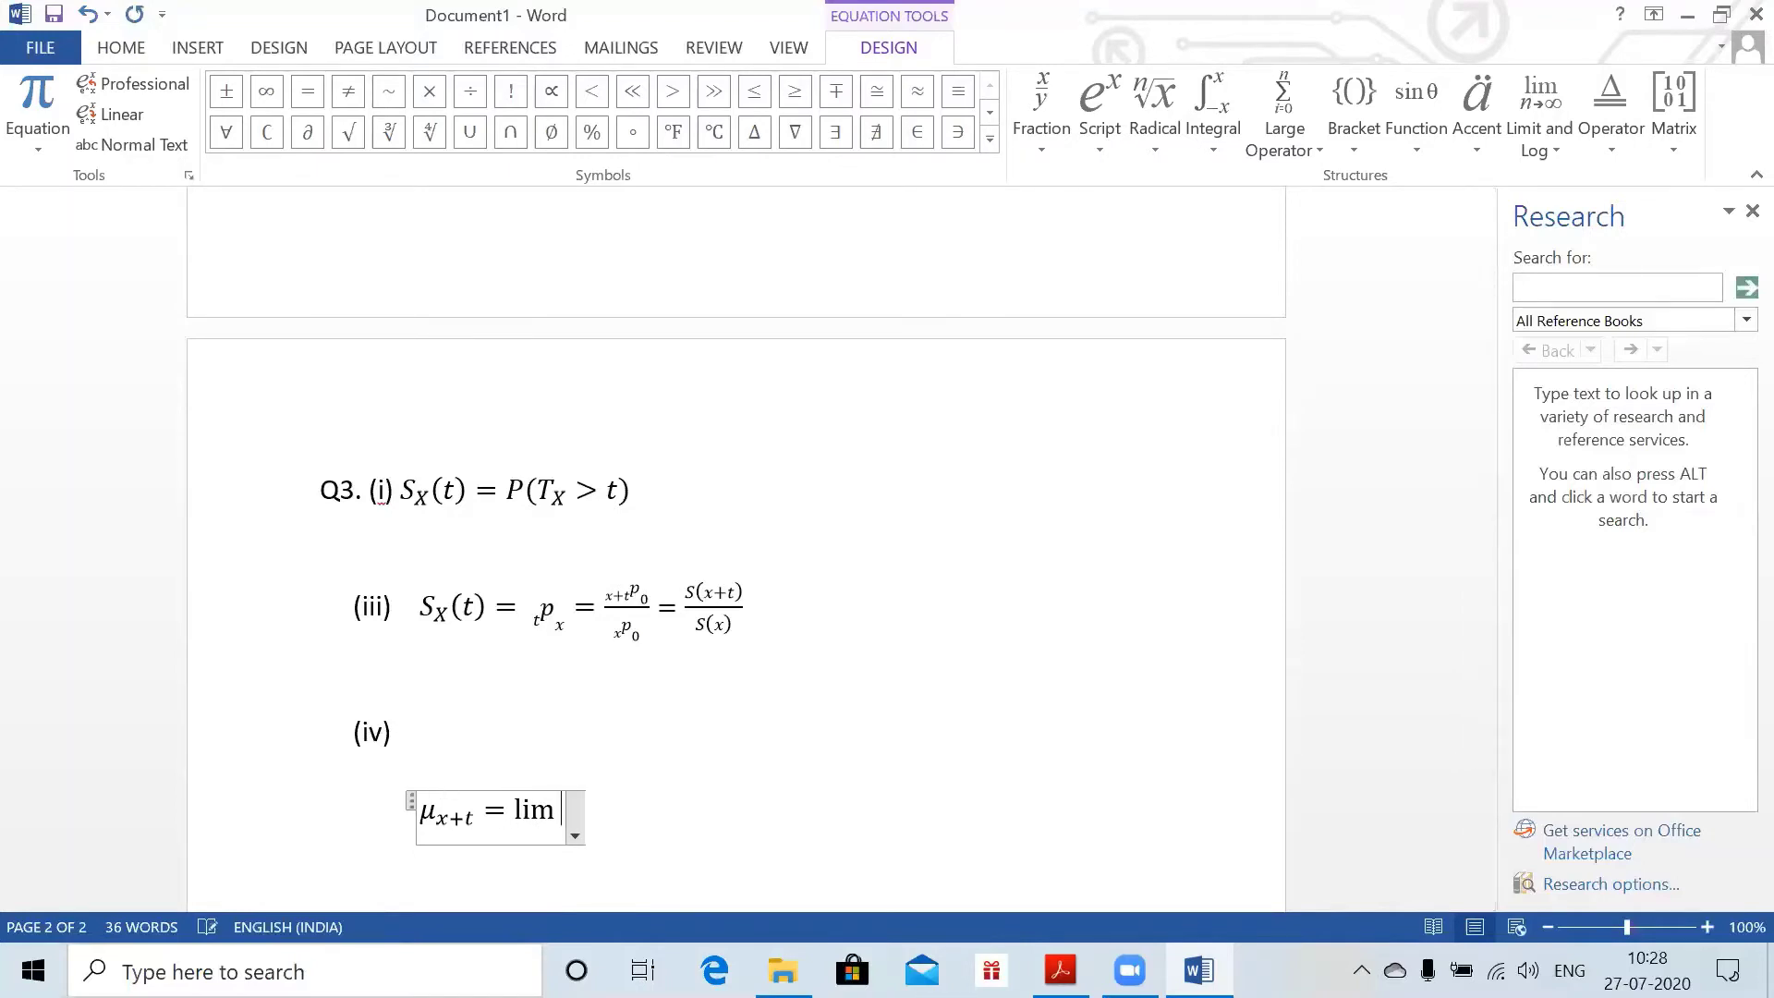
{"action": "key", "text": "BackSpace"}
{"action": "key", "text": "BackSpace"}
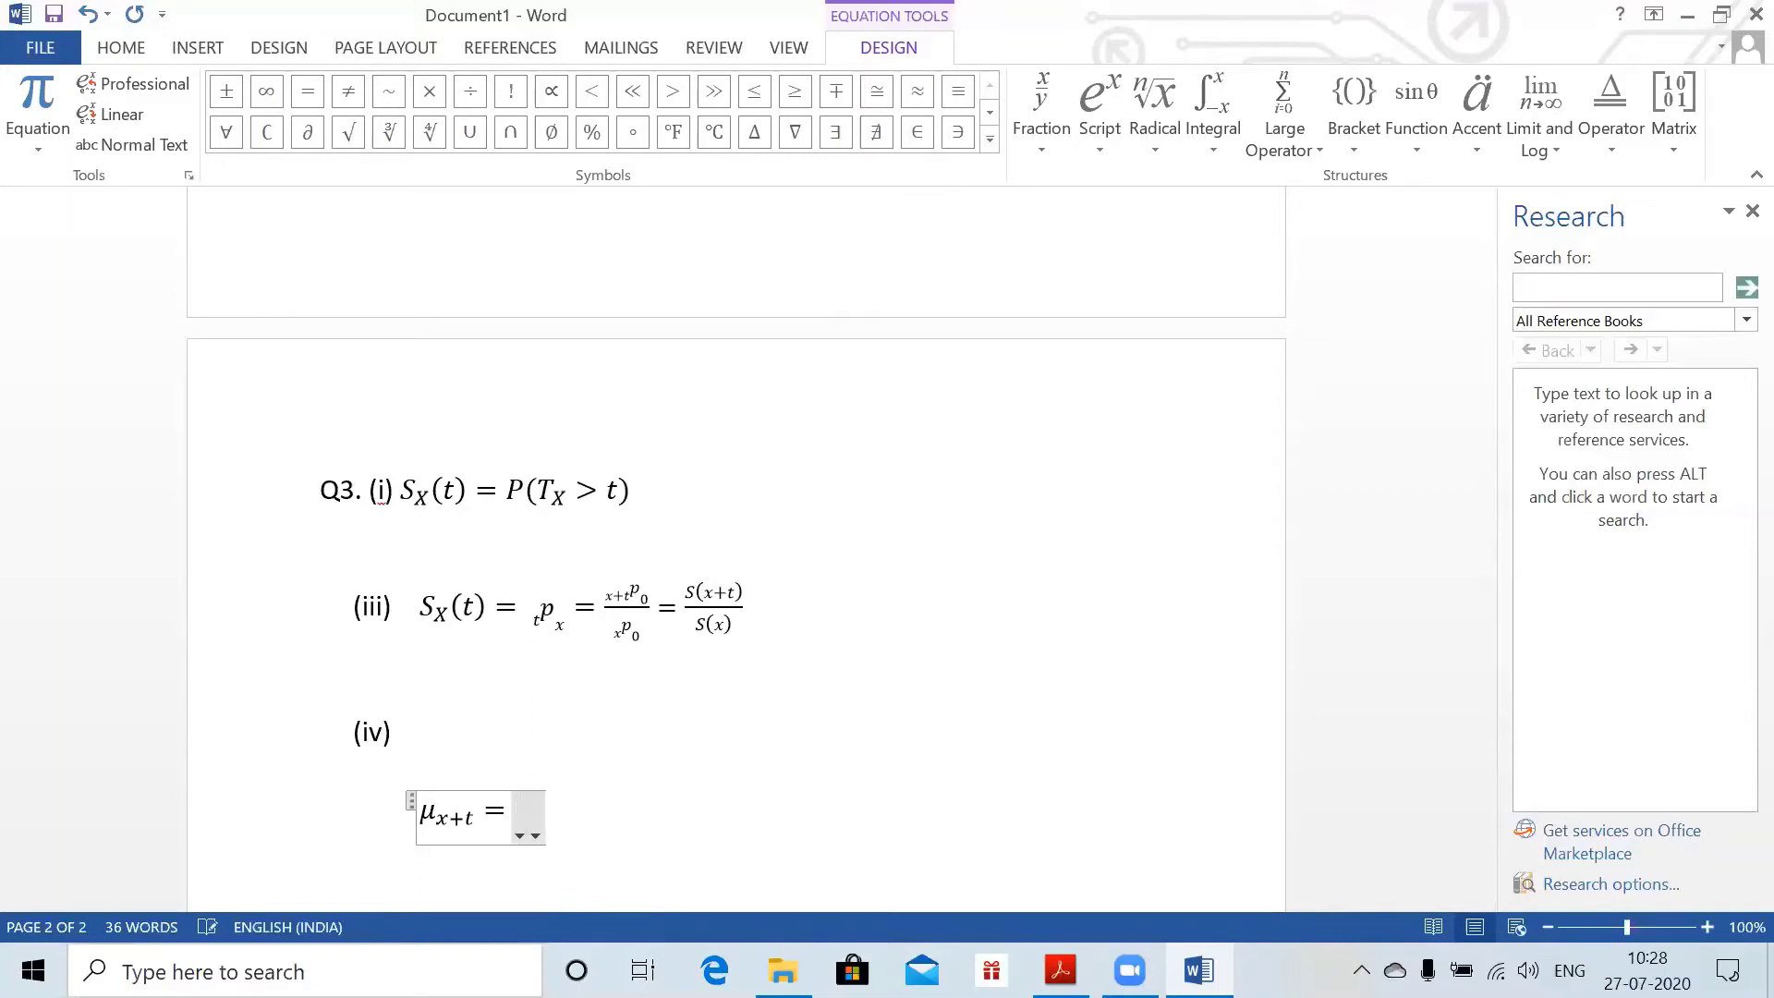
- Re-enter a lim operator after the equals sign of the μ_(x+t) equation, with h→0 beneath it
{"action": "type", "text": "im_"}
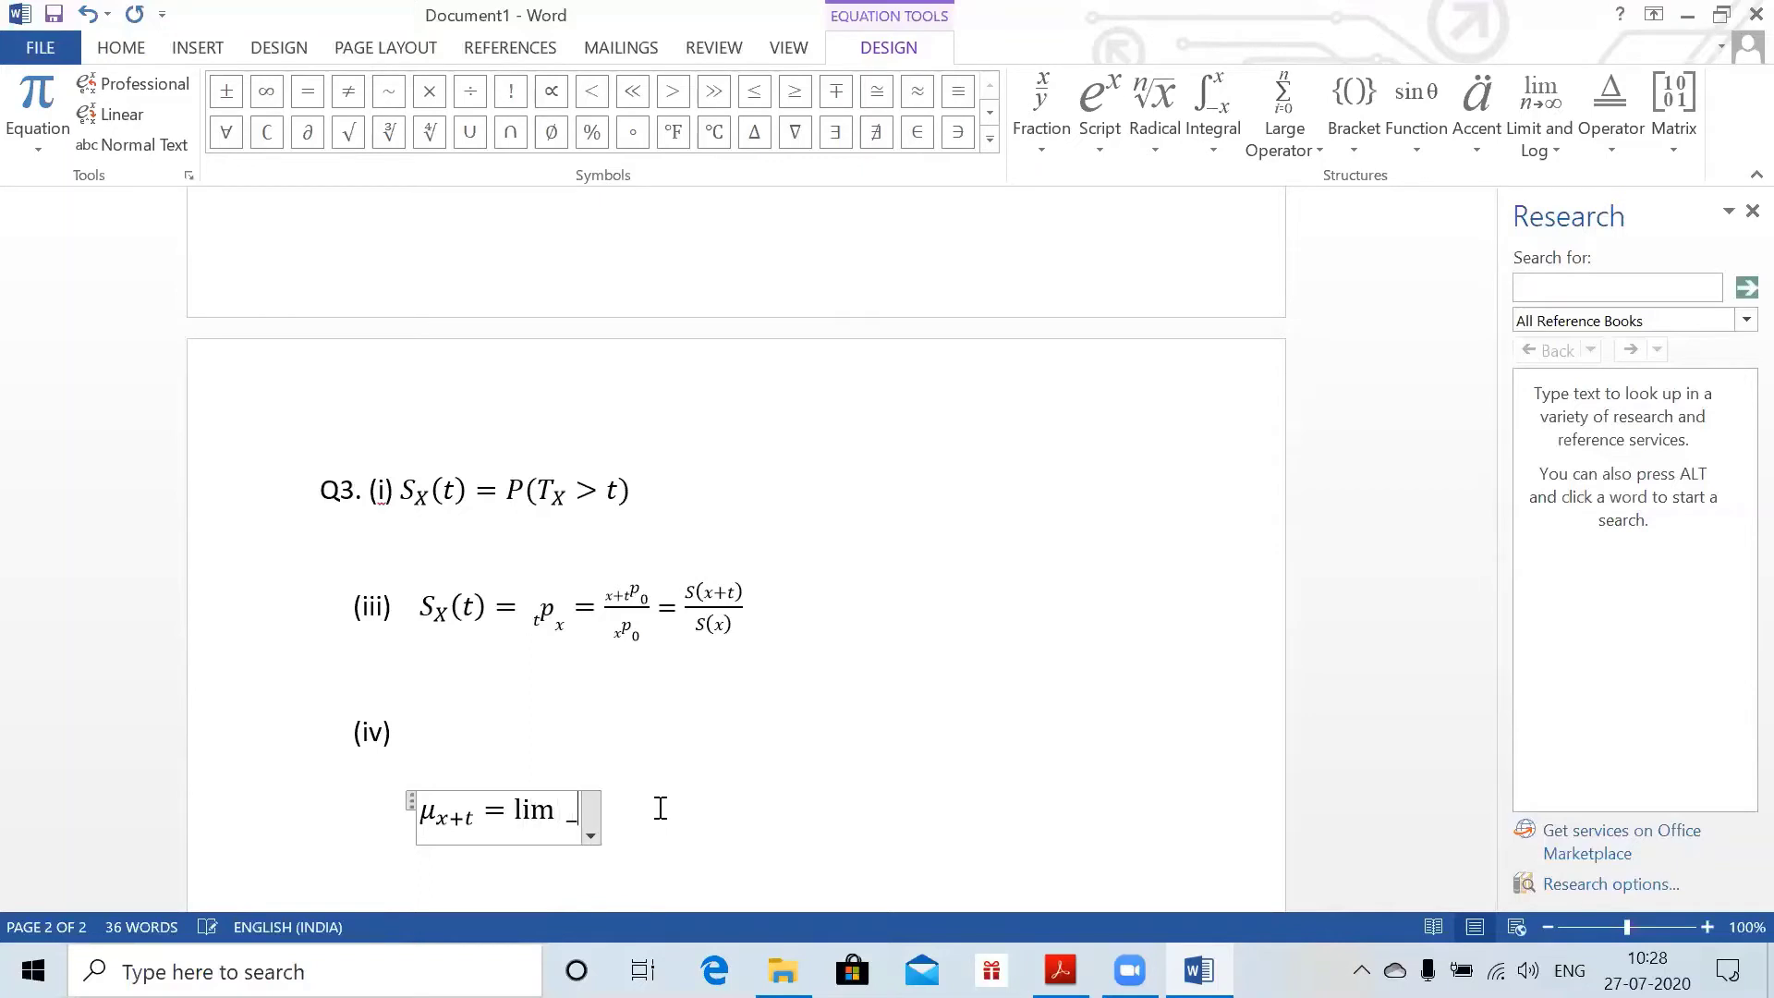
{"action": "type", "text": "(h"}
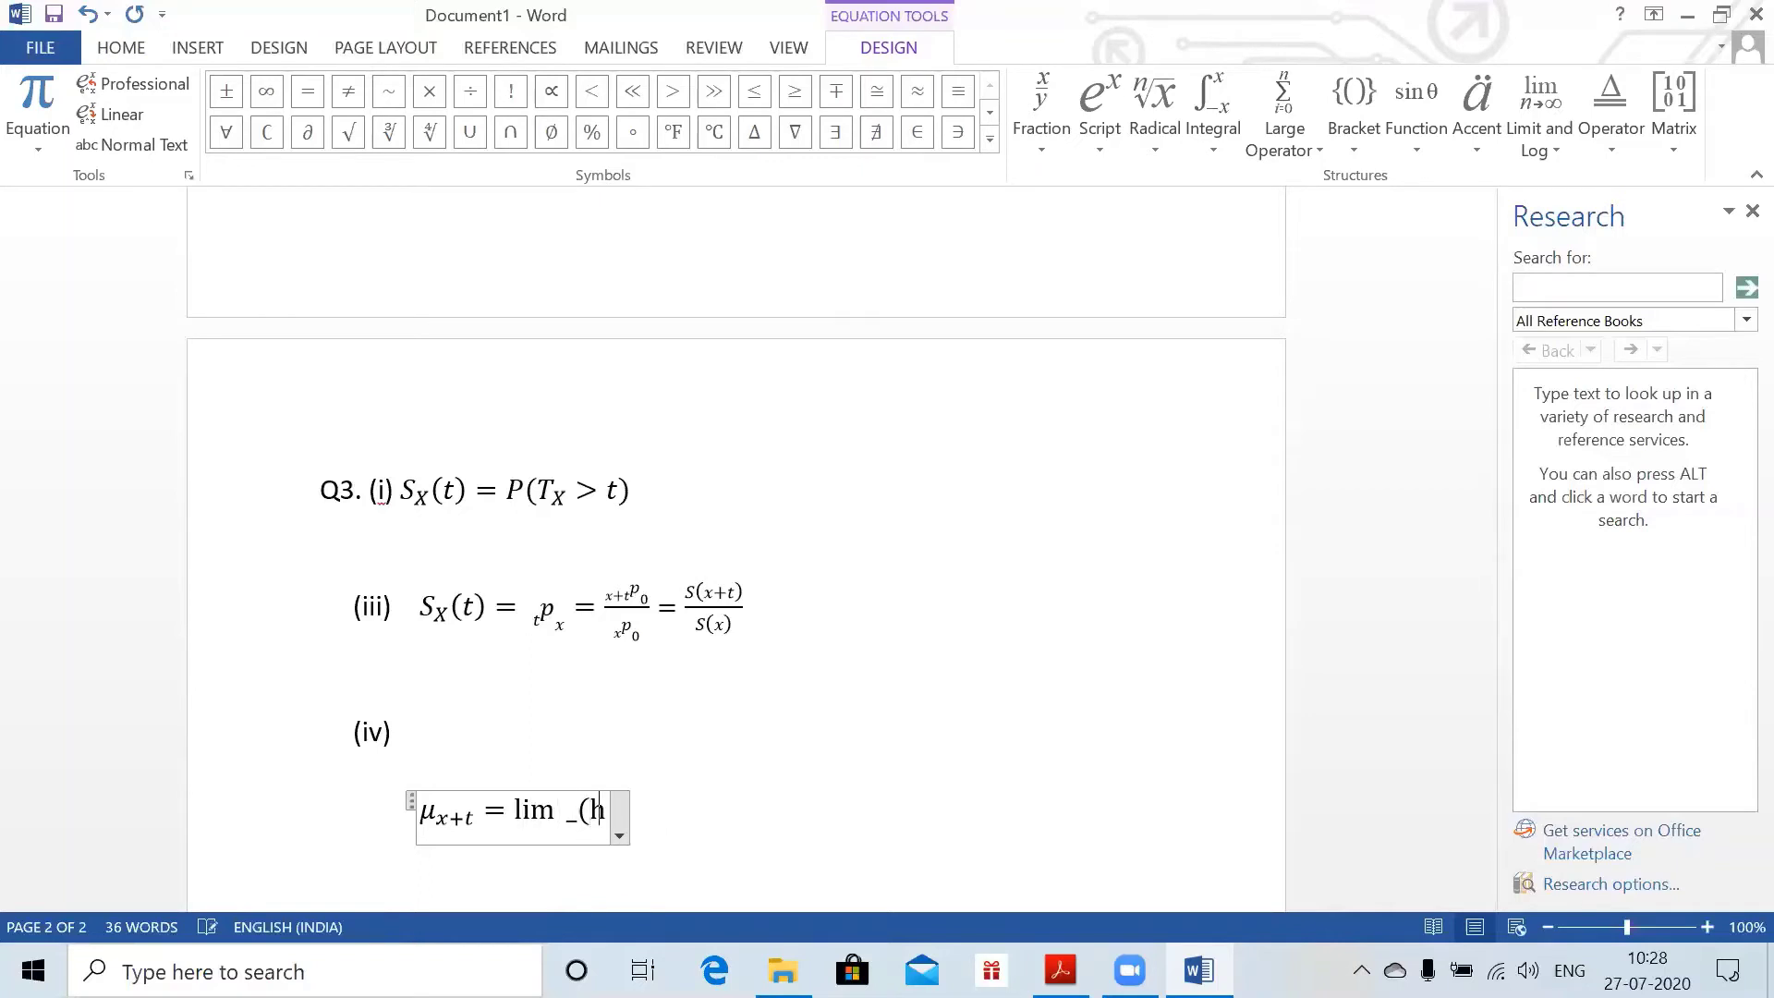
{"action": "type", "text": "\\rightarrow 0)"}
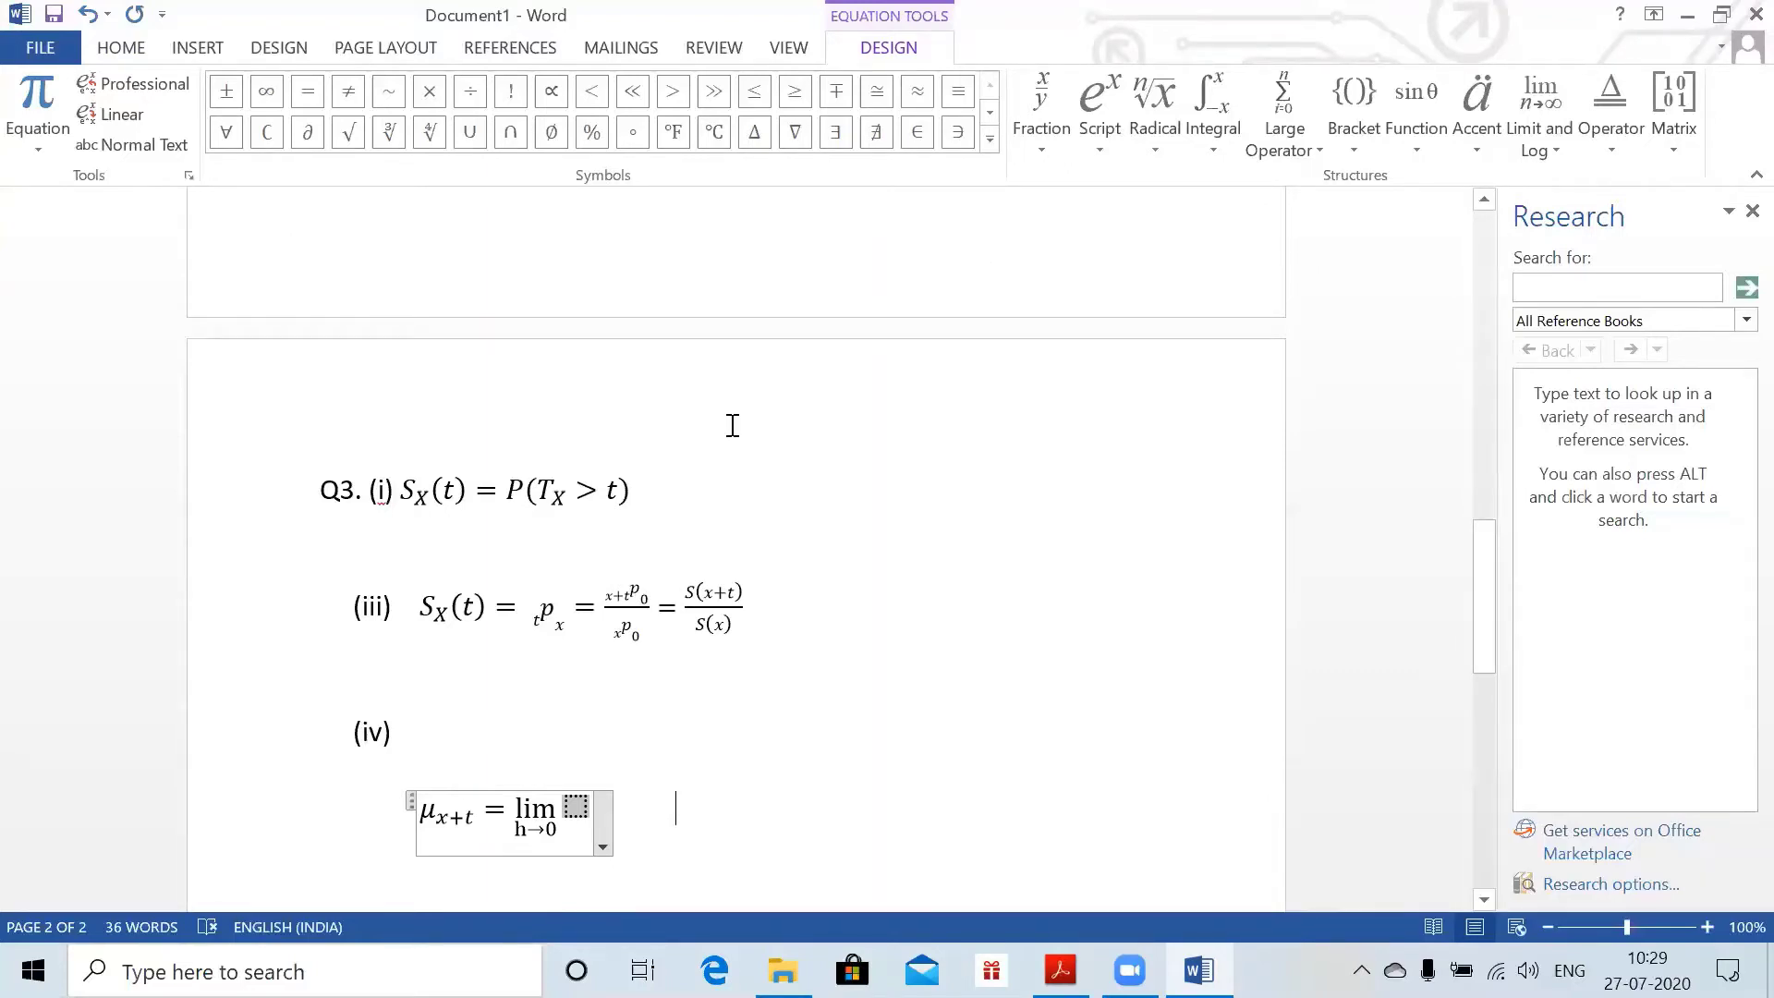
- Enter P(T_x ≤ t+h) as the expression of the limit, with x as the subscript of T
{"action": "type", "text": "P(T"}
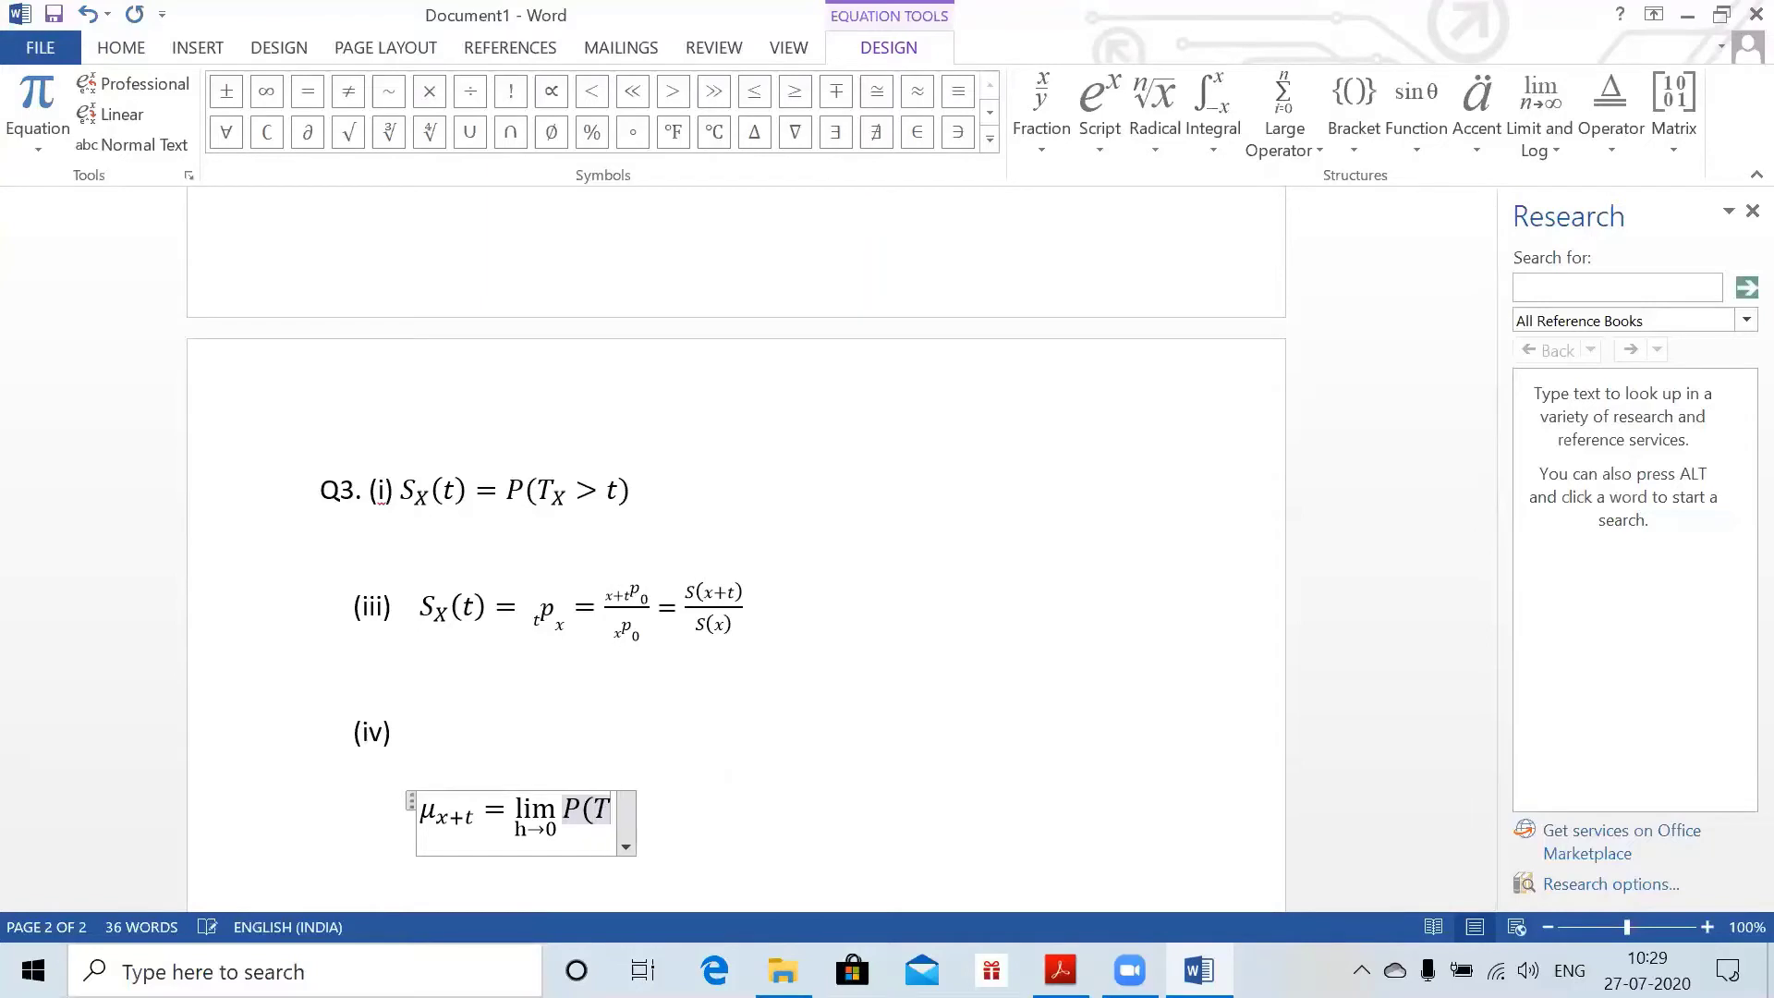
{"action": "type", "text": "_x <="}
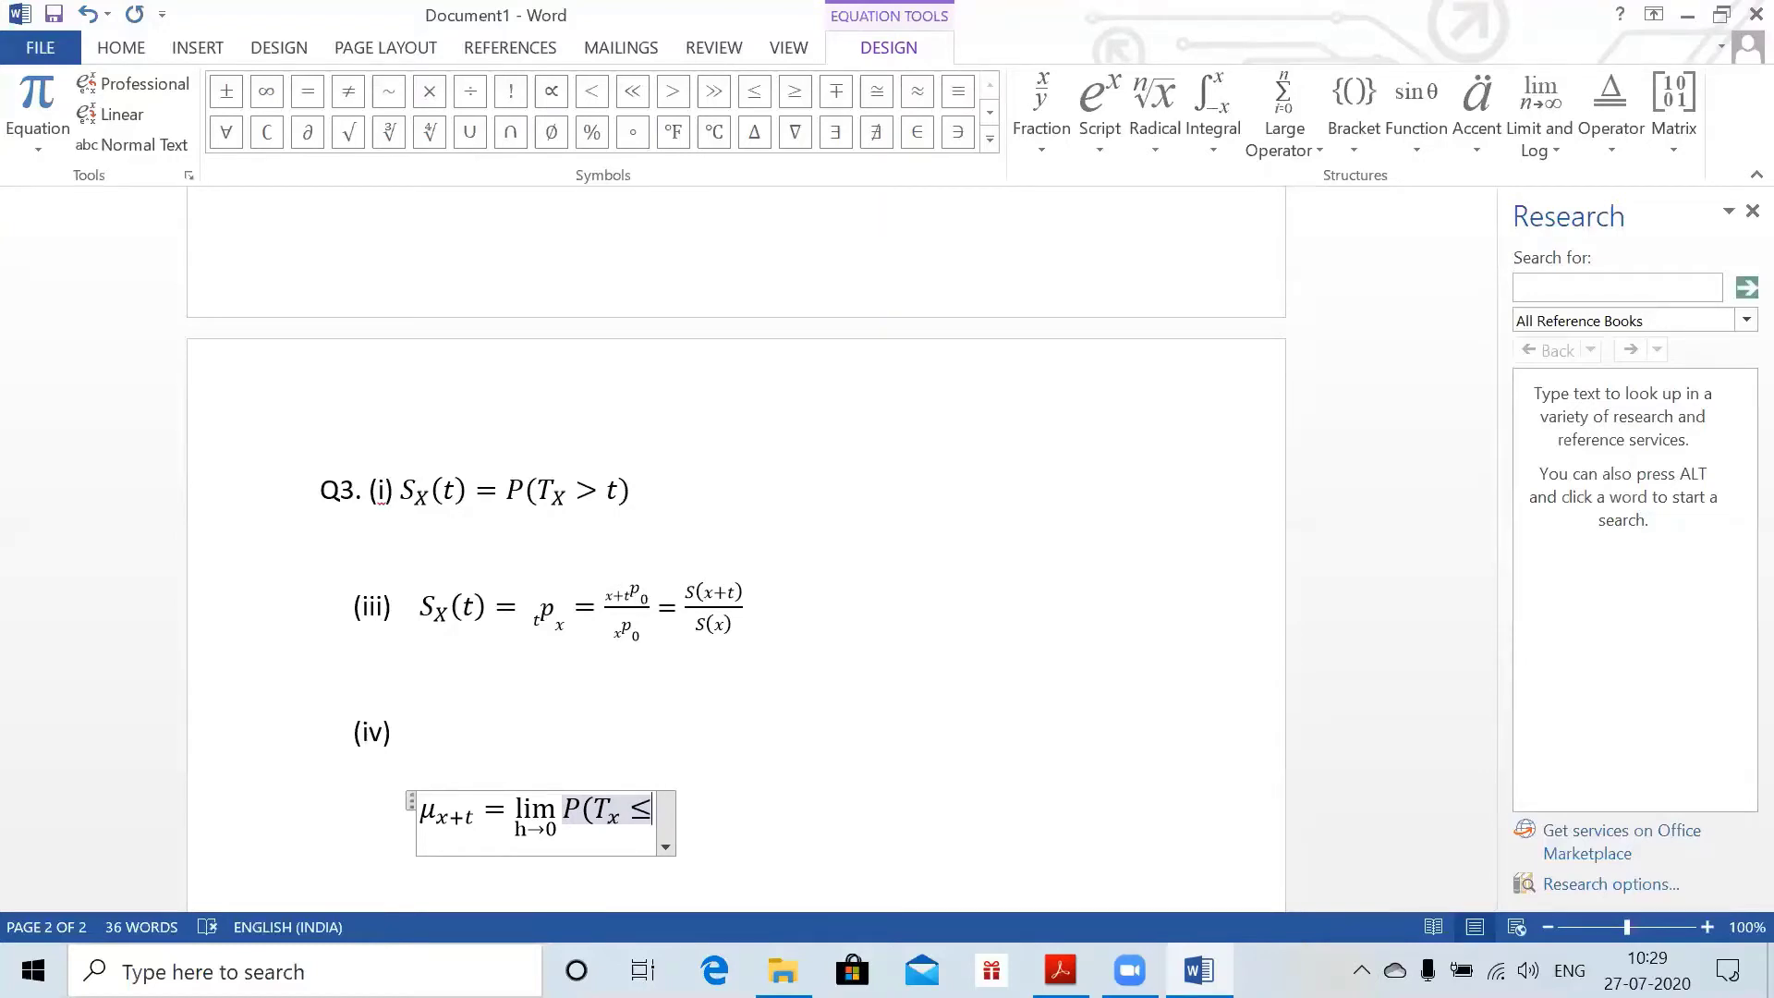
{"action": "type", "text": "t+h)"}
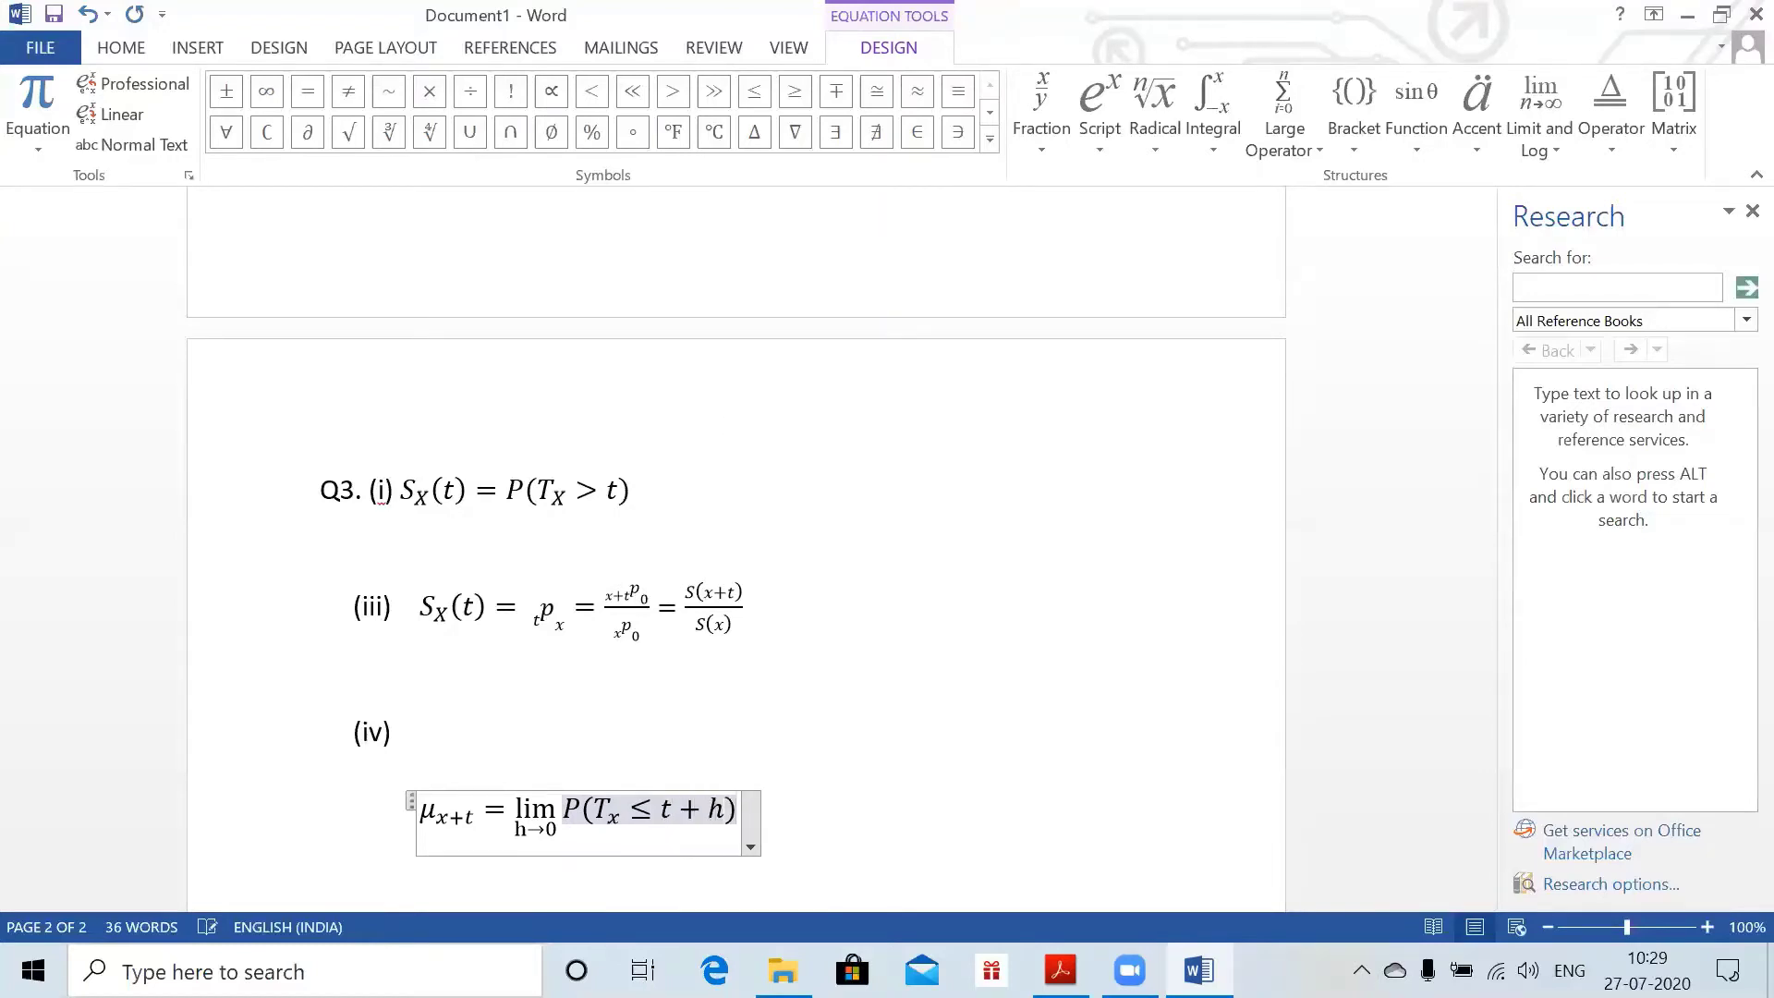
- Extend the probability with the condition |T_x > t inside the parentheses and place it over the denominator h
{"action": "key", "text": "BackSpace"}
{"action": "type", "text": "|T_x "}
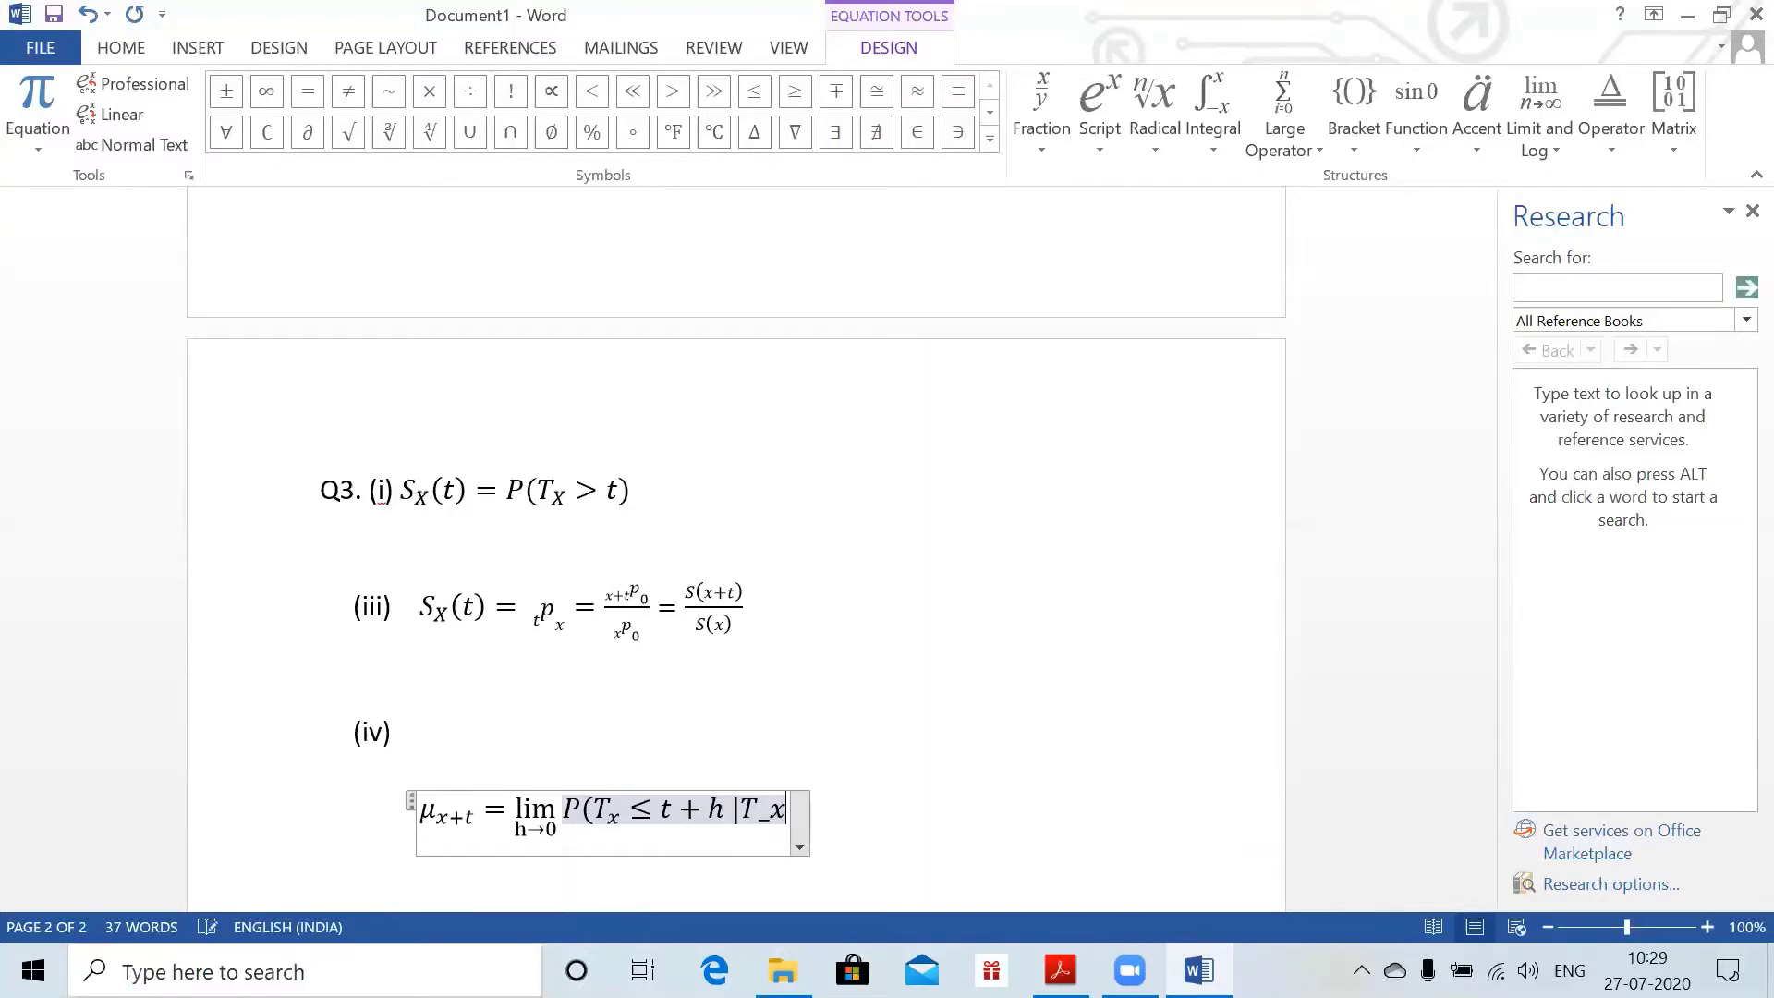
{"action": "key", "text": "BackSpace"}
{"action": "key", "text": "BackSpace"}
{"action": "key", "text": "BackSpace"}
{"action": "type", "text": "x +"}
{"action": "key", "text": "BackSpace"}
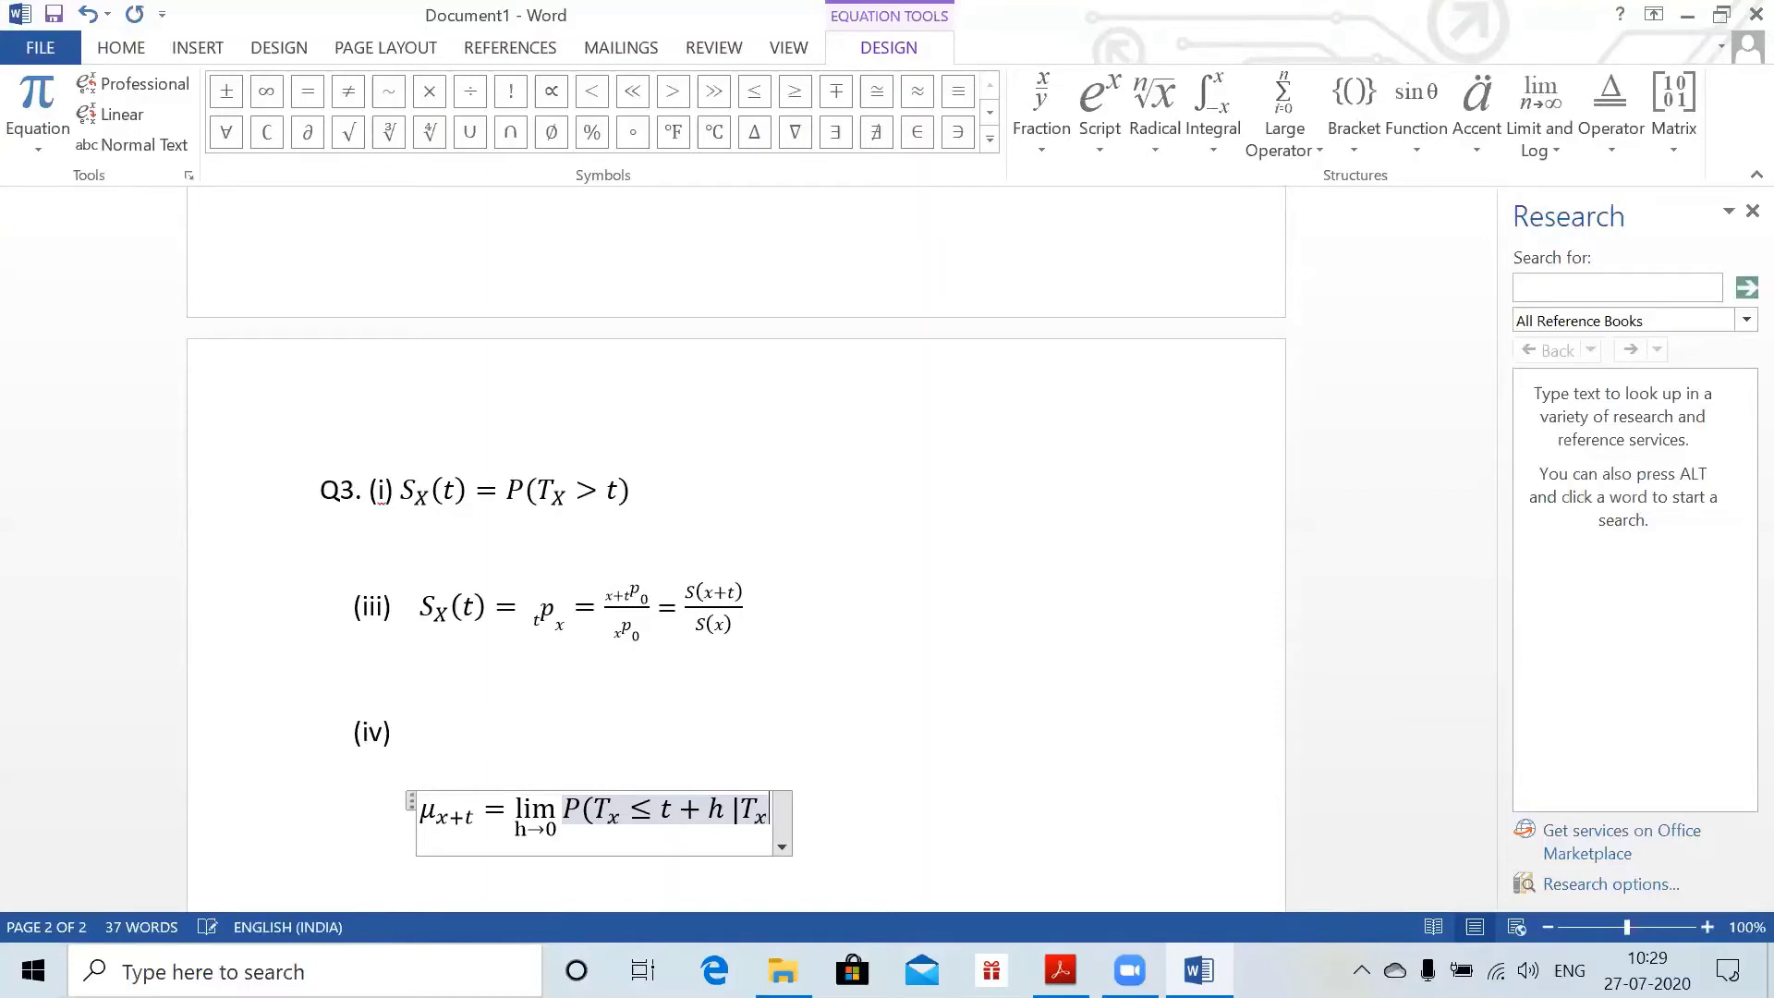
{"action": "type", "text": ">"}
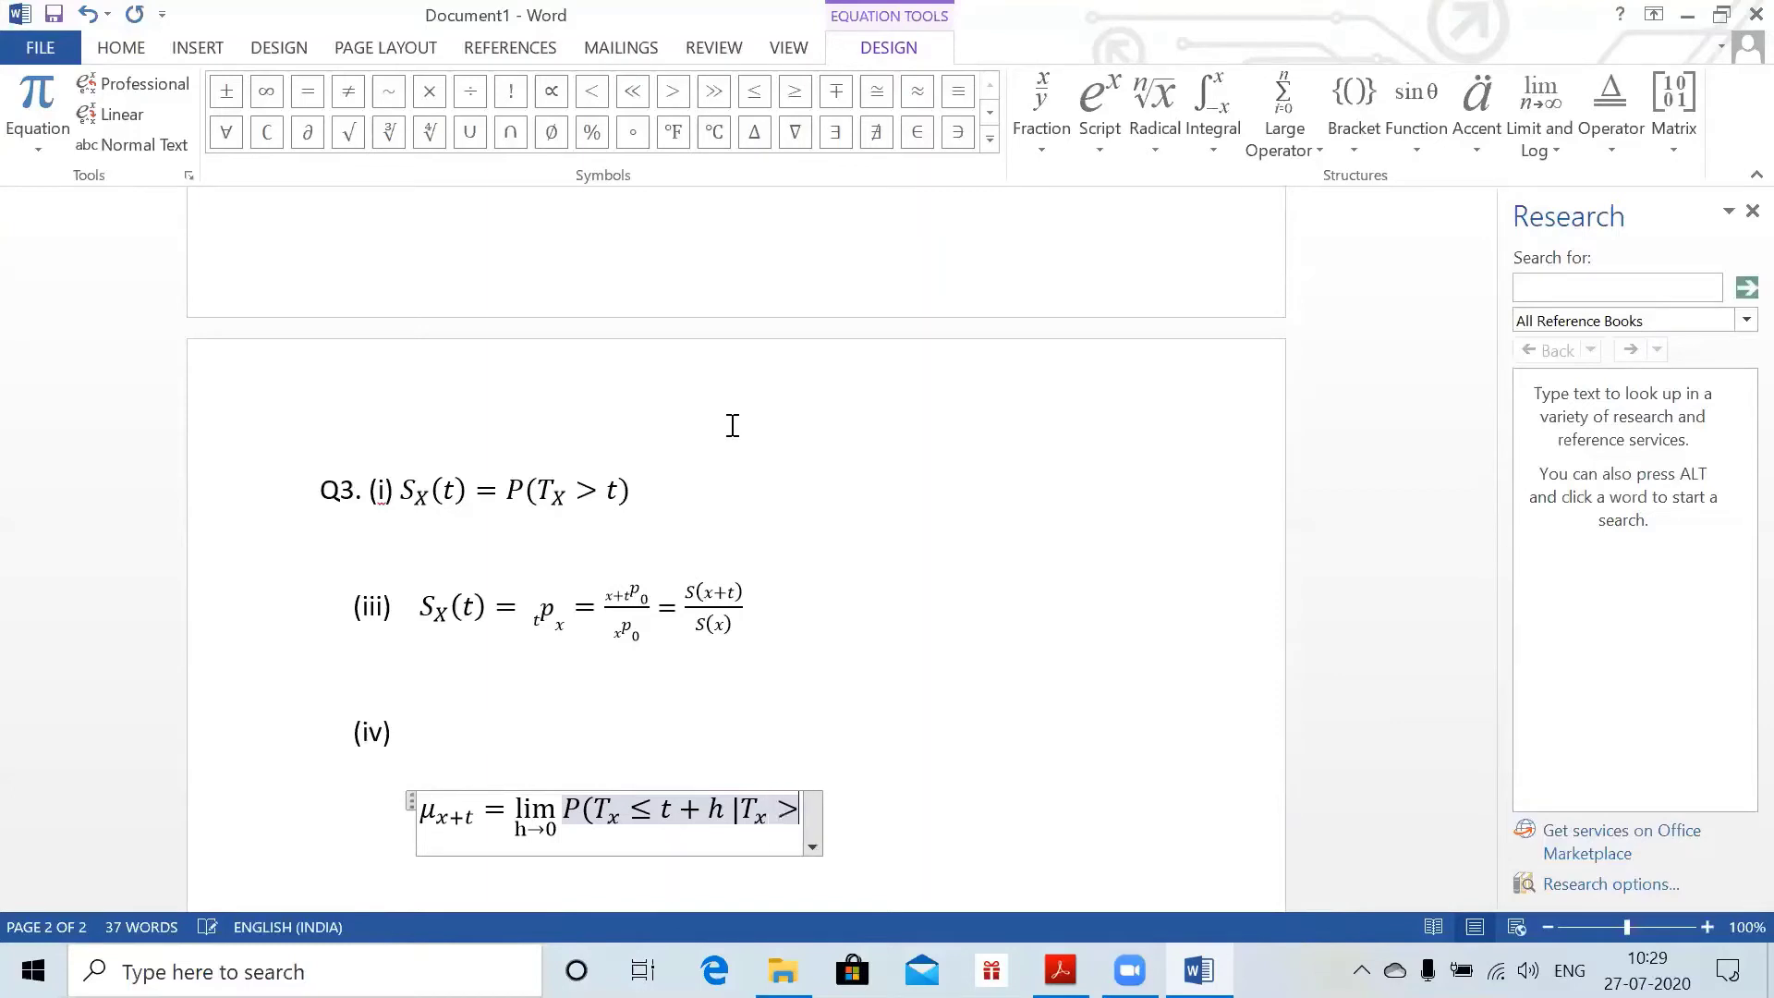
{"action": "type", "text": "t)"}
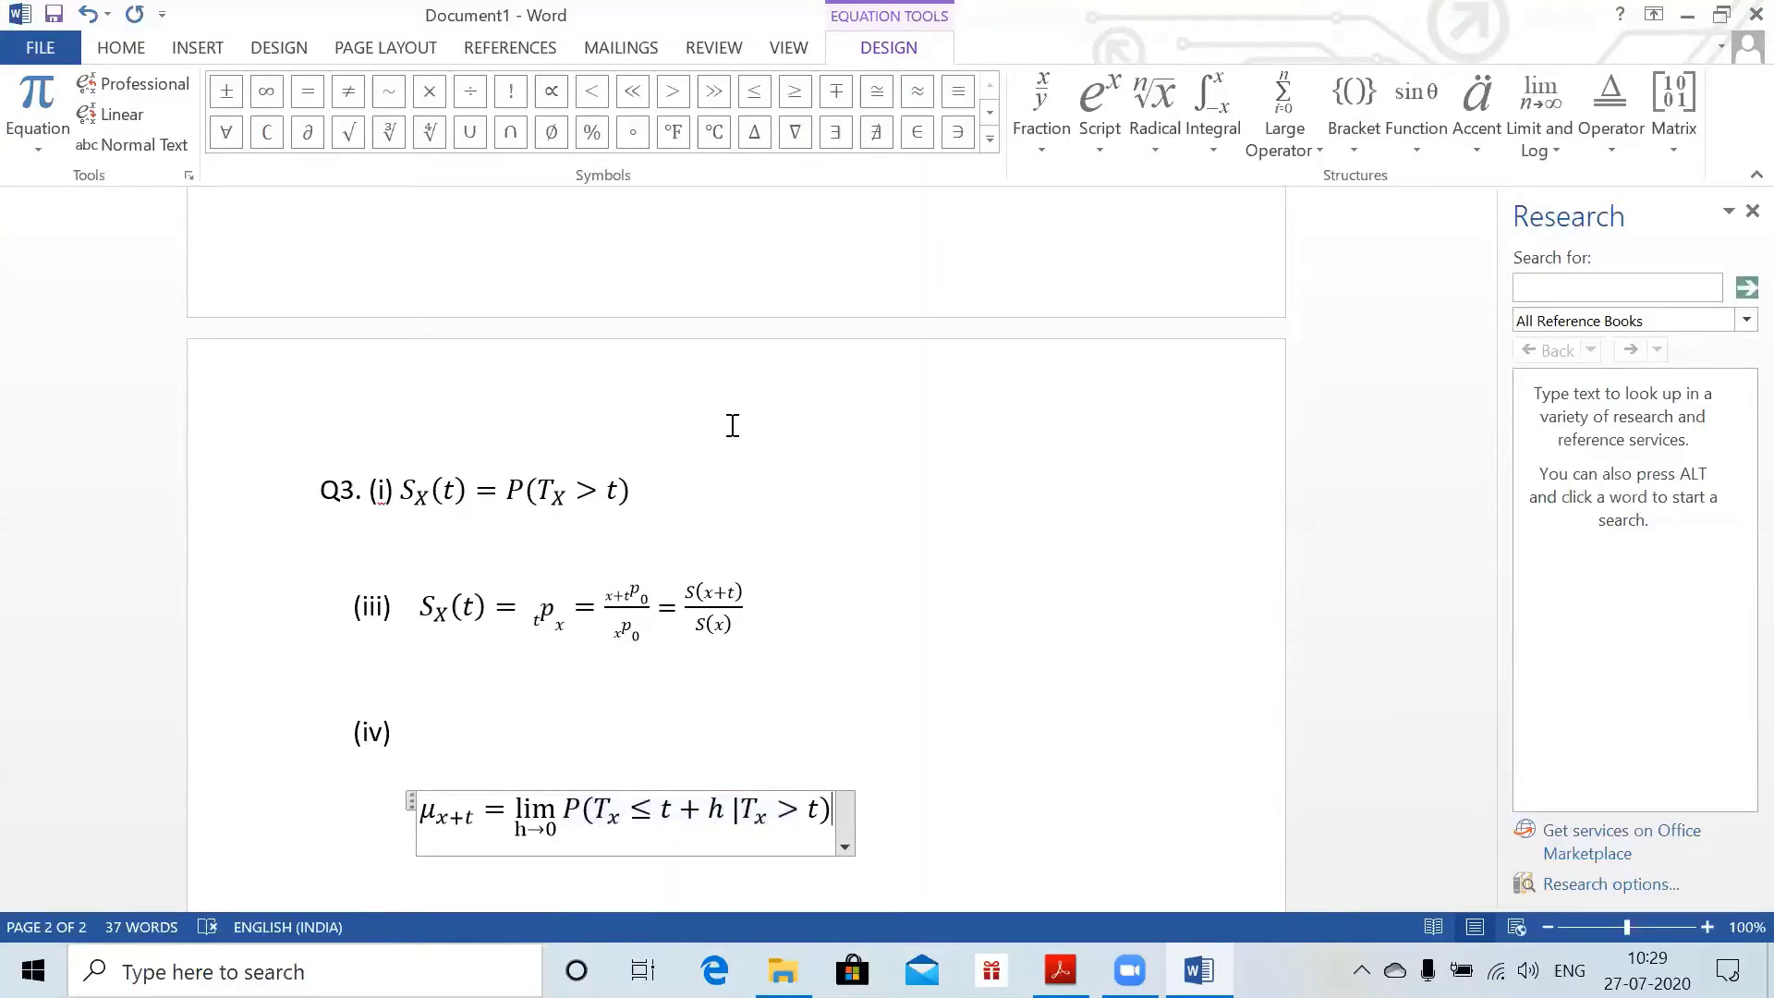
{"action": "type", "text": "/"}
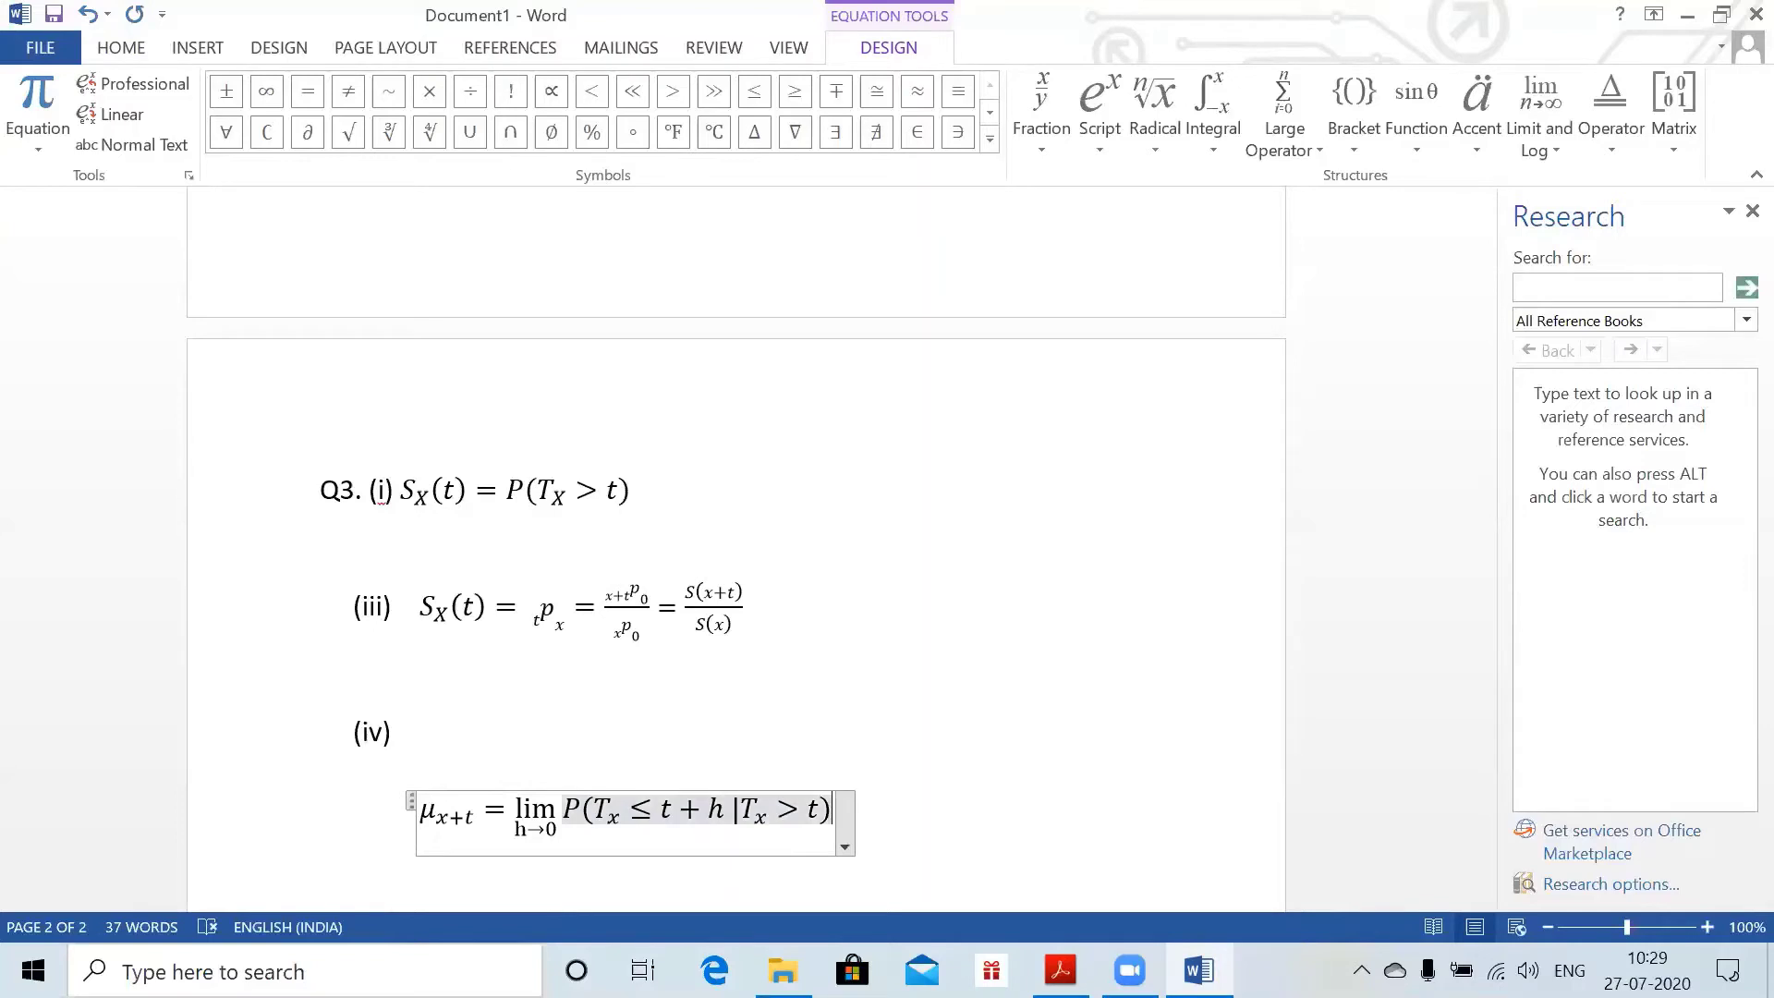
{"action": "type", "text": "h"}
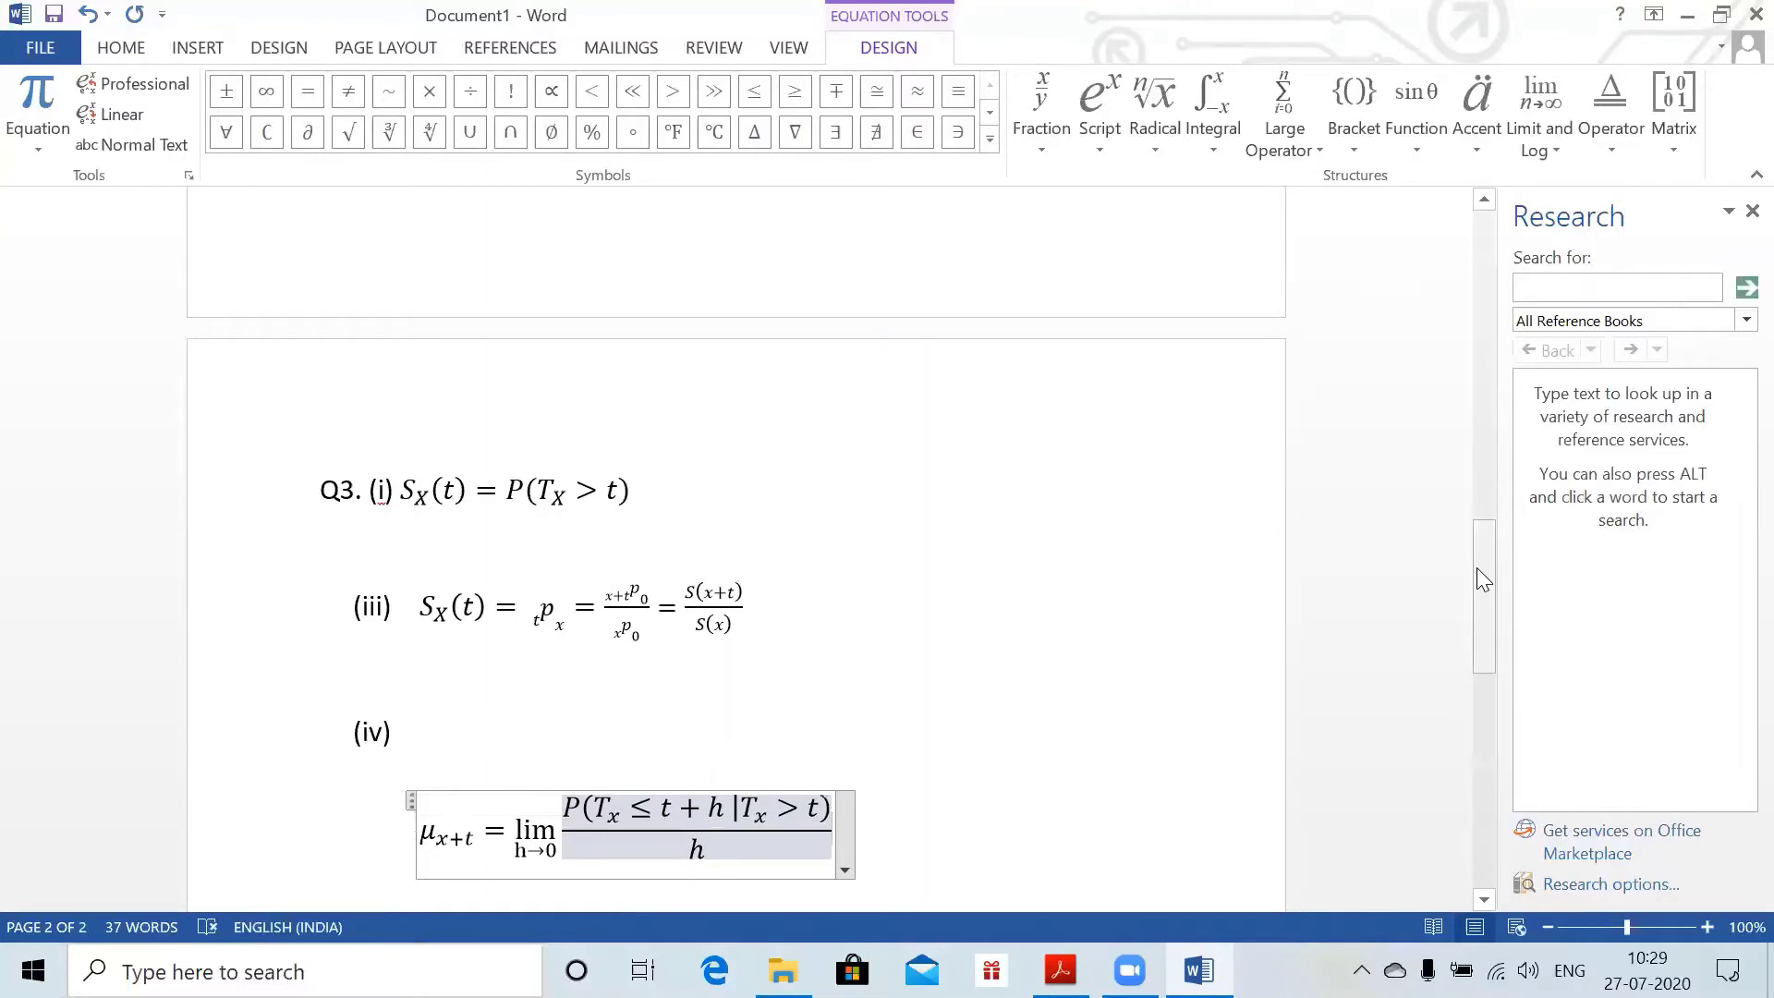
- Insert a new equation on the line beneath μ_(x+t), starting with a lim operator that has h→0 beneath it
{"action": "left_click_drag", "start_coordinate": [1476, 567], "coordinate": [1486, 653]}
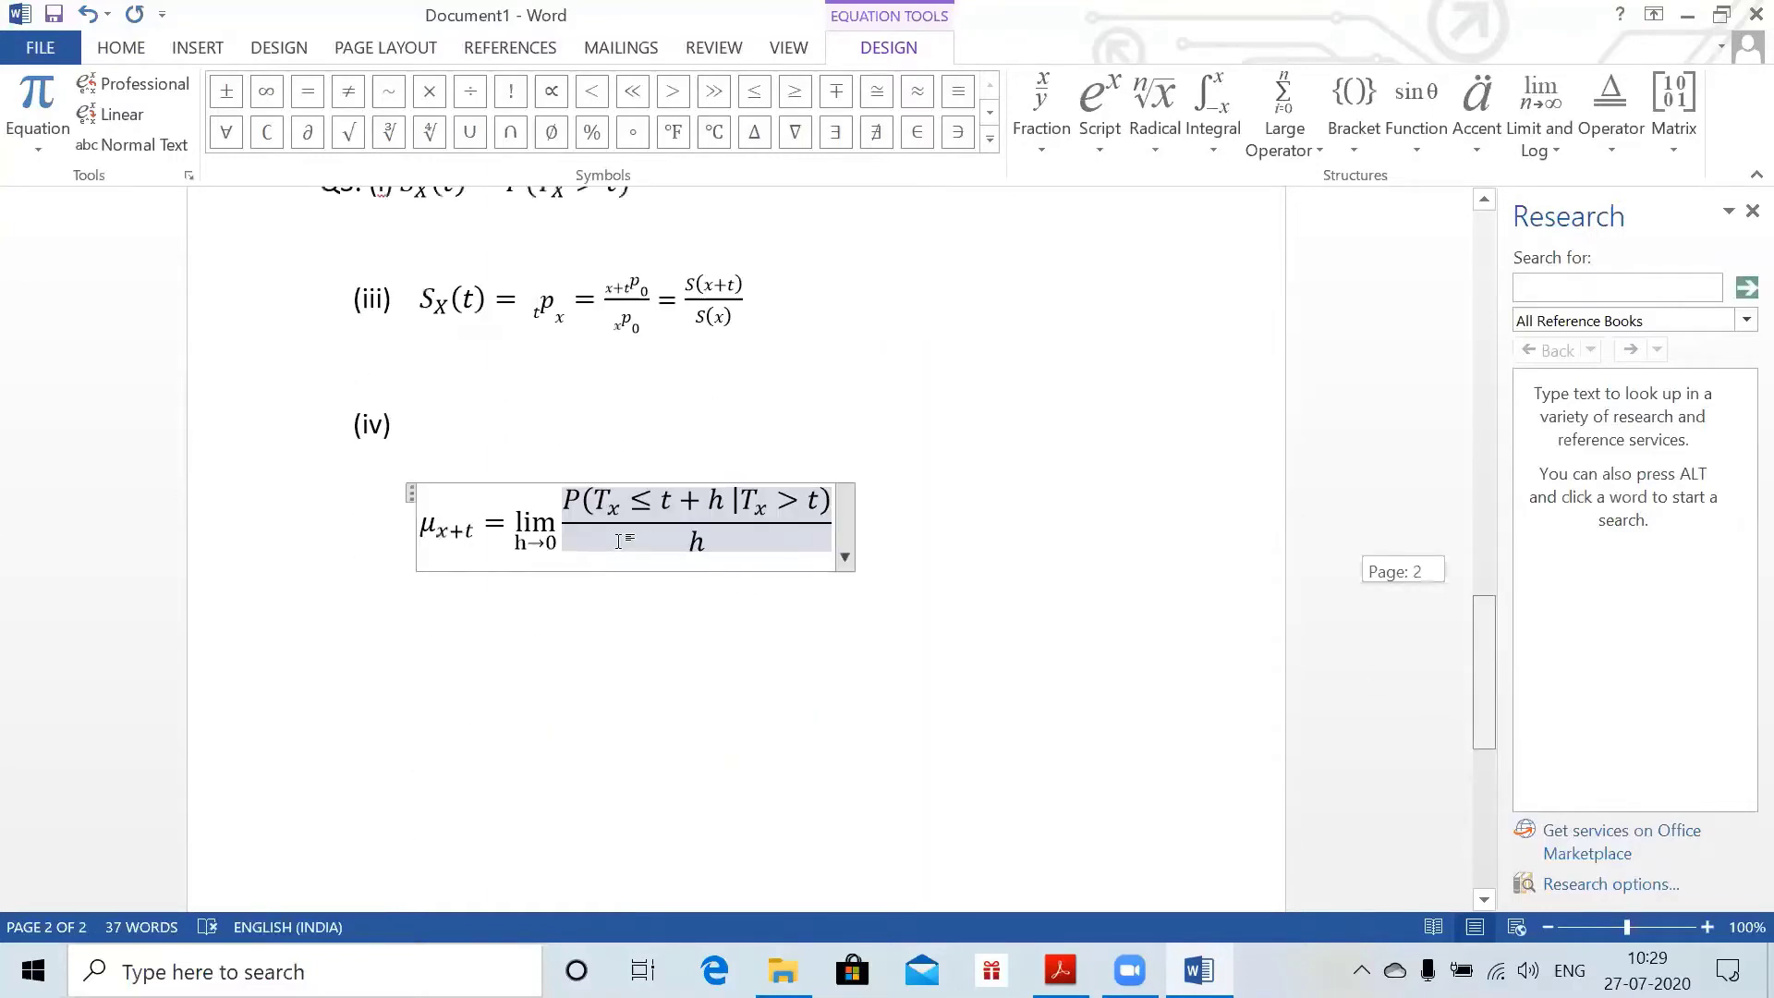
{"action": "scroll", "coordinate": [753, 418], "scroll_direction": "down", "scroll_amount": 2}
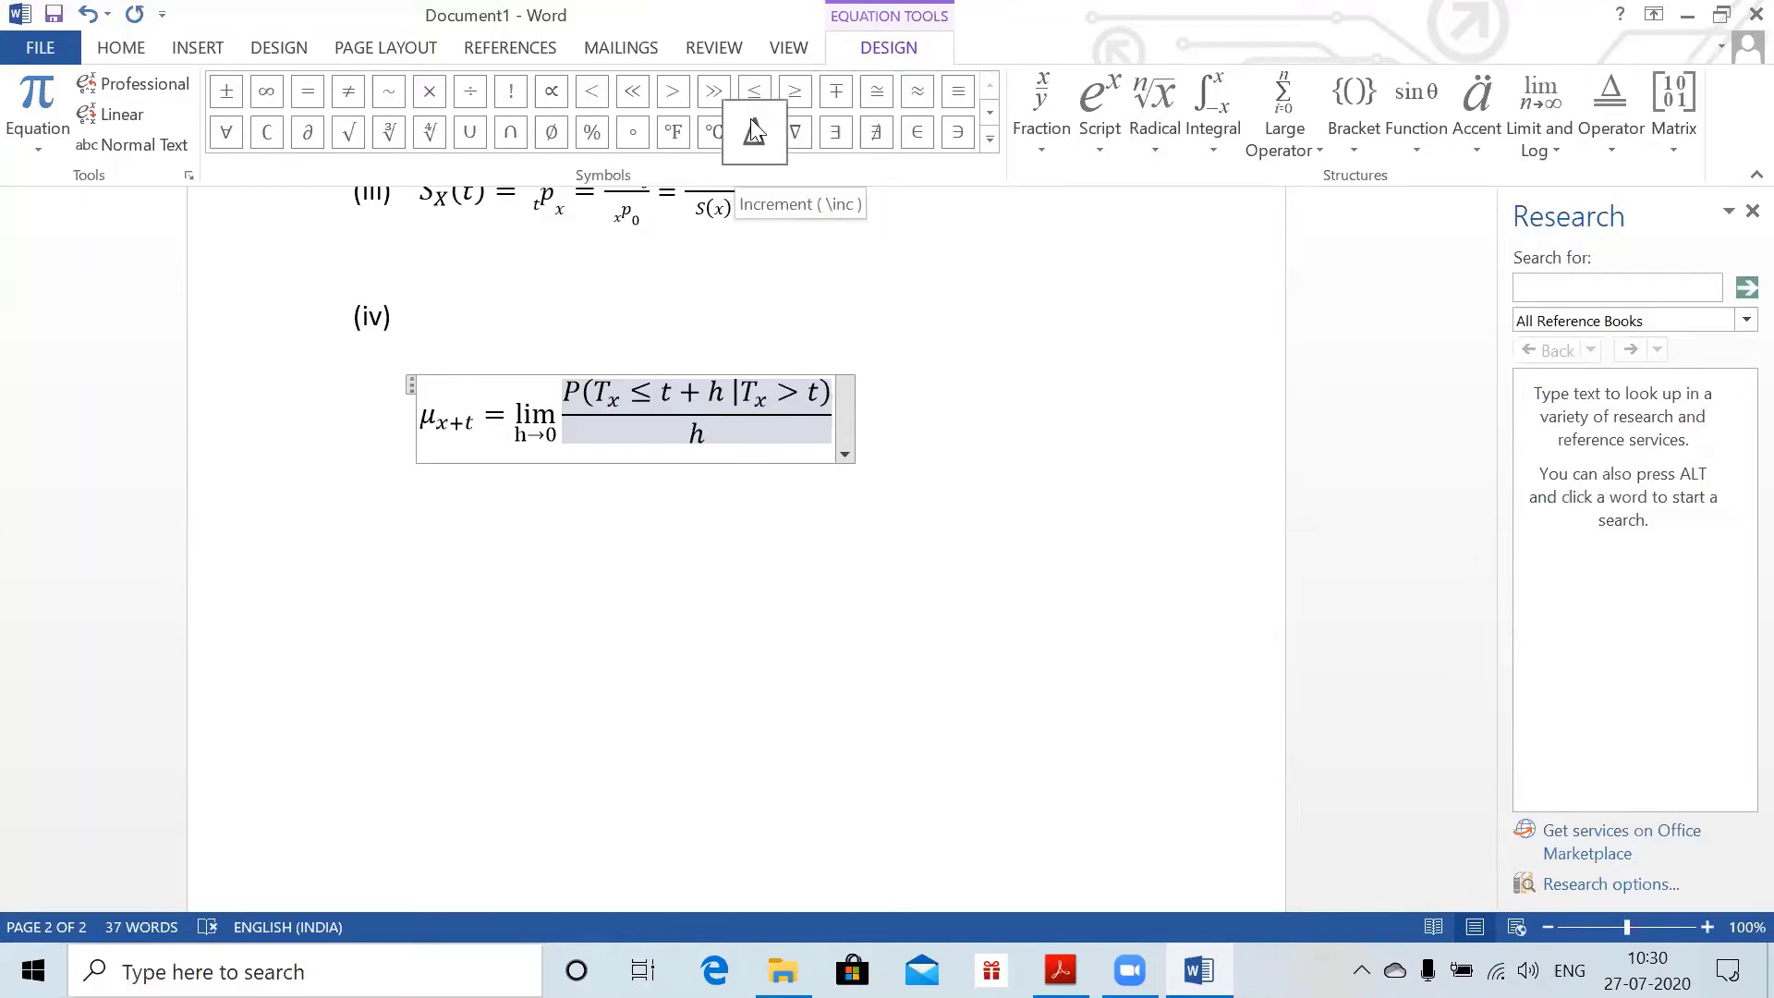
{"action": "left_click", "coordinate": [602, 621]}
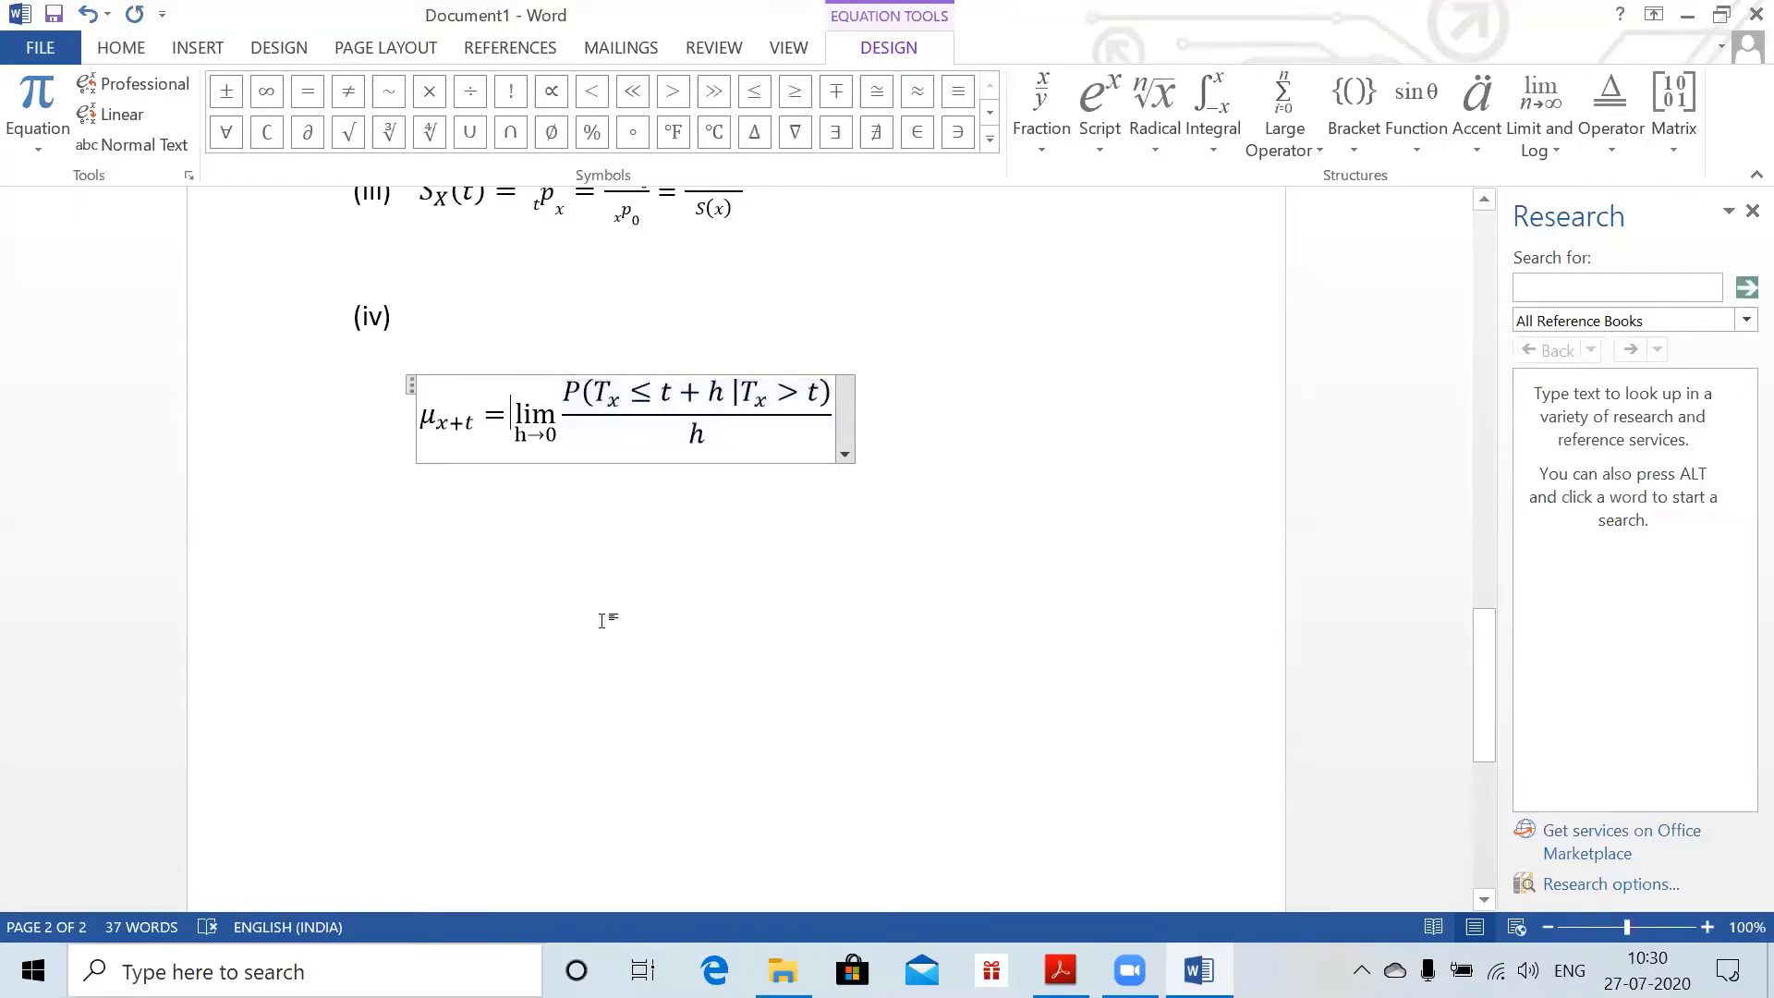
{"action": "left_click", "coordinate": [1003, 474]}
{"action": "key", "text": "Return"}
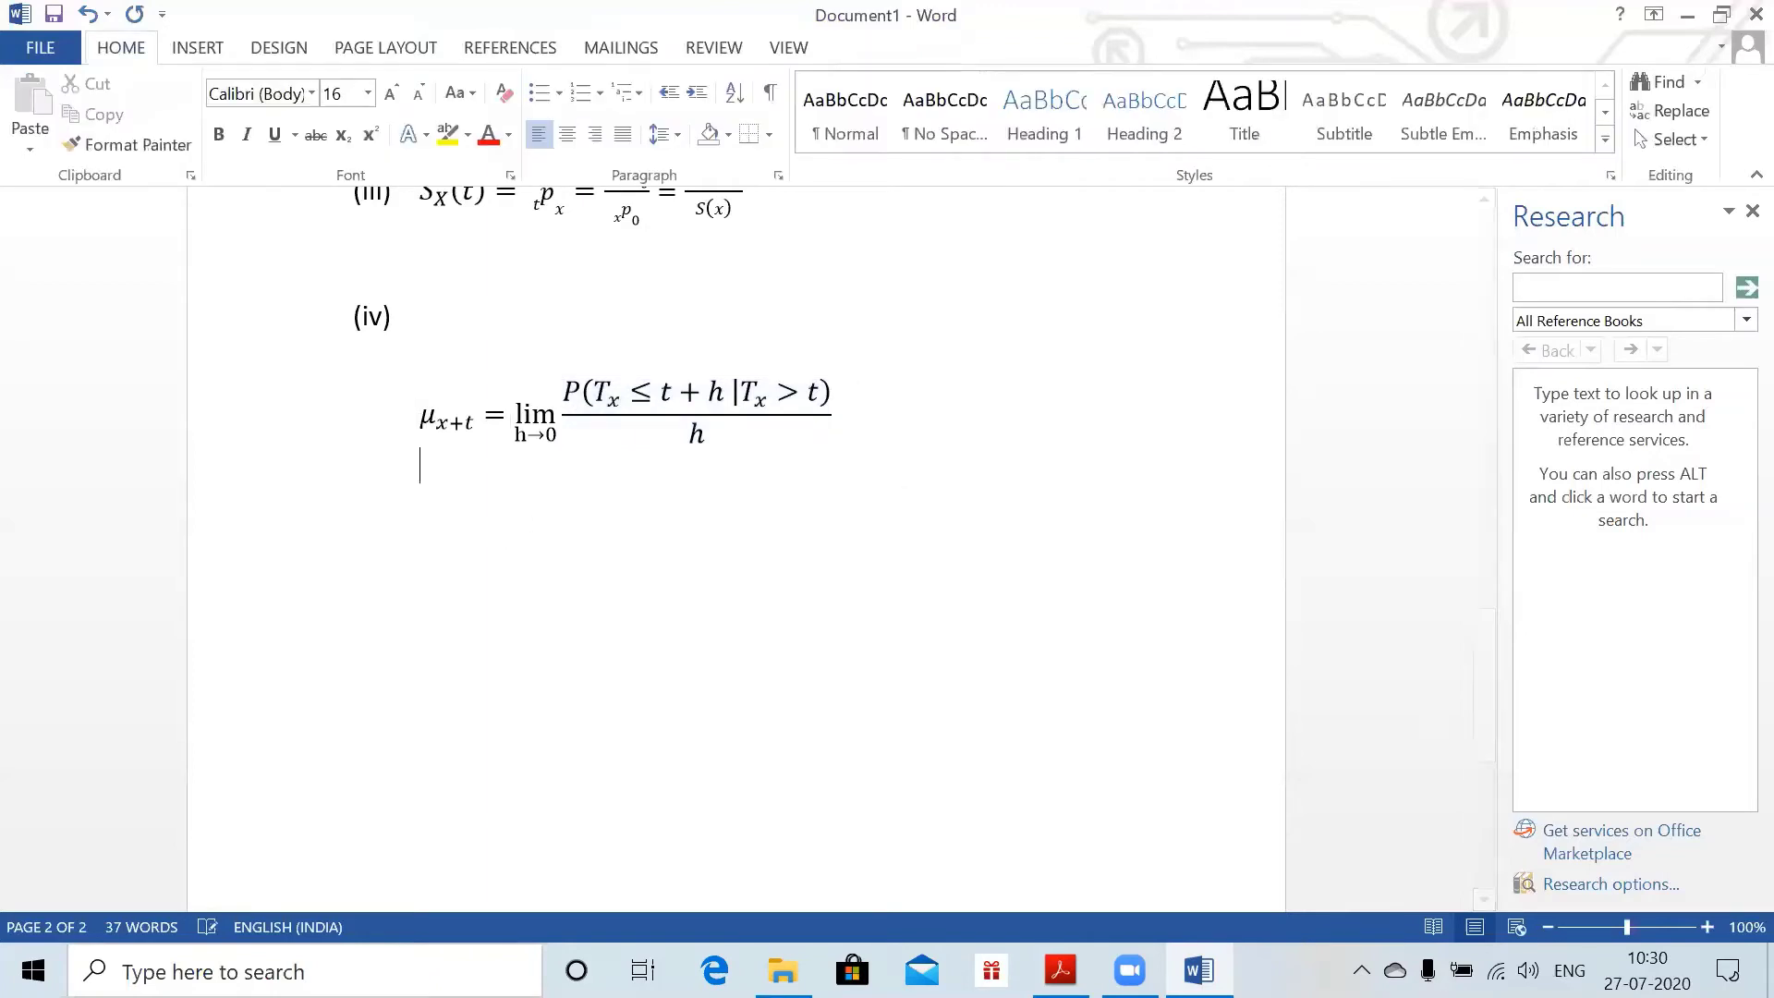
{"action": "key", "text": "alt+equal"}
{"action": "type", "text": "lim"}
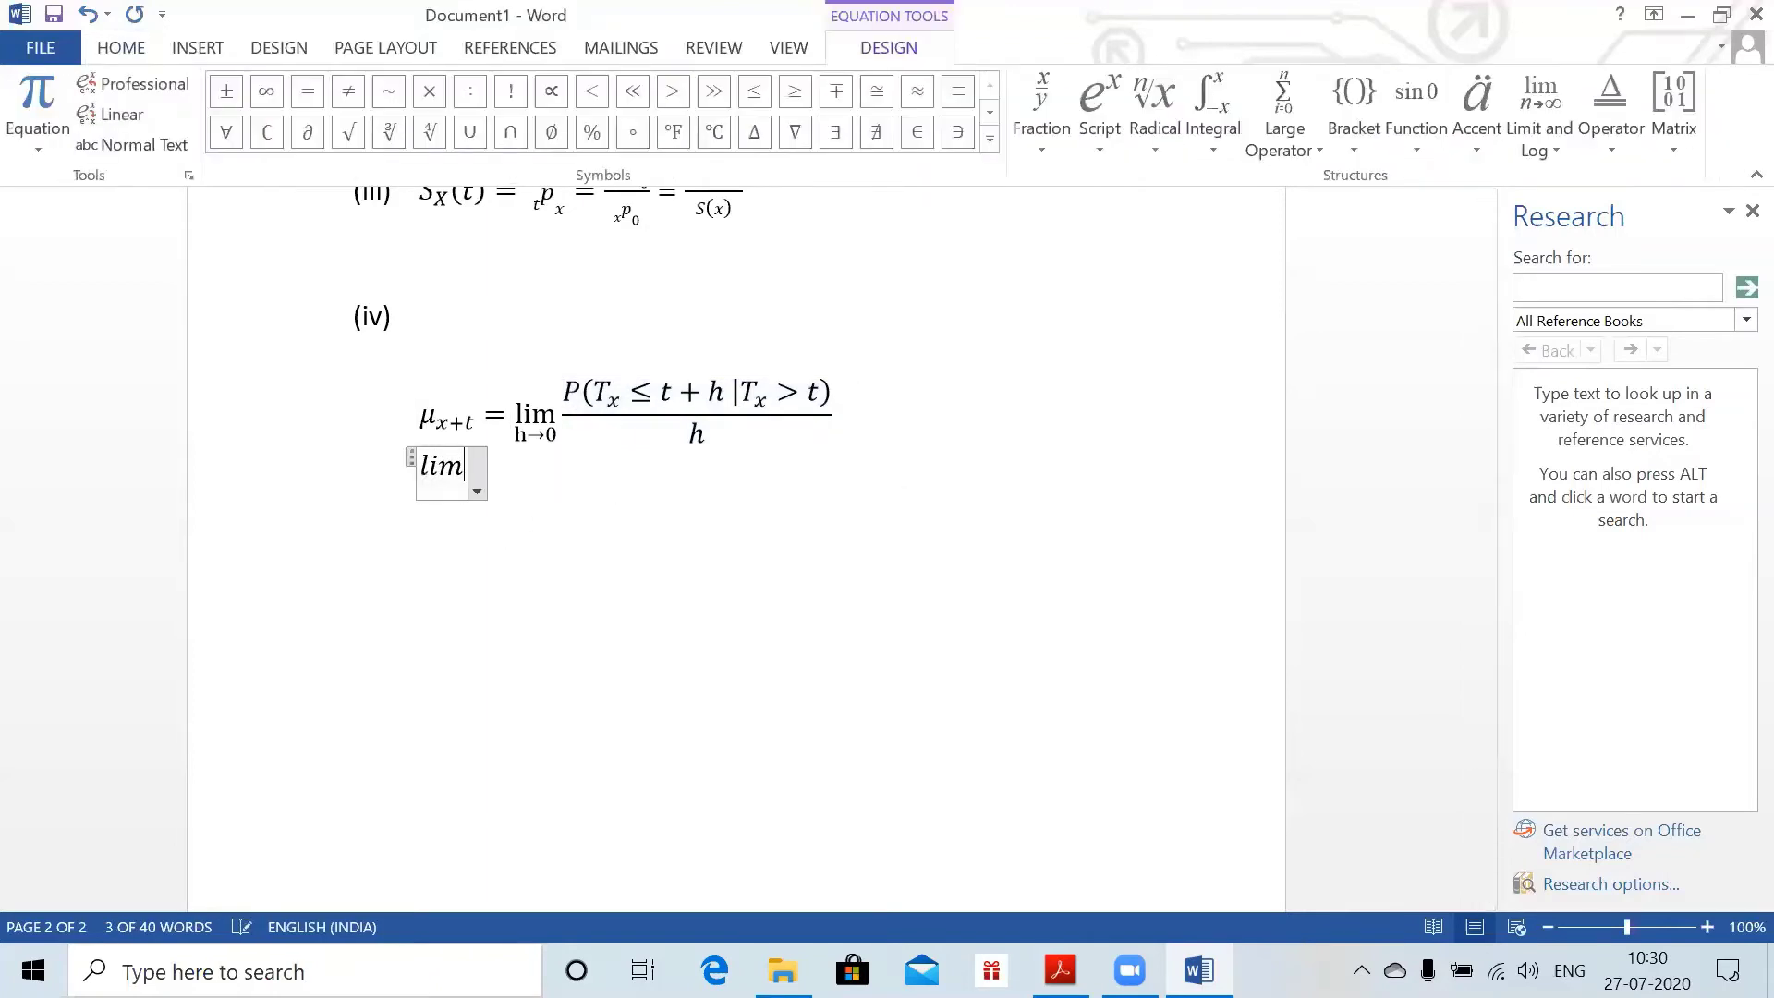
{"action": "type", "text": " _("}
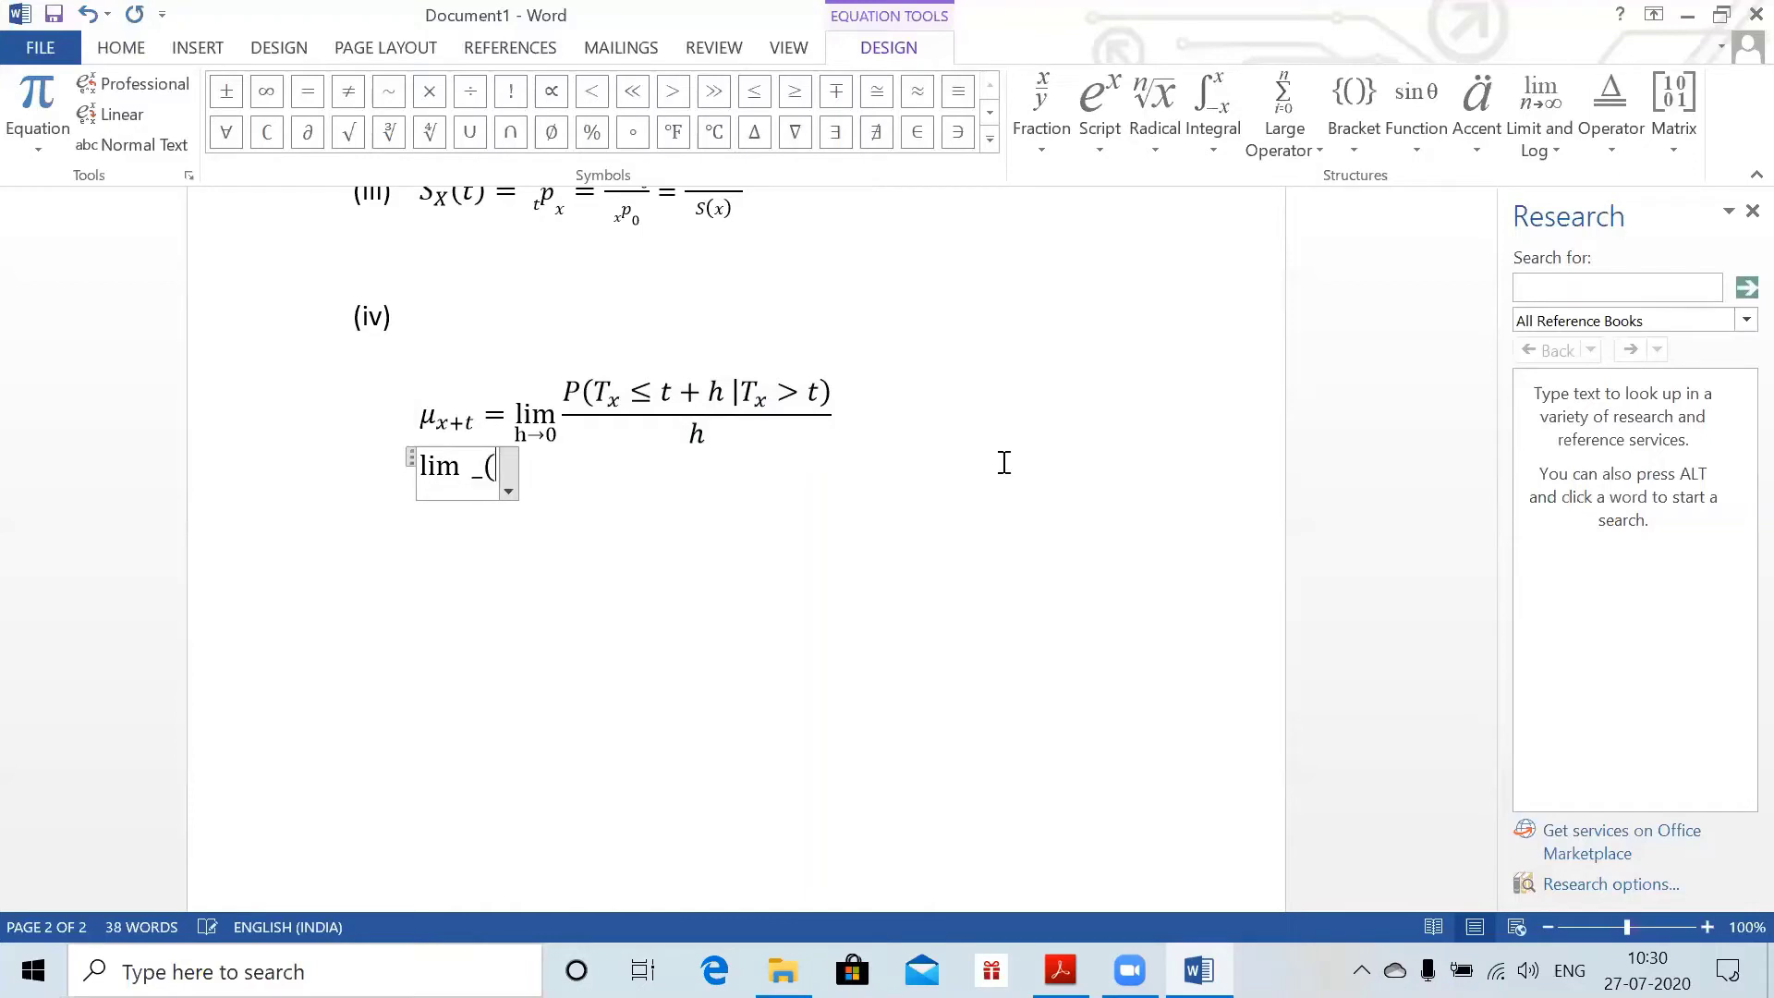
{"action": "type", "text": "h\\"}
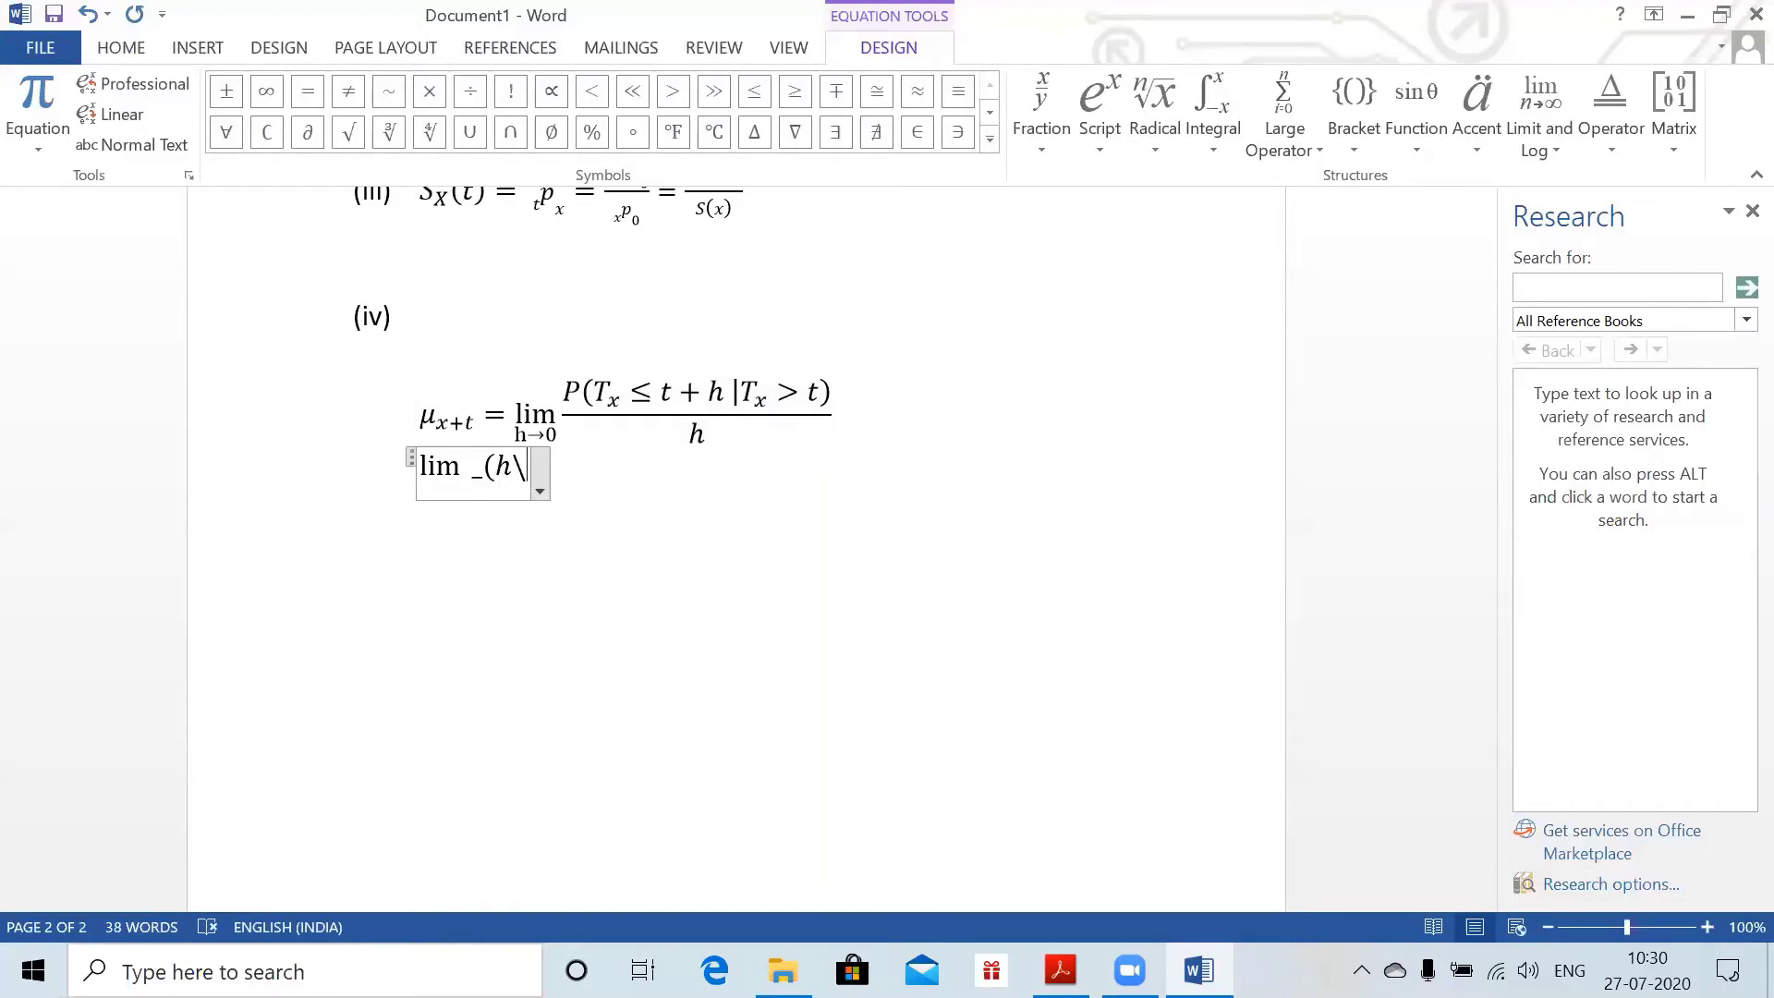
{"action": "type", "text": "rightar"}
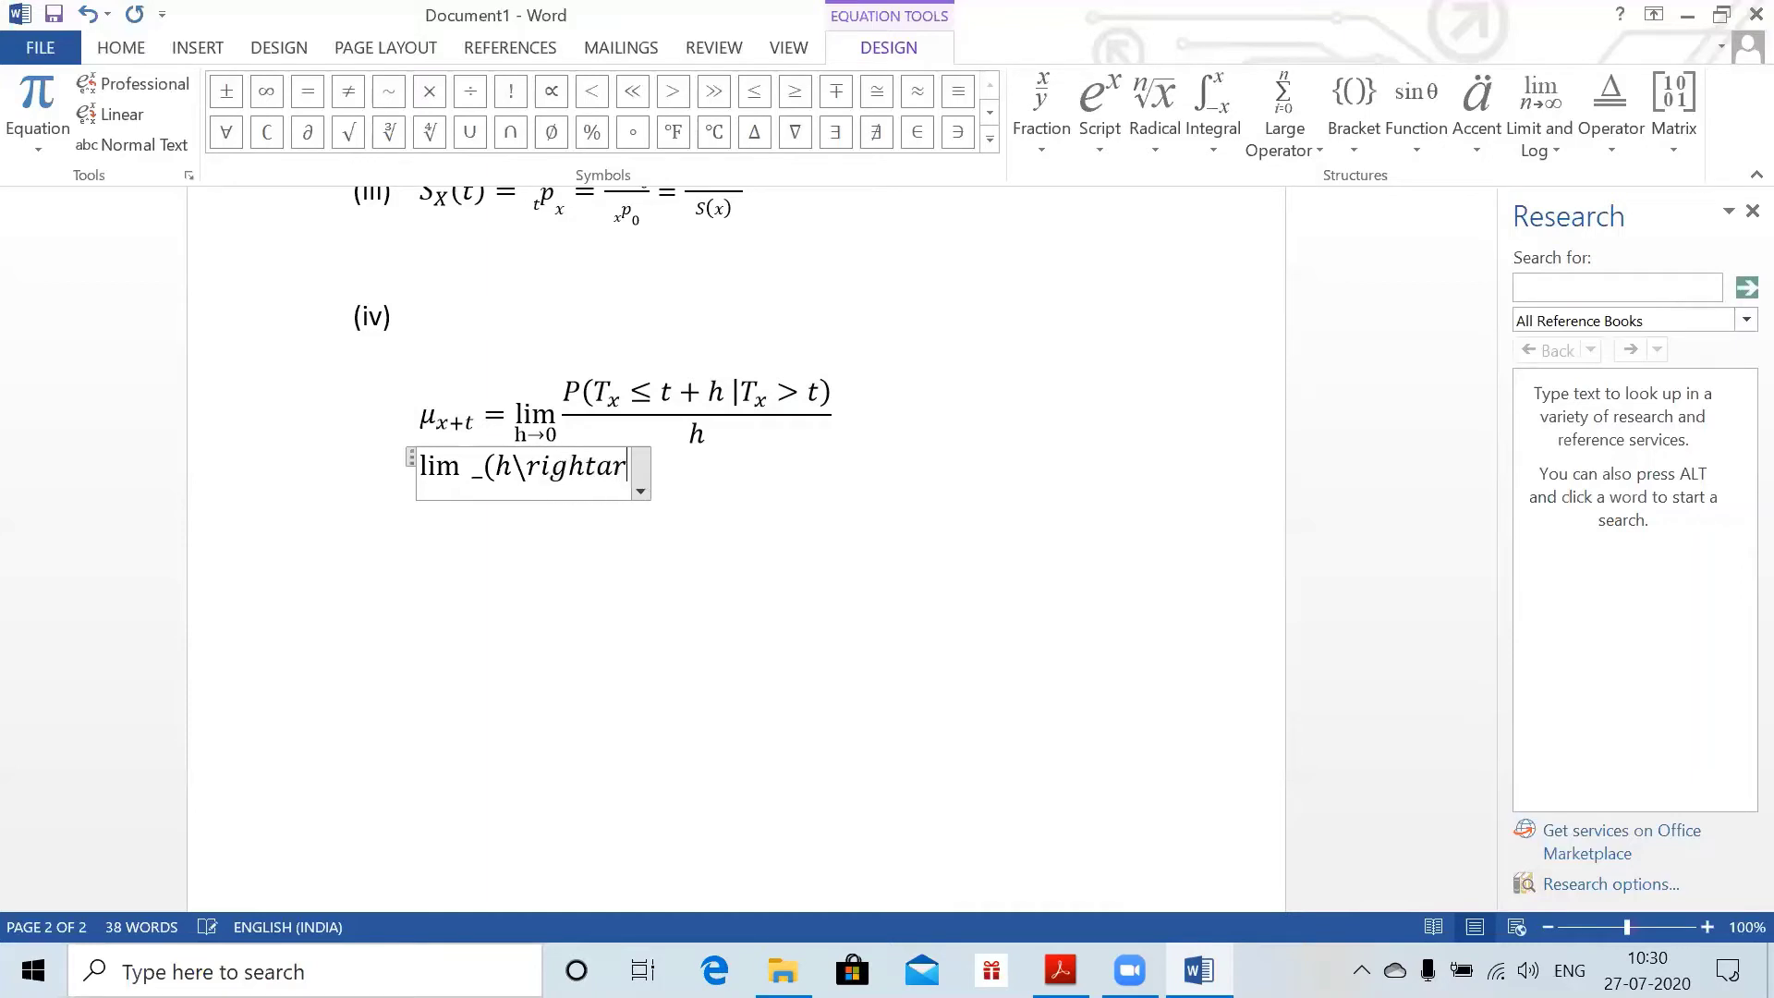
{"action": "type", "text": "row 0"}
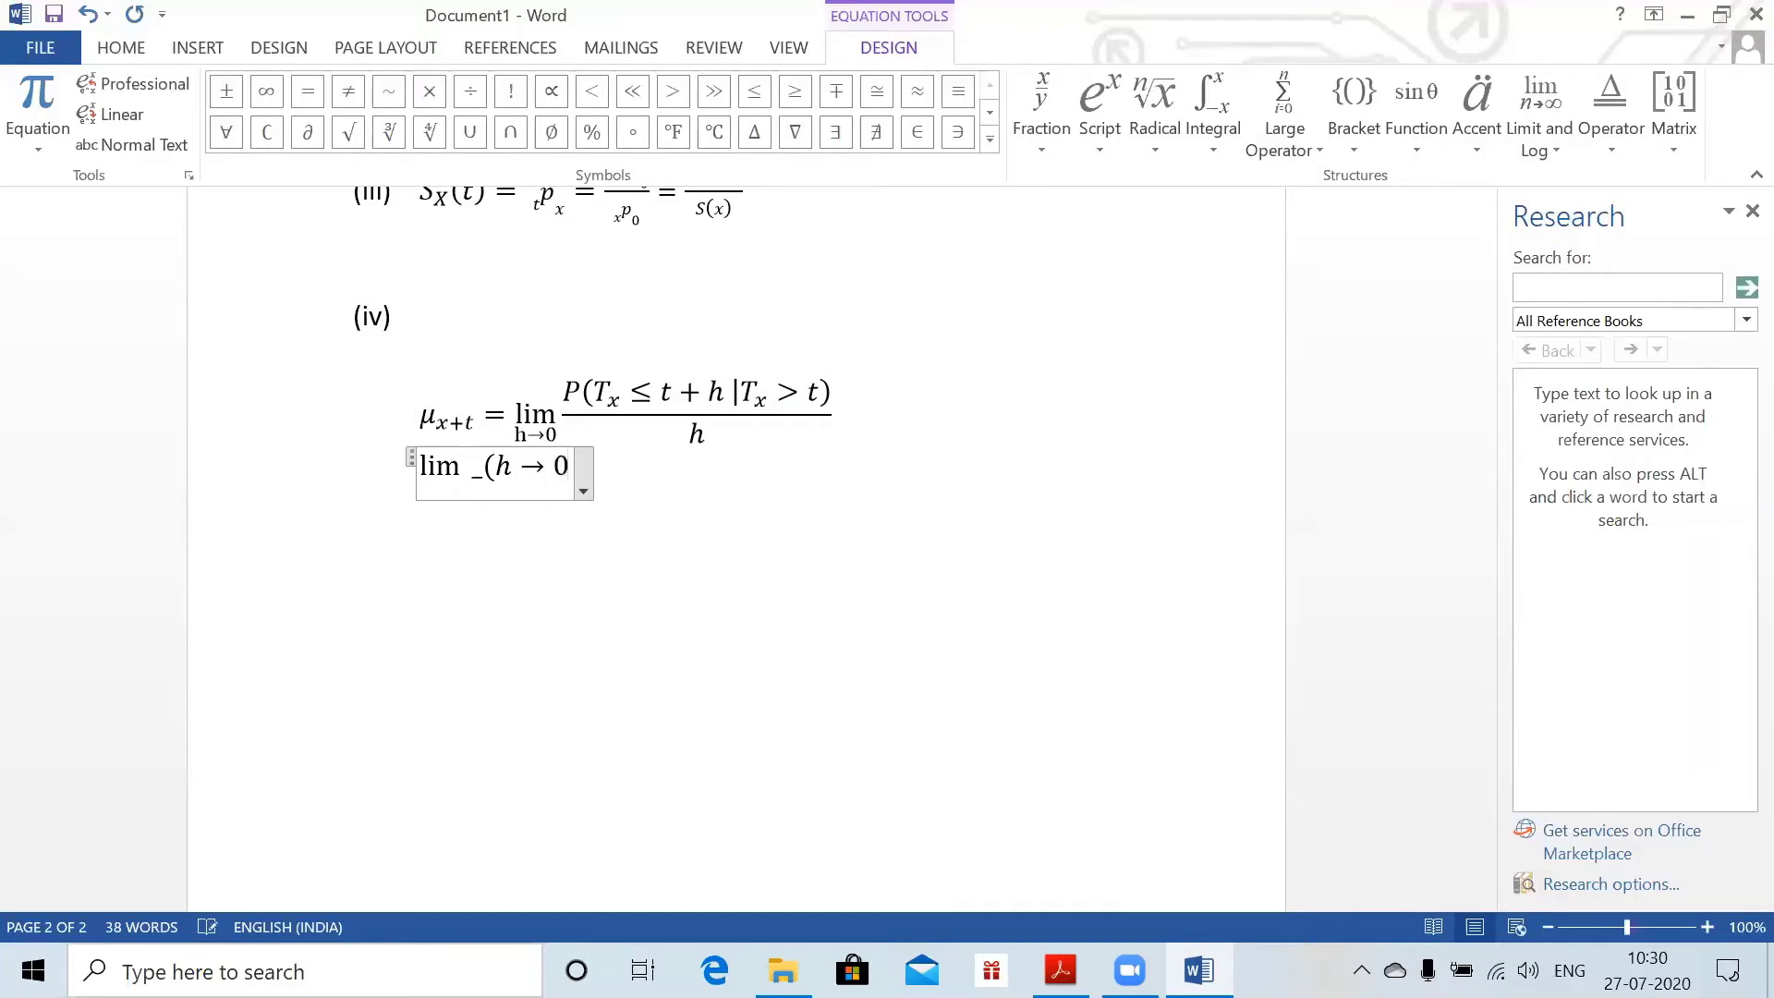
{"action": "type", "text": ")"}
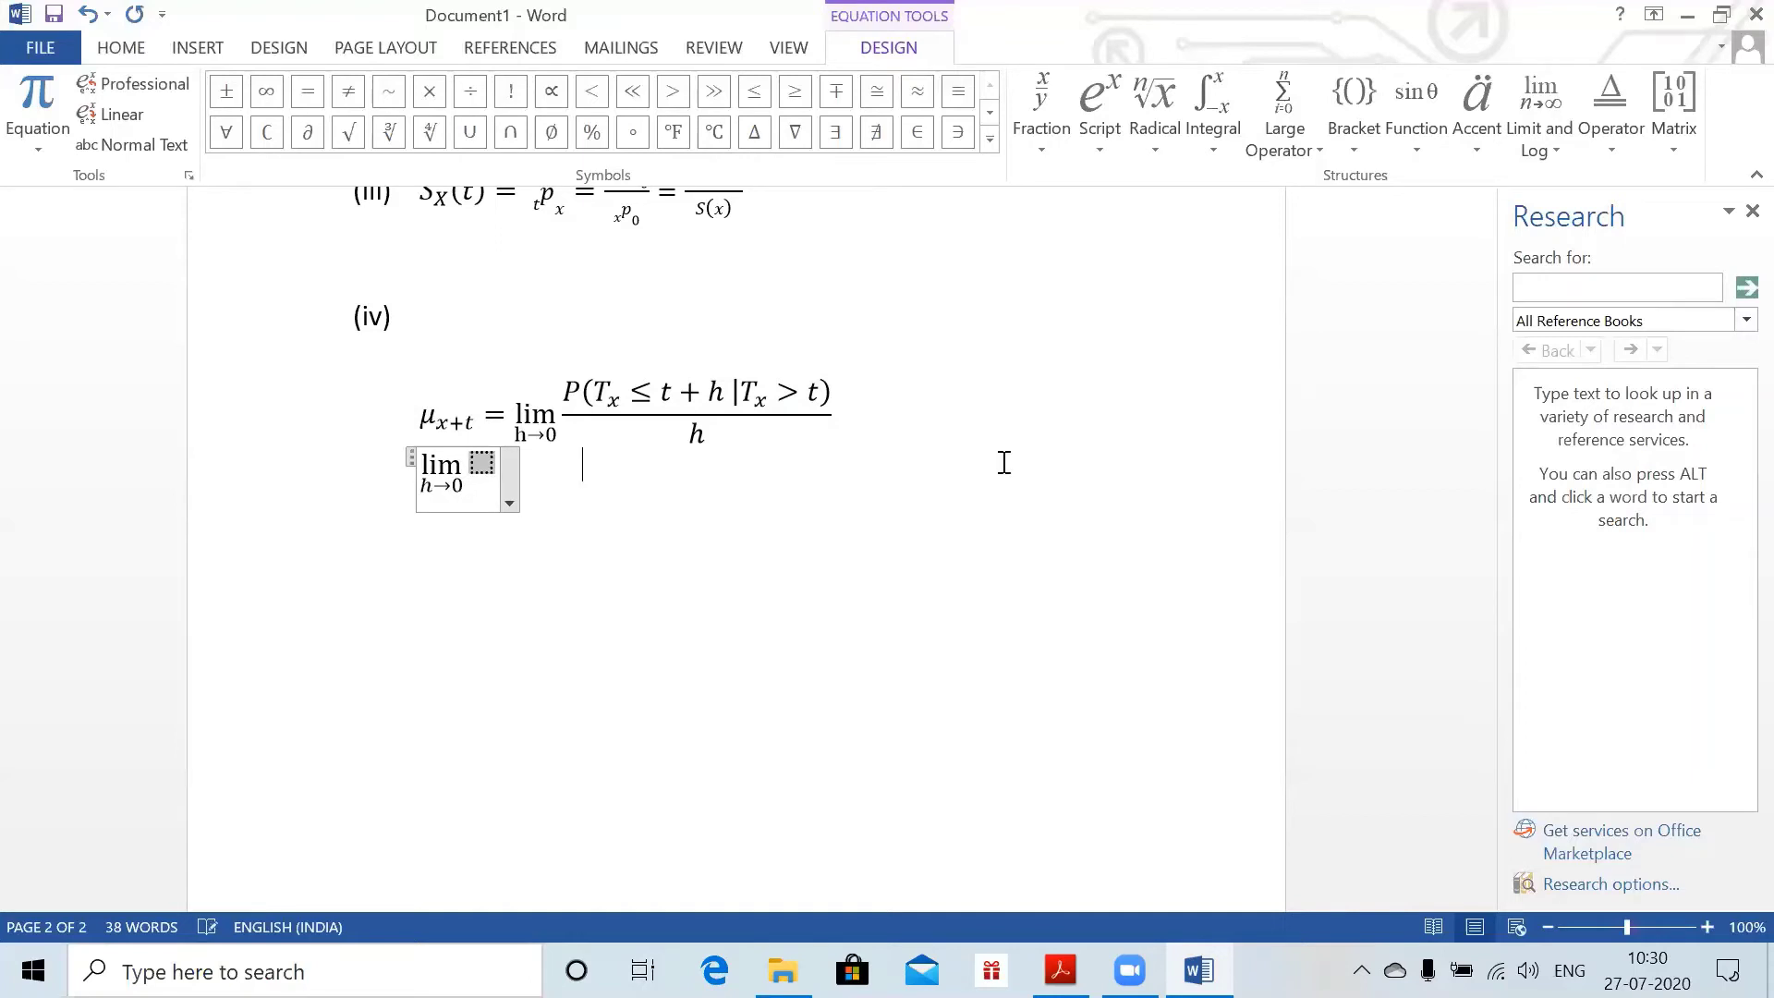
- Enter P(T_x ≤ t+h |T_x > t) as the expression of the second limit
{"action": "type", "text": " P(T"}
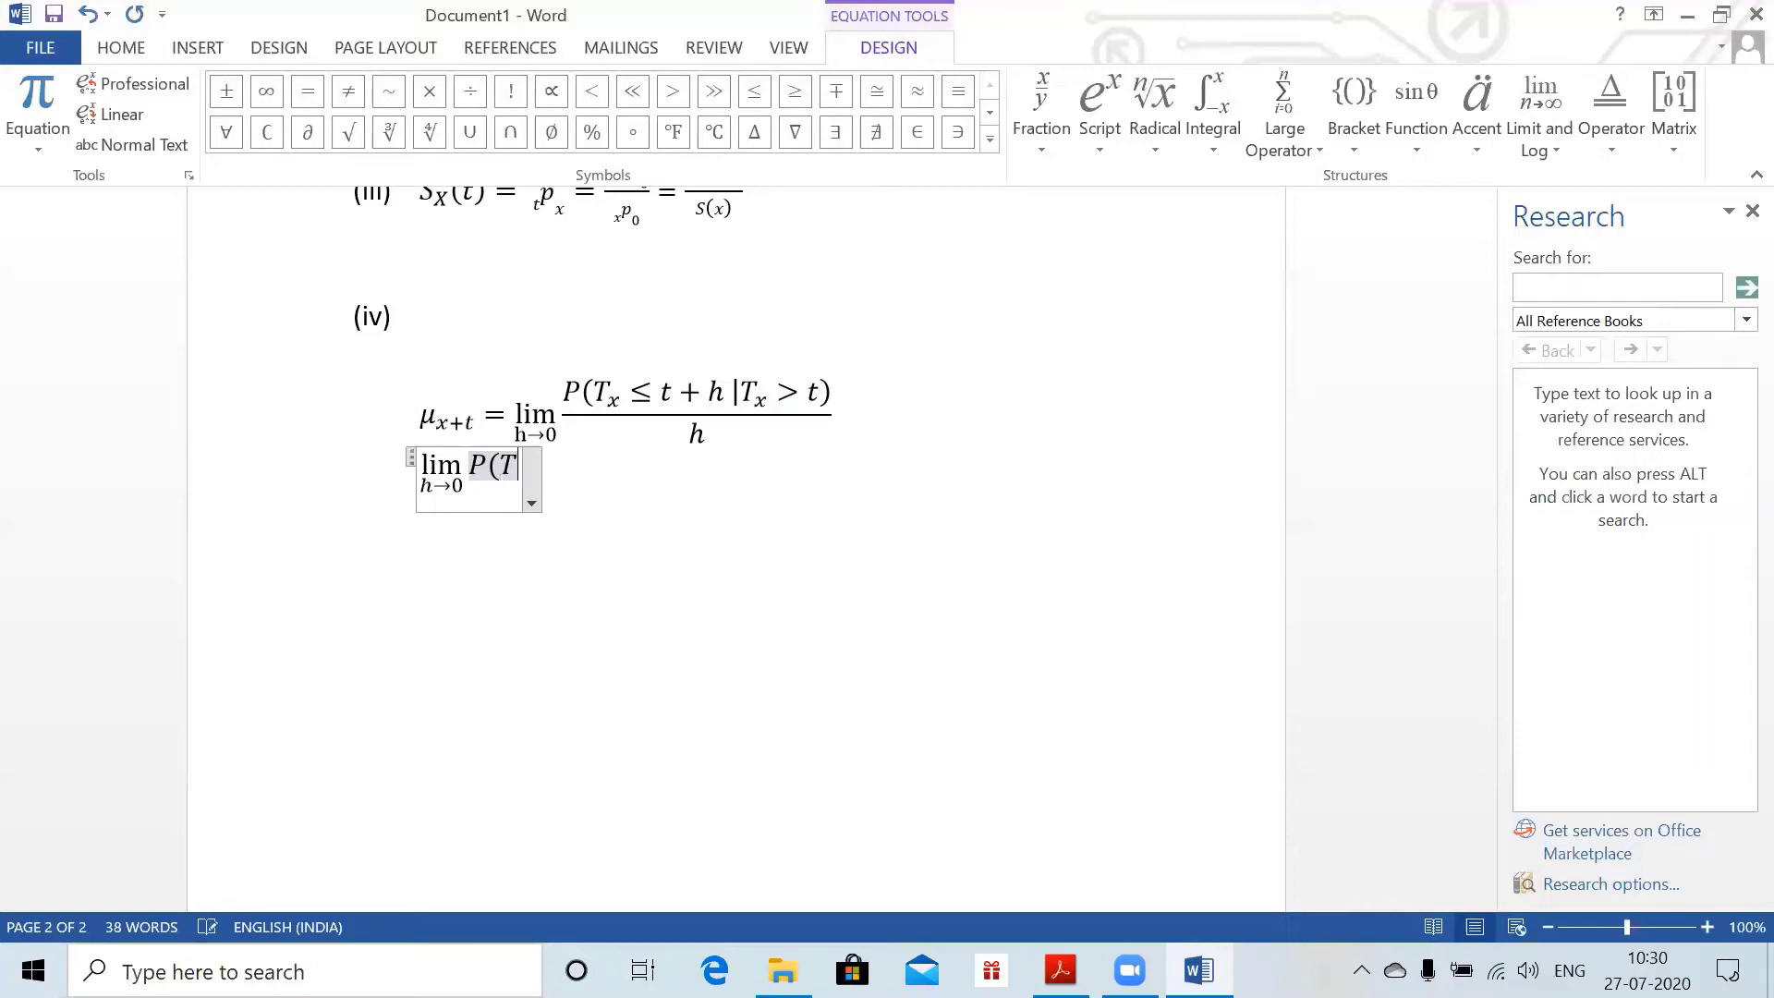
{"action": "type", "text": "_x"}
{"action": "type", "text": " <="}
{"action": "type", "text": "t"}
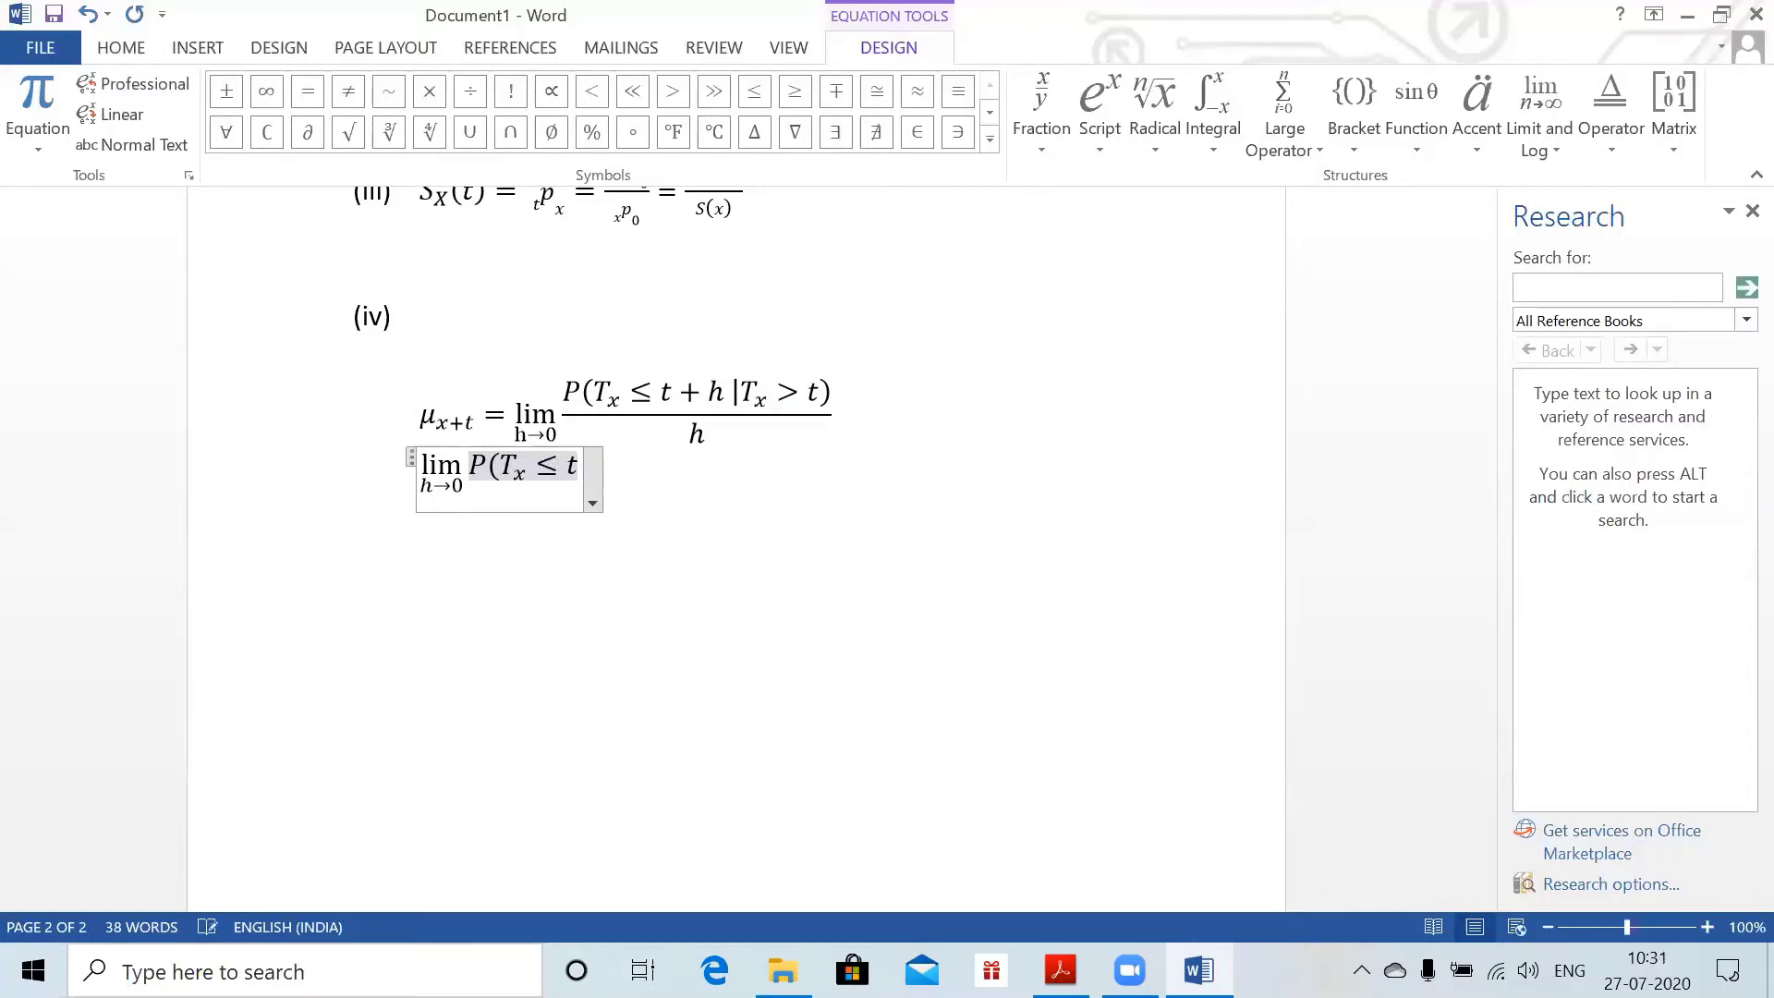
{"action": "type", "text": "+h|"}
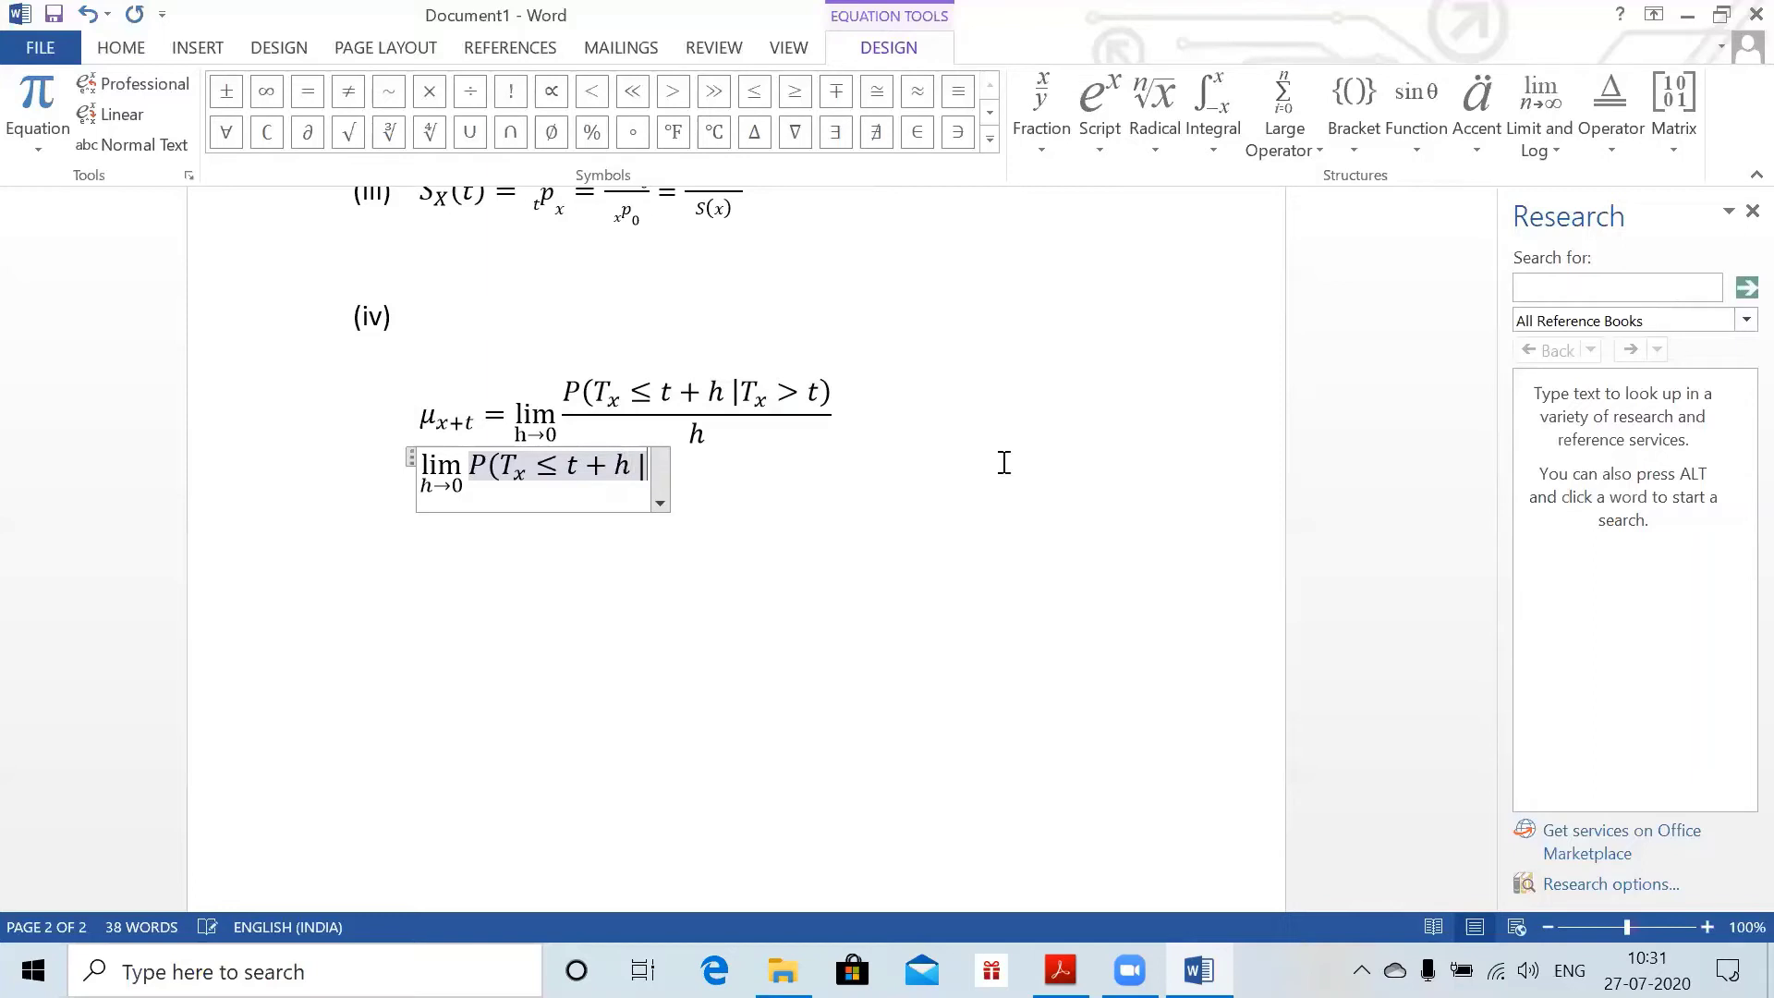
{"action": "type", "text": "T_x "}
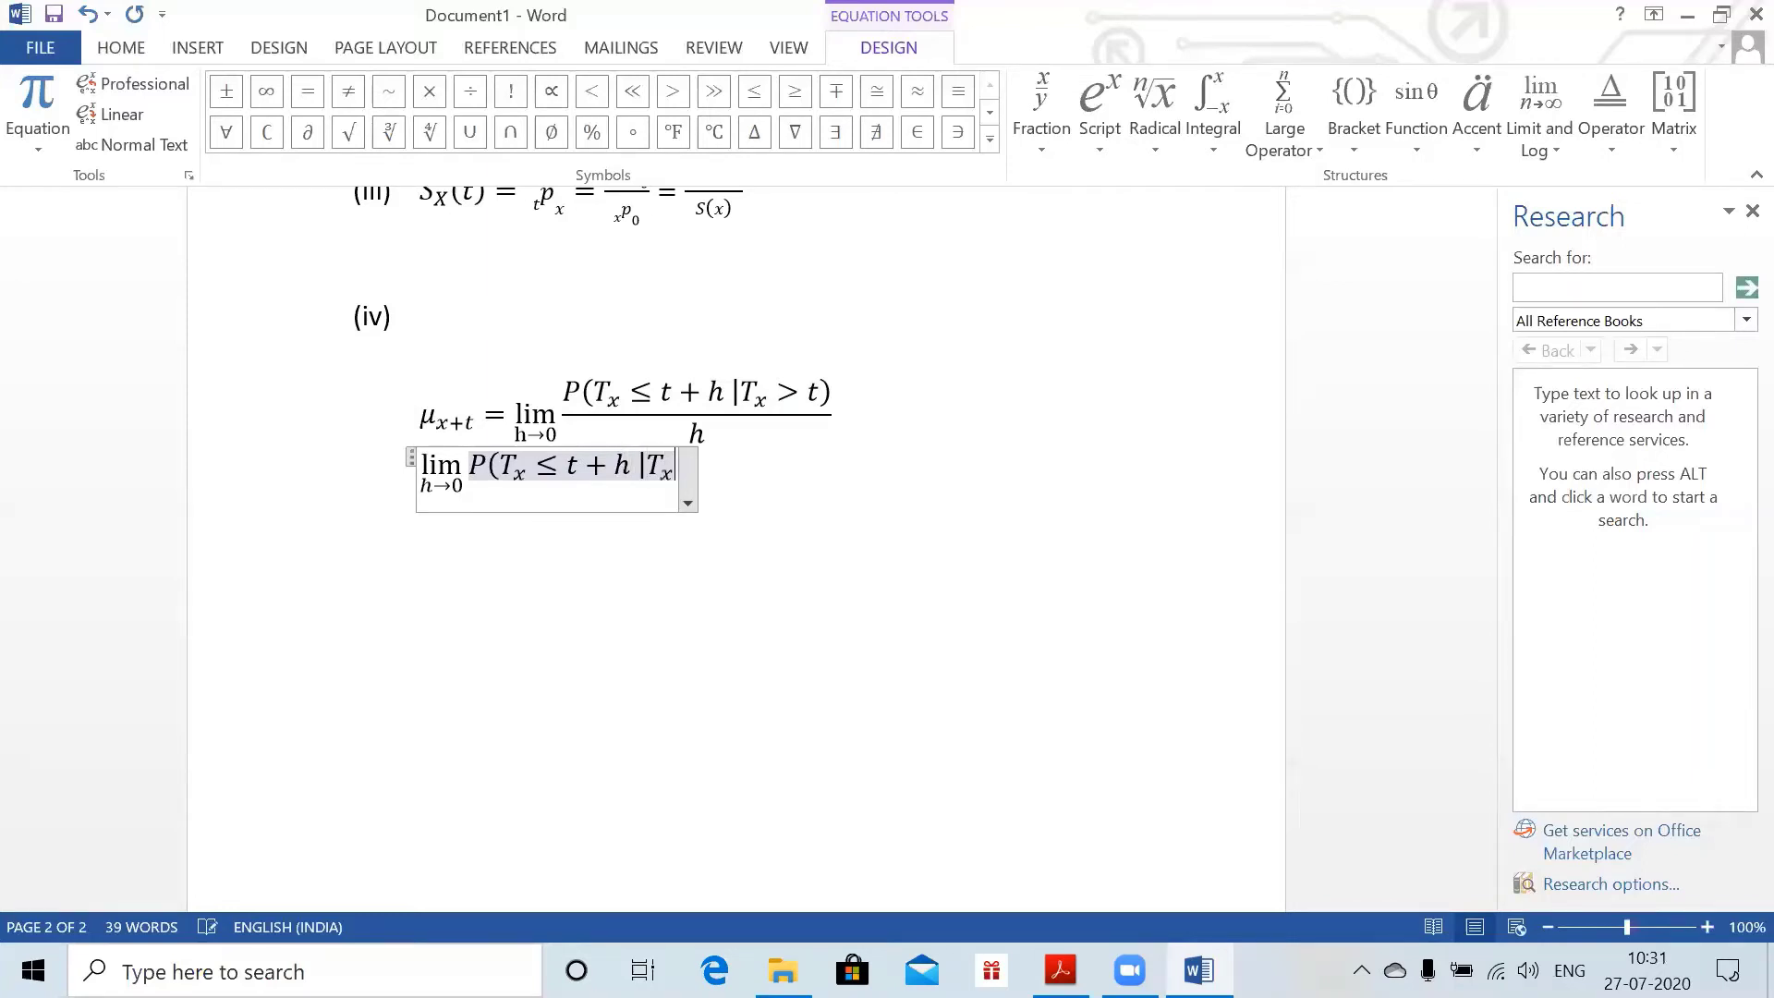
{"action": "type", "text": ">t)"}
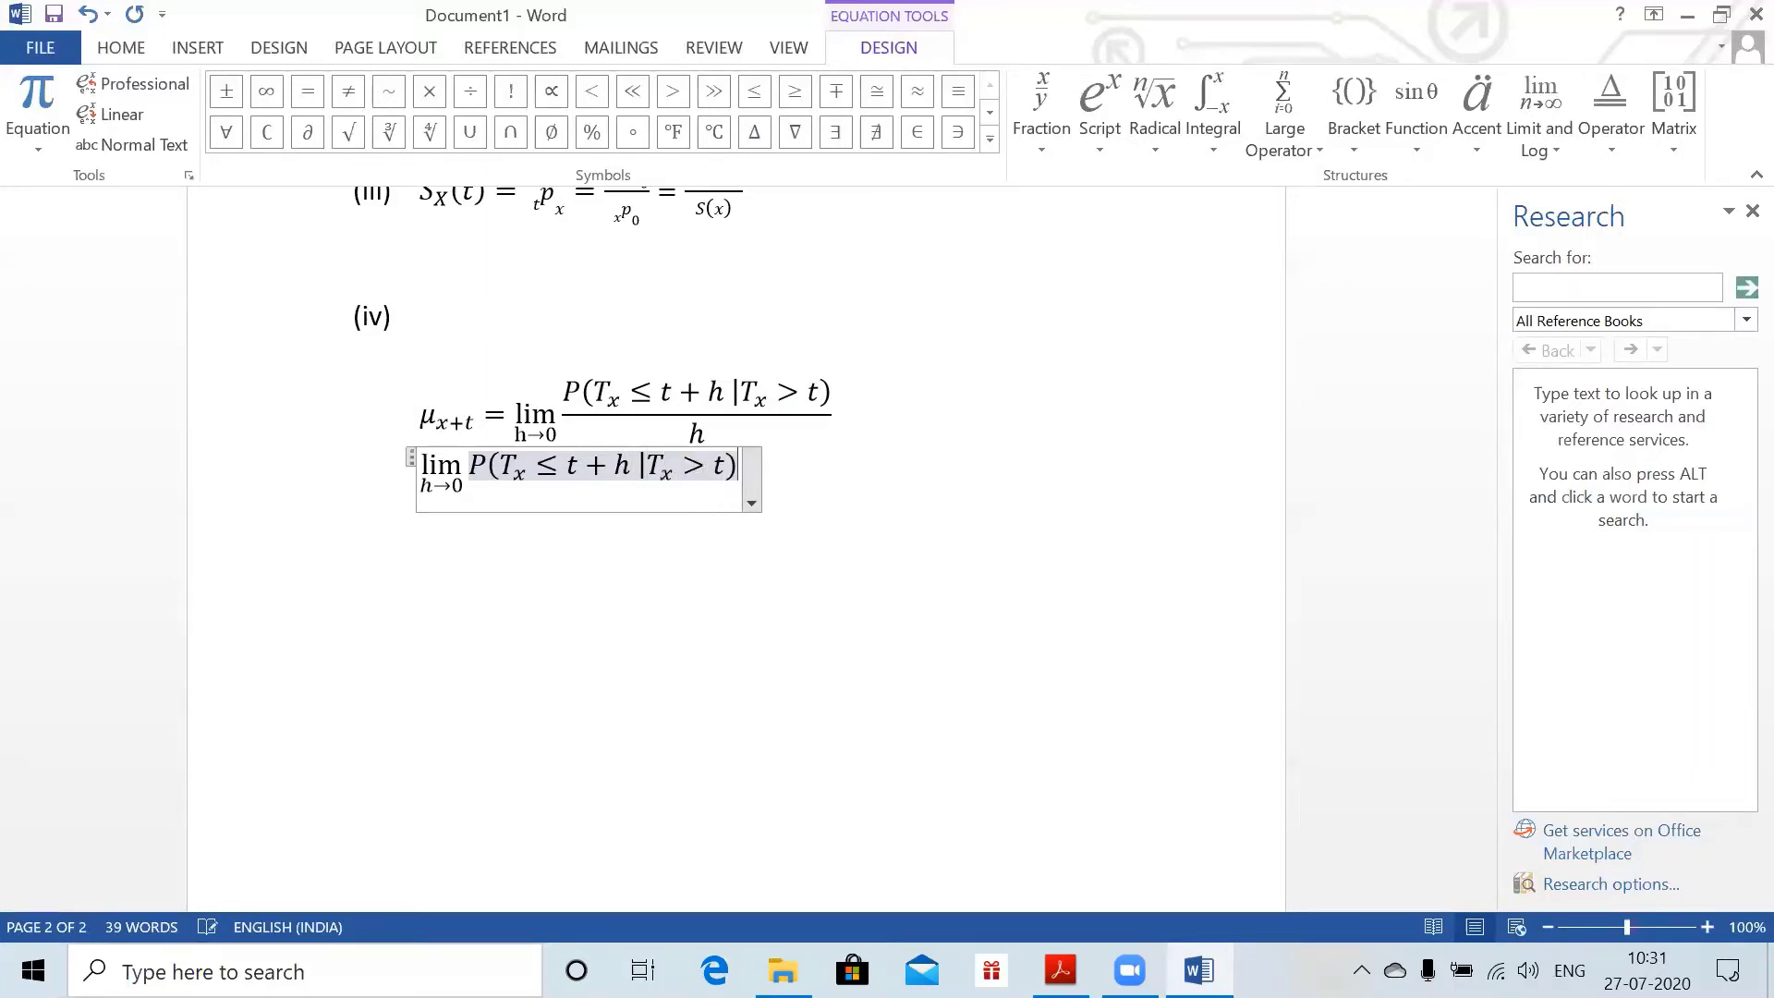
- Try to turn the probability in the second limit into a fraction with denominator h
{"action": "type", "text": "/h"}
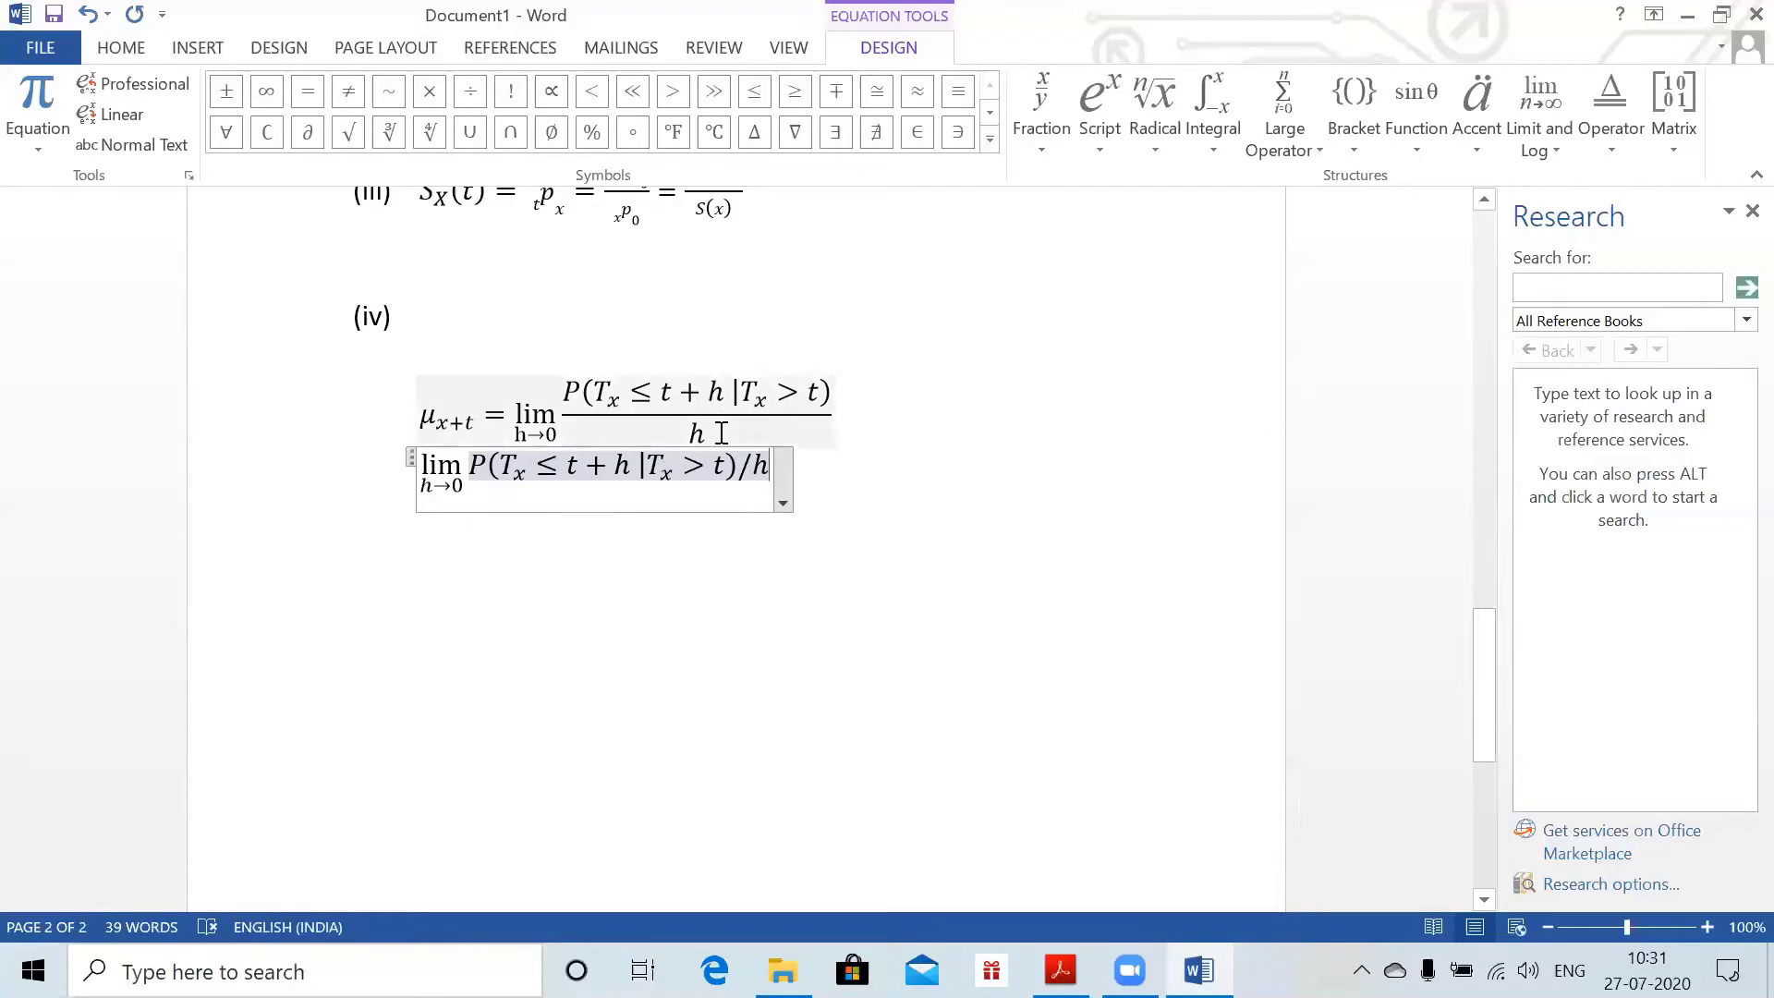
{"action": "key", "text": "space"}
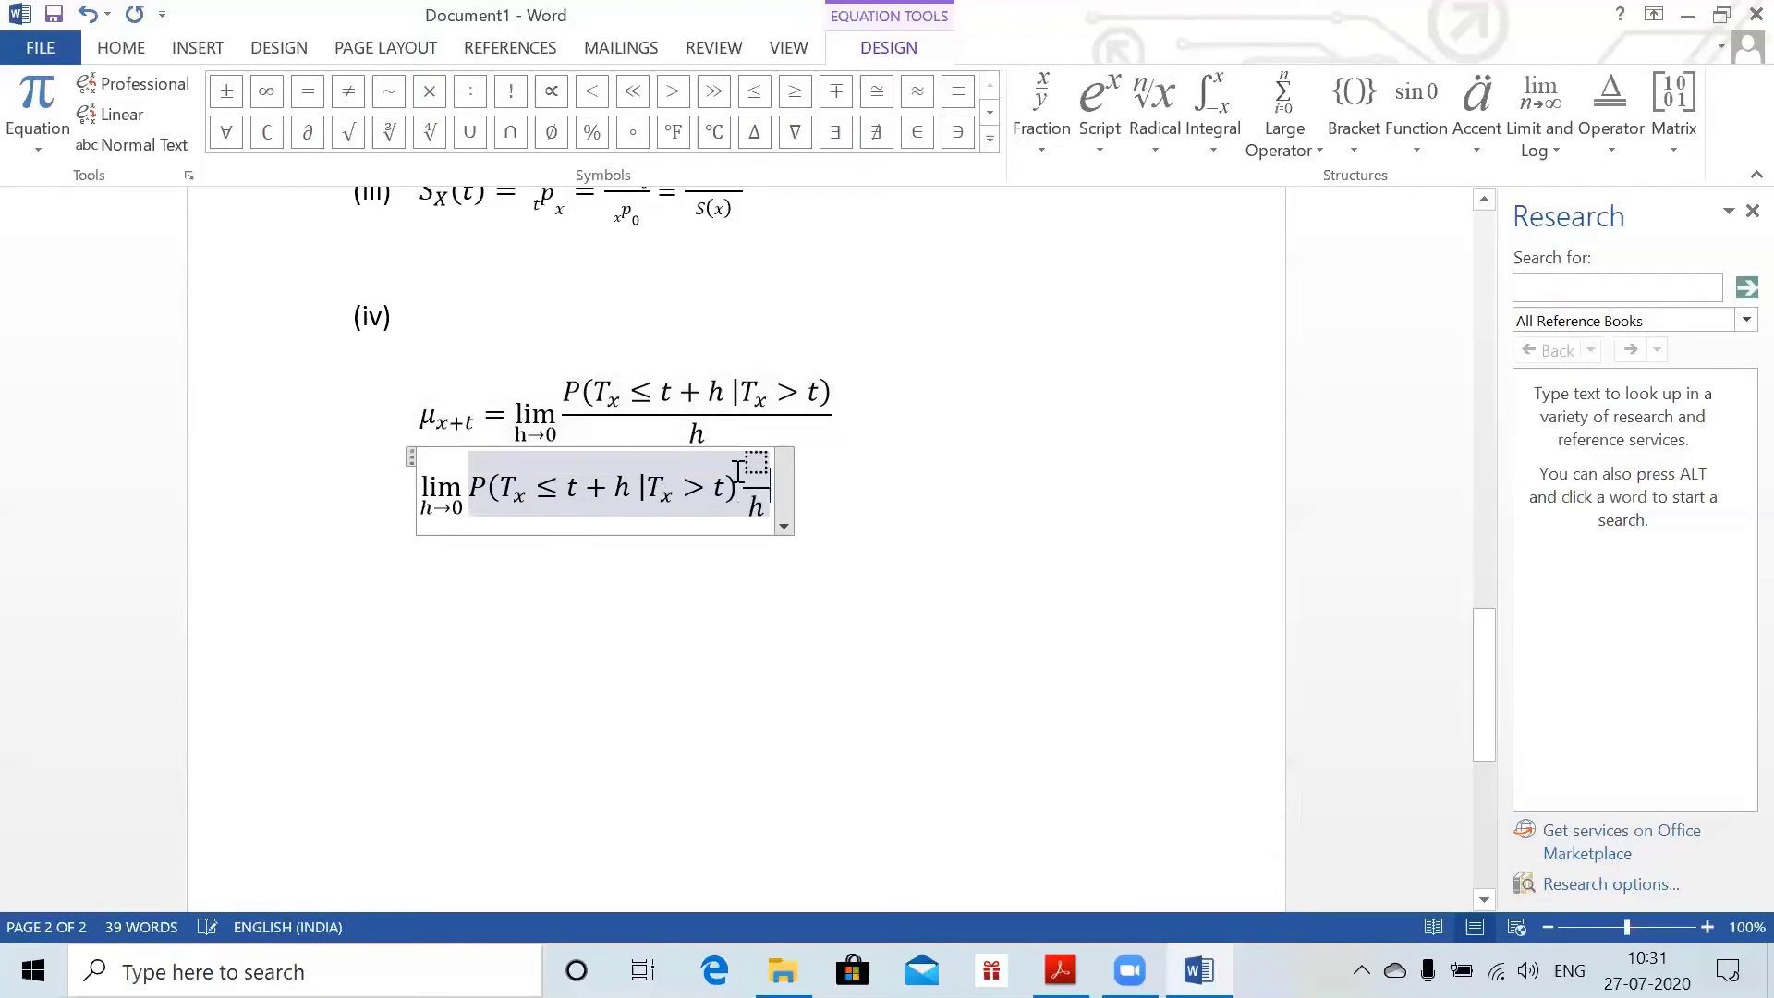
{"action": "key", "text": "ctrl+z"}
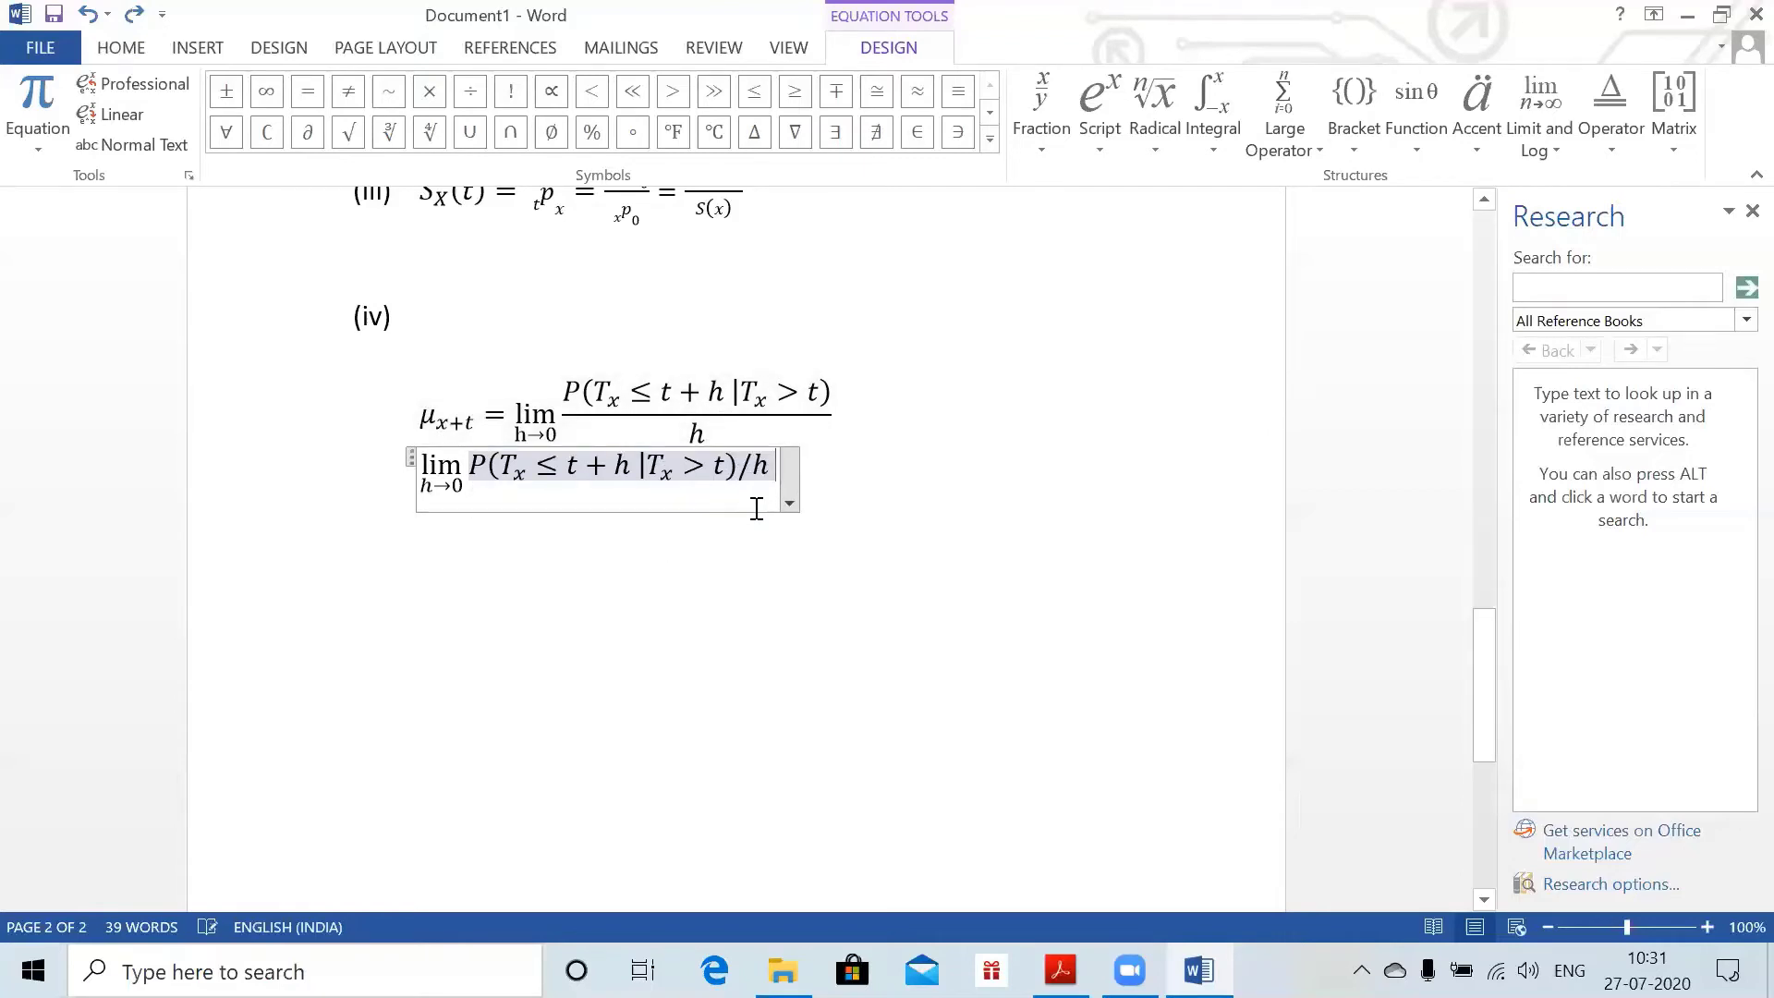
{"action": "key", "text": "Left"}
{"action": "key", "text": "Left"}
{"action": "key", "text": "BackSpace"}
{"action": "type", "text": "/"}
{"action": "key", "text": "Right"}
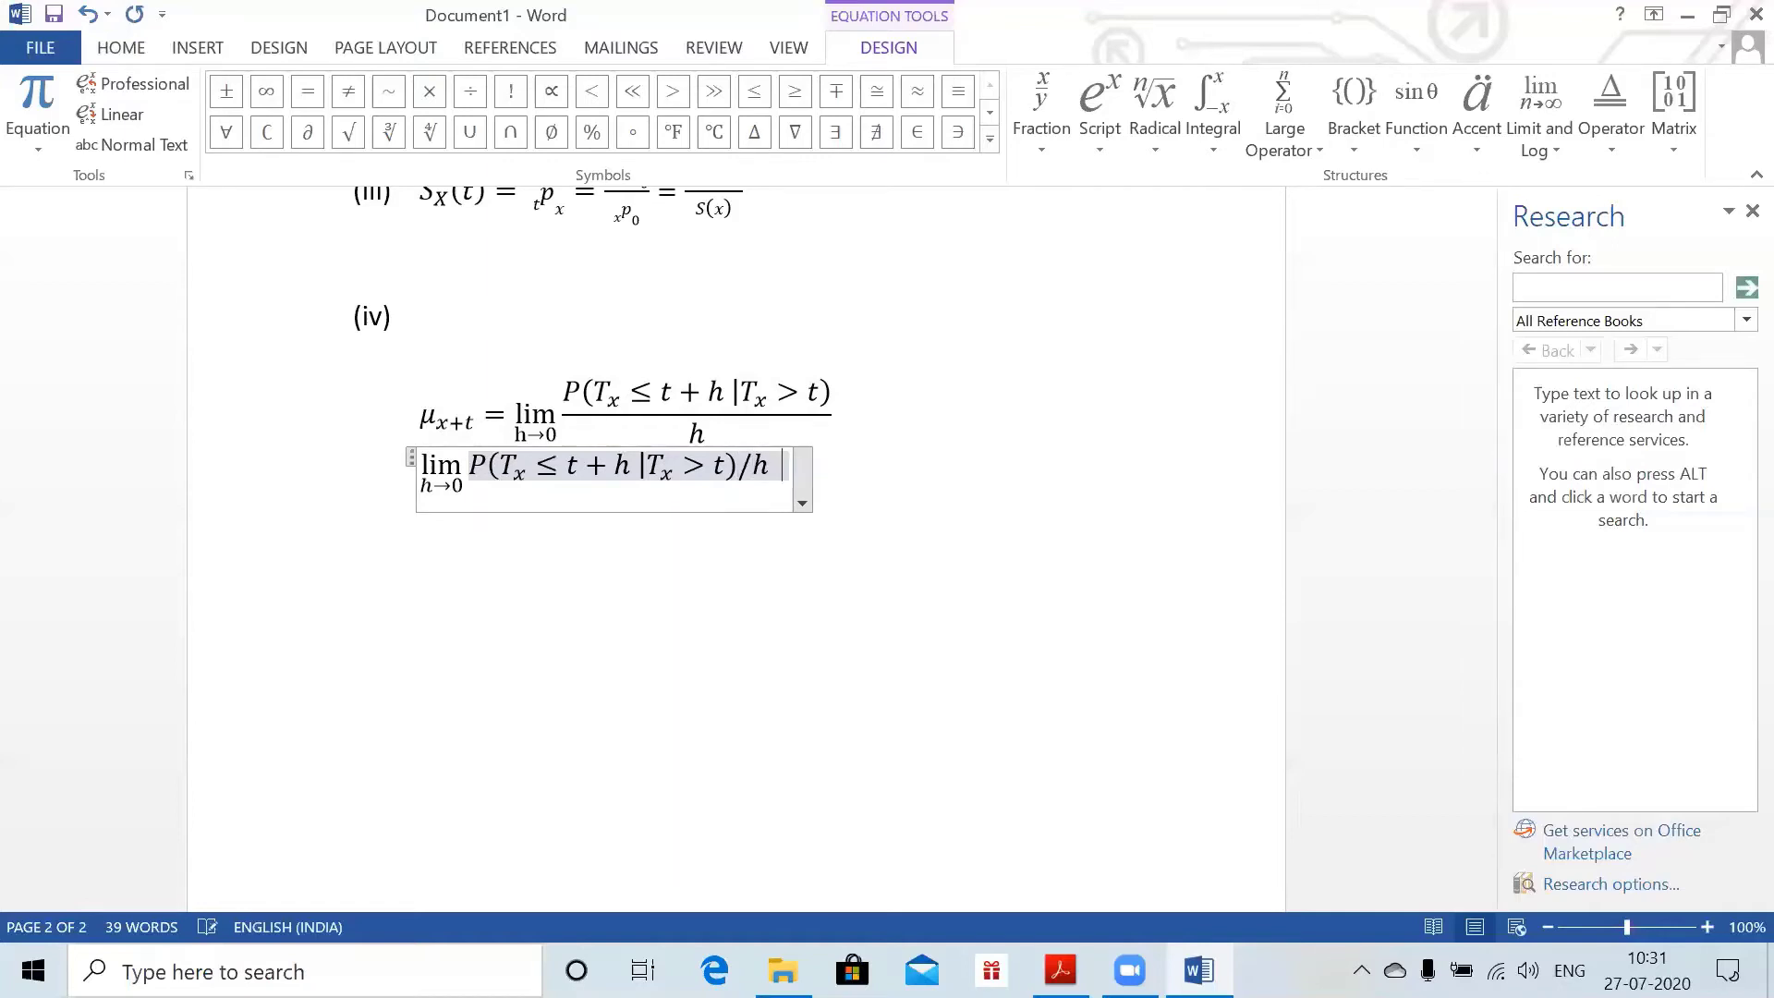
{"action": "key", "text": "BackSpace"}
{"action": "key", "text": "space"}
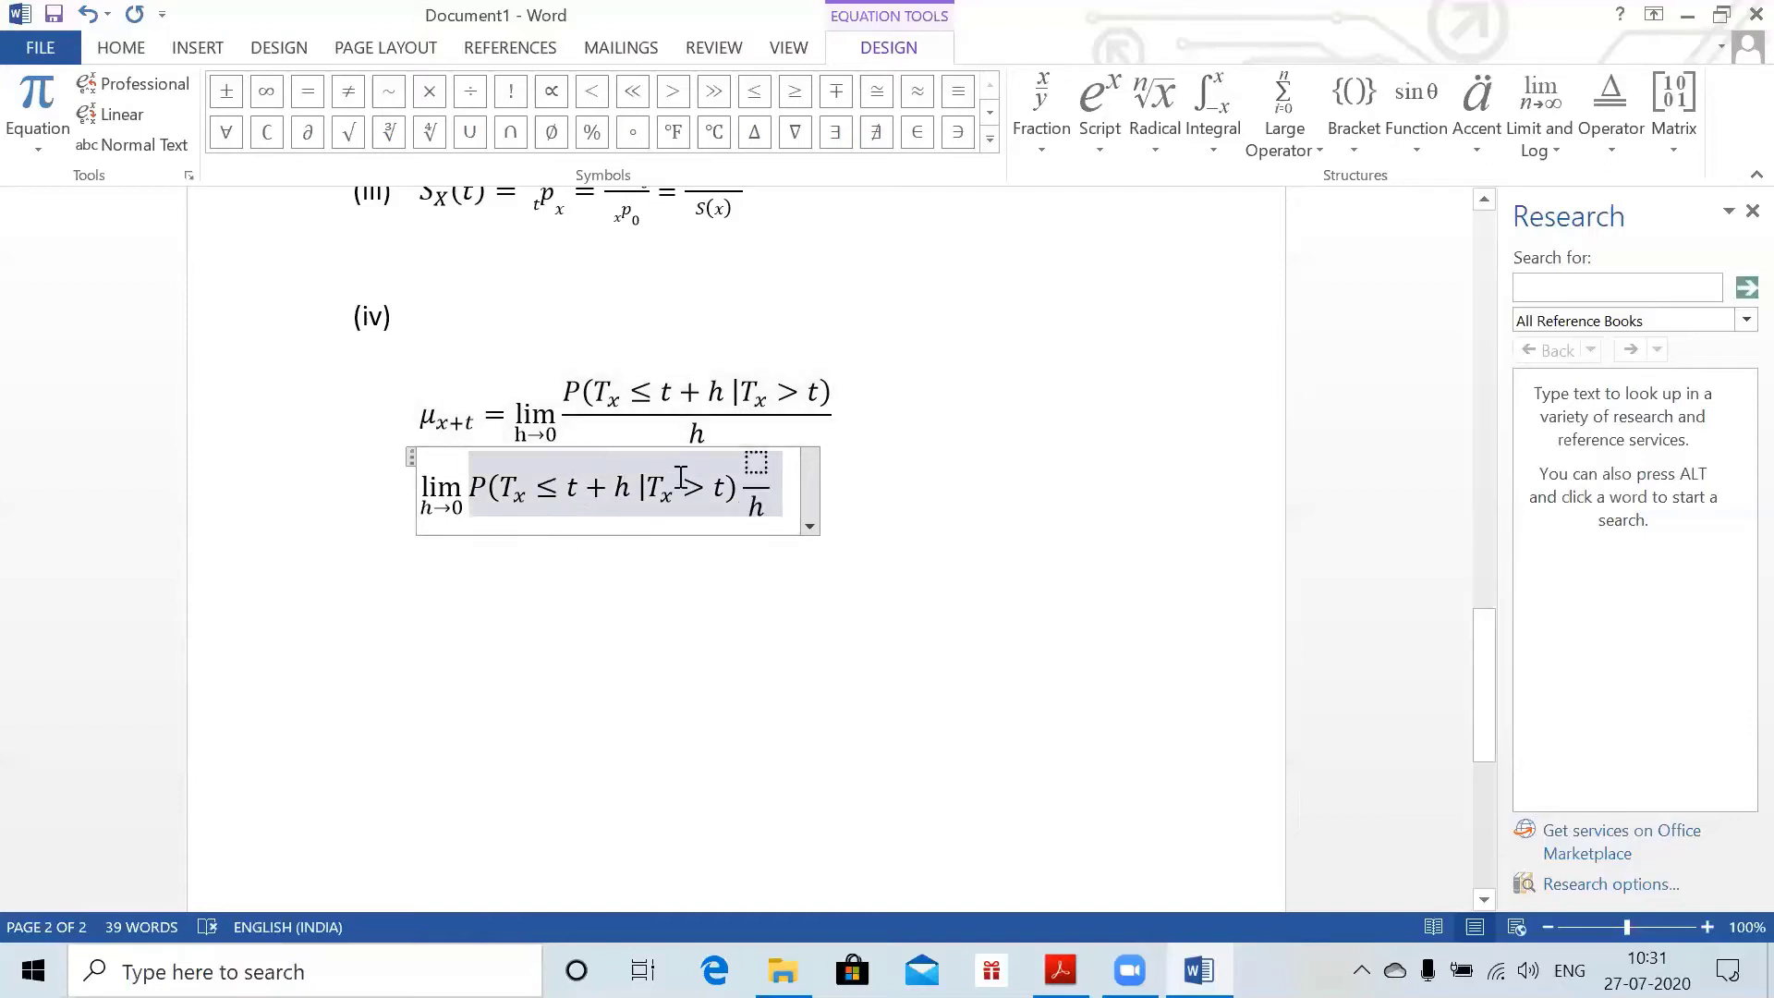
- Undo the fraction in the second limit and delete /h after the probability
{"action": "left_click", "coordinate": [776, 404]}
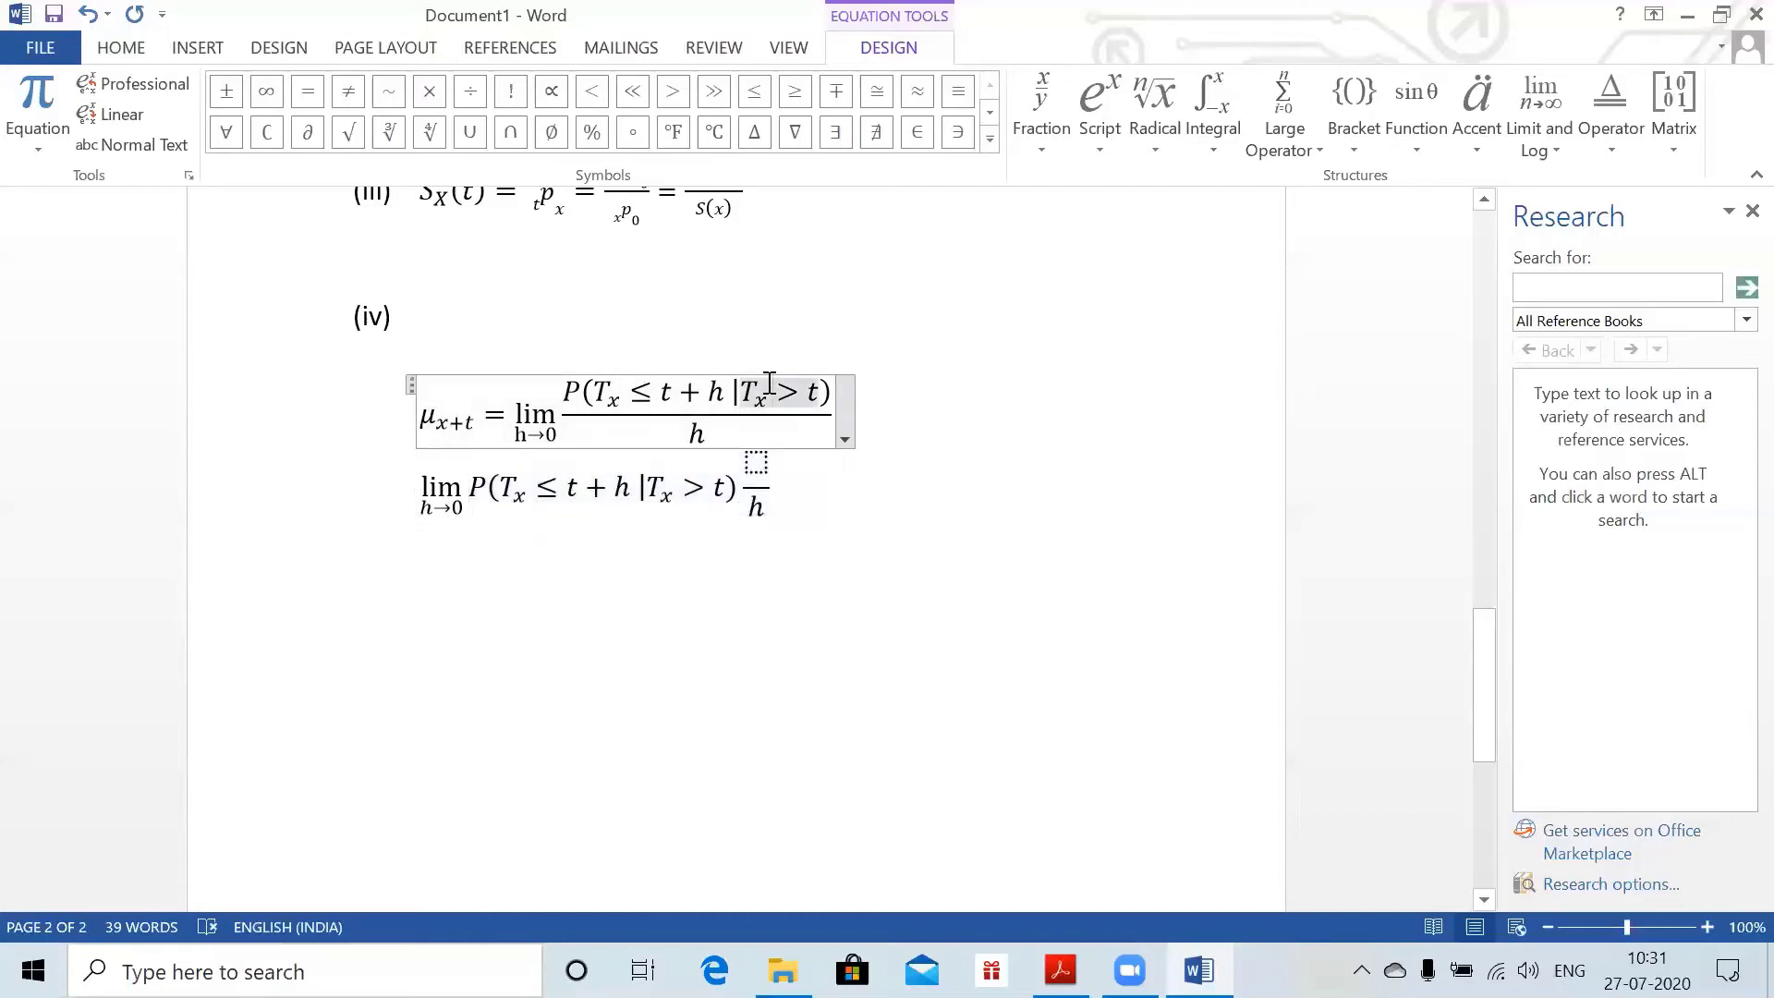
{"action": "left_click", "coordinate": [747, 472]}
{"action": "key", "text": "ctrl+z"}
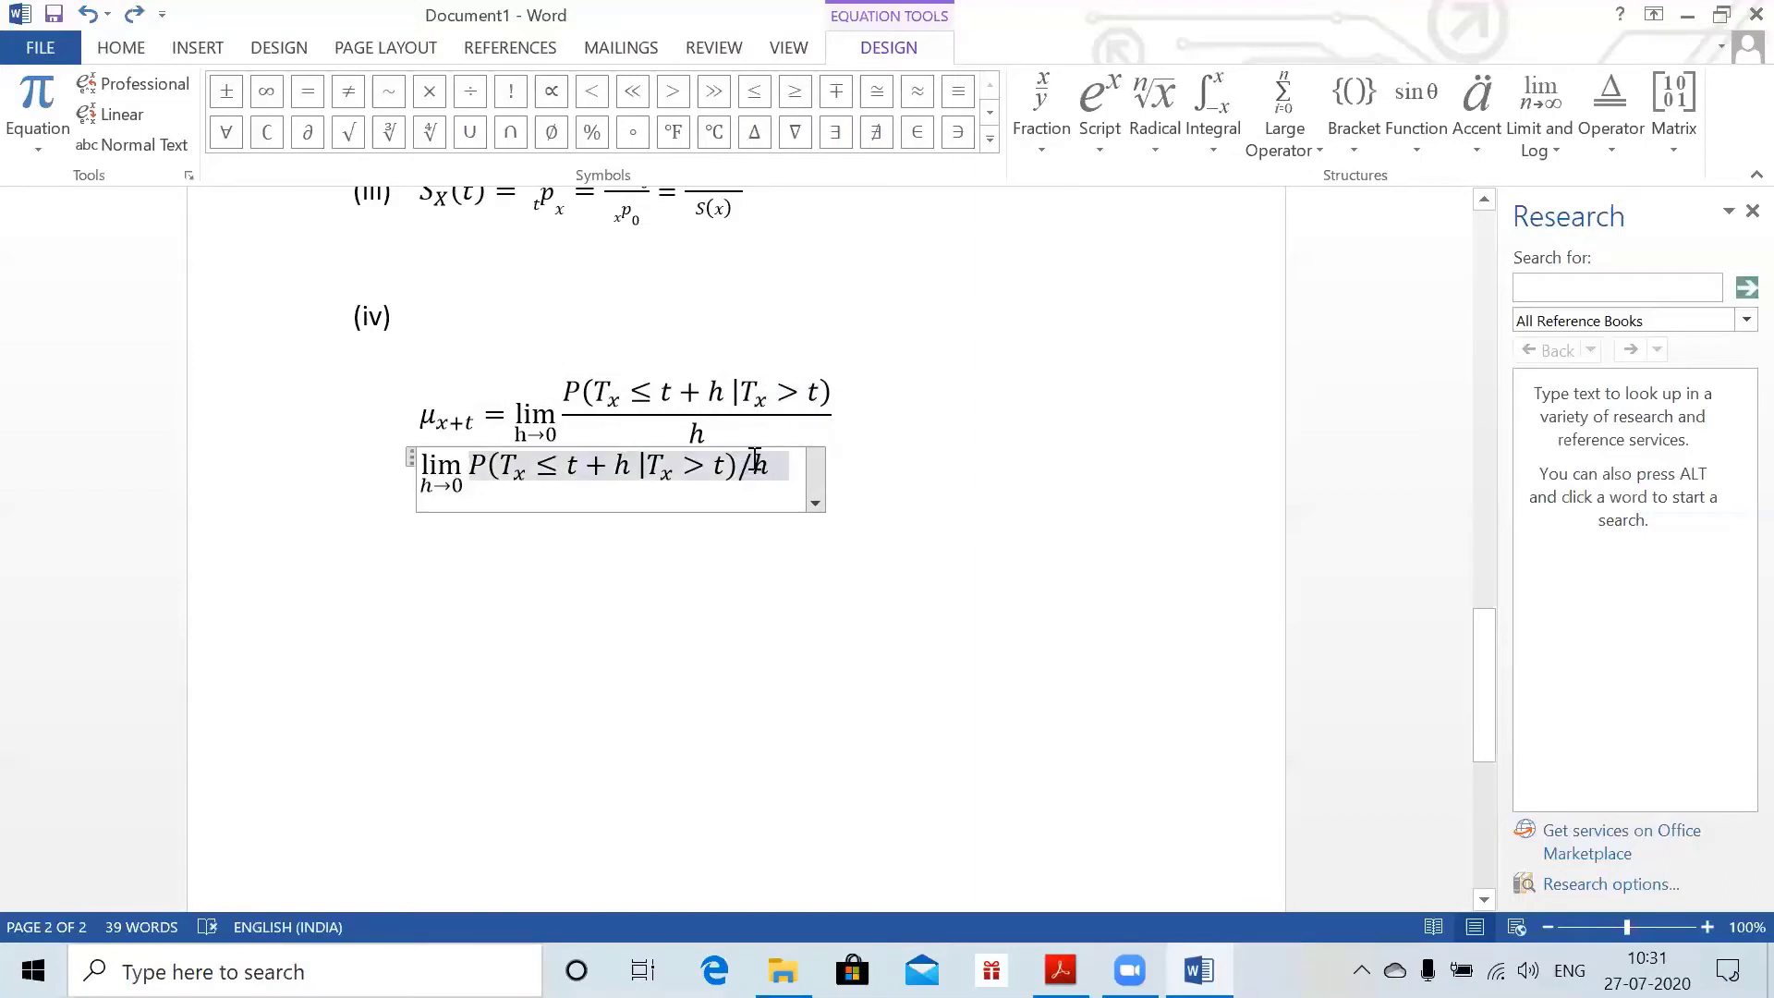
{"action": "key", "text": "BackSpace"}
{"action": "key", "text": "BackSpace"}
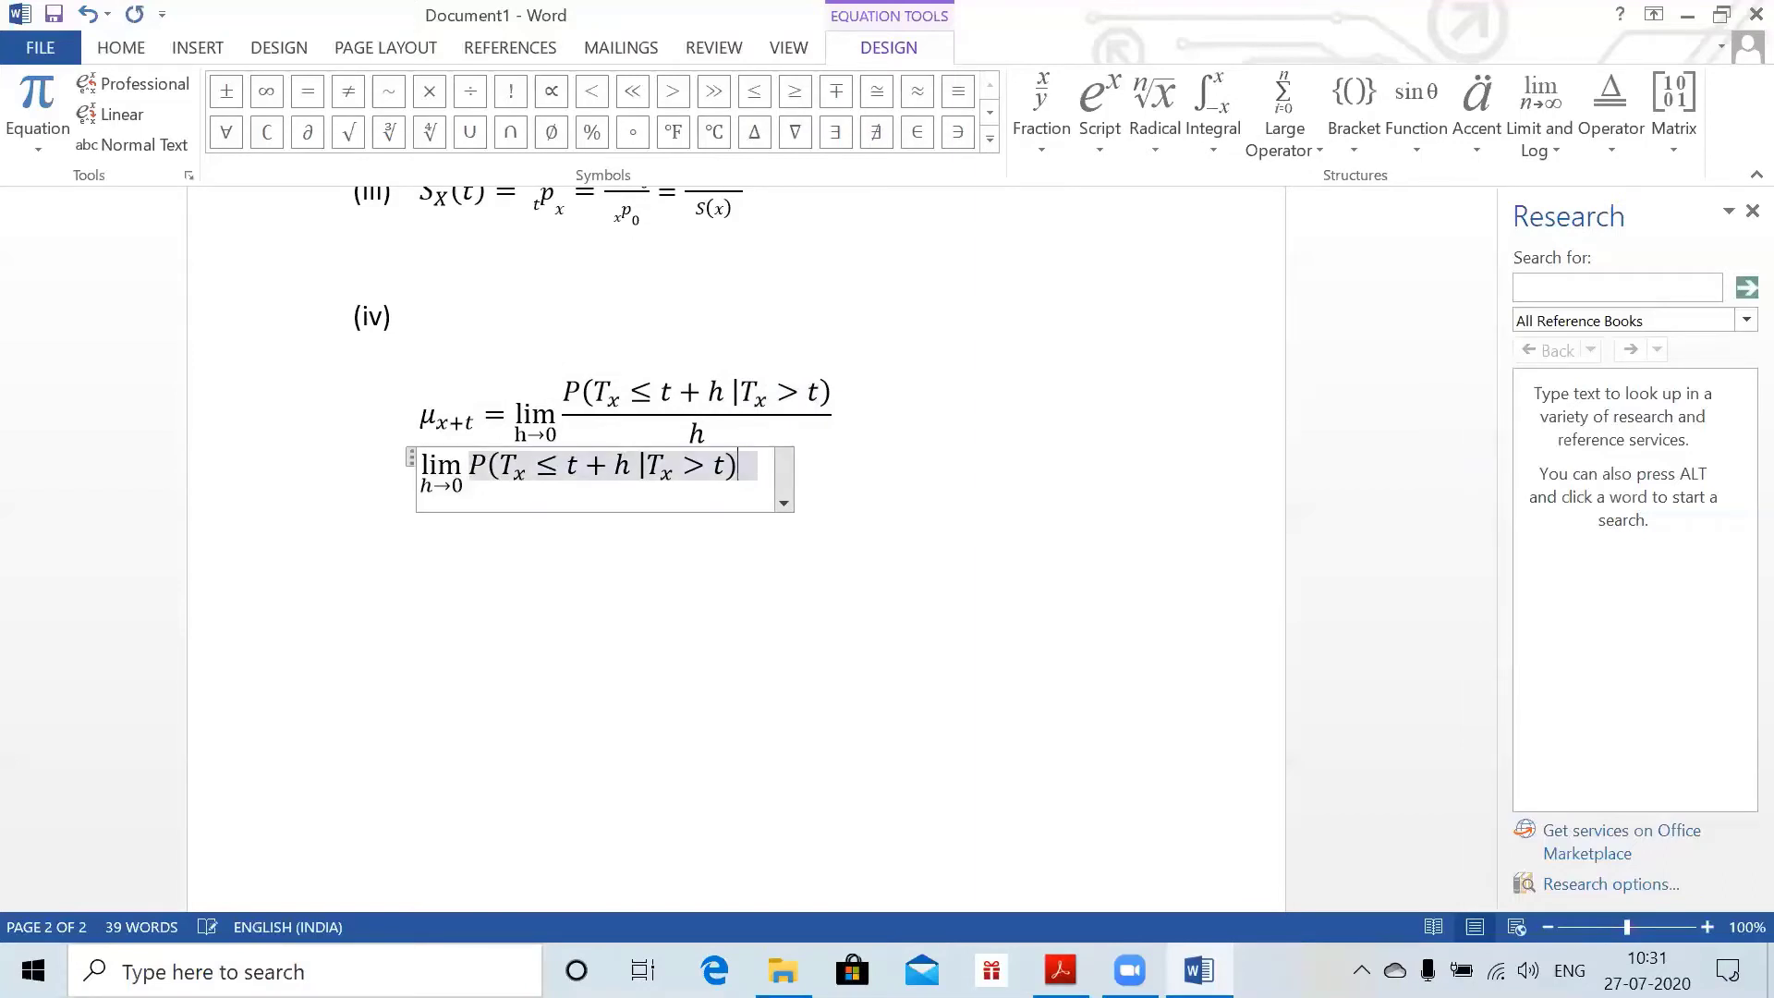
- Try to divide the whole second limit expression by h, and undo the resulting fraction
{"action": "left_click", "coordinate": [774, 475]}
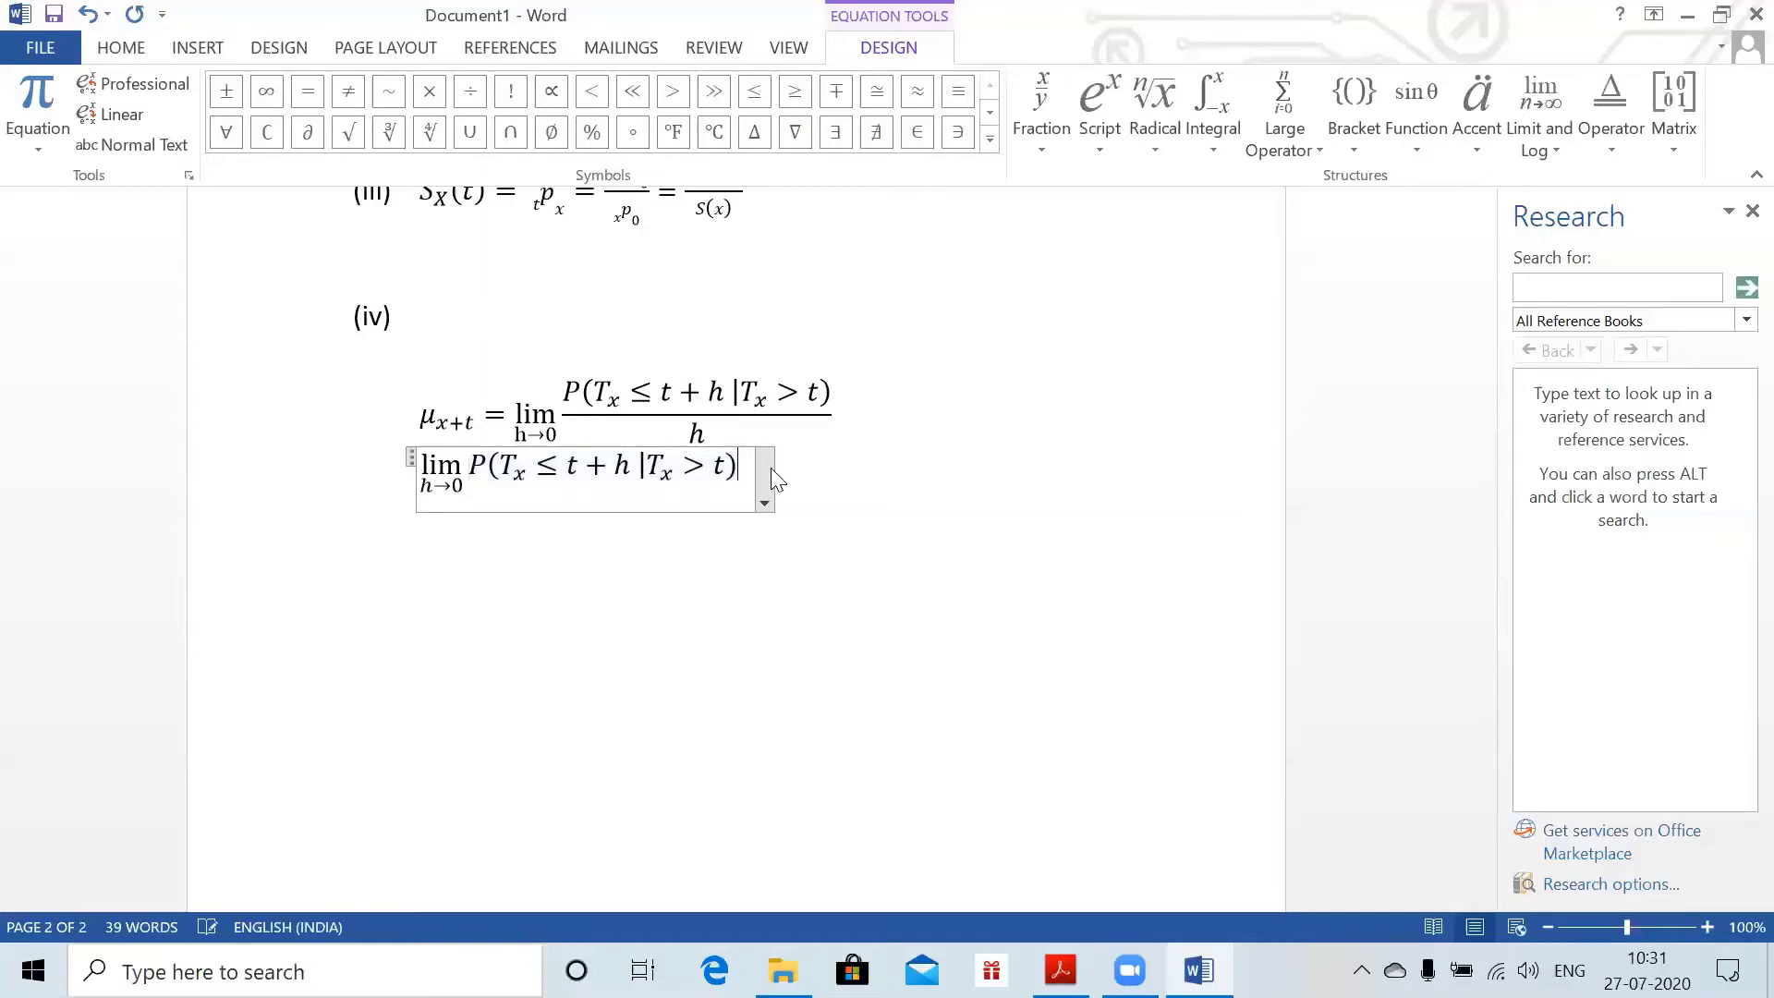
{"action": "type", "text": "/h"}
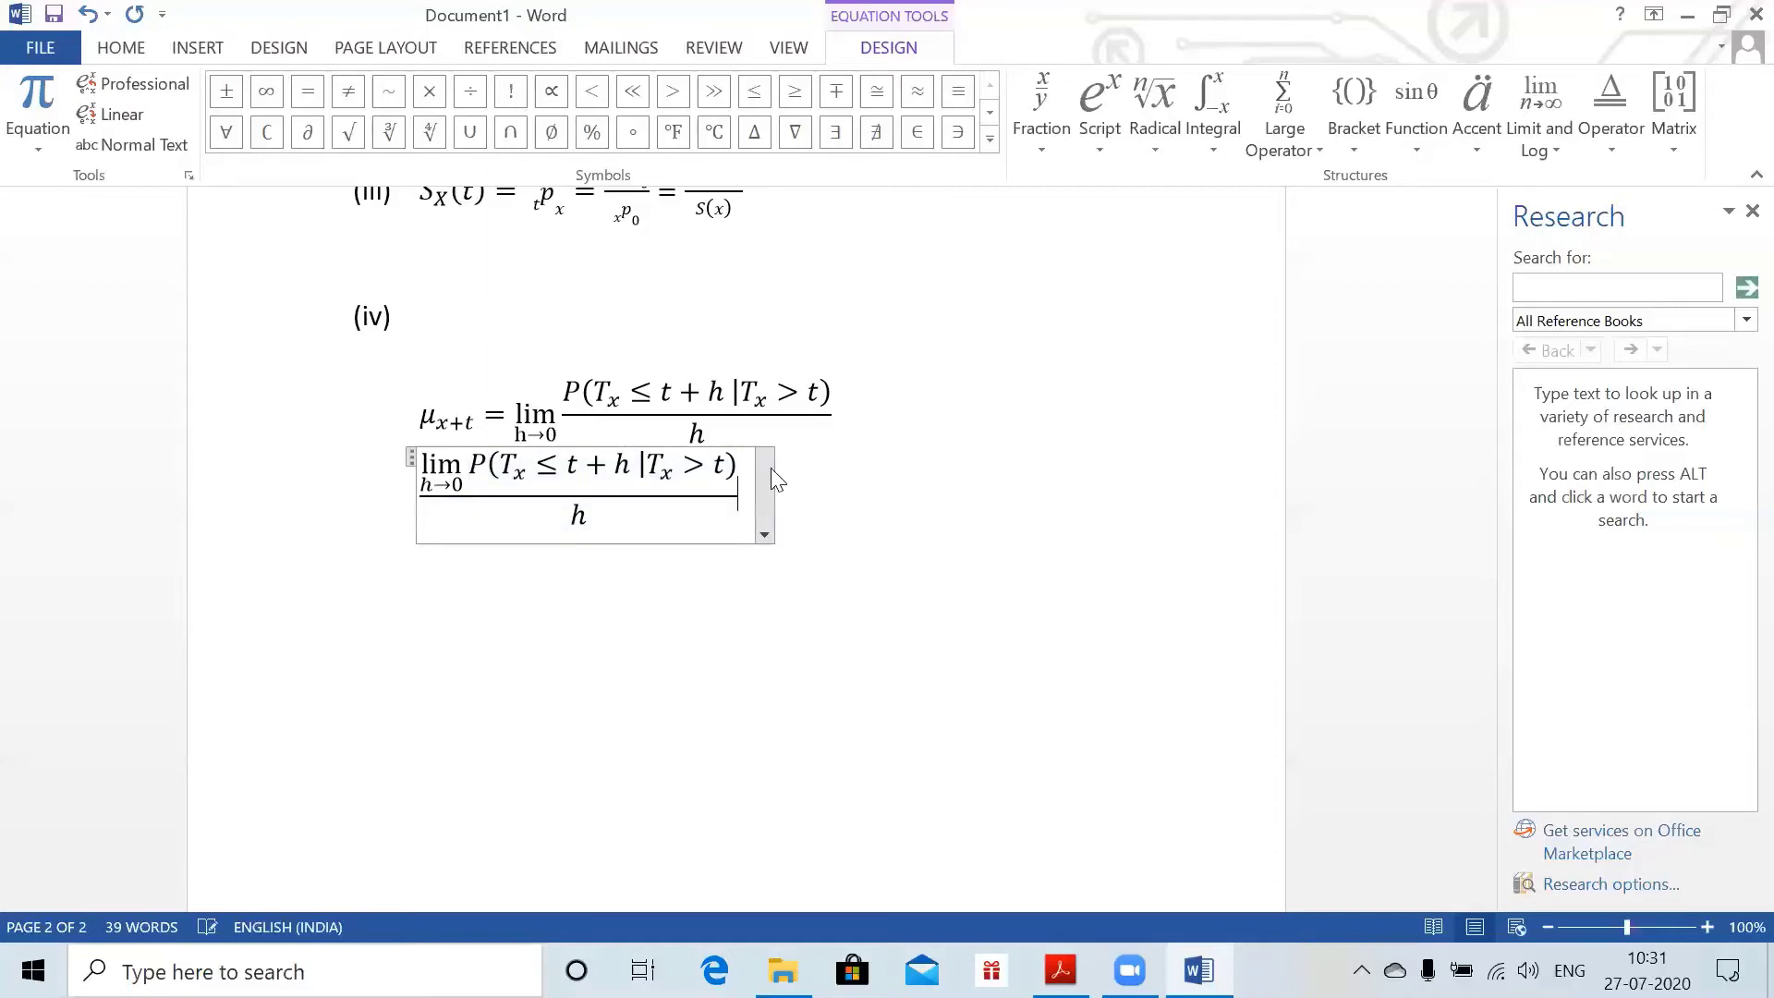
{"action": "key", "text": "ctrl+z"}
{"action": "key", "text": "BackSpace"}
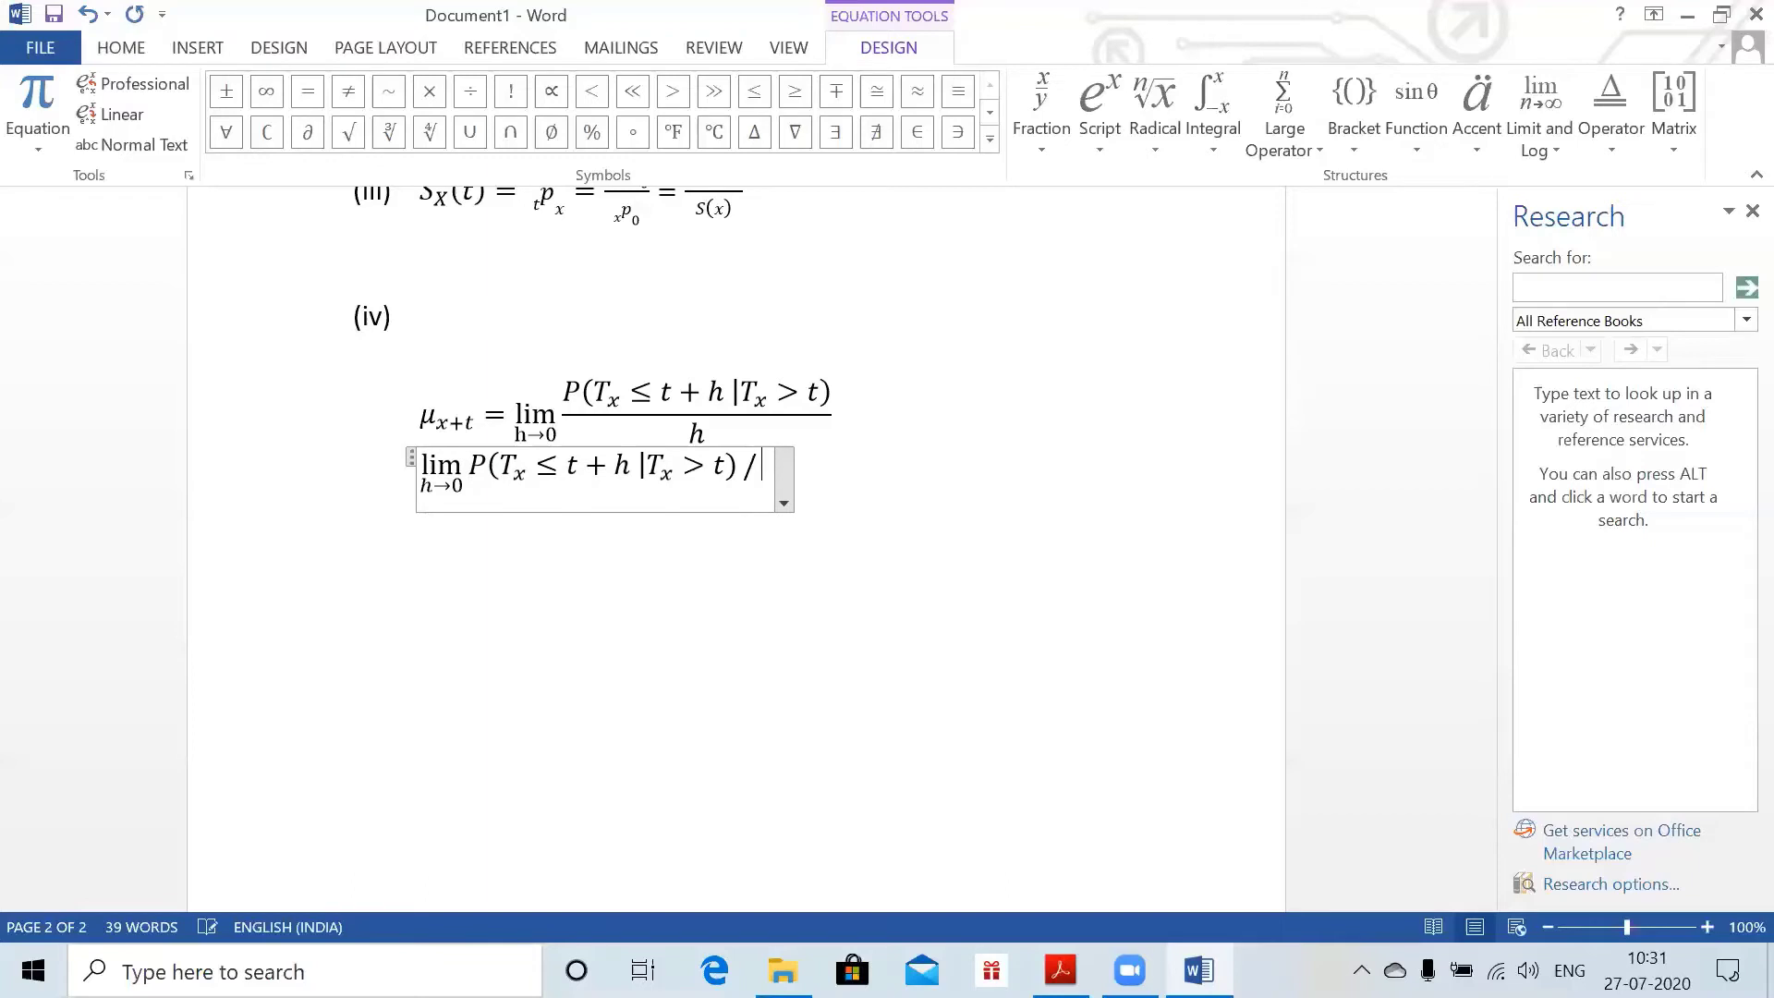
- Try to put the probability in the lower limit expression over the denominator h
{"action": "key", "text": "BackSpace"}
{"action": "type", "text": "/"}
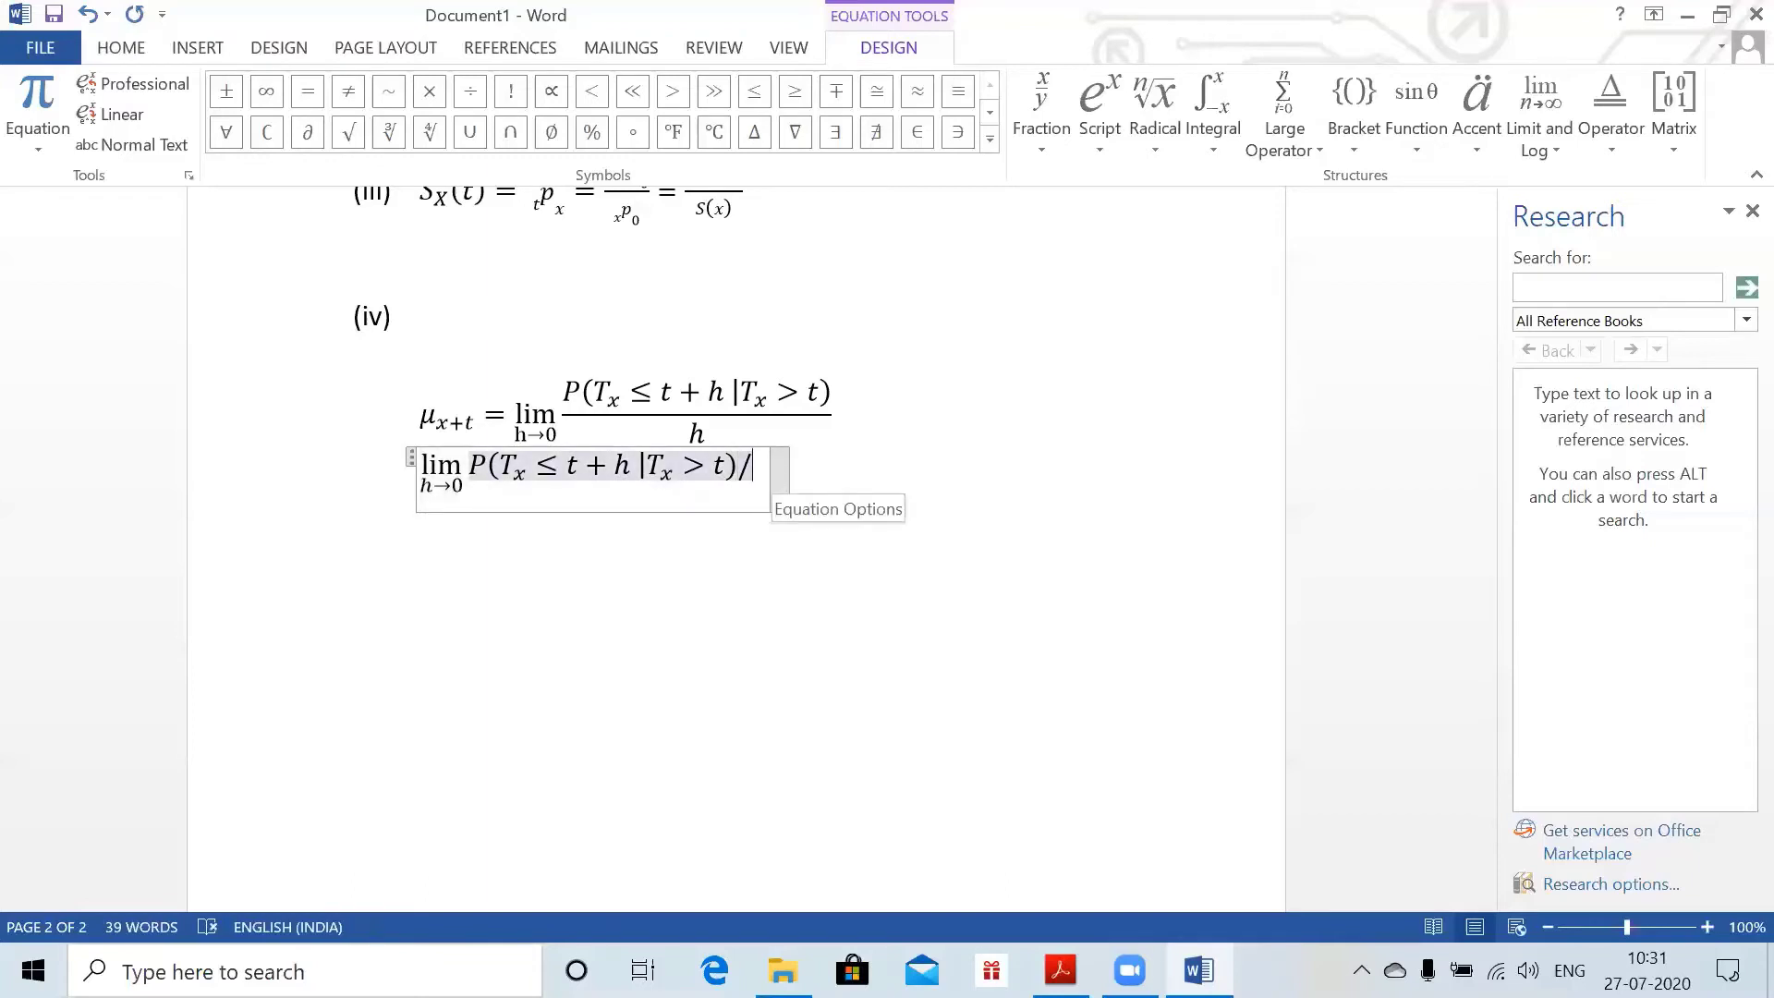
{"action": "type", "text": "h"}
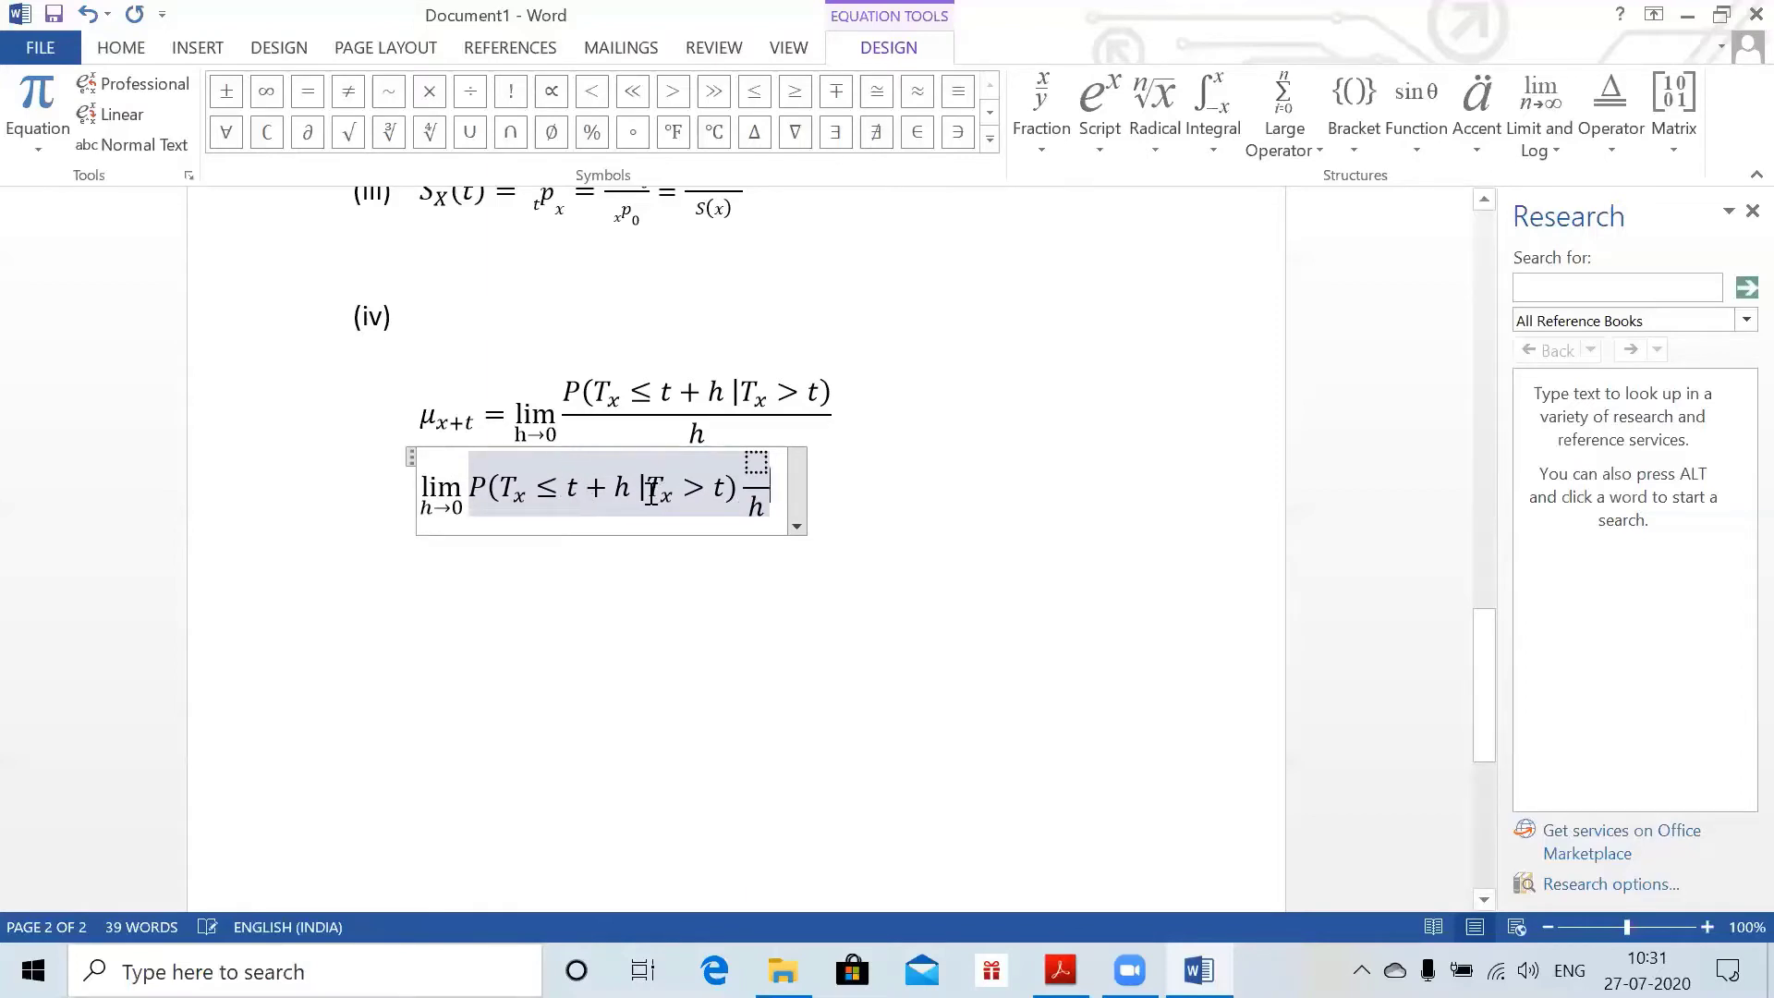
{"action": "key", "text": "ctrl+z"}
{"action": "key", "text": "ctrl+z"}
{"action": "key", "text": "ctrl+y"}
- Delete the entire second limit expression on the line below the μ_(x+t) equation
{"action": "key", "text": "BackSpace"}
{"action": "key", "text": "BackSpace"}
{"action": "key", "text": "BackSpace"}
{"action": "key", "text": "BackSpace"}
{"action": "key", "text": "BackSpace"}
{"action": "key", "text": "BackSpace"}
{"action": "key", "text": "BackSpace"}
{"action": "key", "text": "BackSpace"}
{"action": "key", "text": "BackSpace"}
{"action": "key", "text": "BackSpace"}
{"action": "key", "text": "BackSpace"}
{"action": "key", "text": "BackSpace"}
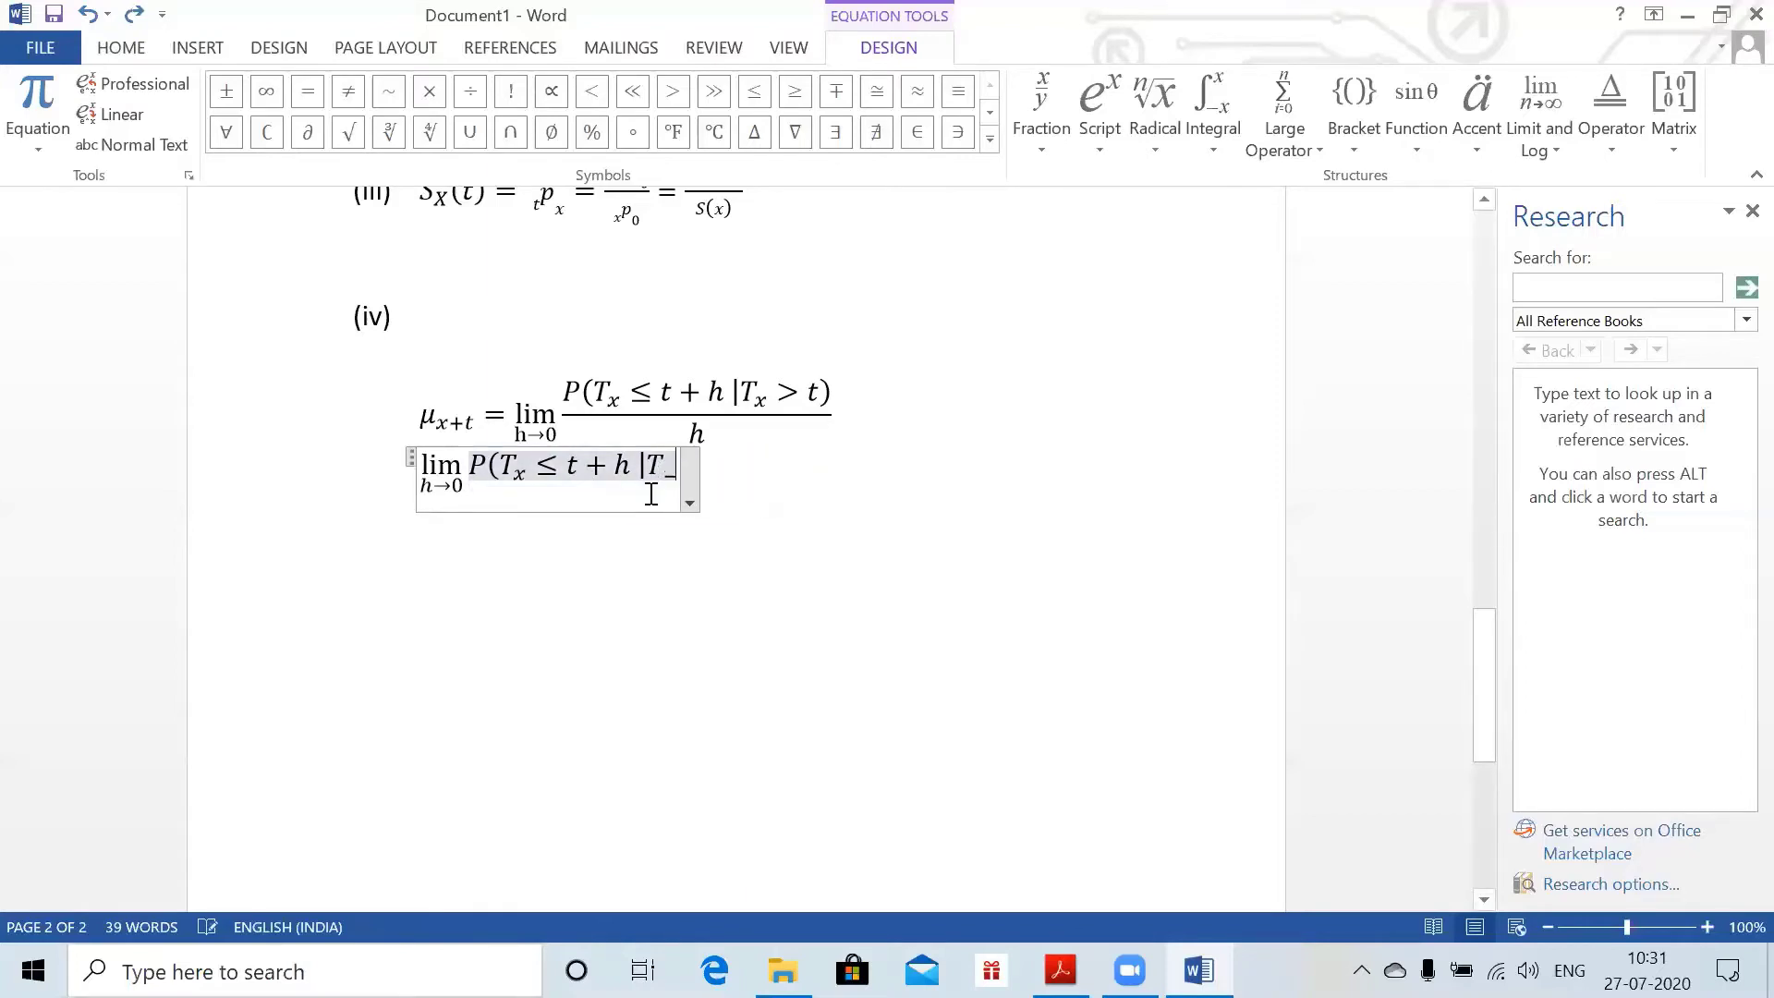
{"action": "key", "text": "BackSpace"}
{"action": "key", "text": "BackSpace"}
{"action": "key", "text": "BackSpace"}
{"action": "key", "text": "BackSpace"}
{"action": "key", "text": "BackSpace"}
{"action": "key", "text": "BackSpace"}
{"action": "key", "text": "BackSpace"}
{"action": "key", "text": "BackSpace"}
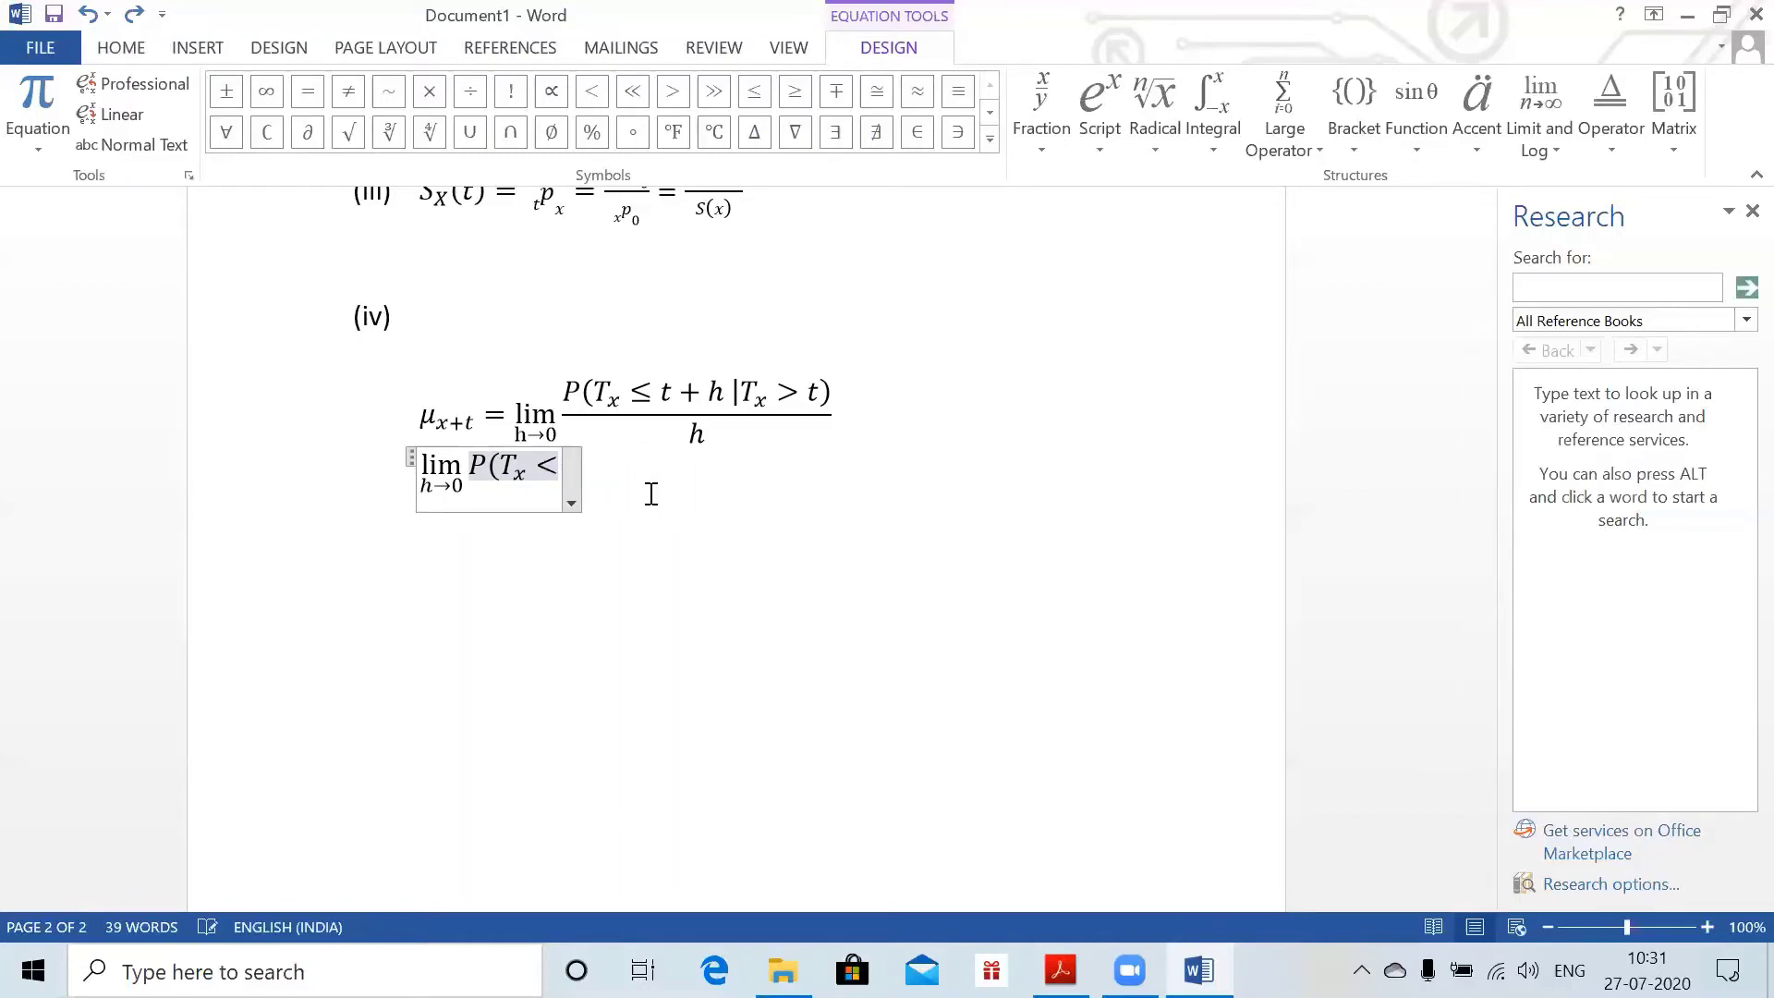
{"action": "key", "text": "BackSpace"}
{"action": "key", "text": "BackSpace"}
{"action": "key", "text": "BackSpace"}
{"action": "key", "text": "BackSpace"}
{"action": "key", "text": "BackSpace"}
{"action": "key", "text": "BackSpace"}
{"action": "key", "text": "BackSpace"}
{"action": "key", "text": "BackSpace"}
{"action": "key", "text": "BackSpace"}
{"action": "key", "text": "BackSpace"}
{"action": "key", "text": "BackSpace"}
{"action": "key", "text": "BackSpace"}
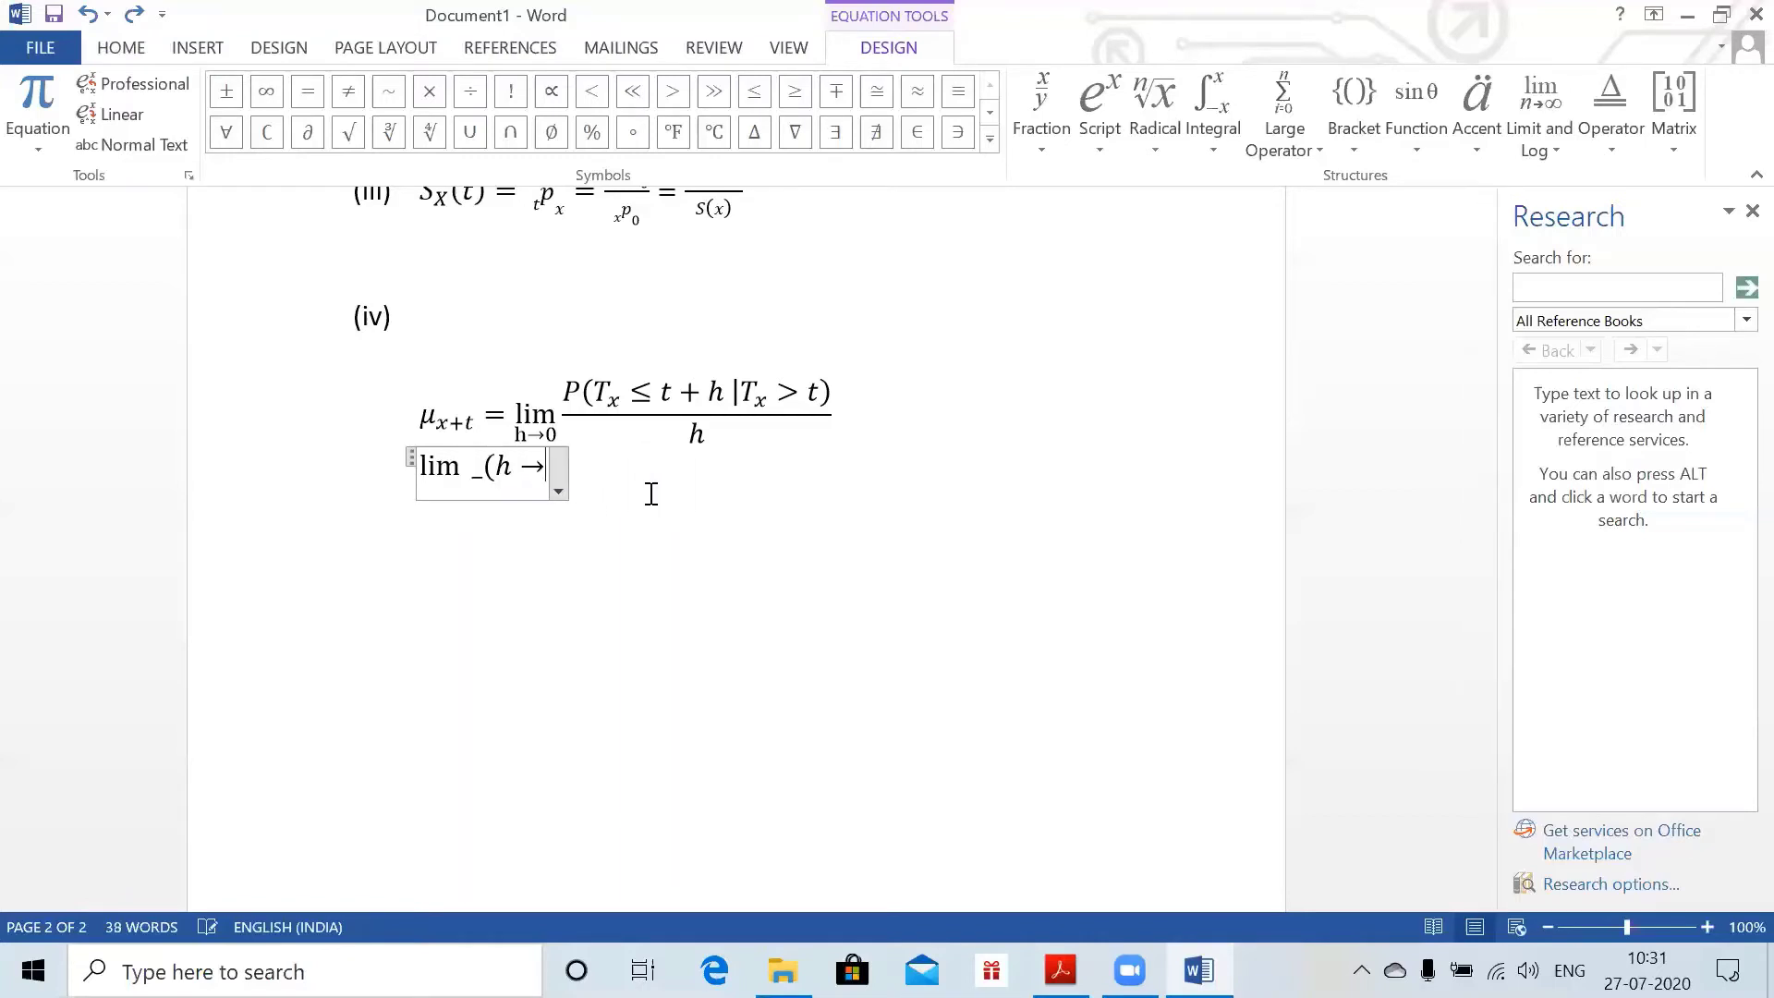
{"action": "key", "text": "BackSpace"}
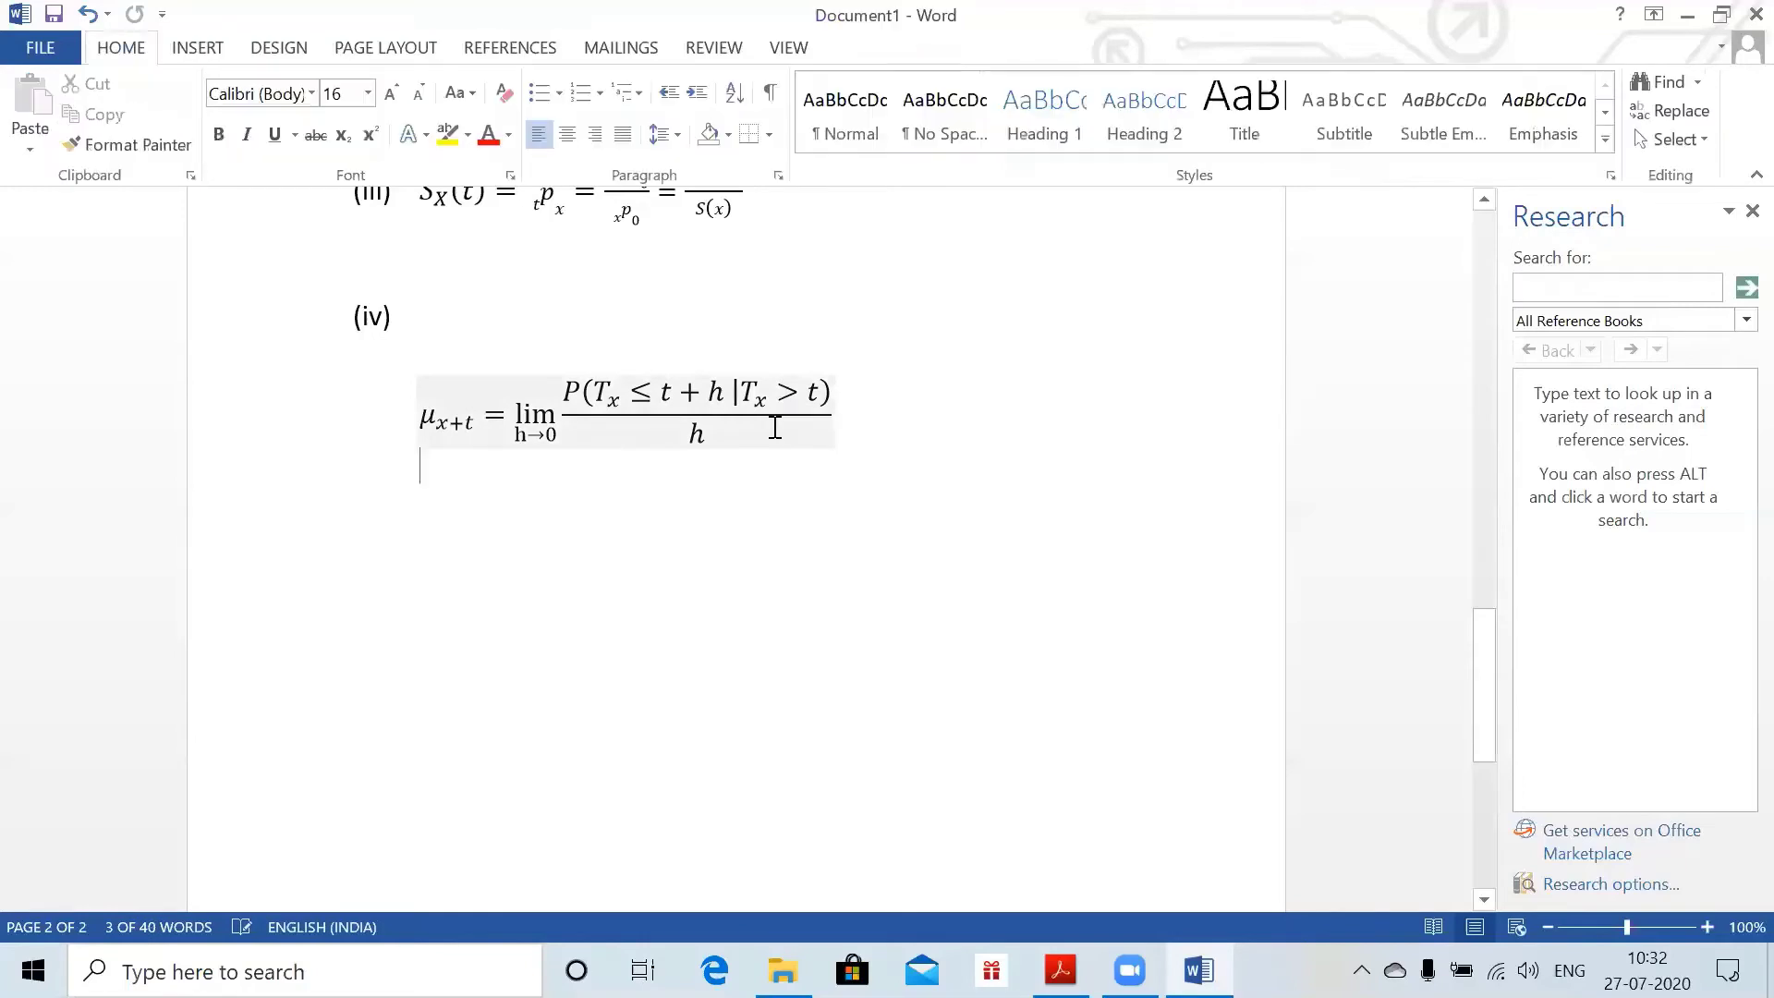
- Delete the limit and its fraction from the part (iv) equation, keeping only μ_(x+t) =
{"action": "left_click", "coordinate": [727, 390]}
{"action": "left_click", "coordinate": [798, 408]}
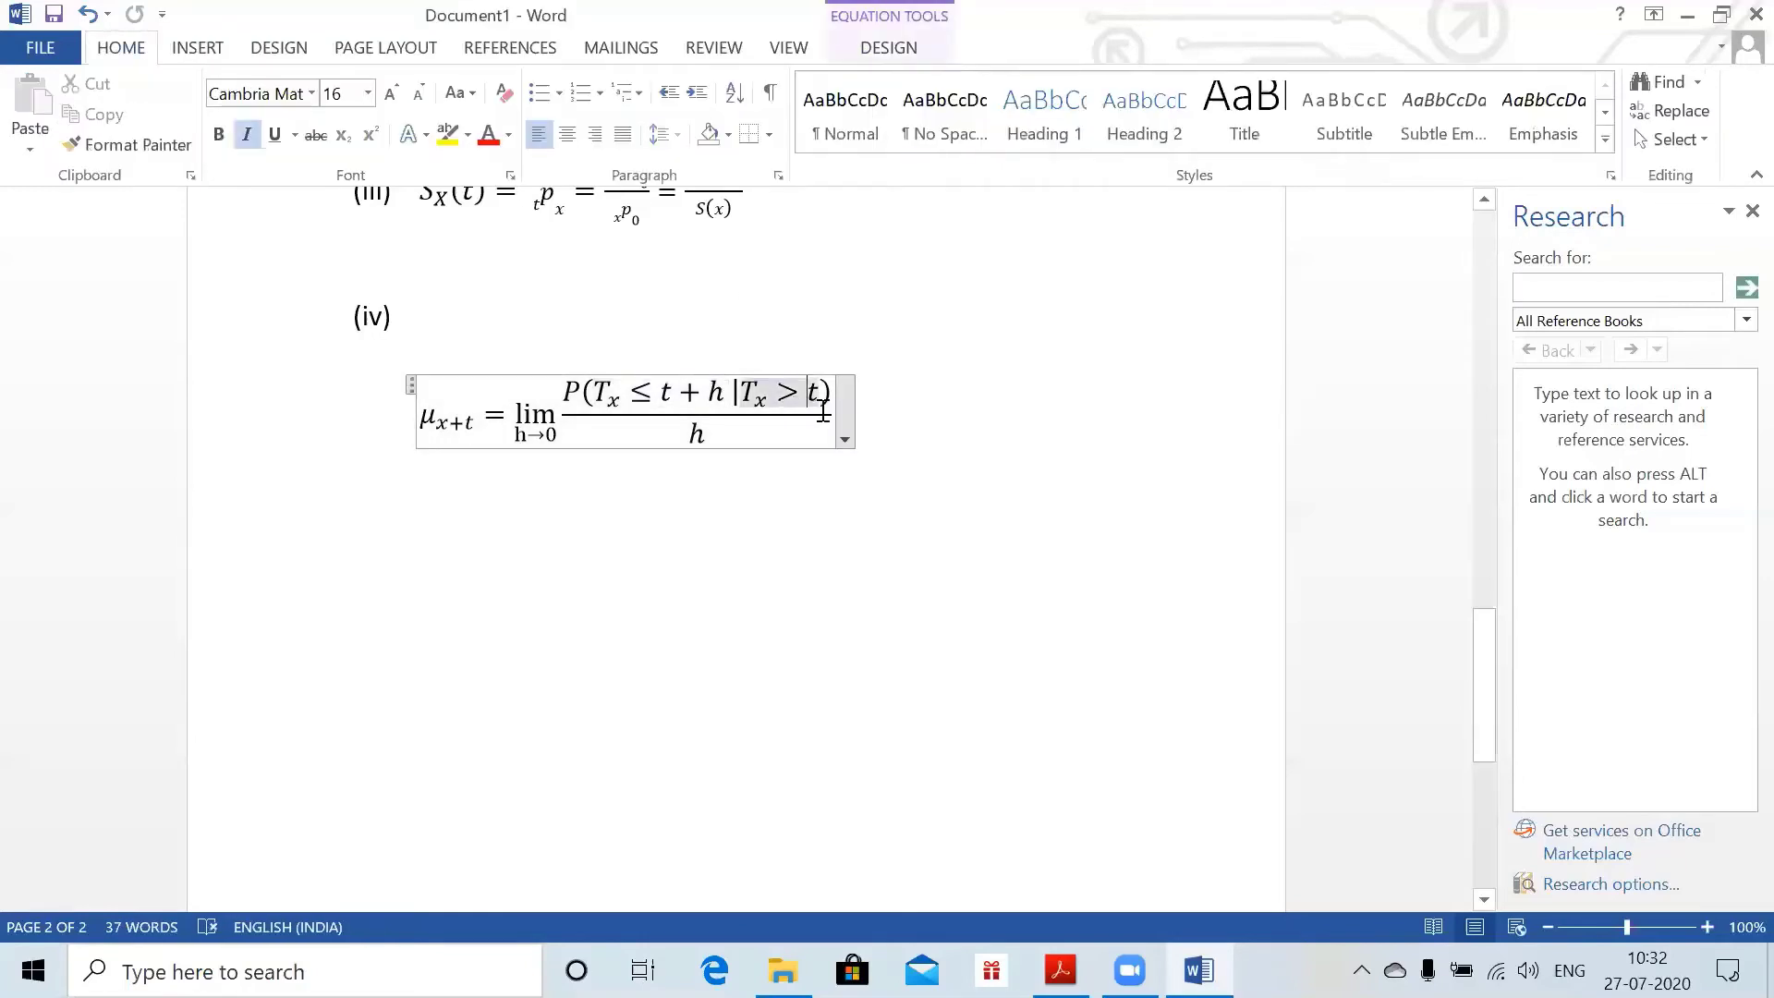
{"action": "left_click", "coordinate": [787, 436], "text": "shift"}
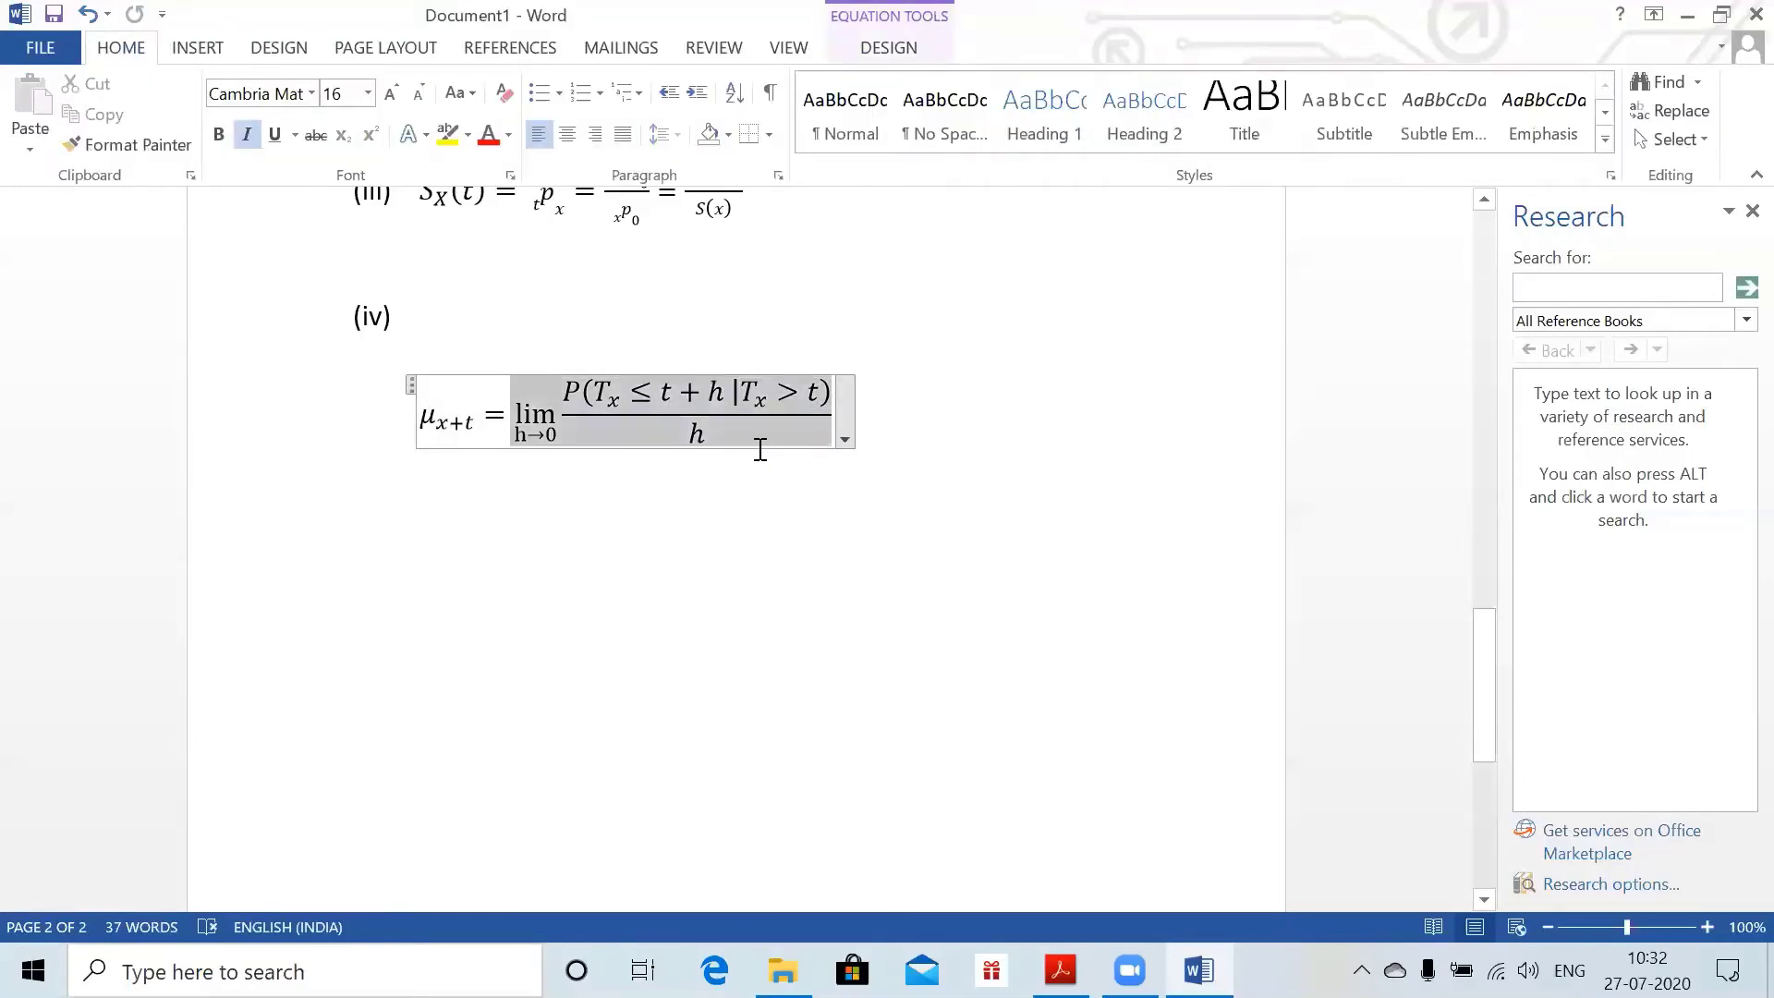
{"action": "key", "text": "BackSpace"}
{"action": "key", "text": "BackSpace"}
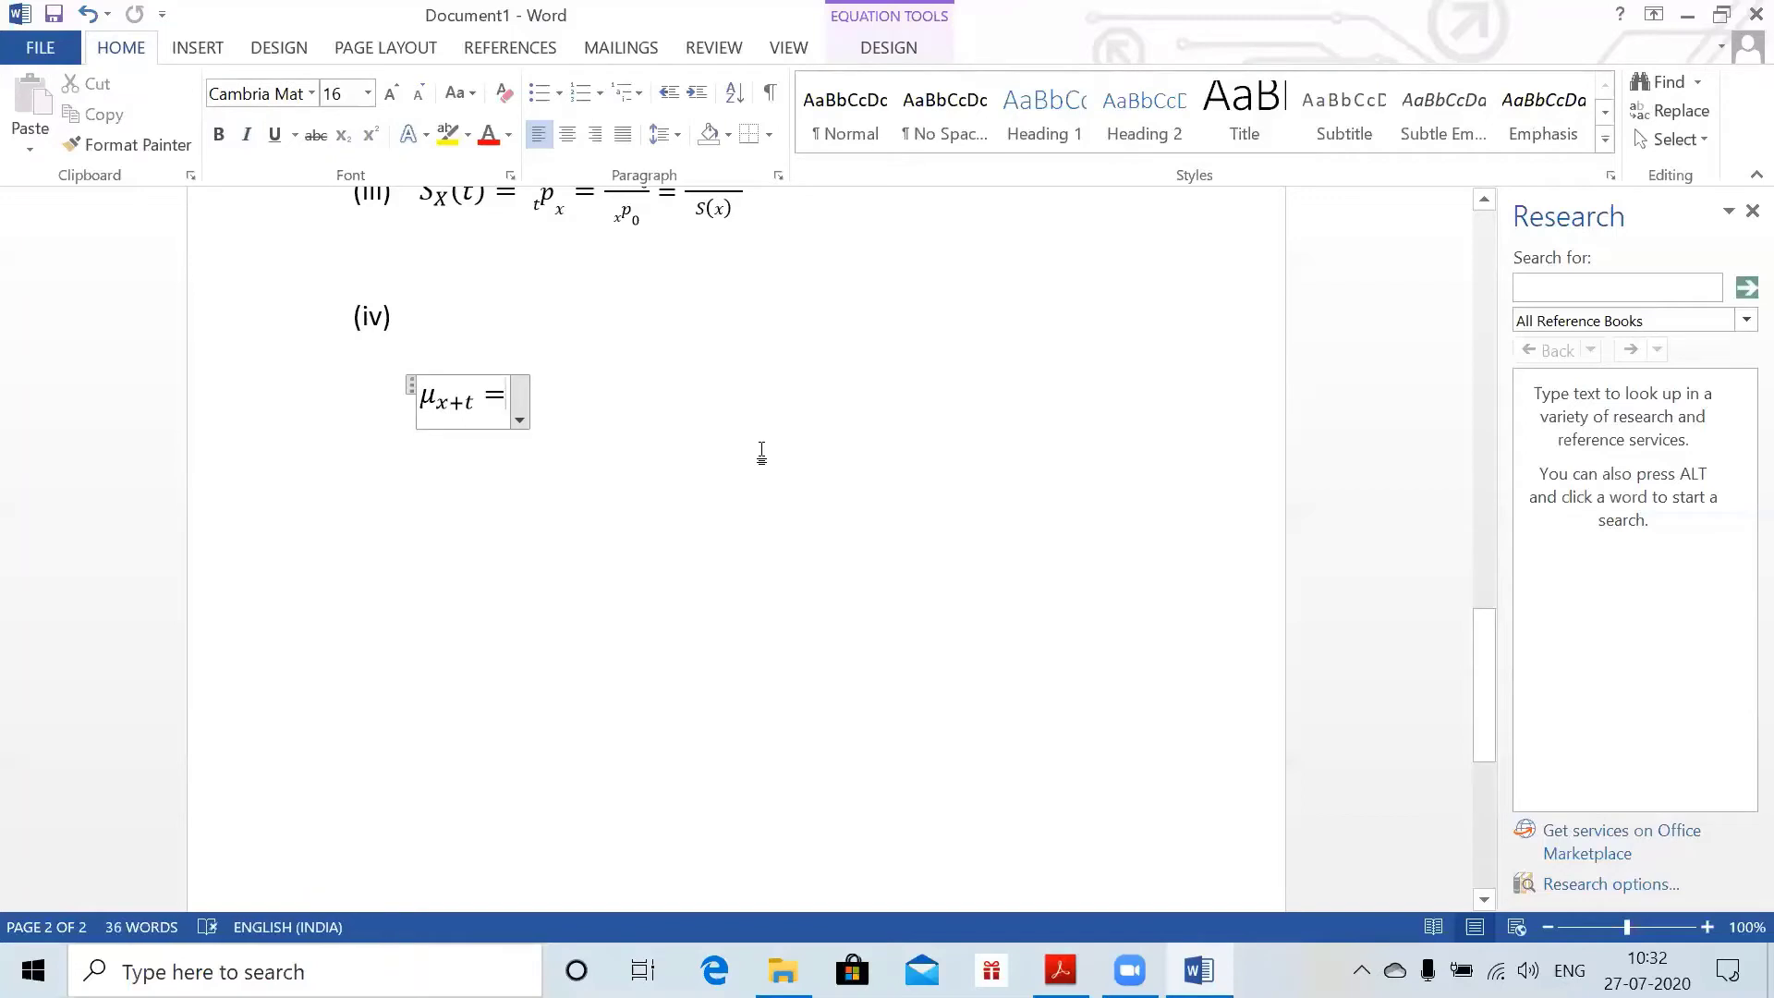
- Enter a limit with h→0 beneath it after the equals sign of the μ_(x+t) equation
{"action": "type", "text": "lim_("}
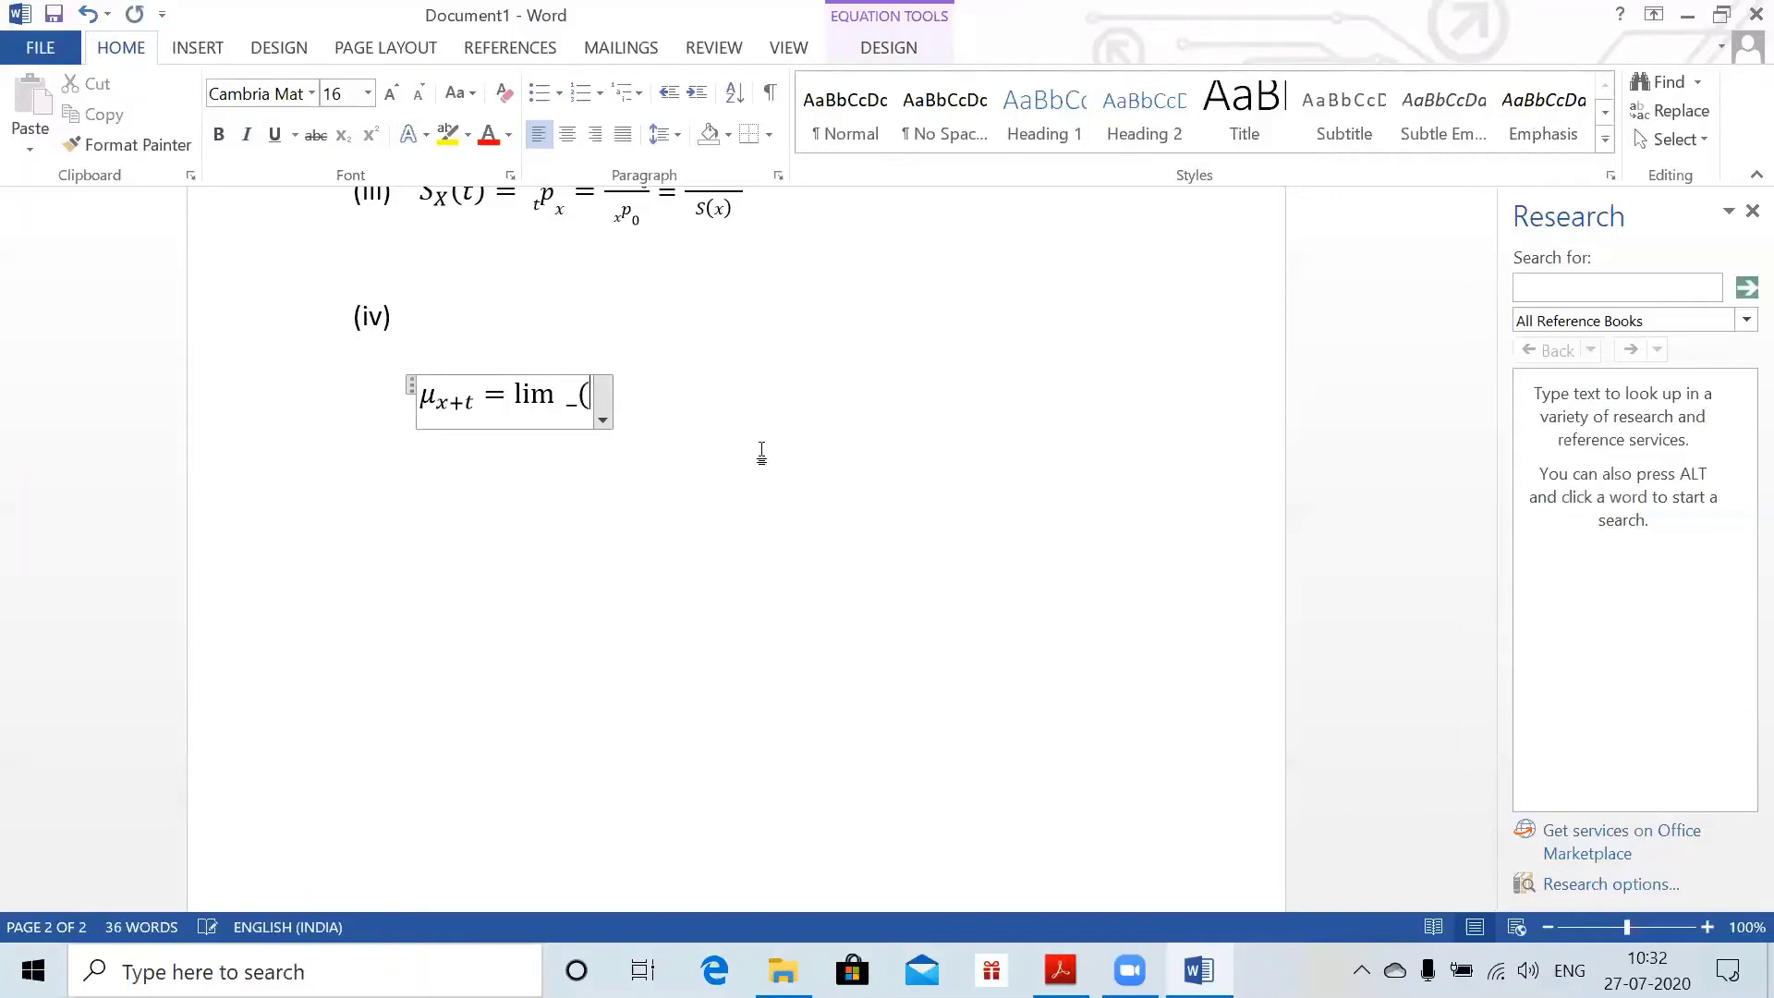
{"action": "type", "text": "h"}
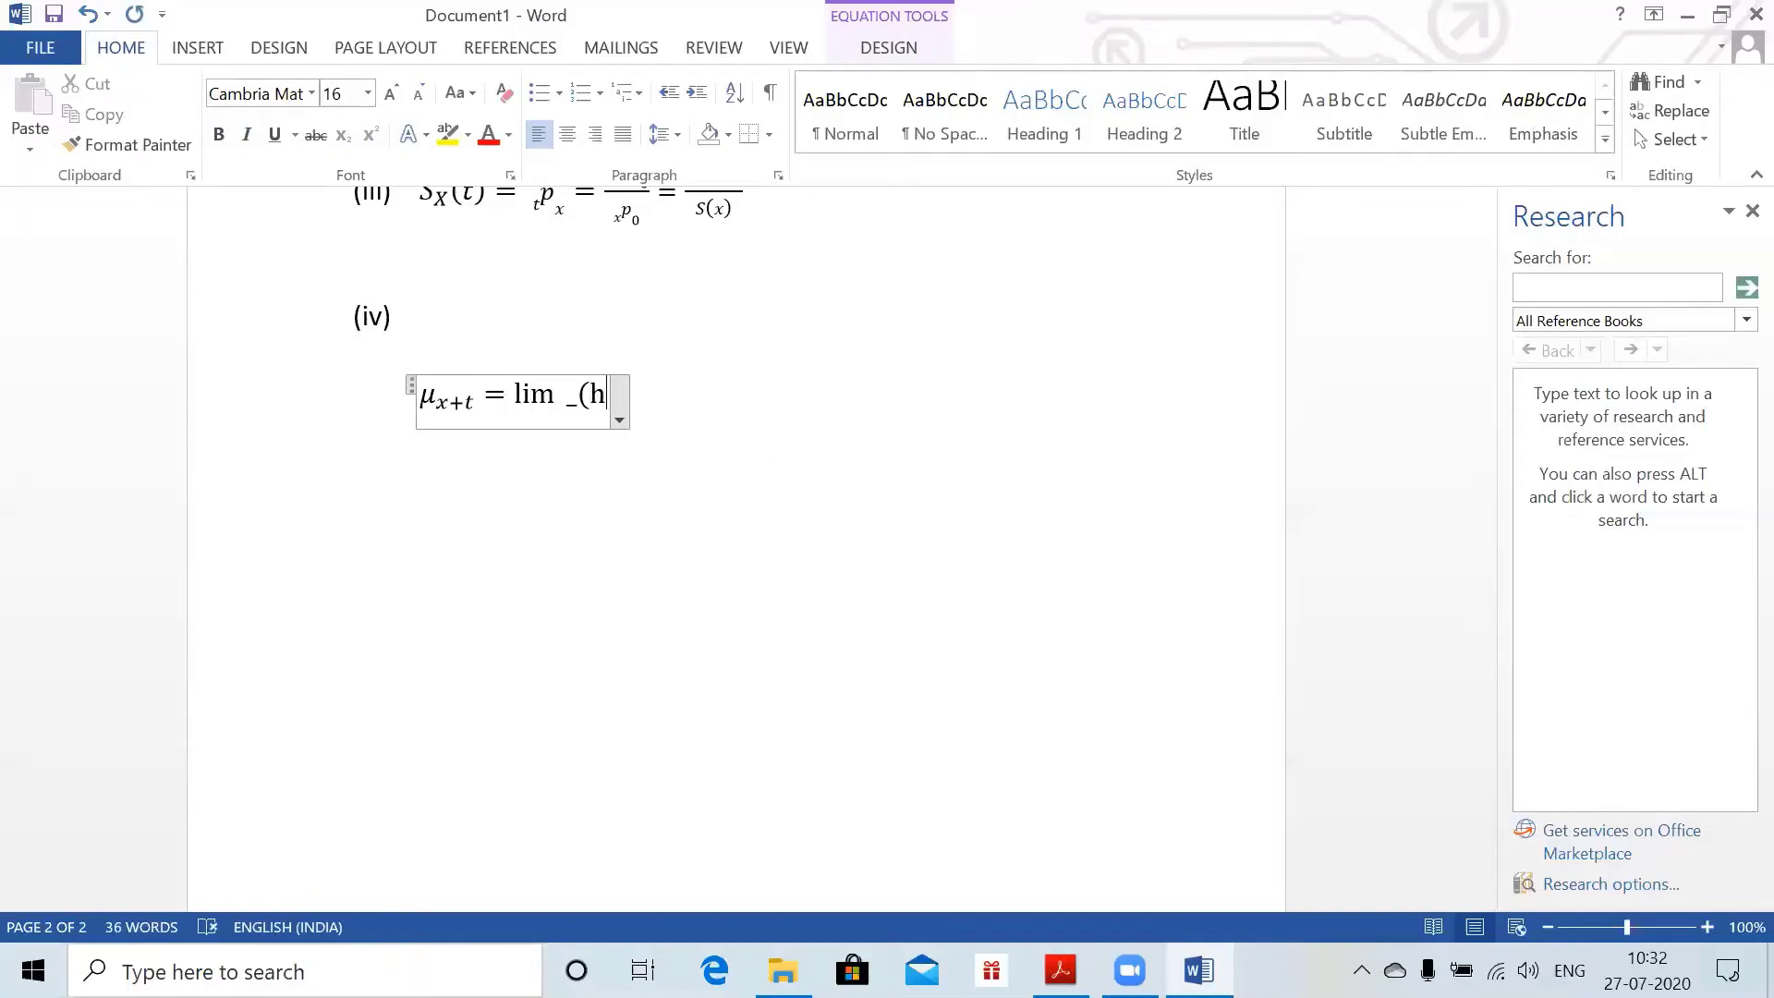
{"action": "type", "text": "\\righta"}
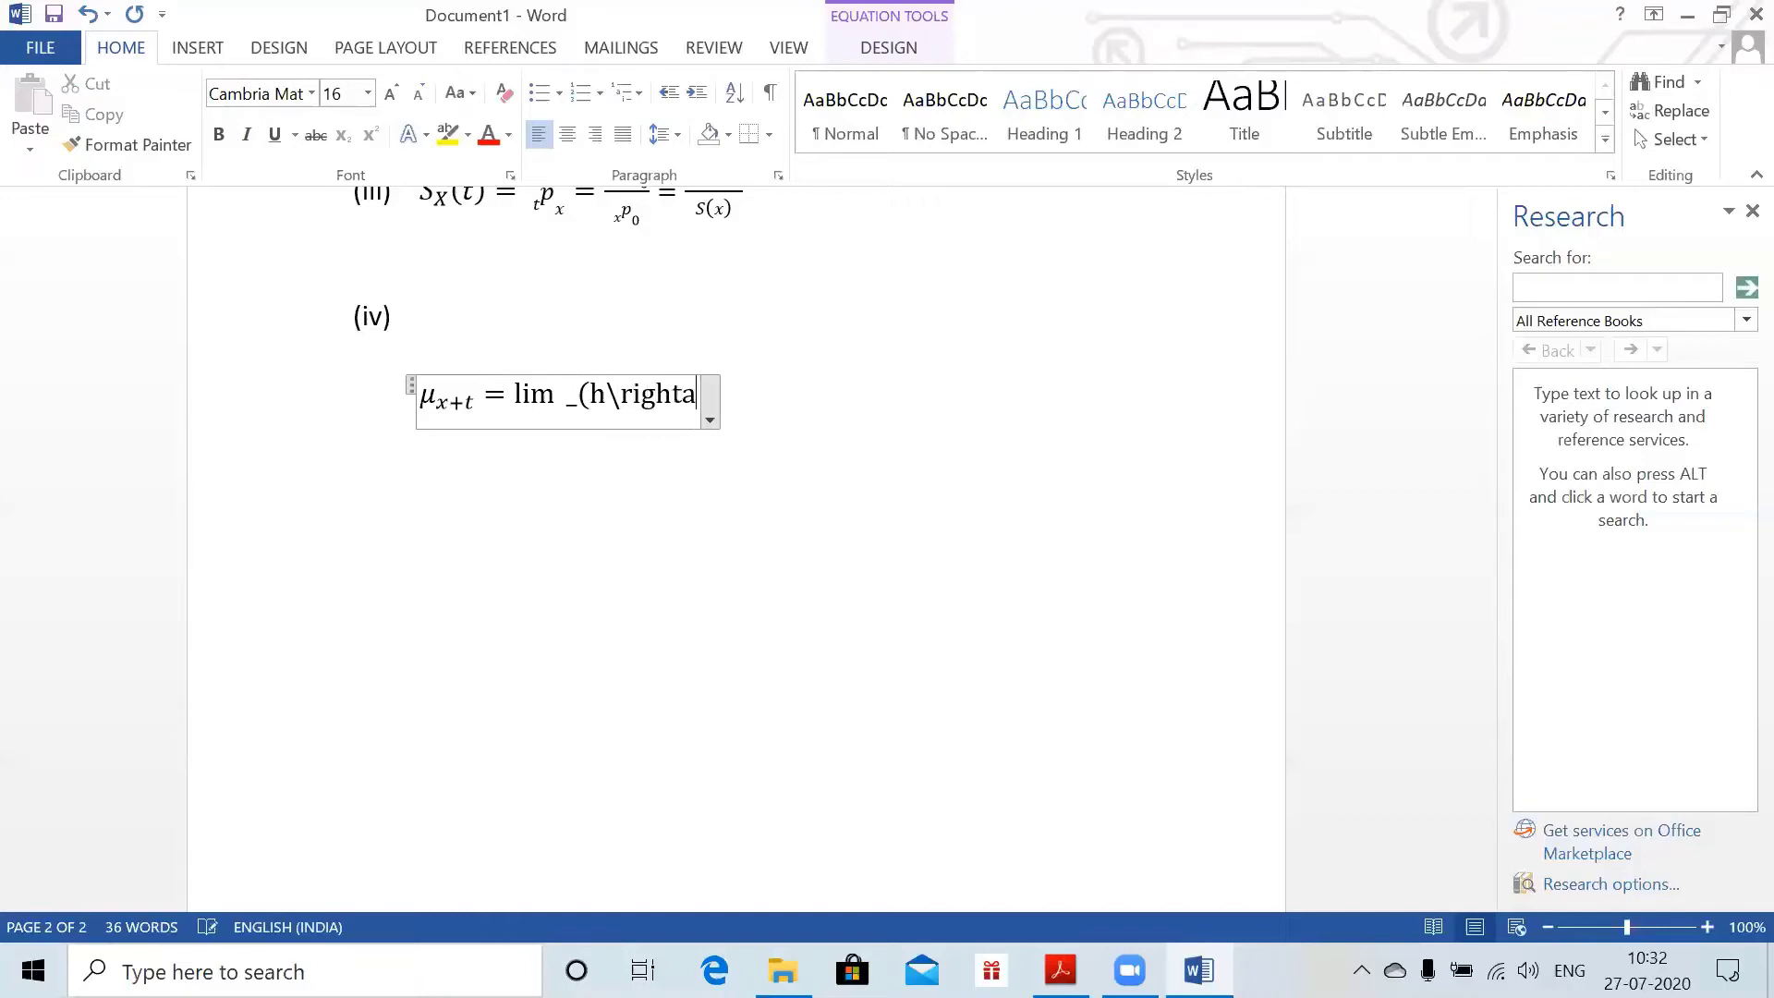
{"action": "type", "text": "rrow 0"}
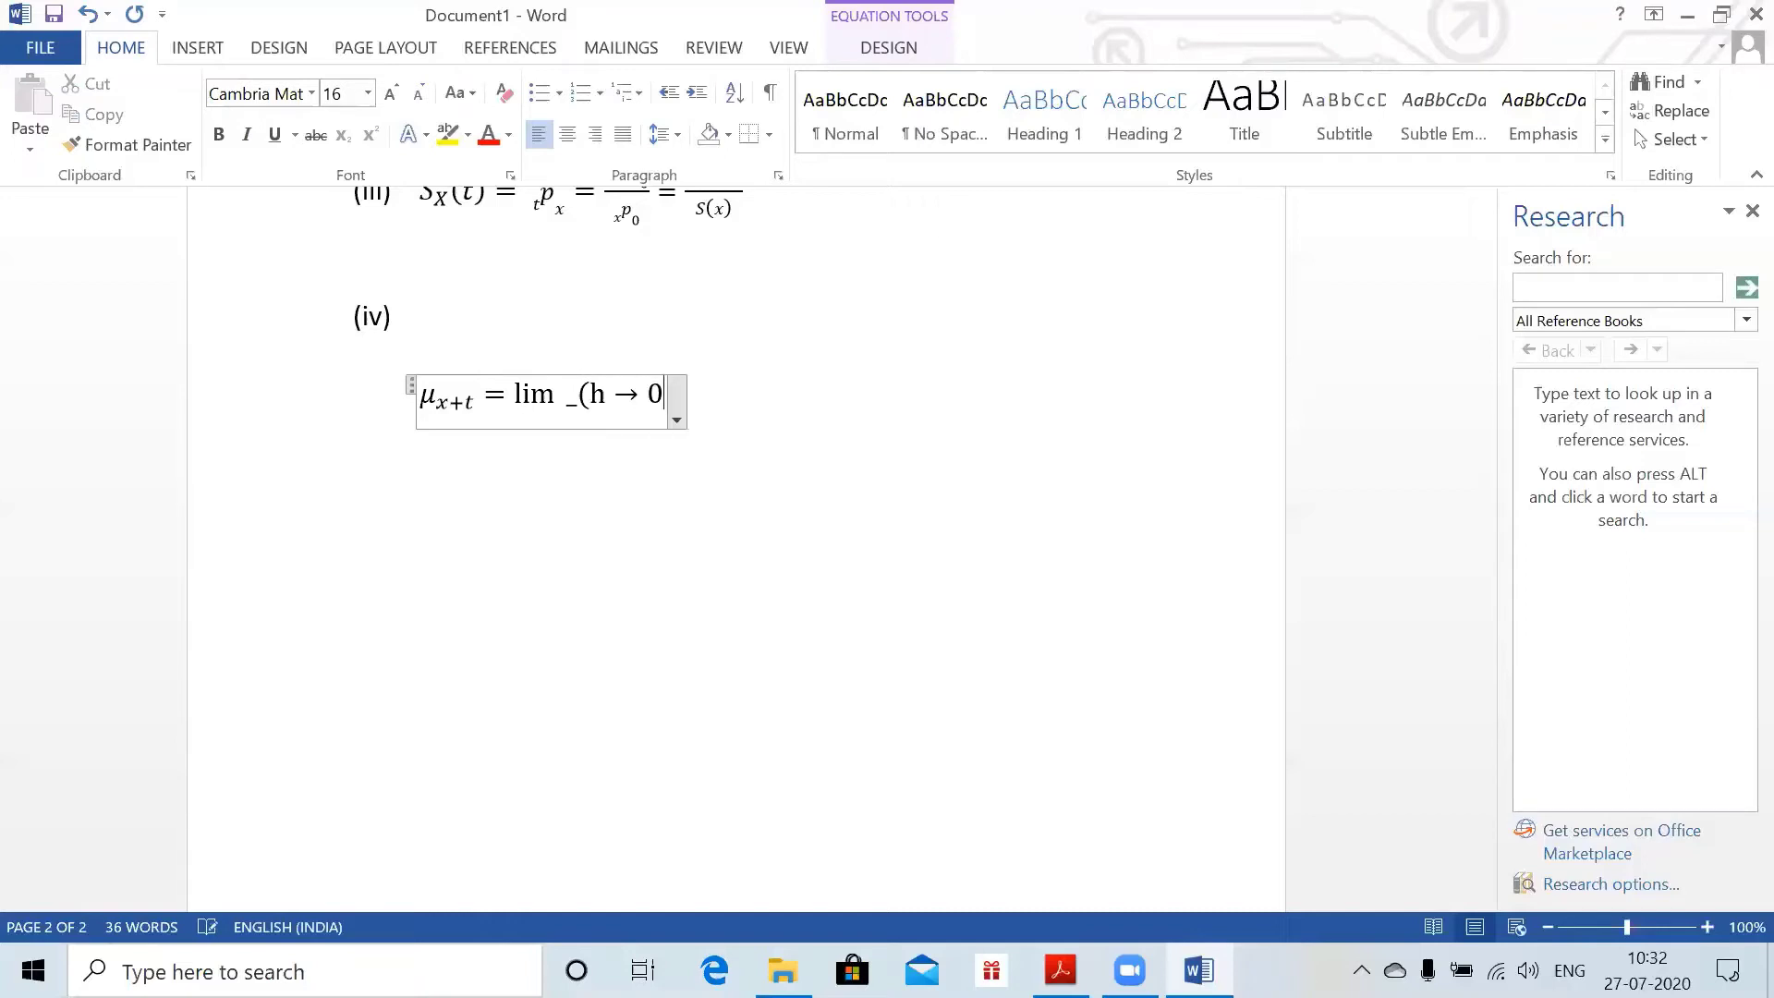
{"action": "type", "text": ") "}
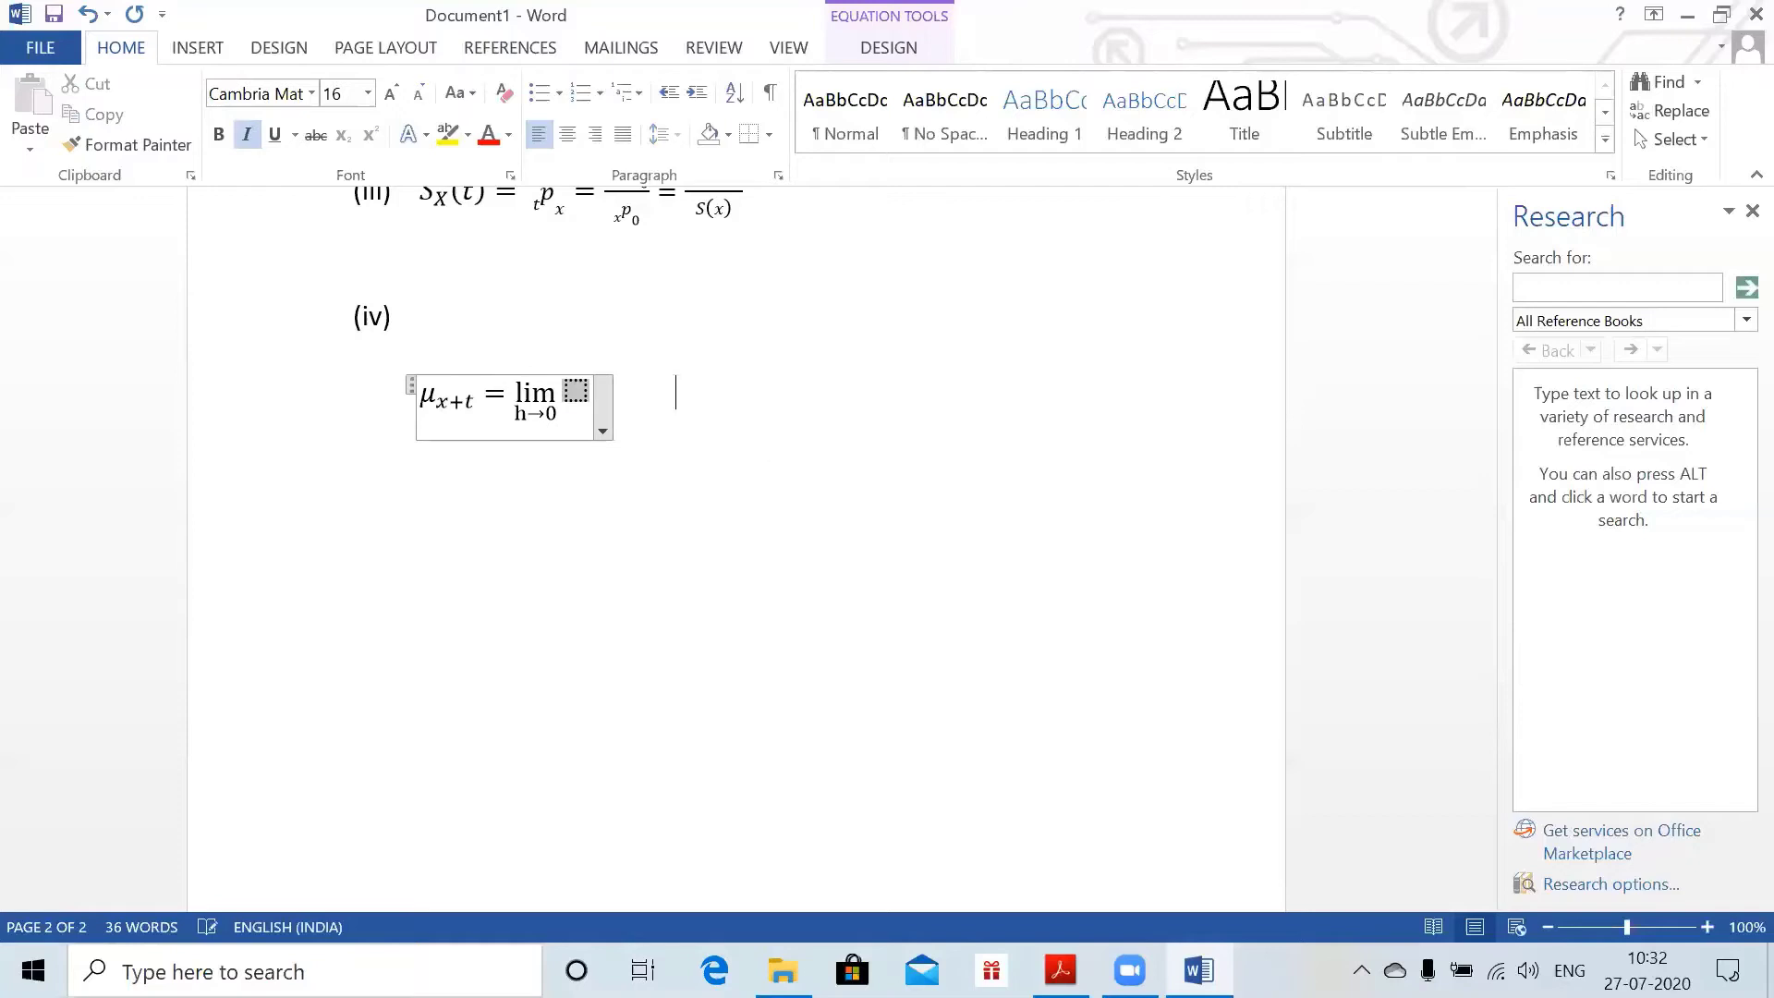
- Complete the limit with the fraction P(T_x ≤ t+h|T_x > t) over h, and add blank lines below the equation
{"action": "type", "text": "P(T_x "}
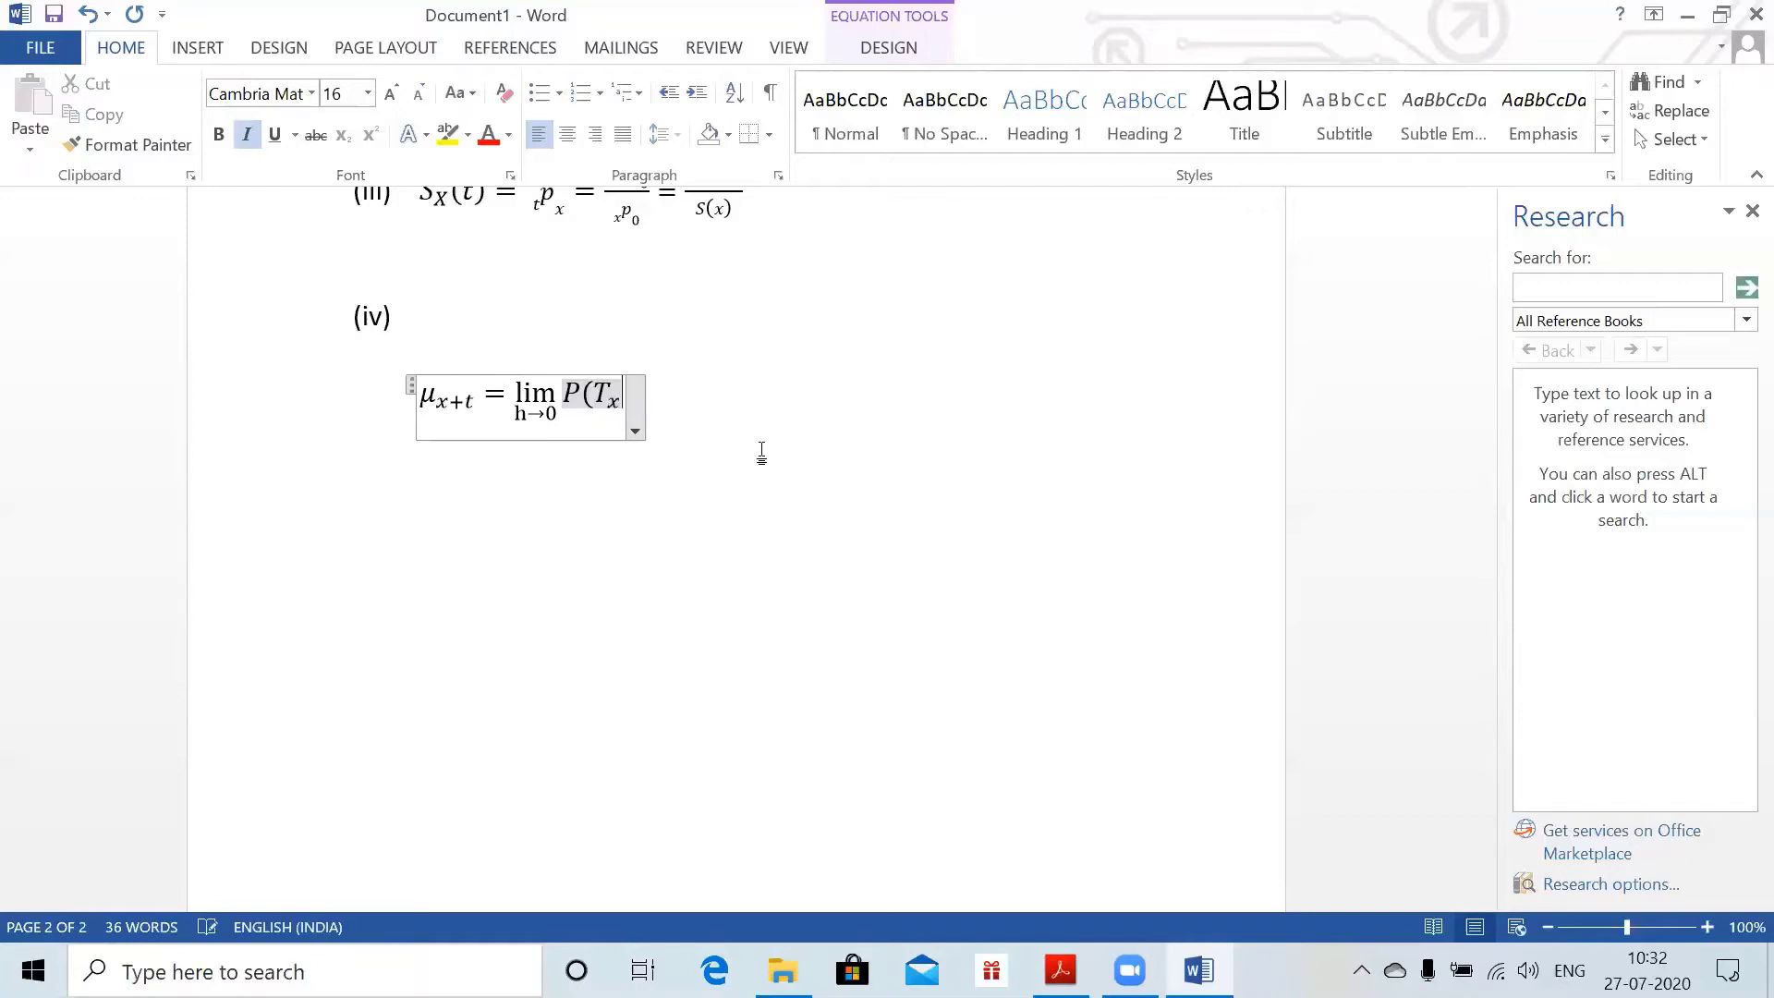
{"action": "type", "text": ">t"}
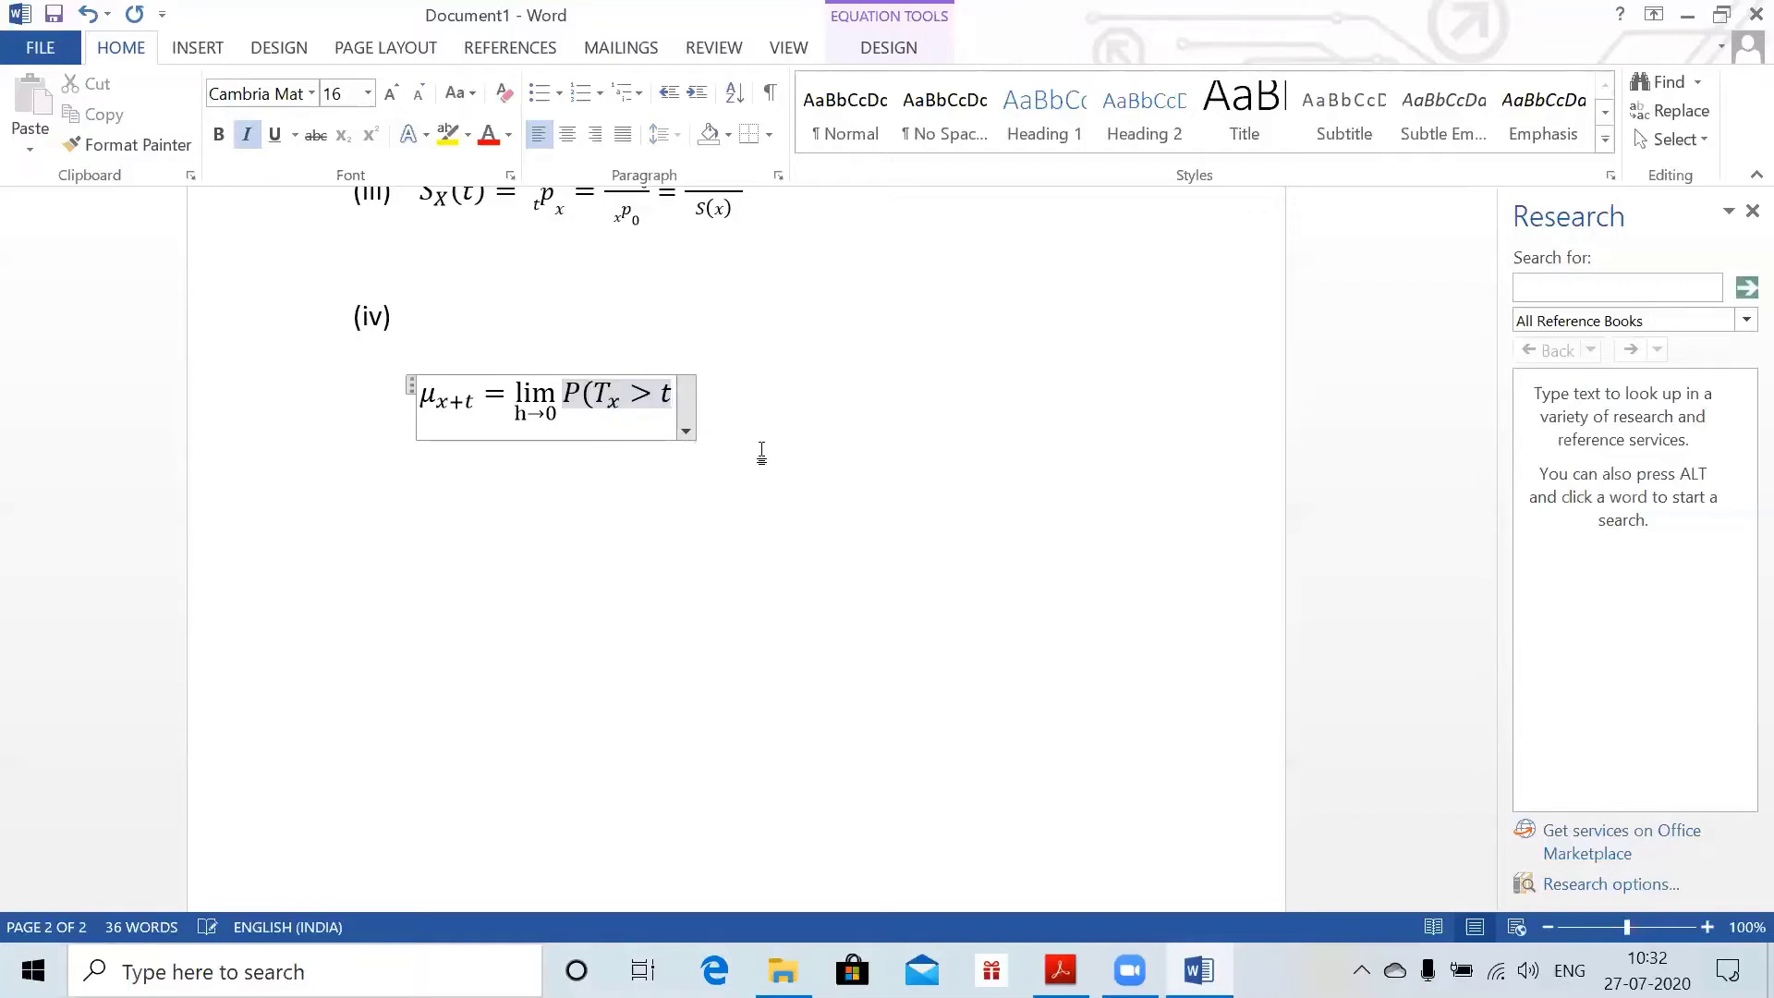
{"action": "key", "text": "BackSpace"}
{"action": "key", "text": "BackSpace"}
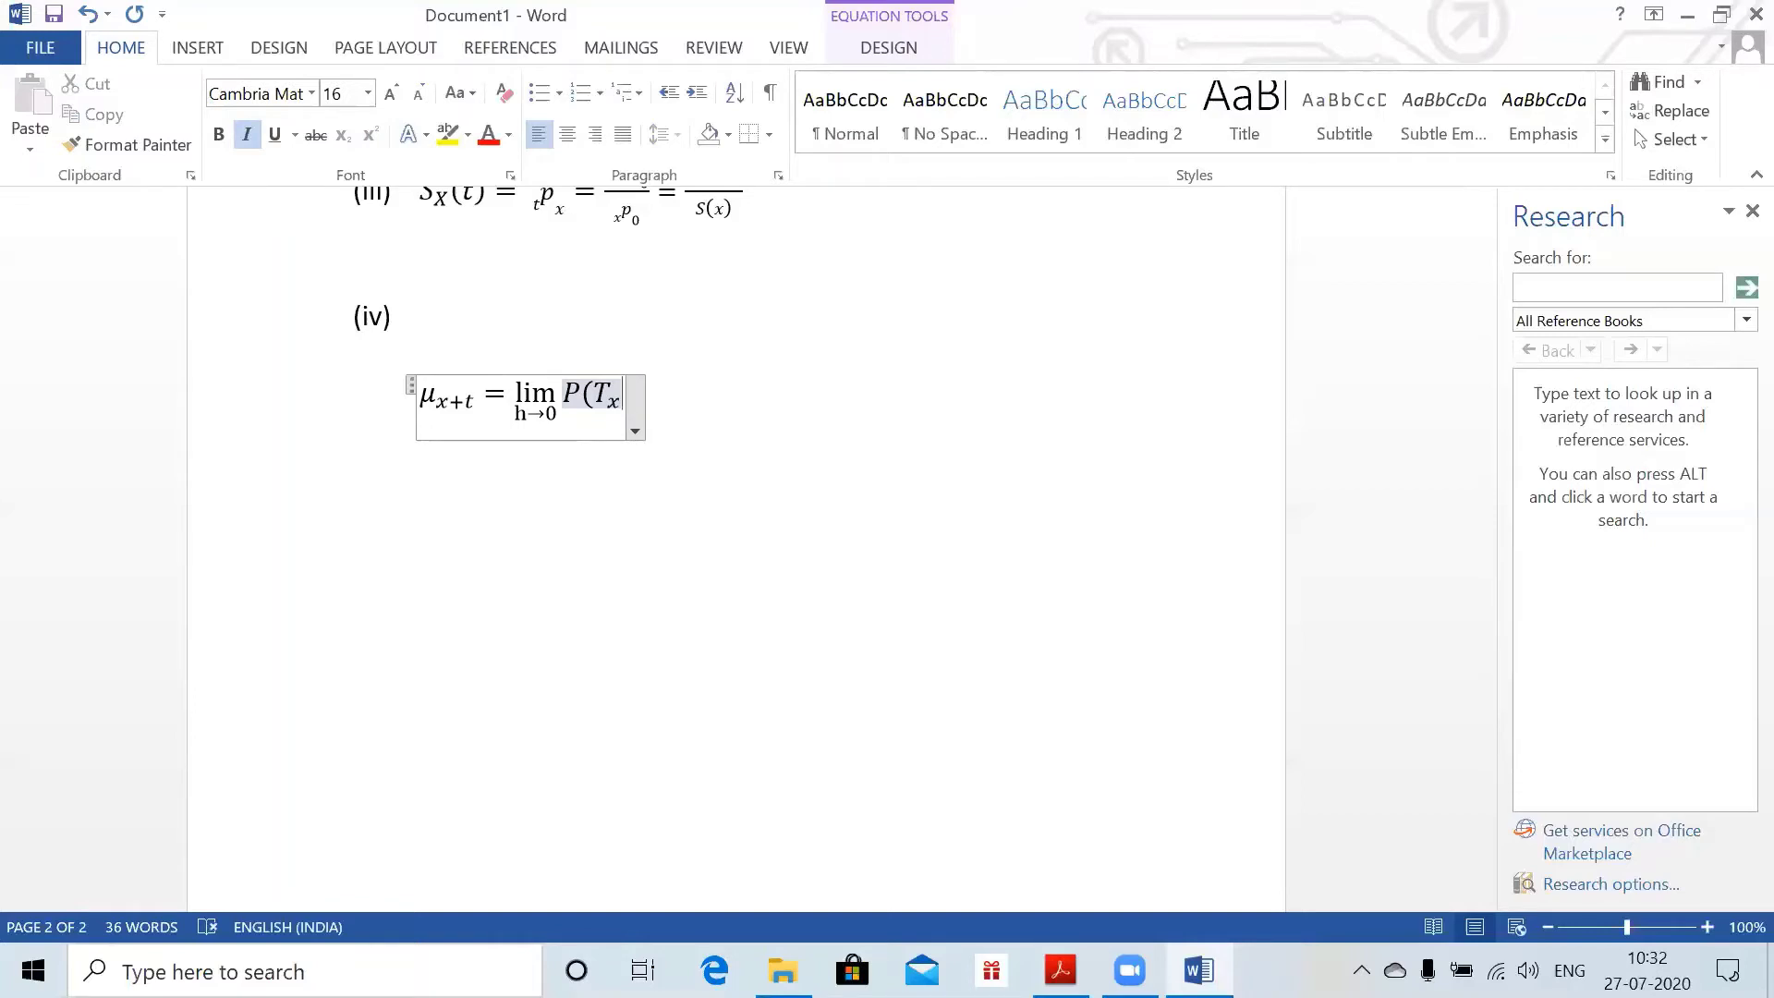
{"action": "type", "text": "<="}
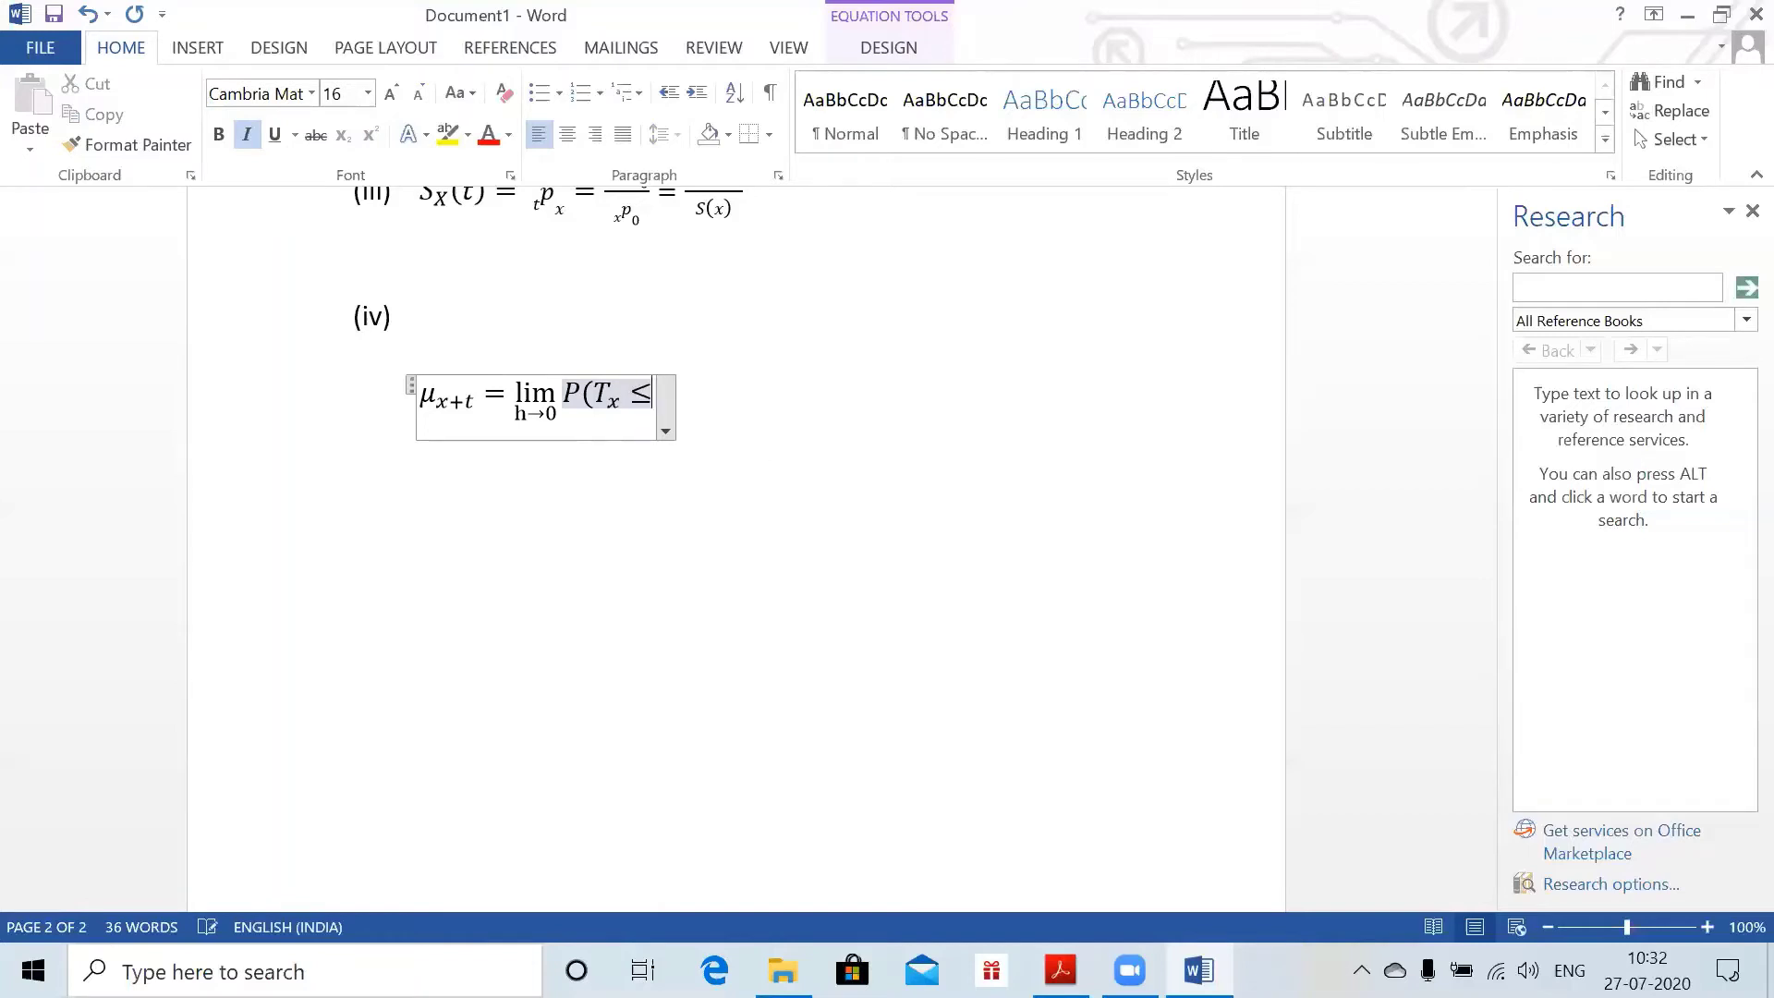
{"action": "type", "text": "t+h"}
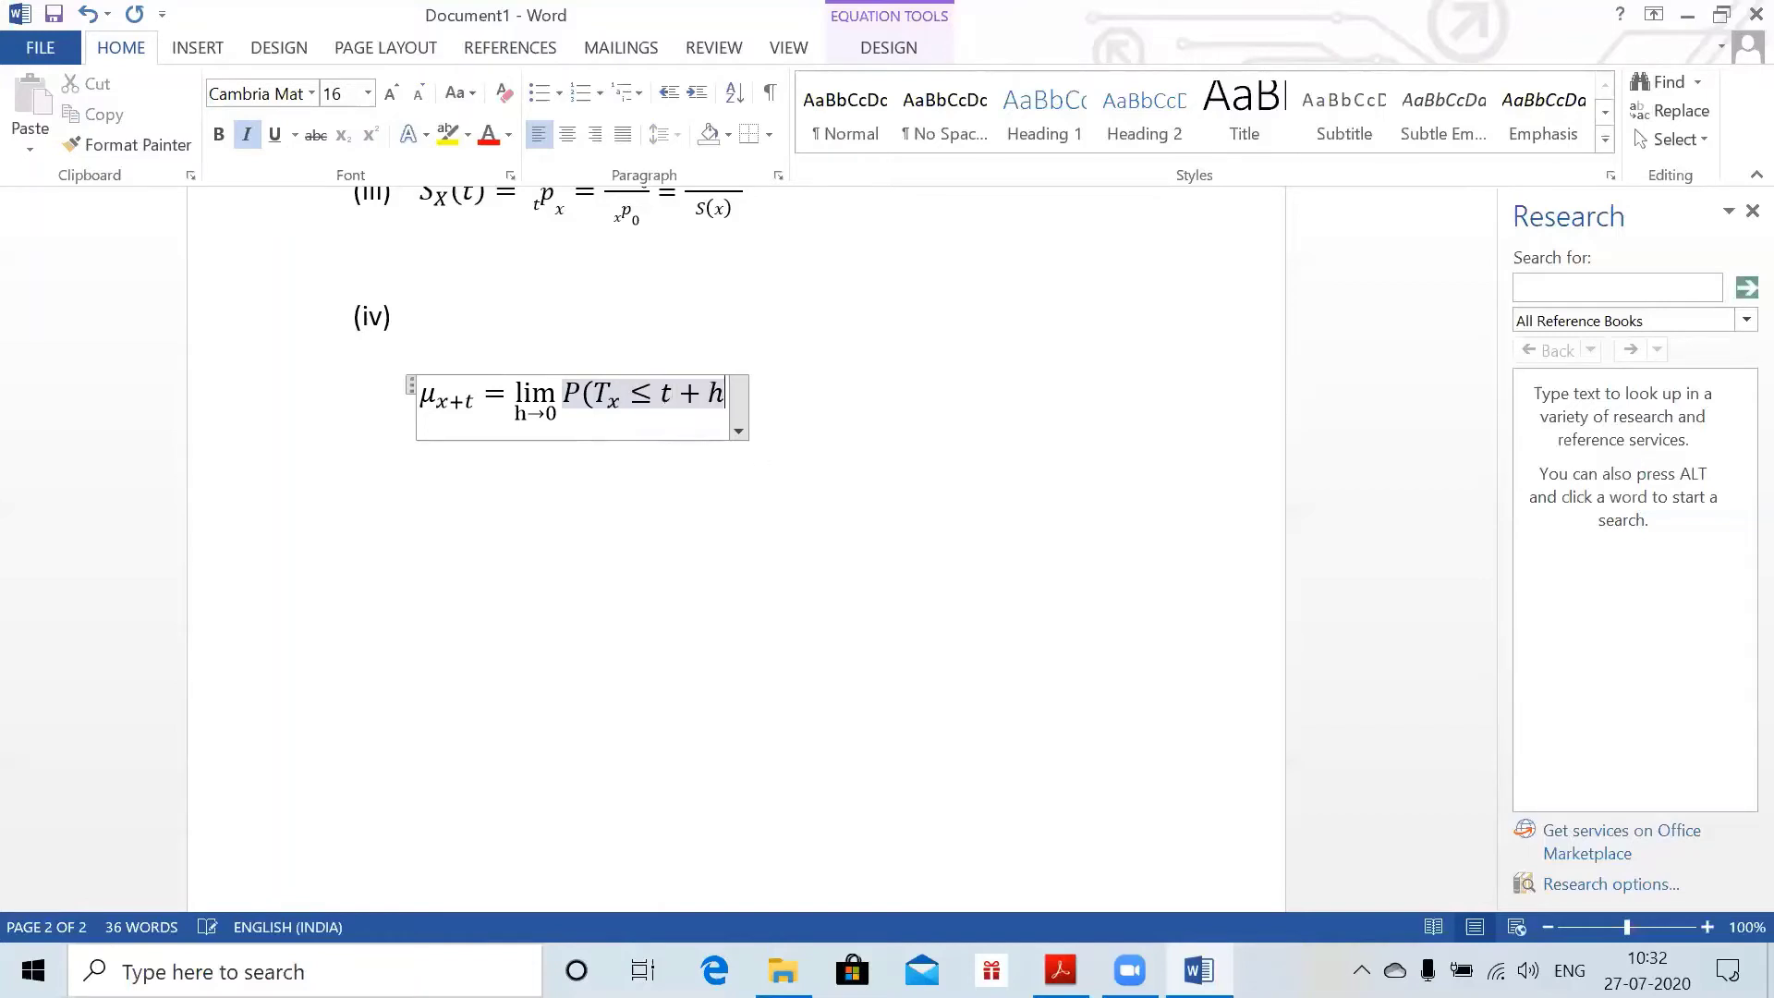
{"action": "type", "text": "|"}
{"action": "type", "text": "T_x>"}
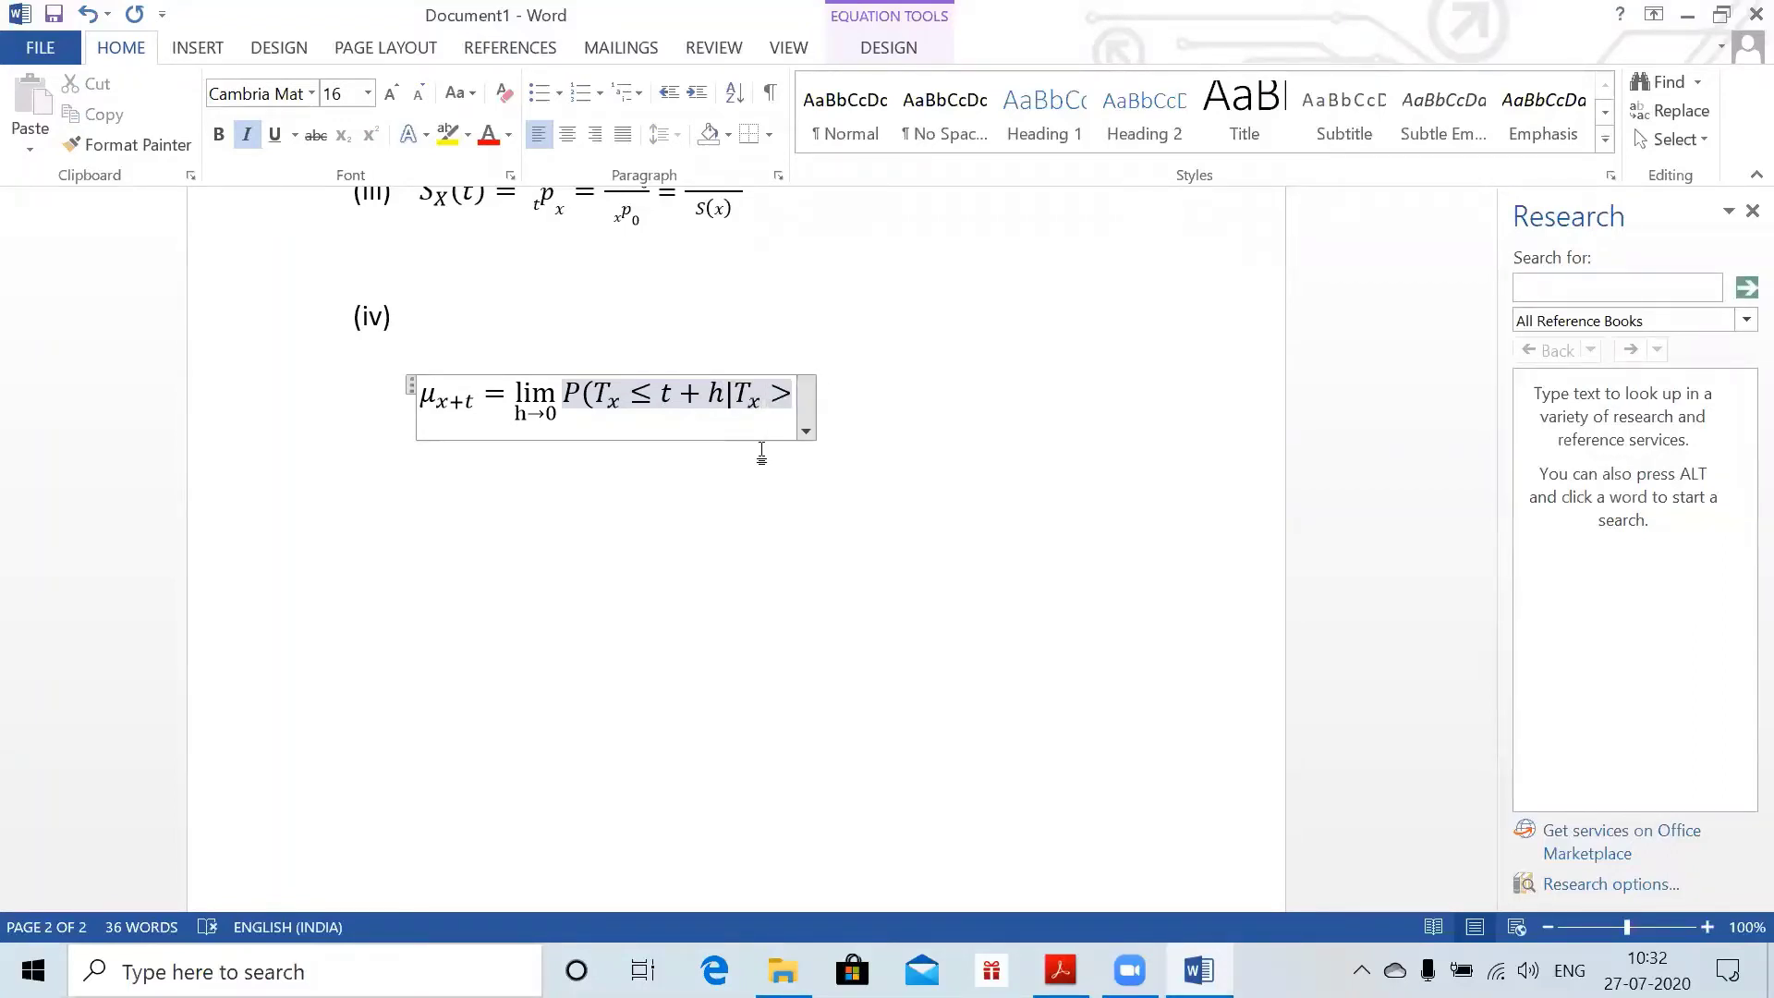
{"action": "type", "text": "t)/h"}
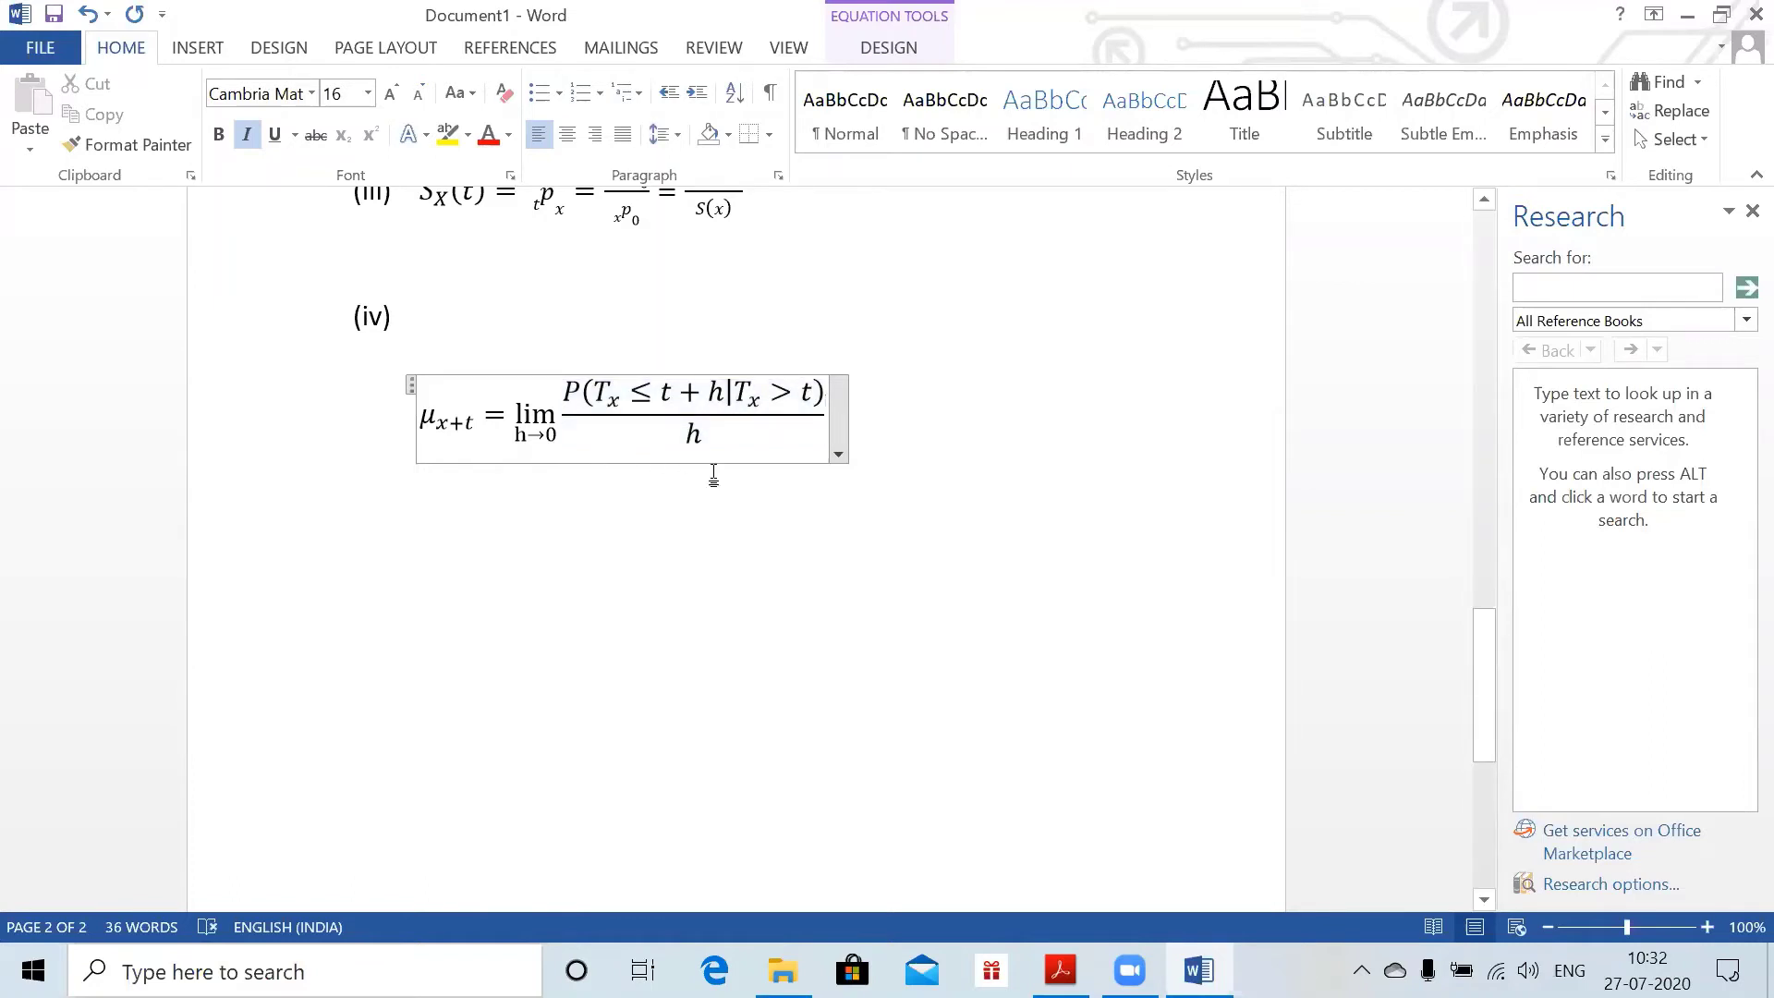
{"action": "left_click", "coordinate": [901, 445]}
{"action": "key", "text": "Return"}
{"action": "key", "text": "Return"}
{"action": "key", "text": "Return"}
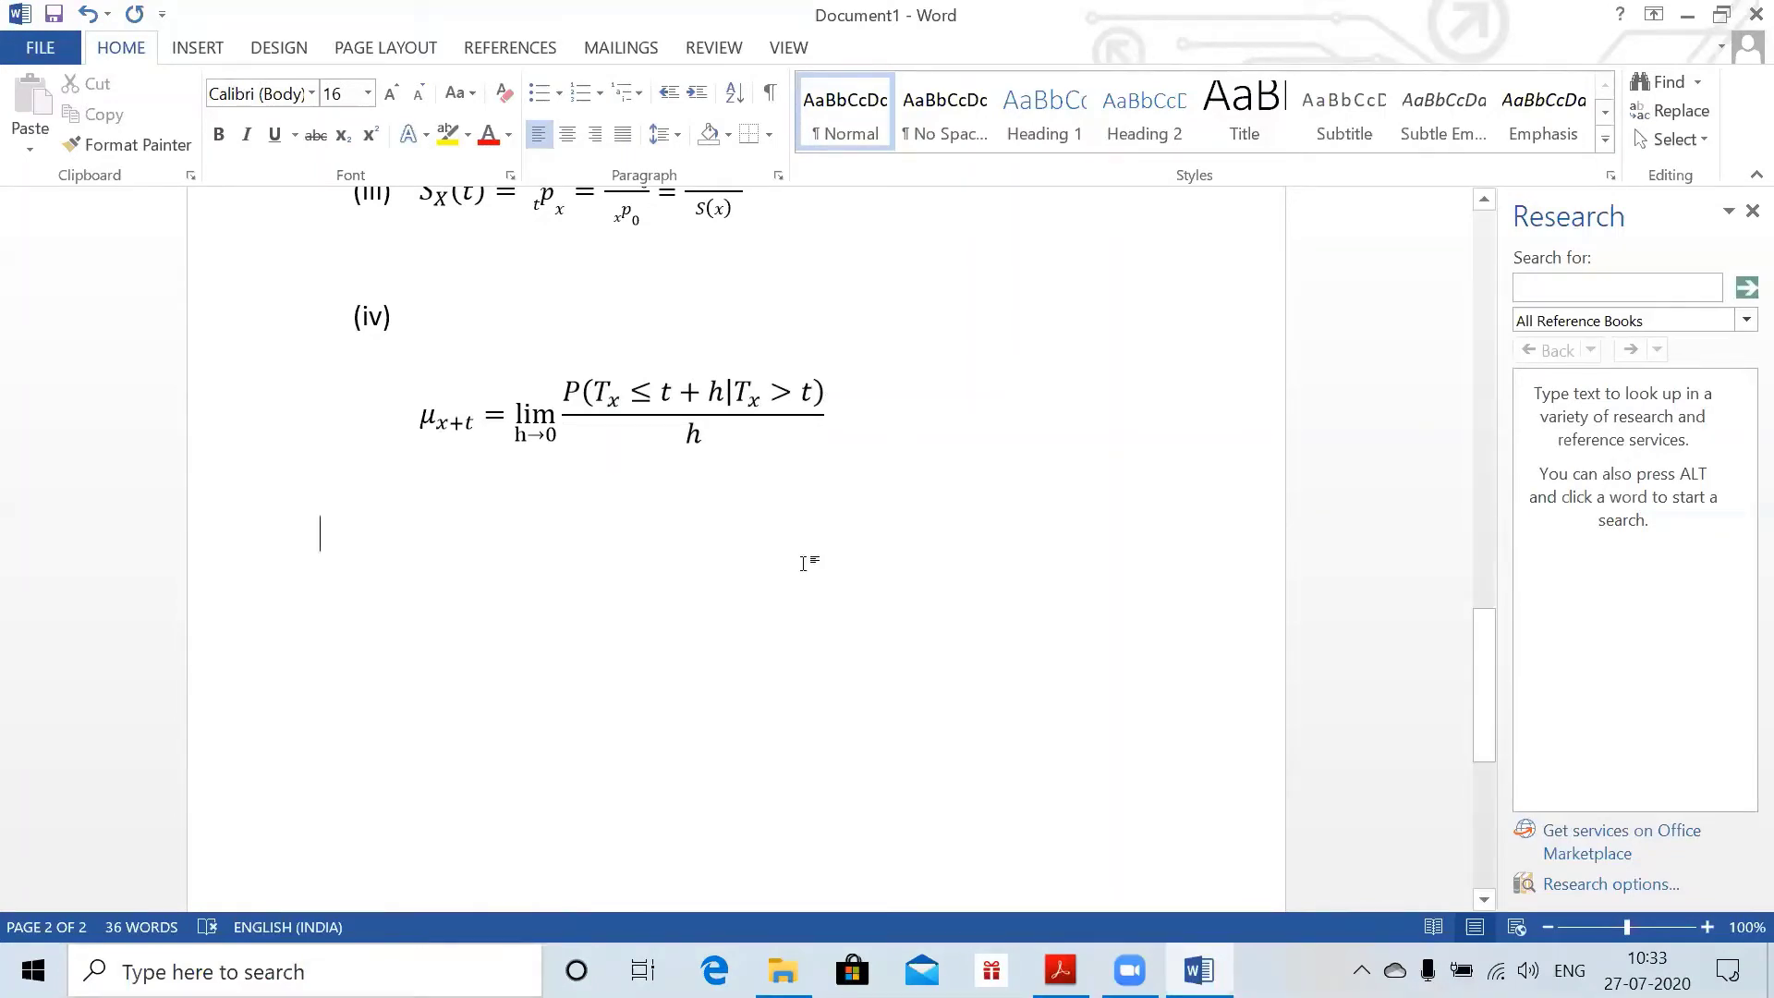
- Switch to CS2 Word Class 3.pdf in Acrobat Reader and read the parts of Question 3
{"action": "key", "text": "super+Tab"}
{"action": "key", "text": "alt+Tab"}
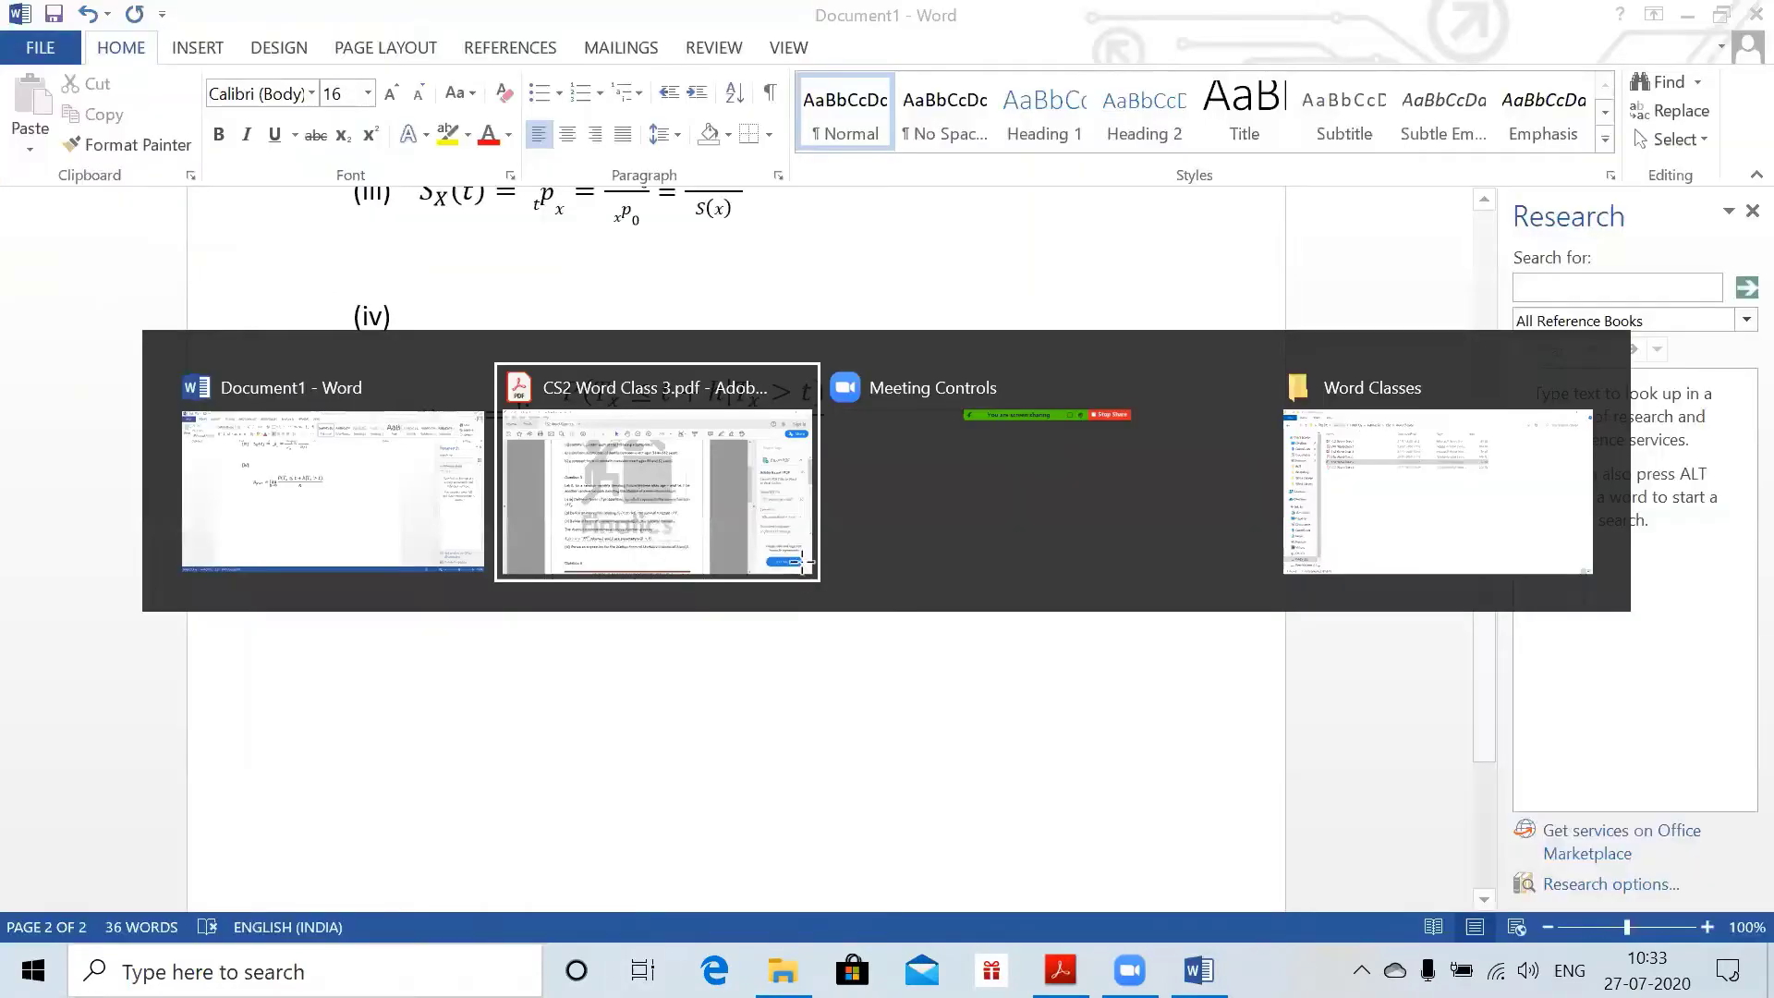
{"action": "left_click", "coordinate": [802, 563]}
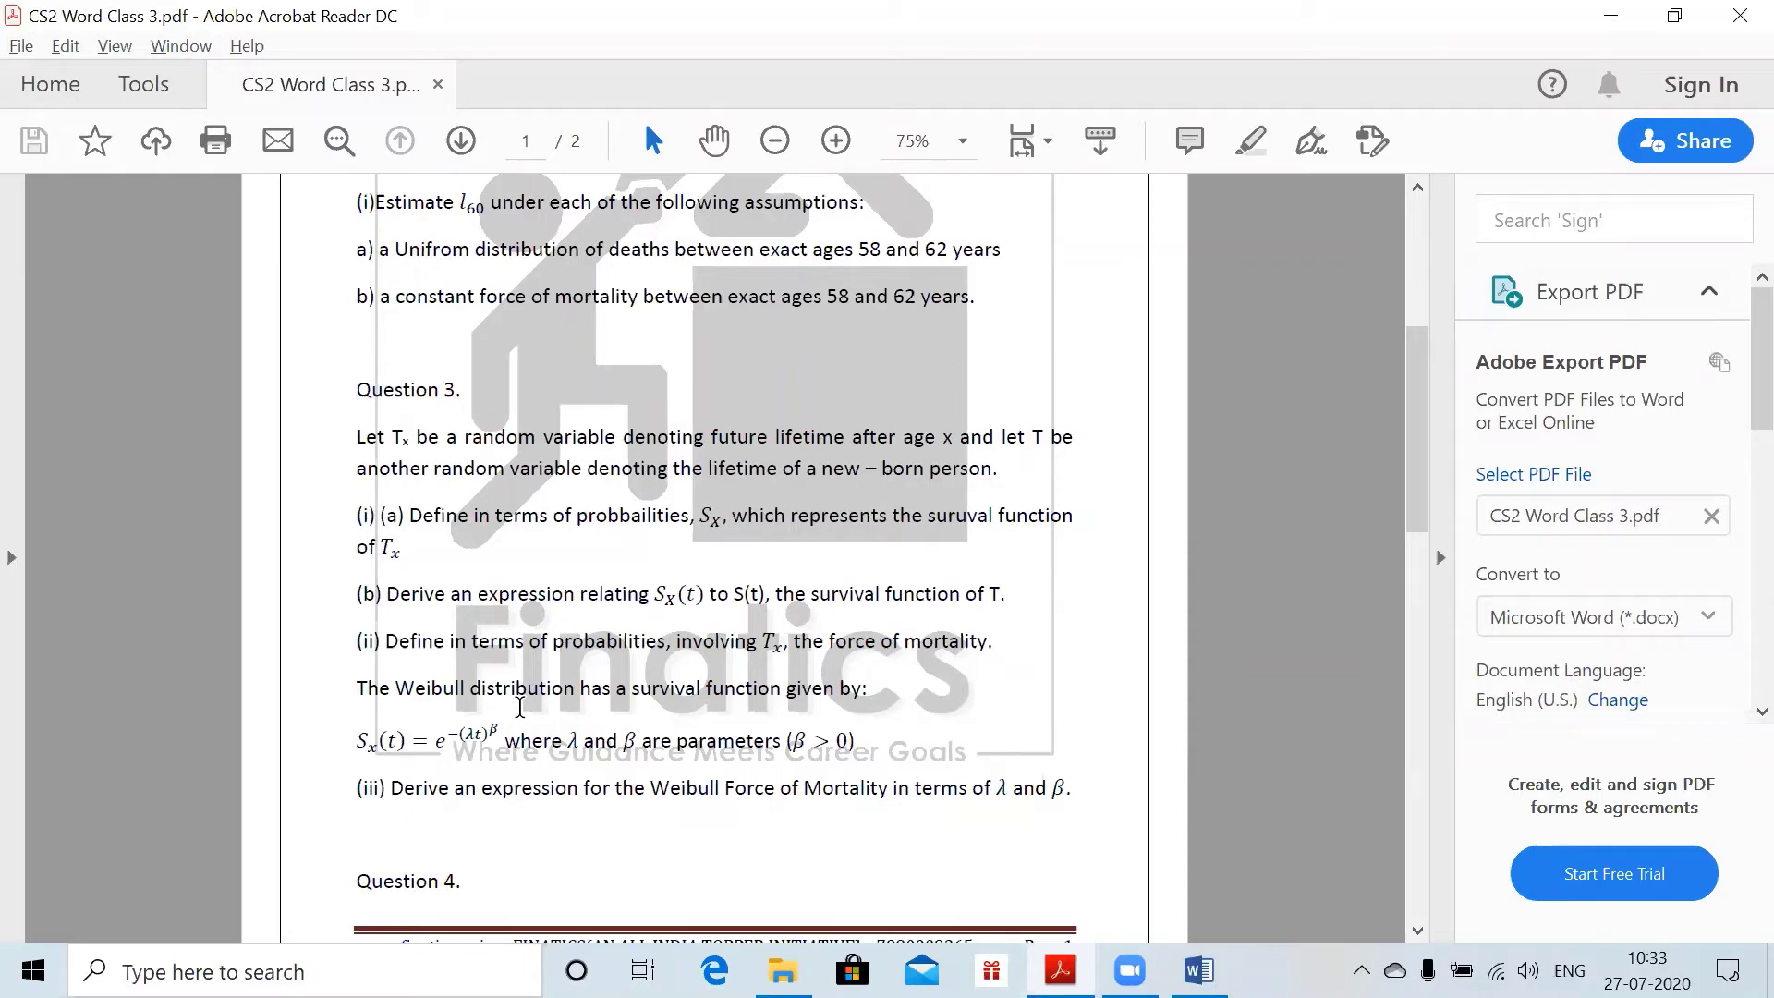
- Return to Document1 in Word and write the part label (iii) directly below the μ_(x+t) equation
{"action": "key", "text": "alt+Tab"}
{"action": "key", "text": "Return"}
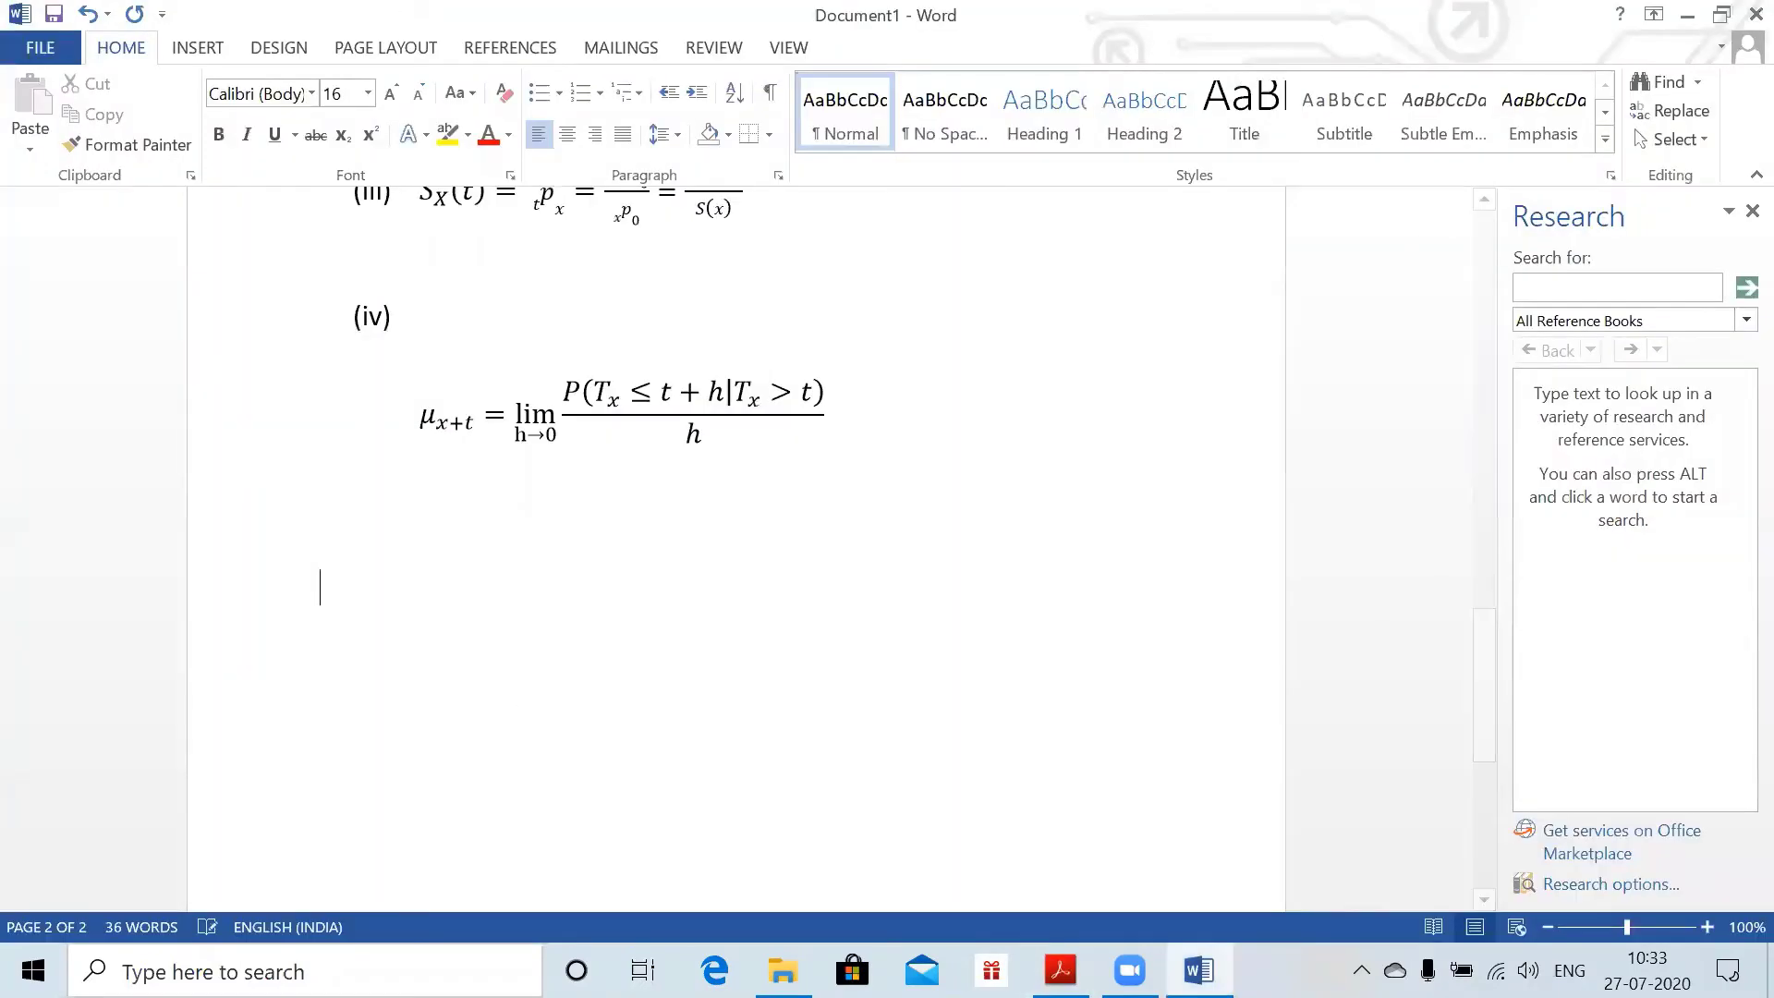
{"action": "key", "text": "BackSpace"}
{"action": "key", "text": "BackSpace"}
{"action": "type", "text": "(iii)"}
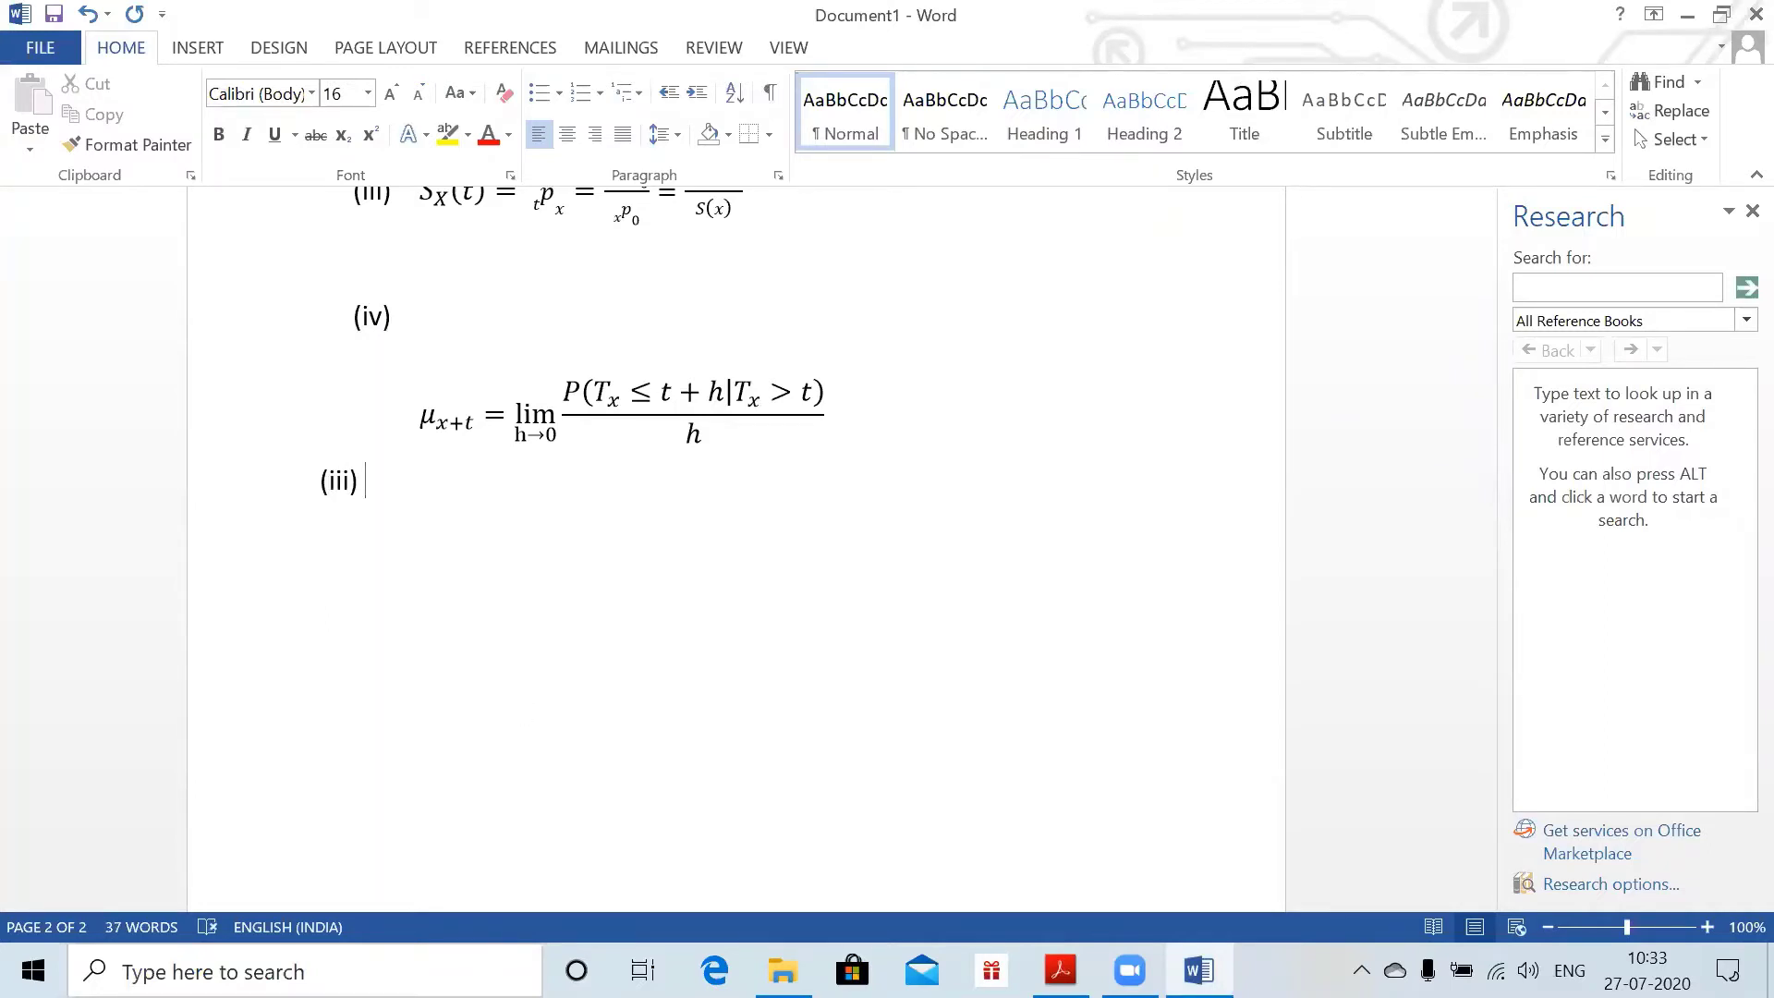
- Insert a new equation on the line under (iii) and begin it with μ_(x+t) = −
{"action": "key", "text": "Return"}
{"action": "key", "text": "alt+equal"}
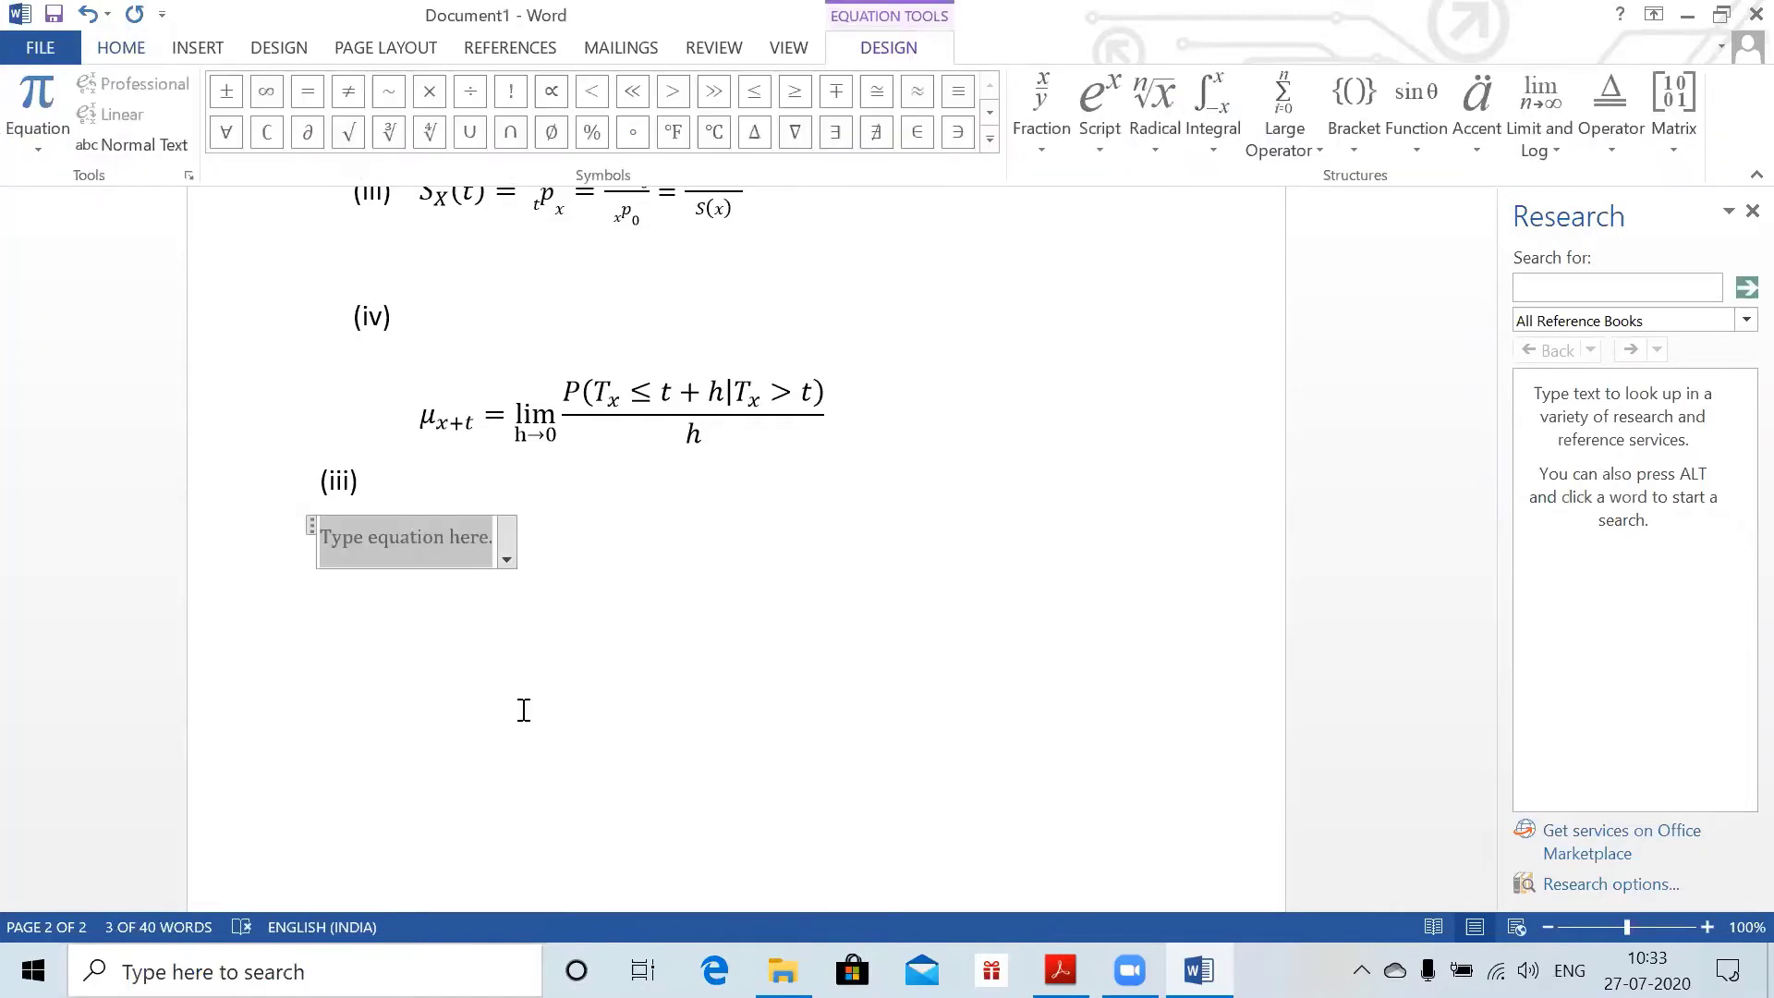
{"action": "type", "text": "\\"}
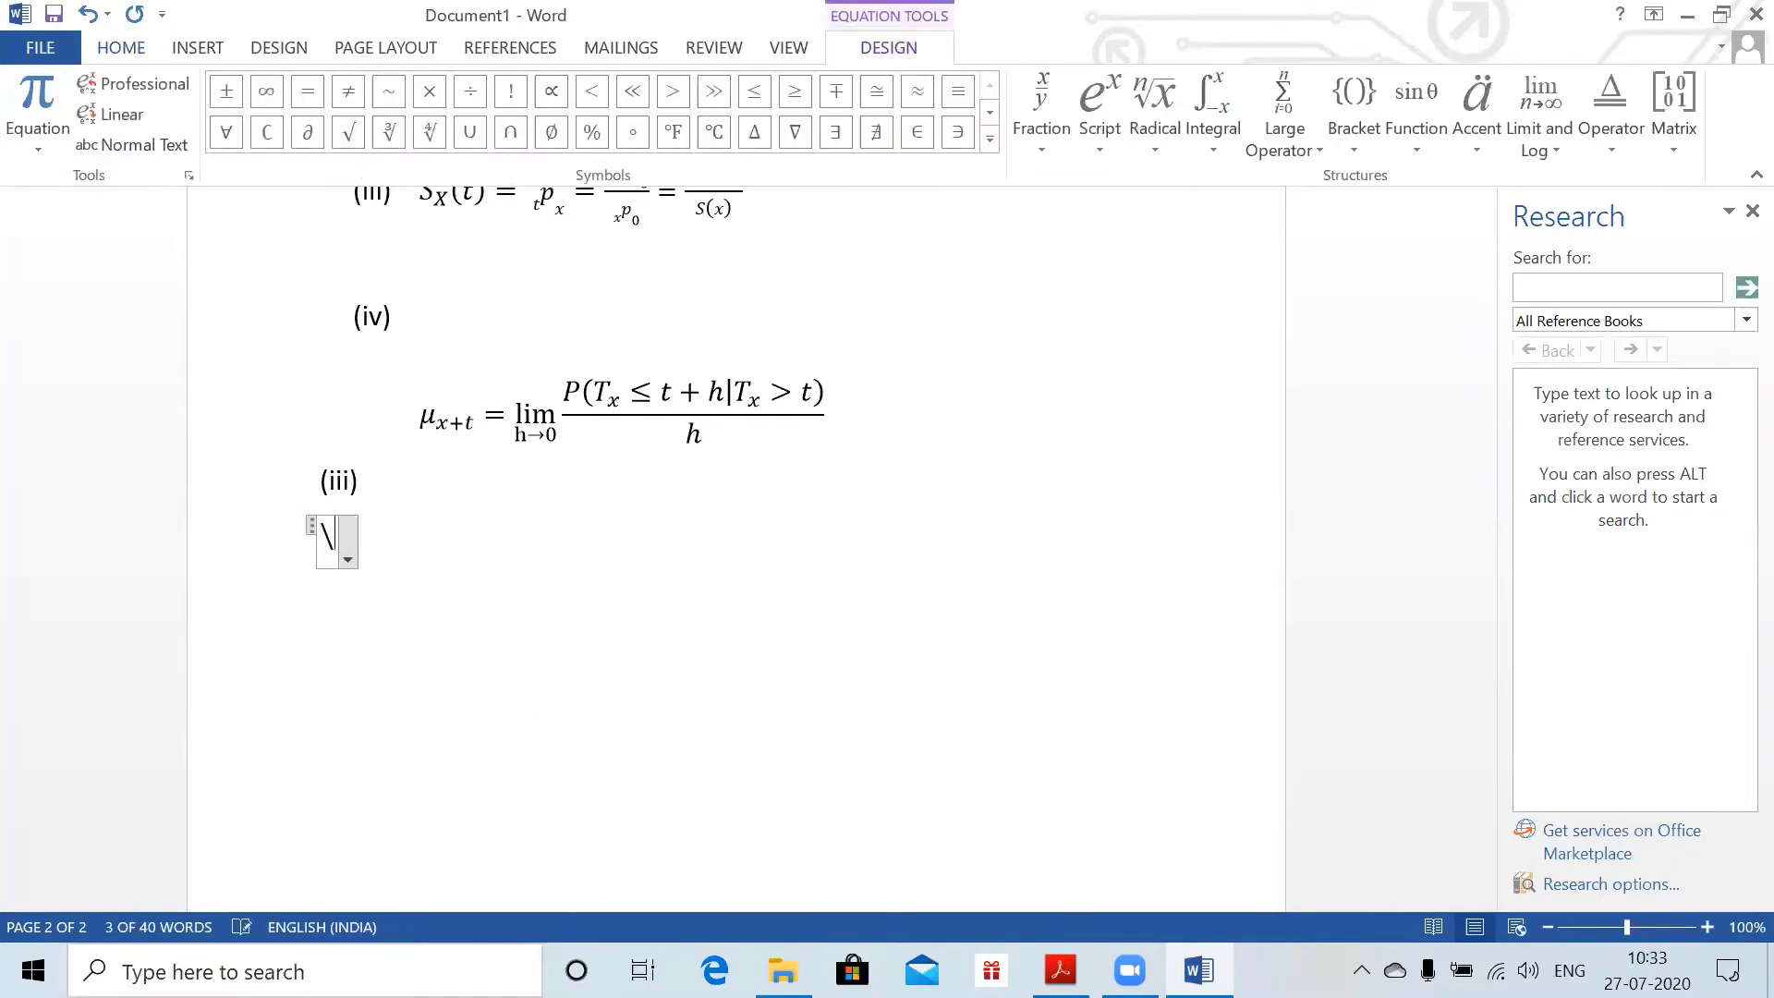
{"action": "type", "text": "mu _"}
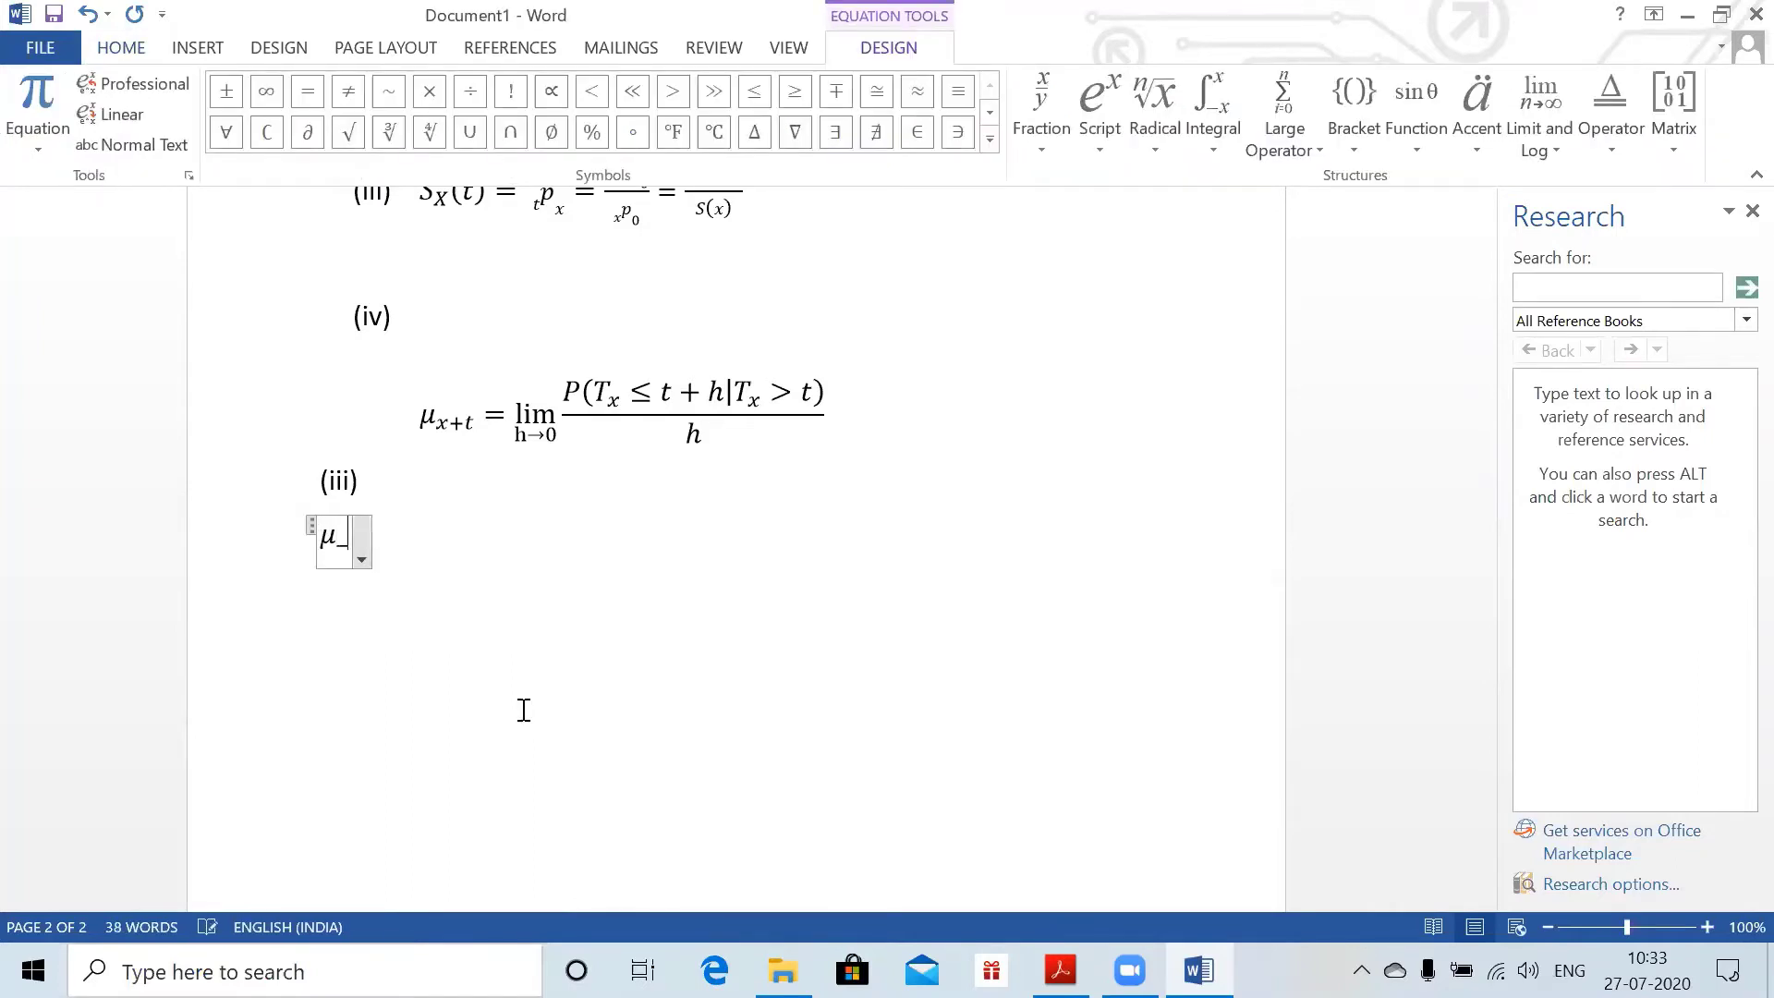
{"action": "type", "text": "(x+t) = "}
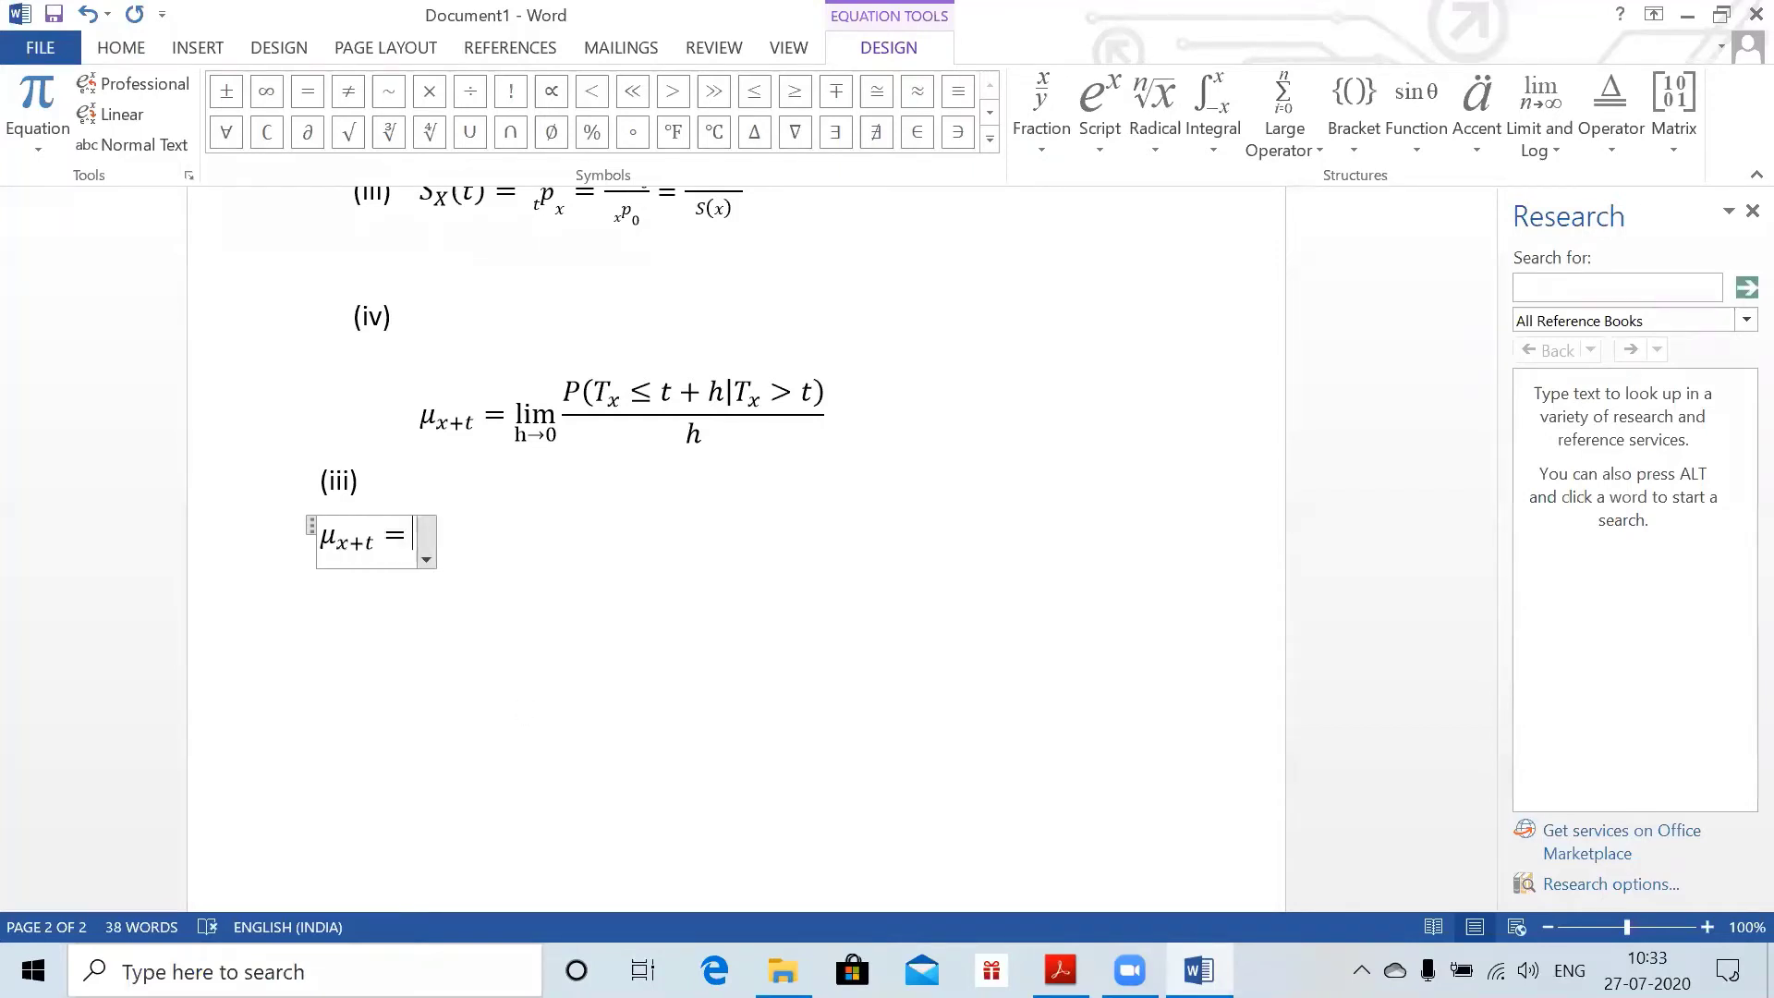
{"action": "type", "text": "-"}
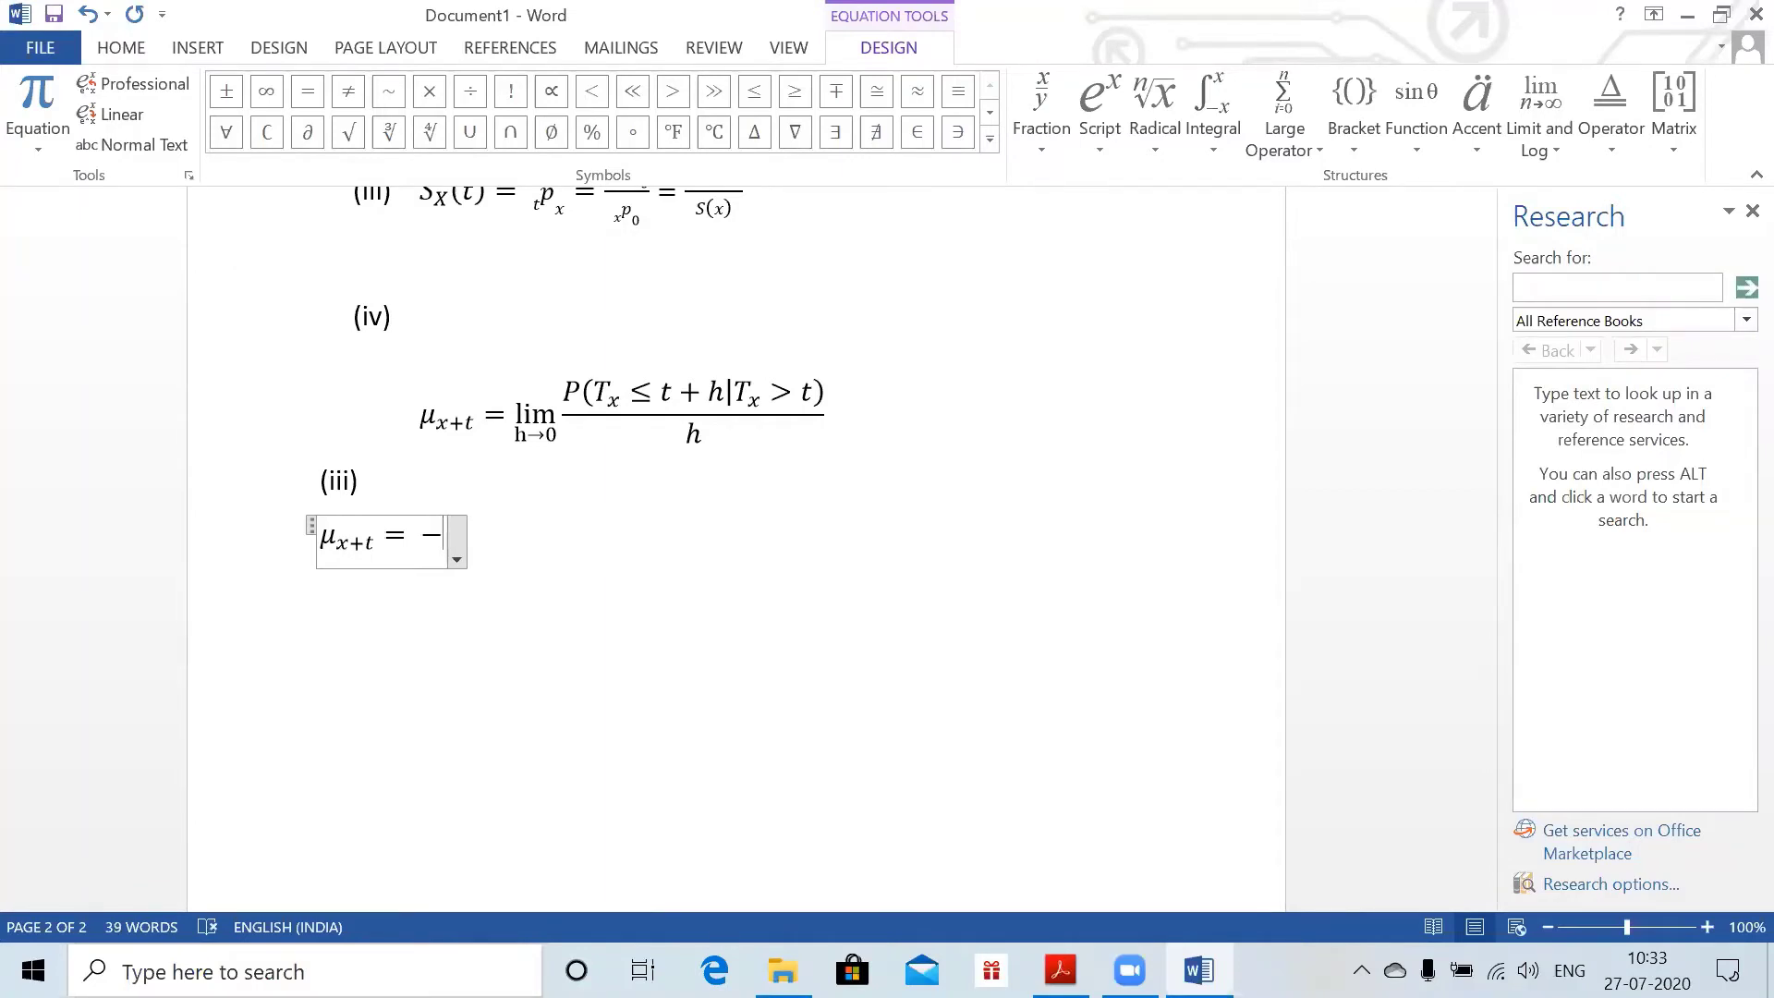
{"action": "type", "text": "partial"}
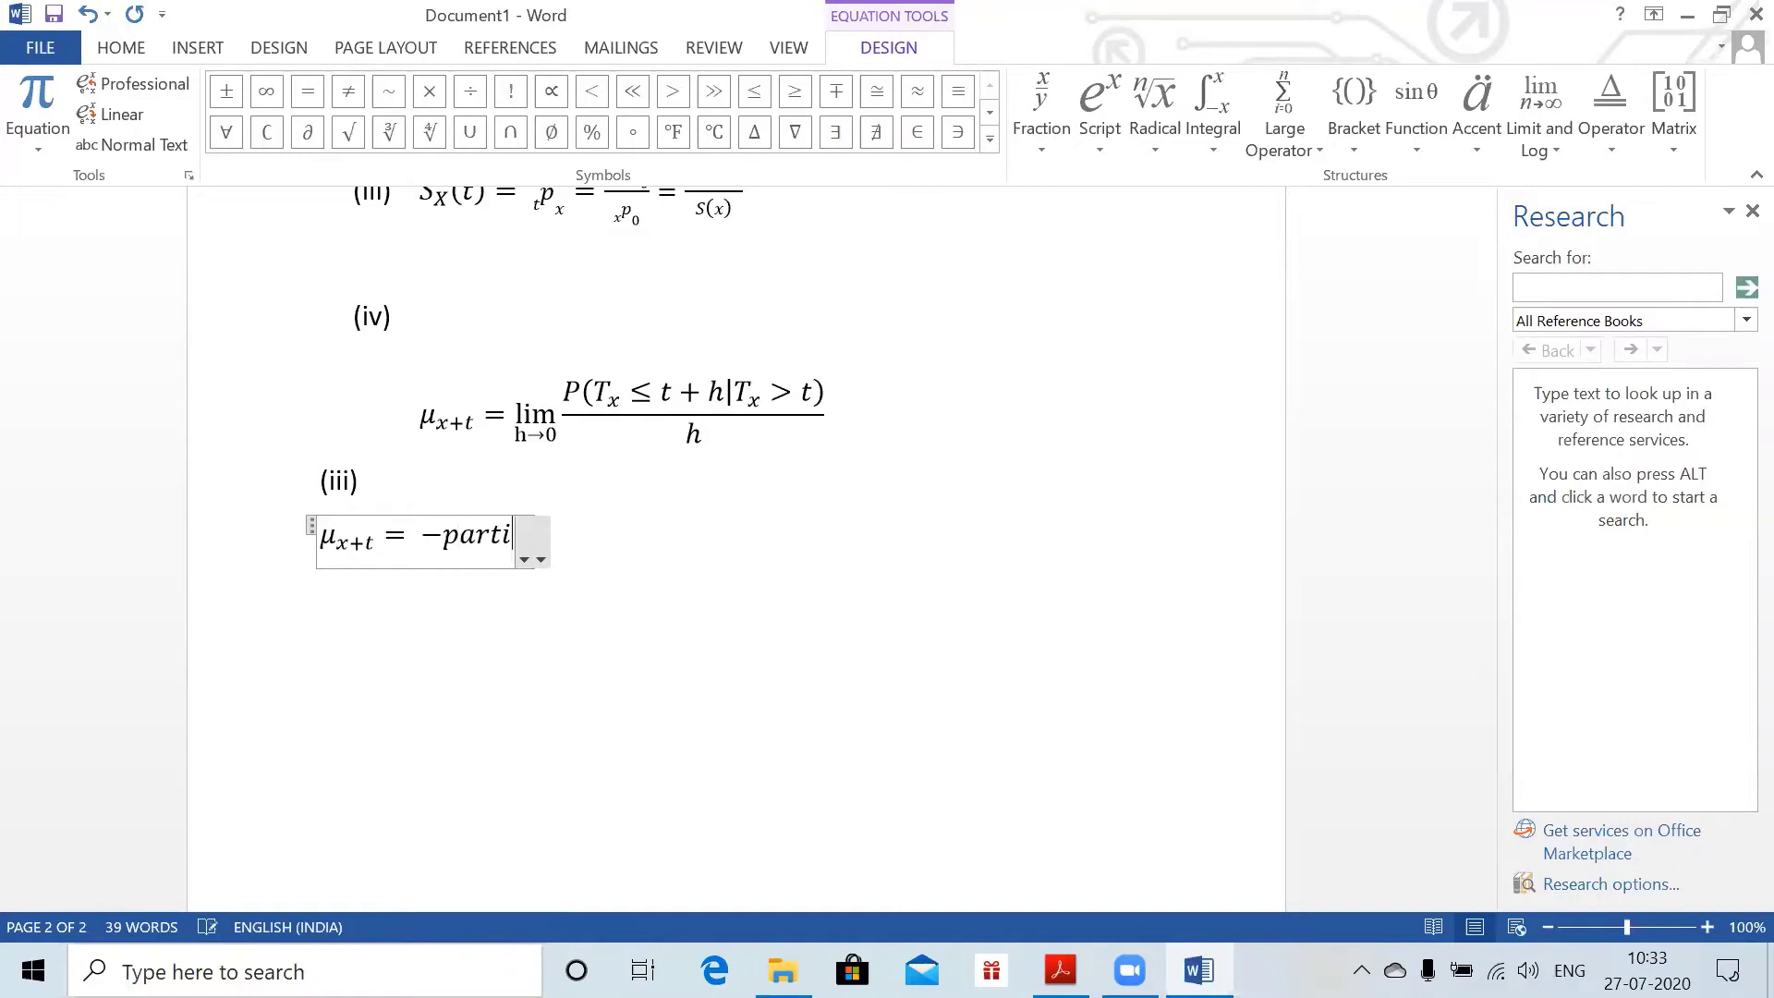
{"action": "key", "text": "BackSpace"}
{"action": "key", "text": "BackSpace"}
{"action": "key", "text": "BackSpace"}
{"action": "key", "text": "BackSpace"}
{"action": "key", "text": "BackSpace"}
{"action": "key", "text": "BackSpace"}
{"action": "key", "text": "BackSpace"}
{"action": "key", "text": "BackSpace"}
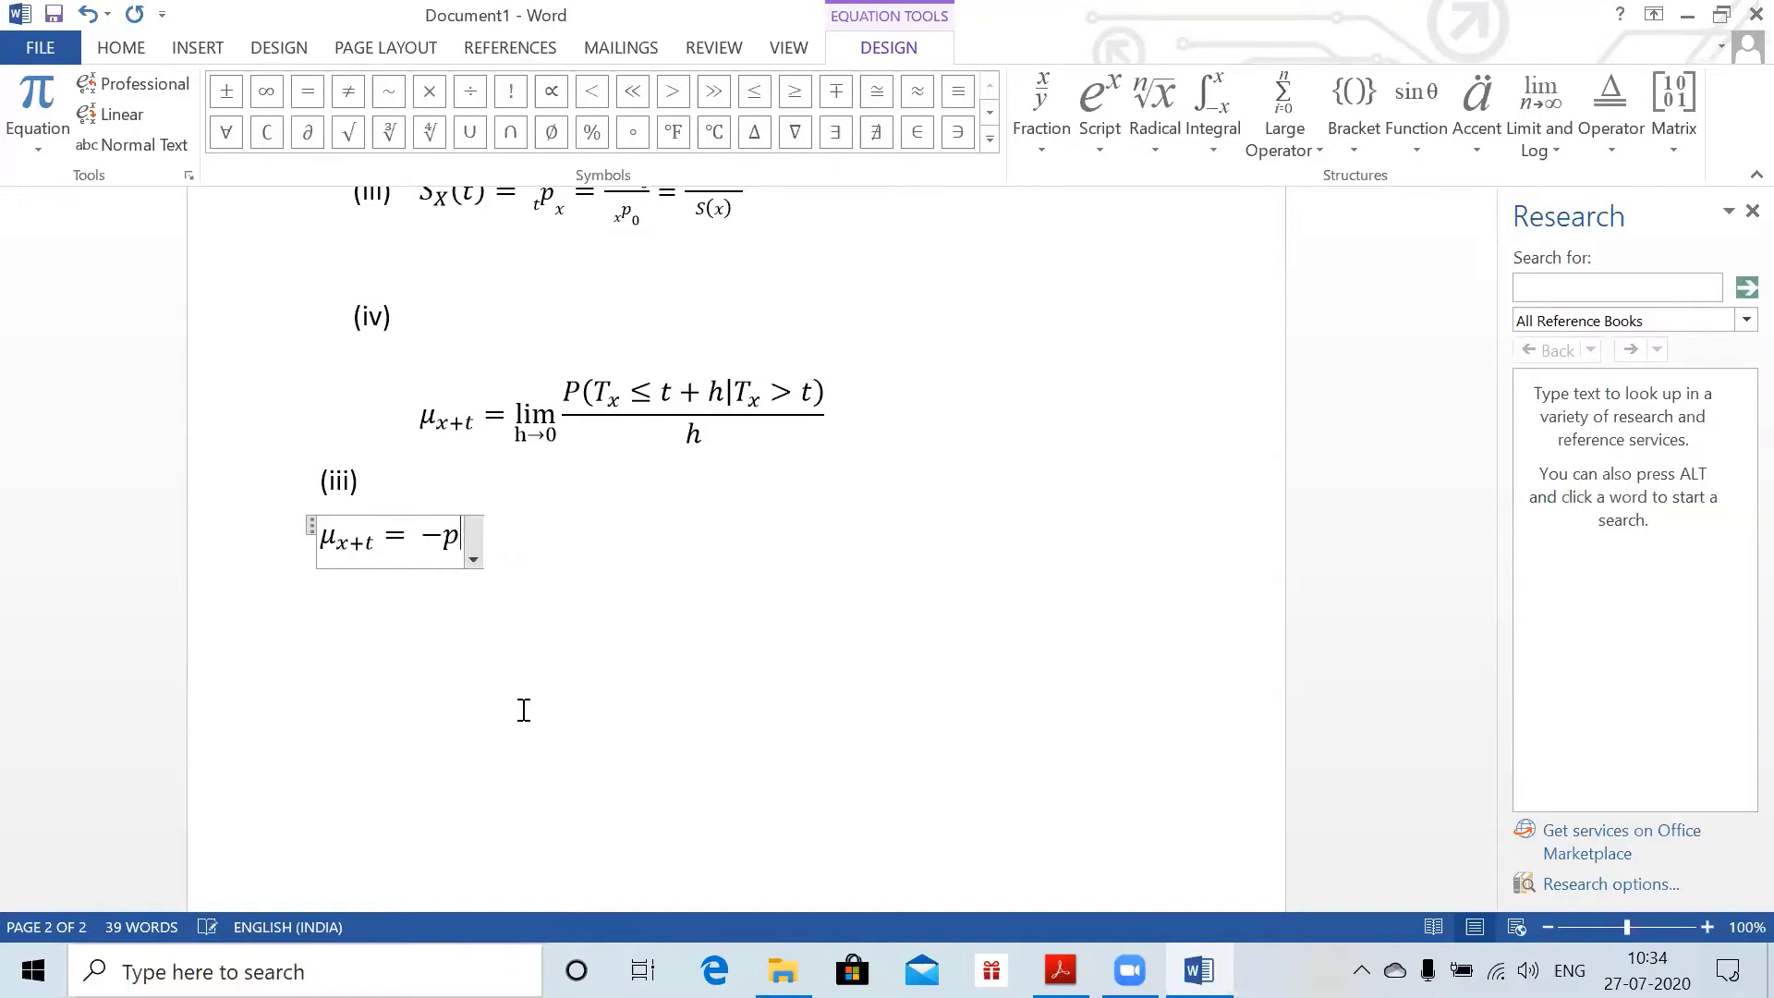
- Enter the partial derivative symbol ∂ after the minus sign in the part (iii) equation and start a fraction with it as numerator
{"action": "type", "text": "\\partial "}
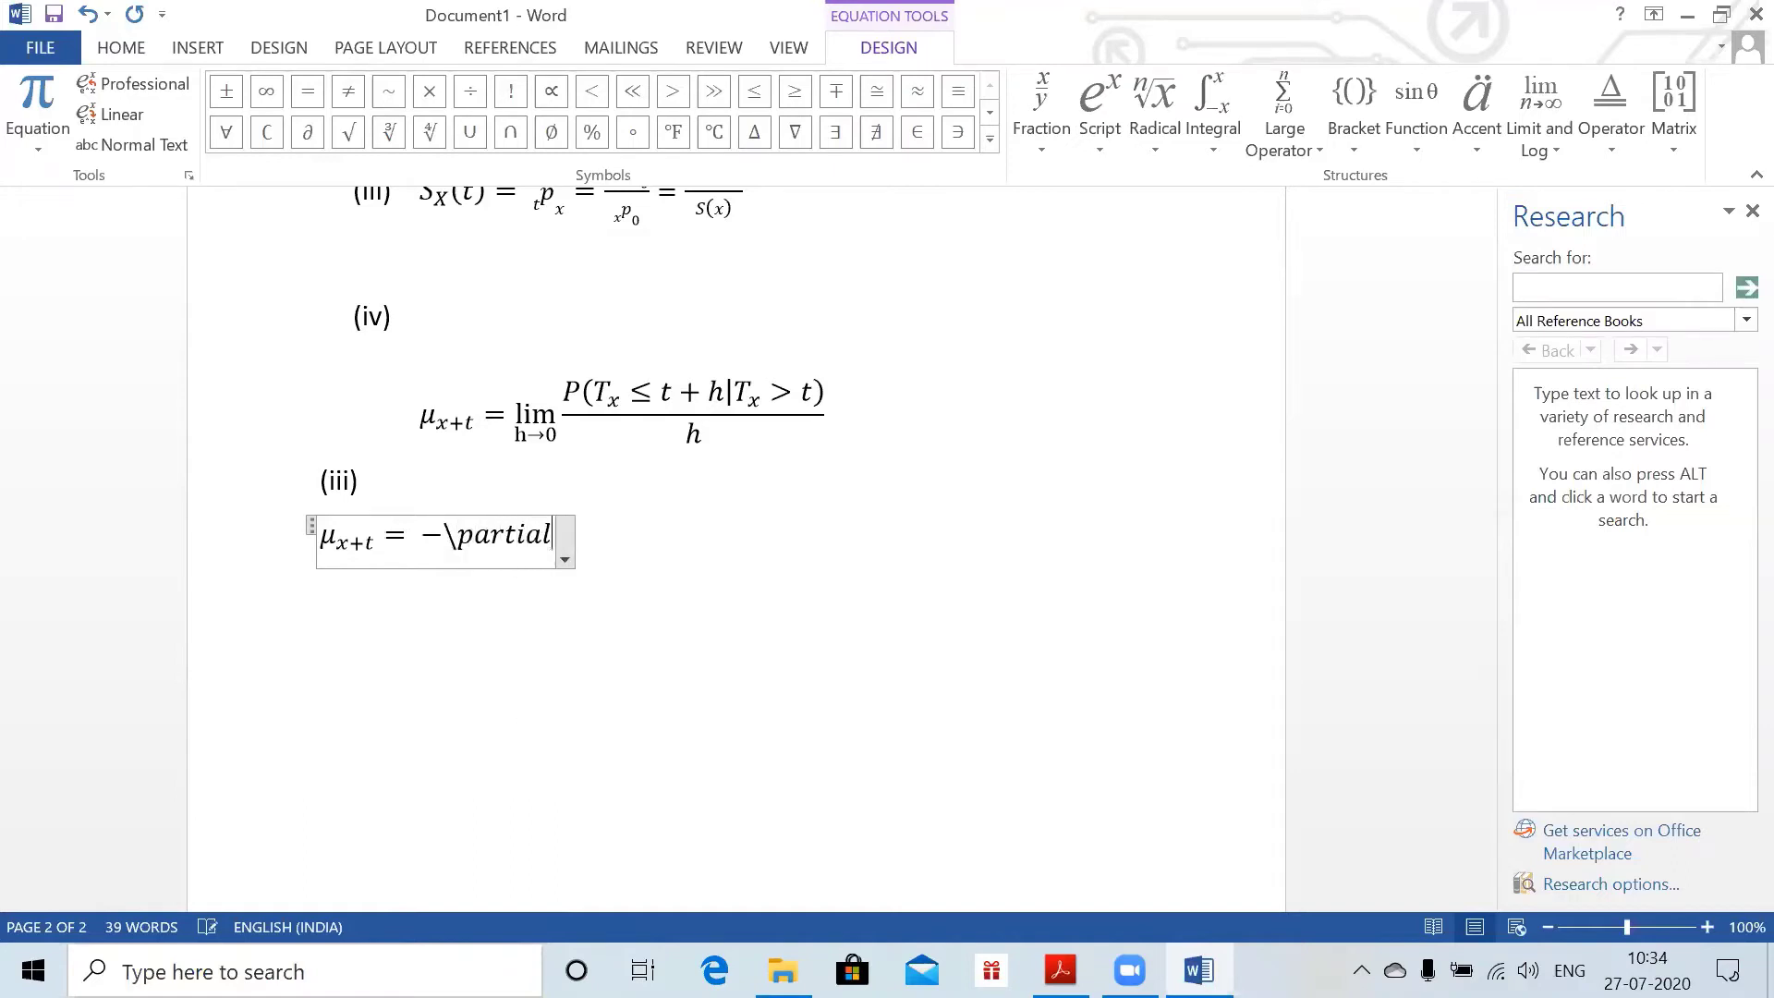
{"action": "key", "text": "BackSpace"}
{"action": "key", "text": "BackSpace"}
{"action": "key", "text": "BackSpace"}
{"action": "key", "text": "BackSpace"}
{"action": "key", "text": "BackSpace"}
{"action": "key", "text": "BackSpace"}
{"action": "key", "text": "BackSpace"}
{"action": "key", "text": "BackSpace"}
{"action": "key", "text": "BackSpace"}
{"action": "type", "text": "∂/"}
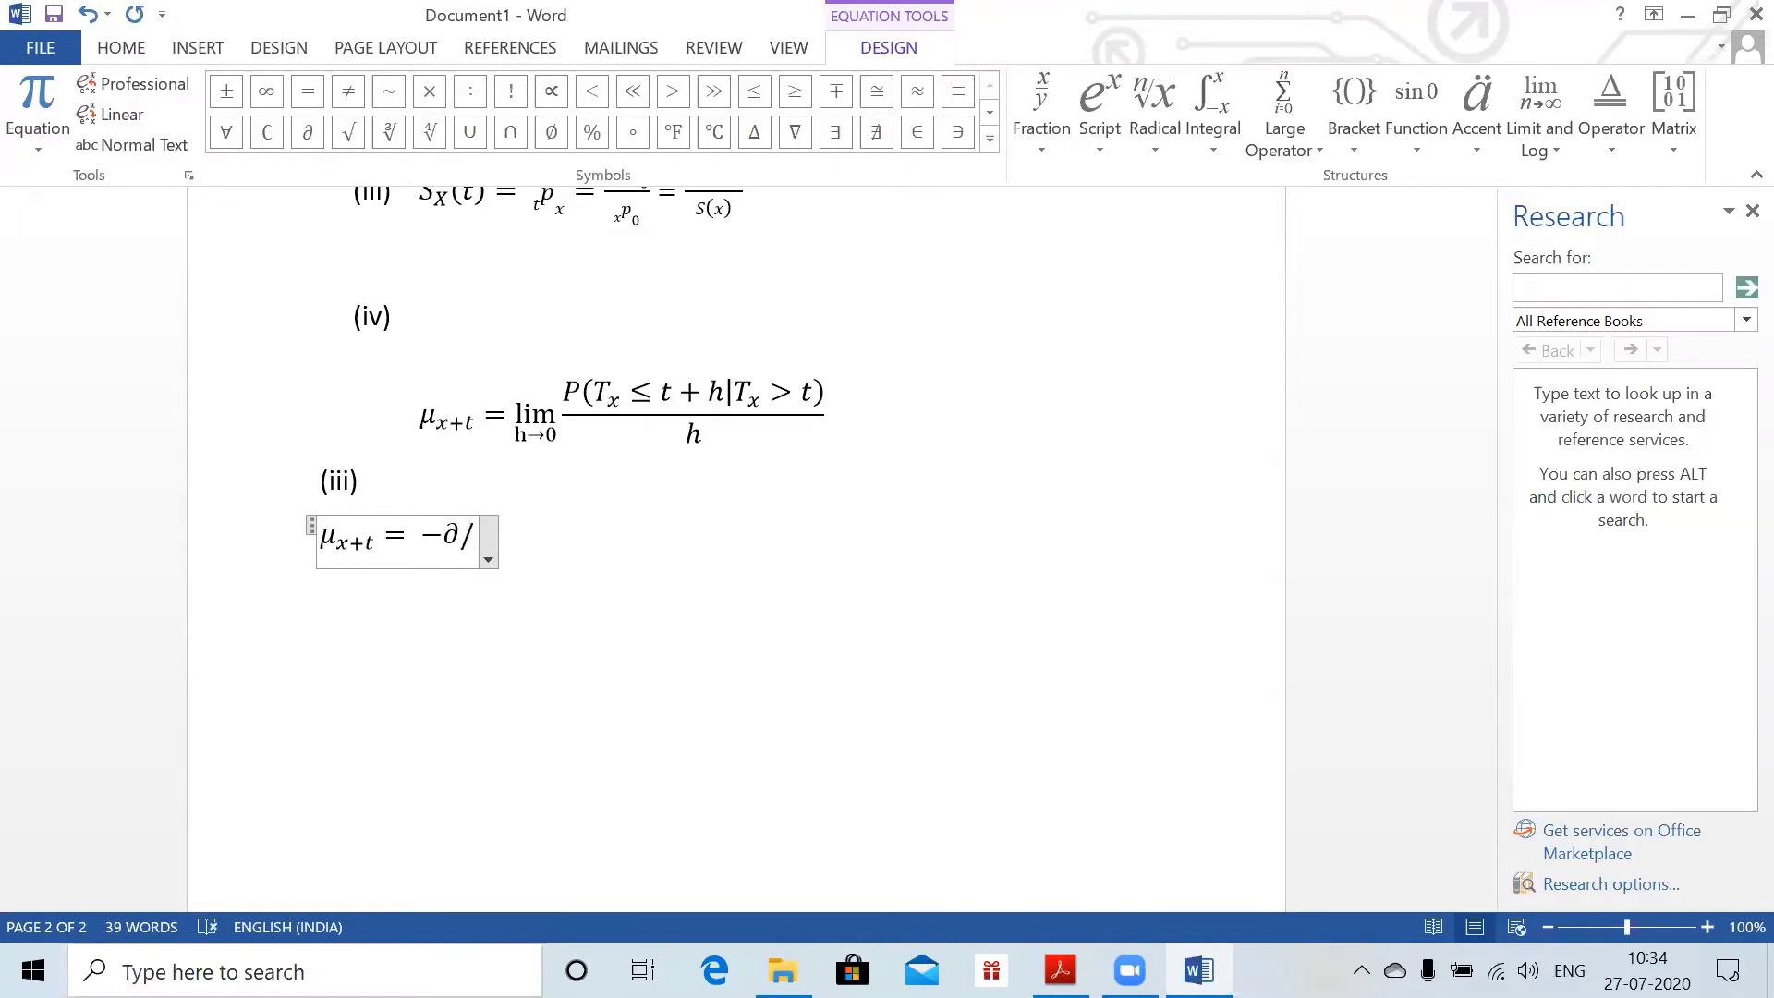
- Complete the fraction with ∂t as its denominator, replacing the plain word with the partial derivative symbol
{"action": "type", "text": "\\p"}
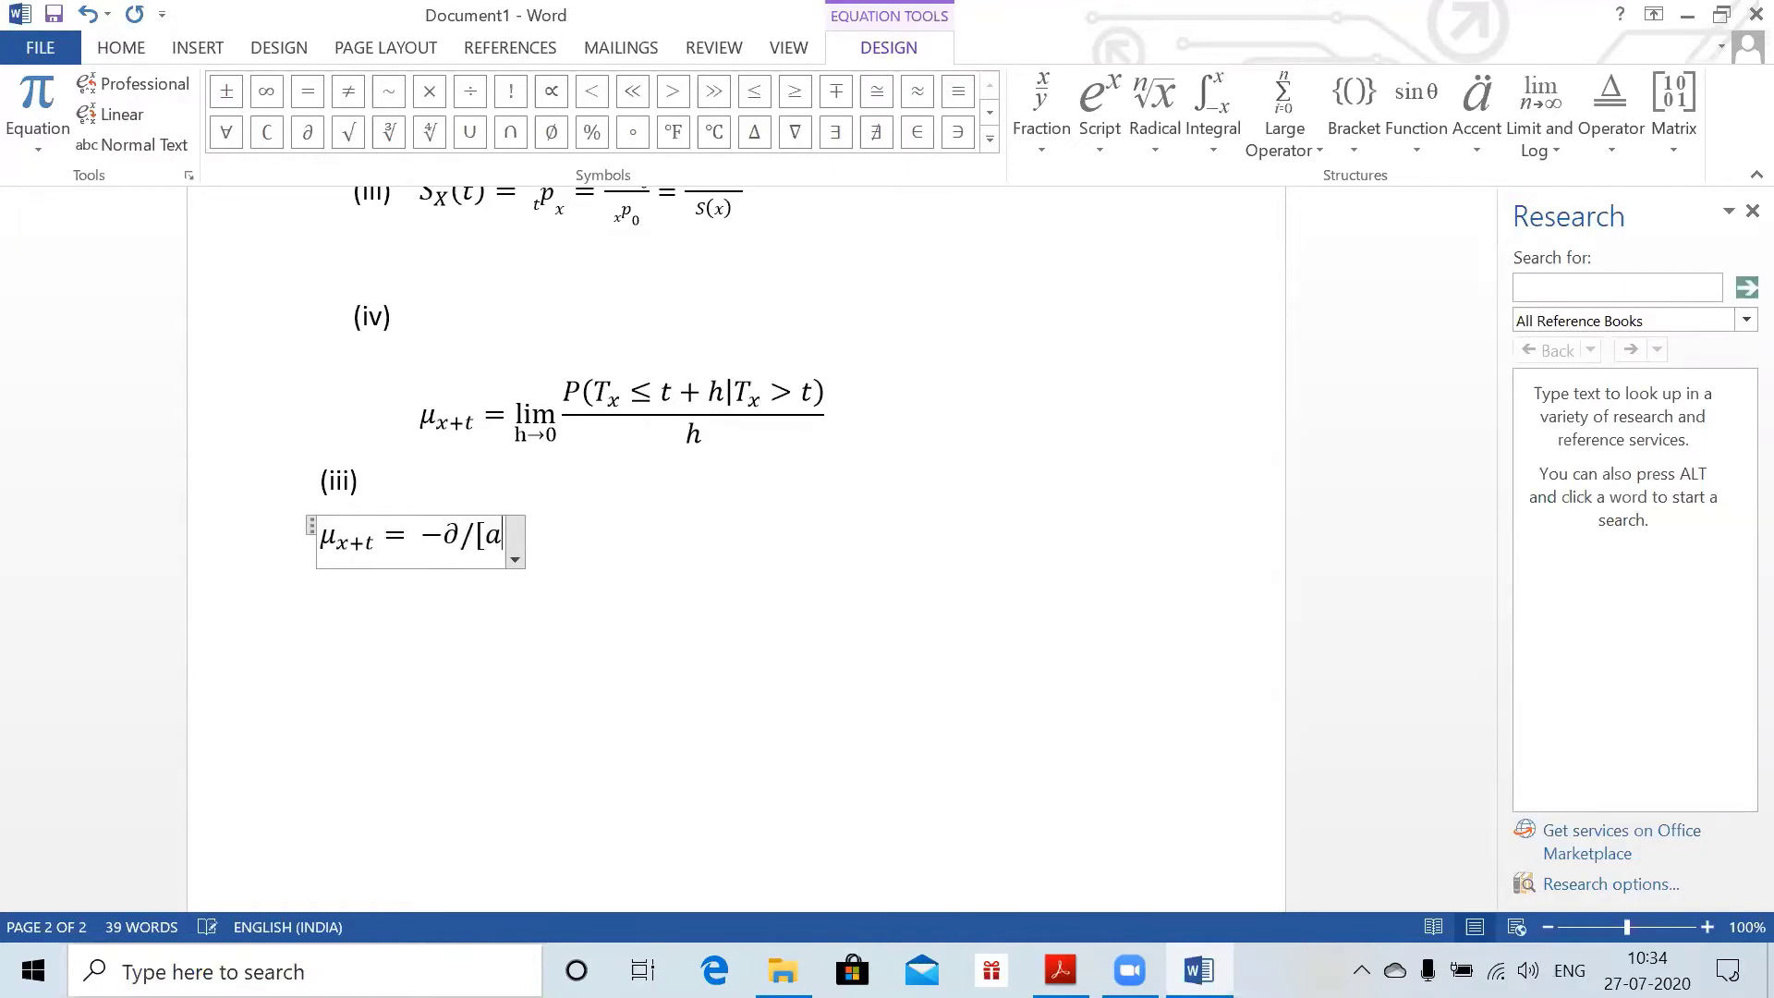
{"action": "key", "text": "BackSpace"}
{"action": "key", "text": "BackSpace"}
{"action": "type", "text": "partial"}
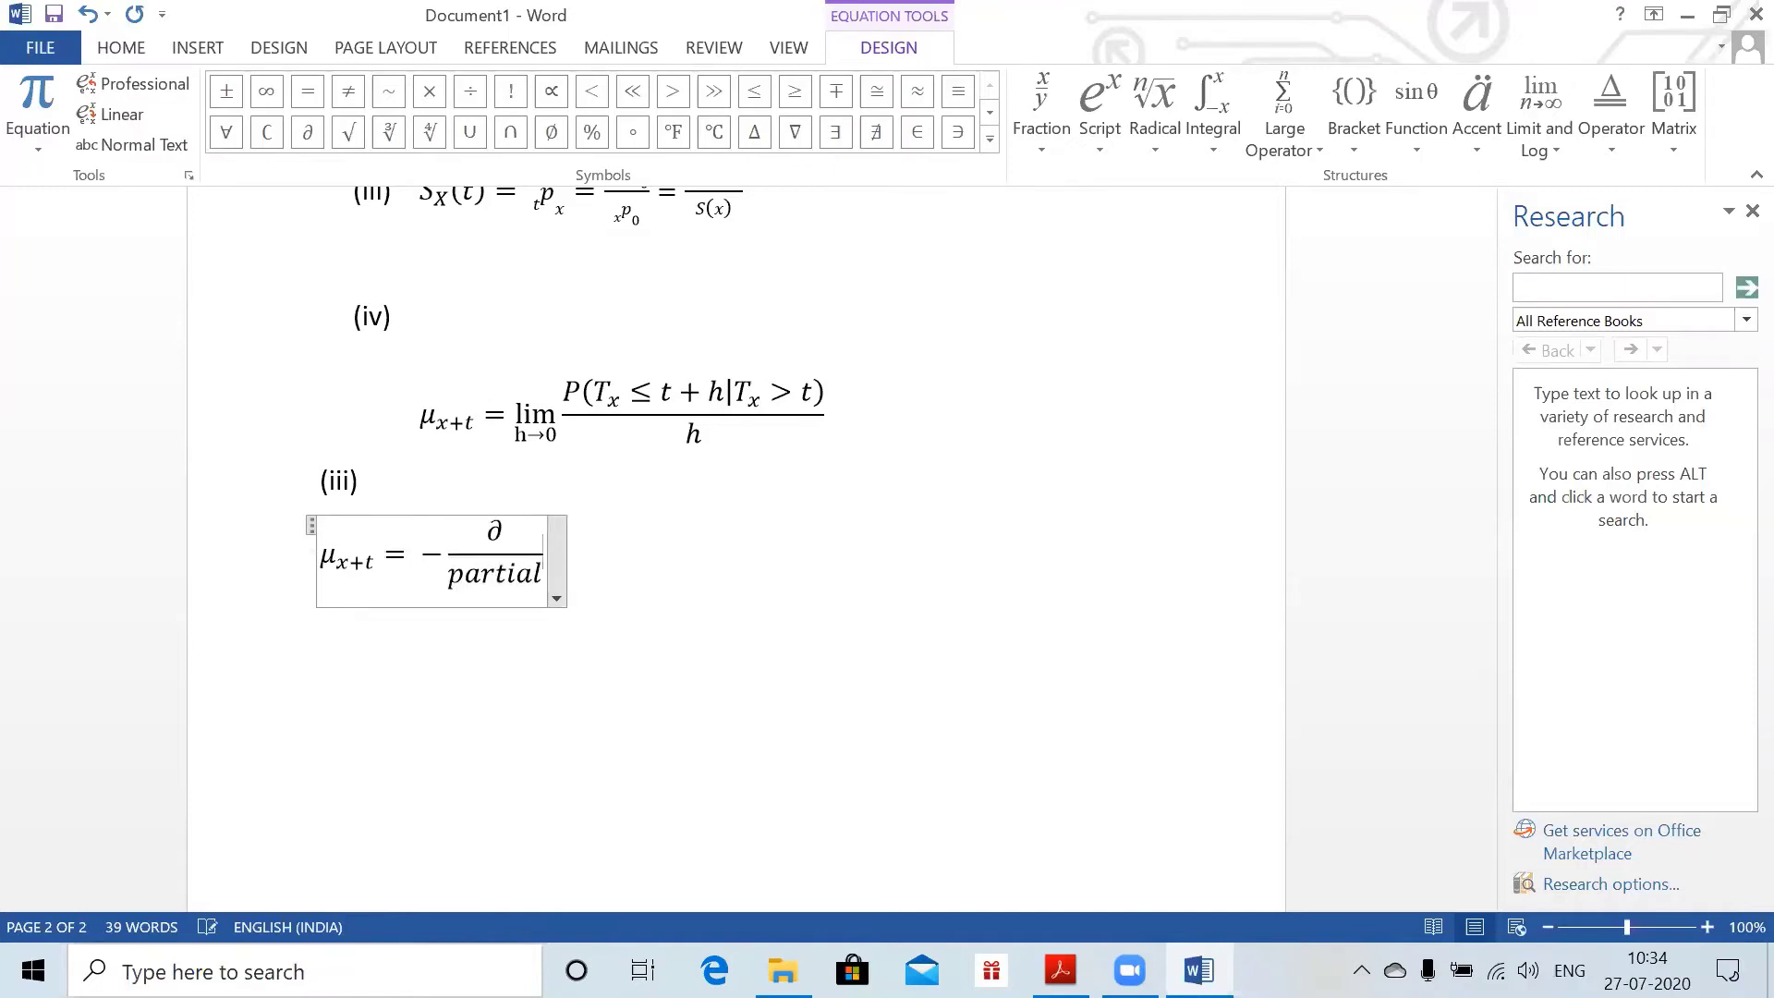
{"action": "left_click", "coordinate": [523, 710]}
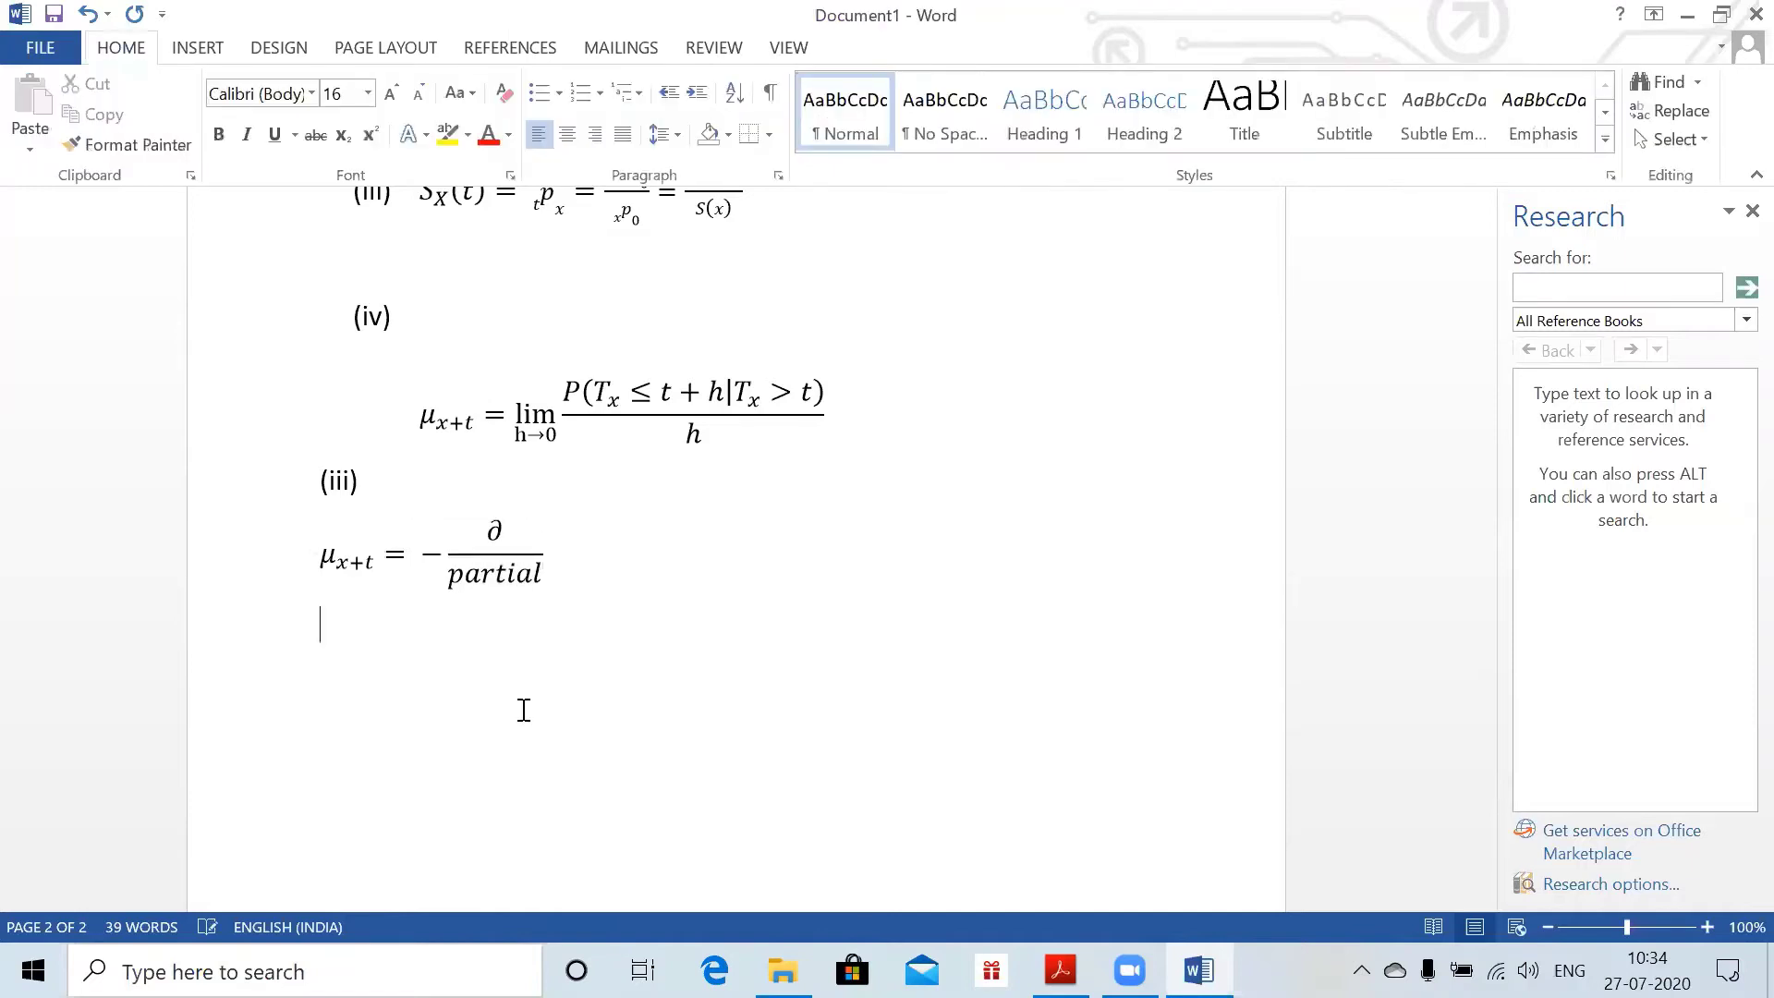
{"action": "double_click", "coordinate": [470, 578]}
{"action": "type", "text": "\\"}
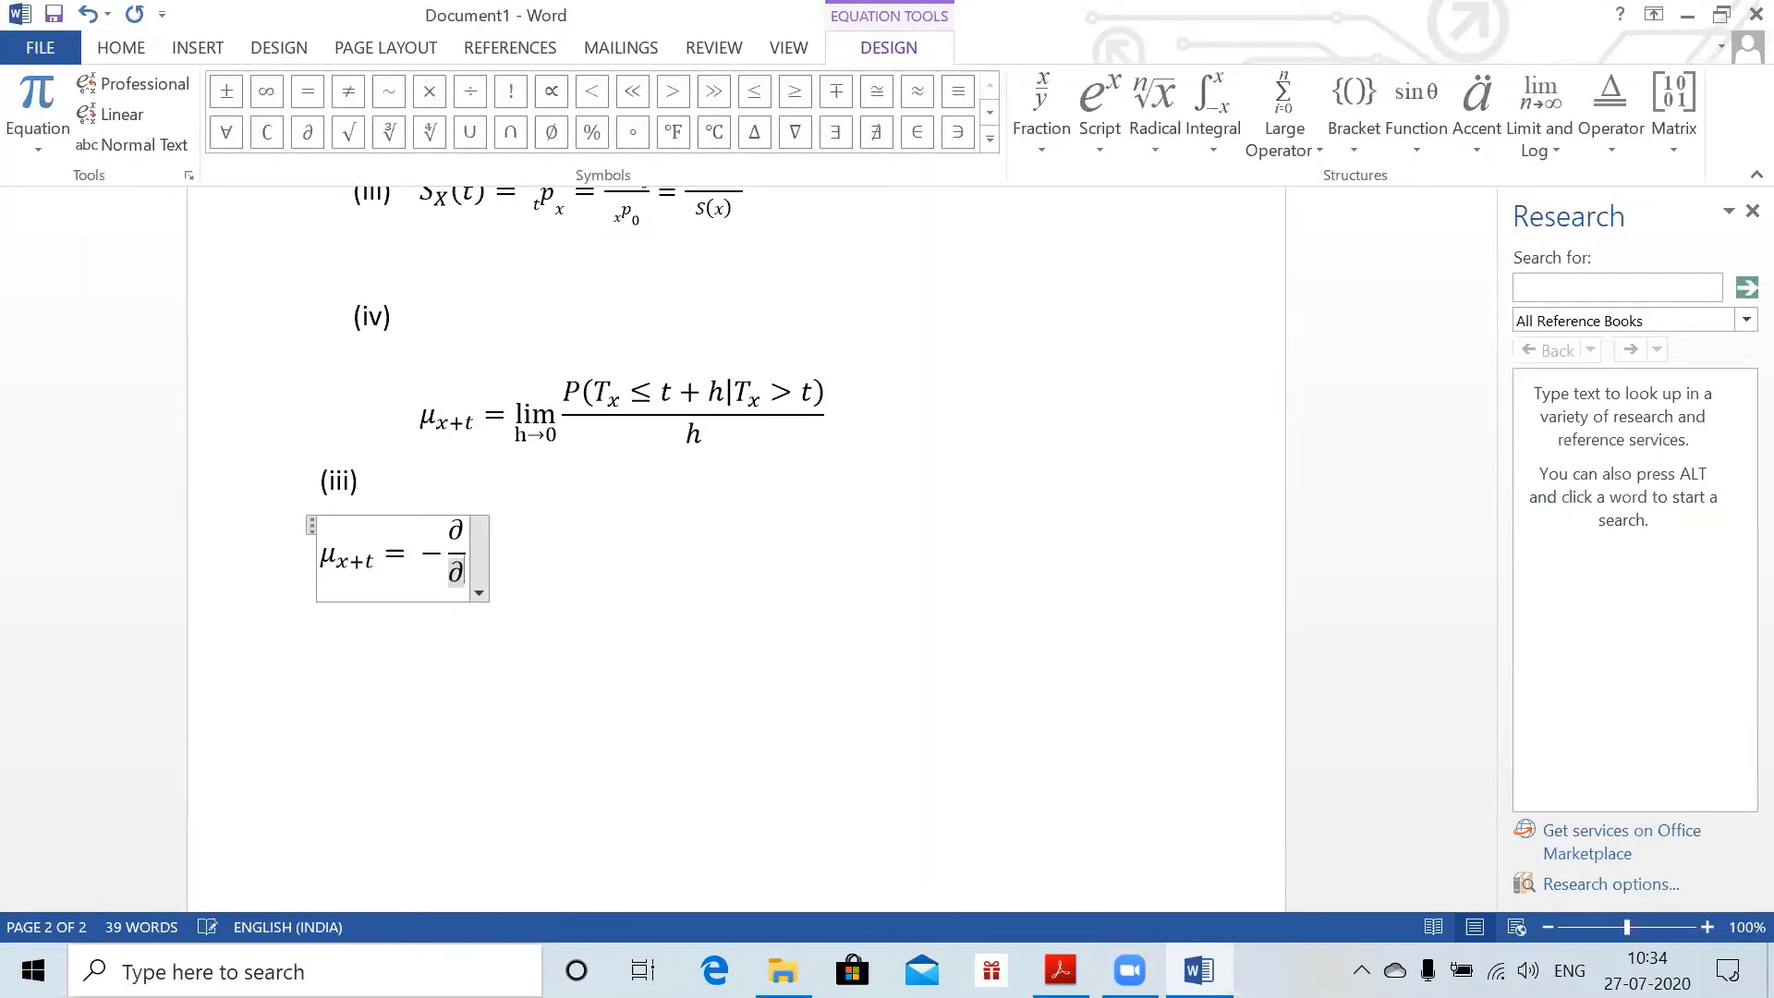
{"action": "type", "text": " t"}
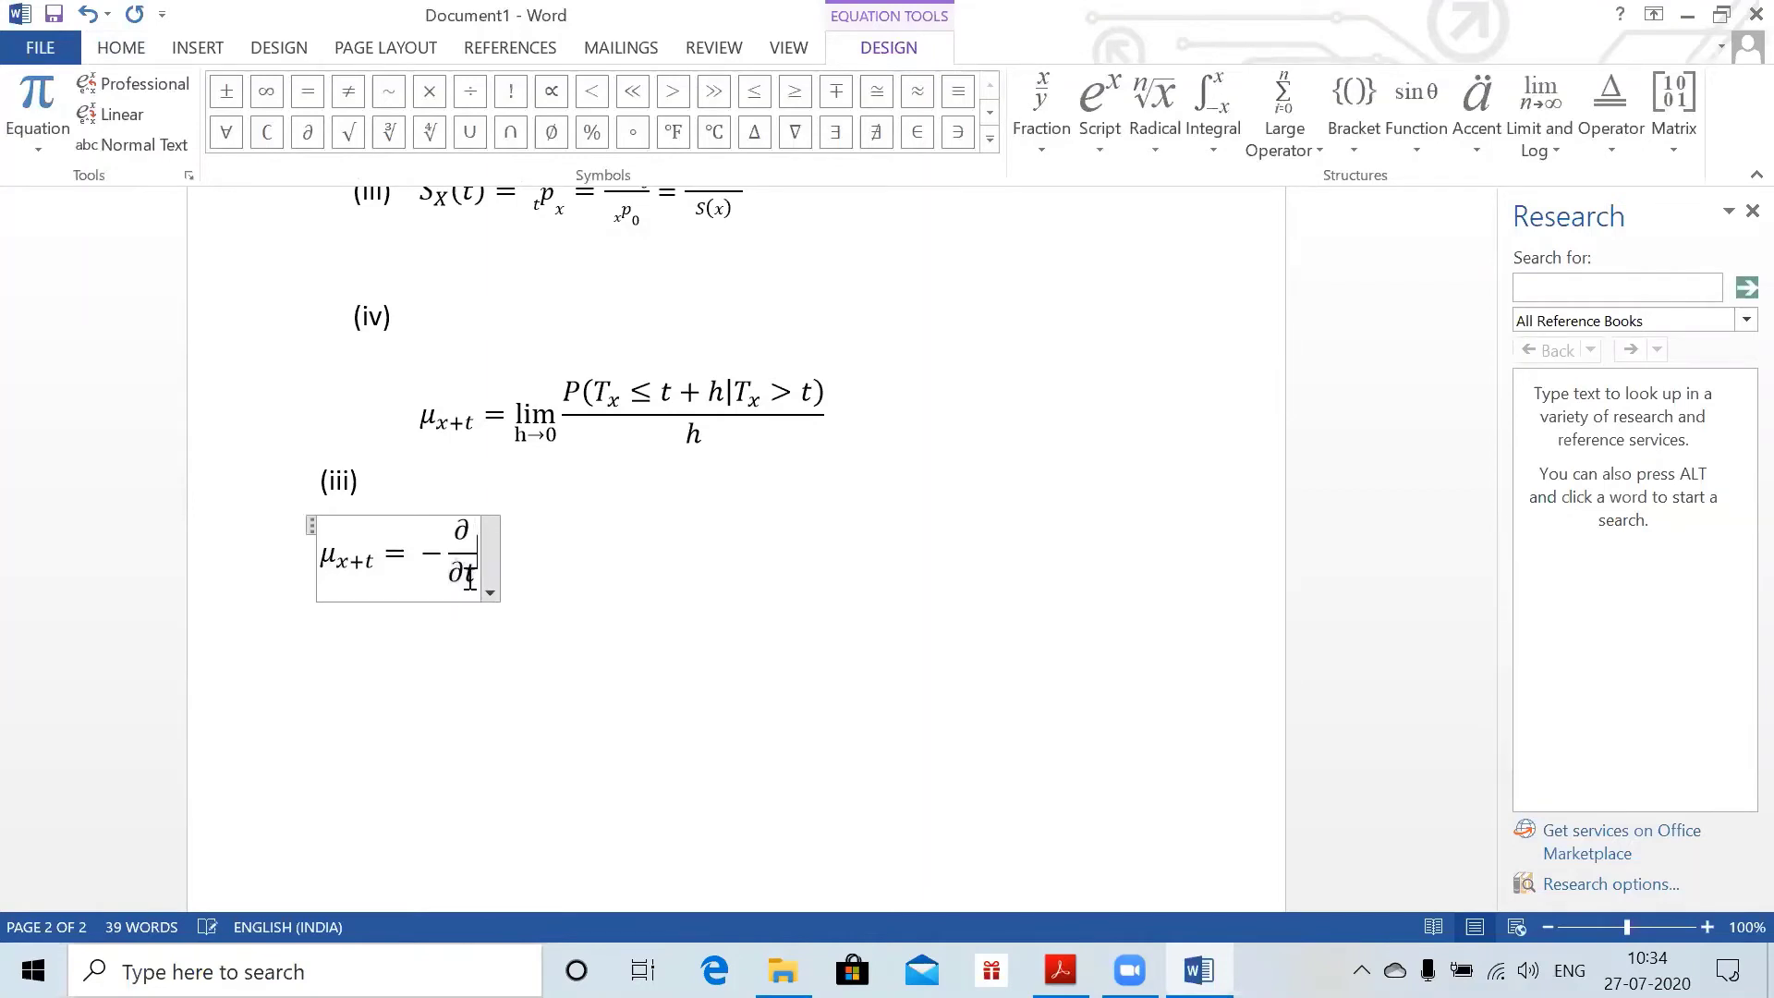
- Continue the equation after the ∂/∂t fraction with ln and p with pre-subscript t and subscript x, followed by an equals sign
{"action": "key", "text": "Right"}
{"action": "type", "text": "ln"}
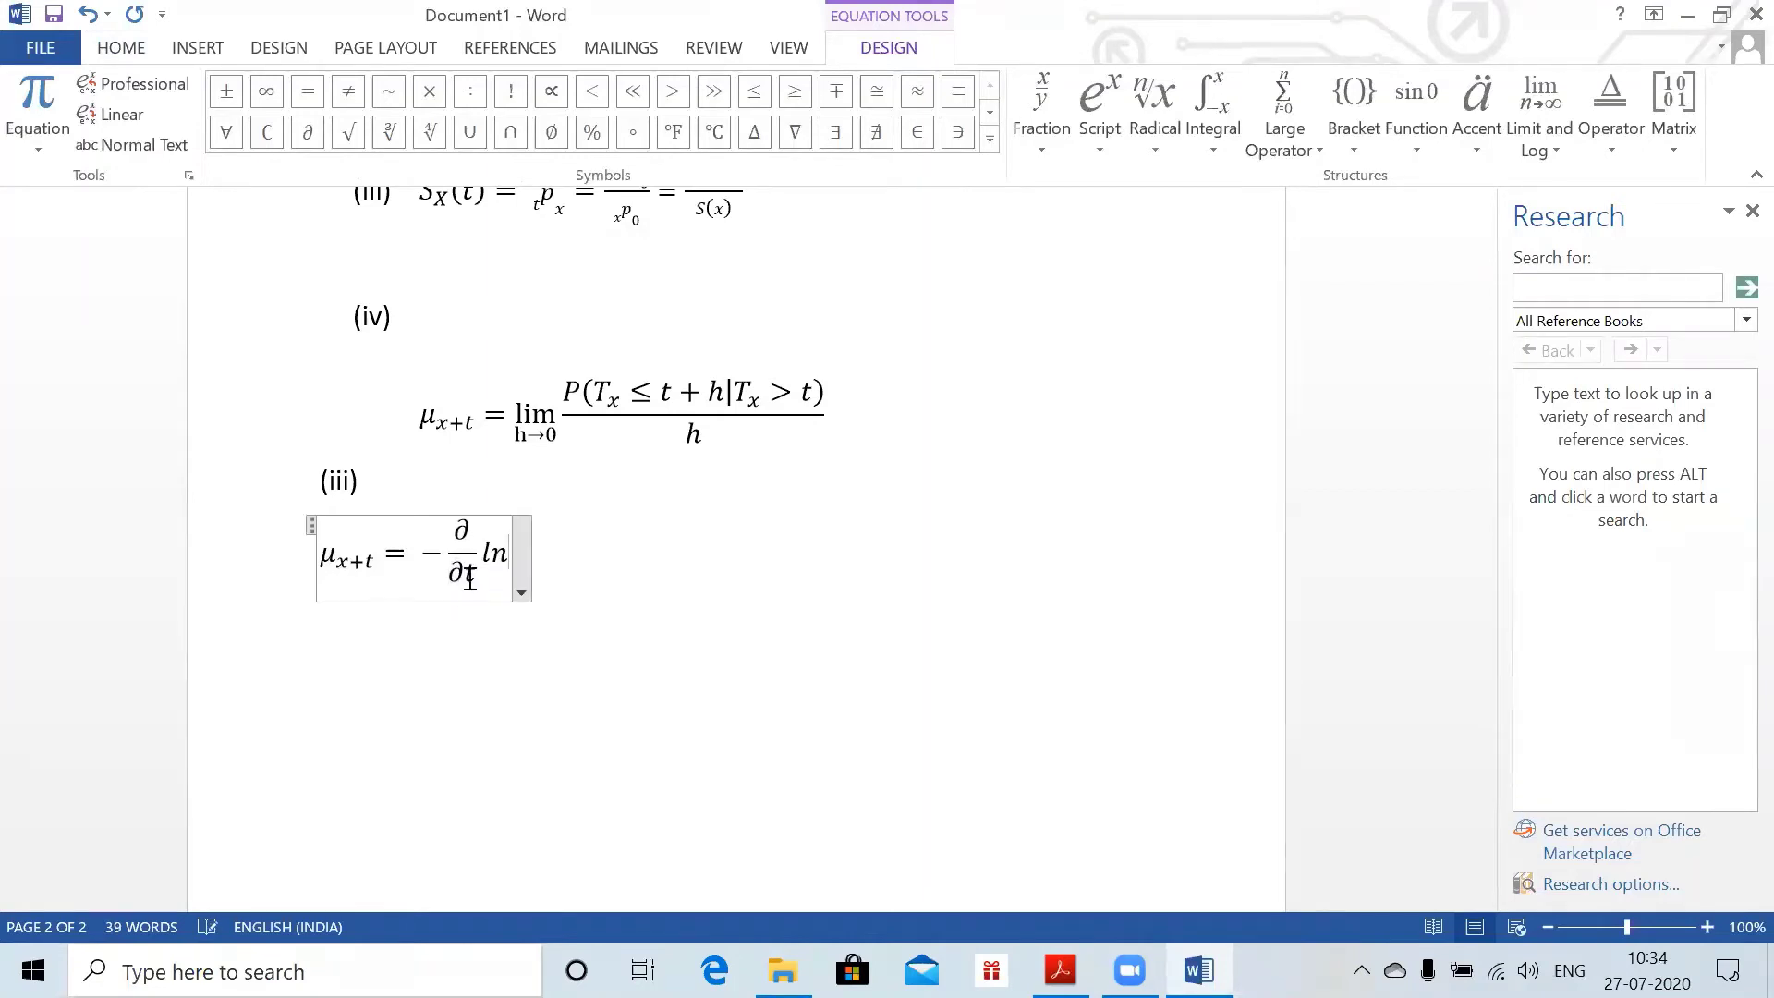
{"action": "type", "text": "tpx"}
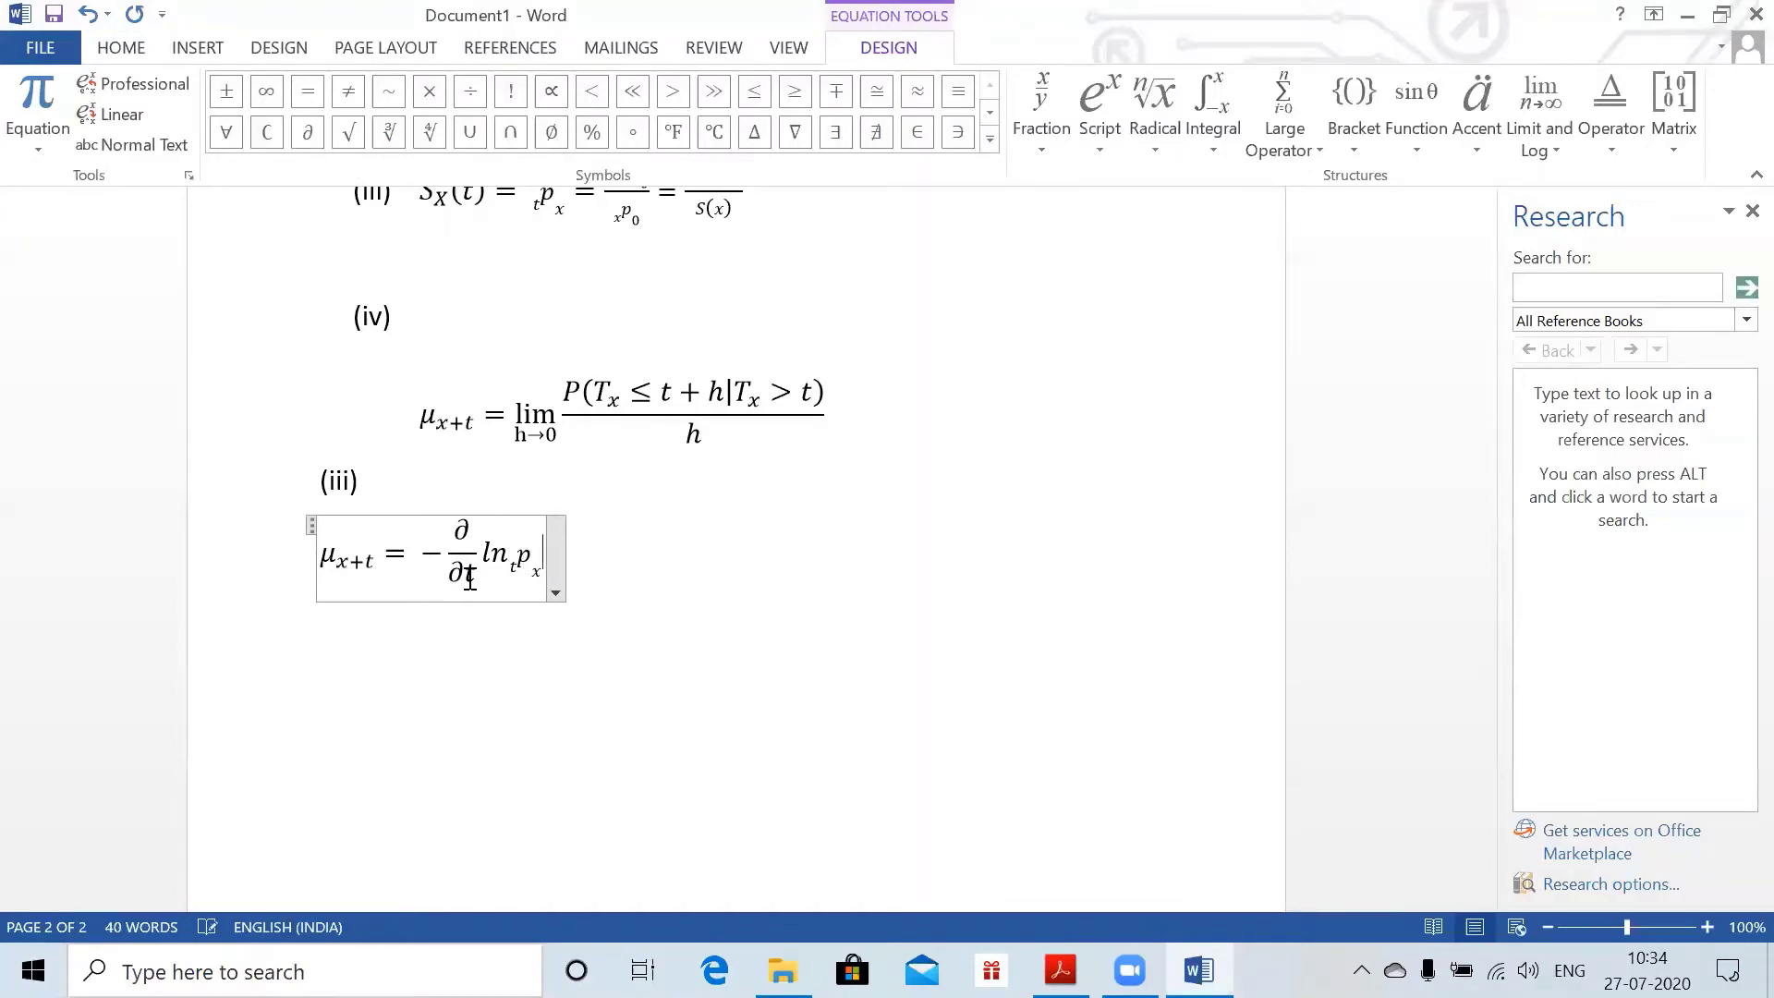
{"action": "type", "text": "="}
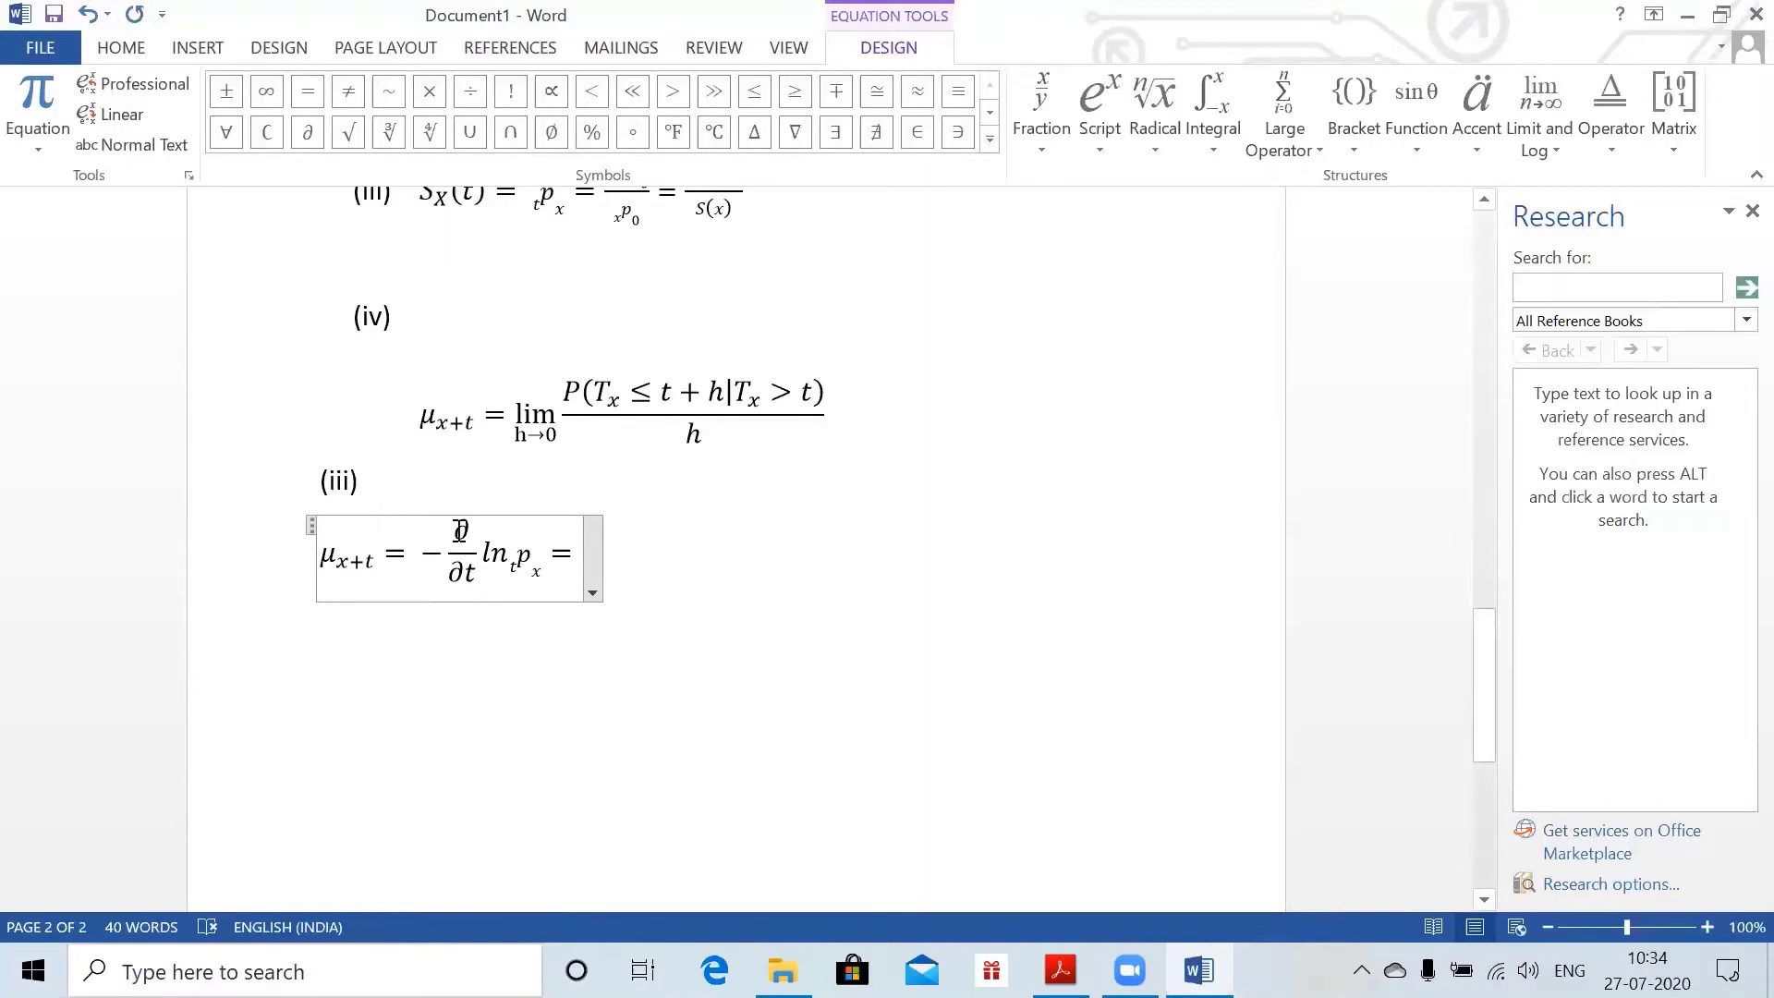
- Duplicate the expression −∂/∂t ln tpx after the last equals sign and replace its tpx term with S_X(t)
{"action": "mouse_move", "coordinate": [461, 532]}
{"action": "left_mouse_down"}
{"action": "mouse_move", "coordinate": [469, 573]}
{"action": "mouse_move", "coordinate": [577, 559]}
{"action": "mouse_move", "coordinate": [555, 565]}
{"action": "left_mouse_up"}
{"action": "left_click", "coordinate": [468, 585]}
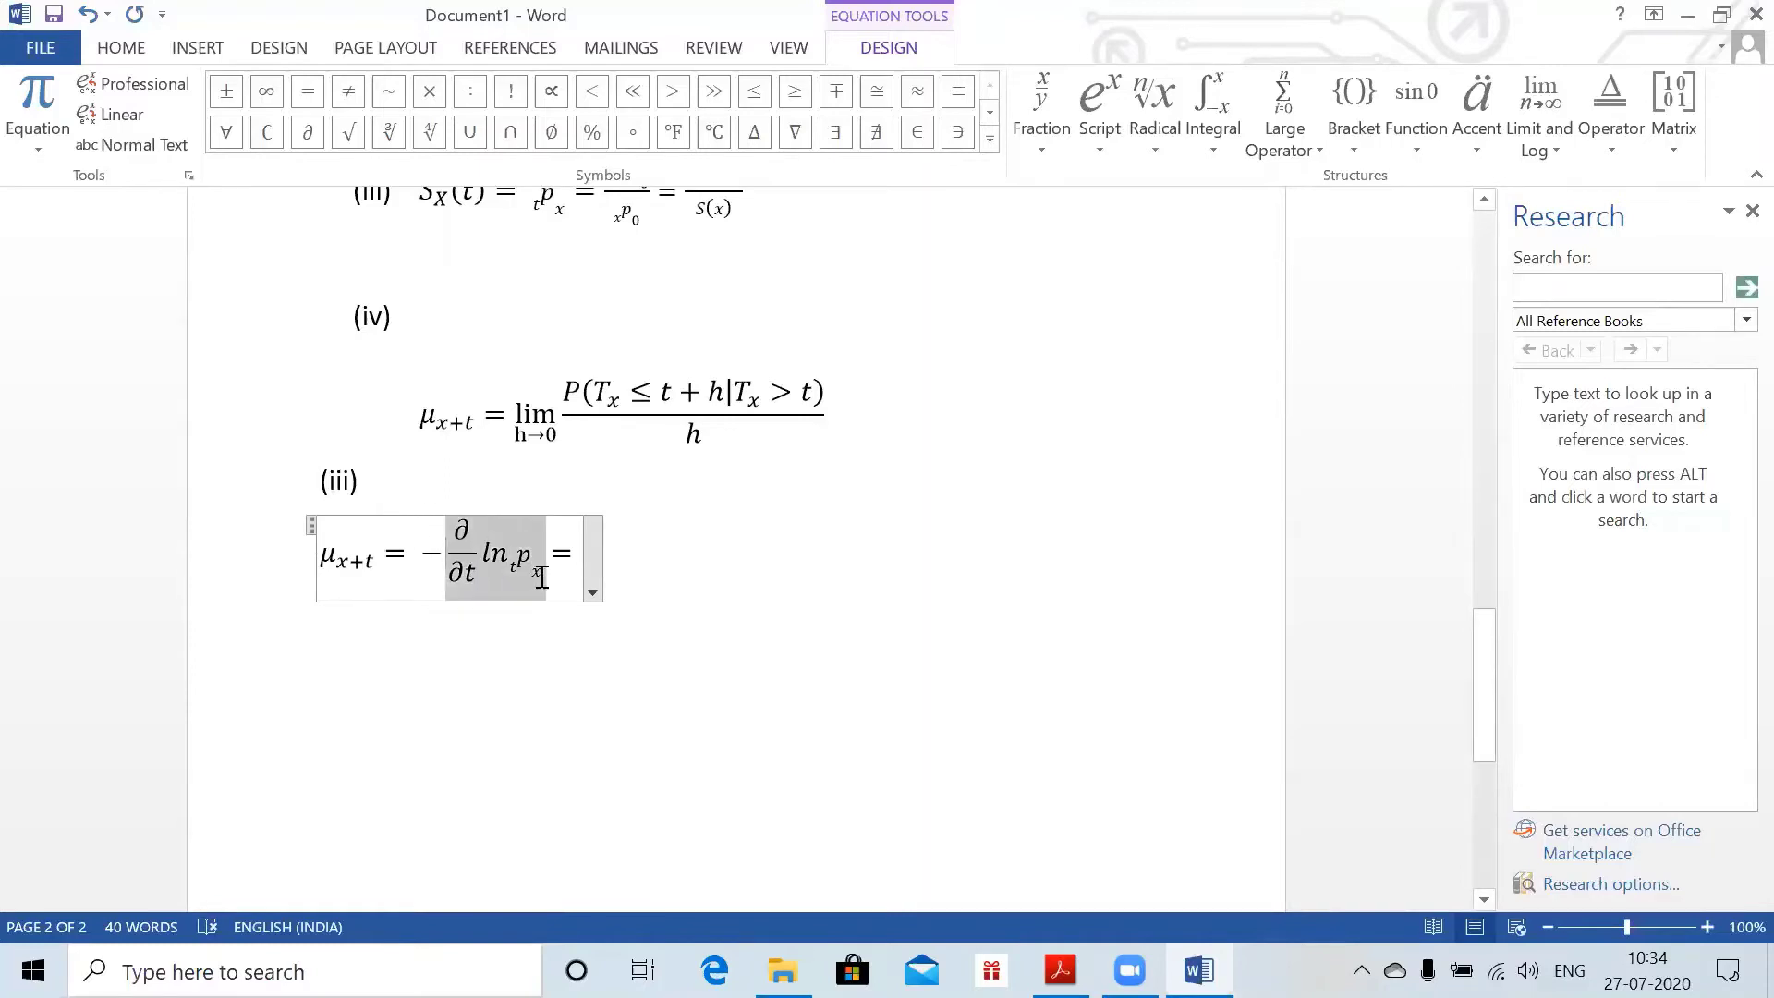
{"action": "left_click", "coordinate": [430, 525]}
{"action": "left_click_drag", "start_coordinate": [430, 525], "coordinate": [523, 573]}
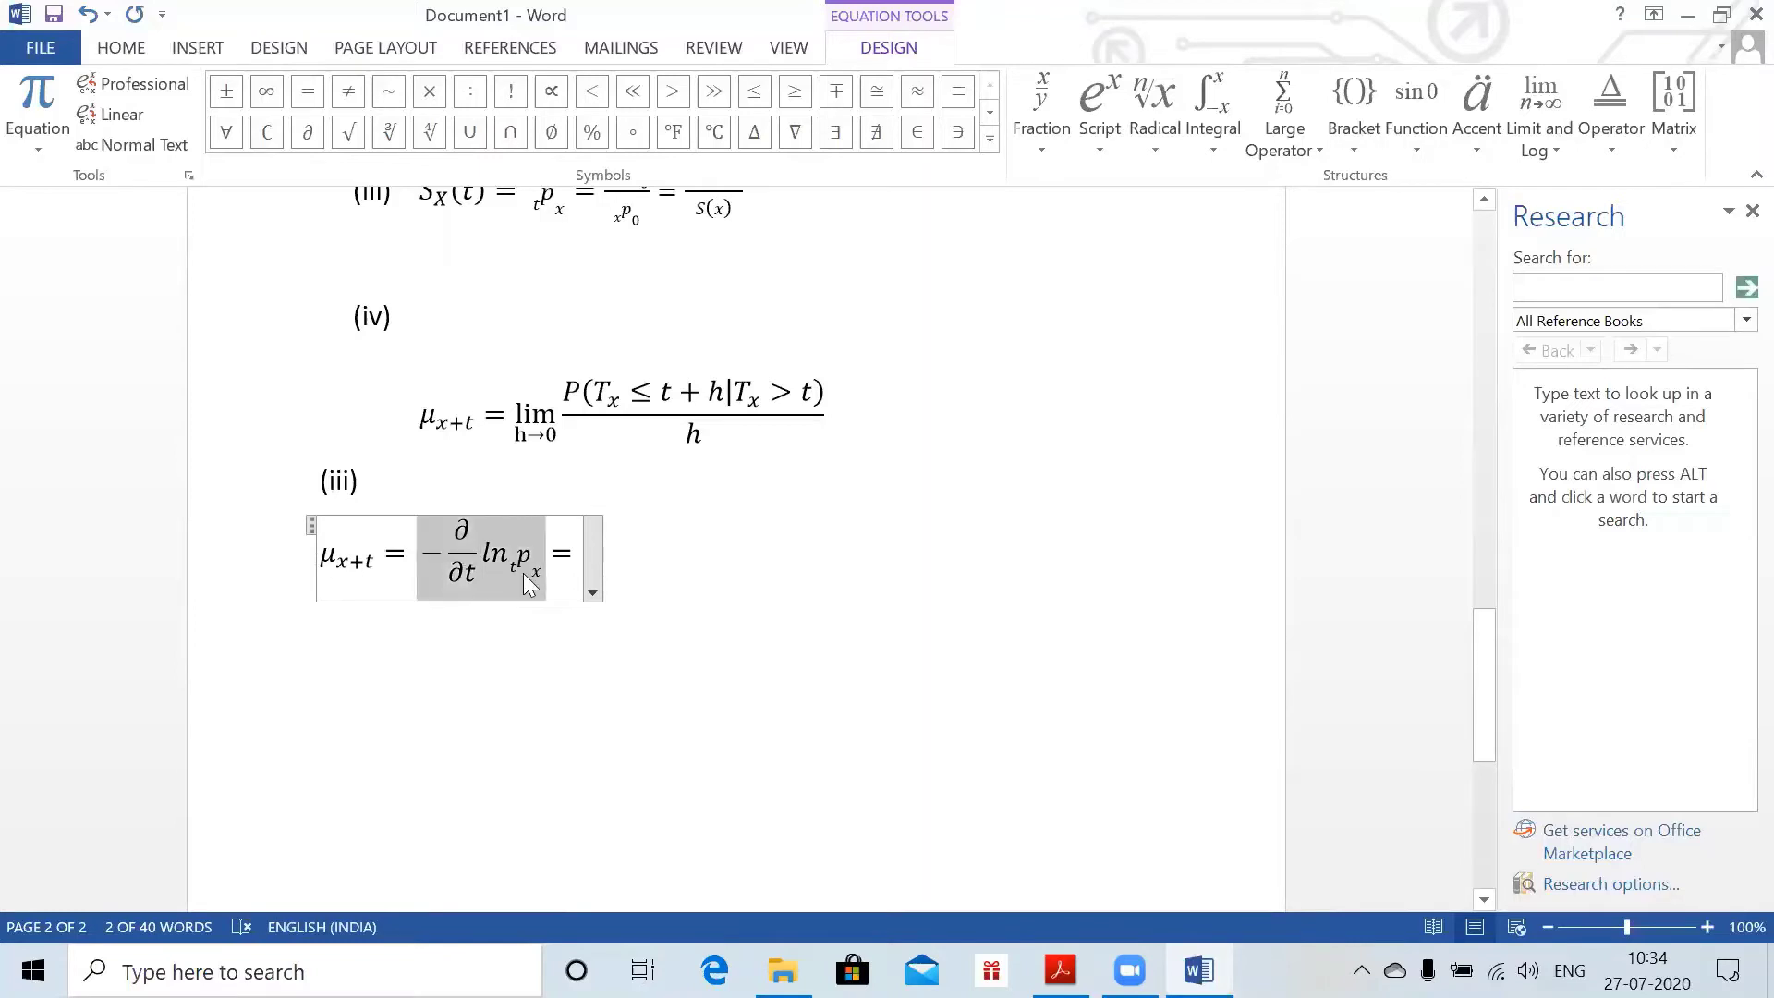
{"action": "key", "text": "ctrl+c"}
{"action": "left_click", "coordinate": [576, 557]}
{"action": "key", "text": "ctrl+v"}
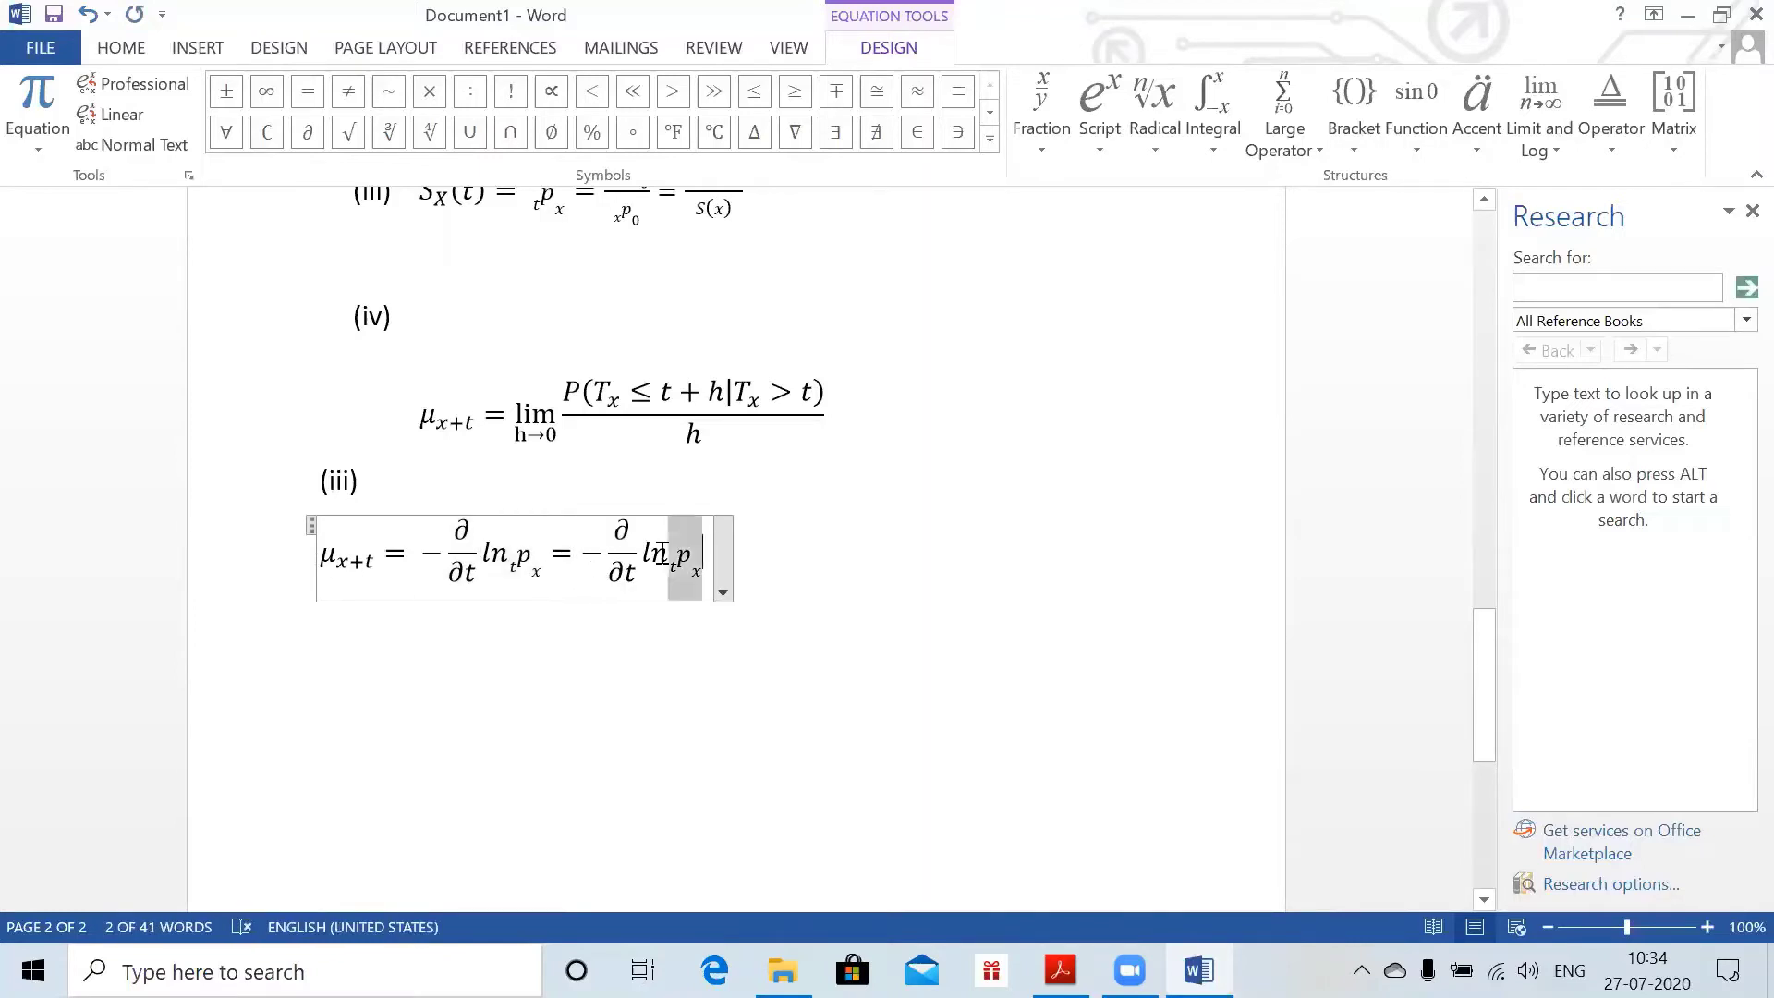
{"action": "key", "text": "BackSpace"}
{"action": "type", "text": "S_X"}
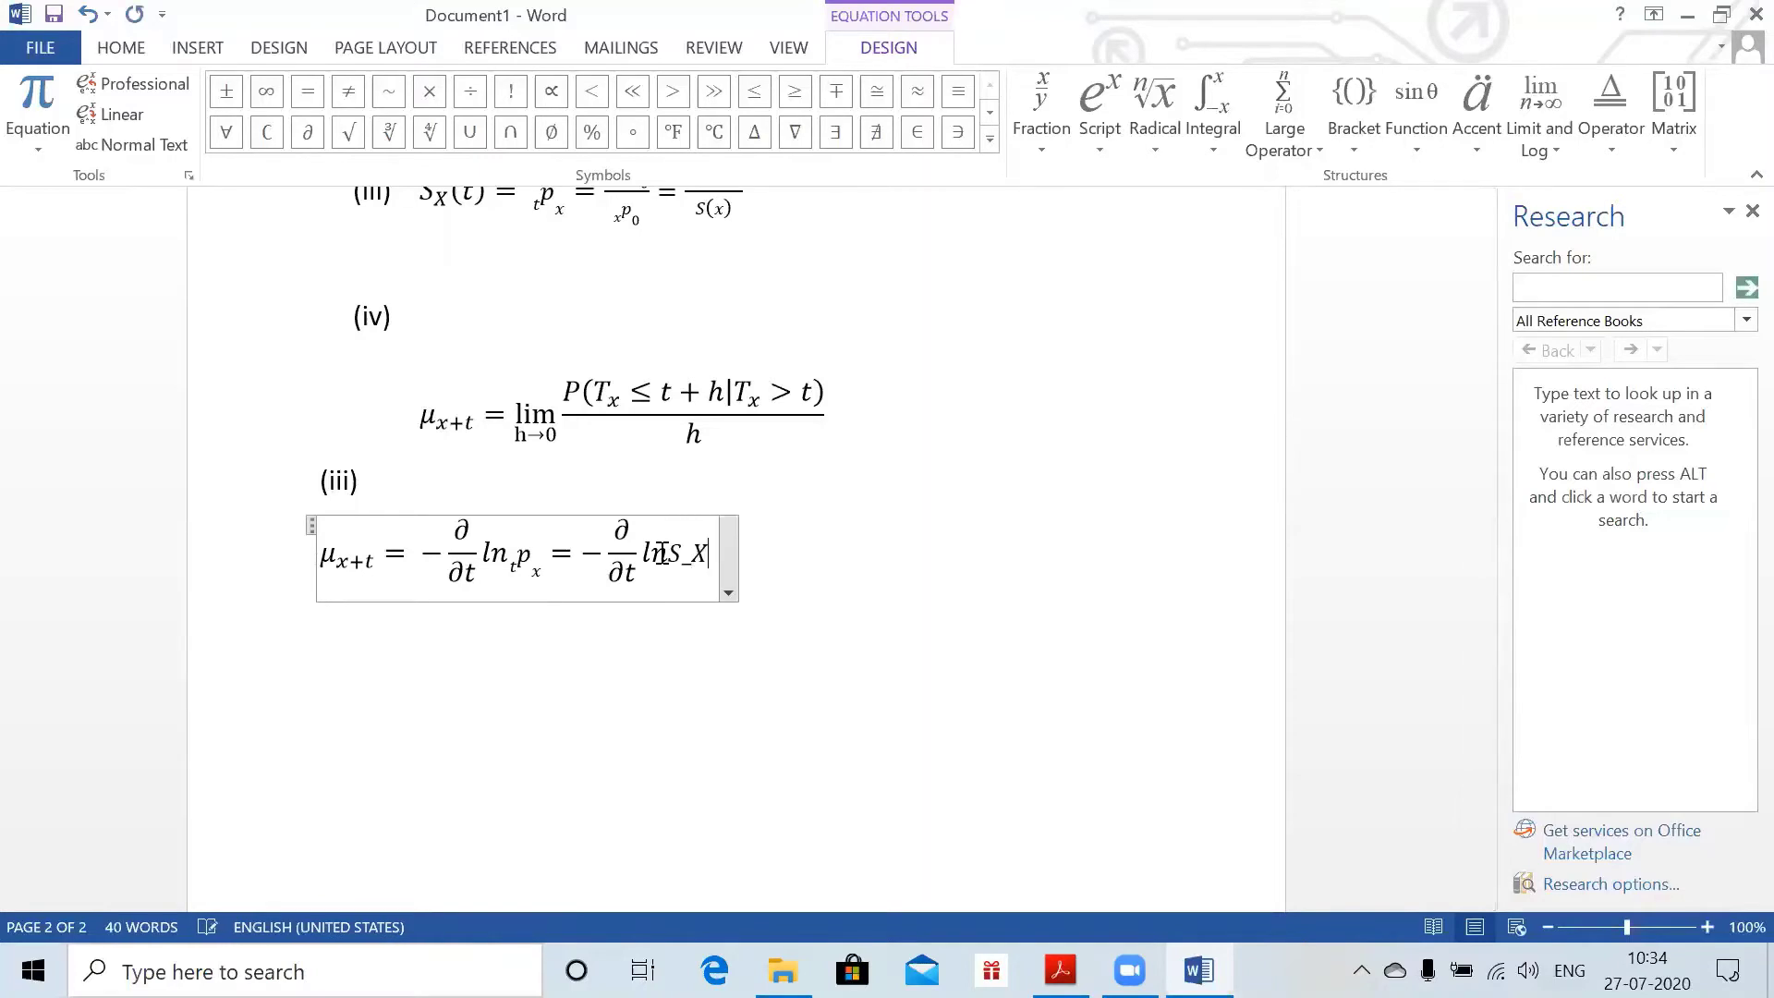
{"action": "type", "text": "(t)"}
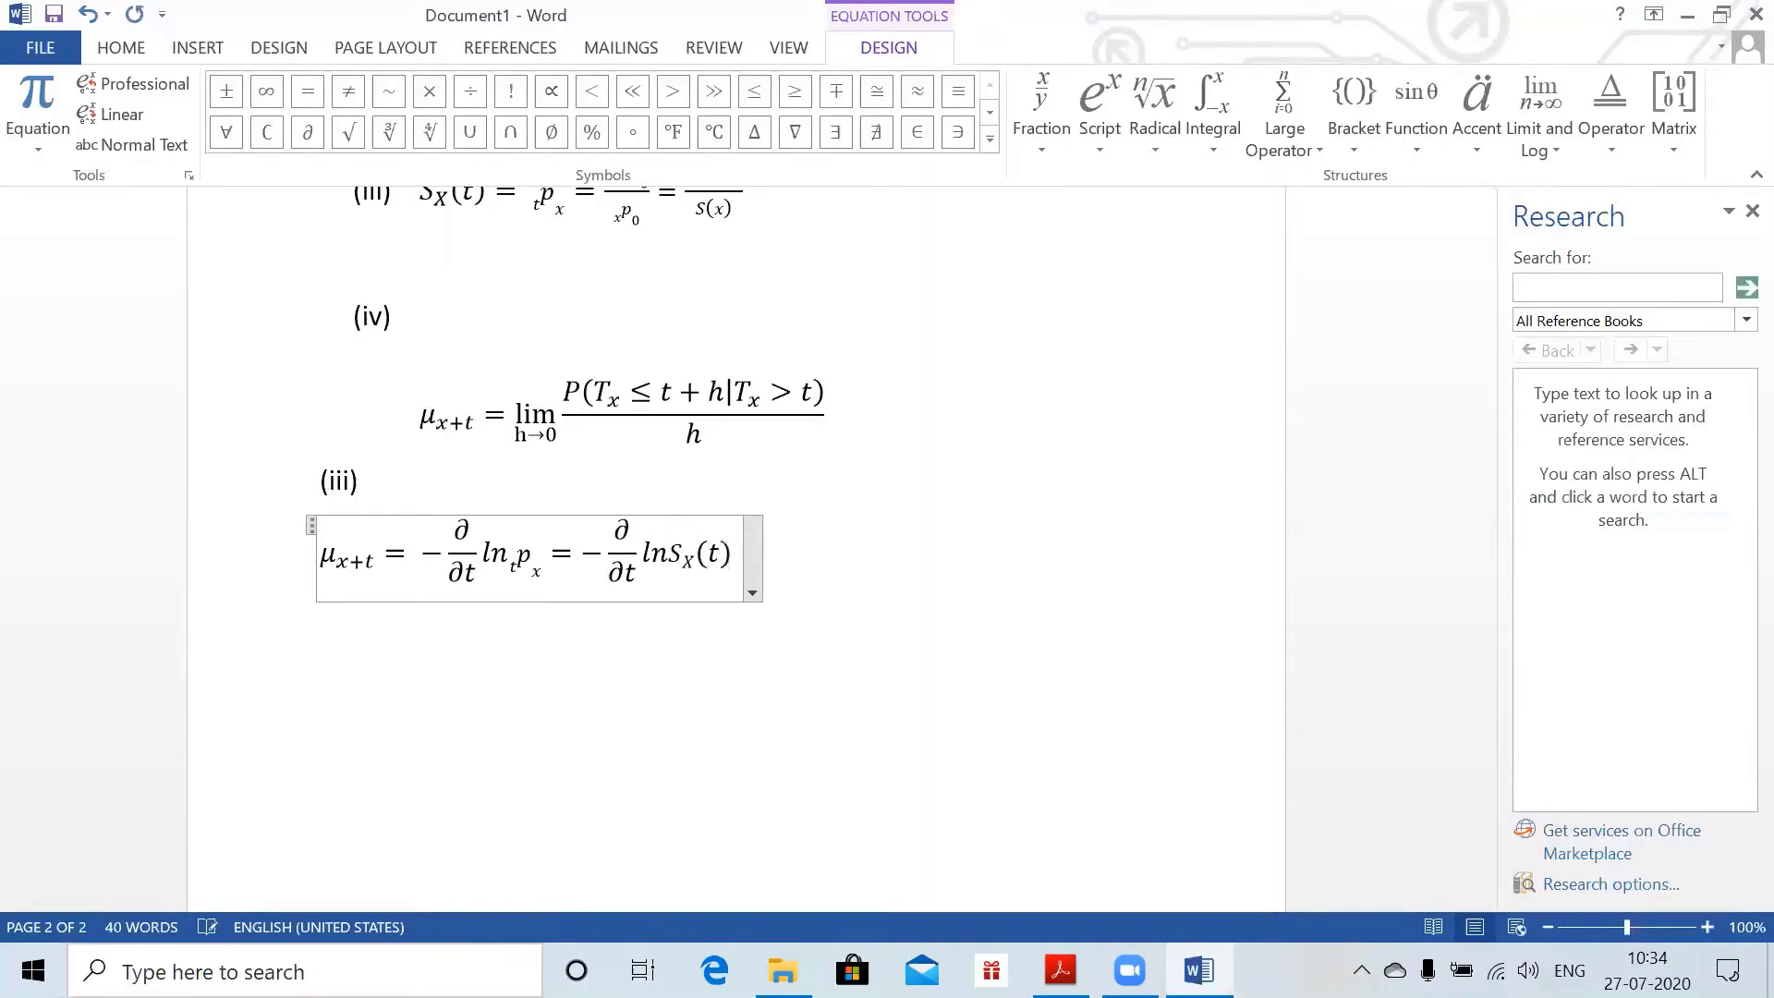
- Insert a new equation on the line below reading = μ_(x+t) =, copying μ_(x+t) from the equation above
{"action": "left_click", "coordinate": [844, 559]}
{"action": "key", "text": "Return"}
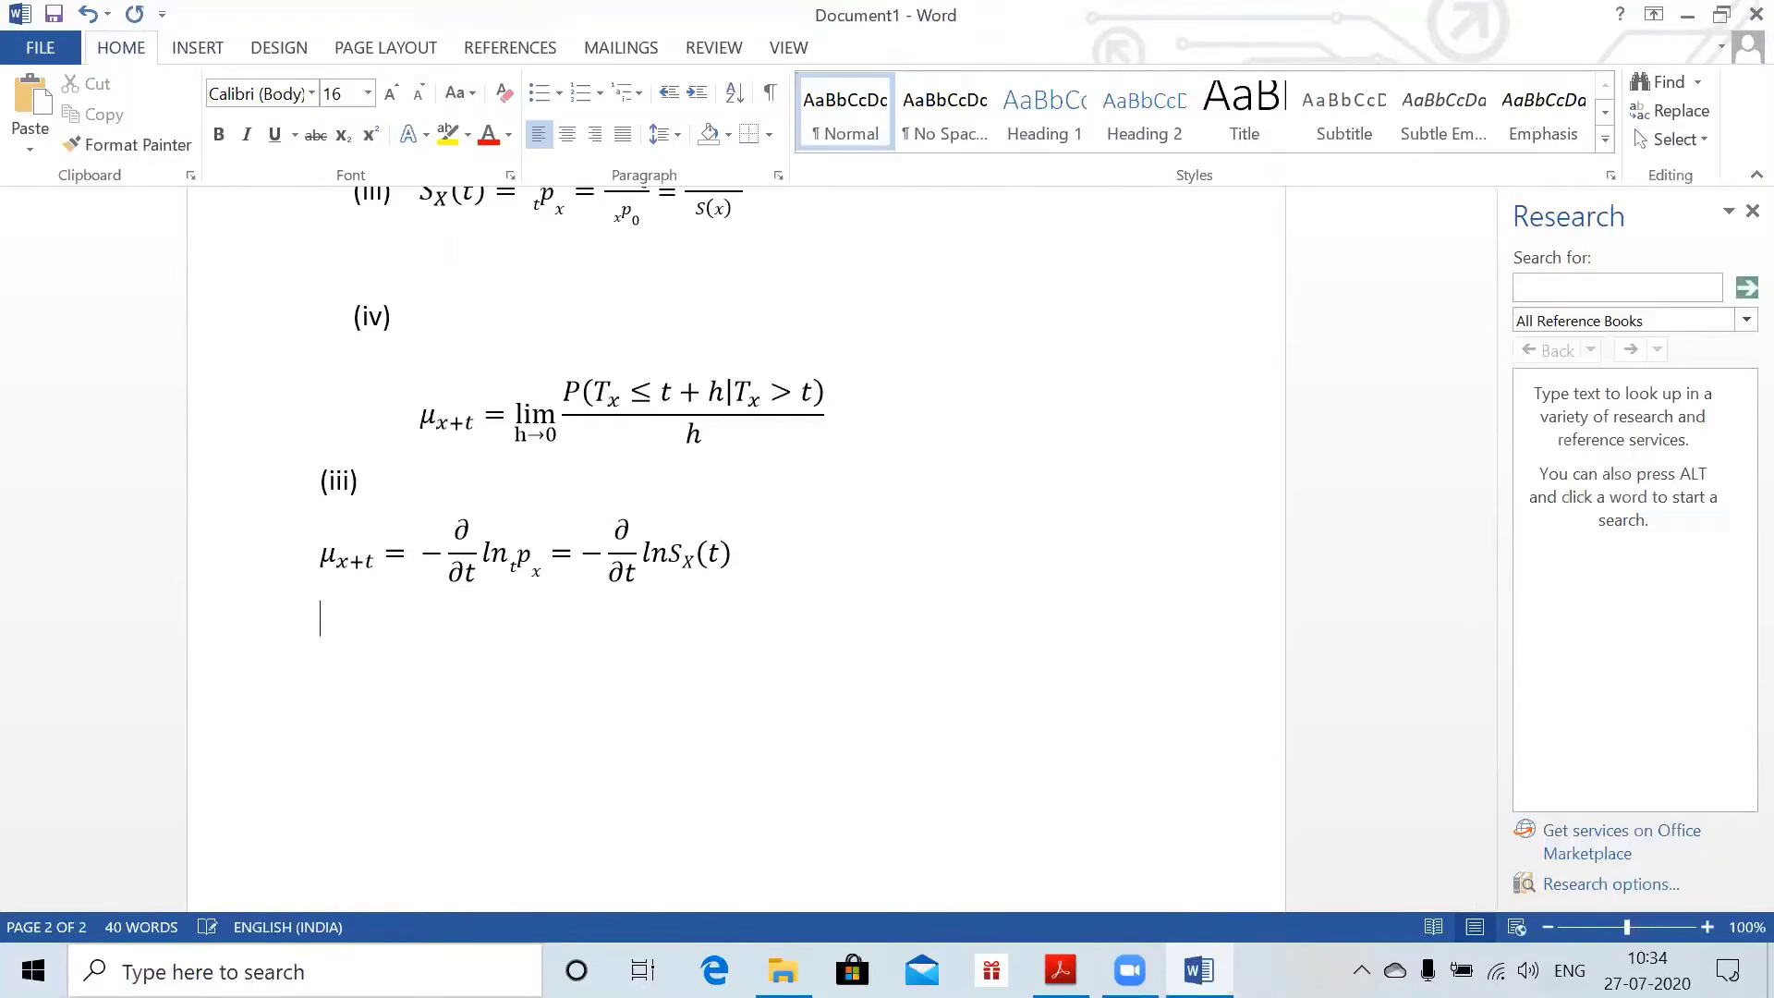
{"action": "key", "text": "alt+equal"}
{"action": "type", "text": "="}
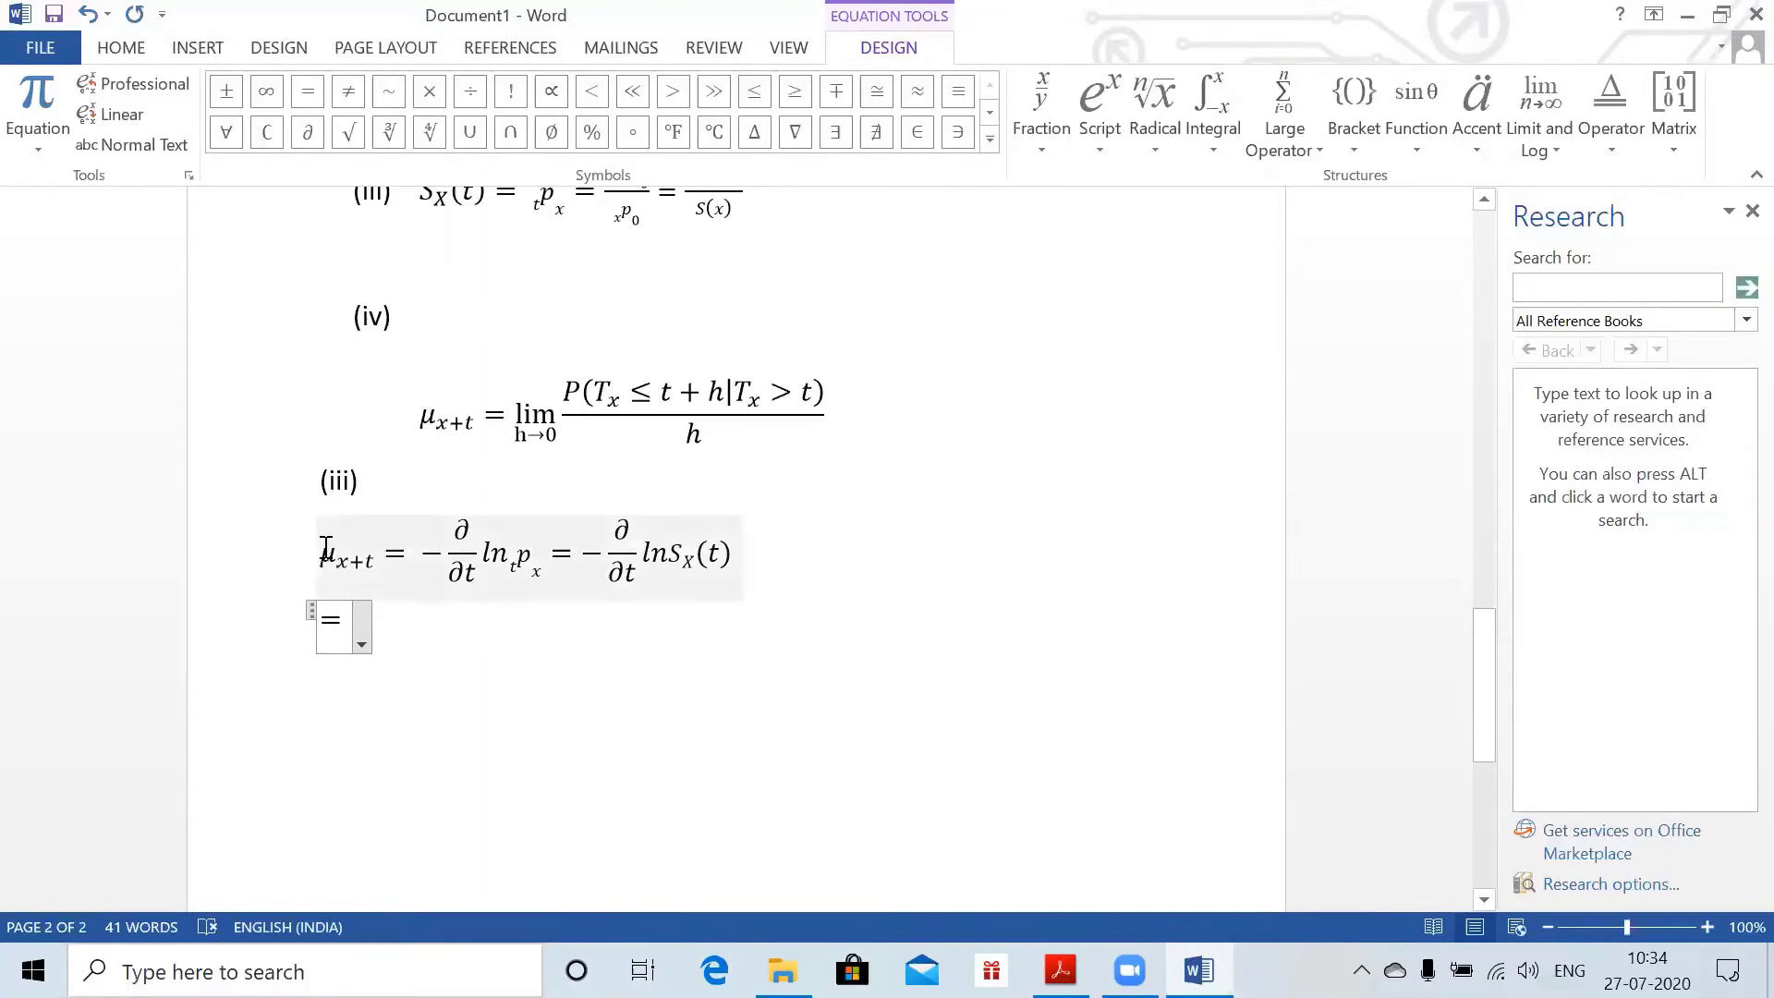
{"action": "left_click_drag", "start_coordinate": [326, 547], "coordinate": [371, 565]}
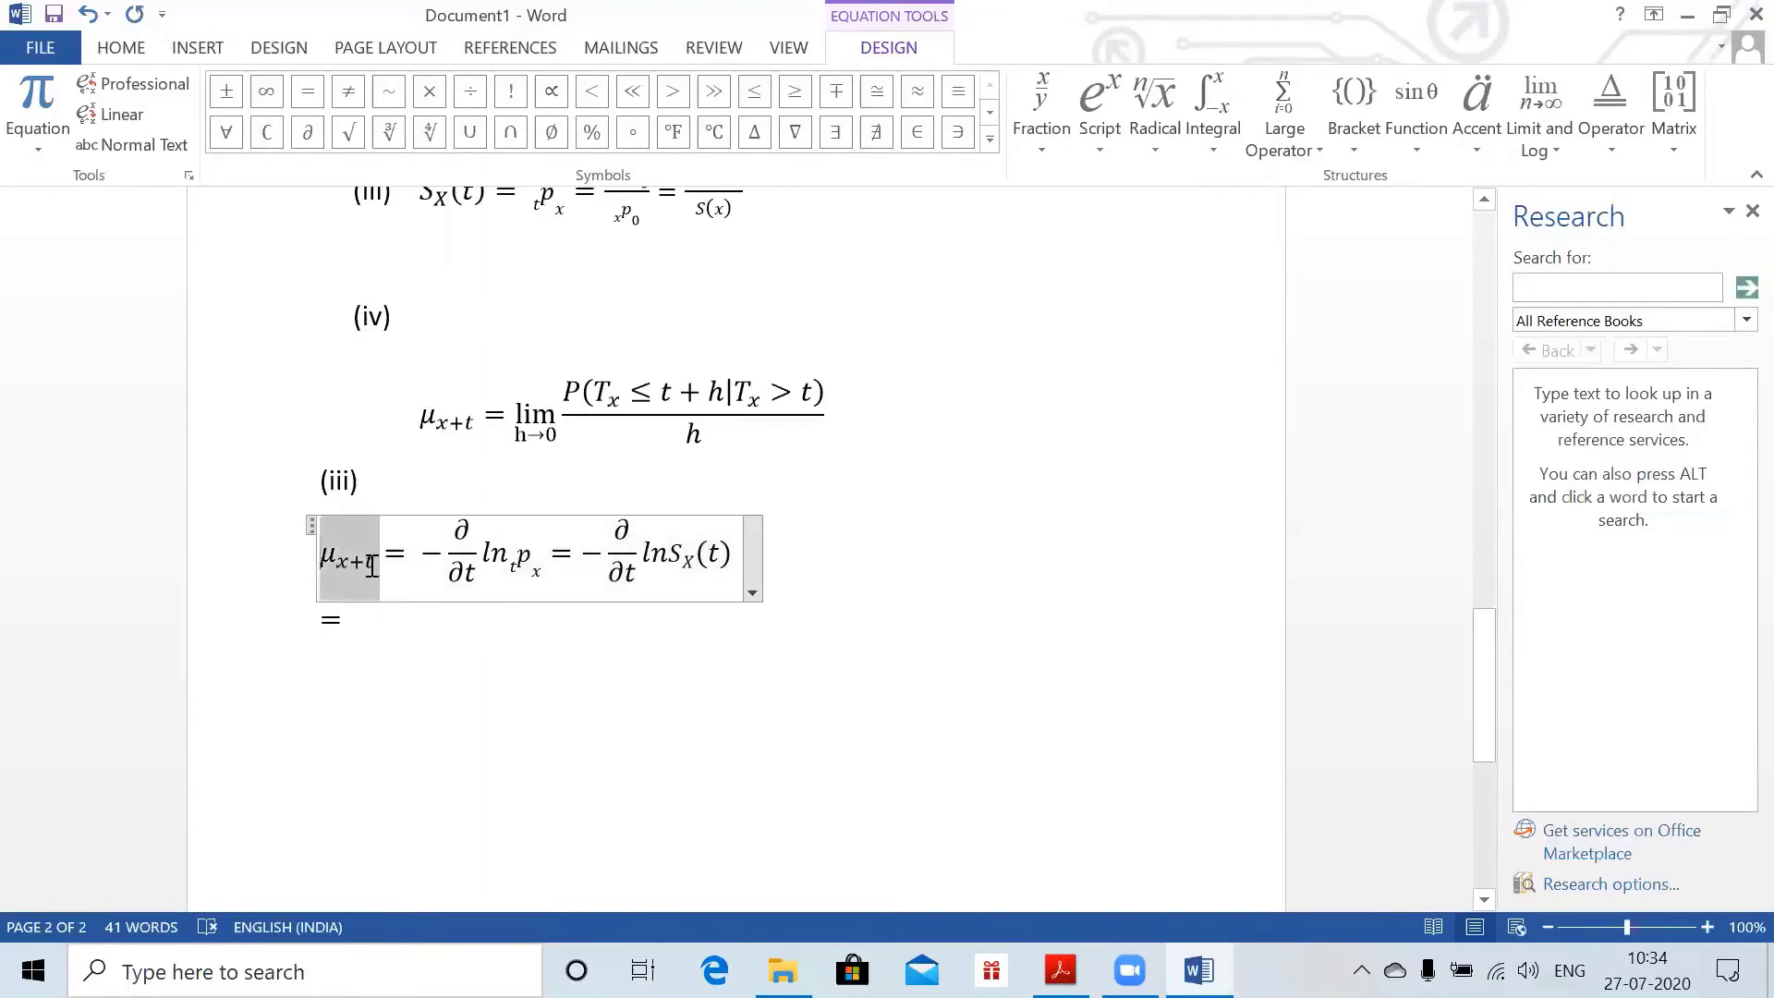
{"action": "left_click", "coordinate": [332, 626]}
{"action": "key", "text": "ctrl+v"}
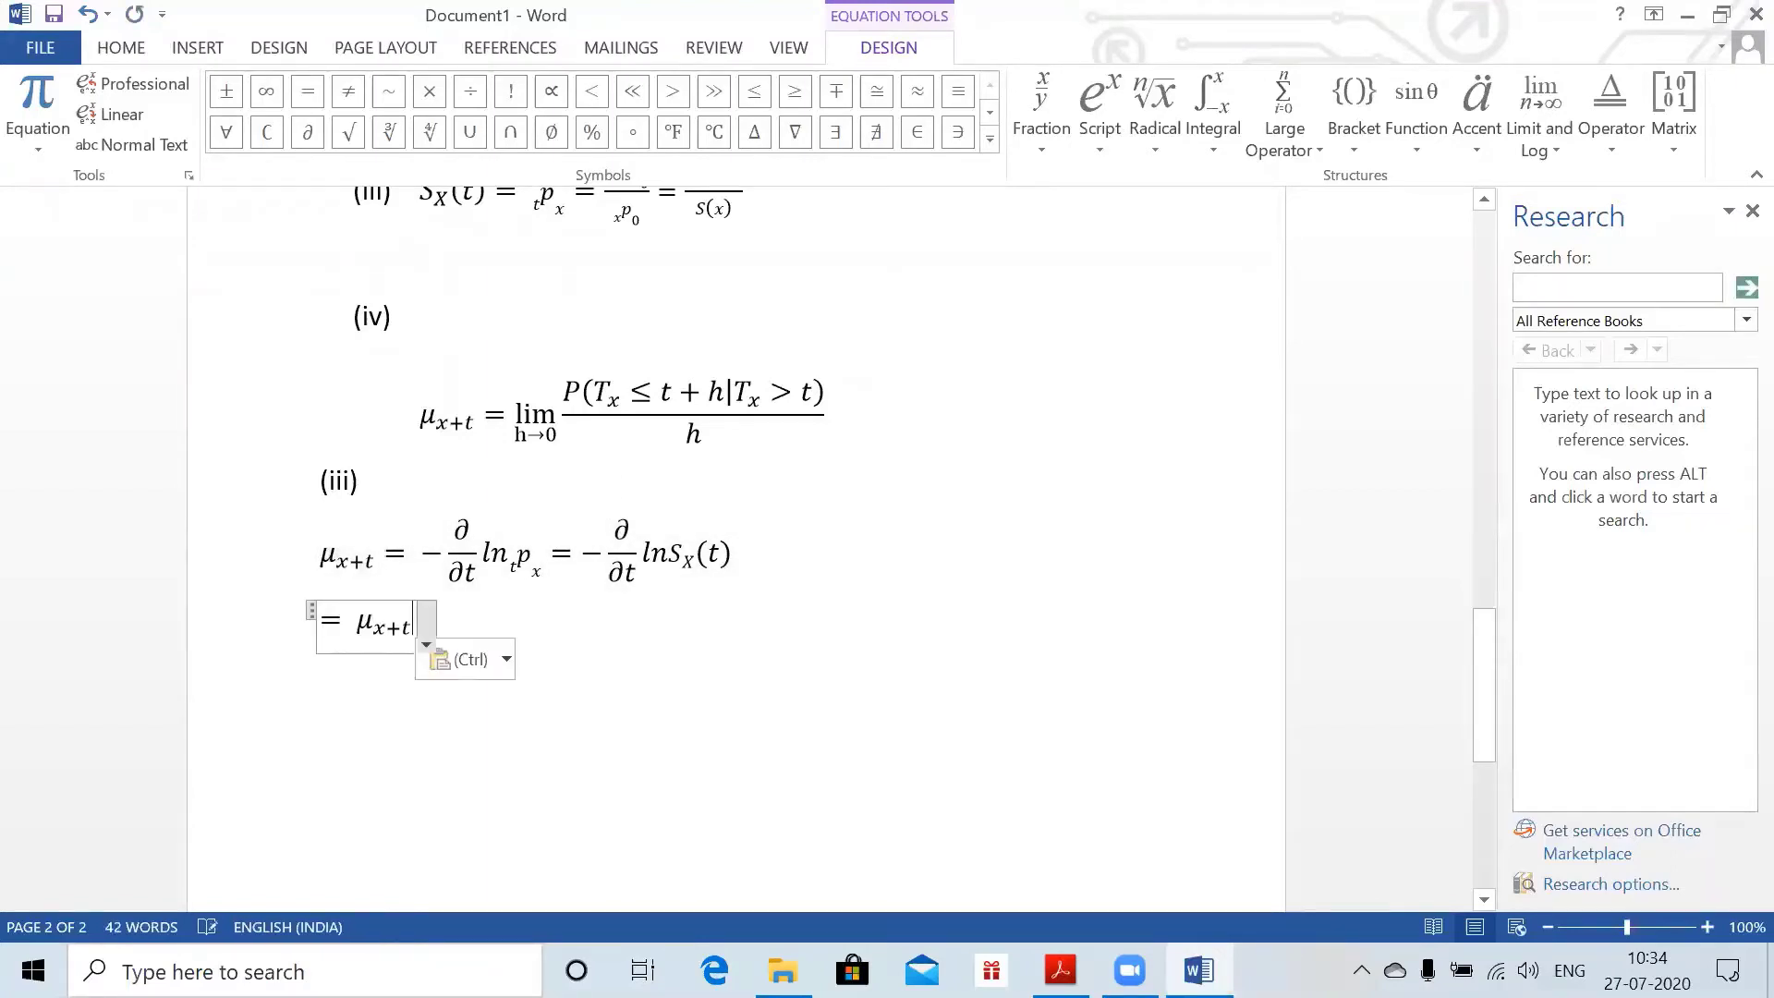
{"action": "type", "text": "="}
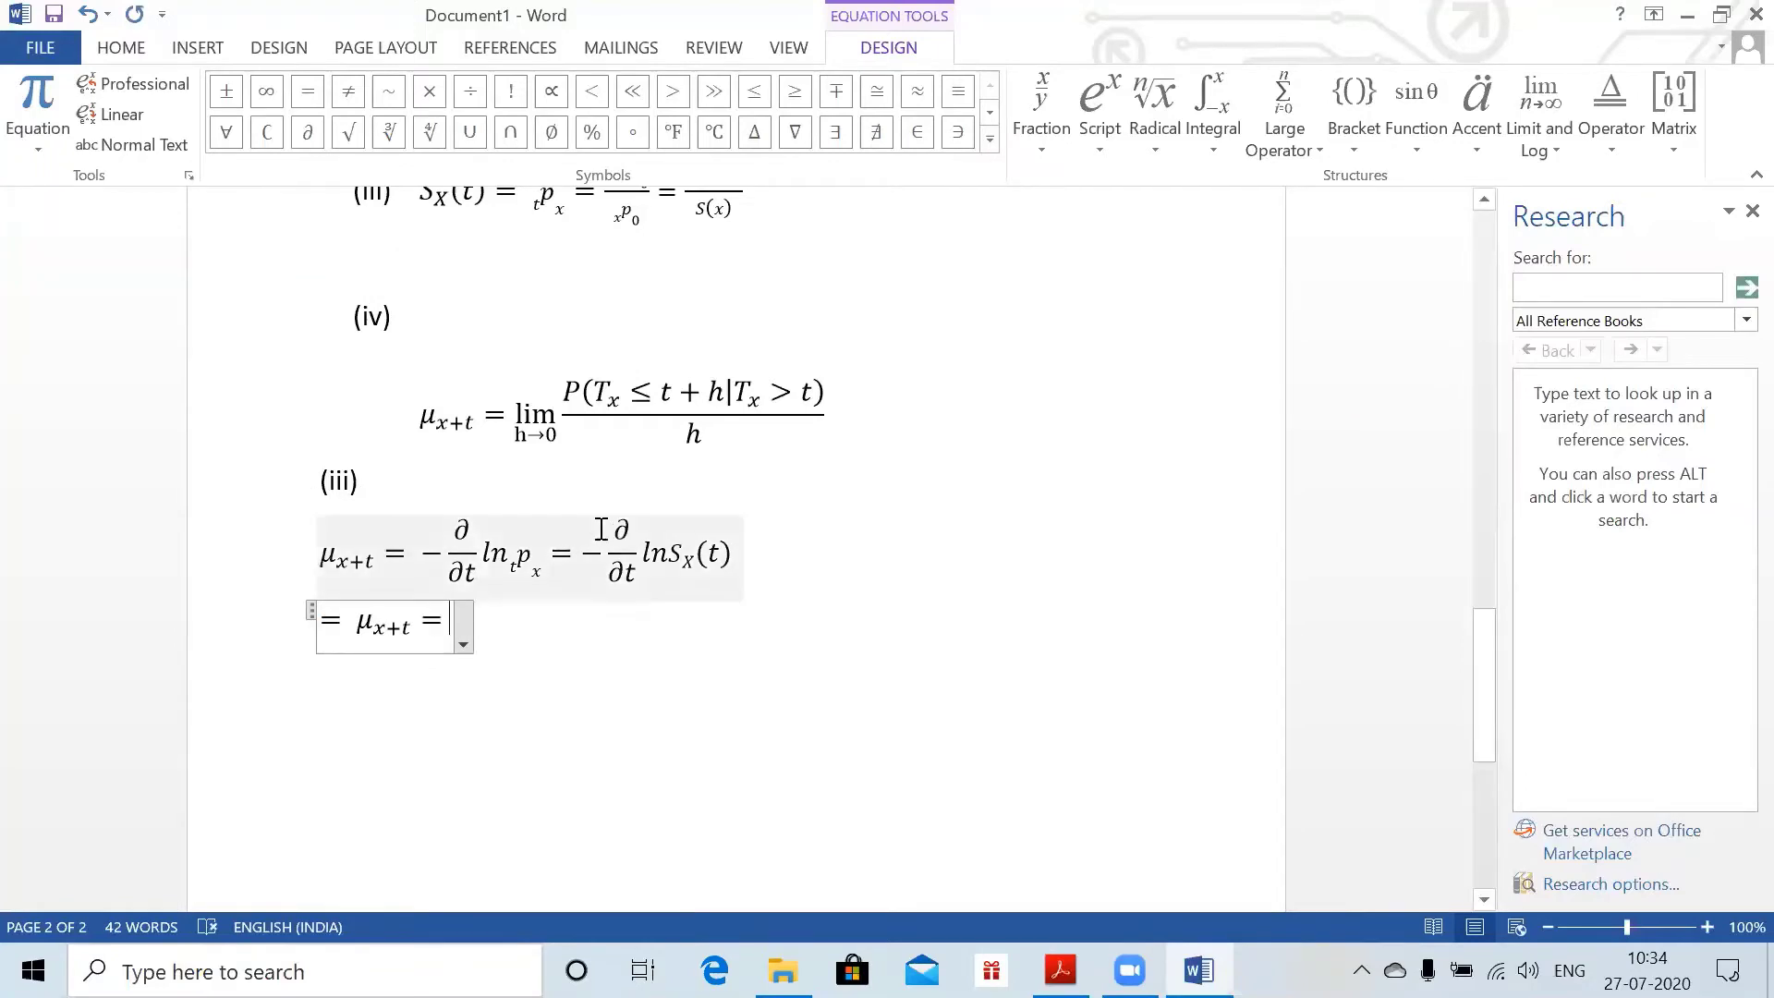
- Copy −∂/∂t from the upper equation to the end of the new equation
{"action": "mouse_move", "coordinate": [606, 525]}
{"action": "left_mouse_down"}
{"action": "mouse_move", "coordinate": [661, 599]}
{"action": "mouse_move", "coordinate": [615, 583]}
{"action": "mouse_move", "coordinate": [593, 527]}
{"action": "left_mouse_up"}
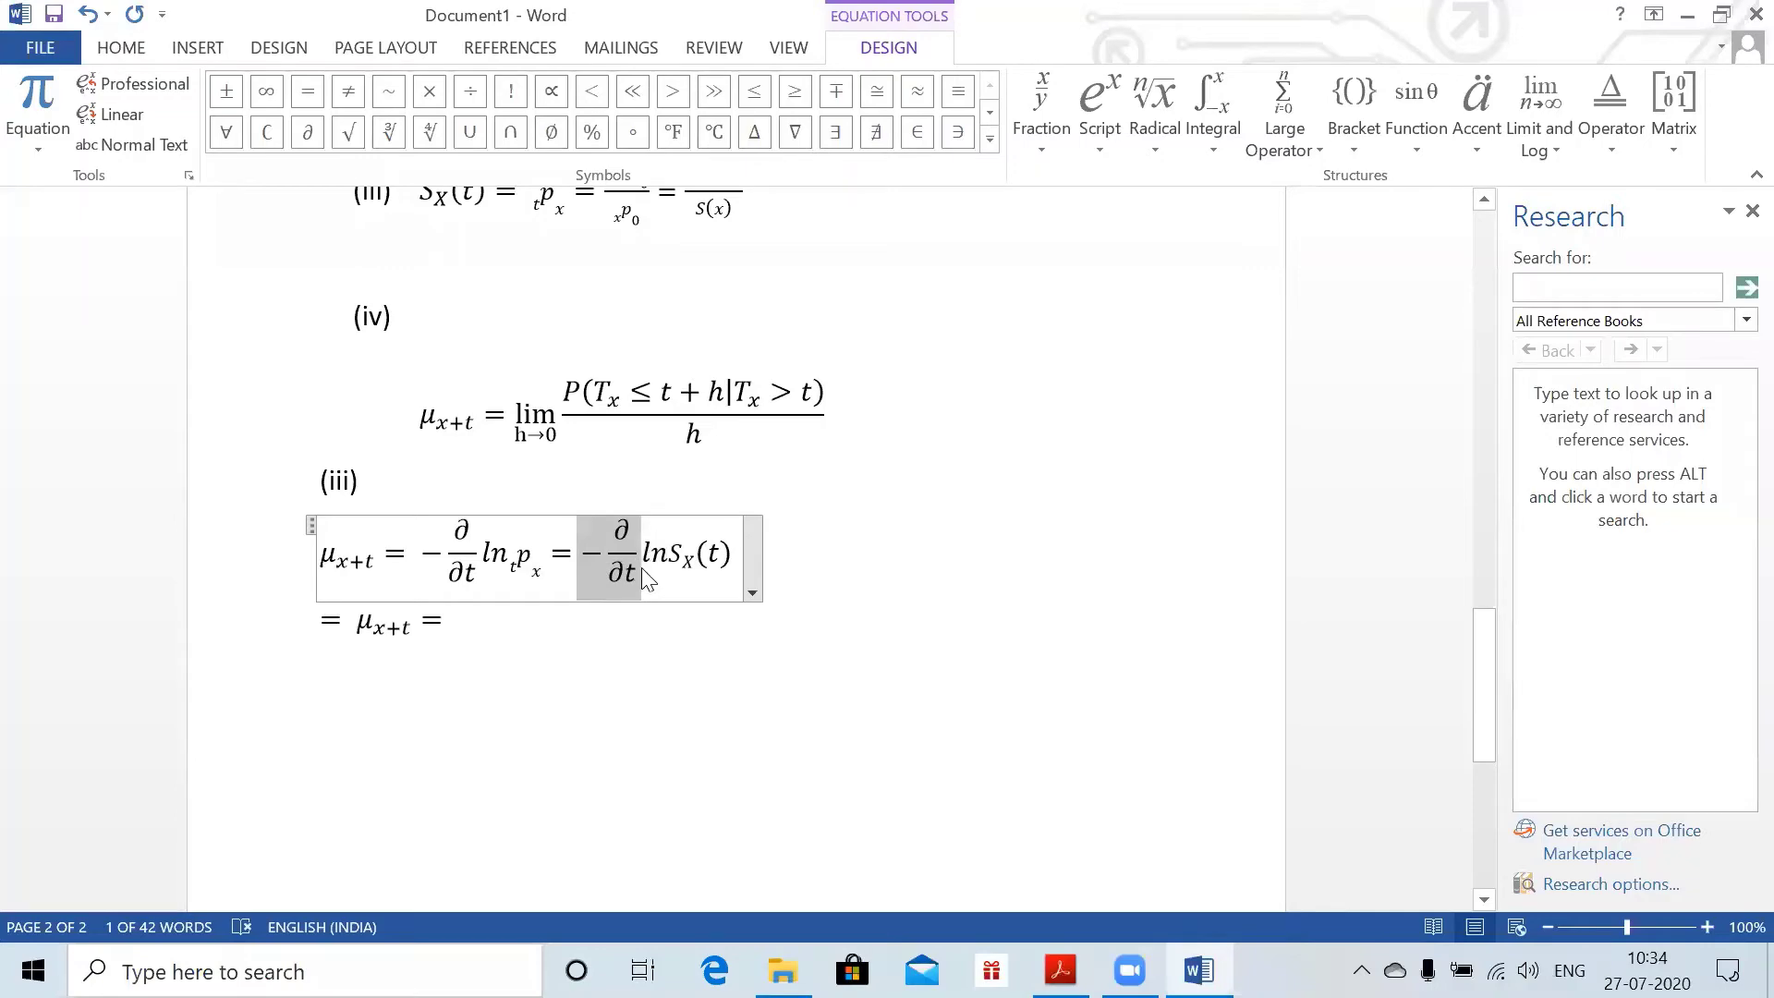
{"action": "key", "text": "ctrl+c"}
{"action": "left_click", "coordinate": [443, 621]}
{"action": "key", "text": "ctrl+v"}
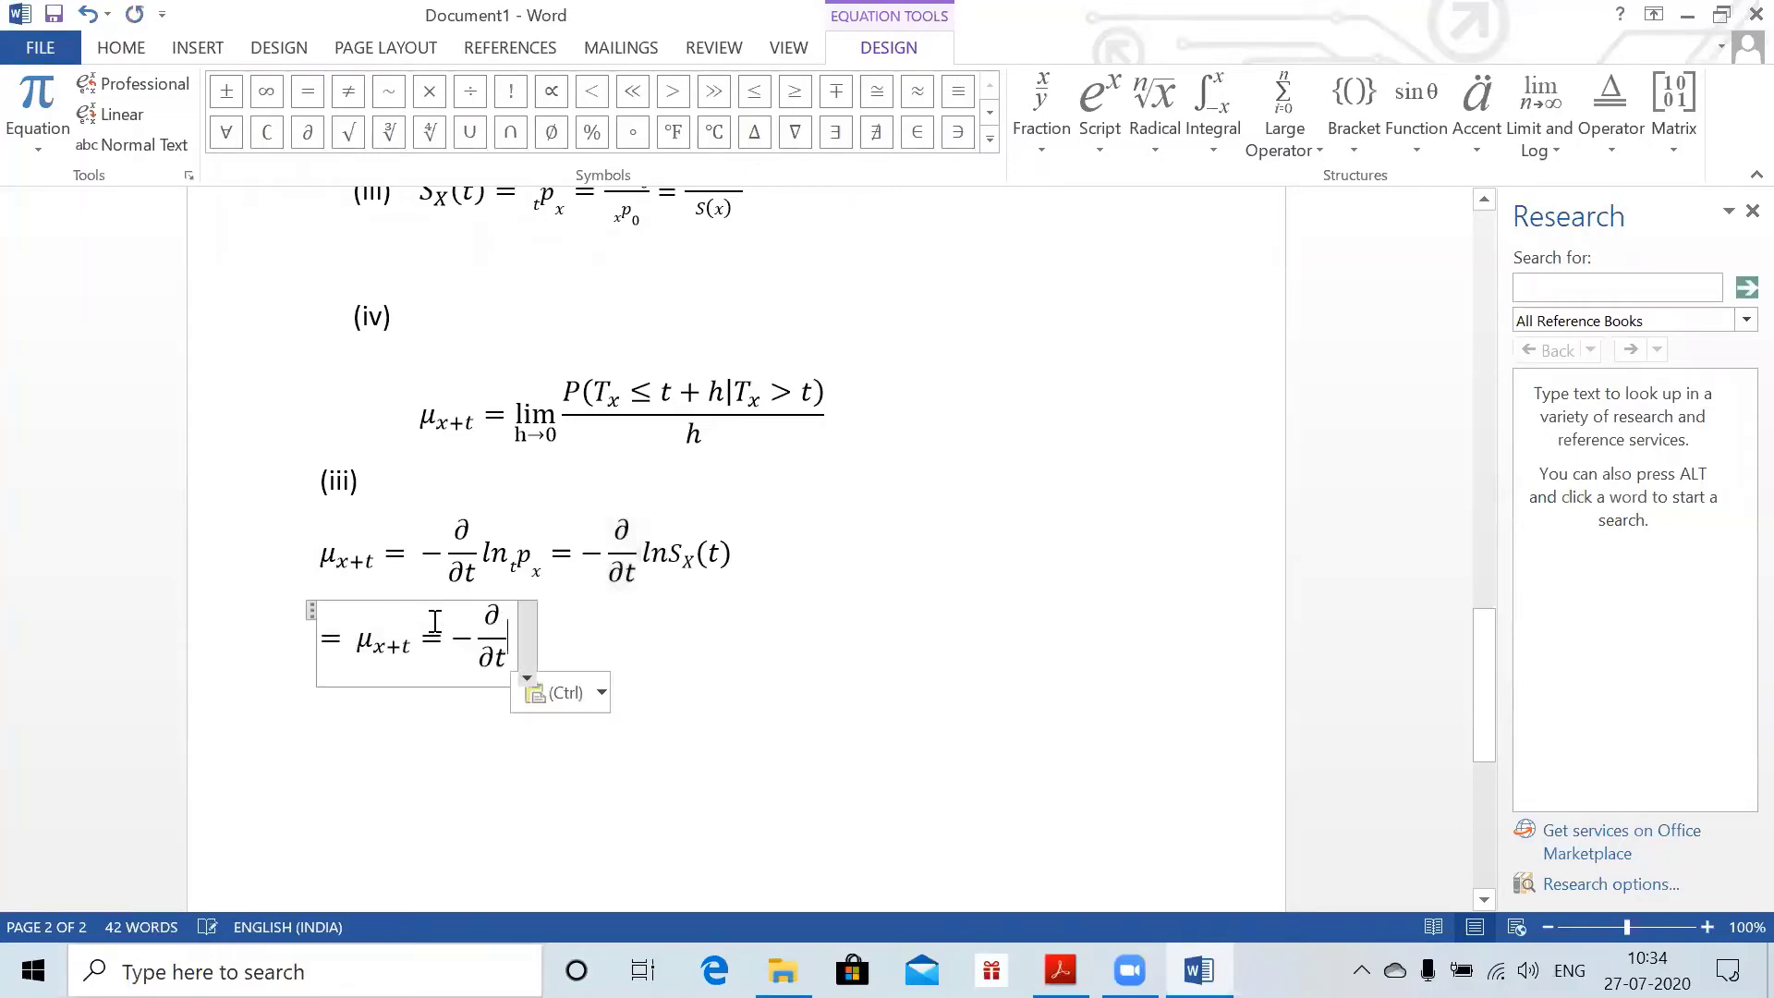
- Check the Weibull survival function in Question 3 of CS2 Word Class 3.pdf in Acrobat Reader, and return to the equation in Word
{"action": "type", "text": "("}
{"action": "key", "text": "alt+Tab"}
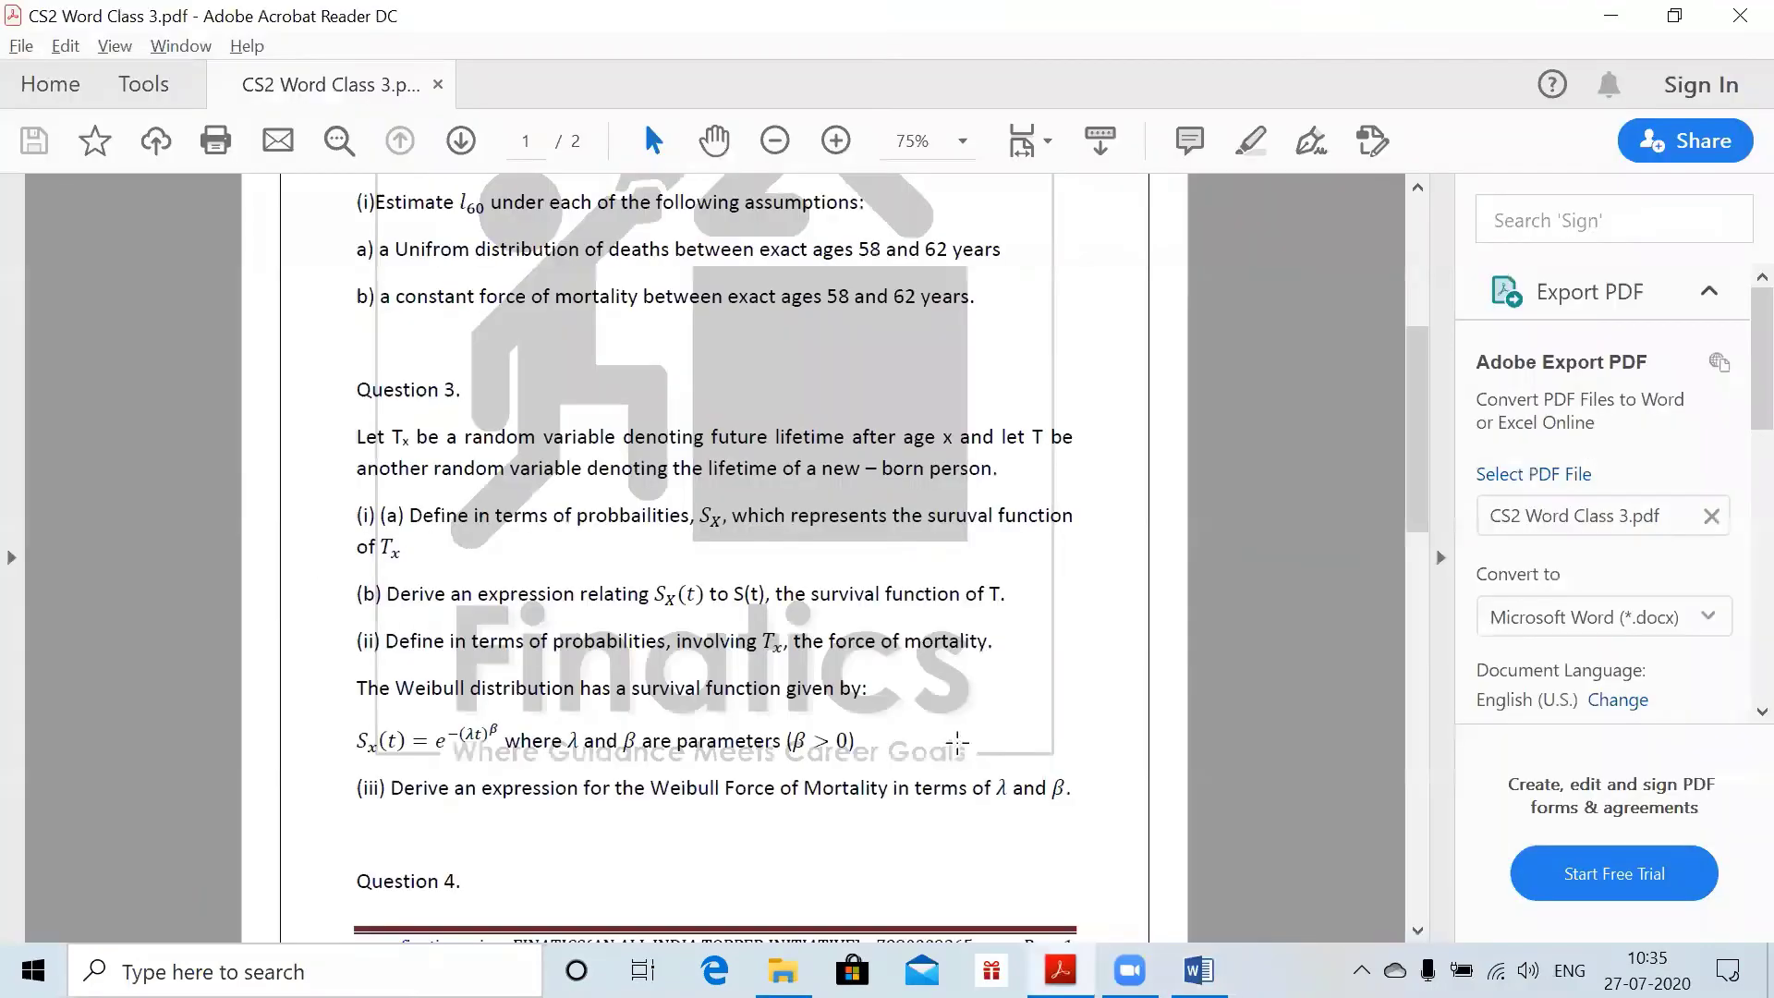
{"action": "key", "text": "alt+Tab"}
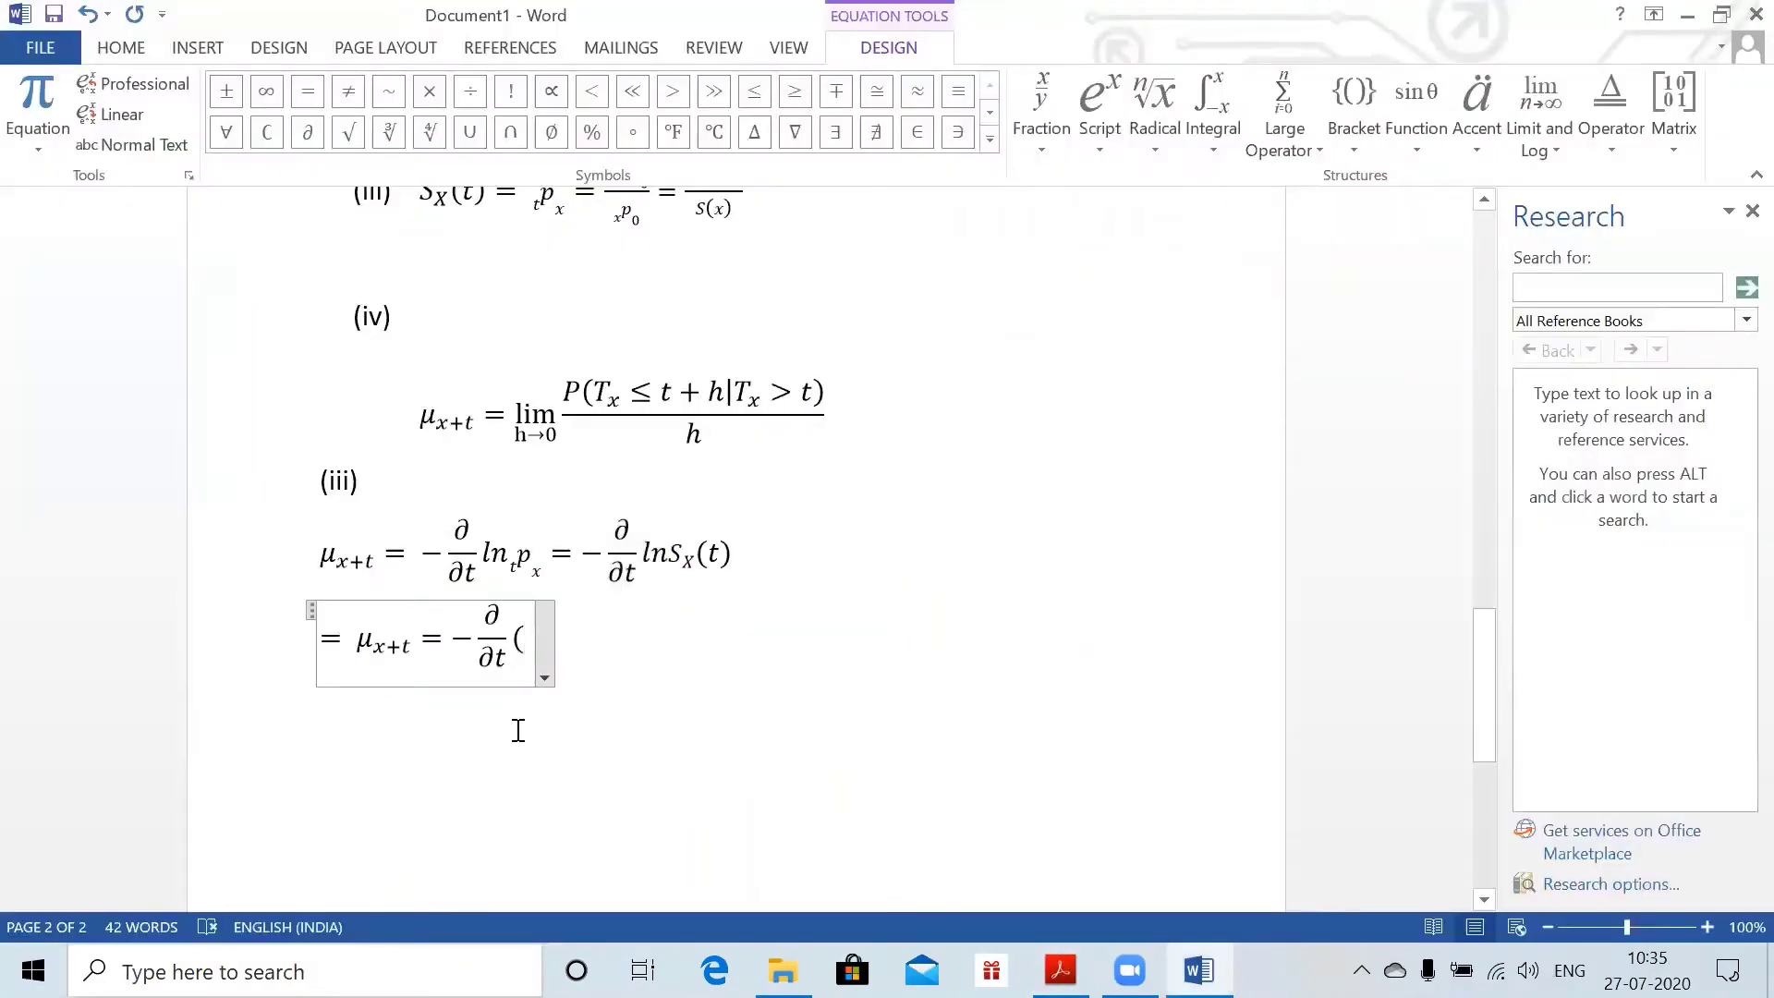
{"action": "type", "text": "-"}
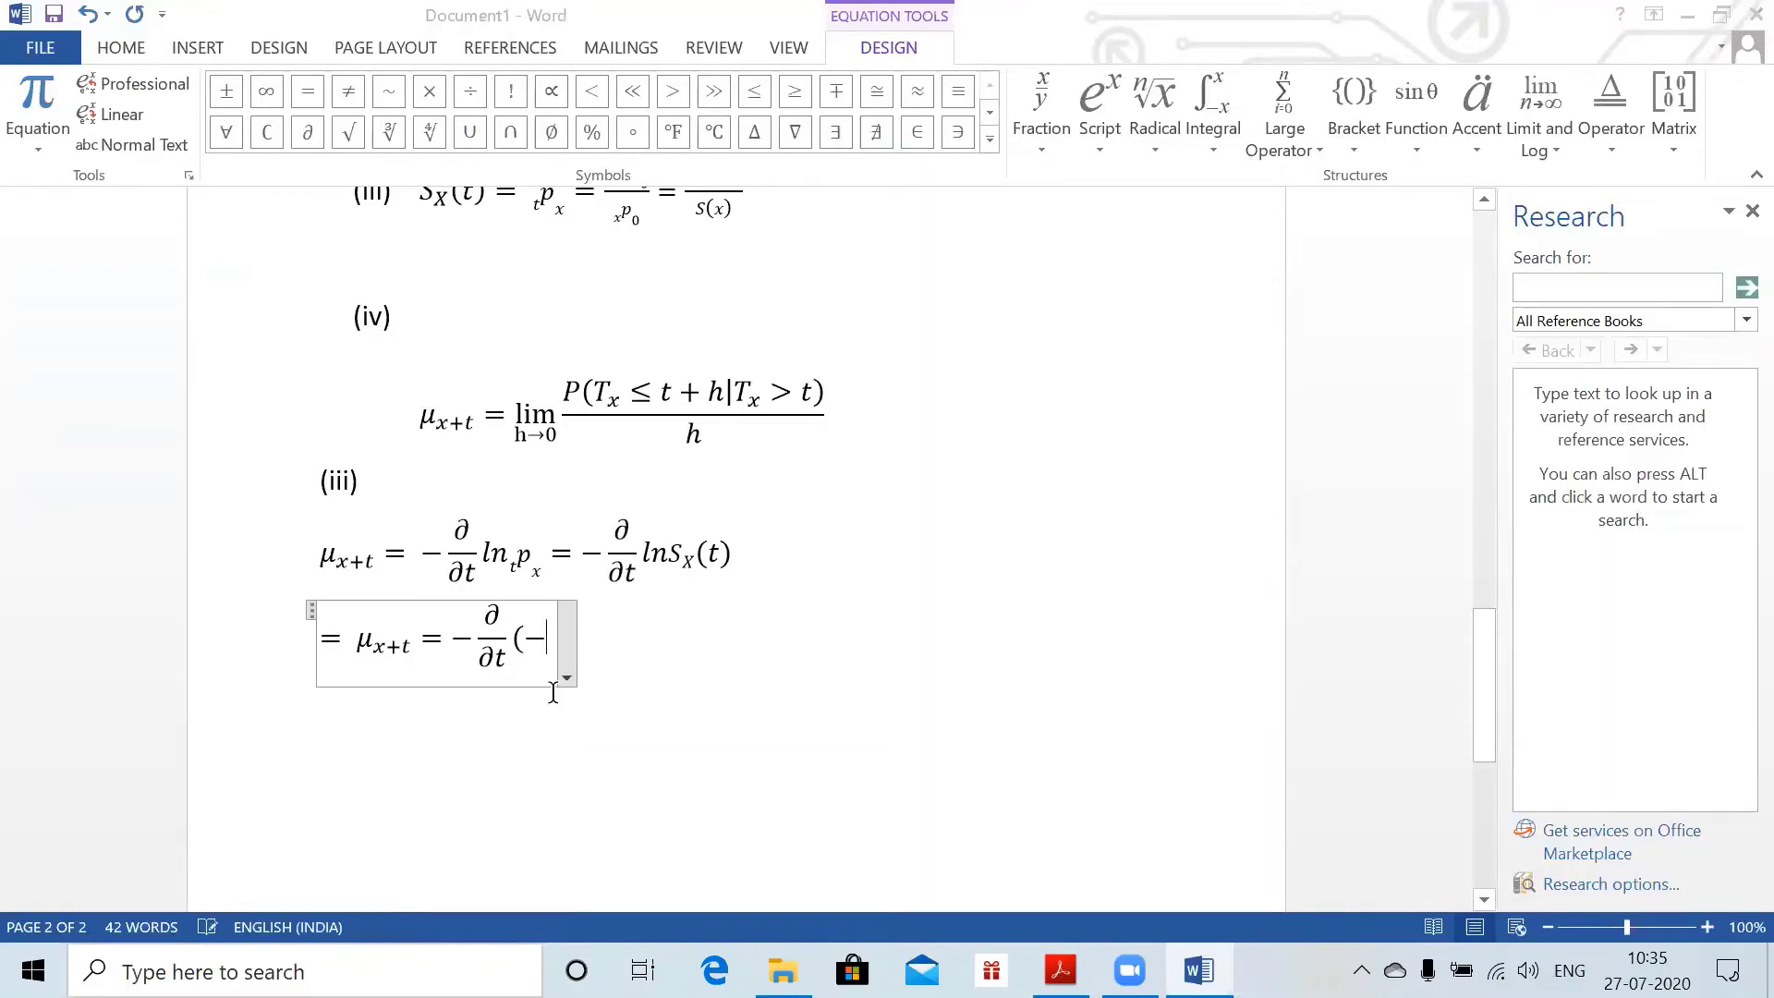
{"action": "key", "text": "alt+Tab"}
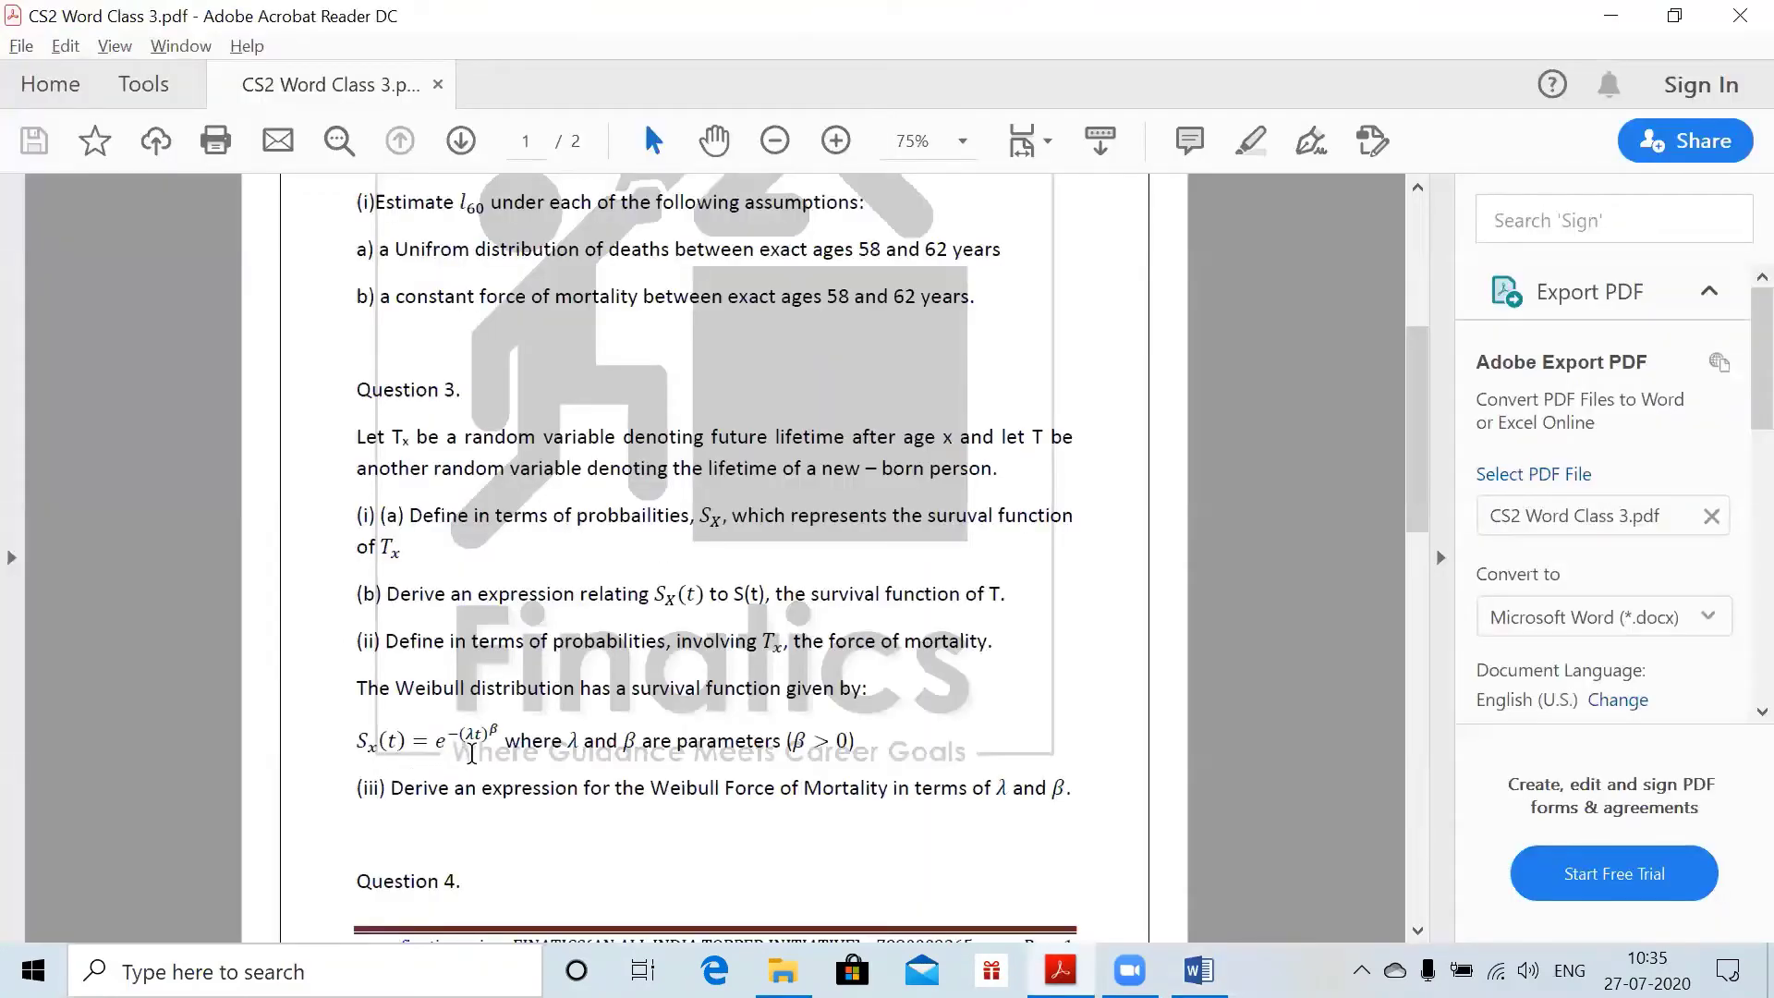
{"action": "key", "text": "alt+Tab"}
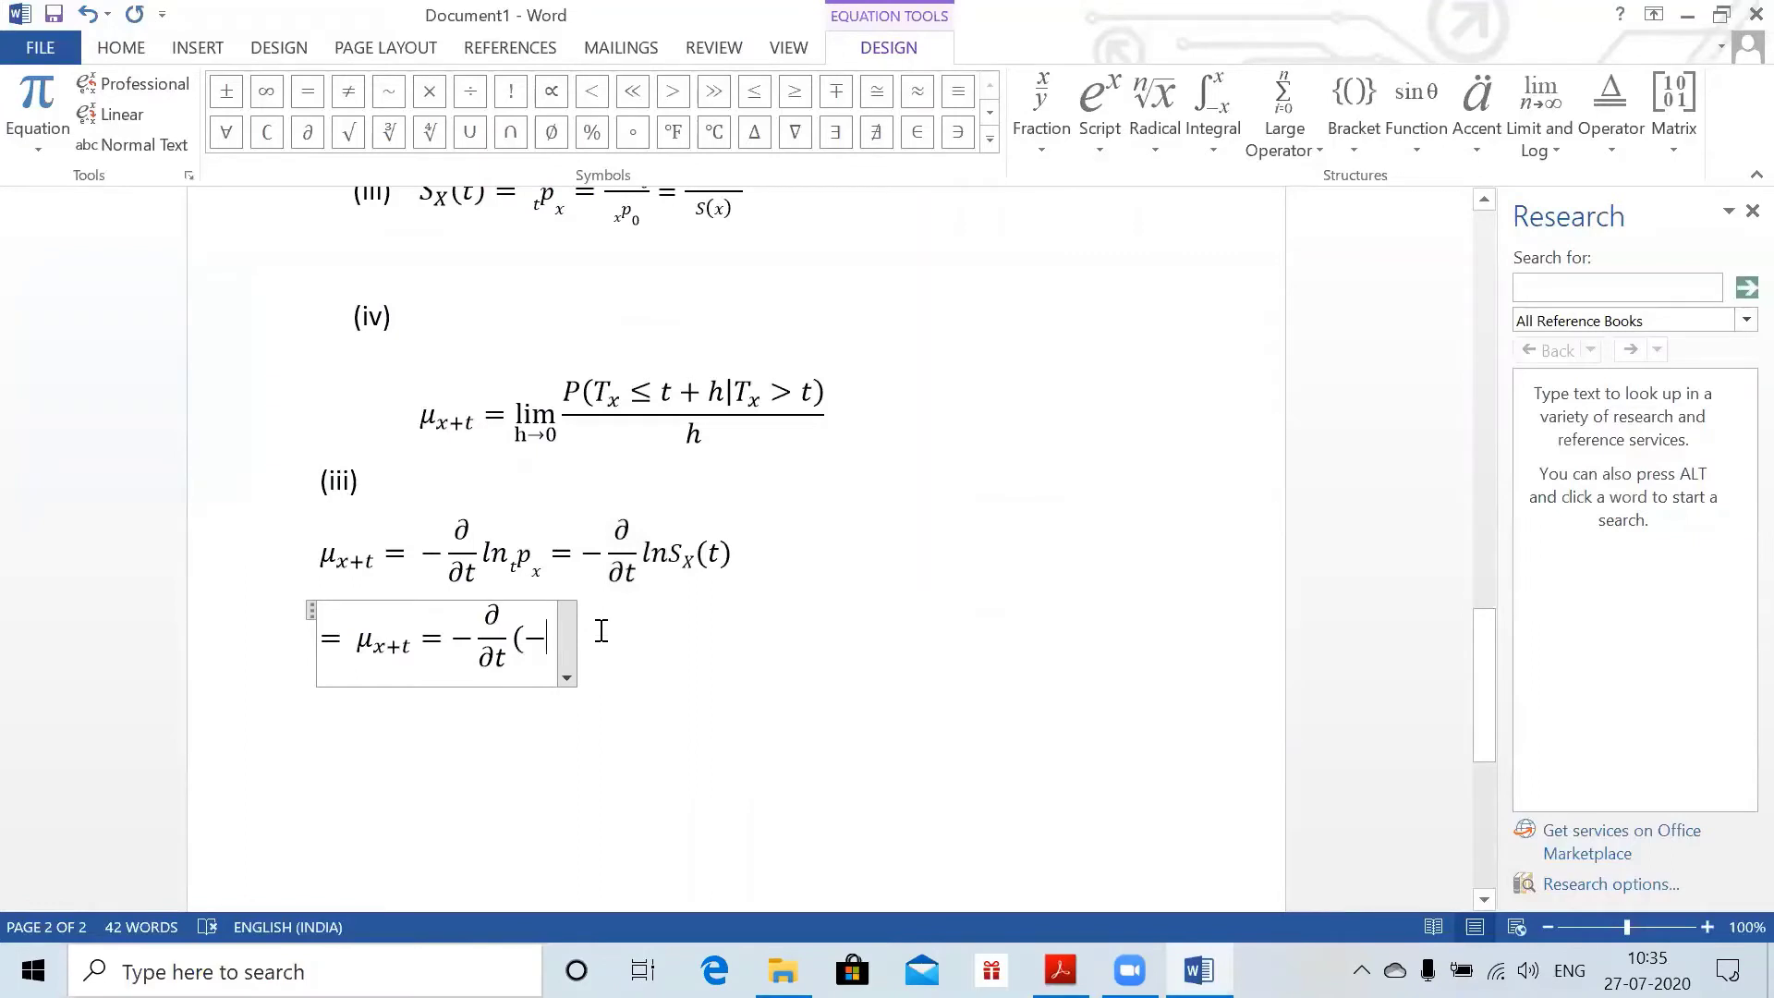
{"action": "key", "text": "BackSpace"}
{"action": "key", "text": "BackSpace"}
- Add the natural logarithm of e raised to (−λt)^β after the ∂/∂t fraction, enclosed in parentheses
{"action": "type", "text": "ln"}
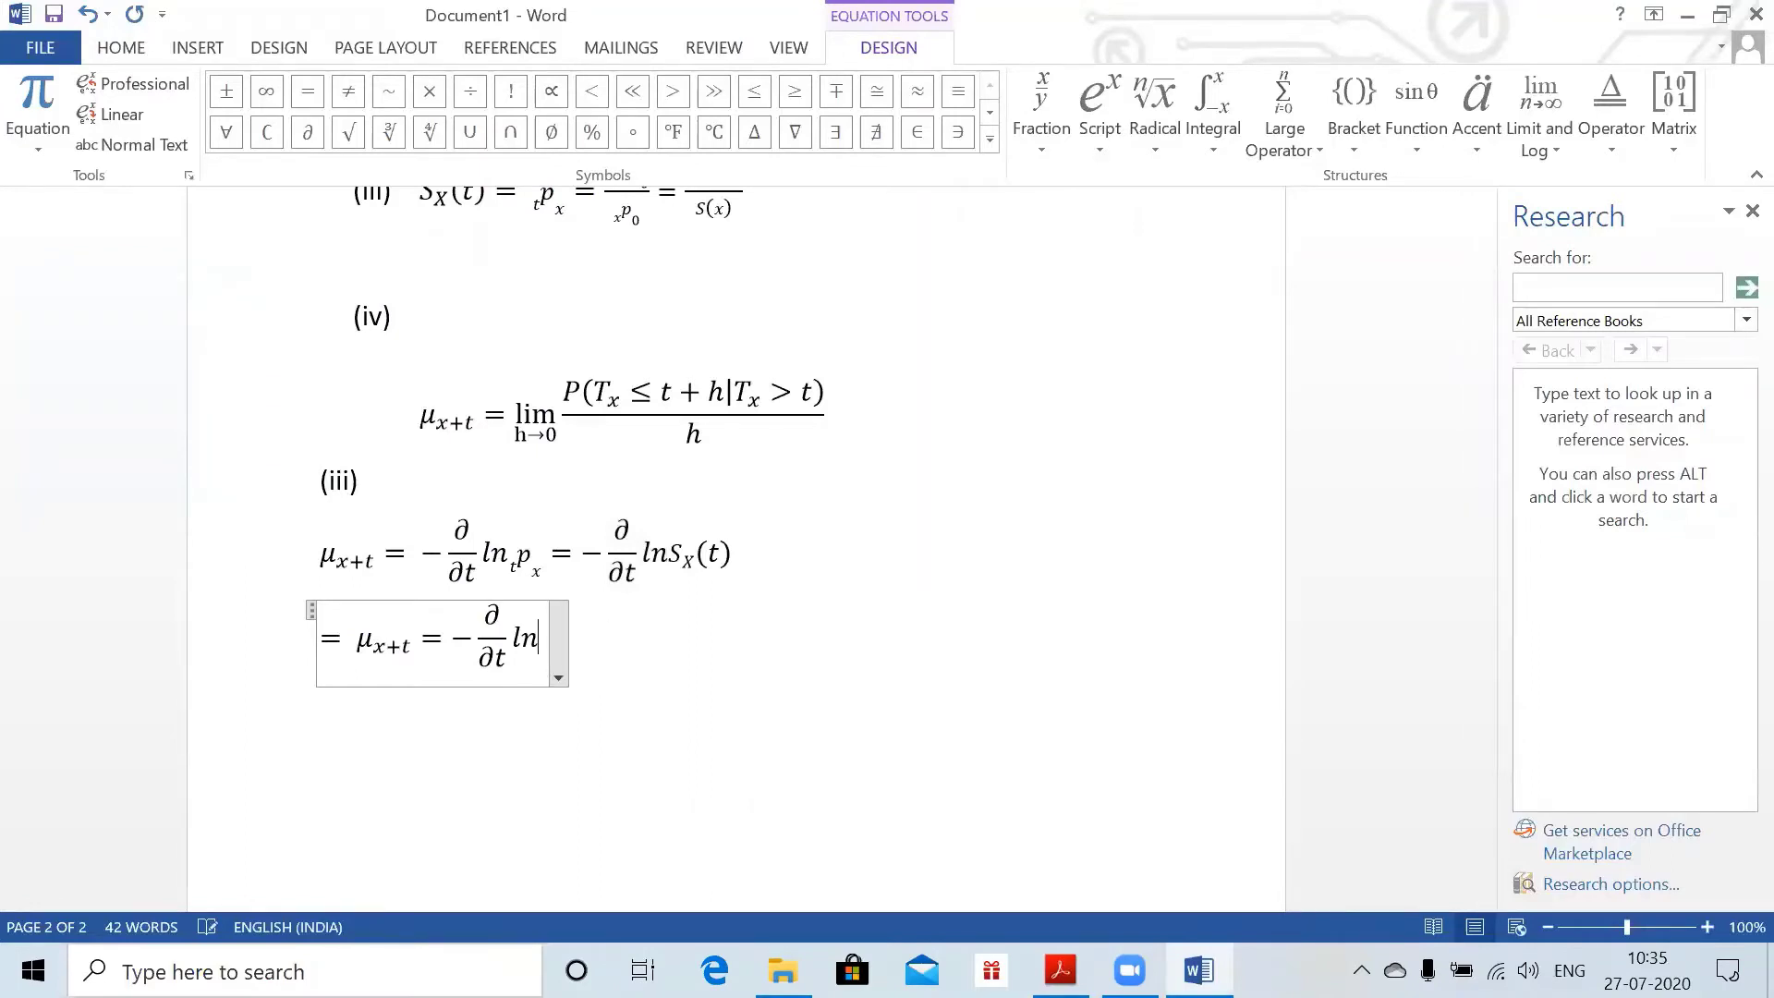
{"action": "type", "text": " (e^"}
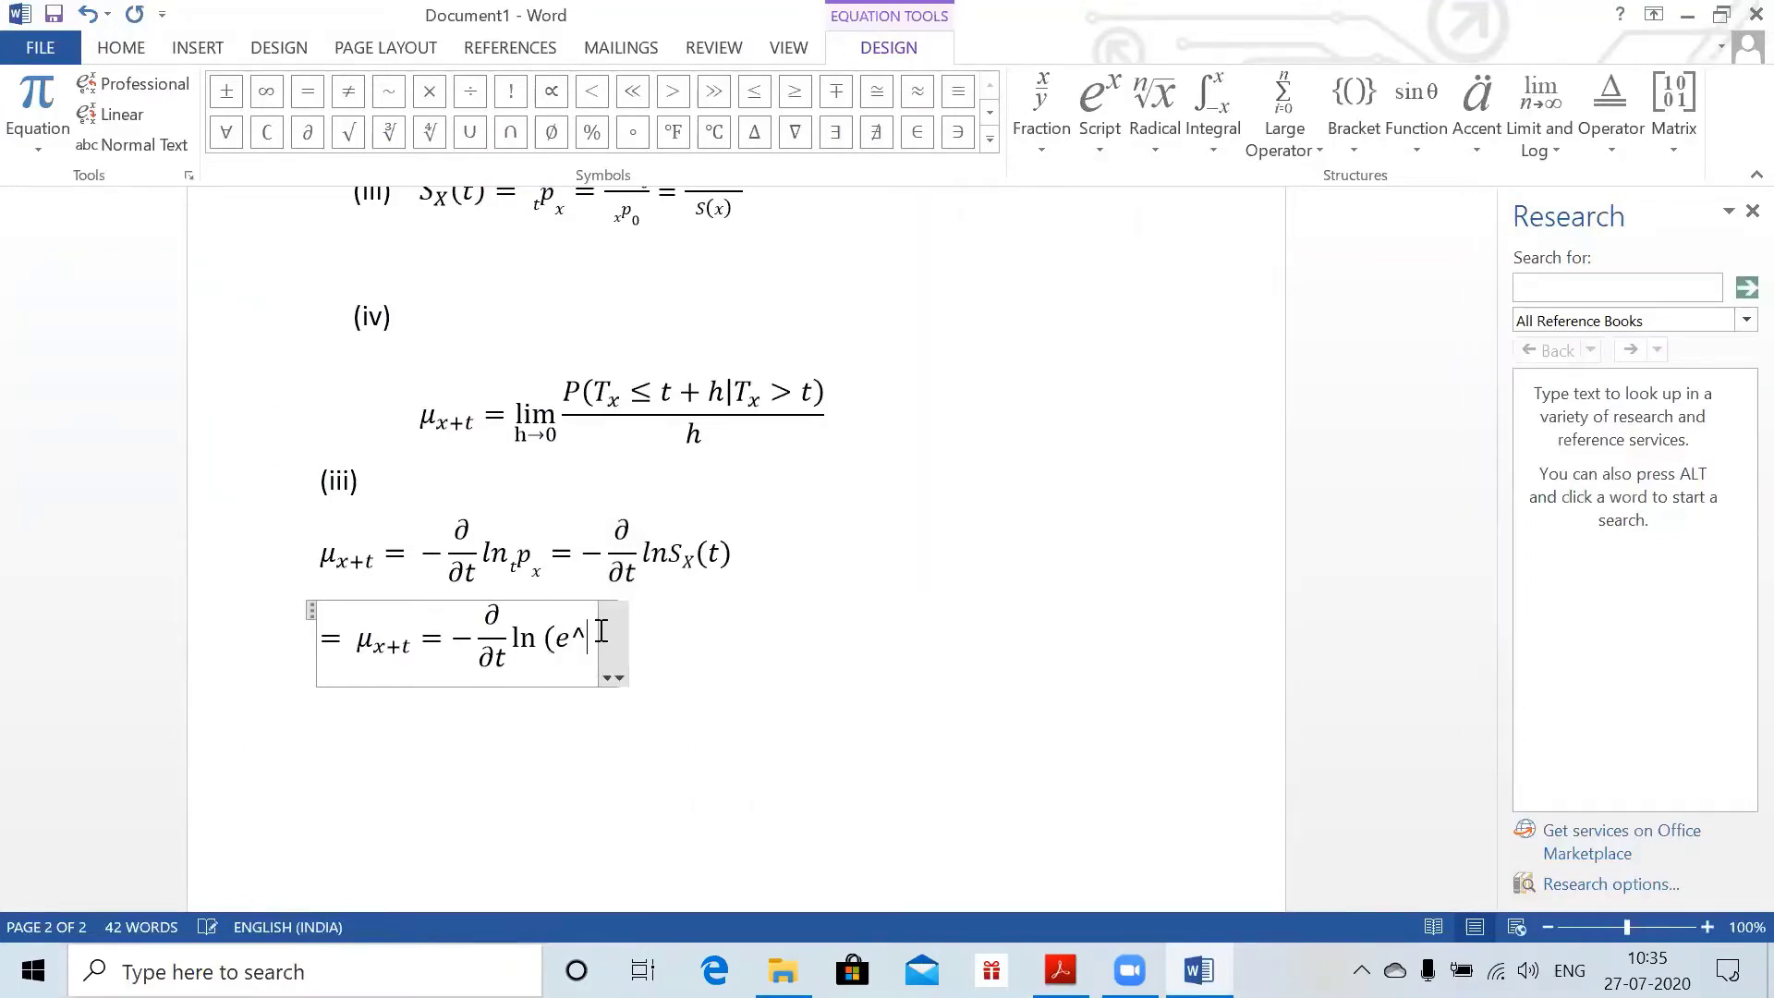
{"action": "type", "text": "(-\\lambda"}
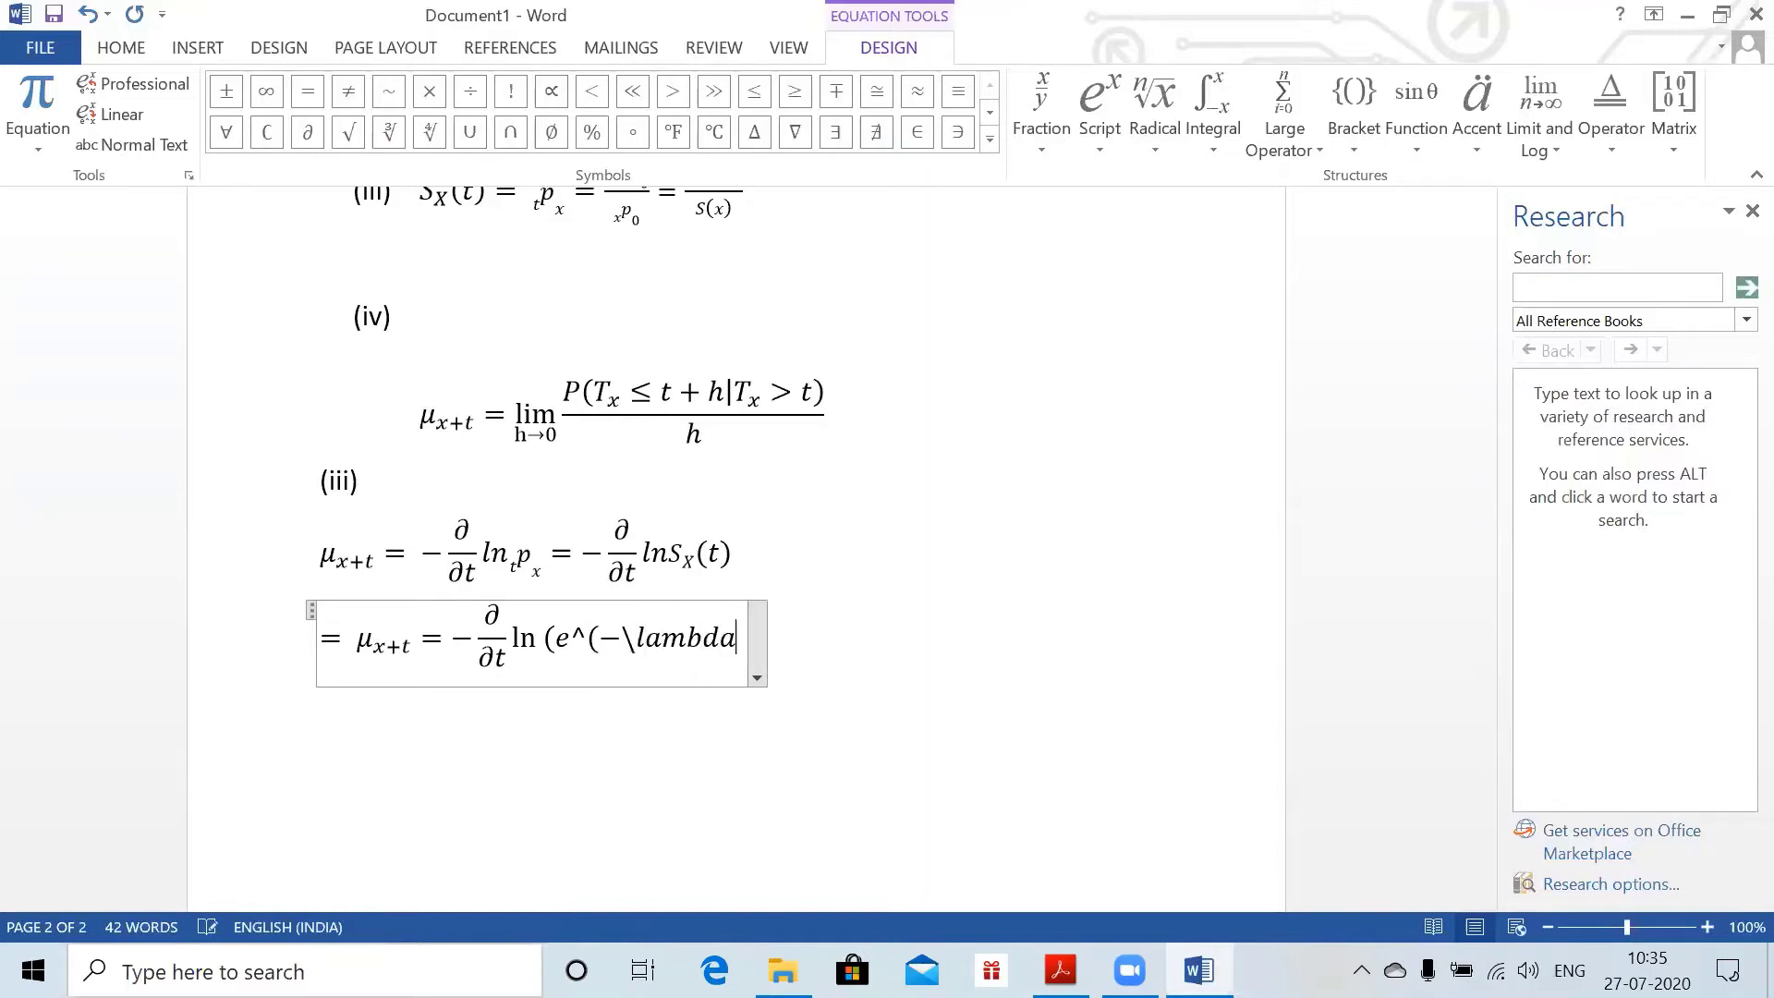
{"action": "type", "text": " t)"}
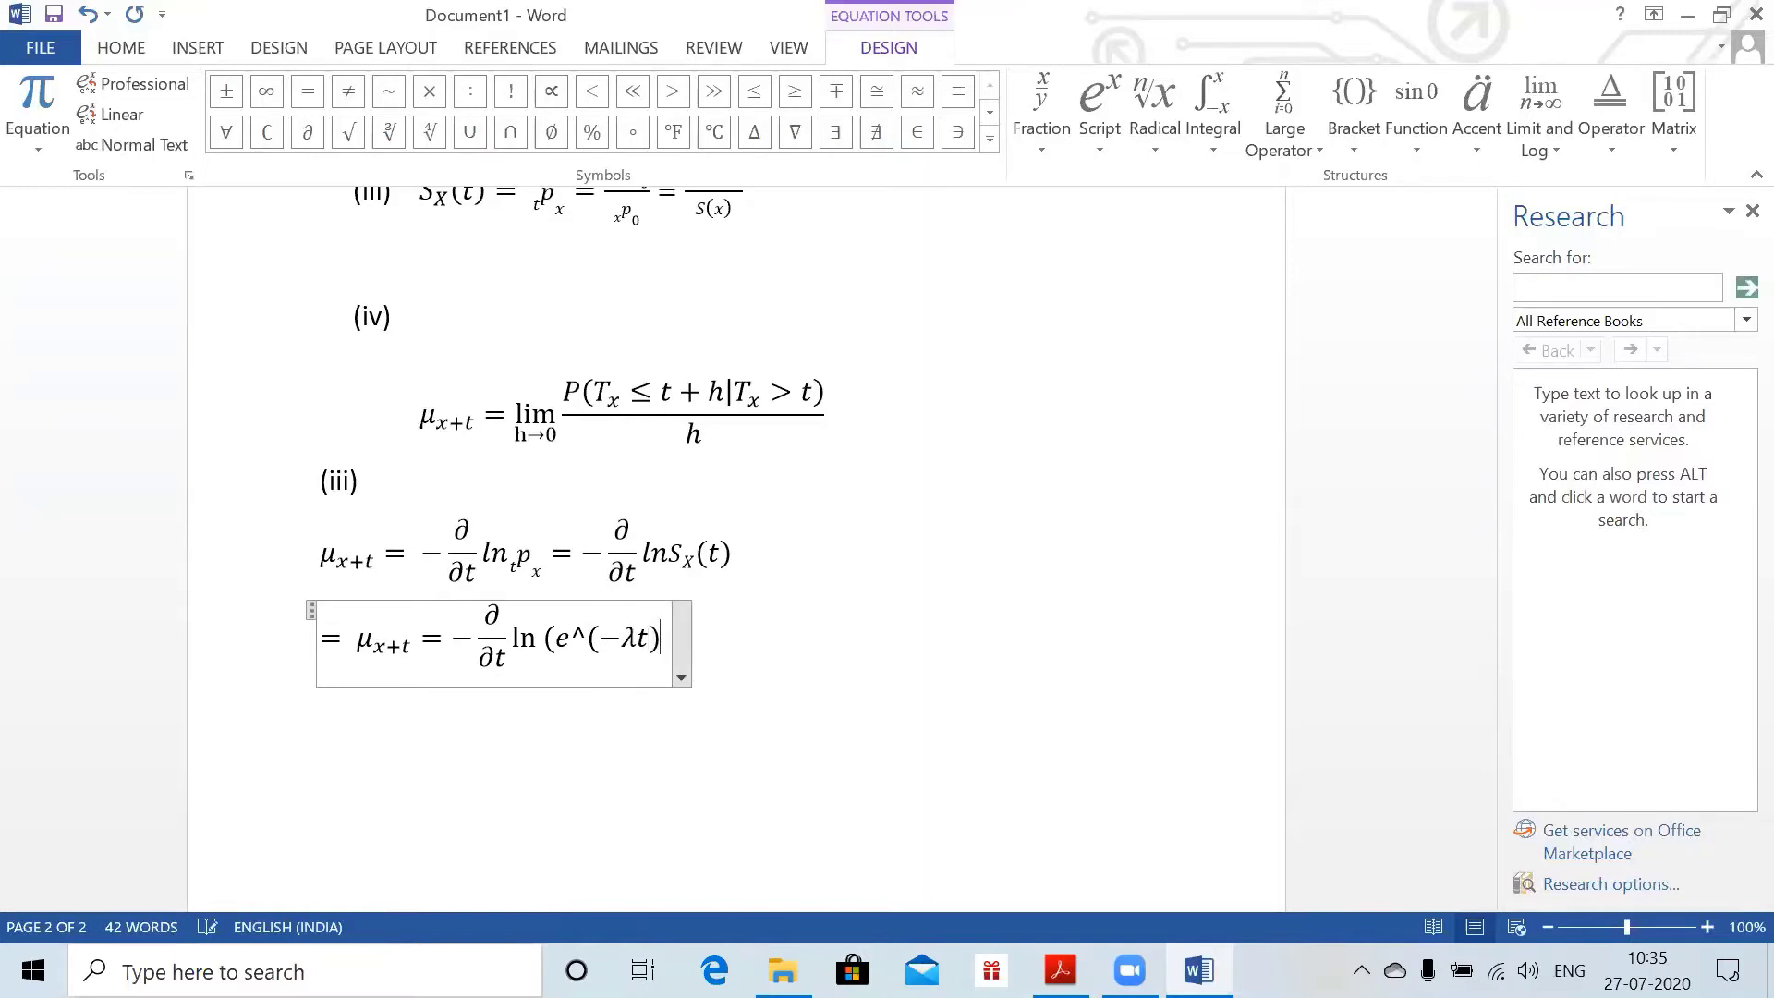
{"action": "type", "text": "^"}
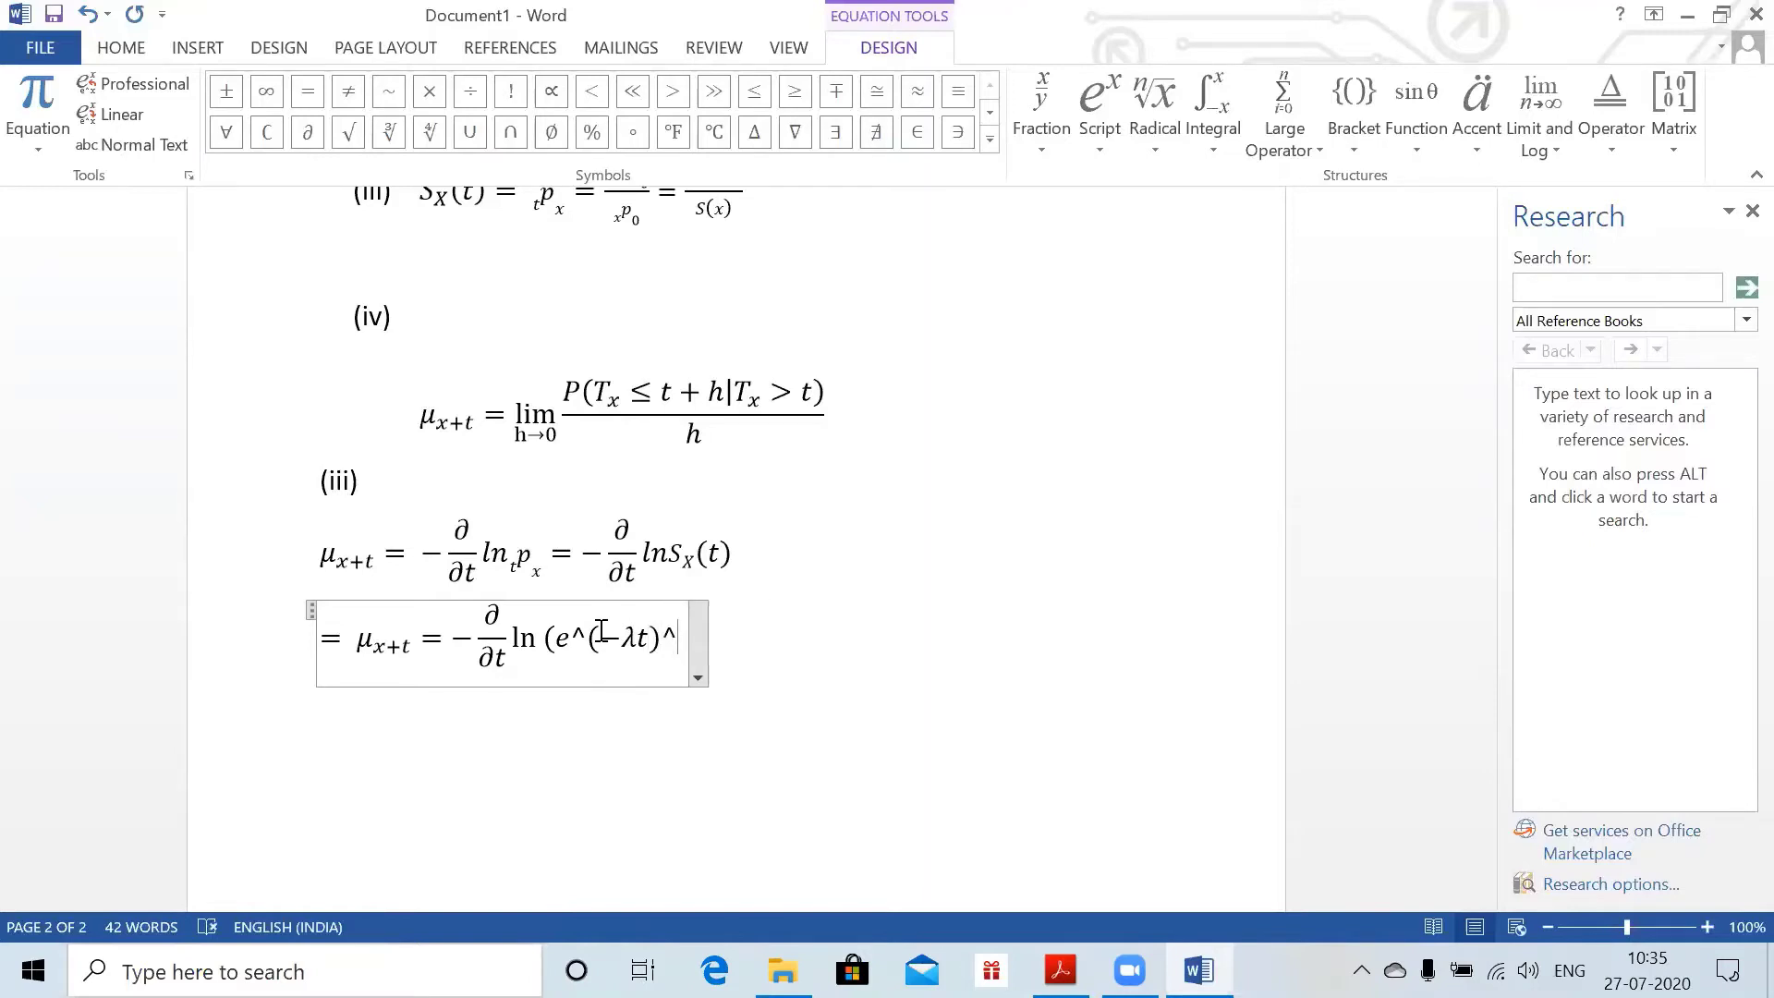
{"action": "type", "text": "beta ))"}
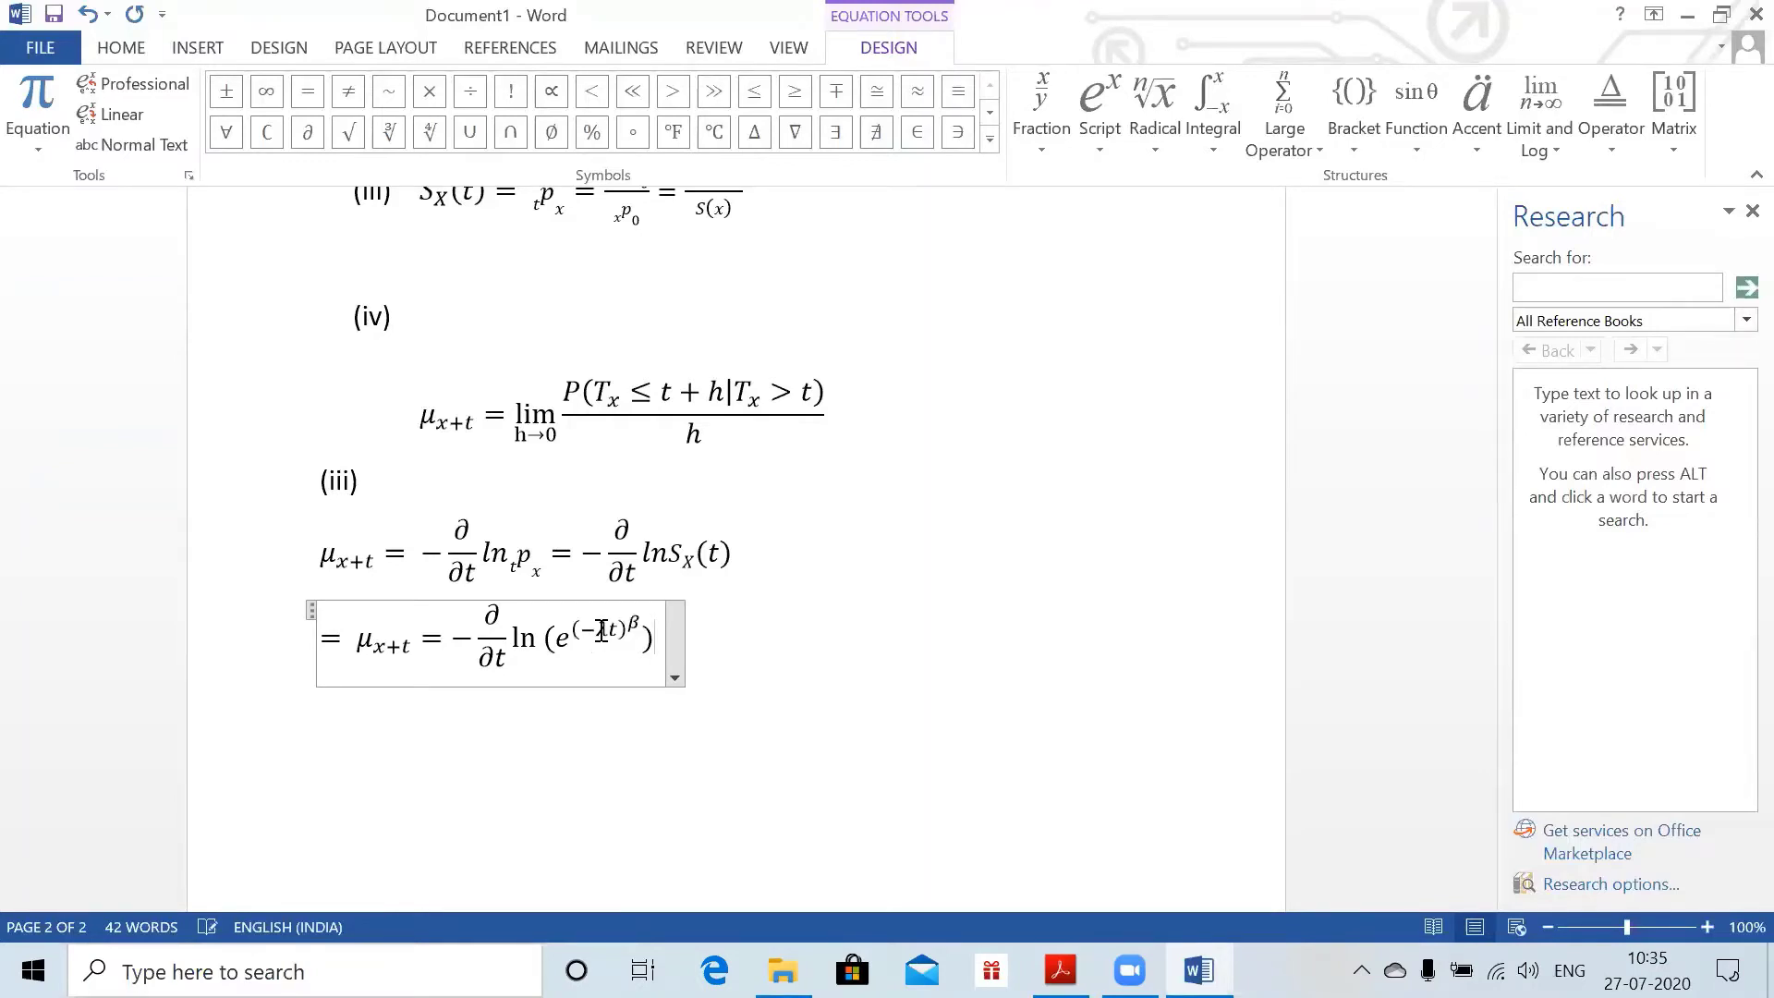
- Extend the lower equation with = −∂/∂t and an opening parenthesis, copying the ∂/∂t fraction from the same line
{"action": "type", "text": " ="}
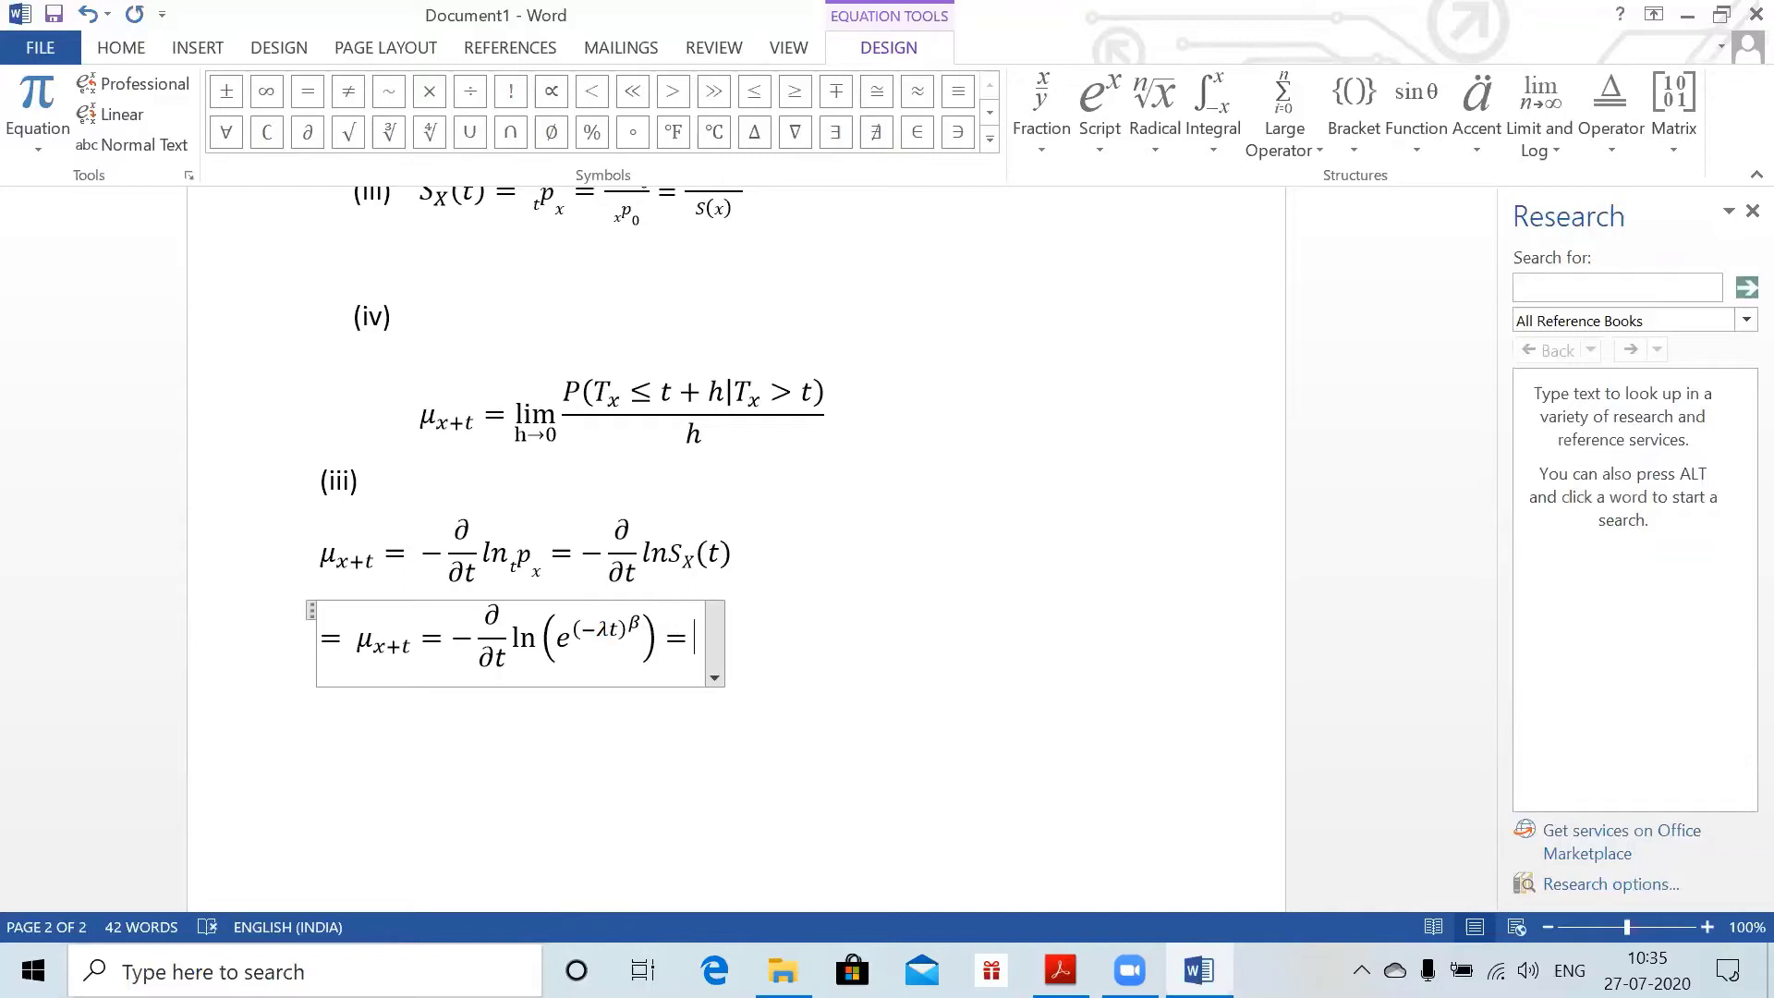
{"action": "double_click", "coordinate": [482, 617]}
{"action": "key", "text": "ctrl+c"}
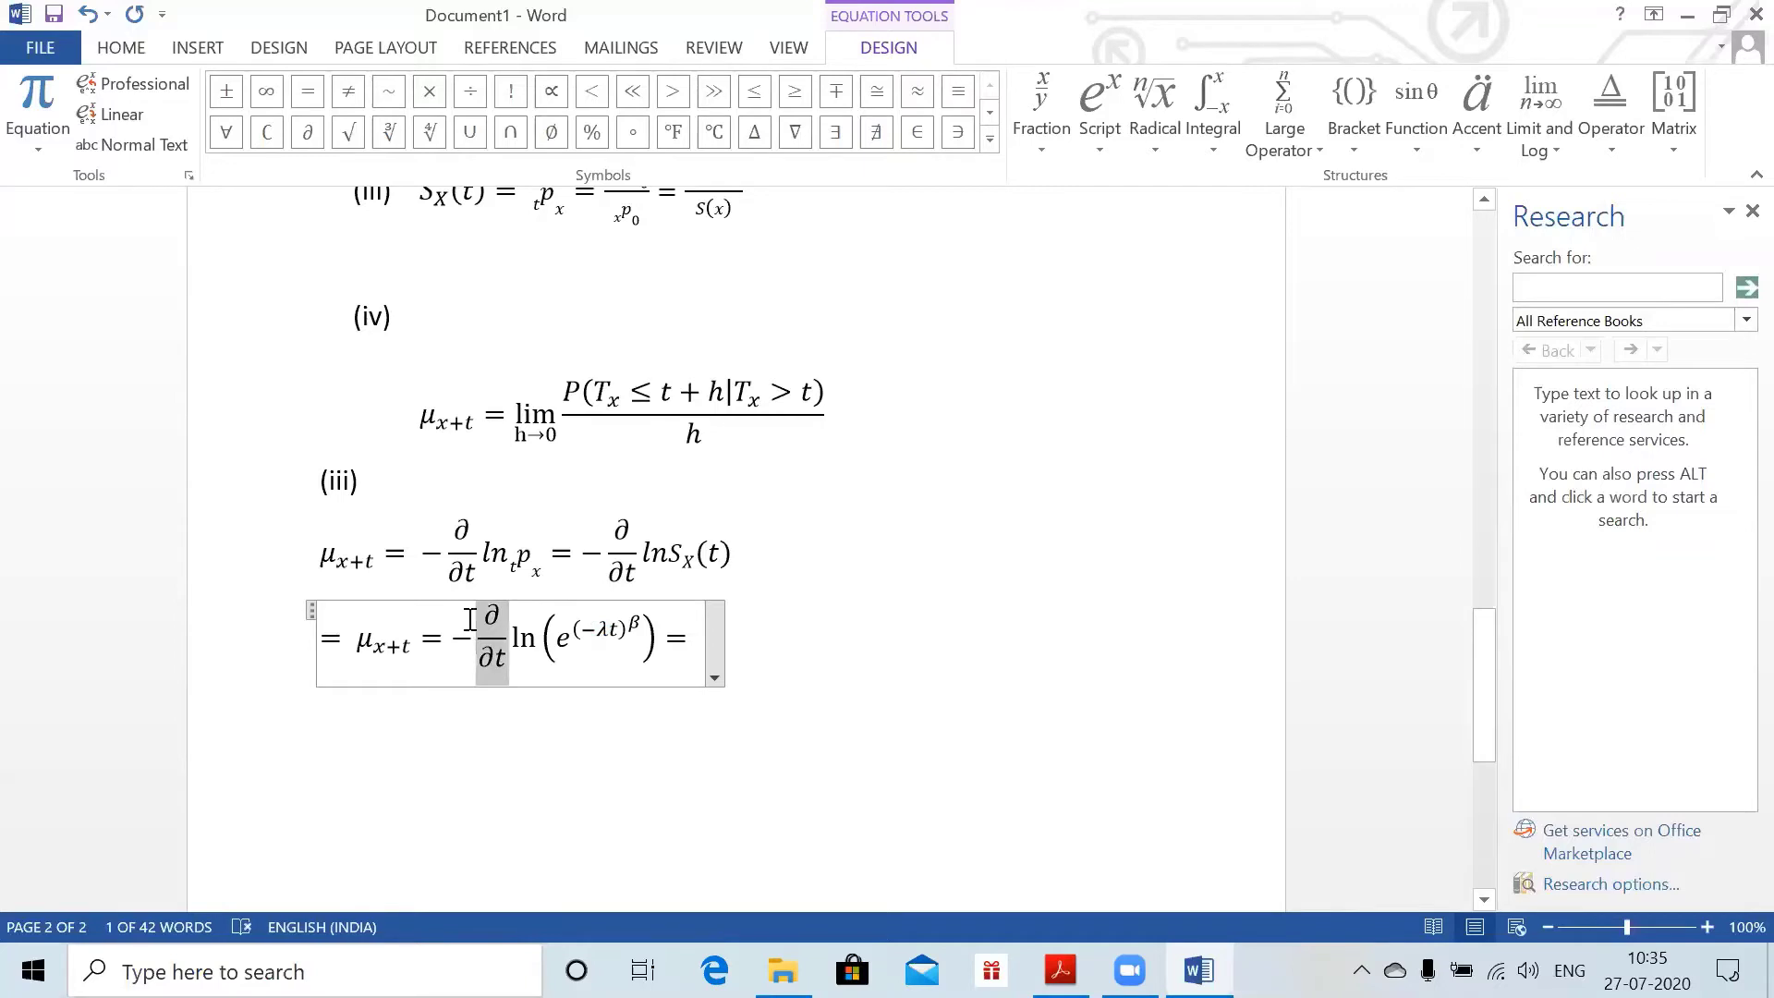
{"action": "left_click", "coordinate": [689, 637]}
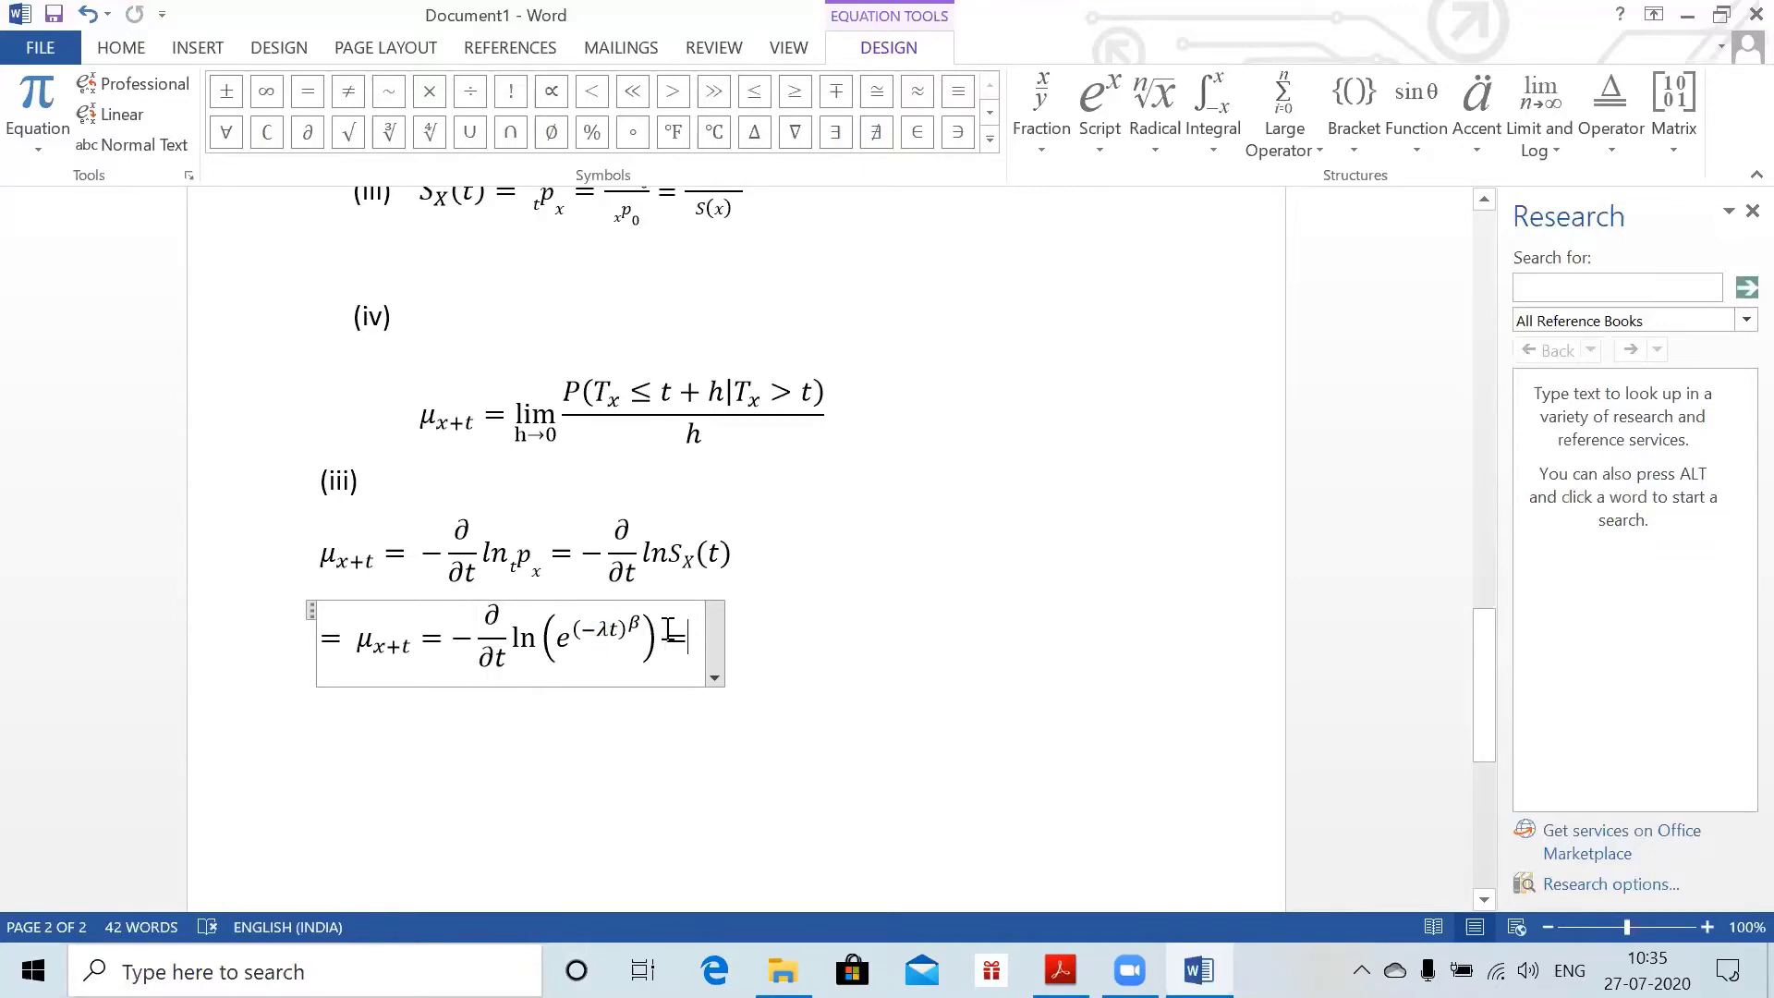
{"action": "type", "text": "-"}
{"action": "key", "text": "ctrl+v"}
{"action": "type", "text": "("}
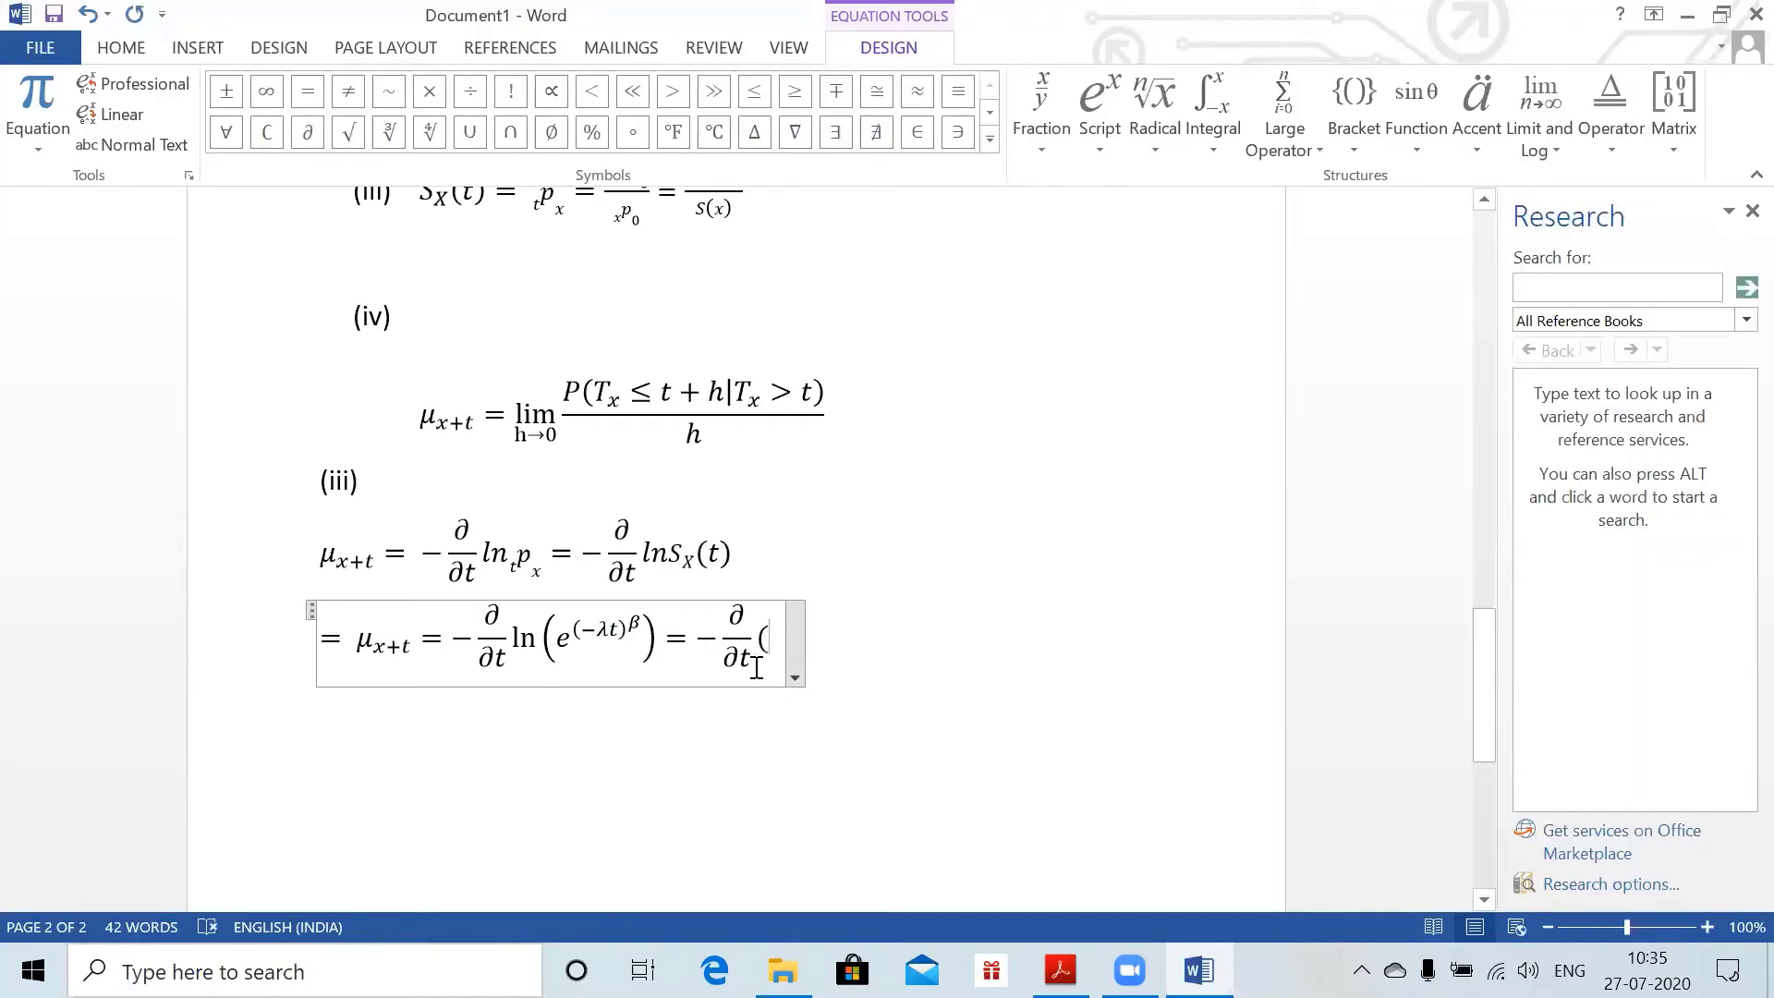
- Copy the exponent (−λt)^β into the open parenthesis, close the parenthesis and add an equals sign
{"action": "left_click_drag", "start_coordinate": [582, 630], "coordinate": [641, 633]}
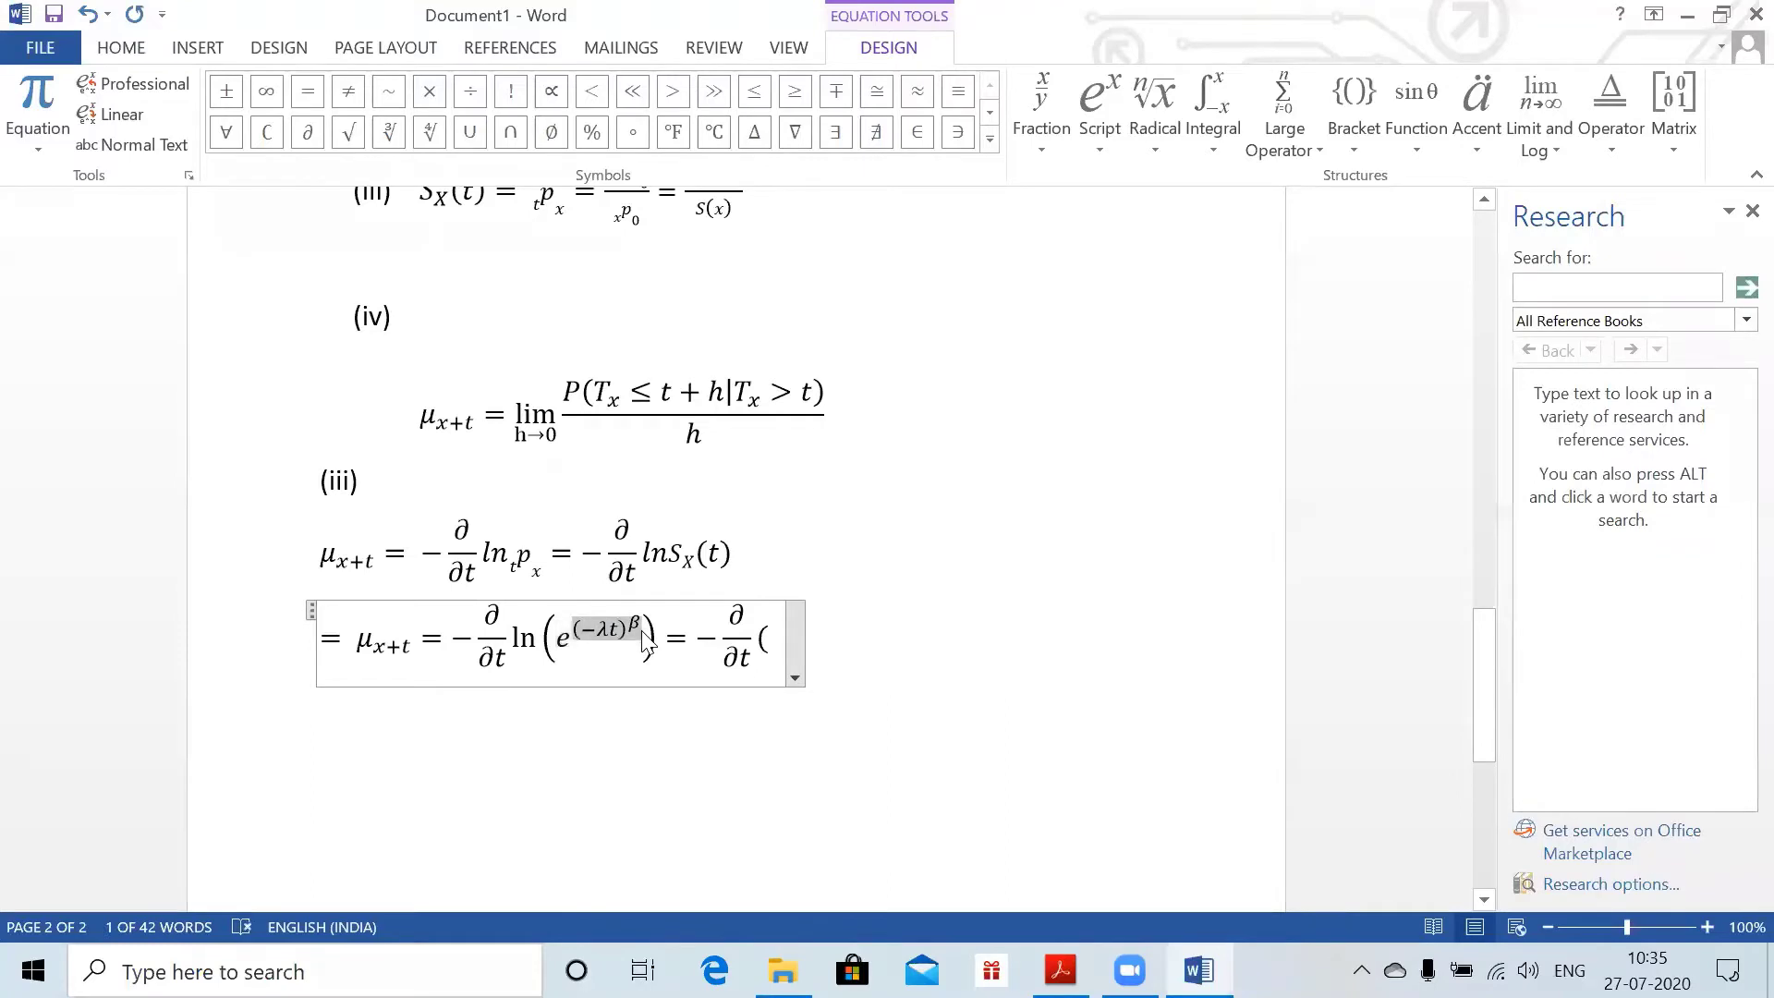
{"action": "key", "text": "ctrl+c"}
{"action": "left_click", "coordinate": [772, 645]}
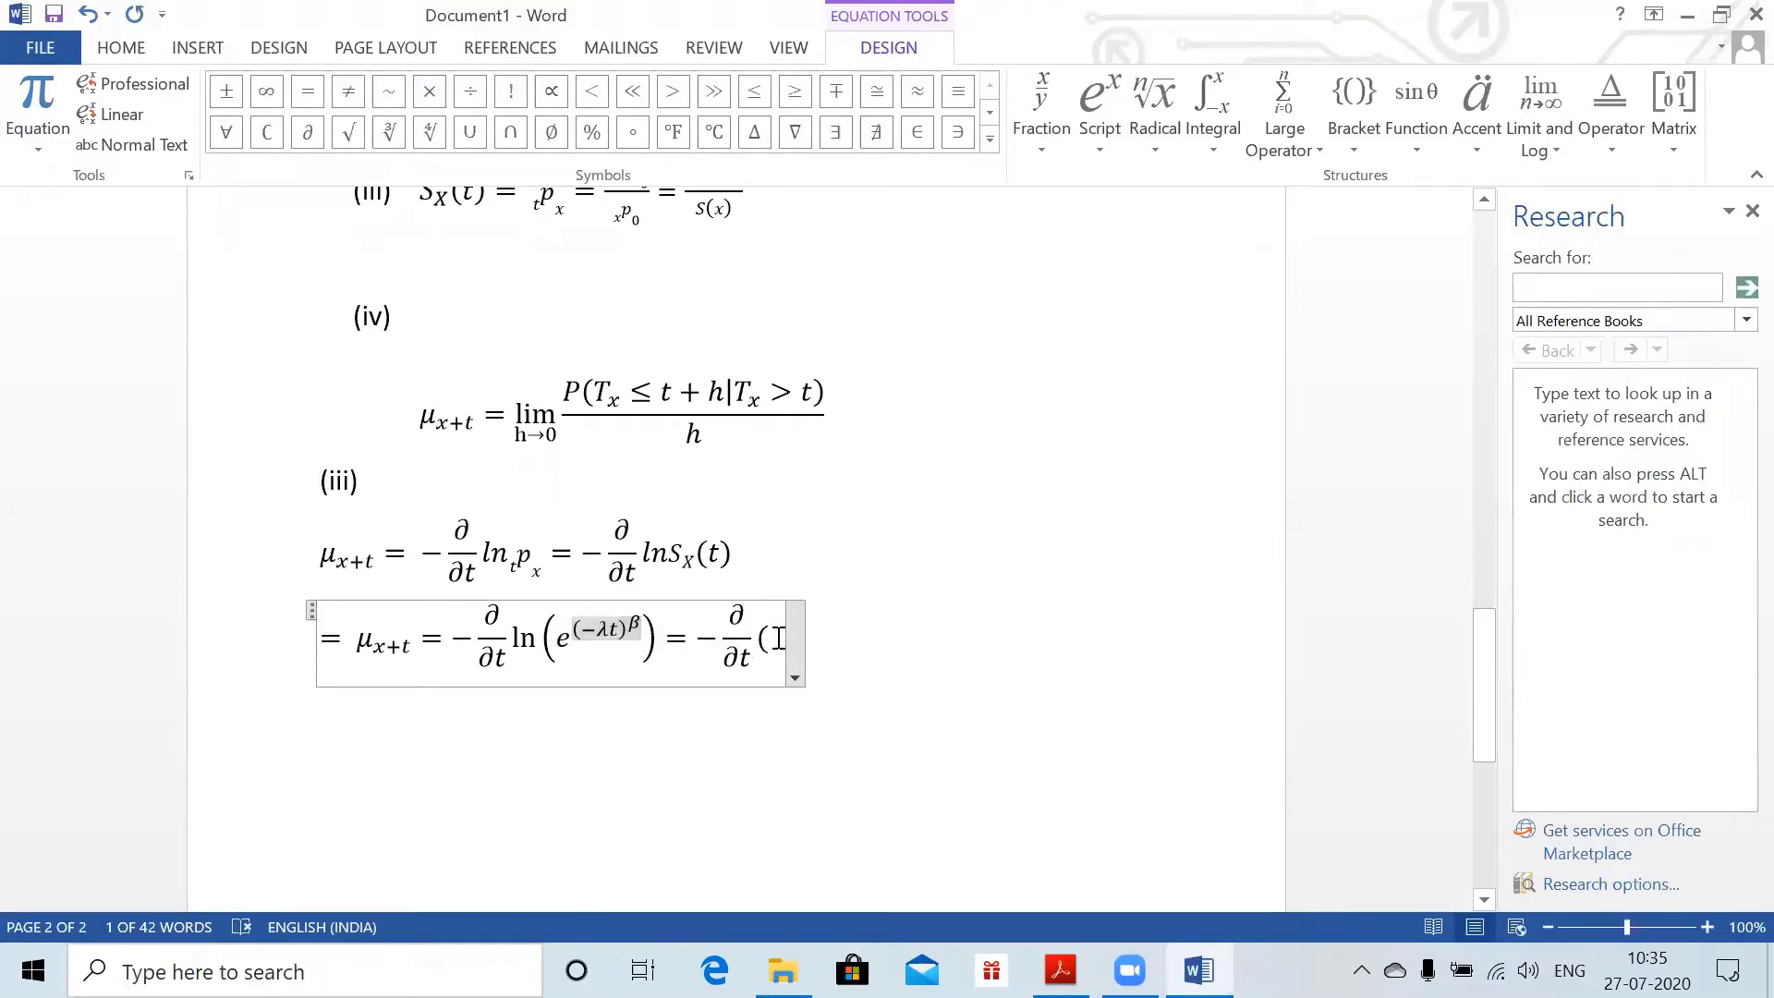
{"action": "key", "text": "ctrl+v"}
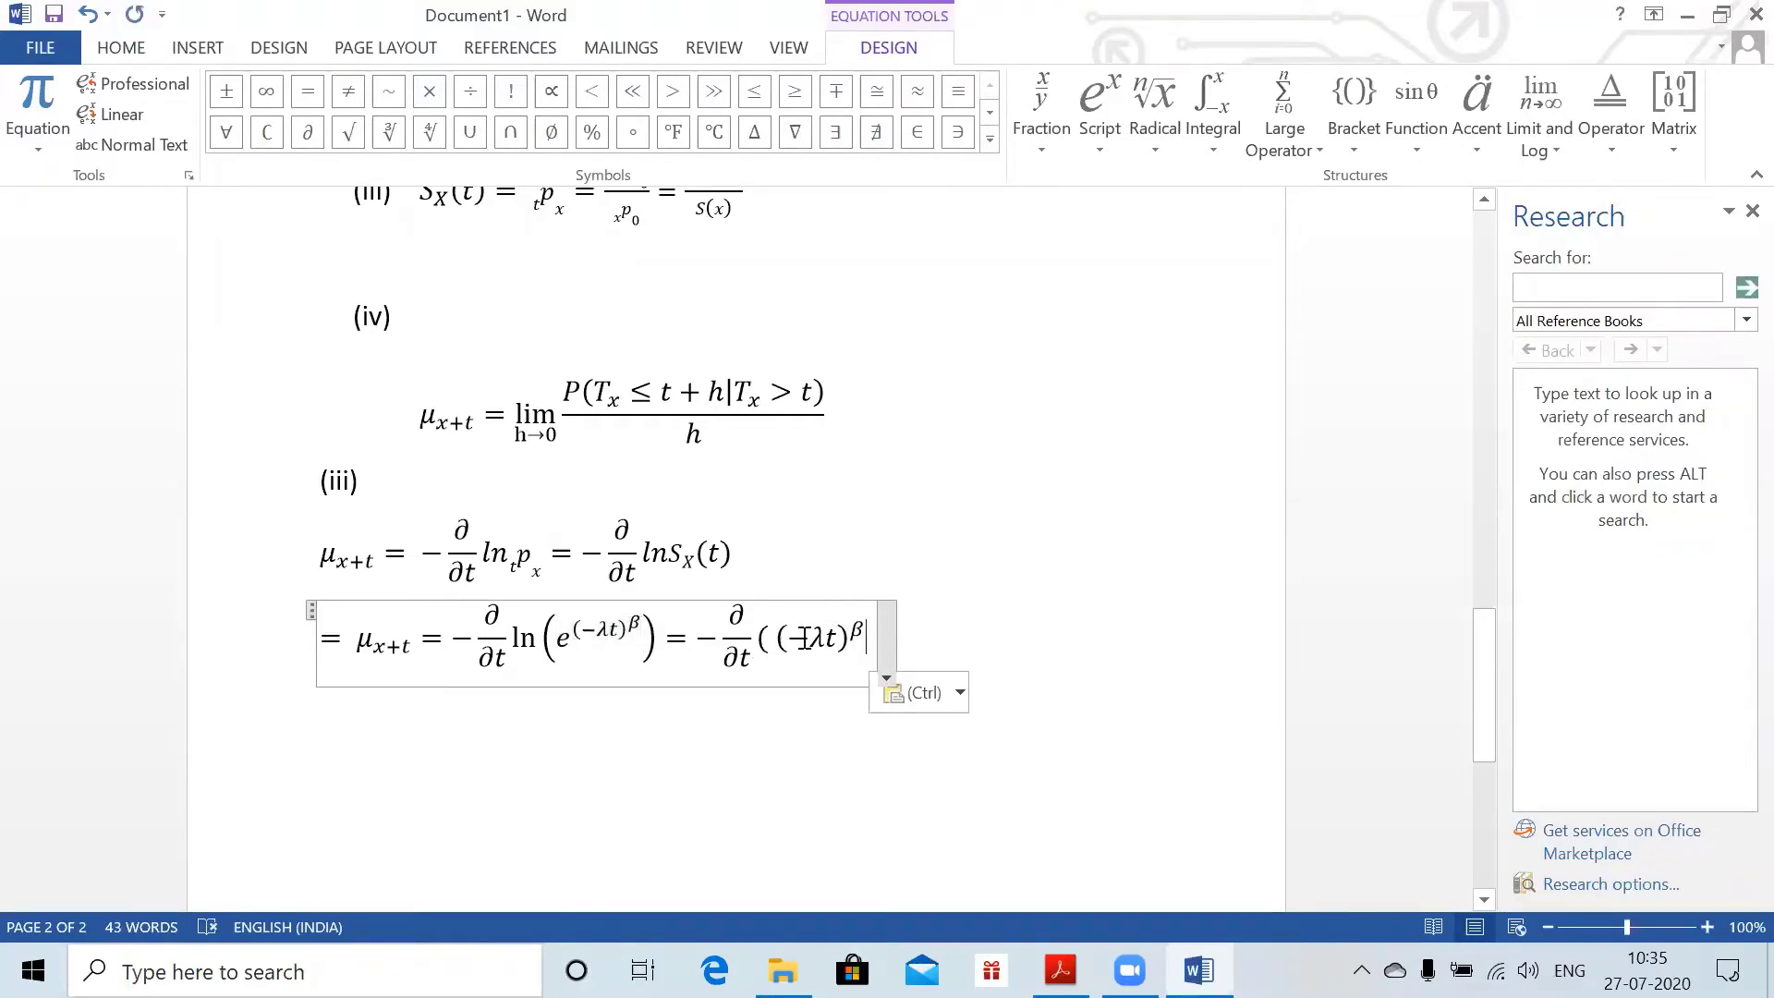
{"action": "double_click", "coordinate": [808, 638]}
{"action": "left_click", "coordinate": [867, 636]}
{"action": "type", "text": ")="}
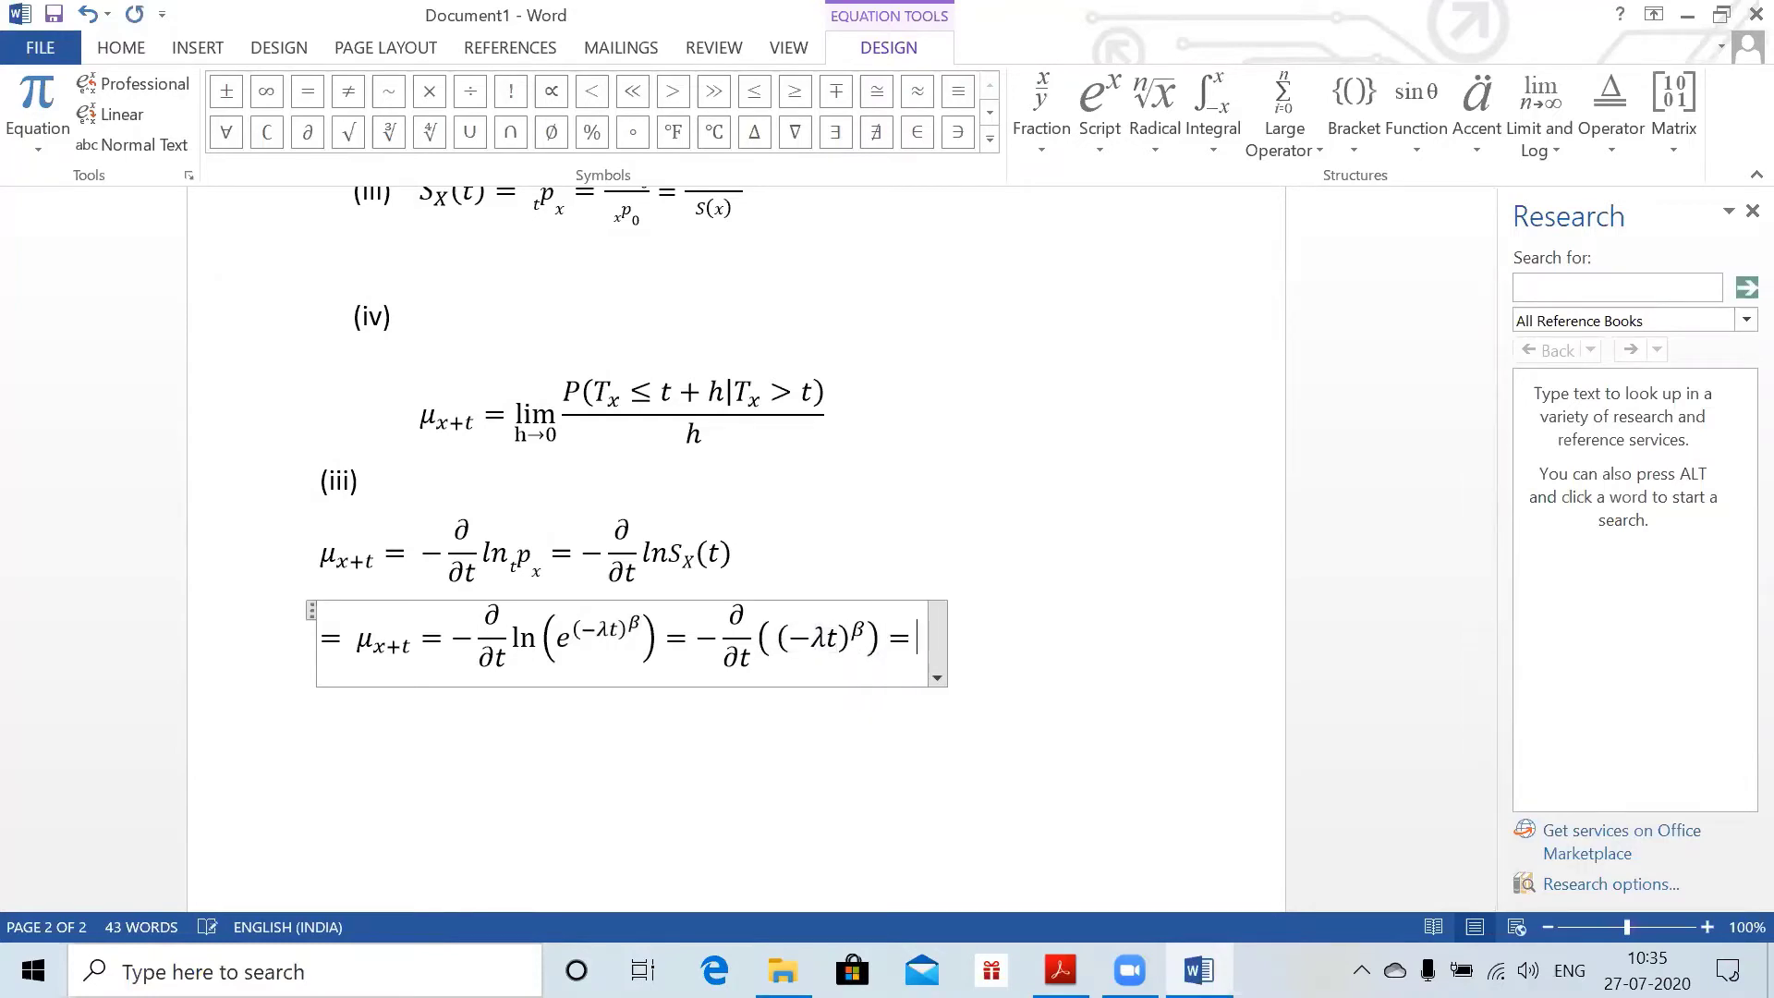
- Complete the derivation with the result βλ^β t^(β−1) at the end of the equation
{"action": "type", "text": "\\be"}
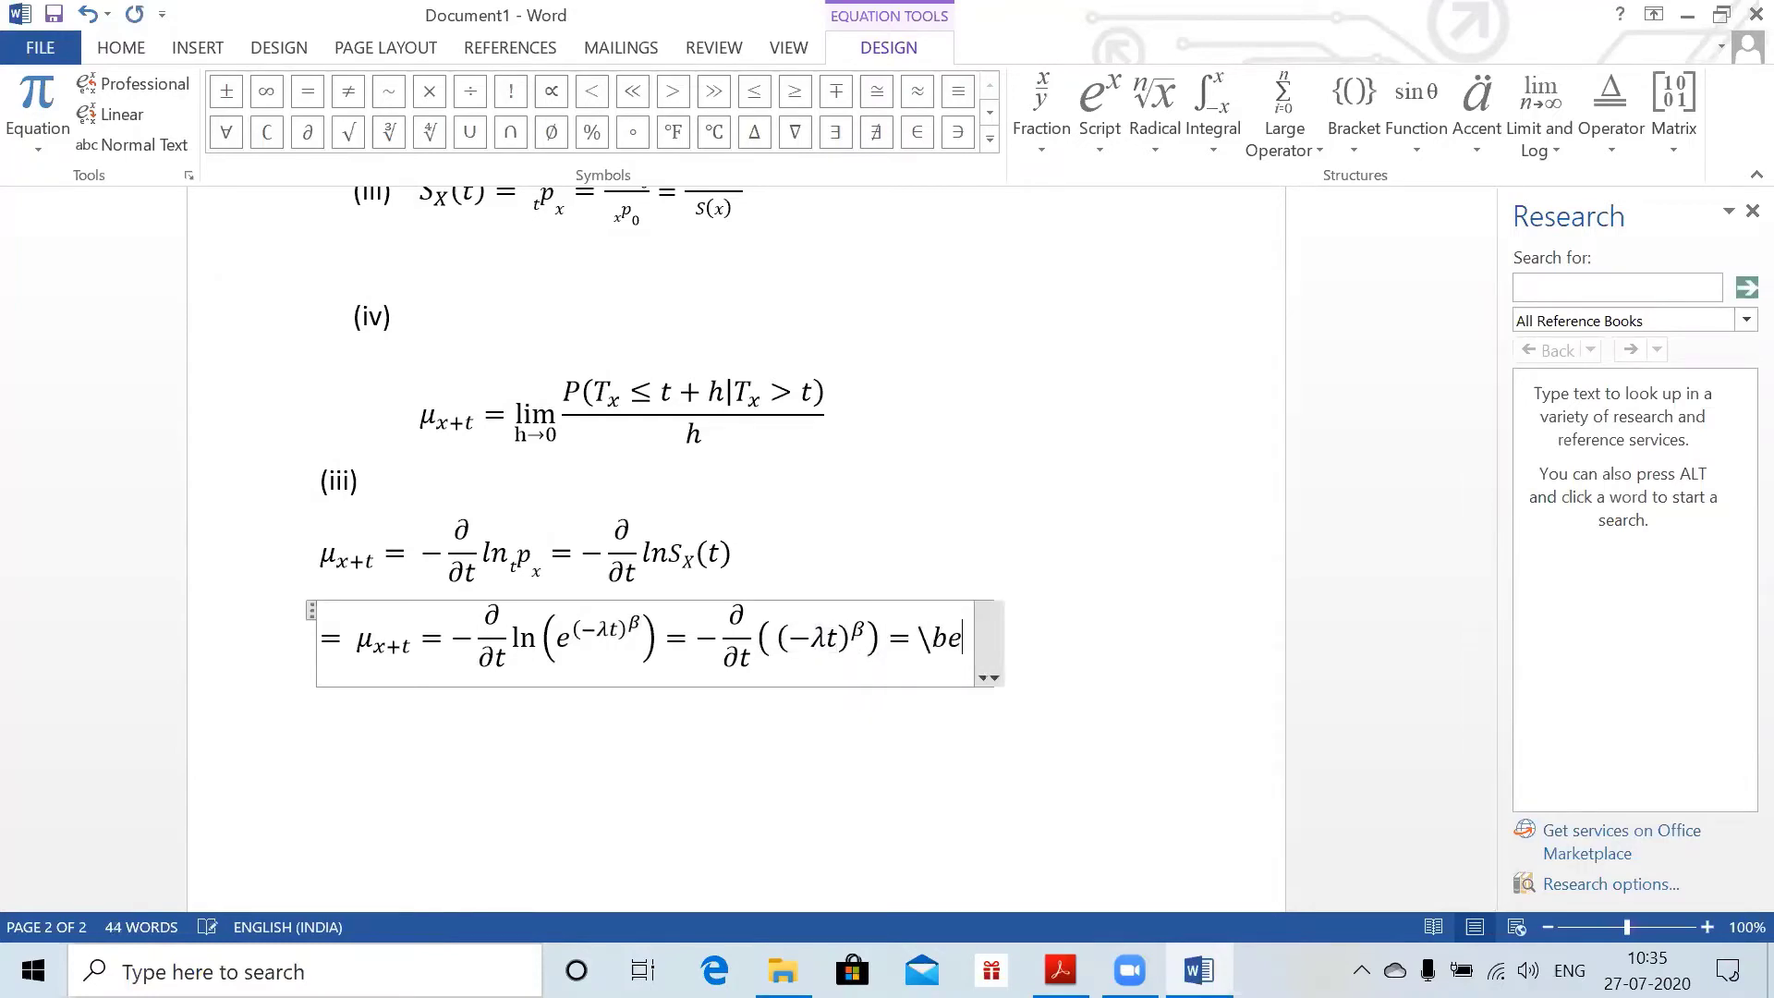
{"action": "type", "text": "ta \\lambda "}
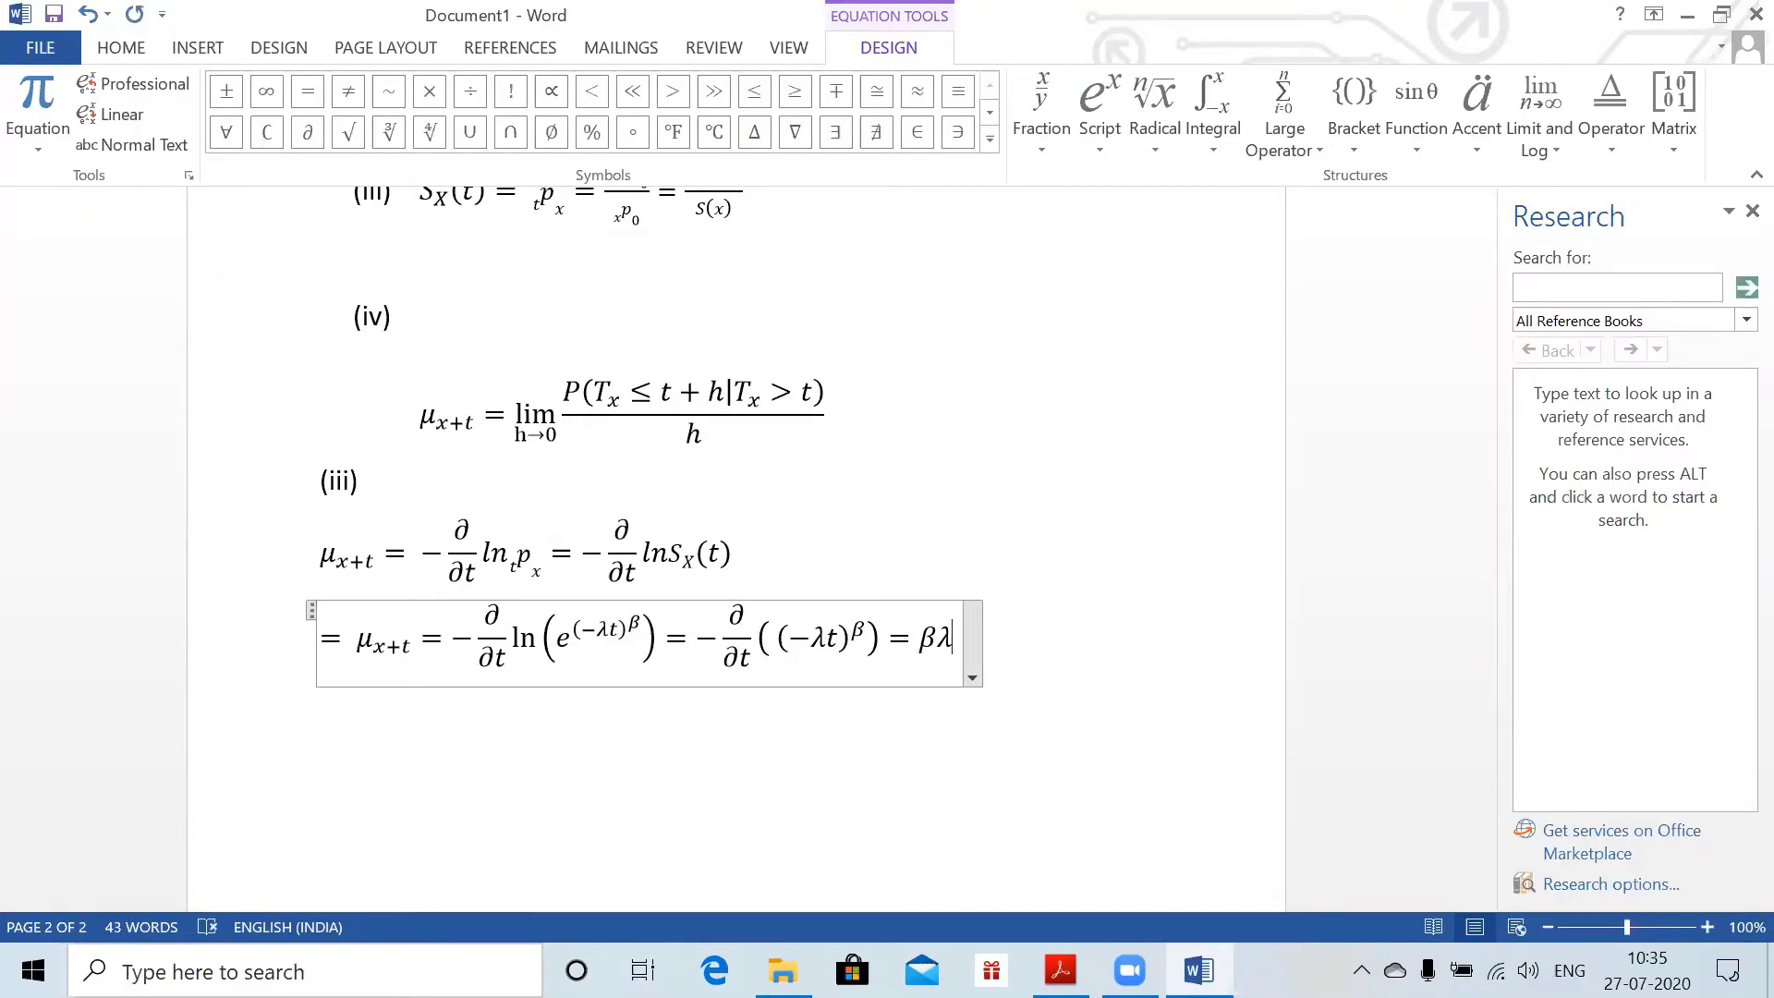
{"action": "type", "text": "^(\\b"}
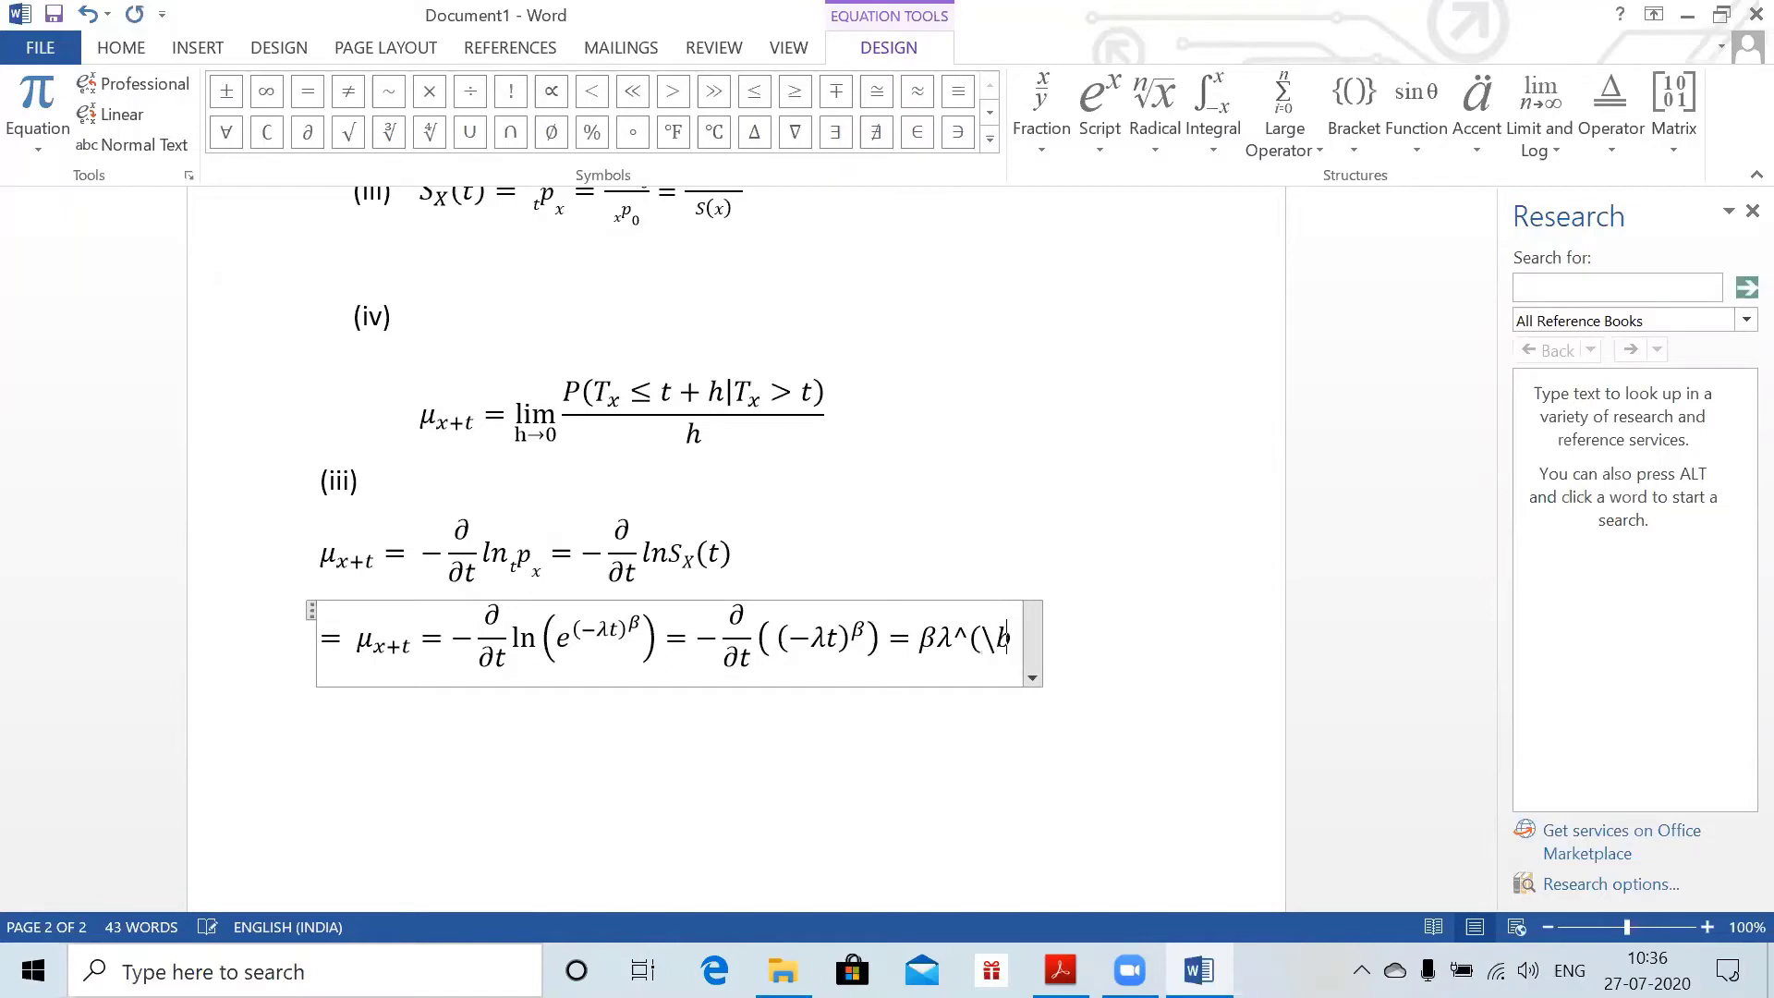
{"action": "type", "text": "eta ) "}
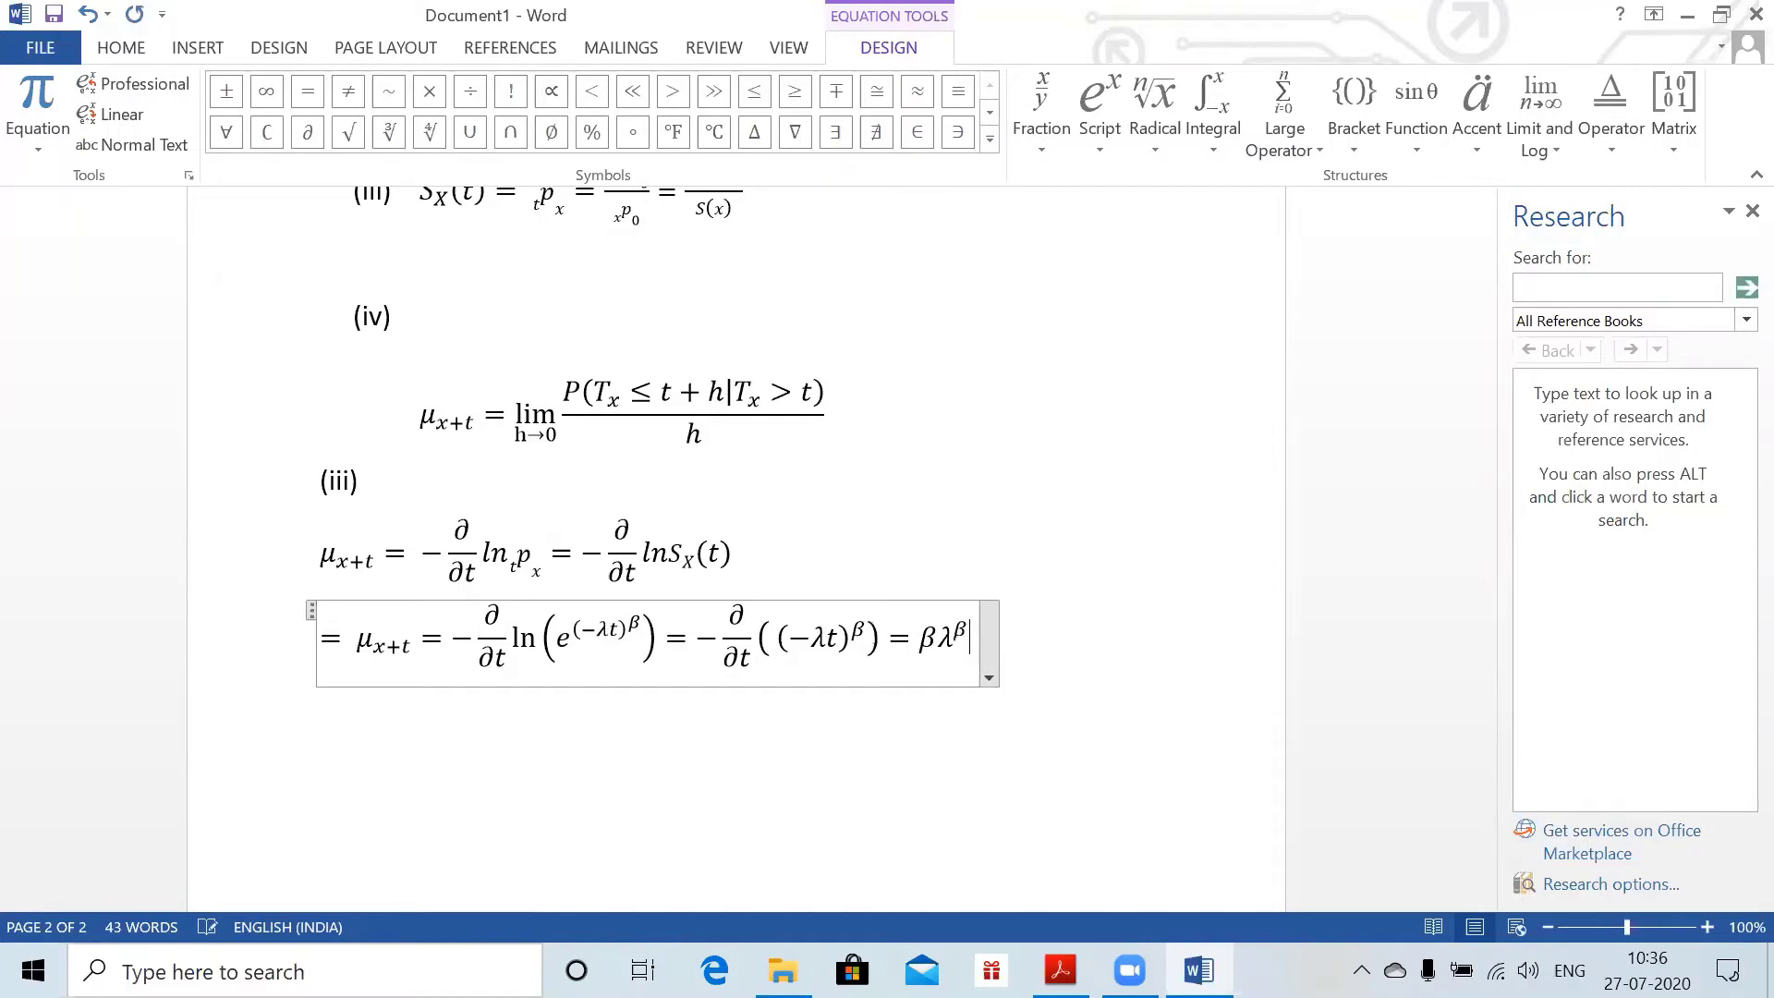
{"action": "type", "text": "t^"}
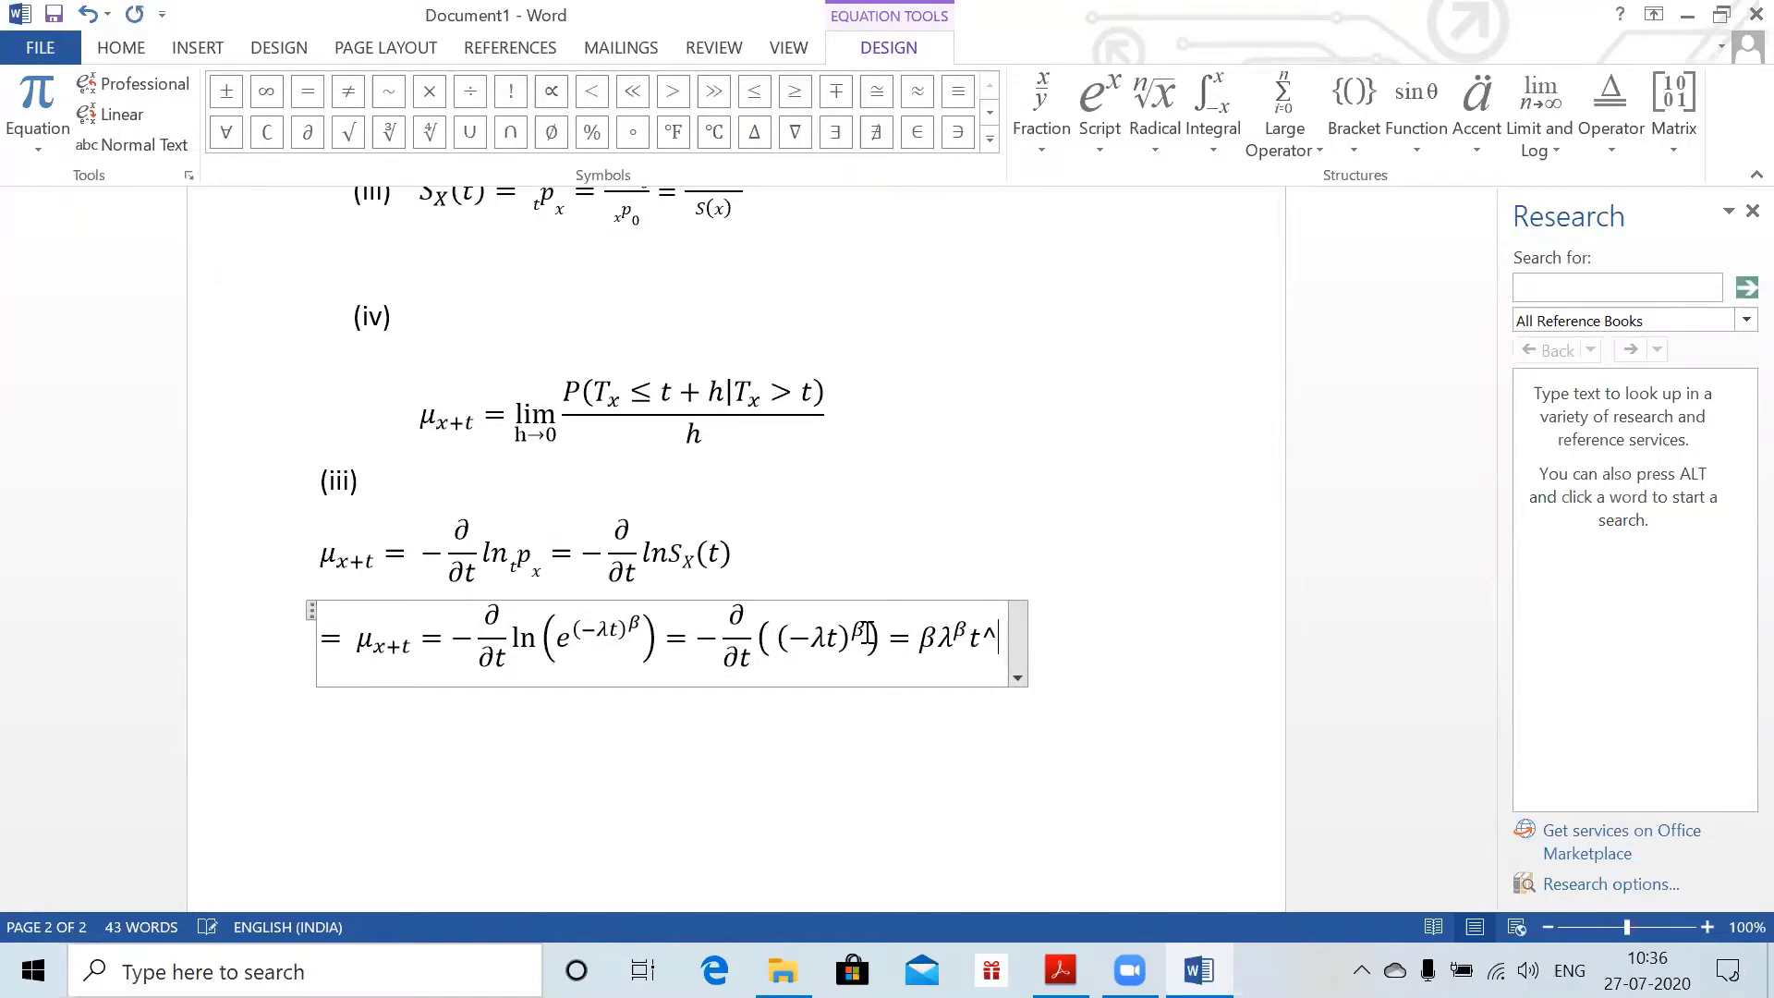
{"action": "type", "text": "(\\beta "}
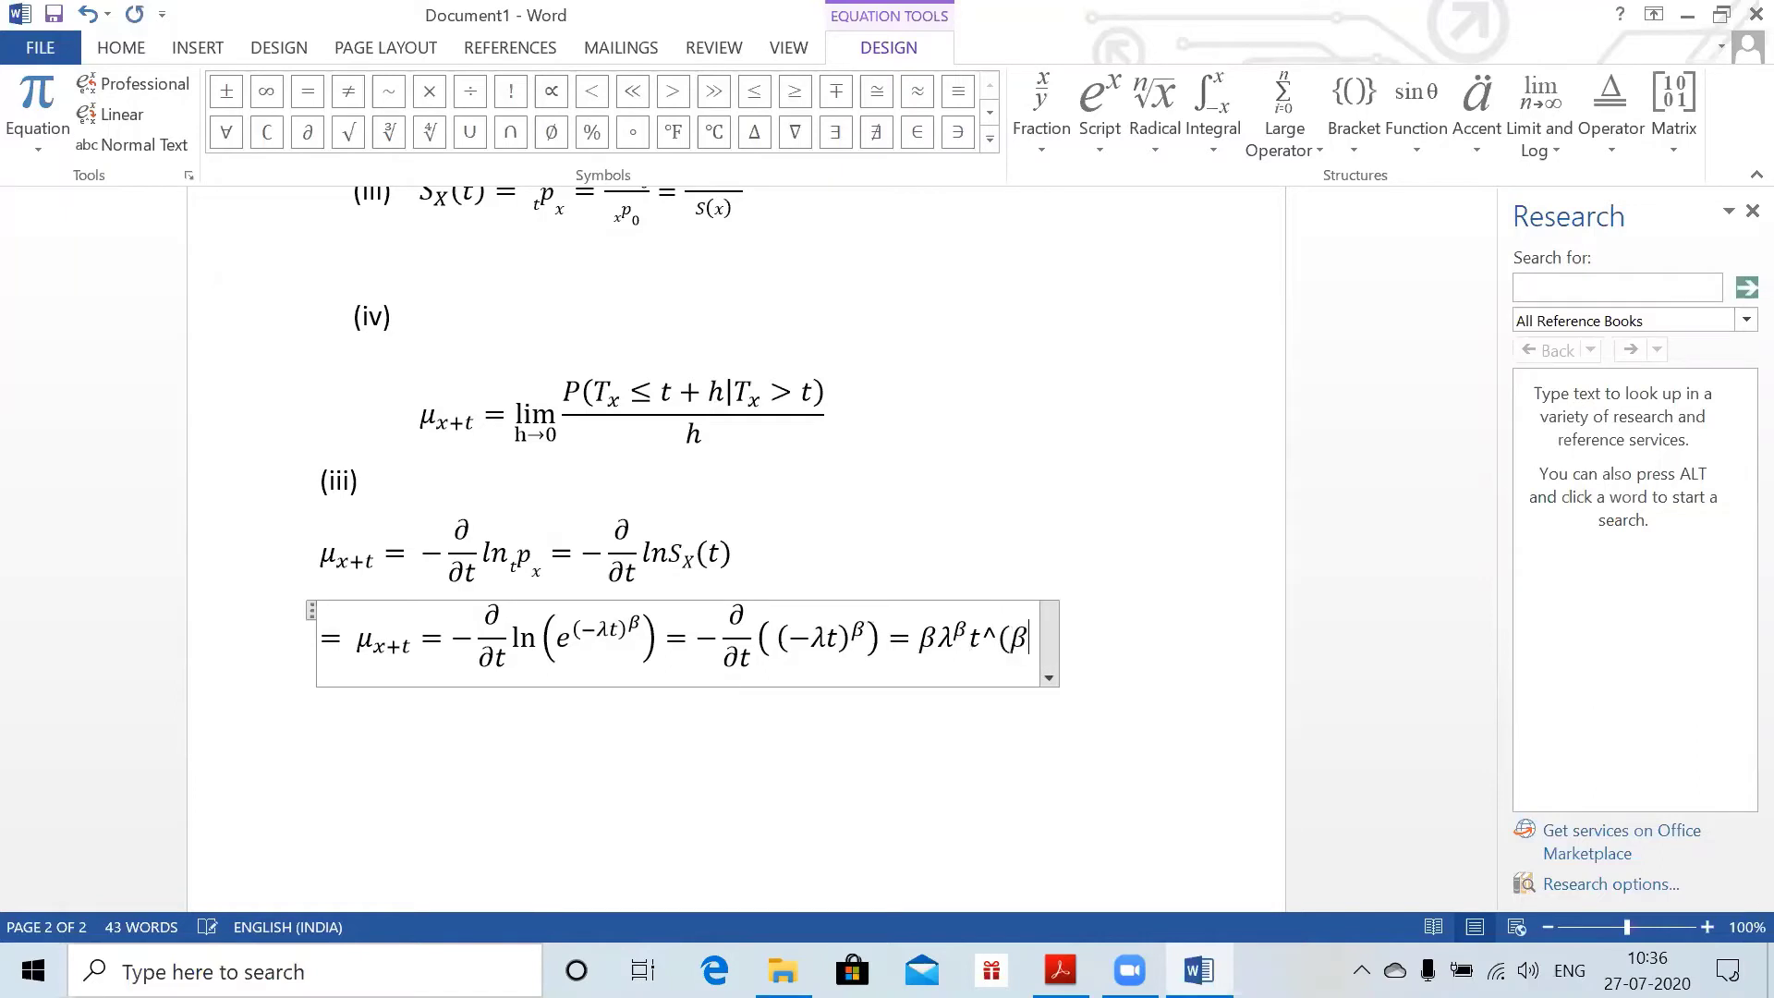
{"action": "type", "text": "-1)"}
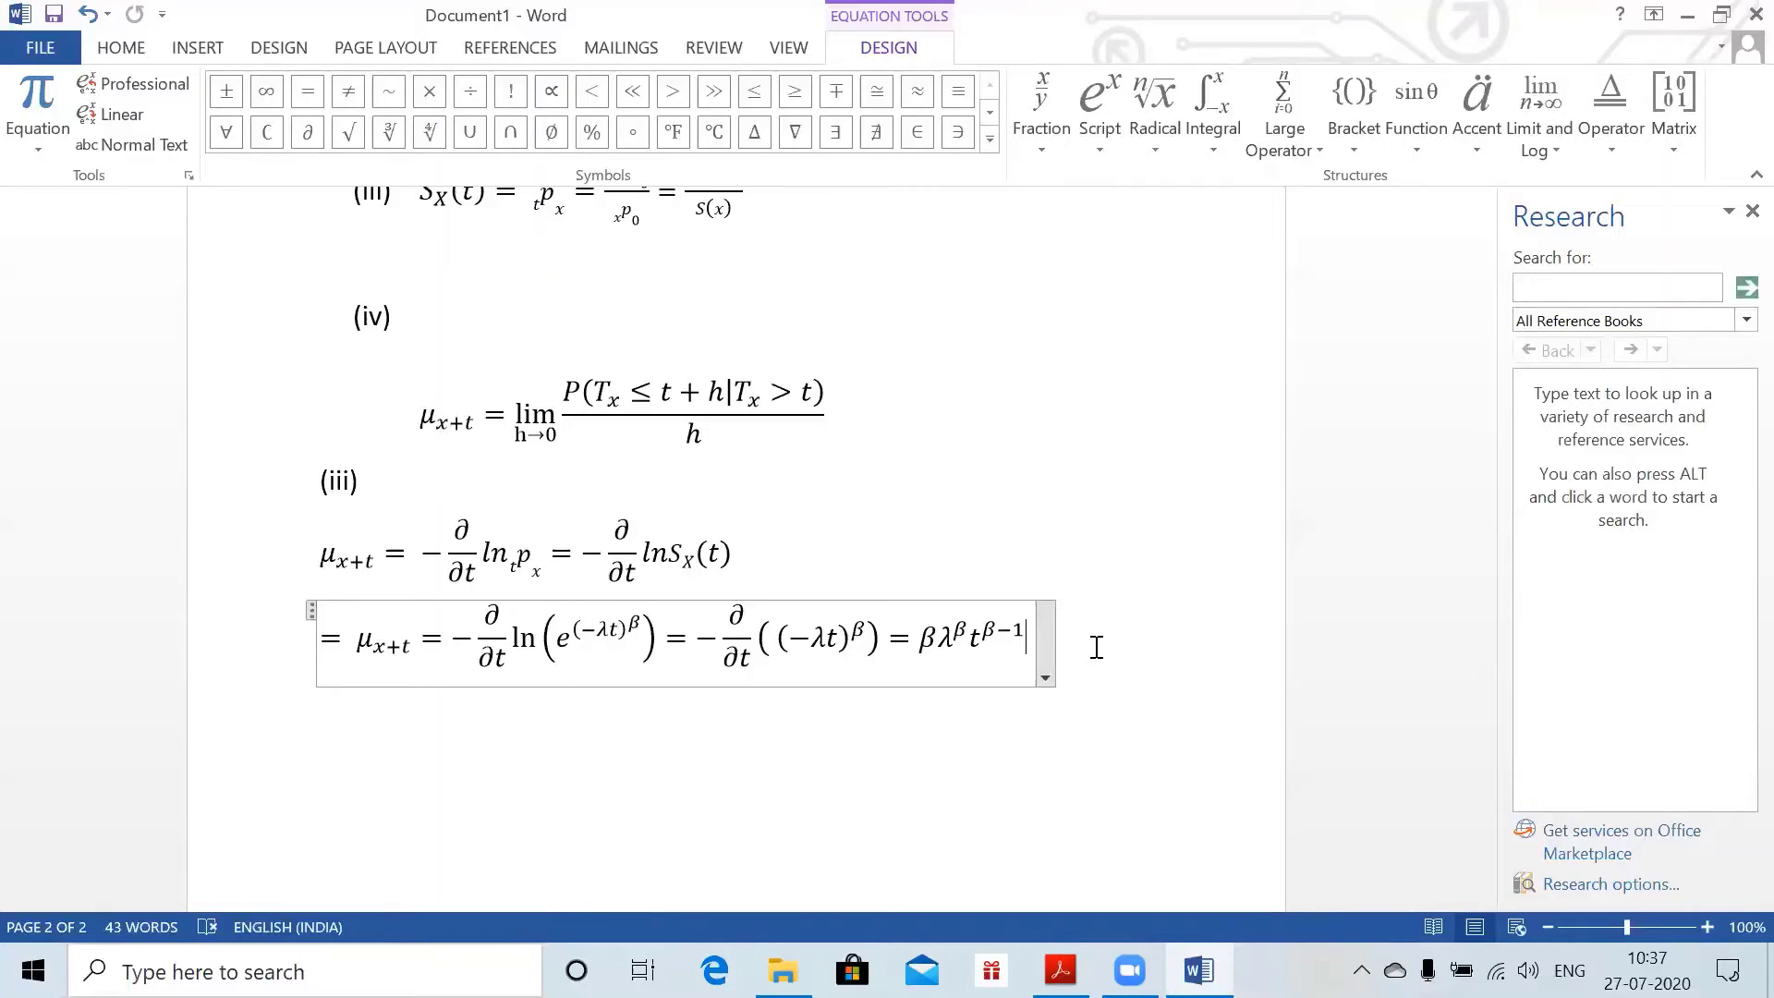
- Leave the finished equation and add blank lines below it down to a new page
{"action": "left_click", "coordinate": [1097, 646]}
{"action": "key", "text": "Return"}
{"action": "key", "text": "Return"}
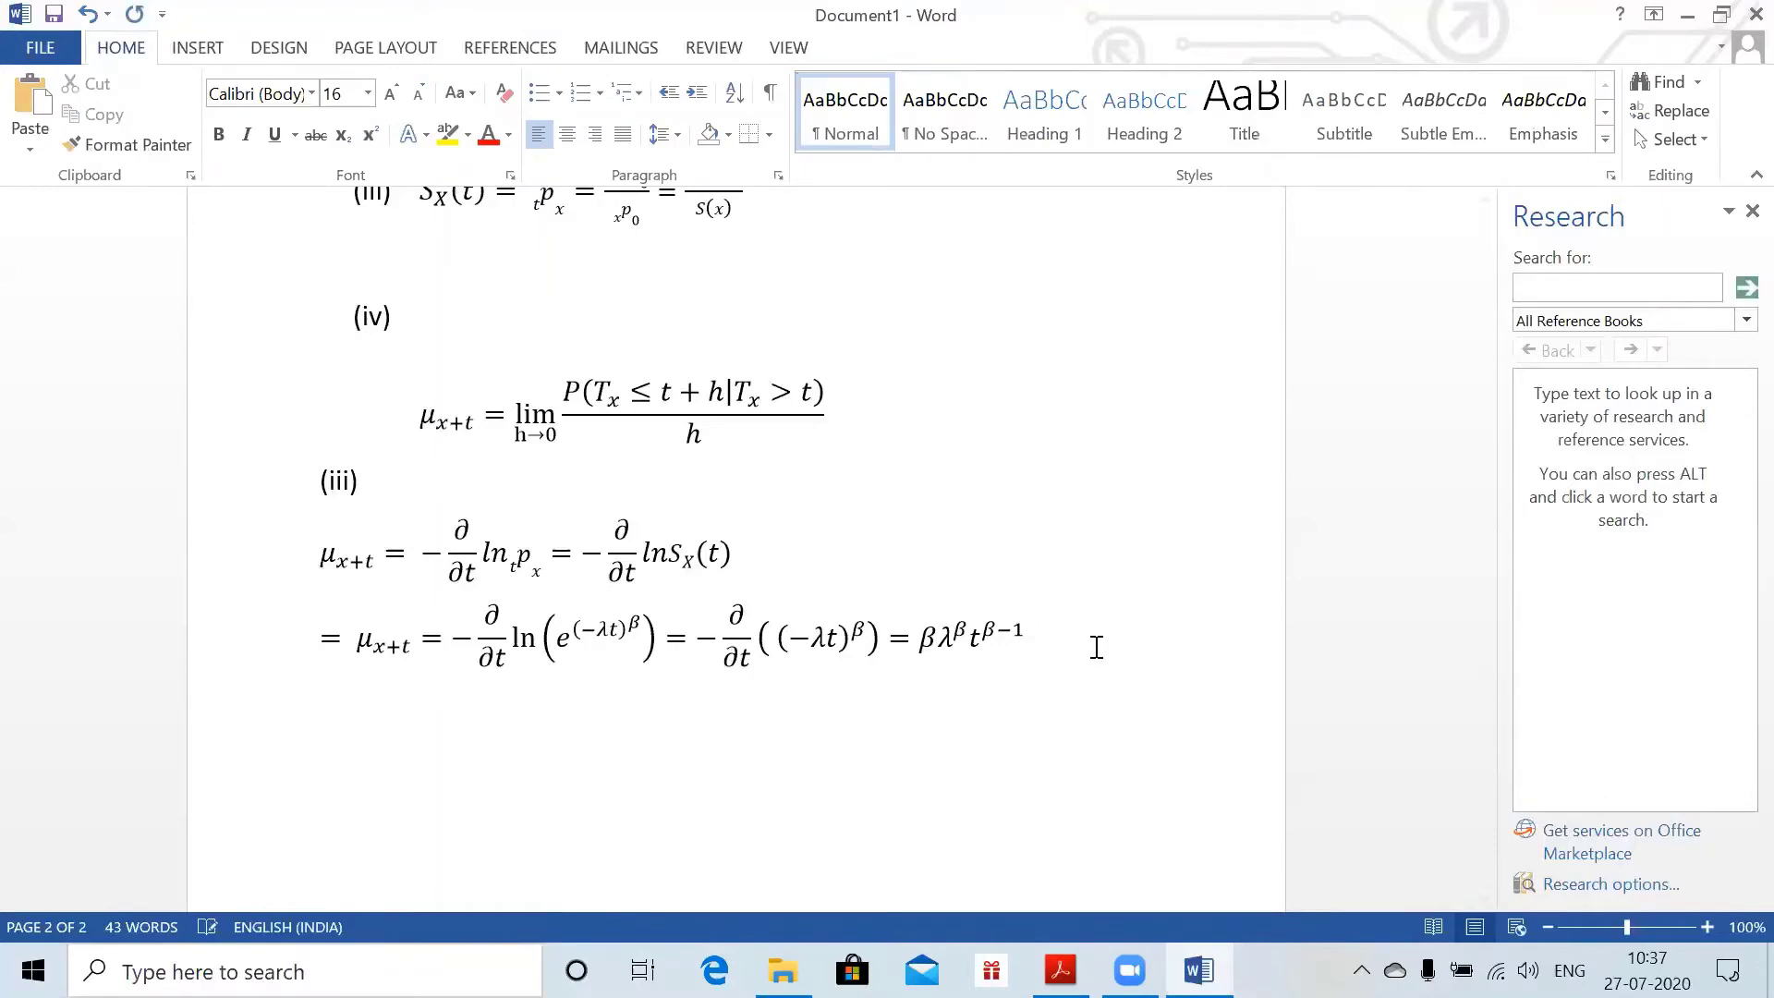
{"action": "scroll", "coordinate": [1097, 647], "scroll_direction": "down", "scroll_amount": 5}
- Read Question 4 of CS2 Word Class 3.pdf in Acrobat Reader, and enter the heading Q4. on the new page in Word
{"action": "key", "text": "alt+Tab"}
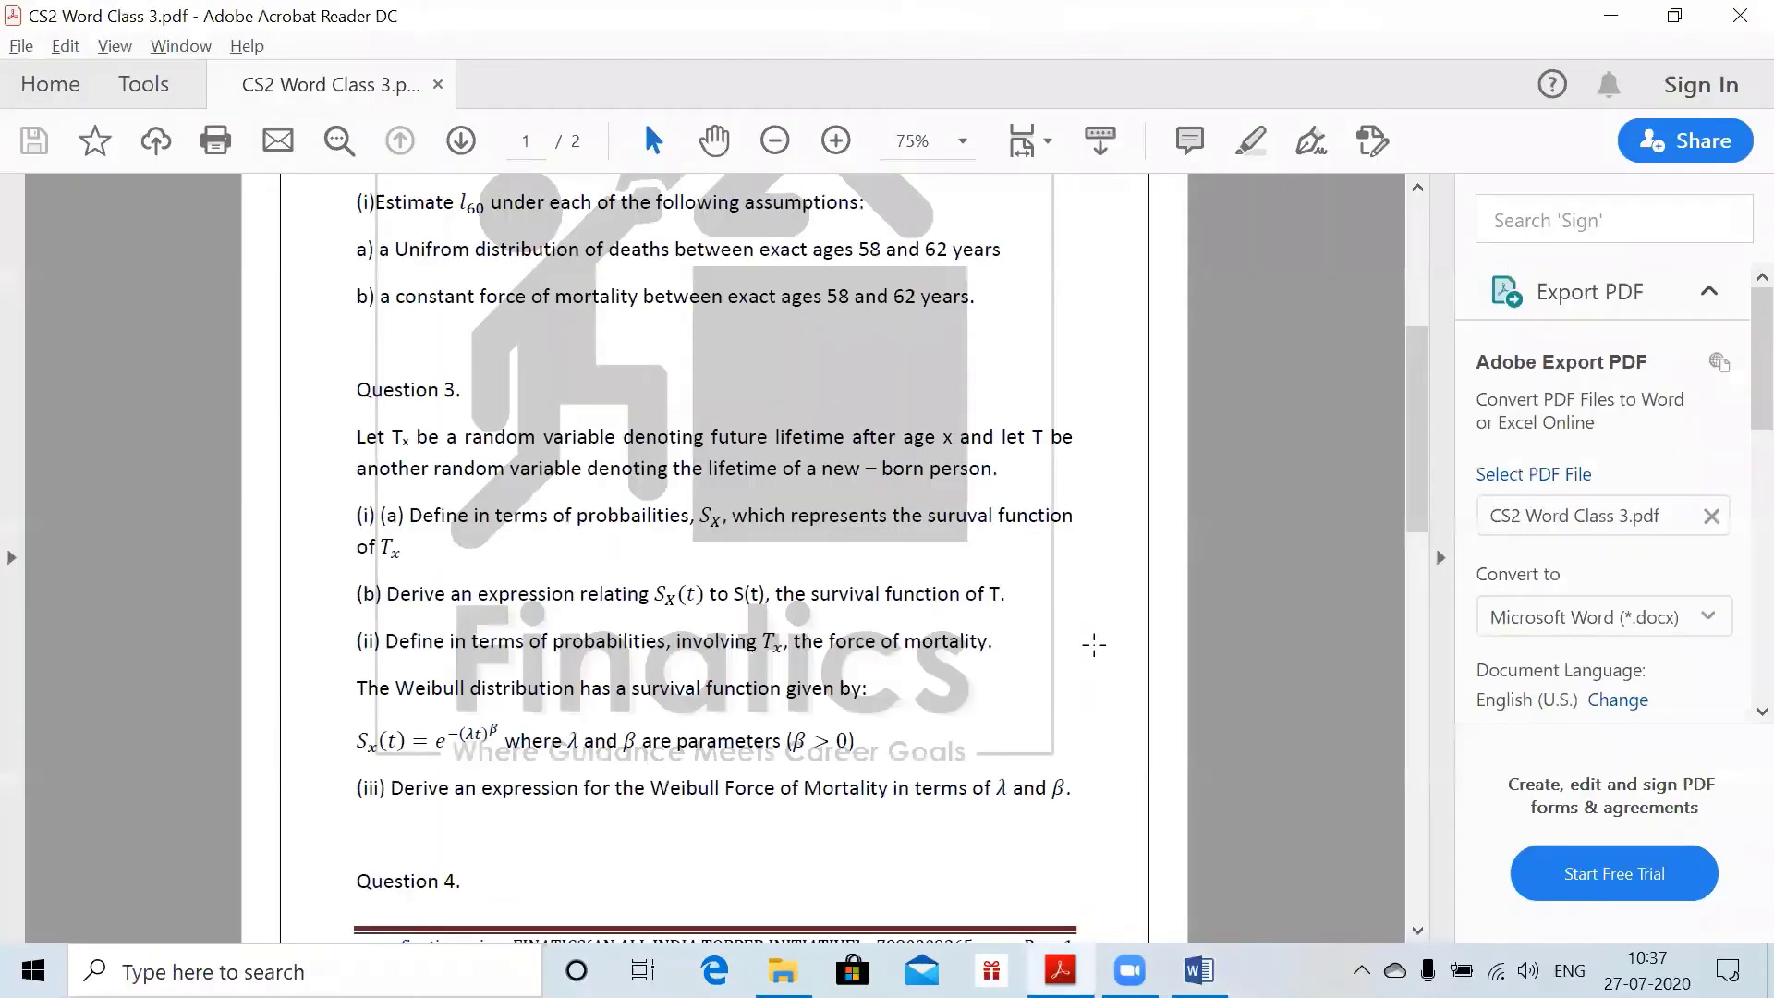
{"action": "scroll", "coordinate": [1094, 645], "scroll_direction": "down", "scroll_amount": 6}
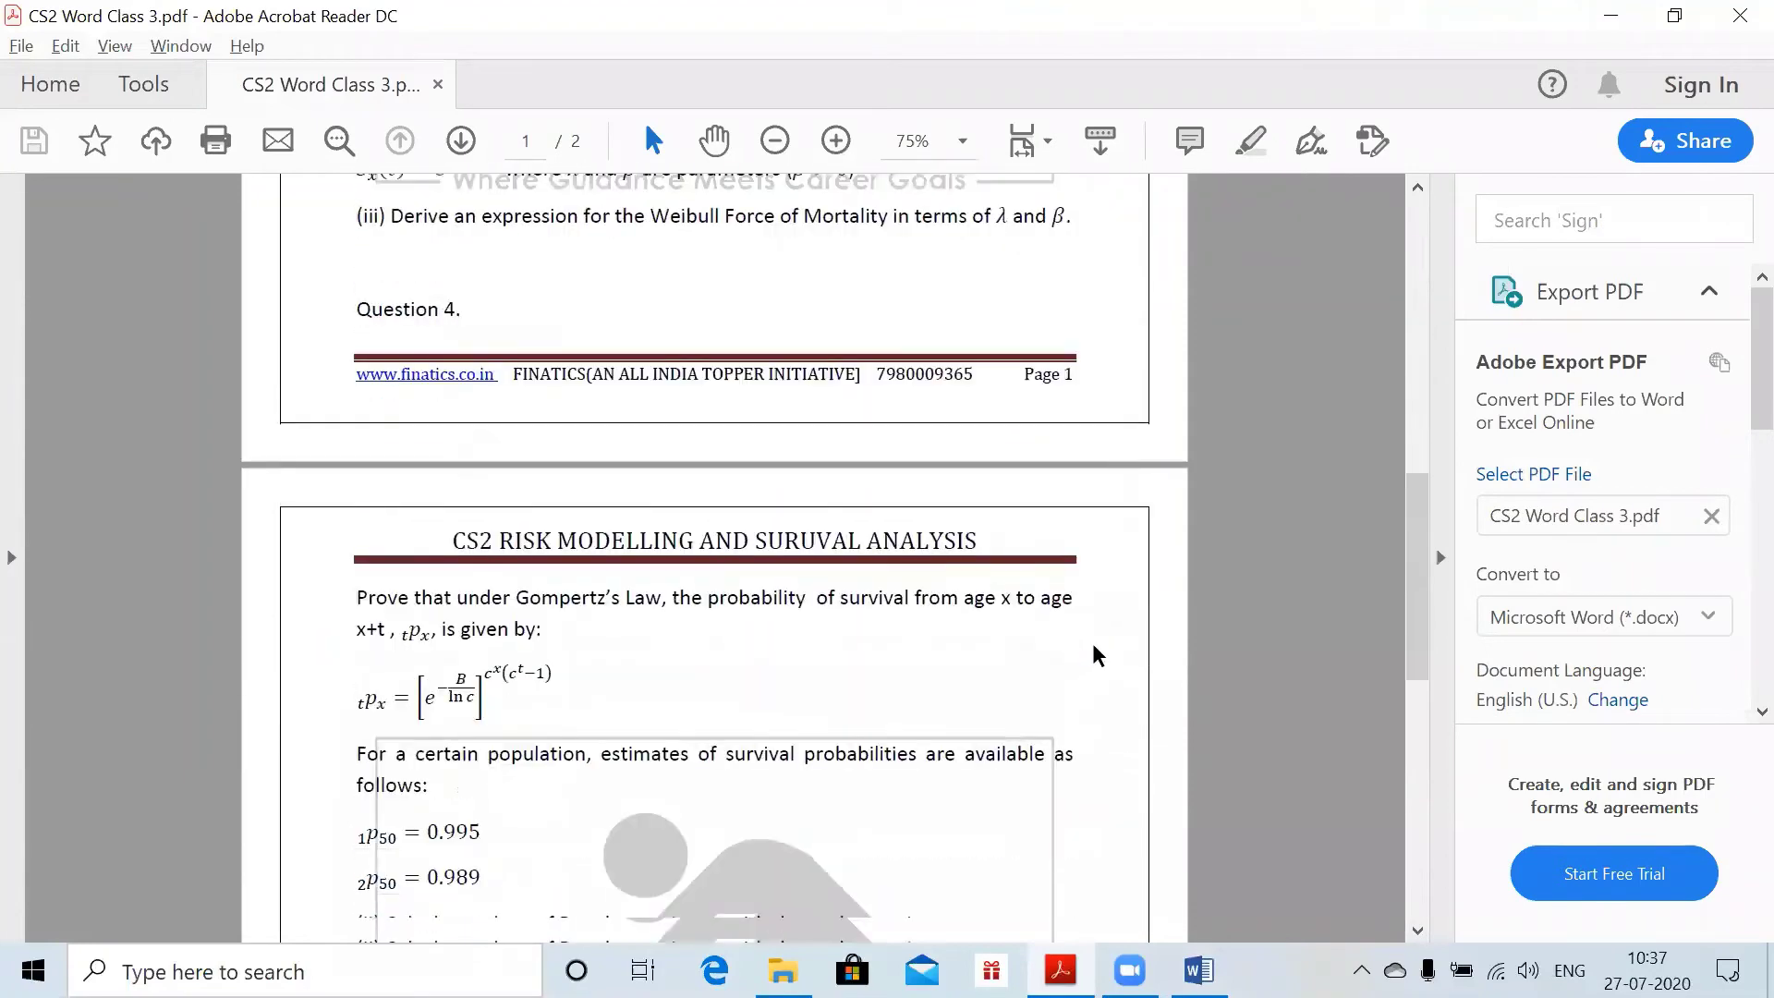
{"action": "scroll", "coordinate": [1097, 655], "scroll_direction": "down", "scroll_amount": 3}
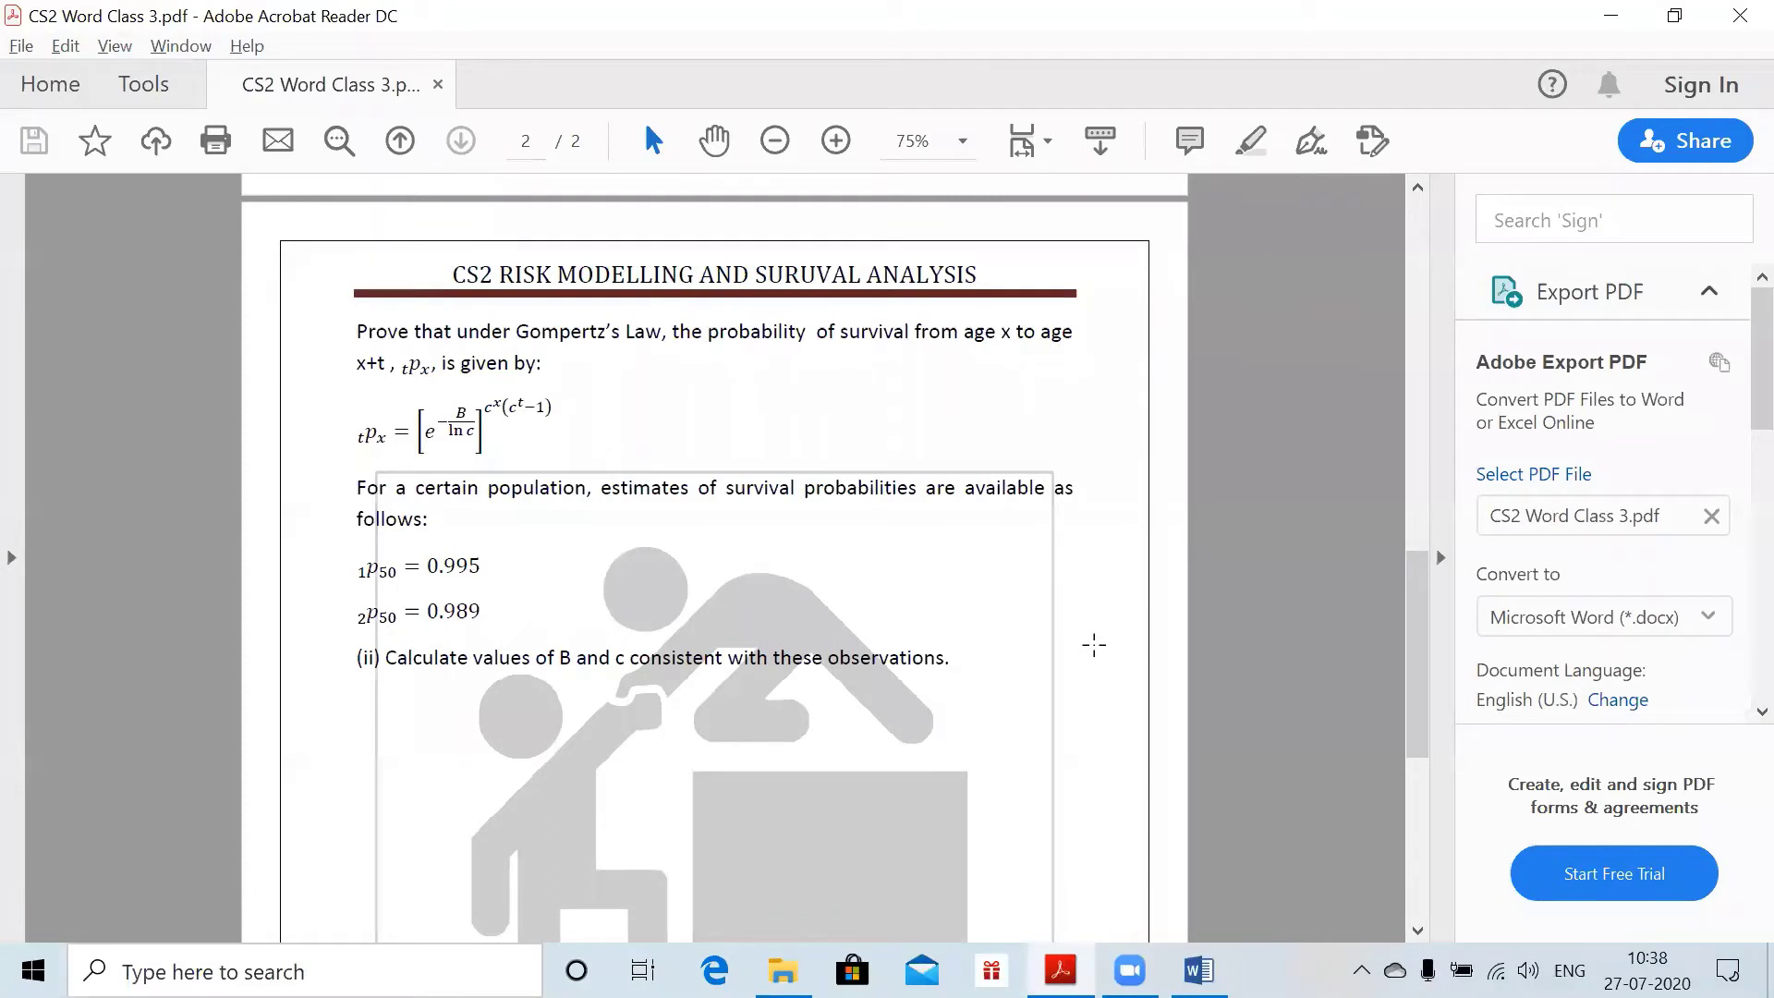
{"action": "key", "text": "alt+Tab"}
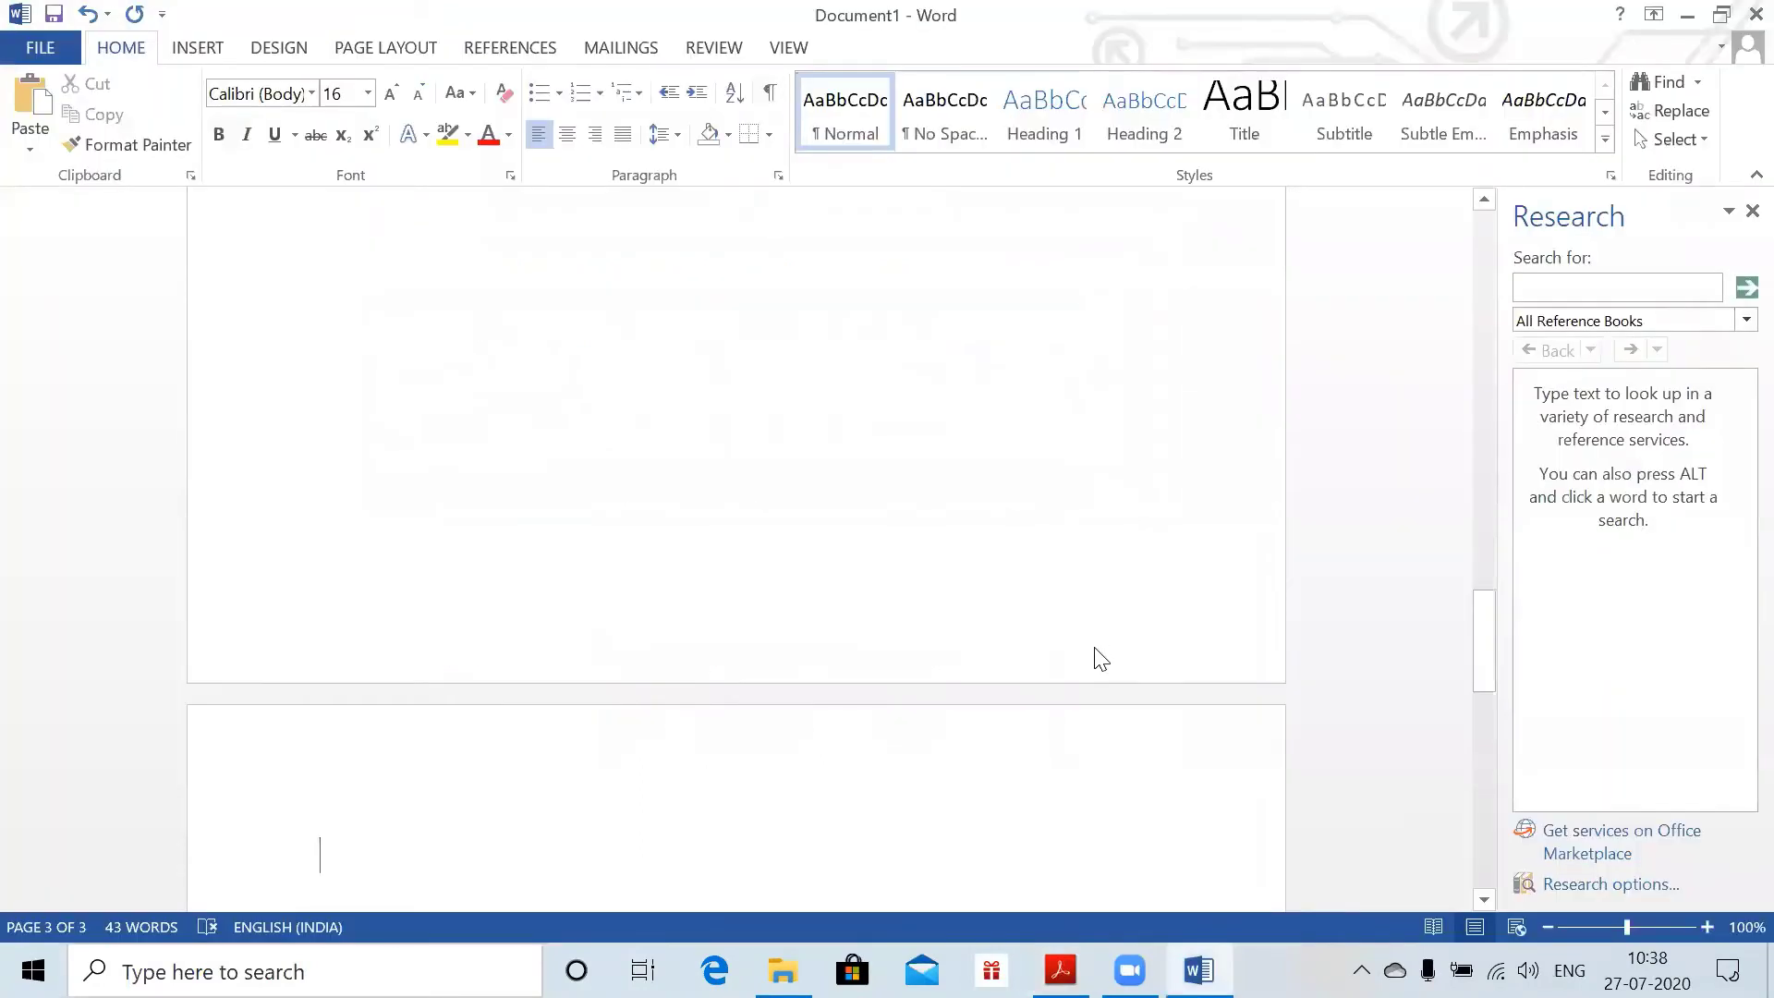
{"action": "type", "text": "Q4."}
{"action": "key", "text": "Return"}
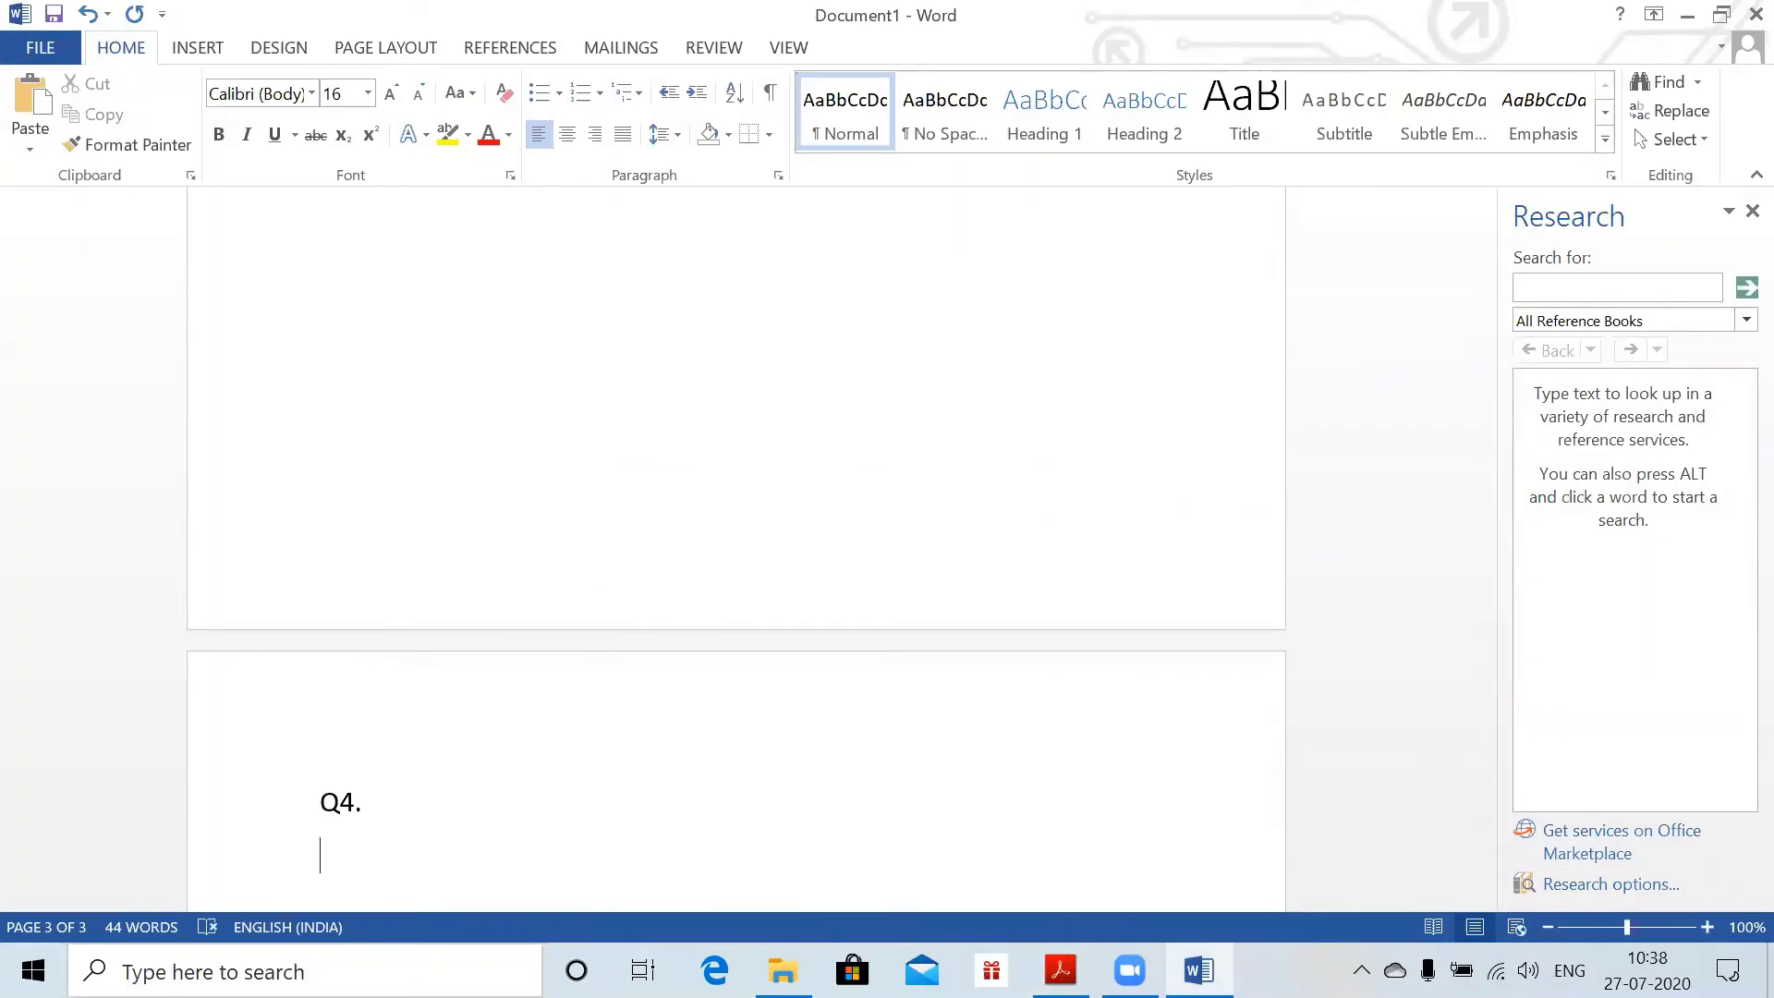
- Insert an equation below the Q4. heading with the integral from 0 to t of μ_(x+s) ds, followed by an equals sign
{"action": "key", "text": "alt+equal"}
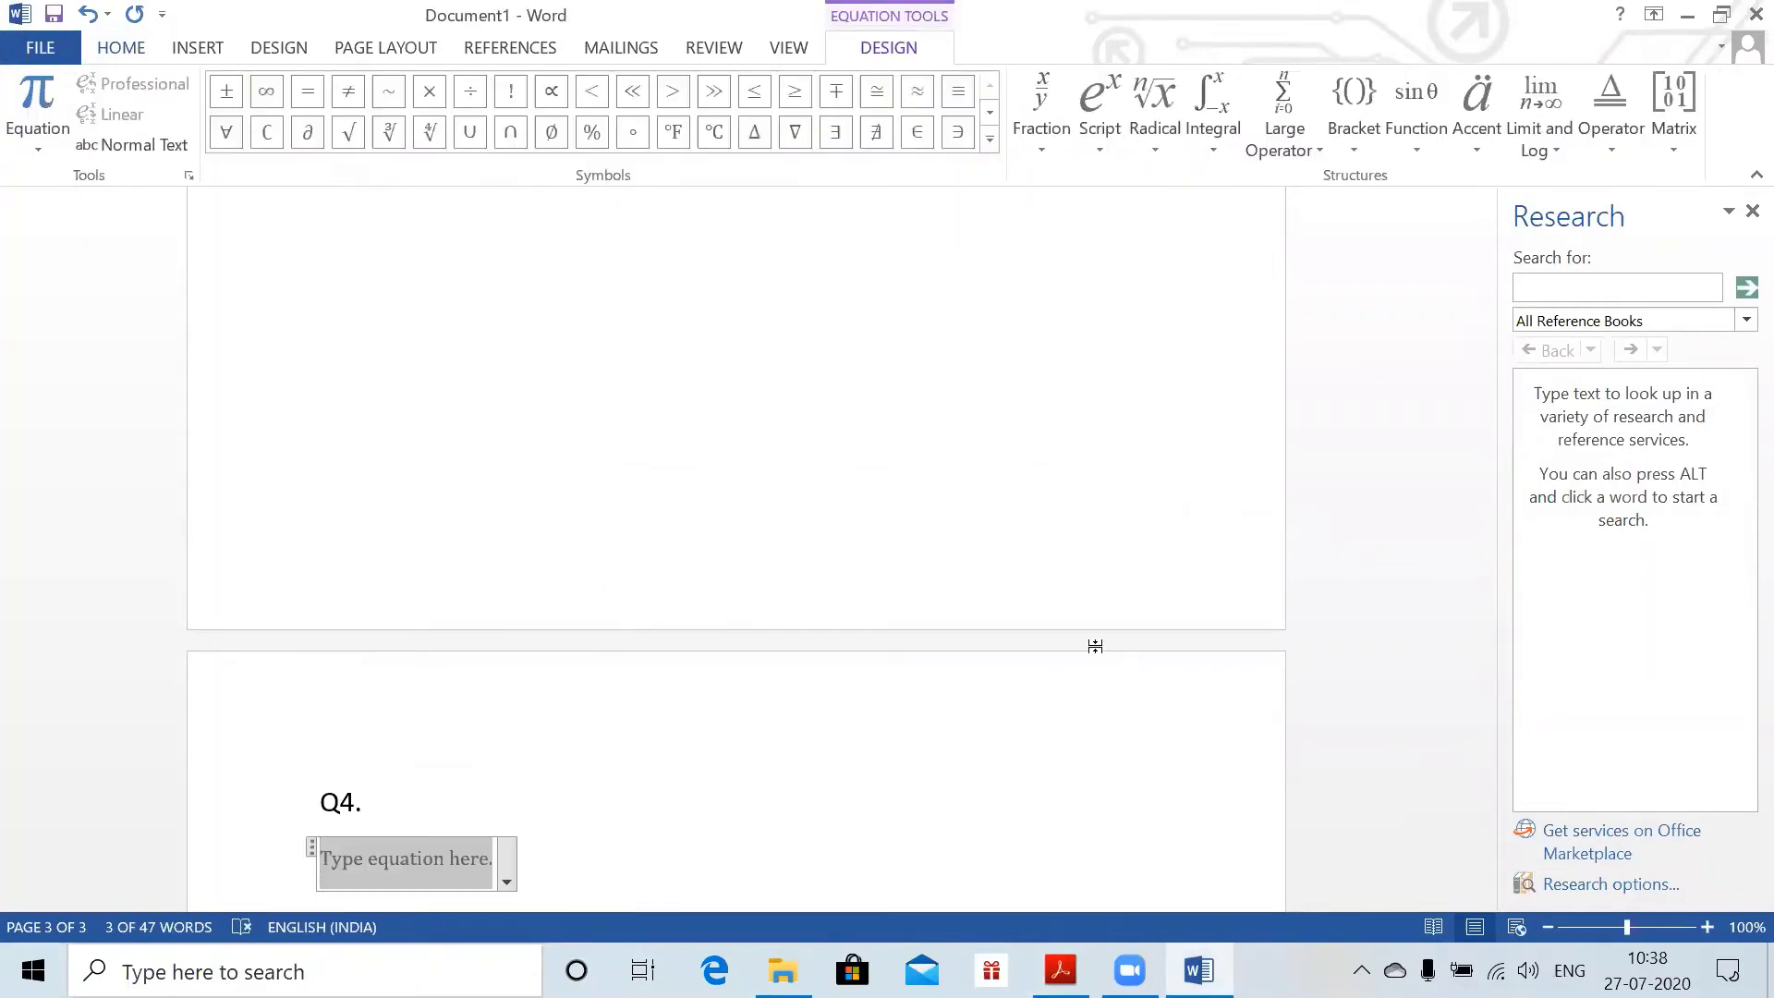
{"action": "type", "text": "\\int "}
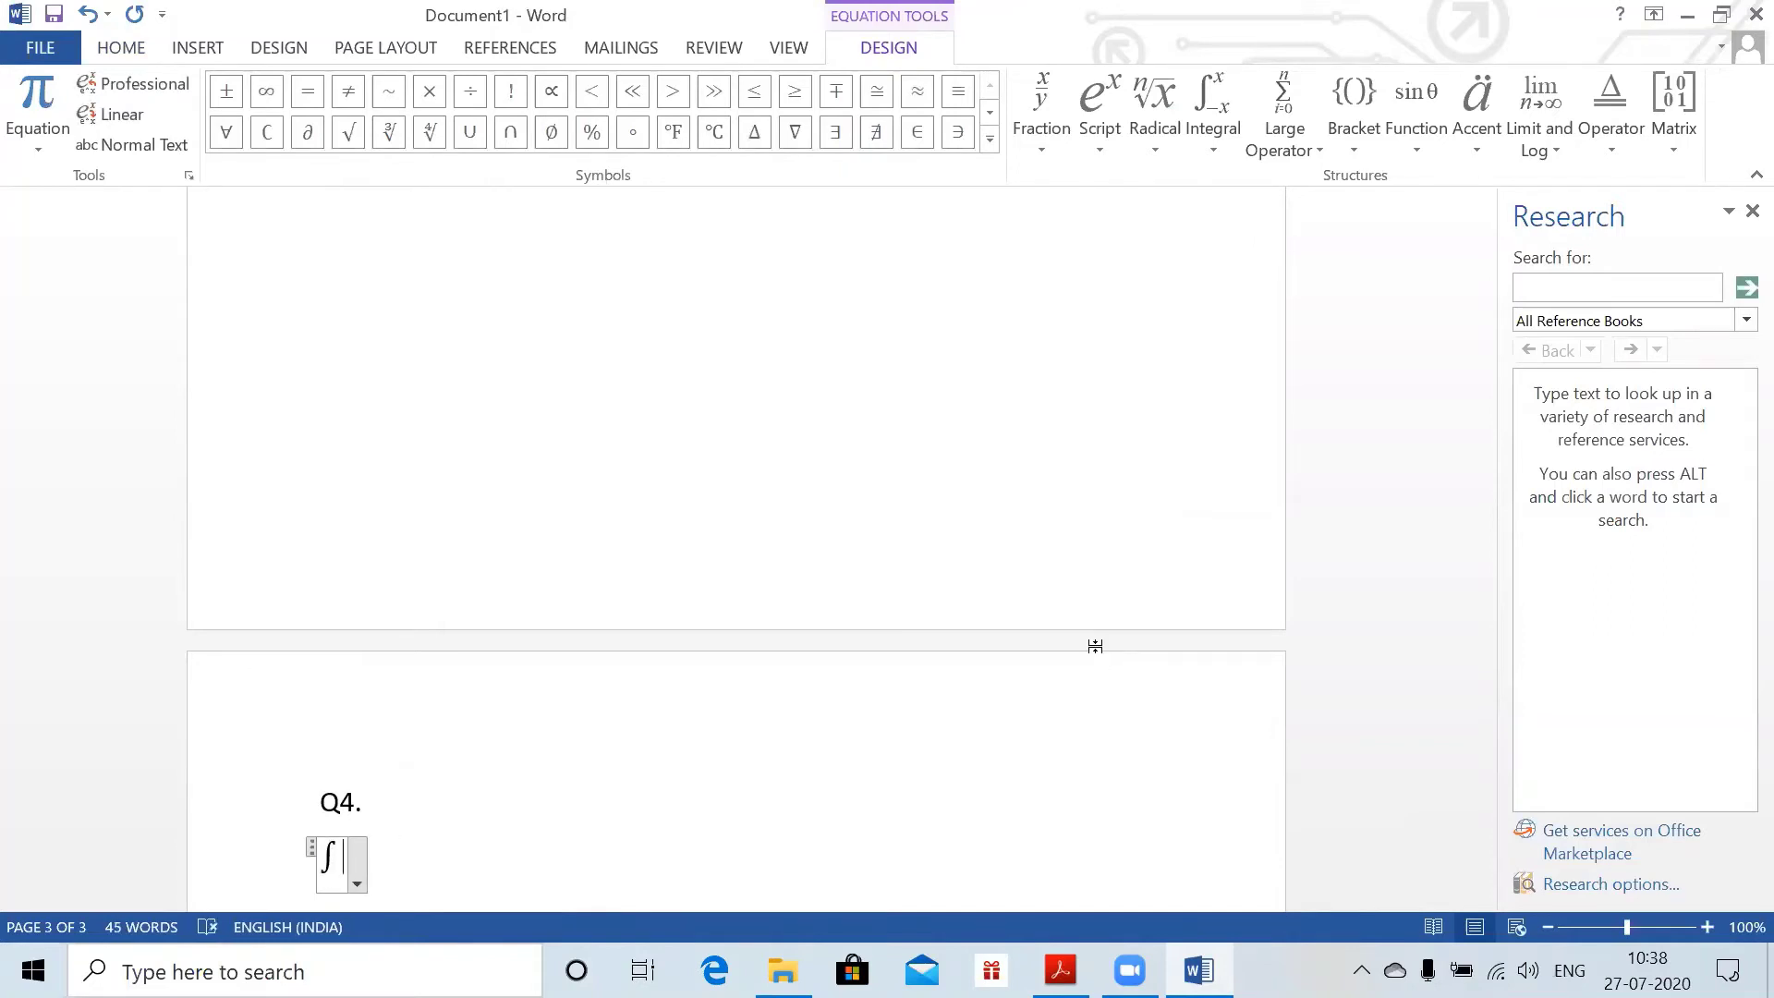
{"action": "type", "text": "_0"}
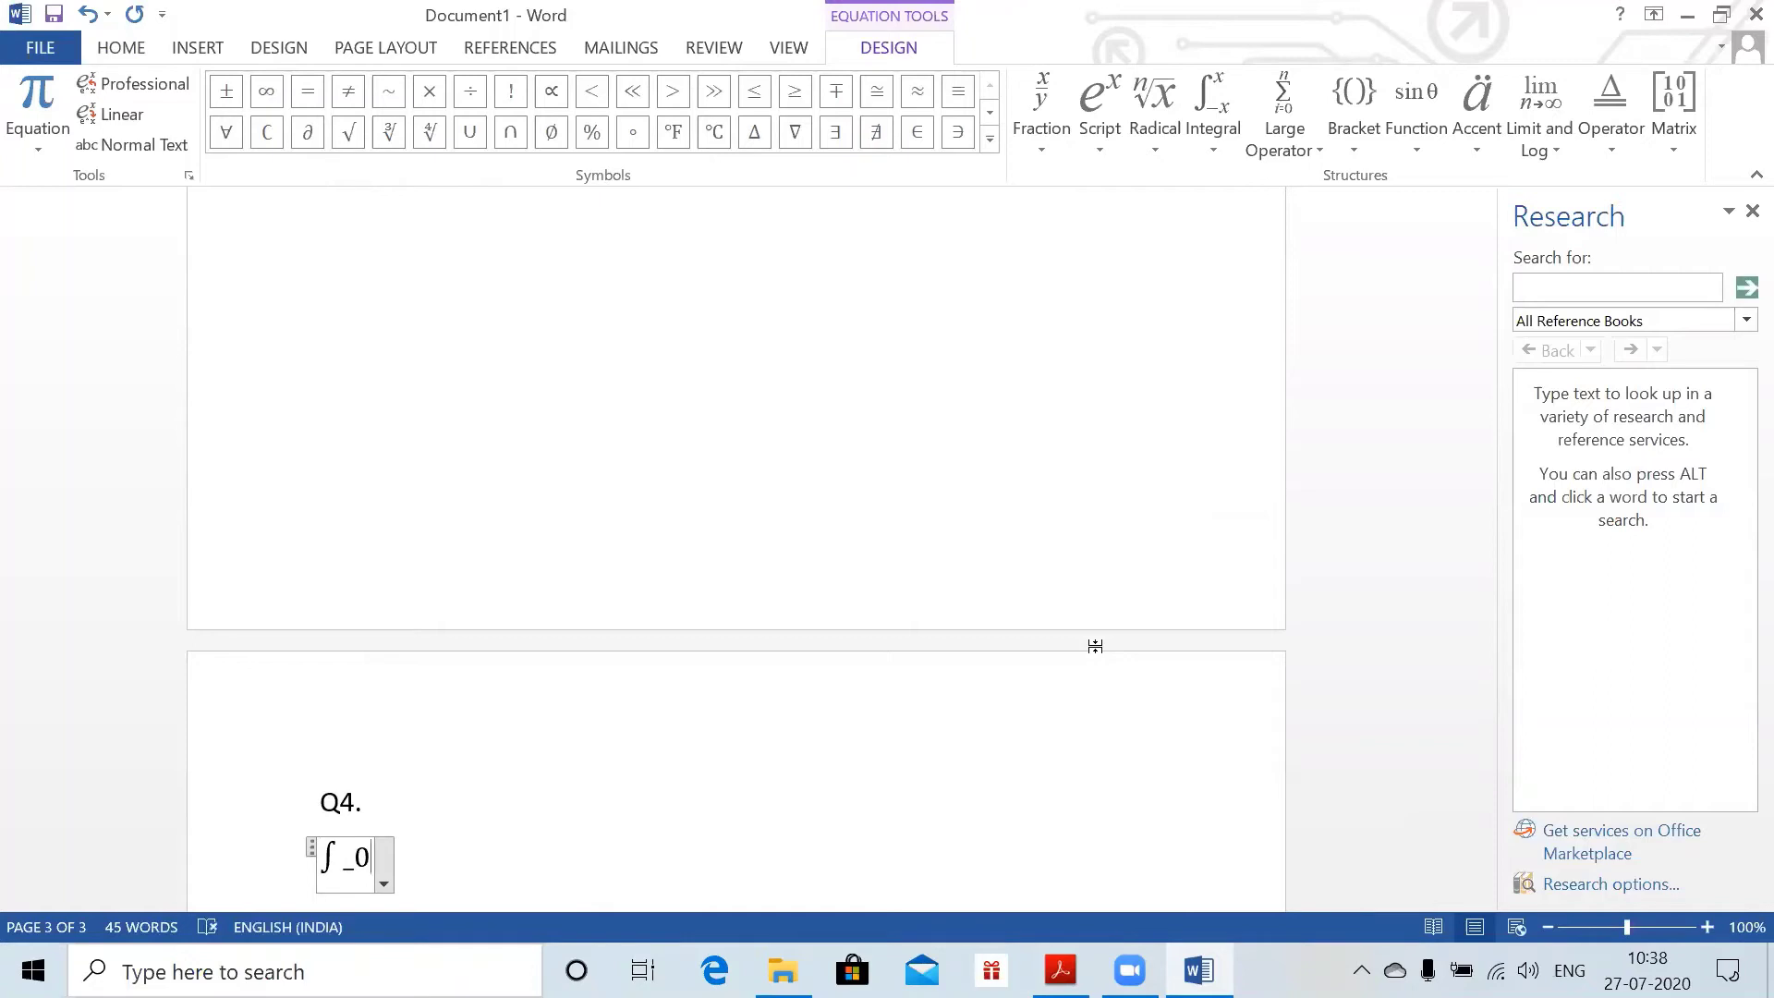
{"action": "type", "text": "^t "}
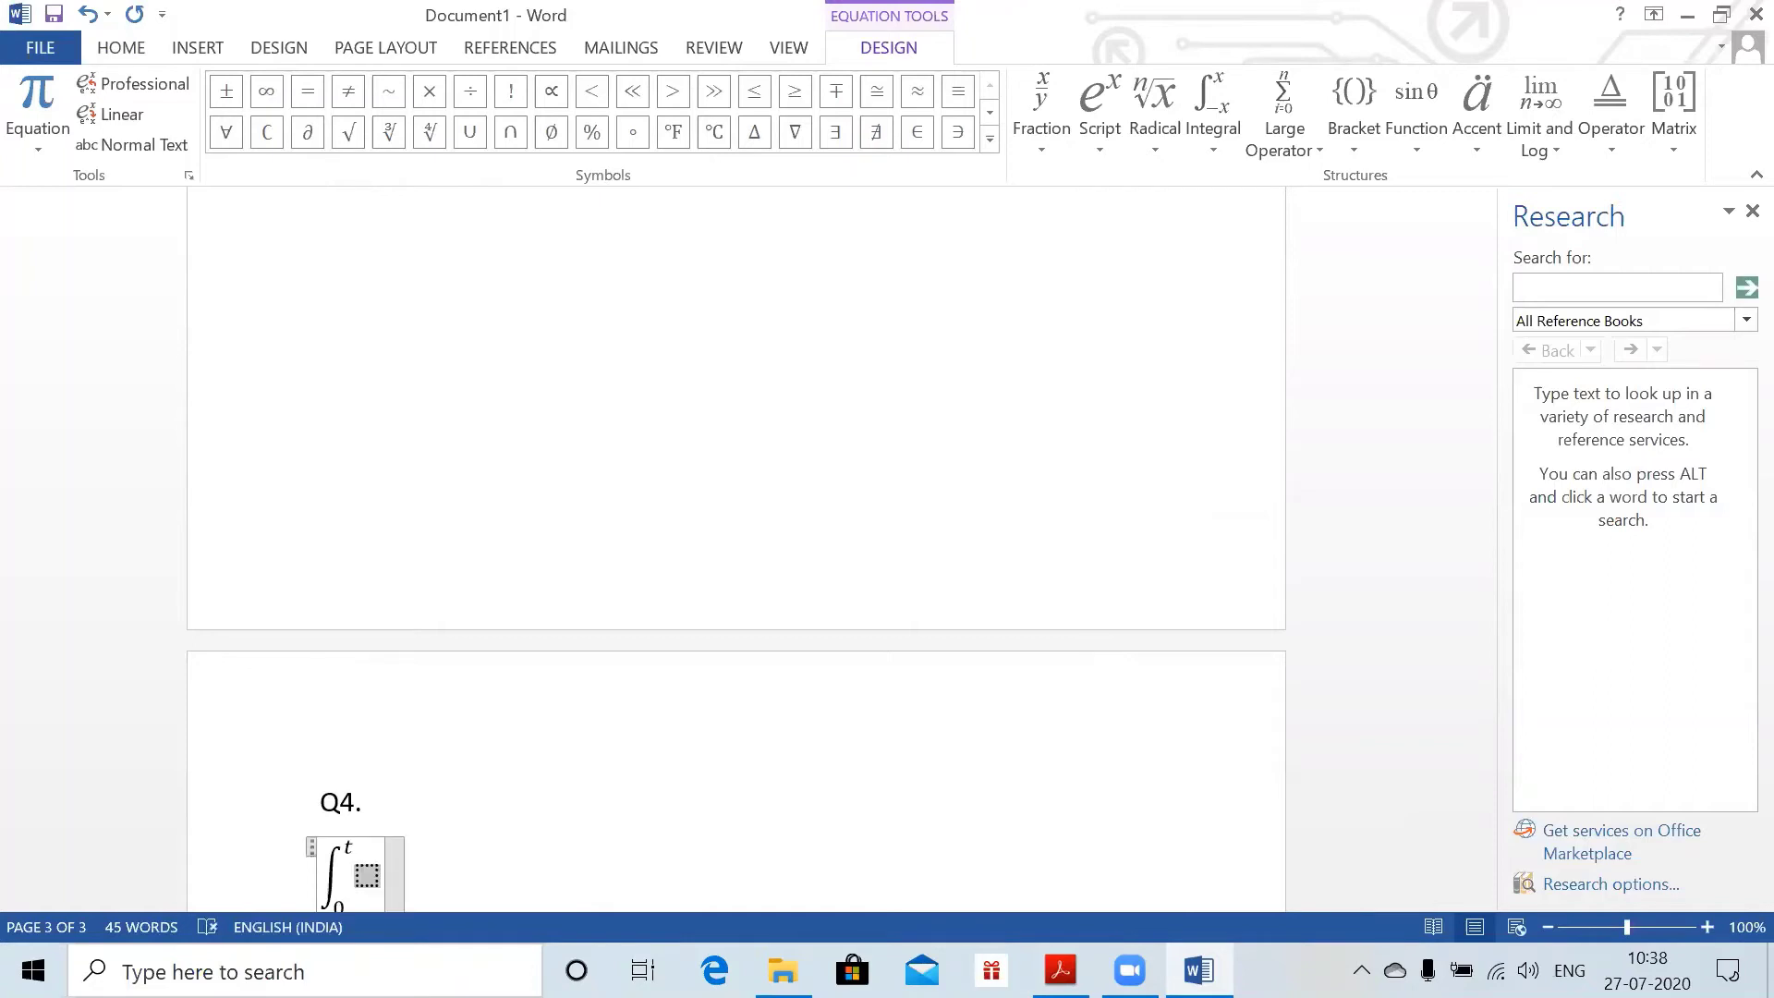
{"action": "type", "text": "\\mu ("}
{"action": "key", "text": "BackSpace"}
{"action": "type", "text": "_(x +"}
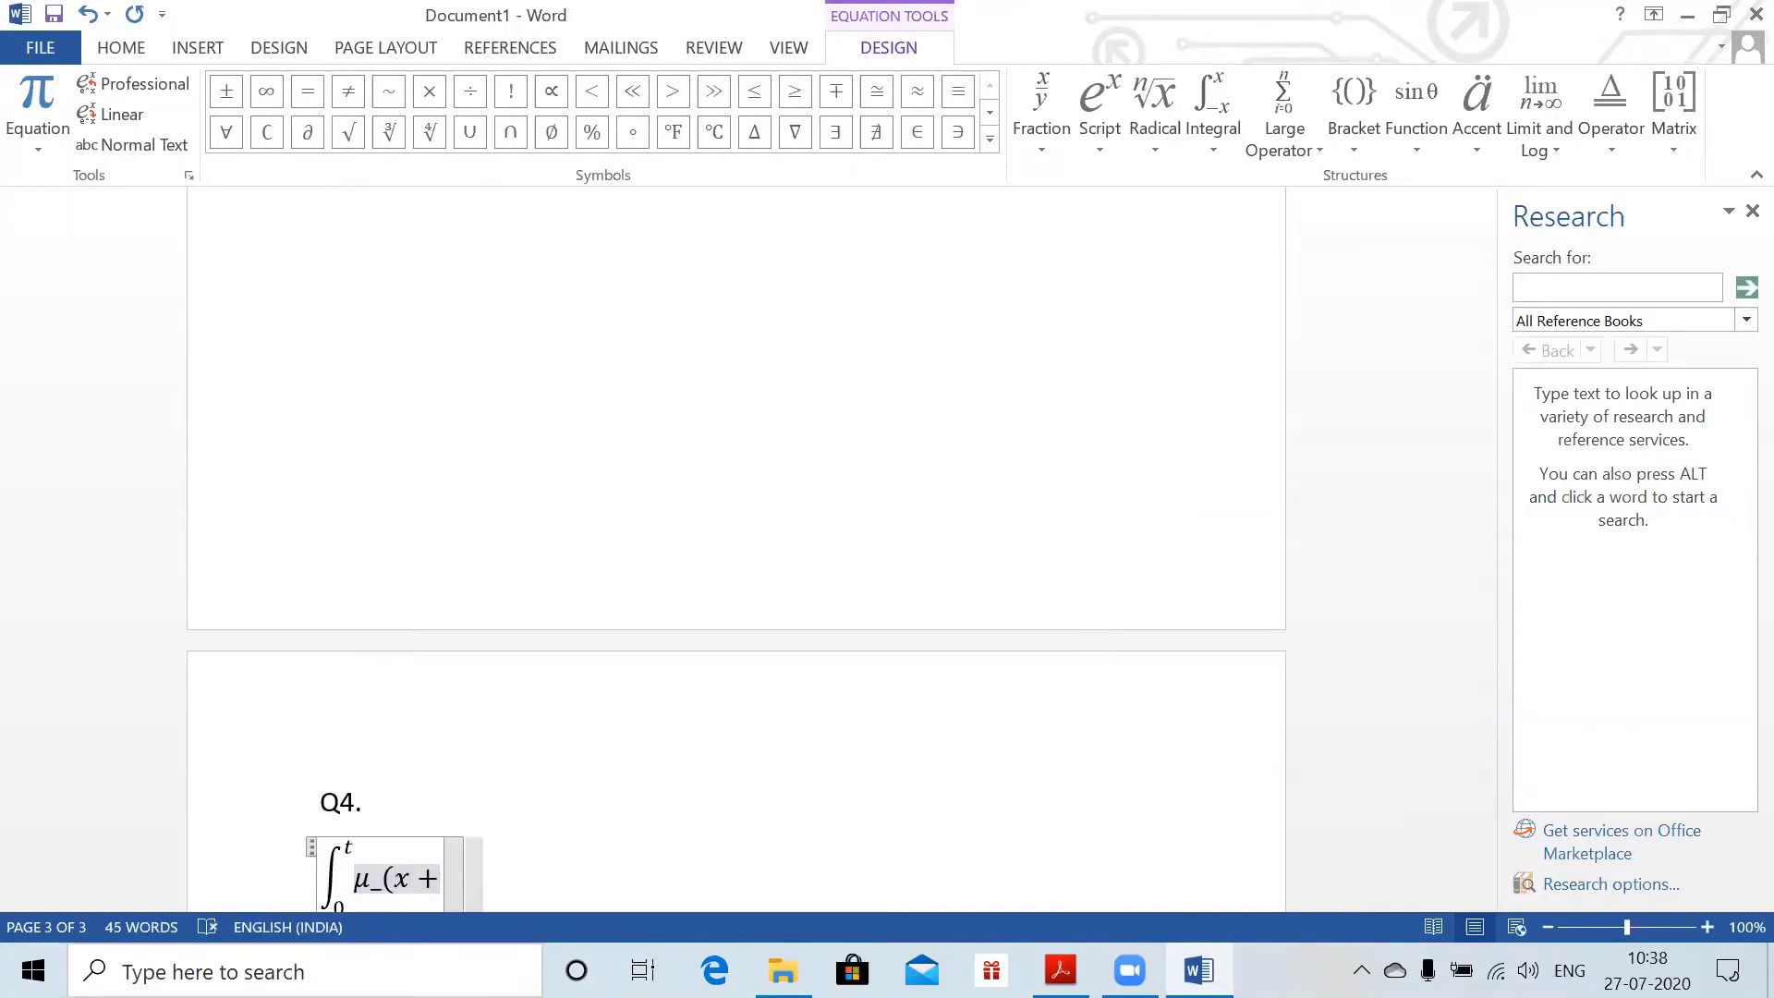
{"action": "type", "text": "s"}
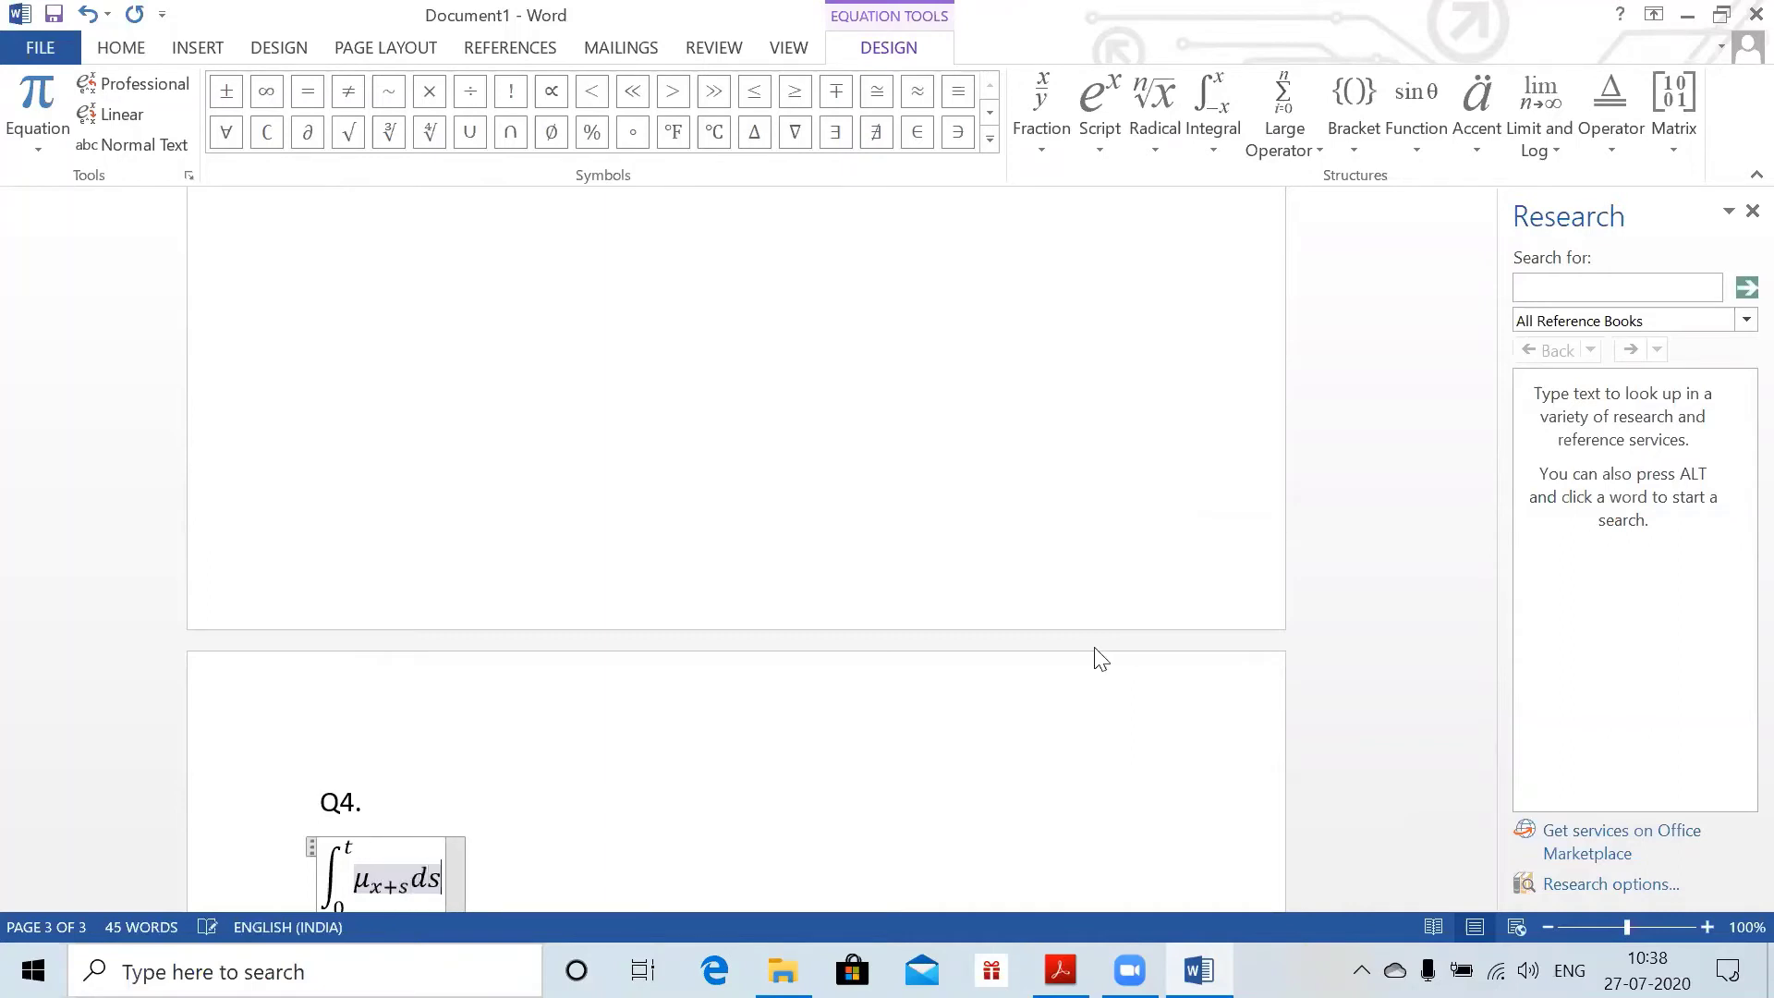
{"action": "type", "text": ") ds ="}
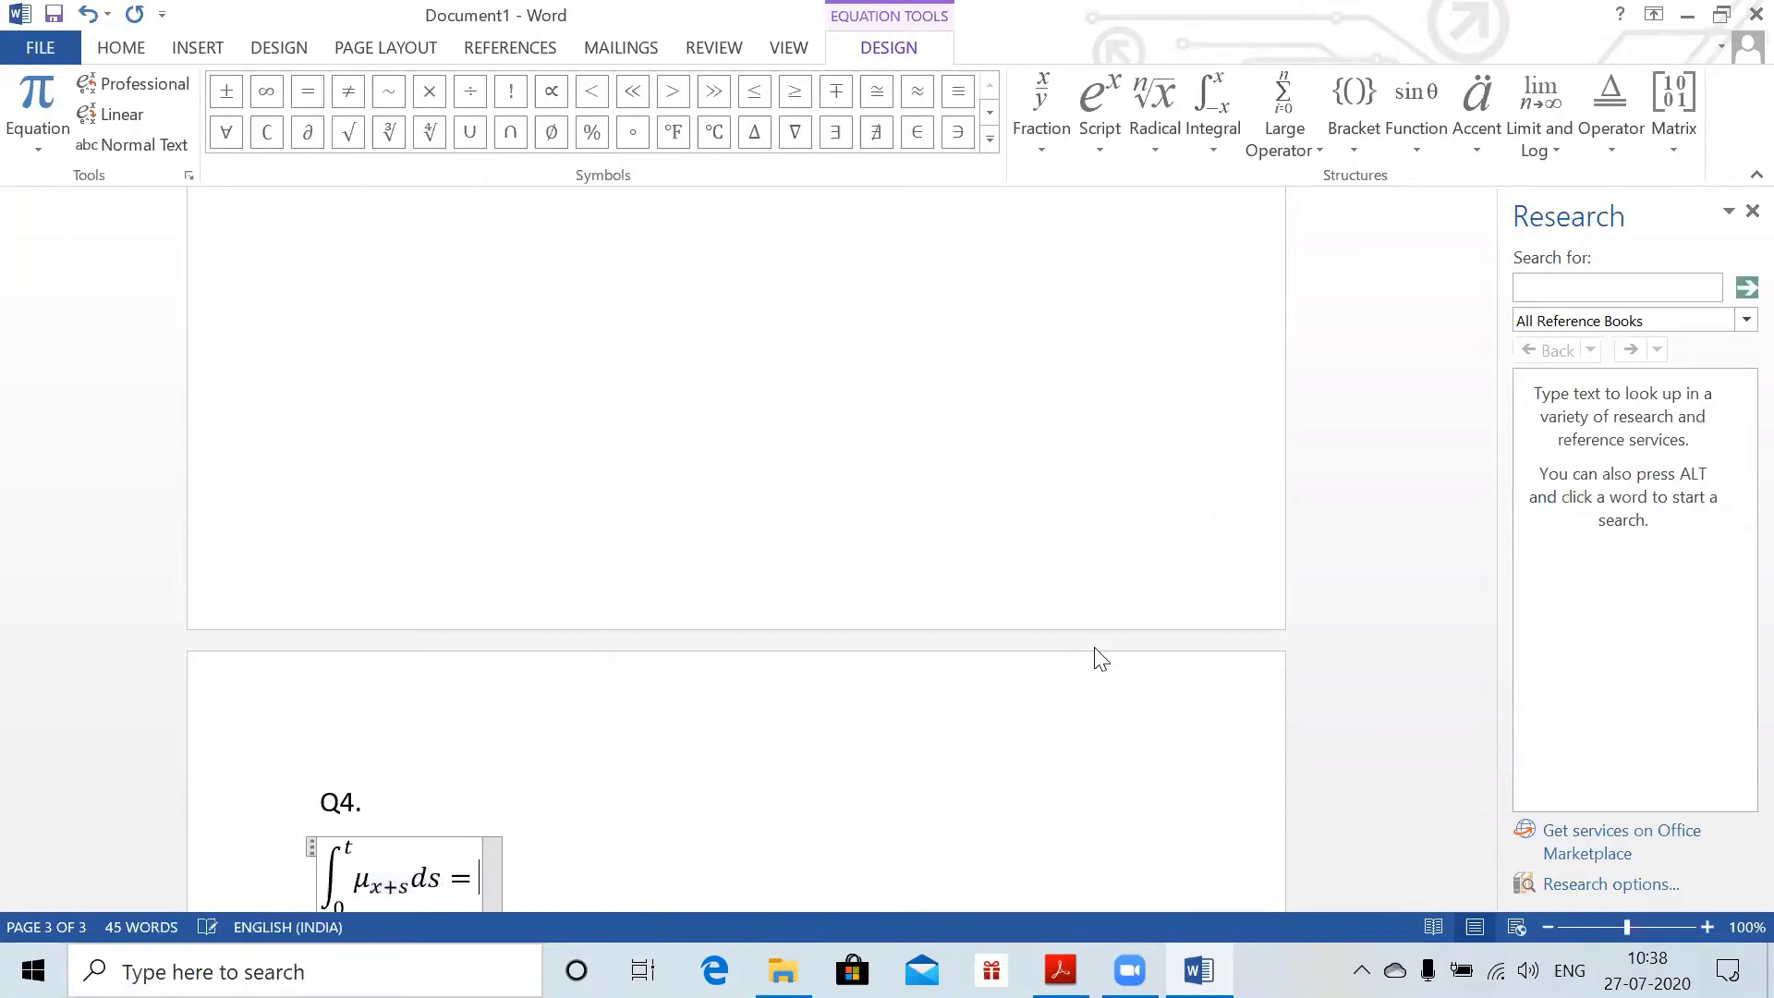
{"action": "type", "text": " \\int +"}
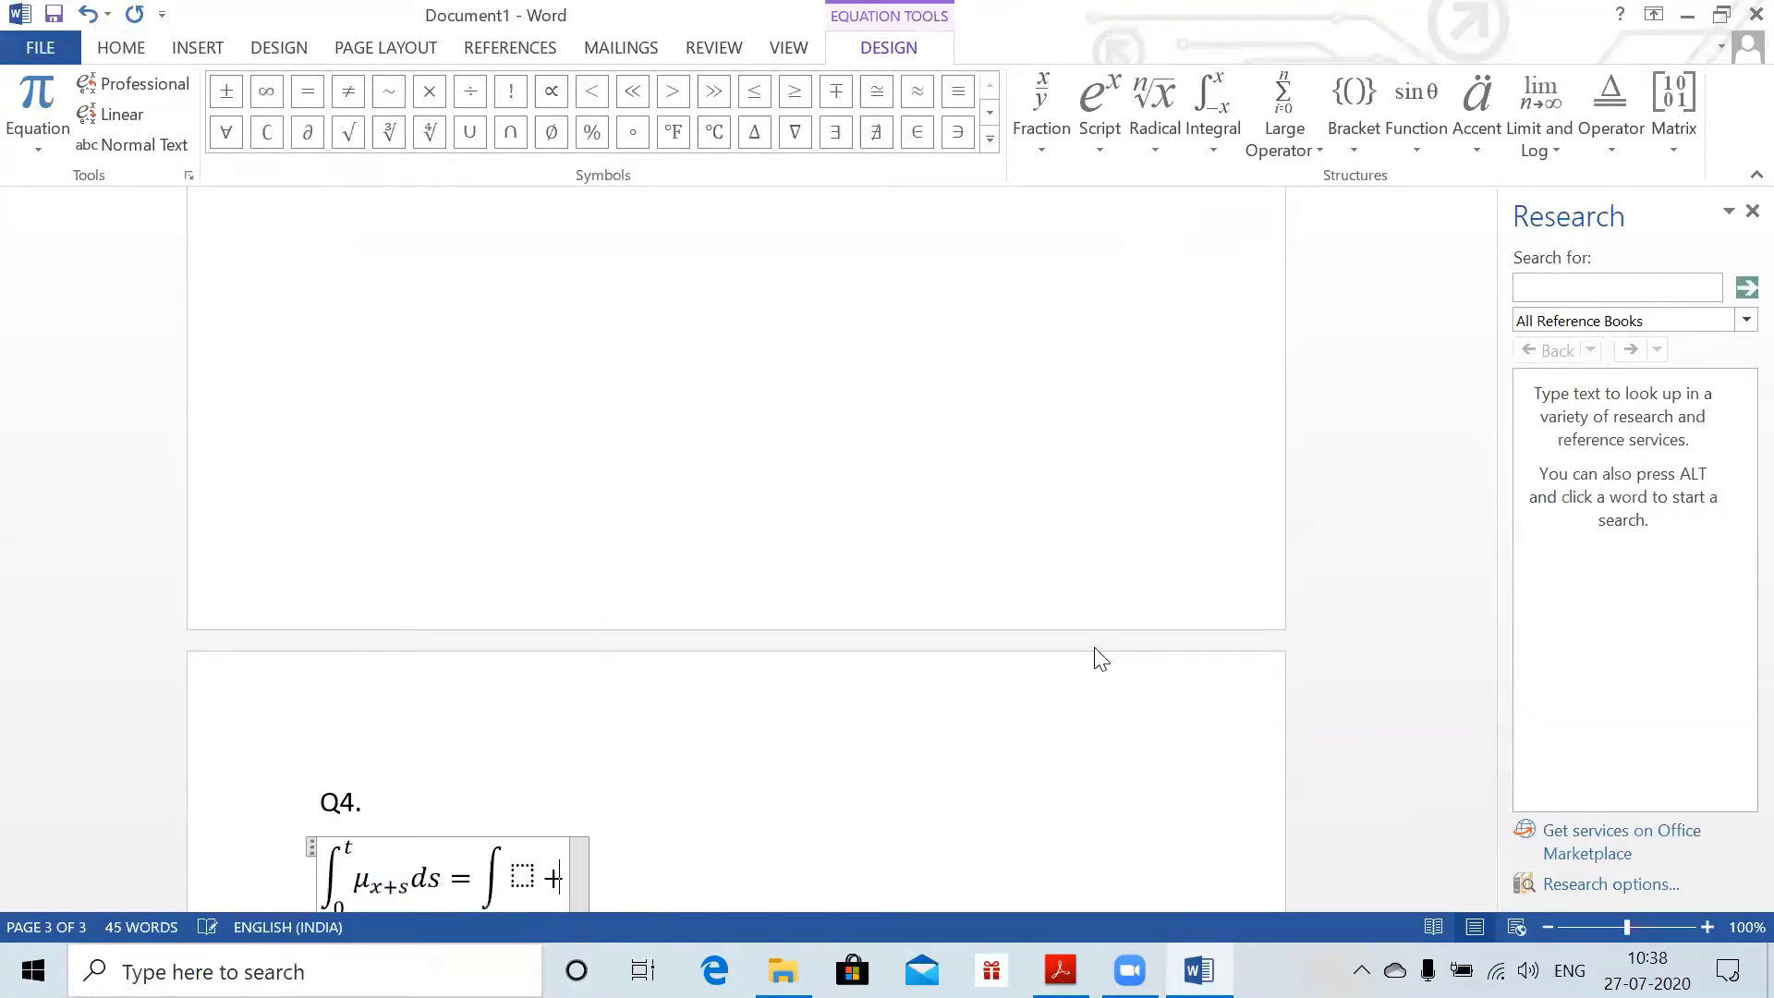
{"action": "key", "text": "BackSpace"}
{"action": "key", "text": "BackSpace"}
{"action": "key", "text": "BackSpace"}
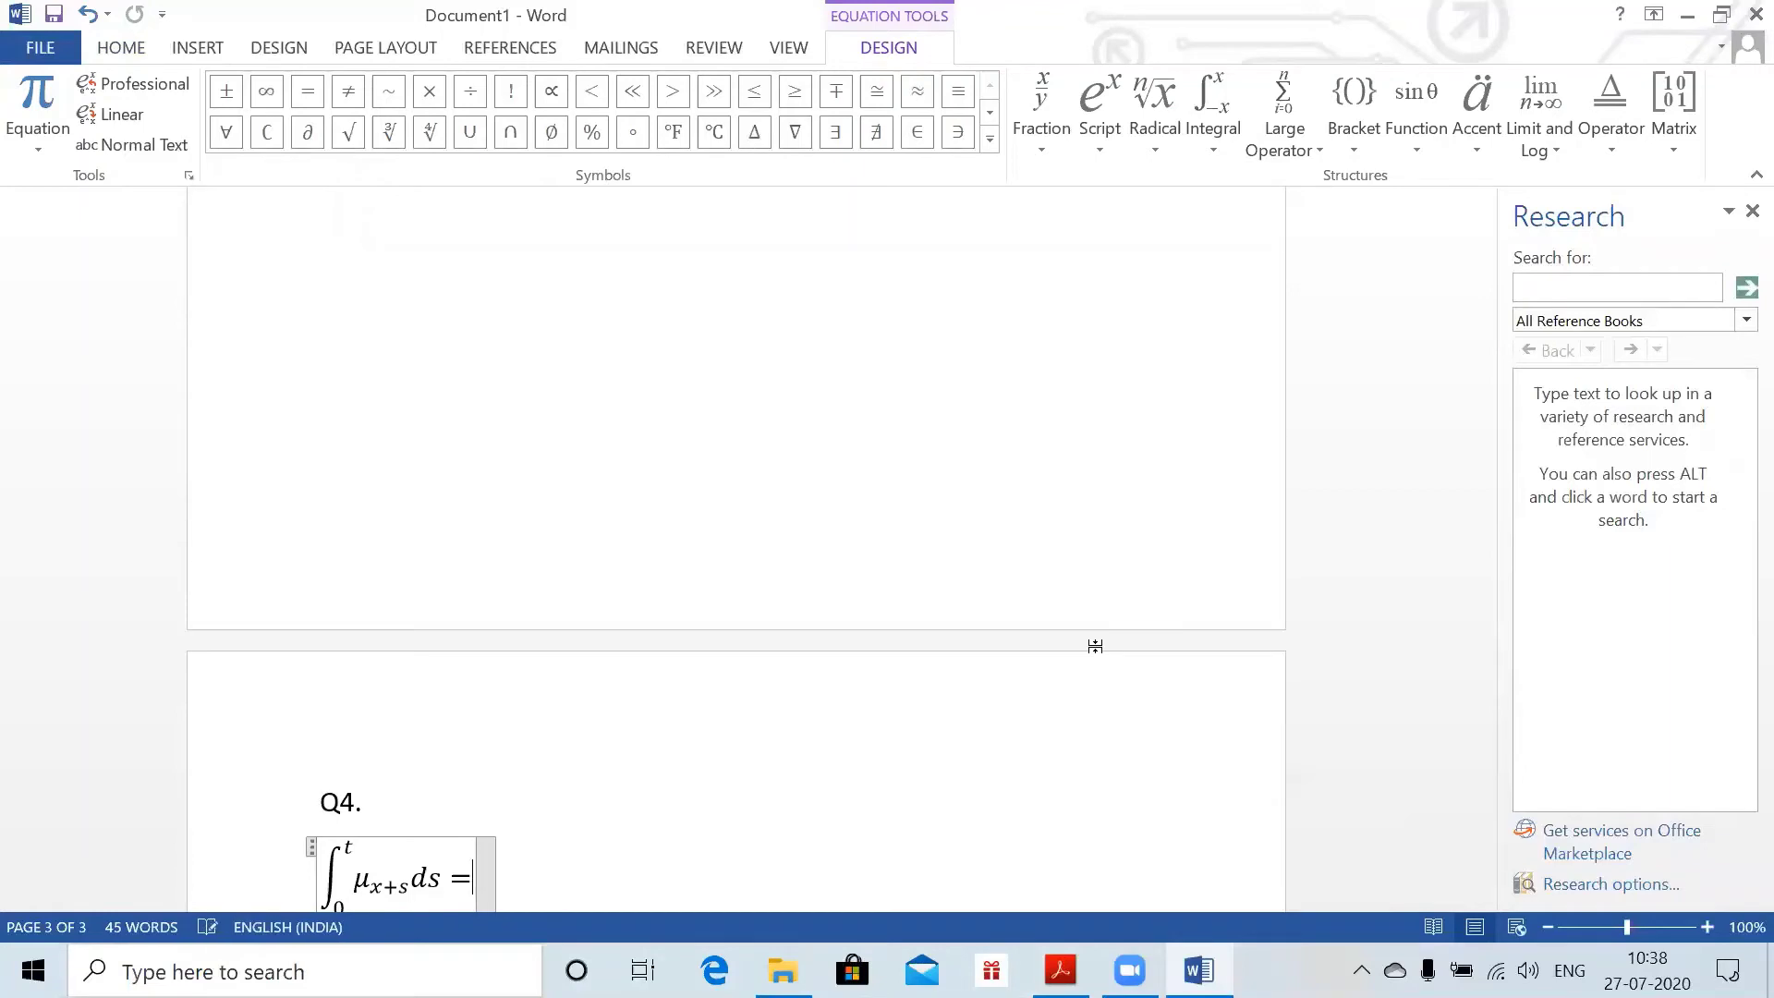
- Continue the Q4. equation with the integral from 0 to t of Bc^(x+s) ds, followed by an equals sign
{"action": "type", "text": "\\int _0^"}
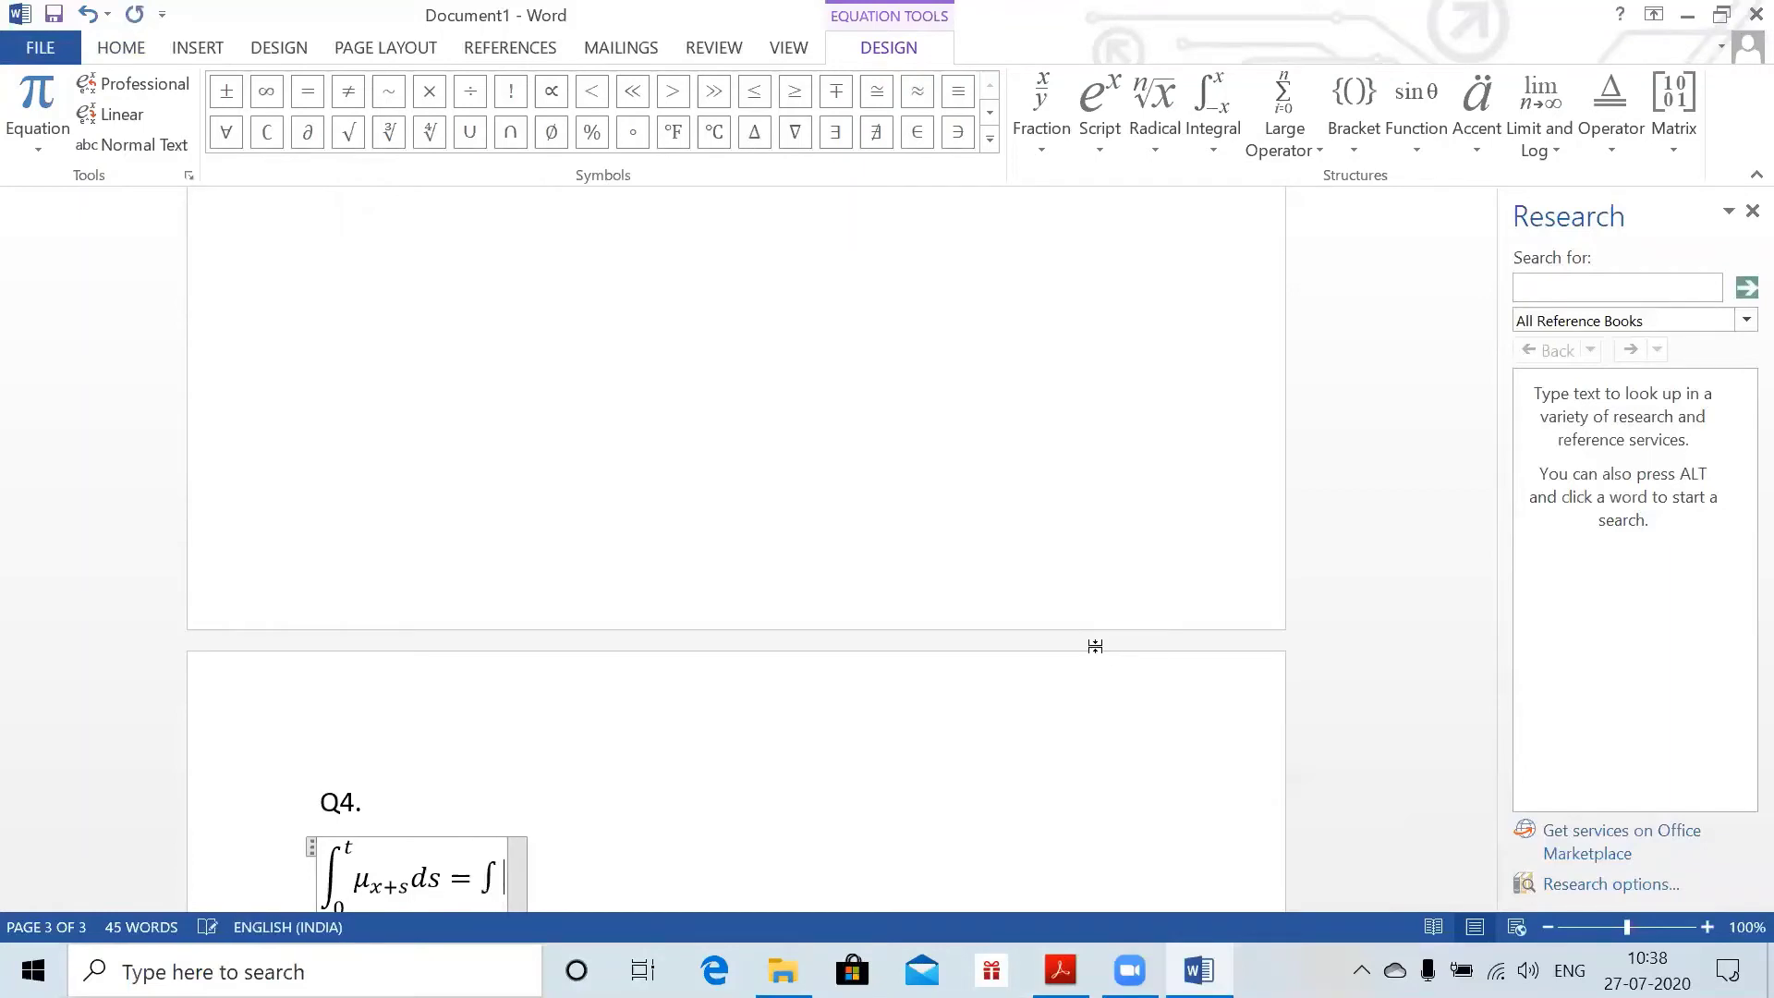
{"action": "type", "text": "t "}
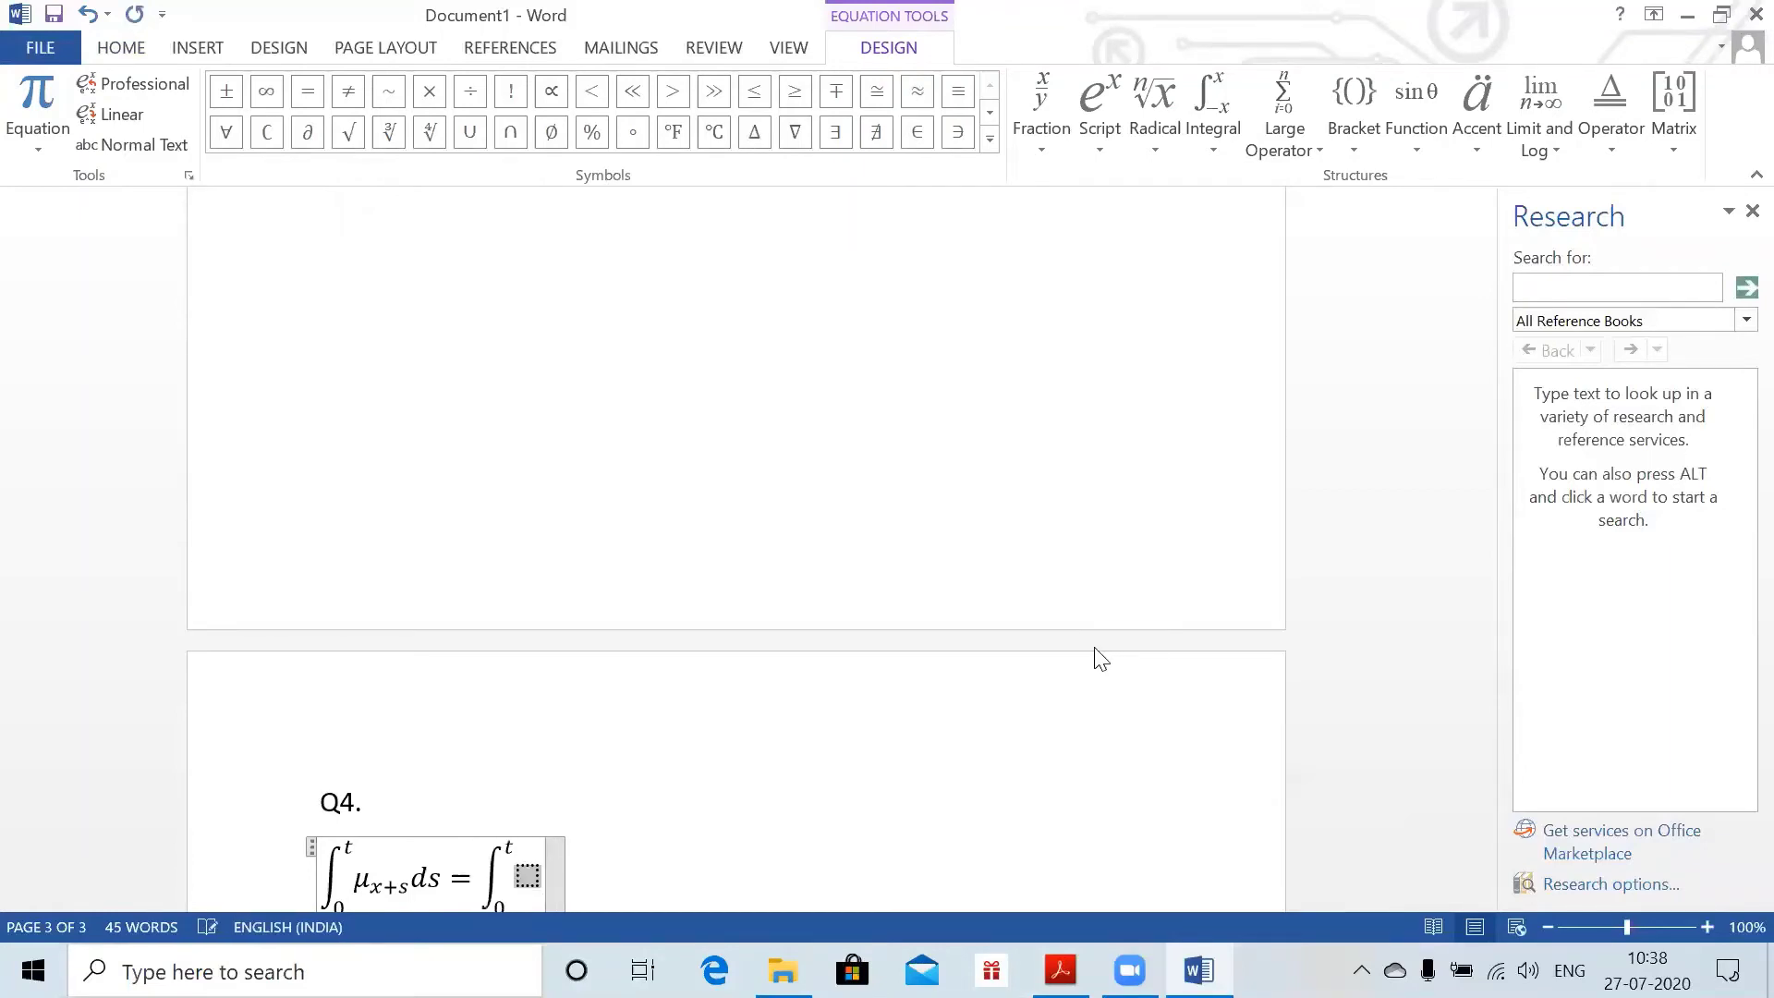
{"action": "type", "text": "B"}
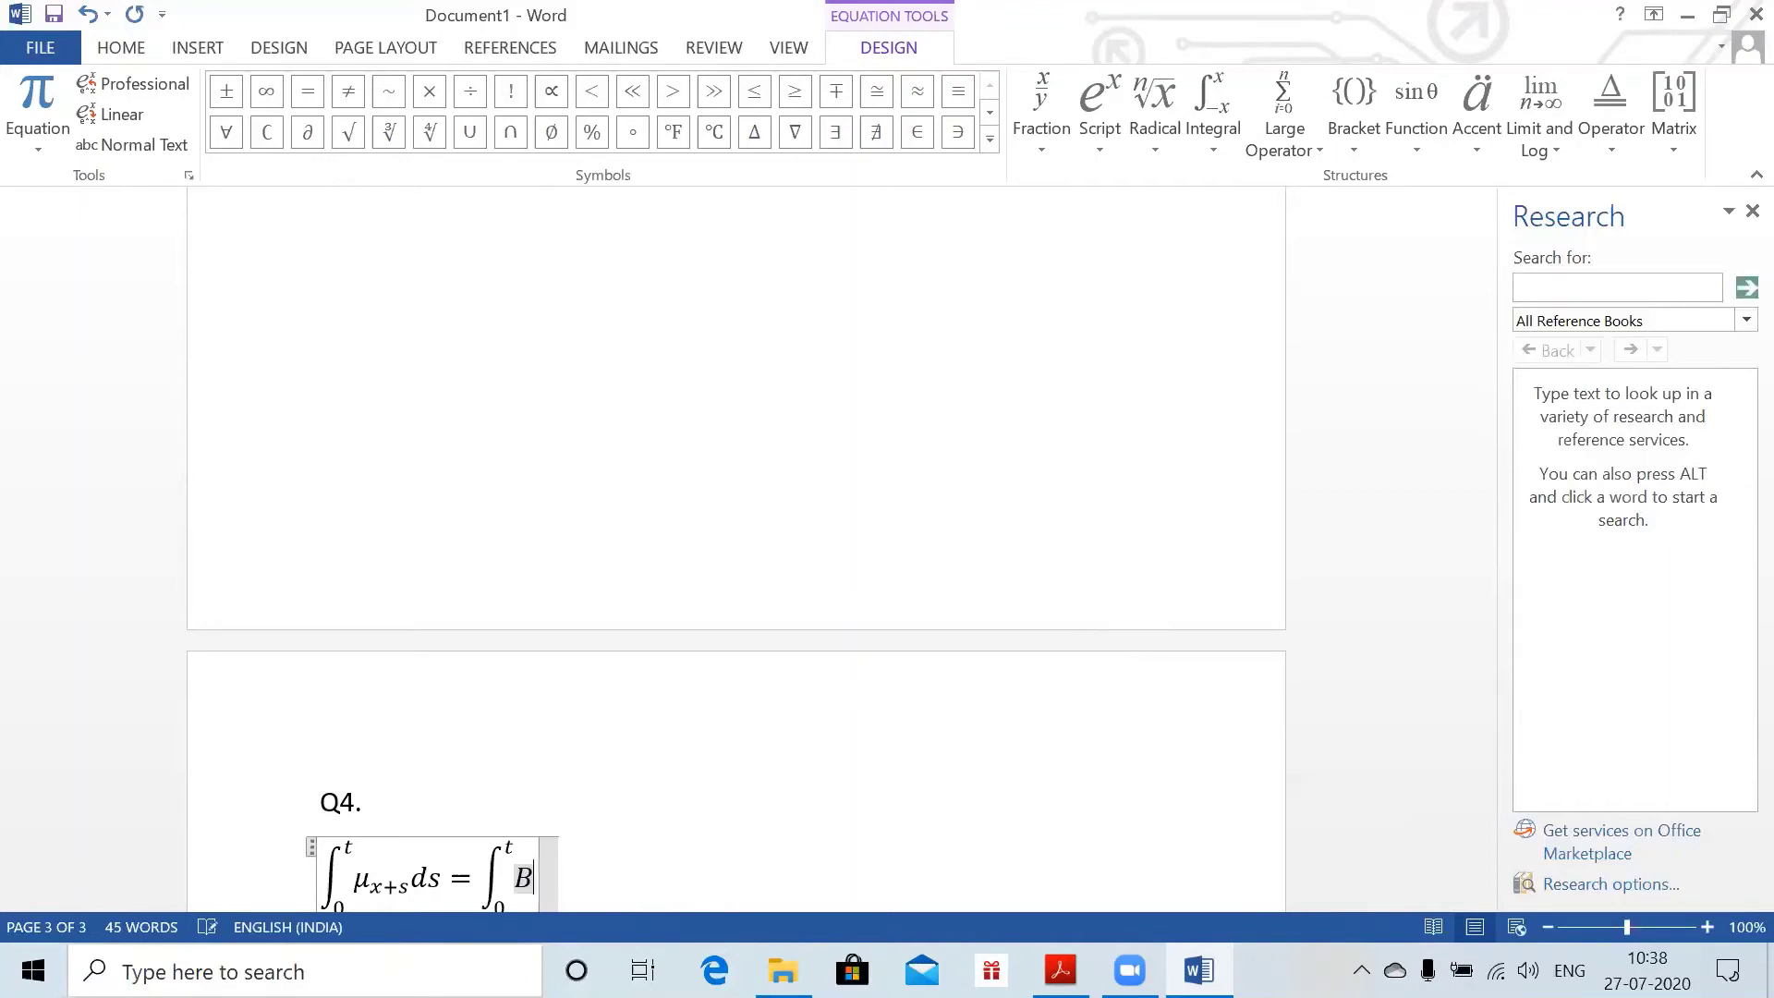
{"action": "type", "text": "c^("}
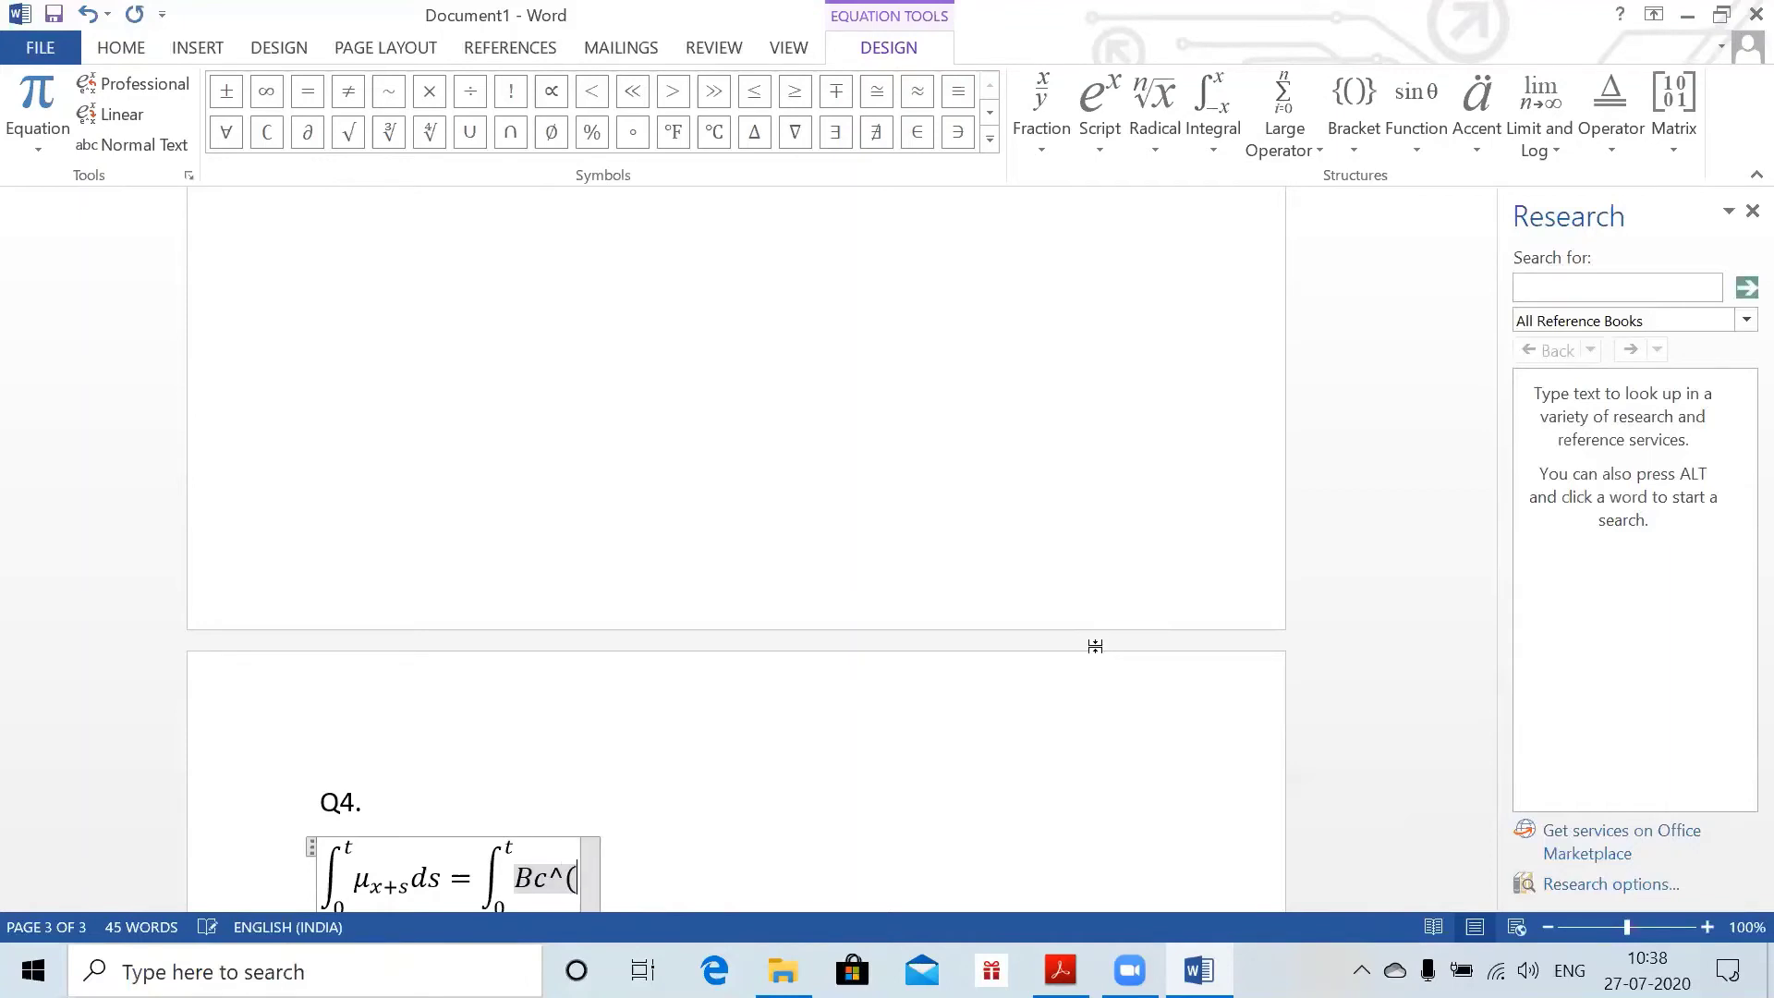
{"action": "type", "text": "x + s)"}
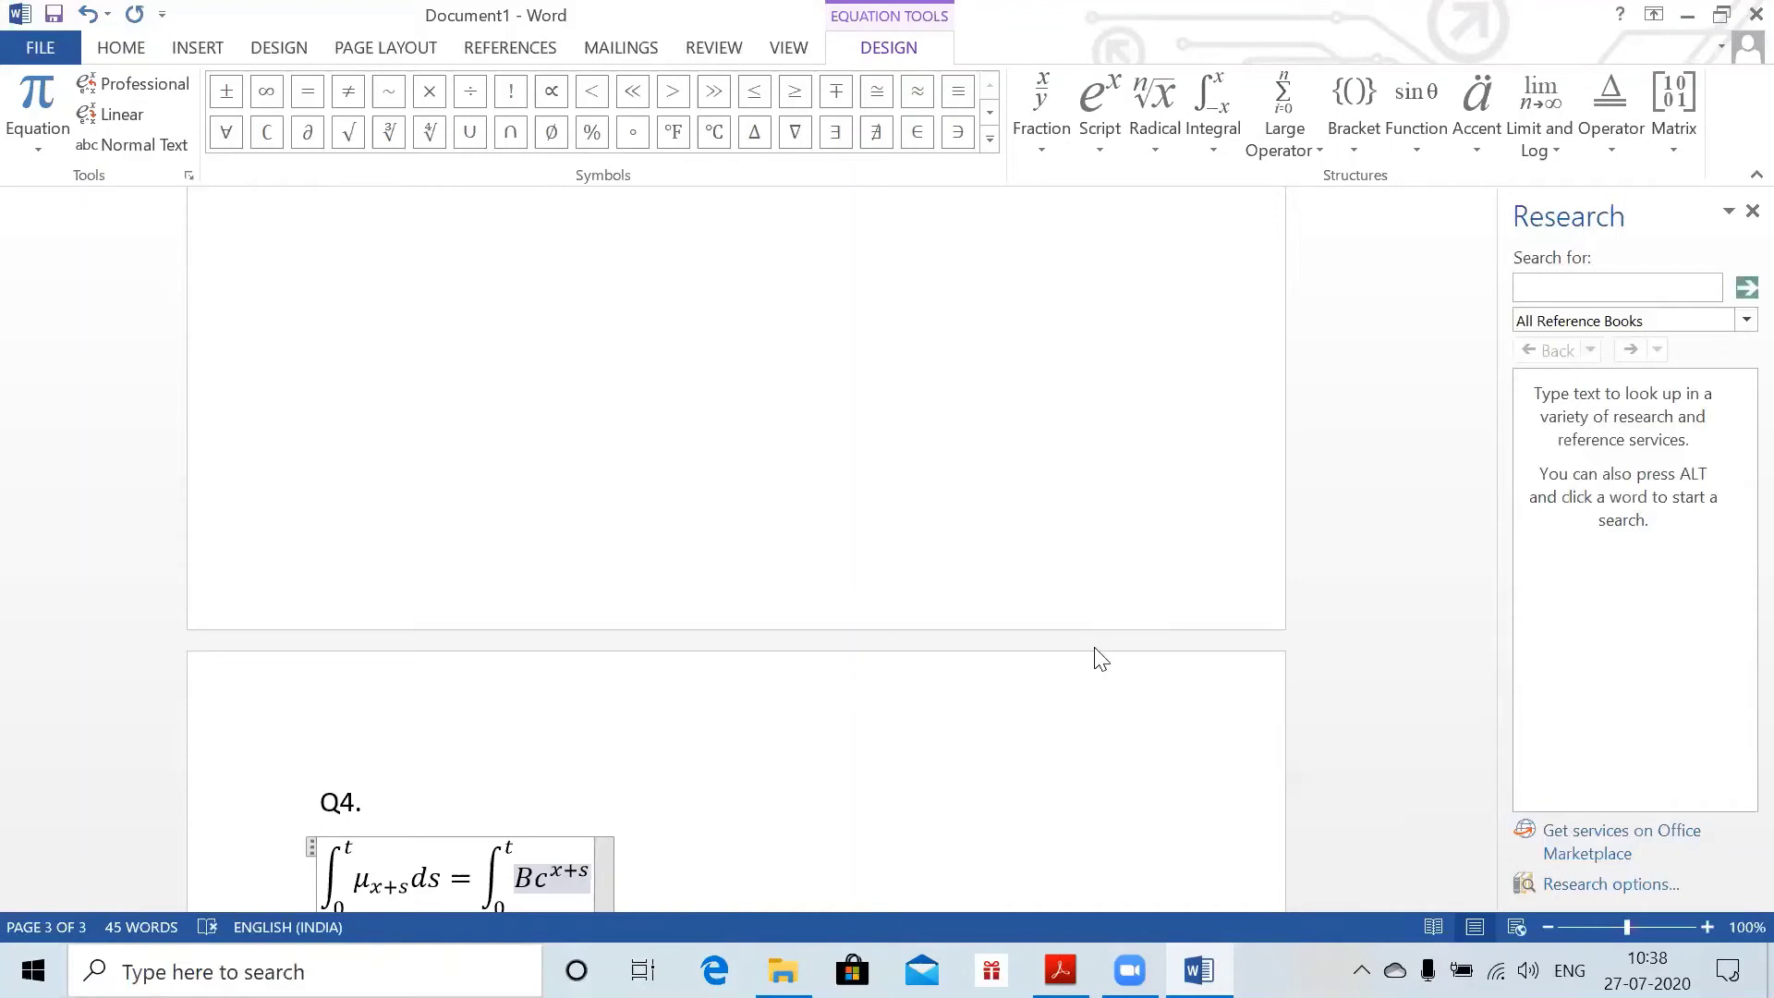
{"action": "type", "text": " ds"}
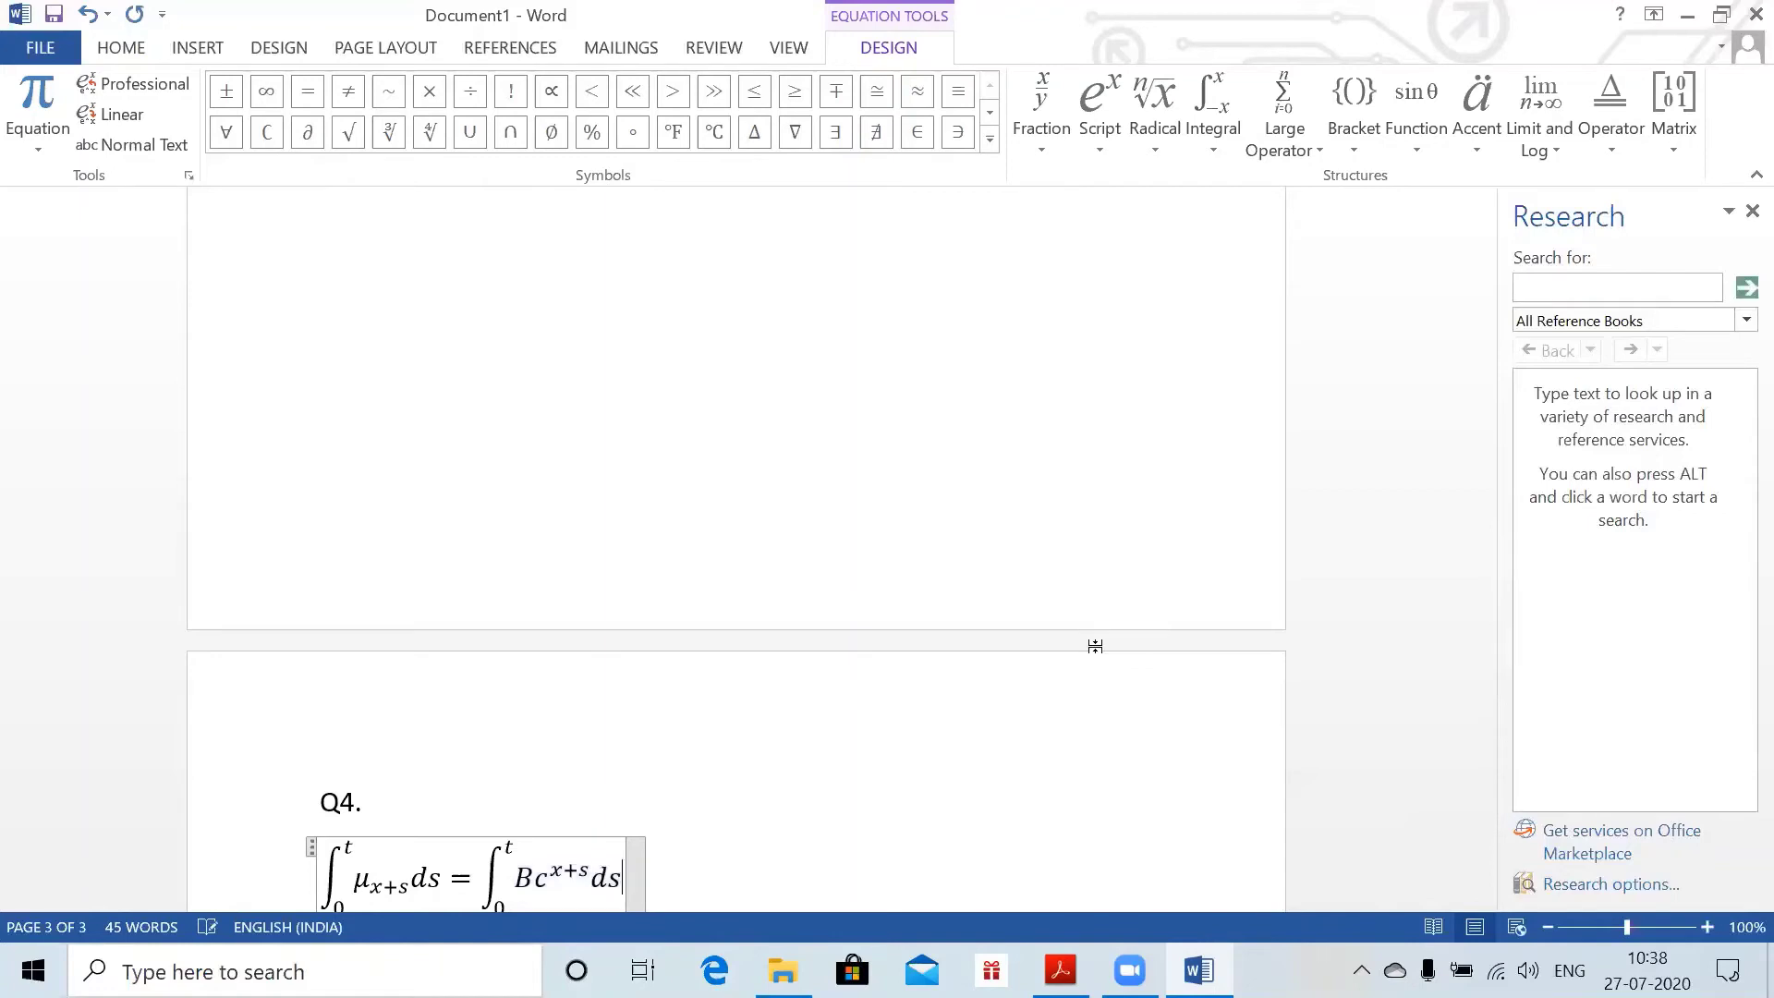
{"action": "type", "text": " ="}
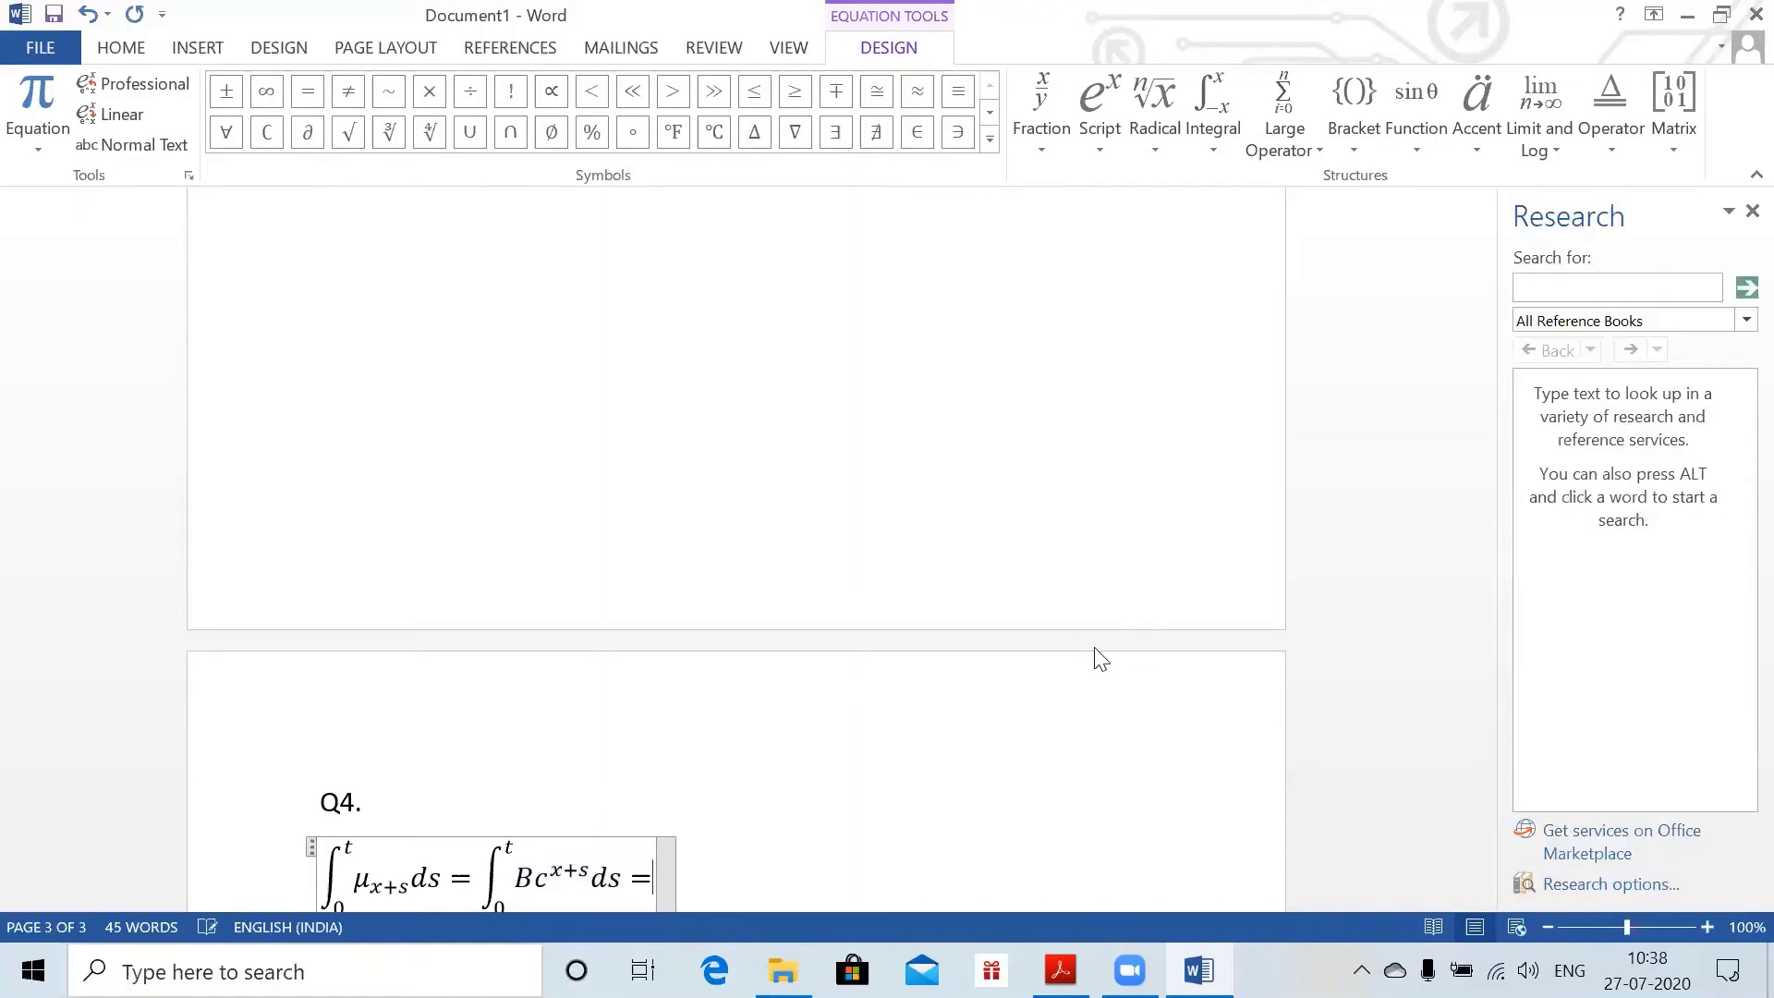
- Append the integral from 0 to t of c^s ds at the end of the equation
{"action": "type", "text": " \\int _0^t "}
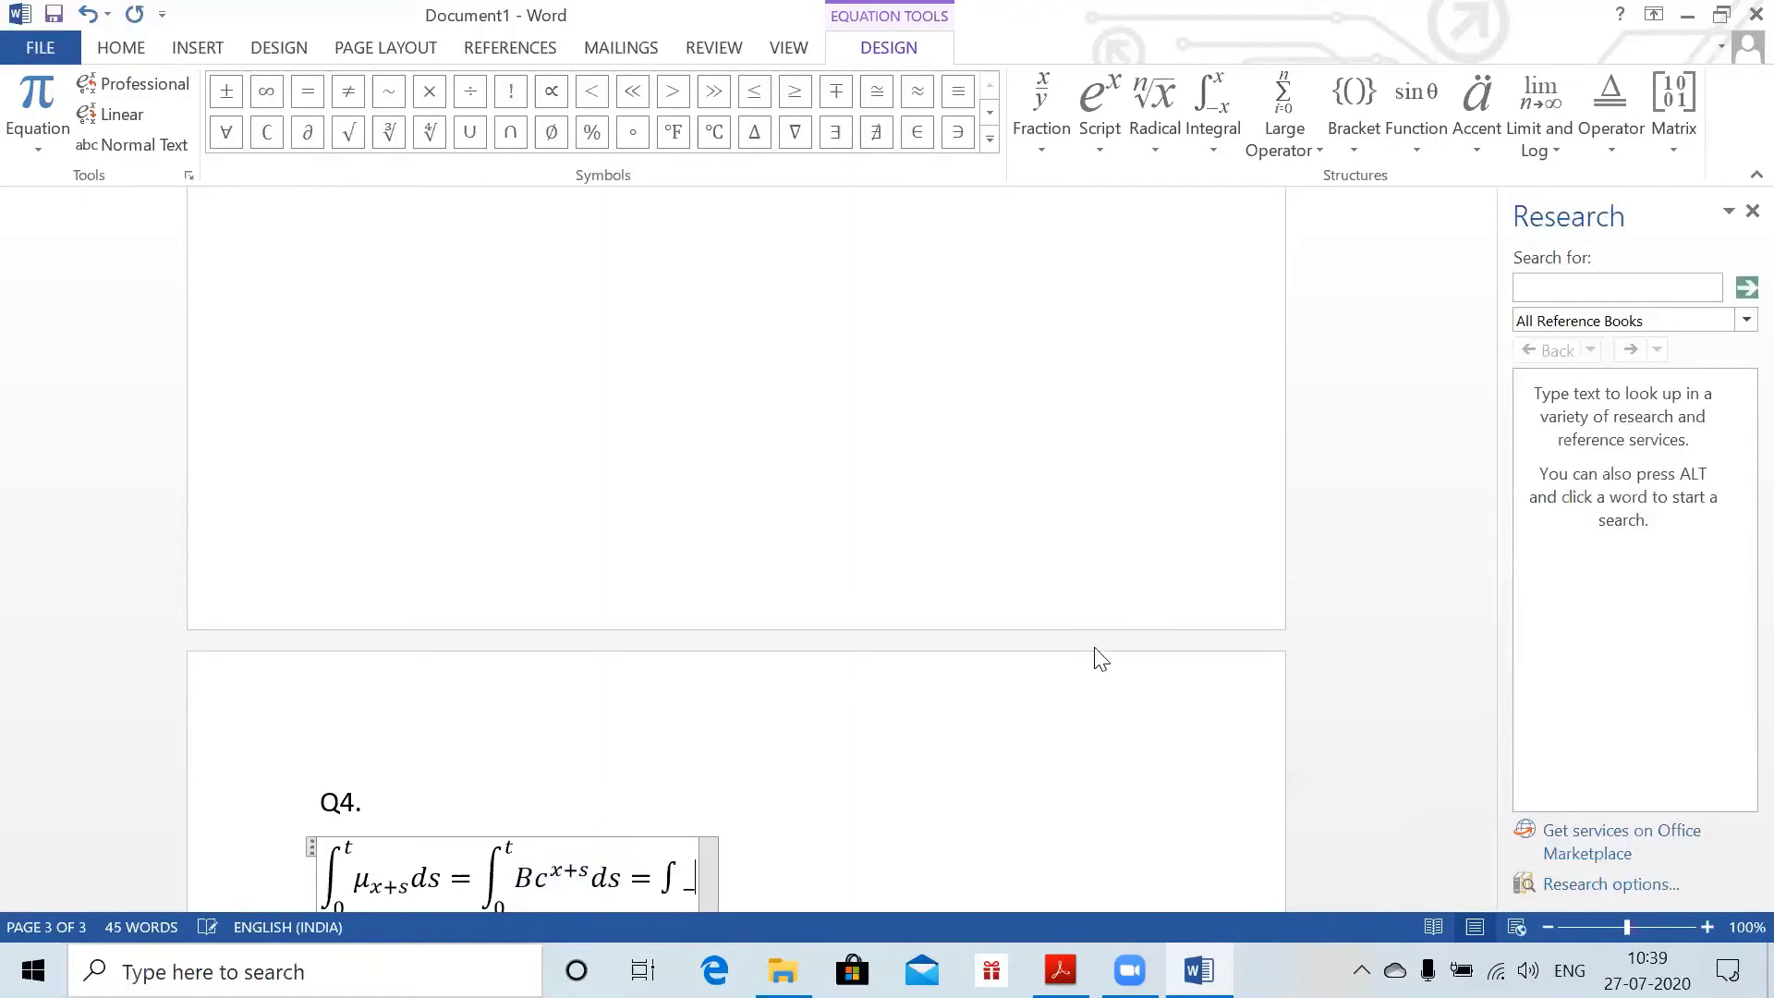
{"action": "type", "text": "="}
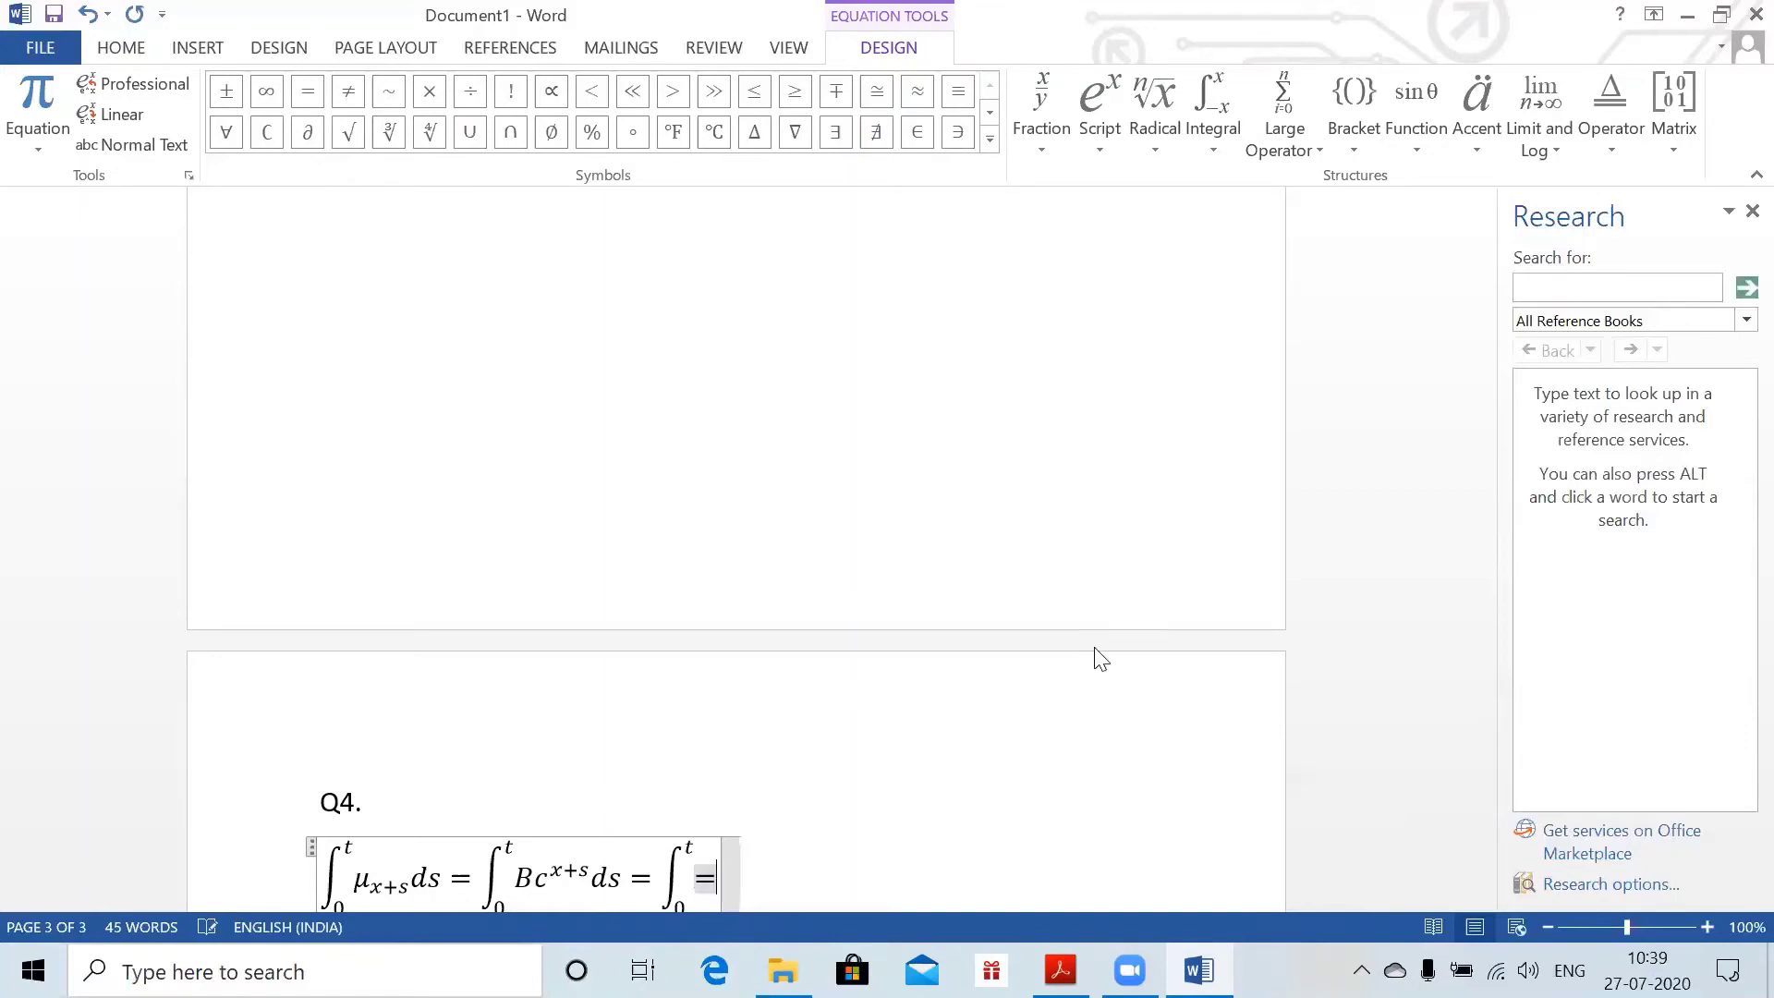
{"action": "key", "text": "BackSpace"}
{"action": "type", "text": "c^"}
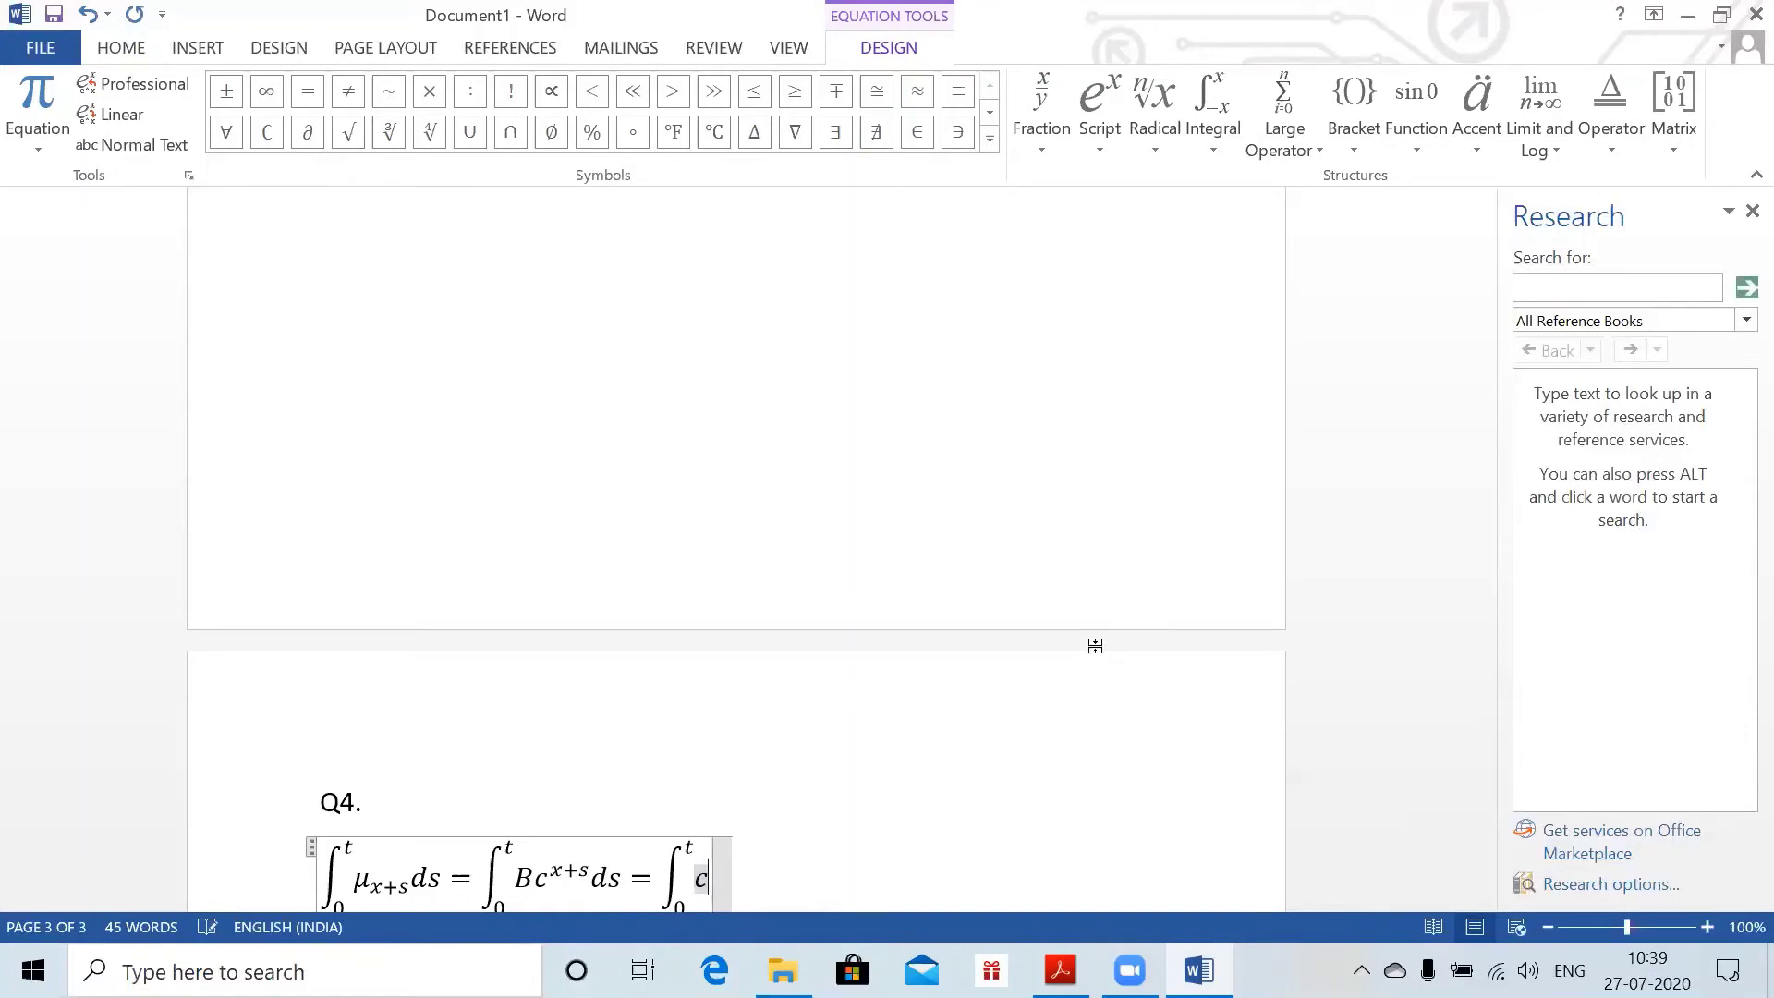
{"action": "type", "text": "s ds"}
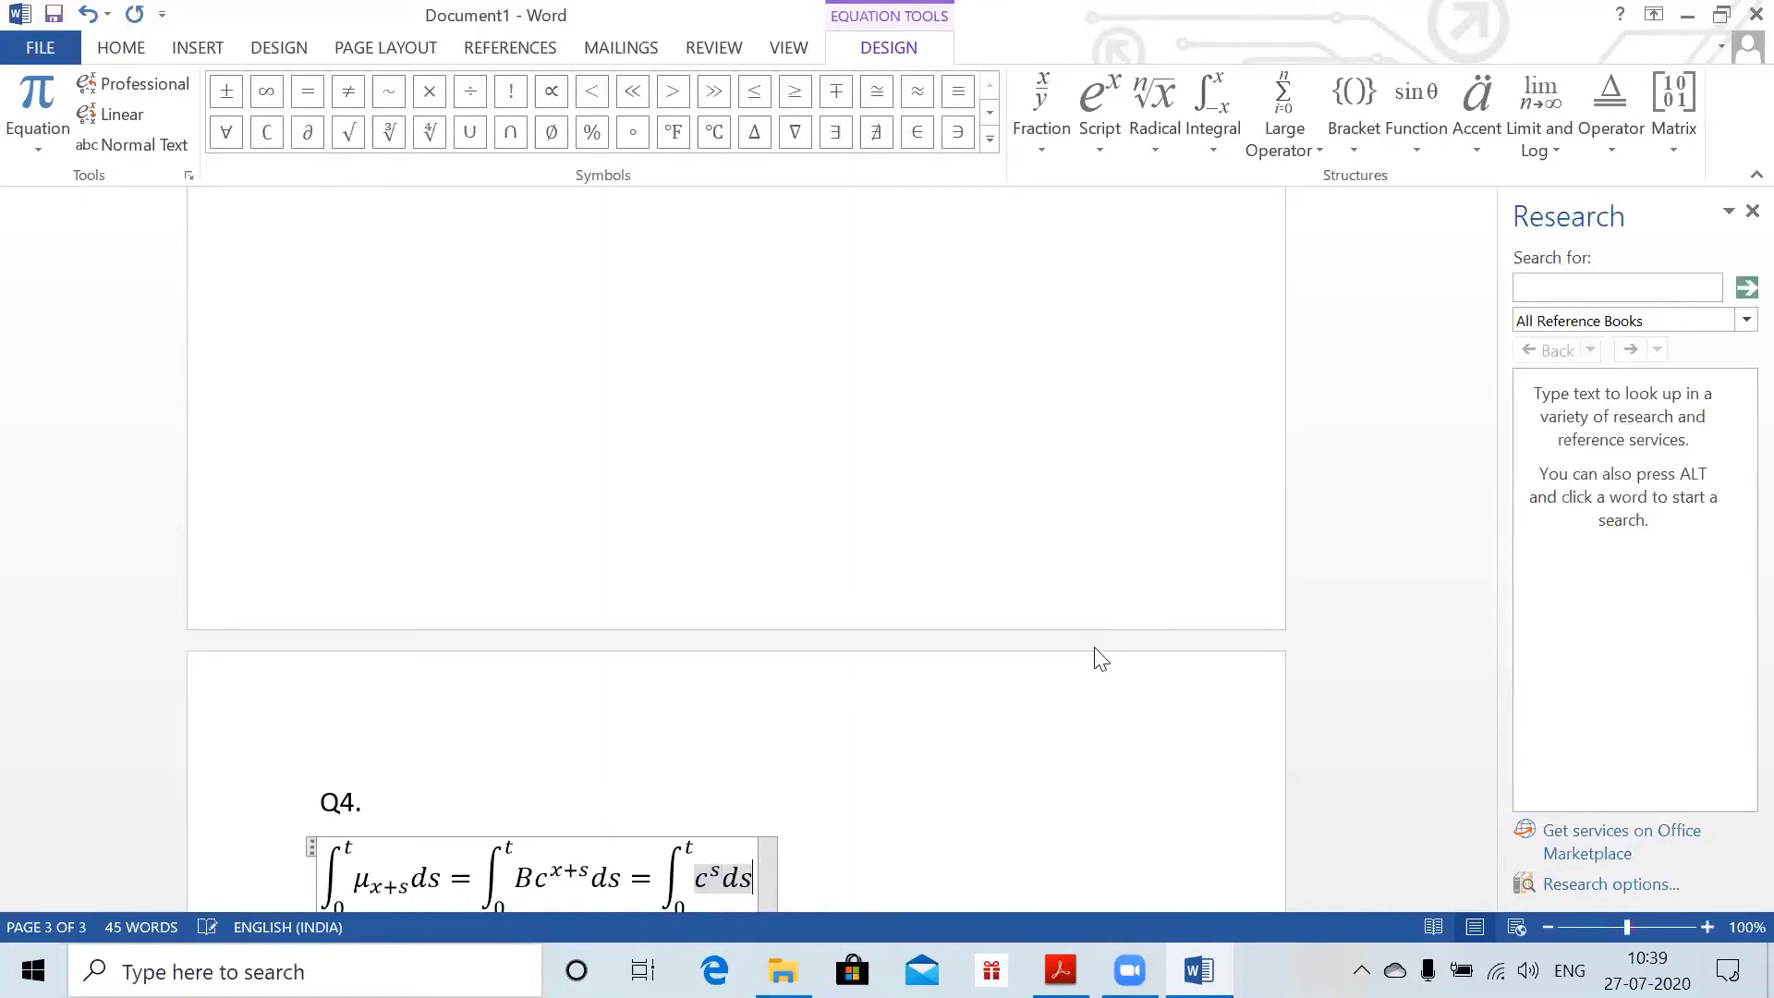
- Insert the factor Bc^x in front of the last integral and leave the finished equation
{"action": "key", "text": "Left"}
{"action": "key", "text": "Left"}
{"action": "key", "text": "Left"}
{"action": "key", "text": "Left"}
{"action": "key", "text": "Left"}
{"action": "key", "text": "Left"}
{"action": "key", "text": "Left"}
{"action": "key", "text": "Left"}
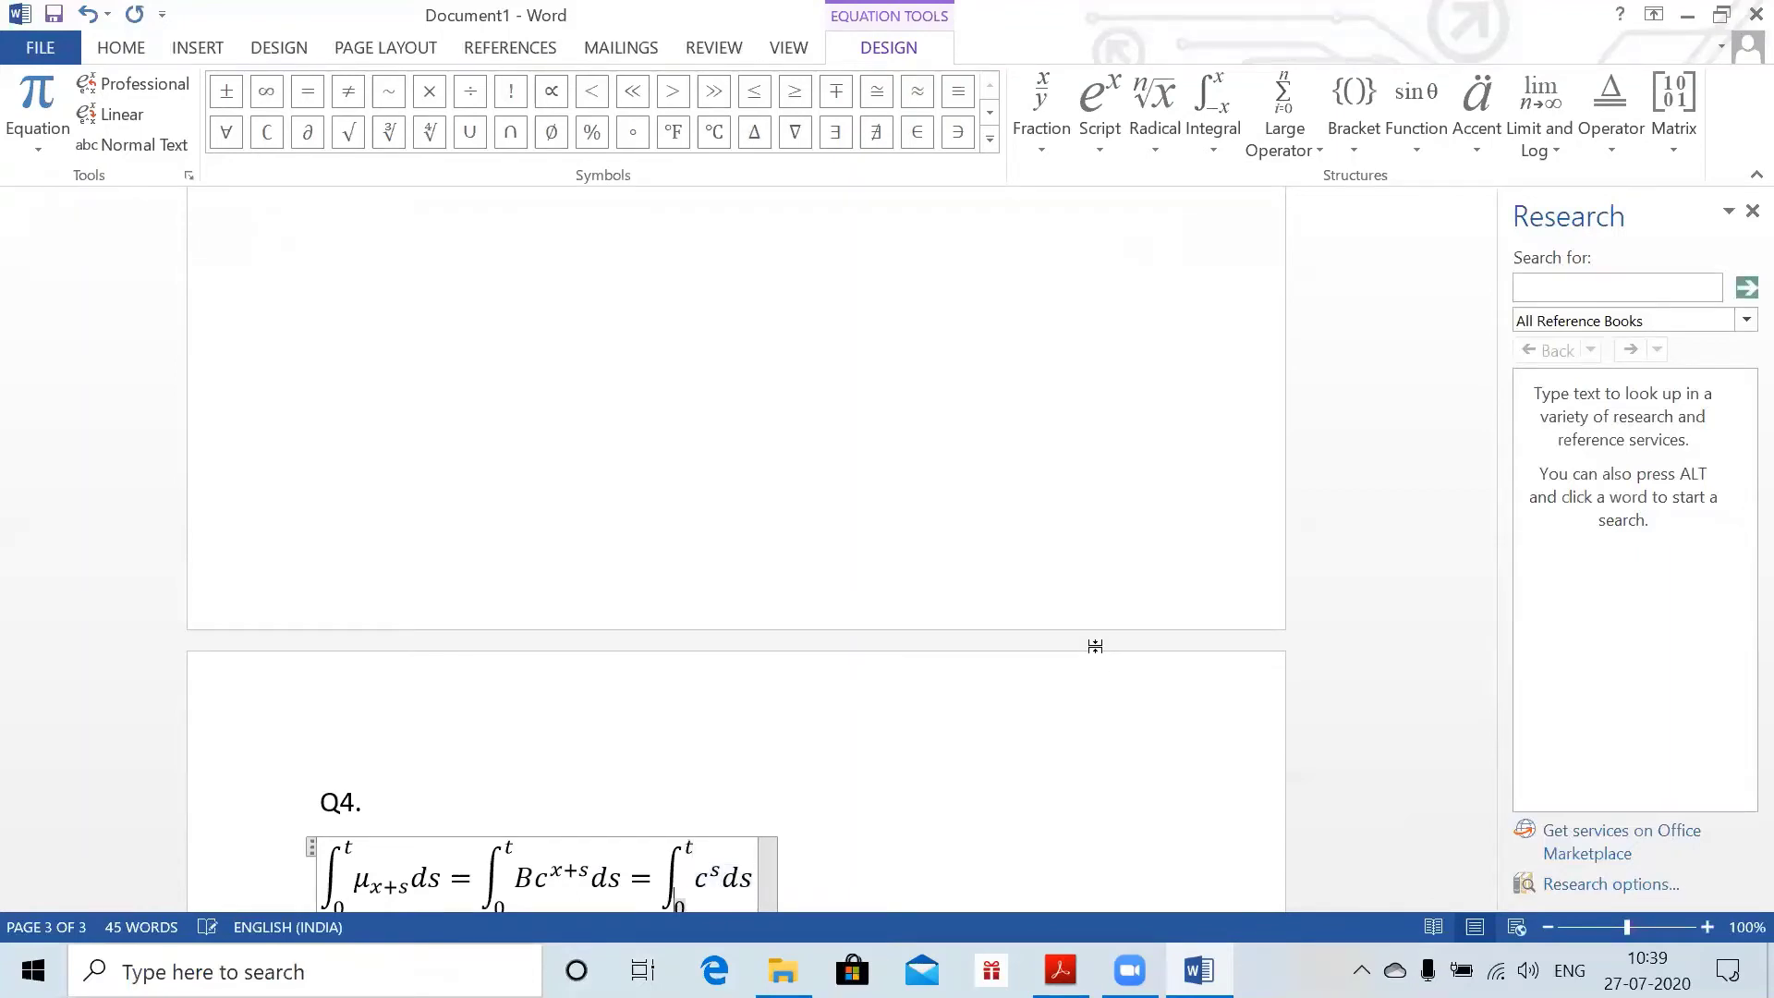
{"action": "key", "text": "Right"}
{"action": "type", "text": "B"}
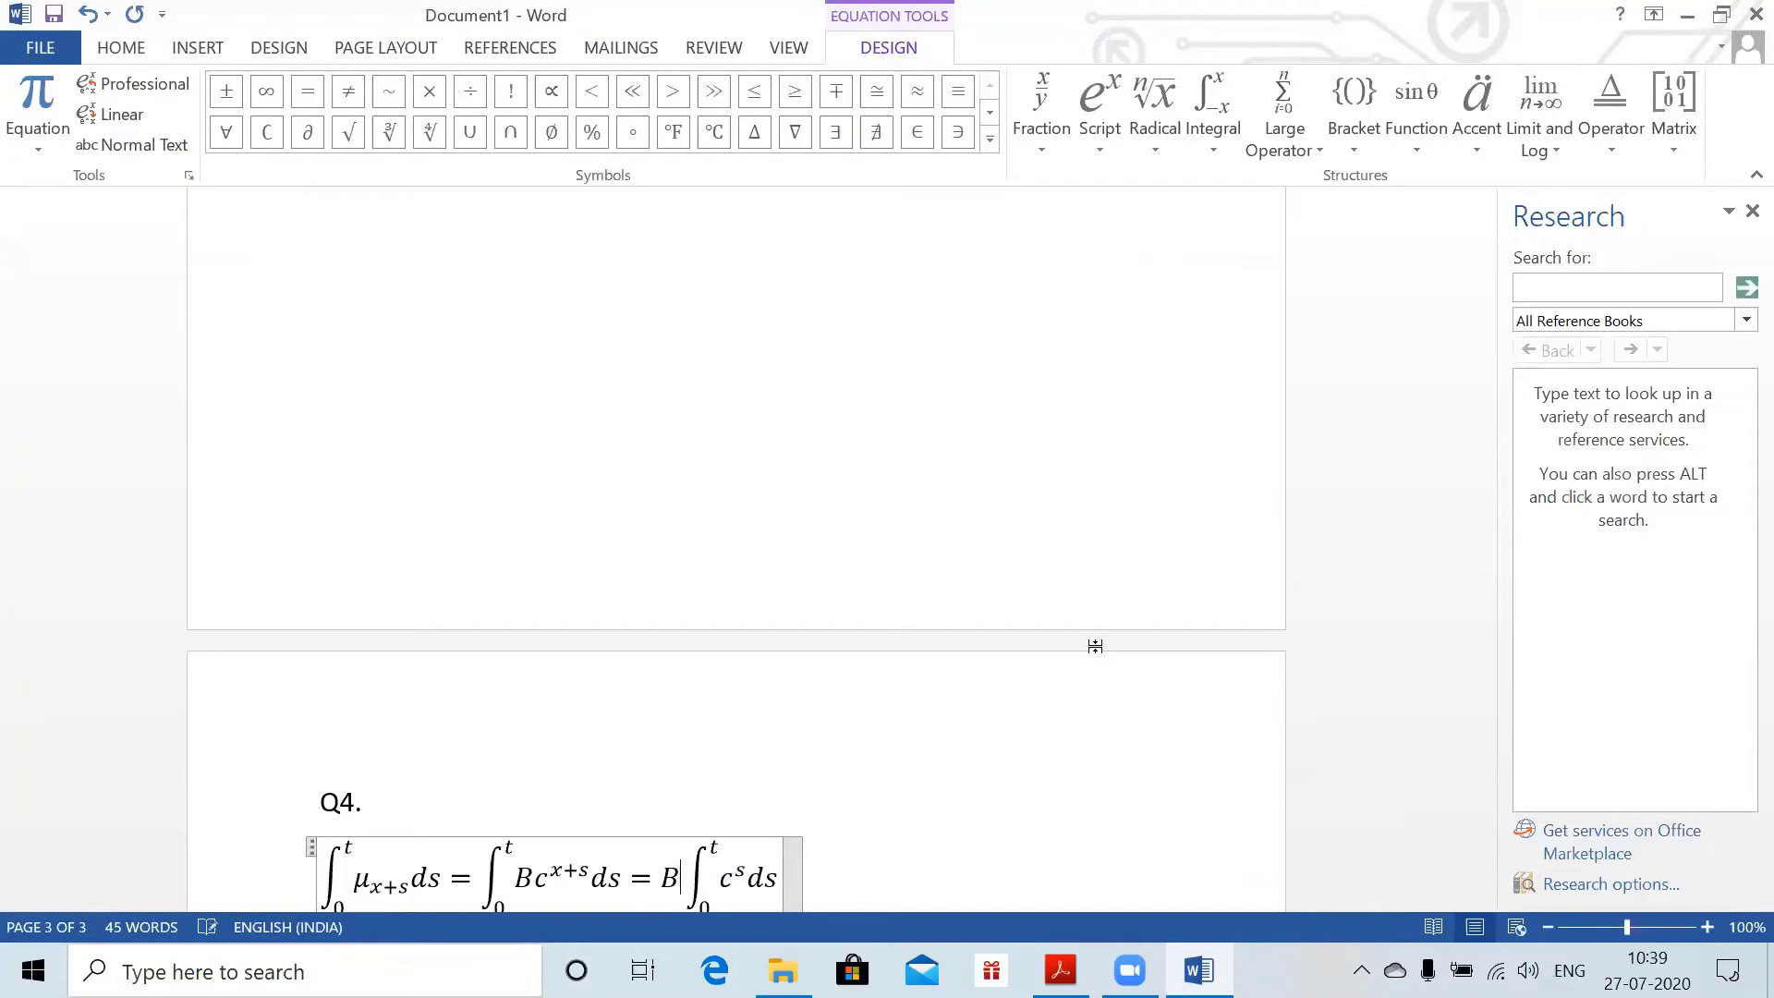
{"action": "type", "text": "c^x"}
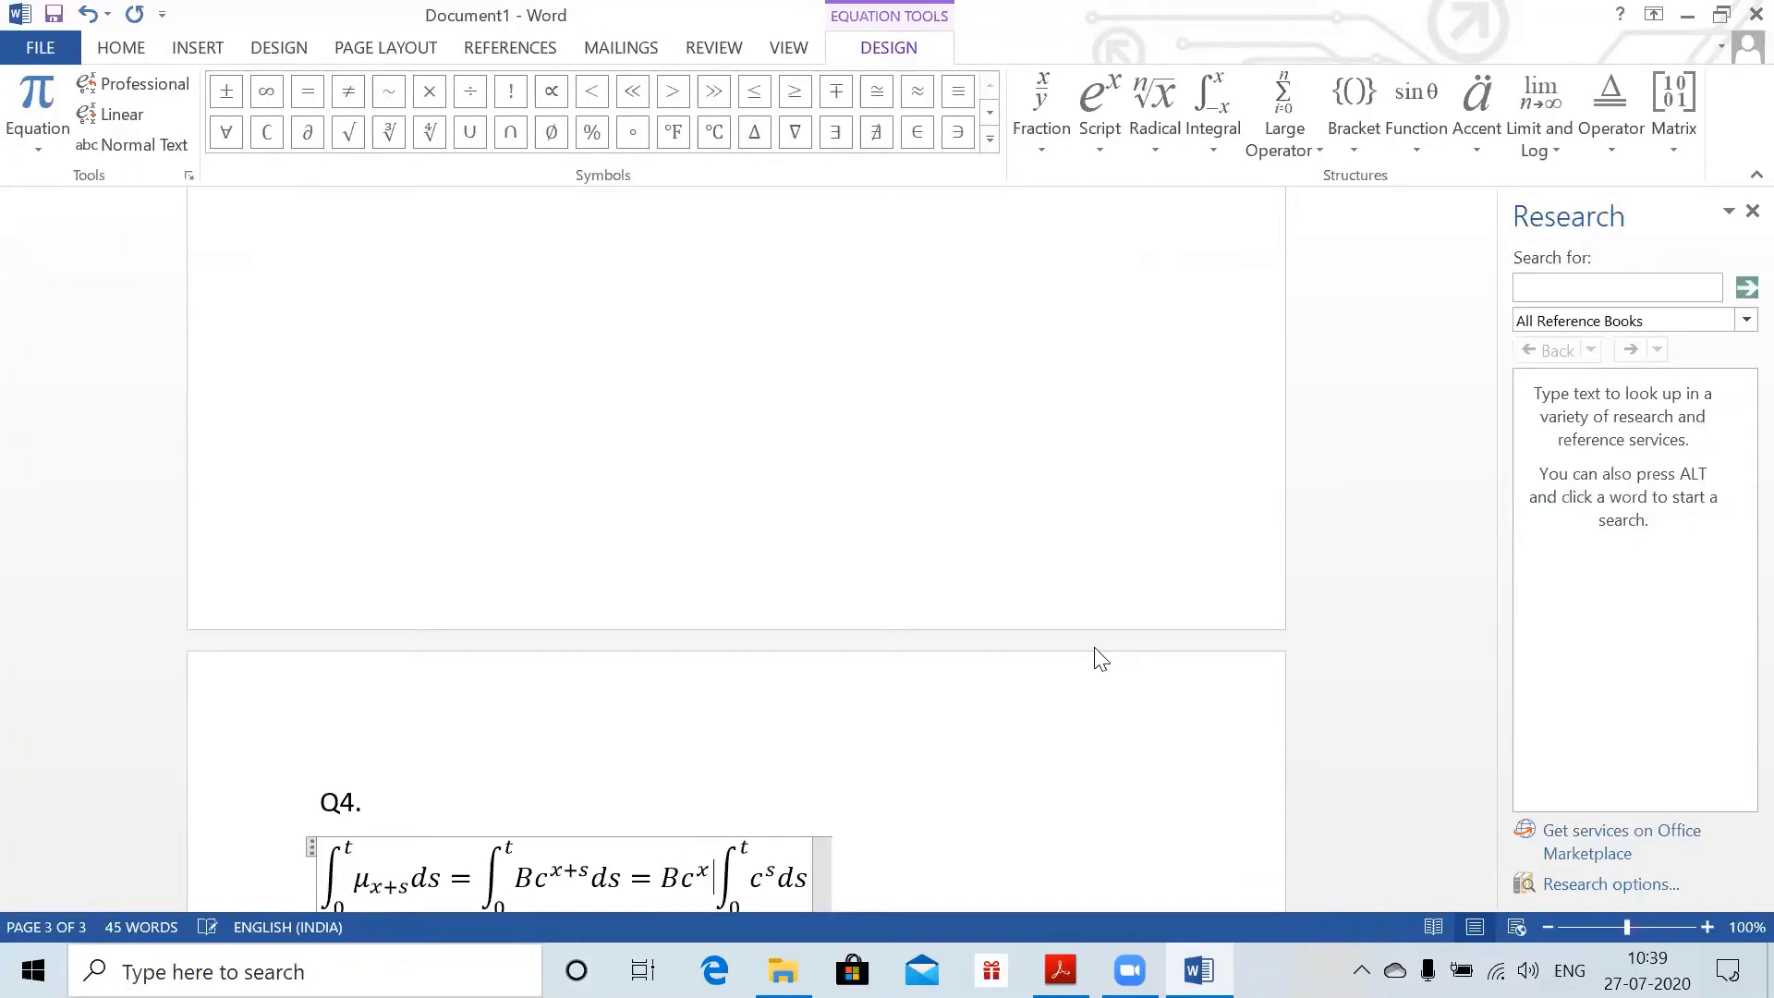
{"action": "left_click", "coordinate": [962, 874]}
- Start a line below with an equals sign and an equation reading Bc^x times the integral from 0 to t of e^(slnc) ds =
{"action": "key", "text": "Return"}
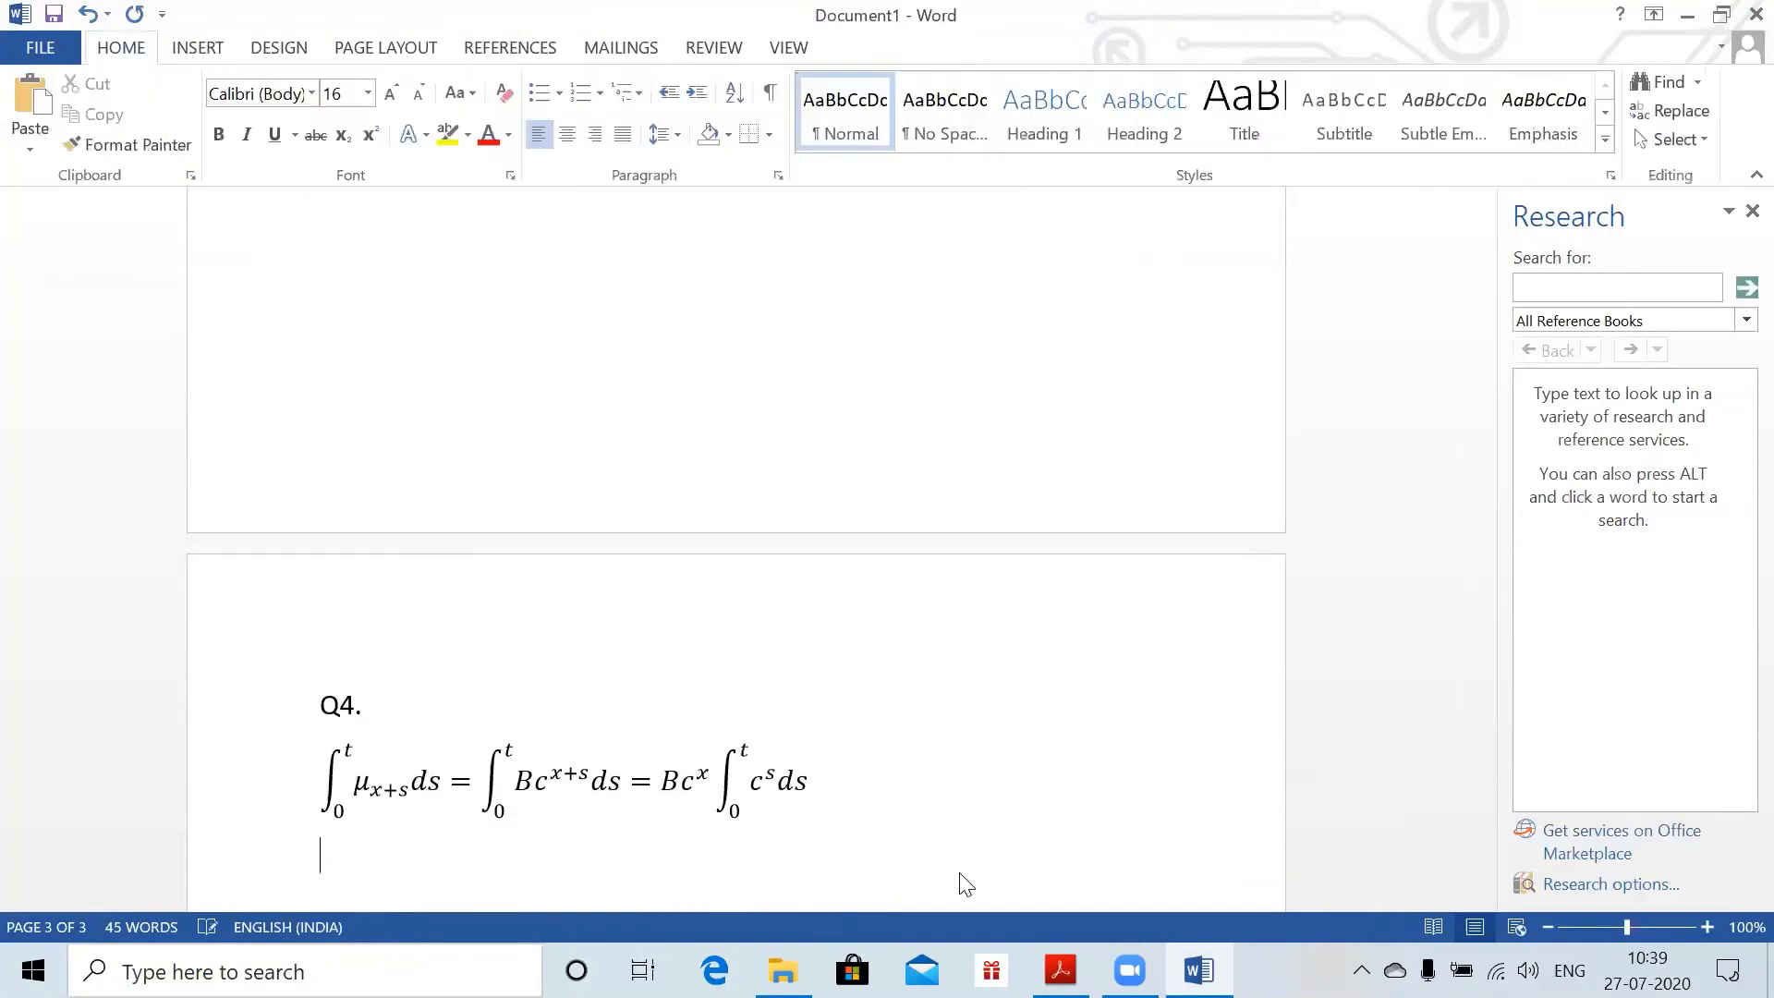
{"action": "type", "text": "="}
{"action": "key", "text": "alt+equal"}
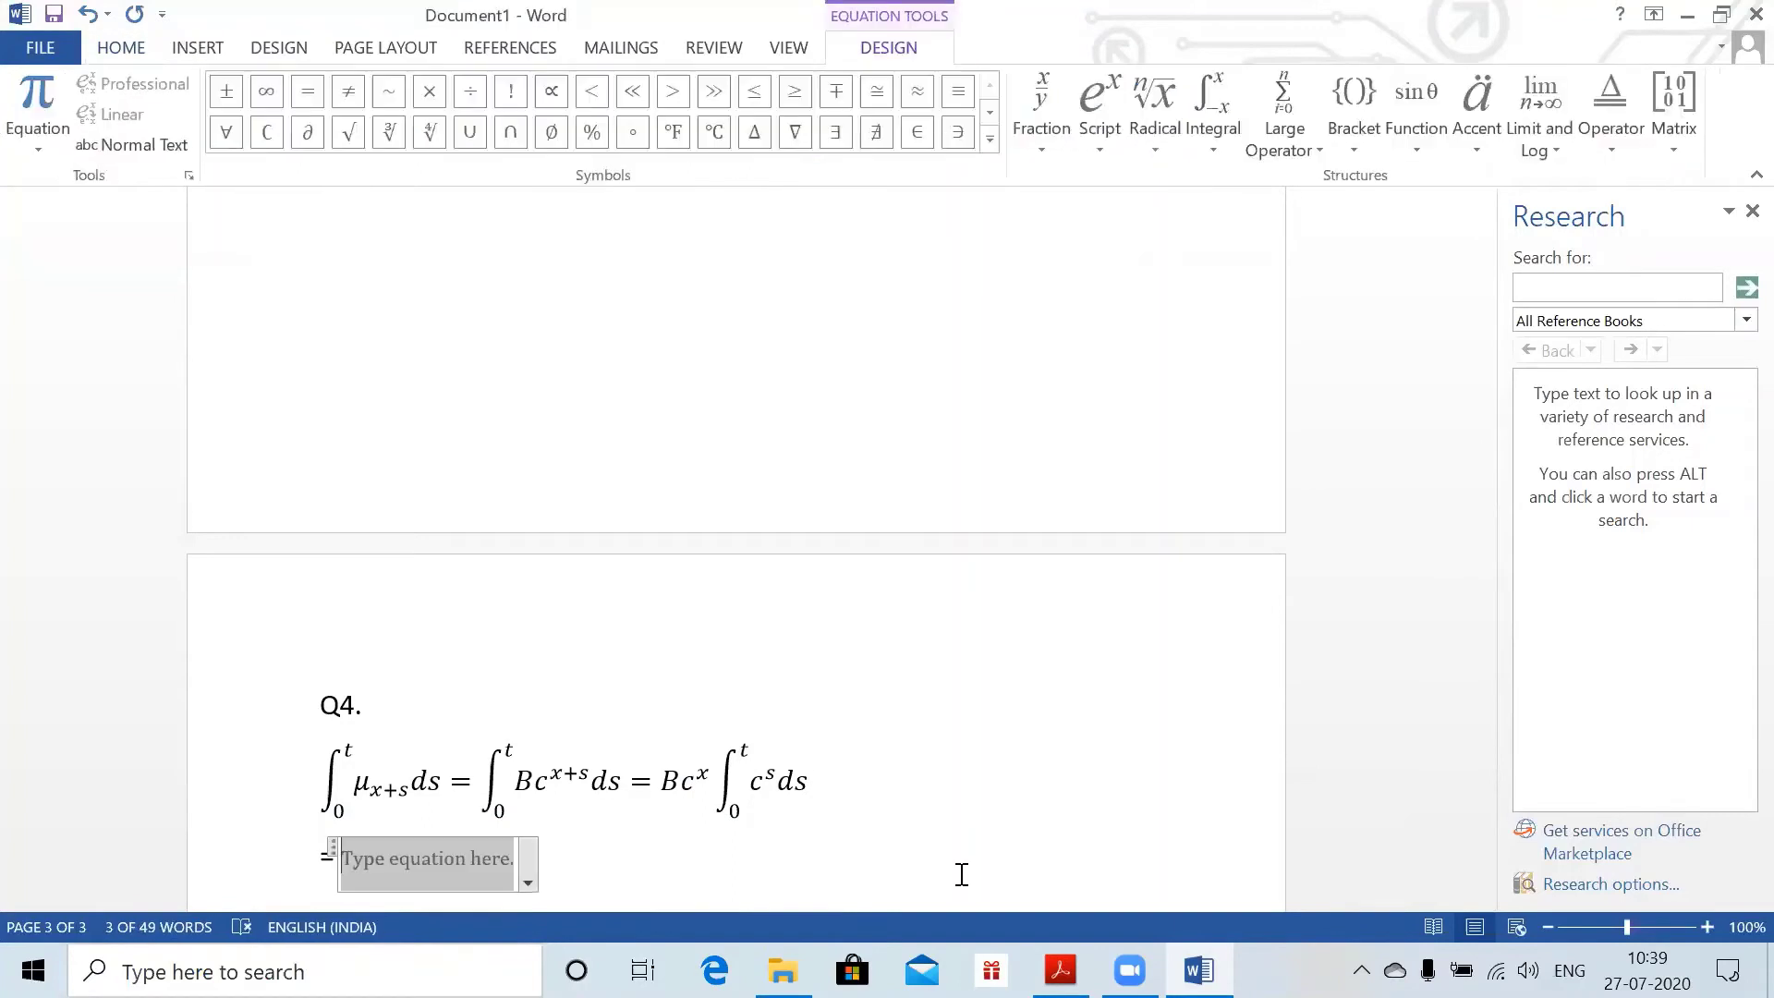
{"action": "type", "text": "B"}
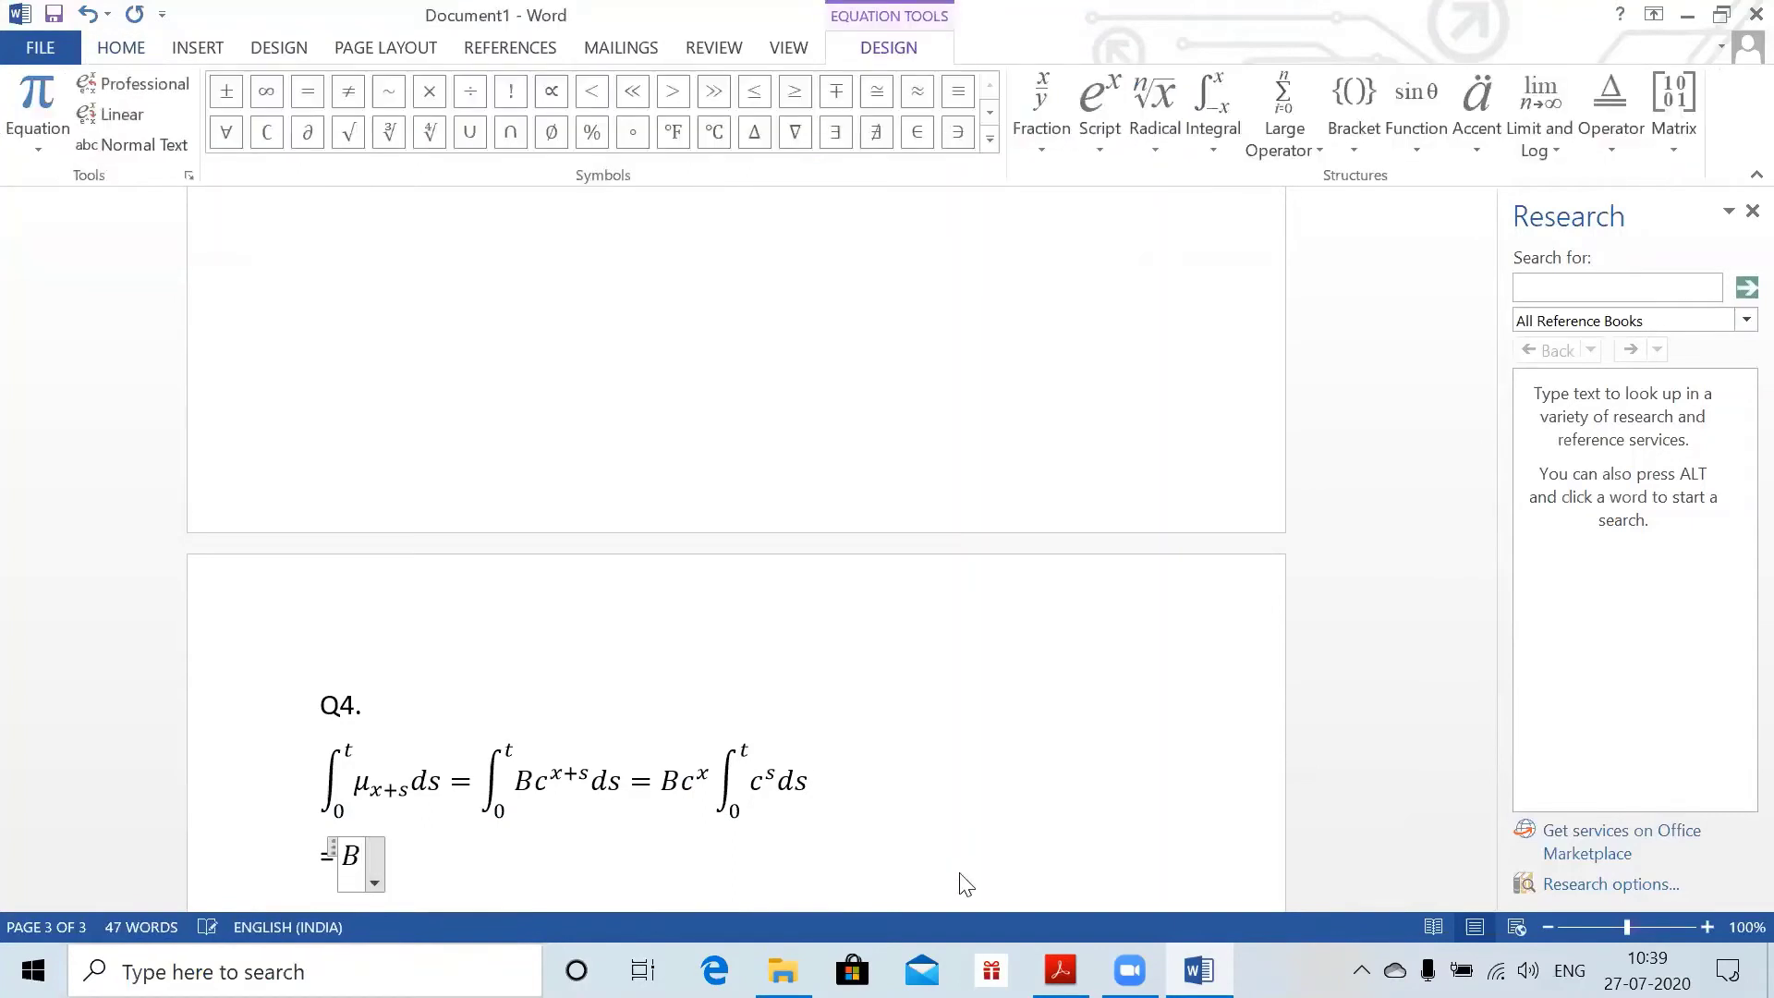
{"action": "type", "text": "c^x\\"}
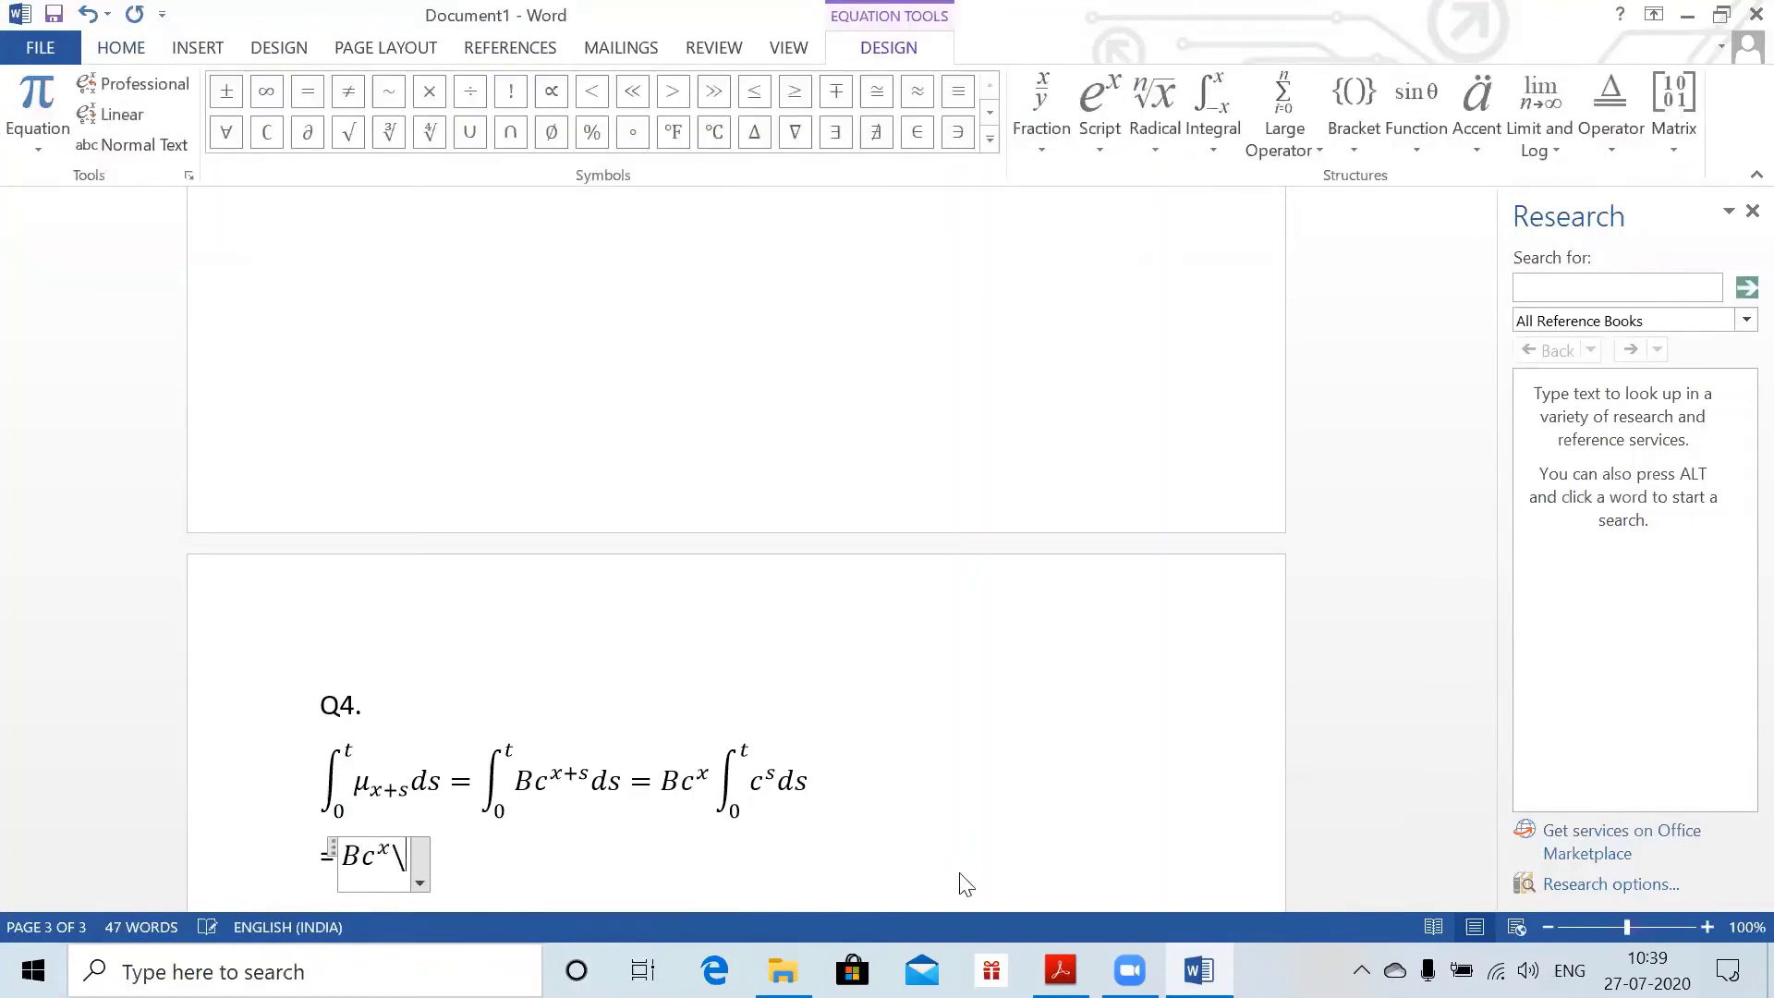
{"action": "type", "text": "int "}
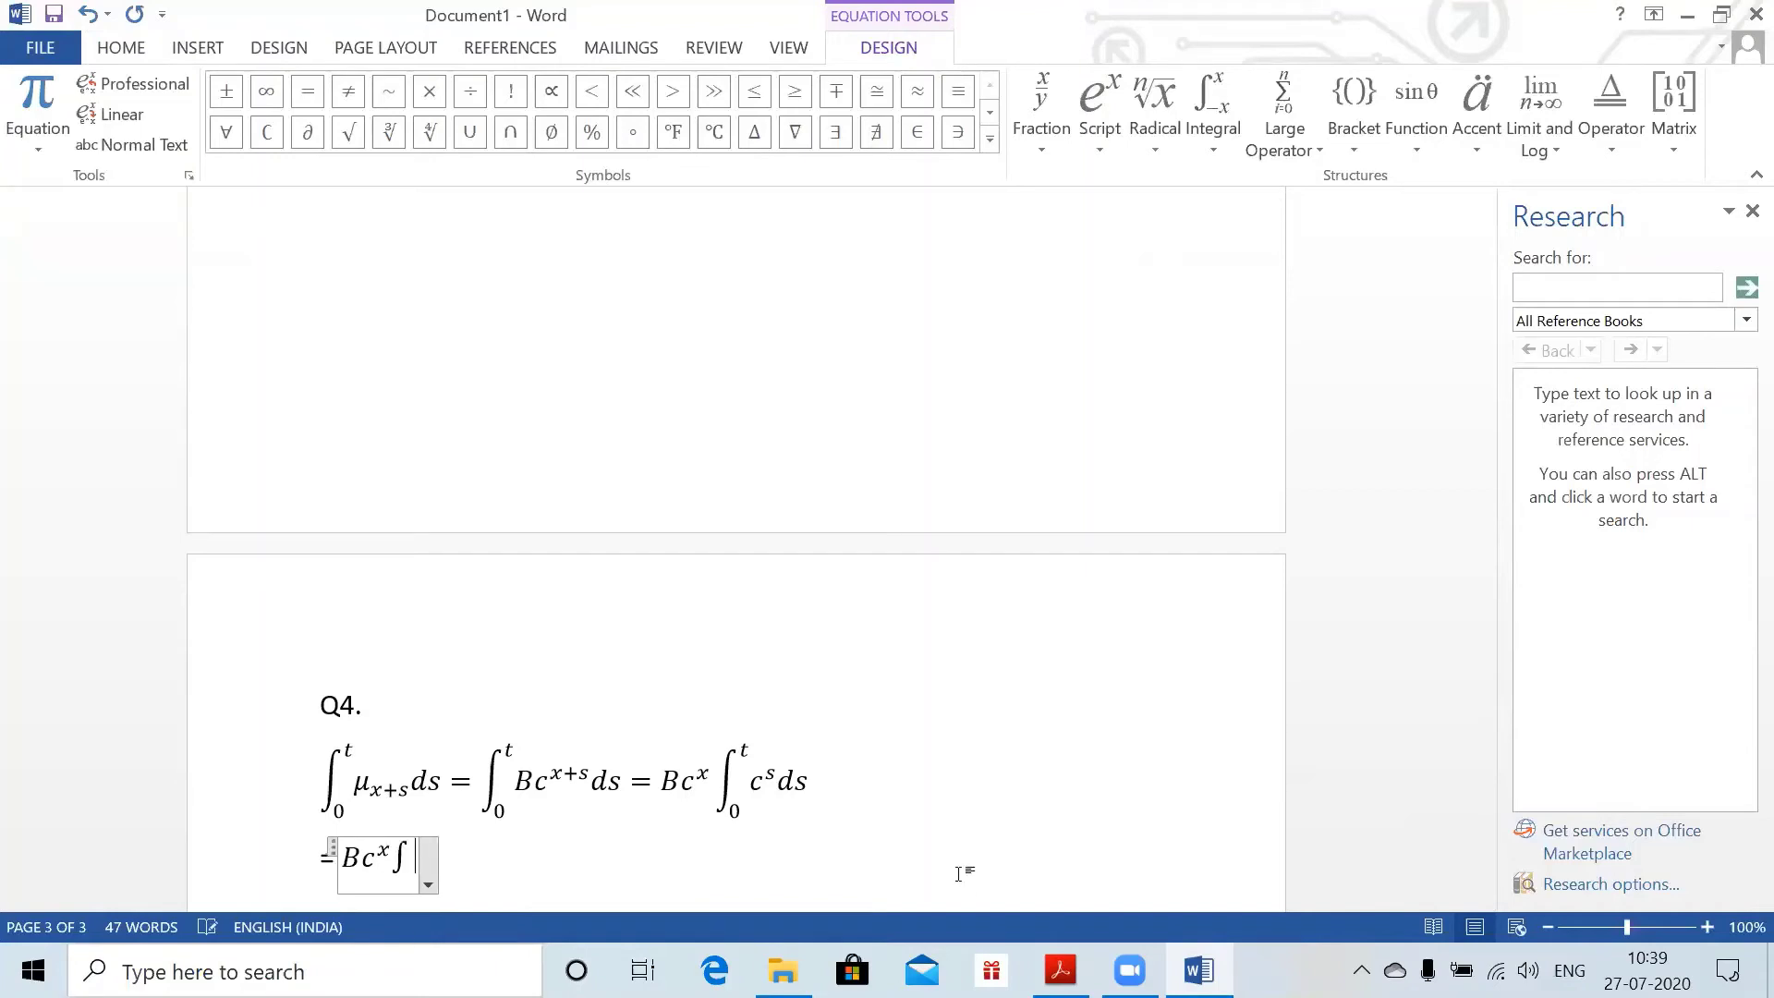
{"action": "type", "text": "_0^t "}
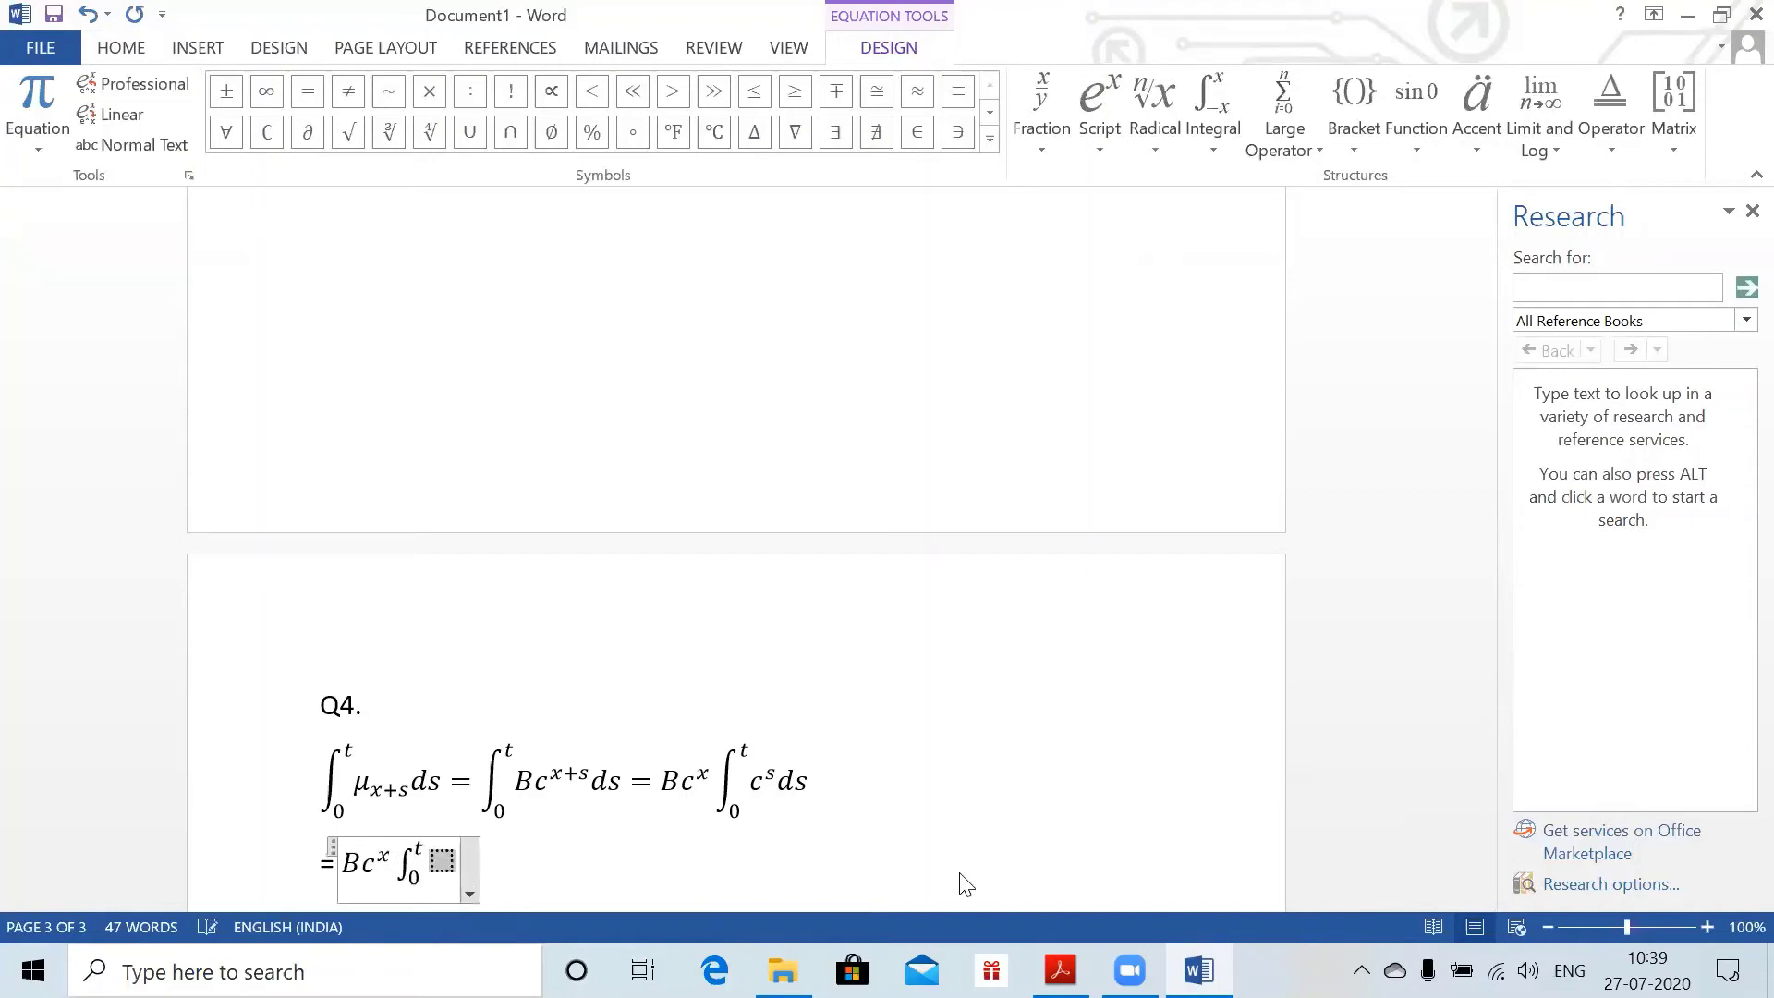
{"action": "type", "text": "e"}
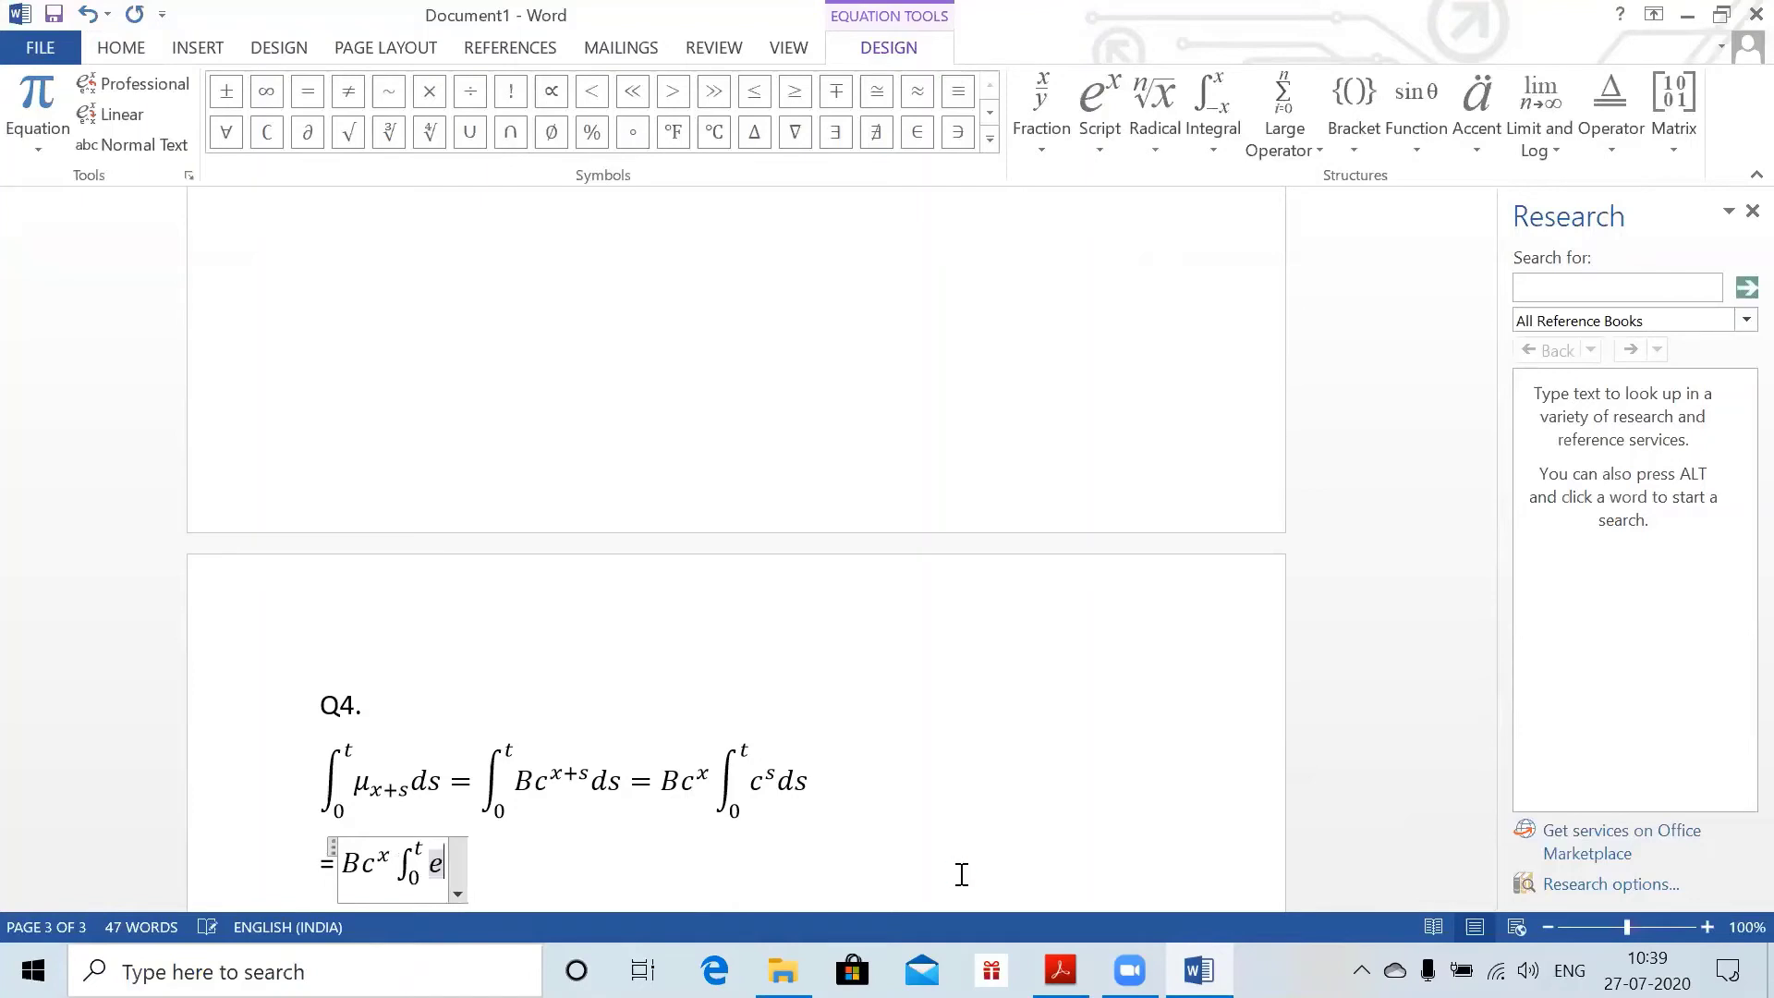
{"action": "type", "text": "^(slnc"}
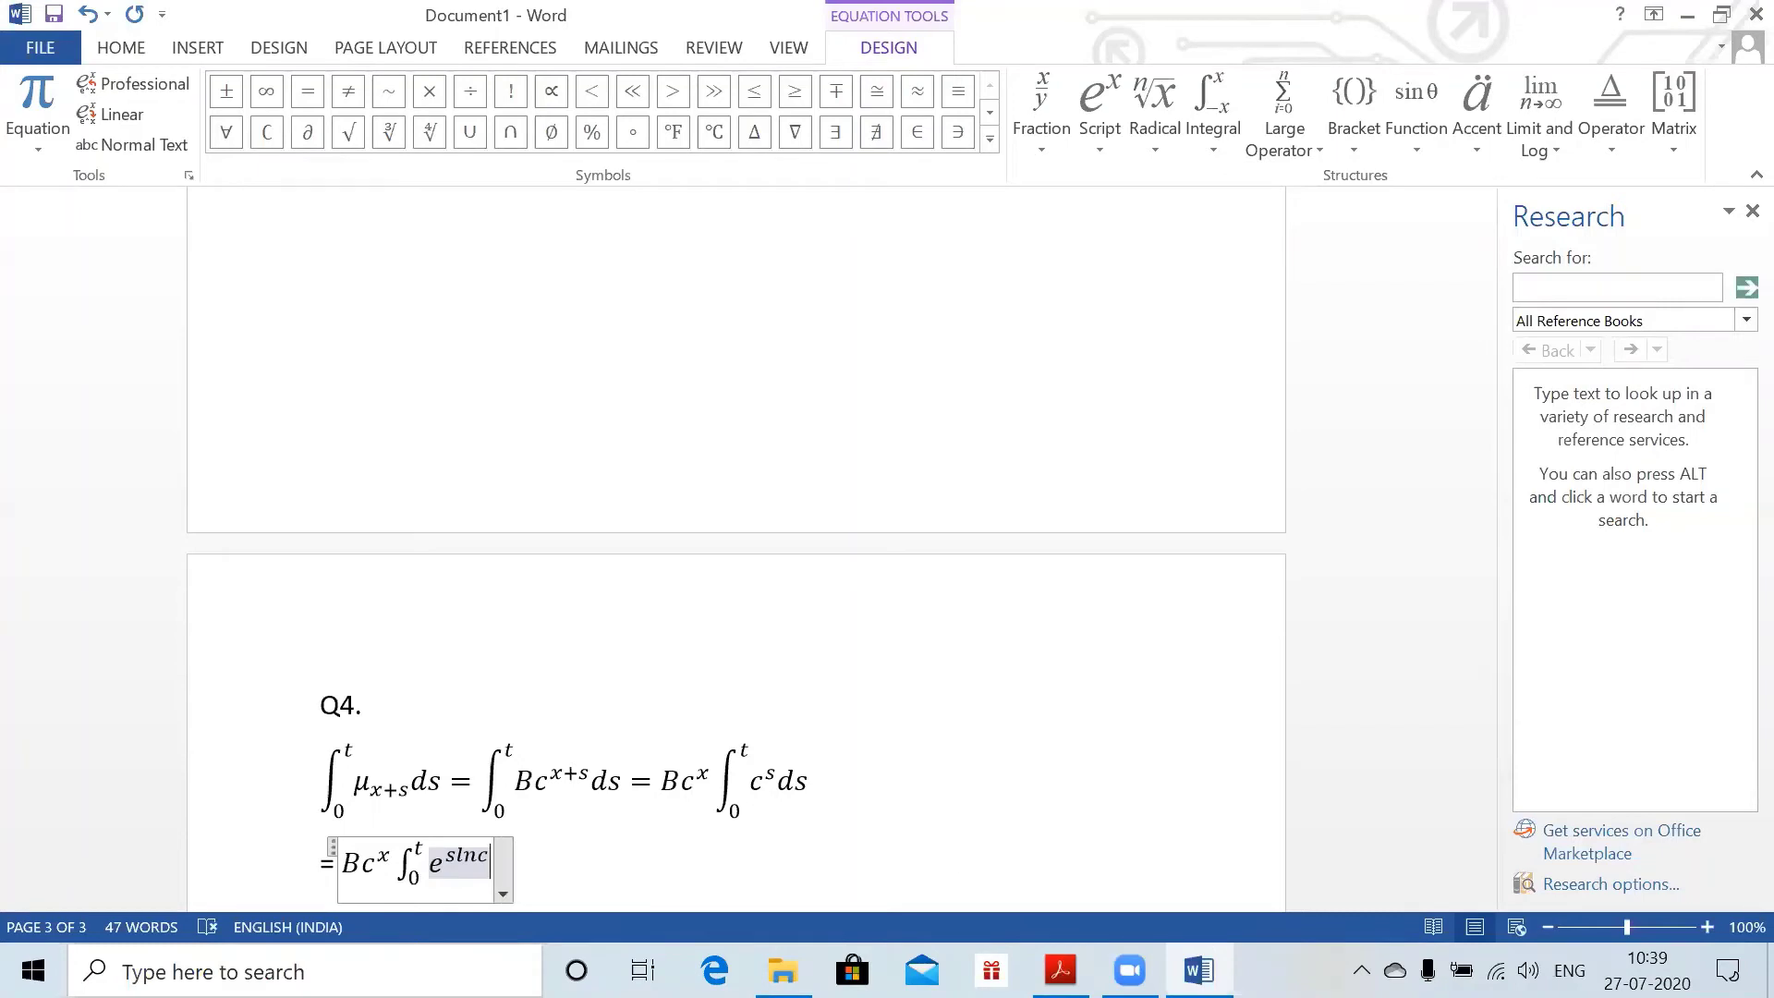
{"action": "type", "text": ") ds = "}
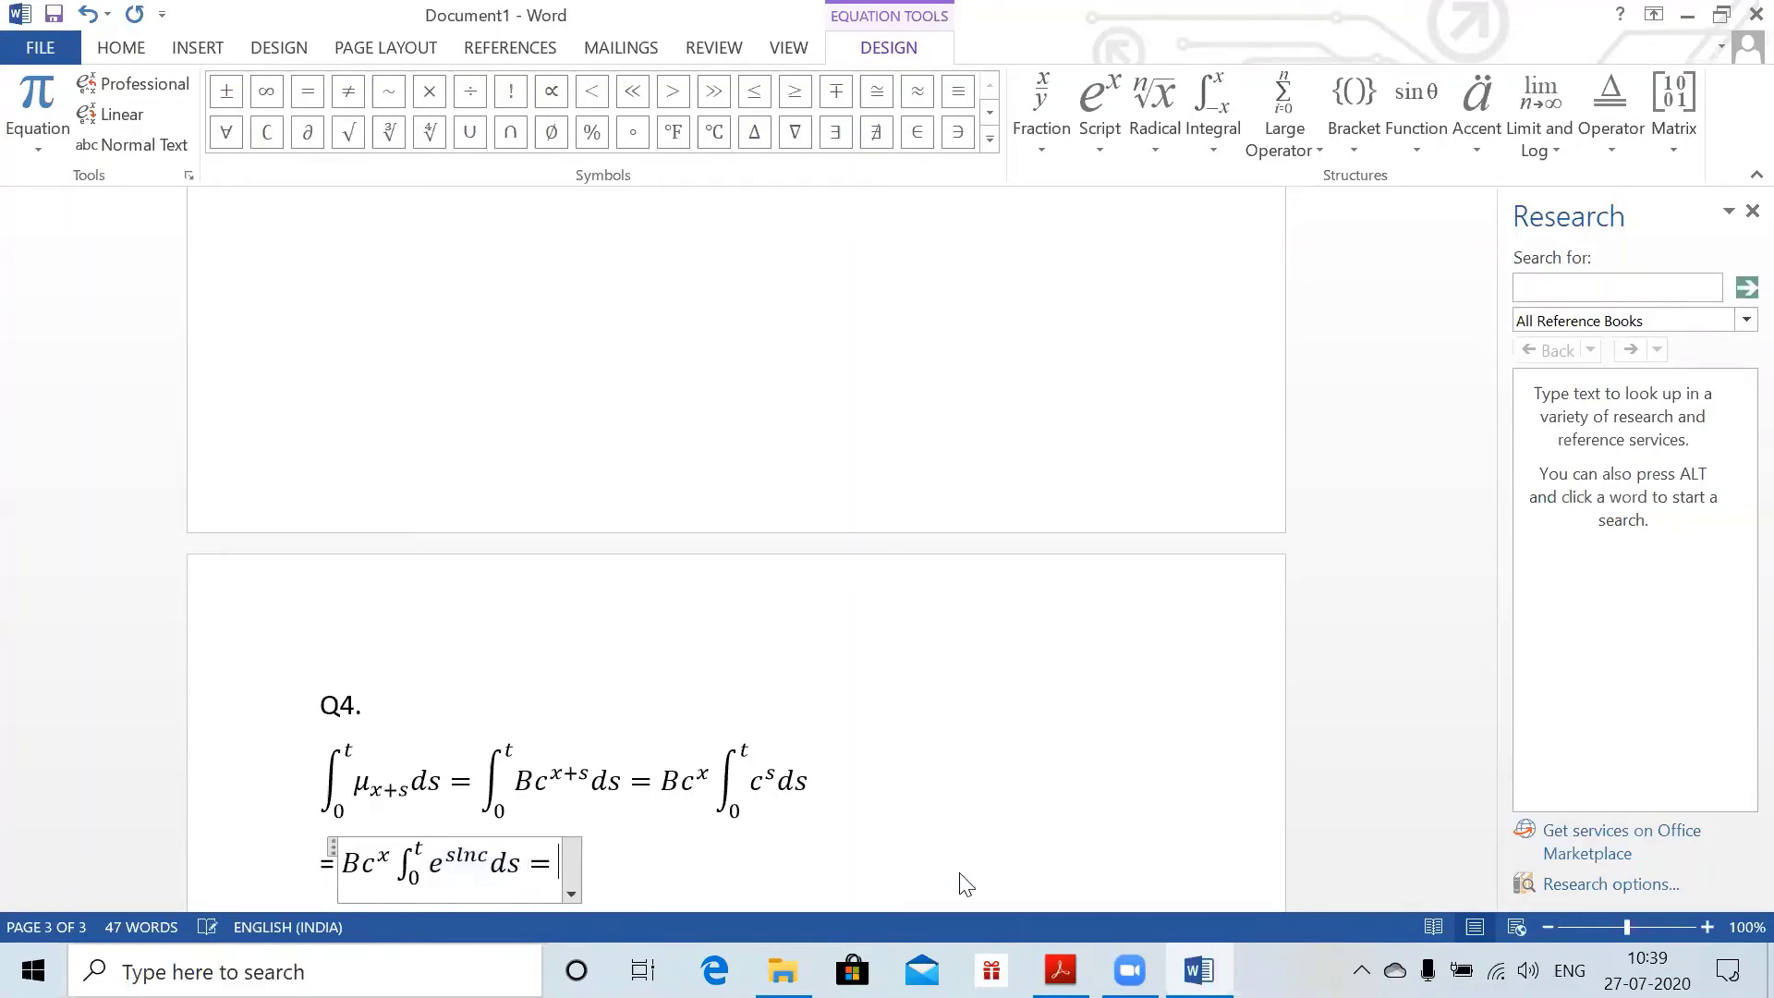
- Append B times the fraction c^x over lnc to the second equation line
{"action": "type", "text": "B c^x"}
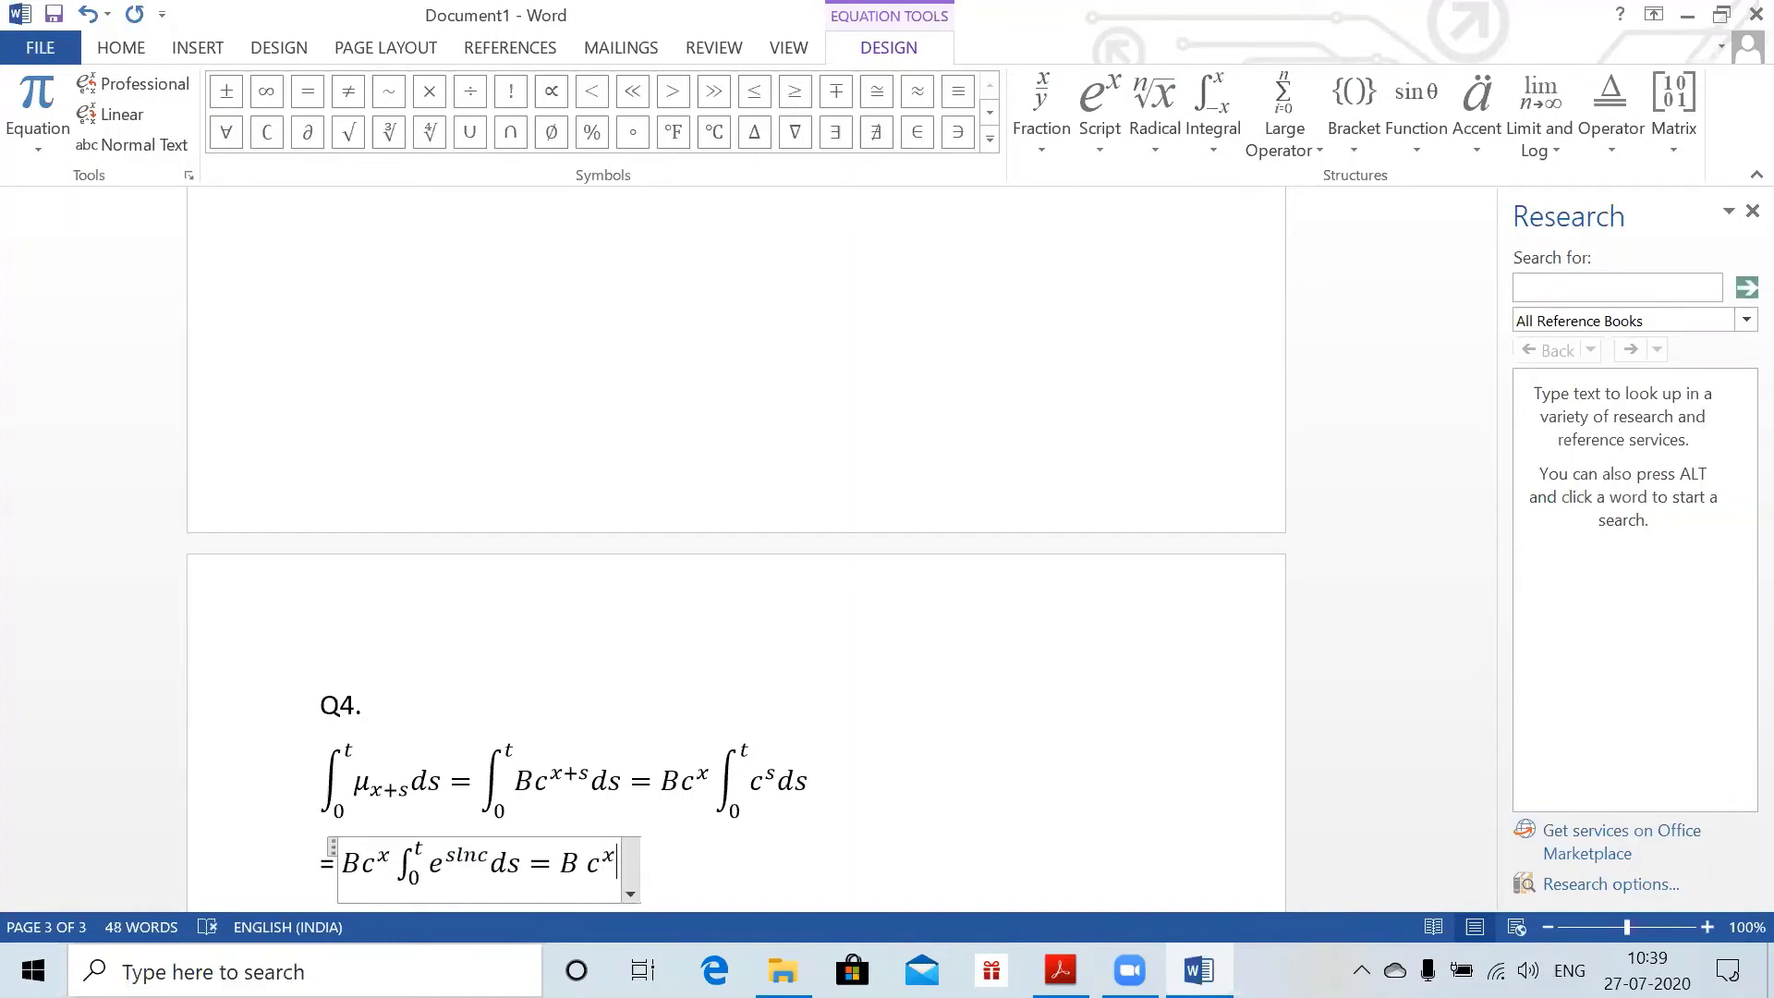
{"action": "type", "text": "/"}
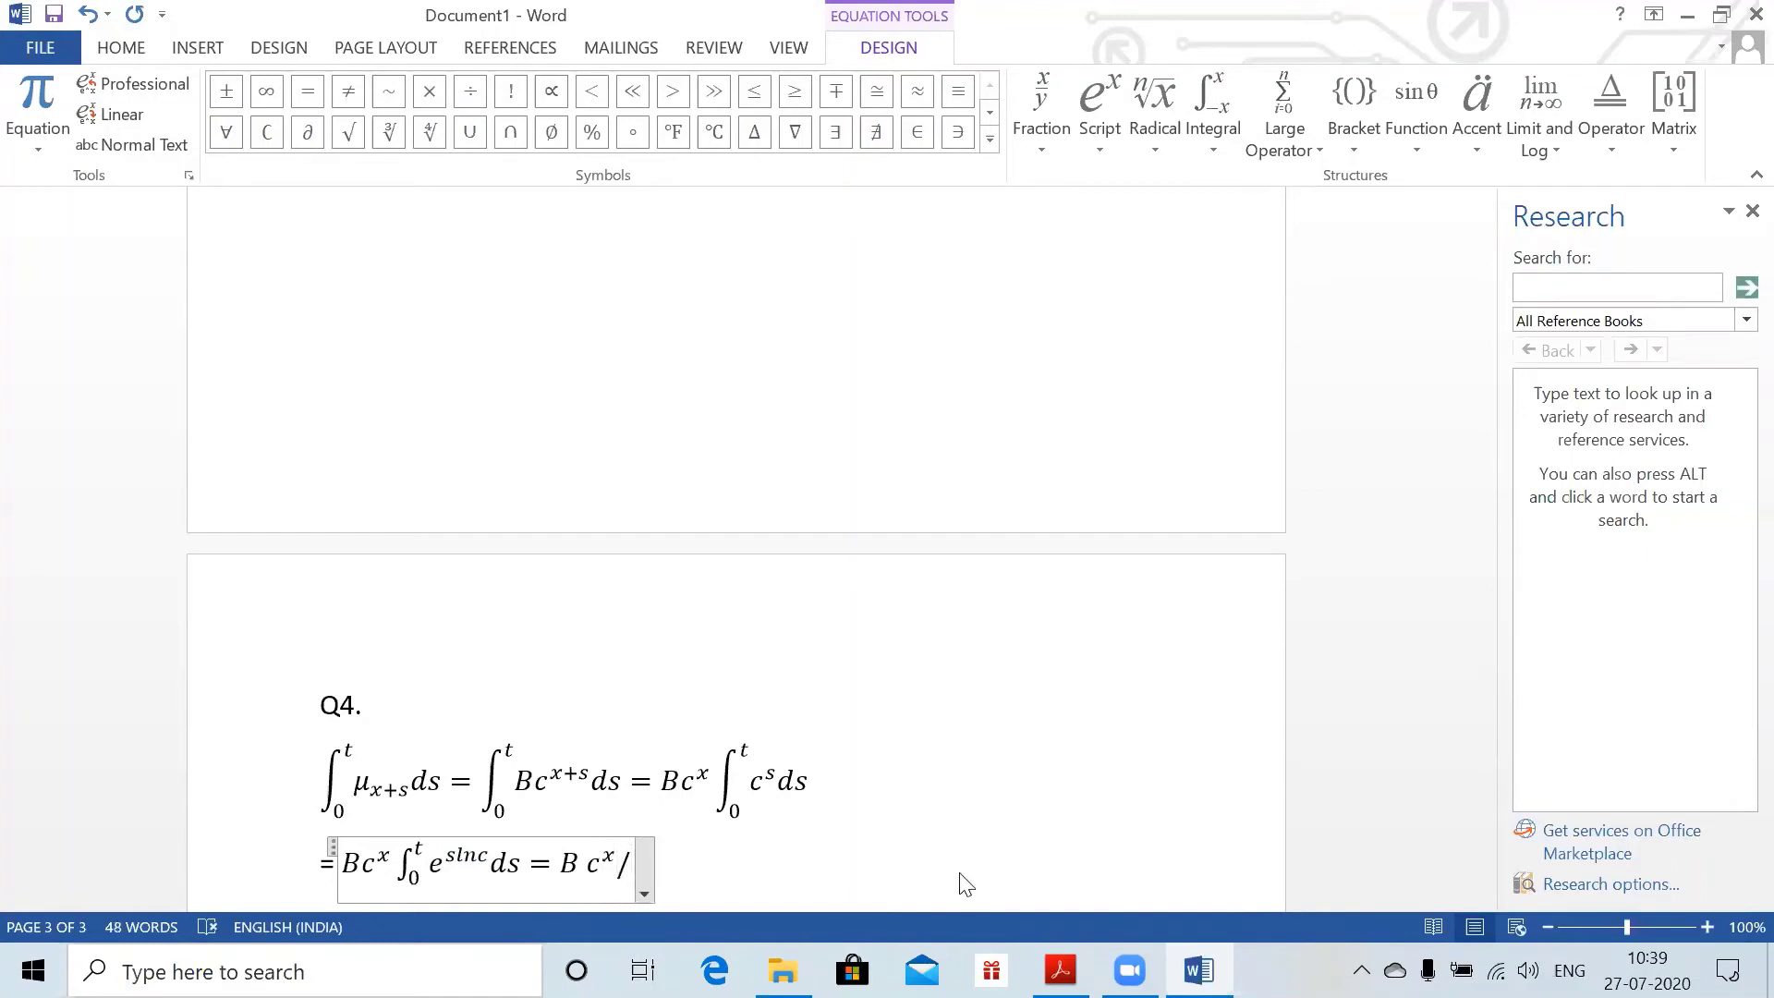
{"action": "type", "text": "lnc "}
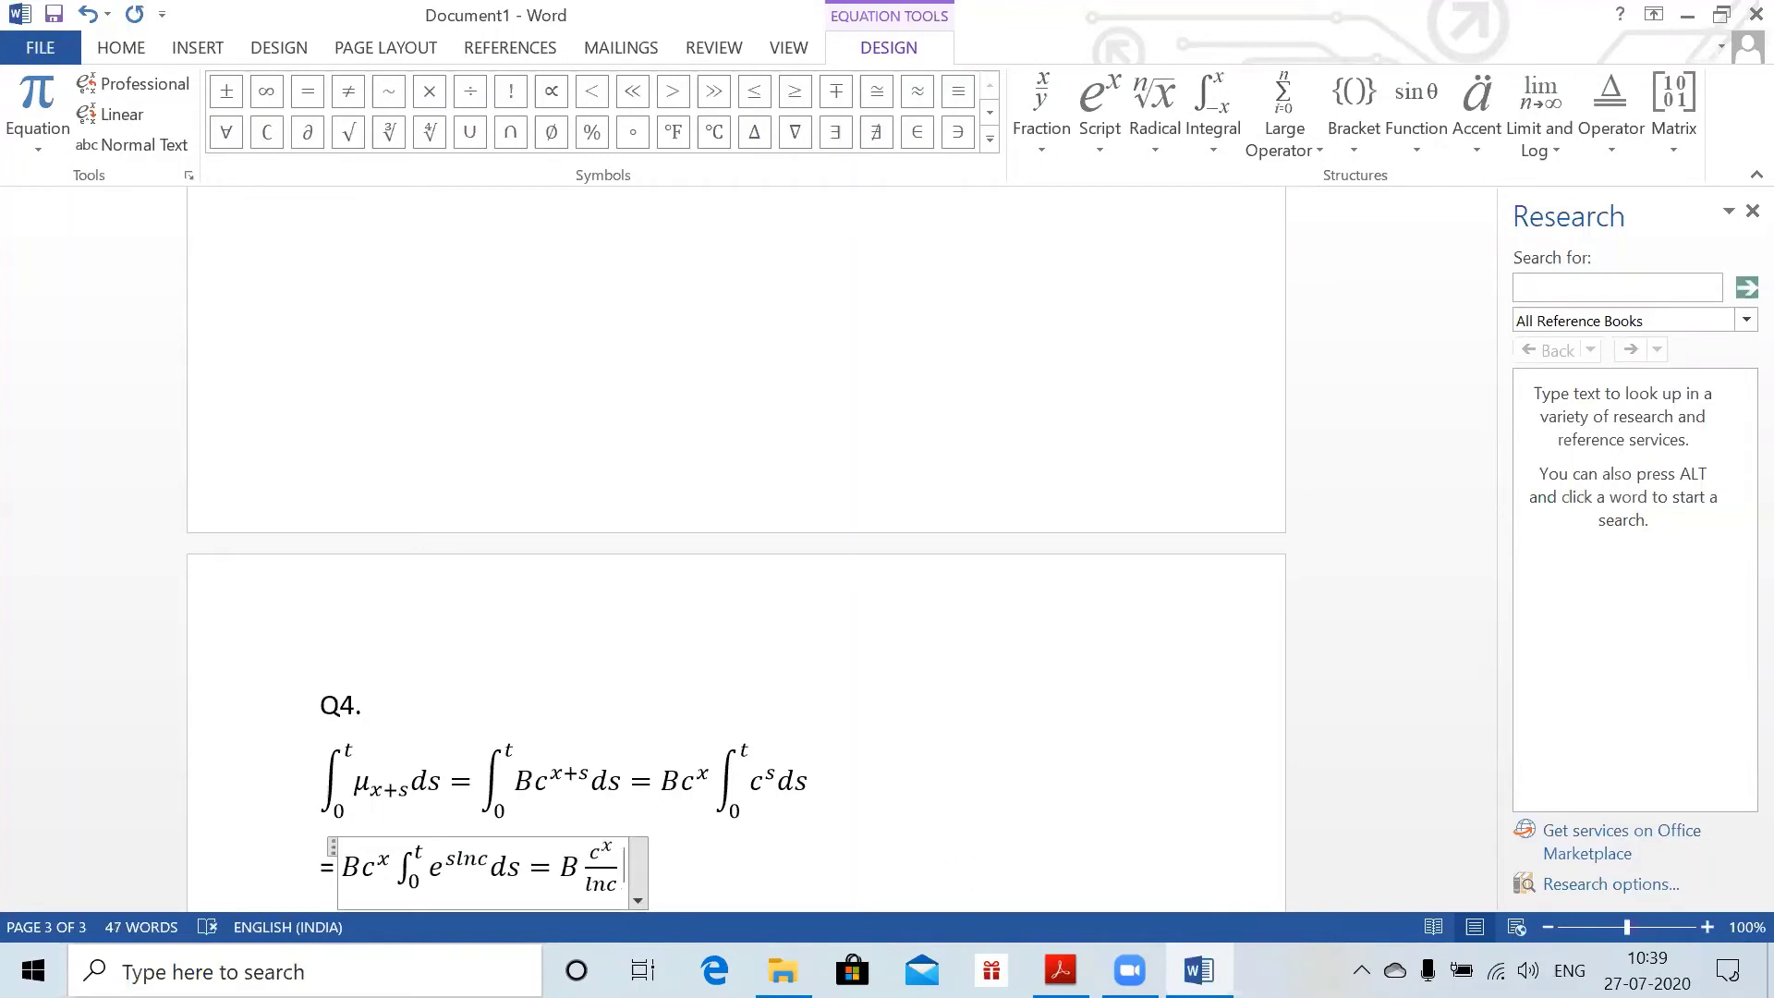
- Add an opening square bracket after the fraction, followed by e^(s ln c) with lower limit 0 and upper limit t
{"action": "type", "text": " [e"}
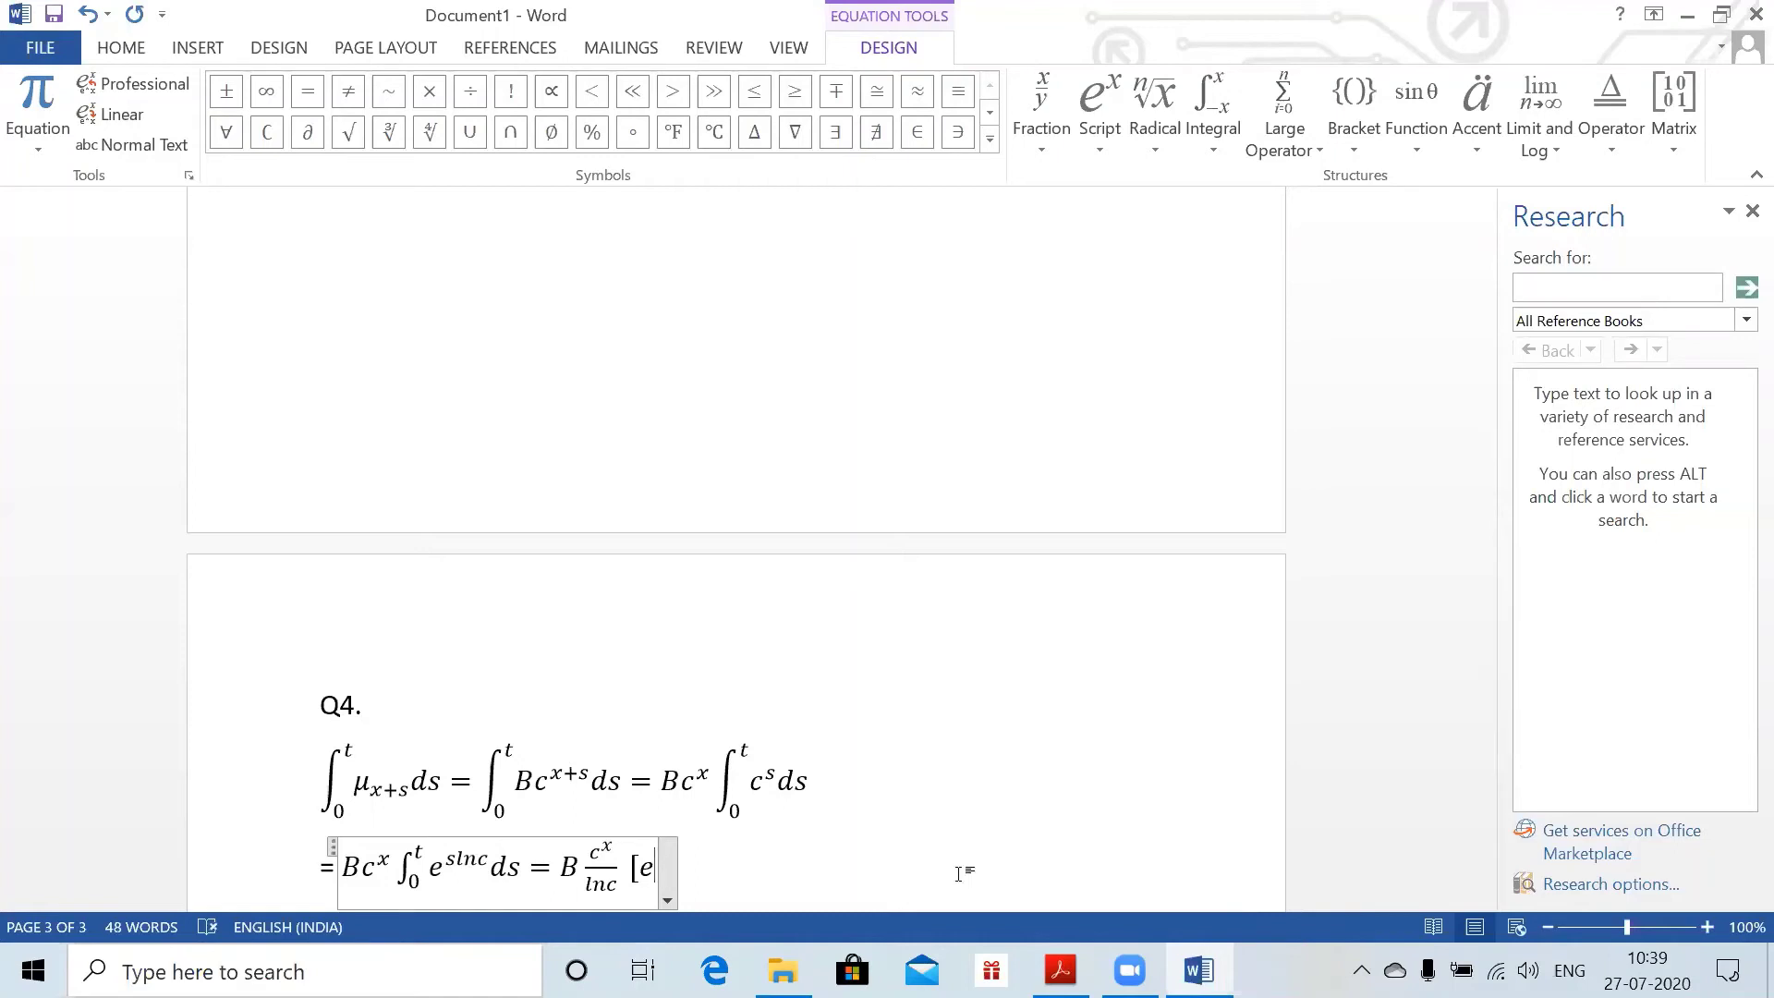
{"action": "type", "text": "^(s ln c"}
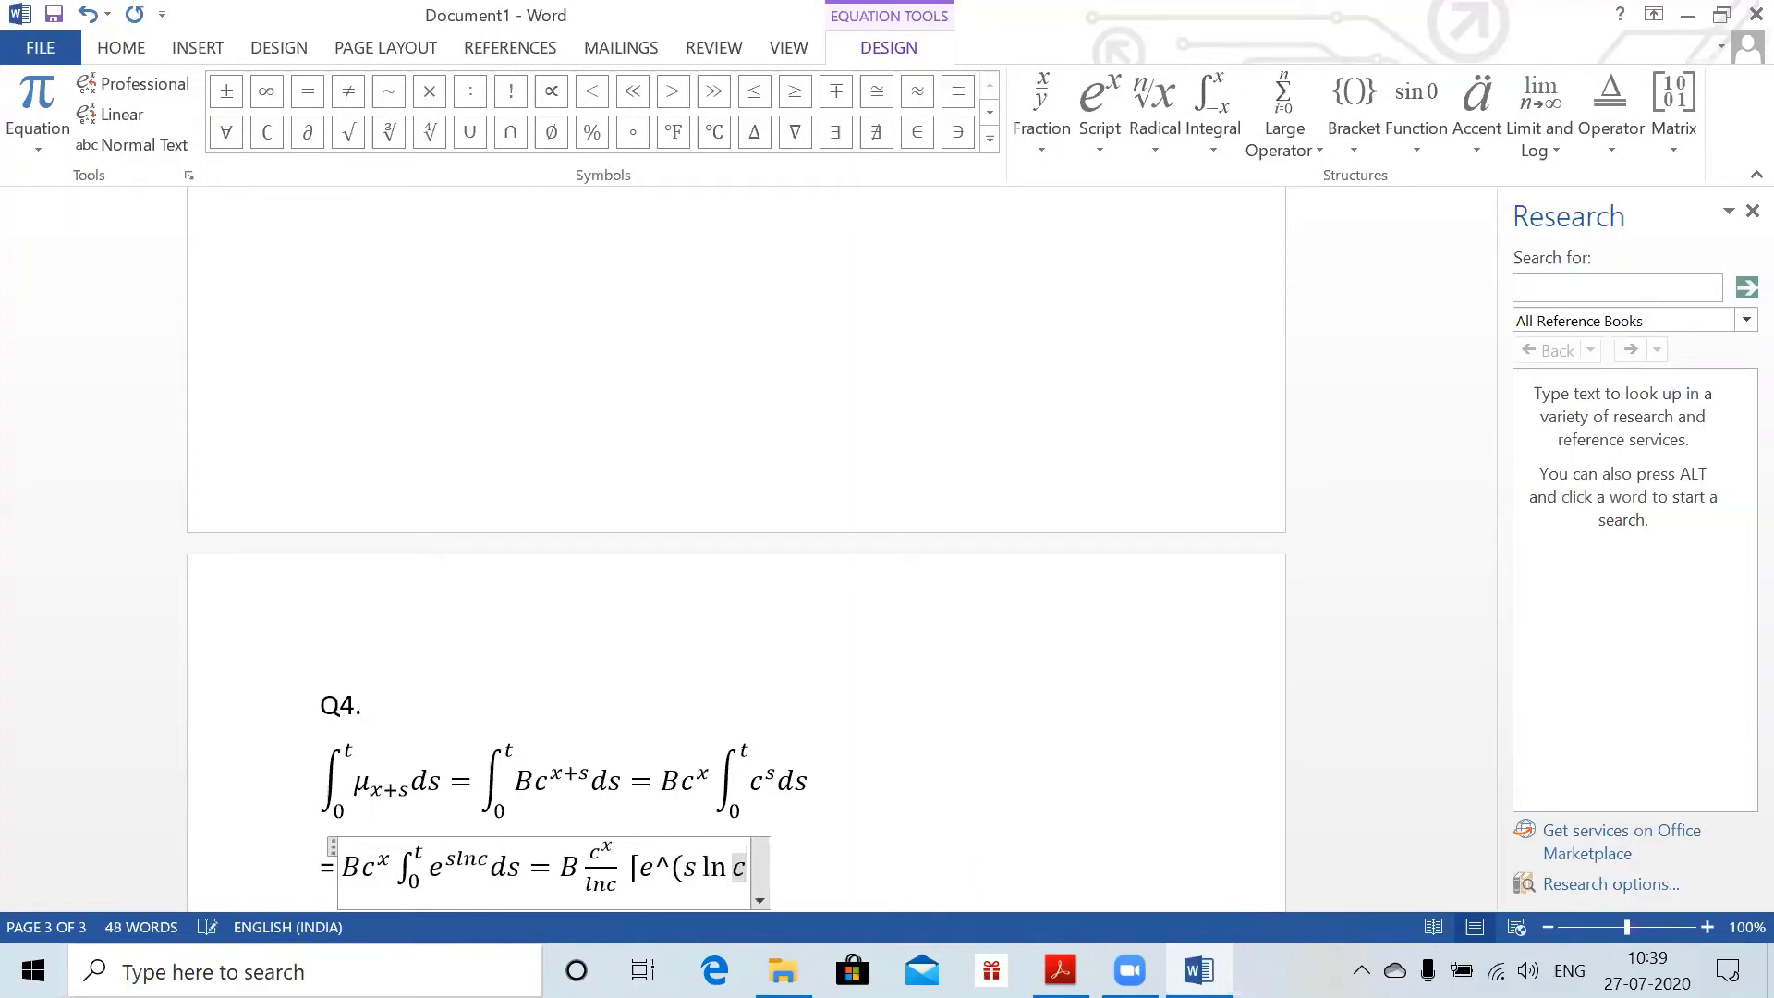
{"action": "type", "text": ")"}
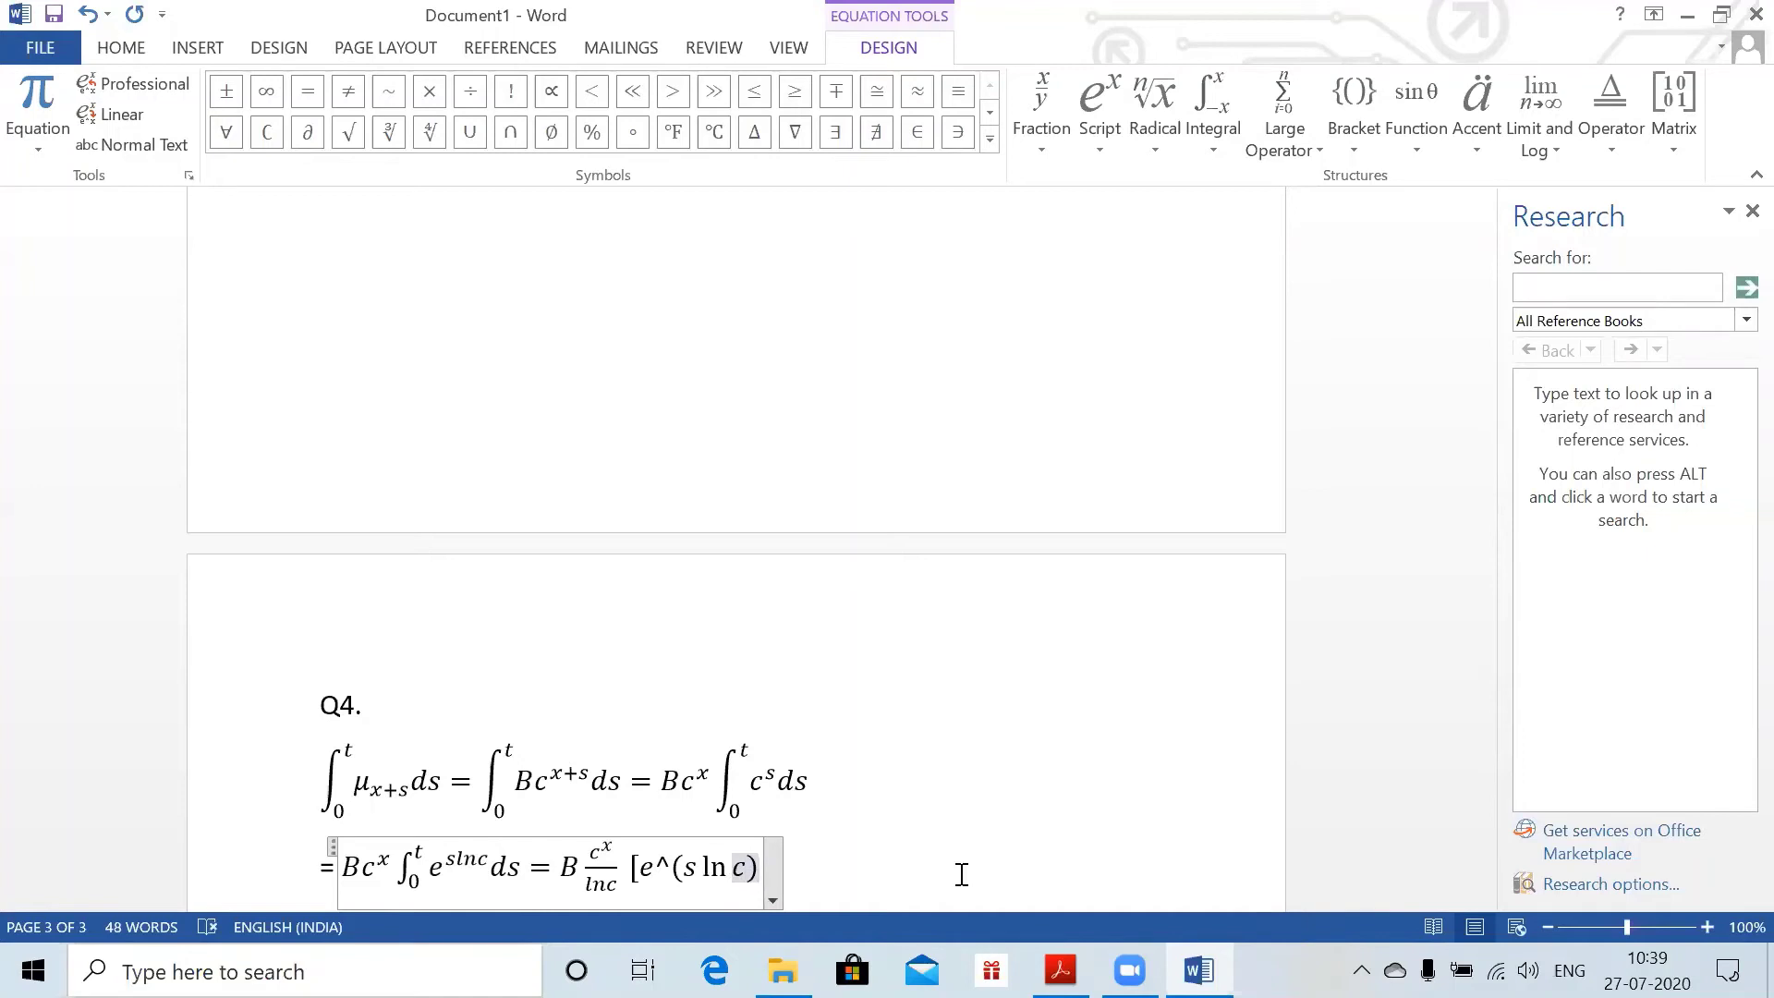
{"action": "type", "text": "_0^t"}
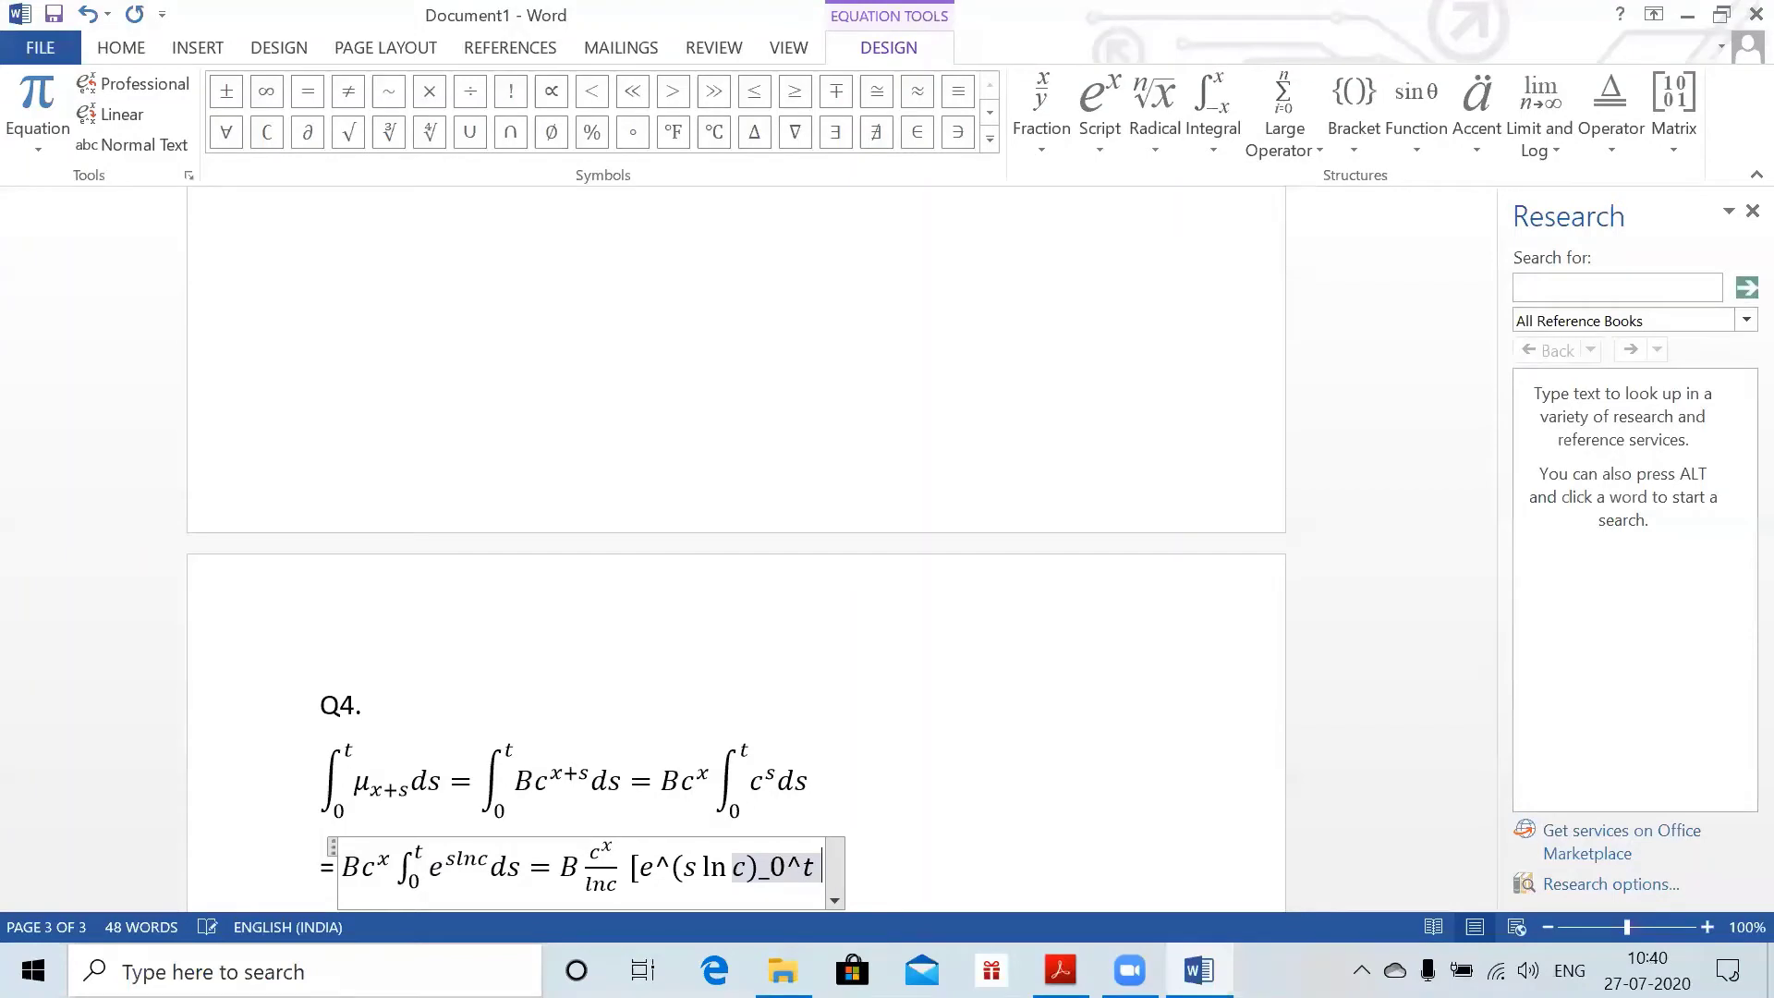
{"action": "key", "text": "BackSpace"}
{"action": "key", "text": "BackSpace"}
{"action": "key", "text": "BackSpace"}
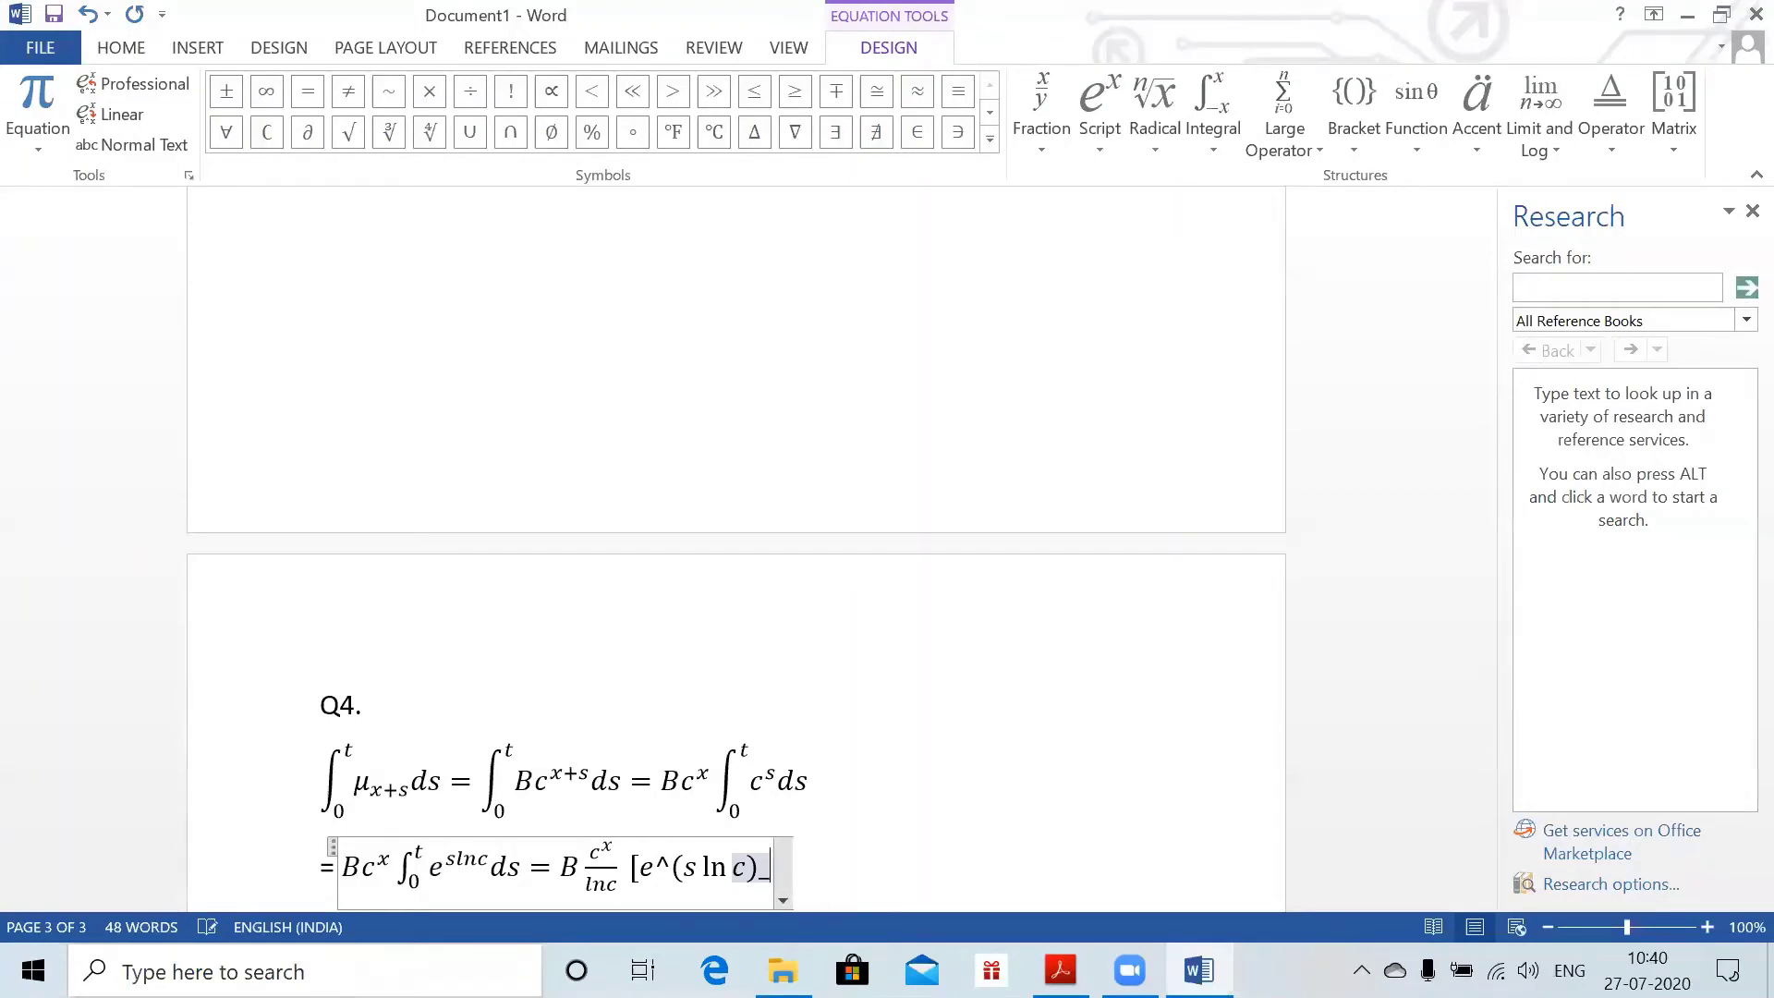
{"action": "type", "text": "_0^t"}
- Delete ln c) together with its limits 0 and t from the unfinished exponential after the opening square bracket
{"action": "key", "text": "Left"}
{"action": "key", "text": "Left"}
{"action": "key", "text": "Left"}
{"action": "key", "text": "Left"}
{"action": "key", "text": "Left"}
{"action": "key", "text": "Left"}
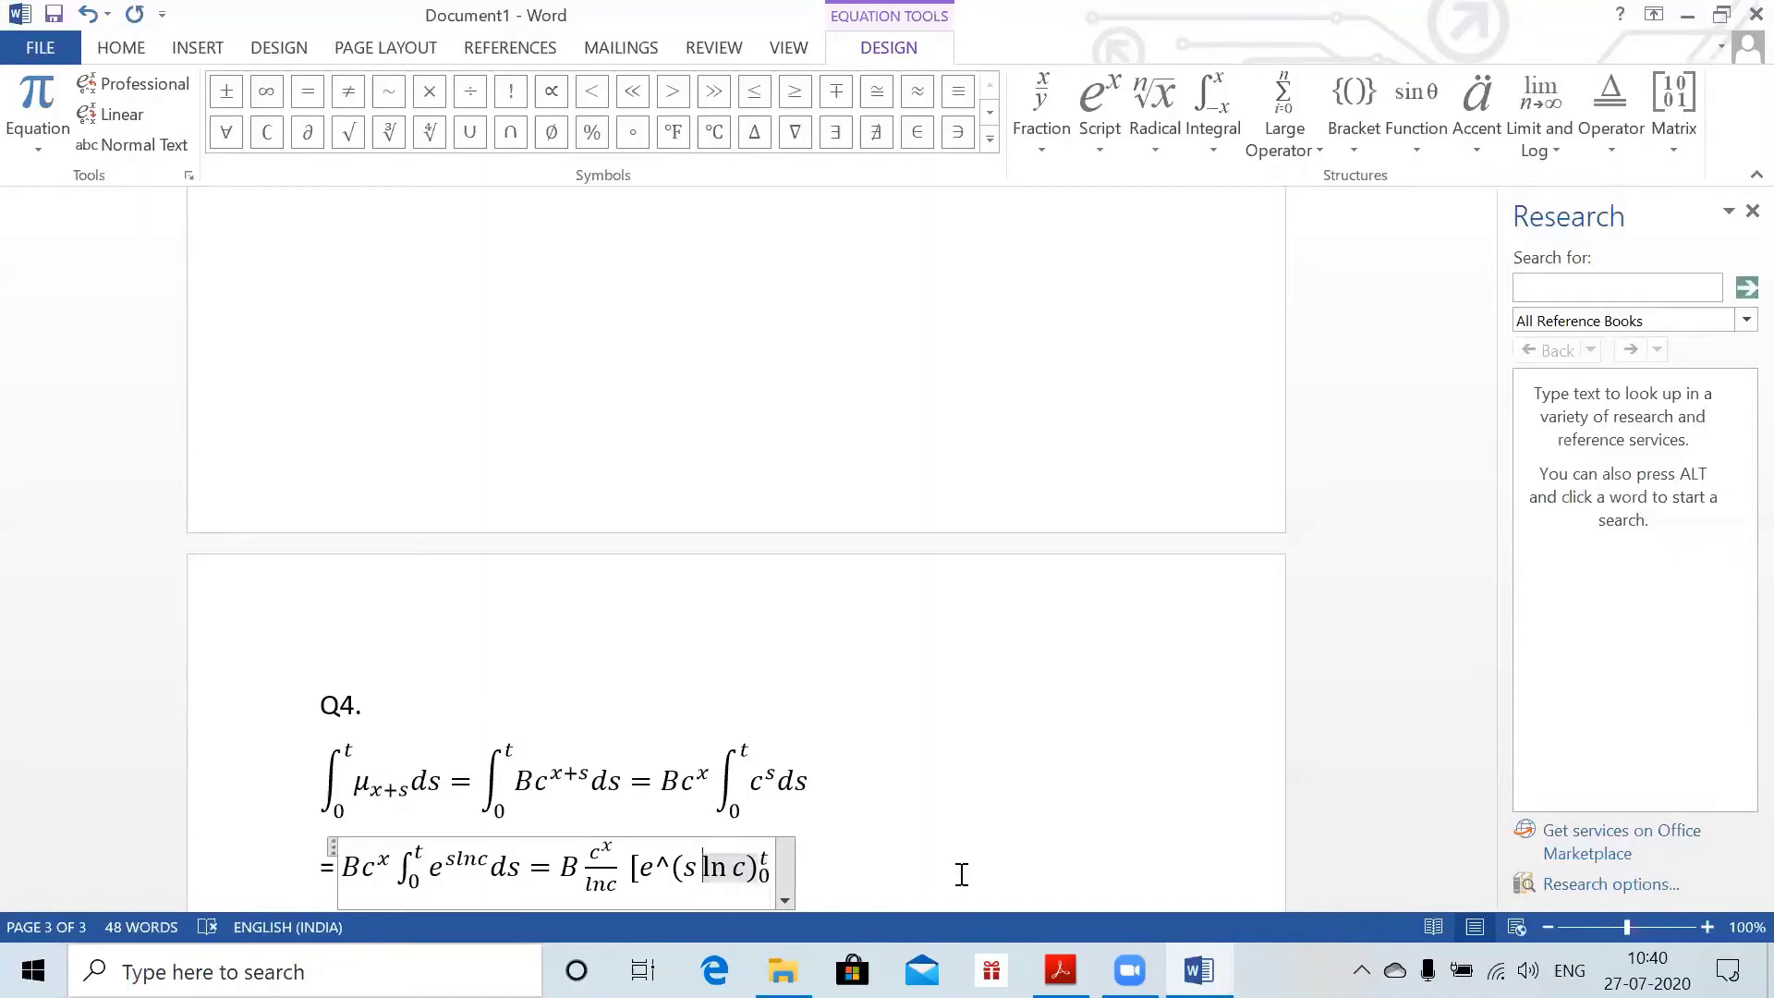
{"action": "key", "text": "Right"}
{"action": "key", "text": "Right"}
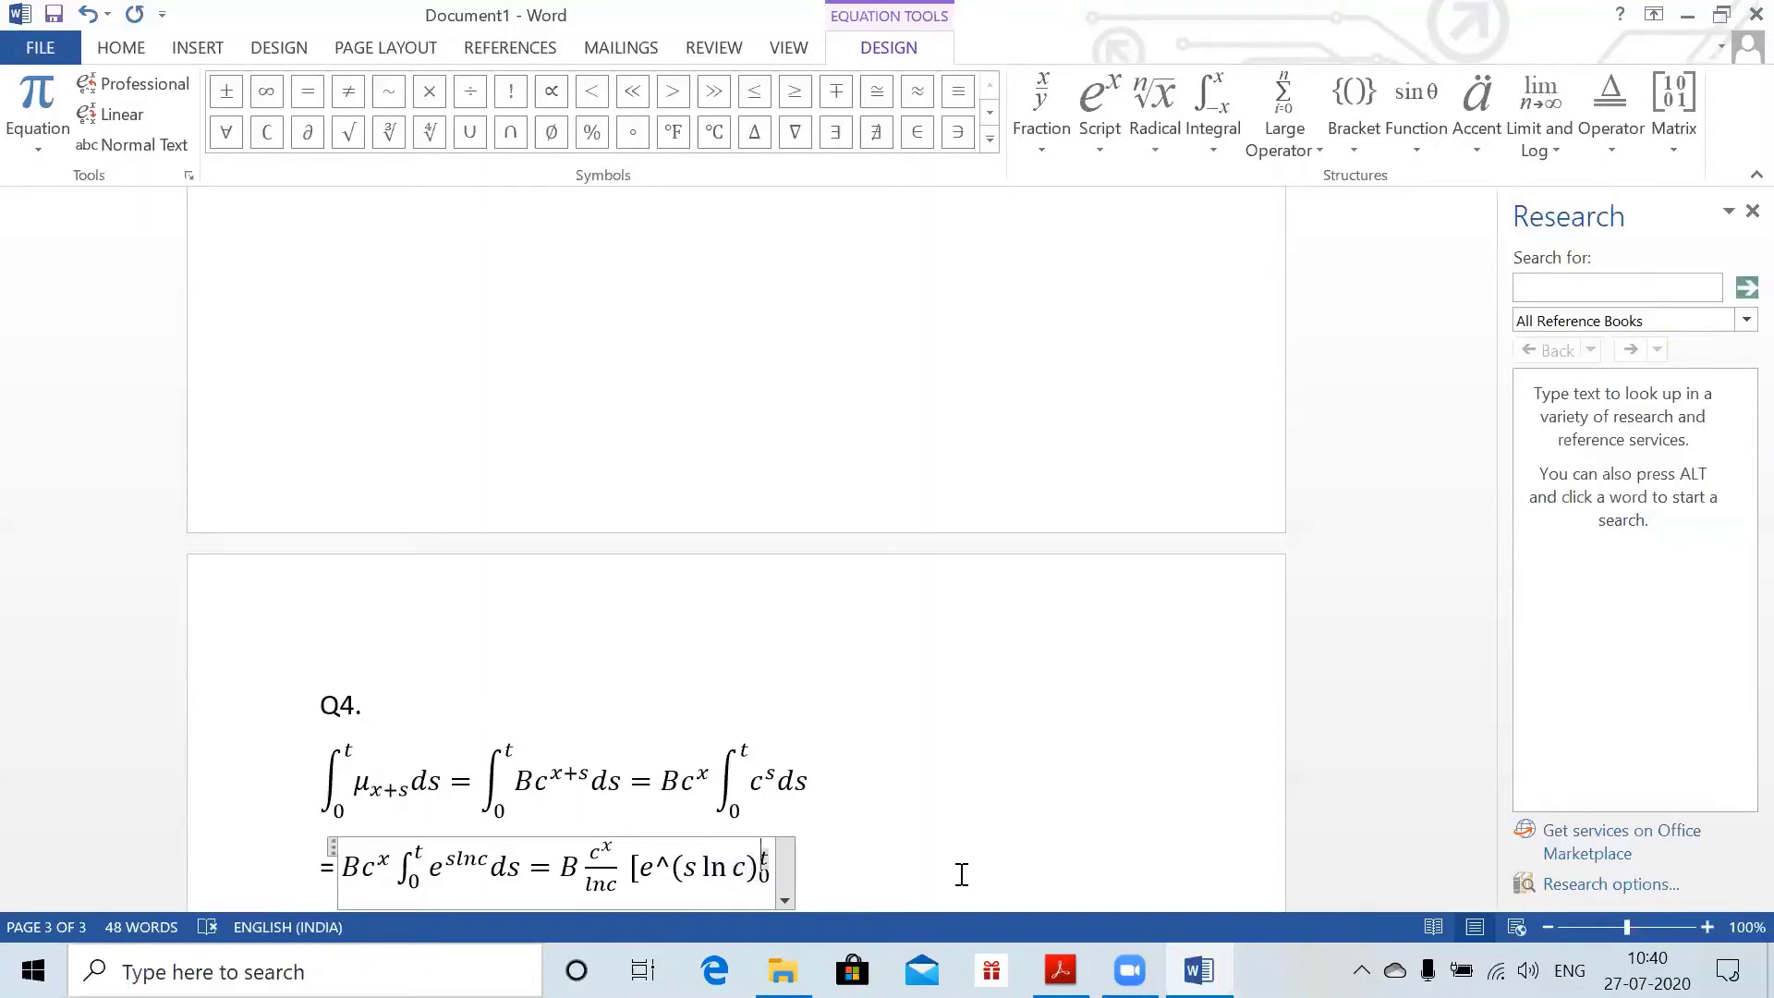
{"action": "key", "text": "Right"}
{"action": "key", "text": "shift+Left"}
{"action": "key", "text": "shift+Left"}
{"action": "key", "text": "shift+Left"}
{"action": "key", "text": "shift+Left"}
{"action": "key", "text": "shift+Left"}
{"action": "key", "text": "shift+Left"}
{"action": "key", "text": "BackSpace"}
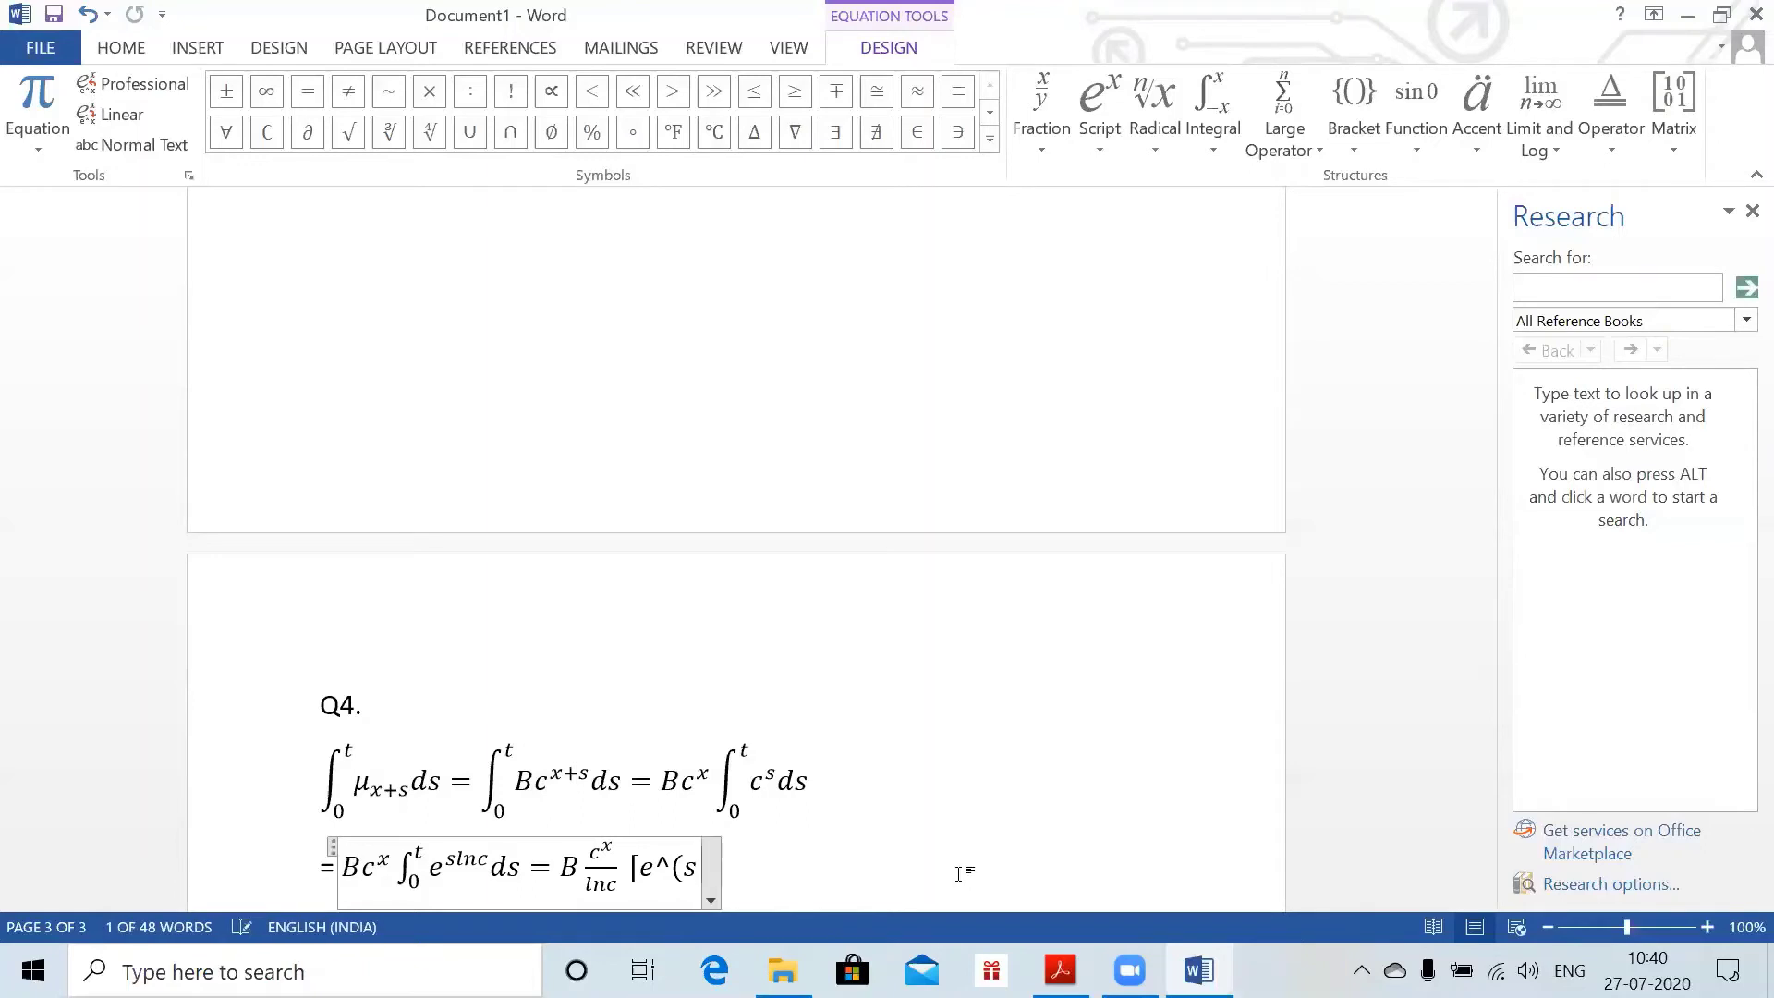
- Complete the exponent as sln c, then close the square bracket with lower limit 0 and upper limit t
{"action": "type", "text": "ln"}
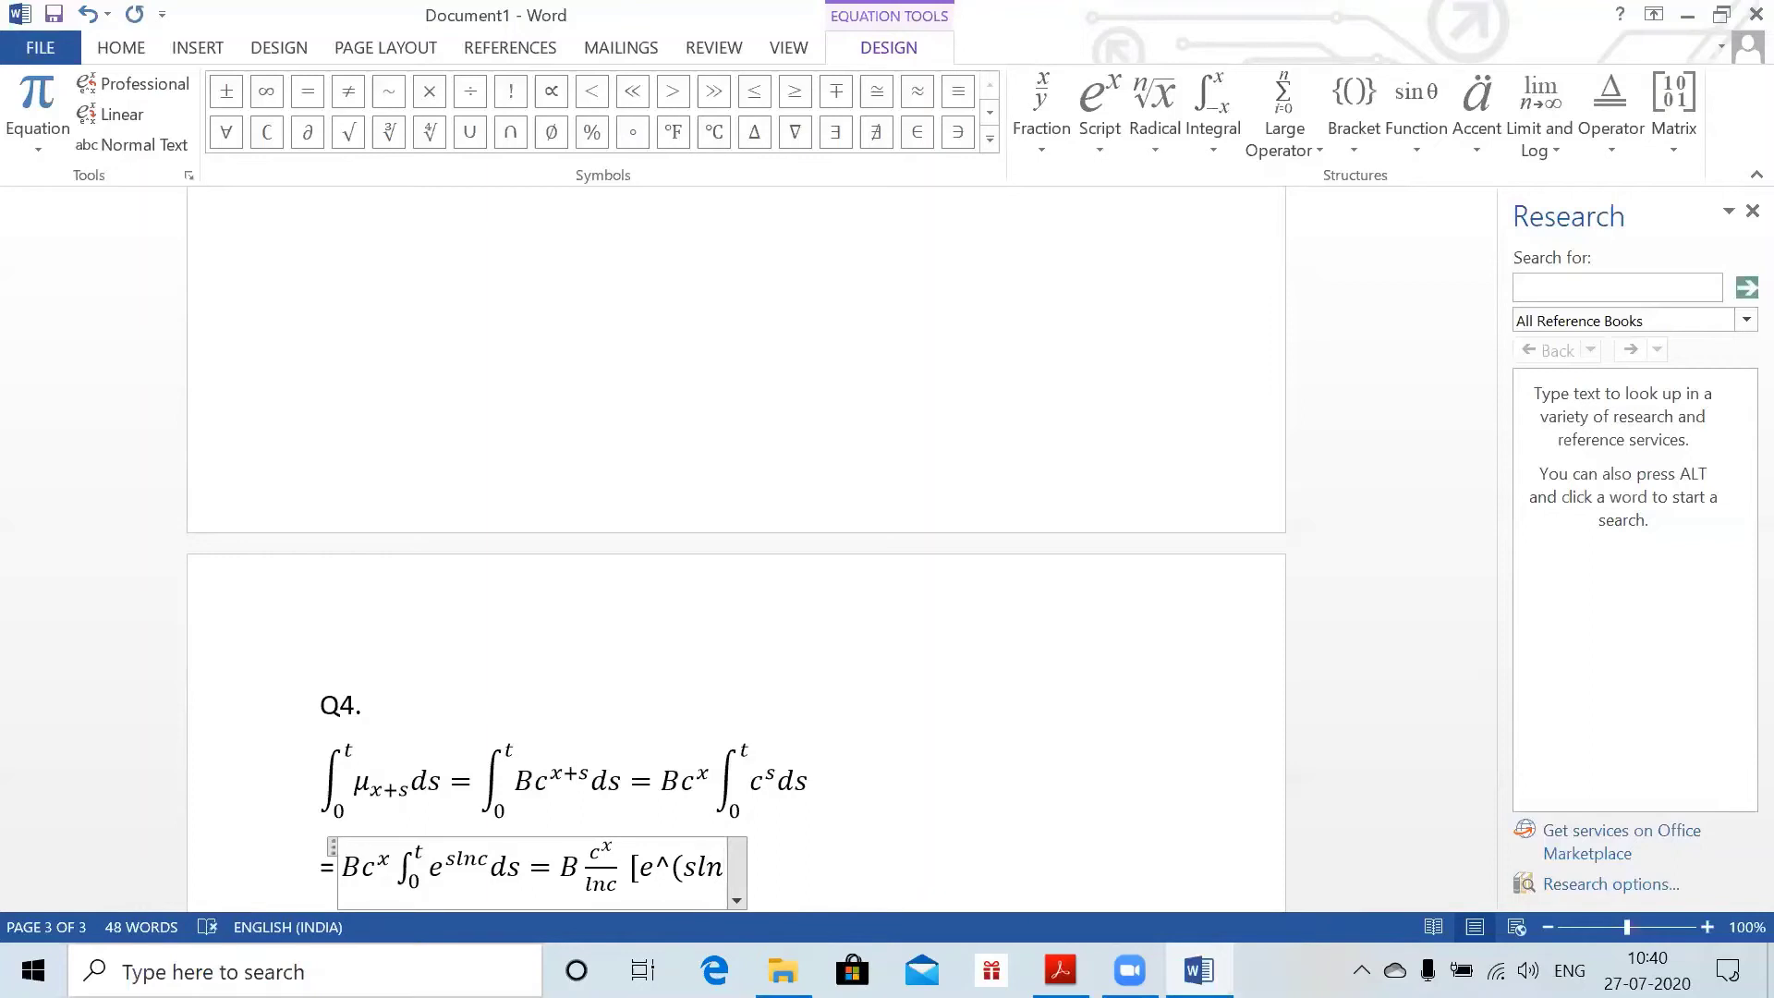
{"action": "type", "text": " c) "}
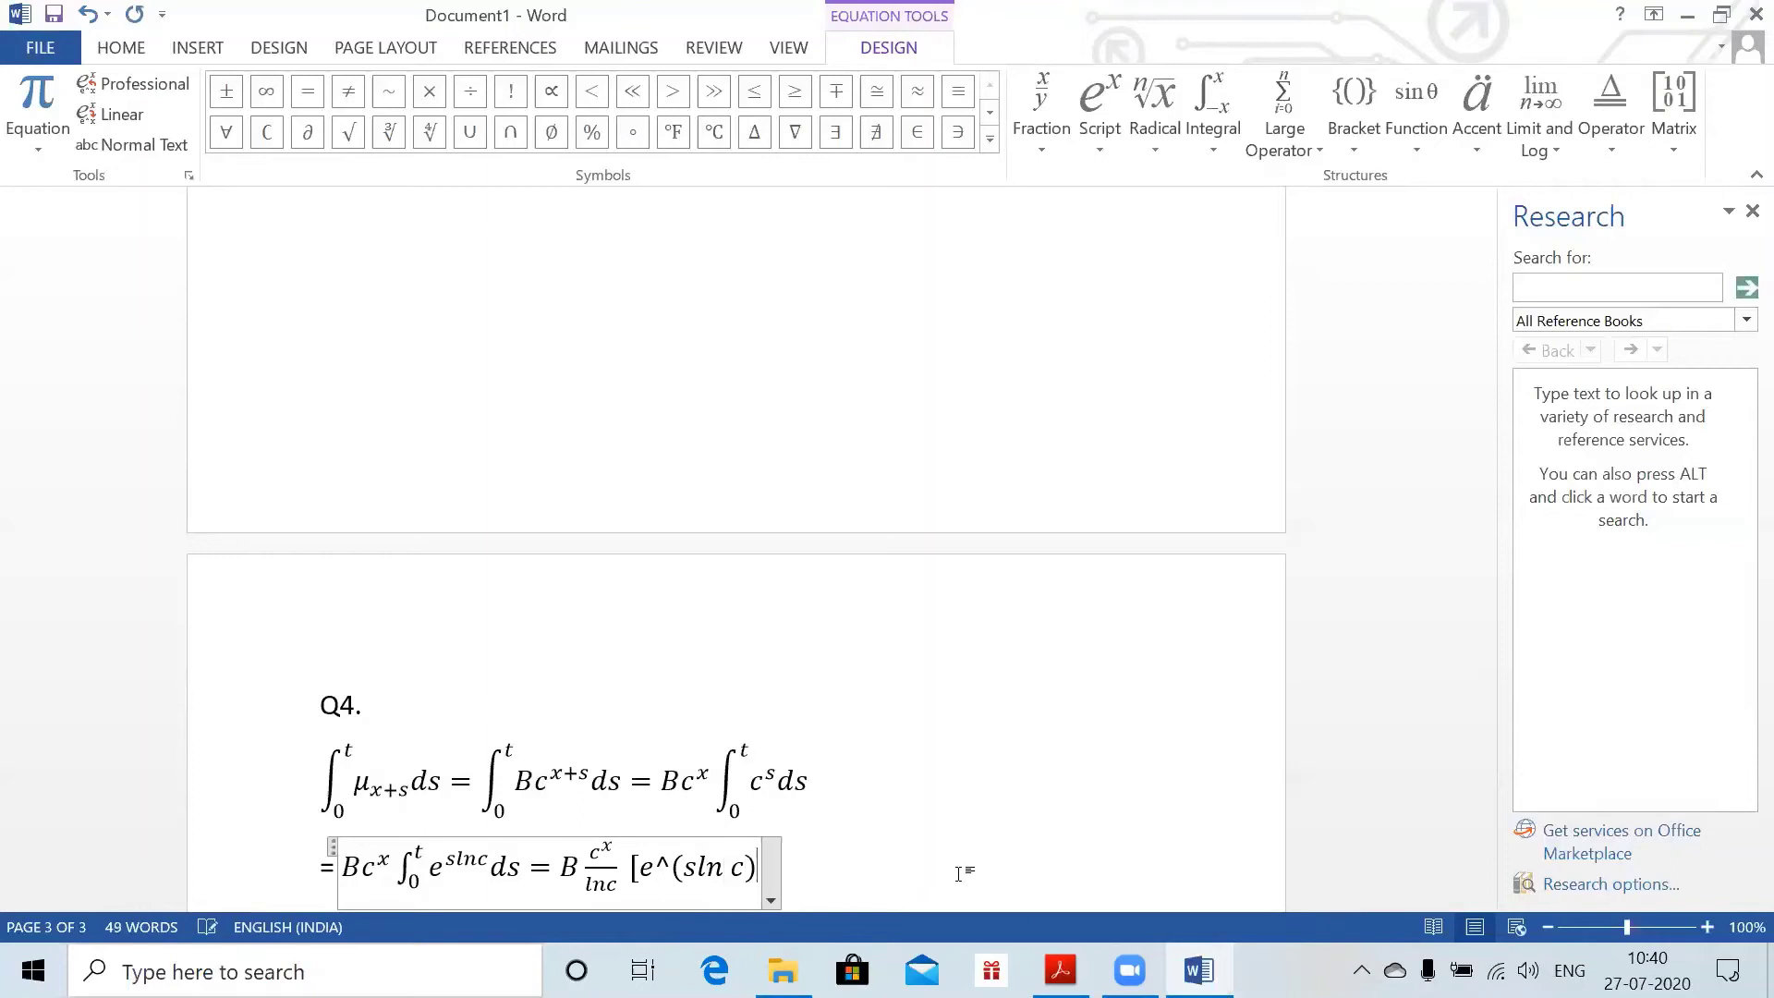
{"action": "type", "text": "]_0"}
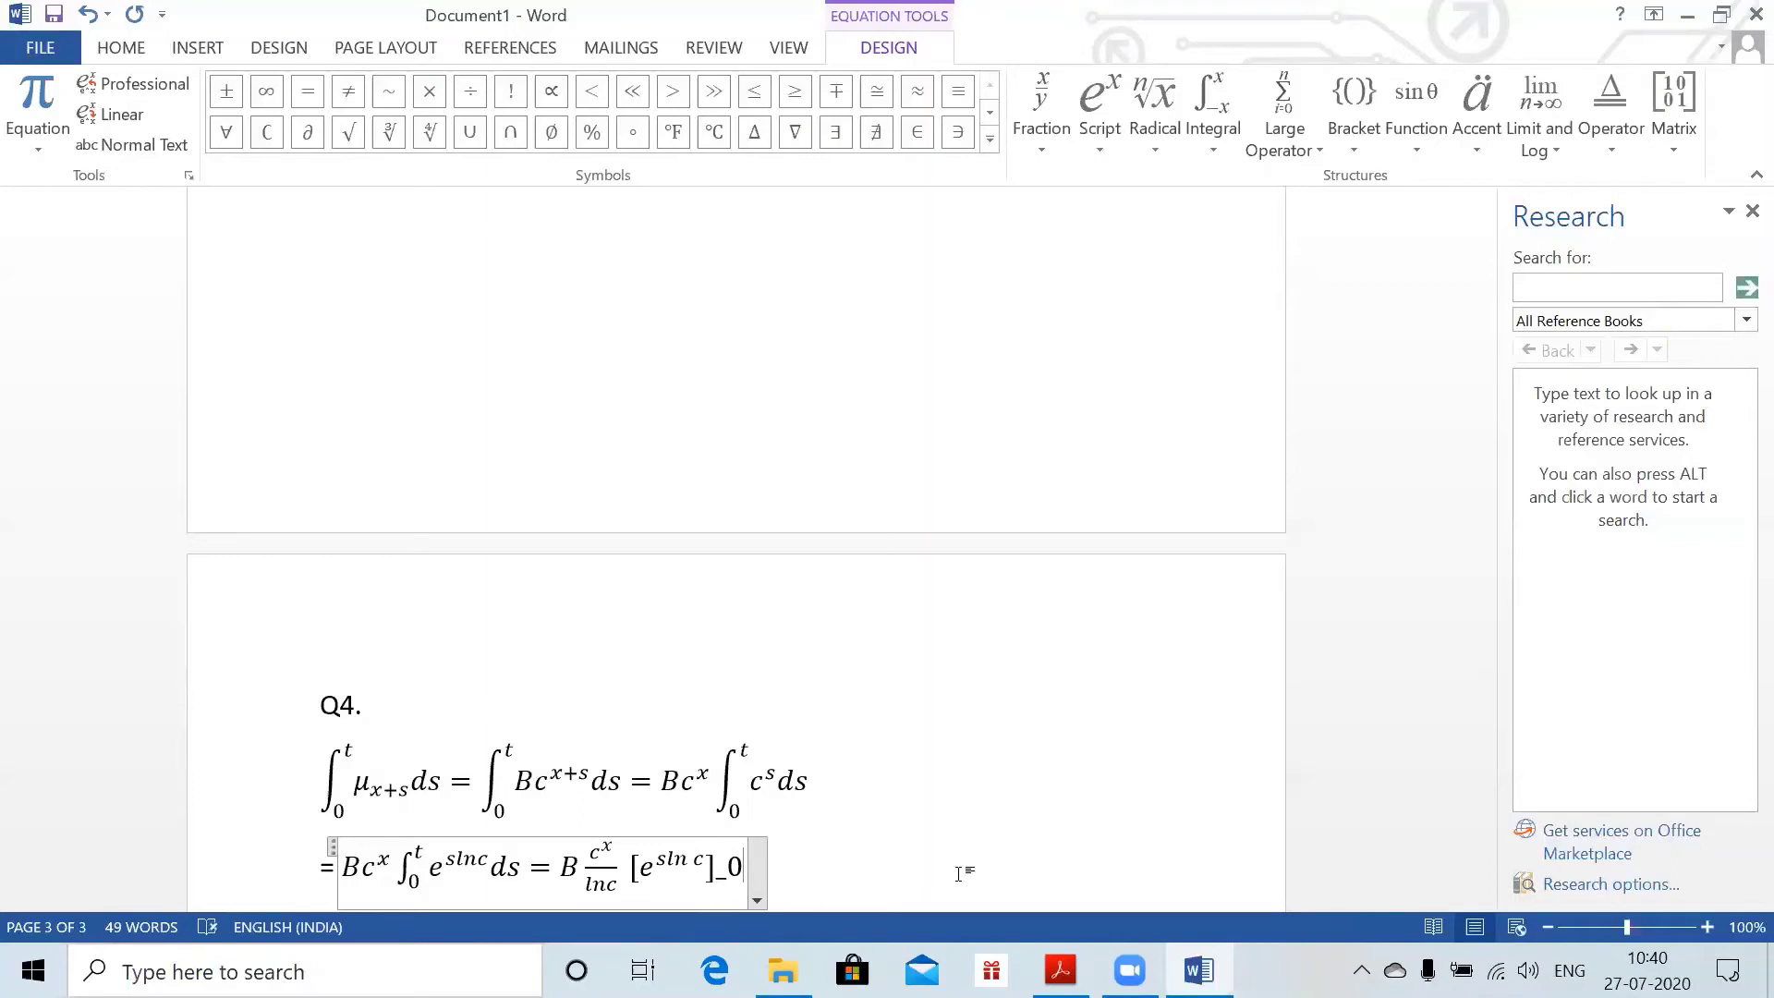
{"action": "type", "text": "^t"}
- Start a line below with an equals sign and an equation holding the fraction Bc^x over ln c
{"action": "key", "text": "Return"}
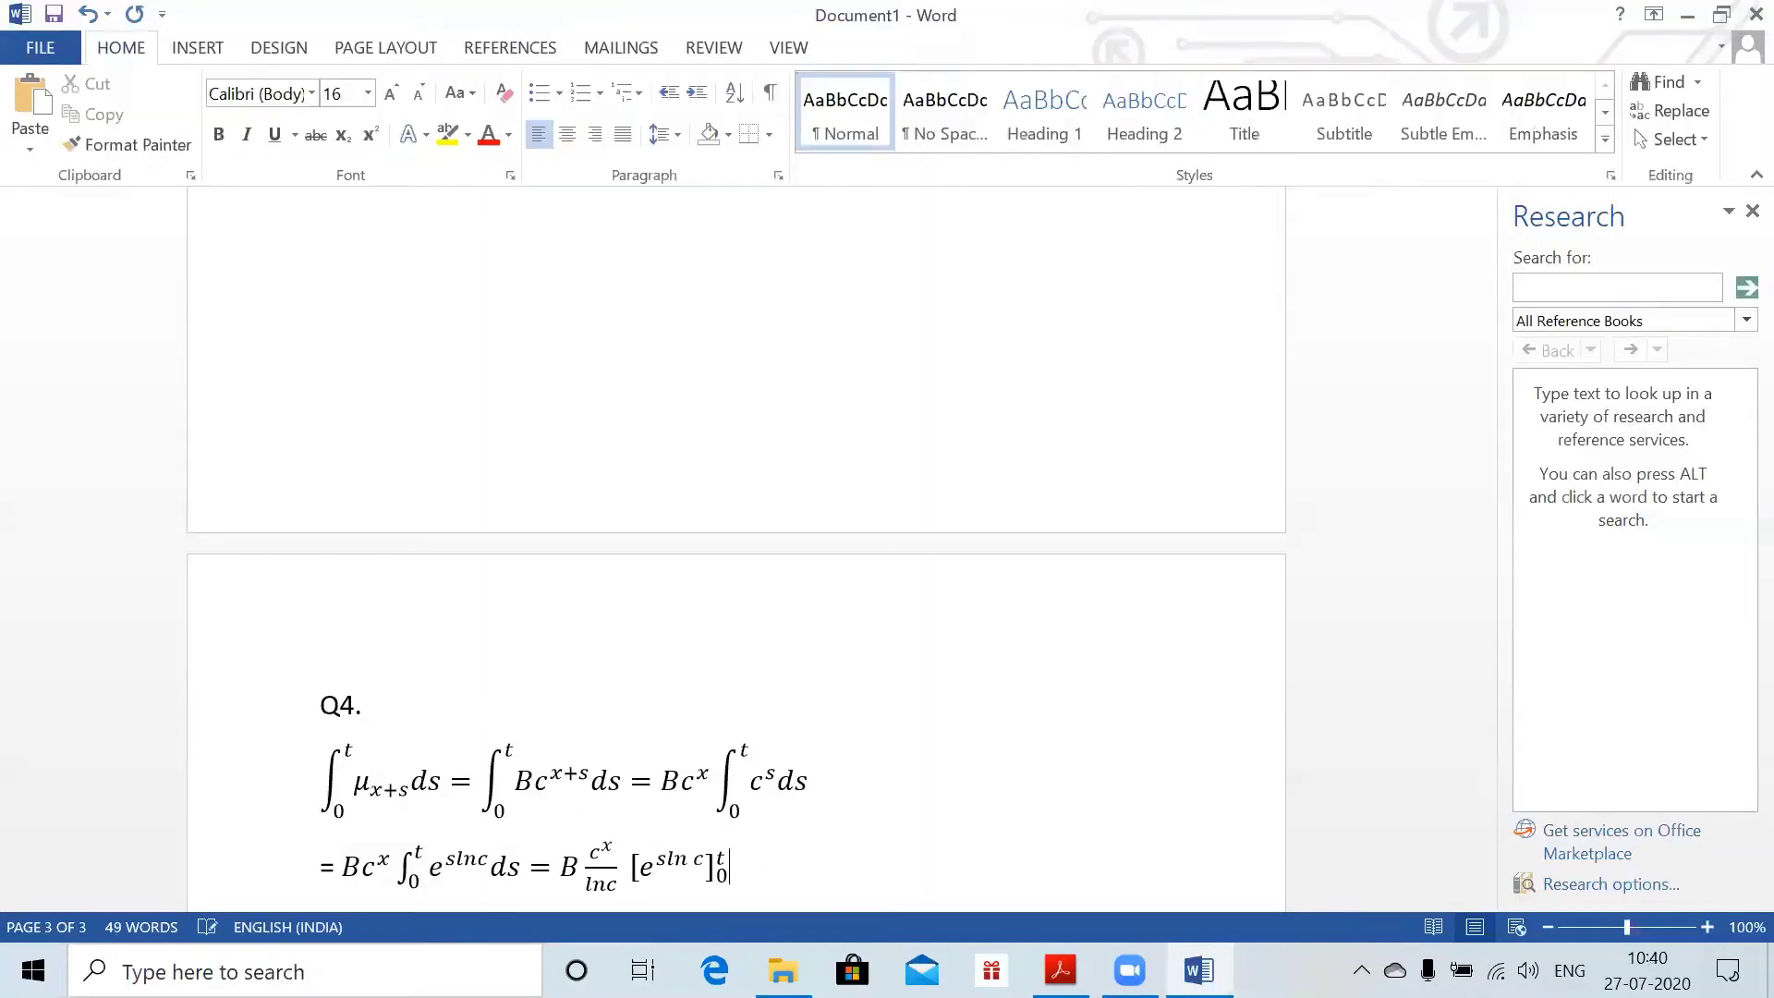
{"action": "type", "text": "="}
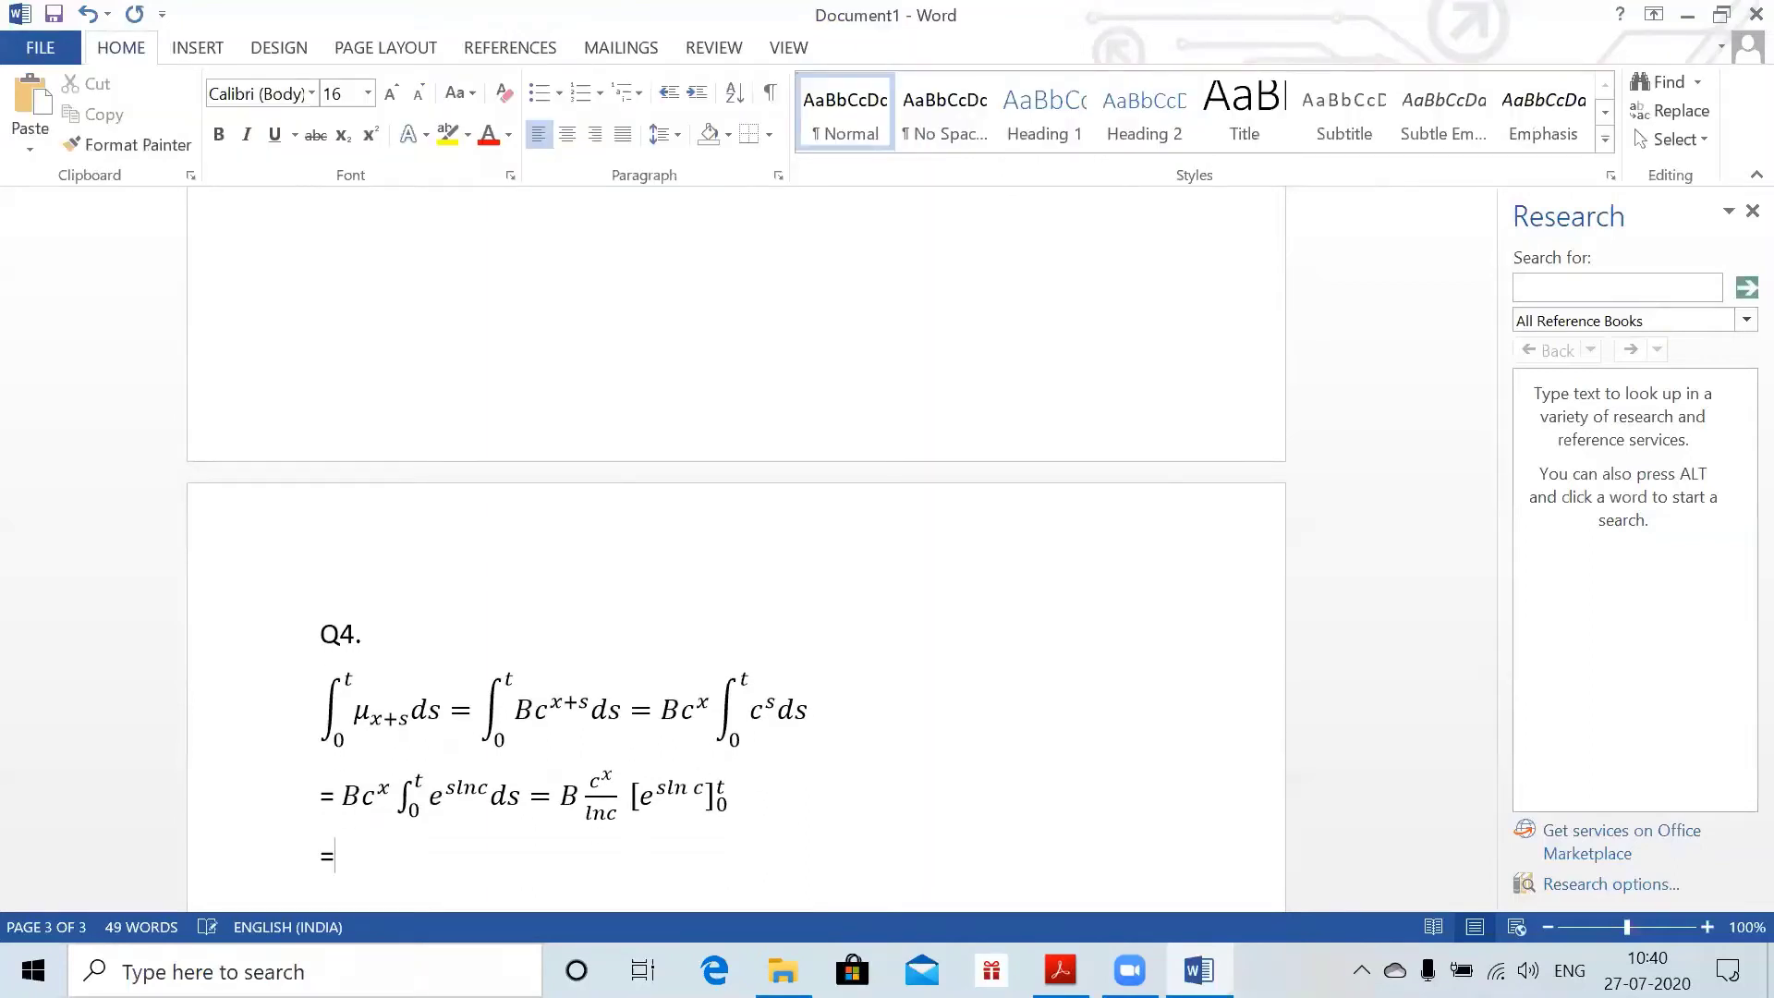
{"action": "key", "text": "alt+equal"}
{"action": "type", "text": "Bc^x /"}
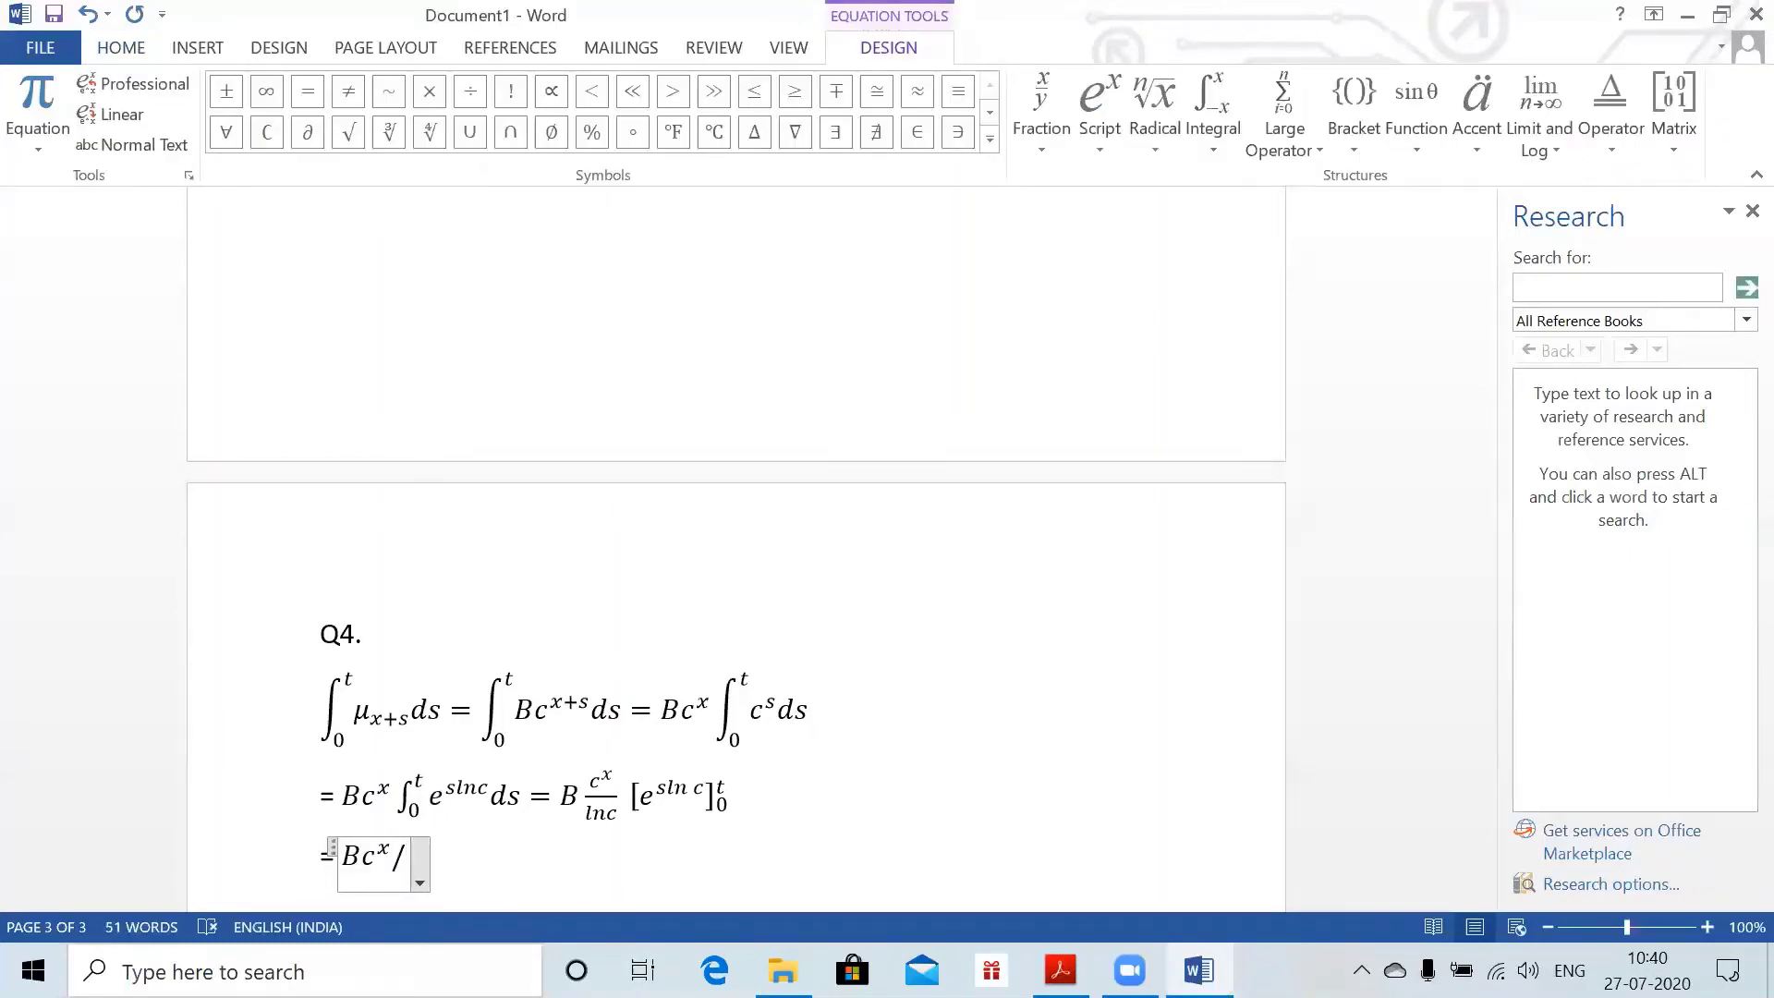
{"action": "type", "text": "ln c"}
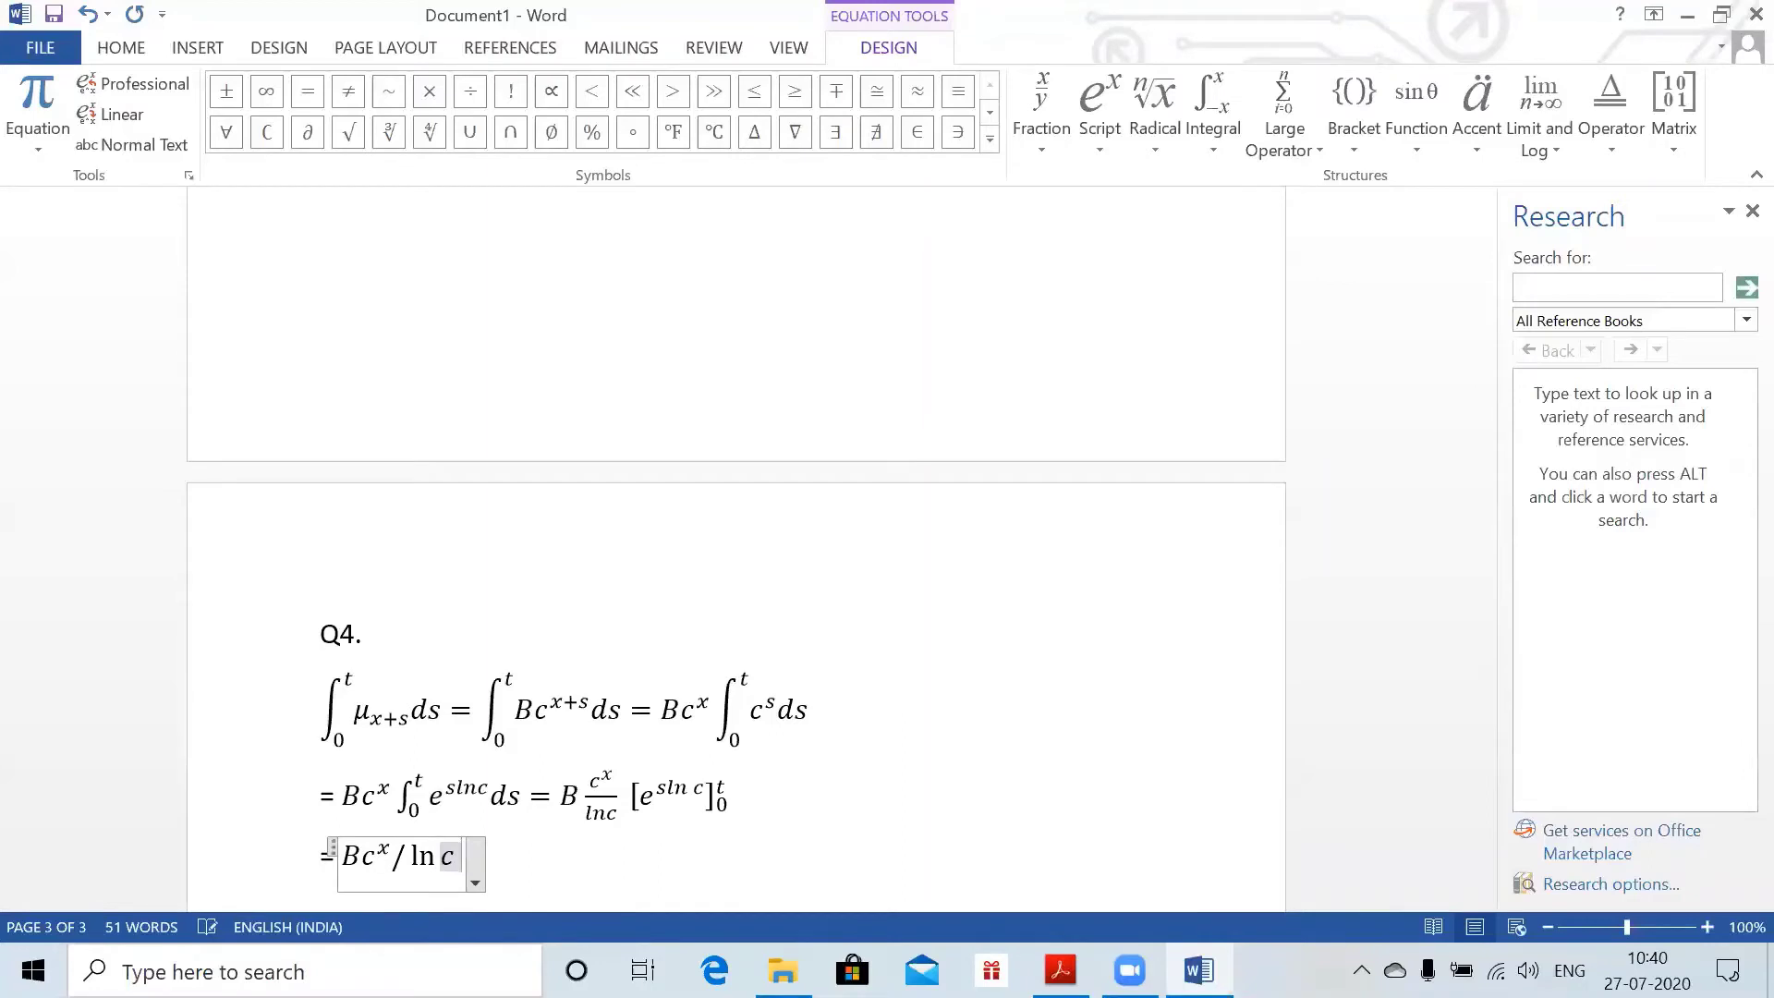
{"action": "type", "text": " ="}
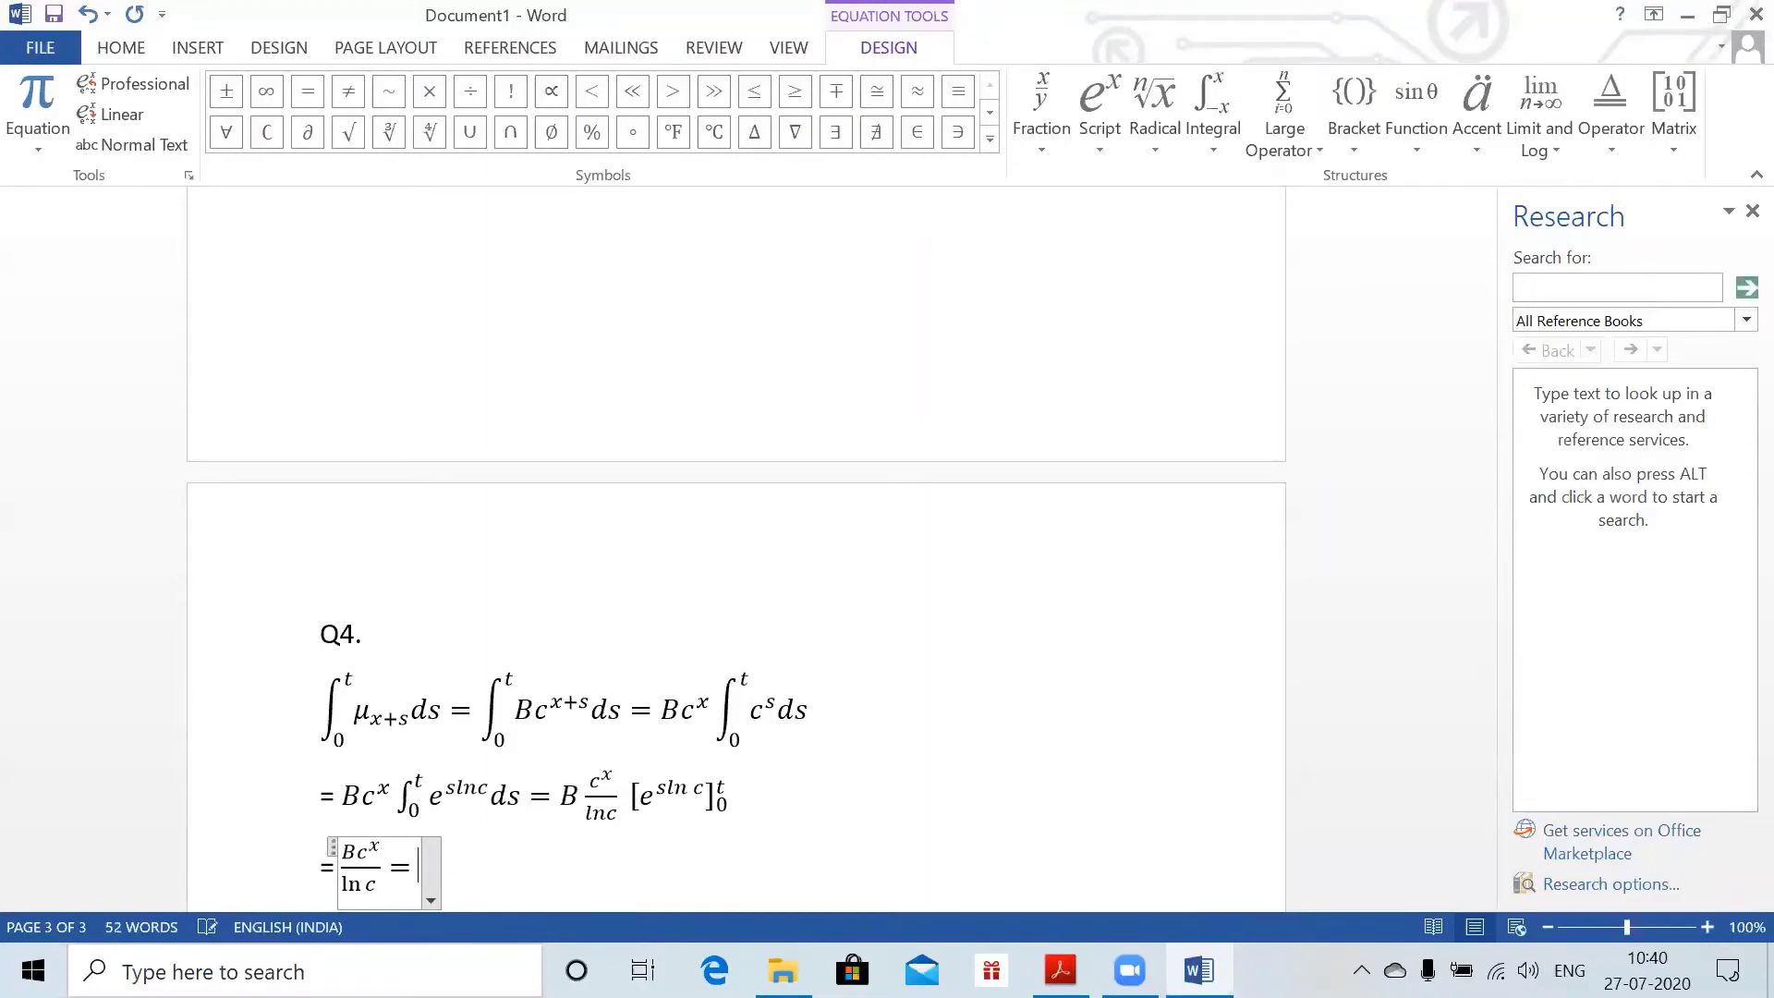
{"action": "key", "text": "BackSpace"}
{"action": "key", "text": "BackSpace"}
- Append [c^s] with lower limit 0 and upper limit t after the fraction, followed by an equals sign
{"action": "type", "text": "[c^s]_"}
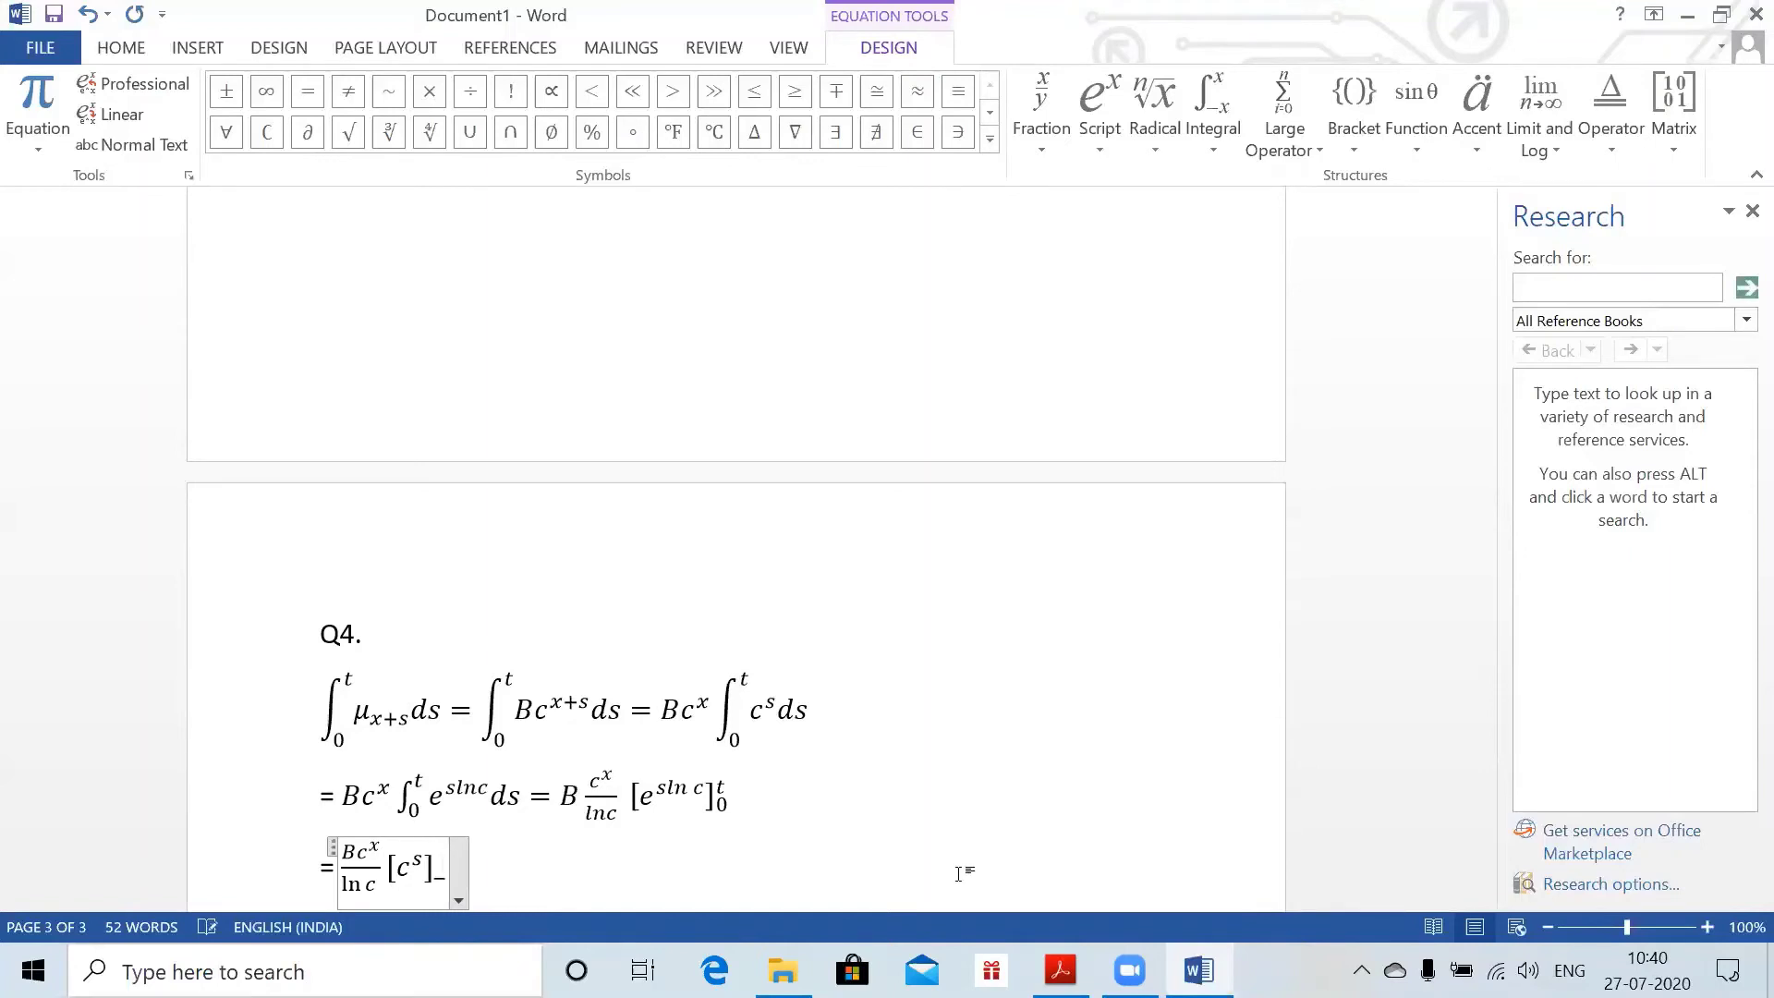
{"action": "type", "text": "0^t v"}
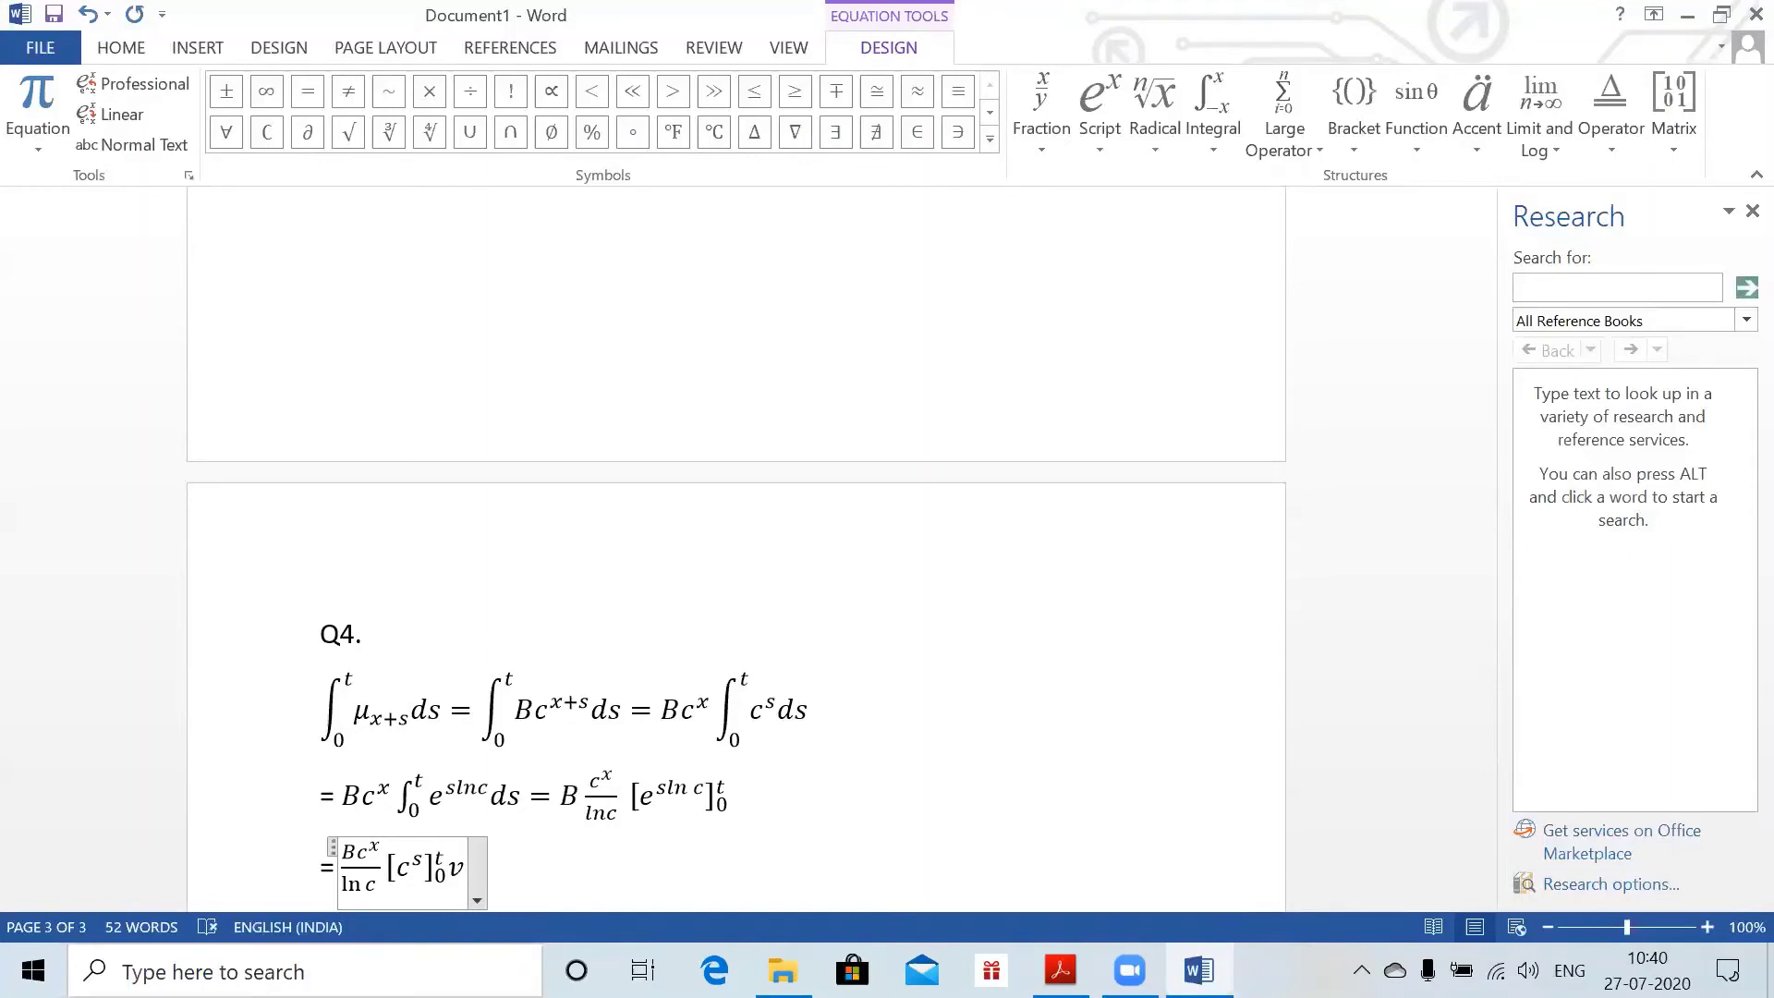
{"action": "key", "text": "BackSpace"}
{"action": "type", "text": "="}
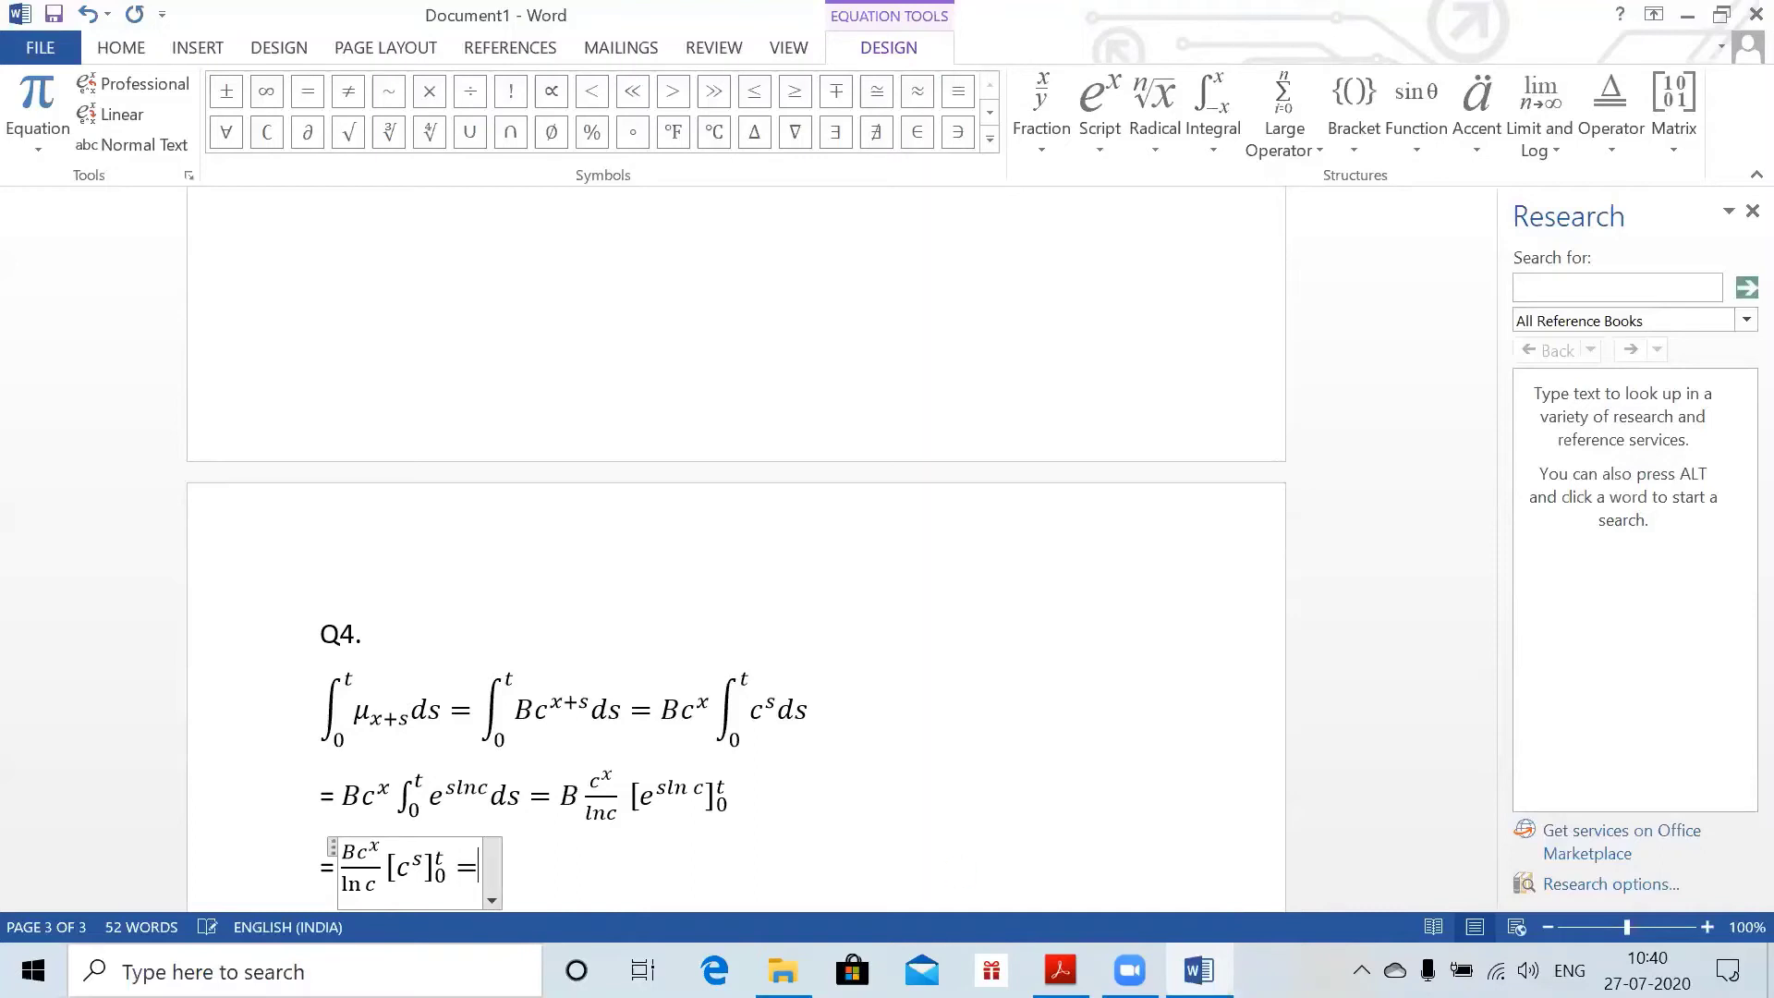
- Append the fraction Bc^x(c^t-1) over ln c to finish the third equation line
{"action": "type", "text": " B"}
{"action": "key", "text": "BackSpace"}
{"action": "type", "text": "(Bc^x "}
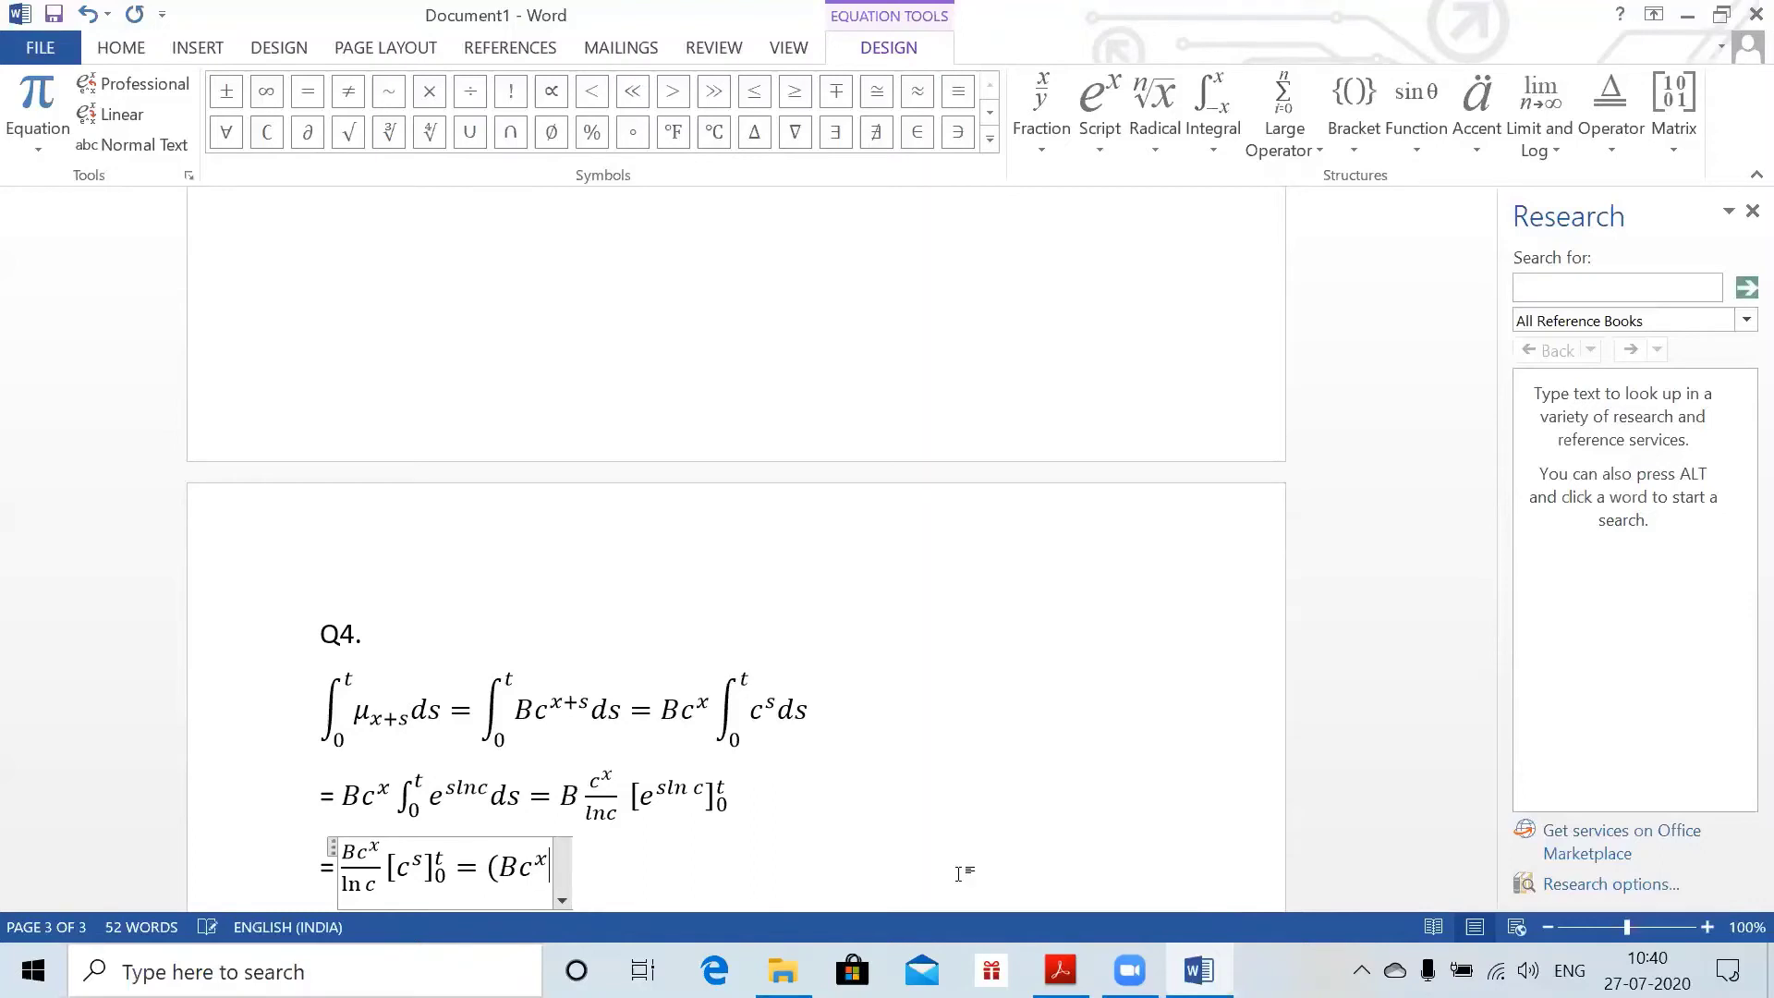
{"action": "type", "text": "(c^t"}
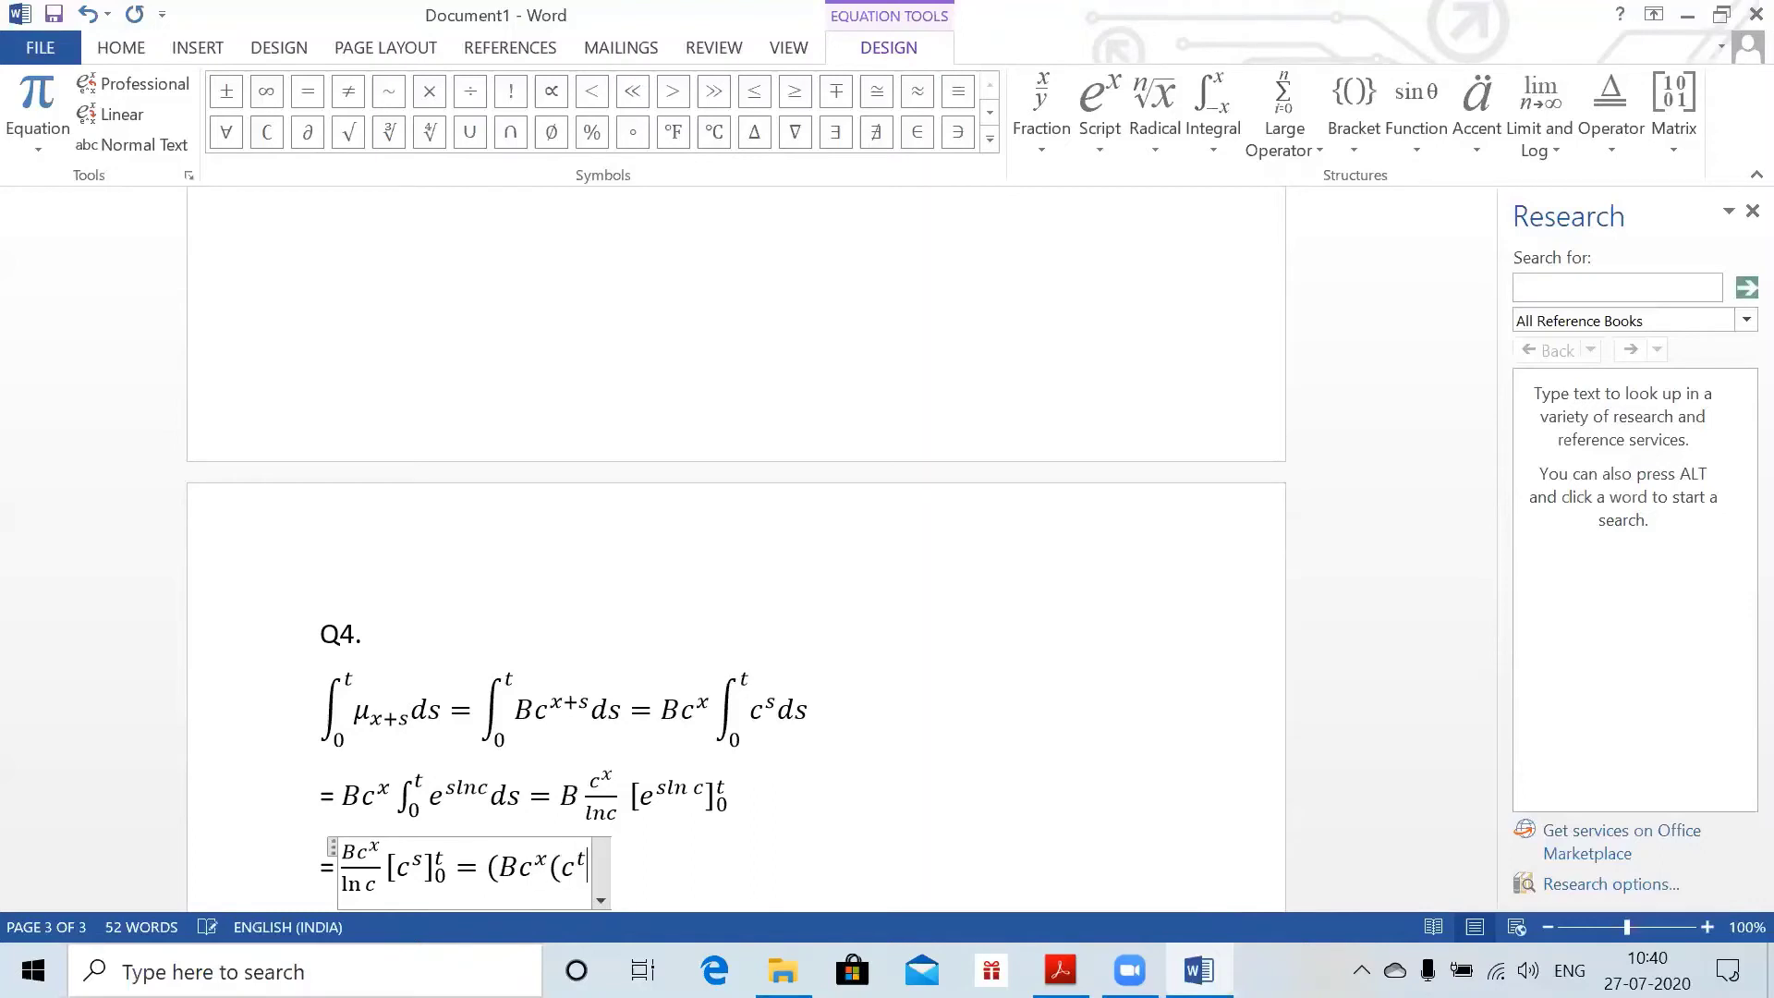
{"action": "type", "text": " -1)"}
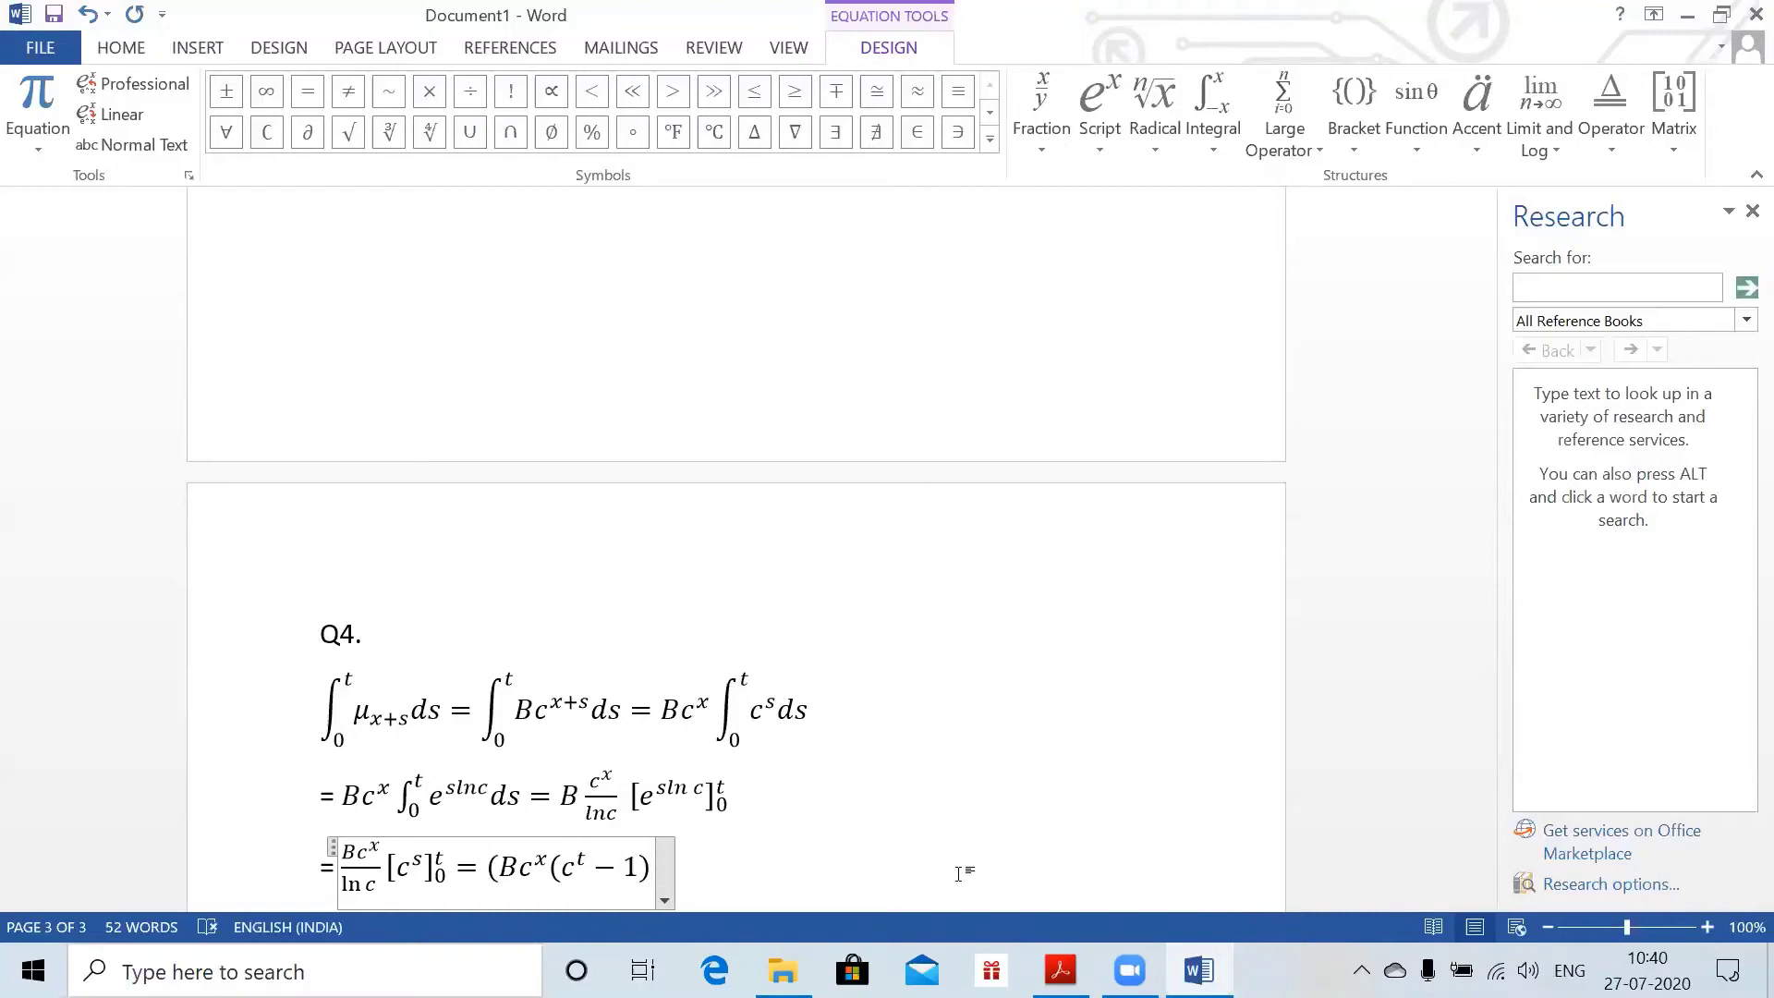
{"action": "type", "text": ")"}
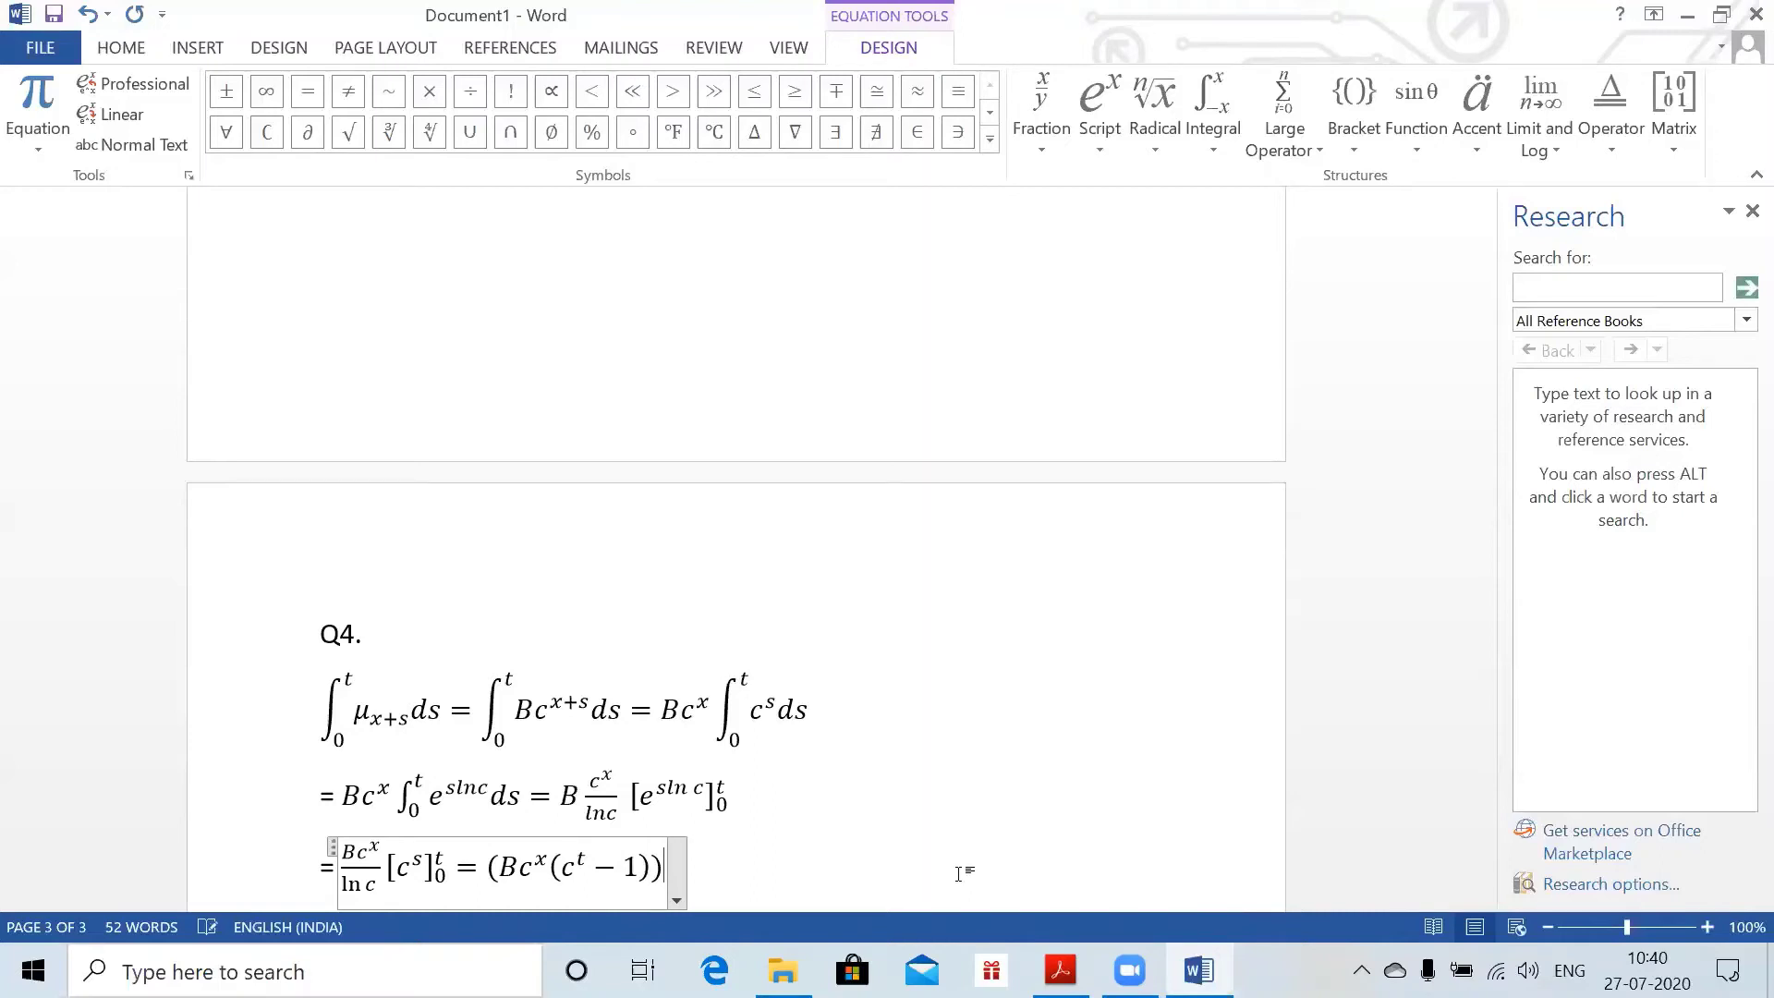
{"action": "type", "text": "/ln c"}
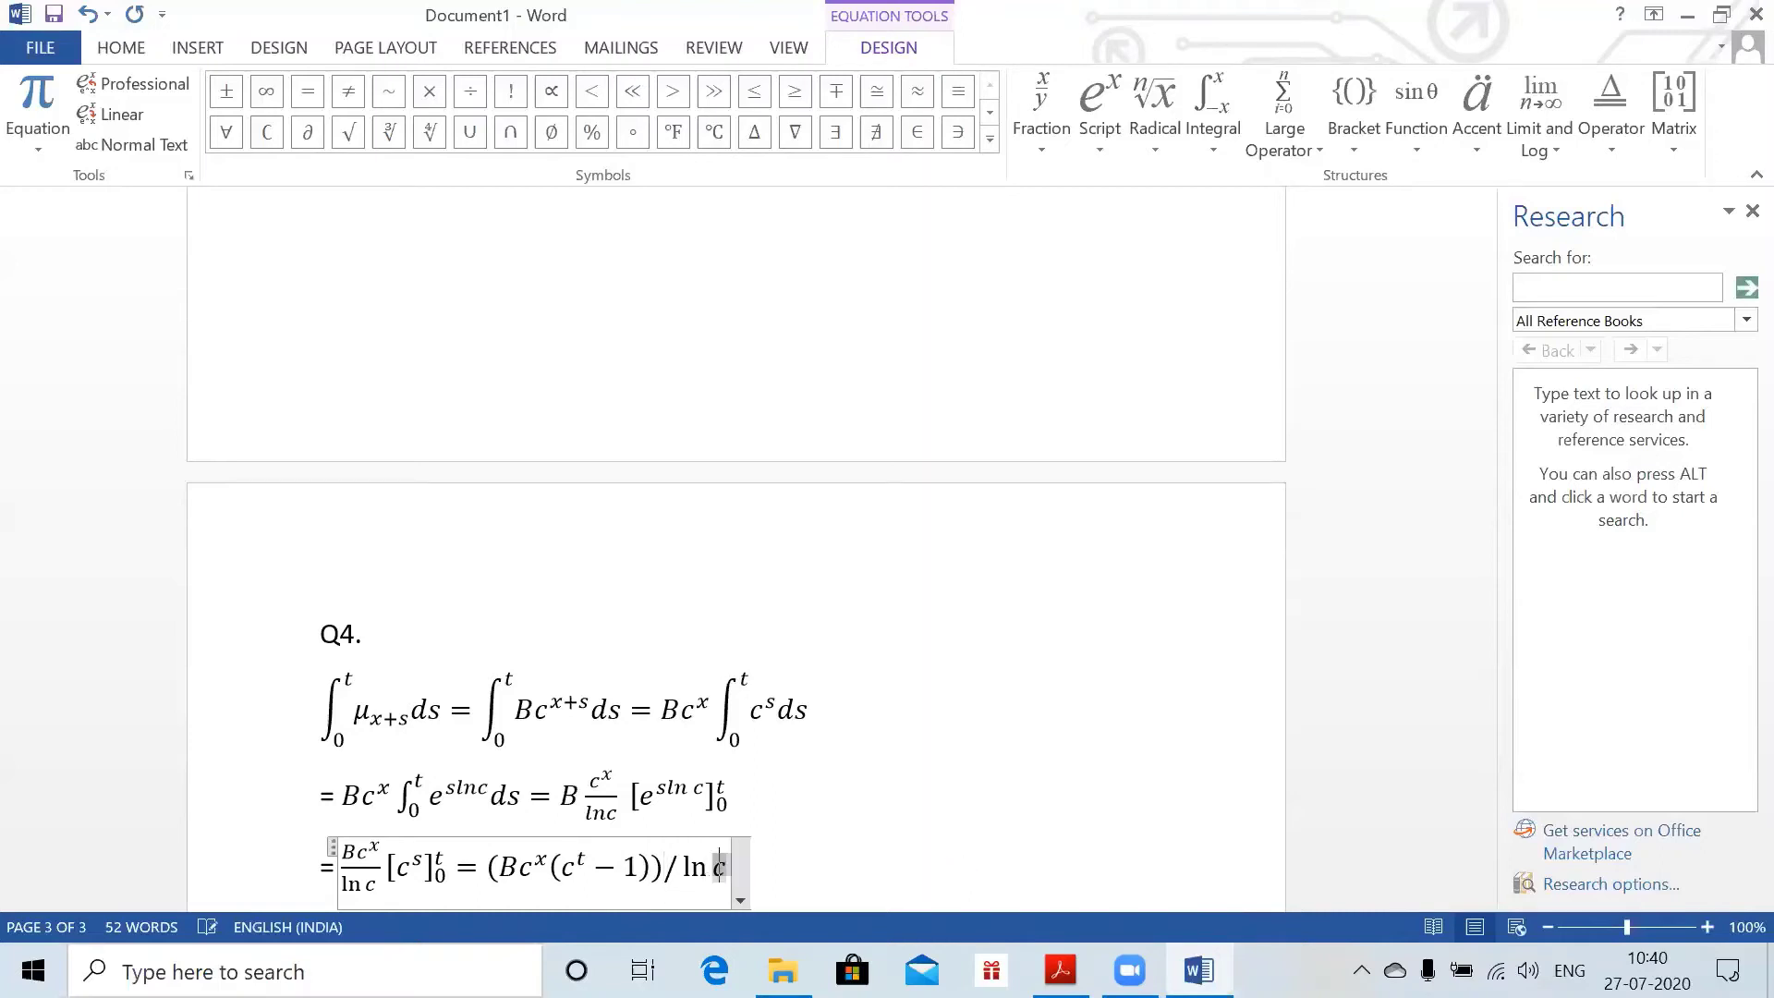
{"action": "key", "text": "space"}
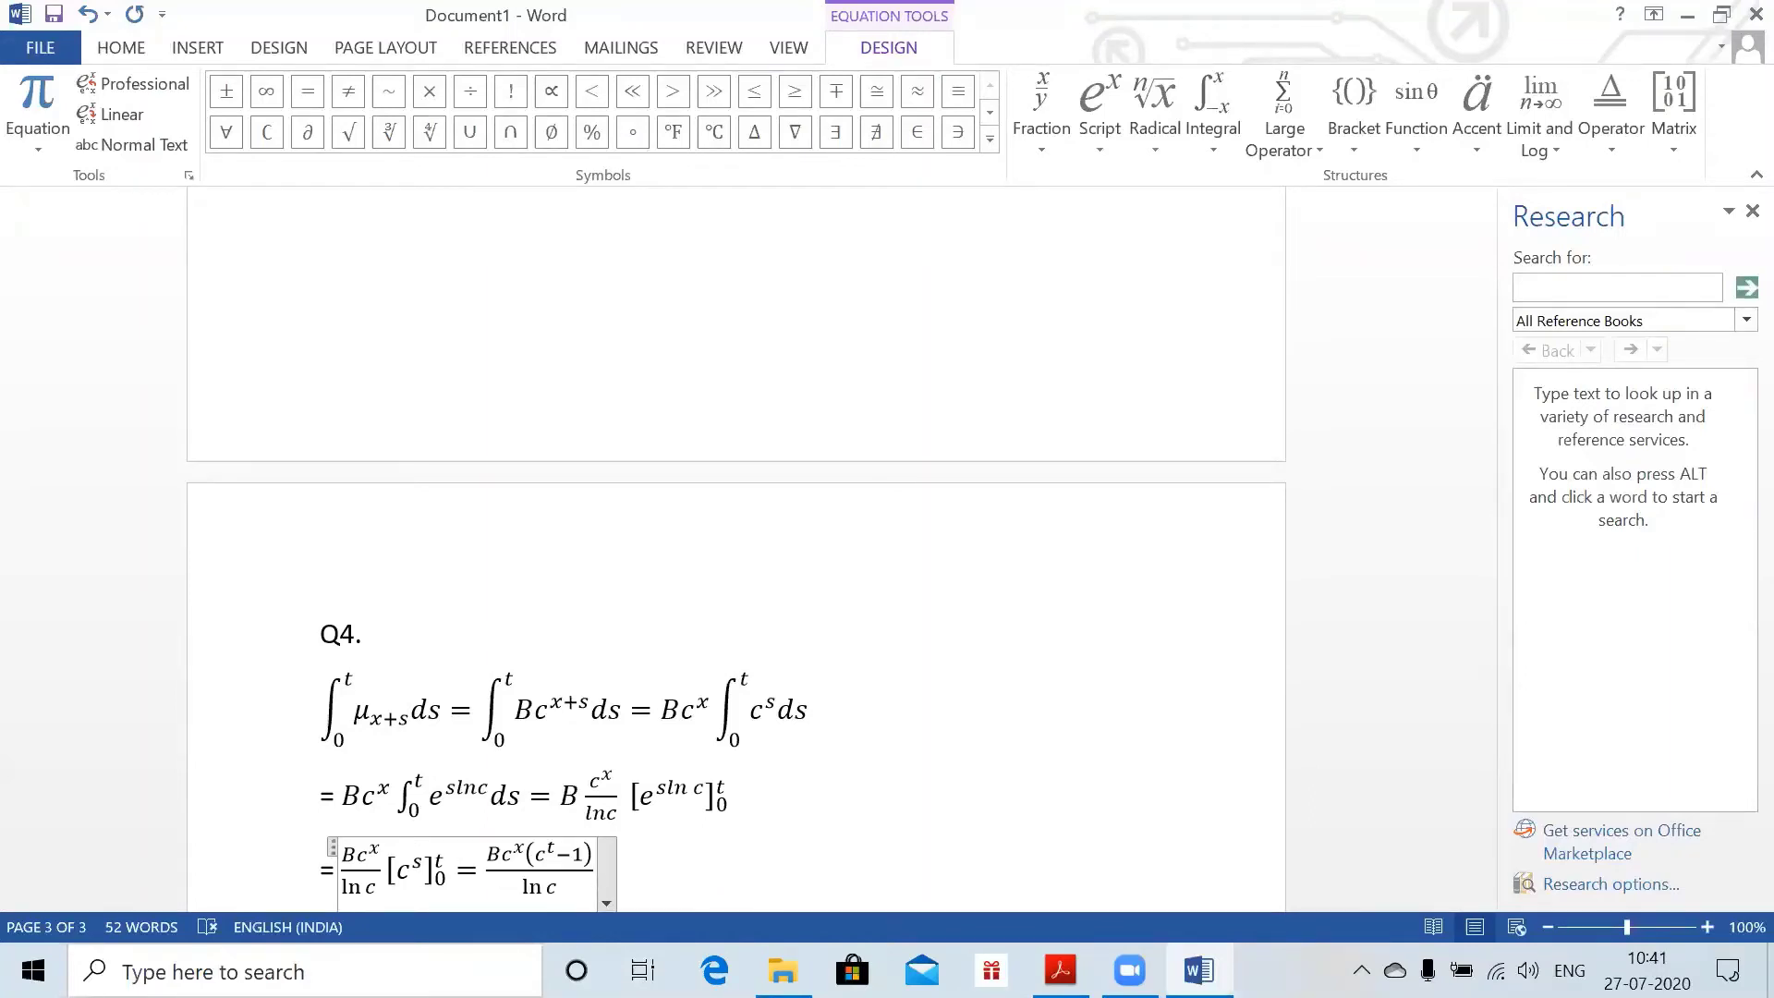
- Leave the finished equation and add an empty line below it
{"action": "left_click_drag", "start_coordinate": [1487, 656], "coordinate": [1482, 706]}
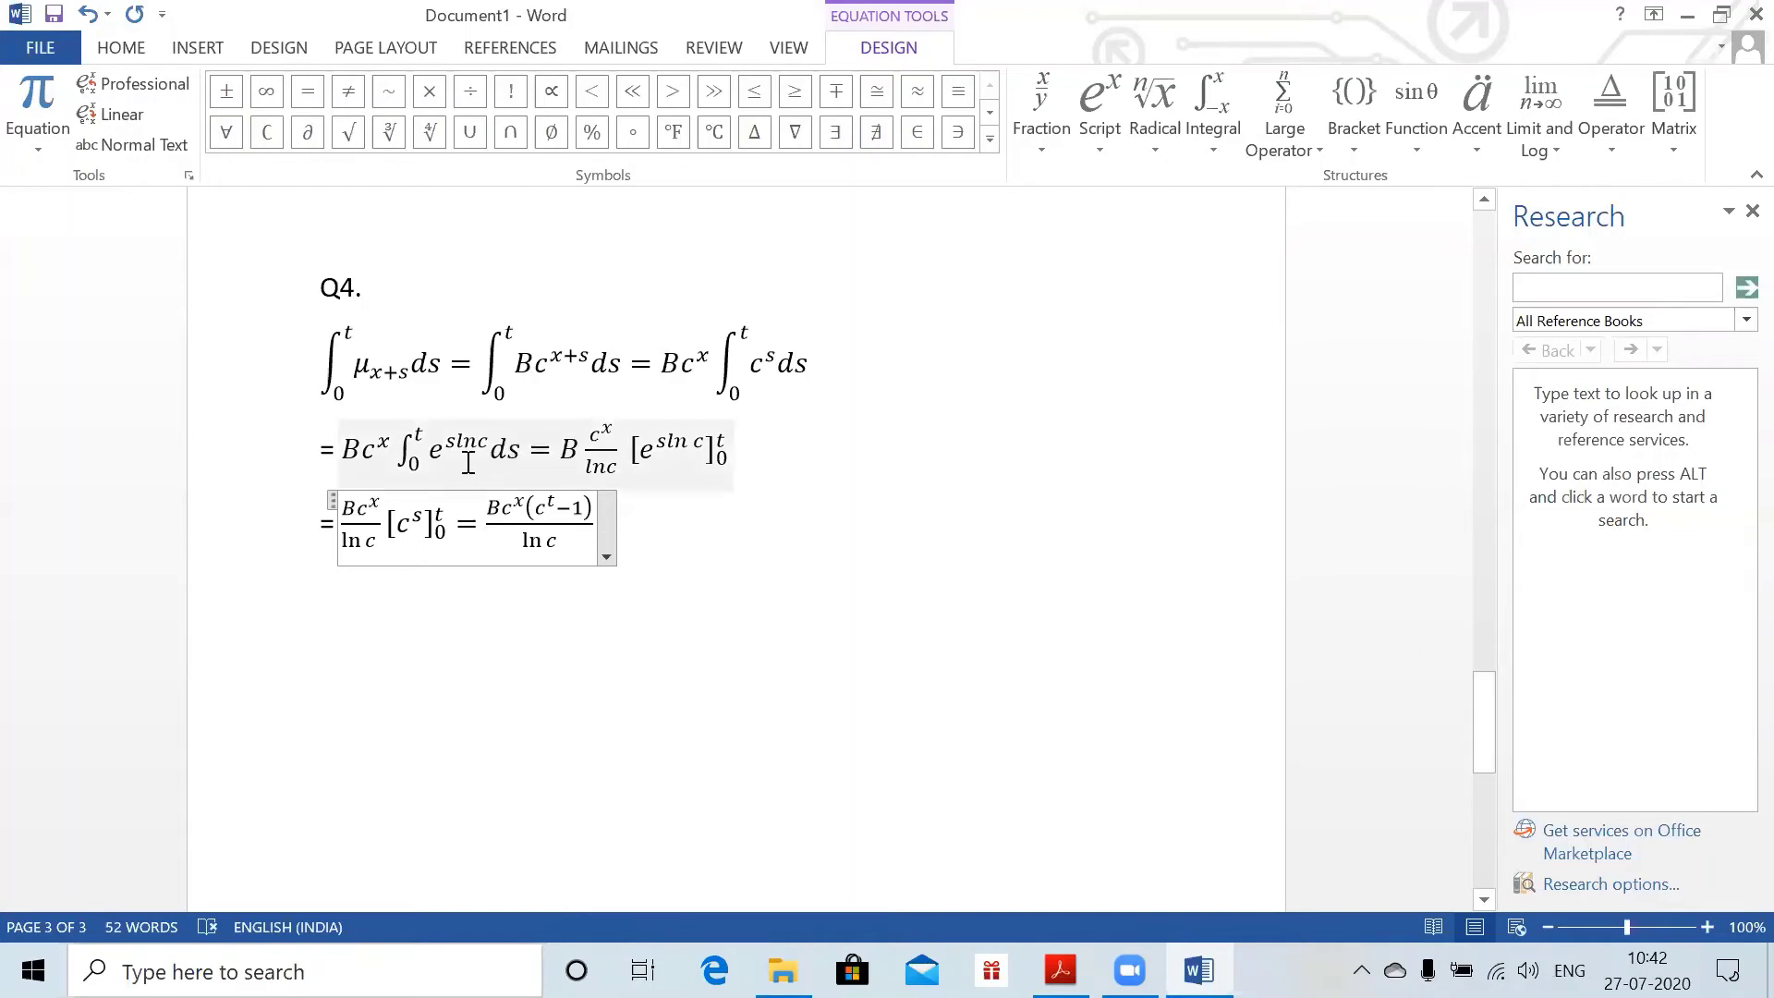
{"action": "left_click", "coordinate": [448, 455]}
{"action": "left_click", "coordinate": [400, 617]}
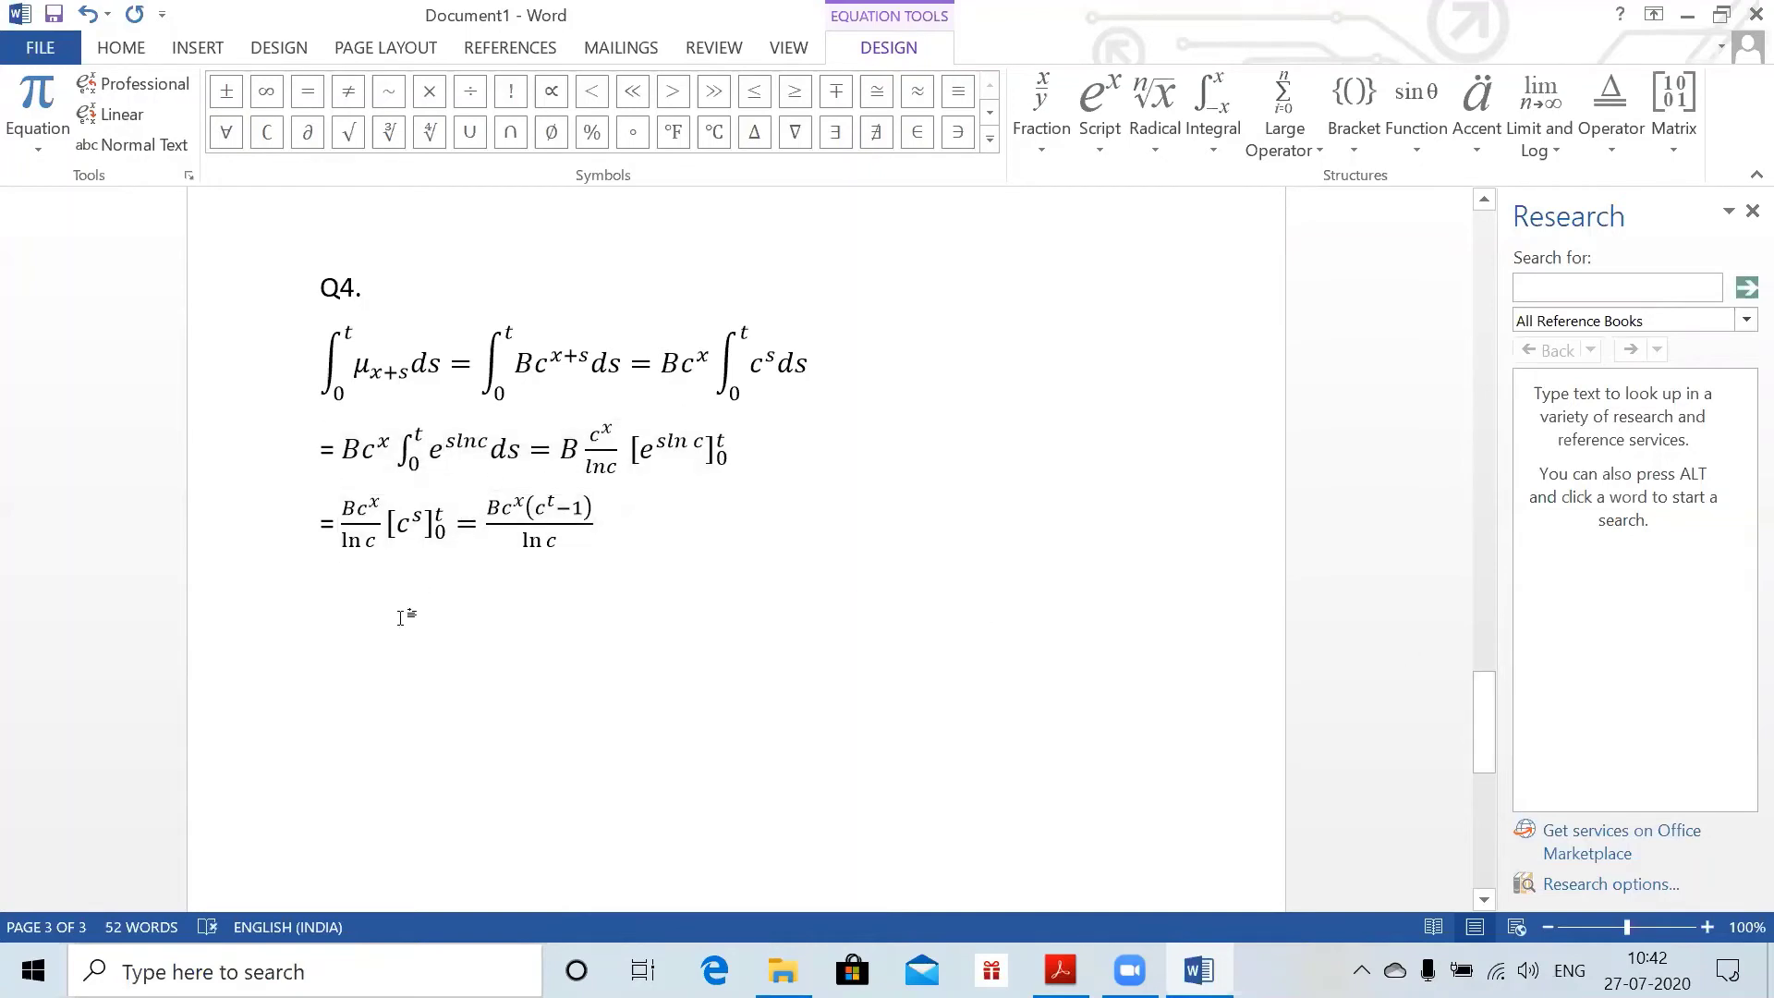
{"action": "key", "text": "Return"}
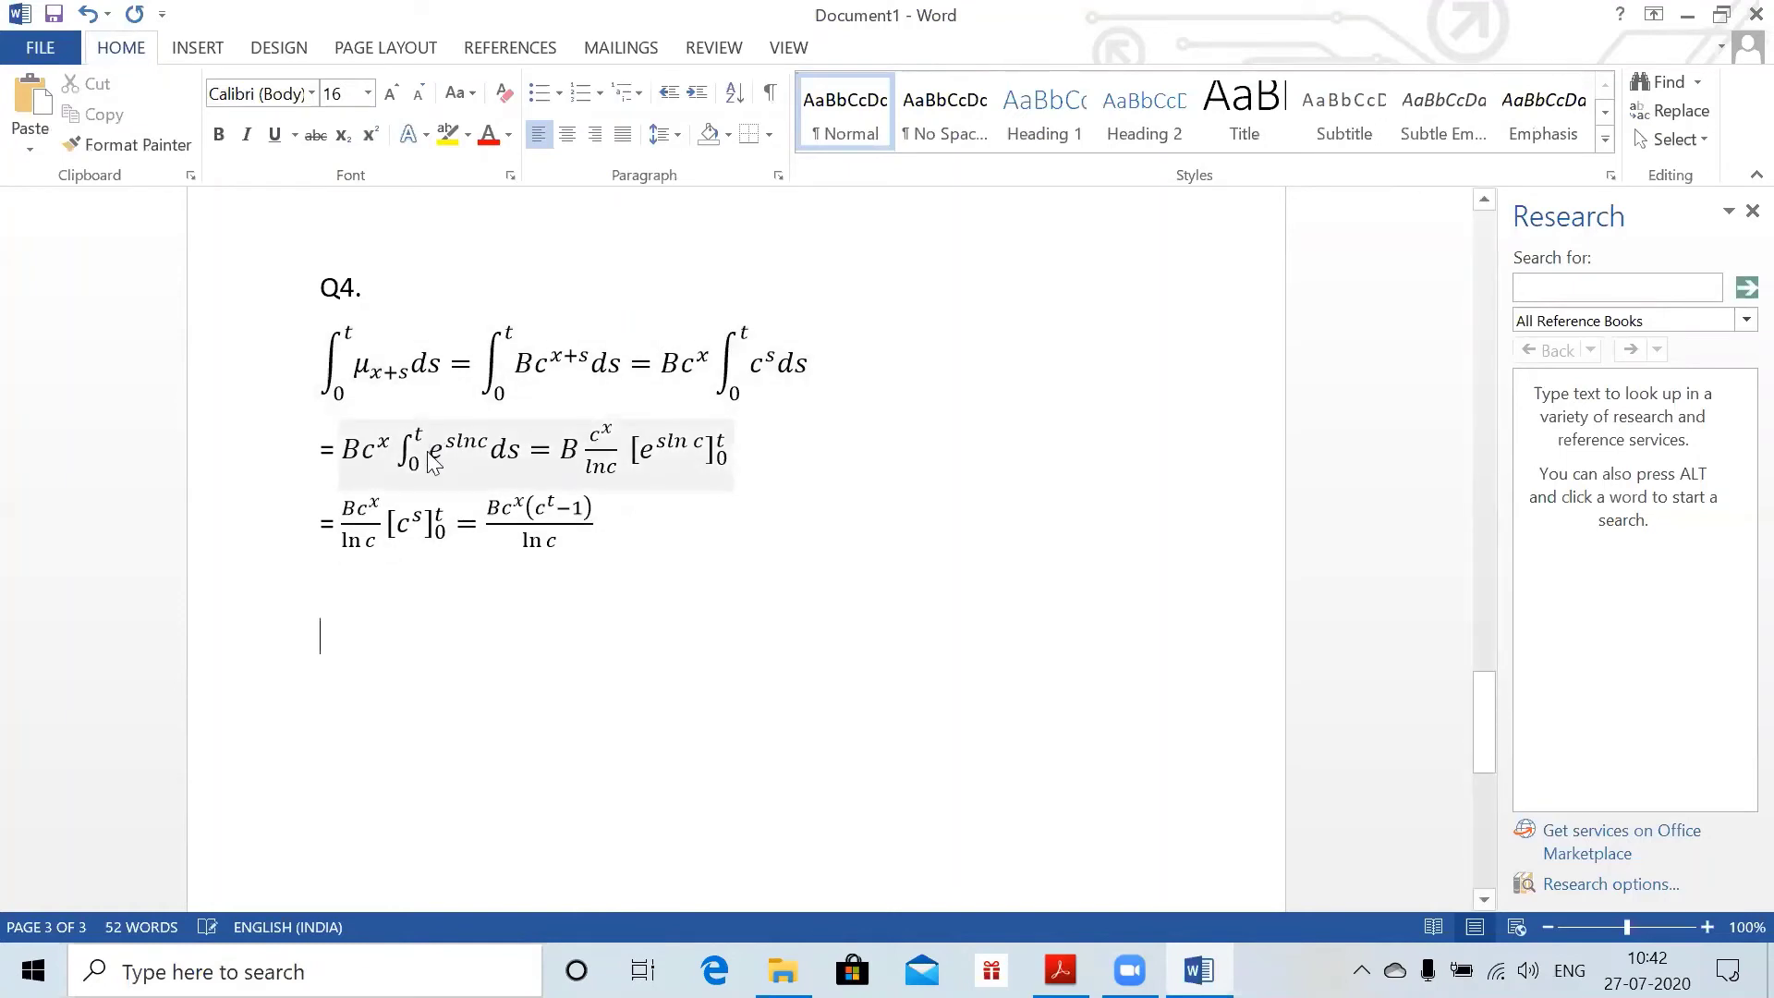
{"action": "key", "text": "alt+equal"}
{"action": "type", "text": "\\in"}
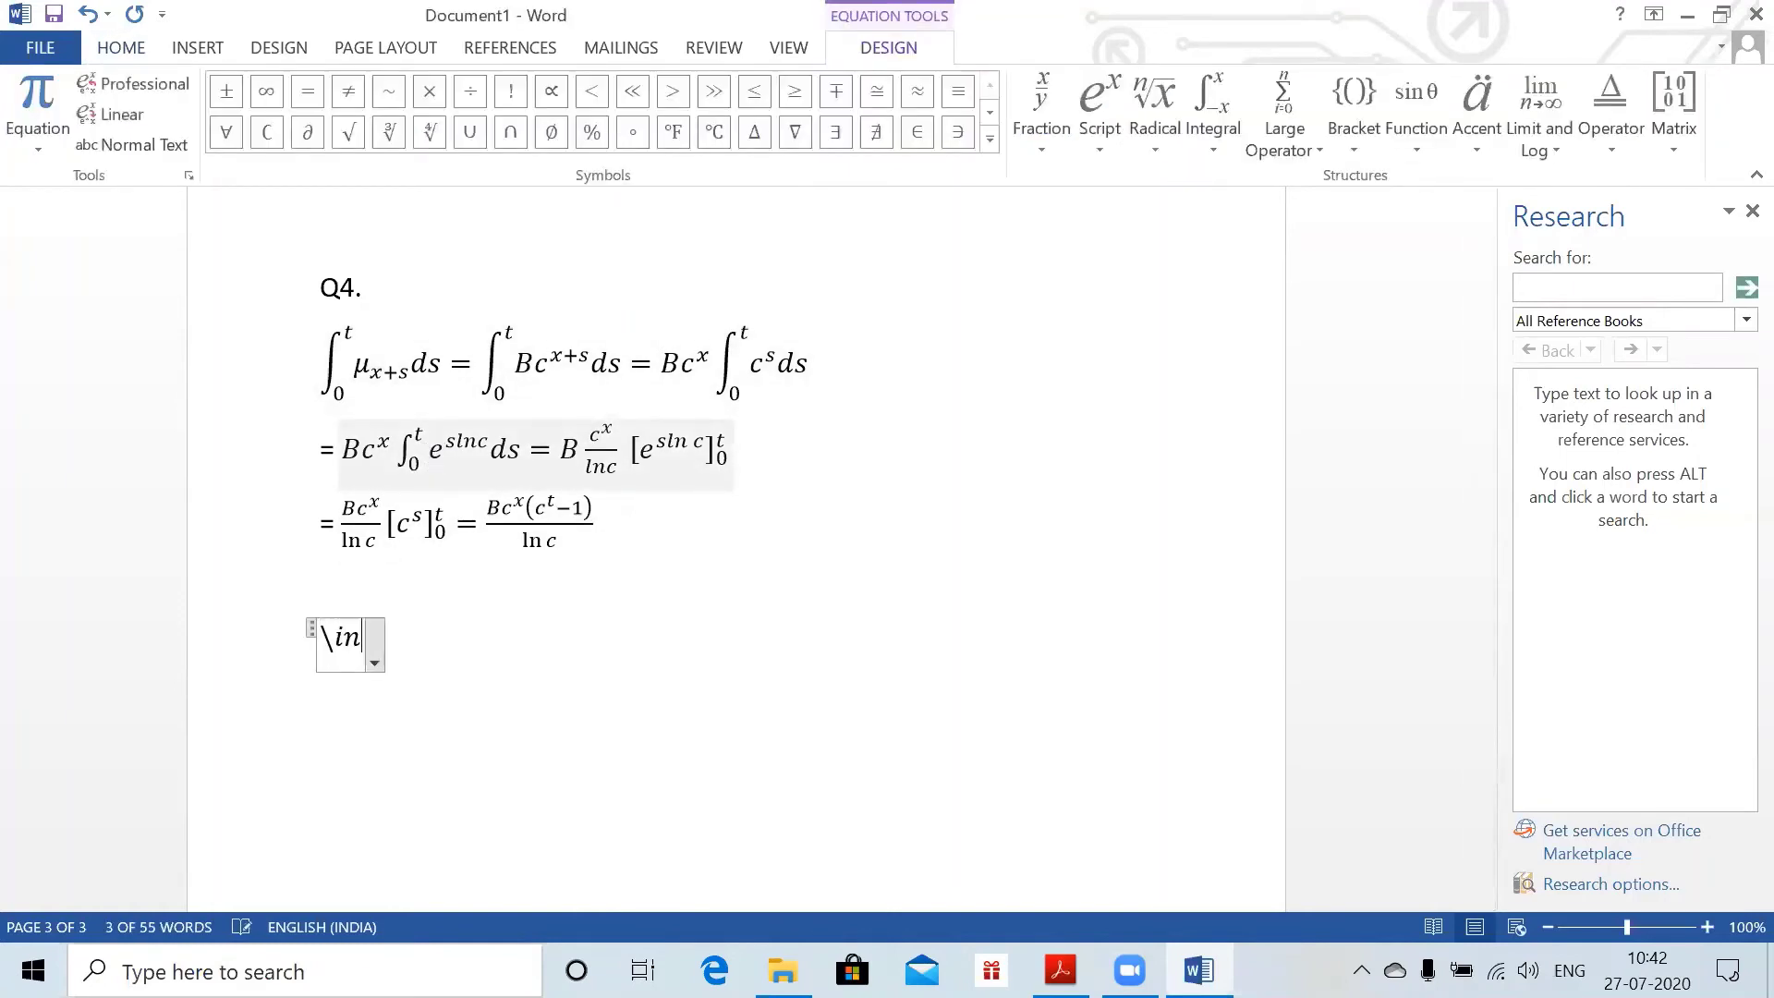
{"action": "type", "text": "t e"}
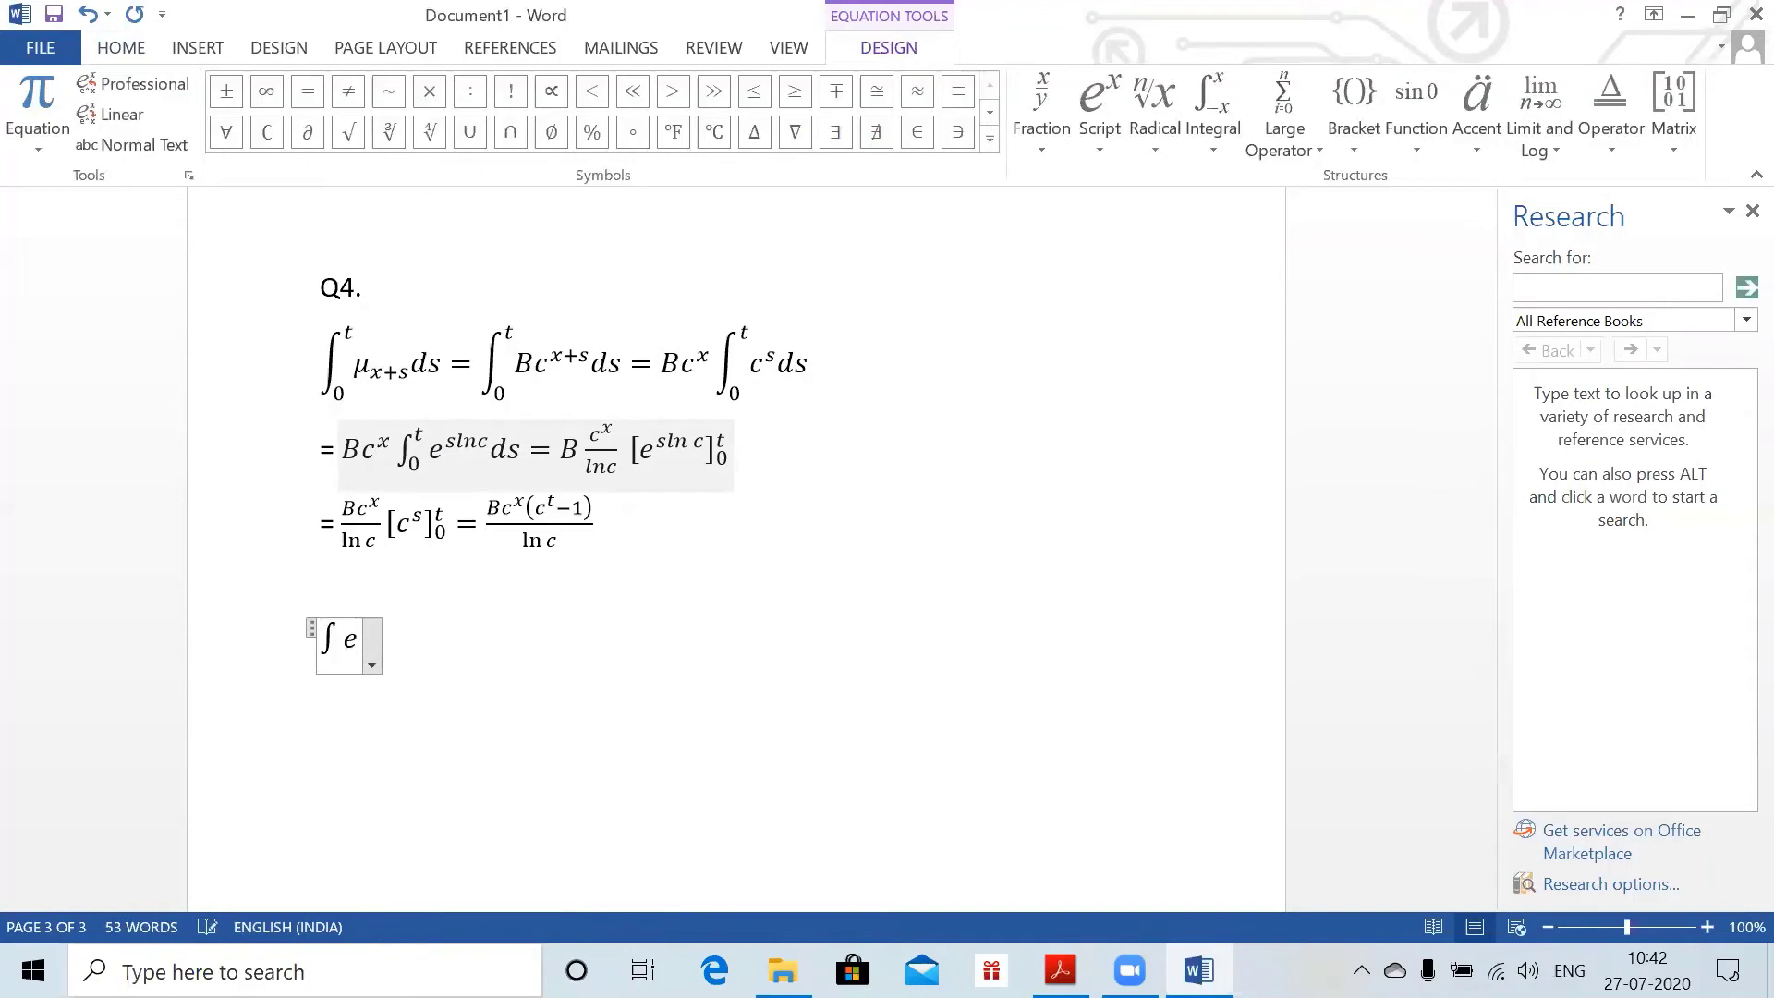
{"action": "type", "text": "^("}
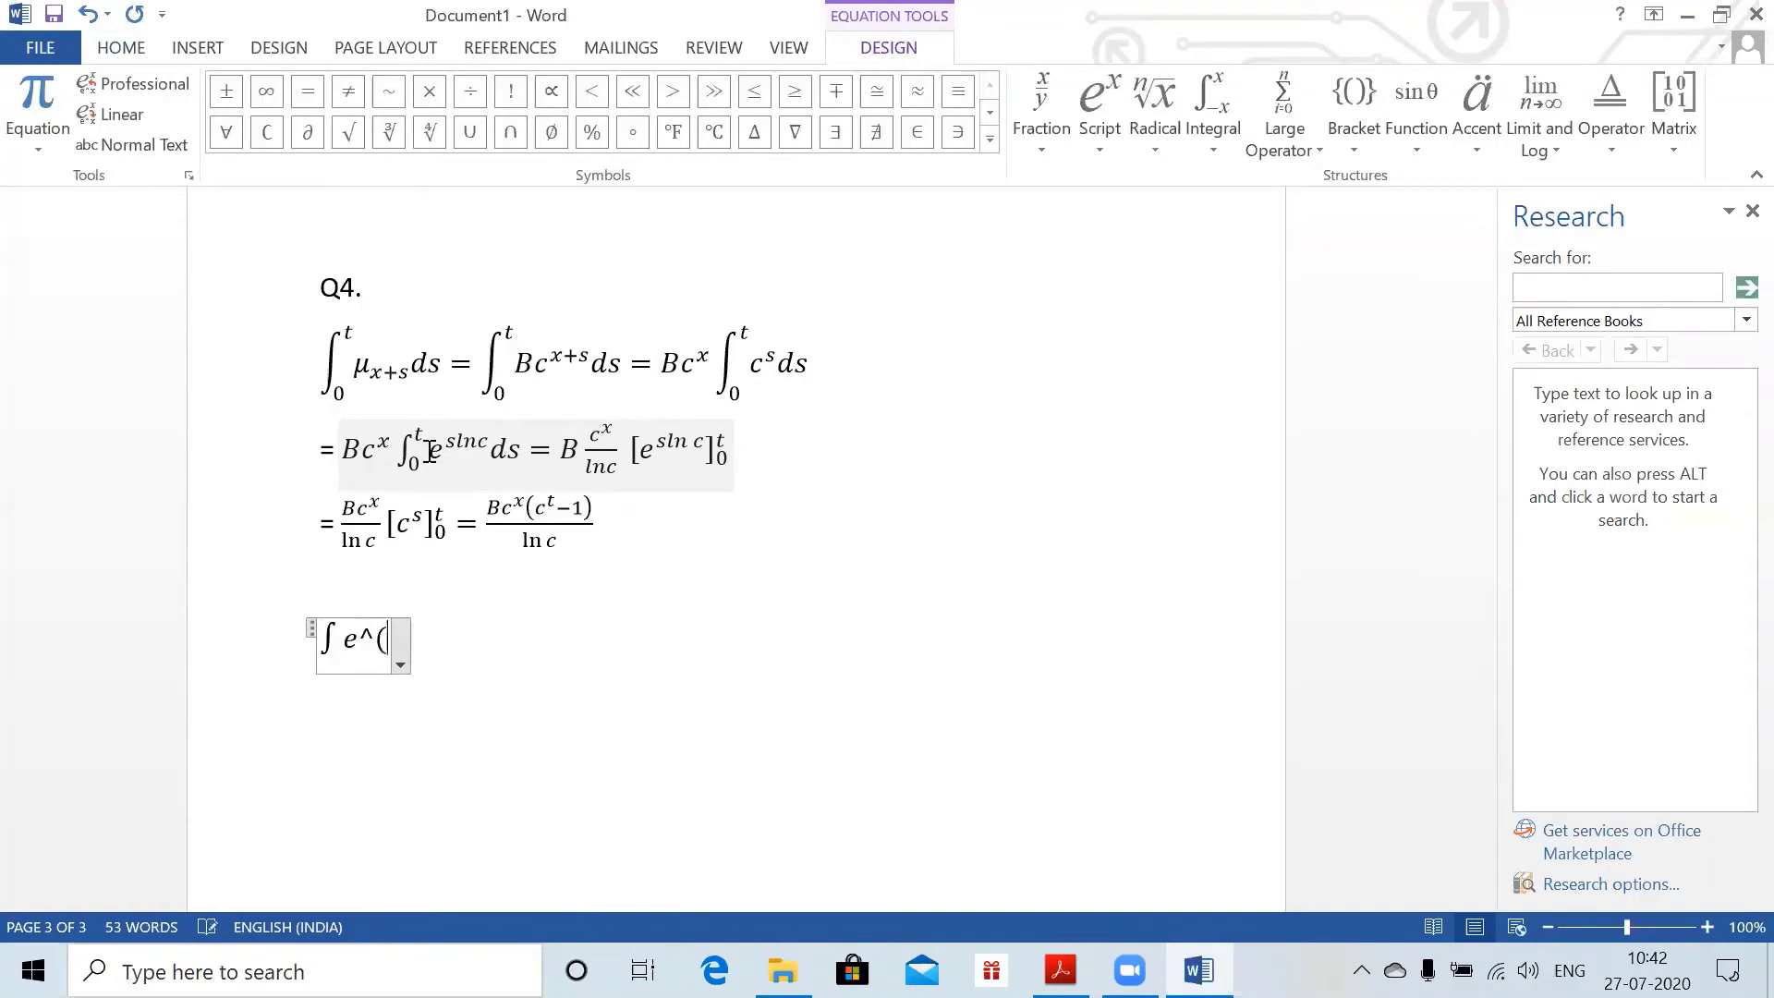
{"action": "type", "text": "slnc)"}
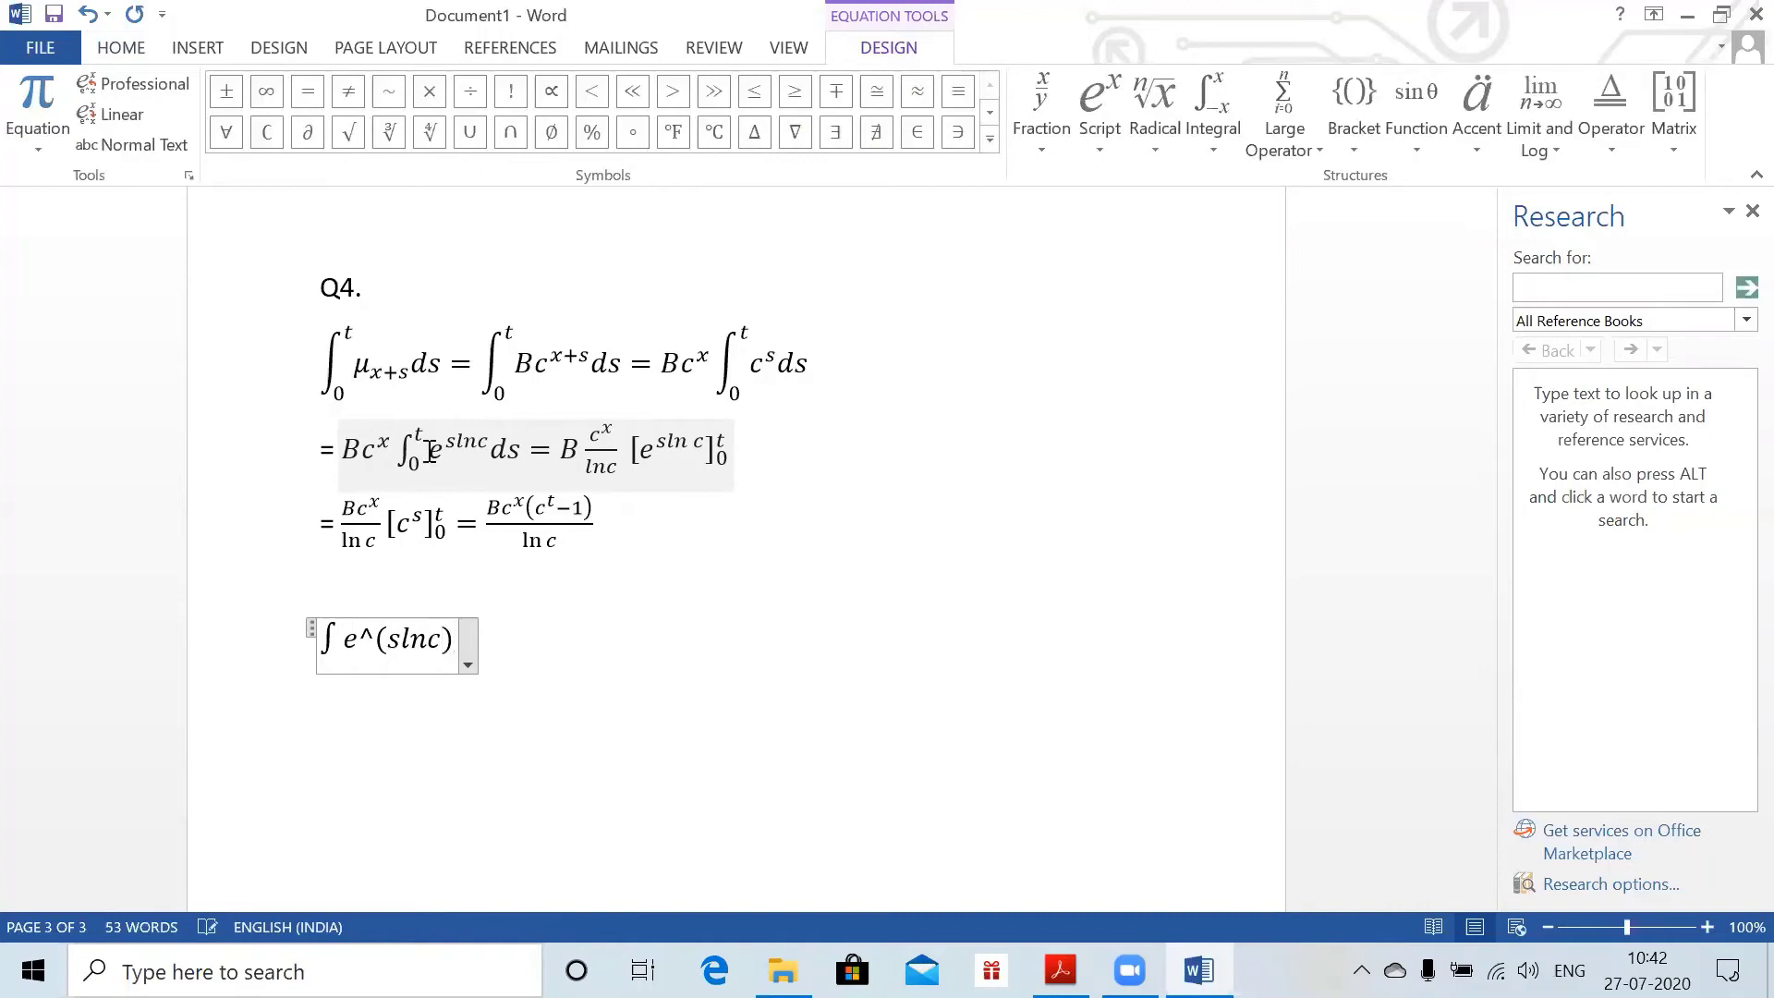
{"action": "key", "text": "space"}
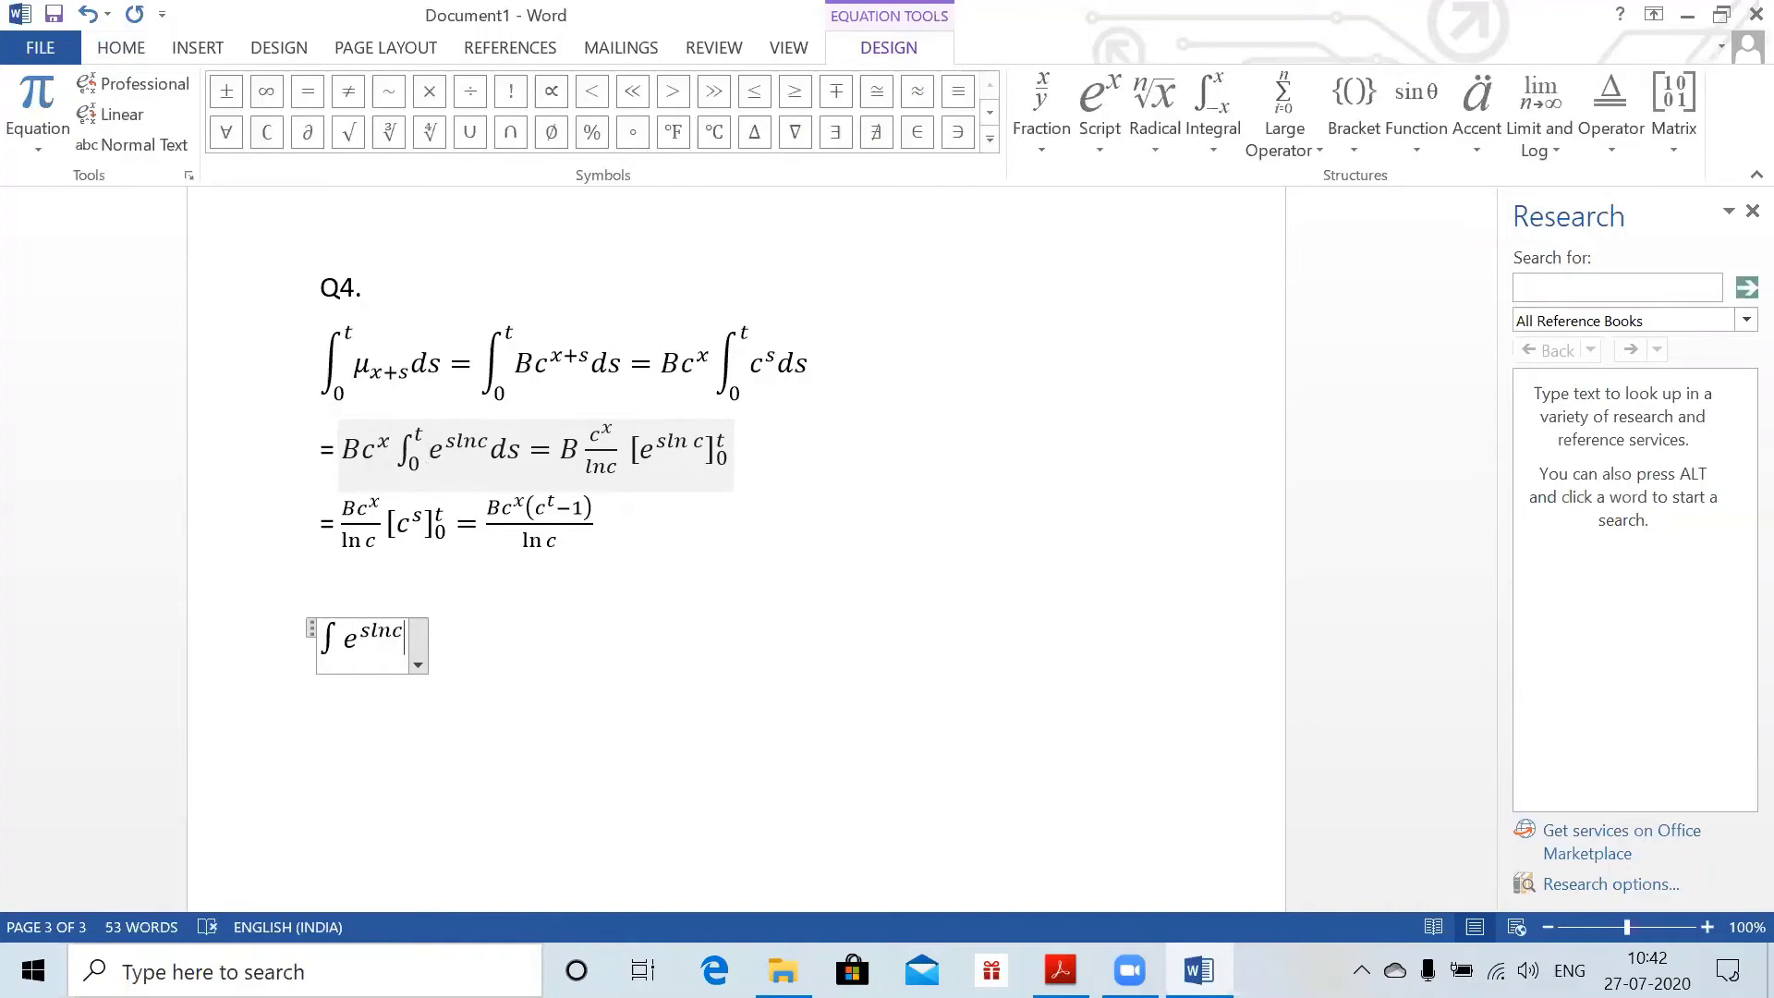
{"action": "key", "text": "BackSpace"}
{"action": "key", "text": "BackSpace"}
{"action": "key", "text": "BackSpace"}
{"action": "key", "text": "BackSpace"}
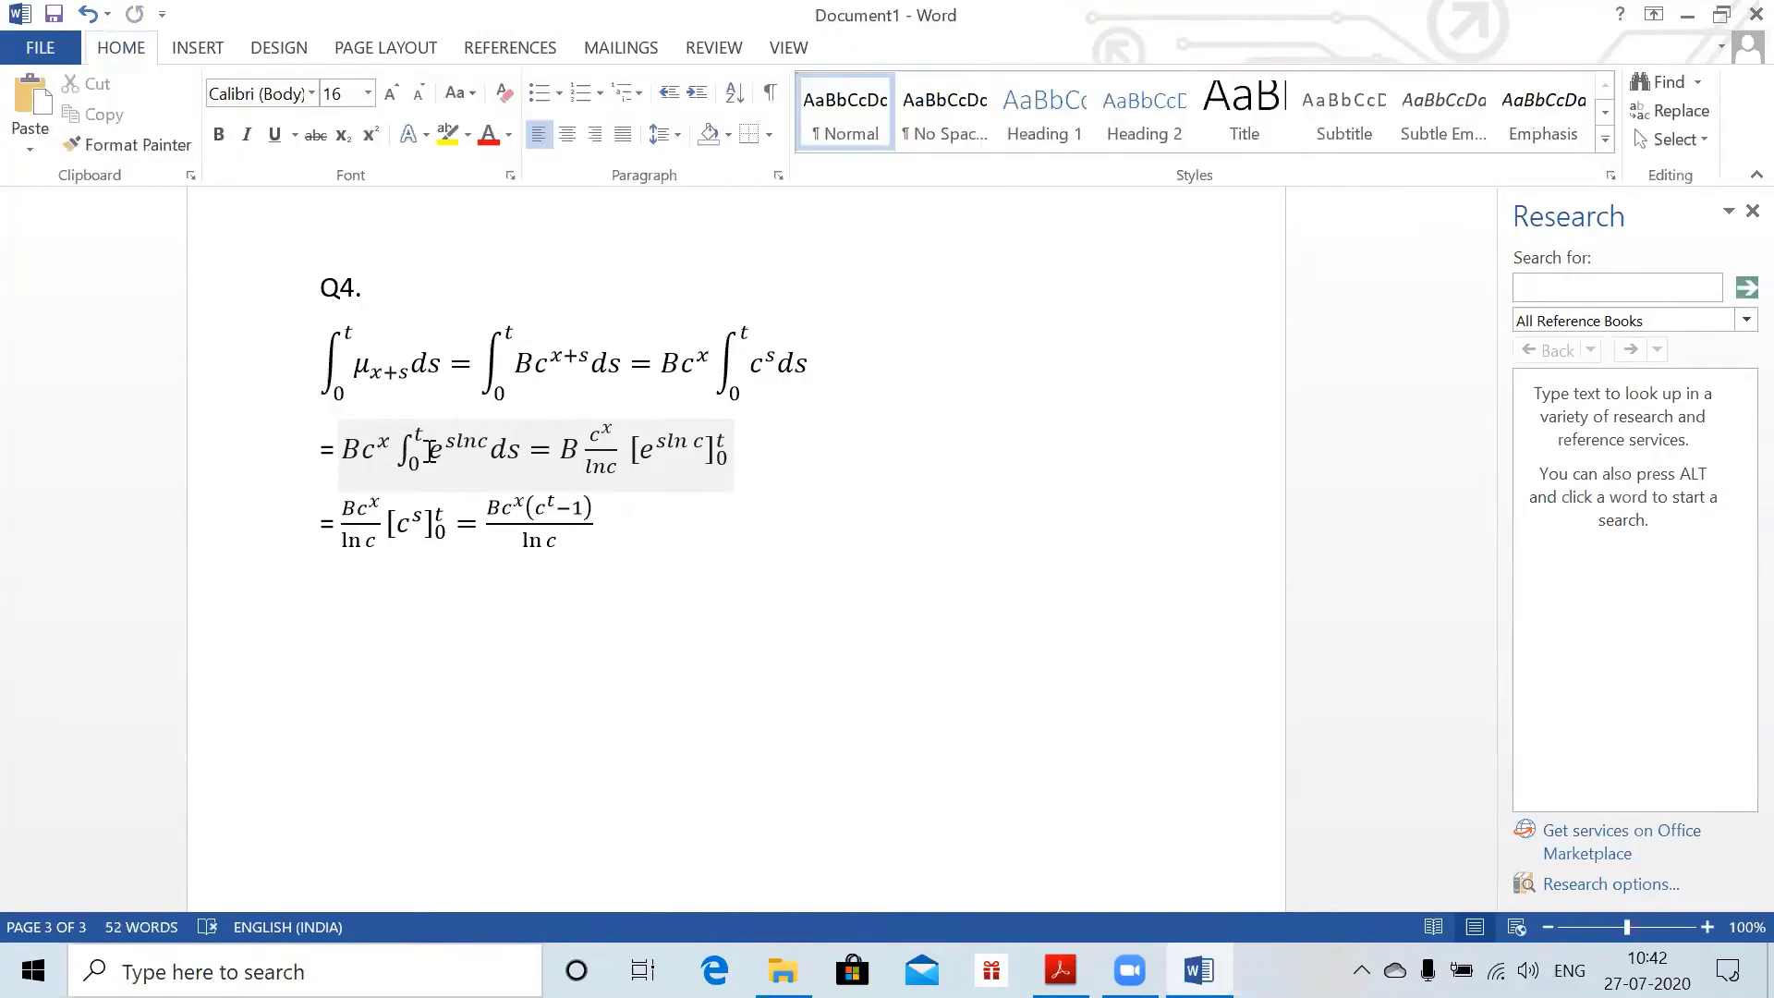
- Write a scratch equation below the Question 4 working: the integral from 0 to t of e^(slnc)
{"action": "key", "text": "alt+equal"}
{"action": "type", "text": "\\i"}
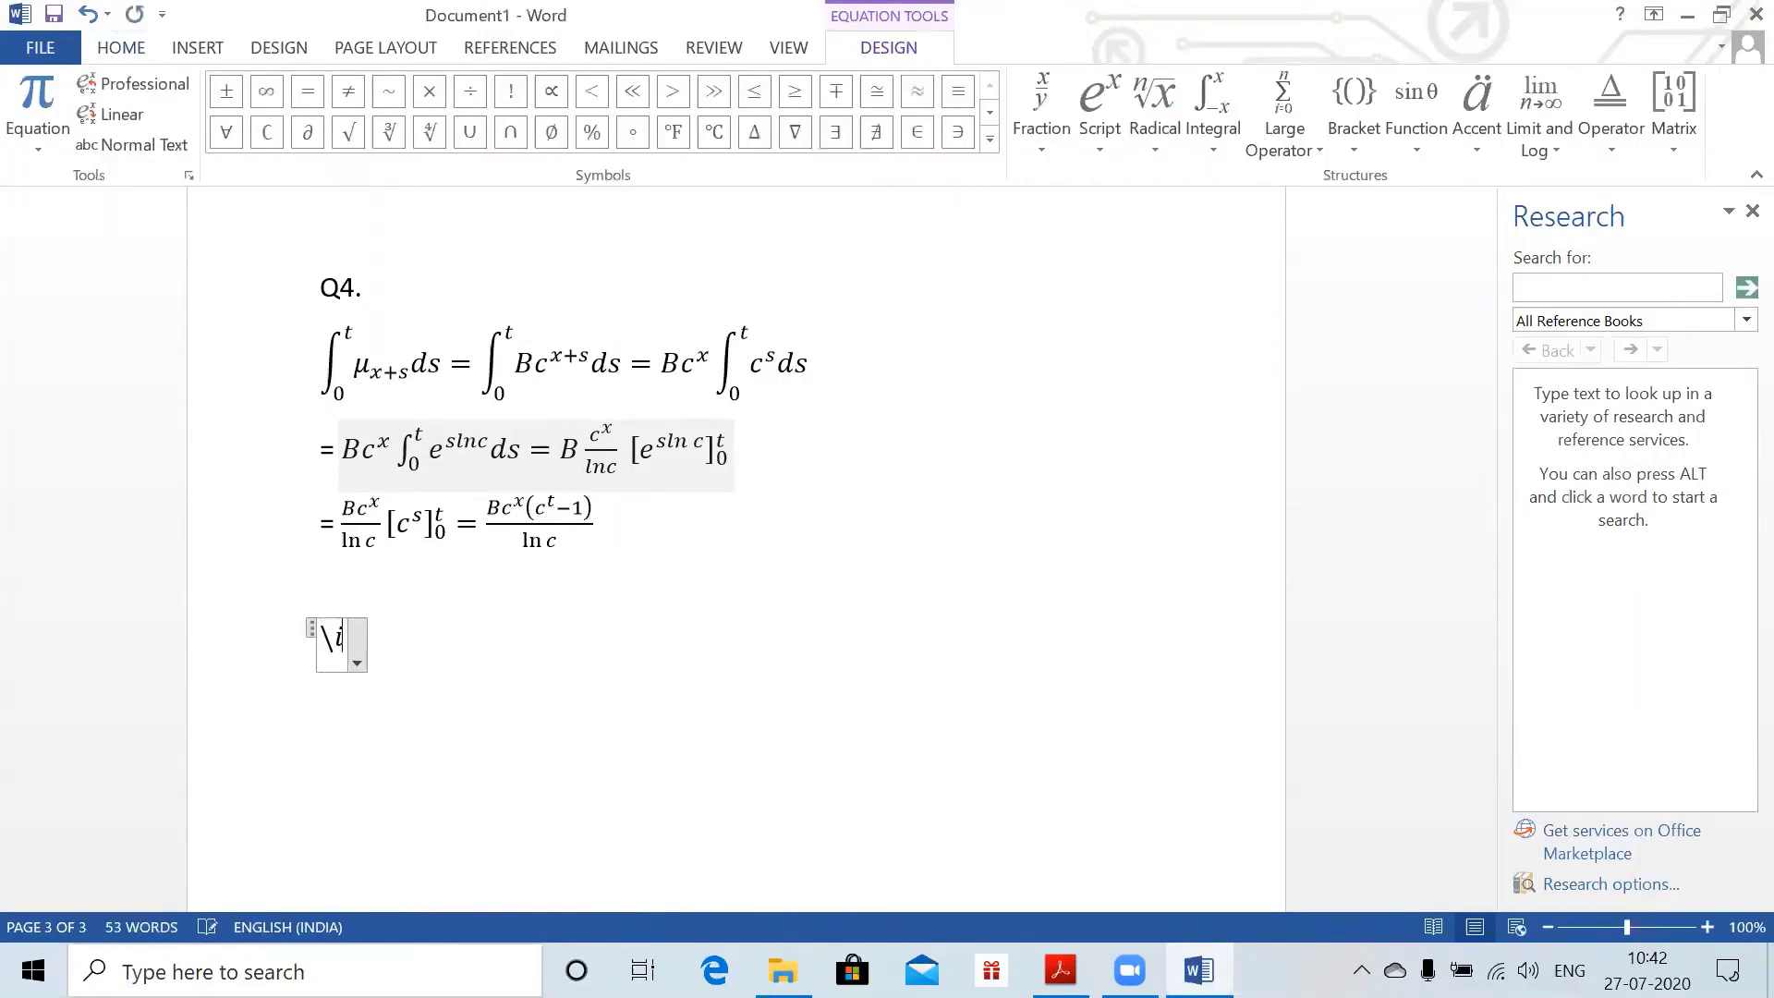
{"action": "type", "text": "nt _0"}
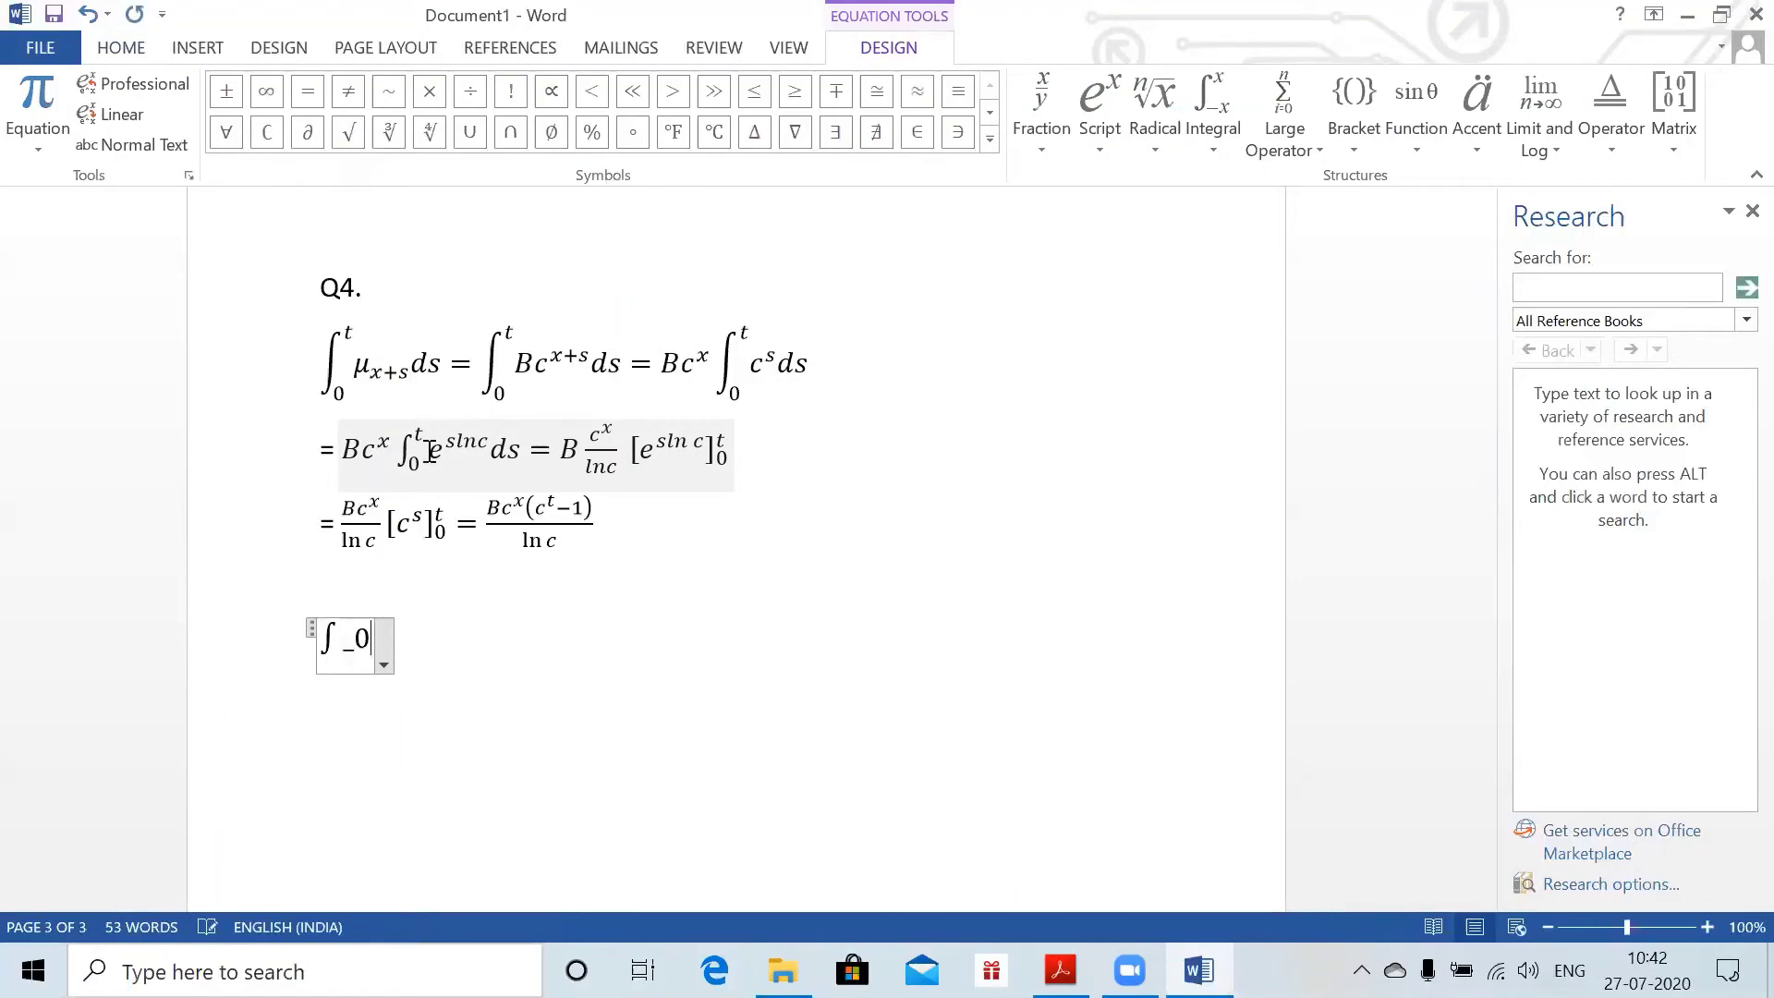
{"action": "type", "text": "^t "}
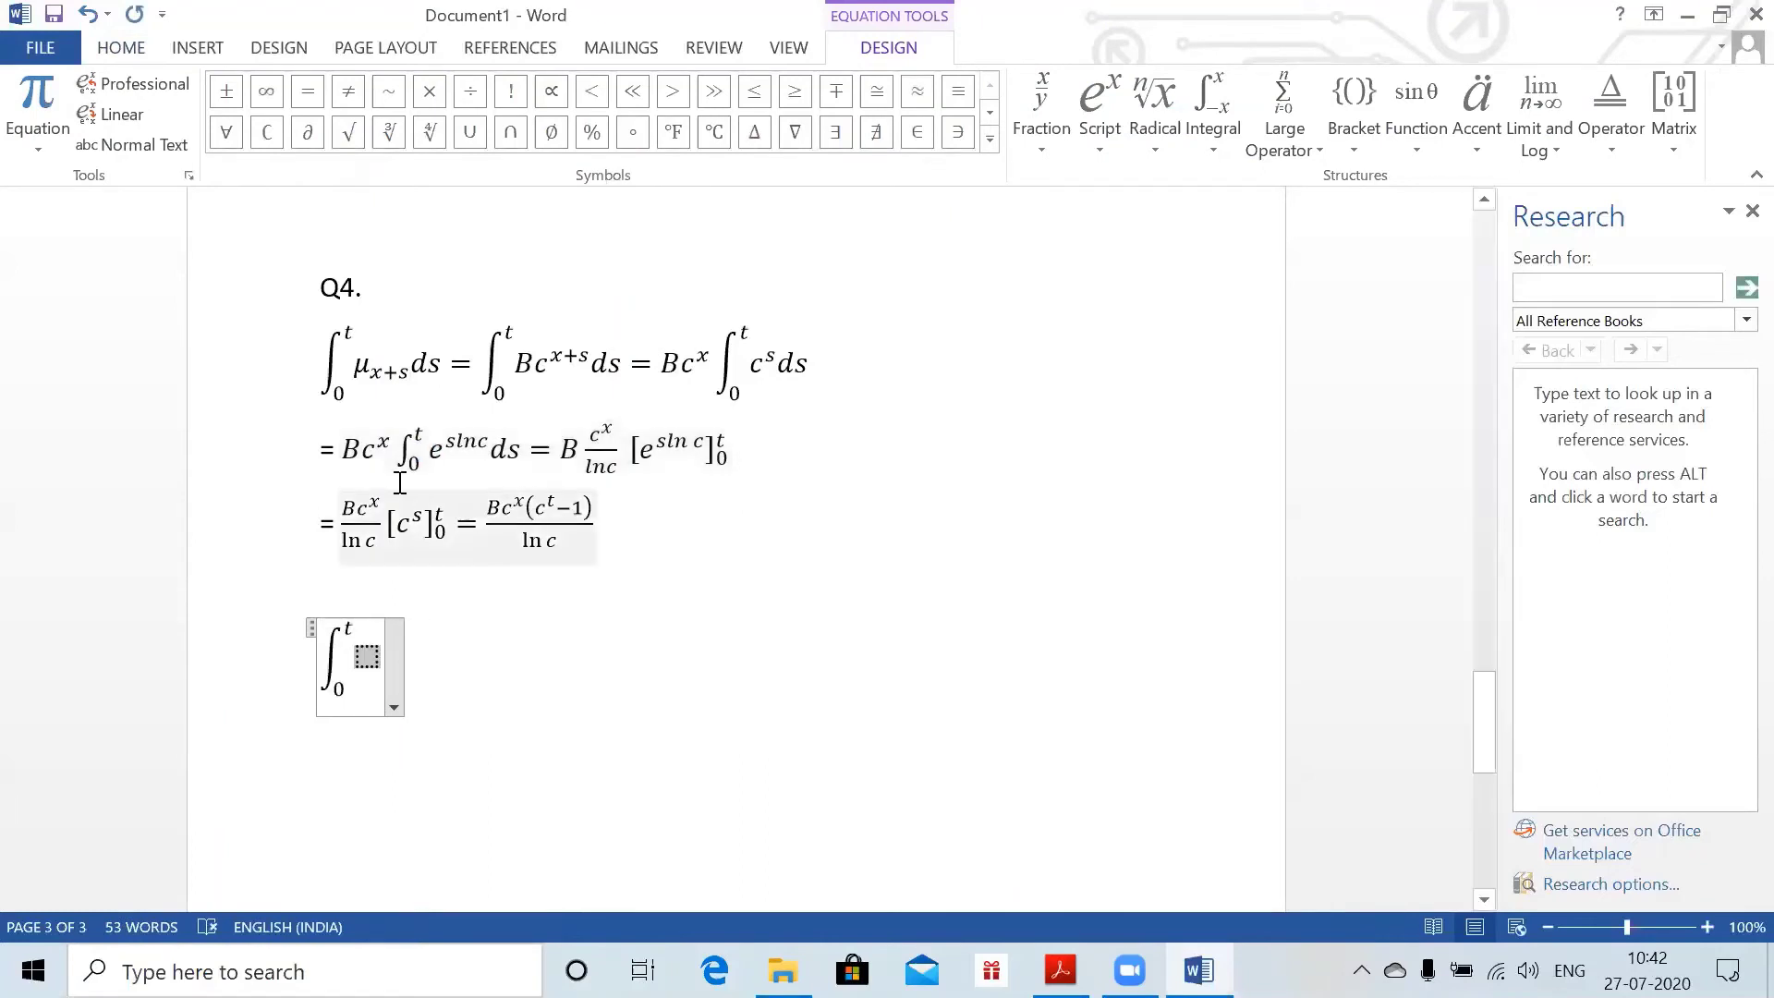
{"action": "type", "text": "e^"}
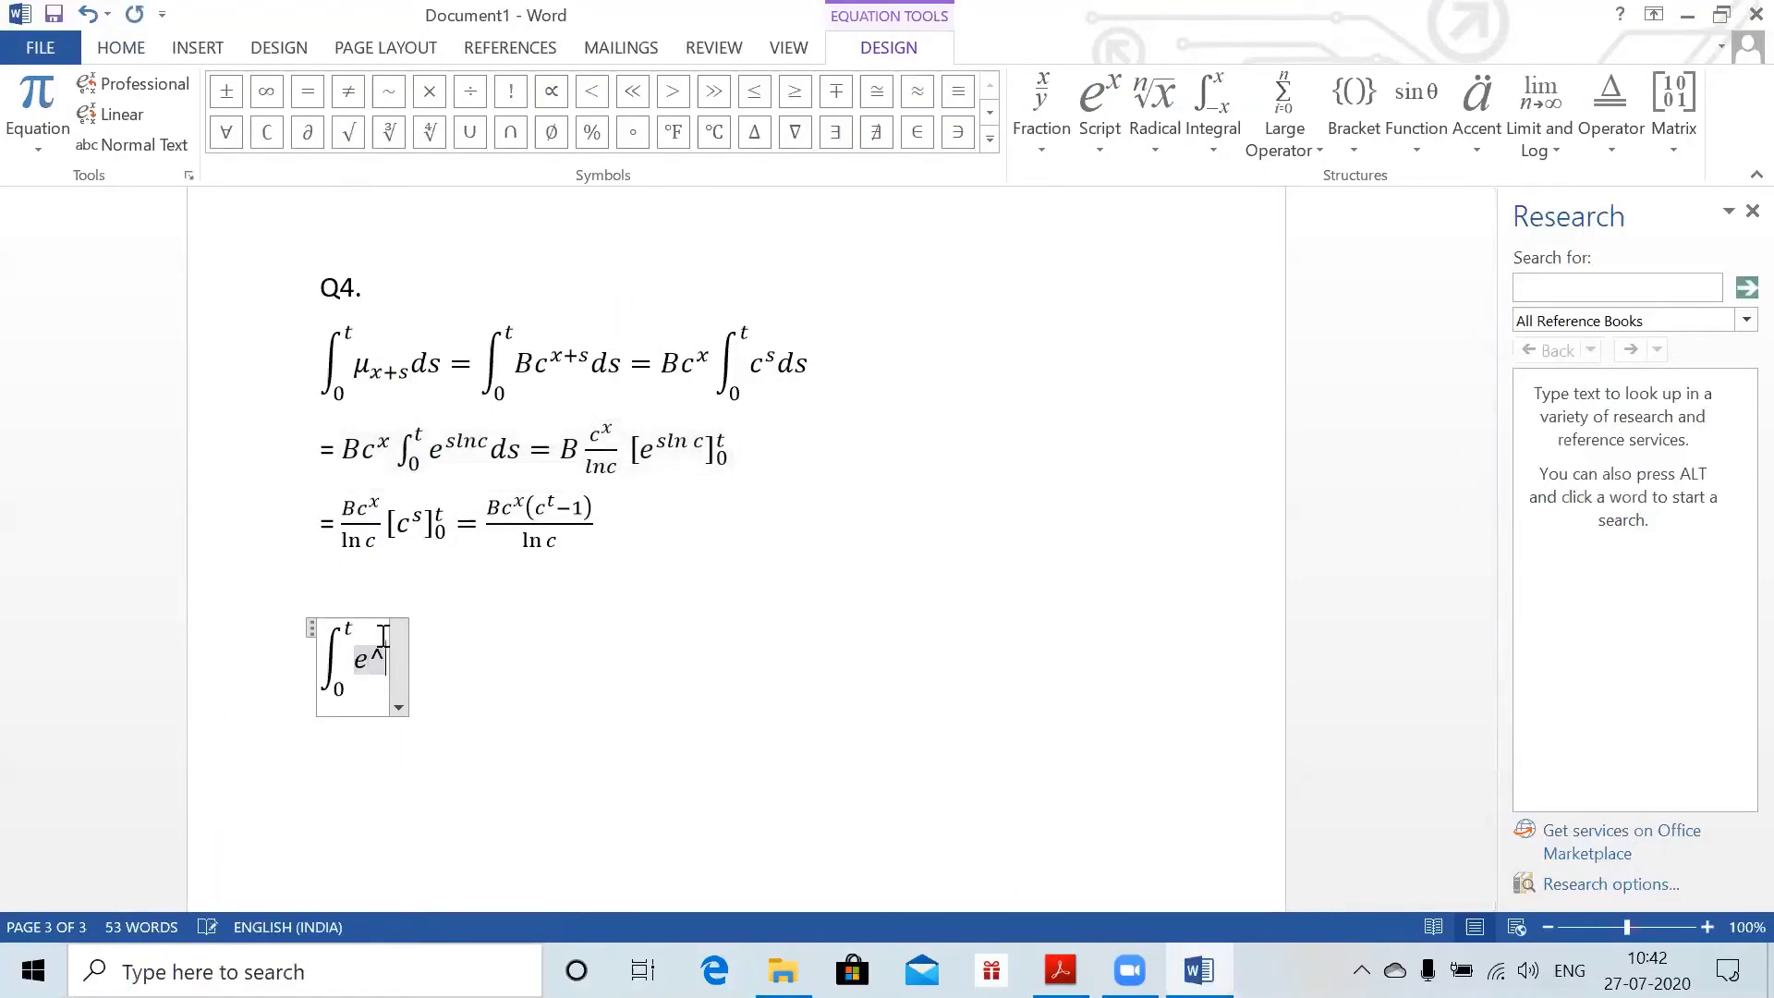
{"action": "type", "text": "(sln"}
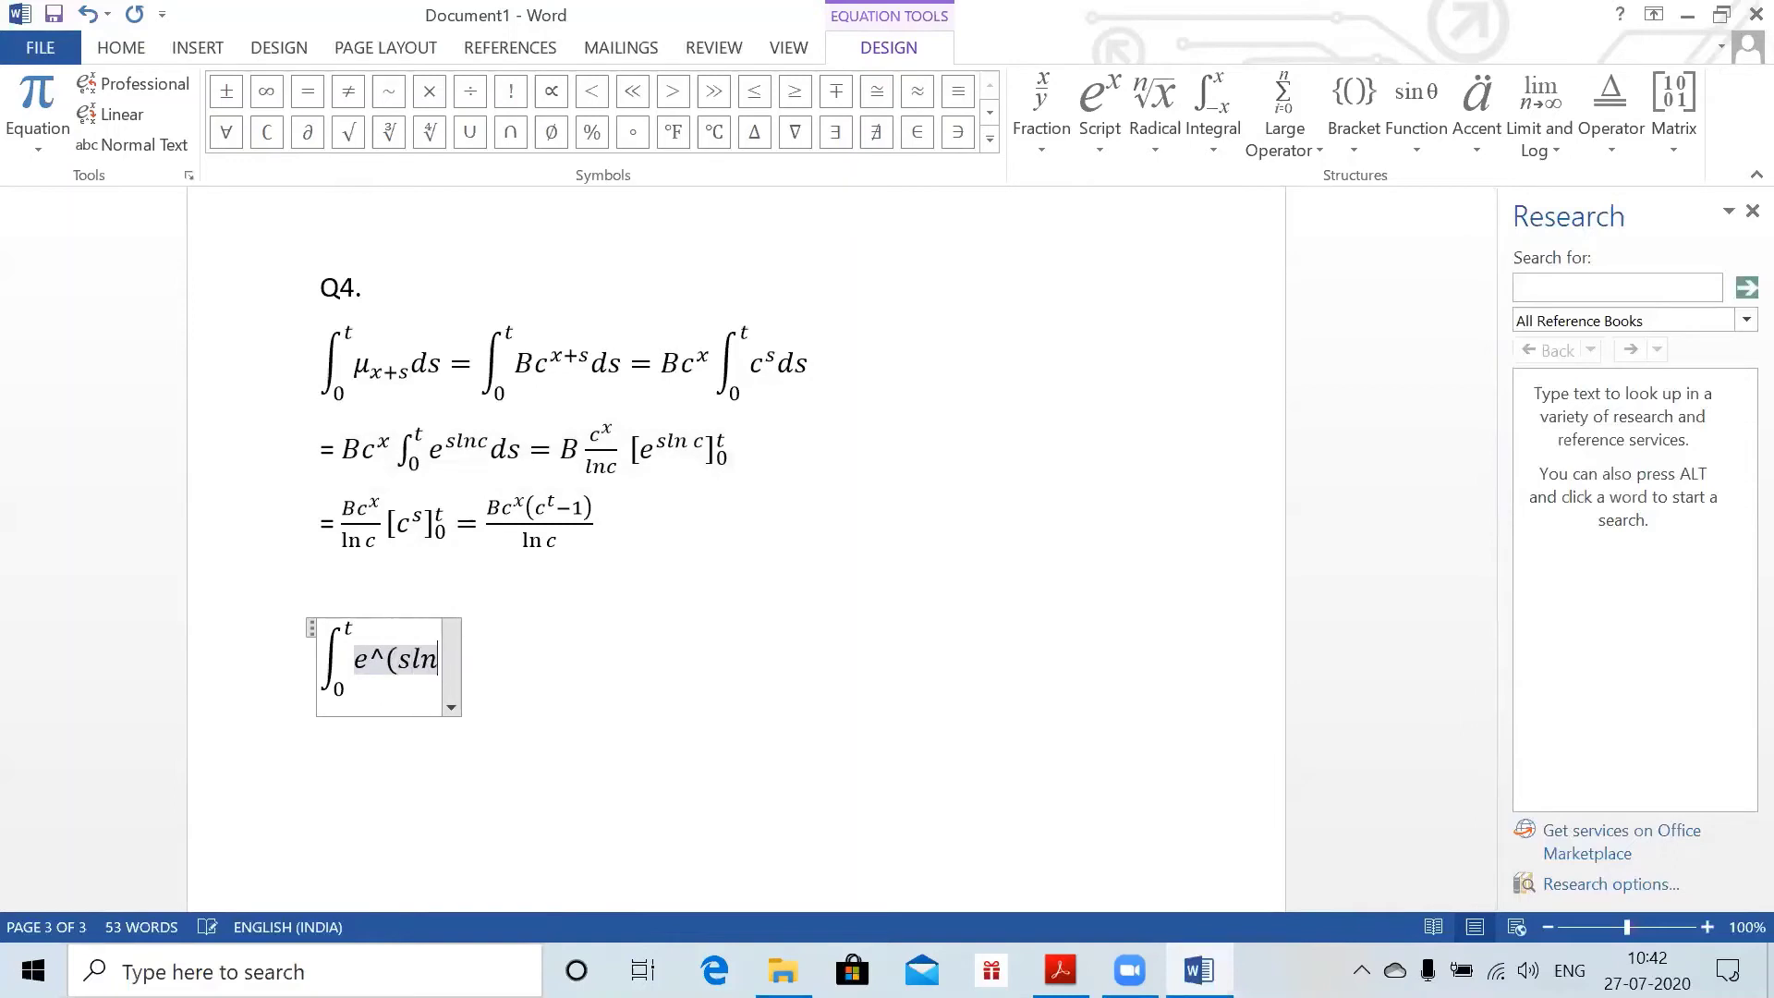
{"action": "type", "text": "c)"}
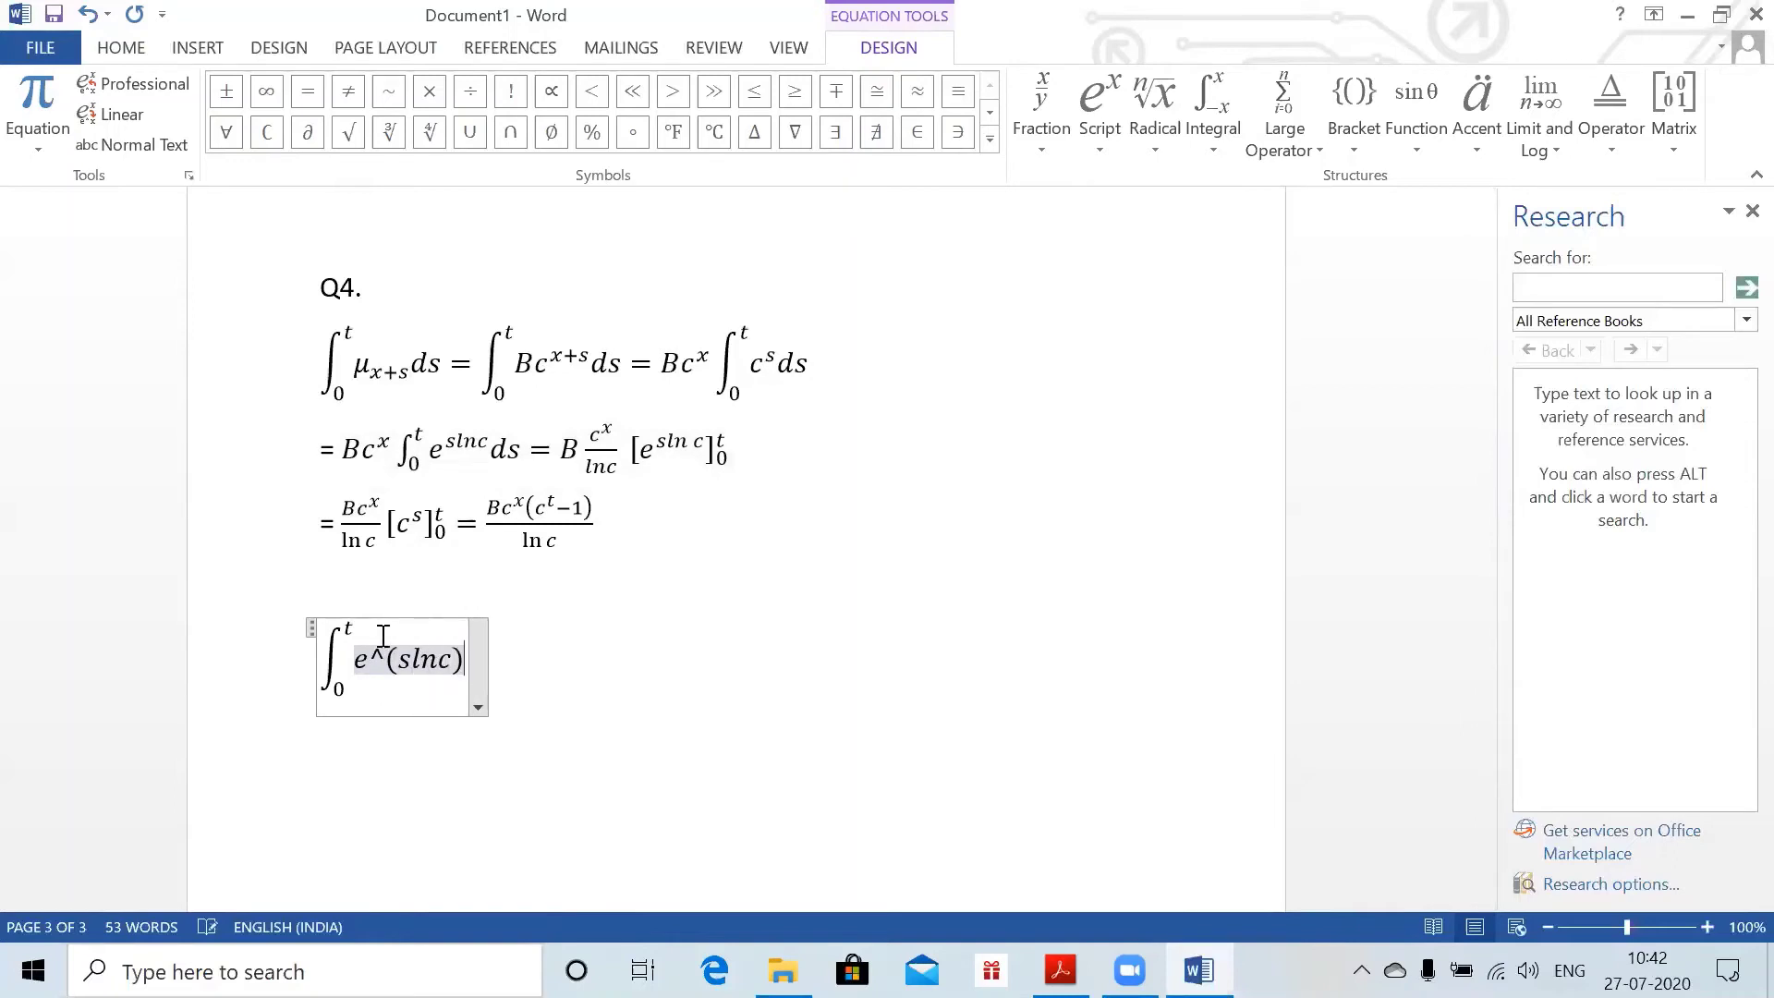
{"action": "key", "text": "space"}
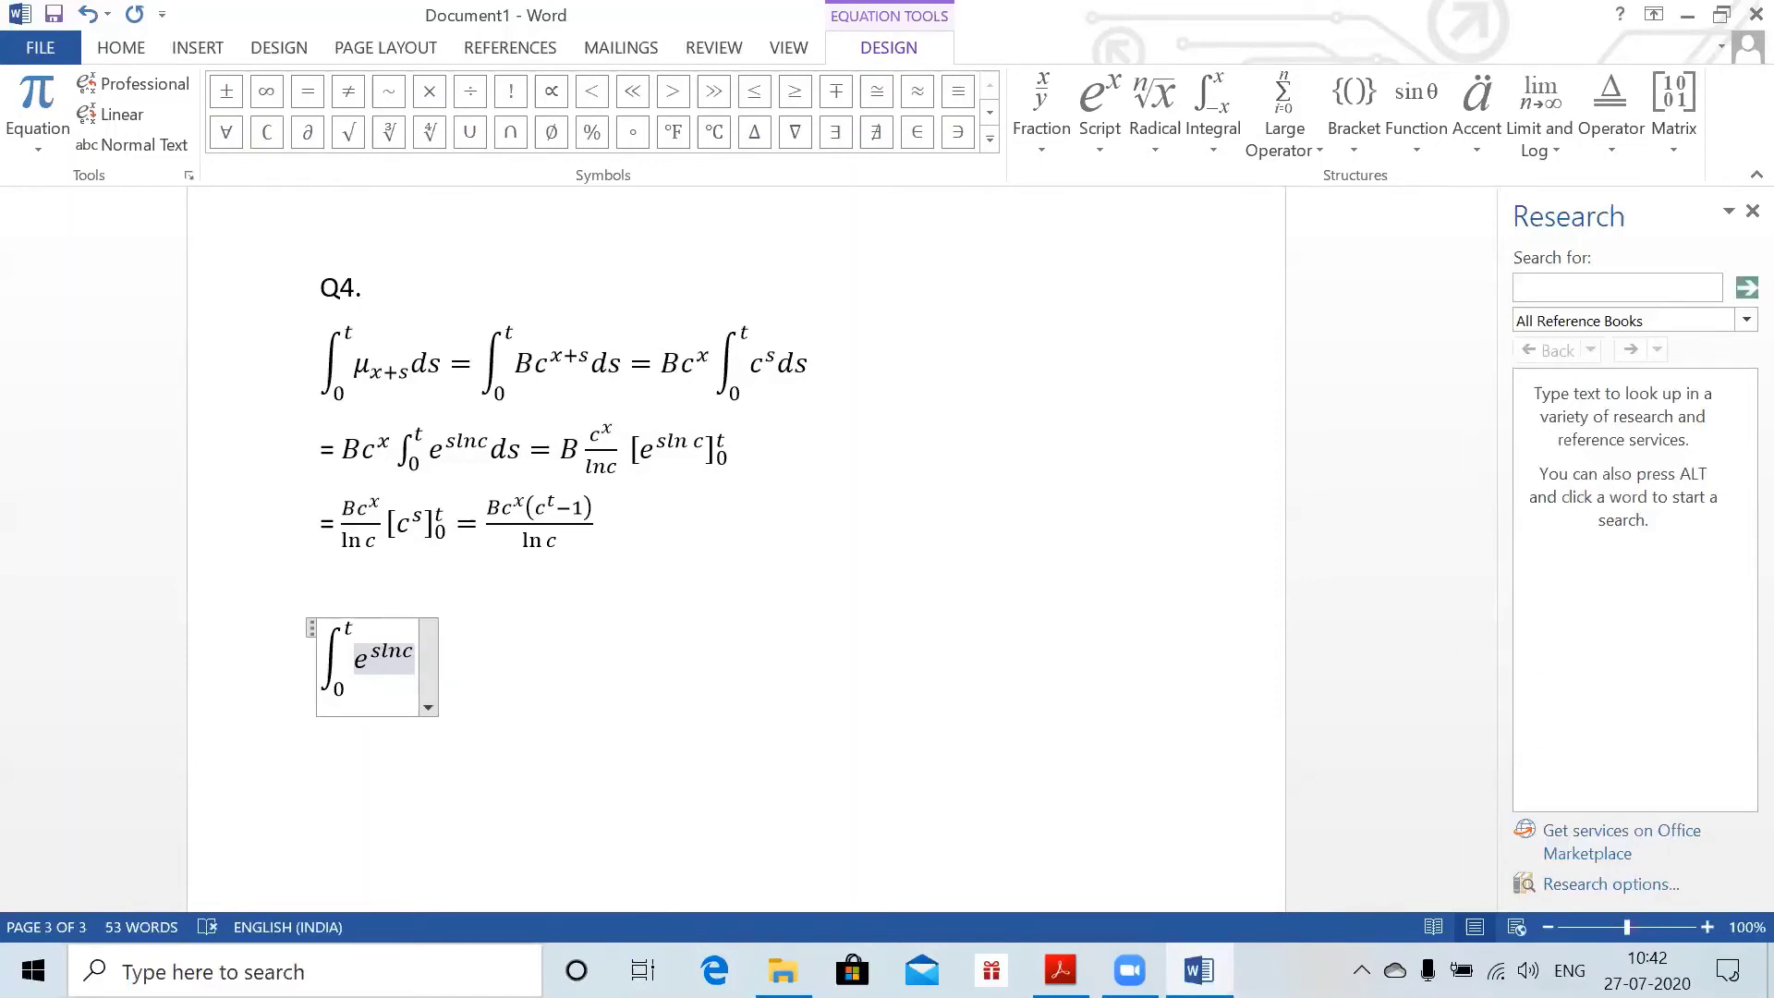
- Remove the scratch exponential integral and its spare lines, returning to the end of the third equation line
{"action": "key", "text": "ctrl+z"}
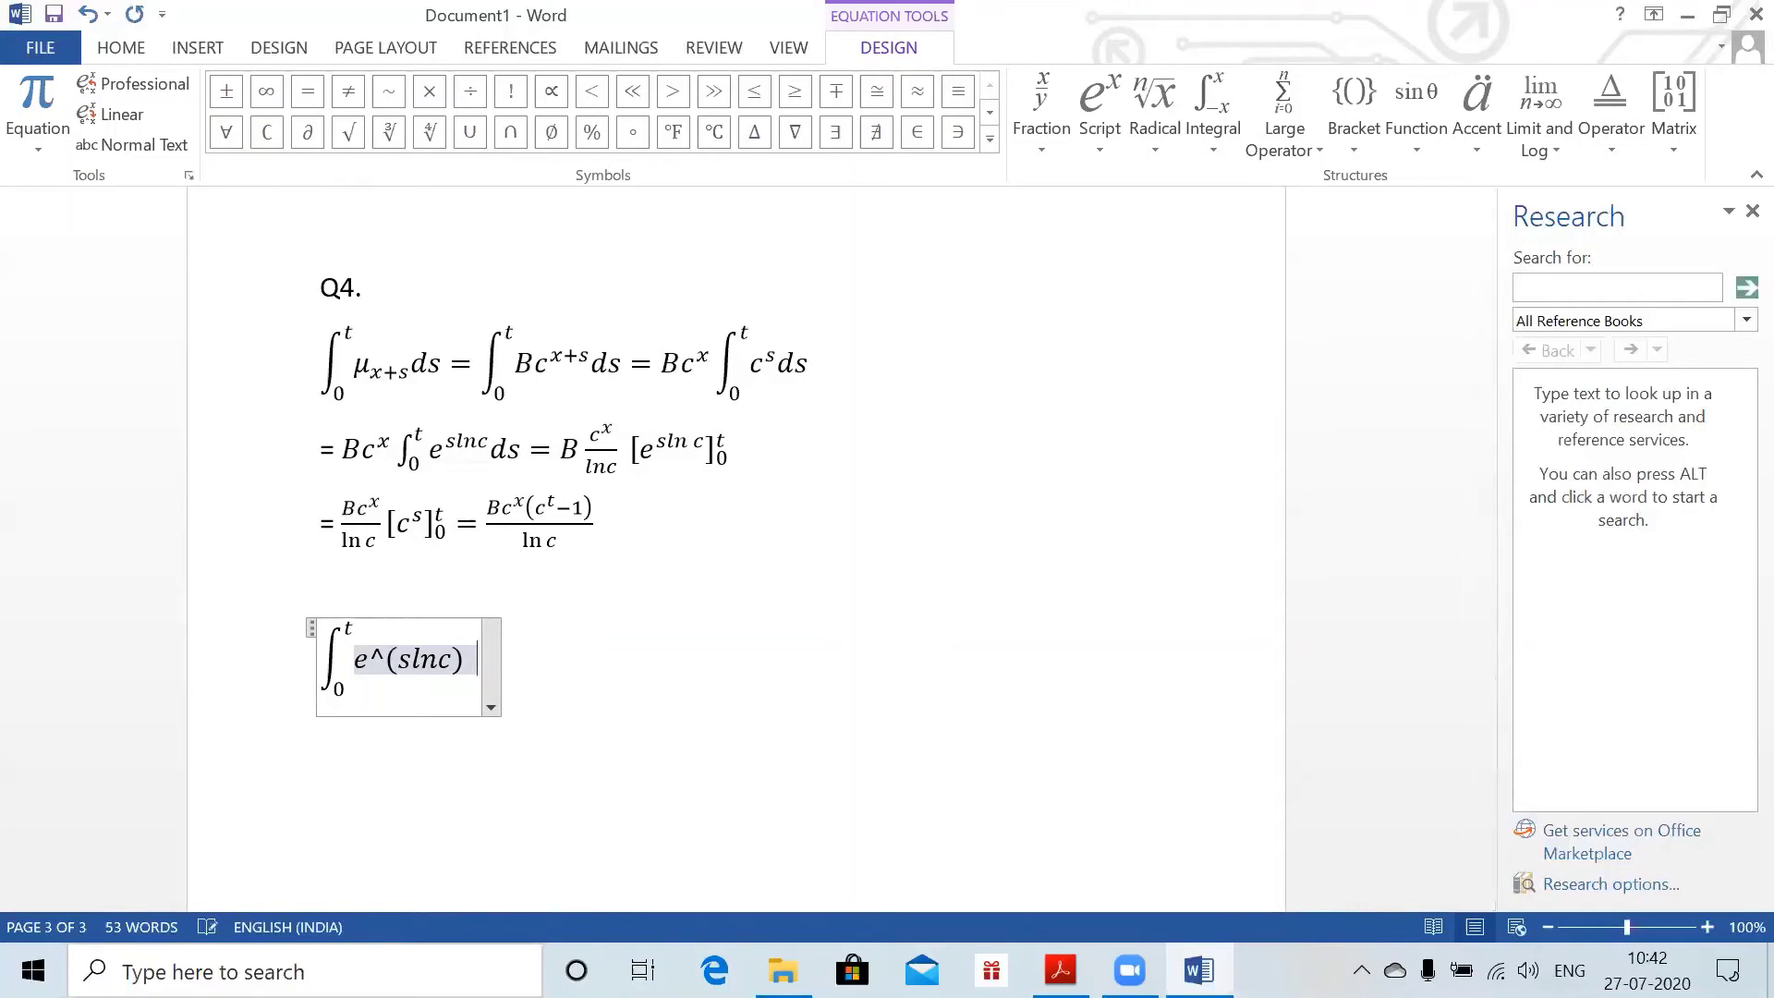
{"action": "key", "text": "BackSpace"}
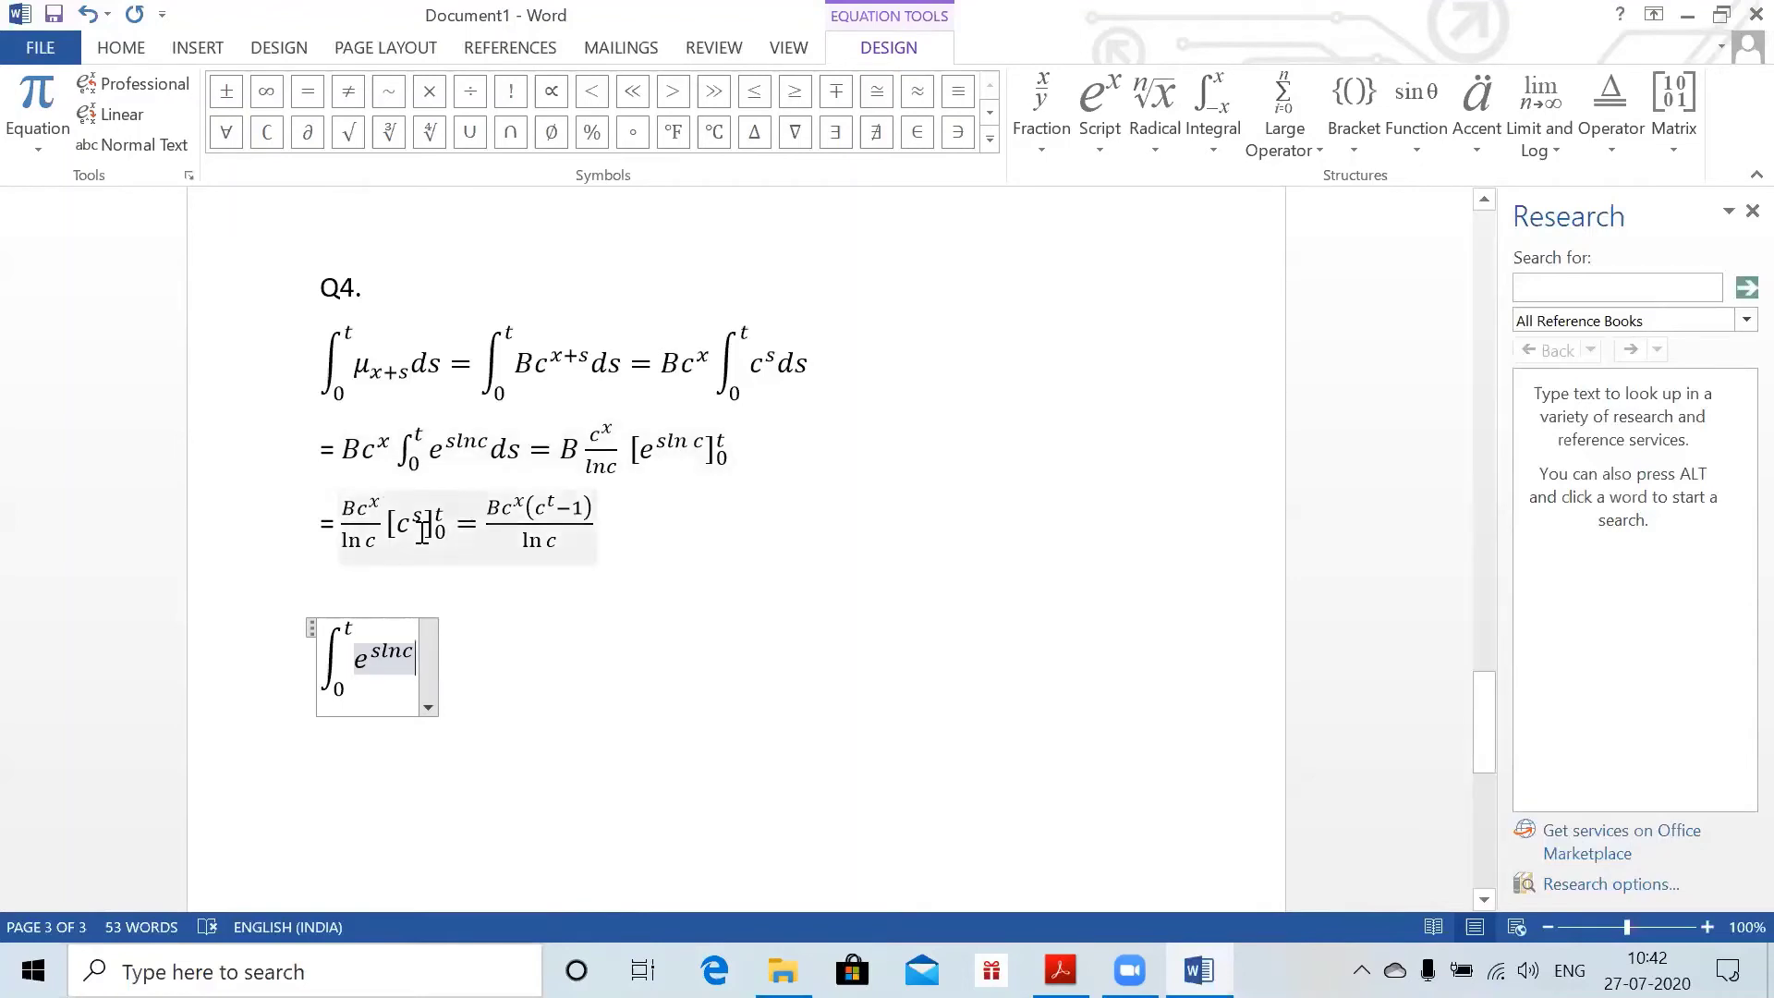
{"action": "left_click", "coordinate": [520, 682]}
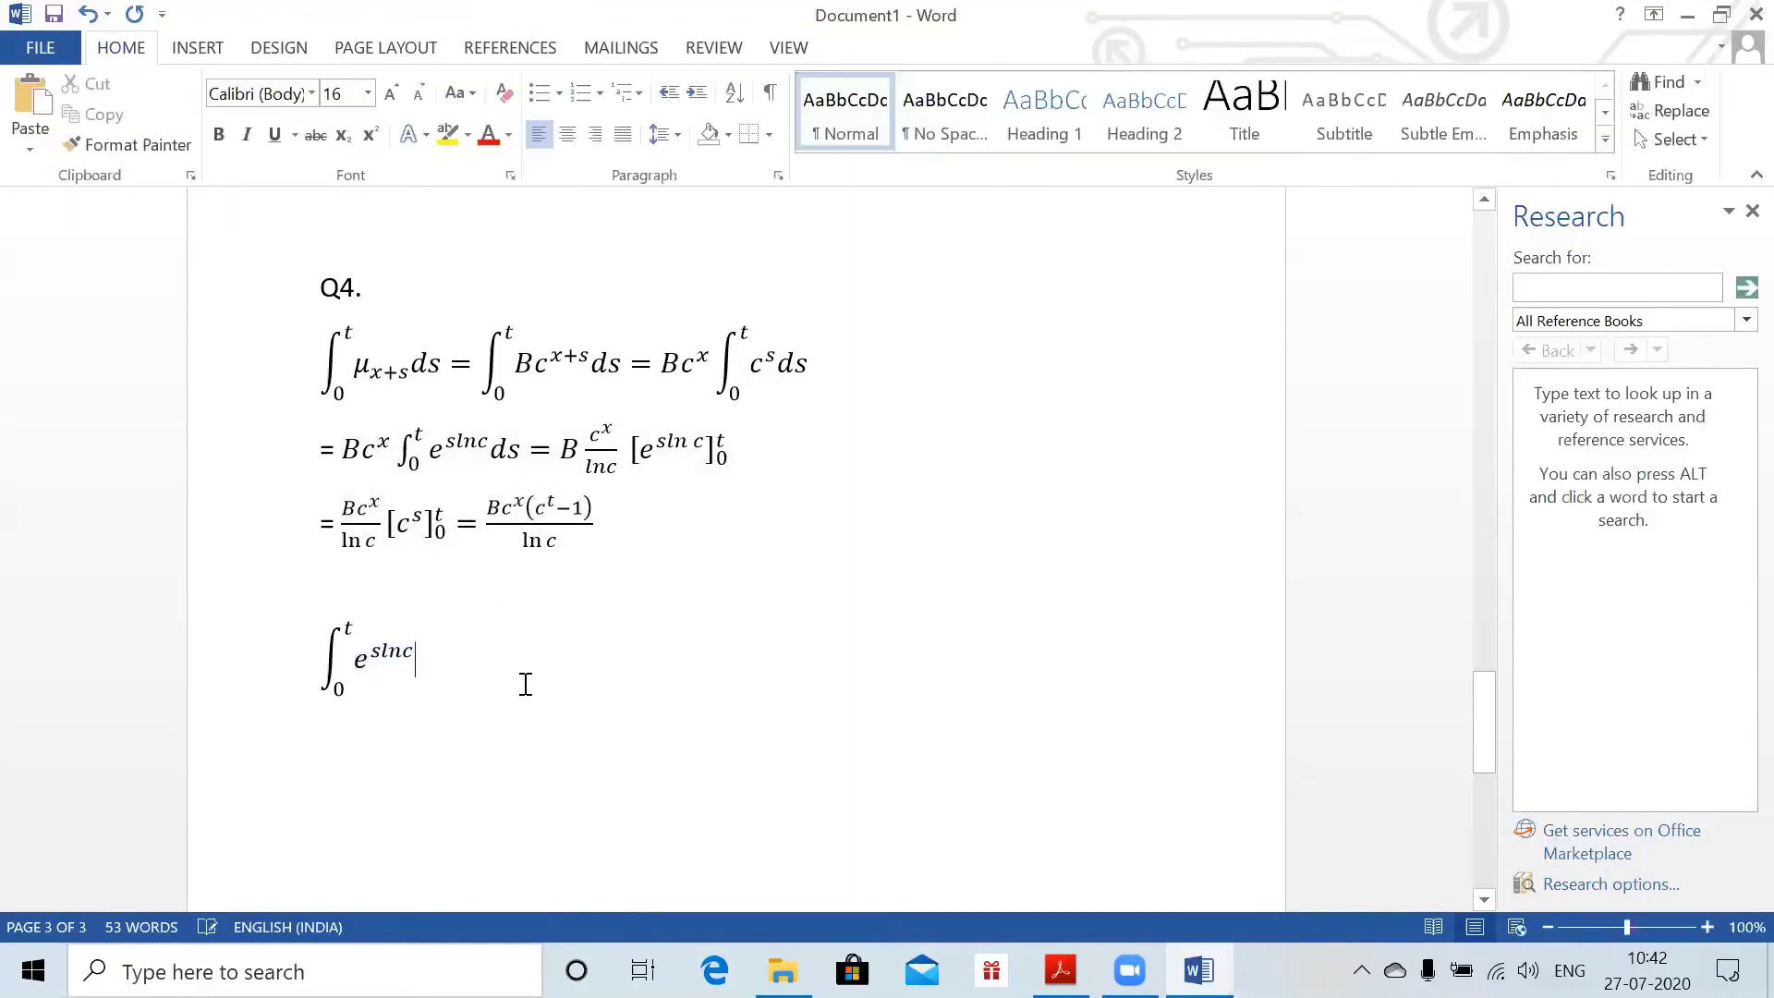
{"action": "key", "text": "BackSpace"}
{"action": "key", "text": "BackSpace"}
{"action": "left_click", "coordinate": [612, 528]}
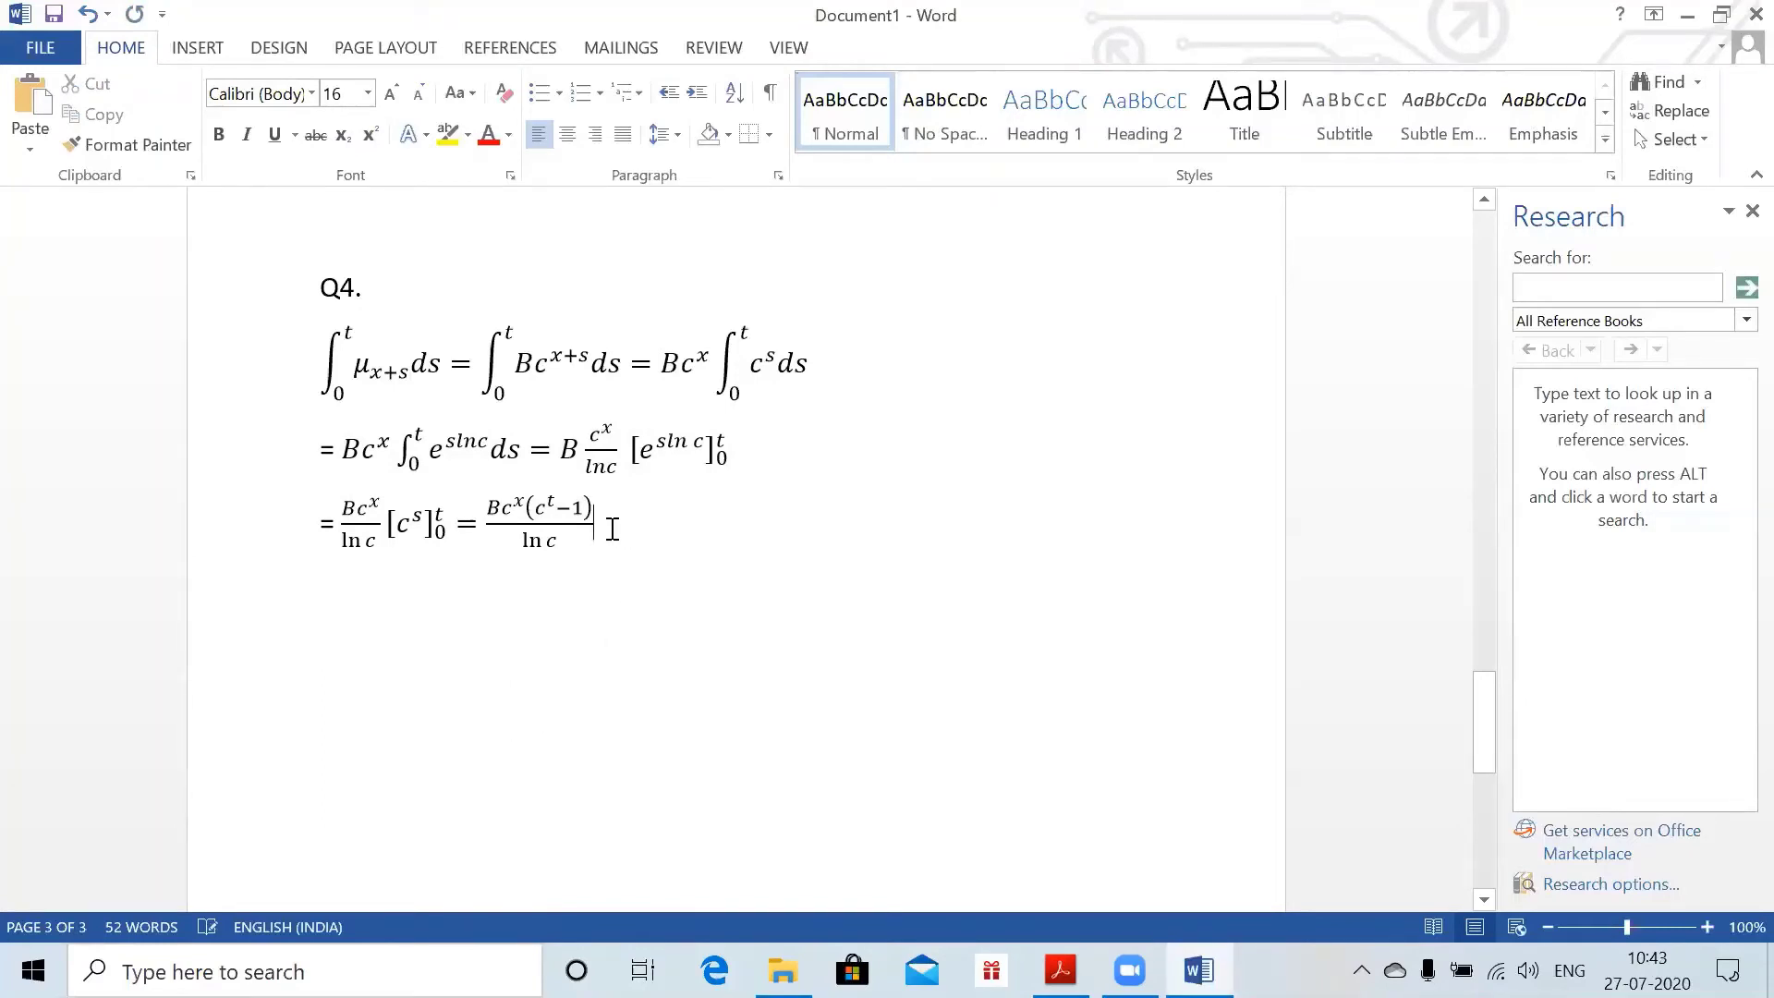
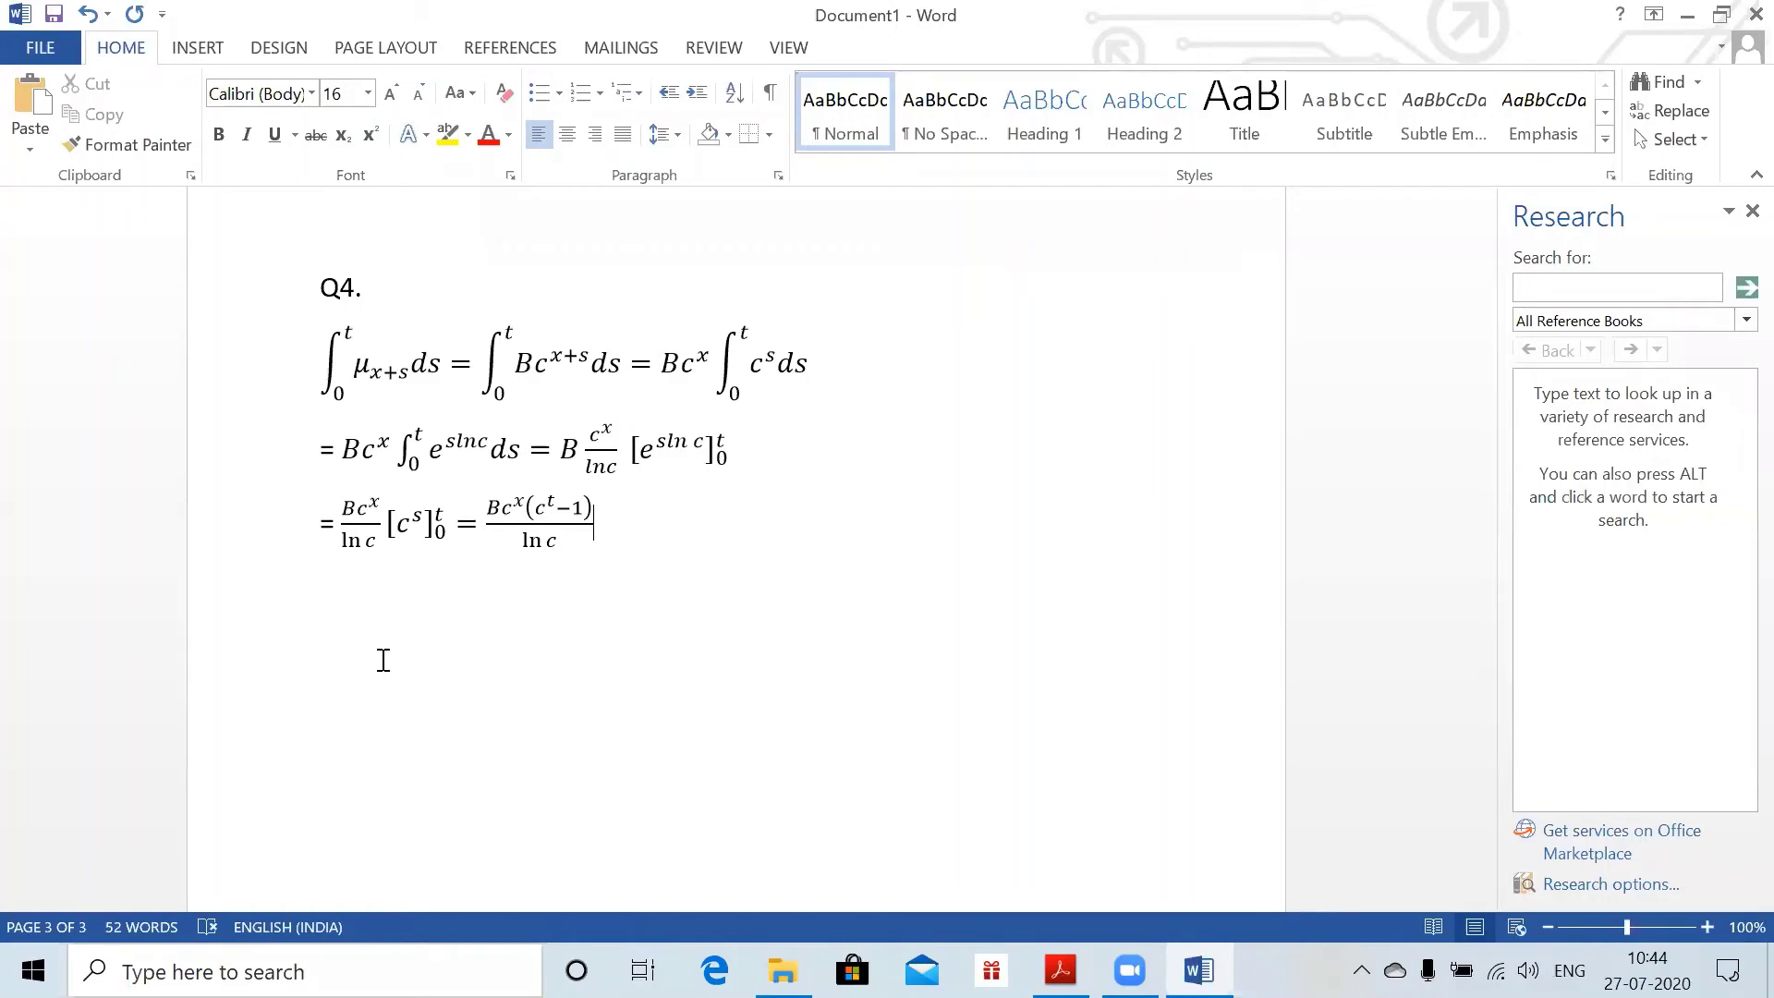
- Insert a scratch equation λ^β on the empty line below the last derivation in Question 3 (iii)
{"action": "left_click_drag", "start_coordinate": [1480, 717], "coordinate": [1481, 527]}
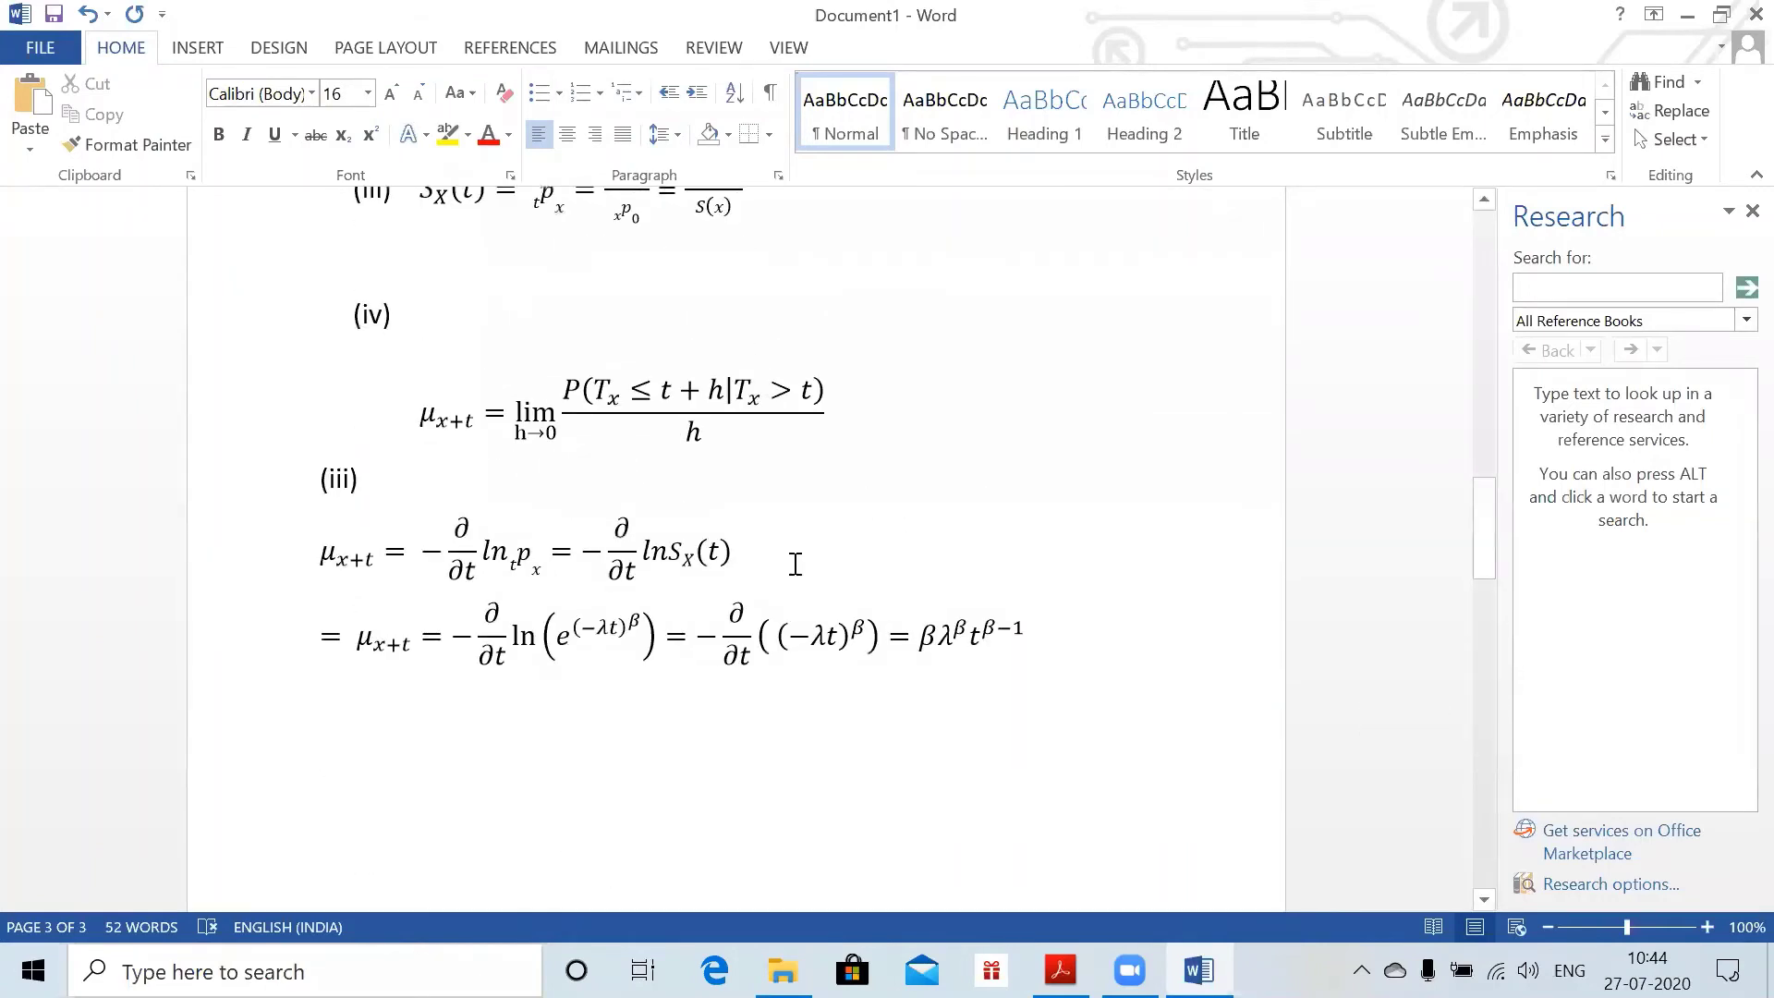
{"action": "left_click", "coordinate": [721, 637]}
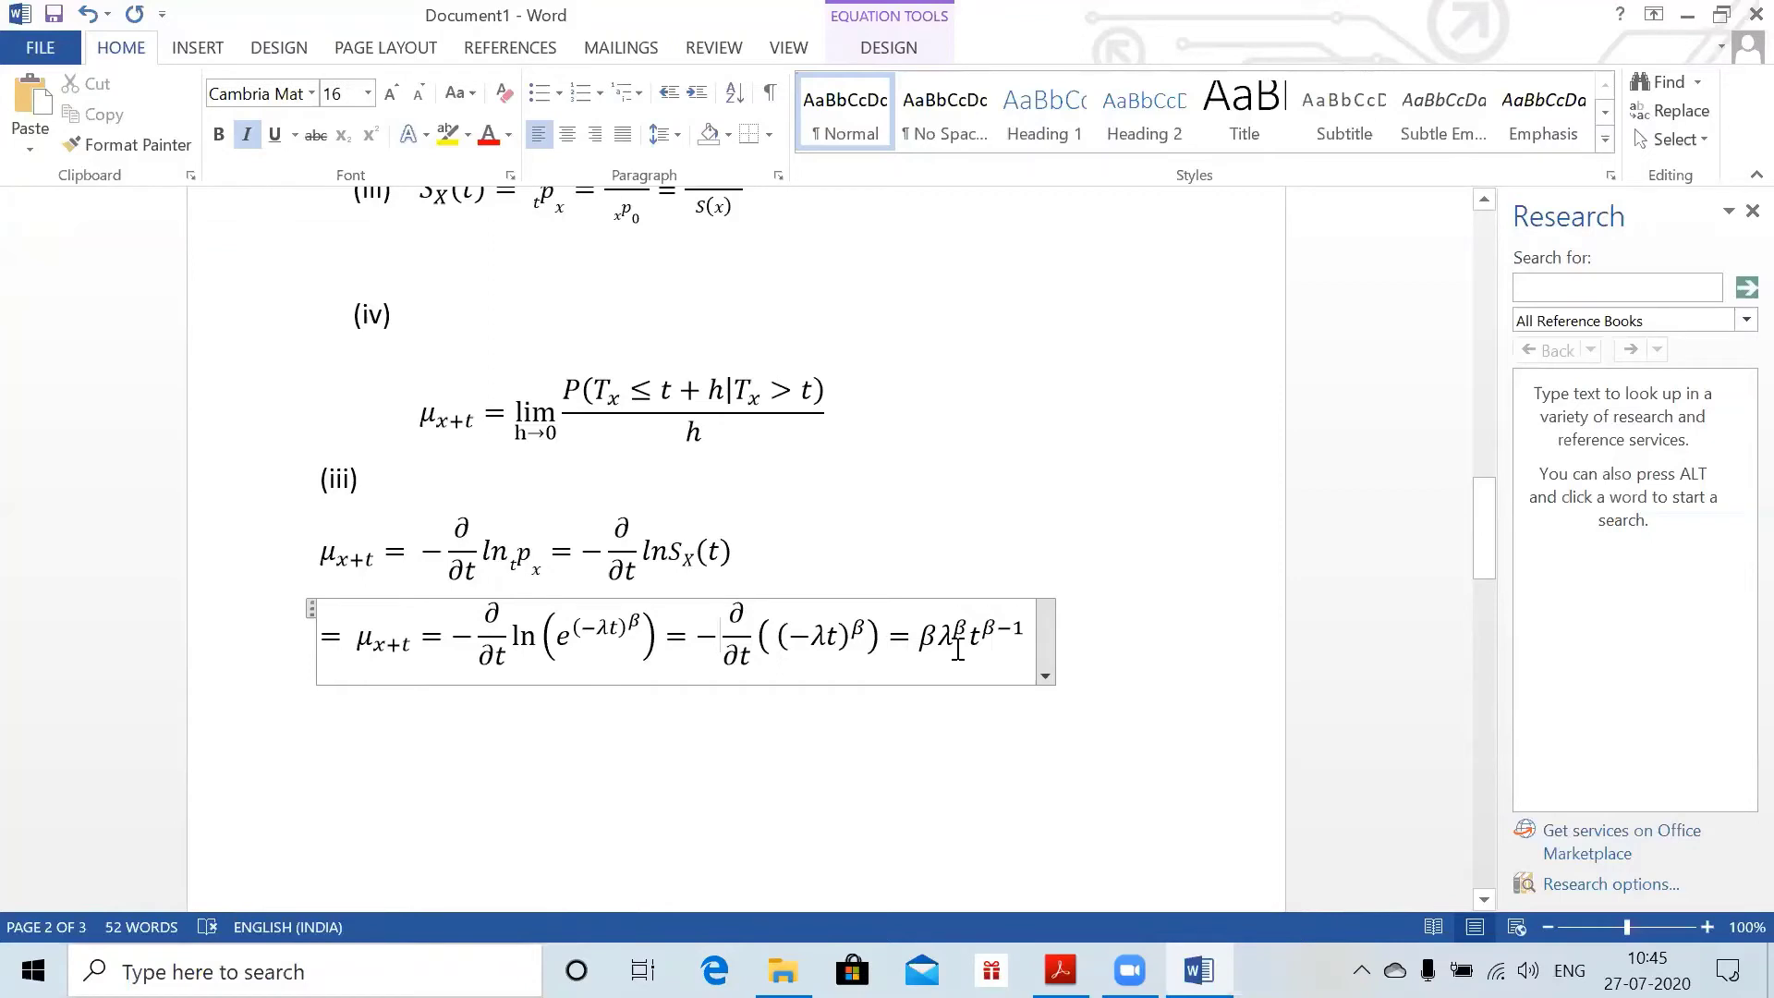
{"action": "left_click", "coordinate": [571, 753]}
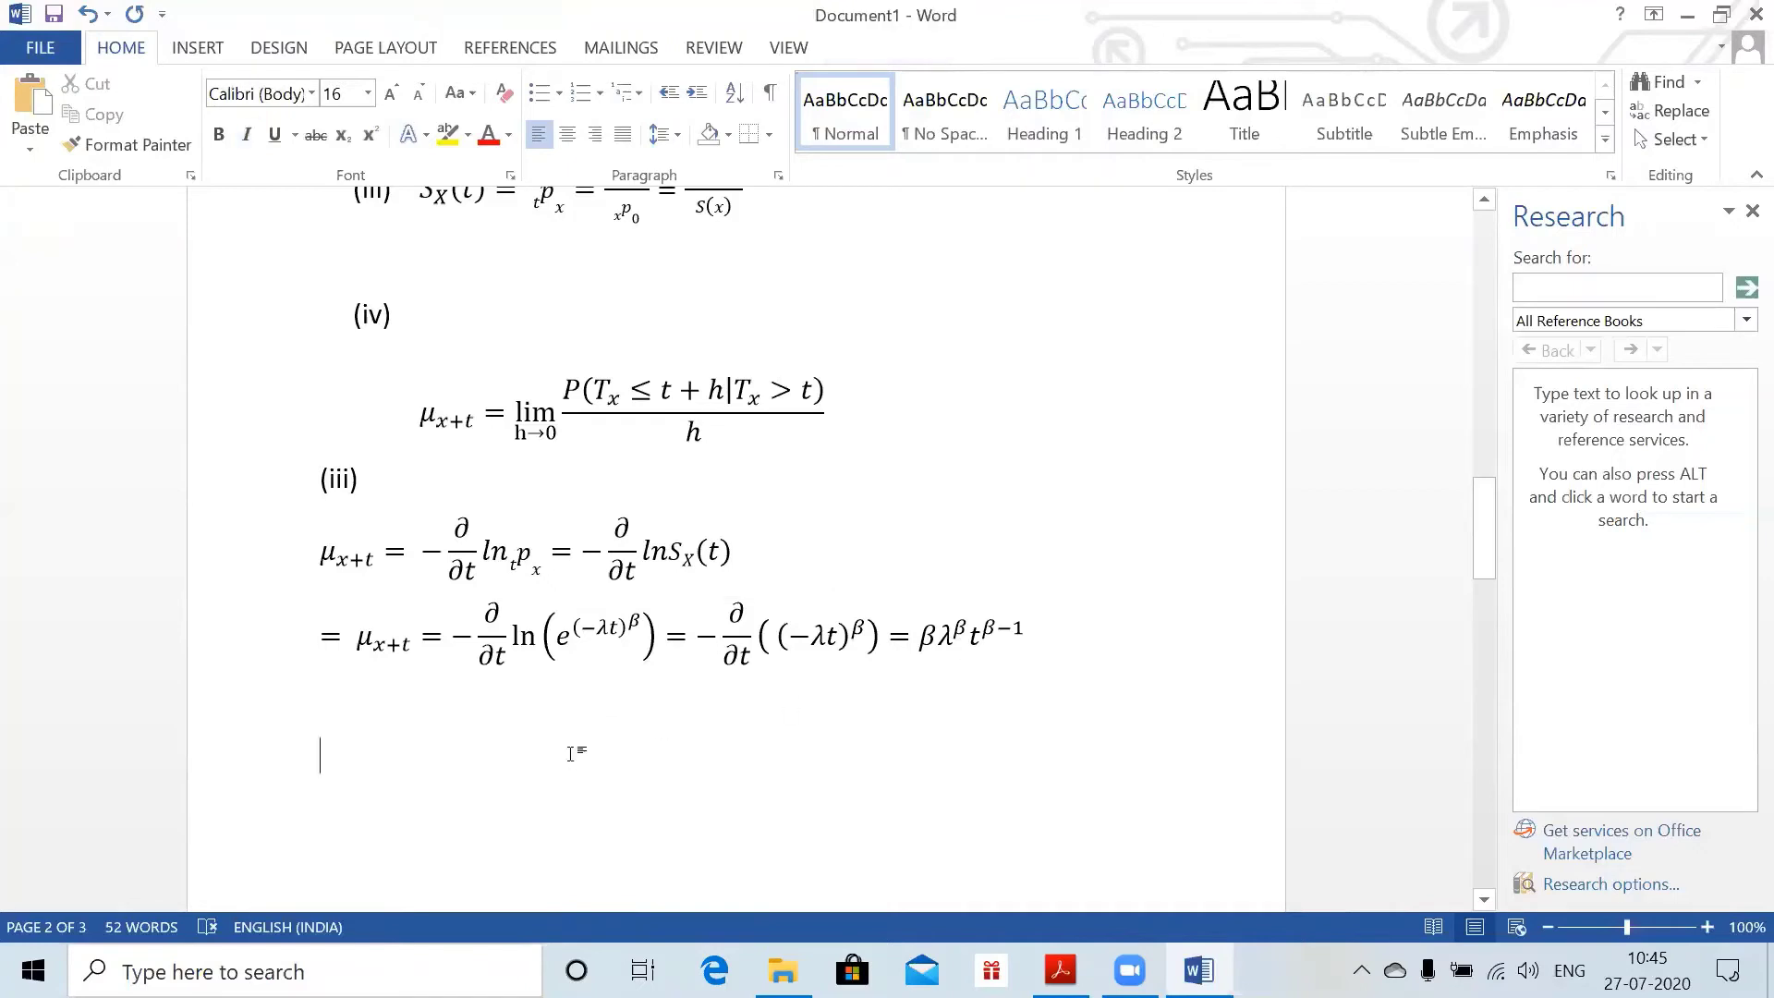
{"action": "key", "text": "alt+equal"}
{"action": "type", "text": "\\l"}
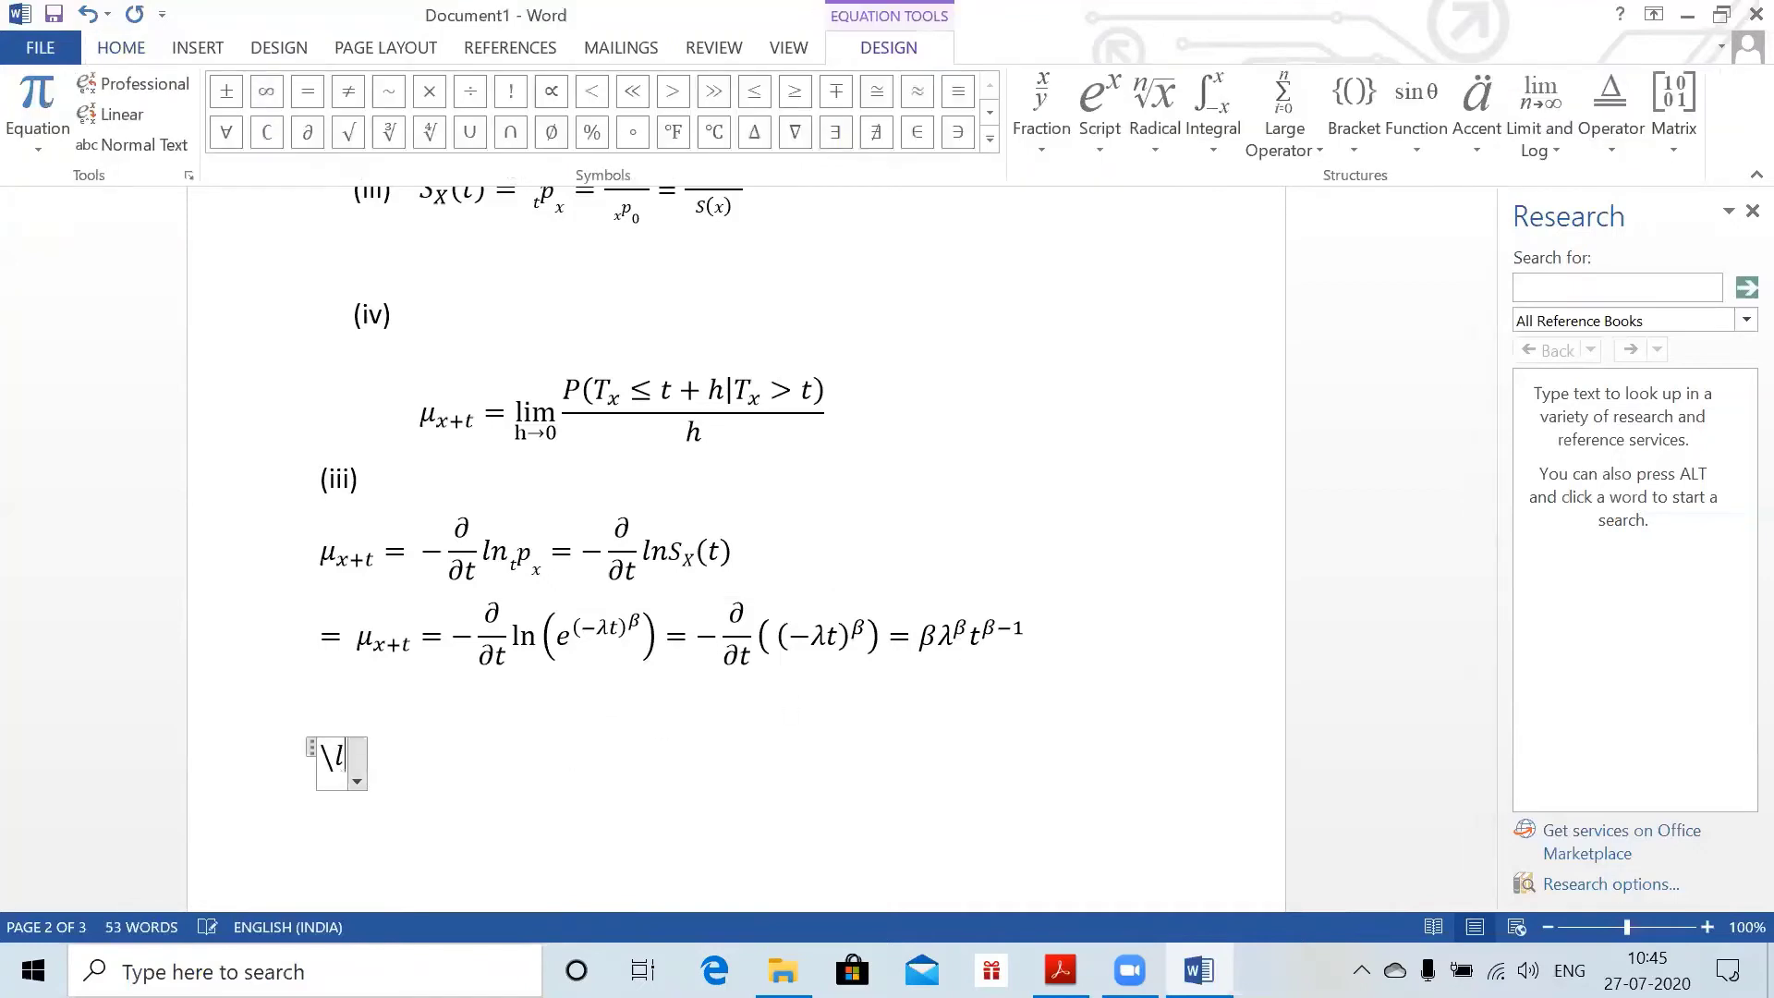
{"action": "type", "text": "ambda"}
{"action": "key", "text": "space"}
{"action": "type", "text": "6"}
{"action": "key", "text": "BackSpace"}
{"action": "type", "text": "^"}
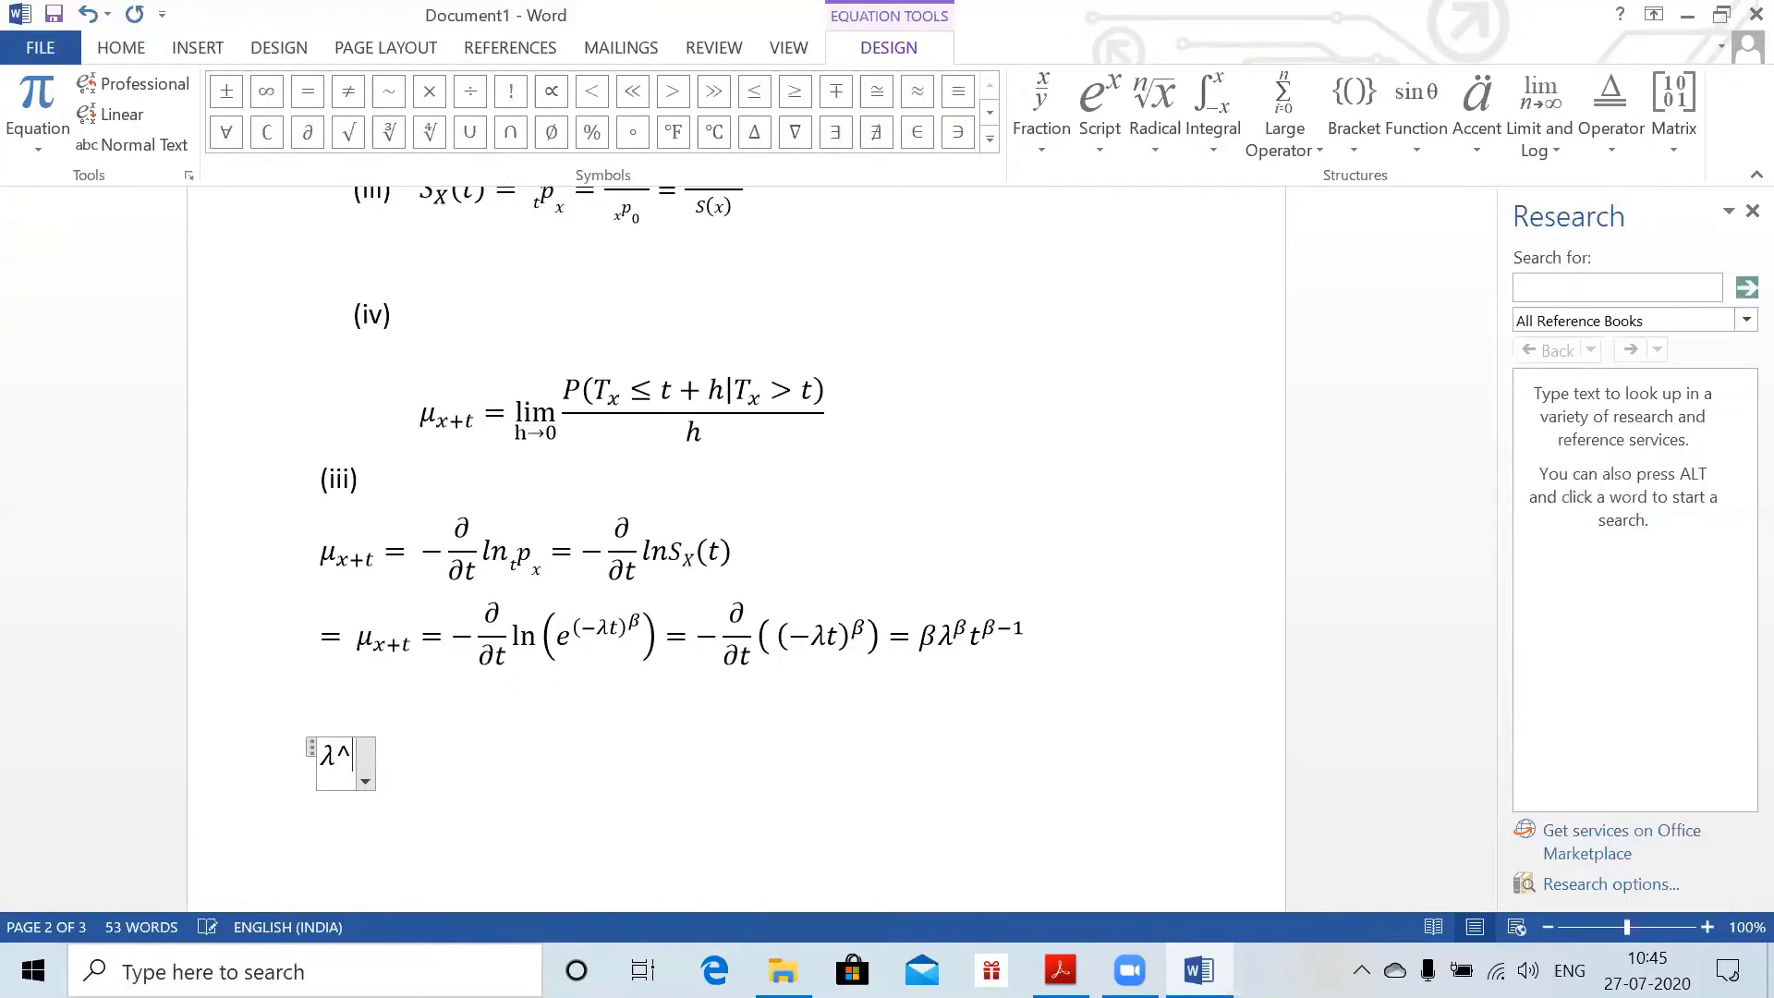
{"action": "type", "text": "(\\beta"}
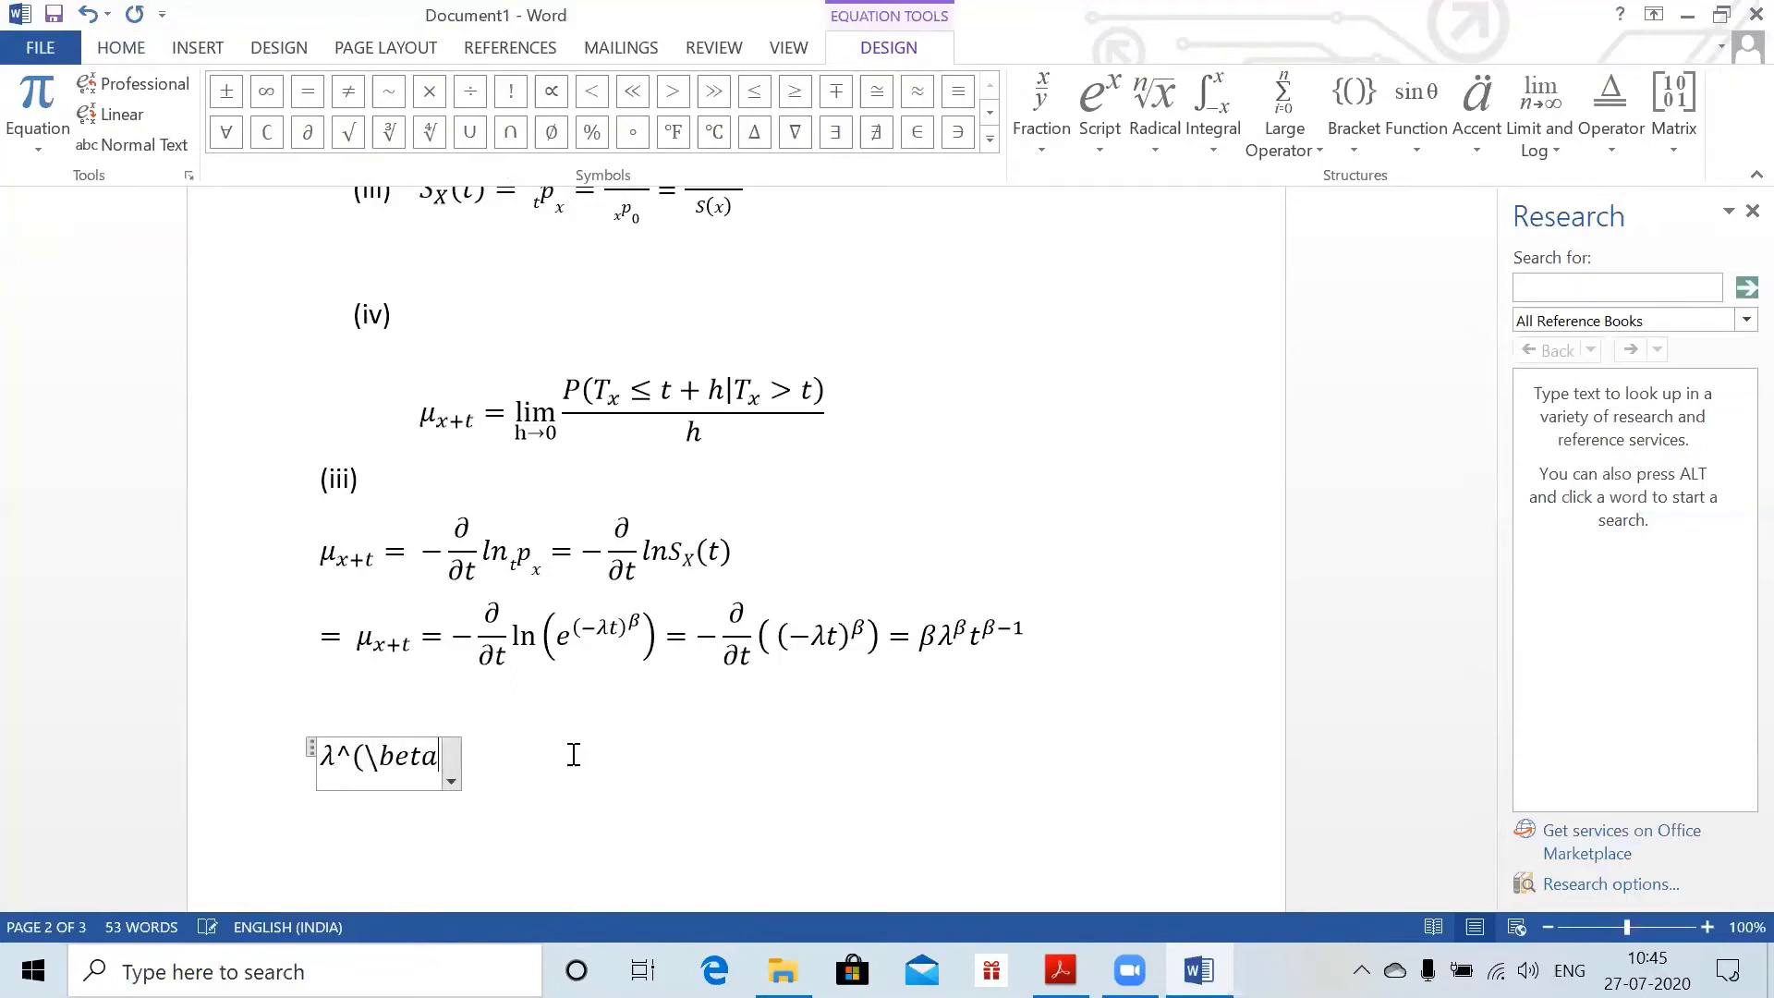
{"action": "key", "text": "BackSpace"}
{"action": "key", "text": "BackSpace"}
{"action": "key", "text": "BackSpace"}
{"action": "key", "text": "BackSpace"}
{"action": "key", "text": "BackSpace"}
{"action": "type", "text": "β)"}
{"action": "key", "text": "space"}
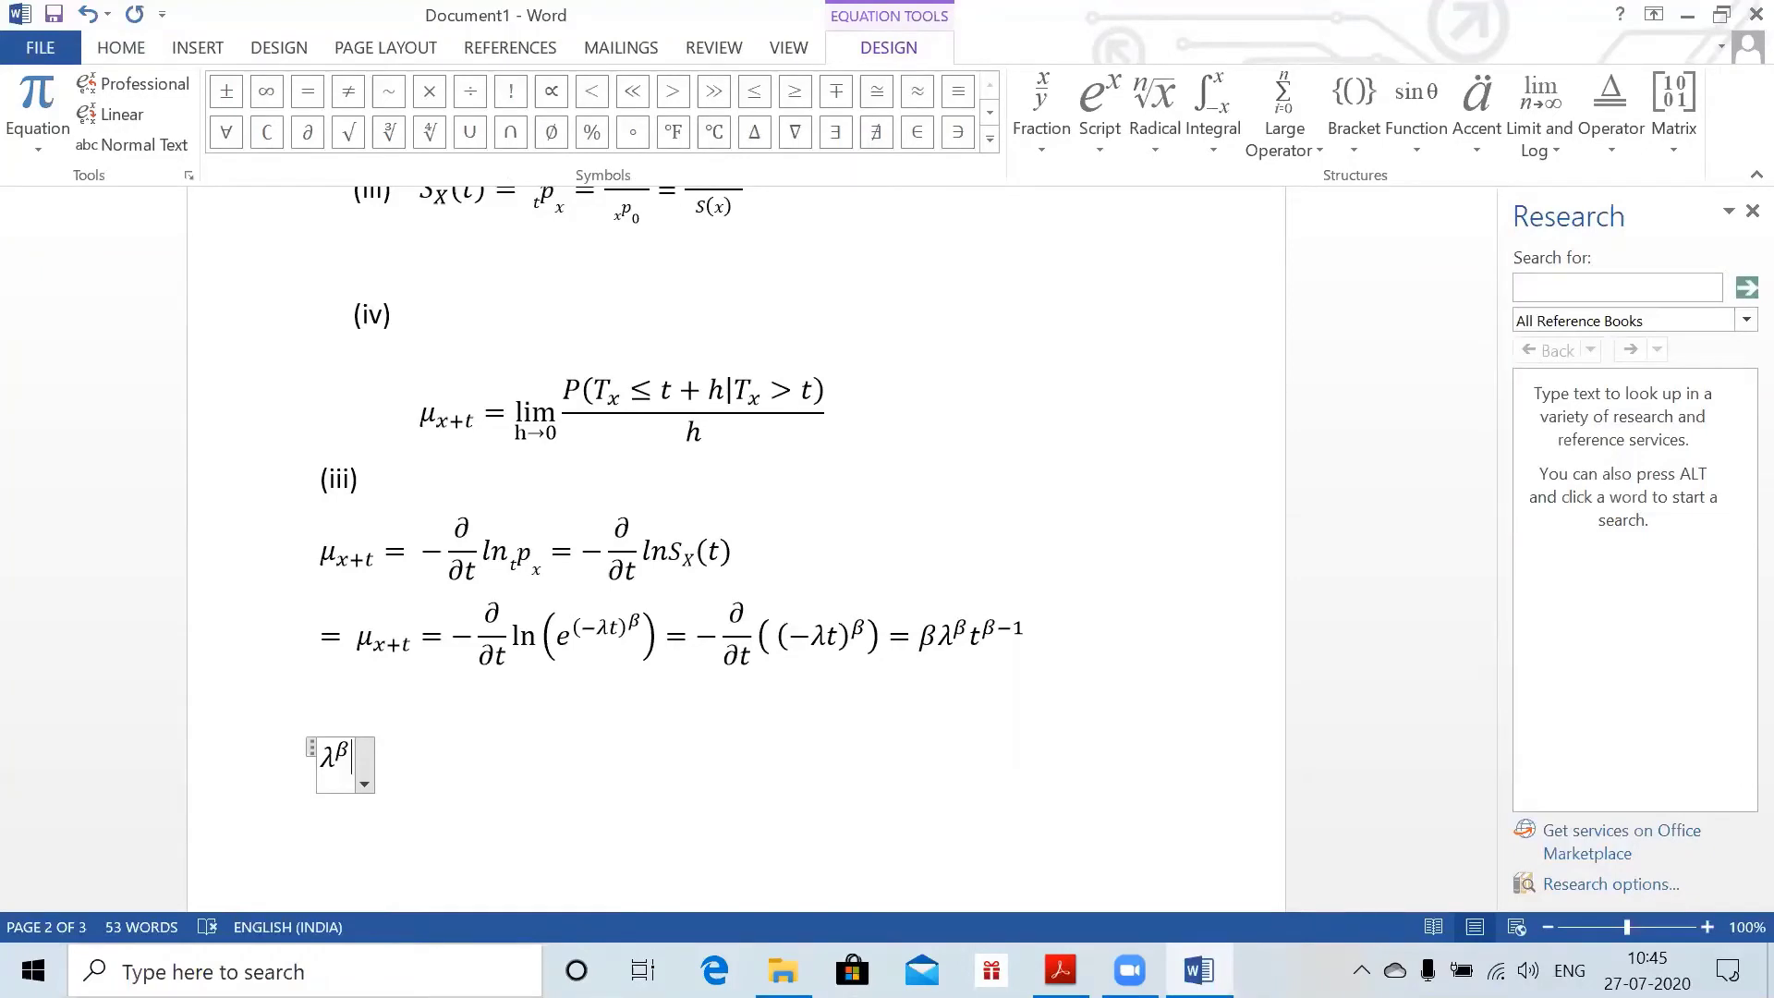
- Undo the scratch λ^β equation below the Question 3 (iii) derivation
{"action": "key", "text": "ctrl+z"}
{"action": "key", "text": "ctrl+z"}
{"action": "key", "text": "ctrl+z"}
{"action": "key", "text": "ctrl+z"}
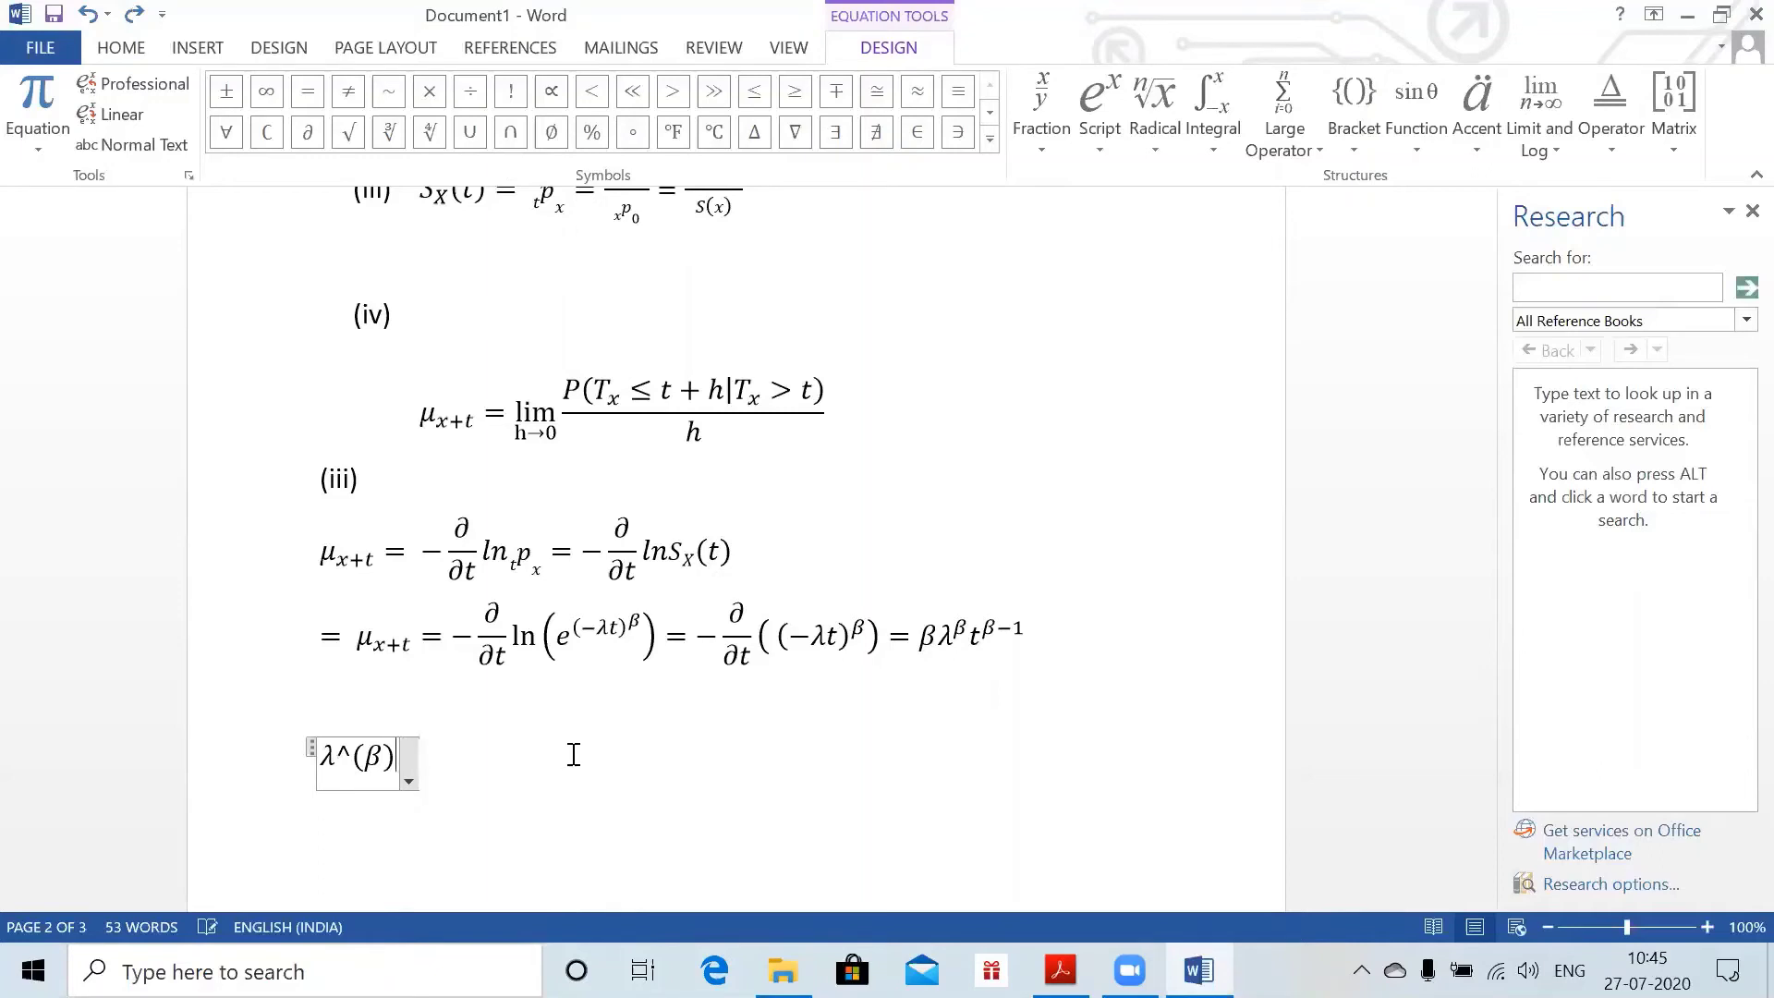
{"action": "key", "text": "ctrl+z"}
{"action": "key", "text": "ctrl+z"}
{"action": "key", "text": "ctrl+z"}
{"action": "key", "text": "ctrl+z"}
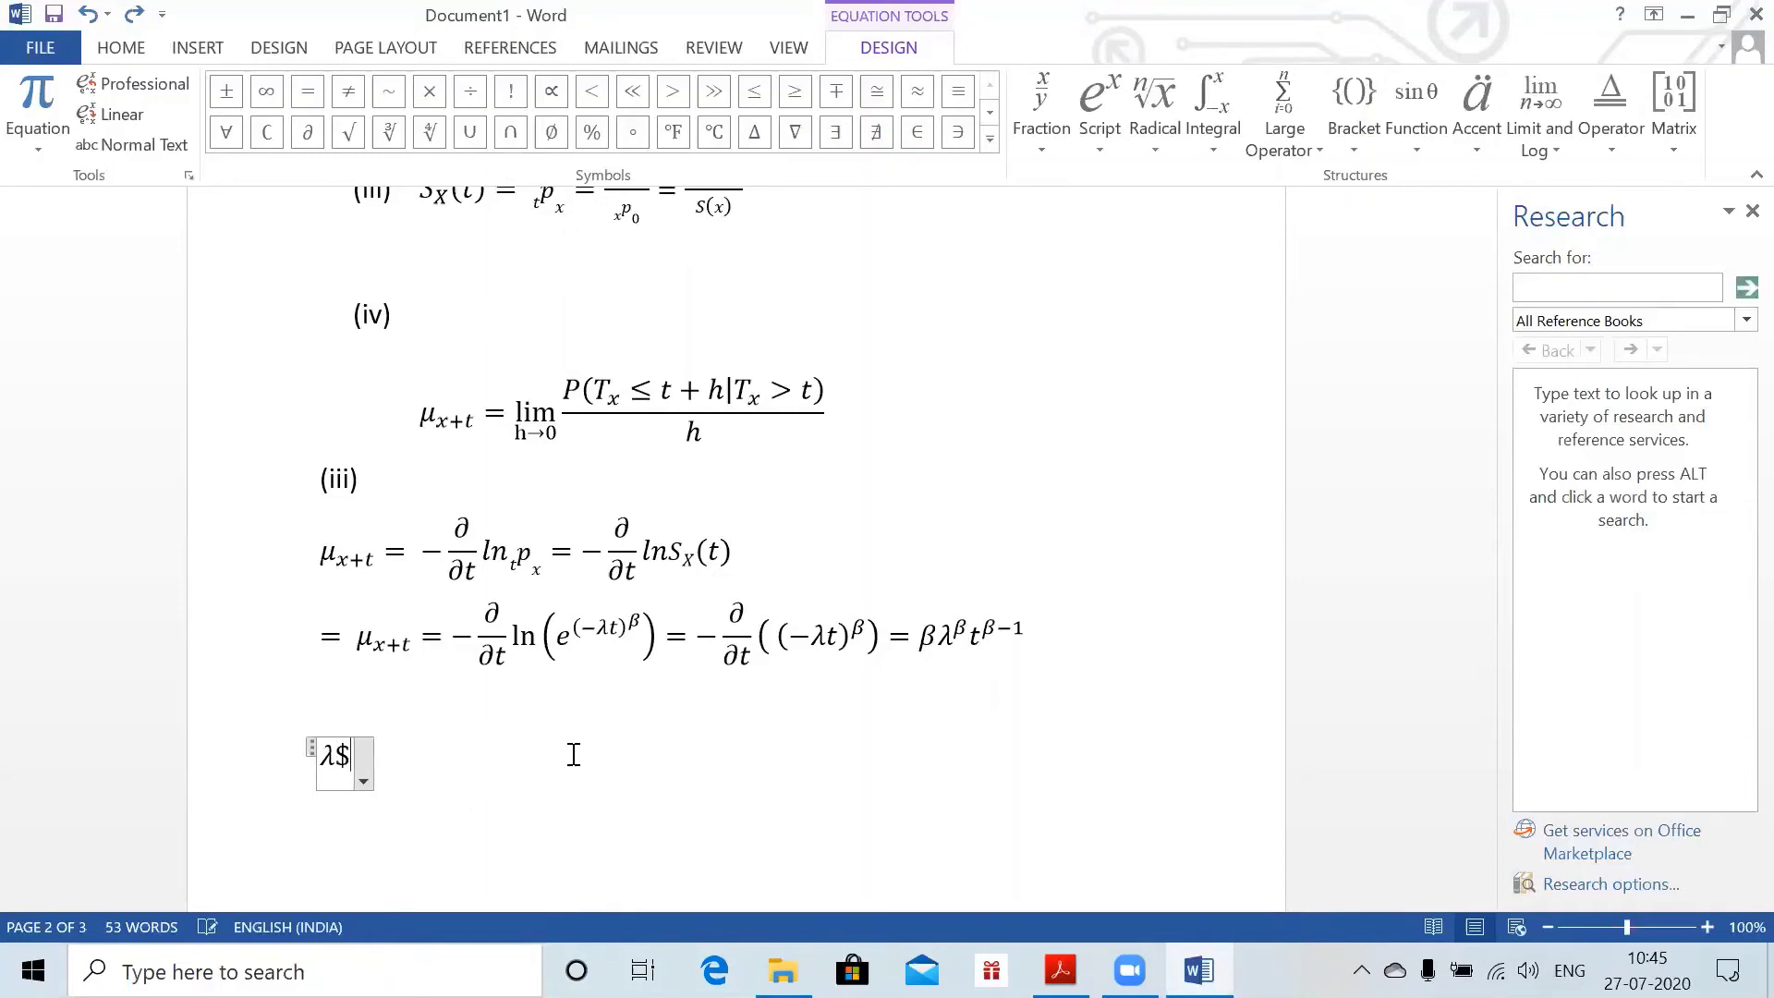
{"action": "key", "text": "ctrl+z"}
{"action": "key", "text": "ctrl+z"}
{"action": "key", "text": "ctrl+z"}
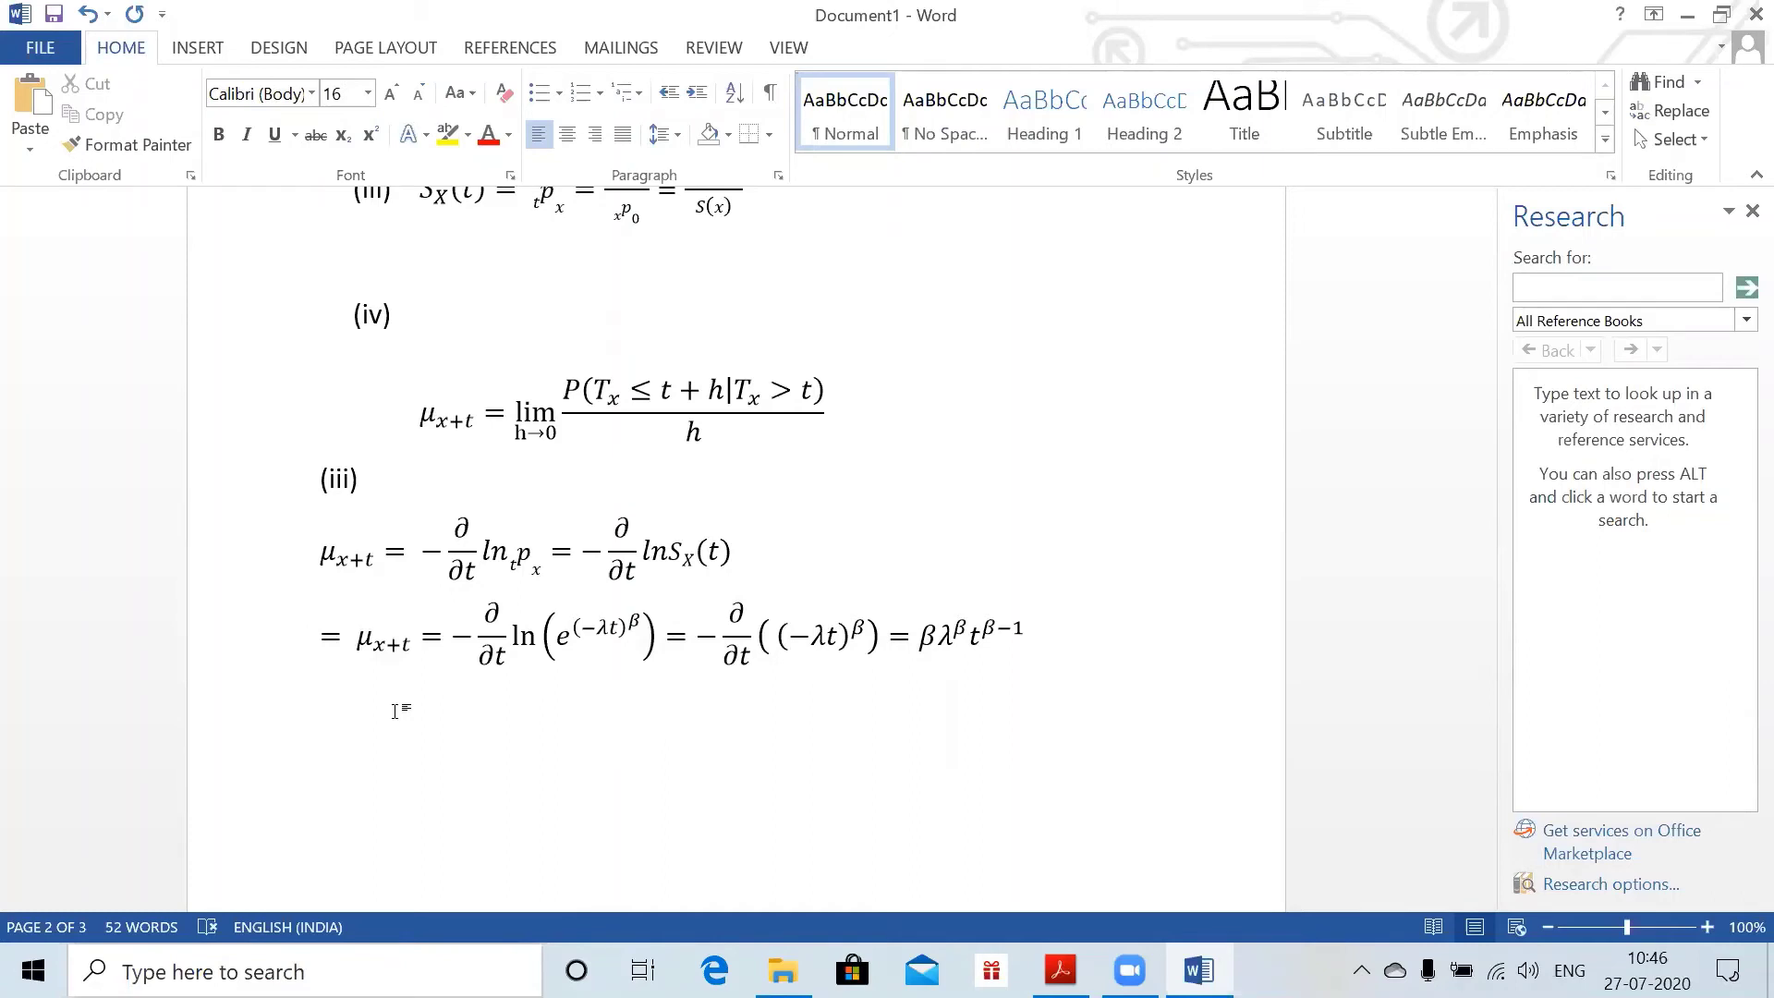
- Close the Research pane and return to the Question 4 working on the third page
{"action": "scroll", "coordinate": [395, 712], "scroll_direction": "down", "scroll_amount": 2, "text": "ctrl"}
{"action": "scroll", "coordinate": [396, 712], "scroll_direction": "down", "scroll_amount": 2, "text": "ctrl"}
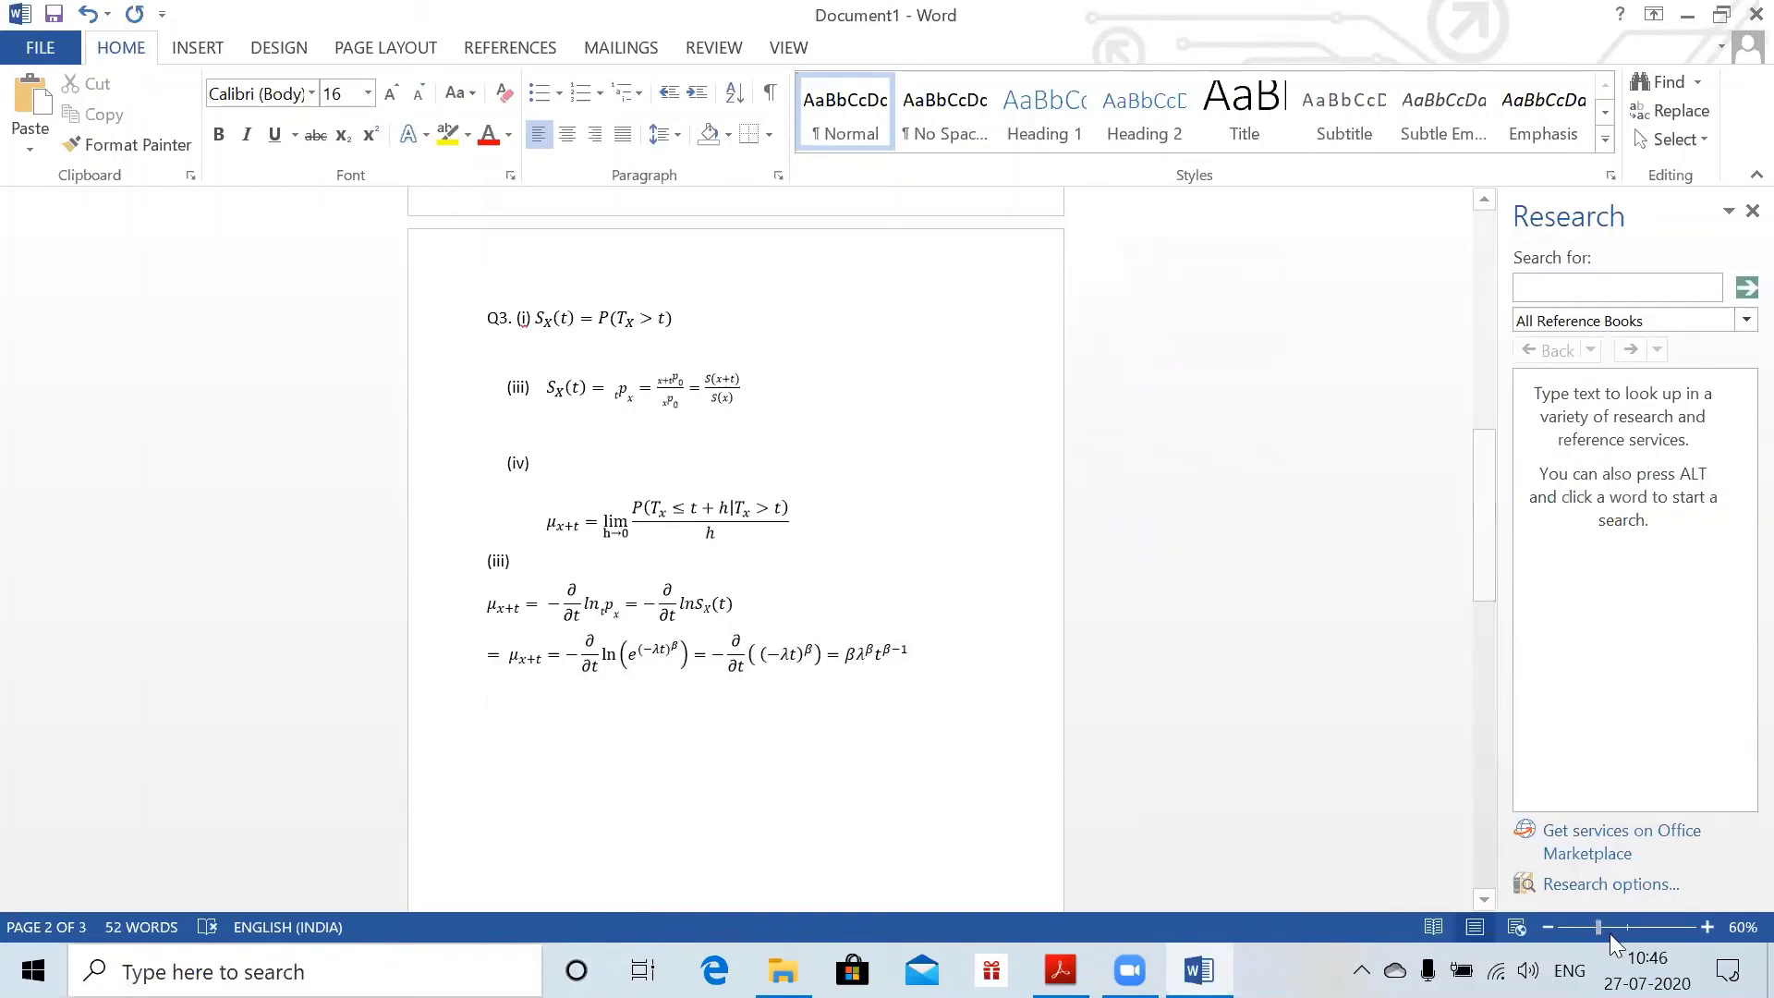
{"action": "left_click_drag", "start_coordinate": [1597, 927], "coordinate": [1592, 927]}
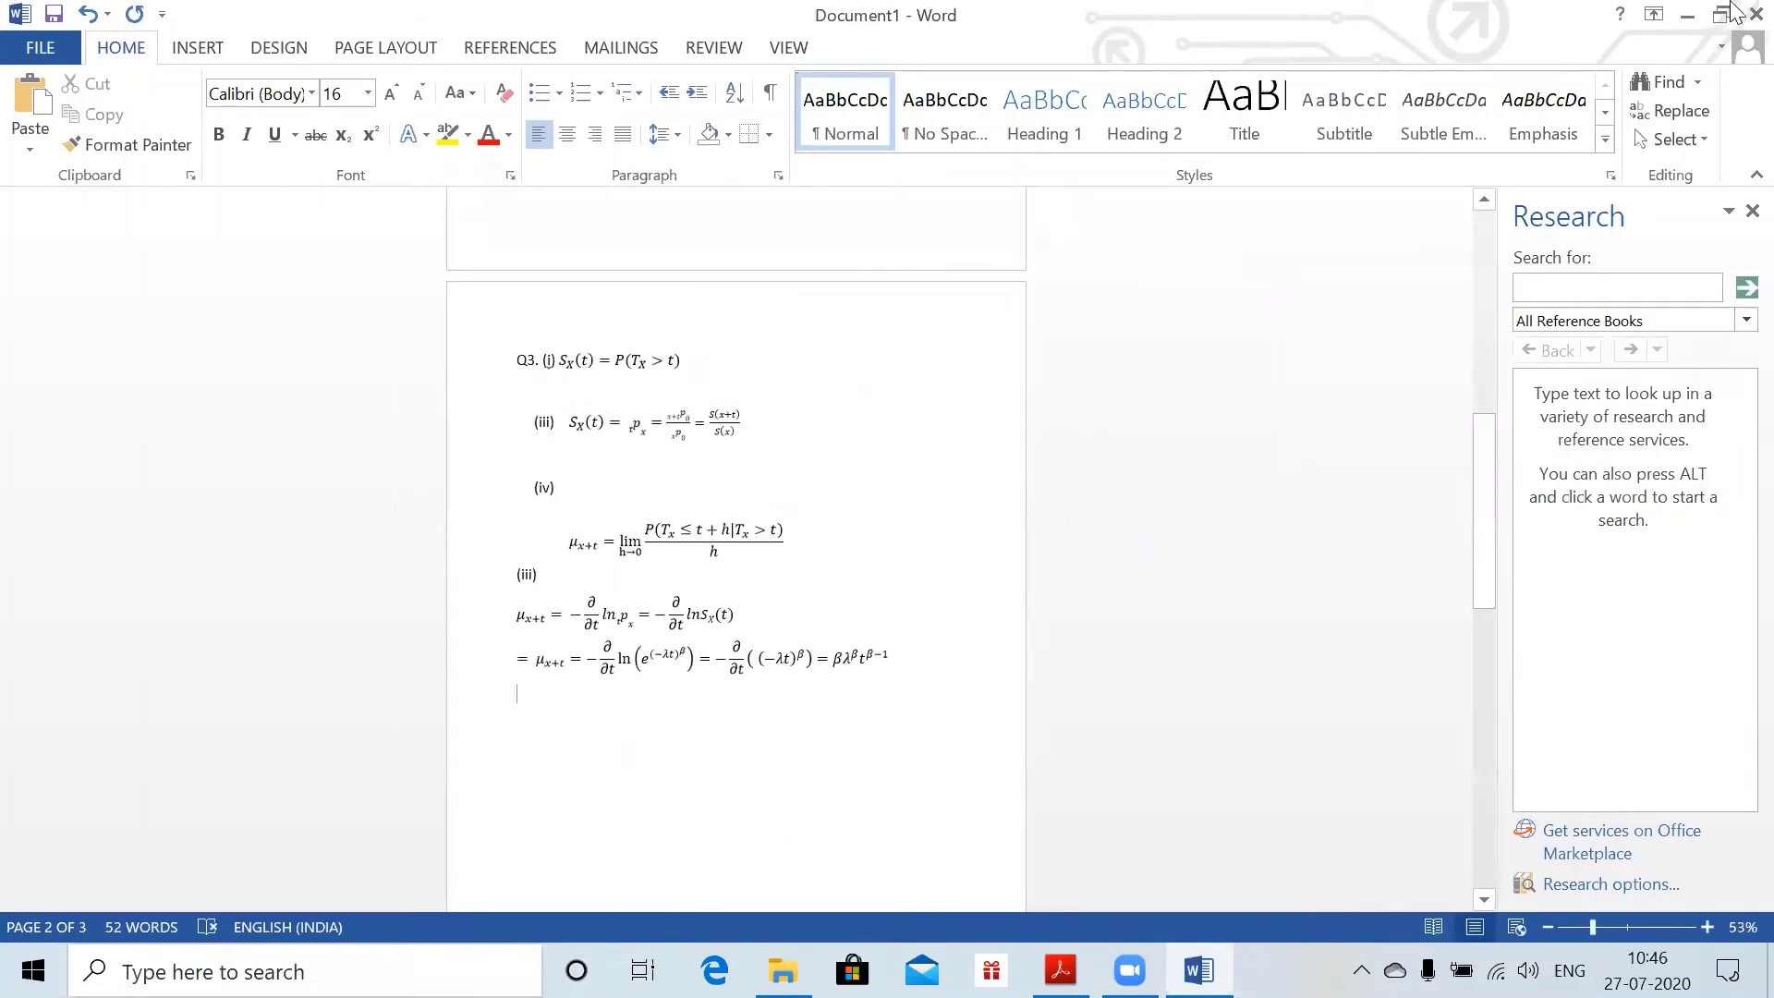
{"action": "left_click", "coordinate": [1749, 212]}
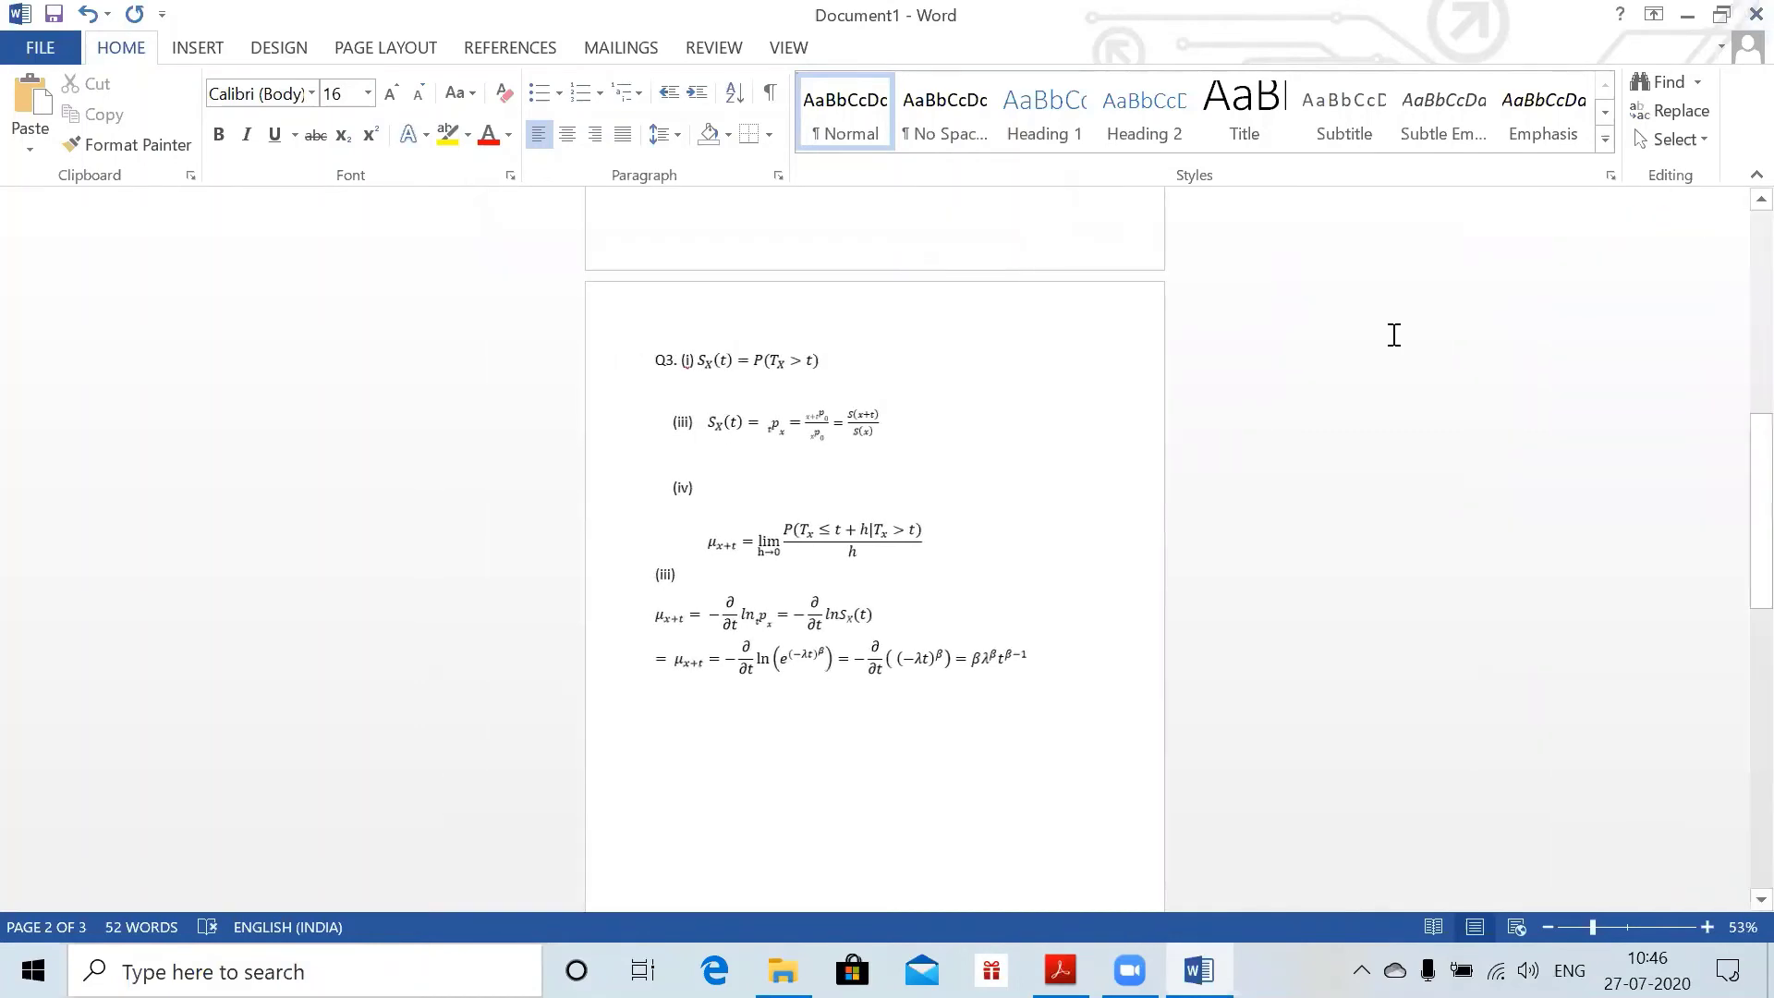
{"action": "scroll", "coordinate": [1366, 346], "scroll_direction": "down", "scroll_amount": 1}
{"action": "scroll", "coordinate": [1366, 345], "scroll_direction": "up", "scroll_amount": 2}
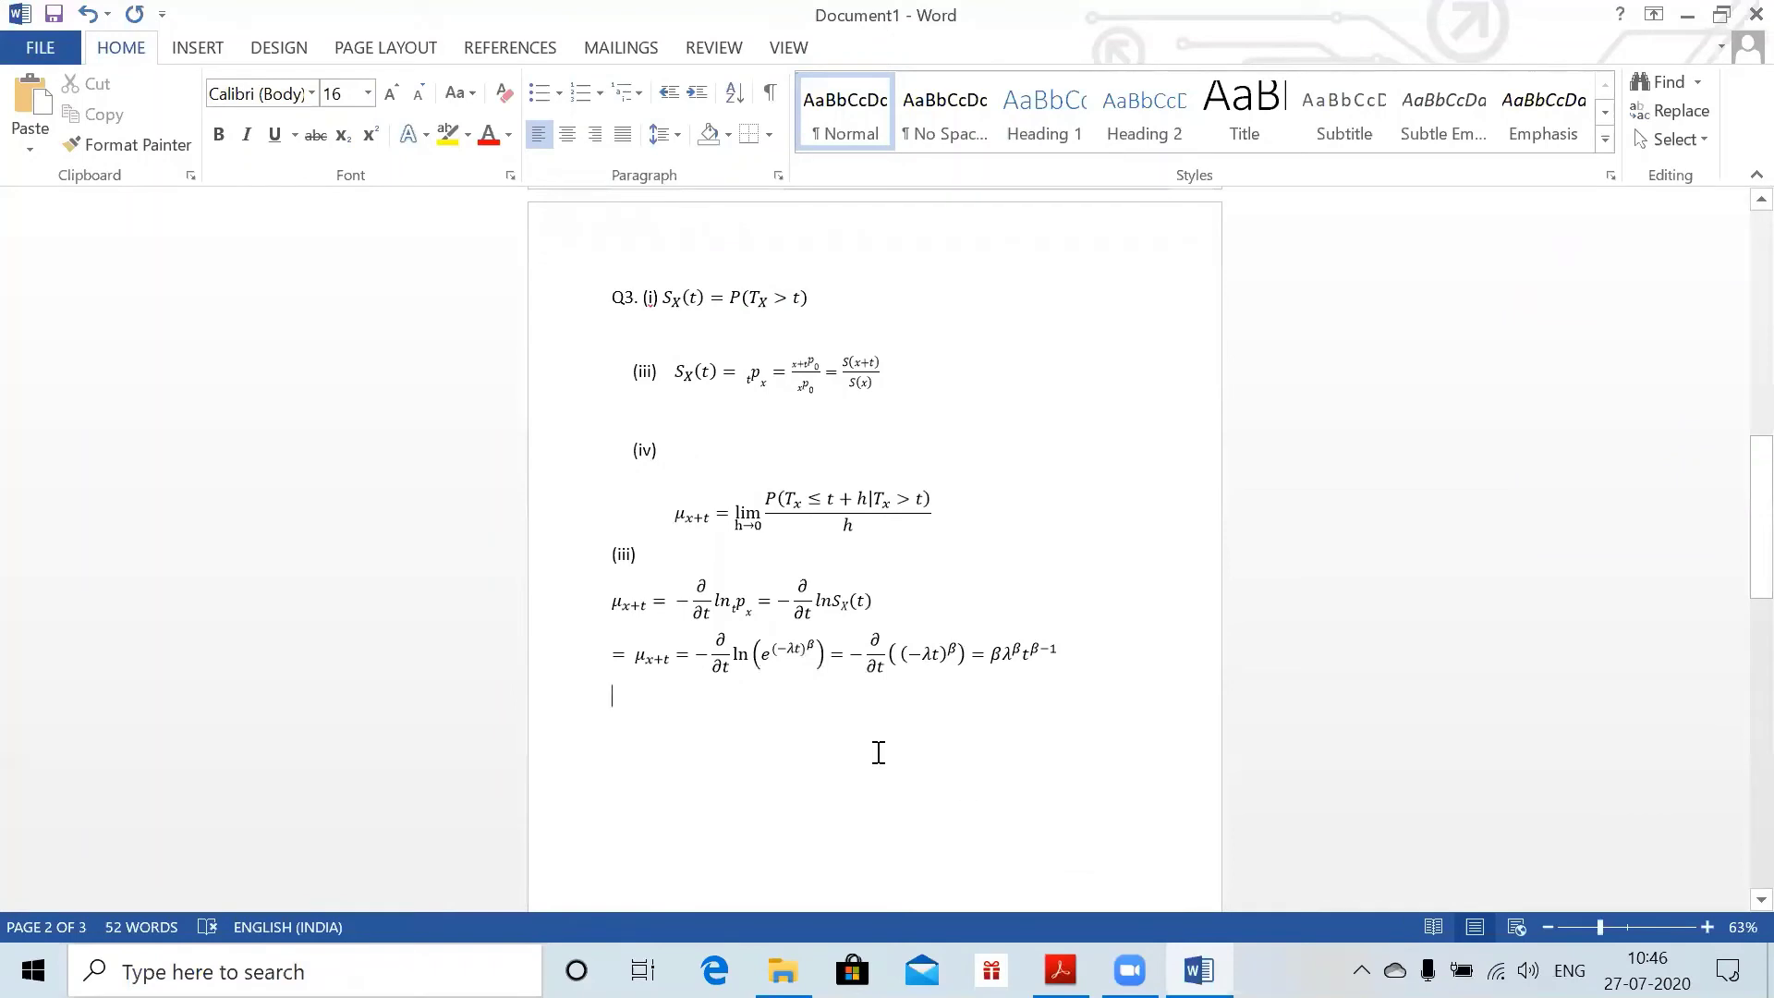
{"action": "scroll", "coordinate": [879, 753], "scroll_direction": "down", "scroll_amount": 5}
{"action": "scroll", "coordinate": [879, 753], "scroll_direction": "up", "scroll_amount": 2}
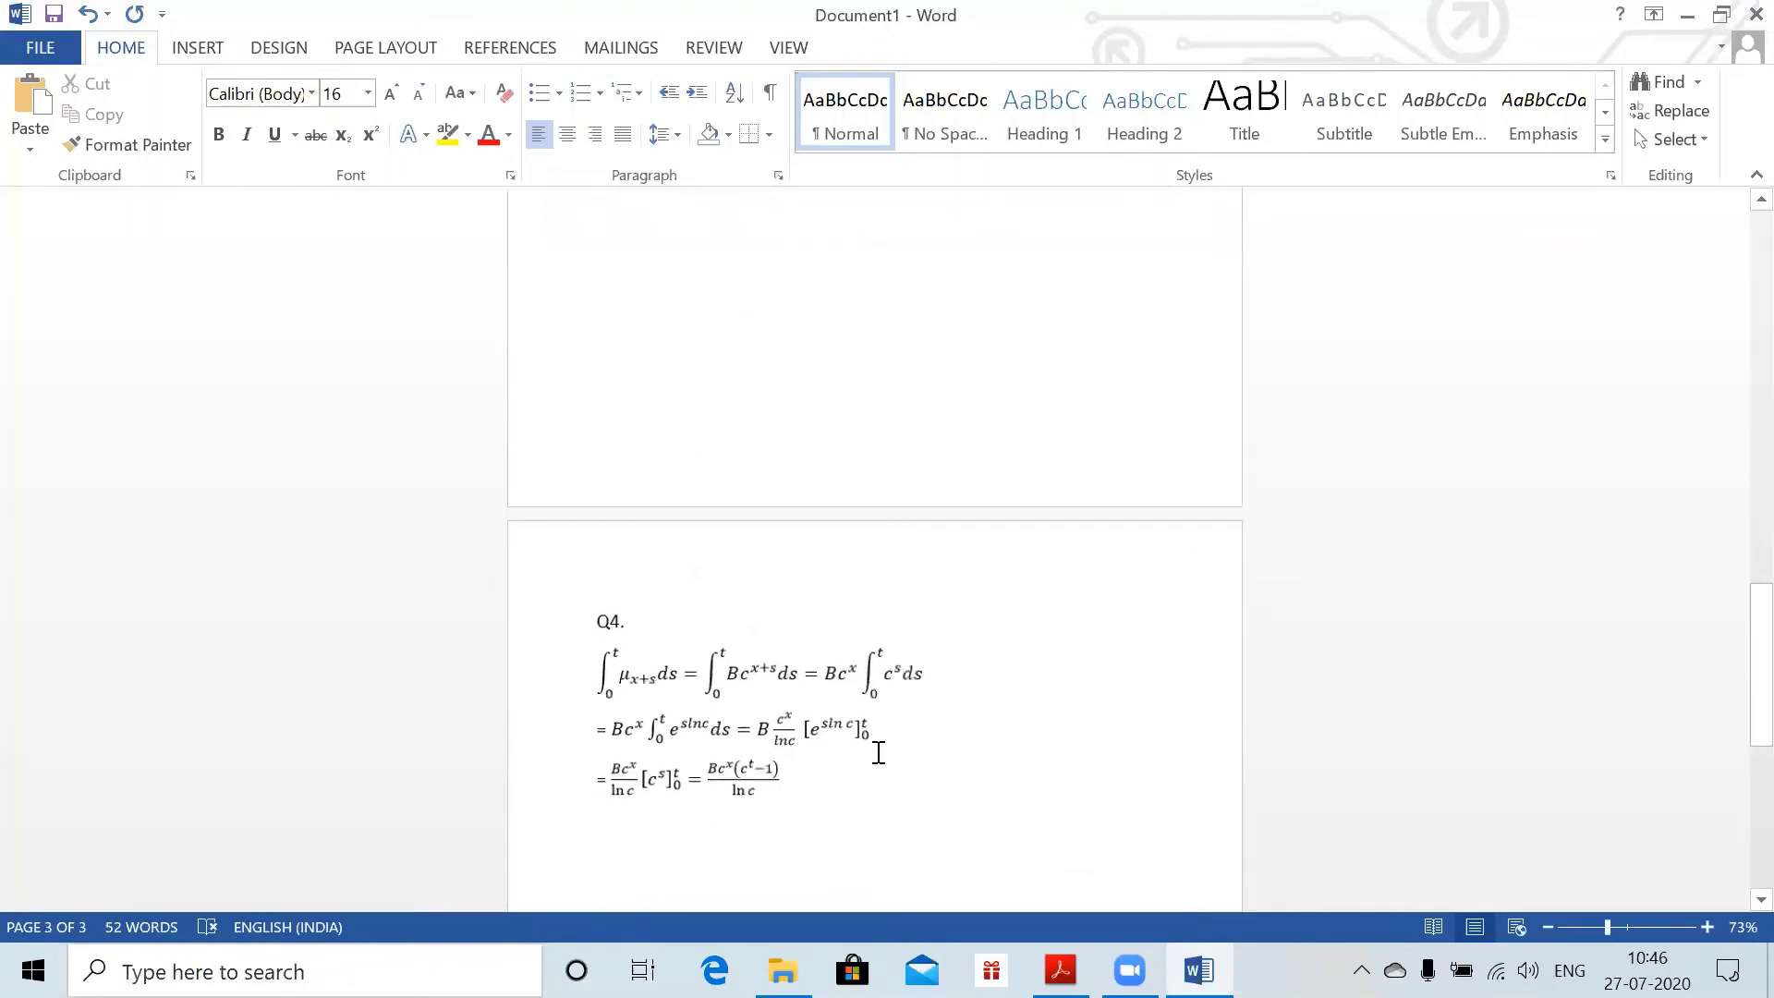
{"action": "scroll", "coordinate": [878, 753], "scroll_direction": "up", "scroll_amount": 2}
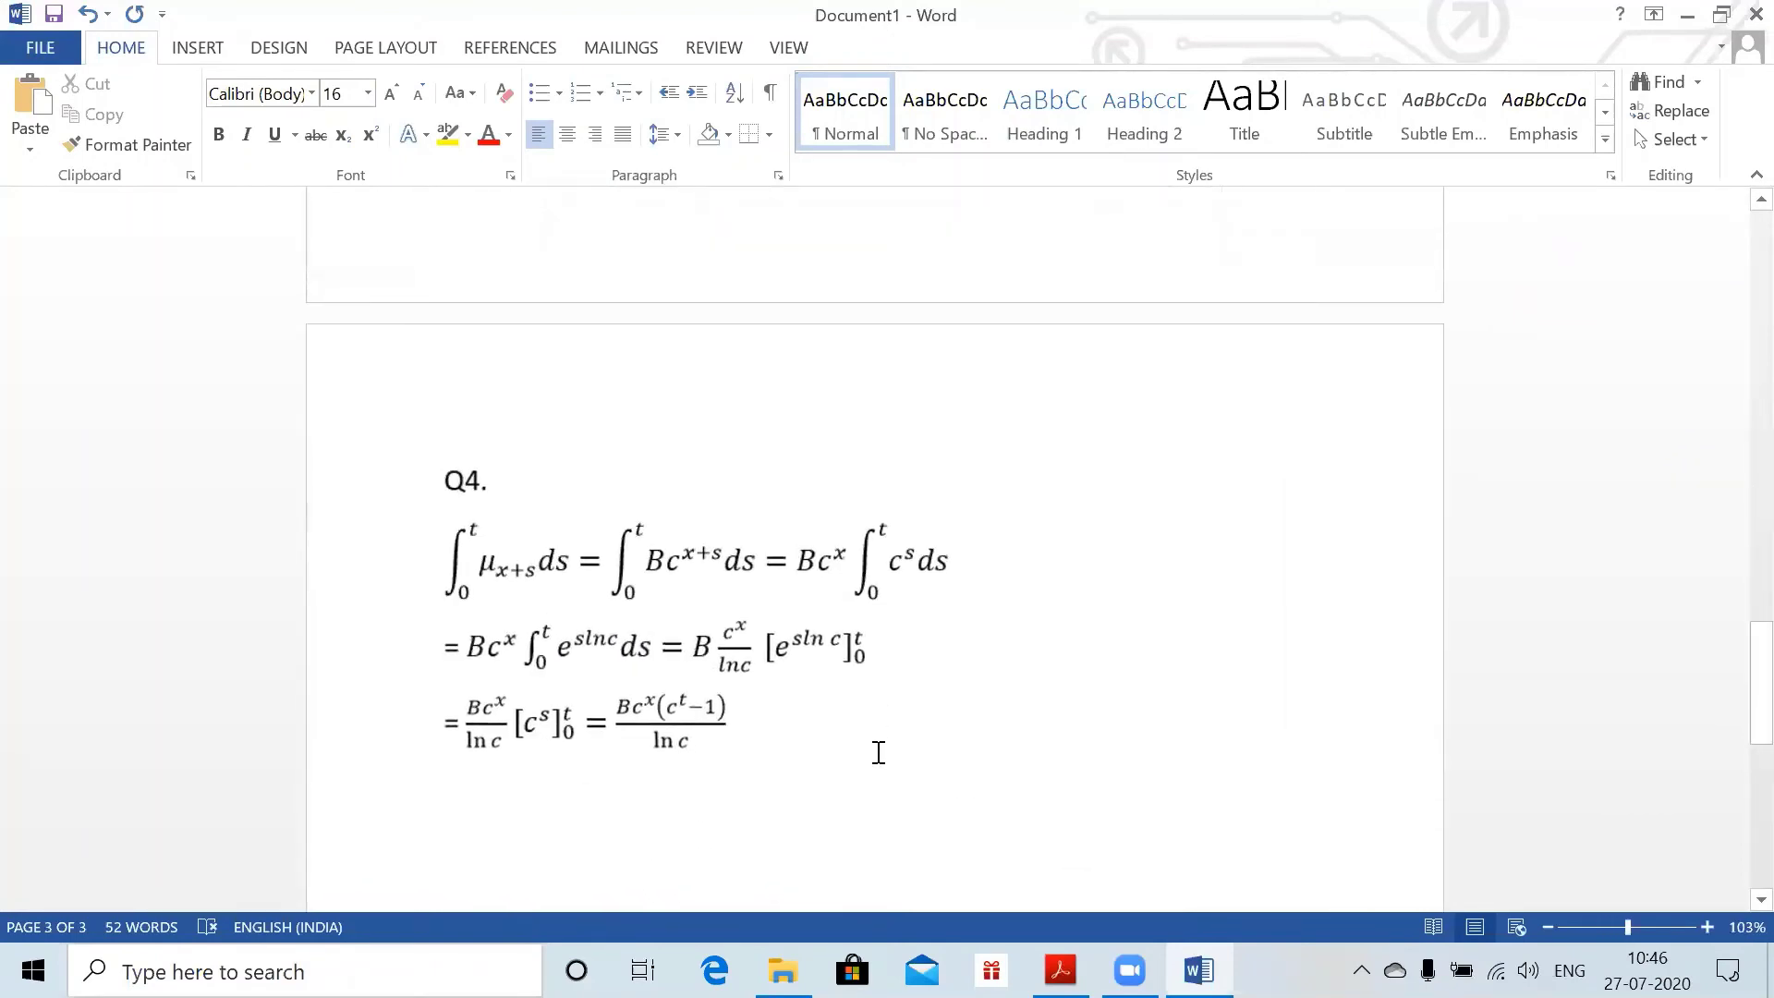
{"action": "mouse_move", "coordinate": [1760, 683]}
{"action": "left_mouse_down"}
{"action": "mouse_move", "coordinate": [1758, 740]}
{"action": "mouse_move", "coordinate": [1758, 702]}
{"action": "left_mouse_up"}
- Check part (ii) in the CS2 Word Class 3 PDF and add the label (ii) below the Question 4 working
{"action": "left_click", "coordinate": [479, 773]}
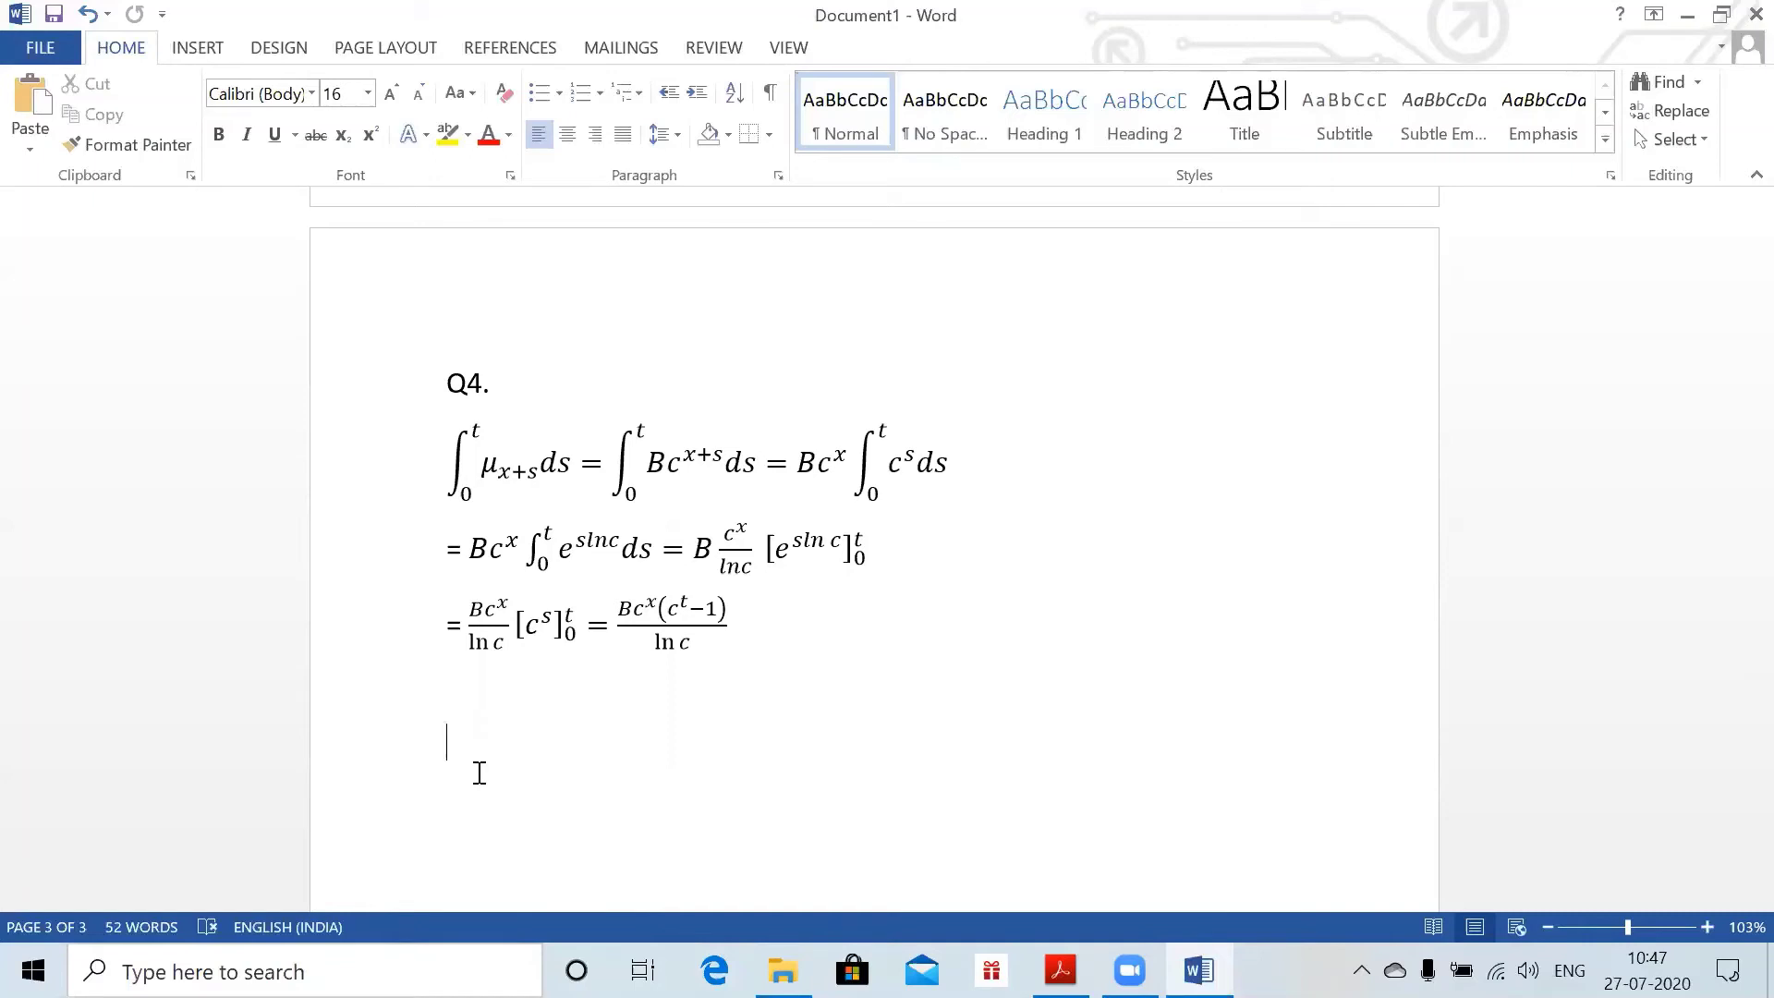
{"action": "key", "text": "Return"}
{"action": "key", "text": "alt+Tab"}
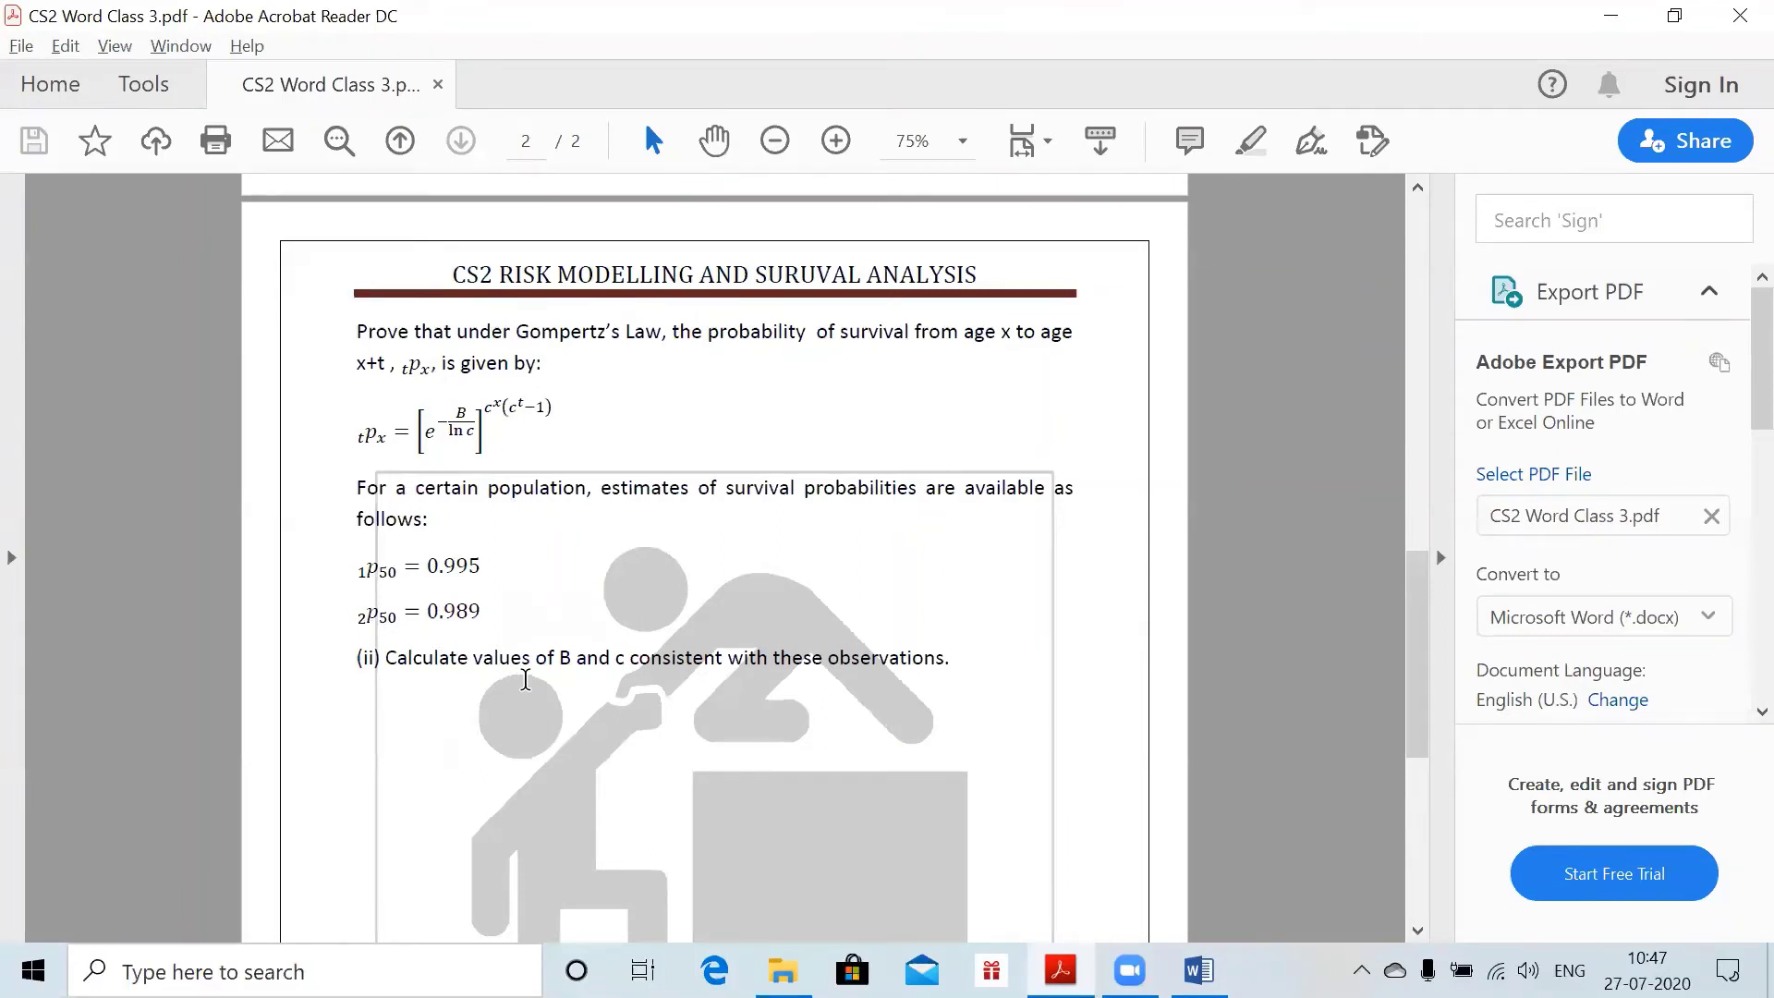
{"action": "key", "text": "alt+Tab"}
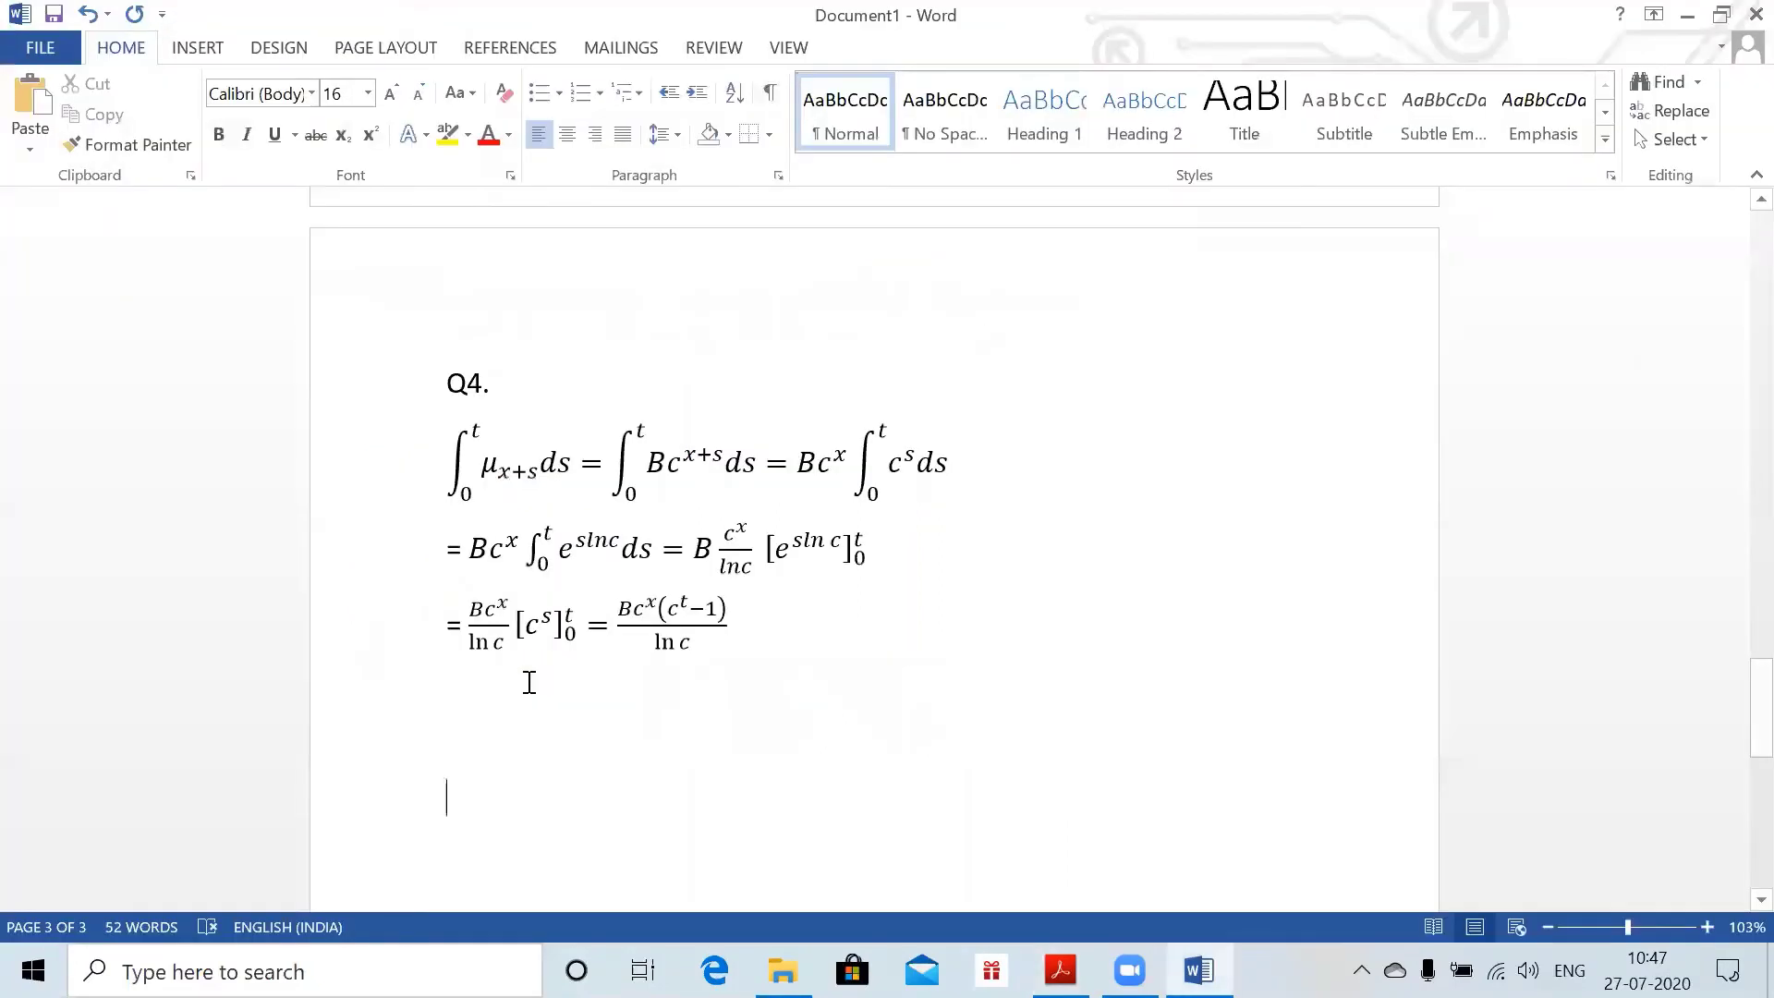
{"action": "type", "text": "(ii)"}
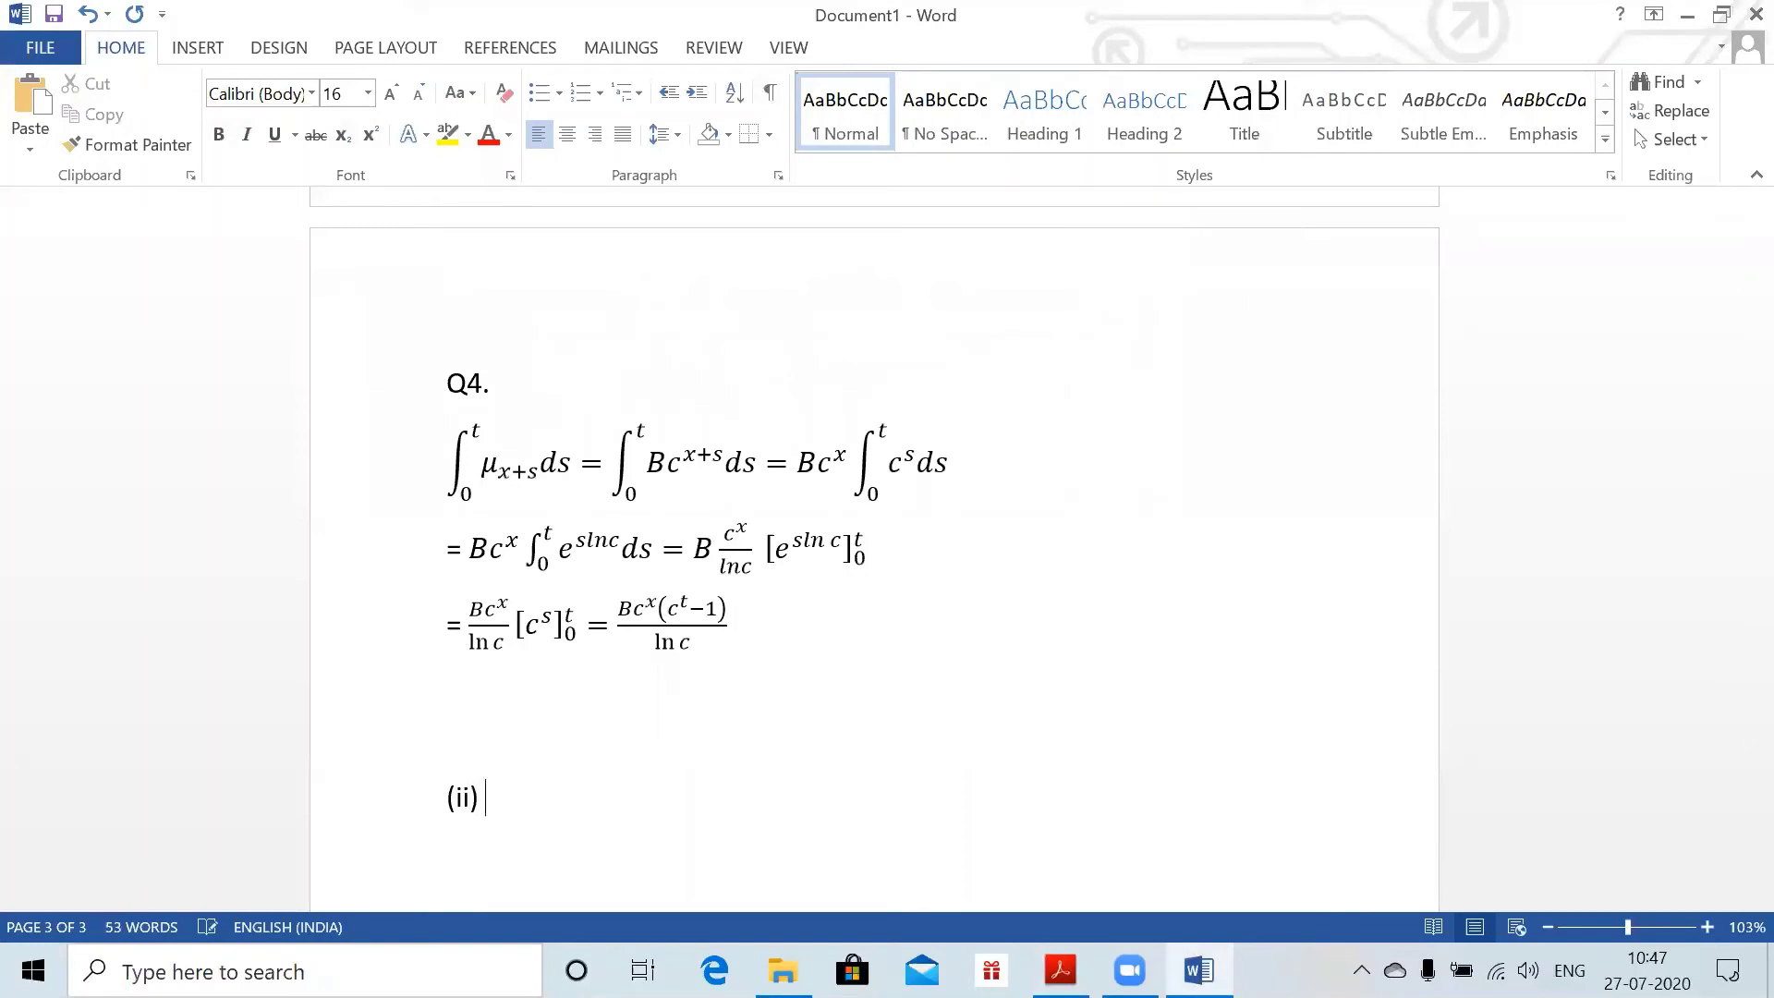
- Insert an equation on the line below the (ii) label containing p with a leading subscript t and a trailing subscript x
{"action": "key", "text": "Return"}
{"action": "key", "text": "alt+equal"}
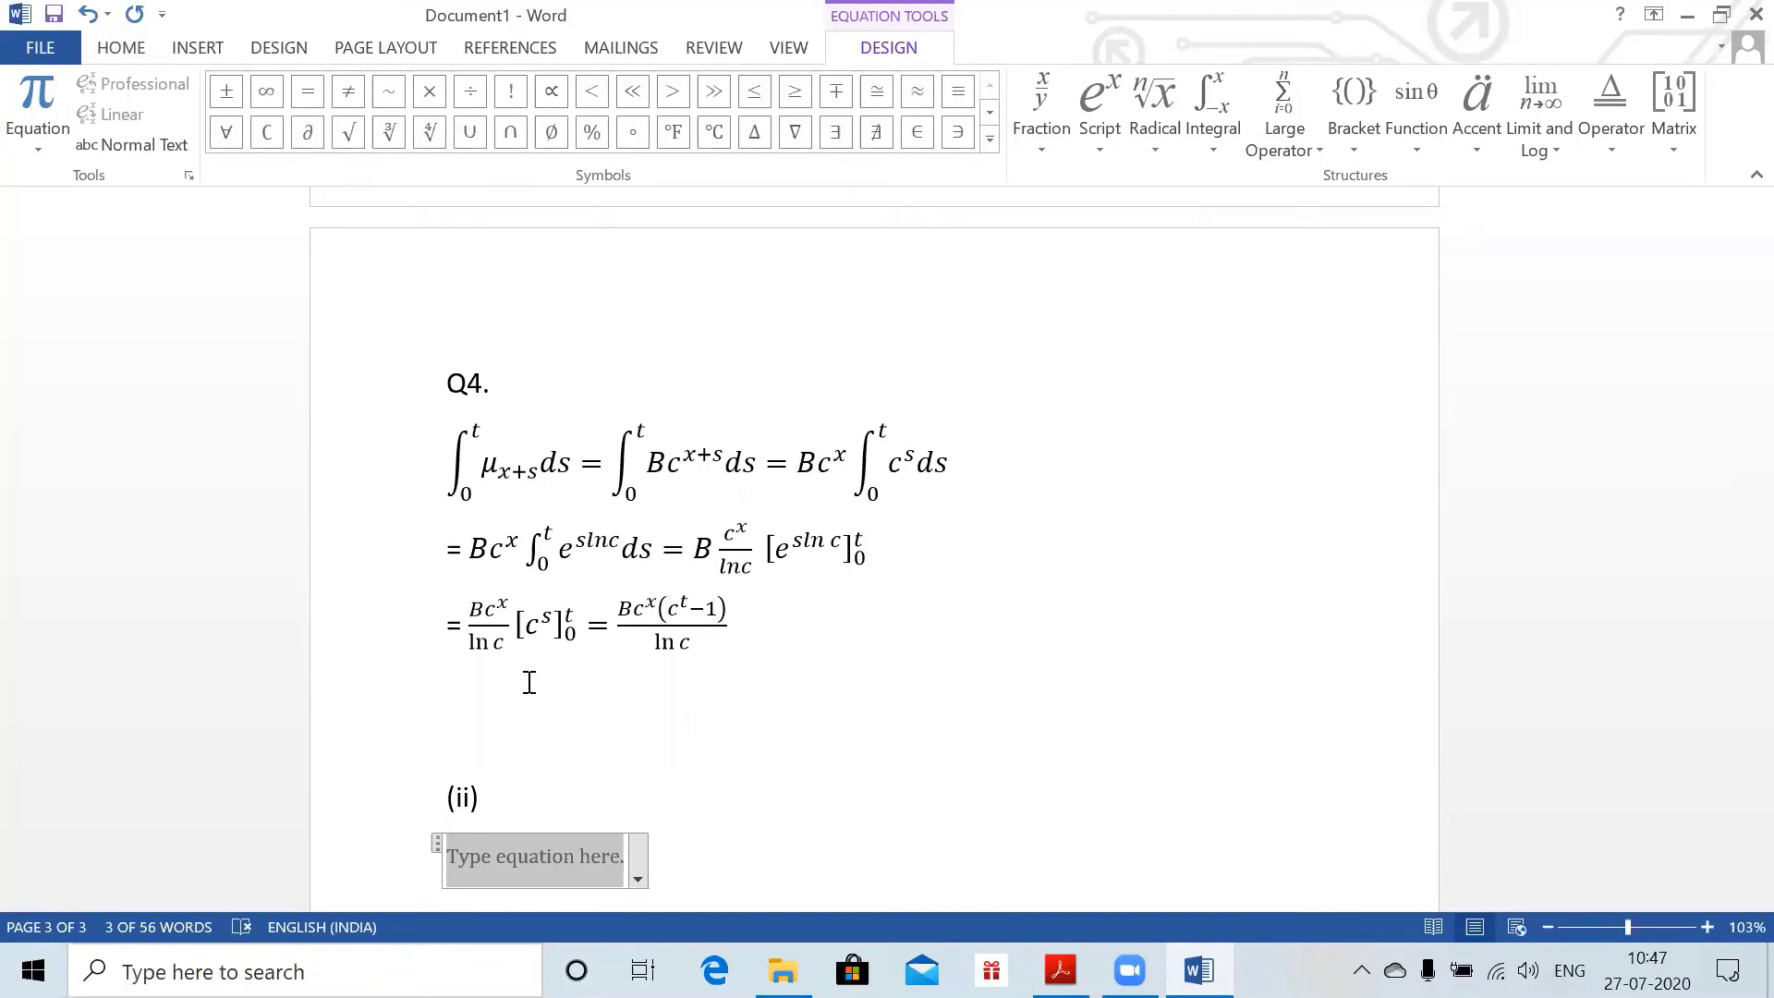
{"action": "type", "text": "tpx"}
{"action": "left_click", "coordinate": [460, 856]}
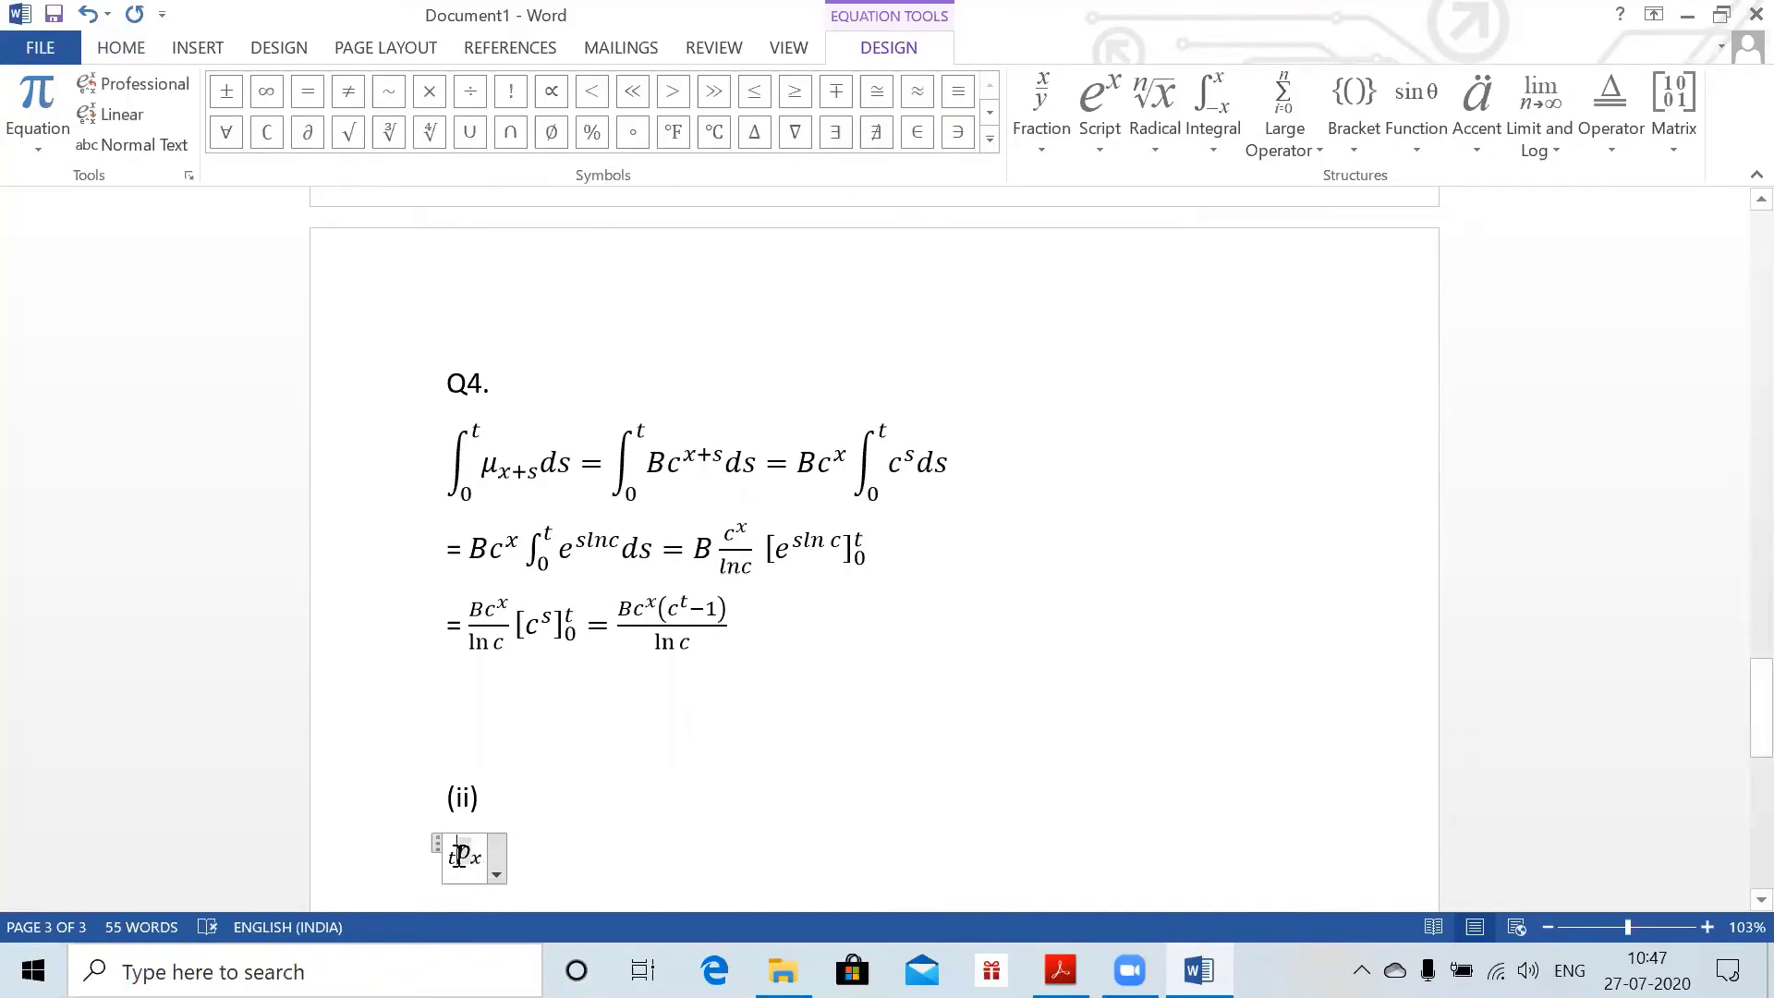
{"action": "key", "text": "Left"}
{"action": "key", "text": "BackSpace"}
{"action": "key", "text": "ctrl+z"}
{"action": "scroll", "coordinate": [1041, 669], "scroll_direction": "up", "scroll_amount": 4, "text": "ctrl"}
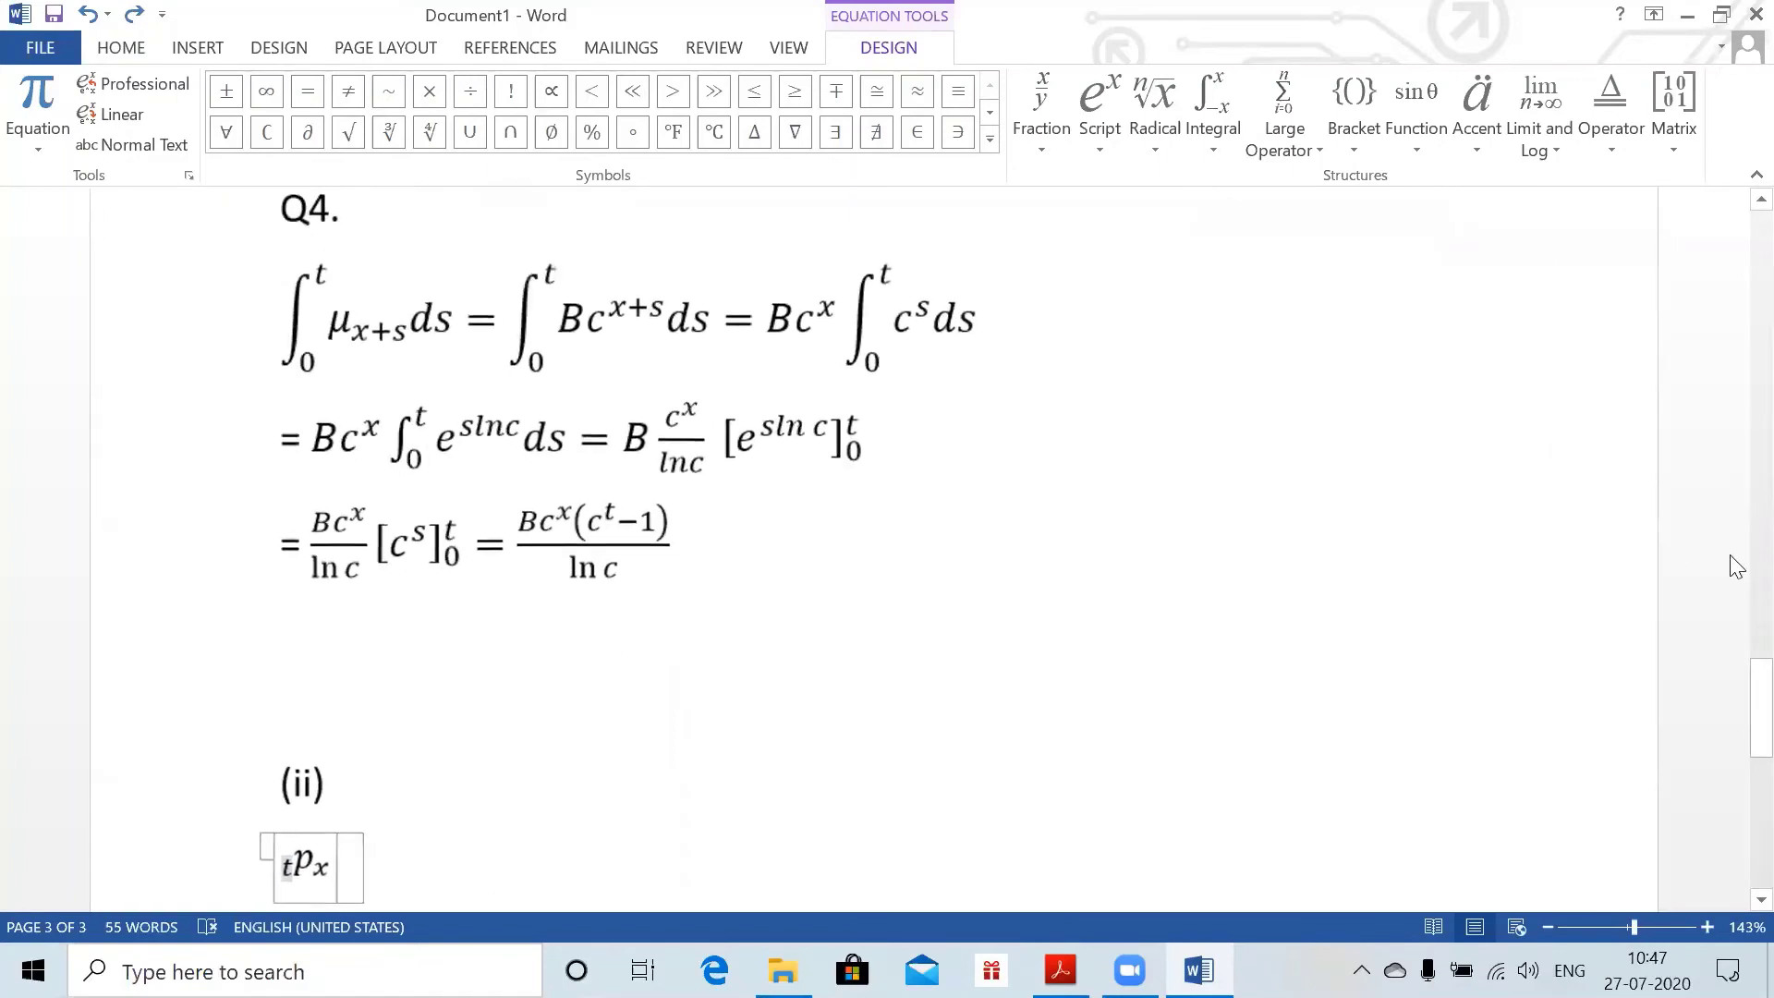
- Change the subscripts of p to a leading 1 and a trailing 50, and follow the term with an equals sign
{"action": "left_click_drag", "start_coordinate": [1761, 711], "coordinate": [1761, 748]}
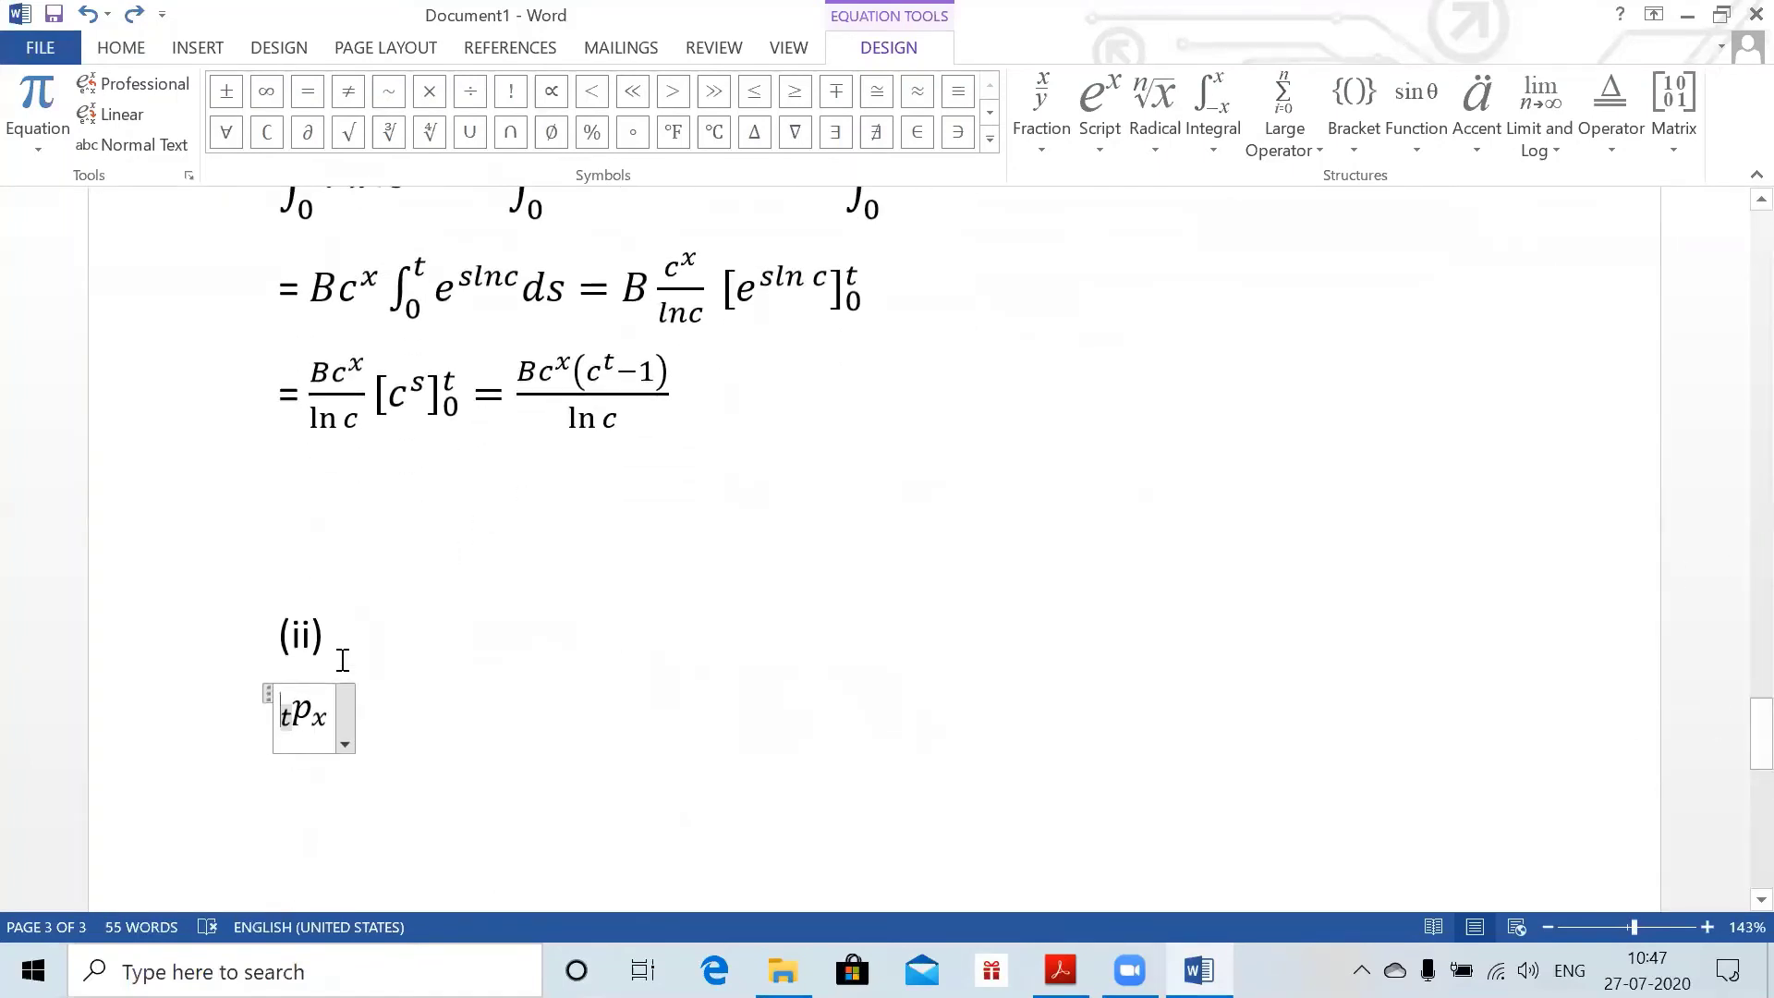
{"action": "left_click", "coordinate": [290, 716]}
{"action": "key", "text": "BackSpace"}
{"action": "type", "text": "1"}
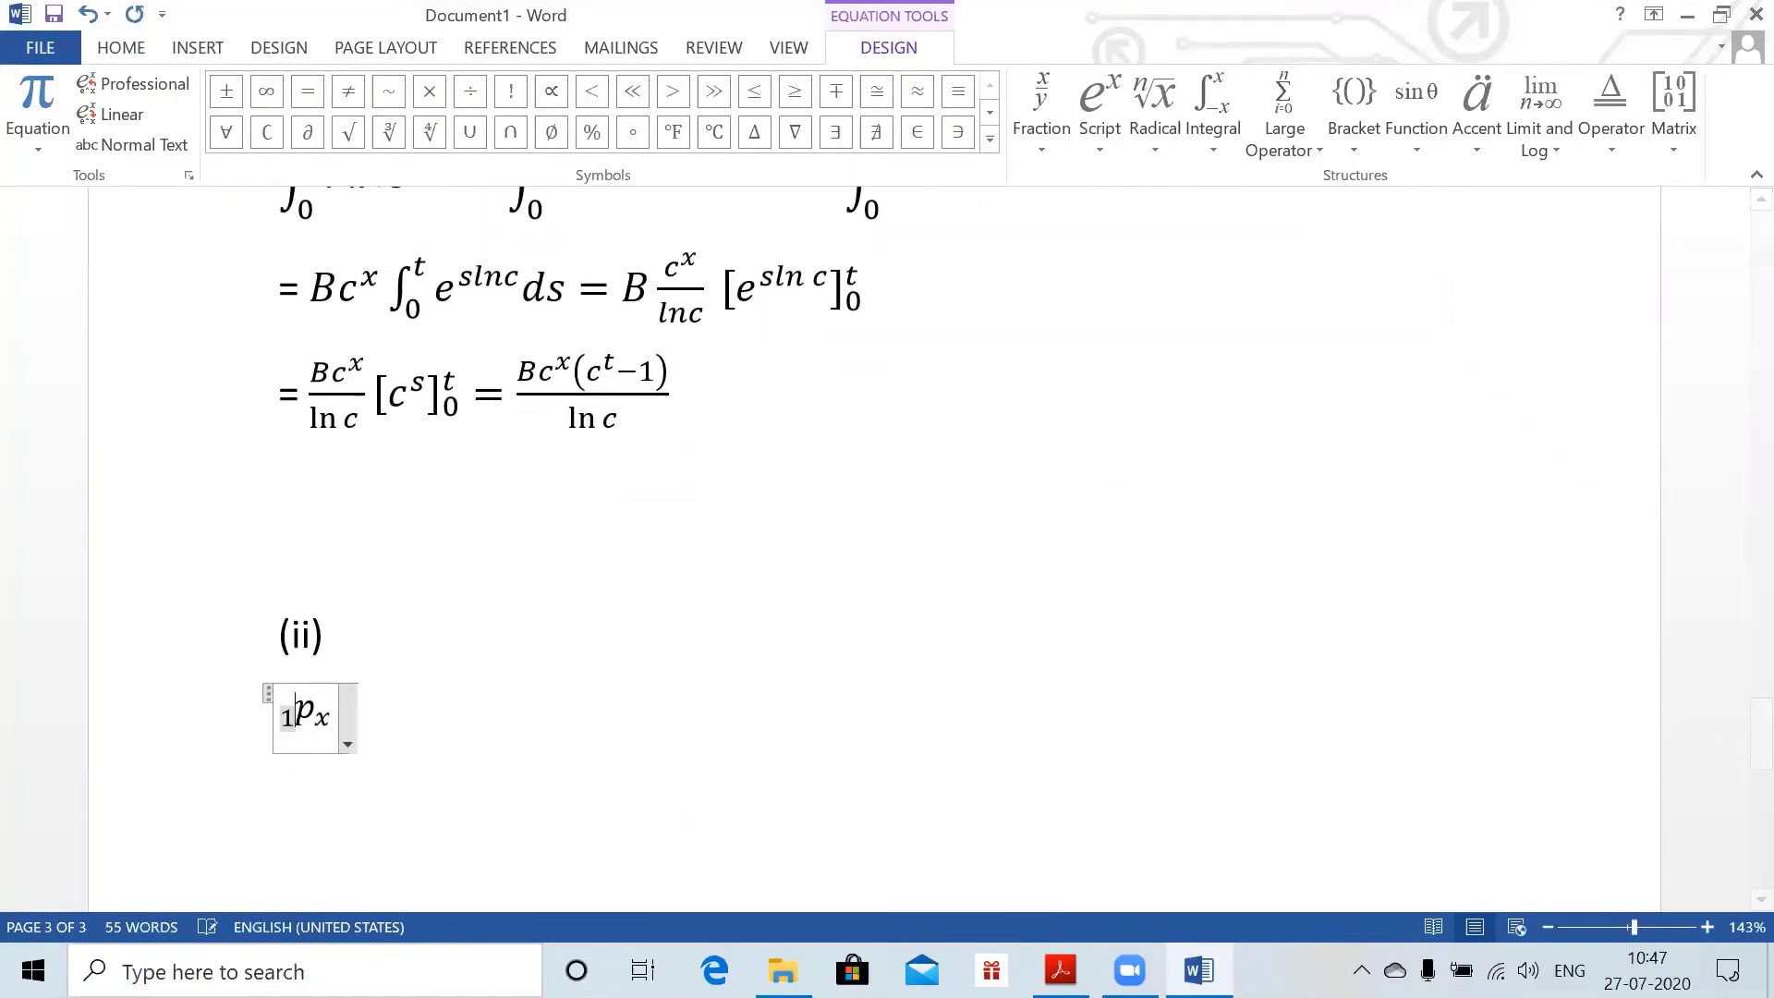
{"action": "double_click", "coordinate": [324, 719]}
{"action": "key", "text": "BackSpace"}
{"action": "type", "text": "50"}
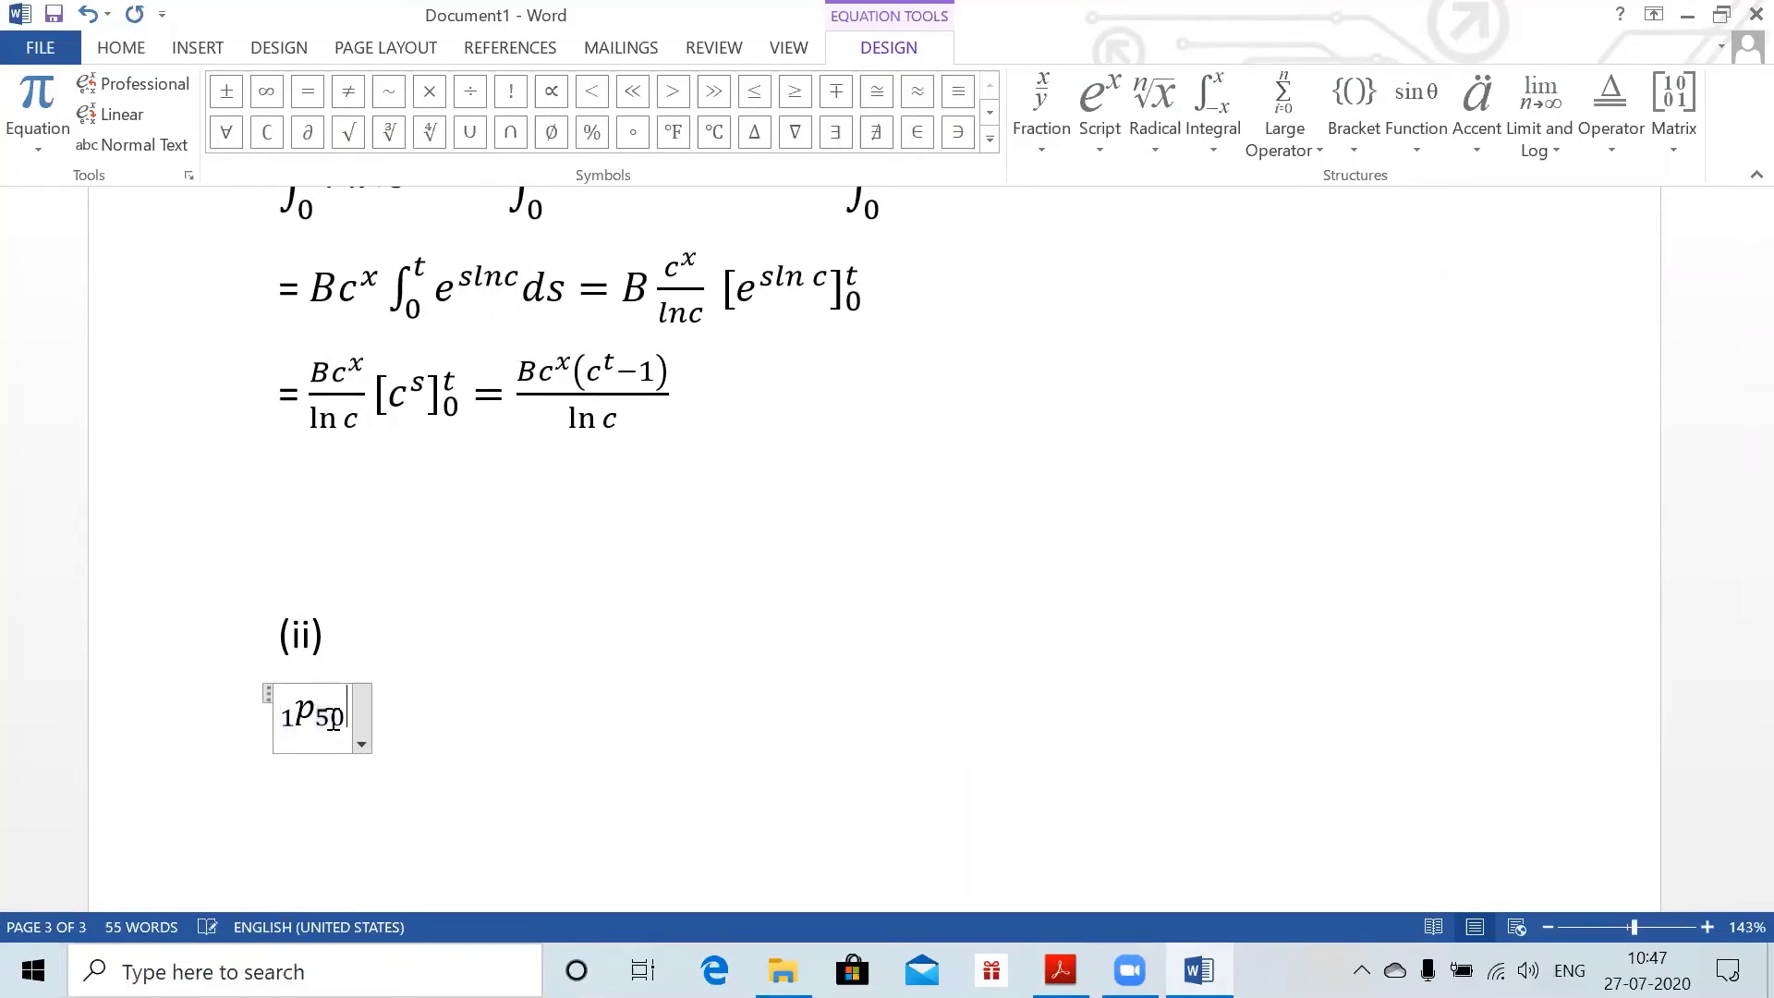
{"action": "key", "text": "Right"}
{"action": "type", "text": "="}
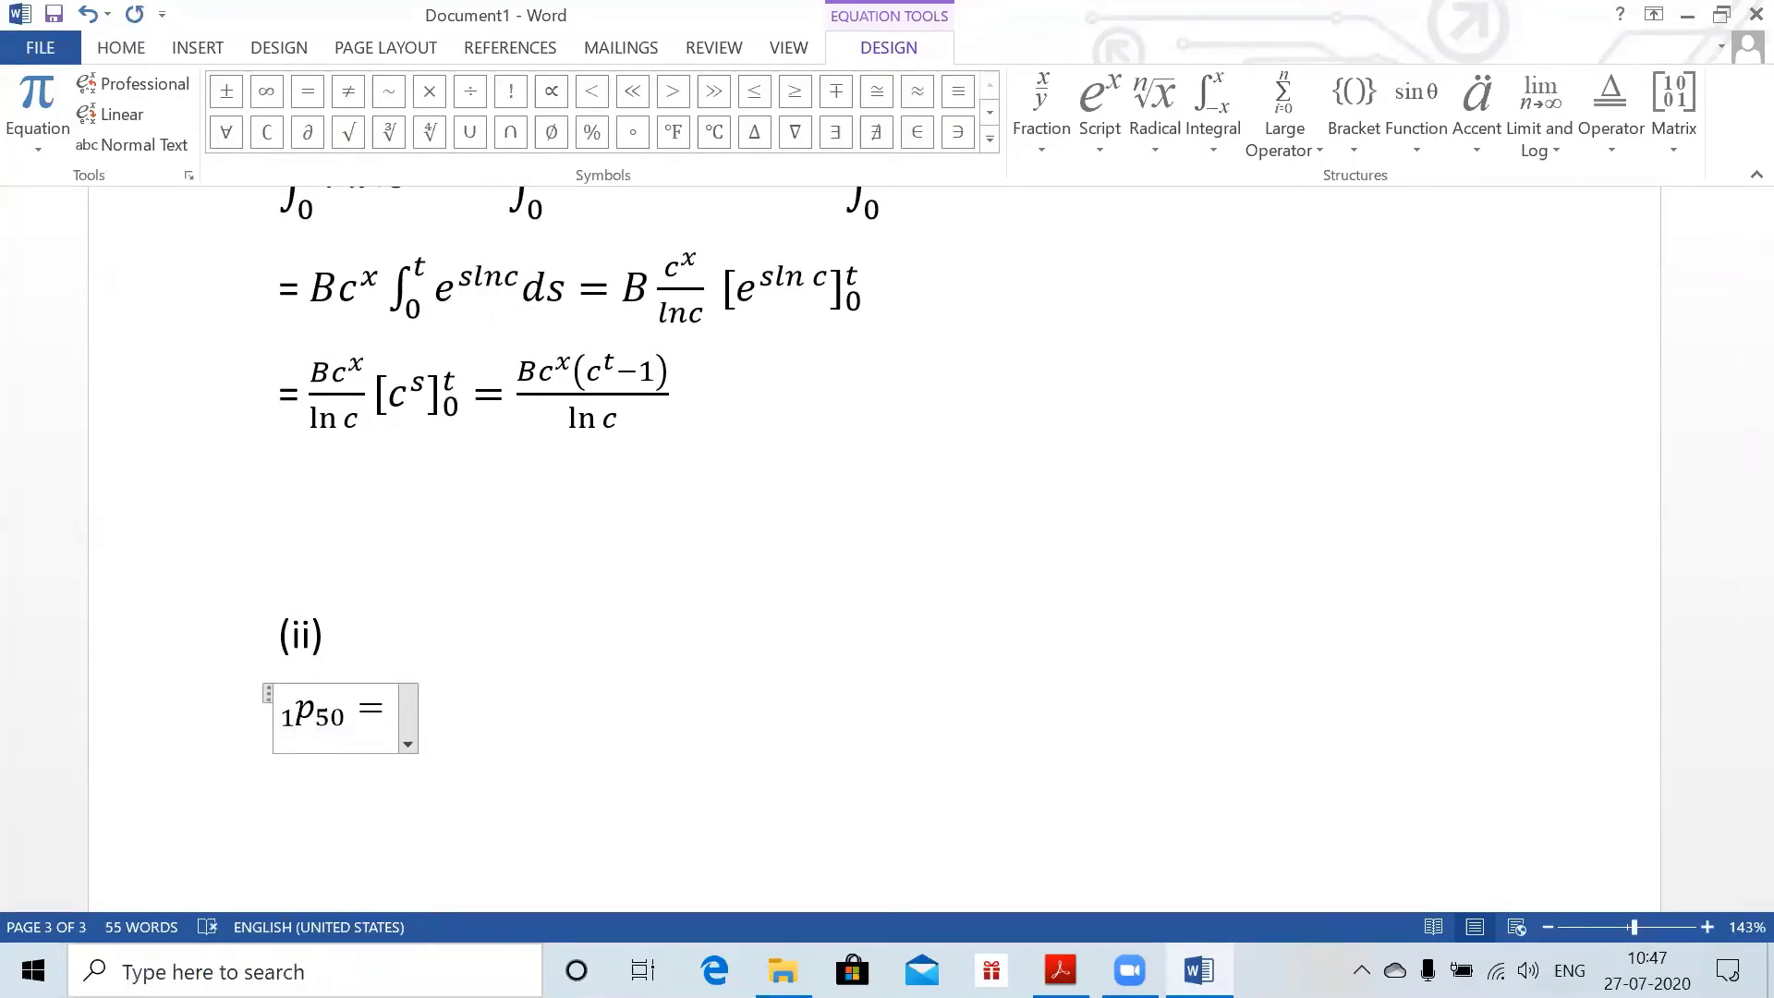
- Start the right side of the ₁p₅₀ equation as e with an exponent whose numerator begins −Bc^50
{"action": "type", "text": "e^(-"}
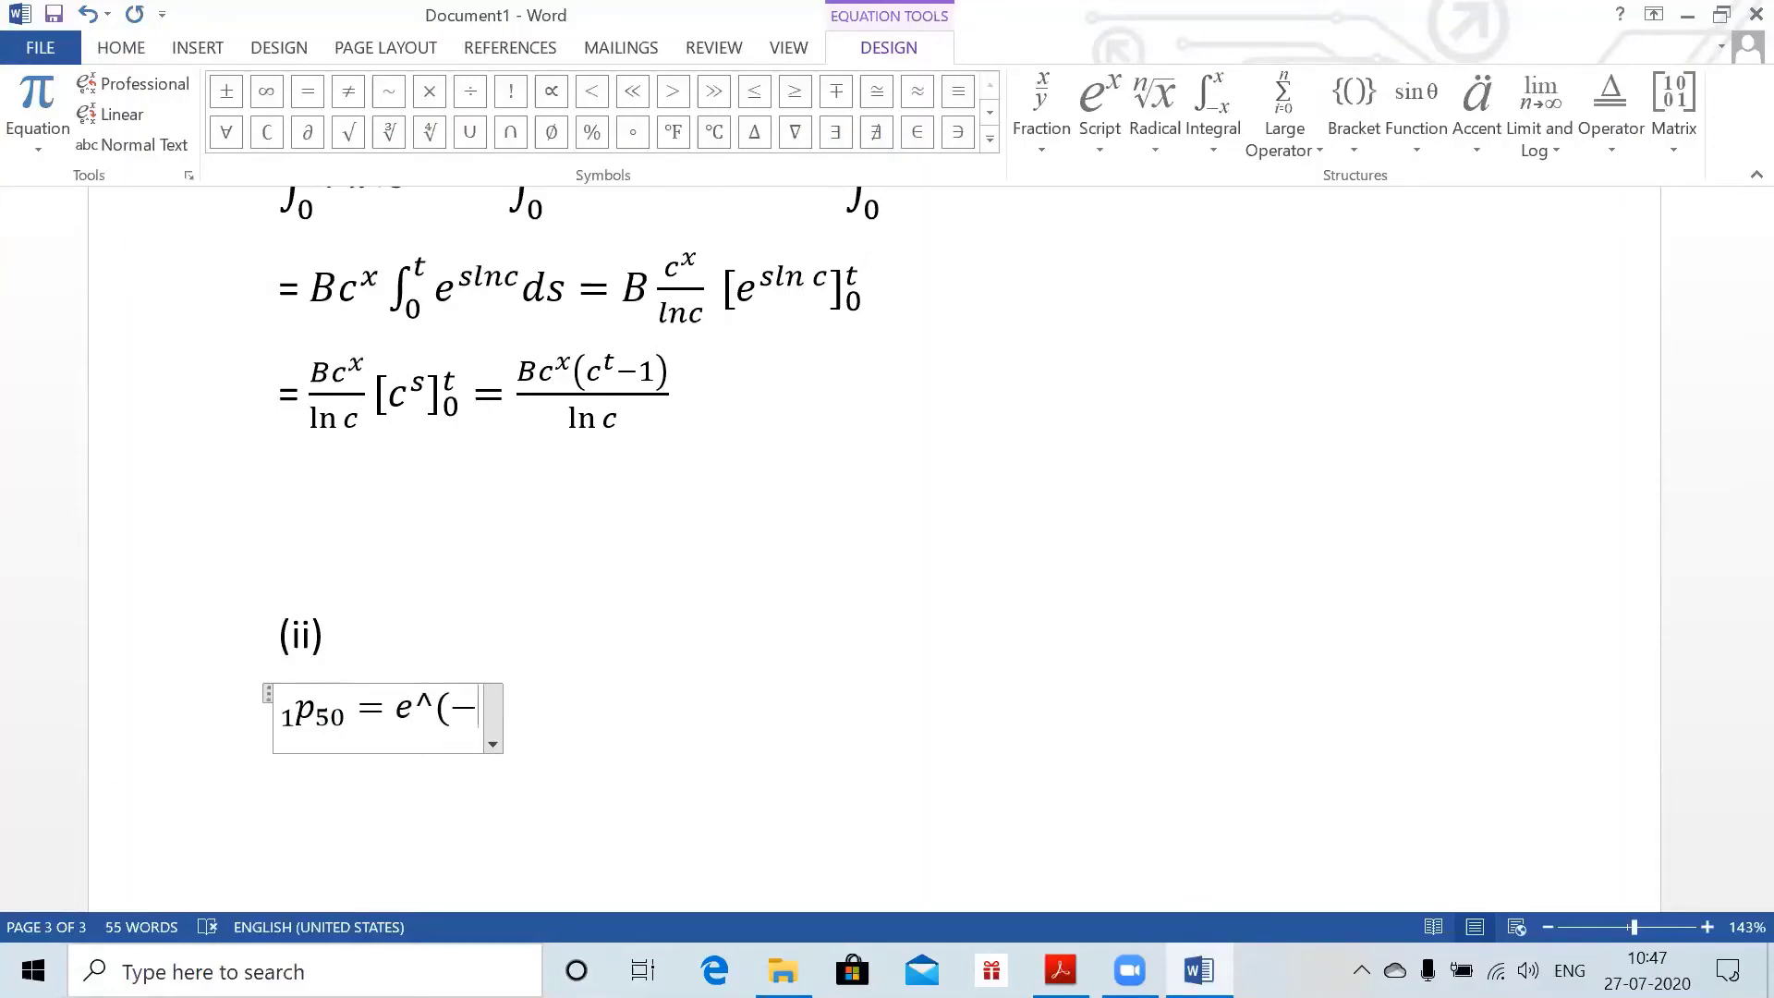
{"action": "key", "text": "BackSpace"}
{"action": "type", "text": "(-"}
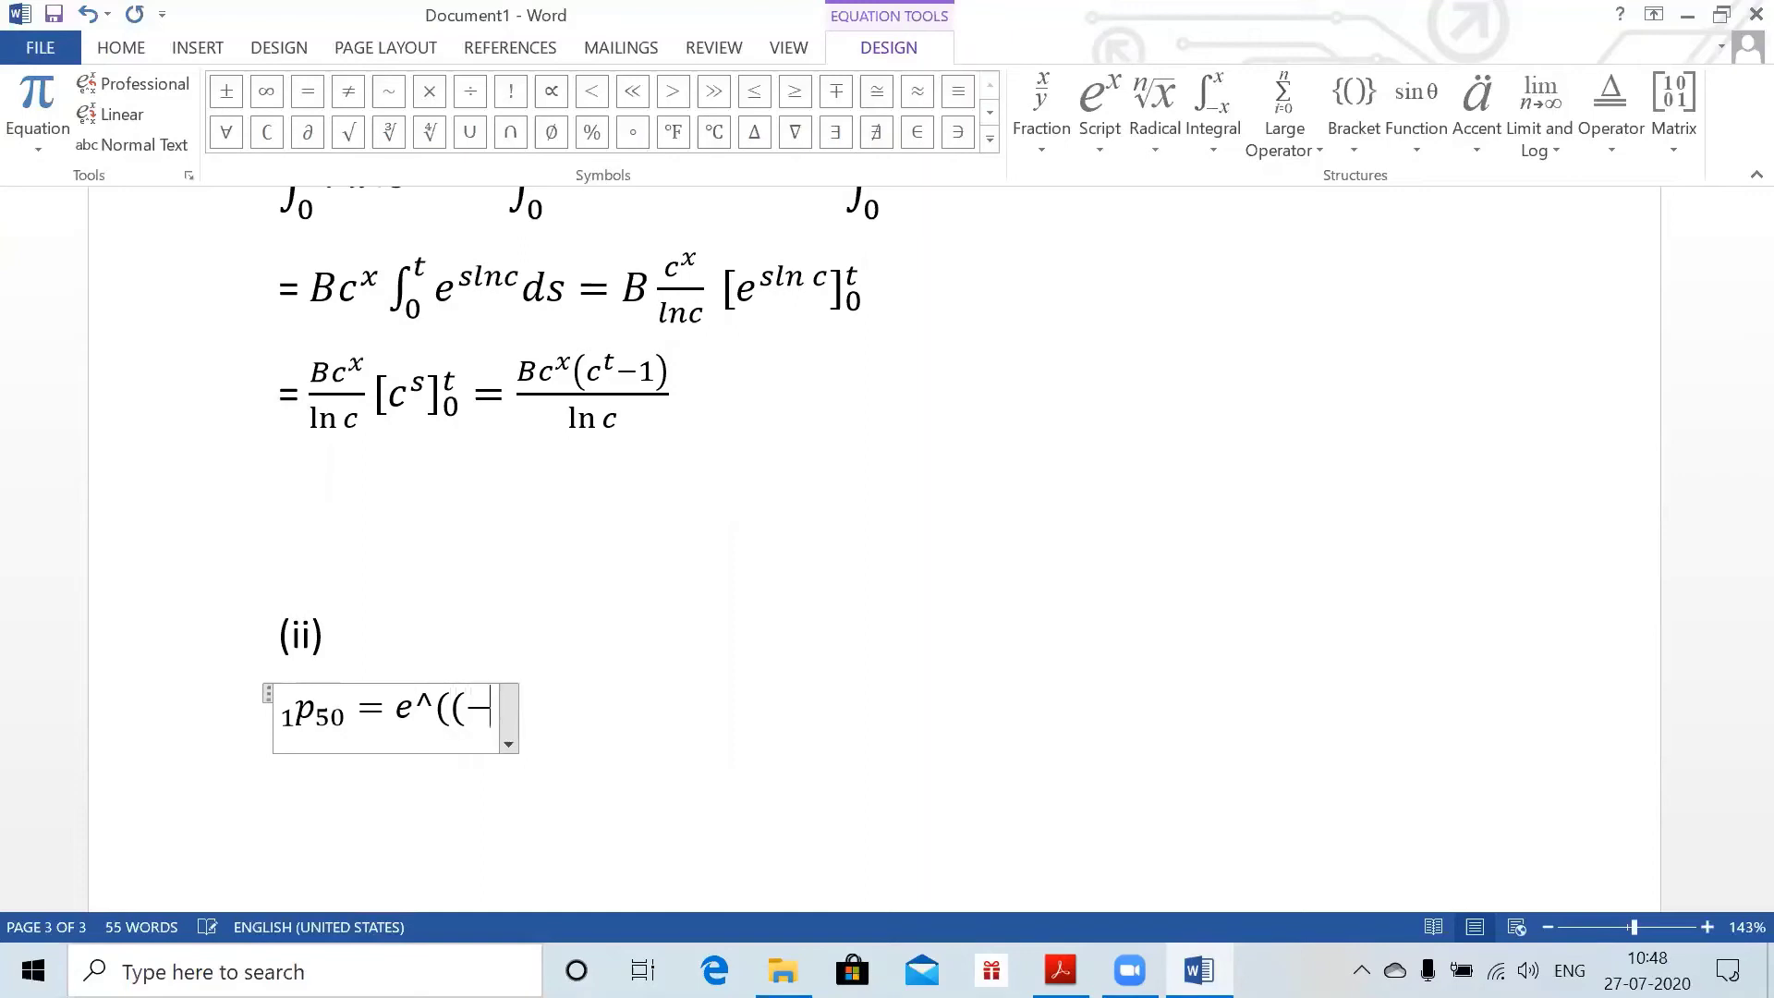
{"action": "type", "text": "-"}
{"action": "key", "text": "BackSpace"}
{"action": "type", "text": "Bc^x"}
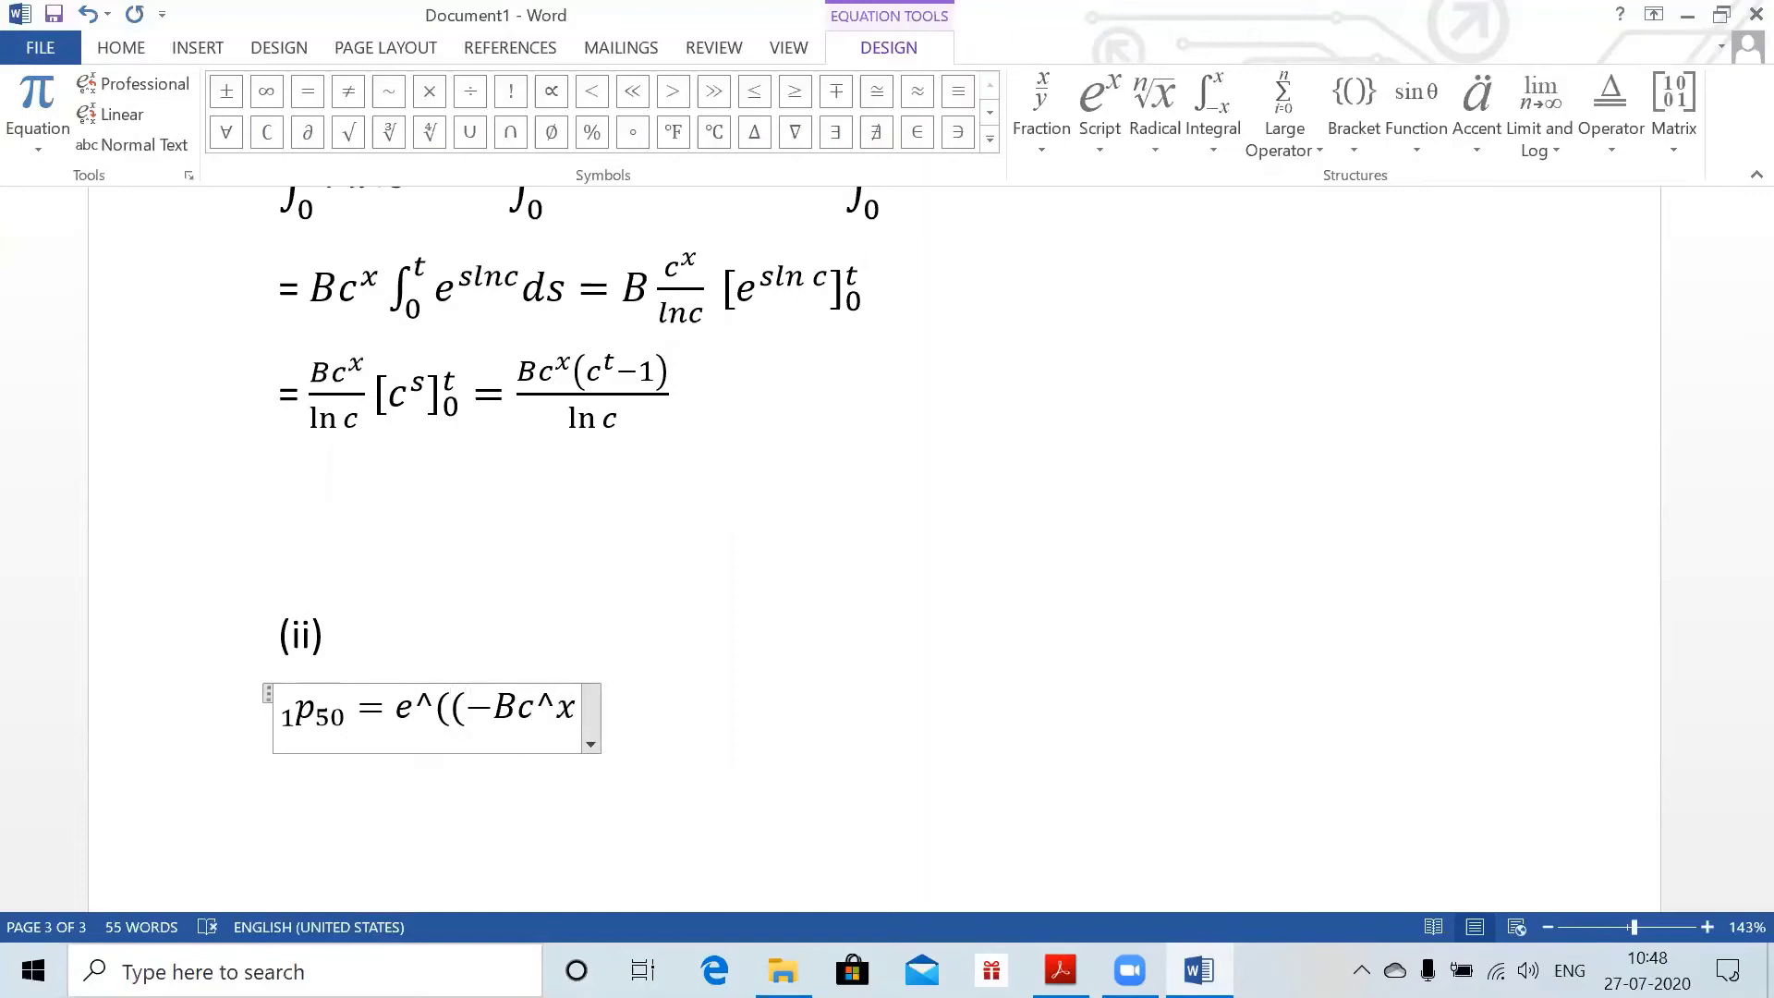
{"action": "key", "text": "space"}
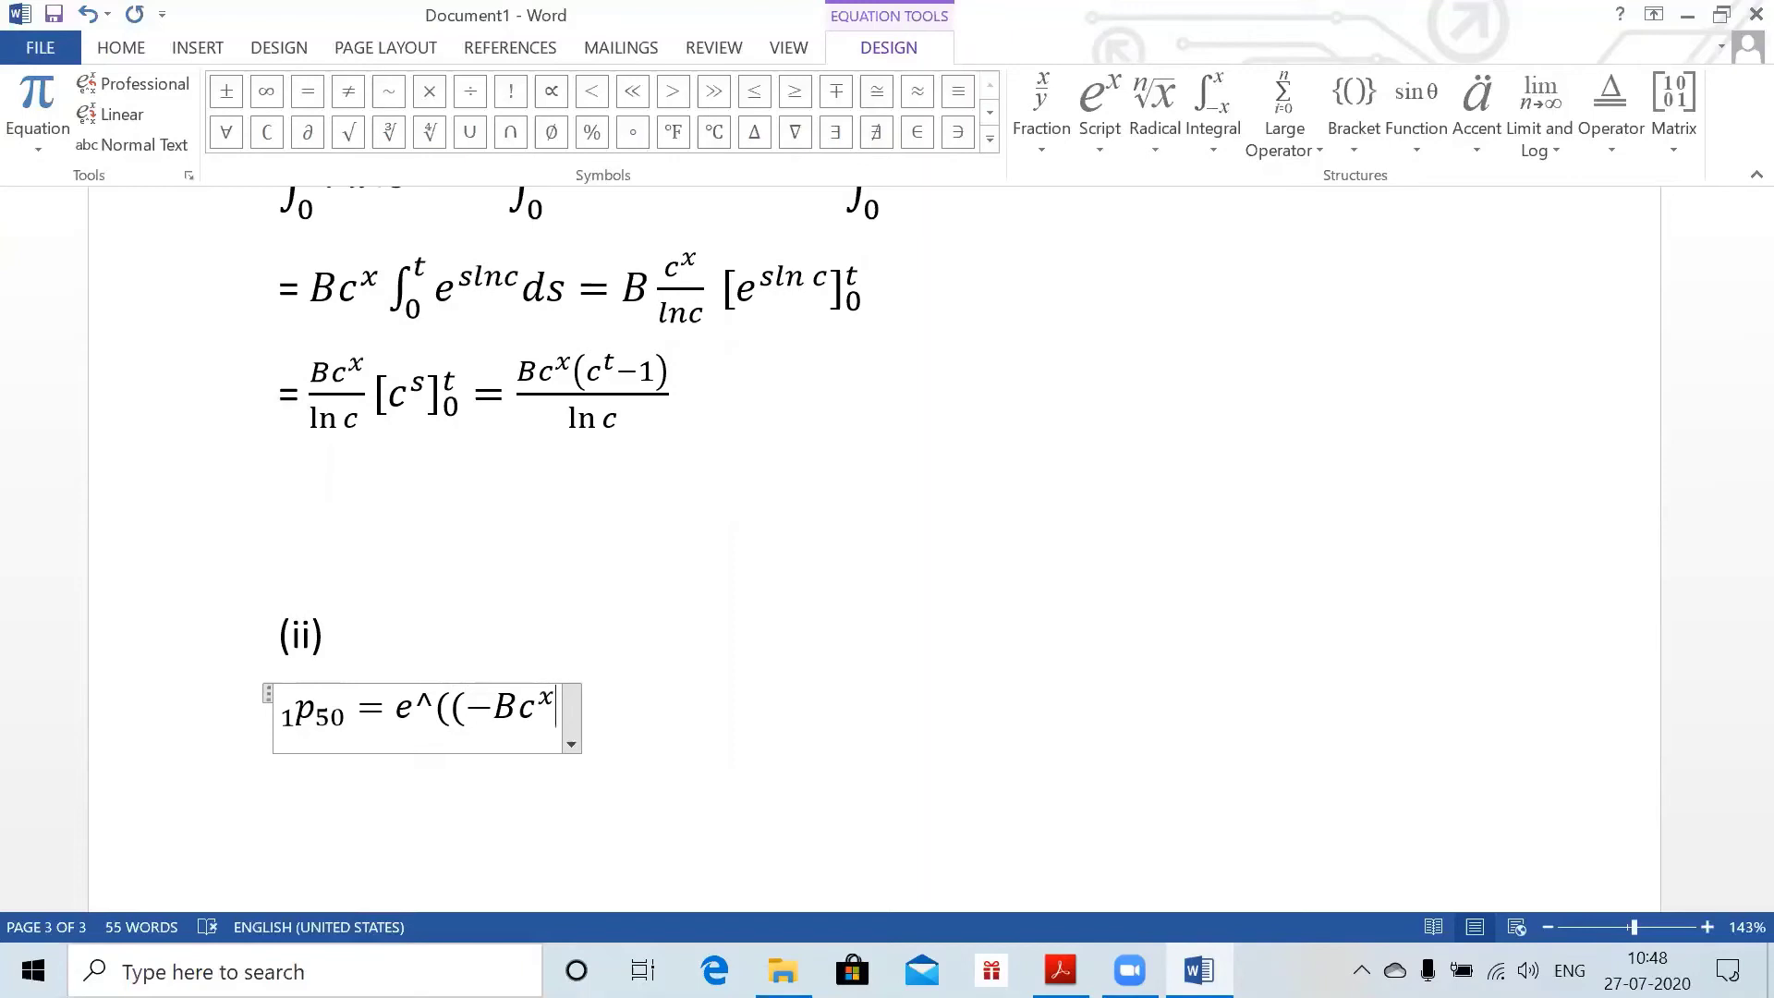
{"action": "key", "text": "BackSpace"}
{"action": "key", "text": "BackSpace"}
{"action": "type", "text": "c^50 "}
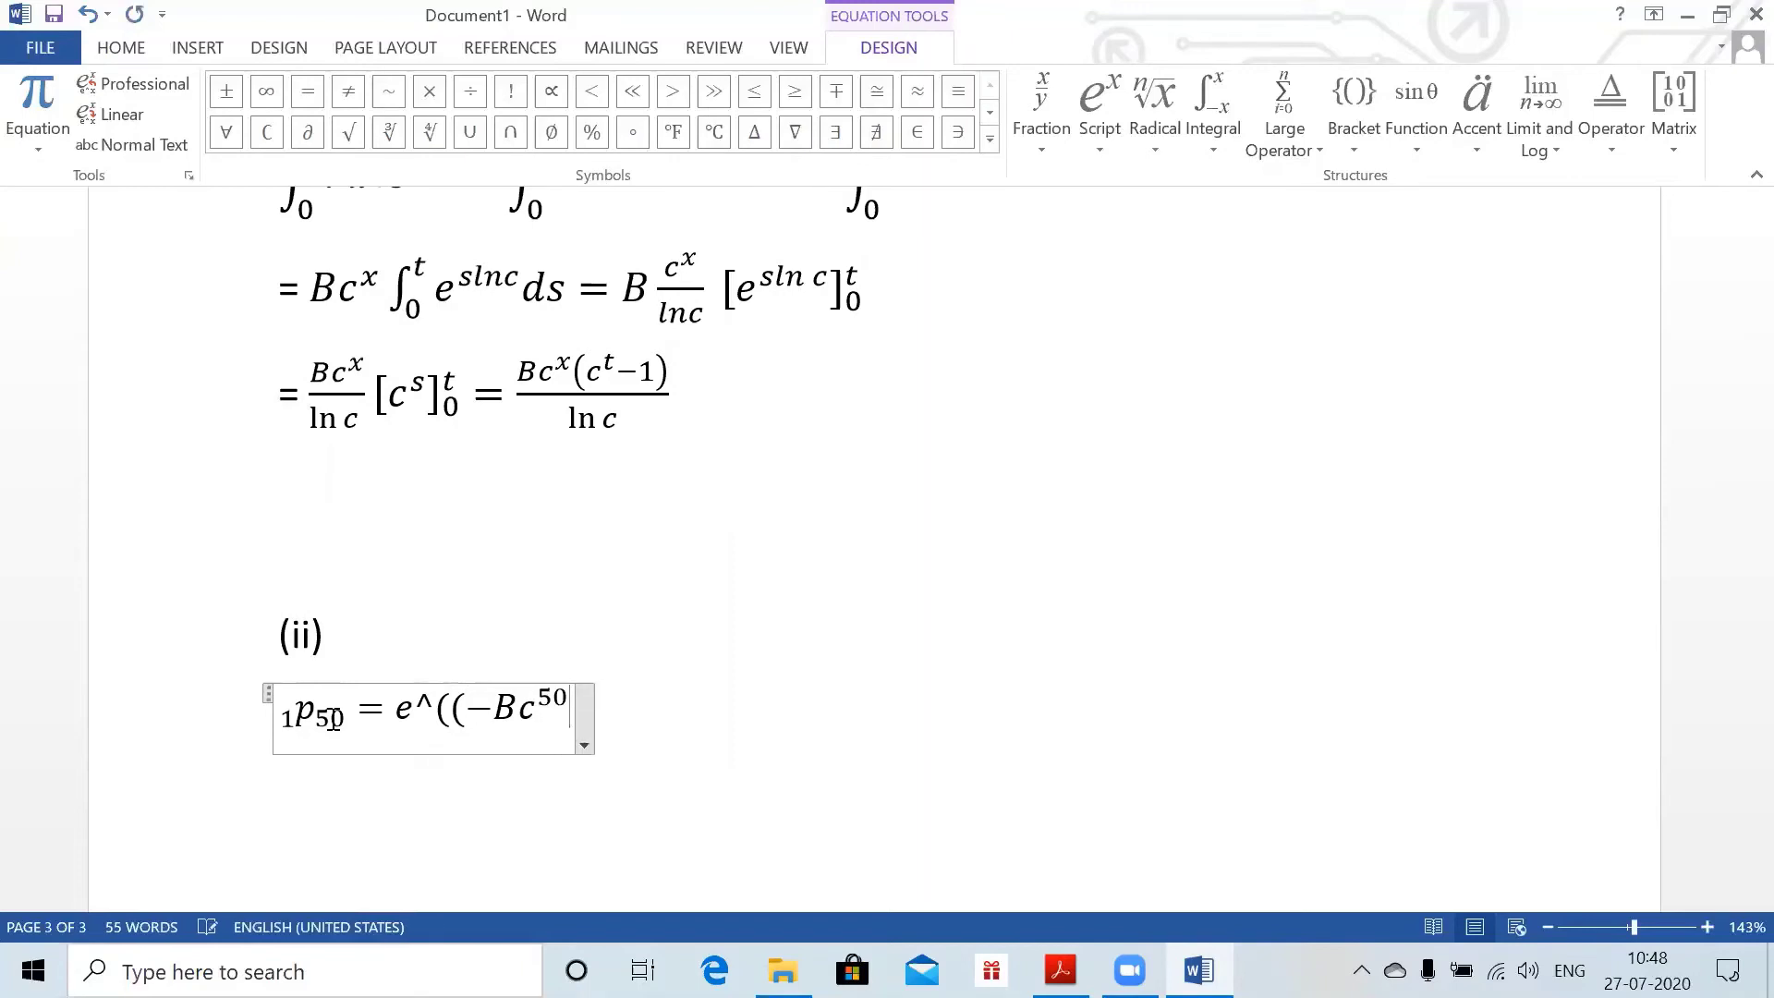
- Complete the exponent as −Bc^50(c−1) over ln c and set the ₁p₅₀ equation equal to 0.995
{"action": "type", "text": "(c^"}
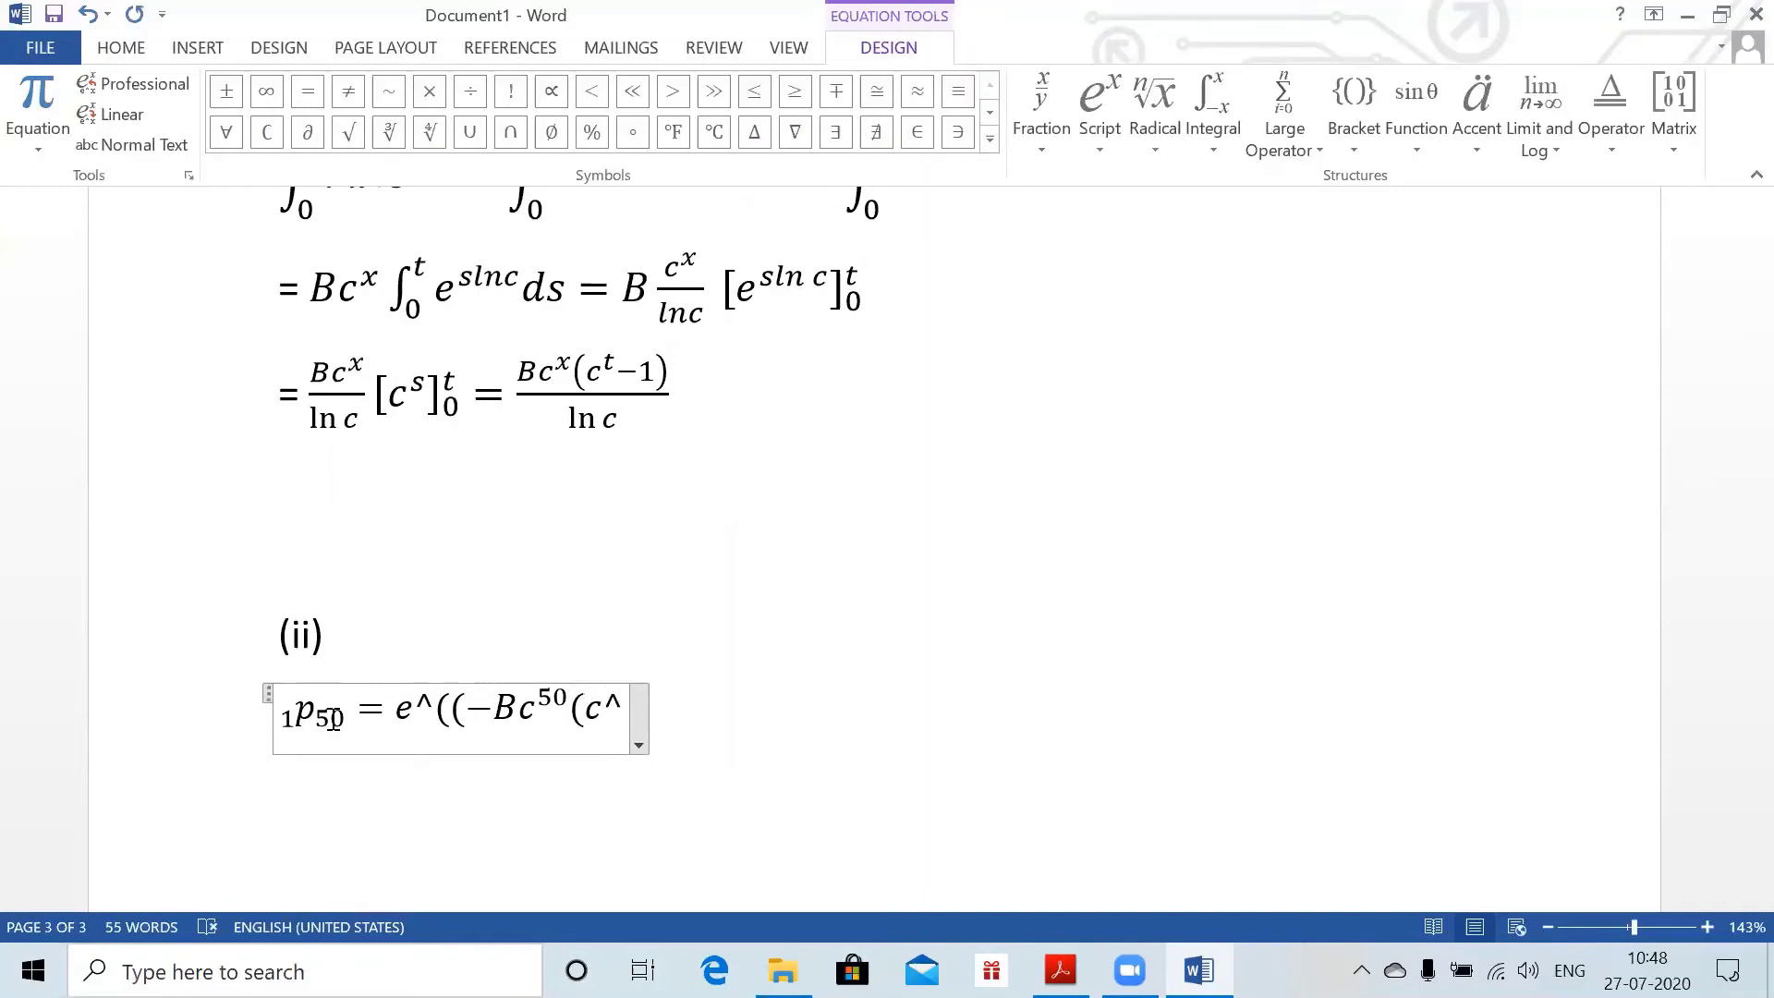
{"action": "key", "text": "BackSpace"}
{"action": "type", "text": "-1)"}
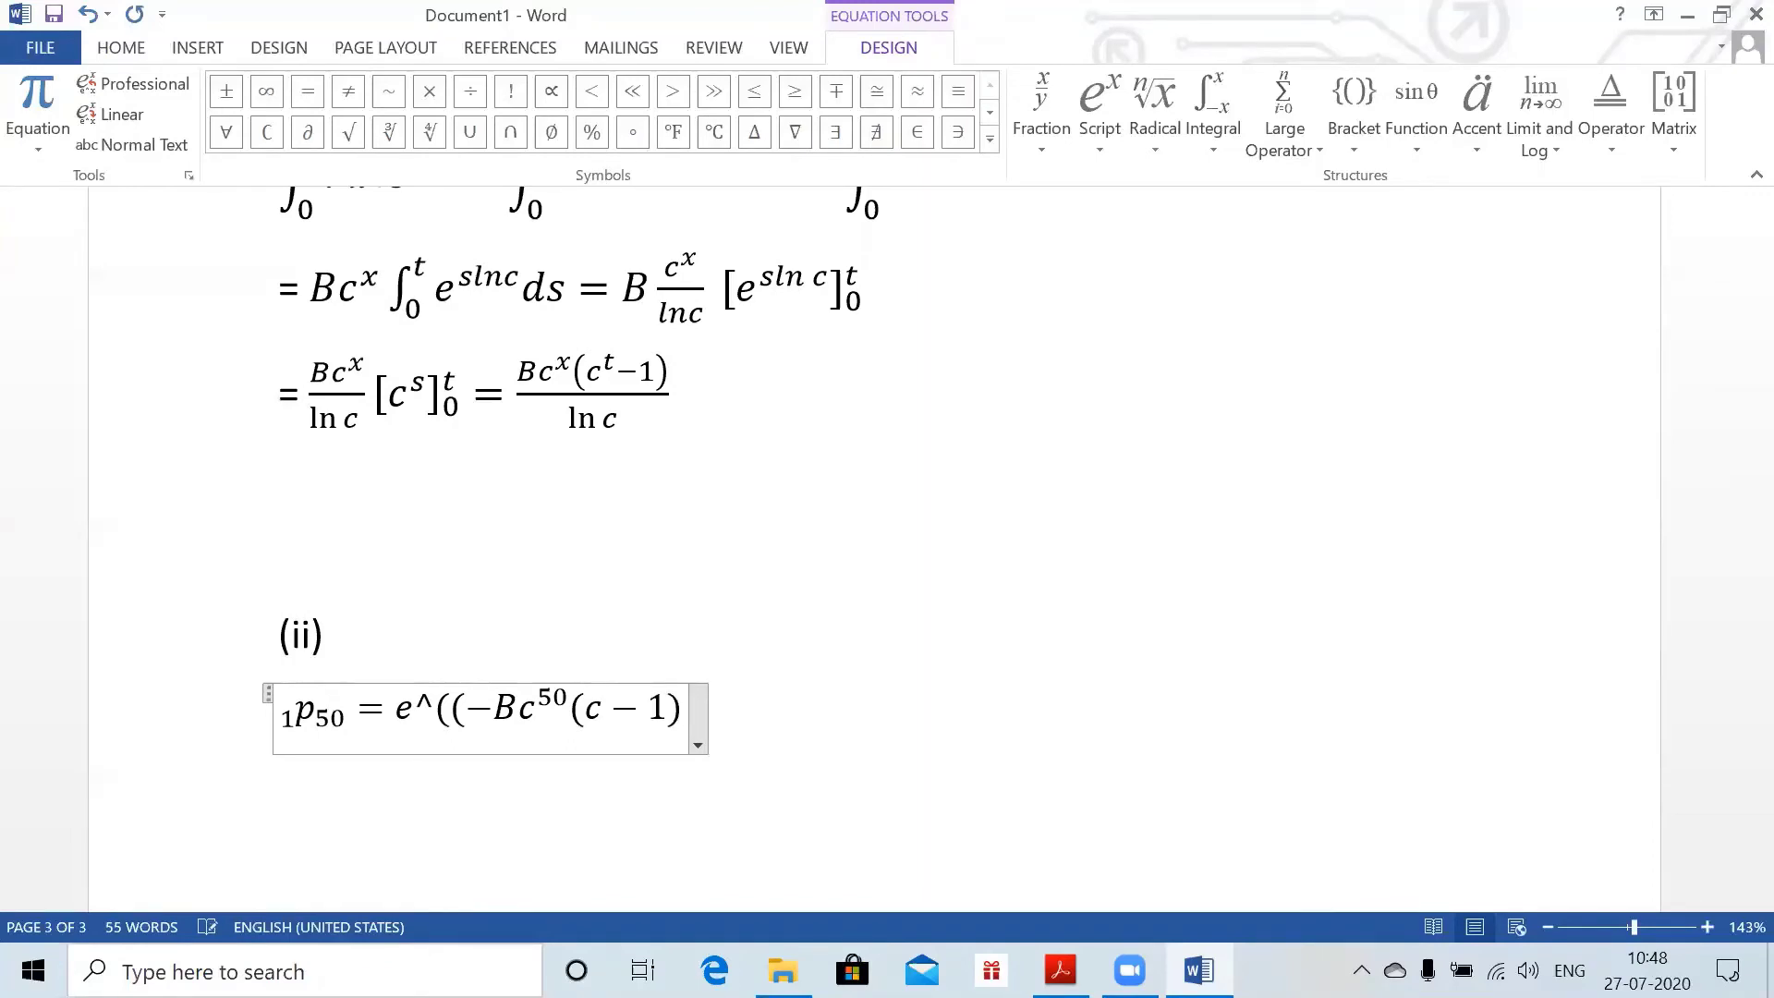
{"action": "type", "text": ")/ln c"}
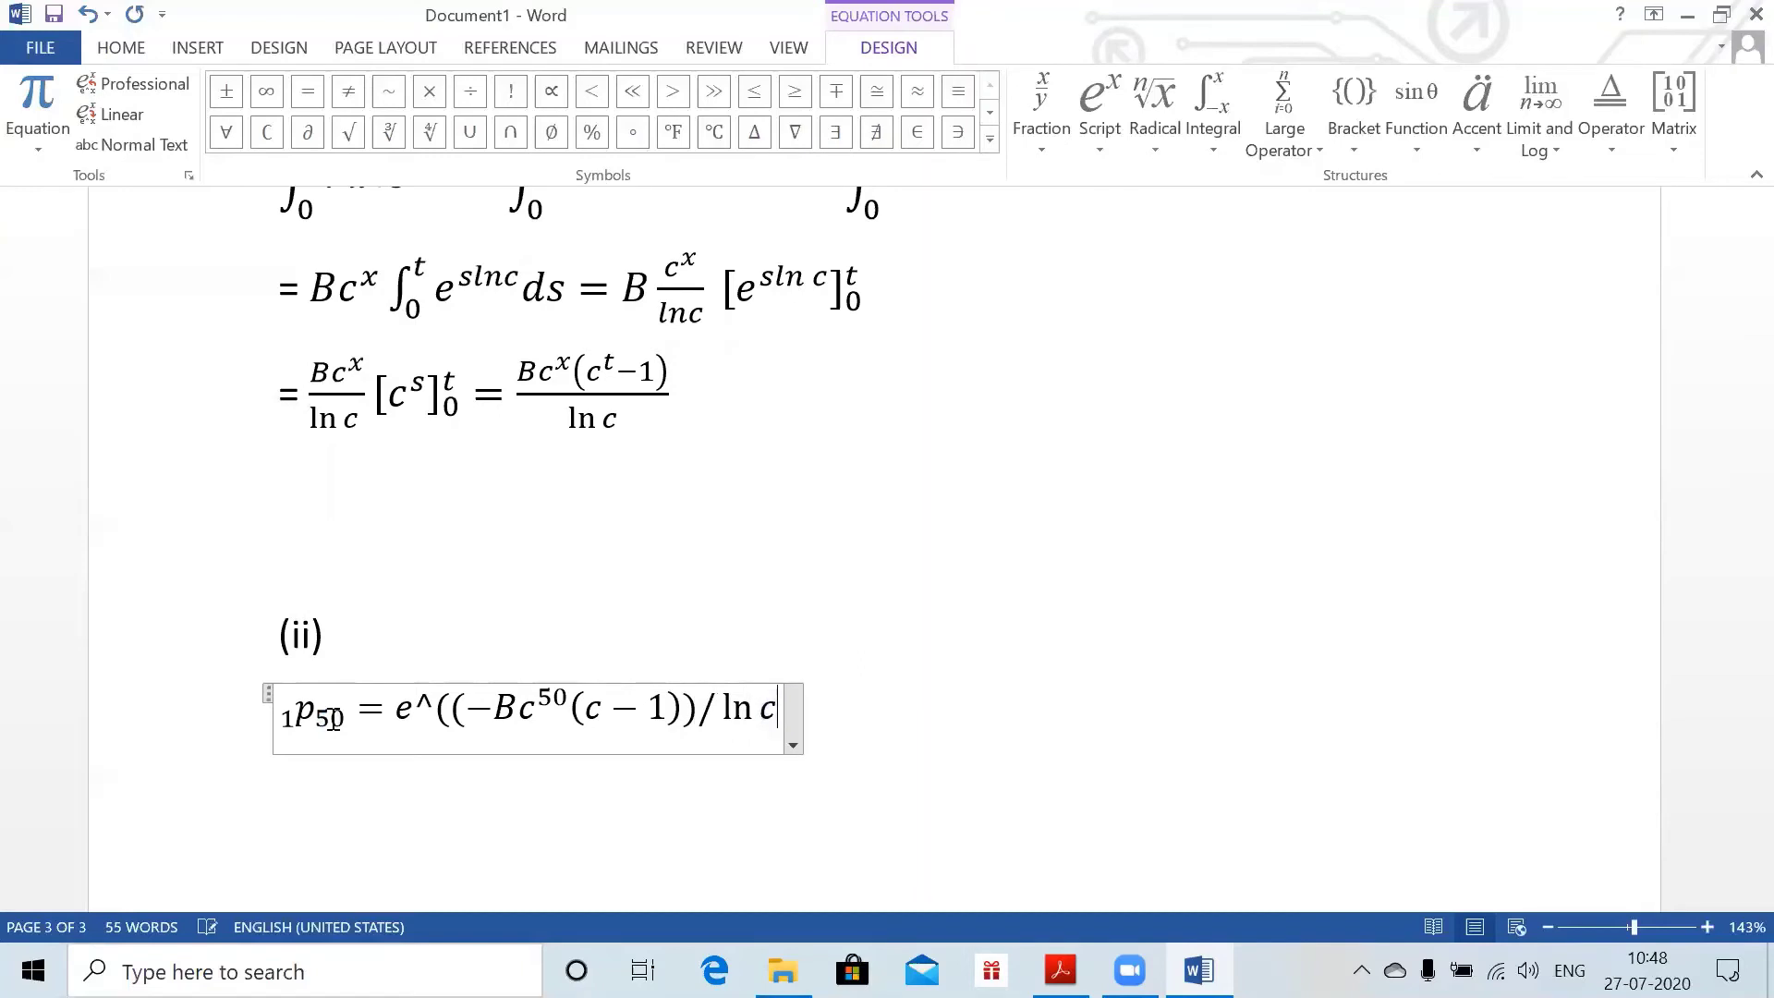
{"action": "type", "text": " ) "}
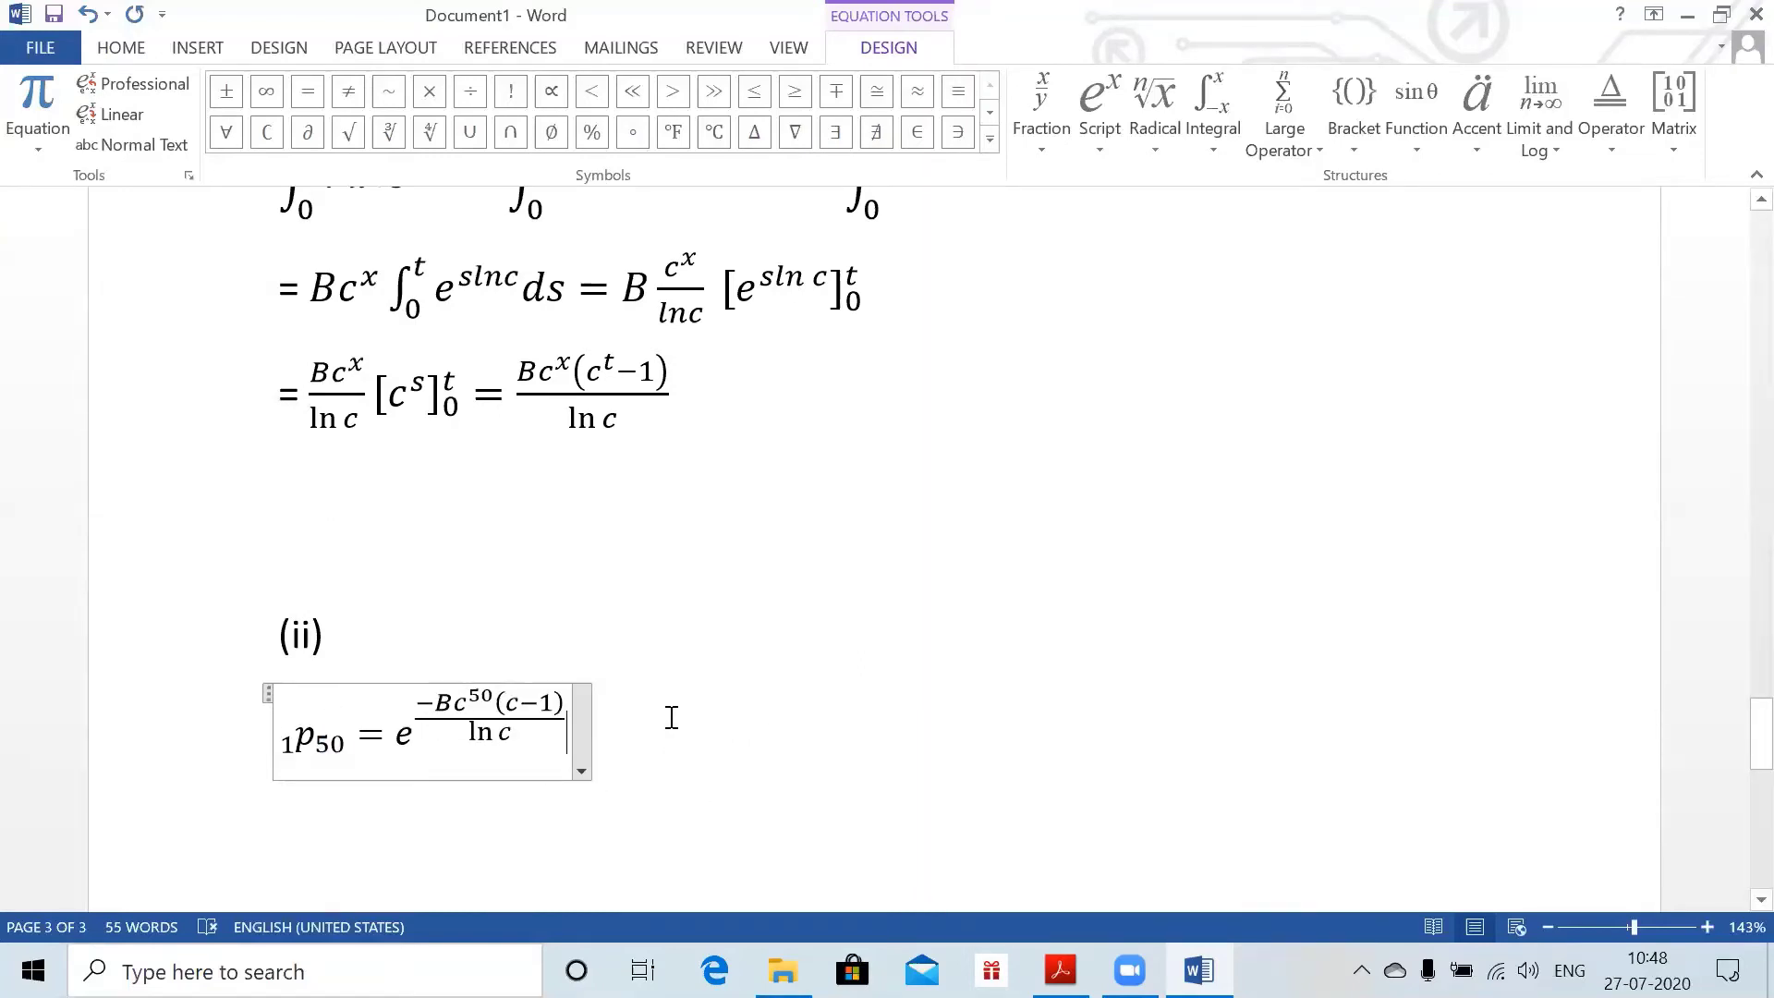
{"action": "type", "text": " =0.995"}
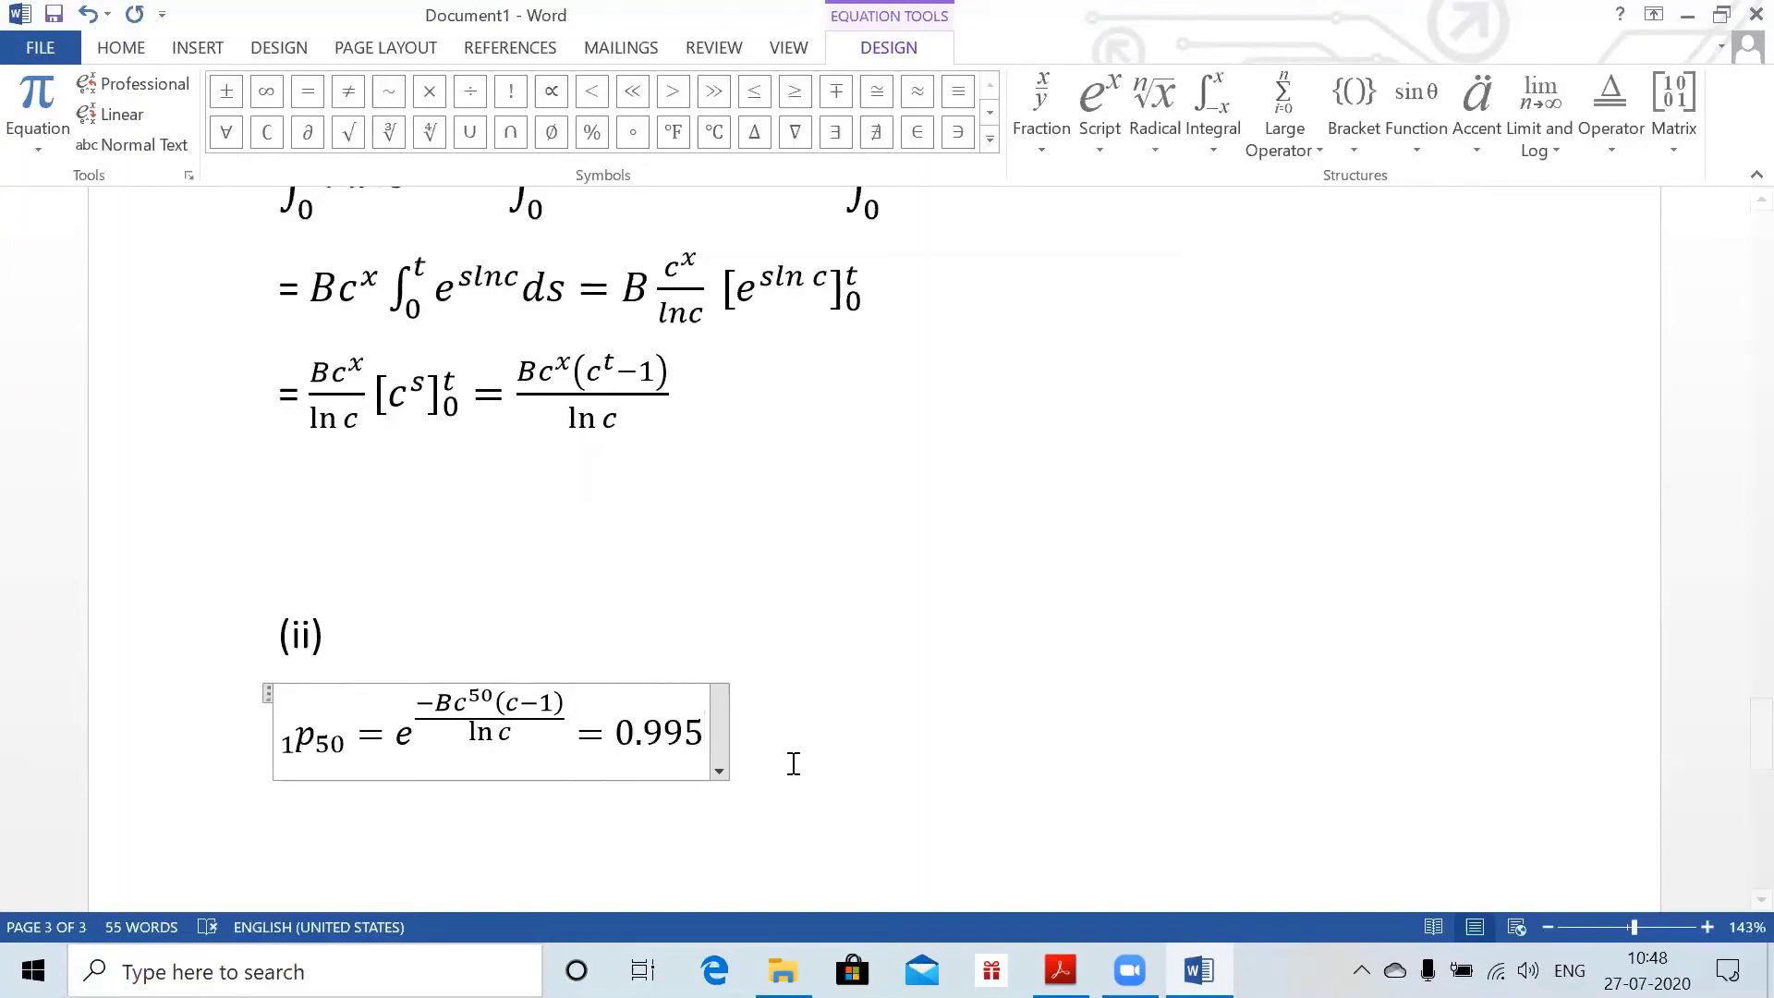
{"action": "key", "text": "Return"}
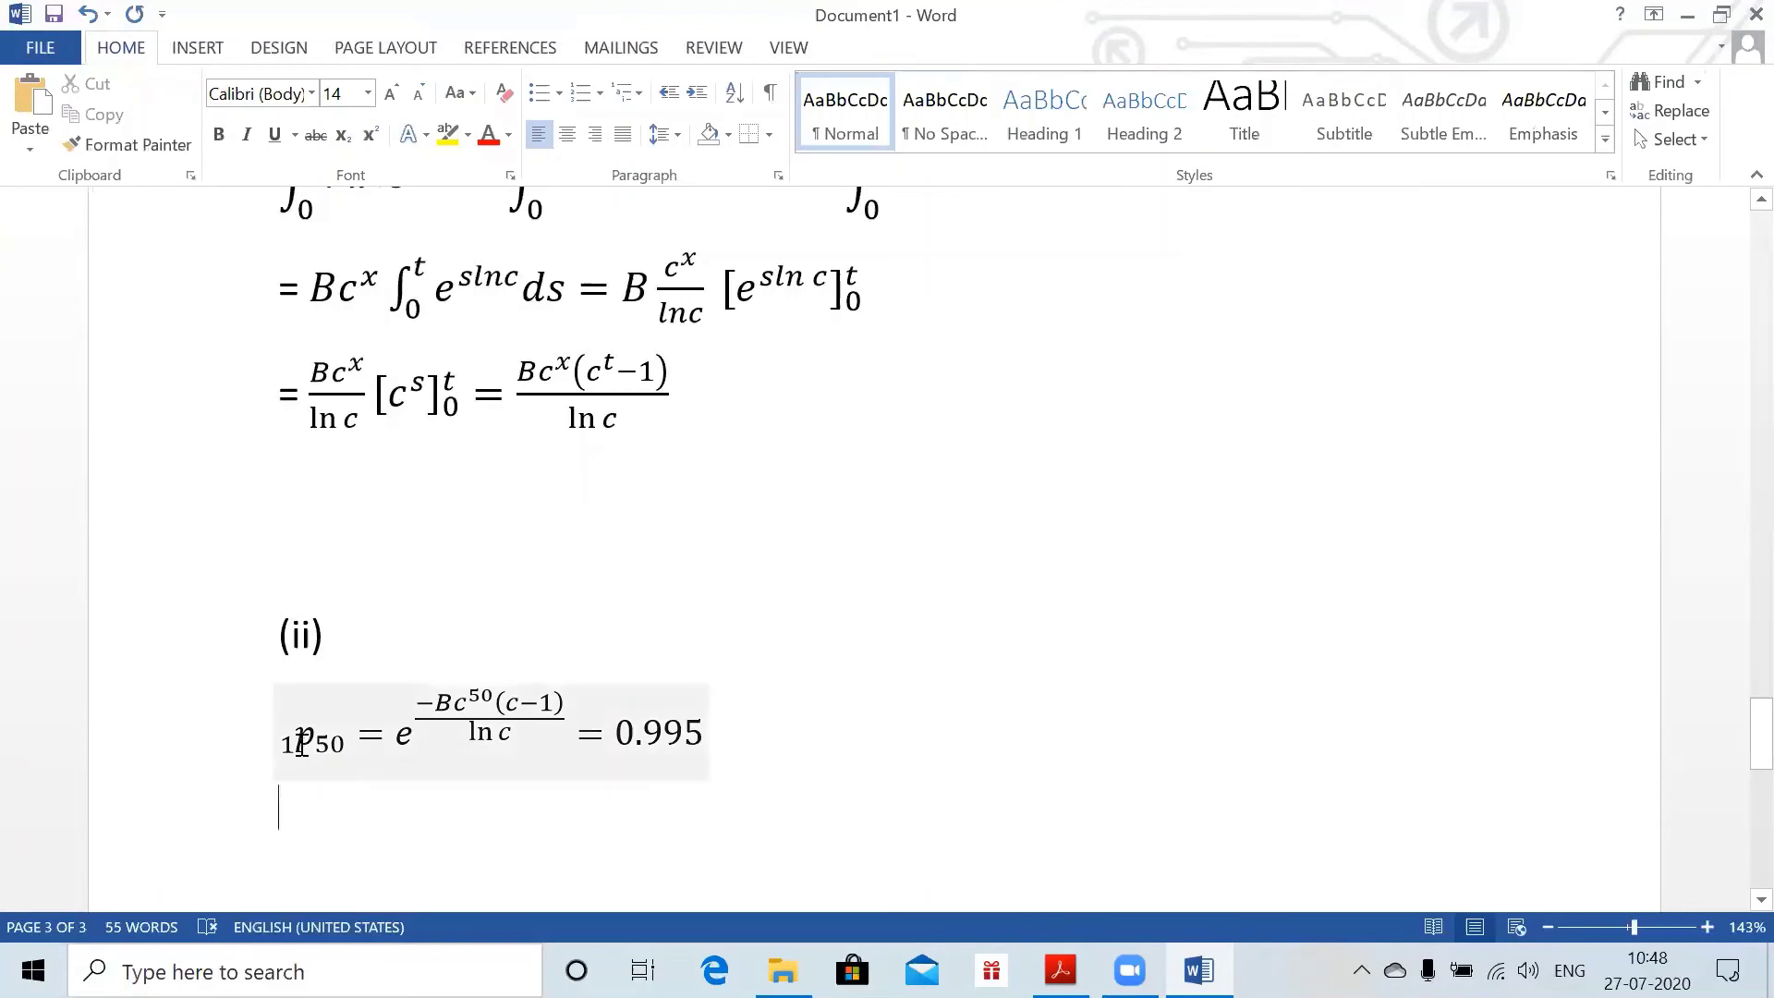
- Duplicate the whole ₁p₅₀ equation on the line directly below it
{"action": "left_click_drag", "start_coordinate": [286, 737], "coordinate": [702, 737]}
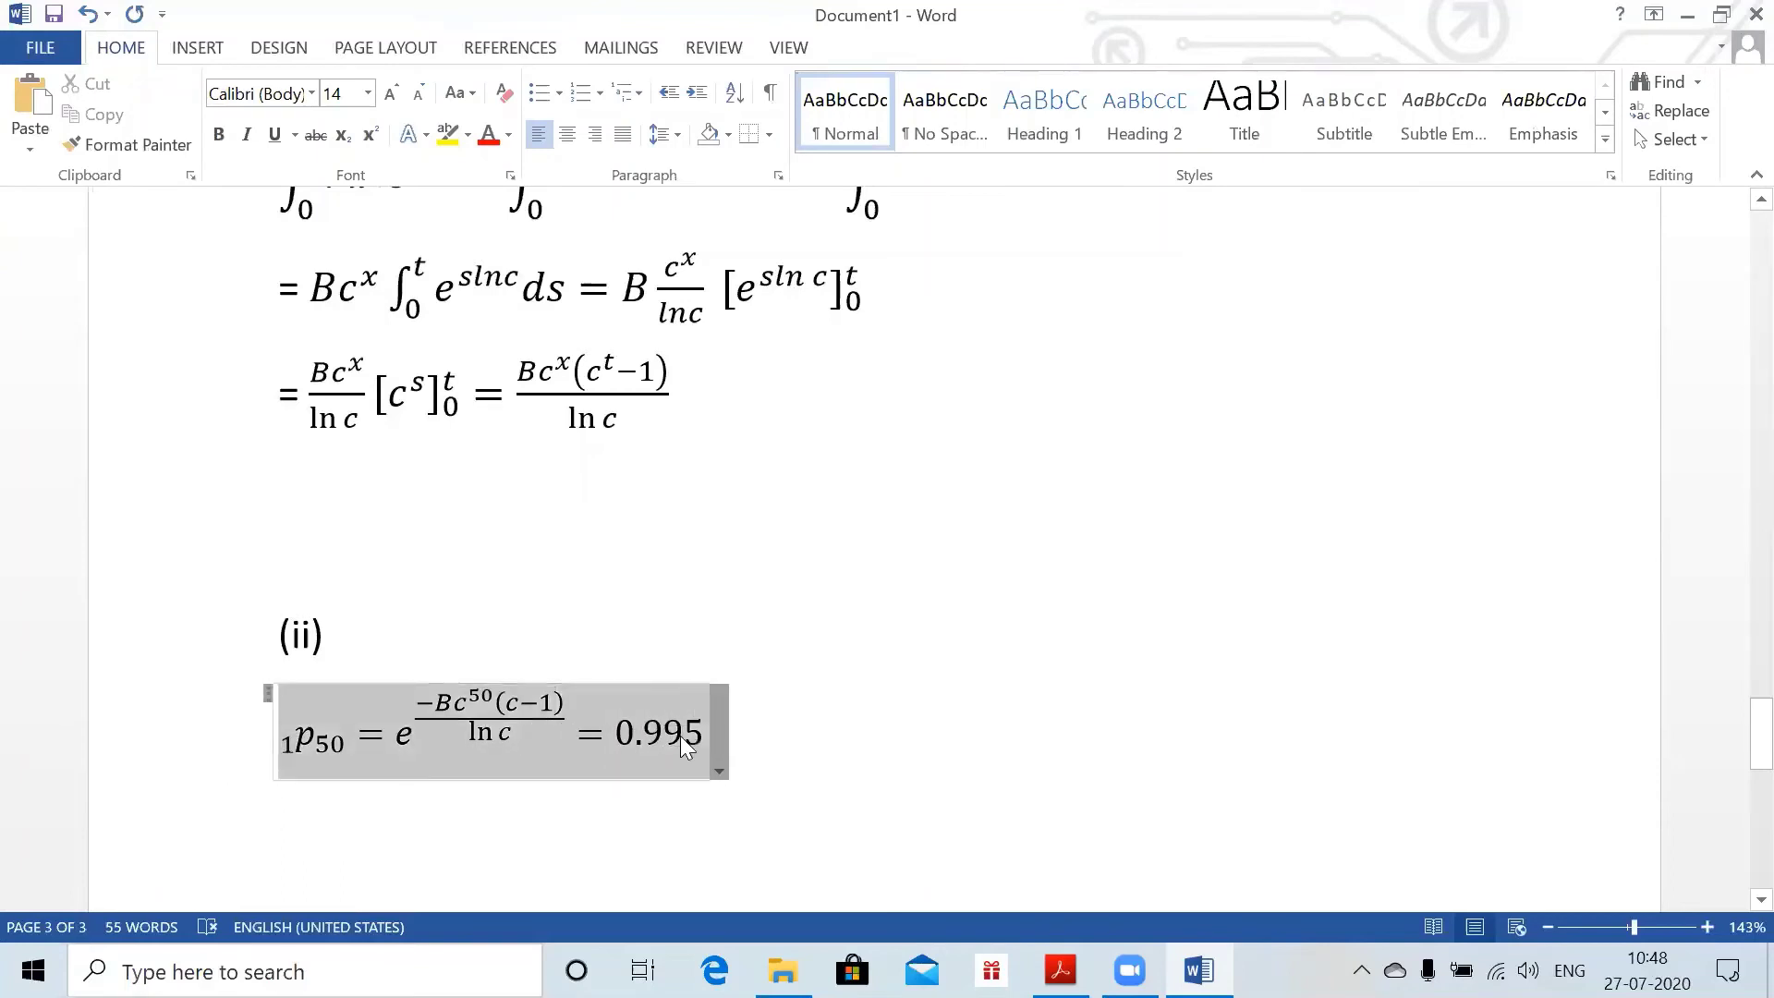
{"action": "left_click", "coordinate": [415, 836]}
{"action": "key", "text": "ctrl+v"}
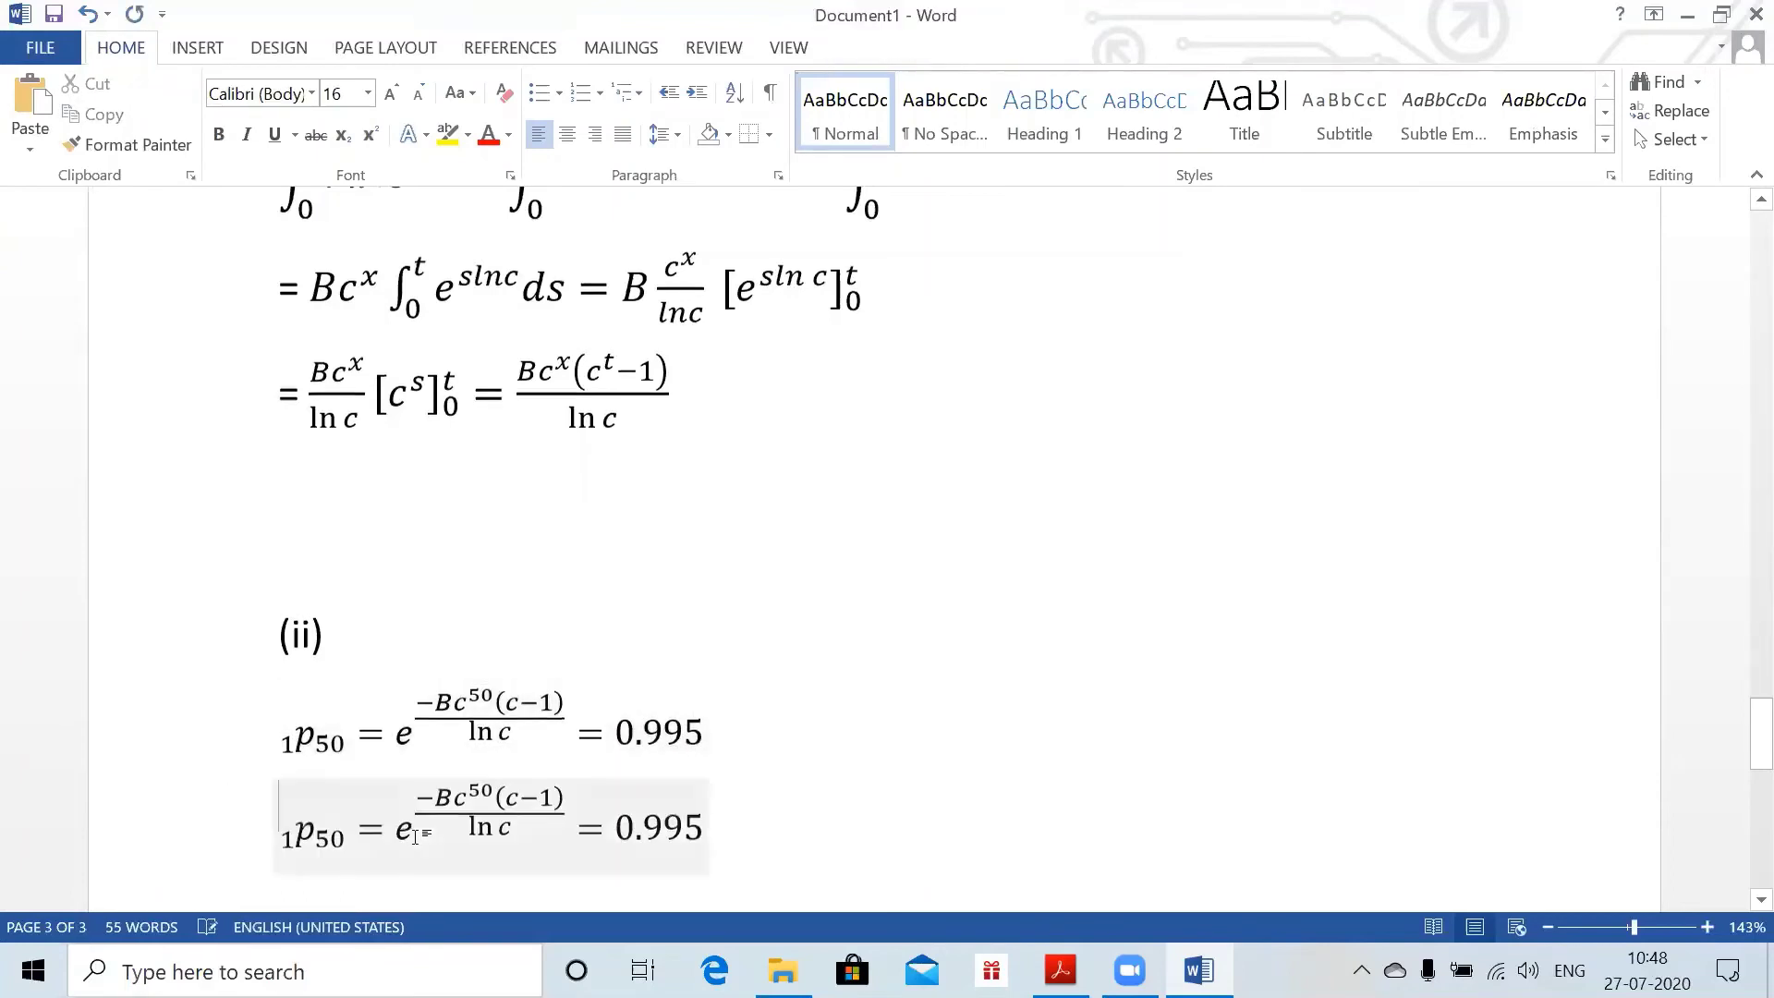
- In the duplicated equation, change the leading subscript of p to 2 and raise the c inside the exponent's brackets to the power 2
{"action": "left_click", "coordinate": [302, 774]}
{"action": "key", "text": "Left"}
{"action": "key", "text": "Left"}
{"action": "key", "text": "Left"}
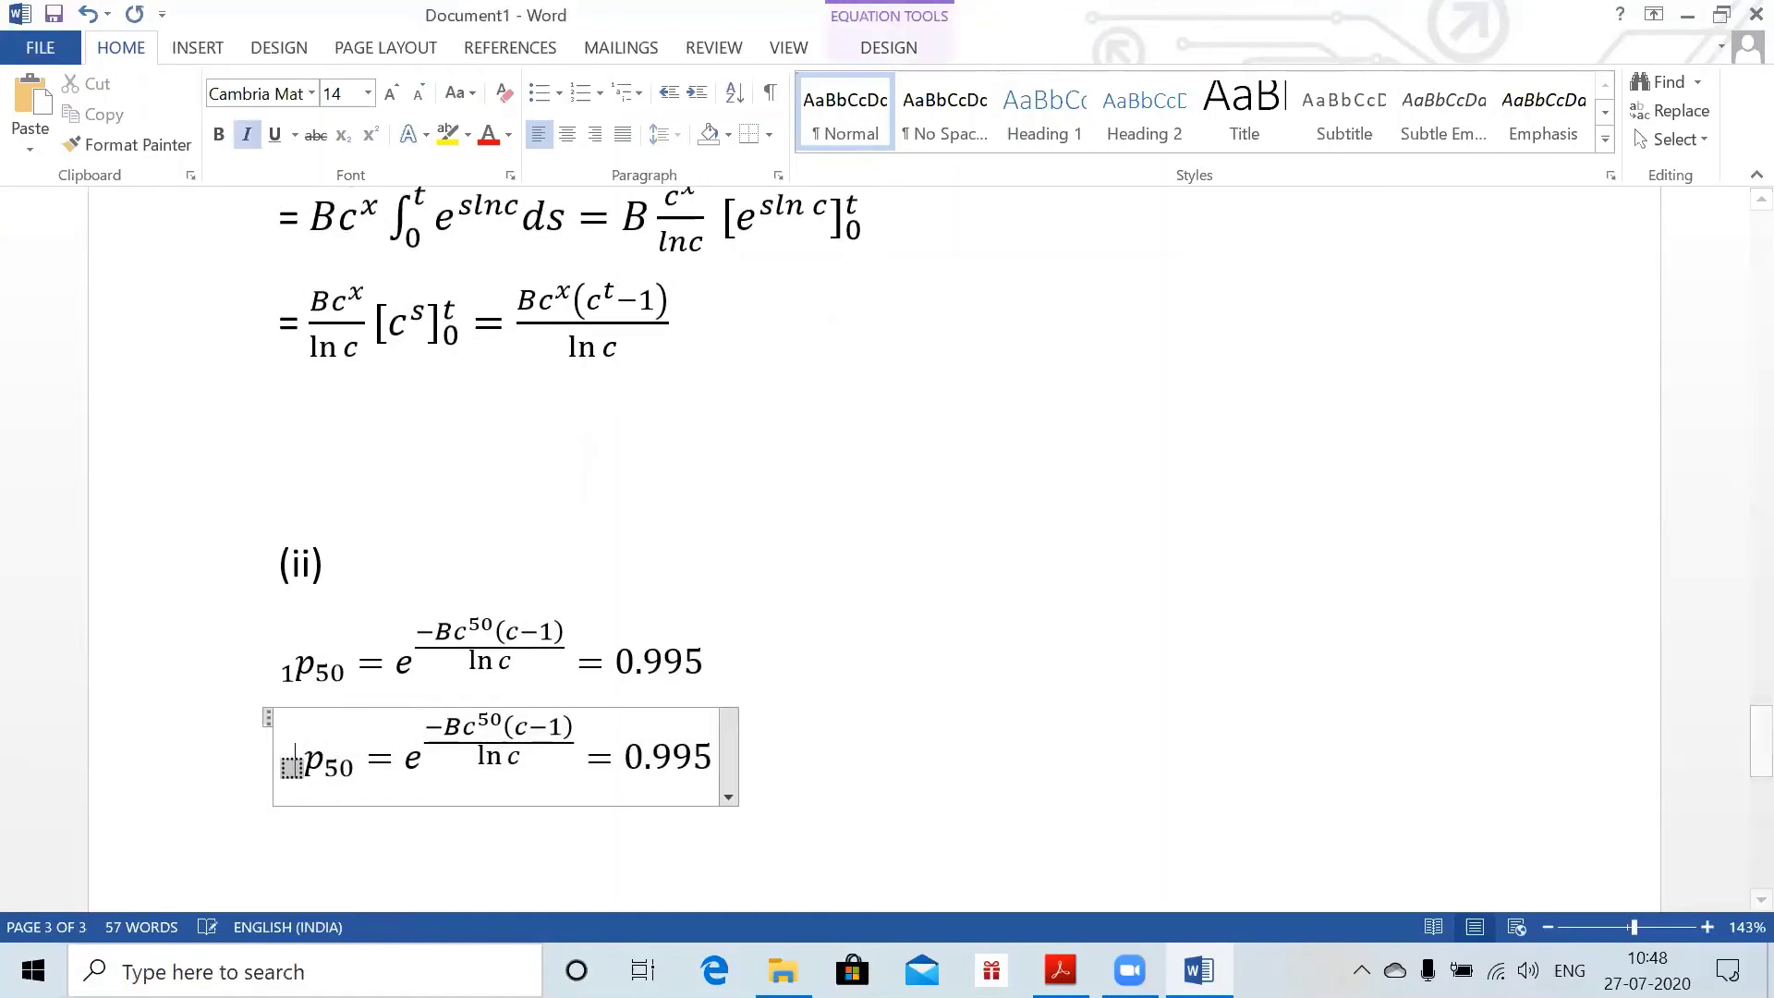
{"action": "key", "text": "BackSpace"}
{"action": "type", "text": "2"}
{"action": "left_click", "coordinate": [522, 722]}
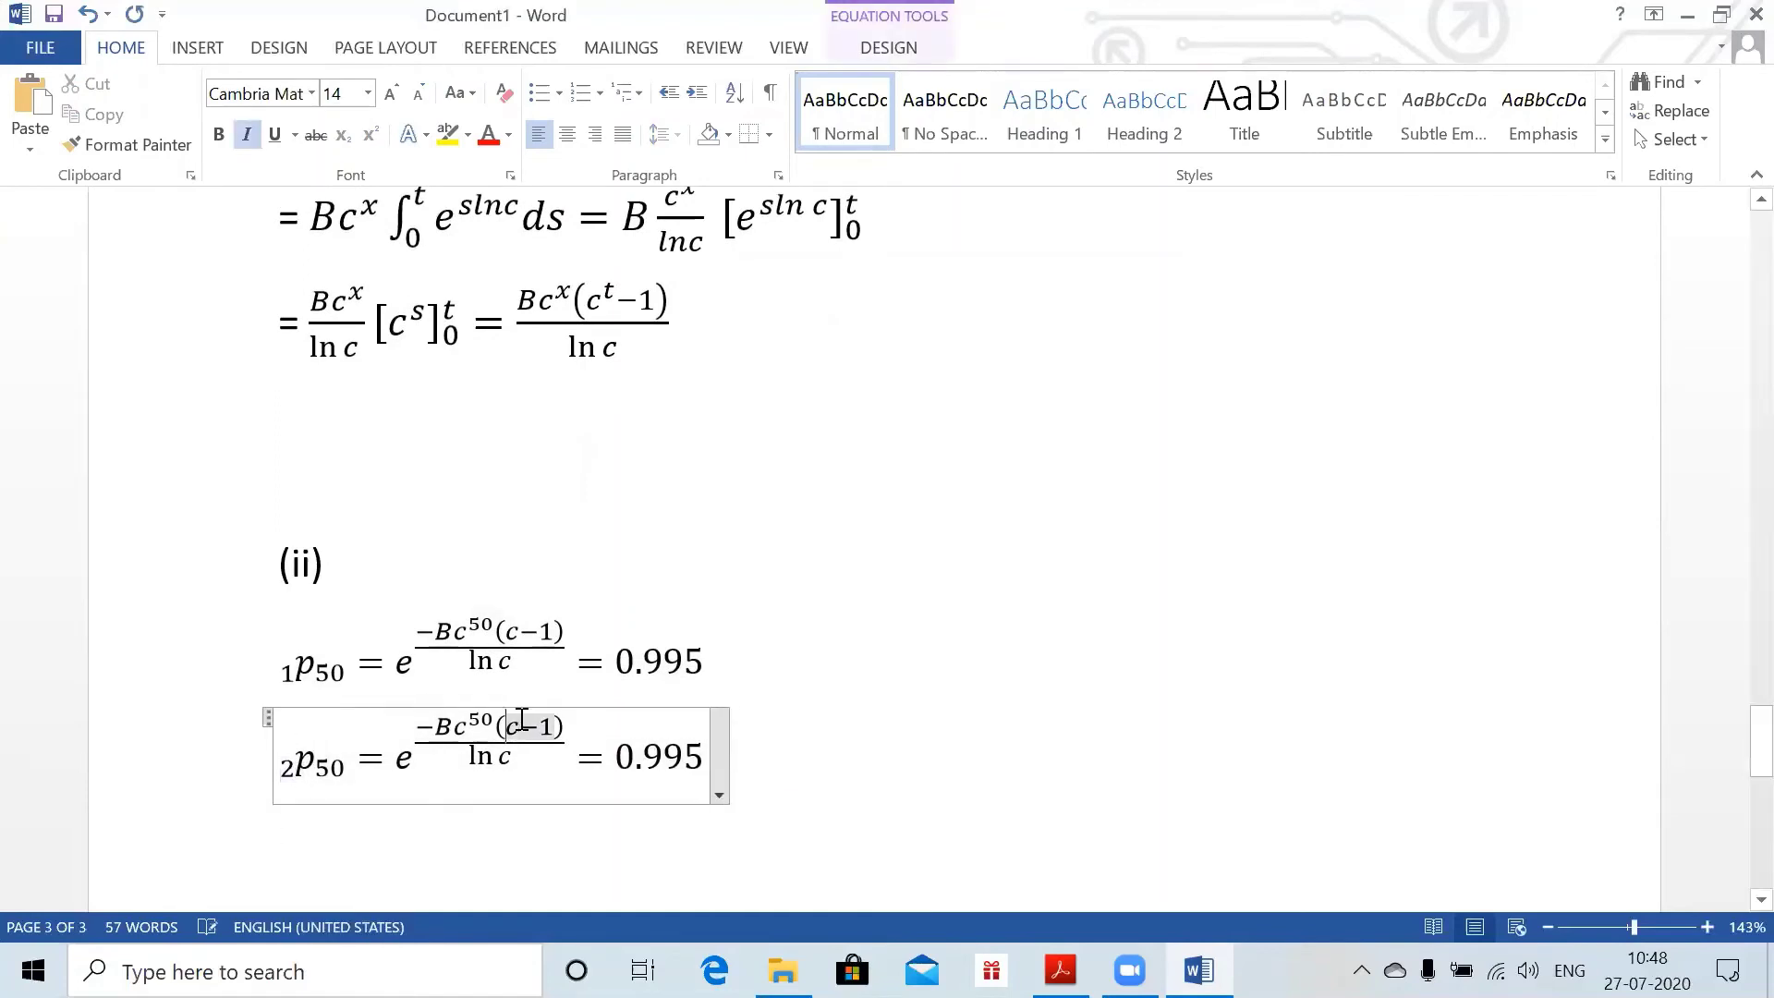
{"action": "type", "text": "^2"}
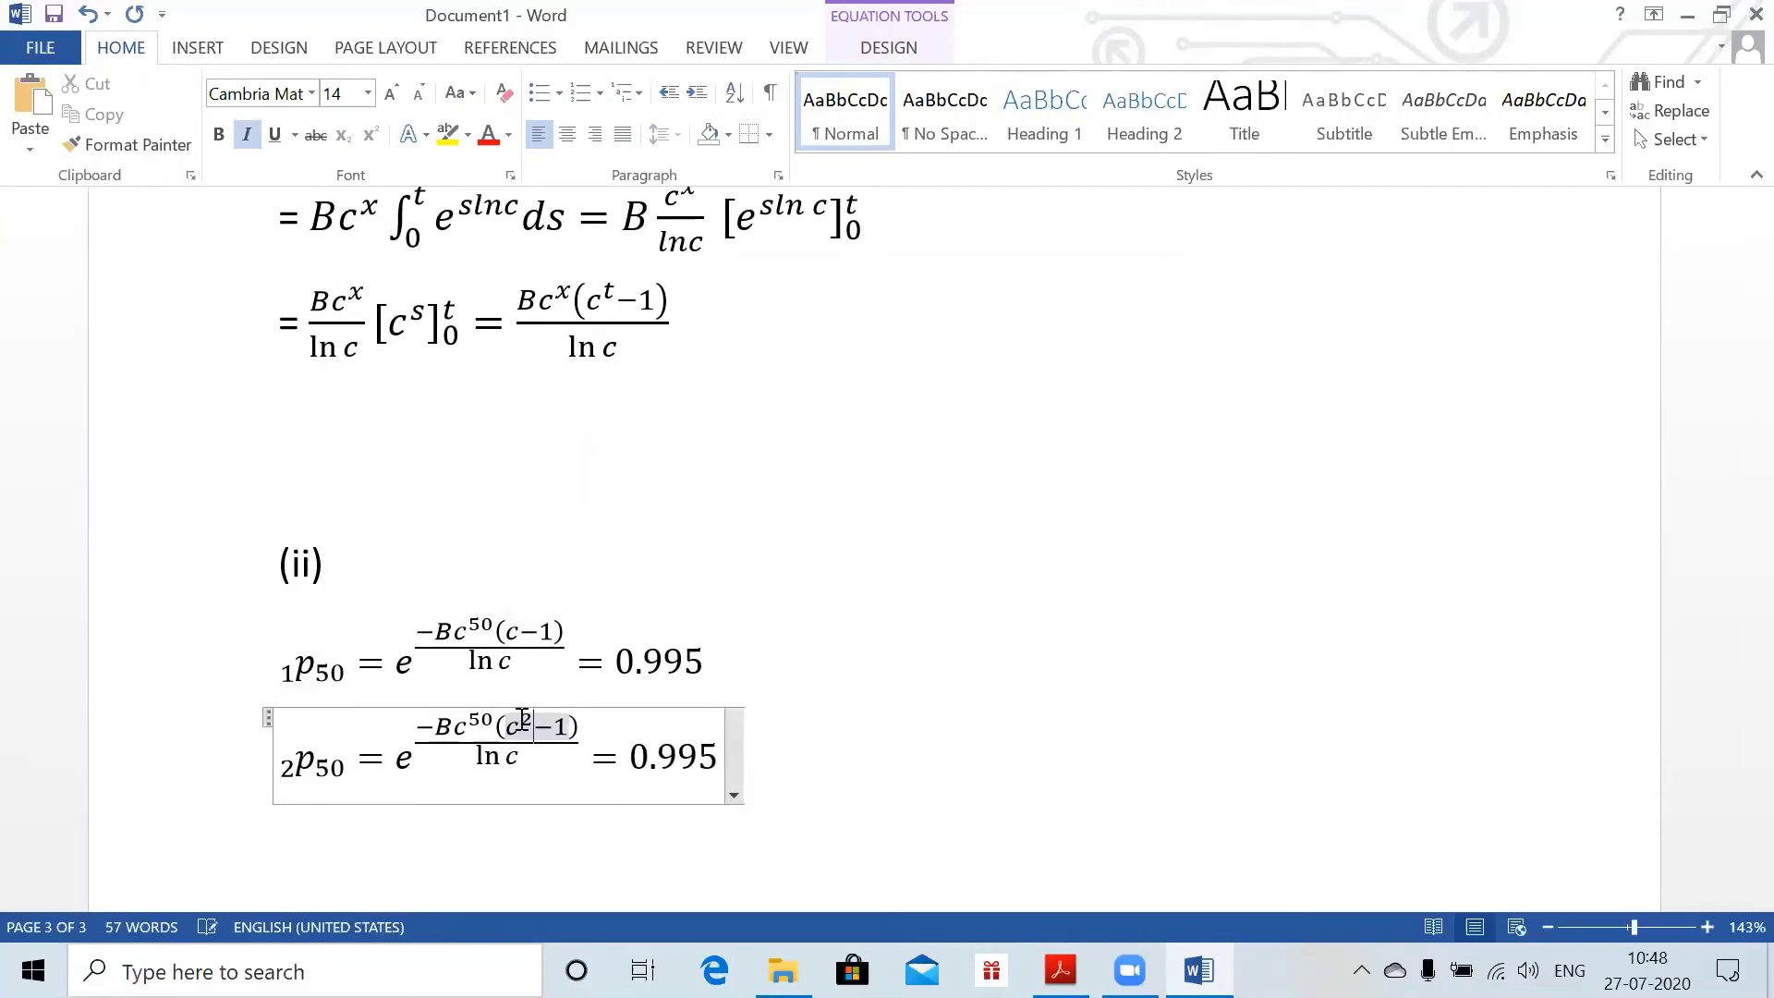
- Set the result of the ₂p₅₀ equation to 0.989 and add the line "Taking logs:" below it
{"action": "left_click", "coordinate": [699, 767]}
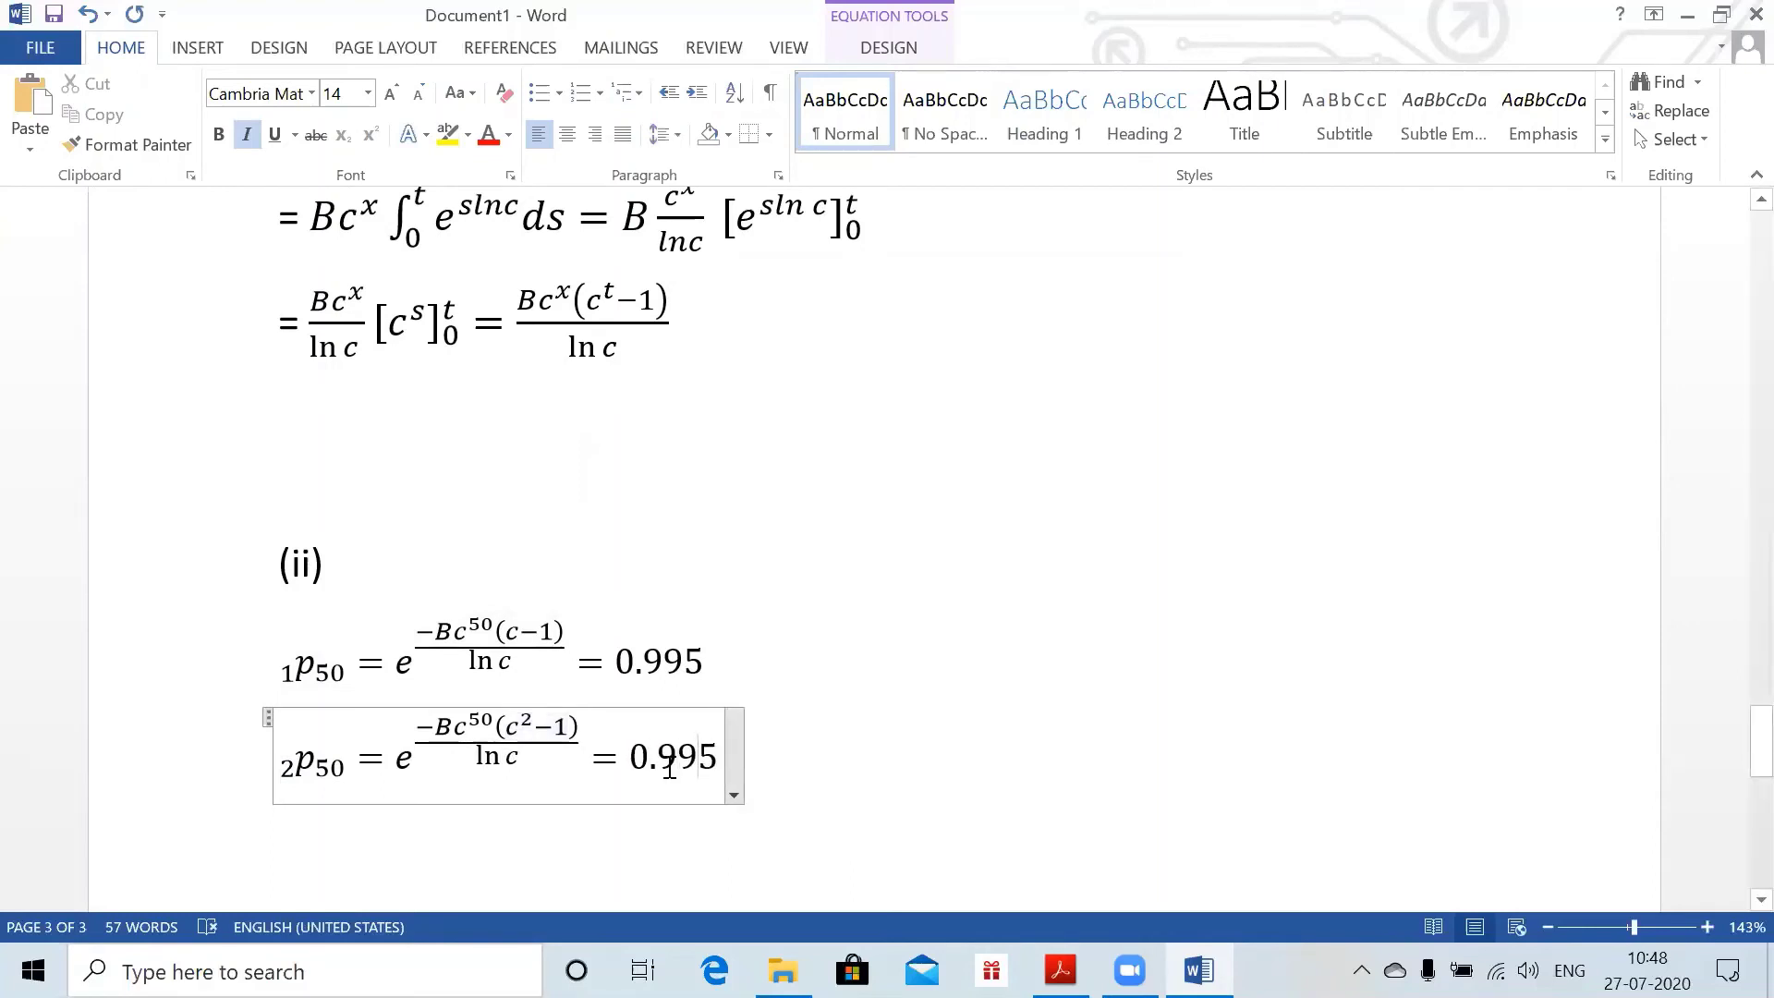
{"action": "key", "text": "BackSpace"}
{"action": "type", "text": "8"}
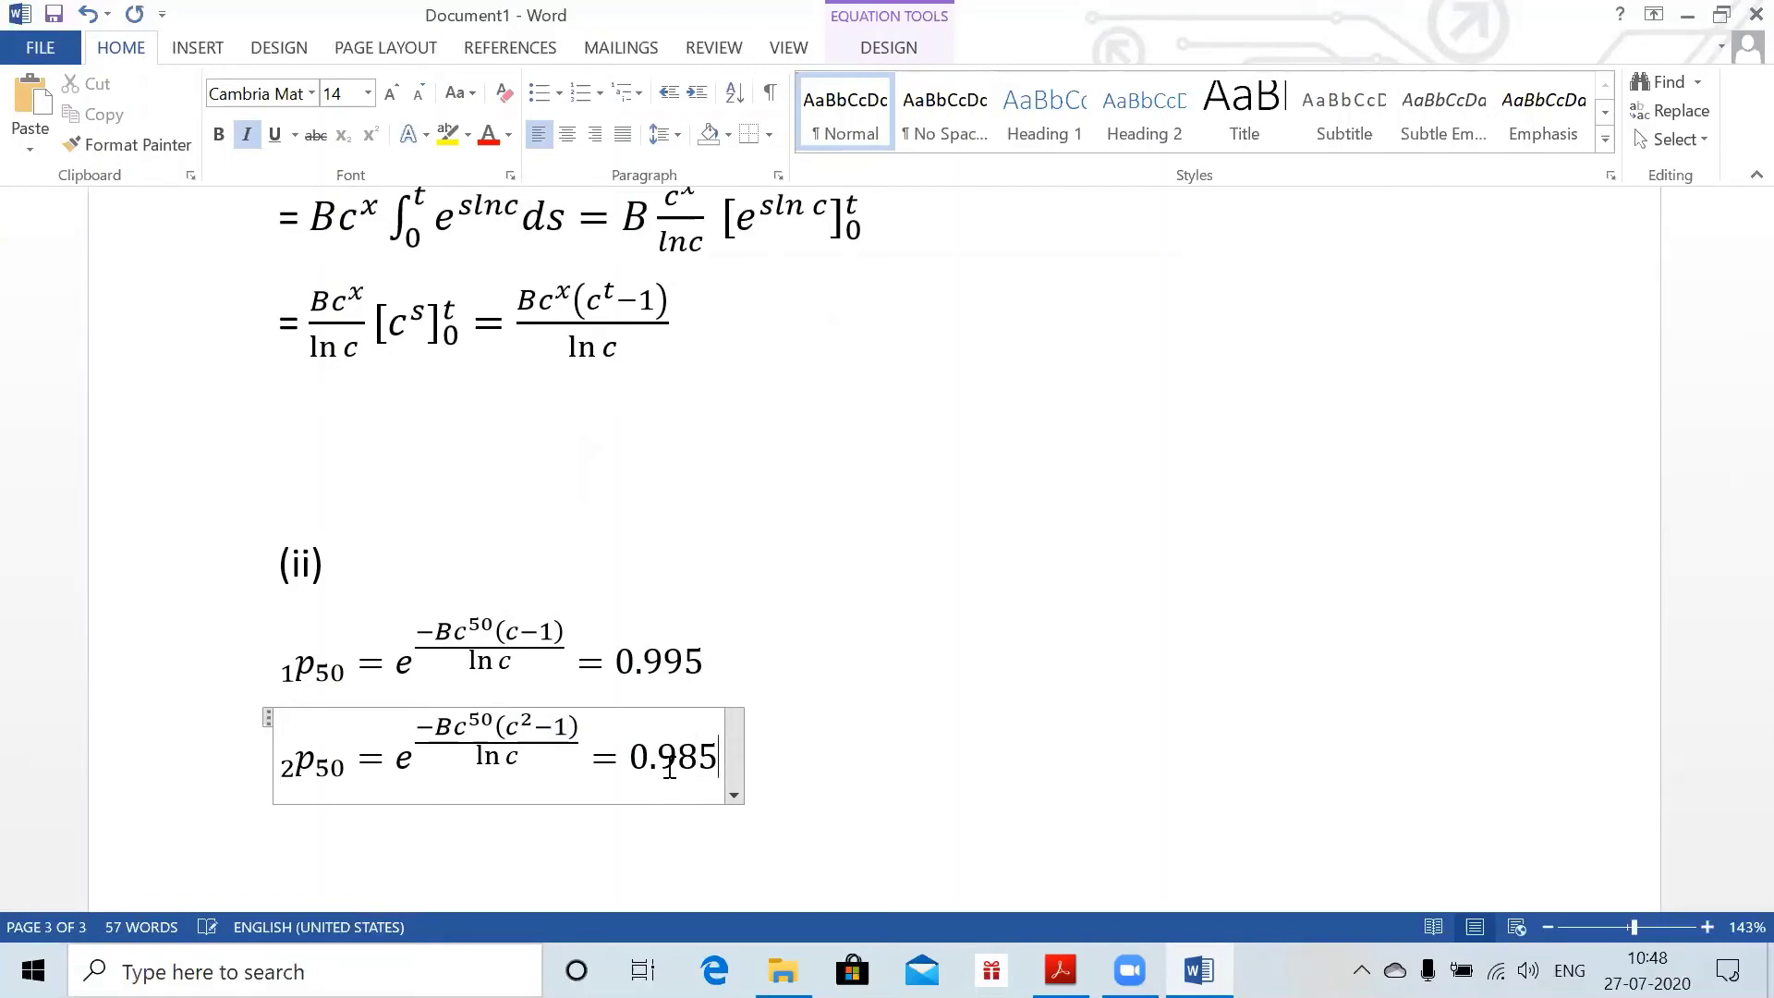
{"action": "key", "text": "Delete"}
{"action": "type", "text": "9"}
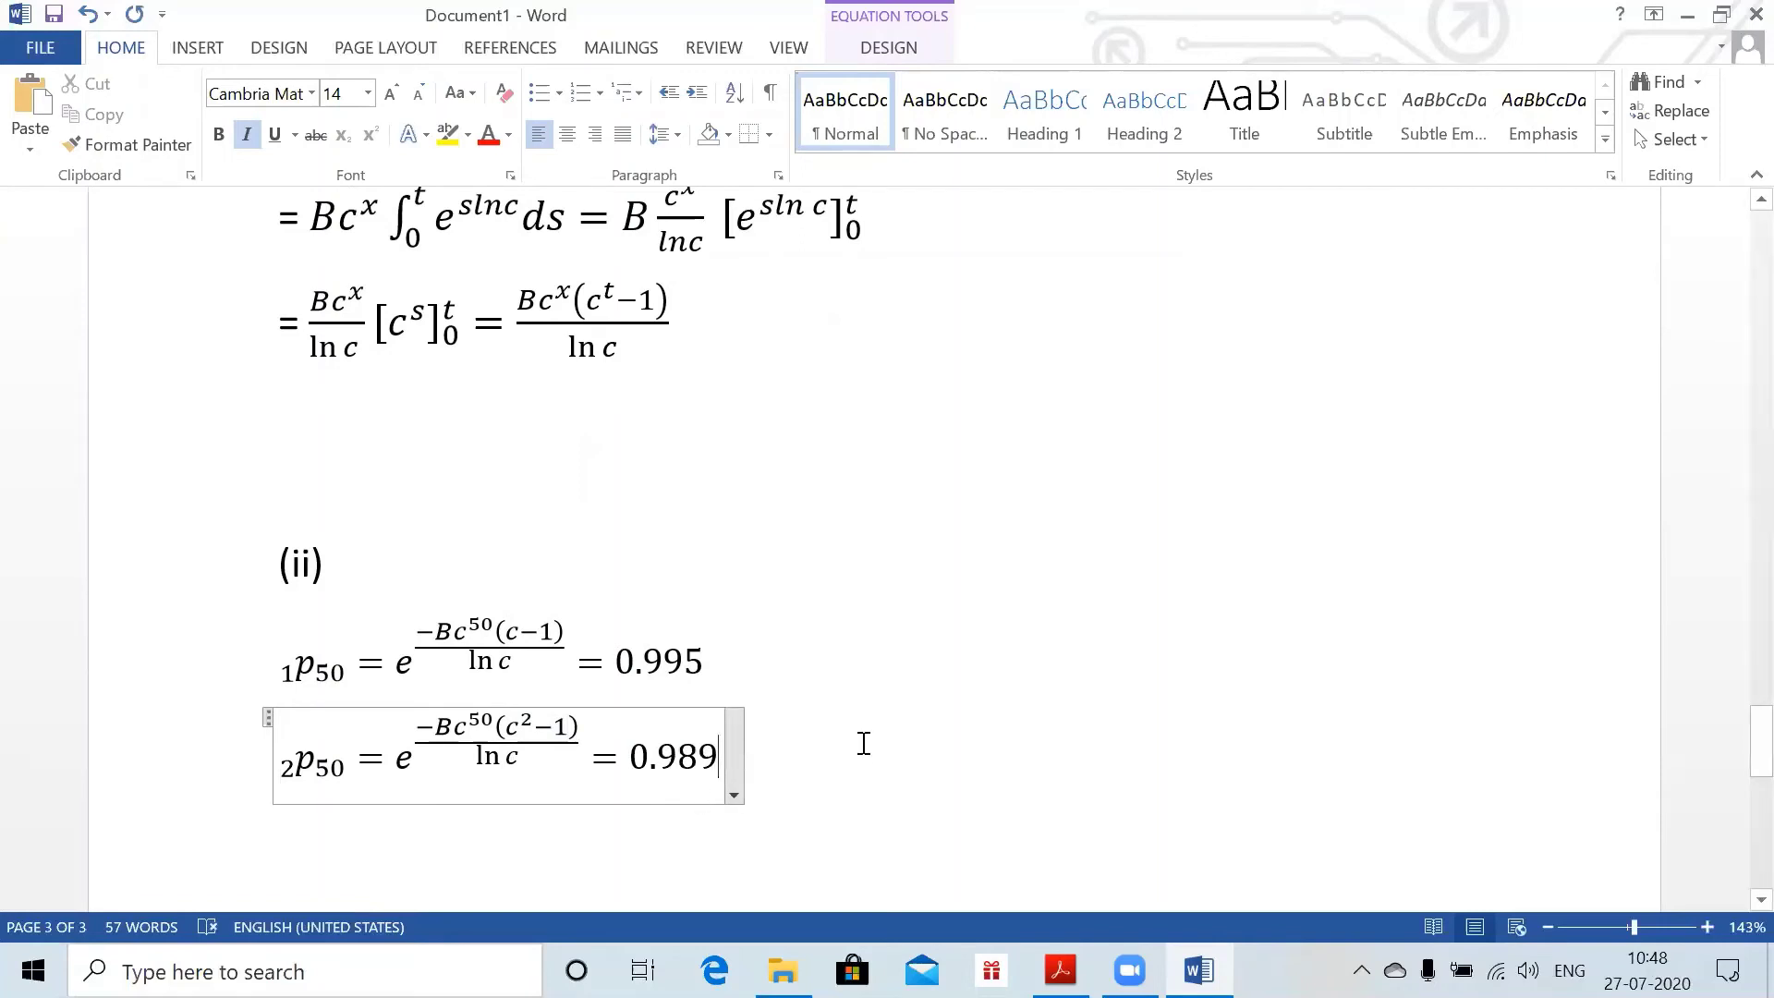
{"action": "key", "text": "Return"}
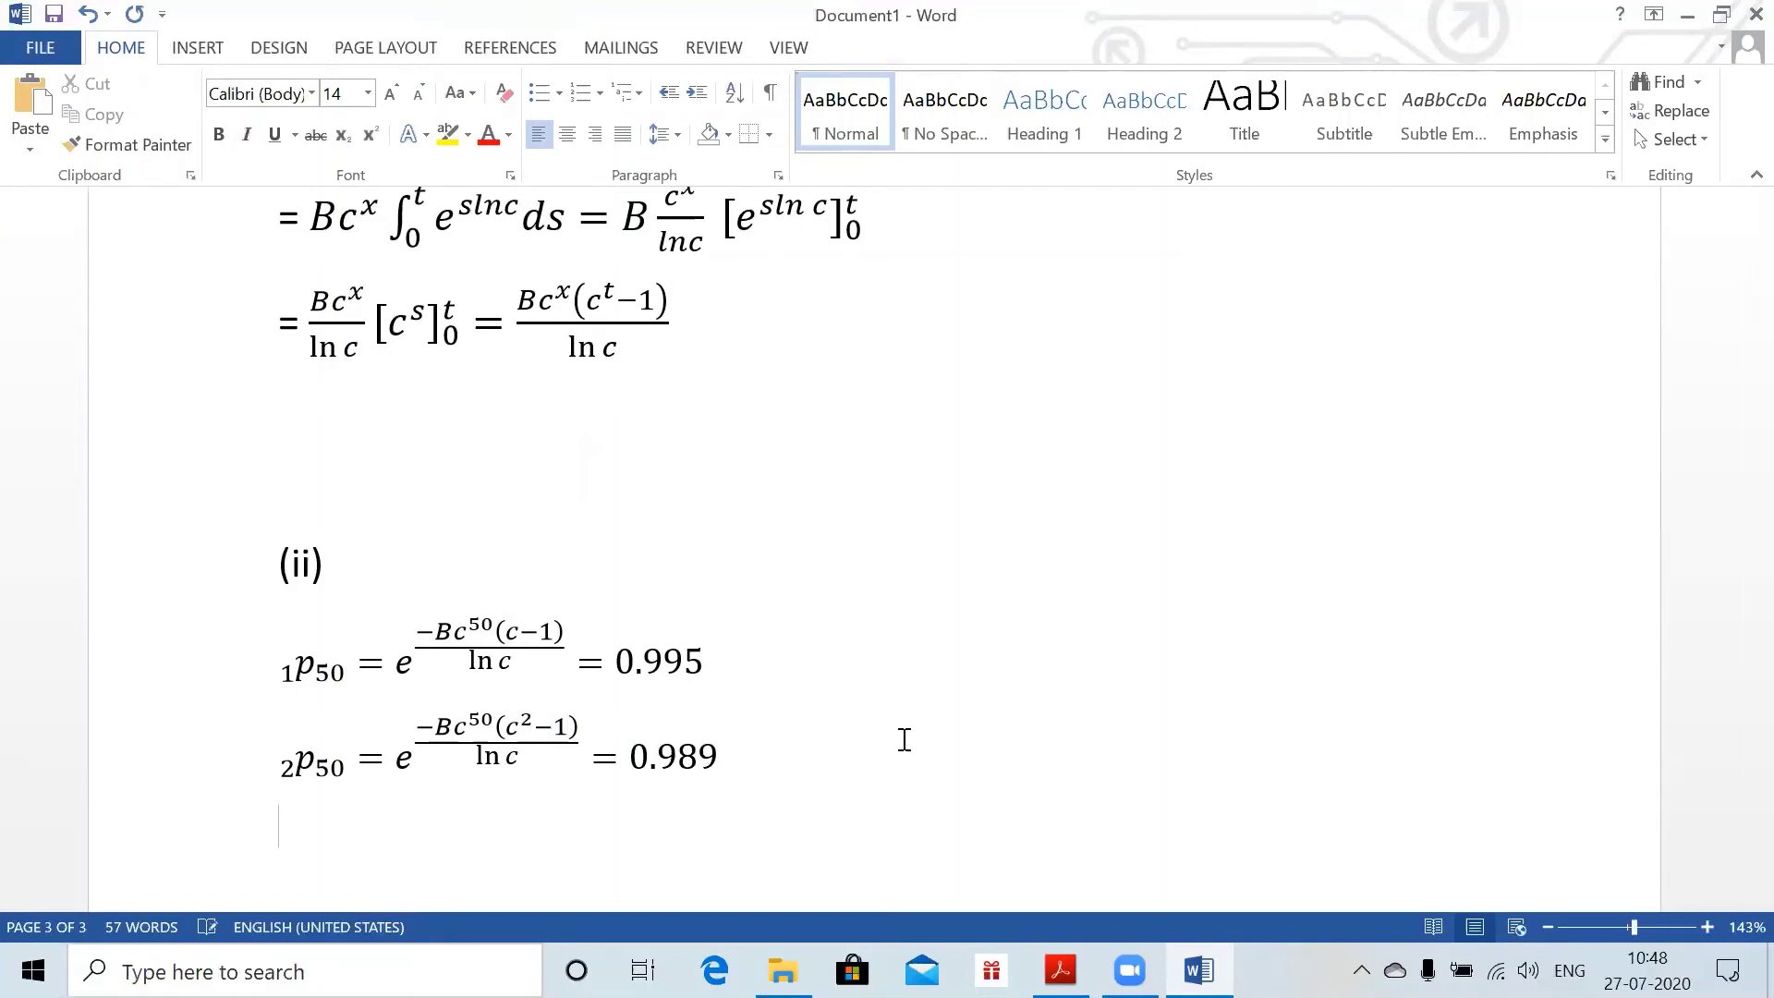
{"action": "type", "text": "Taking logs:"}
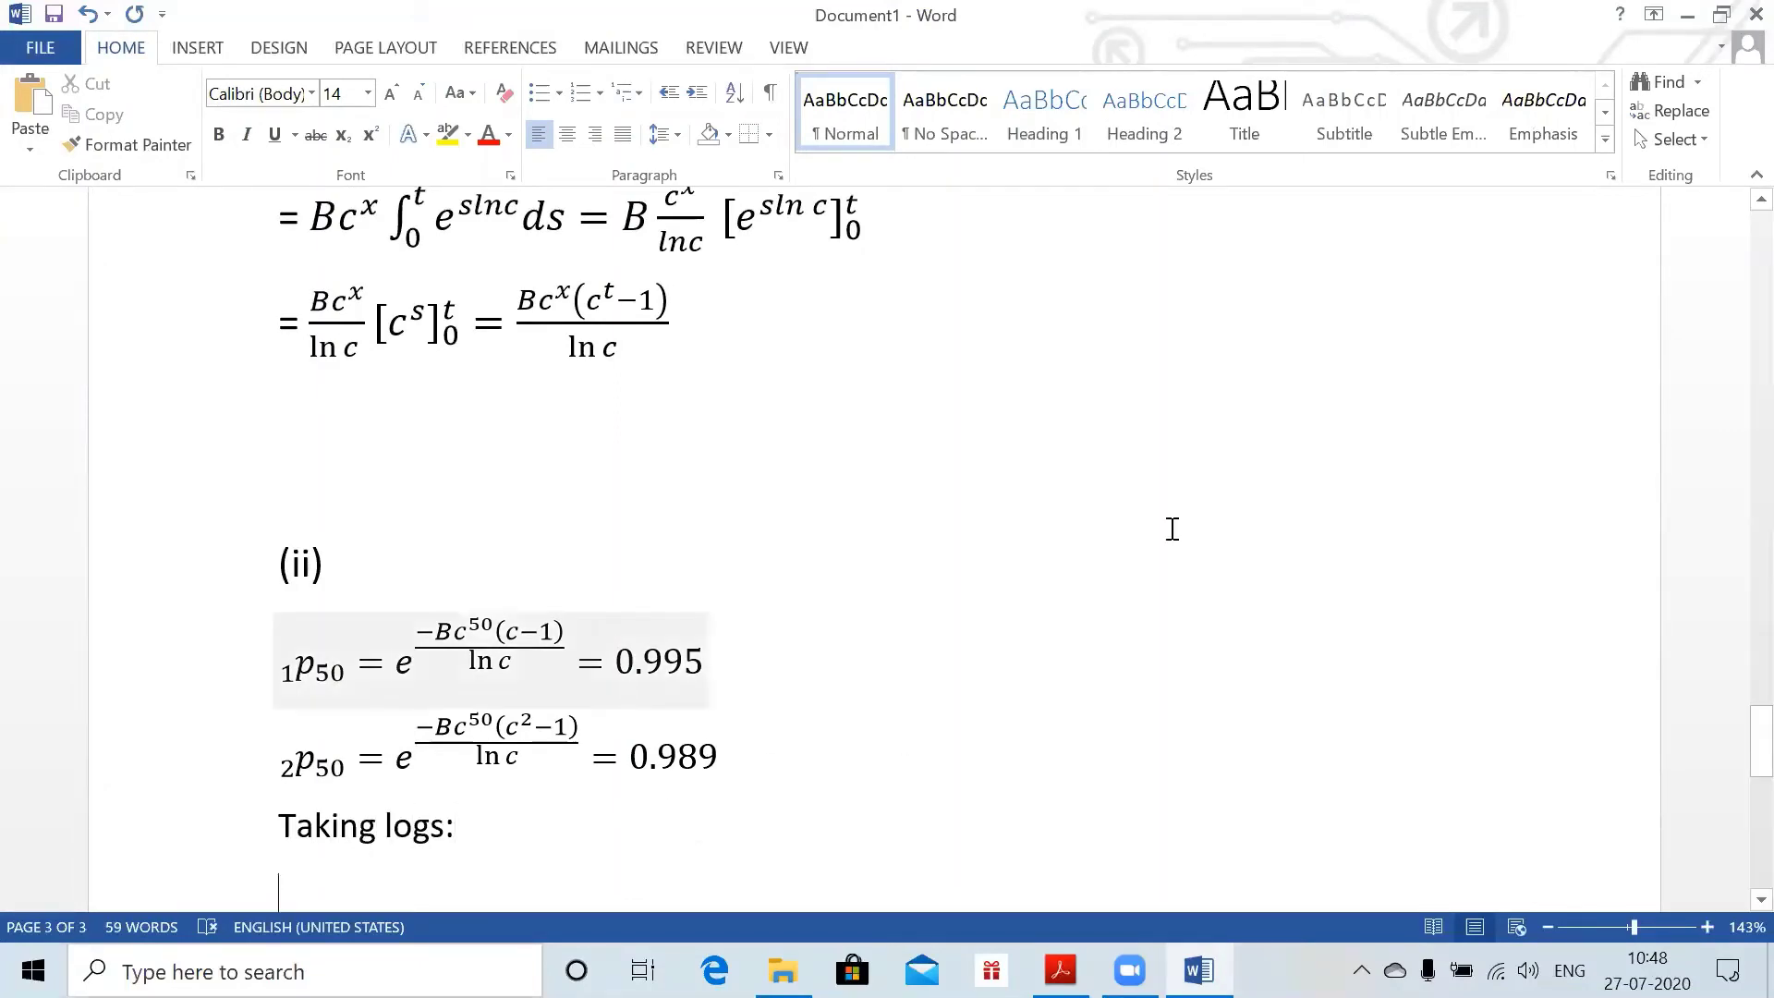
- Copy the exponent fraction of the ₁p₅₀ equation onto the empty line below "Taking logs:"
{"action": "left_click_drag", "start_coordinate": [1753, 747], "coordinate": [1737, 760]}
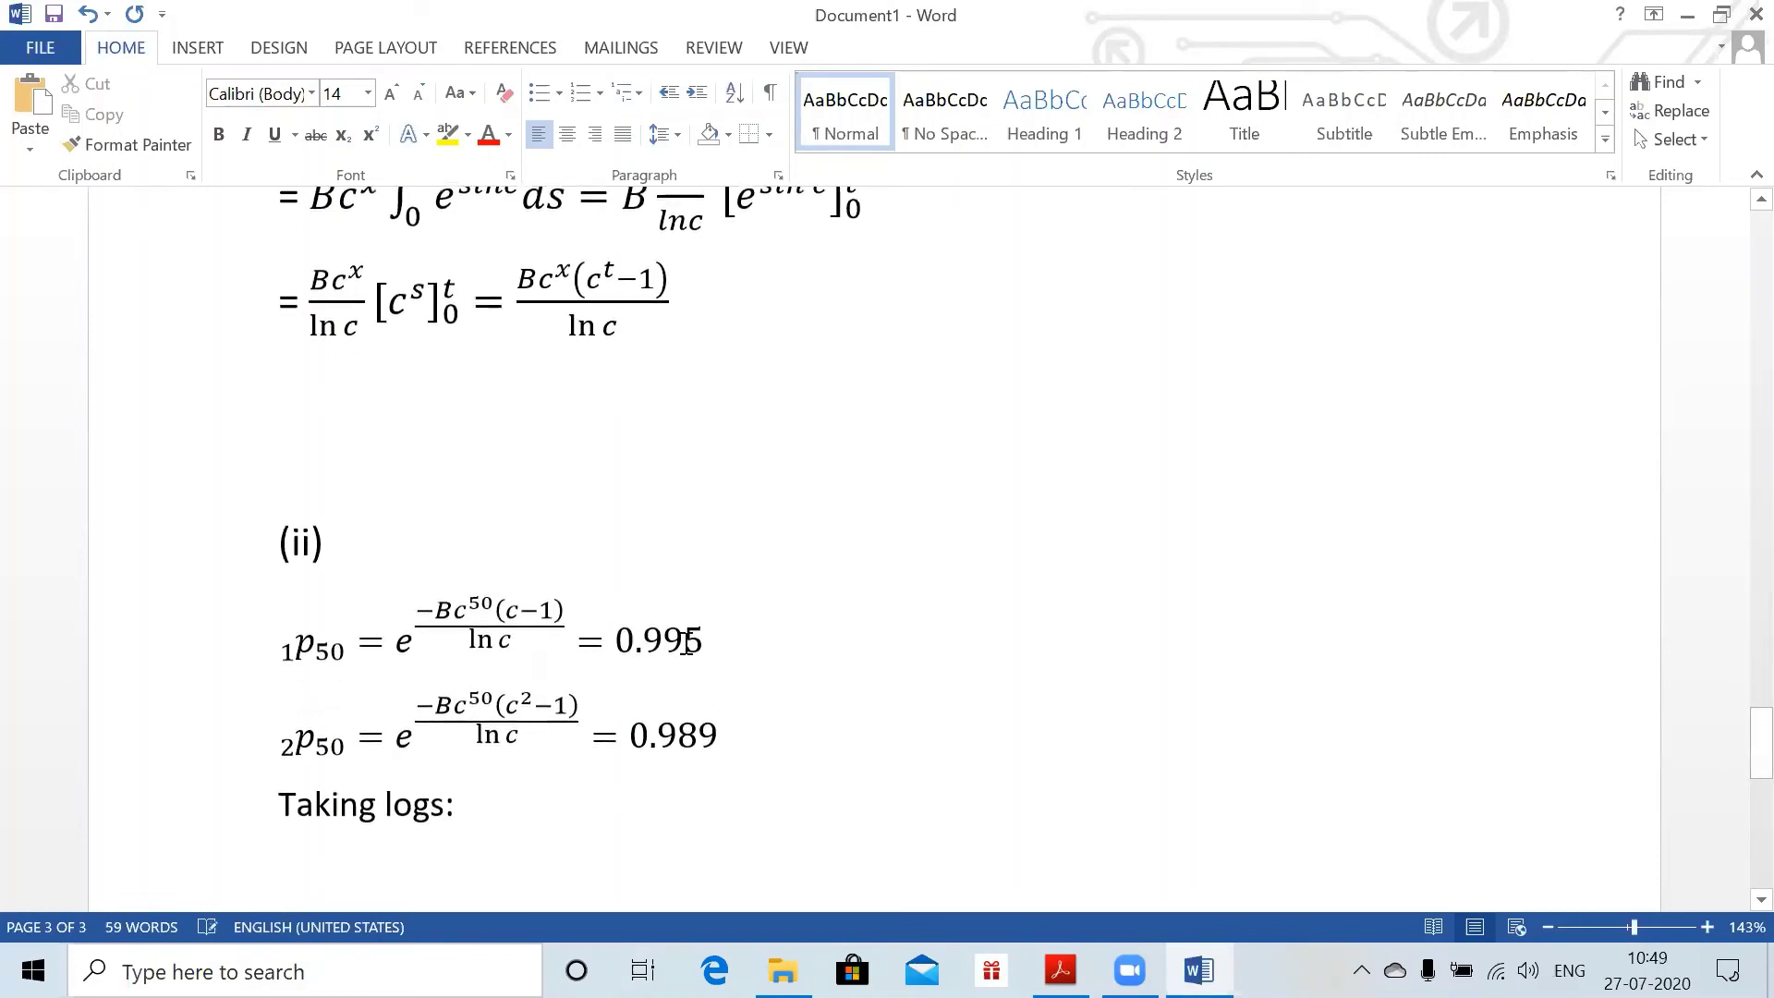
{"action": "left_click", "coordinate": [447, 612]}
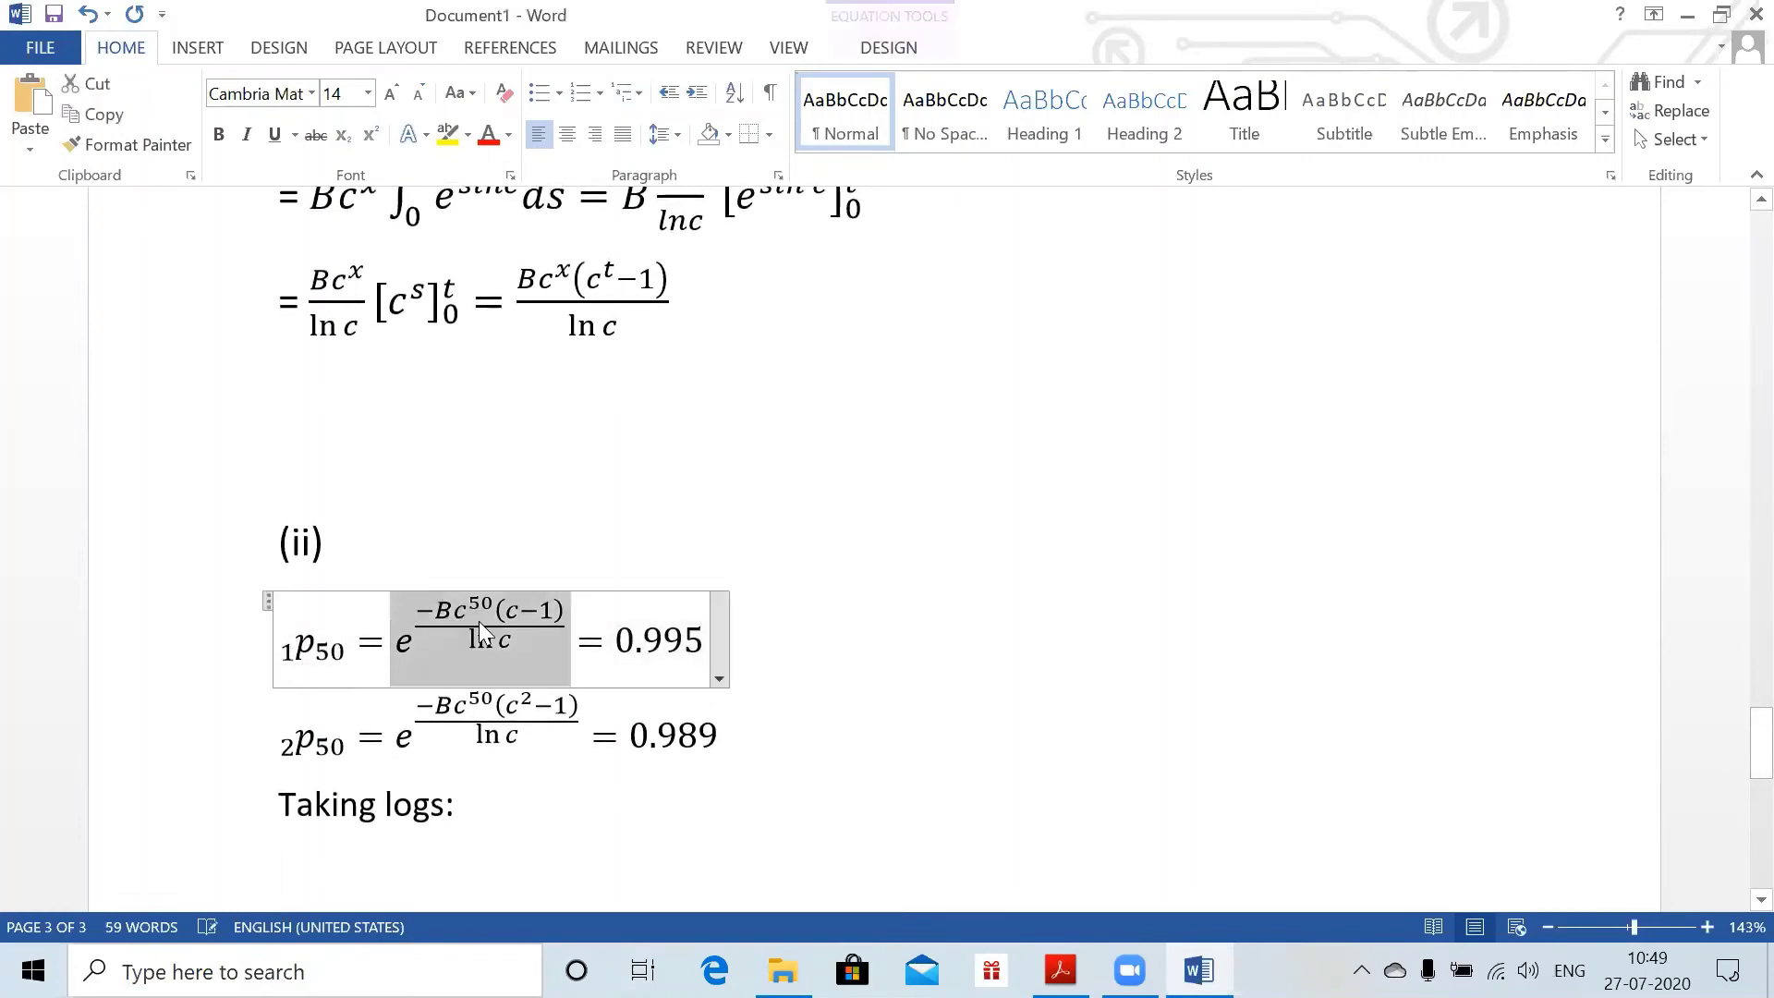
{"action": "left_click", "coordinate": [464, 613]}
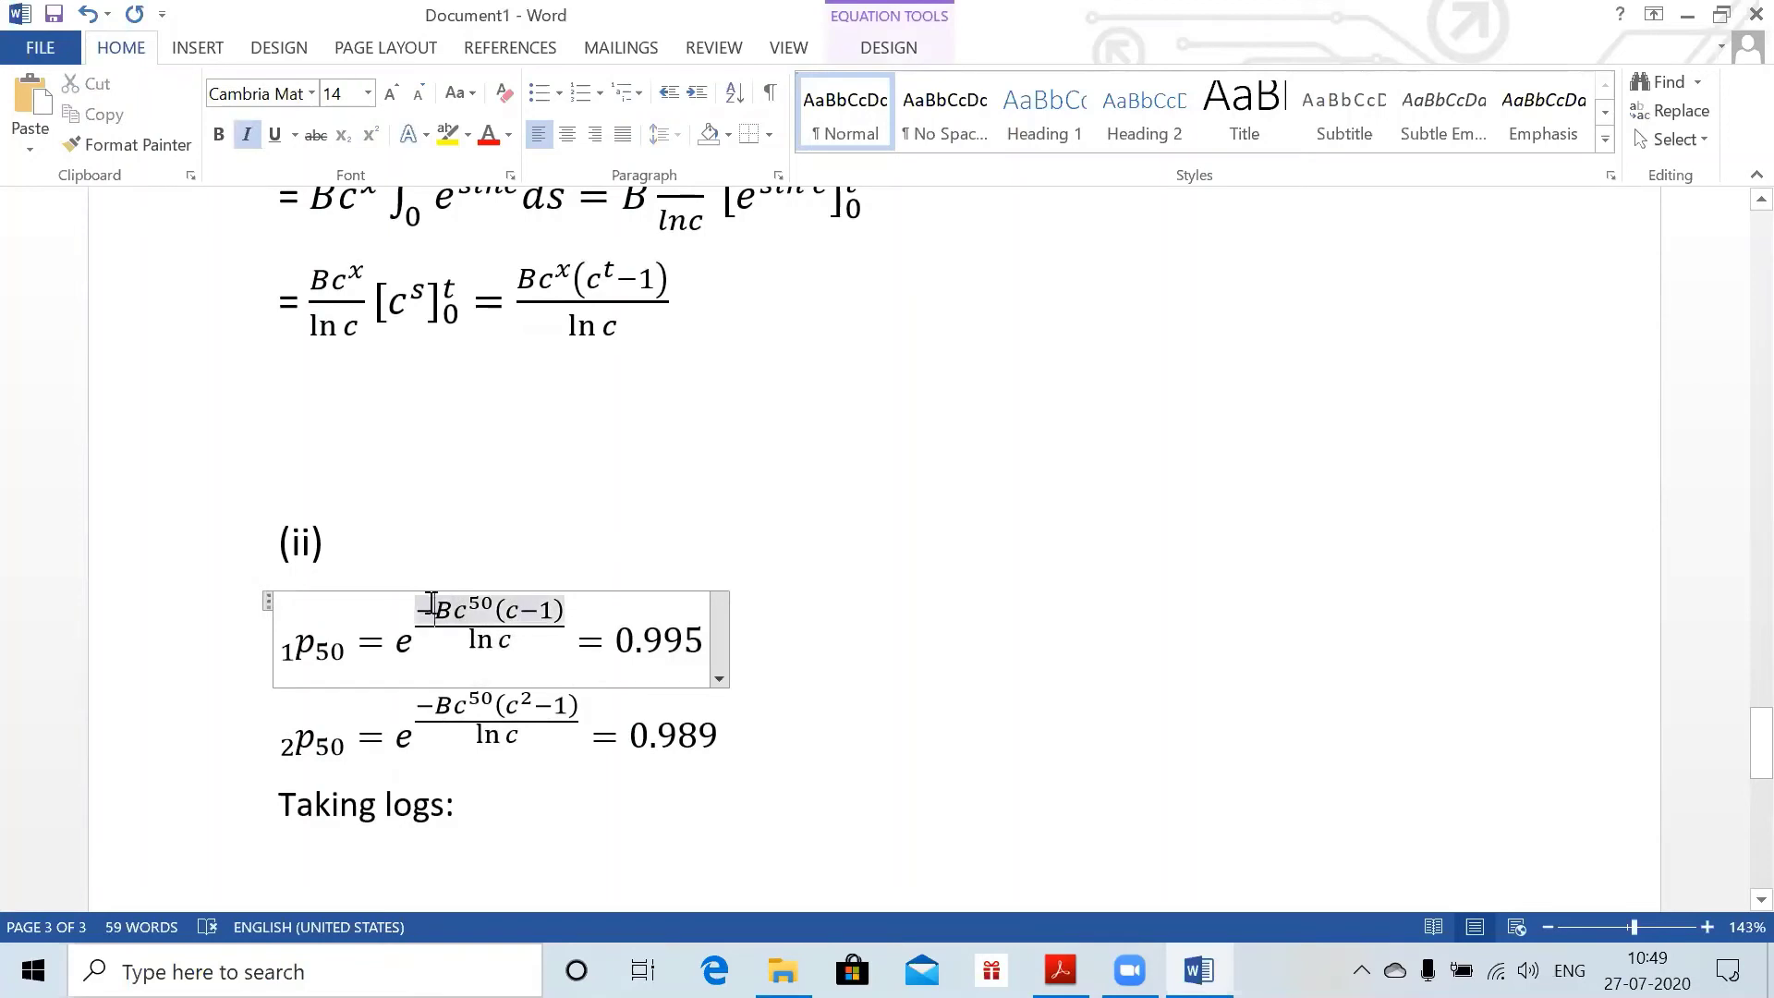
{"action": "left_click_drag", "start_coordinate": [430, 610], "coordinate": [506, 637]}
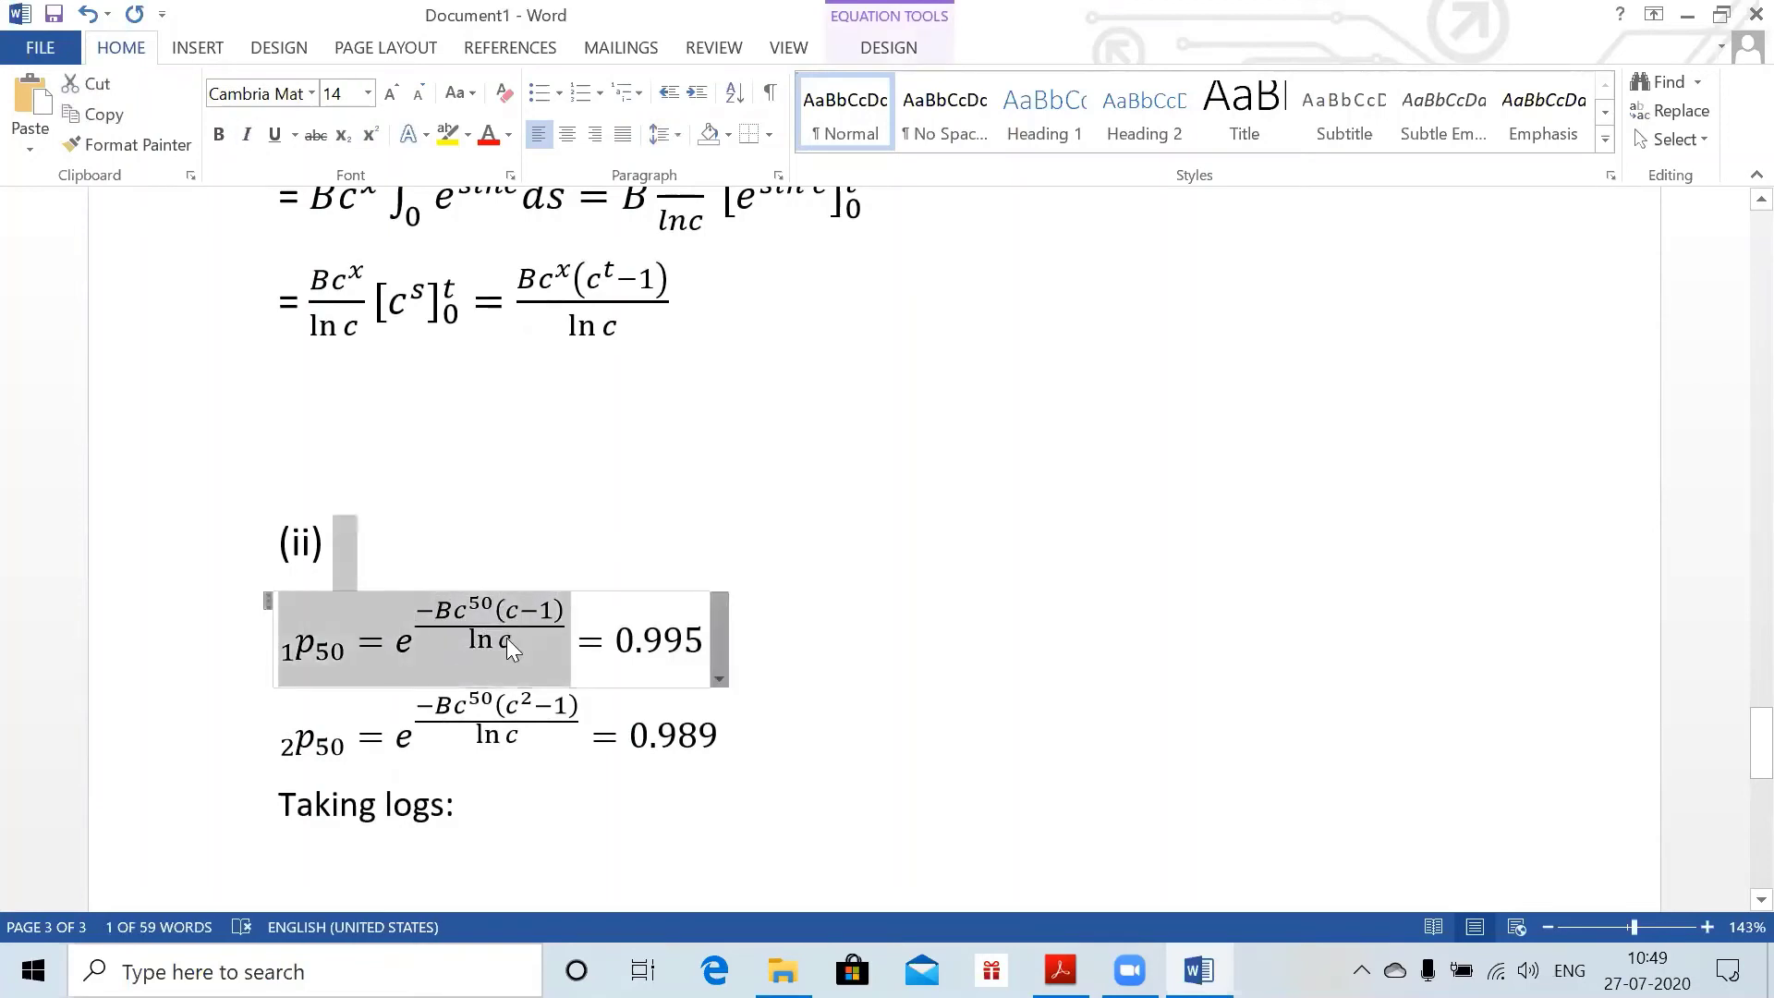
{"action": "left_click", "coordinate": [566, 707]}
{"action": "left_click_drag", "start_coordinate": [419, 612], "coordinate": [503, 643]}
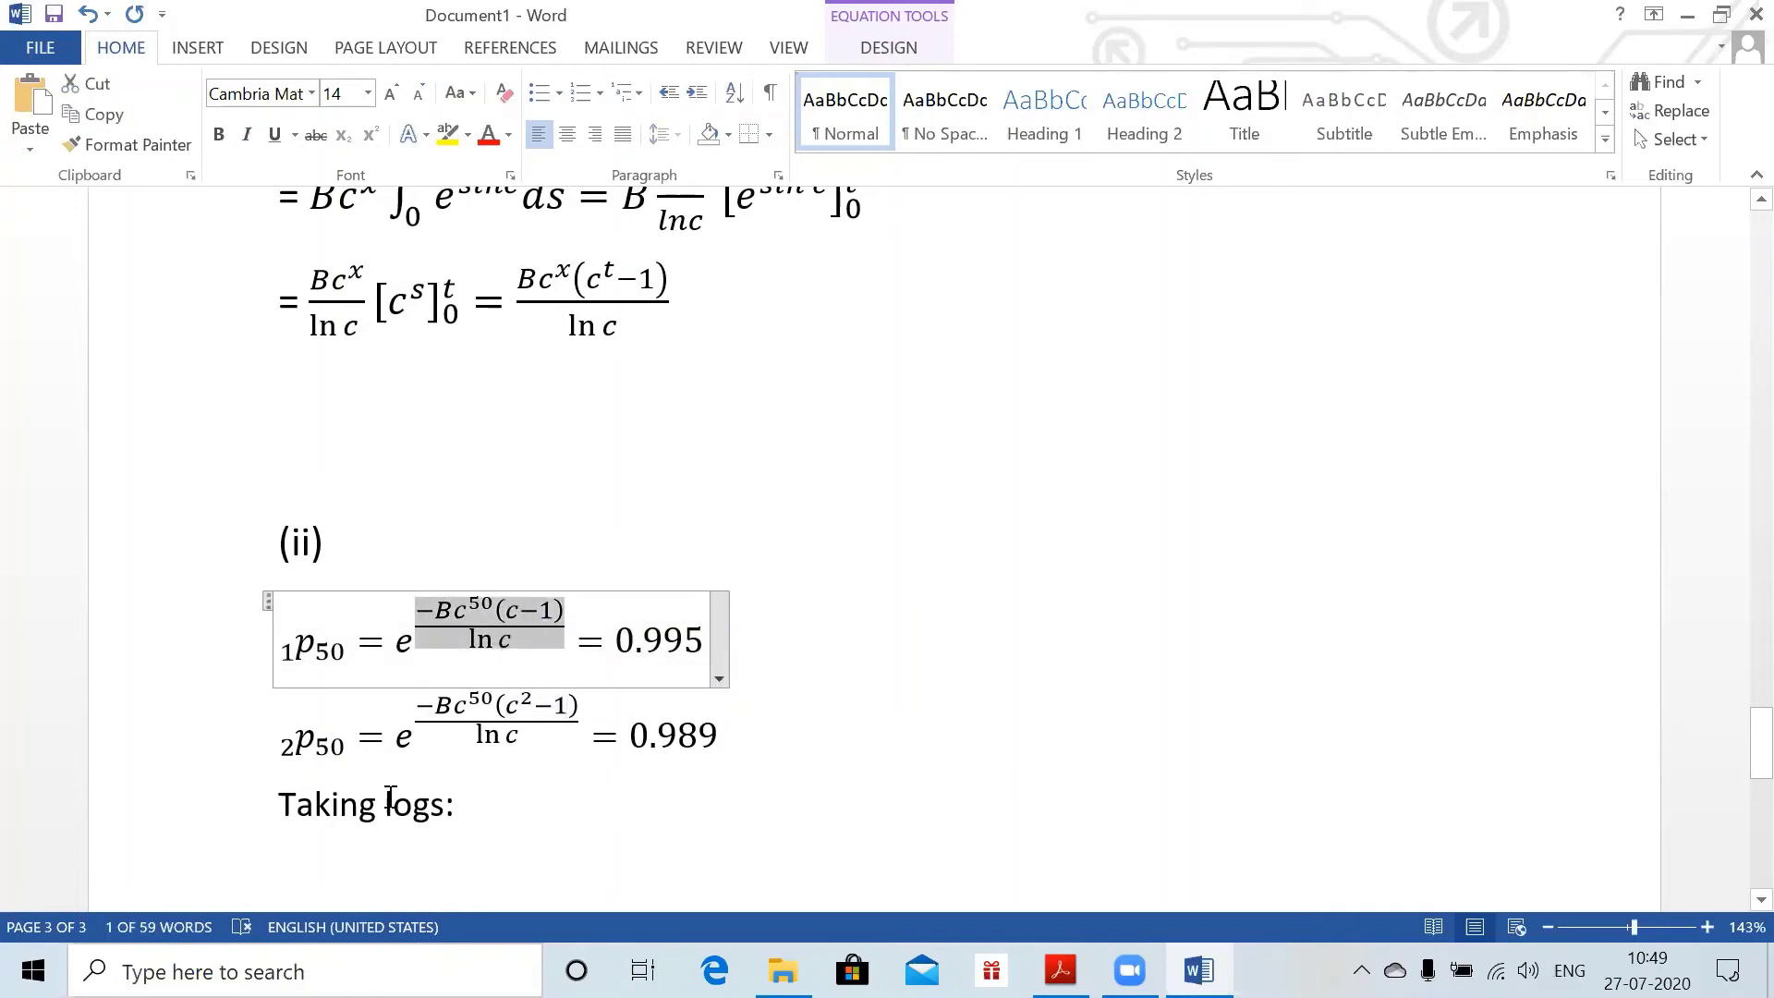
{"action": "left_click", "coordinate": [366, 831]}
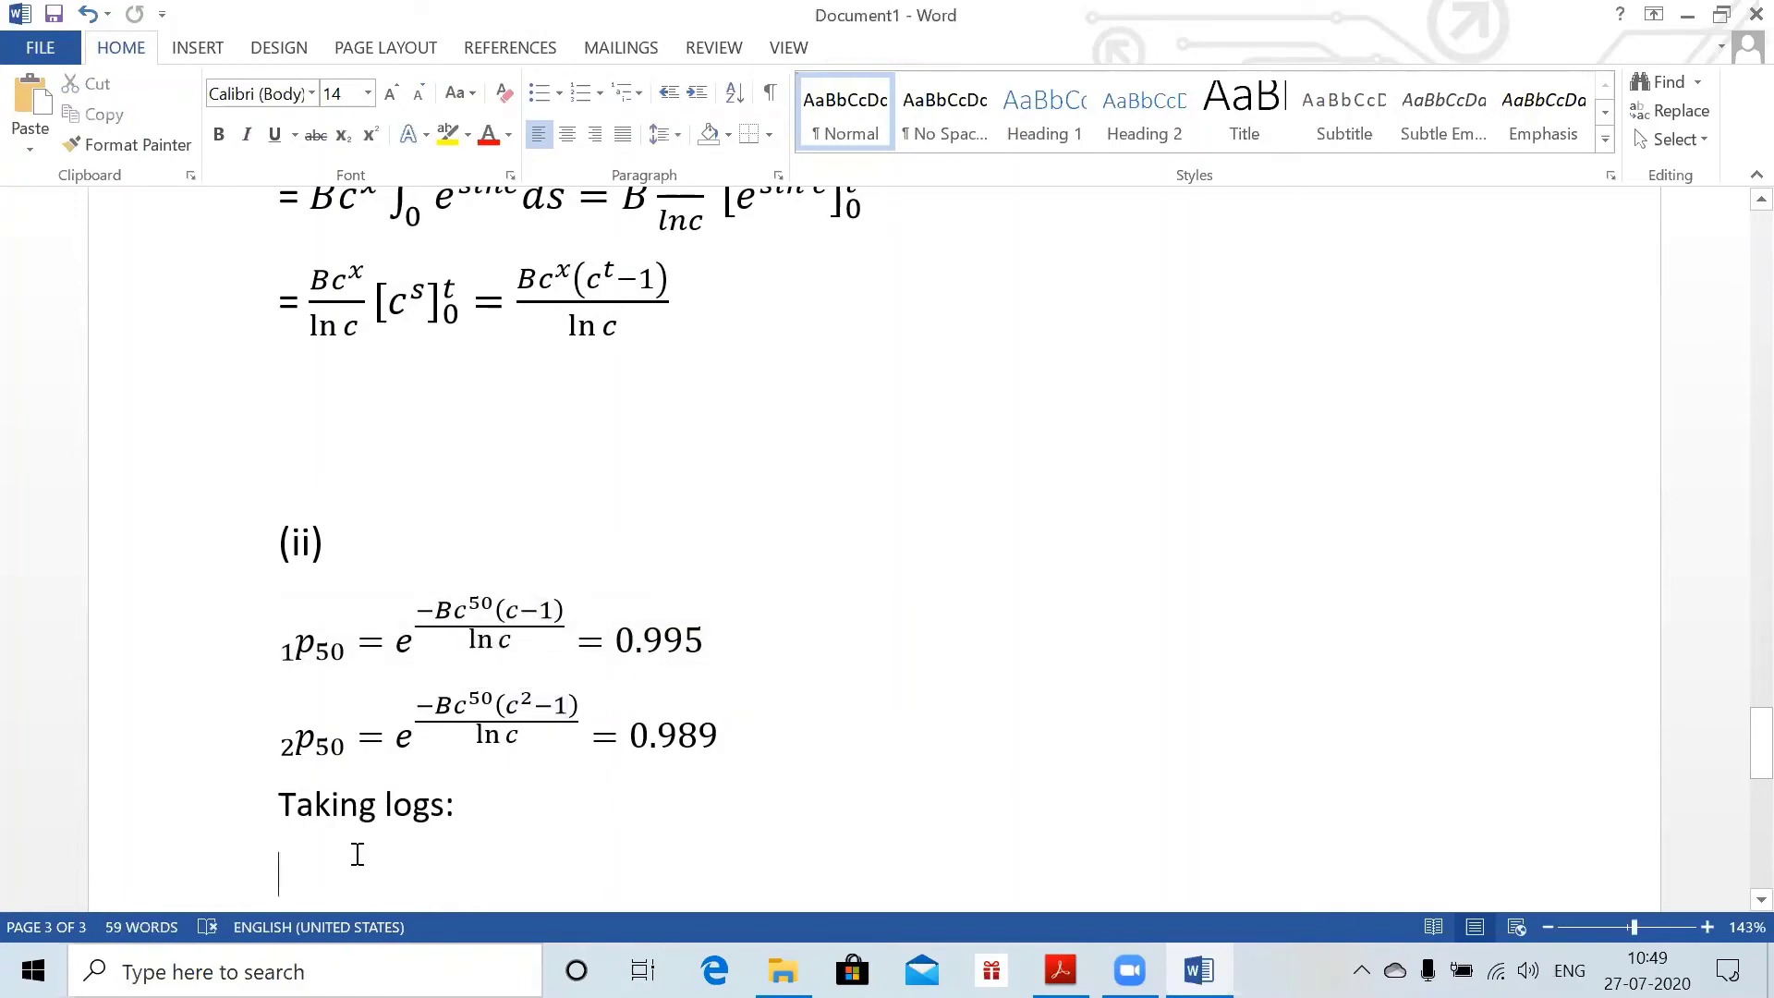
{"action": "key", "text": "ctrl+v"}
- Remove the leading minus sign from the copied fraction's numerator and set the fraction equal to −ln0.995
{"action": "type", "text": "= "}
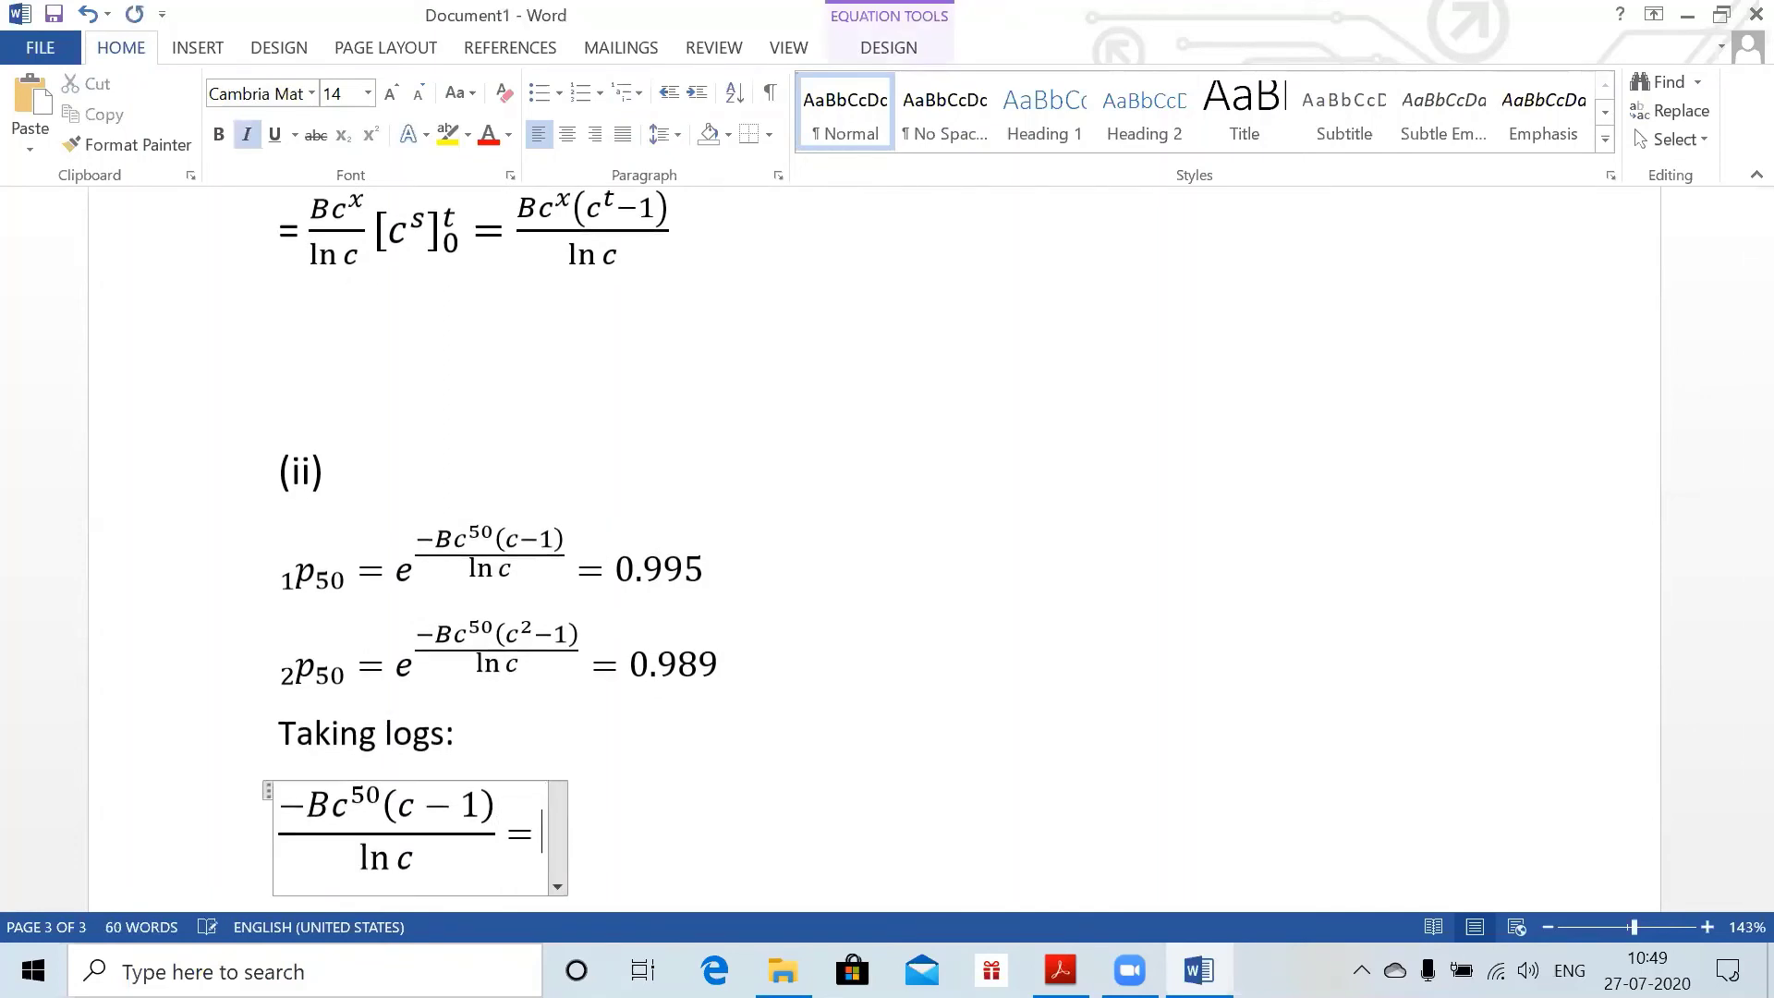
{"action": "type", "text": "log"}
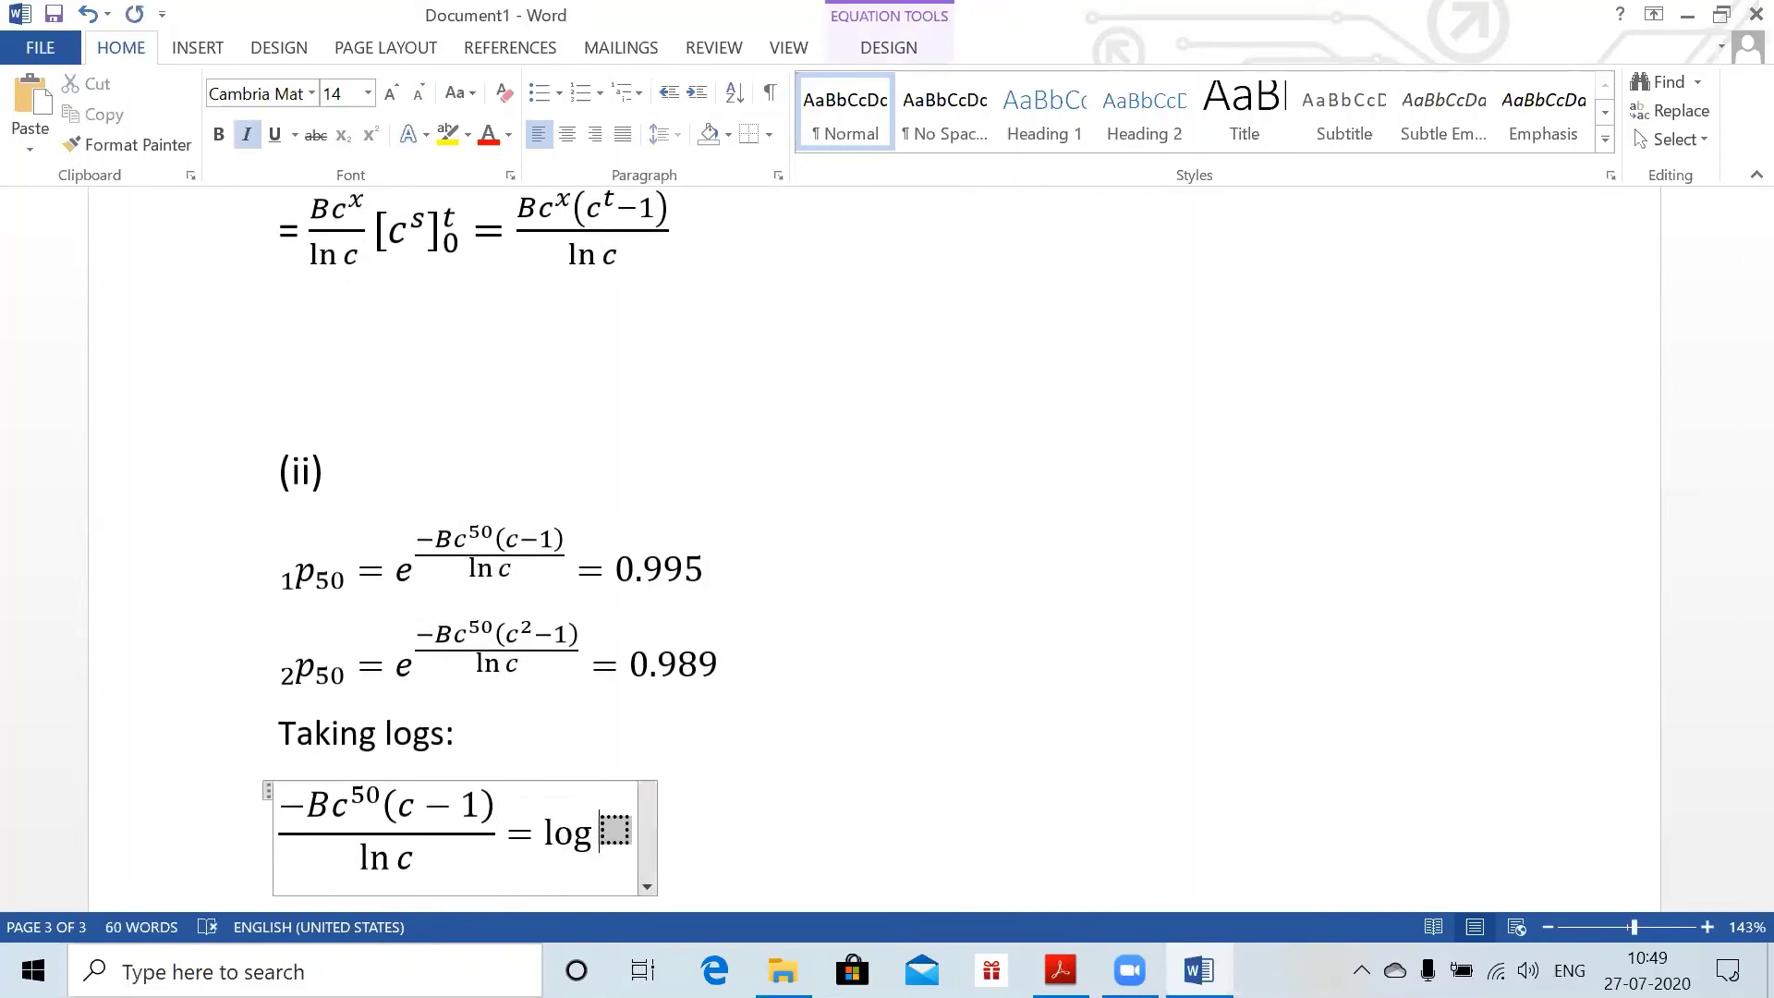
{"action": "key", "text": "BackSpace"}
{"action": "key", "text": "BackSpace"}
{"action": "type", "text": "-ln"}
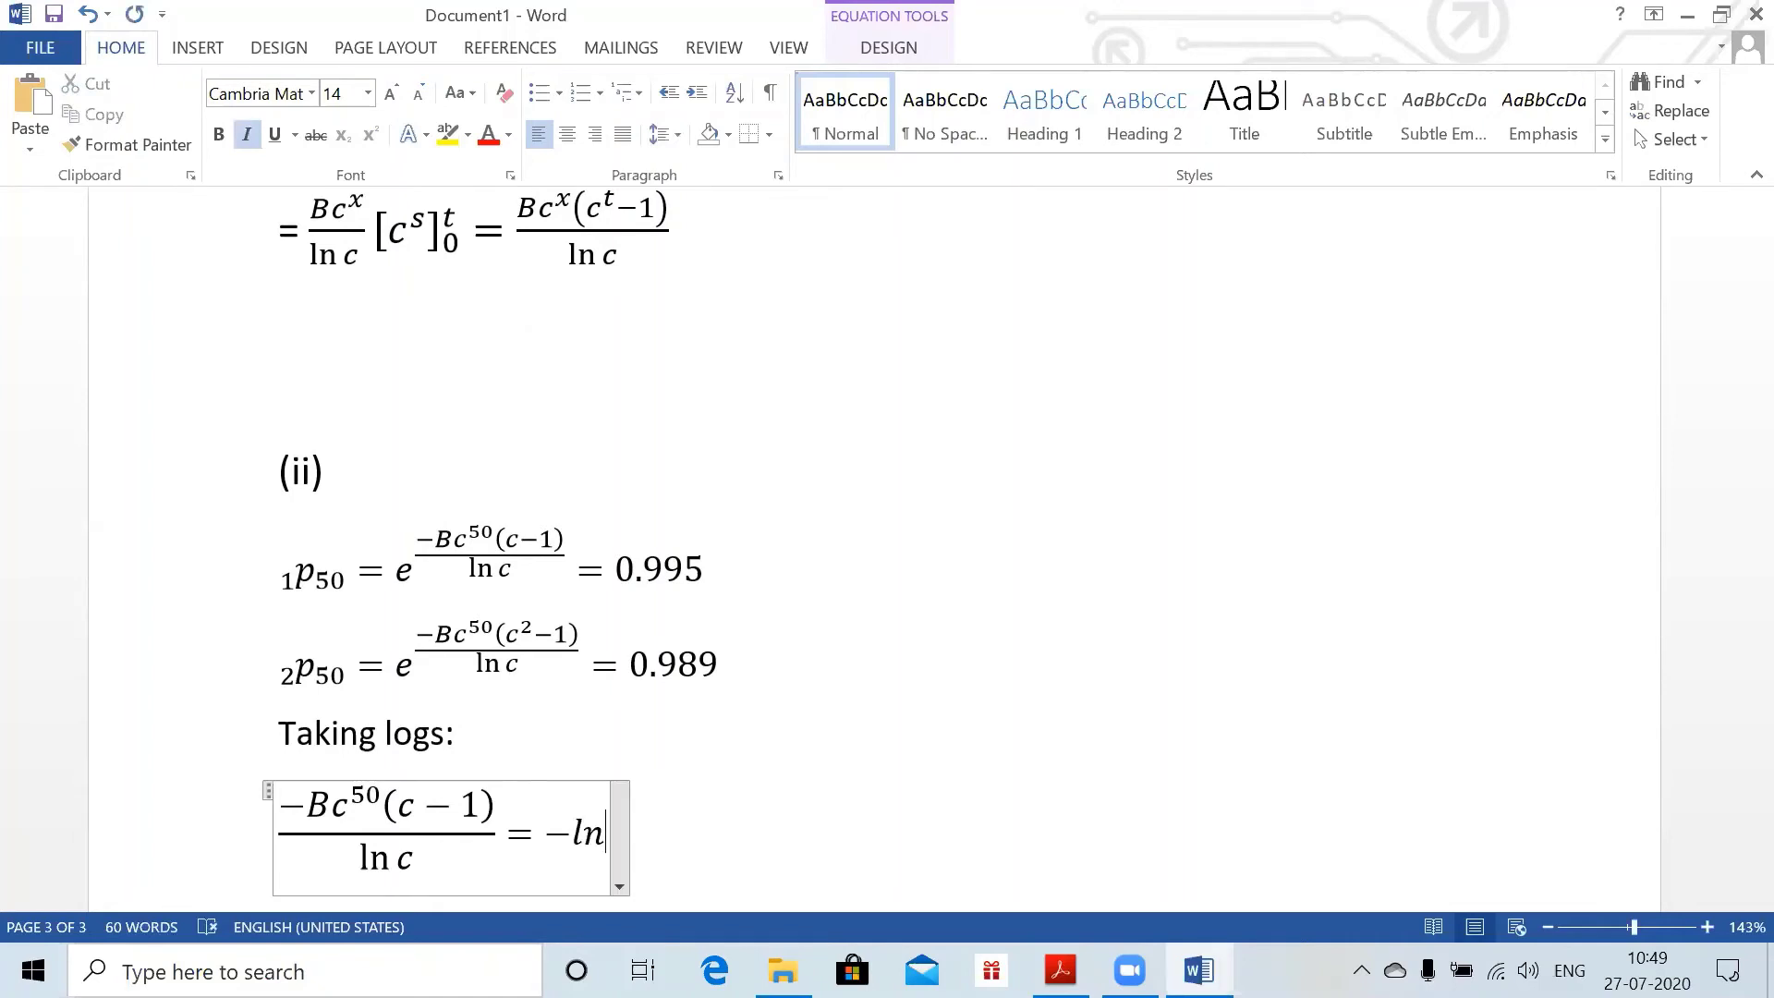
{"action": "left_click", "coordinate": [296, 806]}
{"action": "key", "text": "BackSpace"}
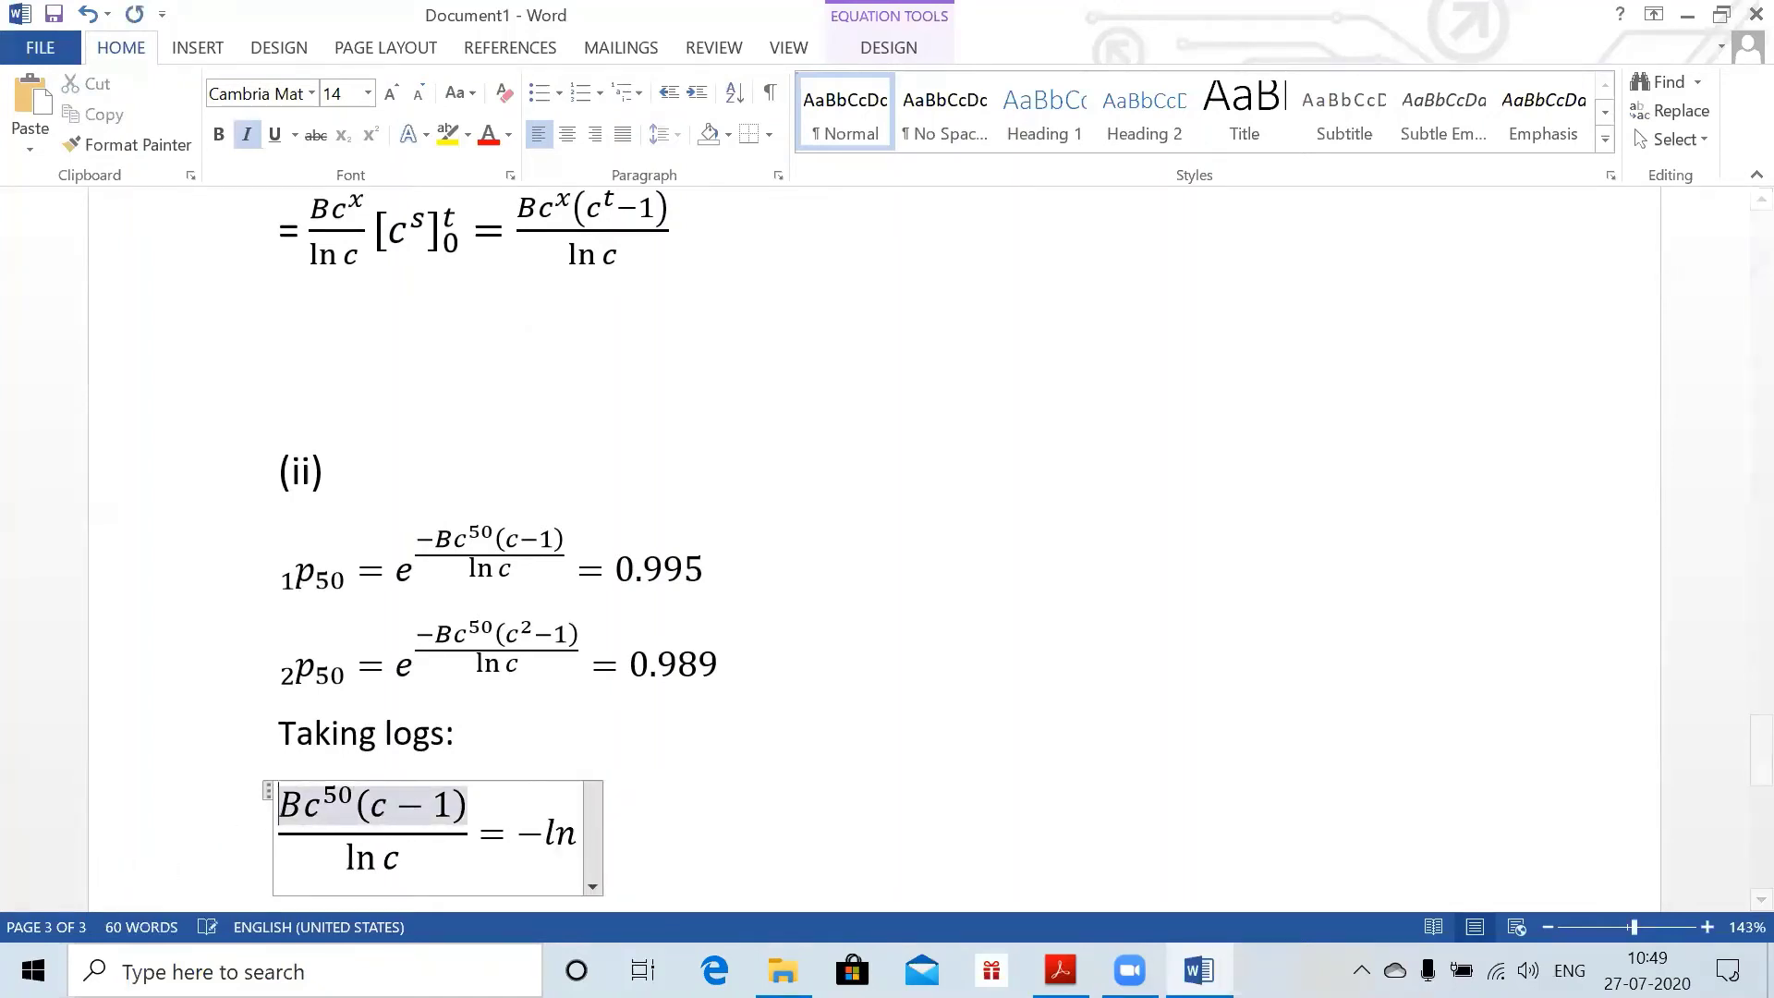
{"action": "left_click", "coordinate": [564, 833]}
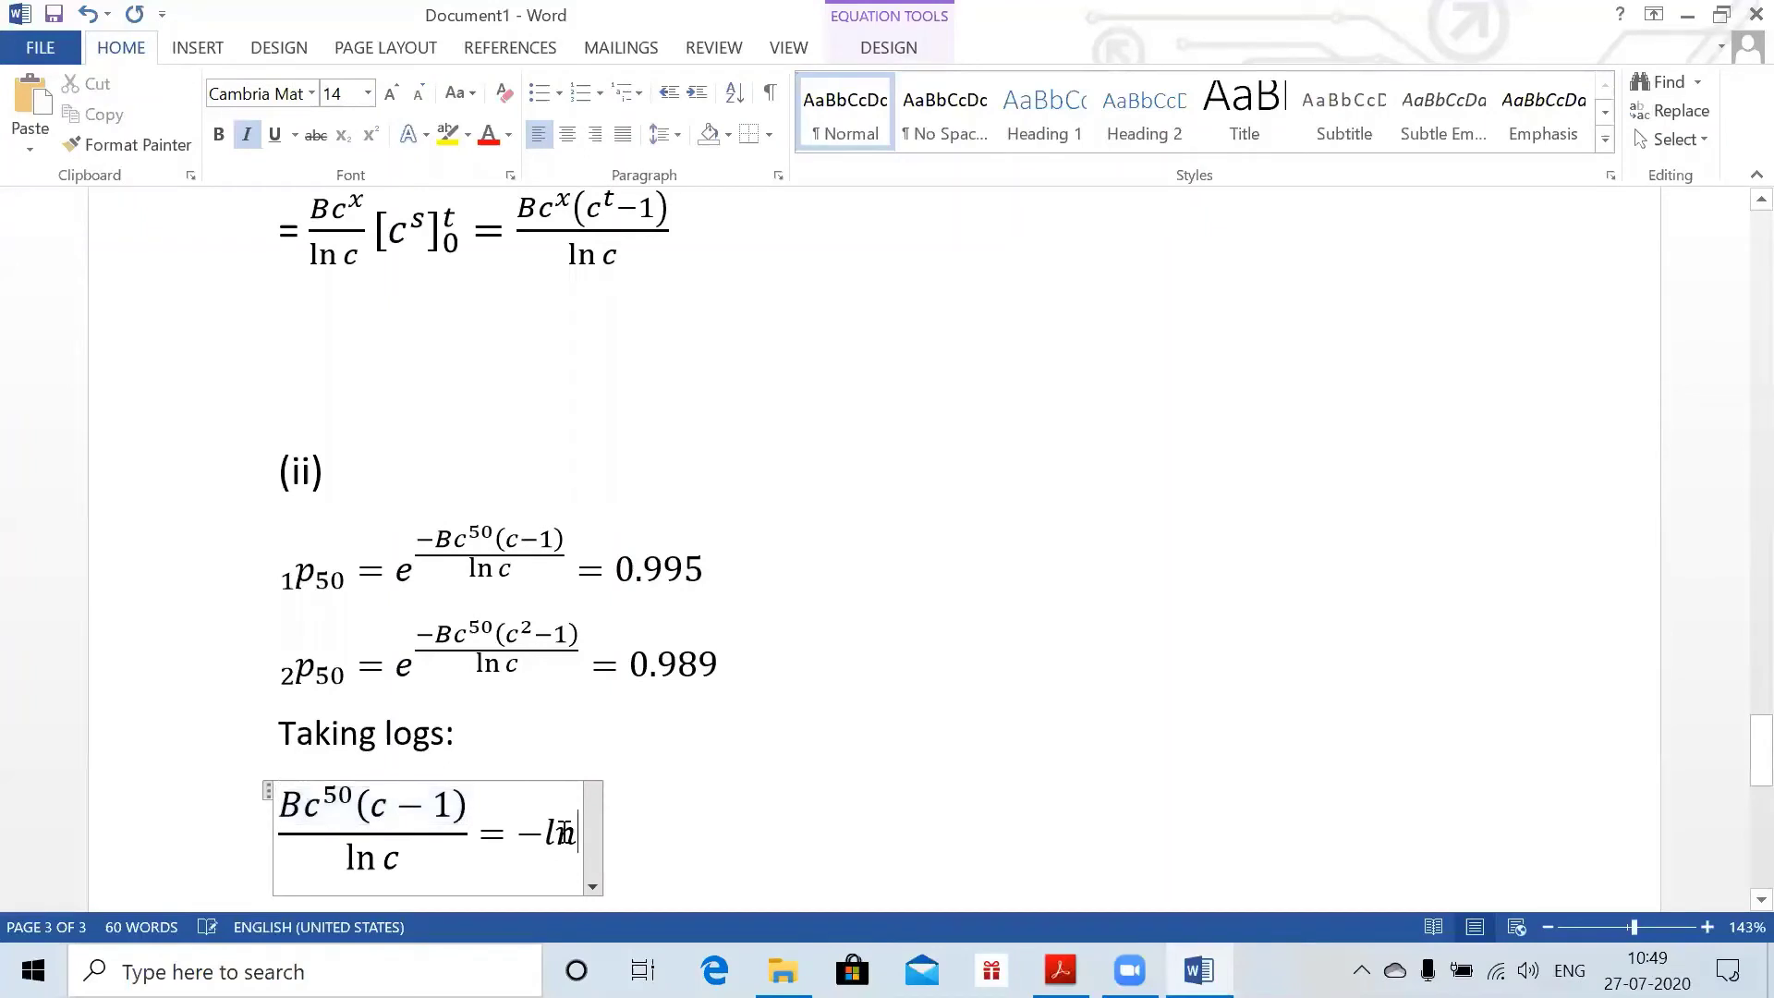
{"action": "type", "text": "0.995"}
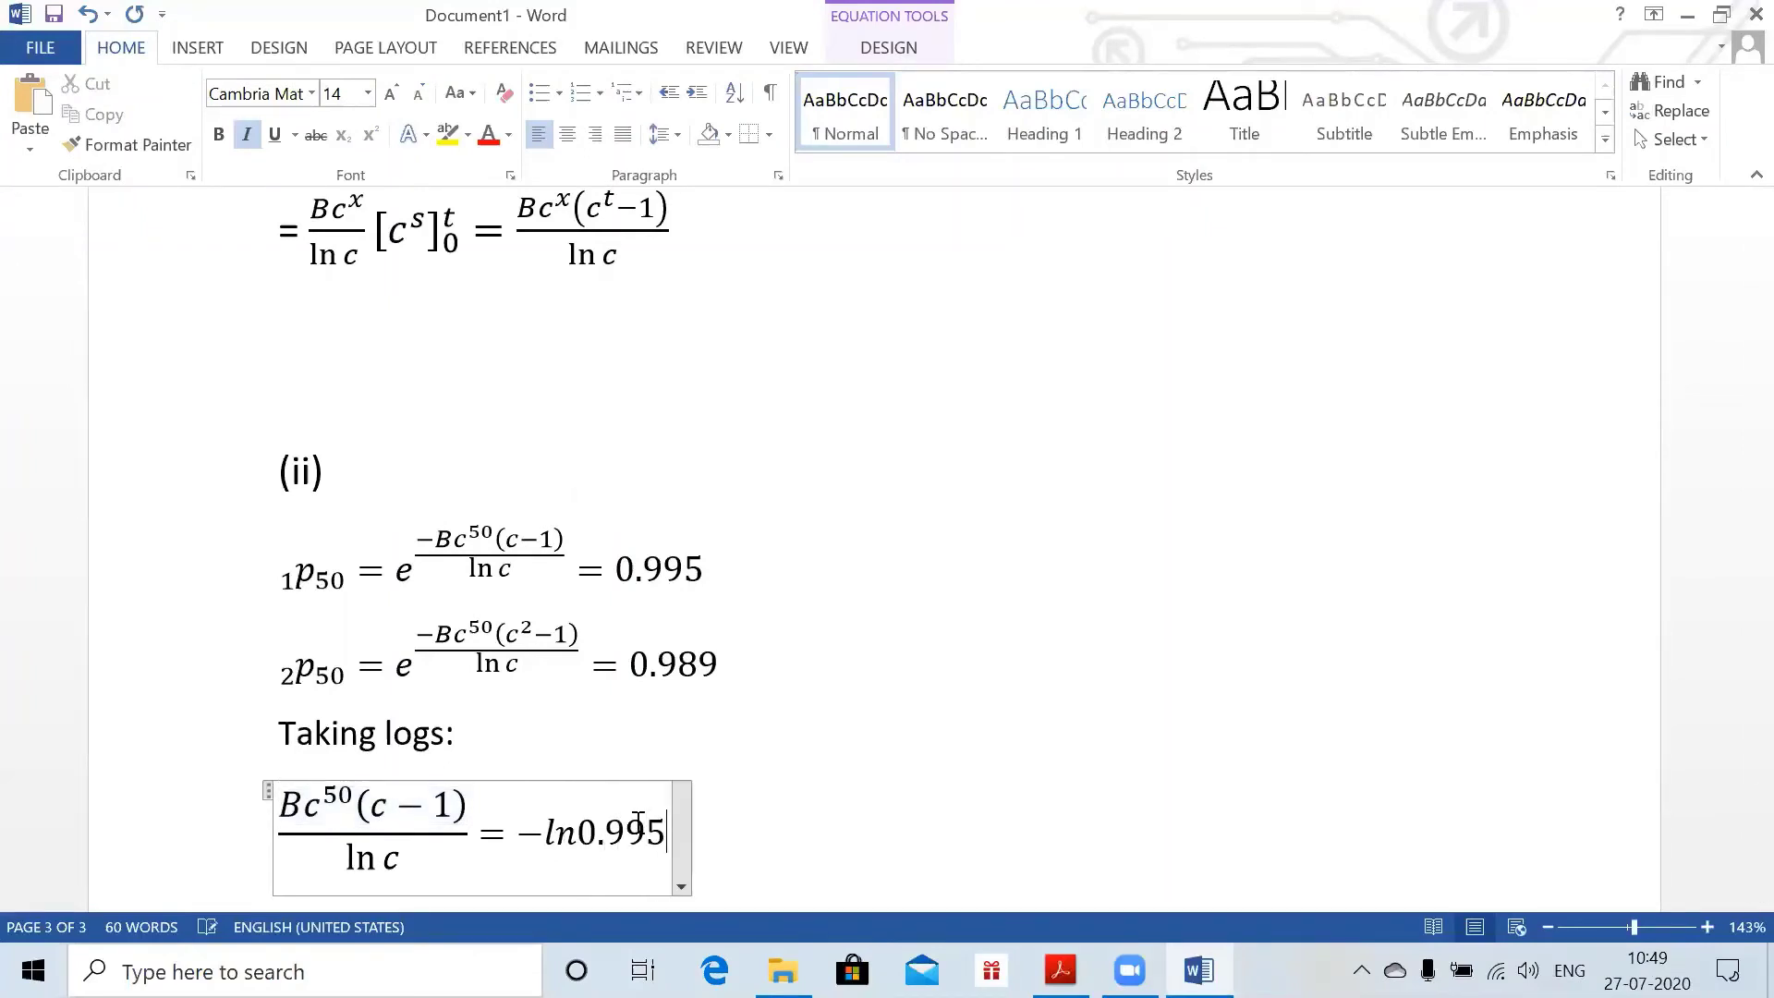
- Add the word "and" below the logged equation and paste a copy of that equation there
{"action": "left_click", "coordinate": [850, 850]}
{"action": "key", "text": "Return"}
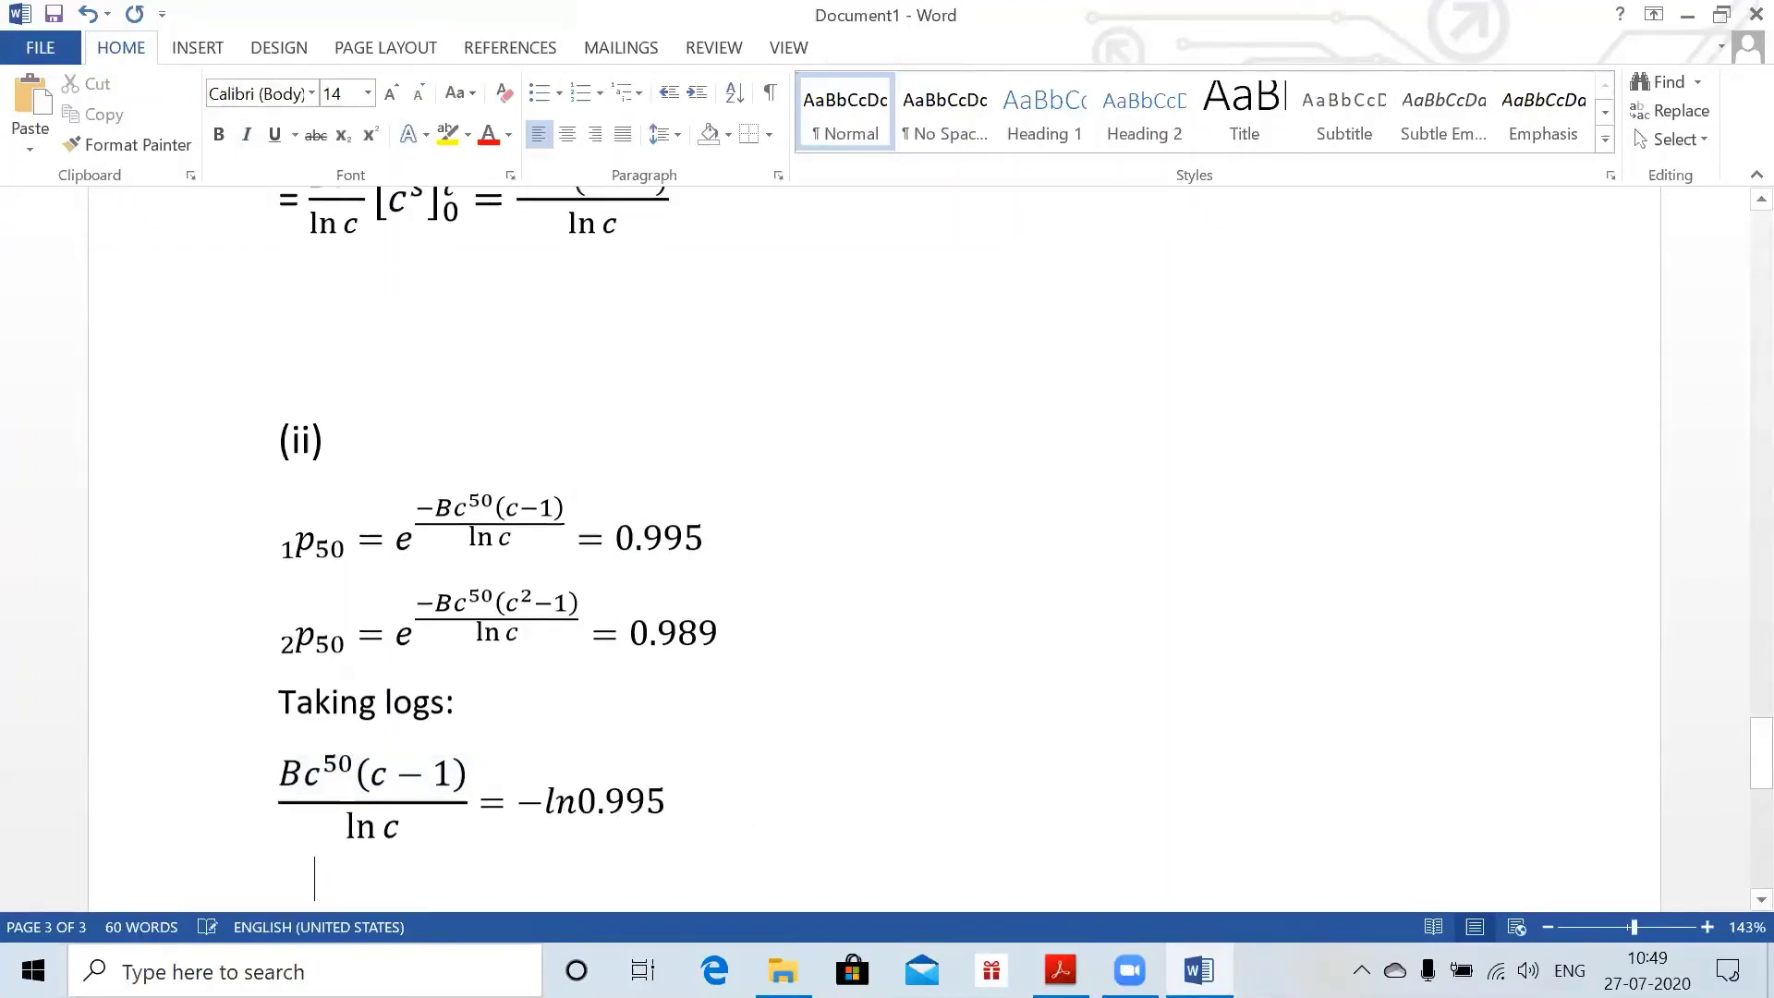
{"action": "type", "text": "and"}
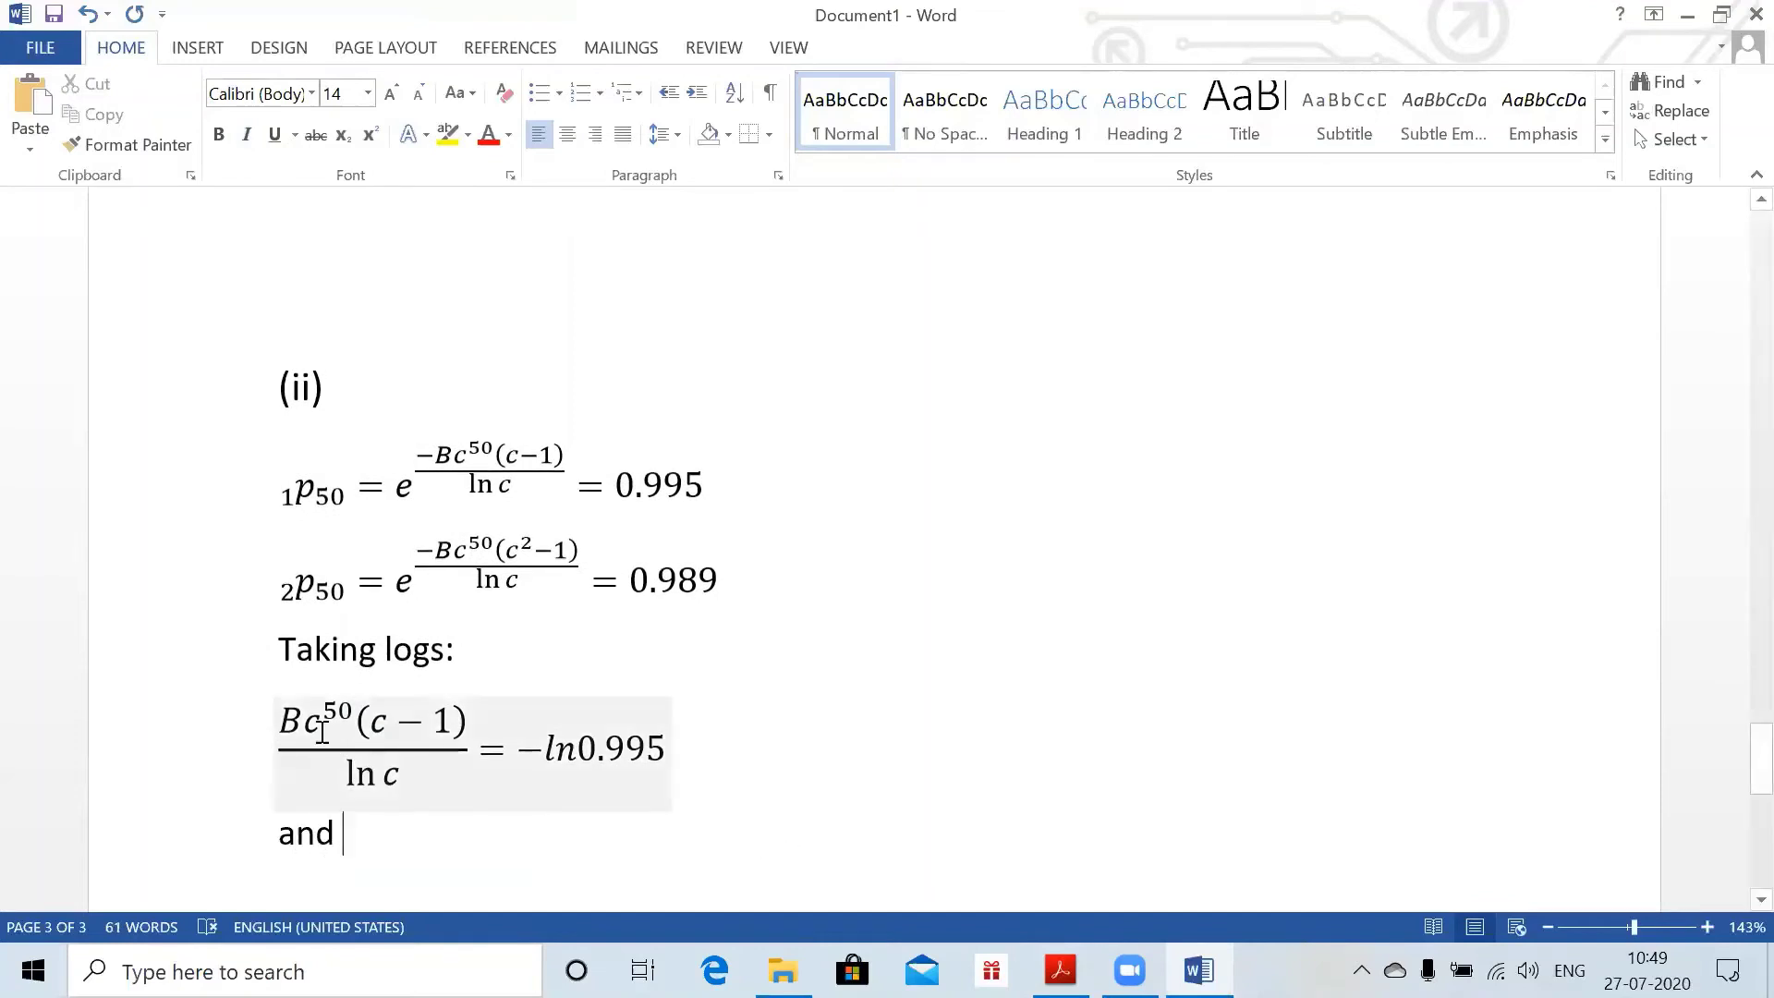
{"action": "mouse_move", "coordinate": [282, 717]}
{"action": "left_mouse_down"}
{"action": "mouse_move", "coordinate": [428, 757]}
{"action": "mouse_move", "coordinate": [641, 761]}
{"action": "left_mouse_up"}
{"action": "key", "text": "ctrl+c"}
{"action": "left_click", "coordinate": [293, 878]}
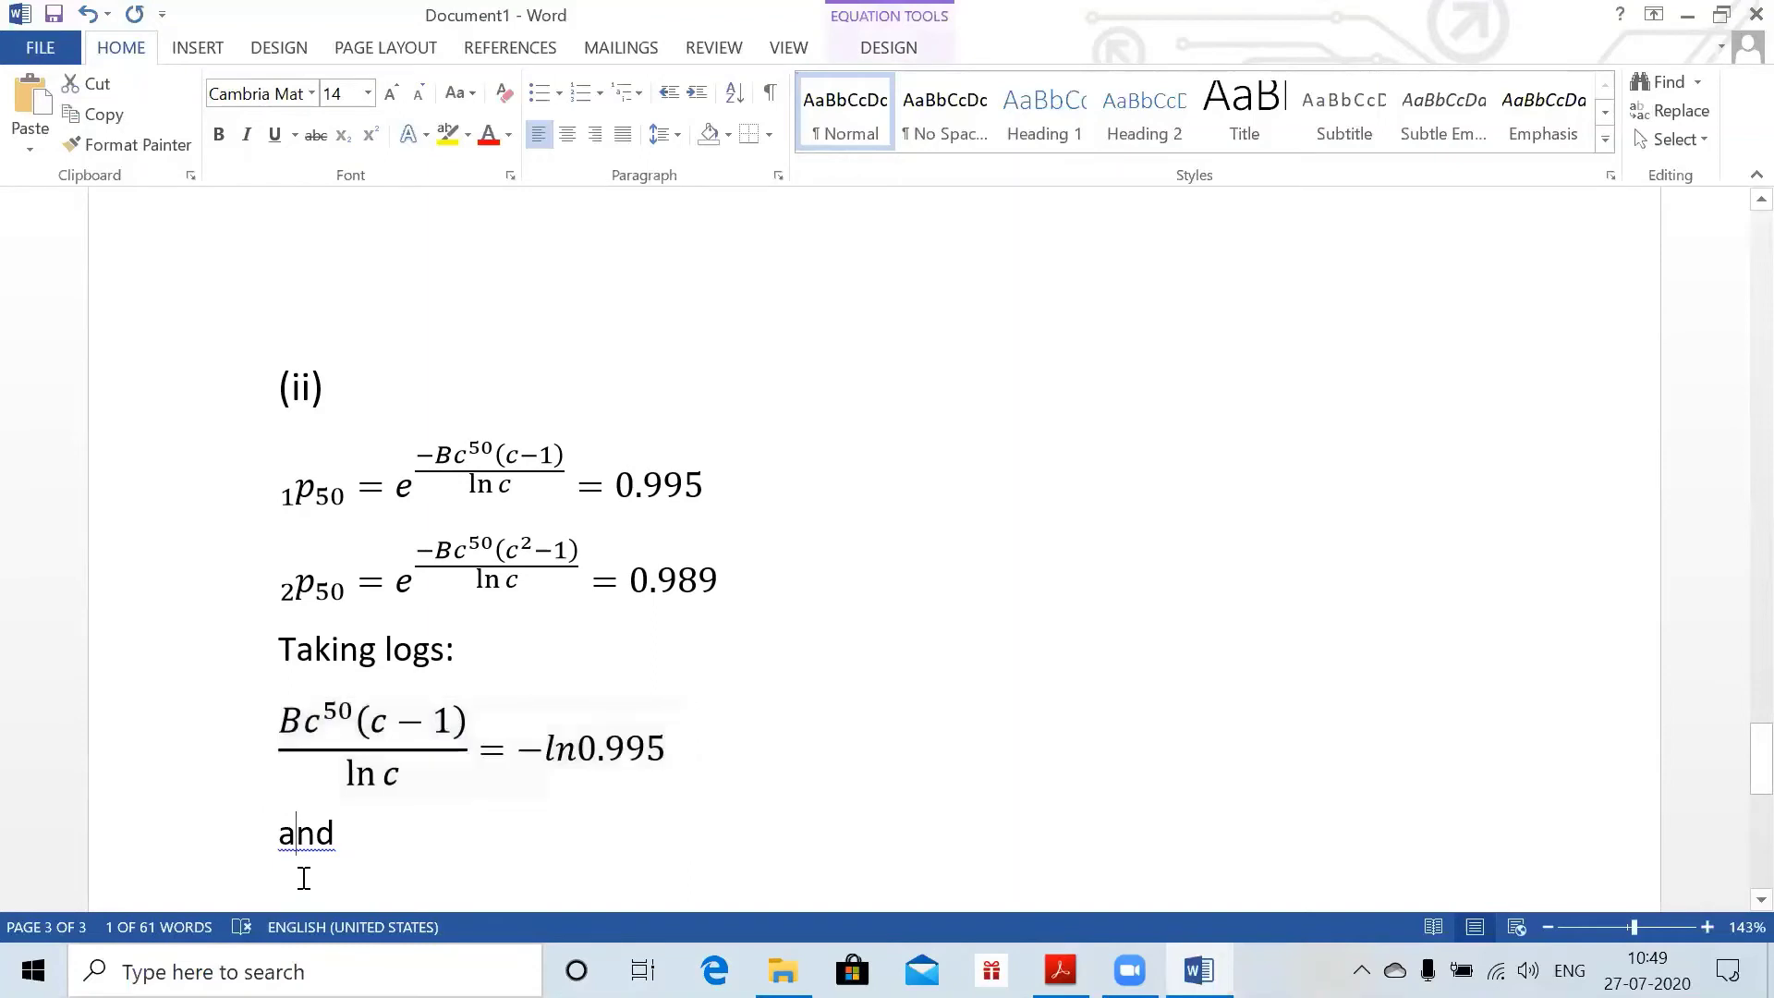
{"action": "key", "text": "ctrl+v"}
- Change the log value in the copied equation to 0.989 and delete the stray "nd" below it
{"action": "scroll", "coordinate": [462, 813], "scroll_direction": "down", "scroll_amount": 2}
{"action": "left_click", "coordinate": [626, 758]}
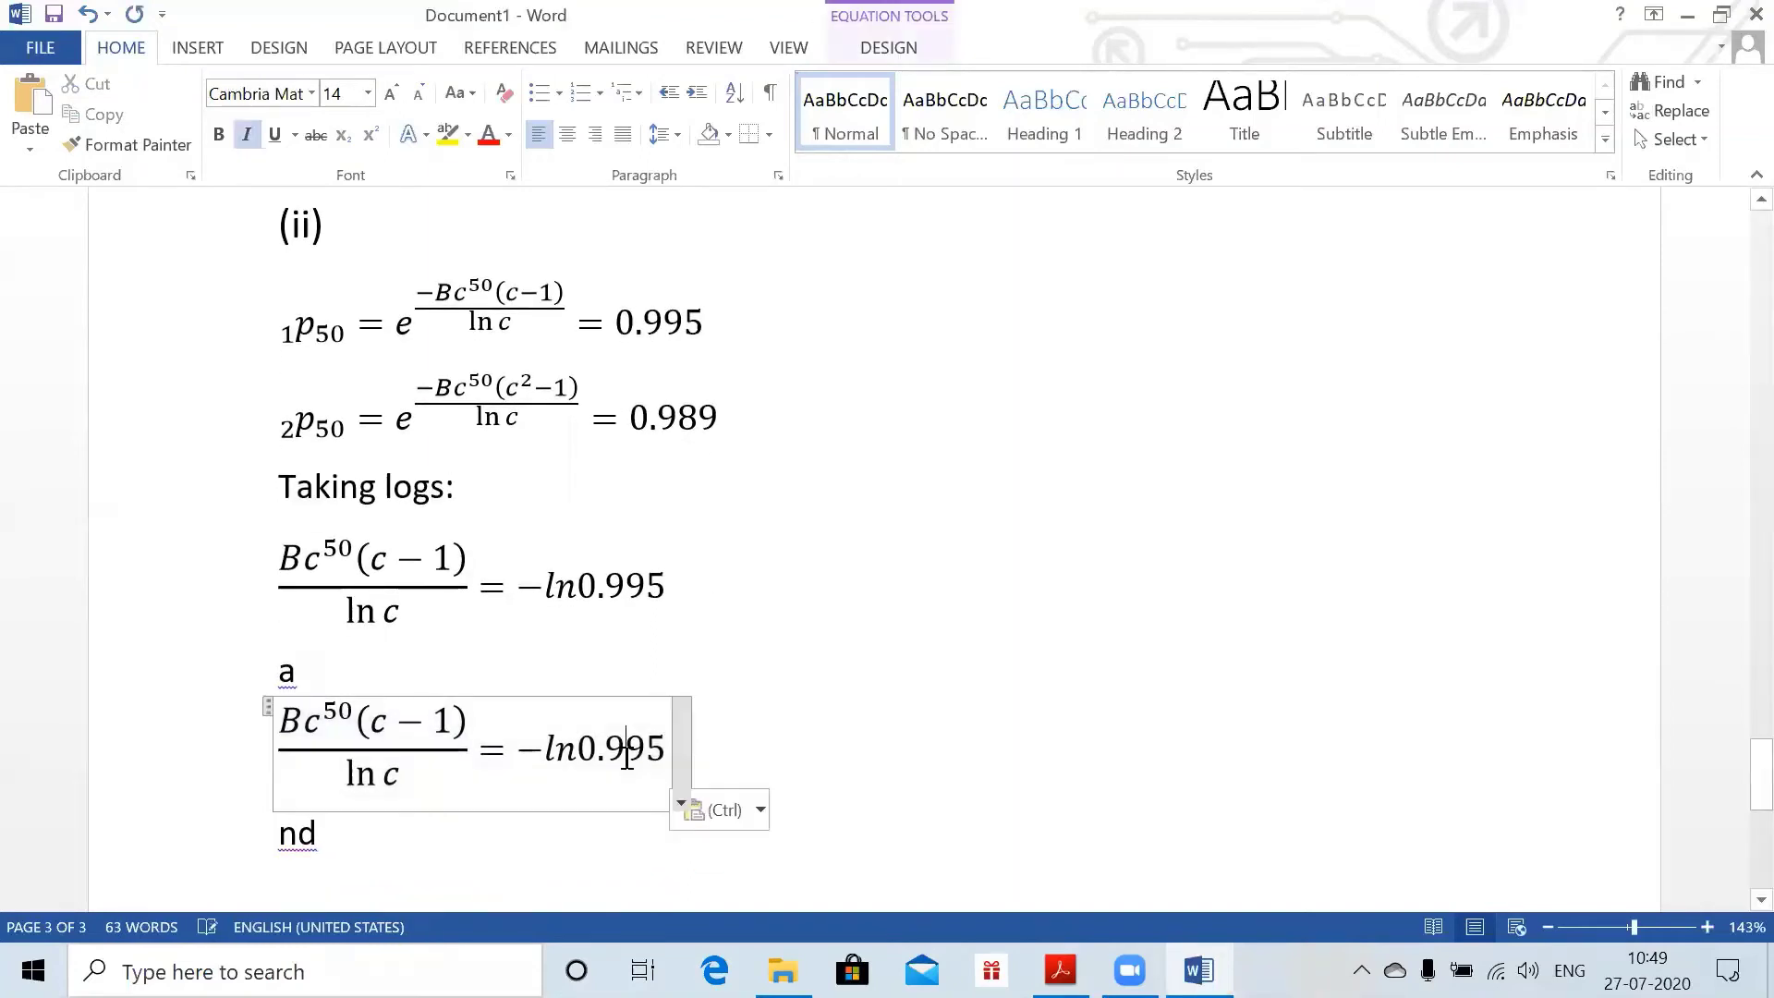
{"action": "key", "text": "Right"}
{"action": "key", "text": "BackSpace"}
{"action": "key", "text": "BackSpace"}
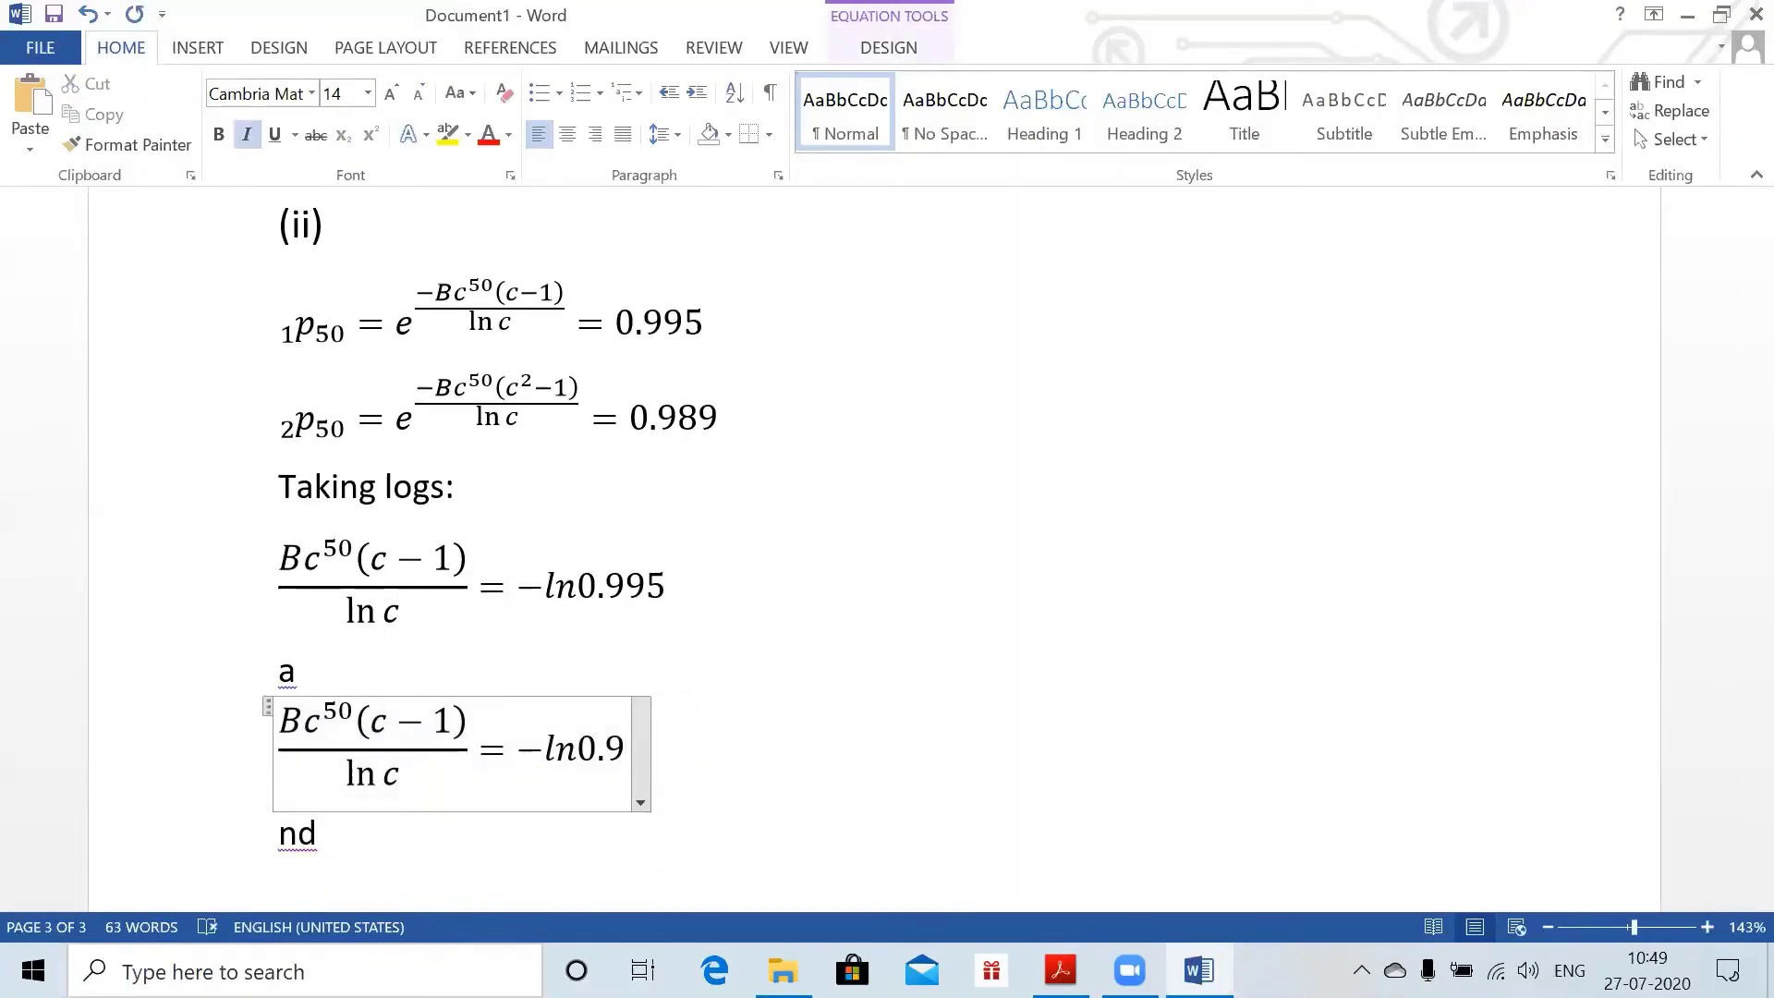
{"action": "type", "text": "89"}
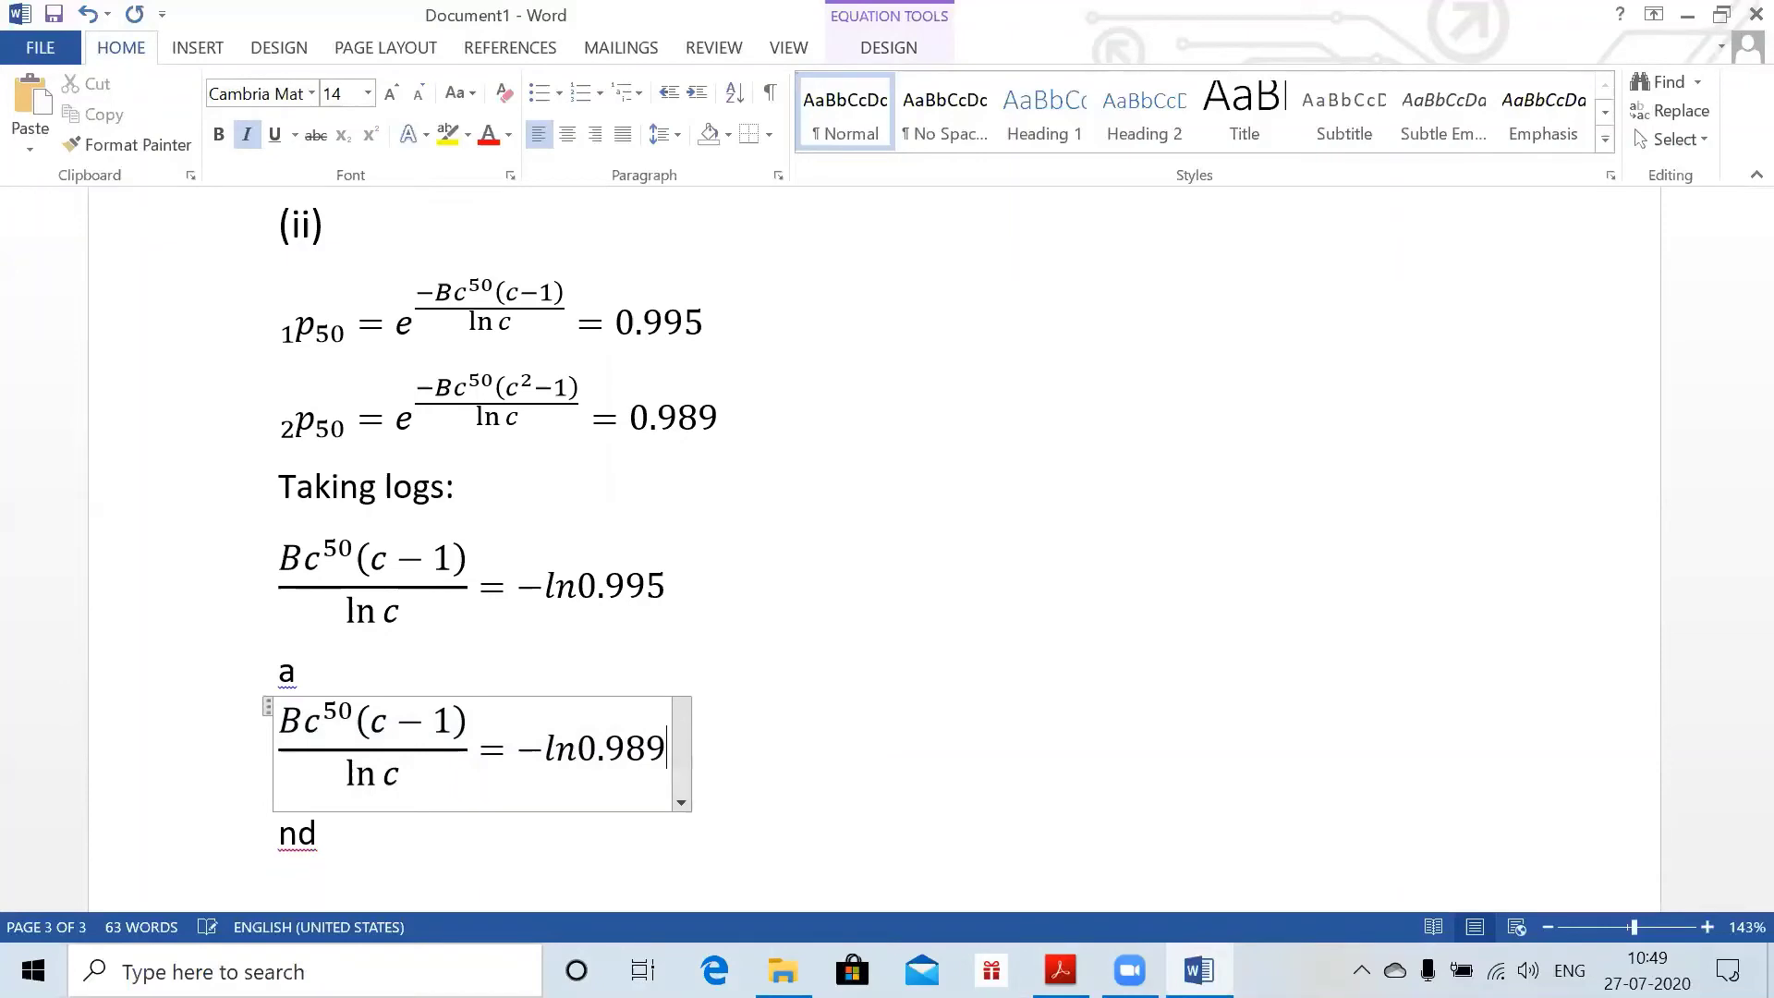
{"action": "left_click", "coordinate": [370, 836]}
{"action": "key", "text": "BackSpace"}
{"action": "key", "text": "BackSpace"}
{"action": "key", "text": "BackSpace"}
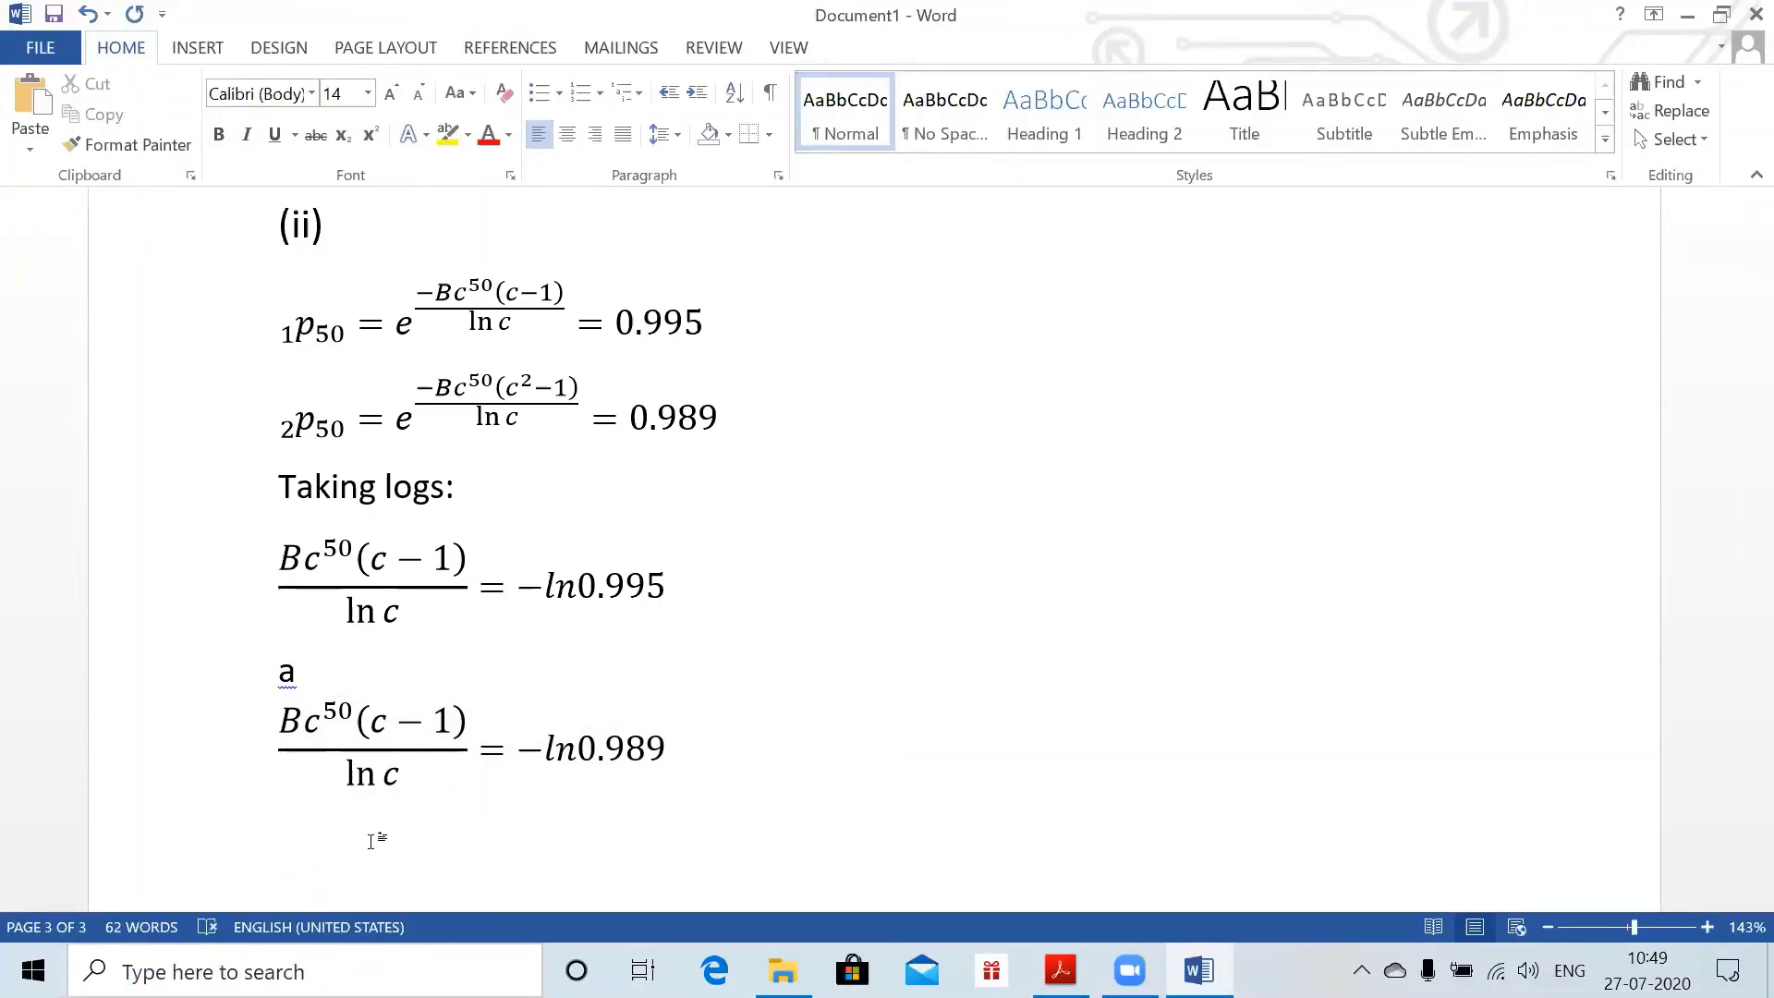
- Begin a new line with "Divin" and raise the c inside the −ln0.989 equation's brackets to the power 2
{"action": "key", "text": "Return"}
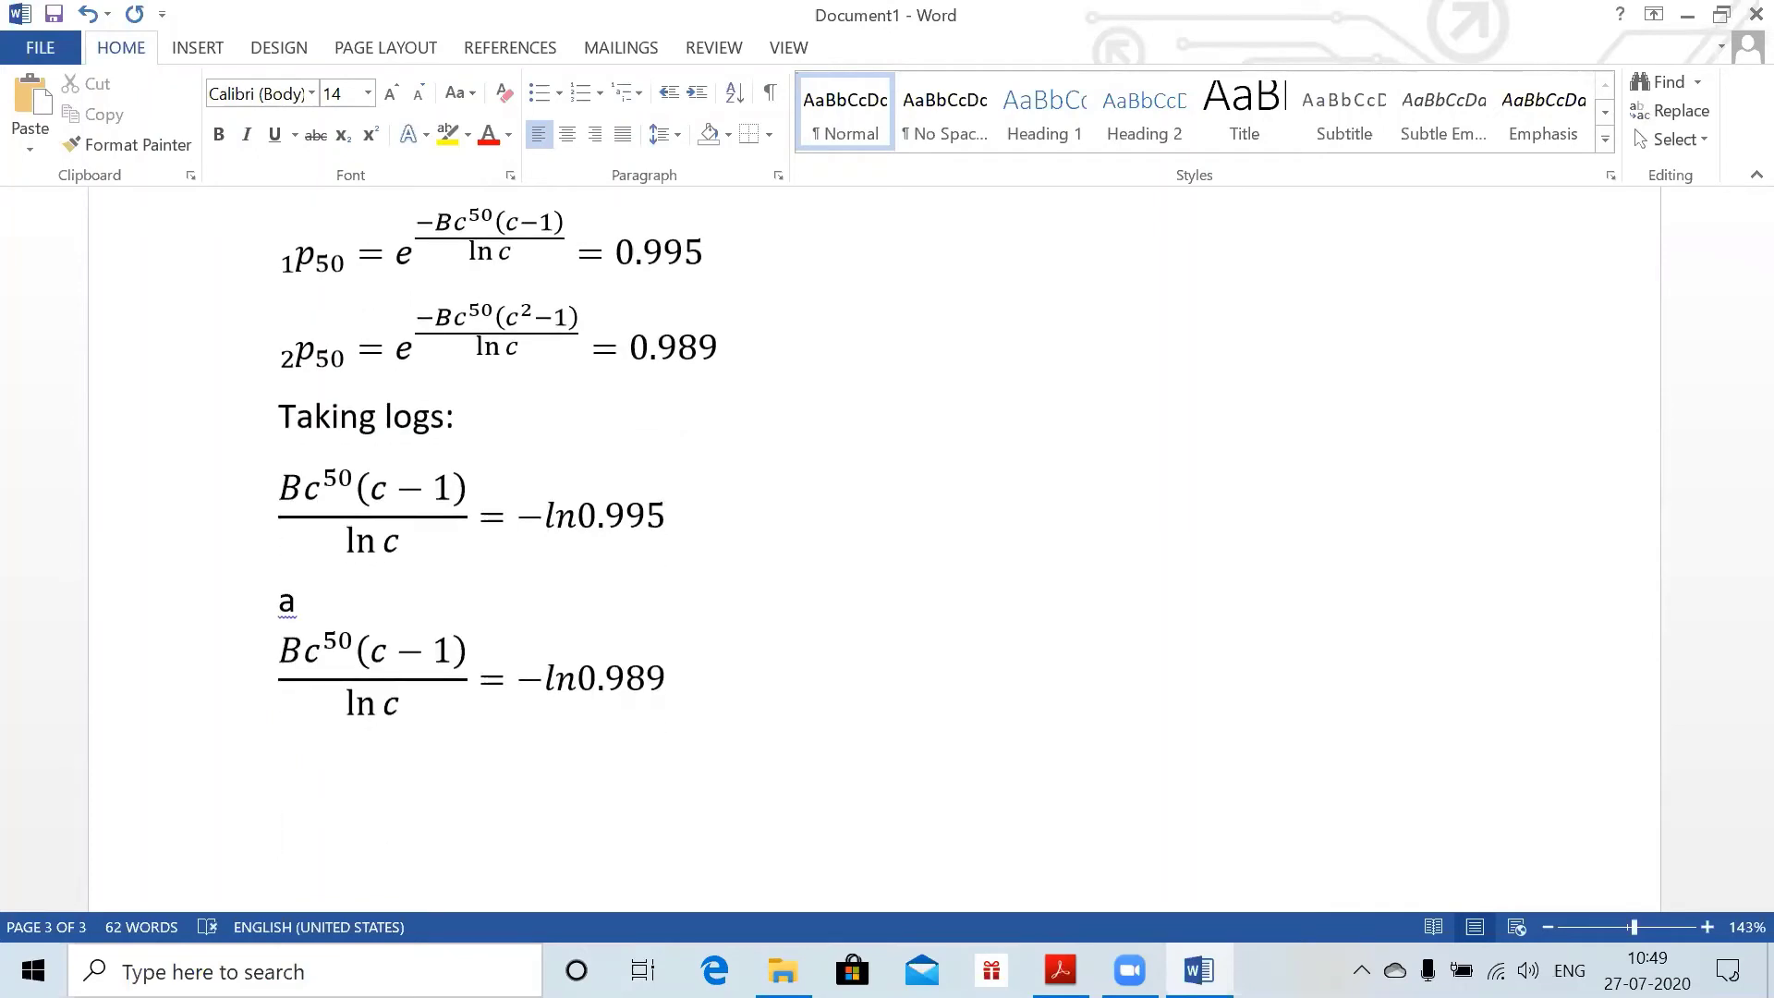
{"action": "type", "text": "Divinf"}
{"action": "key", "text": "BackSpace"}
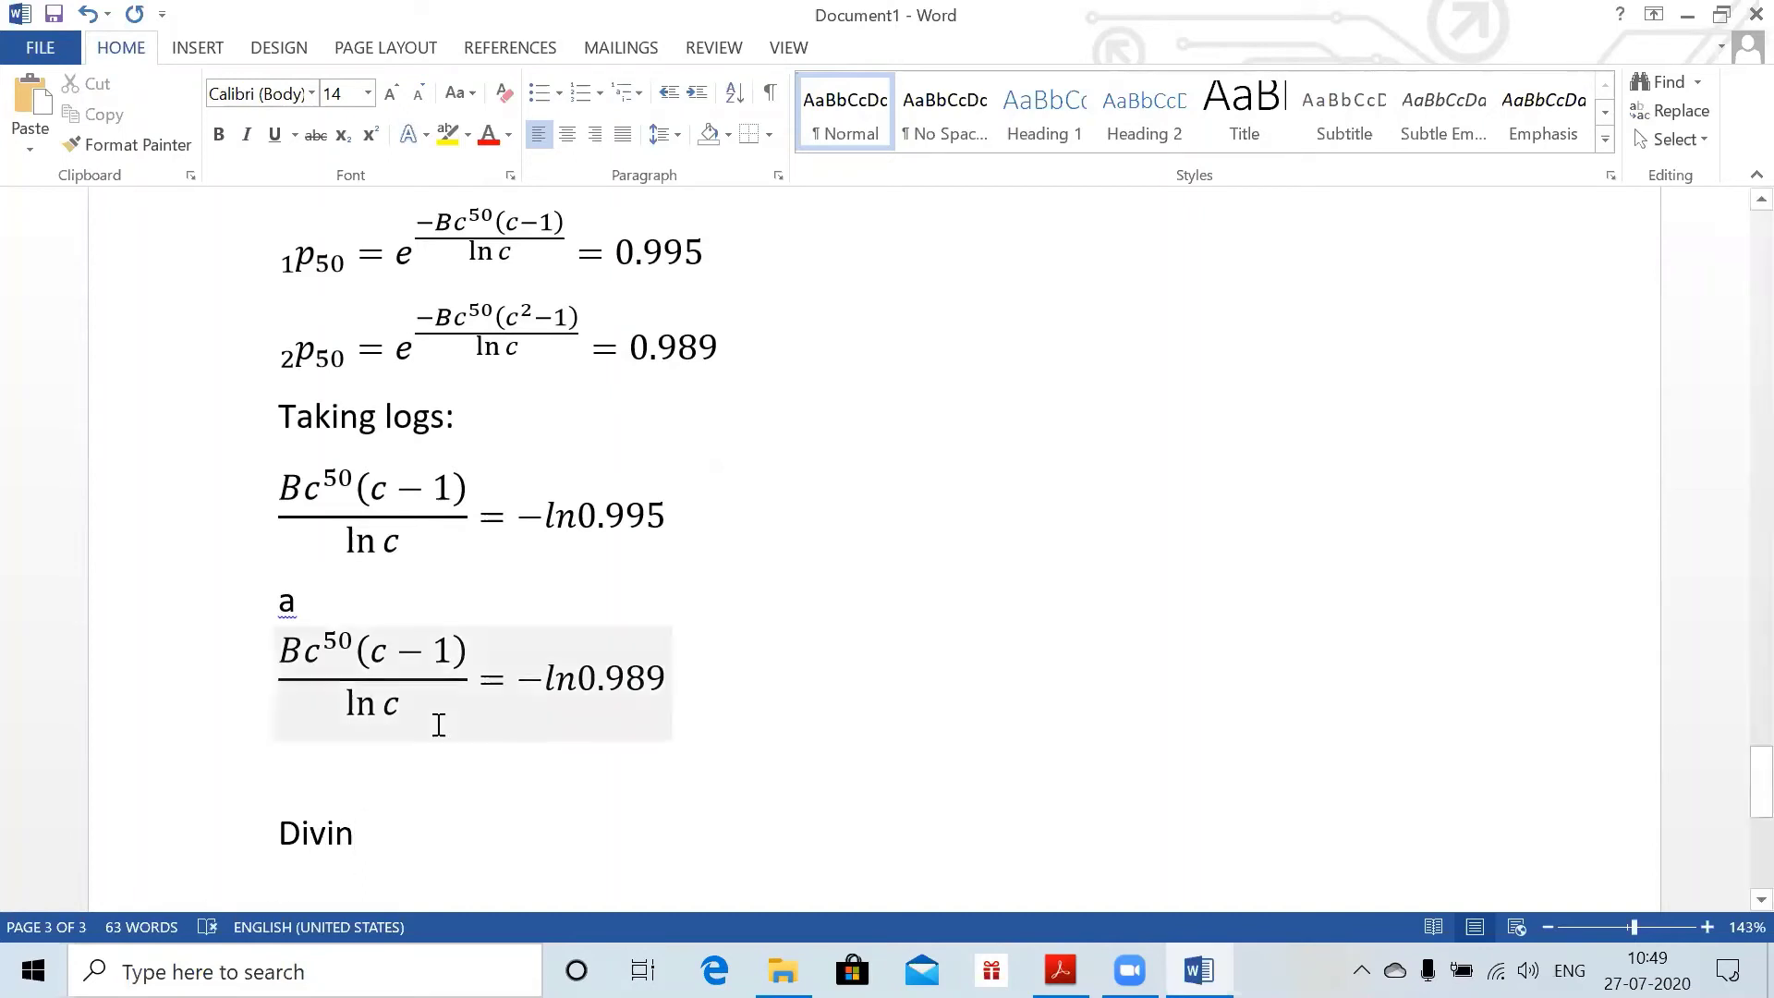
{"action": "left_click", "coordinate": [394, 659]}
{"action": "type", "text": "^2"}
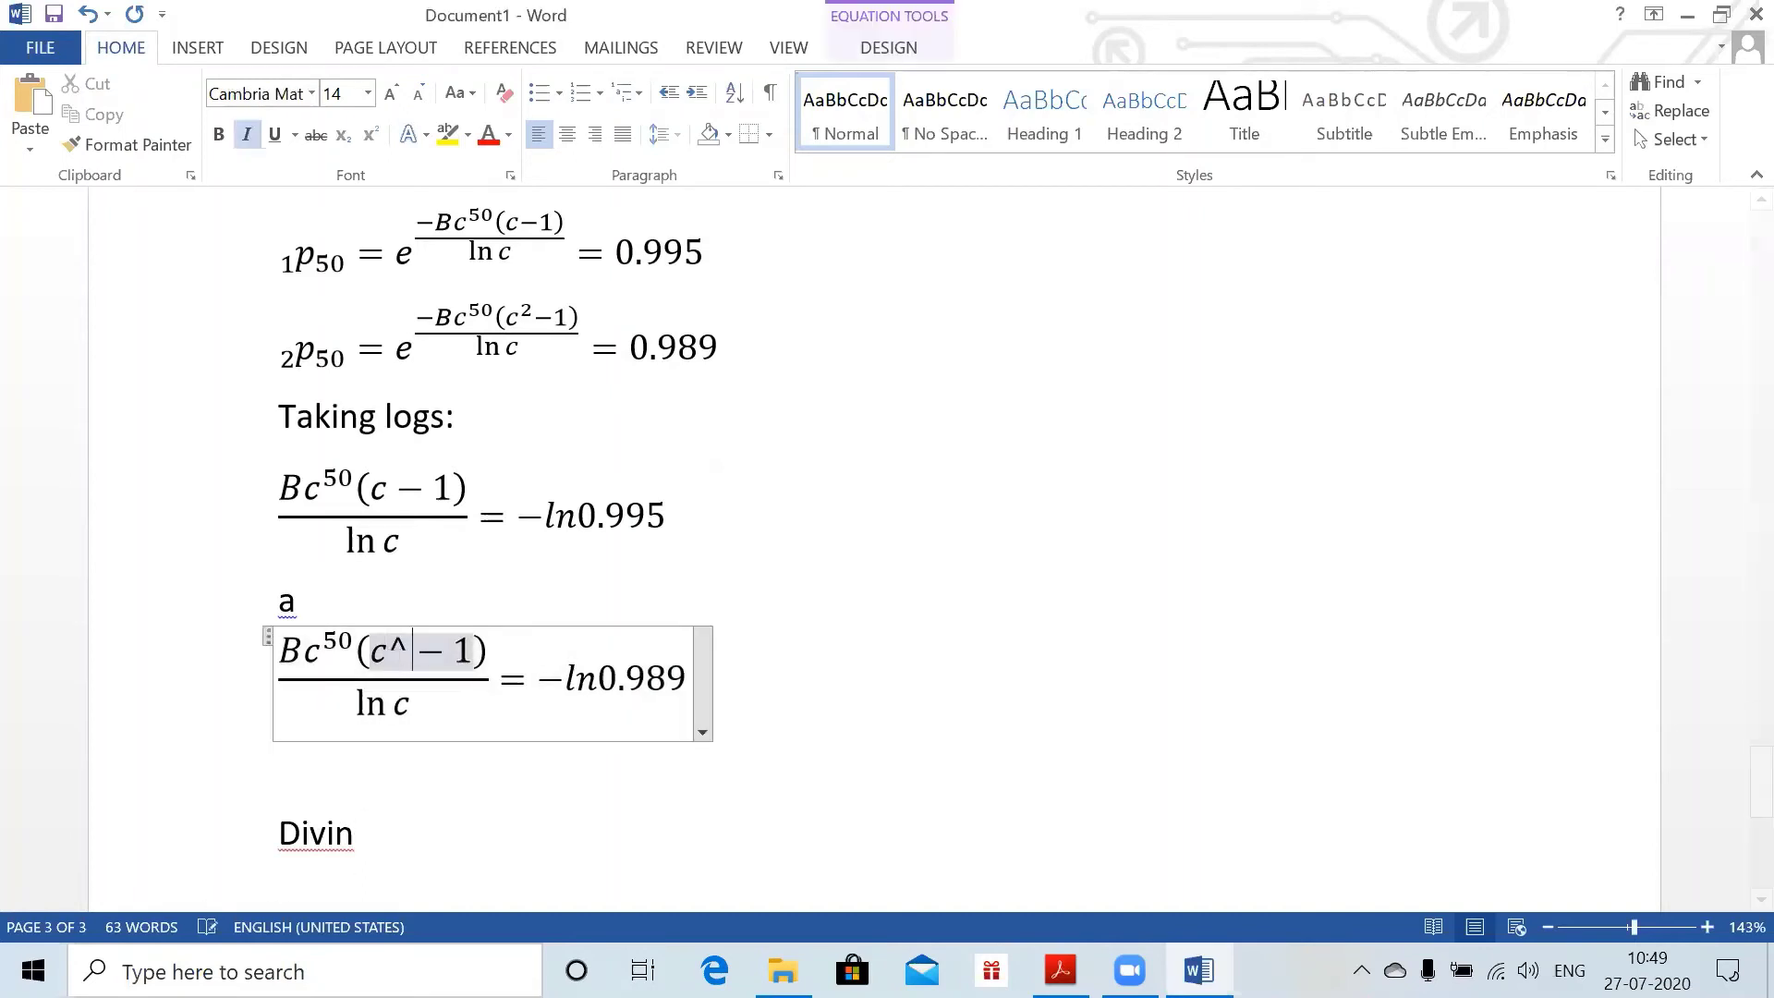
- Complete the unfinished text line as "Divinding eq 2 by eq 1" and add an empty line below it
{"action": "left_click", "coordinate": [384, 846]}
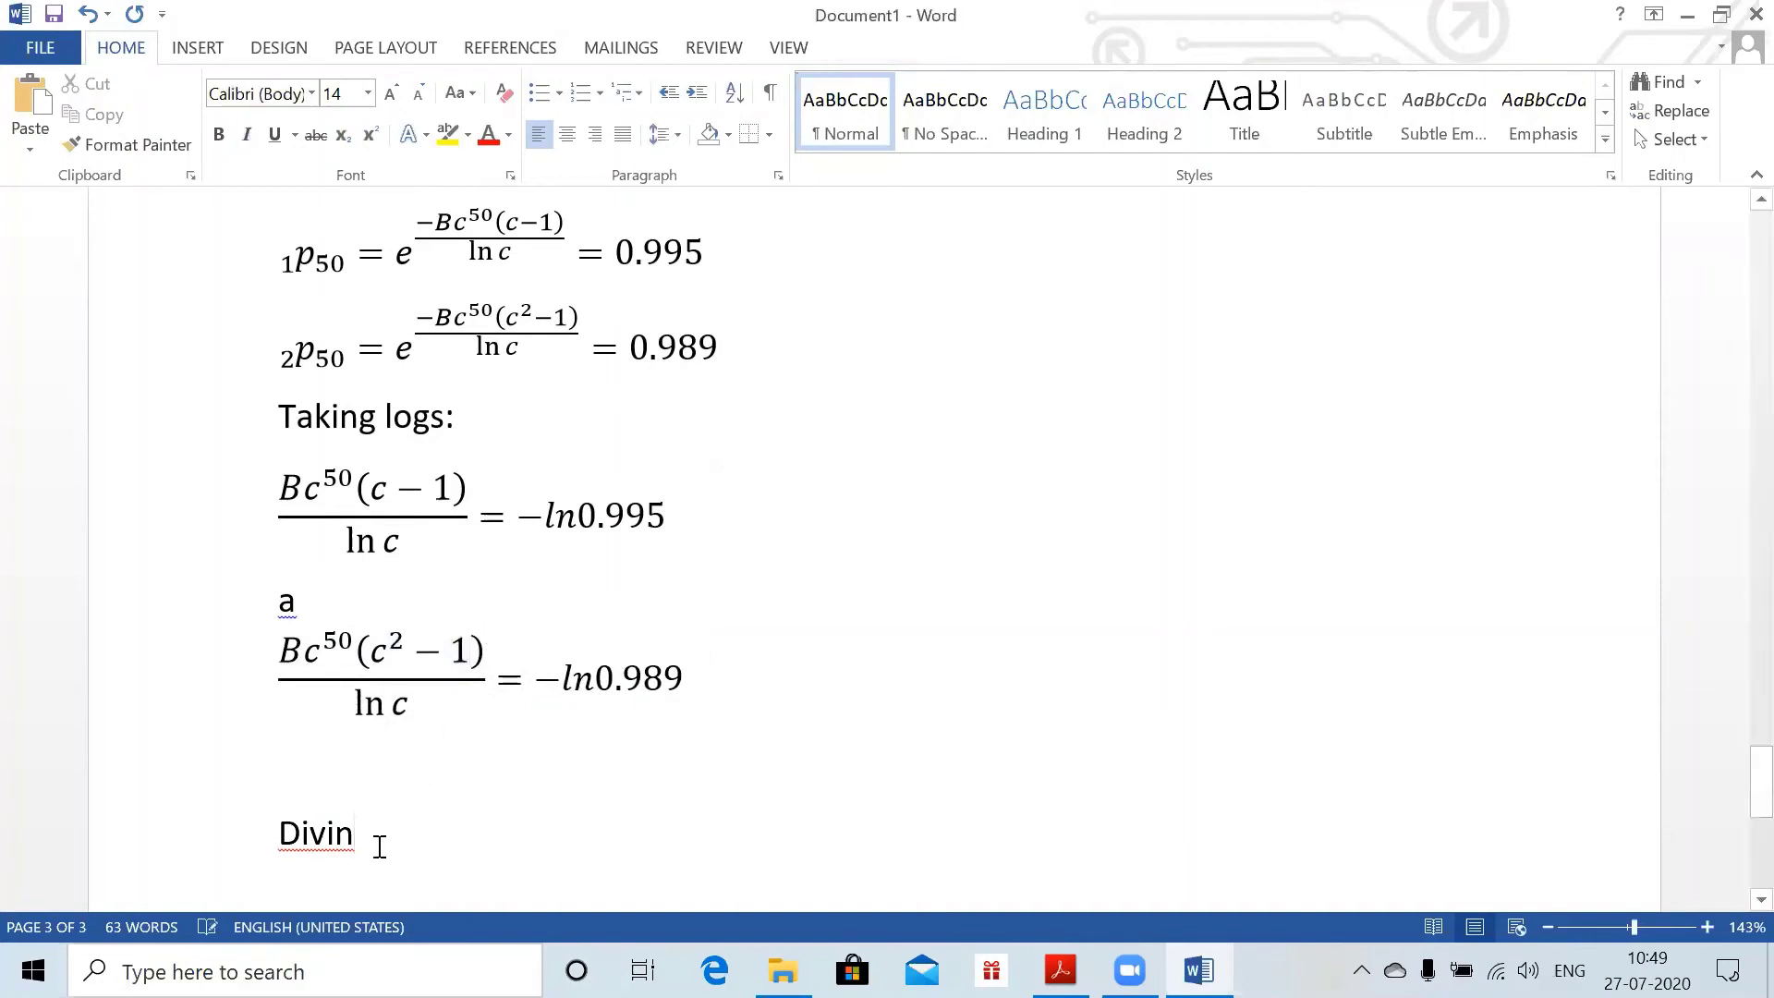
{"action": "type", "text": "ding "}
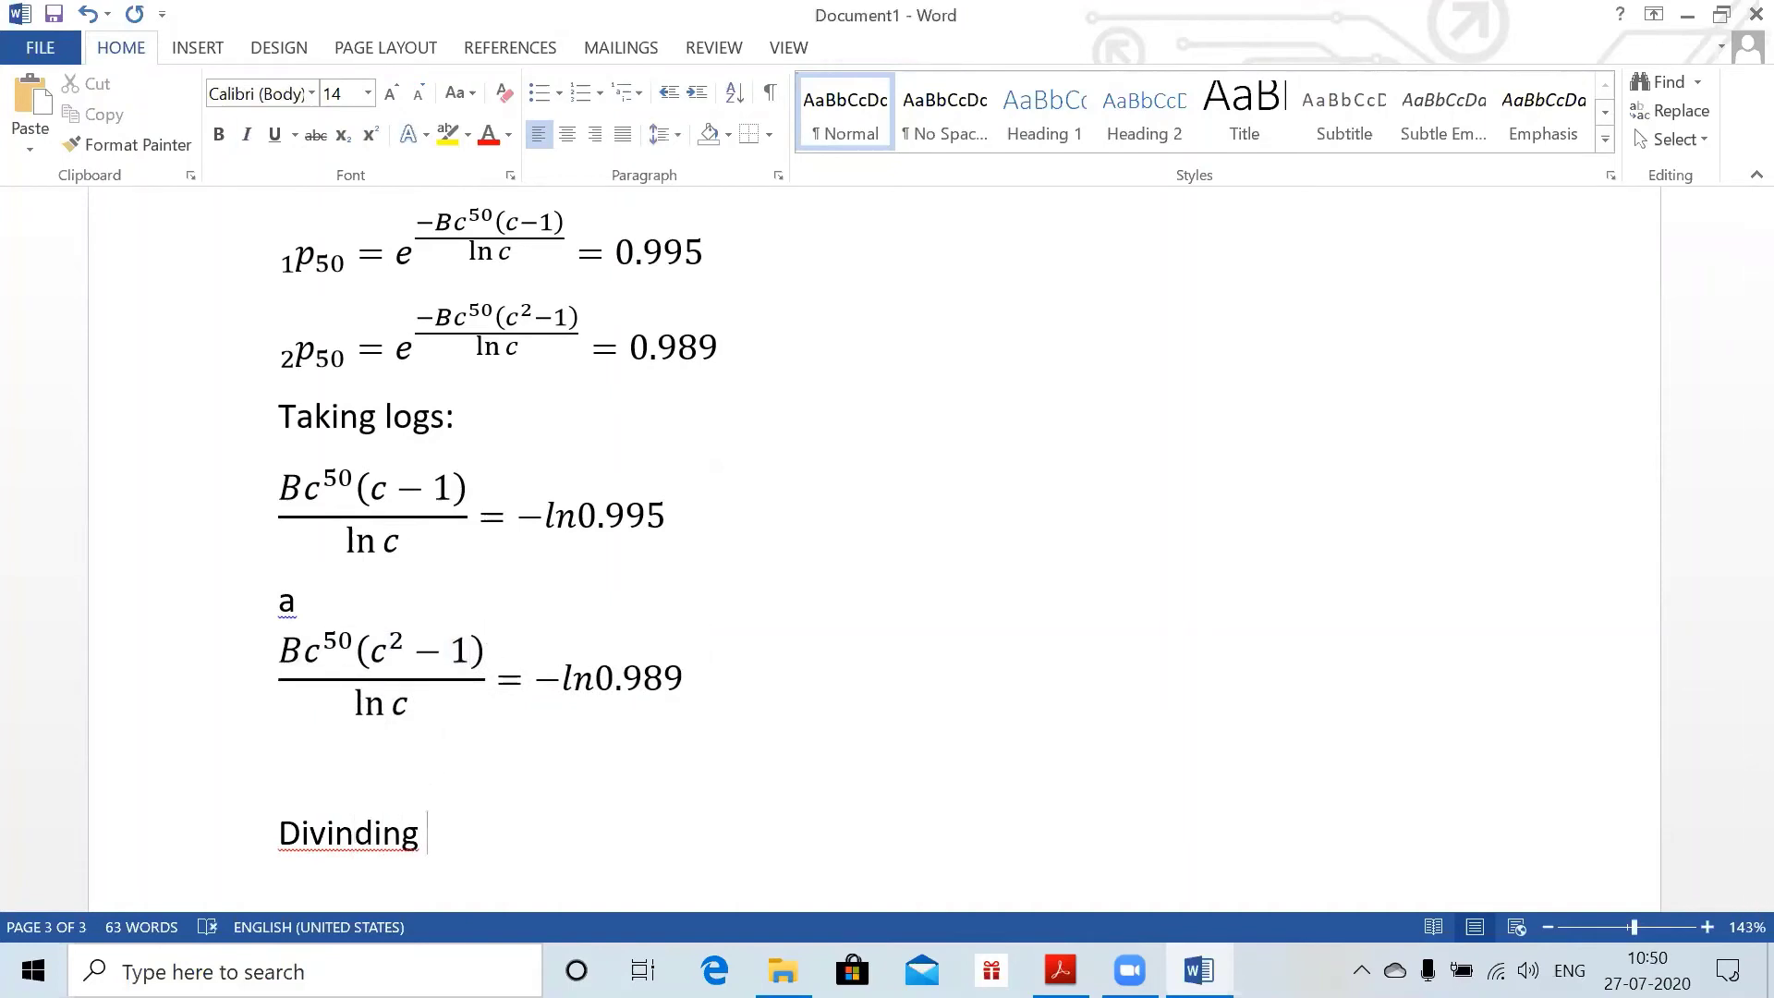
{"action": "type", "text": "eq 2"}
{"action": "key", "text": "BackSpace"}
{"action": "key", "text": "BackSpace"}
{"action": "type", "text": "eq 2 by eq 1\\"}
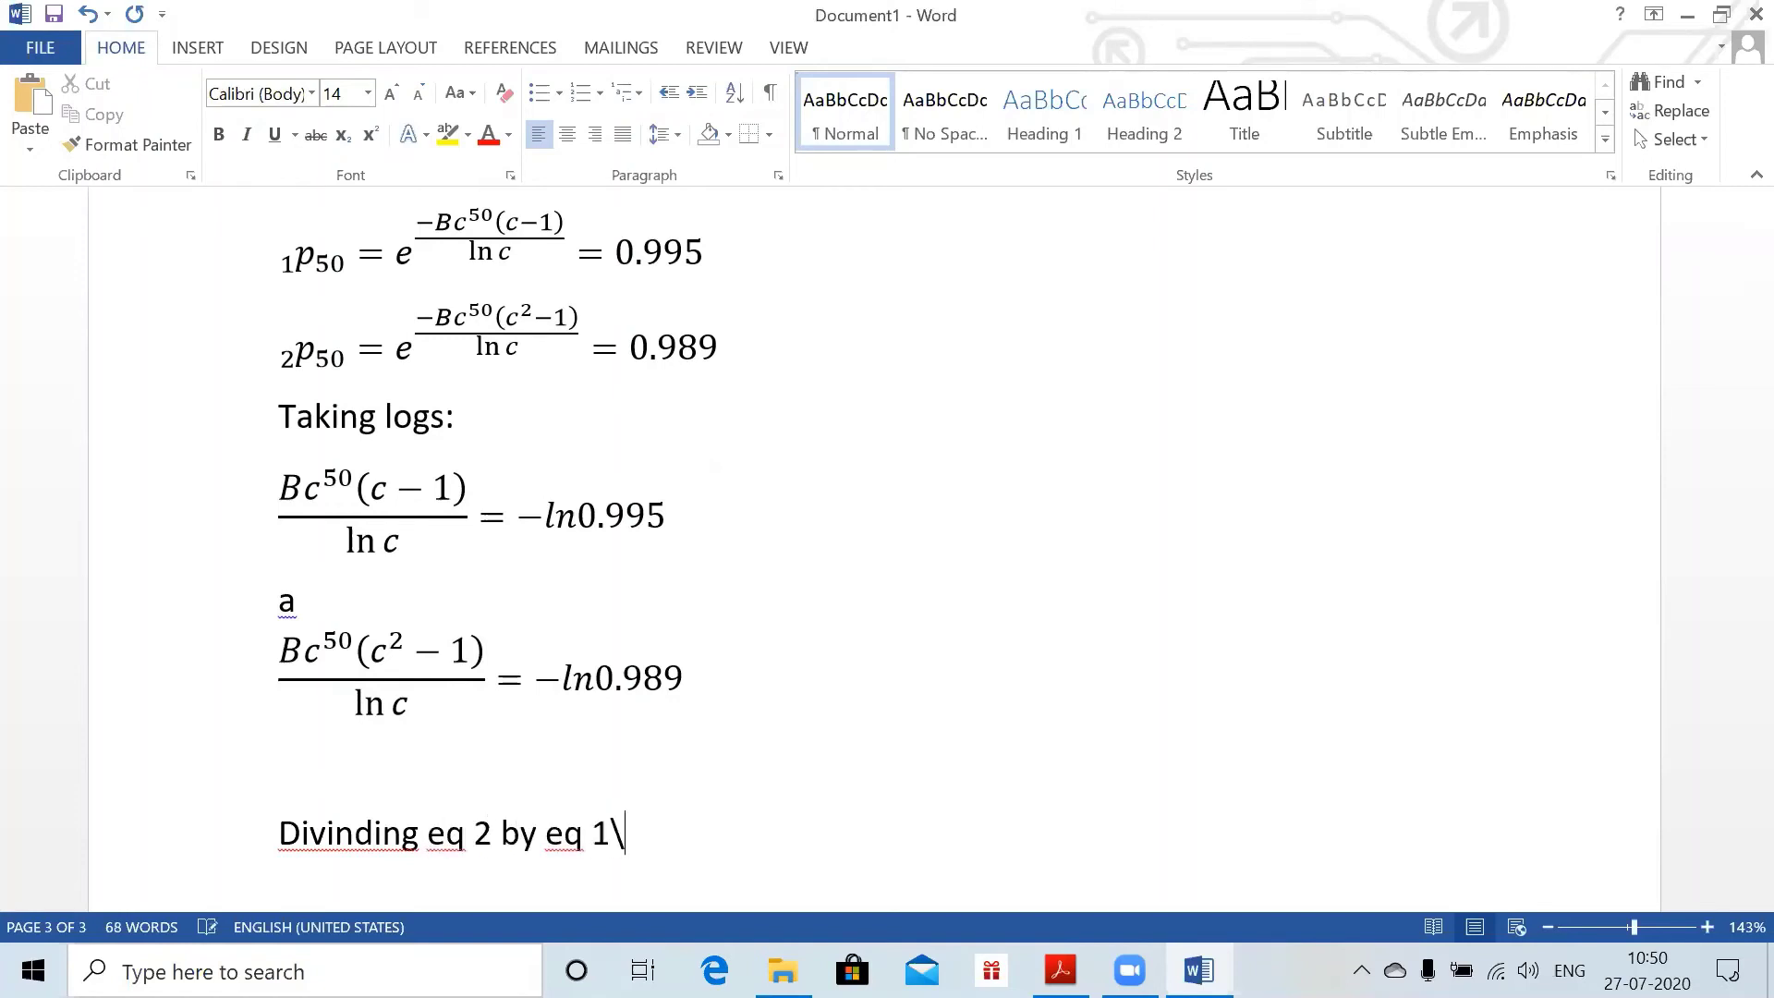
{"action": "type", "text": "\\"}
{"action": "key", "text": "Return"}
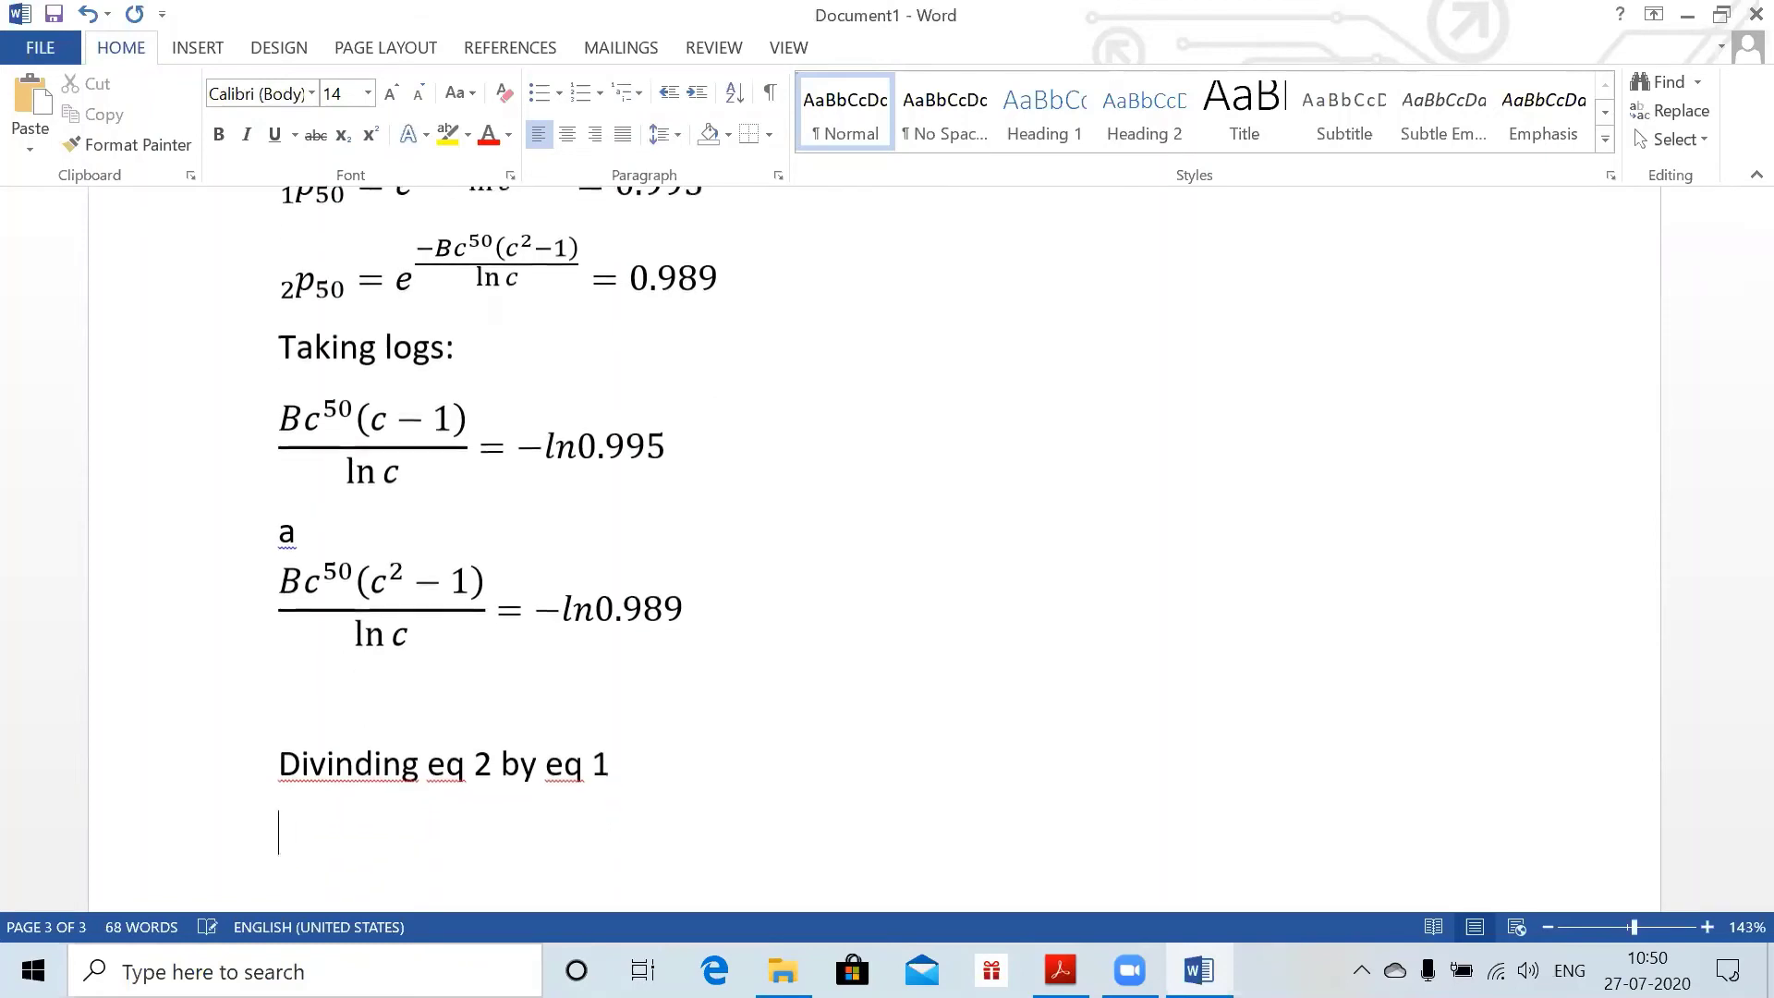
- Insert a new equation below the "Divinding eq 2 by eq 1" line with the fraction (c²−1) over (c−1)
{"action": "key", "text": "alt+equal"}
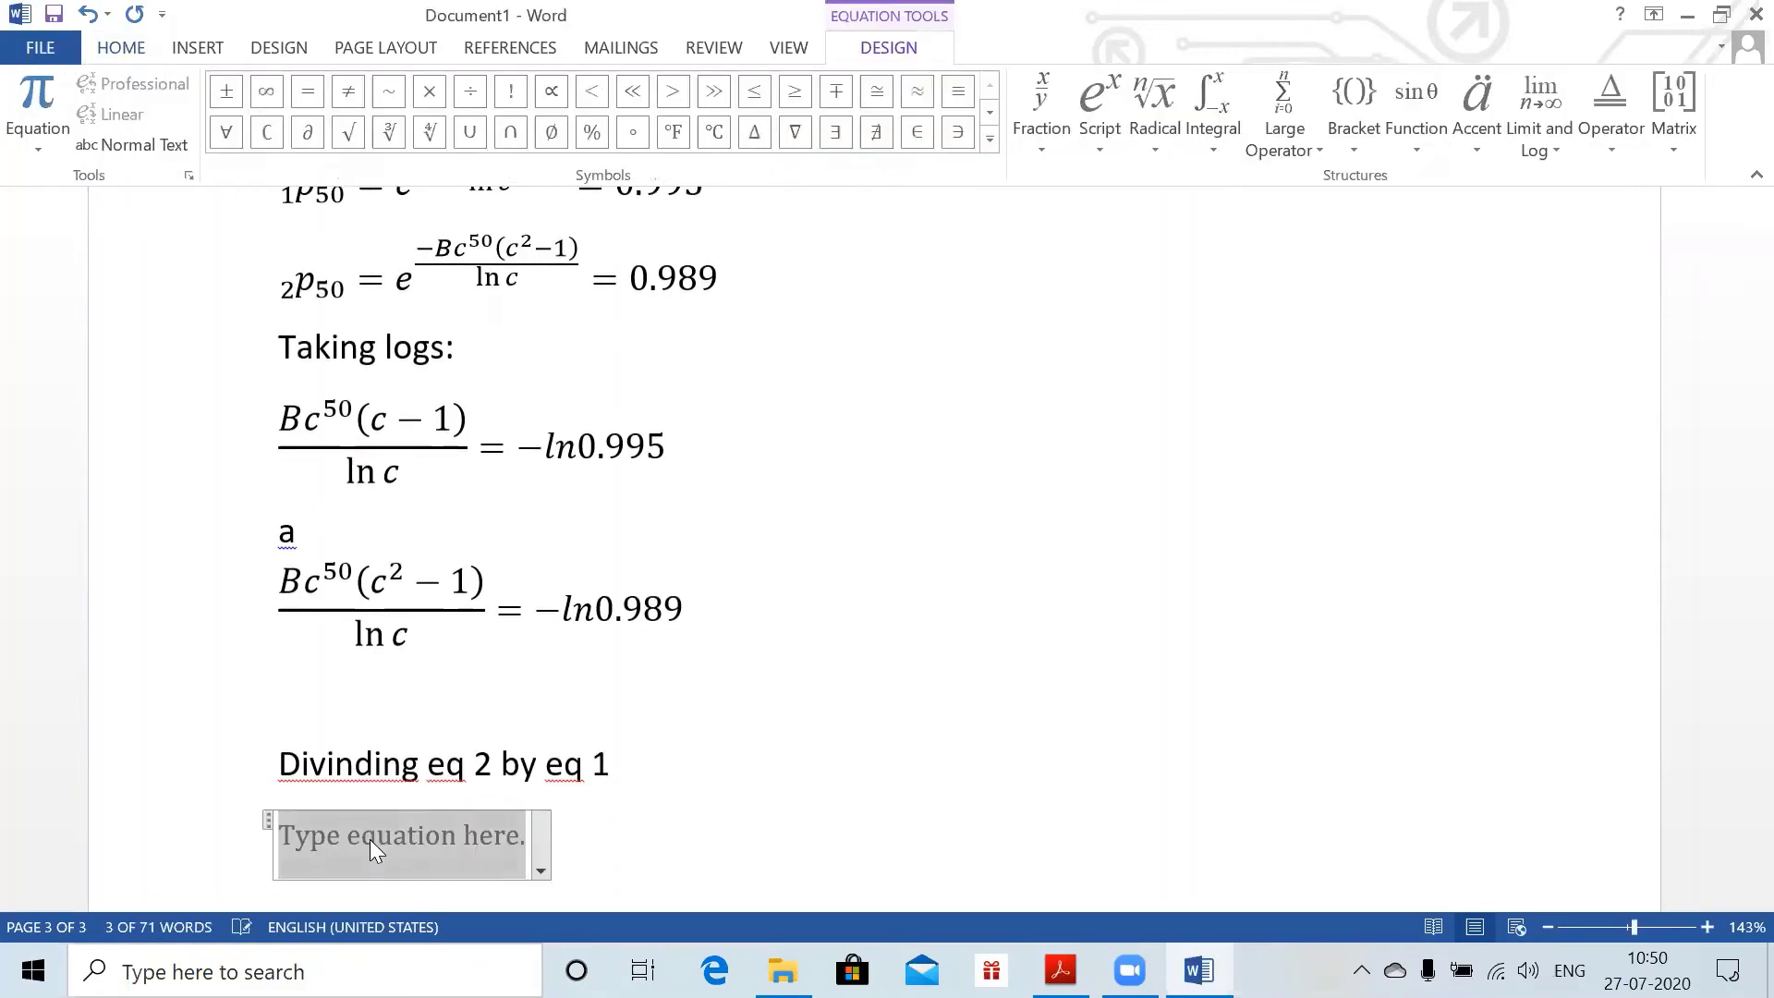
{"action": "type", "text": "c"}
{"action": "key", "text": "BackSpace"}
{"action": "type", "text": "("}
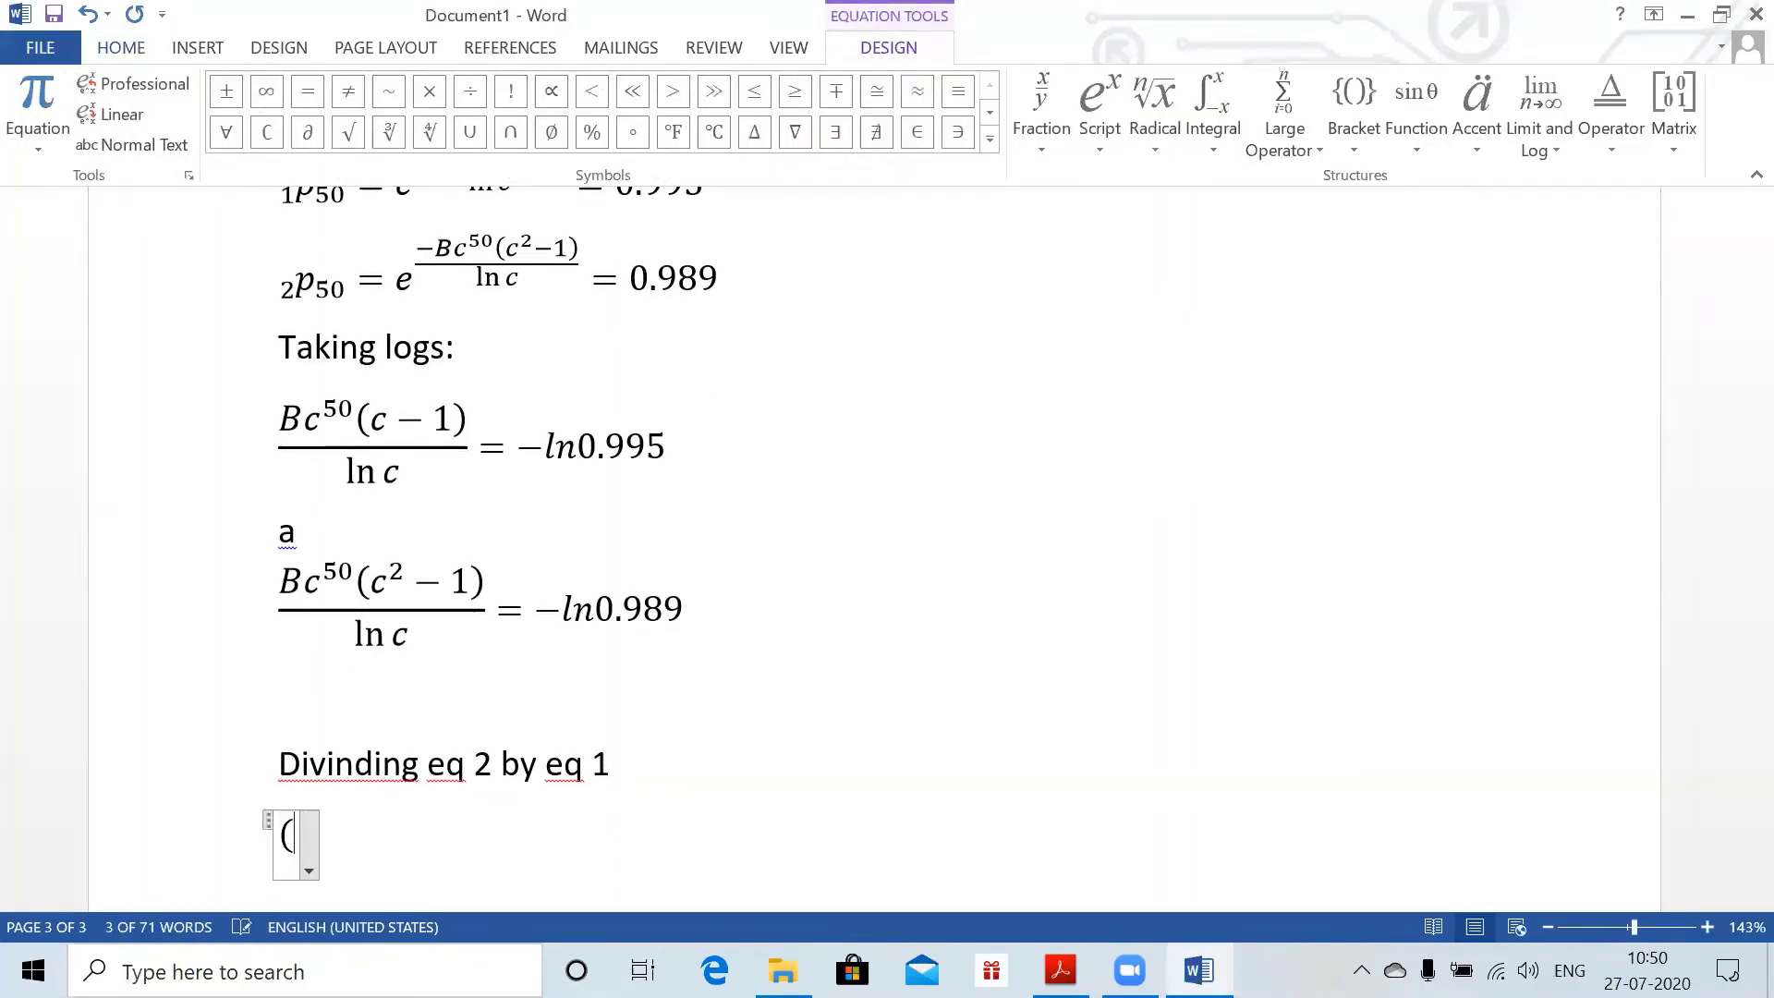
{"action": "type", "text": "c"}
{"action": "key", "text": "BackSpace"}
{"action": "type", "text": "c^"}
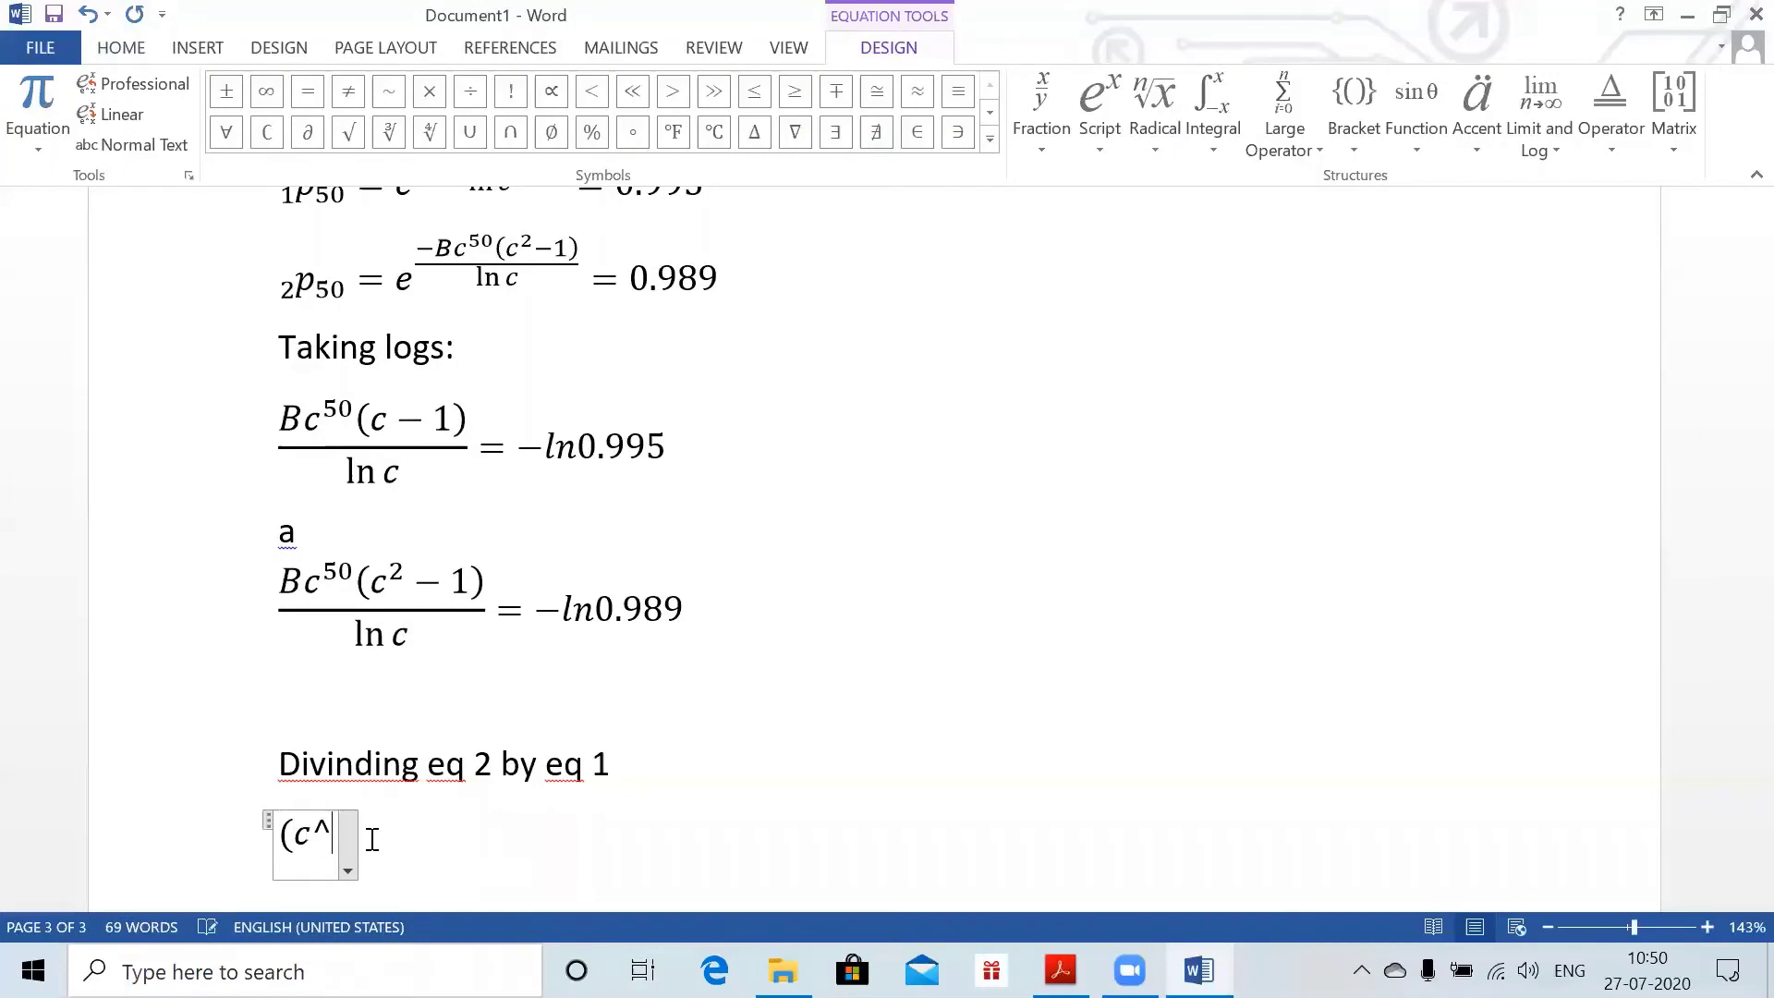
{"action": "type", "text": "2-1)/"}
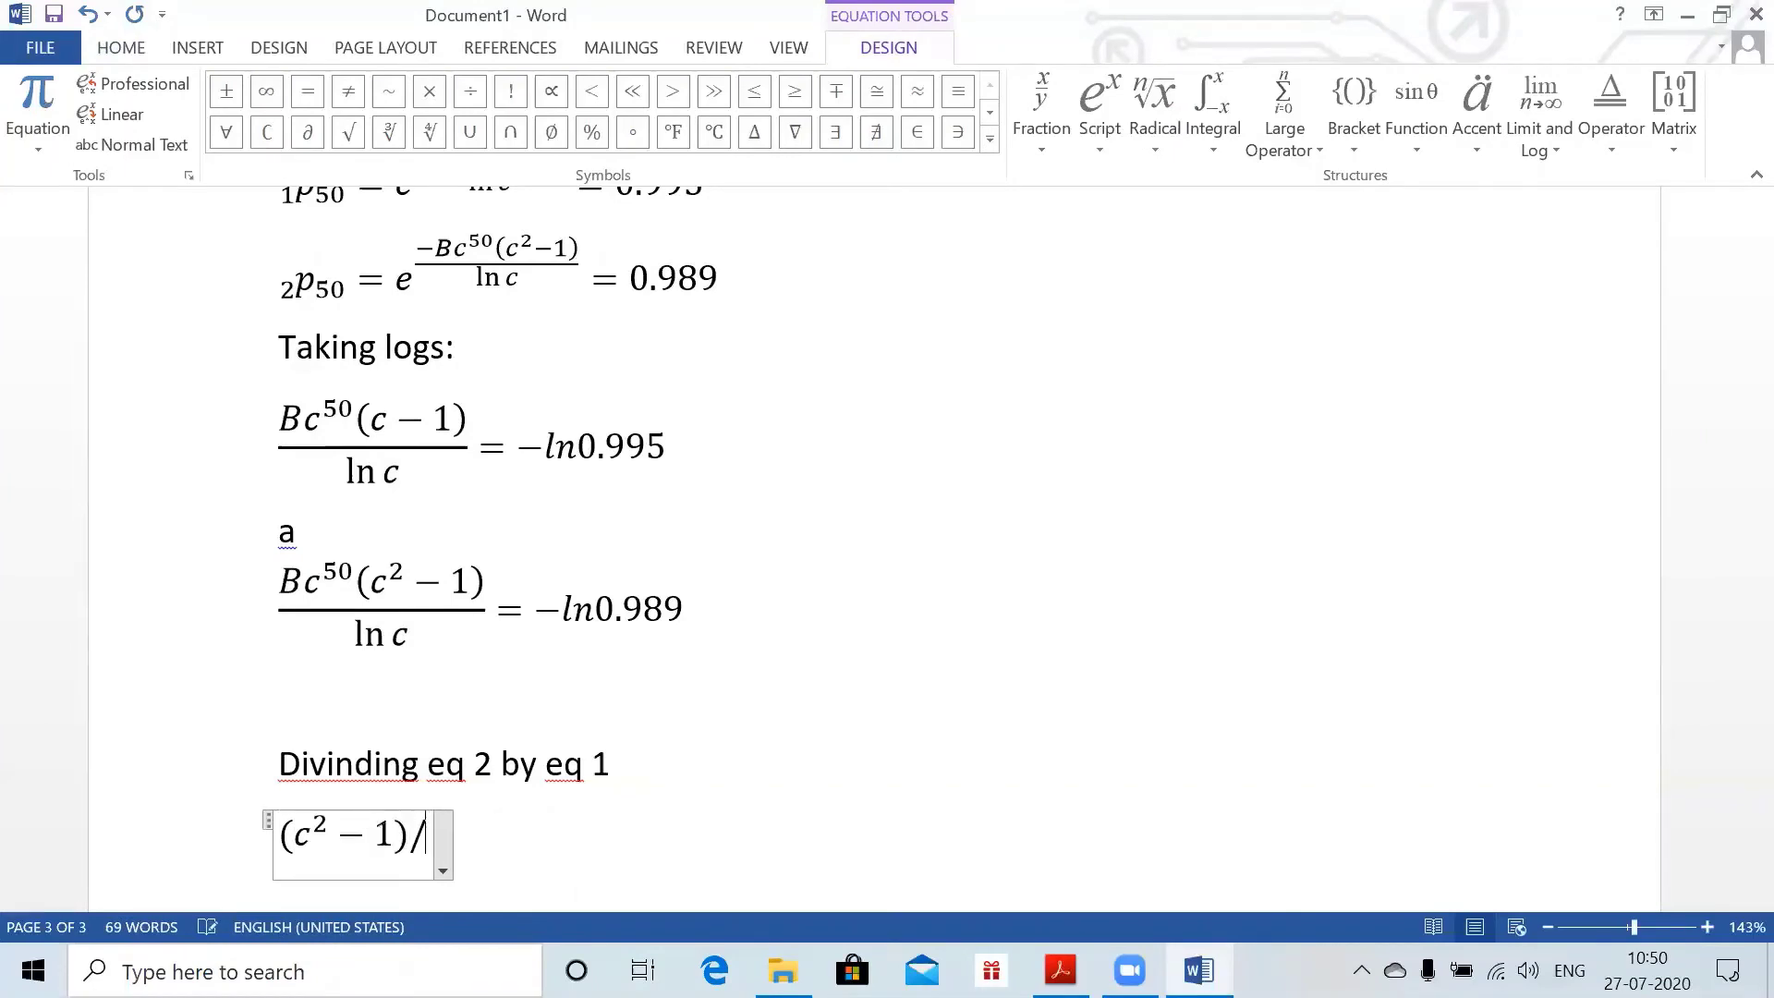
{"action": "type", "text": "(c-1) "}
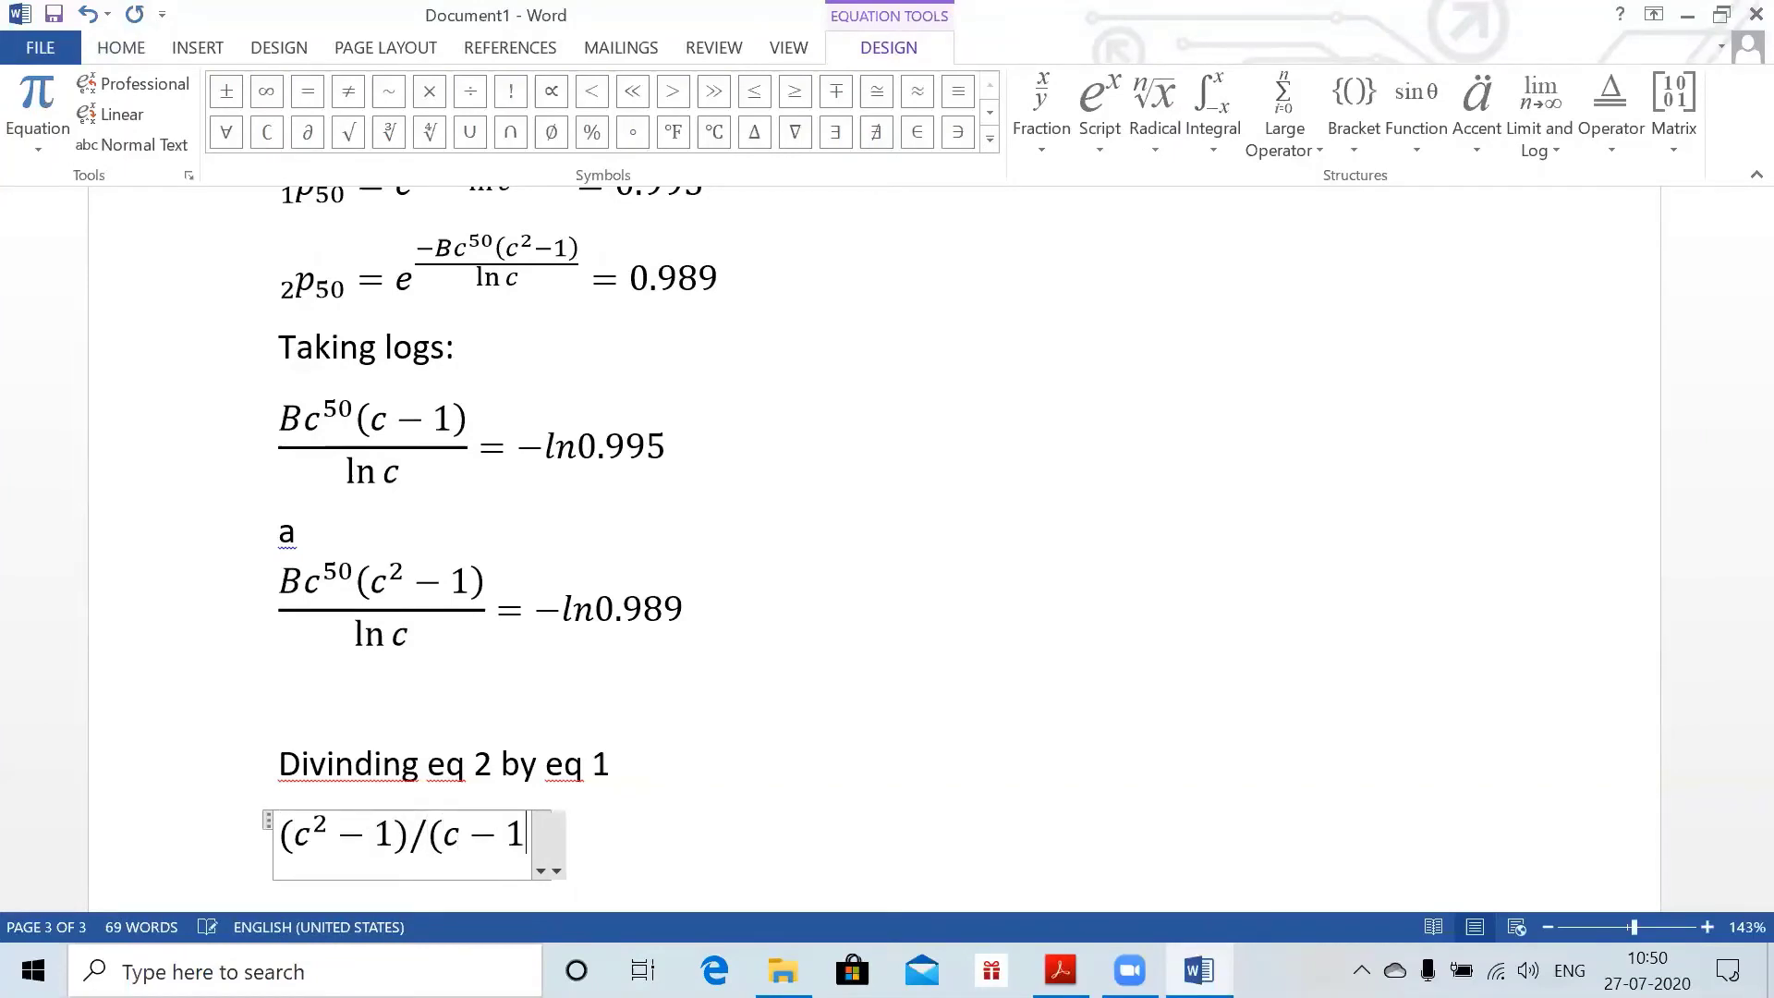
- Complete the (c²−1)/(c−1) equation with = ln(0.989) over ln 0.995 and start a line below it
{"action": "type", "text": "="}
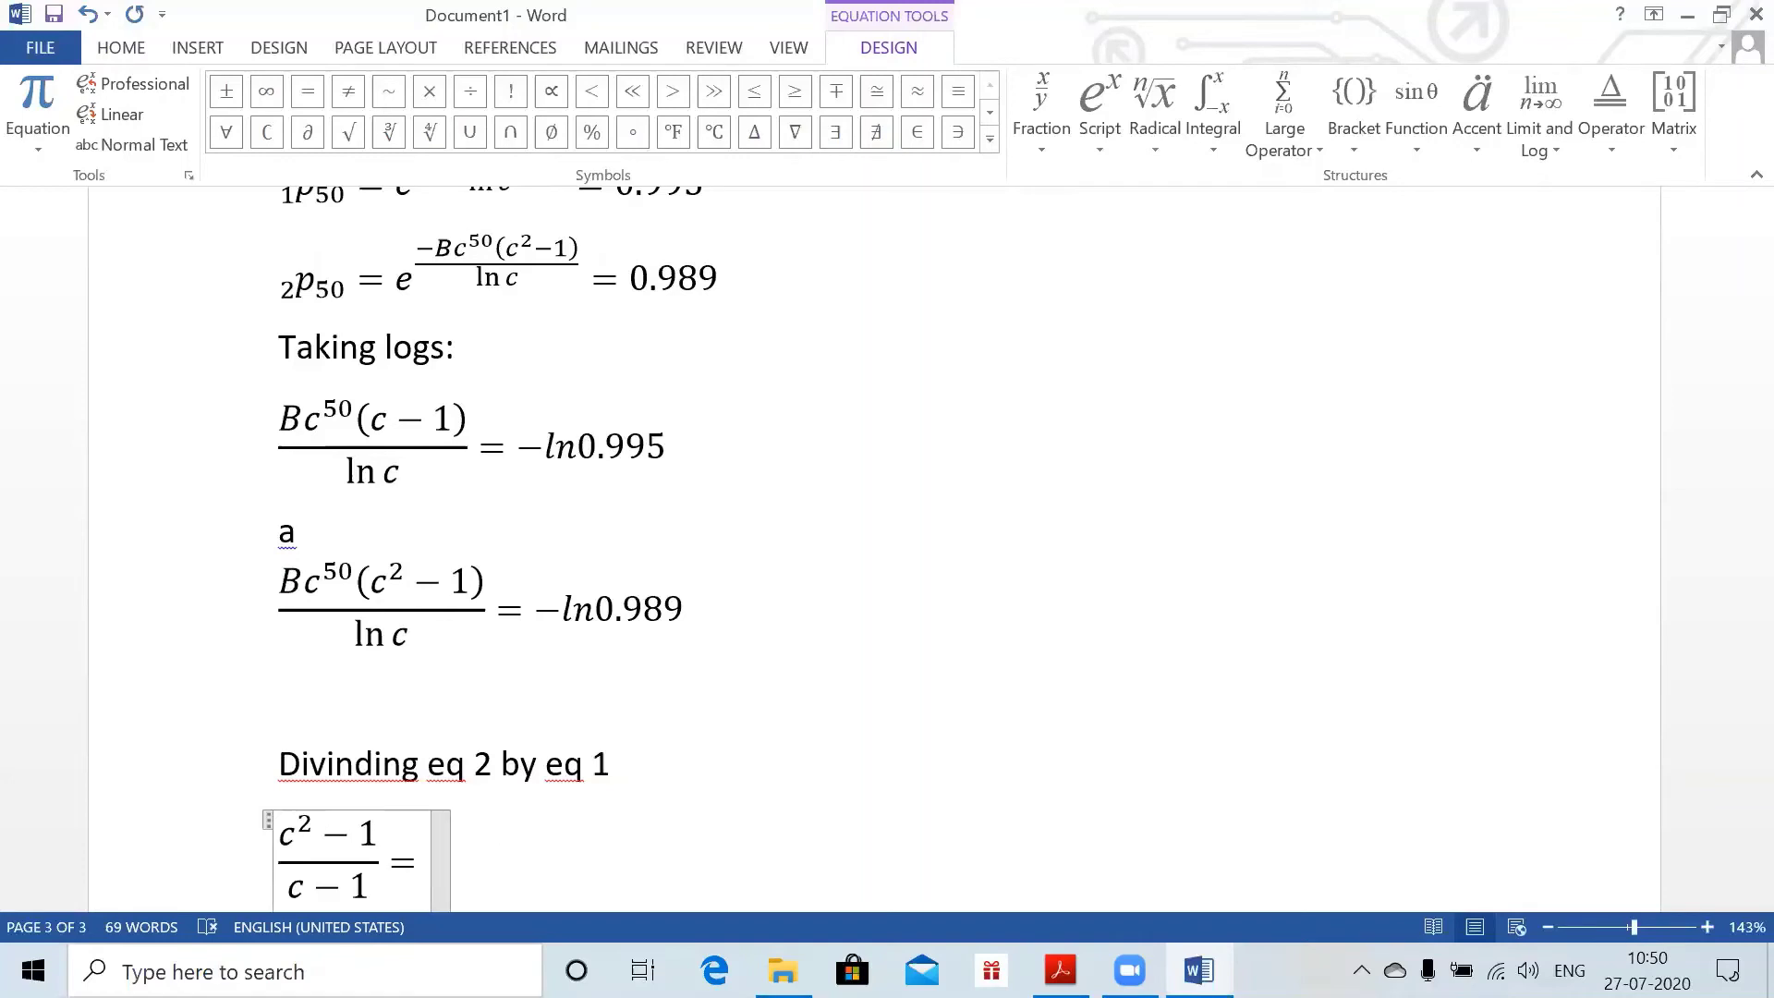
{"action": "type", "text": "ln"}
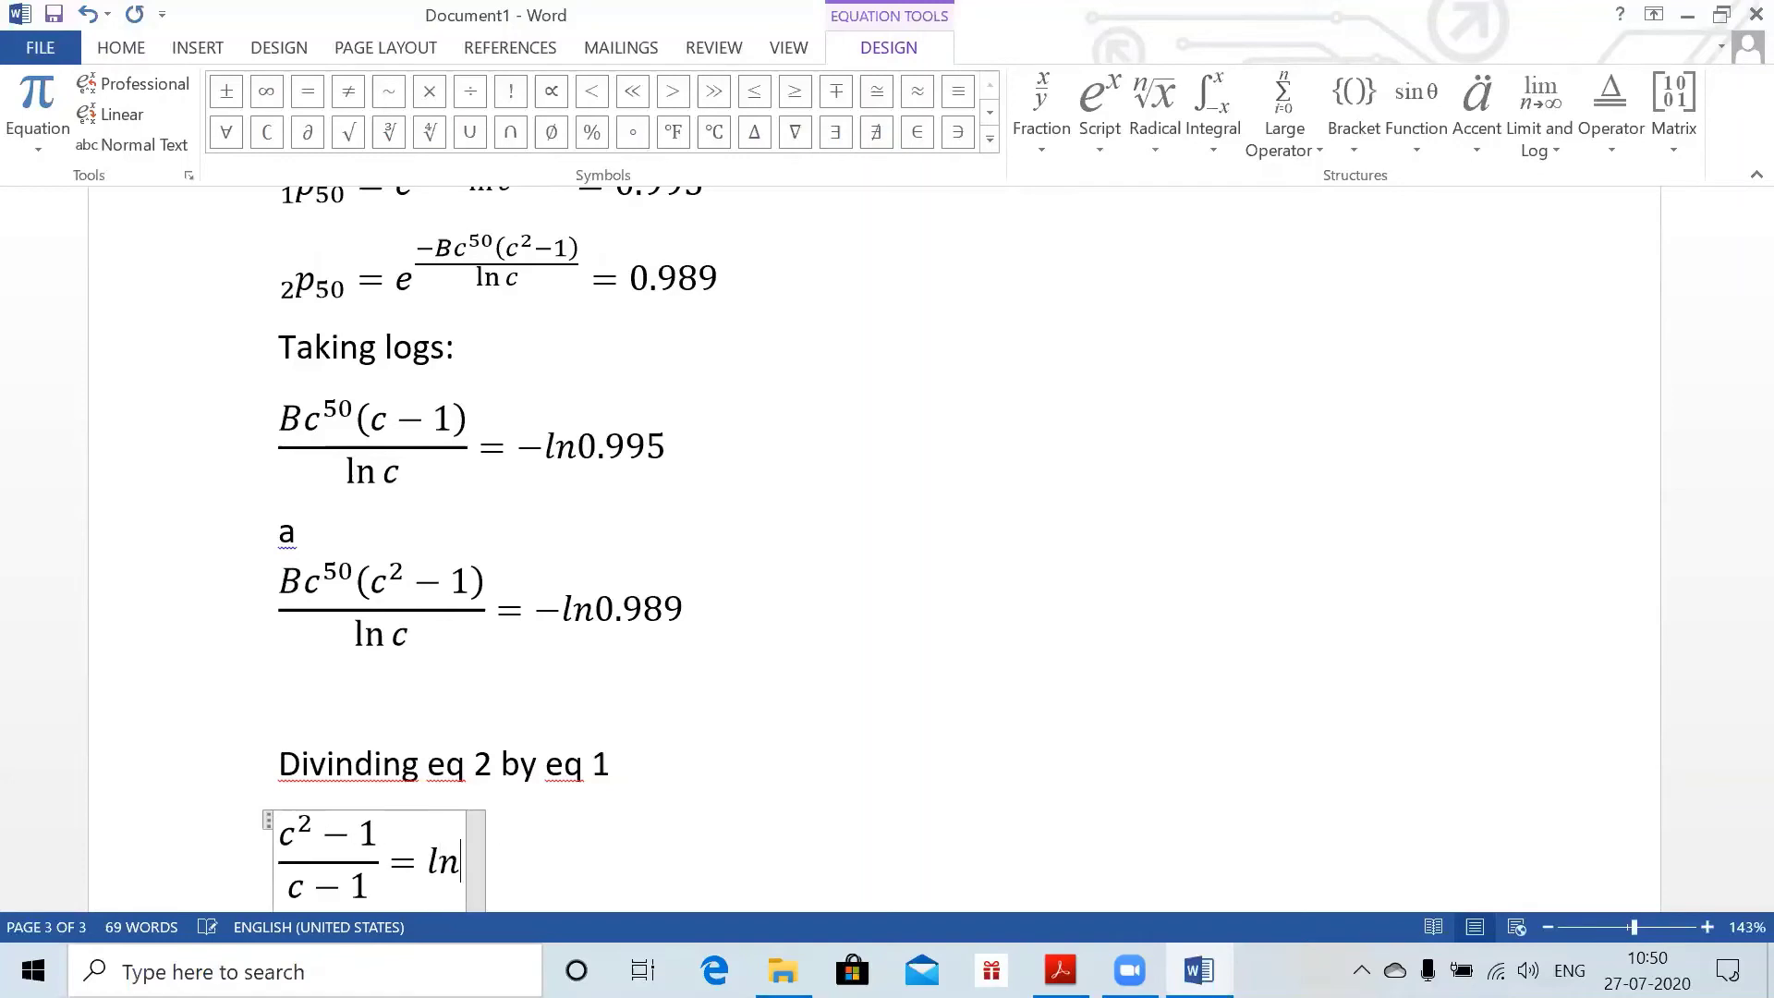
{"action": "type", "text": " (0"}
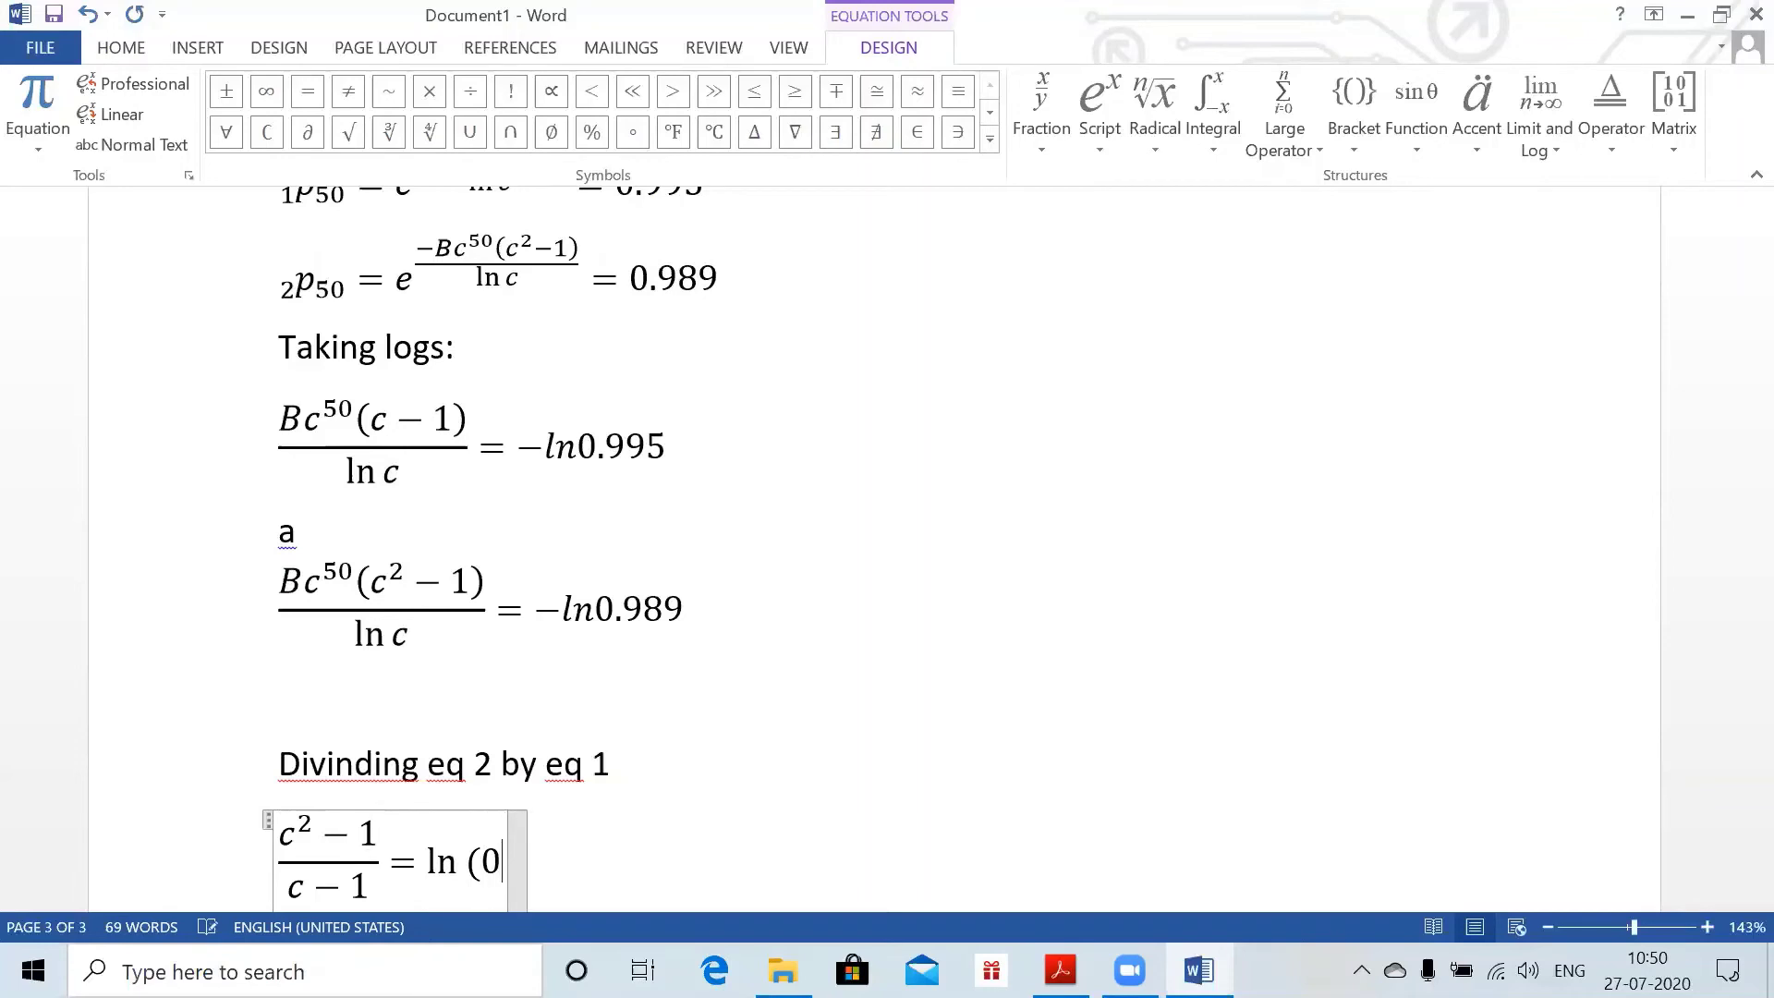
{"action": "type", "text": ".989)"}
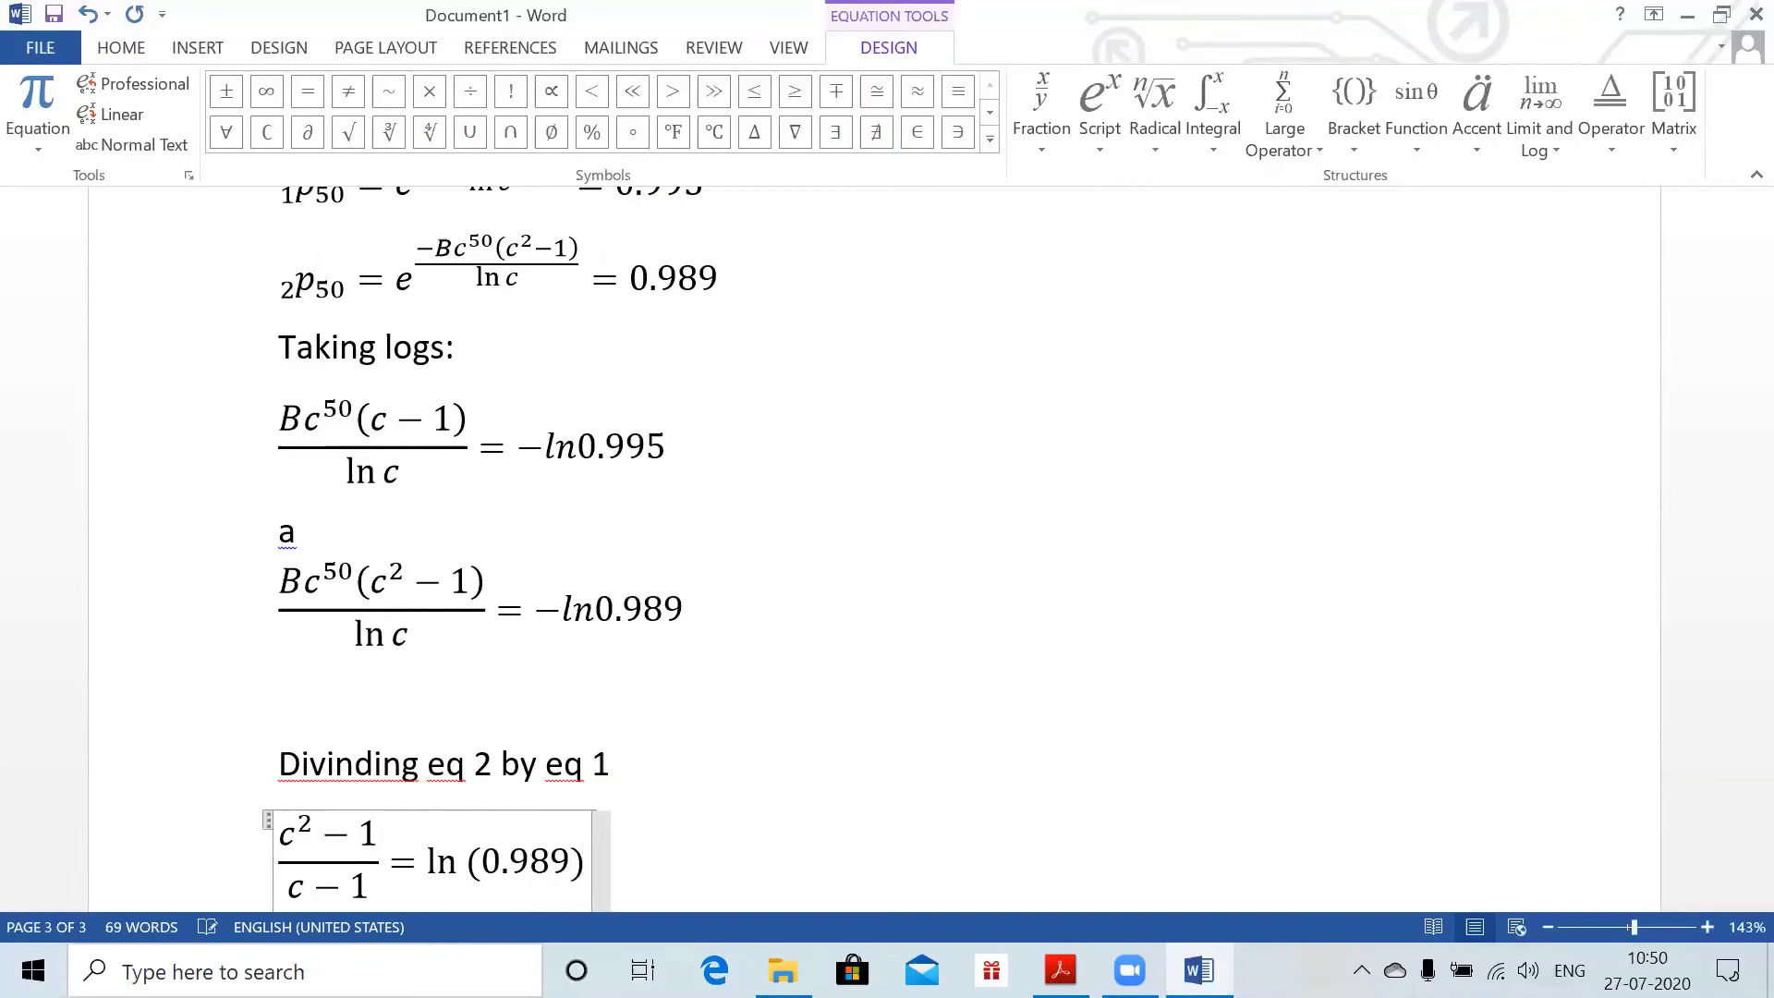
{"action": "type", "text": " /ln"}
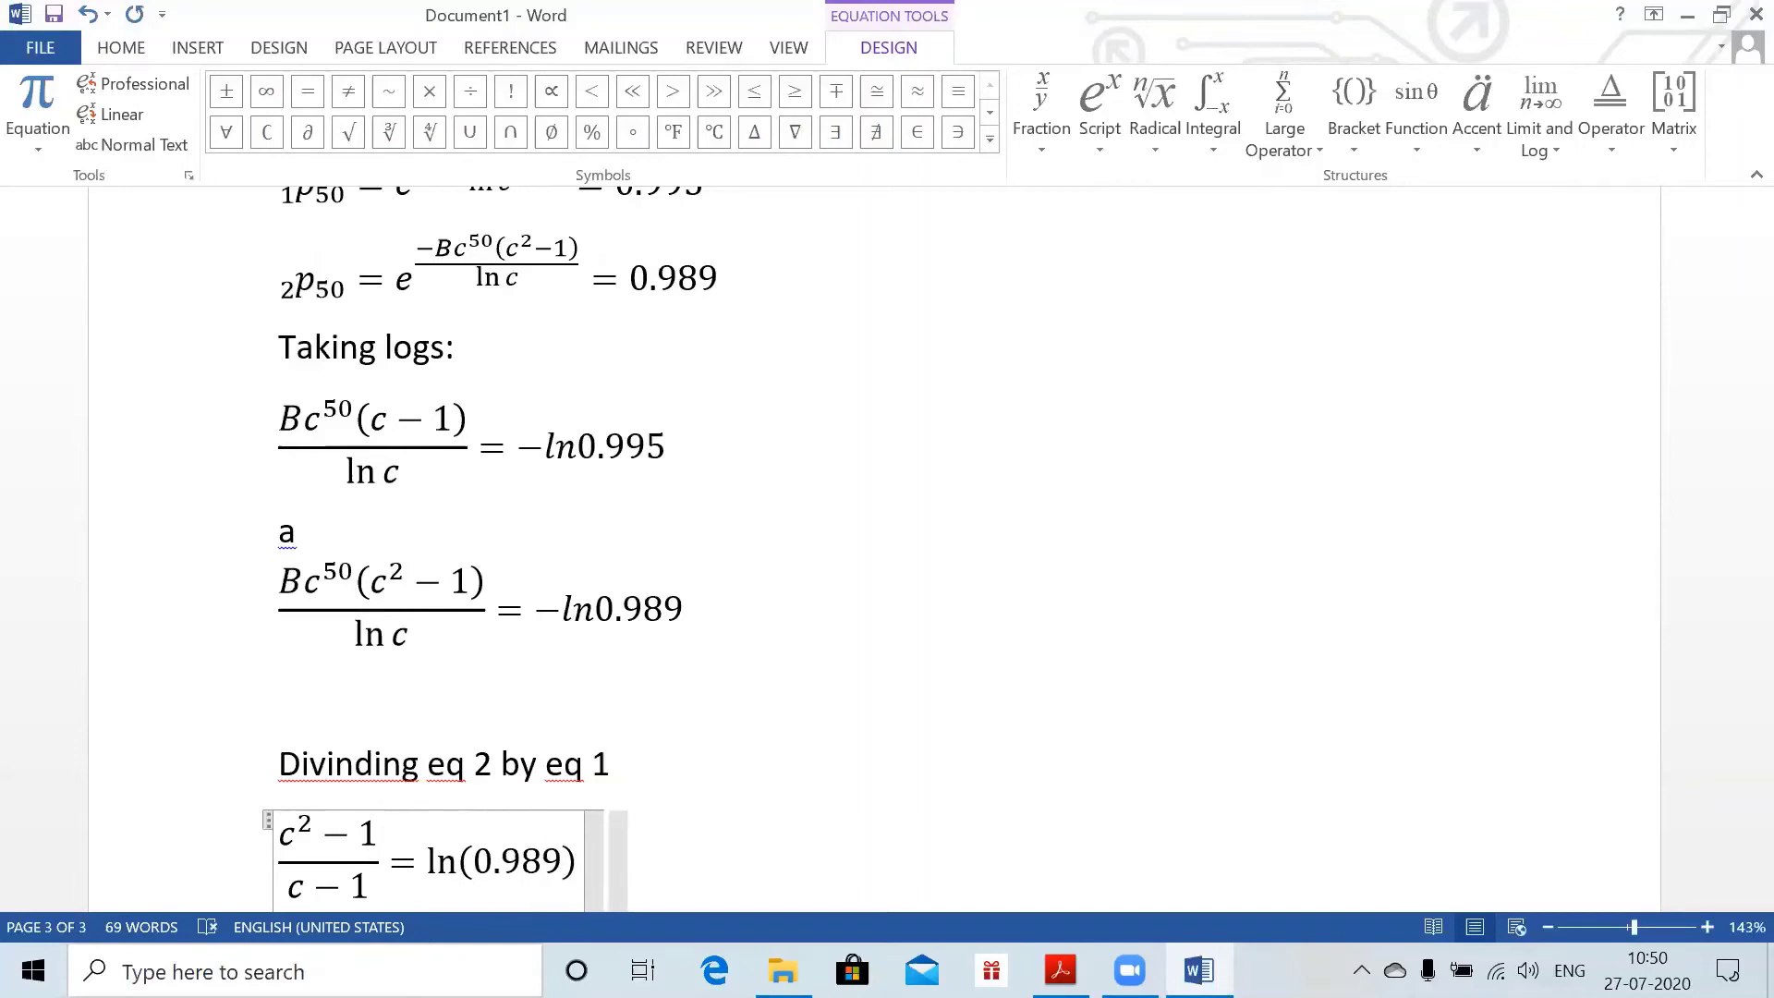
{"action": "type", "text": " 0.995"}
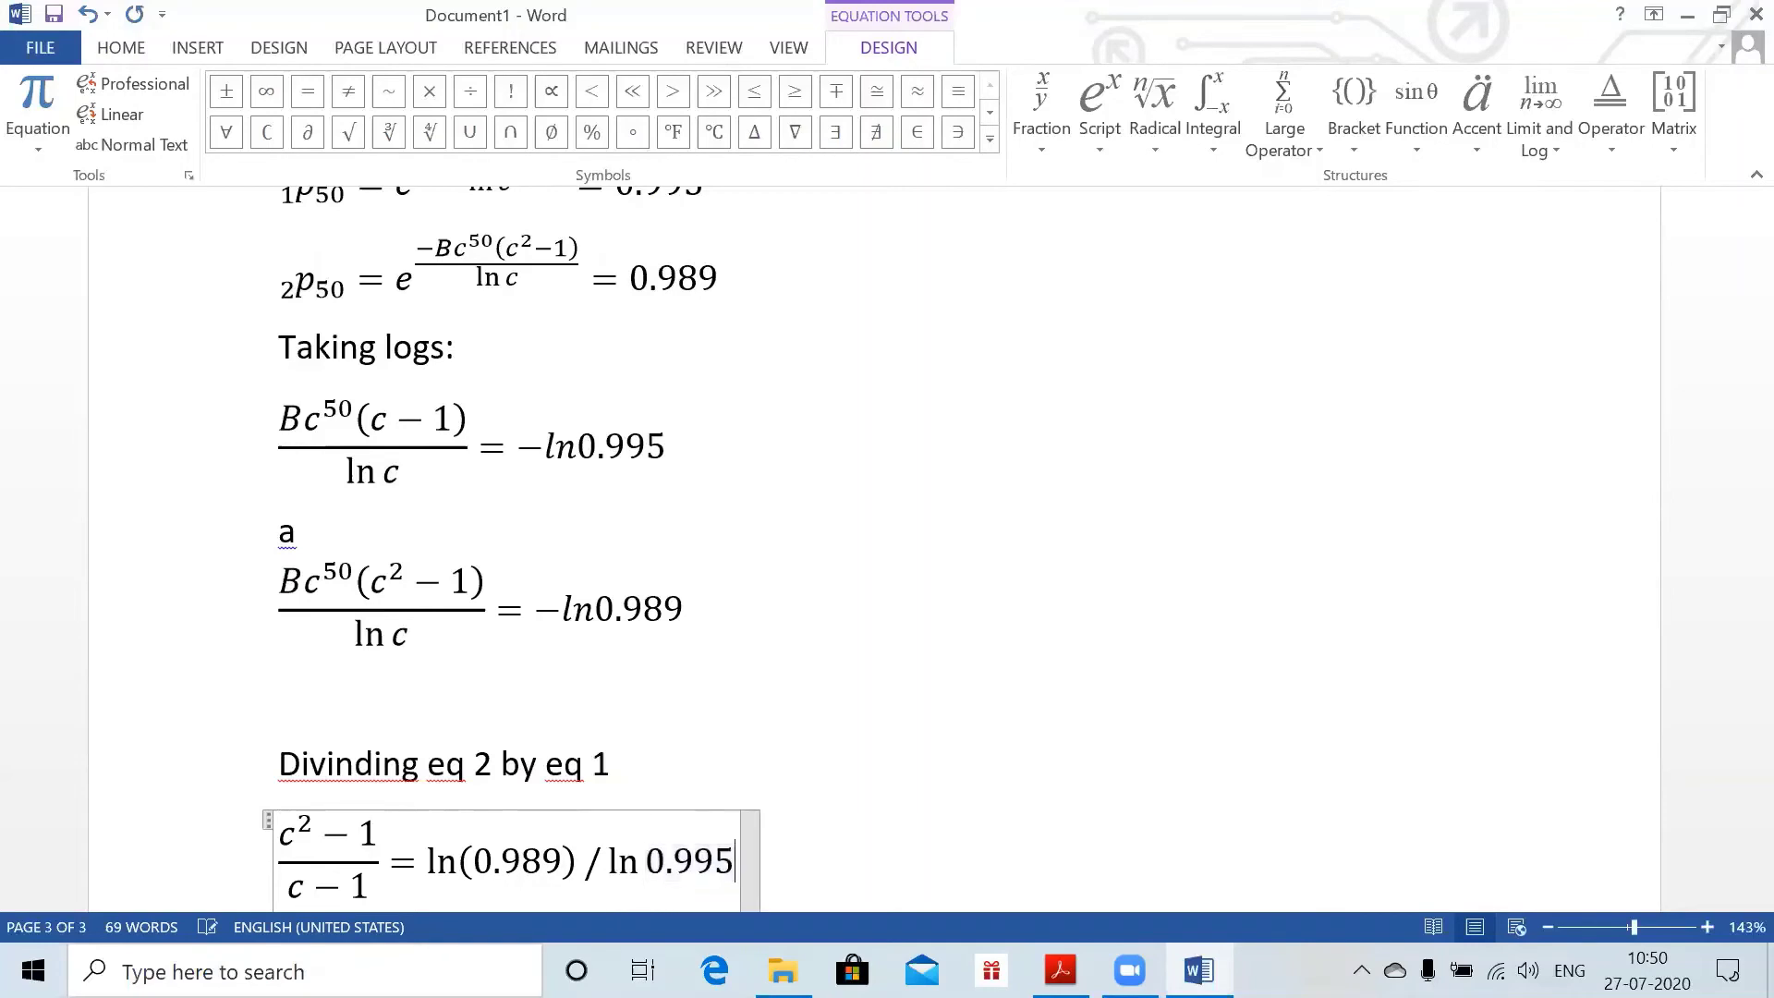
{"action": "key", "text": "space"}
{"action": "left_click", "coordinate": [748, 823]}
{"action": "key", "text": "Return"}
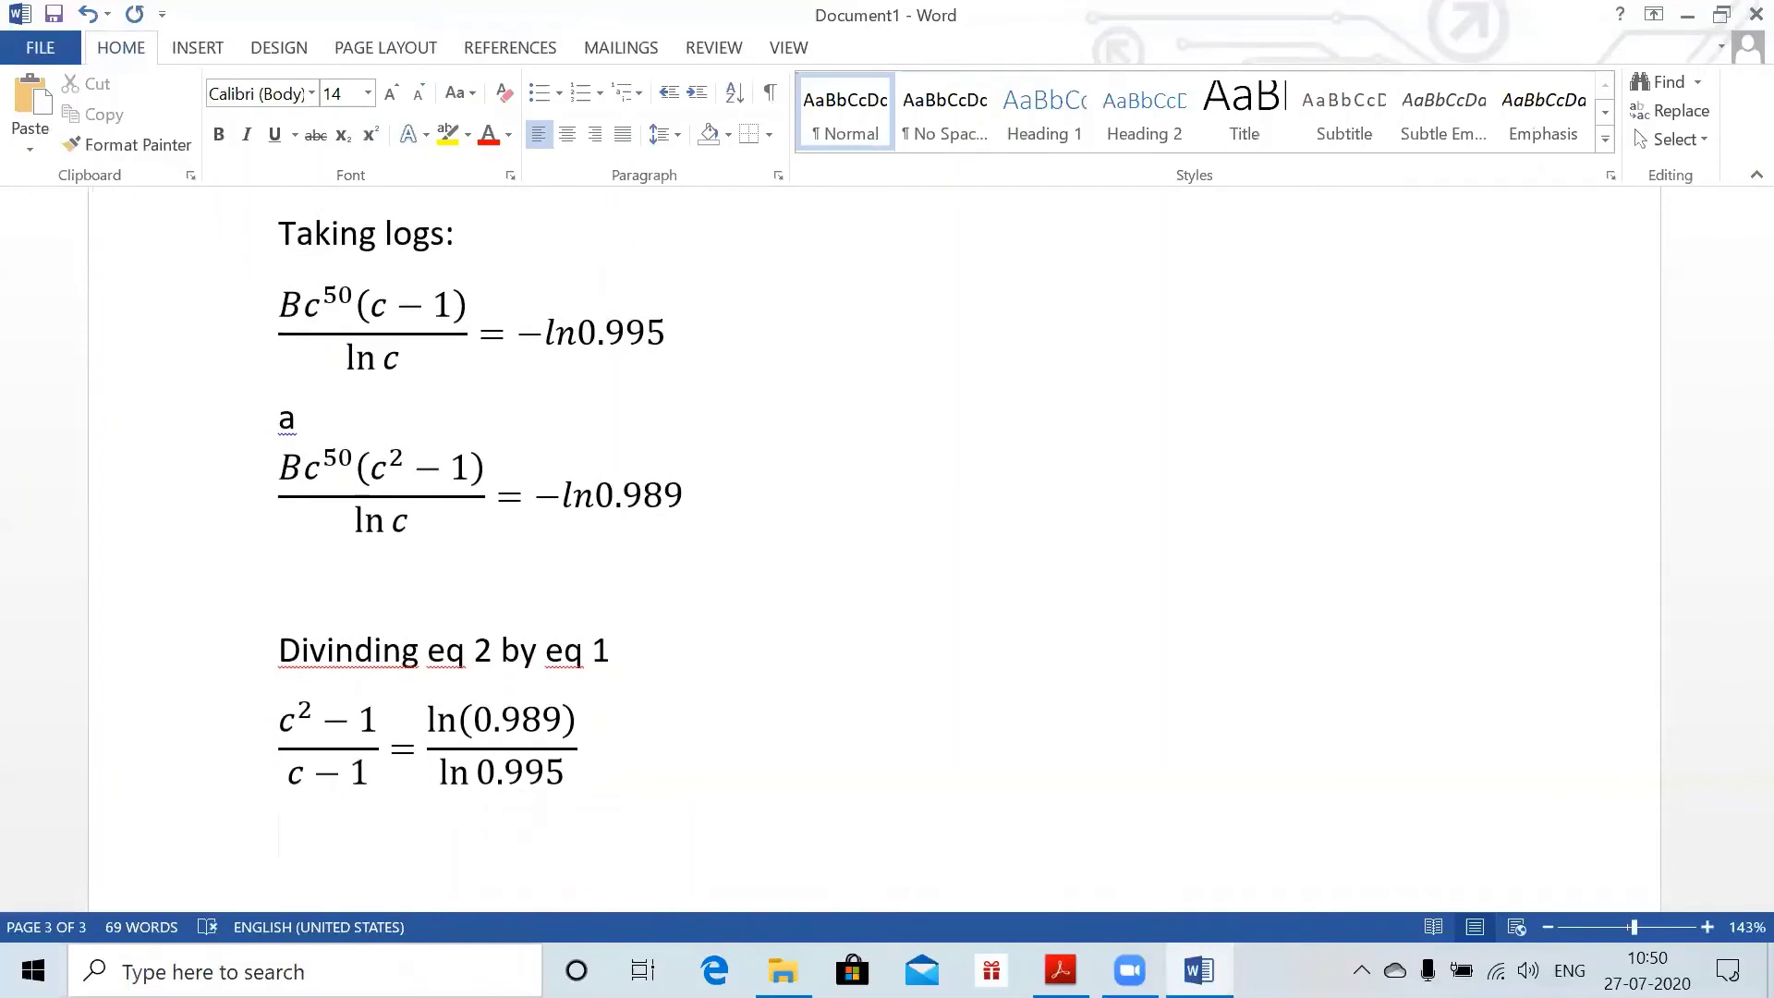
- Insert a new equation reading c+1=2.20665 under the divided equation and start a line below it
{"action": "key", "text": "alt+equal"}
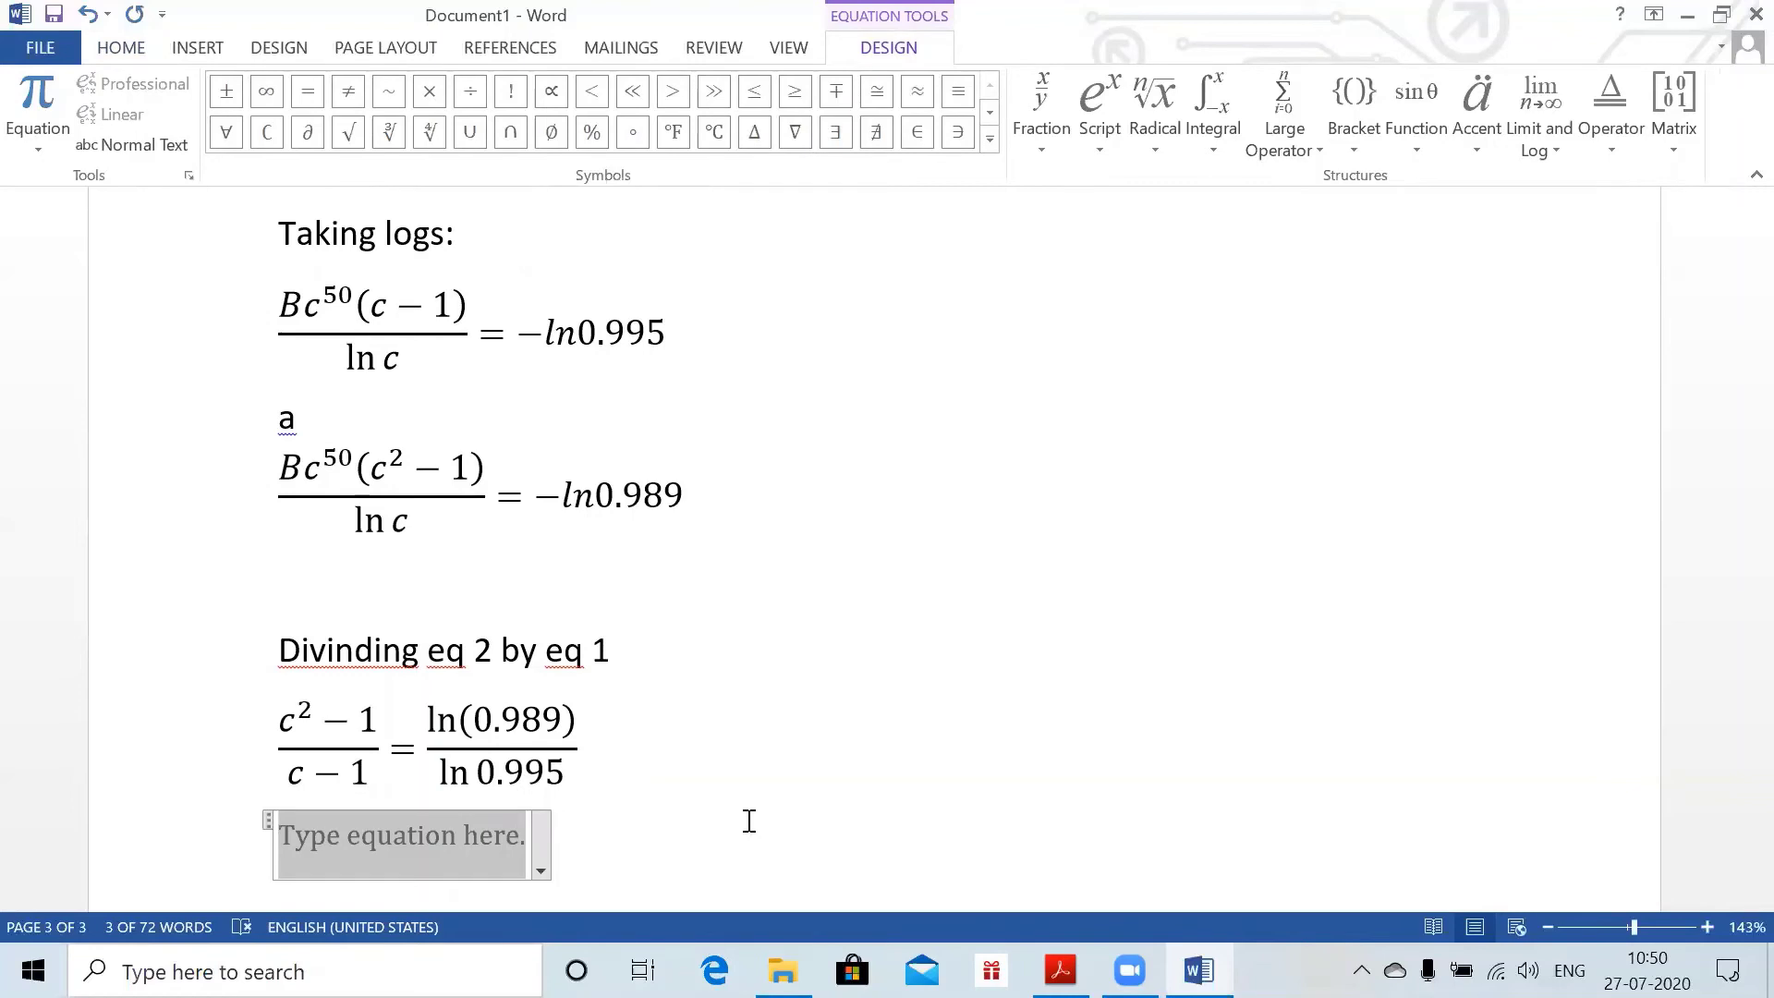
{"action": "type", "text": "c=1"}
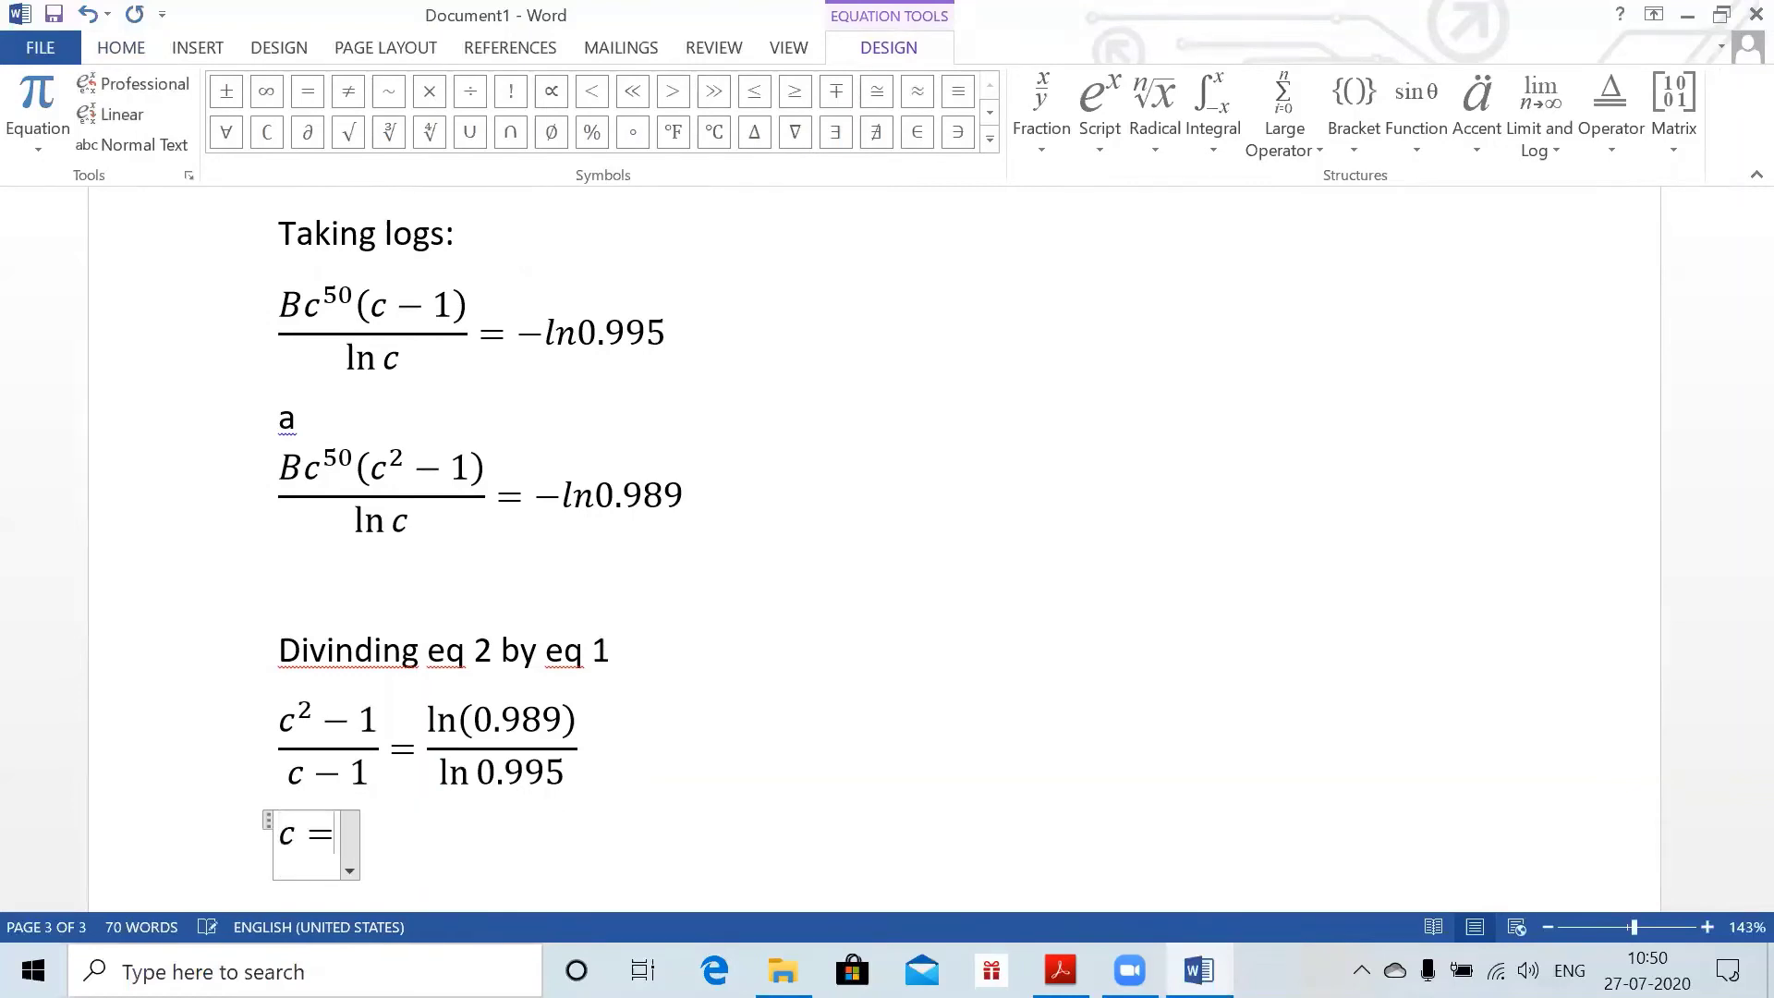
{"action": "key", "text": "BackSpace"}
{"action": "key", "text": "BackSpace"}
{"action": "type", "text": "+1="}
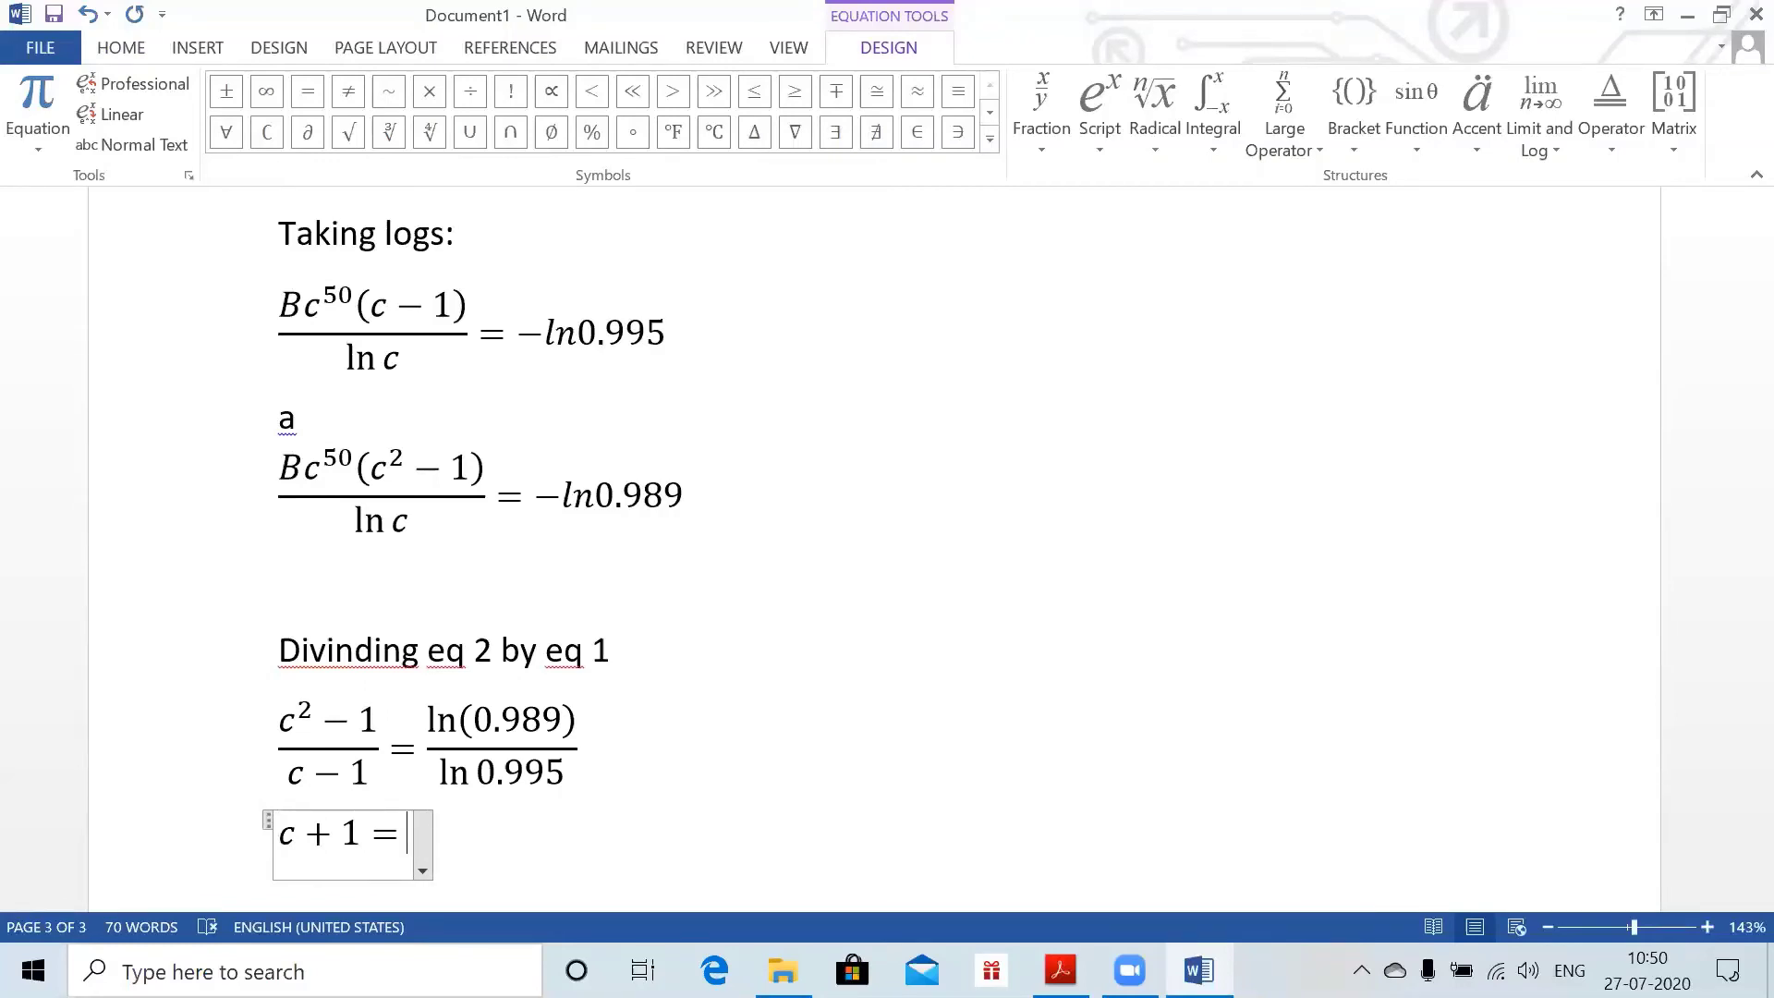
{"action": "type", "text": "2.20"}
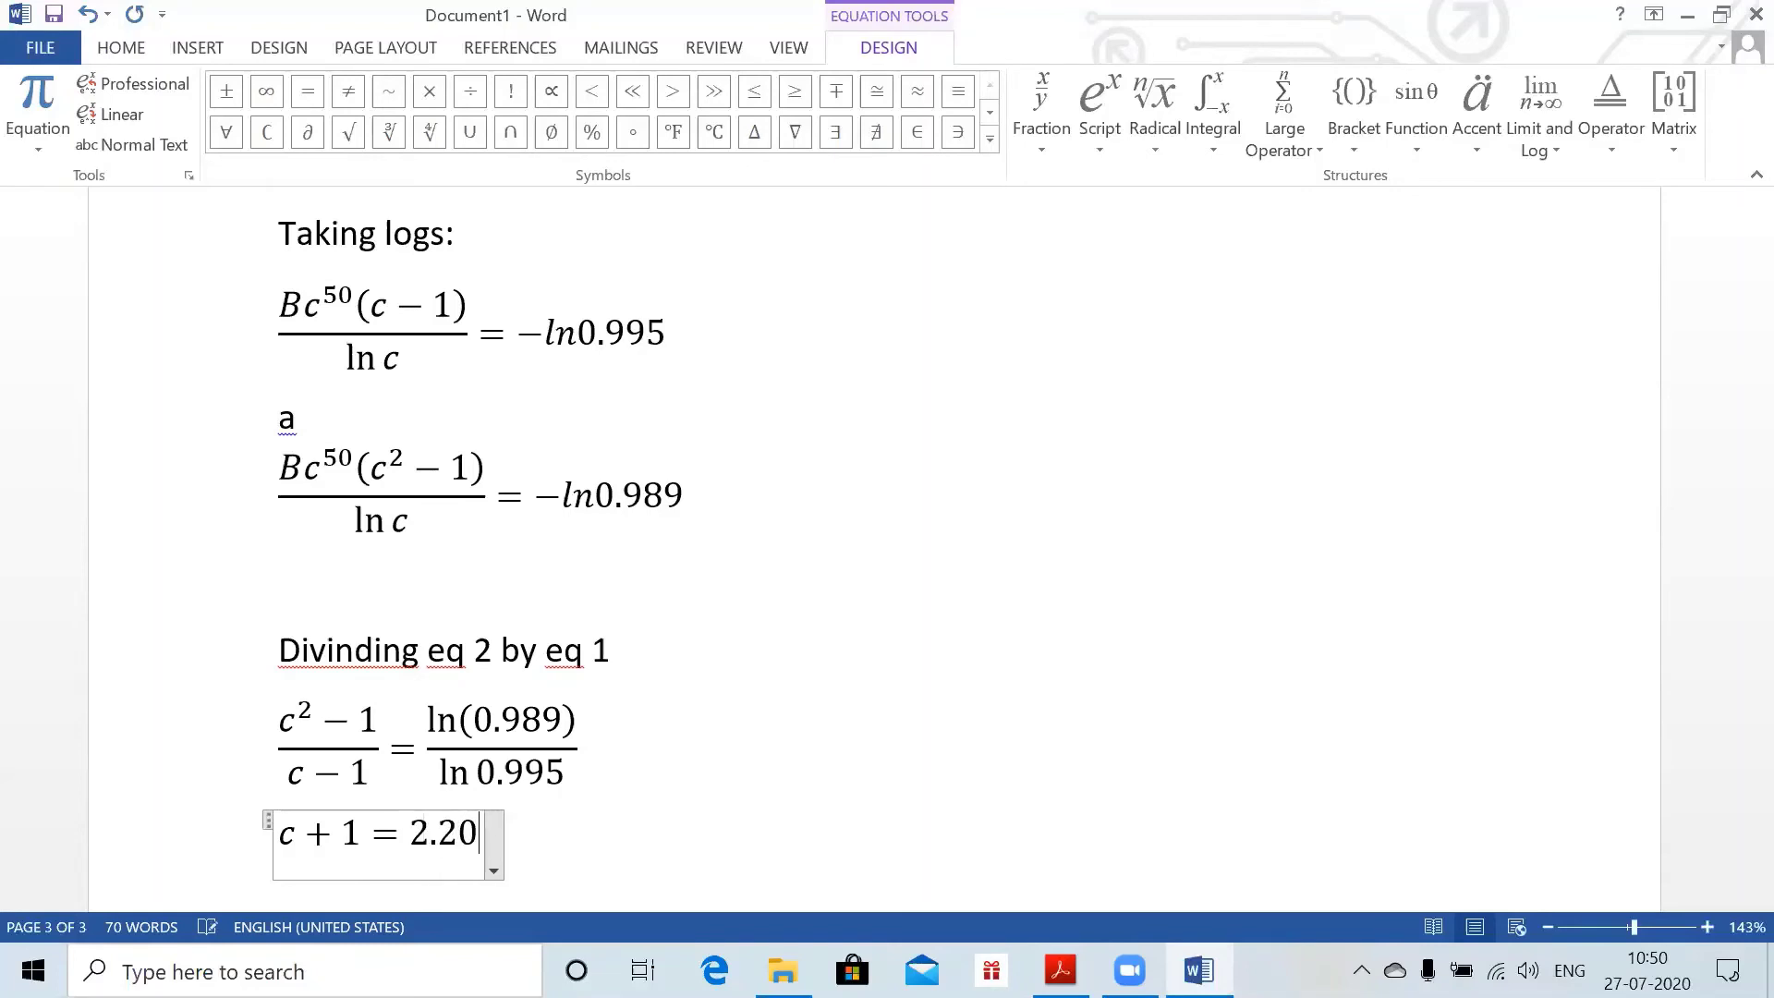
{"action": "type", "text": "665"}
{"action": "key", "text": "Return"}
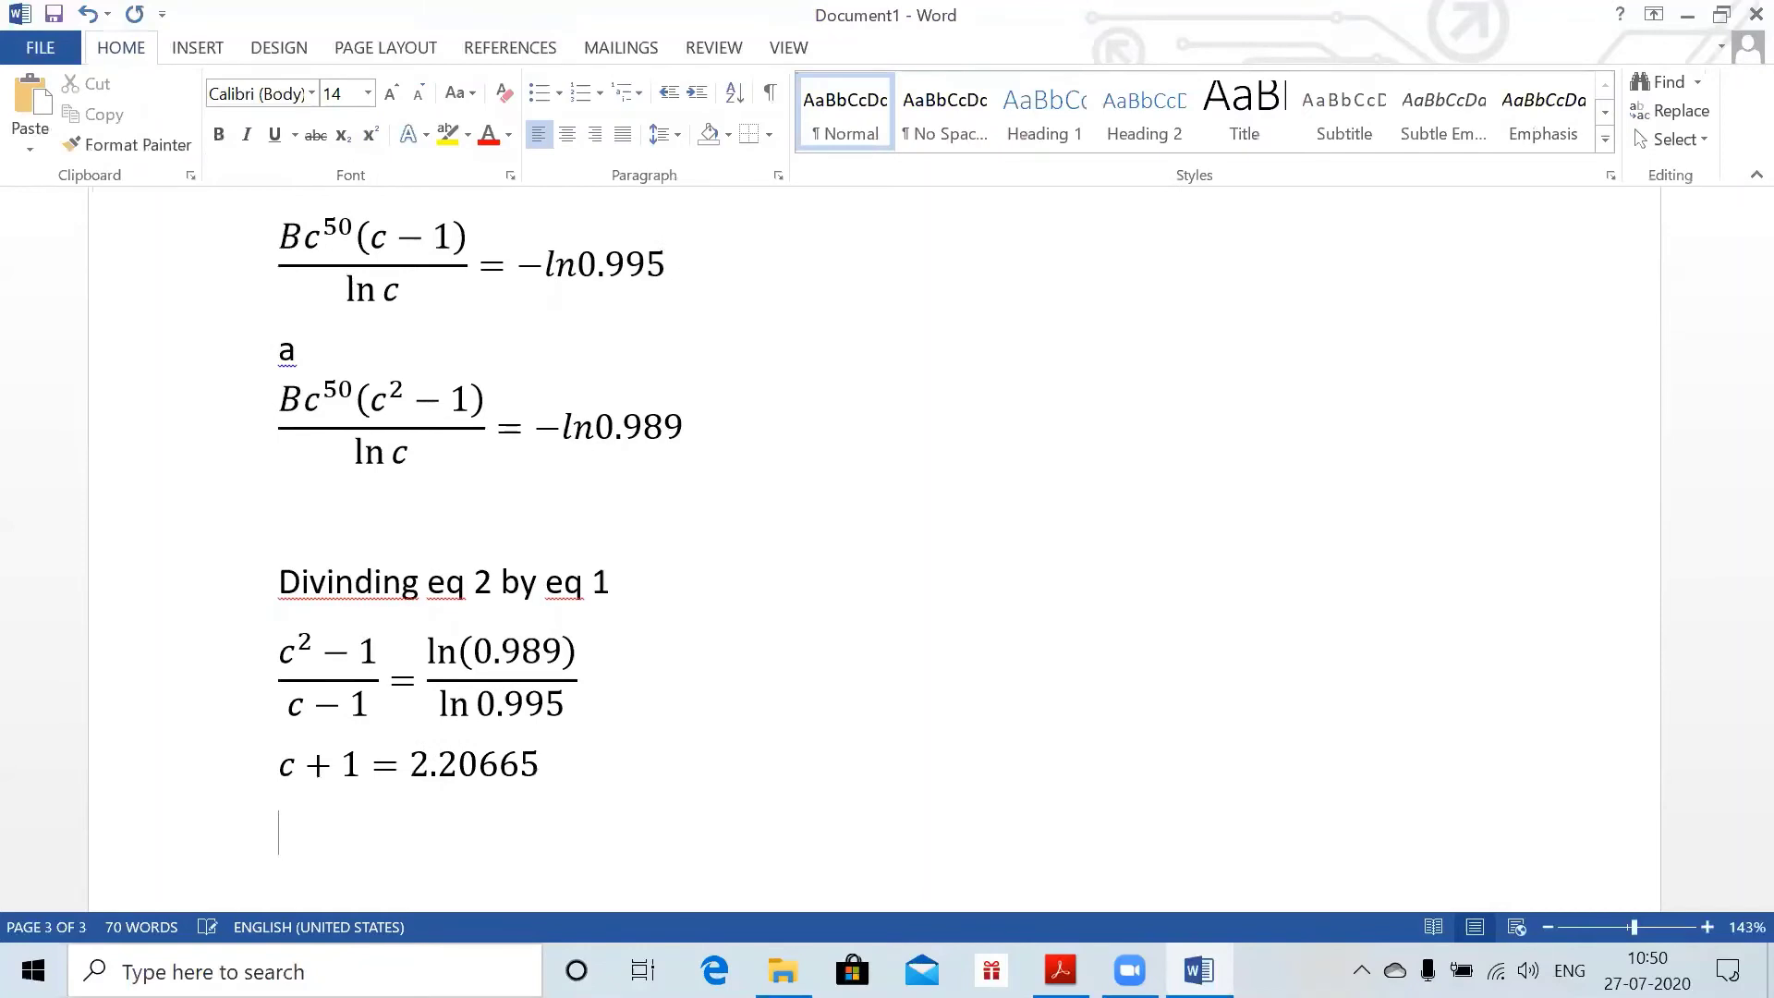
- Write the result "c = 1.20665" as plain text and start a new line
{"action": "type", "text": "c = 1.2066"}
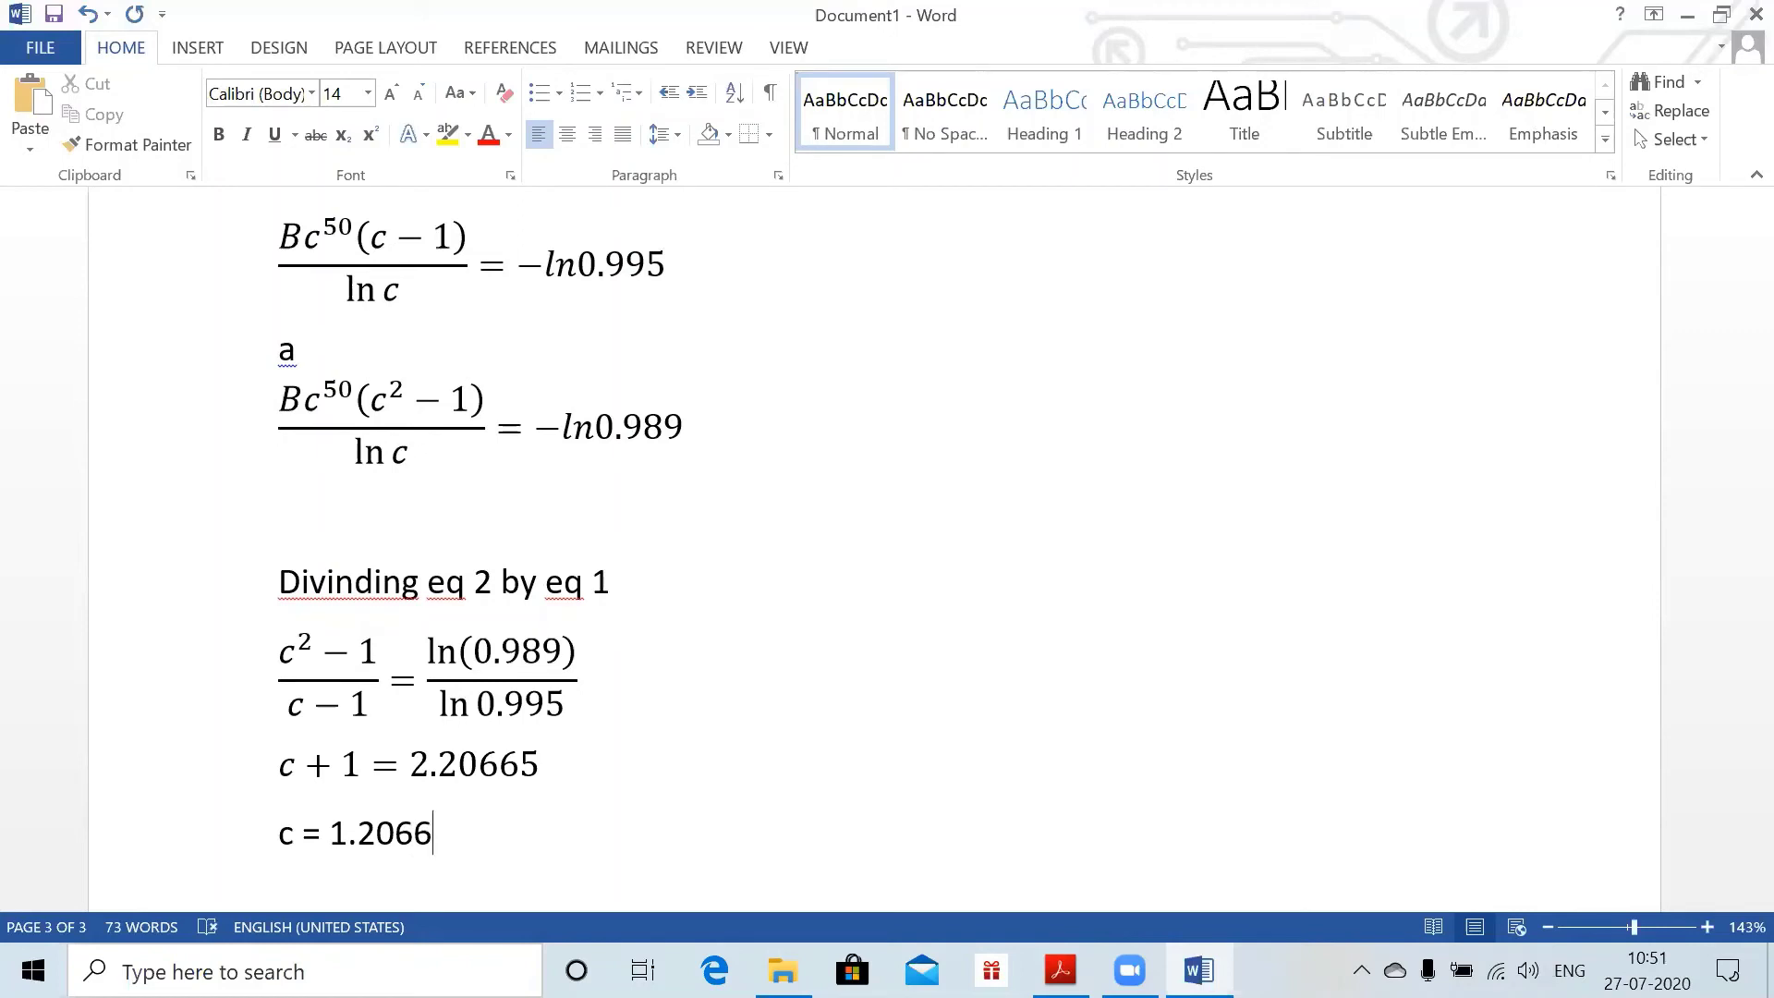
{"action": "type", "text": "5"}
{"action": "key", "text": "Return"}
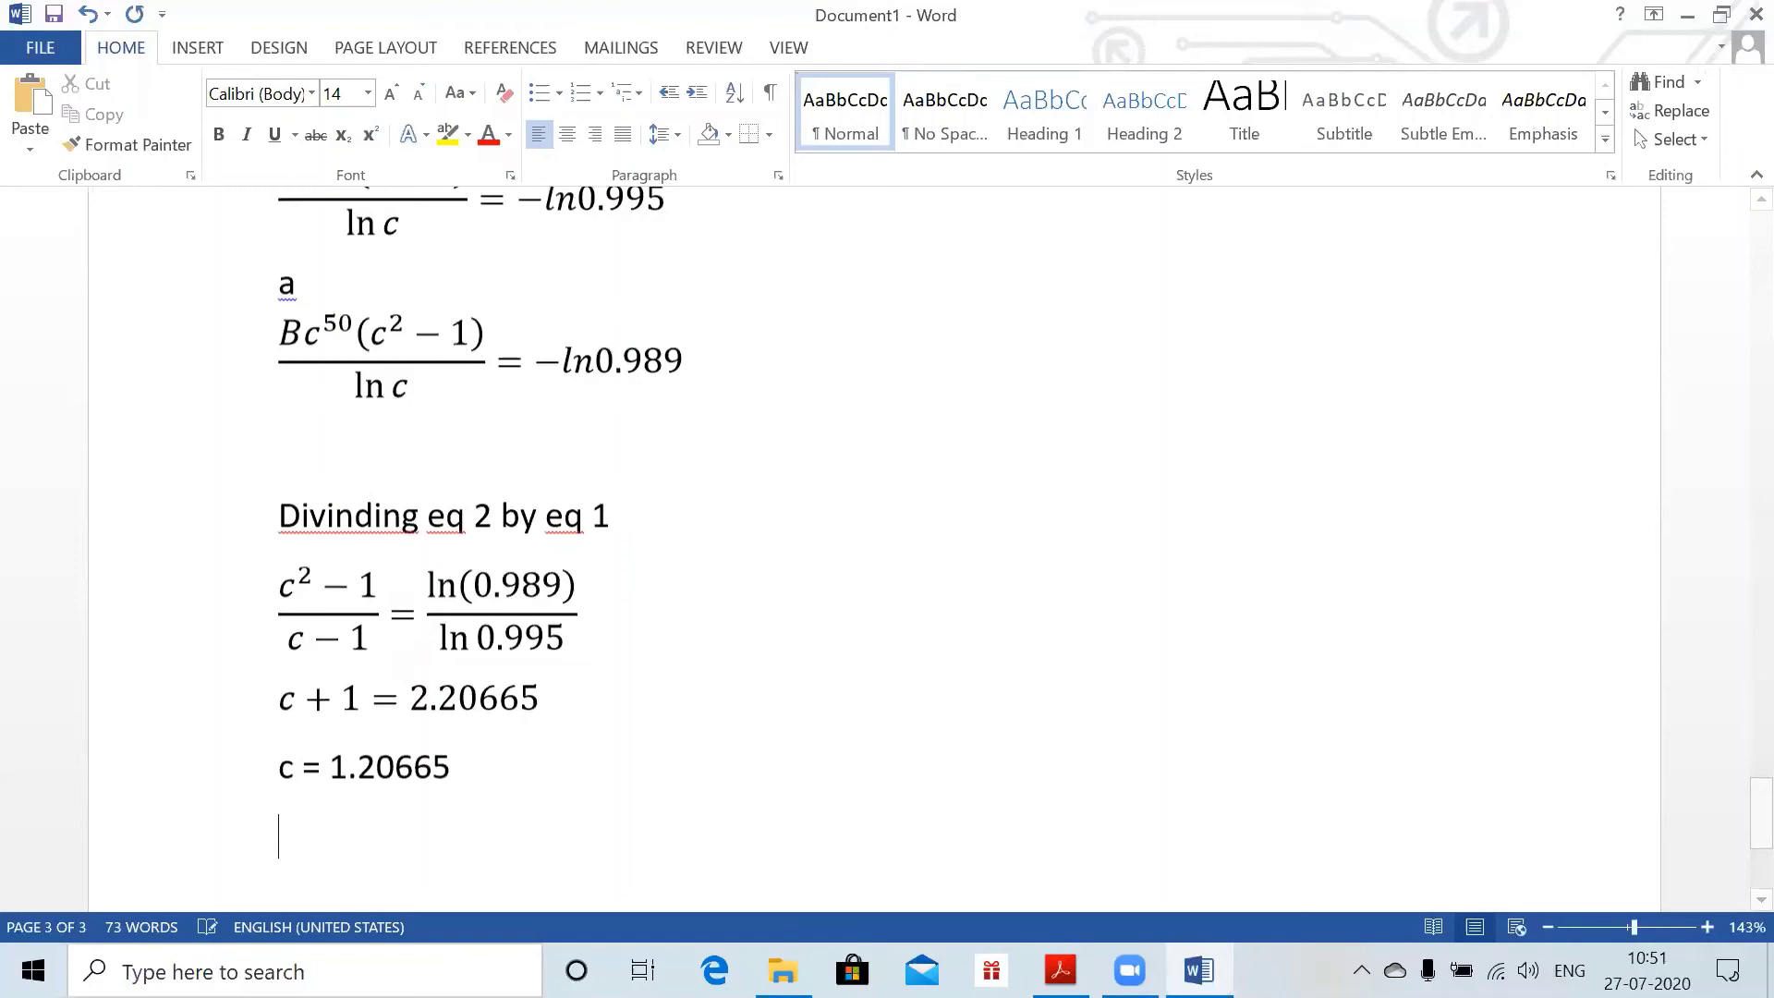
- Add the text line "Substituting c in eq 1" below the value of c
{"action": "type", "text": "Sbstitutib"}
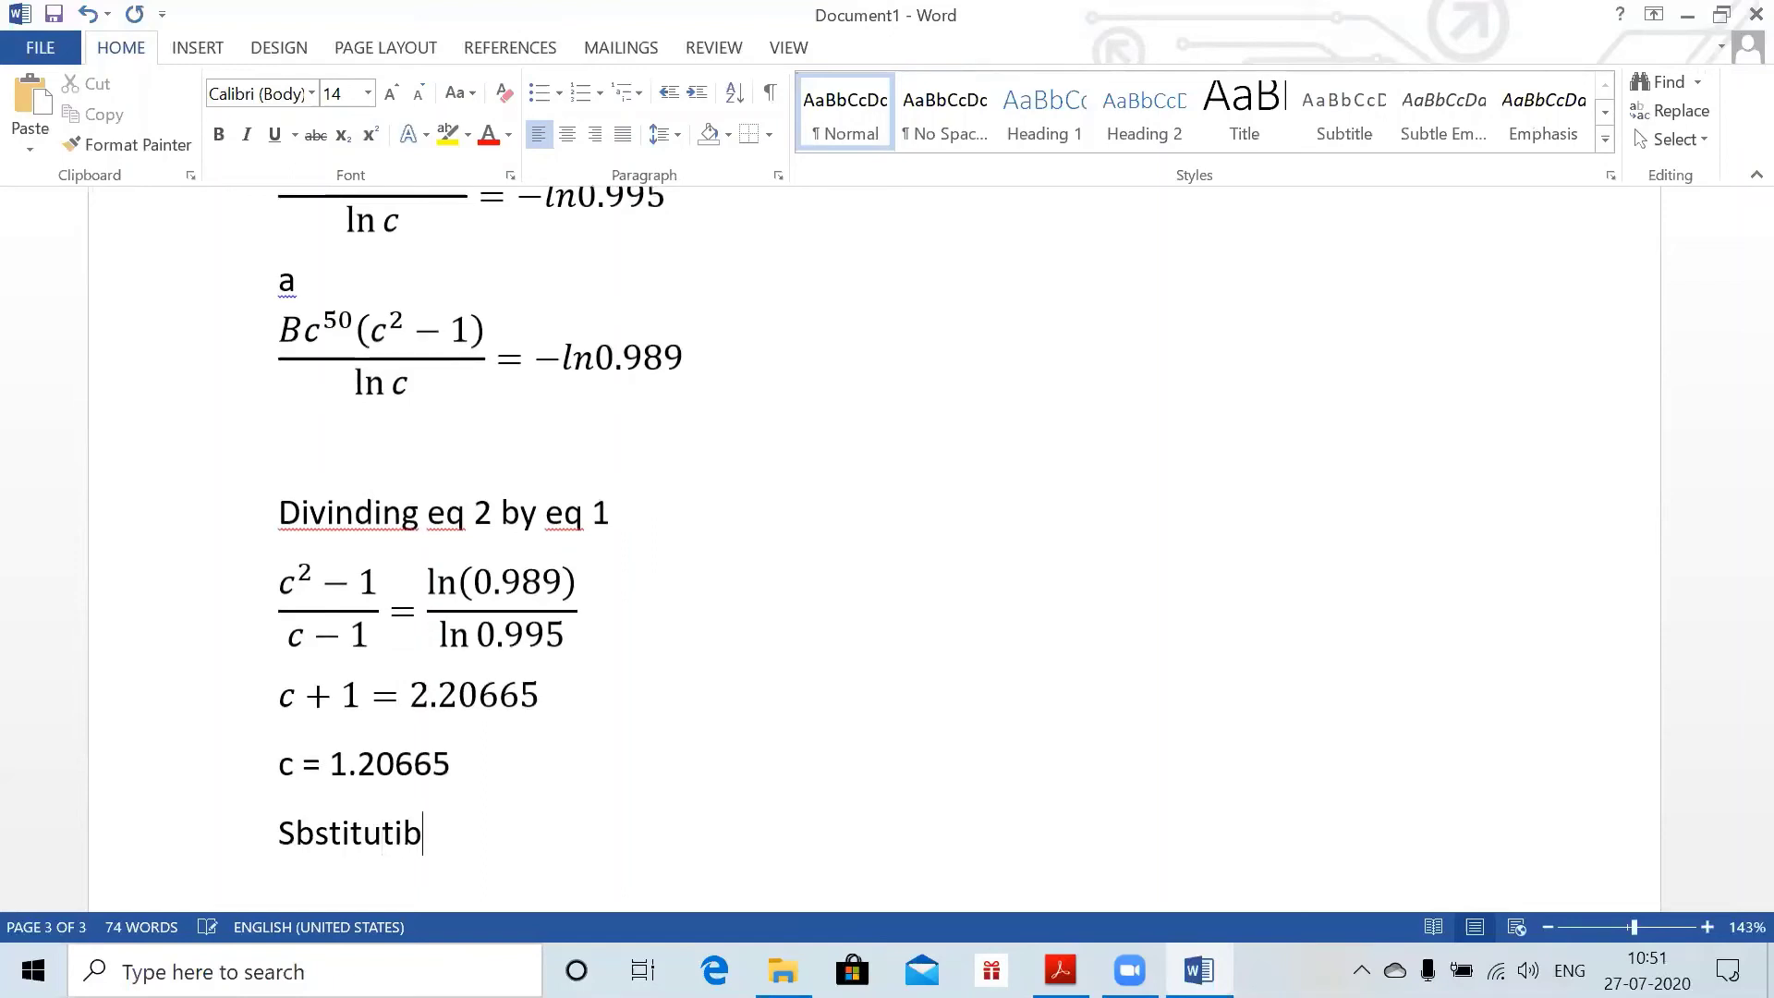
{"action": "key", "text": "BackSpace"}
{"action": "type", "text": "ng c"}
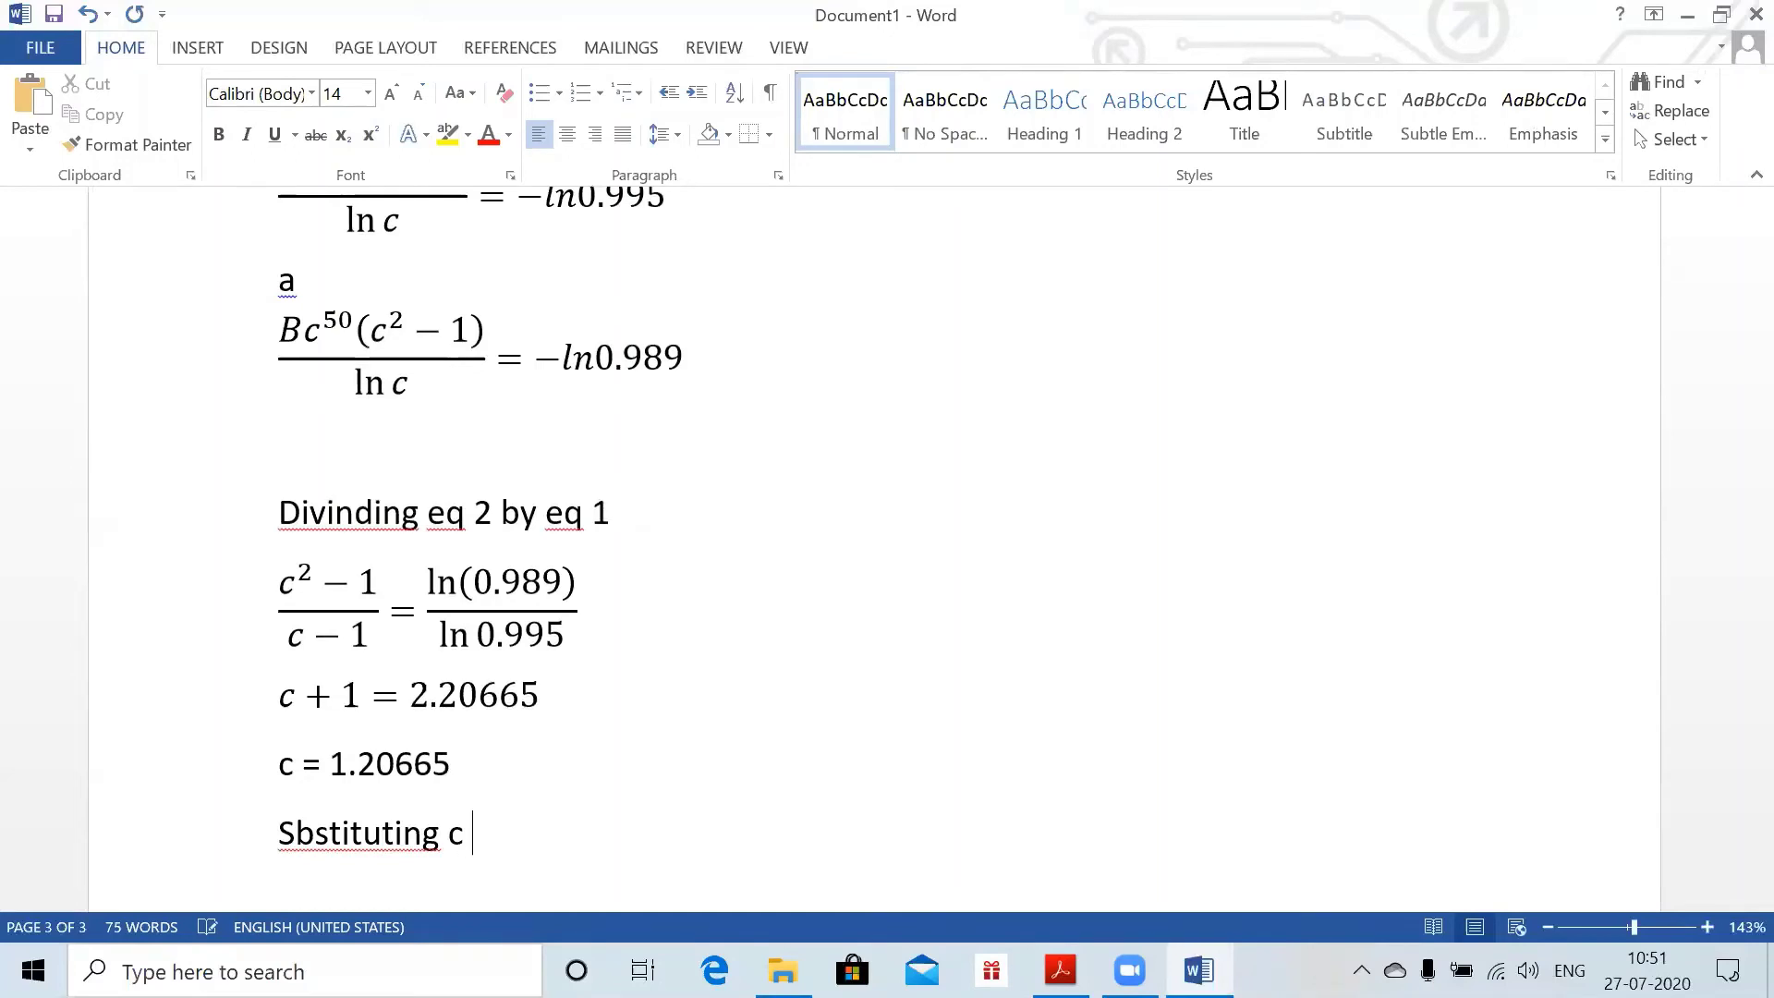
{"action": "type", "text": " in eq 1"}
{"action": "key", "text": "Return"}
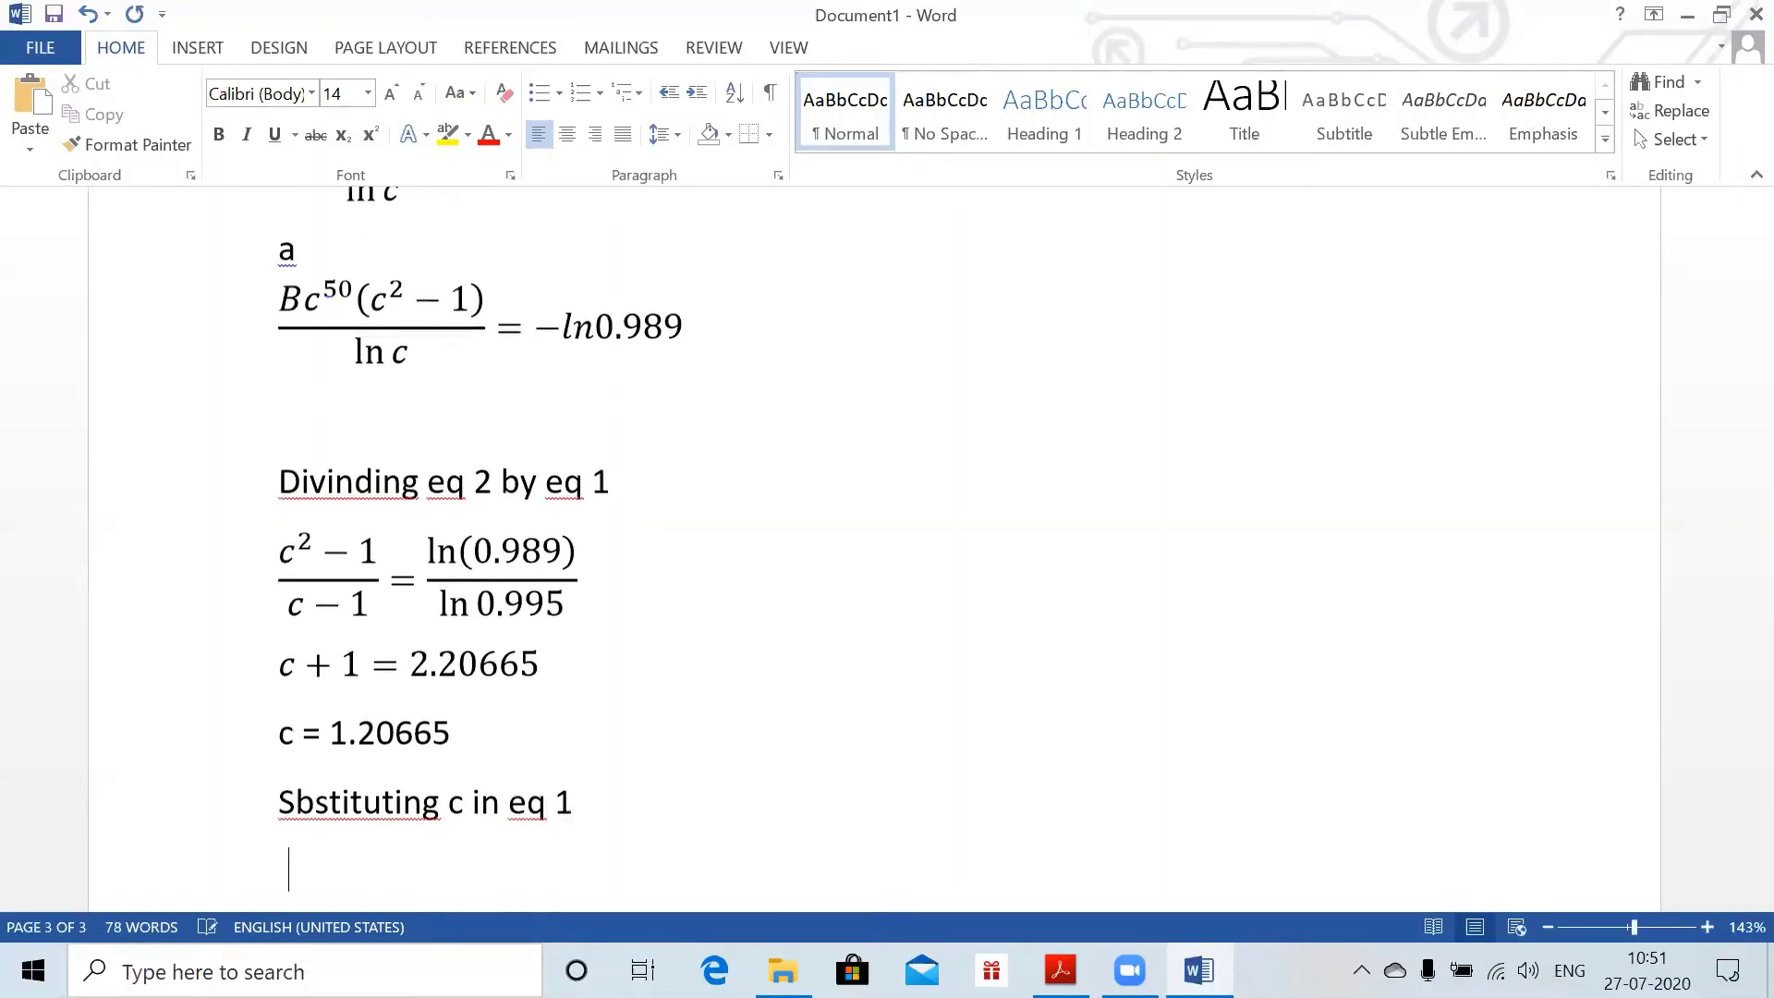
- Insert a new equation for B with the bracketed numerator (−ln(0.995) * ln 1.20665) below the substitution line
{"action": "key", "text": "alt+equal"}
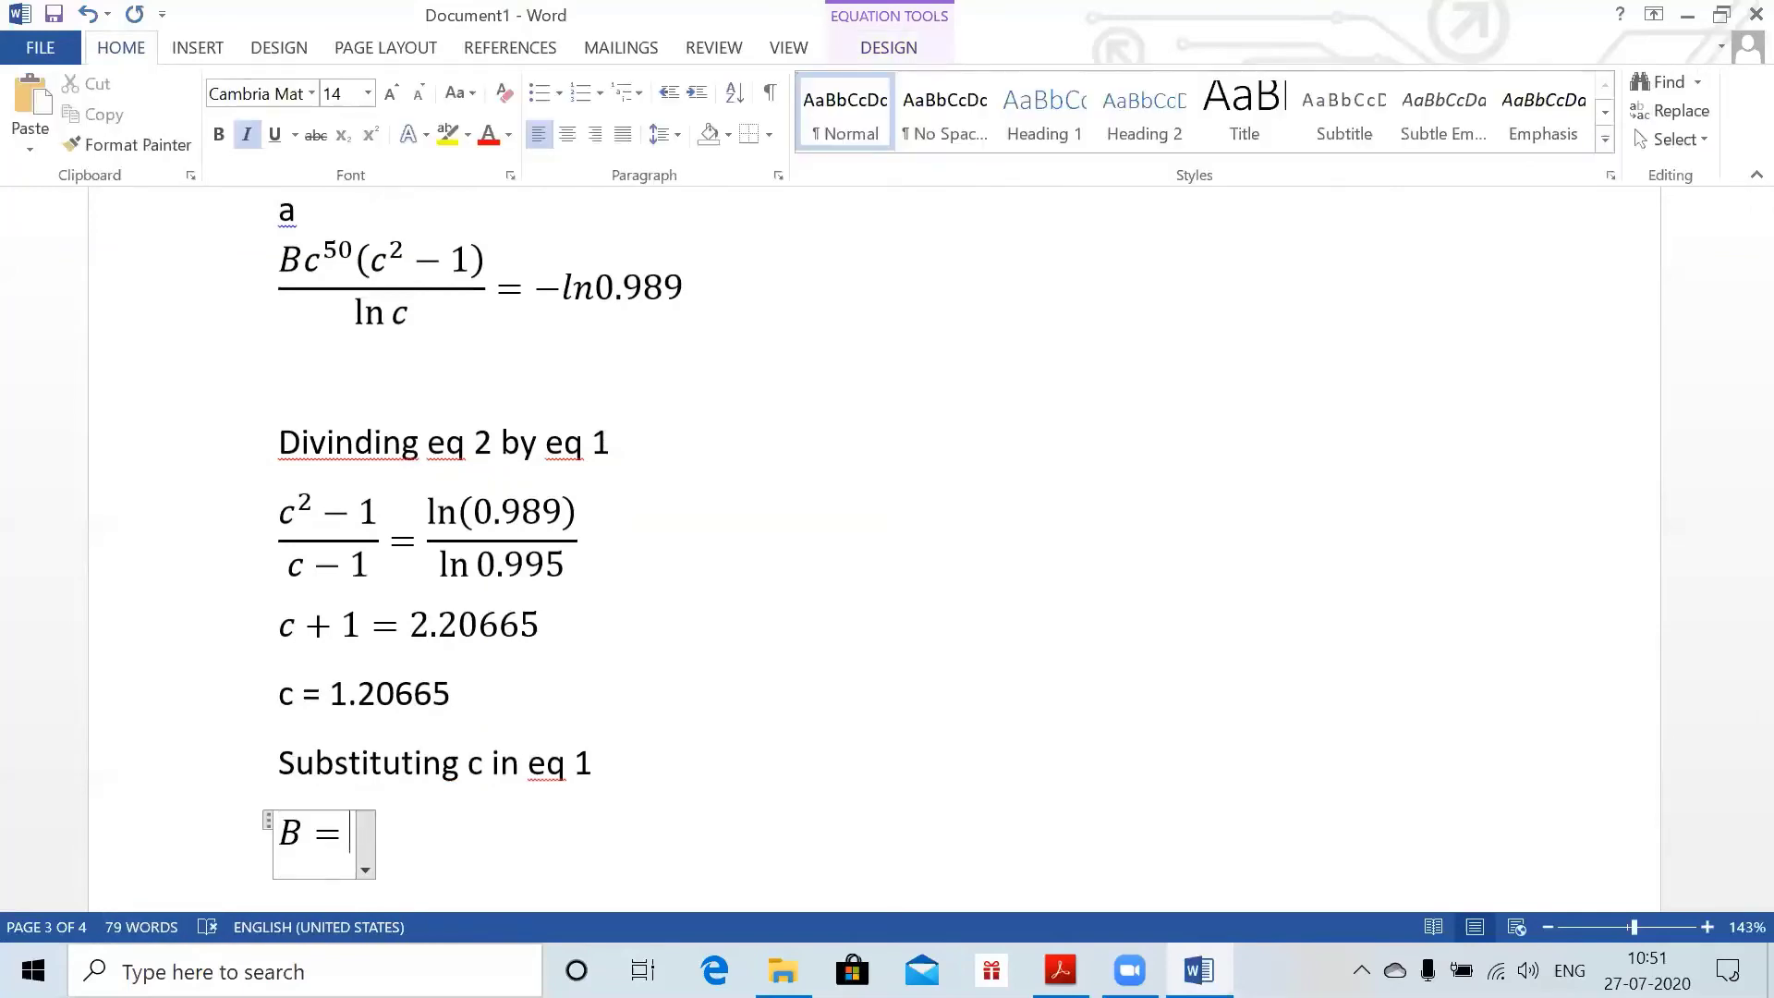
{"action": "type", "text": "(-ln("}
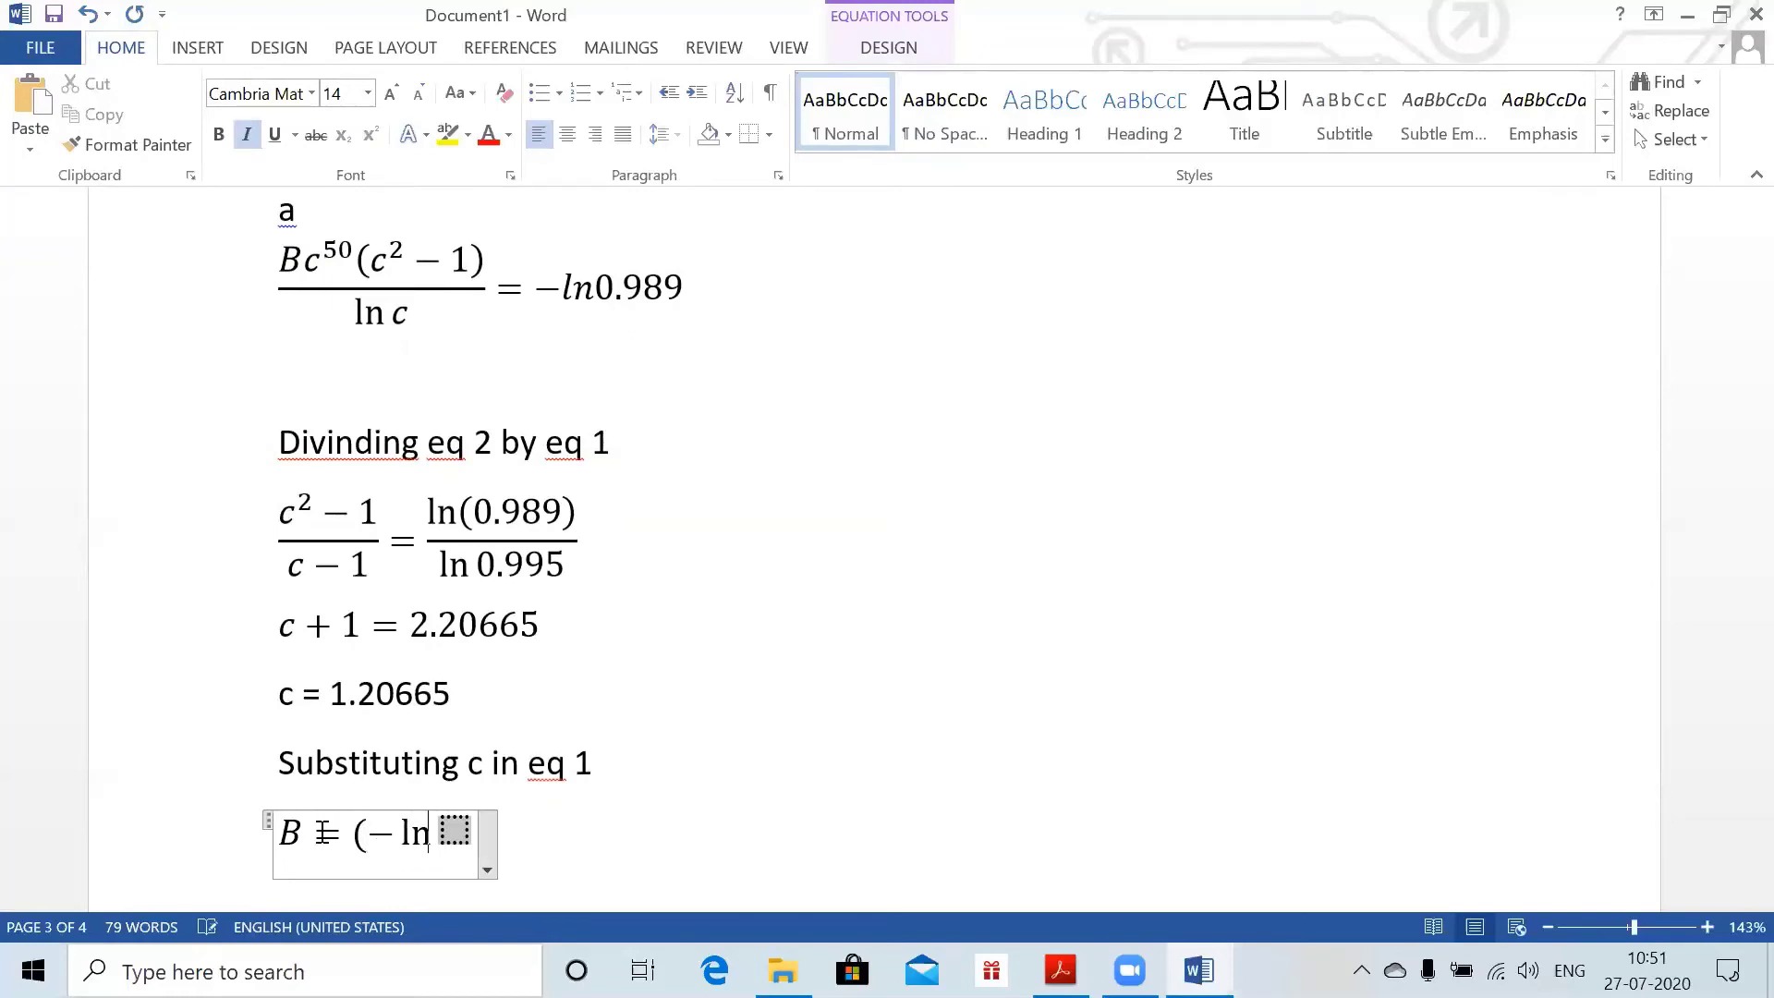
{"action": "type", "text": "0.995 *"}
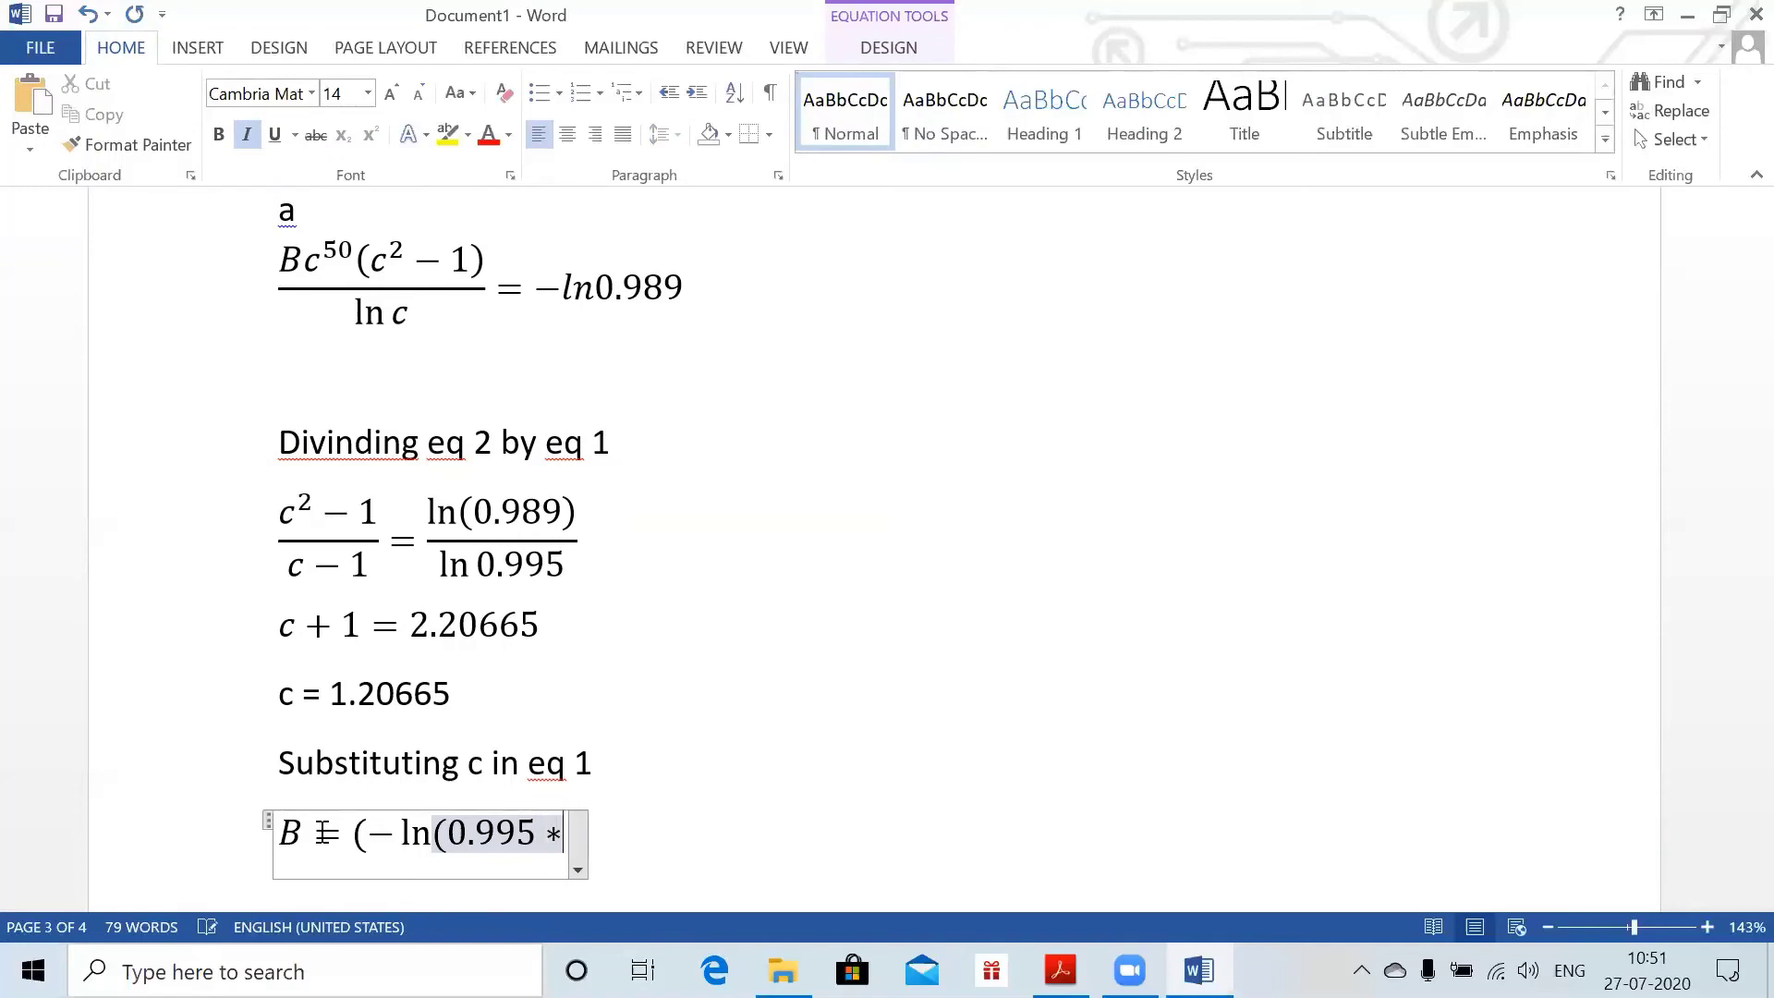
{"action": "key", "text": "BackSpace"}
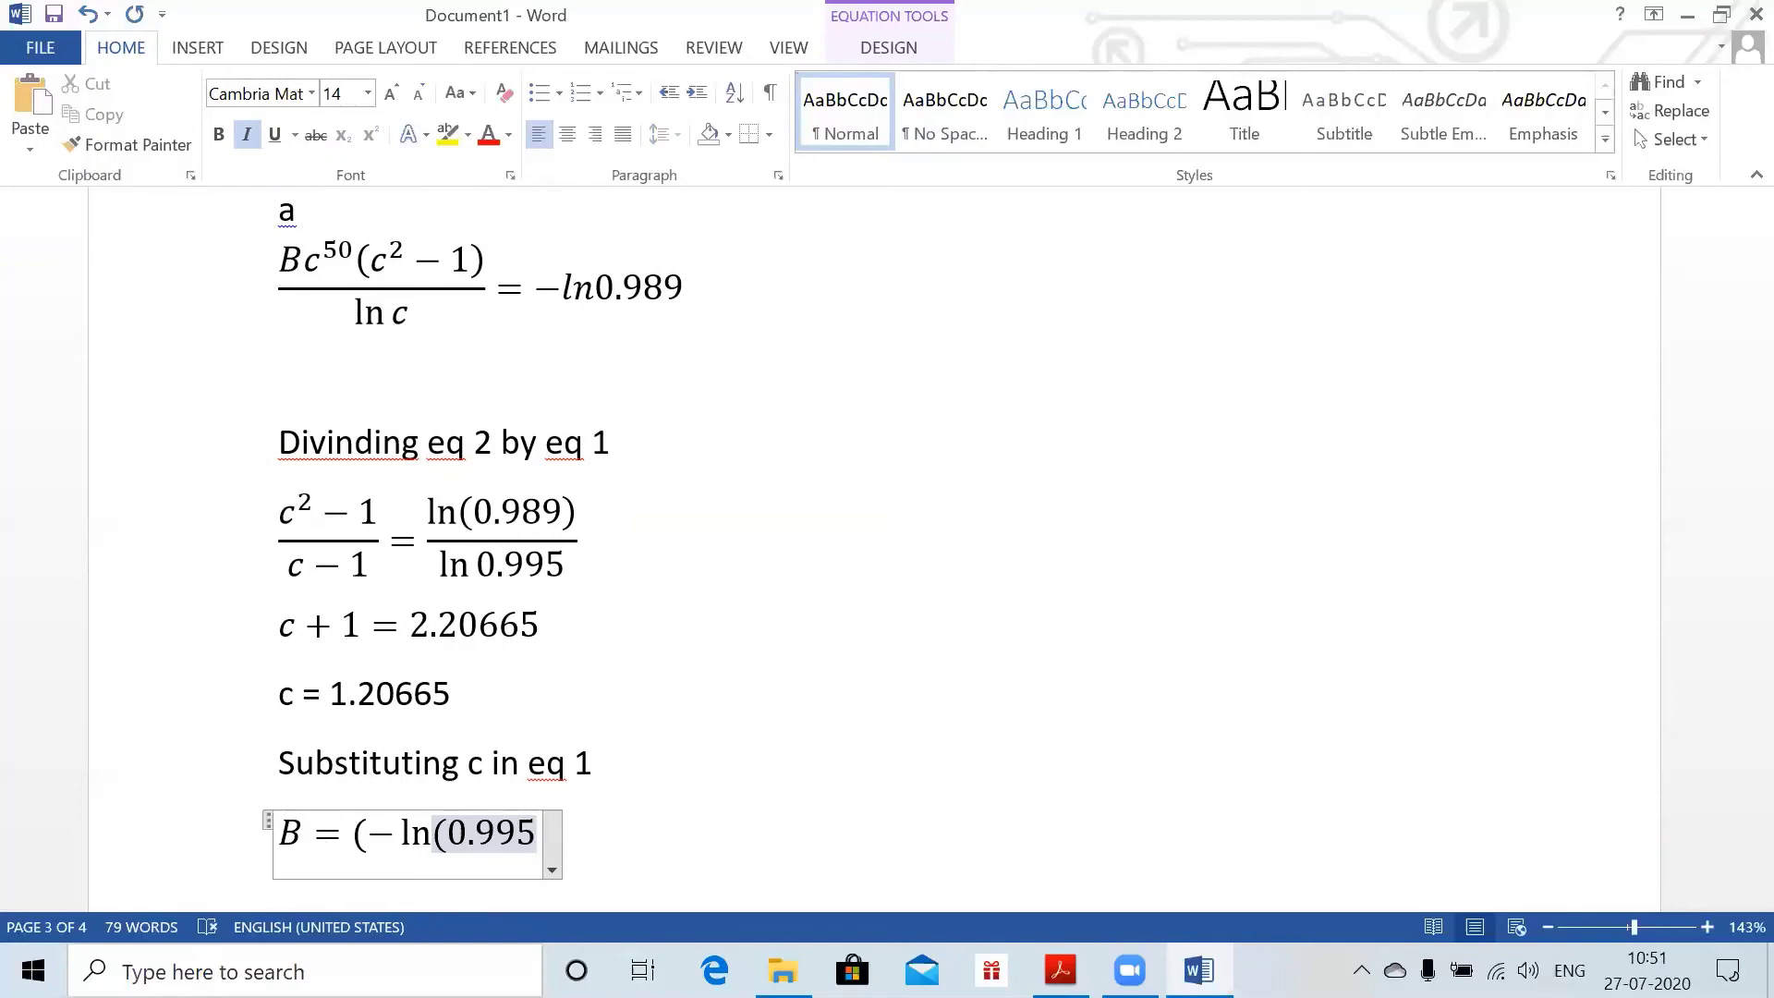
{"action": "type", "text": ")"}
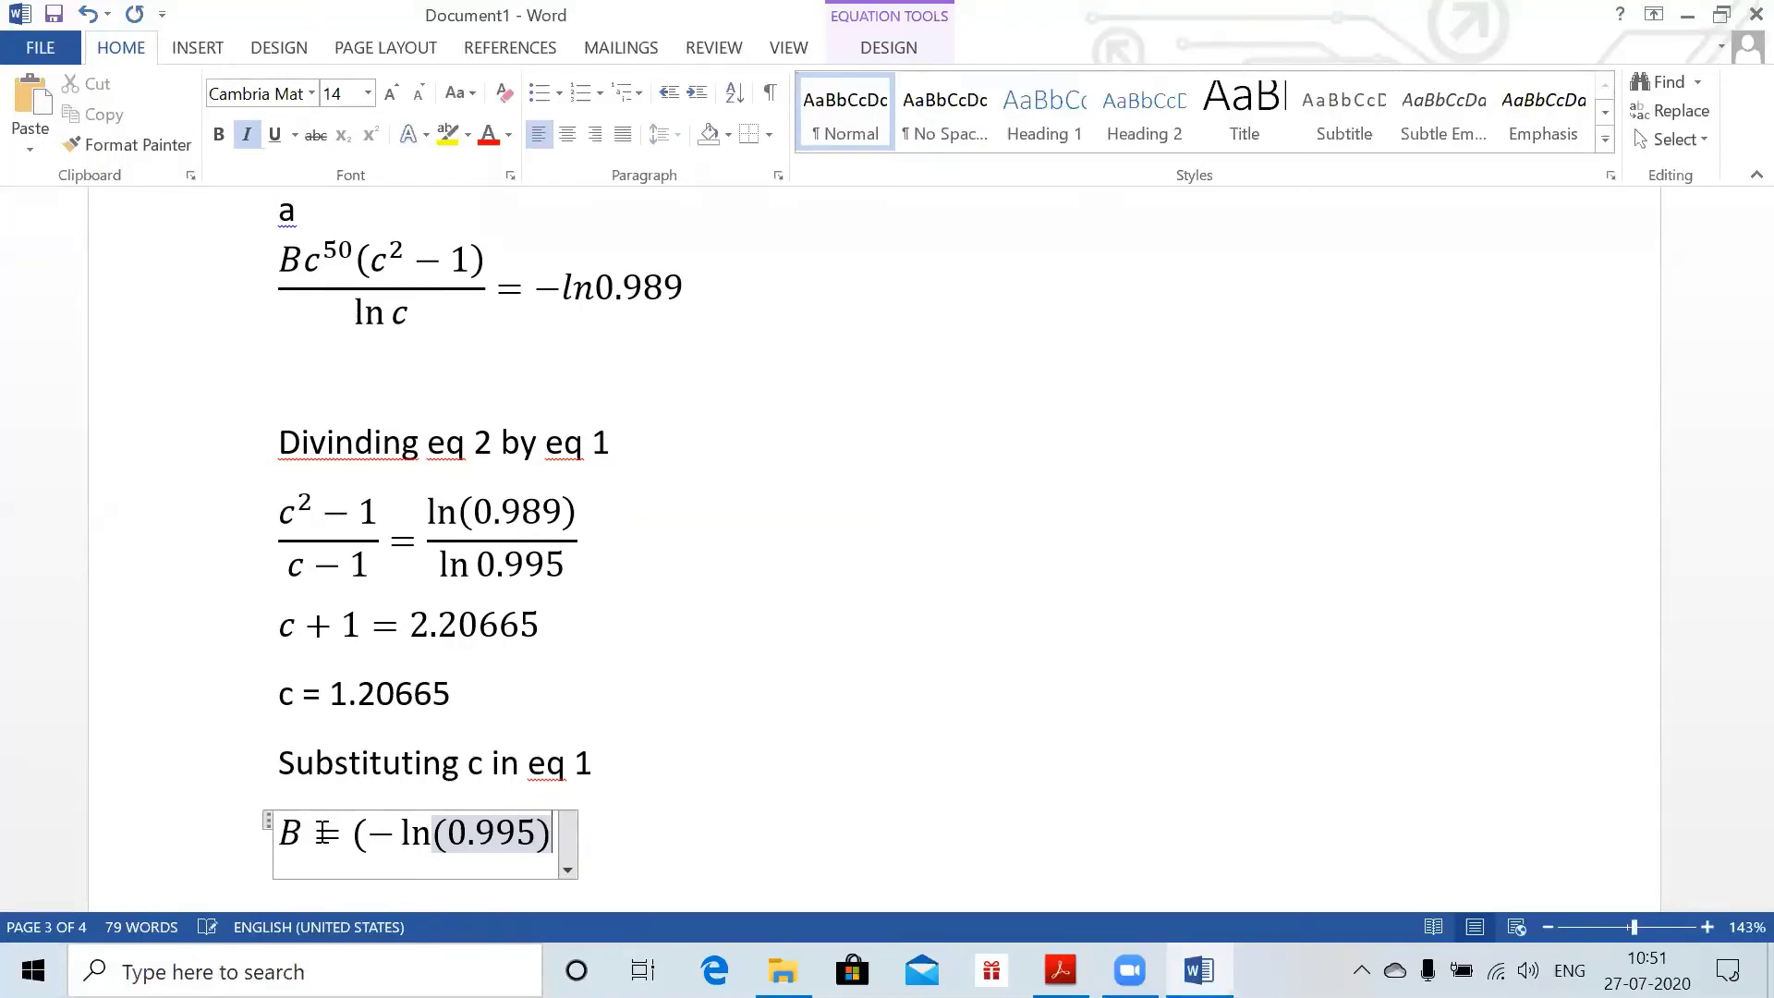
{"action": "type", "text": "*"}
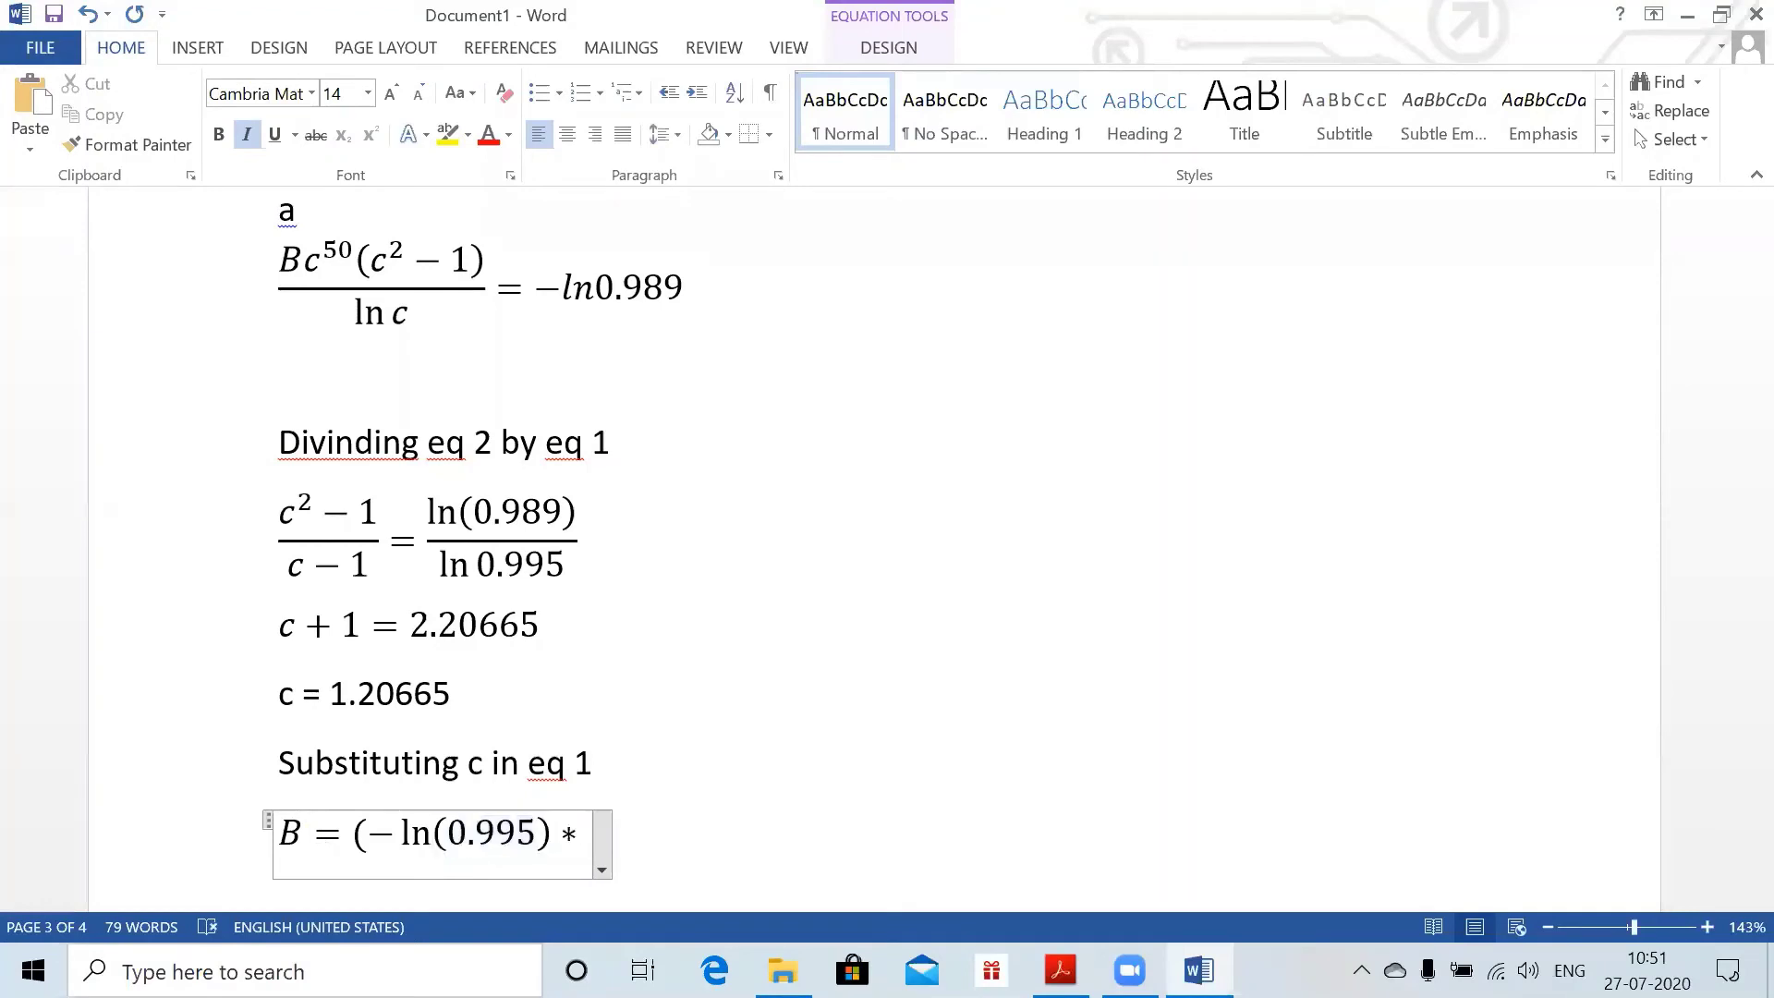
{"action": "type", "text": "ln 1."}
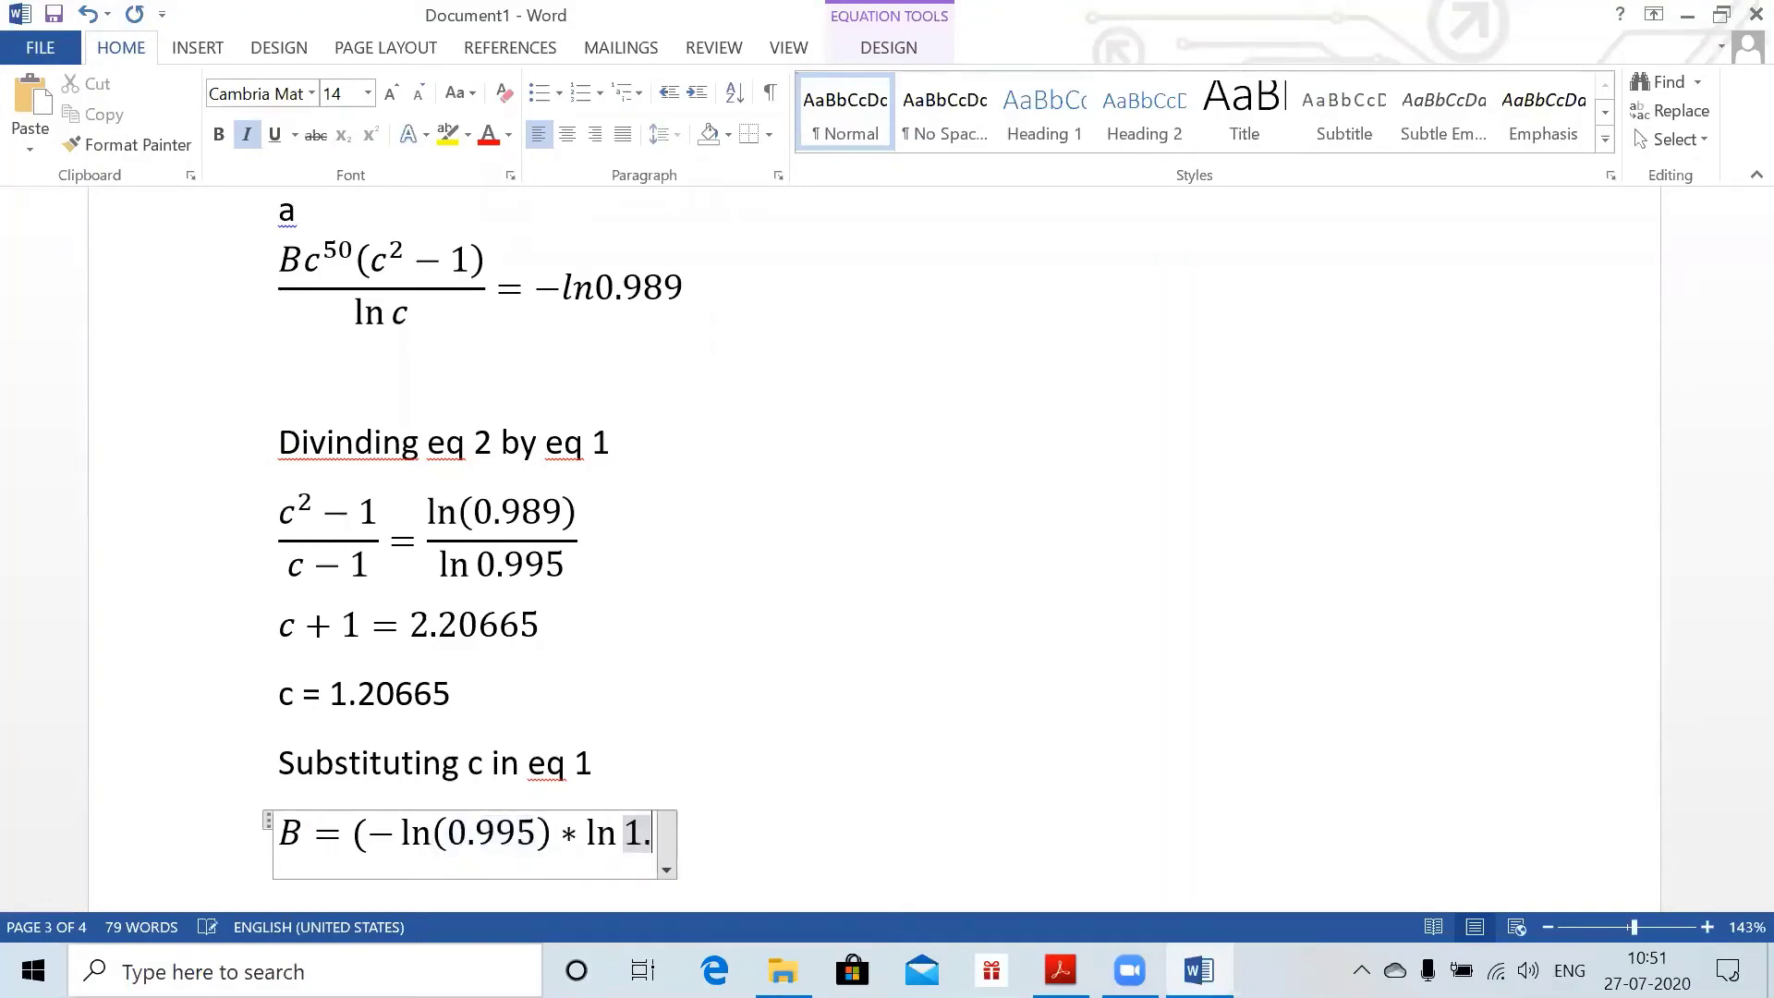
{"action": "type", "text": "2066"}
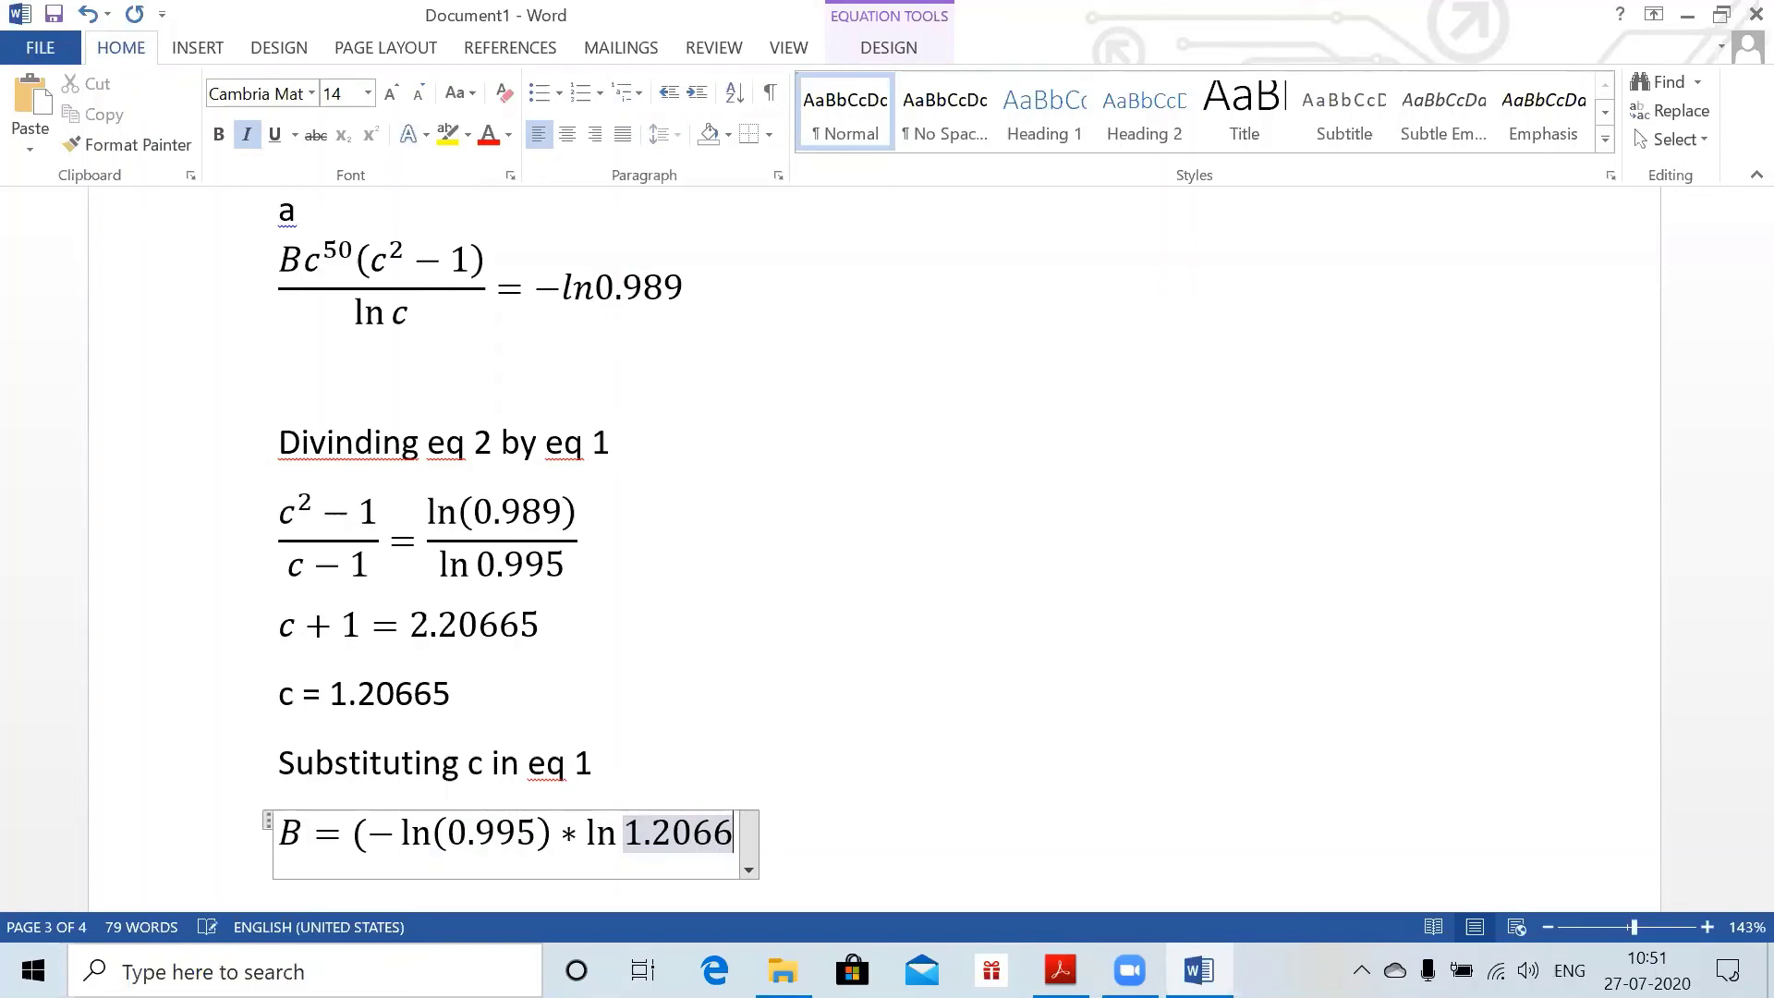
{"action": "type", "text": "5)"}
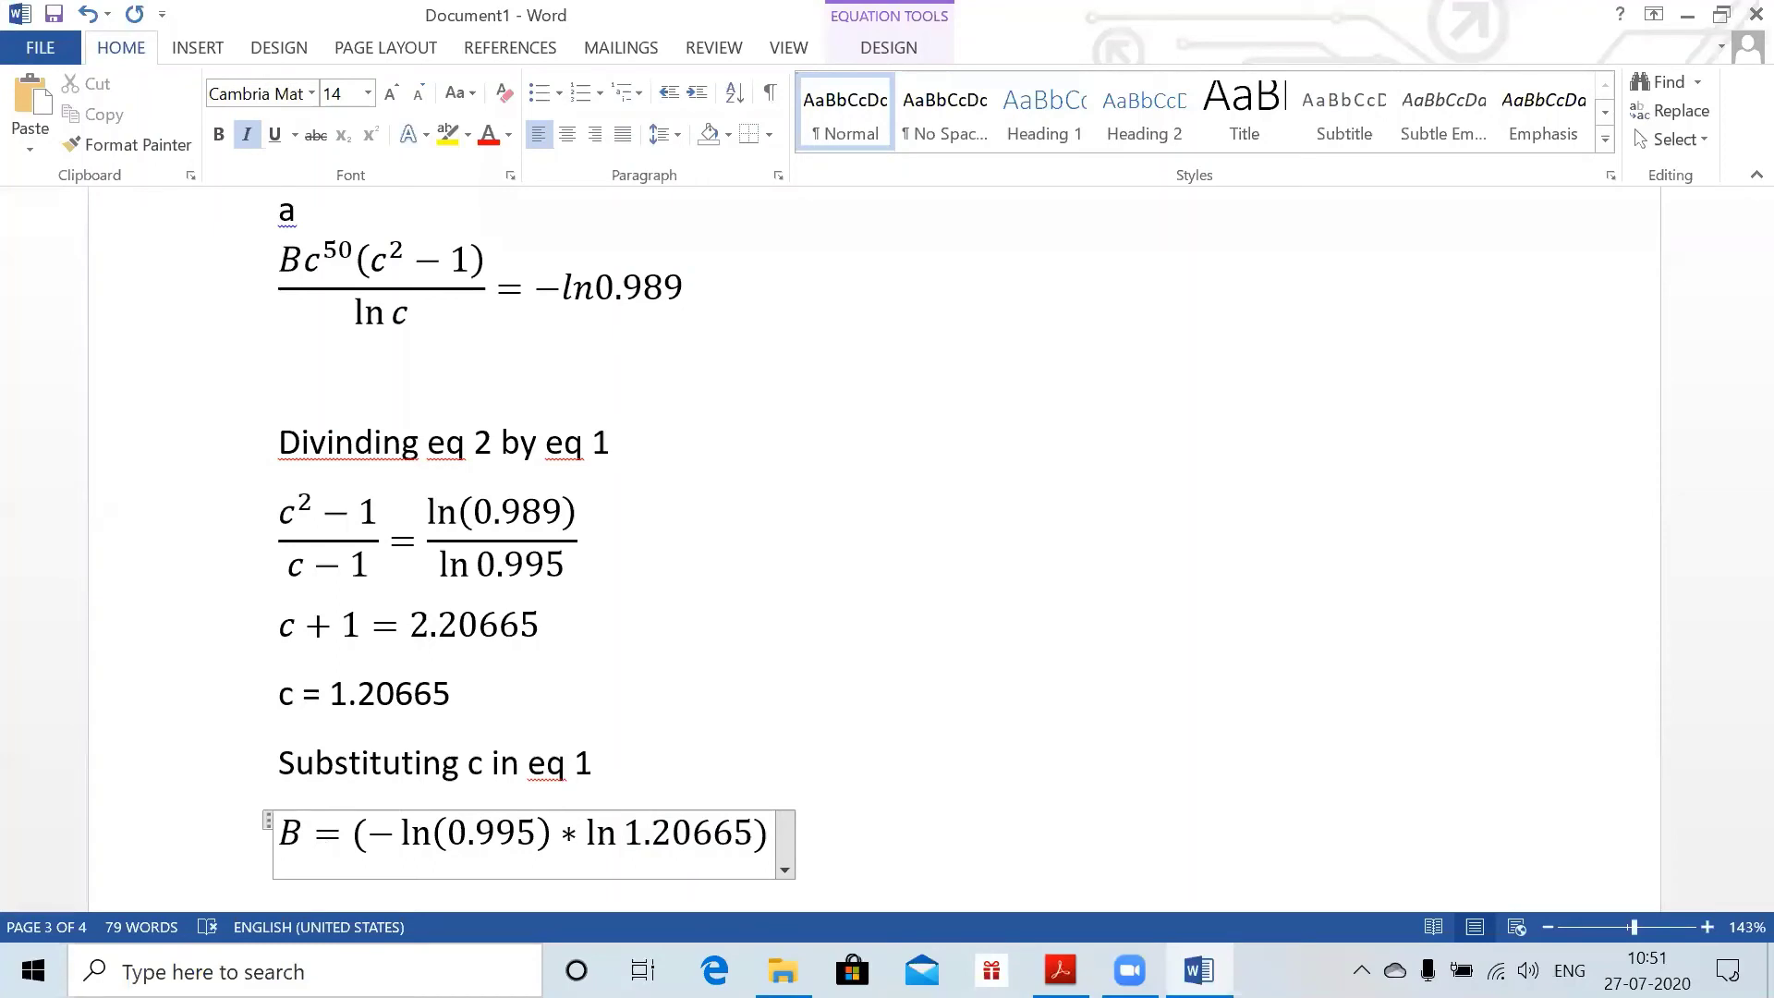
- Complete the B equation as a fraction with the denominator 1.20665^50 (1.20665−1)
{"action": "type", "text": "/(1.20665"}
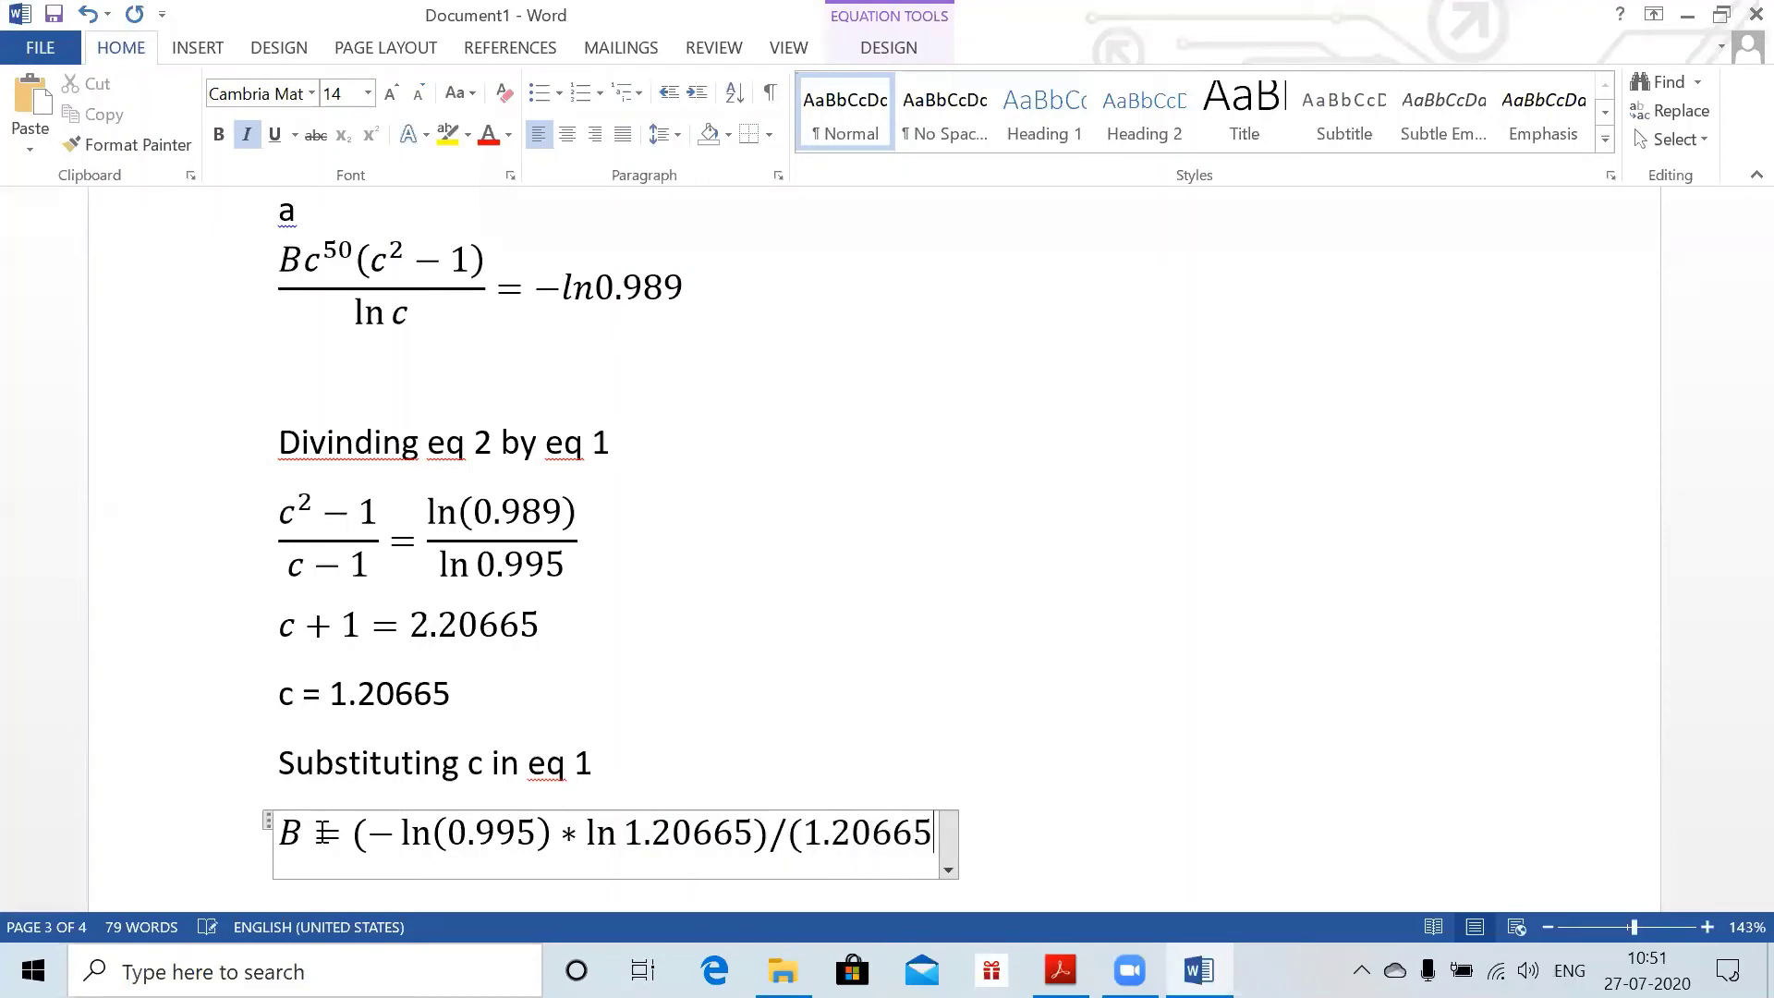
{"action": "type", "text": "^50"}
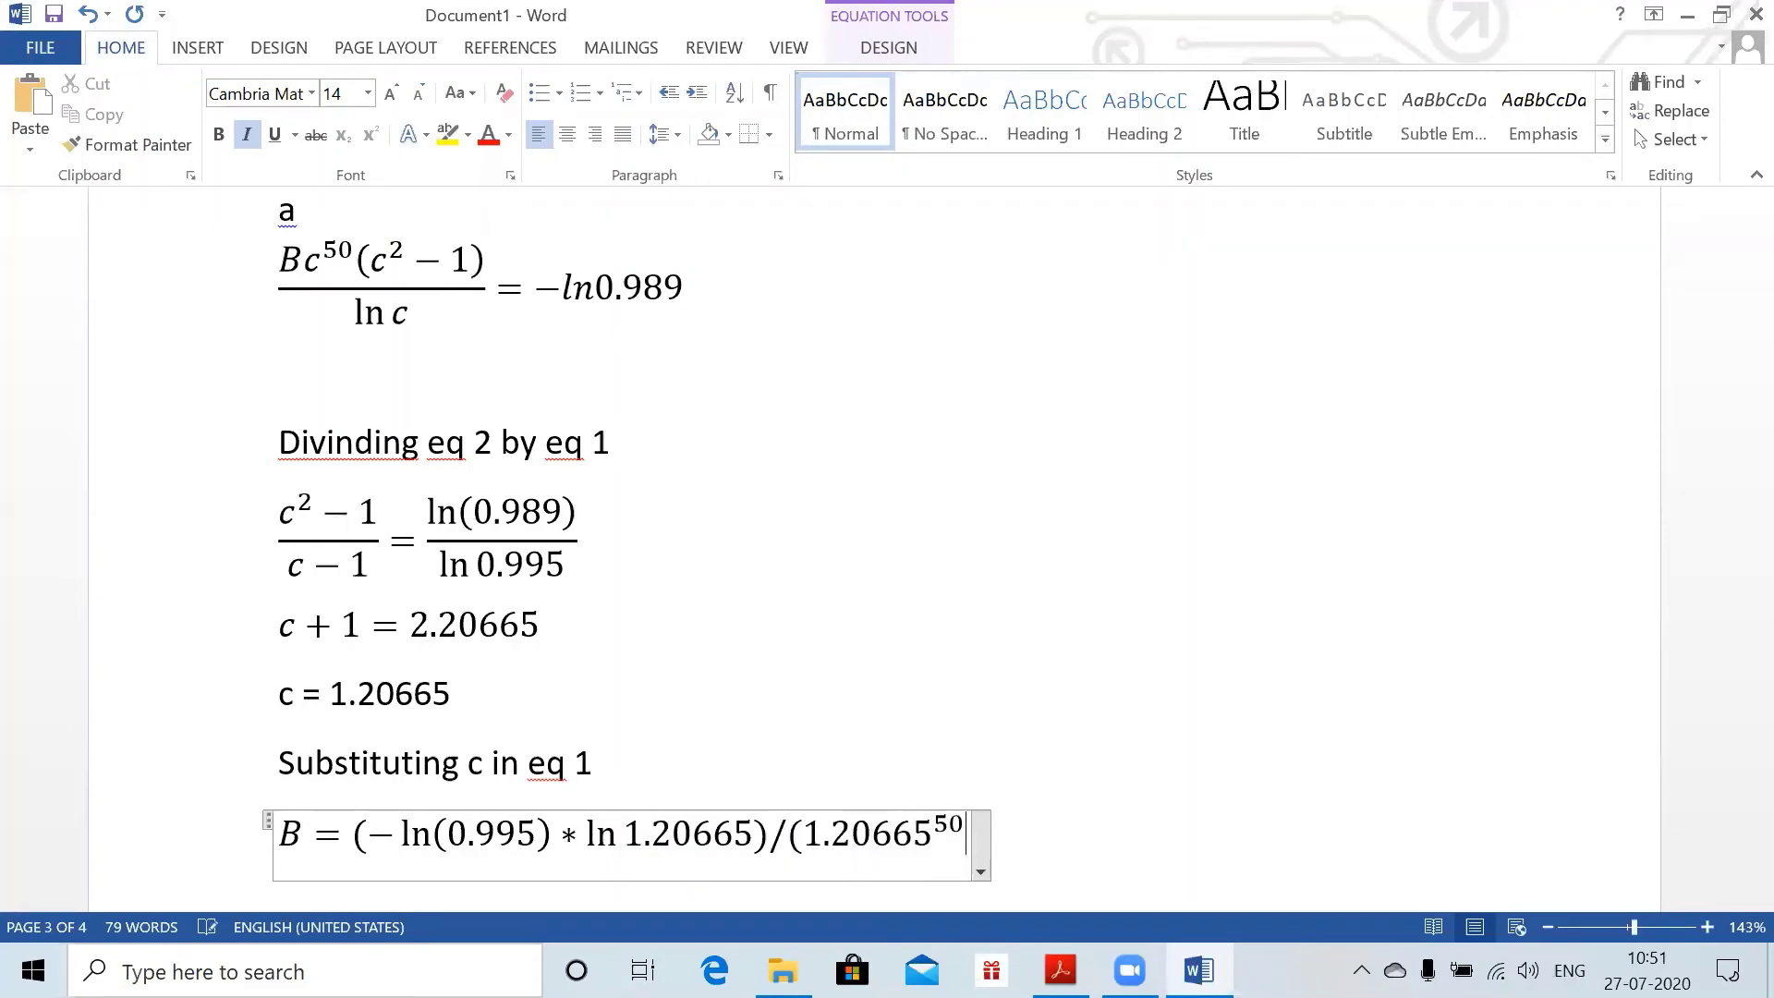
{"action": "type", "text": "(!.2"}
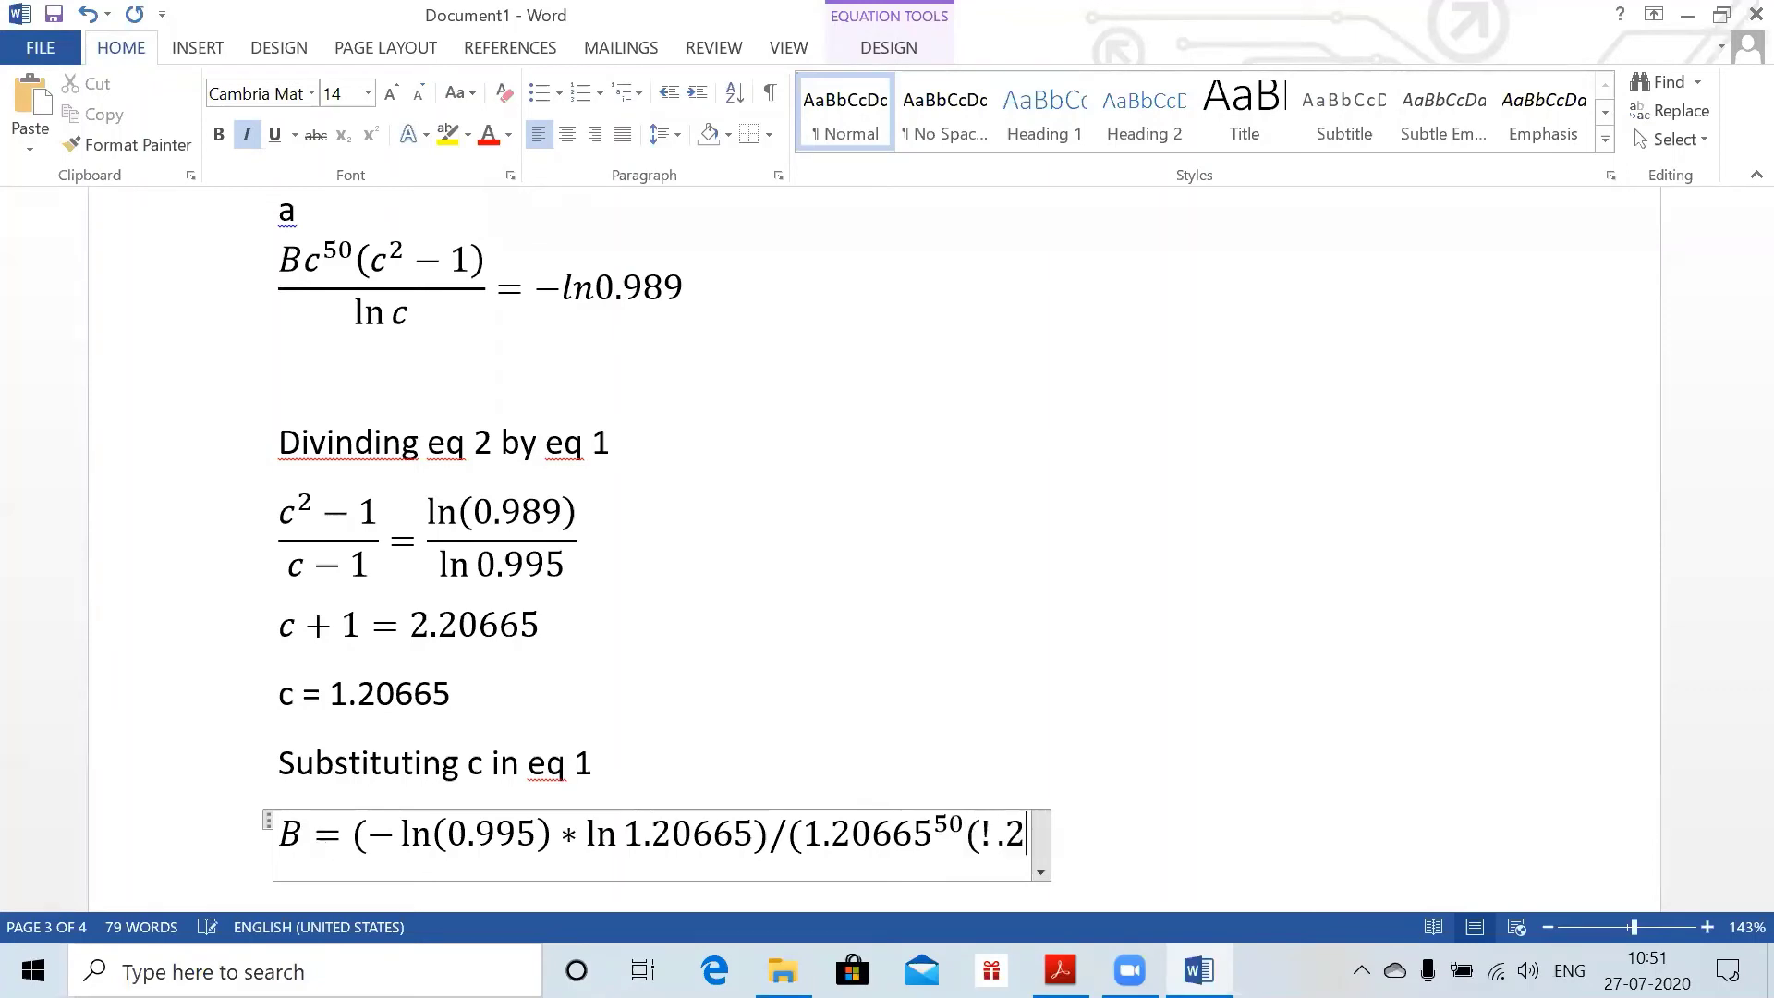
{"action": "type", "text": "0665-1)"}
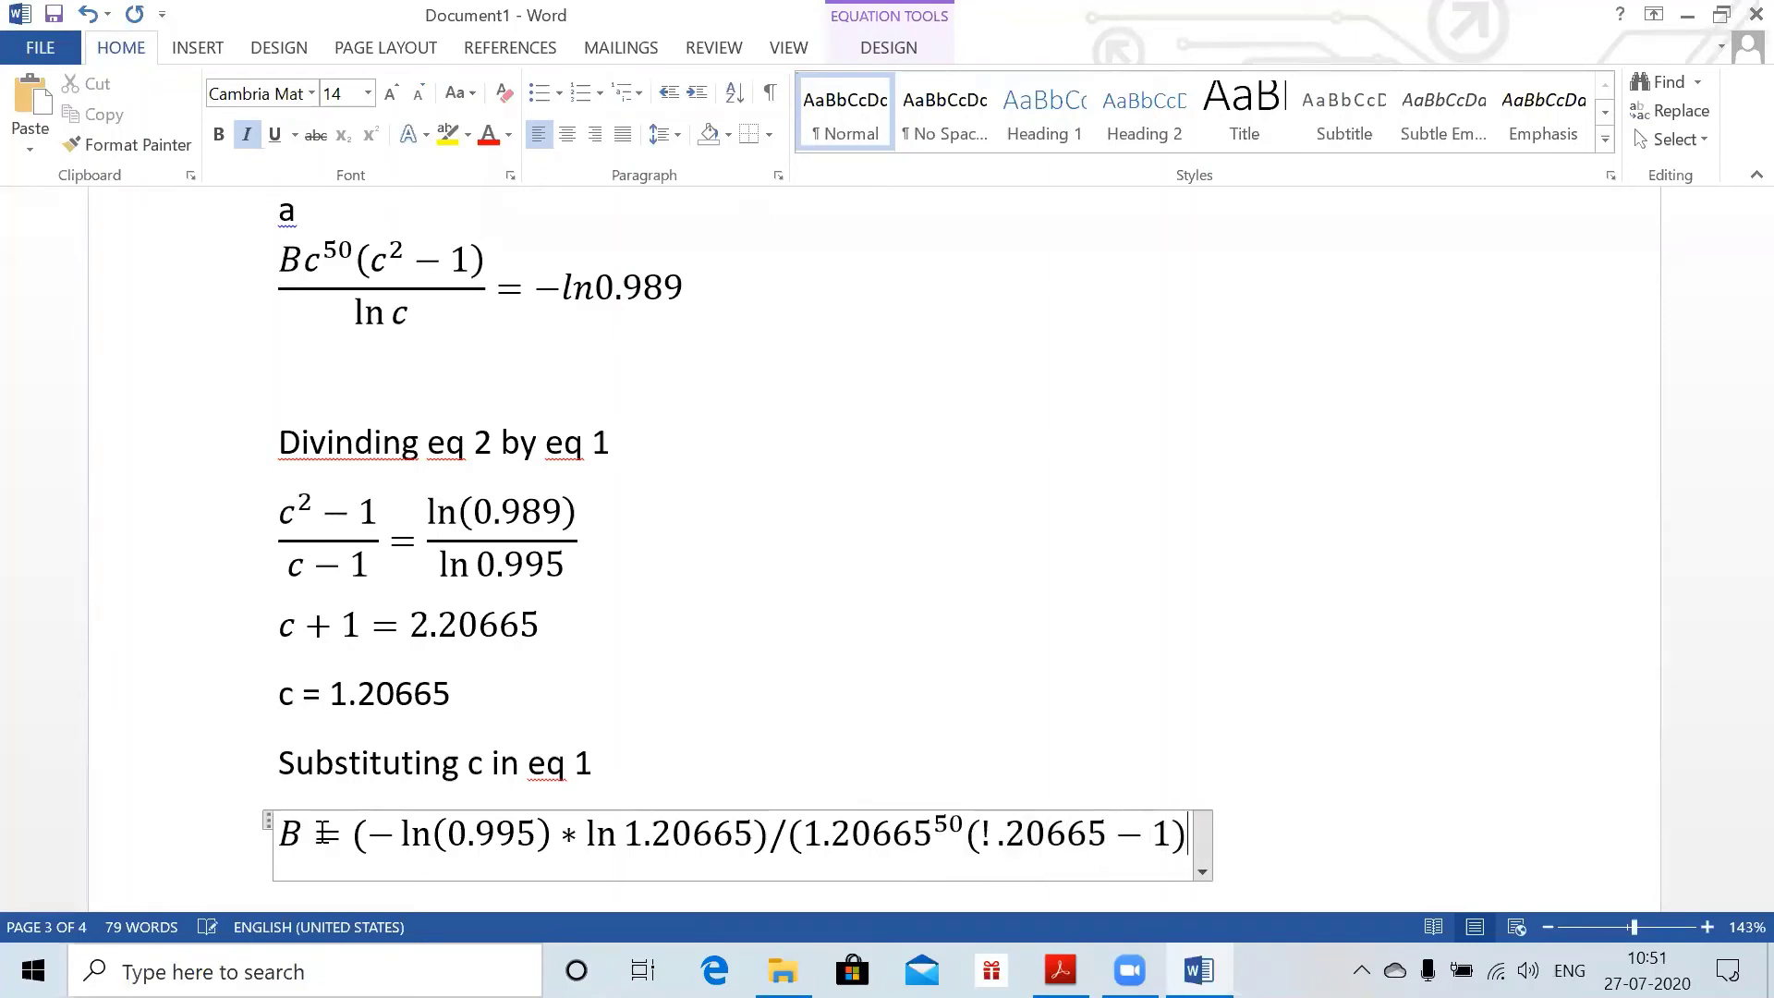
{"action": "left_click", "coordinate": [996, 839]}
{"action": "key", "text": "BackSpace"}
{"action": "type", "text": "1"}
{"action": "key", "text": "Down"}
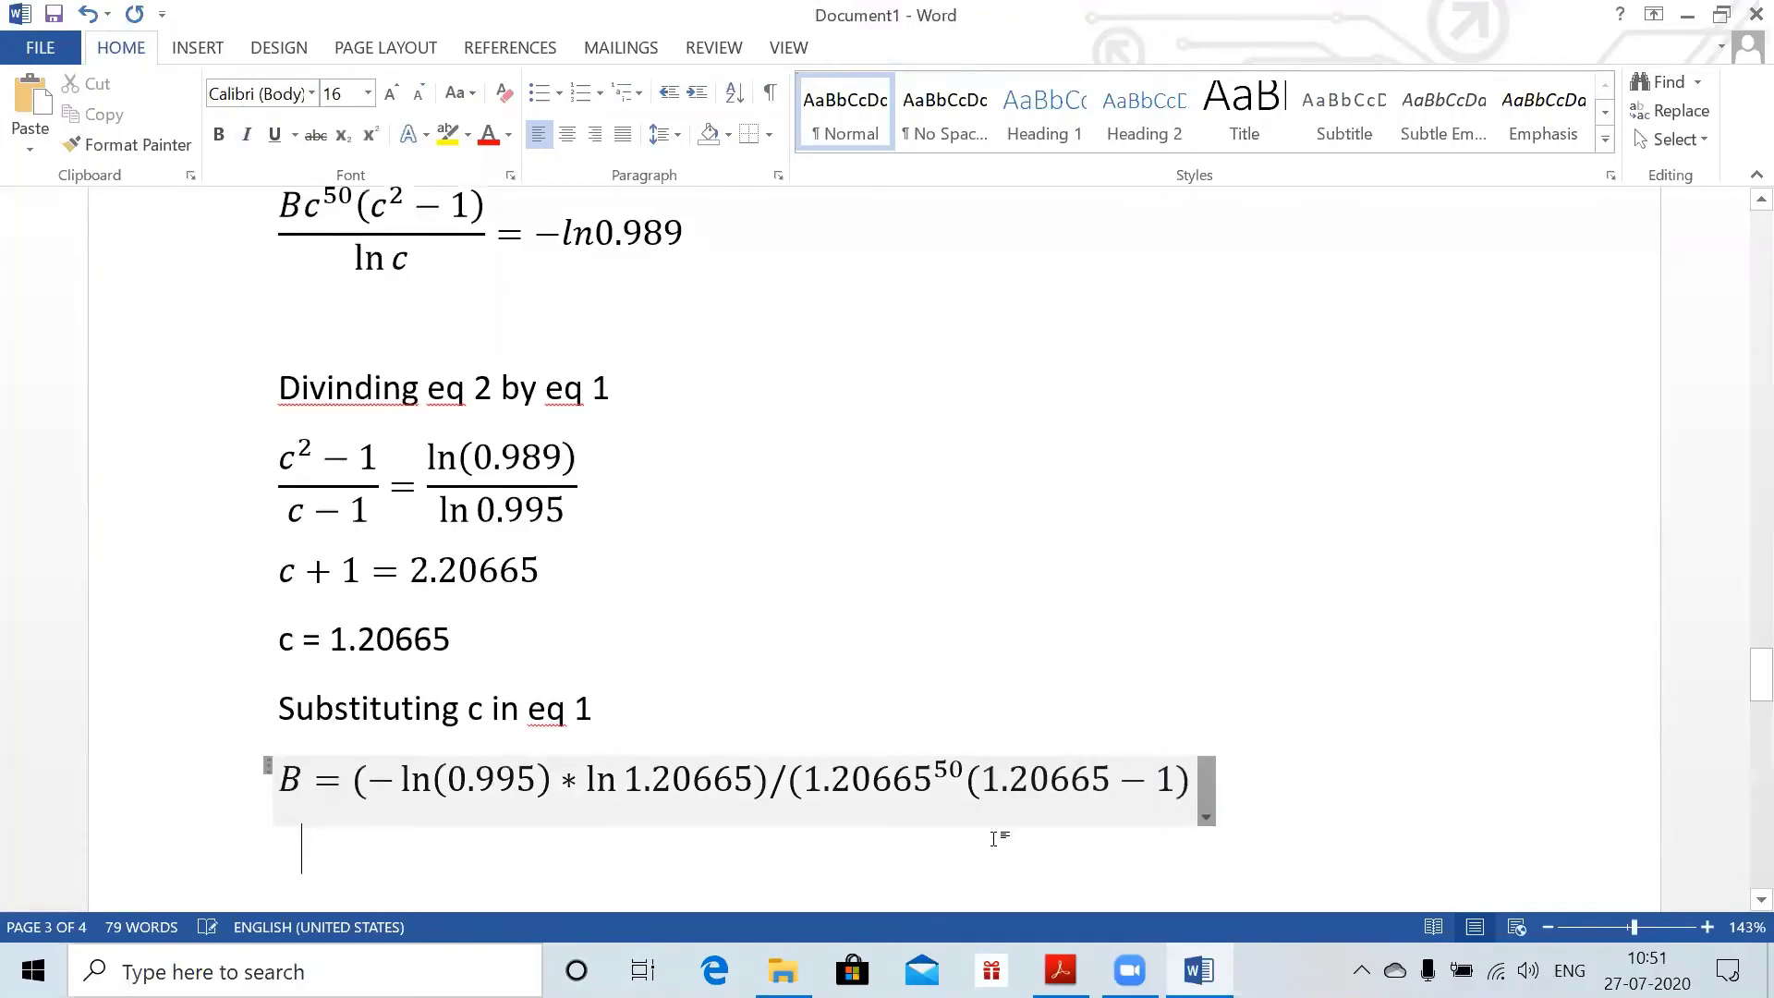
{"action": "key", "text": "Up"}
{"action": "type", "text": ")"}
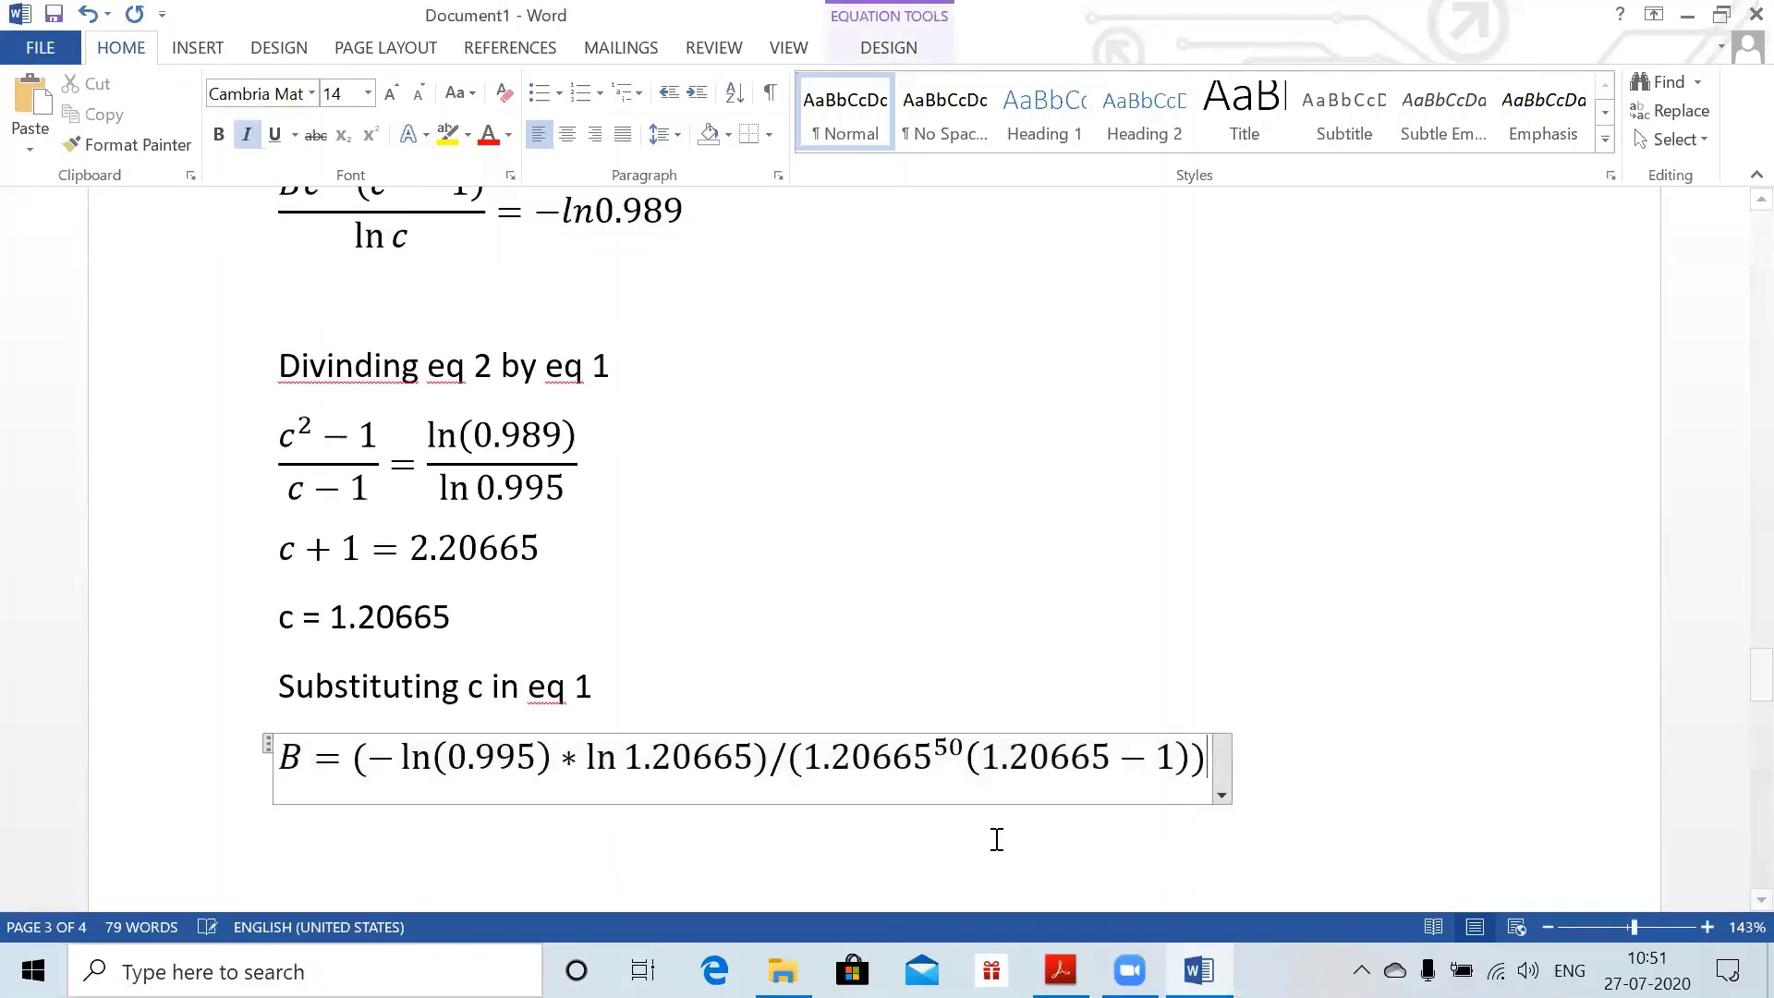
{"action": "left_click", "coordinate": [994, 836]}
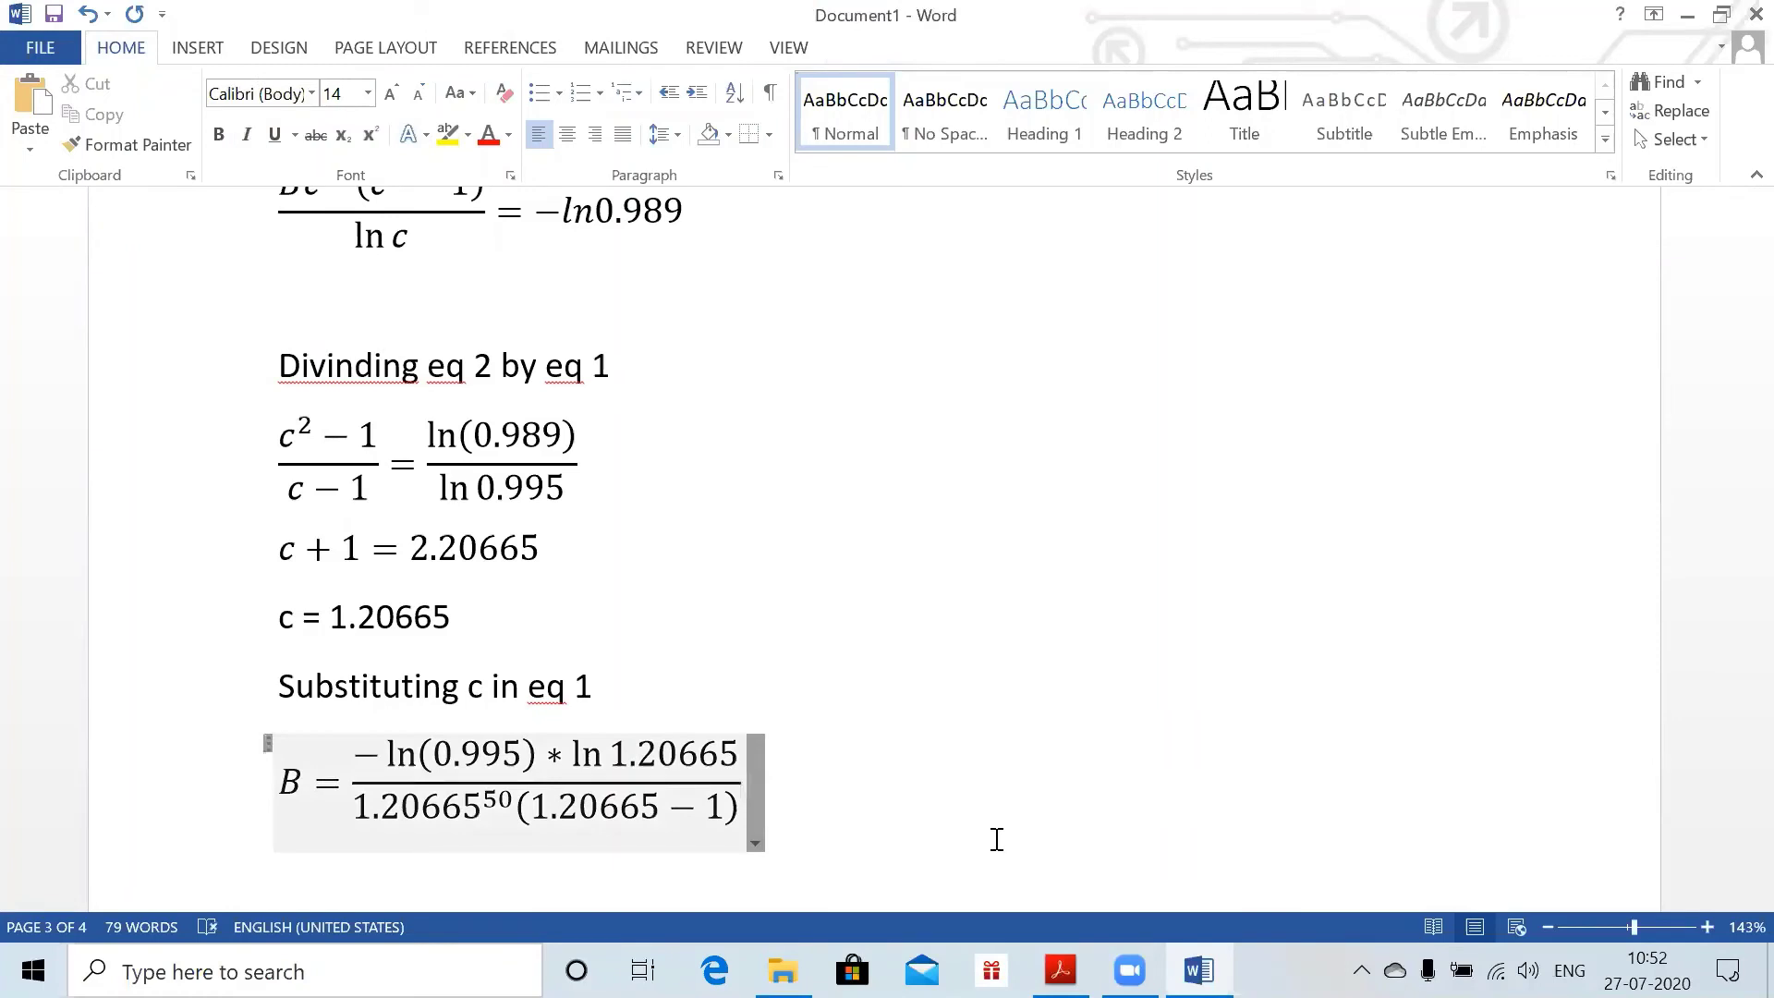
- Append "= 3.797 * 10^−7" to the B equation, with the value in equation format, and start a new line
{"action": "type", "text": "="}
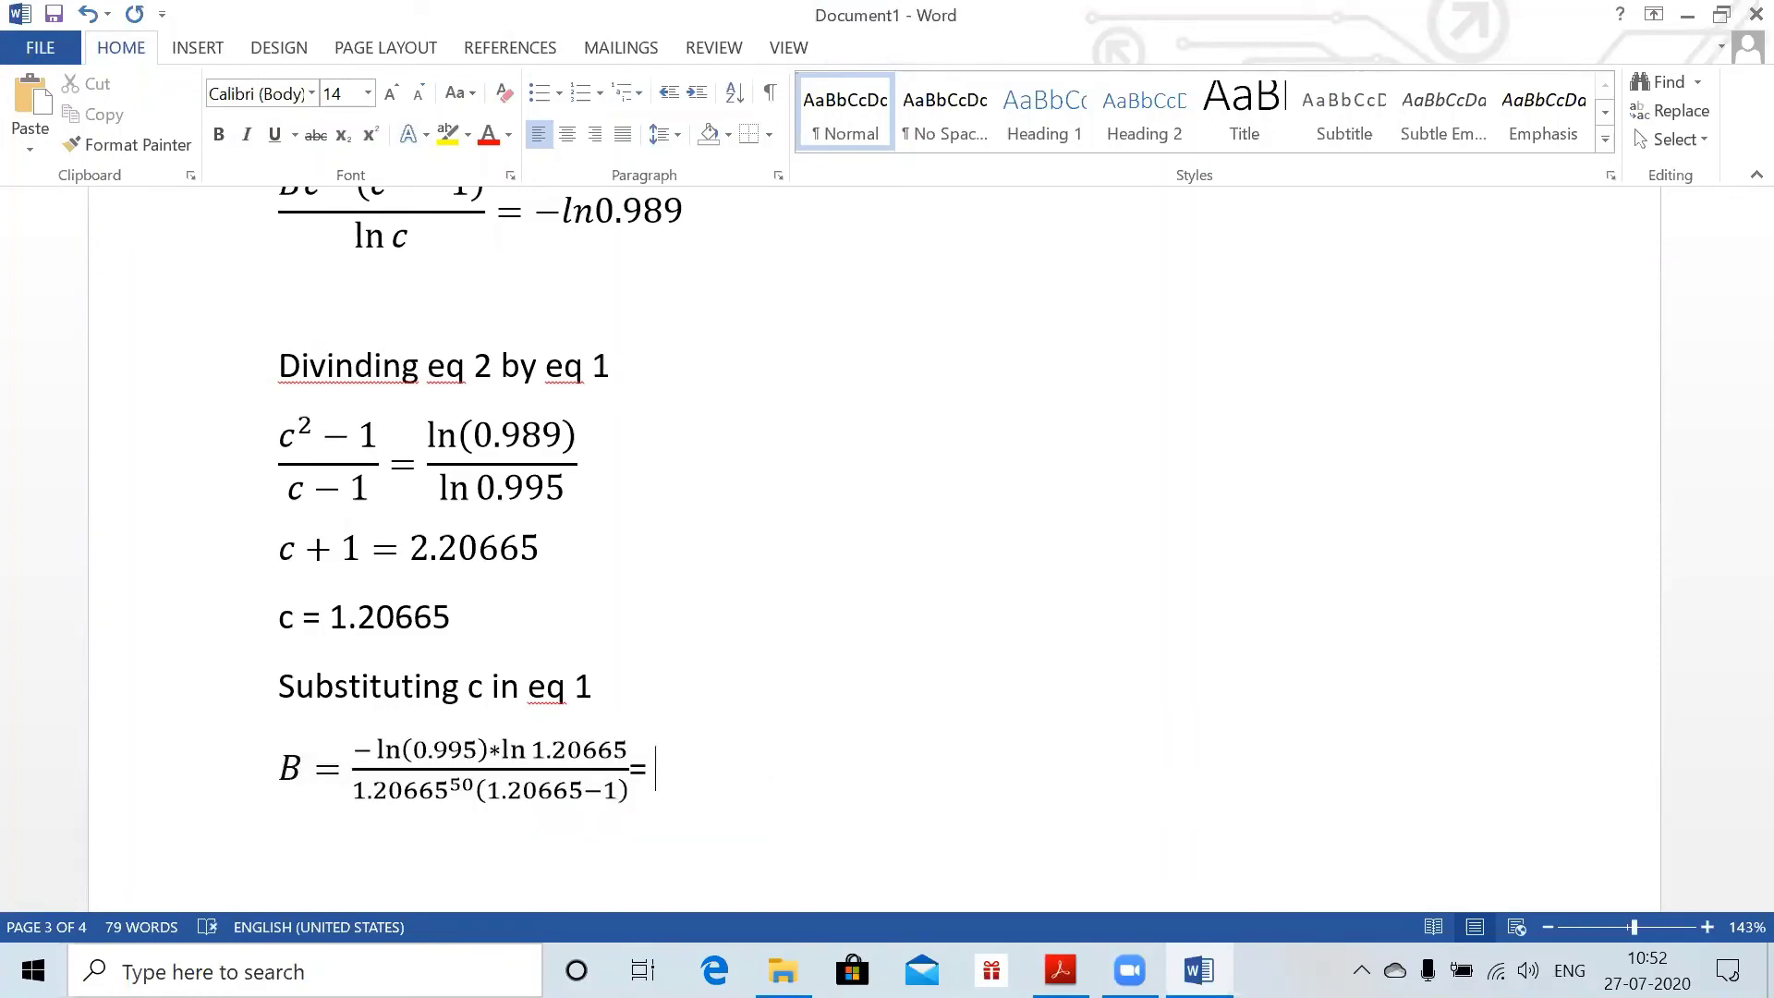
{"action": "type", "text": " 3"}
{"action": "key", "text": "BackSpace"}
{"action": "key", "text": "BackSpace"}
{"action": "key", "text": "alt+equal"}
{"action": "type", "text": "3"}
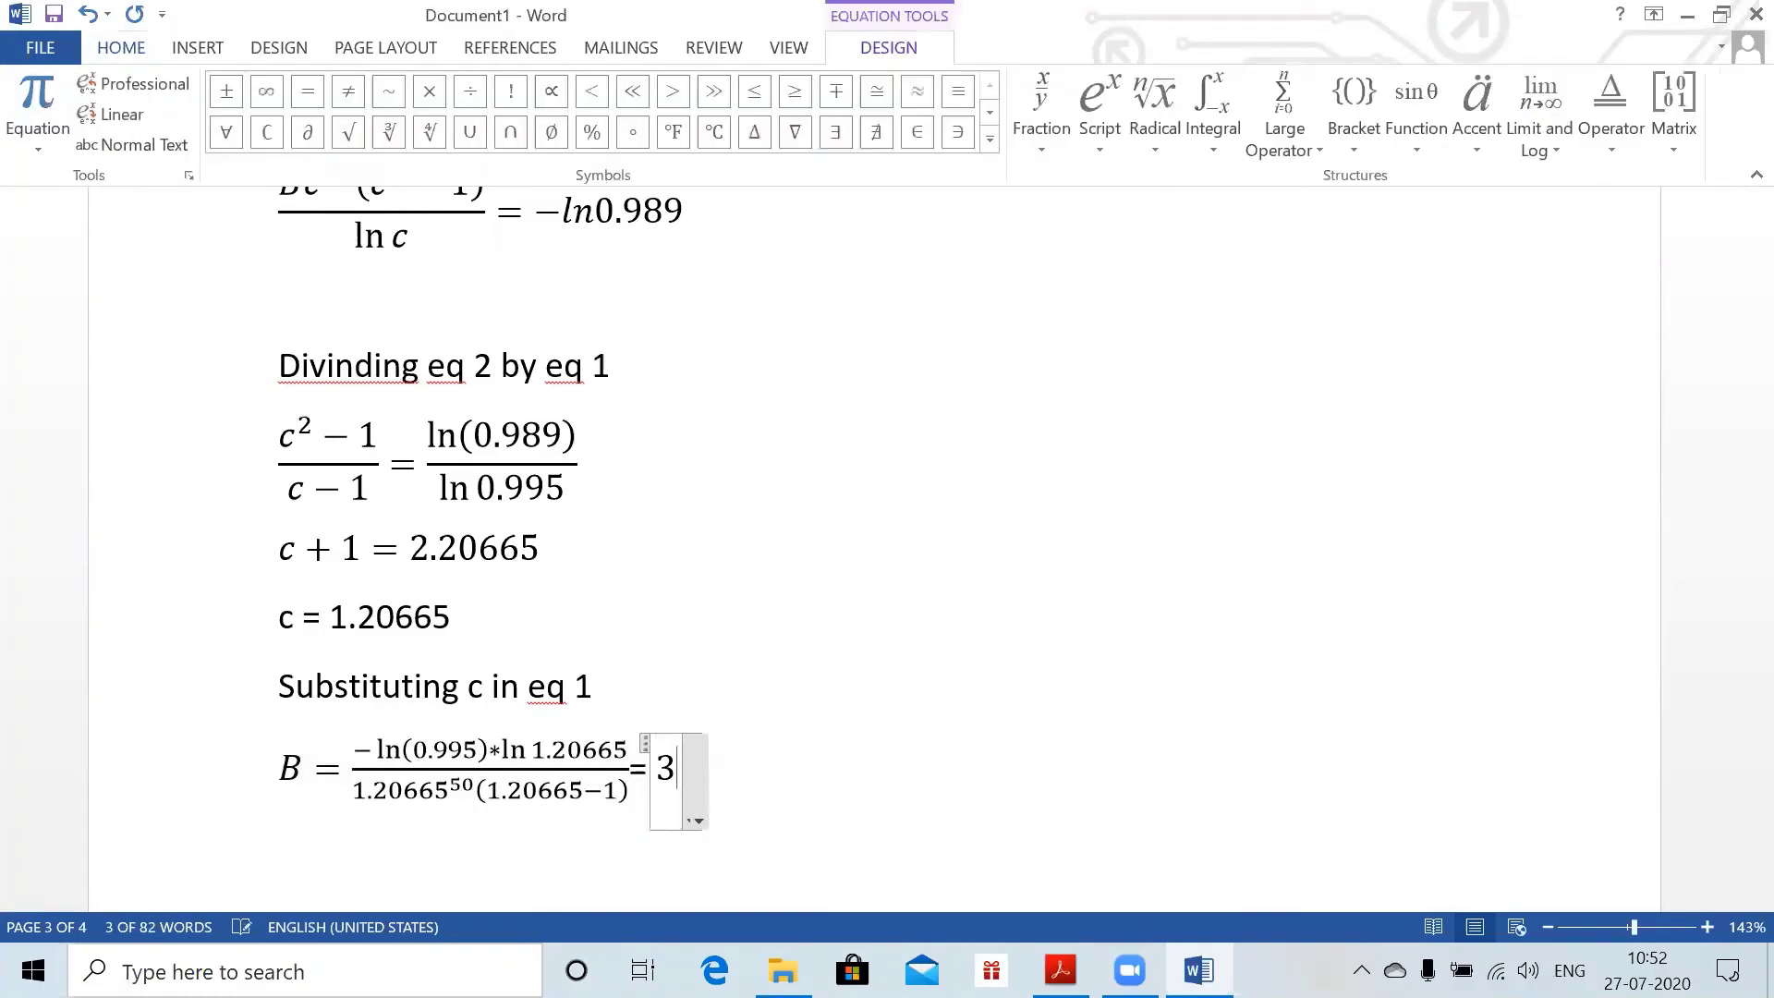
{"action": "type", "text": ".797"}
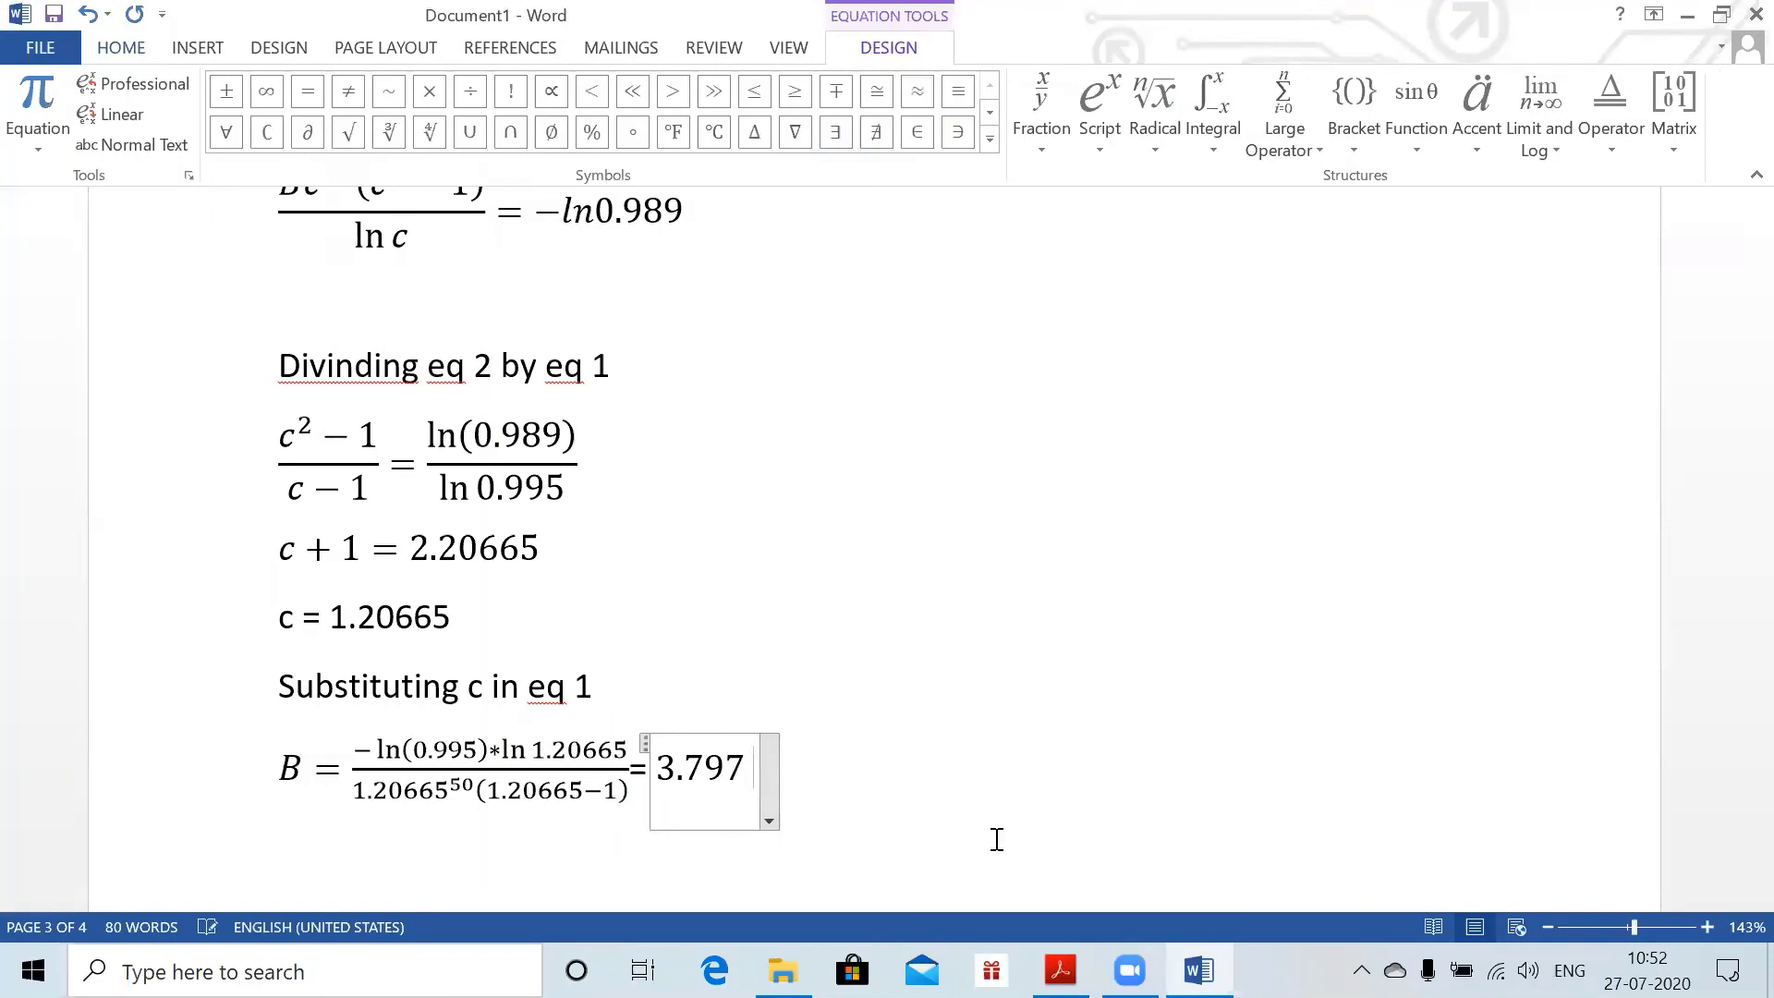
{"action": "type", "text": "*10^-7"}
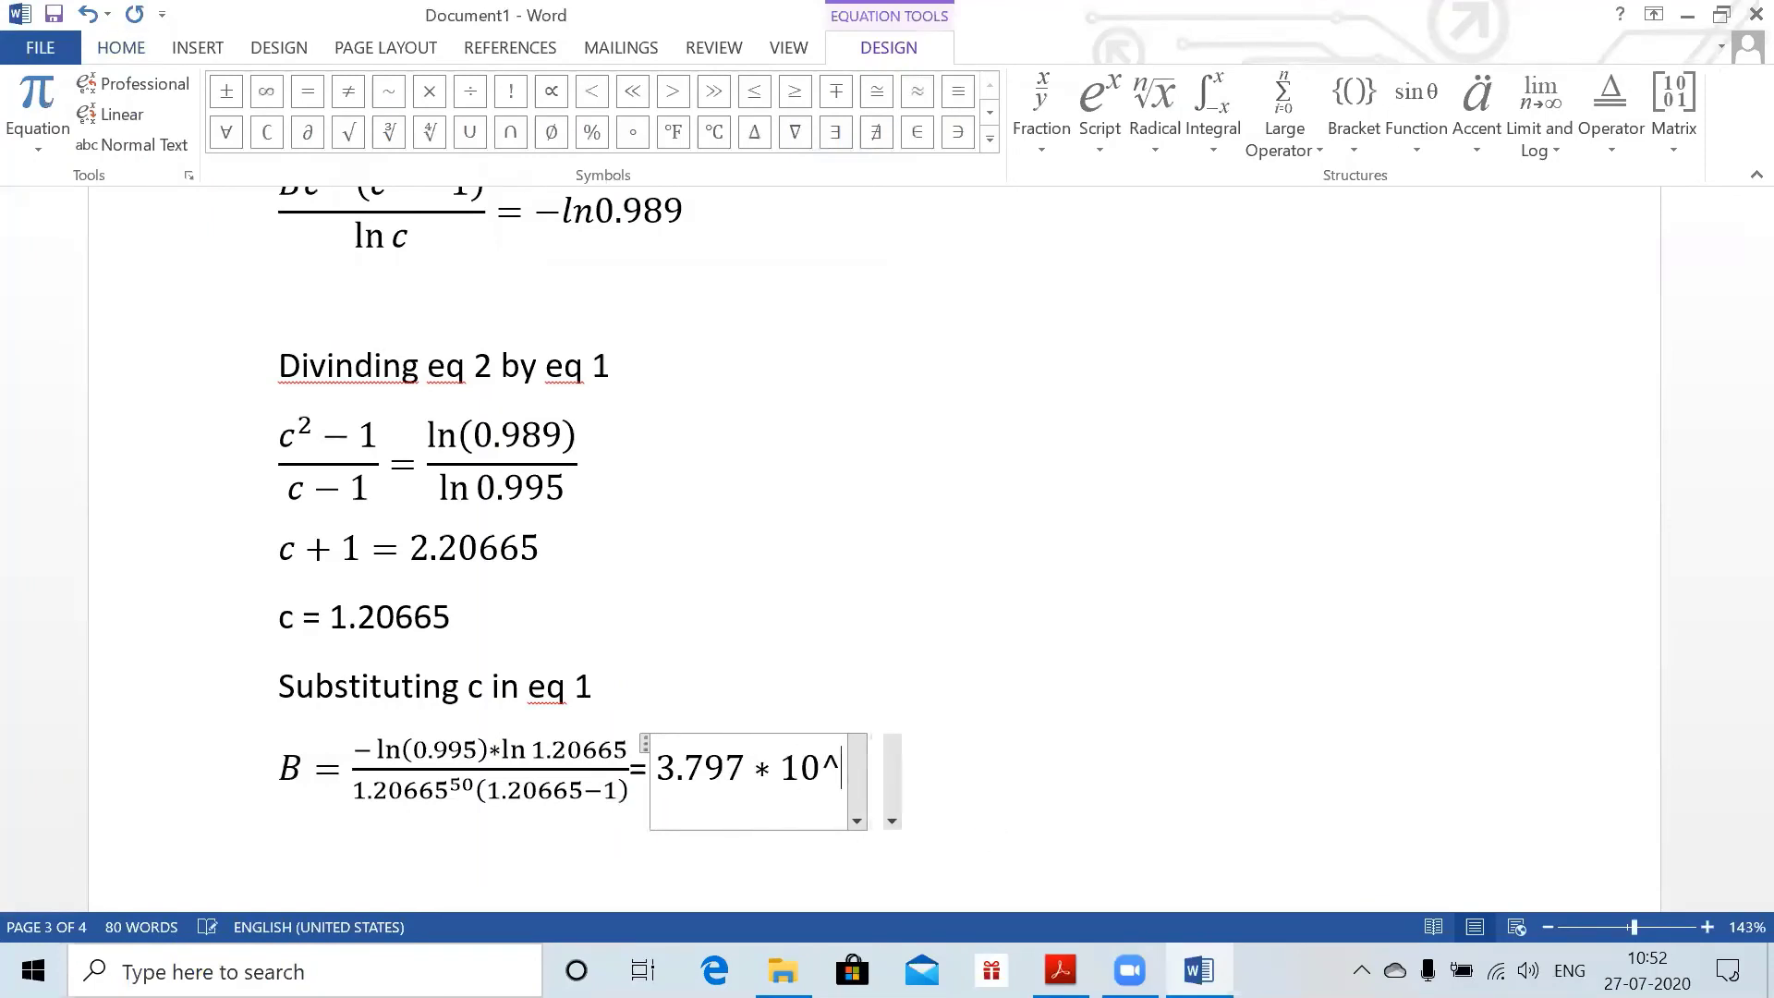
{"action": "key", "text": "space"}
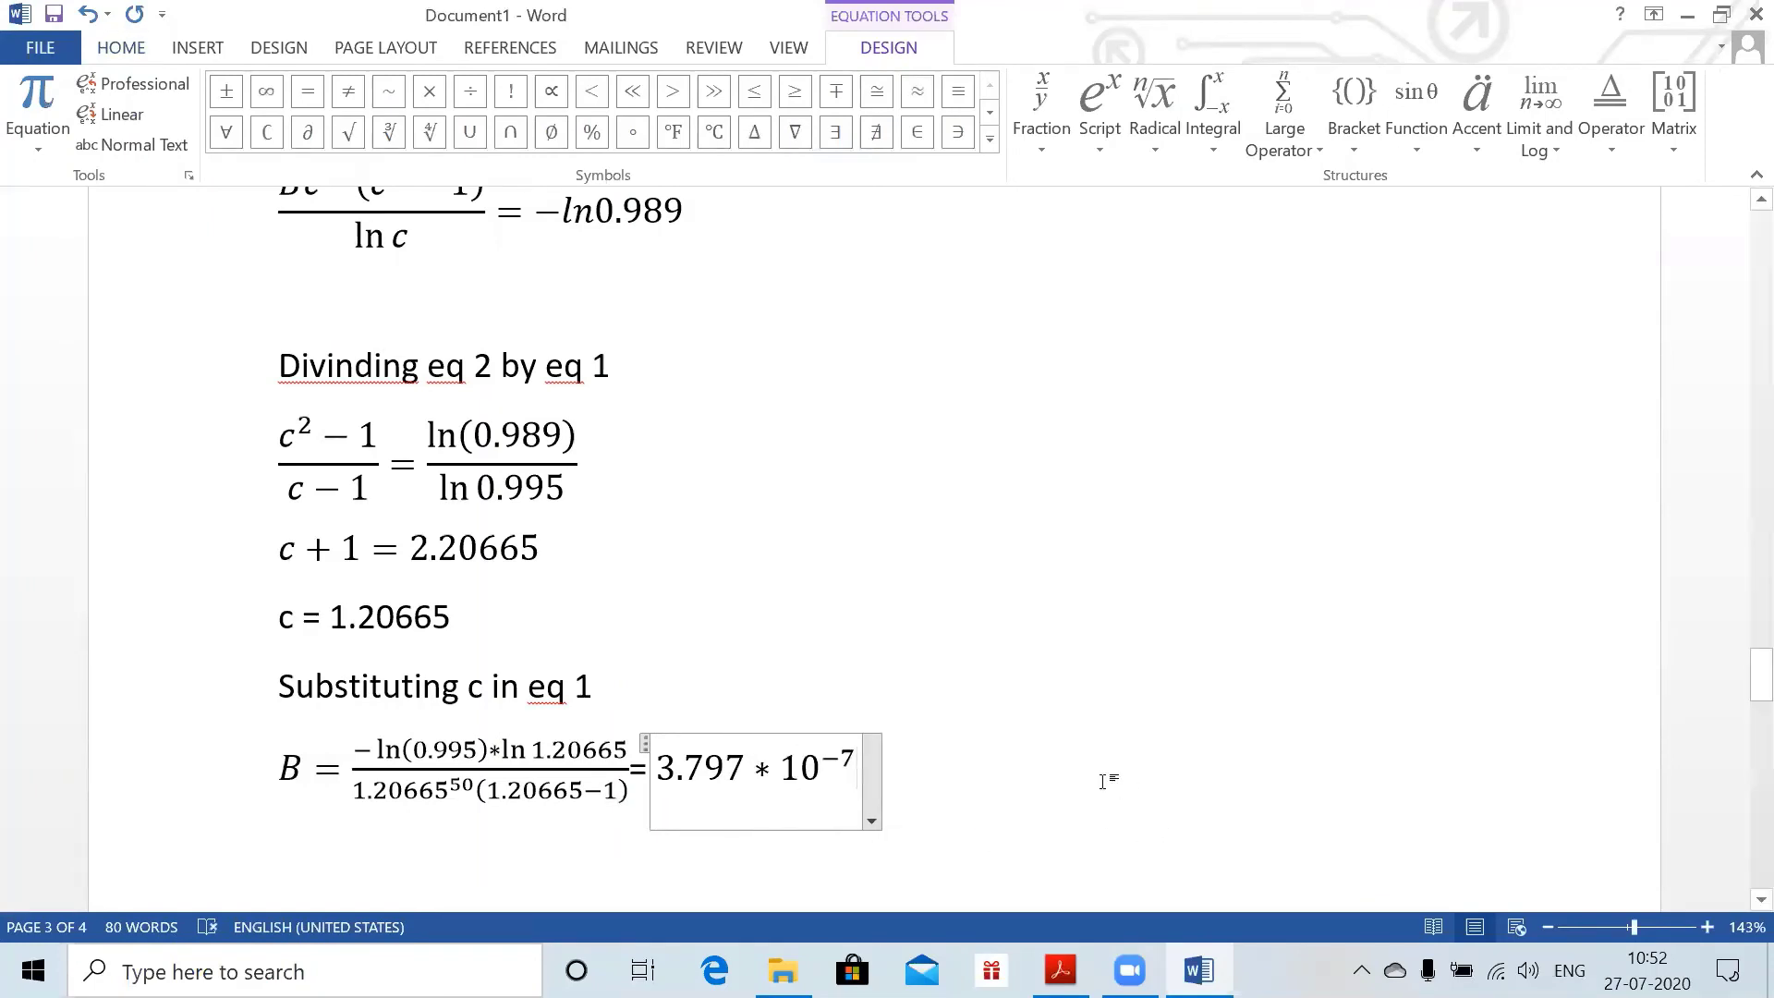
{"action": "key", "text": "Return"}
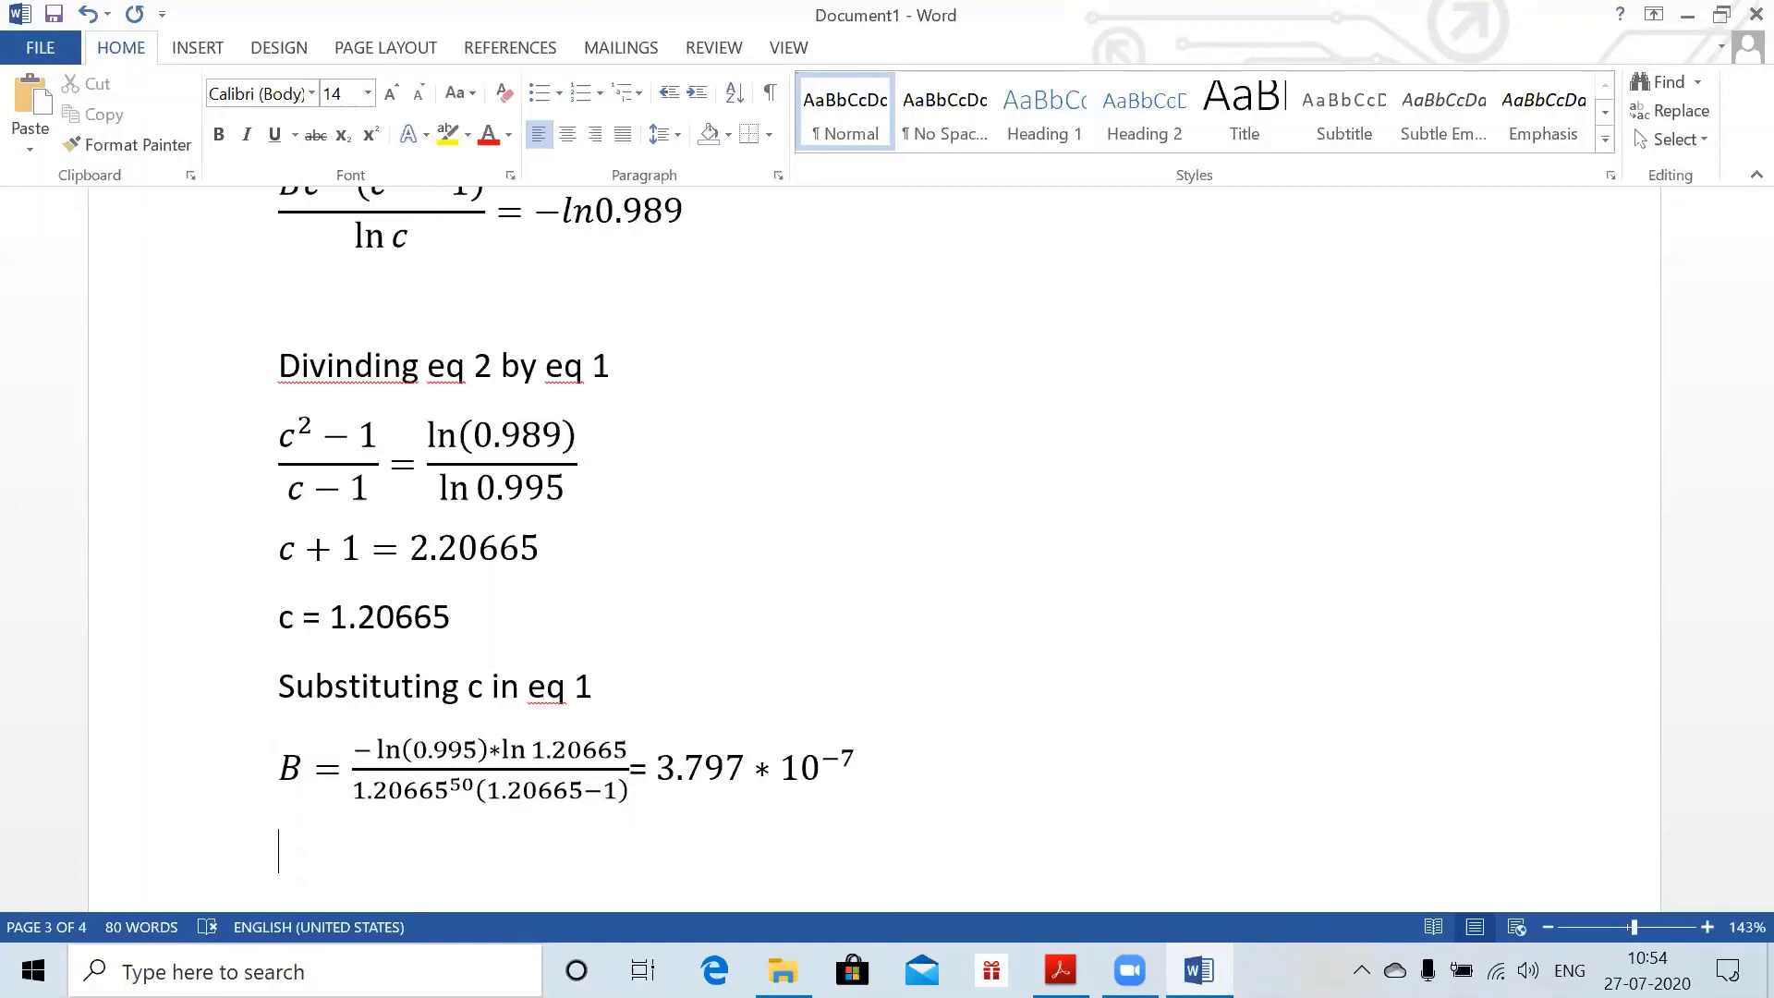
- Start a new question on page 4 with the text "Write down the integral equations"
{"action": "scroll", "coordinate": [1106, 790], "scroll_direction": "down", "scroll_amount": 8}
{"action": "left_click", "coordinate": [1106, 790]}
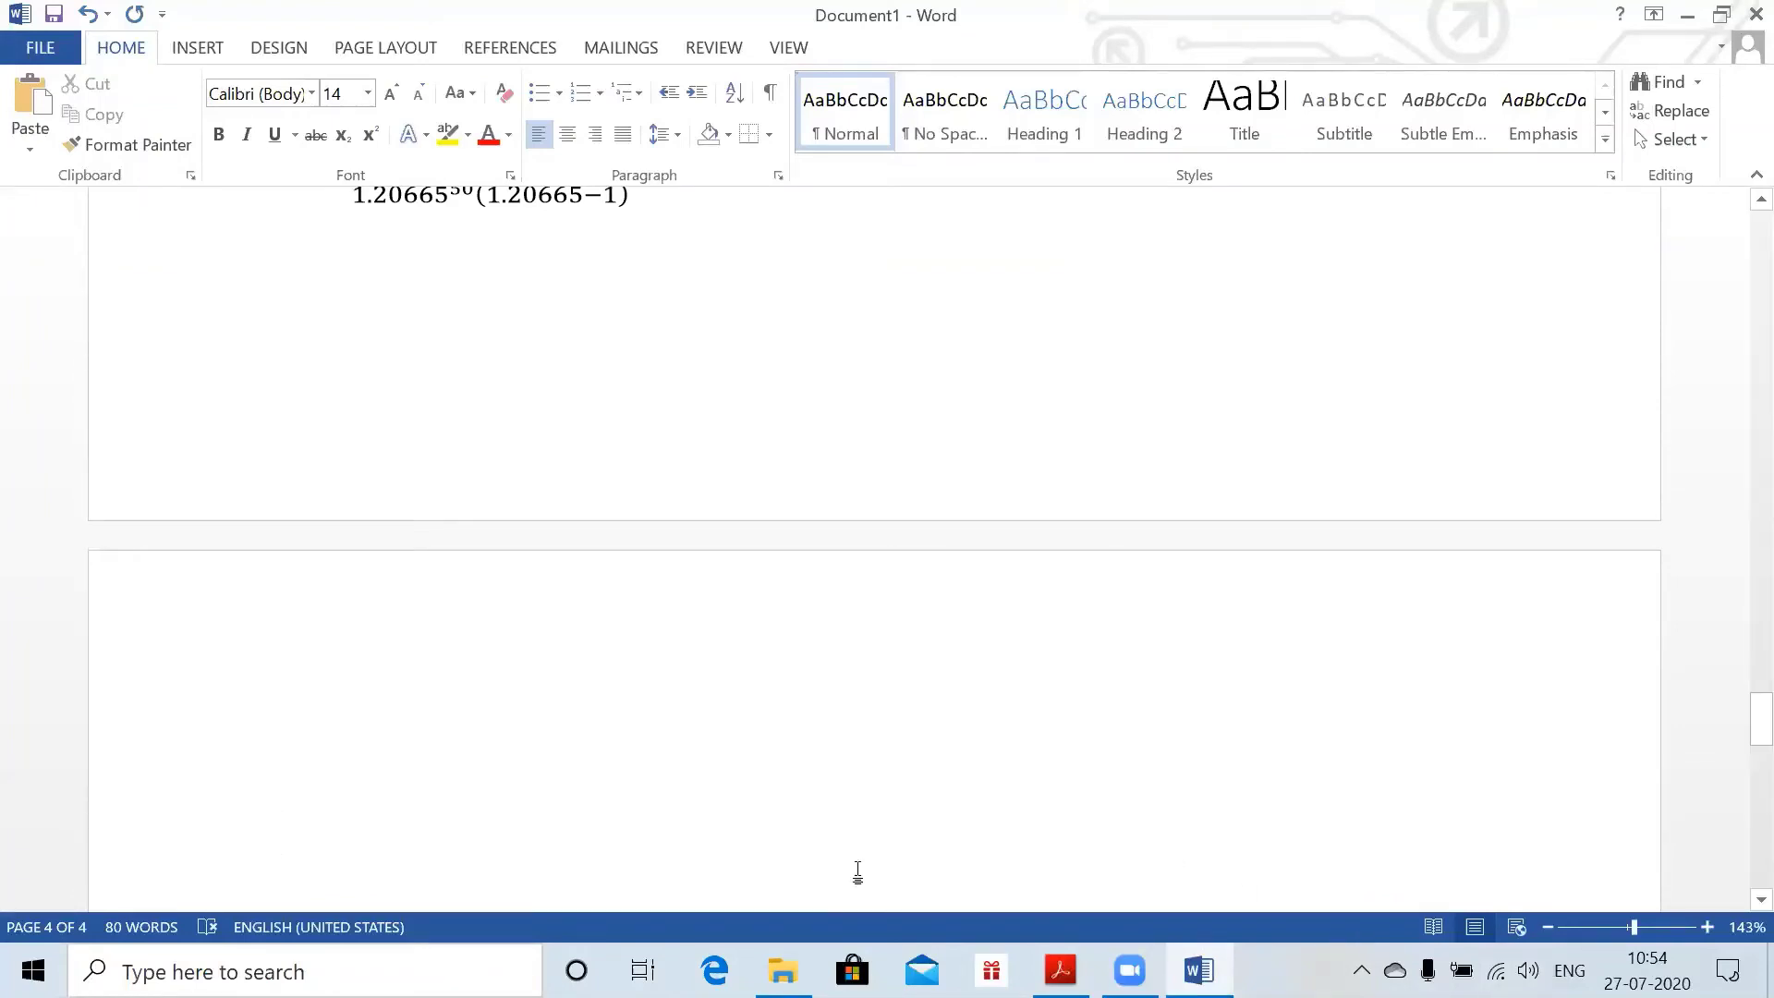
{"action": "type", "text": "Writ"}
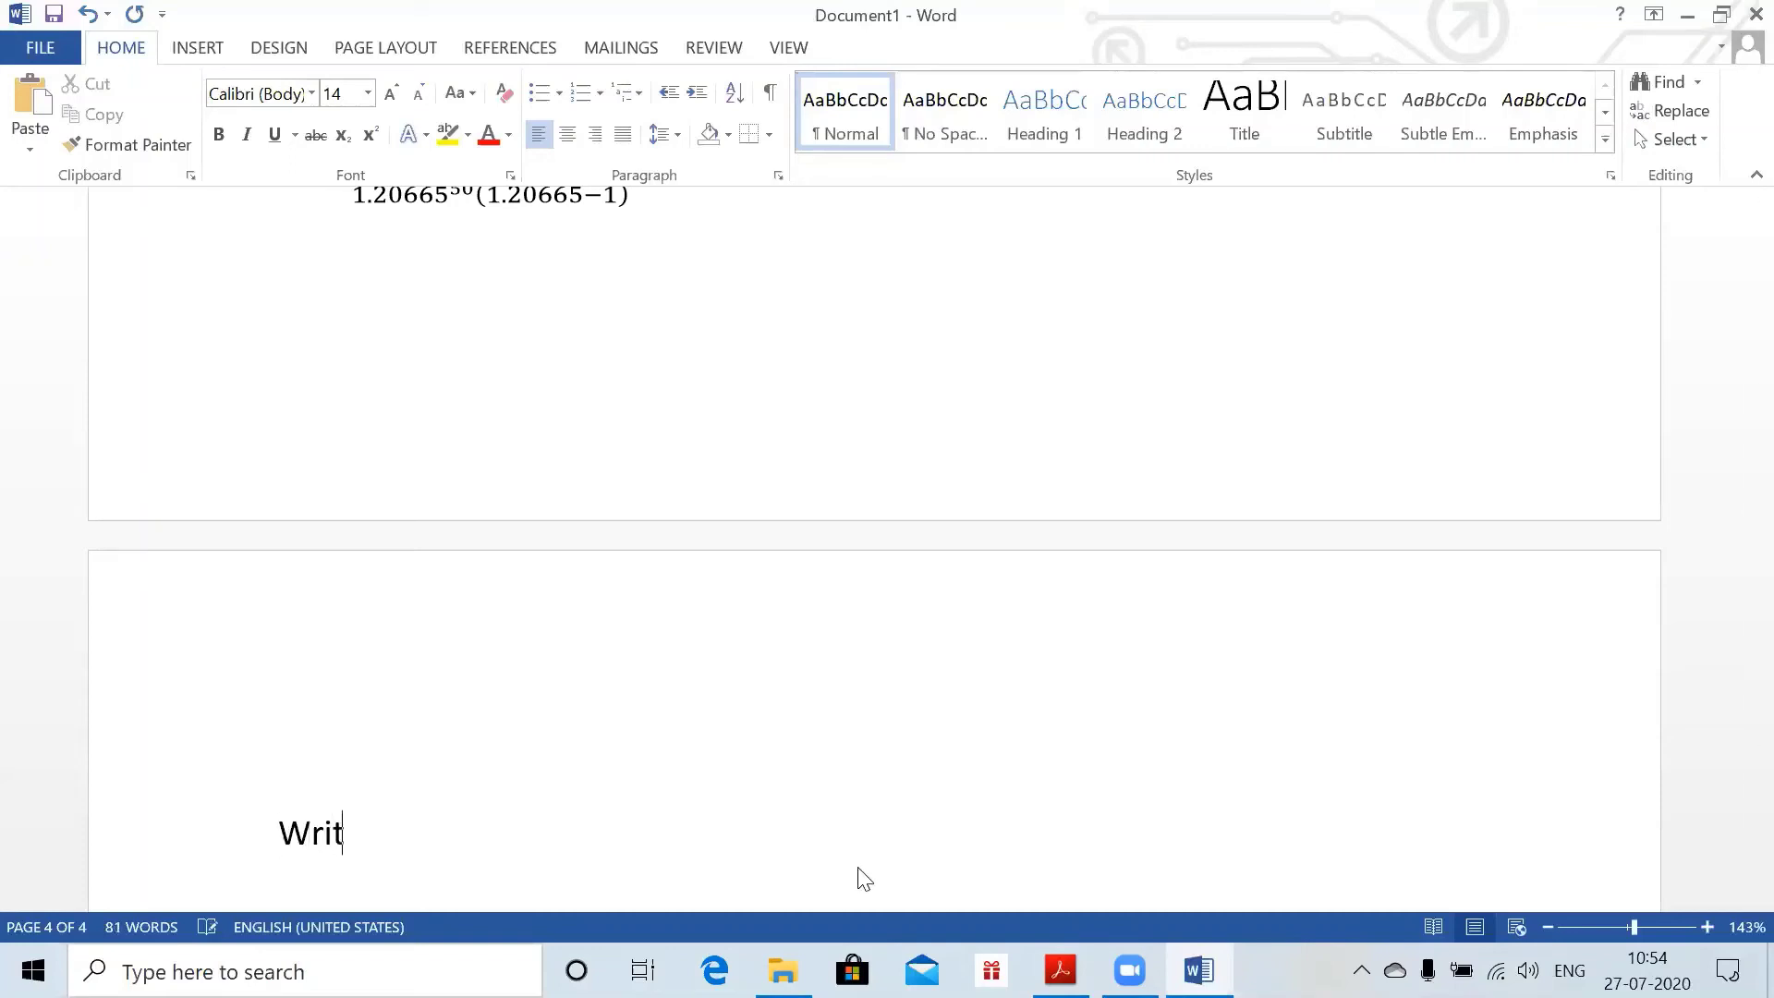
{"action": "type", "text": "e down the "}
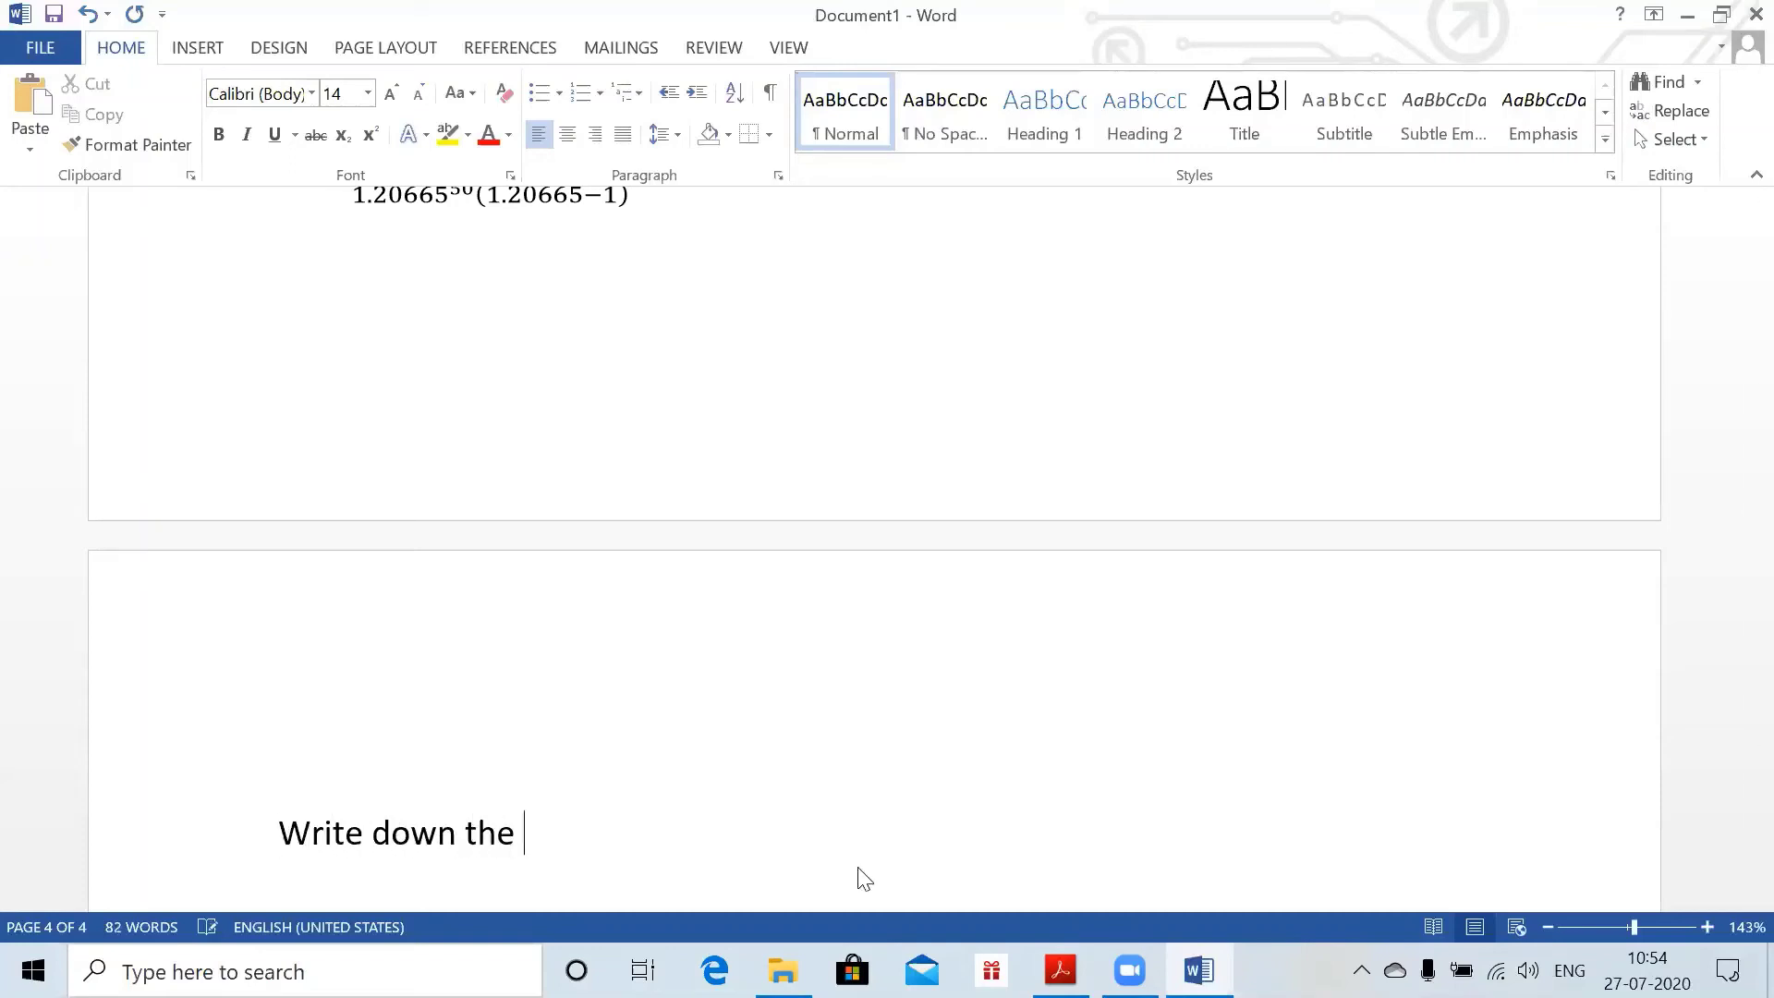
{"action": "type", "text": "integral eq"}
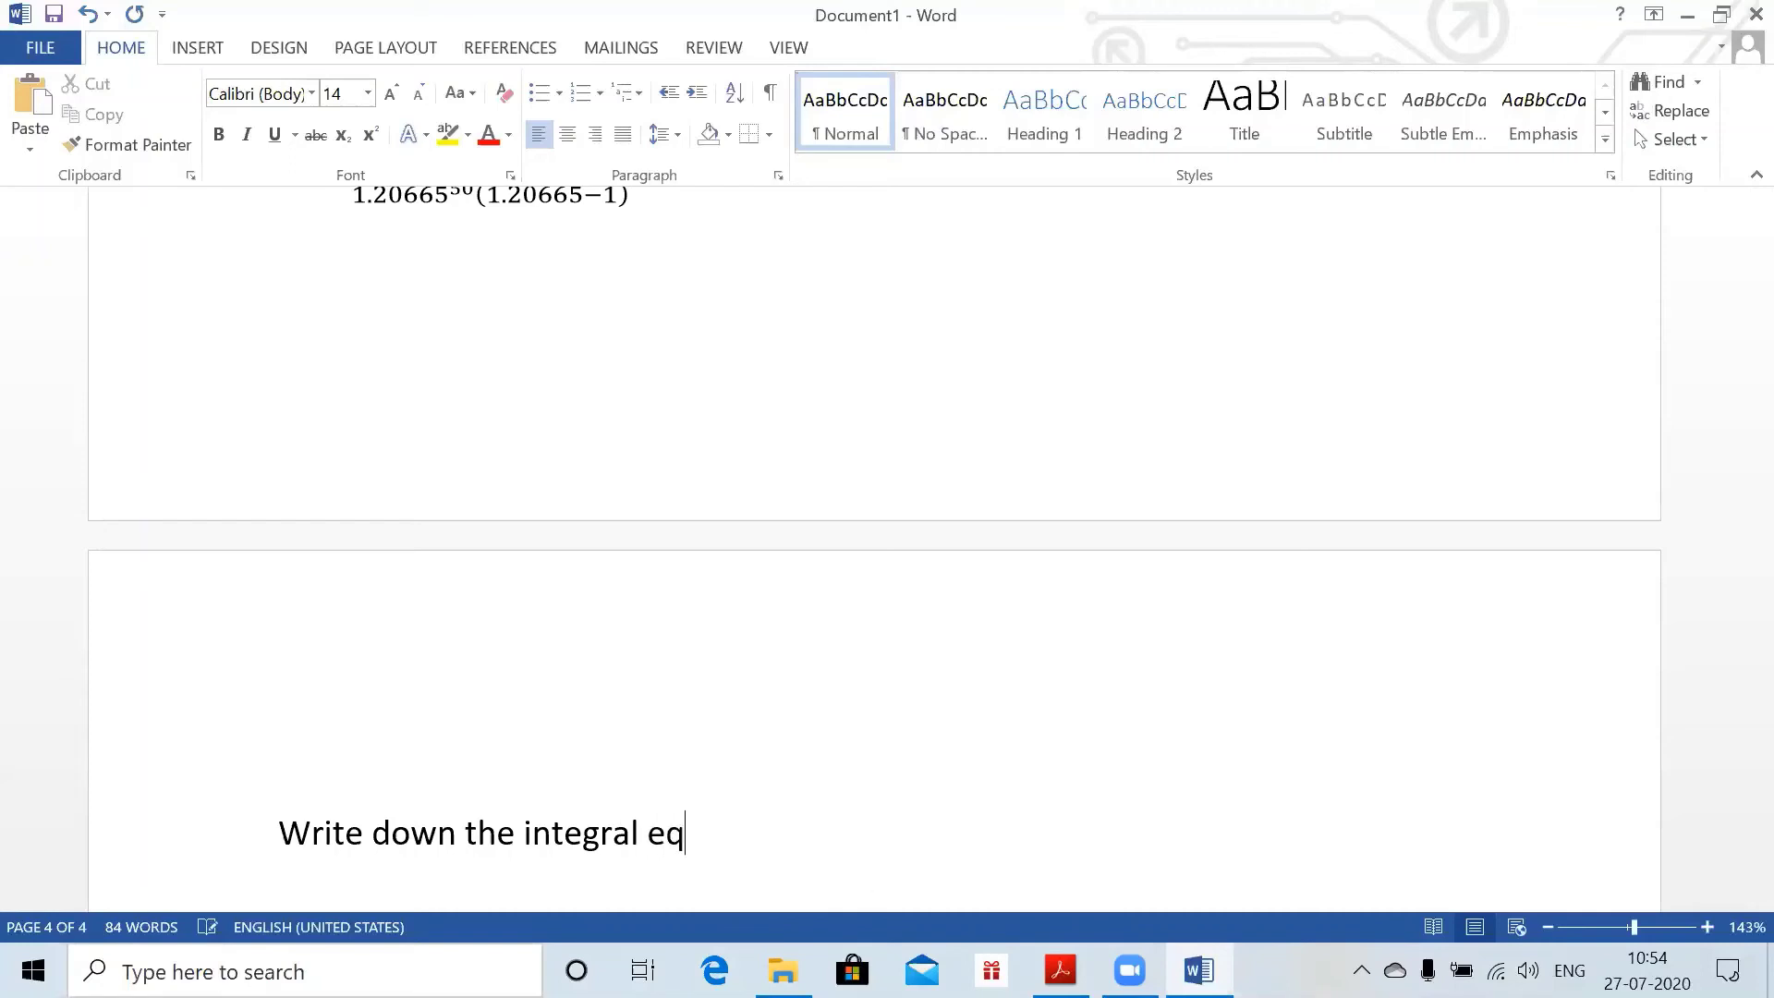
{"action": "type", "text": "uations "}
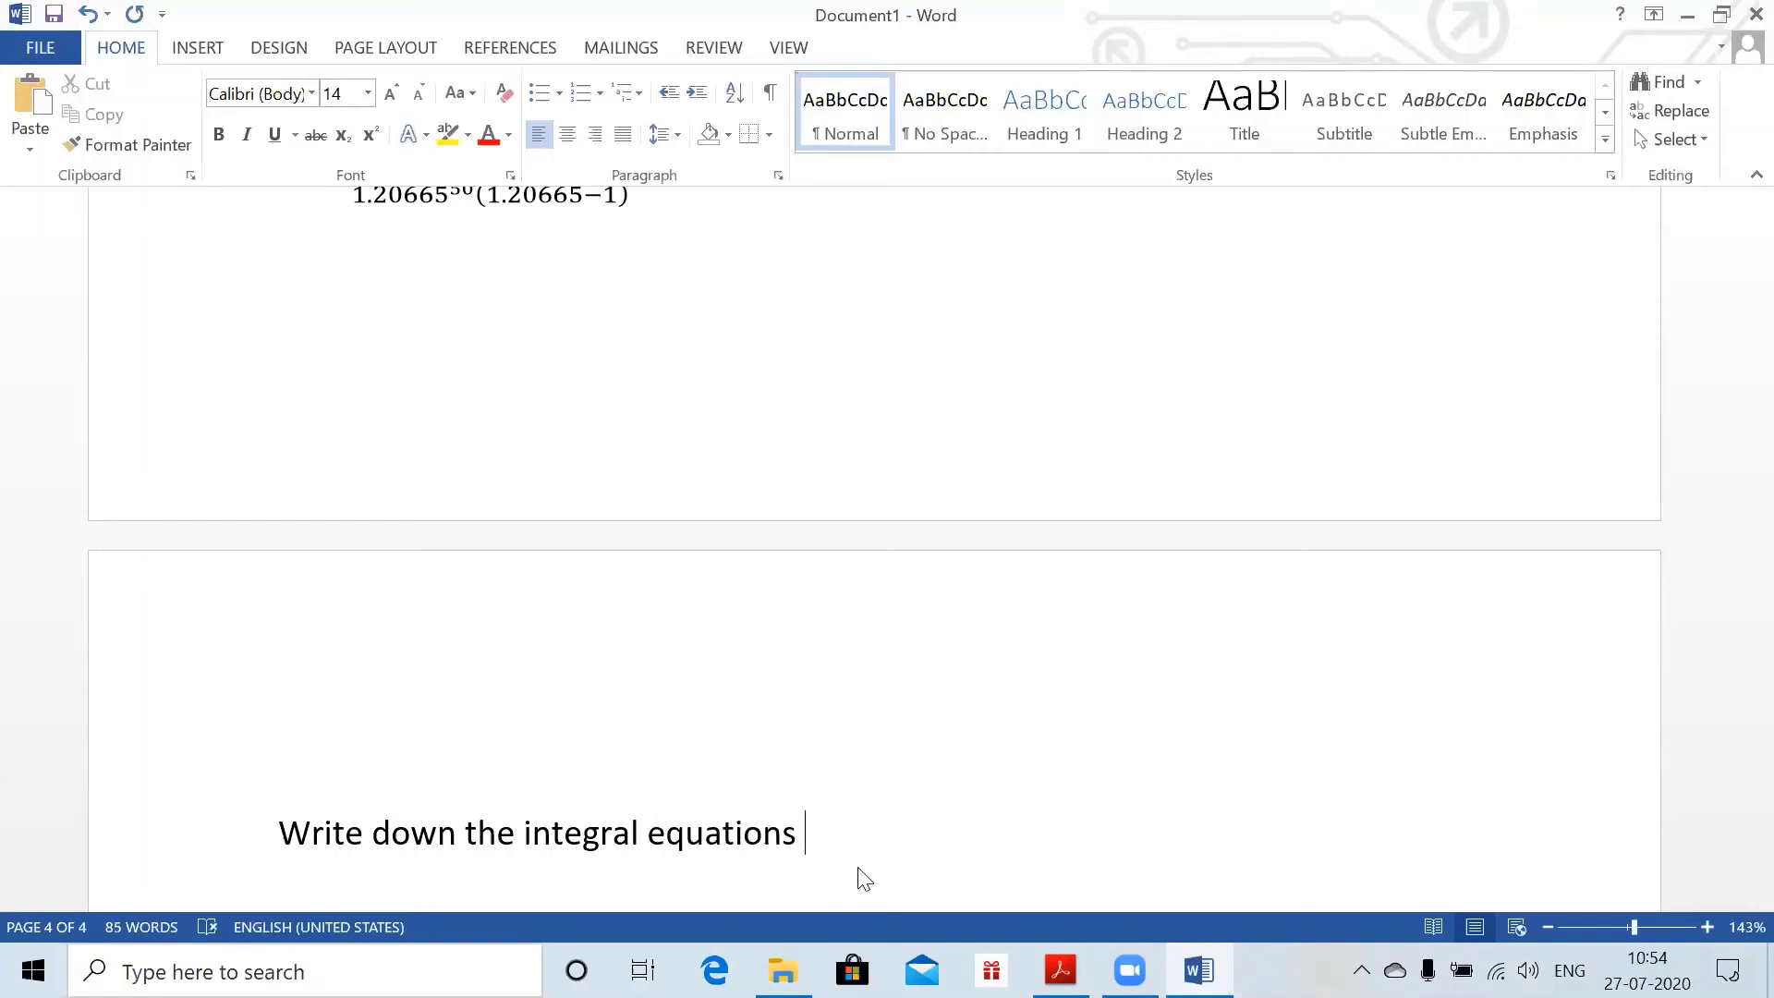
- Continue the question text with "for the mean and variance", correcting the misspelled words
{"action": "type", "text": "for thr mran "}
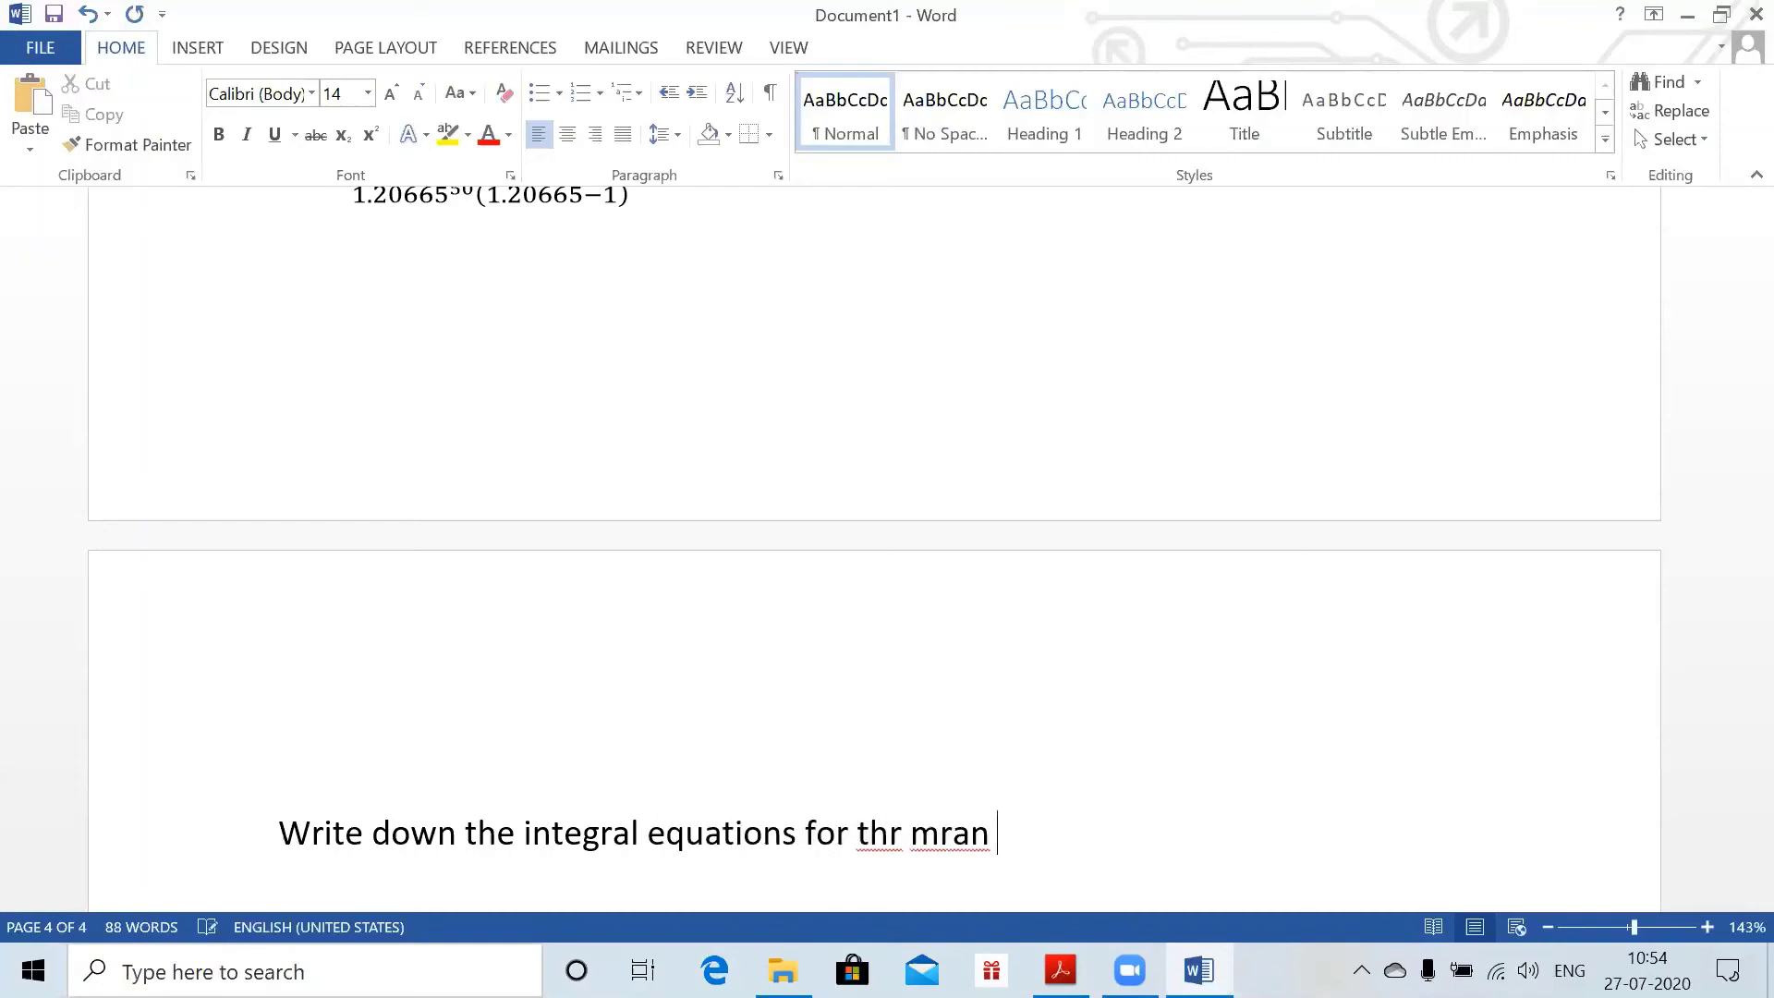
{"action": "type", "text": "an"}
{"action": "key", "text": "BackSpace"}
{"action": "key", "text": "BackSpace"}
{"action": "key", "text": "BackSpace"}
{"action": "key", "text": "BackSpace"}
{"action": "key", "text": "BackSpace"}
{"action": "key", "text": "BackSpace"}
{"action": "key", "text": "BackSpace"}
{"action": "key", "text": "BackSpace"}
{"action": "key", "text": "BackSpace"}
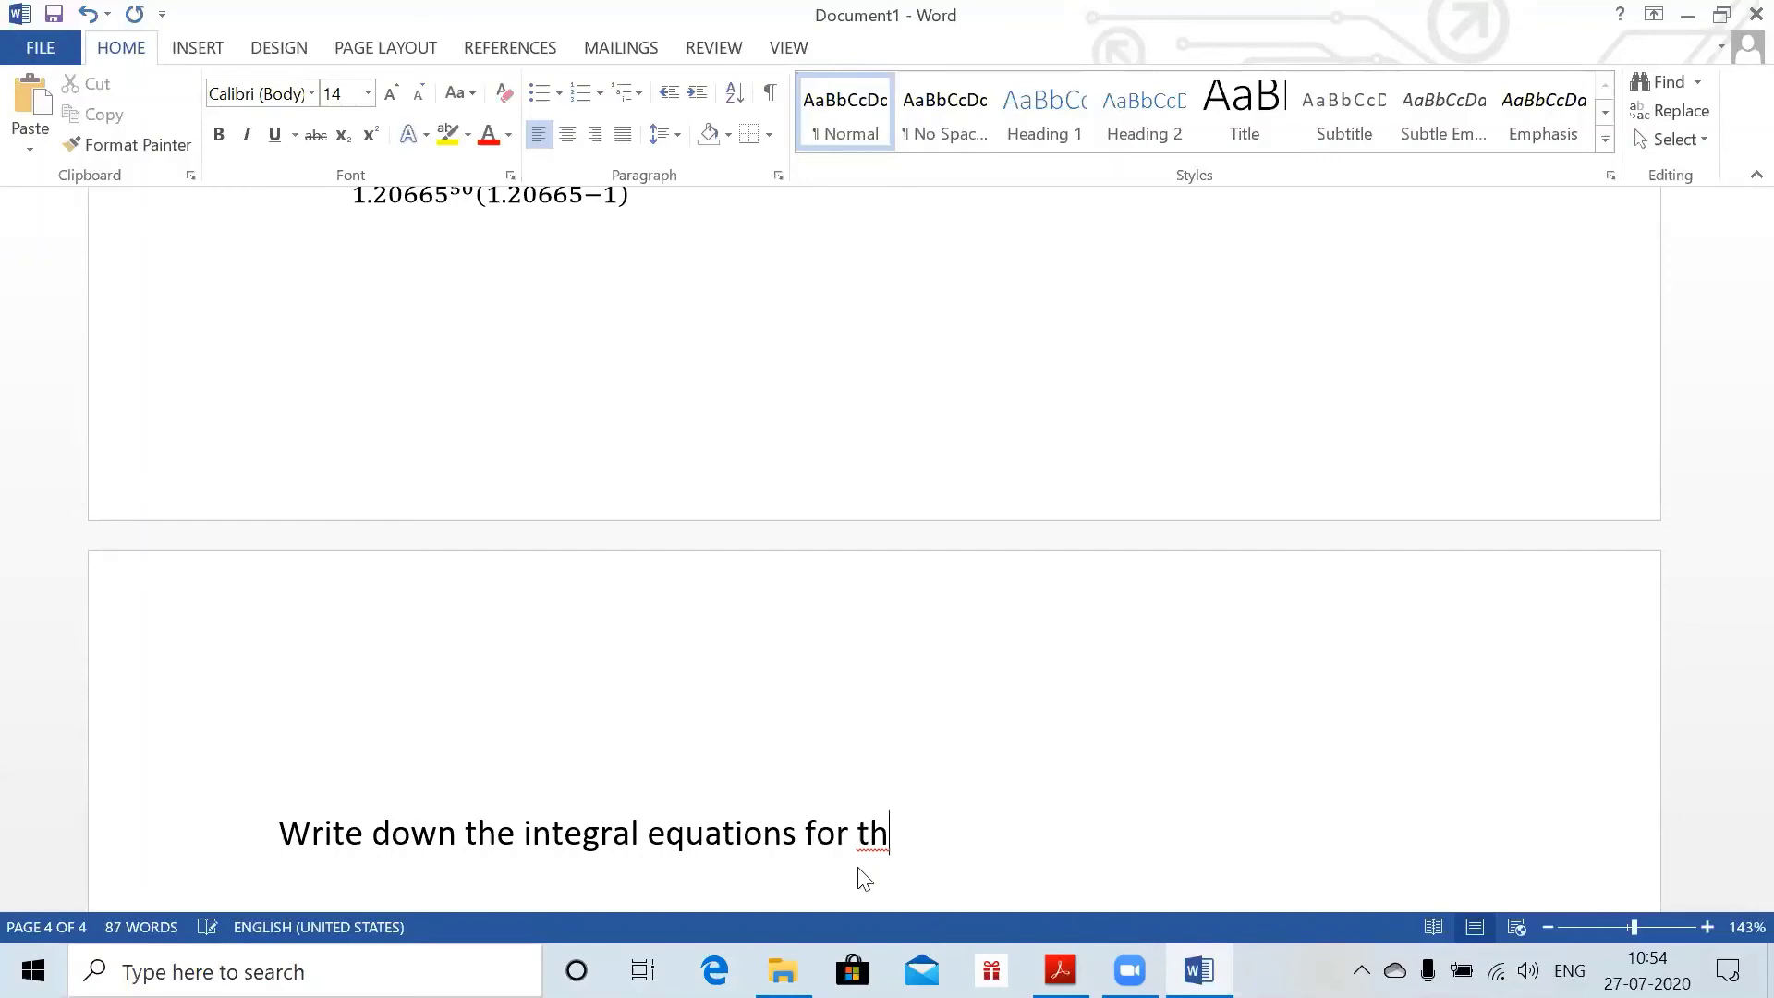
{"action": "type", "text": "e mean an"}
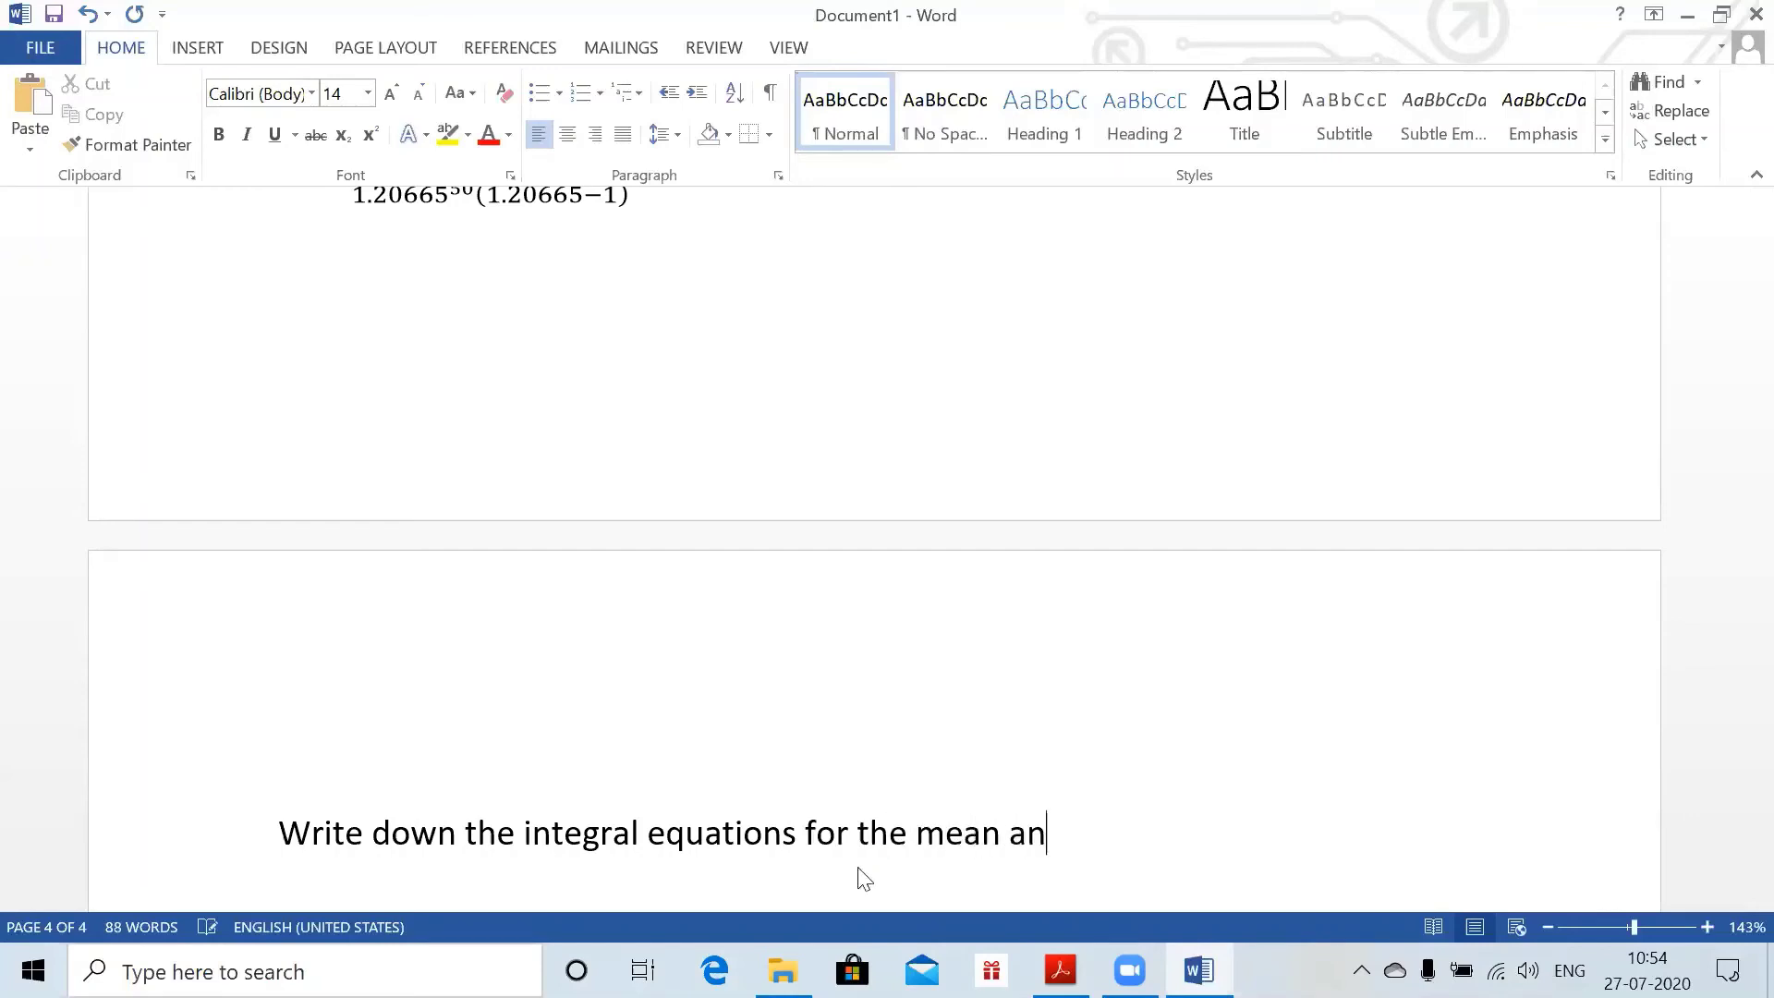
{"action": "type", "text": "d variance "}
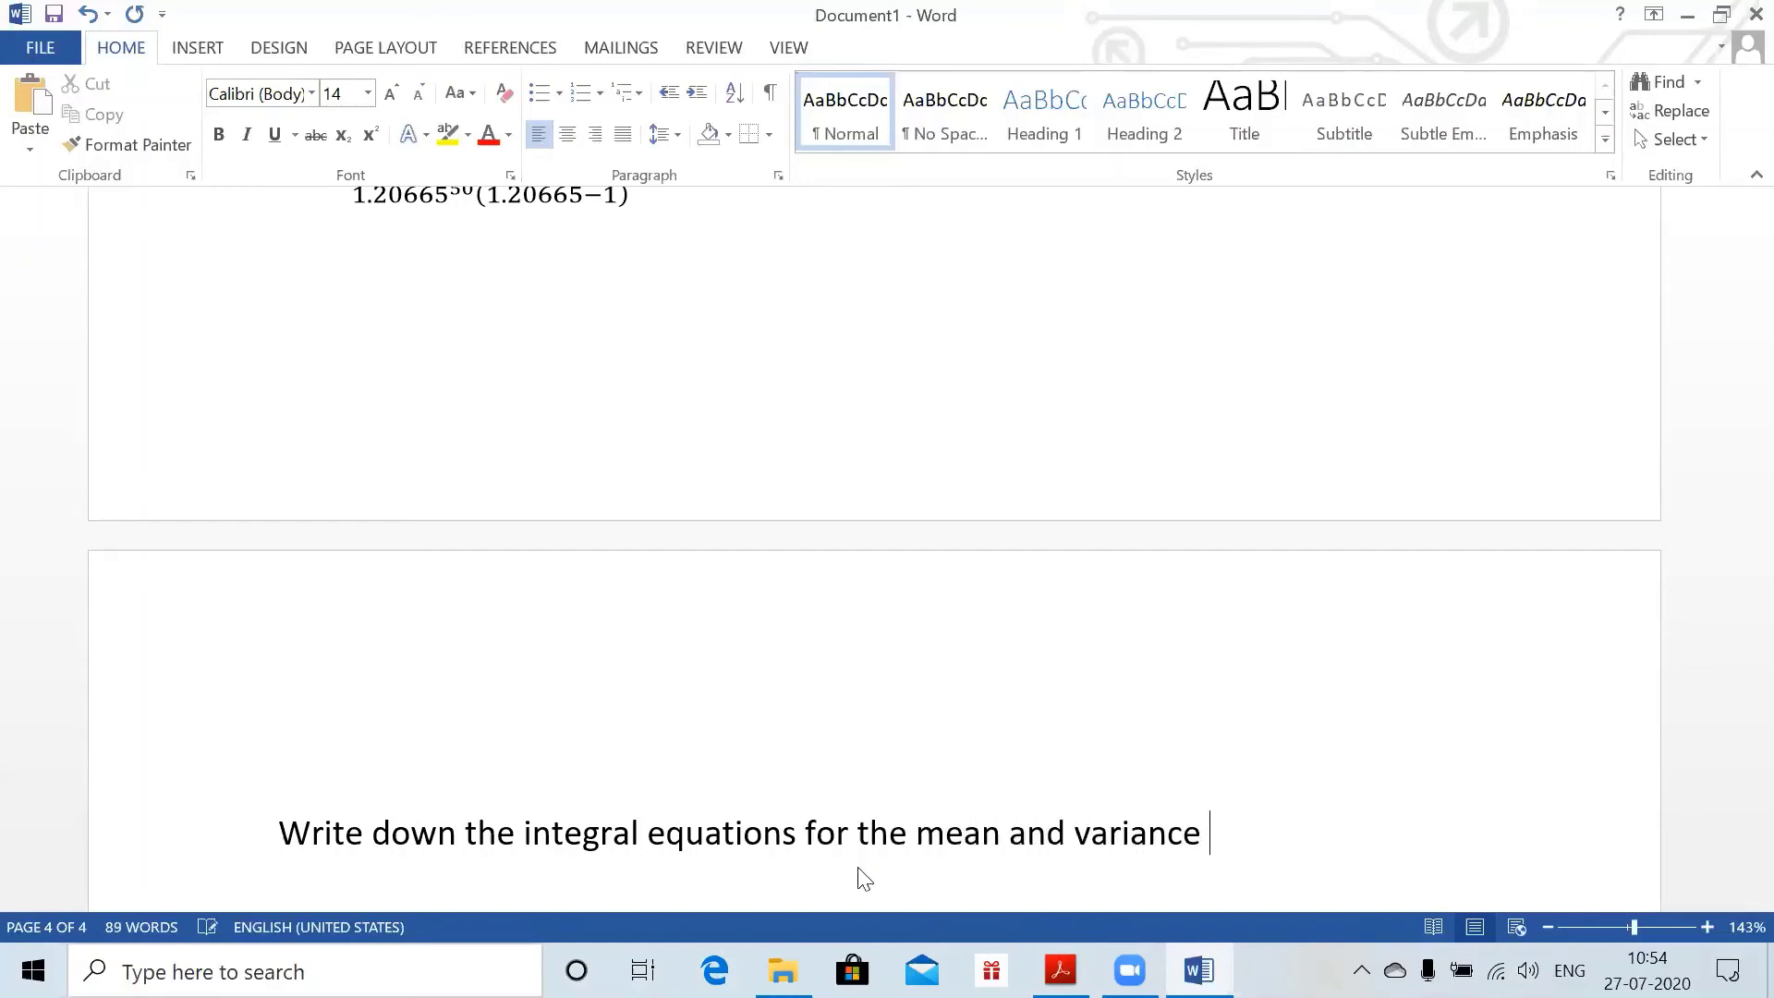
- Finish the question with "of the complete future lifetime at age x , Tx, .", making the second x a subscript, and start a new line
{"action": "type", "text": "of the c"}
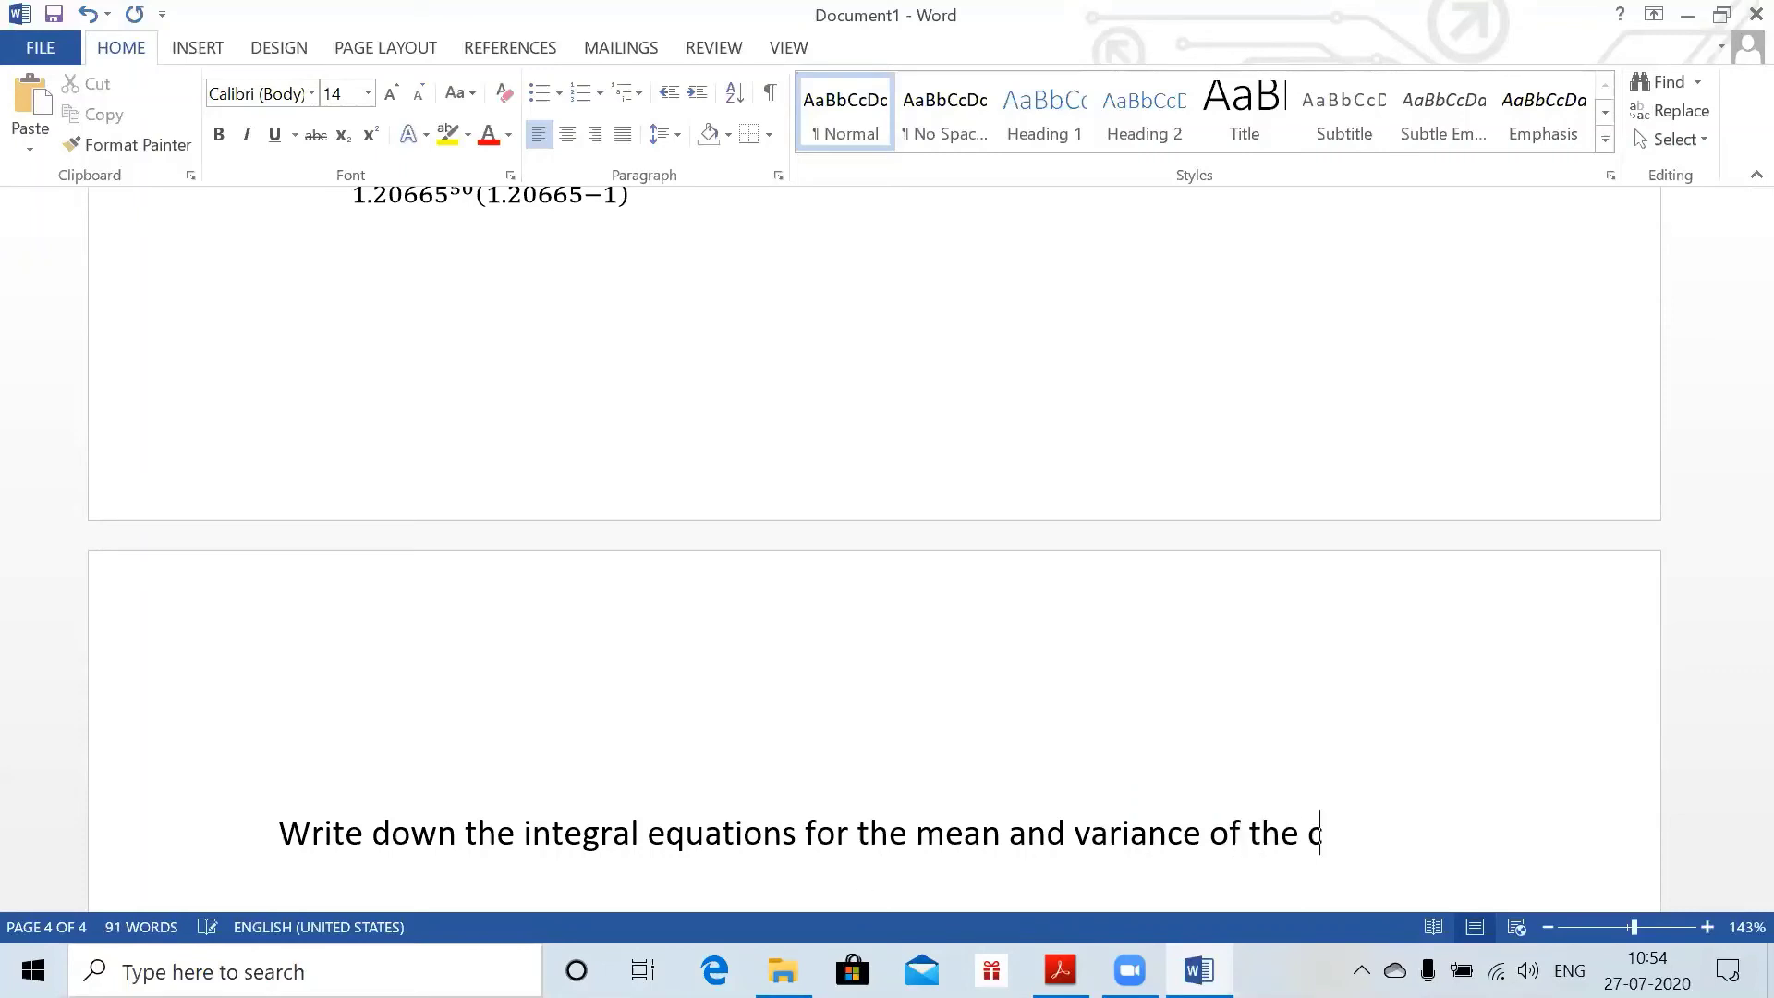
{"action": "type", "text": "omplete fut"}
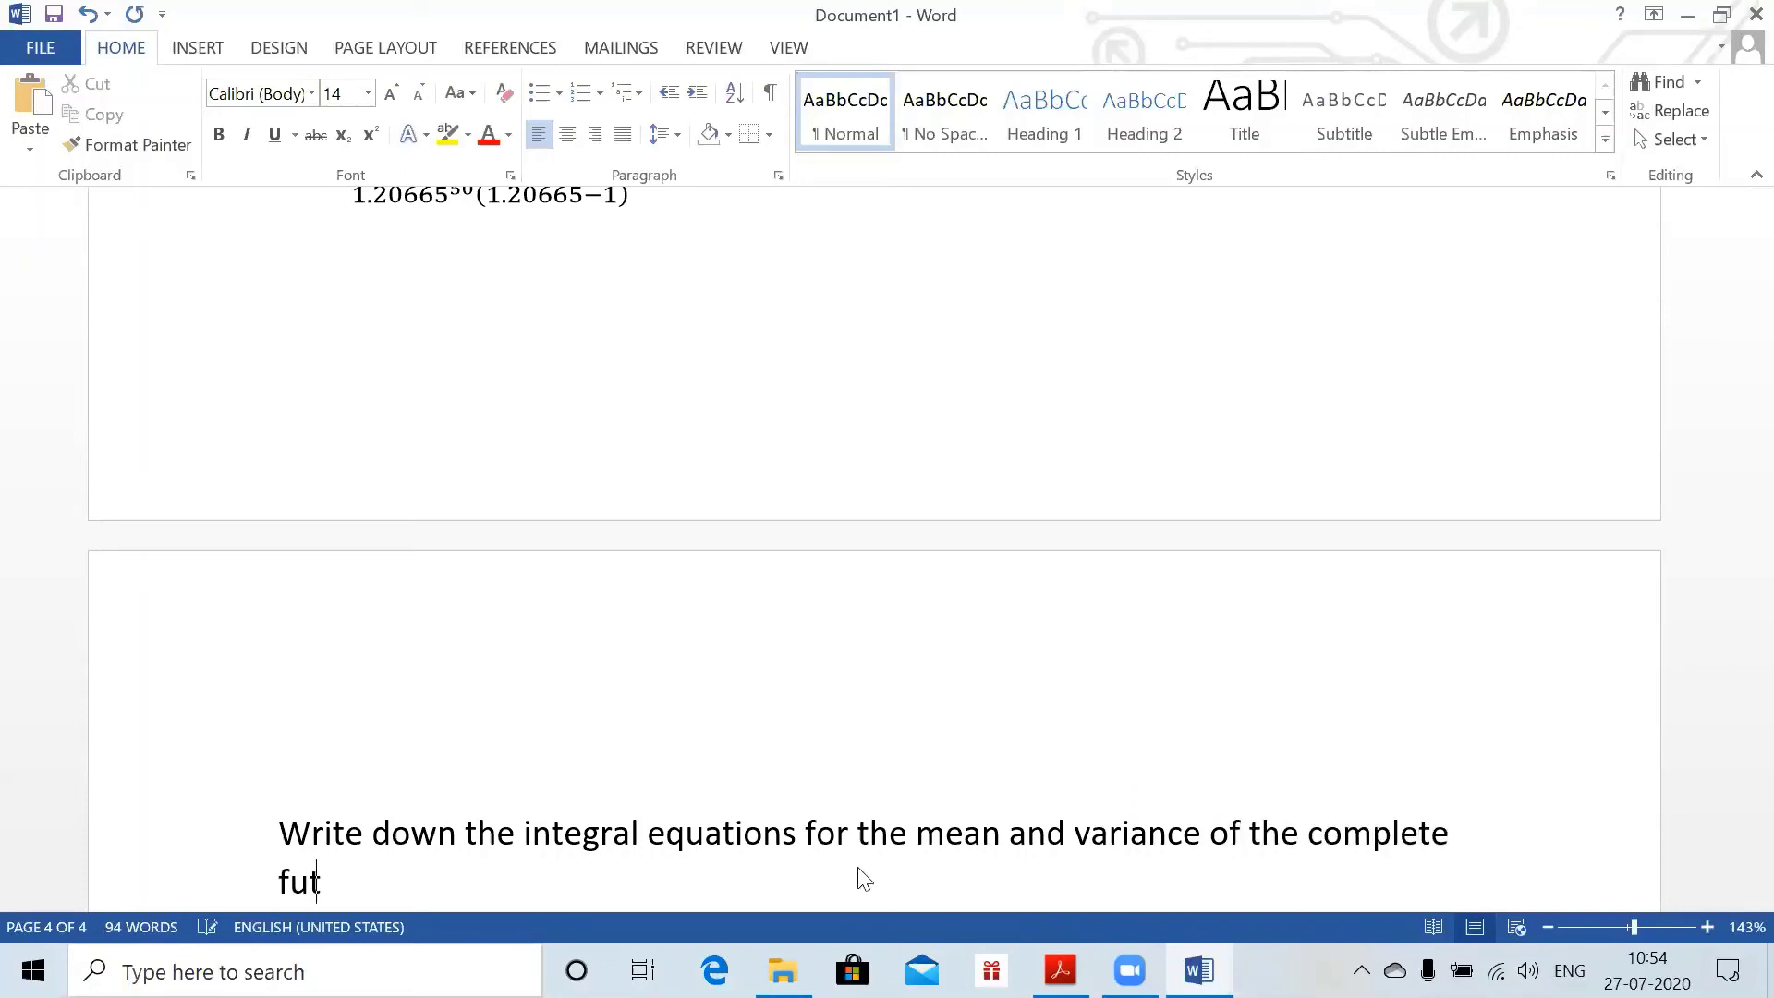
{"action": "type", "text": "ure lifetime a"}
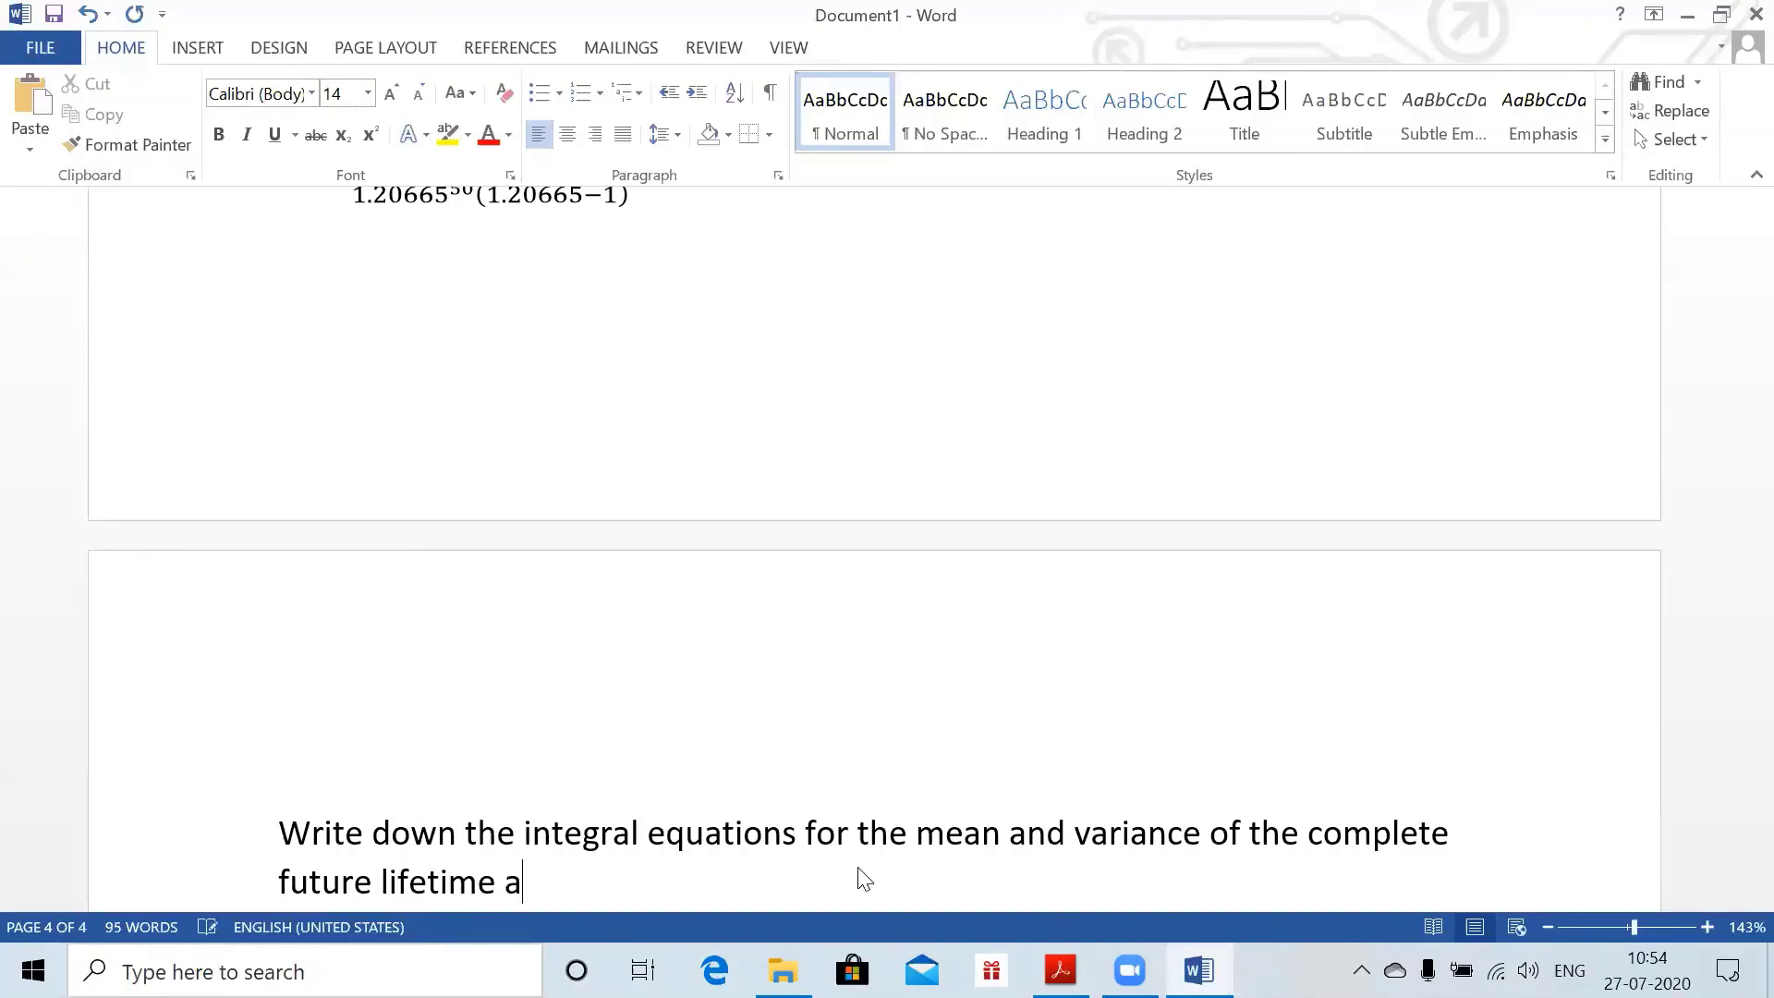
{"action": "type", "text": "t age x , T"}
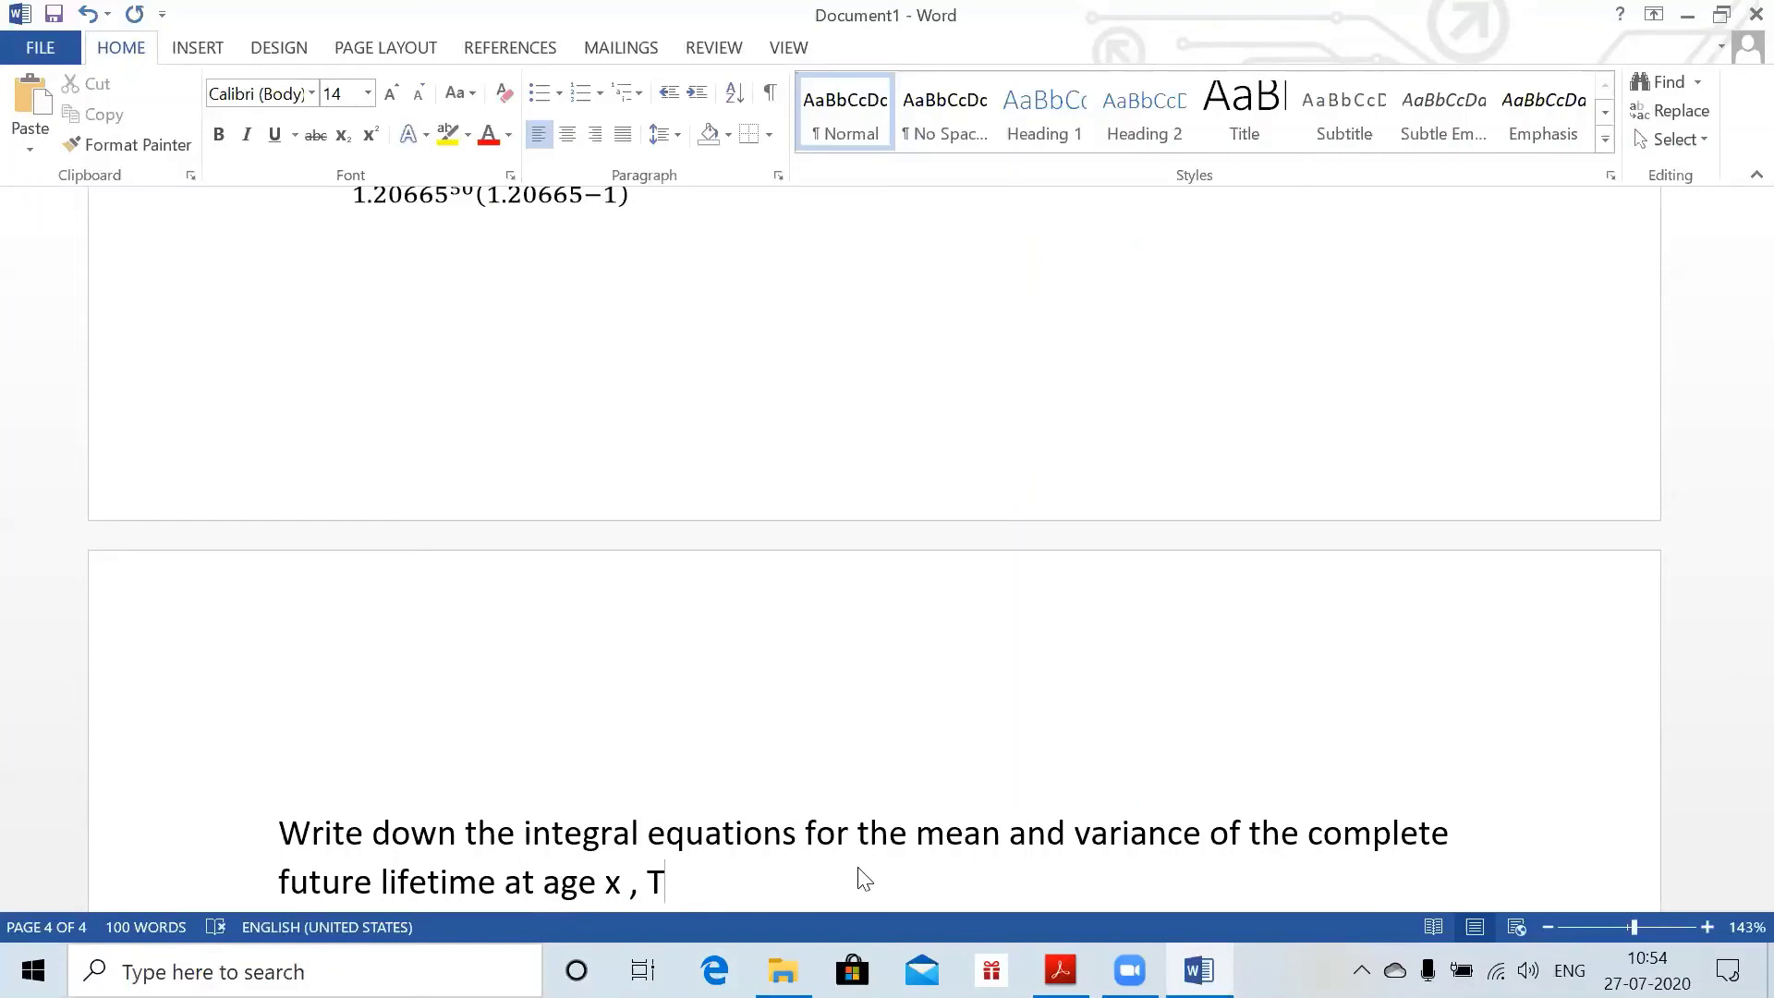
{"action": "key", "text": "ctrl+equal"}
{"action": "key", "text": "ctrl+equal"}
{"action": "type", "text": ", ."}
{"action": "key", "text": "Return"}
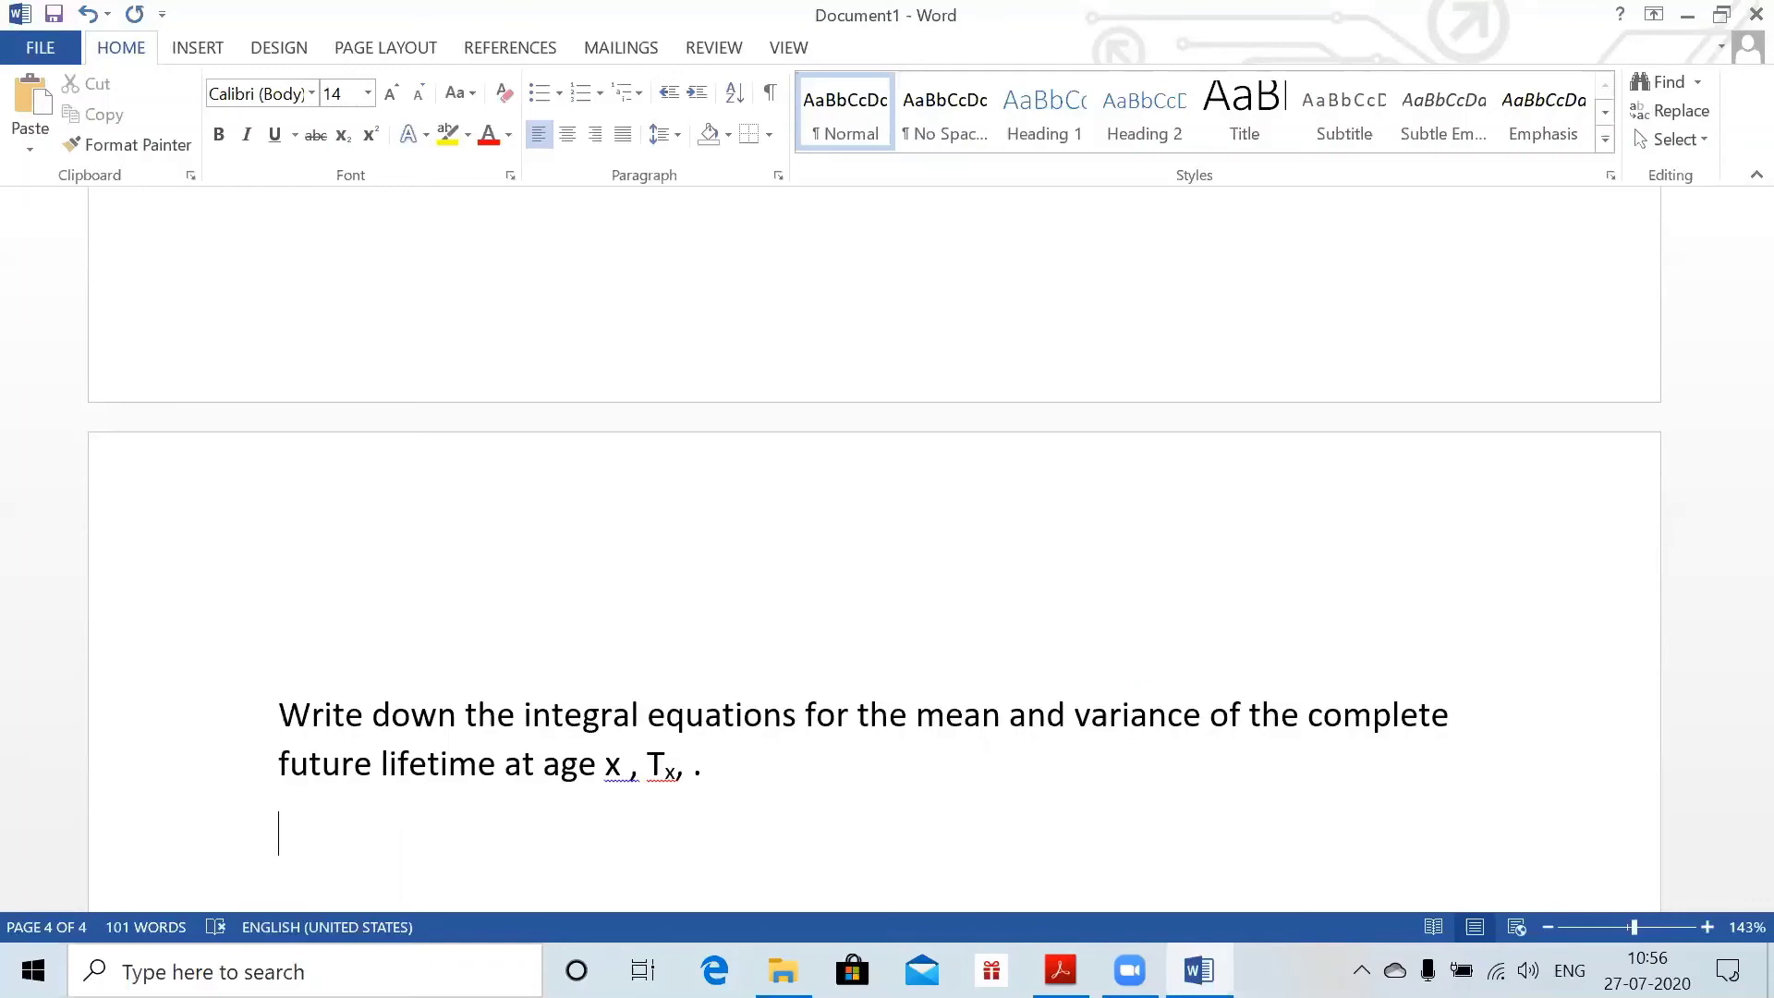
- Add the text line "\infty" below the question, followed by a line "E(Tx) =" with x as a subscript
{"action": "type", "text": "\\infty"}
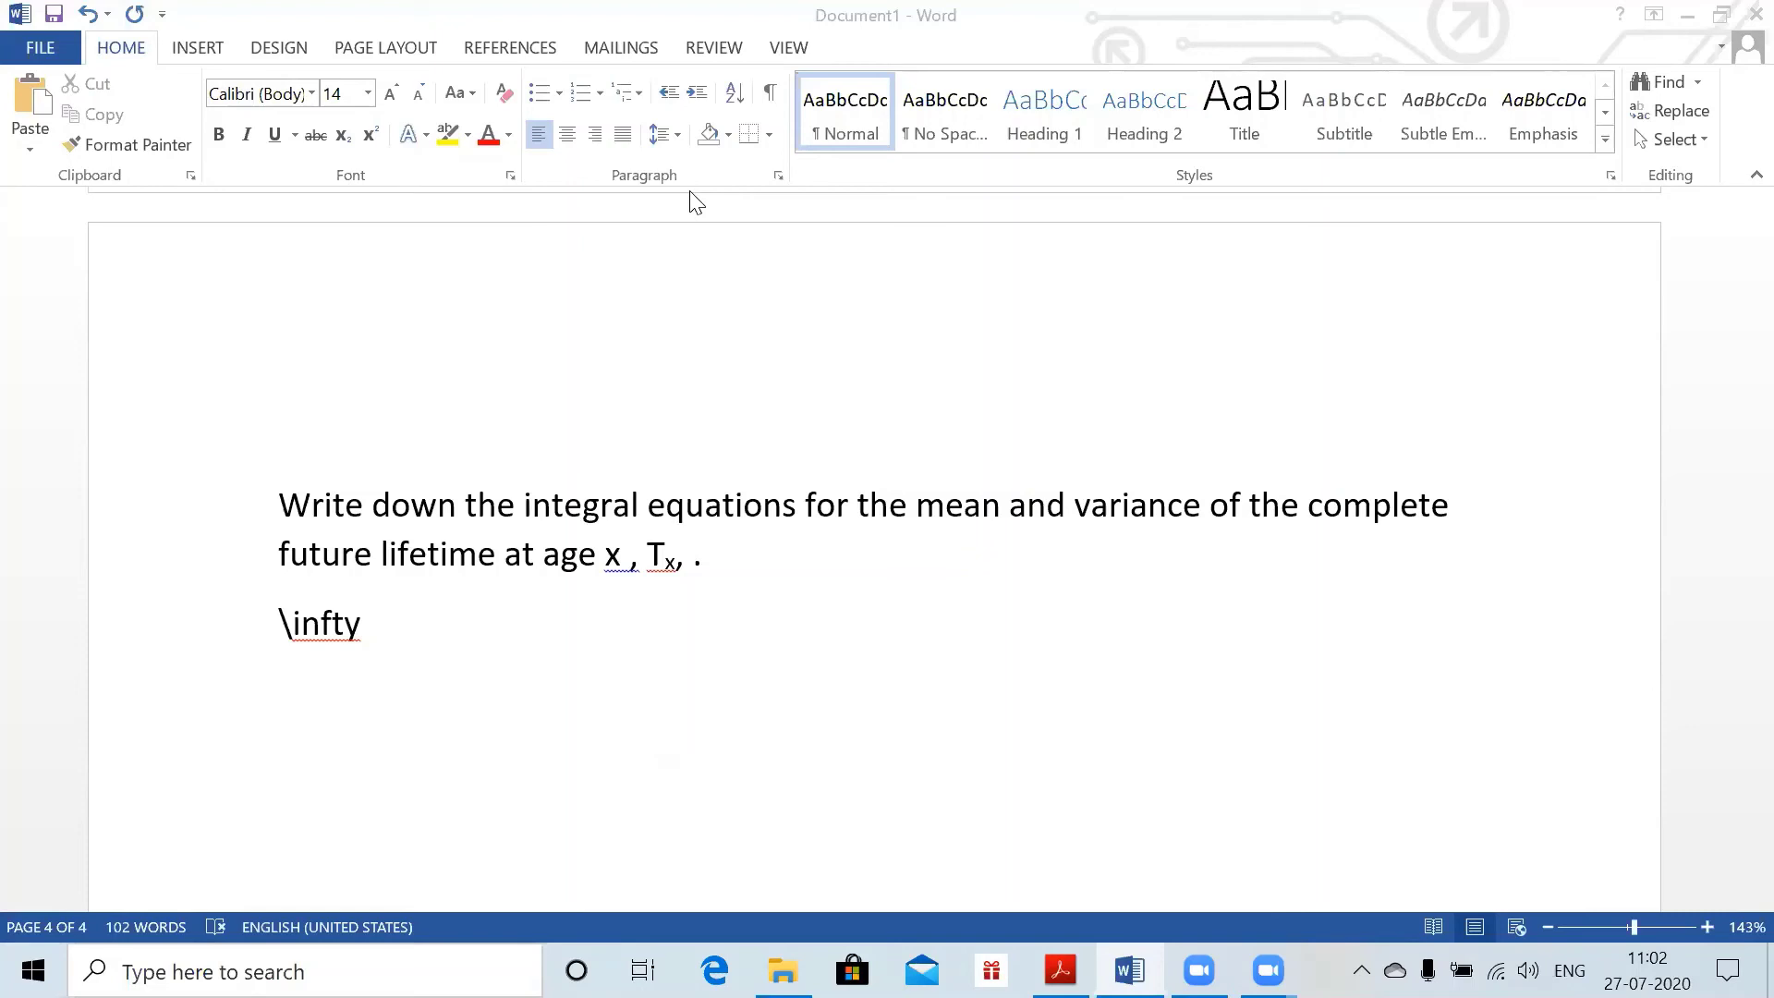
{"action": "left_click", "coordinate": [451, 625]}
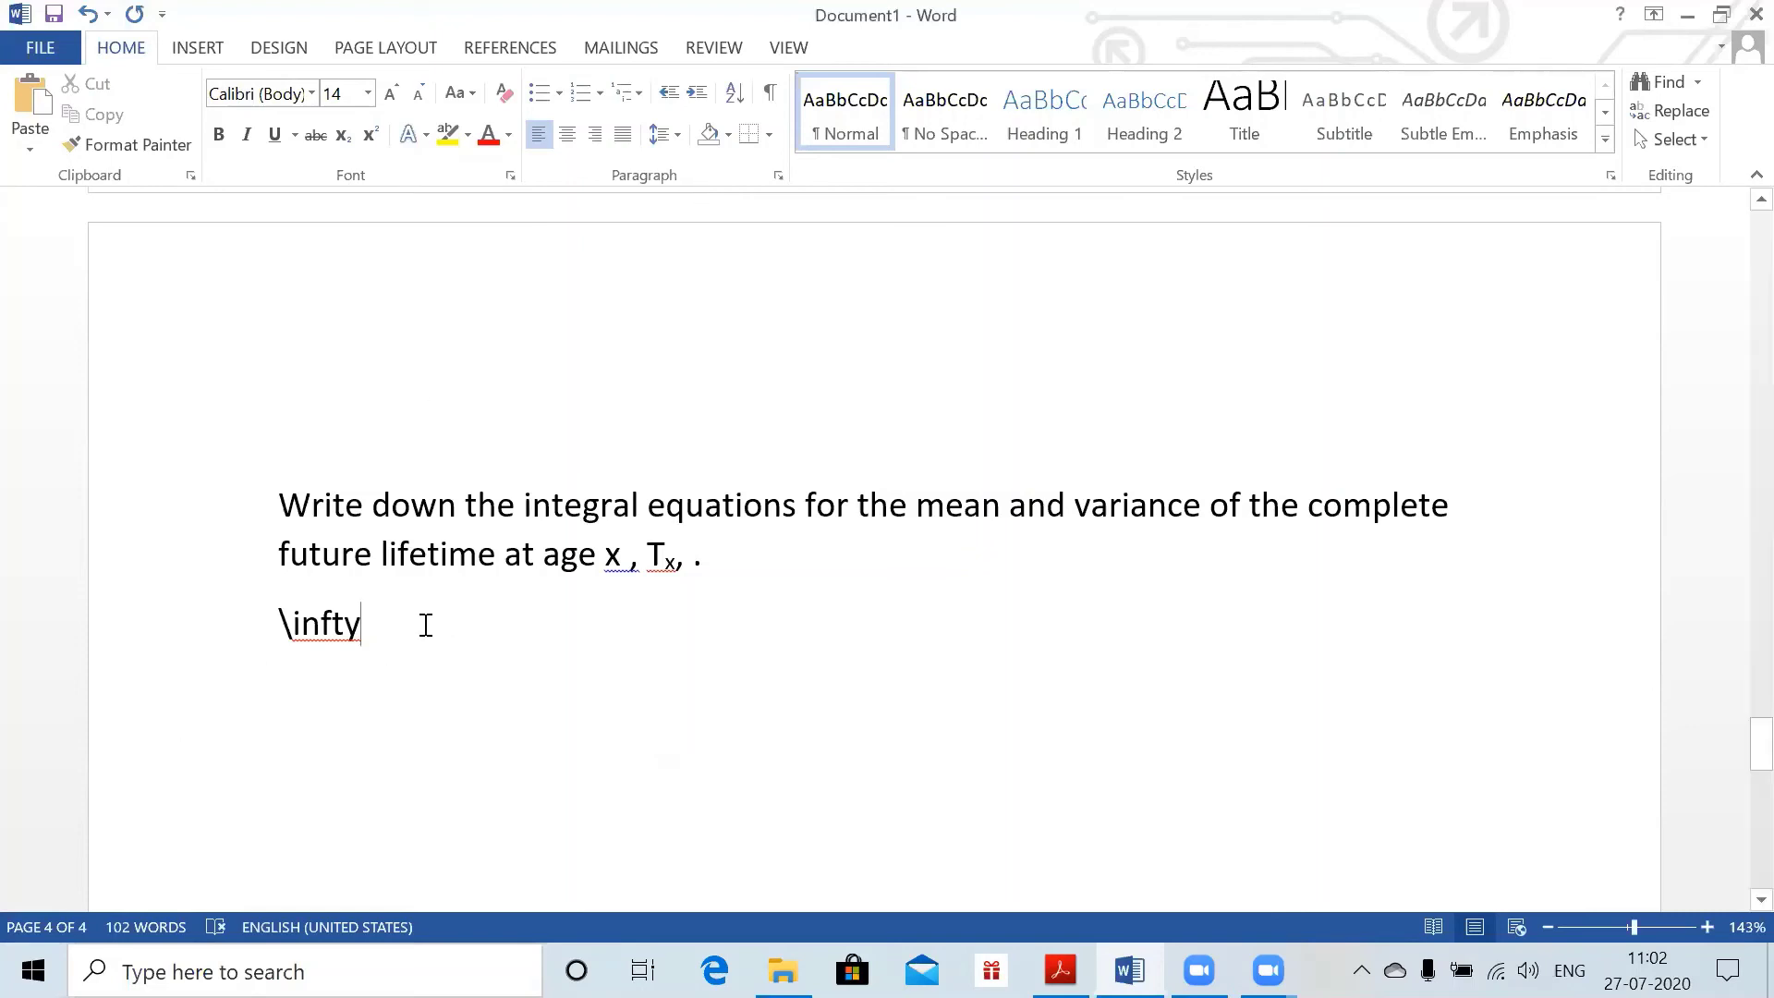
{"action": "key", "text": "Return"}
{"action": "type", "text": "E"}
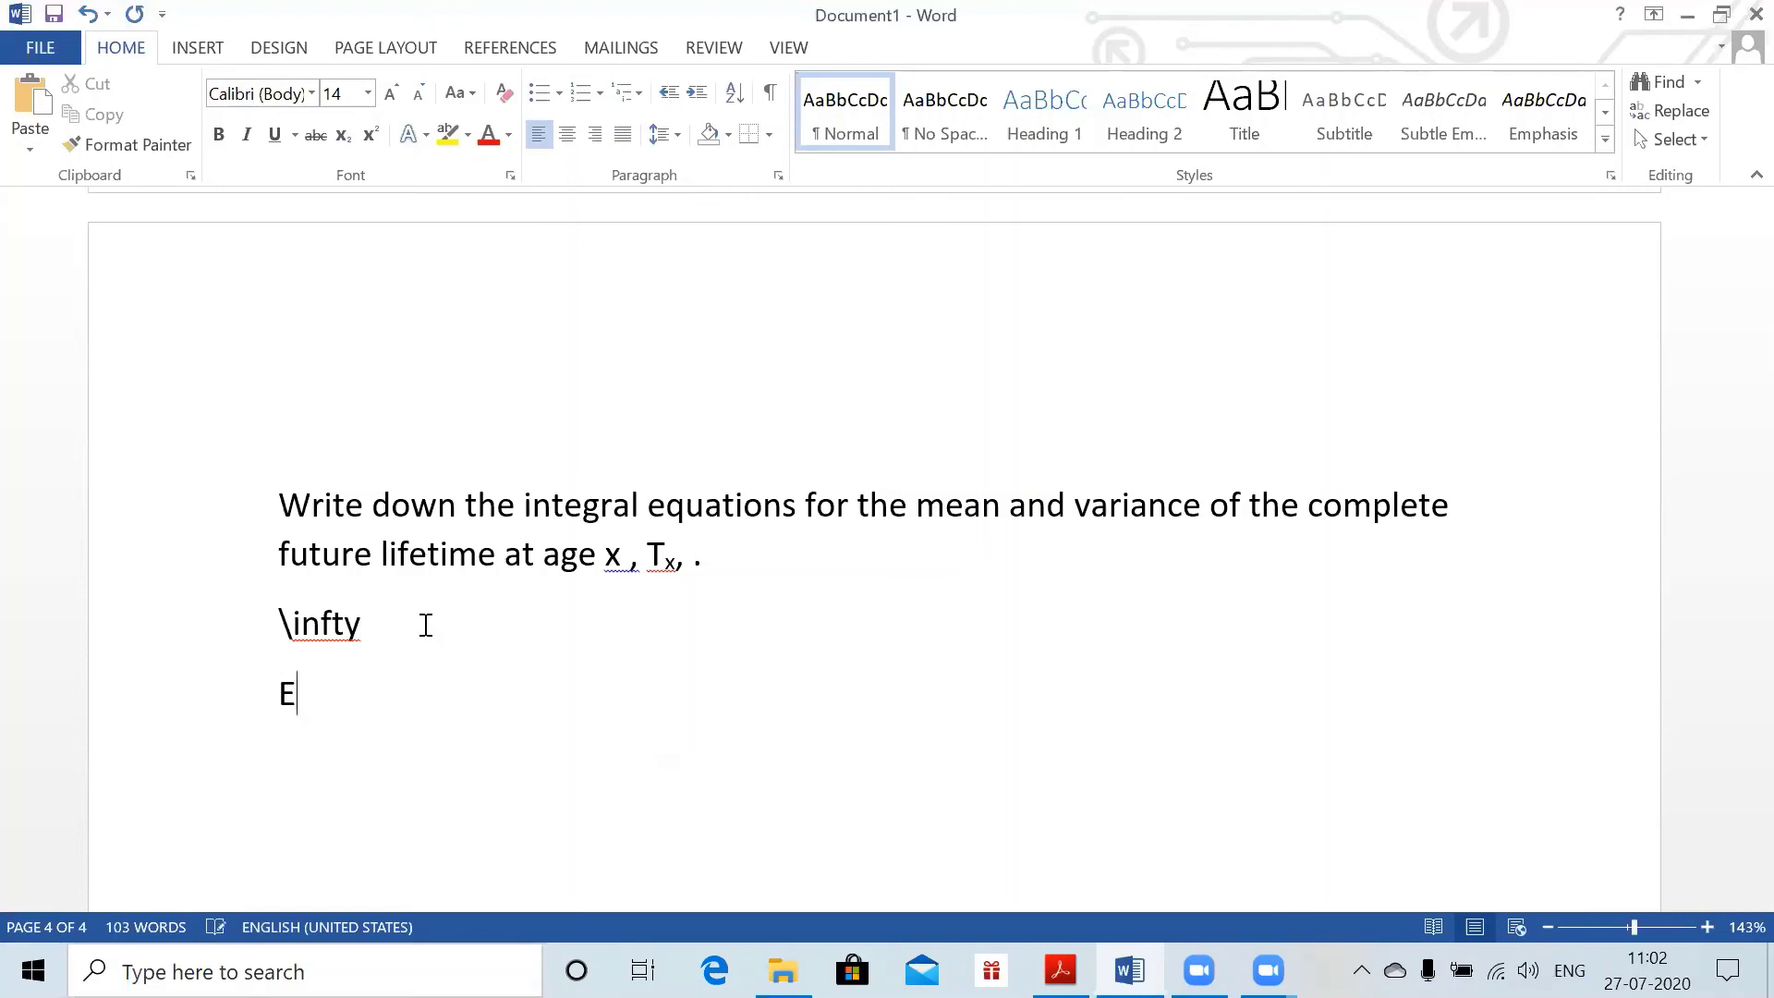
{"action": "type", "text": "(T"}
{"action": "key", "text": "ctrl+equal"}
{"action": "type", "text": "x"}
{"action": "key", "text": "ctrl+equal"}
{"action": "type", "text": ") ="}
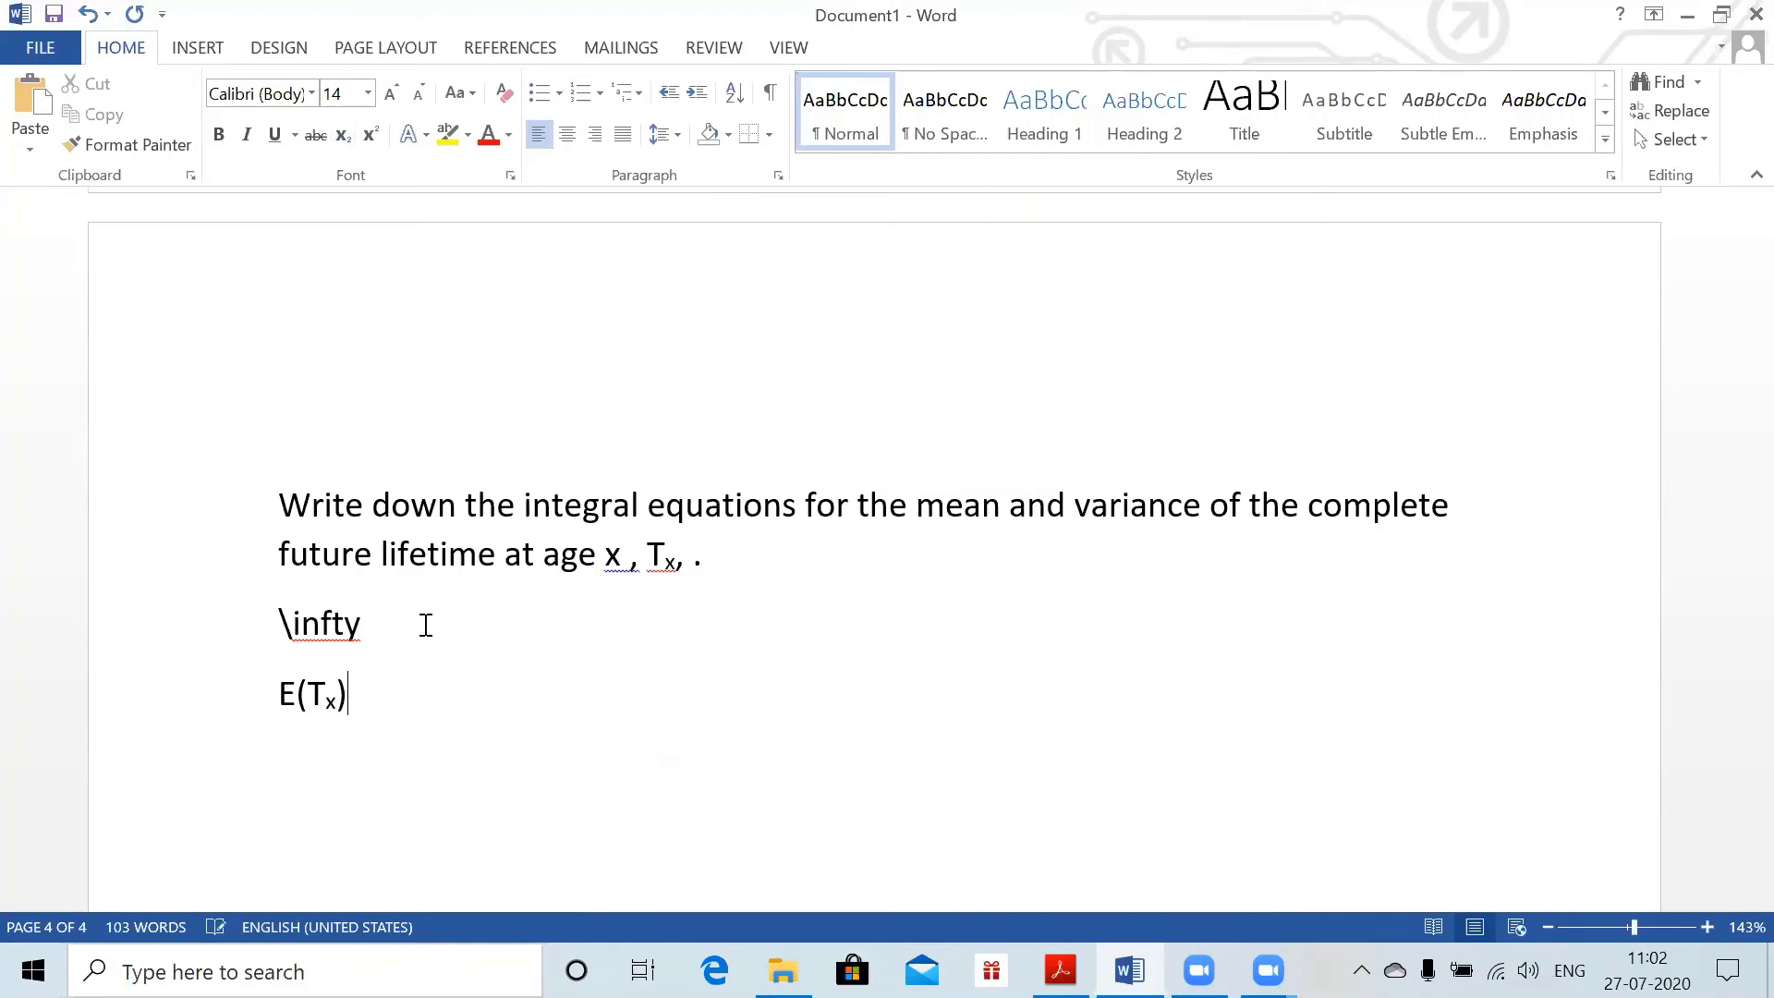
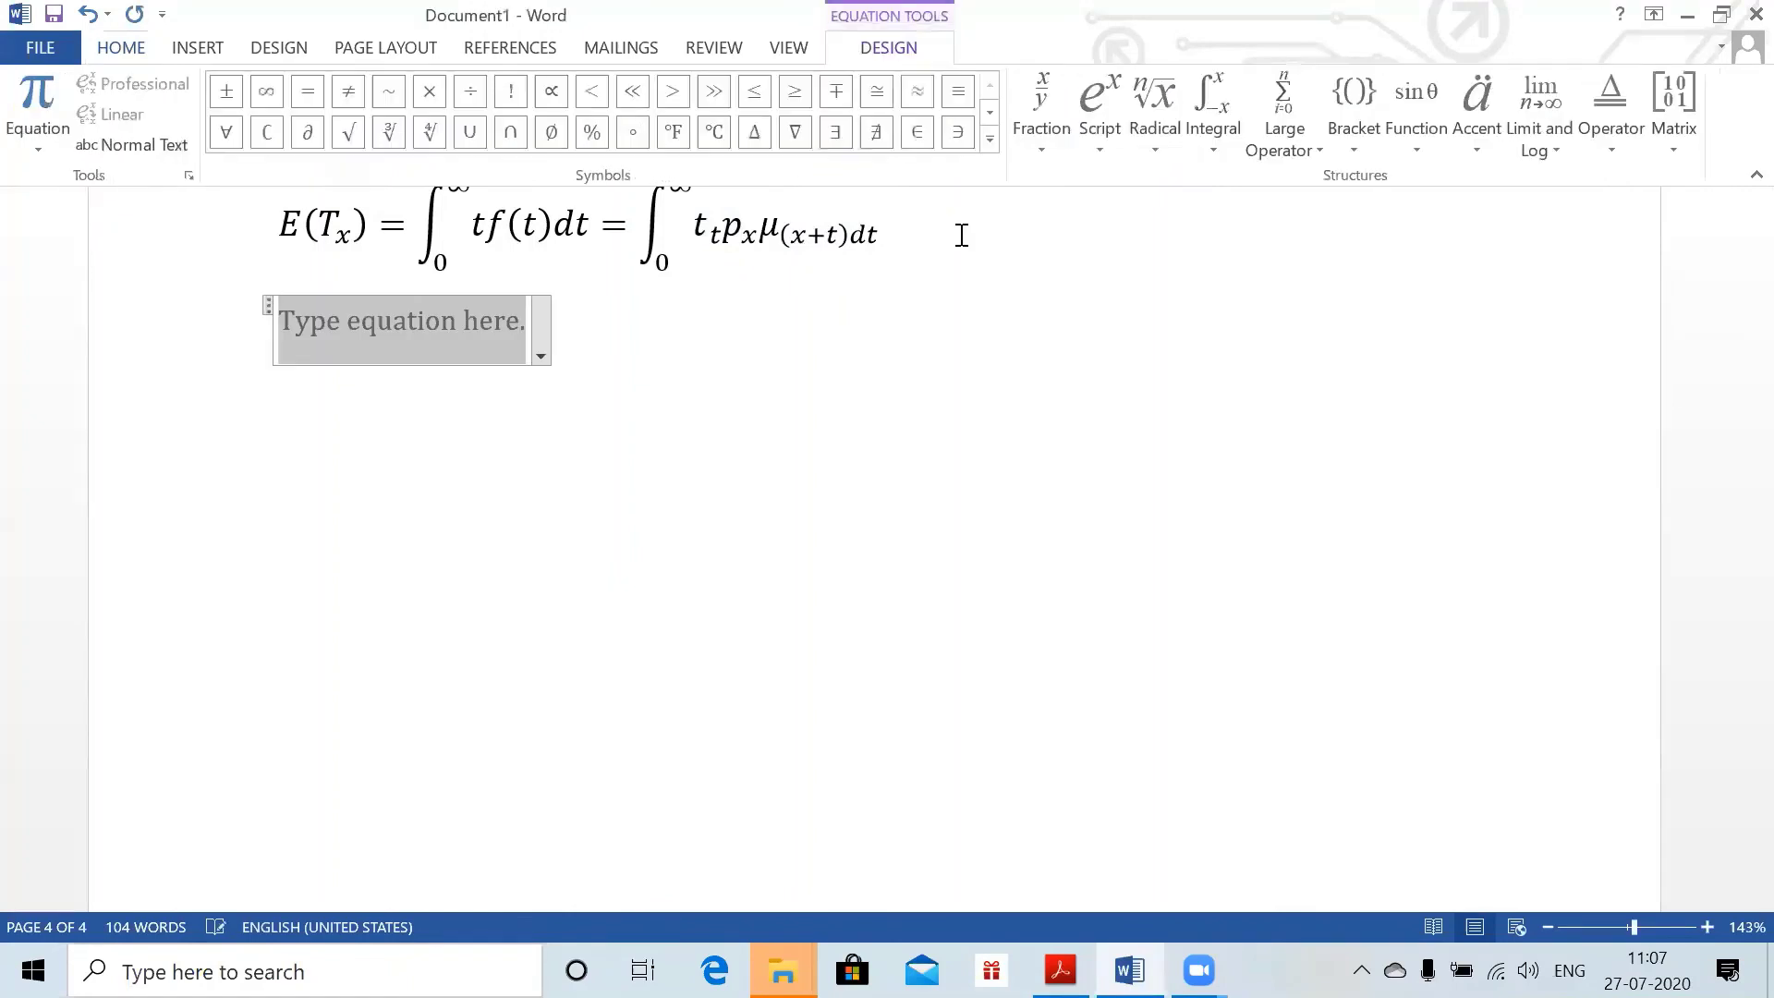
- Enter the integral from 0 to ∞ of tpx dt, with t and x as subscripts, below the E(Tx) equation and leave a blank line
{"action": "type", "text": "\\"}
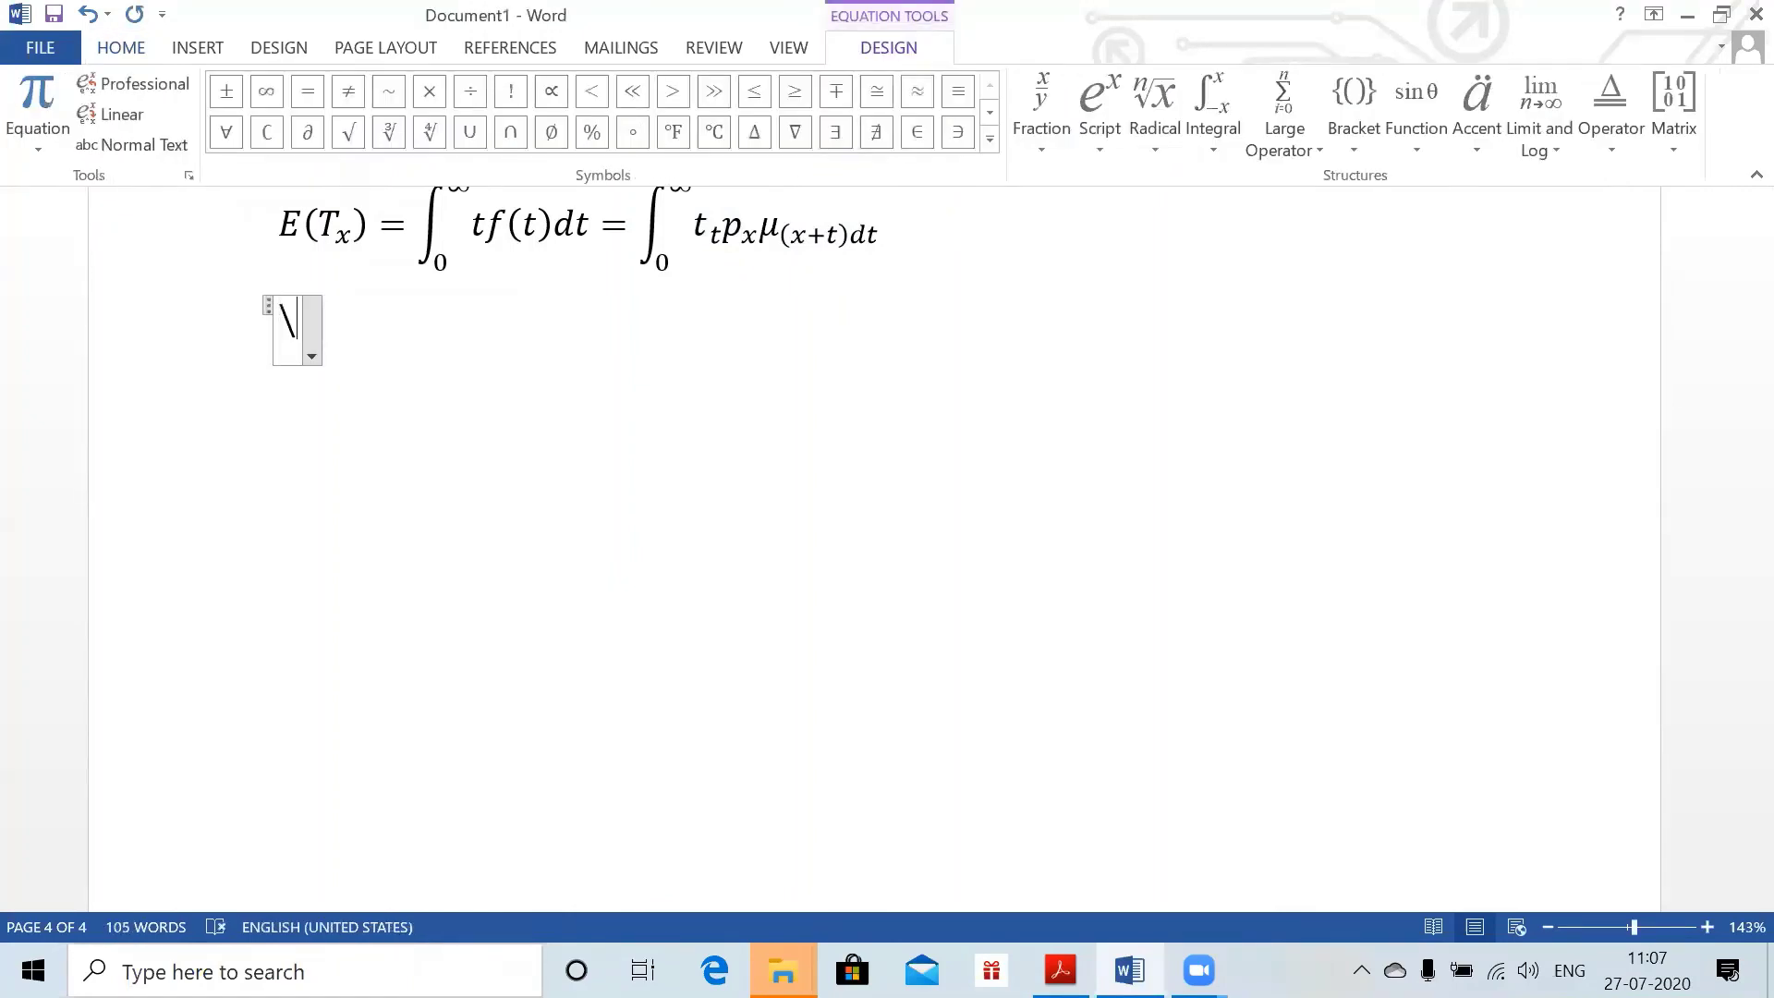
{"action": "type", "text": "int _0^"}
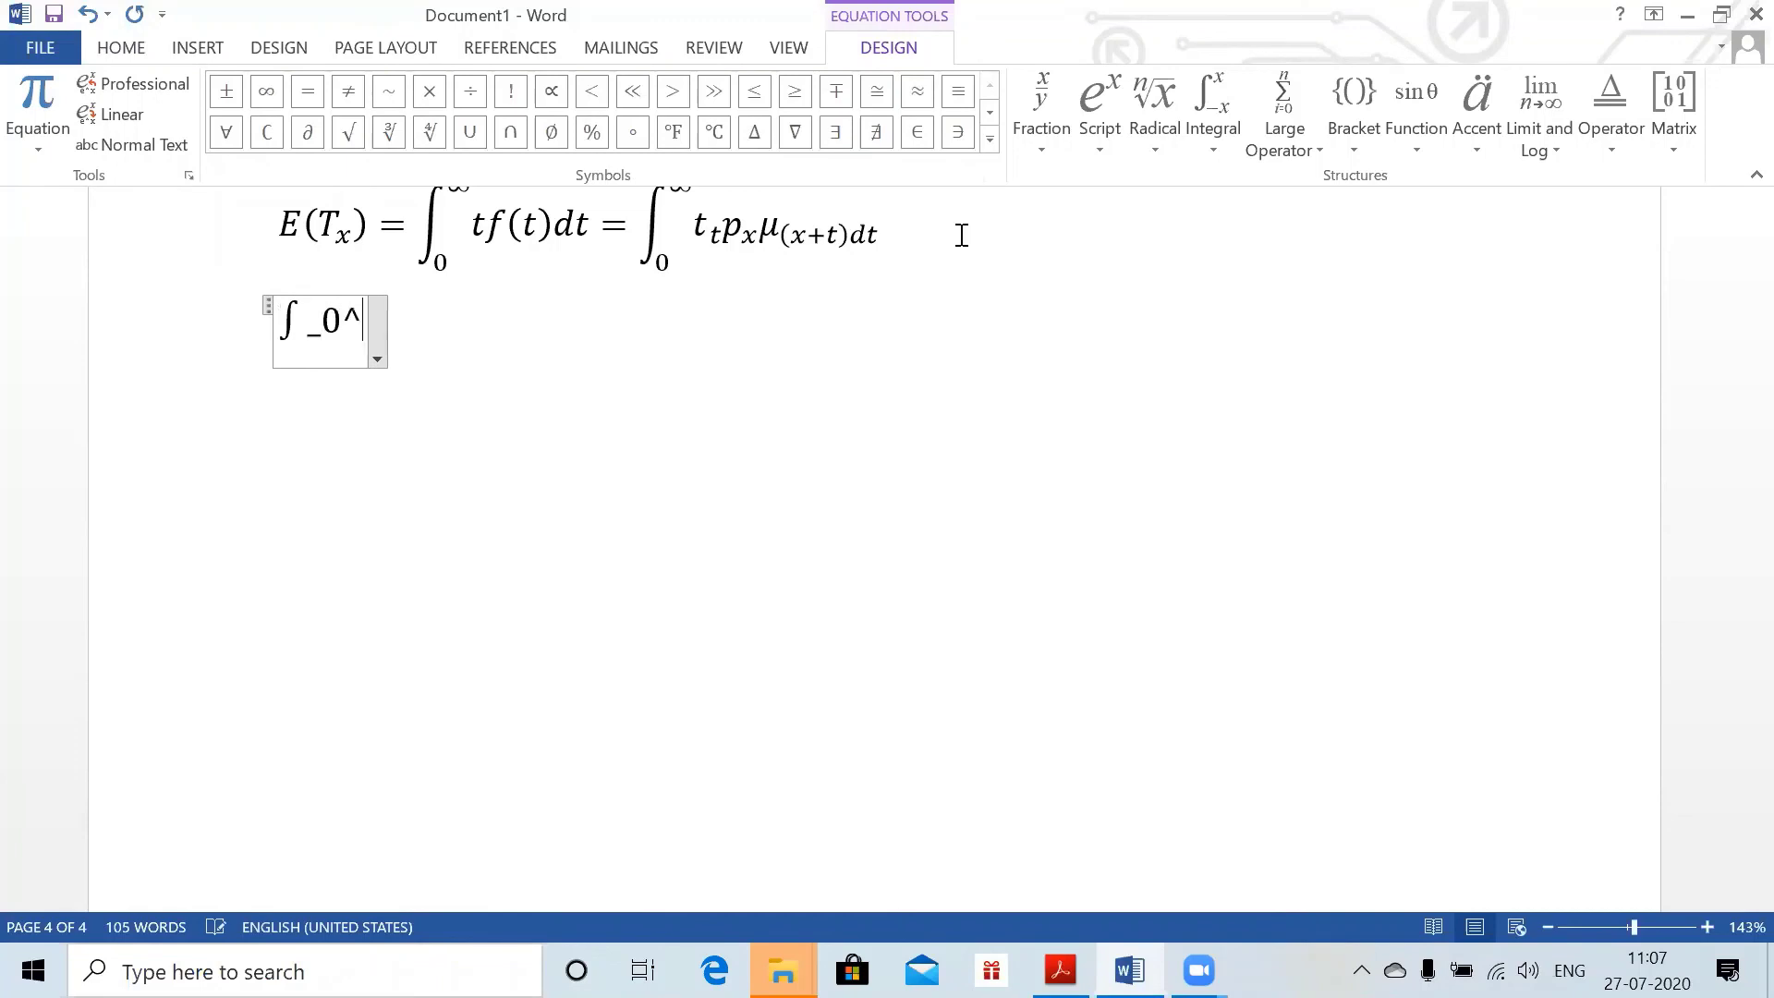
{"action": "type", "text": "(\\infty)"}
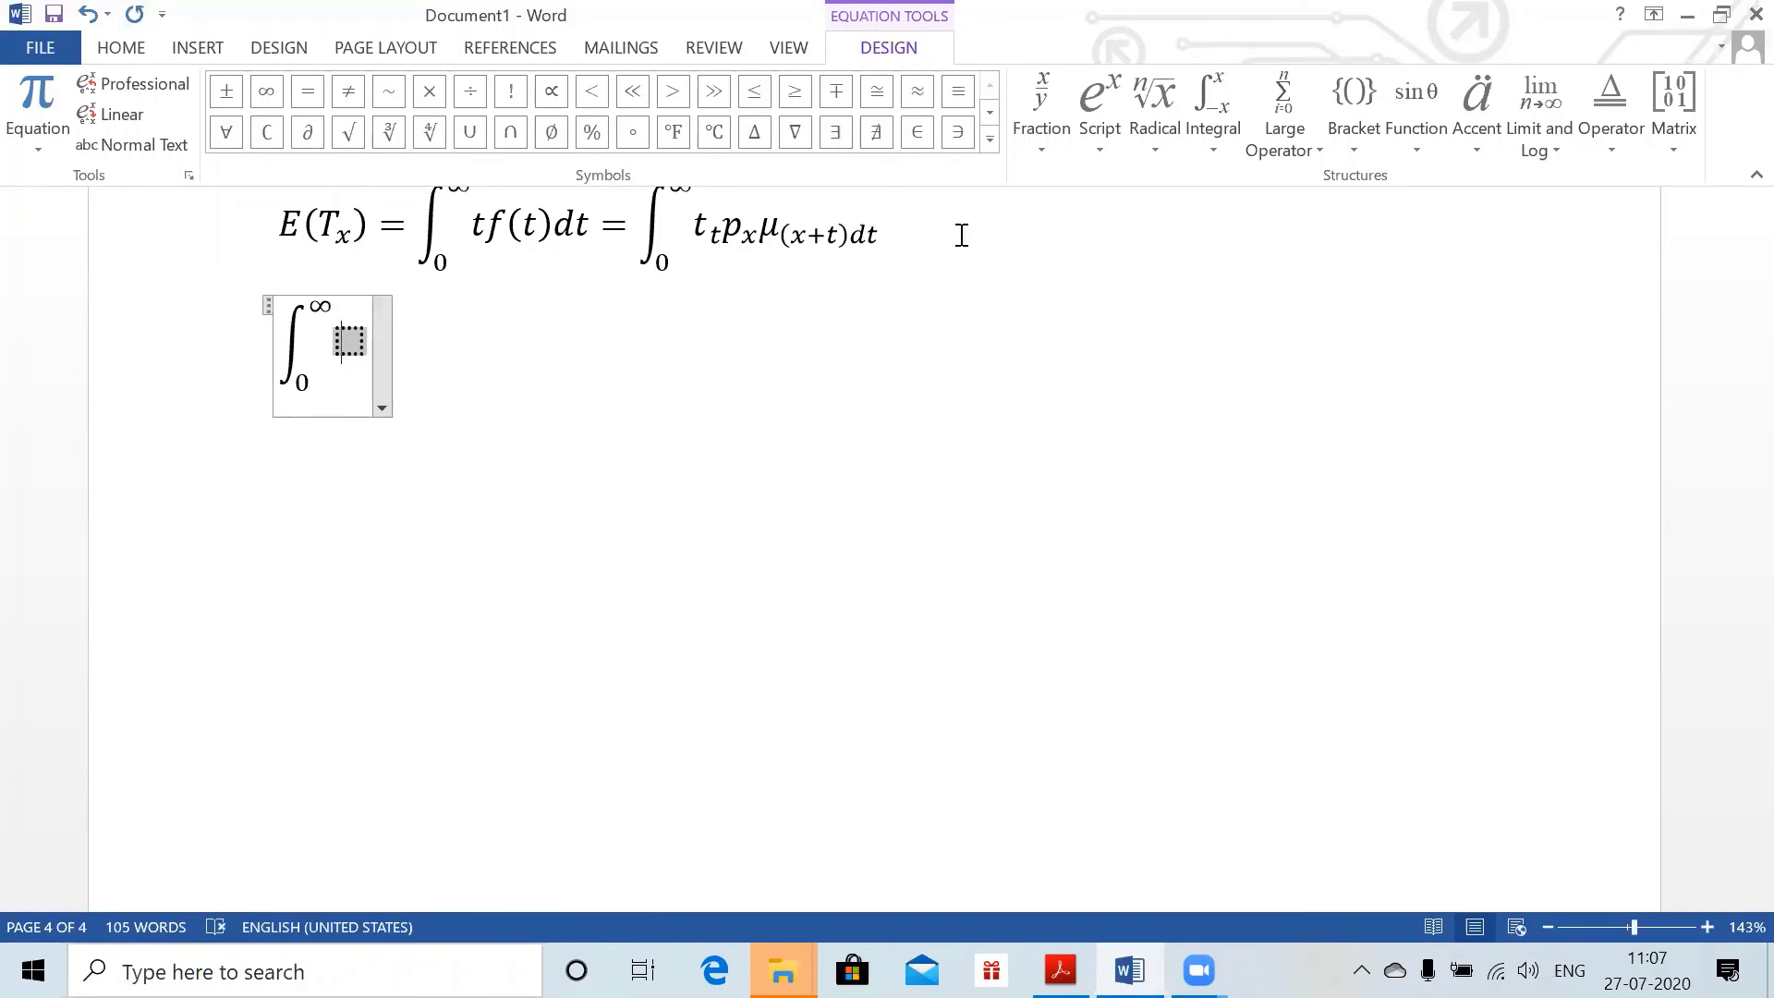
{"action": "type", "text": "tpx"}
{"action": "type", "text": "dt"}
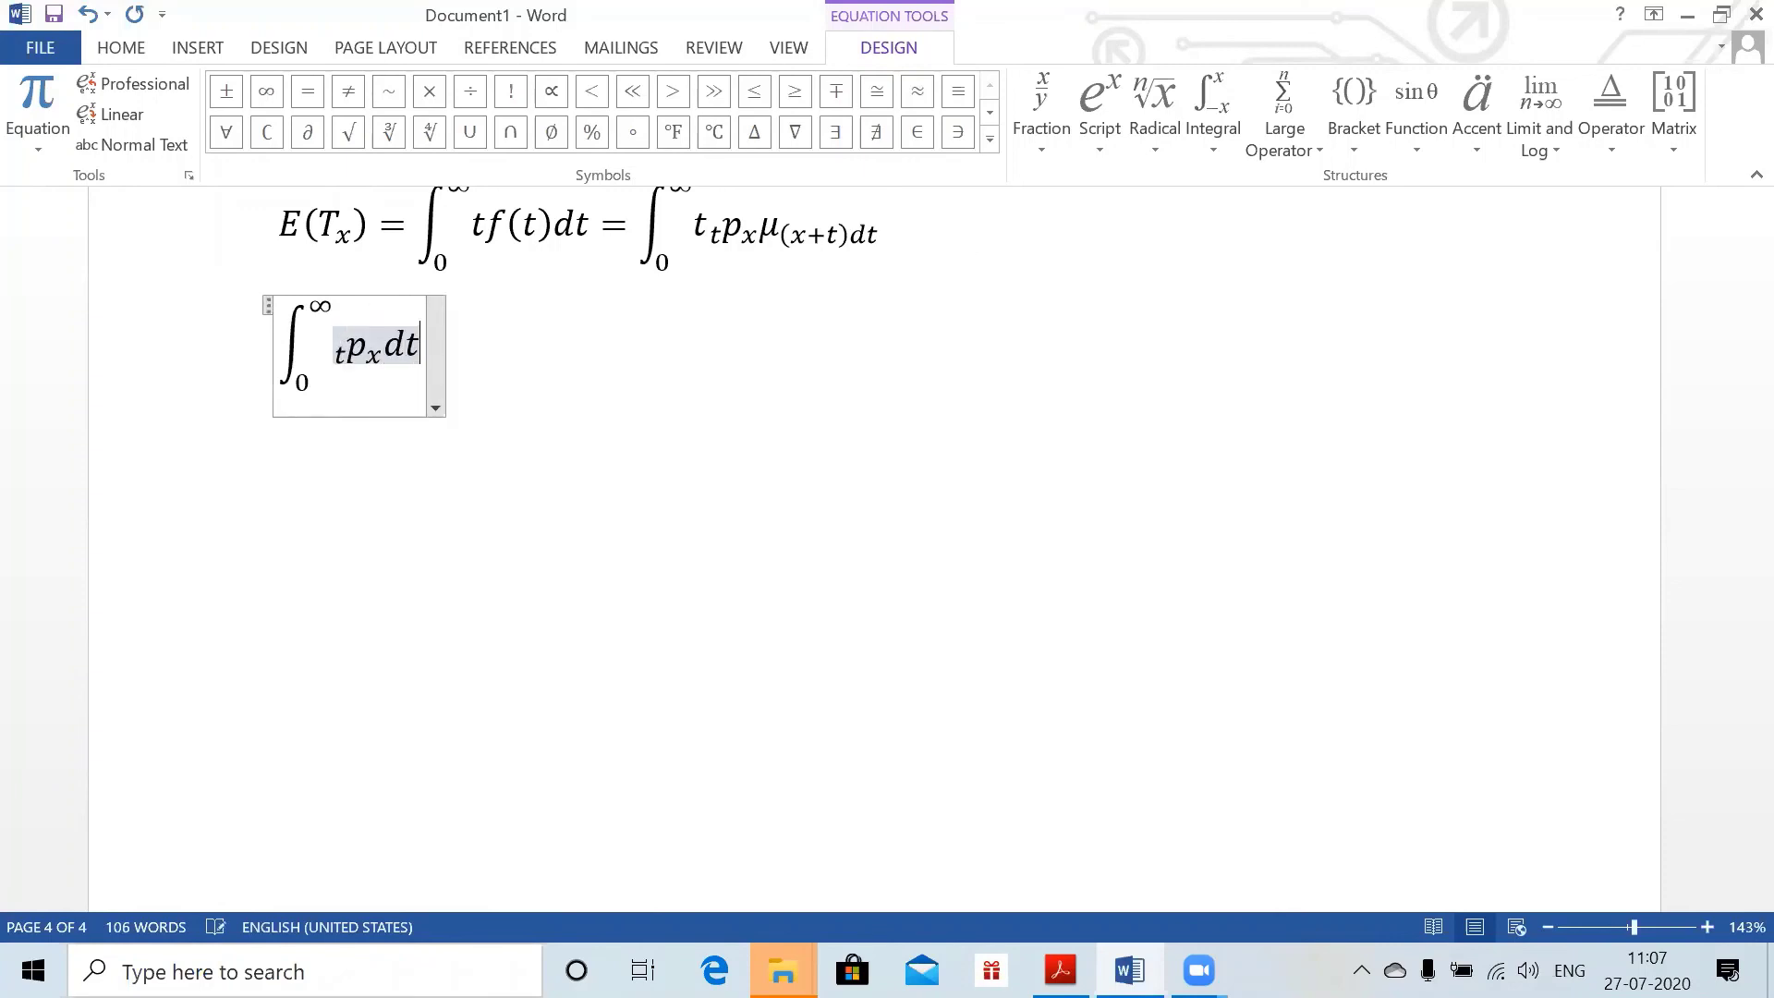
{"action": "left_click", "coordinate": [527, 324]}
{"action": "key", "text": "Return"}
{"action": "key", "text": "Return"}
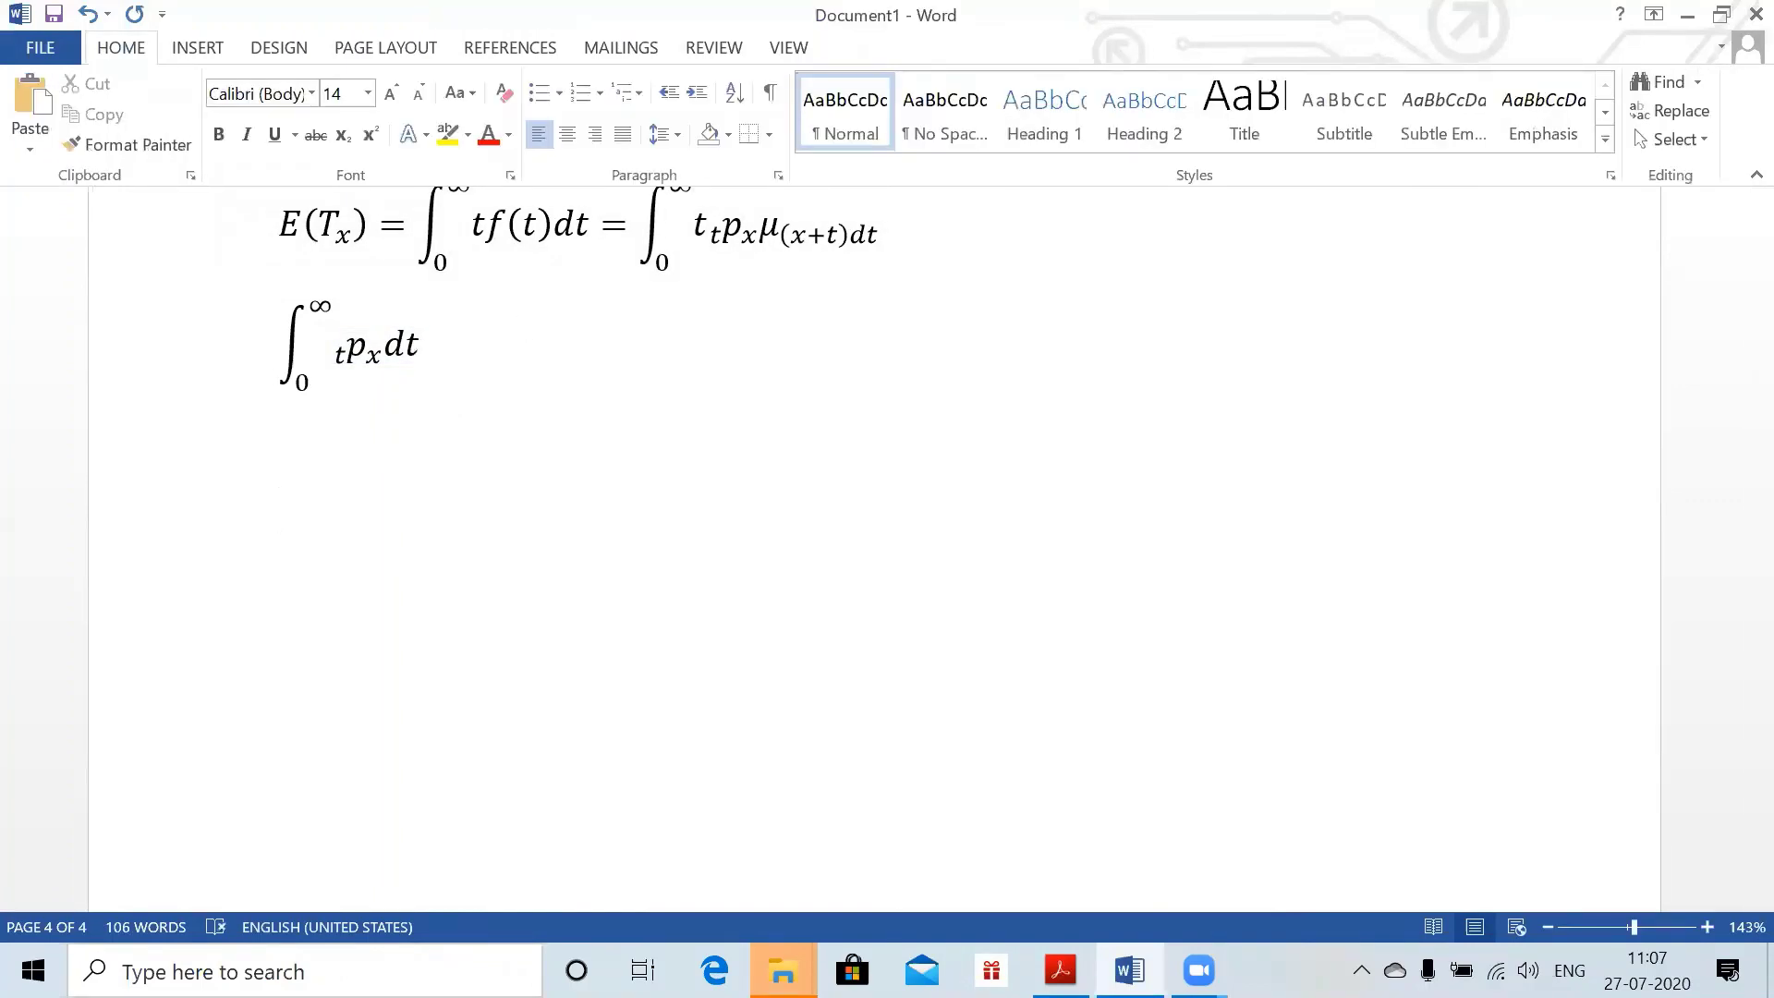
- Insert a new equation below the integral, beginning with "var(T_x) =" and x as a subscript
{"action": "type", "text": "var"}
{"action": "key", "text": "BackSpace"}
{"action": "key", "text": "BackSpace"}
{"action": "key", "text": "BackSpace"}
{"action": "key", "text": "alt+equal"}
{"action": "type", "text": "var(T"}
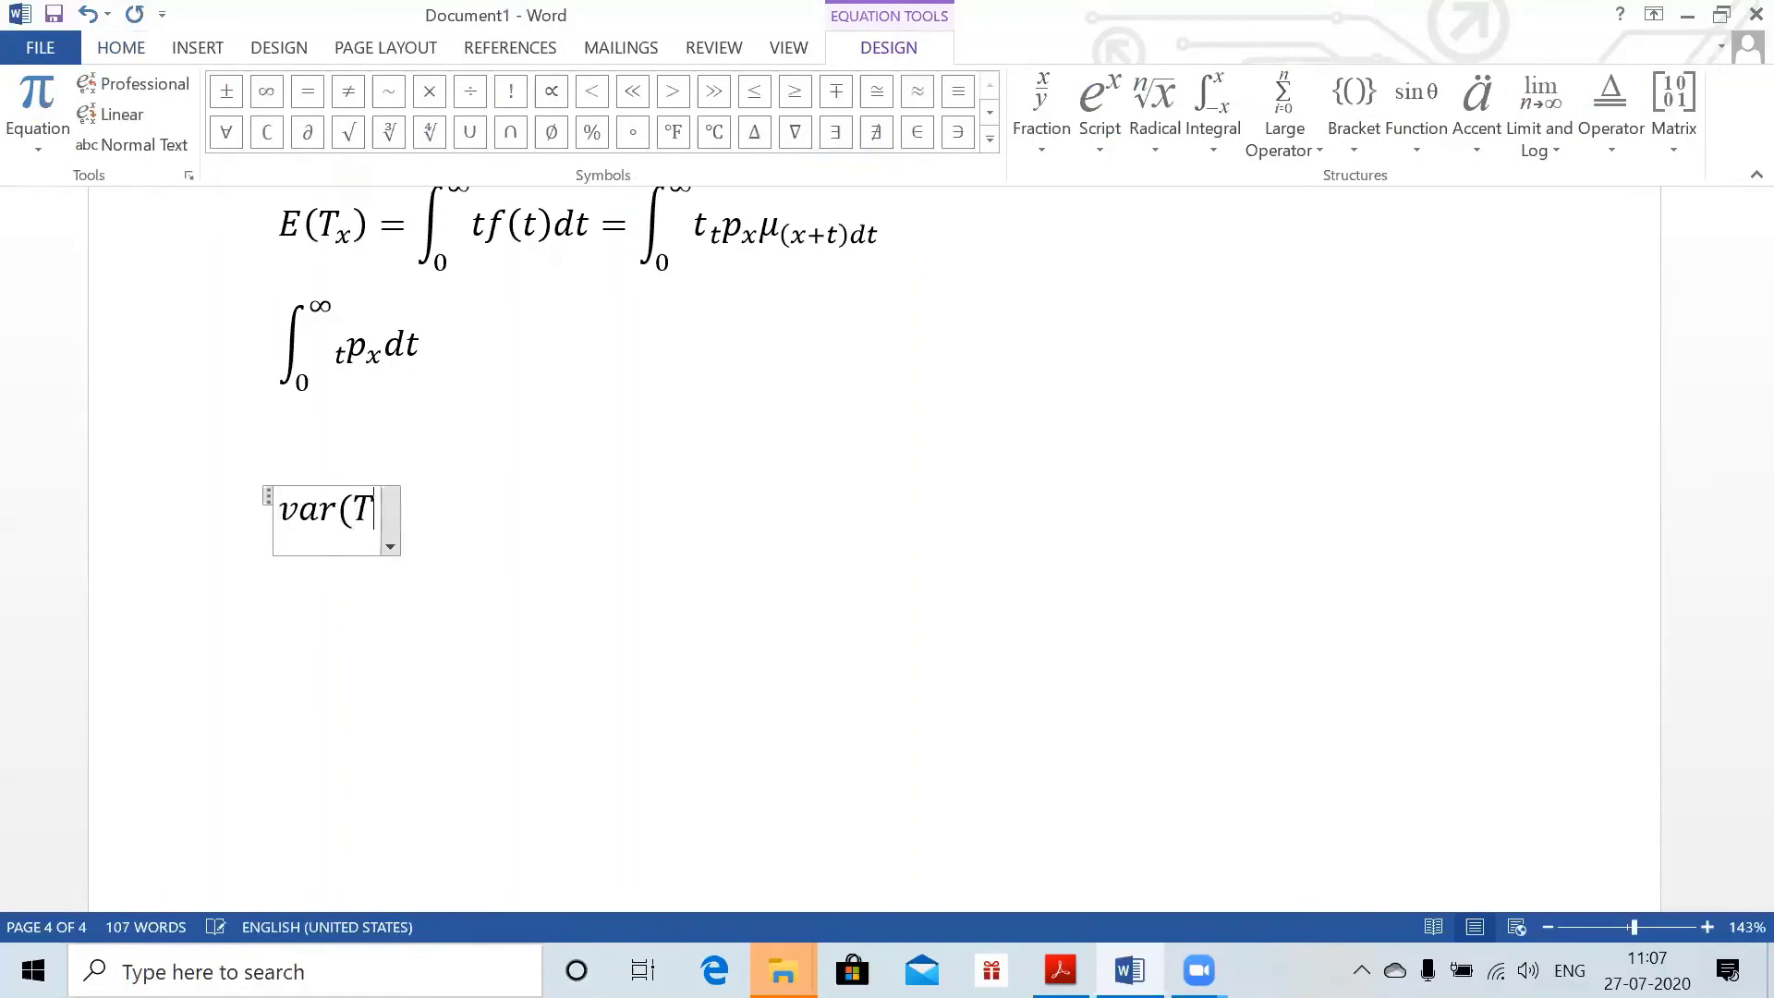
{"action": "type", "text": "x"}
{"action": "key", "text": "BackSpace"}
{"action": "type", "text": "_x)="}
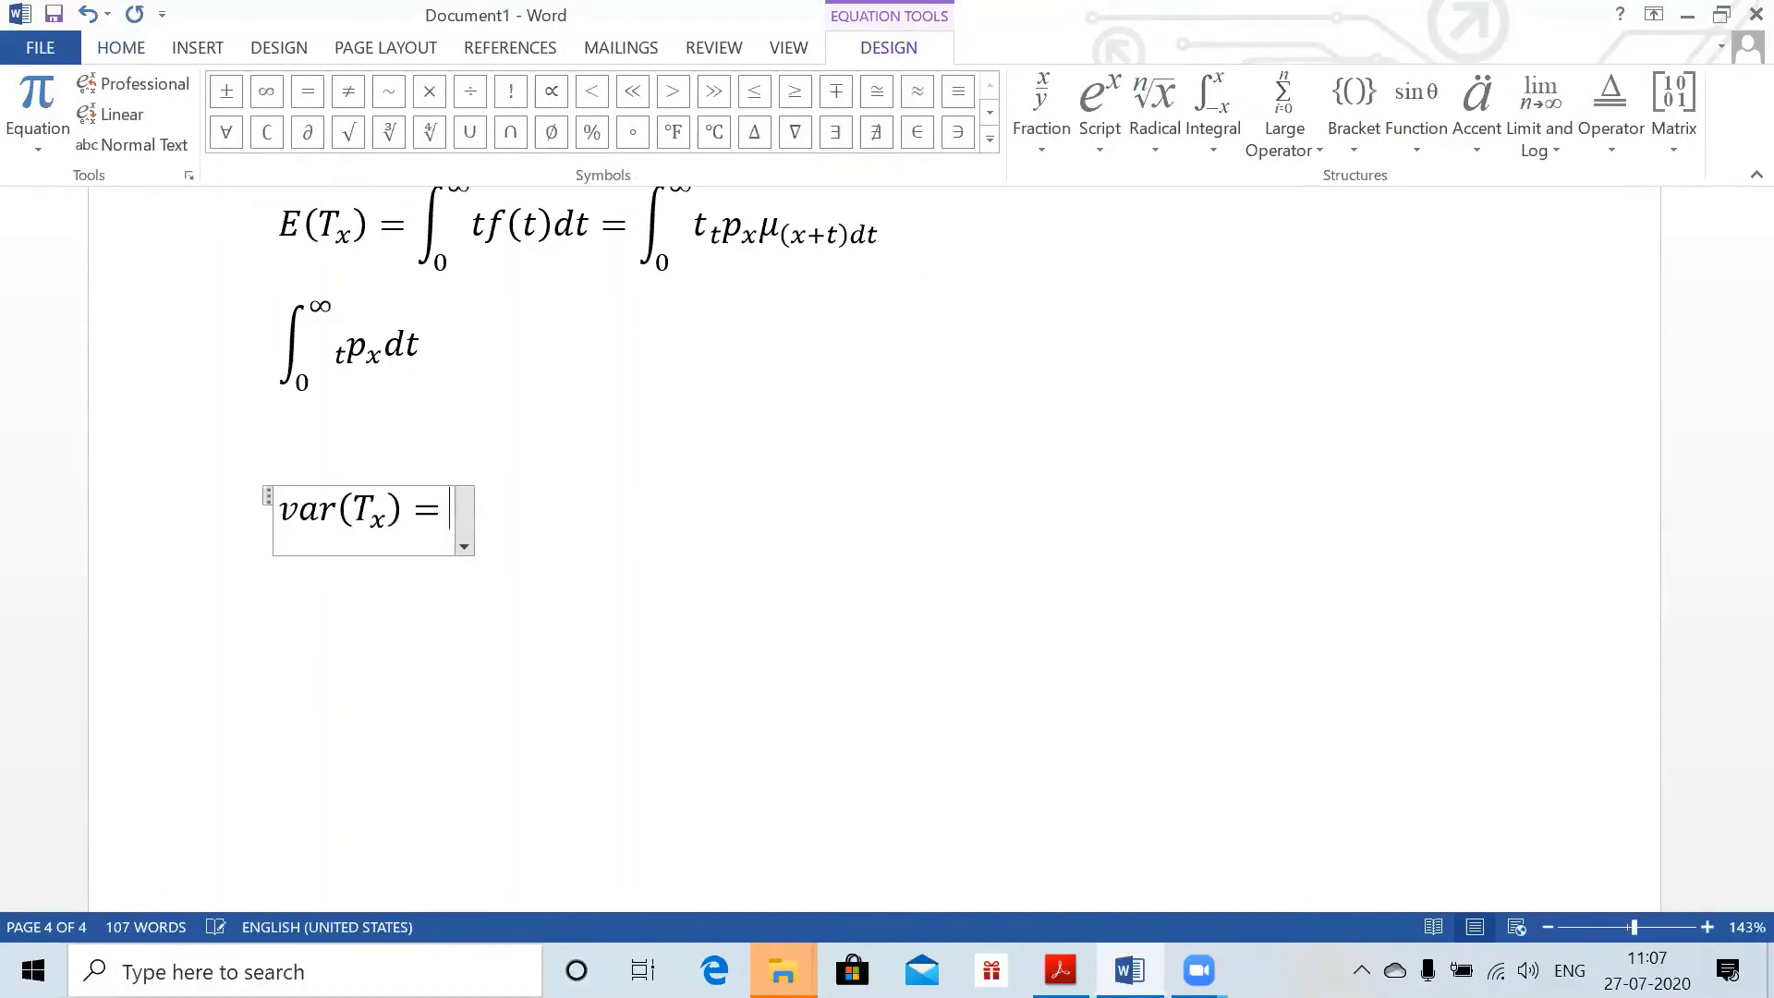
- Continue the var(Tx) equation with "E(T_x^2) − E(T_x)^2 =", formatting x as a subscript and each 2 as a superscript
{"action": "type", "text": "E(T"}
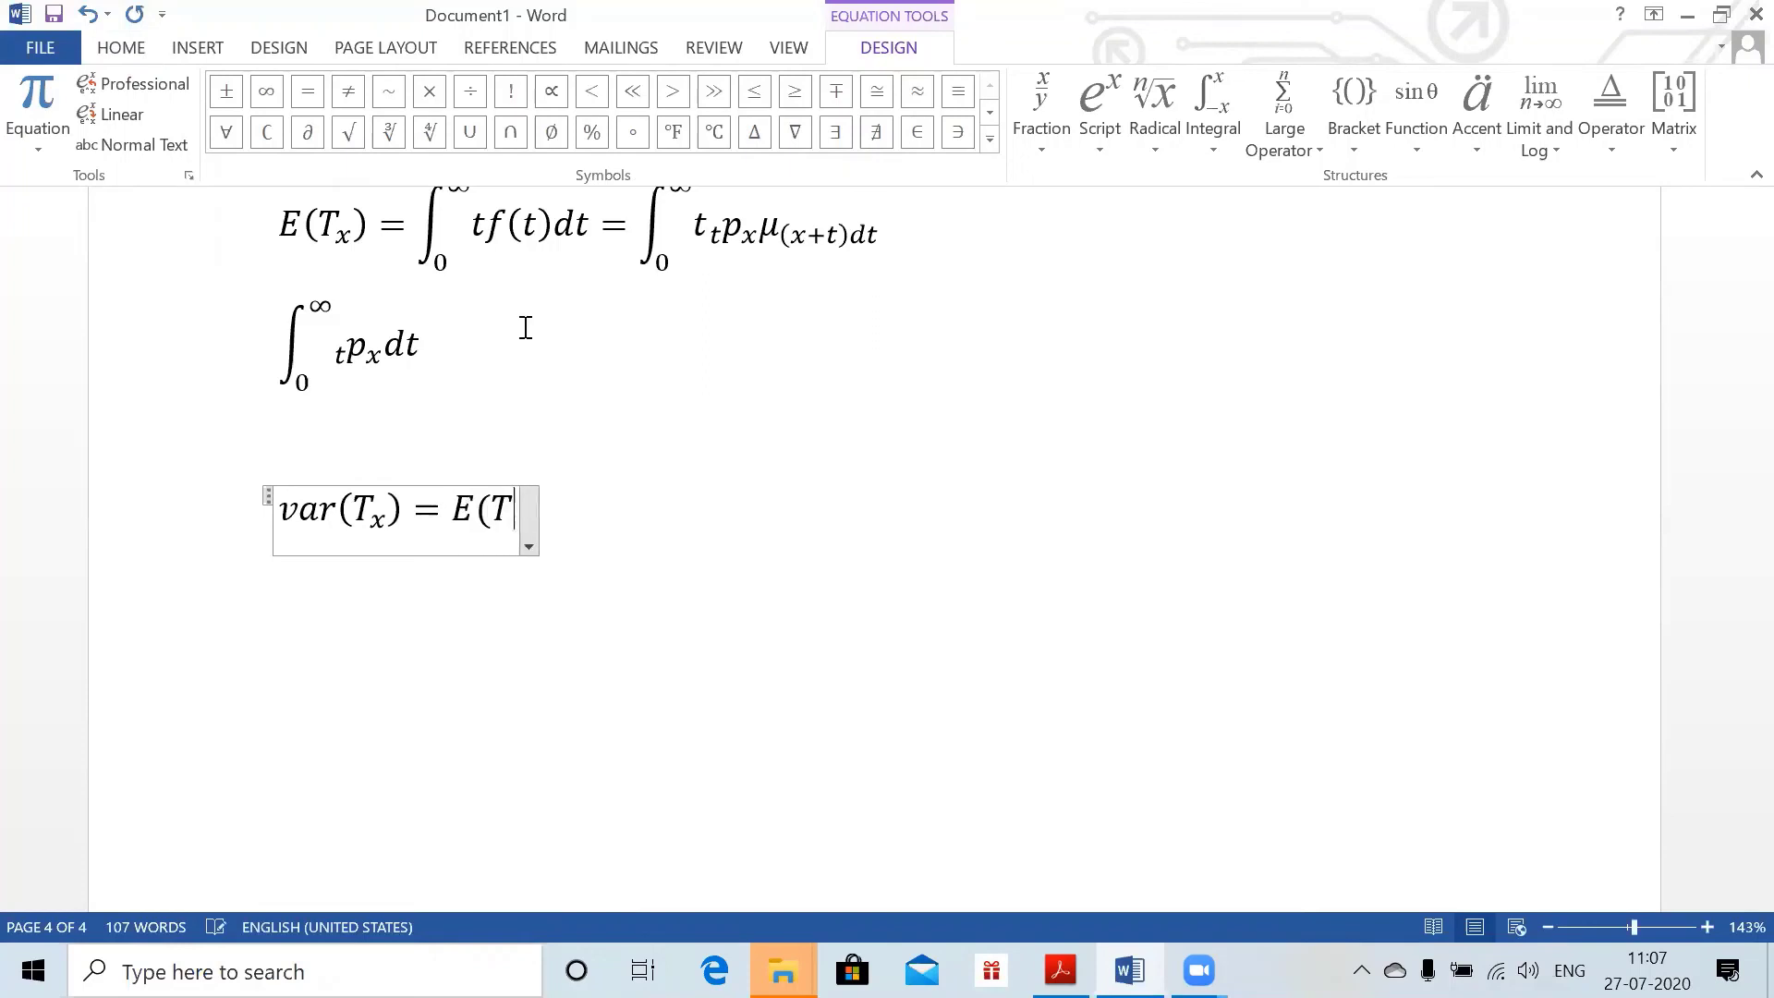
{"action": "type", "text": "_x^2"}
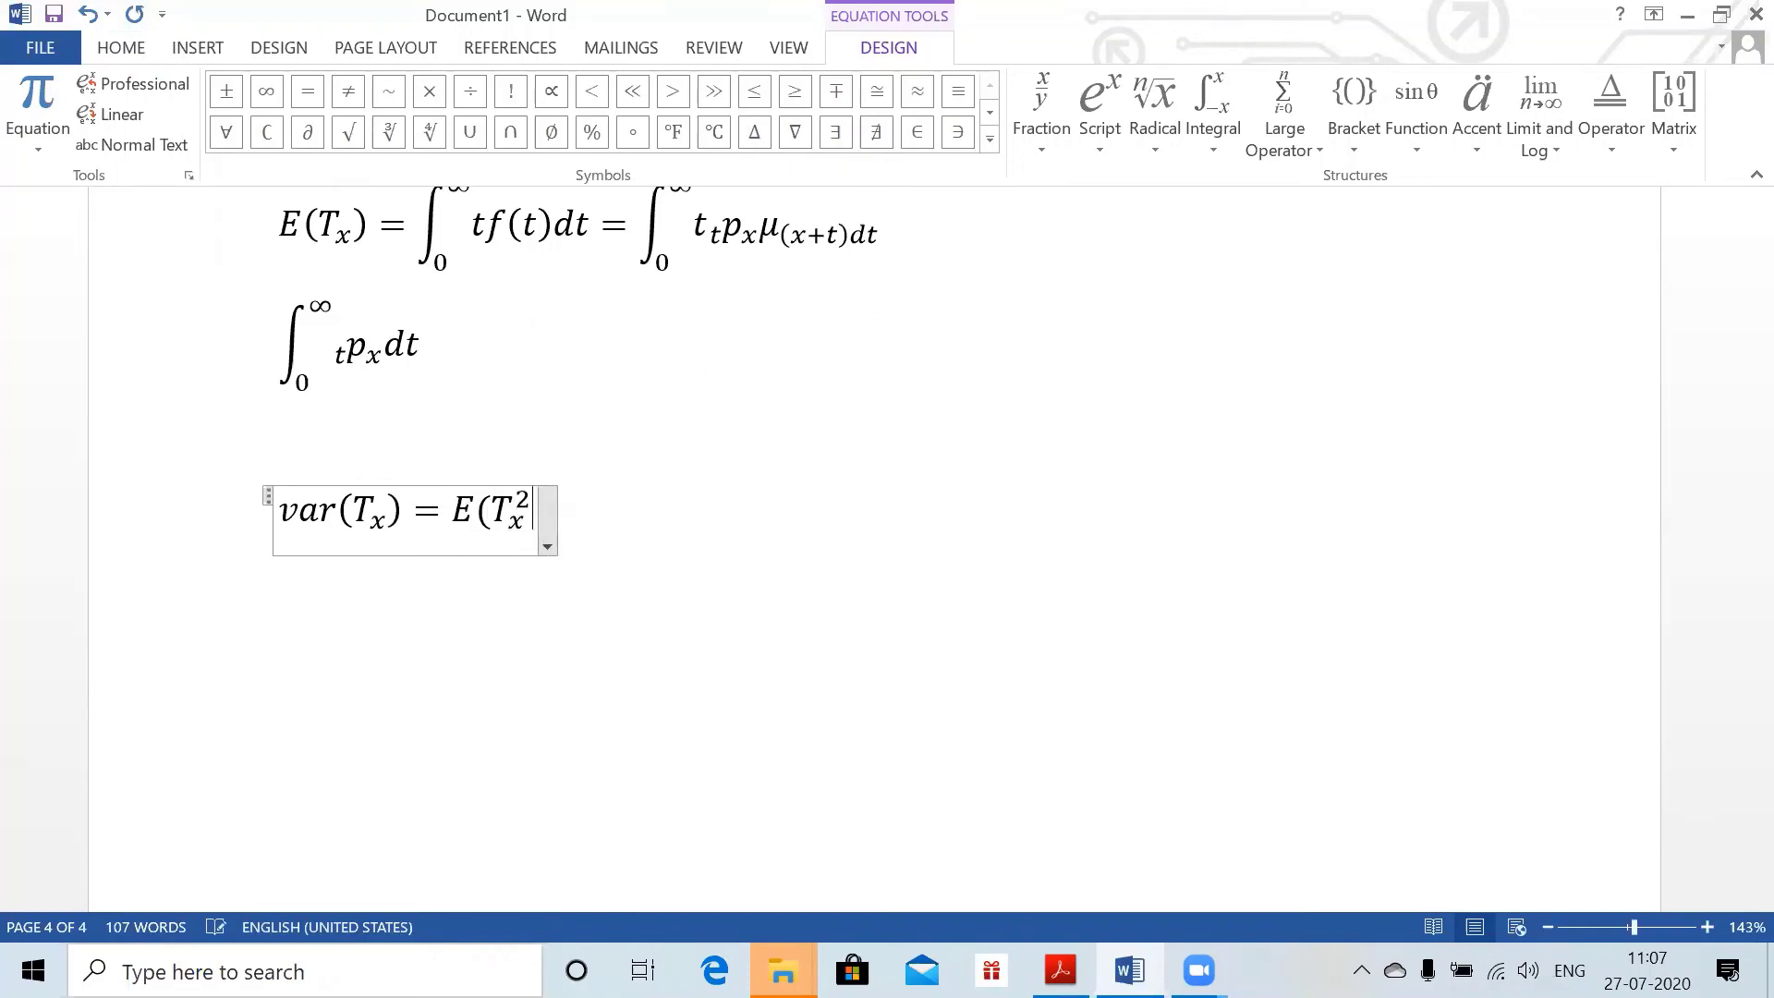
{"action": "type", "text": " )-E(T_"}
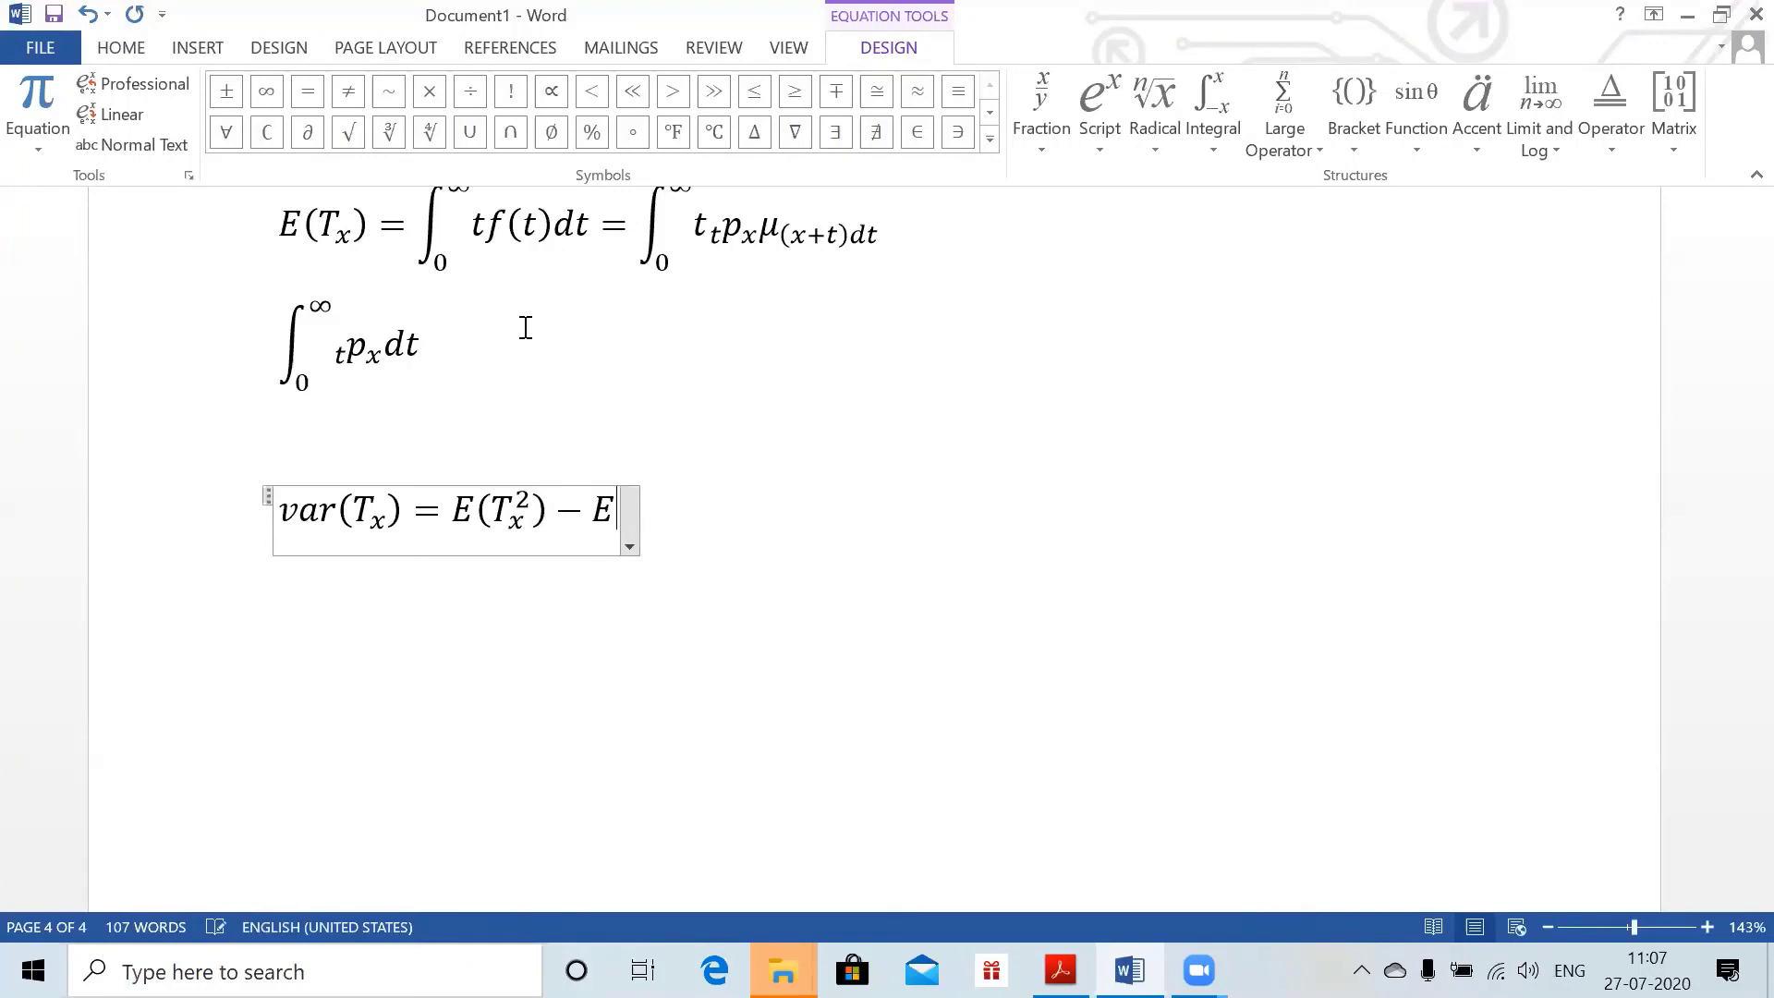
{"action": "type", "text": "x"}
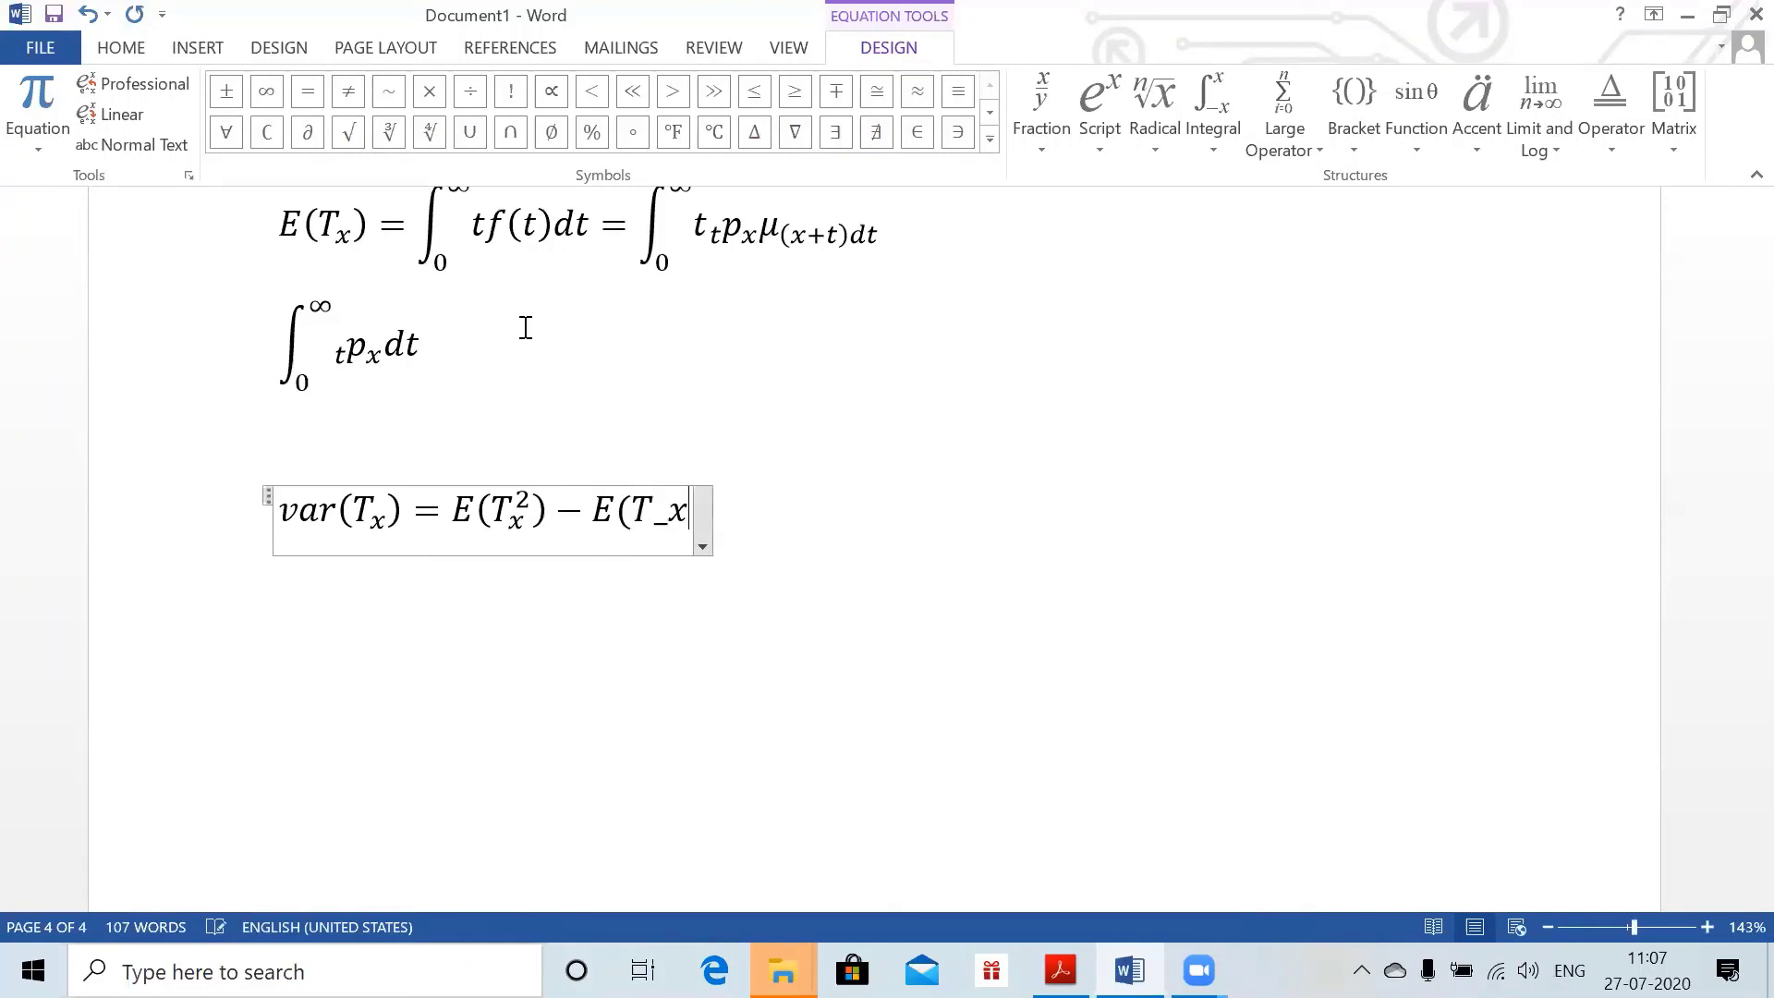
{"action": "type", "text": " )"}
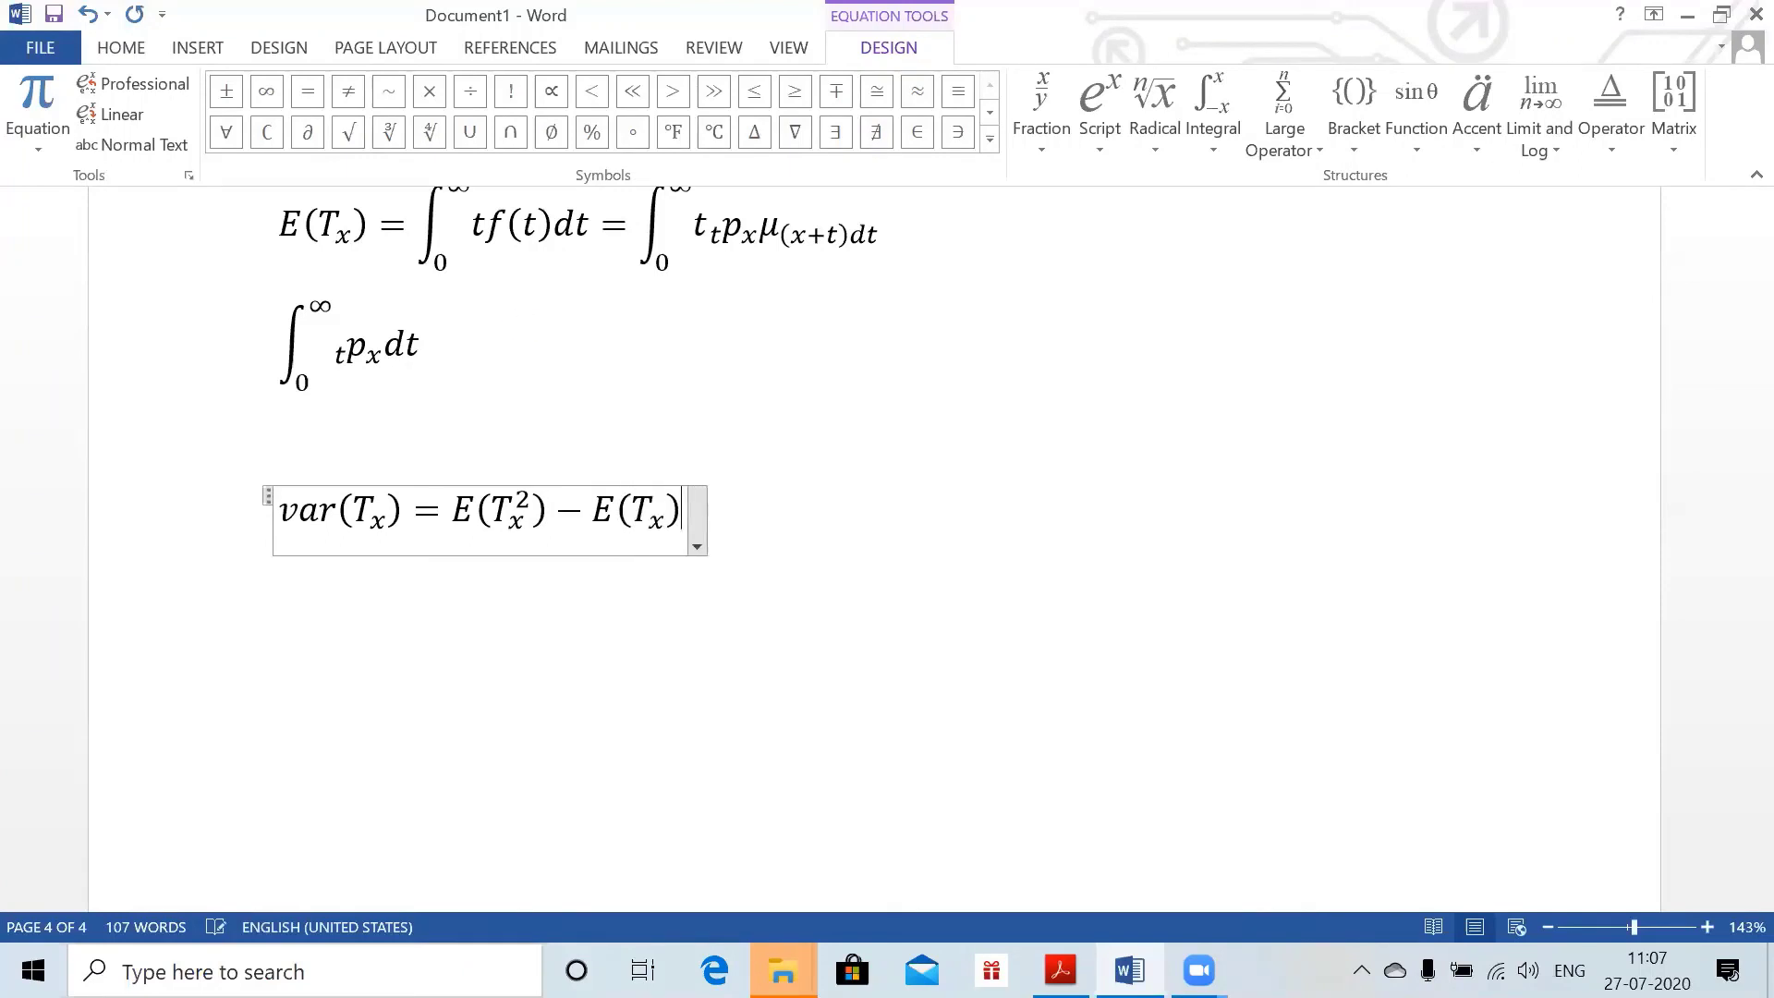
{"action": "type", "text": "^2 "}
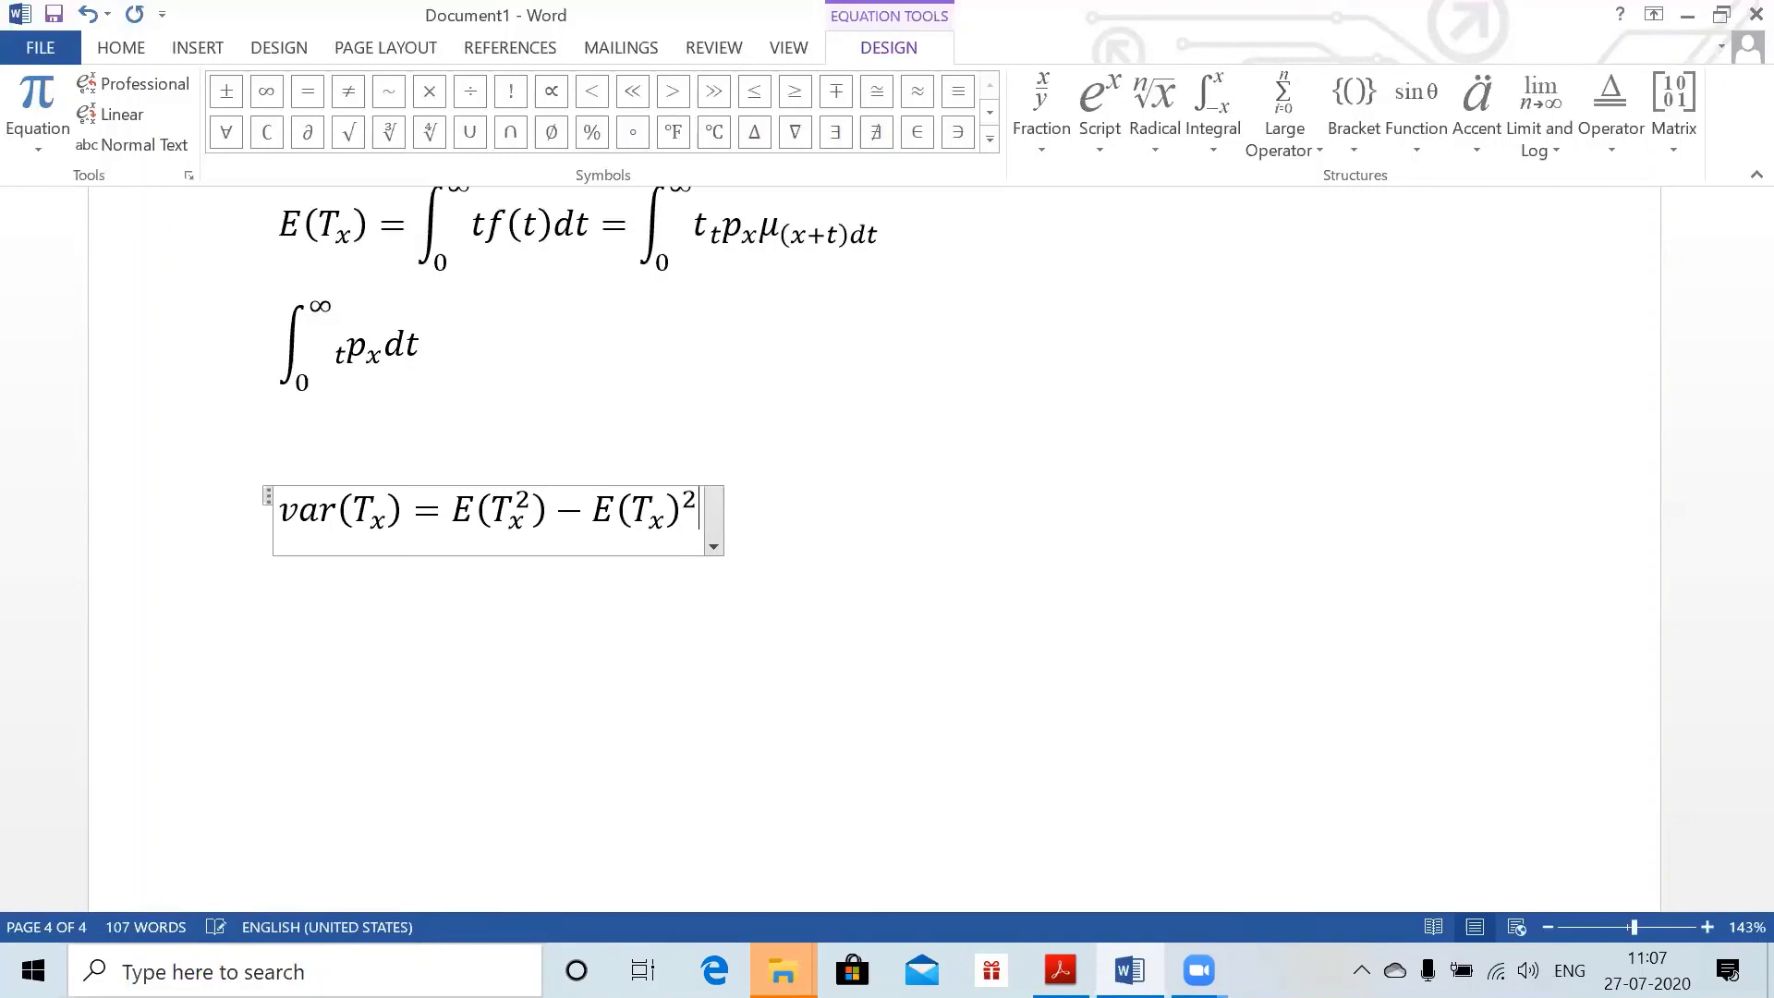
{"action": "type", "text": "="}
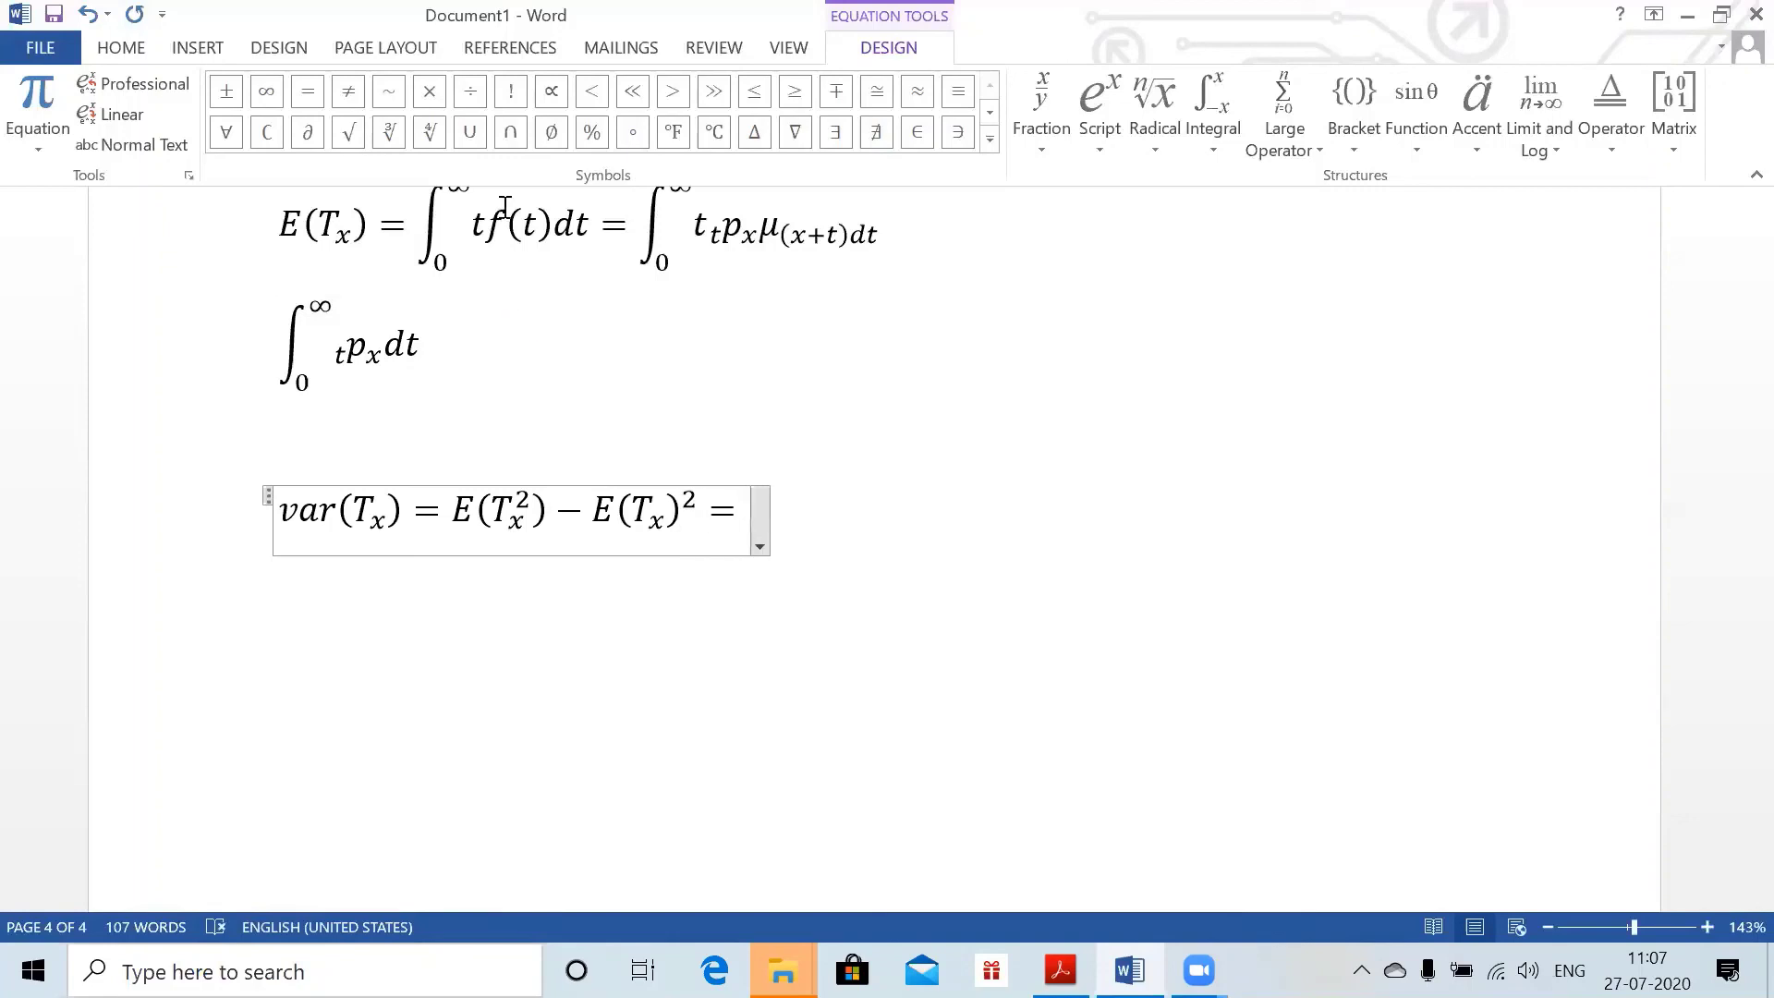
- Copy the second integral of the E(Tx) equation to the end of the var(Tx) equation and square its leading t
{"action": "left_click", "coordinate": [687, 238]}
{"action": "double_click", "coordinate": [687, 238]}
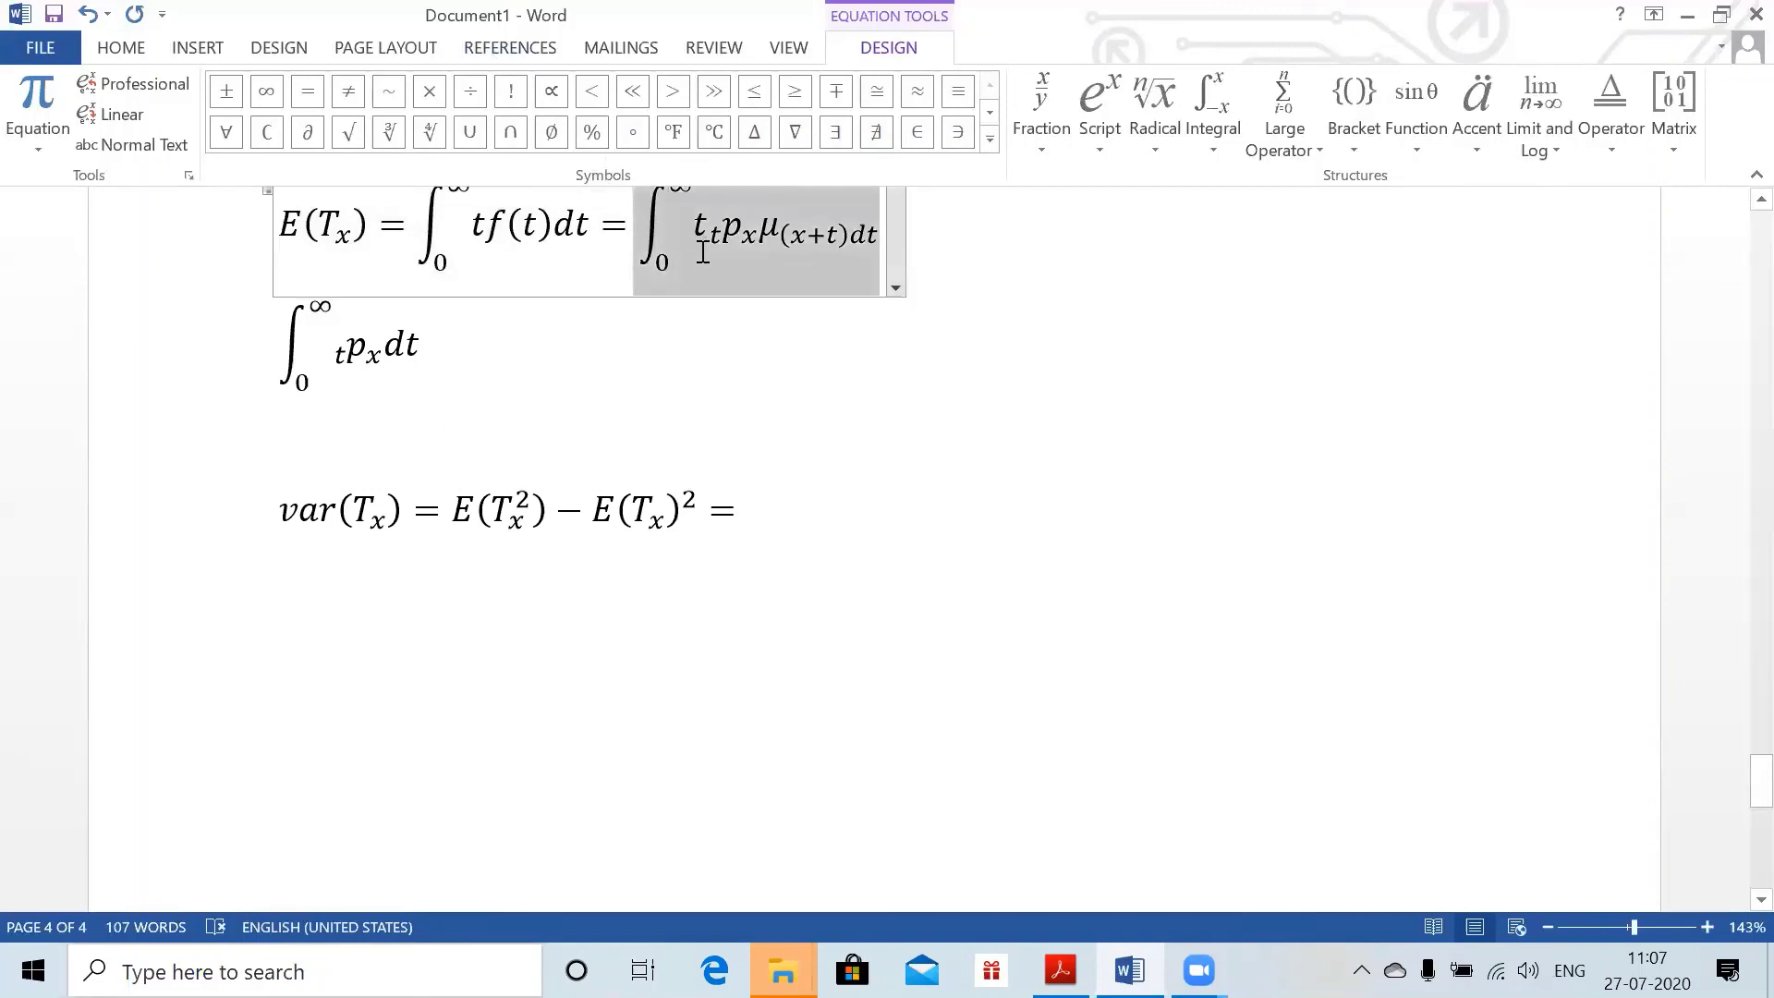
{"action": "left_click", "coordinate": [748, 507]}
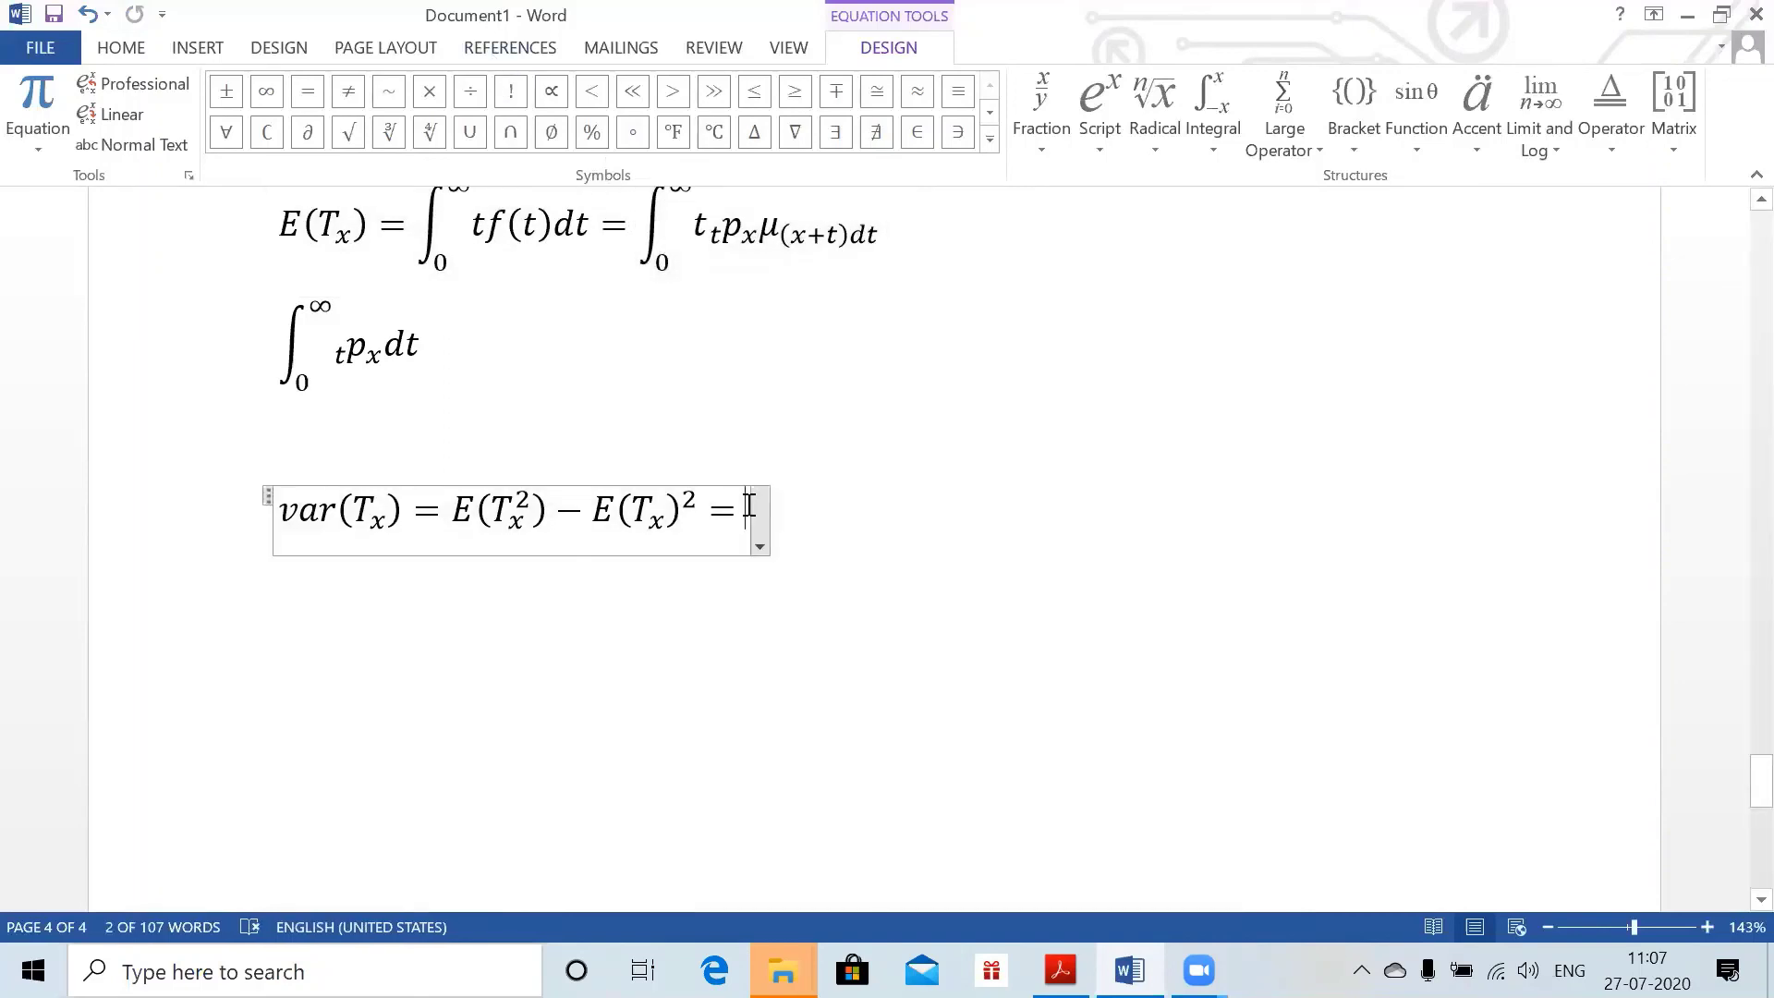
{"action": "type", "text": "∫_0^∞ t ₜpₓμ(x+t)dt"}
{"action": "left_click", "coordinate": [845, 536]}
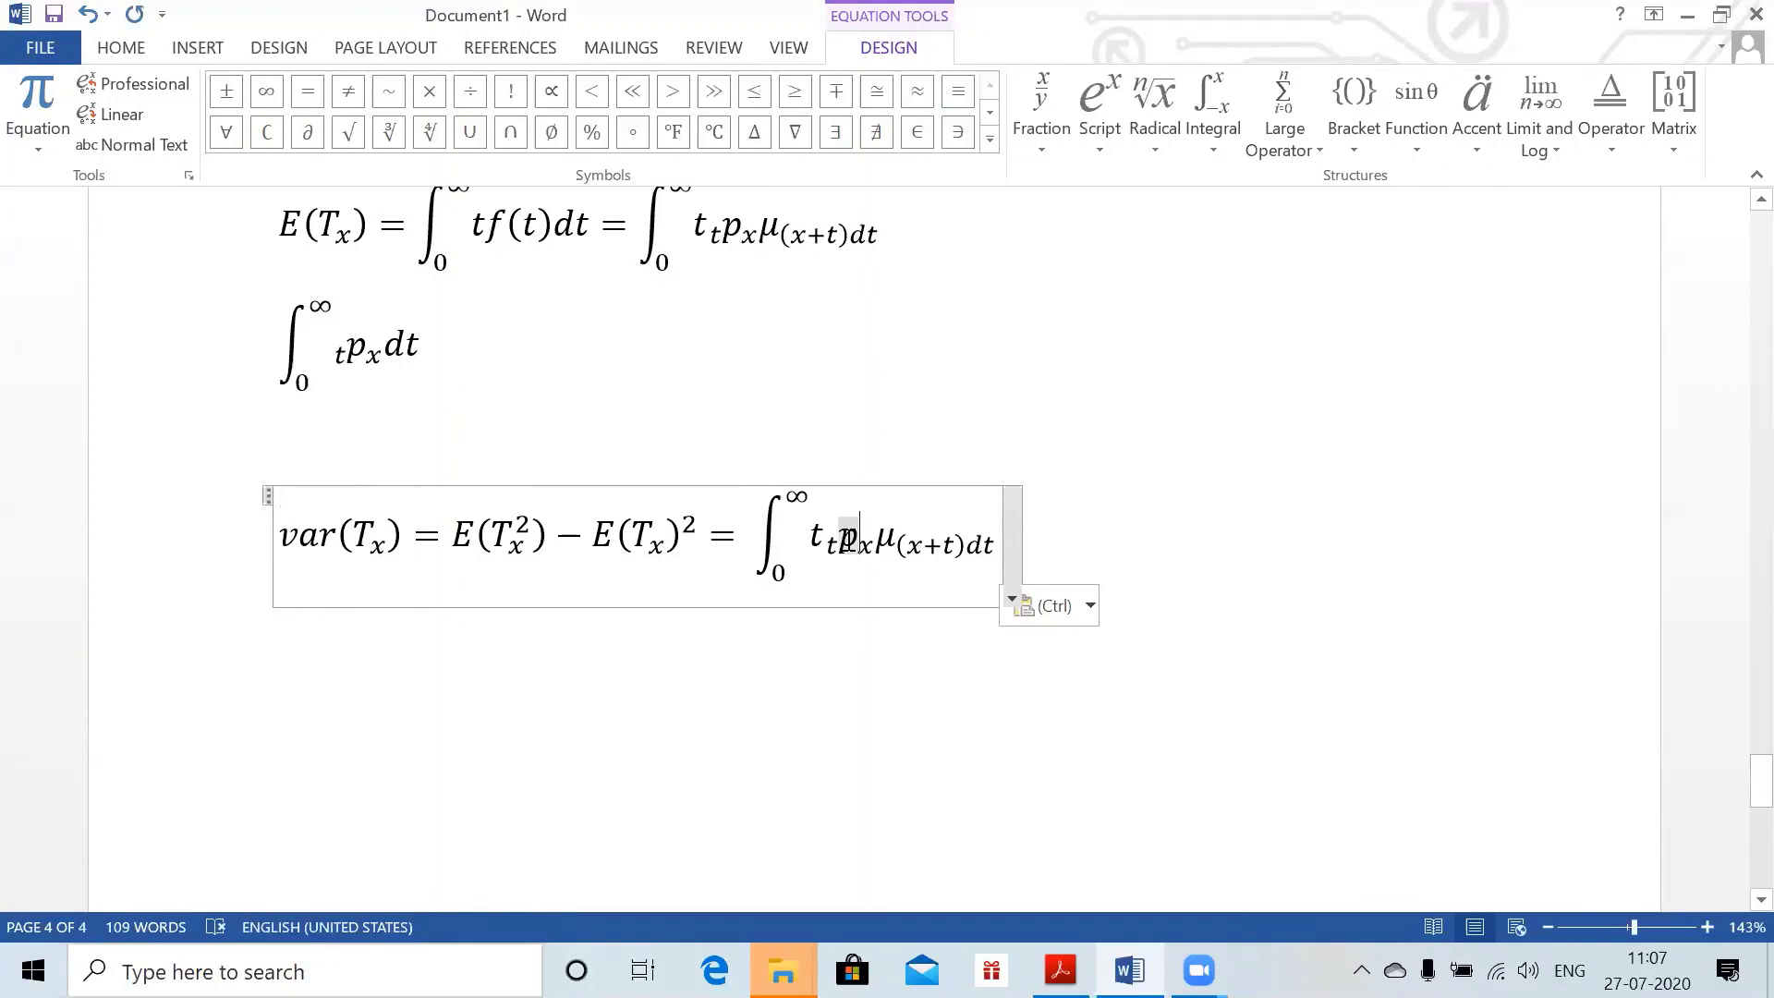
{"action": "key", "text": "Left"}
{"action": "key", "text": "Left"}
{"action": "key", "text": "Left"}
{"action": "key", "text": "Left"}
{"action": "type", "text": "^2"}
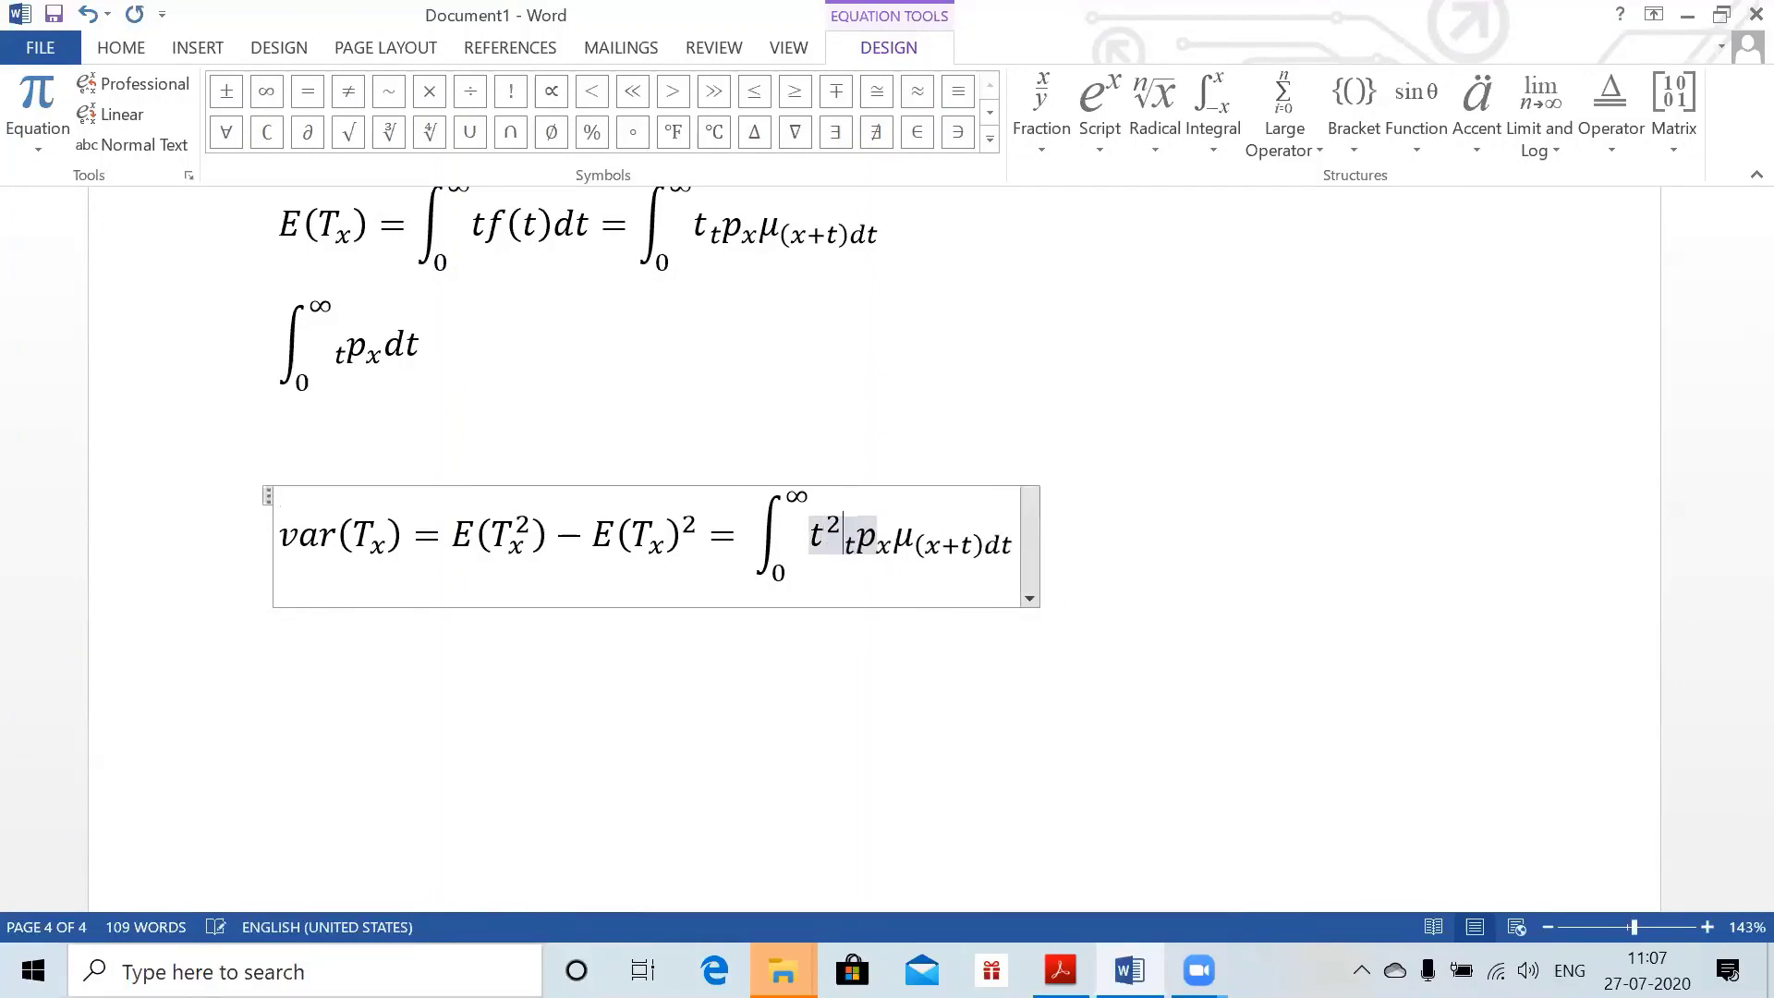
- Append a minus sign outside the t² integral in the var(Tx) equation, followed by another copy of the original integral from 0 to ∞
{"action": "left_click", "coordinate": [1011, 546]}
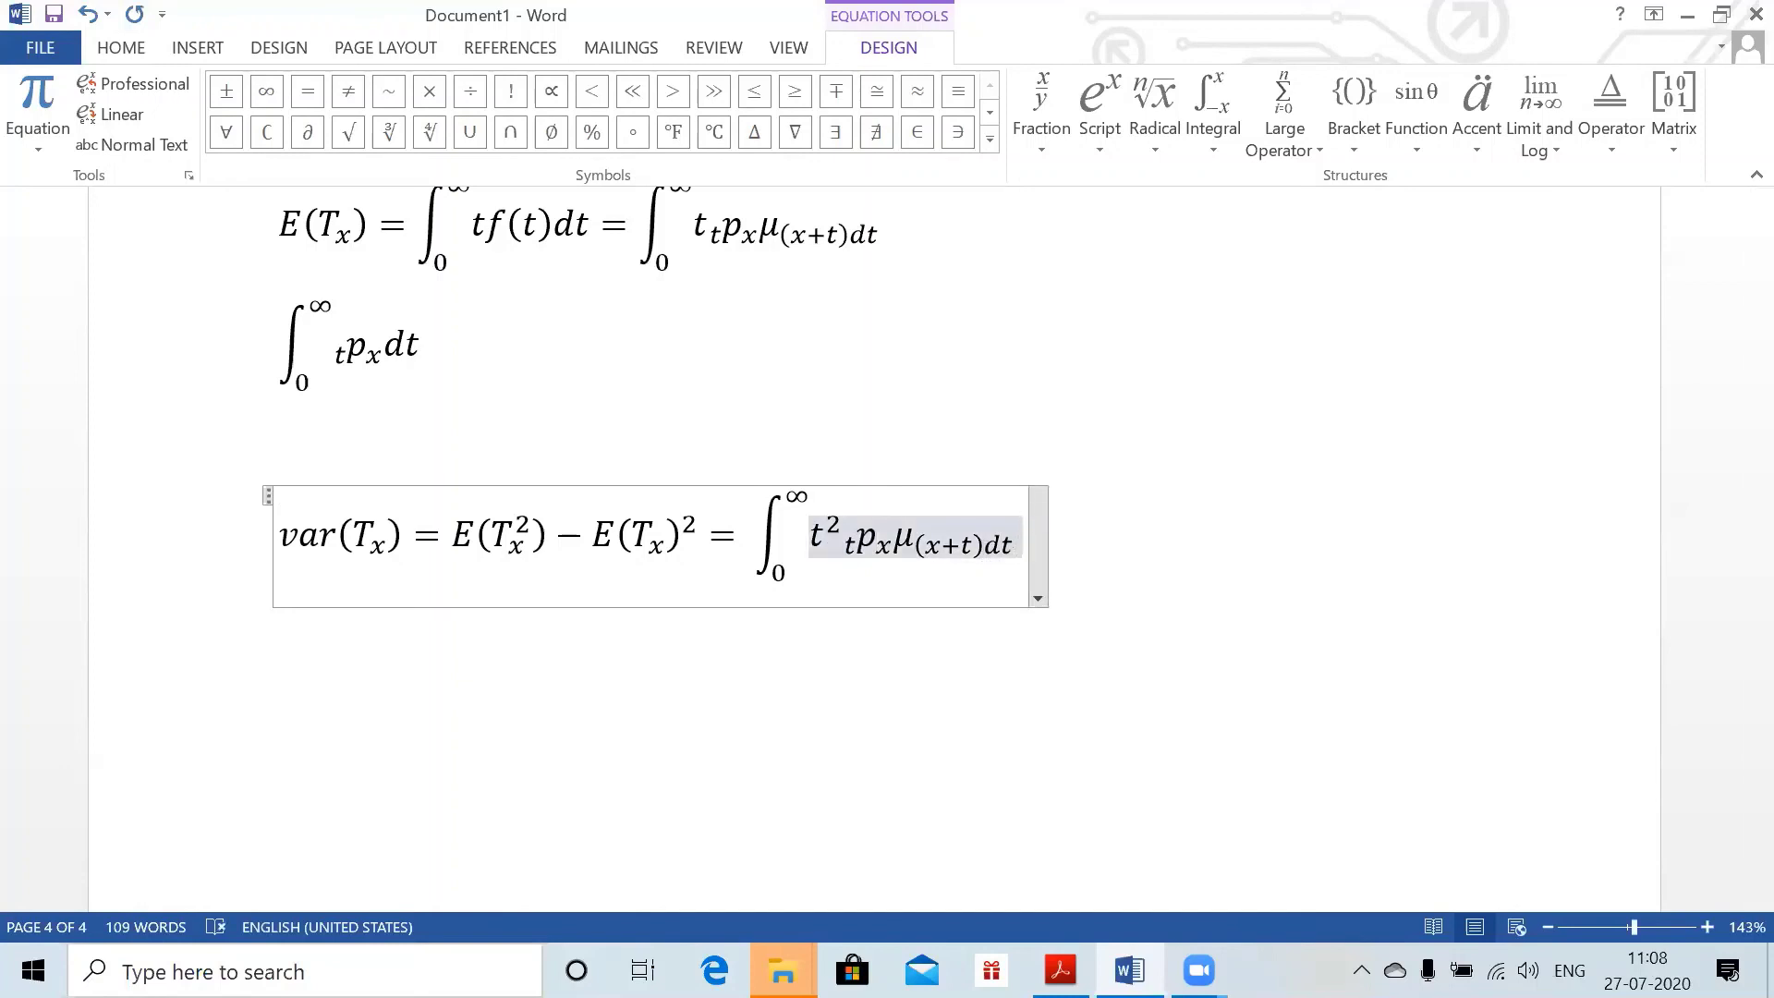
{"action": "type", "text": "-"}
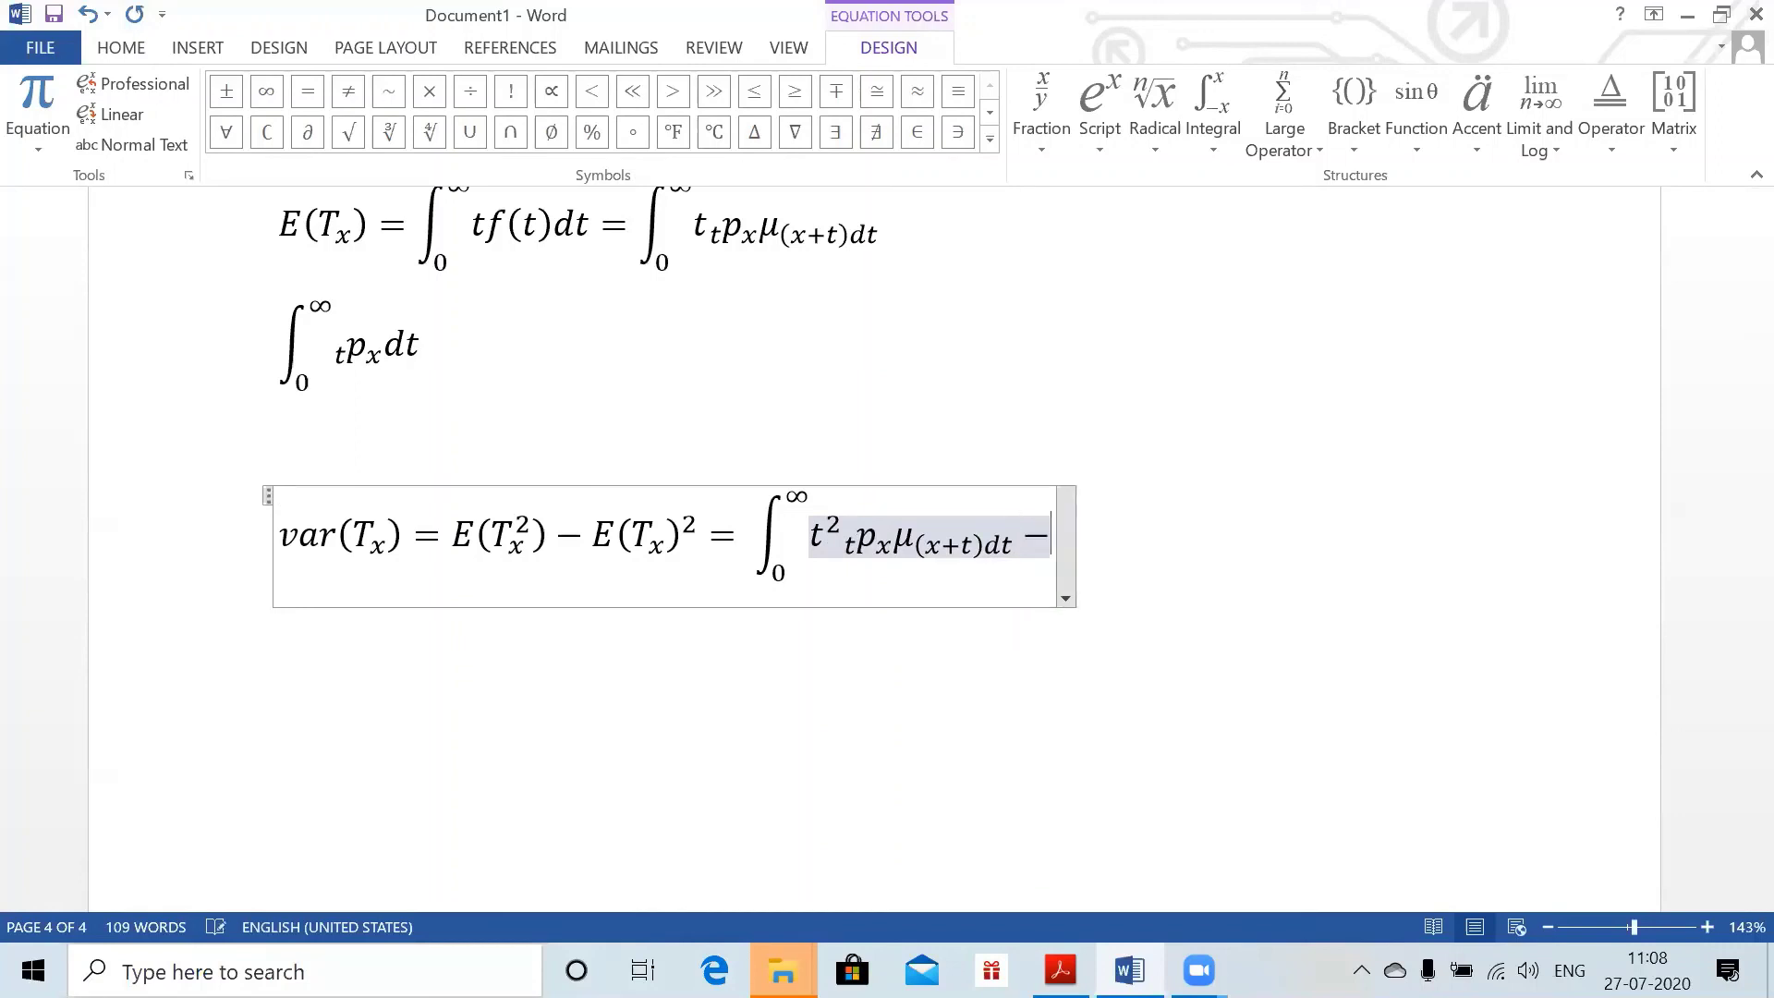
{"action": "key", "text": "BackSpace"}
{"action": "key", "text": "BackSpace"}
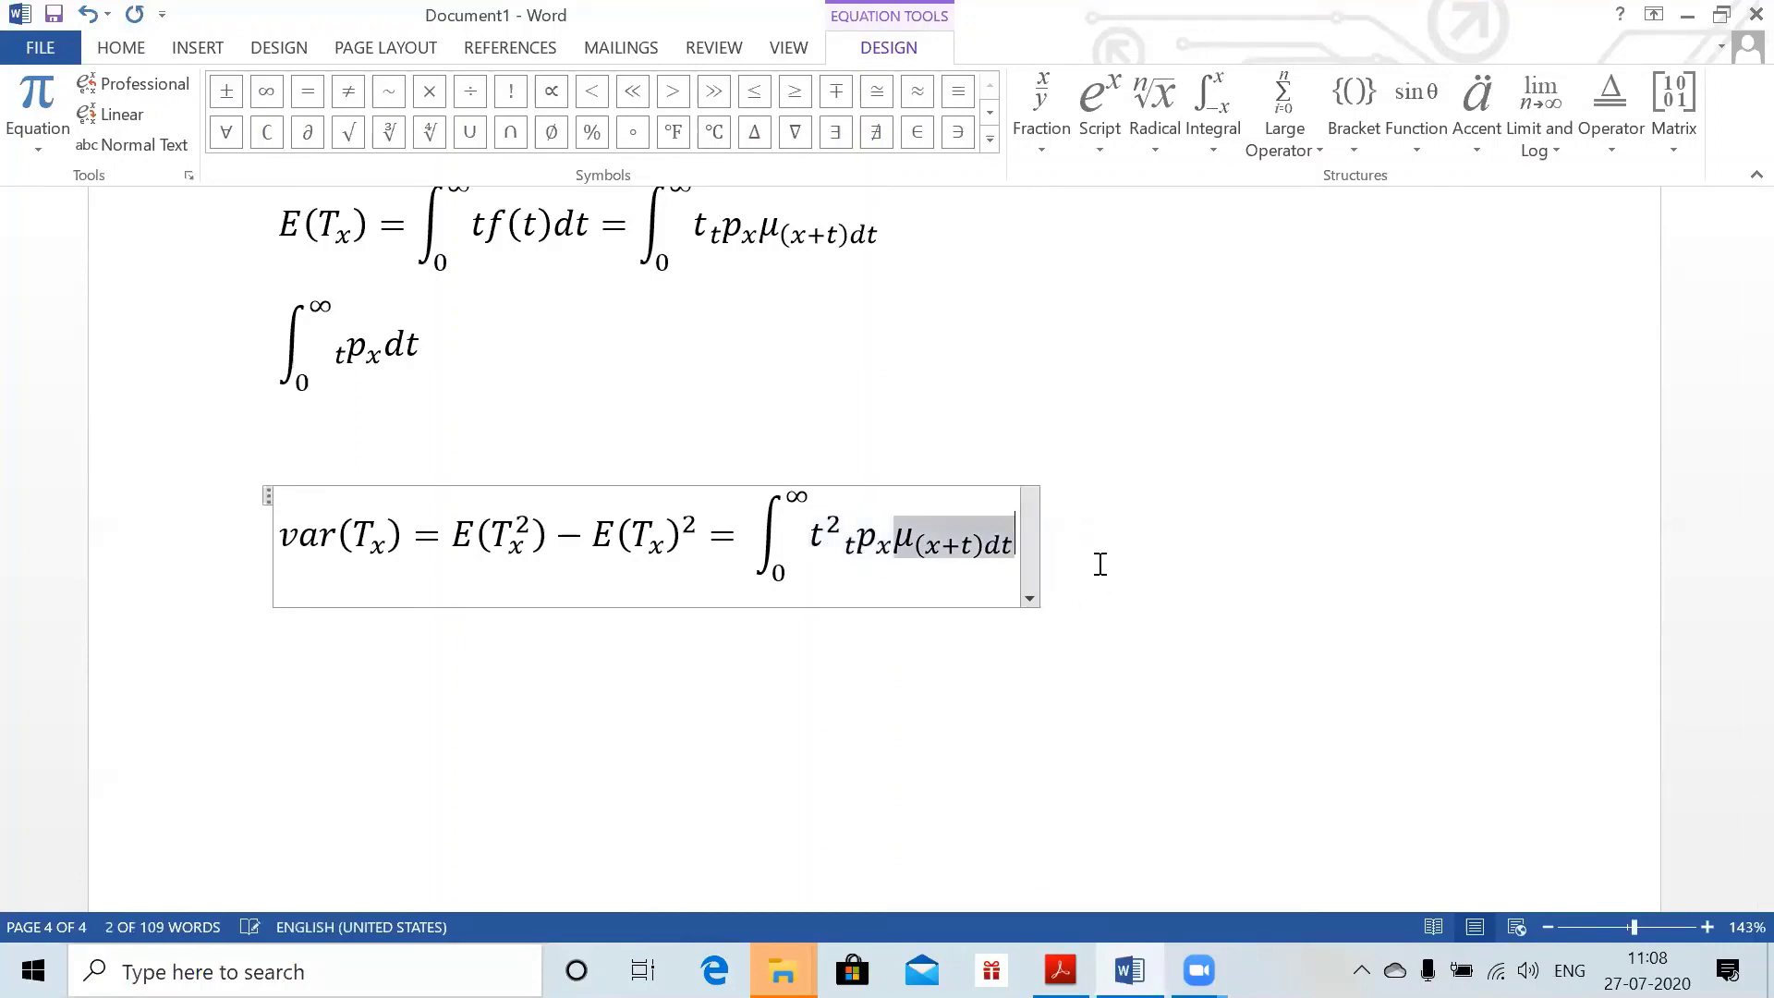
{"action": "key", "text": "Right"}
{"action": "type", "text": "-"}
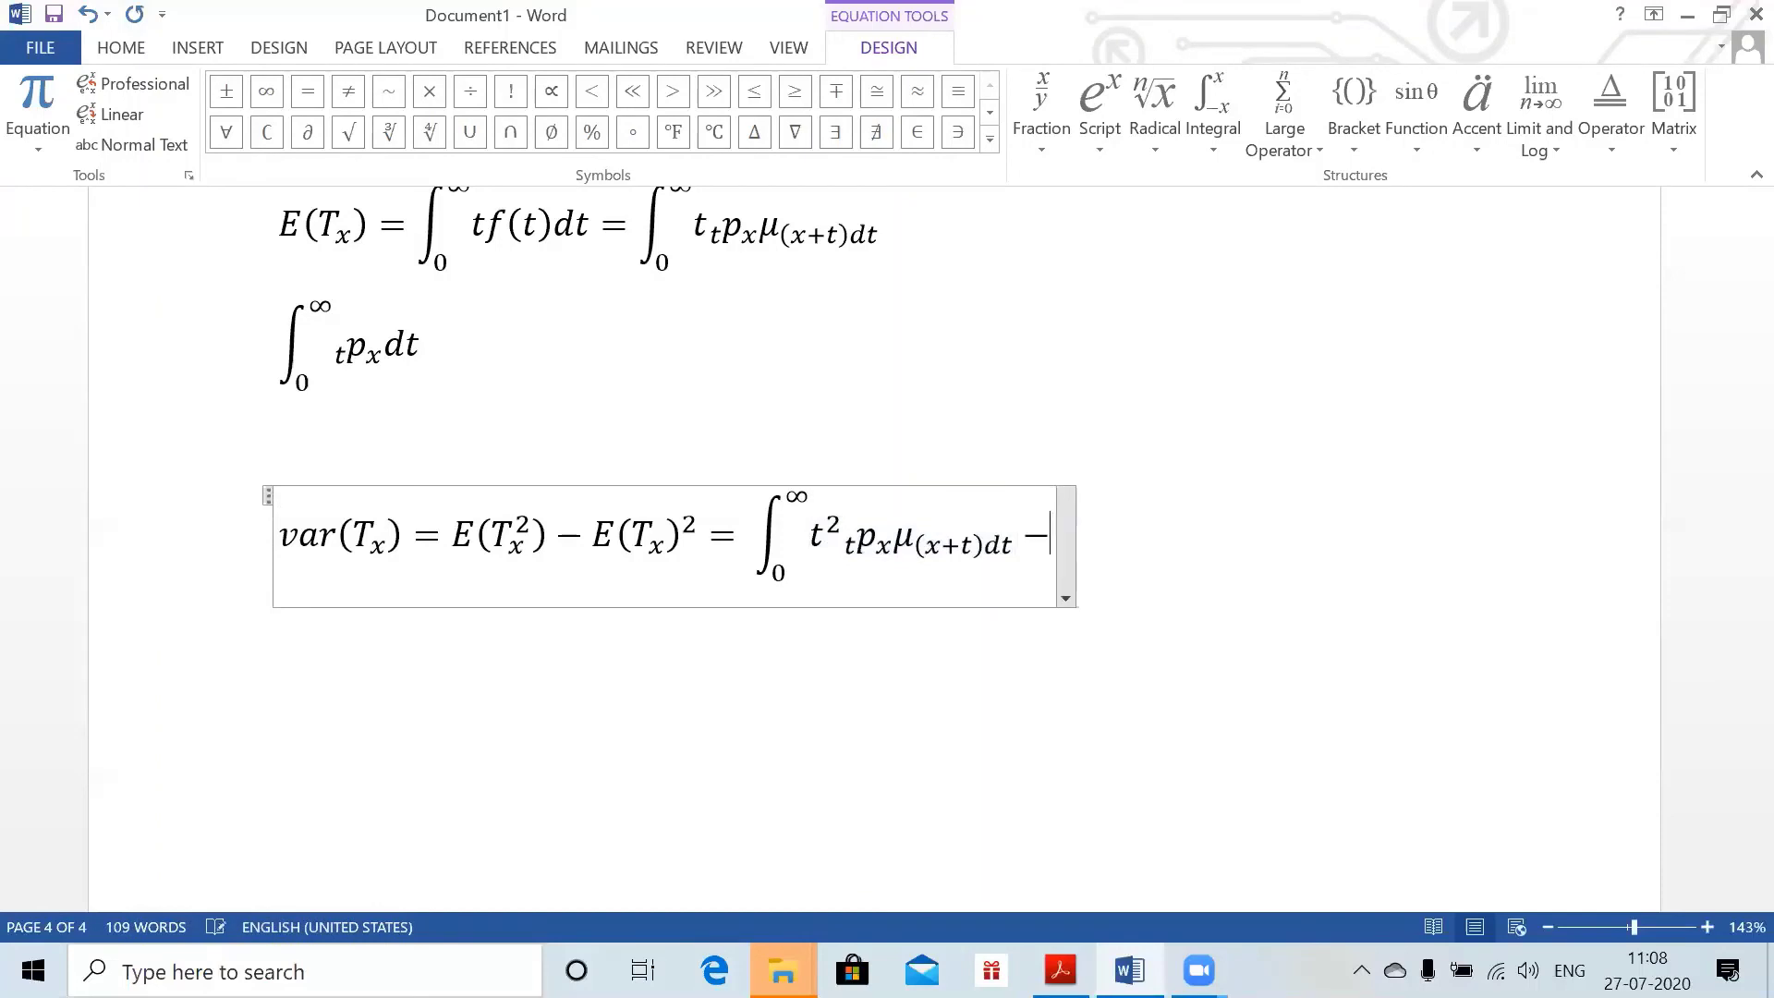
{"action": "type", "text": "∫_0^∞ t _t p_x μ_(x+t)dt"}
{"action": "left_click", "coordinate": [1141, 522]}
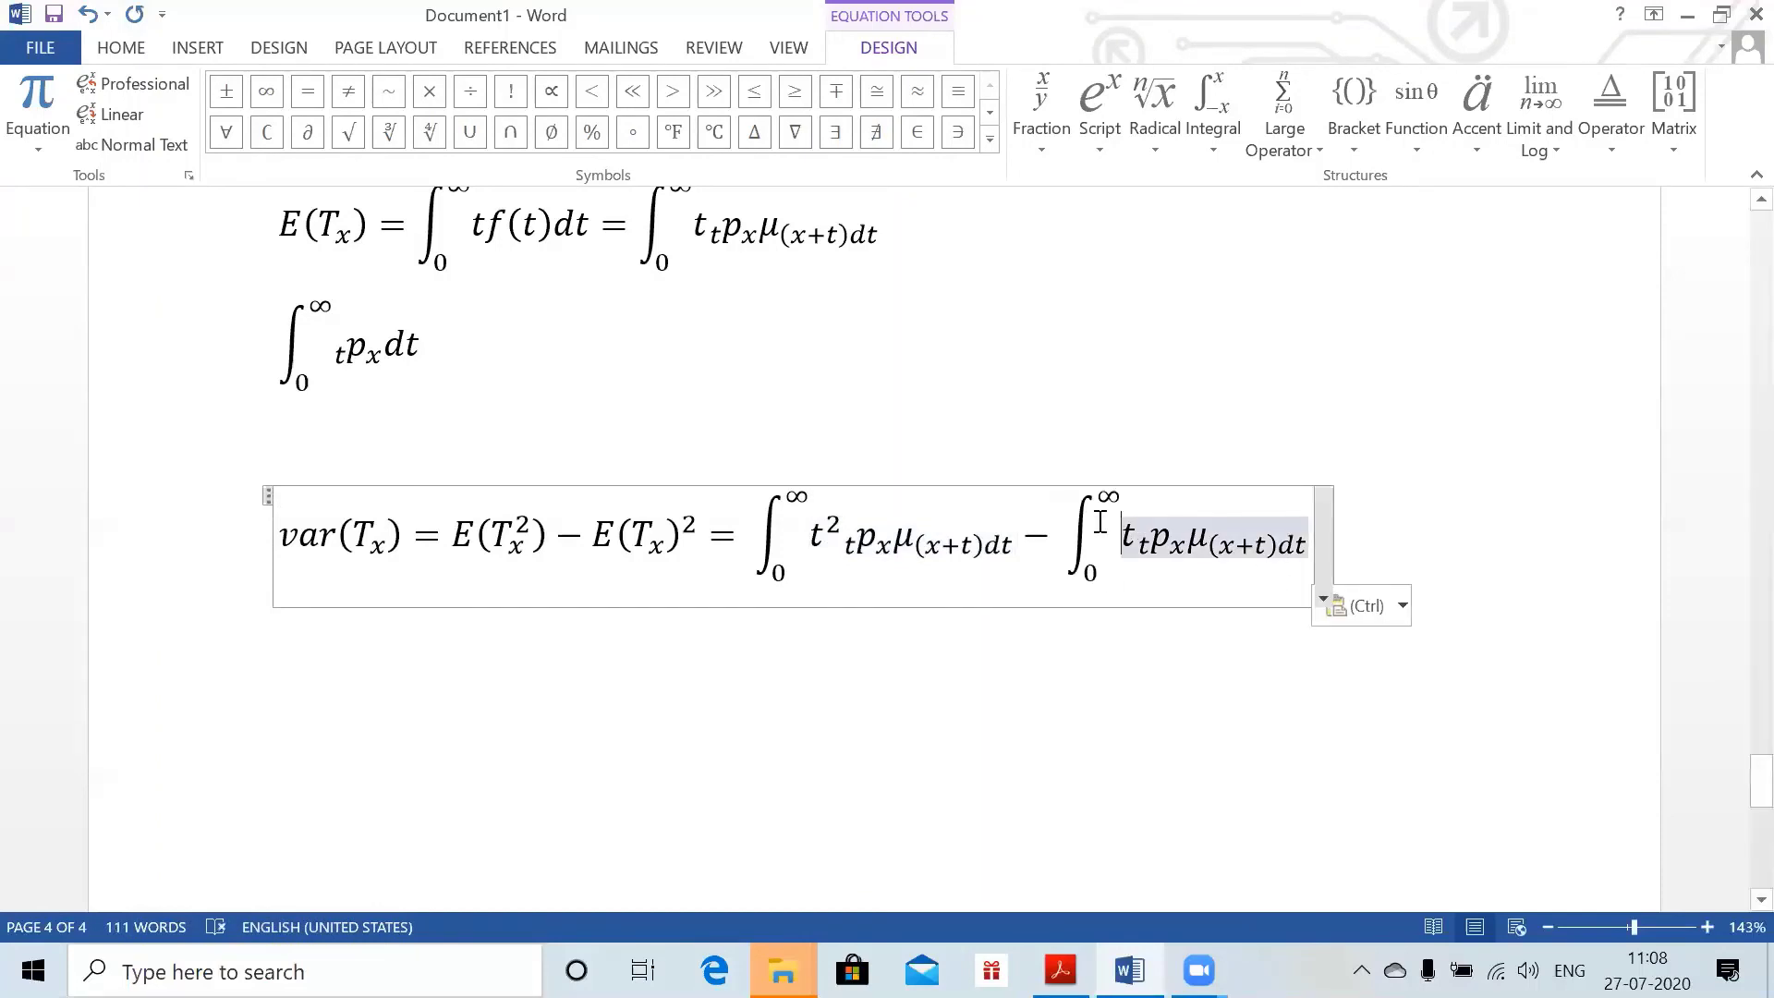
- Enclose the last integral of the var(Tx) equation in parentheses and raise it to the power 2
{"action": "left_click", "coordinate": [1059, 520]}
{"action": "type", "text": "("}
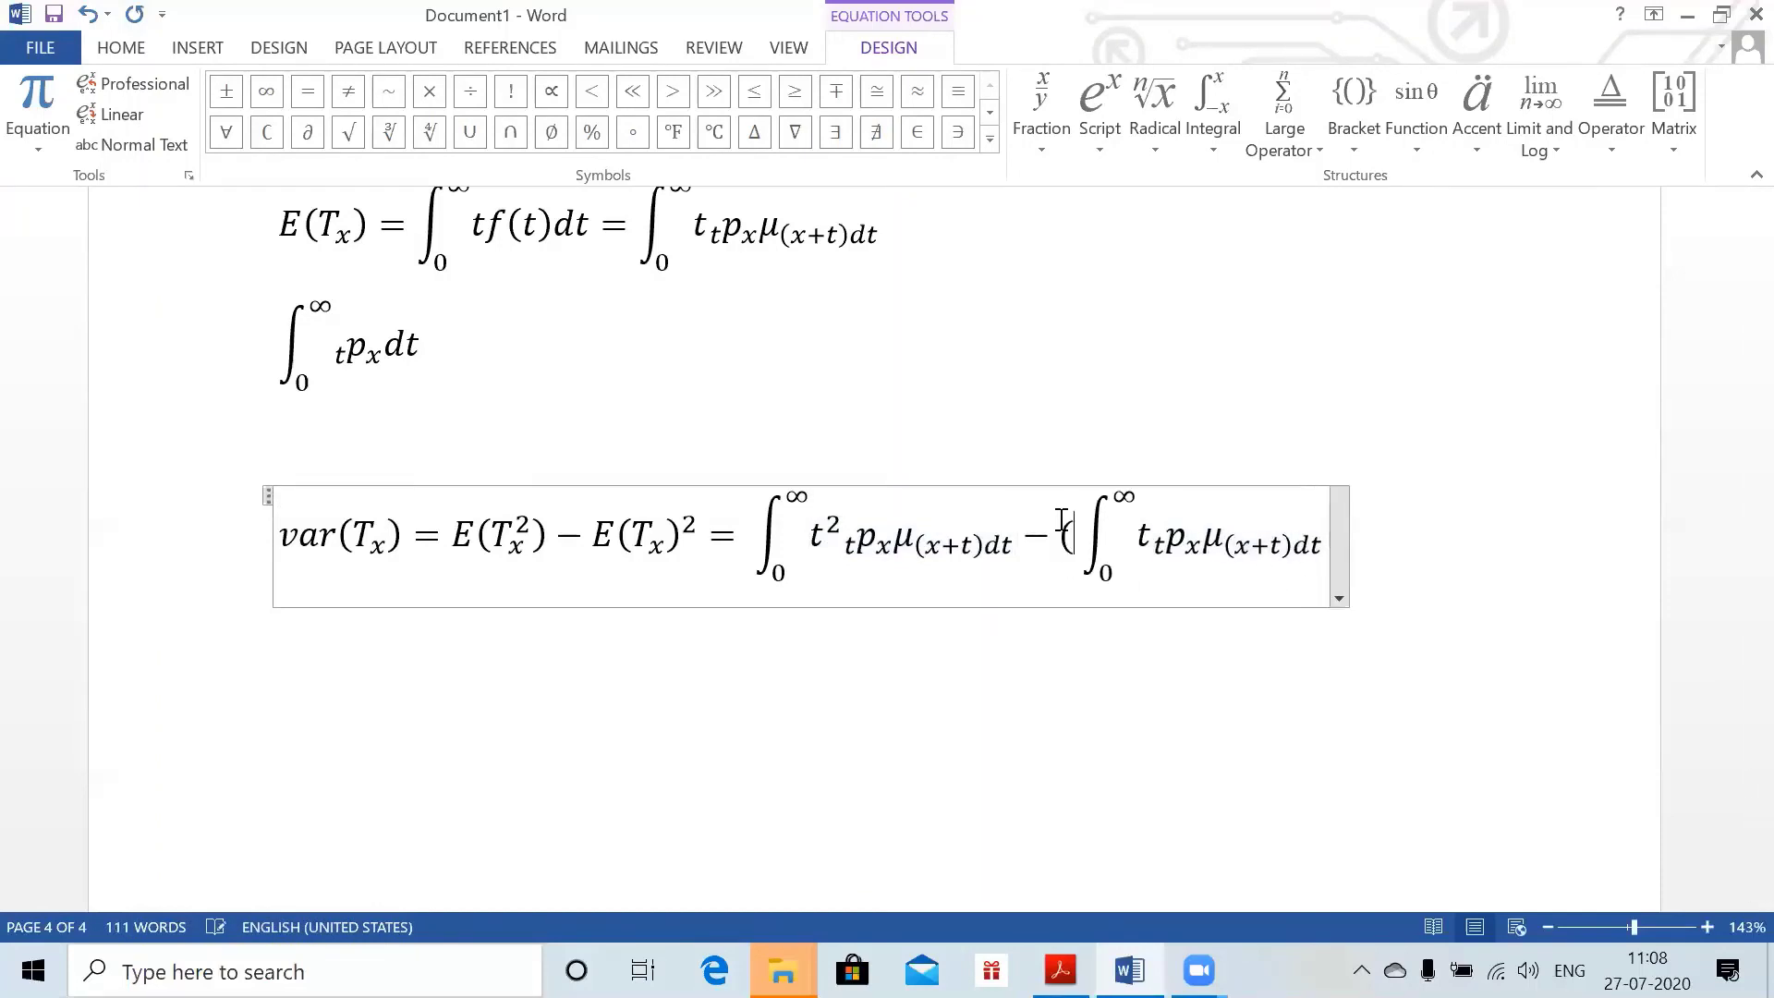
{"action": "left_click", "coordinate": [1264, 543]}
{"action": "left_click", "coordinate": [1283, 544]}
{"action": "key", "text": "Right"}
{"action": "key", "text": "Right"}
{"action": "key", "text": "Right"}
{"action": "key", "text": "Right"}
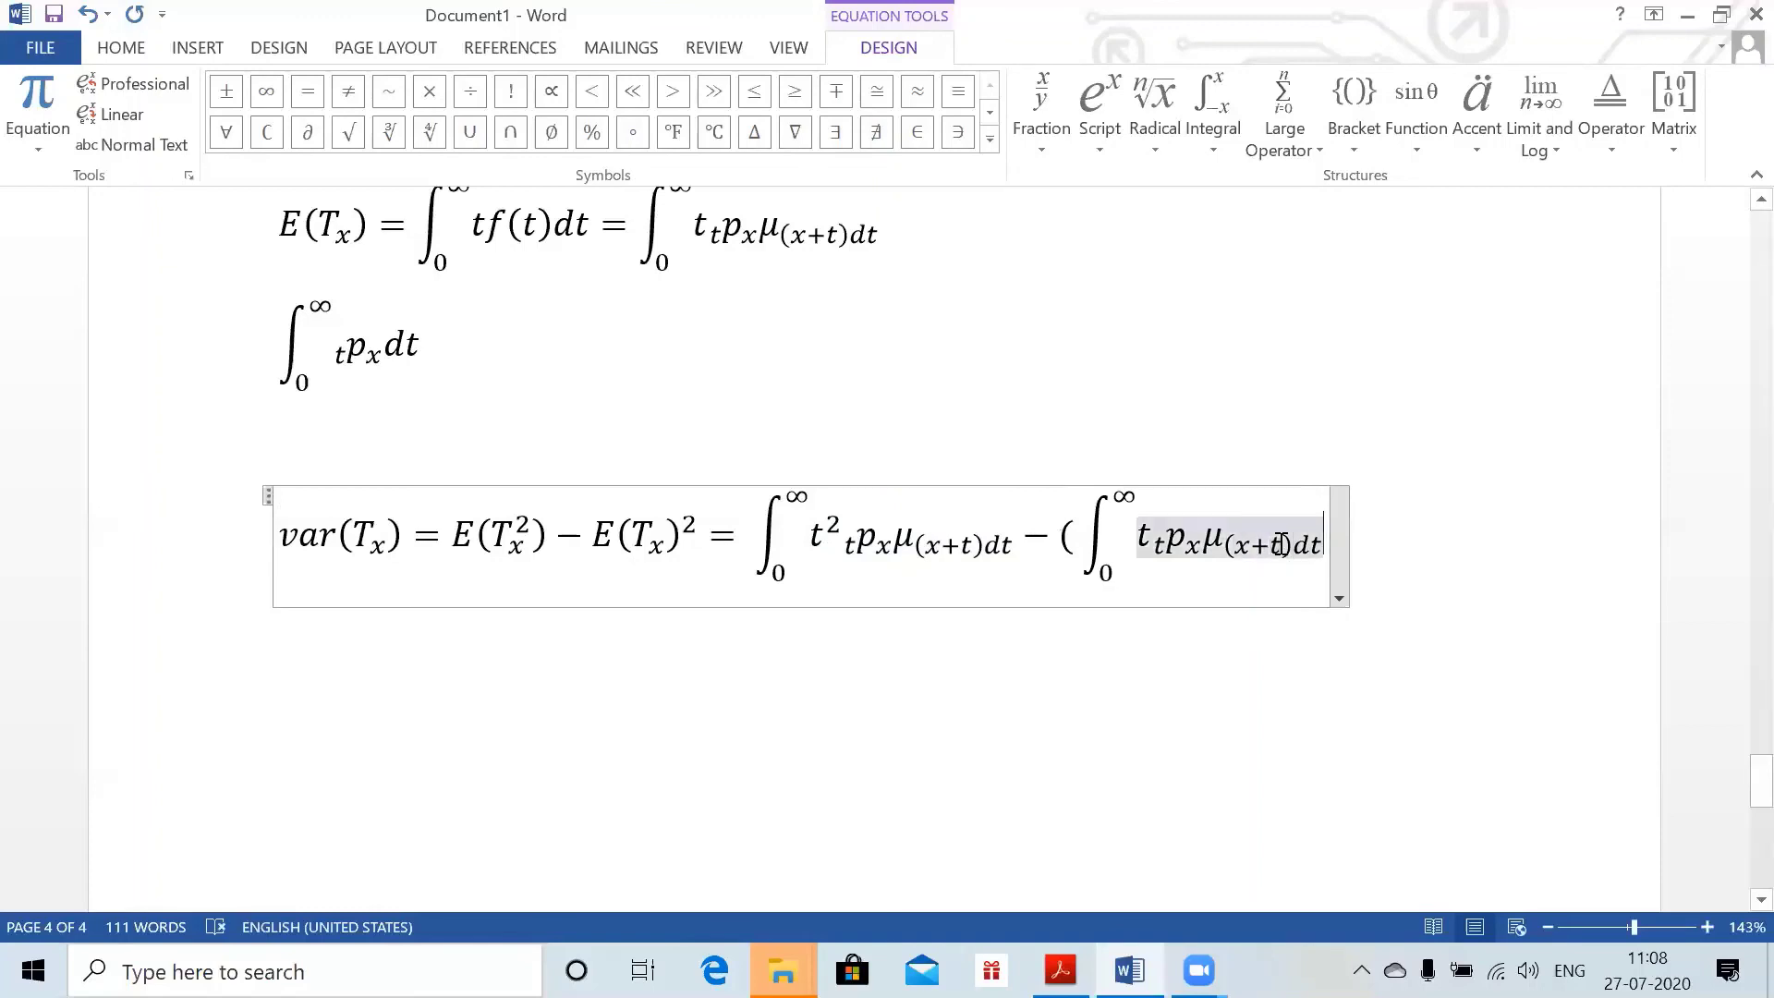
{"action": "type", "text": ")^2"}
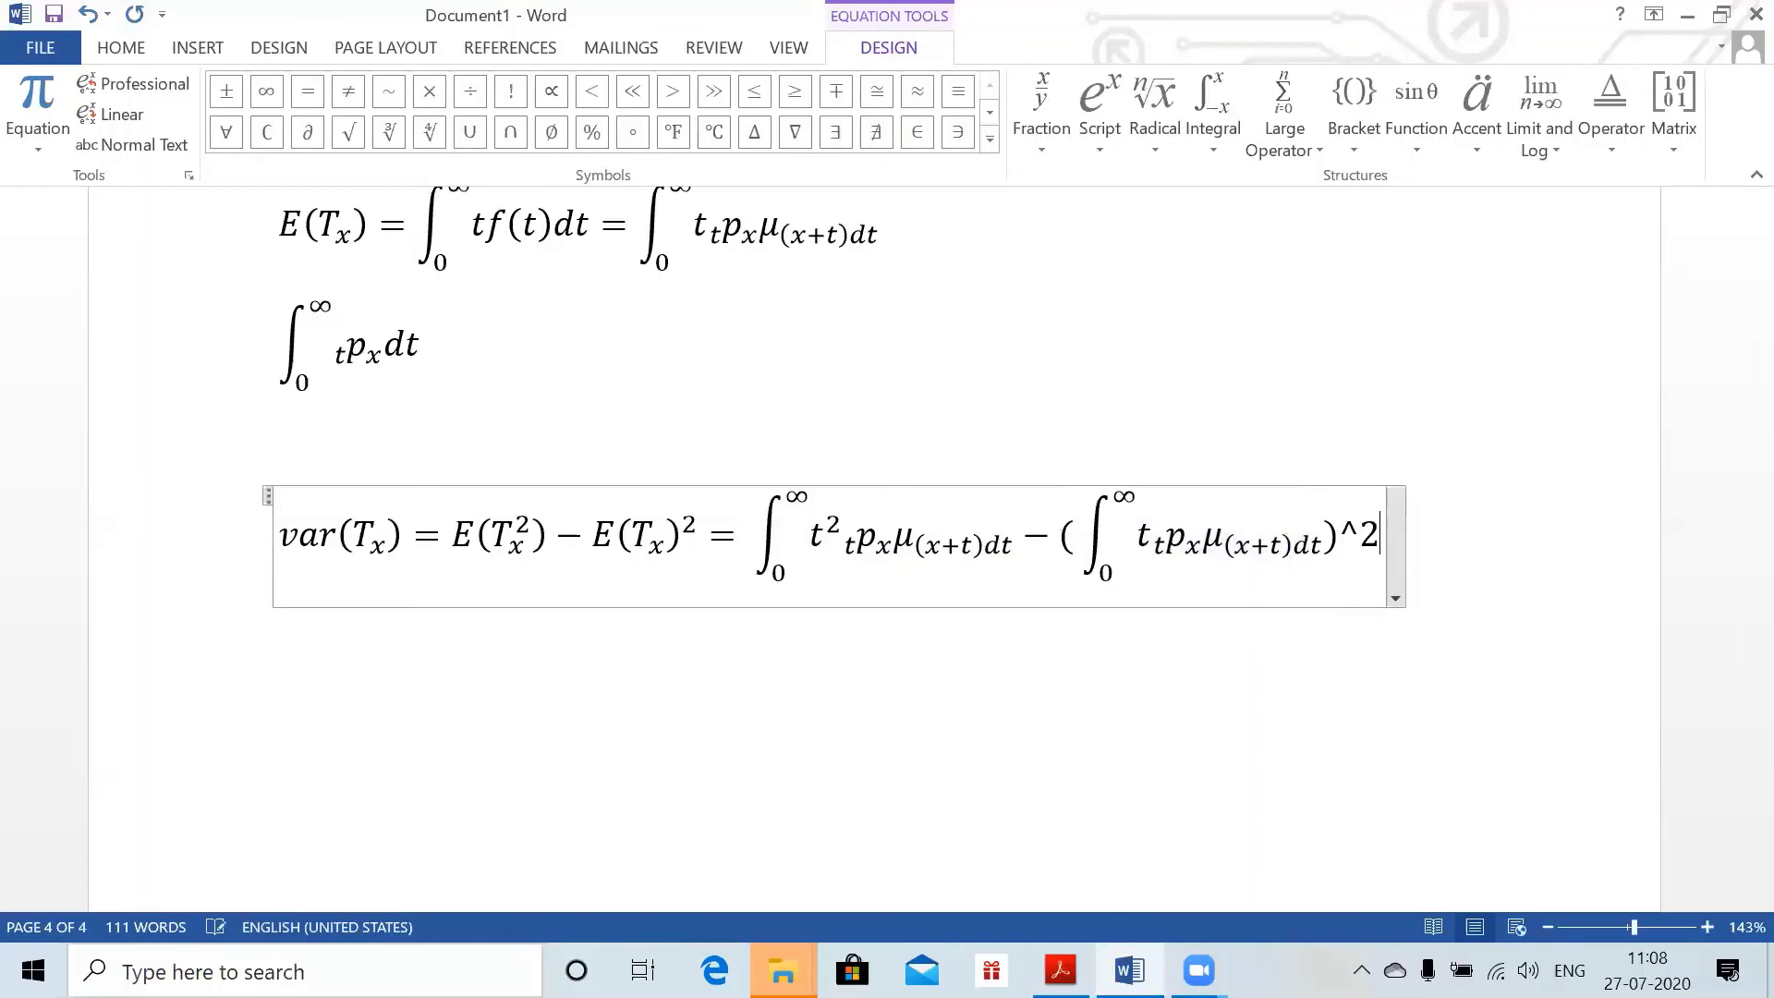
{"action": "left_click", "coordinate": [1455, 526]}
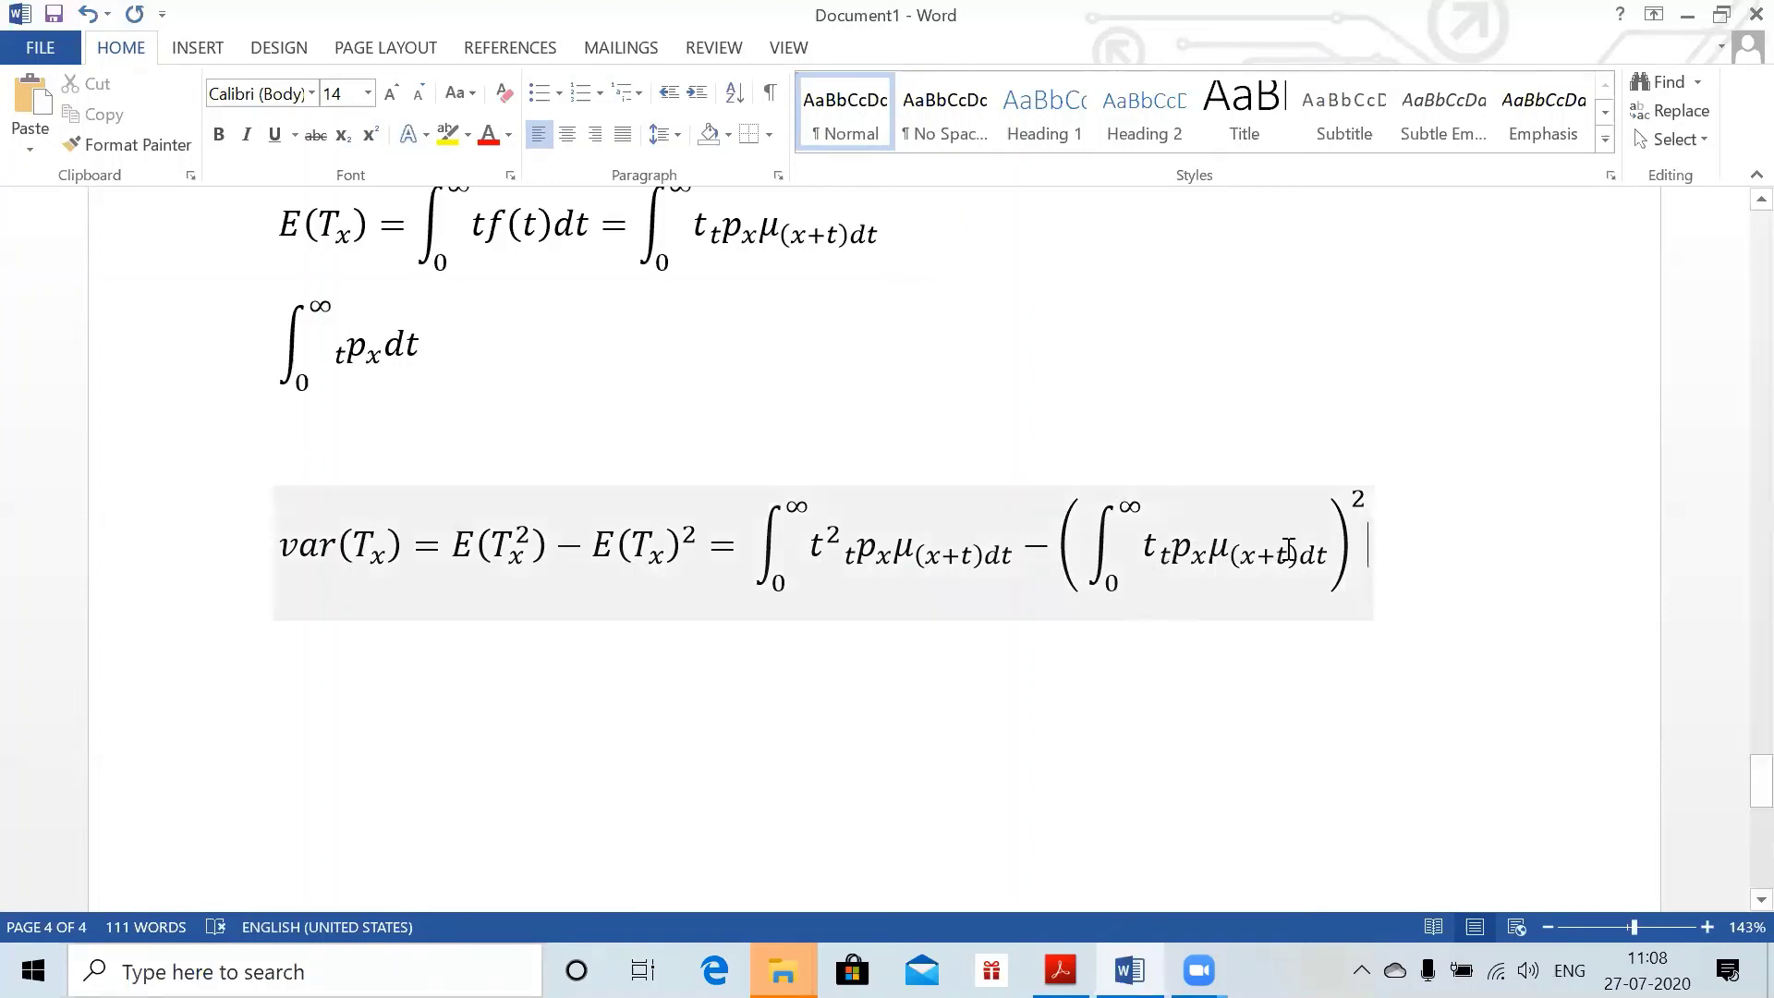
- Move dt out of the (x+t) subscript to normal level in the t² integral of the var(Tx) equation
{"action": "double_click", "coordinate": [984, 558]}
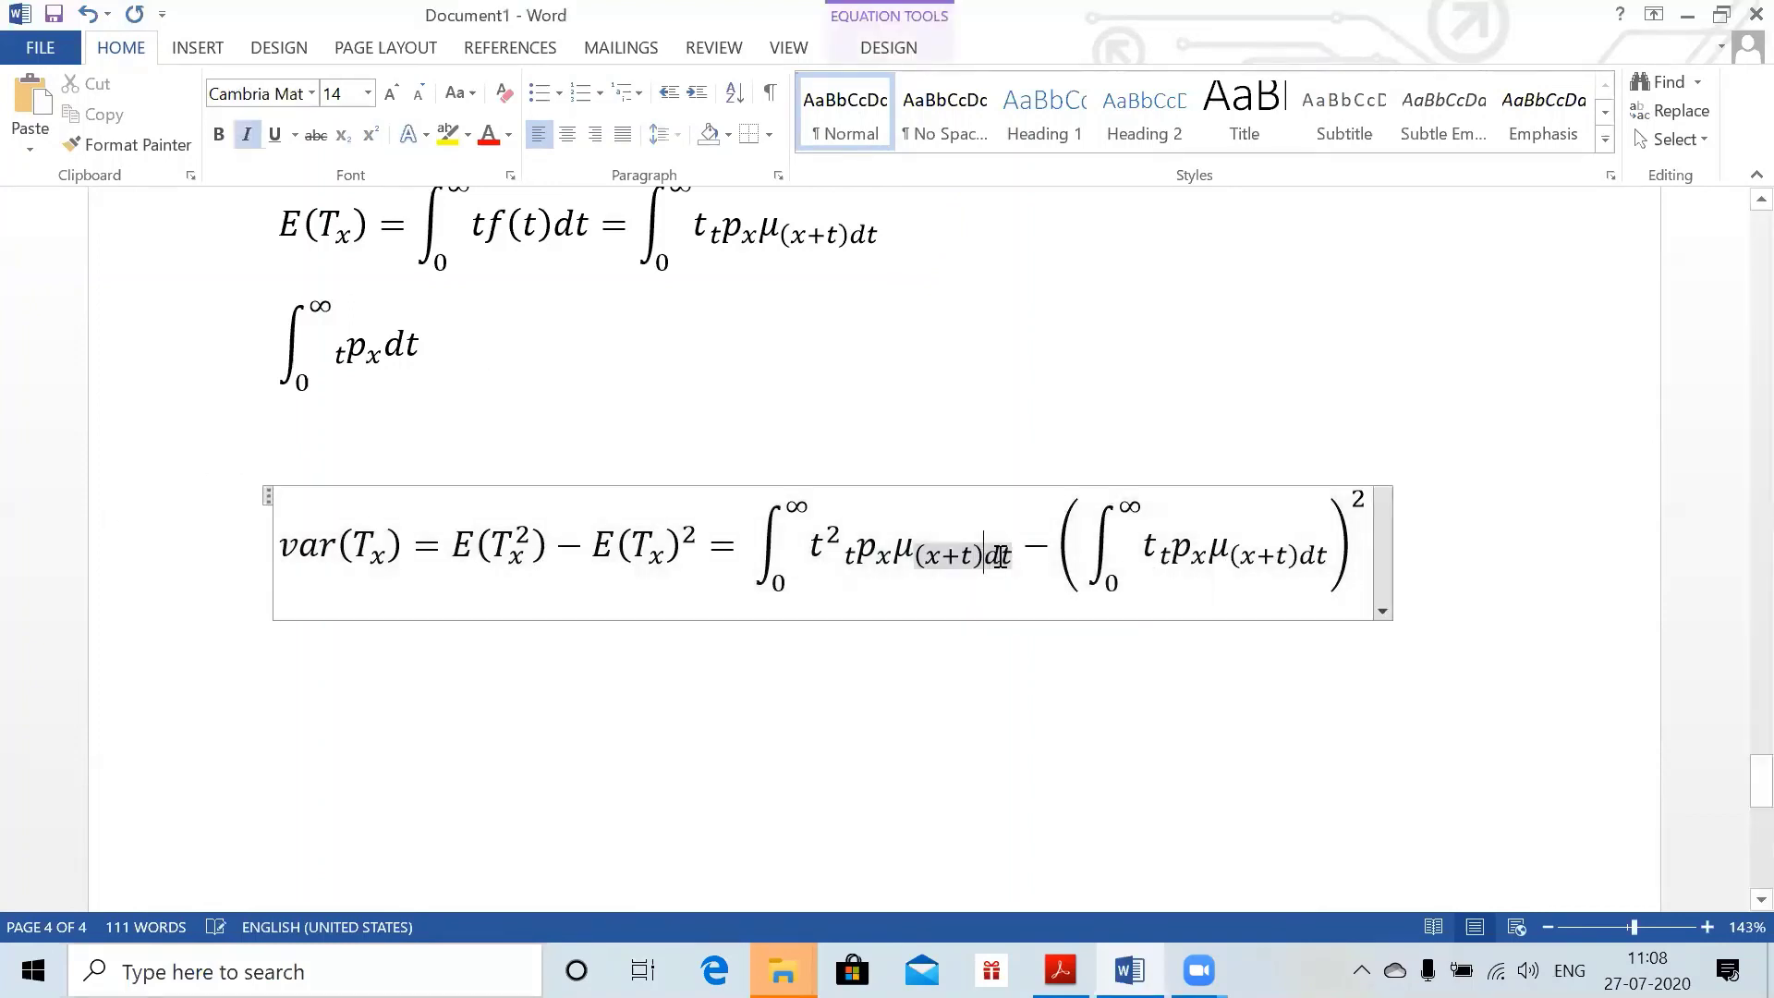
{"action": "key", "text": "BackSpace"}
{"action": "key", "text": "BackSpace"}
{"action": "key", "text": "Right"}
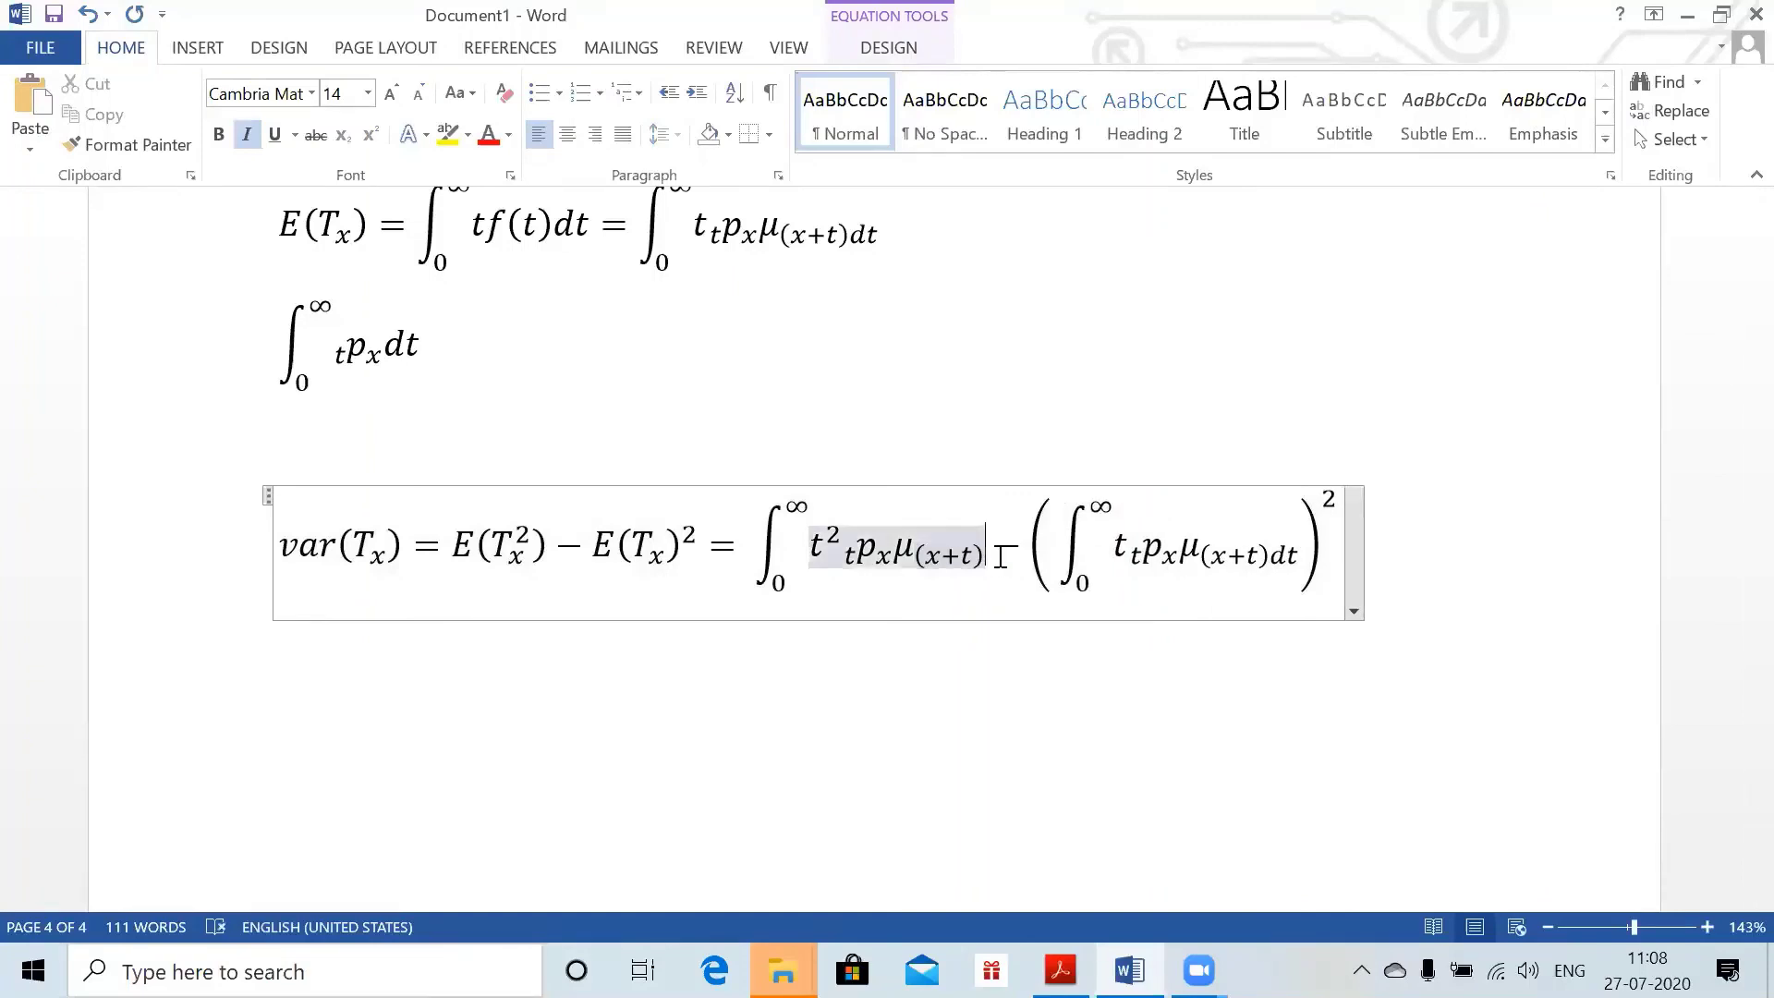
{"action": "type", "text": "dt"}
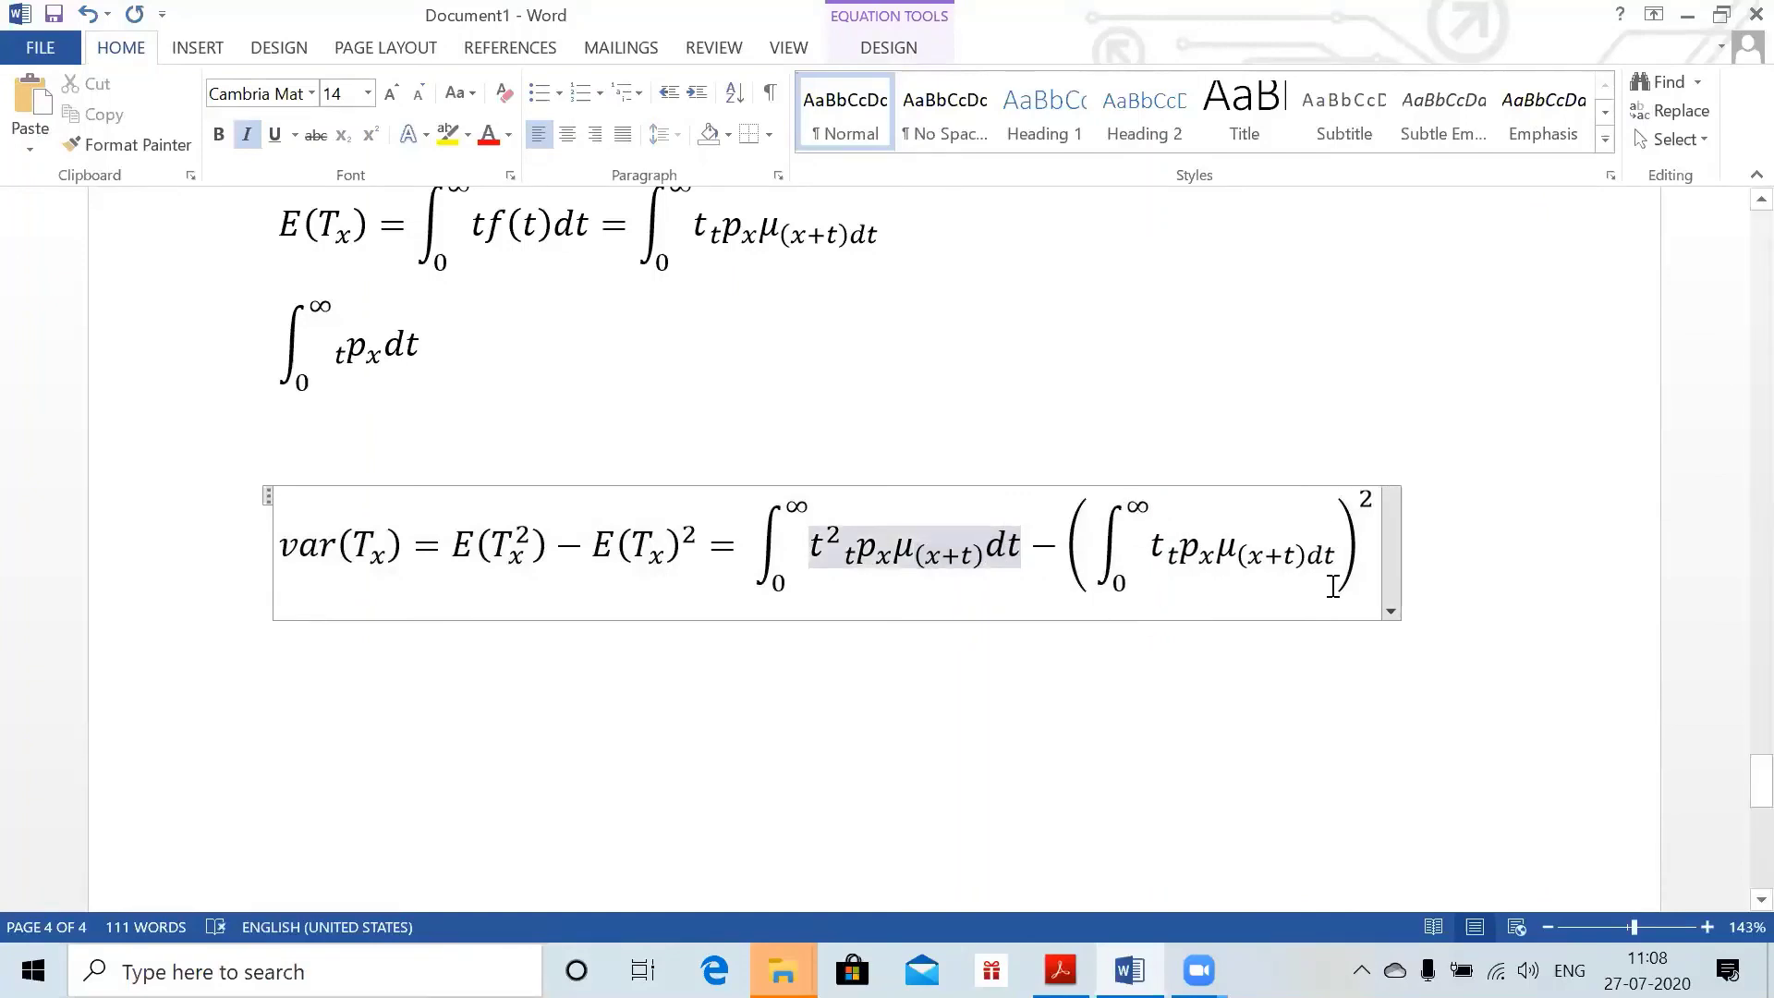
- Move dt out of the (x+t) subscript to normal level in the squared integral of the var(Tx) equation
{"action": "left_click", "coordinate": [1323, 553]}
{"action": "key", "text": "Right"}
{"action": "key", "text": "BackSpace"}
{"action": "key", "text": "BackSpace"}
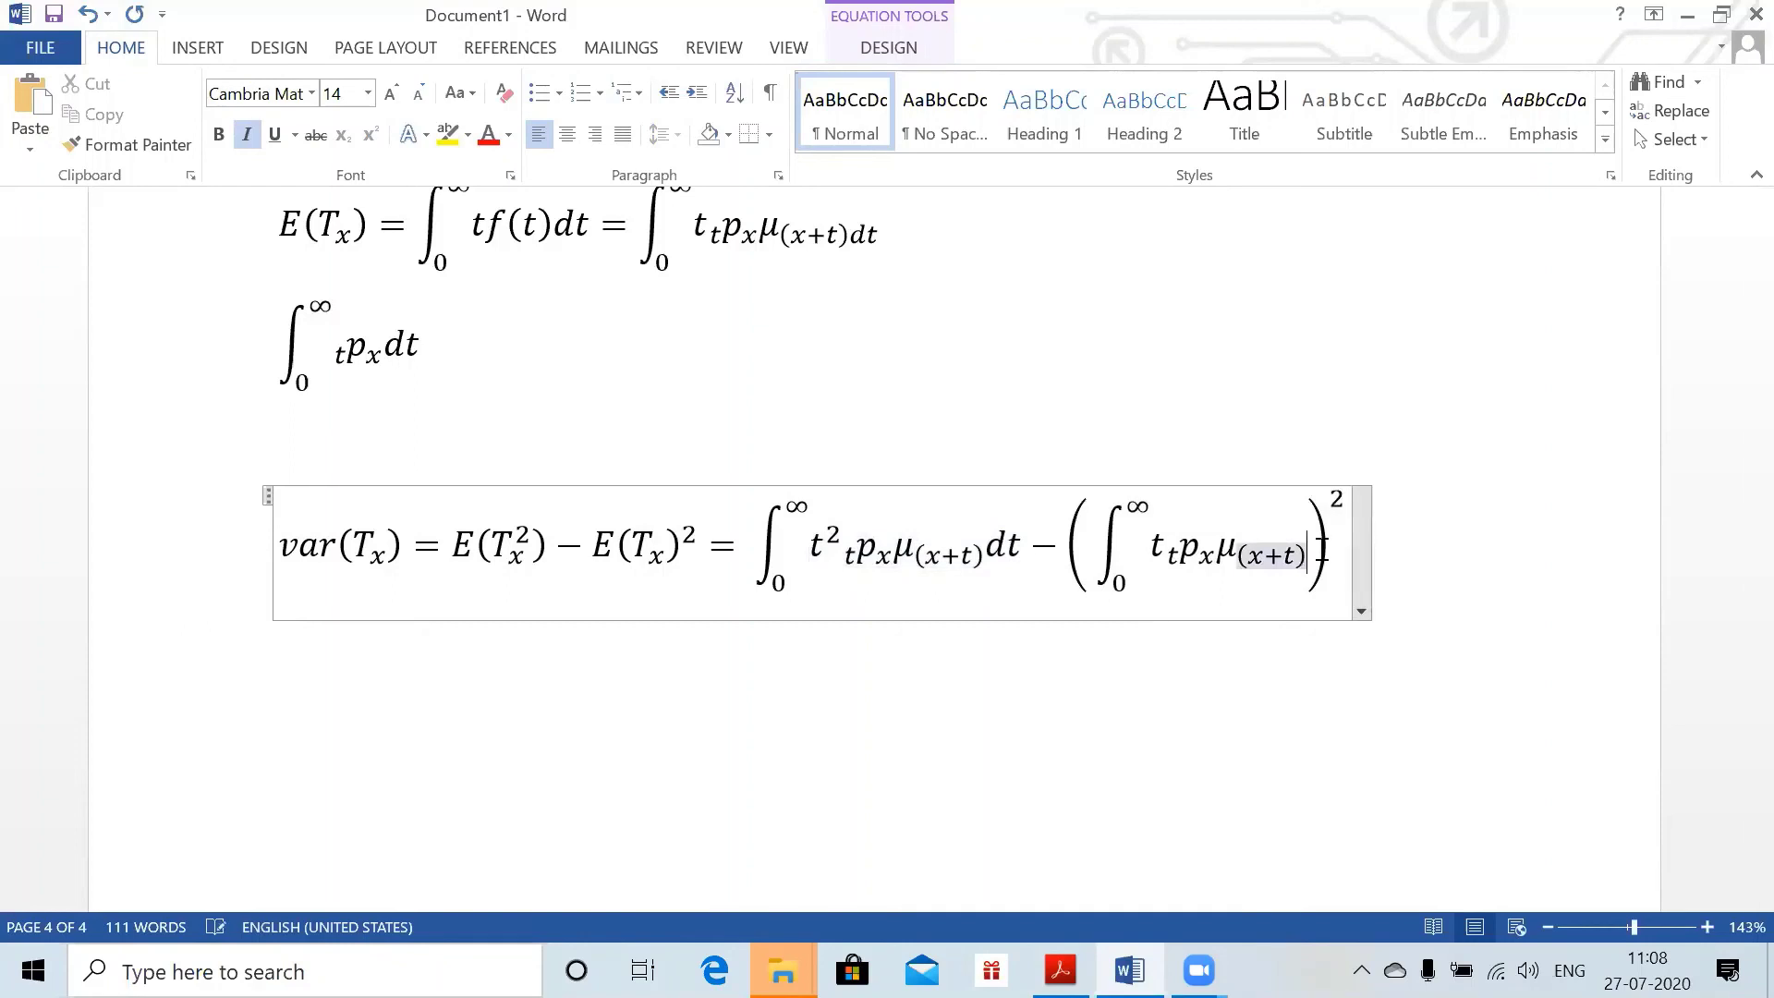
{"action": "key", "text": "Right"}
{"action": "type", "text": "dt"}
- Move dt out of the (x+t) subscript to normal level in the last integral of the E(Tx) equation
{"action": "left_click", "coordinate": [861, 232]}
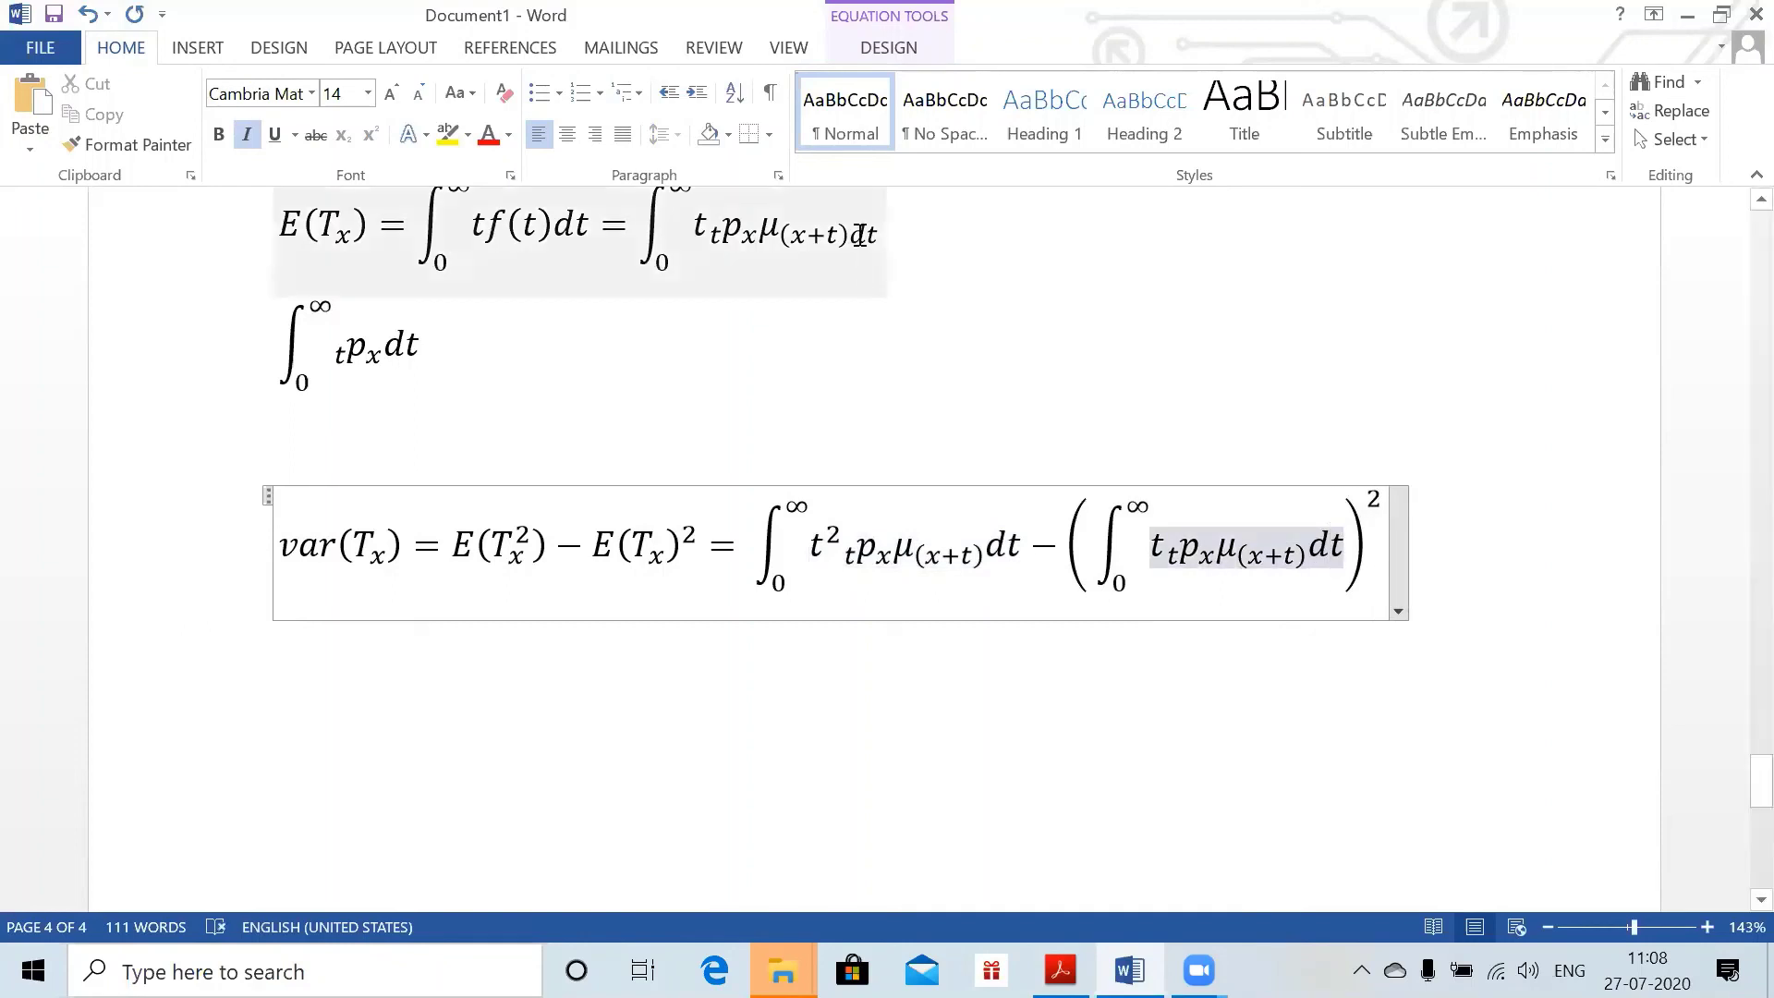
{"action": "key", "text": "BackSpace"}
{"action": "key", "text": "BackSpace"}
{"action": "key", "text": "Right"}
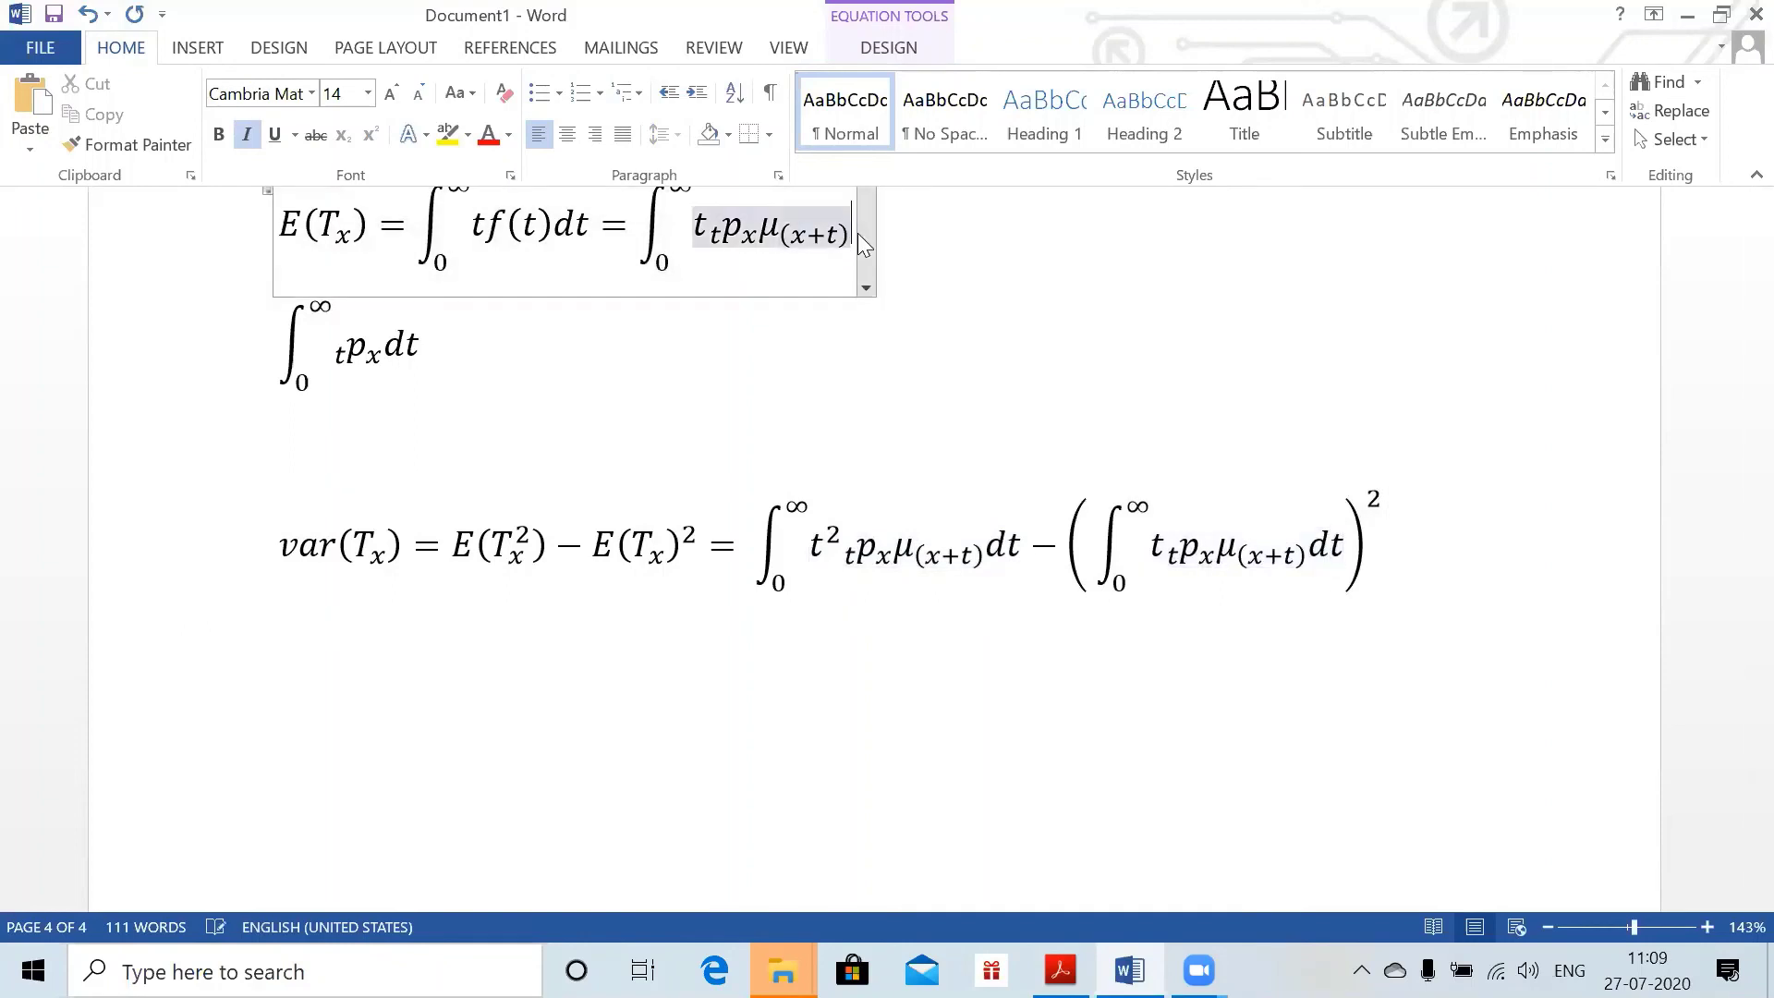
{"action": "type", "text": "dt"}
{"action": "left_click", "coordinate": [994, 240]}
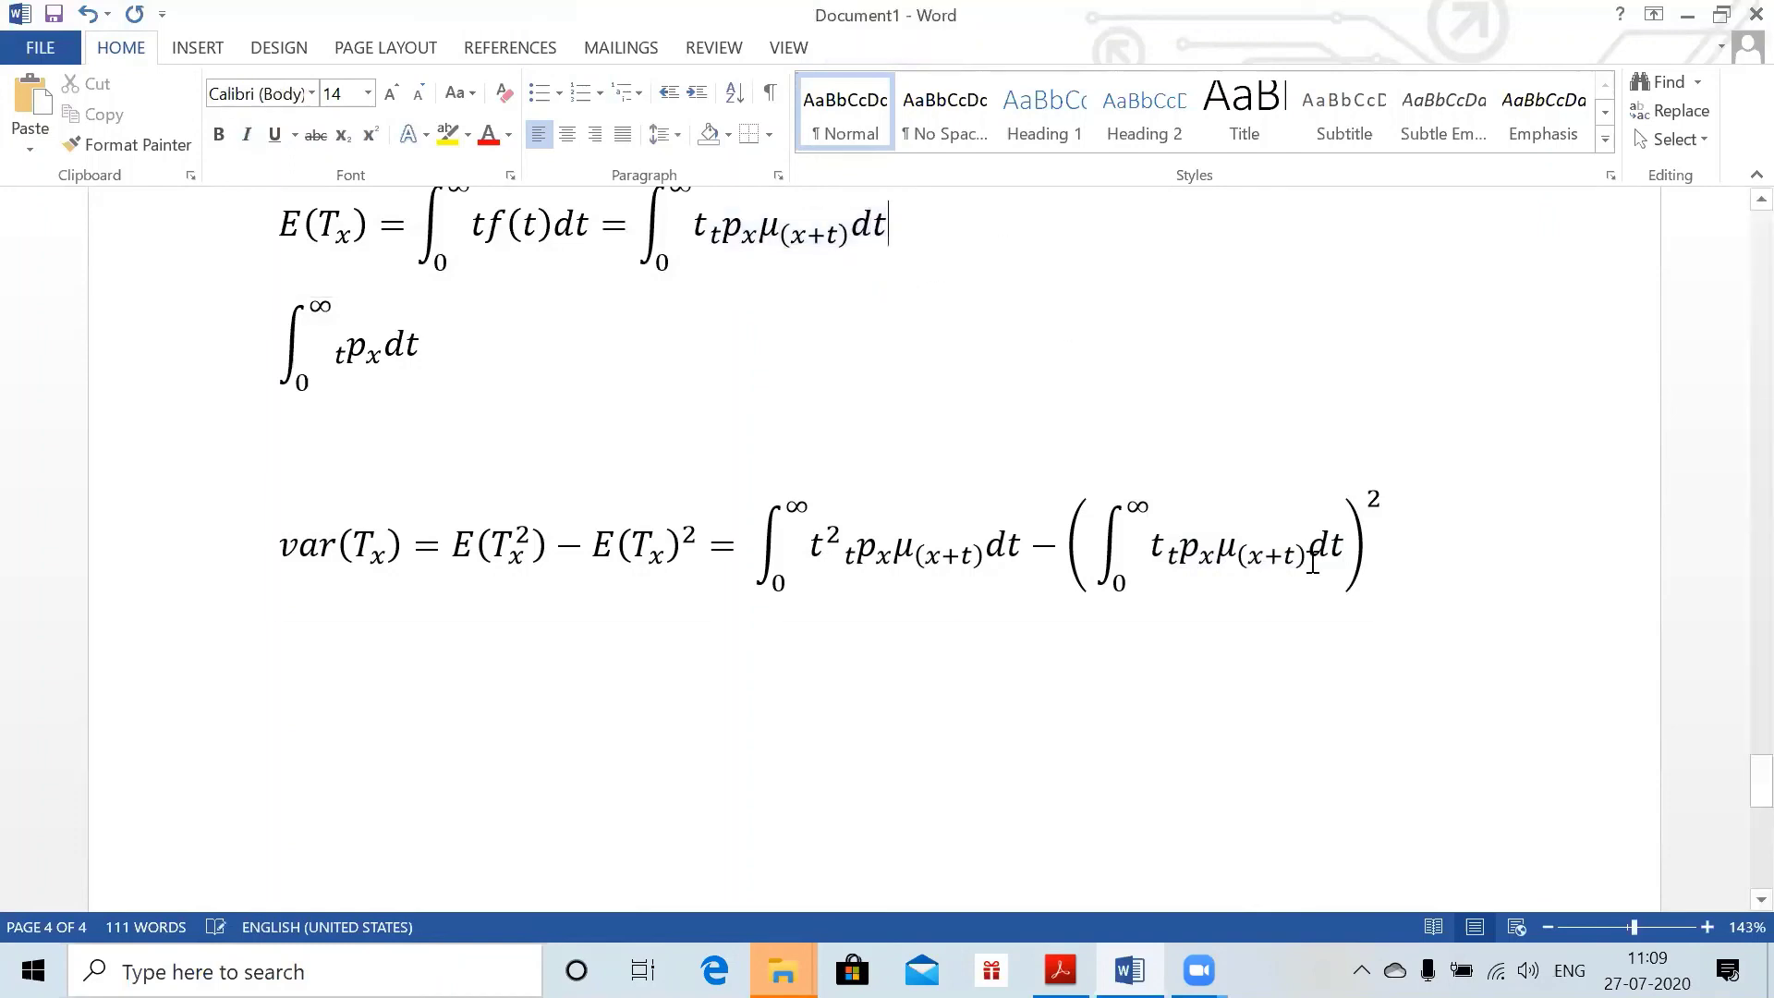
{"action": "left_click", "coordinate": [1411, 540]}
{"action": "left_click", "coordinate": [1409, 538]}
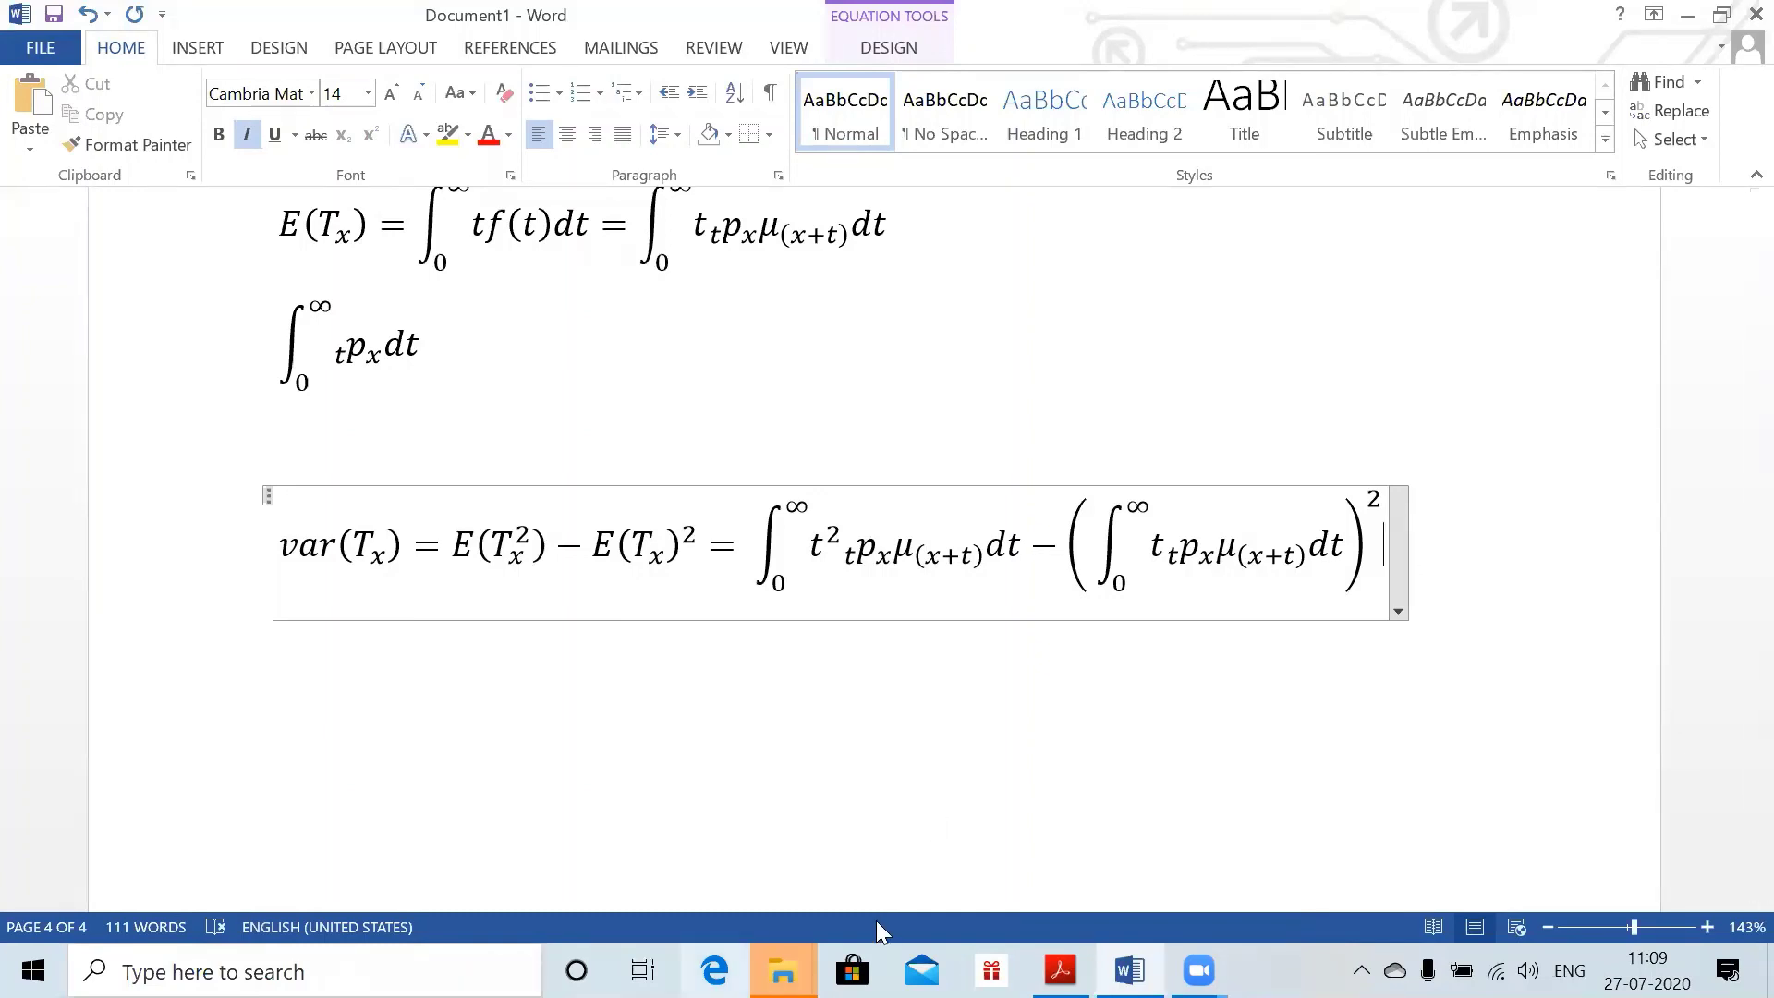
{"action": "left_click", "coordinate": [852, 970]}
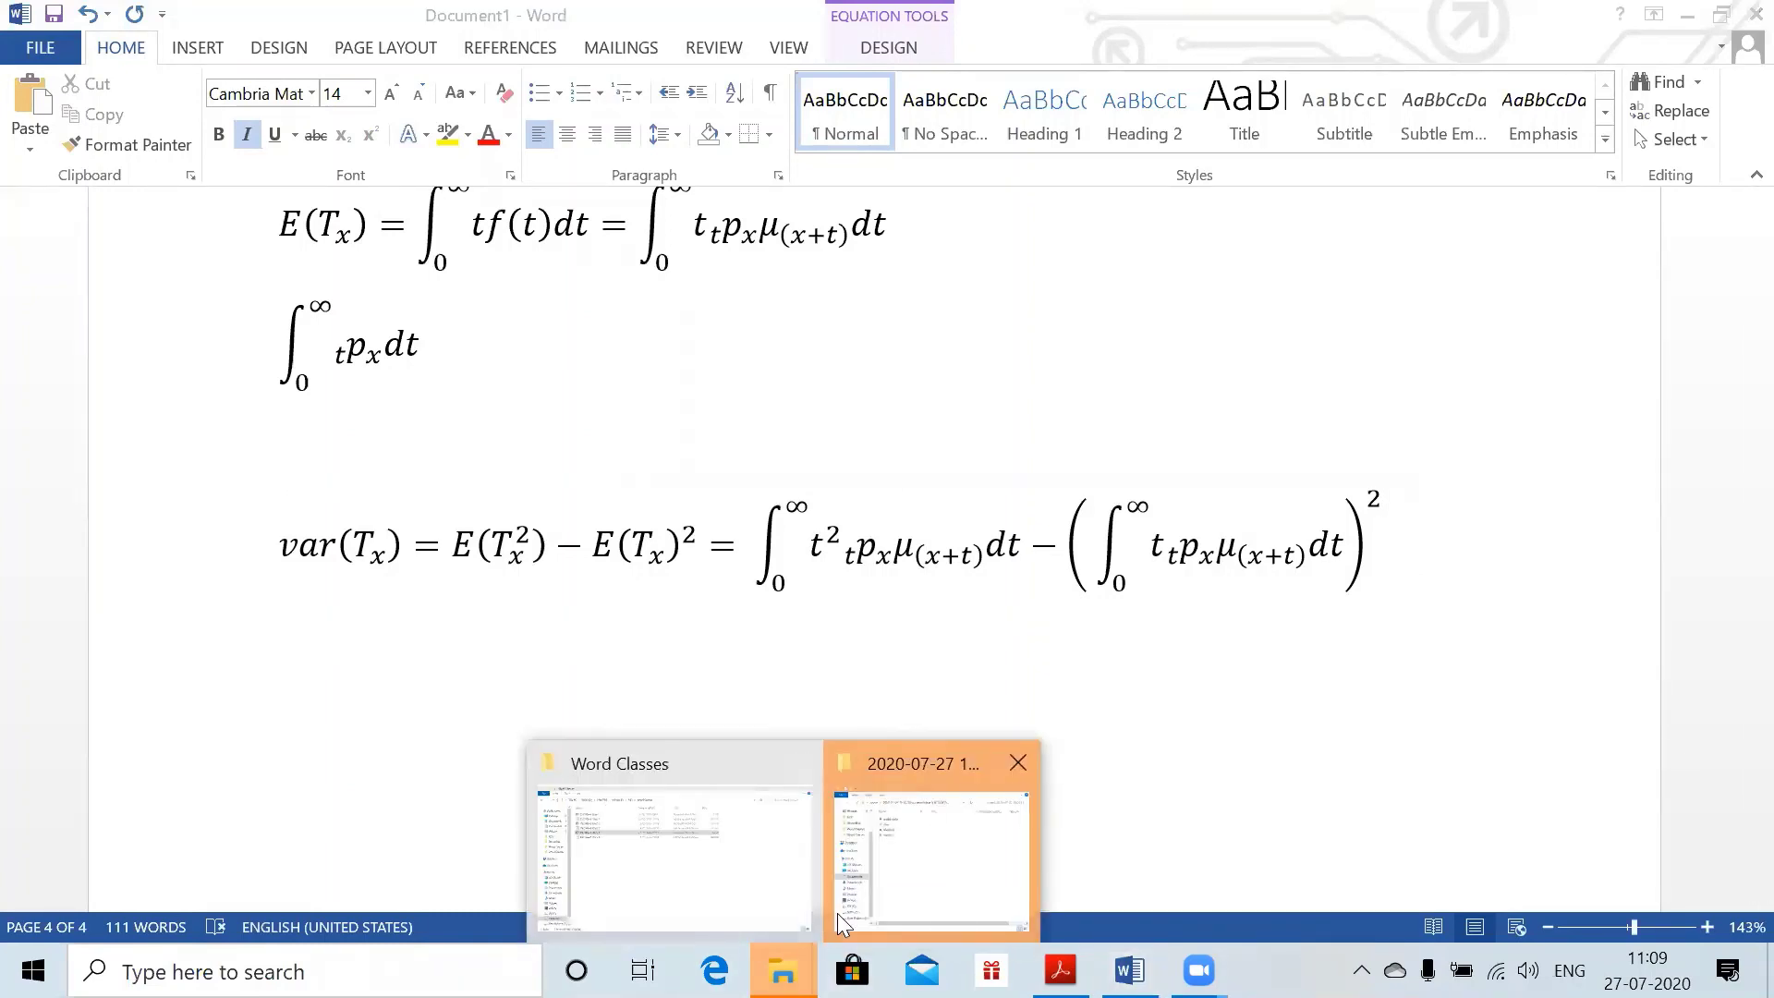
{"action": "left_click", "coordinate": [696, 851]}
{"action": "left_click", "coordinate": [293, 684]}
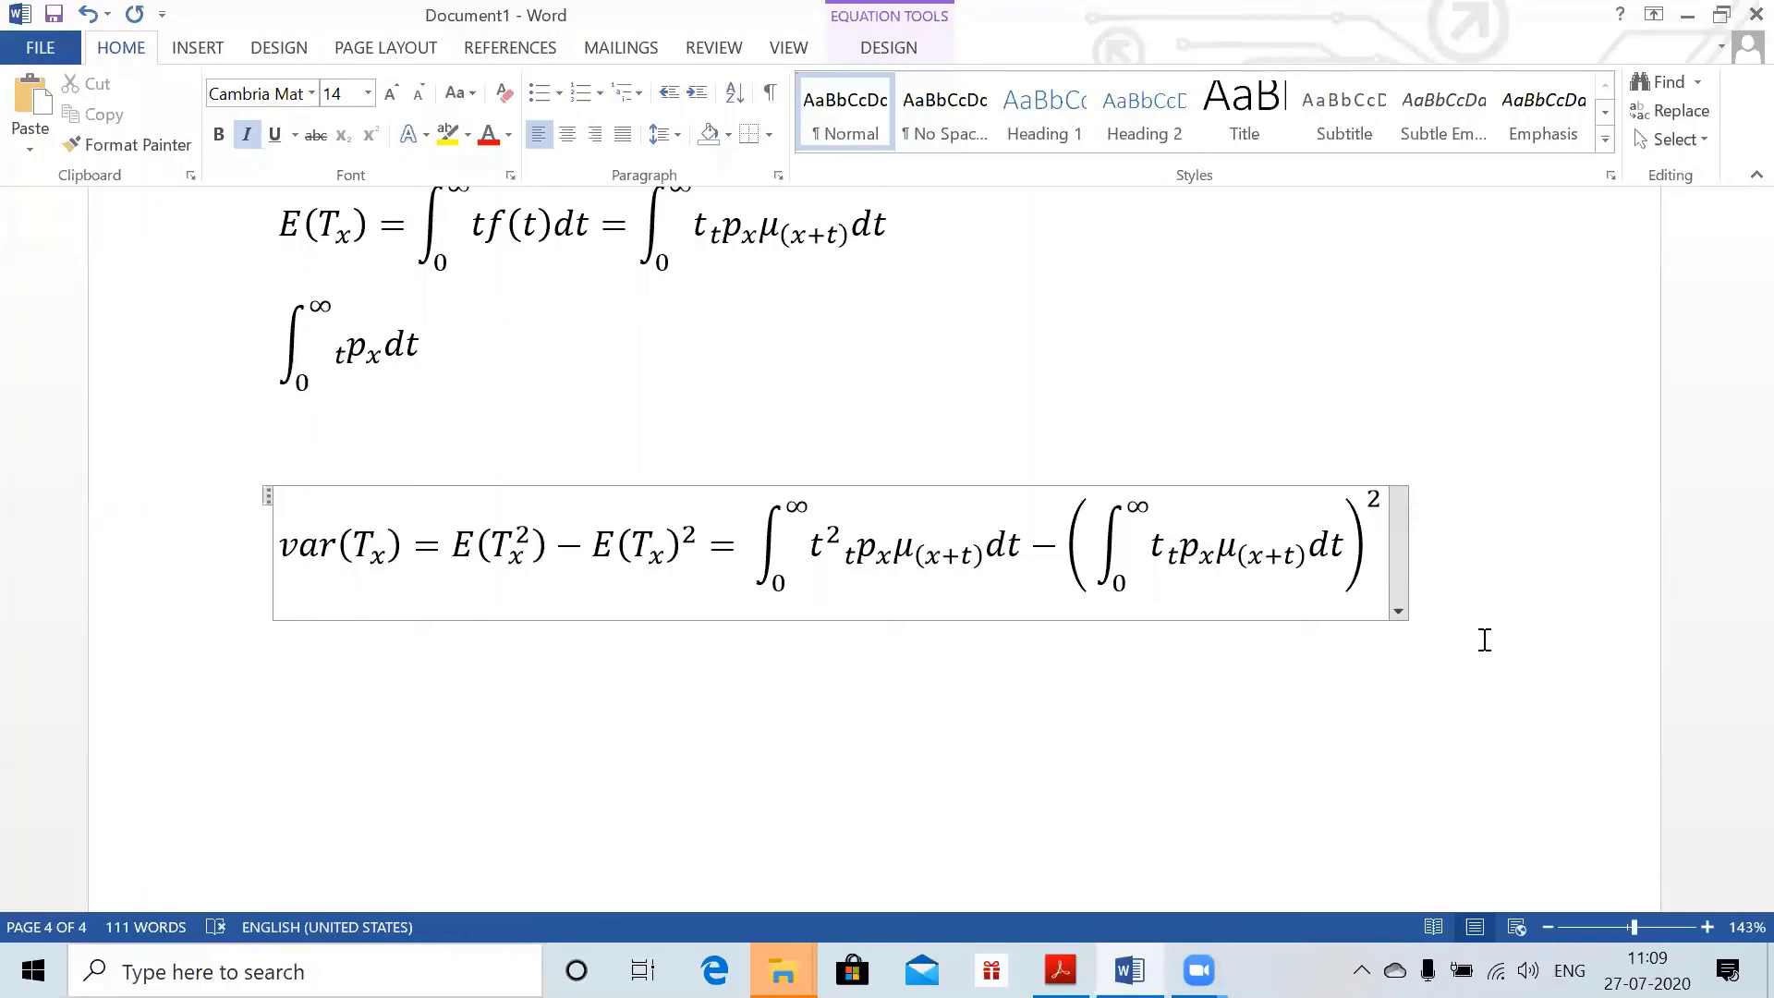
- Start a new equation below the var(Tx) equation and try to write an integral with limits 0 and t
{"action": "left_click", "coordinate": [574, 764]}
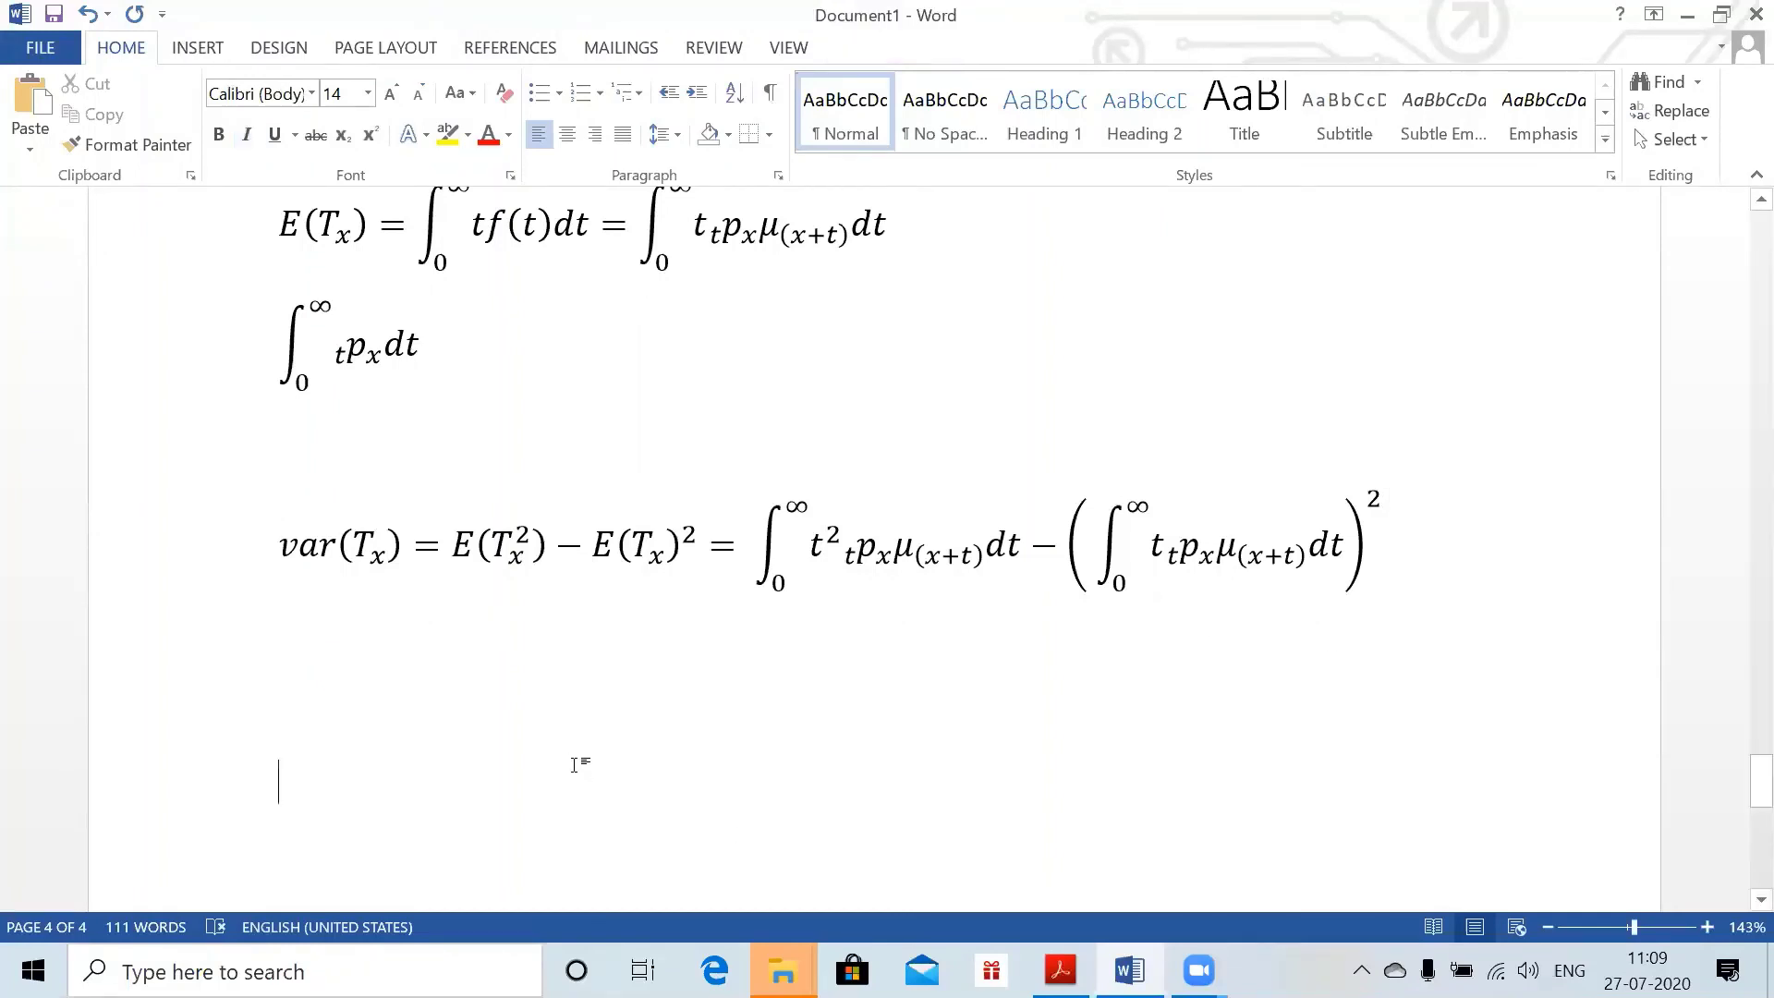
{"action": "key", "text": "alt+equal"}
{"action": "type", "text": "\\"}
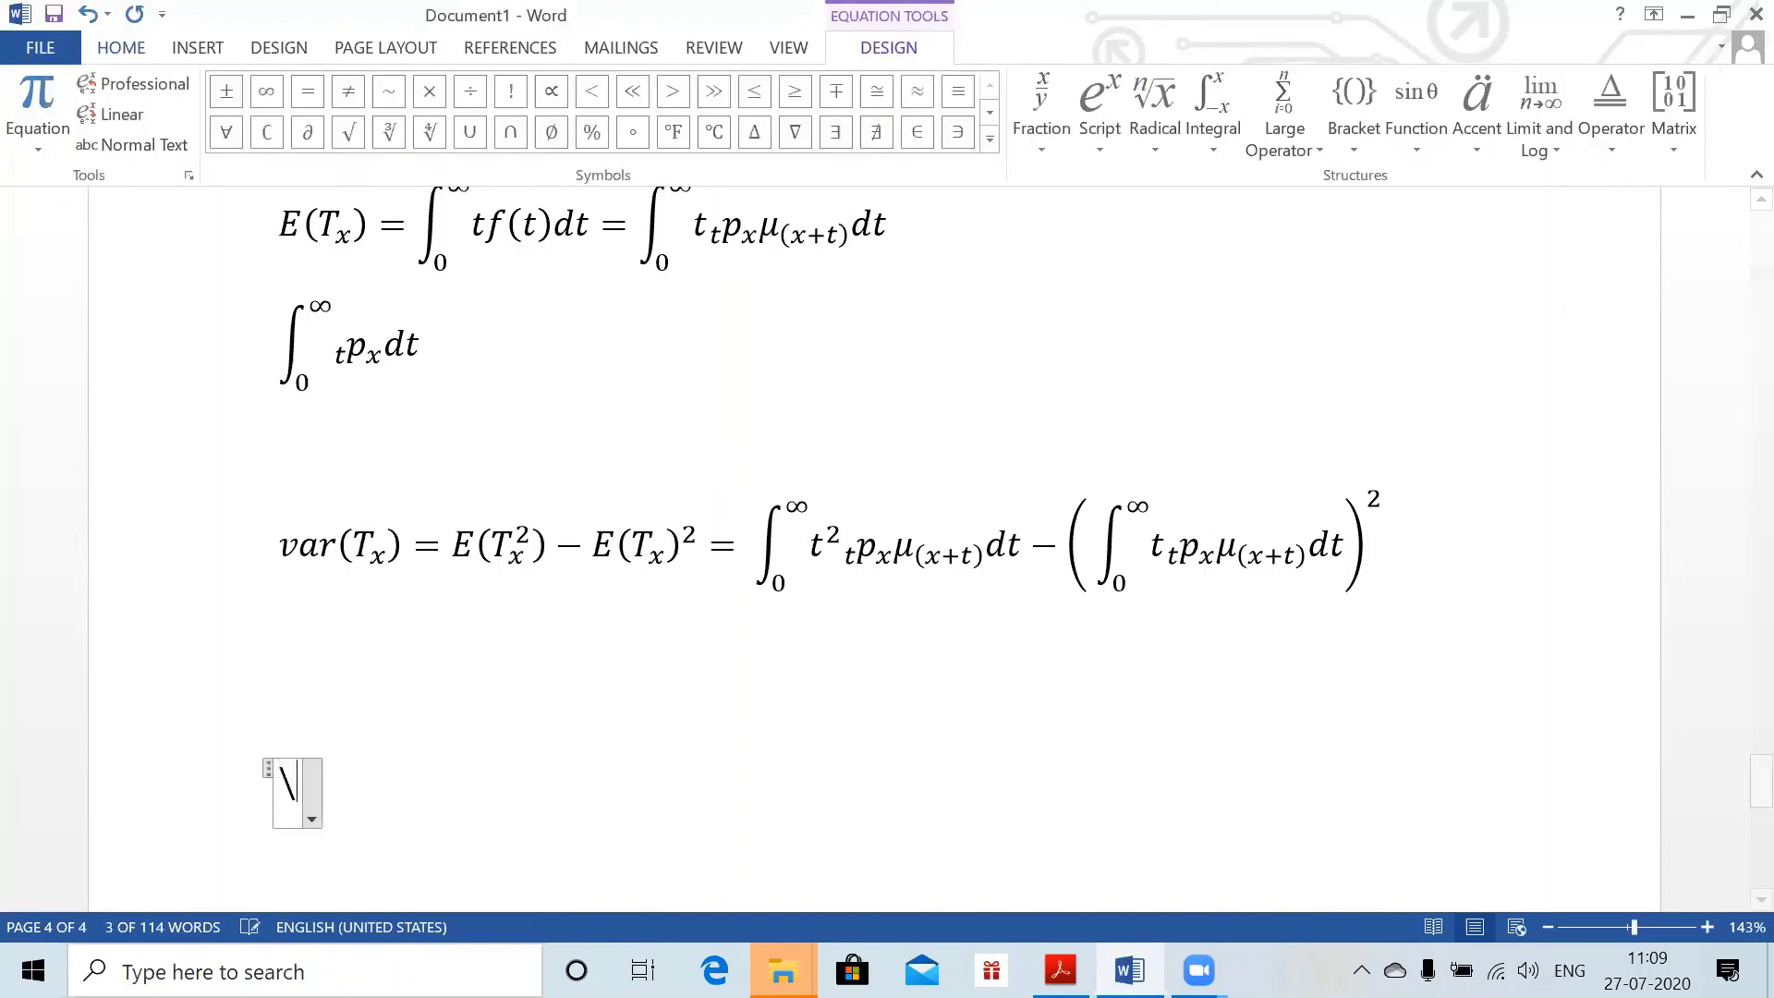
{"action": "type", "text": "int"}
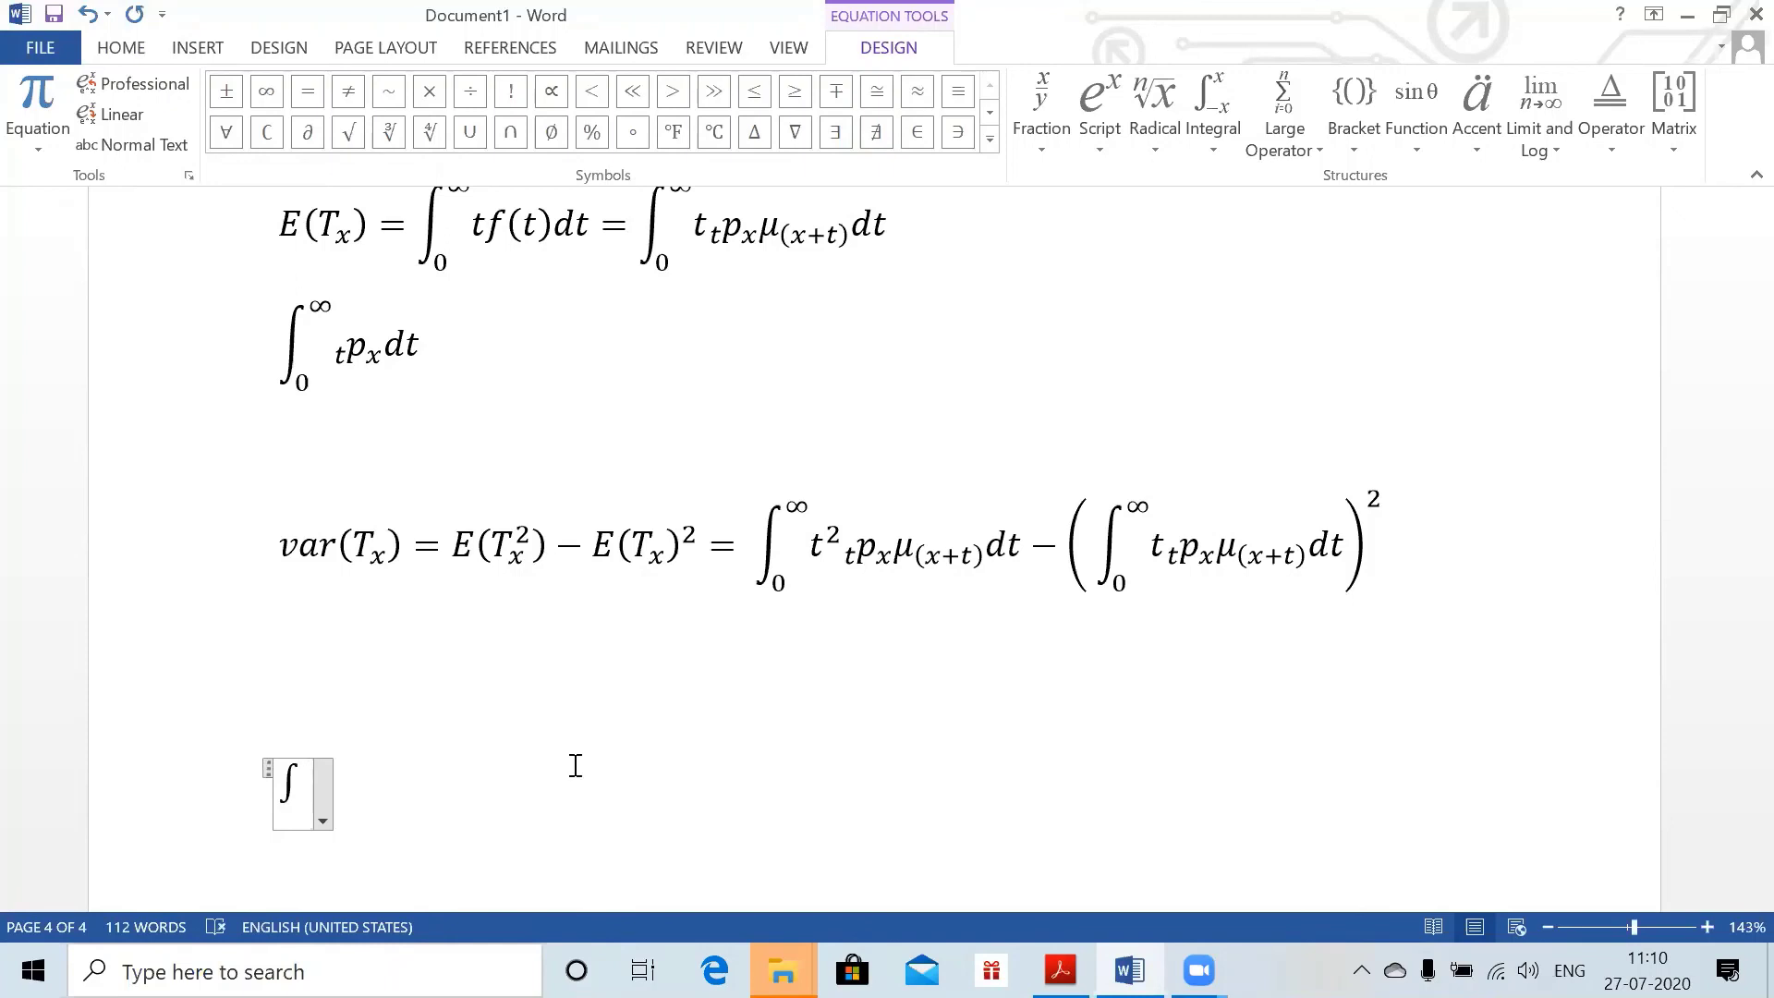
{"action": "type", "text": "_0^"}
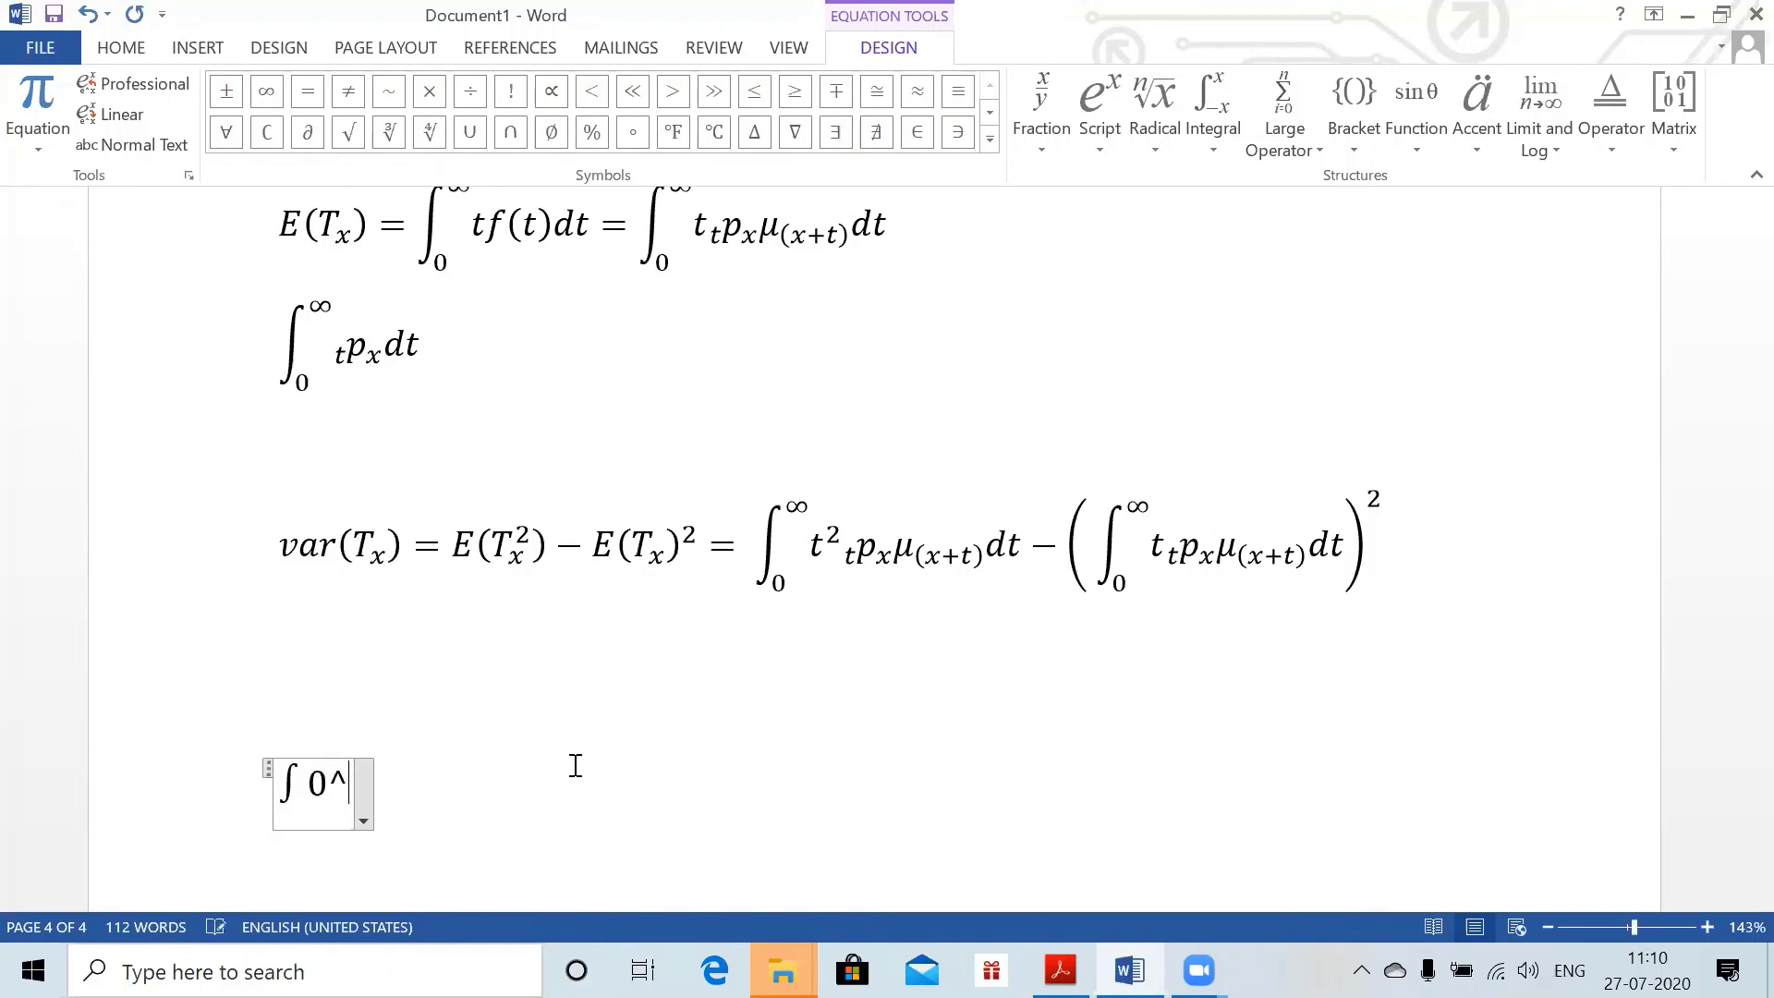
{"action": "type", "text": "t"}
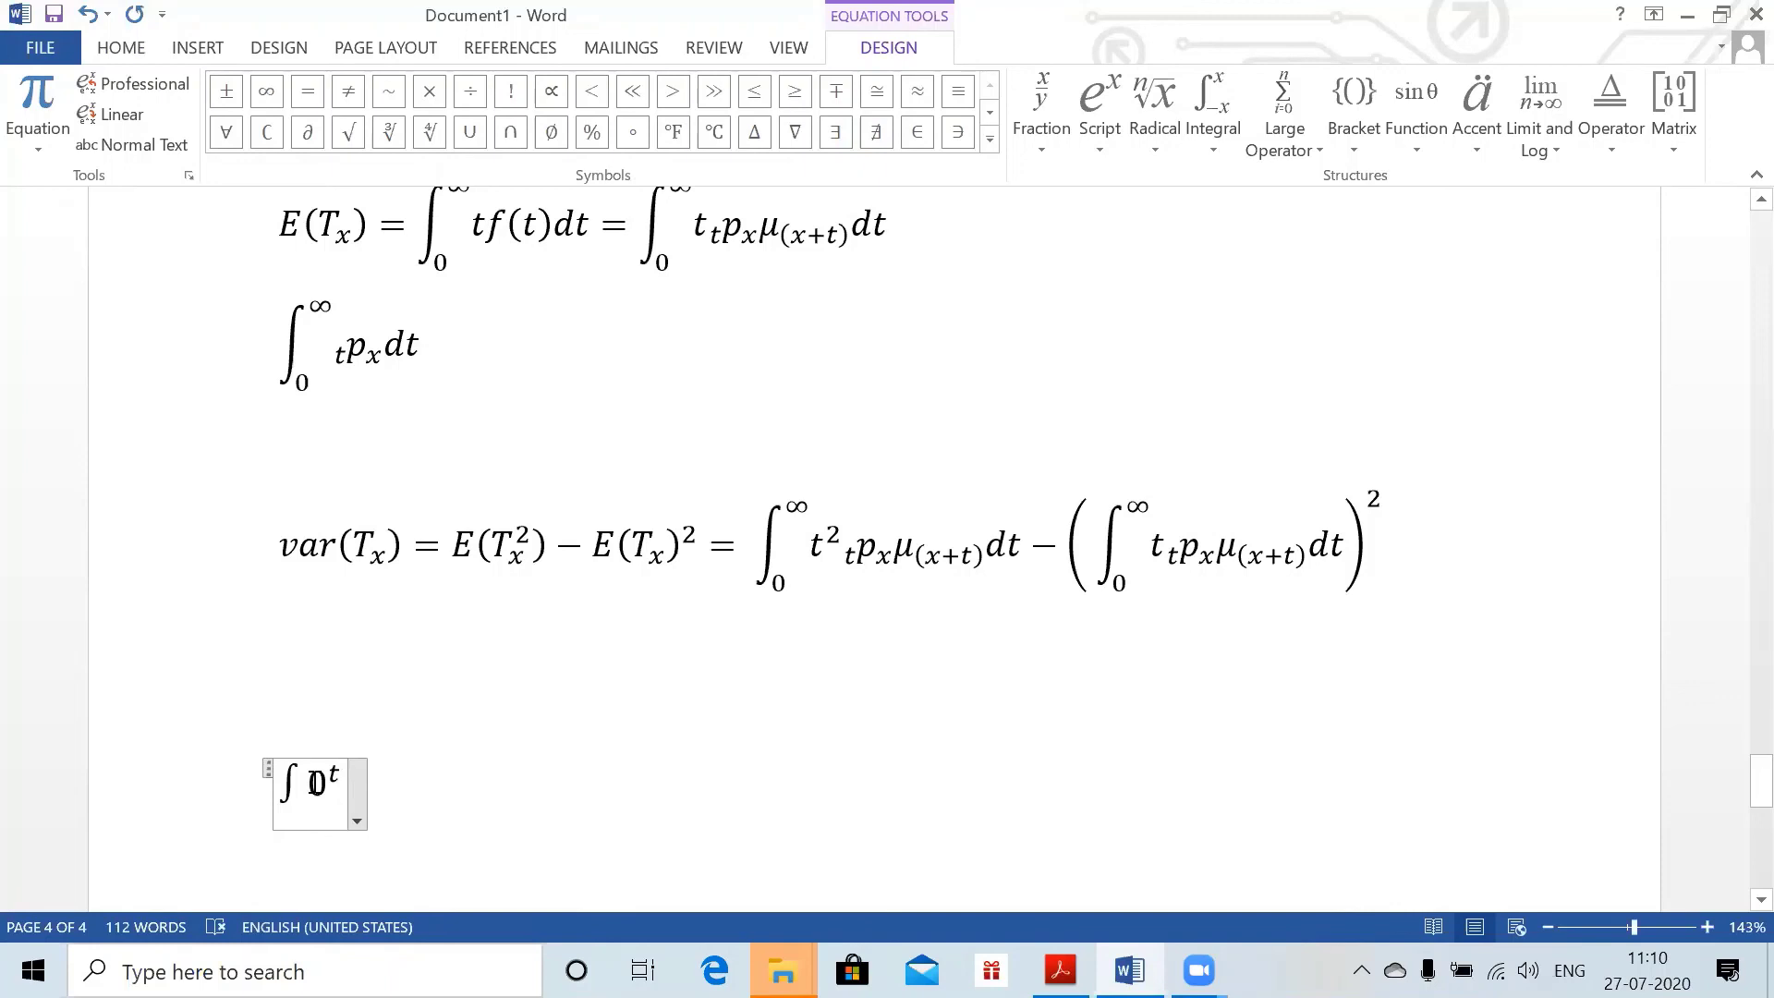
{"action": "key", "text": "BackSpace"}
{"action": "key", "text": "BackSpace"}
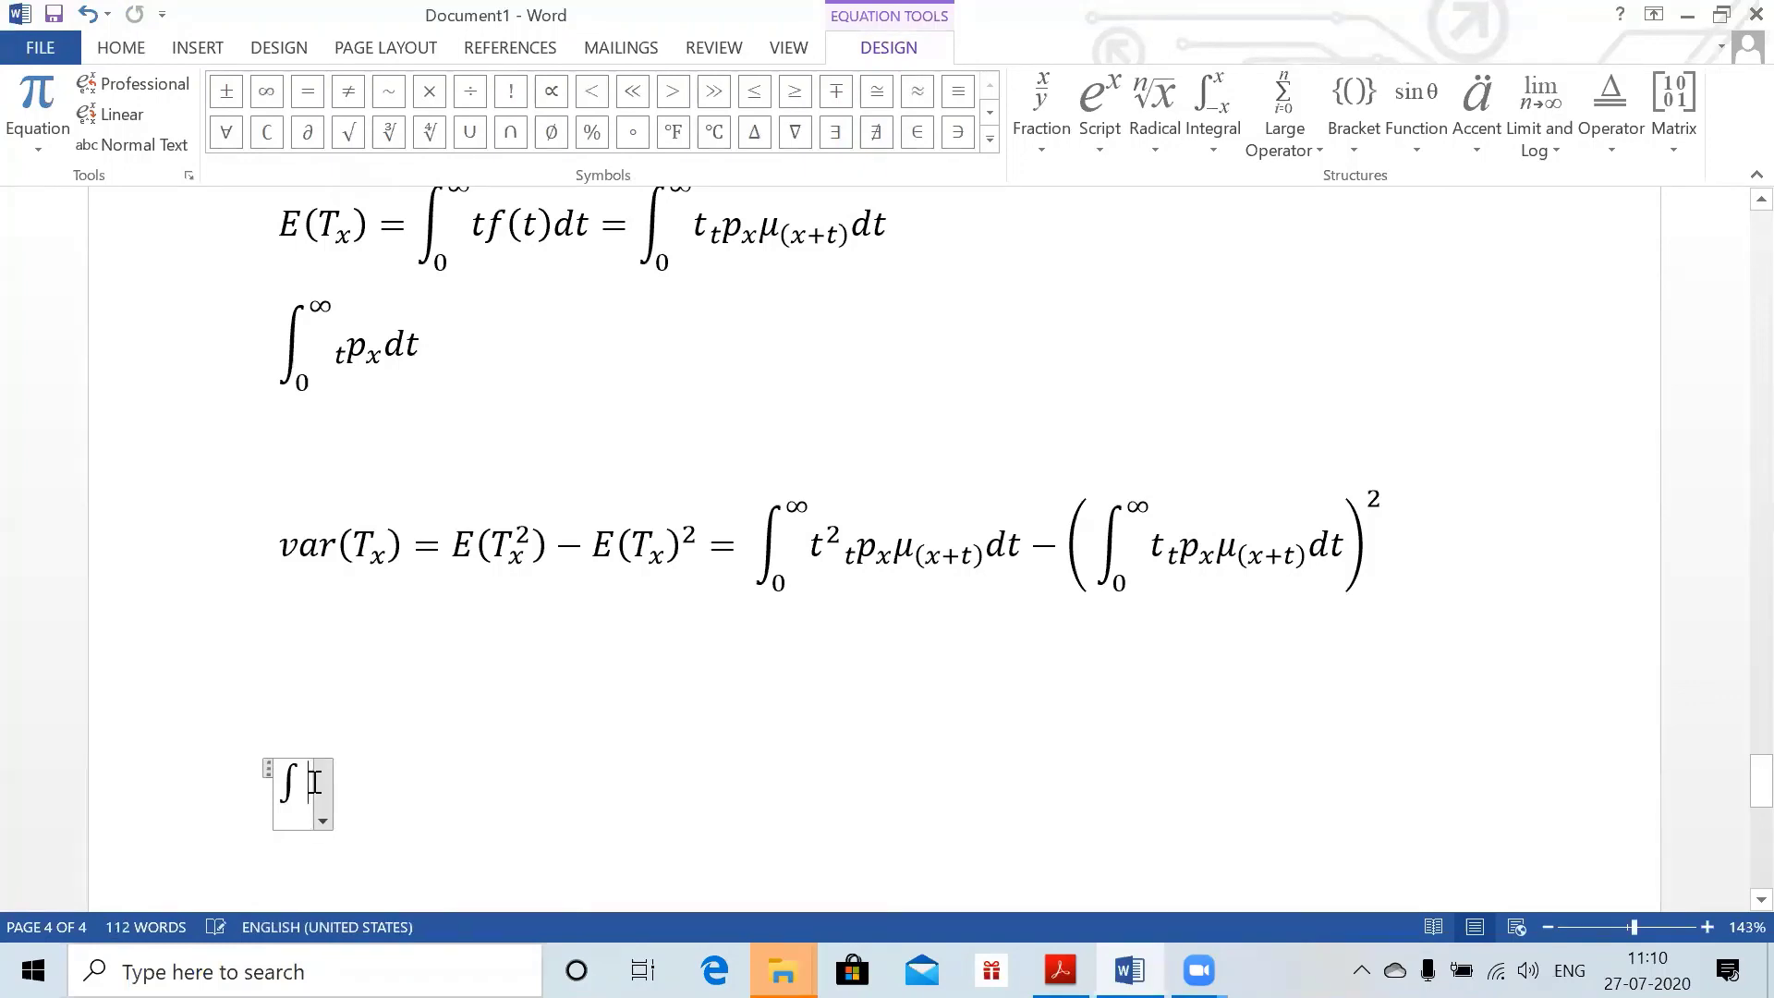
- Give the new equation's integral the limits 0 and t, and delete the whole equation
{"action": "type", "text": "_0^t"}
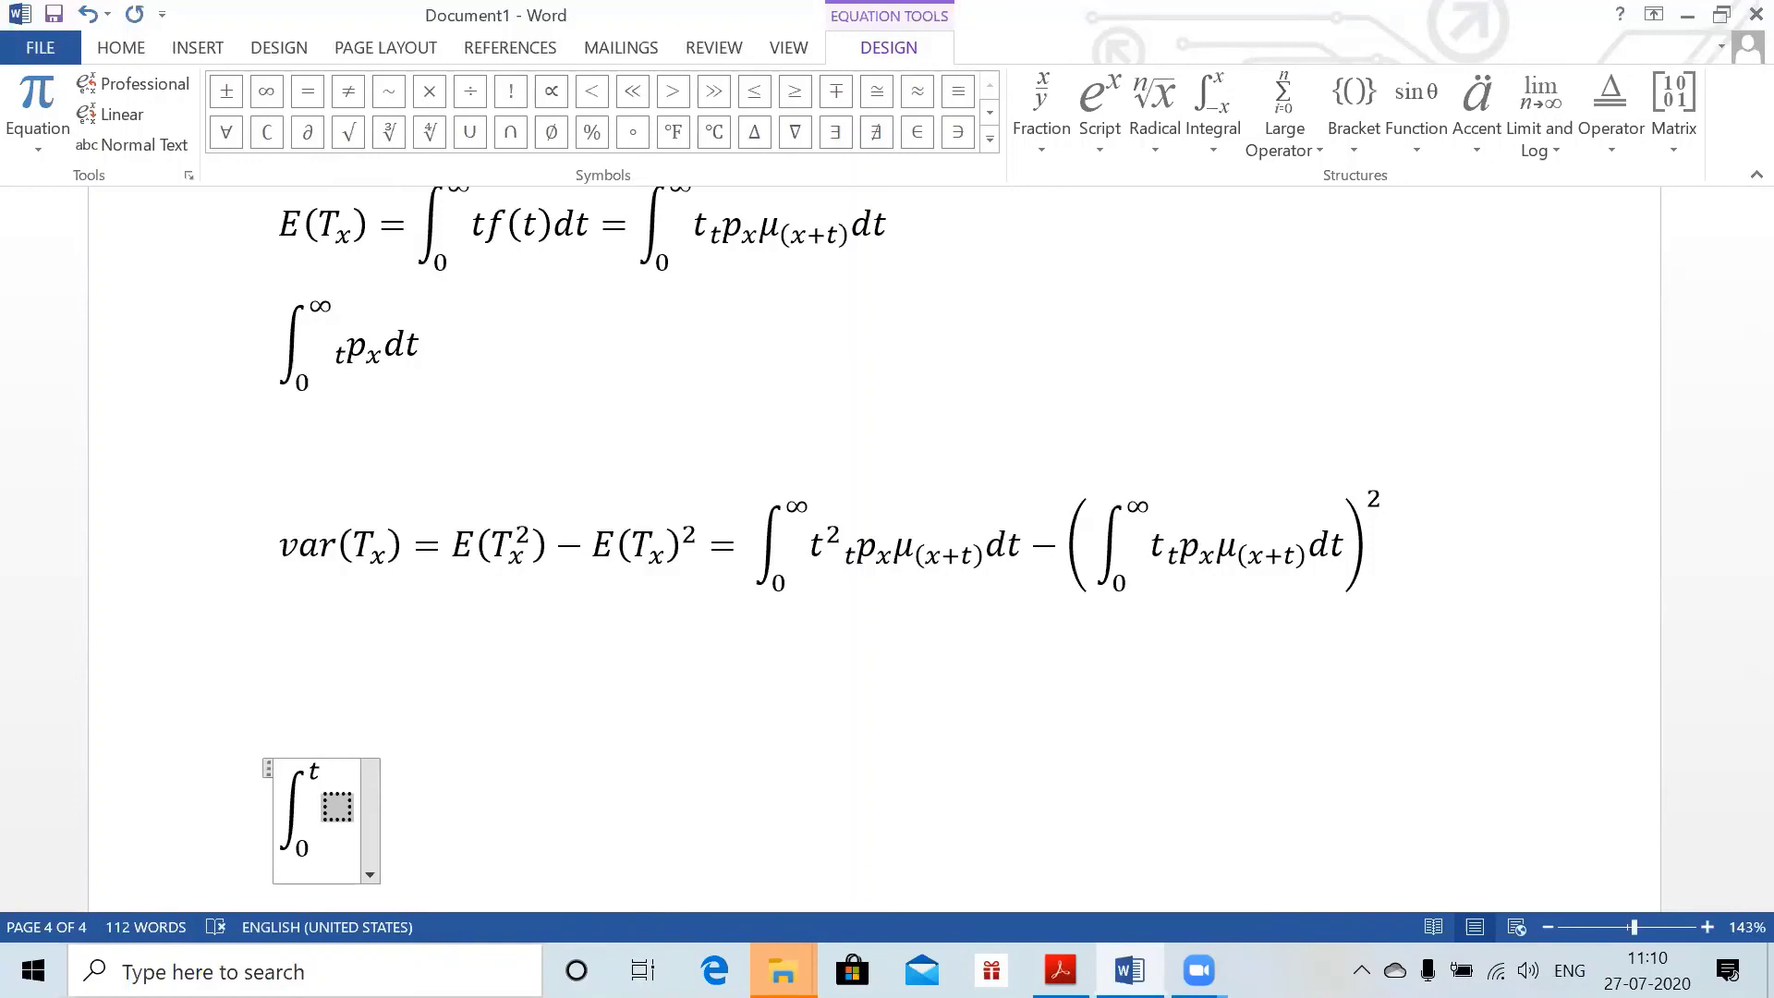
{"action": "key", "text": "BackSpace"}
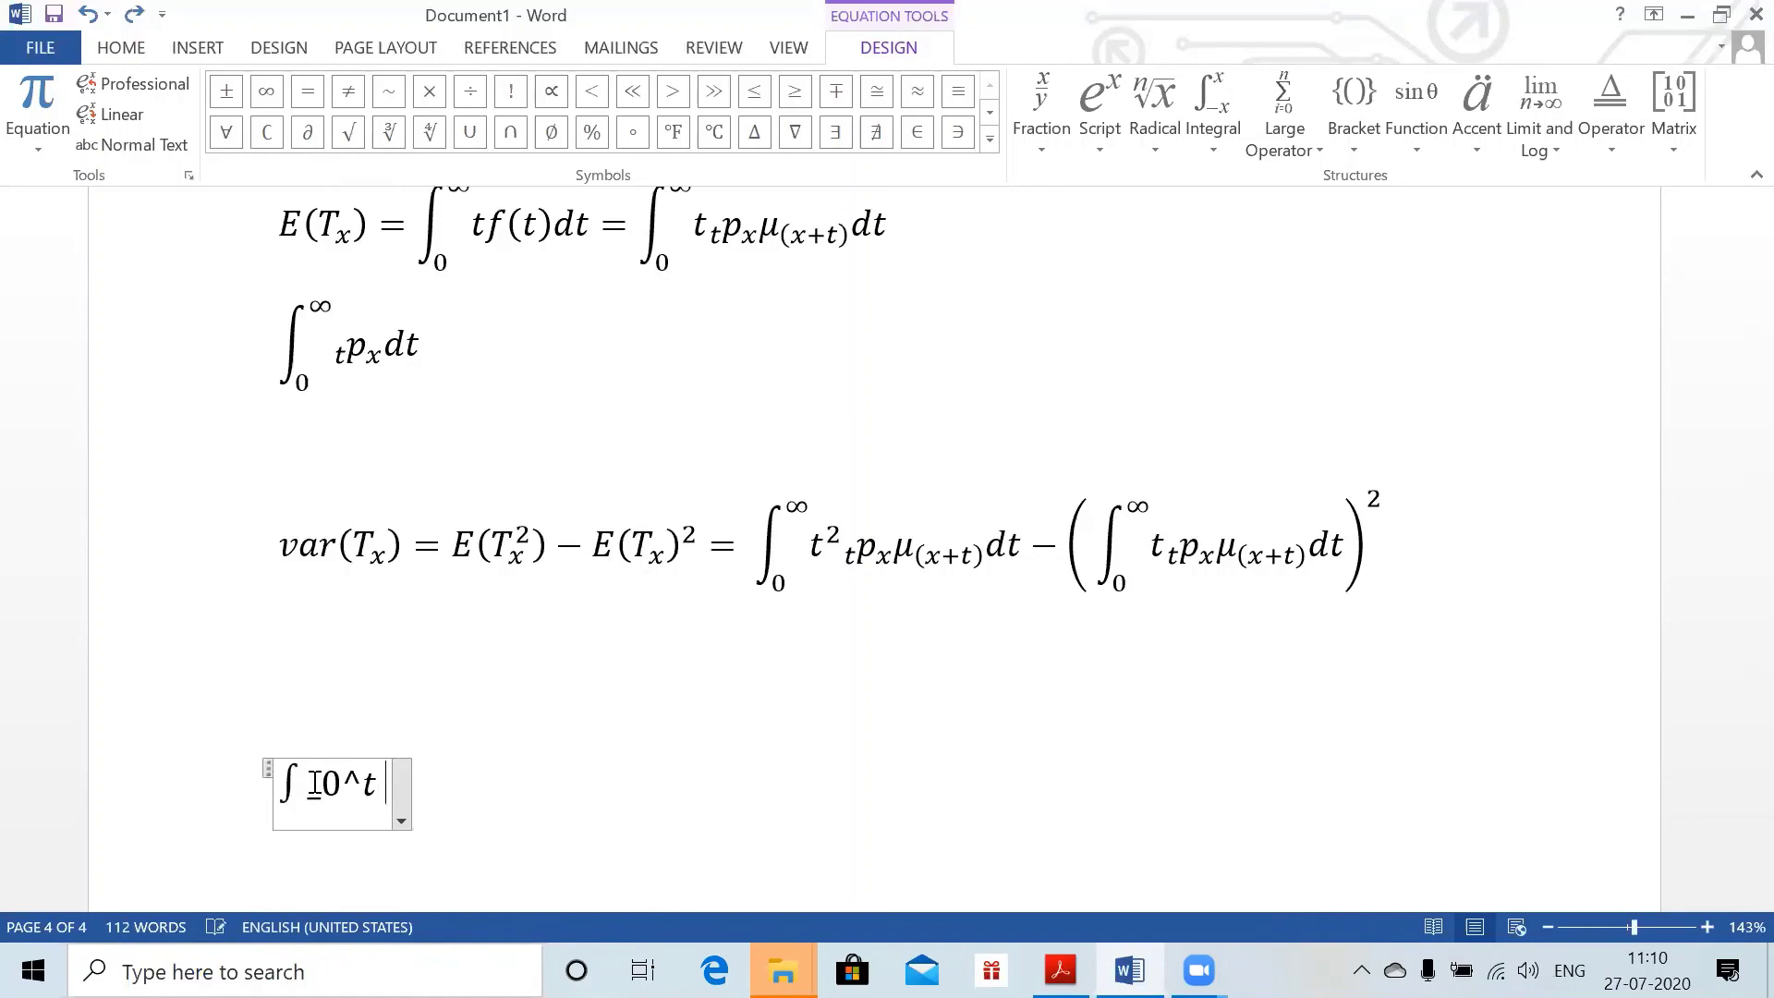
{"action": "key", "text": "BackSpace"}
{"action": "key", "text": "BackSpace"}
{"action": "key", "text": "BackSpace"}
{"action": "key", "text": "BackSpace"}
{"action": "key", "text": "BackSpace"}
{"action": "key", "text": "BackSpace"}
{"action": "key", "text": "BackSpace"}
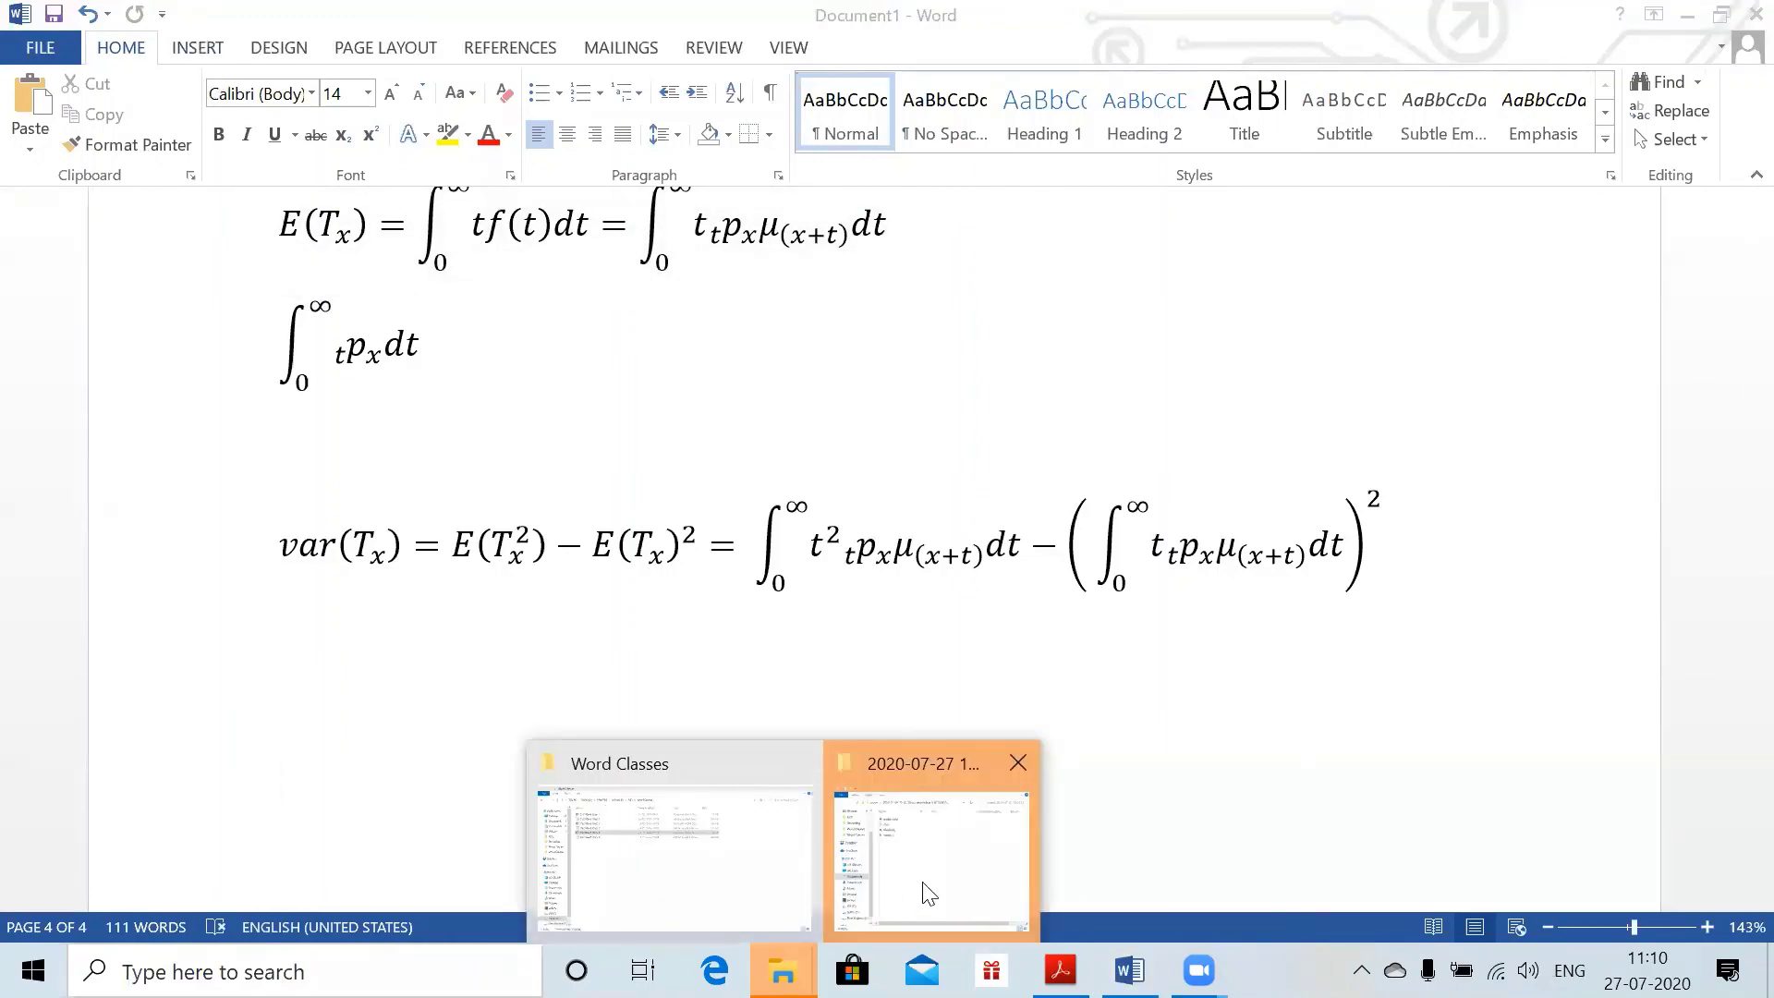
- Bring up the File Explorer window of the cs2 word class 3 Zoom recording folder and close it
{"action": "left_click", "coordinate": [922, 891]}
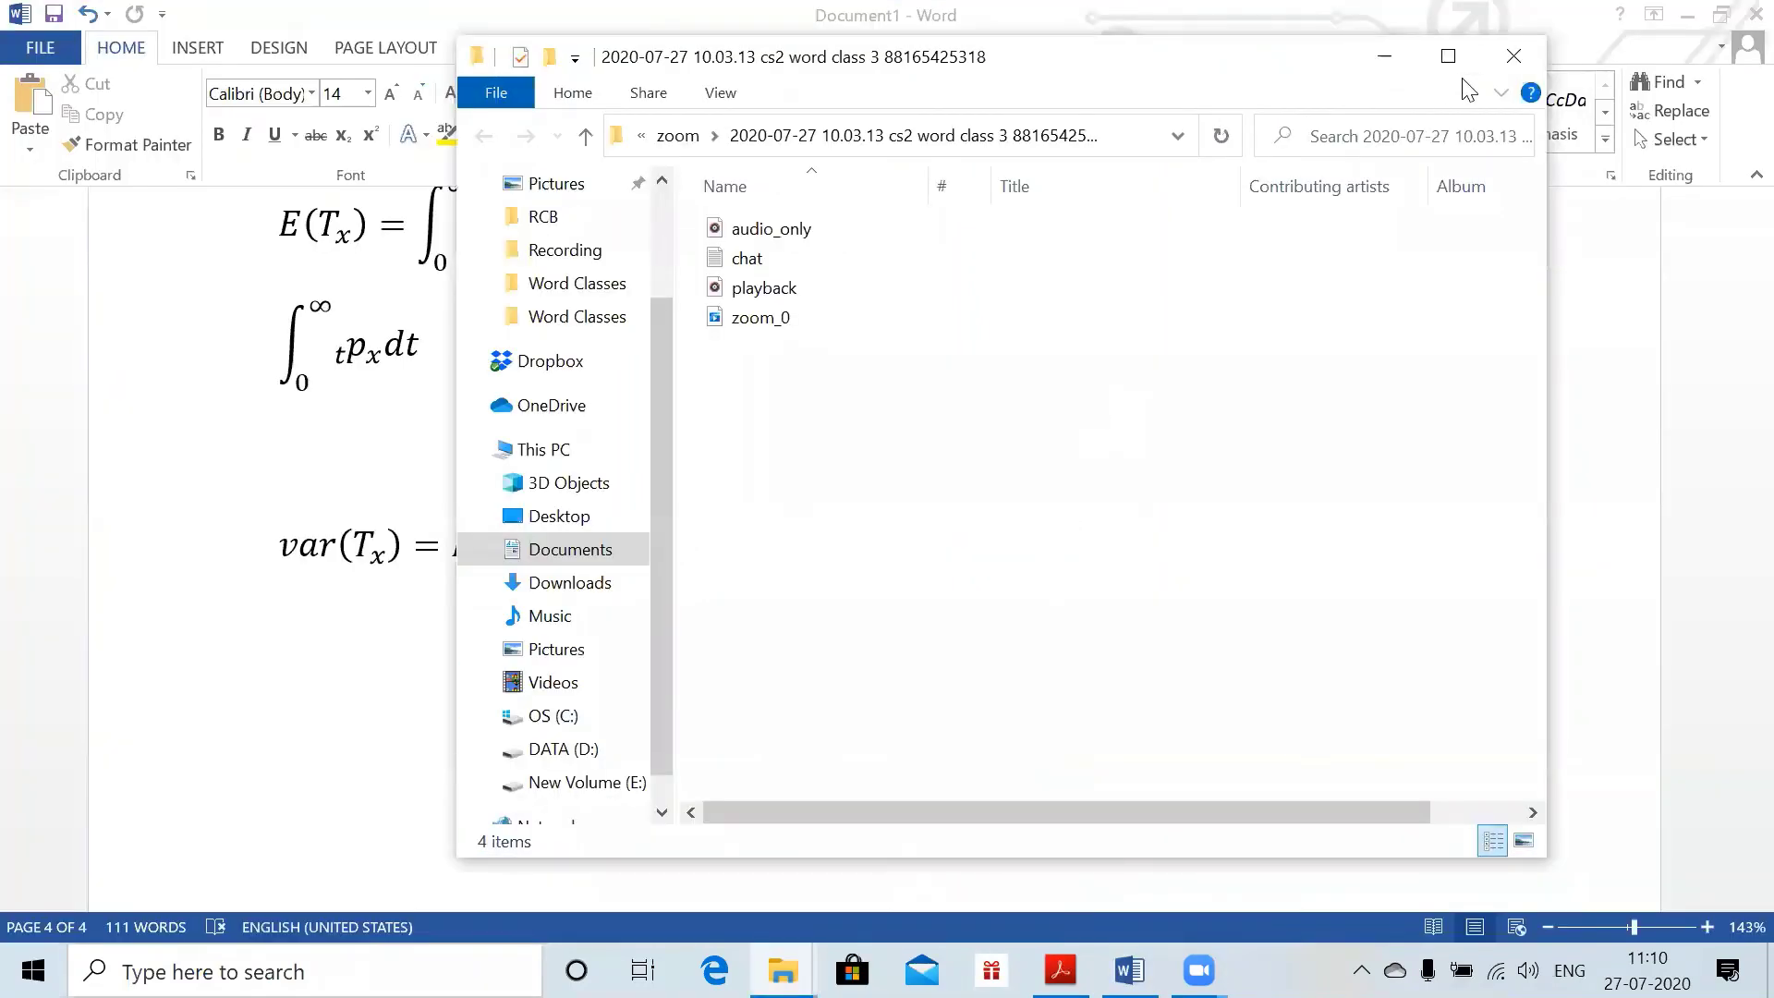
{"action": "left_click", "coordinate": [1514, 57]}
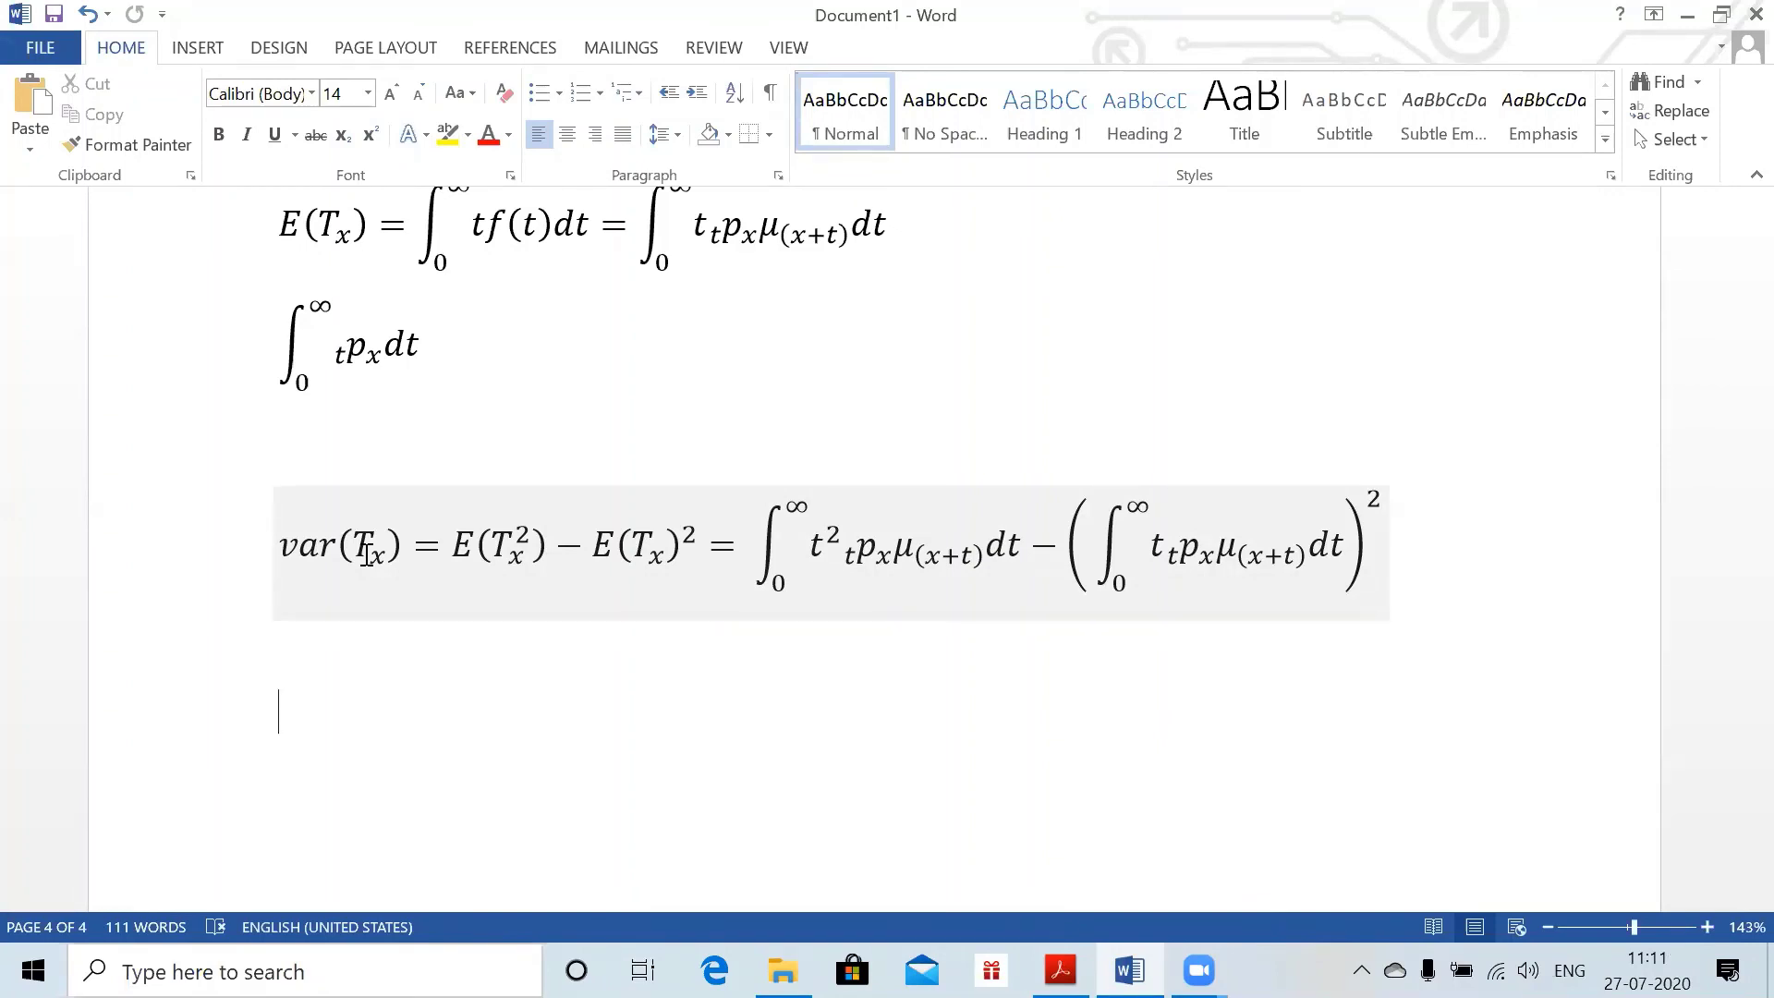
- Insert the saved tPx equation from the Actuarial category below the var(Tx) equation and undo the insertion
{"action": "left_click", "coordinate": [497, 766]}
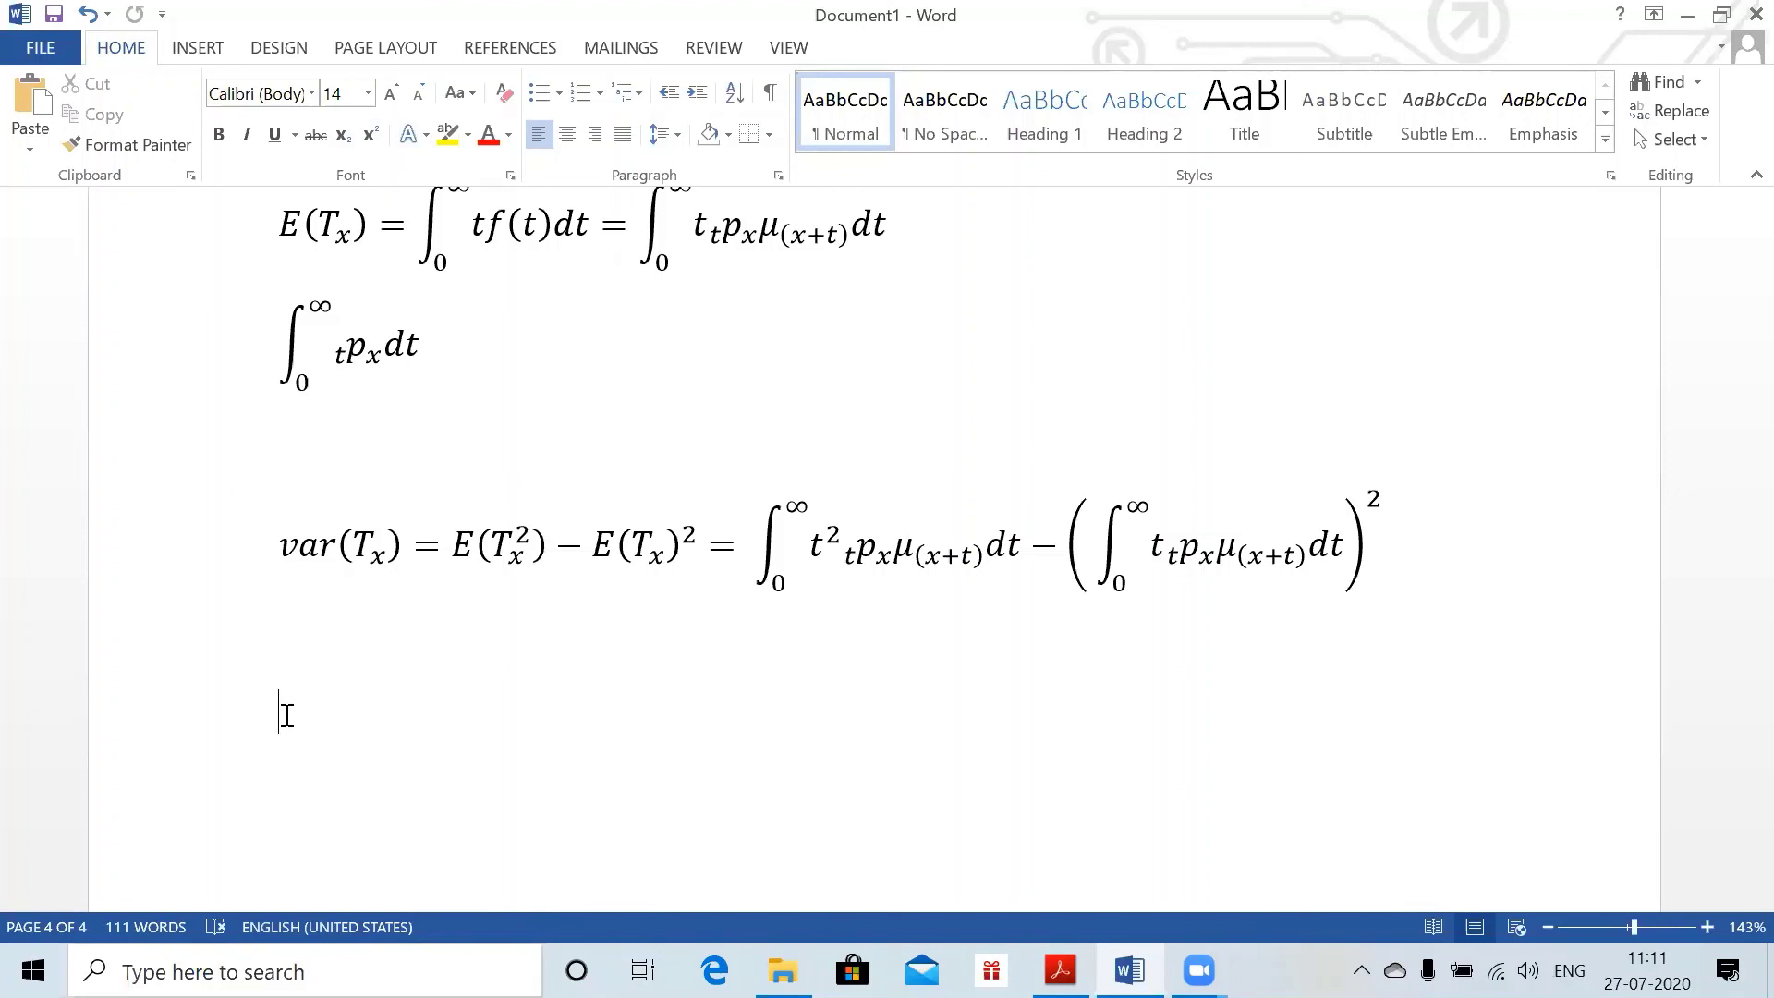
{"action": "mouse_move", "coordinate": [783, 971]}
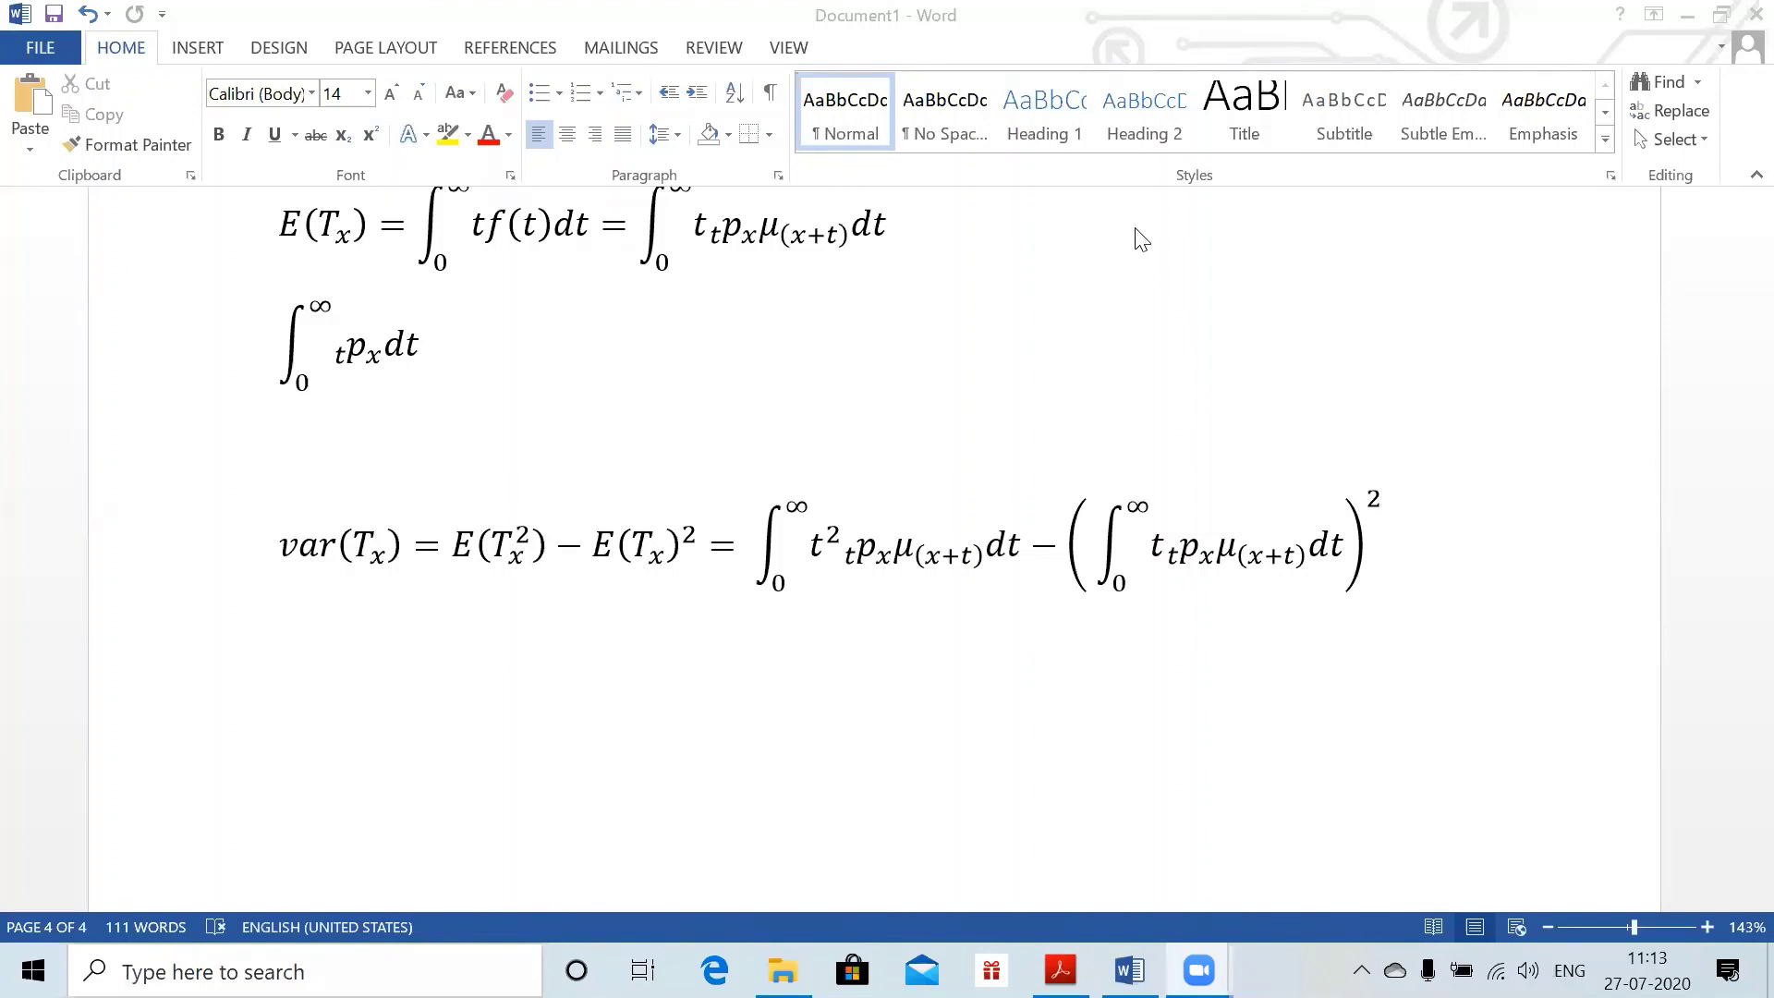
{"action": "left_click", "coordinate": [242, 26]}
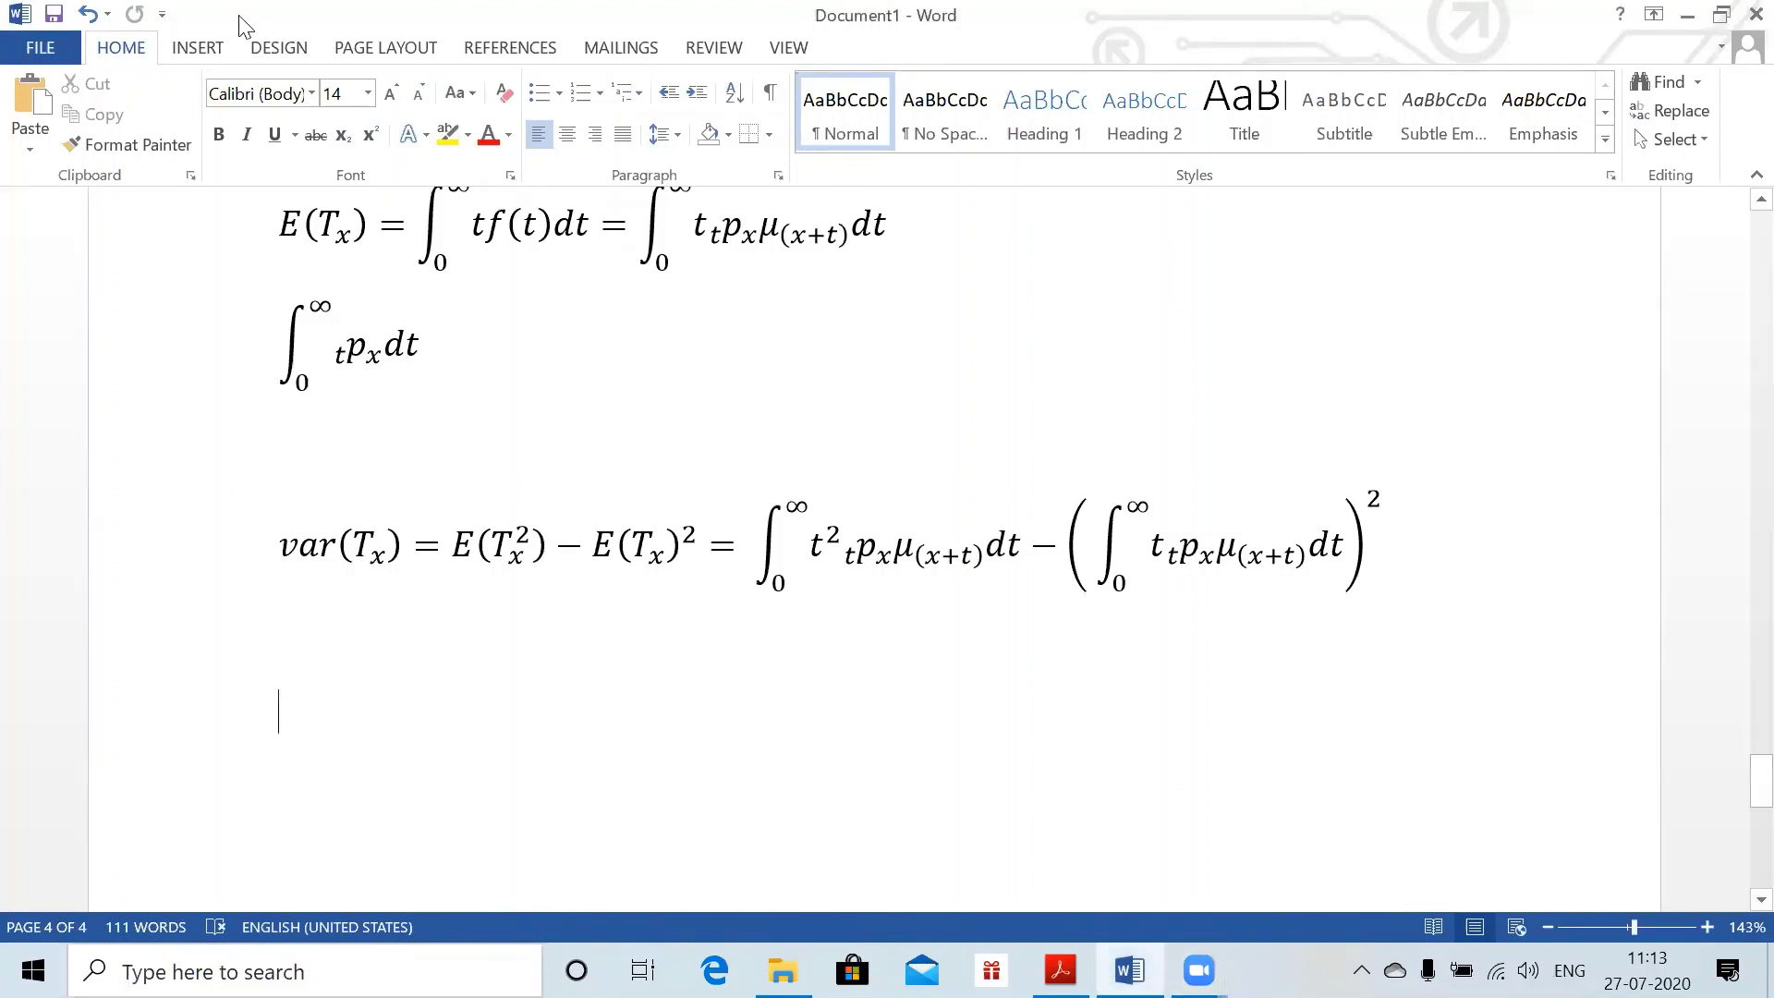
{"action": "left_click", "coordinate": [216, 44]}
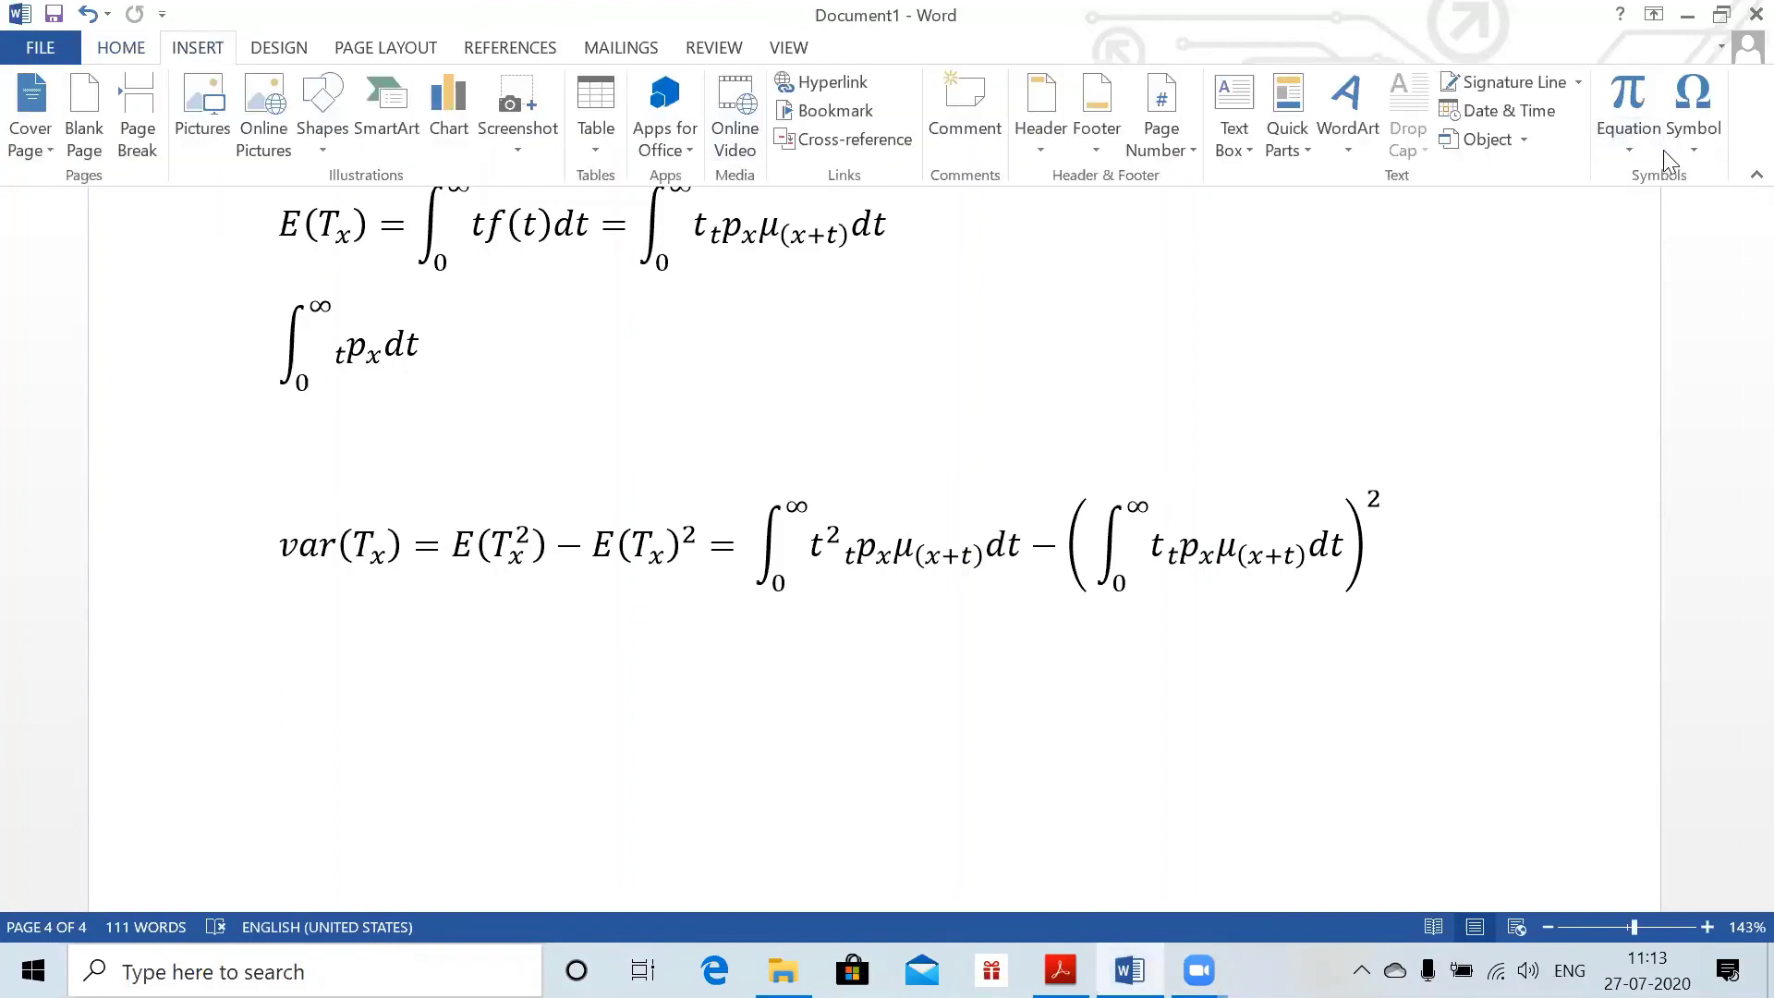
{"action": "left_click", "coordinate": [1629, 143]}
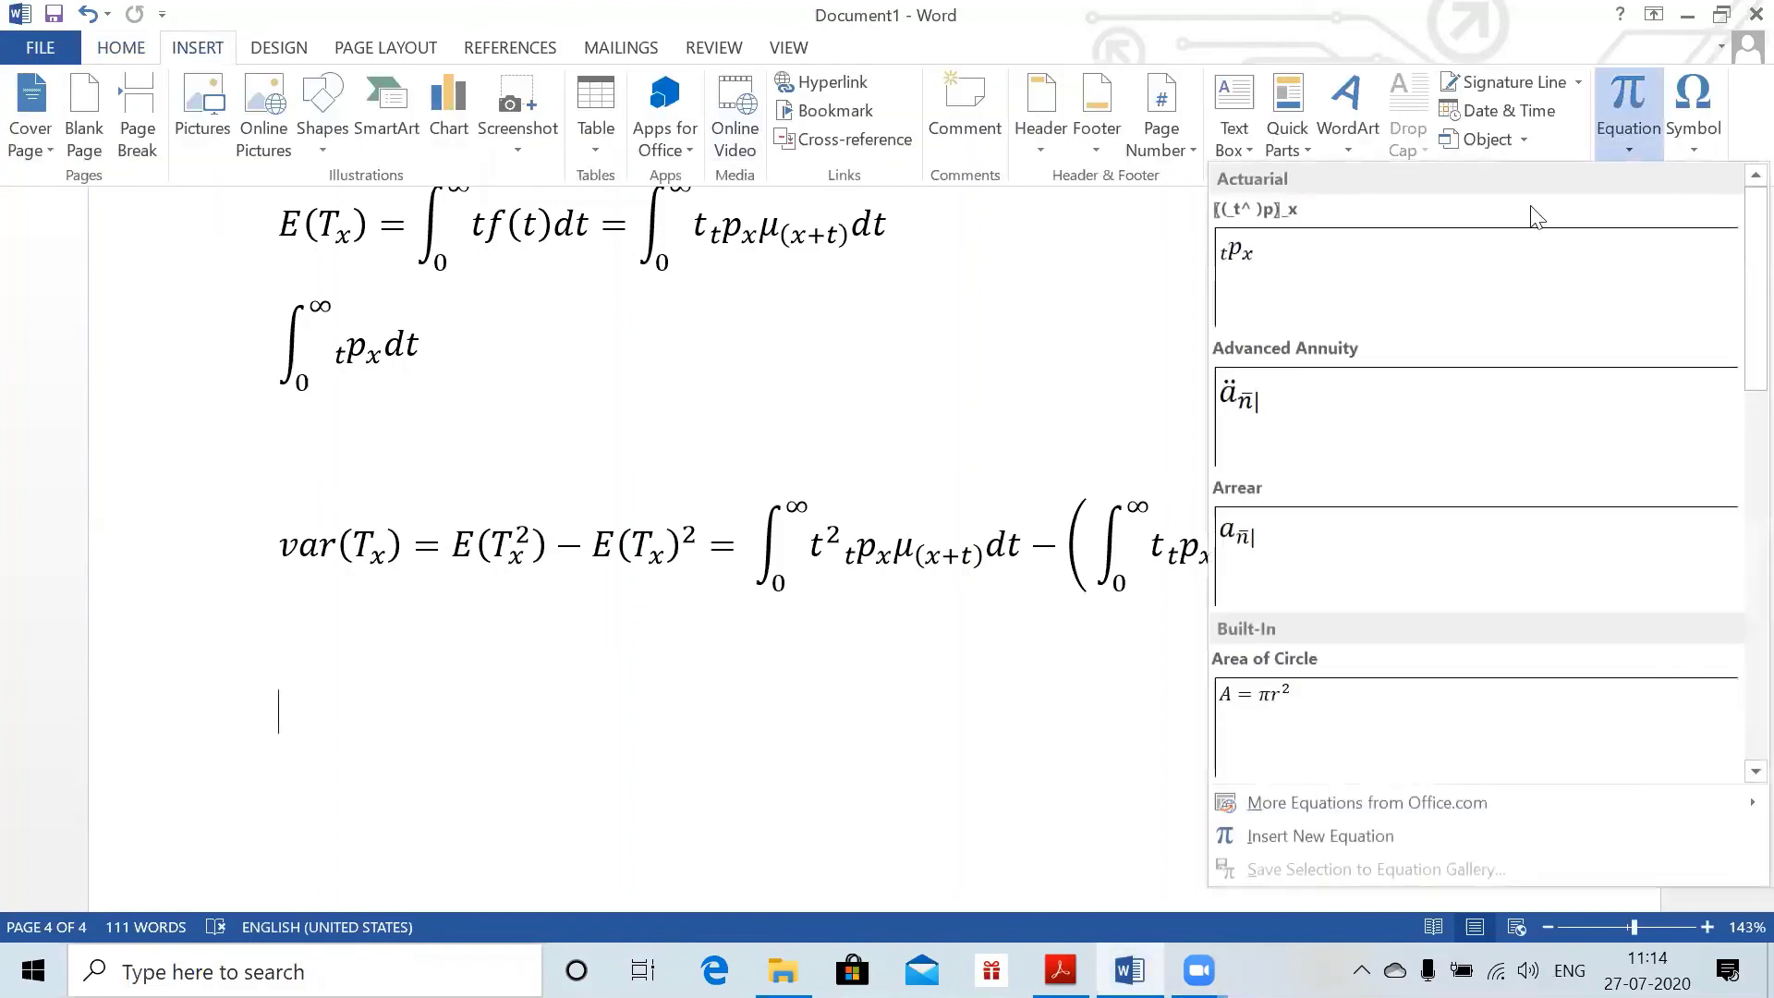
{"action": "left_click", "coordinate": [1382, 270]}
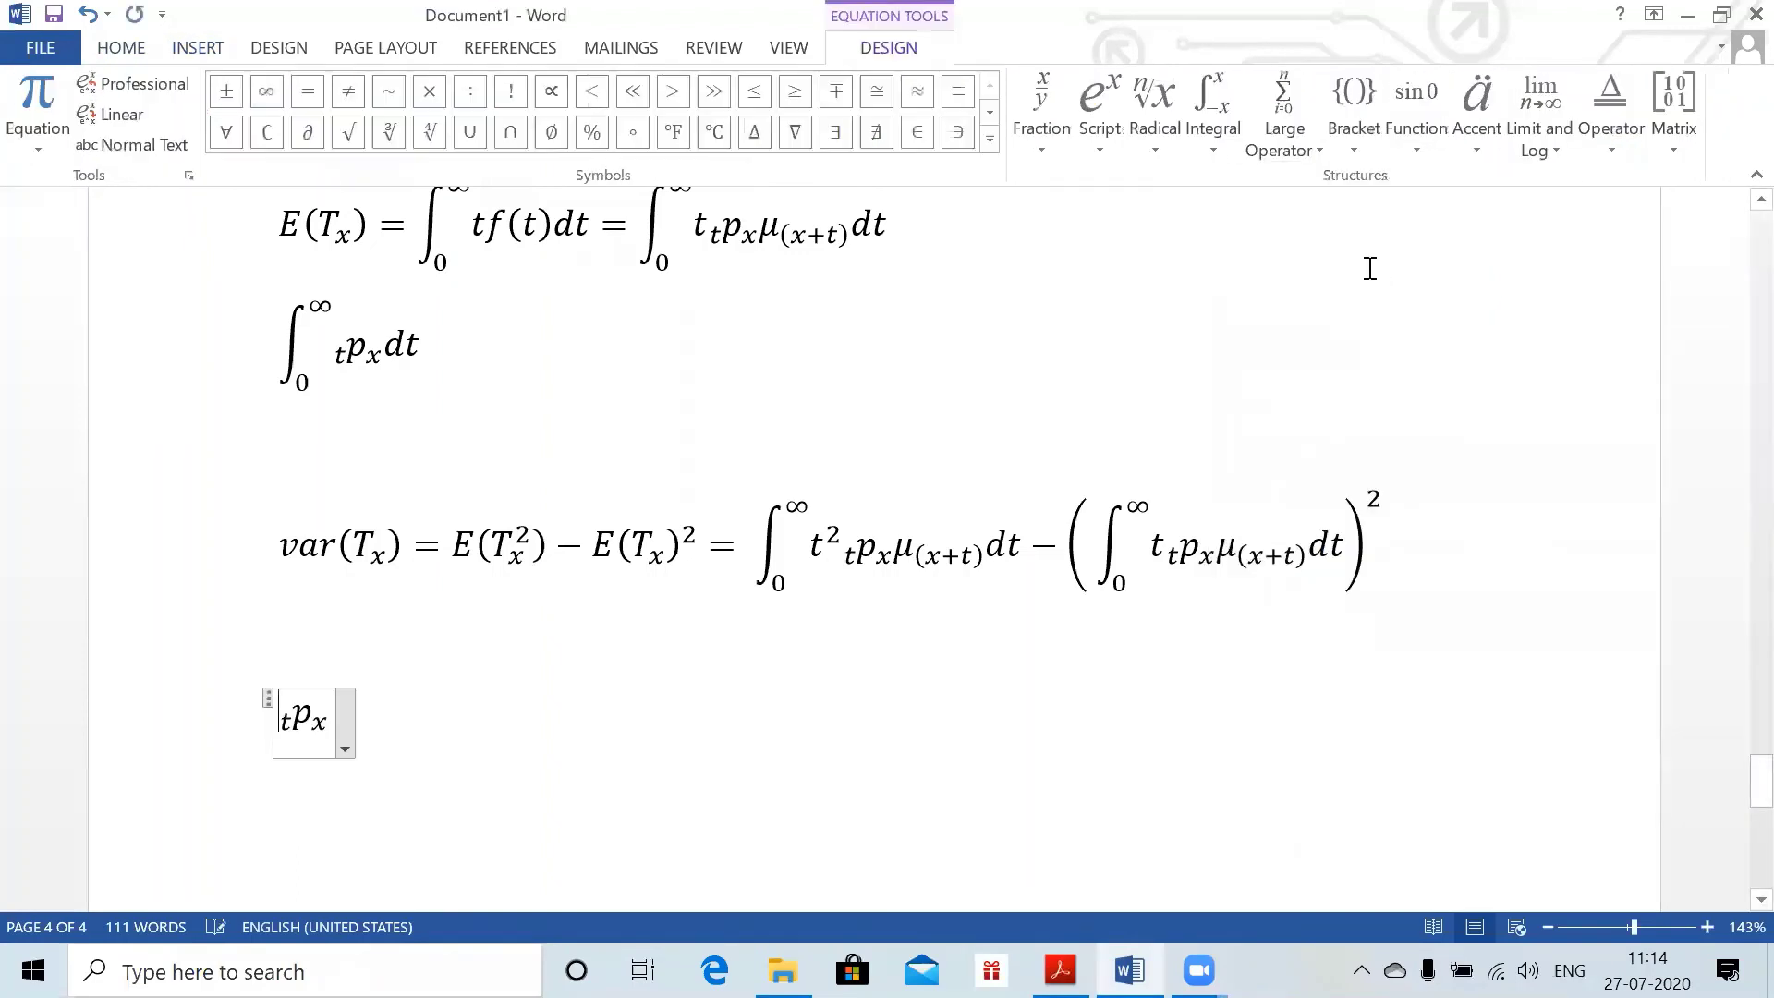
{"action": "key", "text": "ctrl+z"}
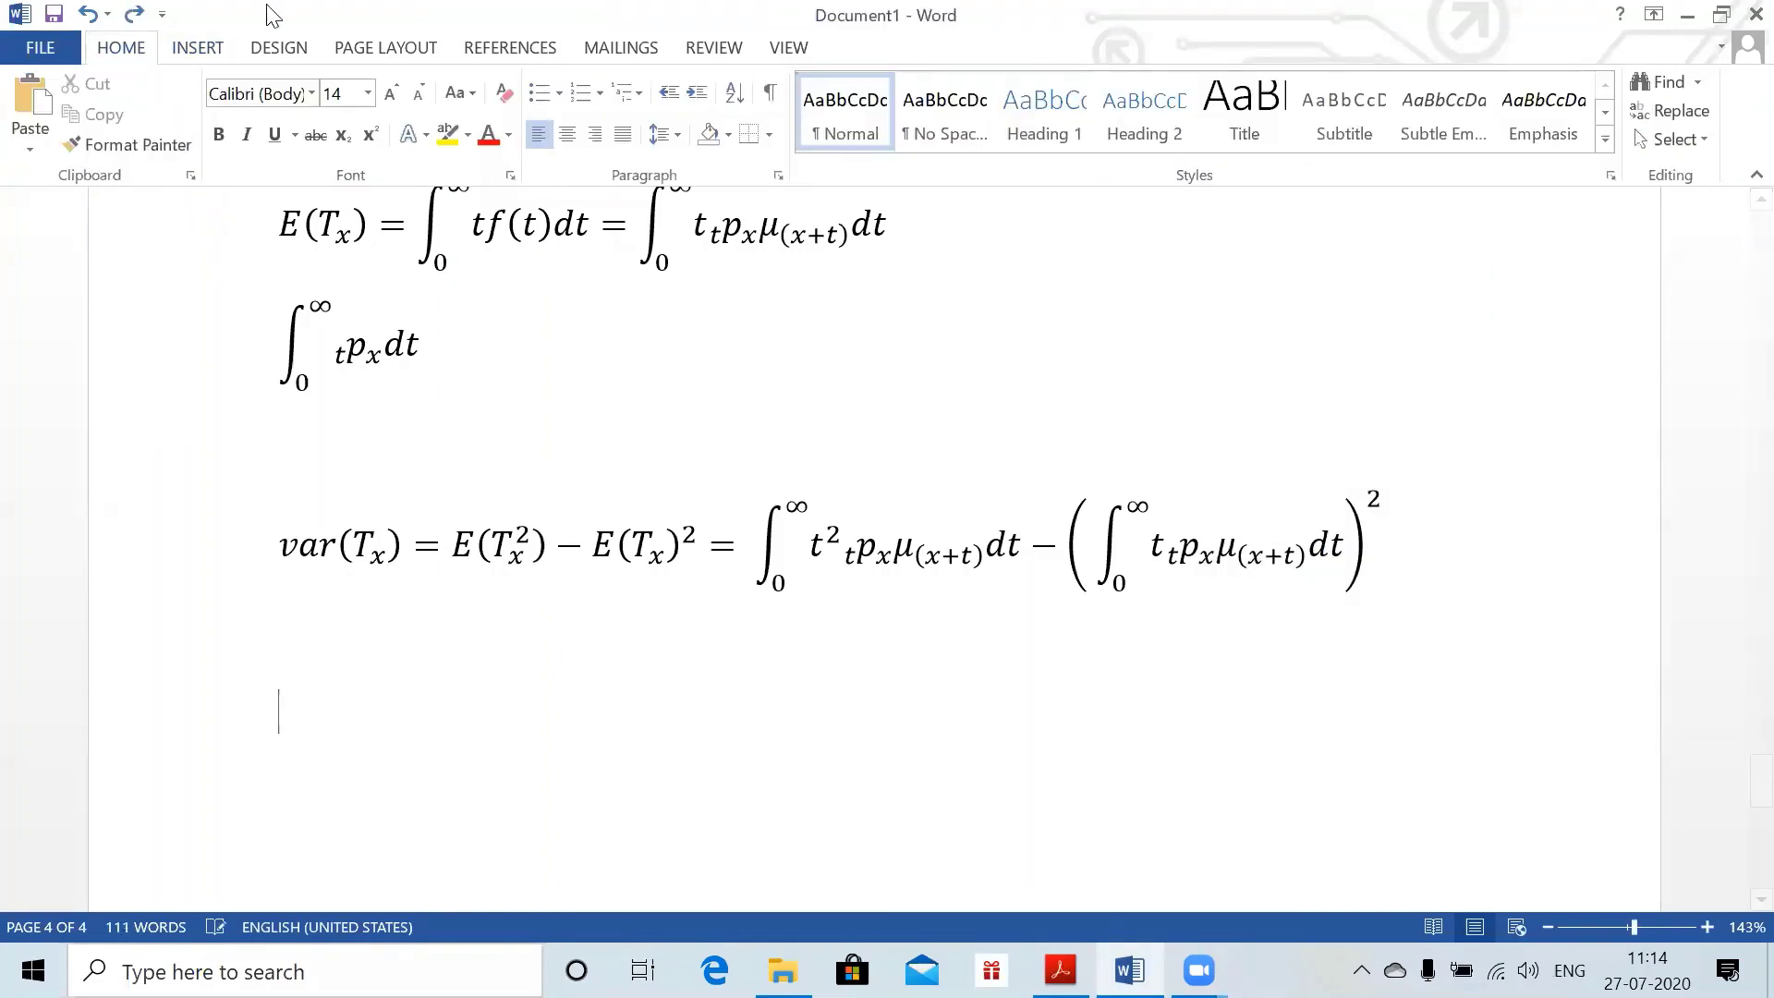
- View the saved Actuarial tPx equation in the Building Blocks Organizer and close the organizer without changing anything
{"action": "left_click", "coordinate": [194, 47]}
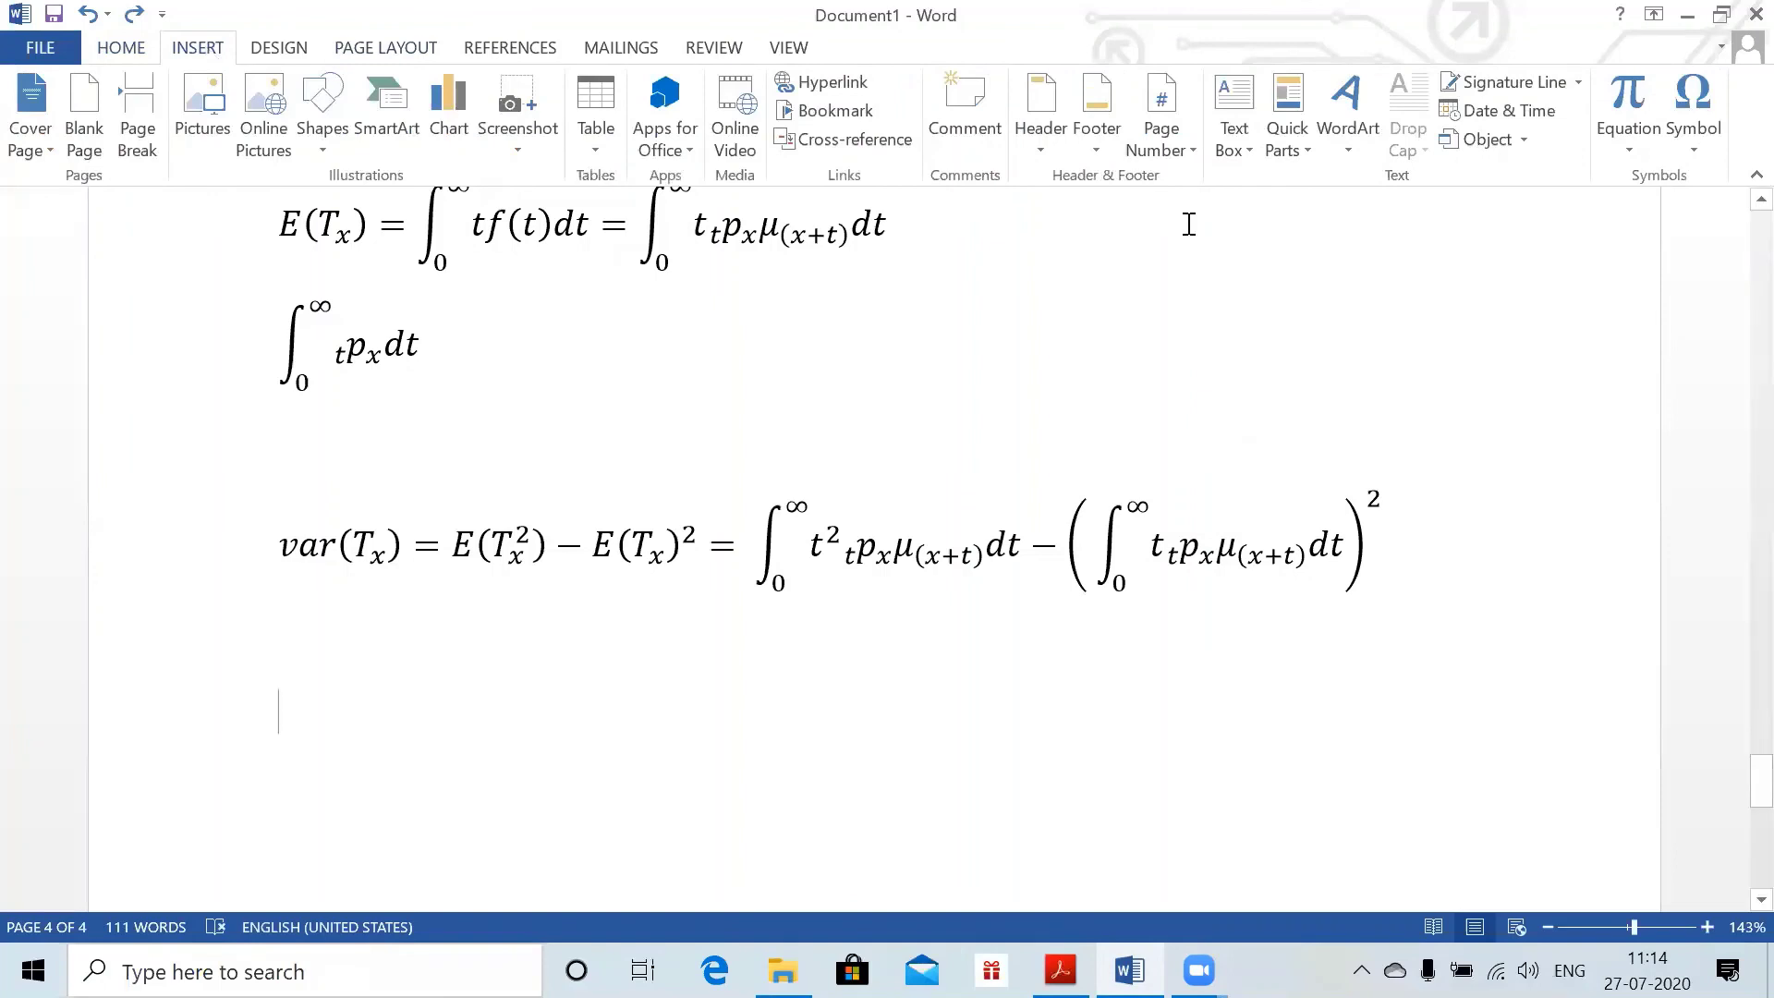
{"action": "left_click", "coordinate": [1629, 152]}
{"action": "right_click", "coordinate": [1495, 286]}
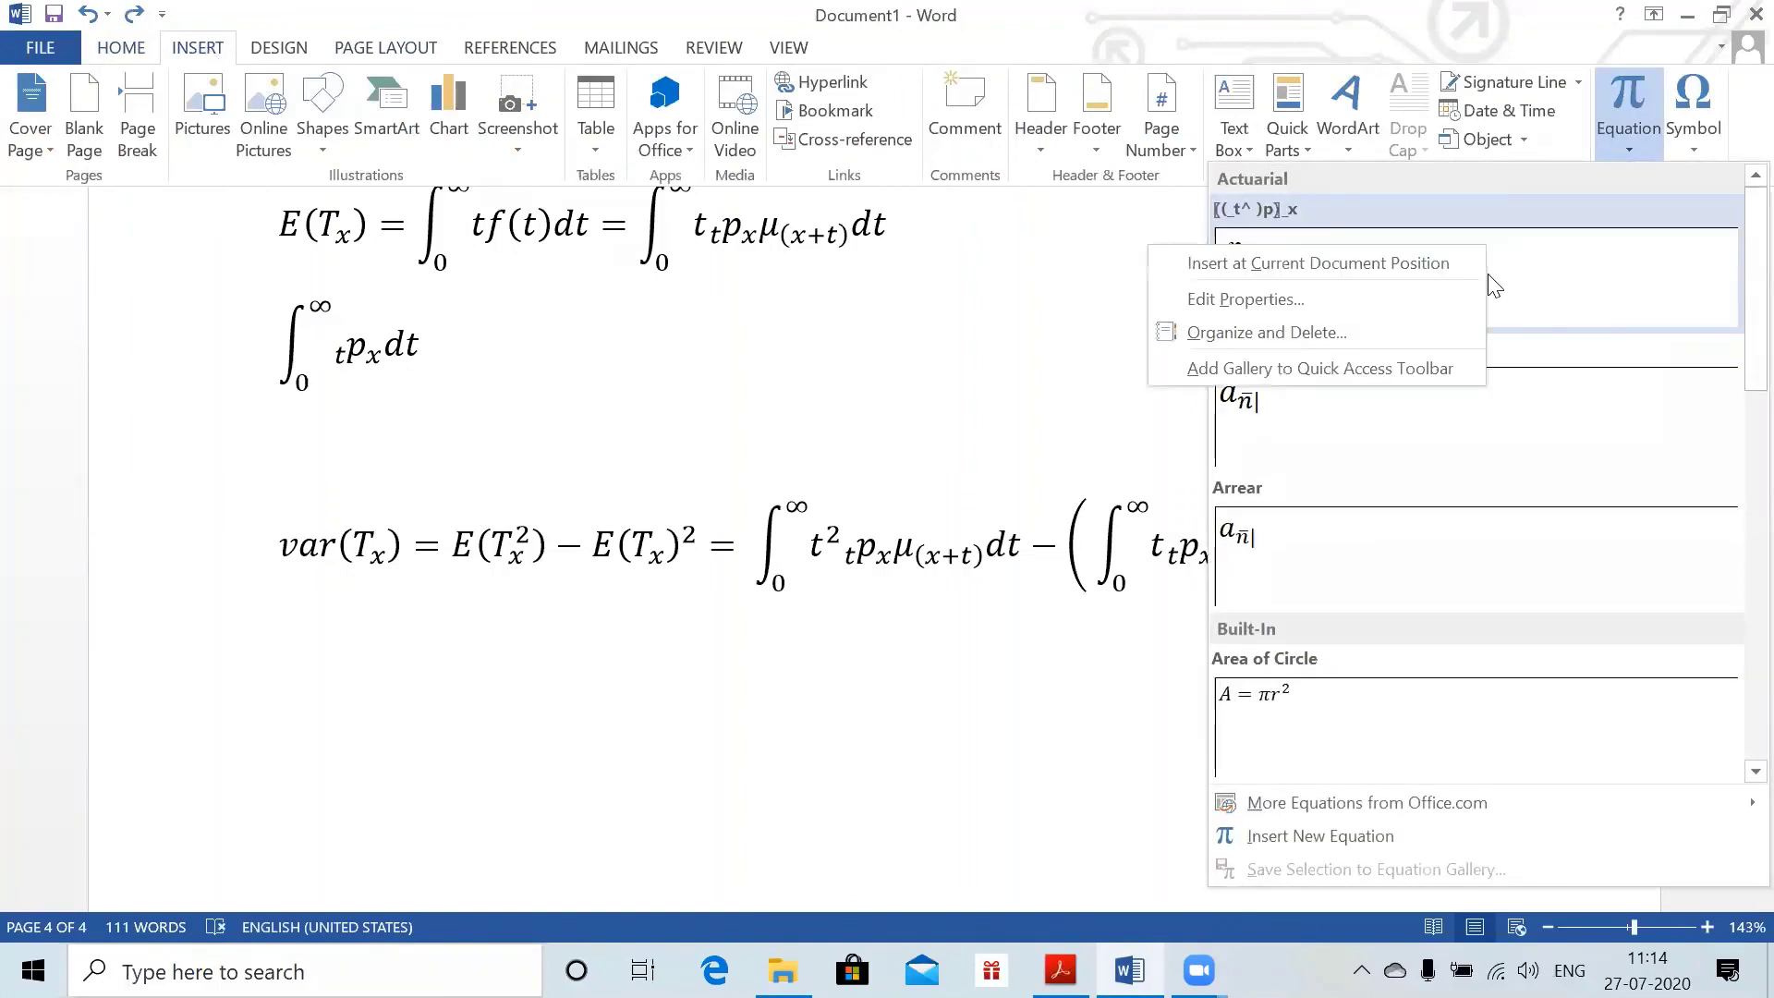
{"action": "left_click", "coordinate": [1351, 329]}
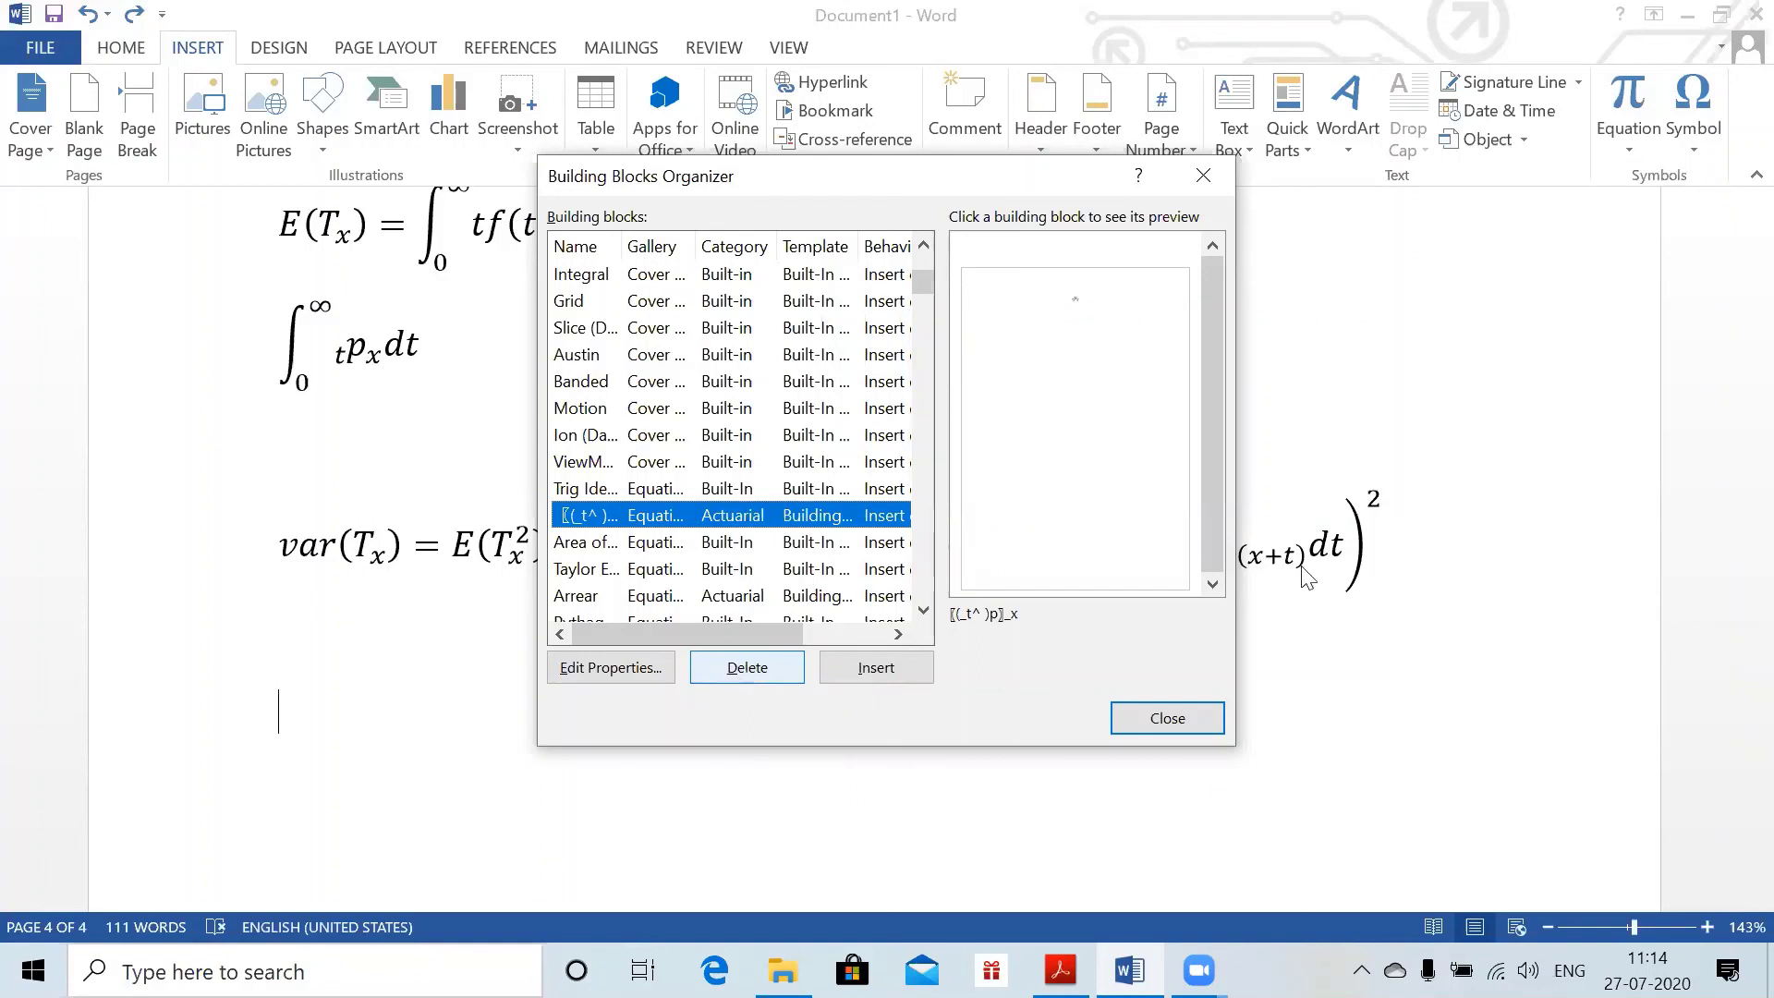
{"action": "left_click", "coordinate": [1167, 719]}
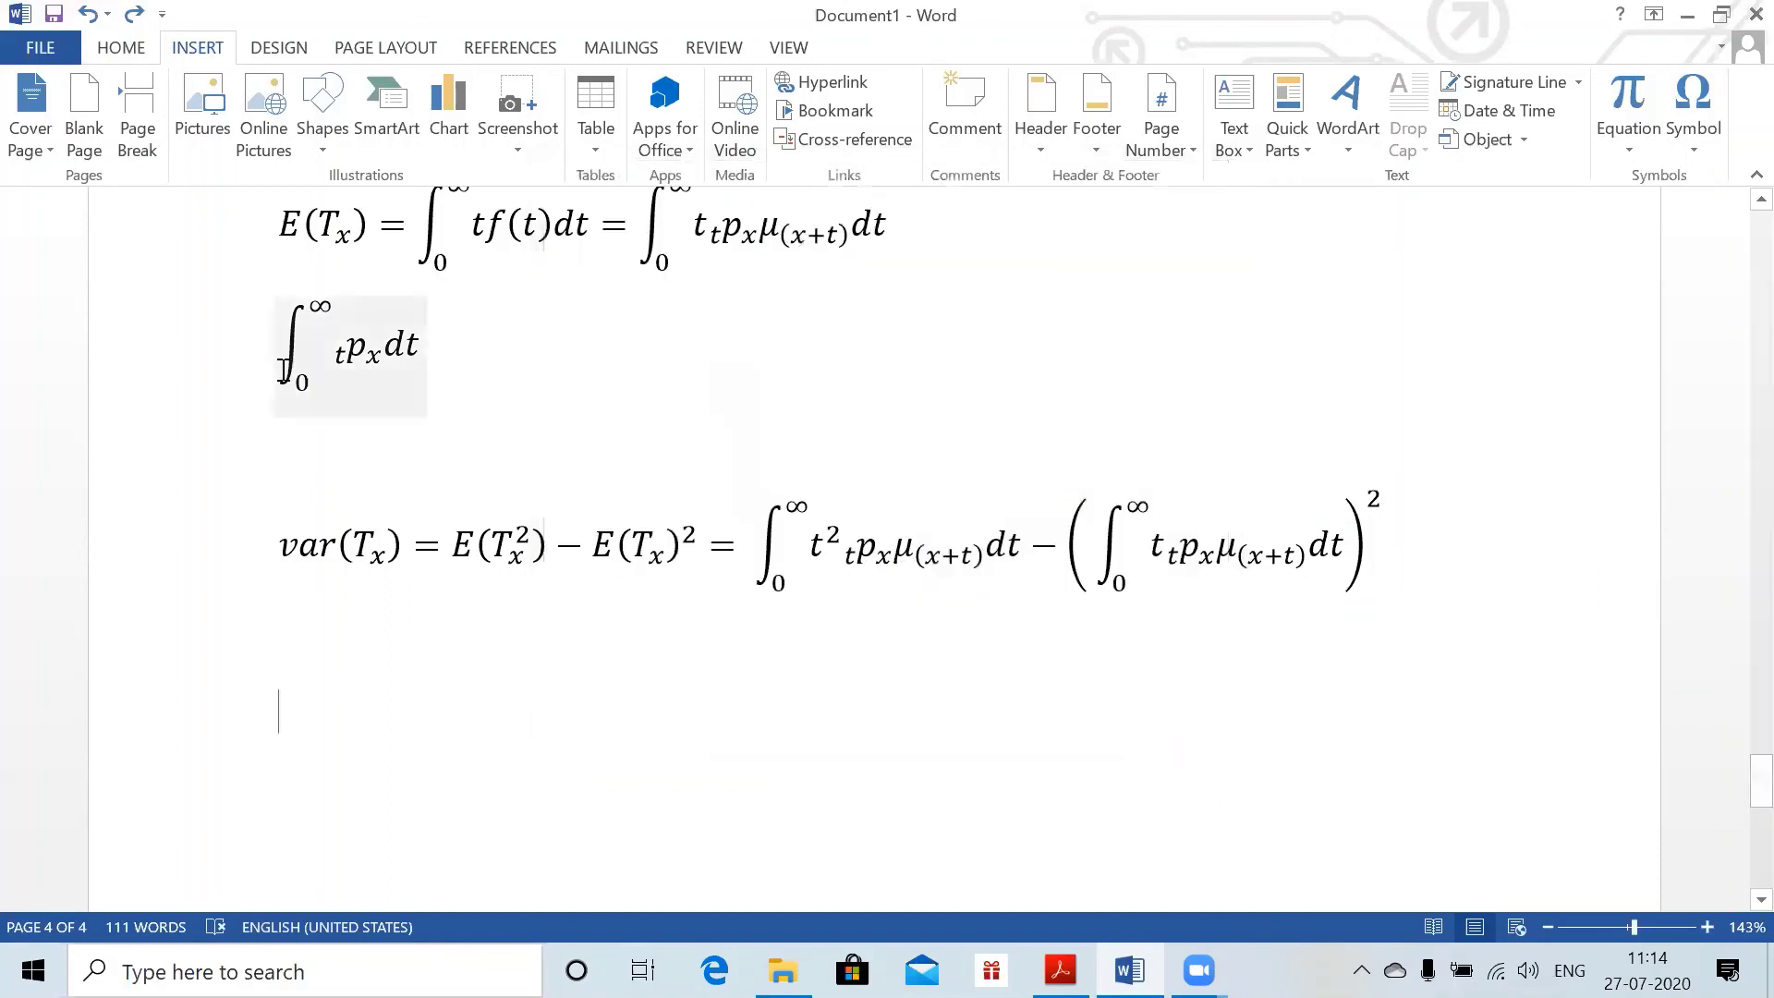
{"action": "left_click", "coordinate": [114, 47]}
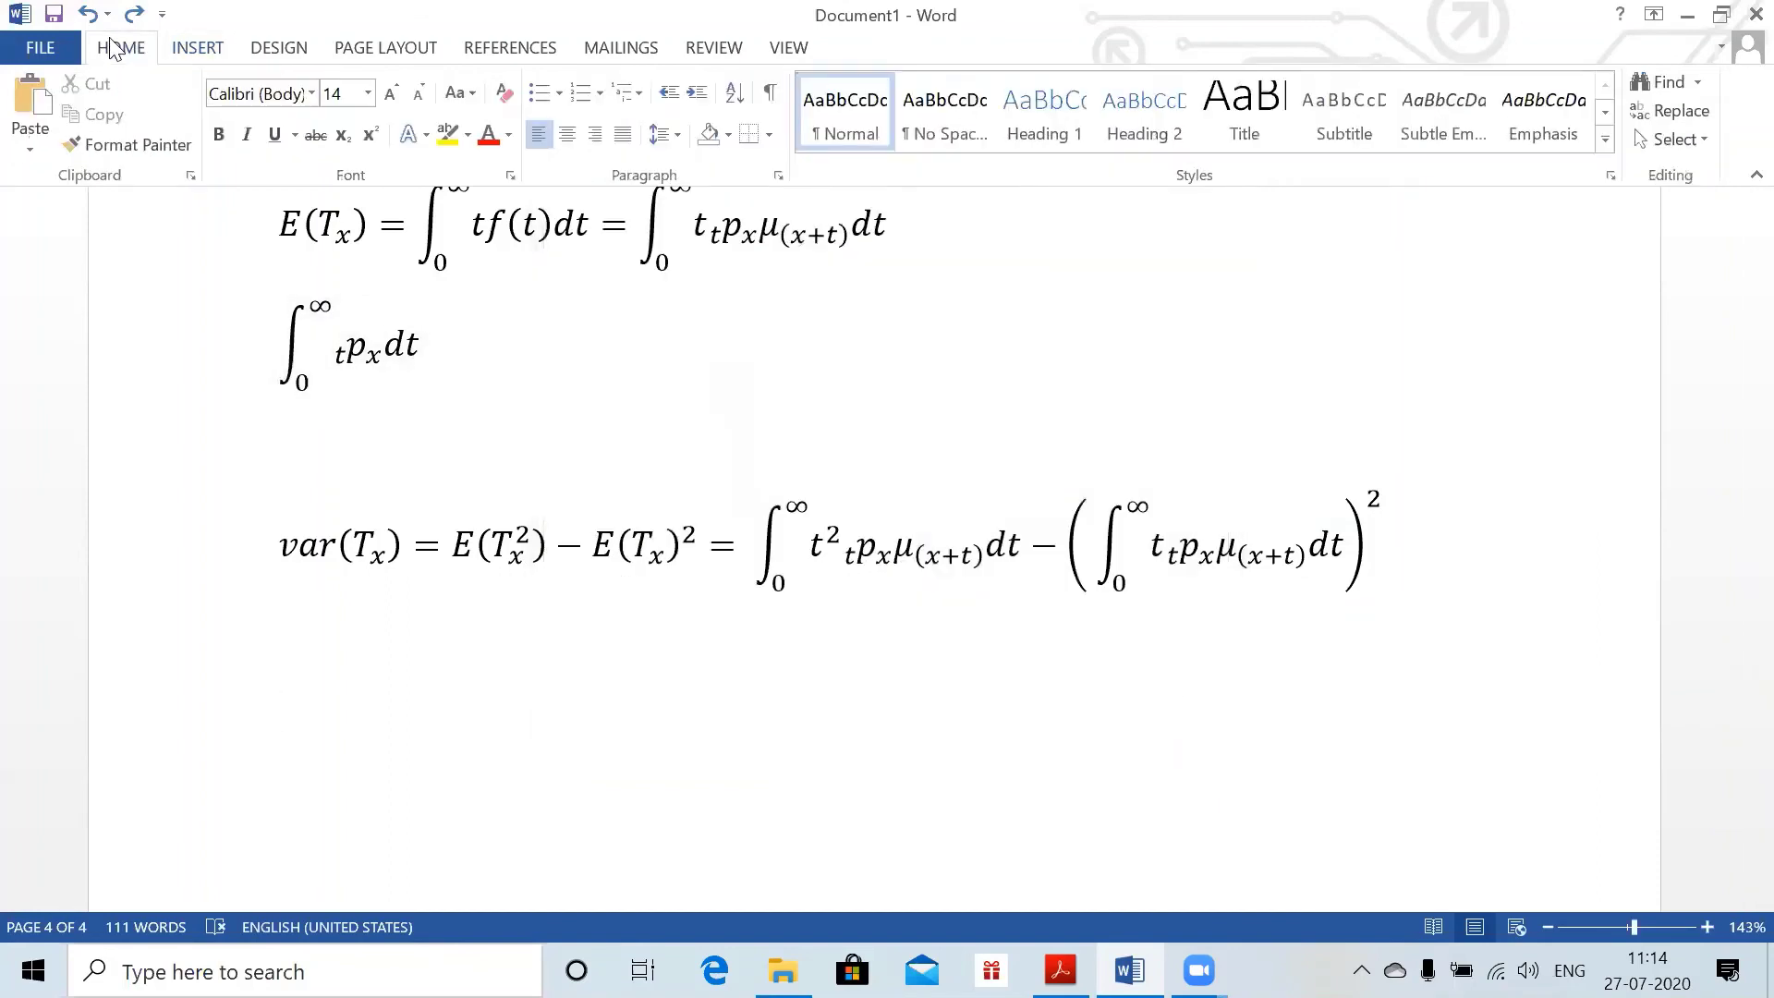